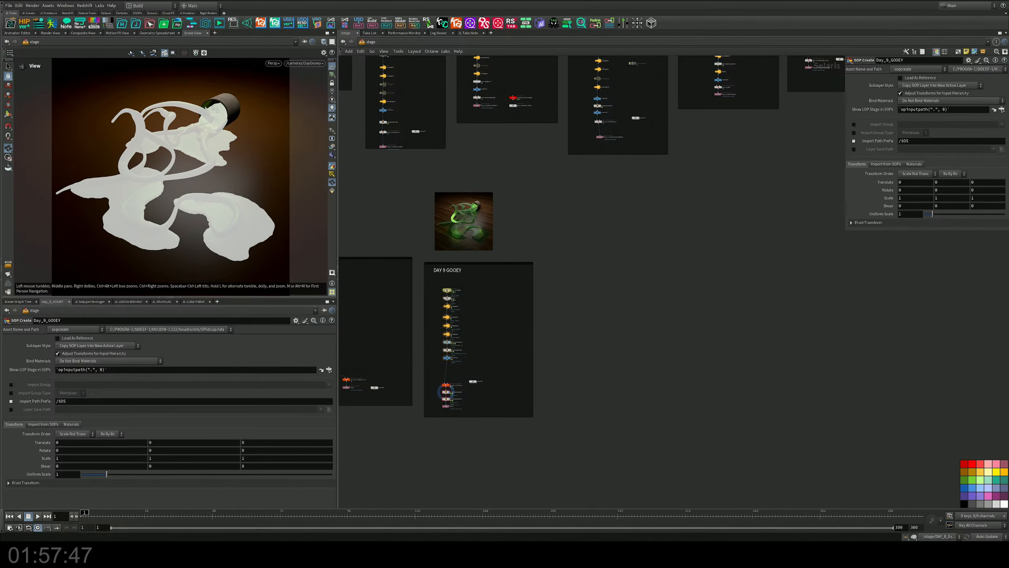
# Open the reference canvas and paste the crystal cluster image onto it
pyautogui.click(192, 302)
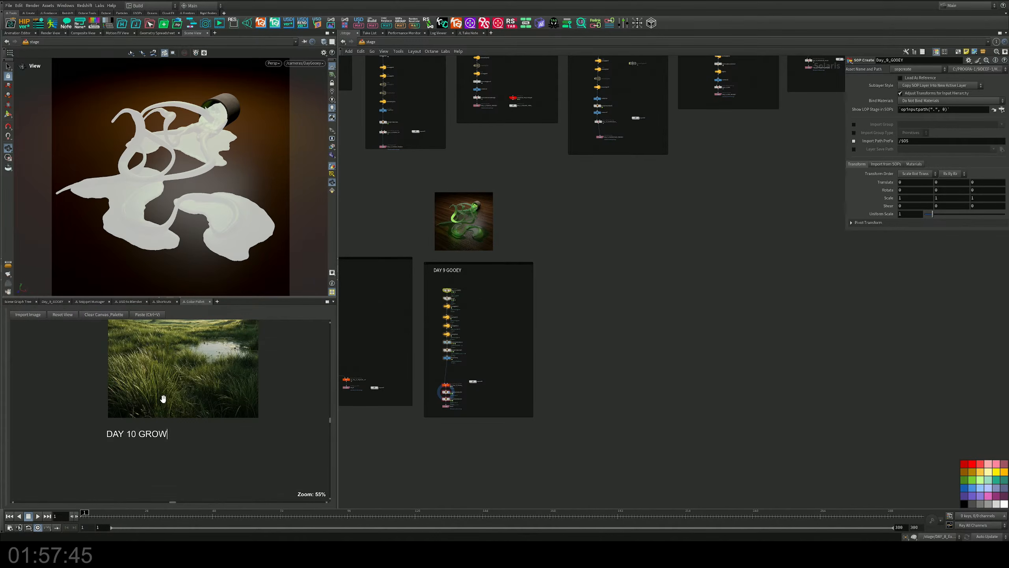
pyautogui.moveTo(206, 453); pyautogui.dragTo(224, 350, button='middle')
pyautogui.rightClick(156, 387)
pyautogui.click(144, 404)
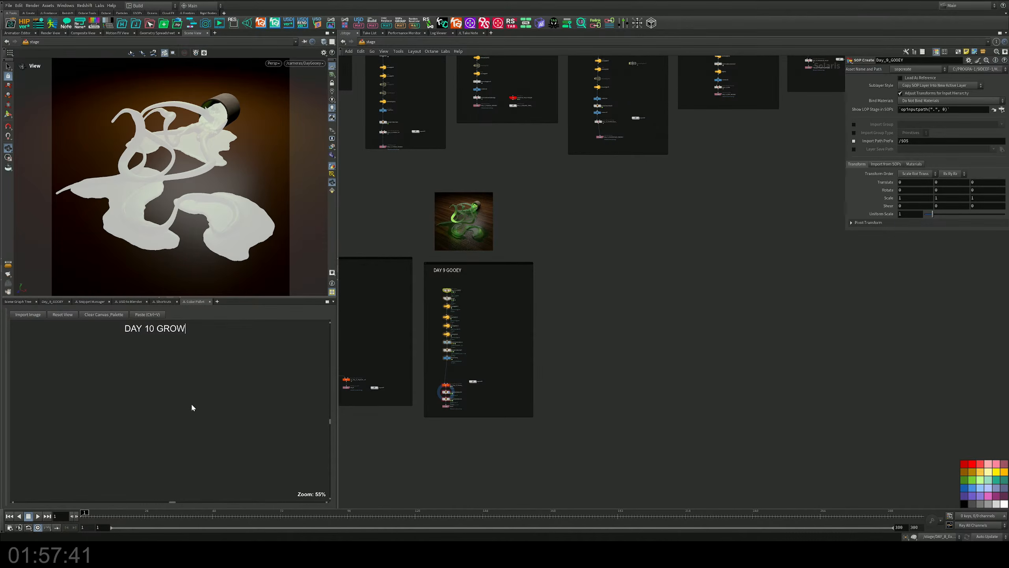
pyautogui.hotkey('ctrl', 'v')
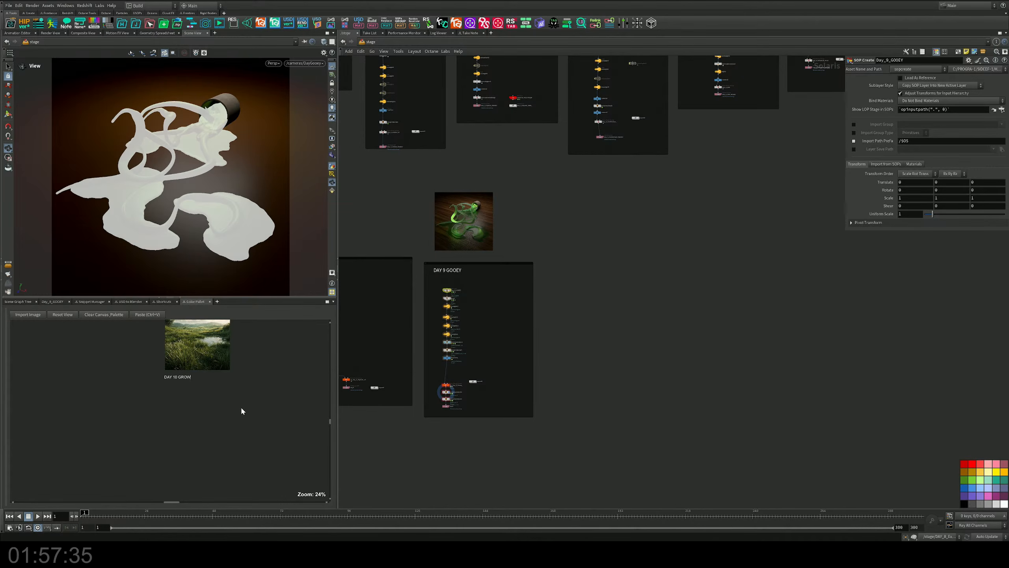
pyautogui.hotkey('ctrl', 'v')
pyautogui.scroll(5, 174, 407)
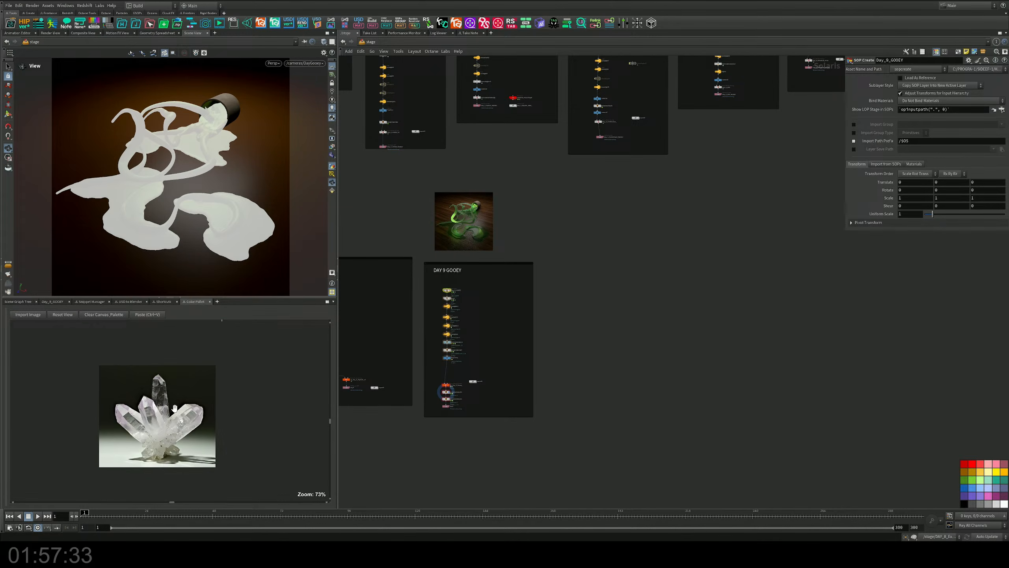
# Move the crystal cluster image directly beneath the DAY 10 GROW label on the reference canvas
pyautogui.scroll(2, 174, 408)
pyautogui.moveTo(174, 409); pyautogui.dragTo(218, 395)
pyautogui.moveTo(281, 379); pyautogui.dragTo(236, 436, button='middle')
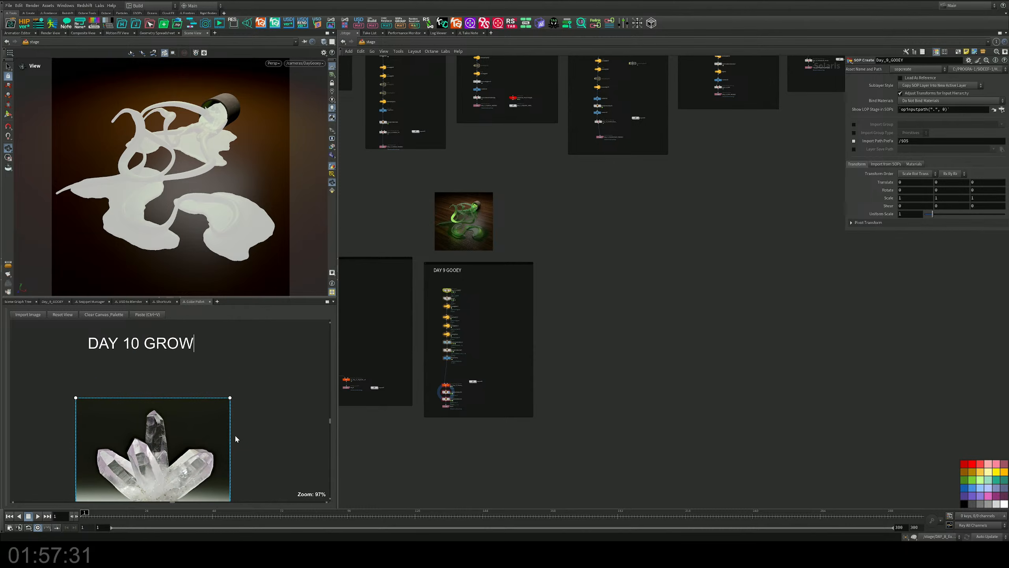
pyautogui.moveTo(184, 428); pyautogui.dragTo(194, 391)
pyautogui.moveTo(266, 383); pyautogui.dragTo(232, 383, button='middle')
pyautogui.scroll(2, 255, 363)
pyautogui.scroll(-2, 255, 365)
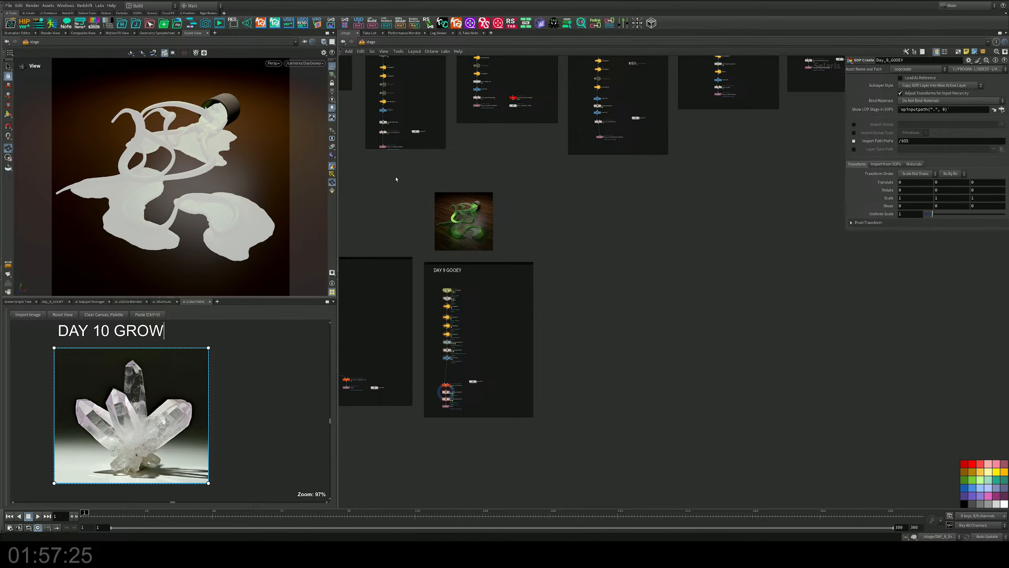
# Add a SOP Create node in an empty area of the stage network, beyond the existing day setups
pyautogui.scroll(6, 500, 253)
pyautogui.press('Tab')
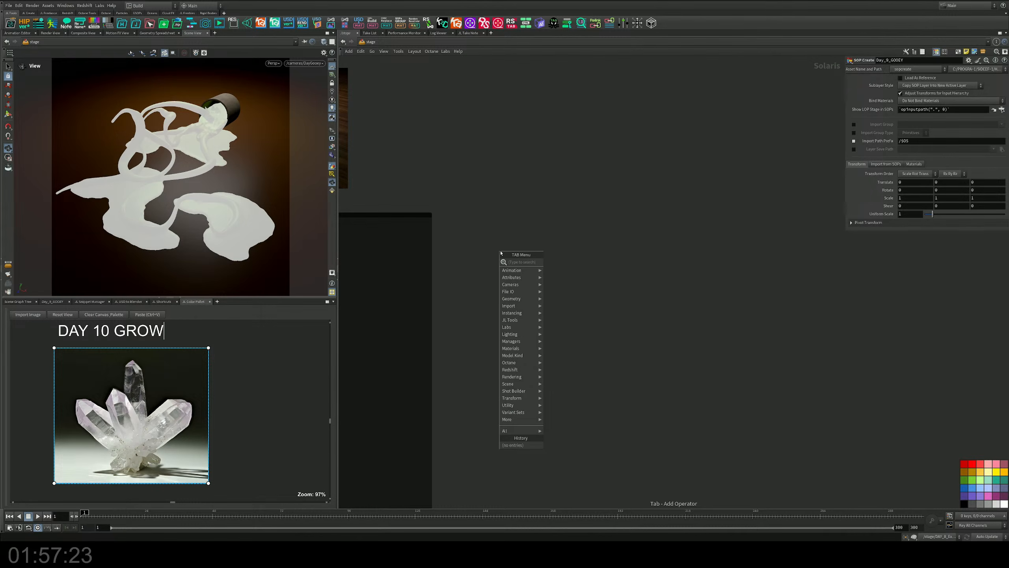
pyautogui.write('sop')
pyautogui.press('Return')
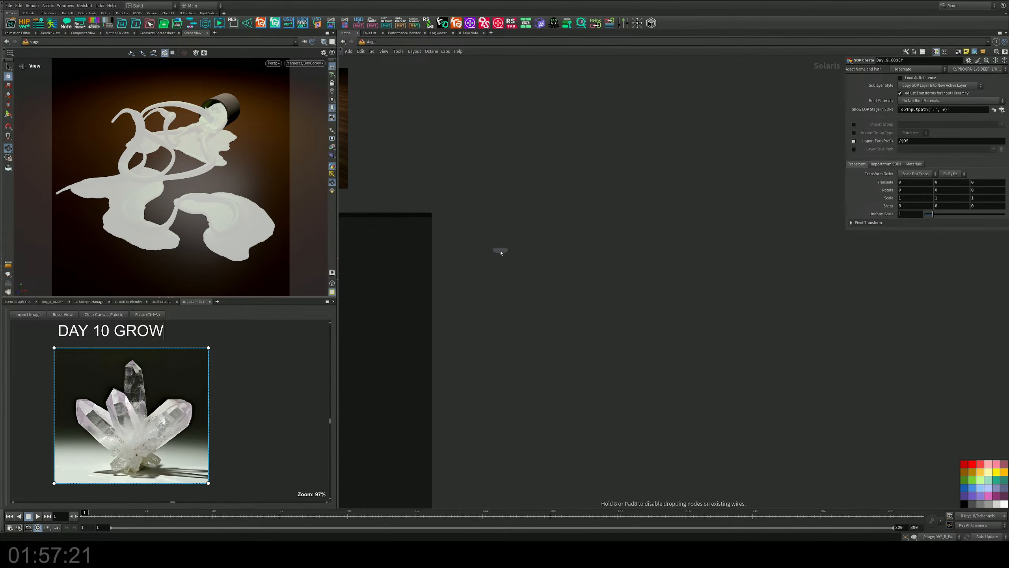
pyautogui.click(512, 245)
pyautogui.moveTo(513, 245); pyautogui.dragTo(552, 237)
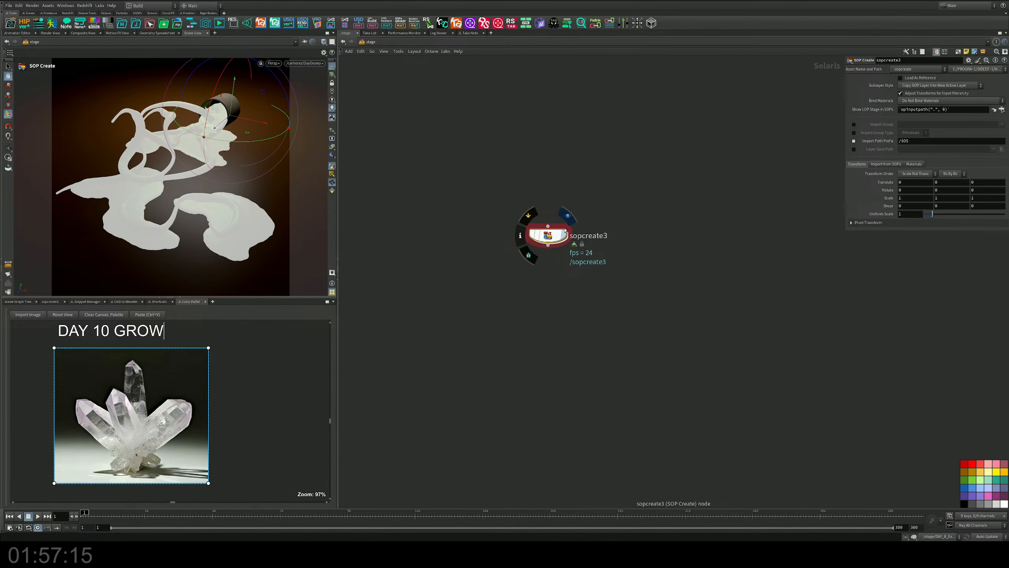
# Rename the new SOP Create node to Day_10_Grow
pyautogui.press('F2')
pyautogui.write('Day')
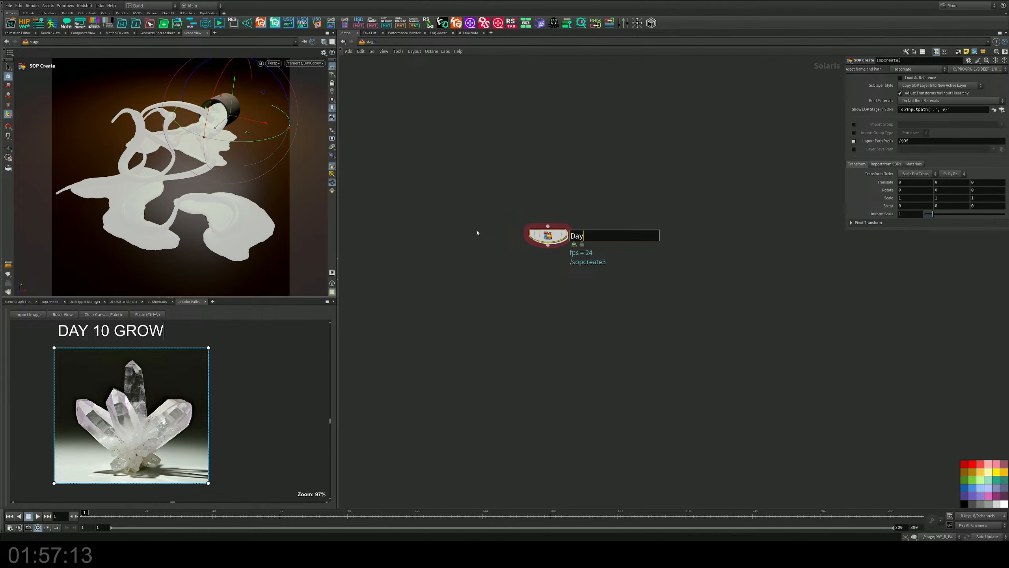
pyautogui.write('_10_Grow')
pyautogui.press('Return')
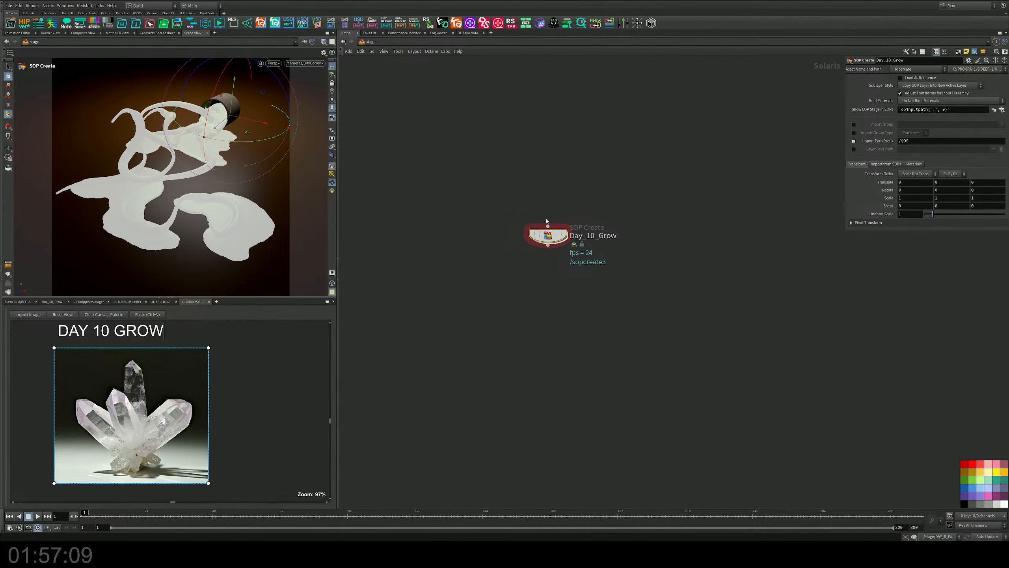
# Enter the Day_10_Grow node, add a polygon Tube node inside it and frame the tube in the viewport
pyautogui.doubleClick(548, 235)
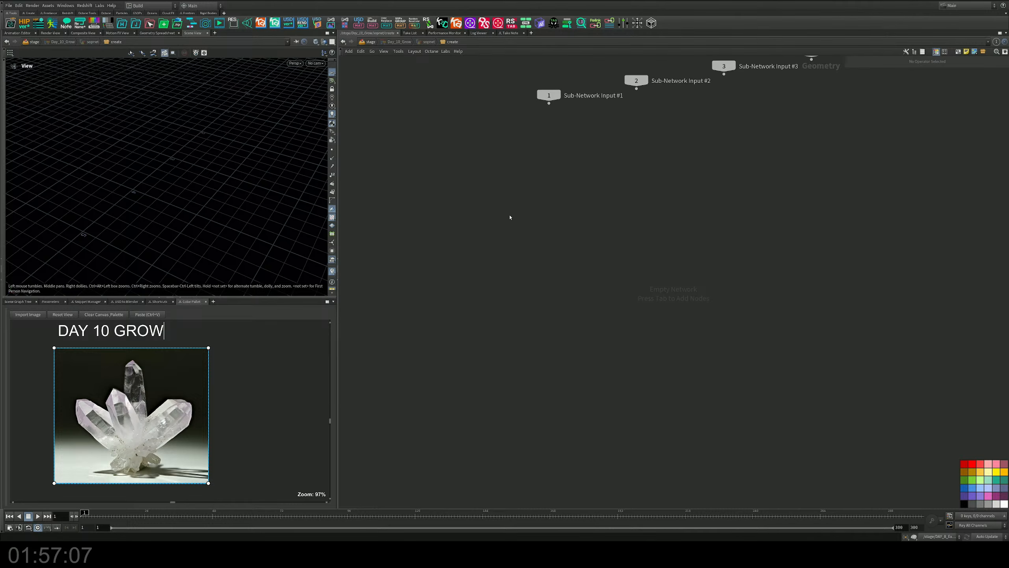
pyautogui.press('Tab')
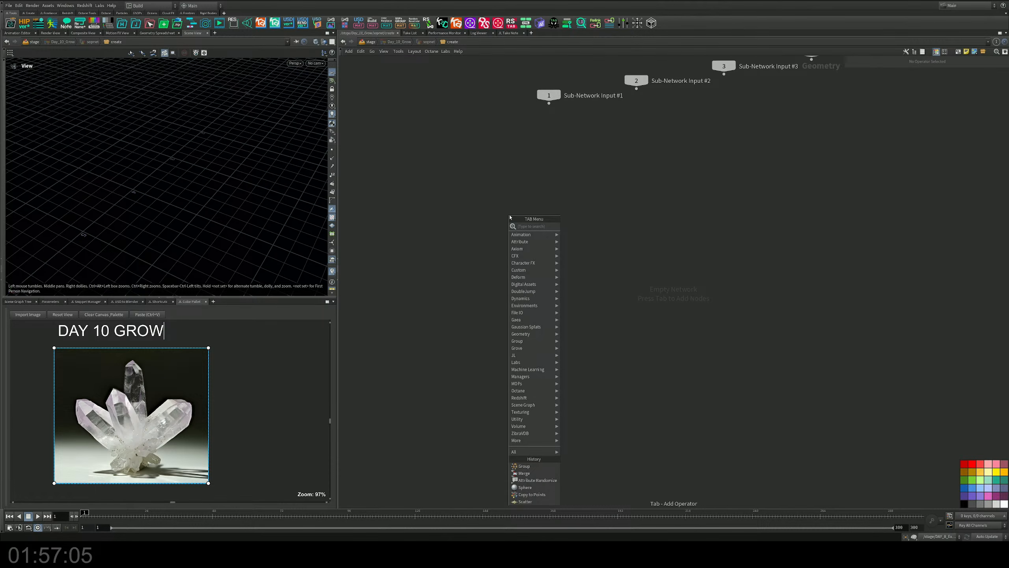
pyautogui.write('tu')
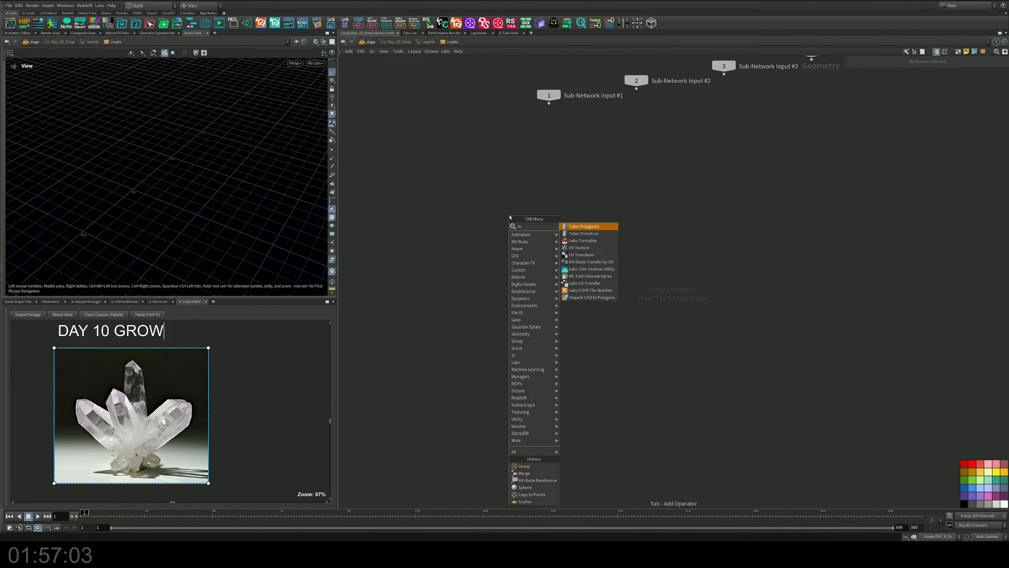
pyautogui.press('Return')
pyautogui.click(510, 218)
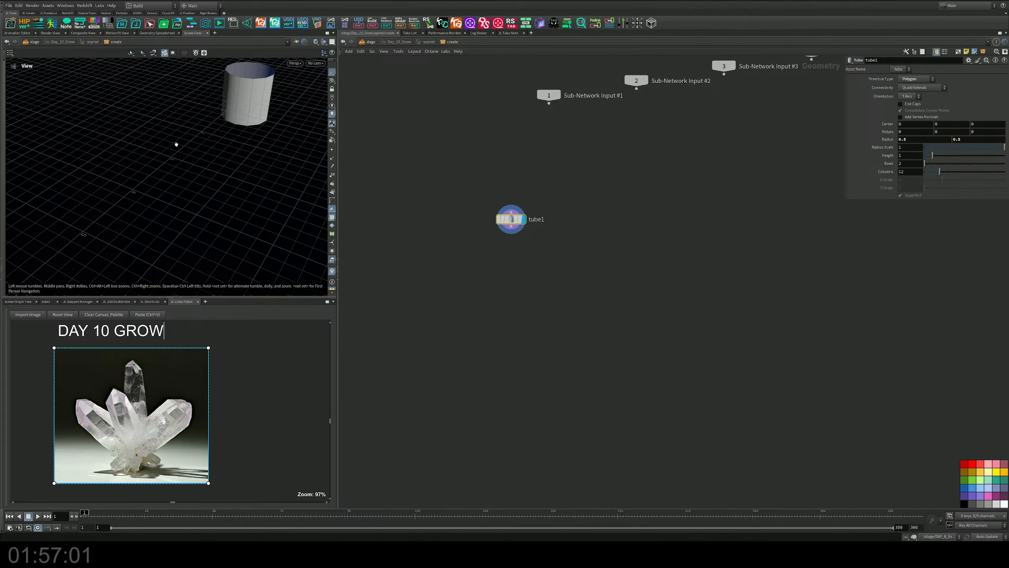
pyautogui.hotkey('space', 'g')
# Enlarge the scene view in width and height, keeping the crystal reference in view below it
pyautogui.moveTo(339, 197); pyautogui.dragTo(495, 195)
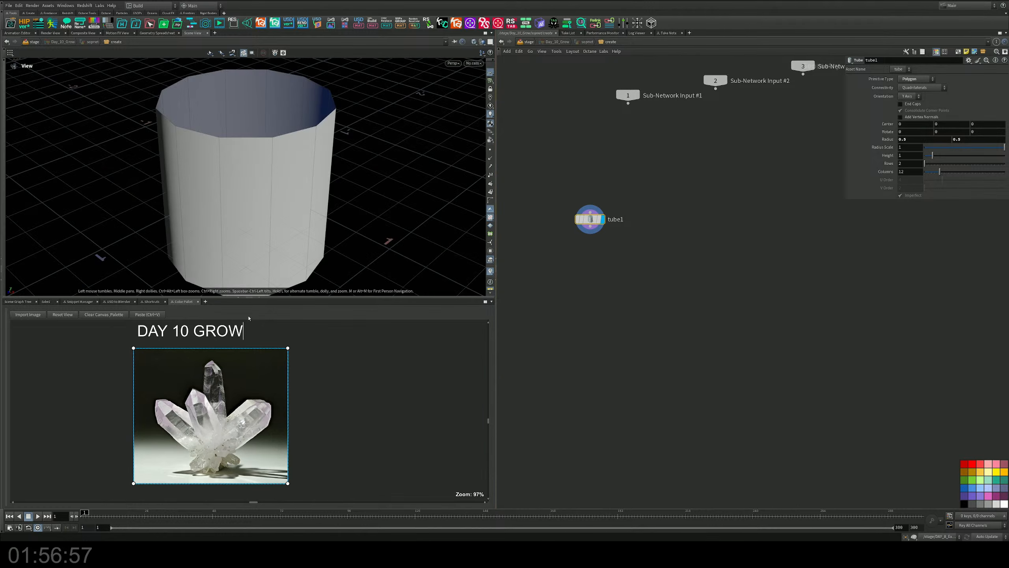
pyautogui.moveTo(251, 297); pyautogui.dragTo(251, 356)
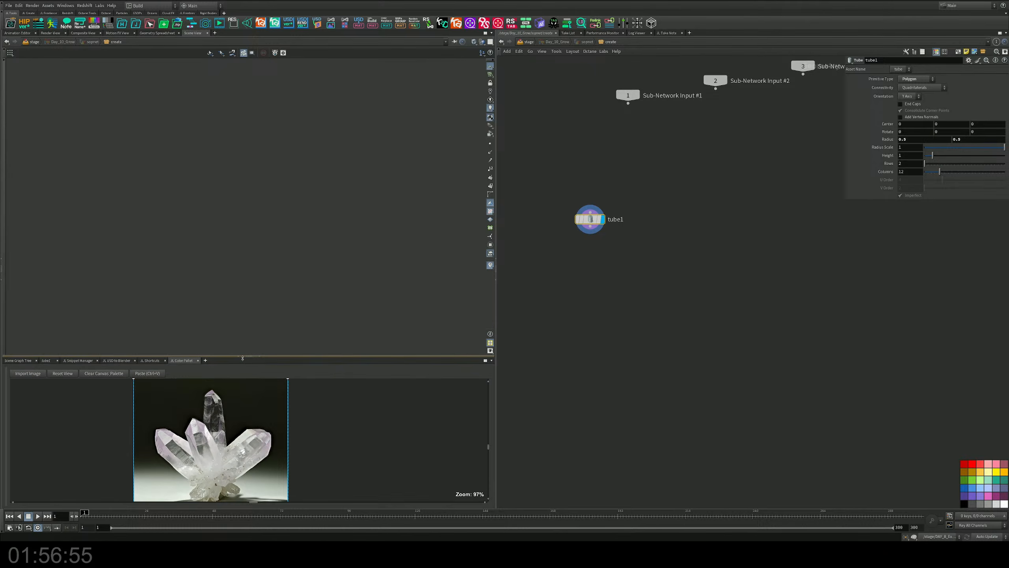
pyautogui.moveTo(317, 413); pyautogui.dragTo(190, 405, button='middle')
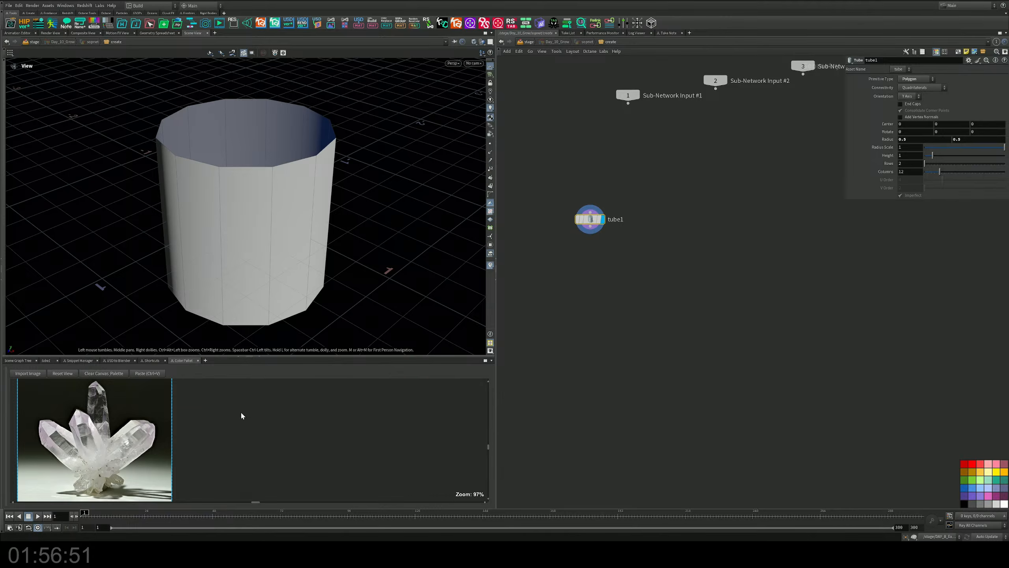
# Split the reference canvas pane and show the node parameters beside a narrower crystal reference
pyautogui.hotkey('alt', '[')
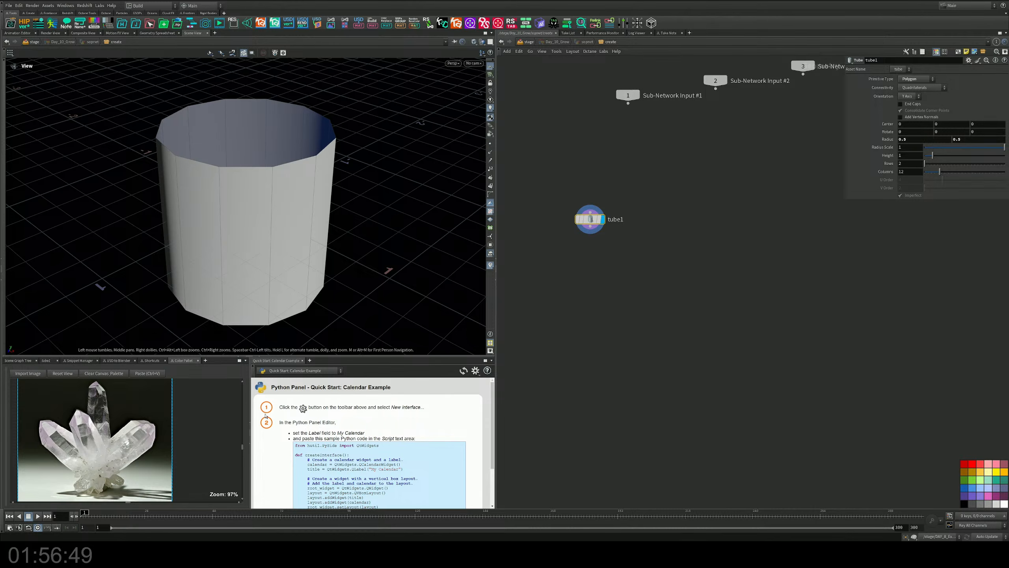
pyautogui.hotkey('alt', '1')
pyautogui.moveTo(250, 427); pyautogui.dragTo(213, 427)
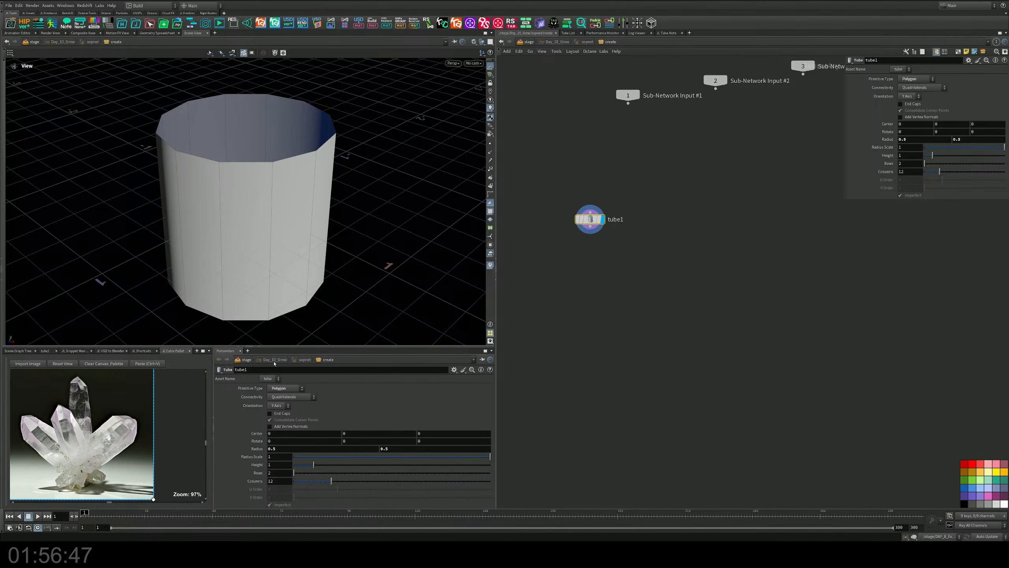
pyautogui.moveTo(372, 346); pyautogui.dragTo(371, 337)
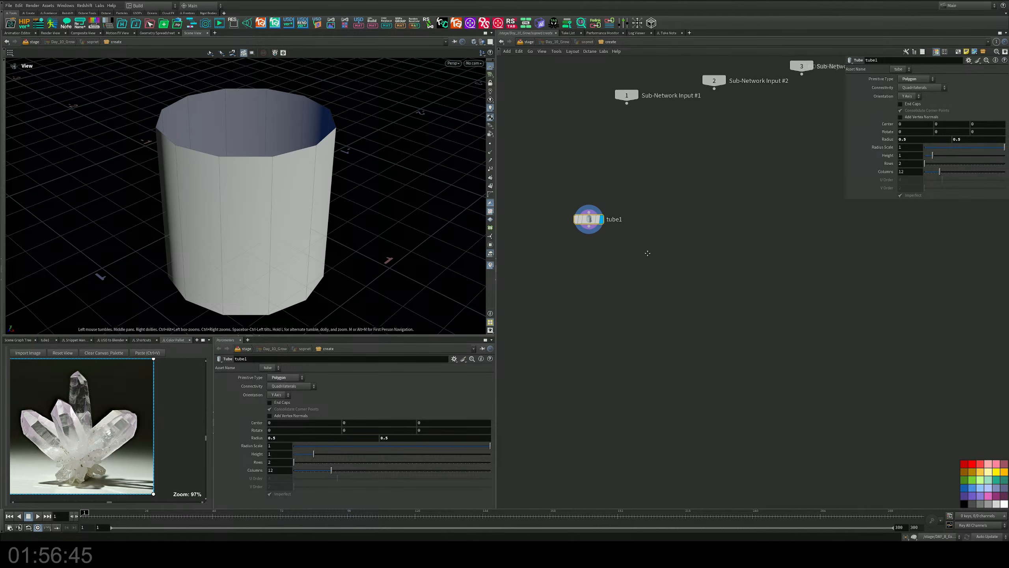
# Turn on End Caps for the tube to close both of its ends
pyautogui.moveTo(648, 253); pyautogui.dragTo(654, 265, button='middle')
pyautogui.scroll(1, 635, 252)
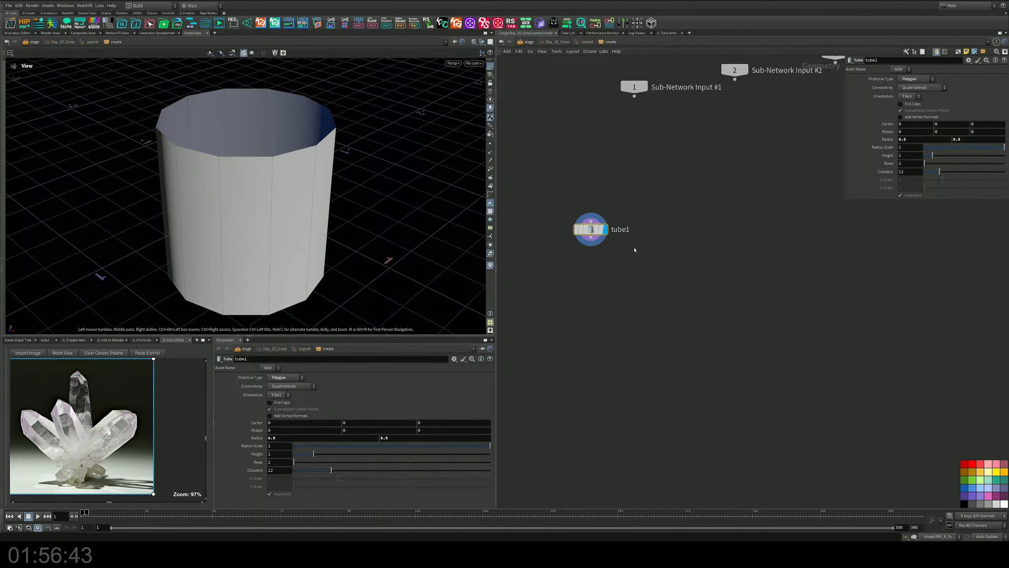
pyautogui.click(901, 104)
pyautogui.moveTo(615, 217)
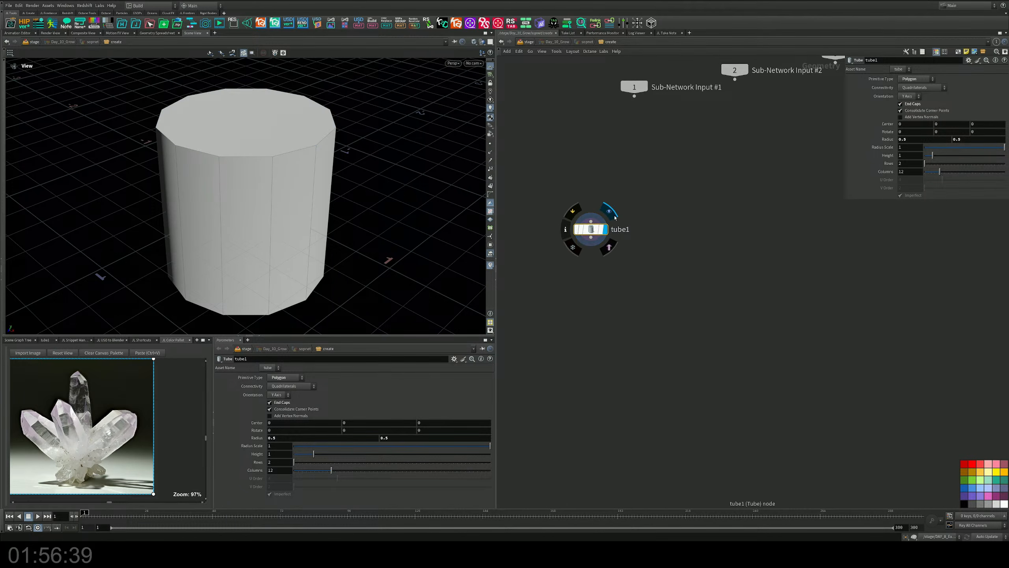
pyautogui.moveTo(613, 217); pyautogui.dragTo(699, 217, button='middle')
pyautogui.moveTo(678, 231); pyautogui.dragTo(659, 174)
pyautogui.scroll(2, 696, 195)
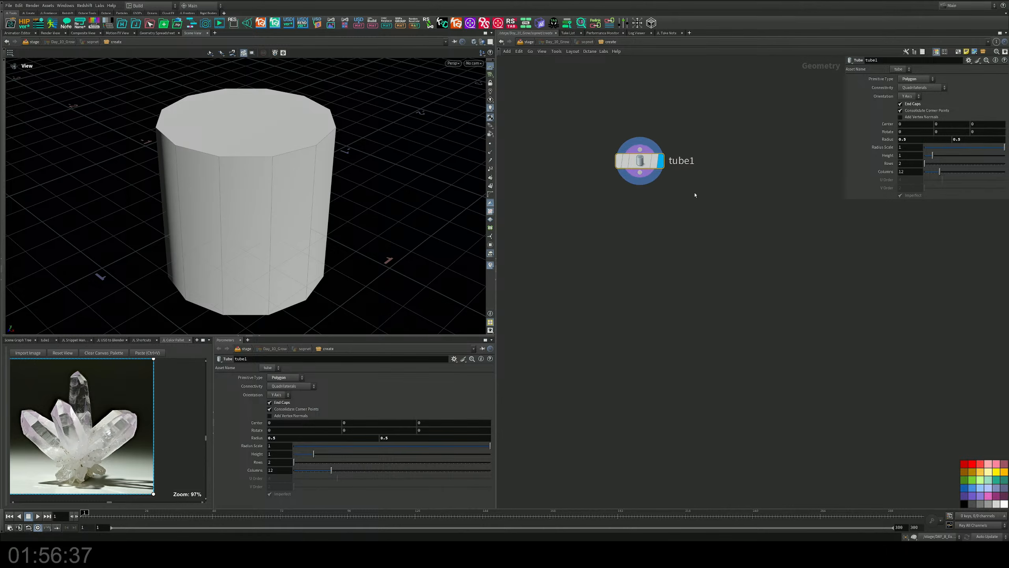
pyautogui.moveTo(695, 195); pyautogui.dragTo(696, 248, button='middle')
# Reduce the tube's Columns to 5 to give it a faceted, crystal-like cross-section
pyautogui.moveTo(940, 171); pyautogui.dragTo(928, 173)
pyautogui.moveTo(270, 228)
pyautogui.mouseDown()
pyautogui.moveTo(342, 199)
pyautogui.moveTo(356, 162)
pyautogui.moveTo(272, 235)
pyautogui.mouseUp()
pyautogui.moveTo(271, 235); pyautogui.dragTo(262, 195, button='right')
pyautogui.moveTo(262, 194); pyautogui.dragTo(269, 145)
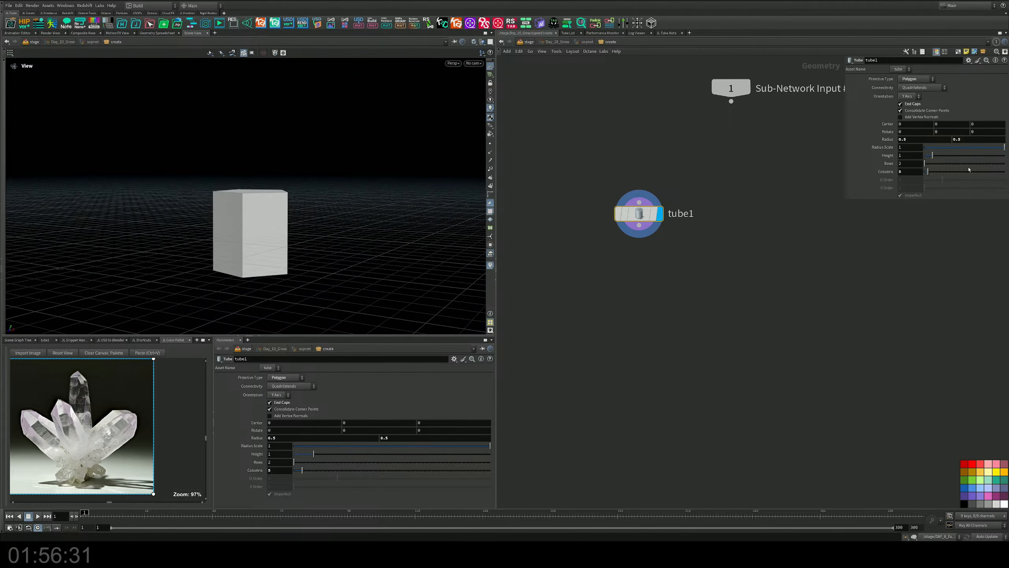
# Stretch the tube into a tall column by raising its Height to about 6.23
pyautogui.moveTo(934, 157); pyautogui.dragTo(967, 155)
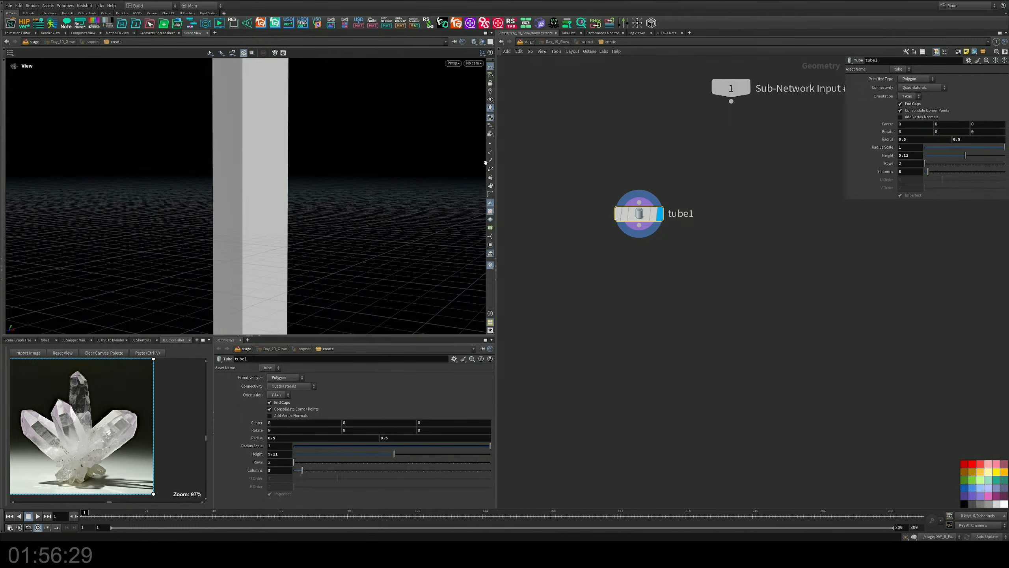
pyautogui.moveTo(417, 158); pyautogui.dragTo(380, 159, button='right')
pyautogui.moveTo(329, 158); pyautogui.dragTo(264, 159, button='middle')
pyautogui.moveTo(264, 159); pyautogui.dragTo(302, 157)
pyautogui.moveTo(302, 158); pyautogui.dragTo(235, 169, button='right')
pyautogui.moveTo(234, 169); pyautogui.dragTo(276, 180)
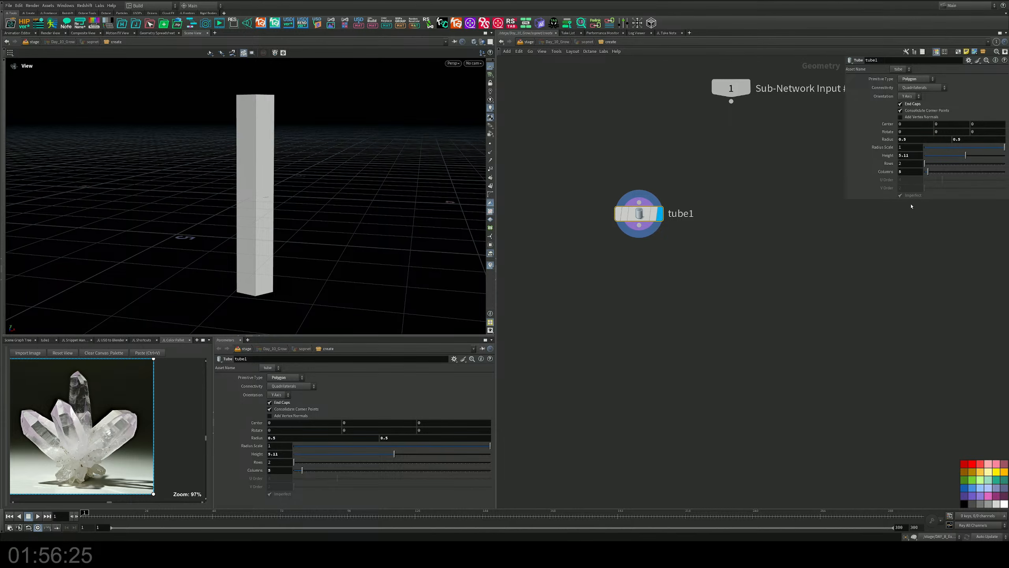
pyautogui.moveTo(966, 155); pyautogui.dragTo(974, 155)
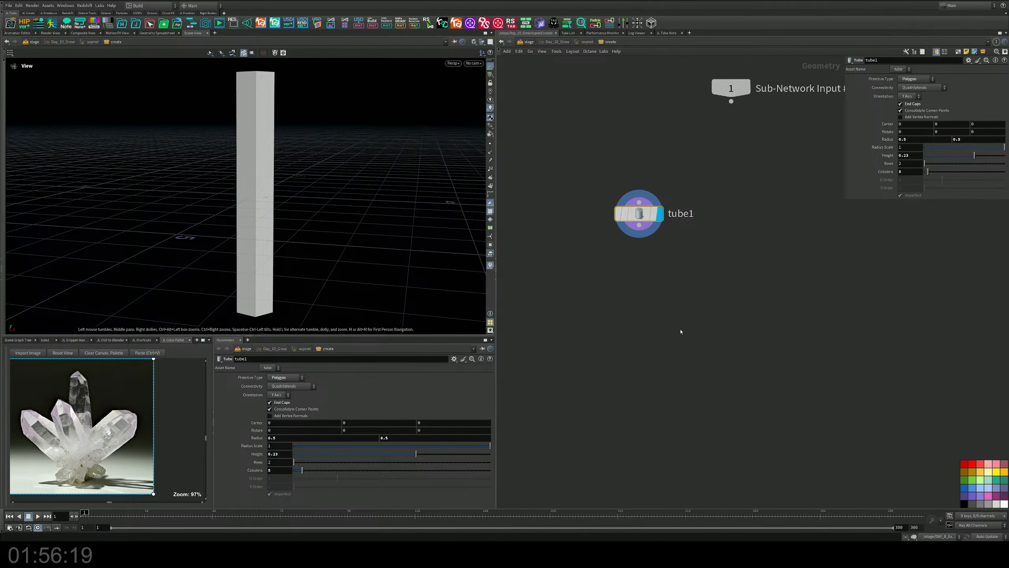
# Add a Platonic Solids node beside the tube node in the geometry network
pyautogui.moveTo(681, 331); pyautogui.dragTo(660, 293, button='middle')
pyautogui.press('Tab')
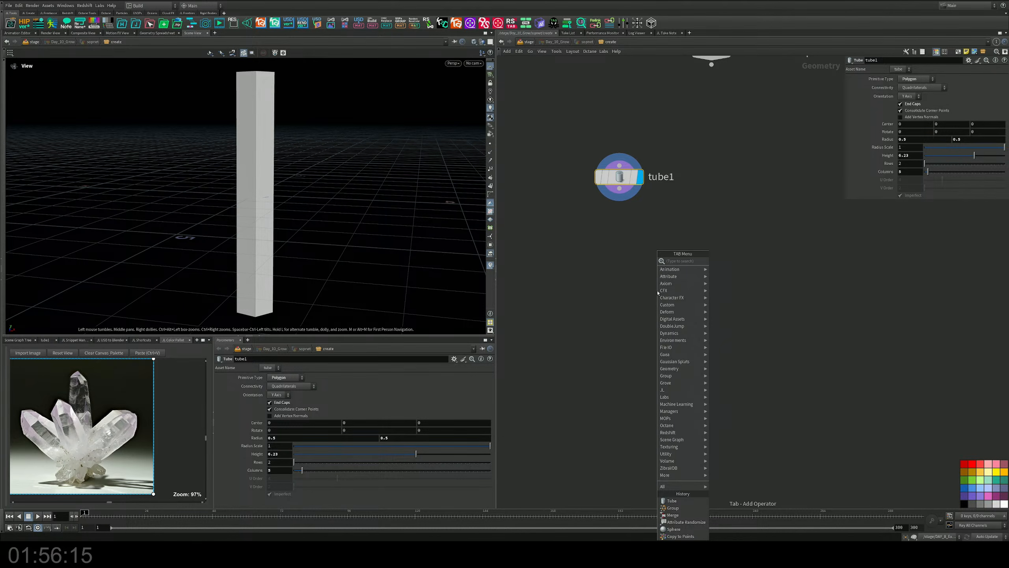
pyautogui.write('pla')
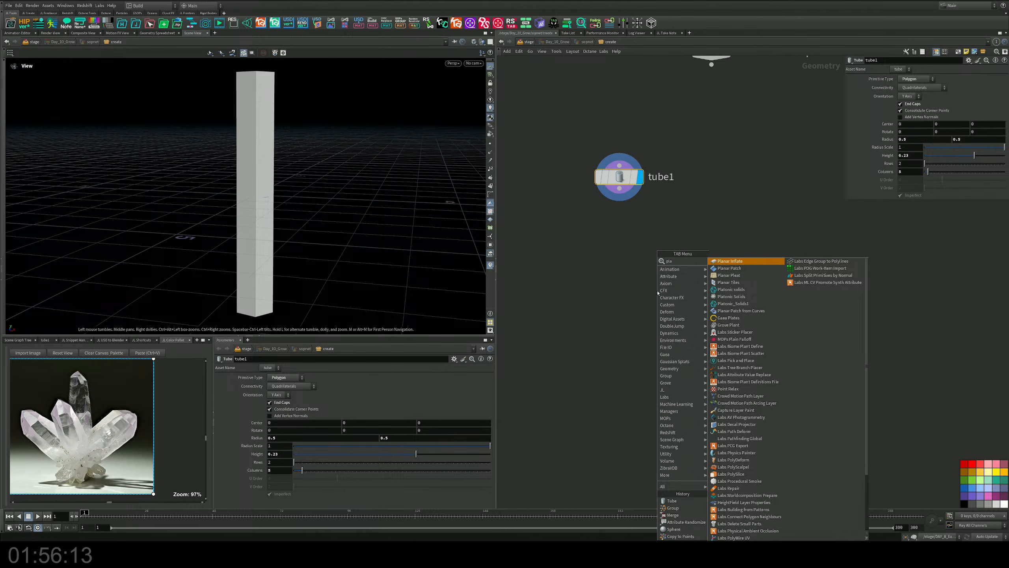
pyautogui.click(731, 297)
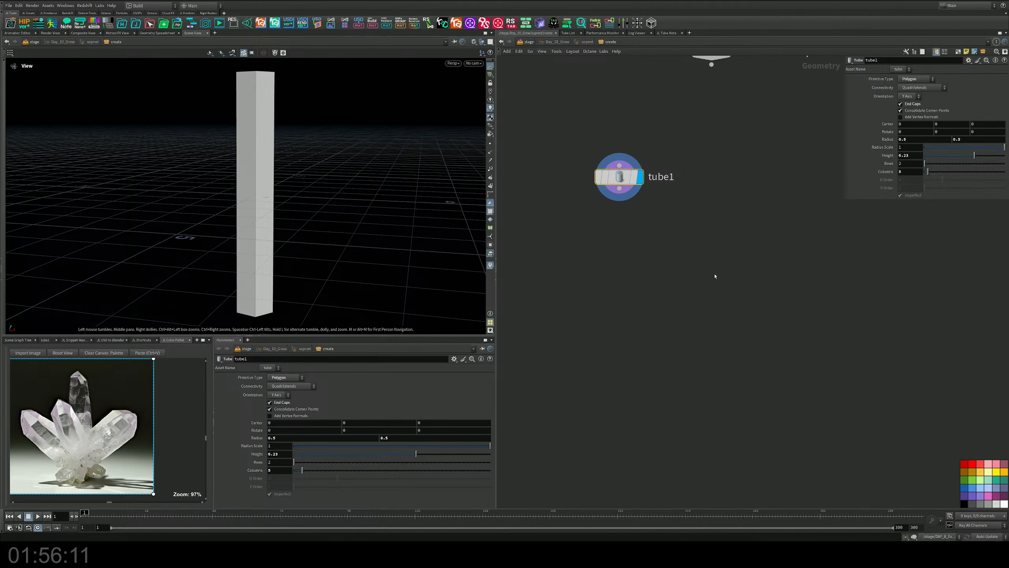
pyautogui.click(733, 179)
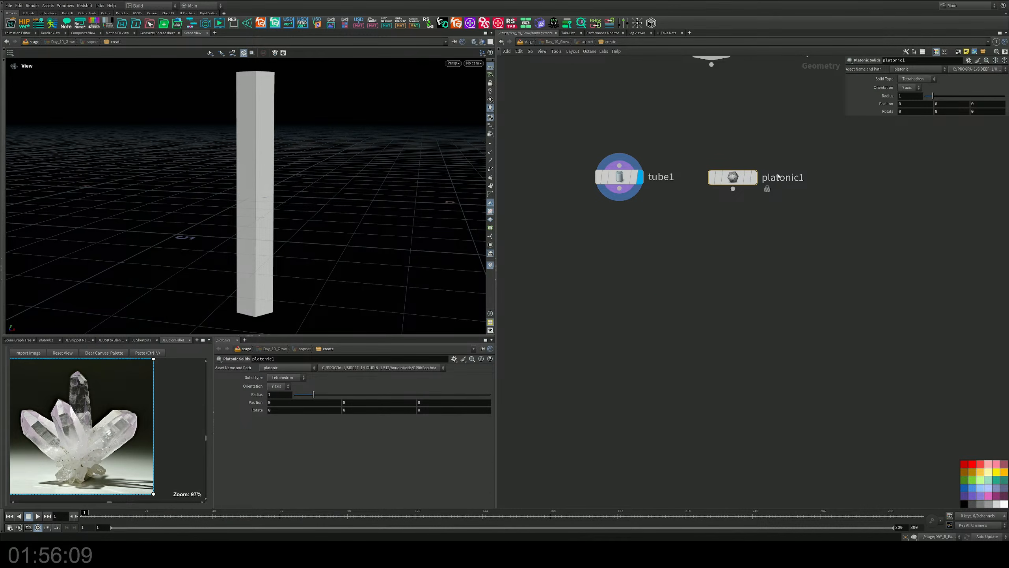
# Display the Platonic Solids node in the viewport and set its Solid Type to Icosahedron
pyautogui.moveTo(778, 177)
pyautogui.click(759, 151)
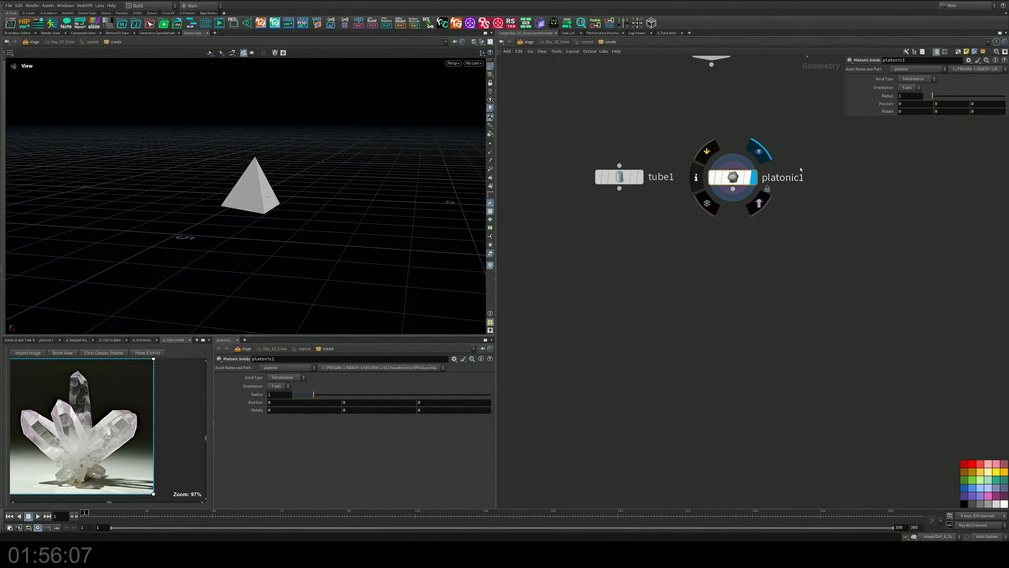
pyautogui.click(916, 78)
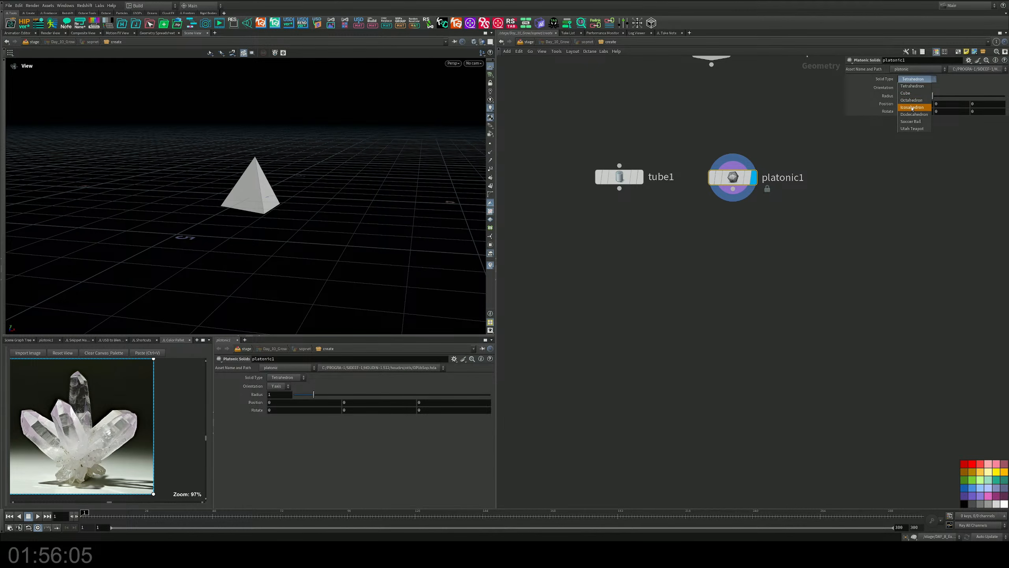
pyautogui.click(912, 107)
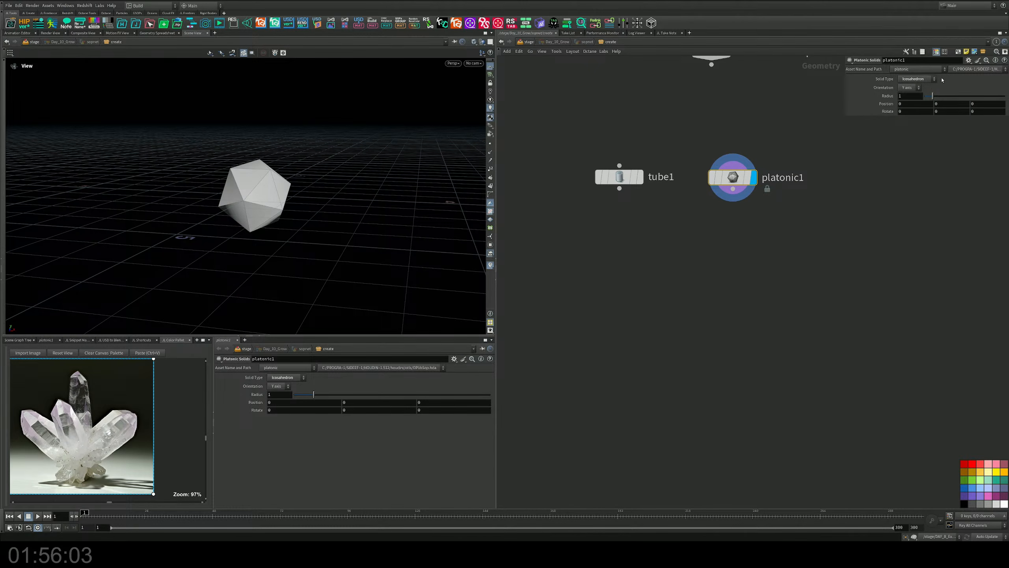
# Change the platonic solid to an Octahedron and wire the tube and the solid into a new Boolean node
pyautogui.click(924, 79)
pyautogui.click(913, 99)
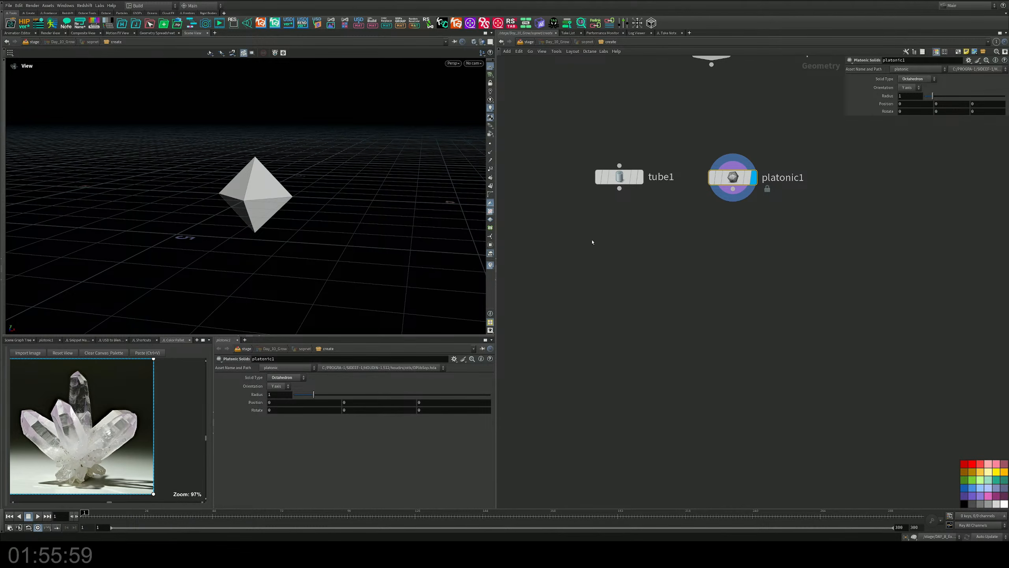
pyautogui.press('Tab')
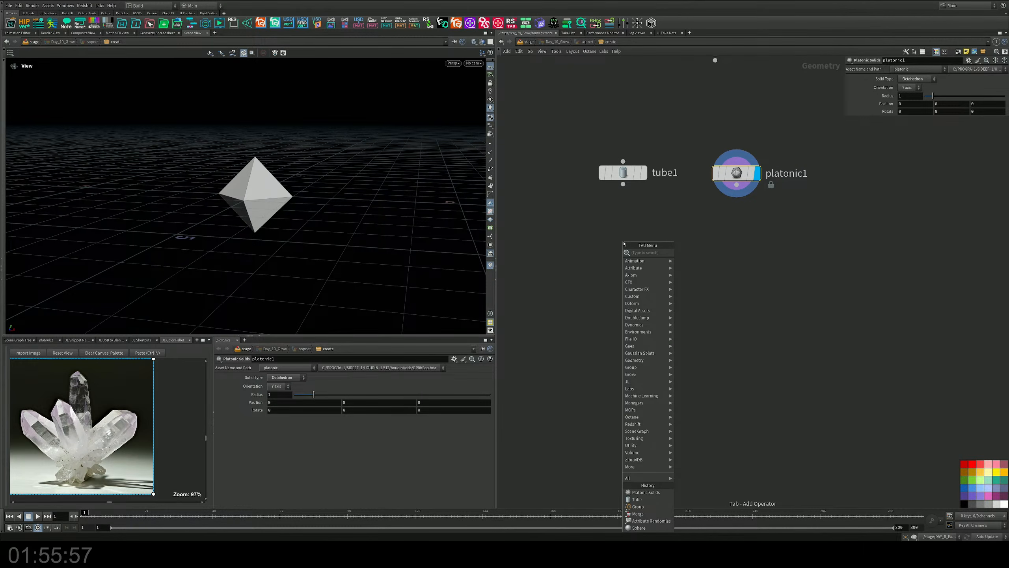
pyautogui.write('merge')
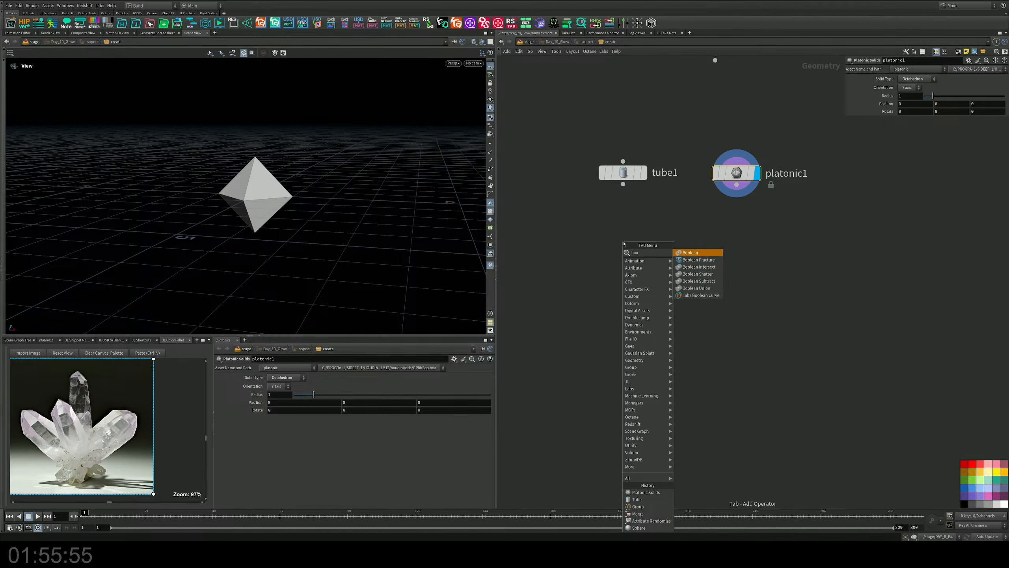
pyautogui.press('Return')
pyautogui.click(623, 319)
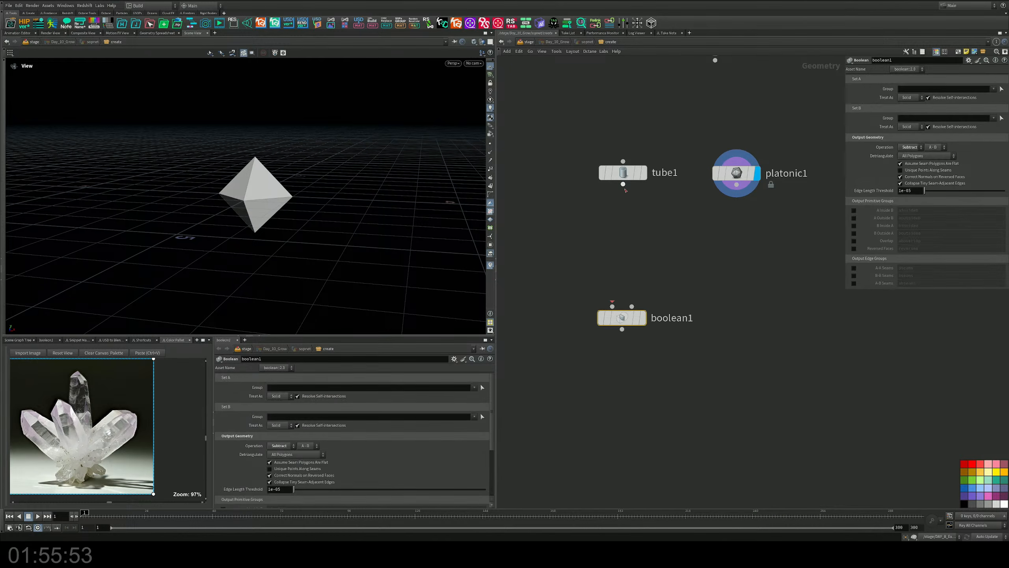
pyautogui.moveTo(623, 184)
pyautogui.mouseDown()
pyautogui.moveTo(613, 306)
pyautogui.moveTo(737, 184)
pyautogui.mouseUp()
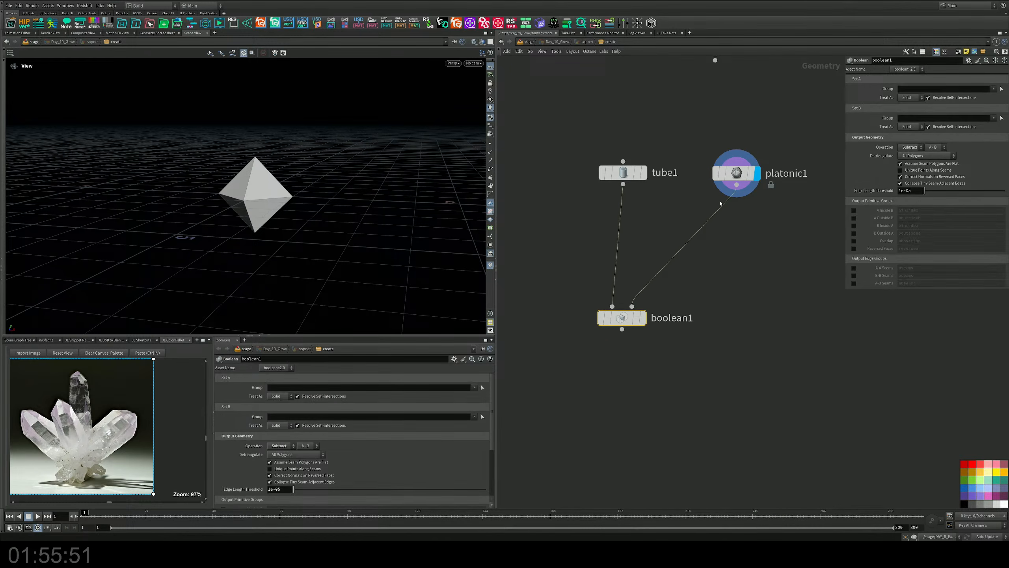
# Display the Boolean node's result and set its Operation to Intersect so the solid cuts the tube's ends
pyautogui.click(643, 318)
pyautogui.moveTo(638, 316); pyautogui.dragTo(651, 340)
pyautogui.moveTo(711, 303); pyautogui.dragTo(573, 384)
pyautogui.click(915, 150)
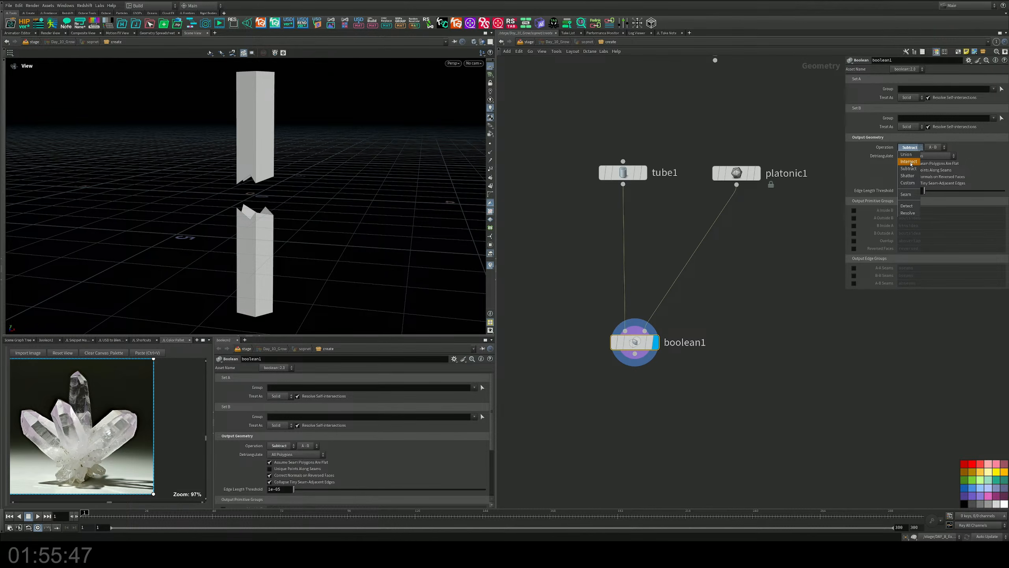
pyautogui.click(910, 163)
pyautogui.moveTo(294, 174)
pyautogui.mouseDown()
pyautogui.moveTo(236, 198)
pyautogui.moveTo(293, 184)
pyautogui.mouseUp()
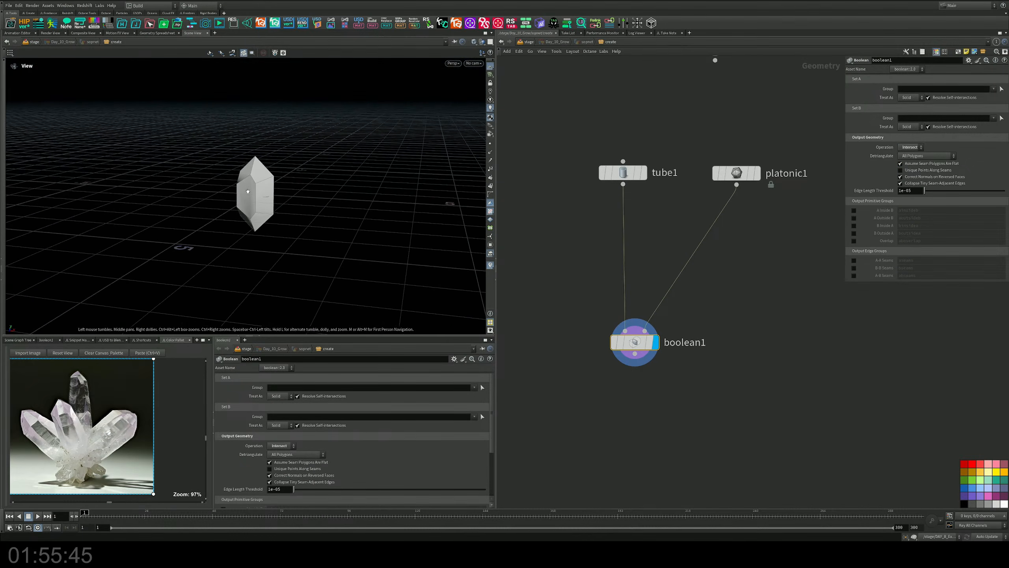
# Raise the octahedron's Radius to about 2.95 to make a long crystal with pointed ends
pyautogui.moveTo(796, 155); pyautogui.dragTo(661, 235)
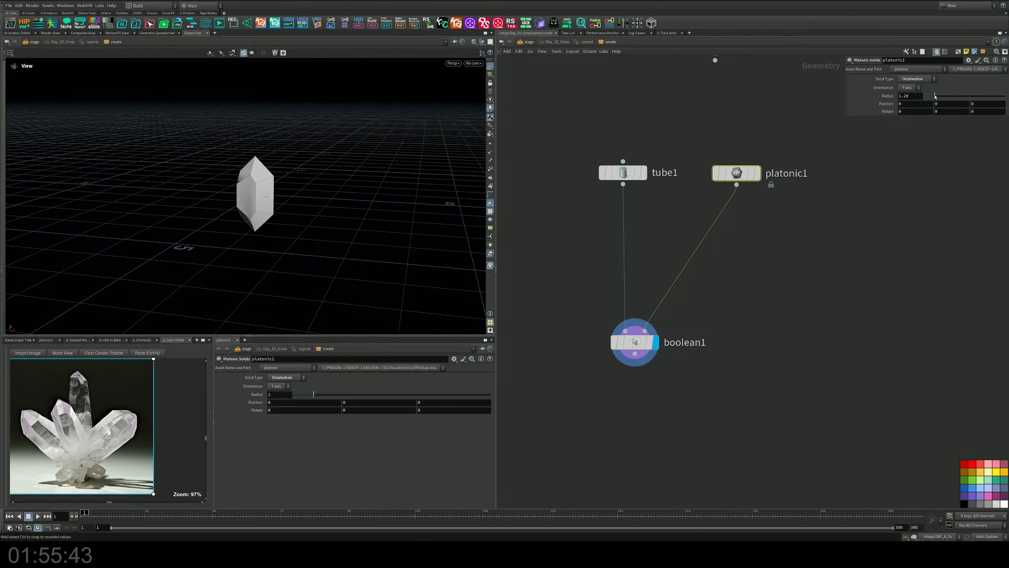
pyautogui.moveTo(932, 96); pyautogui.dragTo(948, 96)
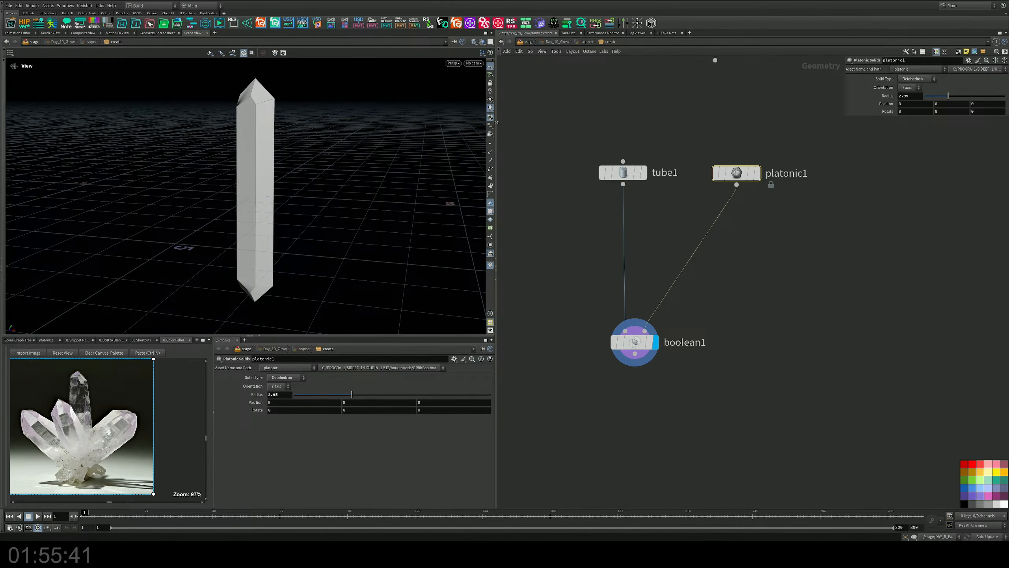
pyautogui.moveTo(274, 131); pyautogui.dragTo(267, 161)
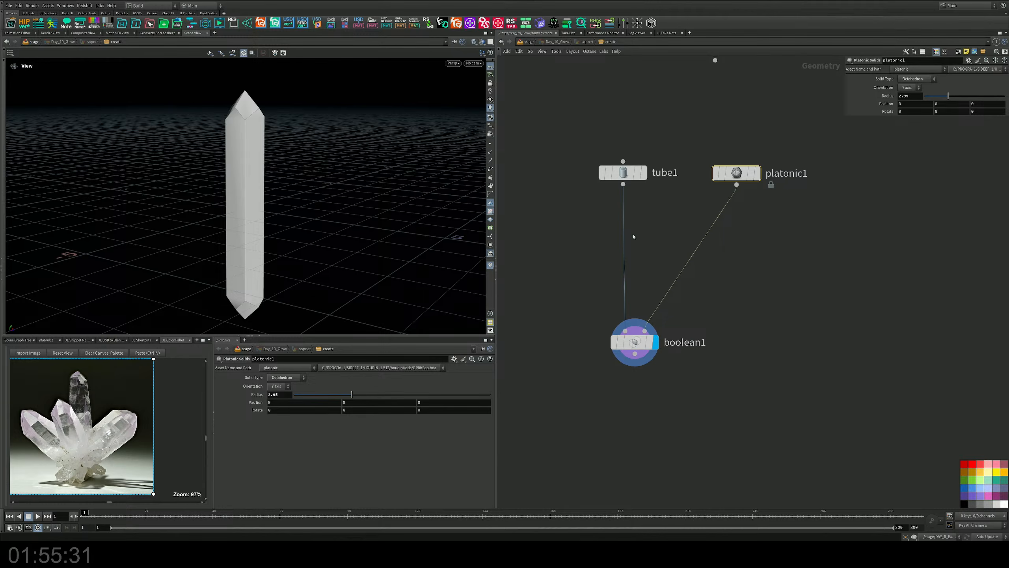
# Add an IsoOffset node below the Boolean node in the geometry network
pyautogui.moveTo(786, 279); pyautogui.dragTo(738, 214, button='middle')
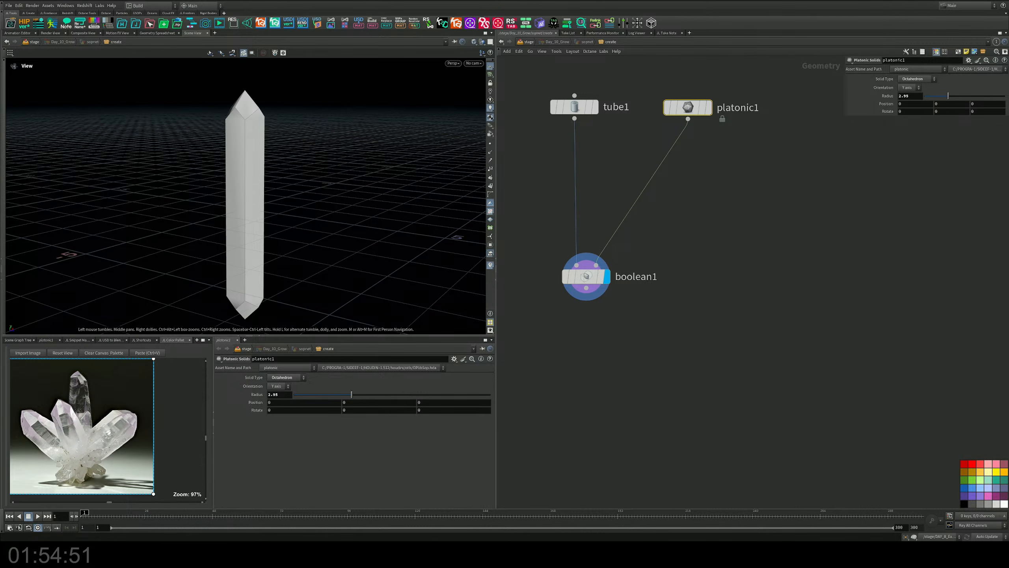
pyautogui.moveTo(654, 338); pyautogui.dragTo(621, 269, button='middle')
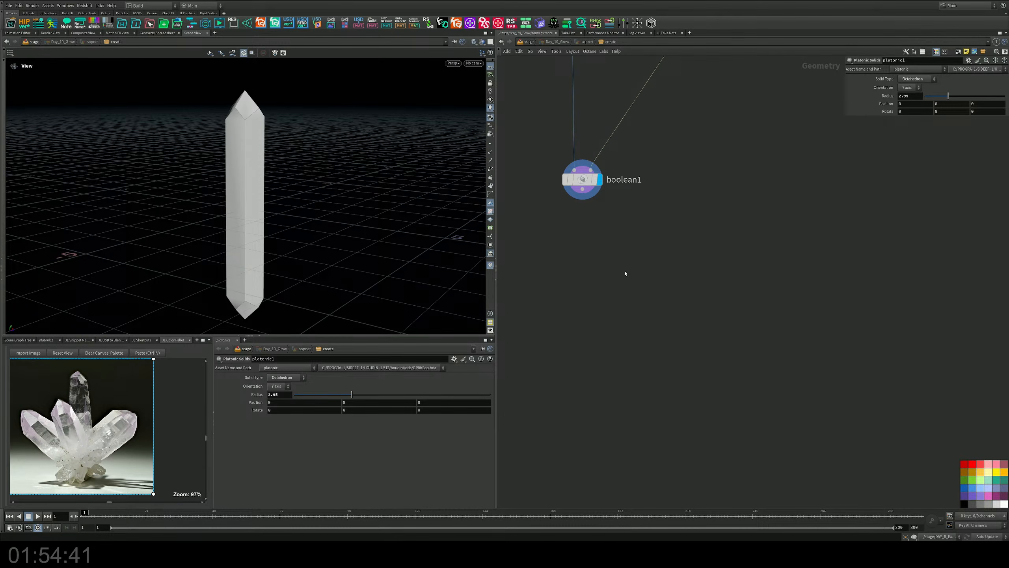
pyautogui.scroll(-3, 613, 249)
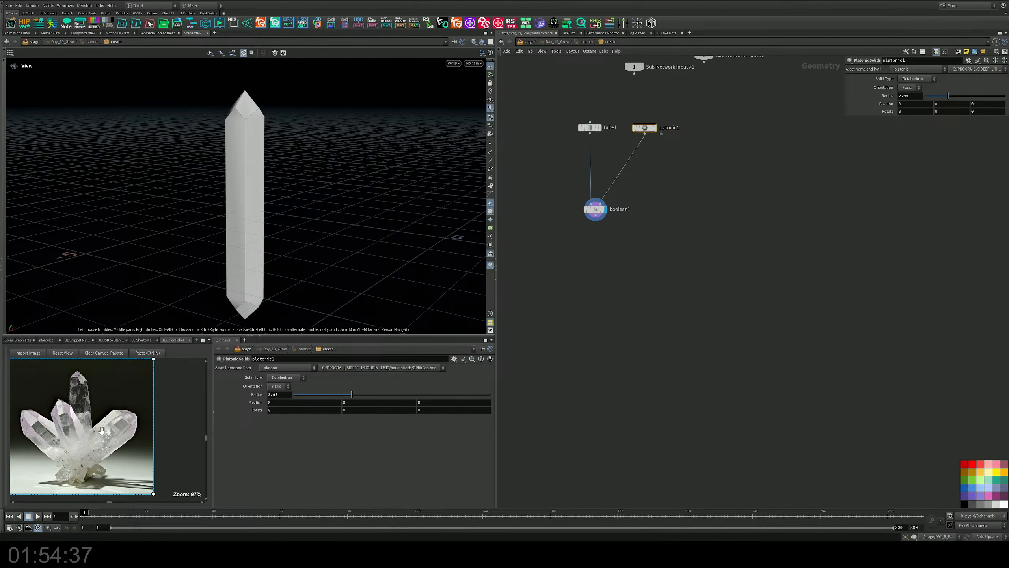
pyautogui.scroll(5, 86, 420)
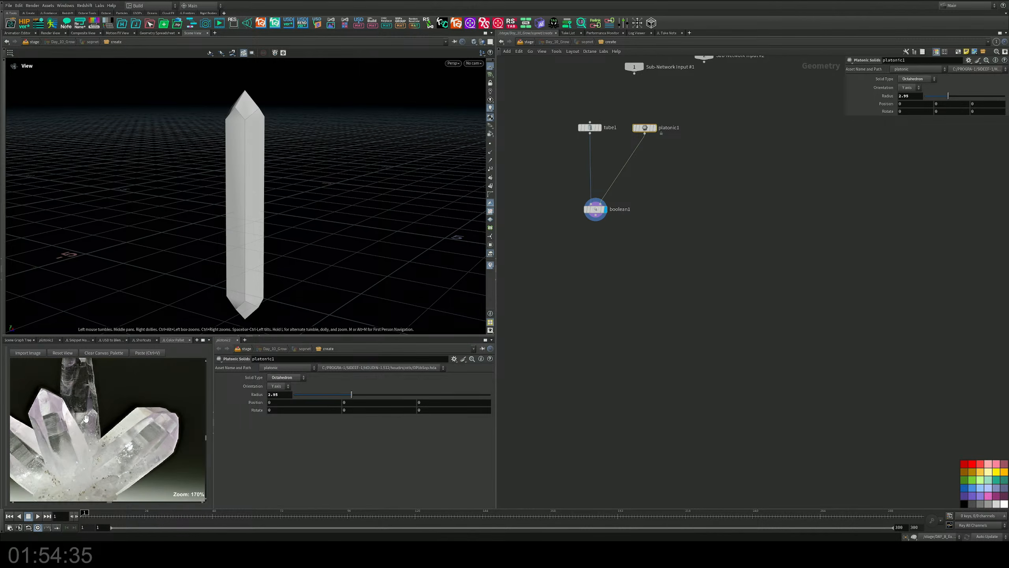
pyautogui.scroll(-2, 86, 418)
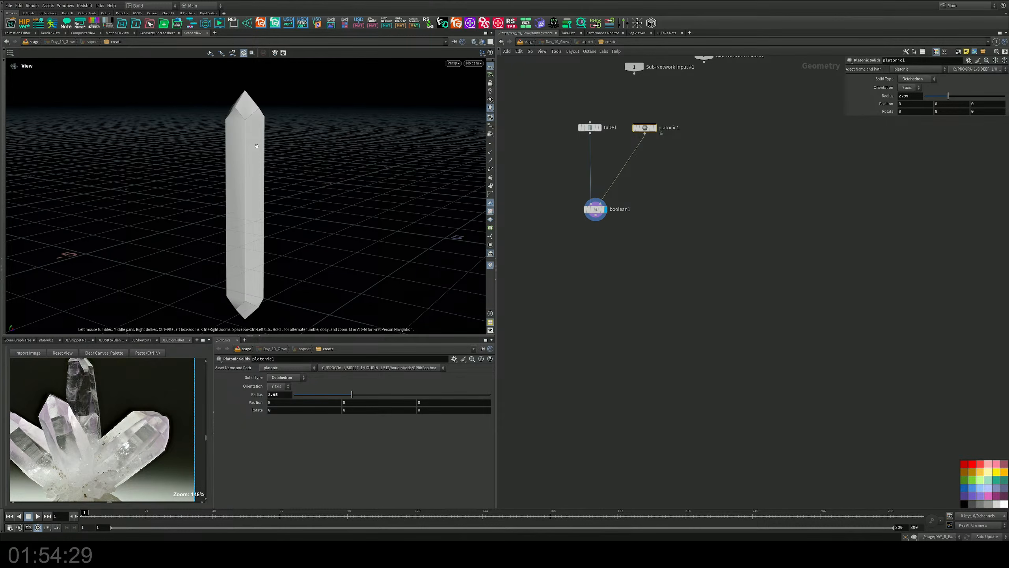
pyautogui.press('Tab')
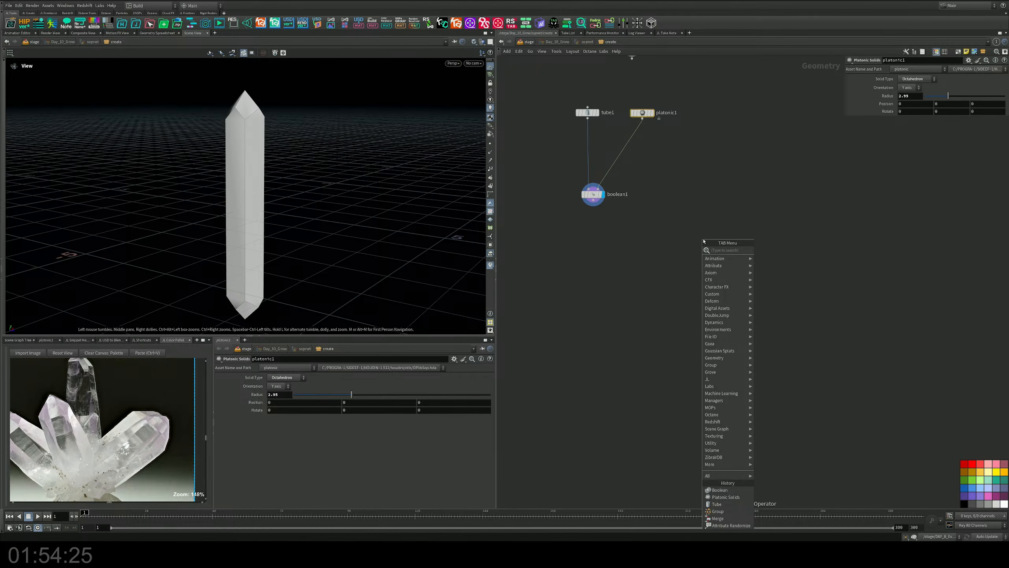
pyautogui.write('si')
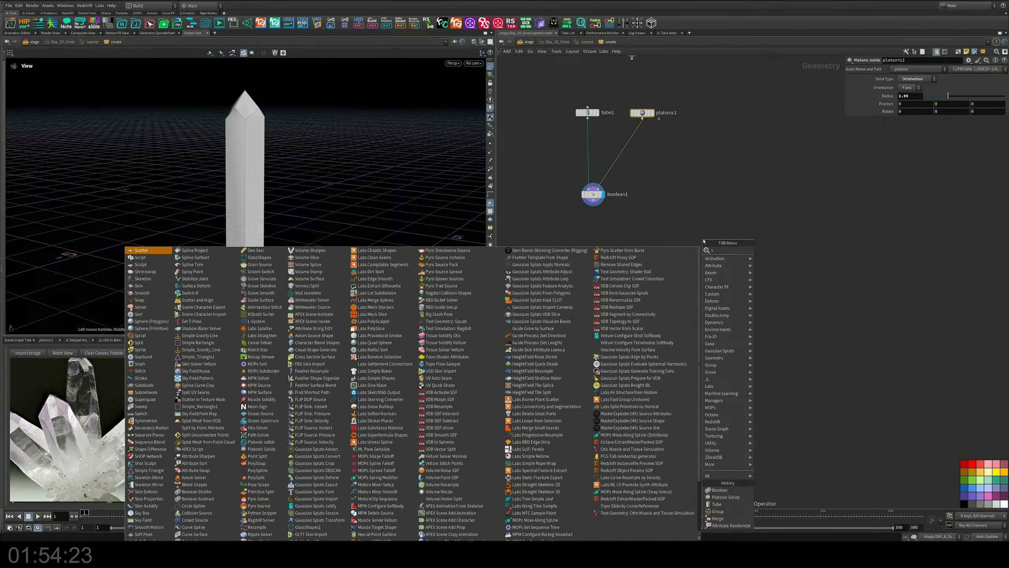
pyautogui.press('BackSpace')
pyautogui.press('BackSpace')
pyautogui.write('sph')
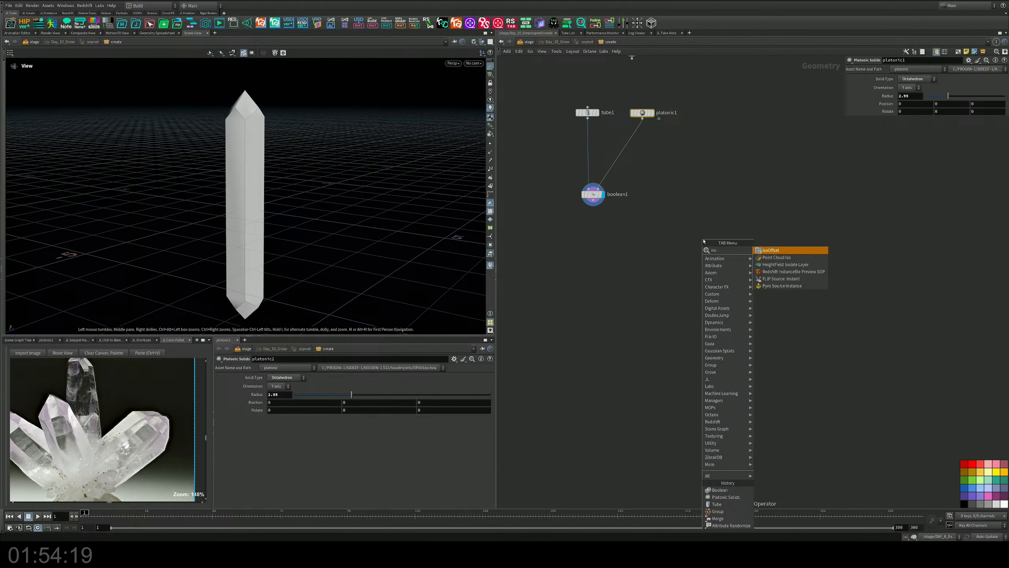
pyautogui.press('Return')
pyautogui.click(676, 247)
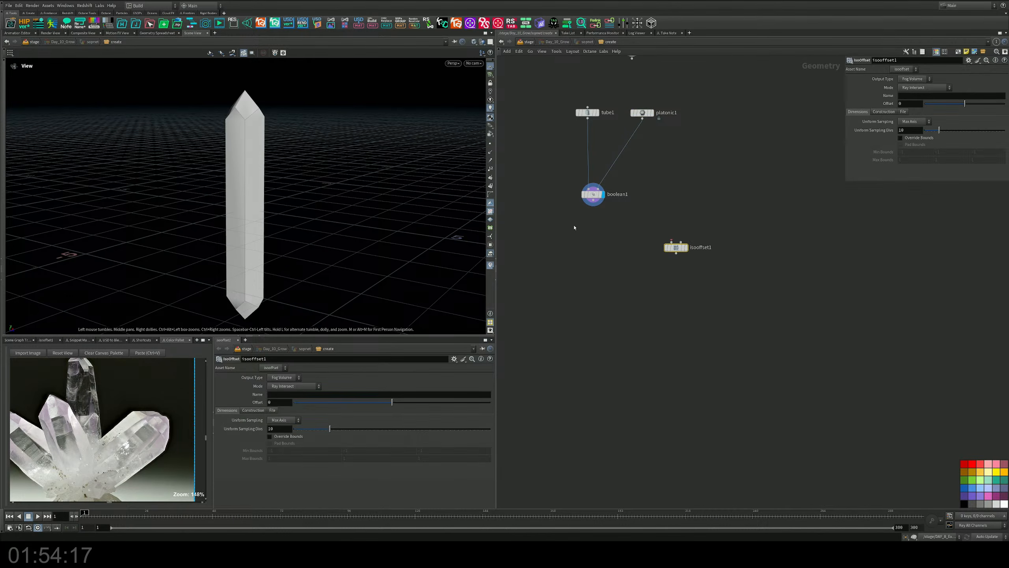
# Feed the Boolean result into the IsoOffset node, display it and set its Uniform Sampling Divs to 50
pyautogui.moveTo(593, 206); pyautogui.dragTo(687, 232)
pyautogui.click(686, 247)
pyautogui.moveTo(680, 258); pyautogui.dragTo(677, 251, button='middle')
pyautogui.moveTo(939, 131); pyautogui.dragTo(1005, 130)
# Add and display a Scatter node after the IsoOffset node, with Force Total Count reduced to 15
pyautogui.moveTo(747, 267); pyautogui.dragTo(741, 238, button='middle')
pyautogui.press('Tab')
pyautogui.write('sc')
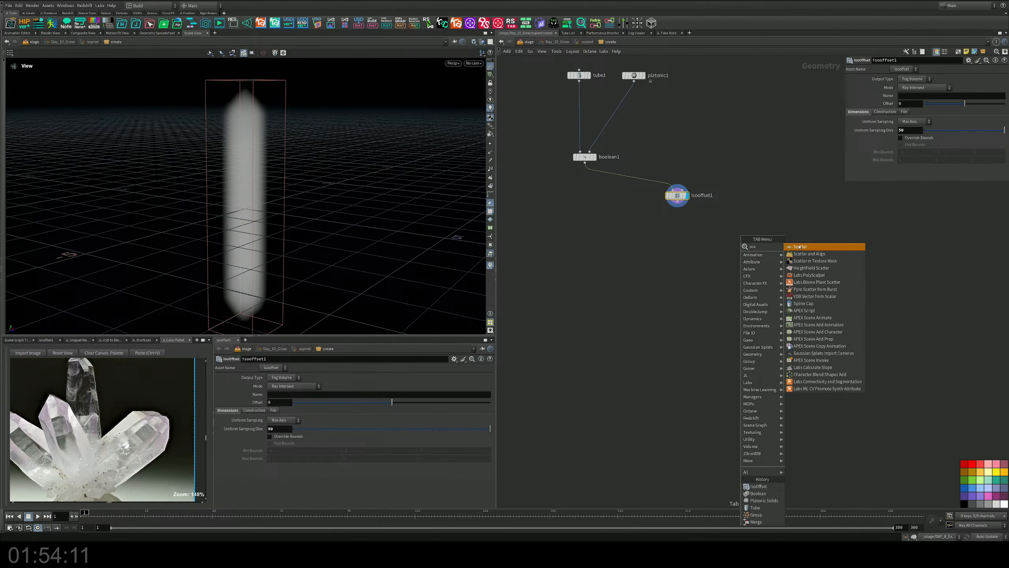
pyautogui.press('Return')
pyautogui.click(688, 223)
pyautogui.click(687, 219)
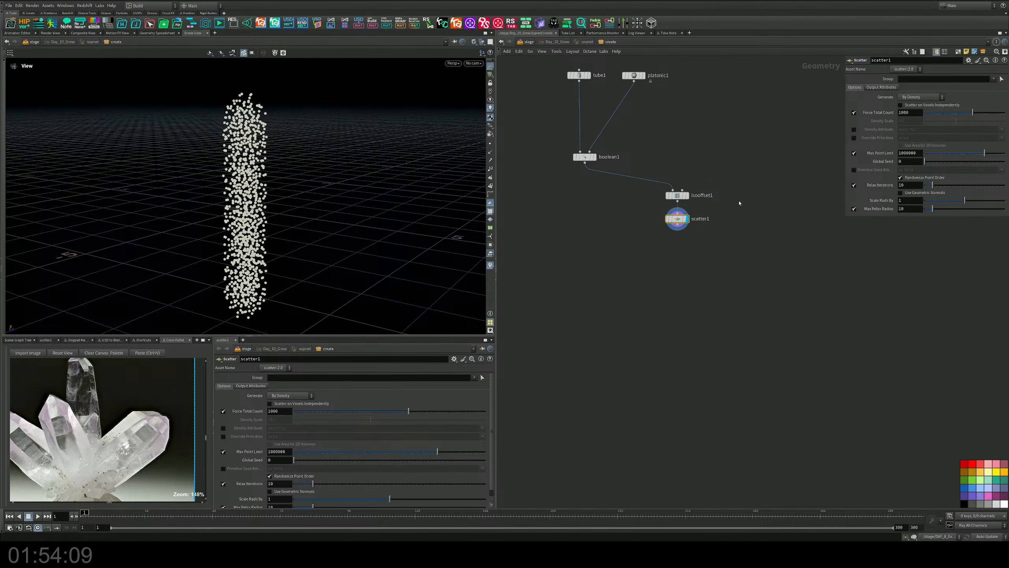
pyautogui.moveTo(973, 112); pyautogui.dragTo(945, 114)
# Add a Grid node beside the IsoOffset and Scatter nodes
pyautogui.moveTo(645, 313); pyautogui.dragTo(651, 275, button='middle')
pyautogui.press('Tab')
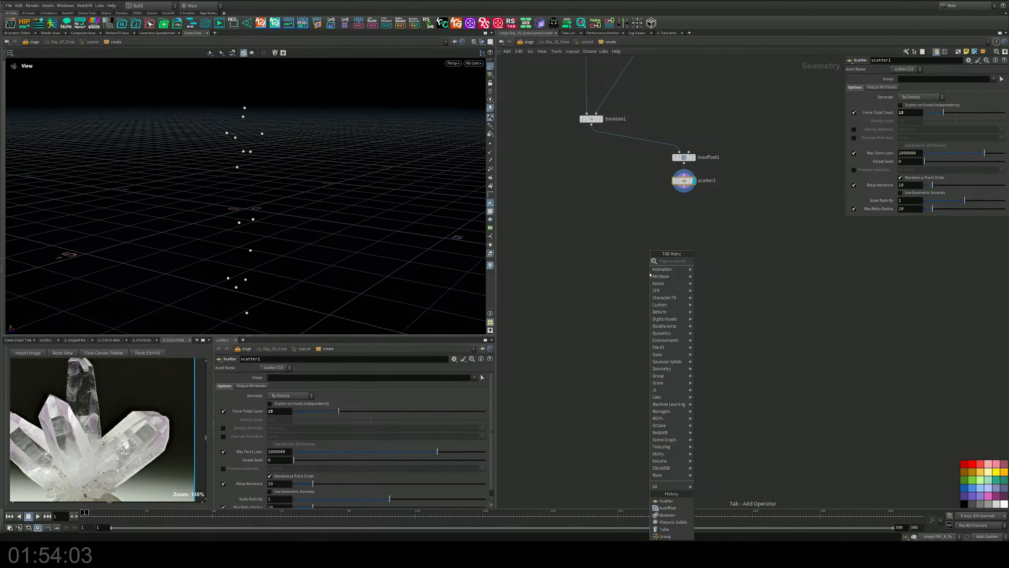
pyautogui.write('add')
pyautogui.press('Return')
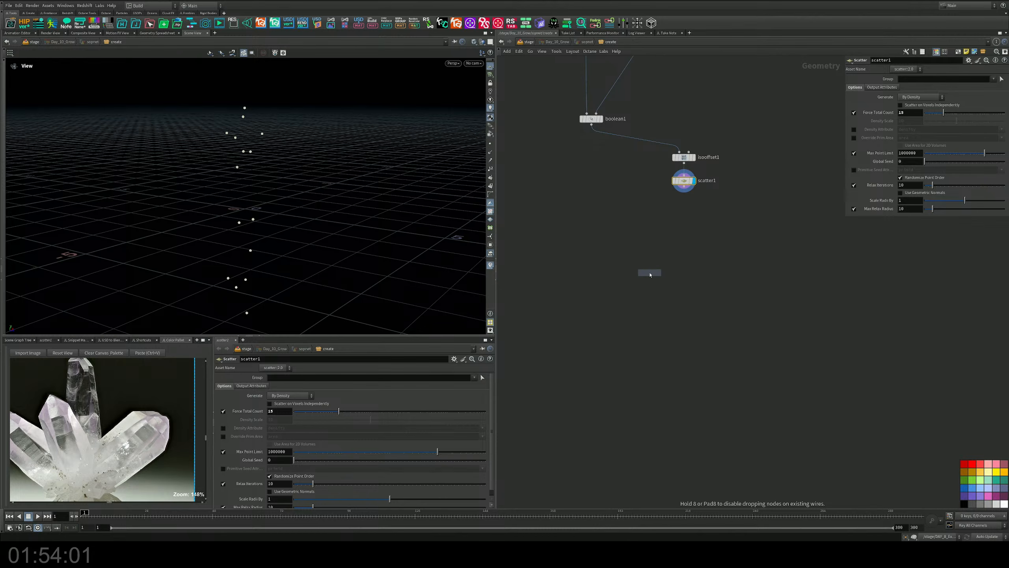
pyautogui.click(773, 172)
# Add a Mountain node below the grid, connect the grid to it and display the result
pyautogui.press('Tab')
pyautogui.write('mo')
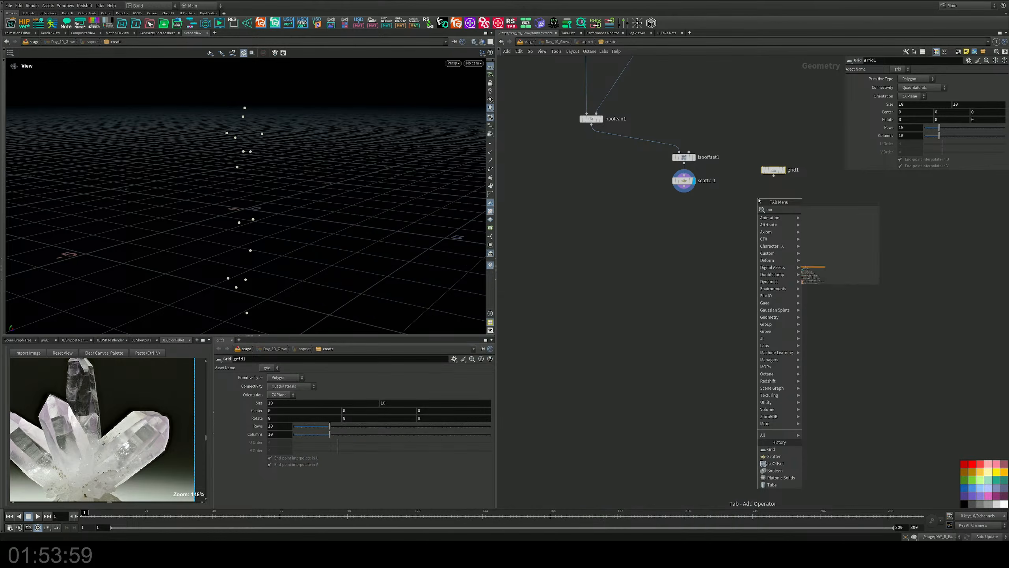
pyautogui.press('Return')
pyautogui.click(751, 214)
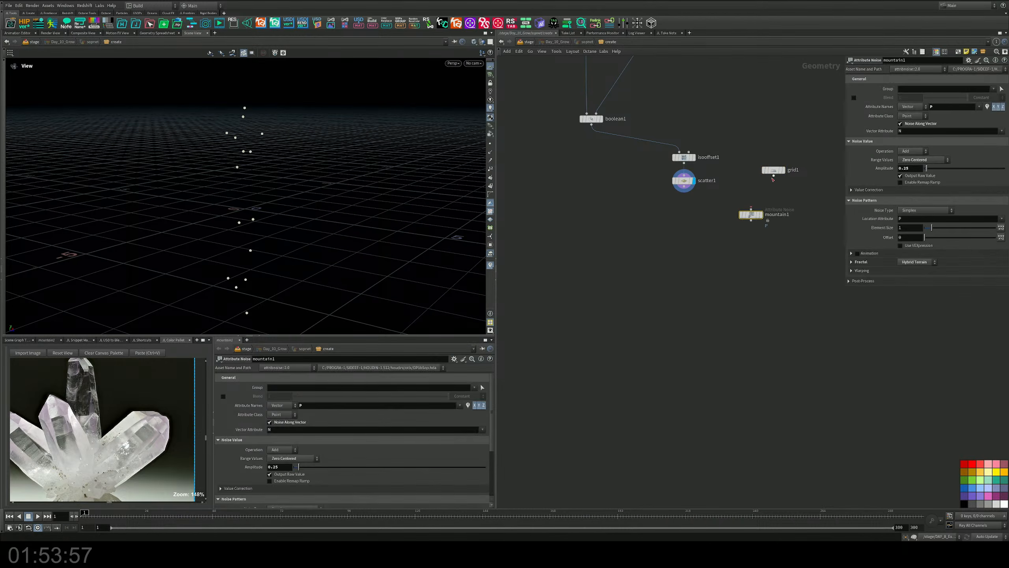
pyautogui.moveTo(773, 177); pyautogui.dragTo(745, 211)
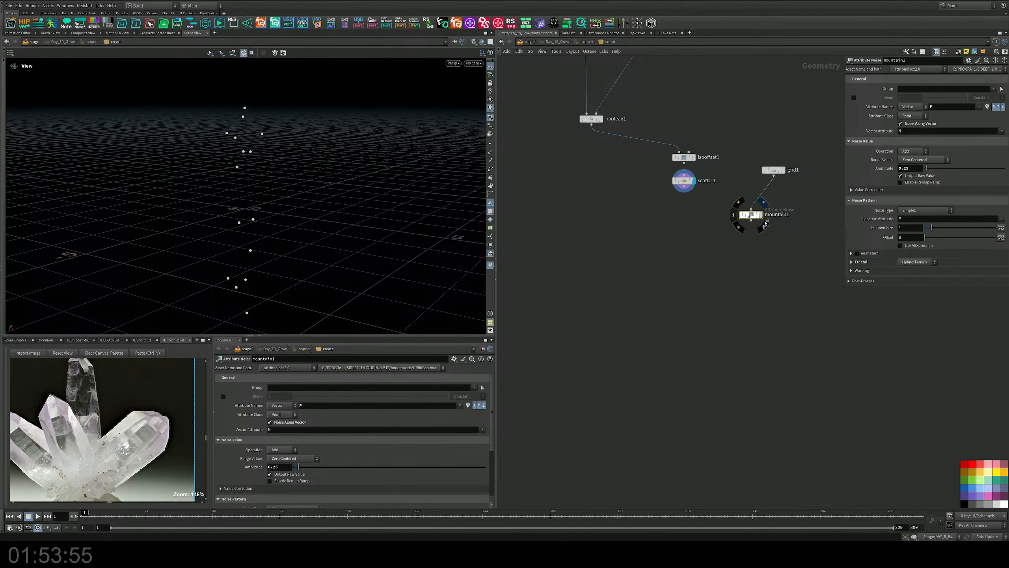
pyautogui.click(760, 215)
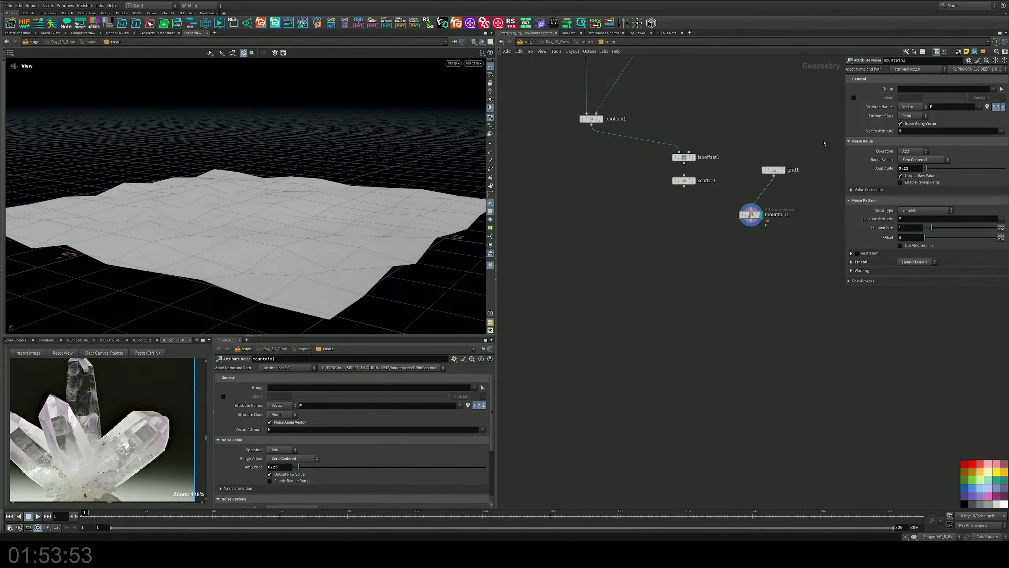
# Set the grid's Size to 5 by 5
pyautogui.click(773, 170)
pyautogui.click(941, 106)
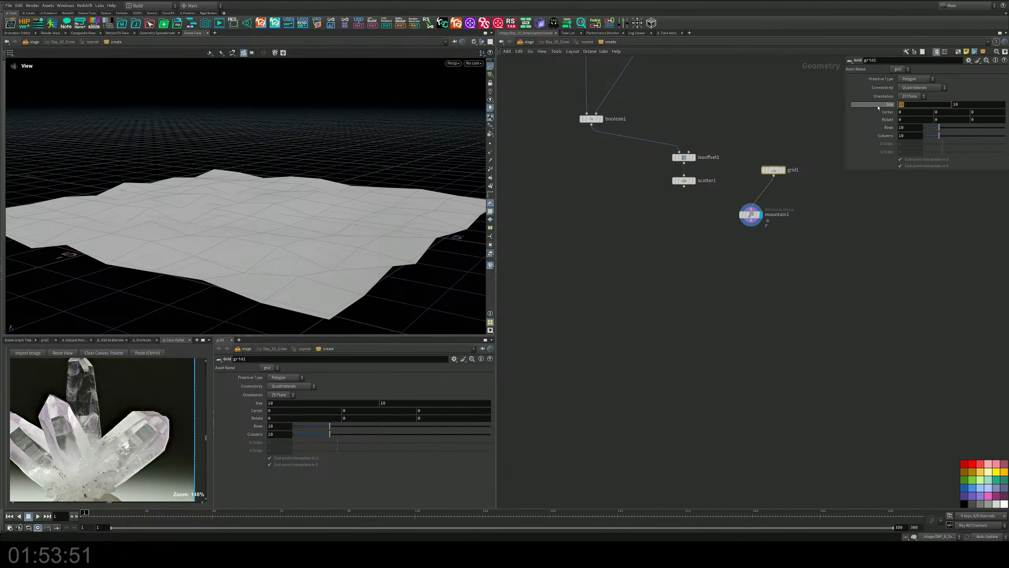
pyautogui.write('5')
pyautogui.press('Return')
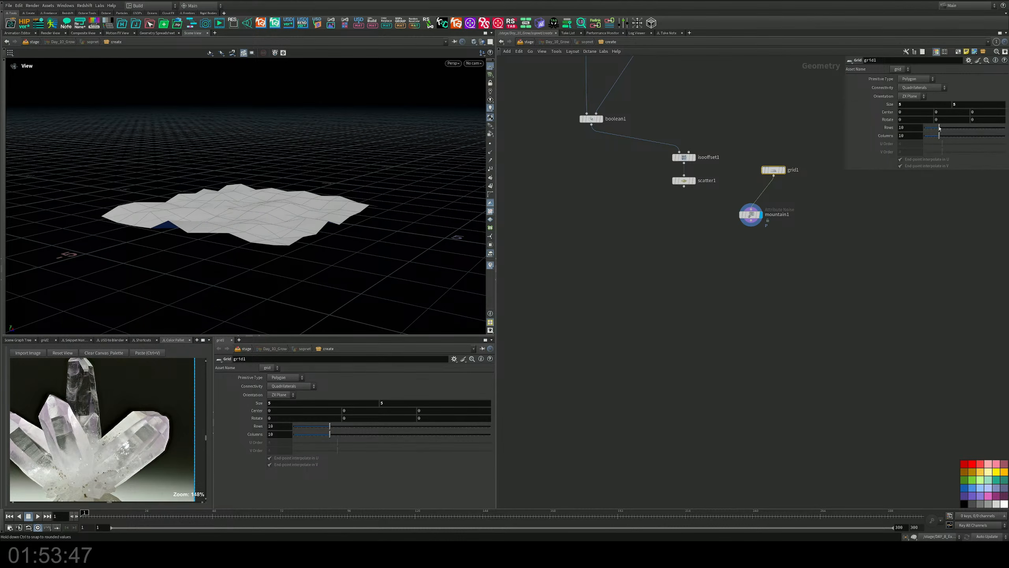
# Raise the grid's resolution to 200 Rows and 200 Columns
pyautogui.moveTo(944, 128); pyautogui.dragTo(1005, 128)
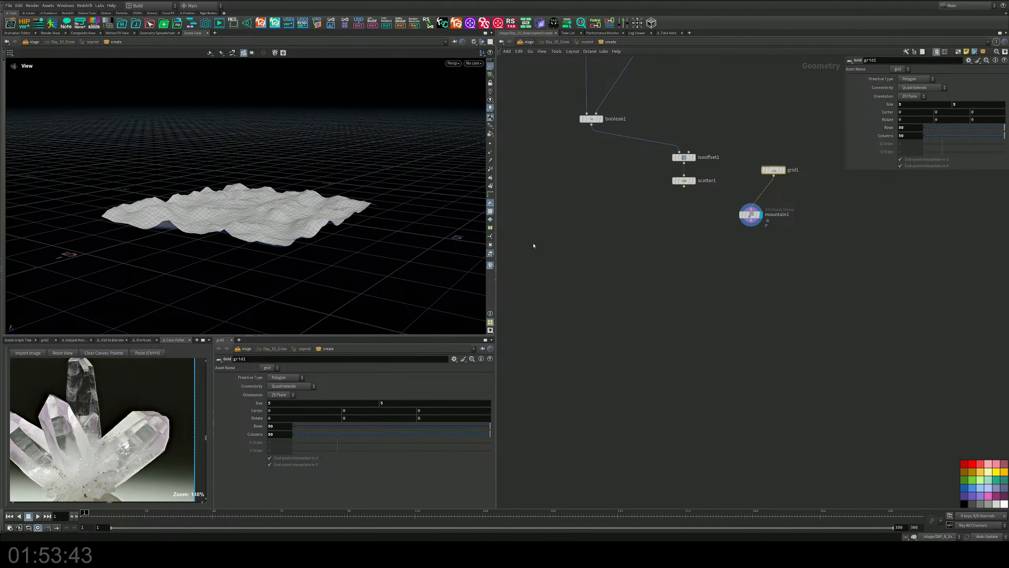
pyautogui.moveTo(905, 129); pyautogui.dragTo(847, 132)
pyautogui.write('200')
pyautogui.press('Tab')
pyautogui.write('2')
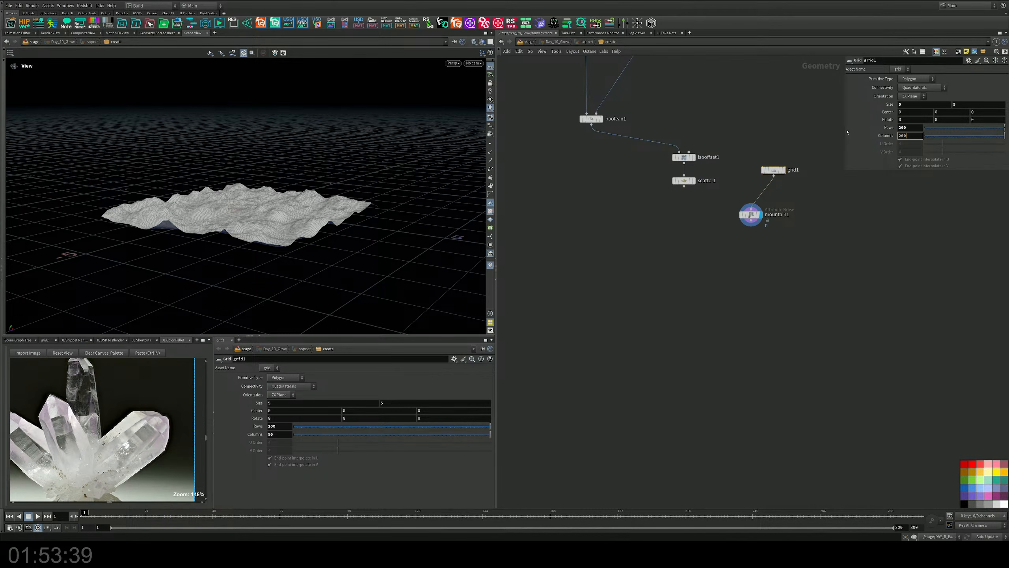
pyautogui.write('00')
pyautogui.press('Return')
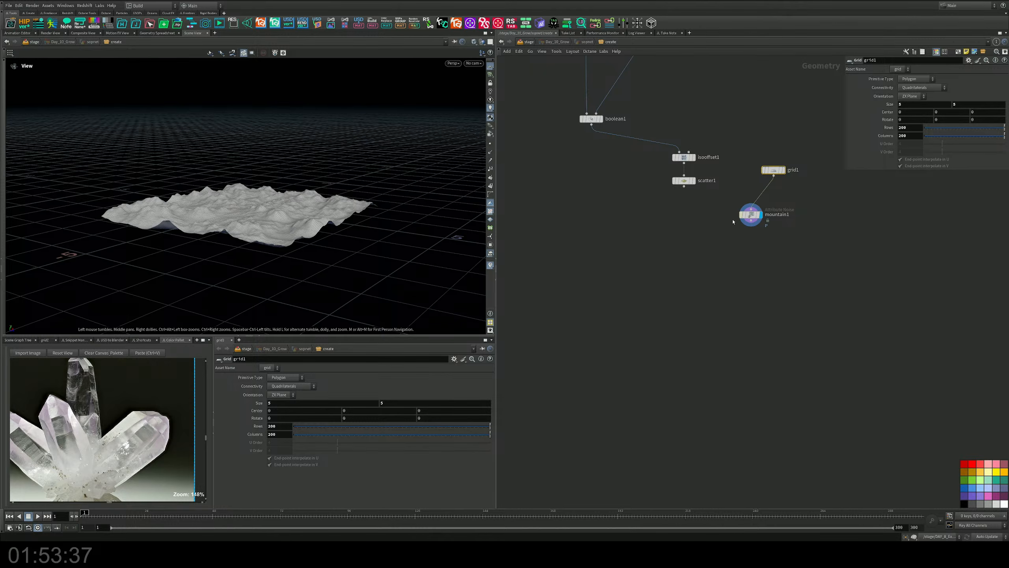
# Add a Copy to Points node below the Scatter node
pyautogui.moveTo(686, 229); pyautogui.dragTo(676, 237, button='middle')
pyautogui.moveTo(369, 196); pyautogui.dragTo(370, 217)
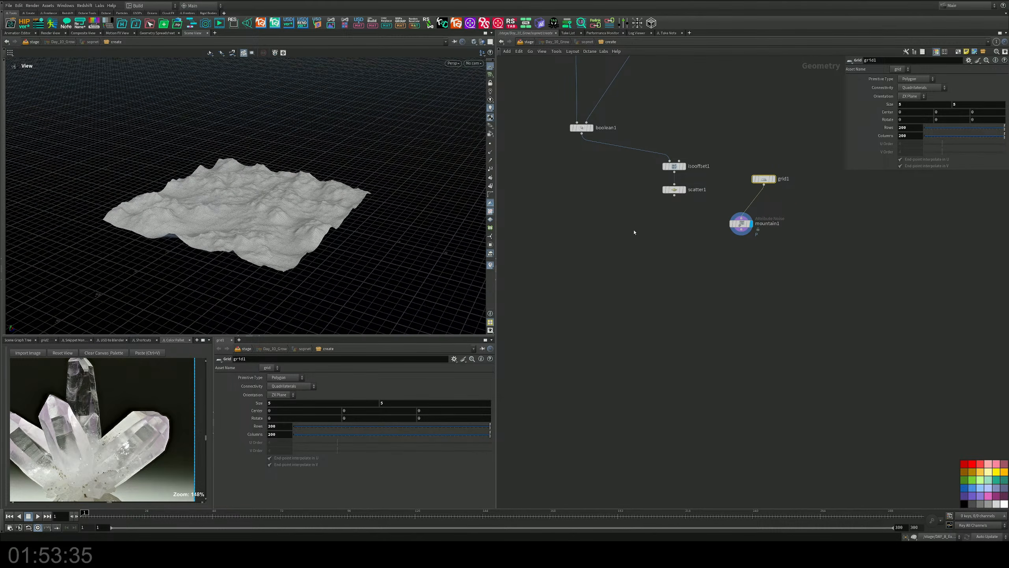
pyautogui.moveTo(635, 232); pyautogui.dragTo(633, 245, button='middle')
pyautogui.press('Tab')
pyautogui.write('cop')
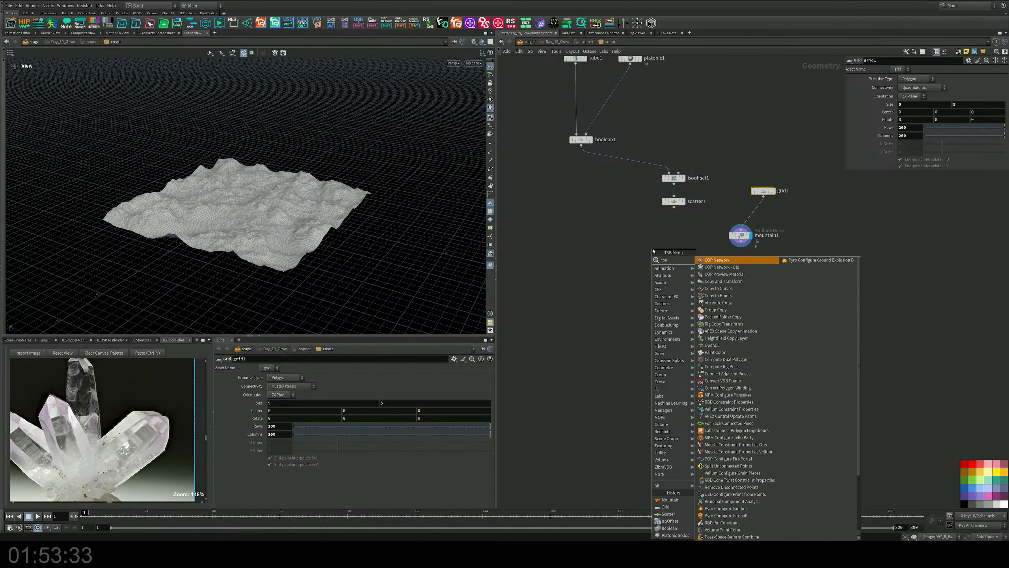
pyautogui.press('Down')
pyautogui.press('Down')
pyautogui.press('Down')
pyautogui.press('Down')
pyautogui.press('Down')
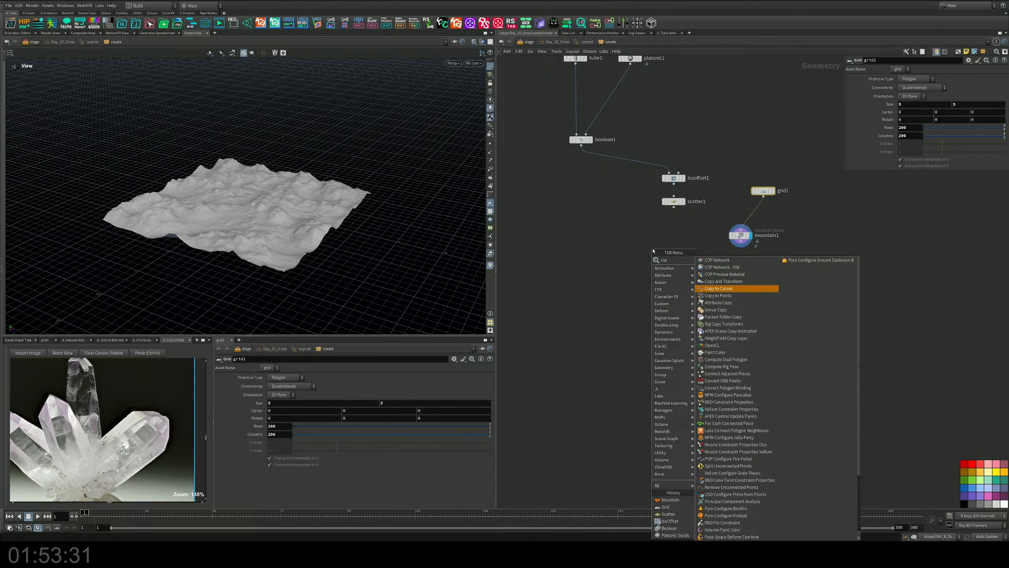
pyautogui.press('Return')
pyautogui.click(657, 249)
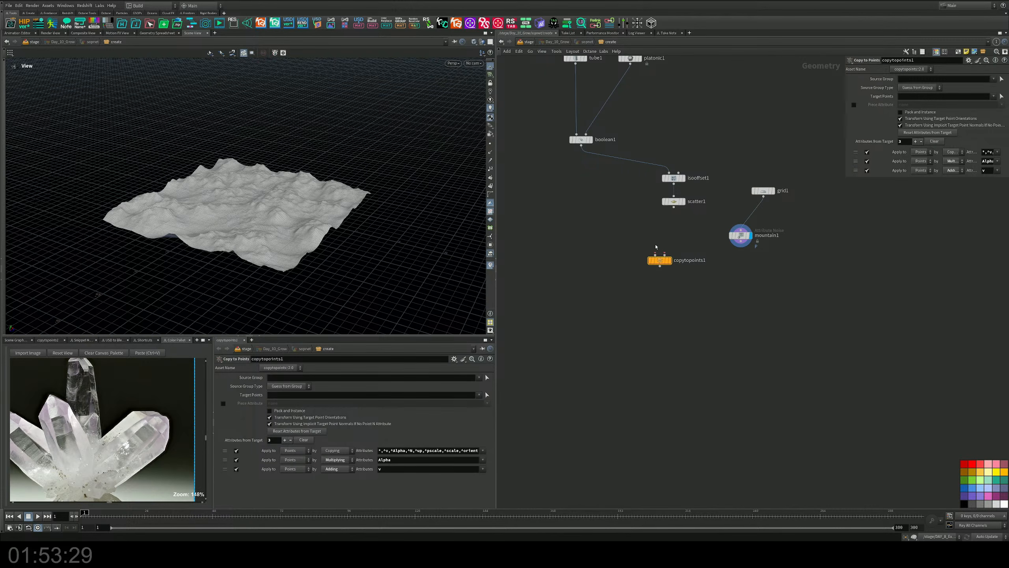
# Connect the mountain grid as geometry and the scattered points as targets of Copy to Points, and display the result
pyautogui.click(674, 207)
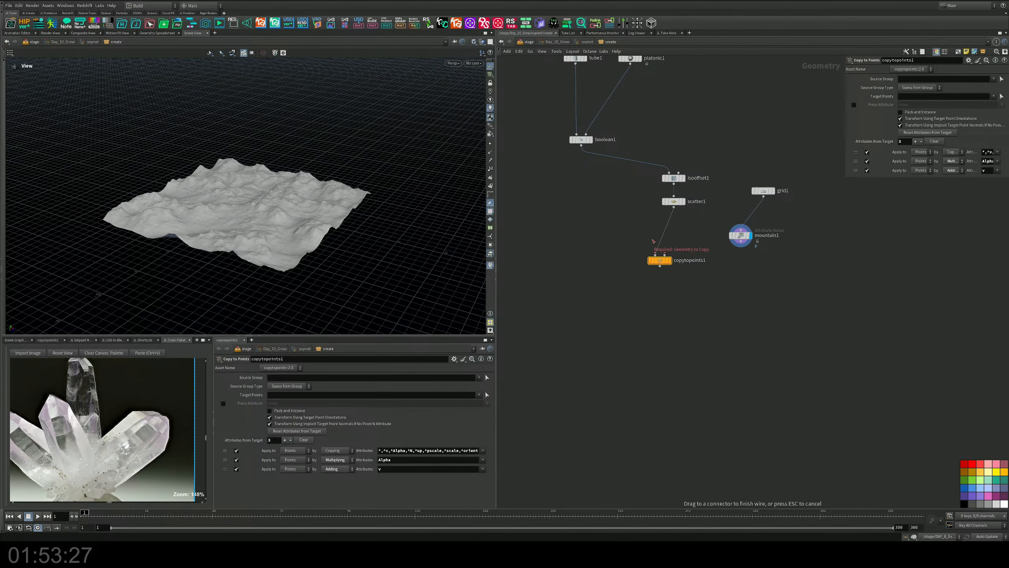
pyautogui.click(655, 254)
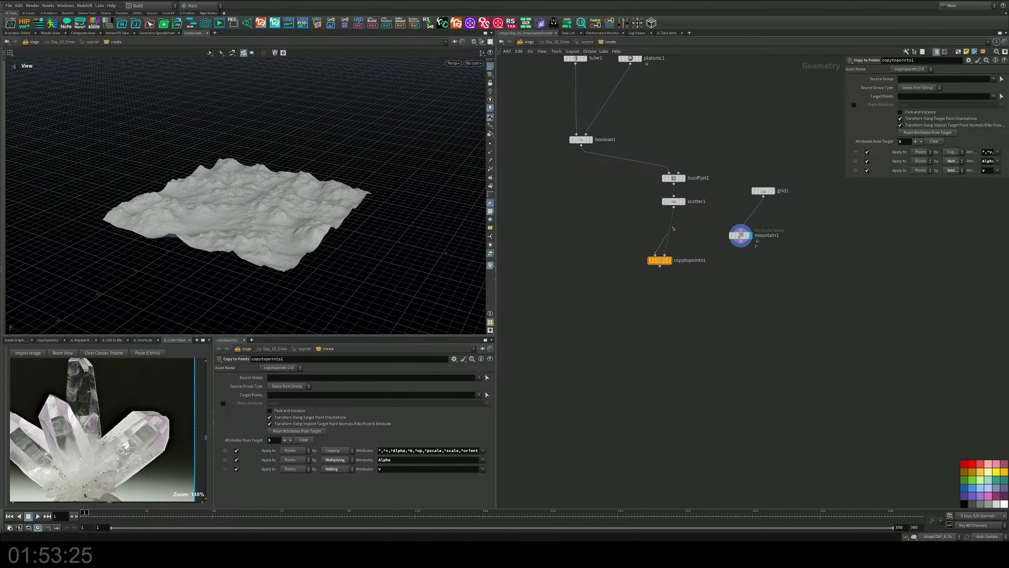
pyautogui.click(741, 245)
pyautogui.click(670, 261)
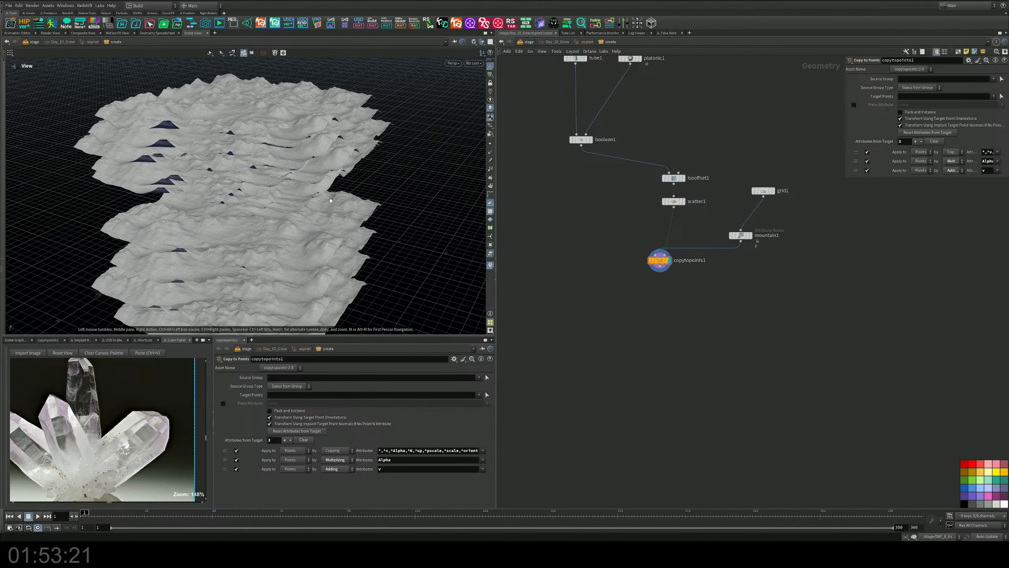
pyautogui.moveTo(233, 238); pyautogui.dragTo(256, 184)
# Insert an Attribute Randomize node between the Scatter and Copy to Points nodes
pyautogui.moveTo(595, 217); pyautogui.dragTo(610, 194, button='middle')
pyautogui.press('Tab')
pyautogui.write('a')
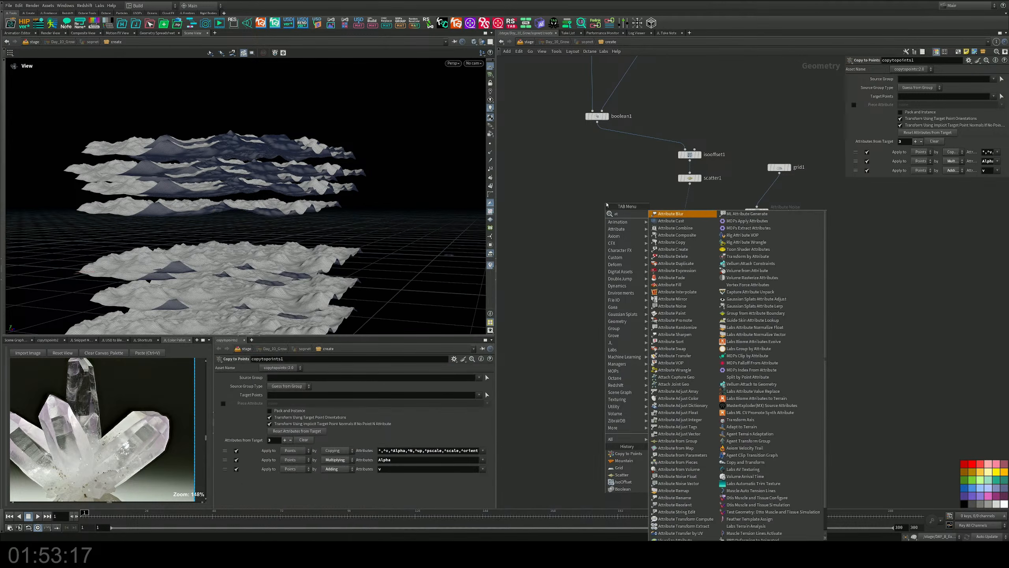
pyautogui.write('tr')
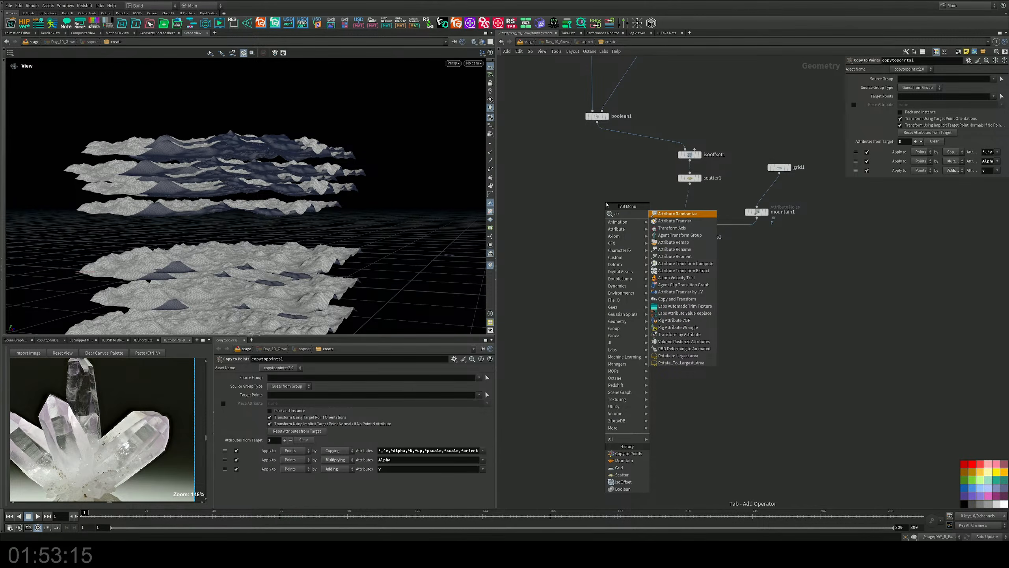
pyautogui.press('Return')
pyautogui.click(684, 202)
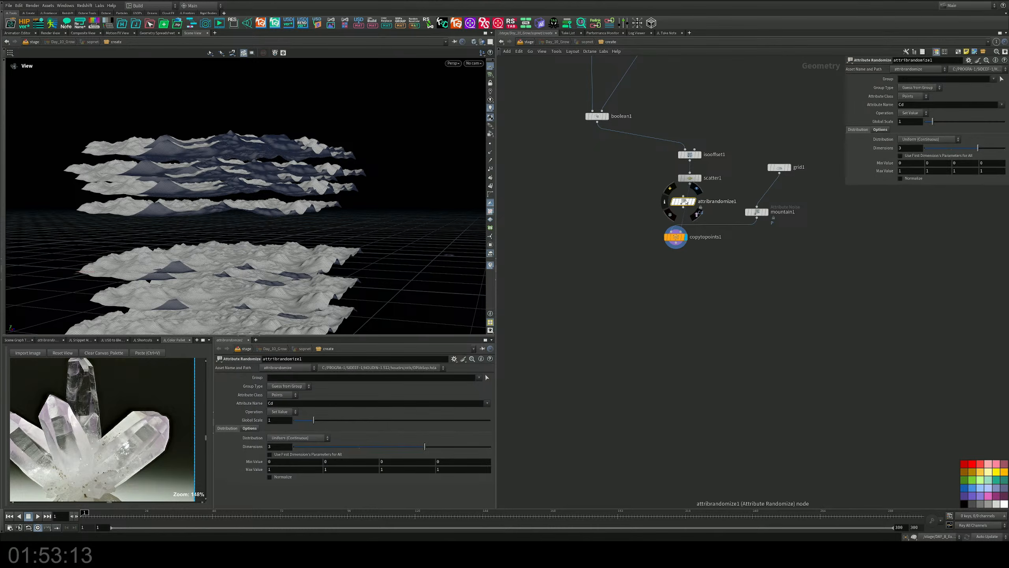
pyautogui.moveTo(686, 202); pyautogui.dragTo(691, 202)
# Set the Attribute Randomize node to 4 Dimensions and its Attribute Name to orient
pyautogui.moveTo(977, 148); pyautogui.dragTo(1005, 148)
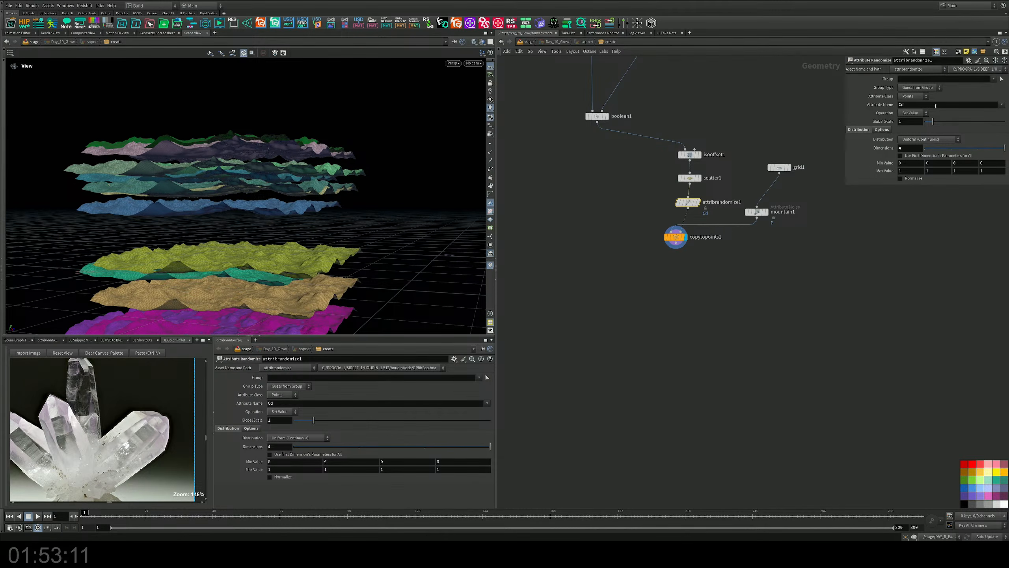
pyautogui.click(935, 106)
pyautogui.write('or')
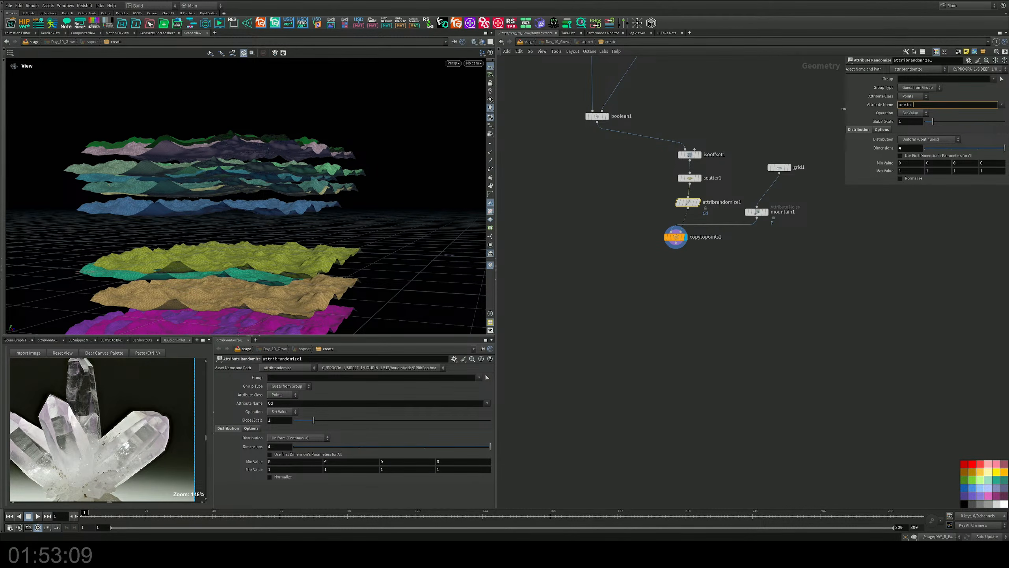
pyautogui.write('eint')
pyautogui.press('Return')
pyautogui.click(930, 104)
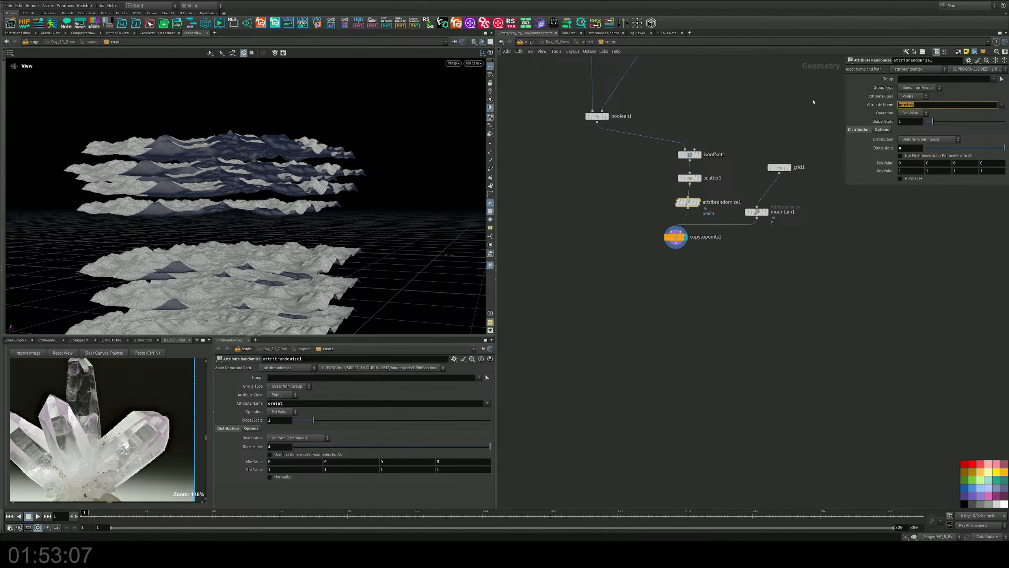
pyautogui.write('orient')
pyautogui.press('Return')
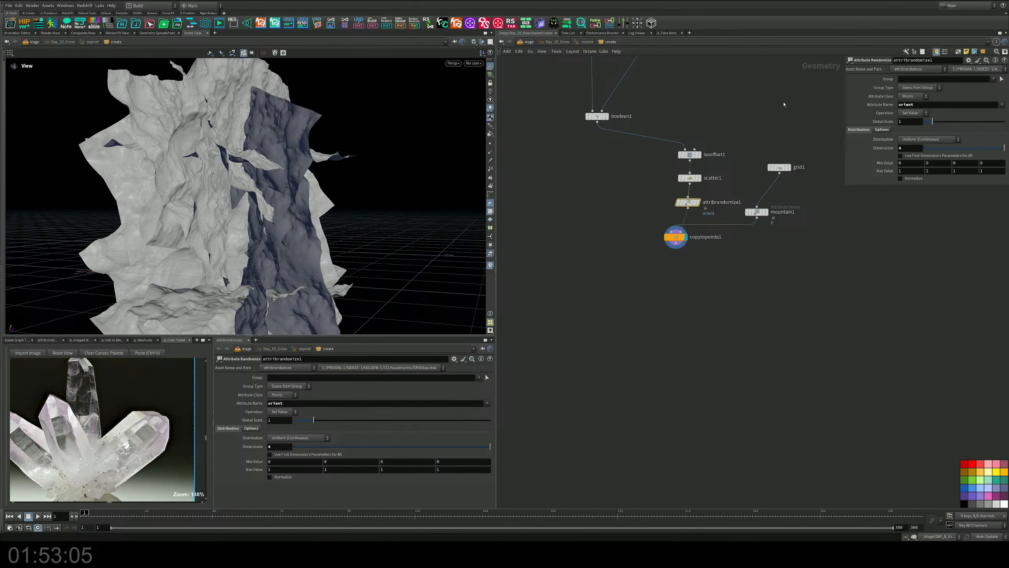
# Change the Attribute Randomize node's Global Seed to 5.38
pyautogui.moveTo(174, 194); pyautogui.dragTo(189, 222)
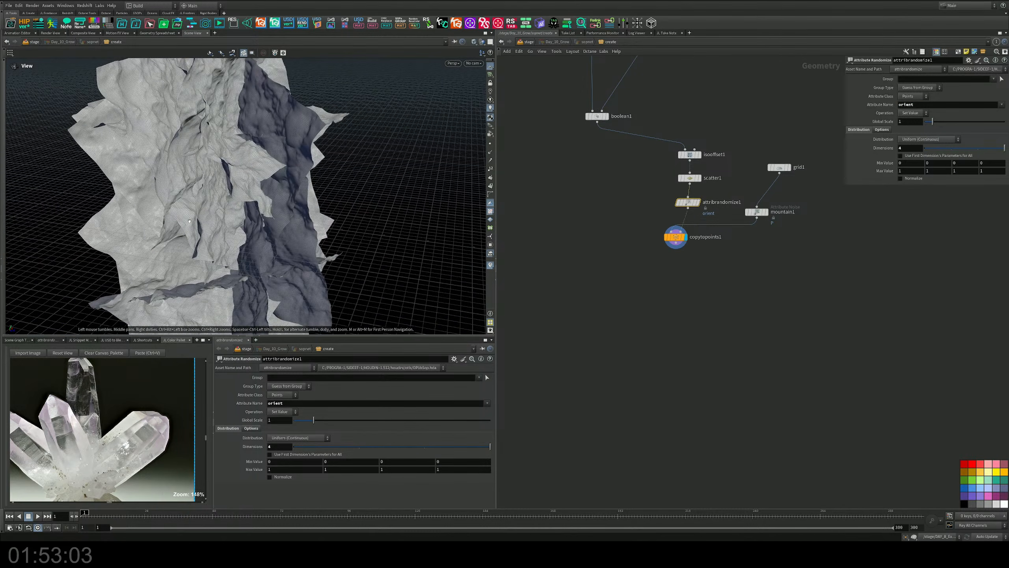
pyautogui.click(881, 130)
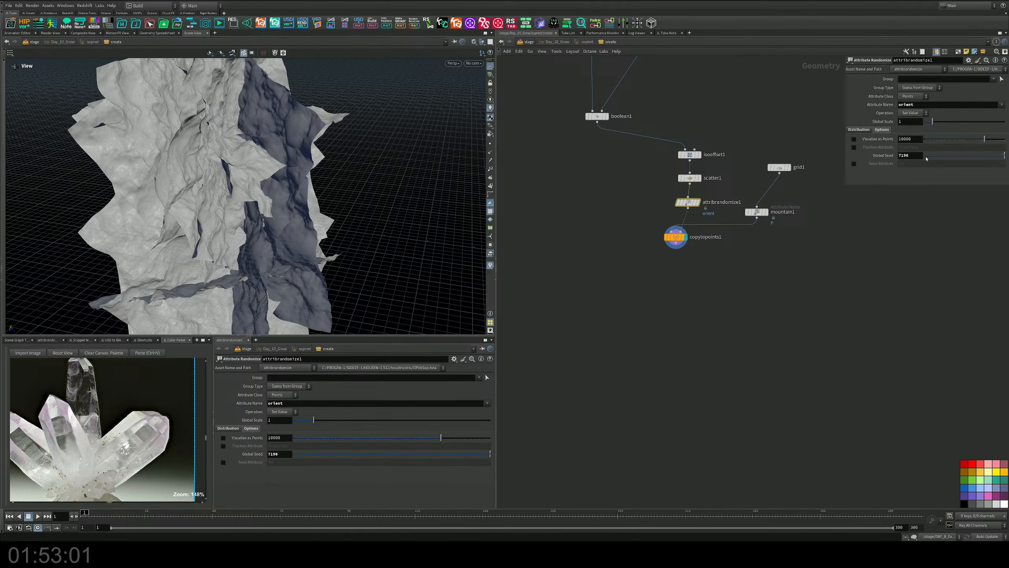
pyautogui.moveTo(982, 155); pyautogui.dragTo(968, 158)
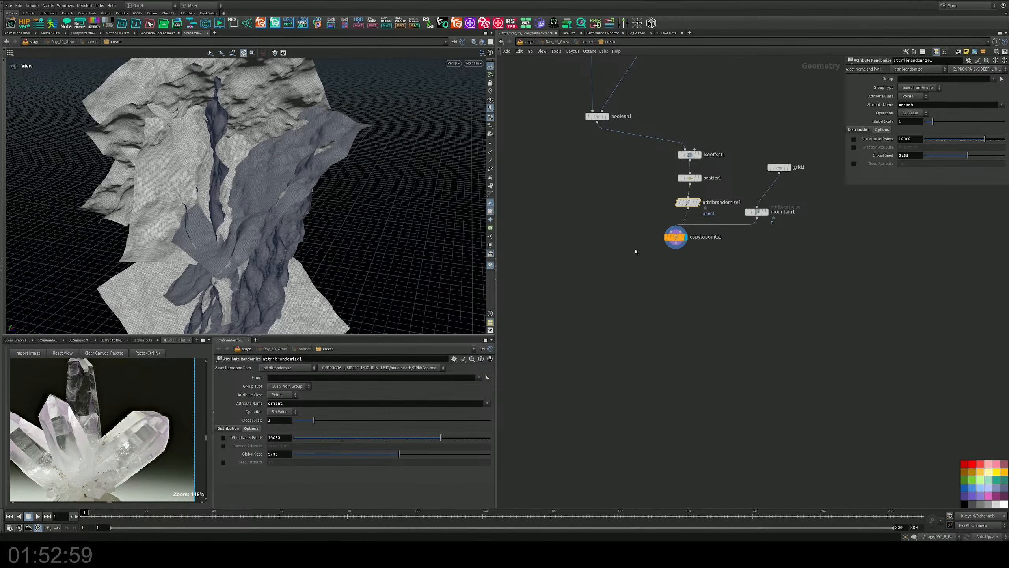
# Add a Boolean Fracture node below the existing network
pyautogui.scroll(-2, 621, 196)
pyautogui.press('Tab')
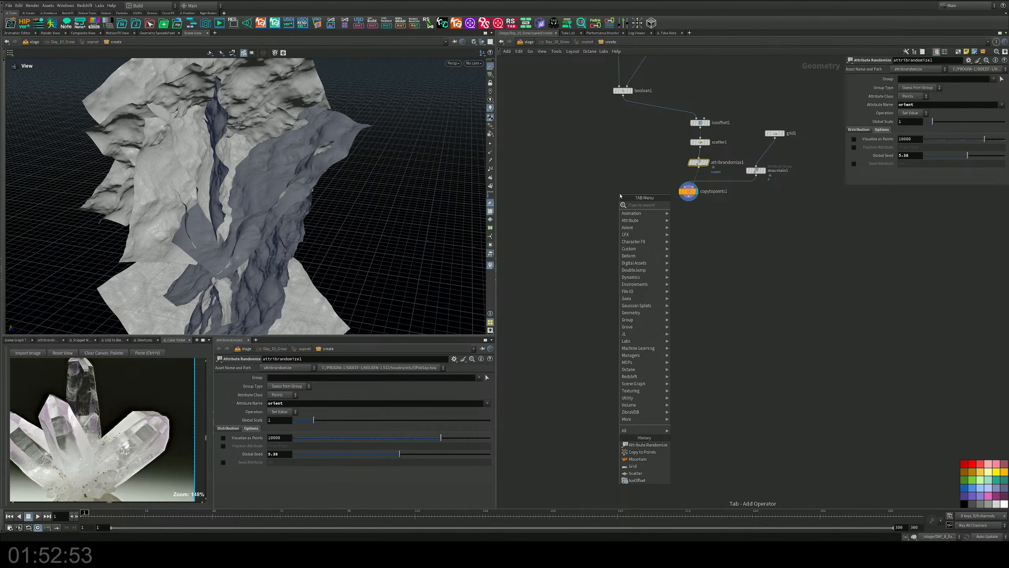
pyautogui.write('fractu')
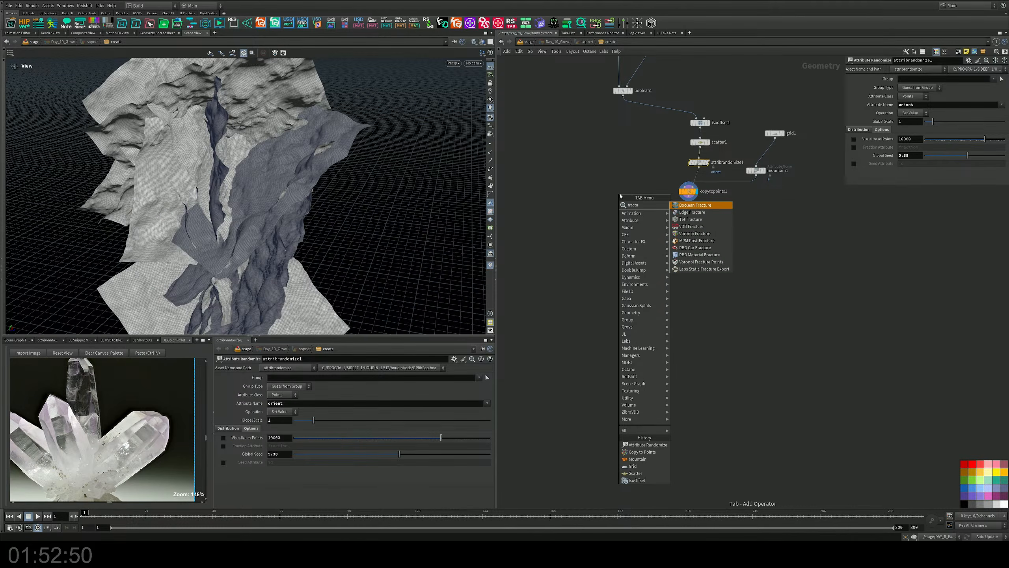
pyautogui.press('Return')
pyautogui.click(637, 258)
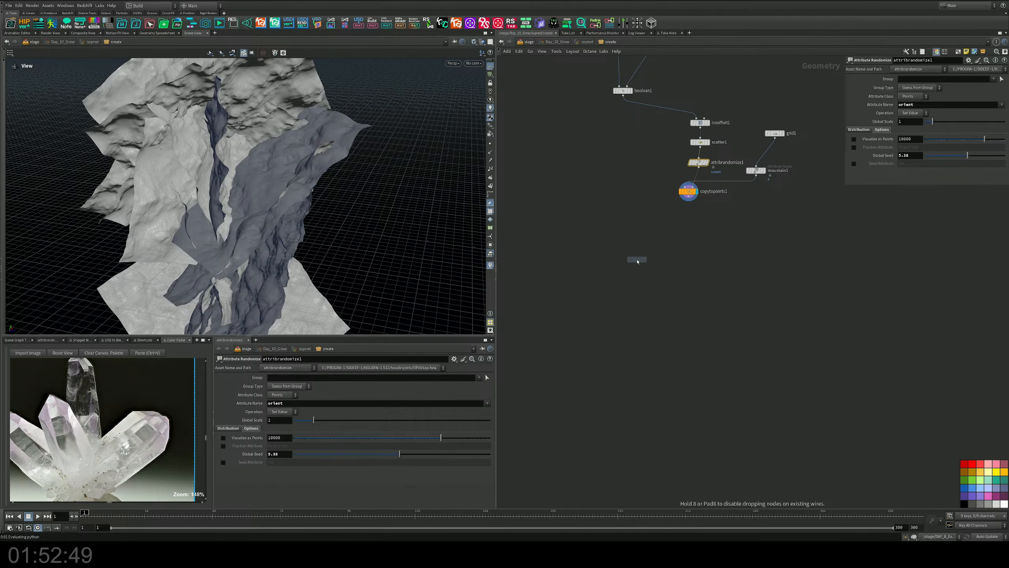
# Display the Boolean Fracture with the boolean crystal and the copied noisy grids as its two inputs, and save the scene
pyautogui.moveTo(622, 97); pyautogui.dragTo(634, 255)
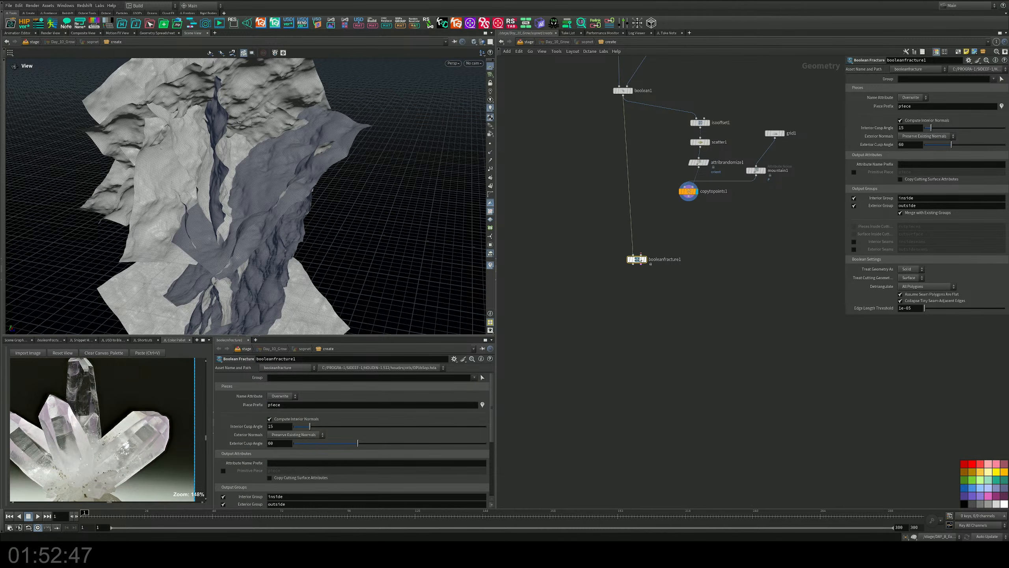
pyautogui.moveTo(688, 201); pyautogui.dragTo(641, 255)
pyautogui.click(647, 259)
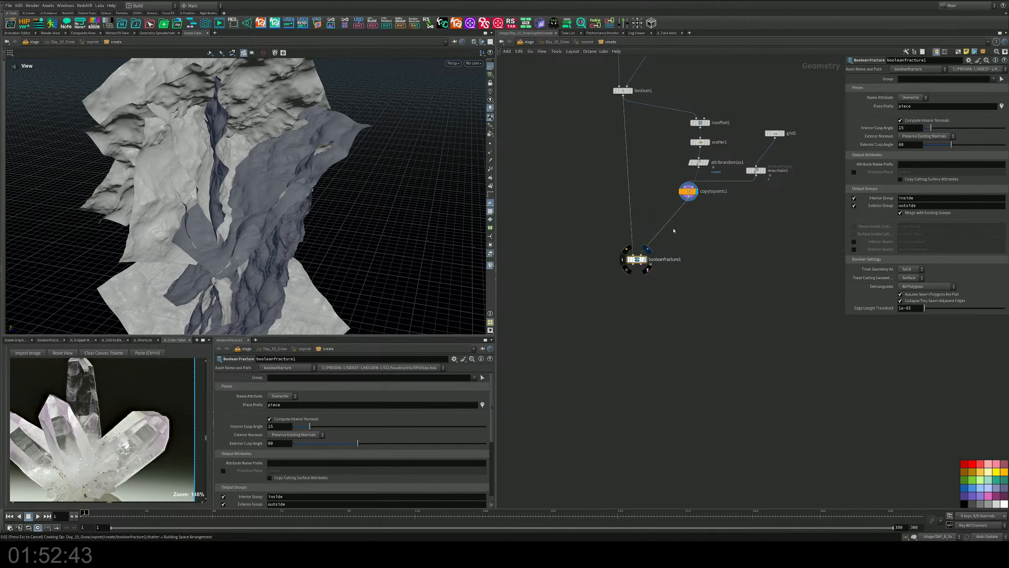
pyautogui.hotkey('ctrl', 's')
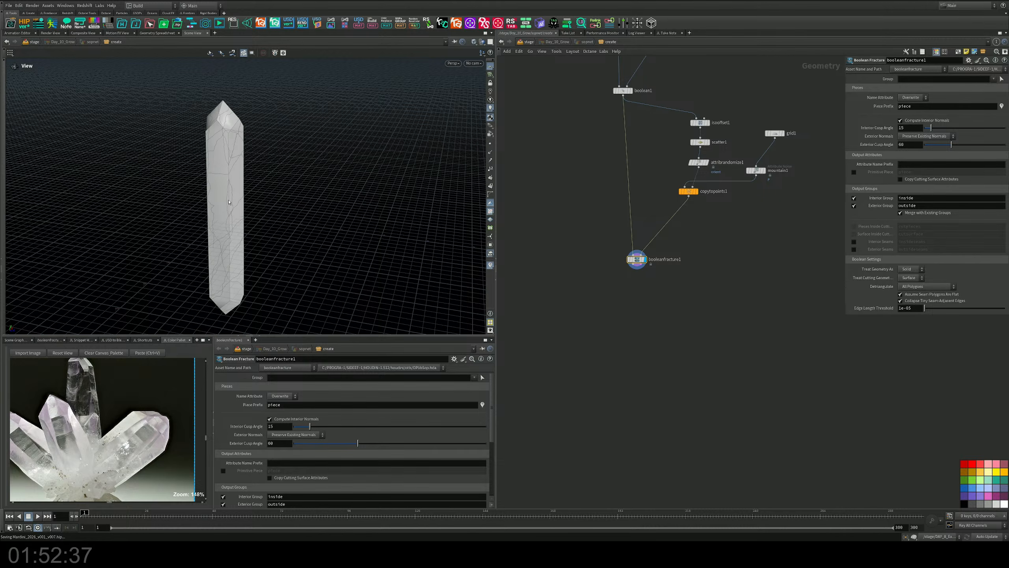
# Add an Exploded View node fed by the Boolean Fracture and display it
pyautogui.moveTo(687, 335); pyautogui.dragTo(670, 318, button='middle')
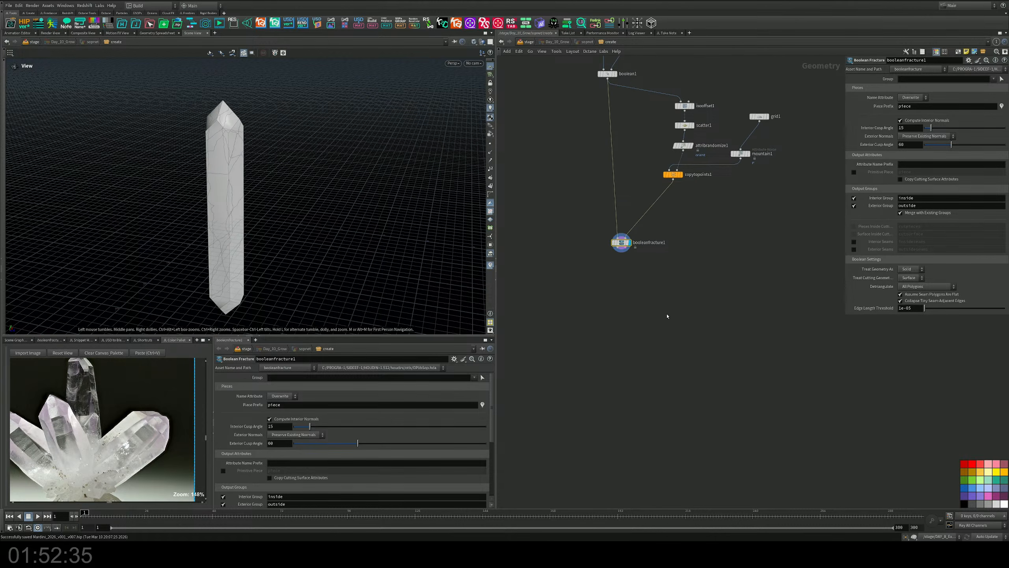
pyautogui.press('Tab')
pyautogui.write('ex')
pyautogui.press('Return')
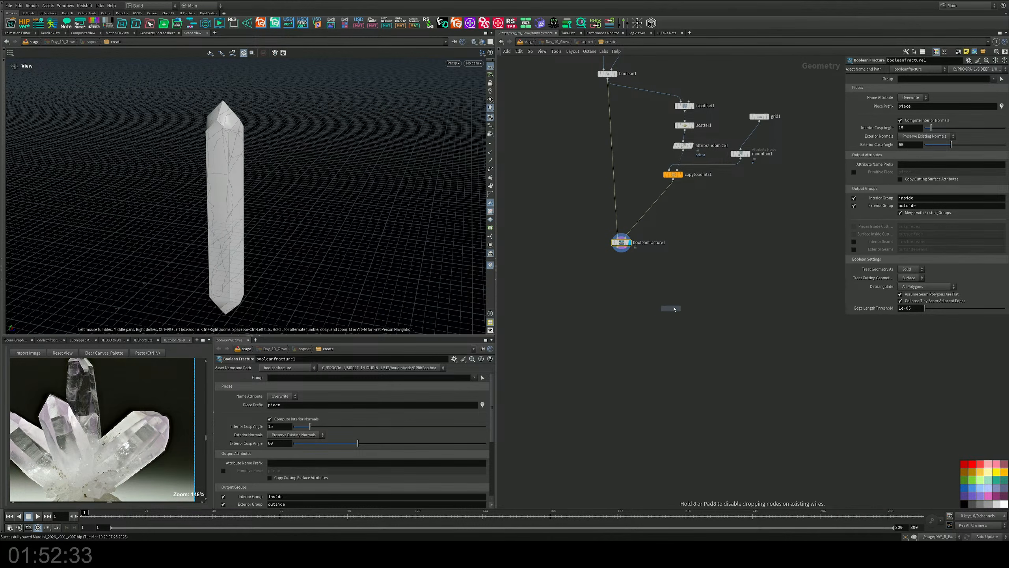
pyautogui.scroll(3, 667, 299)
pyautogui.click(683, 281)
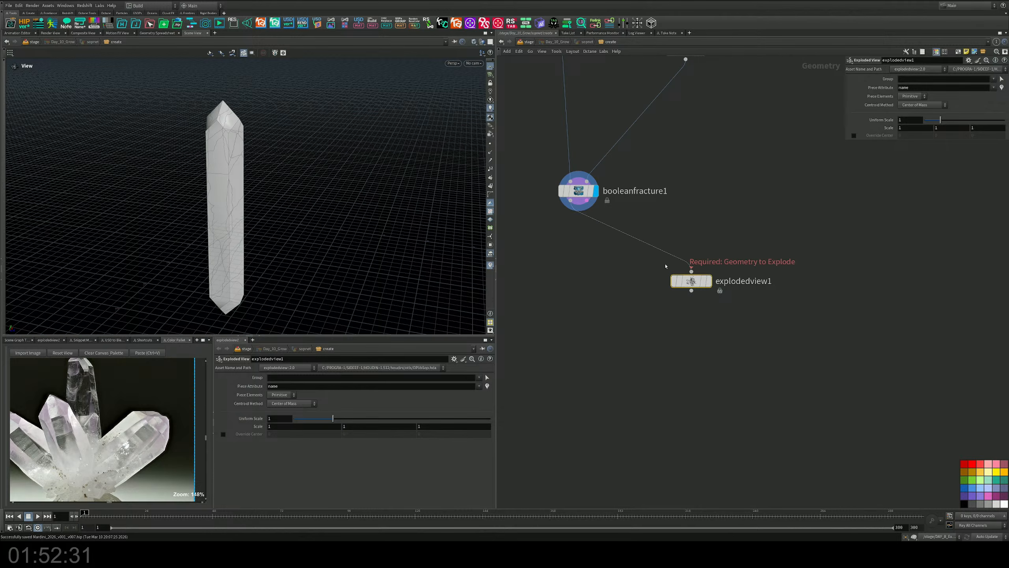
pyautogui.click(710, 281)
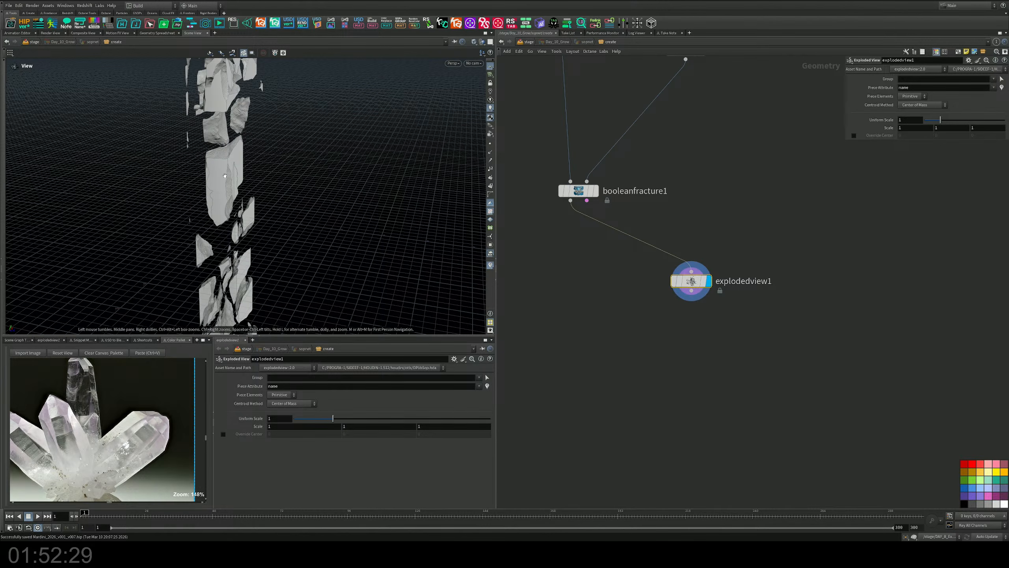
# Hide the viewport's reference grid and inspect the exploded crystal pieces
pyautogui.moveTo(225, 175); pyautogui.dragTo(296, 162)
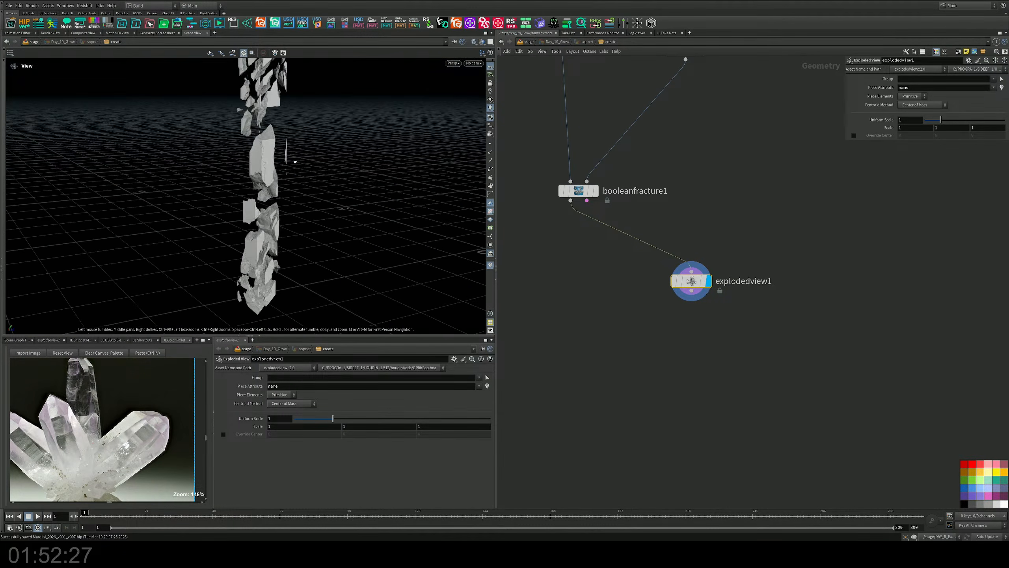
pyautogui.click(491, 67)
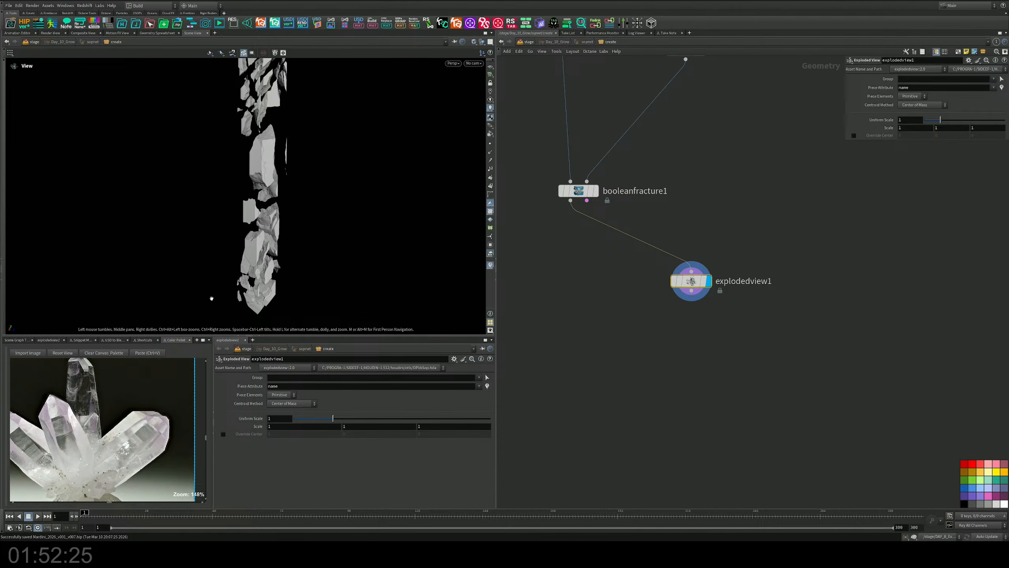
pyautogui.moveTo(272, 149); pyautogui.dragTo(274, 226, button='middle')
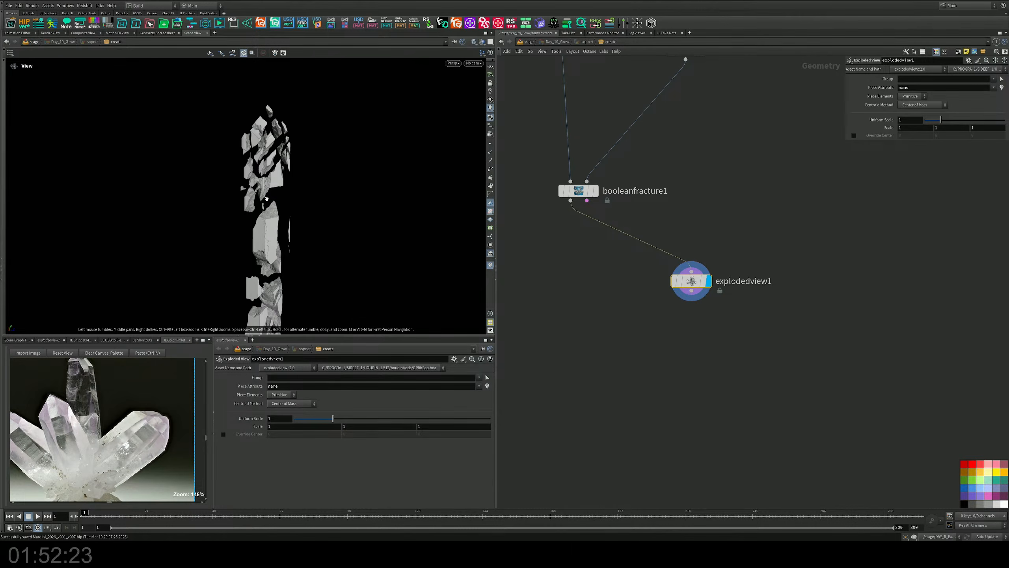
pyautogui.moveTo(266, 199); pyautogui.dragTo(417, 139, button='right')
pyautogui.moveTo(266, 119); pyautogui.dragTo(312, 191, button='middle')
pyautogui.moveTo(312, 191); pyautogui.dragTo(326, 148)
# Set the Scatter node's Force Total Count to 4 and check the fractured crystal from another angle
pyautogui.moveTo(727, 191); pyautogui.dragTo(654, 425, button='middle')
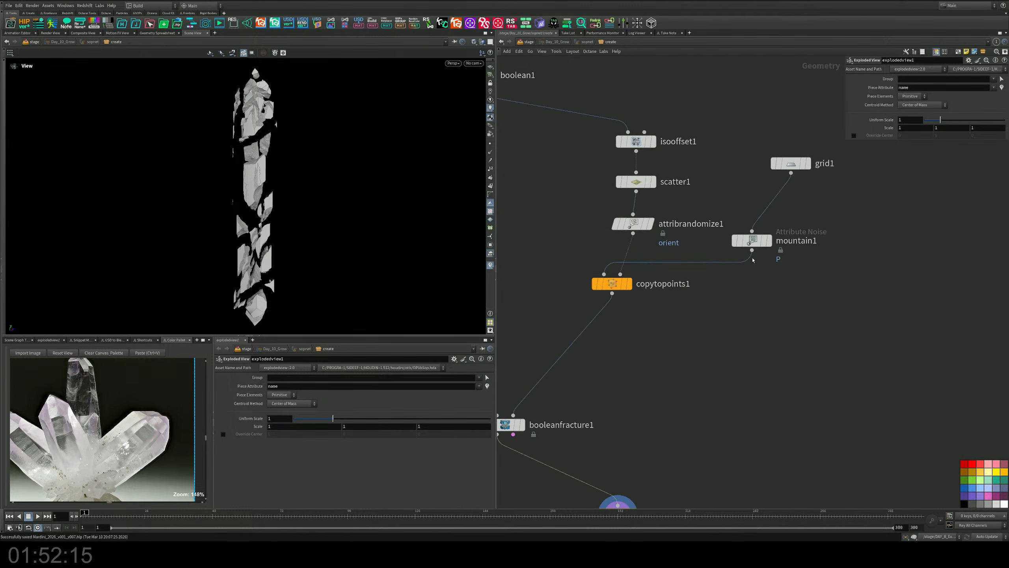
pyautogui.click(635, 183)
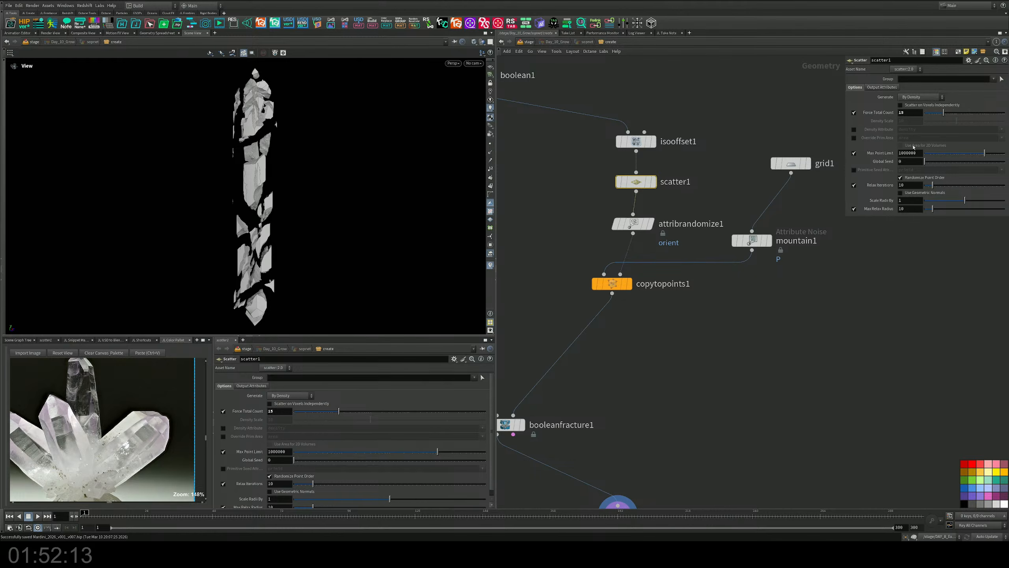
pyautogui.click(933, 113)
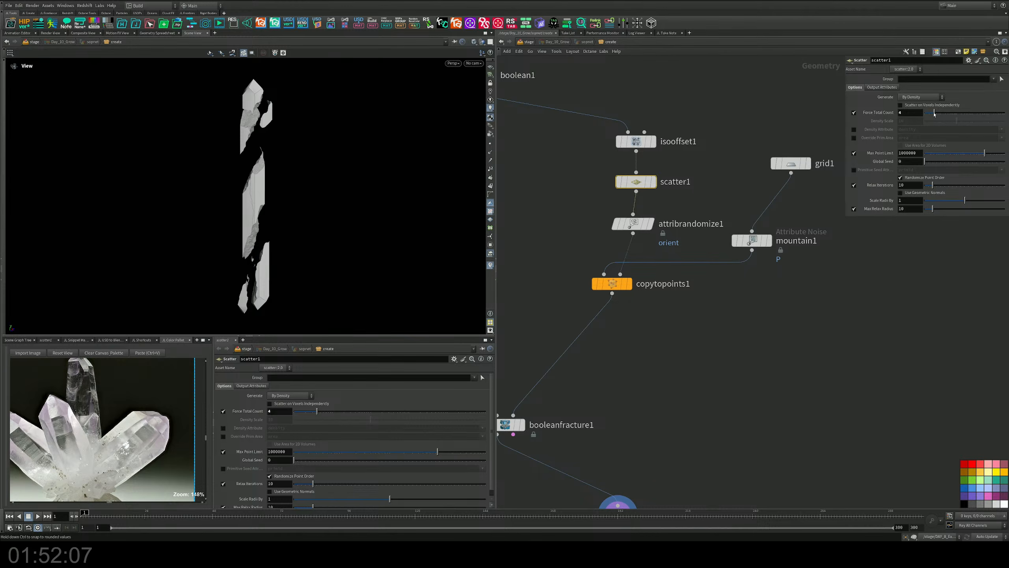
pyautogui.moveTo(329, 185); pyautogui.dragTo(476, 187)
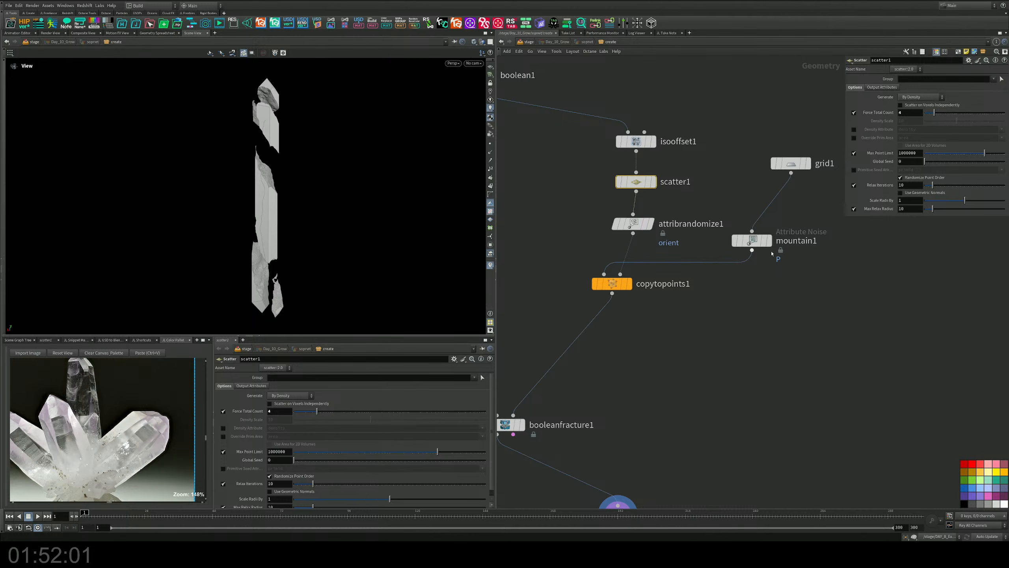
# Set the amplitude of the mountain1 noise on the cutting grid to about 0.24
pyautogui.click(753, 240)
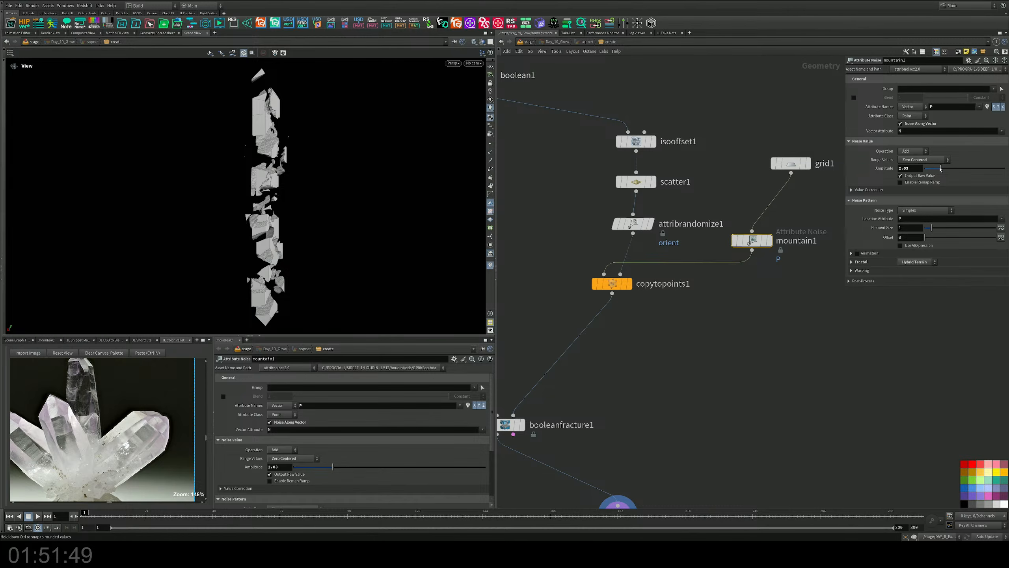
pyautogui.click(927, 169)
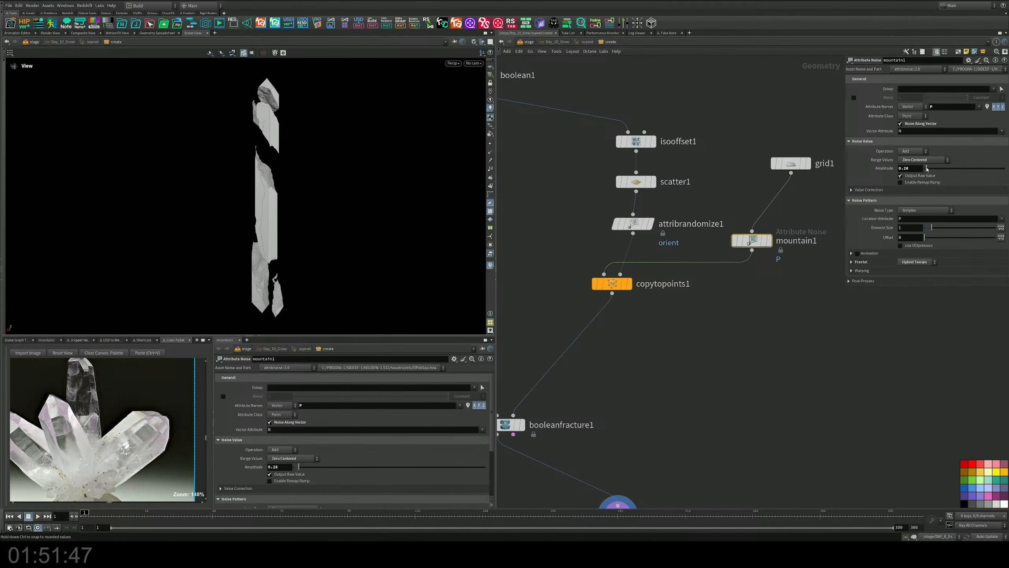
# Inspect the exploded crystal pieces and their noisy cut faces from several angles and distances
pyautogui.moveTo(187, 151); pyautogui.dragTo(223, 154)
pyautogui.moveTo(222, 154); pyautogui.dragTo(444, 98, button='right')
pyautogui.moveTo(444, 98); pyautogui.dragTo(328, 138)
pyautogui.moveTo(329, 139); pyautogui.dragTo(261, 205, button='right')
pyautogui.moveTo(261, 205); pyautogui.dragTo(288, 196)
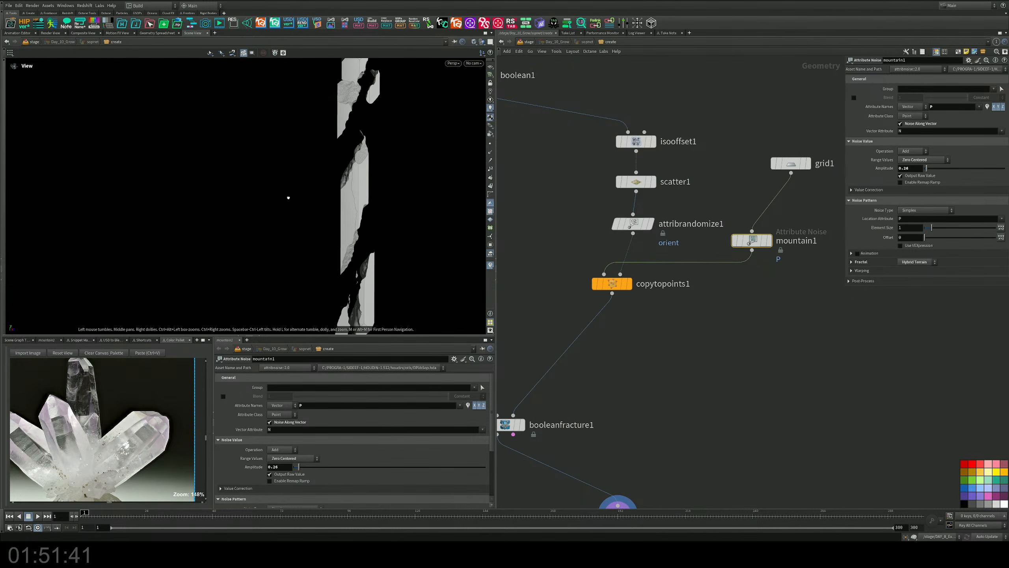
pyautogui.moveTo(289, 196); pyautogui.dragTo(226, 254, button='right')
pyautogui.moveTo(226, 254); pyautogui.dragTo(356, 225)
pyautogui.moveTo(356, 225); pyautogui.dragTo(313, 245, button='middle')
pyautogui.moveTo(313, 246); pyautogui.dragTo(277, 244)
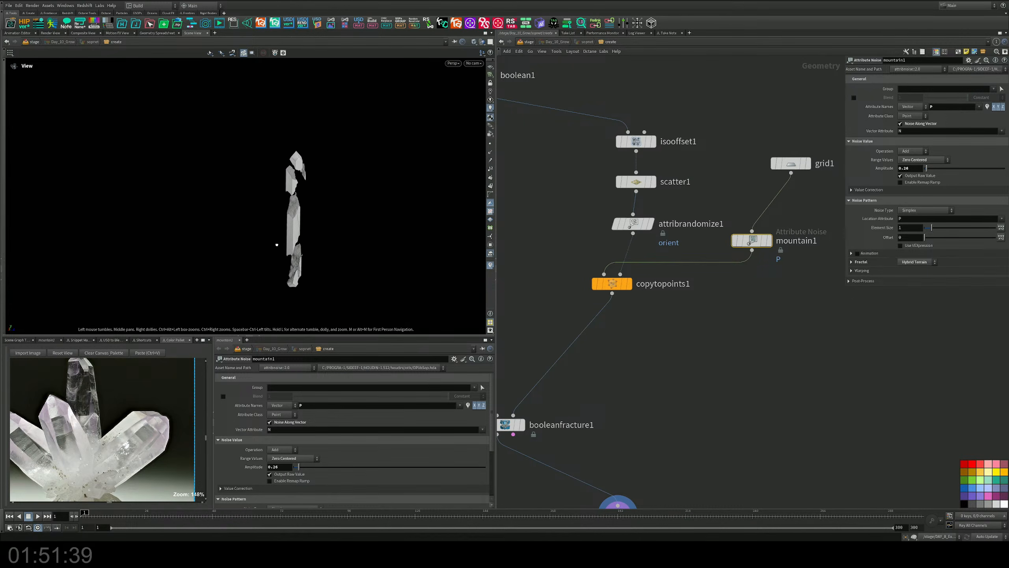
pyautogui.moveTo(276, 243); pyautogui.dragTo(367, 211, button='right')
pyautogui.moveTo(312, 218); pyautogui.dragTo(292, 206, button='middle')
# Move the Exploded View node aside, then add a Color node fed by the Boolean Fracture and display it
pyautogui.moveTo(624, 415); pyautogui.dragTo(641, 355, button='middle')
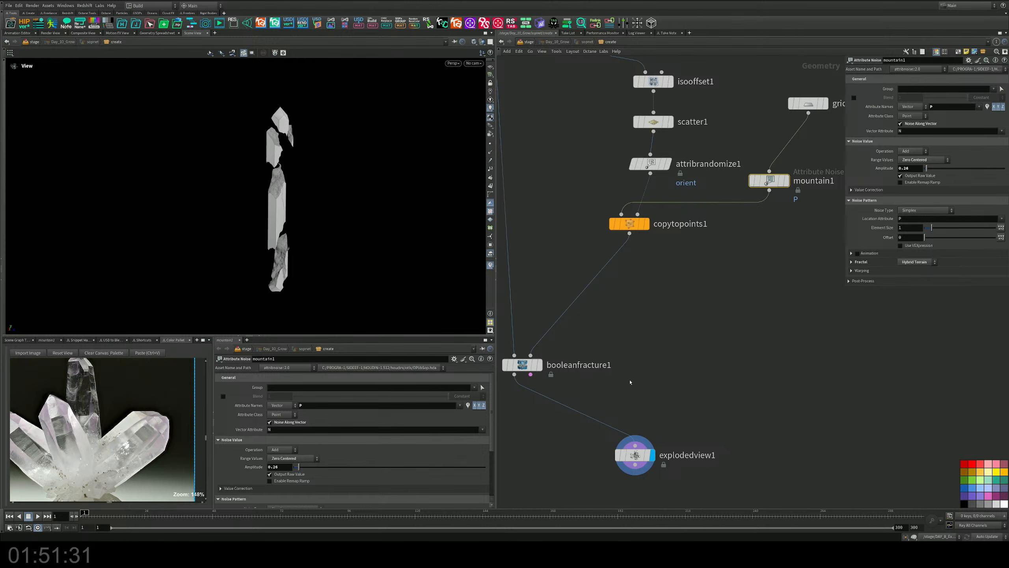
pyautogui.moveTo(630, 383); pyautogui.dragTo(710, 266, button='middle')
pyautogui.moveTo(725, 341); pyautogui.dragTo(814, 322)
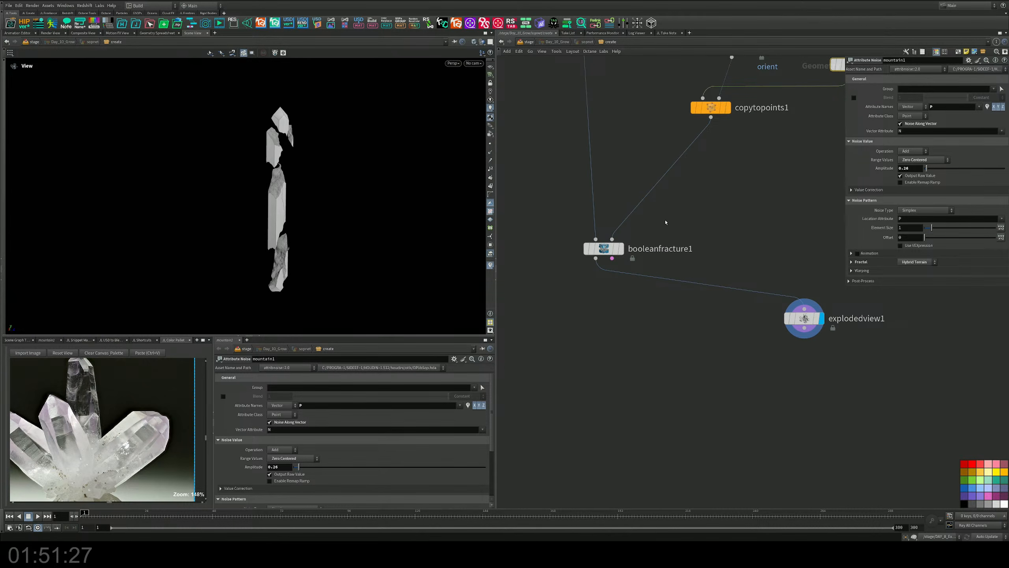
pyautogui.click(606, 250)
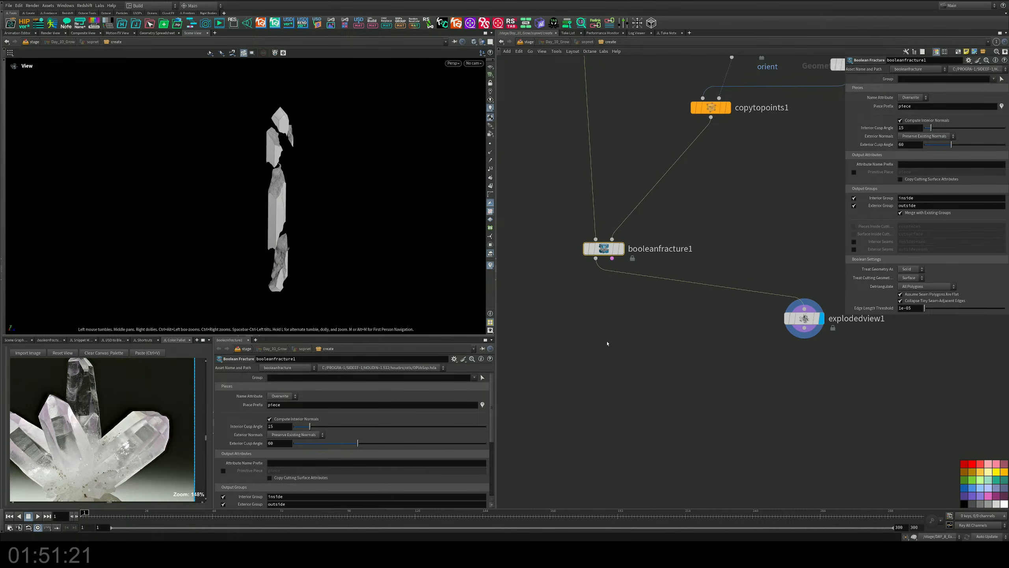
pyautogui.moveTo(607, 344); pyautogui.dragTo(601, 286, button='middle')
pyautogui.press('Tab')
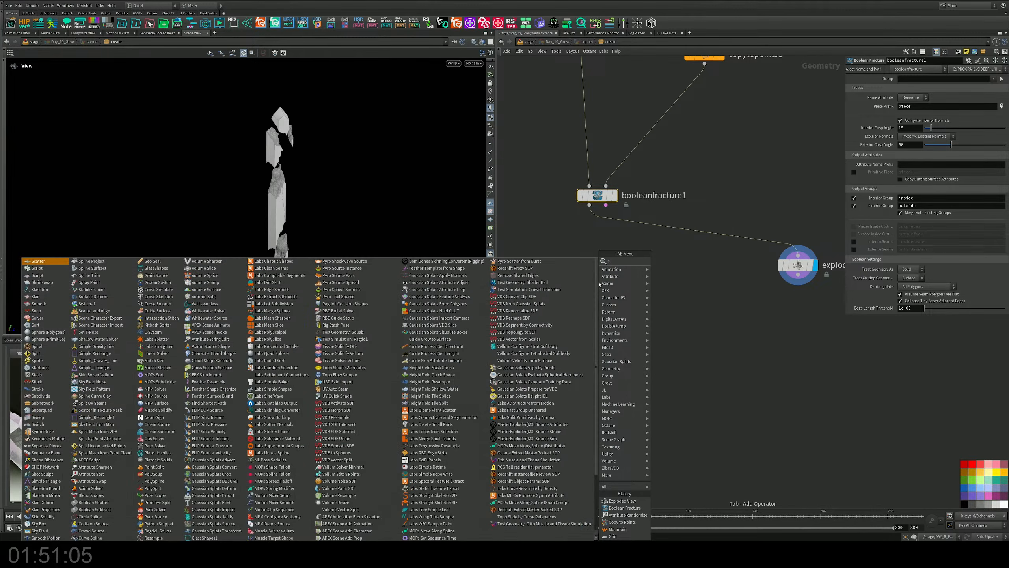
pyautogui.write('sh')
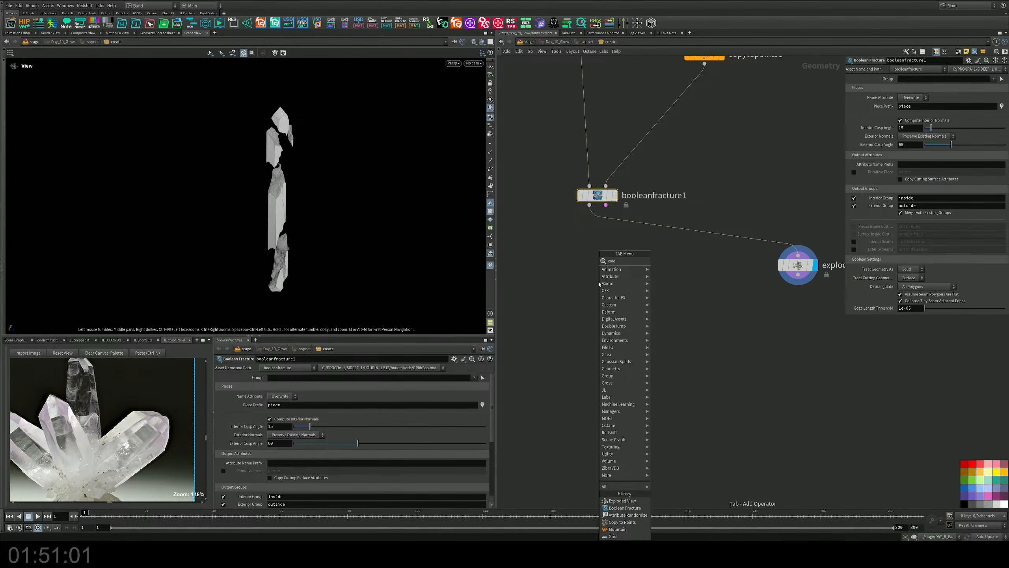
pyautogui.press('Return')
pyautogui.click(568, 291)
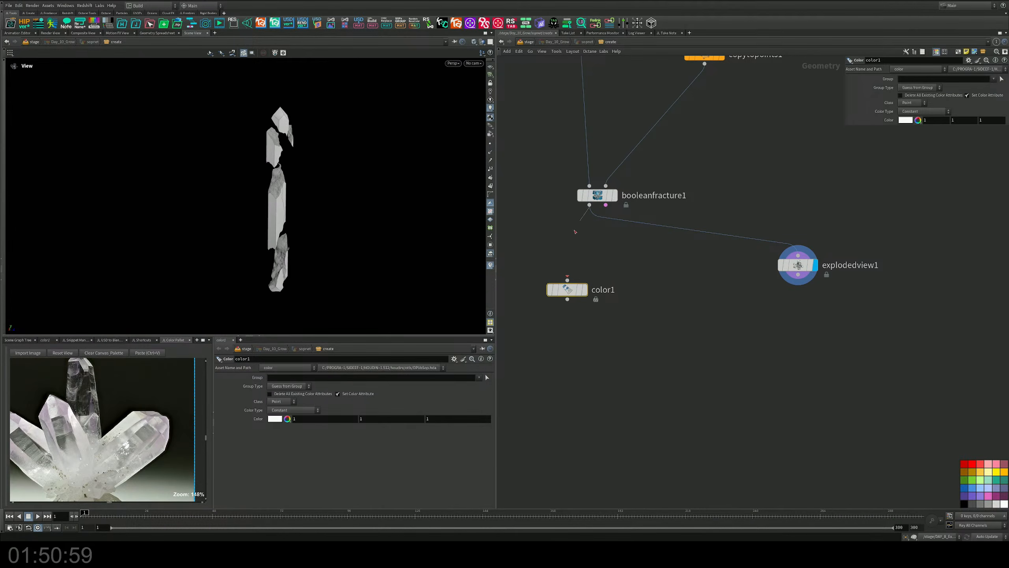
pyautogui.moveTo(575, 231); pyautogui.dragTo(567, 282)
pyautogui.click(584, 289)
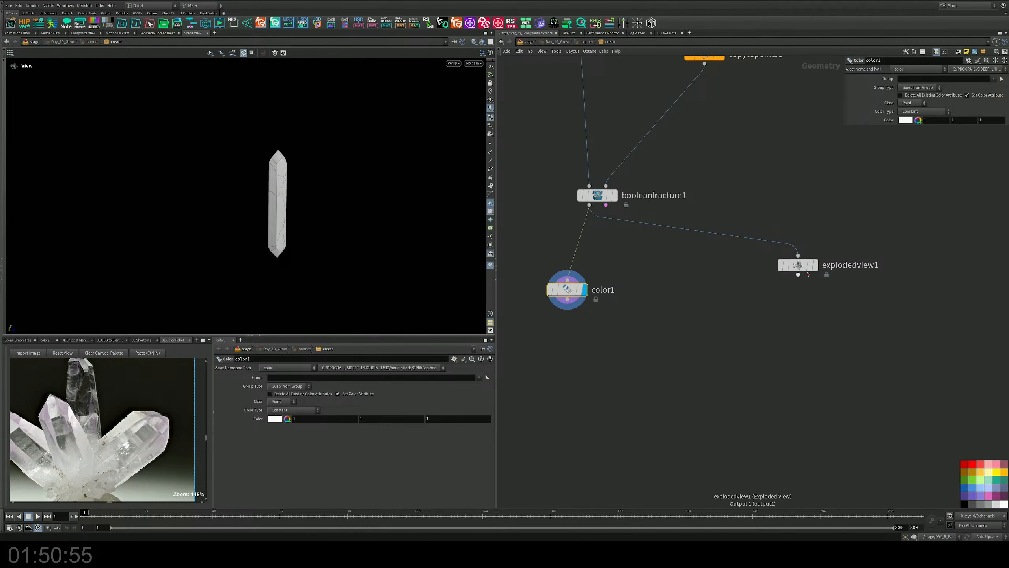
# Insert the Exploded View node between the Boolean Fracture and the Color node, spacing the chain out vertically
pyautogui.moveTo(801, 268); pyautogui.dragTo(607, 243)
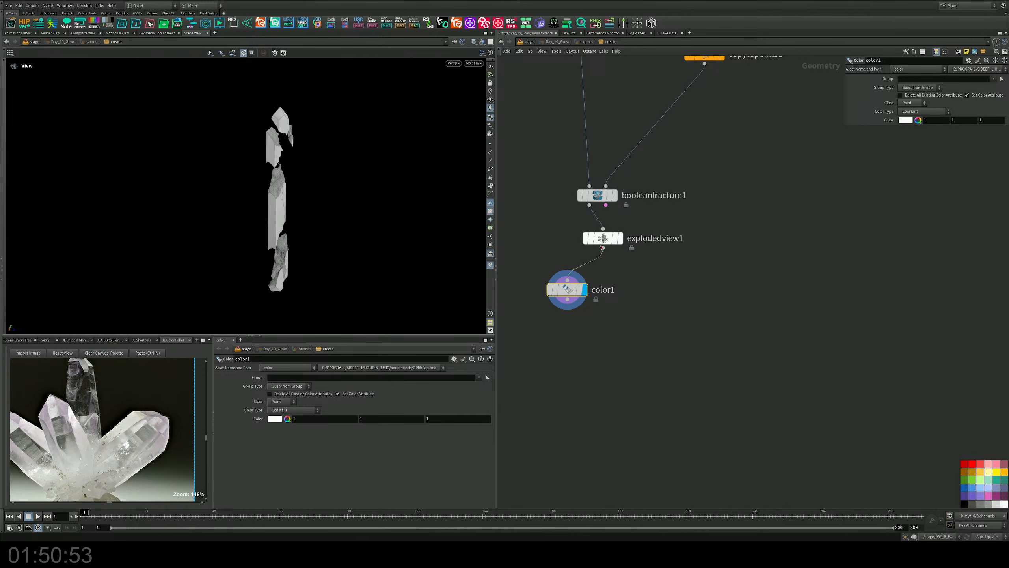
pyautogui.moveTo(569, 289); pyautogui.dragTo(556, 332)
pyautogui.moveTo(620, 247); pyautogui.dragTo(604, 255)
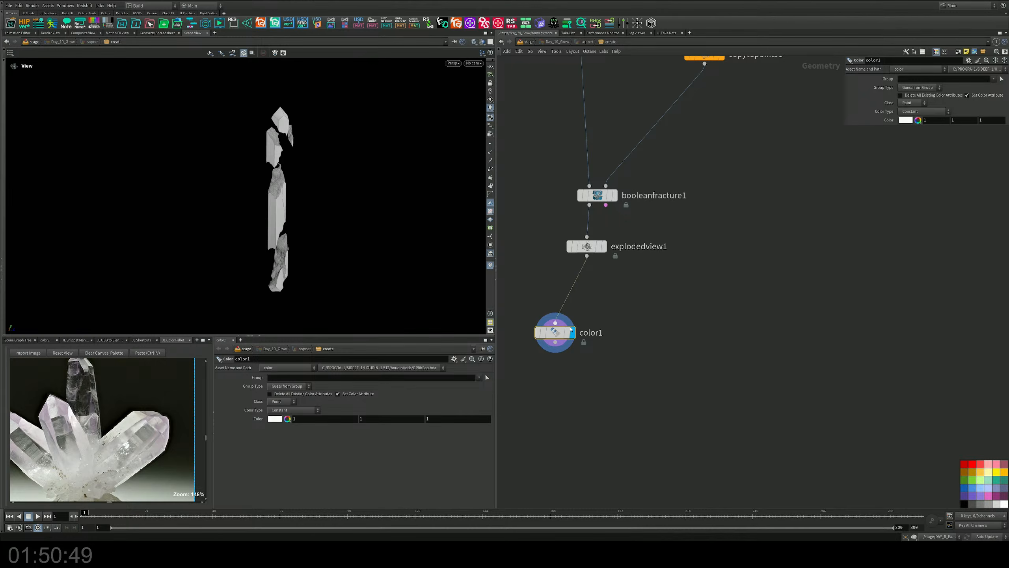
# Set the Color node's color to black and restrict it to the inside group
pyautogui.click(906, 121)
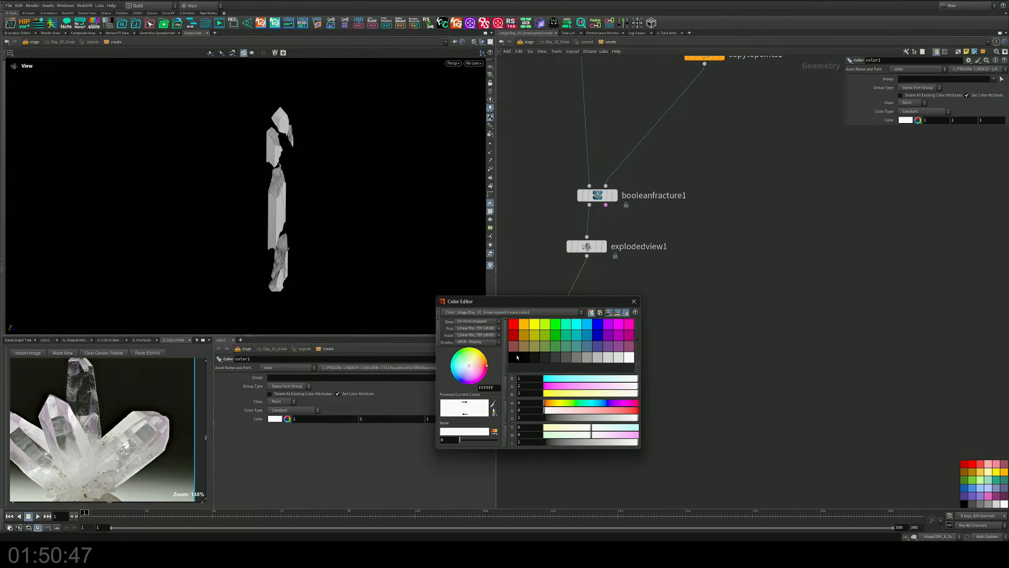
pyautogui.click(515, 358)
pyautogui.click(634, 302)
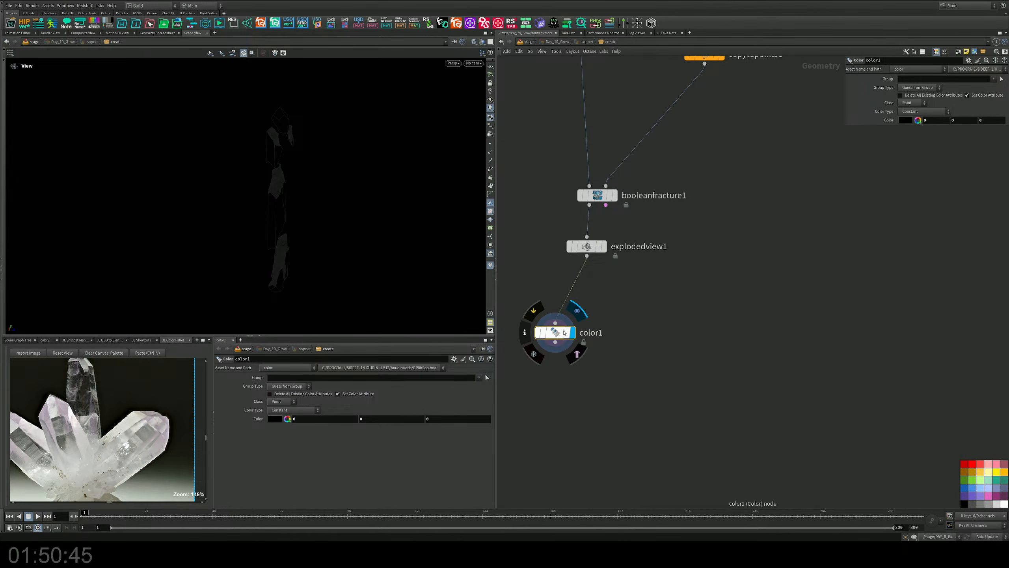
pyautogui.click(995, 79)
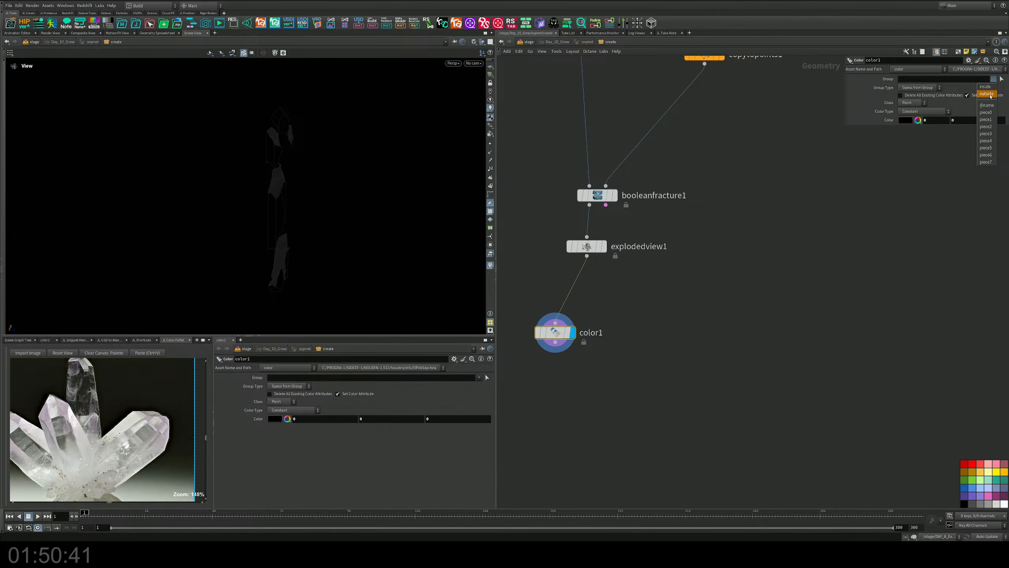
pyautogui.click(987, 86)
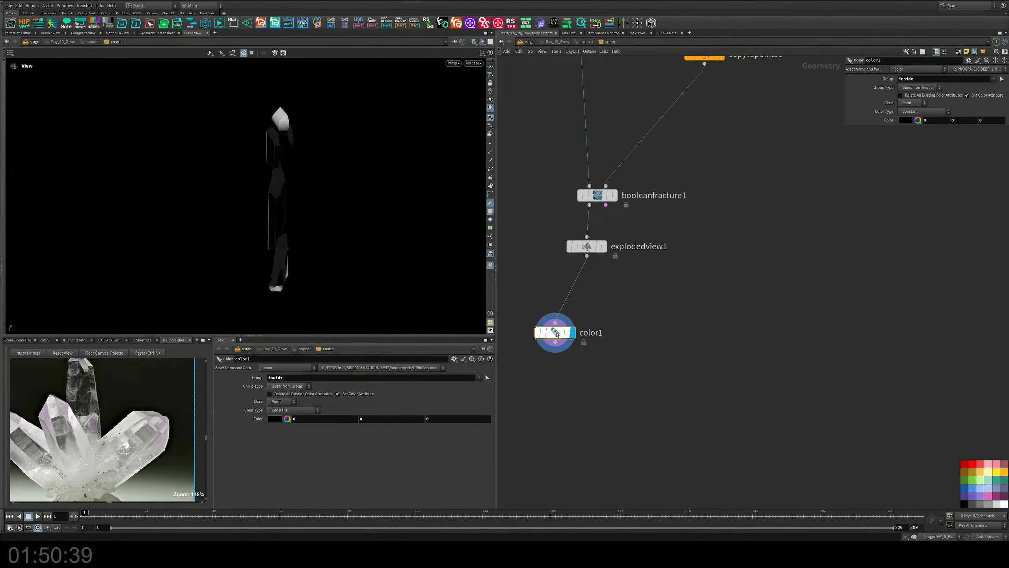
# Duplicate the Color node, set the copy's color to white and its group to outside
pyautogui.keyDown('alt'); pyautogui.moveTo(557, 334); pyautogui.dragTo(644, 330); pyautogui.keyUp('alt')
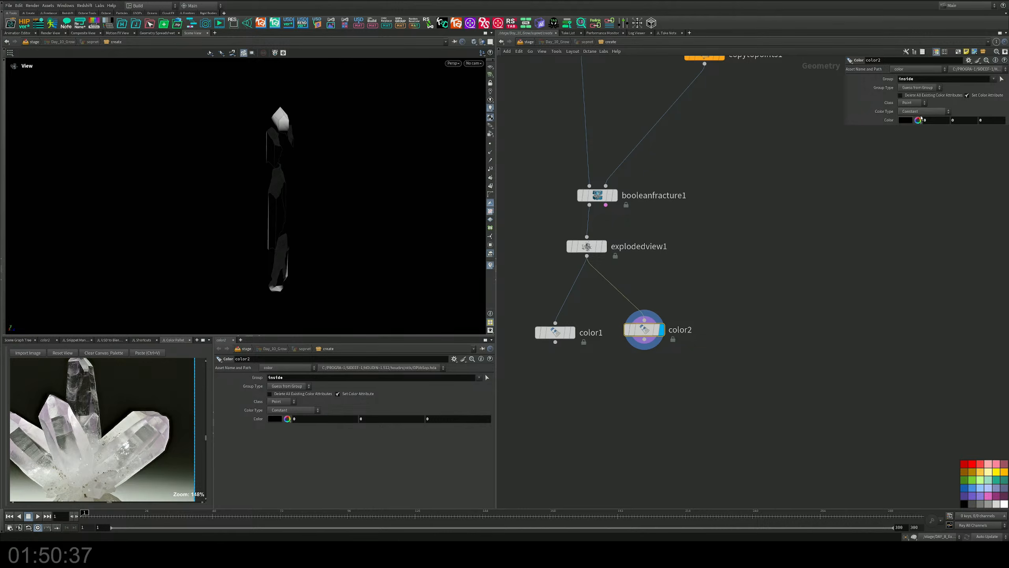
pyautogui.click(909, 121)
pyautogui.click(629, 362)
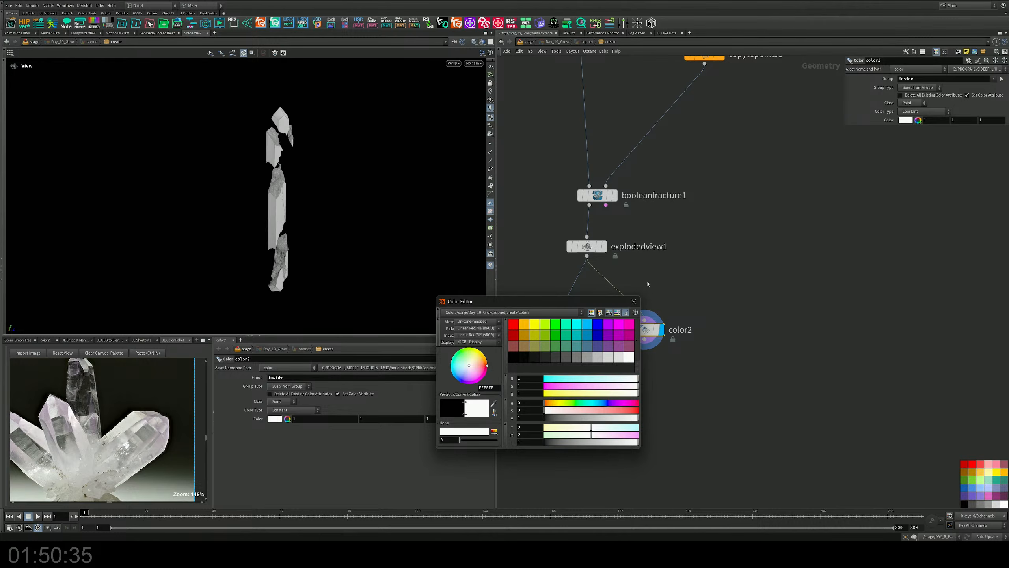
pyautogui.click(634, 301)
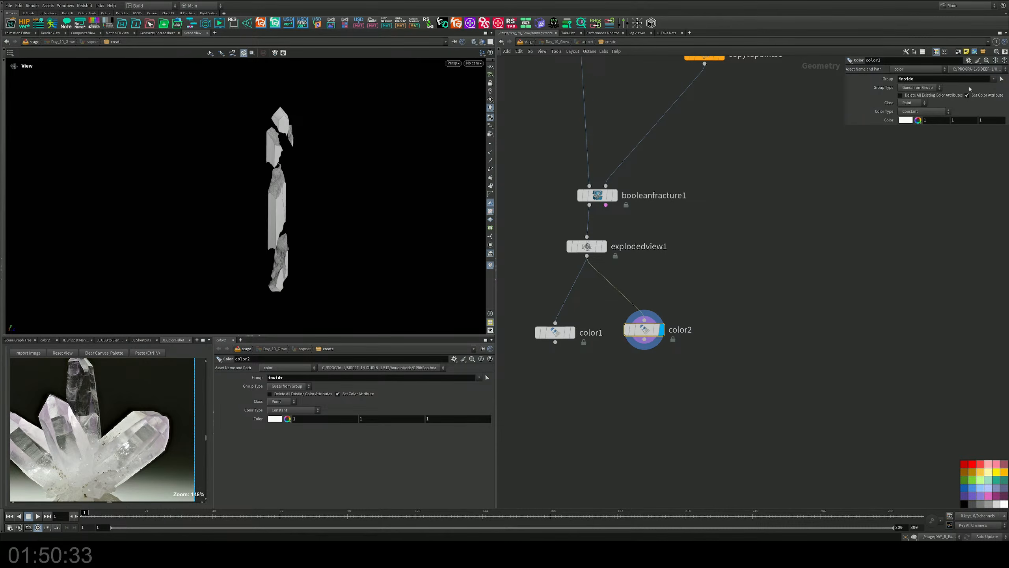
pyautogui.moveTo(986, 79); pyautogui.dragTo(907, 73)
pyautogui.press('BackSpace')
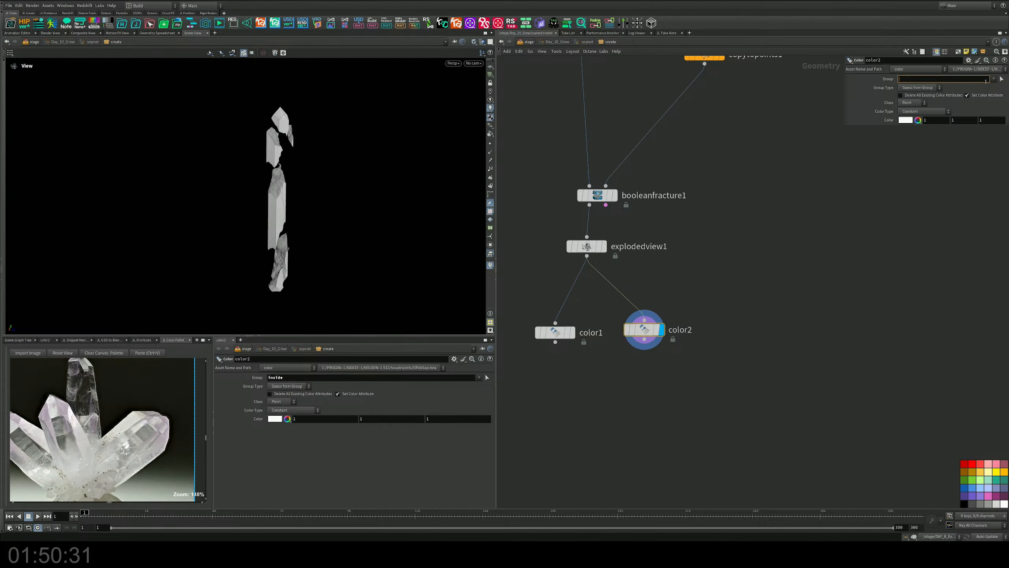
pyautogui.write('outside')
pyautogui.press('Return')
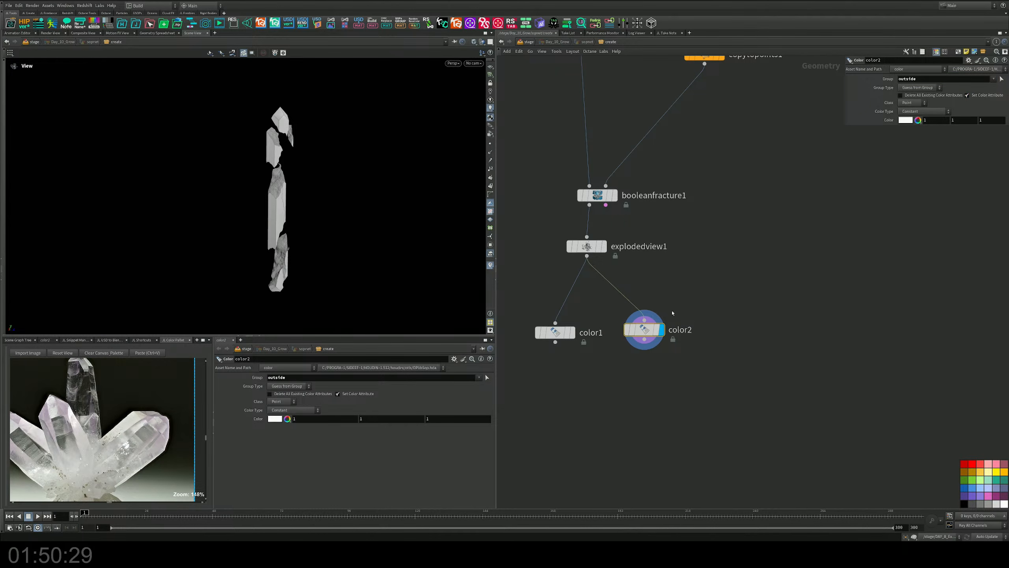
# Try the white Color node in series between the Exploded View and the black Color node, displaying the black one
pyautogui.moveTo(565, 411); pyautogui.dragTo(602, 319, button='middle')
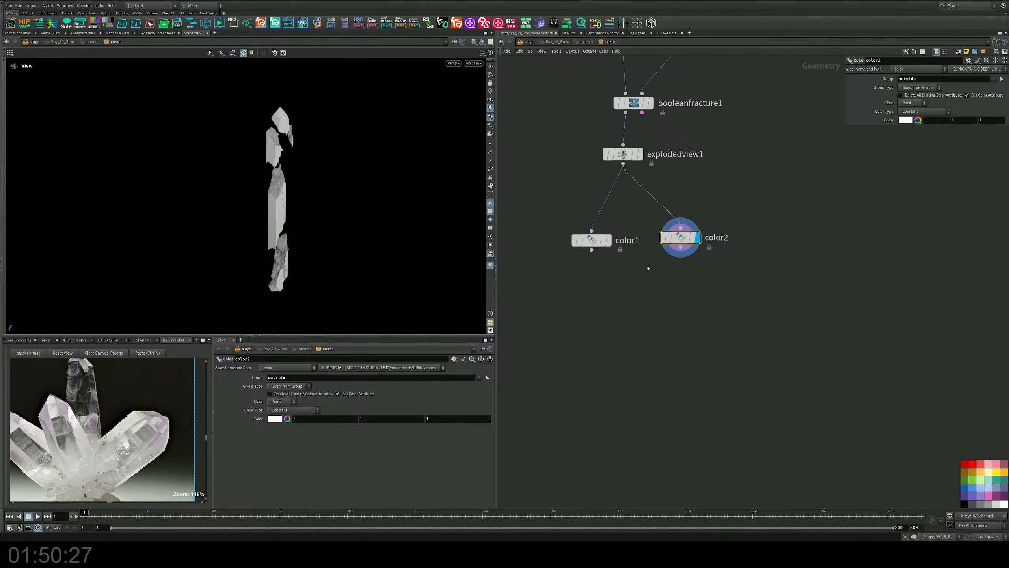
pyautogui.moveTo(680, 238); pyautogui.dragTo(594, 209)
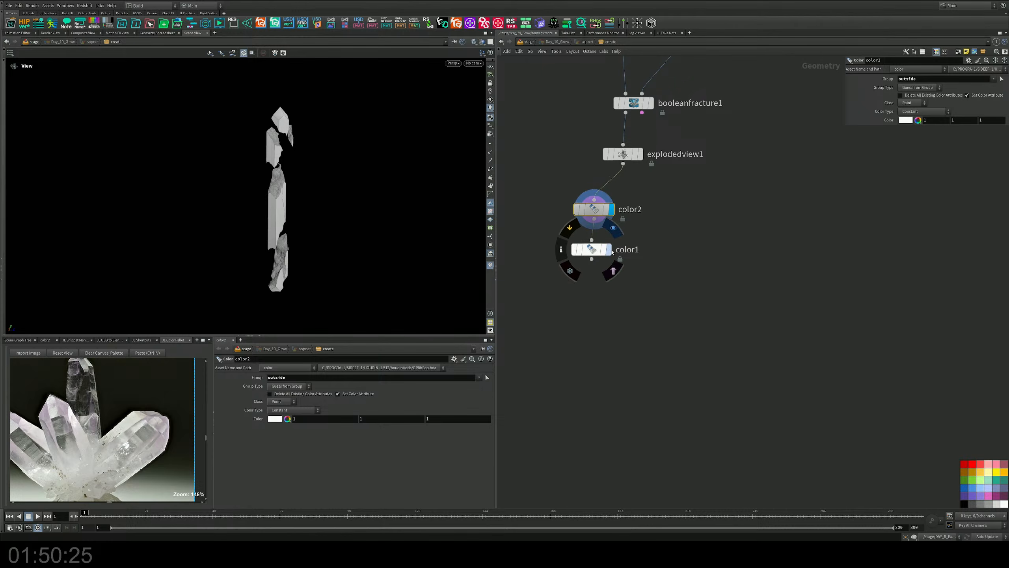
pyautogui.click(613, 250)
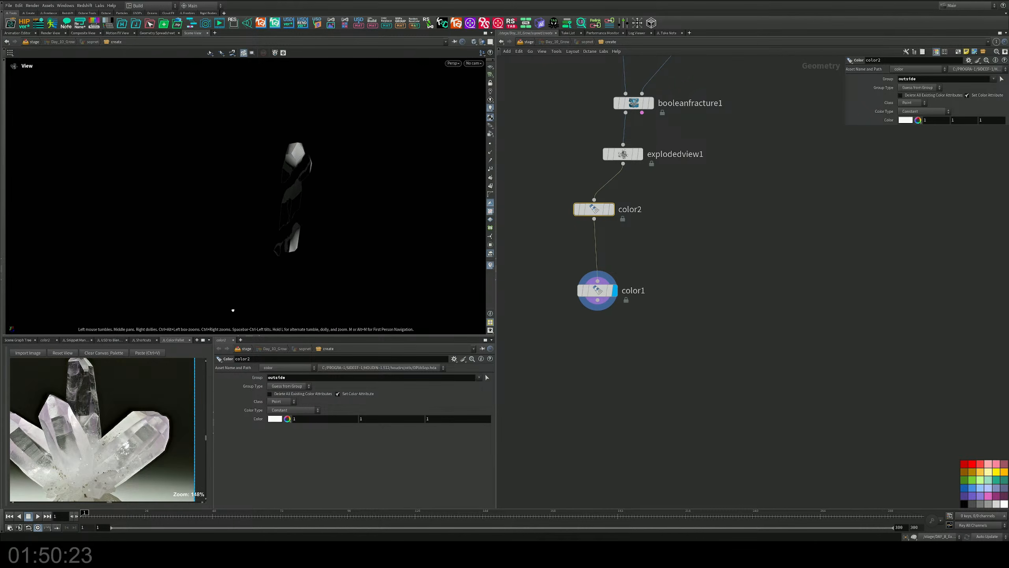
pyautogui.moveTo(233, 310); pyautogui.dragTo(332, 226)
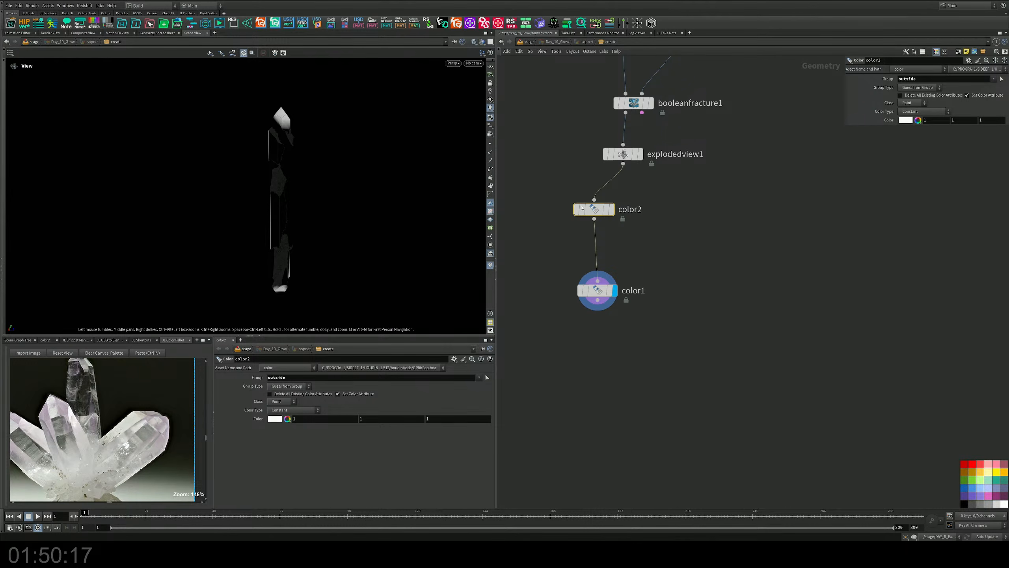
# Branch the white Color node directly off the Exploded View, then add and display an Attribute Transfer taking color1 and color2 as inputs
pyautogui.moveTo(582, 208); pyautogui.dragTo(648, 231)
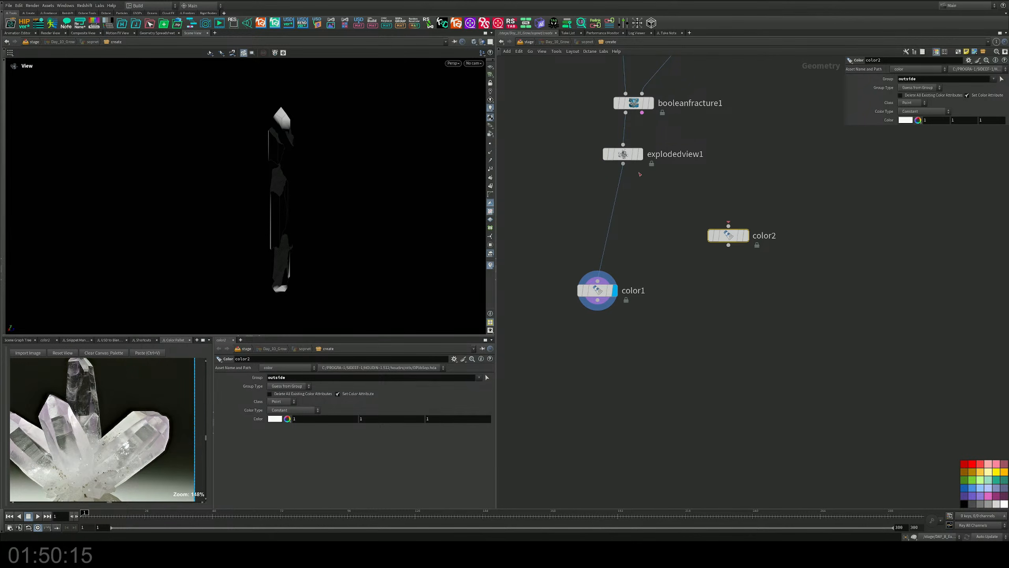
pyautogui.moveTo(623, 163); pyautogui.dragTo(728, 226)
pyautogui.moveTo(658, 362); pyautogui.dragTo(665, 292, button='middle')
pyautogui.press('Tab')
pyautogui.write('atr')
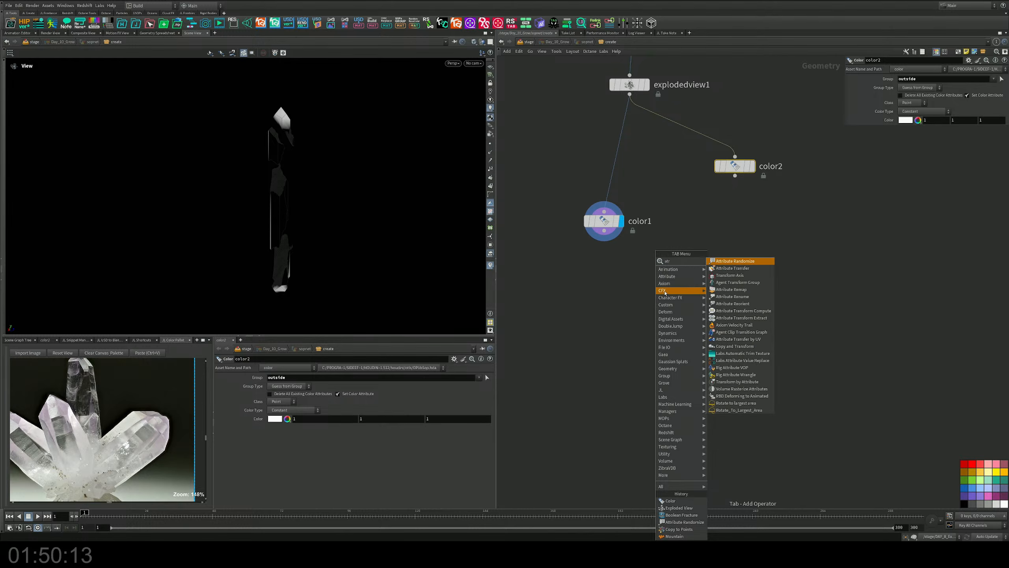
pyautogui.click(719, 270)
pyautogui.click(655, 306)
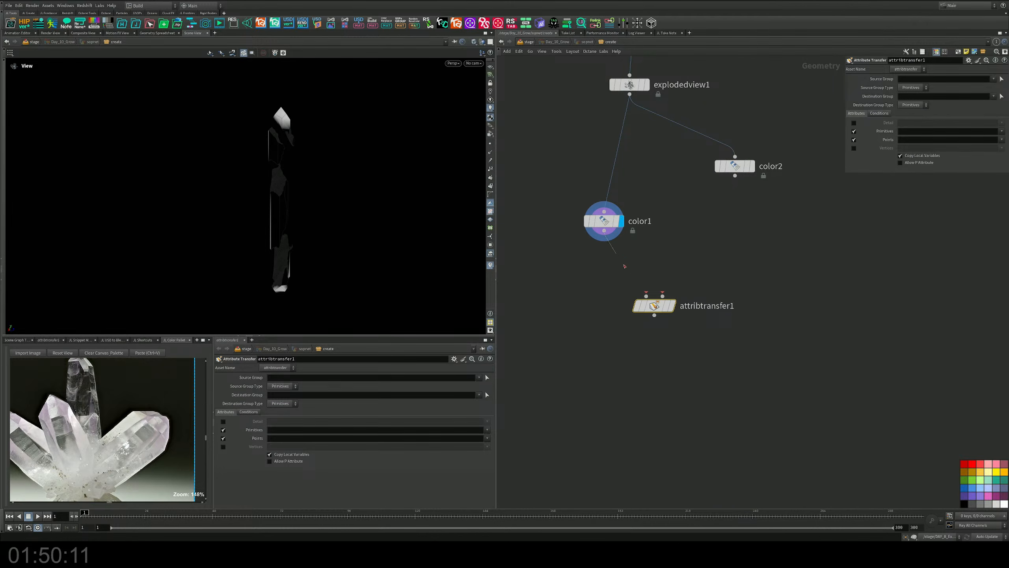
pyautogui.moveTo(625, 266); pyautogui.dragTo(647, 296)
pyautogui.moveTo(735, 176); pyautogui.dragTo(662, 296)
pyautogui.click(672, 306)
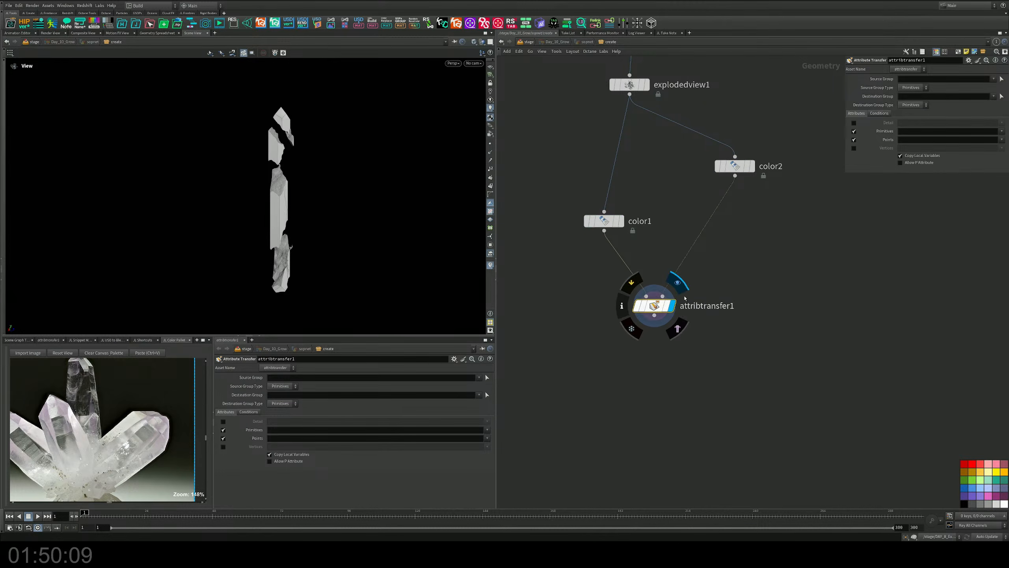
# Set the Attribute Transfer's Distance Threshold to 0.46, swap its two inputs and check the crystal pieces
pyautogui.click(880, 113)
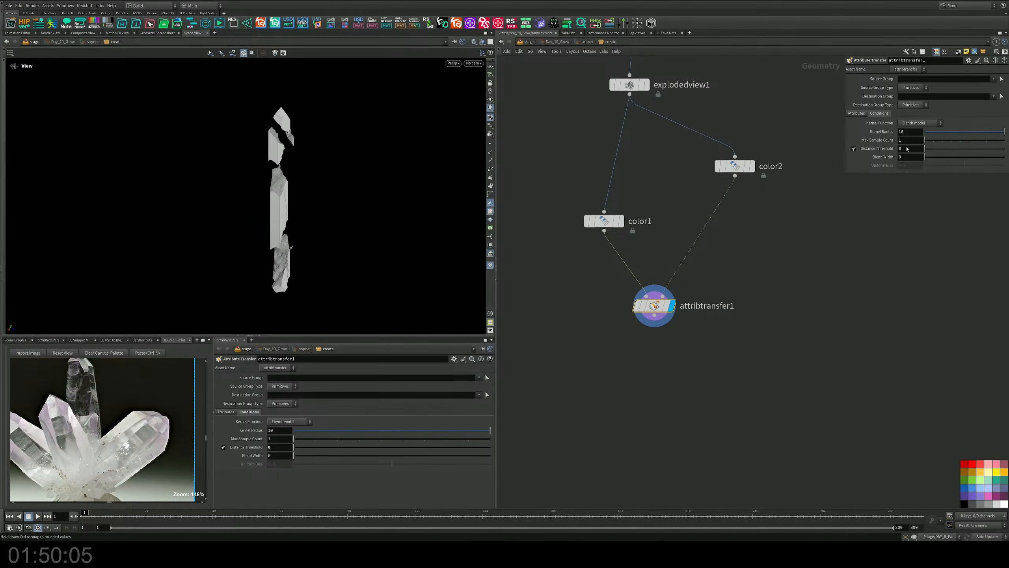
pyautogui.moveTo(928, 152); pyautogui.dragTo(927, 157)
pyautogui.hotkey('shift', 'r')
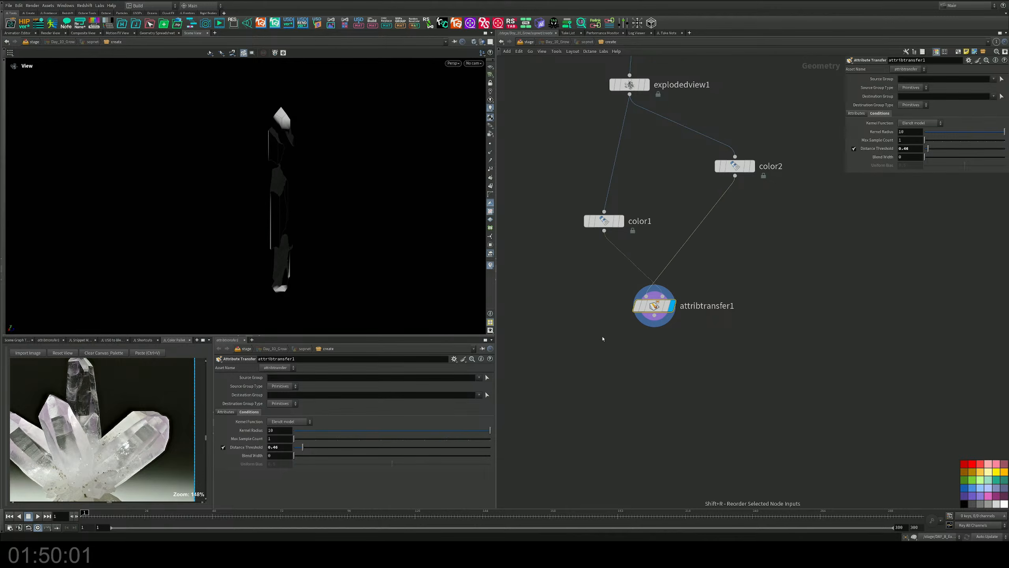
pyautogui.scroll(5, 387, 178)
pyautogui.moveTo(387, 178); pyautogui.dragTo(336, 116)
pyautogui.scroll(1, 335, 115)
# Display the boolean1 node upstream of the Boolean Fracture to check the uncut crystal
pyautogui.moveTo(637, 167); pyautogui.dragTo(663, 424, button='middle')
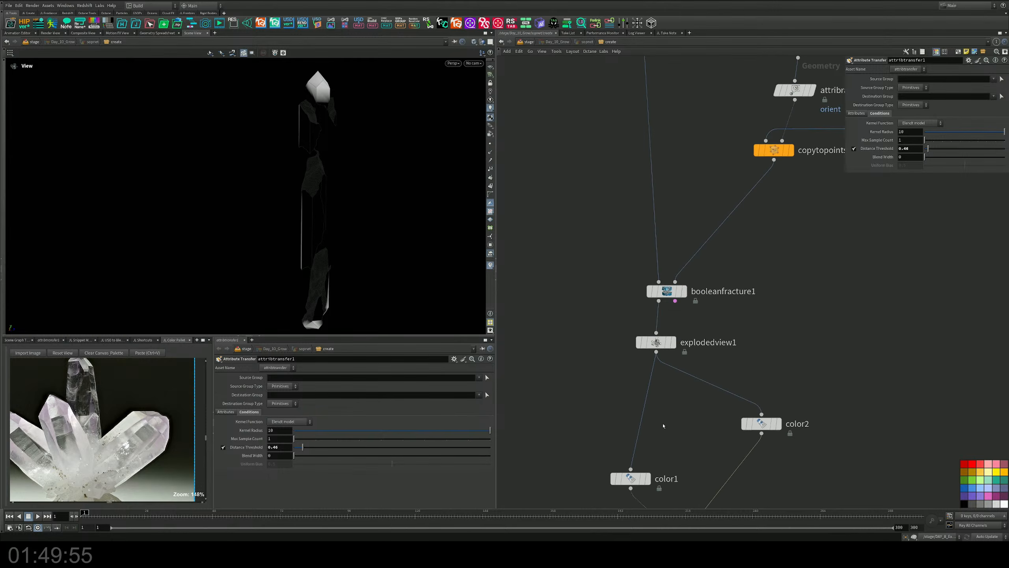
pyautogui.scroll(-4, 693, 382)
pyautogui.moveTo(651, 228); pyautogui.dragTo(650, 270, button='middle')
pyautogui.scroll(4, 658, 247)
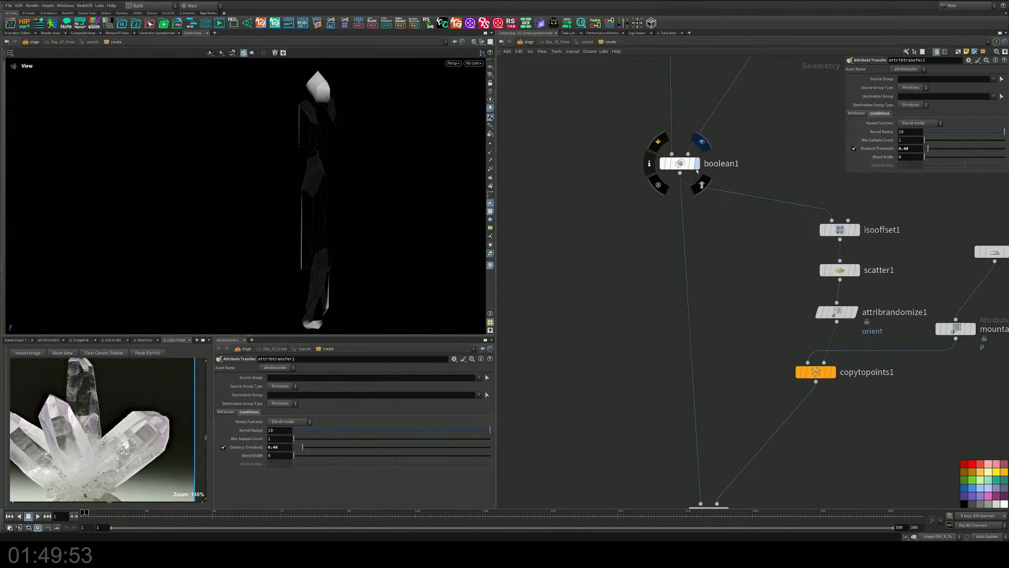
pyautogui.click(698, 164)
# Insert a Divide node between boolean1 and booleanfracture1 and display it
pyautogui.press('Tab')
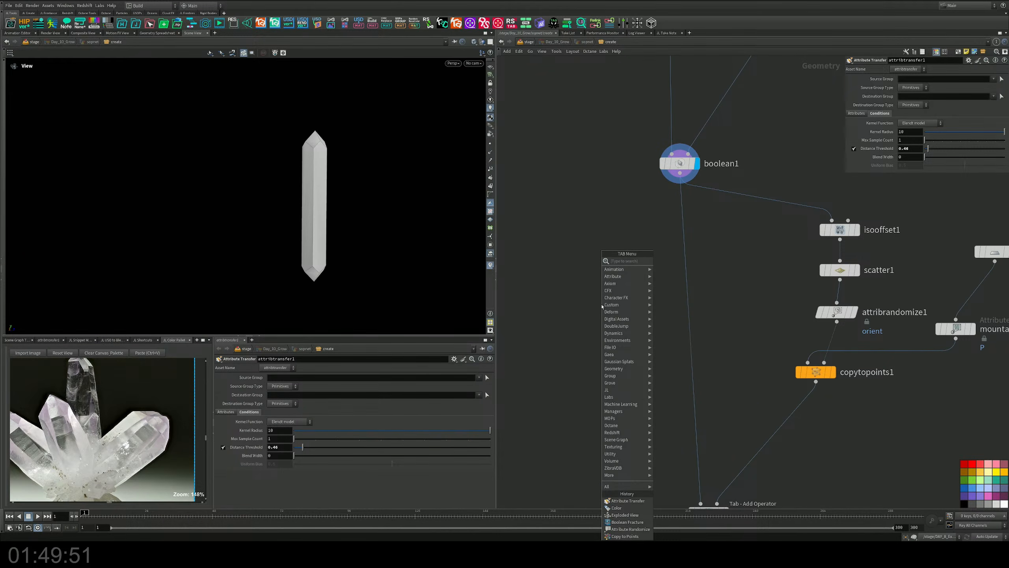
pyautogui.write('ed')
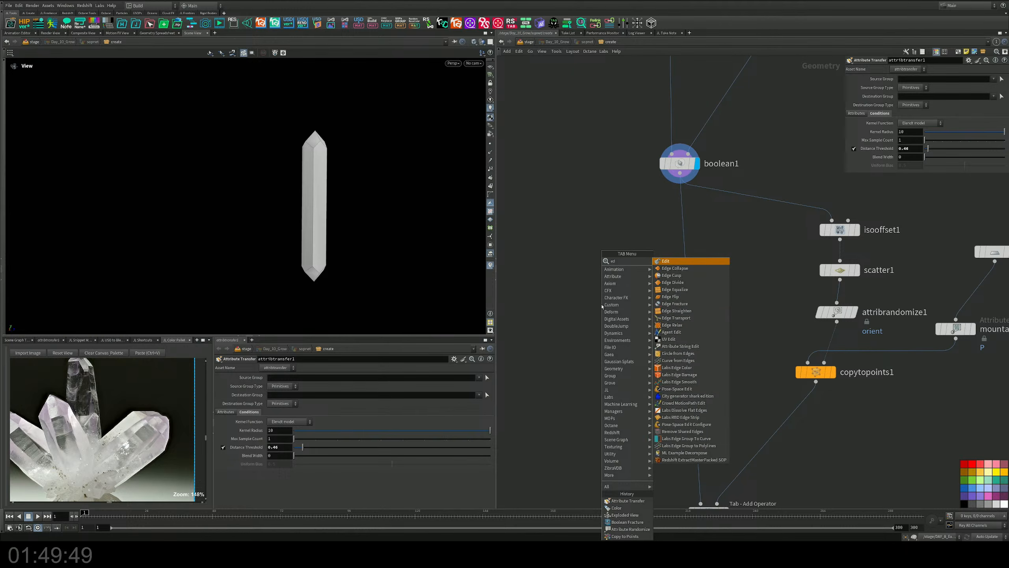
pyautogui.press('BackSpace')
pyautogui.press('BackSpace')
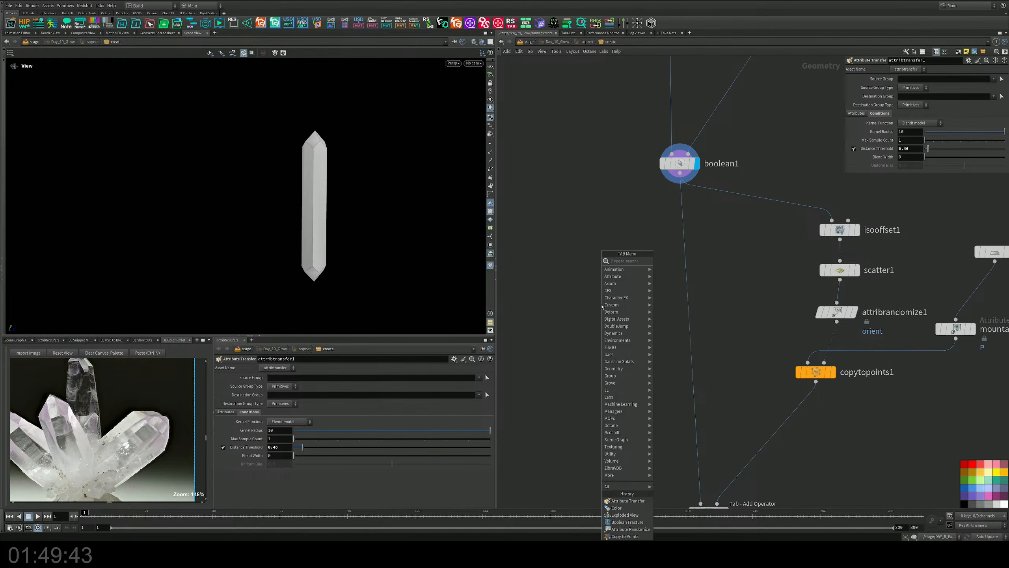
pyautogui.write('div')
pyautogui.press('Down')
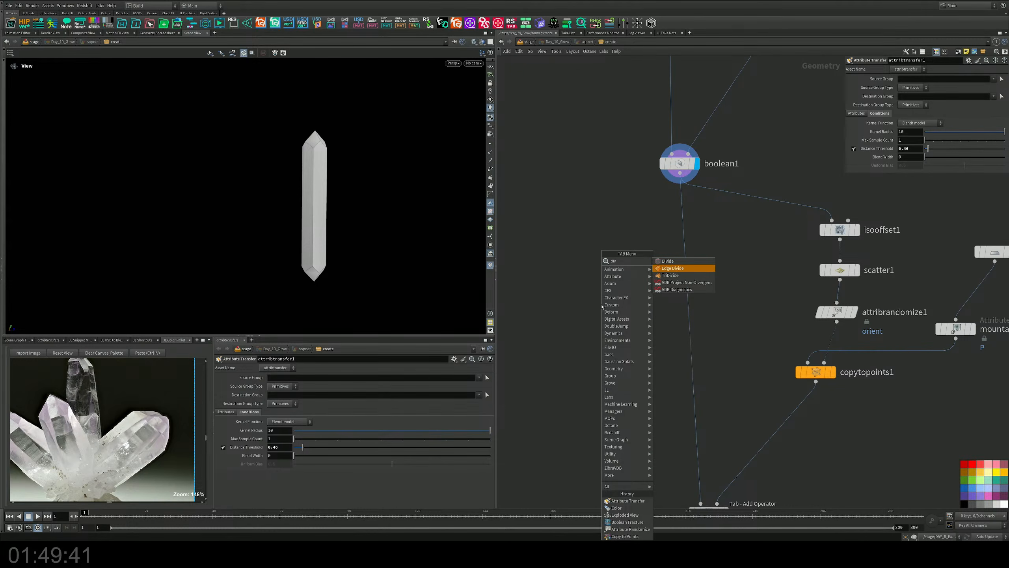
pyautogui.press('Up')
pyautogui.press('Return')
pyautogui.click(669, 295)
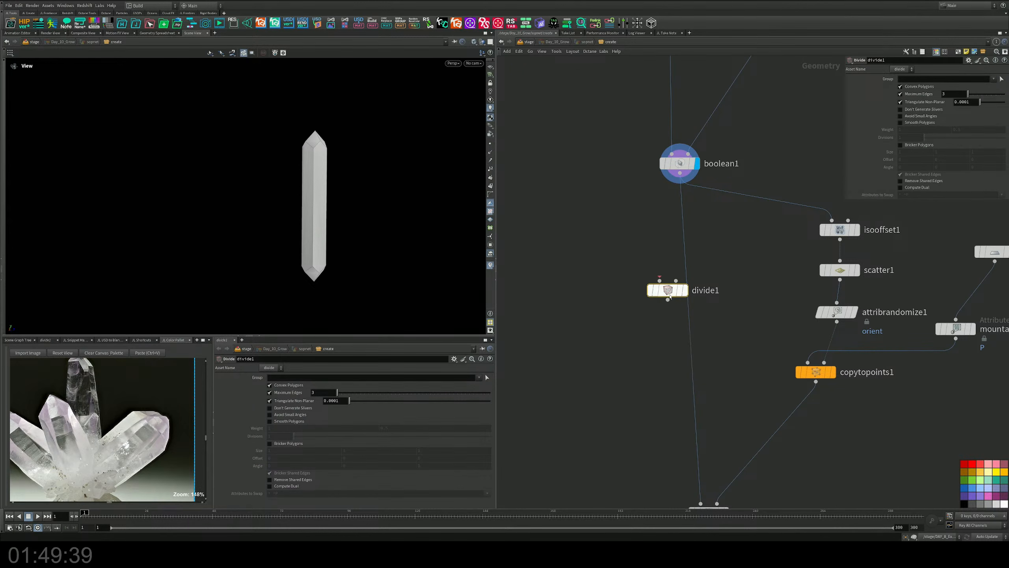
pyautogui.moveTo(670, 296); pyautogui.dragTo(652, 313)
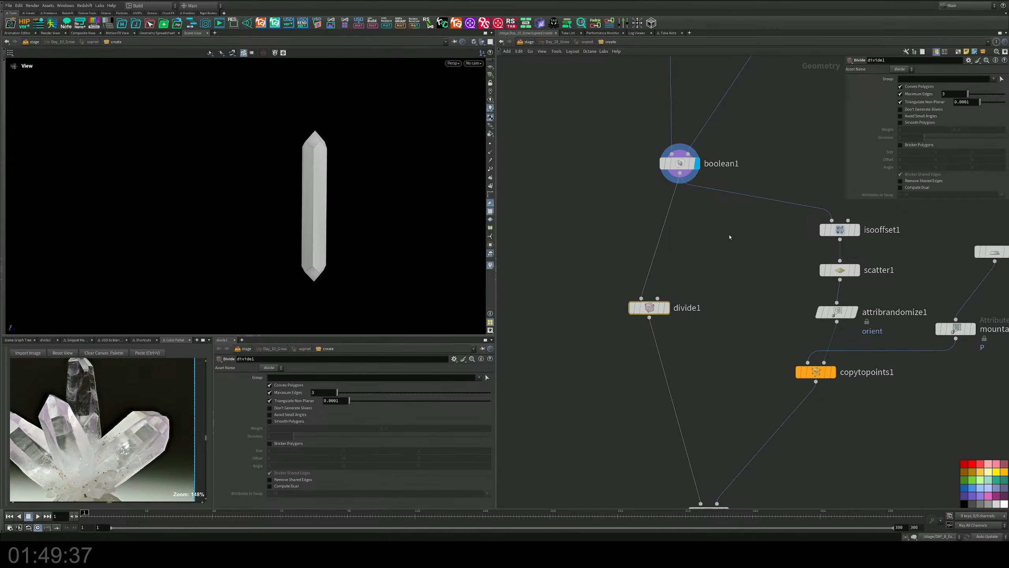
pyautogui.click(667, 308)
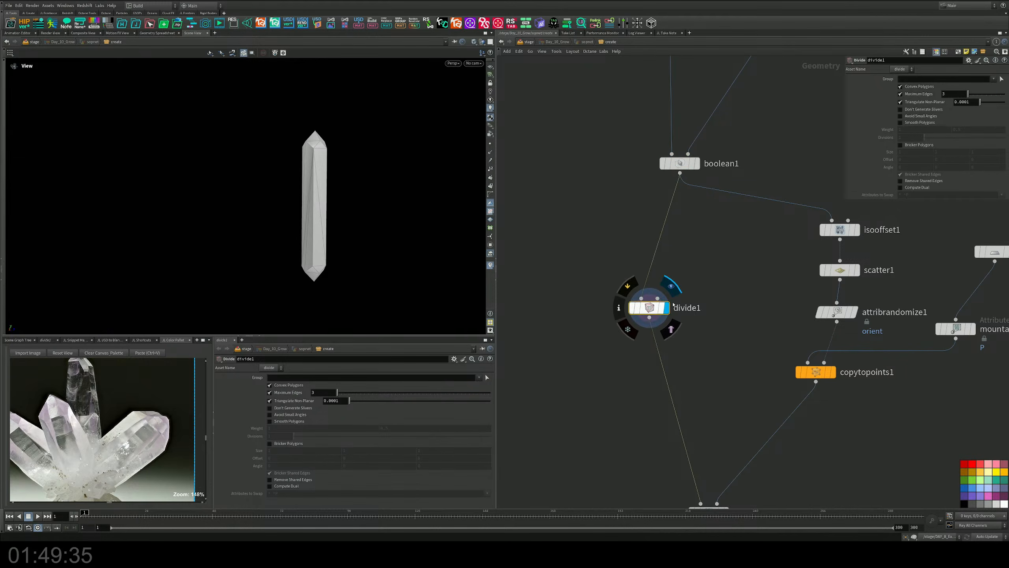
# Switch the Divide from Maximum Edges to Bricker Polygons with a size of 0.07 on all three axes
pyautogui.click(901, 95)
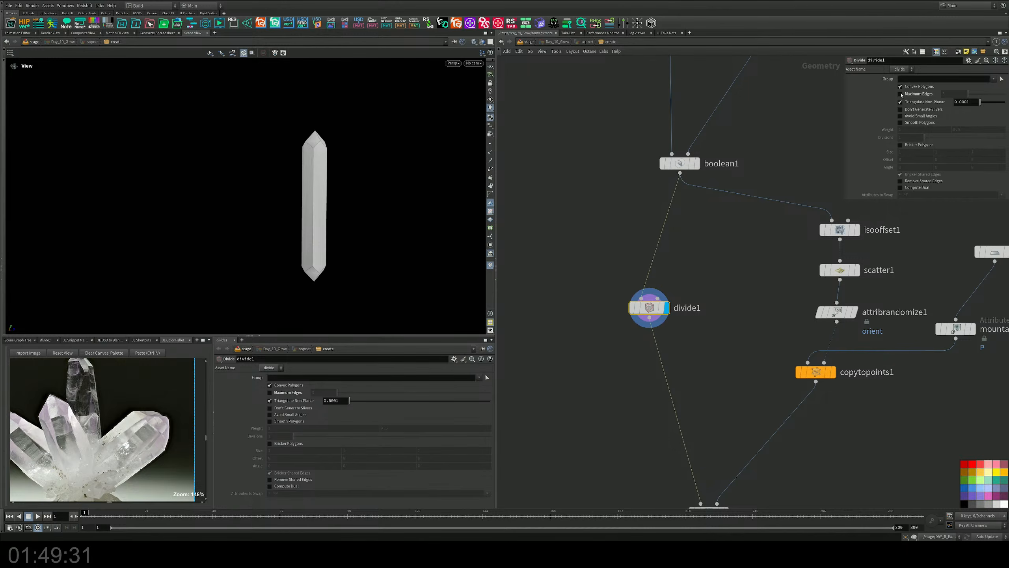
pyautogui.click(901, 144)
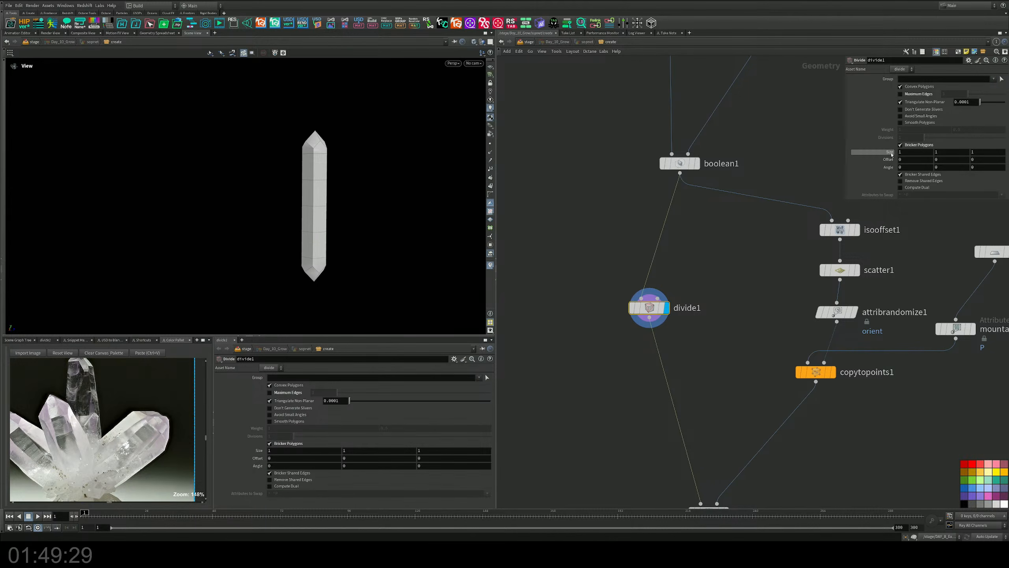
pyautogui.moveTo(891, 155); pyautogui.dragTo(782, 150, button='middle')
pyautogui.moveTo(708, 145); pyautogui.dragTo(619, 145, button='middle')
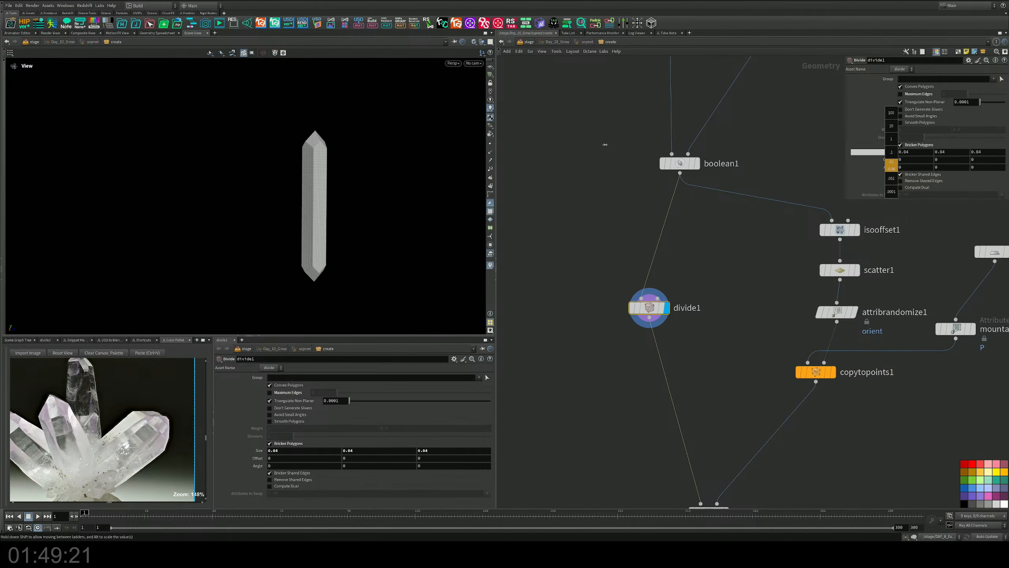
pyautogui.moveTo(605, 145); pyautogui.dragTo(597, 143, button='middle')
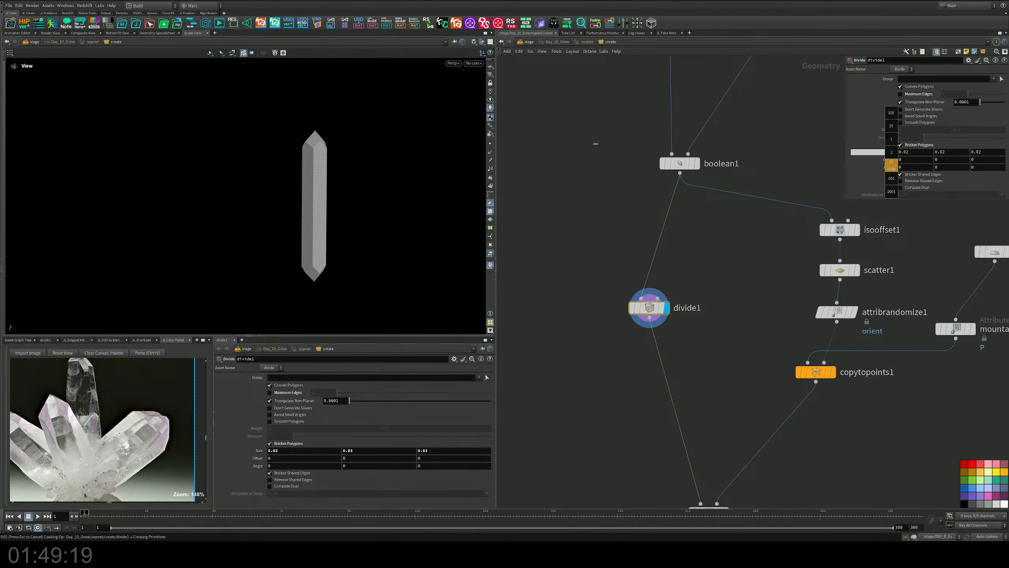
pyautogui.moveTo(602, 139); pyautogui.dragTo(933, 175, button='middle')
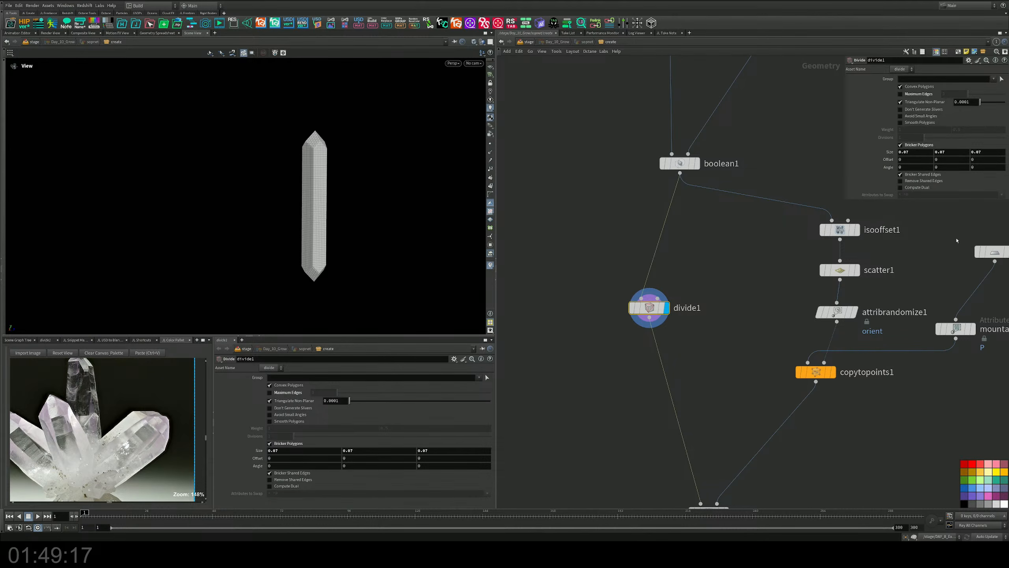
# Set the Divide's Bricker Polygons size to 0.02 on all three axes
pyautogui.moveTo(916, 152); pyautogui.dragTo(843, 152)
pyautogui.write('0.02')
pyautogui.press('Tab')
pyautogui.write('0.0')
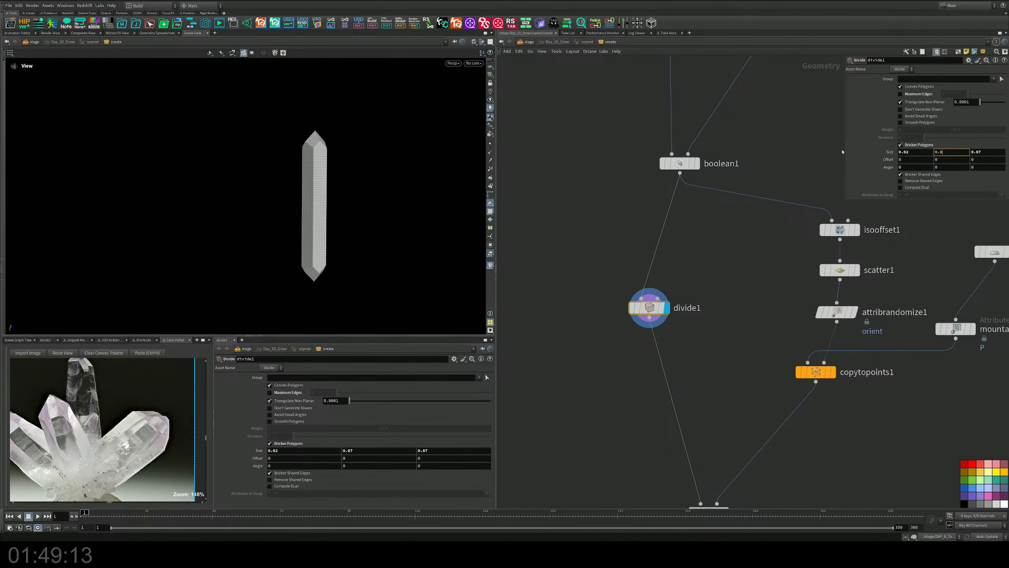
pyautogui.write('2')
pyautogui.press('Tab')
pyautogui.write('0.02')
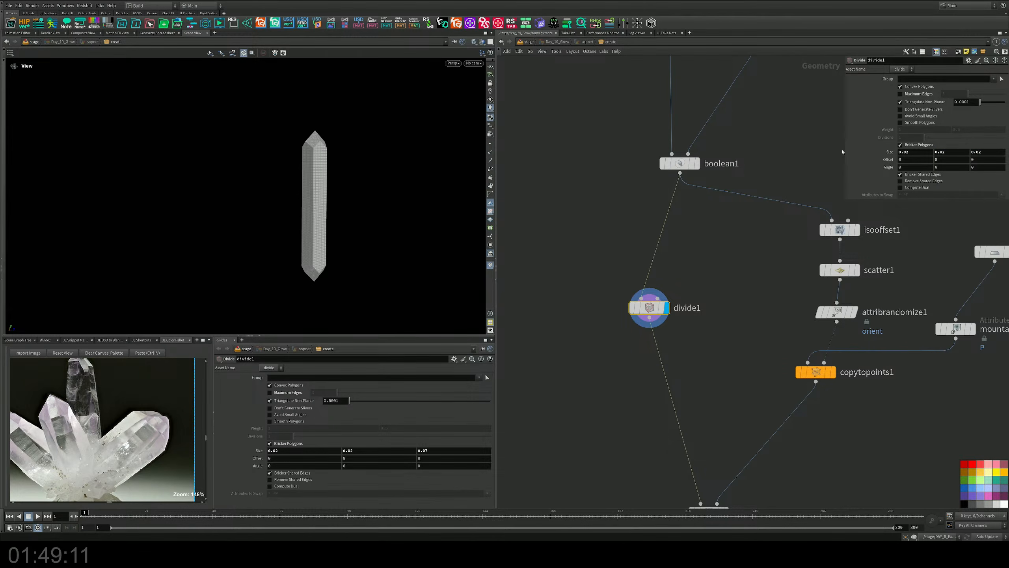
# Save the scene, then display the Attribute Transfer and inspect its coloring on the densely divided crystal pieces
pyautogui.scroll(-3, 842, 151)
pyautogui.moveTo(759, 252); pyautogui.dragTo(728, 191, button='middle')
pyautogui.hotkey('ctrl', 's')
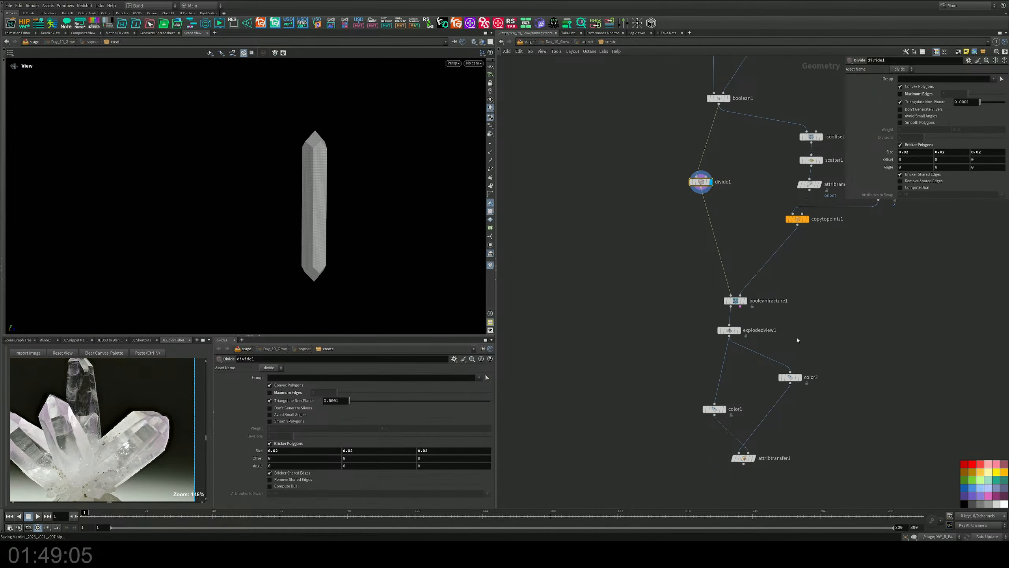
pyautogui.moveTo(763, 456); pyautogui.dragTo(775, 346, button='middle')
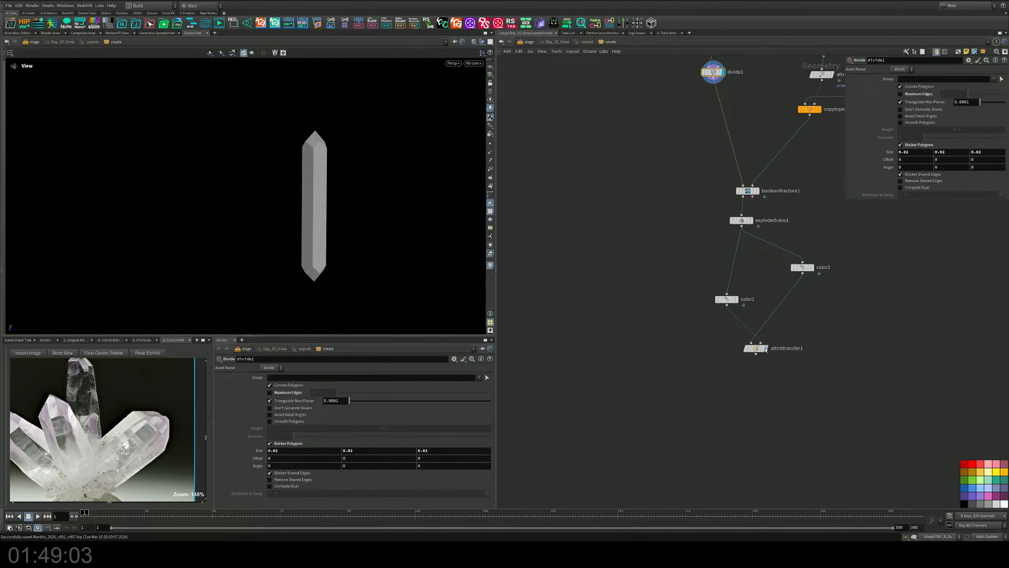
pyautogui.moveTo(766, 350)
pyautogui.press('r')
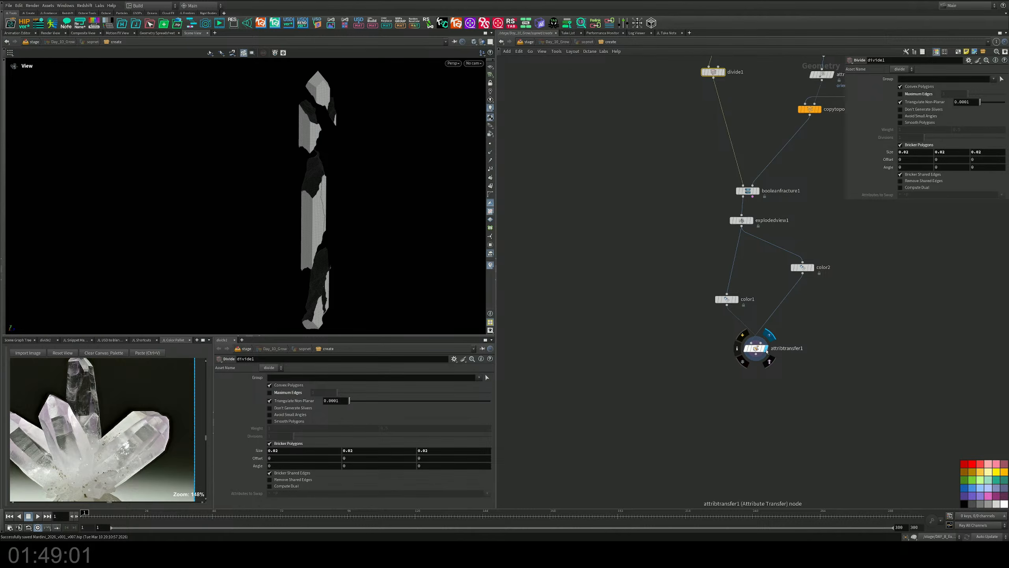
pyautogui.moveTo(350, 243); pyautogui.dragTo(307, 233)
pyautogui.moveTo(307, 232); pyautogui.dragTo(422, 145, button='right')
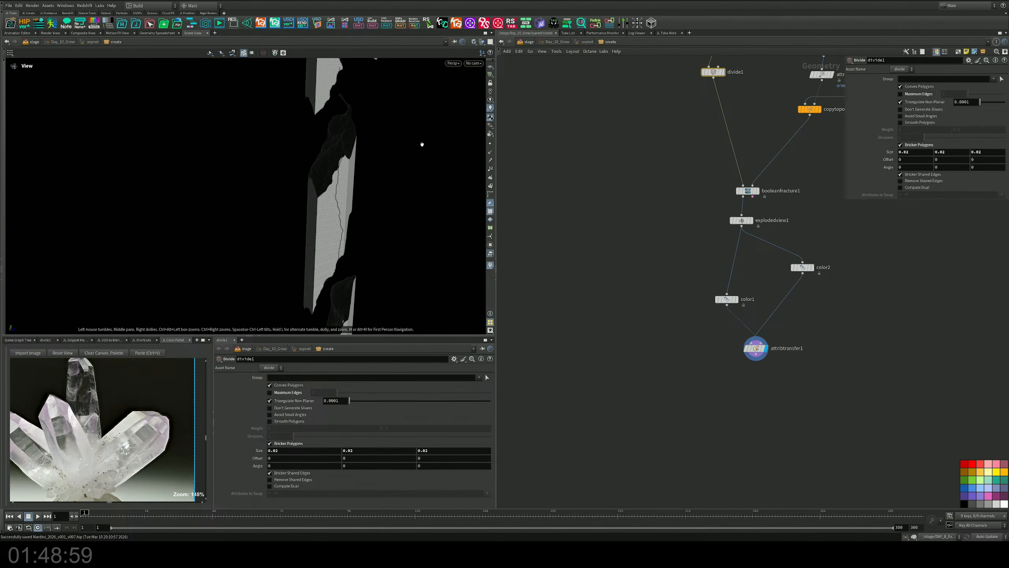
pyautogui.moveTo(422, 144); pyautogui.dragTo(473, 207)
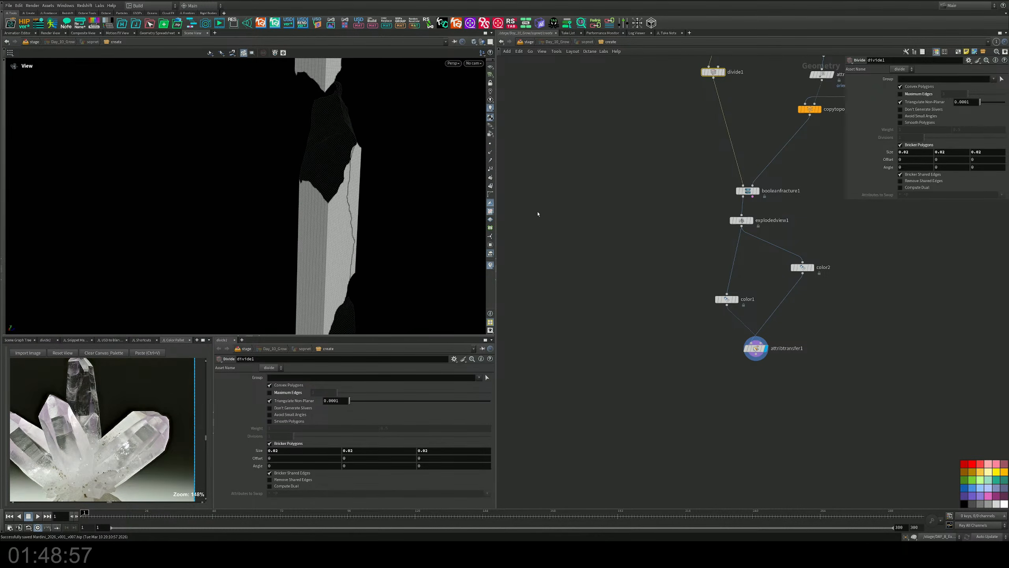
# Try a Max Sample Count of 10, Distance Threshold of 1.08 and Blend Width of about 3.6 on the Attribute Transfer
pyautogui.click(756, 348)
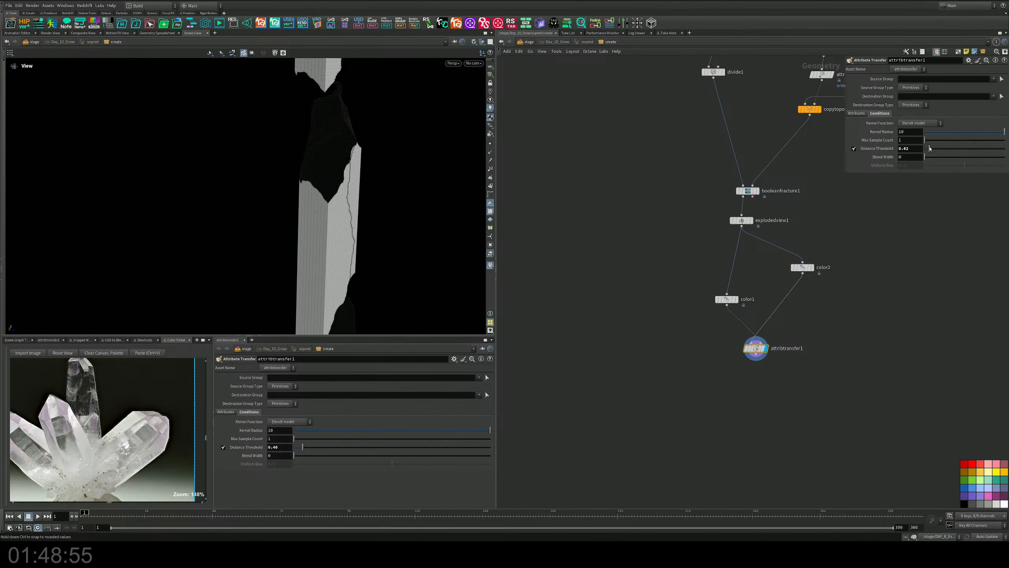
pyautogui.moveTo(930, 148); pyautogui.dragTo(1005, 140)
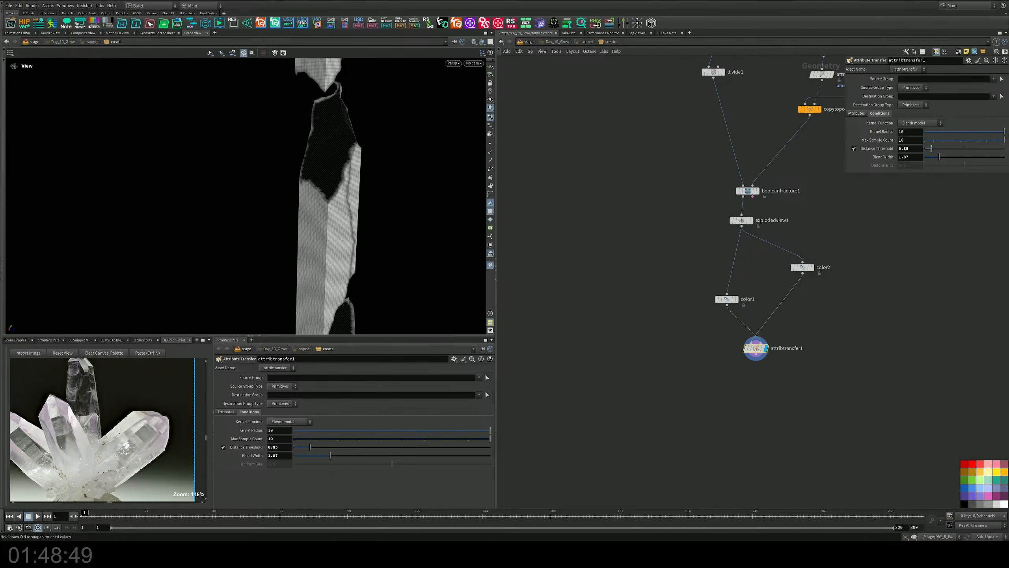
pyautogui.moveTo(938, 149)
pyautogui.mouseDown()
pyautogui.moveTo(1003, 157)
pyautogui.moveTo(954, 157)
pyautogui.mouseUp()
pyautogui.scroll(-5, 272, 212)
pyautogui.keyDown('alt'); pyautogui.moveTo(296, 190); pyautogui.dragTo(318, 179); pyautogui.keyUp('alt')
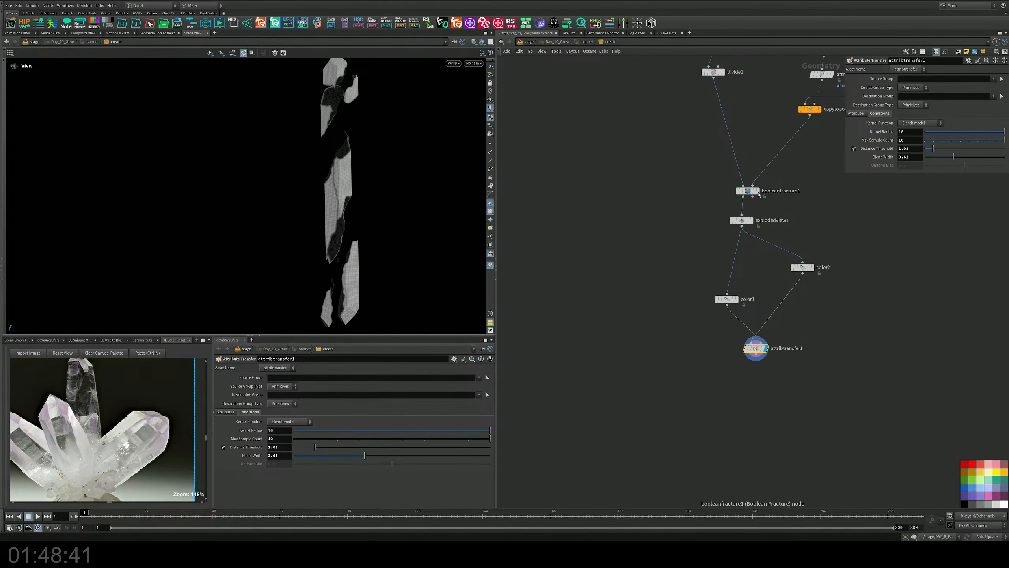
# Bypass the Exploded View and set the Attribute Transfer's Distance Threshold to 1.44 and Blend Width to 1.7
pyautogui.click(729, 207)
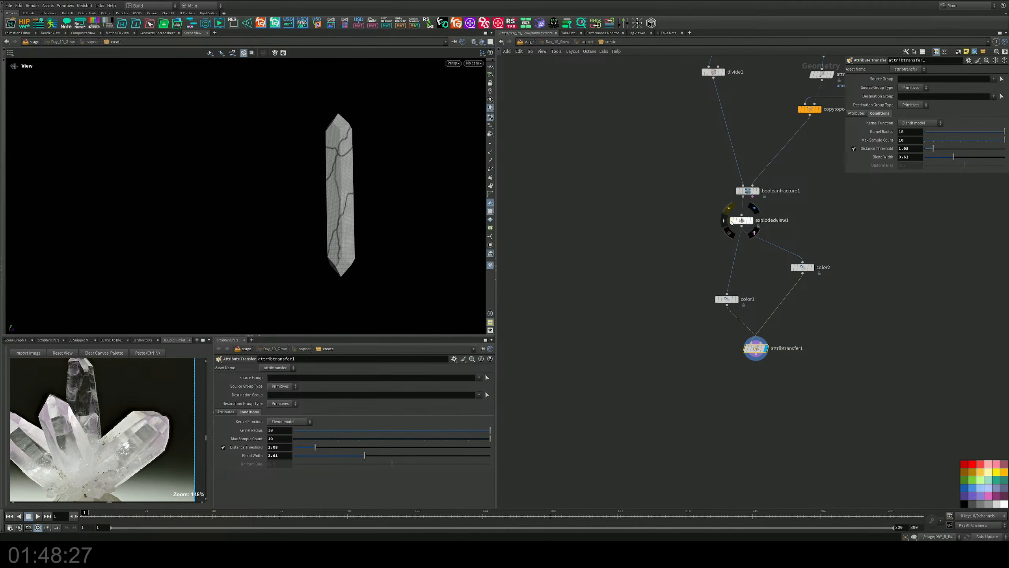
pyautogui.moveTo(370, 169); pyautogui.dragTo(216, 180)
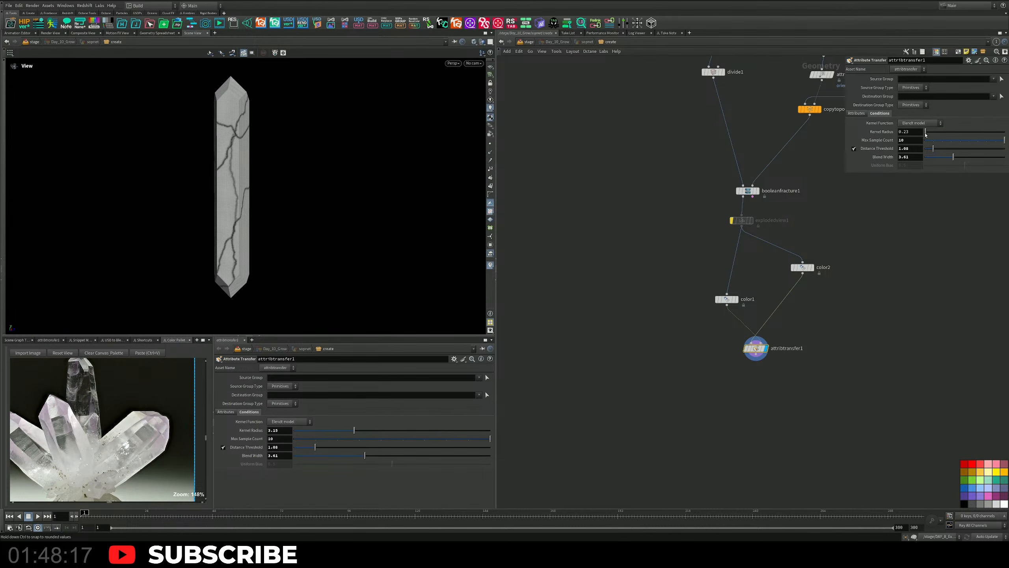
pyautogui.moveTo(939, 160)
pyautogui.mouseDown()
pyautogui.moveTo(922, 160)
pyautogui.moveTo(947, 160)
pyautogui.moveTo(932, 159)
pyautogui.mouseUp()
pyautogui.moveTo(933, 150)
pyautogui.mouseDown()
pyautogui.moveTo(948, 149)
pyautogui.moveTo(927, 158)
pyautogui.moveTo(937, 156)
pyautogui.mouseUp()
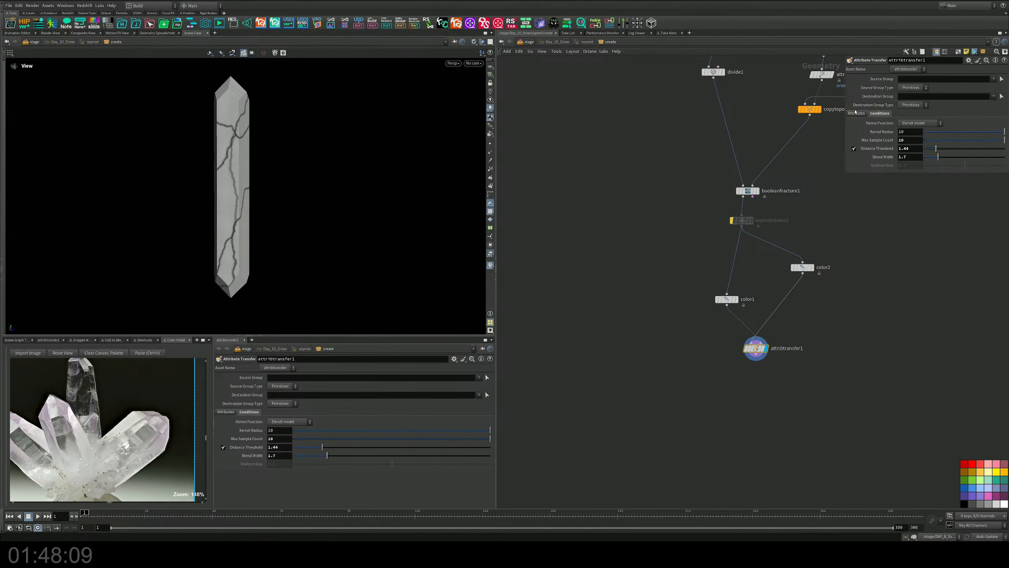
# Limit the Attribute Transfer's point attributes to Cd
pyautogui.click(857, 113)
pyautogui.click(1001, 140)
pyautogui.click(989, 149)
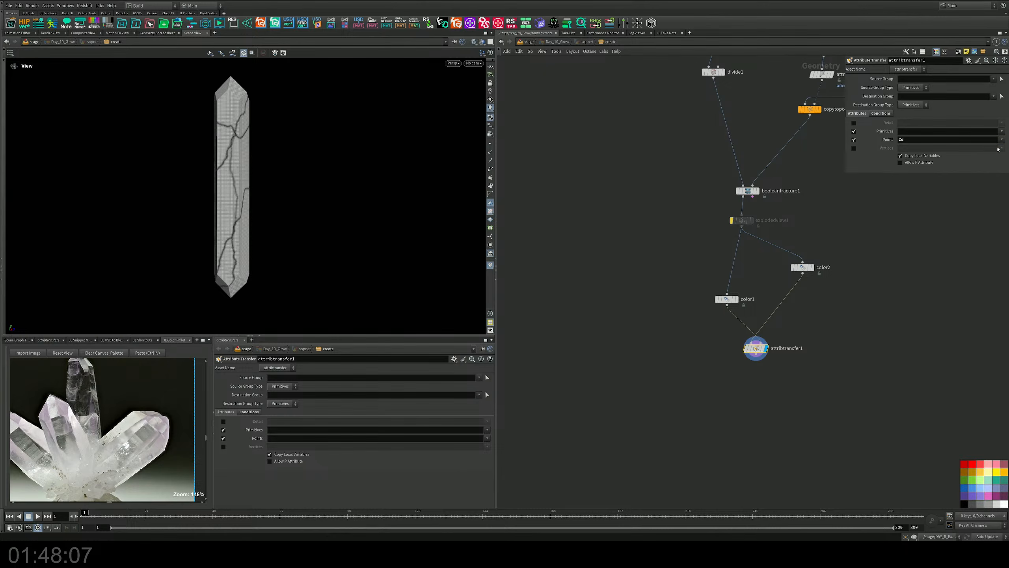
pyautogui.click(881, 114)
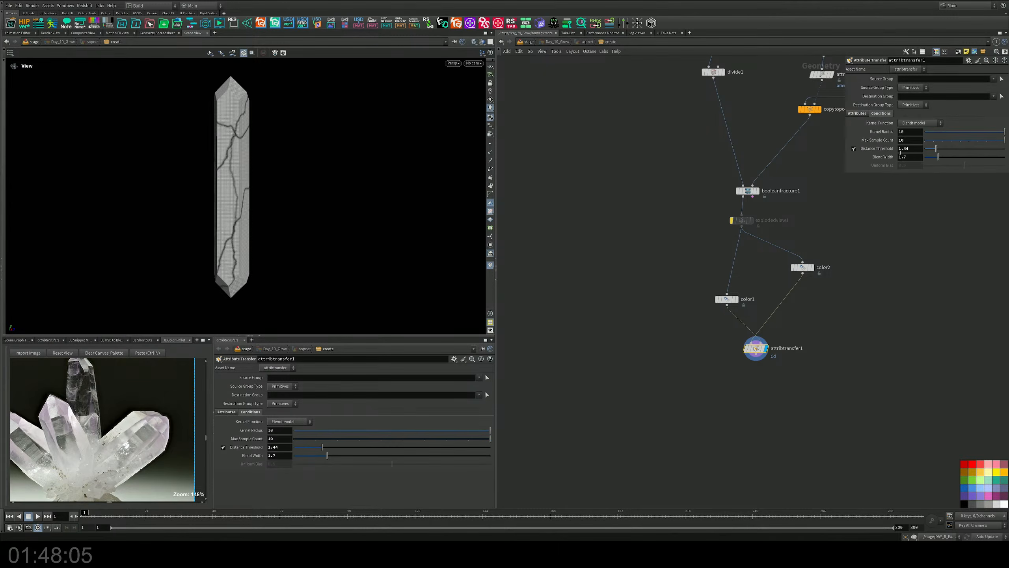
# Set the Attribute Transfer's Distance Threshold to about 3.9 and Blend Width to about 0.95, raise Max Sample Count and inspect the cracks
pyautogui.moveTo(923, 148); pyautogui.dragTo(933, 156)
pyautogui.moveTo(956, 151); pyautogui.dragTo(956, 149)
pyautogui.moveTo(961, 141); pyautogui.dragTo(1005, 141)
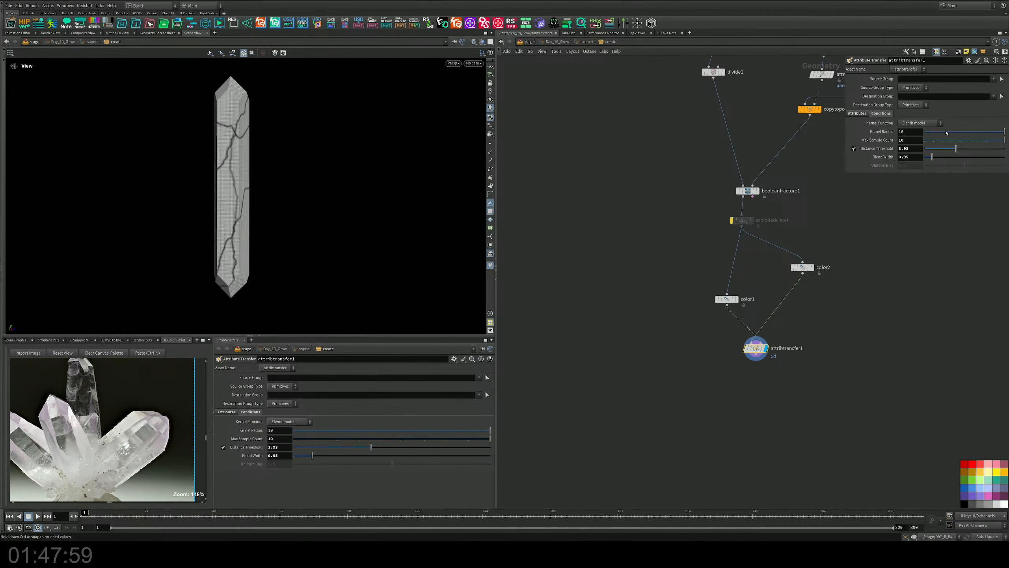
pyautogui.moveTo(911, 140); pyautogui.dragTo(873, 139)
pyautogui.press('Return')
pyautogui.moveTo(263, 207); pyautogui.dragTo(185, 212)
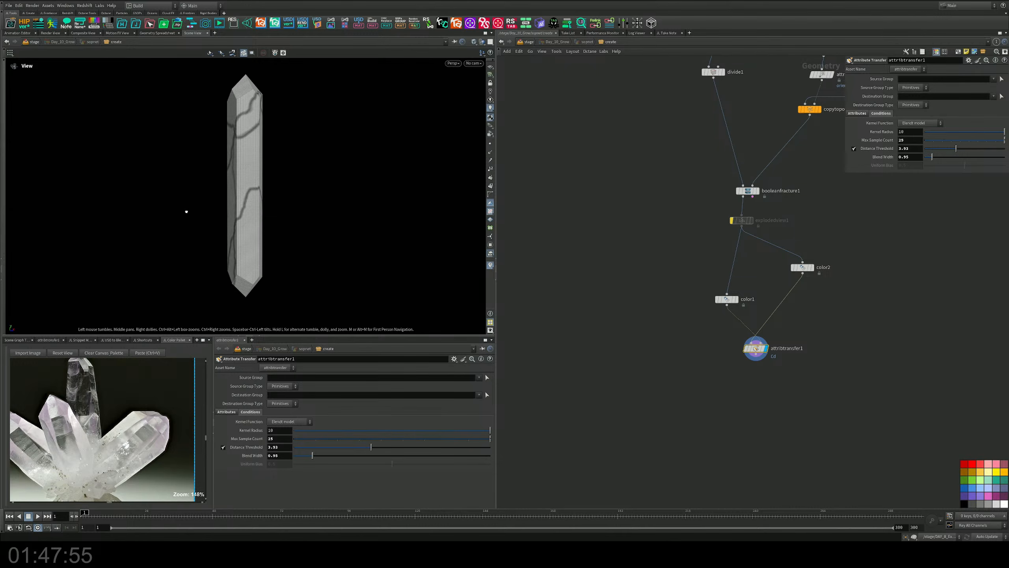
pyautogui.moveTo(185, 211); pyautogui.dragTo(343, 167, button='right')
pyautogui.moveTo(255, 211)
pyautogui.mouseDown()
pyautogui.moveTo(265, 237)
pyautogui.moveTo(205, 212)
pyautogui.moveTo(249, 212)
pyautogui.mouseUp()
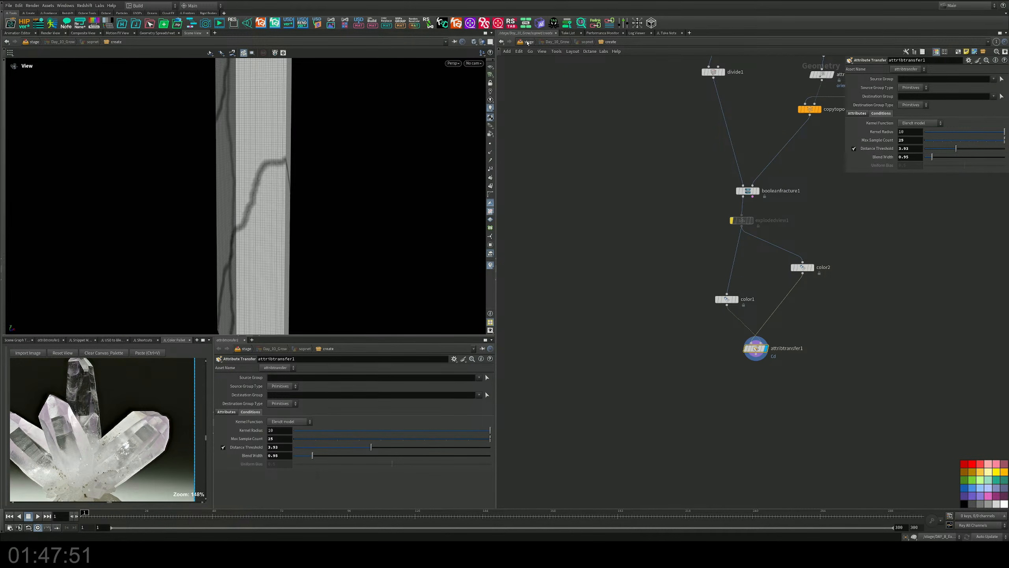
# Save the scene, return to the stage level and display the Day_10_Grow node
pyautogui.moveTo(554, 113); pyautogui.dragTo(559, 136, button='middle')
pyautogui.hotkey('ctrl', 's')
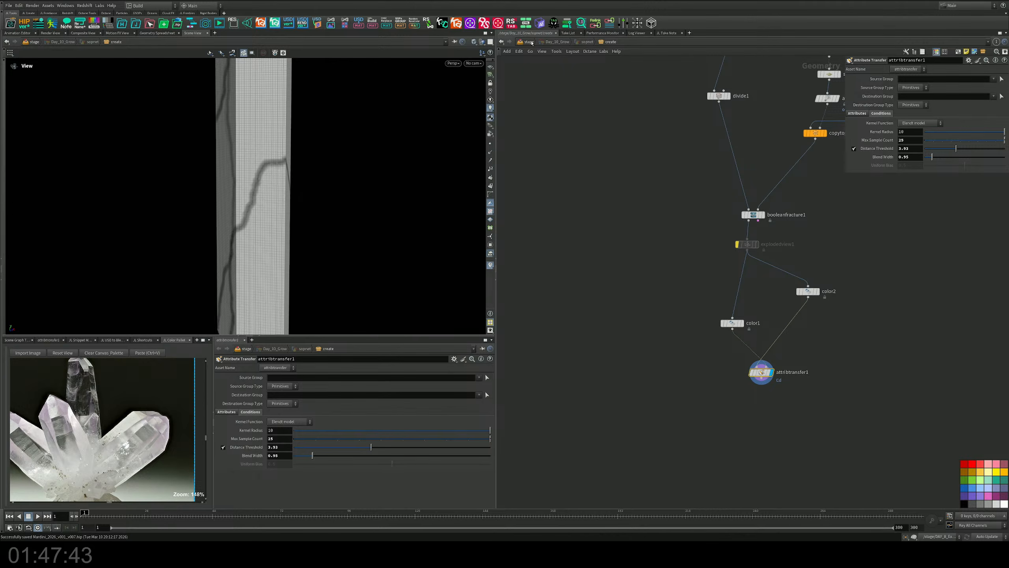
pyautogui.click(532, 42)
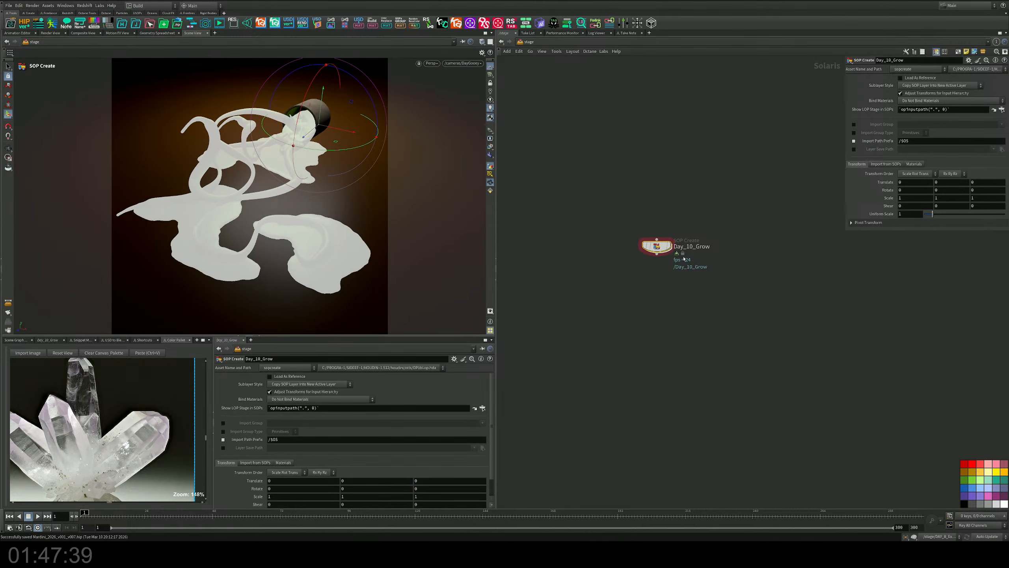
pyautogui.scroll(3, 638, 207)
pyautogui.click(646, 178)
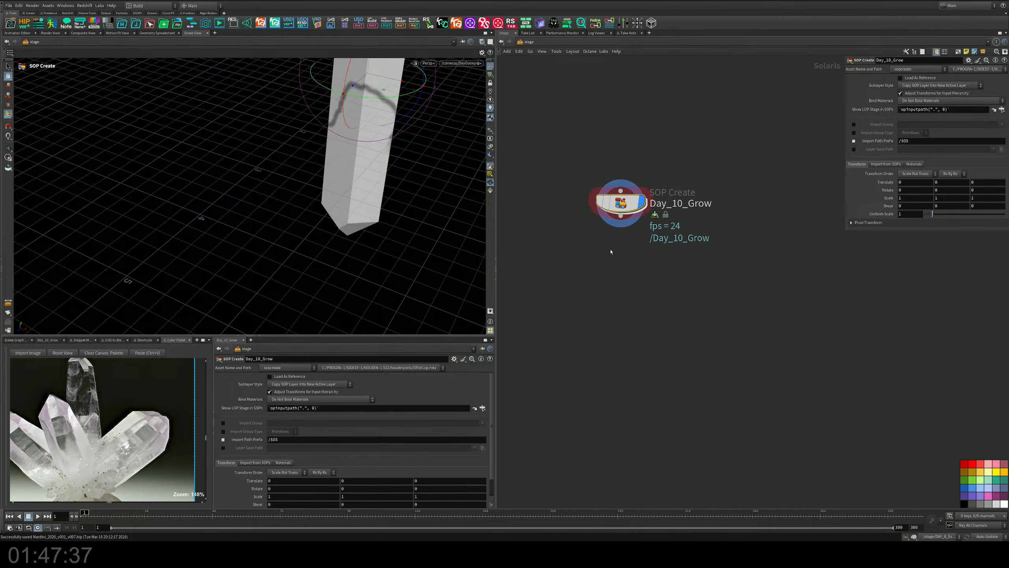
# Add a Material Library node below Day_10_Grow, connected to its output
pyautogui.keyDown('alt'); pyautogui.moveTo(315, 116); pyautogui.dragTo(237, 147); pyautogui.keyUp('alt')
pyautogui.keyDown('alt'); pyautogui.moveTo(345, 155); pyautogui.dragTo(282, 228, button='middle'); pyautogui.keyUp('alt')
pyautogui.moveTo(622, 259); pyautogui.dragTo(618, 188, button='middle')
pyautogui.press('Tab')
pyautogui.write('ma')
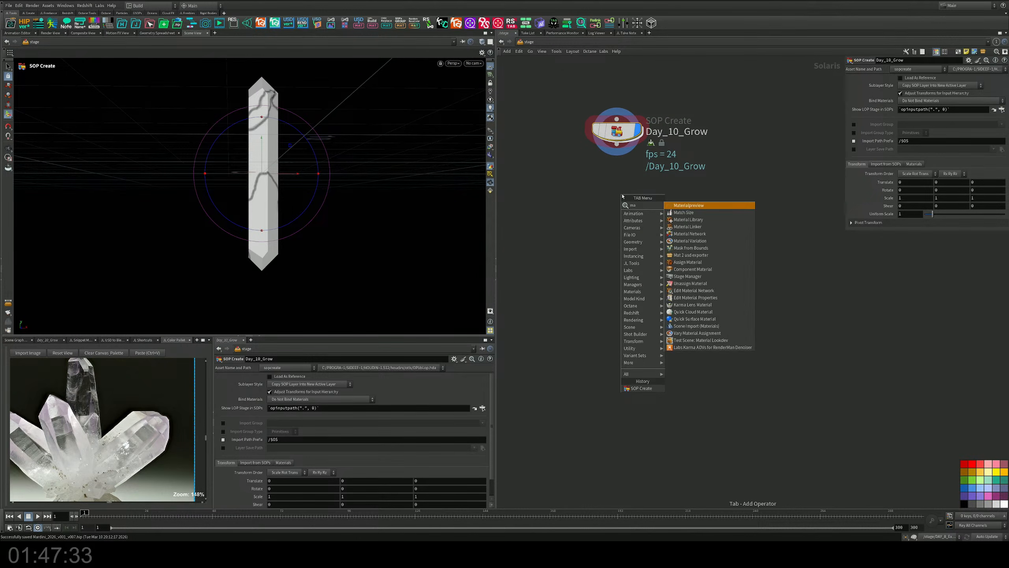
pyautogui.press('Down')
pyautogui.press('Down')
pyautogui.press('Return')
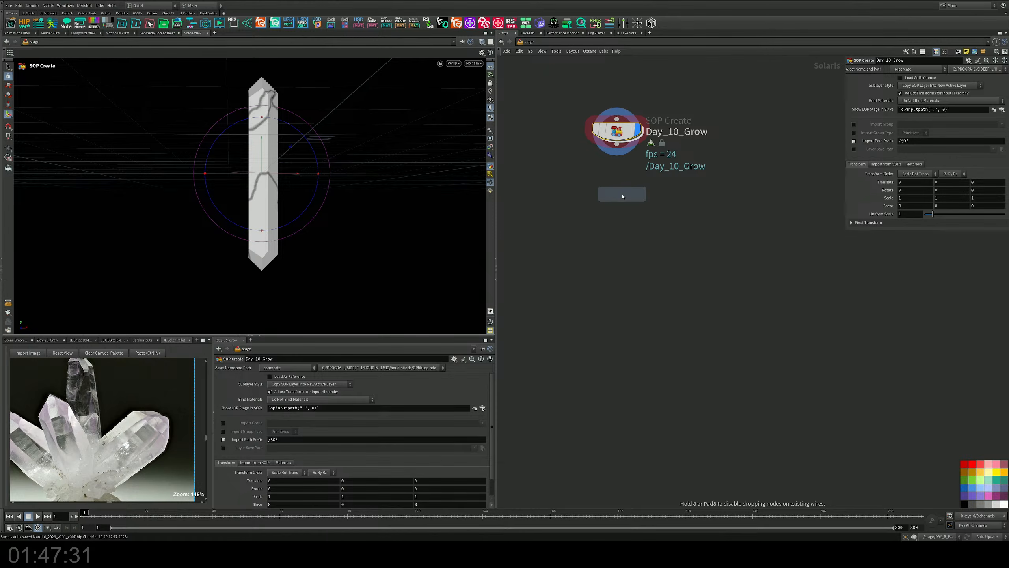
pyautogui.click(623, 196)
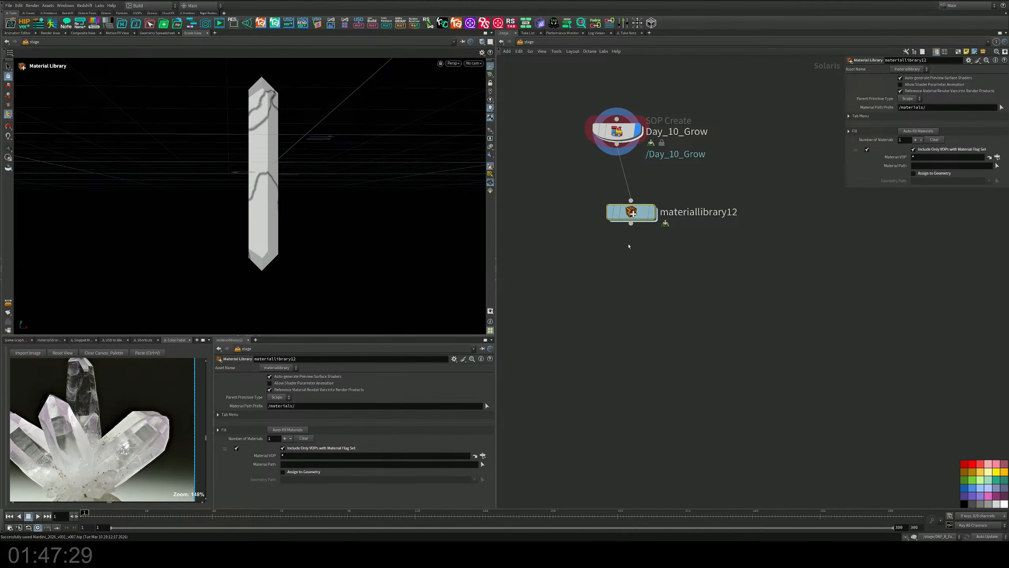
# Create a USD MaterialX Builder inside the material library and name it Quartz
pyautogui.doubleClick(632, 213)
pyautogui.press('Tab')
pyautogui.write('usd')
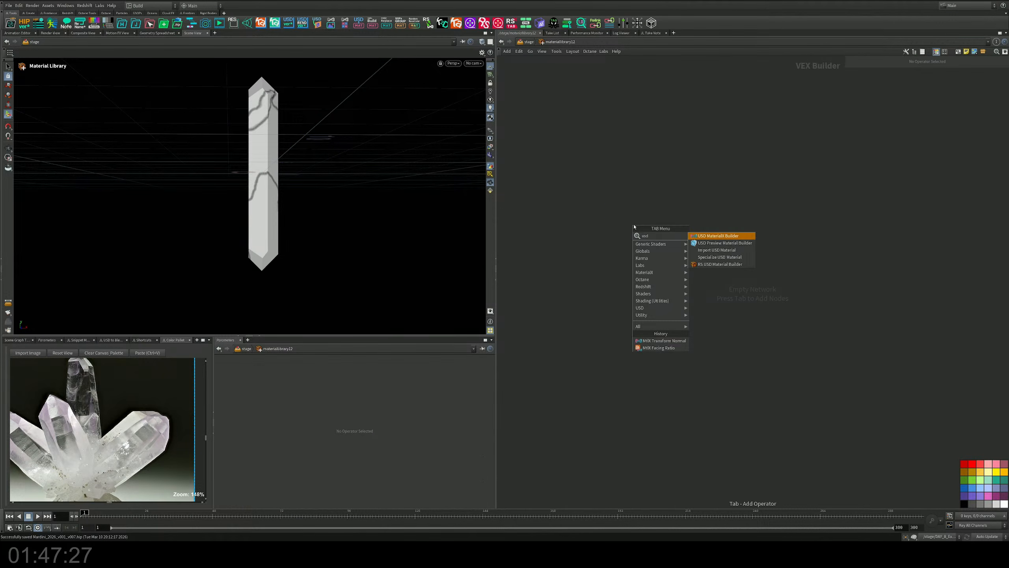
pyautogui.press('Return')
pyautogui.click(634, 227)
pyautogui.click(640, 209)
pyautogui.doubleClick(640, 209)
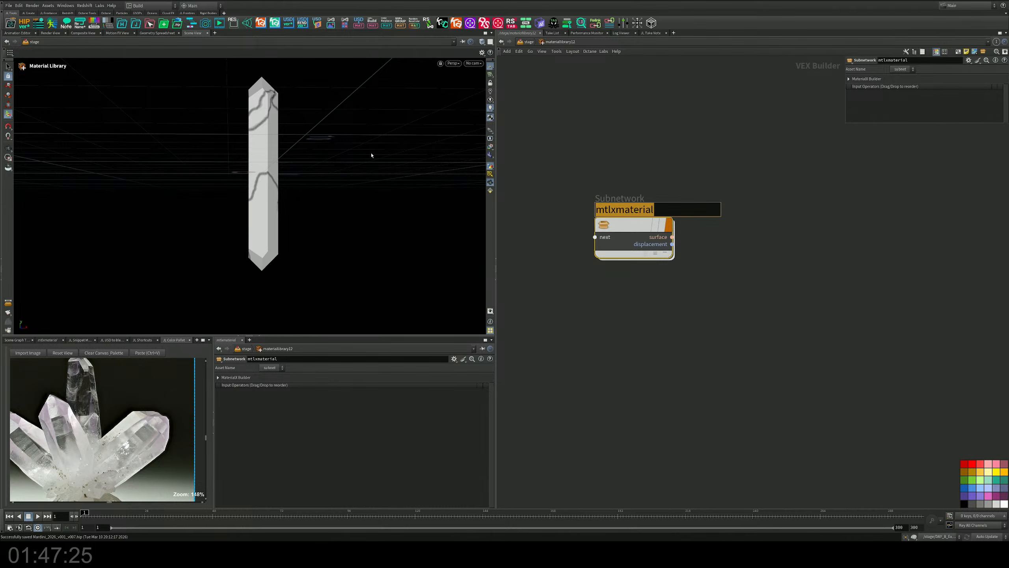
pyautogui.write('Quartz')
pyautogui.press('Return')
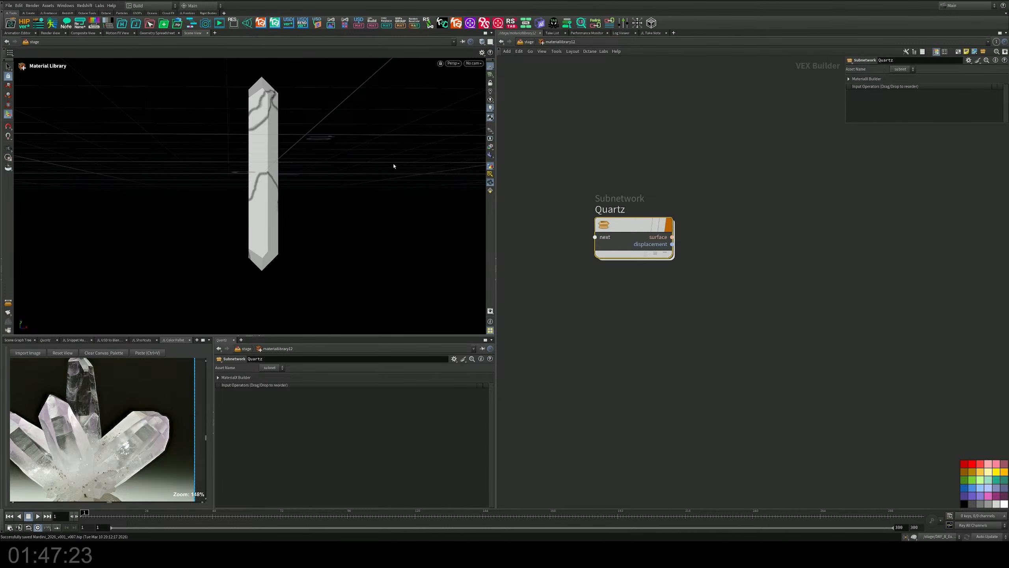
# Assign the Quartz material to the crystal's piece5 primitive and return to the stage level with the scene graph shown
pyautogui.moveTo(620, 225); pyautogui.dragTo(279, 159)
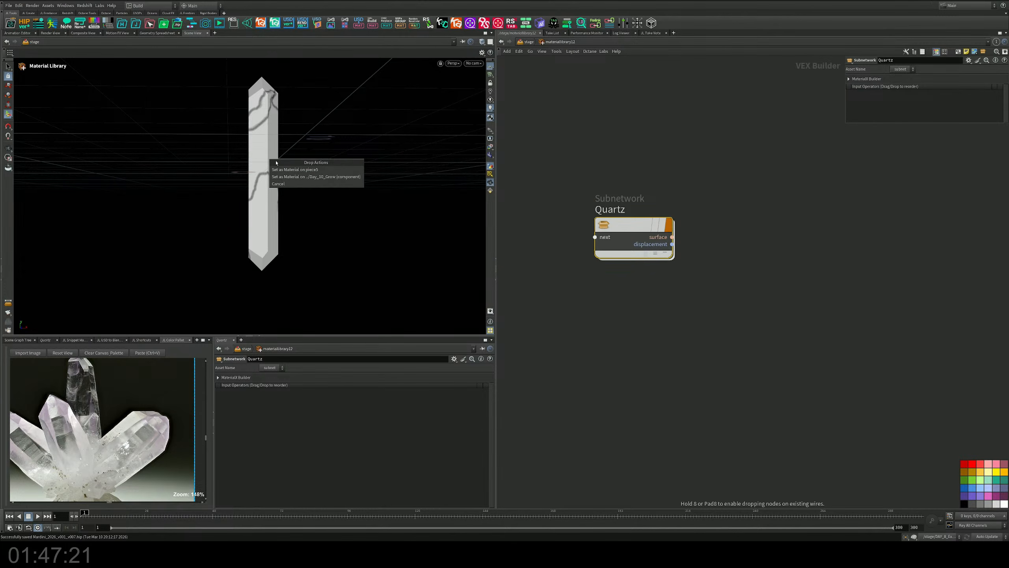
pyautogui.click(319, 171)
pyautogui.moveTo(619, 220)
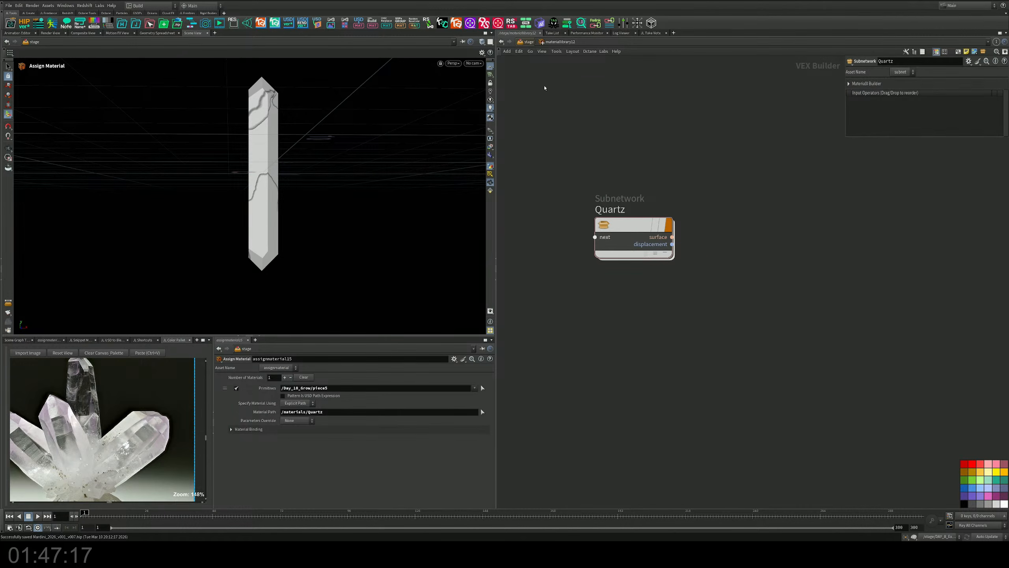
pyautogui.press('u')
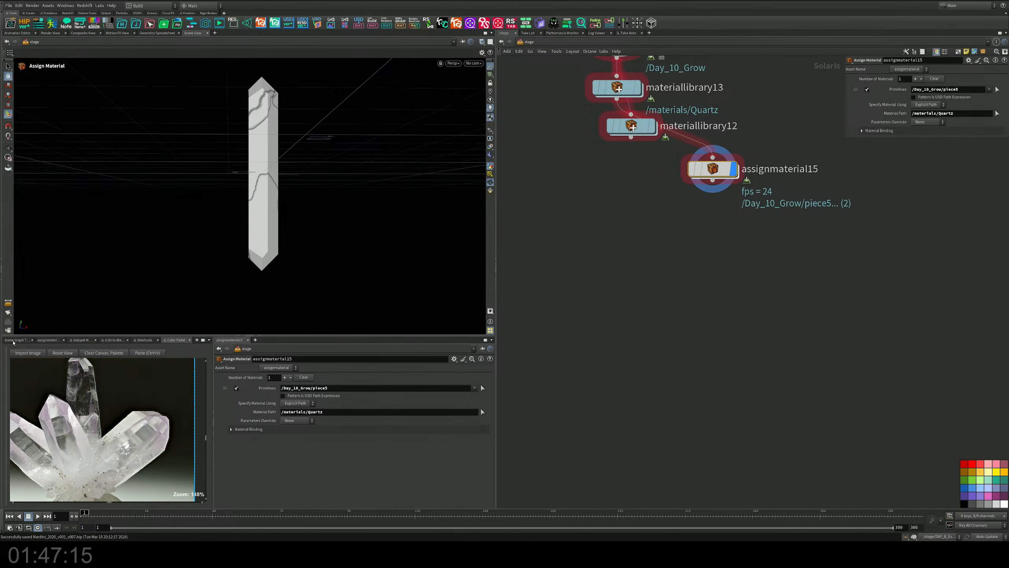
pyautogui.click(13, 341)
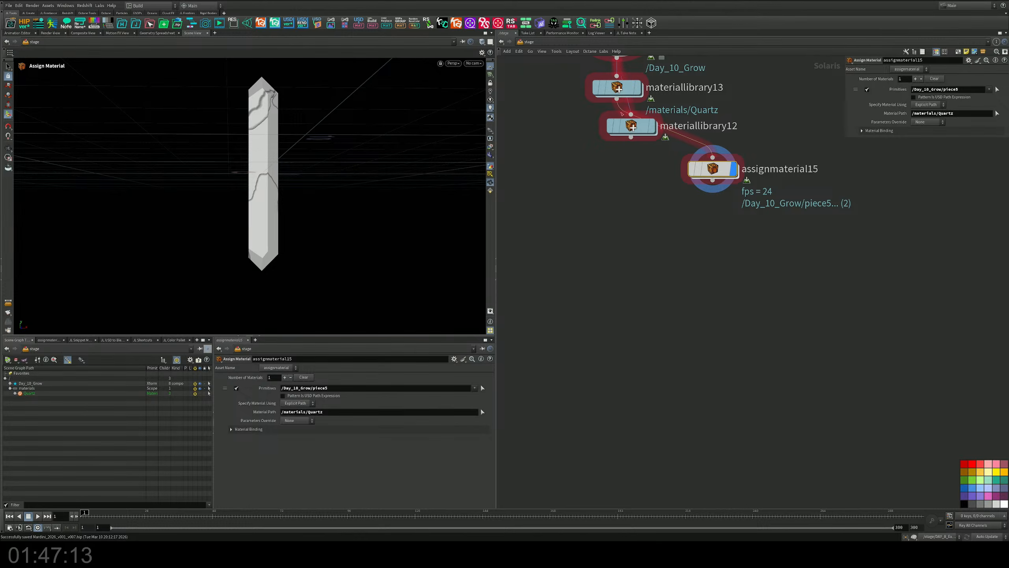
# Move the Assign Material node below materiallibrary13, set materiallibrary12 aside and check its Quartz material
pyautogui.moveTo(709, 183); pyautogui.dragTo(614, 265)
pyautogui.moveTo(637, 124); pyautogui.dragTo(716, 173)
pyautogui.doubleClick(716, 173)
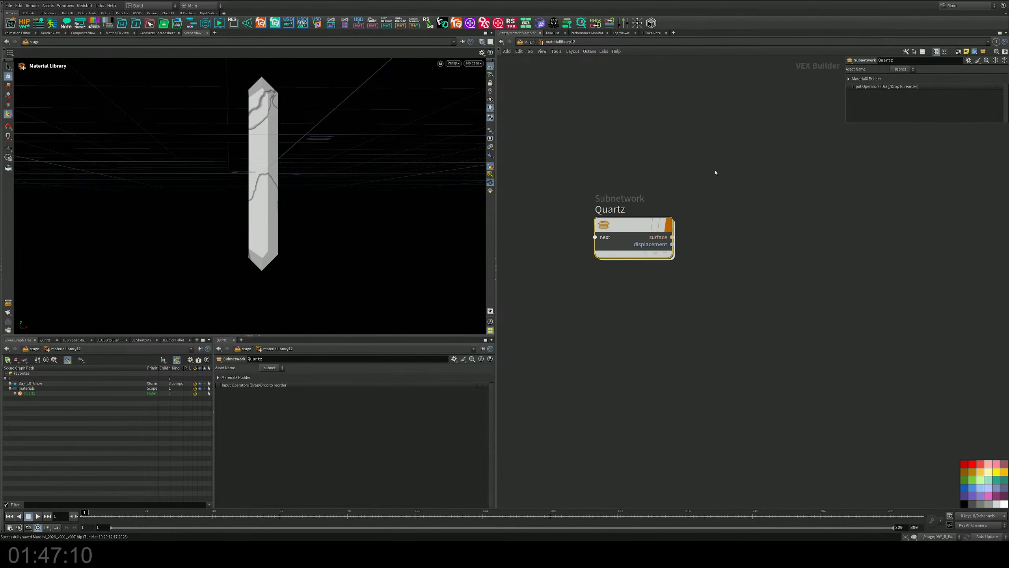
pyautogui.click(529, 43)
pyautogui.click(529, 42)
pyautogui.moveTo(537, 111)
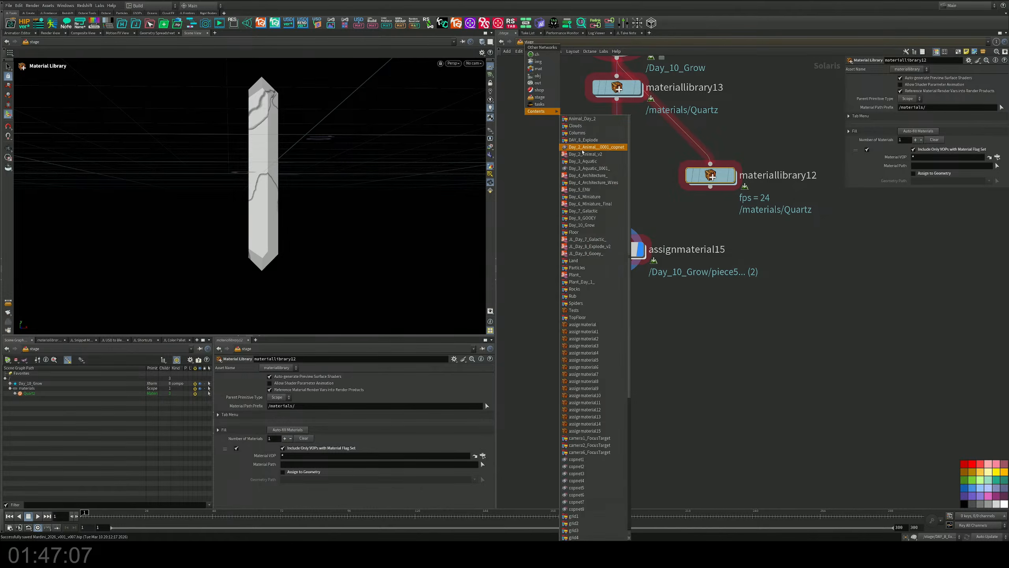
pyautogui.click(597, 147)
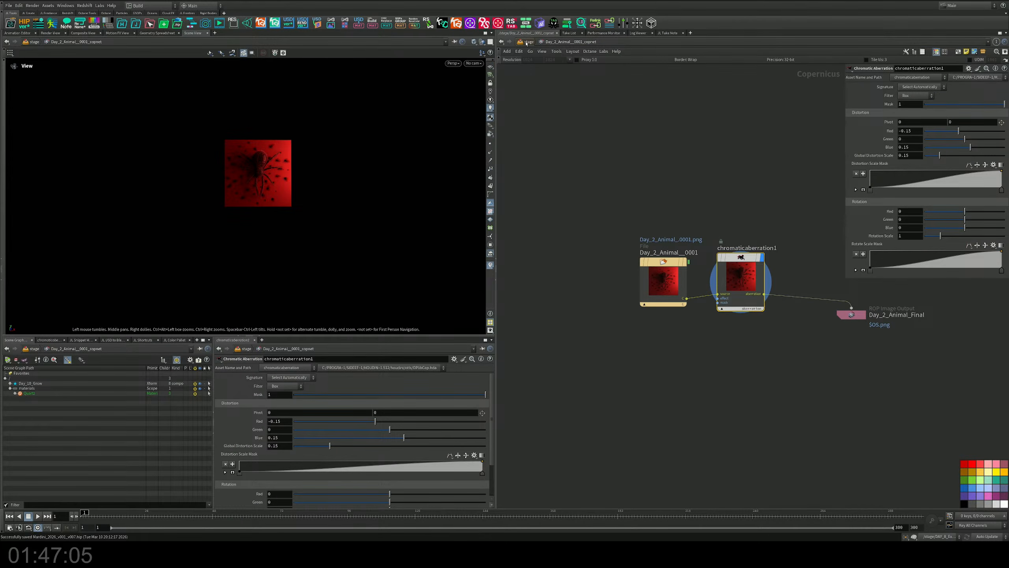
pyautogui.press('u')
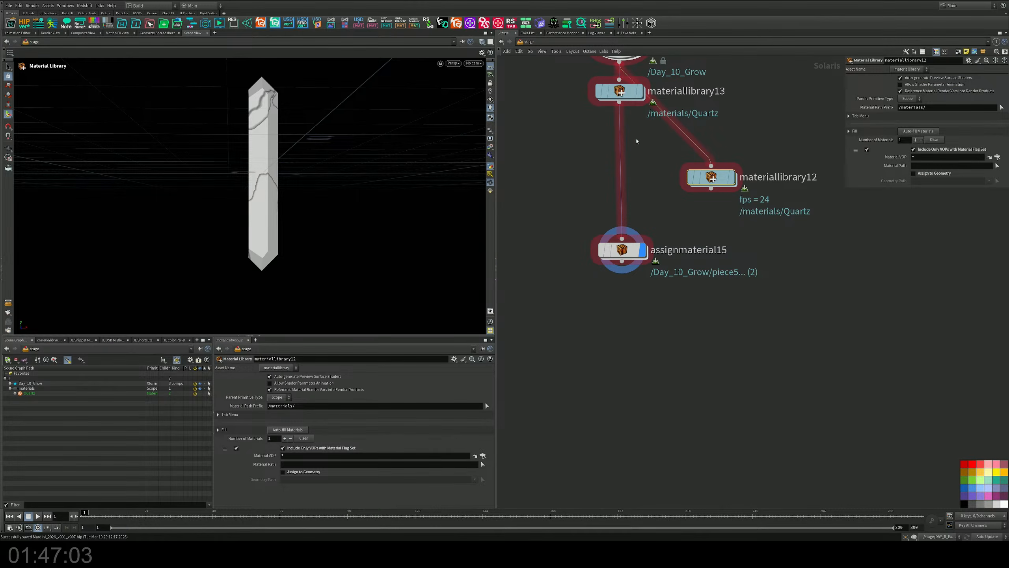
# Delete the duplicate materiallibrary13 and insert materiallibrary12 between Day_10_Grow and the Assign Material node
pyautogui.moveTo(638, 140); pyautogui.dragTo(627, 202, button='middle')
pyautogui.moveTo(613, 156); pyautogui.dragTo(554, 190)
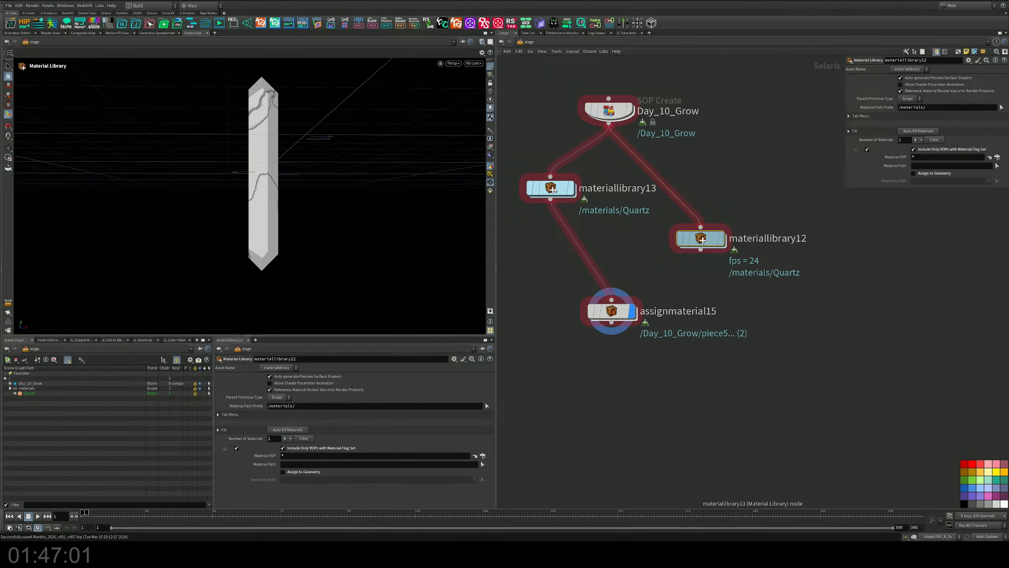
pyautogui.press('Delete')
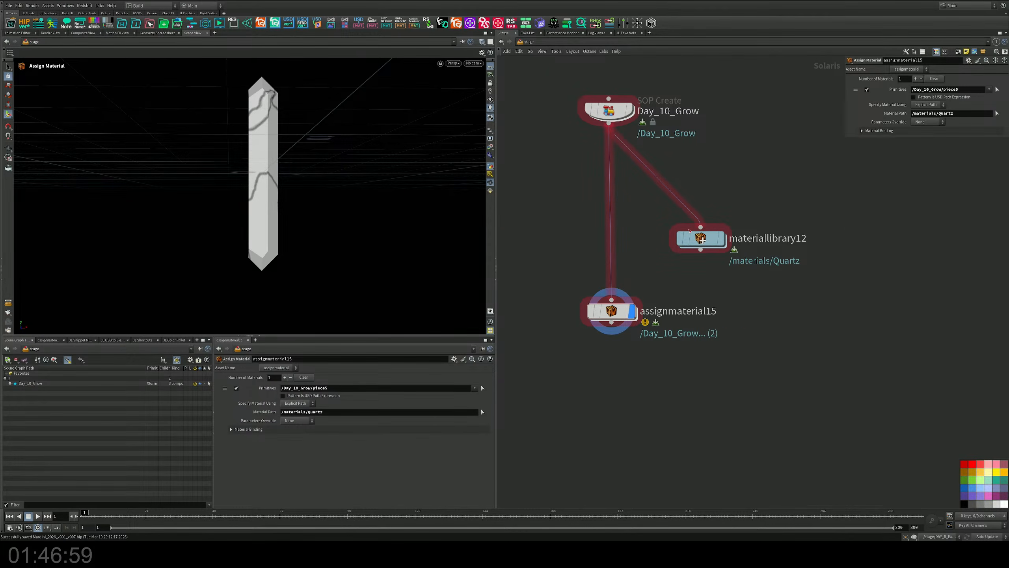
pyautogui.moveTo(690, 232); pyautogui.dragTo(602, 219)
# Set the Assign Material node's primitives to /Day_10_Grow so the whole crystal gets Quartz
pyautogui.moveTo(614, 316)
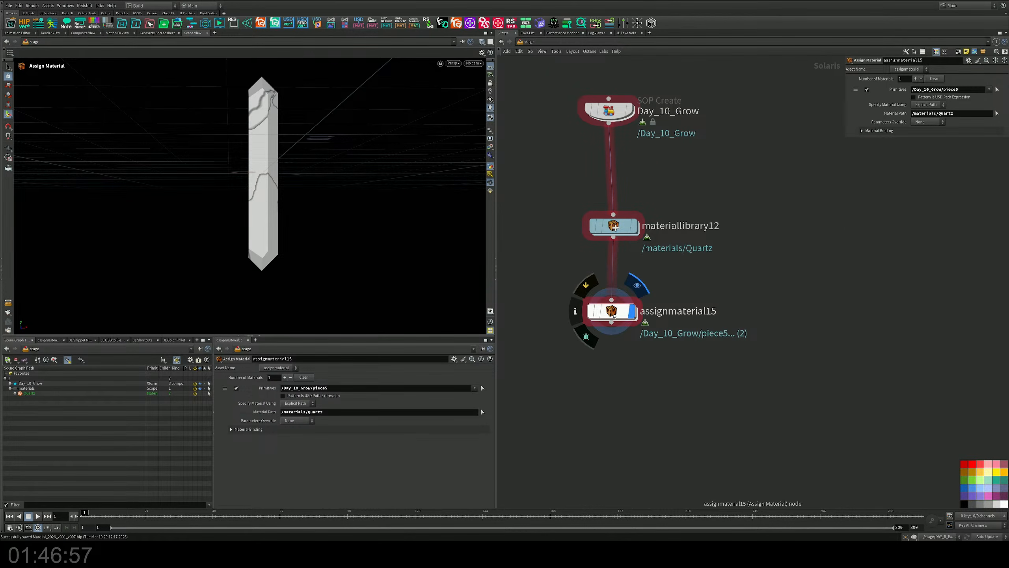
pyautogui.click(28, 384)
pyautogui.moveTo(939, 98); pyautogui.dragTo(945, 90)
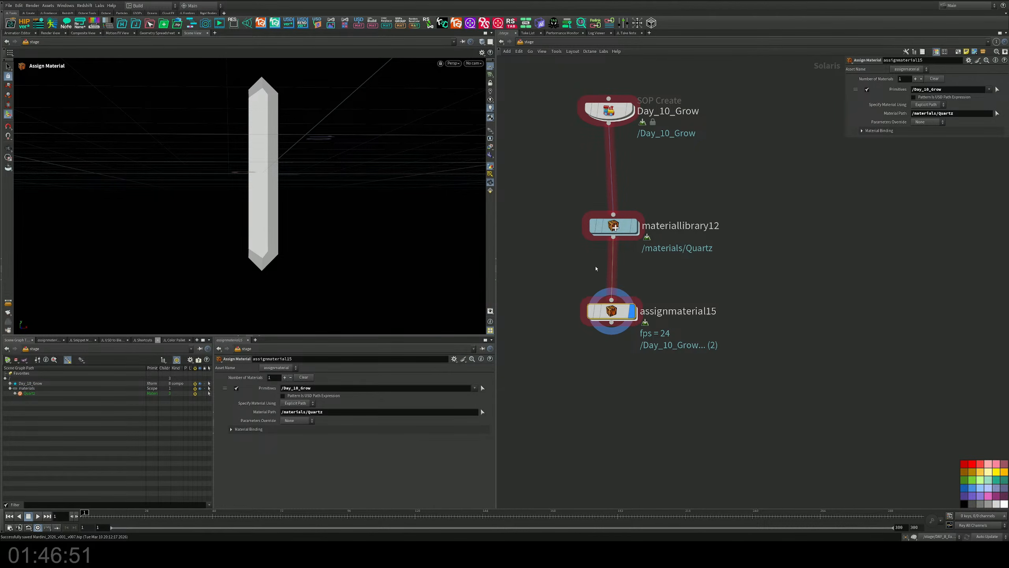
# Add an Area Light node below the Assign Material node
pyautogui.moveTo(652, 290); pyautogui.dragTo(671, 184, button='middle')
pyautogui.press('Tab')
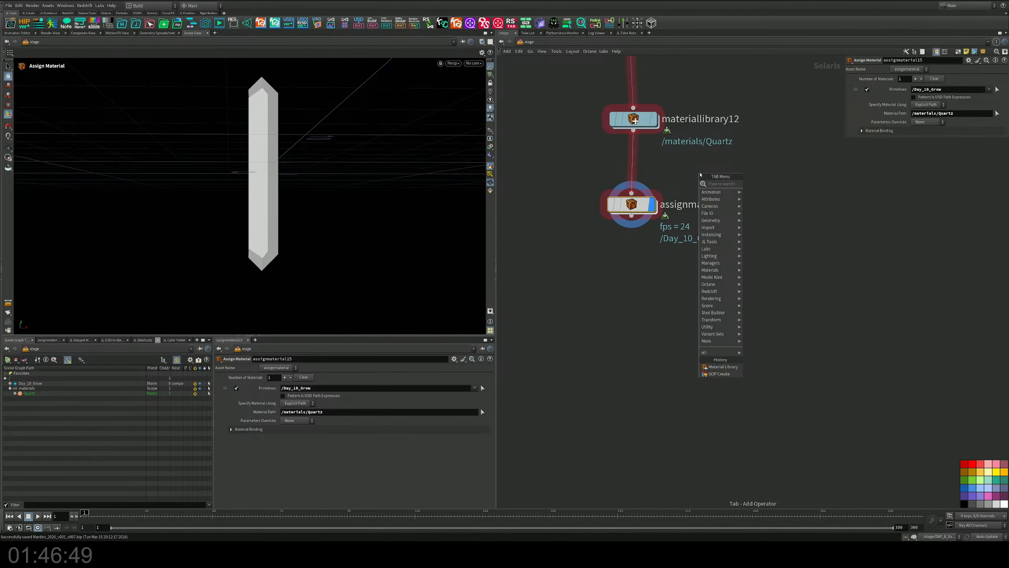
pyautogui.write('d')
pyautogui.press('BackSpace')
pyautogui.write('dome')
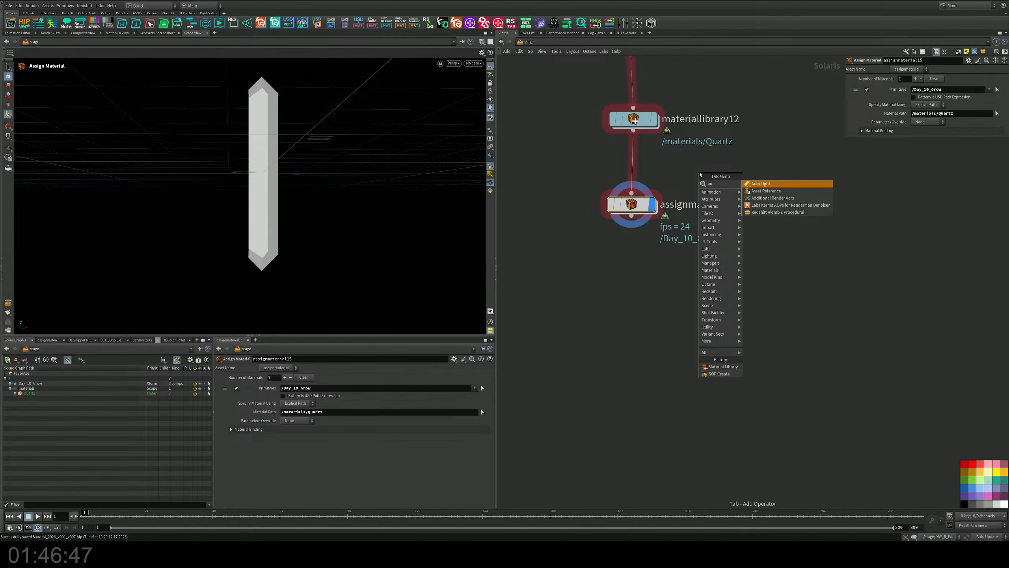
pyautogui.press('Return')
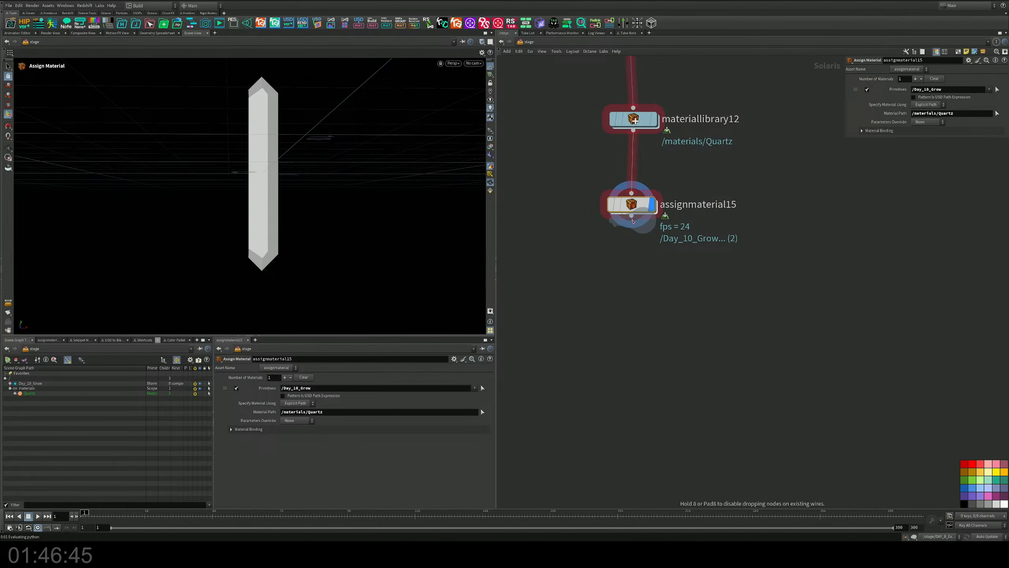
pyautogui.click(644, 261)
pyautogui.click(645, 263)
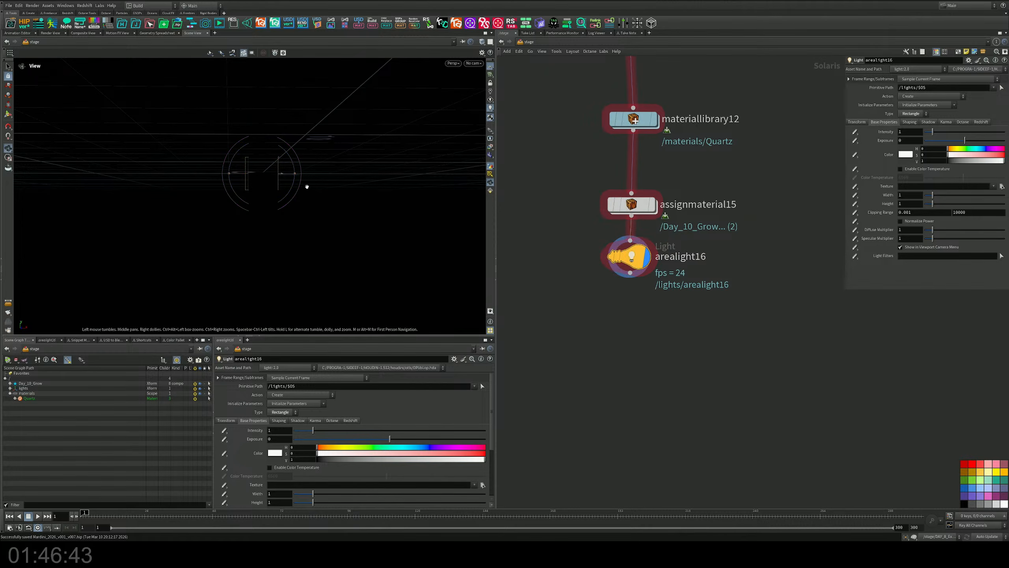
# Place the area light beside the crystal and enlarge it to about 3.6 wide and 6.36 high
pyautogui.keyDown('alt'); pyautogui.moveTo(306, 185); pyautogui.dragTo(260, 53); pyautogui.keyUp('alt')
pyautogui.moveTo(265, 185); pyautogui.dragTo(318, 161)
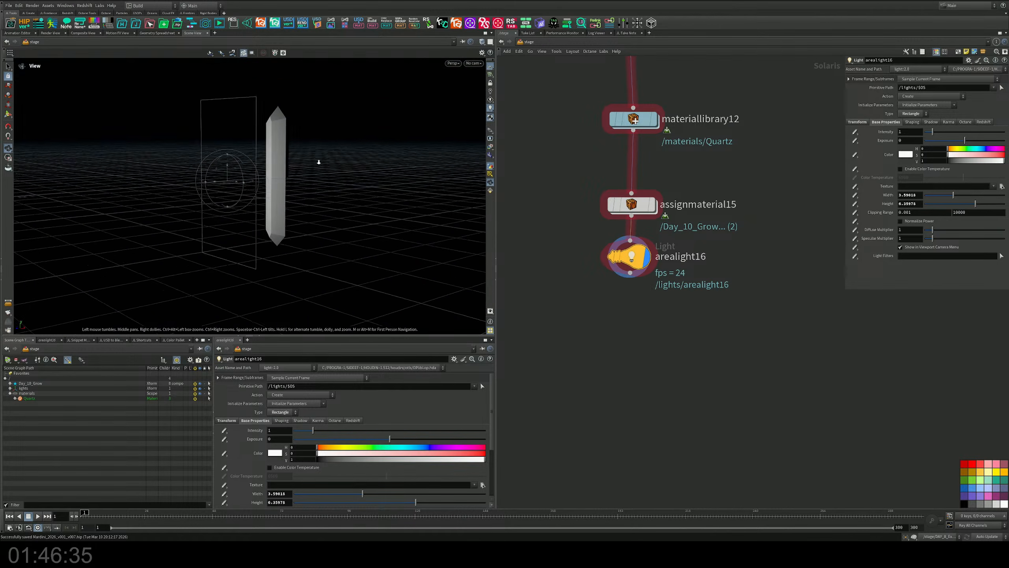
pyautogui.scroll(4, 319, 159)
pyautogui.keyDown('alt'); pyautogui.moveTo(319, 158); pyautogui.dragTo(261, 188, button='middle'); pyautogui.keyUp('alt')
pyautogui.keyDown('alt'); pyautogui.moveTo(261, 188); pyautogui.dragTo(282, 181); pyautogui.keyUp('alt')
pyautogui.keyDown('alt'); pyautogui.moveTo(282, 181); pyautogui.dragTo(304, 183, button='middle'); pyautogui.keyUp('alt')
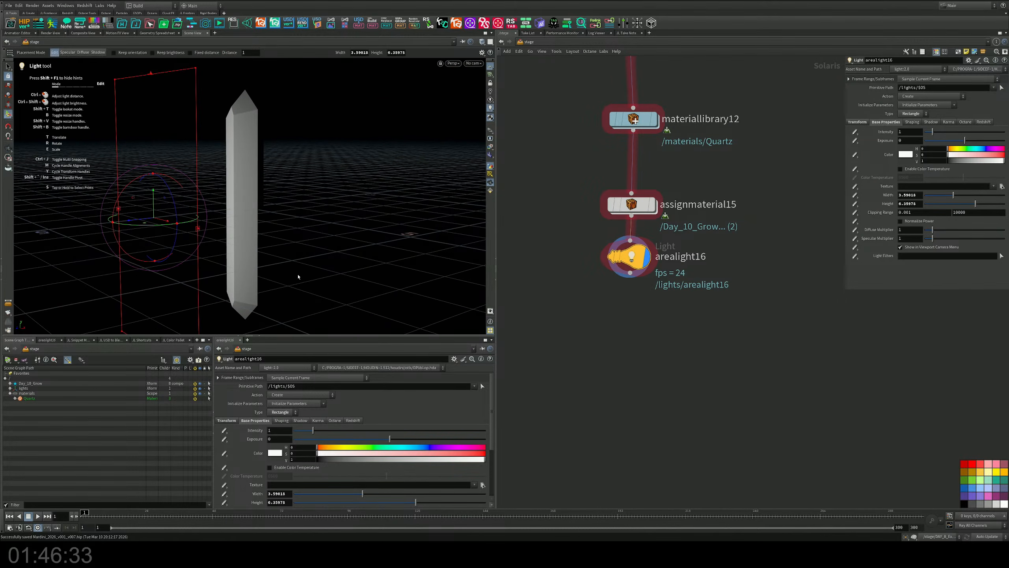
# Switch the viewport renderer to Karma CPU and open the Quartz material's network
pyautogui.click(453, 63)
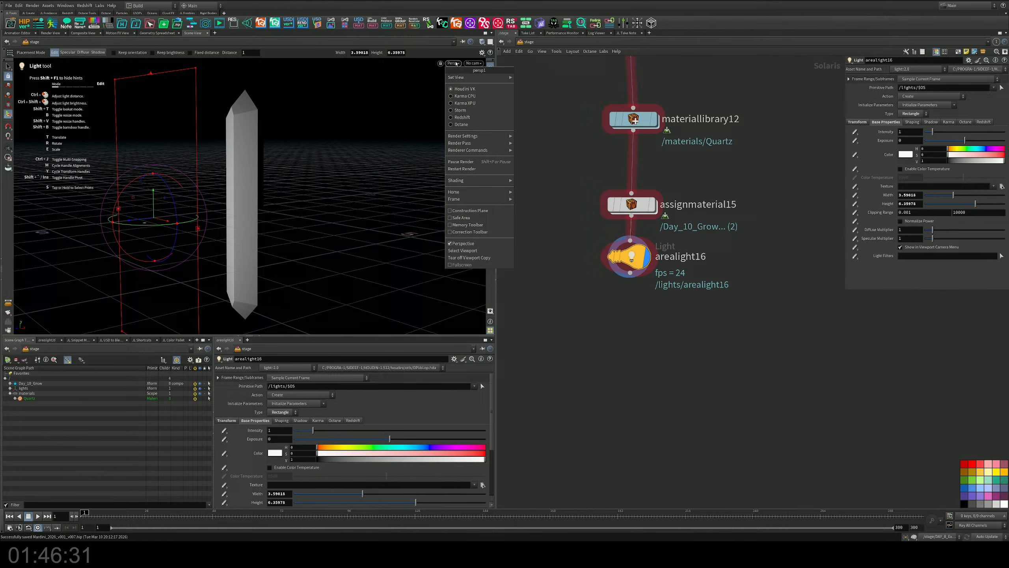
pyautogui.click(464, 97)
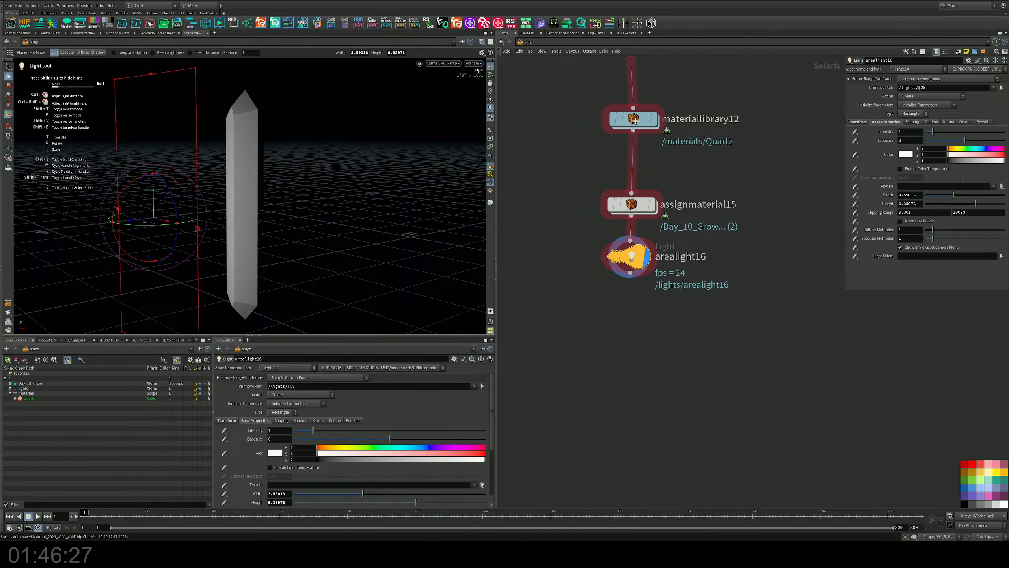
pyautogui.doubleClick(634, 119)
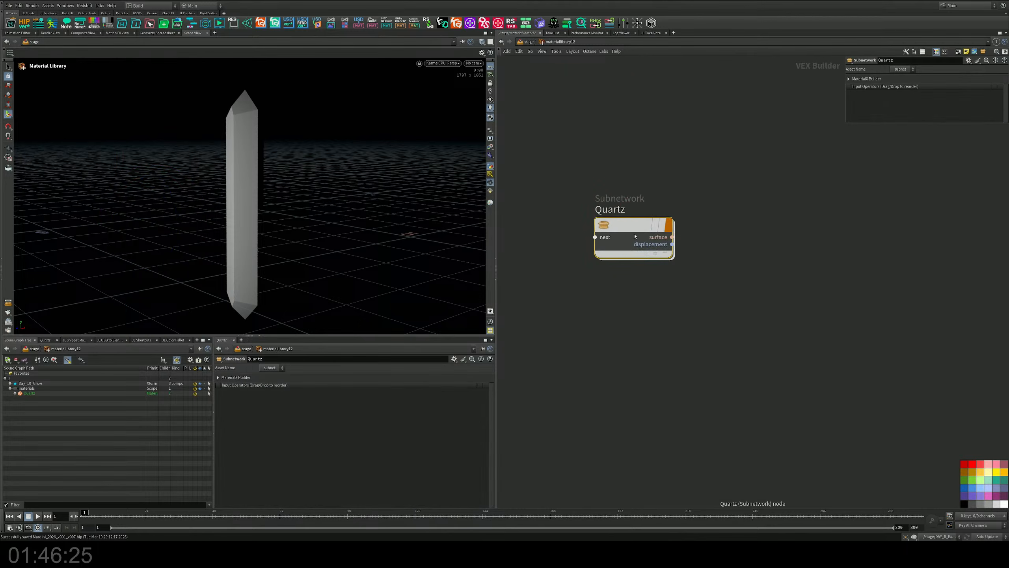
pyautogui.doubleClick(635, 236)
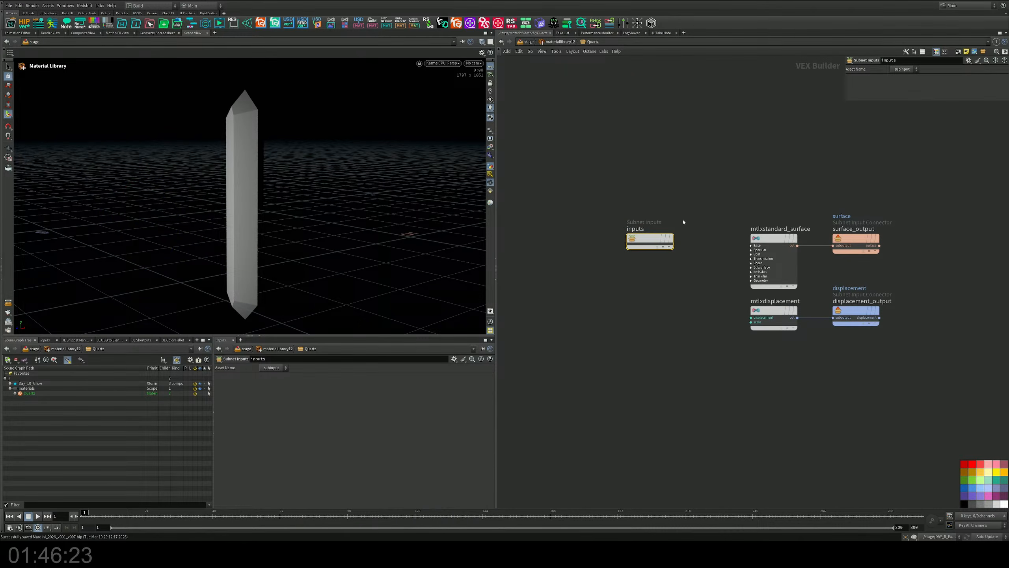
# Add a MtlX Geometry Color node below the inputs node in the Quartz network
pyautogui.moveTo(723, 242); pyautogui.dragTo(758, 280, button='middle')
pyautogui.moveTo(633, 322); pyautogui.dragTo(644, 254, button='middle')
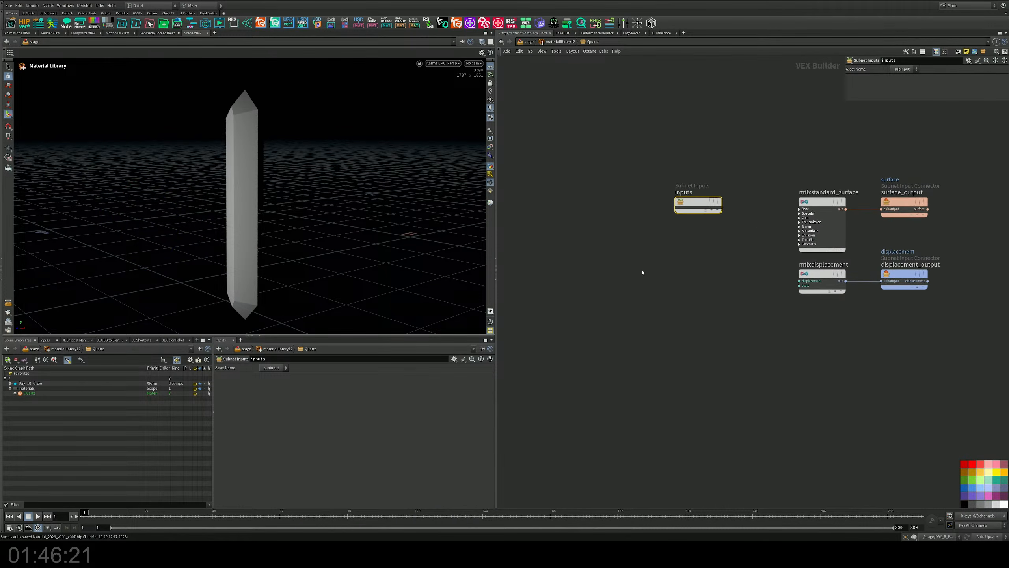
pyautogui.press('Tab')
pyautogui.press('Escape')
pyautogui.press('Tab')
pyautogui.write('ge')
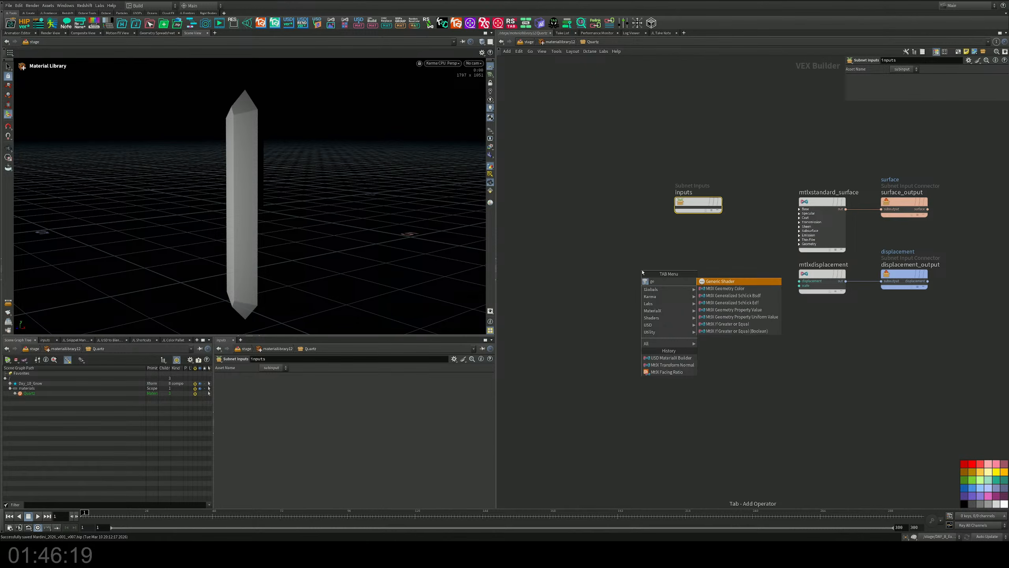
pyautogui.press('Down')
pyautogui.press('Down')
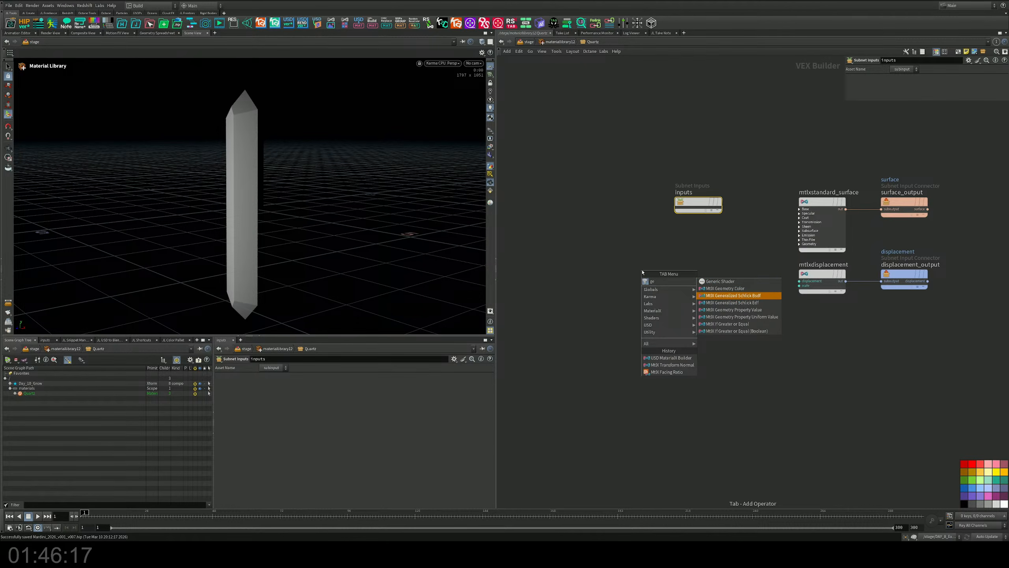
pyautogui.press('Up')
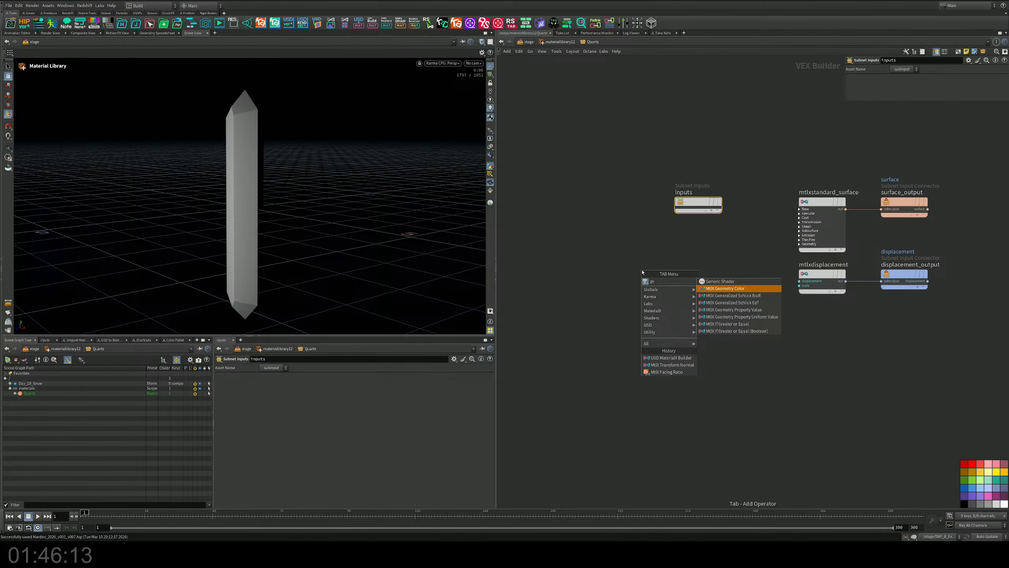
pyautogui.press('Return')
pyautogui.click(654, 251)
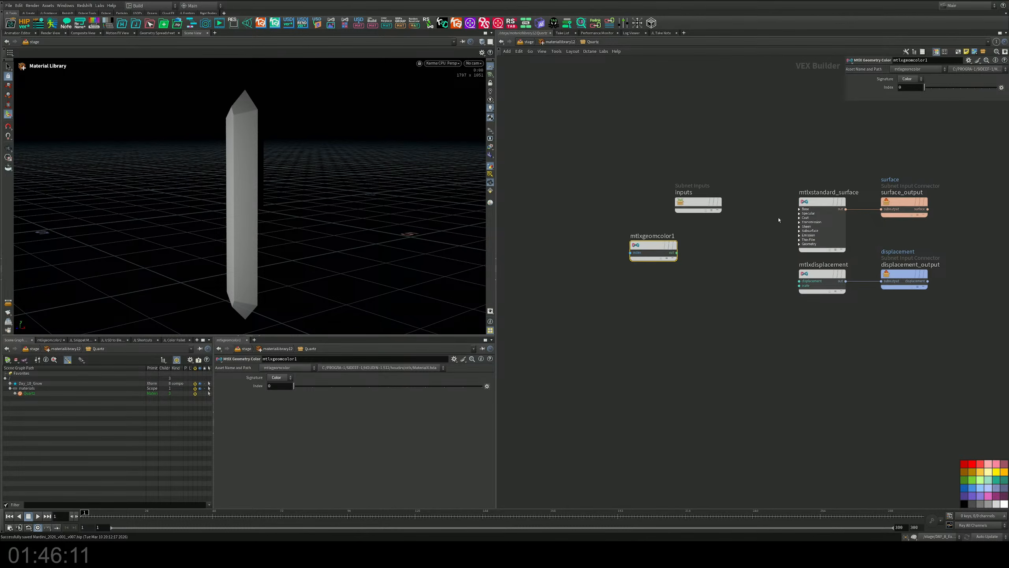
# Expand the standard surface's specular inputs and connect the geometry color output to its specular_roughness input
pyautogui.scroll(3, 789, 218)
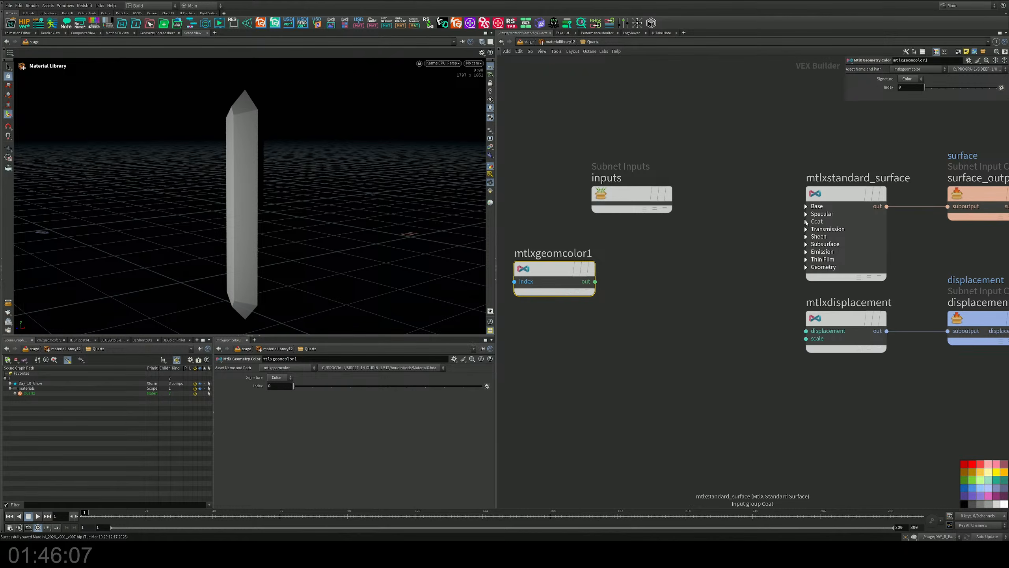
pyautogui.moveTo(825, 195); pyautogui.dragTo(734, 184)
pyautogui.click(715, 203)
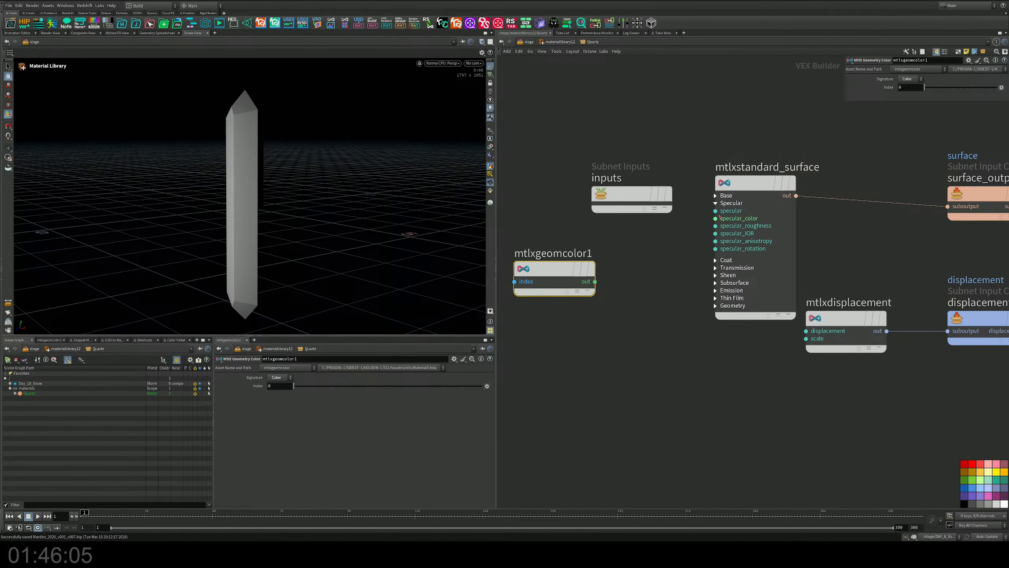
pyautogui.click(715, 225)
pyautogui.click(586, 280)
# Set the standard surface's transmission to 1 and hide the viewport's reference grid
pyautogui.click(755, 183)
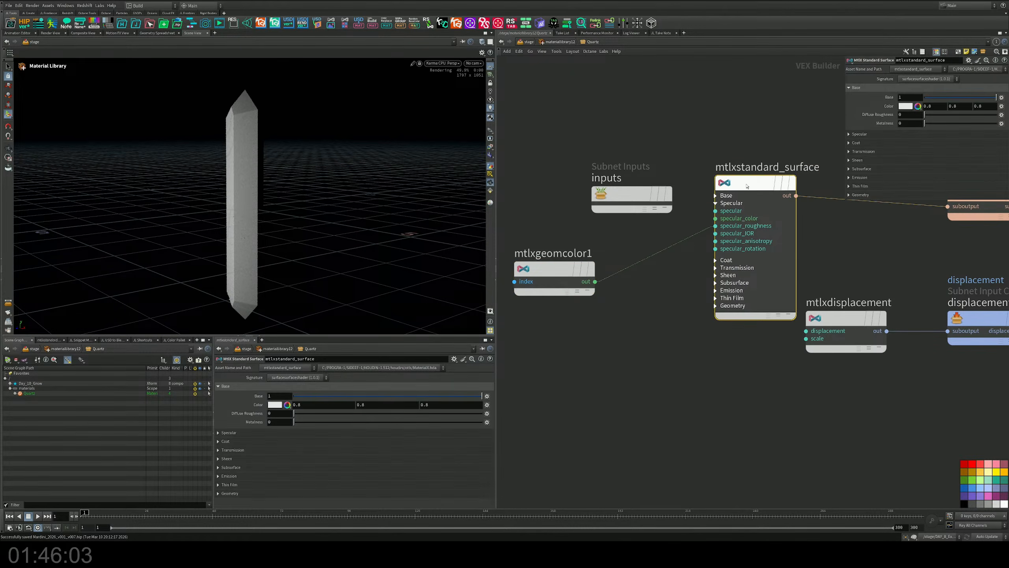
pyautogui.click(867, 151)
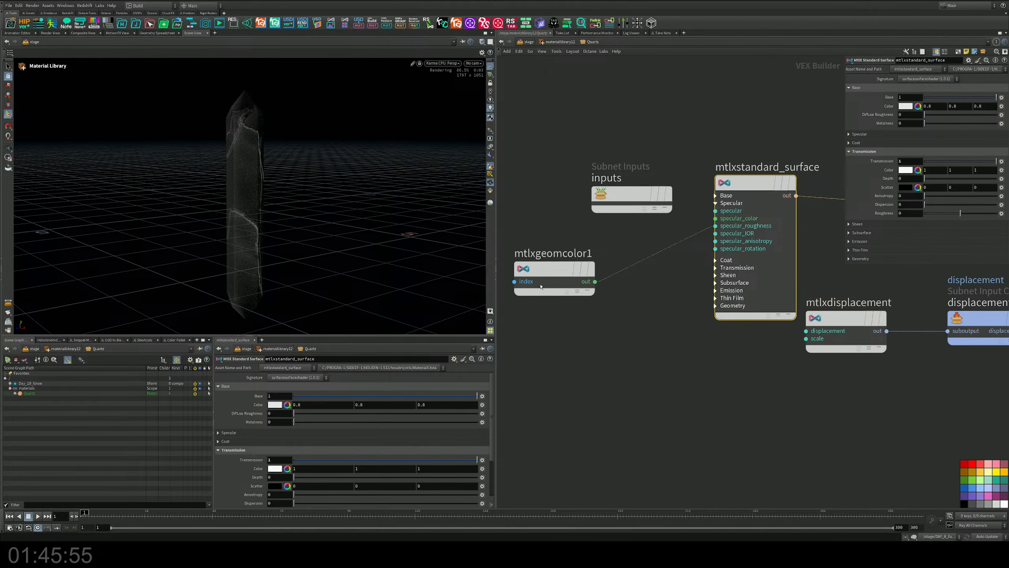
pyautogui.click(492, 67)
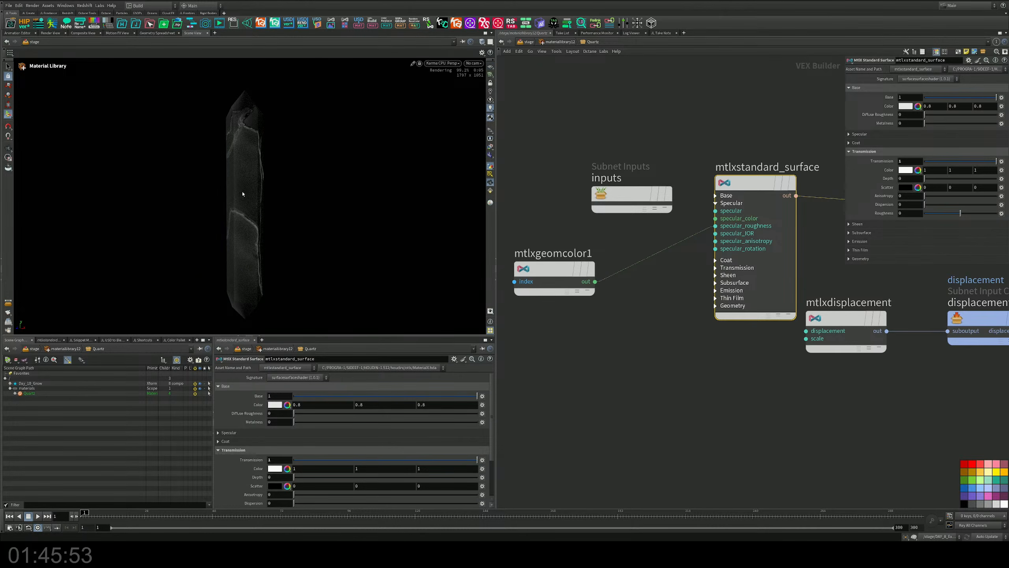
pyautogui.keyDown('alt'); pyautogui.moveTo(247, 188); pyautogui.dragTo(315, 192); pyautogui.keyUp('alt')
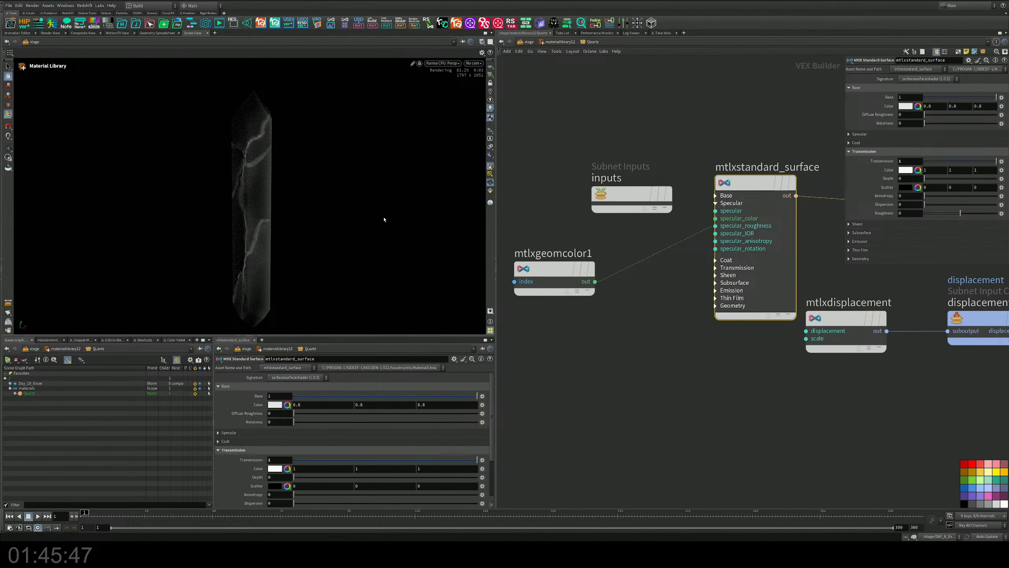
pyautogui.moveTo(593, 247); pyautogui.dragTo(690, 222, button='middle')
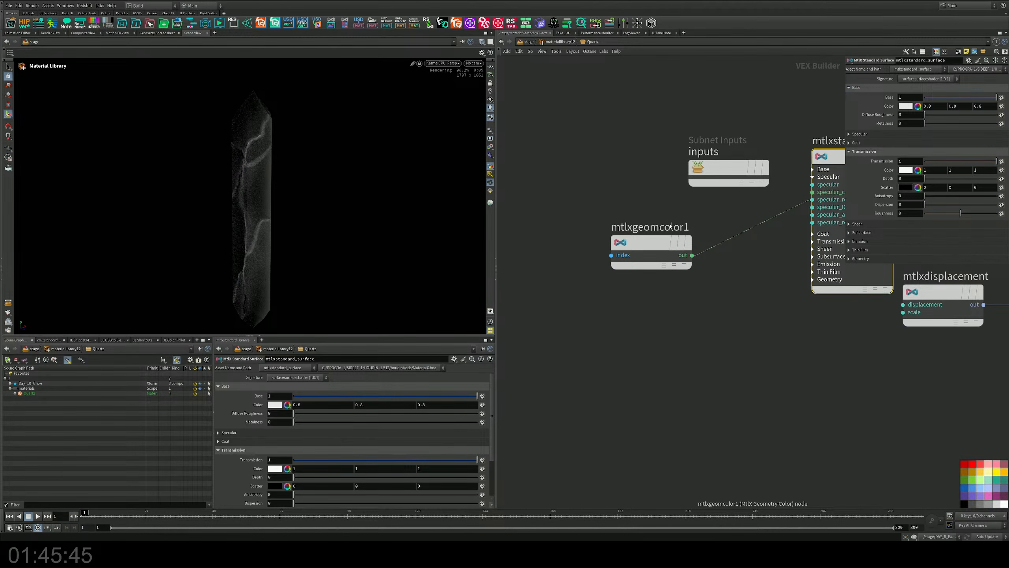
# Turn the bypassed explodedview1 node back on in the crystal's geometry network, reduce its spread, and return to the stage
pyautogui.click(528, 45)
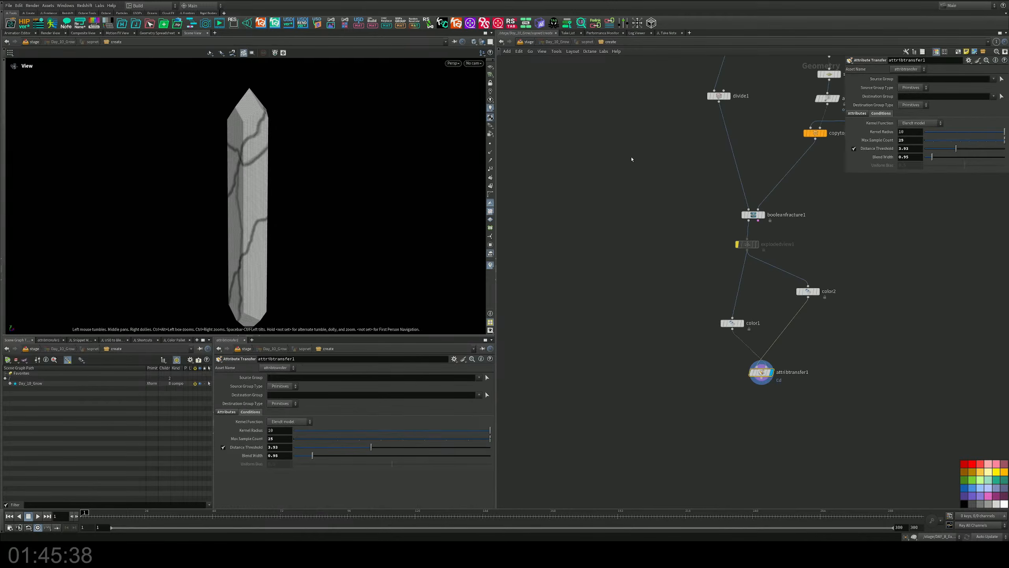
pyautogui.moveTo(632, 224); pyautogui.dragTo(542, 383, button='middle')
pyautogui.scroll(4, 661, 360)
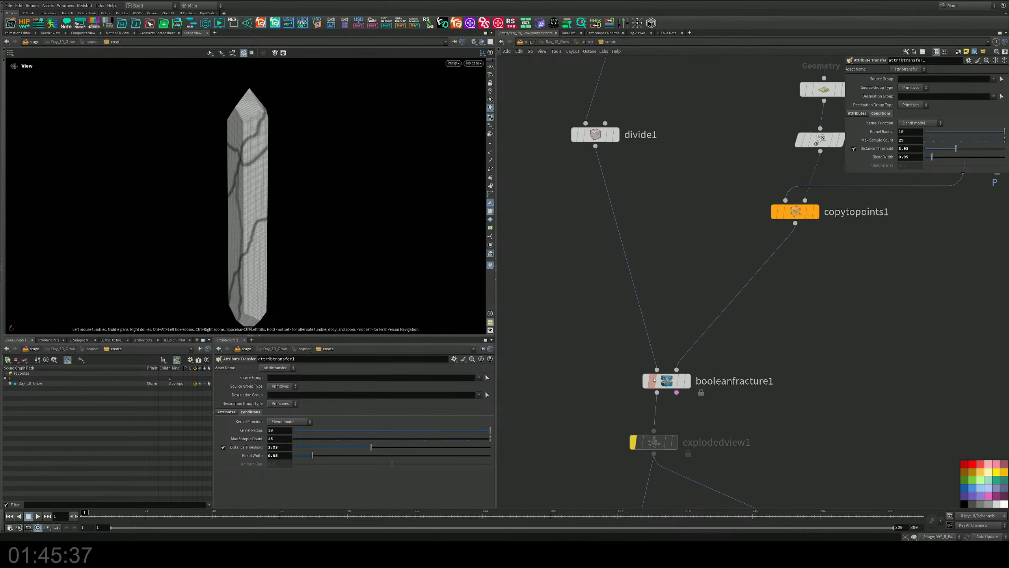
pyautogui.click(634, 441)
pyautogui.moveTo(799, 356); pyautogui.dragTo(806, 223, button='middle')
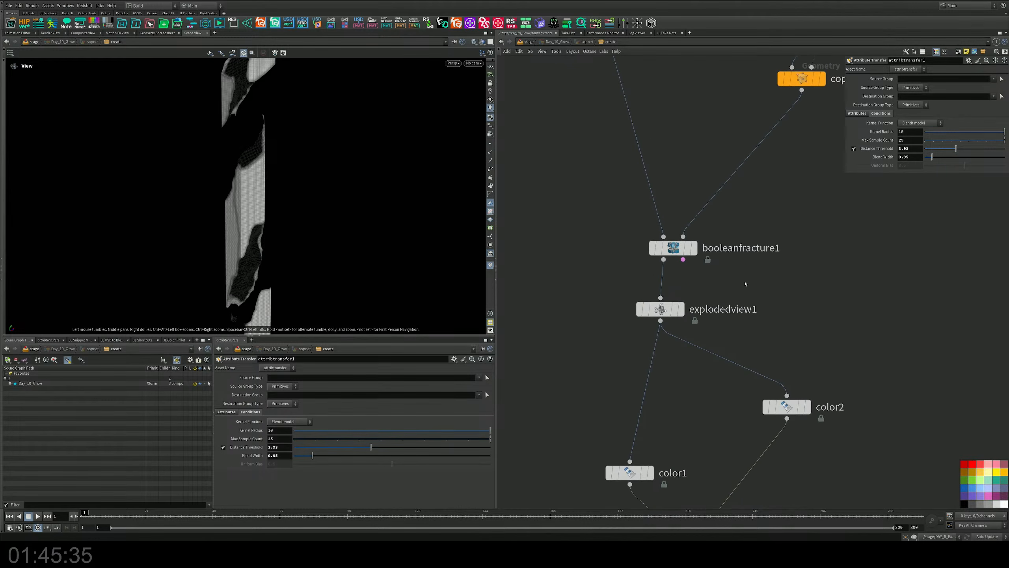
pyautogui.click(664, 309)
pyautogui.moveTo(941, 120); pyautogui.dragTo(927, 121)
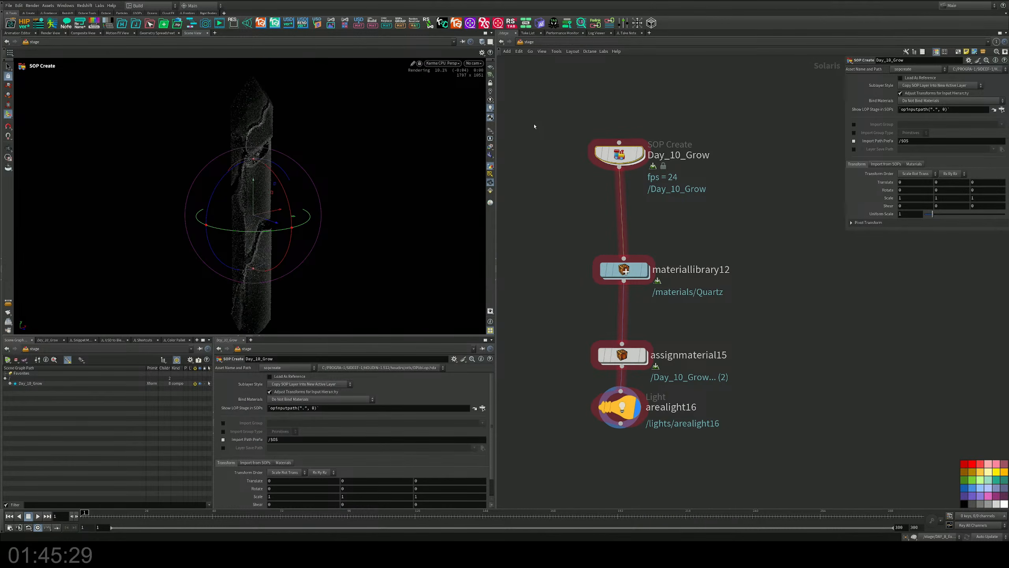
pyautogui.keyDown('alt'); pyautogui.moveTo(274, 209); pyautogui.dragTo(277, 164); pyautogui.keyUp('alt')
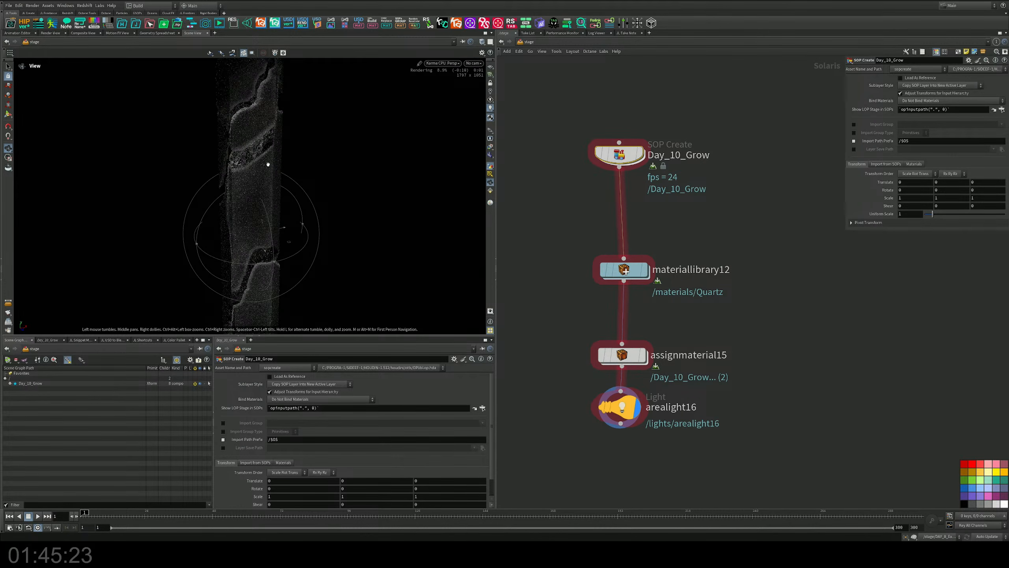
pyautogui.moveTo(257, 200); pyautogui.dragTo(244, 320)
pyautogui.press('Return')
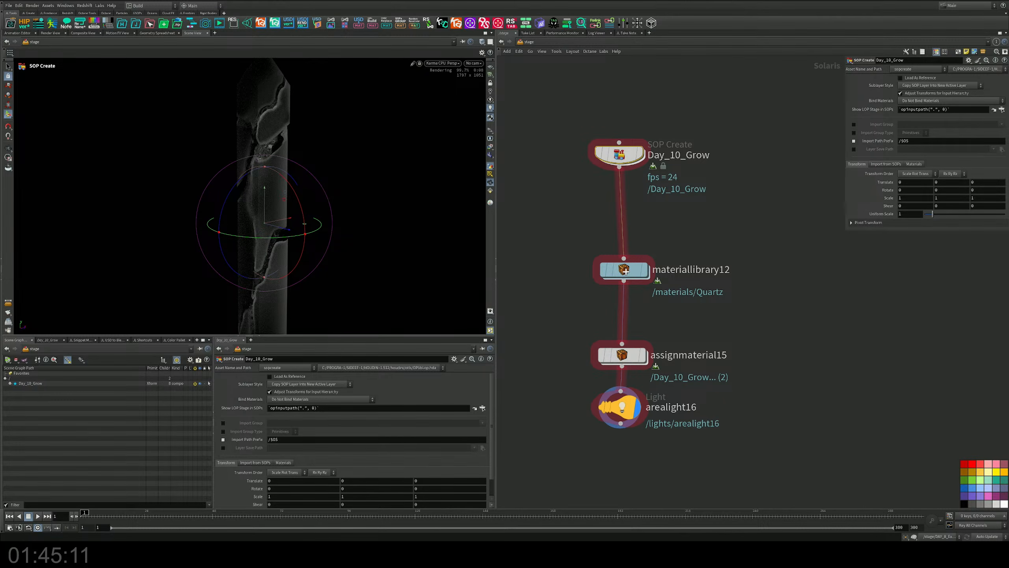
# Narrow the viewport, collapse the panes below it for full height, and set its renderer to Houdini VK
pyautogui.moveTo(496, 320); pyautogui.dragTo(387, 314)
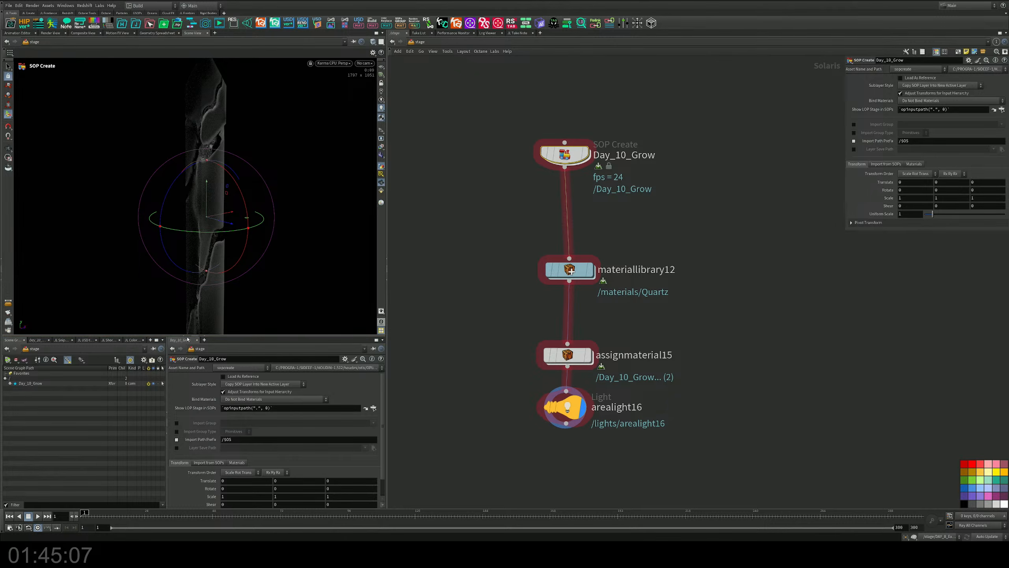
pyautogui.click(203, 340)
pyautogui.click(204, 338)
pyautogui.click(204, 336)
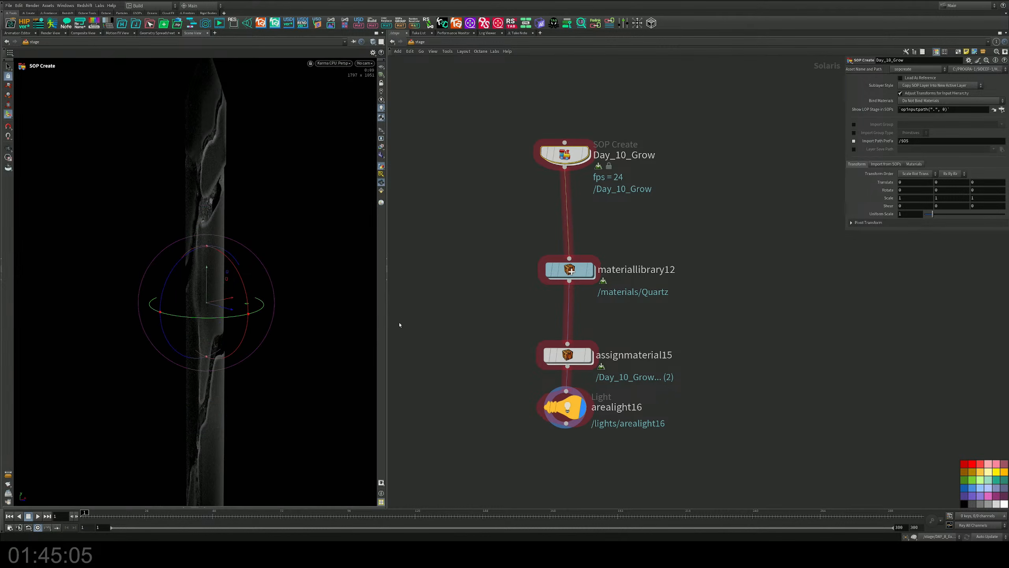
pyautogui.click(333, 63)
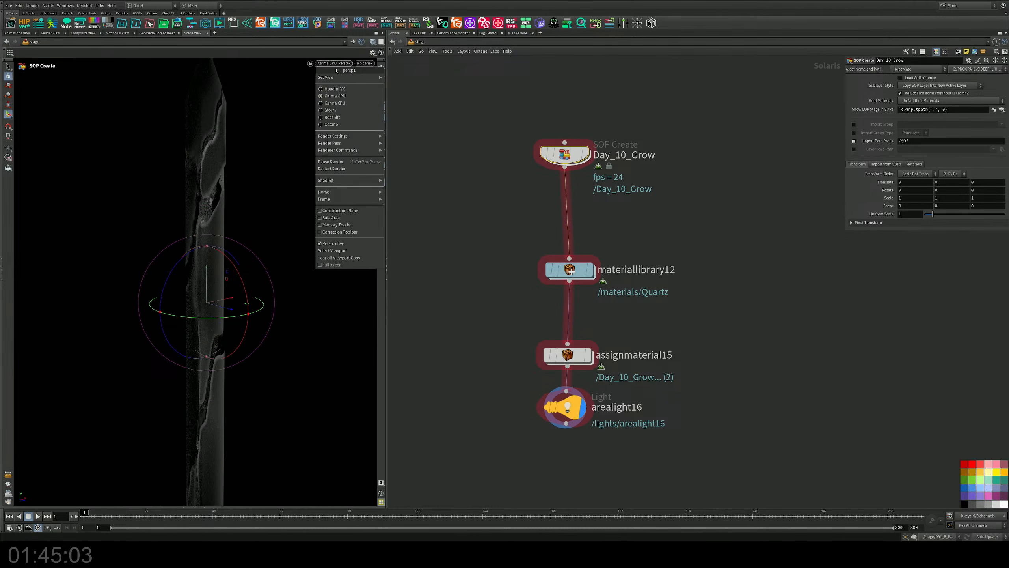
pyautogui.click(337, 90)
# Split the network editor side by side, show node parameters in the new pane, and narrow that pane slightly
pyautogui.hotkey('alt', '[')
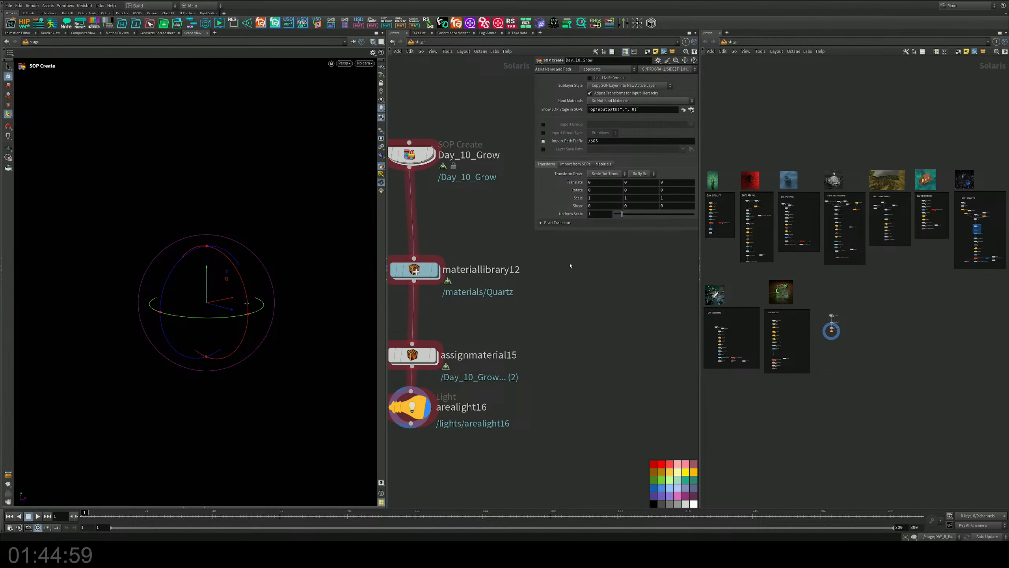
pyautogui.moveTo(570, 266); pyautogui.dragTo(642, 277, button='middle')
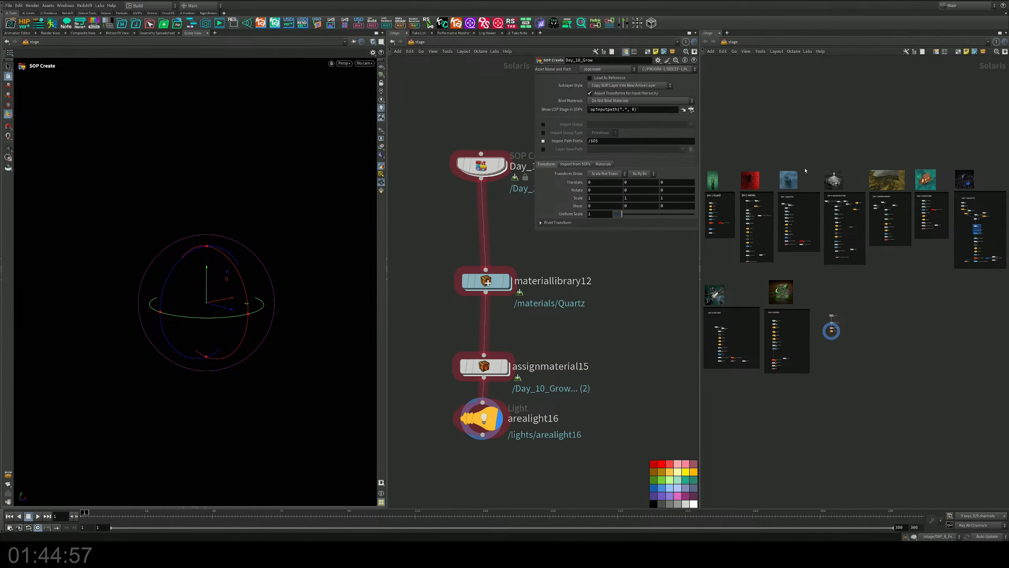
pyautogui.hotkey('alt', '1')
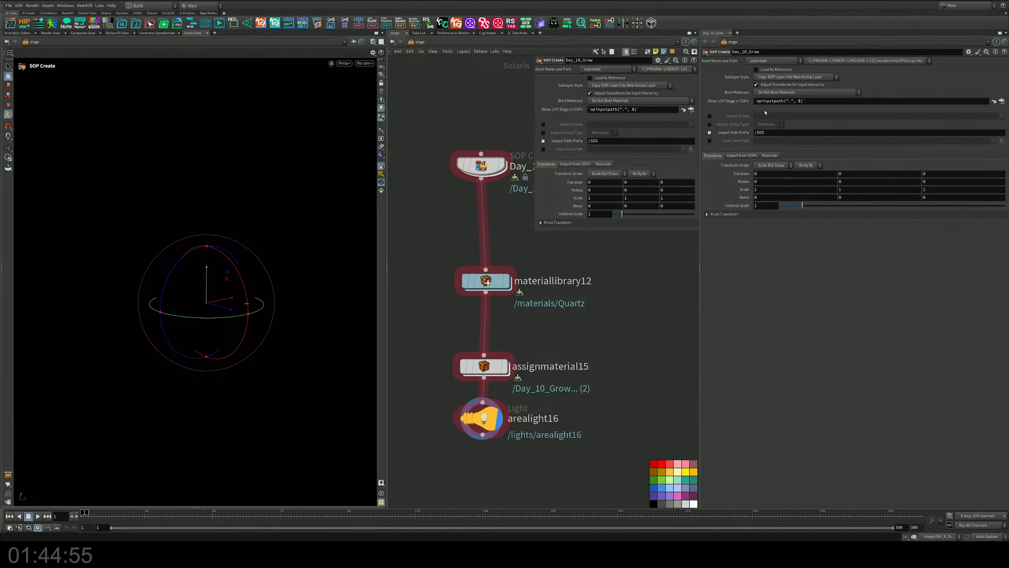
pyautogui.moveTo(699, 233); pyautogui.dragTo(720, 229)
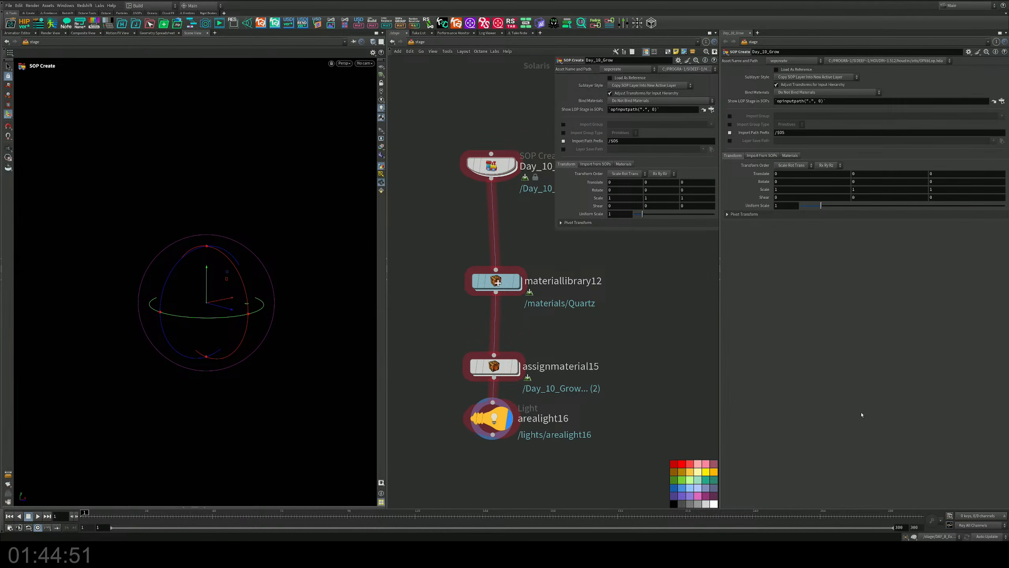
# Split off a shorter Scene Graph Tree pane below the parameters and hide the parameter overlay in the network editor
pyautogui.hotkey('alt', ']')
pyautogui.click(757, 272)
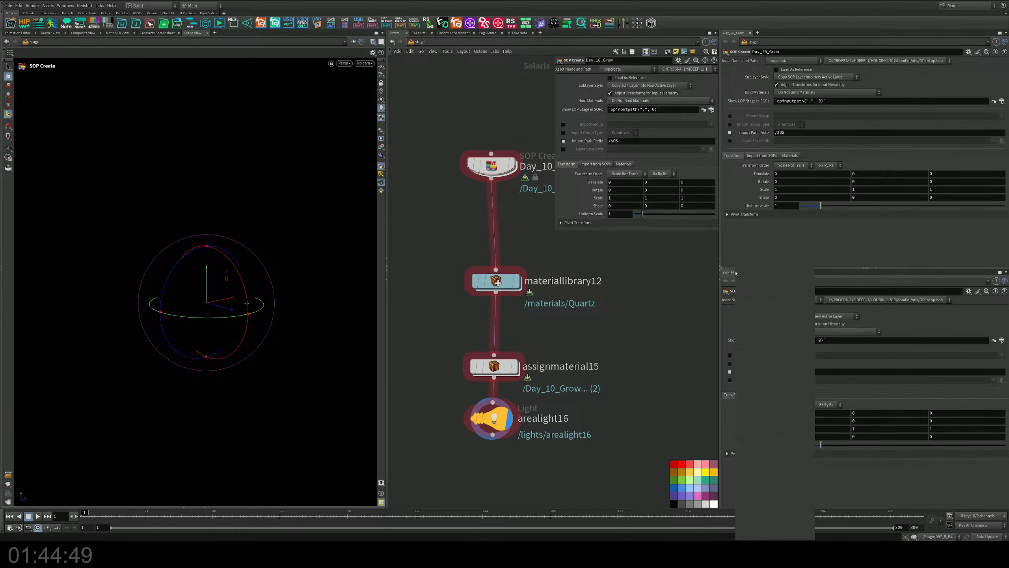
pyautogui.moveTo(746, 346)
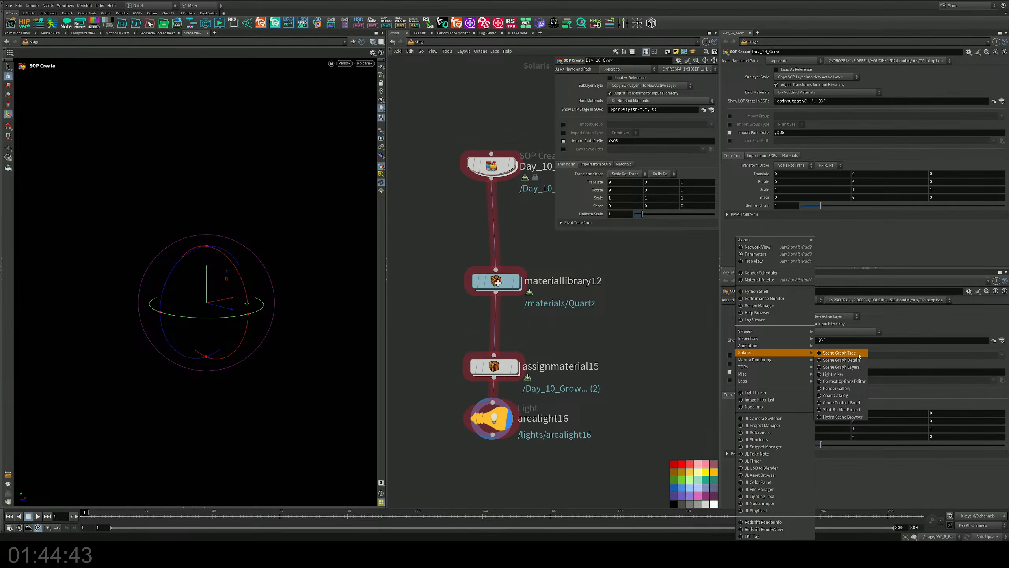
pyautogui.click(860, 355)
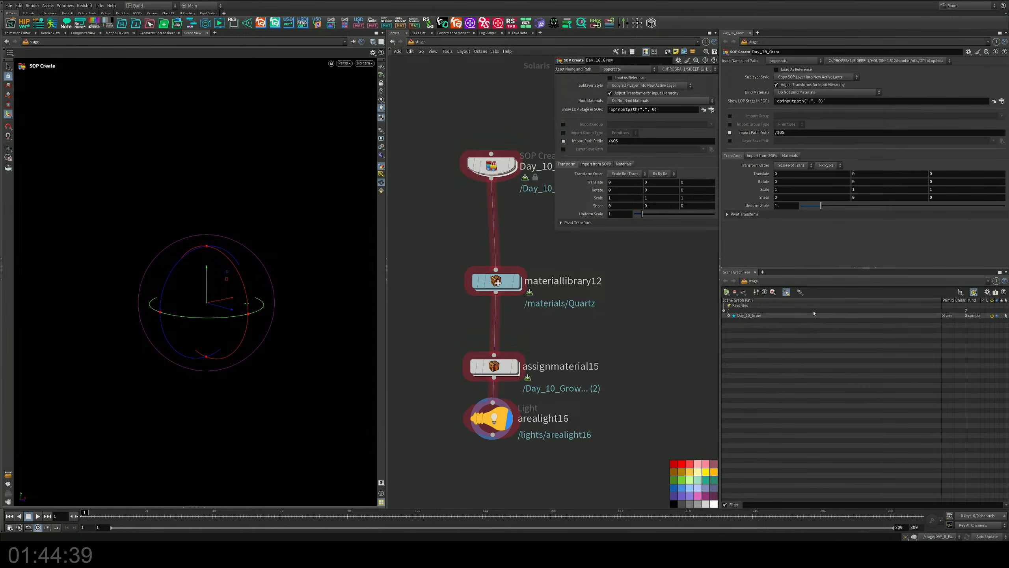
pyautogui.moveTo(837, 281); pyautogui.dragTo(541, 311)
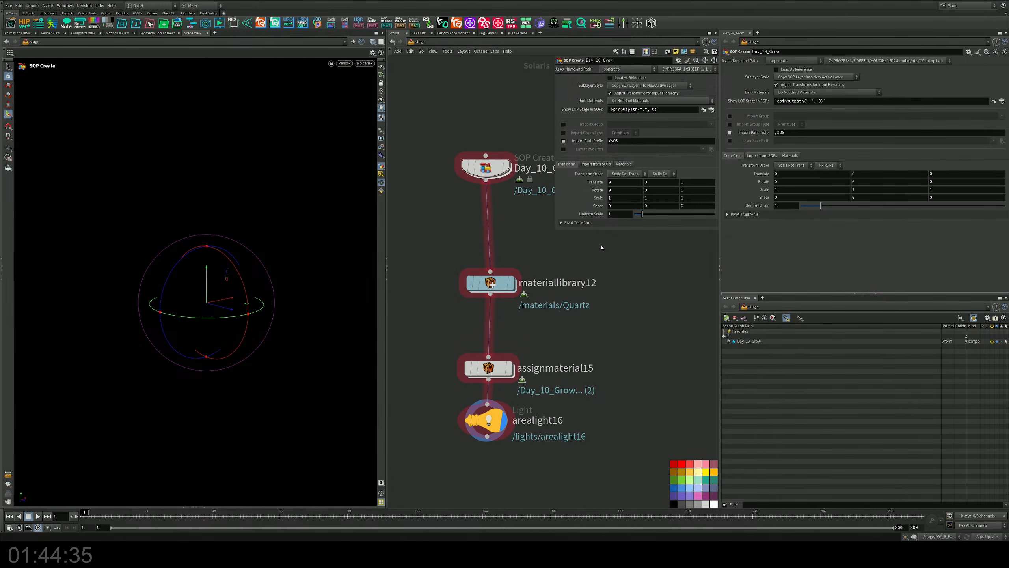
pyautogui.press('p')
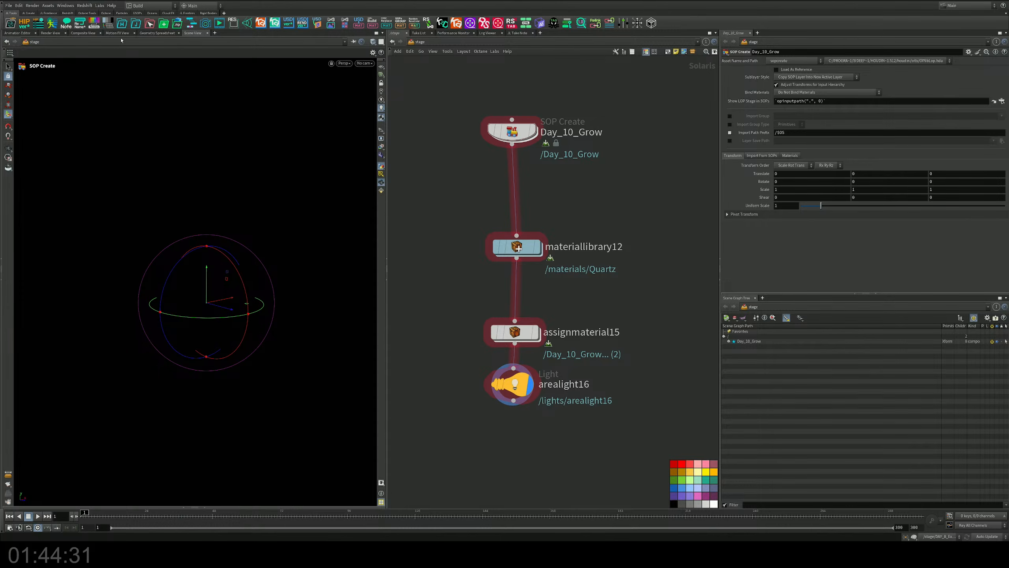
# Change the viewport background to grey and briefly view the crystal under the headlight
pyautogui.click(107, 23)
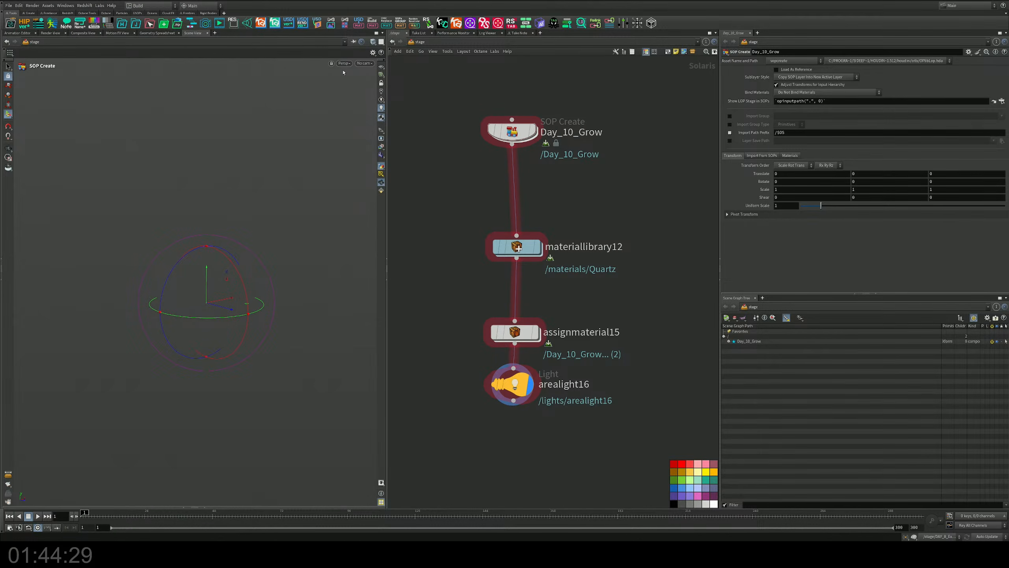
pyautogui.click(382, 118)
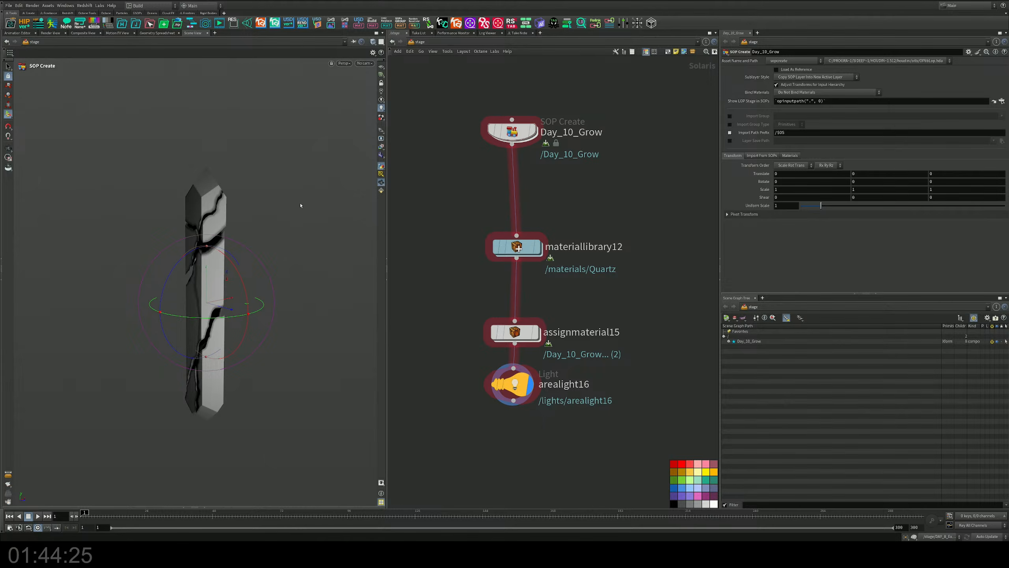
pyautogui.press('Escape')
pyautogui.scroll(5, 222, 214)
pyautogui.keyDown('alt'); pyautogui.moveTo(207, 211); pyautogui.dragTo(201, 235); pyautogui.keyUp('alt')
pyautogui.click(381, 117)
# Switch the viewport renderer to Karma XPU and view the rendered crystal from different angles
pyautogui.click(344, 63)
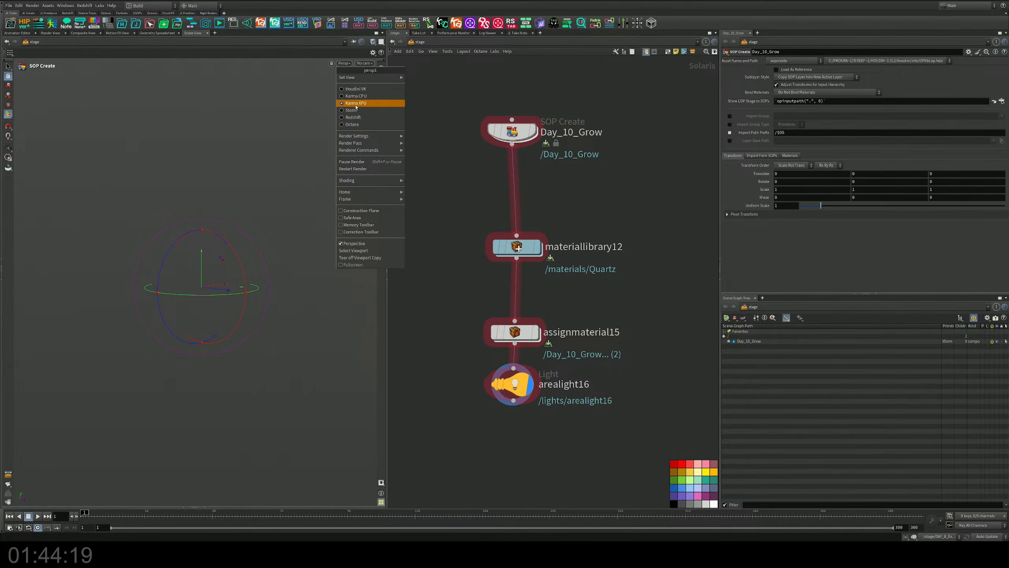
pyautogui.click(355, 104)
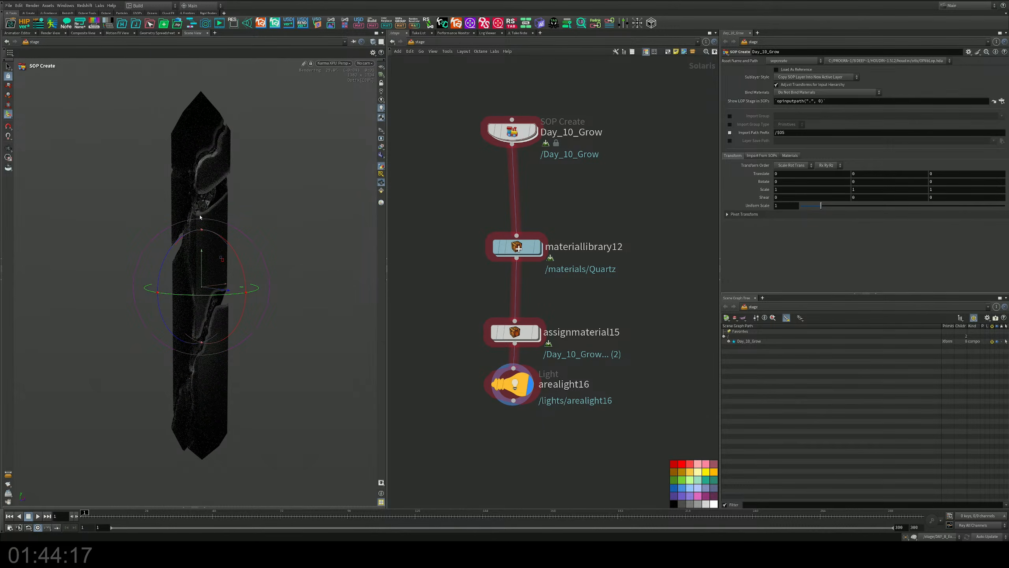
pyautogui.press('Escape')
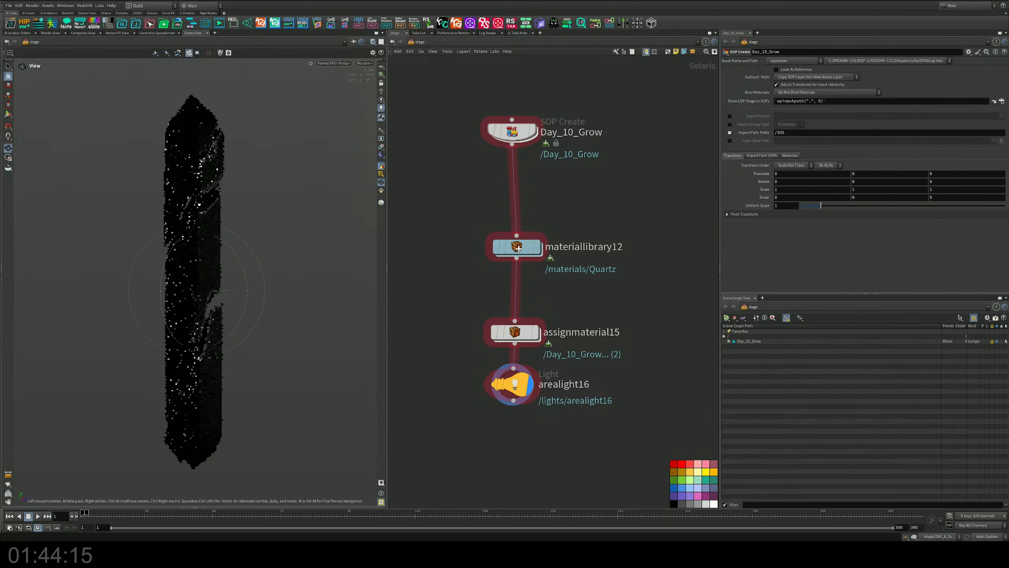
pyautogui.moveTo(199, 204); pyautogui.dragTo(165, 205)
pyautogui.moveTo(248, 226)
pyautogui.mouseDown()
pyautogui.moveTo(228, 223)
pyautogui.moveTo(246, 237)
pyautogui.moveTo(225, 230)
pyautogui.moveTo(255, 225)
pyautogui.mouseUp()
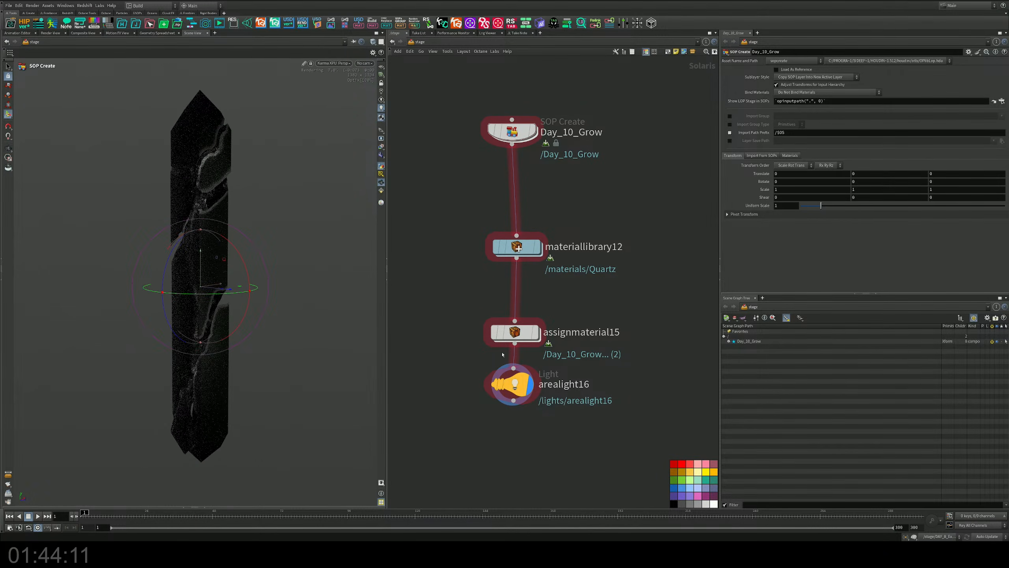
# Enlarge the rectangular arealight16 in the viewport to about 9 wide and 8 high
pyautogui.click(513, 383)
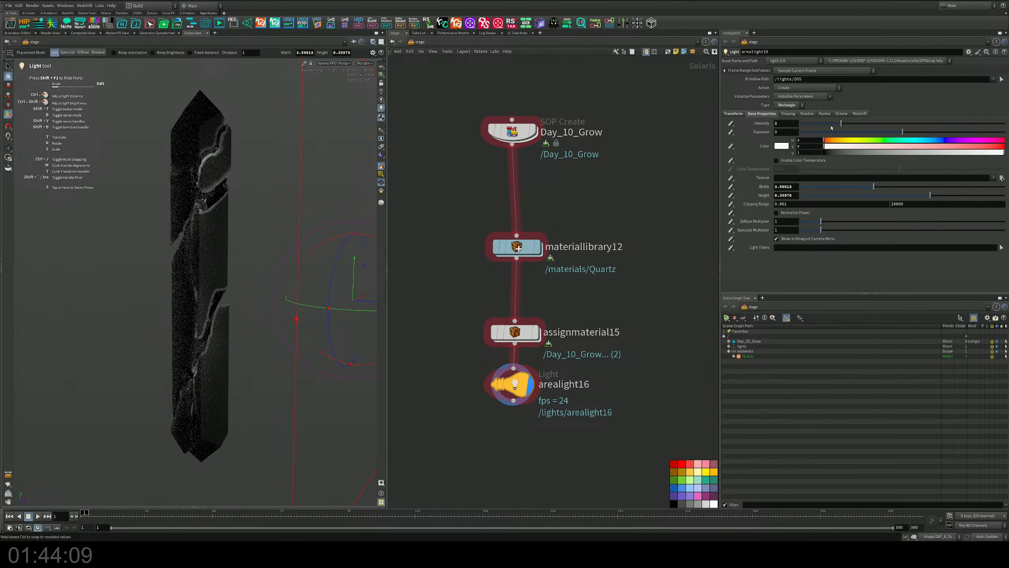
pyautogui.keyDown('alt'); pyautogui.moveTo(265, 255); pyautogui.dragTo(259, 266); pyautogui.keyUp('alt')
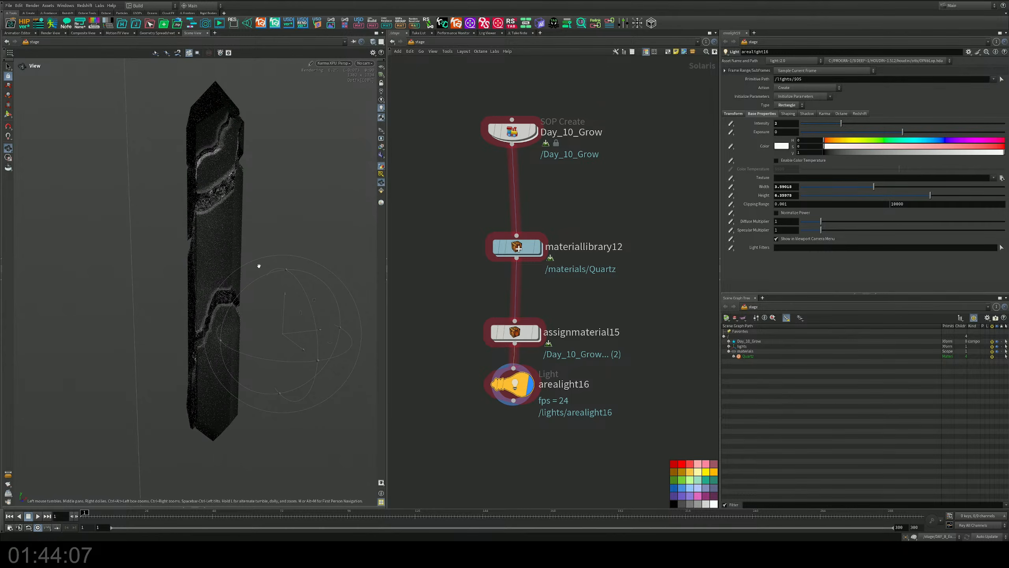
pyautogui.keyDown('alt'); pyautogui.moveTo(259, 266); pyautogui.dragTo(151, 279, button='right'); pyautogui.keyUp('alt')
pyautogui.keyDown('alt'); pyautogui.moveTo(209, 286); pyautogui.dragTo(354, 221); pyautogui.keyUp('alt')
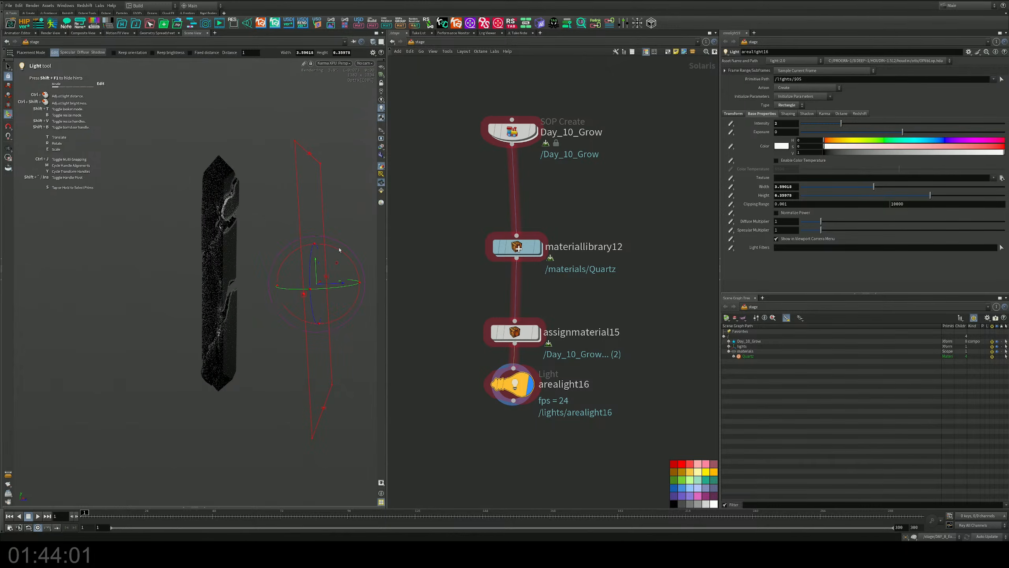
pyautogui.press('Escape')
pyautogui.press('Return')
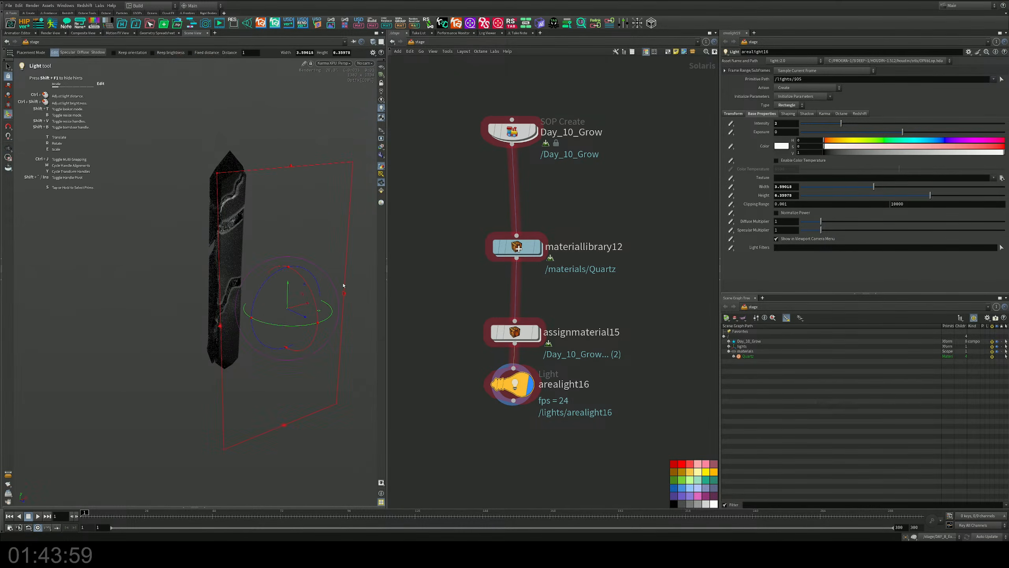
pyautogui.moveTo(344, 296); pyautogui.dragTo(475, 282)
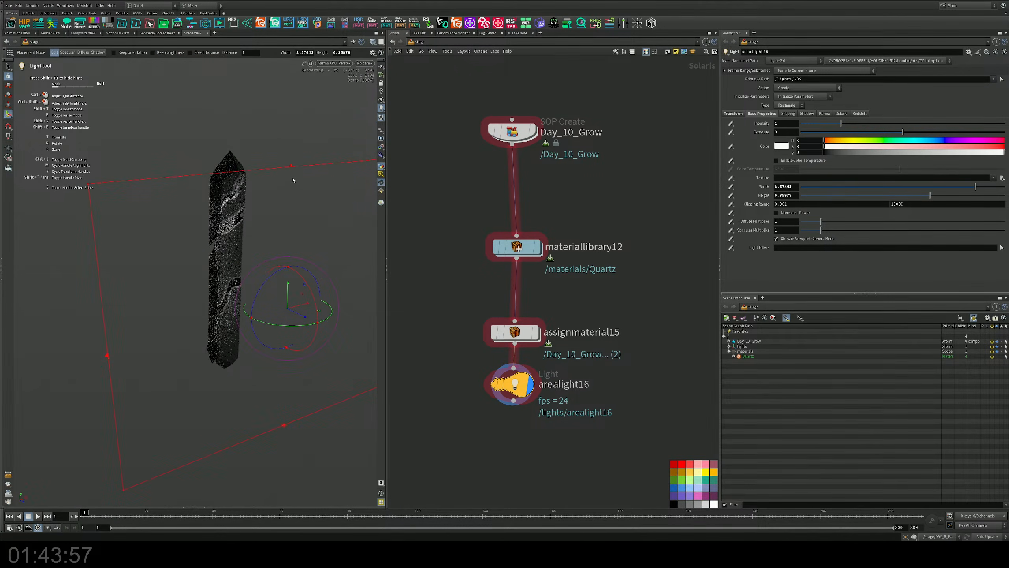
pyautogui.moveTo(292, 166); pyautogui.dragTo(296, 113)
pyautogui.moveTo(209, 266); pyautogui.dragTo(294, 248)
pyautogui.press('Return')
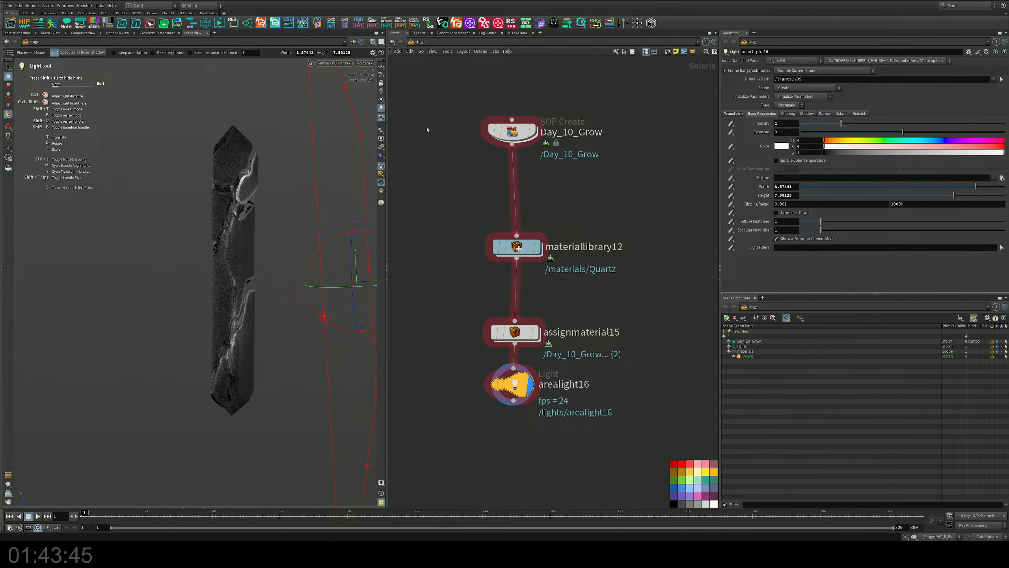
# Switch the viewport renderer to Houdini VK and bypass explodedview1 inside the Day_10_Grow create network
pyautogui.click(334, 63)
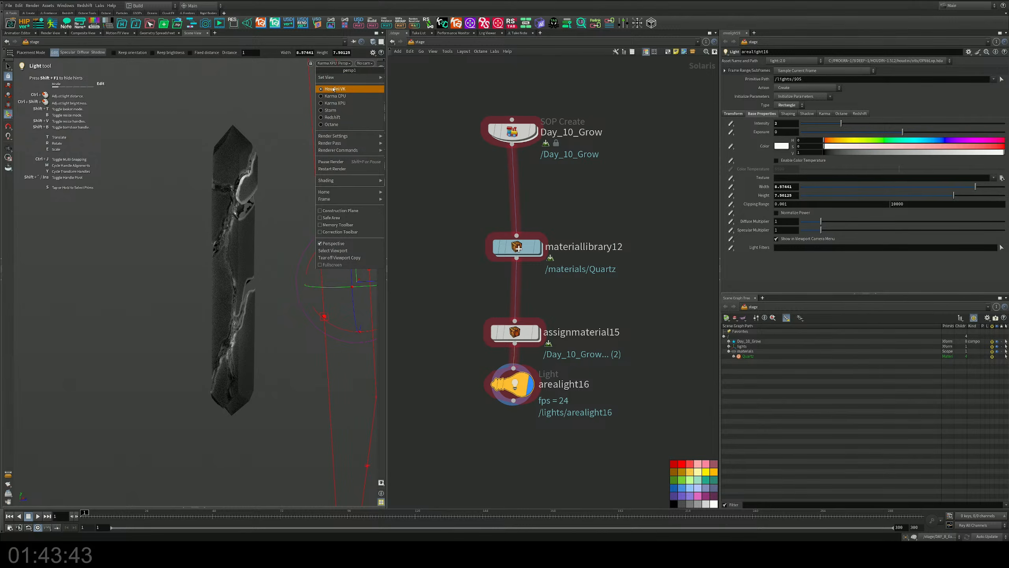
pyautogui.click(342, 89)
pyautogui.doubleClick(512, 131)
pyautogui.scroll(-4, 568, 194)
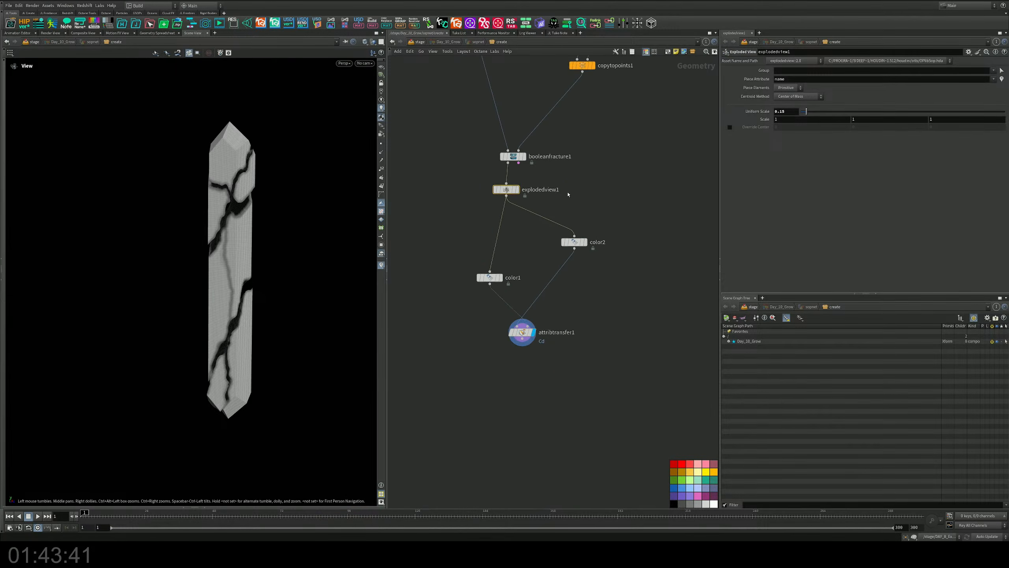
pyautogui.click(517, 190)
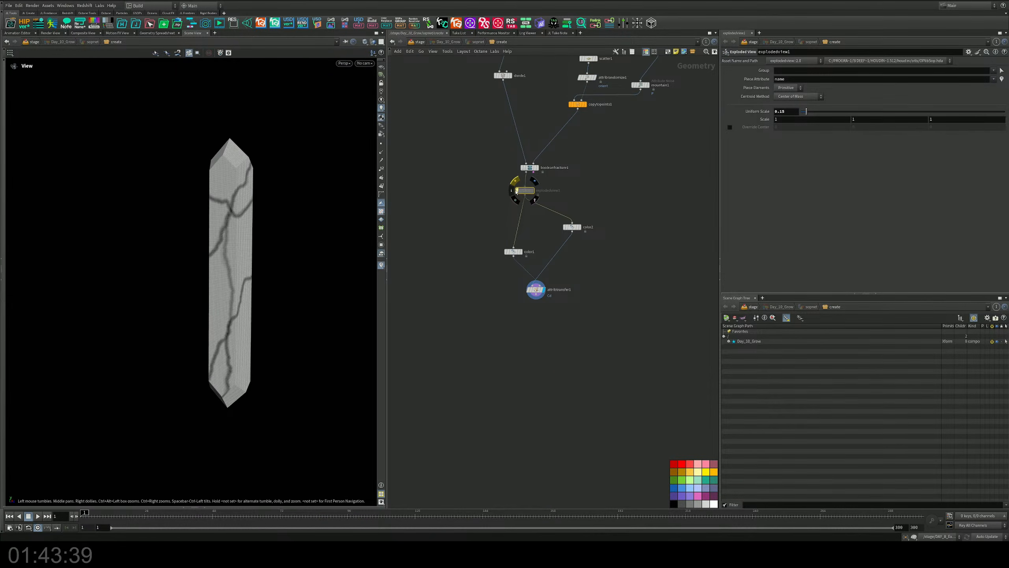
# Duplicate attribtransfer1, cut the copy's inherited wires and connect attribtransfer1 to the copy's first input
pyautogui.moveTo(563, 279); pyautogui.dragTo(529, 179, button='middle')
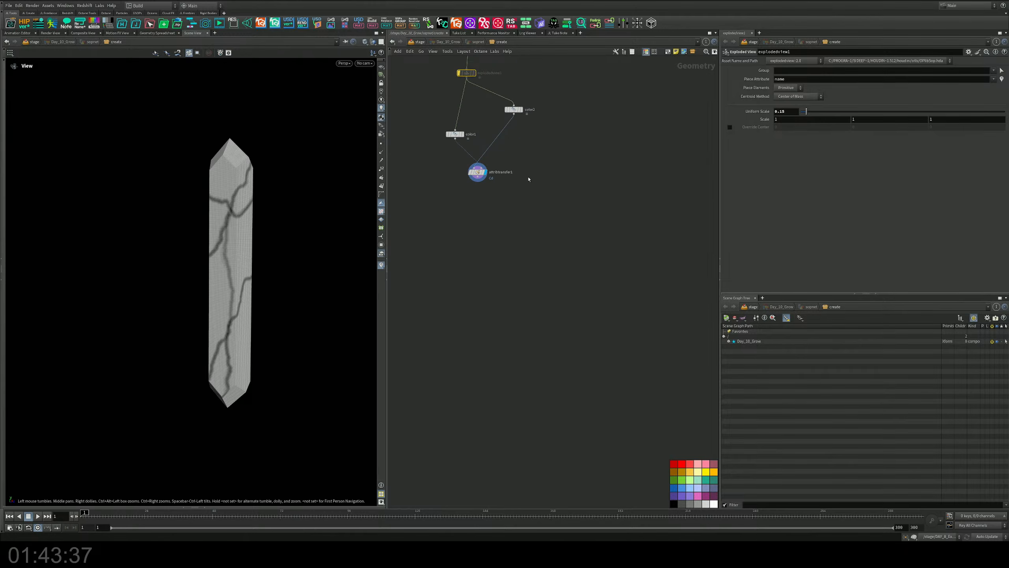
pyautogui.press('Tab')
pyautogui.press('Escape')
pyautogui.scroll(3, 490, 207)
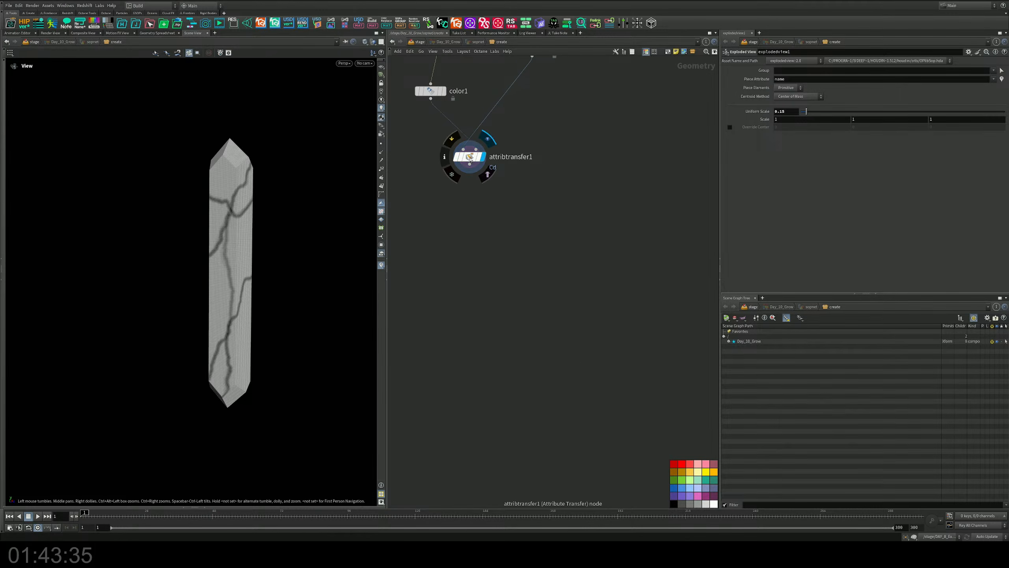
pyautogui.keyDown('alt'); pyautogui.moveTo(469, 157); pyautogui.dragTo(516, 246); pyautogui.keyUp('alt')
pyautogui.moveTo(569, 211); pyautogui.dragTo(571, 266, button='middle')
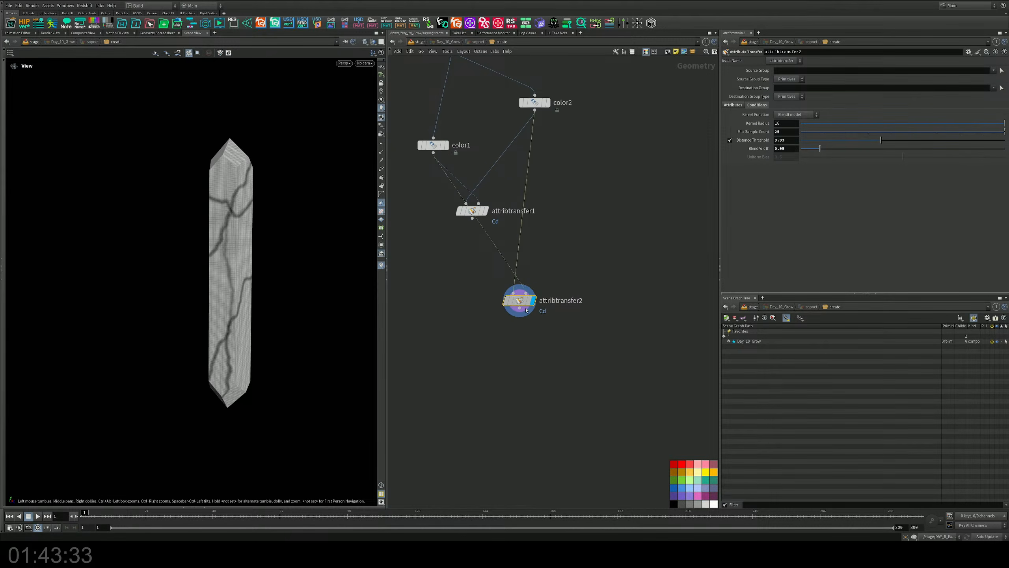
pyautogui.moveTo(519, 288); pyautogui.dragTo(562, 322)
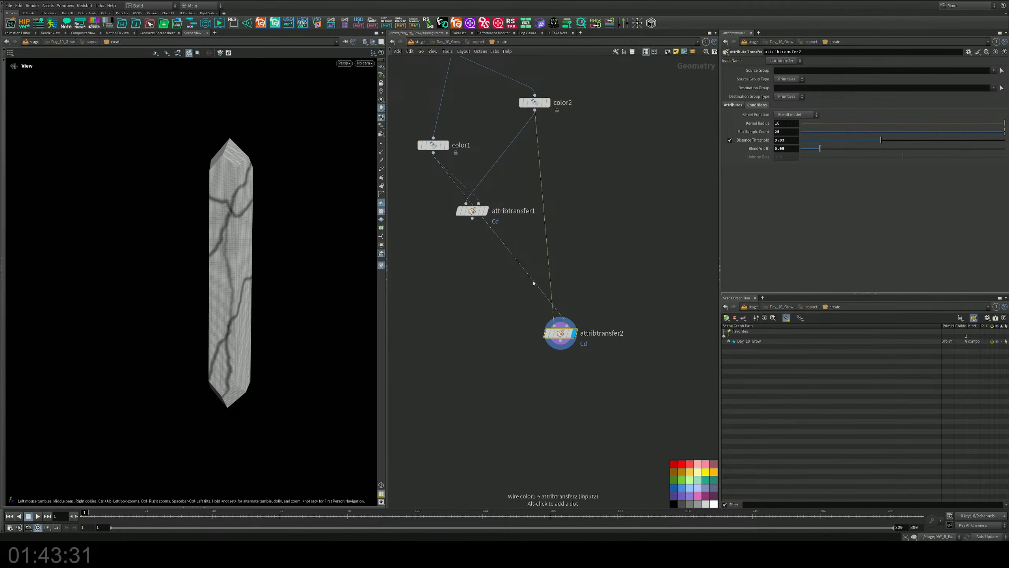
pyautogui.press('y')
pyautogui.moveTo(573, 274); pyautogui.dragTo(469, 318)
pyautogui.moveTo(472, 218); pyautogui.dragTo(554, 326)
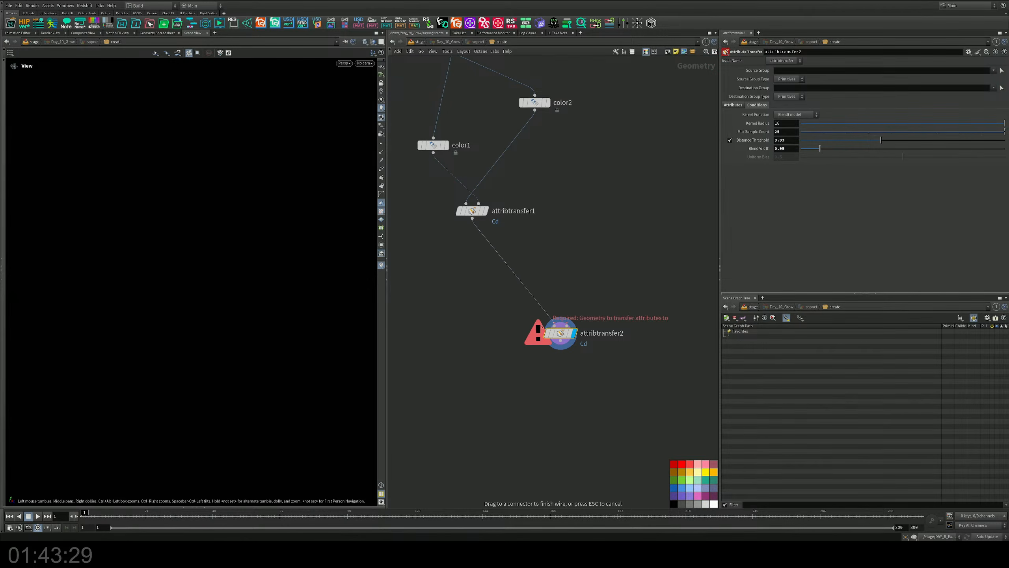
# Add a Box node and wire it into the second input of attribtransfer2
pyautogui.moveTo(591, 286); pyautogui.dragTo(534, 354, button='middle')
pyautogui.press('Tab')
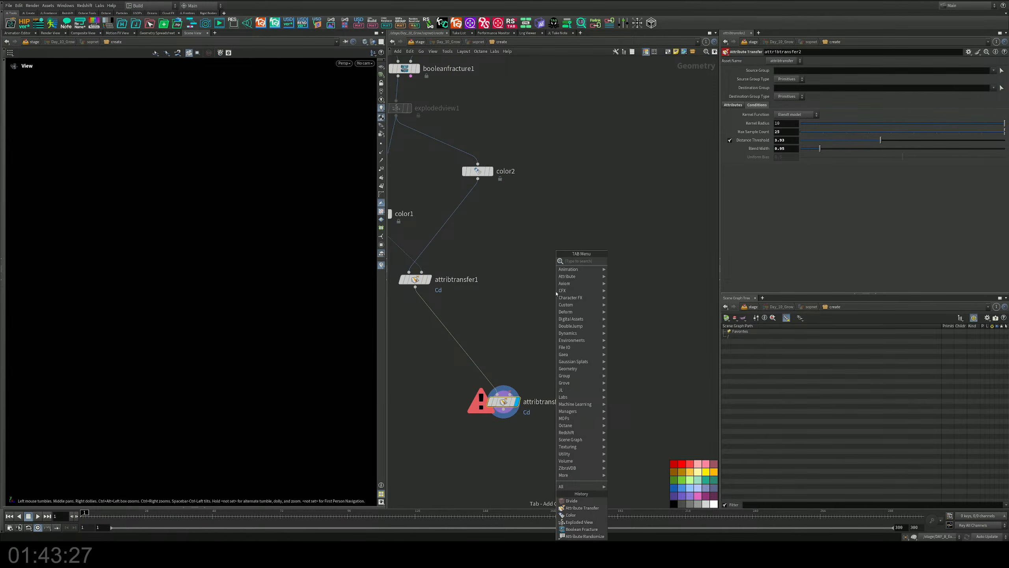
pyautogui.write('box')
pyautogui.press('Return')
pyautogui.click(612, 224)
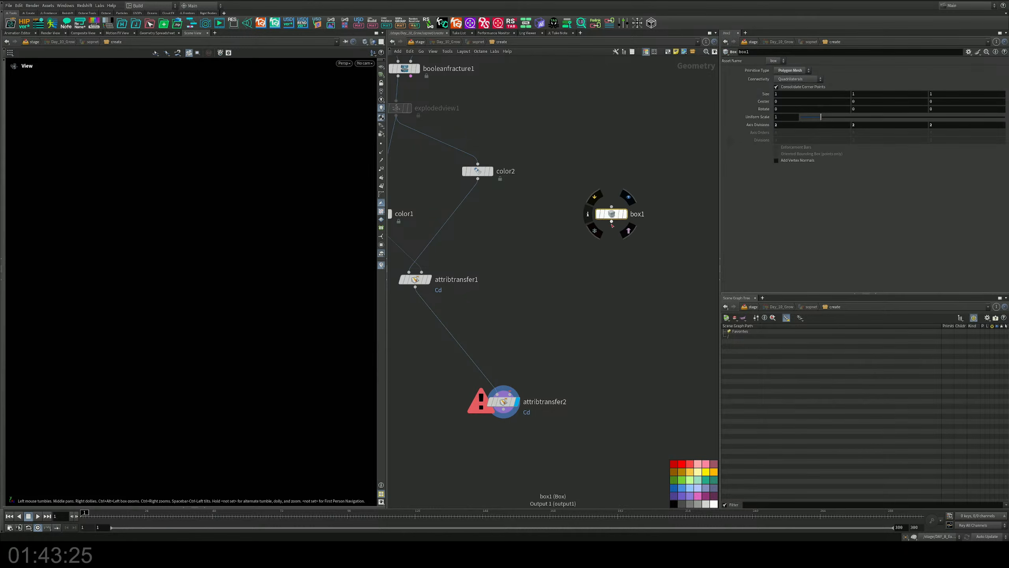
pyautogui.moveTo(612, 222); pyautogui.dragTo(512, 393)
pyautogui.moveTo(625, 268); pyautogui.dragTo(617, 286, button='middle')
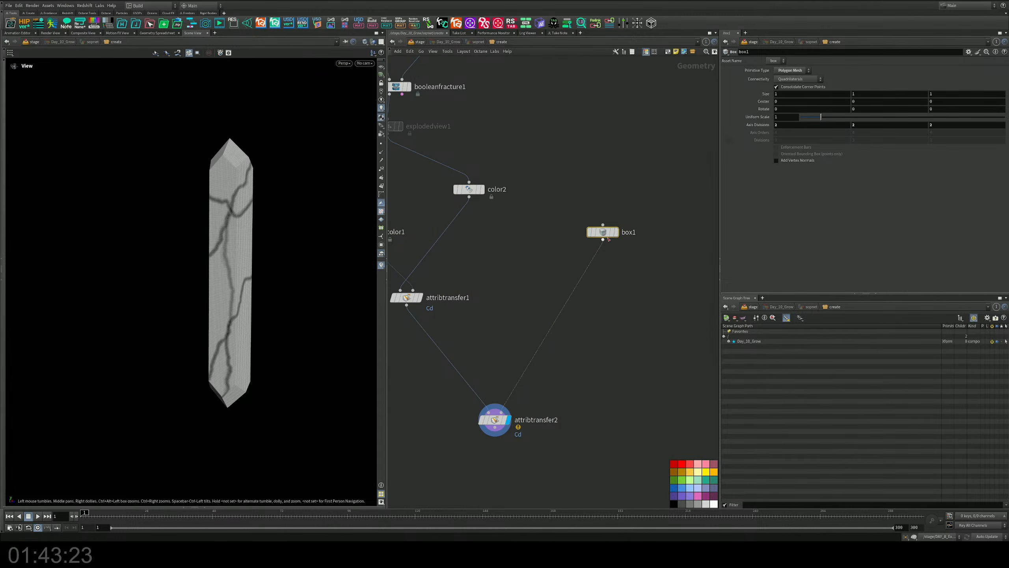
# Display box1 and stretch it with its handles to about 2.1 × 4.2 × 2.7, extending upward from its base
pyautogui.moveTo(609, 238); pyautogui.dragTo(611, 216)
pyautogui.click(620, 214)
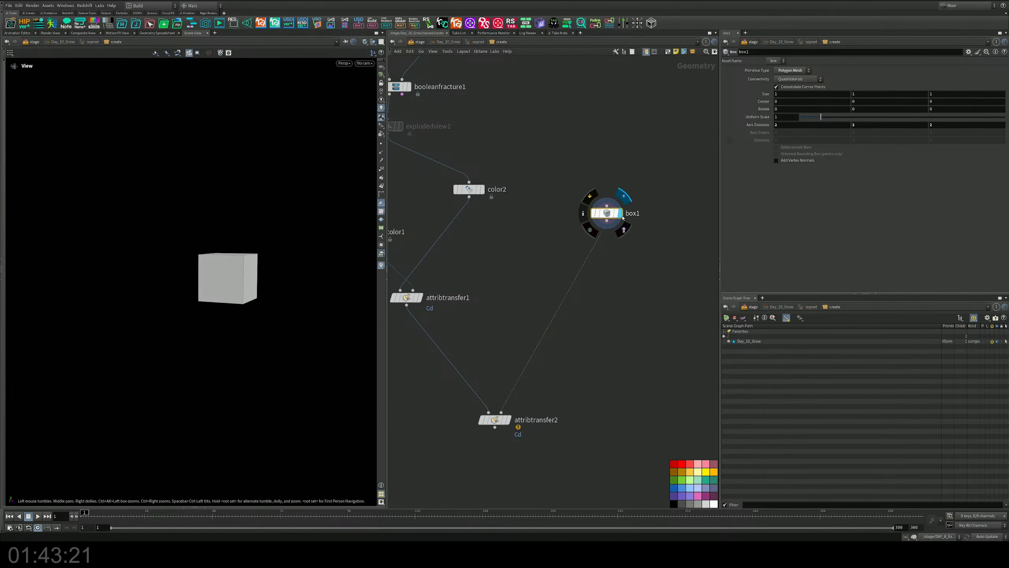
pyautogui.moveTo(239, 255); pyautogui.dragTo(221, 273)
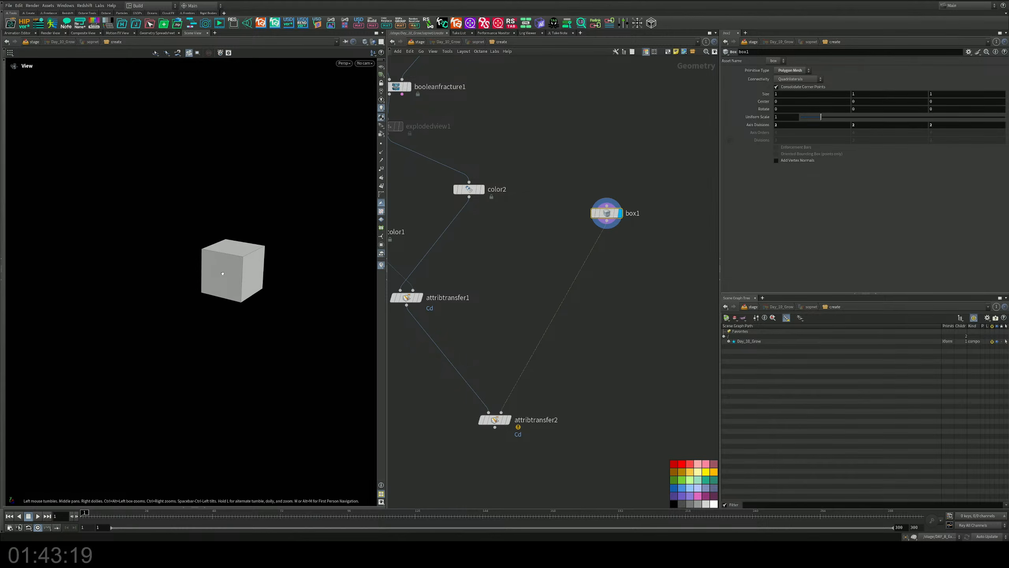
pyautogui.click(4, 151)
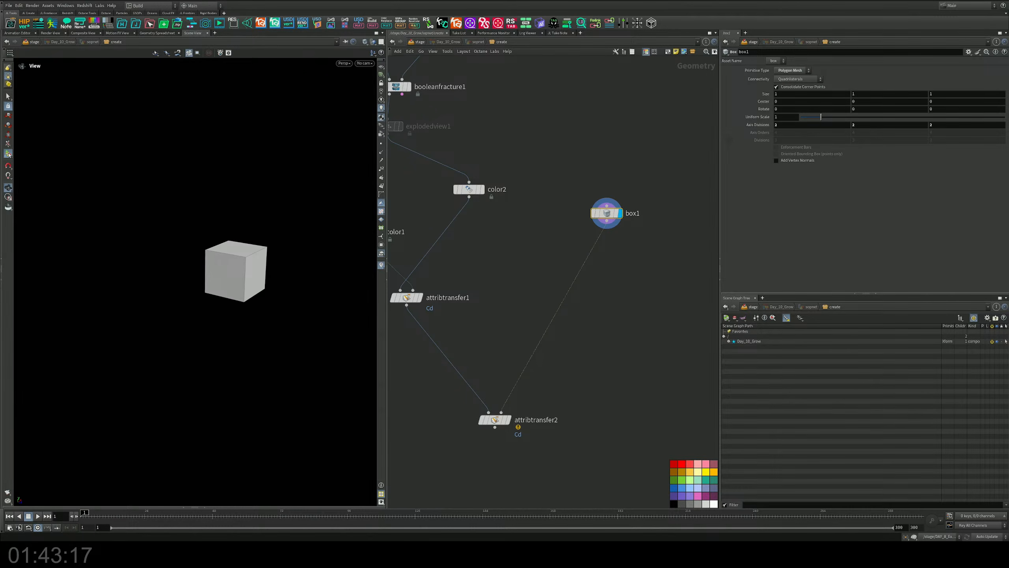
pyautogui.click(8, 154)
pyautogui.moveTo(236, 243); pyautogui.dragTo(242, 88)
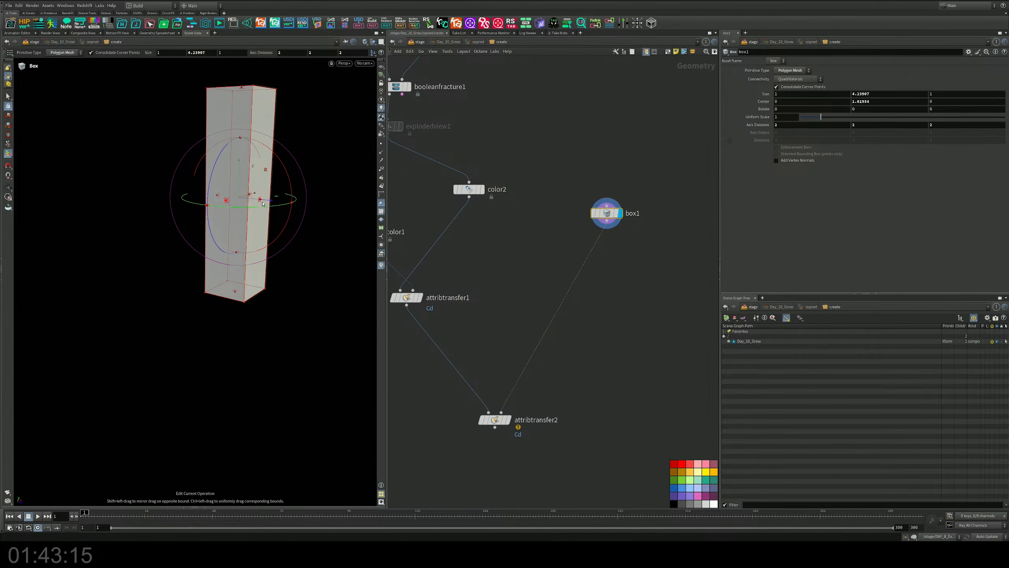
pyautogui.moveTo(261, 201); pyautogui.dragTo(181, 194)
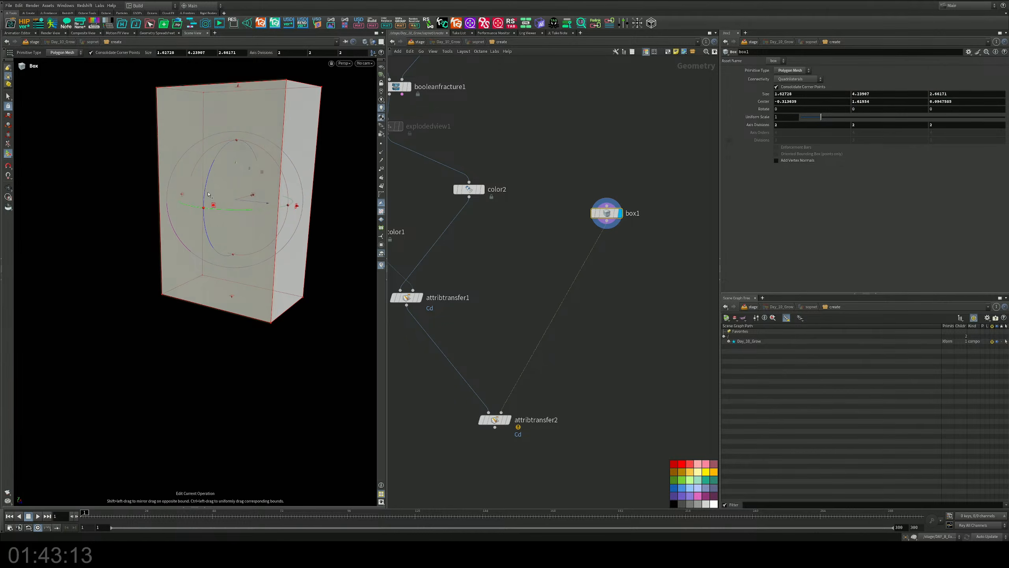
pyautogui.moveTo(297, 206); pyautogui.dragTo(301, 204)
# Insert a copy of color2 between box1 and attribtransfer2 and a copy of color1 between the two attribute transfers, displaying attribtransfer2
pyautogui.moveTo(512, 421)
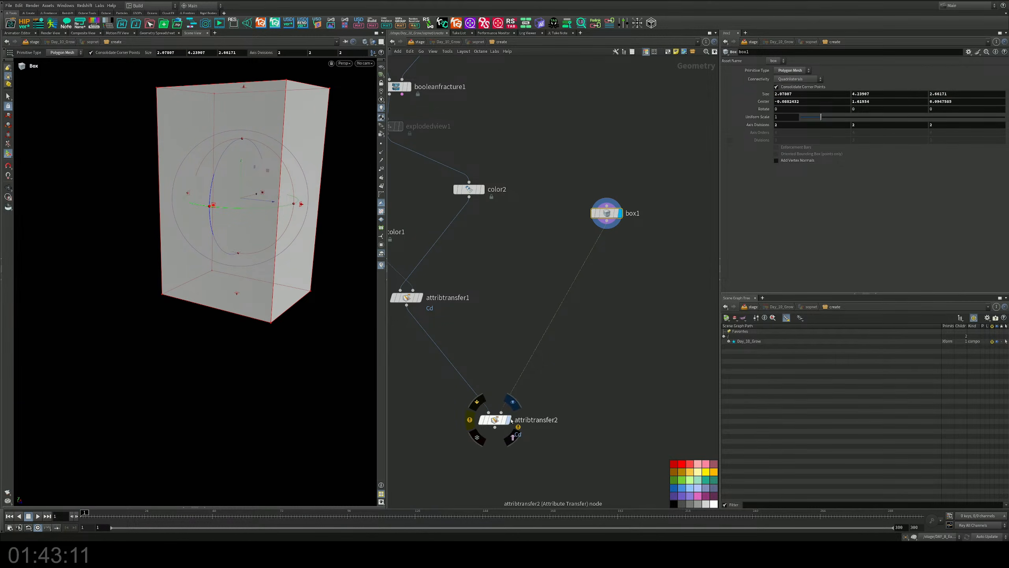
pyautogui.keyDown('alt'); pyautogui.moveTo(475, 192); pyautogui.dragTo(567, 301); pyautogui.keyUp('alt')
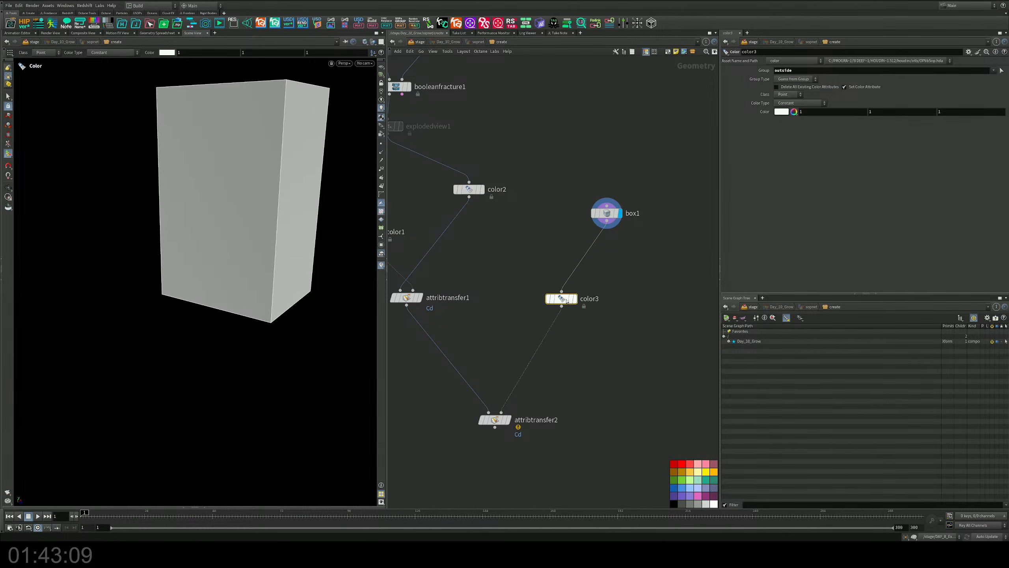
pyautogui.moveTo(549, 286); pyautogui.dragTo(635, 270, button='middle')
pyautogui.keyDown('alt'); pyautogui.moveTo(466, 217); pyautogui.dragTo(532, 331); pyautogui.keyUp('alt')
pyautogui.click(599, 403)
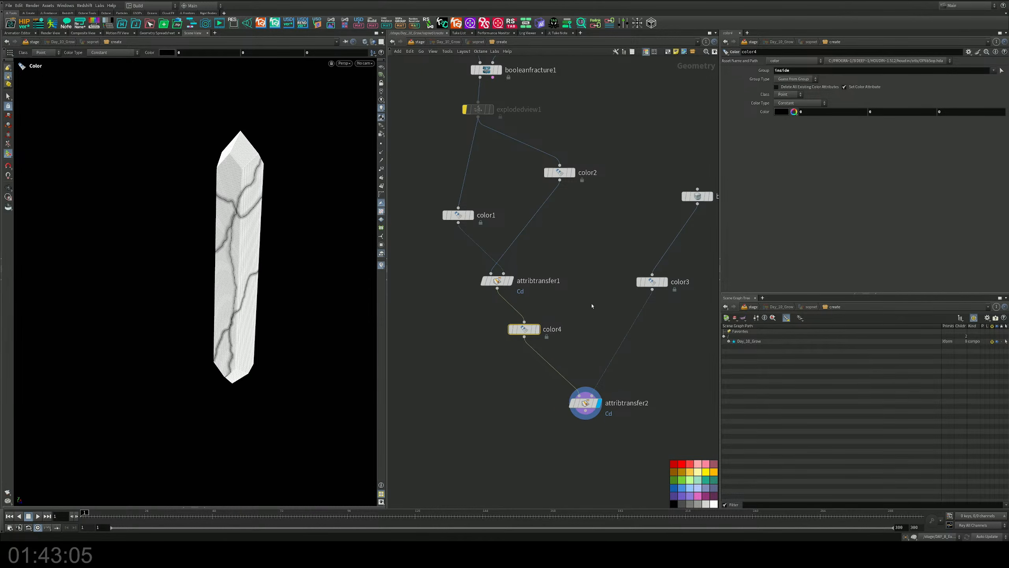
# Set attribtransfer2's max sample count to 10, distance threshold to about 1.2 and blend width to 0.07
pyautogui.click(594, 298)
pyautogui.moveTo(594, 286); pyautogui.dragTo(514, 261, button='middle')
pyautogui.moveTo(582, 228); pyautogui.dragTo(625, 267)
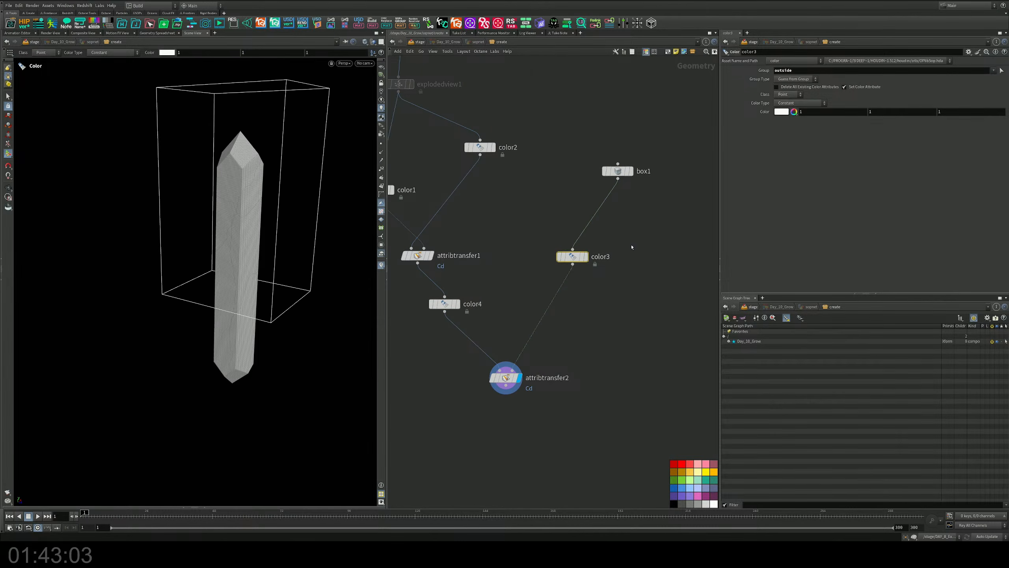
pyautogui.moveTo(593, 349); pyautogui.dragTo(464, 410)
pyautogui.keyDown('alt'); pyautogui.moveTo(246, 241); pyautogui.dragTo(262, 228); pyautogui.keyUp('alt')
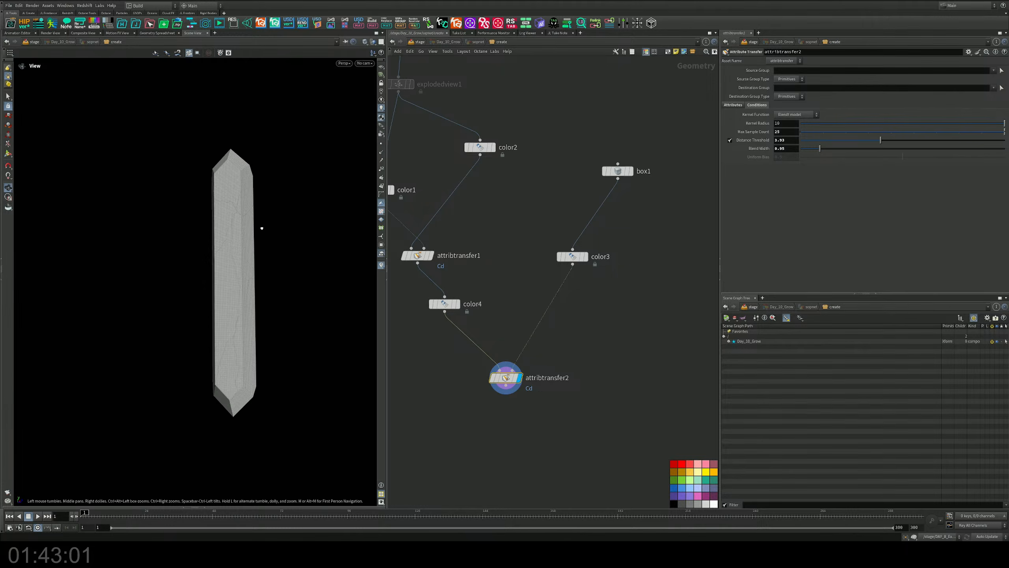
pyautogui.moveTo(262, 229); pyautogui.dragTo(244, 239, button='middle')
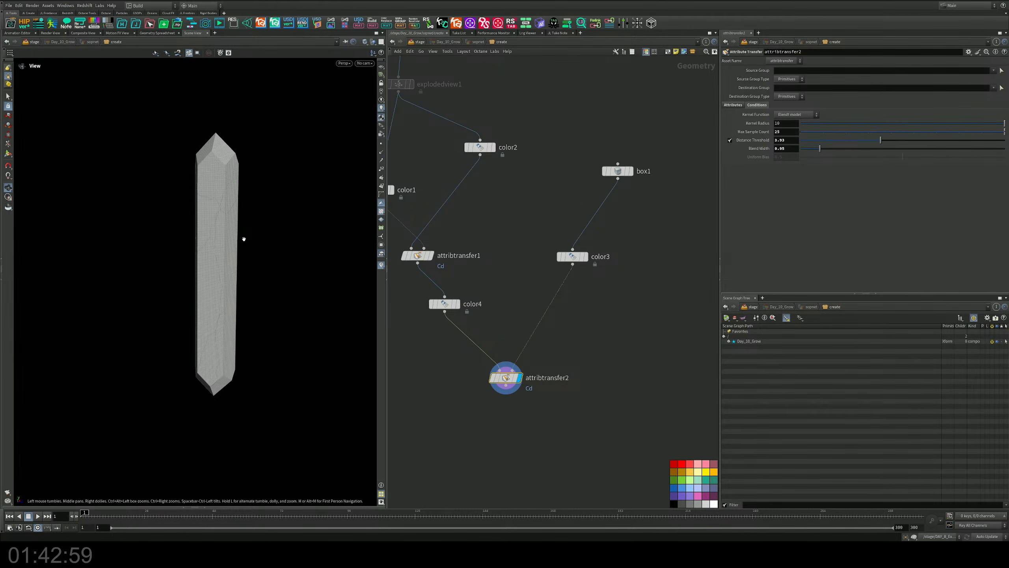
pyautogui.moveTo(225, 237); pyautogui.dragTo(300, 240)
pyautogui.press('Return')
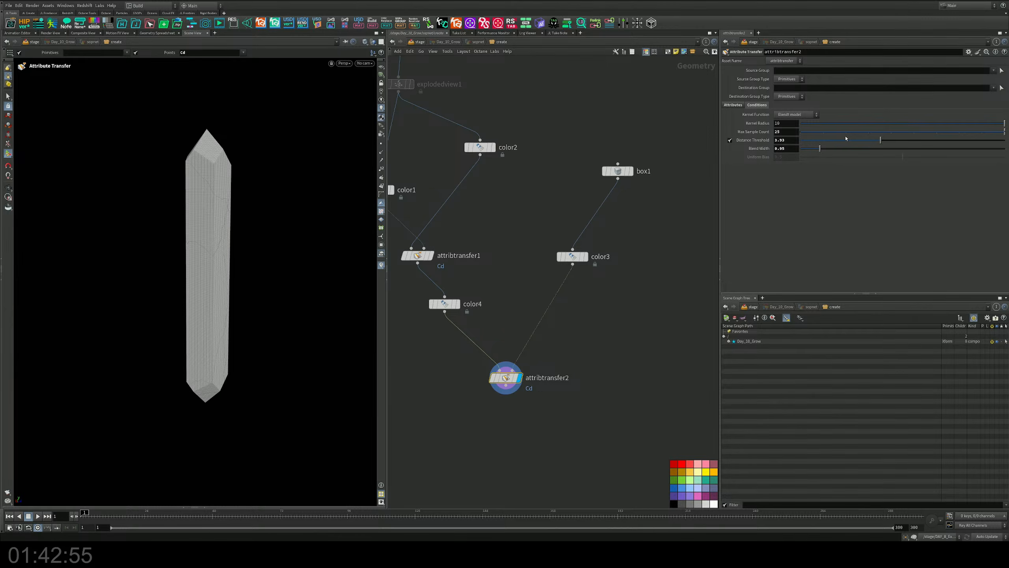
pyautogui.click(828, 132)
pyautogui.moveTo(878, 143); pyautogui.dragTo(813, 155)
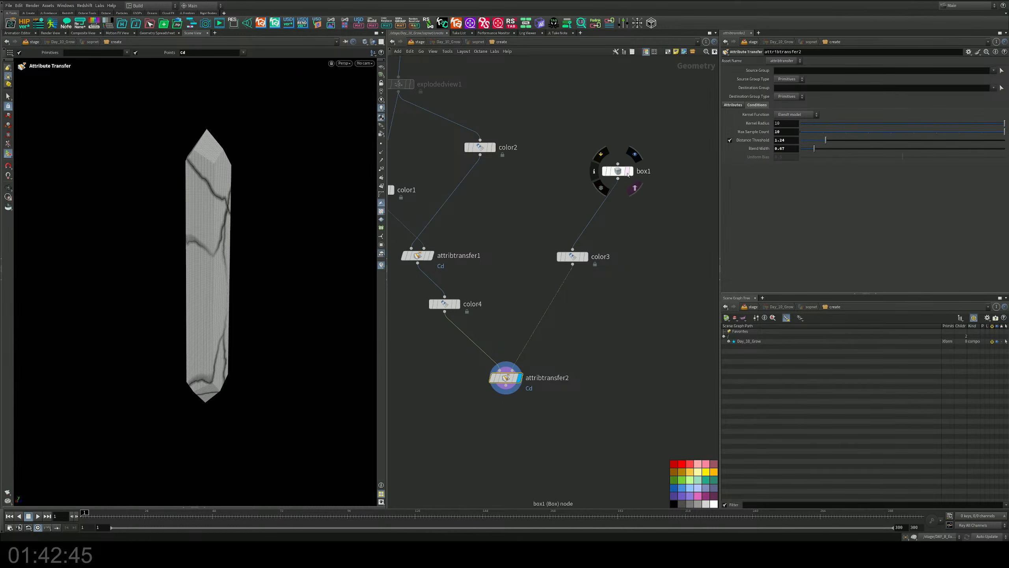
# Show box1 as a template outline around the crystal
pyautogui.click(635, 188)
pyautogui.keyDown('alt'); pyautogui.moveTo(248, 239); pyautogui.dragTo(317, 250); pyautogui.keyUp('alt')
pyautogui.press('Return')
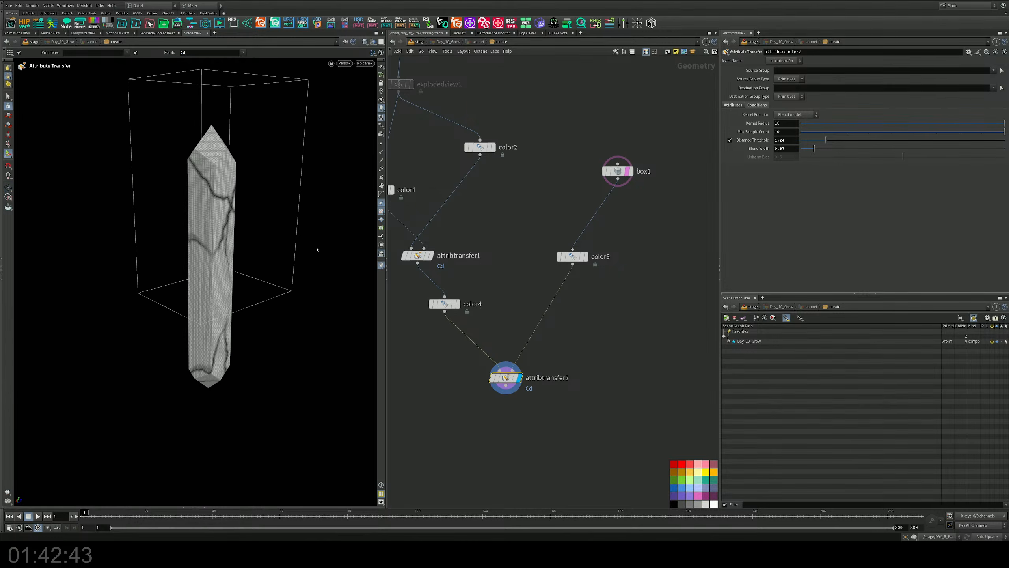
# Insert an IsoOffset node between box1 and color3
pyautogui.scroll(3, 645, 225)
pyautogui.press('Tab')
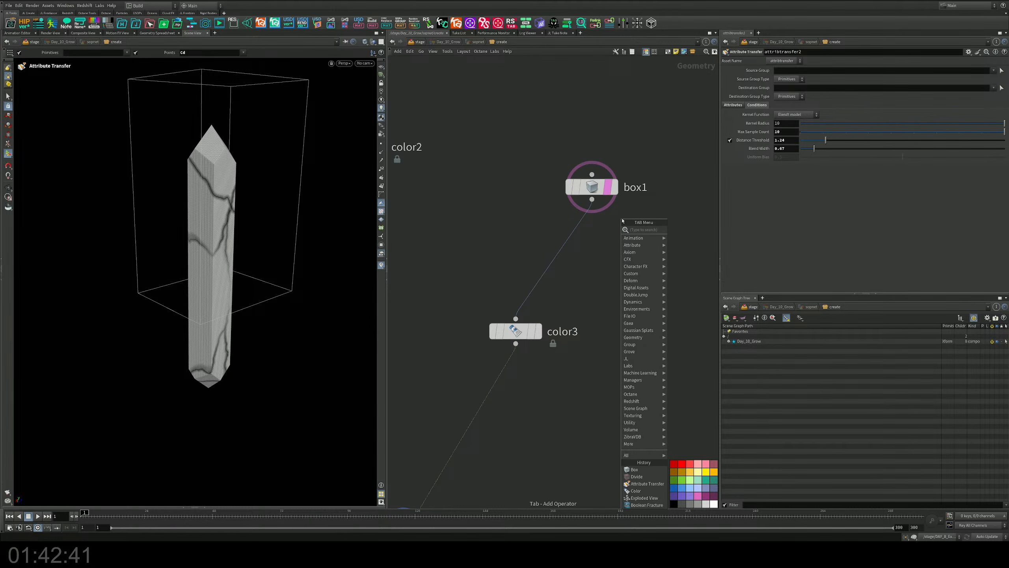
pyautogui.write('iso')
pyautogui.press('Return')
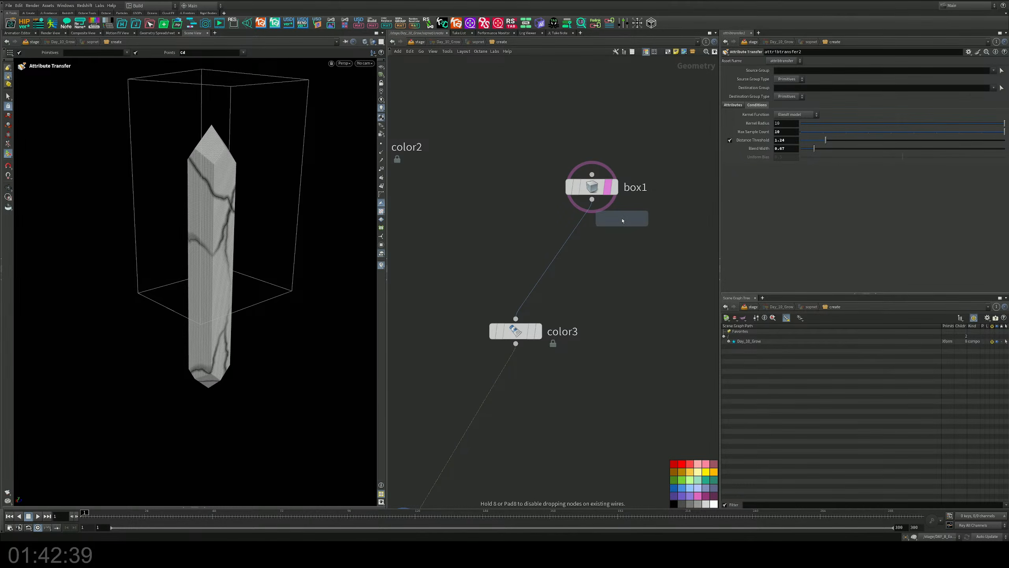
pyautogui.click(572, 235)
pyautogui.moveTo(571, 234); pyautogui.dragTo(578, 241)
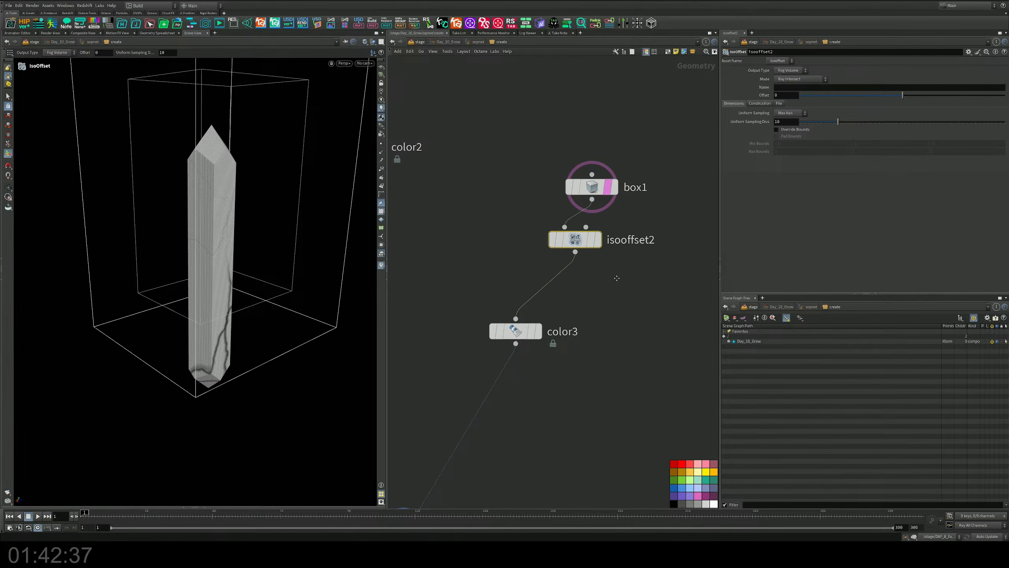
# Insert a Scatter node between isooffset2 and color3 to fill the box volume with points
pyautogui.moveTo(615, 277); pyautogui.dragTo(627, 238, button='middle')
pyautogui.moveTo(536, 285); pyautogui.dragTo(531, 324)
pyautogui.press('Tab')
pyautogui.moveTo(556, 277)
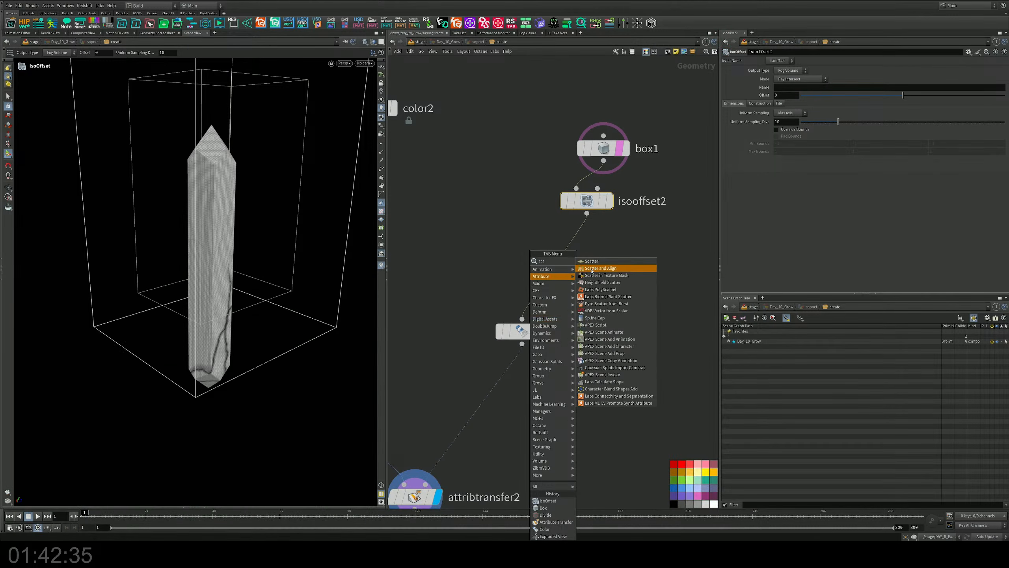
pyautogui.click(590, 265)
pyautogui.click(553, 259)
pyautogui.moveTo(554, 259); pyautogui.dragTo(556, 269)
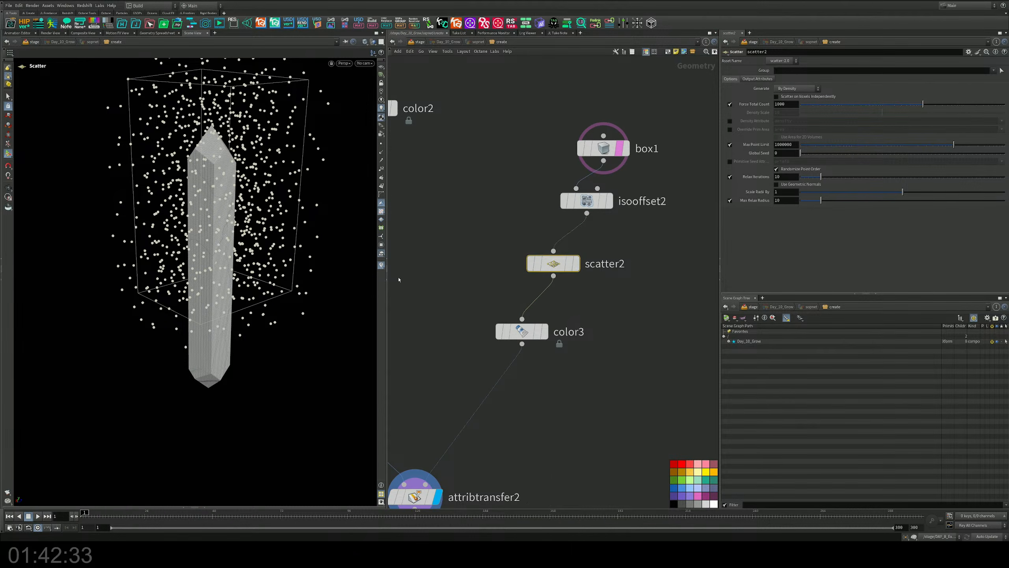
pyautogui.keyDown('alt'); pyautogui.moveTo(286, 267); pyautogui.dragTo(307, 225); pyautogui.keyUp('alt')
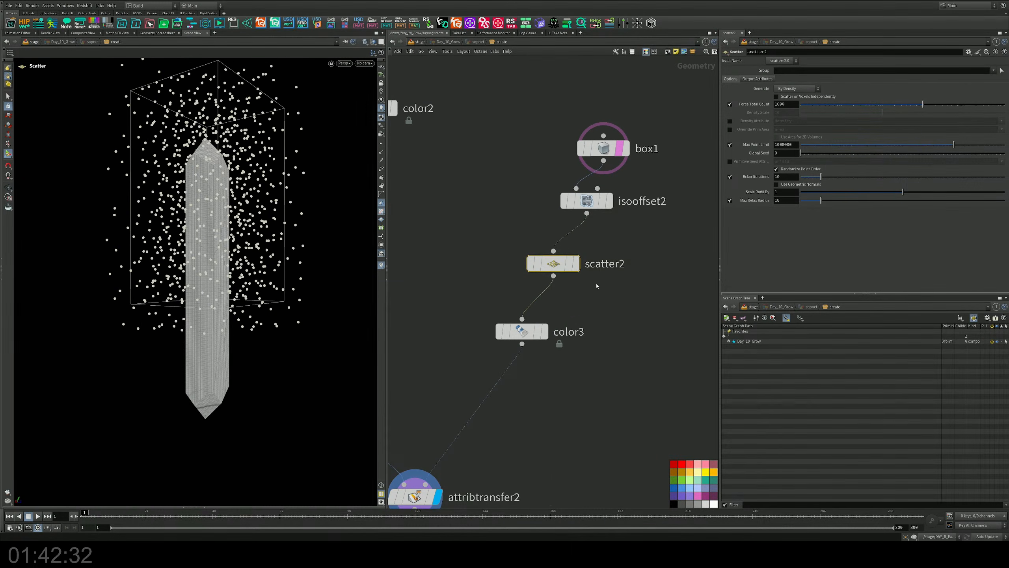
# Turn off box1's template outline, and display color3 with its colour set to black
pyautogui.click(619, 148)
pyautogui.click(544, 332)
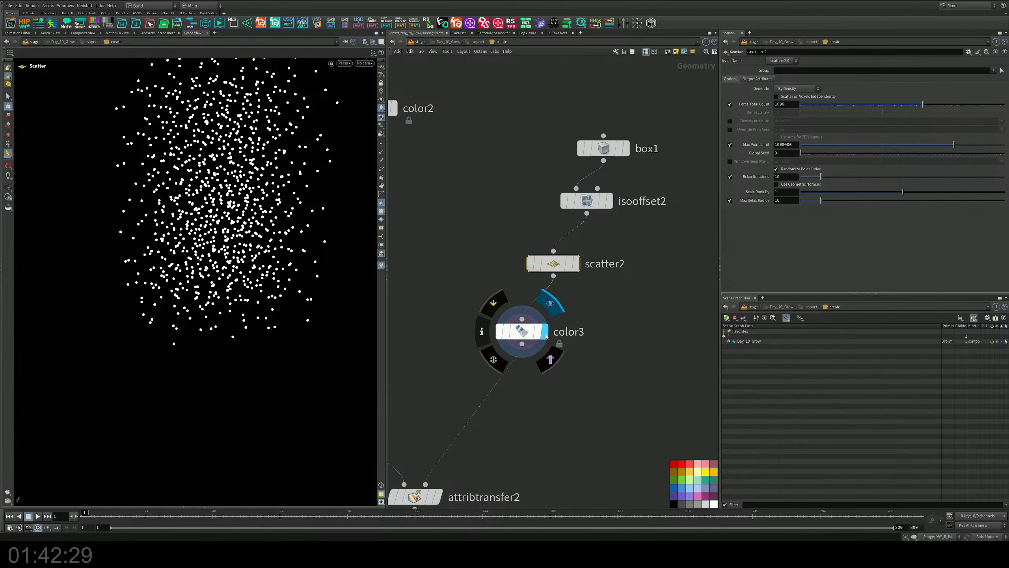
pyautogui.click(523, 331)
pyautogui.moveTo(553, 375); pyautogui.dragTo(643, 234, button='middle')
pyautogui.click(781, 112)
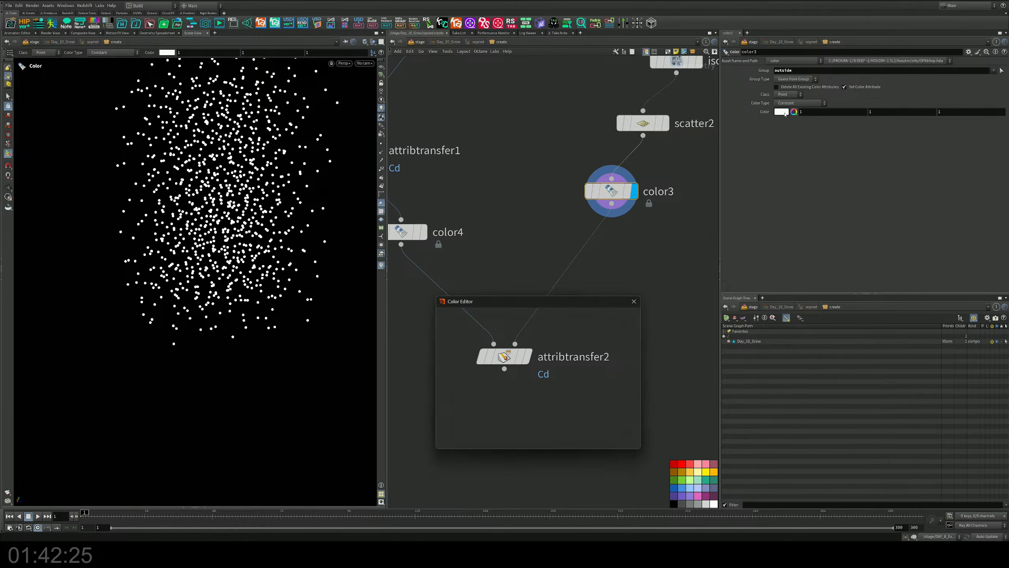
pyautogui.click(512, 360)
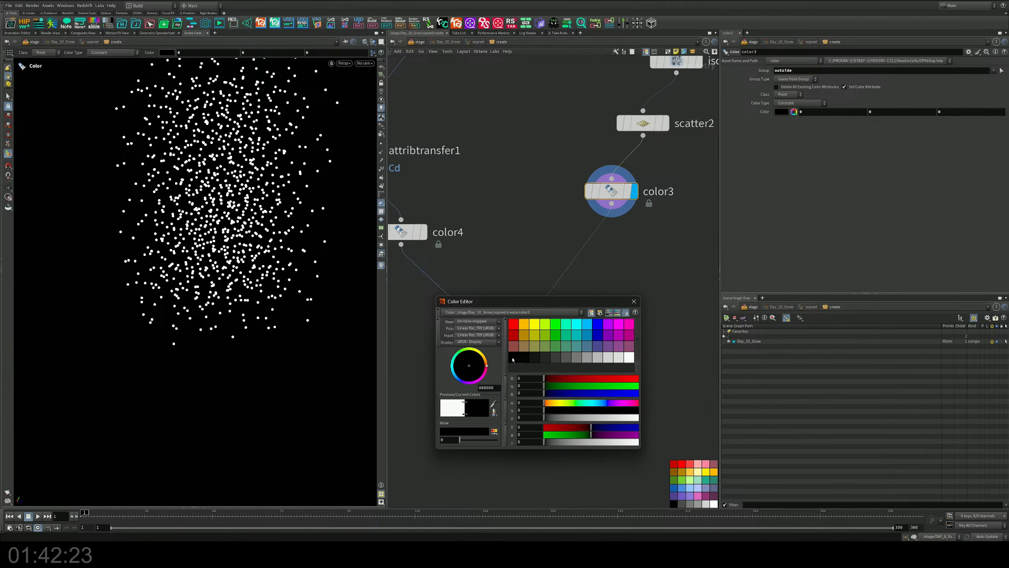
pyautogui.click(635, 301)
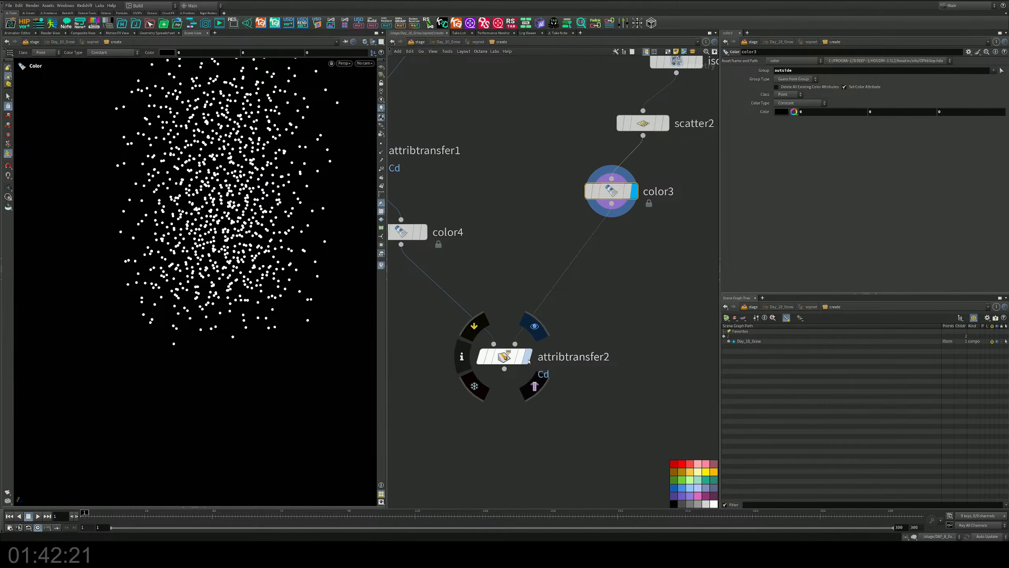
# Display attribtransfer2 and set its destination group type to Points
pyautogui.click(528, 357)
pyautogui.click(509, 352)
pyautogui.moveTo(478, 217); pyautogui.dragTo(570, 229, button='middle')
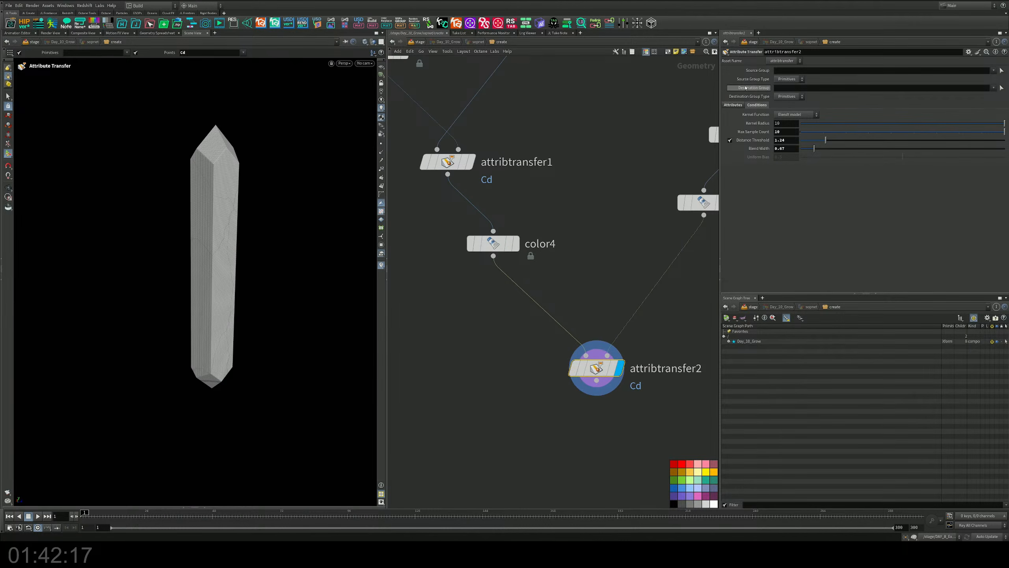
pyautogui.click(790, 96)
pyautogui.click(787, 113)
# Set the constant colour of color4 to white
pyautogui.moveTo(590, 206); pyautogui.dragTo(611, 230, button='middle')
pyautogui.click(407, 240)
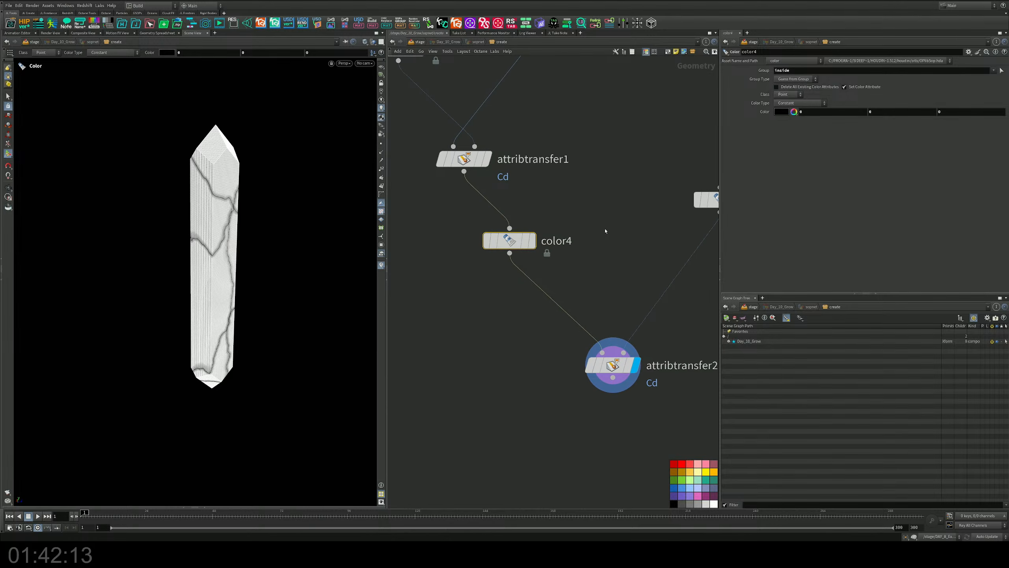
pyautogui.click(789, 113)
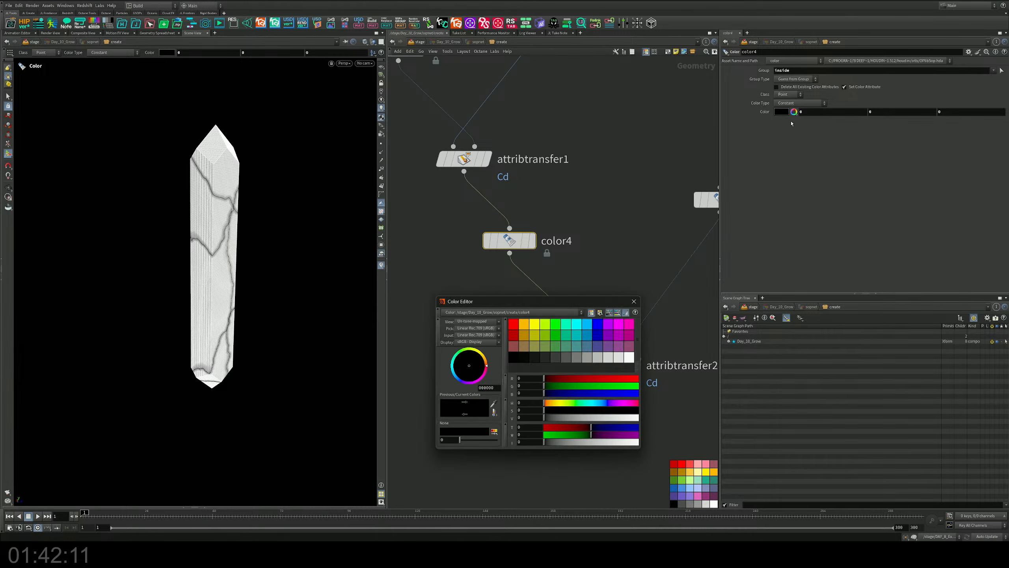
pyautogui.click(628, 357)
pyautogui.click(634, 301)
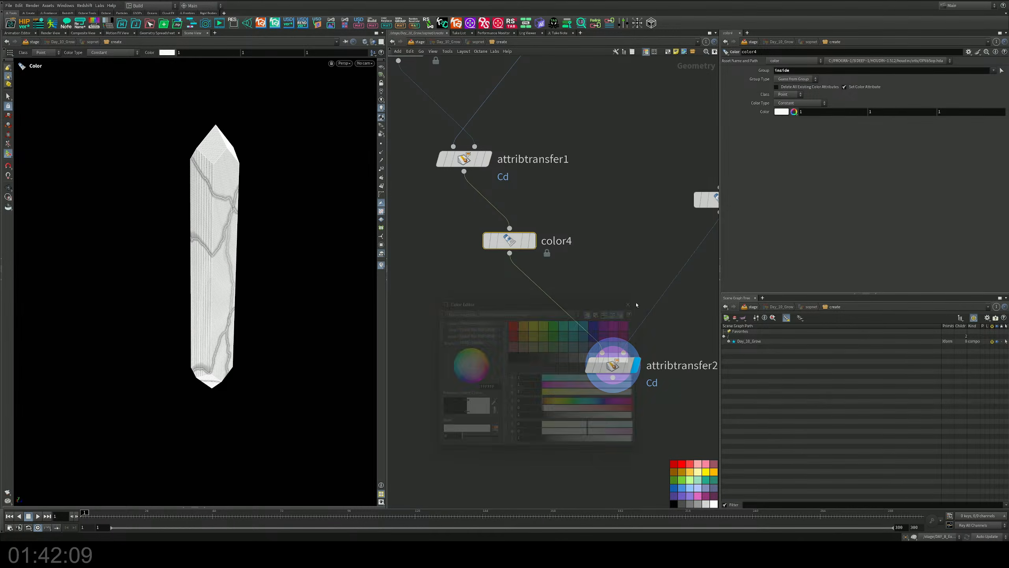
# Delete color4 from between the two attribute transfers and set attribtransfer2's blend width to 0
pyautogui.press('Delete')
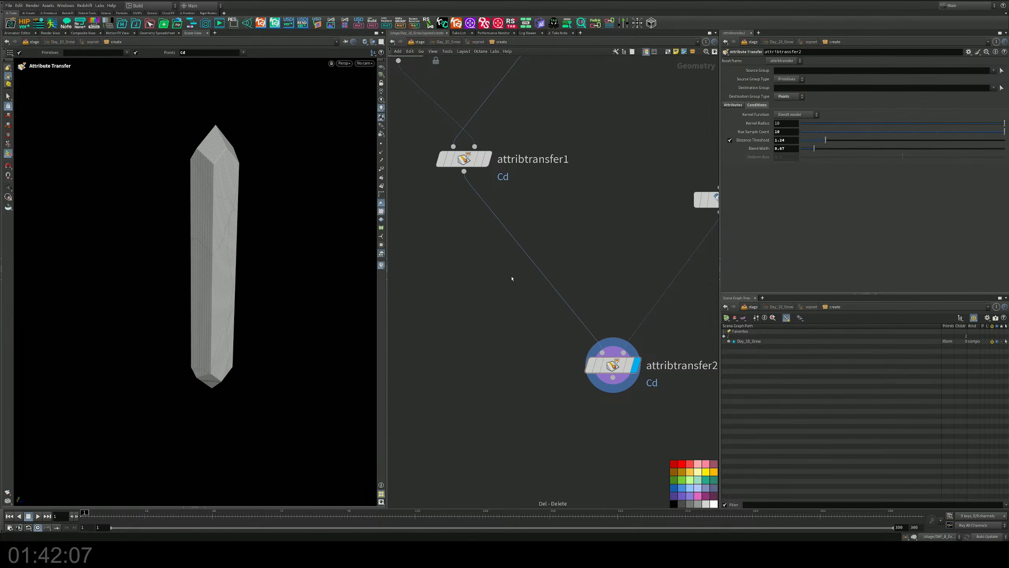
pyautogui.moveTo(575, 218); pyautogui.dragTo(511, 243, button='middle')
pyautogui.click(500, 201)
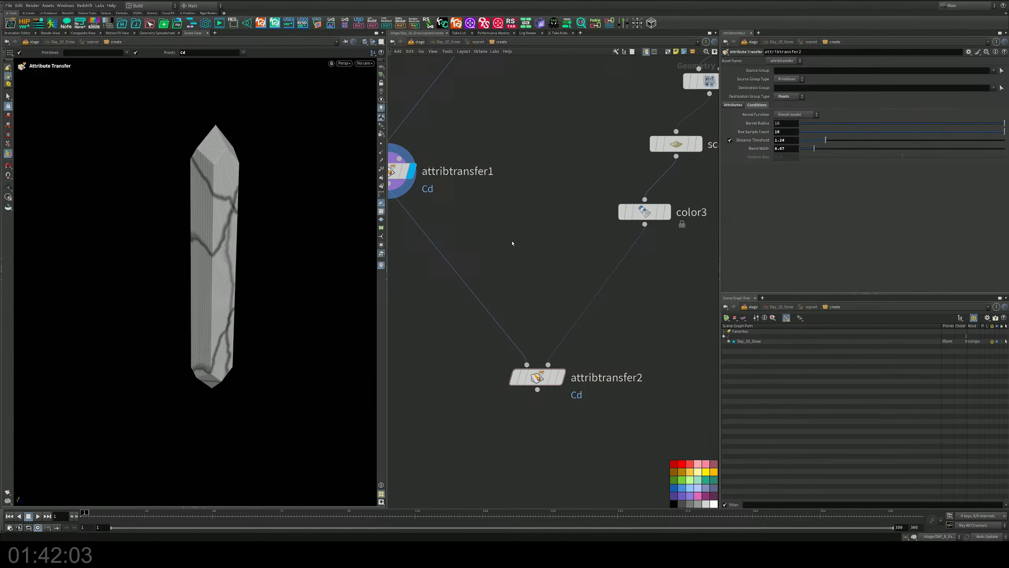
pyautogui.click(561, 377)
pyautogui.moveTo(660, 325); pyautogui.dragTo(555, 379)
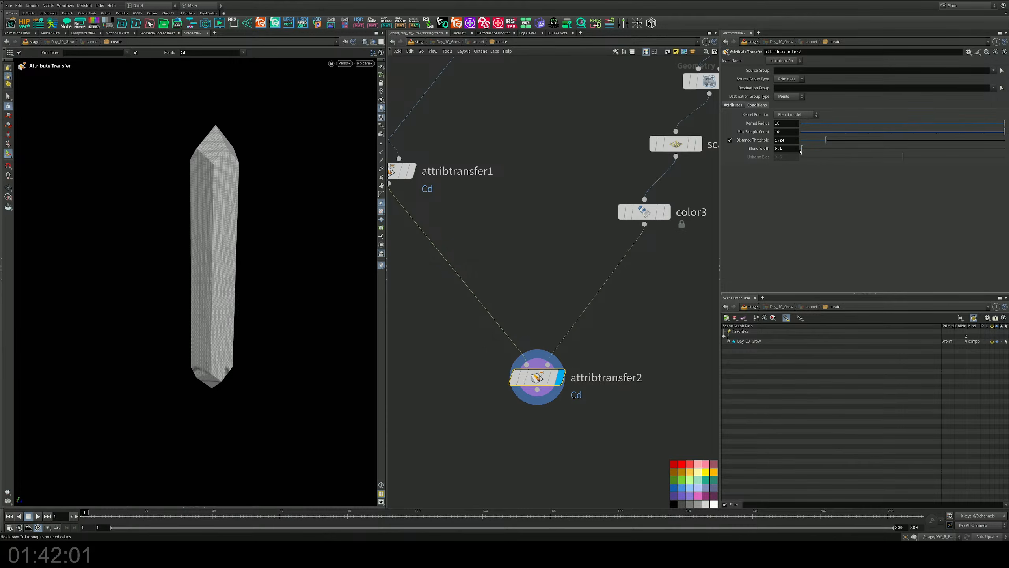
pyautogui.moveTo(819, 143); pyautogui.dragTo(805, 143)
# Raise scatter2's forced total count to about 10,300 points and lower attribtransfer2's distance threshold
pyautogui.moveTo(624, 227); pyautogui.dragTo(509, 278, button='middle')
pyautogui.click(561, 196)
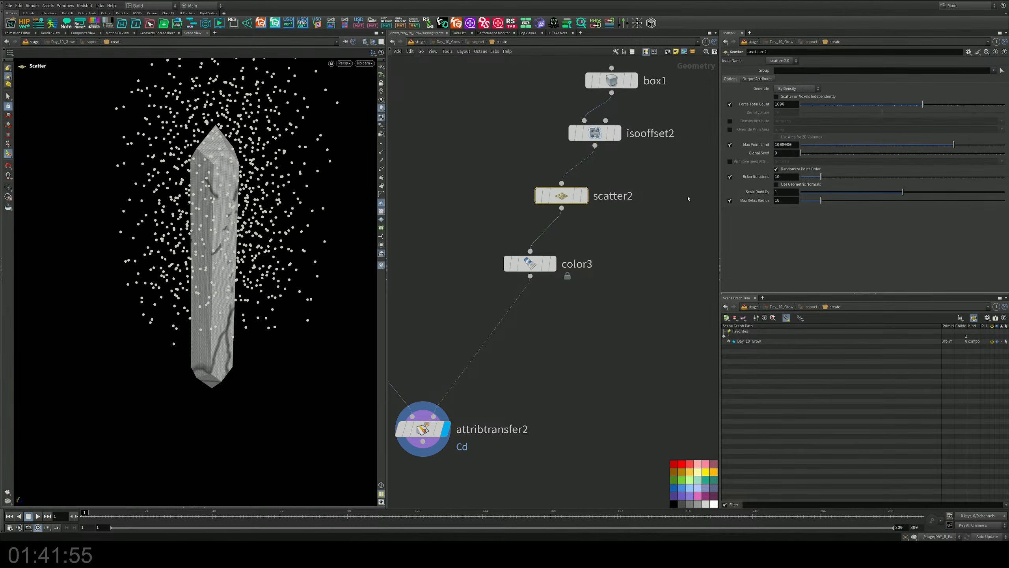
pyautogui.moveTo(935, 106); pyautogui.dragTo(965, 106)
pyautogui.moveTo(544, 358); pyautogui.dragTo(565, 338, button='middle')
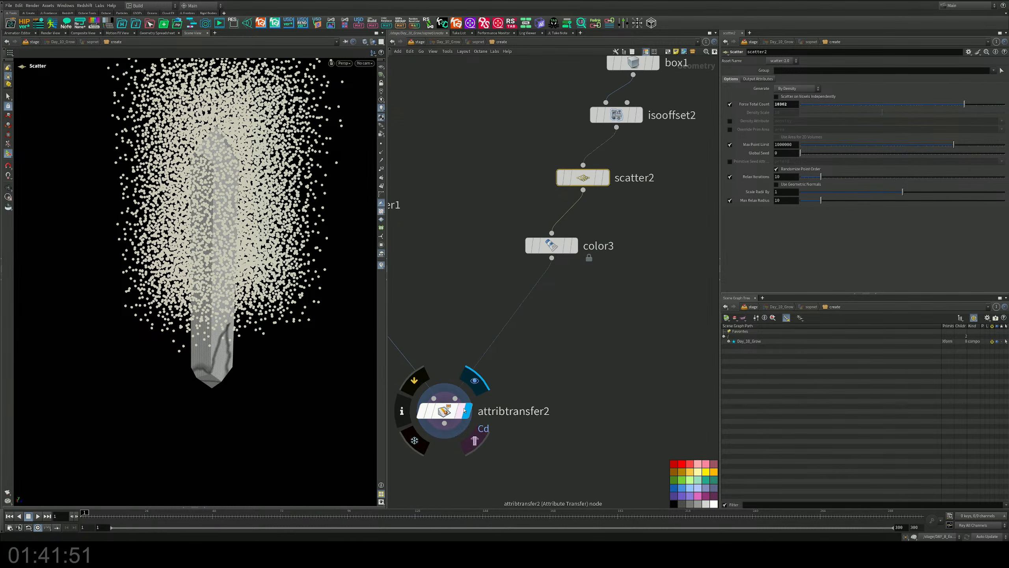
pyautogui.click(444, 411)
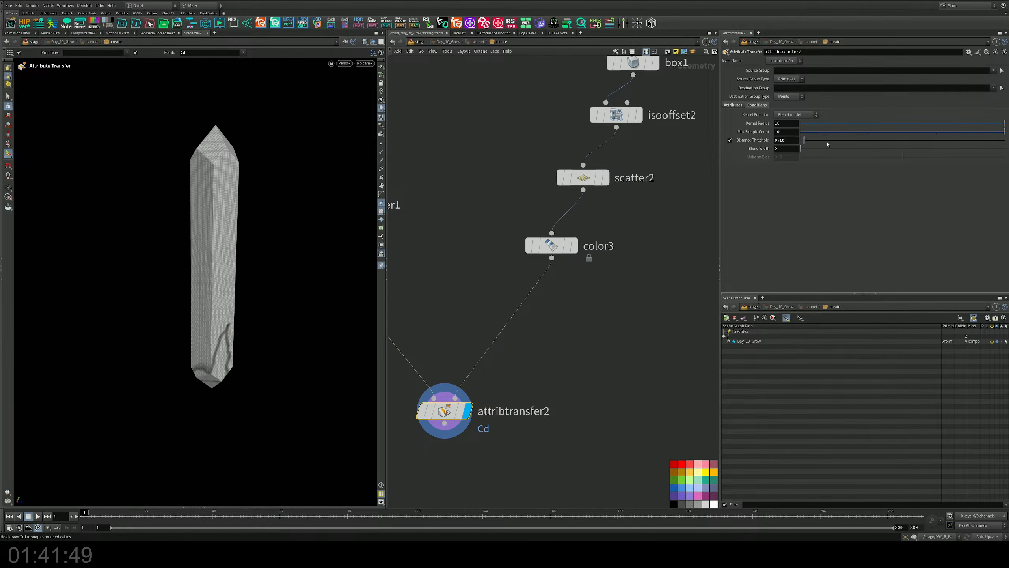
pyautogui.moveTo(805, 140); pyautogui.dragTo(808, 140)
# Move box1 upward along the Y axis toward the crystal's tip
pyautogui.moveTo(644, 169); pyautogui.dragTo(643, 257, button='middle')
pyautogui.click(638, 152)
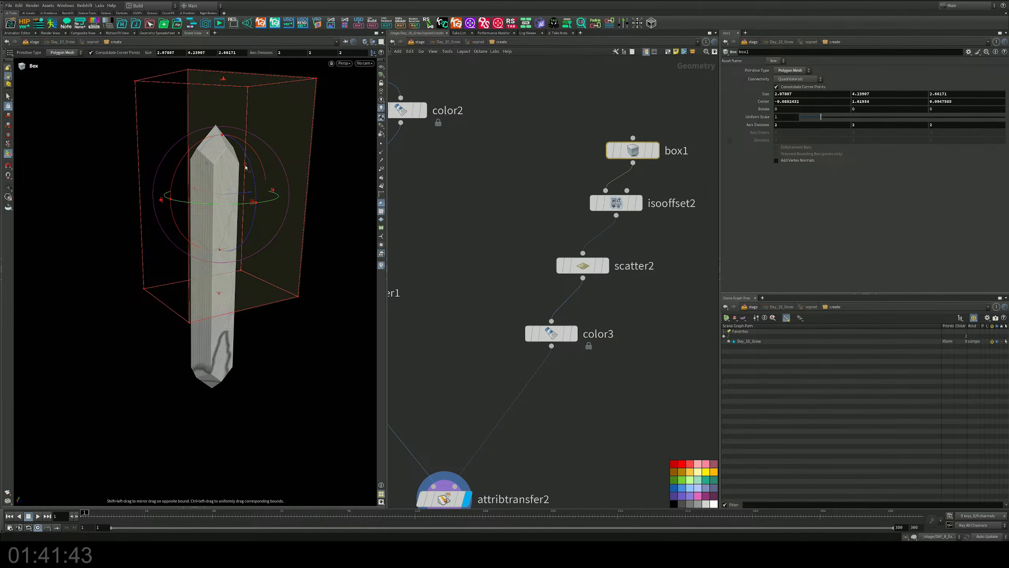
pyautogui.moveTo(218, 162); pyautogui.dragTo(234, 90)
pyautogui.moveTo(686, 152); pyautogui.dragTo(688, 133, button='middle')
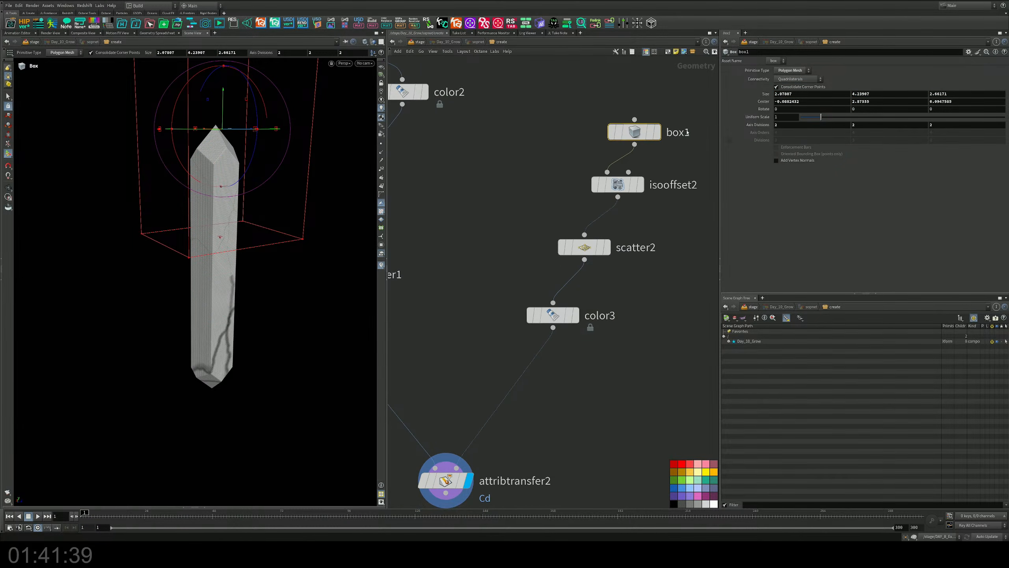
# Clear the outside group from color3 so its black colour applies to all scattered points
pyautogui.moveTo(632, 287); pyautogui.dragTo(507, 335)
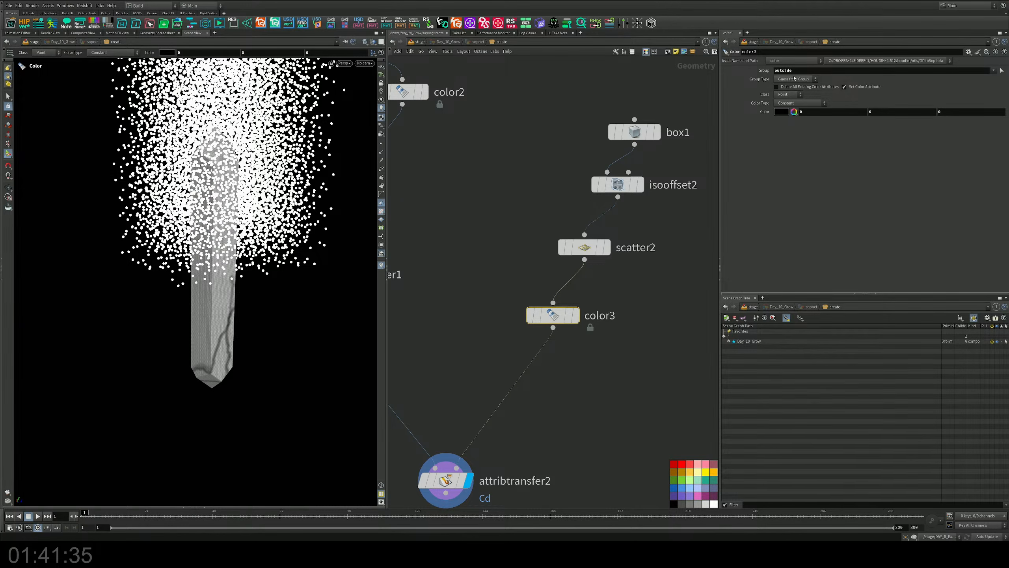
pyautogui.click(797, 70)
pyautogui.press('BackSpace')
pyautogui.press('Return')
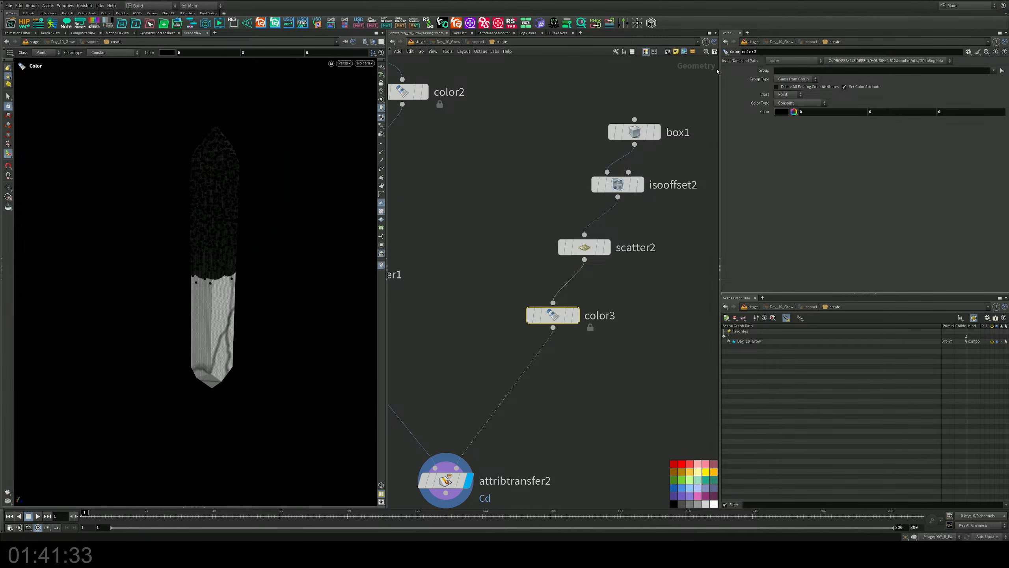
# Set attribtransfer2's distance threshold to 0.33 and its blend width to about 1.02
pyautogui.moveTo(613, 292); pyautogui.dragTo(461, 382)
pyautogui.moveTo(576, 406); pyautogui.dragTo(651, 273, button='middle')
pyautogui.moveTo(625, 308); pyautogui.dragTo(462, 401)
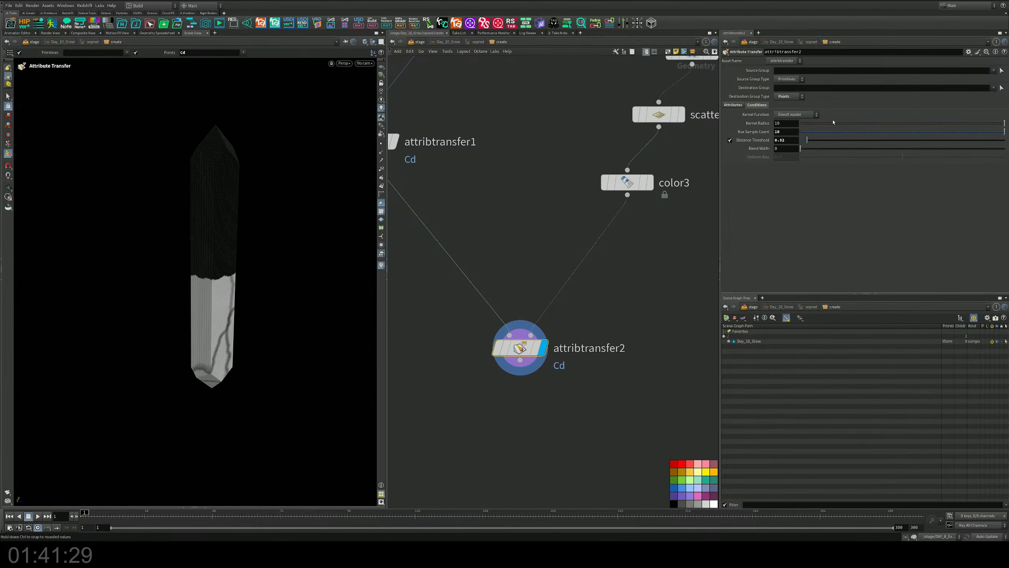
pyautogui.moveTo(809, 138)
pyautogui.mouseDown()
pyautogui.moveTo(809, 151)
pyautogui.moveTo(828, 147)
pyautogui.moveTo(807, 141)
pyautogui.mouseUp()
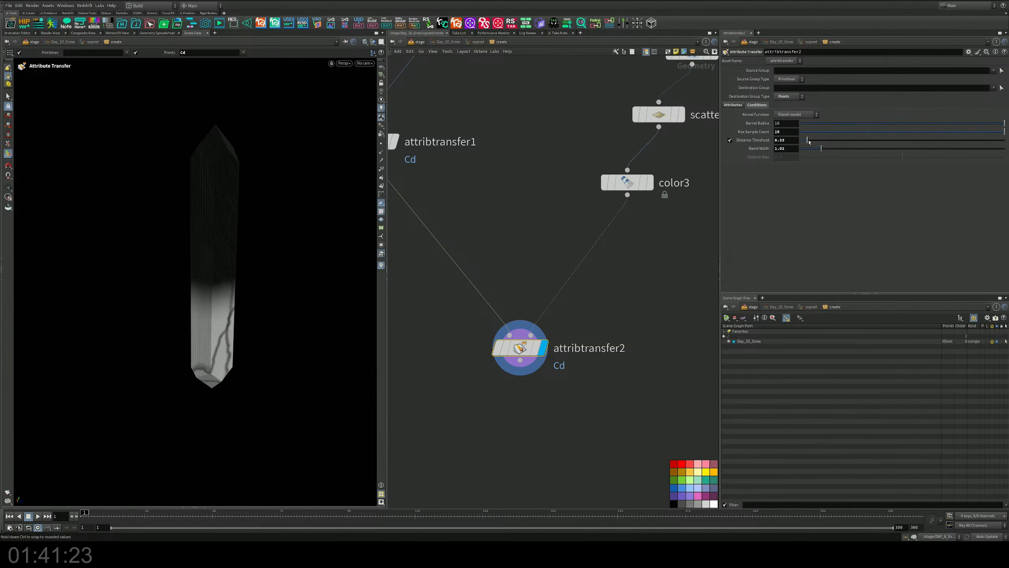
pyautogui.moveTo(491, 203); pyautogui.dragTo(535, 266, button='middle')
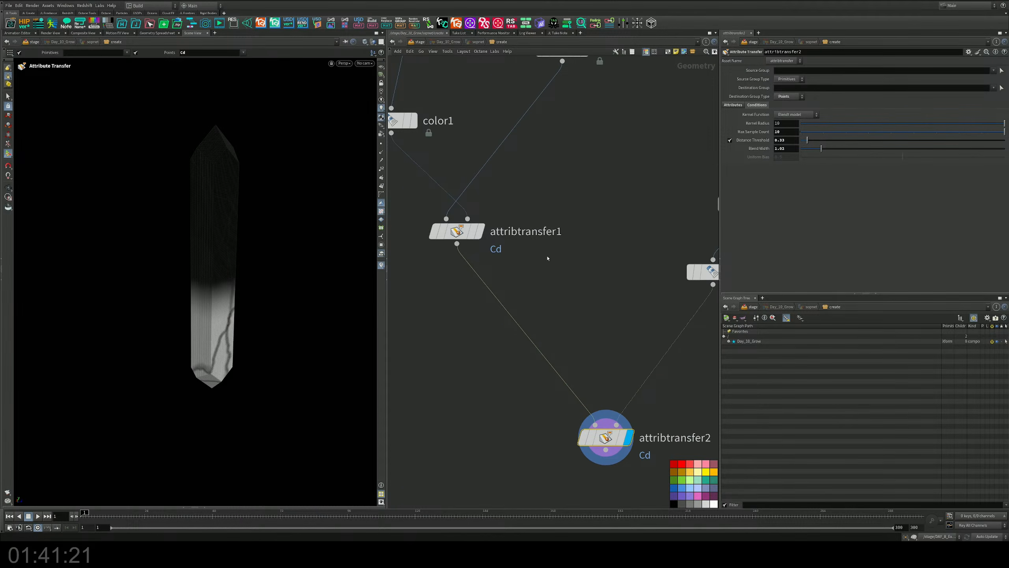
pyautogui.click(469, 232)
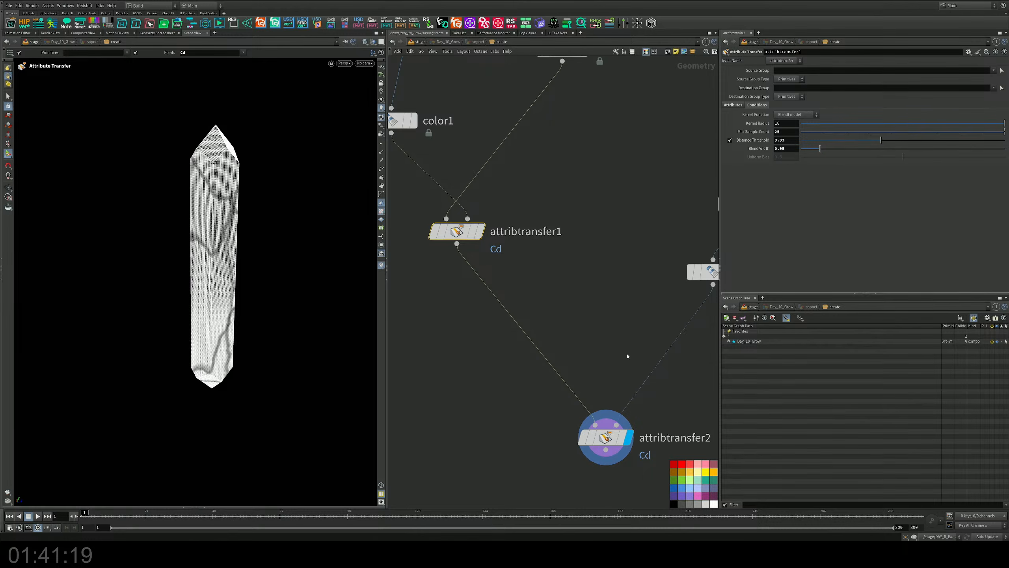
pyautogui.click(608, 437)
pyautogui.moveTo(558, 329); pyautogui.dragTo(559, 306, button='middle')
pyautogui.press('Tab')
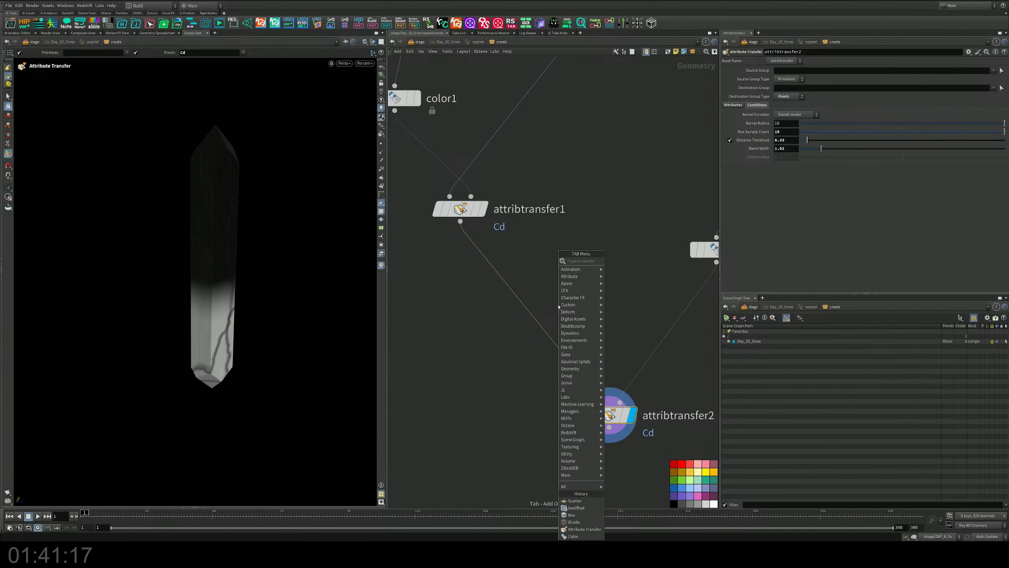
pyautogui.write('re')
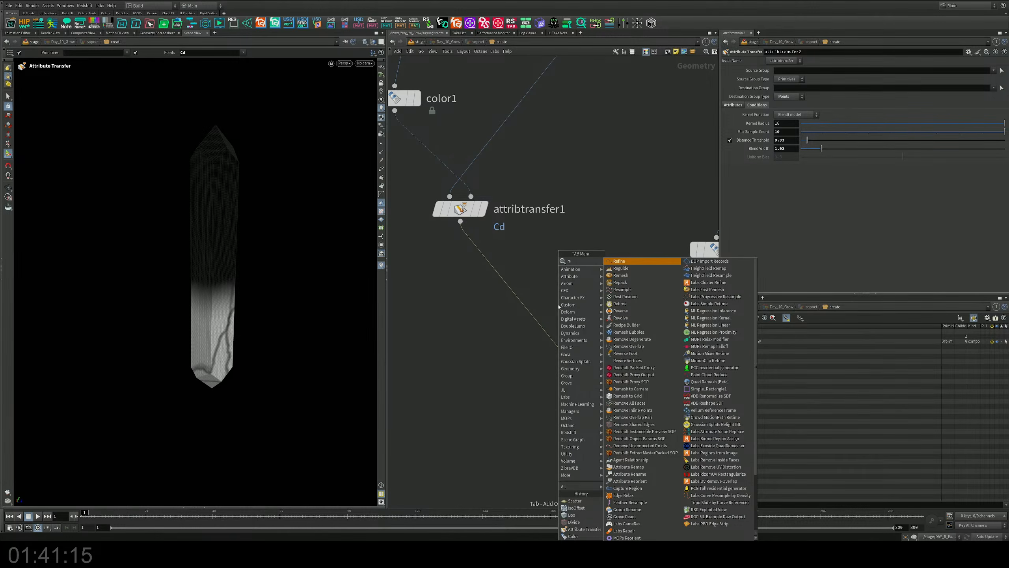
pyautogui.press('Down')
pyautogui.press('Down')
pyautogui.press('Down')
pyautogui.press('Down')
pyautogui.press('Down')
pyautogui.press('Down')
pyautogui.press('Down')
pyautogui.press('Down')
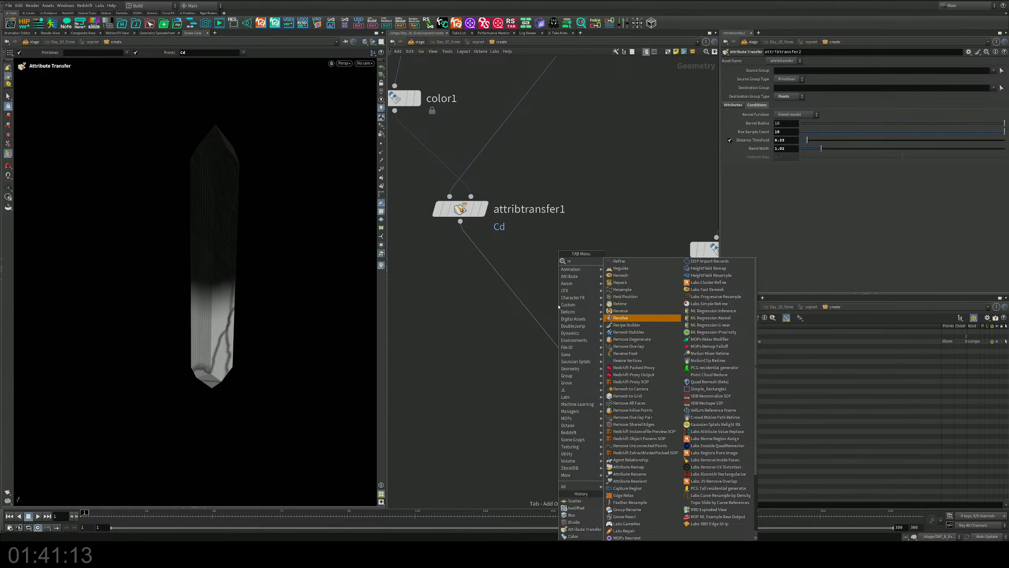
pyautogui.press('Up')
pyautogui.press('Up')
pyautogui.press('Up')
pyautogui.press('Up')
pyautogui.press('Up')
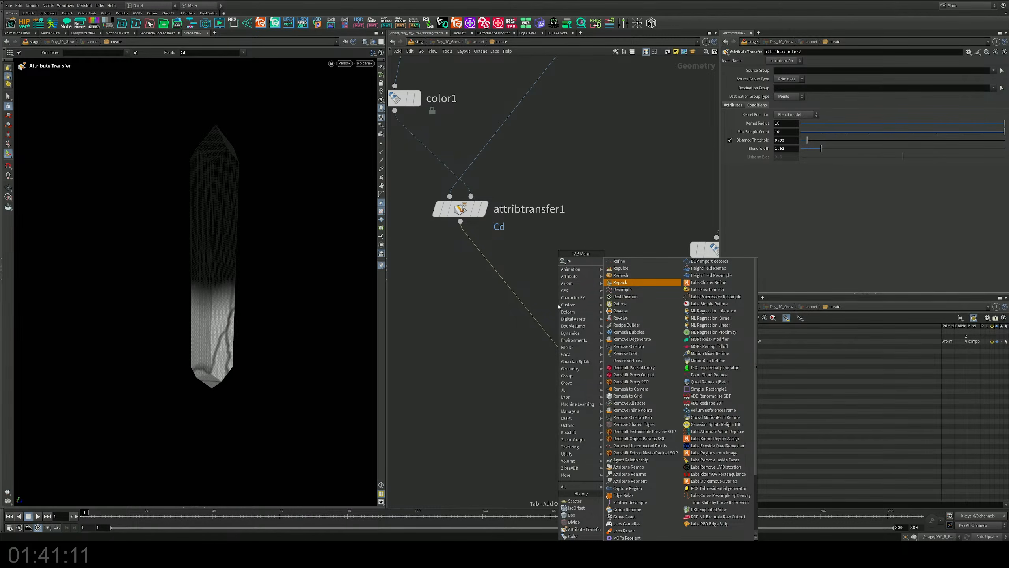
pyautogui.press('Escape')
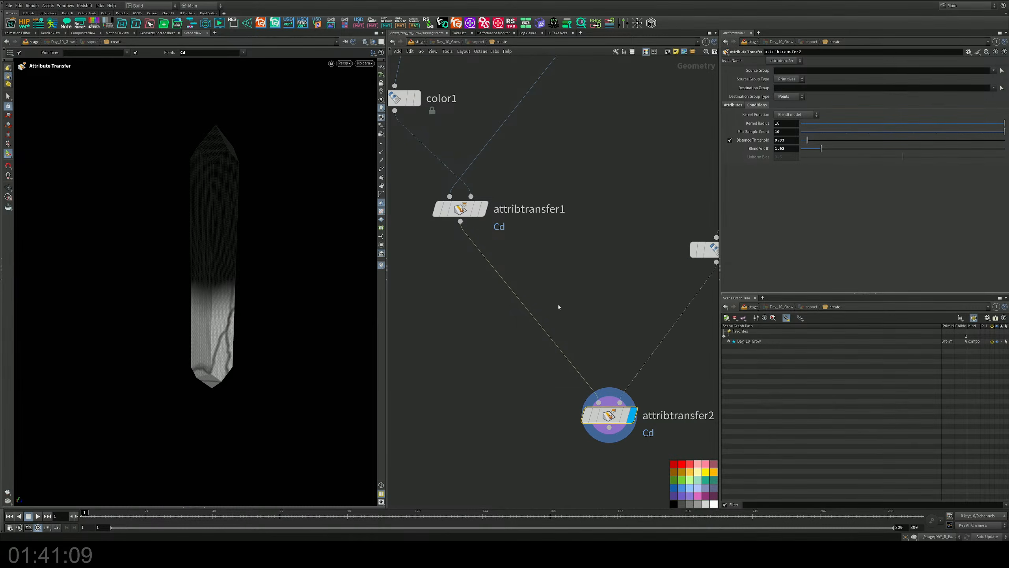
# Insert an Attribute Remap node between attribtransfer1 and attribtransfer2, placed just below attribtransfer1
pyautogui.press('Tab')
pyautogui.write('attrb')
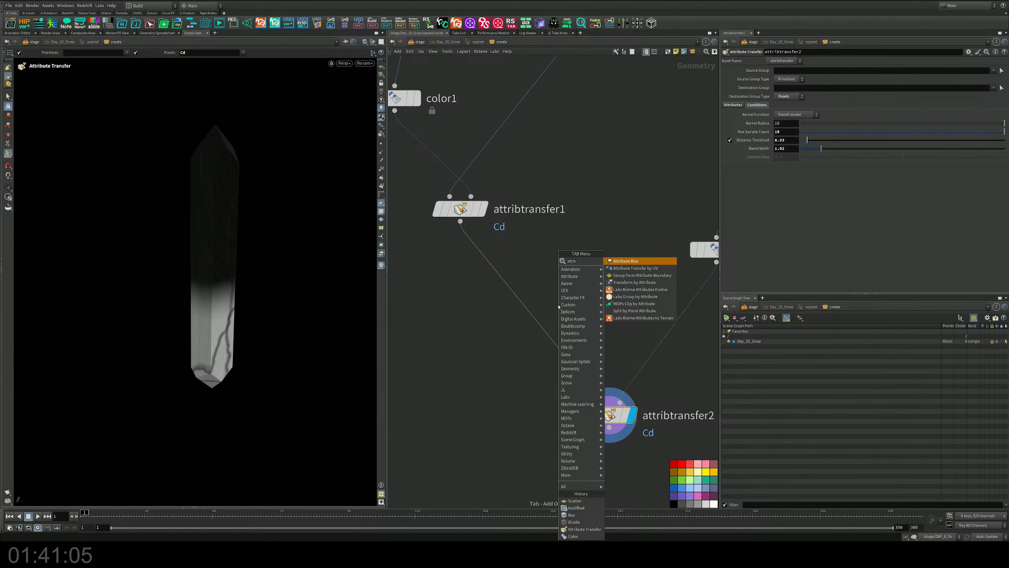
pyautogui.press('BackSpace')
pyautogui.press('BackSpace')
pyautogui.write('ribr')
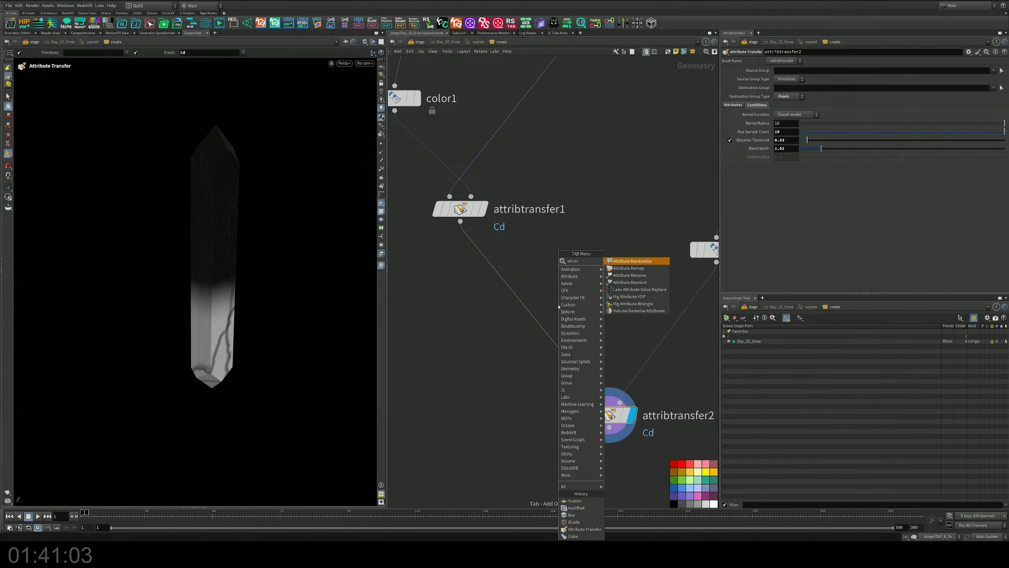
pyautogui.press('Down')
pyautogui.press('Return')
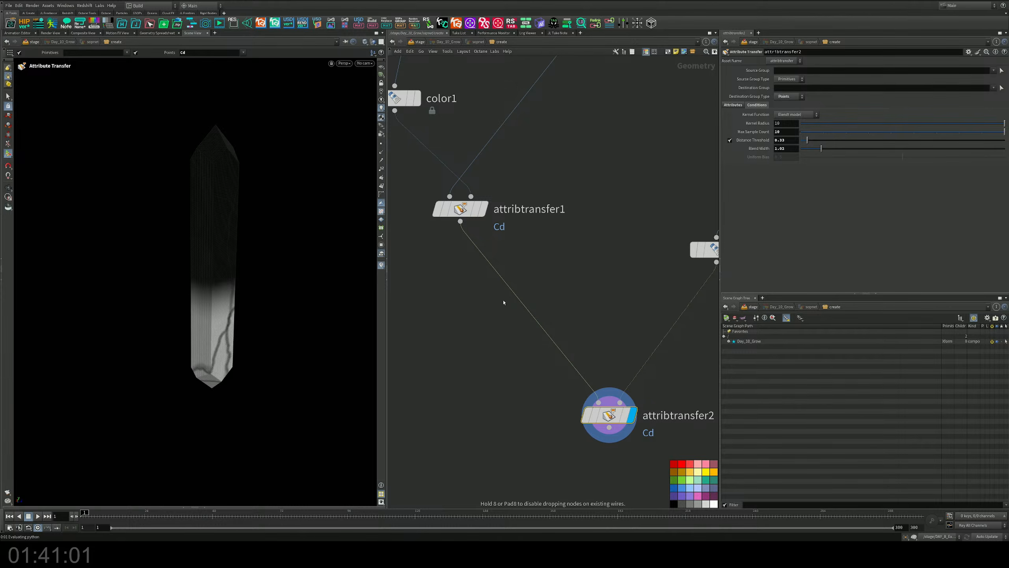
pyautogui.click(499, 305)
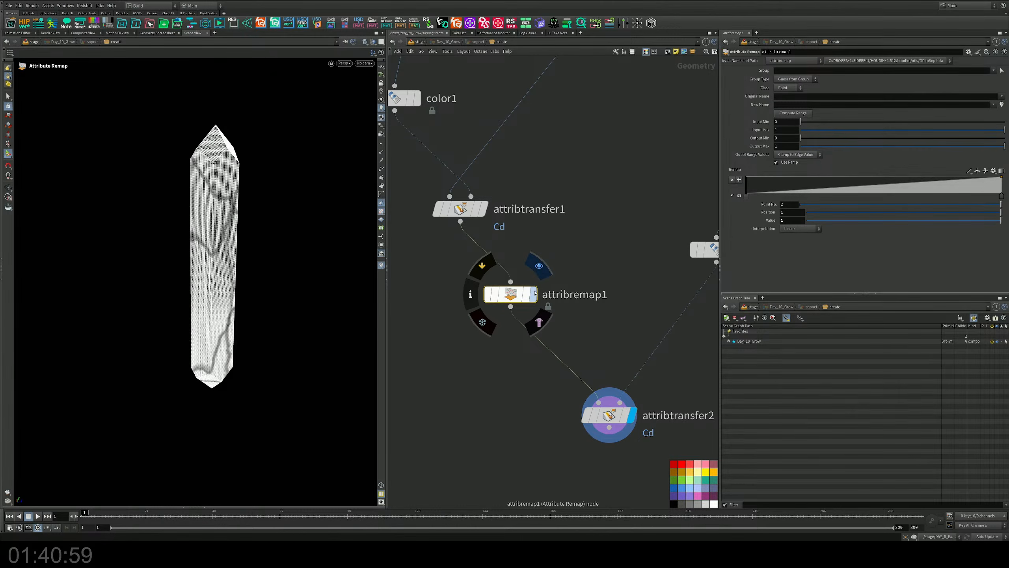
pyautogui.moveTo(519, 304); pyautogui.dragTo(457, 279)
# Set attribremap1 to remap the Cd attribute into a new attribute named mask
pyautogui.click(800, 96)
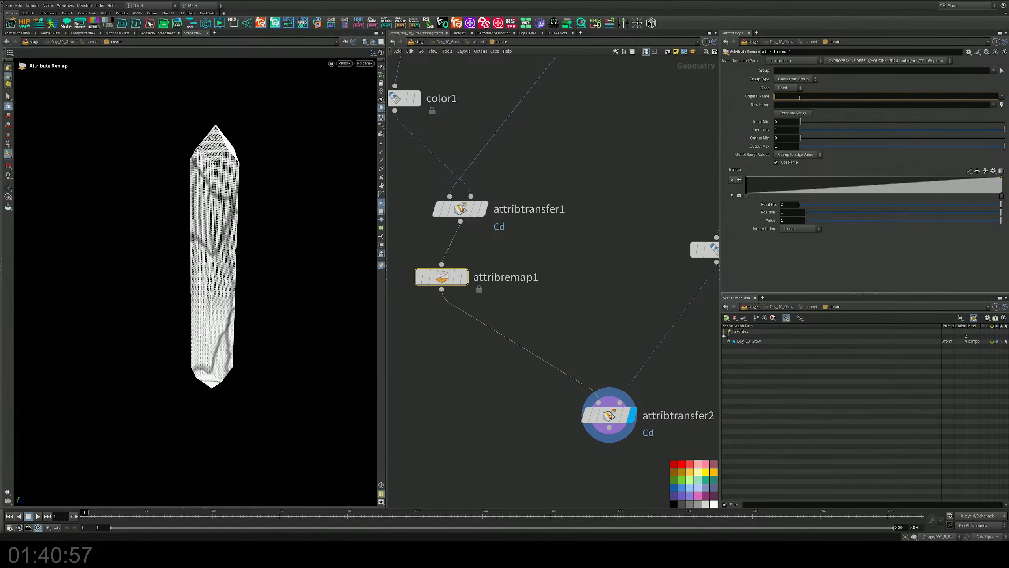
pyautogui.press('Tab')
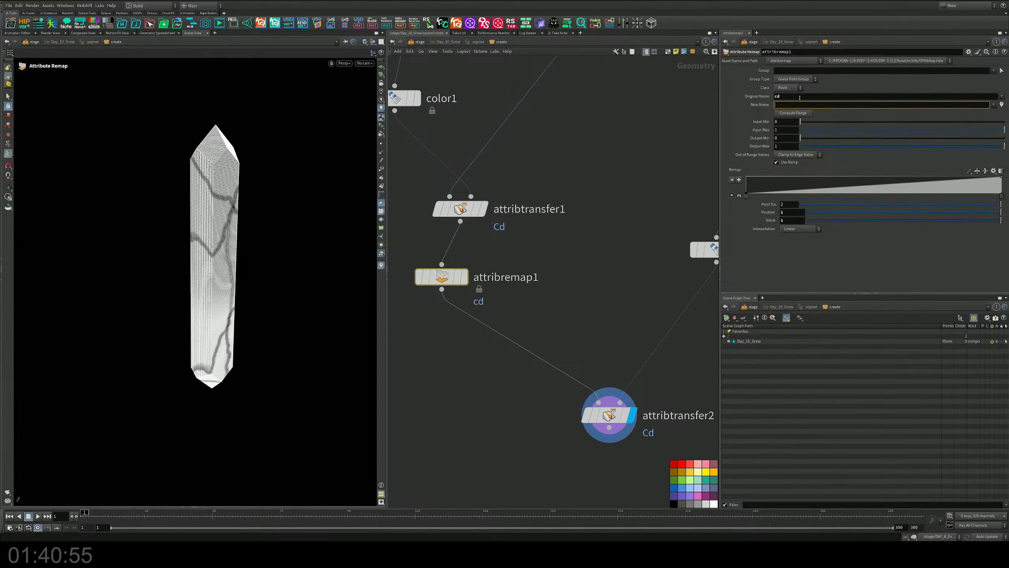
pyautogui.moveTo(788, 97); pyautogui.dragTo(766, 95)
pyautogui.write('Cd')
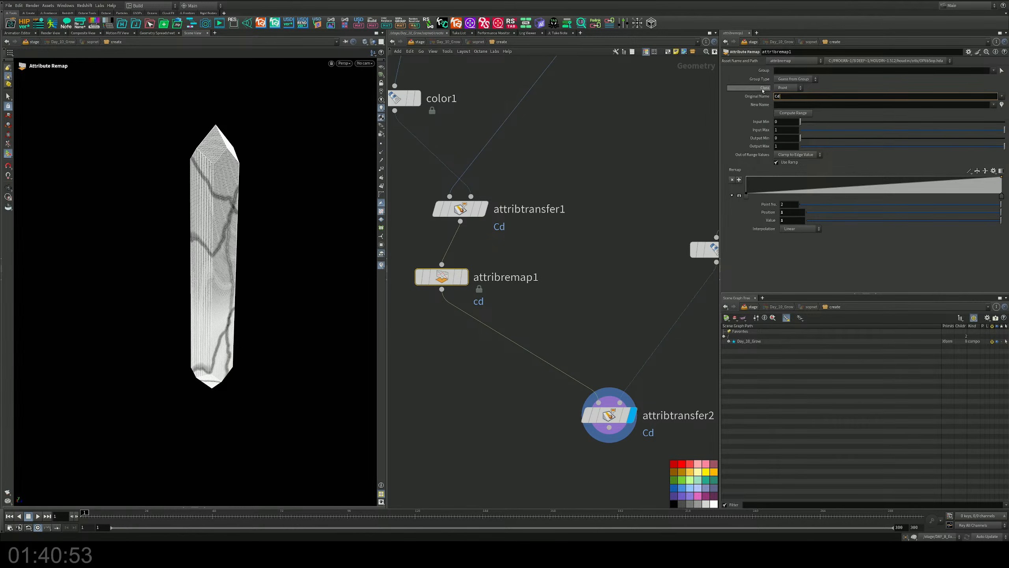
pyautogui.press('Tab')
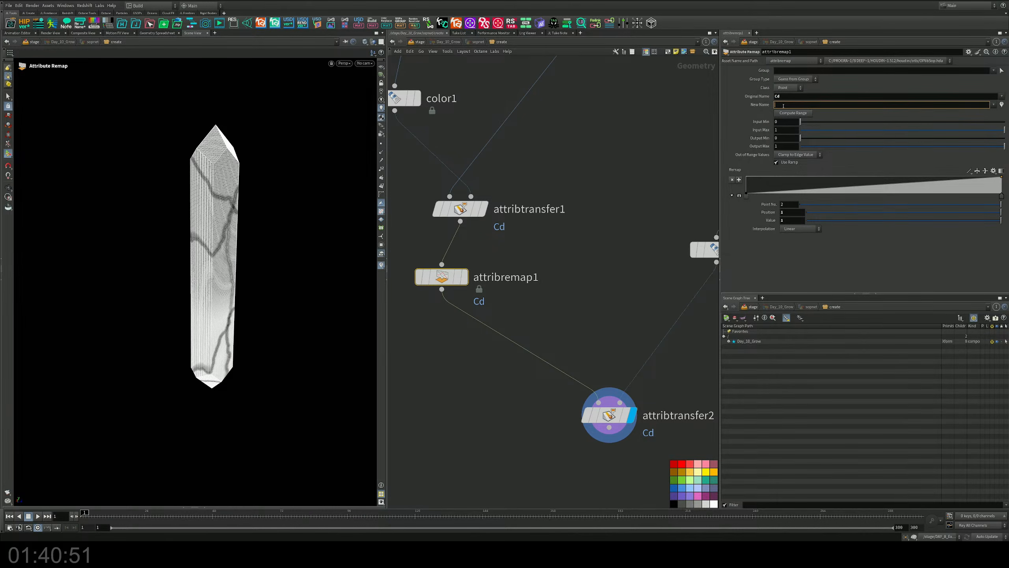
pyautogui.write('mask')
pyautogui.press('Return')
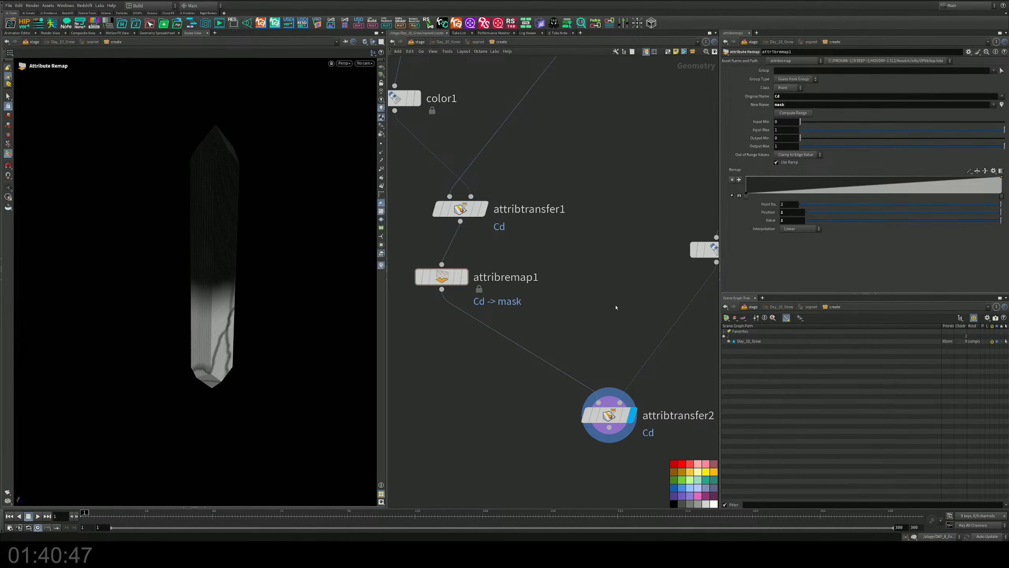
# Tidy attribremap1 under attribtransfer1, then place a duplicate remap below attribtransfer2 and wire it to attribtransfer2's output
pyautogui.scroll(-3, 594, 244)
pyautogui.scroll(2, 532, 238)
pyautogui.click(531, 232)
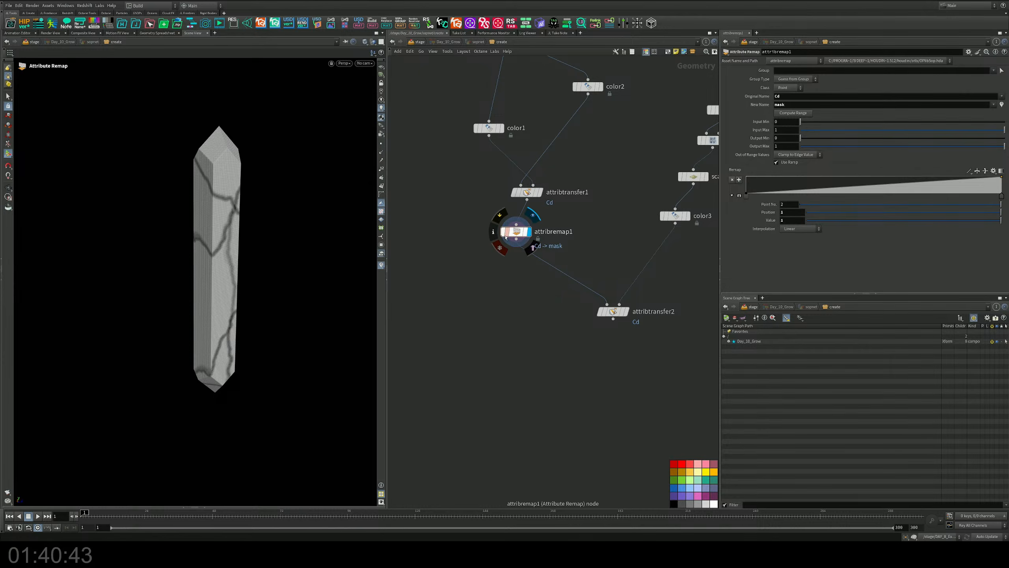
pyautogui.moveTo(510, 232); pyautogui.dragTo(524, 231)
pyautogui.click(551, 309)
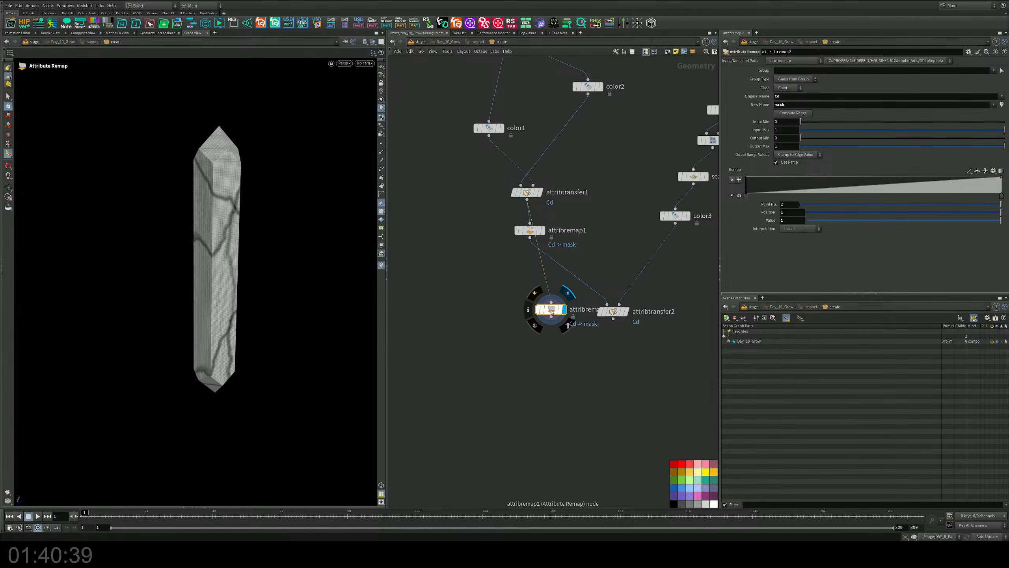
pyautogui.moveTo(552, 312); pyautogui.dragTo(590, 360)
pyautogui.moveTo(646, 340); pyautogui.dragTo(576, 274, button='middle')
pyautogui.click(544, 253)
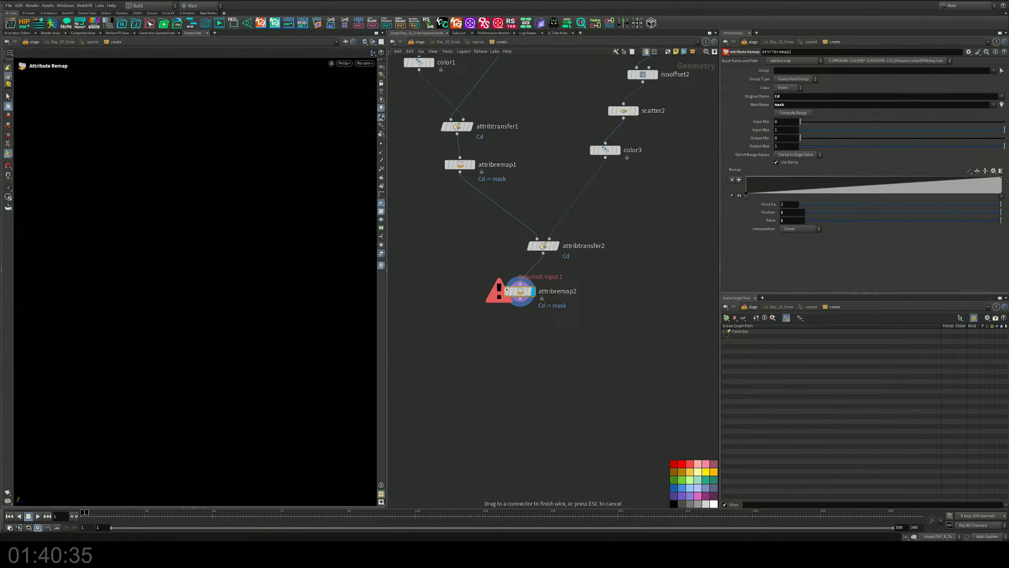
pyautogui.click(520, 283)
pyautogui.moveTo(581, 263); pyautogui.dragTo(464, 320)
# Set attribremap2's new attribute name to mask2 and align the node directly beneath attribtransfer2
pyautogui.click(797, 106)
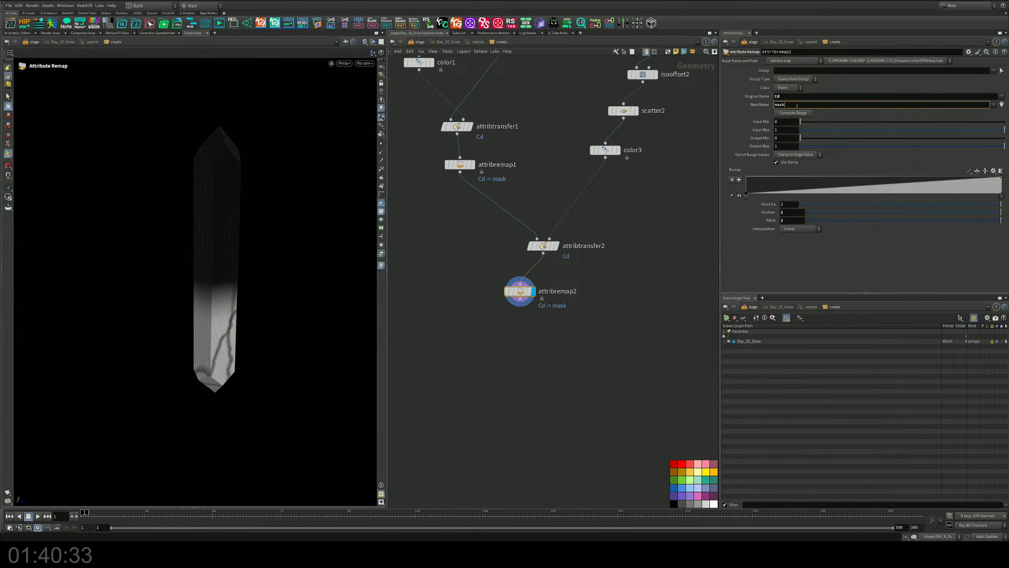
pyautogui.press('Return')
pyautogui.click(551, 347)
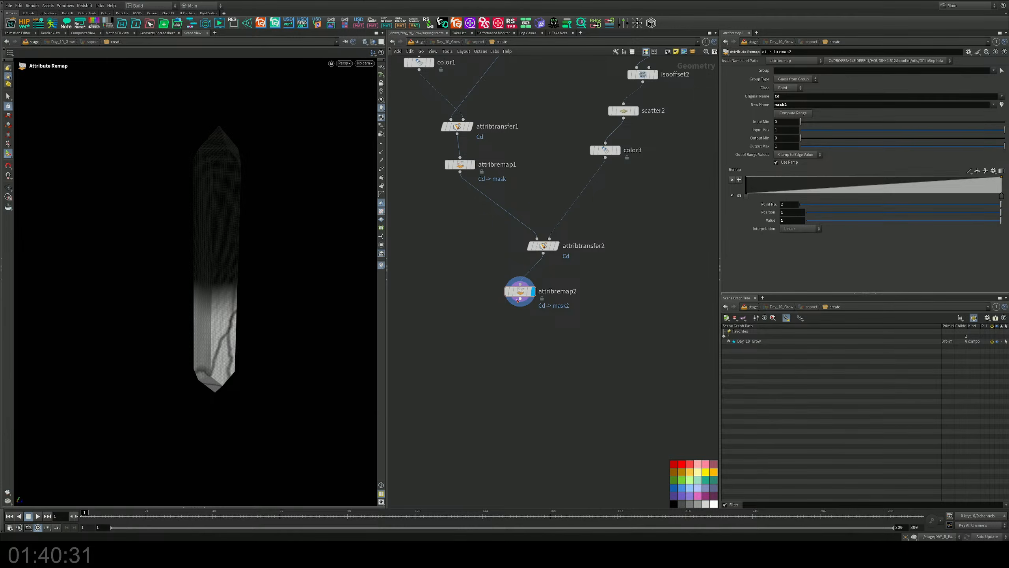
pyautogui.moveTo(518, 300); pyautogui.dragTo(543, 300)
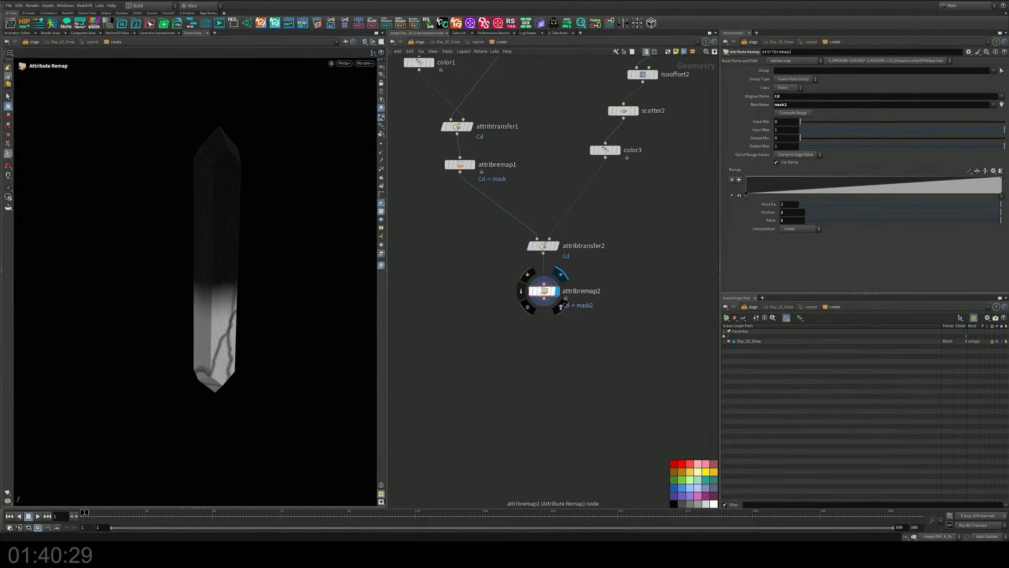
# Duplicate the box, isooffset, scatter, color and attribtransfer2 nodes beside the originals and feed attribremap2 into the new attribute transfer
pyautogui.scroll(-4, 600, 271)
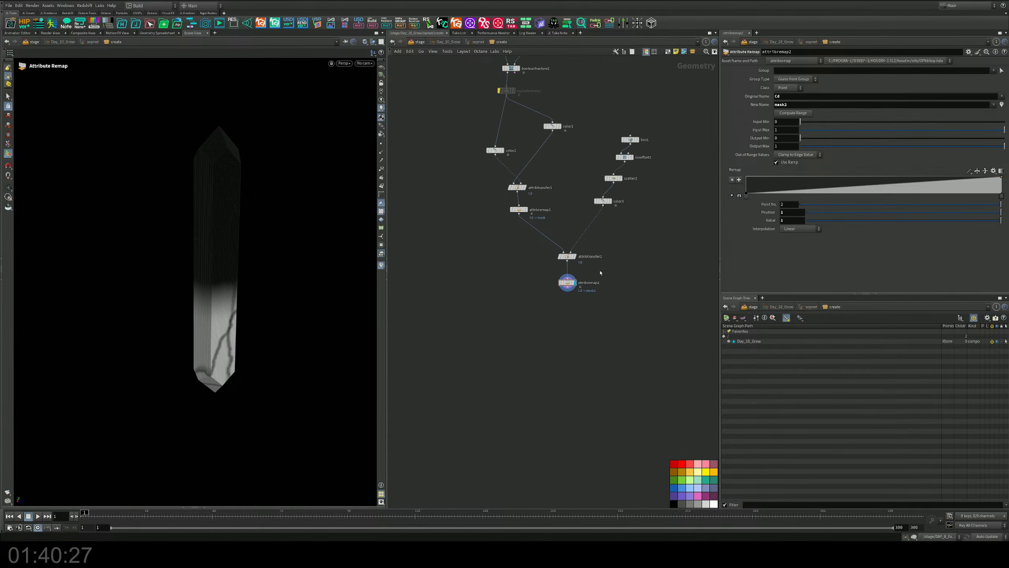
pyautogui.moveTo(664, 164); pyautogui.dragTo(604, 190, button='middle')
pyautogui.moveTo(615, 151); pyautogui.dragTo(611, 359)
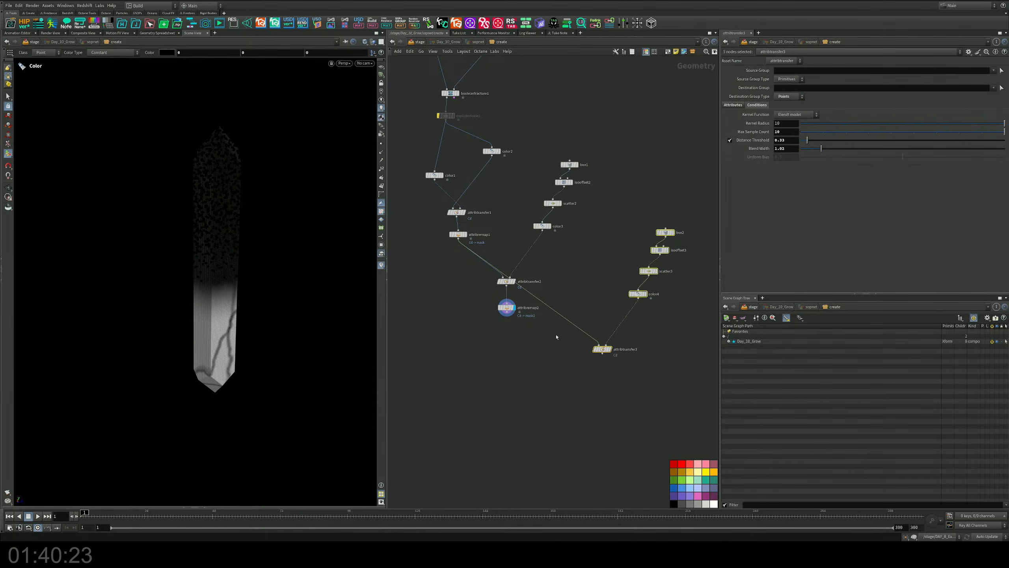
pyautogui.moveTo(554, 333); pyautogui.dragTo(549, 293, button='middle')
pyautogui.moveTo(559, 279); pyautogui.dragTo(508, 274)
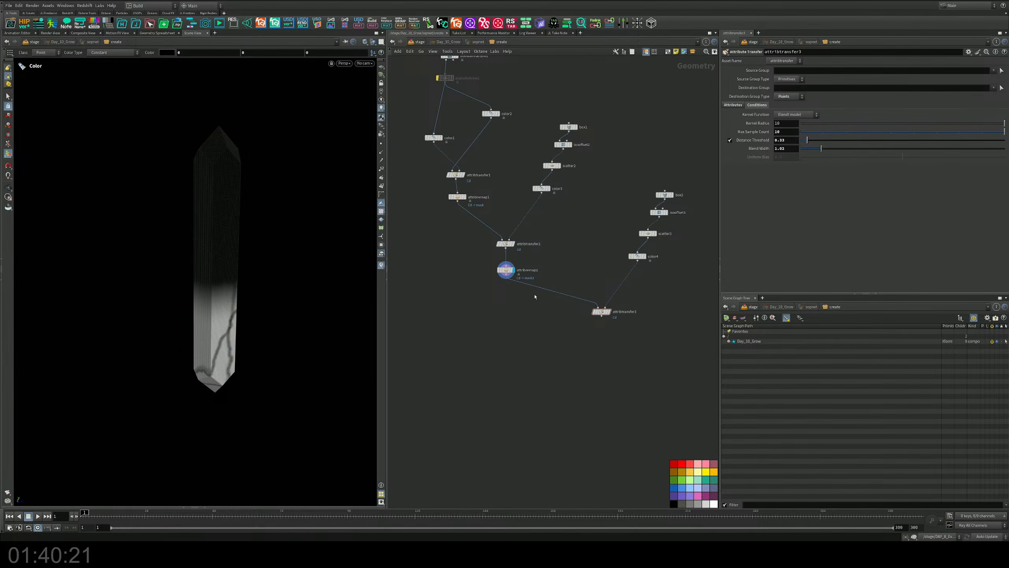
pyautogui.moveTo(577, 306); pyautogui.dragTo(505, 305, button='middle')
pyautogui.moveTo(537, 310); pyautogui.dragTo(531, 329)
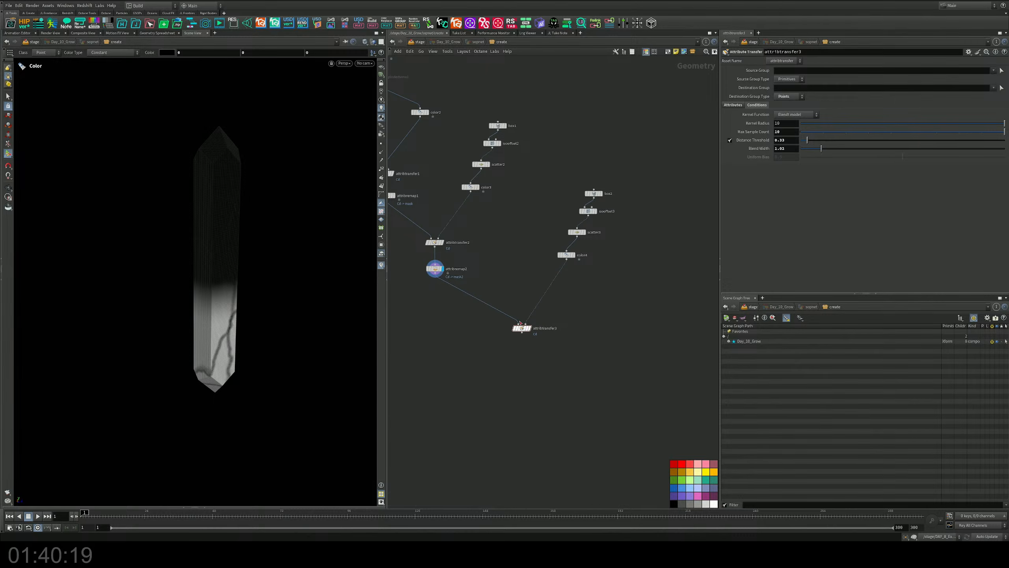
pyautogui.moveTo(531, 329); pyautogui.dragTo(584, 345, button='middle')
# Insert an Attribute Delete node on the wire between attribremap2 and attribtransfer3
pyautogui.scroll(5, 506, 272)
pyautogui.moveTo(505, 272); pyautogui.dragTo(543, 279, button='middle')
pyautogui.moveTo(620, 346); pyautogui.dragTo(581, 293, button='middle')
pyautogui.press('Tab')
pyautogui.write('at')
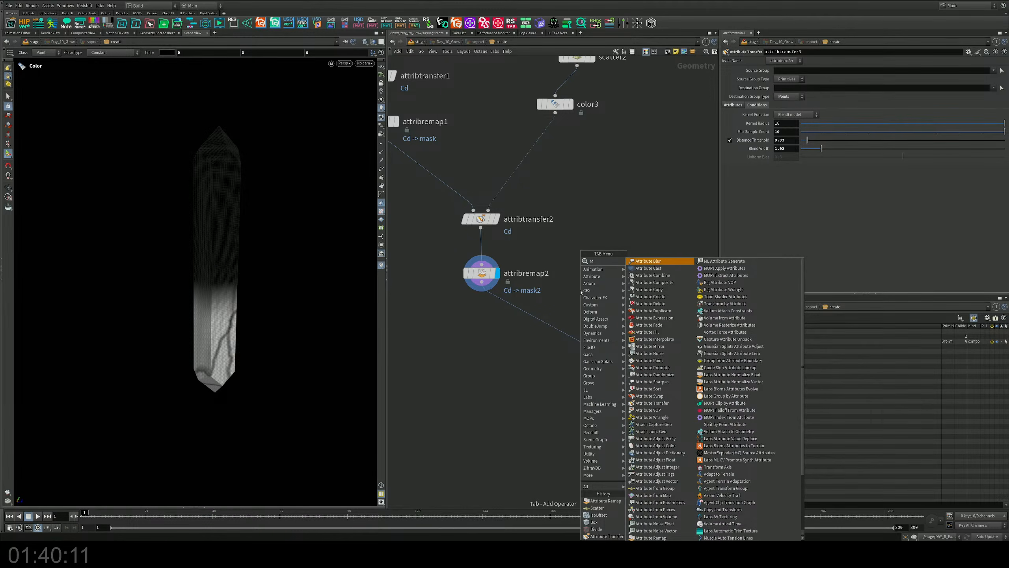
pyautogui.write('t')
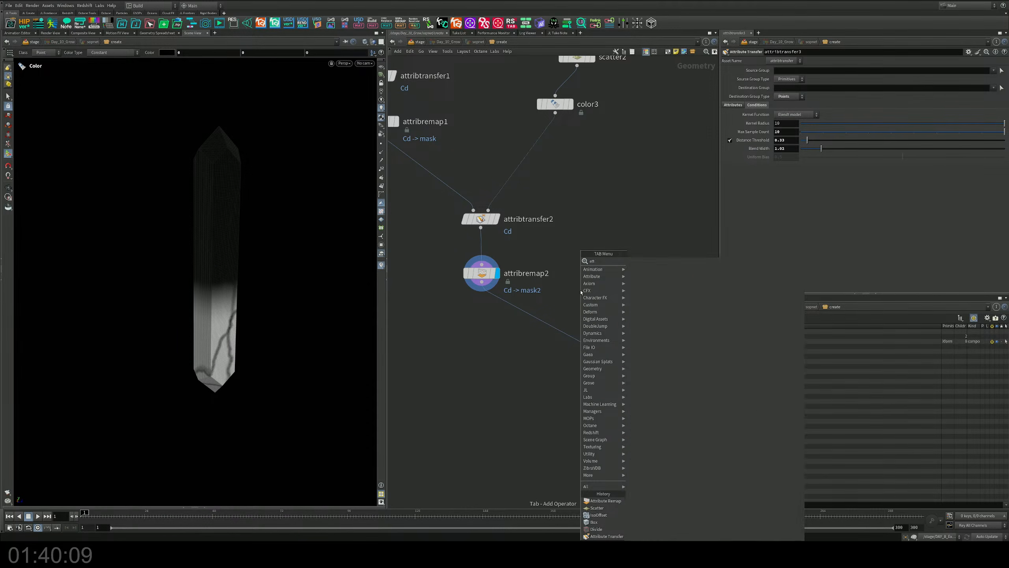
pyautogui.write('rde')
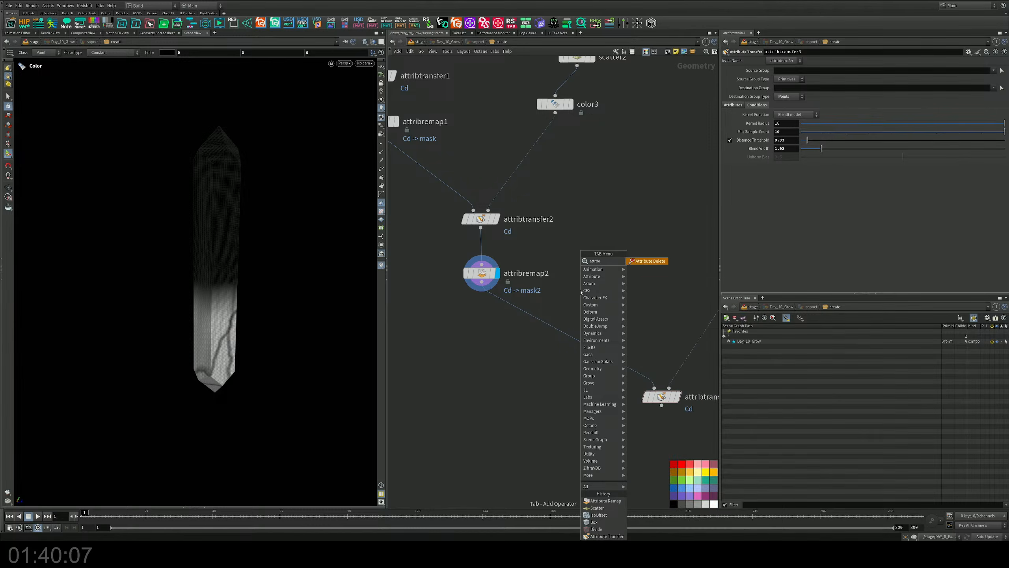
pyautogui.press('Return')
pyautogui.click(568, 313)
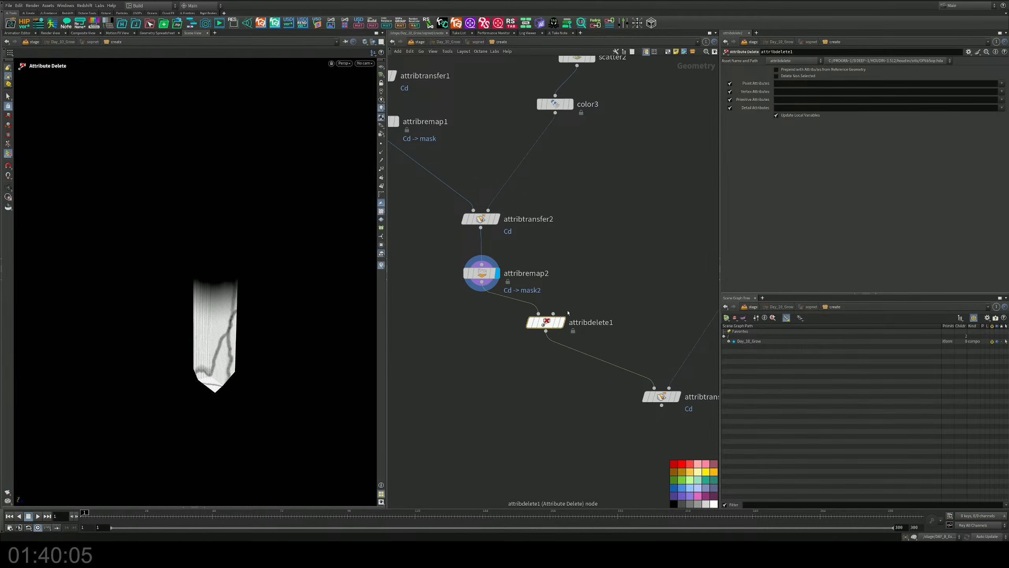
# Set attribdelete1 to remove the point colour attribute Cd, and display attribtransfer3's result
pyautogui.click(1002, 91)
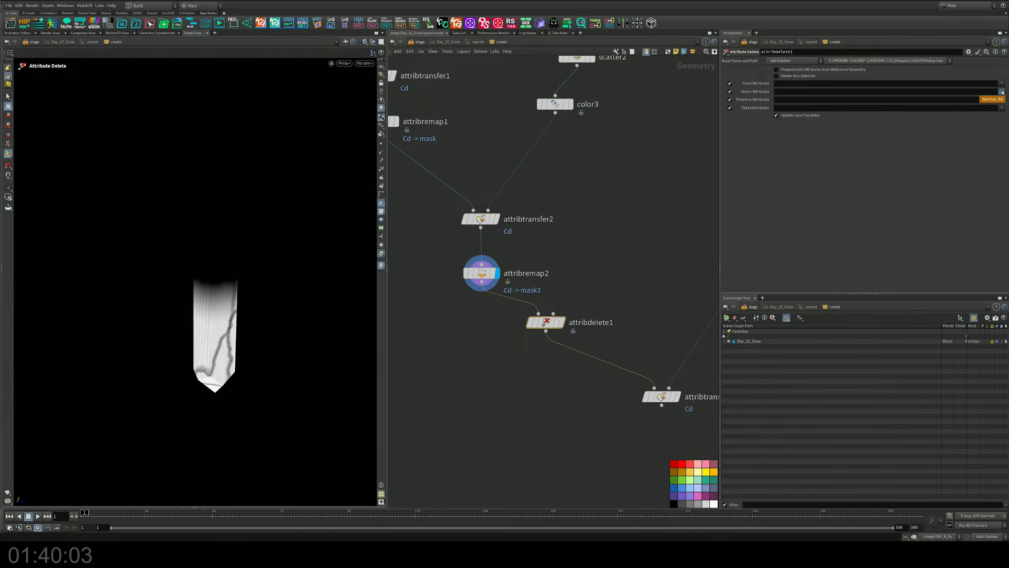
pyautogui.click(1002, 100)
pyautogui.click(1001, 83)
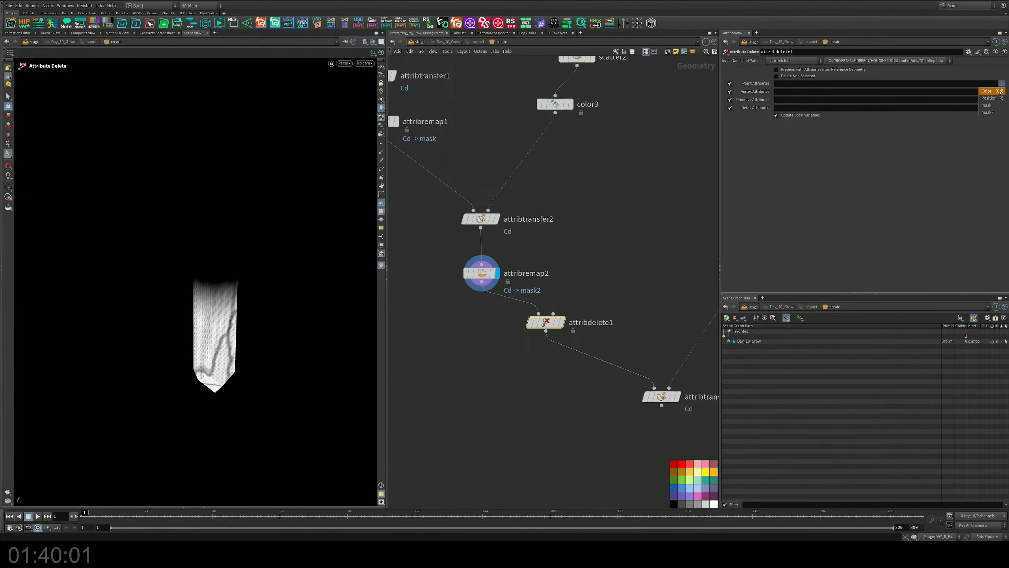
pyautogui.click(1000, 92)
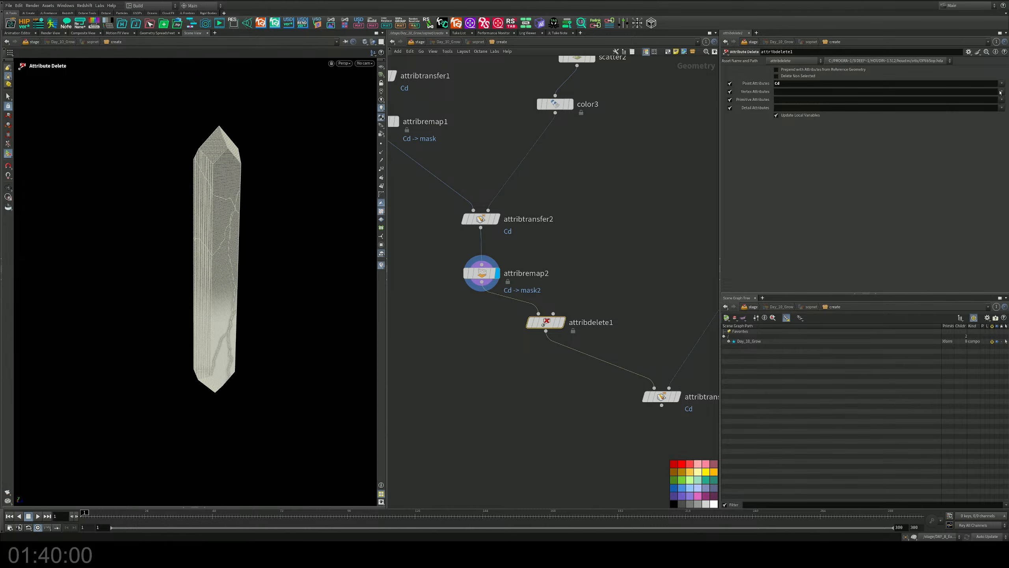
pyautogui.click(562, 323)
pyautogui.moveTo(656, 370); pyautogui.dragTo(515, 319, button='middle')
pyautogui.click(537, 345)
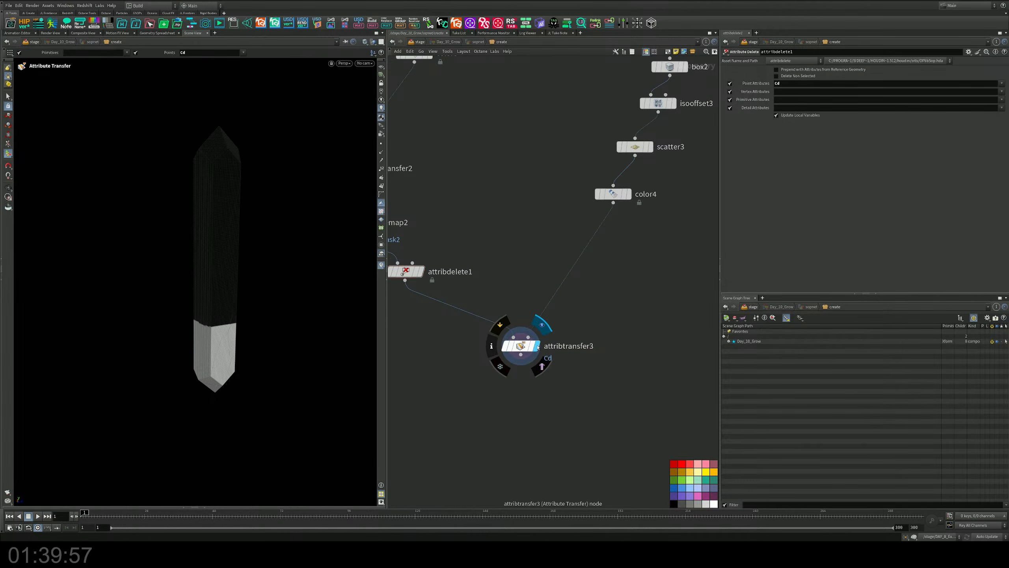
# Move box2 down along the Y axis below the crystal's base, then lower attribtransfer3's distance threshold and set its blend width to 1
pyautogui.moveTo(633, 260); pyautogui.dragTo(564, 374, button='middle')
pyautogui.scroll(-5, 563, 374)
pyautogui.click(589, 254)
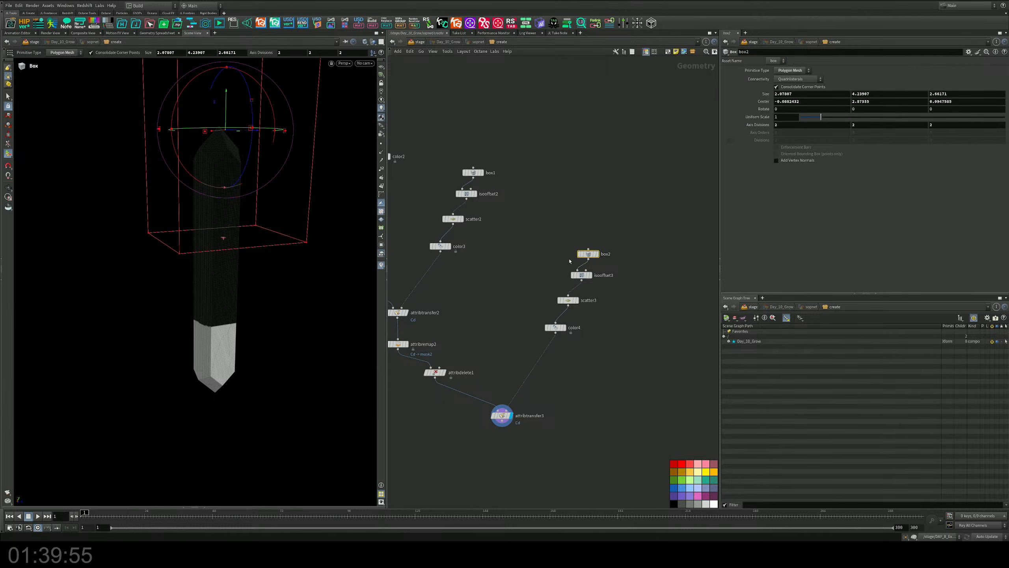
pyautogui.moveTo(222, 94); pyautogui.dragTo(223, 466)
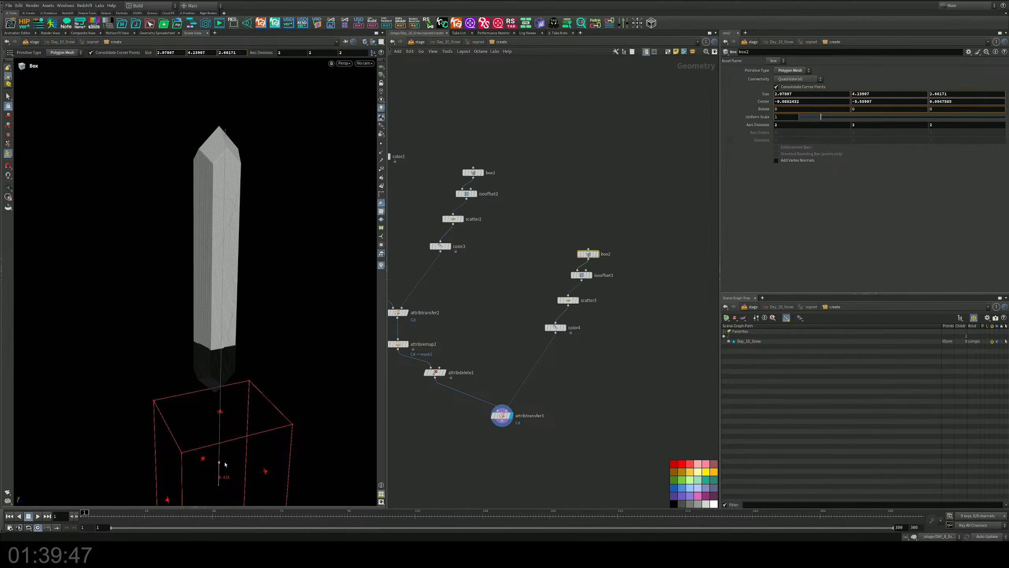
pyautogui.click(501, 415)
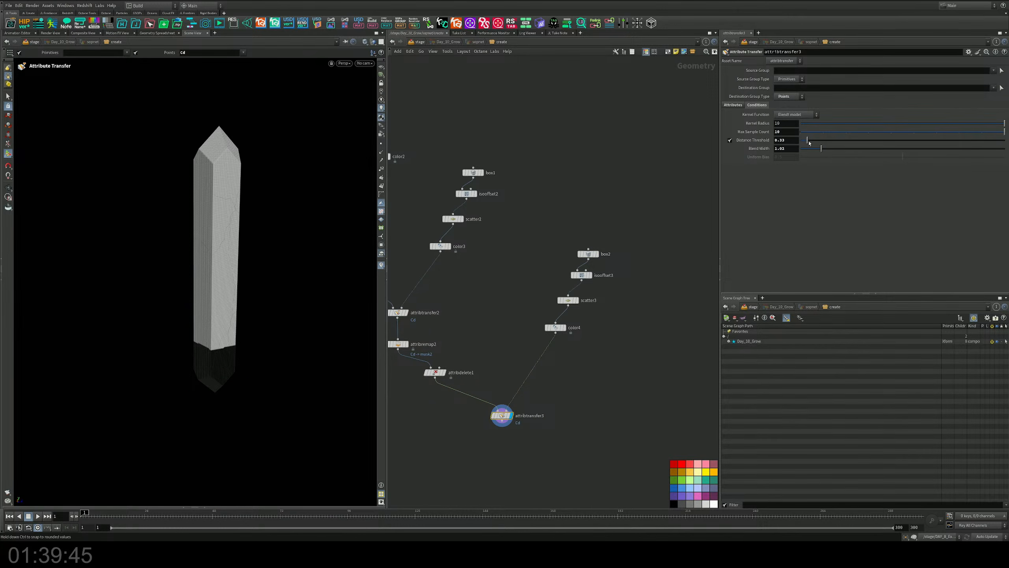
pyautogui.moveTo(808, 140)
pyautogui.mouseDown()
pyautogui.moveTo(848, 149)
pyautogui.moveTo(821, 150)
pyautogui.mouseUp()
# Insert a copy of color4 between attribdelete1 and attribtransfer3, and set its colour to white
pyautogui.moveTo(446, 371); pyautogui.dragTo(563, 275, button='middle')
pyautogui.scroll(2, 564, 275)
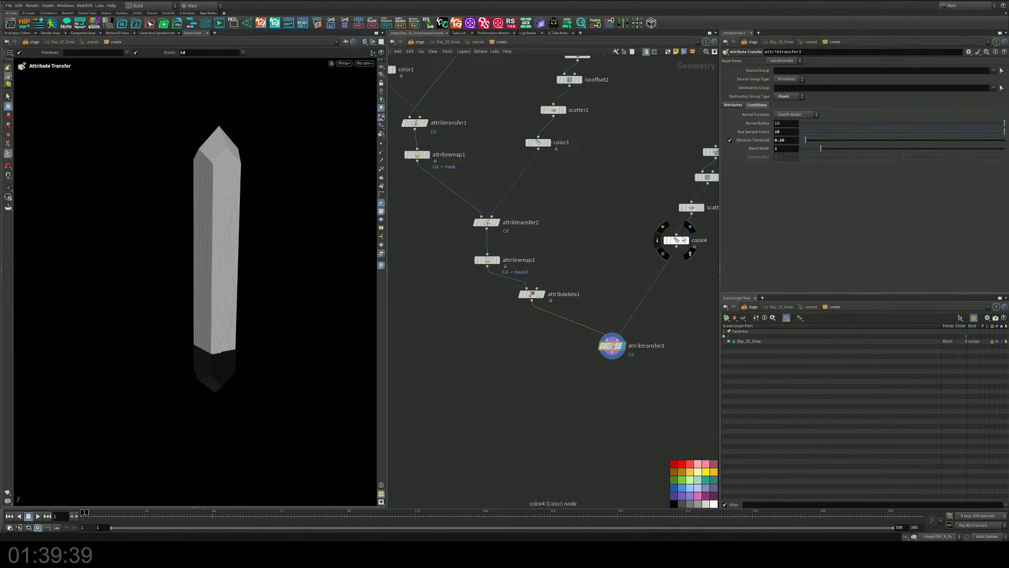
pyautogui.keyDown('alt'); pyautogui.moveTo(685, 241); pyautogui.dragTo(573, 322); pyautogui.keyUp('alt')
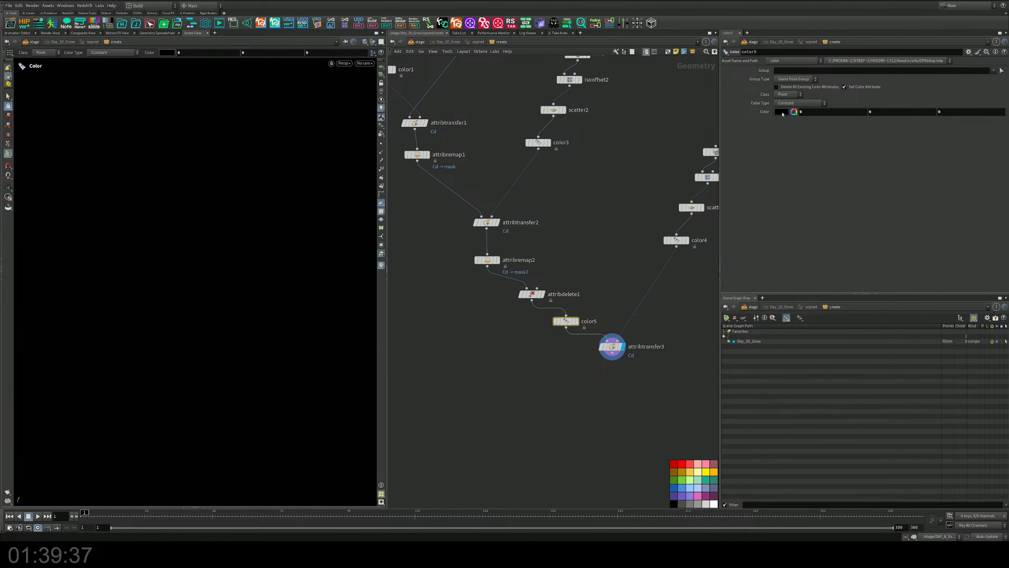
pyautogui.click(781, 111)
pyautogui.click(628, 359)
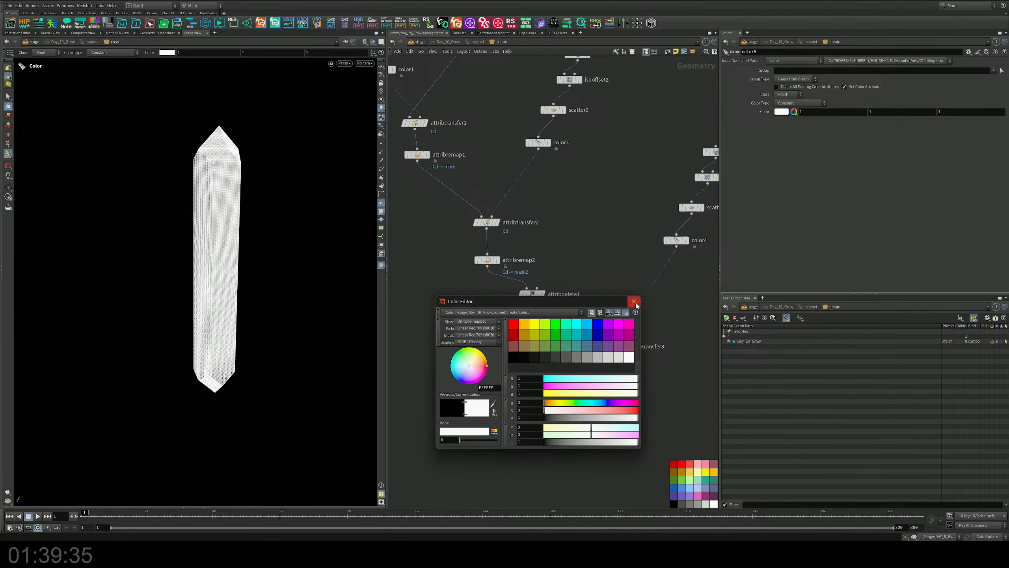
pyautogui.click(634, 301)
pyautogui.click(622, 350)
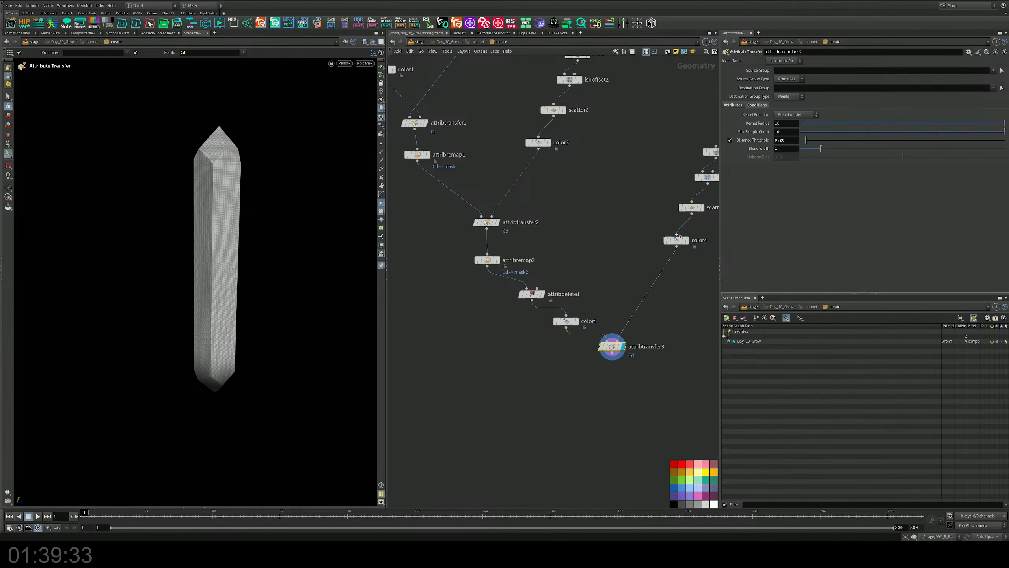
# Bypass color5 and re-enable it to compare its effect on the crystal's colour transfer
pyautogui.click(566, 321)
pyautogui.click(555, 321)
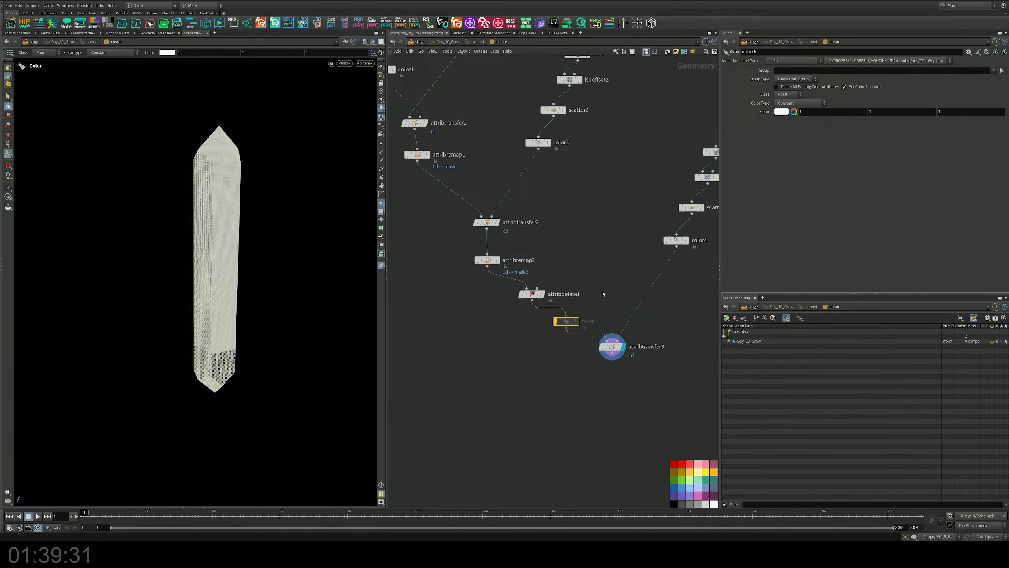
pyautogui.click(555, 321)
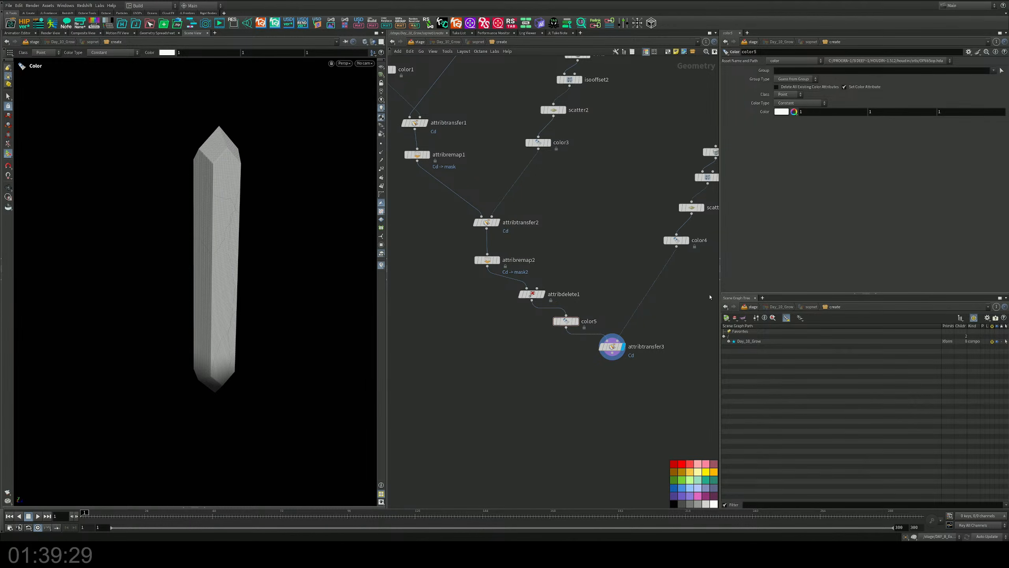
# Set attribtransfer3's distance threshold to about 1.29 and its blend width to about 0.93
pyautogui.moveTo(664, 318); pyautogui.dragTo(615, 353)
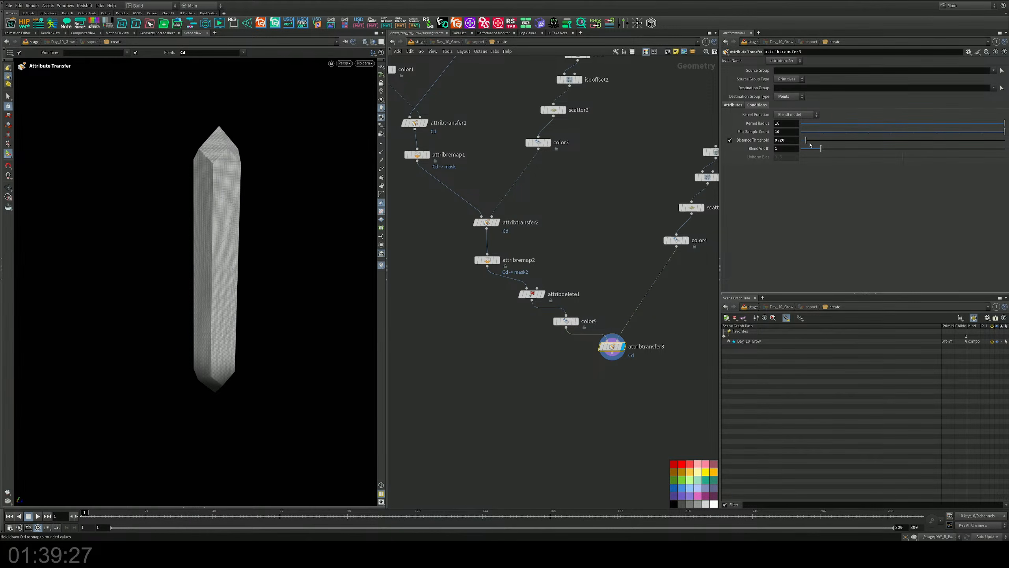
pyautogui.moveTo(821, 148)
pyautogui.mouseDown()
pyautogui.moveTo(817, 140)
pyautogui.moveTo(827, 140)
pyautogui.moveTo(820, 148)
pyautogui.mouseUp()
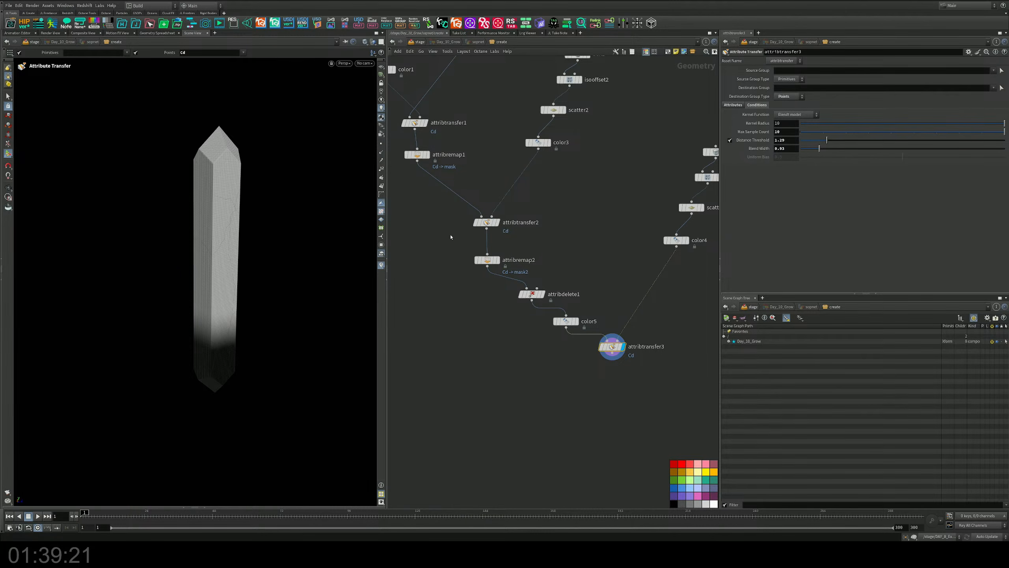
pyautogui.scroll(-8, 450, 237)
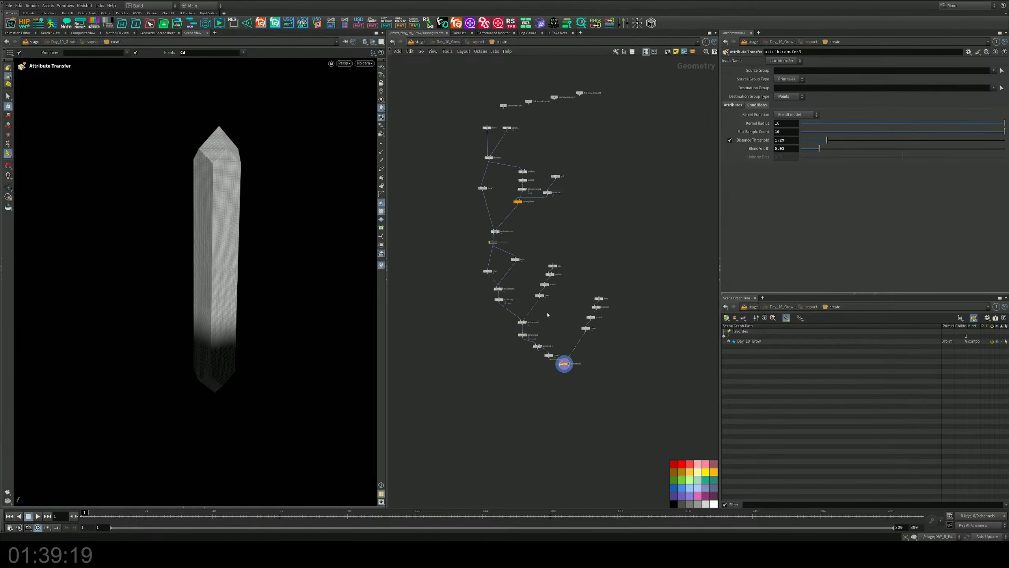
# Automatically lay out the crystal's node network and remove the loose unconnected nodes beside it
pyautogui.press('l')
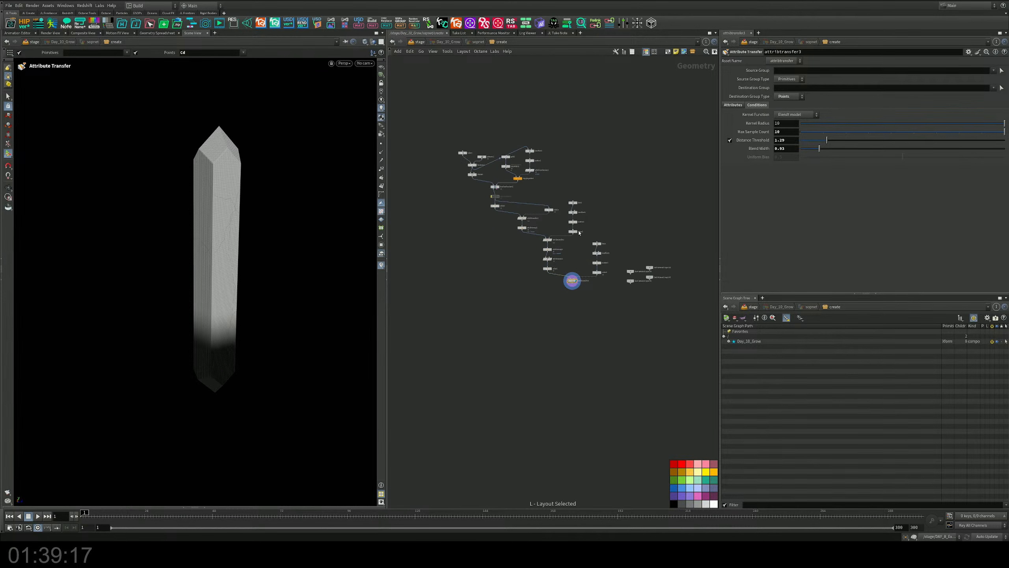
pyautogui.scroll(2, 556, 200)
pyautogui.keyDown('shift'); pyautogui.moveTo(460, 170); pyautogui.dragTo(485, 125); pyautogui.keyUp('shift')
pyautogui.moveTo(689, 284); pyautogui.dragTo(659, 229, button='middle')
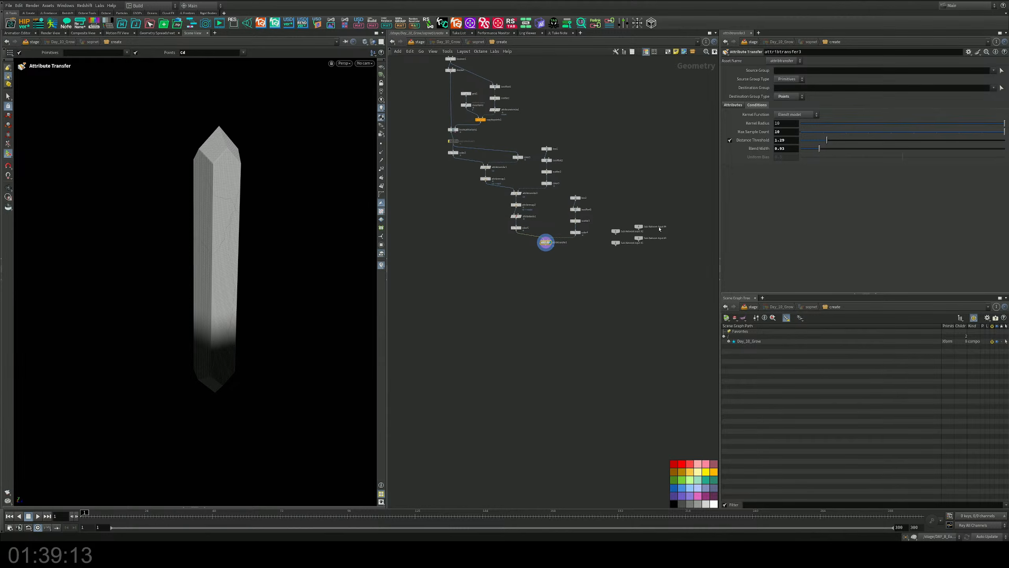
pyautogui.moveTo(665, 220); pyautogui.dragTo(666, 94)
pyautogui.moveTo(625, 134); pyautogui.dragTo(692, 210, button='middle')
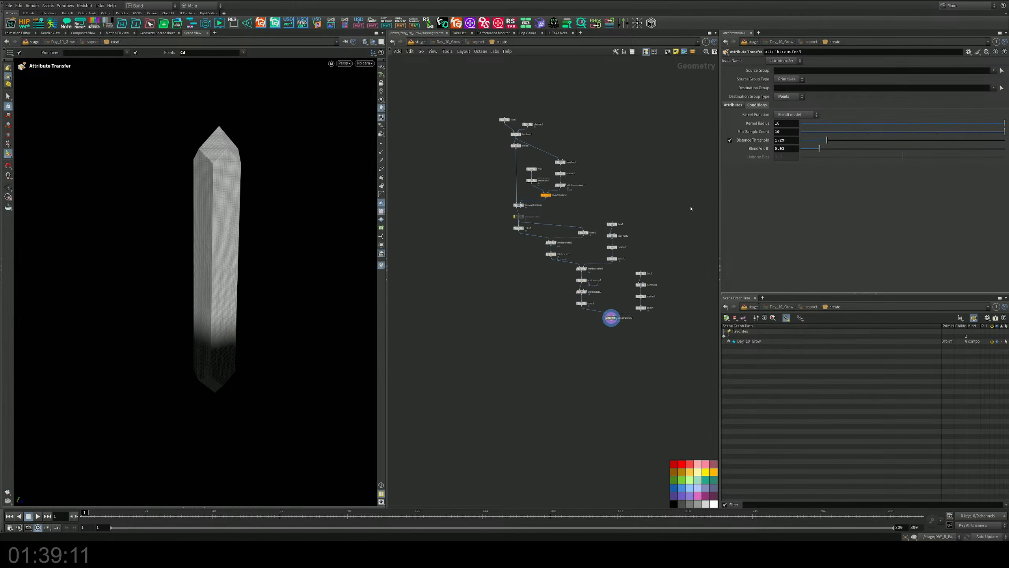
# Save the scene file
pyautogui.scroll(3, 654, 167)
pyautogui.scroll(-1, 647, 186)
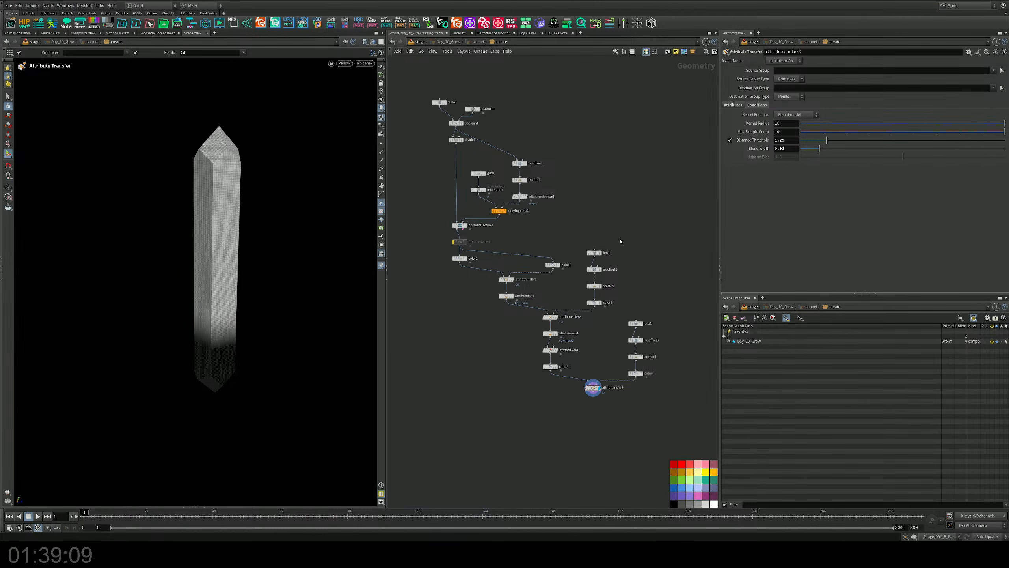
pyautogui.moveTo(620, 241); pyautogui.dragTo(582, 133, button='middle')
pyautogui.scroll(5, 572, 266)
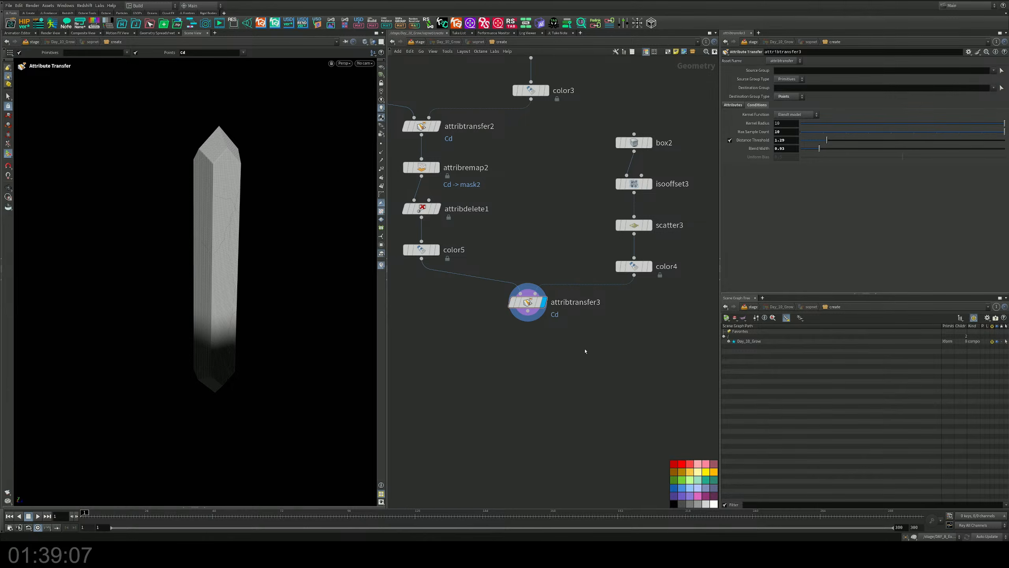
pyautogui.hotkey('ctrl', 's')
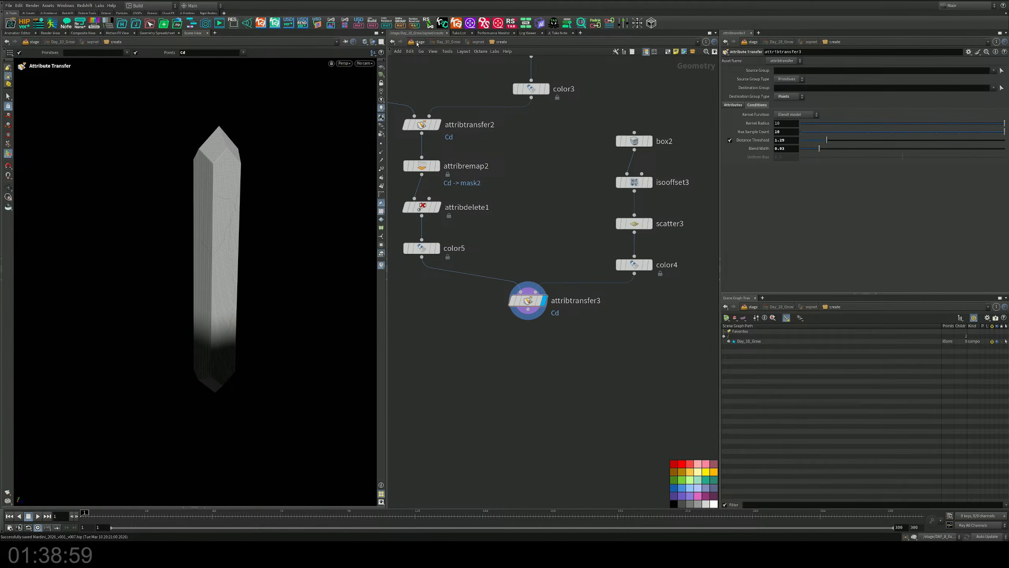
# Return to the stage level and pin the viewport there, rendering with Karma XPU
pyautogui.click(418, 42)
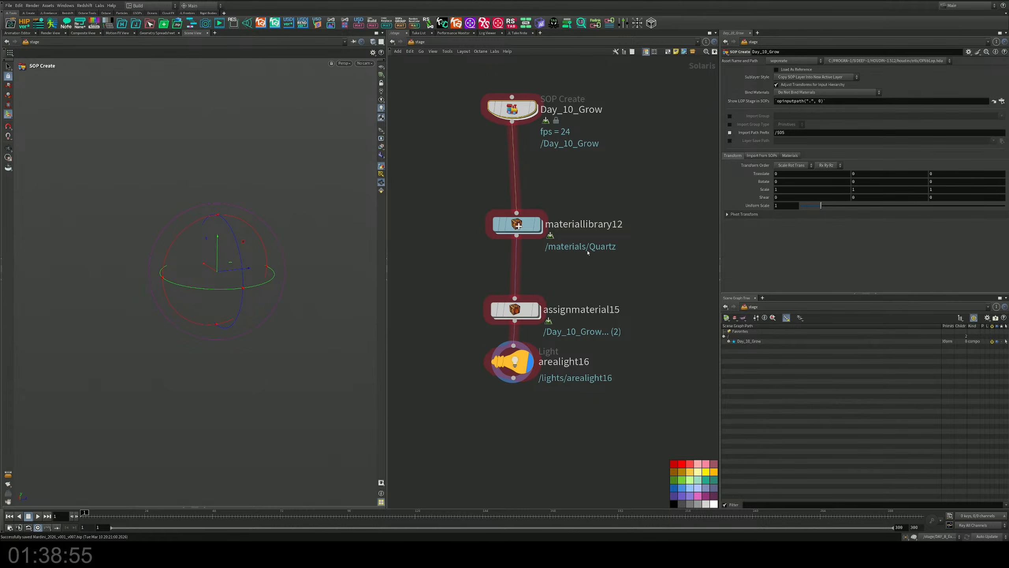
pyautogui.click(346, 64)
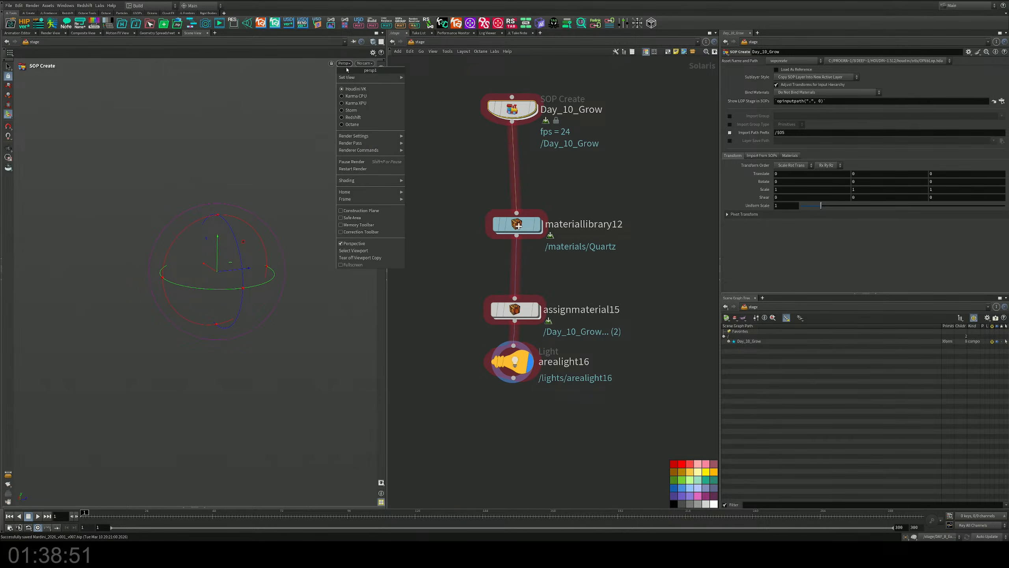
pyautogui.click(350, 102)
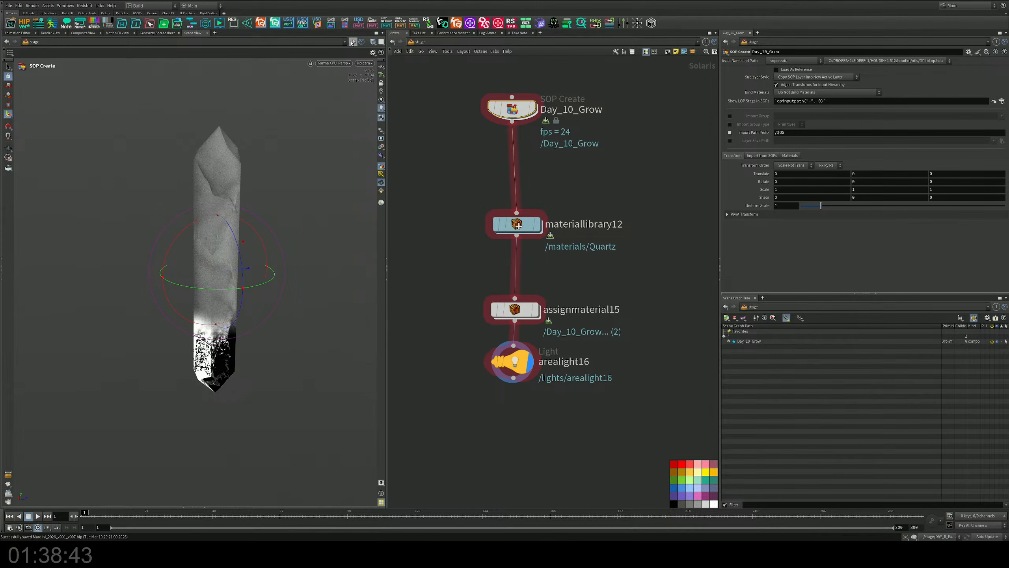
# Open the Quartz material inside materiallibrary12 and delete its mtlxgeomcolor1 node
pyautogui.doubleClick(517, 225)
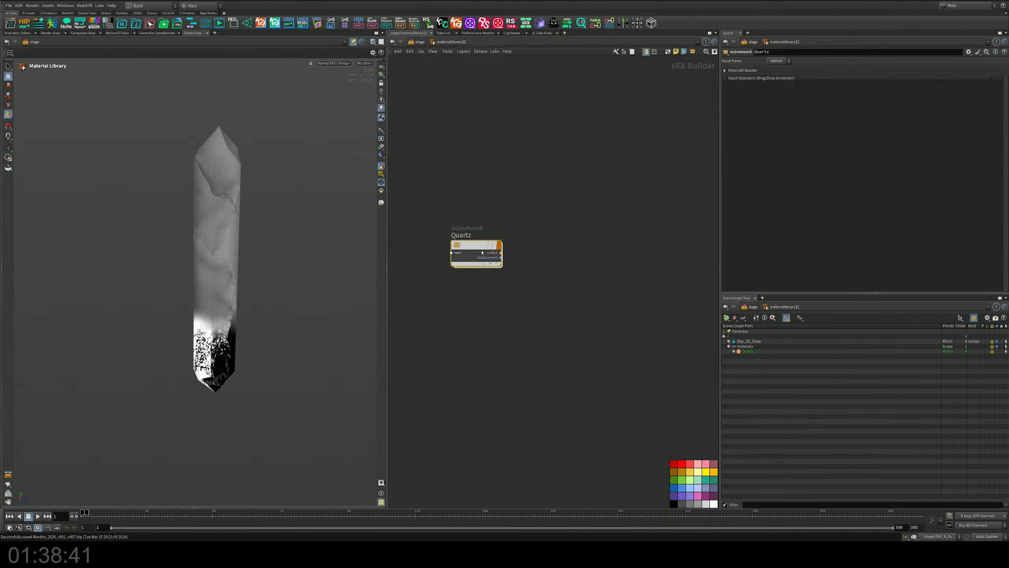
pyautogui.doubleClick(483, 252)
pyautogui.press('l')
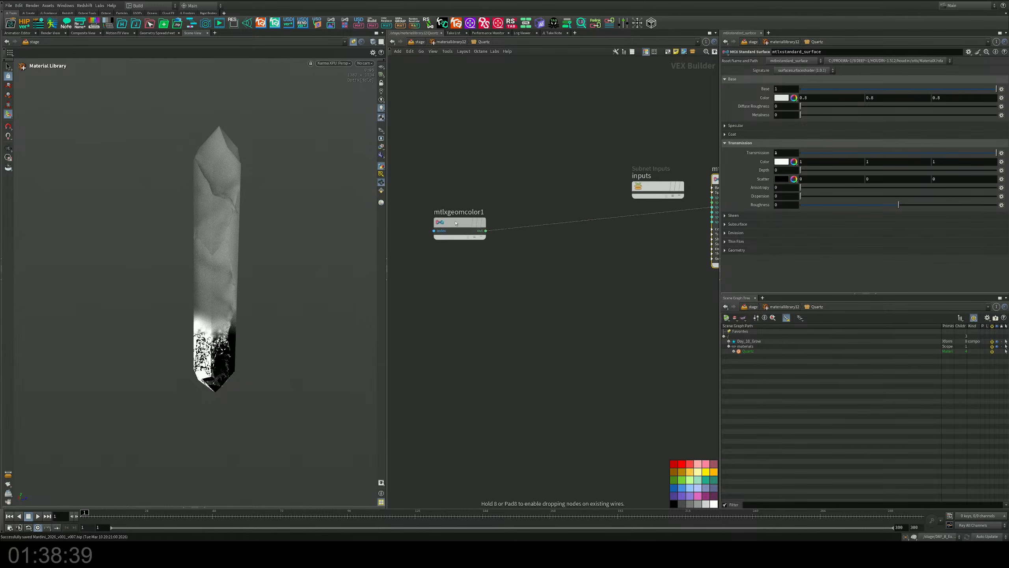
pyautogui.click(445, 225)
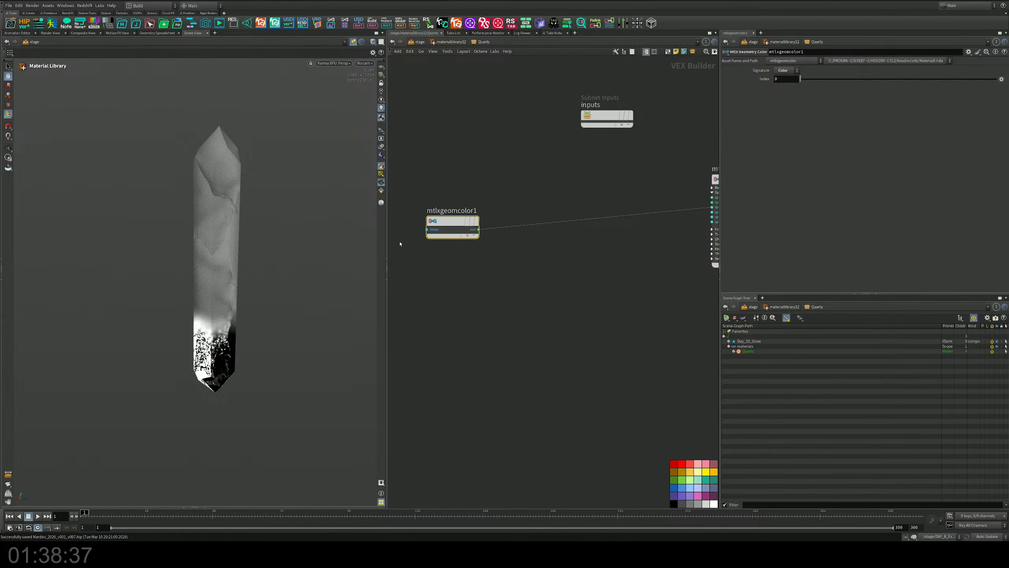
pyautogui.press('Delete')
pyautogui.press('Tab')
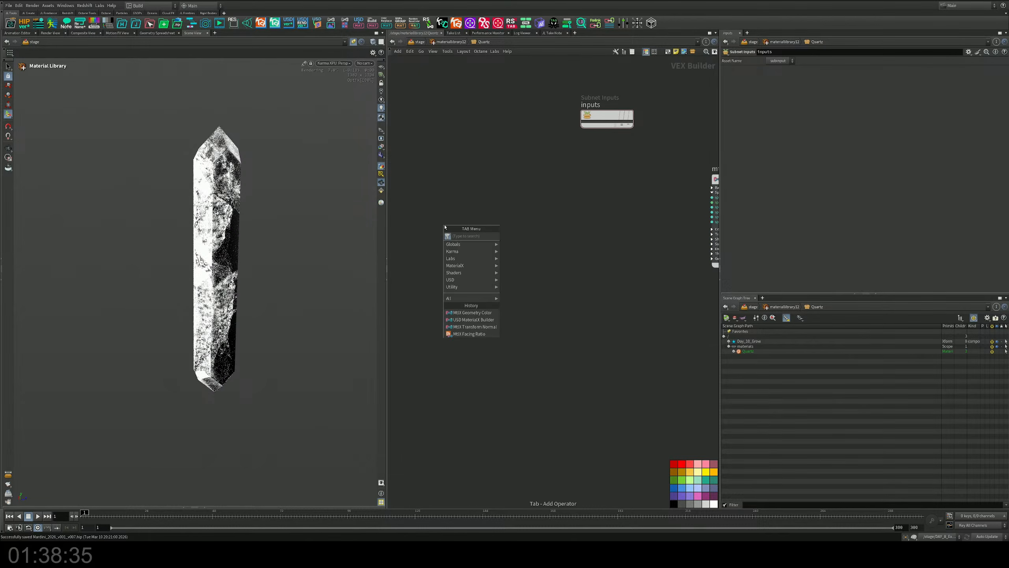
pyautogui.write('geo')
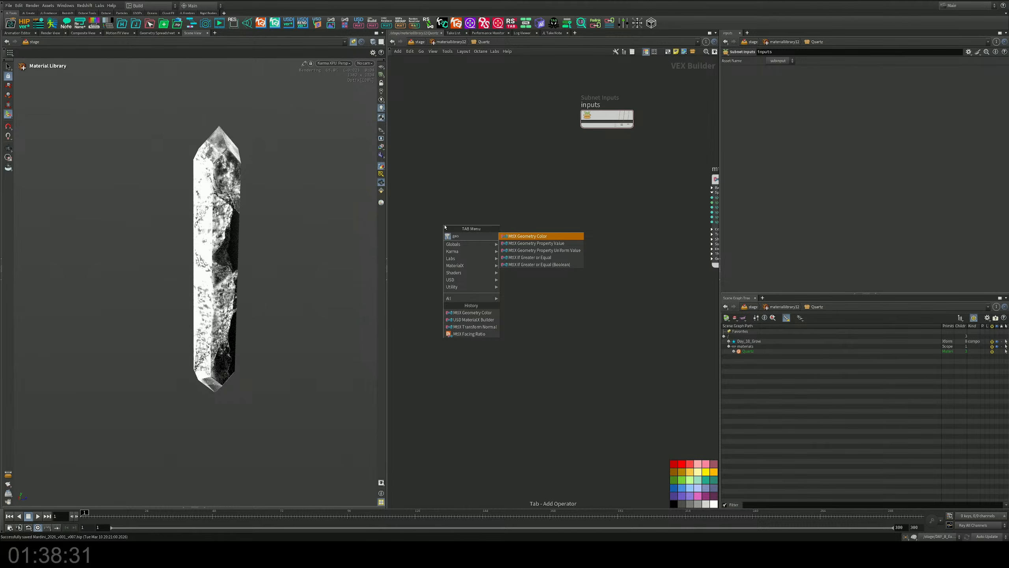
pyautogui.press('Return')
pyautogui.click(500, 222)
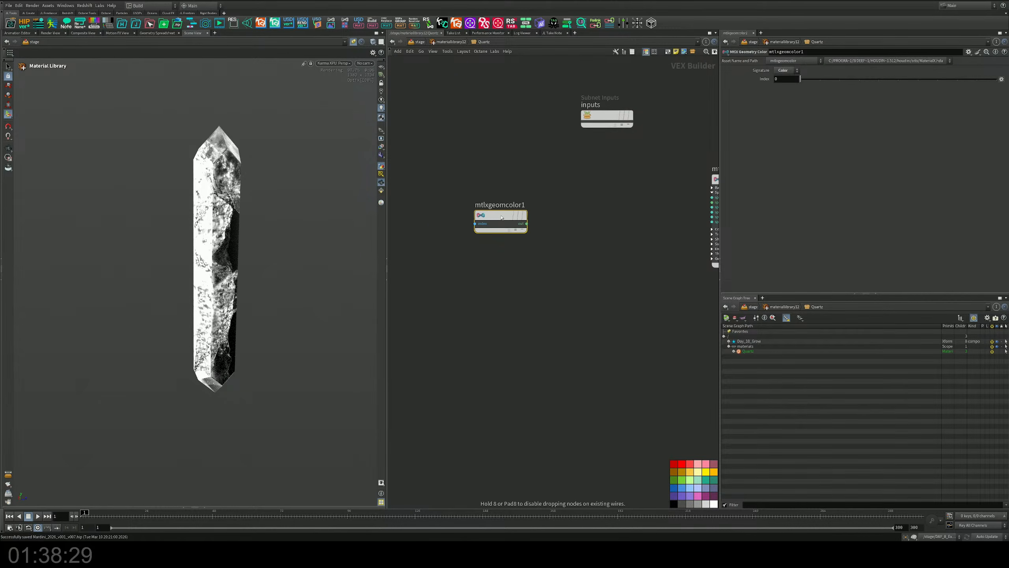
pyautogui.moveTo(506, 222); pyautogui.dragTo(521, 238)
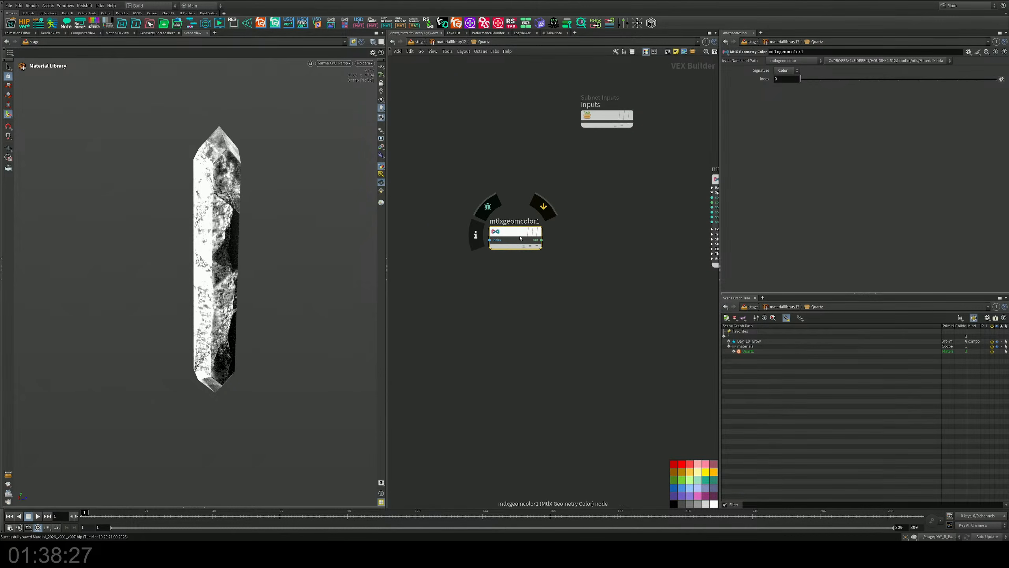
pyautogui.moveTo(593, 209); pyautogui.dragTo(561, 219, button='middle')
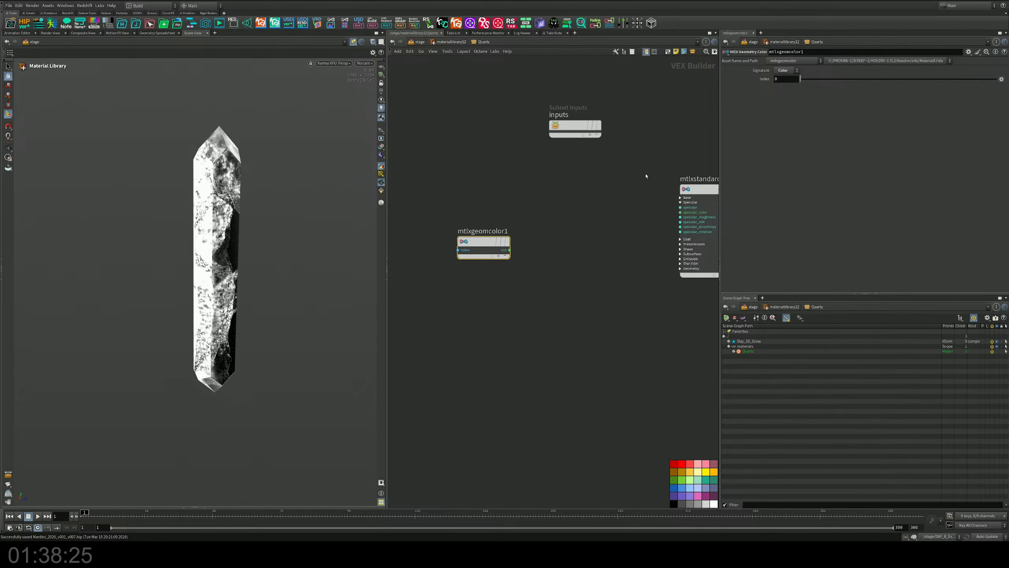
pyautogui.click(787, 72)
pyautogui.click(786, 85)
pyautogui.press('Delete')
# Add an MtlX Geometry Property Value node in front of the Quartz material's standard surface
pyautogui.press('Tab')
pyautogui.press('BackSpace')
pyautogui.write('geom')
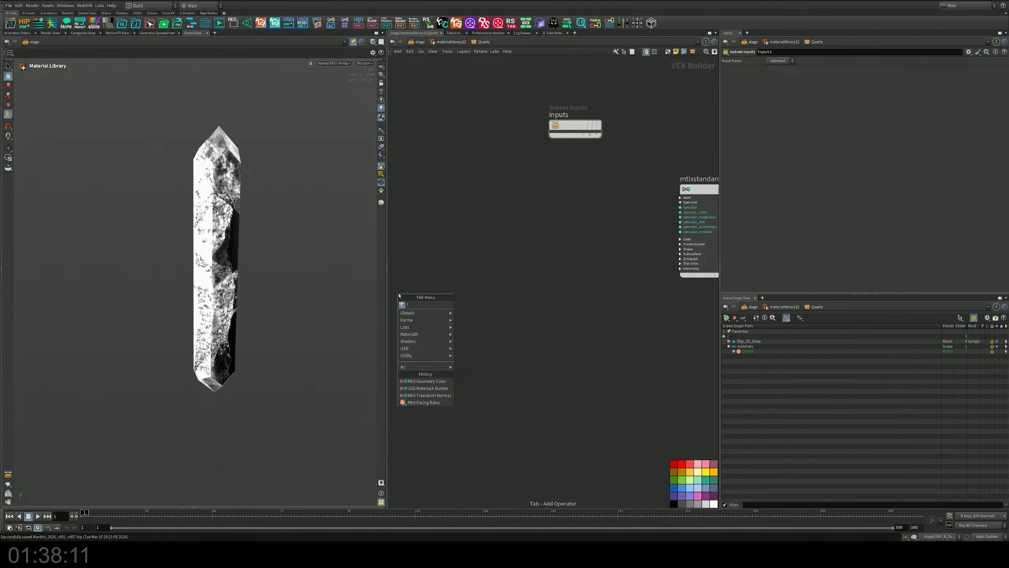
pyautogui.press('Down')
pyautogui.press('Return')
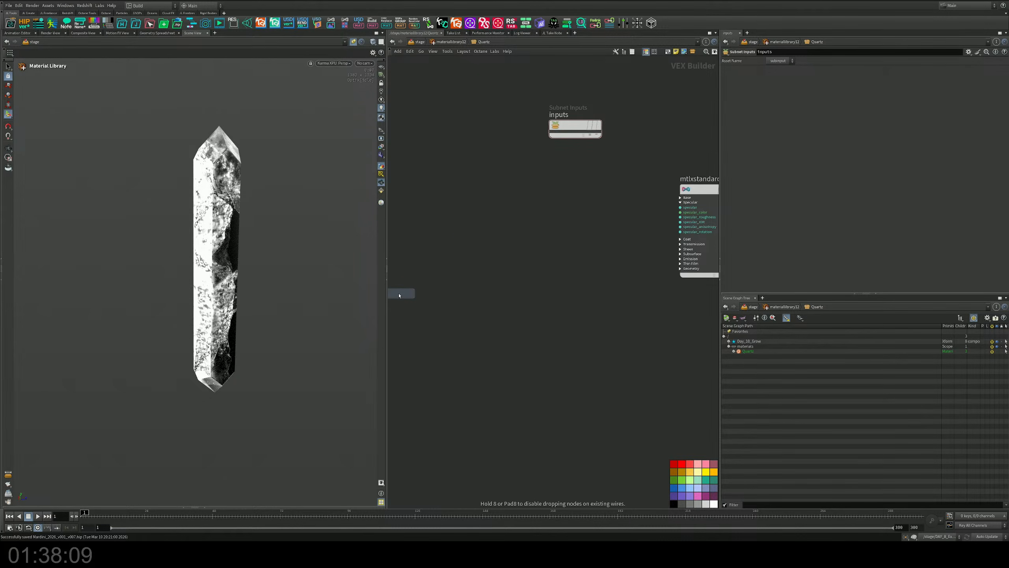
pyautogui.click(488, 227)
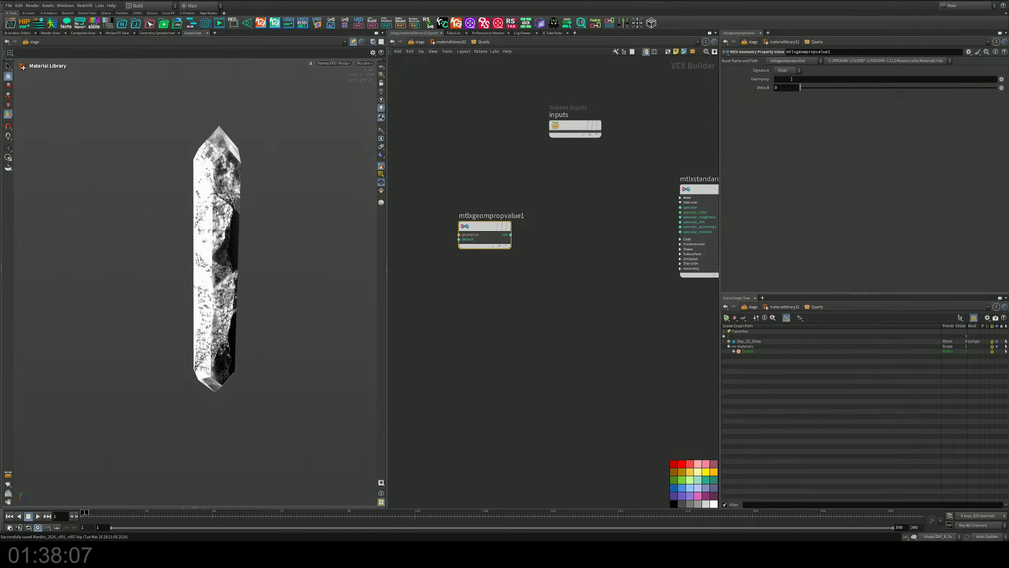
# Set the property value node's Geomprop to mask and connect its output to the standard surface's specular_roughness
pyautogui.click(792, 78)
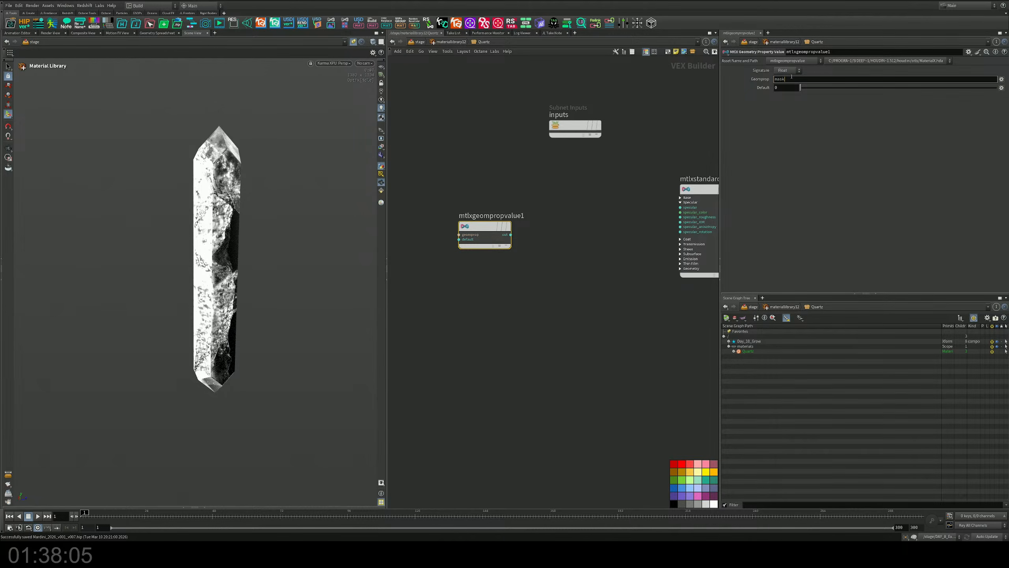
pyautogui.press('Return')
pyautogui.scroll(4, 686, 250)
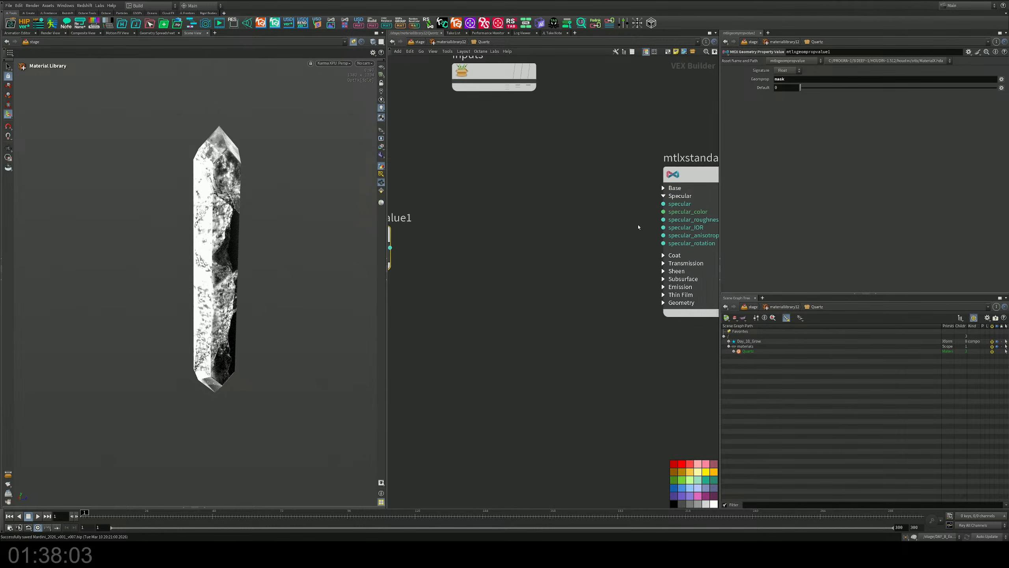
pyautogui.scroll(-3, 636, 228)
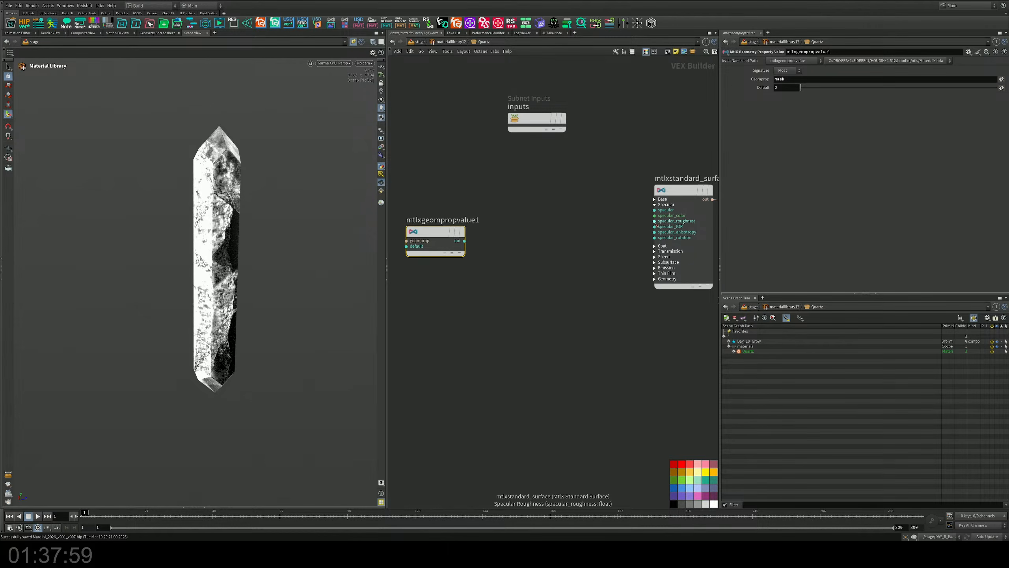
pyautogui.moveTo(657, 226); pyautogui.dragTo(468, 225)
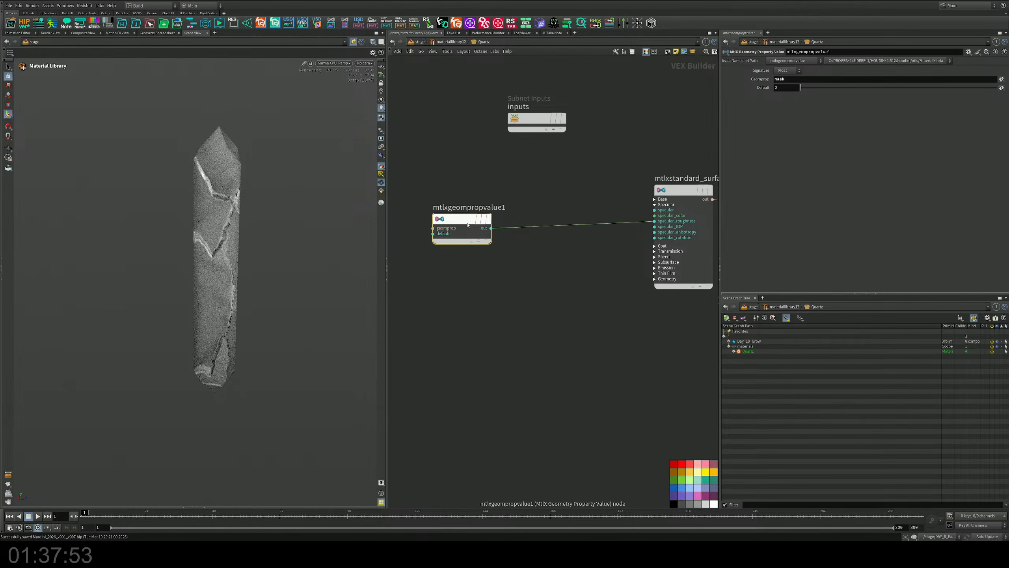
pyautogui.moveTo(474, 225)
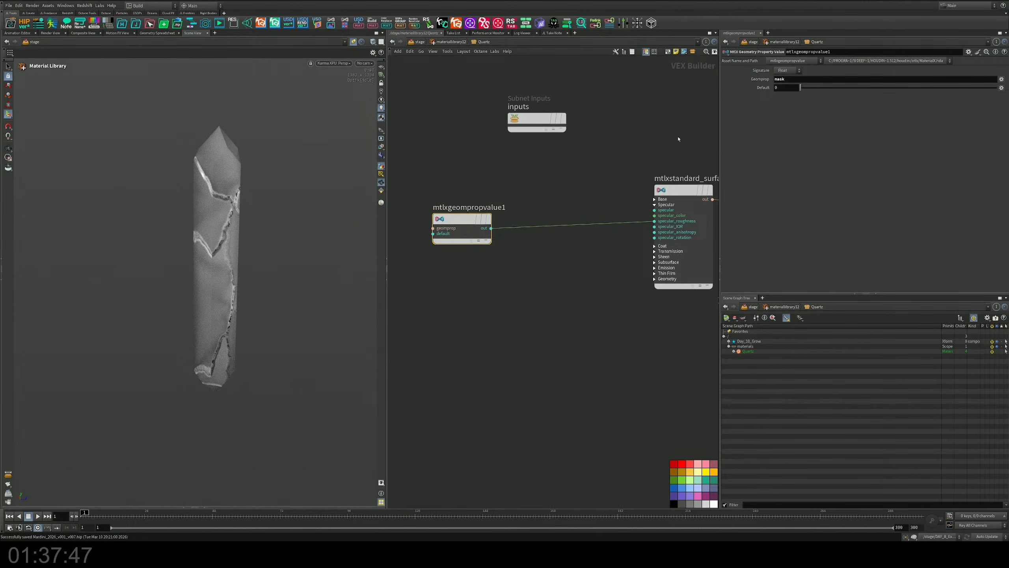
# Change the geometry property value node's Geomprop to mask2
pyautogui.click(783, 79)
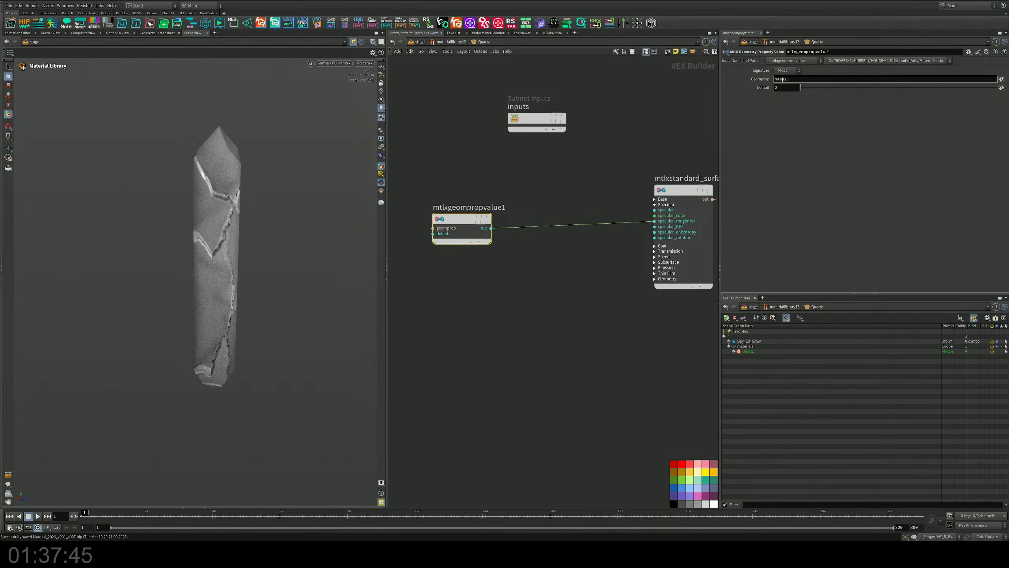
pyautogui.write('2')
pyautogui.press('Return')
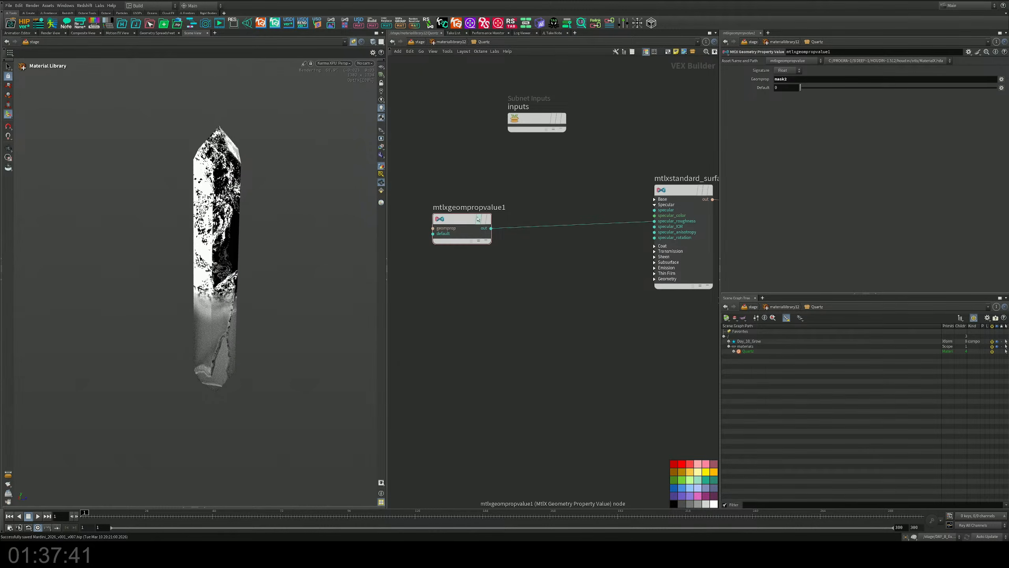
# Unpin the viewport from the stage level and return to the create network inside Day_10_Grow
pyautogui.click(353, 42)
pyautogui.click(448, 42)
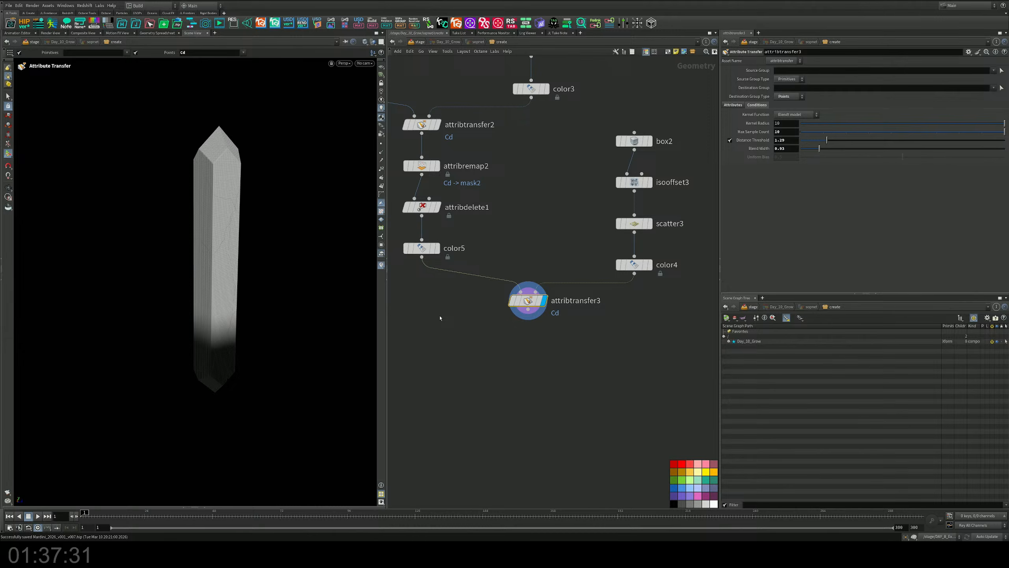
pyautogui.scroll(-5, 440, 318)
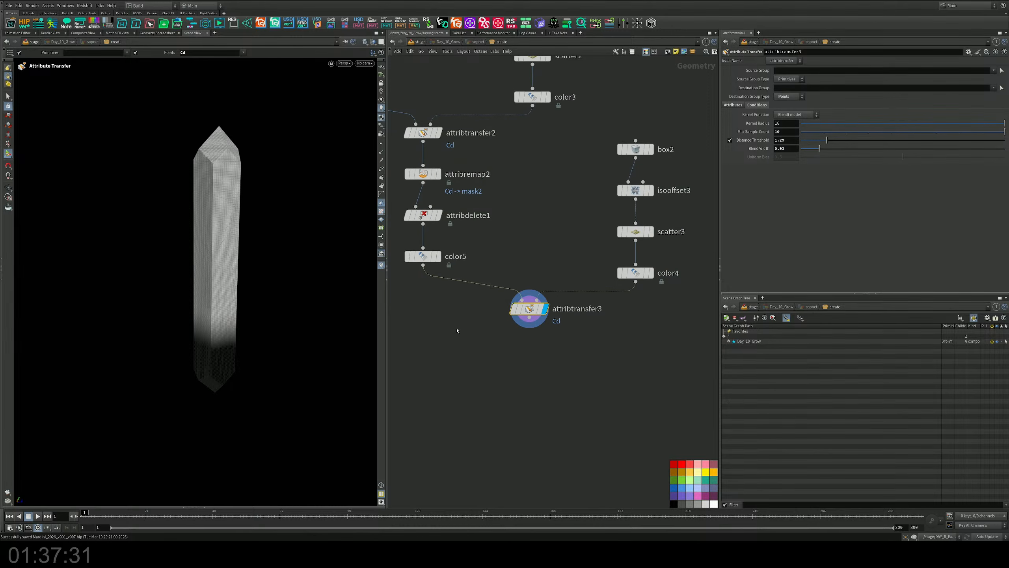
# Duplicate the attribremap2 and attribdelete1 nodes below attribtransfer3 and feed them from attribtransfer3's output
pyautogui.moveTo(489, 196); pyautogui.dragTo(442, 260)
pyautogui.hotkey('ctrl', 'c')
pyautogui.hotkey('ctrl', 'v')
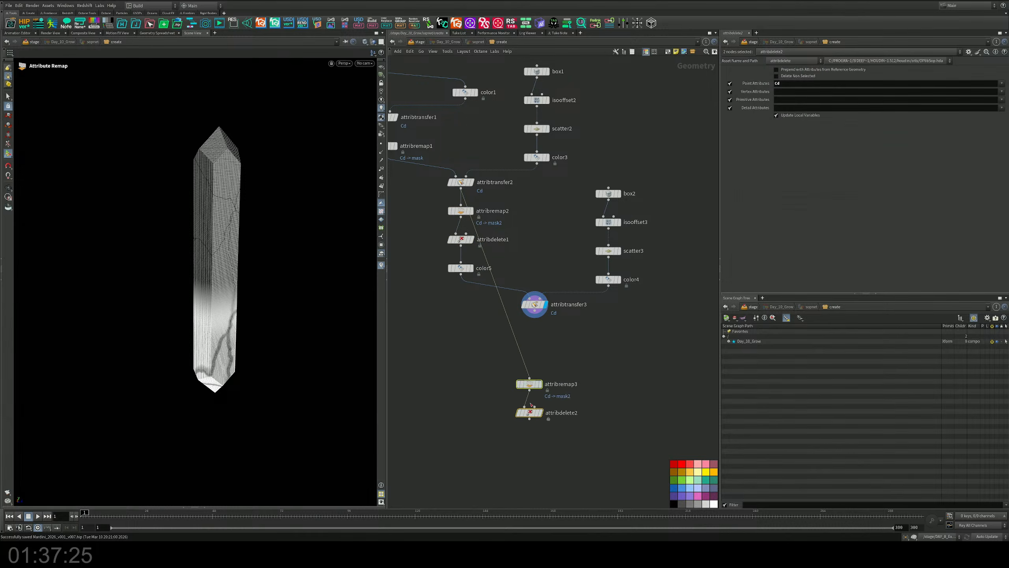
pyautogui.scroll(3, 550, 342)
pyautogui.moveTo(523, 287); pyautogui.dragTo(497, 385)
pyautogui.moveTo(554, 382); pyautogui.dragTo(518, 259, button='middle')
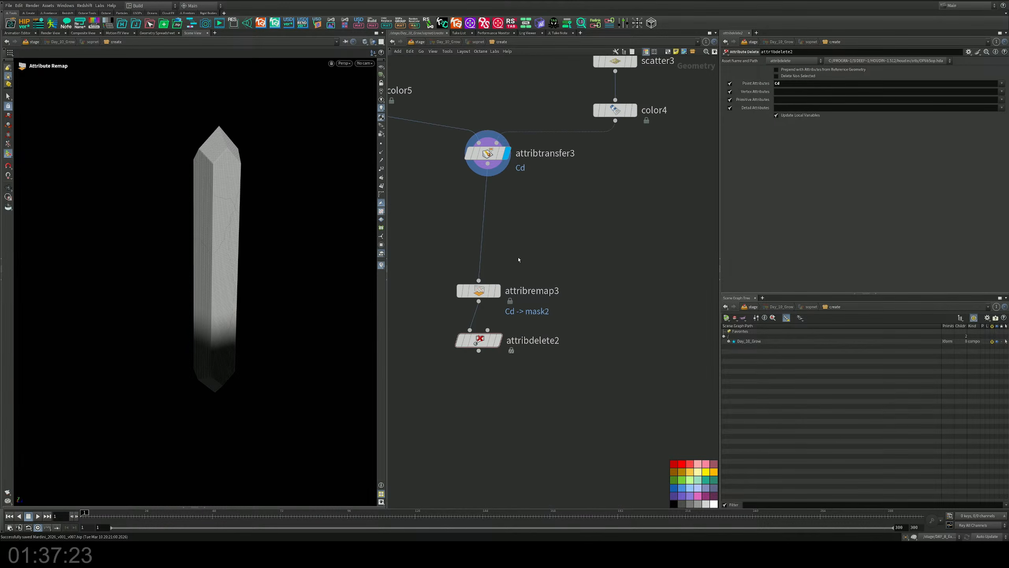
# Set the copied attribute remap's new name to mask3 and display the copied attribute delete node
pyautogui.moveTo(547, 264); pyautogui.dragTo(430, 303)
pyautogui.click(792, 104)
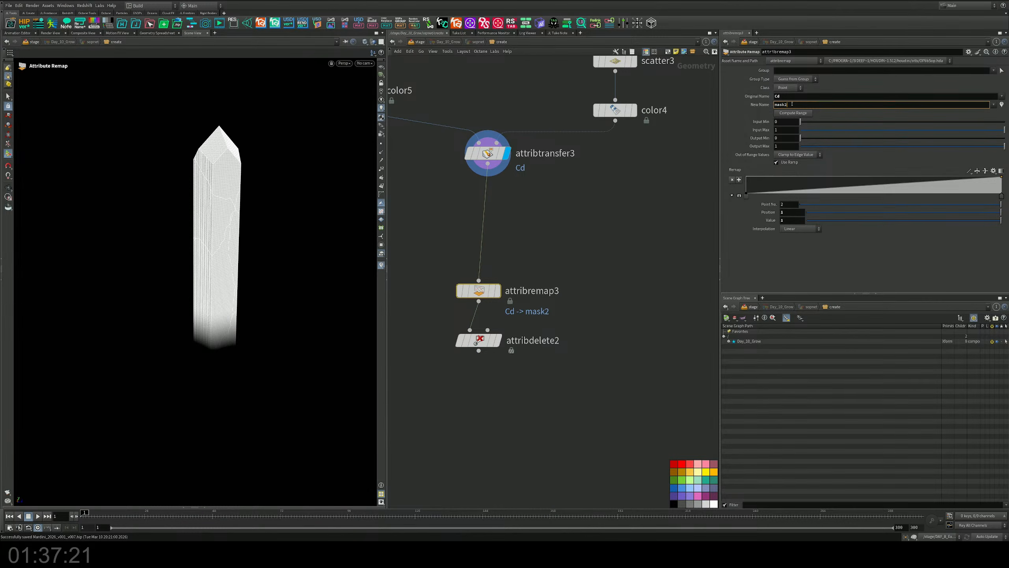
pyautogui.press('BackSpace')
pyautogui.write('3')
pyautogui.press('Return')
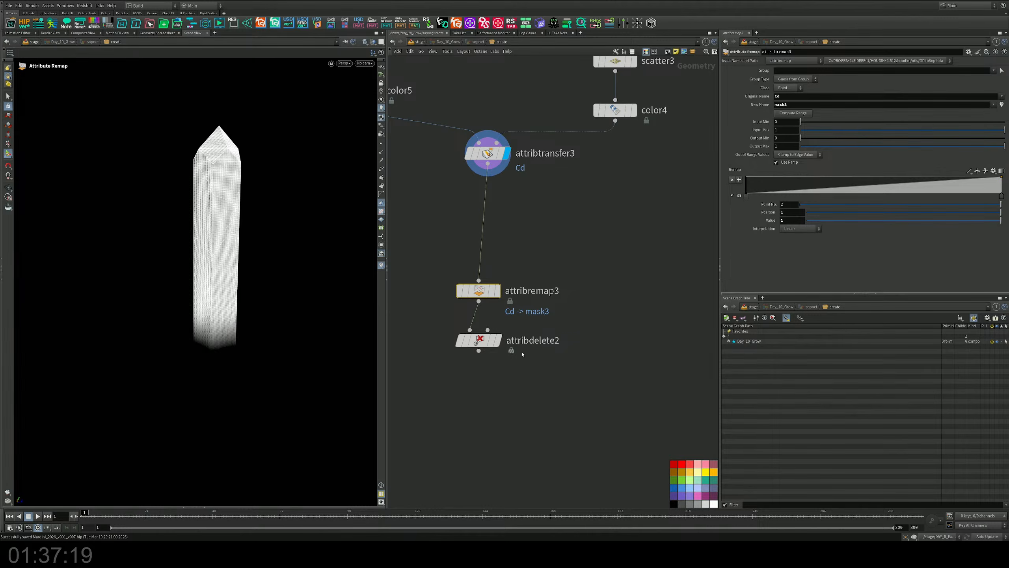
pyautogui.click(498, 340)
pyautogui.scroll(-4, 529, 383)
pyautogui.moveTo(552, 402); pyautogui.dragTo(600, 243, button='middle')
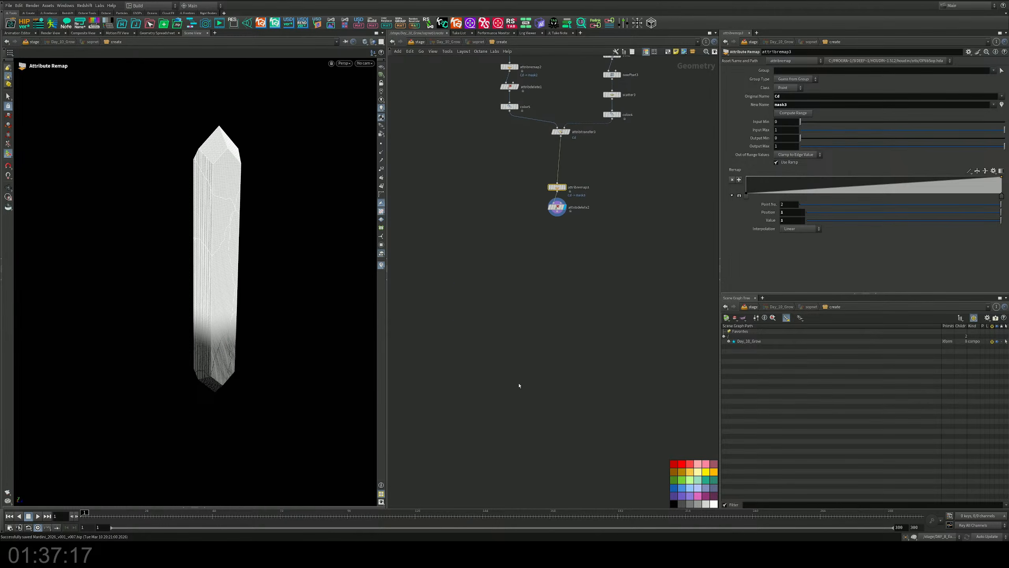
pyautogui.press('Tab')
pyautogui.write('null')
pyautogui.press('Return')
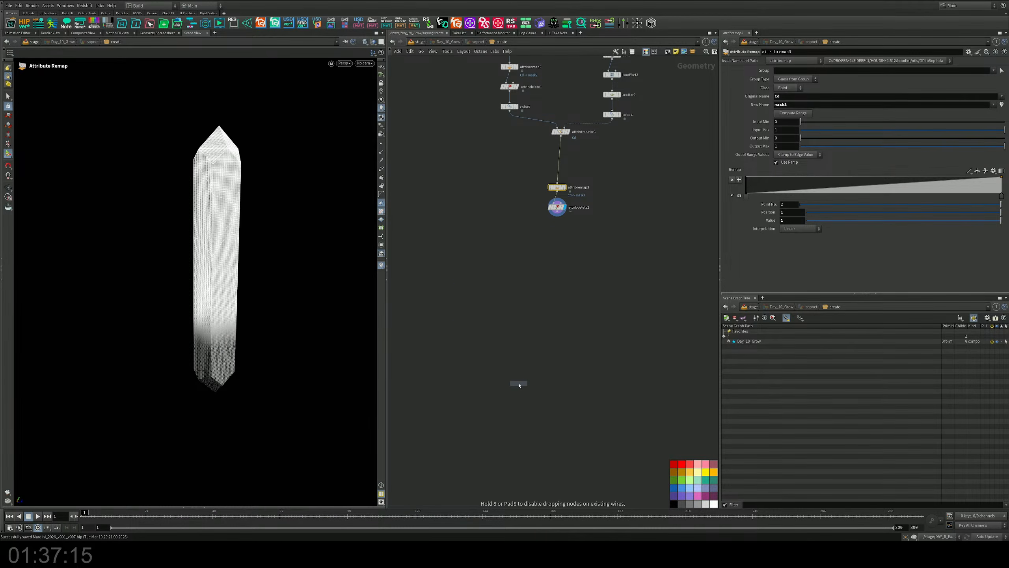
pyautogui.click(526, 401)
pyautogui.click(557, 215)
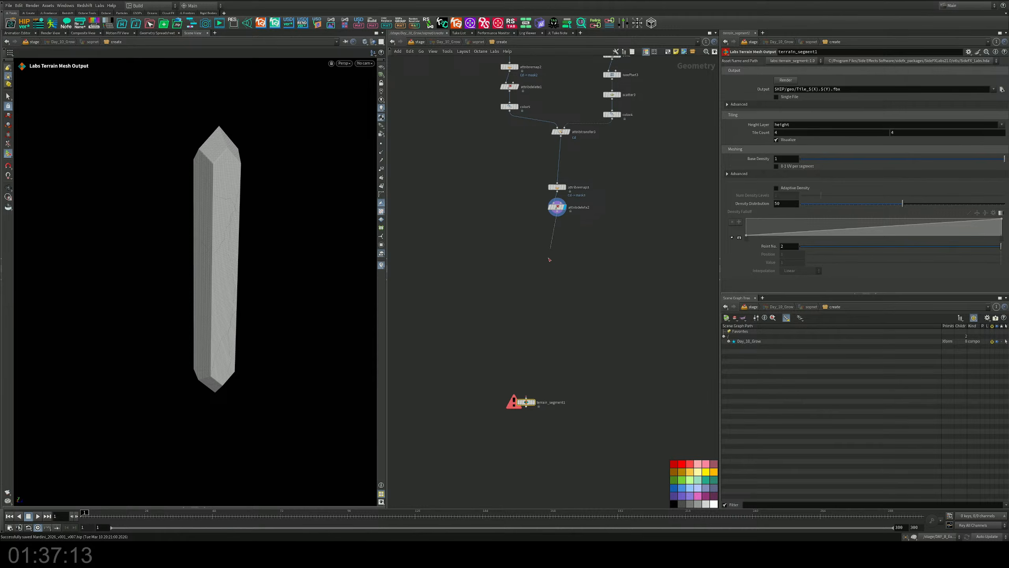
pyautogui.click(526, 395)
pyautogui.click(533, 403)
pyautogui.moveTo(527, 401); pyautogui.dragTo(491, 424)
pyautogui.press('Delete')
# Add an Output node at the end of the network and connect attribdelete2 to it
pyautogui.press('Tab')
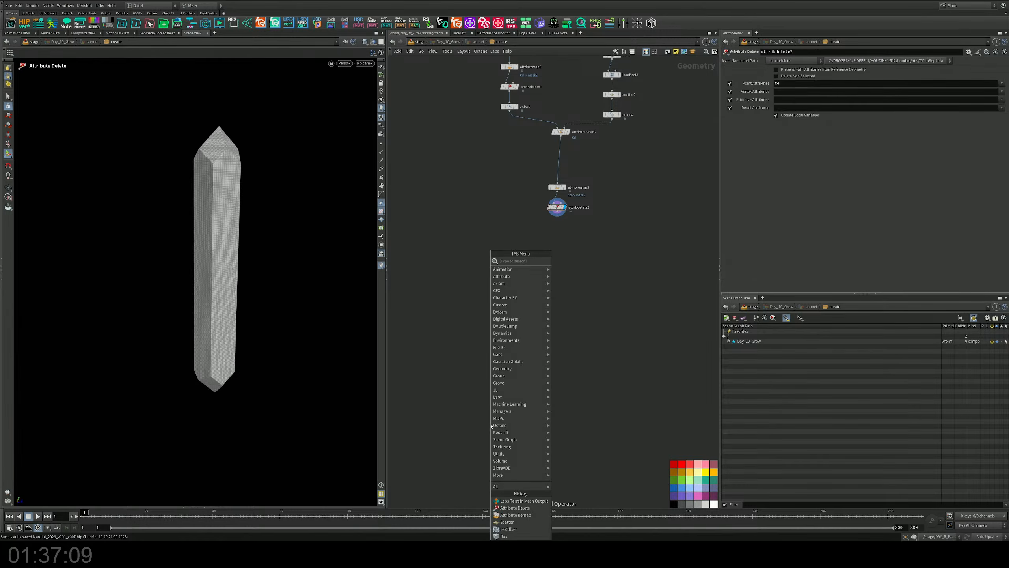
pyautogui.write('output')
pyautogui.press('Return')
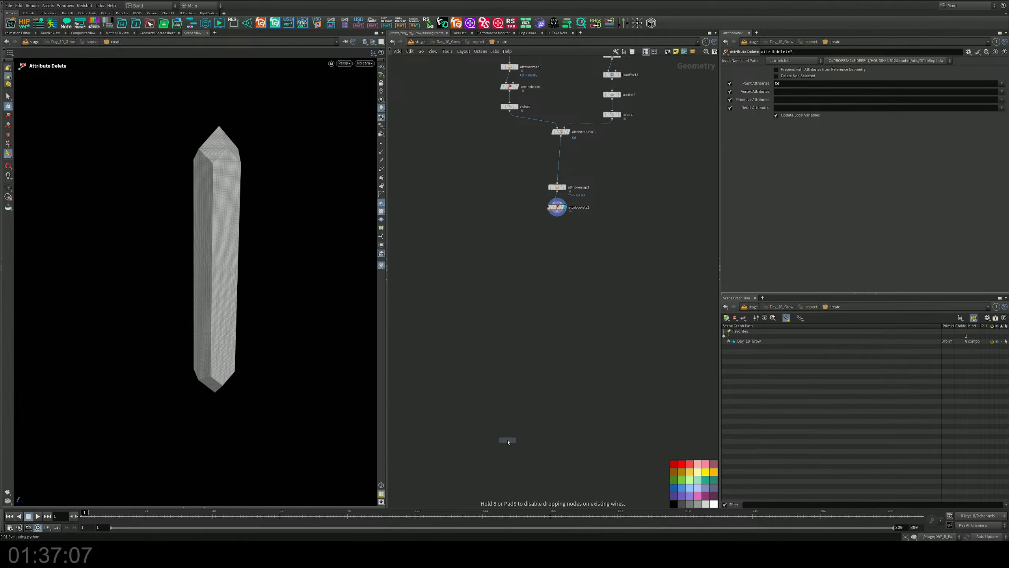
pyautogui.click(507, 439)
pyautogui.moveTo(559, 215); pyautogui.dragTo(507, 437)
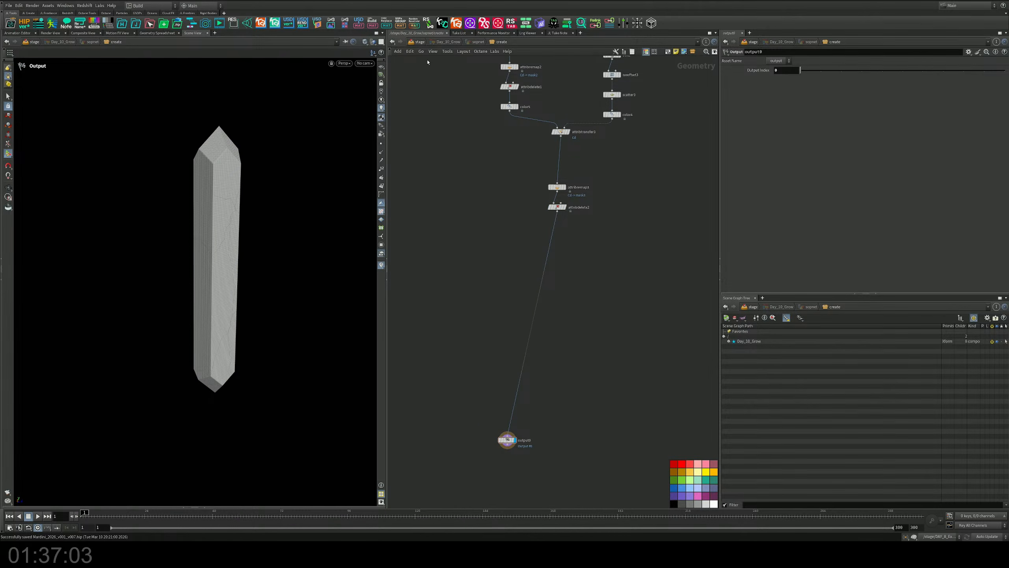
# Open the Quartz material in materiallibrary12 and set the geometry property value node's geomprop to mask3
pyautogui.press('u')
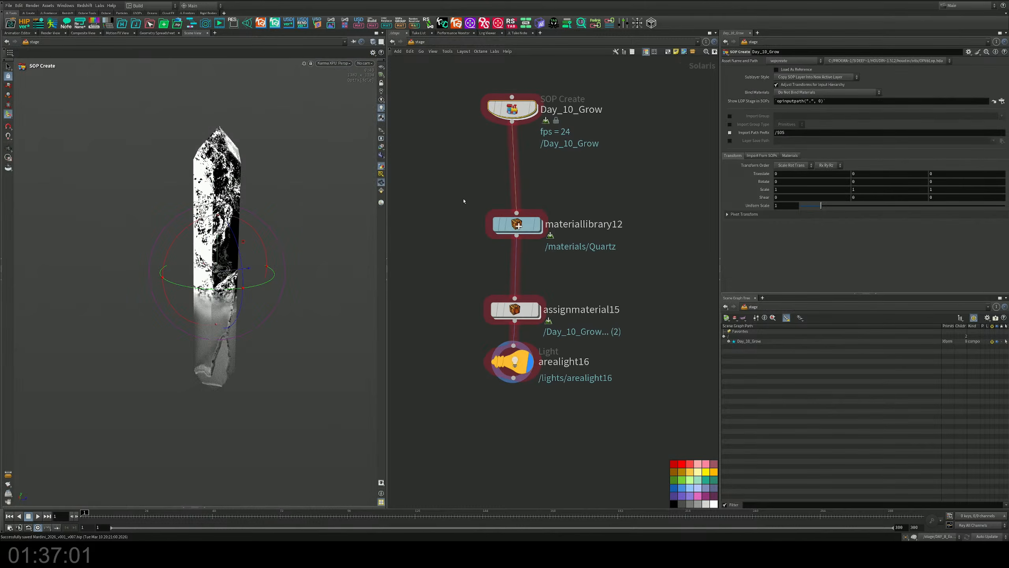
pyautogui.doubleClick(532, 224)
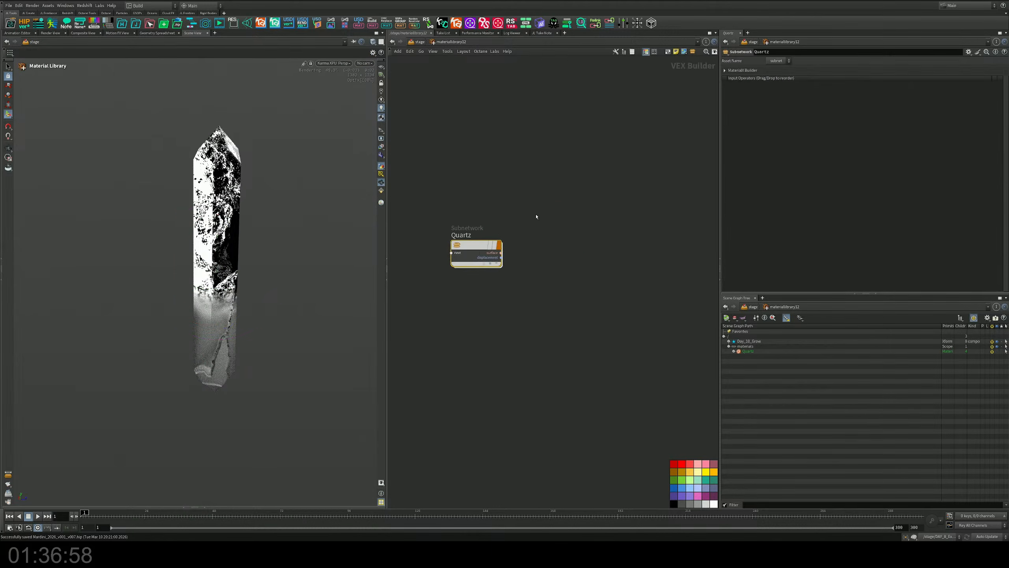
pyautogui.doubleClick(471, 255)
pyautogui.click(796, 79)
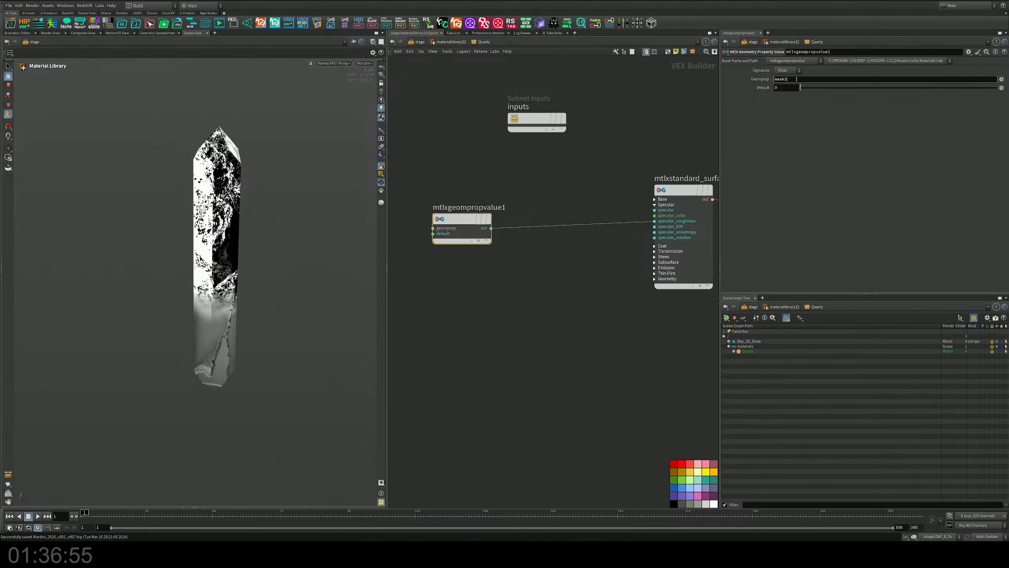
pyautogui.press('BackSpace')
pyautogui.write('3')
pyautogui.press('Return')
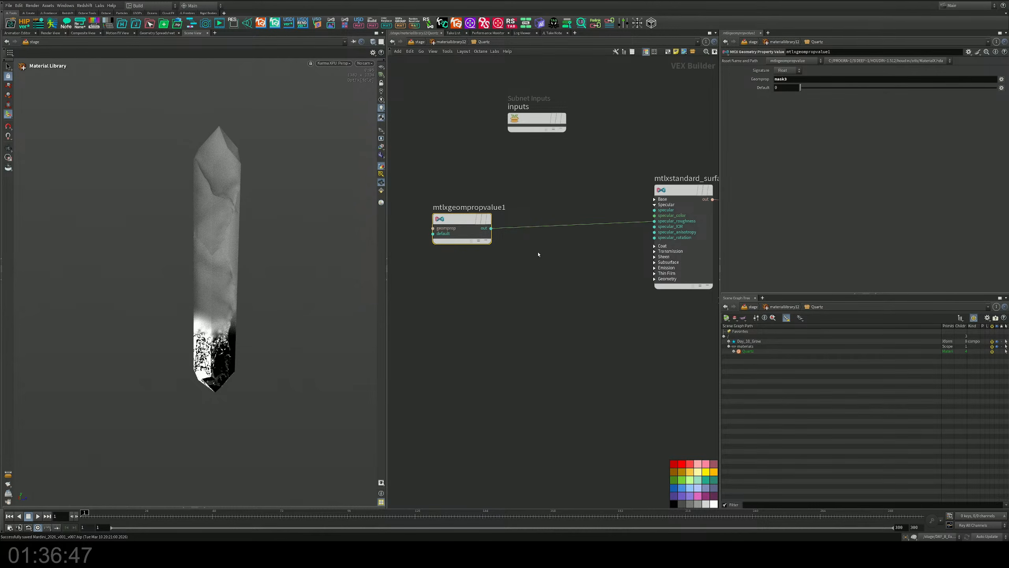
# Try the plain mask attribute as the geomprop driving the Quartz specular roughness
pyautogui.scroll(-3, 540, 254)
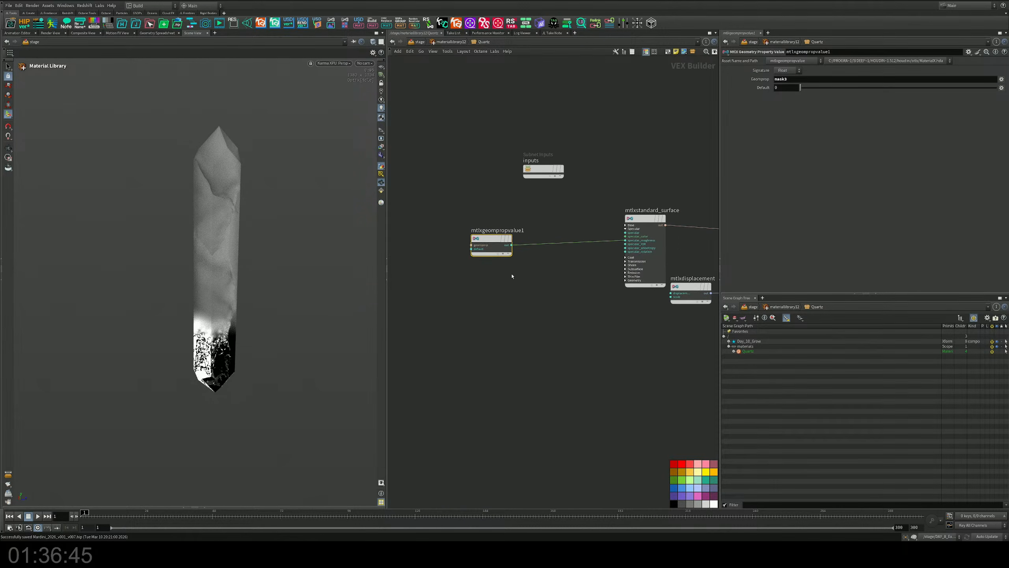
pyautogui.click(800, 79)
pyautogui.press('BackSpace')
pyautogui.press('Return')
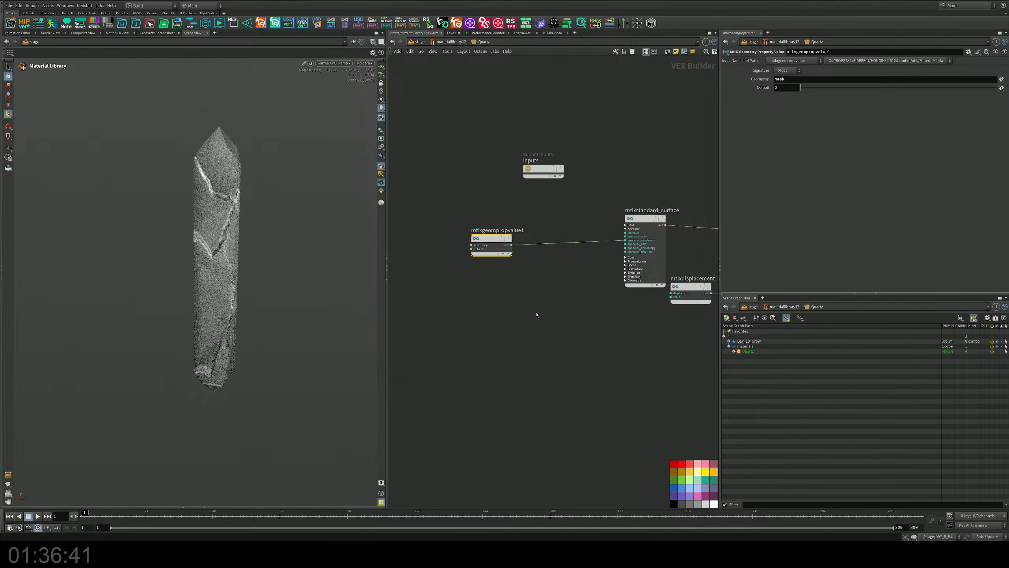
pyautogui.press('Escape')
pyautogui.moveTo(235, 222)
pyautogui.mouseDown()
pyautogui.moveTo(279, 219)
pyautogui.moveTo(184, 219)
pyautogui.moveTo(244, 219)
pyautogui.moveTo(216, 220)
pyautogui.mouseUp()
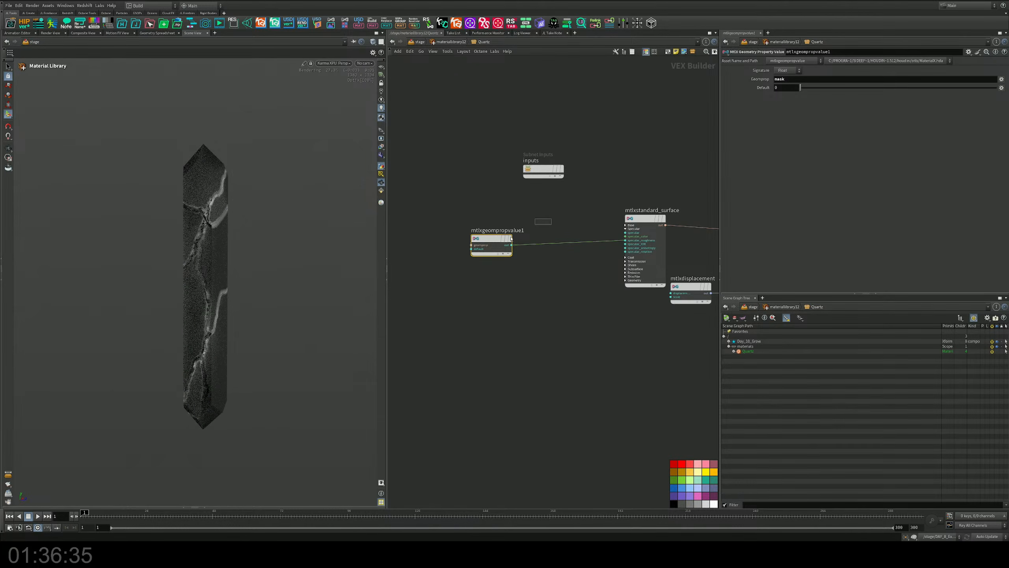
# Set the geomprop of mtlxgeompropvalue1 to mask2
pyautogui.click(787, 79)
pyautogui.write('2')
pyautogui.press('Return')
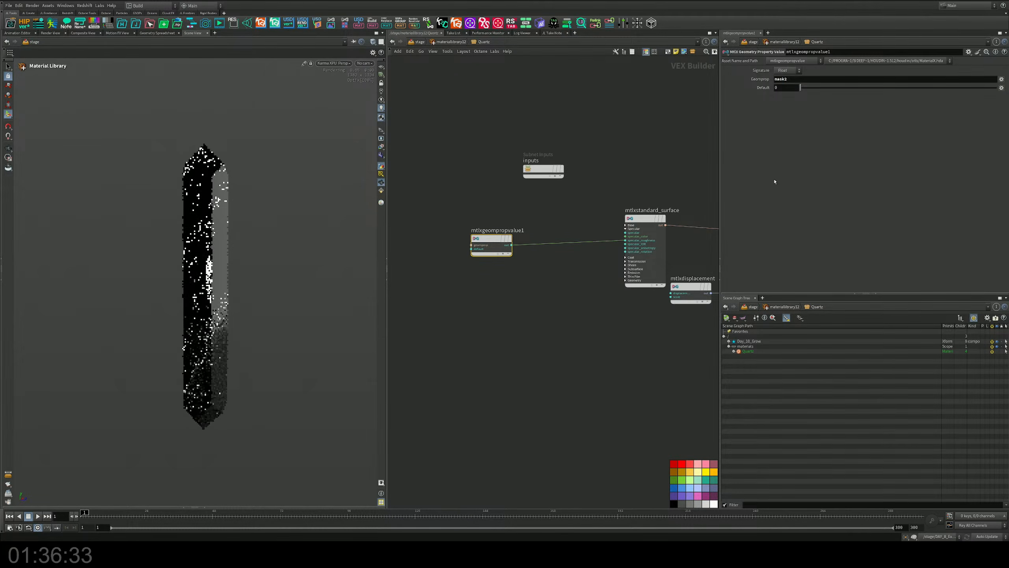
pyautogui.keyDown('alt'); pyautogui.moveTo(306, 255); pyautogui.dragTo(270, 268); pyautogui.keyUp('alt')
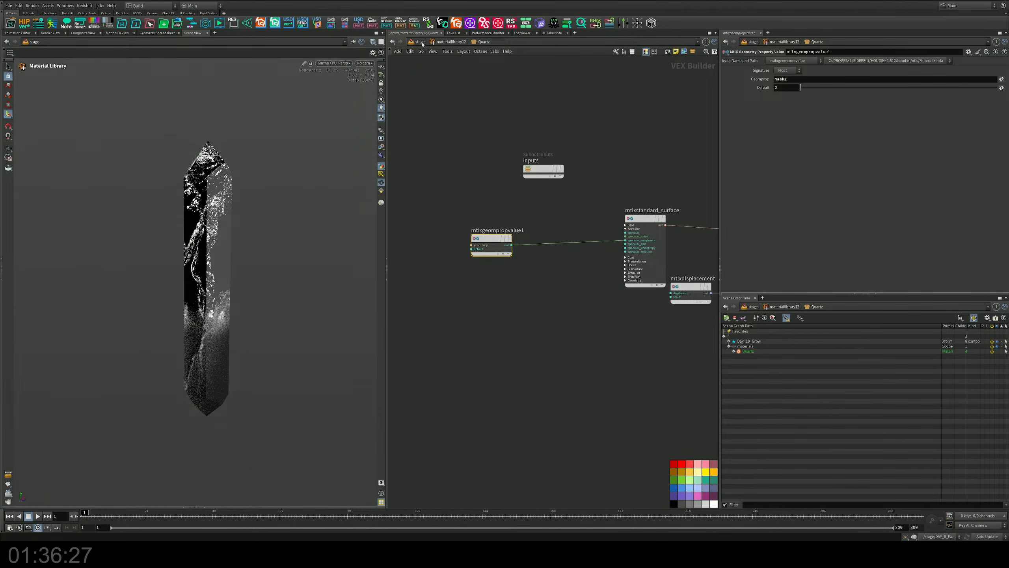
# Turn off the bypass on explodedview1 inside the Day_10_Grow geometry network and return to the stage
pyautogui.press('u')
pyautogui.press('u')
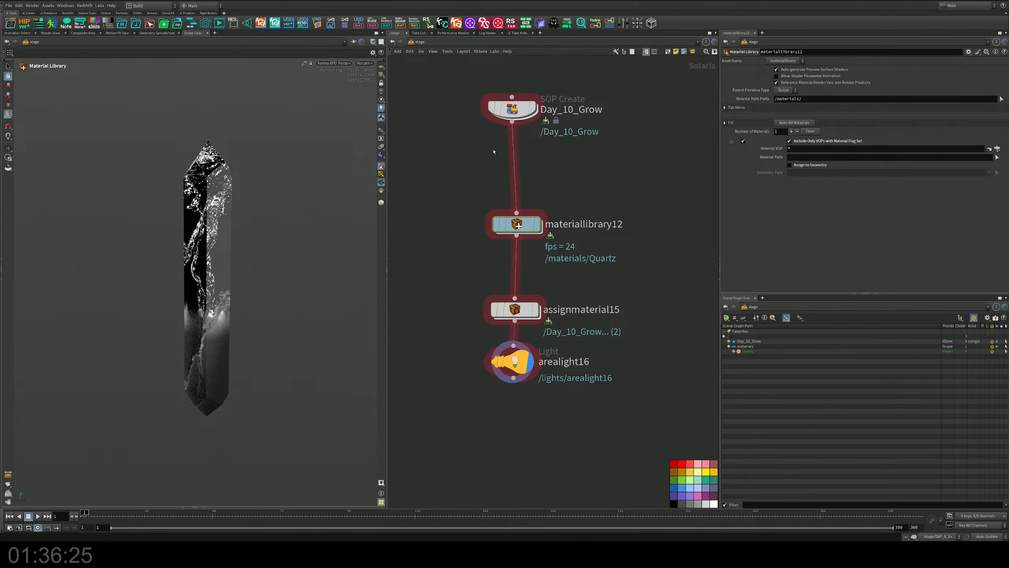
pyautogui.moveTo(494, 151); pyautogui.dragTo(492, 193, button='middle')
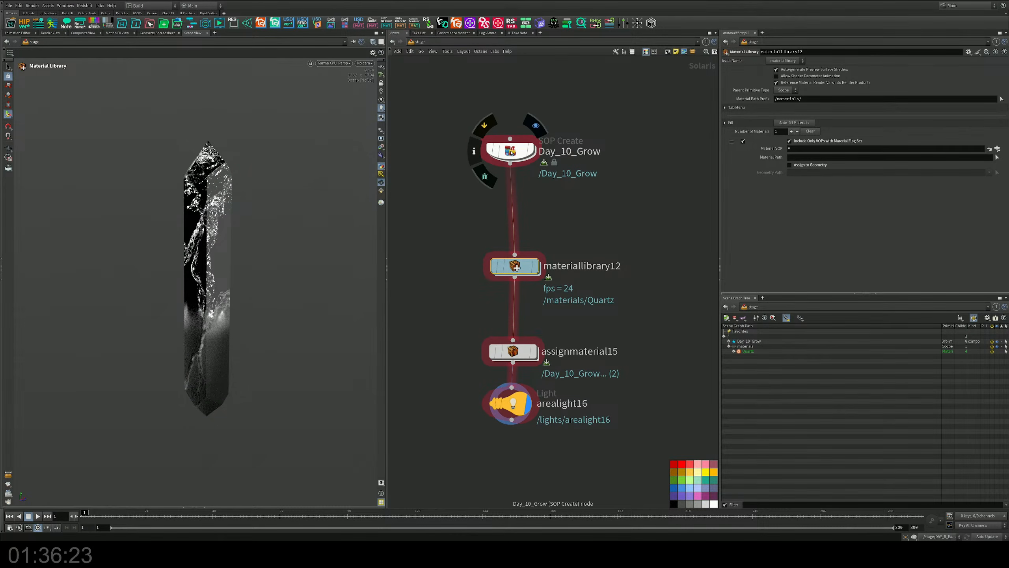
pyautogui.doubleClick(512, 153)
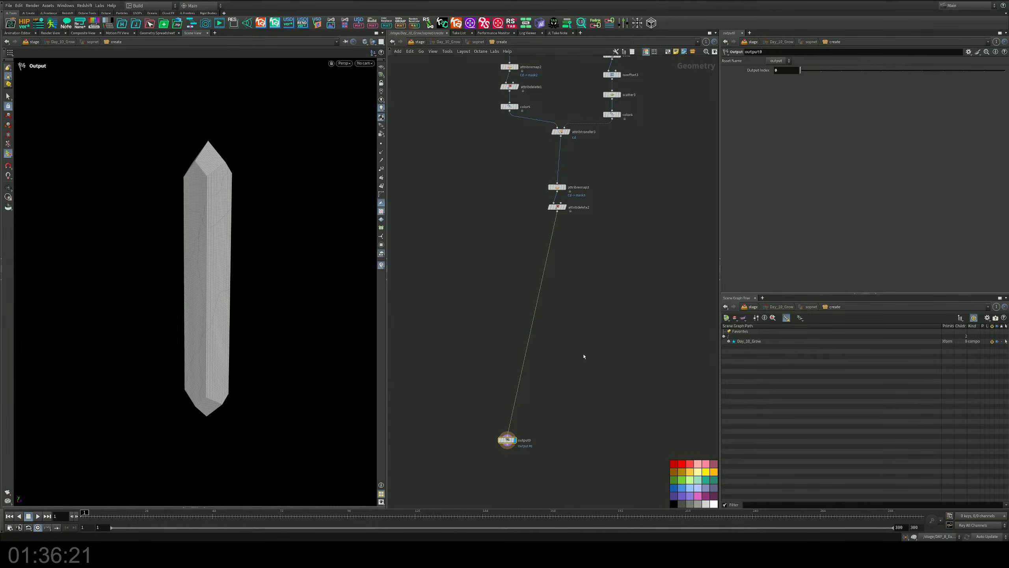
pyautogui.moveTo(592, 365); pyautogui.dragTo(585, 393, button='middle')
pyautogui.scroll(5, 558, 250)
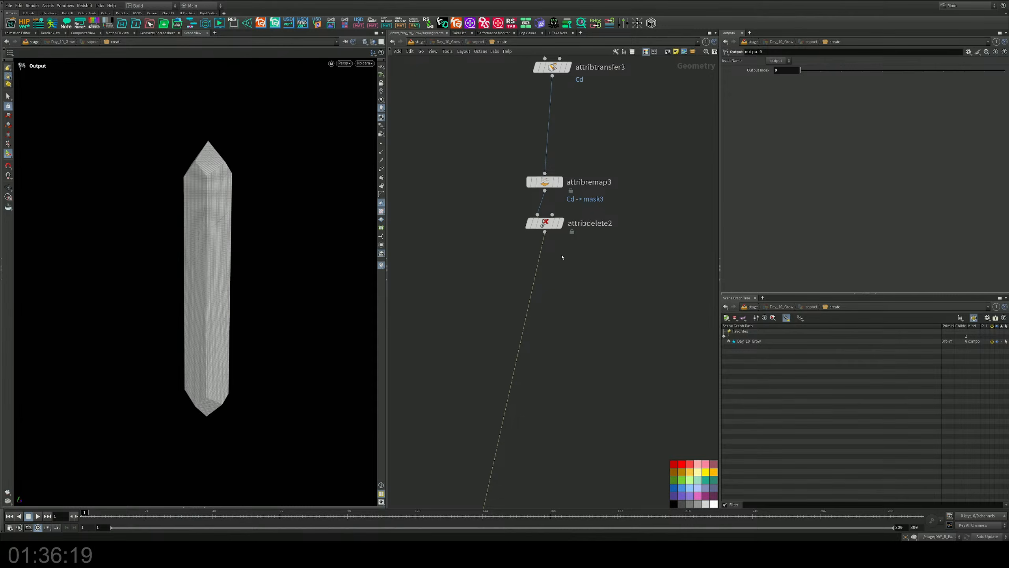
pyautogui.scroll(-6, 561, 257)
pyautogui.scroll(4, 420, 231)
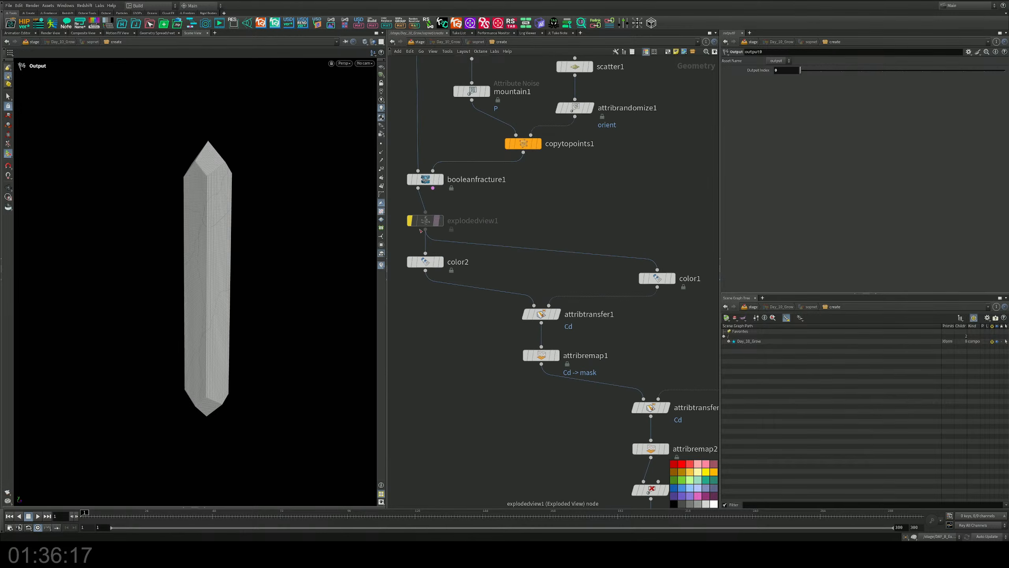
pyautogui.click(410, 221)
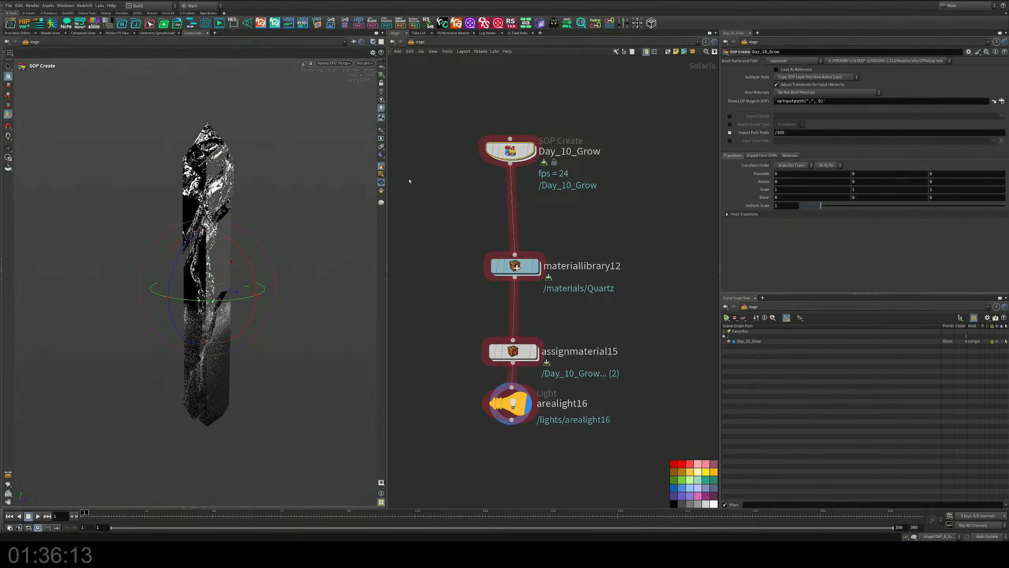
pyautogui.press('Escape')
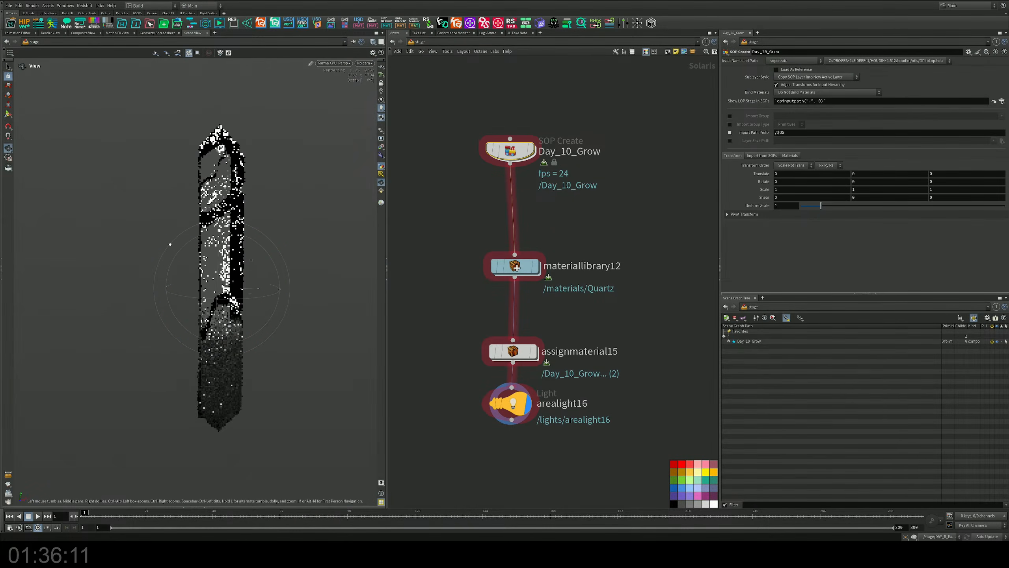
pyautogui.keyDown('alt'); pyautogui.moveTo(232, 247); pyautogui.dragTo(193, 257); pyautogui.keyUp('alt')
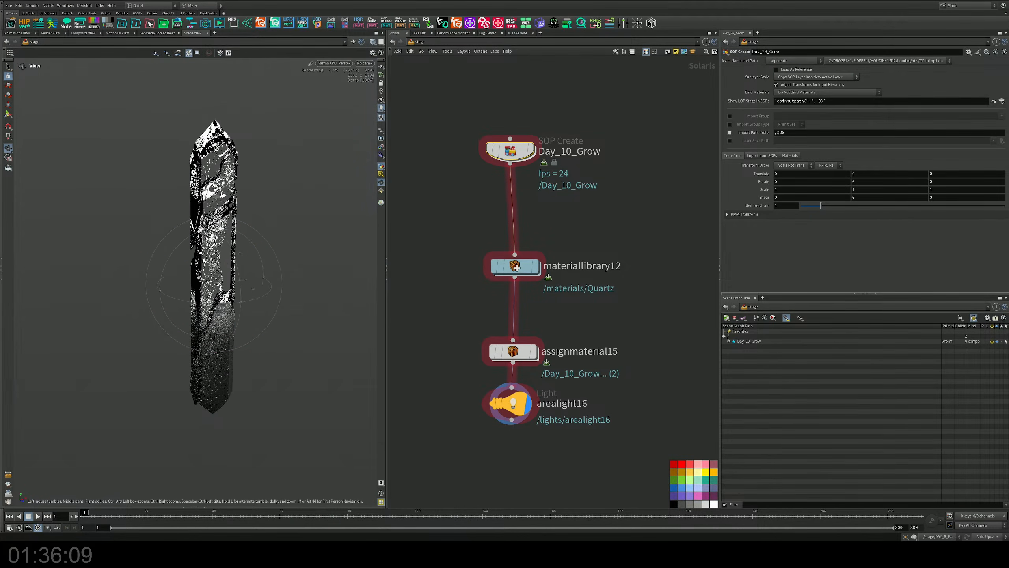
# Bypass arealight16 and add a dome light beneath it at the end of the stage chain
pyautogui.moveTo(598, 377); pyautogui.dragTo(612, 290, button='middle')
pyautogui.moveTo(525, 316); pyautogui.dragTo(529, 351)
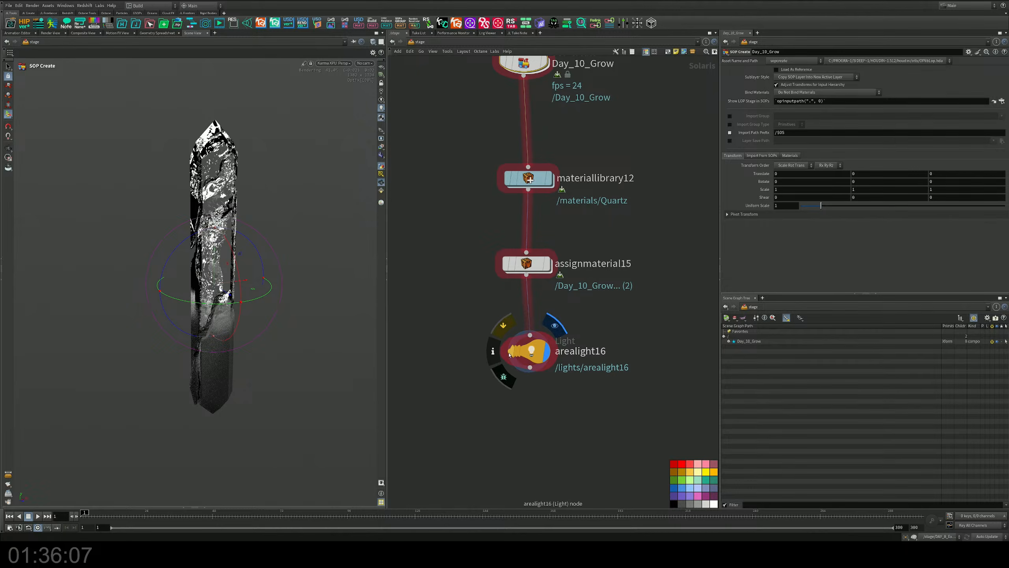
pyautogui.moveTo(538, 389); pyautogui.dragTo(529, 321, button='middle')
pyautogui.press('Tab')
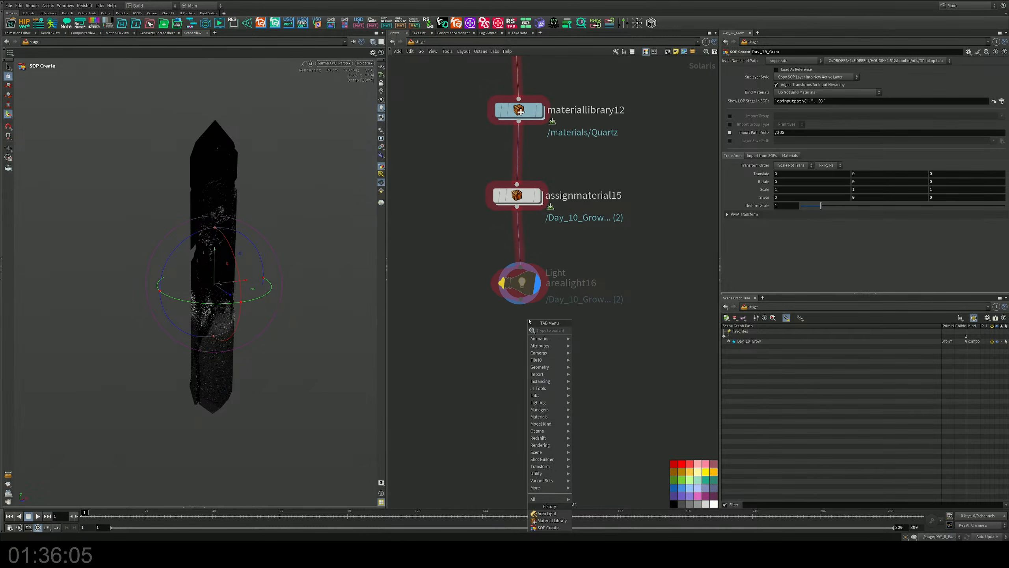
pyautogui.write('dome')
pyautogui.press('Return')
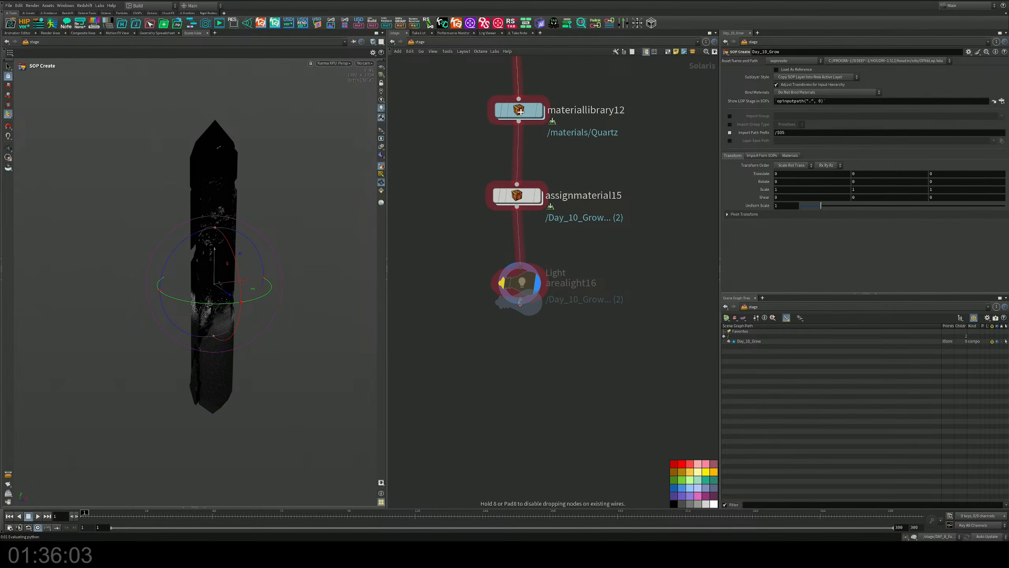
pyautogui.click(520, 340)
pyautogui.click(537, 345)
pyautogui.moveTo(525, 341); pyautogui.dragTo(524, 378)
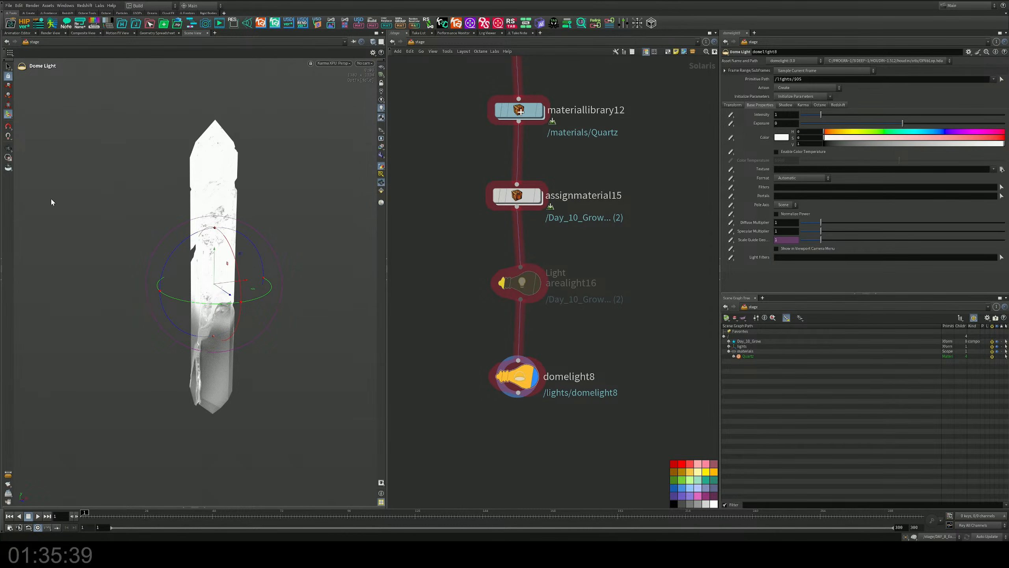
# Assign a Greyscalegorilla studio HDRI as the dome light's texture
pyautogui.moveTo(52, 202); pyautogui.dragTo(802, 169)
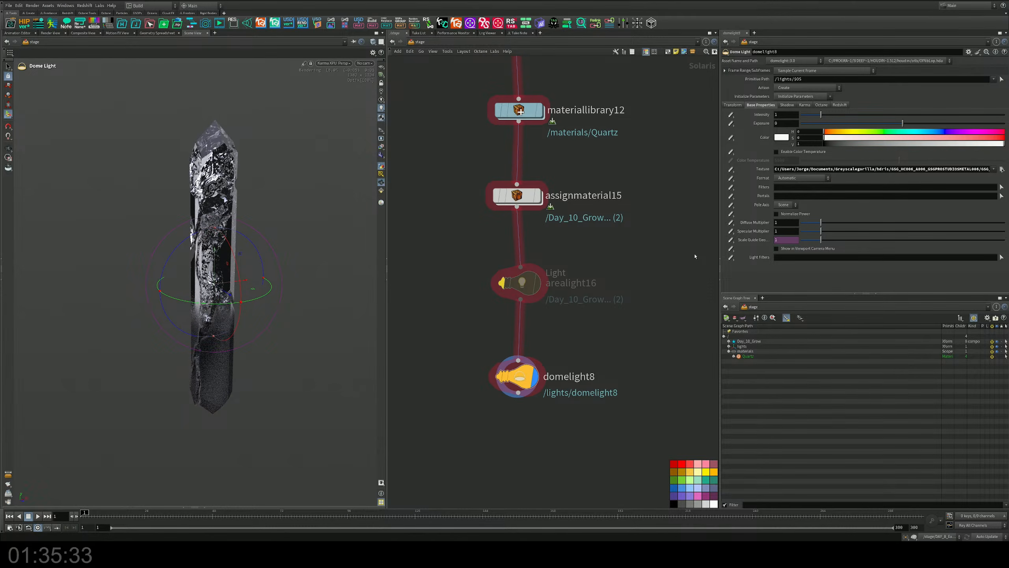
pyautogui.press('Escape')
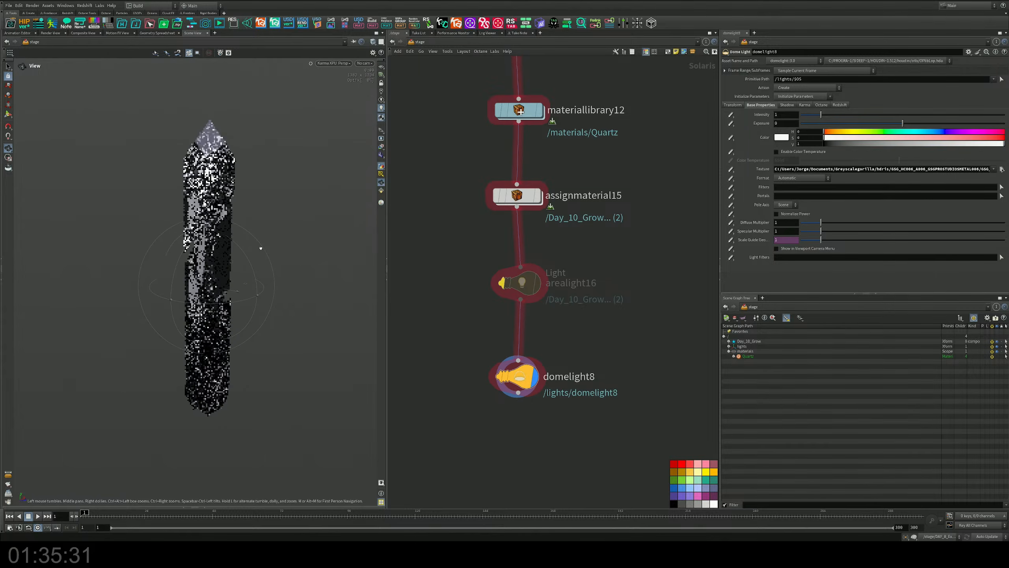
pyautogui.moveTo(250, 258); pyautogui.dragTo(212, 263)
pyautogui.press('Return')
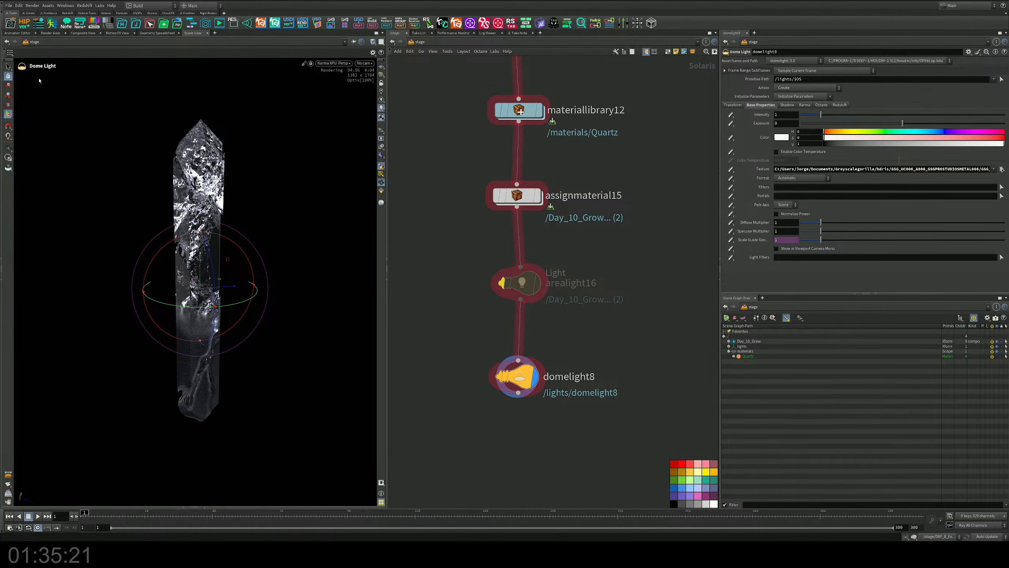
pyautogui.press('Escape')
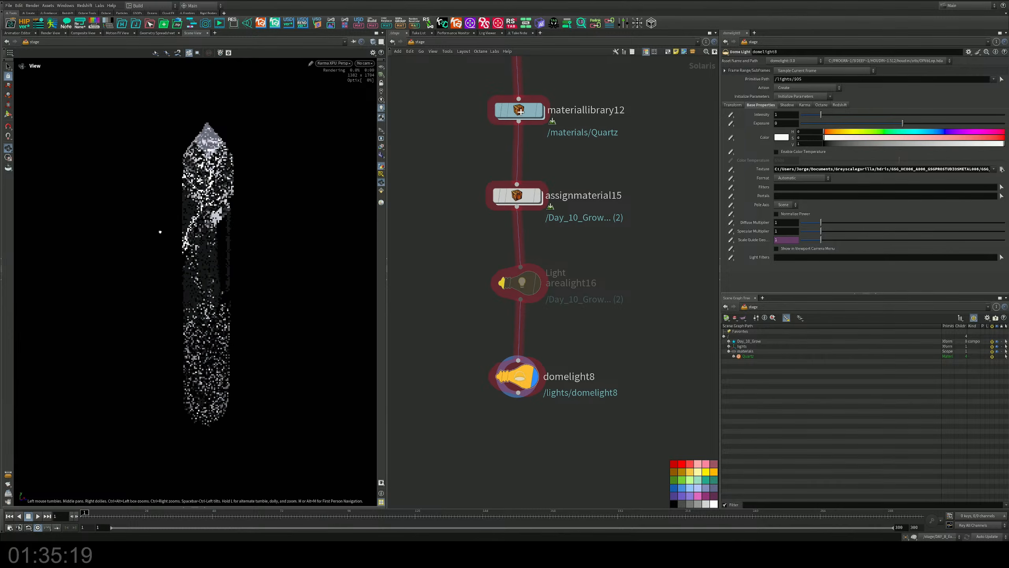
# Duplicate mtlxgeompropvalue1 inside the Quartz material of materiallibrary12 and set the copy's geomprop to mask3
pyautogui.press('s')
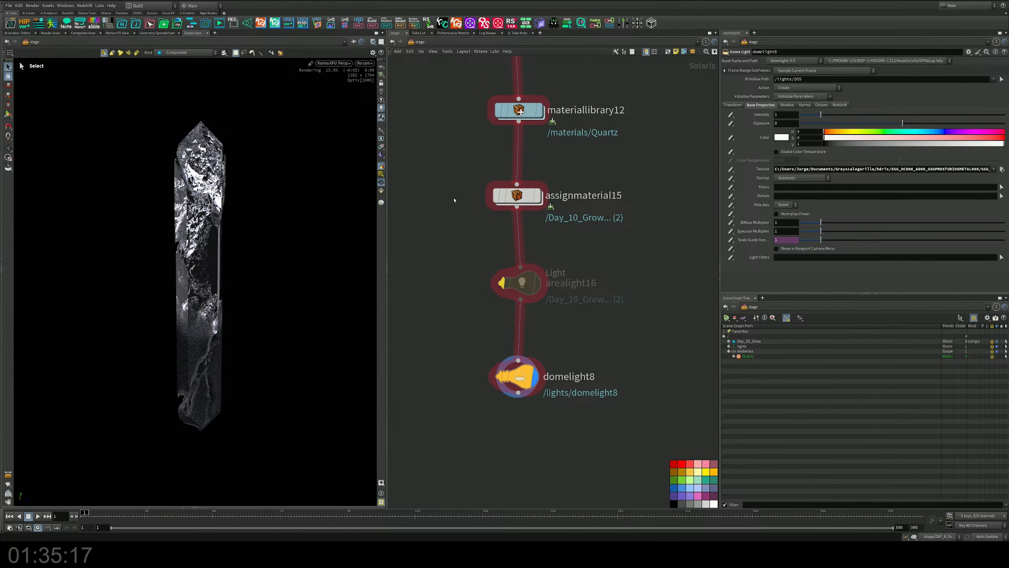
pyautogui.moveTo(674, 240); pyautogui.dragTo(672, 299, button='middle')
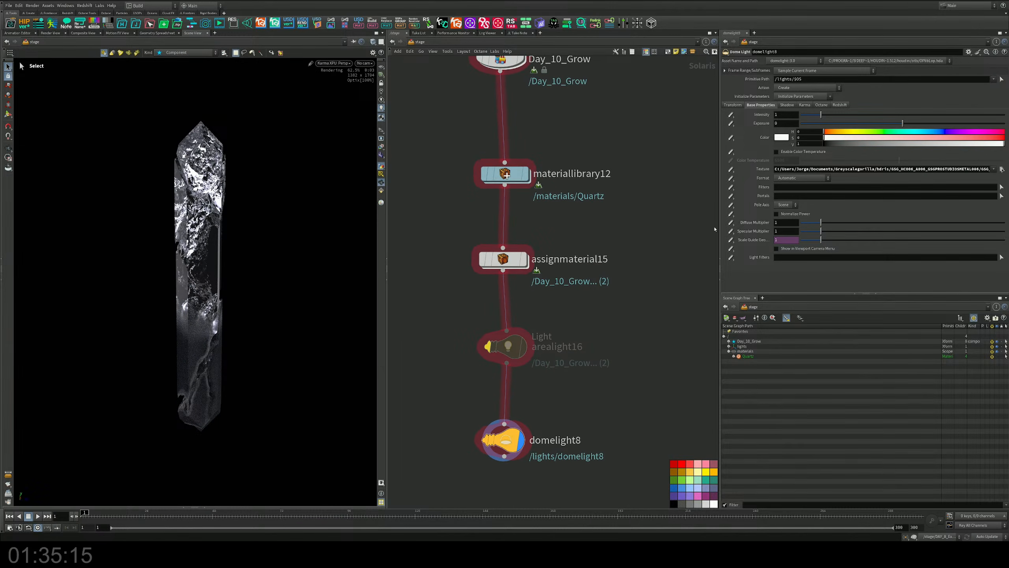
pyautogui.doubleClick(514, 172)
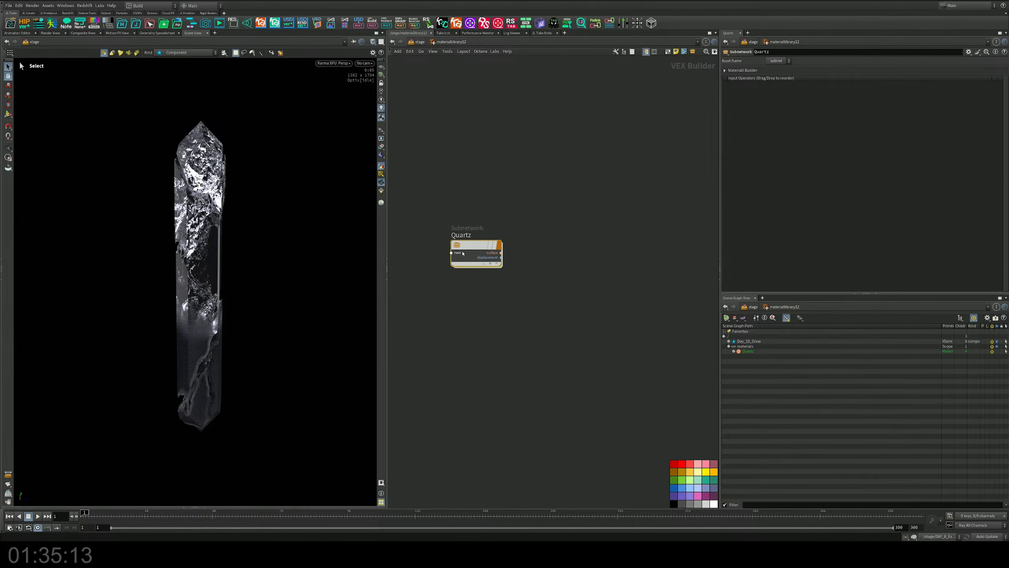
pyautogui.doubleClick(476, 247)
pyautogui.scroll(3, 582, 255)
pyautogui.moveTo(541, 267); pyautogui.dragTo(644, 287, button='middle')
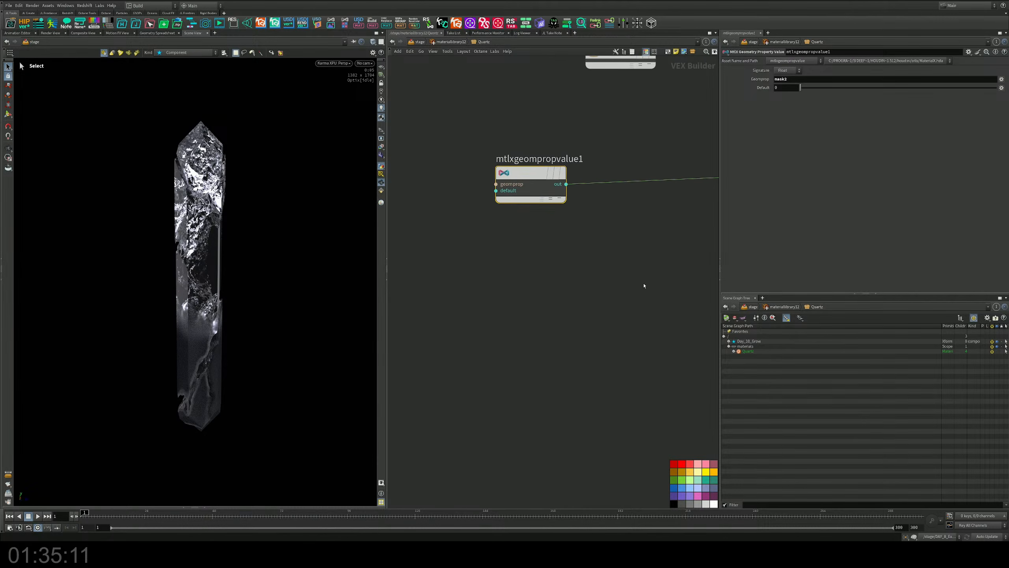
pyautogui.keyDown('alt'); pyautogui.moveTo(536, 178); pyautogui.dragTo(484, 327); pyautogui.keyUp('alt')
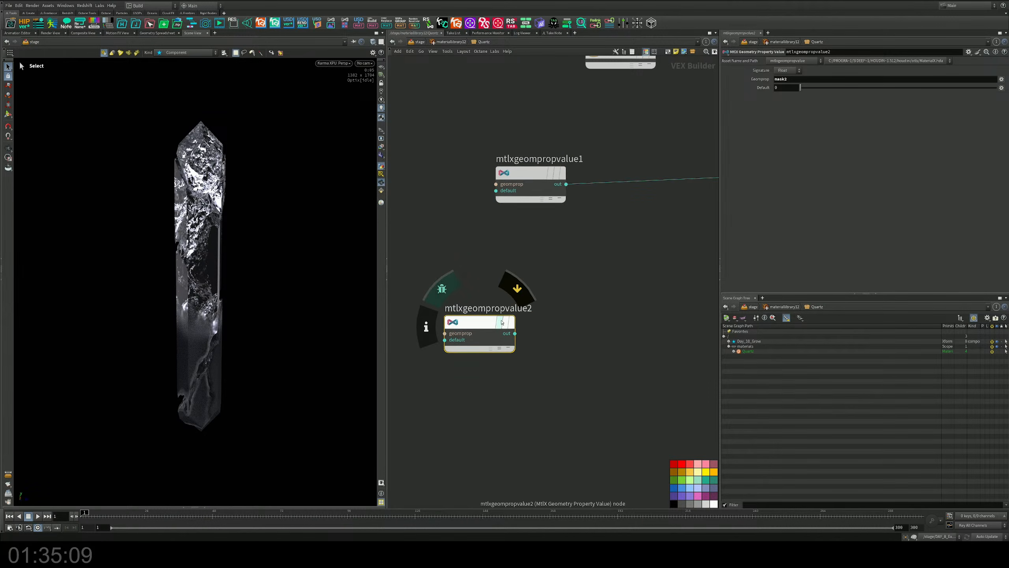
pyautogui.scroll(-3, 588, 314)
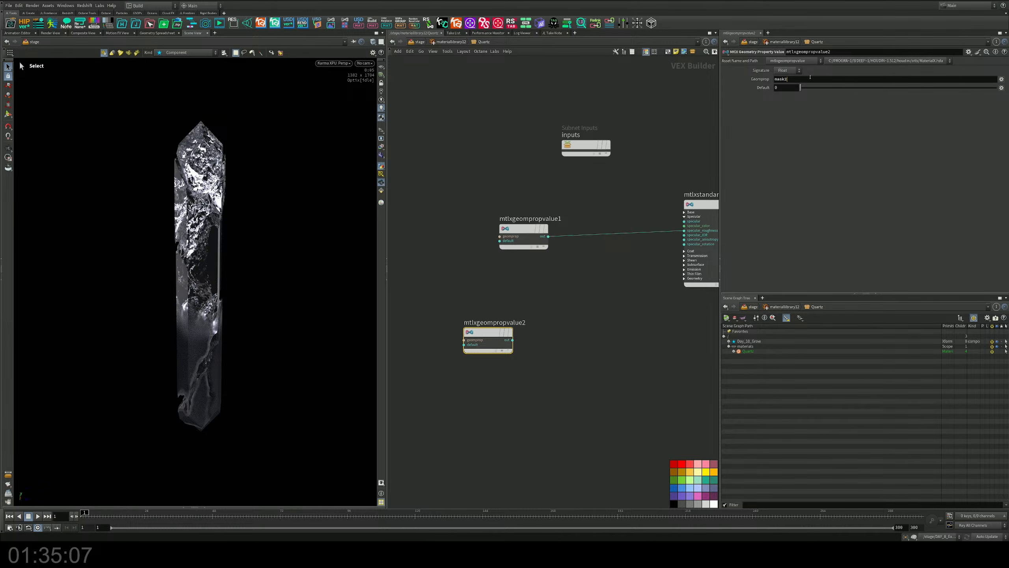
pyautogui.press('Return')
pyautogui.scroll(-2, 582, 355)
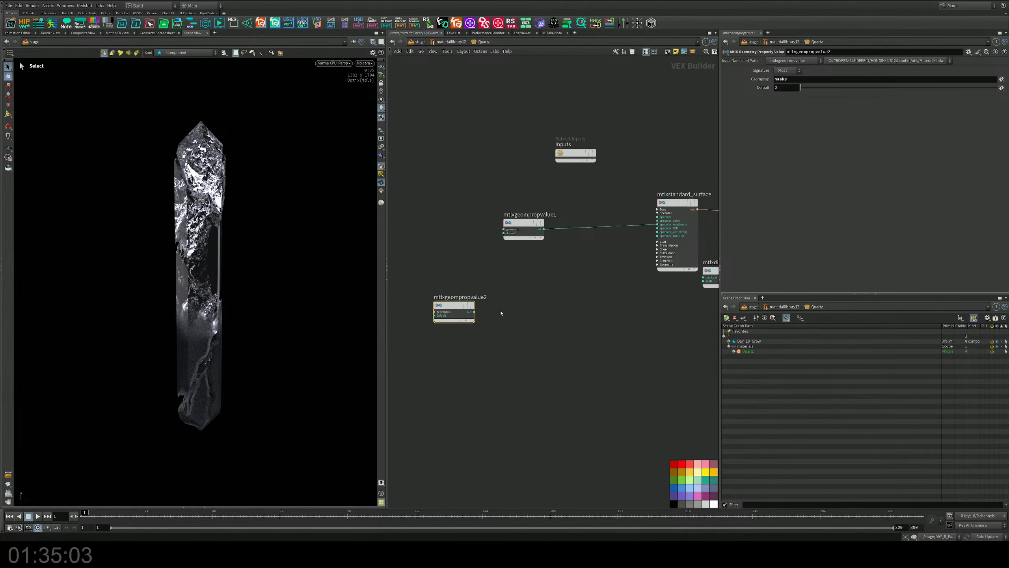
# Move mtlxdisplacement below the standard surface and connect mtlxgeompropvalue2's output to its displacement input
pyautogui.press('Tab')
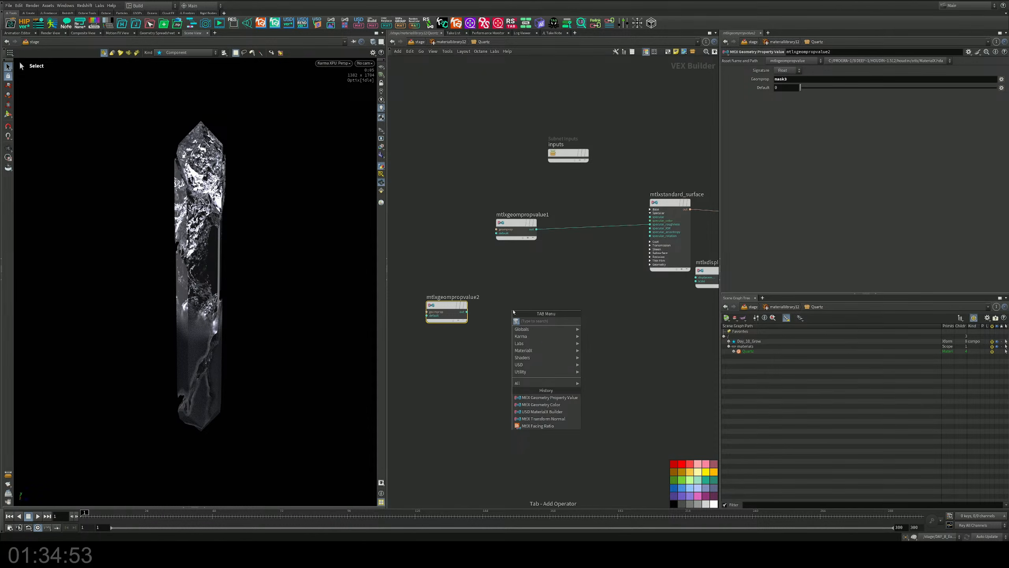
pyautogui.press('Escape')
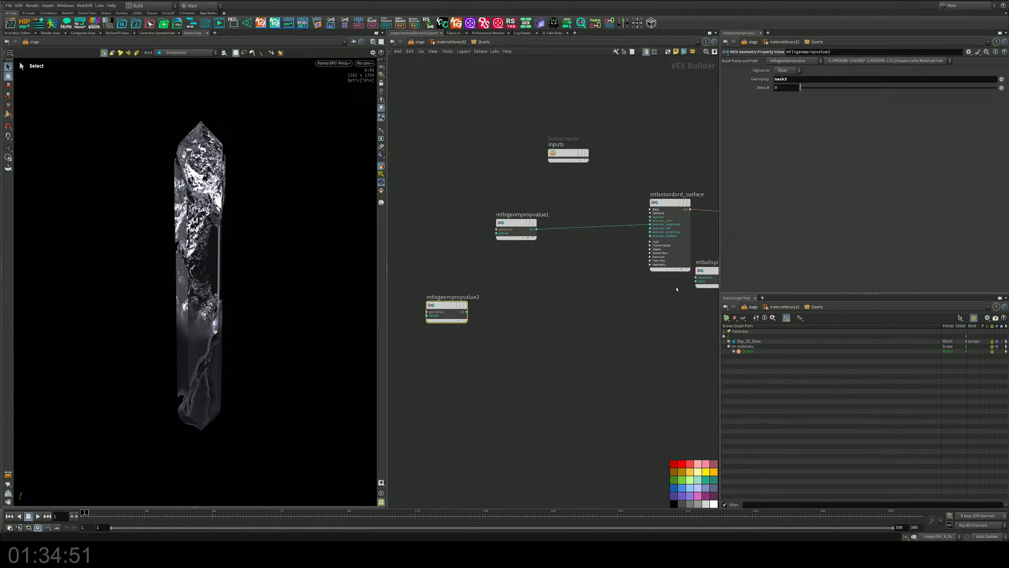
pyautogui.moveTo(710, 271); pyautogui.dragTo(650, 299)
pyautogui.scroll(2, 613, 313)
pyautogui.moveTo(448, 305); pyautogui.dragTo(498, 303, button='middle')
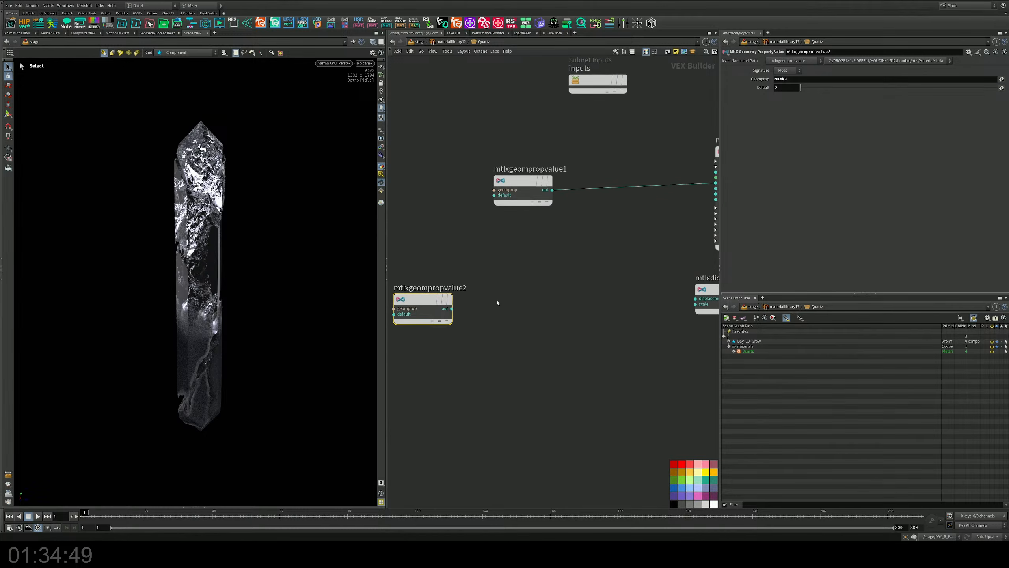
pyautogui.moveTo(452, 309); pyautogui.dragTo(695, 303)
pyautogui.click(704, 289)
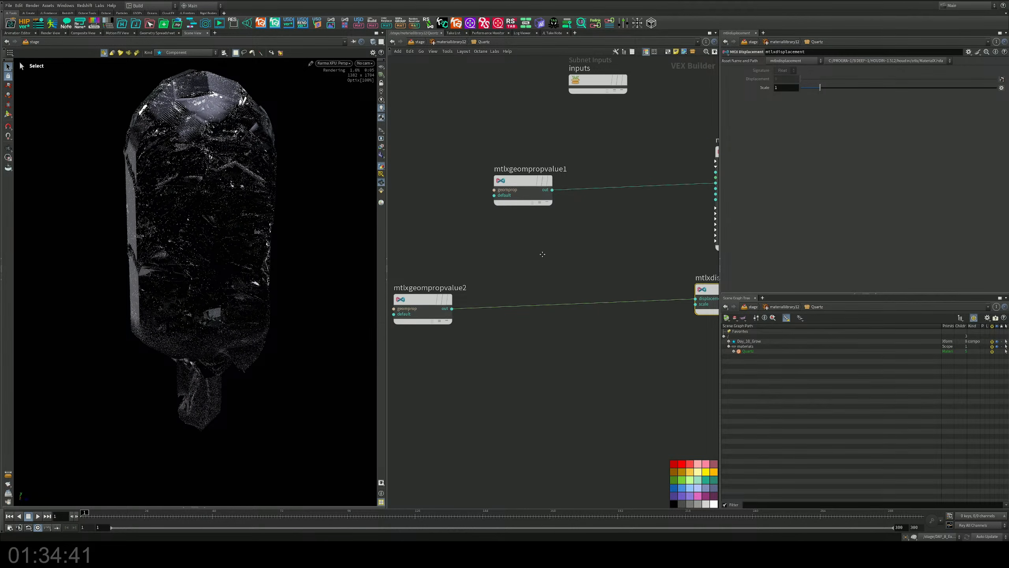
# Try an MtlX Invert node with amount 0.42 between mtlxgeompropvalue2 and mtlxdisplacement, and delete it
pyautogui.moveTo(543, 254); pyautogui.dragTo(588, 215, button='middle')
pyautogui.press('Tab')
pyautogui.write('remap')
pyautogui.press('Return')
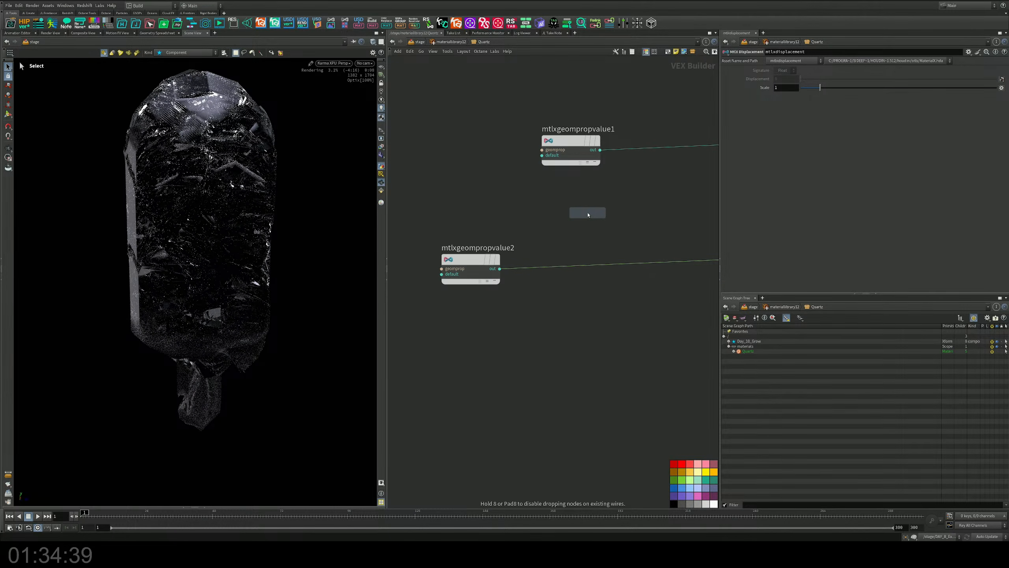
pyautogui.click(580, 268)
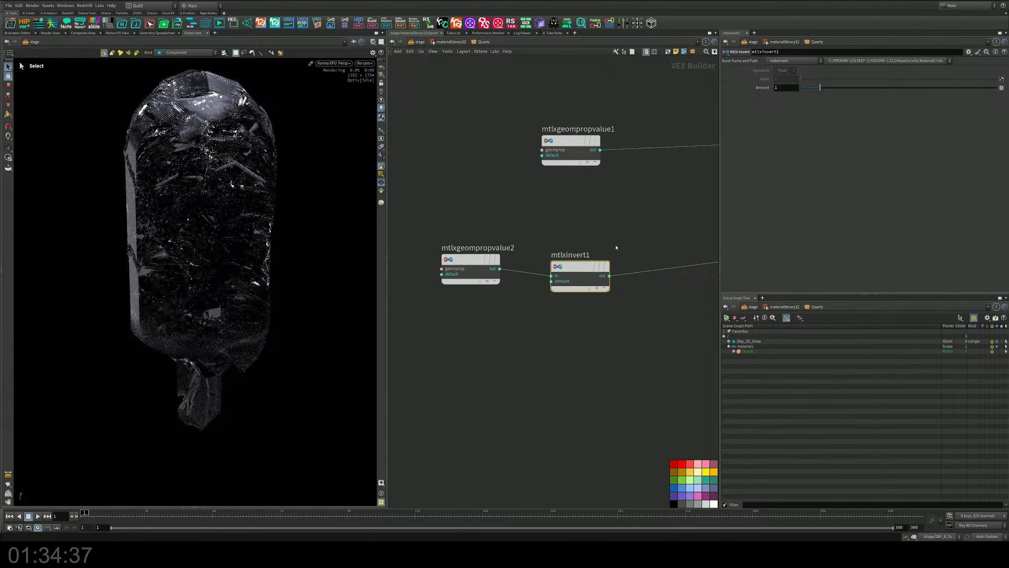
pyautogui.moveTo(586, 263)
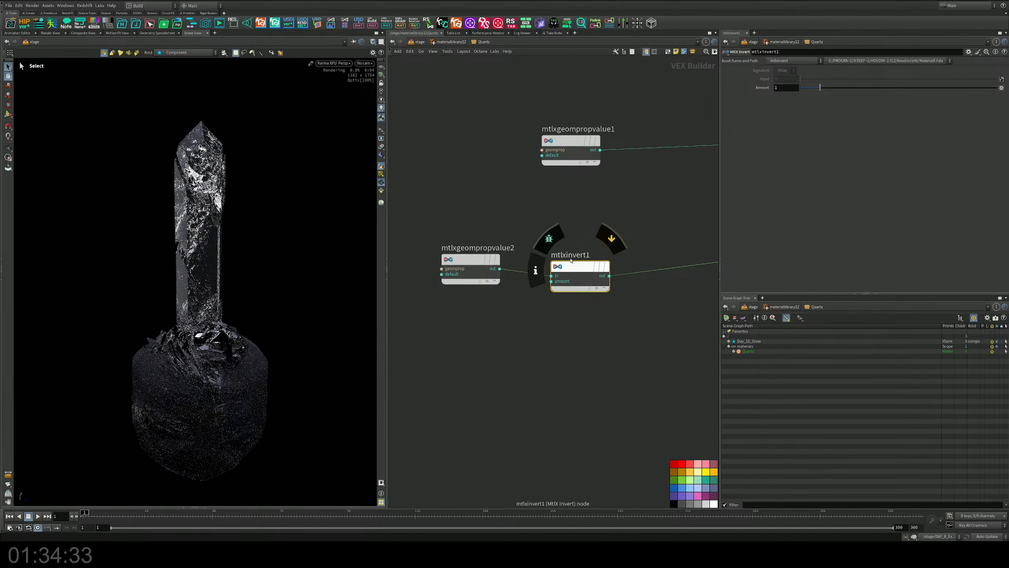
pyautogui.moveTo(820, 87); pyautogui.dragTo(809, 88)
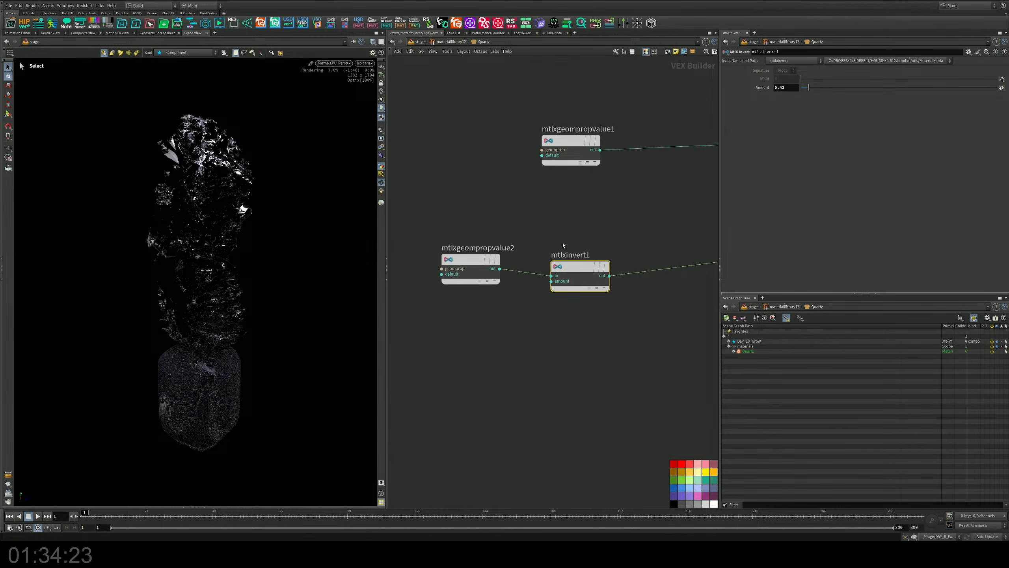
pyautogui.press('Delete')
pyautogui.scroll(-2, 564, 294)
pyautogui.moveTo(507, 243)
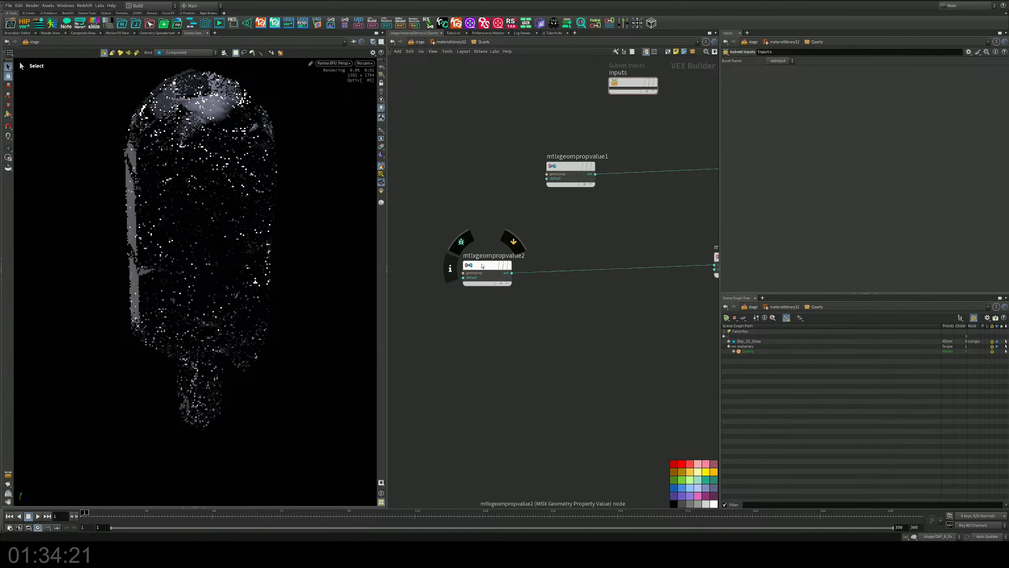
# Switch the viewport renderer to Houdini VK and open the Day_10_Grow geometry network
pyautogui.click(333, 63)
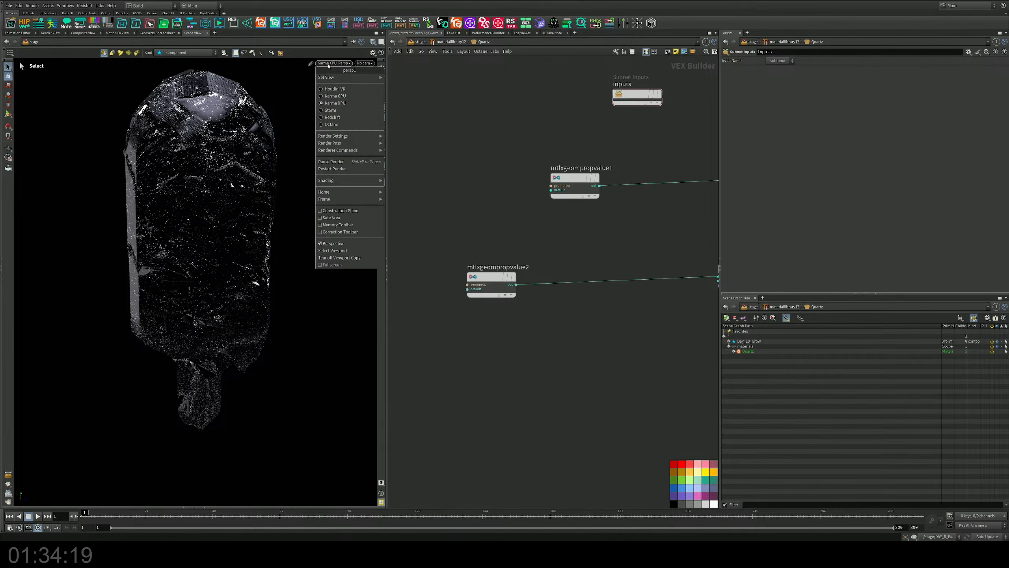
pyautogui.click(333, 88)
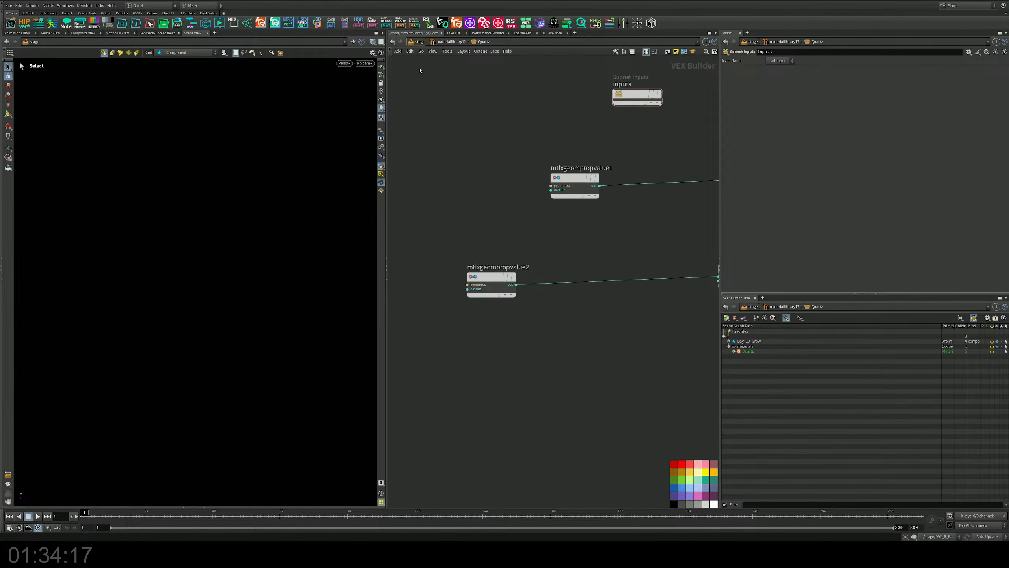
pyautogui.press('u')
pyautogui.press('u')
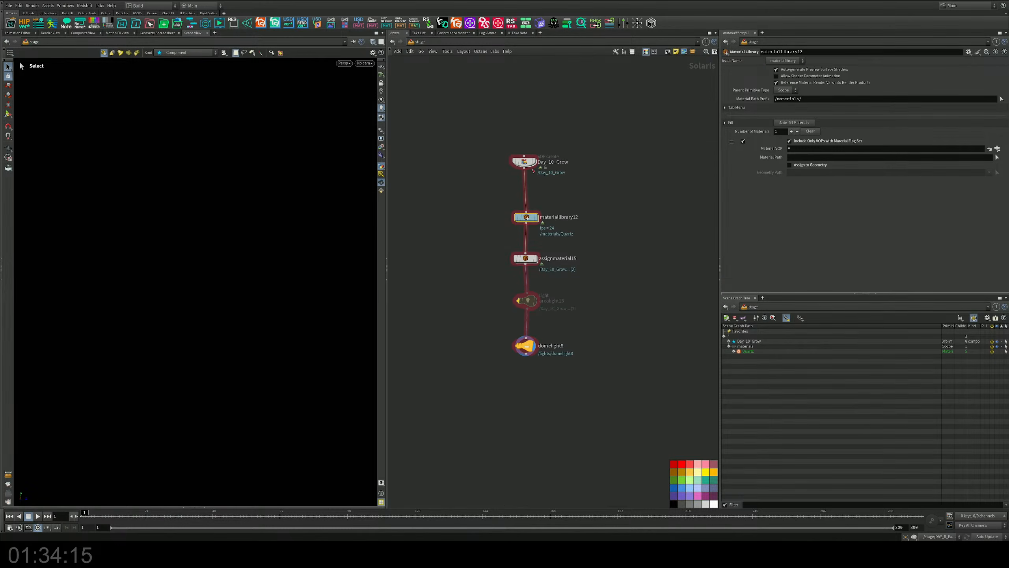
pyautogui.doubleClick(527, 163)
pyautogui.moveTo(621, 326); pyautogui.dragTo(542, 172, button='middle')
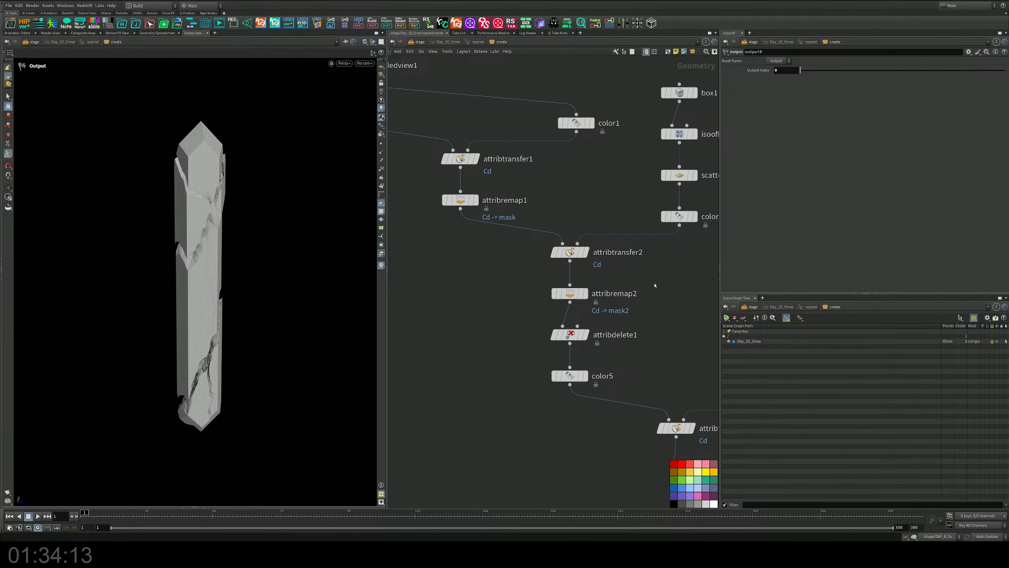
# Swap the color4 and color5 nodes so color4 follows attribdelete1 and color5 follows scatter3 above attribtransfer3
pyautogui.moveTo(654, 285); pyautogui.dragTo(524, 85, button='middle')
pyautogui.click(442, 178)
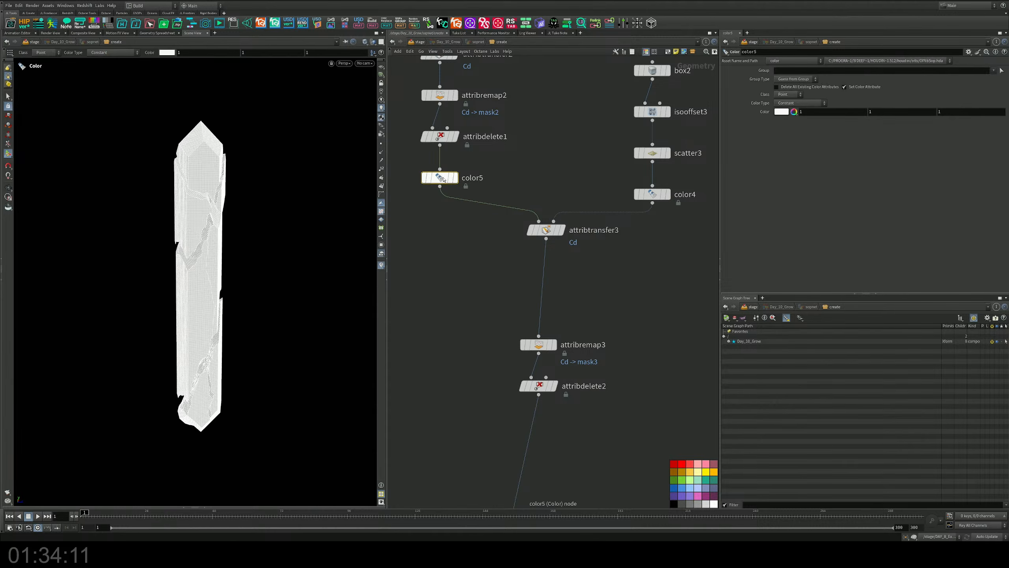
pyautogui.moveTo(443, 180); pyautogui.dragTo(471, 192)
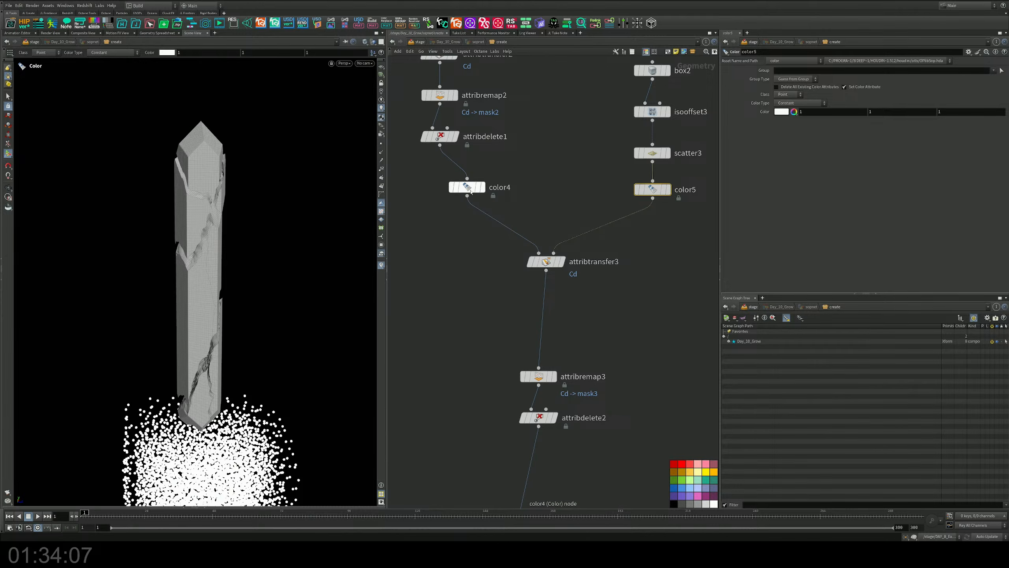
pyautogui.moveTo(518, 165); pyautogui.dragTo(550, 148, button='middle')
pyautogui.scroll(-3, 503, 98)
pyautogui.moveTo(502, 64); pyautogui.dragTo(605, 259, button='middle')
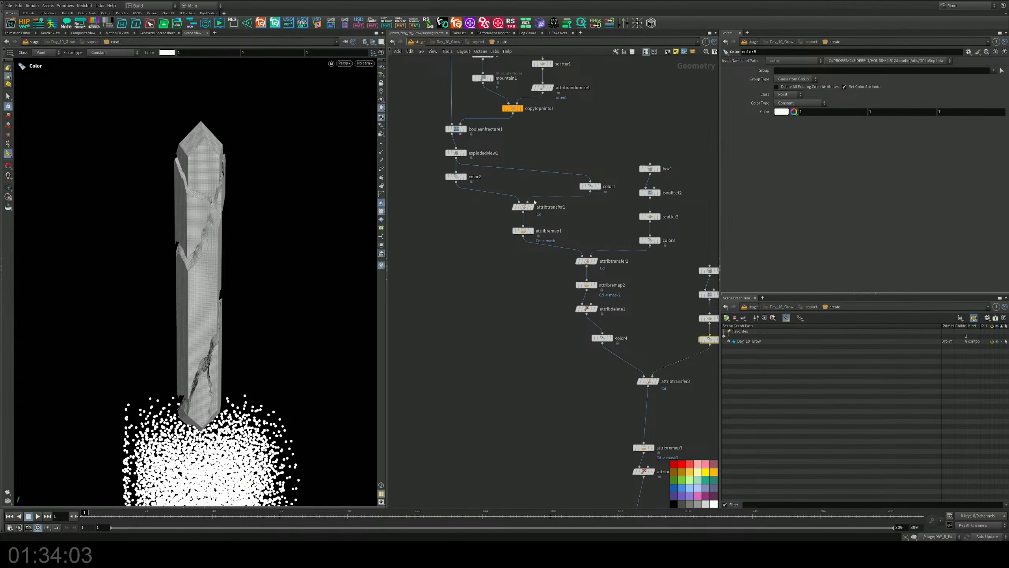
# Return to the stage, open materiallibrary12 and set quickmark 1 there
pyautogui.press('u')
pyautogui.doubleClick(527, 217)
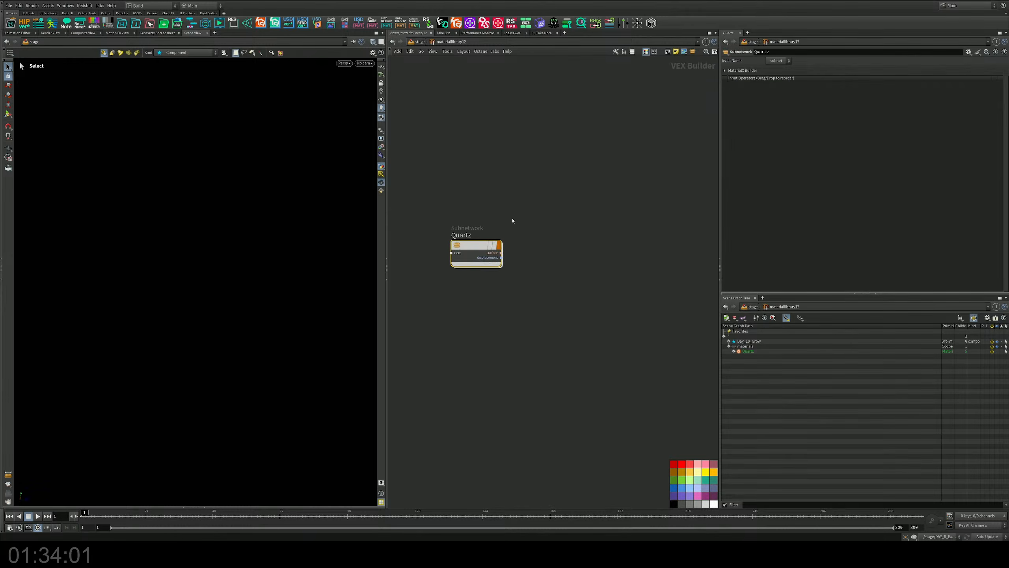
pyautogui.moveTo(526, 198); pyautogui.dragTo(546, 197, button='middle')
pyautogui.hotkey('ctrl', '1')
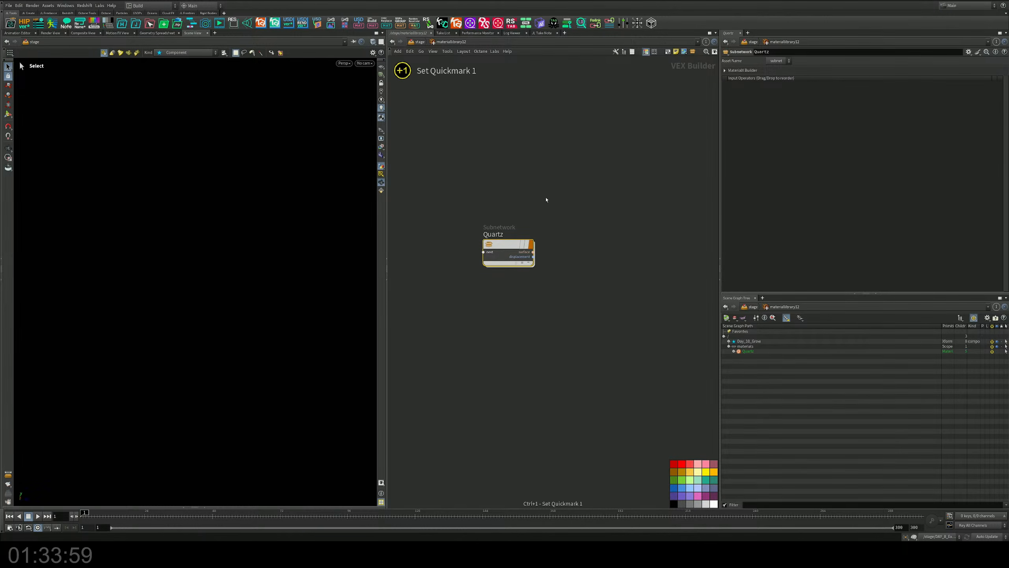
# Open the Quartz material network and switch the viewport renderer to Karma XPU
pyautogui.doubleClick(504, 247)
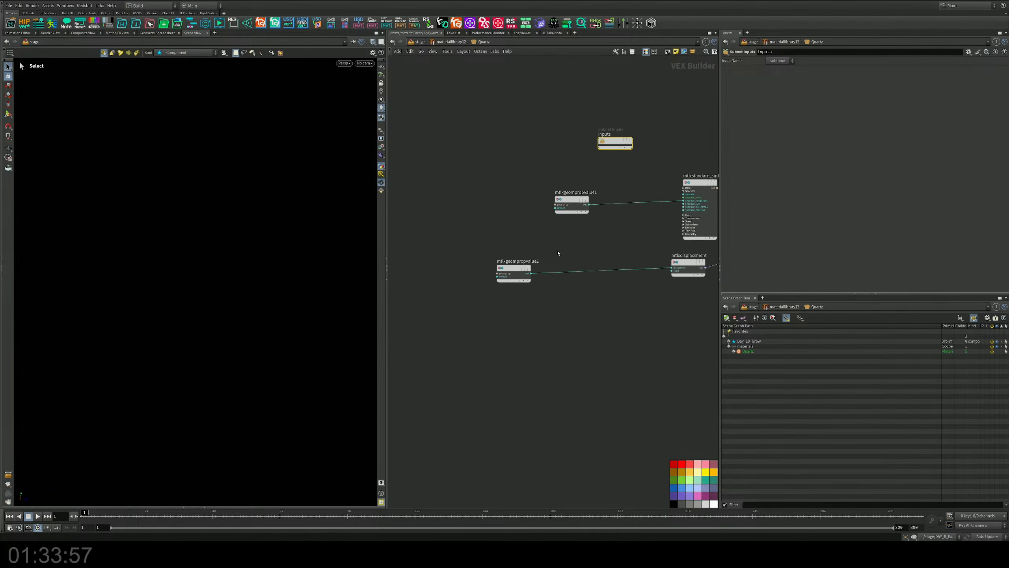
pyautogui.moveTo(583, 256); pyautogui.dragTo(495, 238, button='middle')
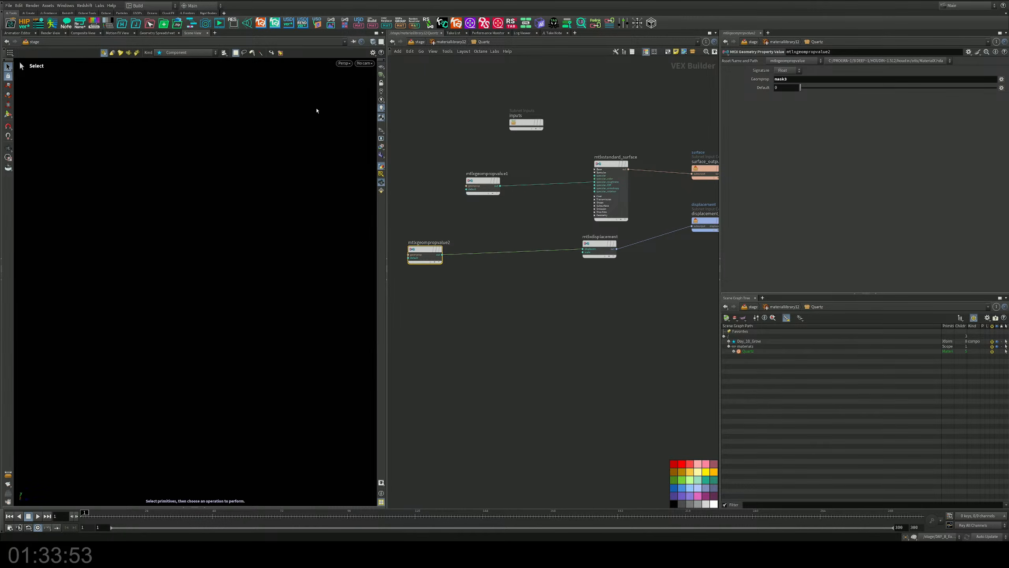
pyautogui.click(345, 63)
pyautogui.click(351, 103)
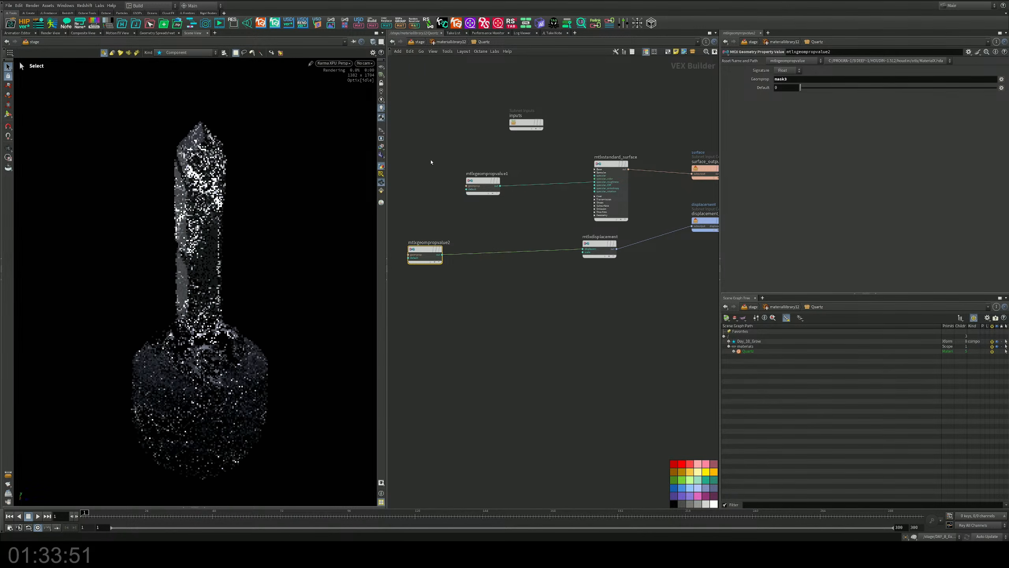
# Insert an MtlX Multiply node on the connection between mtlxgeompropvalue2 and mtlxdisplacement
pyautogui.scroll(5, 533, 214)
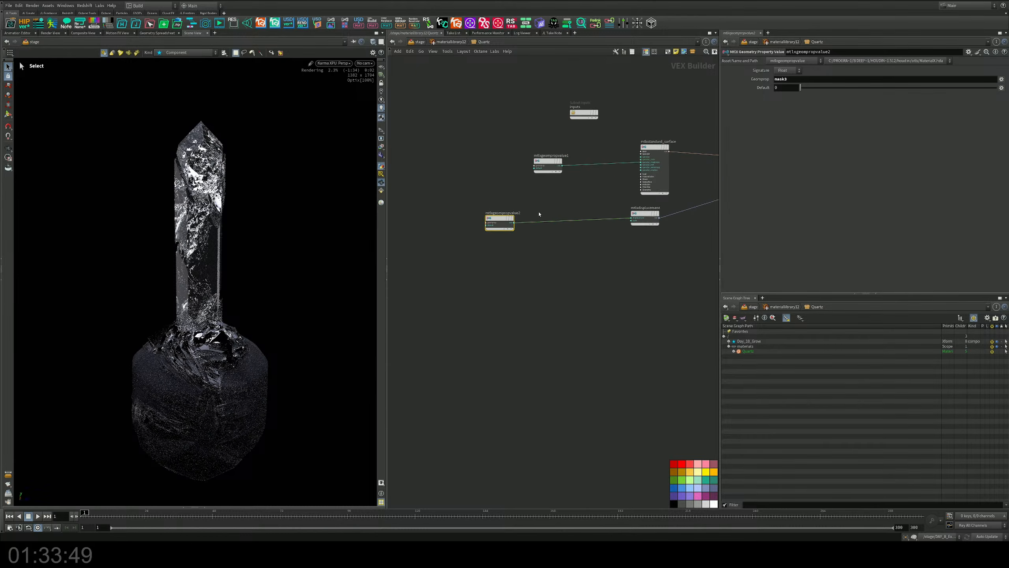
pyautogui.press('Tab')
pyautogui.write('range')
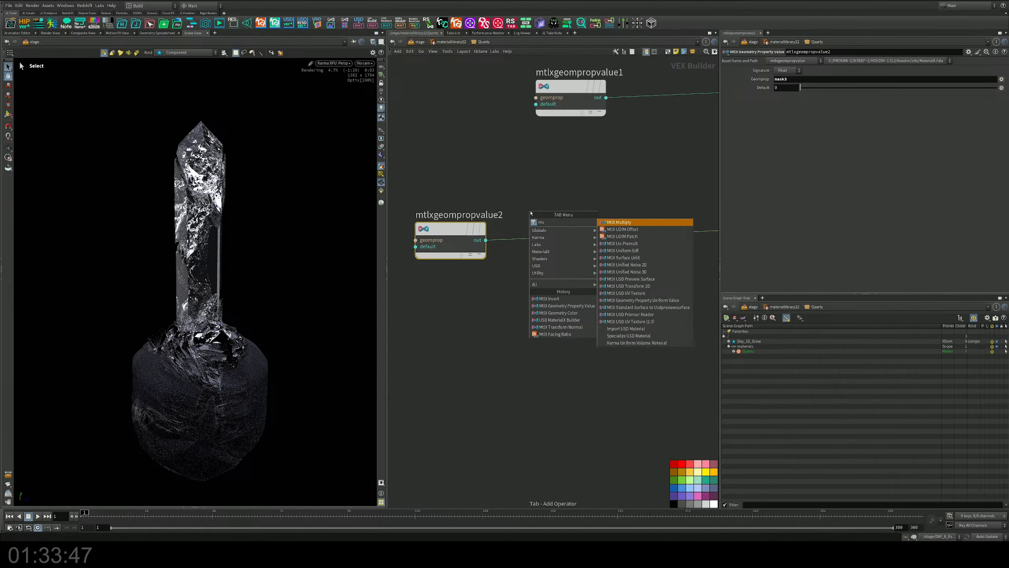
pyautogui.press('Return')
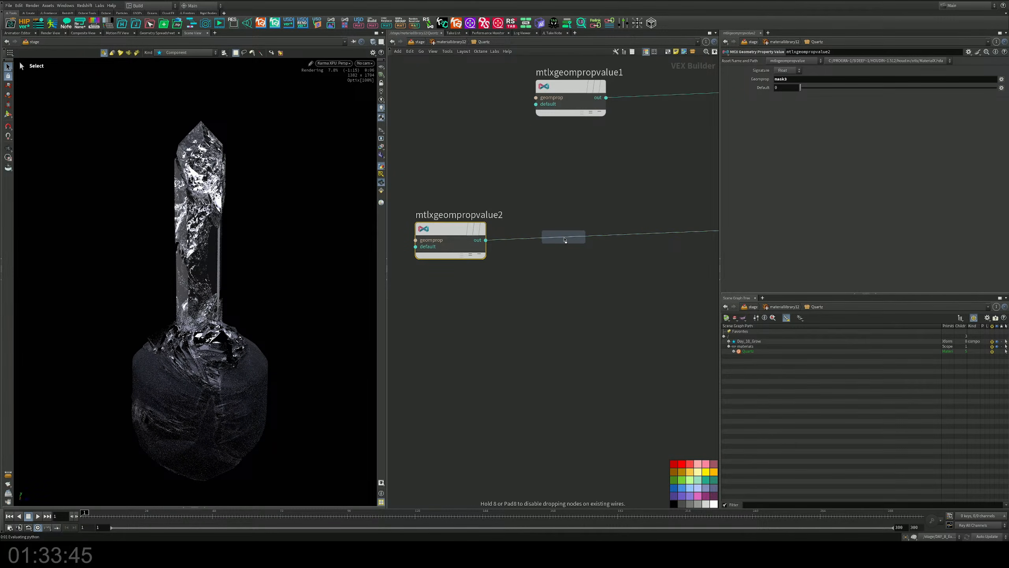
pyautogui.click(583, 234)
# Set the scale of mtlxdisplacement to 0.2
pyautogui.moveTo(664, 294); pyautogui.dragTo(473, 284, button='middle')
pyautogui.click(630, 232)
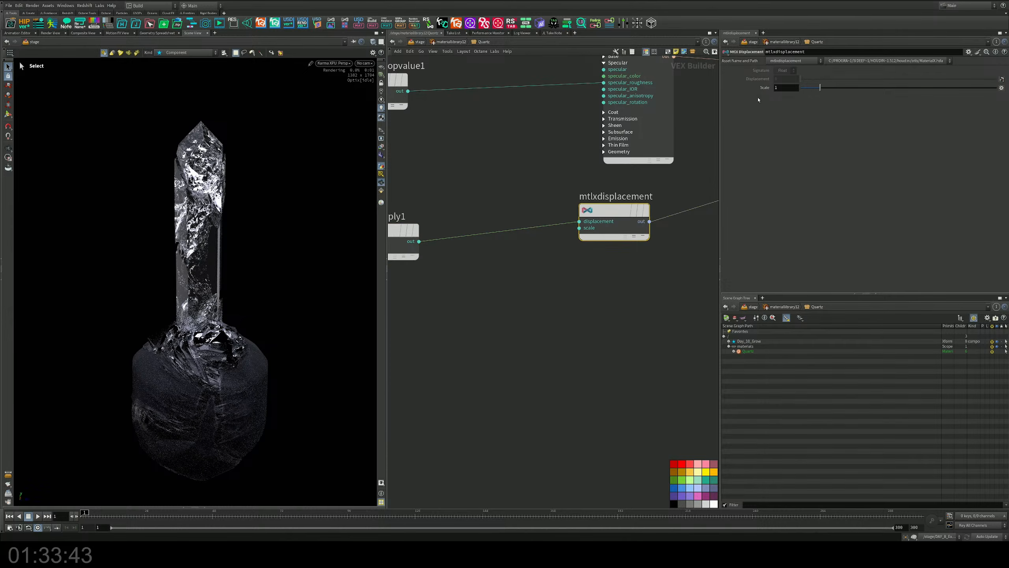
pyautogui.write('.2')
pyautogui.press('Return')
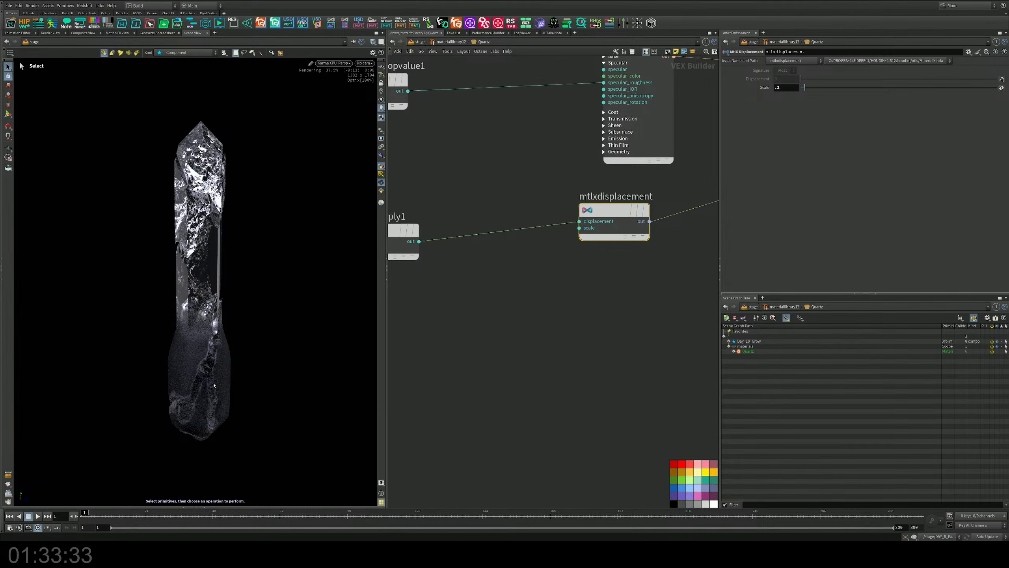
pyautogui.keyDown('alt'); pyautogui.moveTo(211, 362); pyautogui.dragTo(202, 358); pyautogui.keyUp('alt')
# Move mtlxgeompropvalue2 farther away from mtlxmultiply1 to make room on the connection between them
pyautogui.moveTo(509, 311); pyautogui.dragTo(627, 303, button='middle')
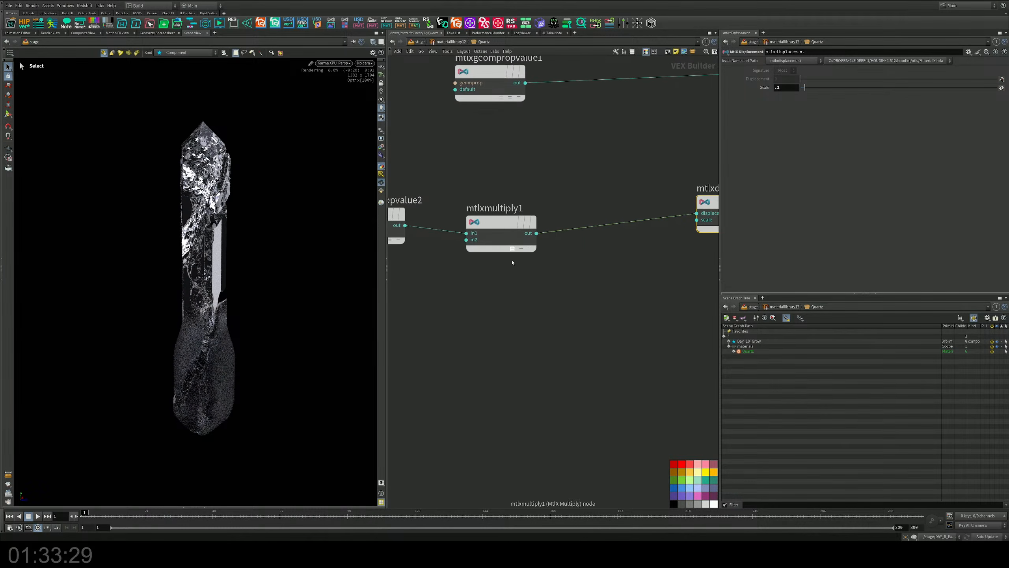
pyautogui.moveTo(403, 221); pyautogui.dragTo(561, 214, button='middle')
pyautogui.moveTo(560, 214); pyautogui.dragTo(461, 221)
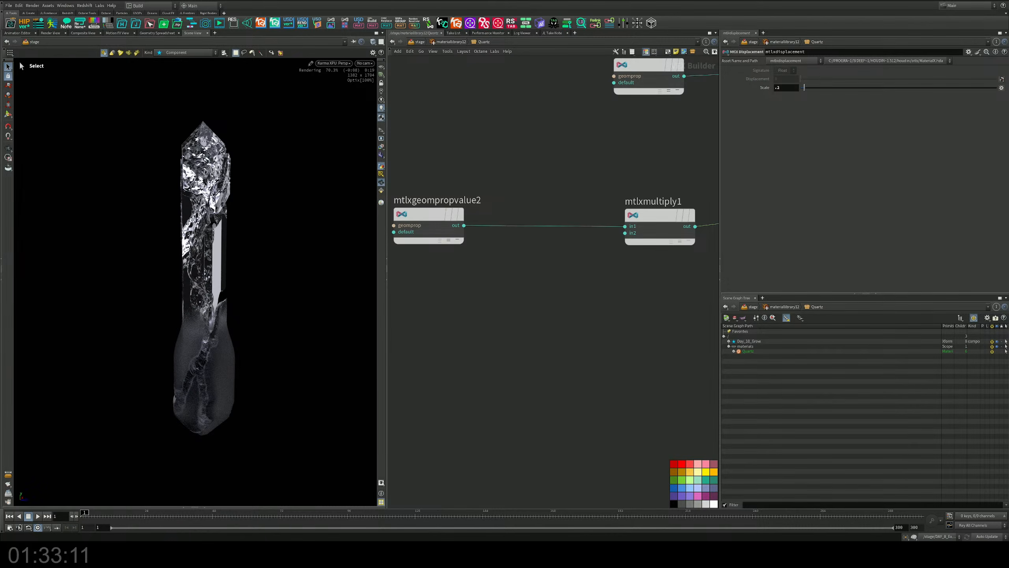
# Add an MtlX Unified Noise 3D node below mtlxgeompropvalue2 and connect its output to in2 of mtlxmultiply1
pyautogui.scroll(-3, 498, 312)
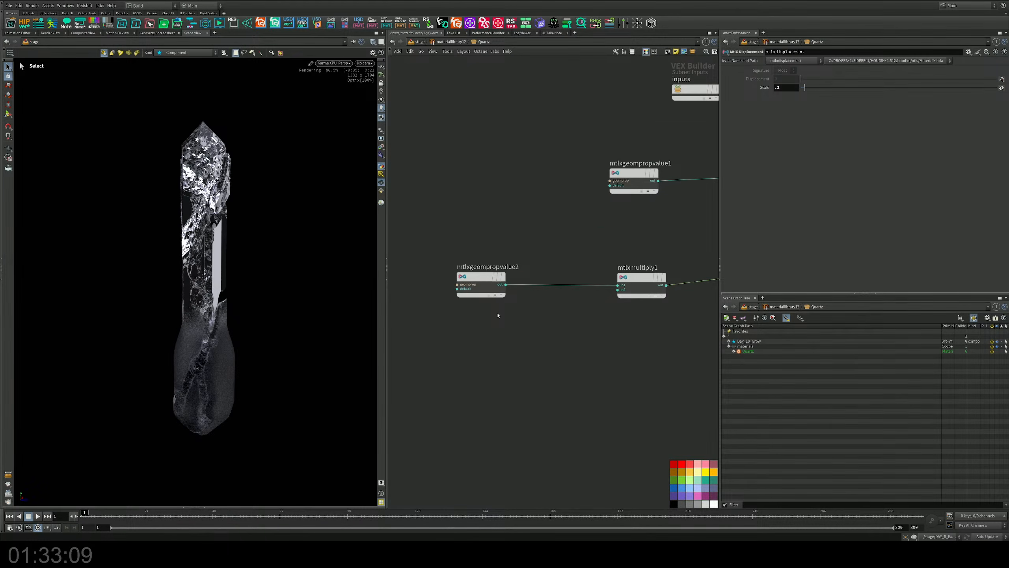
pyautogui.moveTo(554, 335); pyautogui.dragTo(537, 290, button='middle')
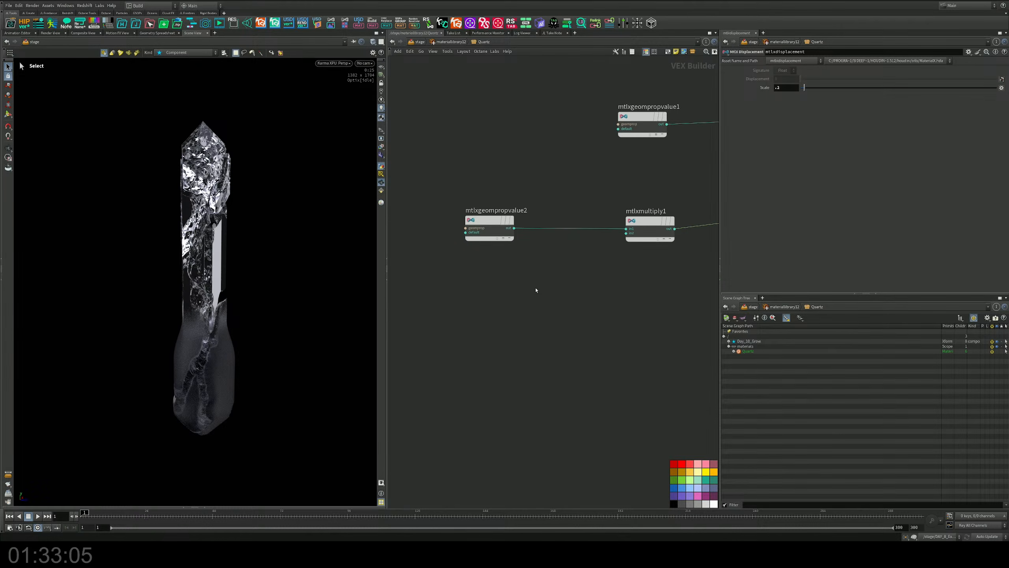
pyautogui.press('Tab')
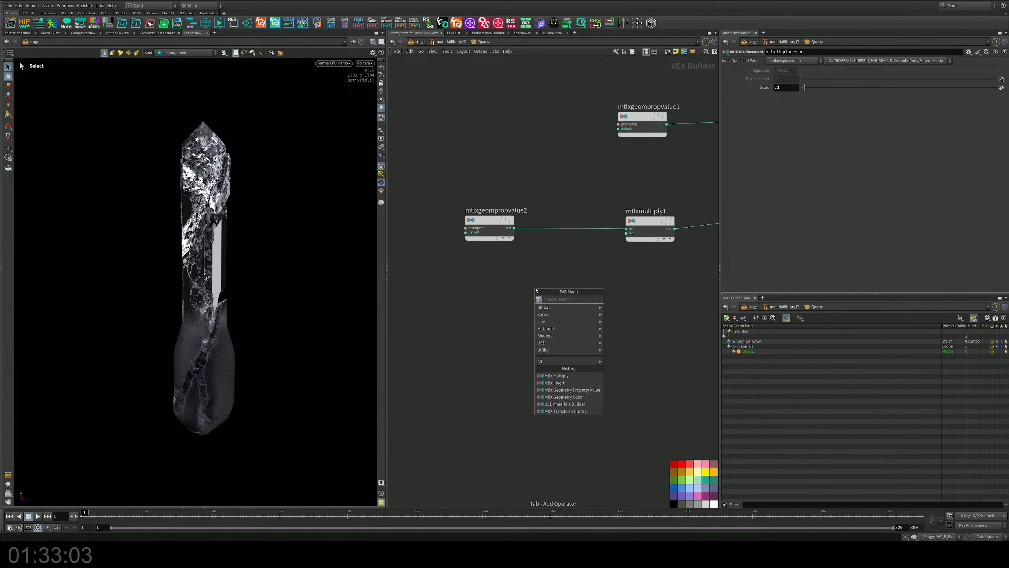
pyautogui.write('noi')
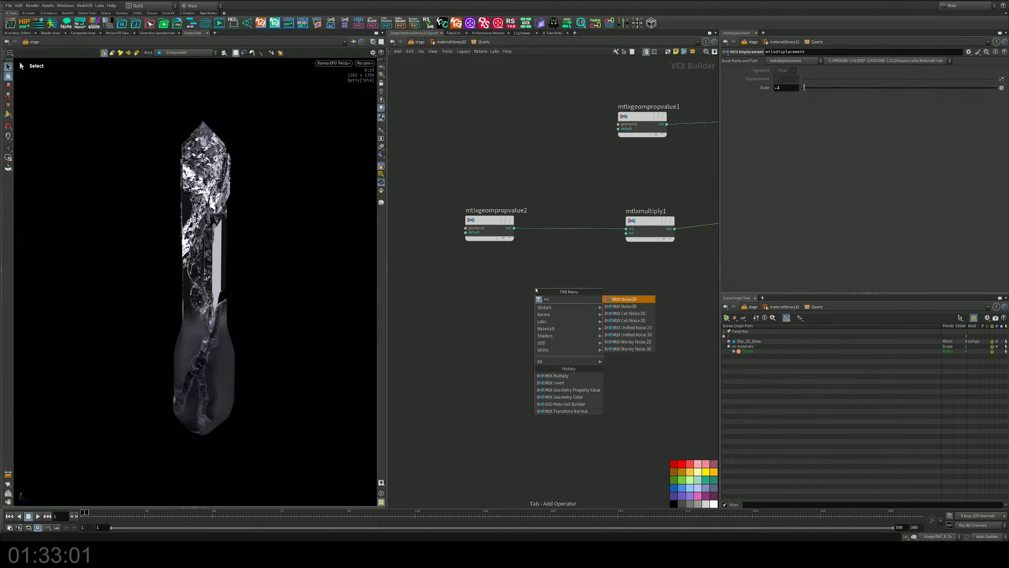
pyautogui.press('Down')
pyautogui.press('Down')
pyautogui.press('Down')
pyautogui.press('Down')
pyautogui.press('Down')
pyautogui.press('Return')
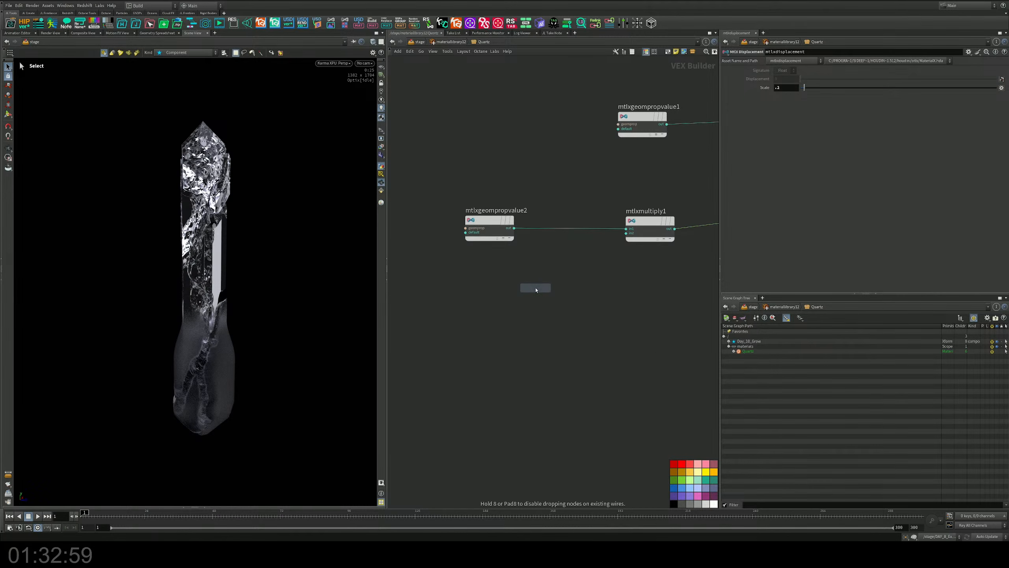
pyautogui.click(523, 306)
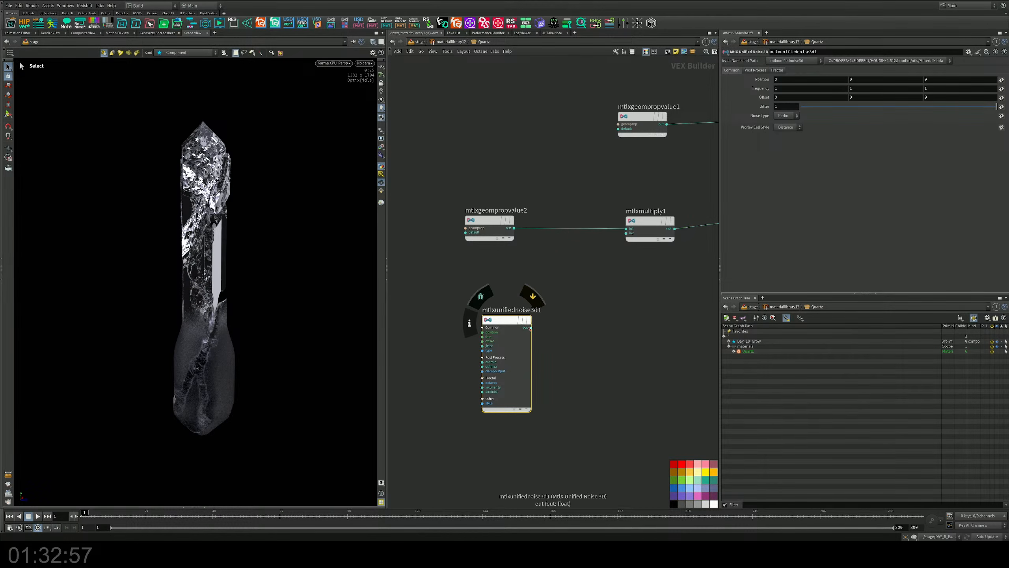
pyautogui.moveTo(531, 327); pyautogui.dragTo(626, 233)
pyautogui.moveTo(501, 322); pyautogui.dragTo(480, 283)
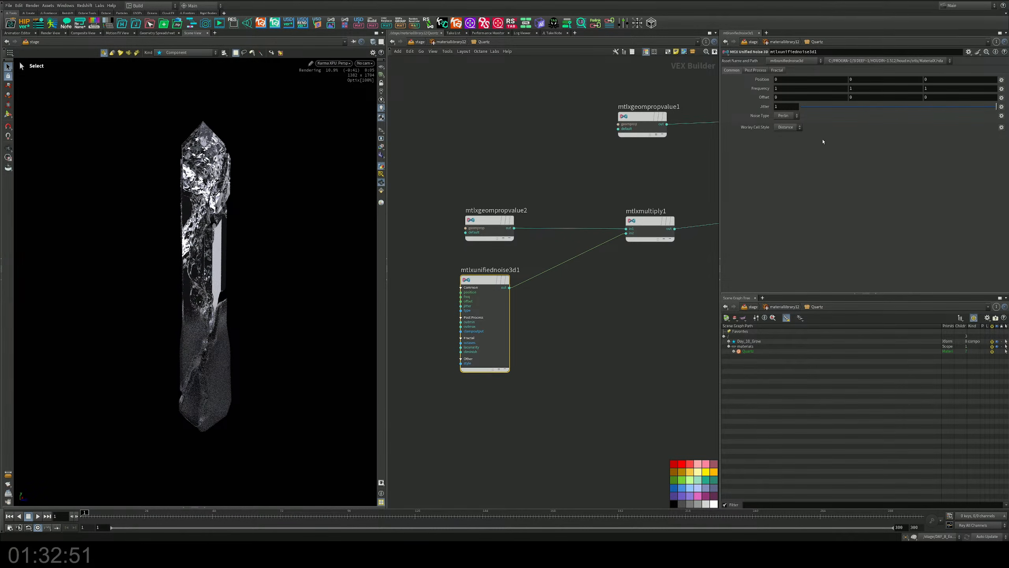
# Set the frequency of mtlxunifiednoise3d1 to 15 on all axes and its noise type to Fractal
pyautogui.moveTo(758, 89); pyautogui.dragTo(804, 69, button='middle')
pyautogui.click(787, 116)
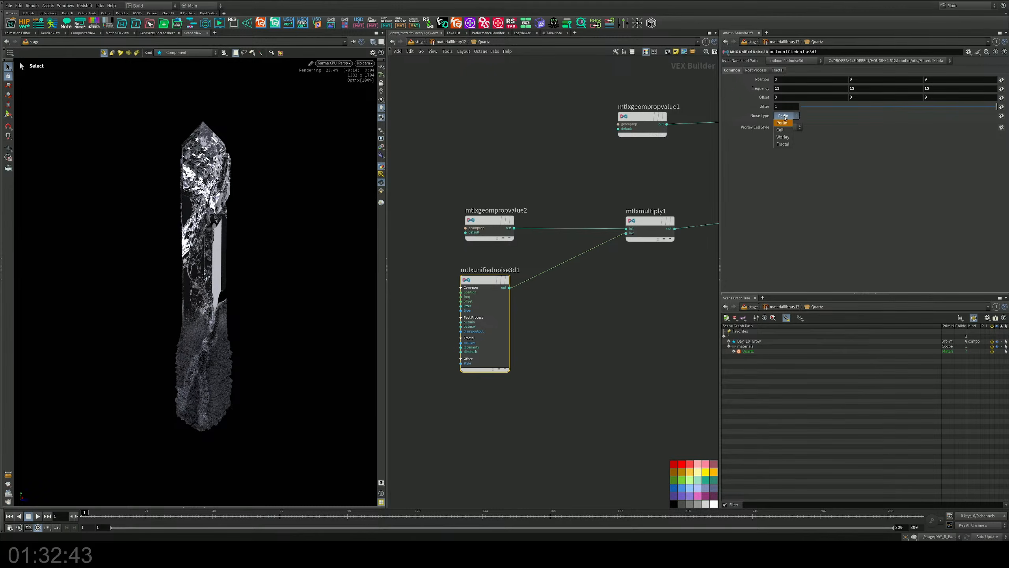
pyautogui.click(785, 144)
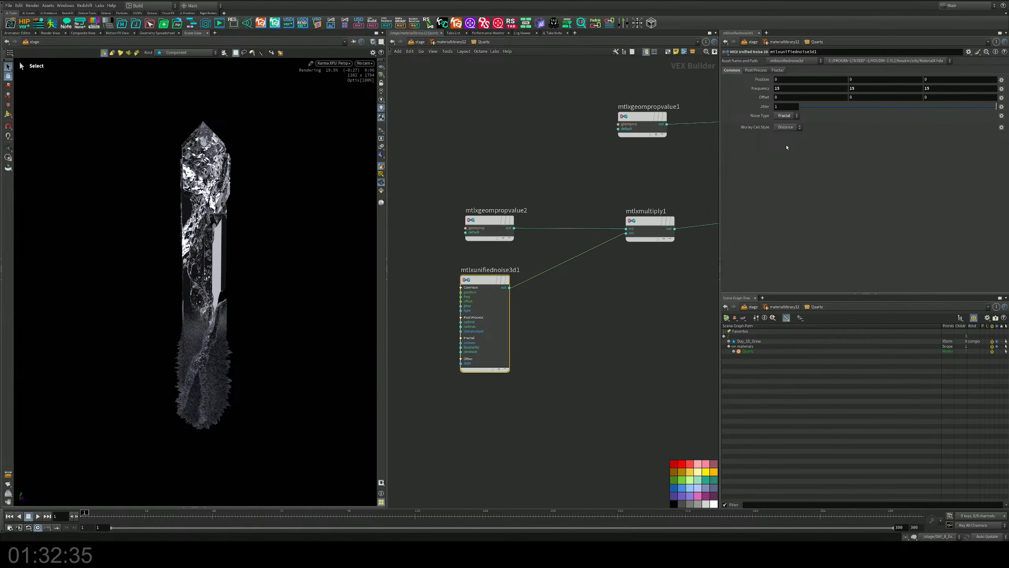
# Lower the noise frequency on all axes and raise the scale of mtlxdisplacement to about 0.4
pyautogui.moveTo(768, 88); pyautogui.dragTo(754, 89, button='middle')
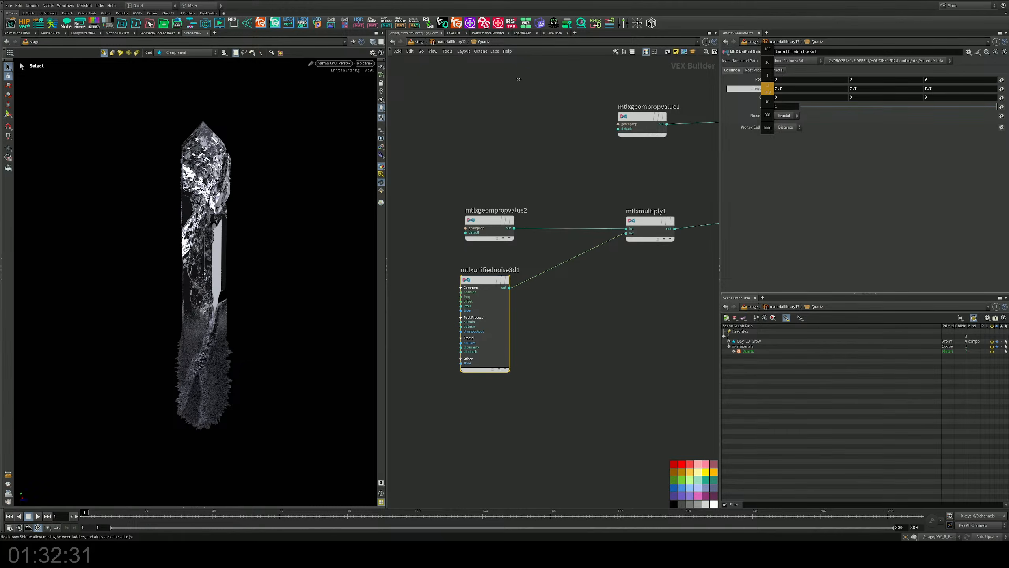
pyautogui.moveTo(518, 80); pyautogui.dragTo(506, 79, button='middle')
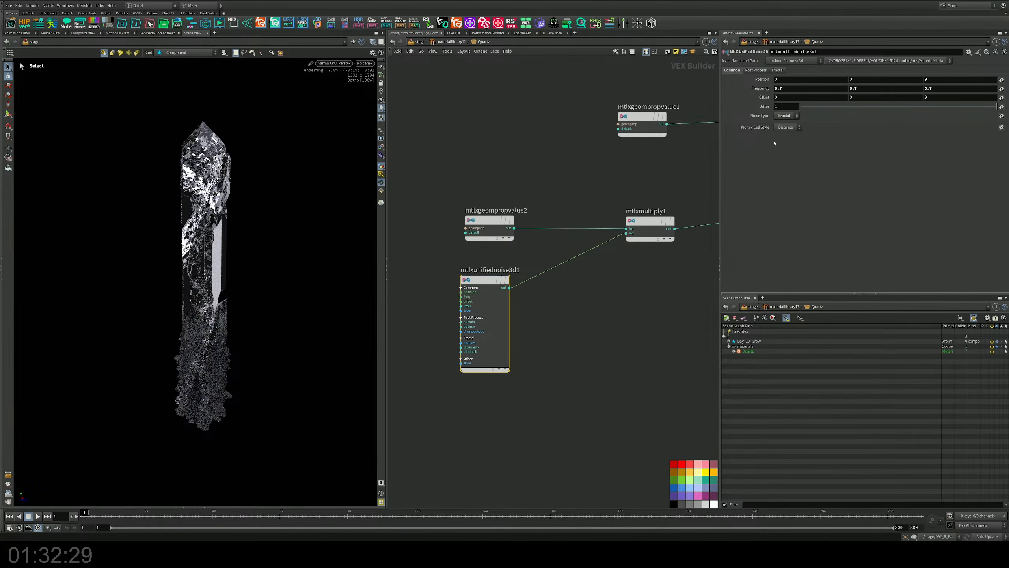
pyautogui.moveTo(614, 272); pyautogui.dragTo(466, 254, button='middle')
pyautogui.click(660, 191)
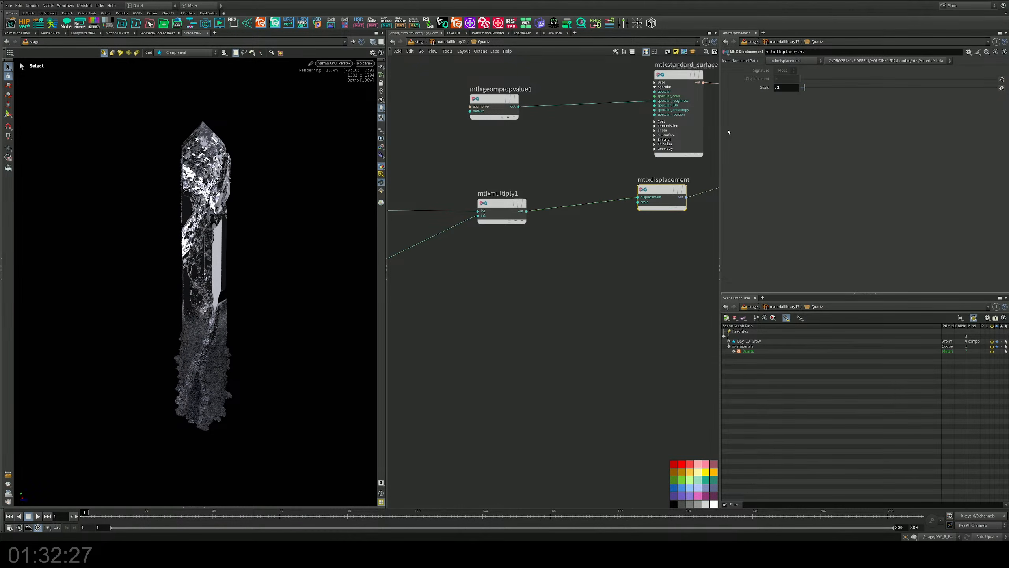
pyautogui.moveTo(805, 87); pyautogui.dragTo(807, 88)
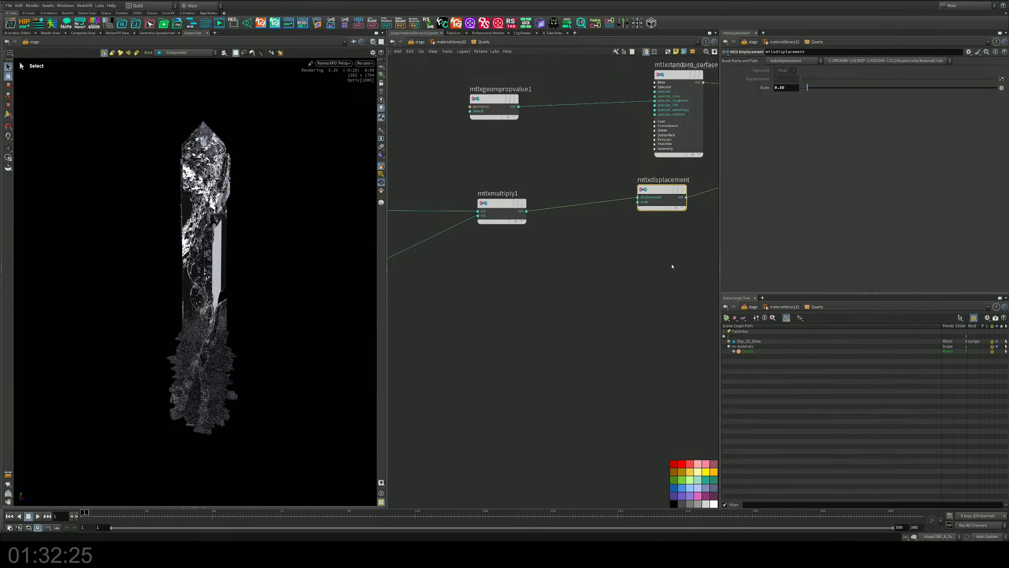
pyautogui.moveTo(552, 269); pyautogui.dragTo(707, 255, button='middle')
pyautogui.moveTo(546, 370); pyautogui.dragTo(471, 259)
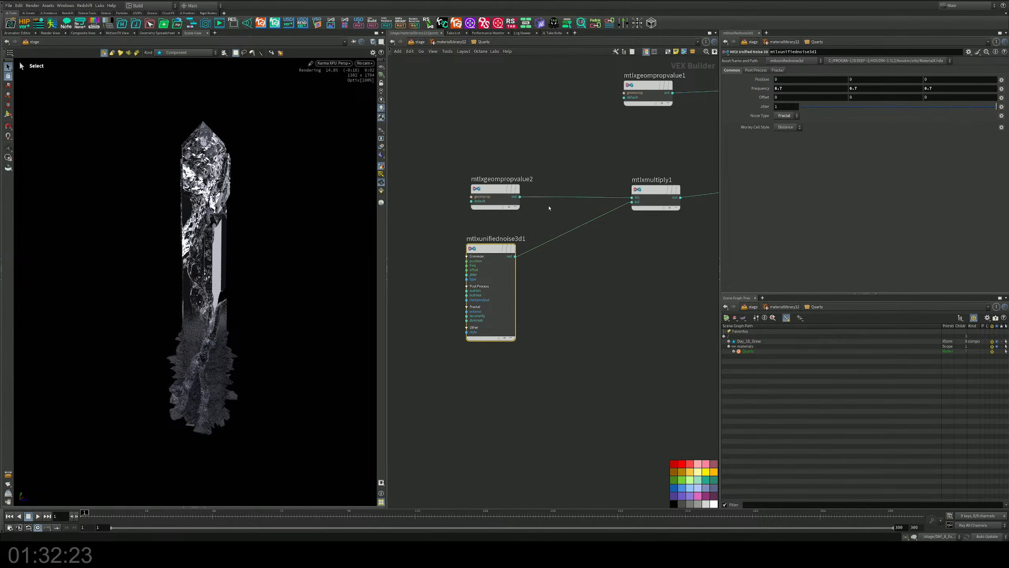
# Return to the stage, open the Day_10_Grow geometry network and bypass the explodedview1 node
pyautogui.moveTo(764, 93)
pyautogui.press('u')
pyautogui.doubleClick(524, 162)
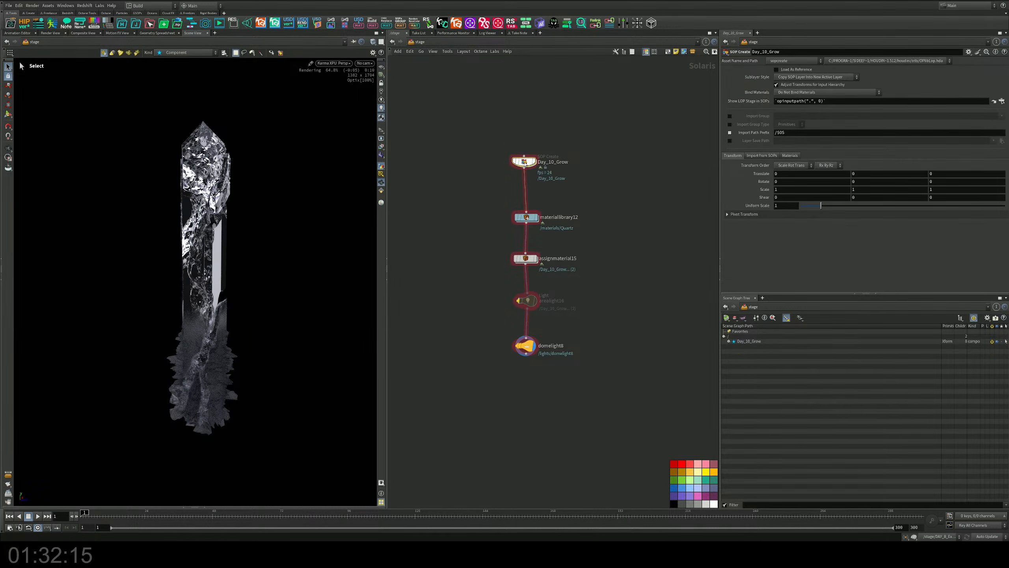
pyautogui.moveTo(503, 140); pyautogui.dragTo(545, 182, button='middle')
pyautogui.scroll(4, 489, 201)
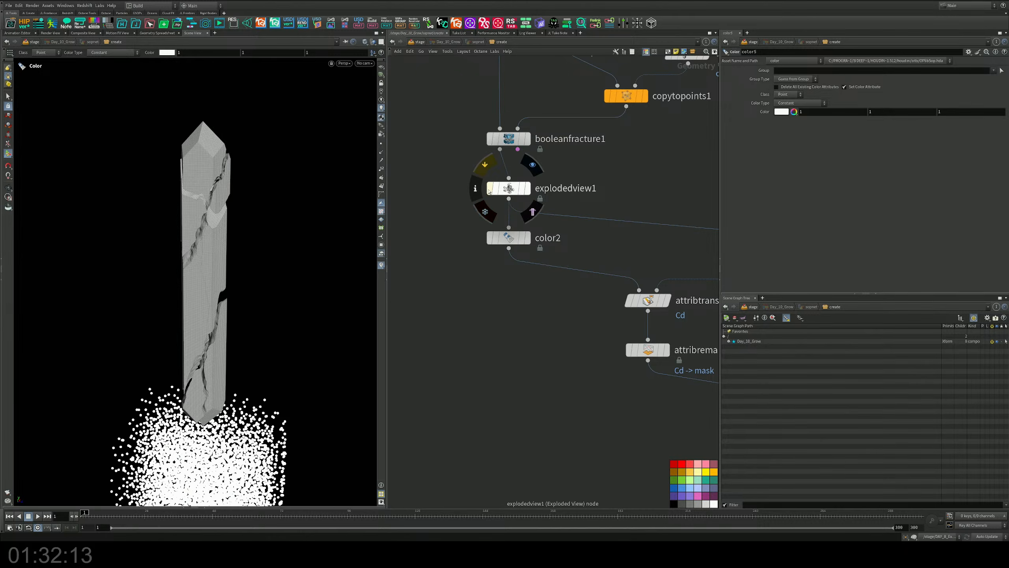
pyautogui.click(490, 188)
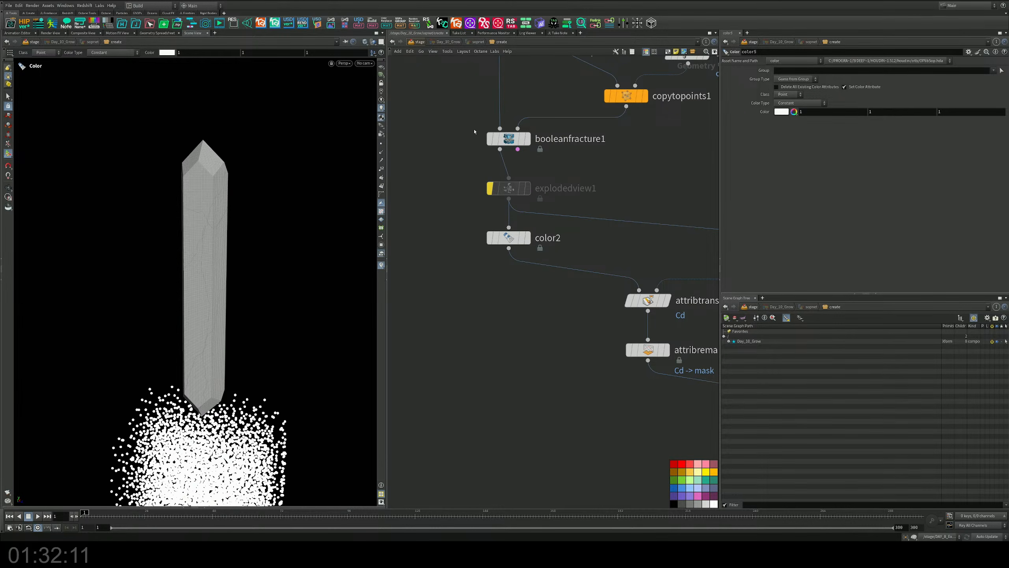
# Go back to the stage and reopen the Quartz material network inside materiallibrary12
pyautogui.press('u')
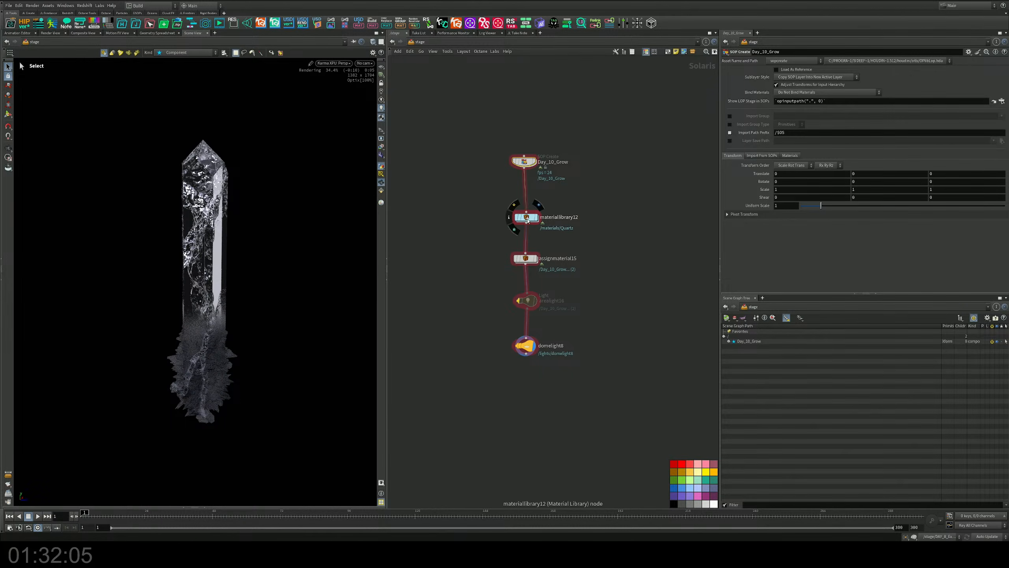
pyautogui.doubleClick(526, 218)
pyautogui.moveTo(505, 255); pyautogui.dragTo(582, 227)
pyautogui.doubleClick(582, 228)
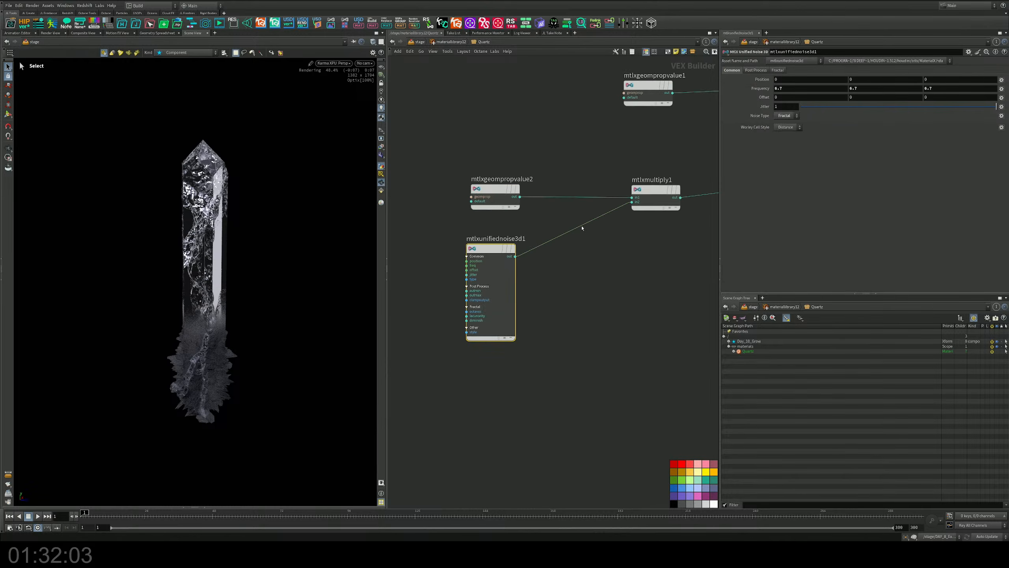
# Move mtlxgeompropvalue1 up to make room and add an MtlX Fresnel node between it and mtlxmultiply1
pyautogui.scroll(-3, 577, 282)
pyautogui.moveTo(640, 248); pyautogui.dragTo(597, 295, button='middle')
pyautogui.scroll(3, 604, 255)
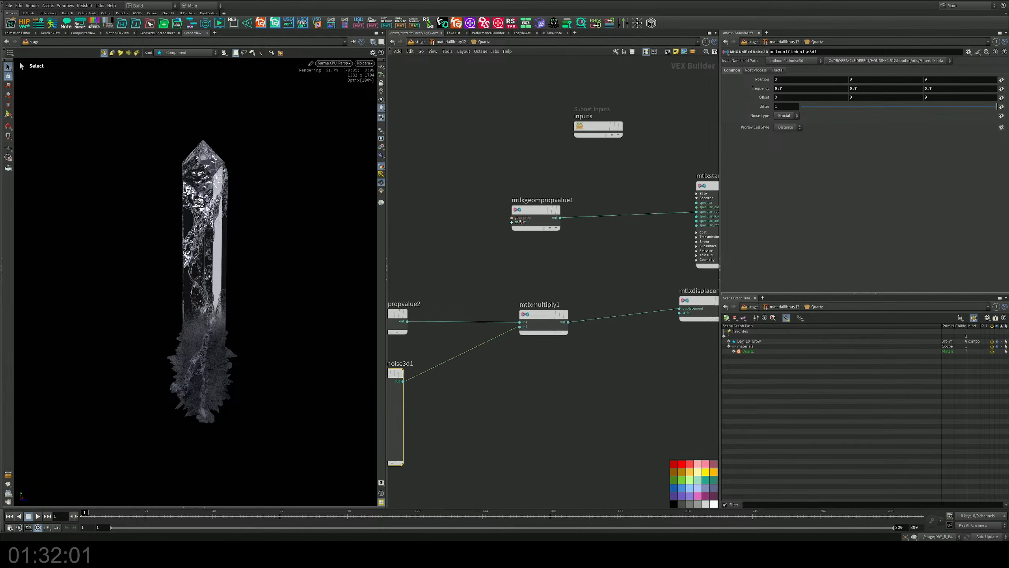
pyautogui.moveTo(531, 212); pyautogui.dragTo(513, 154)
pyautogui.moveTo(535, 226); pyautogui.dragTo(558, 227, button='middle')
pyautogui.press('Tab')
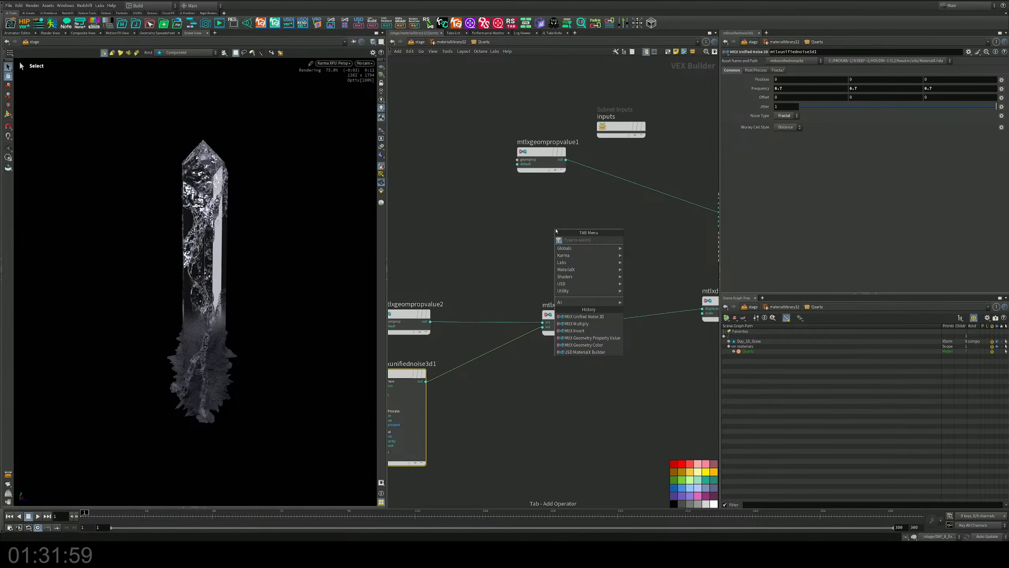
pyautogui.write('fre')
pyautogui.press('Return')
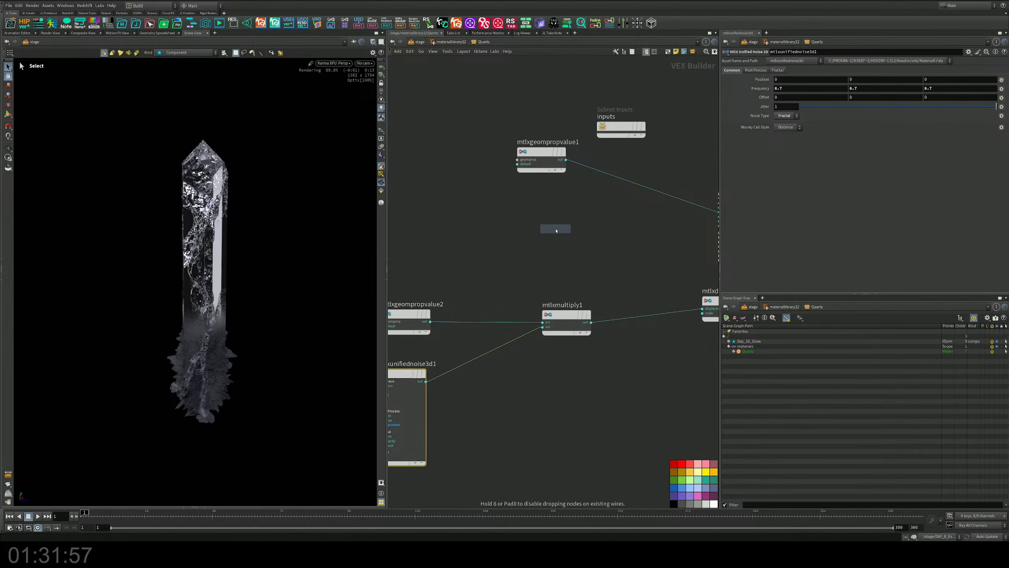
pyautogui.click(556, 231)
# Expand the Emission inputs of mtlxstandard_surface and connect the Fresnel1 output to emission
pyautogui.moveTo(613, 241); pyautogui.dragTo(545, 243, button='middle')
pyautogui.scroll(3, 655, 244)
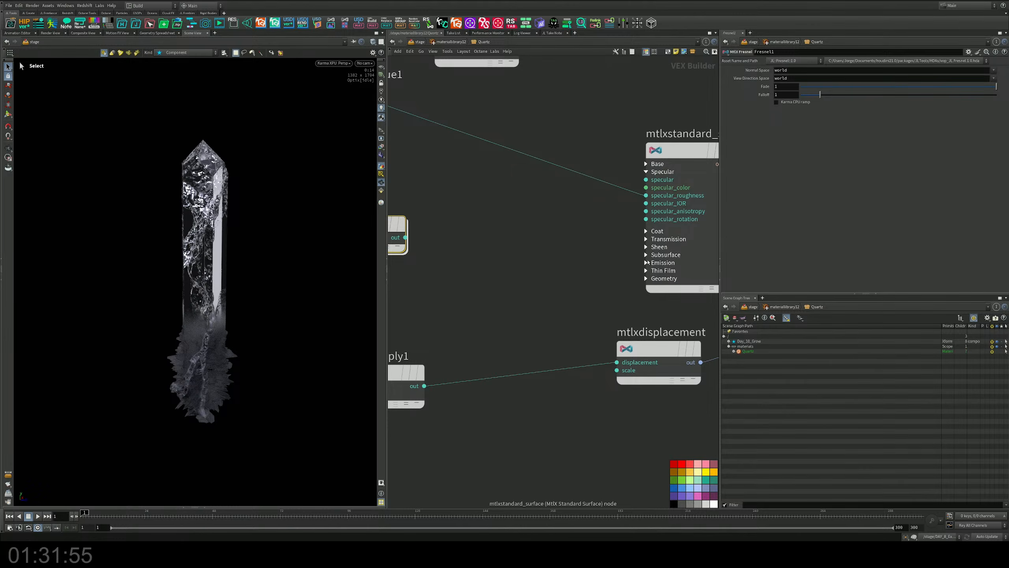
pyautogui.click(647, 262)
pyautogui.click(646, 262)
pyautogui.moveTo(646, 271); pyautogui.dragTo(409, 230)
# Set the falloff of Fresnel1 to 8.85 and its fade to 0.914
pyautogui.moveTo(461, 217); pyautogui.dragTo(578, 211, button='middle')
pyautogui.click(485, 221)
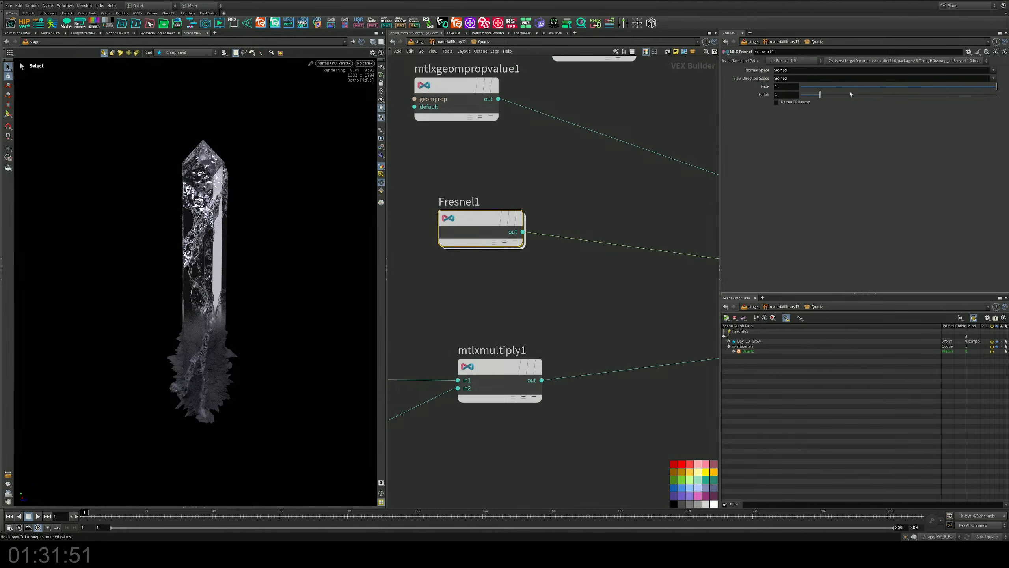
pyautogui.moveTo(850, 94); pyautogui.dragTo(942, 94)
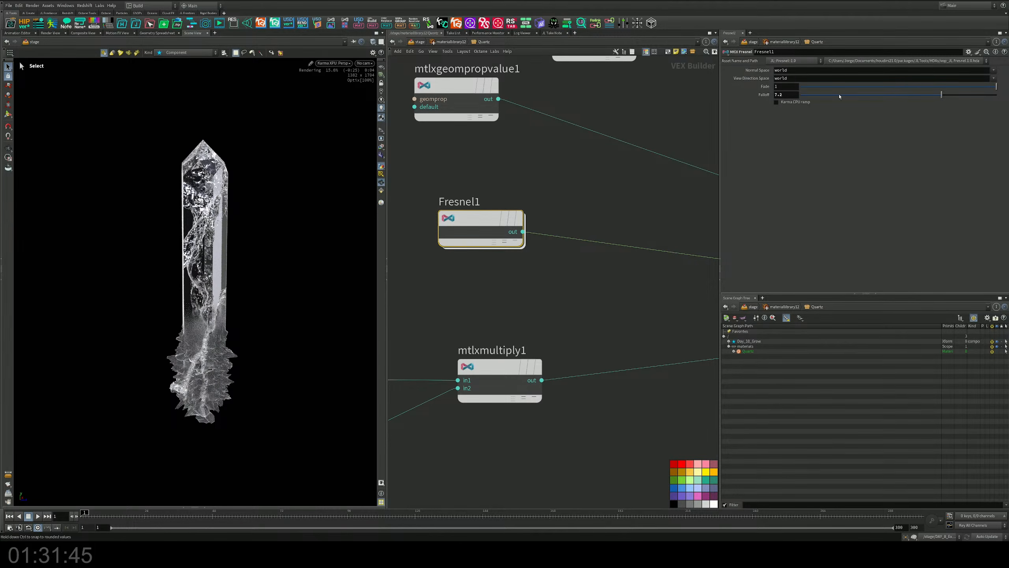
pyautogui.moveTo(942, 94); pyautogui.dragTo(974, 95)
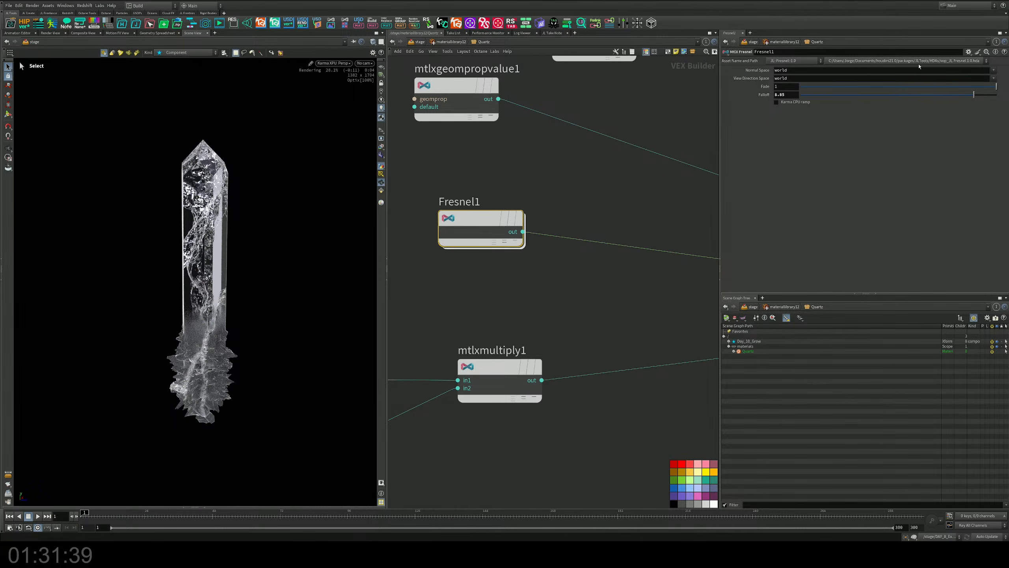
pyautogui.moveTo(935, 86); pyautogui.dragTo(980, 86)
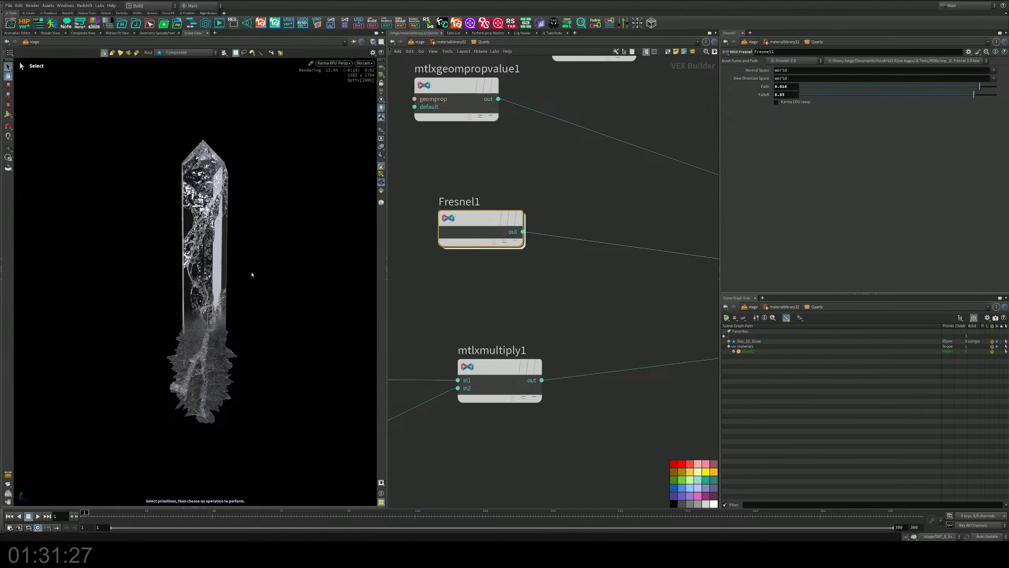
# Set the frequency of mtlxunifiednoise3d1 to 1.7 on all three axes
pyautogui.scroll(-1, 449, 424)
pyautogui.moveTo(449, 424); pyautogui.dragTo(592, 286, button='middle')
pyautogui.moveTo(535, 321); pyautogui.dragTo(670, 277, button='middle')
pyautogui.click(550, 280)
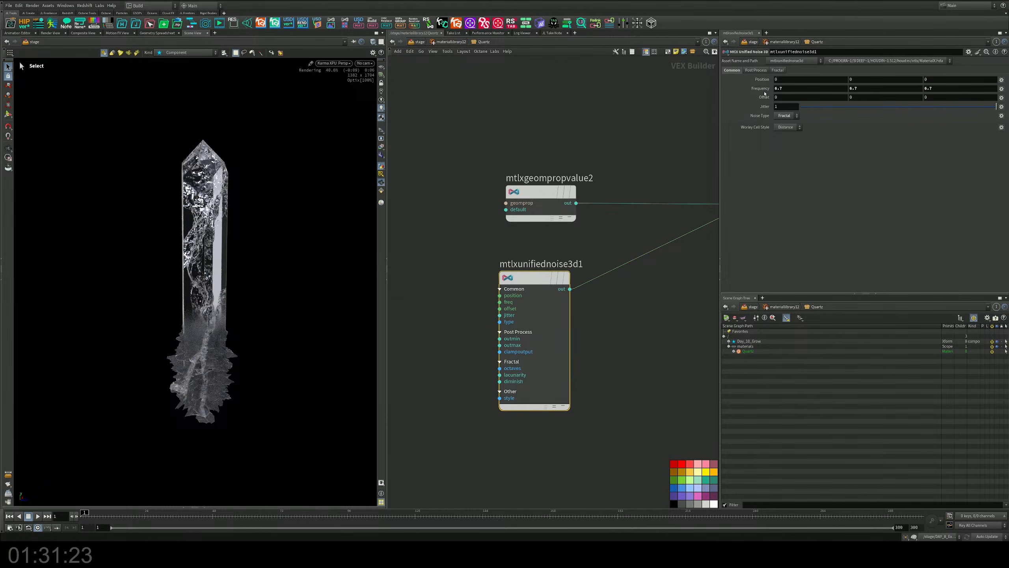
pyautogui.moveTo(765, 94); pyautogui.dragTo(746, 75, button='middle')
pyautogui.moveTo(736, 76); pyautogui.dragTo(741, 72, button='middle')
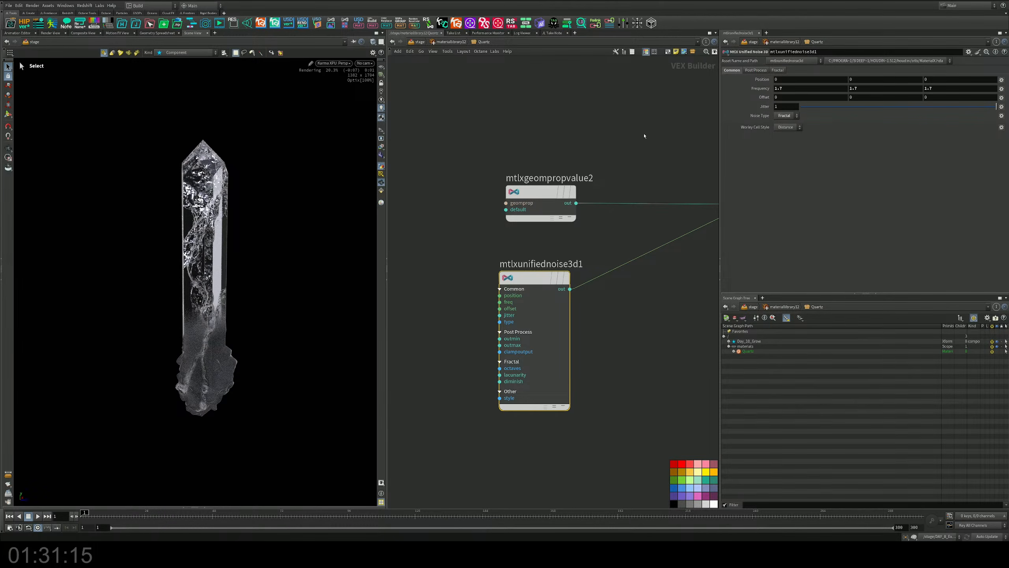
# Check the rendered crystal from another angle and raise the scale of mtlxdisplacement to 0.47
pyautogui.press('Escape')
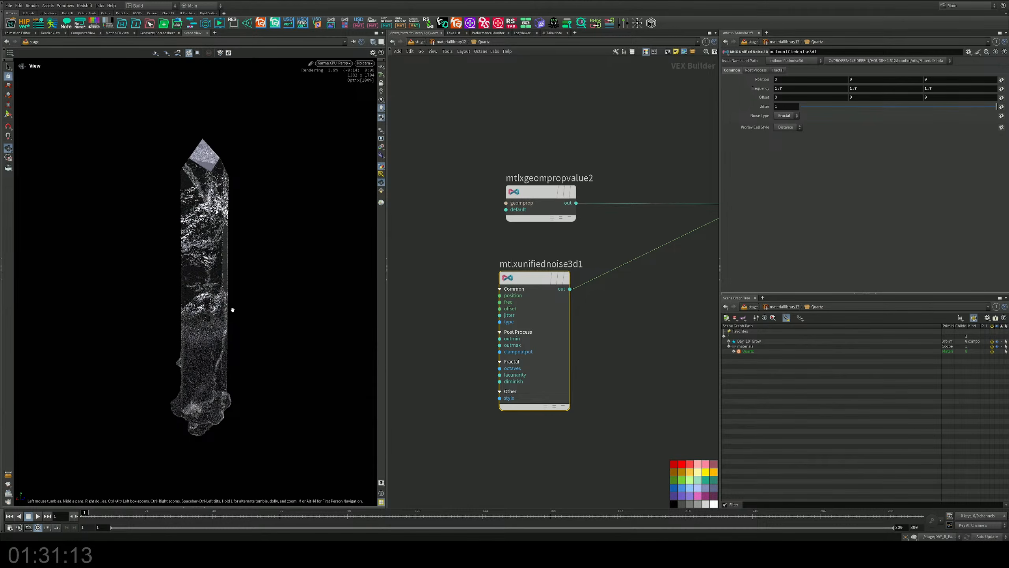
pyautogui.moveTo(227, 350); pyautogui.dragTo(159, 312)
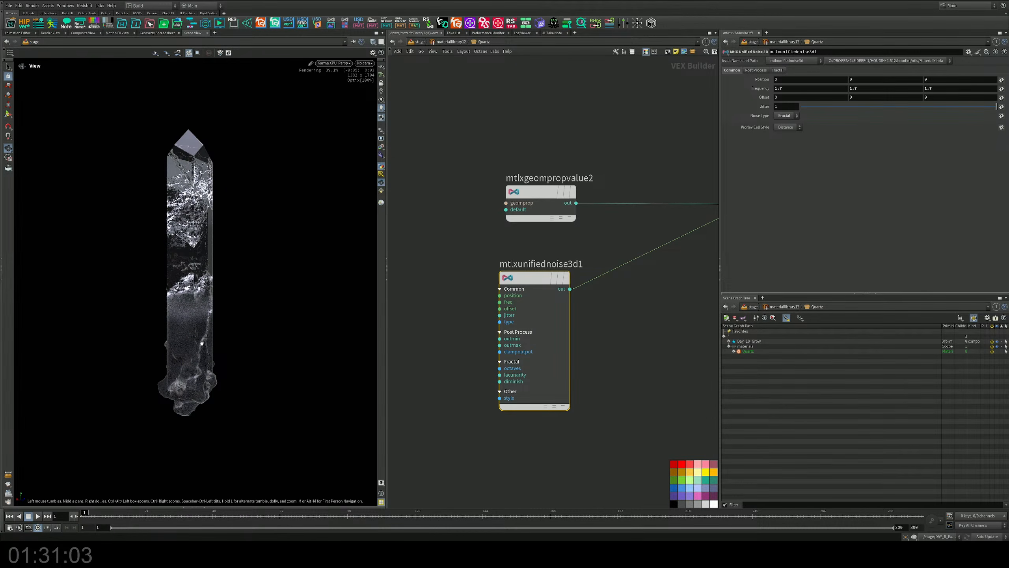
pyautogui.moveTo(200, 345); pyautogui.dragTo(212, 351)
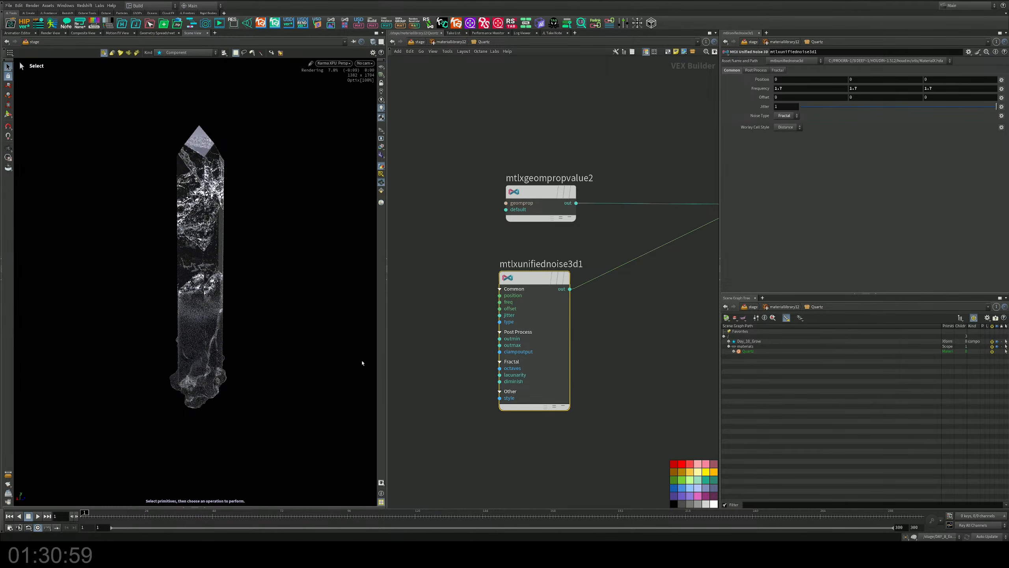
pyautogui.moveTo(568, 319)
pyautogui.mouseDown(button='middle')
pyautogui.moveTo(389, 312)
pyautogui.moveTo(437, 318)
pyautogui.mouseUp(button='middle')
pyautogui.moveTo(599, 293); pyautogui.dragTo(522, 353, button='middle')
pyautogui.click(597, 248)
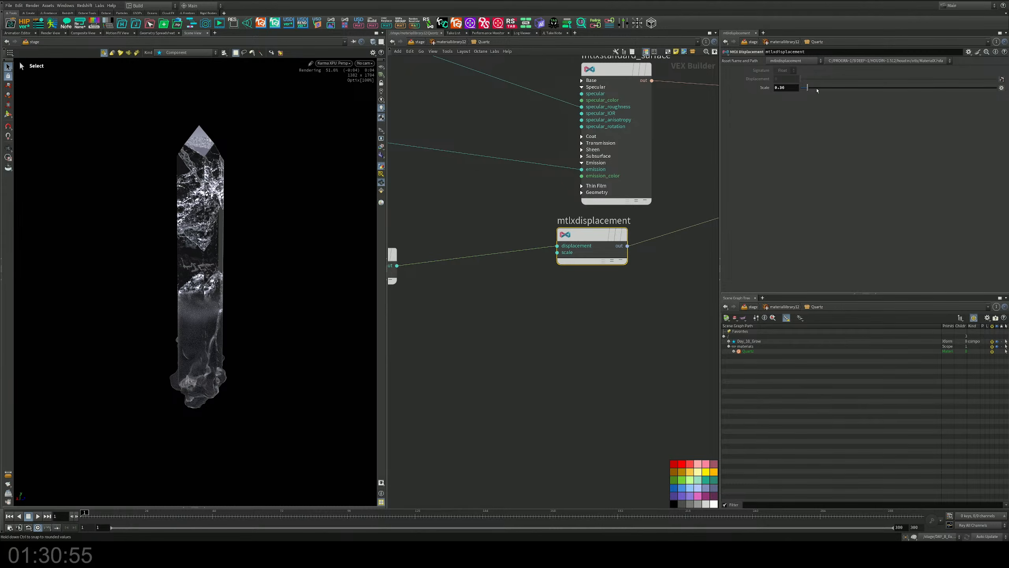
pyautogui.moveTo(807, 87); pyautogui.dragTo(808, 89)
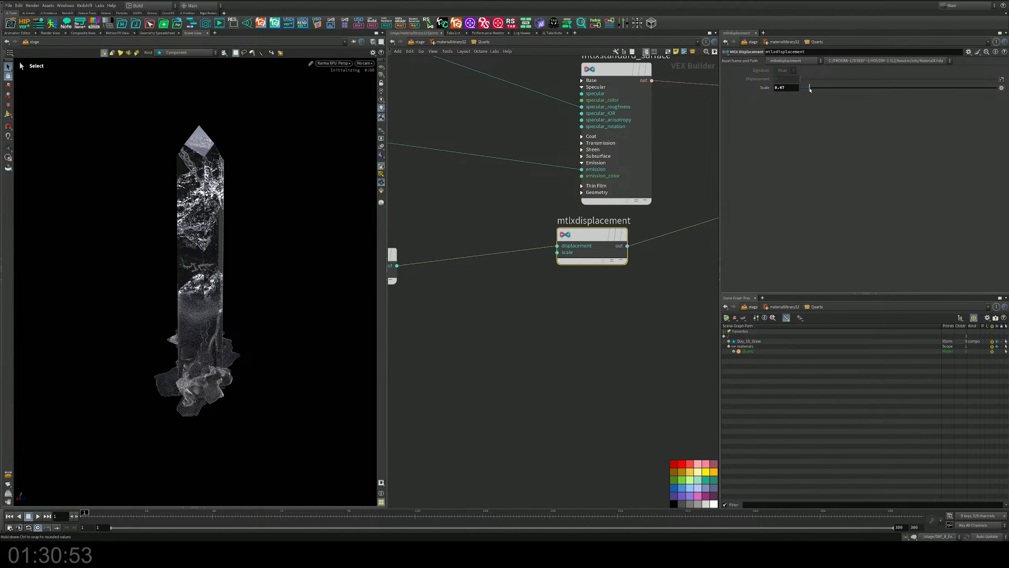
# Set the noise type of mtlxunifiednoise3d1 to Perlin
pyautogui.moveTo(446, 368); pyautogui.dragTo(608, 337, button='middle')
pyautogui.moveTo(468, 350); pyautogui.dragTo(755, 330, button='middle')
pyautogui.click(572, 290)
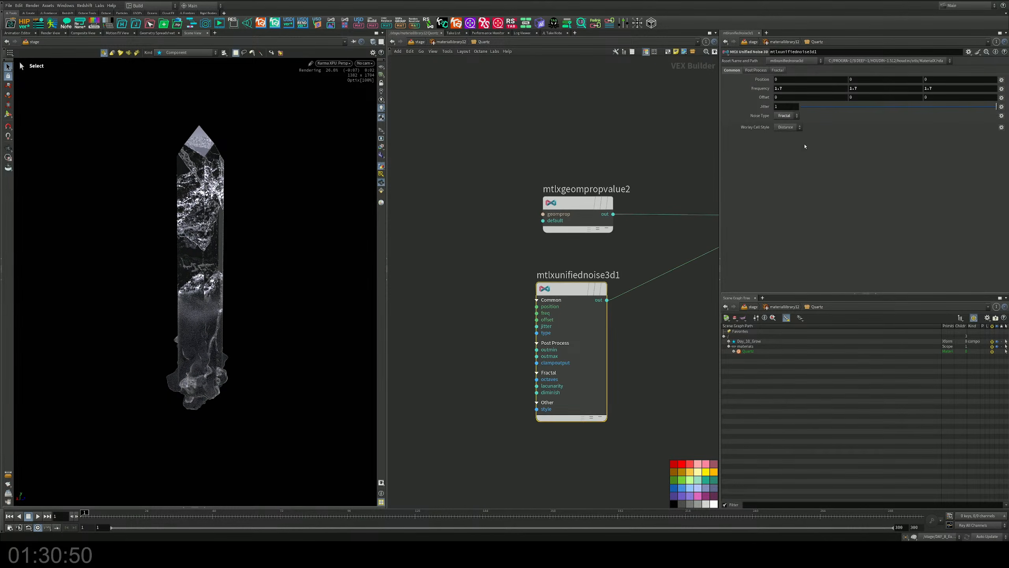
pyautogui.click(755, 70)
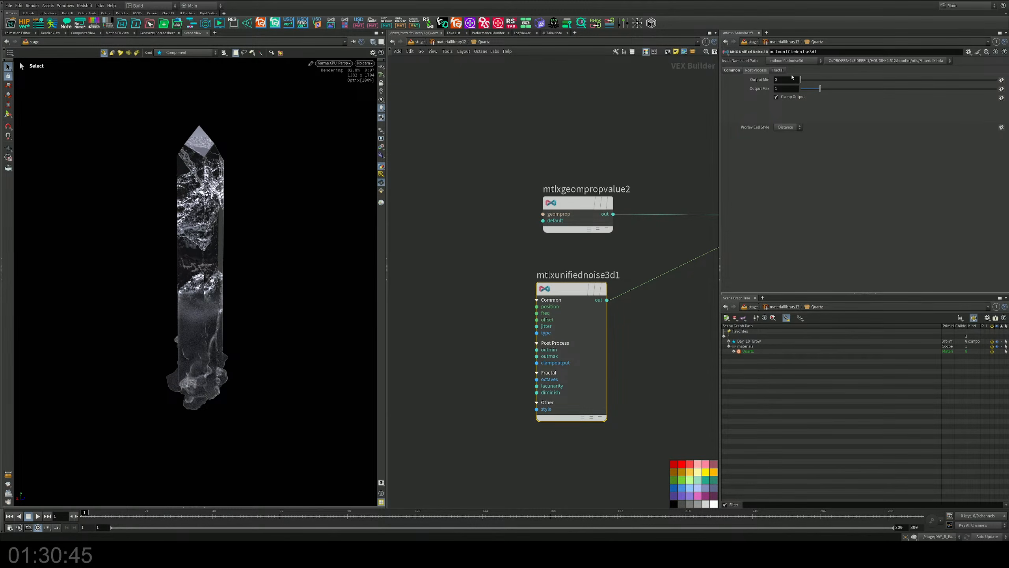
pyautogui.click(740, 71)
pyautogui.click(785, 116)
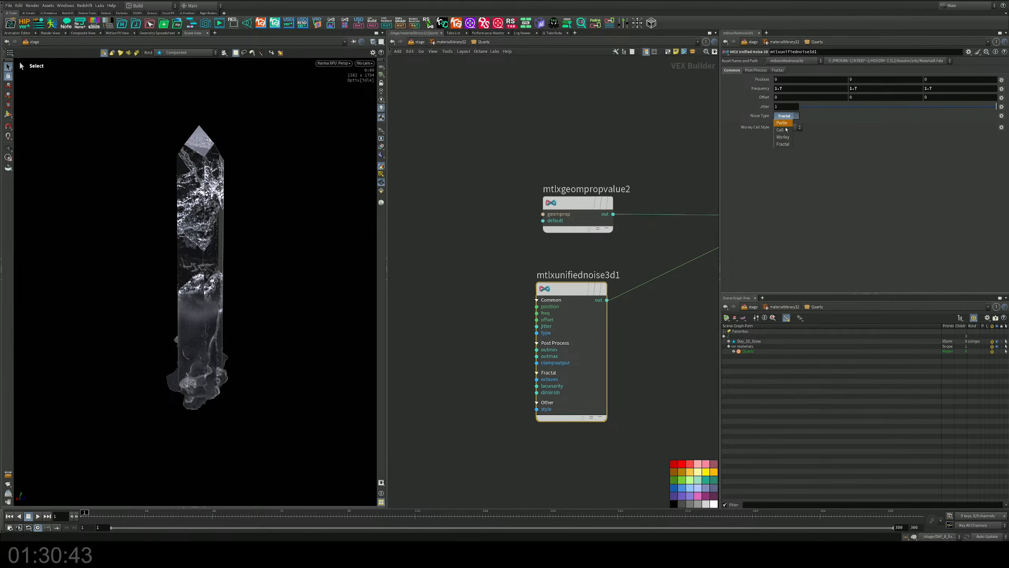
pyautogui.click(786, 124)
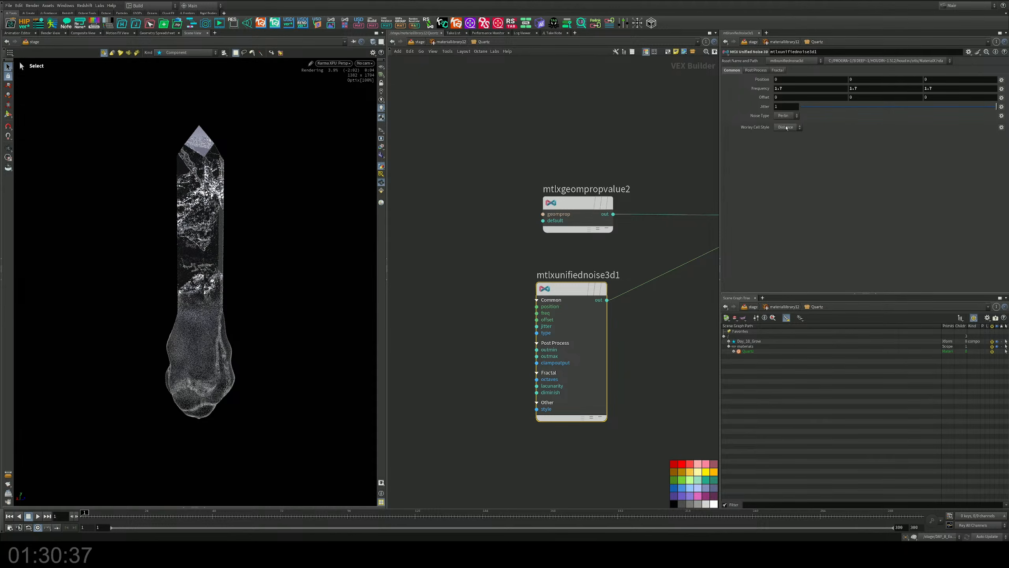
# Check the rendered crystal from a slightly different angle and save the scene
pyautogui.press('Escape')
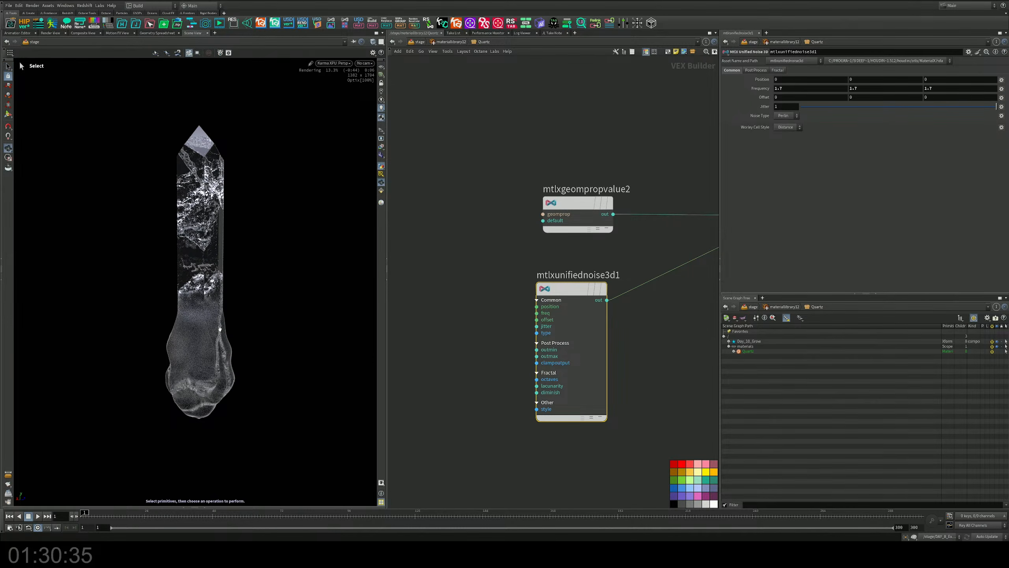
pyautogui.moveTo(253, 303); pyautogui.dragTo(277, 343)
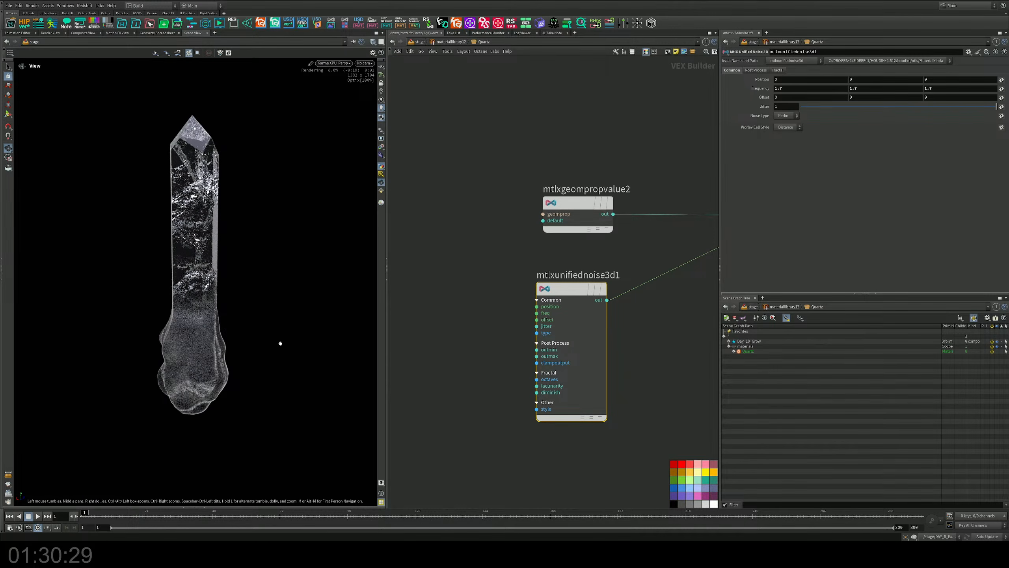
pyautogui.press('s')
pyautogui.hotkey('ctrl', 's')
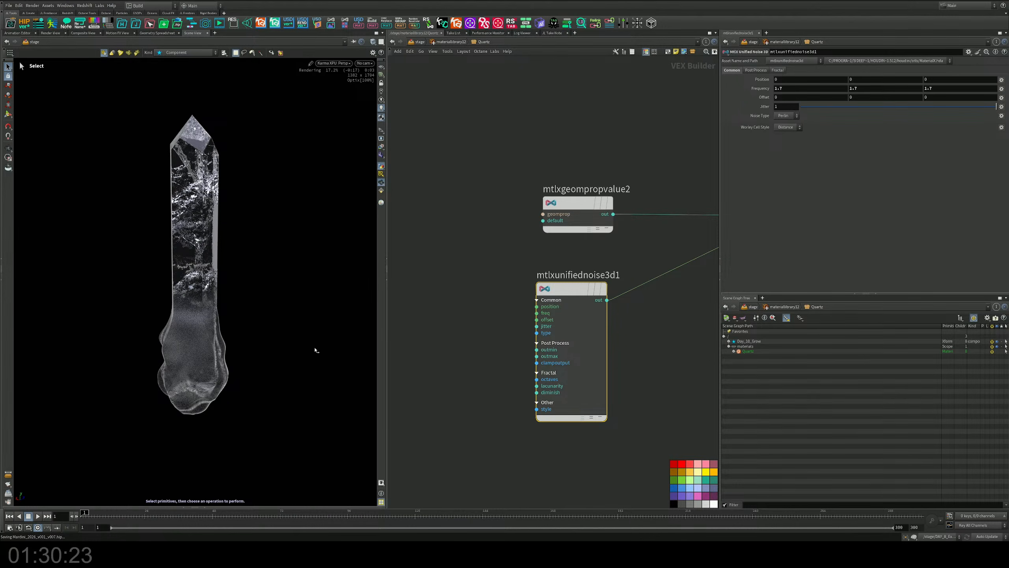
# Insert an MtlX Multiply node on the wire between mtlxunifiednoise3d1 and the second input of mtlxmultiply1
pyautogui.moveTo(501, 329); pyautogui.dragTo(427, 304, button='middle')
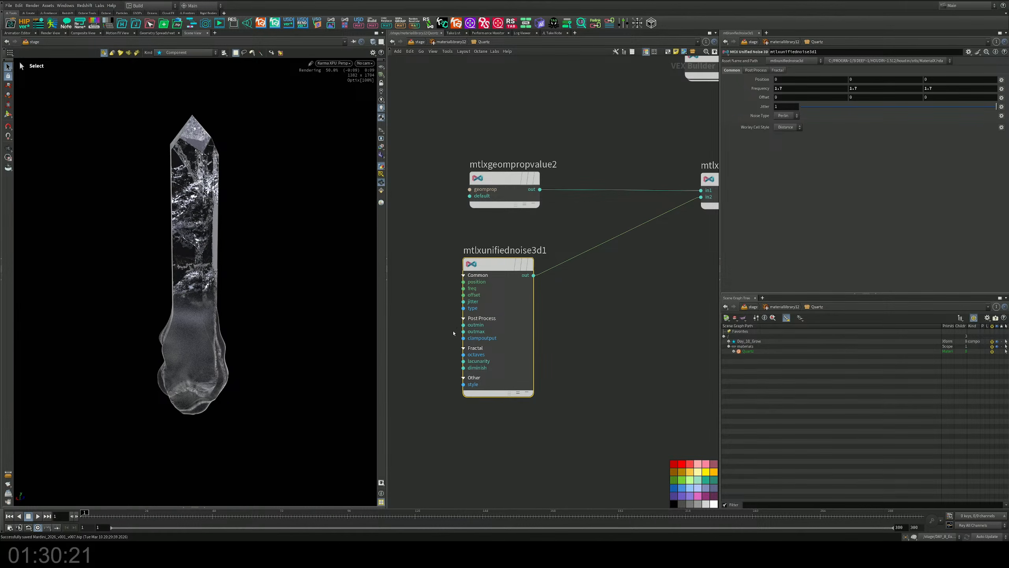
pyautogui.moveTo(633, 337); pyautogui.dragTo(541, 324, button='middle')
pyautogui.scroll(-2, 541, 325)
pyautogui.moveTo(641, 297); pyautogui.dragTo(568, 316, button='middle')
pyautogui.press('Tab')
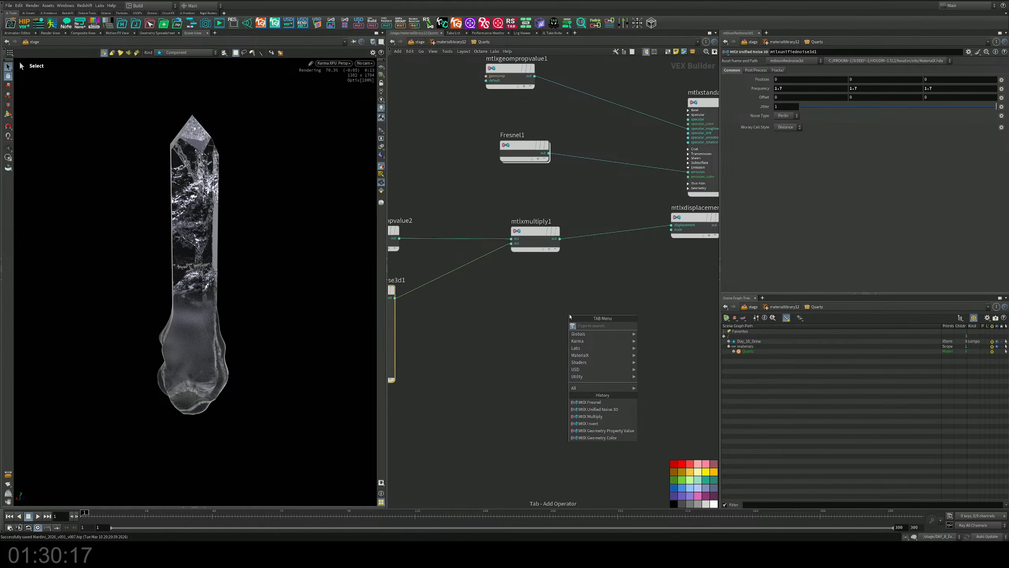
pyautogui.write('mul')
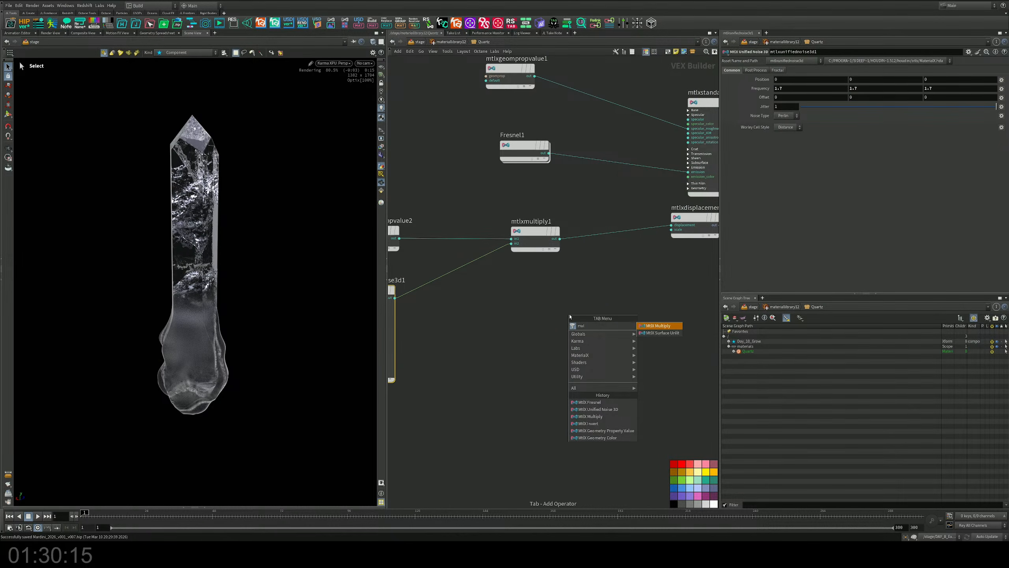
pyautogui.press('Return')
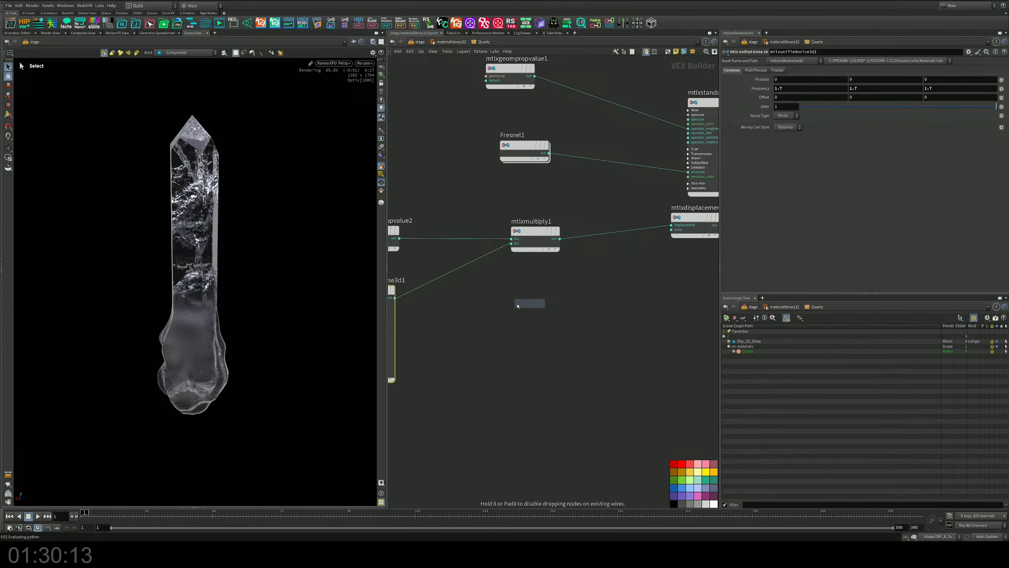
pyautogui.click(474, 273)
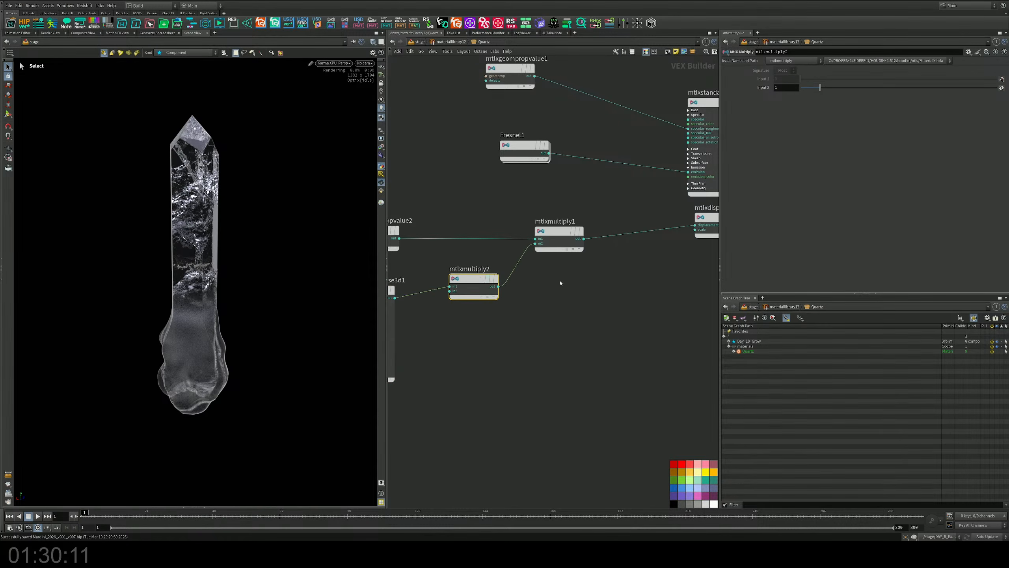
# Set Input 2 of mtlxmultiply2 to 1.34 and align mtlxmultiply2 and mtlxunifiednoise3d1 in the network
pyautogui.moveTo(561, 282); pyautogui.dragTo(672, 309, button='middle')
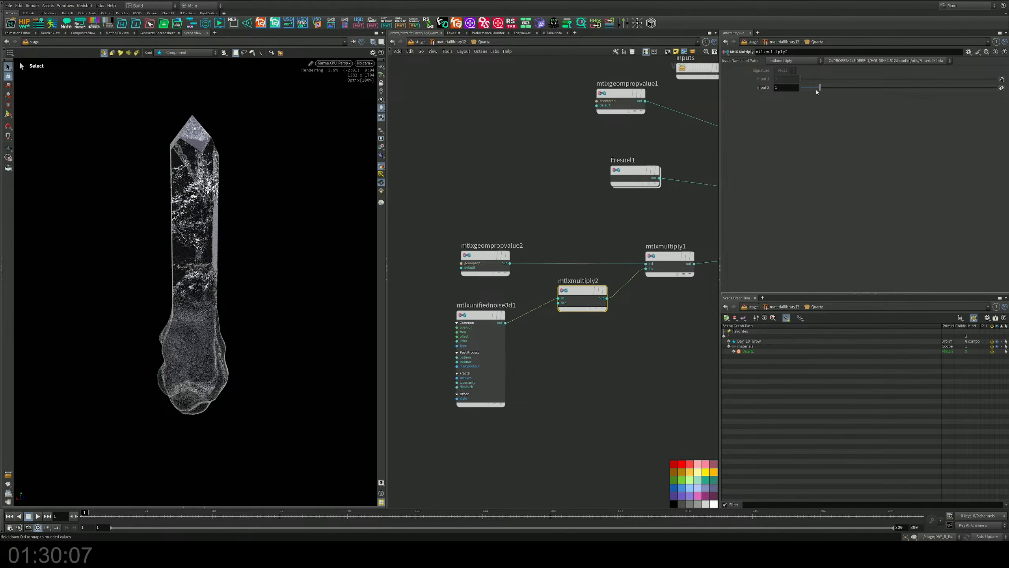
pyautogui.moveTo(809, 88)
pyautogui.mouseDown()
pyautogui.moveTo(836, 91)
pyautogui.moveTo(826, 90)
pyautogui.mouseUp()
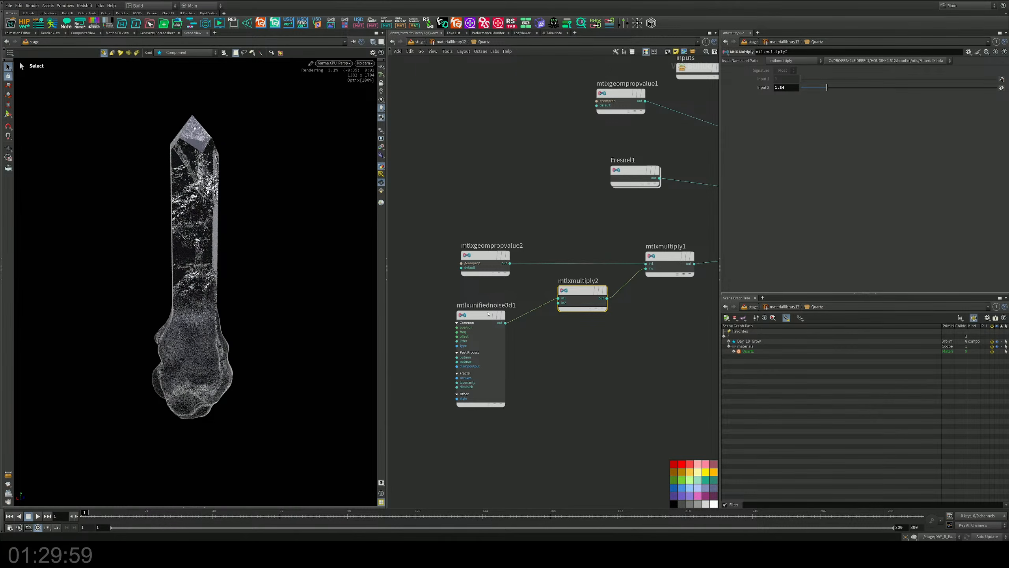
pyautogui.scroll(-2, 477, 342)
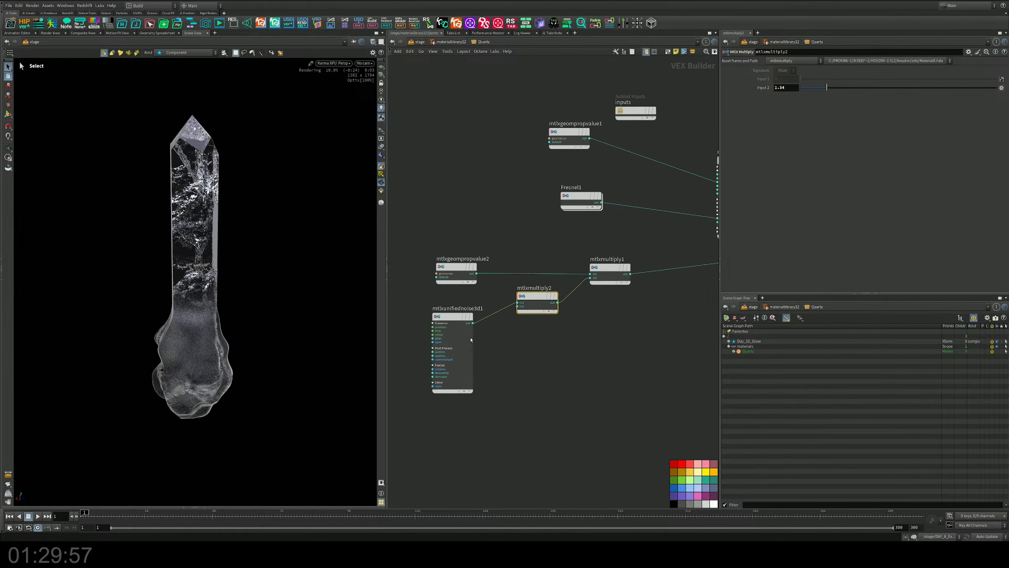
pyautogui.moveTo(471, 339); pyautogui.dragTo(478, 325)
pyautogui.moveTo(536, 296); pyautogui.dragTo(537, 301)
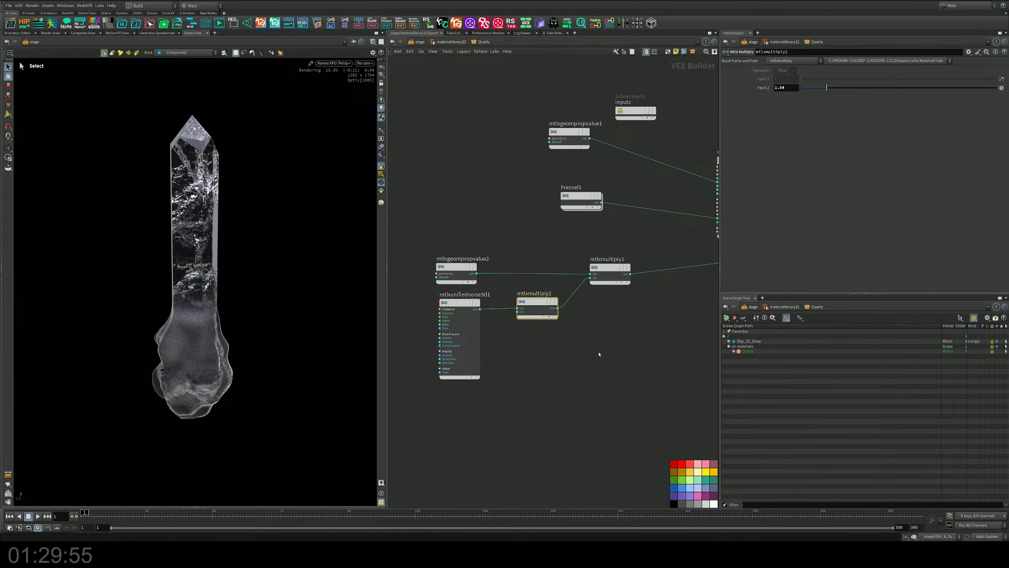
# Connect the output of mtlxunifiednoise3d1 to the specular input of mtlxstandard_surface
pyautogui.moveTo(599, 354); pyautogui.dragTo(583, 345, button='middle')
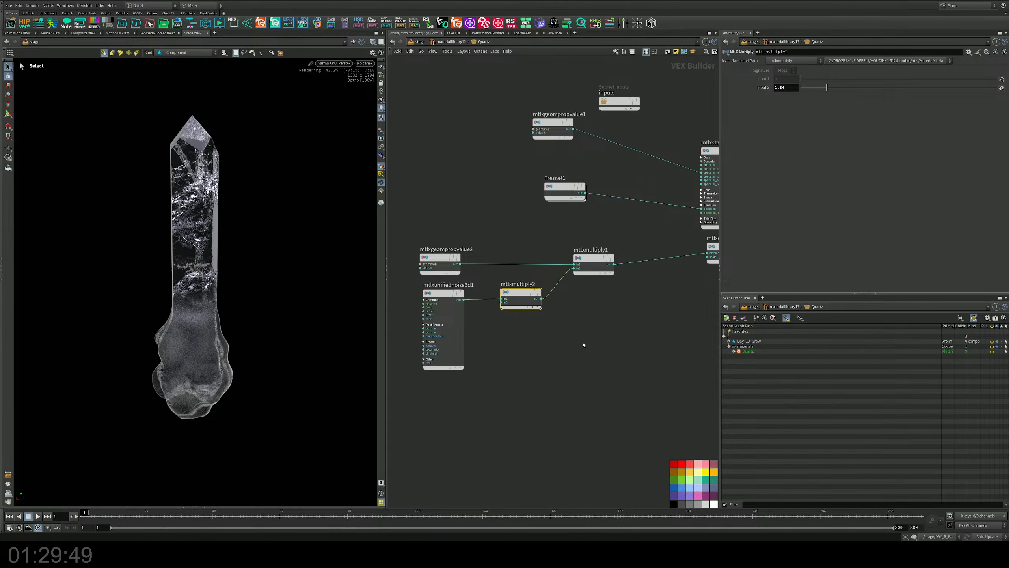
pyautogui.moveTo(537, 317); pyautogui.dragTo(520, 345, button='middle')
pyautogui.scroll(1, 461, 343)
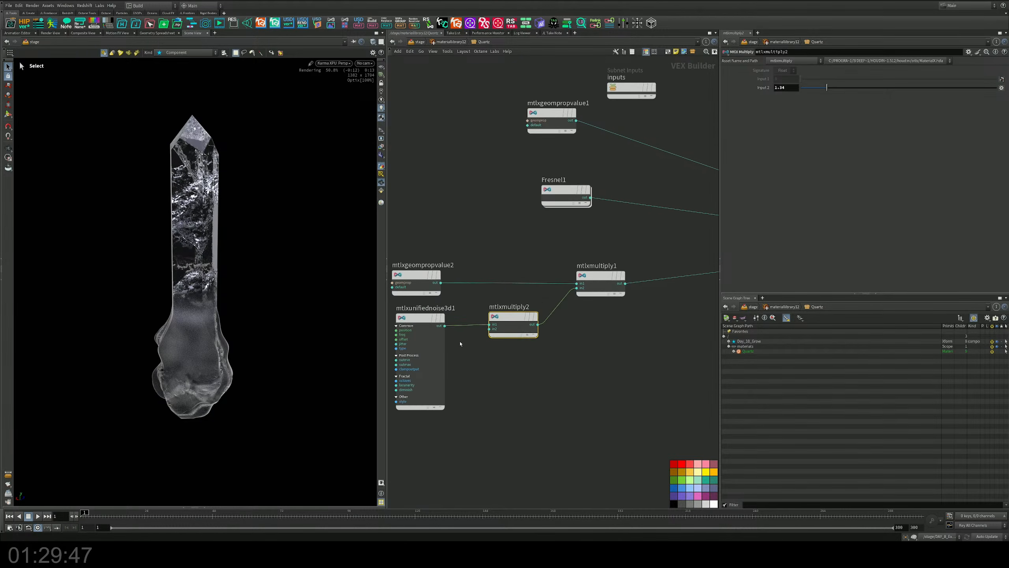
pyautogui.scroll(-2, 461, 341)
pyautogui.click(450, 329)
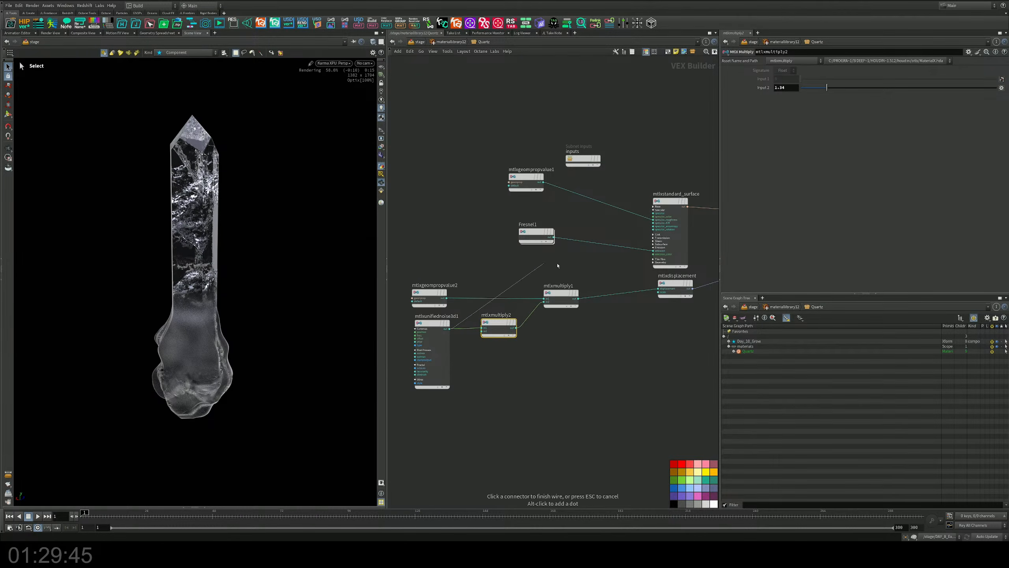
pyautogui.scroll(5, 579, 265)
pyautogui.moveTo(590, 265); pyautogui.dragTo(537, 320, button='middle')
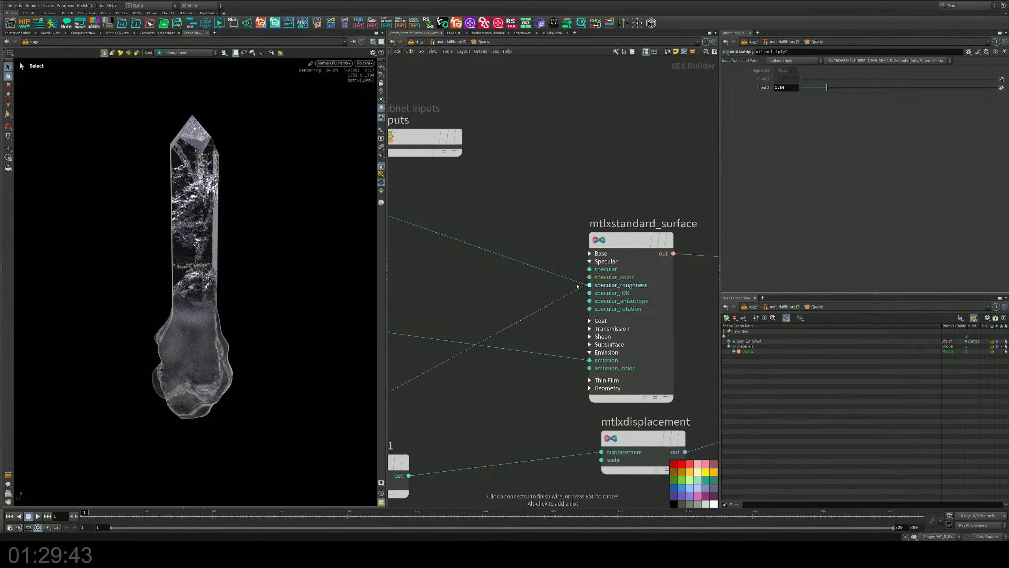
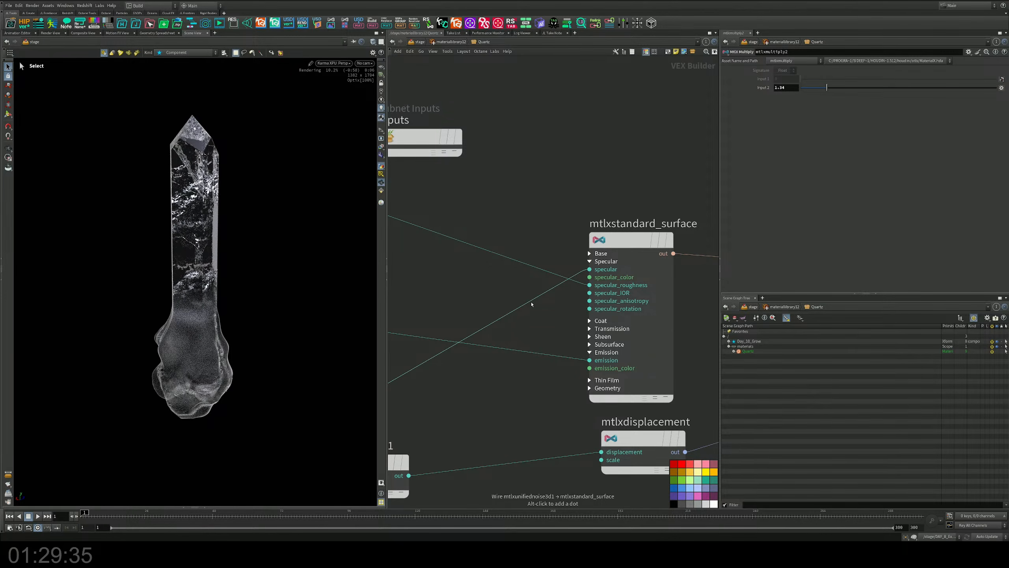
pyautogui.moveTo(491, 291); pyautogui.dragTo(517, 257, button='middle')
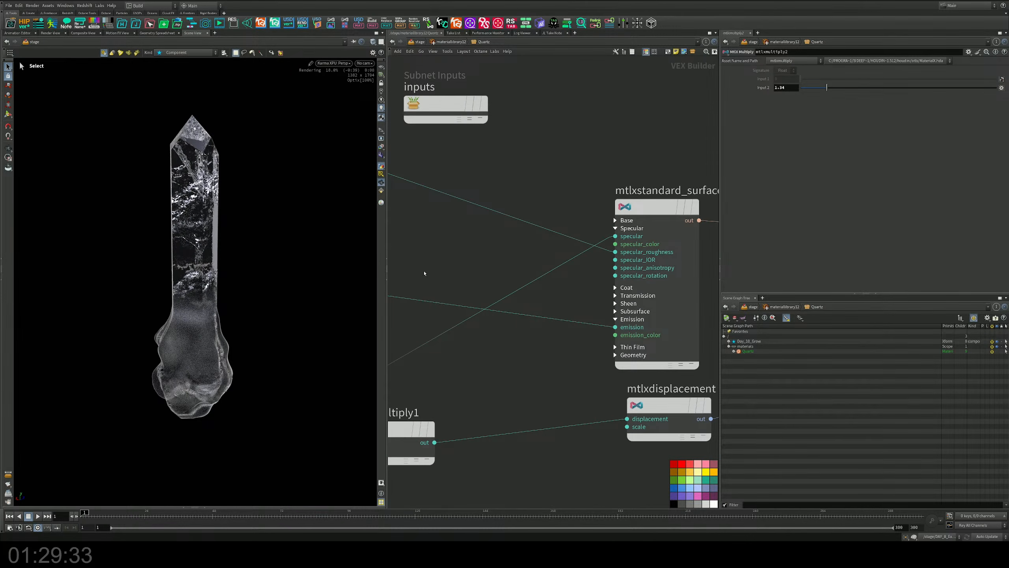
# Check the crystal from another side, switch the viewport away from Karma XPU and open the crystal's geometry network
pyautogui.keyDown('alt'); pyautogui.moveTo(221, 269); pyautogui.dragTo(182, 272); pyautogui.keyUp('alt')
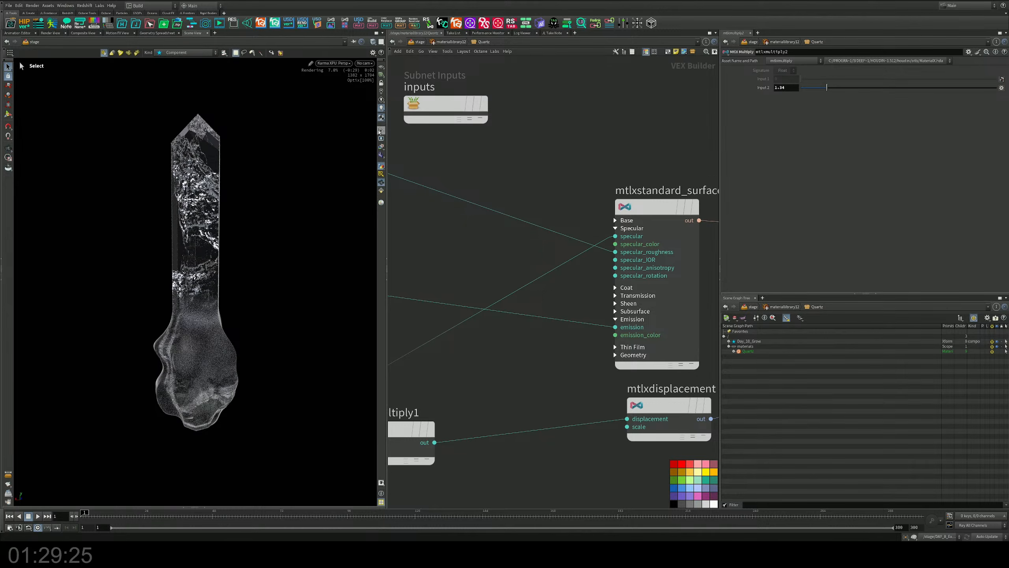
pyautogui.click(334, 63)
pyautogui.click(337, 88)
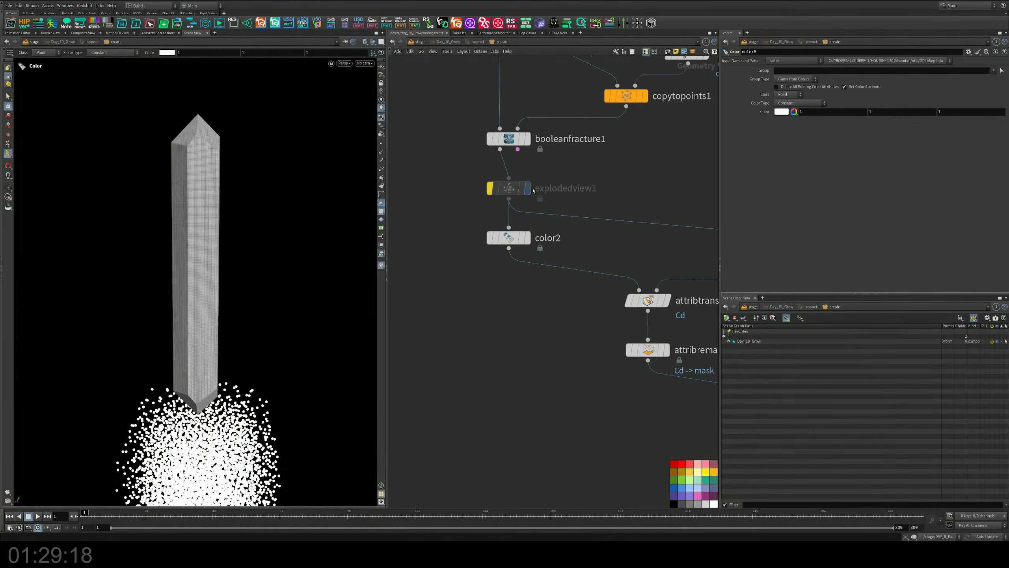
# Examine the crystal's geometry network from the boolean and fracture nodes down to the attribute transfers and output
pyautogui.moveTo(576, 182); pyautogui.dragTo(545, 228, button='middle')
pyautogui.scroll(-5, 545, 227)
pyautogui.moveTo(607, 309); pyautogui.dragTo(586, 205, button='middle')
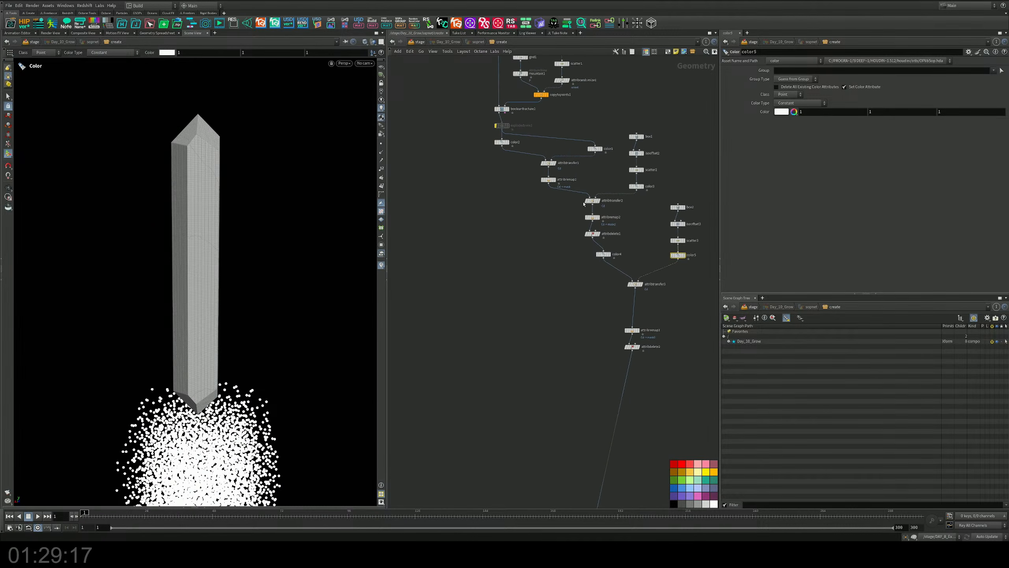
pyautogui.scroll(-2, 589, 300)
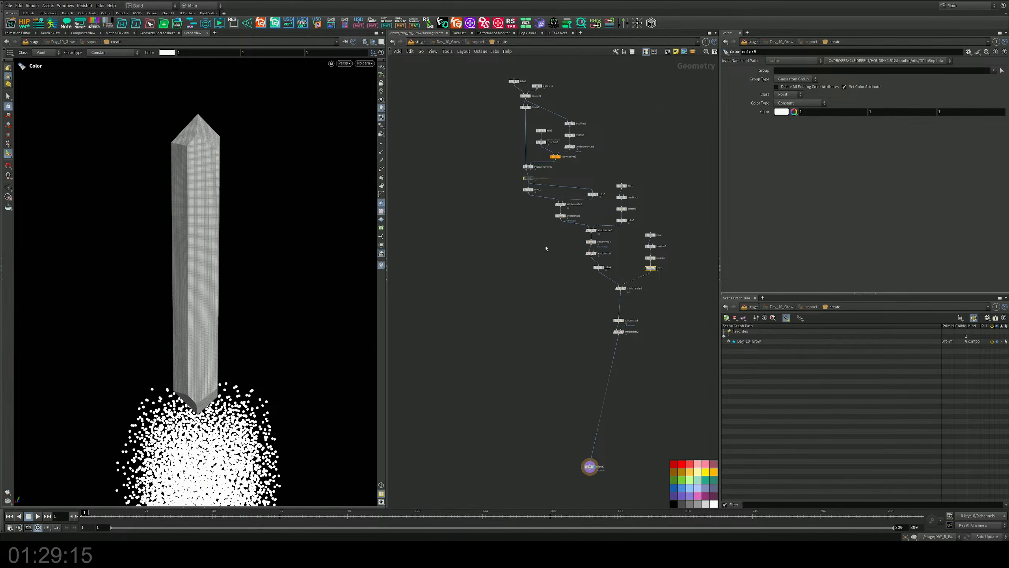
pyautogui.scroll(3, 547, 245)
pyautogui.scroll(-3, 547, 241)
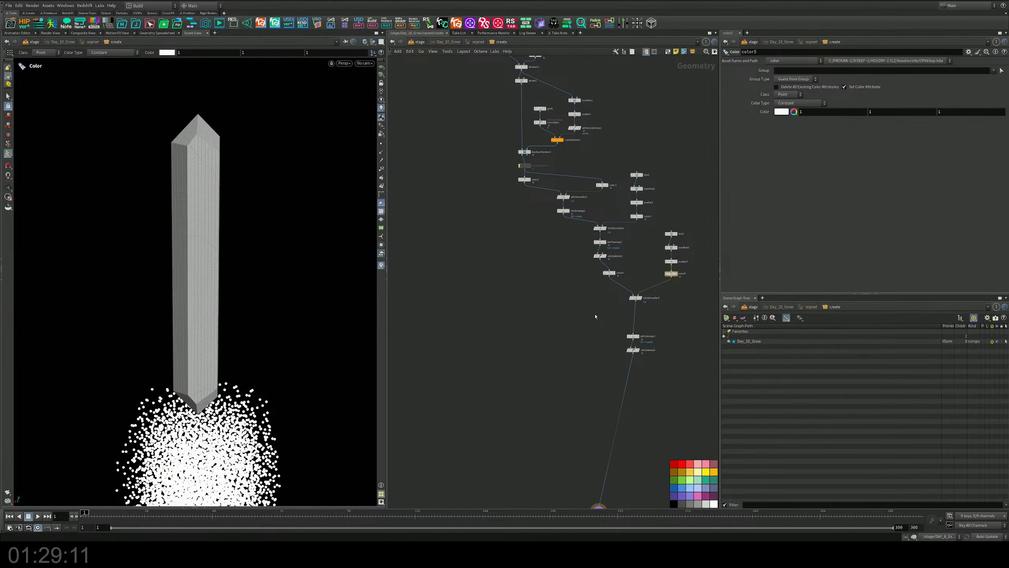
pyautogui.scroll(2, 596, 316)
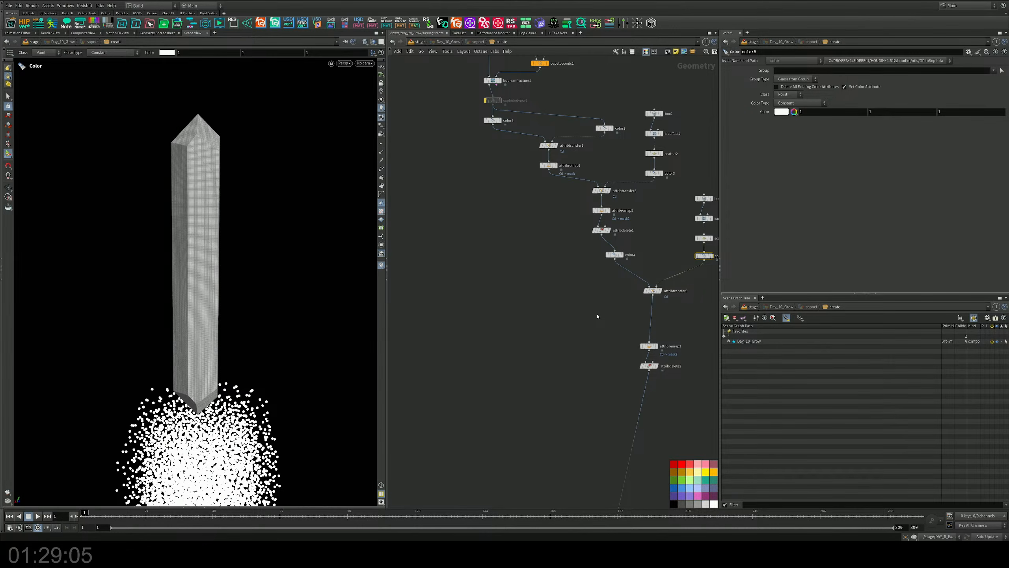
pyautogui.scroll(-2, 597, 316)
pyautogui.scroll(3, 616, 318)
pyautogui.scroll(-2, 621, 319)
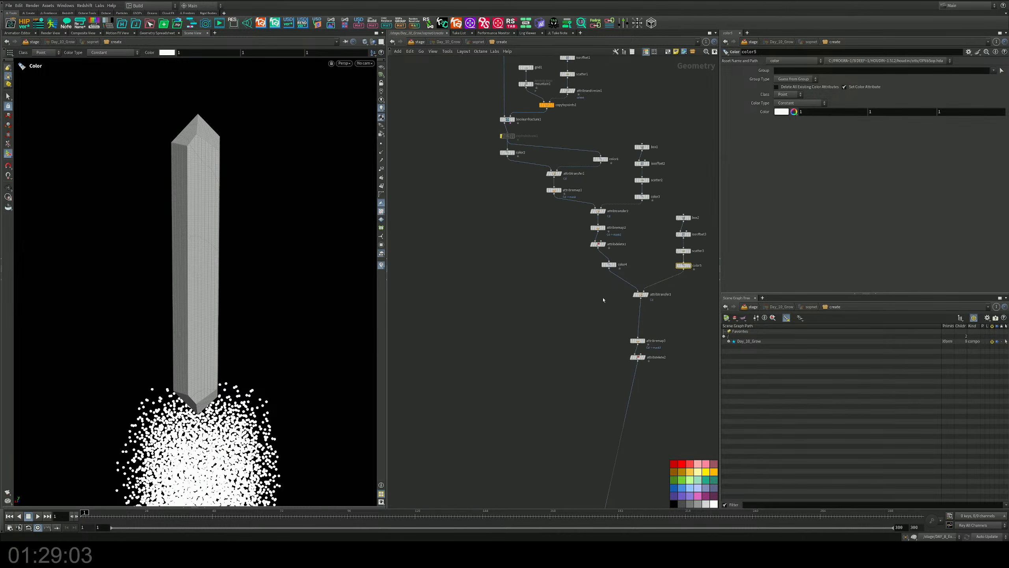
pyautogui.moveTo(600, 279); pyautogui.dragTo(597, 348, button='middle')
pyautogui.moveTo(528, 282); pyautogui.dragTo(546, 338, button='middle')
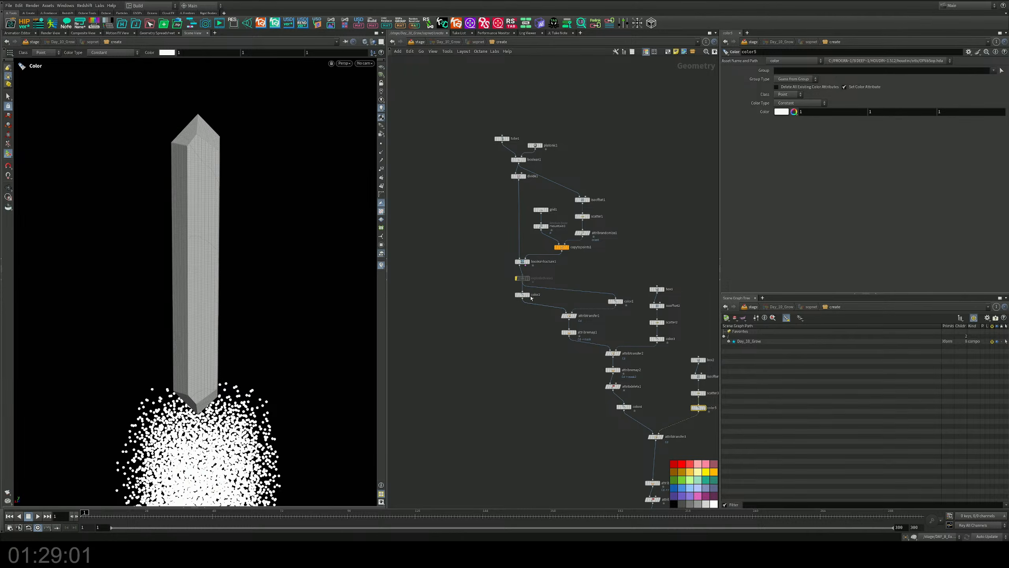
pyautogui.scroll(3, 531, 298)
pyautogui.moveTo(541, 232); pyautogui.dragTo(554, 330, button='middle')
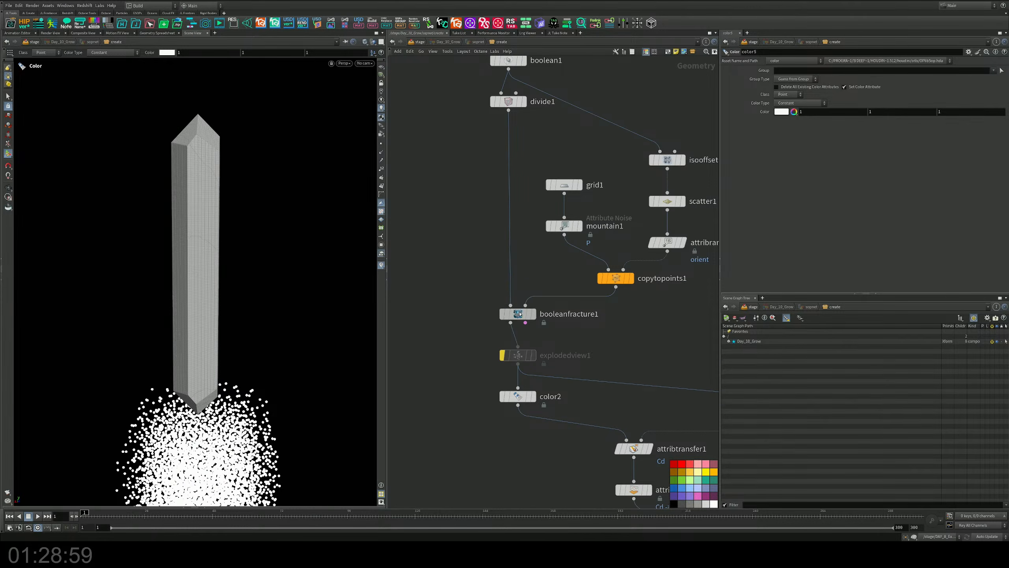
# Move booleanfracture1 and its upstream nodes away from explodedview1, and display booleanfracture1 in the viewport
pyautogui.keyDown('shift'); pyautogui.moveTo(520, 317); pyautogui.dragTo(541, 154); pyautogui.keyUp('shift')
pyautogui.moveTo(565, 203); pyautogui.dragTo(571, 278, button='middle')
pyautogui.moveTo(558, 225)
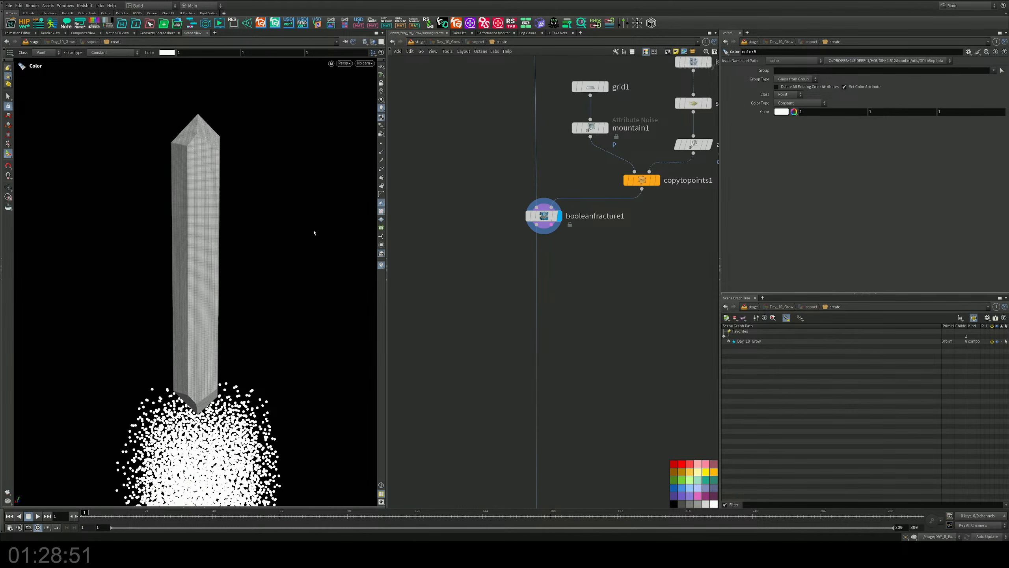
pyautogui.keyDown('alt'); pyautogui.moveTo(229, 282); pyautogui.dragTo(205, 279); pyautogui.keyUp('alt')
pyautogui.moveTo(627, 272); pyautogui.dragTo(619, 327, button='middle')
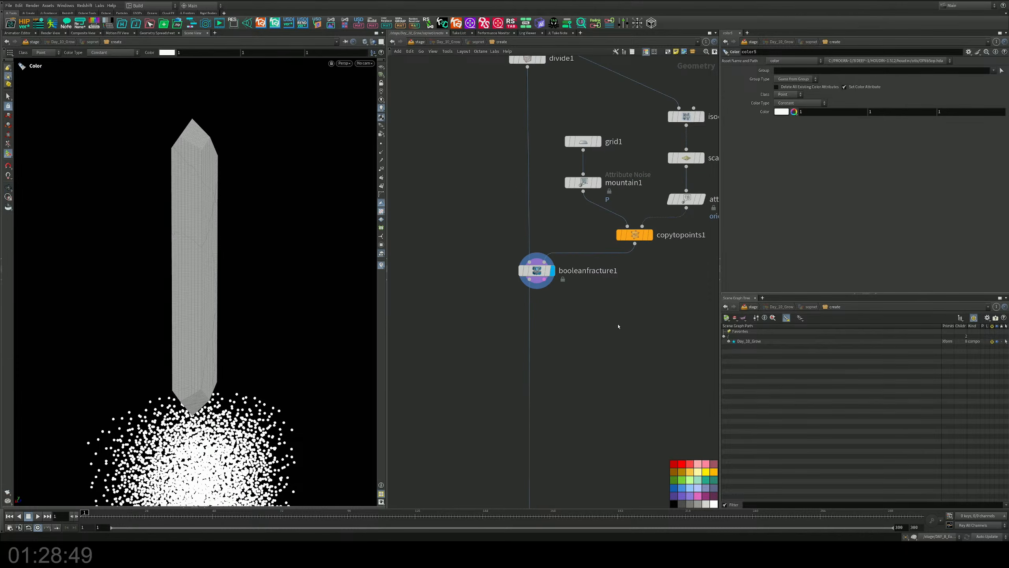
# Add a For-Each Connected Piece loop on the wire directly below booleanfracture1
pyautogui.moveTo(590, 307); pyautogui.dragTo(495, 259)
pyautogui.scroll(-3, 591, 333)
pyautogui.scroll(3, 584, 328)
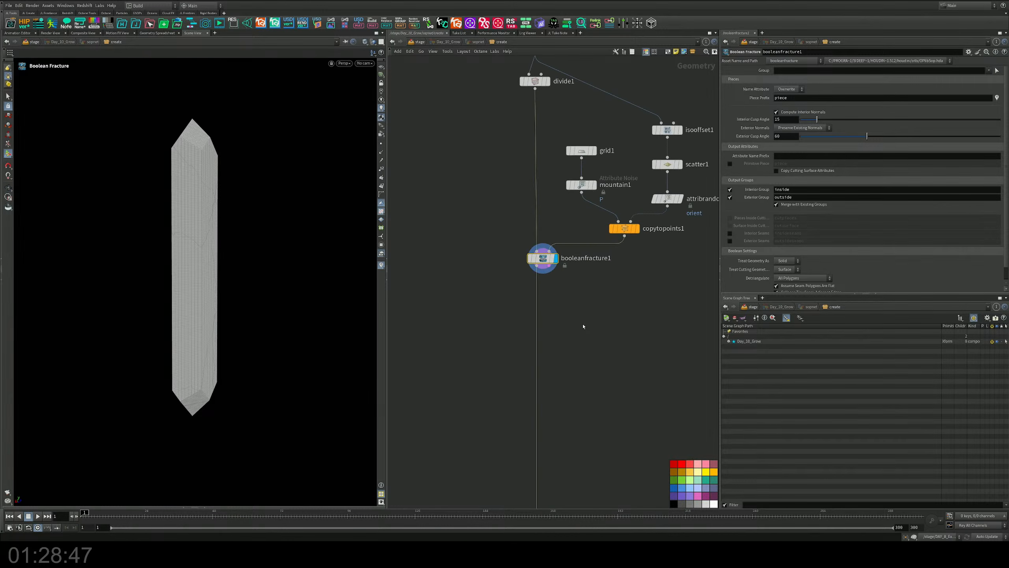
pyautogui.press('Tab')
pyautogui.write('fo')
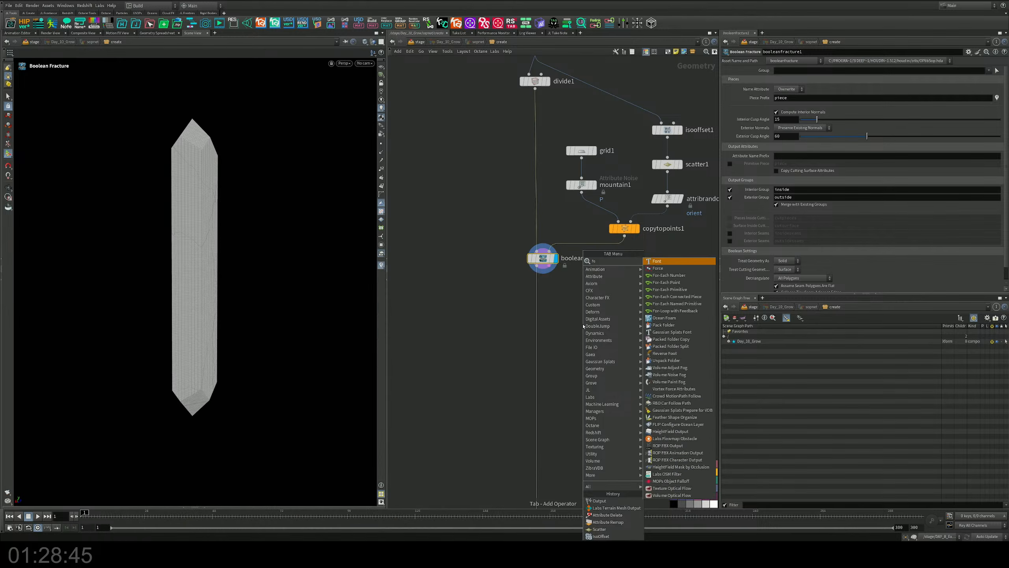
pyautogui.write('re')
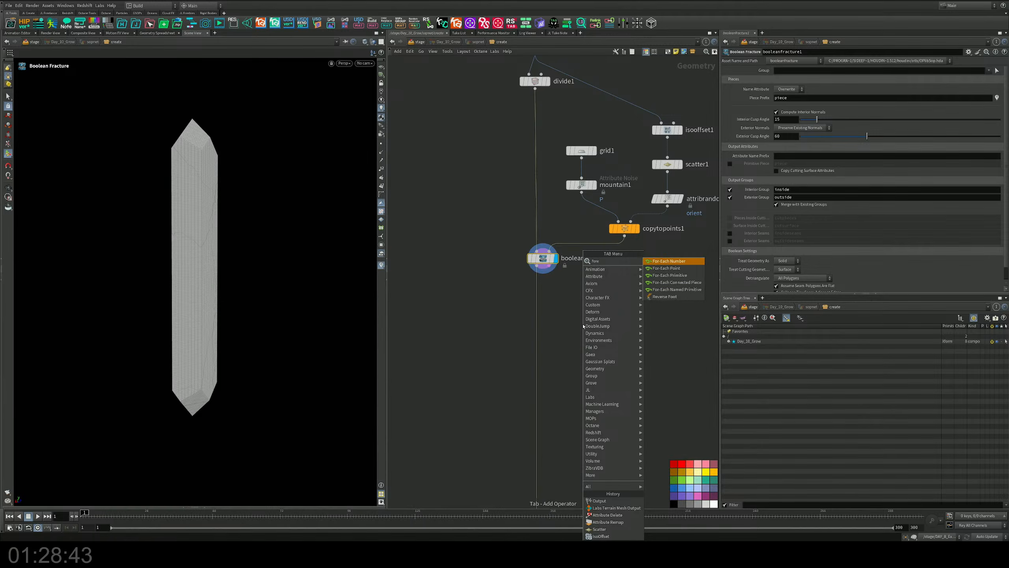
pyautogui.press('Down')
pyautogui.press('Down')
pyautogui.press('Down')
pyautogui.press('Return')
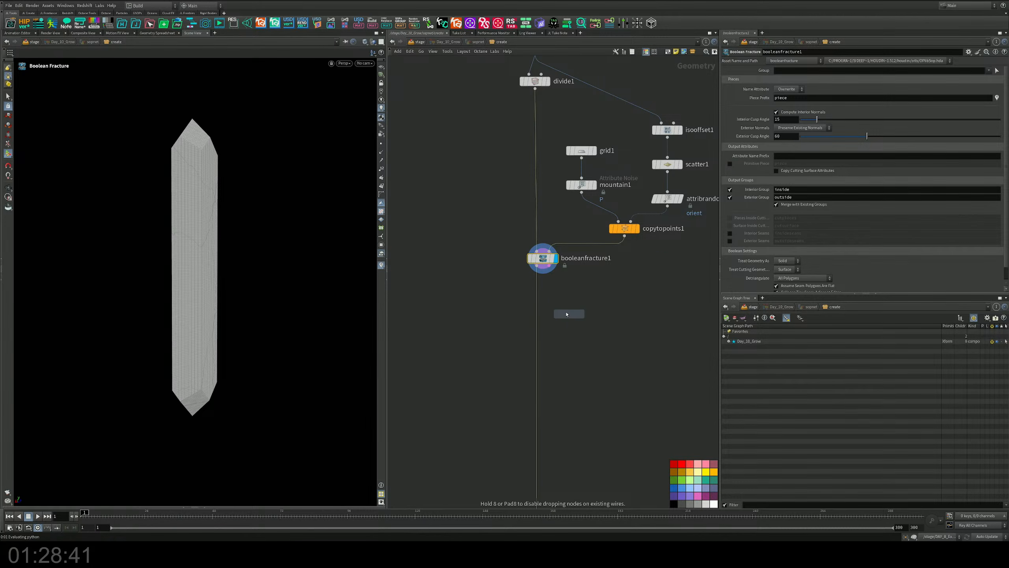
pyautogui.click(538, 299)
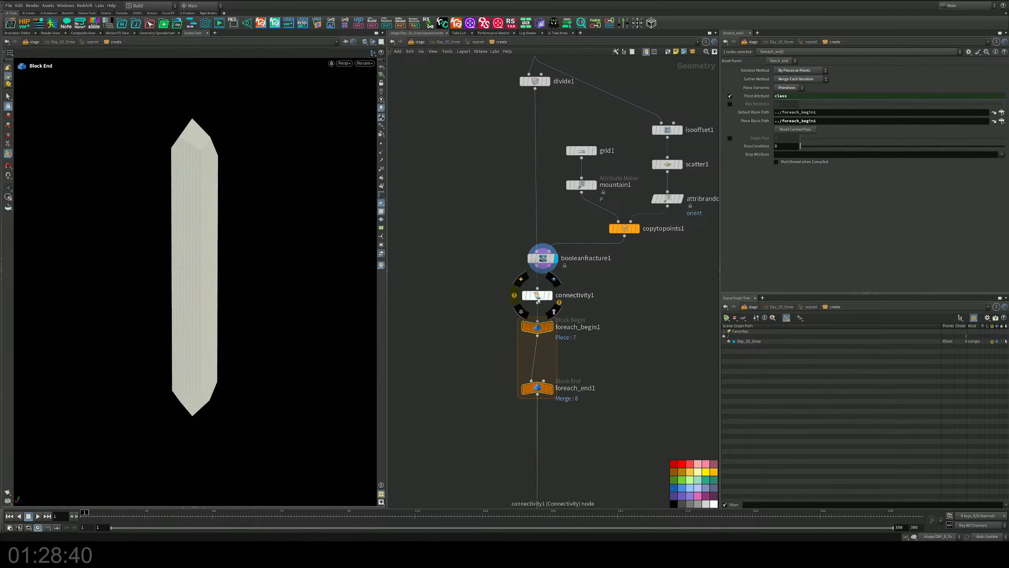
# Display foreach_end1 and enable its Single Pass option with the value 4
pyautogui.click(551, 388)
pyautogui.moveTo(599, 373); pyautogui.dragTo(477, 426)
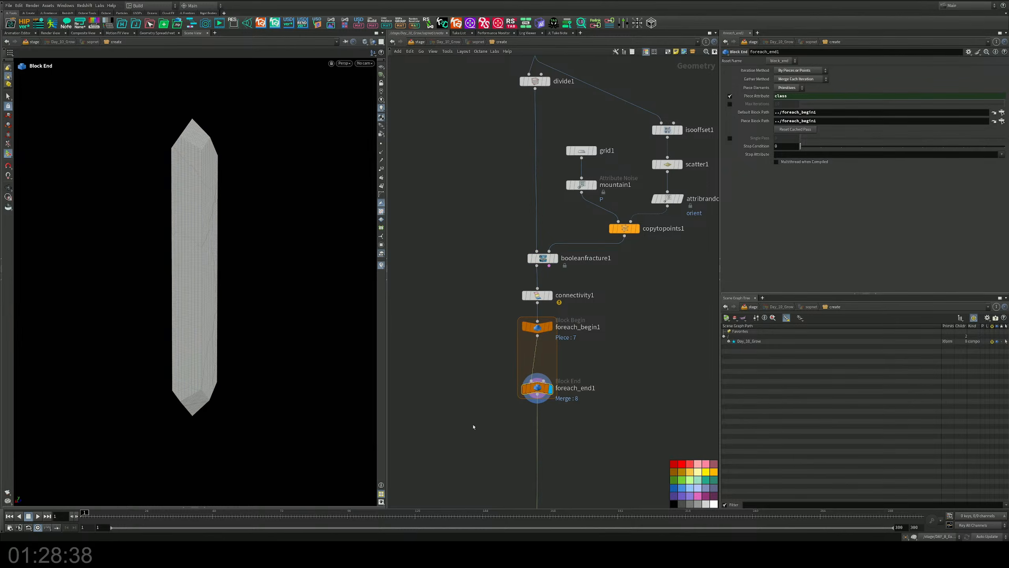
pyautogui.click(729, 138)
pyautogui.moveTo(801, 138); pyautogui.dragTo(872, 142)
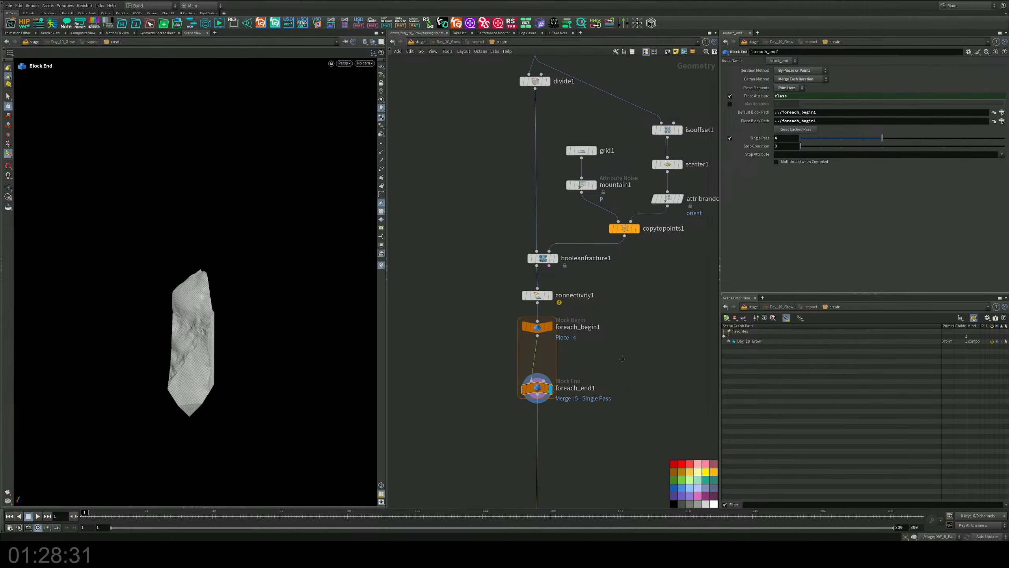
# Insert a VDB from Polygons node inside the loop, between foreach_begin1 and foreach_end1
pyautogui.scroll(3, 595, 377)
pyautogui.press('Tab')
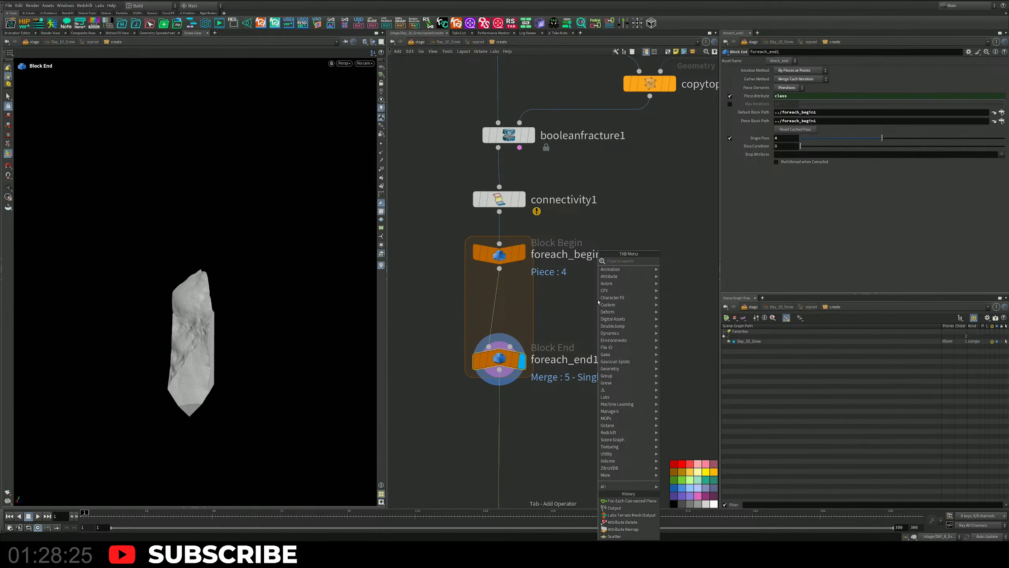
pyautogui.write('vdb from')
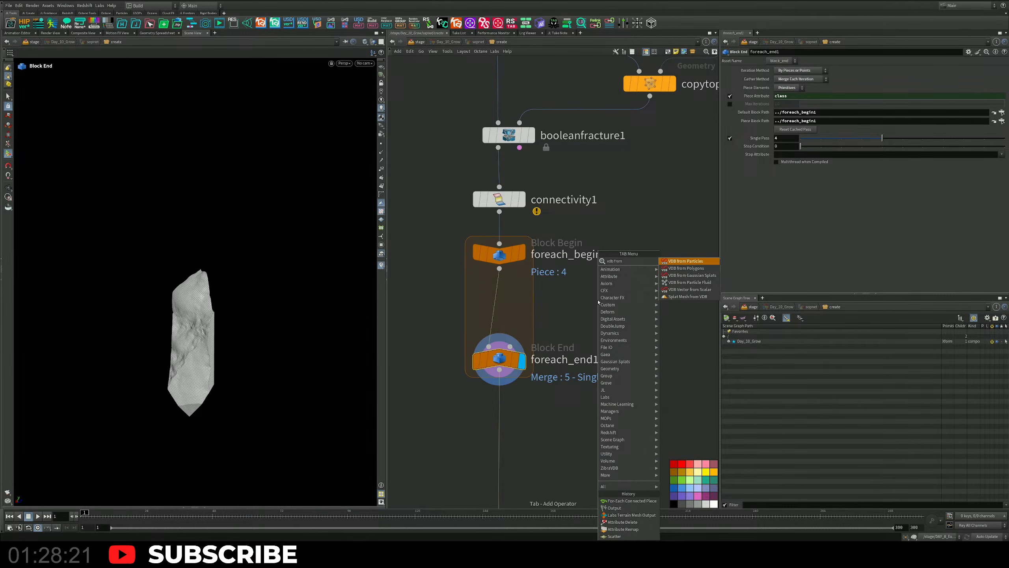
pyautogui.press('Down')
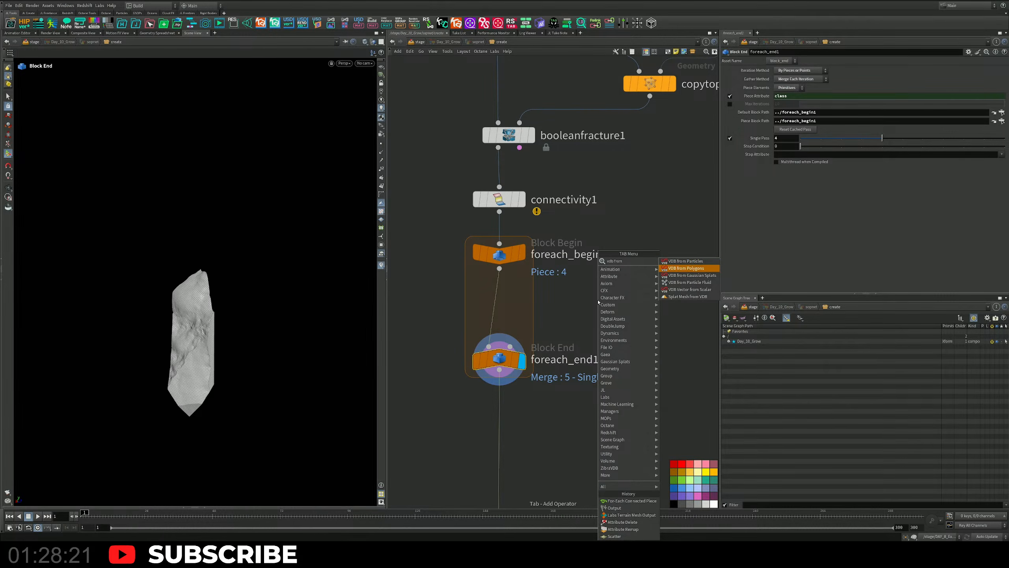
pyautogui.press('Return')
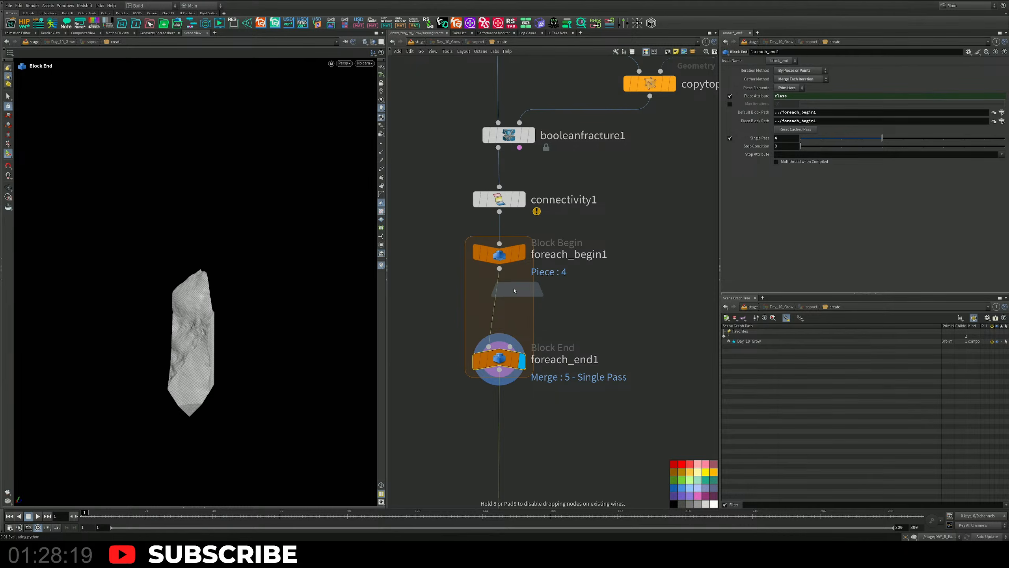
pyautogui.click(501, 287)
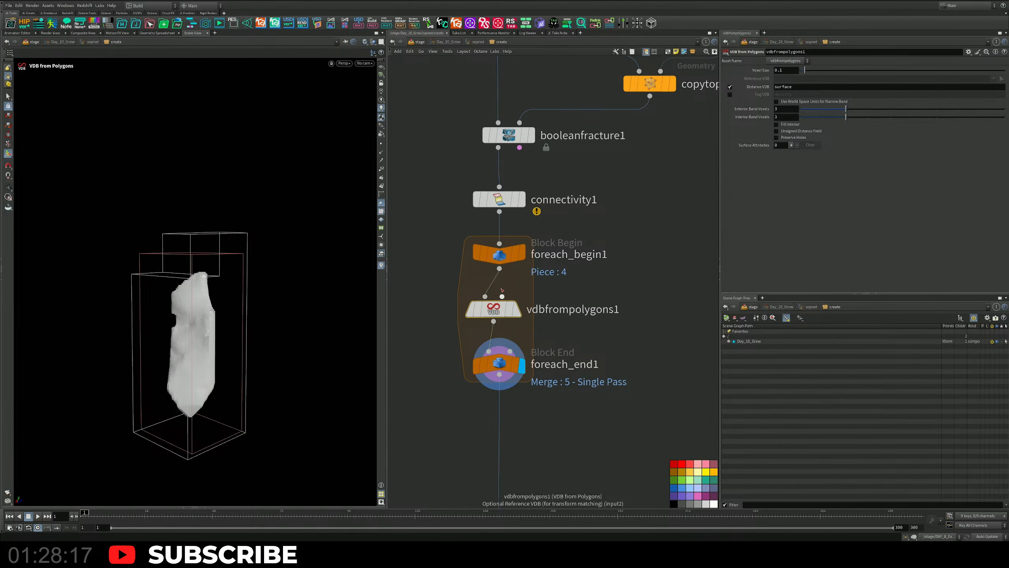
# Set the voxel size of vdbfrompolygons1 to 0.01 and inspect the fractured piece up close
pyautogui.moveTo(789, 71); pyautogui.dragTo(724, 73)
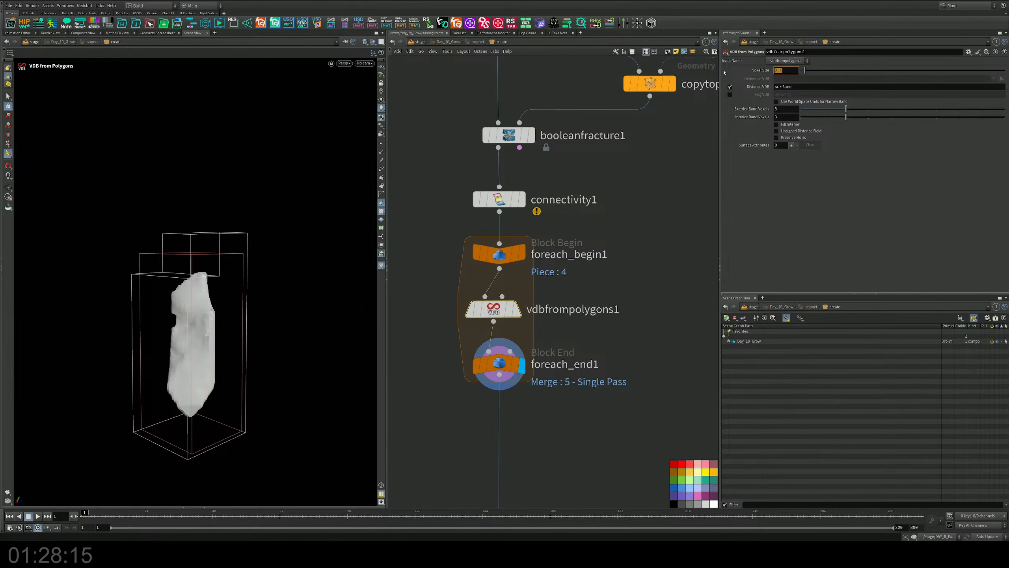
pyautogui.write('0.0')
pyautogui.press('Return')
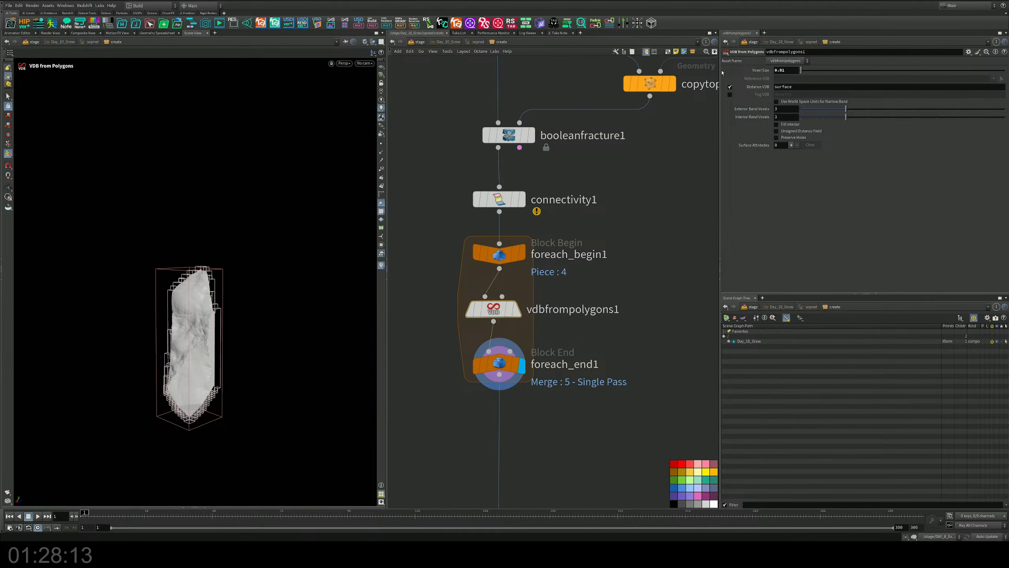
pyautogui.keyDown('alt'); pyautogui.moveTo(228, 311); pyautogui.dragTo(256, 307); pyautogui.keyUp('alt')
pyautogui.scroll(4, 227, 297)
pyautogui.scroll(4, 223, 311)
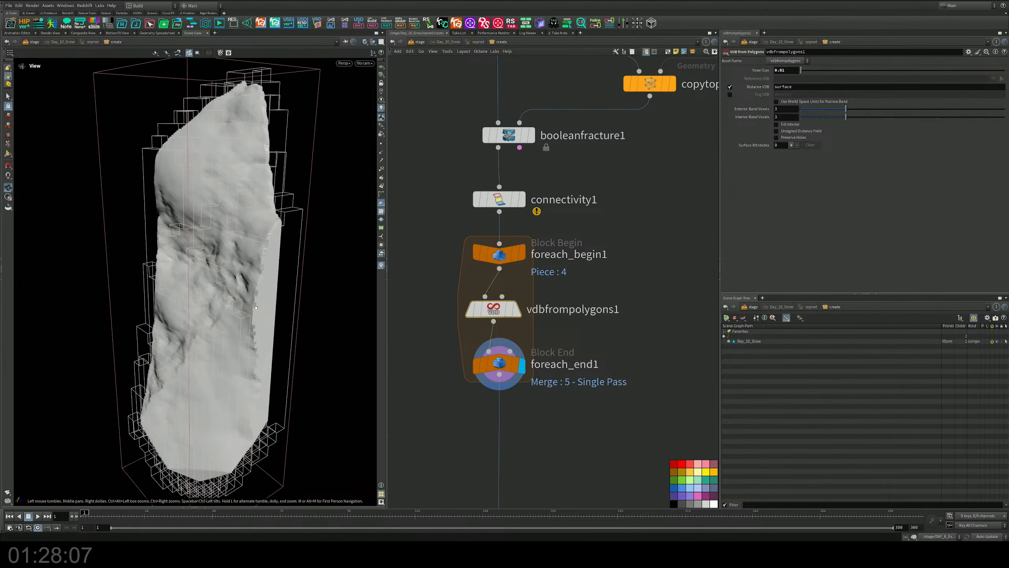
pyautogui.scroll(-2, 255, 307)
pyautogui.scroll(-3, 438, 354)
# Pull the connectivity and loop nodes out of the main chain and connect booleanfracture1 to connectivity1 as a separate branch
pyautogui.moveTo(522, 411); pyautogui.dragTo(609, 282, button='middle')
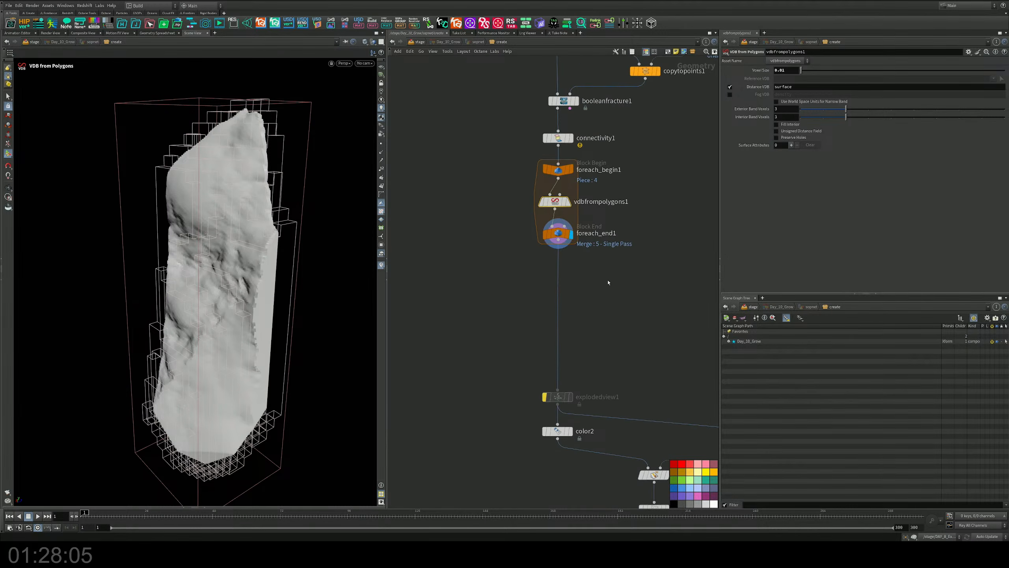
pyautogui.moveTo(608, 283); pyautogui.dragTo(528, 159)
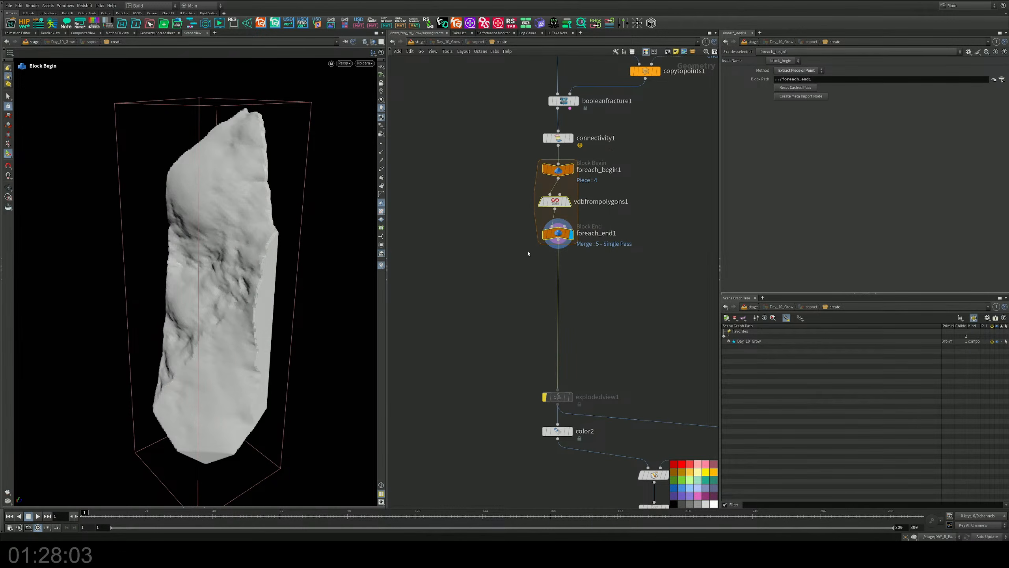
pyautogui.moveTo(642, 121); pyautogui.dragTo(496, 294)
pyautogui.moveTo(562, 244); pyautogui.dragTo(427, 345)
pyautogui.moveTo(502, 172); pyautogui.dragTo(561, 170, button='middle')
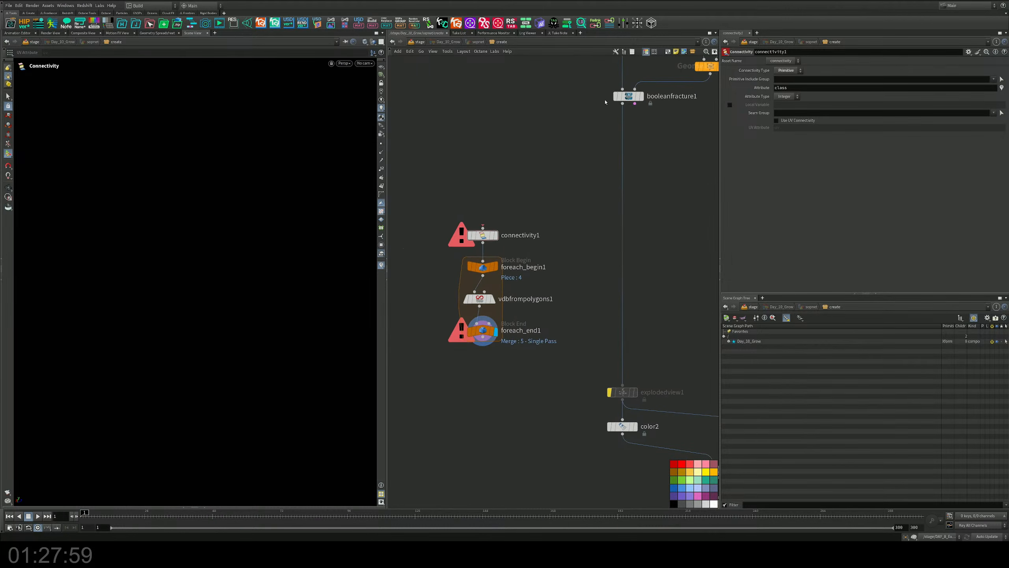
pyautogui.moveTo(618, 105); pyautogui.dragTo(483, 228)
pyautogui.moveTo(483, 239); pyautogui.dragTo(516, 164, button='middle')
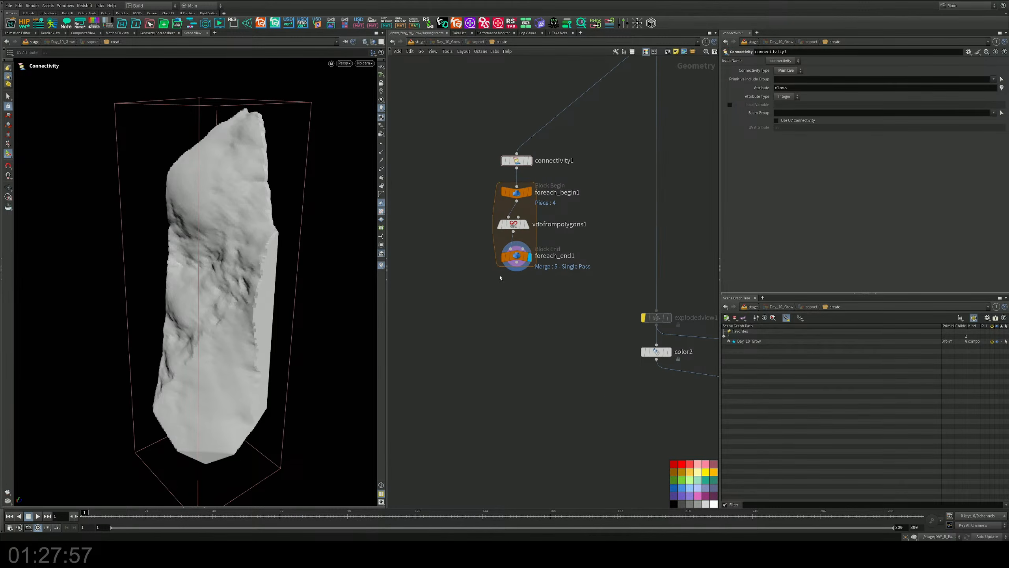
# Move connectivity1 and the whole for-each loop further down, clear of the main chain
pyautogui.moveTo(542, 269); pyautogui.dragTo(439, 392)
pyautogui.moveTo(555, 338); pyautogui.dragTo(581, 264, button='middle')
pyautogui.scroll(-3, 580, 266)
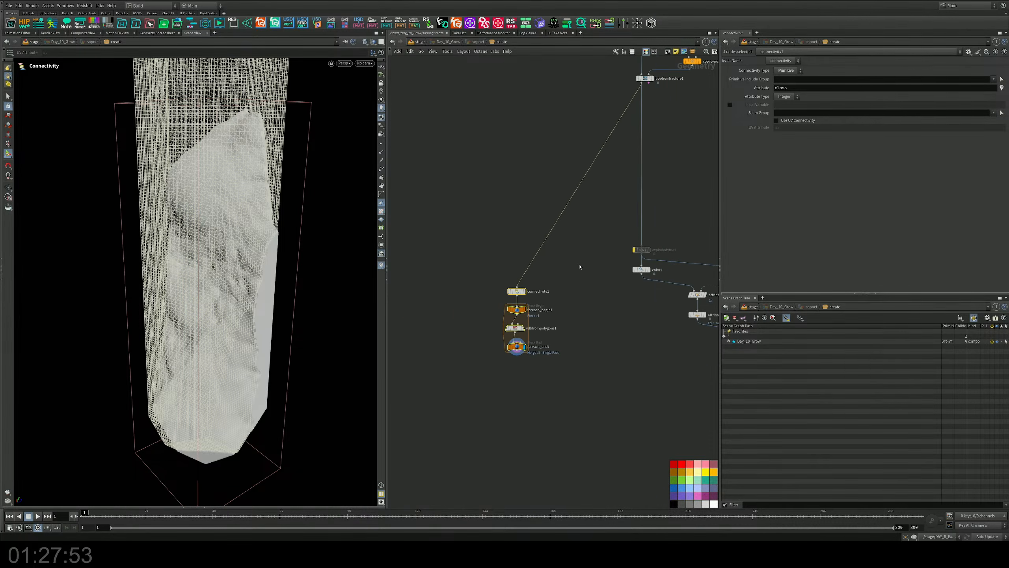
pyautogui.click(499, 302)
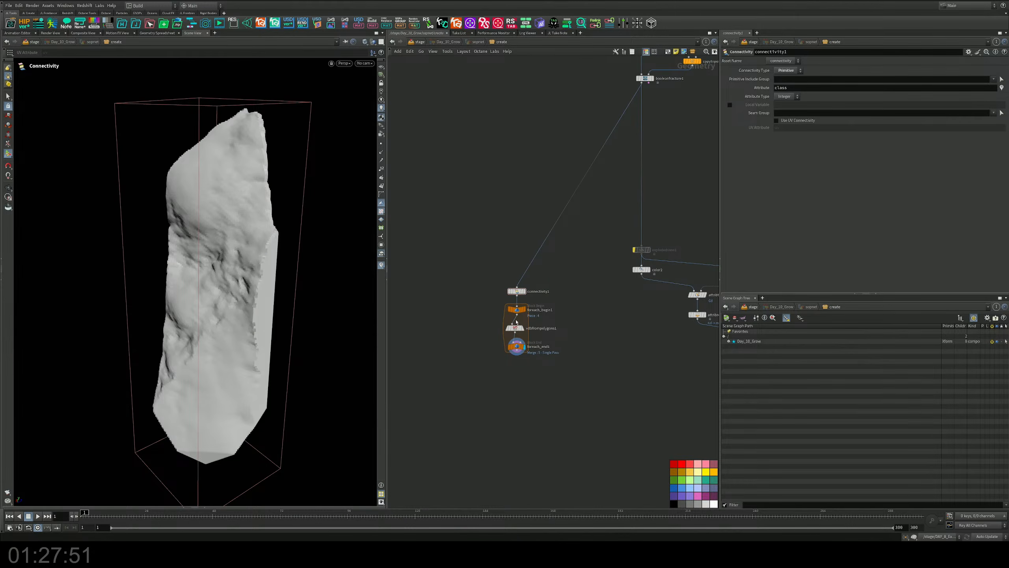
# Make room above foreach_end1 and insert a VDB Smooth node after vdbfrompolygons1
pyautogui.scroll(4, 517, 322)
pyautogui.moveTo(508, 377)
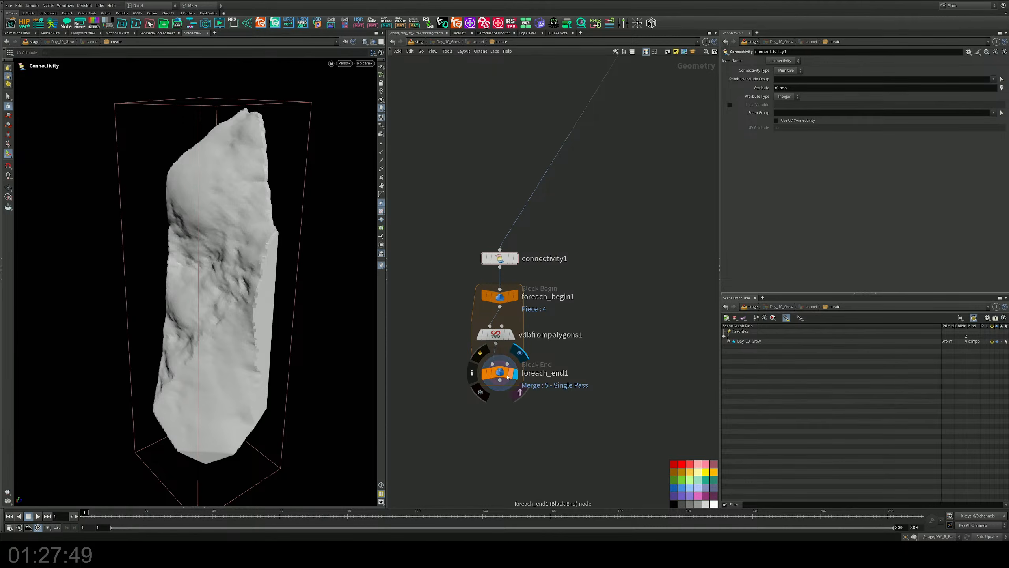
pyautogui.moveTo(508, 377); pyautogui.dragTo(504, 440)
pyautogui.press('Tab')
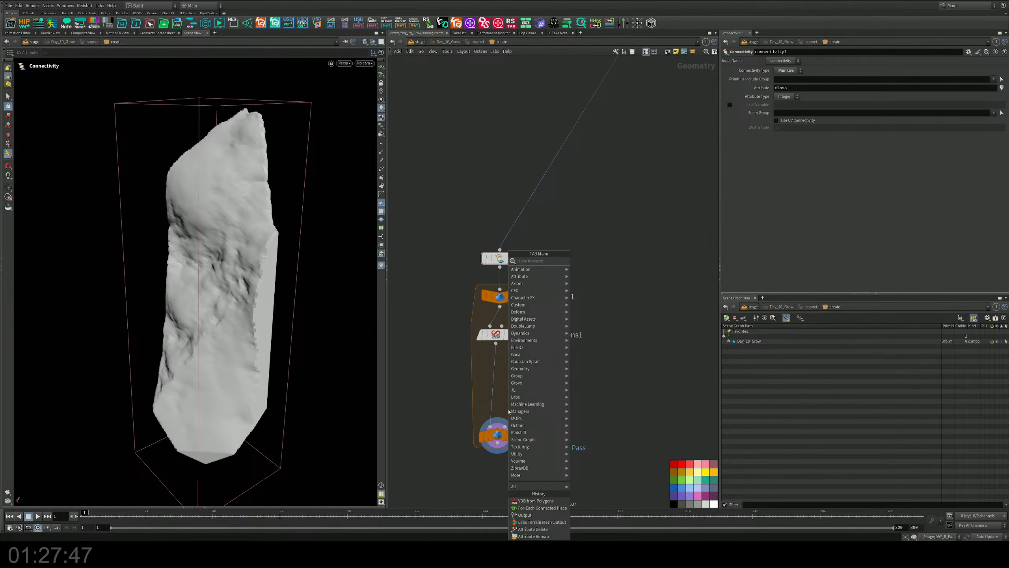
pyautogui.write('vs')
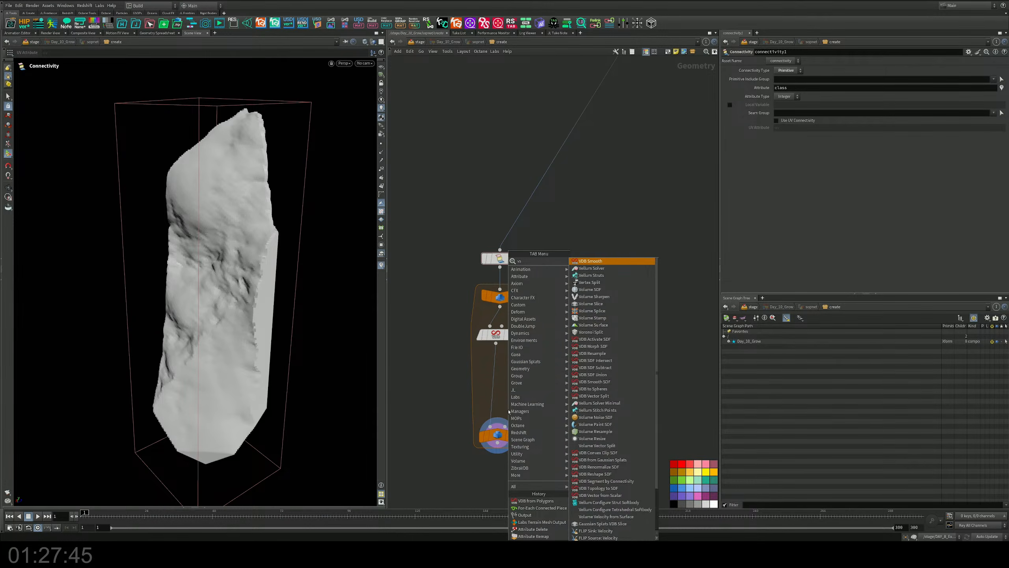
pyautogui.press('BackSpace')
pyautogui.write('dbsm')
pyautogui.press('Return')
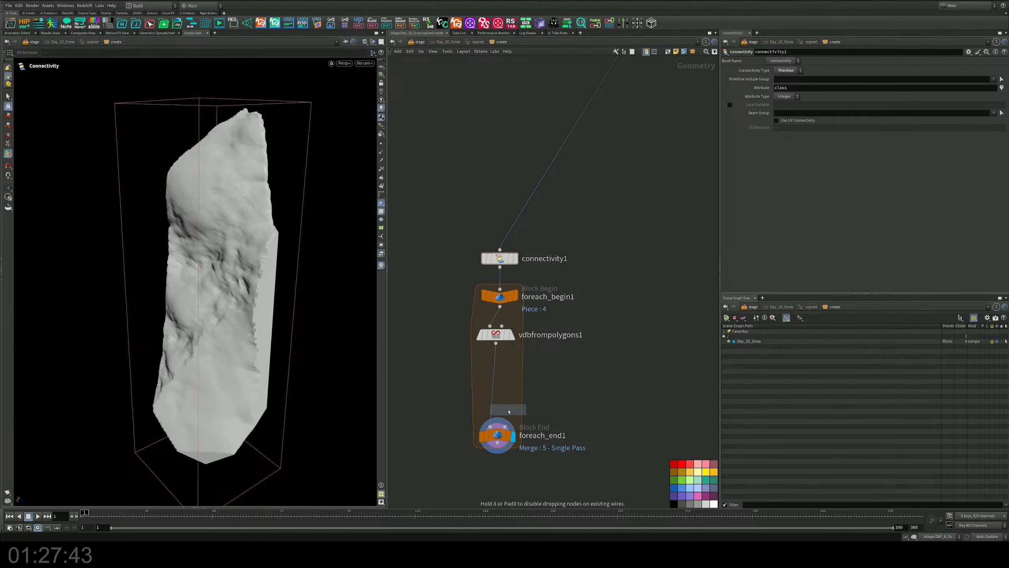
pyautogui.click(497, 375)
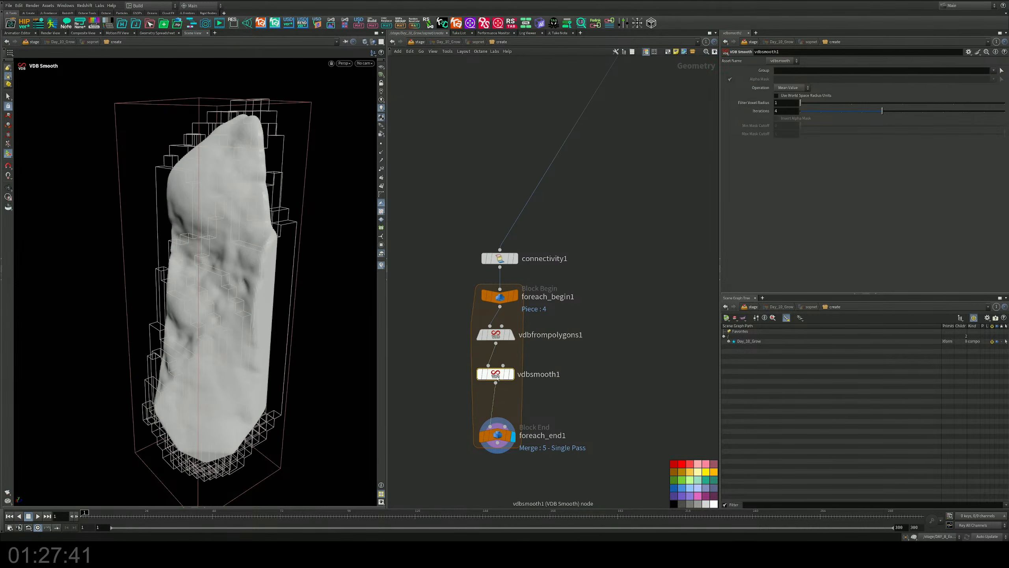
# Set vdbsmooth1's iterations to 2 and vdbfrompolygons1's voxel size to 0.005
pyautogui.click(839, 112)
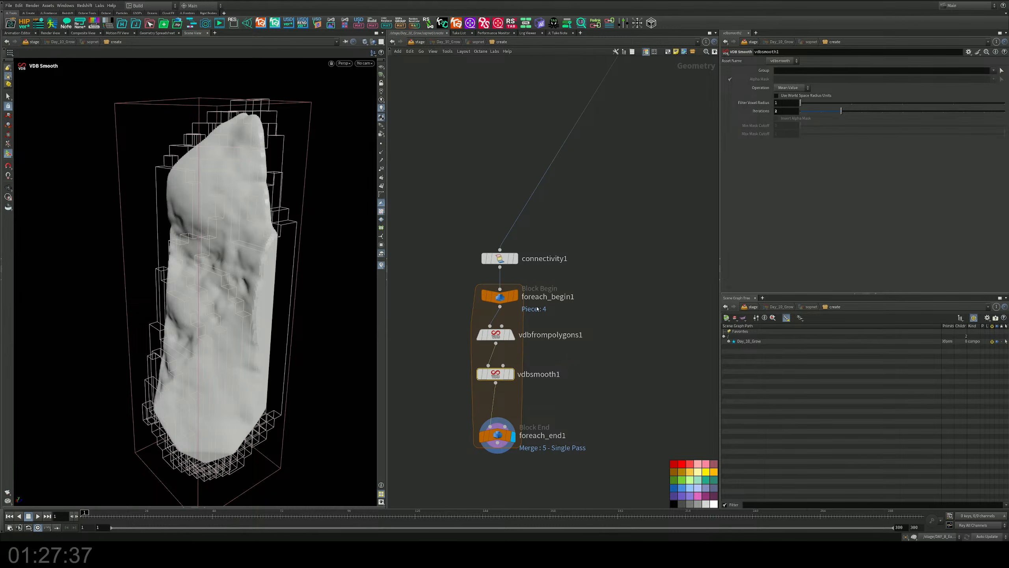
pyautogui.press('Up')
pyautogui.click(792, 69)
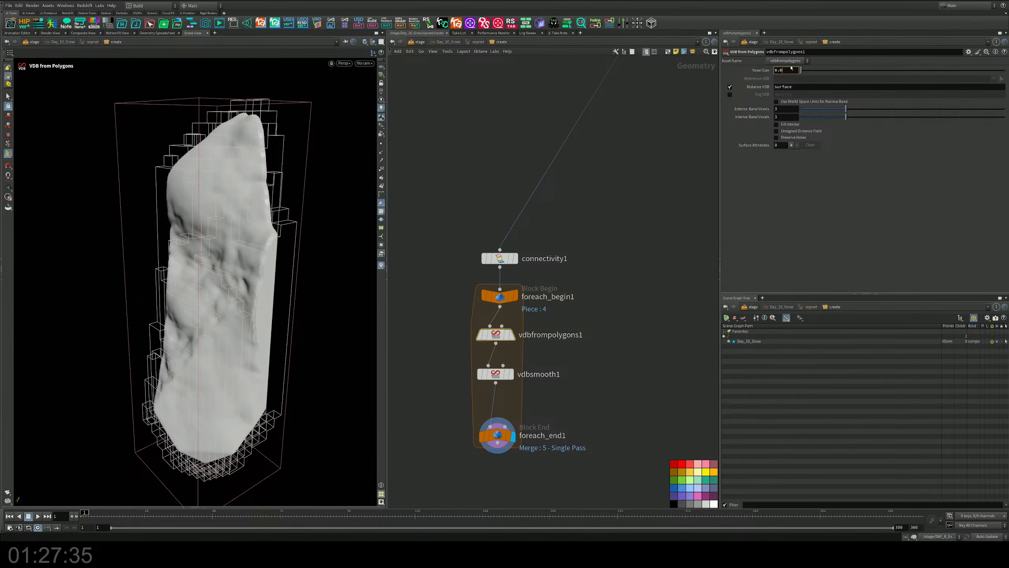
pyautogui.press('Return')
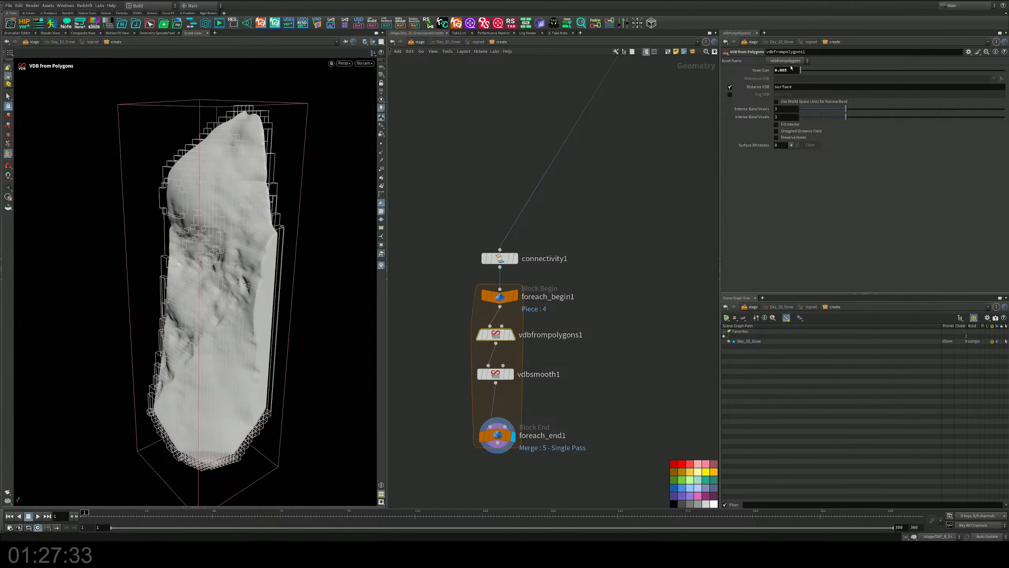
pyautogui.keyDown('alt'); pyautogui.moveTo(326, 192); pyautogui.dragTo(292, 222); pyautogui.keyUp('alt')
# Insert a Convert VDB node between vdbsmooth1 and foreach_end1
pyautogui.moveTo(495, 276); pyautogui.dragTo(504, 221, button='middle')
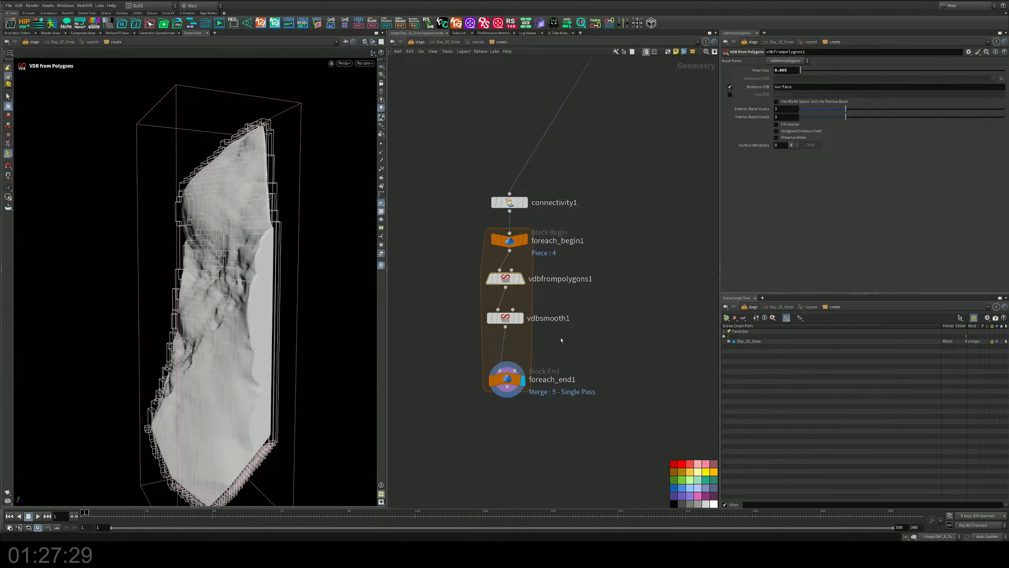
pyautogui.press('Tab')
pyautogui.write('conv')
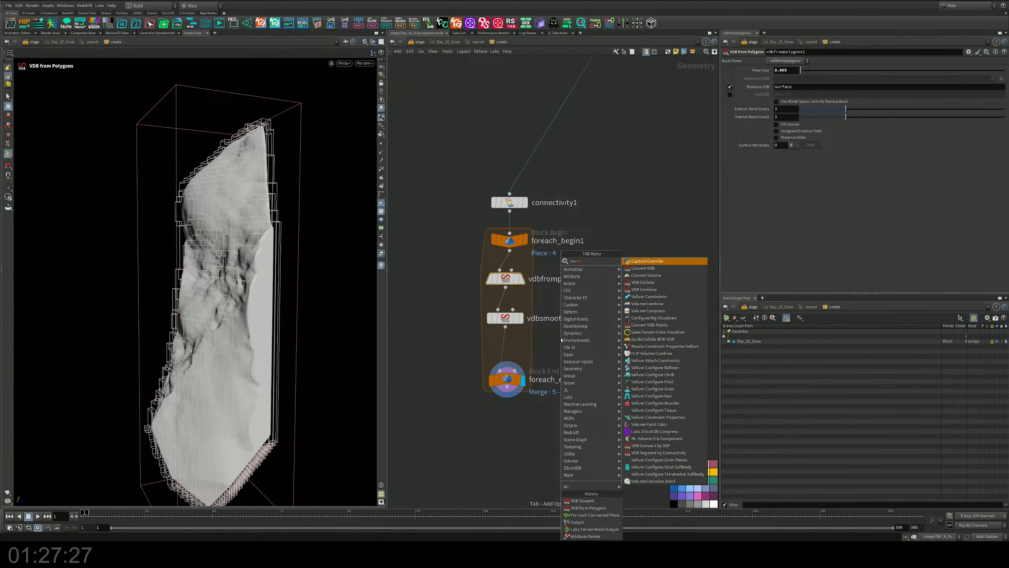
pyautogui.press('Down')
pyautogui.press('Return')
pyautogui.click(509, 337)
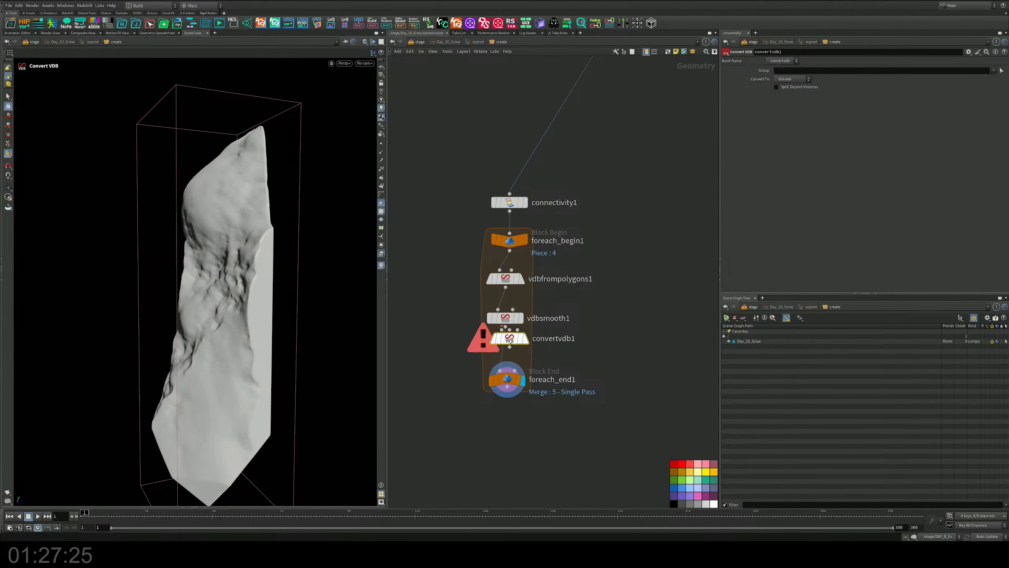
# Set convertvdb1 to convert to Polygons, raise its adaptivity slightly and check the resulting mesh
pyautogui.click(792, 79)
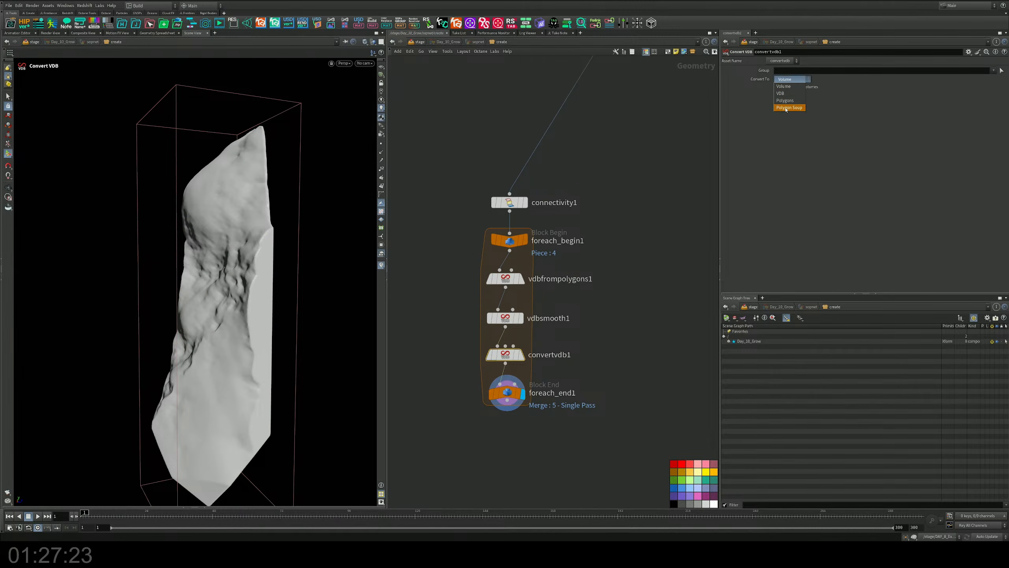
pyautogui.click(790, 103)
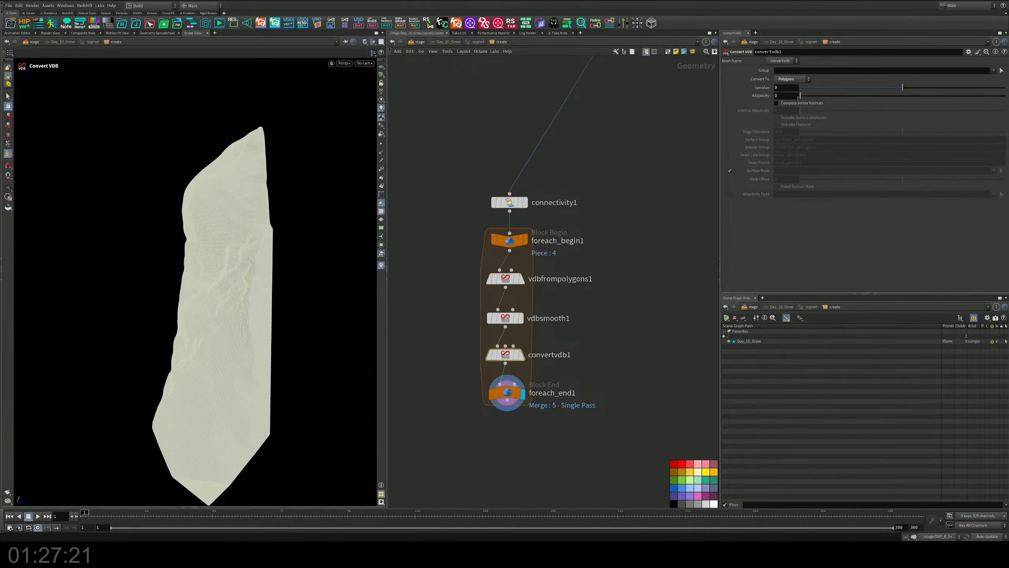
pyautogui.moveTo(800, 96); pyautogui.dragTo(803, 96)
pyautogui.keyDown('alt'); pyautogui.moveTo(282, 260); pyautogui.dragTo(302, 265); pyautogui.keyUp('alt')
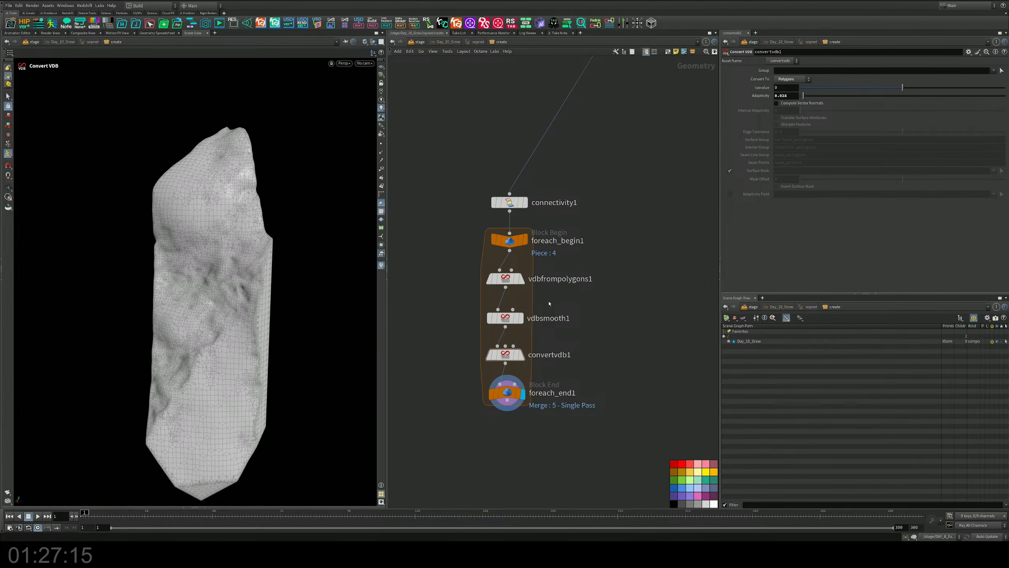
# Set vdbfrompolygons1's voxel size to 0.002 and check the finer mesh from another angle
pyautogui.click(506, 278)
pyautogui.click(791, 70)
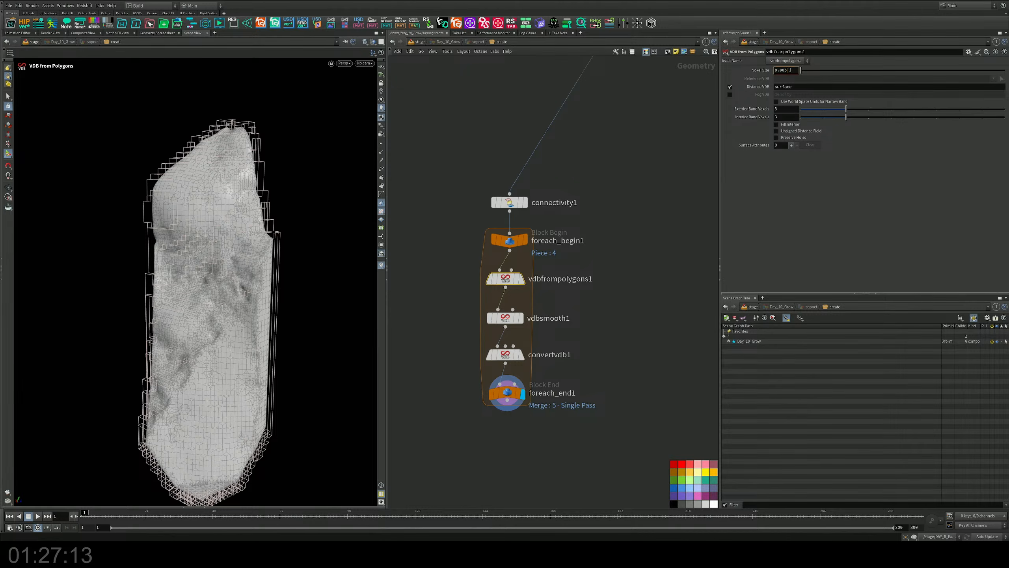
pyautogui.write('2')
pyautogui.press('Return')
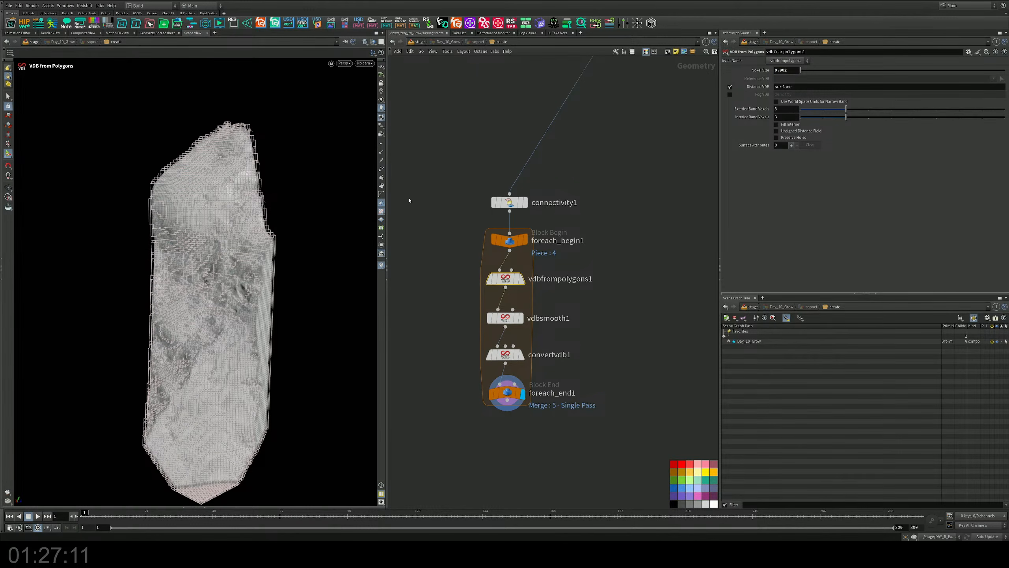
pyautogui.moveTo(284, 265)
pyautogui.keyDown('alt'); pyautogui.mouseDown()
pyautogui.moveTo(243, 266)
pyautogui.moveTo(239, 282)
pyautogui.moveTo(272, 261)
pyautogui.mouseUp(); pyautogui.keyUp('alt')
pyautogui.keyDown('alt'); pyautogui.moveTo(272, 260); pyautogui.dragTo(220, 254, button='right'); pyautogui.keyUp('alt')
pyautogui.keyDown('alt'); pyautogui.moveTo(221, 254); pyautogui.dragTo(229, 283, button='middle'); pyautogui.keyUp('alt')
# Turn off Single Pass on foreach_end1 so every piece is processed, and check the whole crystal
pyautogui.moveTo(567, 326); pyautogui.dragTo(569, 219, button='middle')
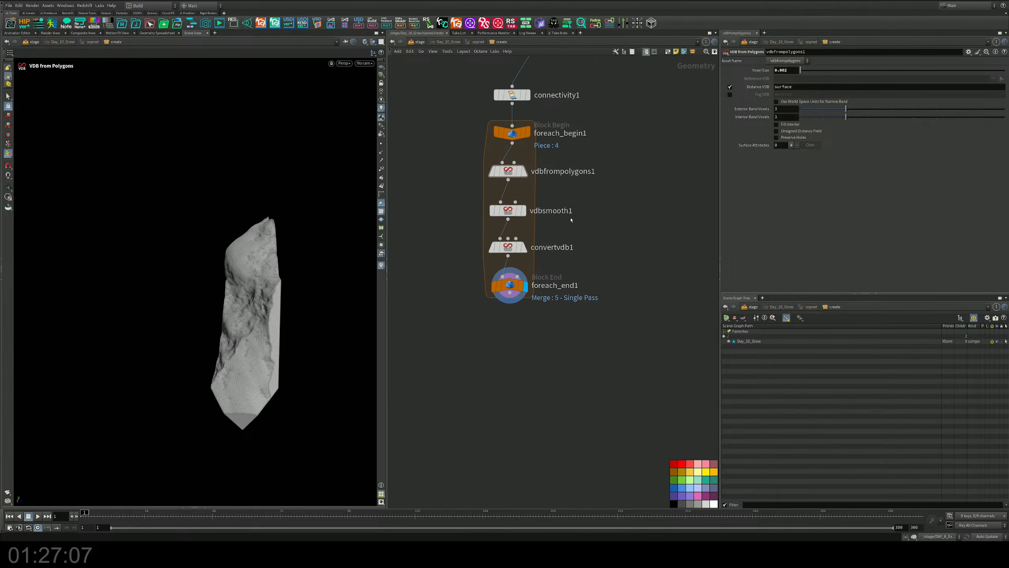
pyautogui.click(516, 287)
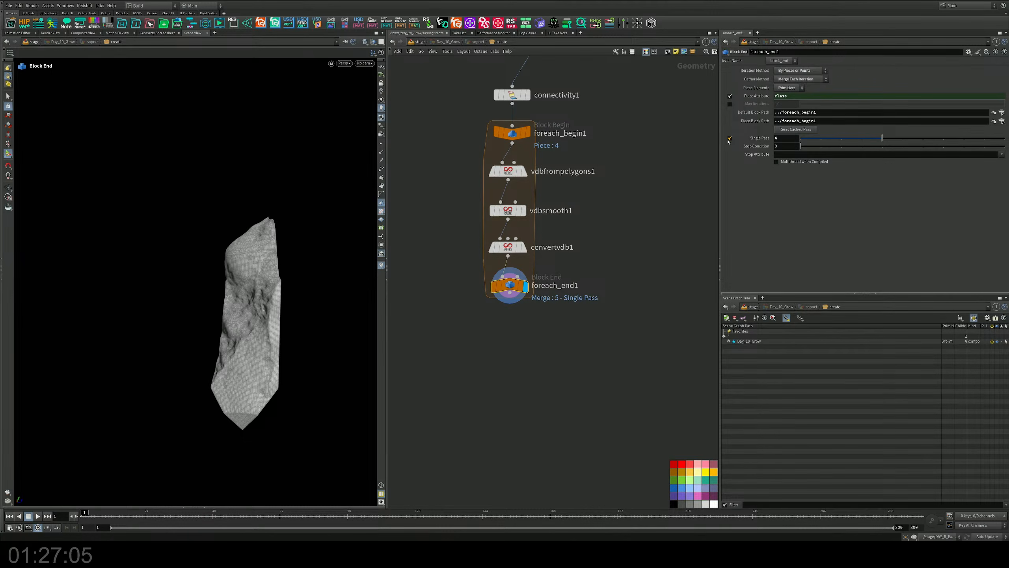
pyautogui.click(729, 139)
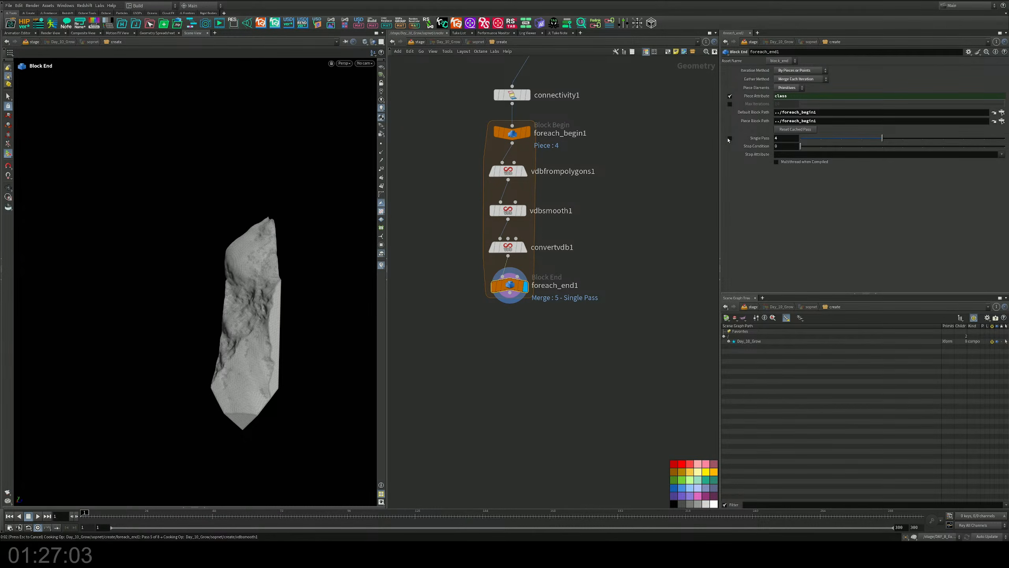
pyautogui.keyDown('alt'); pyautogui.moveTo(266, 175); pyautogui.dragTo(265, 141); pyautogui.keyUp('alt')
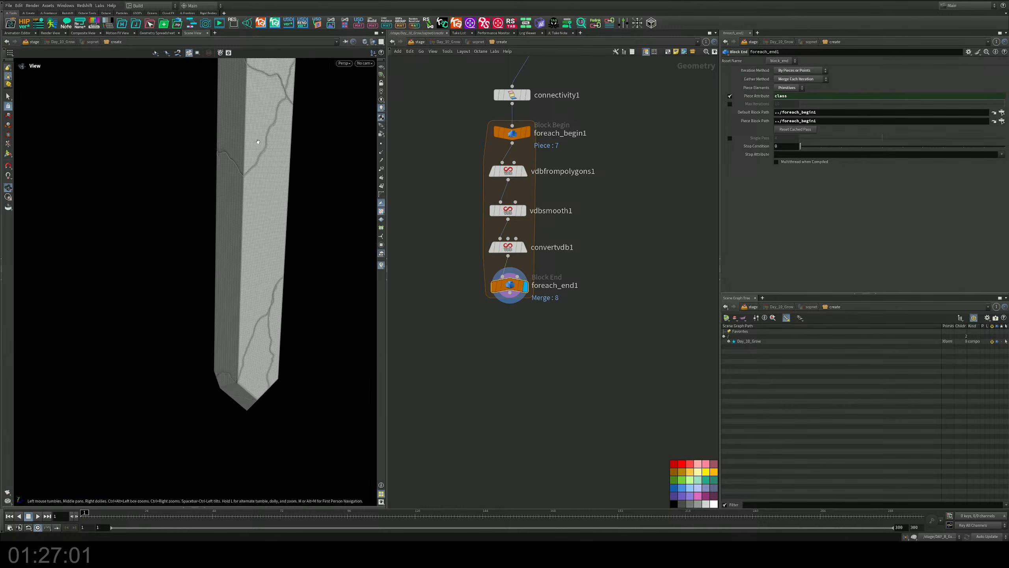
pyautogui.keyDown('alt'); pyautogui.moveTo(265, 140); pyautogui.dragTo(238, 362, button='middle'); pyautogui.keyUp('alt')
pyautogui.moveTo(239, 254)
pyautogui.keyDown('alt'); pyautogui.mouseDown()
pyautogui.moveTo(276, 247)
pyautogui.moveTo(238, 246)
pyautogui.mouseUp(); pyautogui.keyUp('alt')
pyautogui.keyDown('alt'); pyautogui.moveTo(238, 246); pyautogui.dragTo(162, 284, button='right'); pyautogui.keyUp('alt')
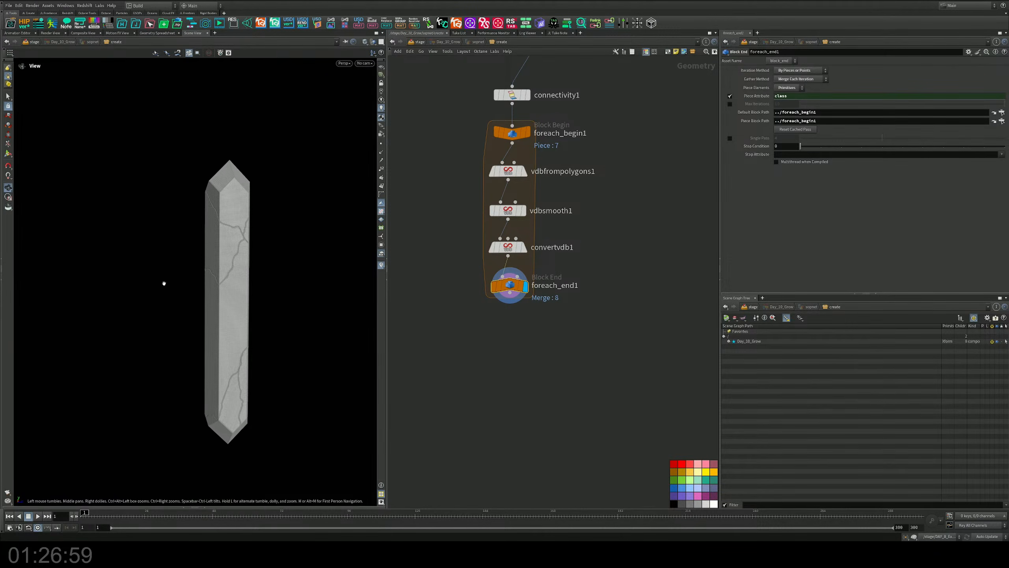
pyautogui.keyDown('alt'); pyautogui.moveTo(332, 293); pyautogui.dragTo(312, 214, button='middle'); pyautogui.keyUp('alt')
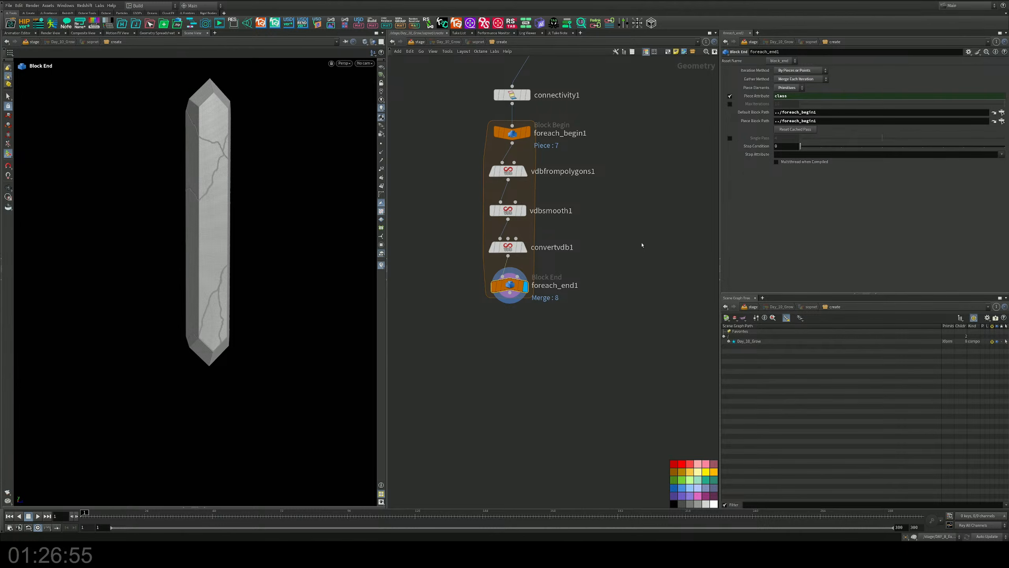
# Move the node chain from connectivity1 to foreach_end1 upward in the network to free space below it
pyautogui.scroll(-5, 546, 269)
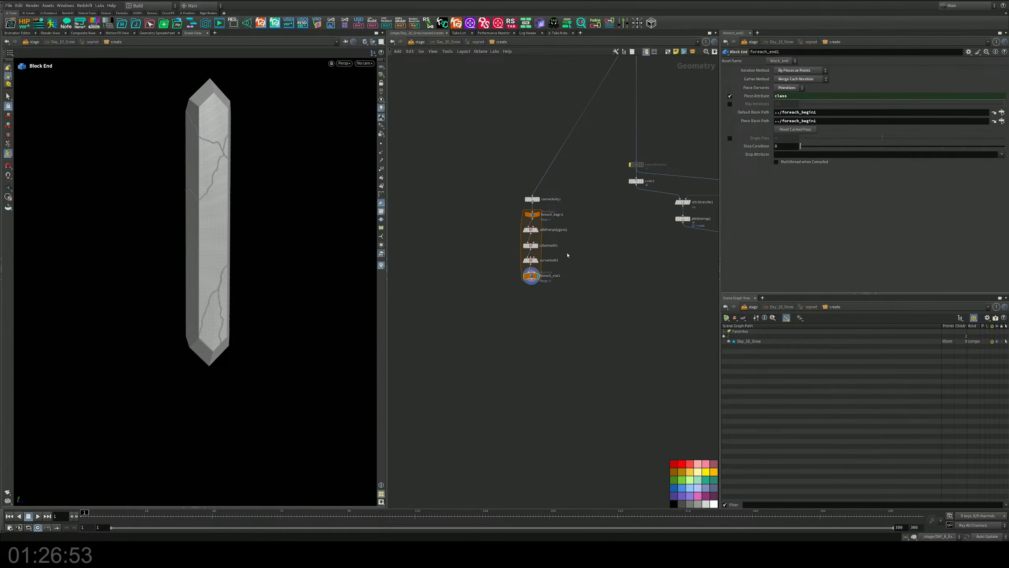
pyautogui.moveTo(556, 332); pyautogui.dragTo(492, 171)
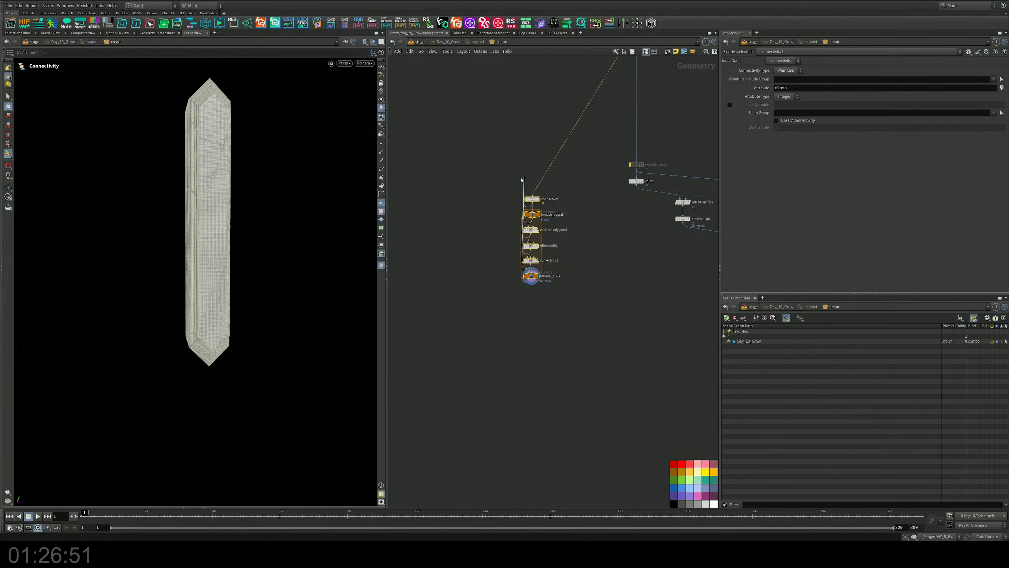
pyautogui.scroll(-5, 583, 210)
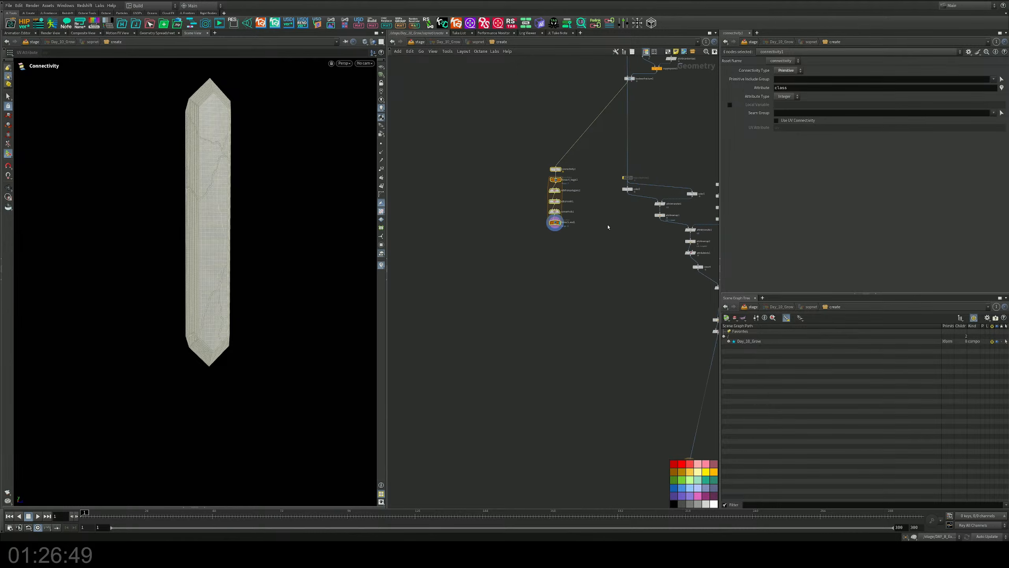
pyautogui.scroll(4, 586, 209)
pyautogui.scroll(-2, 586, 210)
pyautogui.moveTo(587, 209); pyautogui.dragTo(517, 202, button='middle')
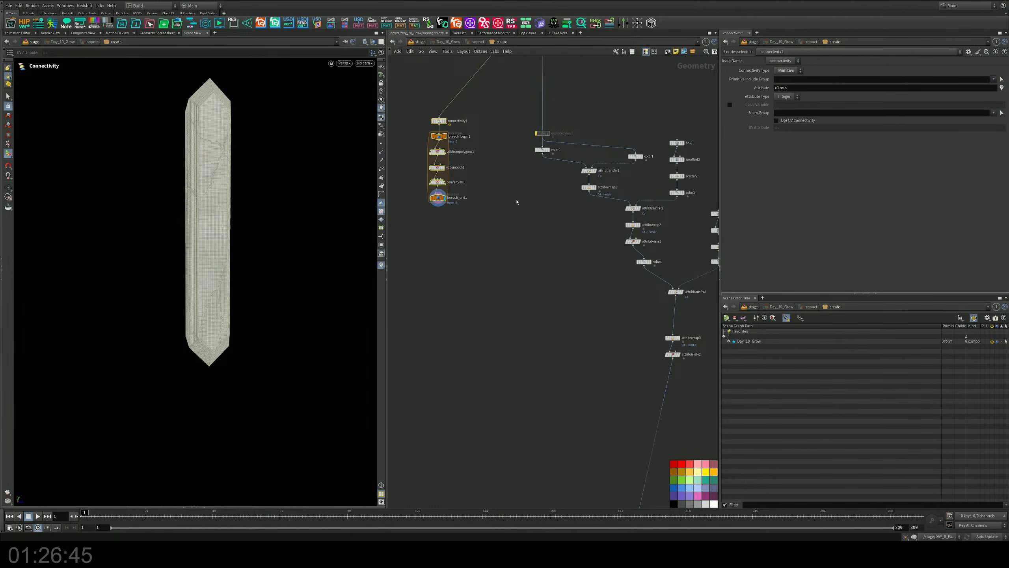
pyautogui.scroll(-5, 516, 201)
pyautogui.scroll(5, 516, 201)
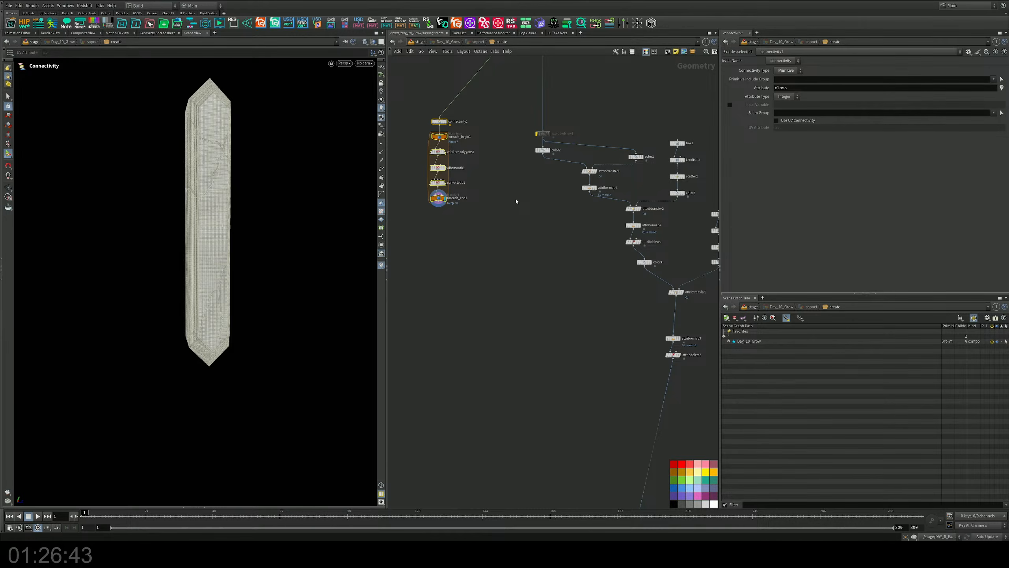
pyautogui.scroll(-5, 517, 202)
pyautogui.scroll(5, 559, 278)
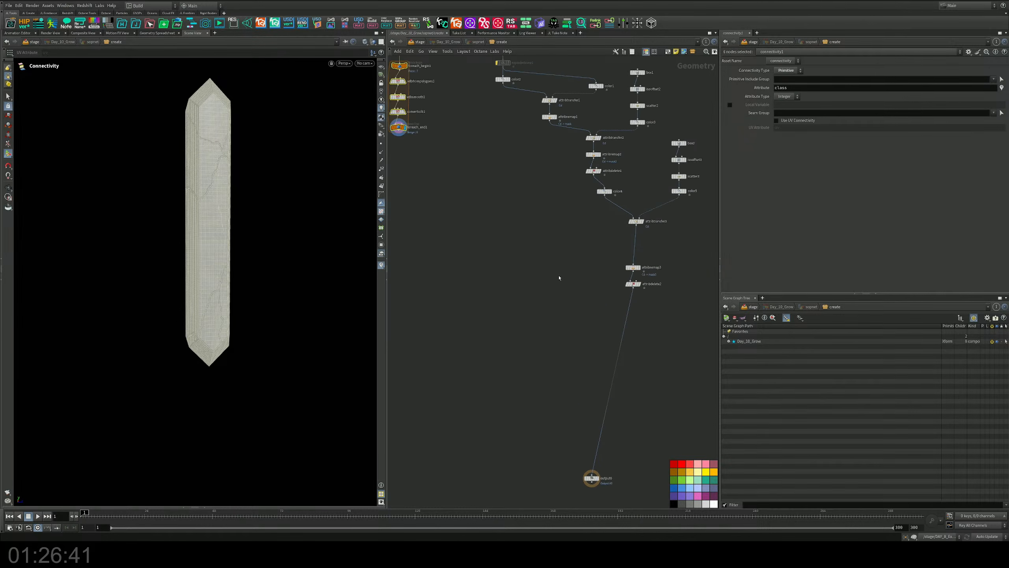
# Add an Attribute Transfer node fed by foreach_end1 and, as source, the last attribute-delete node of the mask branch
pyautogui.press('Tab')
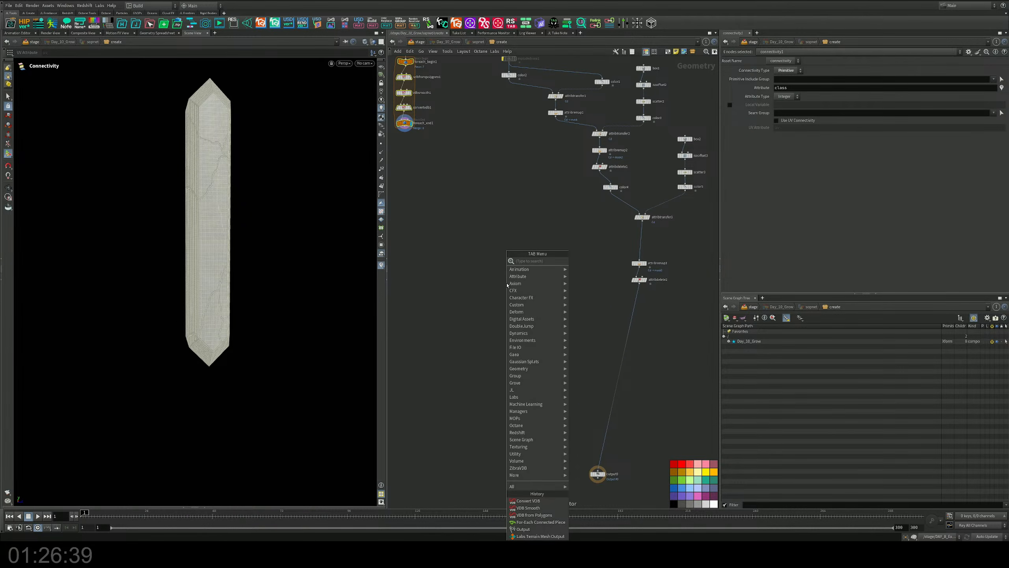
pyautogui.write('attran')
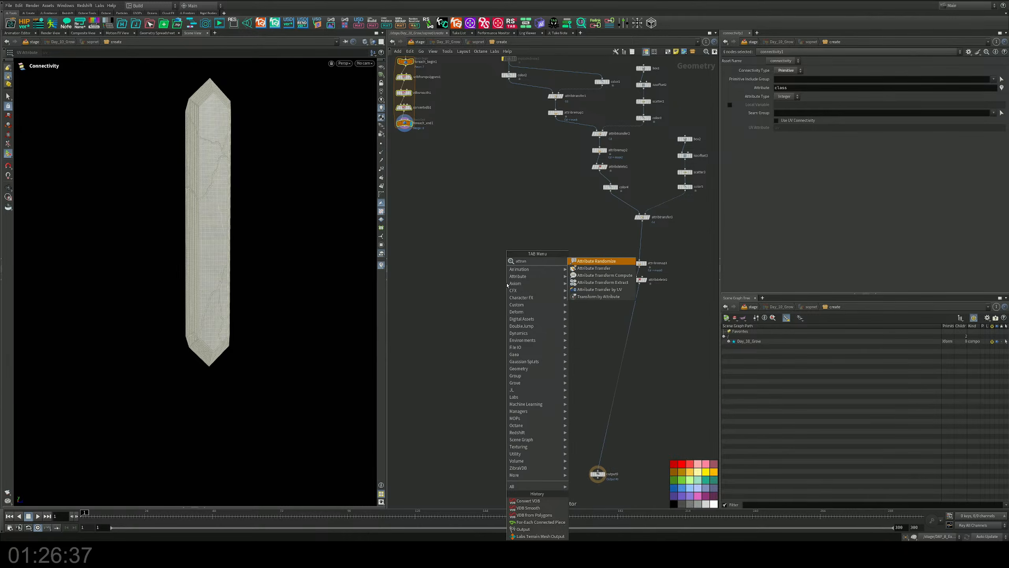
pyautogui.press('Down')
pyautogui.press('Return')
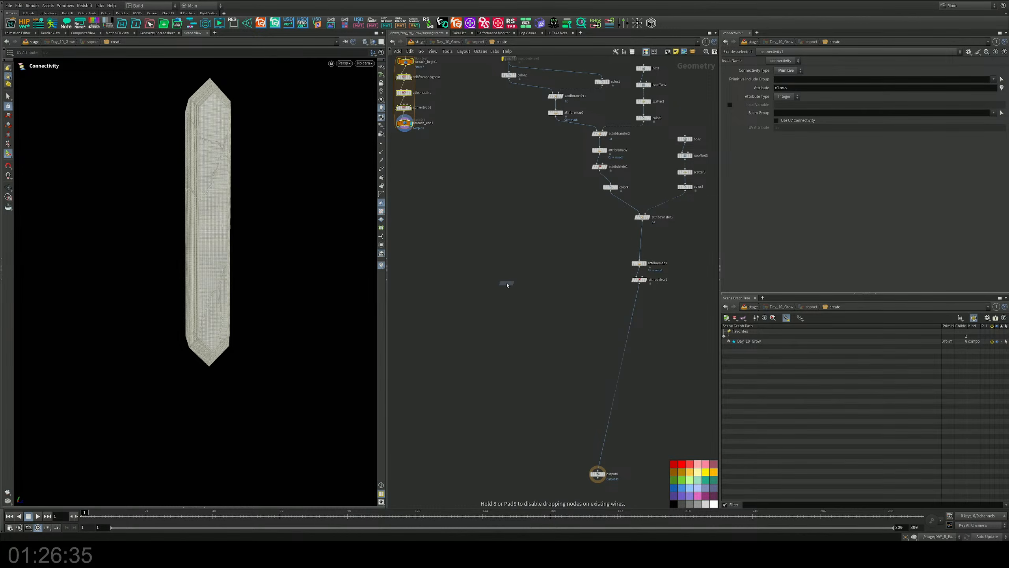
pyautogui.click(507, 307)
pyautogui.moveTo(502, 225); pyautogui.dragTo(535, 235, button='middle')
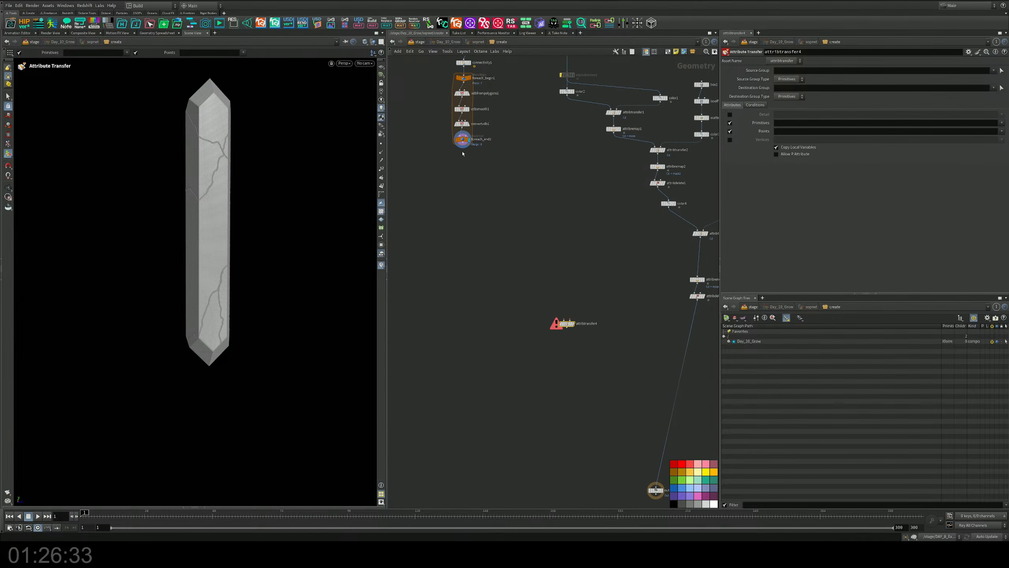
pyautogui.moveTo(464, 145); pyautogui.dragTo(685, 307)
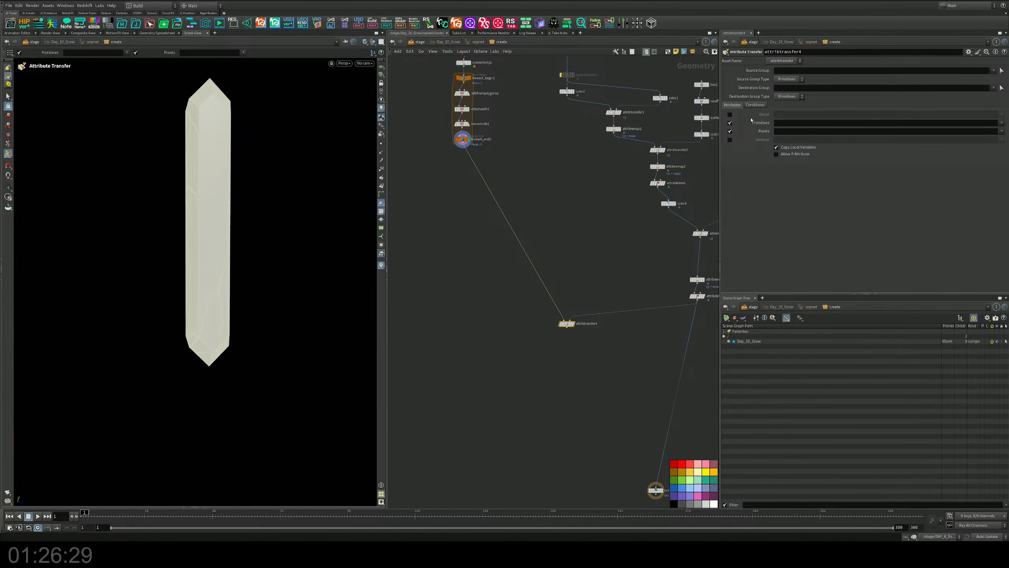
# Set attribtransfer4 to transfer the point attributes mask, mask2 and mask3
pyautogui.click(1003, 133)
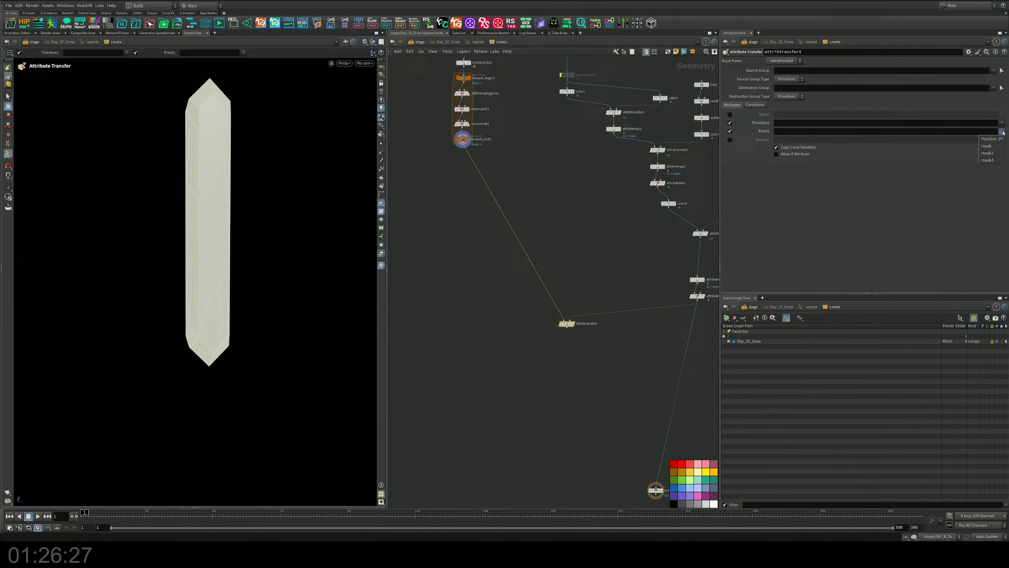
pyautogui.click(989, 146)
pyautogui.click(1003, 133)
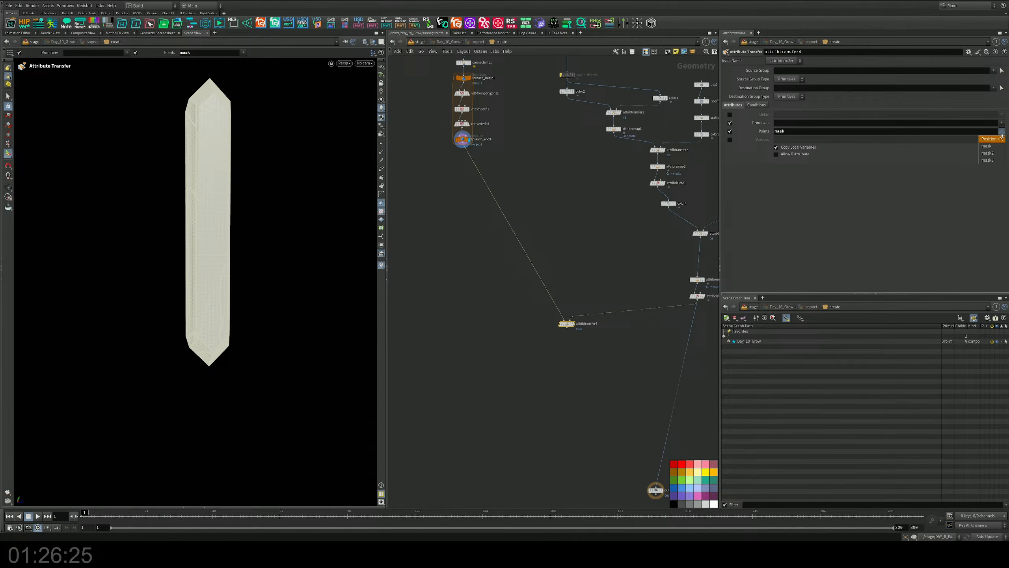
pyautogui.click(989, 153)
pyautogui.click(1003, 133)
pyautogui.click(999, 162)
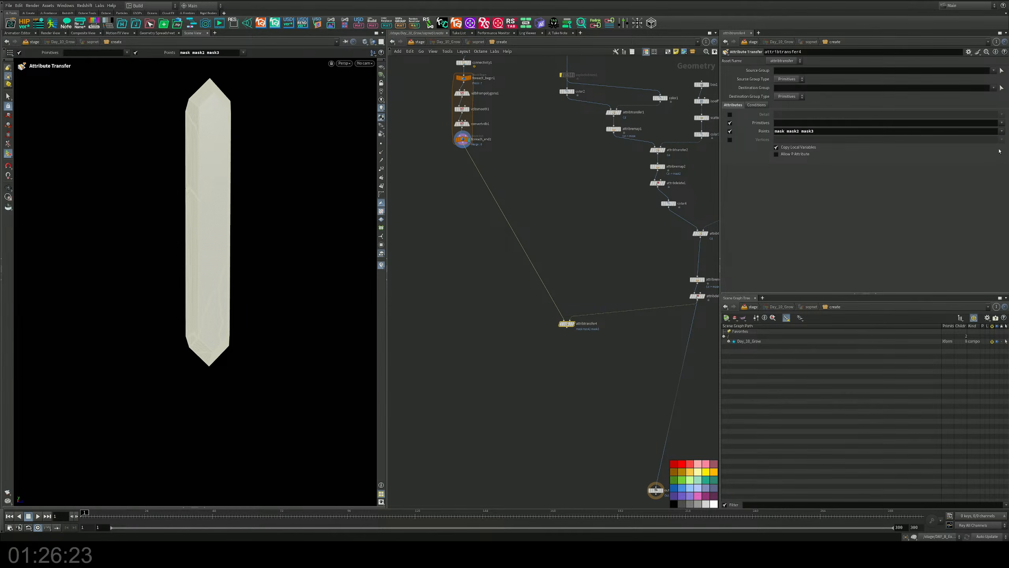
# Display attribtransfer4's result and save the scene
pyautogui.scroll(4, 560, 318)
pyautogui.click(571, 325)
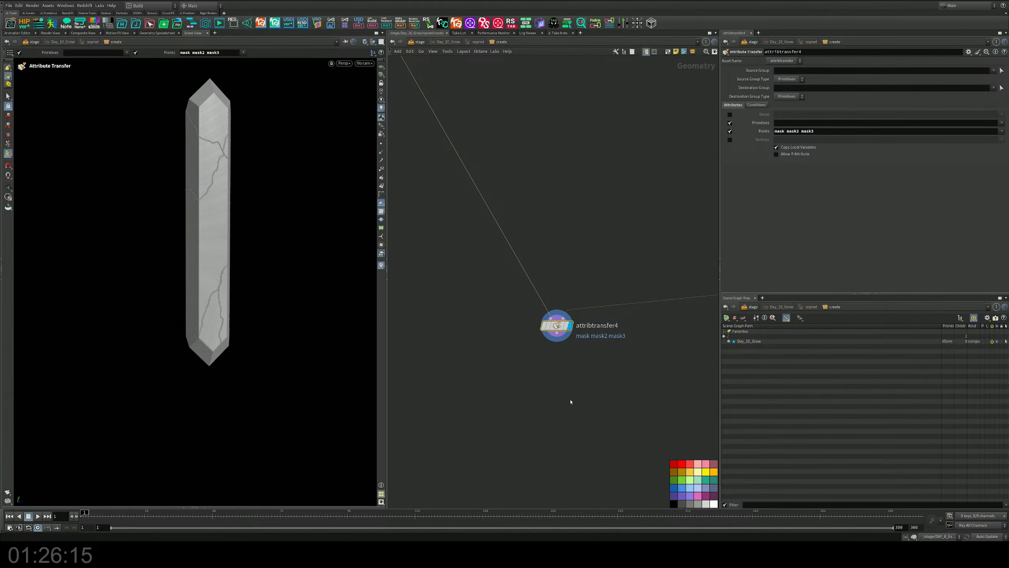
pyautogui.hotkey('ctrl', 's')
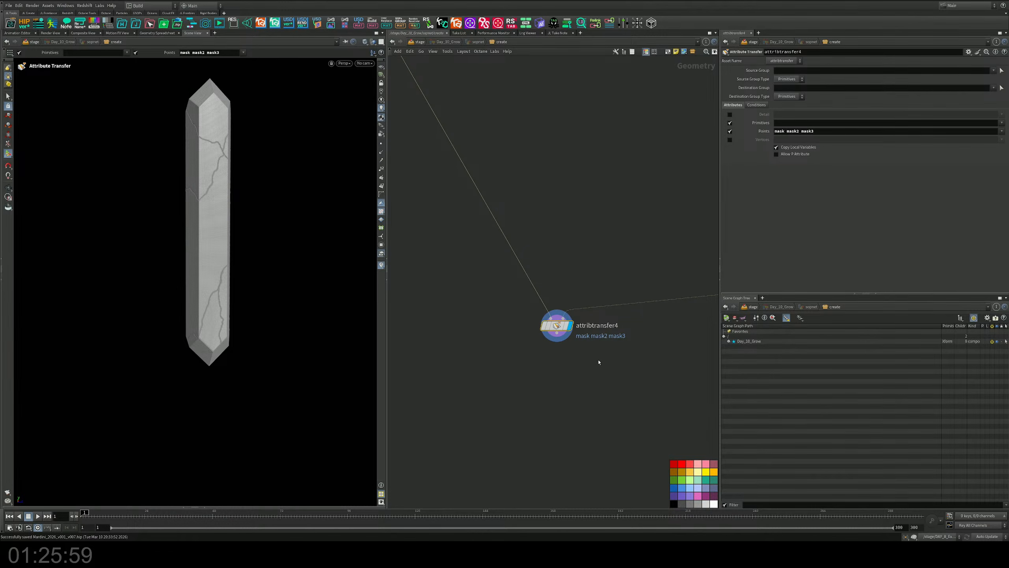
# Try to open attribtransfer4's node information, clearing and closing the Houdini Console window
pyautogui.moveTo(561, 338)
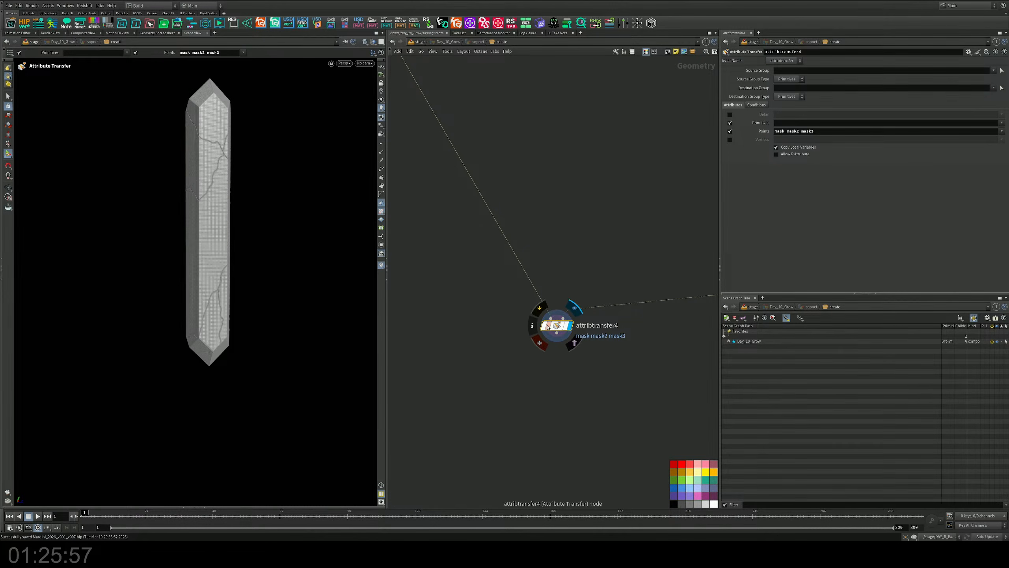
pyautogui.click(534, 326)
pyautogui.moveTo(72, 366); pyautogui.dragTo(480, 281)
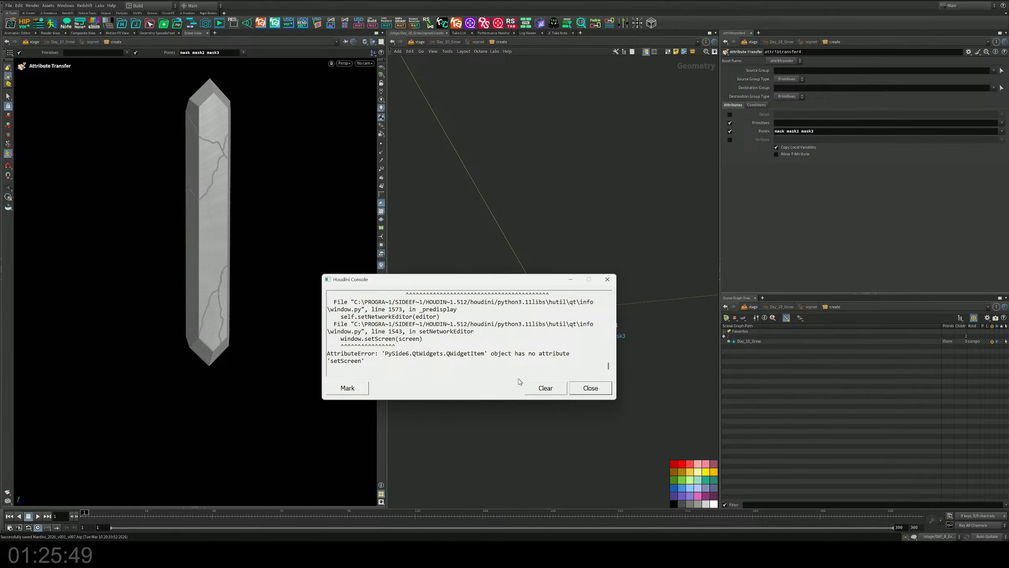
pyautogui.click(545, 388)
pyautogui.click(590, 388)
pyautogui.moveTo(630, 393); pyautogui.dragTo(517, 292)
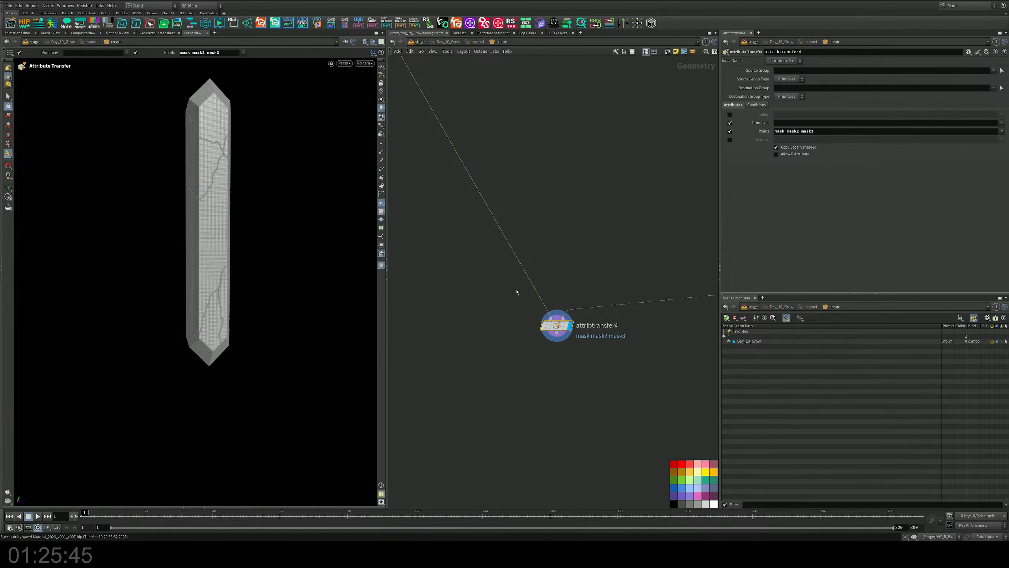
# Set attribtransfer4's destination group type to Points, then read through the console's error text and close it
pyautogui.click(787, 96)
pyautogui.click(782, 114)
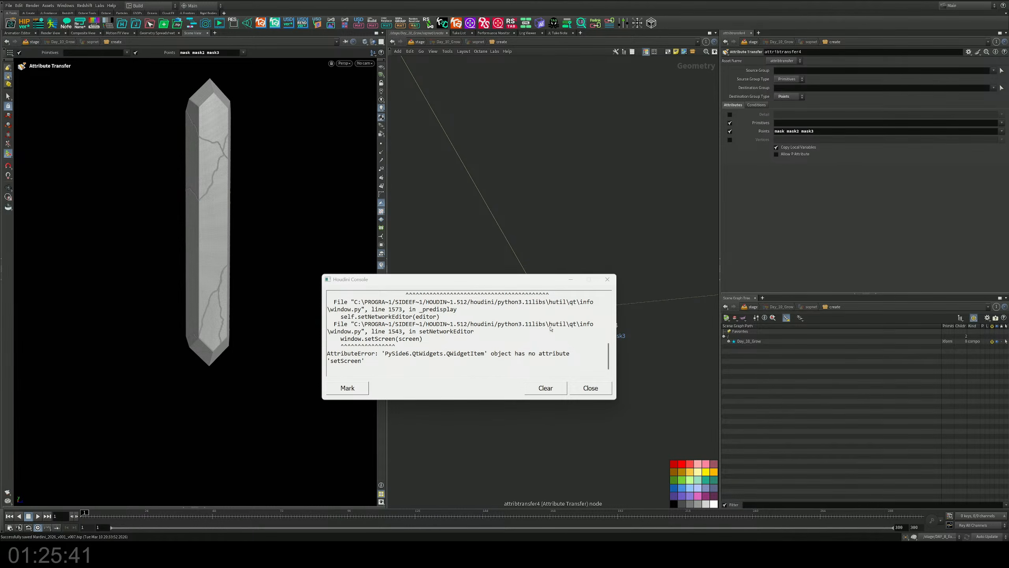
pyautogui.scroll(5, 551, 327)
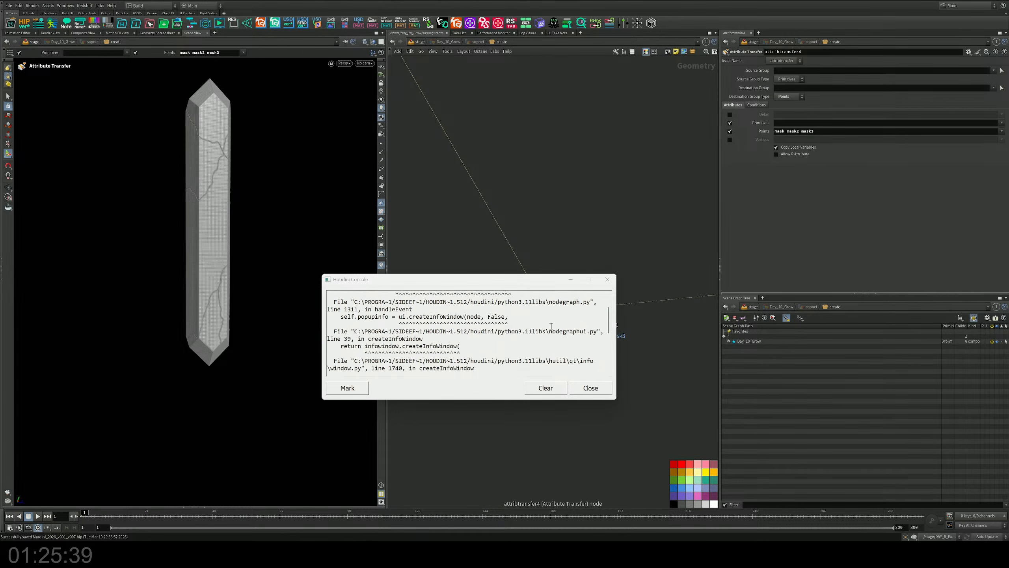
pyautogui.scroll(-5, 551, 326)
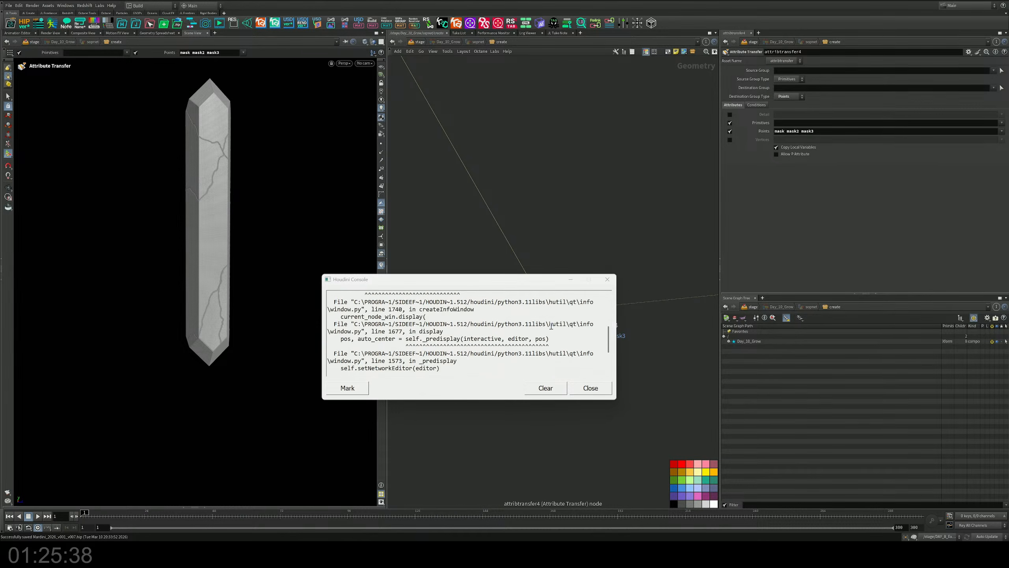
pyautogui.click(591, 388)
# Rewire the output node to attribtransfer4 and insert a Null node between the two
pyautogui.press('h')
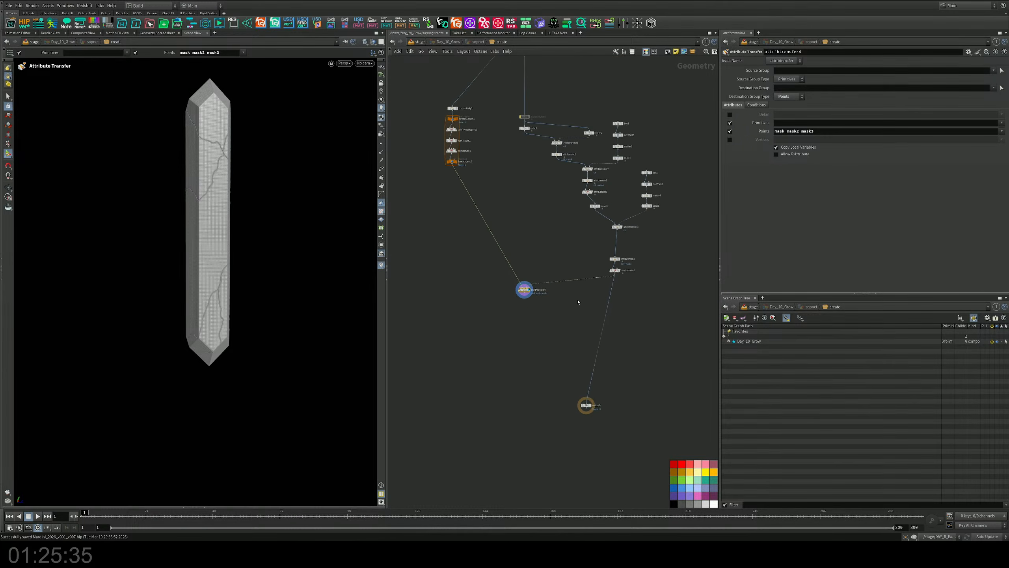
pyautogui.moveTo(586, 403); pyautogui.dragTo(525, 293)
pyautogui.press('Tab')
pyautogui.write('null')
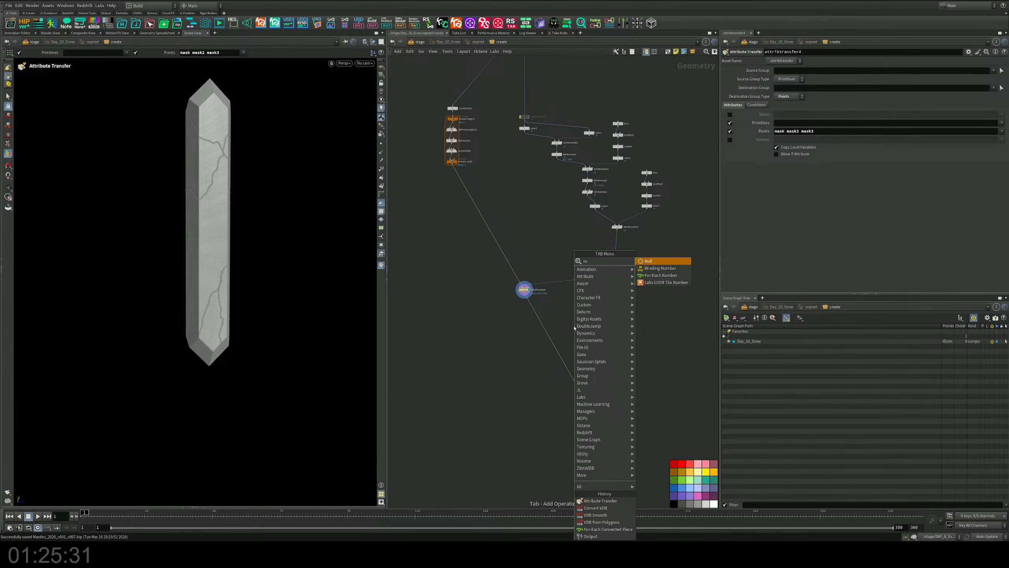
pyautogui.press('Return')
pyautogui.click(542, 326)
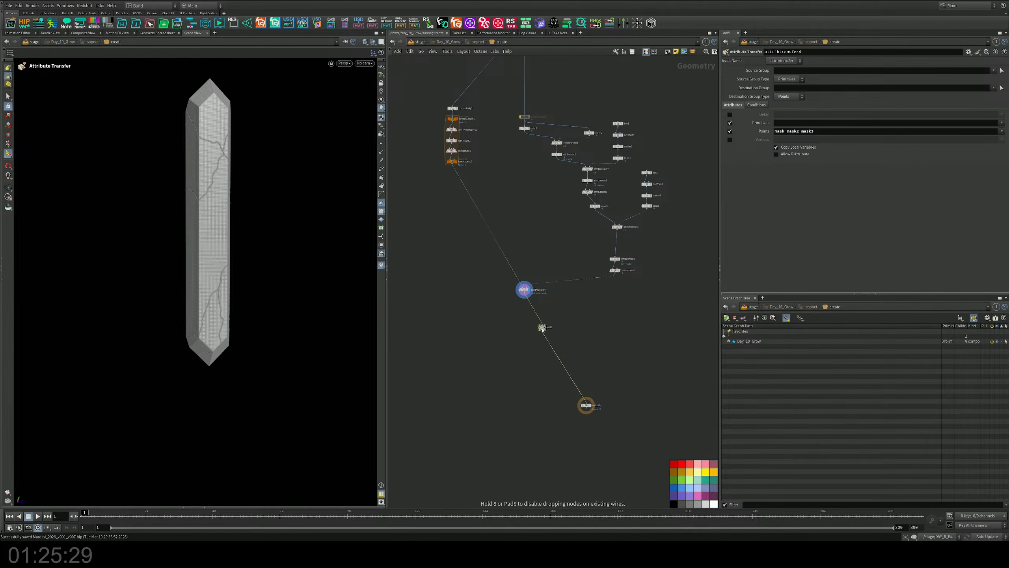
# Try to open null1's node information and close the console window
pyautogui.scroll(5, 542, 326)
pyautogui.middleClick(542, 325)
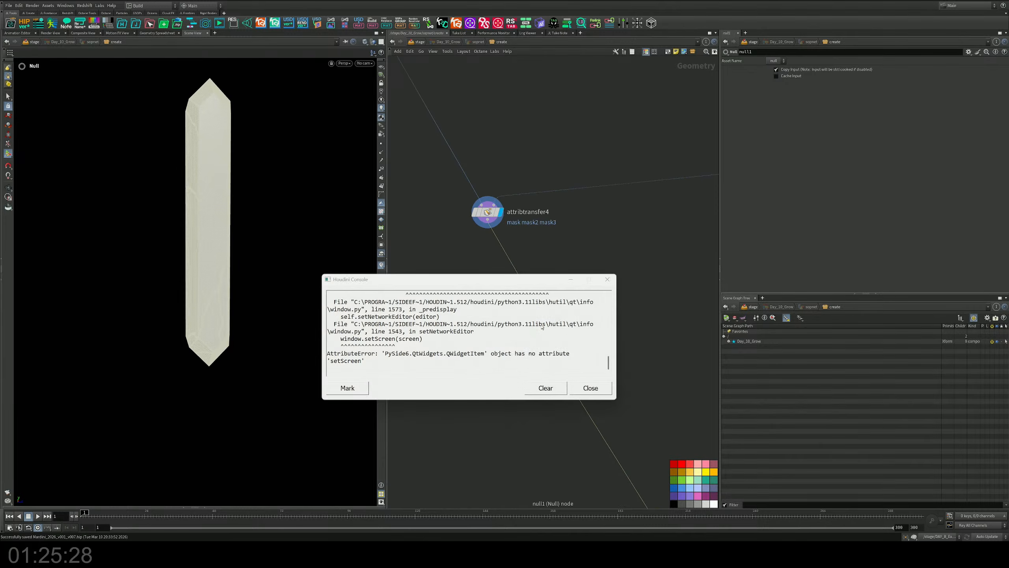
pyautogui.click(590, 388)
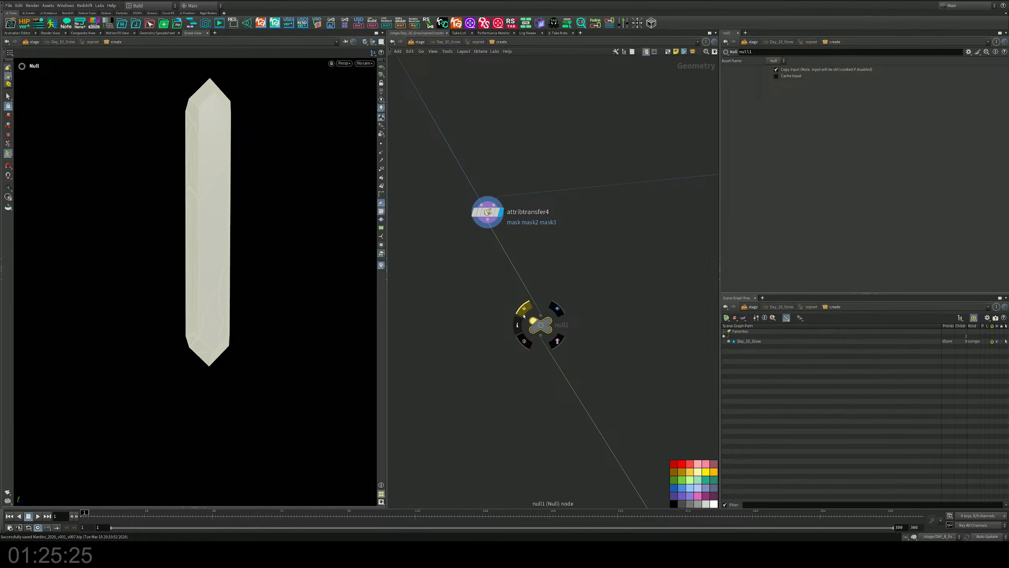
# Retry opening the node information on null1 and attribtransfer4, read through the console's error text, and close it
pyautogui.click(518, 324)
pyautogui.scroll(3, 517, 316)
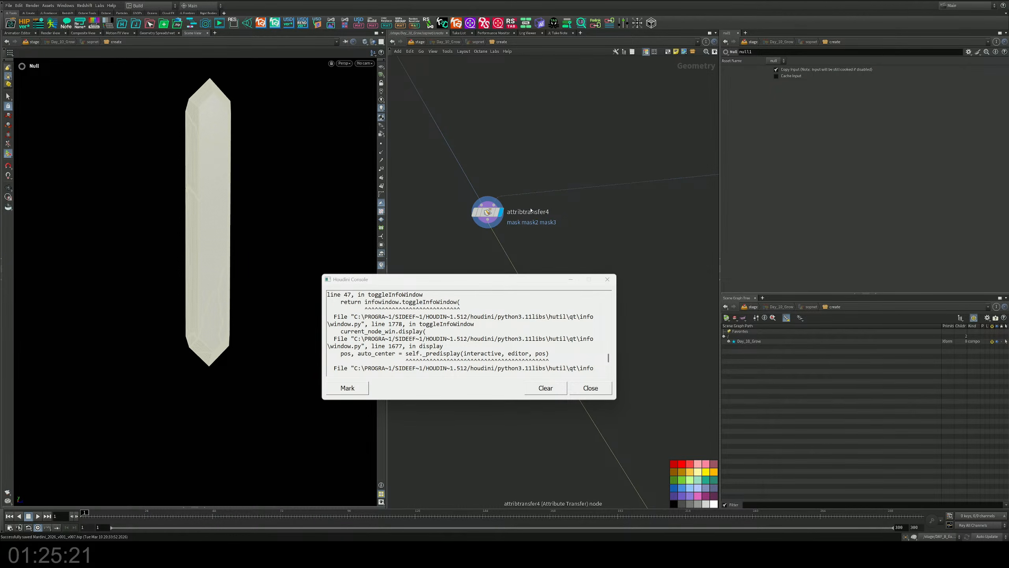
pyautogui.click(591, 388)
pyautogui.scroll(-5, 599, 379)
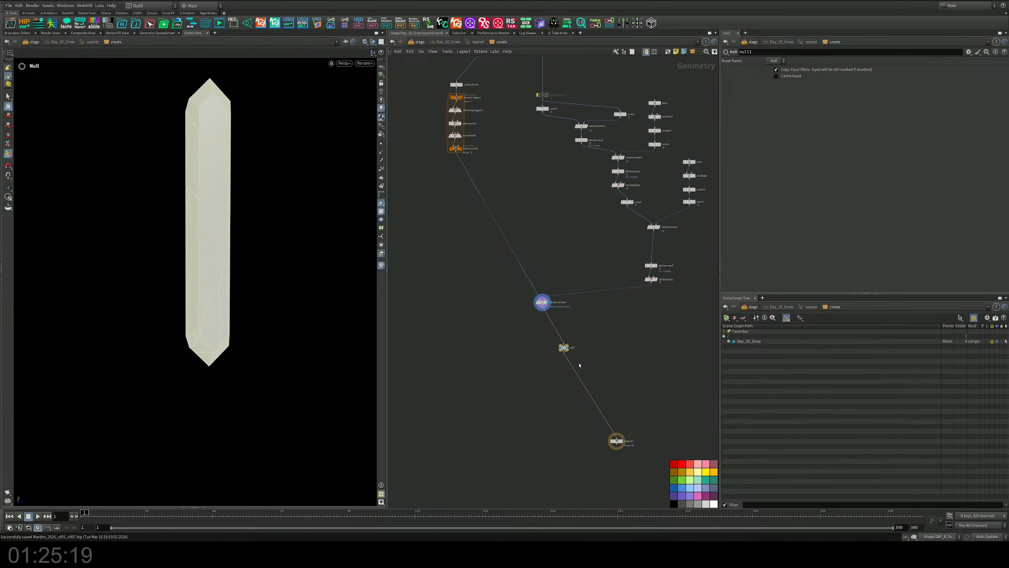
# Line up null1 and the output node vertically beneath attribtransfer4 in the network
pyautogui.moveTo(563, 346); pyautogui.dragTo(544, 350)
pyautogui.moveTo(618, 442); pyautogui.dragTo(543, 451)
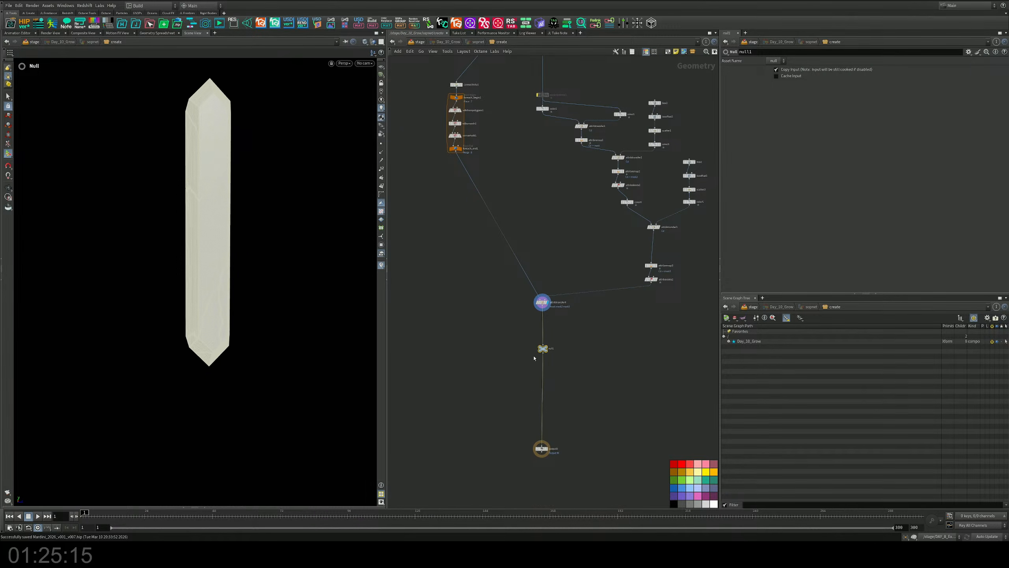
pyautogui.press('h')
pyautogui.scroll(4, 534, 359)
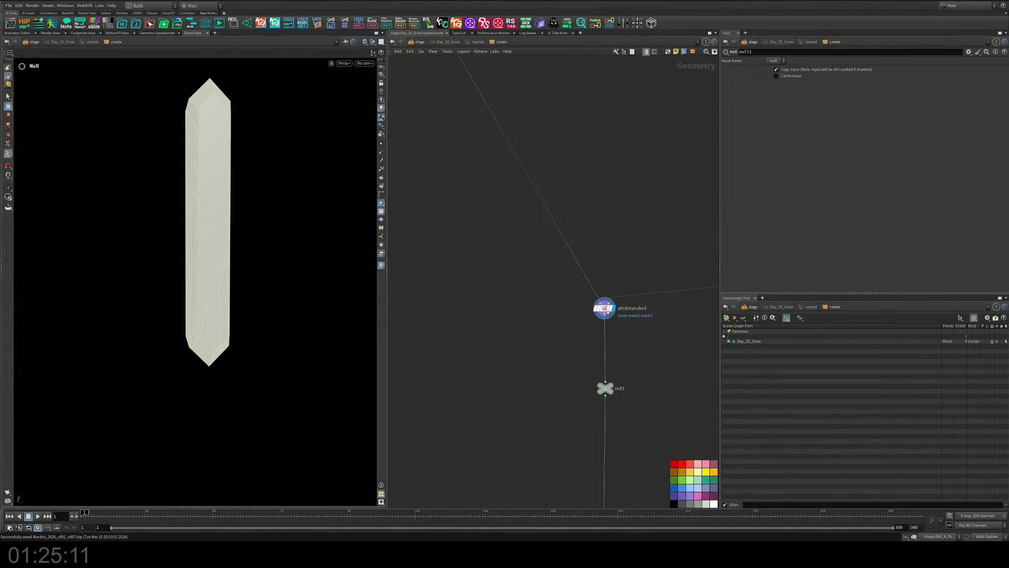
pyautogui.scroll(-5, 642, 347)
pyautogui.scroll(3, 626, 343)
pyautogui.moveTo(662, 330); pyautogui.dragTo(606, 354, button='middle')
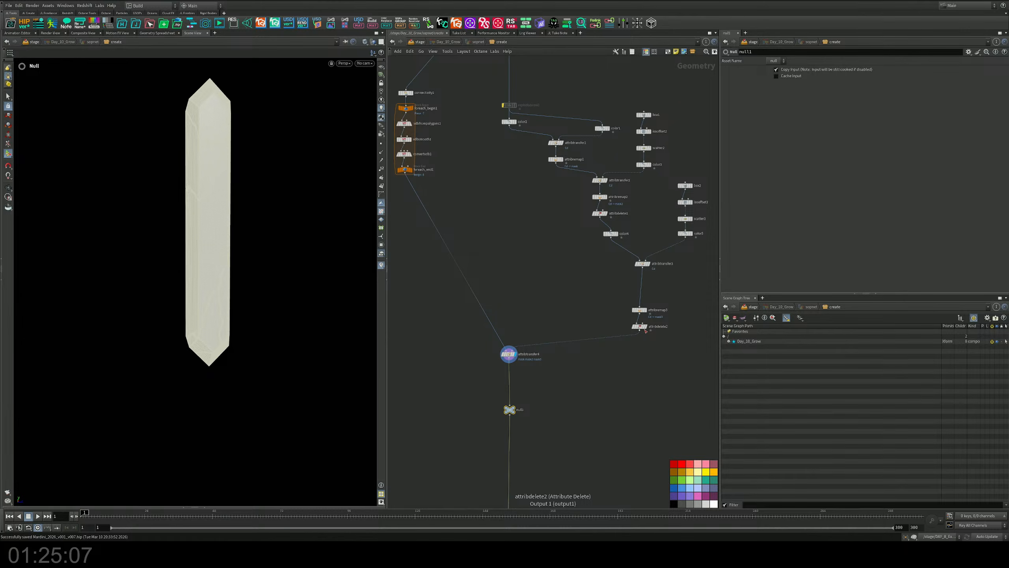
# Select attribdelete2, try to open its node information, and close the console window
pyautogui.moveTo(659, 334); pyautogui.dragTo(637, 321)
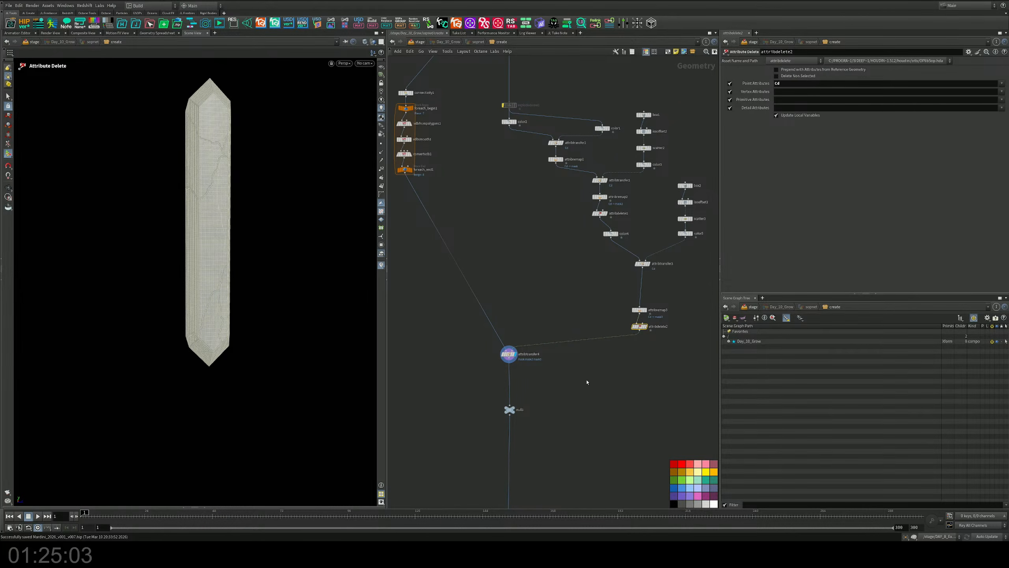
pyautogui.scroll(3, 551, 384)
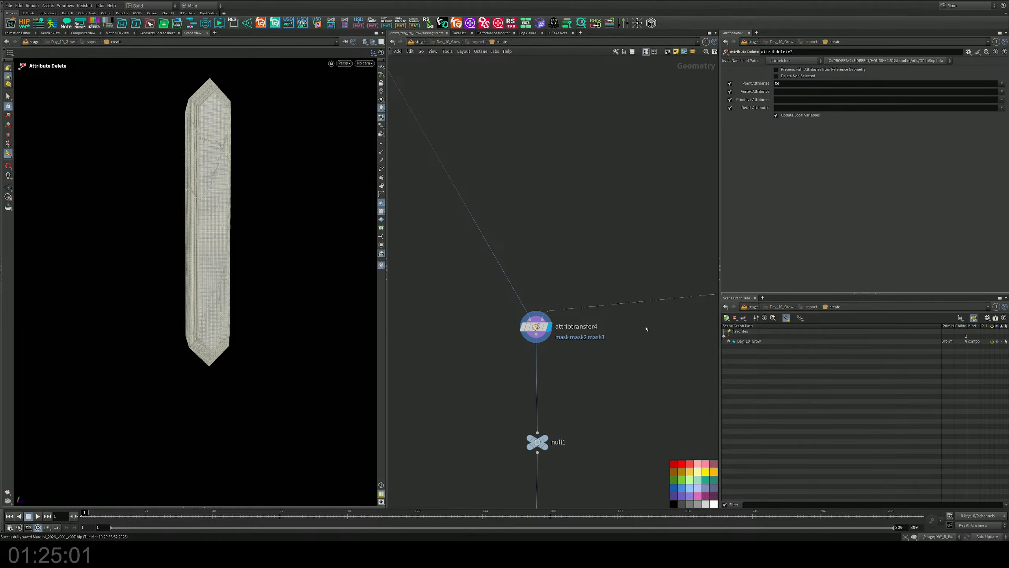
pyautogui.scroll(-3, 647, 329)
pyautogui.middleClick(675, 306)
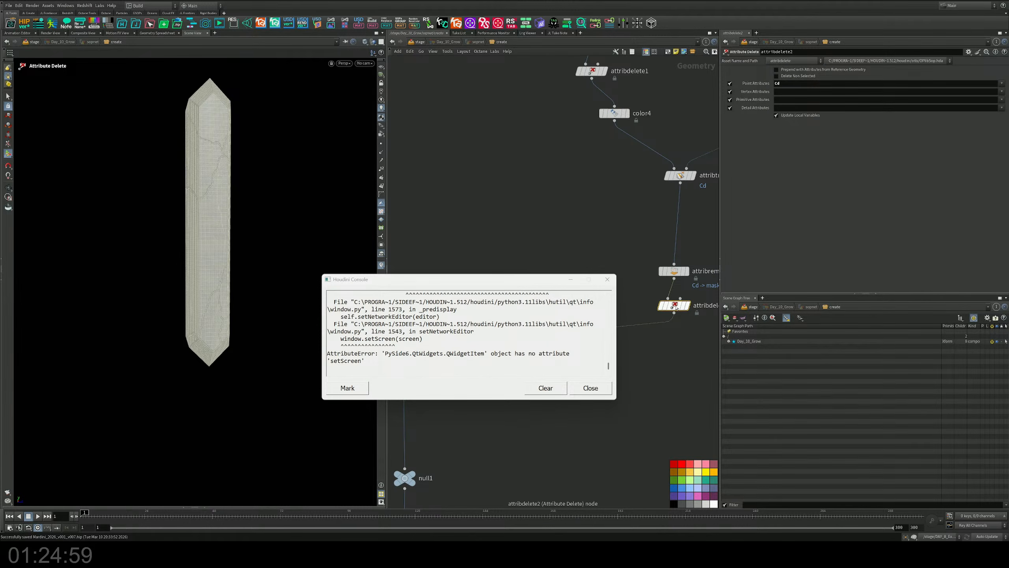
pyautogui.click(590, 388)
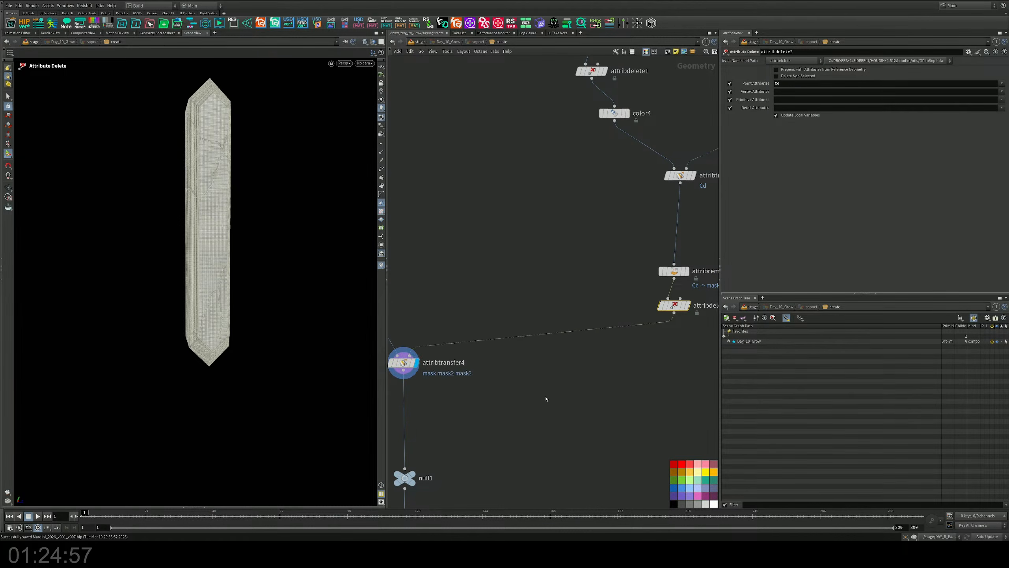
pyautogui.scroll(-5, 533, 389)
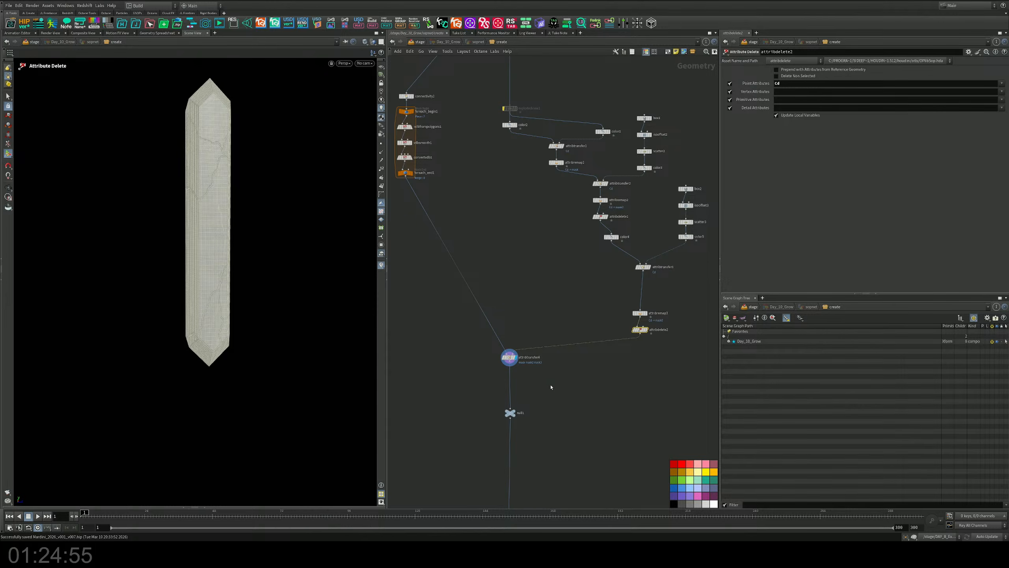
pyautogui.moveTo(551, 386); pyautogui.dragTo(552, 345, button='middle')
# Save the scene as Mardini_2026_v001_v008.hip and reload it through the project manager in a fresh Houdini session
pyautogui.hotkey('ctrl', 's')
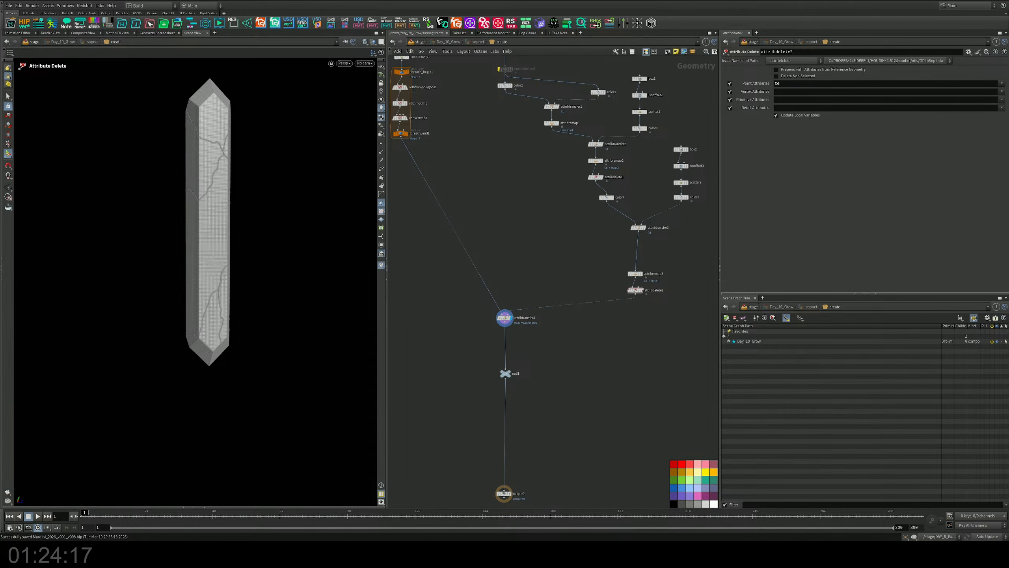
pyautogui.moveTo(538, 48); pyautogui.dragTo(585, 23)
pyautogui.doubleClick(585, 23)
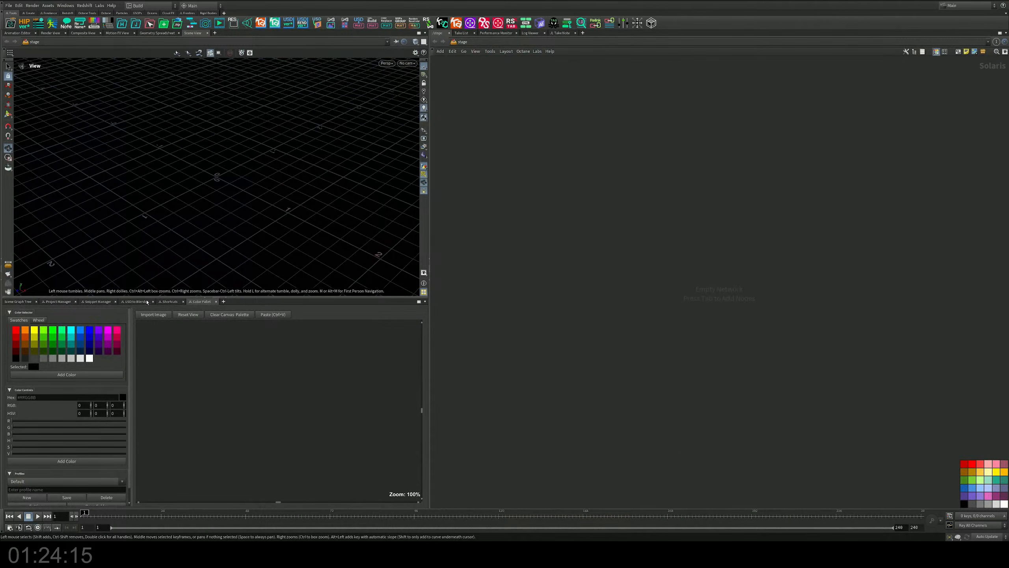
pyautogui.click(147, 302)
pyautogui.click(56, 301)
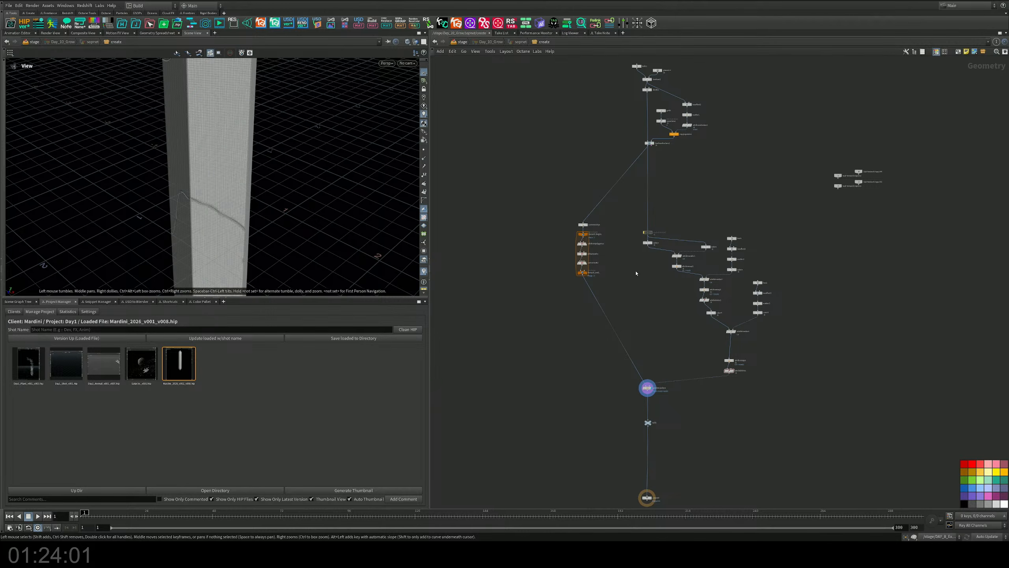
# Expand the scene view to full height, hide its reference grid, and open attribtransfer4's node information
pyautogui.moveTo(653, 299); pyautogui.dragTo(643, 207, button='middle')
pyautogui.scroll(6, 632, 292)
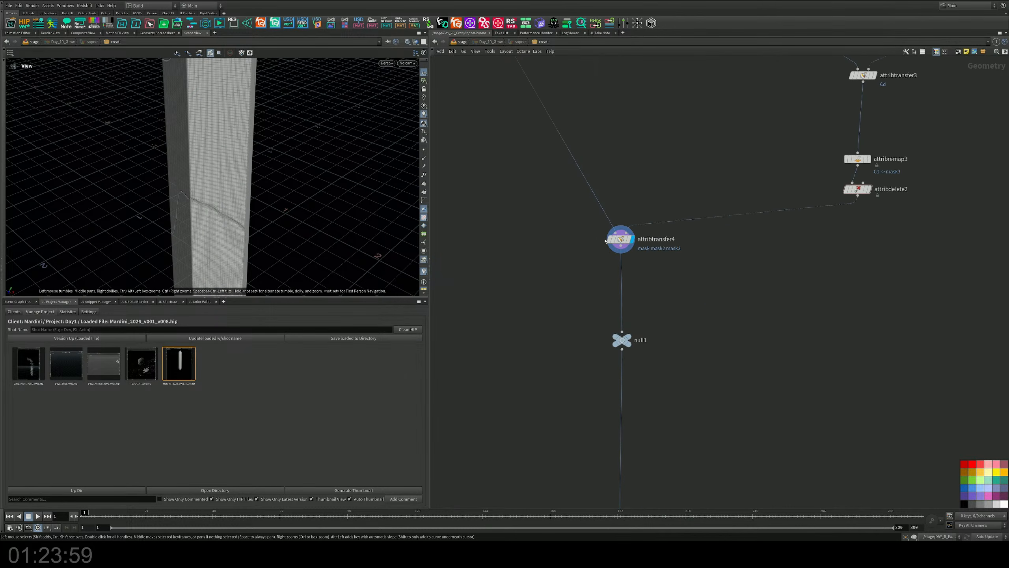
pyautogui.click(603, 240)
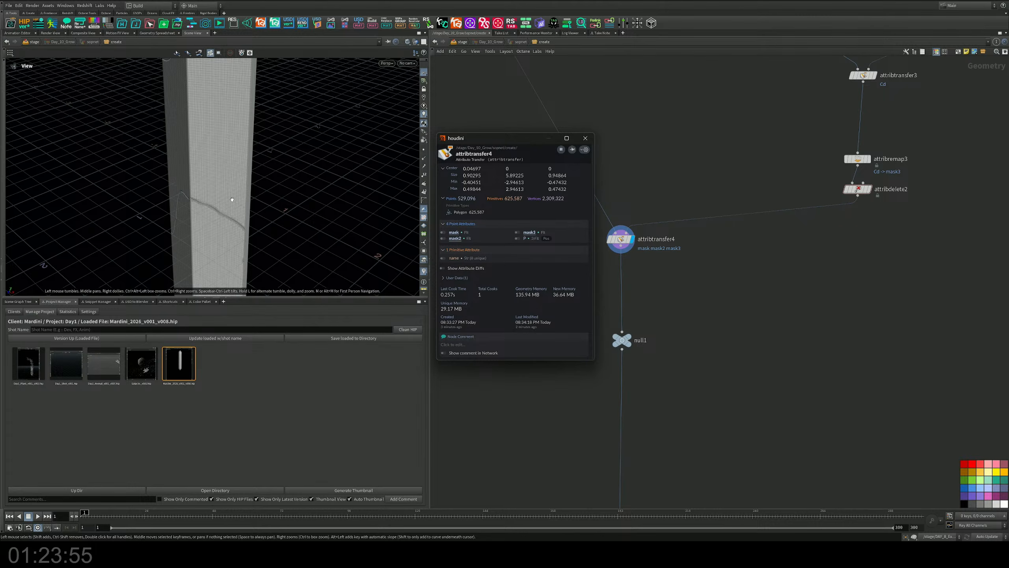
pyautogui.hotkey('ctrl', 'b')
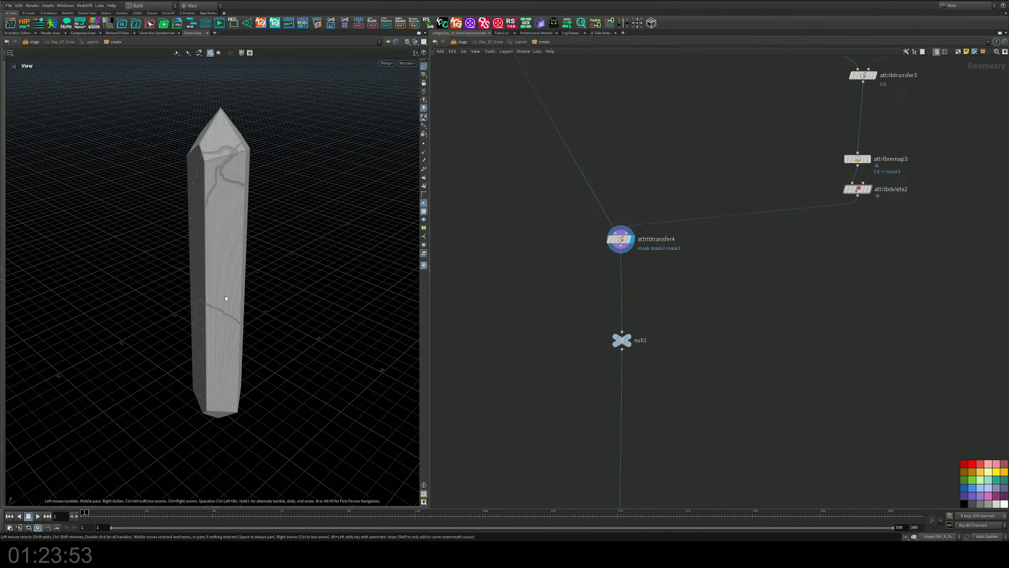
pyautogui.moveTo(226, 298); pyautogui.dragTo(223, 274)
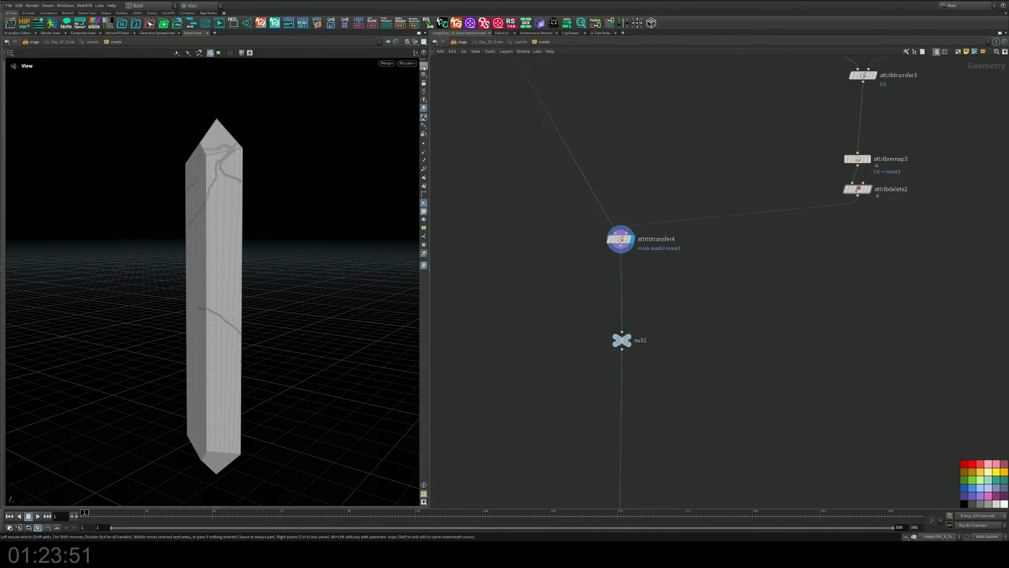
pyautogui.moveTo(600, 241)
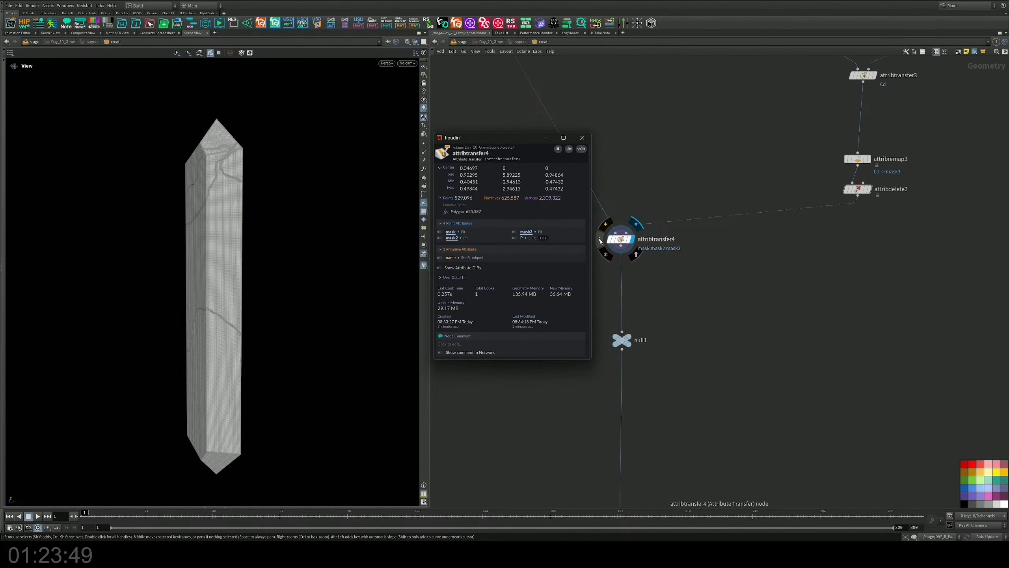
# Visualize the mask, mask2 and mask3 point attributes on the crystal one at a time from attribtransfer4's node information
pyautogui.click(440, 232)
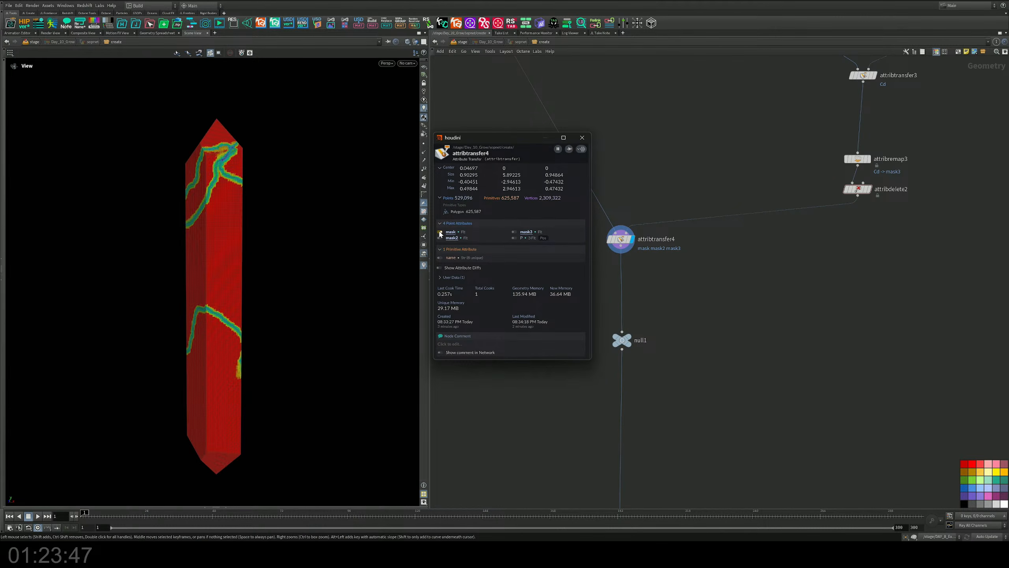
pyautogui.click(440, 231)
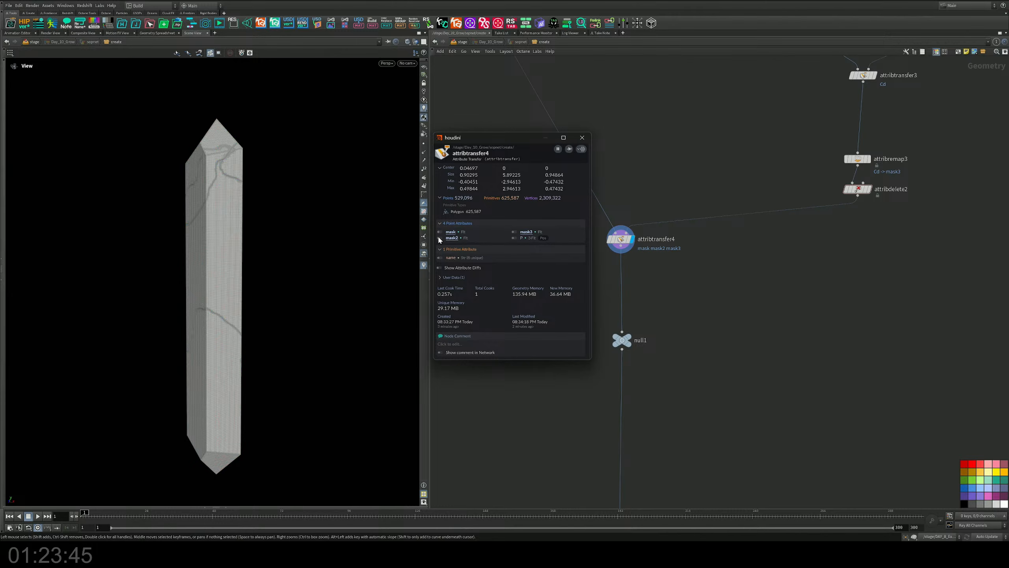
pyautogui.click(439, 238)
pyautogui.click(440, 238)
pyautogui.click(515, 232)
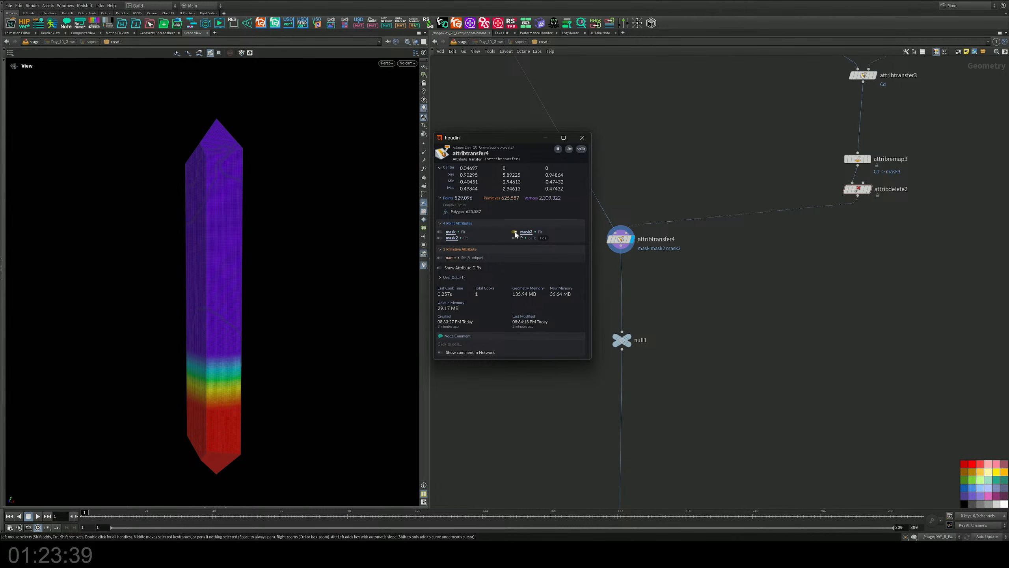
pyautogui.click(515, 232)
# Toggle the mask2 and mask3 visualizations on and off to compare their gradients along the crystal
pyautogui.click(439, 237)
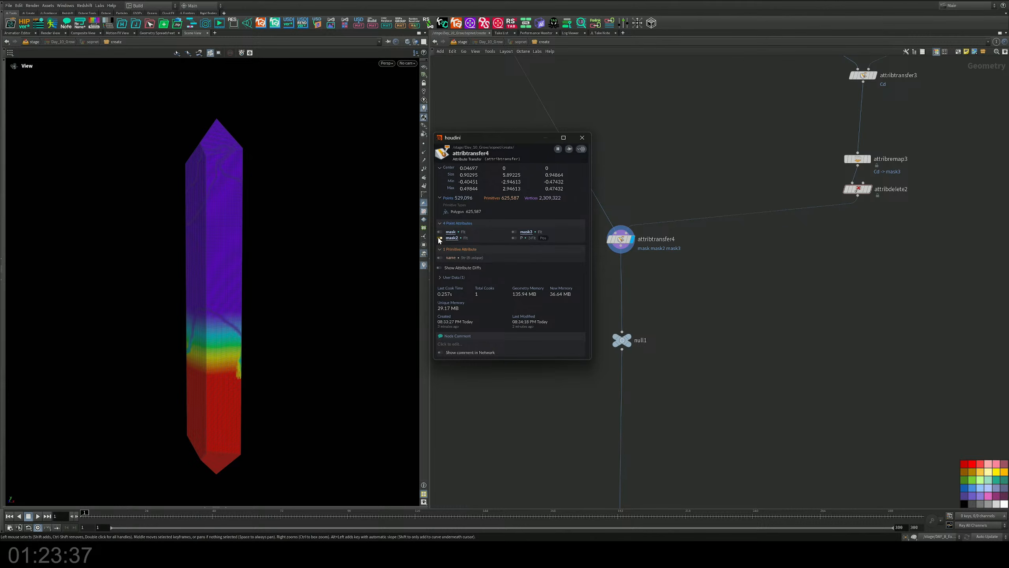
pyautogui.click(440, 239)
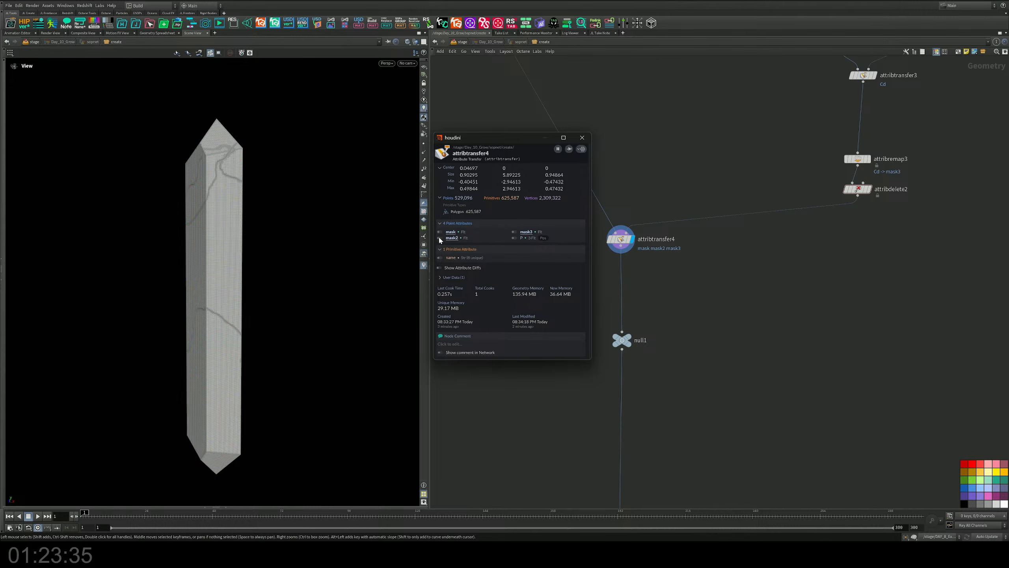
pyautogui.click(440, 239)
pyautogui.click(440, 238)
pyautogui.click(440, 238)
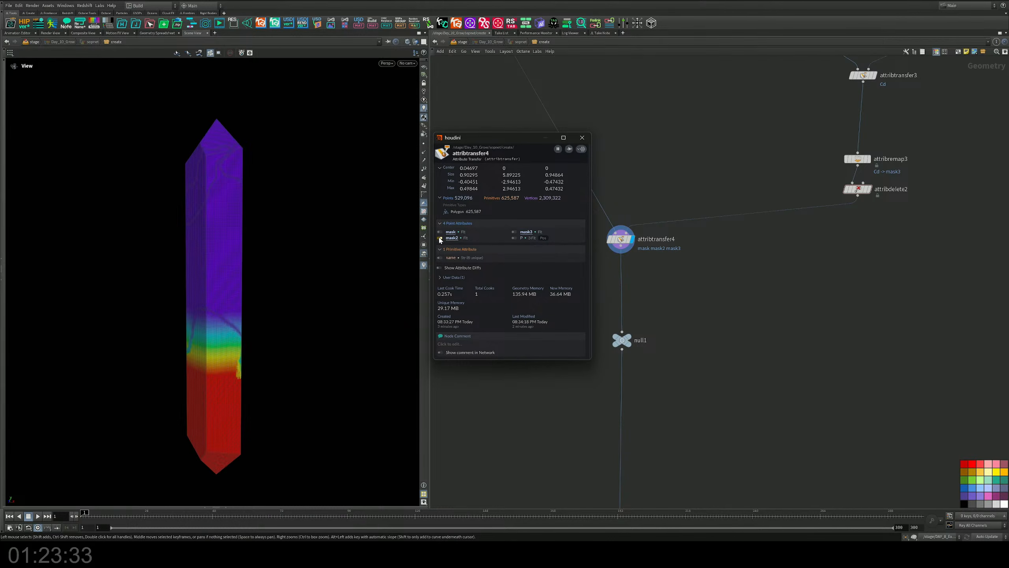
pyautogui.click(440, 238)
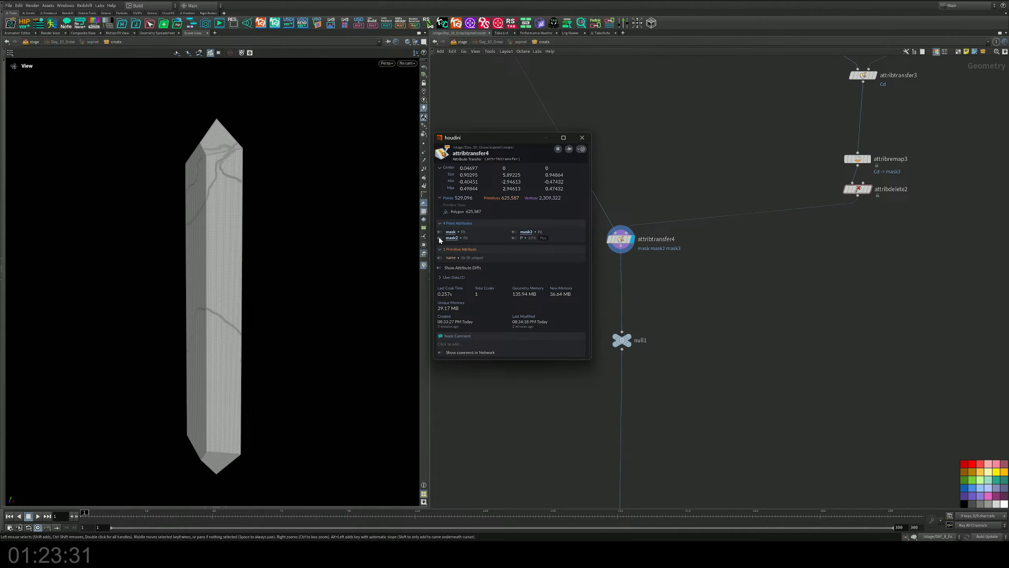
pyautogui.click(439, 238)
pyautogui.click(440, 238)
pyautogui.click(514, 232)
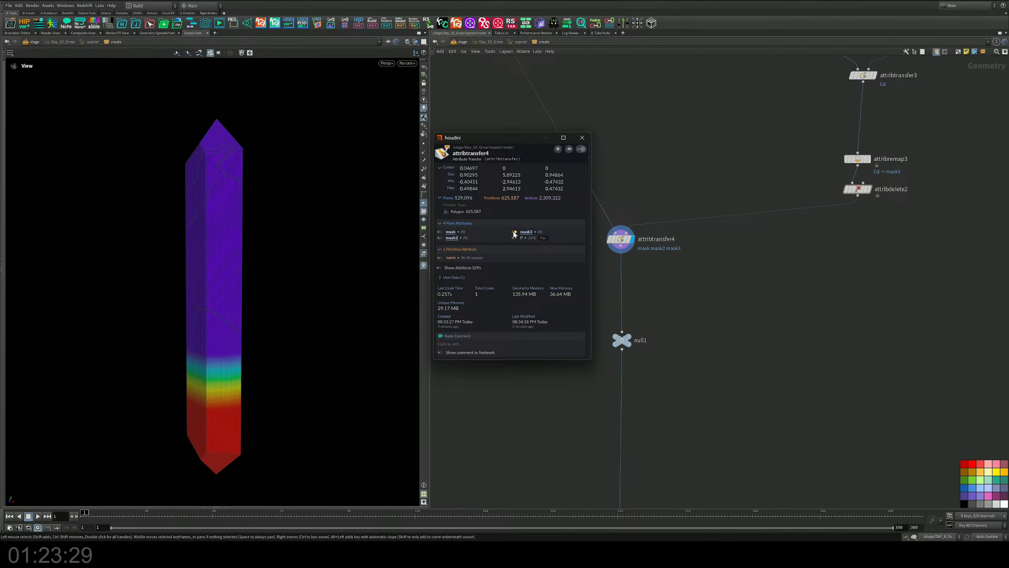
pyautogui.click(514, 233)
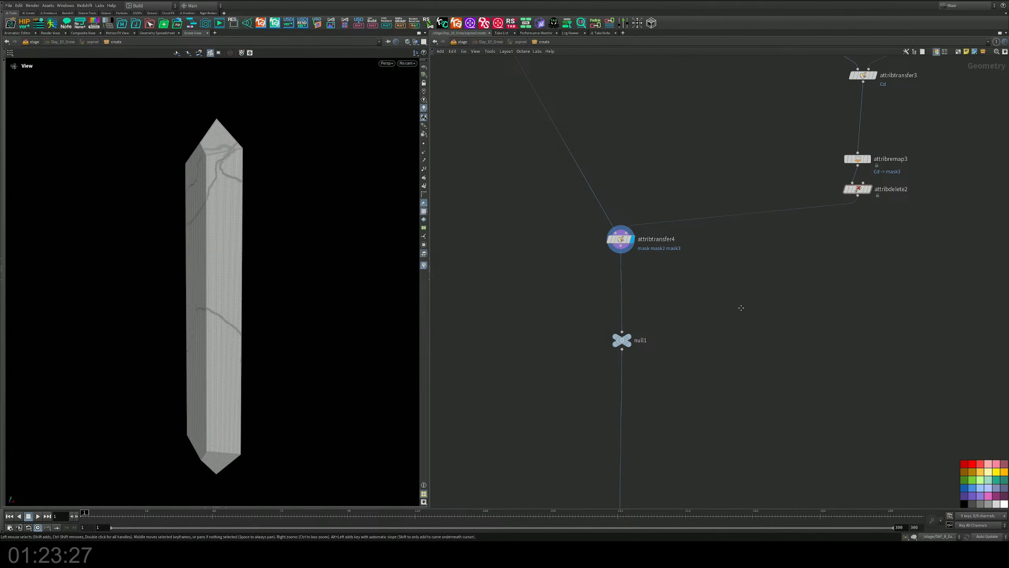
# Examine the remeshed surface around the crystal's cracks up close from several angles
pyautogui.moveTo(705, 370); pyautogui.dragTo(726, 240, button='middle')
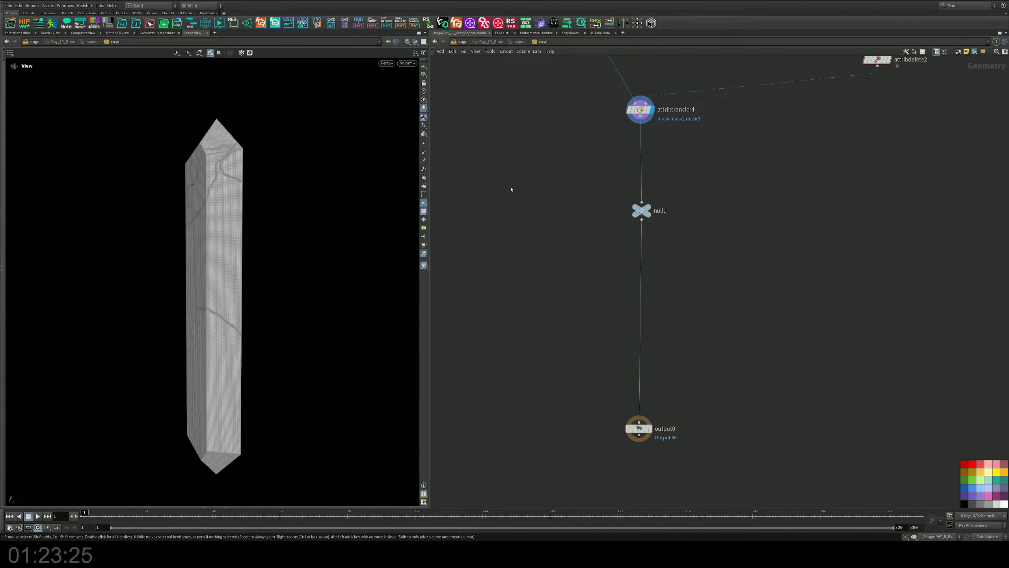
pyautogui.moveTo(183, 241); pyautogui.dragTo(105, 243)
pyautogui.moveTo(215, 217); pyautogui.dragTo(320, 189, button='right')
pyautogui.moveTo(279, 235)
pyautogui.mouseDown()
pyautogui.moveTo(214, 241)
pyautogui.moveTo(260, 238)
pyautogui.mouseUp()
pyautogui.moveTo(279, 230); pyautogui.dragTo(374, 196, button='right')
pyautogui.moveTo(342, 210); pyautogui.dragTo(270, 223)
pyautogui.moveTo(287, 226); pyautogui.dragTo(369, 204, button='right')
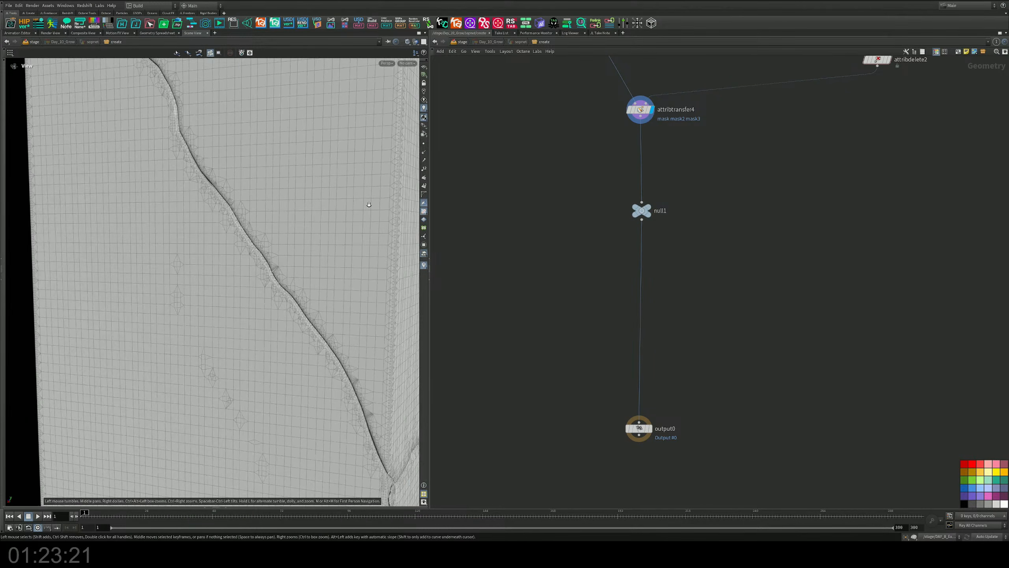
pyautogui.moveTo(318, 219); pyautogui.dragTo(286, 234)
pyautogui.moveTo(294, 238); pyautogui.dragTo(332, 239, button='right')
pyautogui.moveTo(343, 239); pyautogui.dragTo(319, 242)
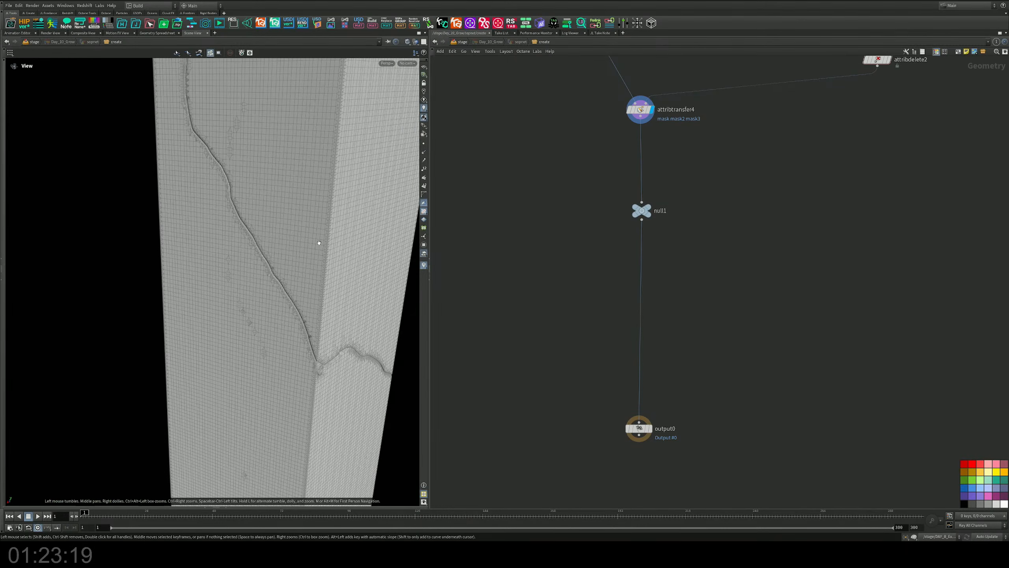
pyautogui.moveTo(319, 243); pyautogui.dragTo(279, 254, button='right')
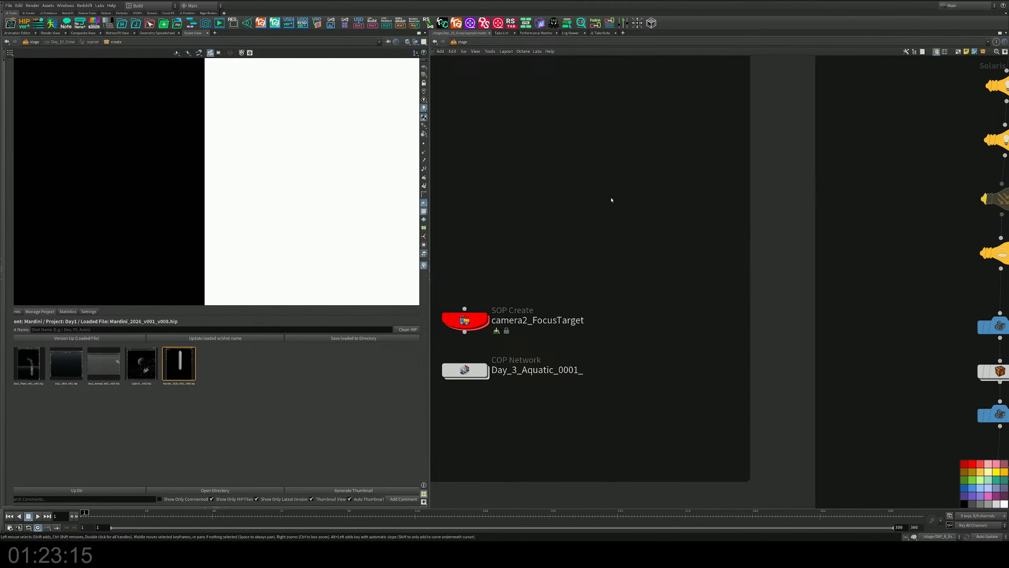
# Go to the Day_10_Grow node chain in the stage network and render the crystal in the viewport with Karma XPU
pyautogui.scroll(-3, 624, 198)
pyautogui.moveTo(707, 266); pyautogui.dragTo(649, 212, button='middle')
pyautogui.scroll(-5, 649, 212)
pyautogui.moveTo(752, 417); pyautogui.dragTo(775, 251, button='middle')
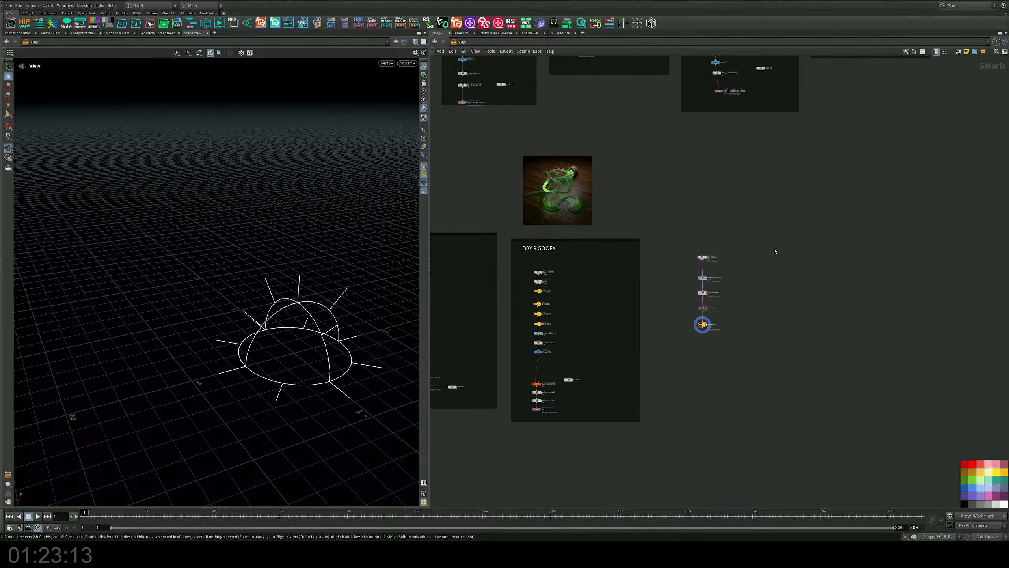
pyautogui.scroll(8, 737, 333)
pyautogui.moveTo(696, 252); pyautogui.dragTo(686, 332, button='middle')
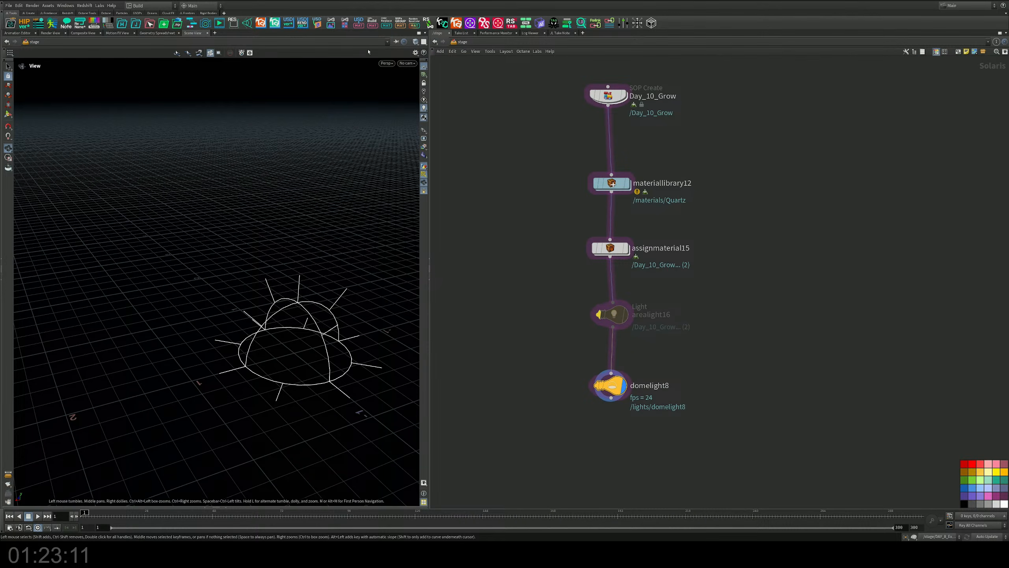
pyautogui.click(386, 63)
pyautogui.click(399, 105)
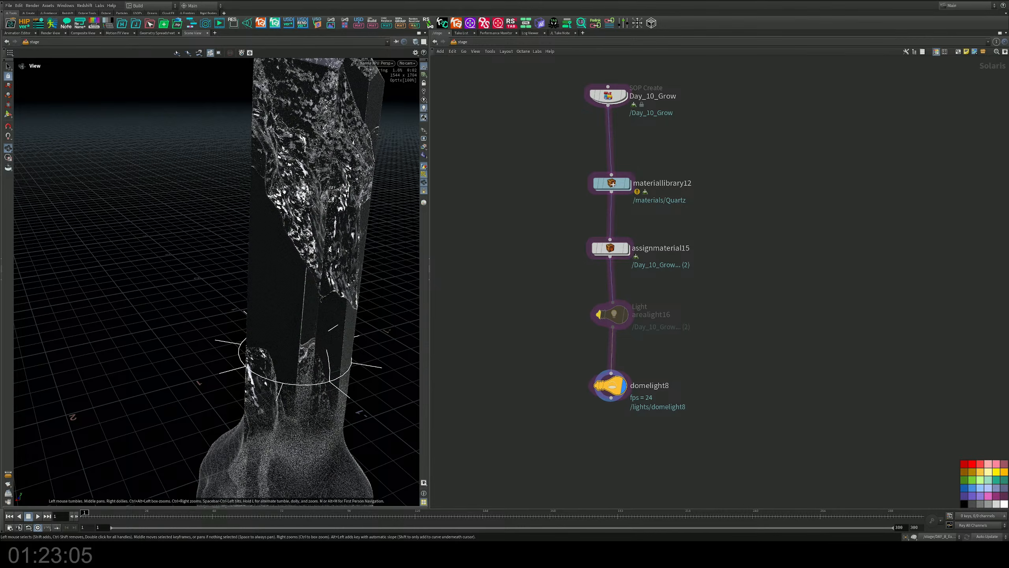
pyautogui.moveTo(301, 199); pyautogui.dragTo(214, 222, button='right')
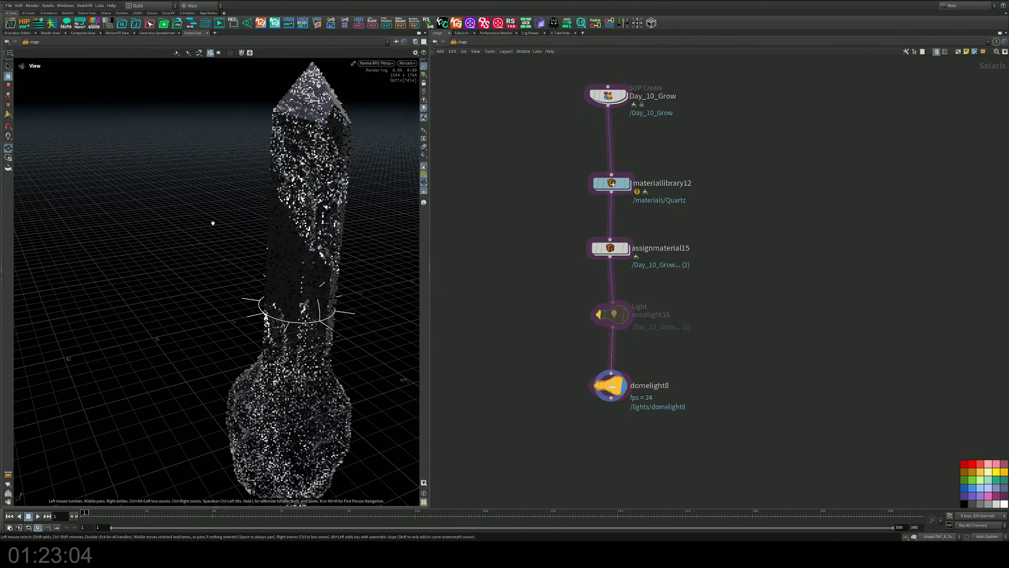
# Hide the viewport grid and examine the Karma XPU render of the crystal from several angles
pyautogui.click(424, 67)
pyautogui.moveTo(359, 202); pyautogui.dragTo(395, 178)
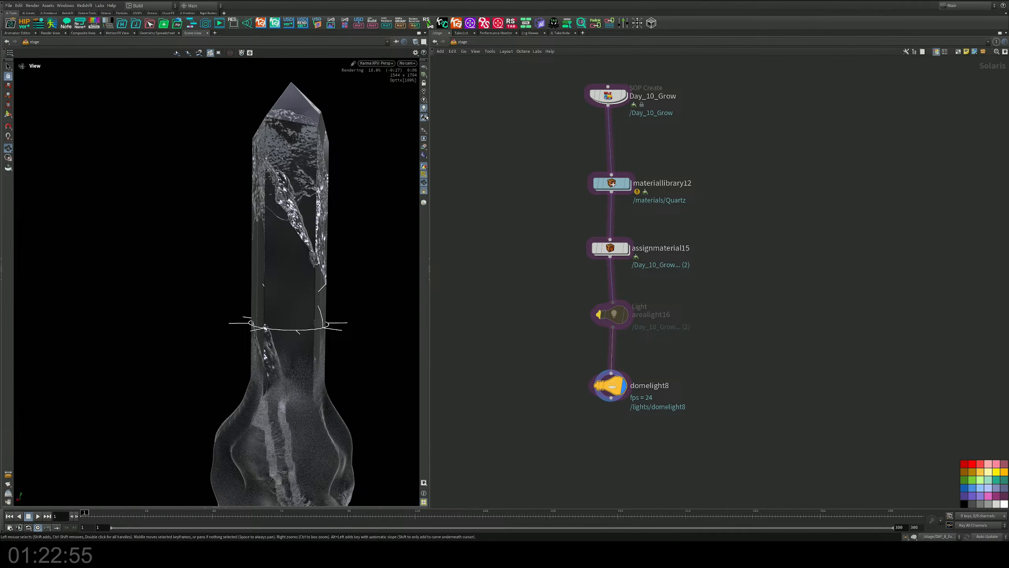
pyautogui.moveTo(298, 246); pyautogui.dragTo(175, 286)
pyautogui.scroll(-4, 232, 250)
pyautogui.moveTo(232, 250); pyautogui.dragTo(255, 261)
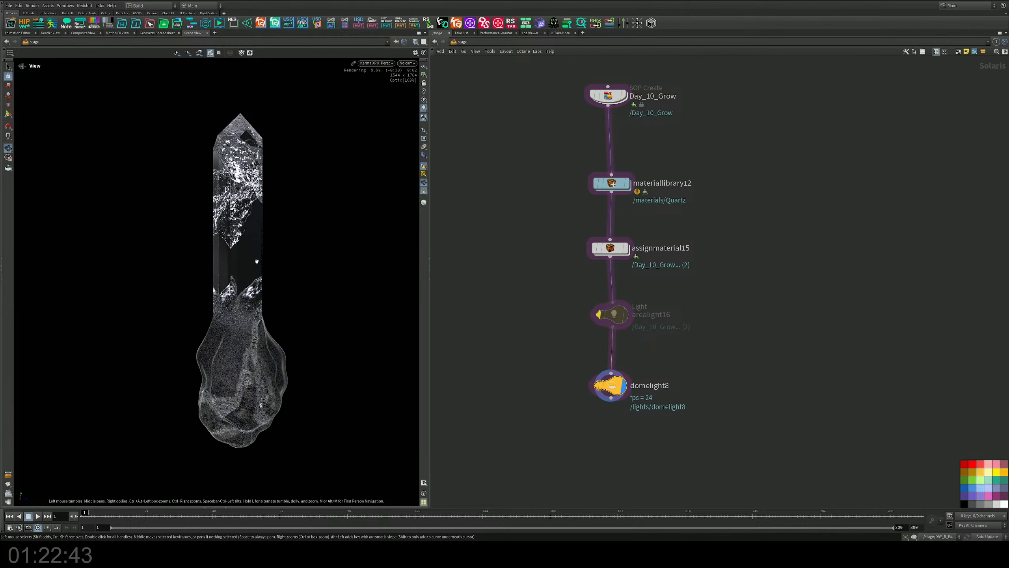
# Set the viewport renderer back to Houdini VK and enter the geometry network of Day_10_Grow
pyautogui.click(377, 62)
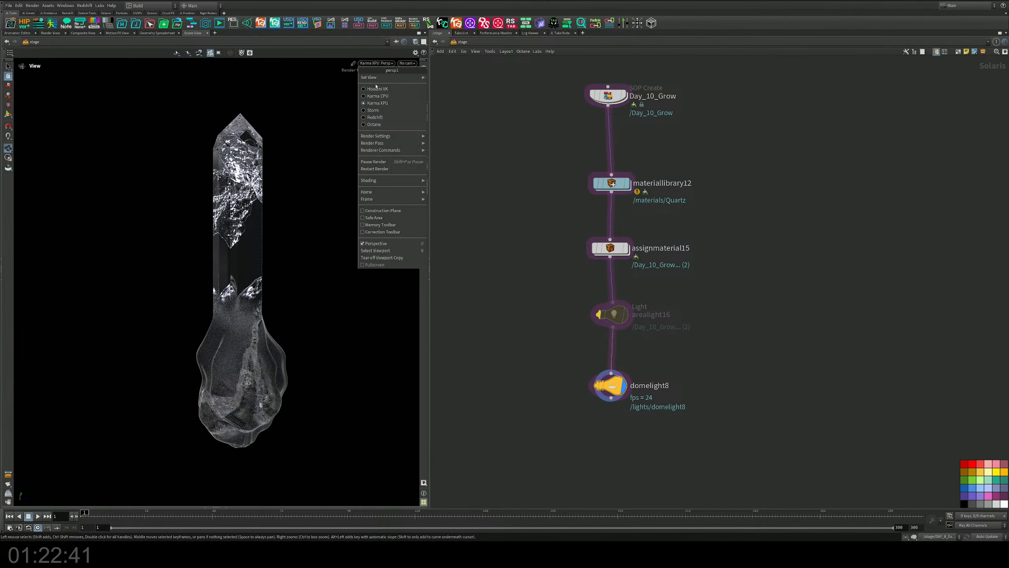
pyautogui.click(381, 88)
pyautogui.moveTo(512, 176); pyautogui.dragTo(507, 231, button='middle')
pyautogui.scroll(2, 627, 159)
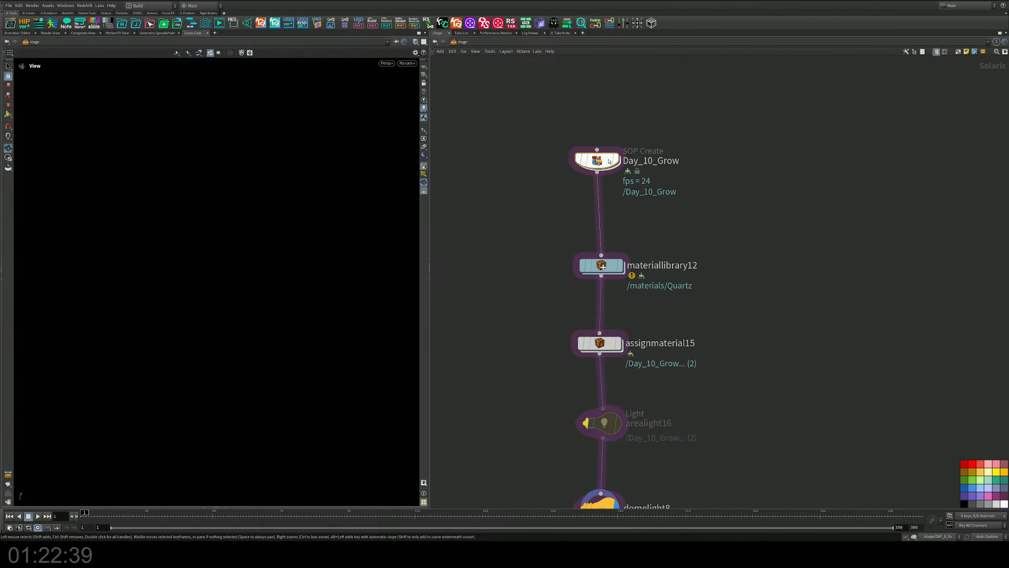
pyautogui.doubleClick(598, 160)
# Add an IsoOffset node beside null1, feed it from attribtransfer4 and display its fog volume
pyautogui.moveTo(706, 304); pyautogui.dragTo(636, 375, button='middle')
pyautogui.moveTo(701, 255); pyautogui.dragTo(655, 252, button='middle')
pyautogui.press('Tab')
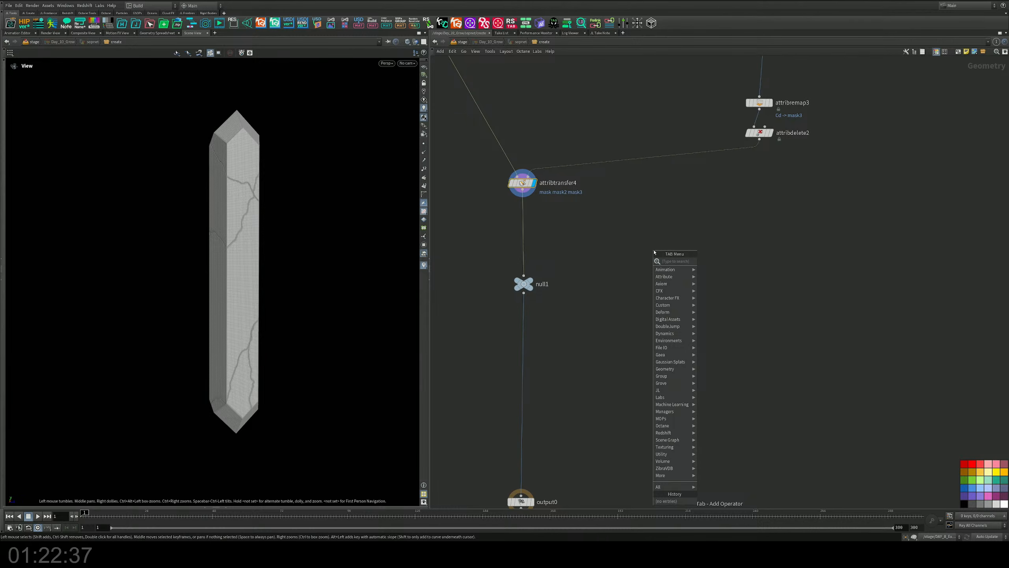
pyautogui.write('iso')
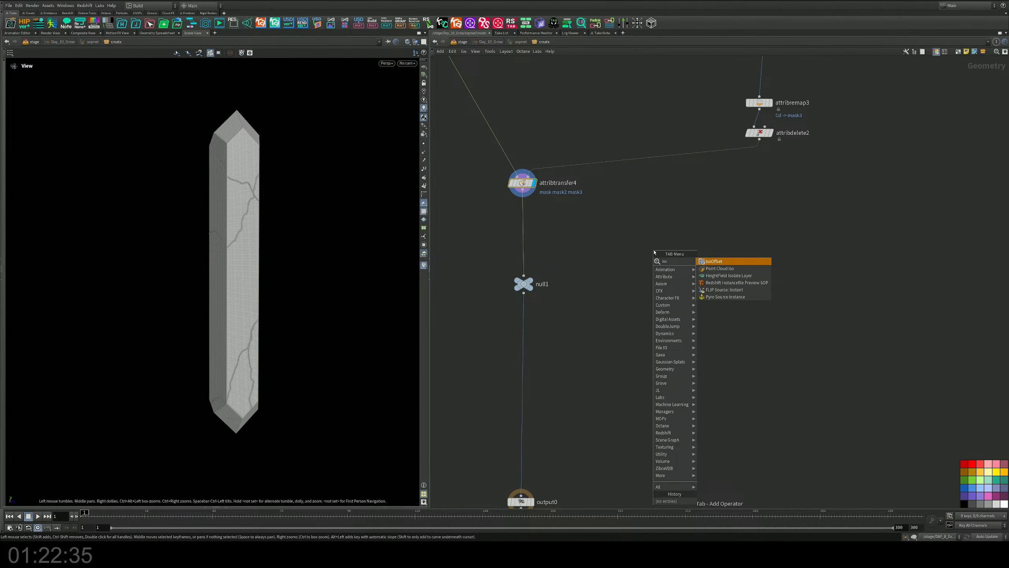
pyautogui.press('Return')
pyautogui.click(655, 250)
pyautogui.click(523, 195)
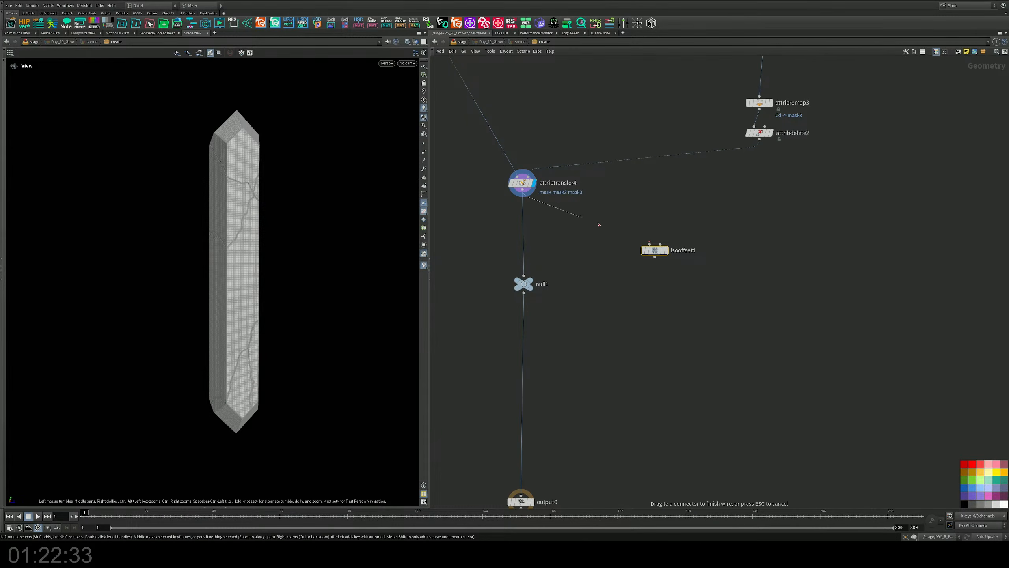
pyautogui.click(650, 244)
pyautogui.click(666, 250)
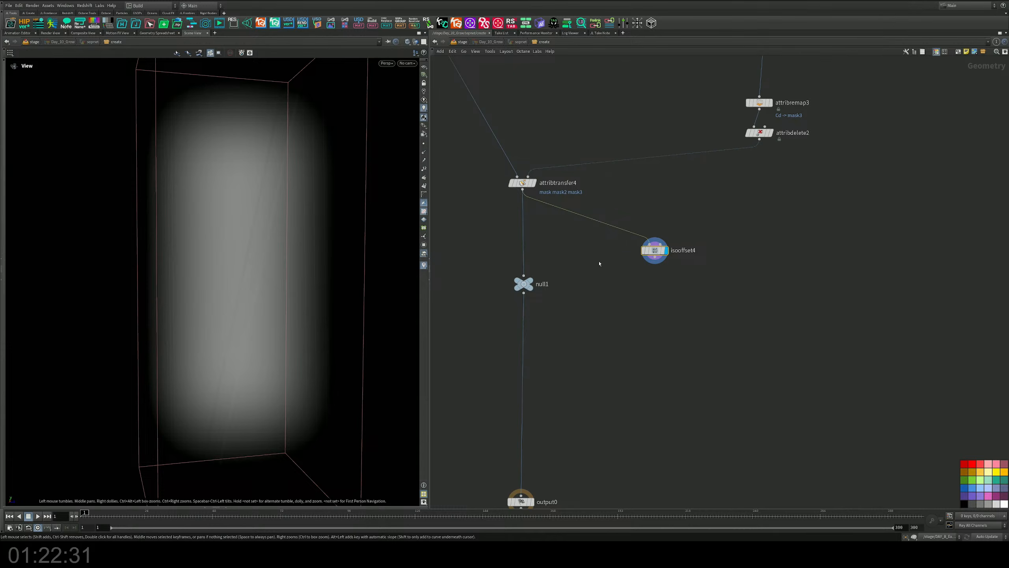
pyautogui.press('l')
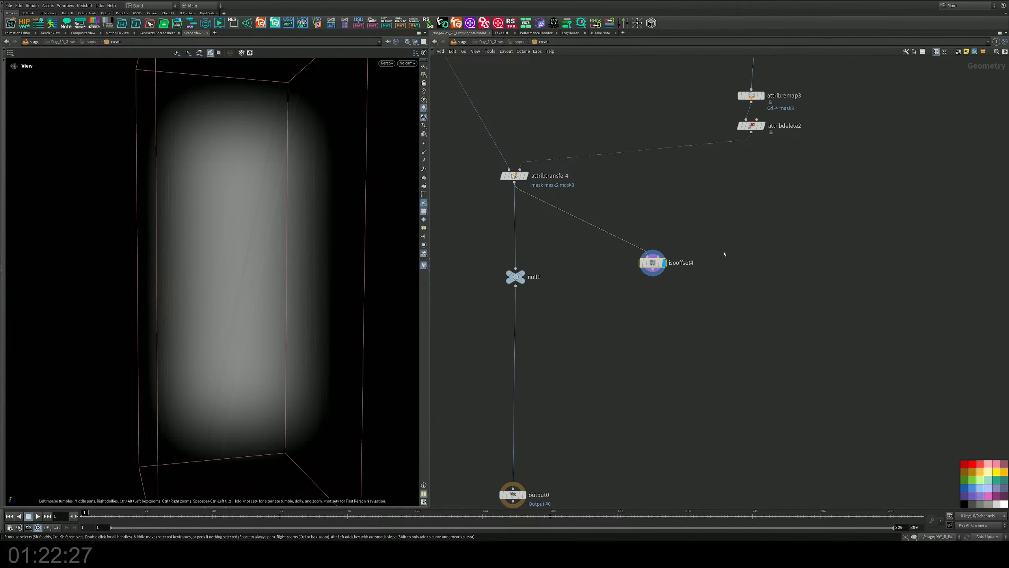
# Set isooffset4's Uniform Sampling Divs to 250
pyautogui.press('p')
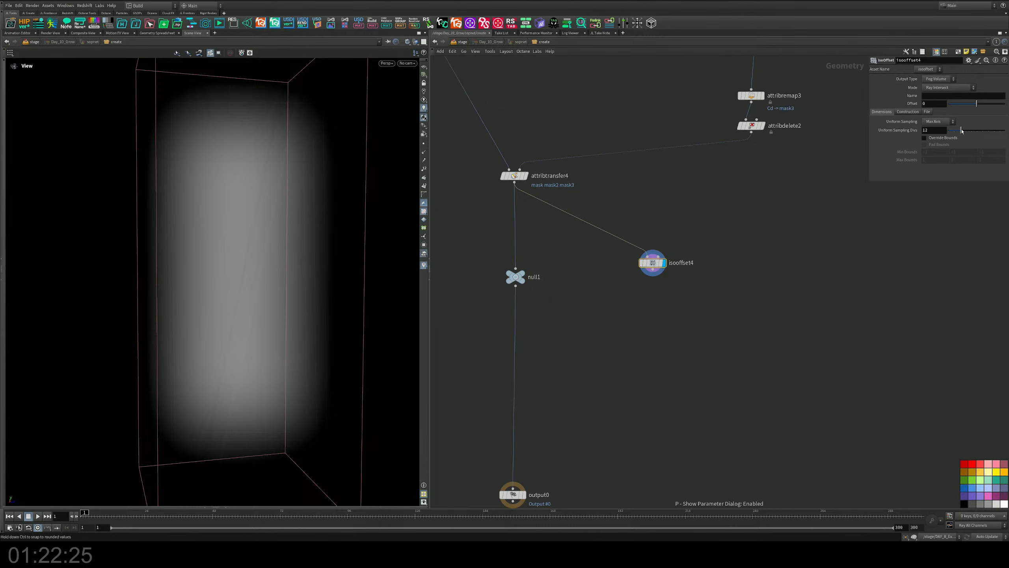
pyautogui.moveTo(962, 132); pyautogui.dragTo(1005, 131)
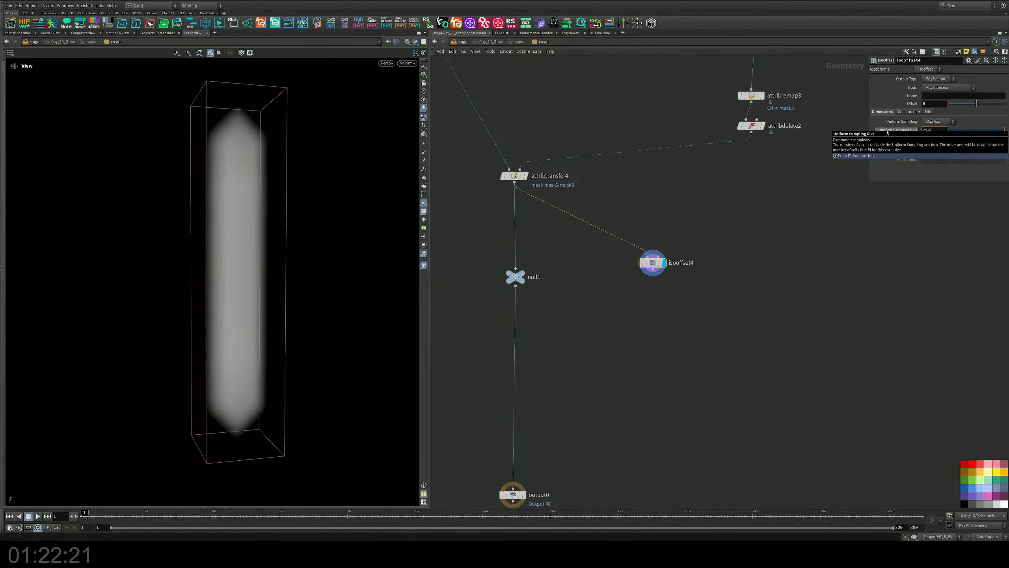
pyautogui.press('Return')
# Add a Volume VOP directly after isooffset4 and briefly inspect its default network
pyautogui.moveTo(645, 298); pyautogui.dragTo(635, 246, button='middle')
pyautogui.press('Tab')
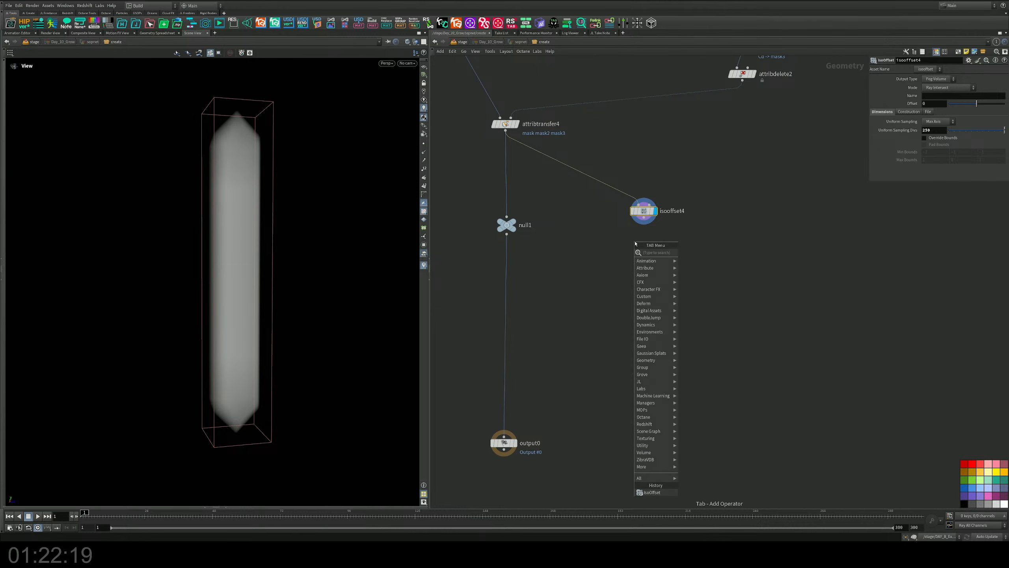
pyautogui.write('vov')
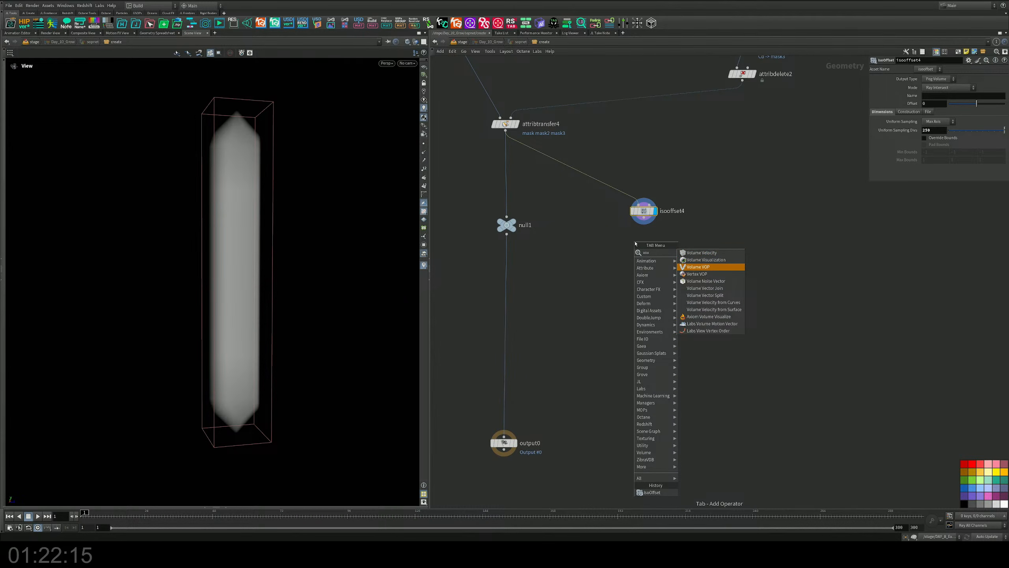
pyautogui.press('Return')
pyautogui.click(636, 243)
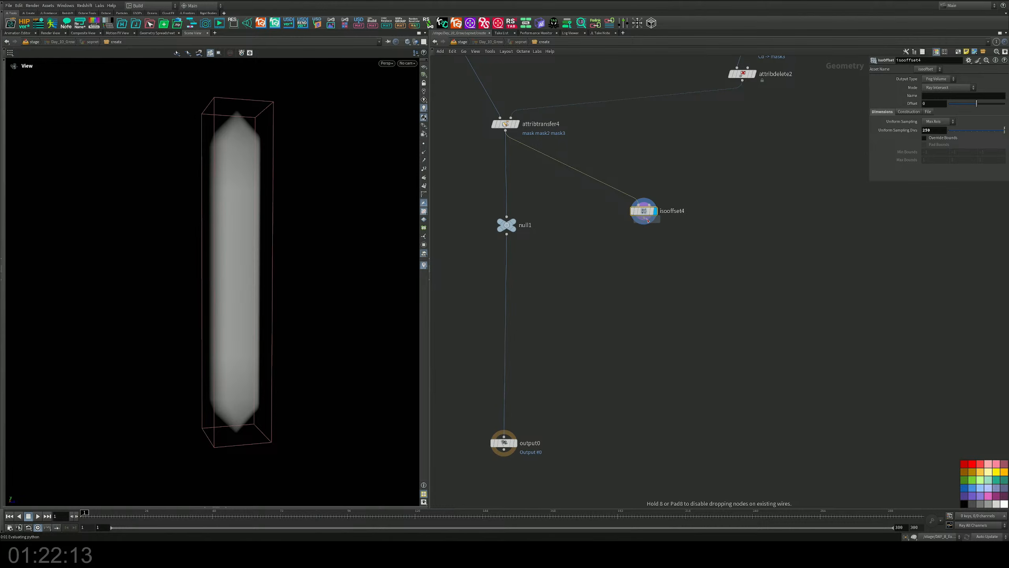
pyautogui.doubleClick(652, 238)
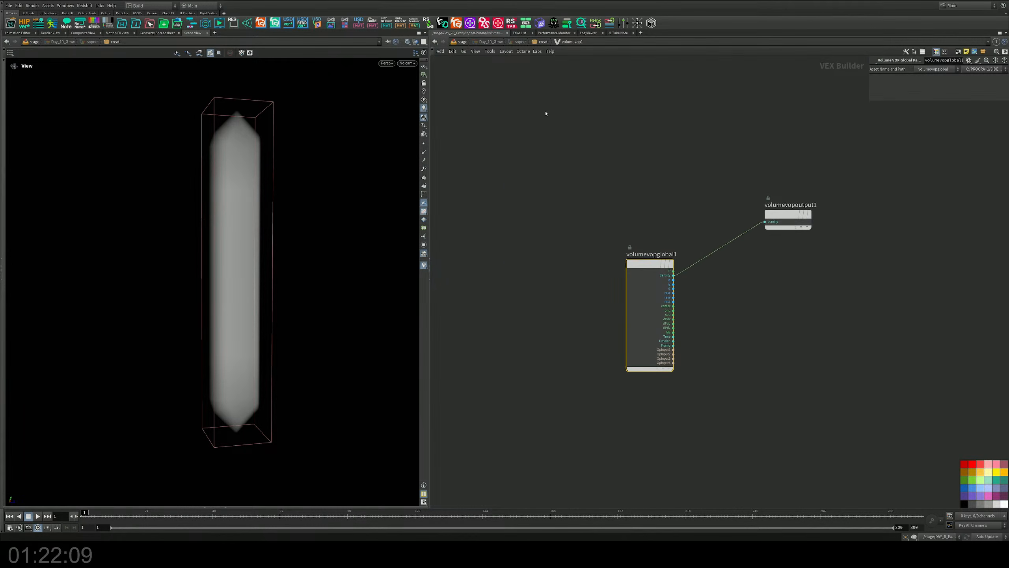
pyautogui.press('u')
# Name isooffset4's output volume density
pyautogui.moveTo(606, 221); pyautogui.dragTo(606, 221)
pyautogui.click(927, 96)
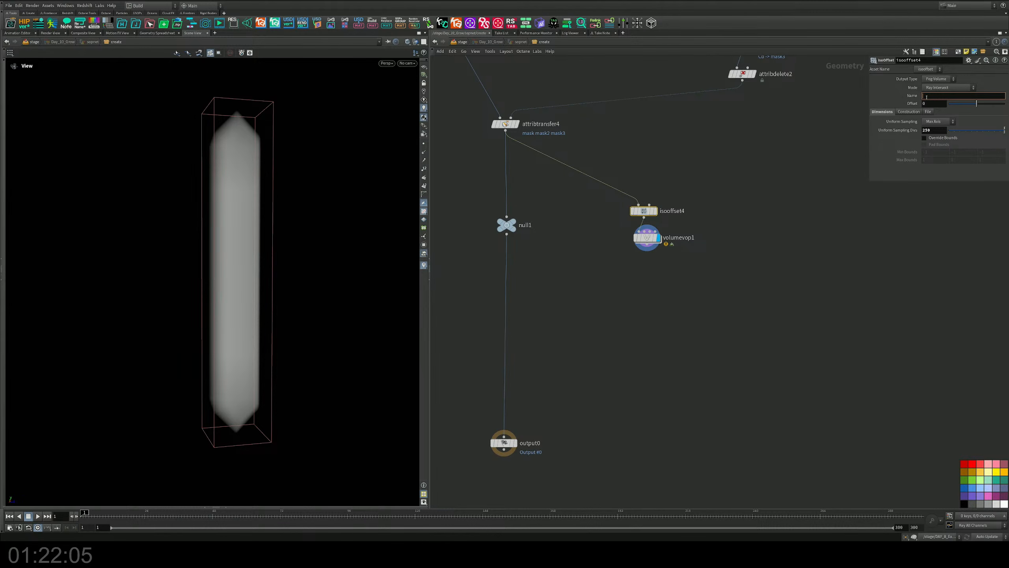
pyautogui.write('density')
pyautogui.press('Return')
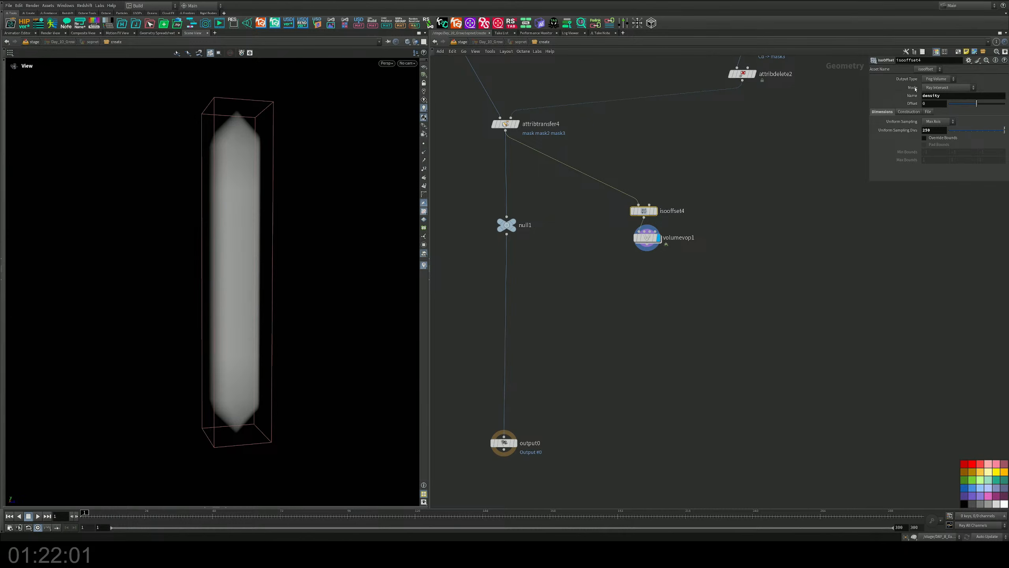
# Inside volumevop1, add a Curl Noise node and connect the global P to its pos input
pyautogui.doubleClick(647, 237)
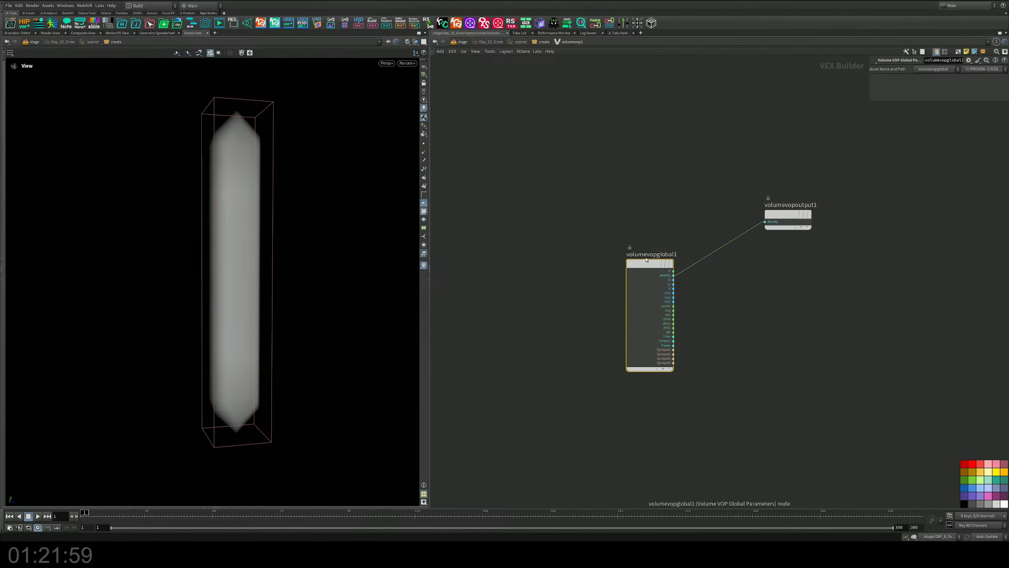
pyautogui.scroll(5, 648, 224)
pyautogui.press('Tab')
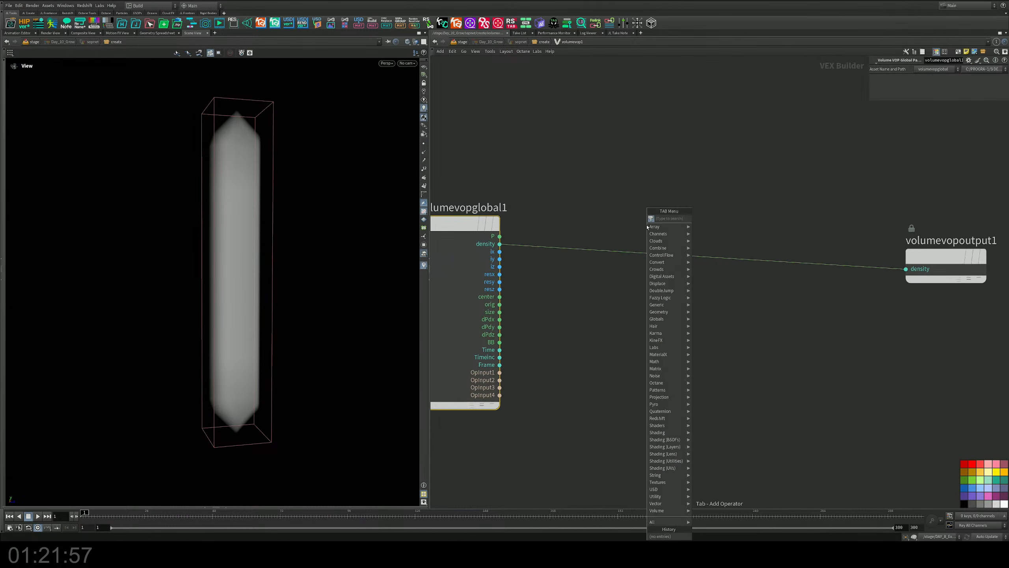
pyautogui.write('cur')
pyautogui.press('Return')
pyautogui.moveTo(654, 259); pyautogui.dragTo(661, 285)
pyautogui.moveTo(499, 236); pyautogui.dragTo(622, 303)
# Try summing the density and curl noise through an Add node into the output density, then delete that node
pyautogui.press('Tab')
pyautogui.write('as')
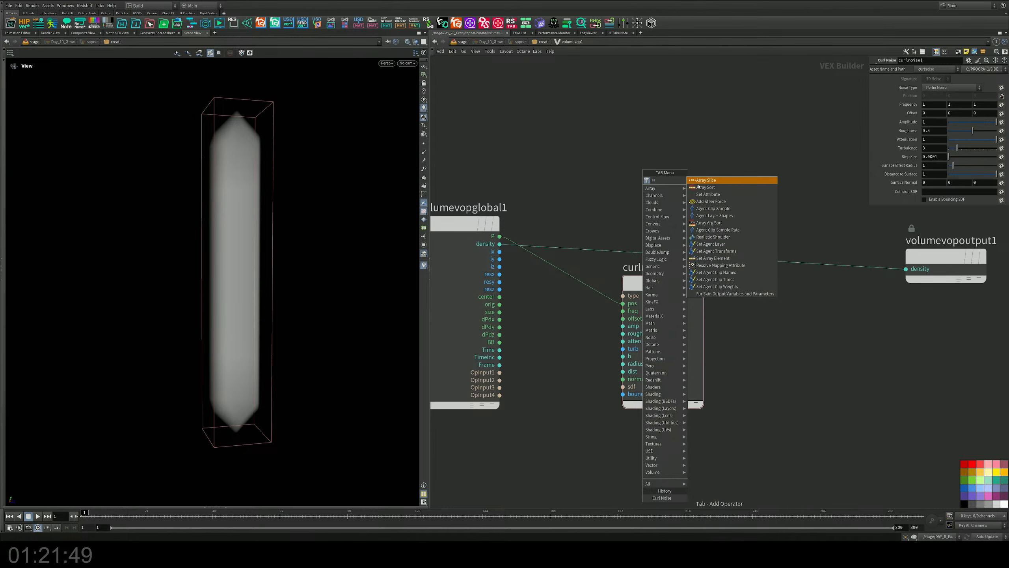
pyautogui.press('BackSpace')
pyautogui.write('d')
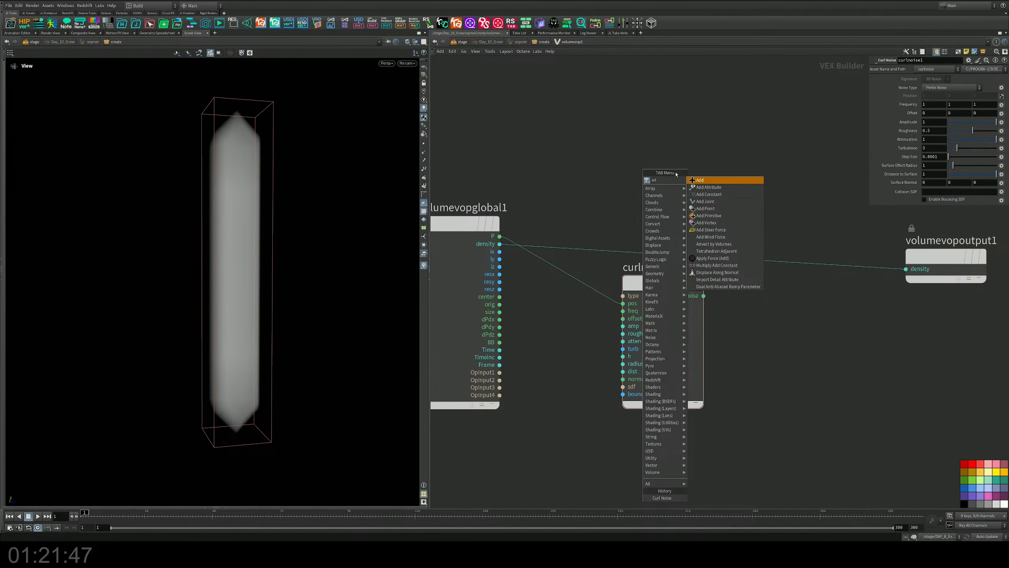
pyautogui.press('Return')
pyautogui.click(652, 150)
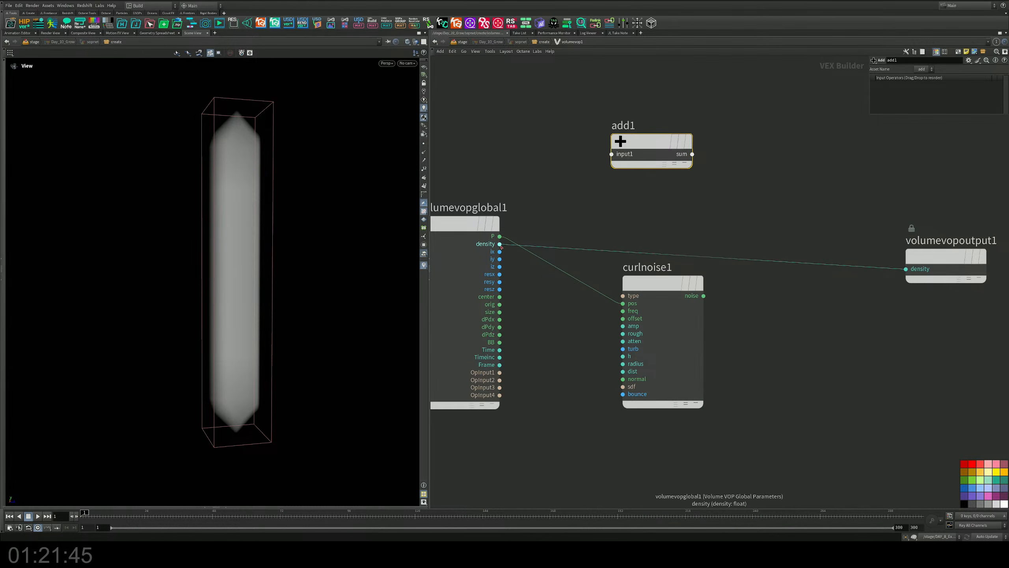
pyautogui.moveTo(500, 244); pyautogui.dragTo(611, 154)
pyautogui.moveTo(703, 296); pyautogui.dragTo(612, 161)
pyautogui.moveTo(692, 154); pyautogui.dragTo(906, 269)
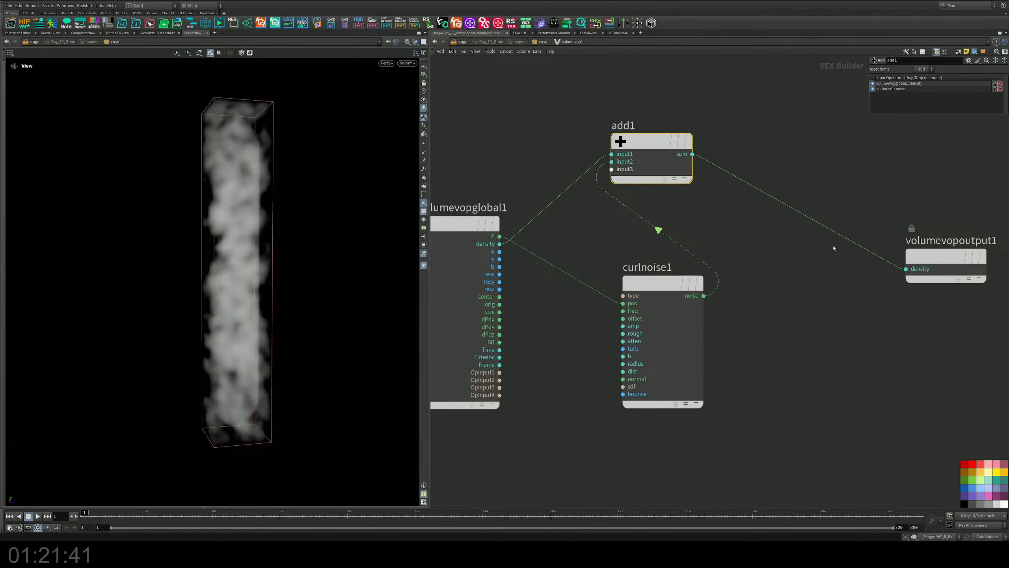
pyautogui.moveTo(636, 175); pyautogui.dragTo(697, 176)
pyautogui.moveTo(774, 219); pyautogui.dragTo(678, 111)
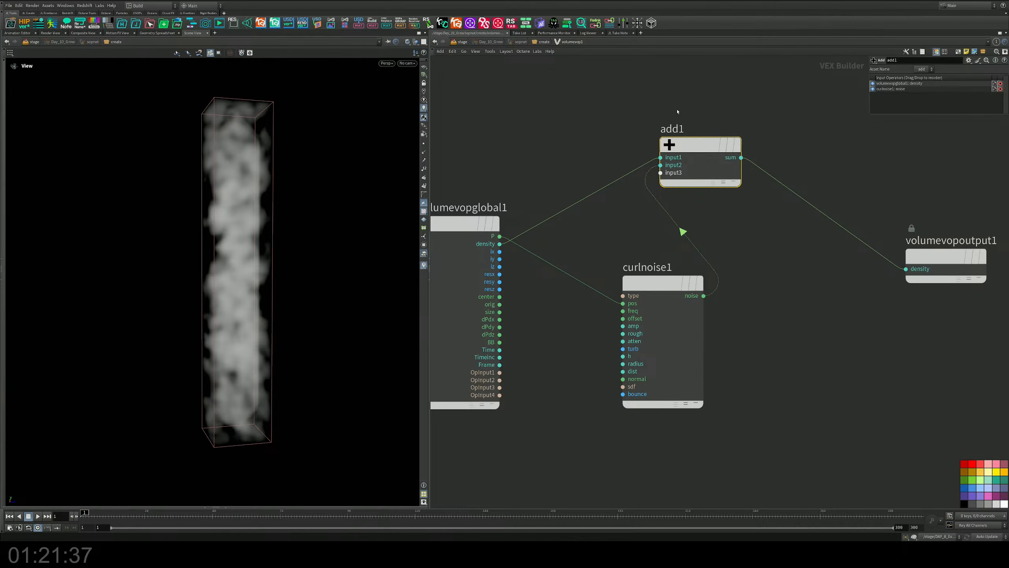
pyautogui.press('Delete')
# Multiply the global density by the curl noise with a Multiply node, feed the product into the output density, and space out the nodes
pyautogui.press('Tab')
pyautogui.write('mult')
pyautogui.press('Return')
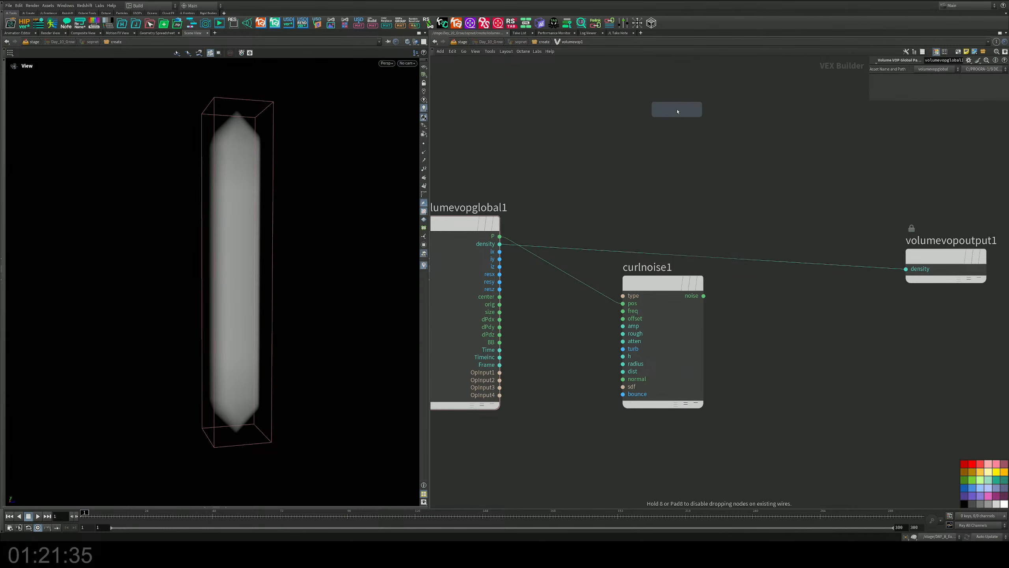
pyautogui.click(677, 111)
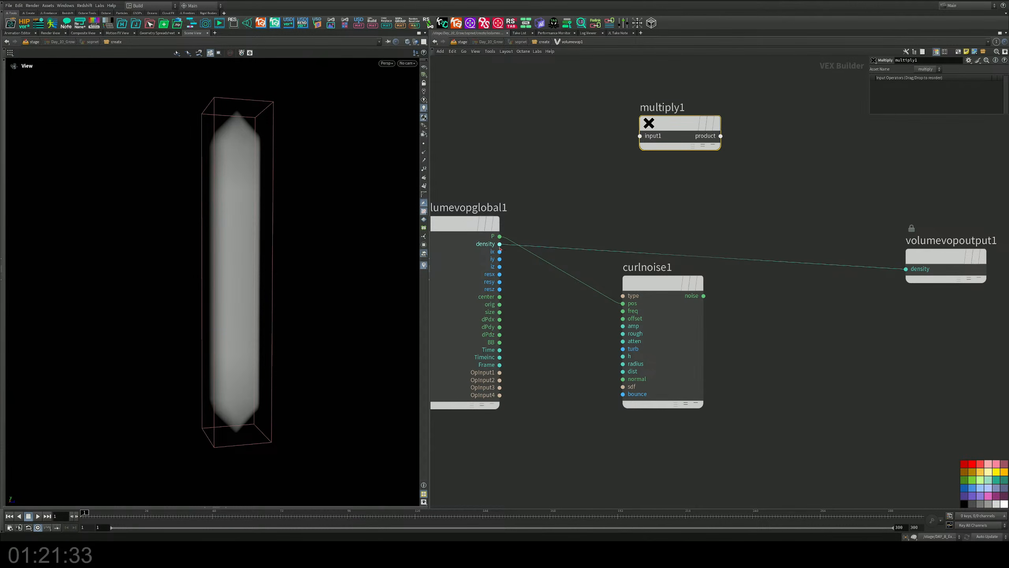
pyautogui.moveTo(500, 244); pyautogui.dragTo(640, 136)
pyautogui.moveTo(704, 295); pyautogui.dragTo(640, 144)
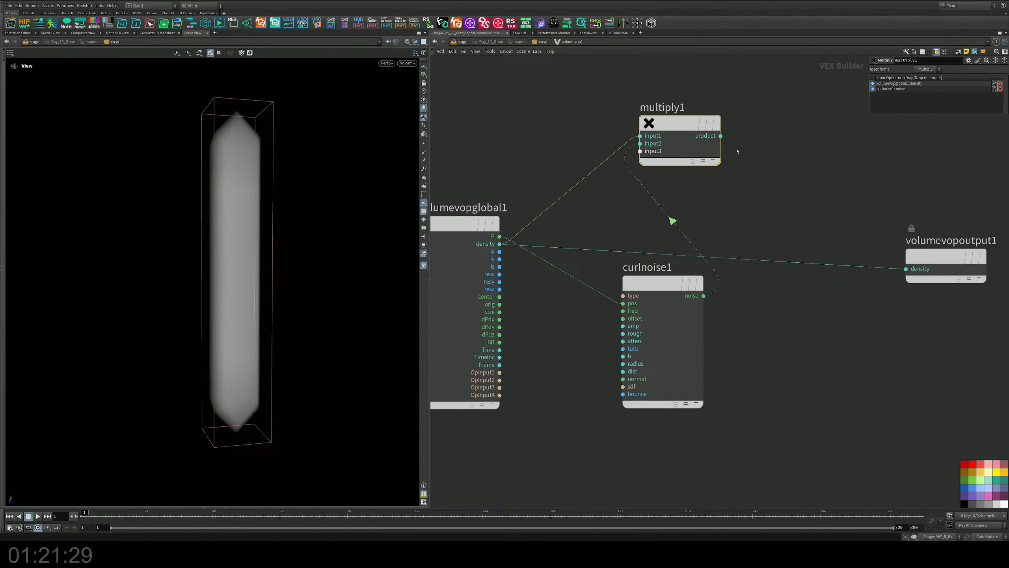
pyautogui.moveTo(721, 136); pyautogui.dragTo(906, 269)
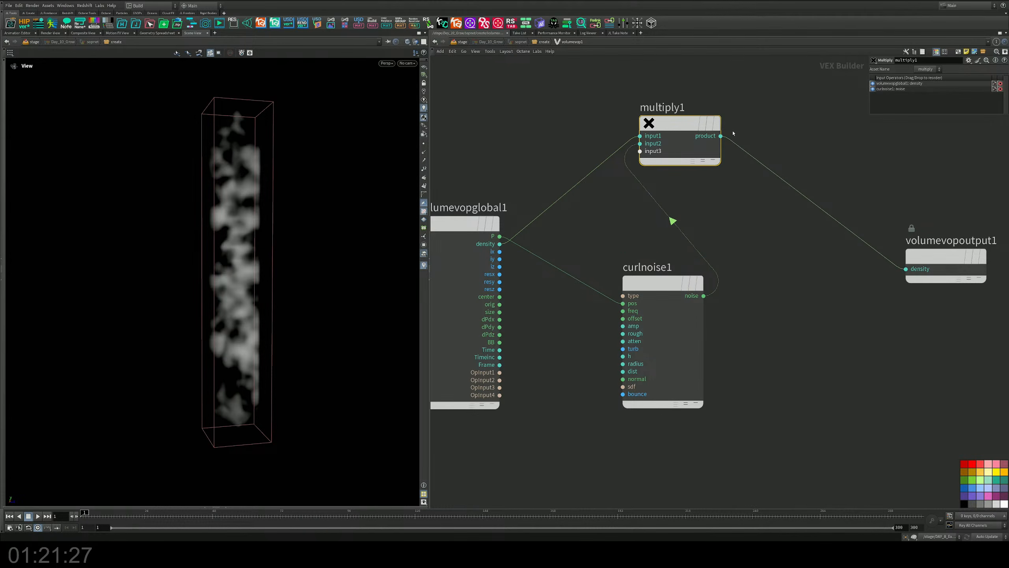
pyautogui.moveTo(689, 125); pyautogui.dragTo(745, 164)
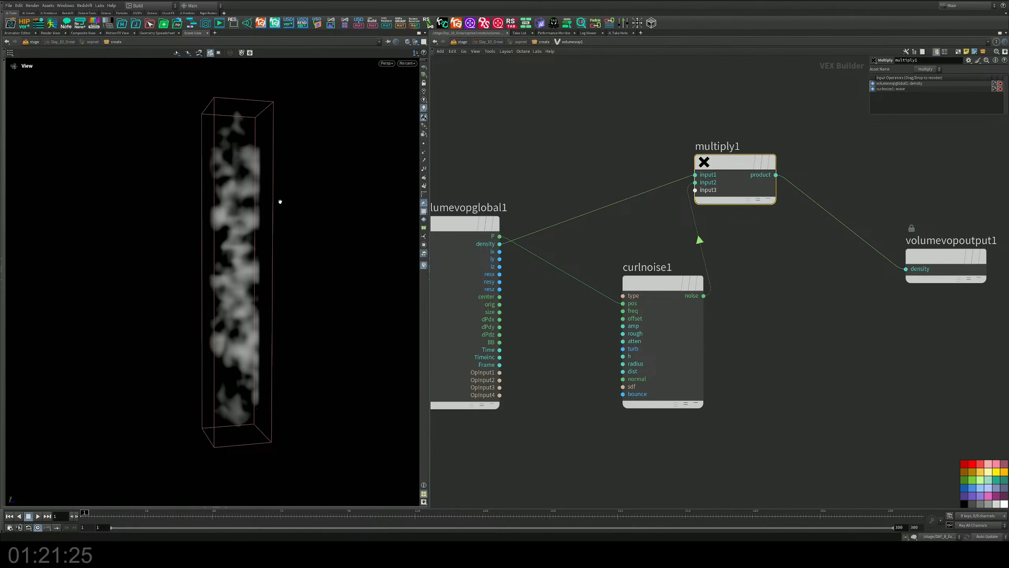
pyautogui.moveTo(279, 203); pyautogui.dragTo(260, 231)
pyautogui.moveTo(683, 284); pyautogui.dragTo(657, 282)
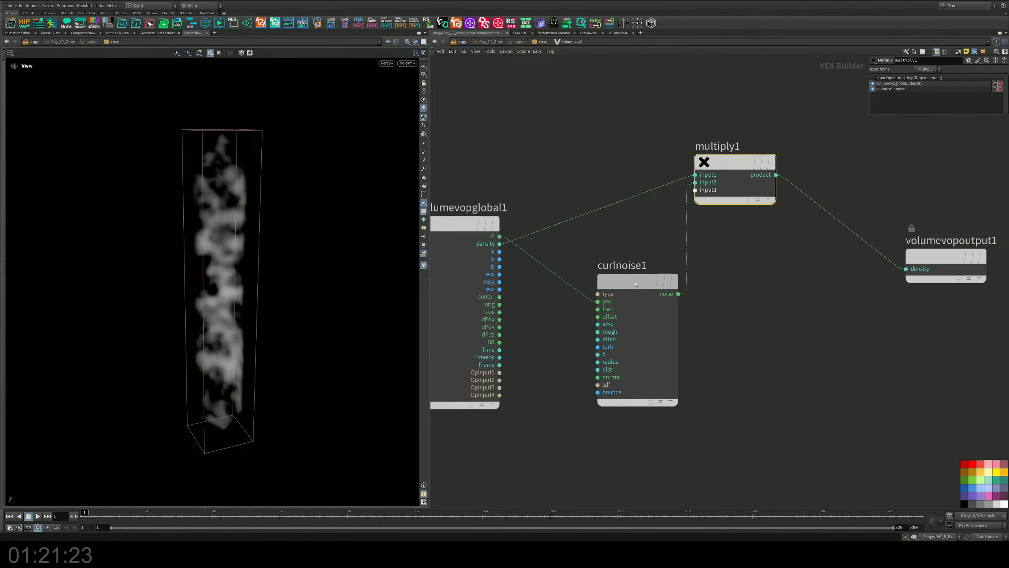
# Change curlnoise1's noise type to Original Perlin Noise
pyautogui.moveTo(780, 273); pyautogui.dragTo(714, 301, button='middle')
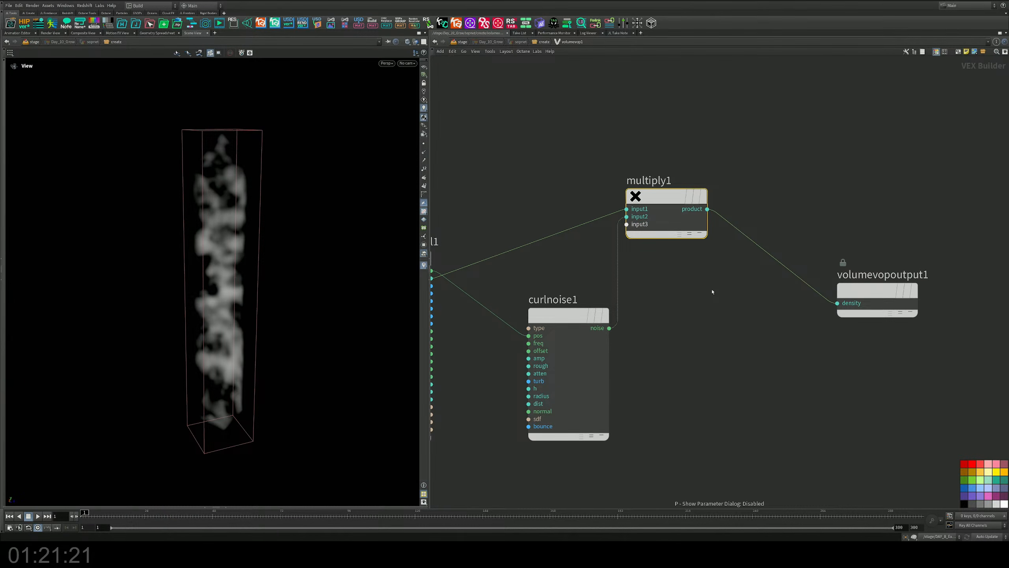
pyautogui.press('p')
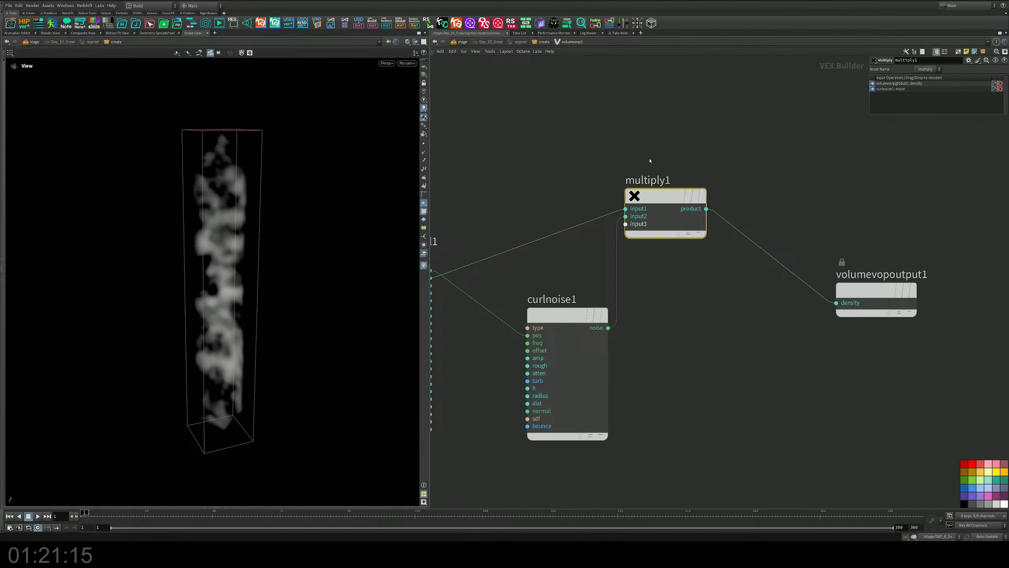
pyautogui.click(572, 358)
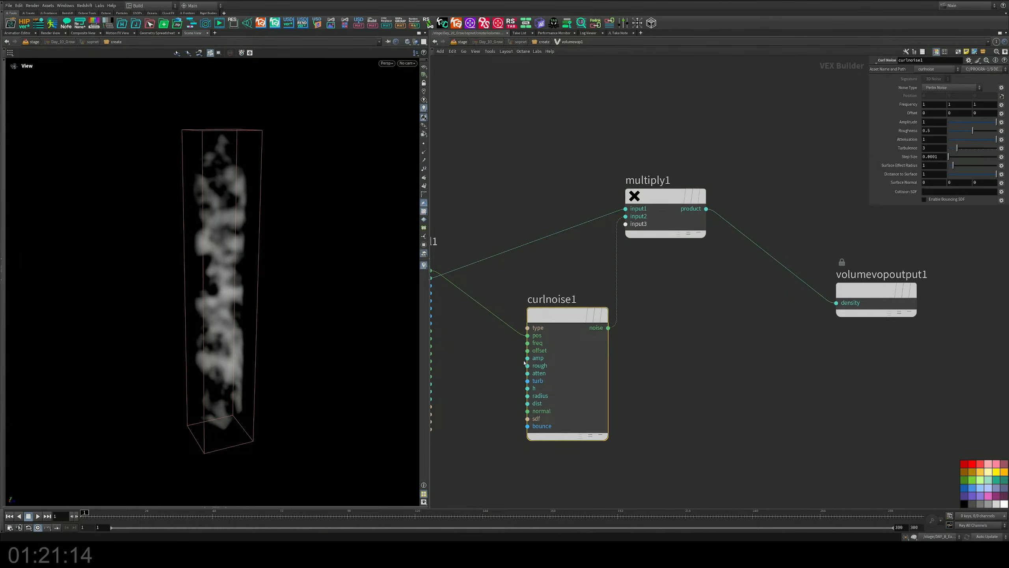
pyautogui.click(940, 89)
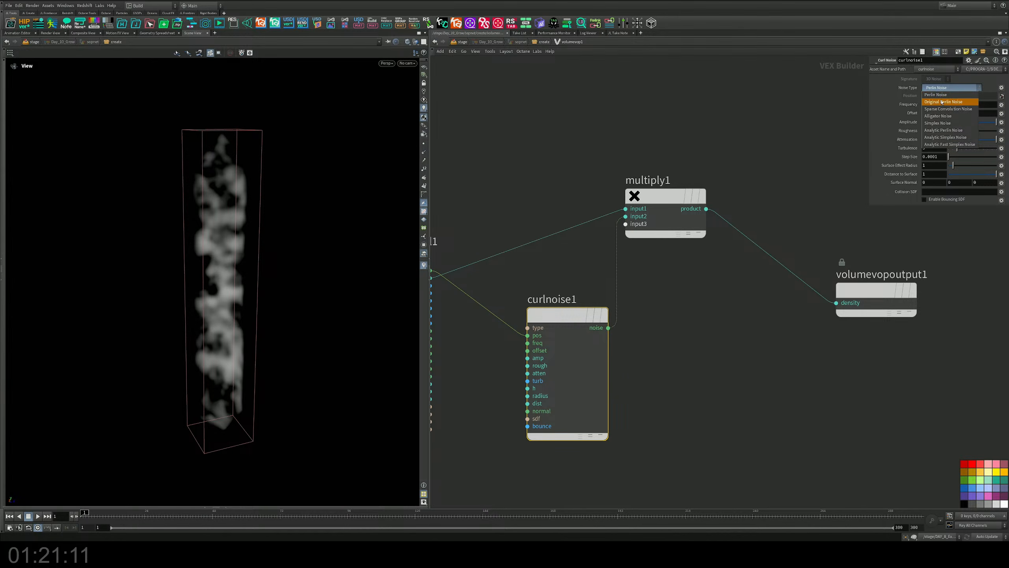
pyautogui.click(941, 102)
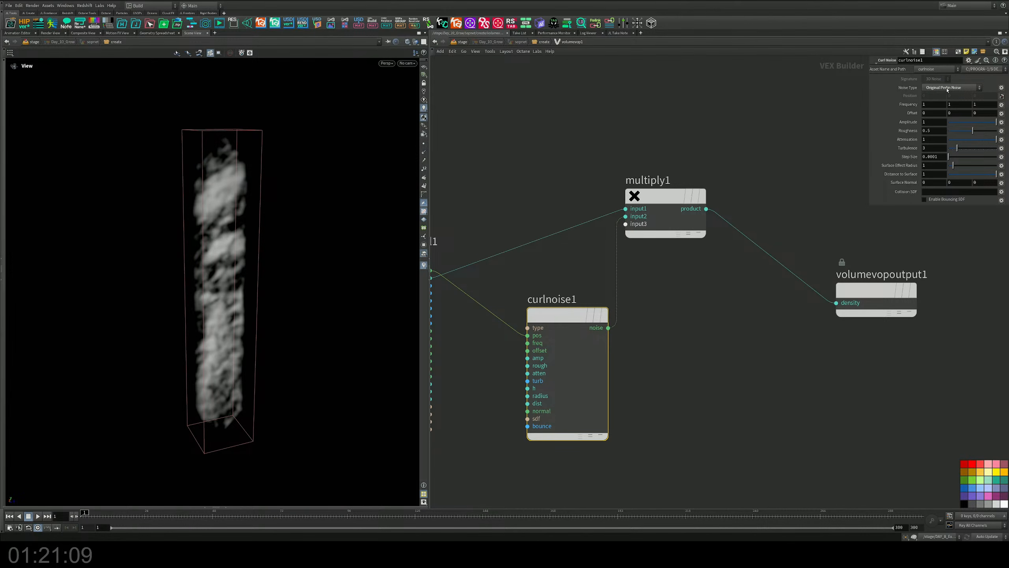
# Lower curlnoise1's frequency to 0.2, shift its Y offset to about -2.8 and set its turbulence to 4
pyautogui.moveTo(922, 104); pyautogui.dragTo(899, 112, button='middle')
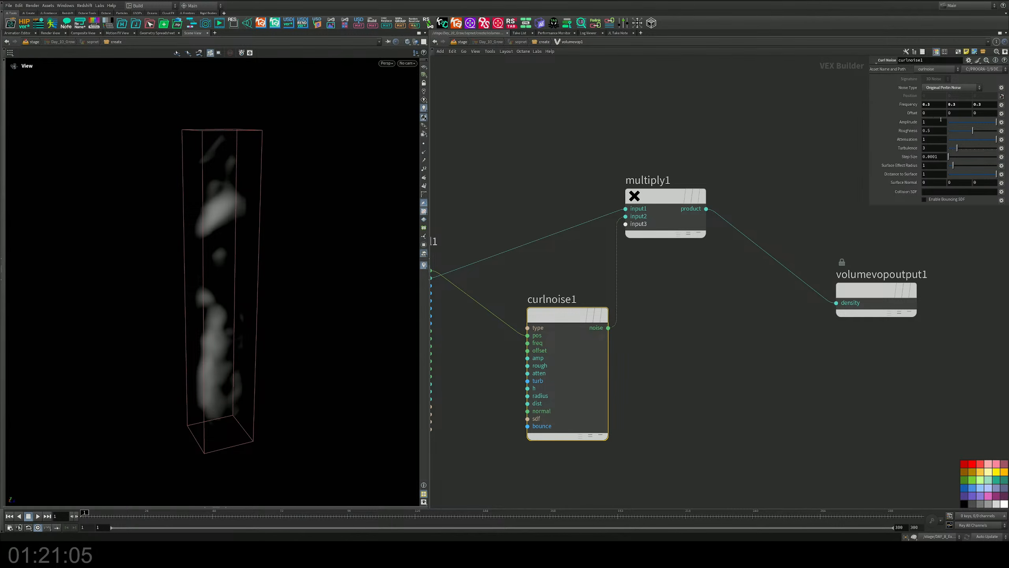
pyautogui.moveTo(963, 151); pyautogui.dragTo(972, 148)
pyautogui.moveTo(916, 104); pyautogui.dragTo(874, 112, button='middle')
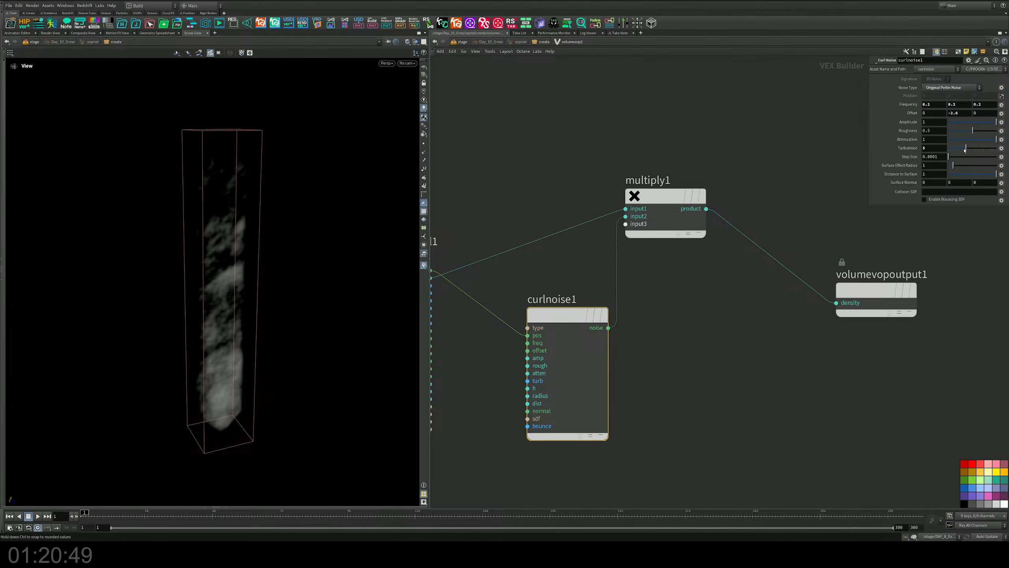
pyautogui.moveTo(965, 150); pyautogui.dragTo(962, 148)
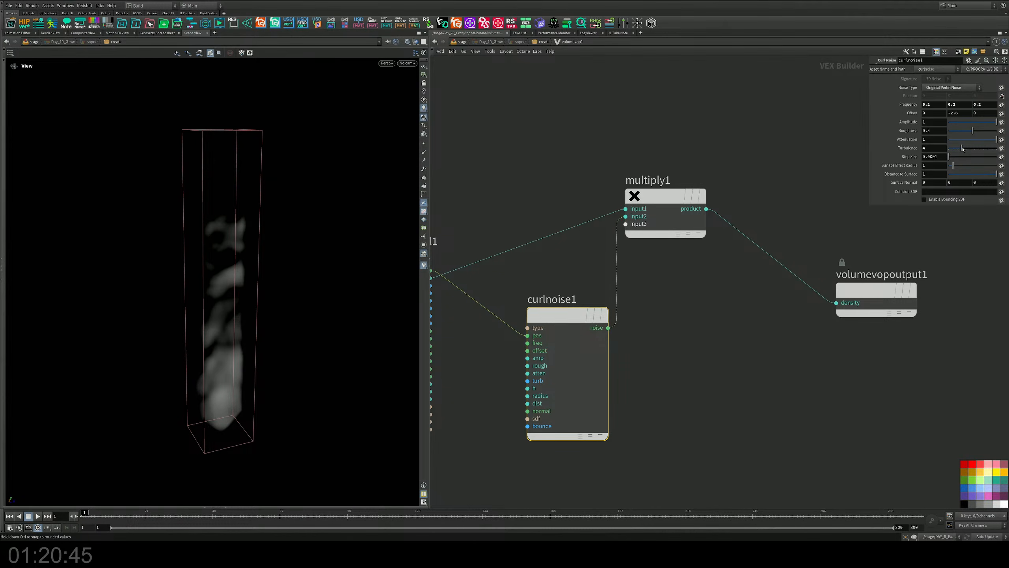
# Duplicate curlnoise1 and multiply1, then multiply multiply1's product by the duplicated noise and route the result into the output density
pyautogui.moveTo(697, 306); pyautogui.dragTo(516, 248, button='middle')
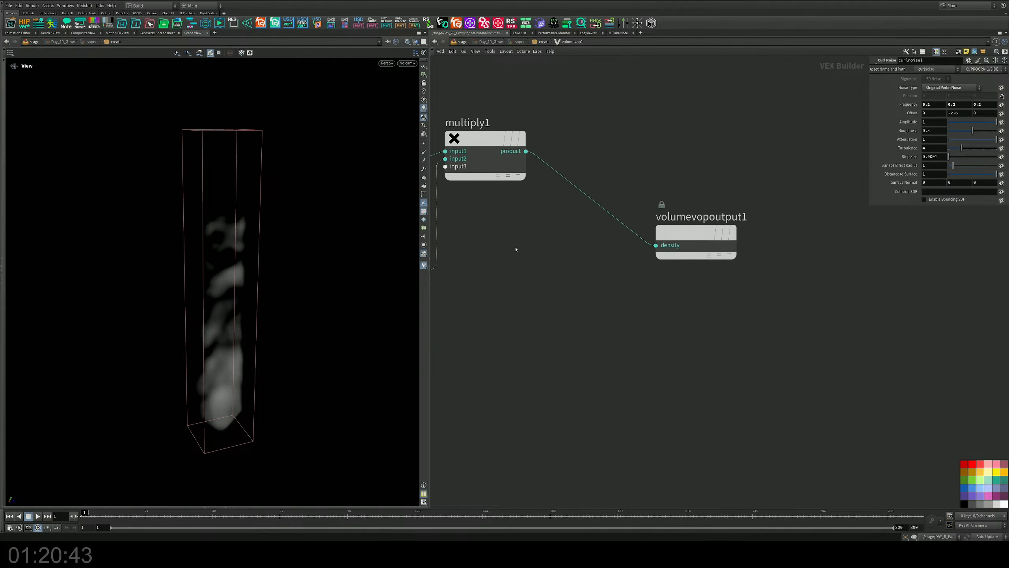
pyautogui.moveTo(678, 235); pyautogui.dragTo(908, 251)
pyautogui.moveTo(620, 248); pyautogui.dragTo(743, 235, button='middle')
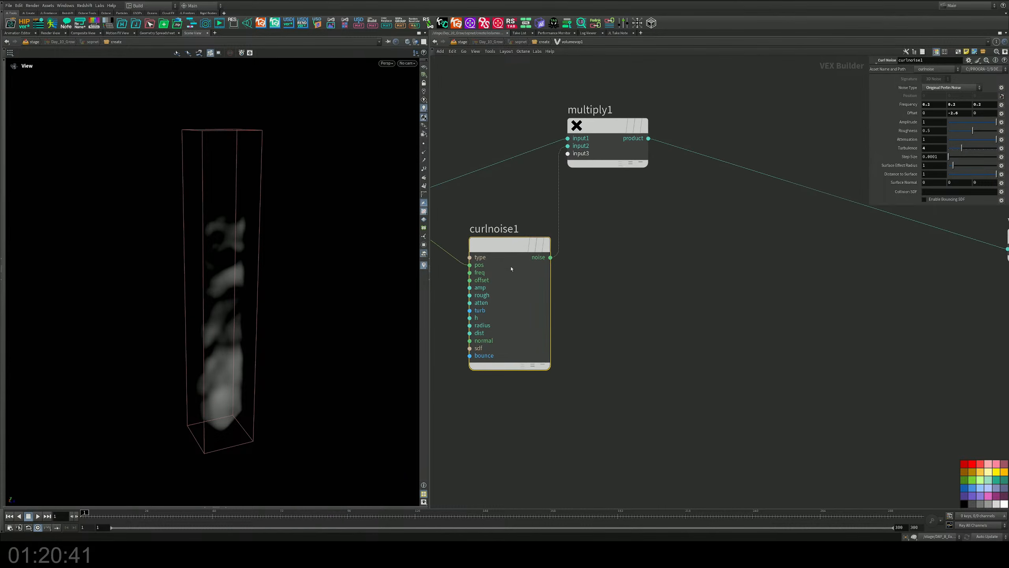
pyautogui.keyDown('alt'); pyautogui.moveTo(512, 245); pyautogui.dragTo(751, 280); pyautogui.keyUp('alt')
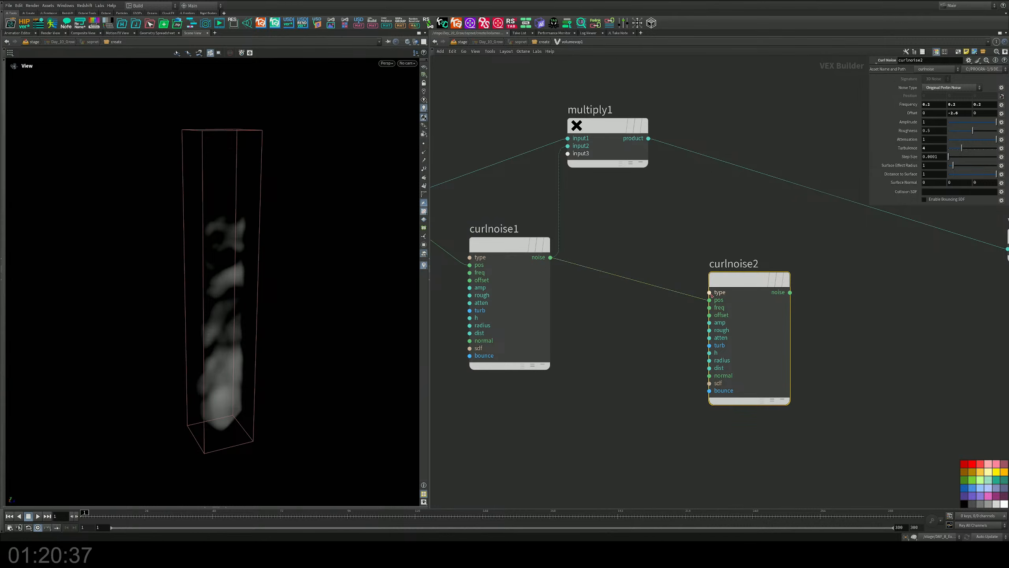
pyautogui.moveTo(693, 248); pyautogui.dragTo(637, 287, button='middle')
pyautogui.keyDown('alt'); pyautogui.moveTo(551, 168); pyautogui.dragTo(733, 331); pyautogui.keyUp('alt')
pyautogui.click(706, 336)
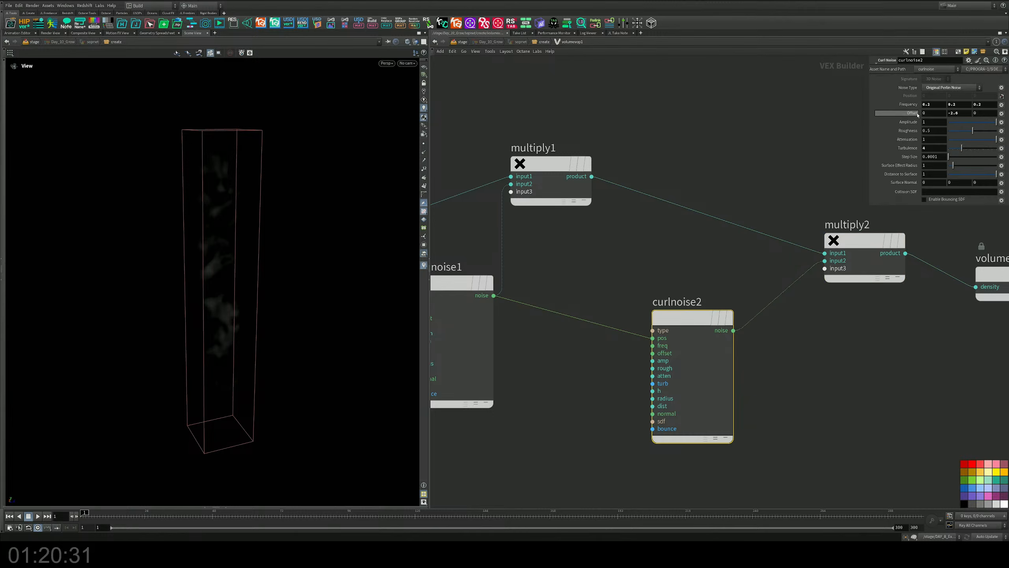
# Raise curlnoise2's frequency to about 2.3 and change its noise type to Perlin Noise
pyautogui.moveTo(909, 104); pyautogui.dragTo(977, 116, button='middle')
pyautogui.moveTo(960, 149)
pyautogui.mouseDown()
pyautogui.moveTo(948, 149)
pyautogui.moveTo(964, 145)
pyautogui.mouseUp()
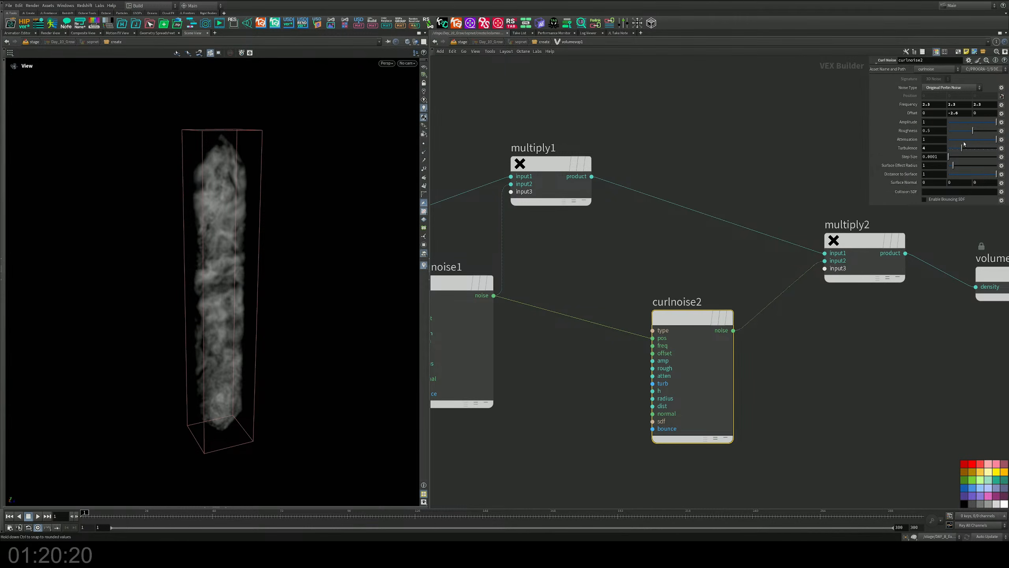
pyautogui.click(952, 87)
pyautogui.click(934, 97)
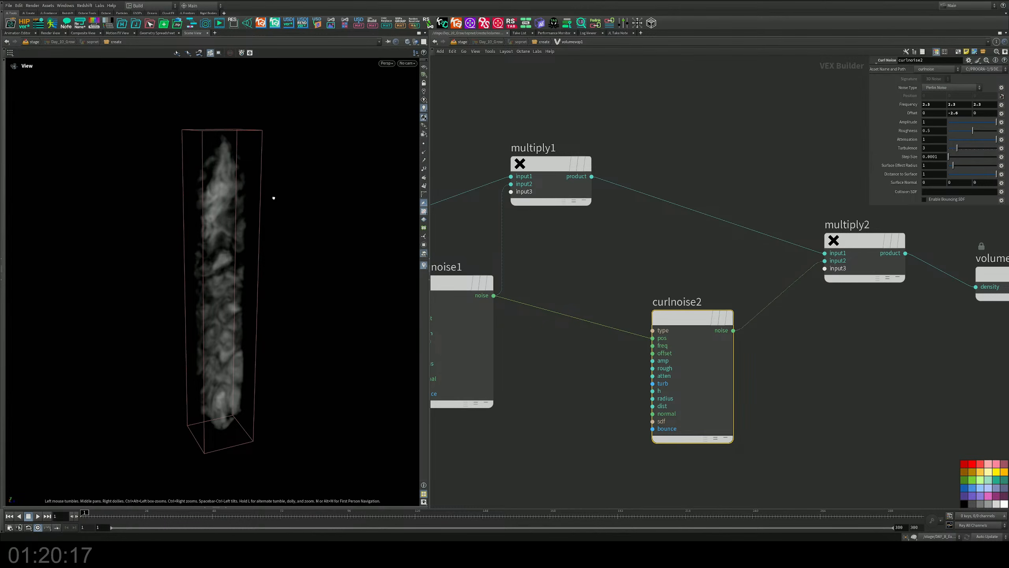
pyautogui.moveTo(272, 198)
pyautogui.mouseDown()
pyautogui.moveTo(274, 183)
pyautogui.moveTo(271, 191)
pyautogui.mouseUp()
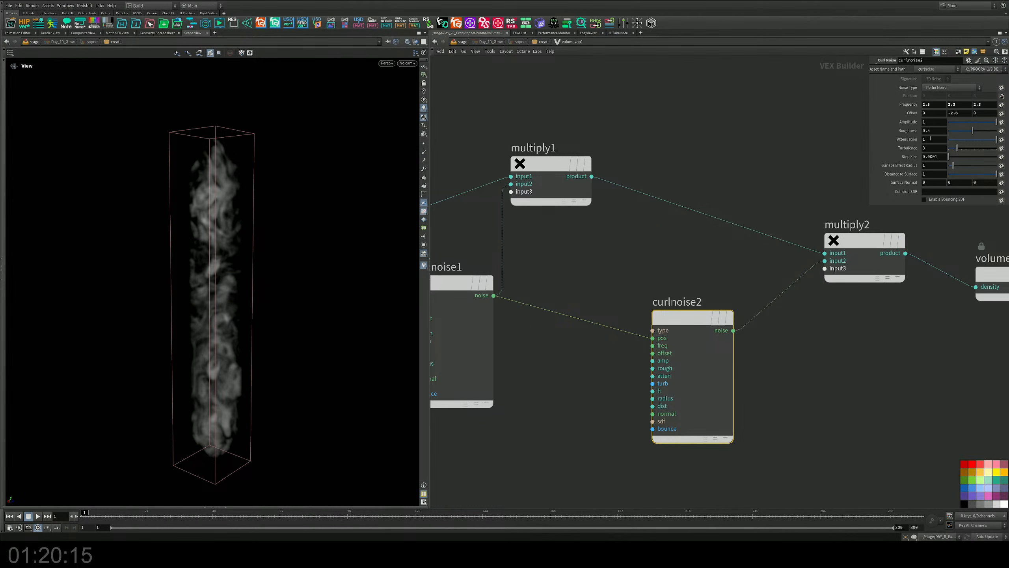
# Feed multiply1's product into multiply2's input3 as well, and adjust curlnoise2's frequency to about 4.3 along with its Y offset
pyautogui.moveTo(592, 176); pyautogui.dragTo(825, 268)
pyautogui.moveTo(306, 232)
pyautogui.mouseDown()
pyautogui.moveTo(242, 221)
pyautogui.moveTo(290, 221)
pyautogui.mouseUp()
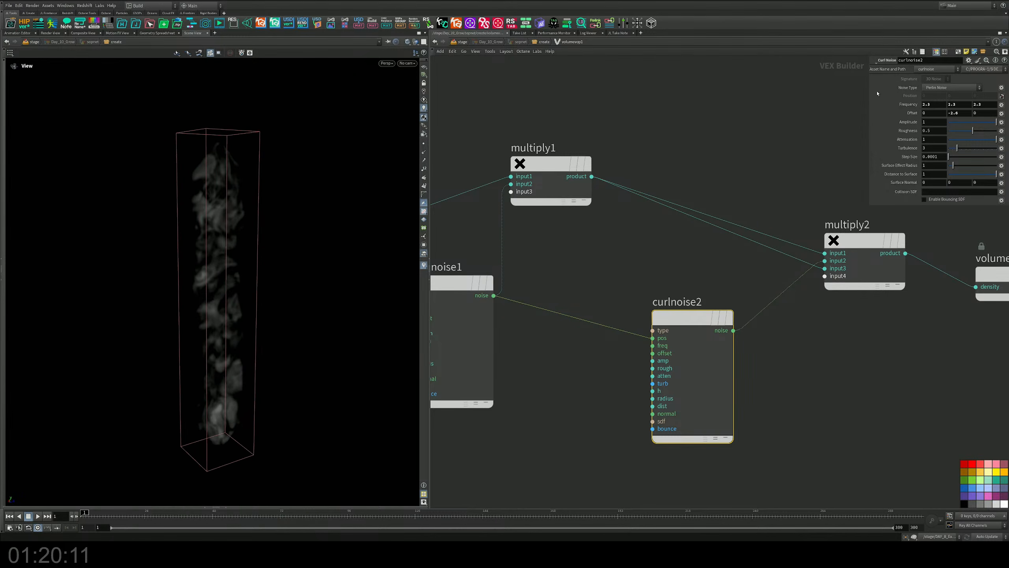
pyautogui.moveTo(913, 104); pyautogui.dragTo(977, 96, button='middle')
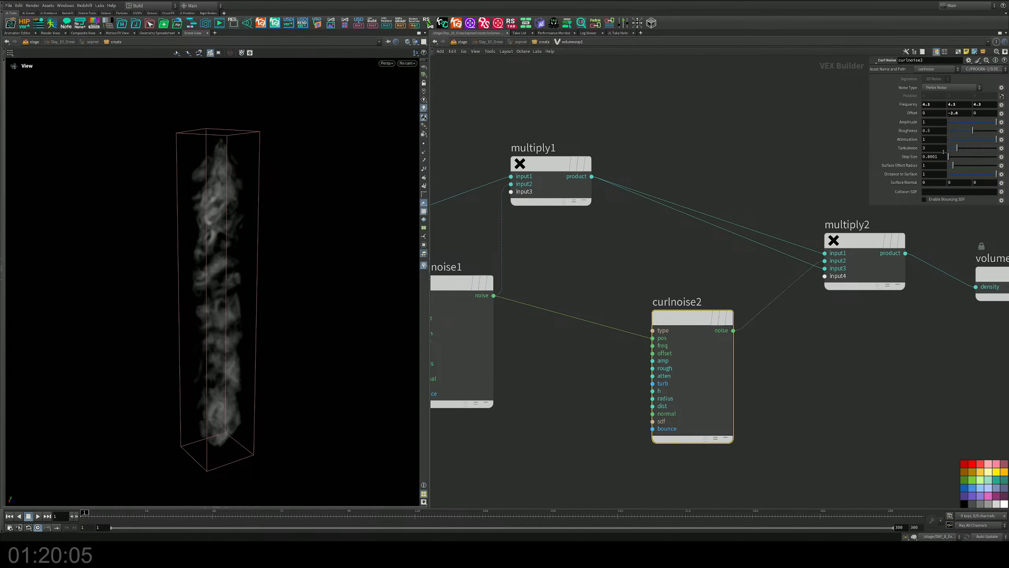
pyautogui.moveTo(957, 148)
pyautogui.mouseDown()
pyautogui.moveTo(975, 147)
pyautogui.moveTo(958, 143)
pyautogui.mouseUp()
pyautogui.moveTo(958, 113); pyautogui.dragTo(921, 110, button='middle')
# Lower curlnoise1's roughness to about 0.38 and test different Y offsets
pyautogui.moveTo(596, 242); pyautogui.dragTo(699, 234, button='middle')
pyautogui.click(552, 275)
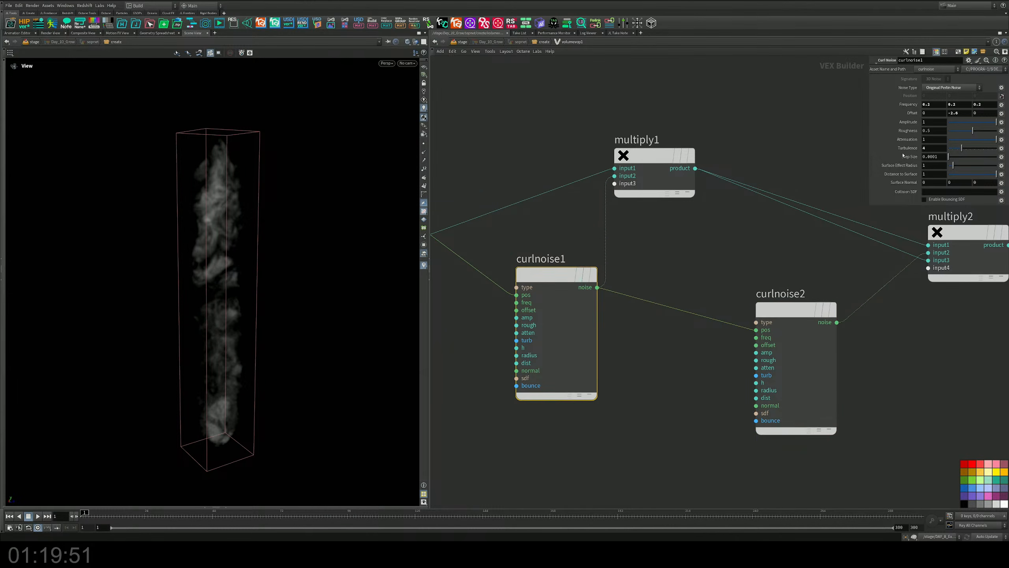
pyautogui.moveTo(973, 130)
pyautogui.mouseDown()
pyautogui.moveTo(964, 132)
pyautogui.moveTo(967, 122)
pyautogui.mouseUp()
pyautogui.moveTo(958, 113); pyautogui.dragTo(936, 112, button='middle')
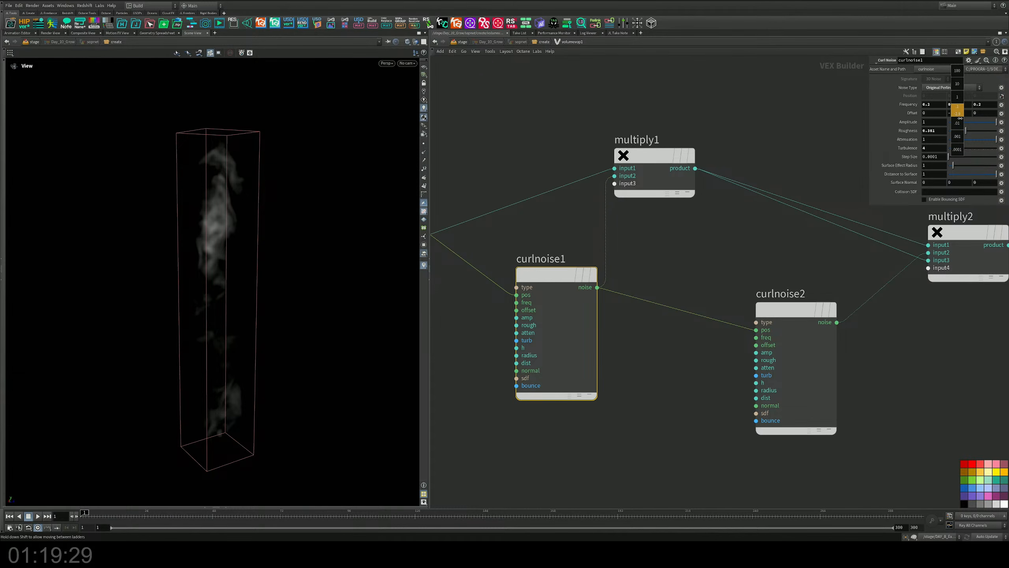
pyautogui.moveTo(960, 118); pyautogui.dragTo(958, 111, button='middle')
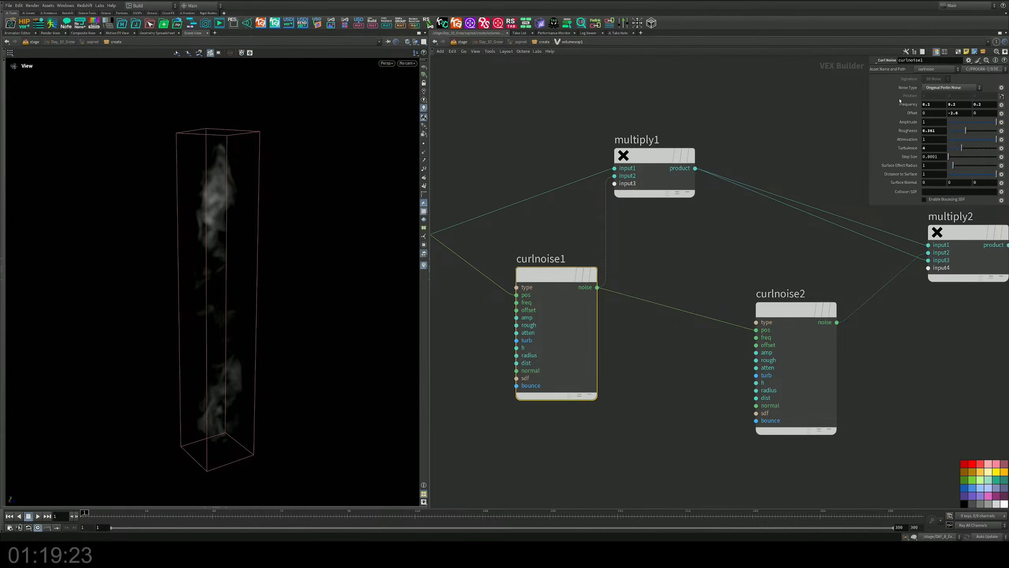
# Try Y offsets of 3, 2 and 1 on curlnoise1
pyautogui.moveTo(961, 115); pyautogui.dragTo(936, 114)
pyautogui.write('3')
pyautogui.press('Return')
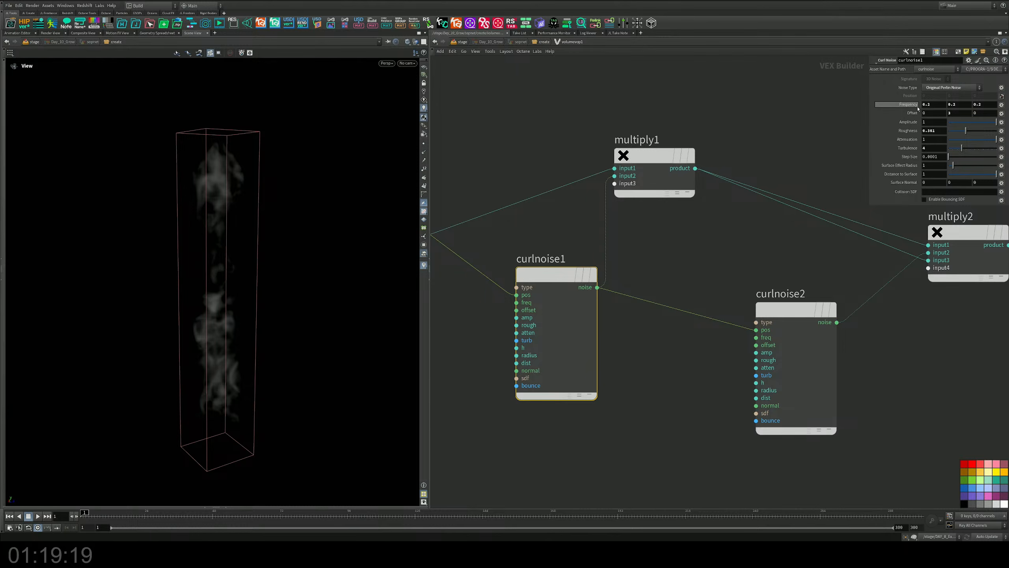
pyautogui.write('2')
pyautogui.press('Return')
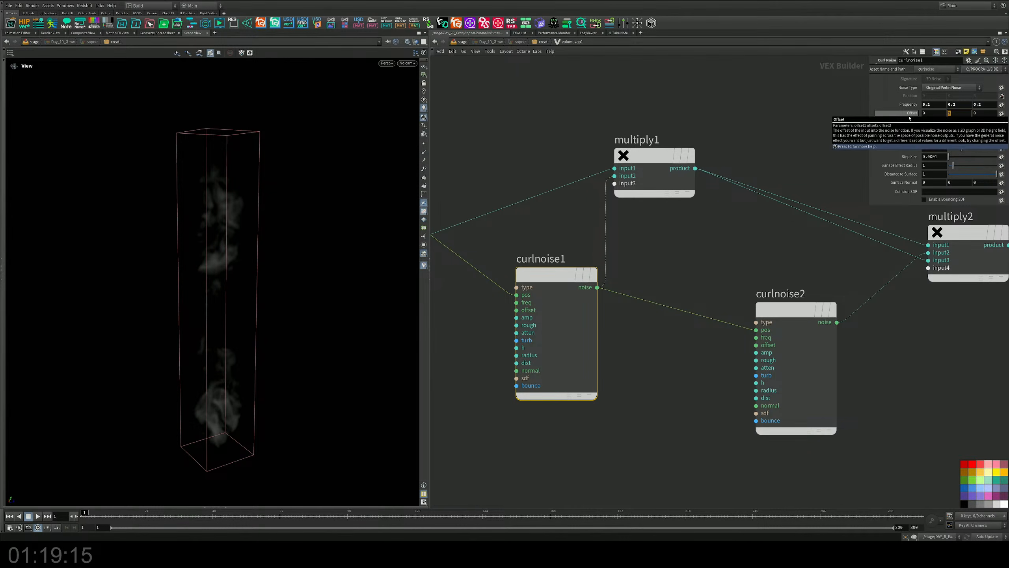
pyautogui.press('Return')
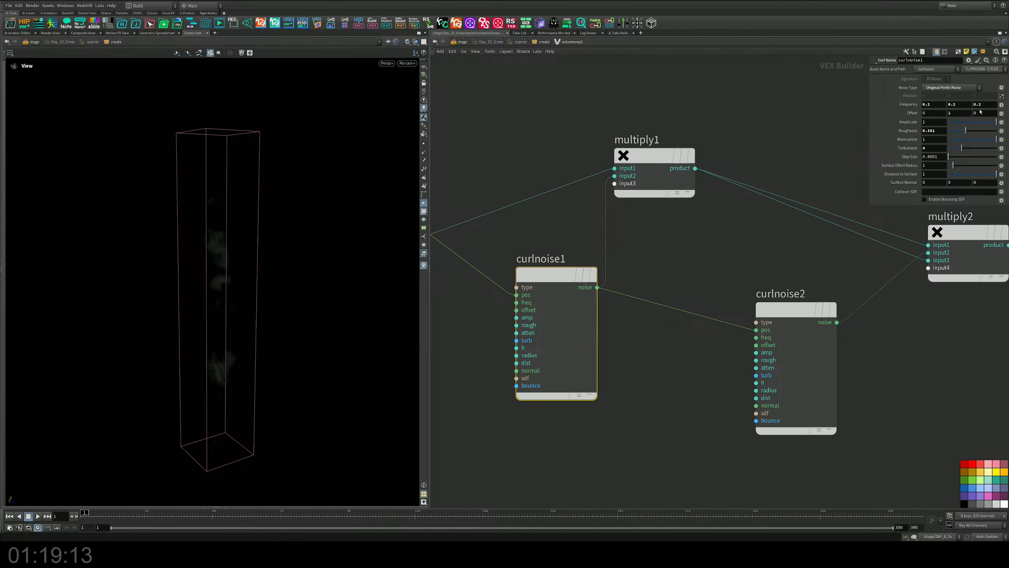
# Set curlnoise1's Y offset to -0.2 and check the fog from another angle
pyautogui.moveTo(913, 112); pyautogui.dragTo(897, 111)
pyautogui.press('Return')
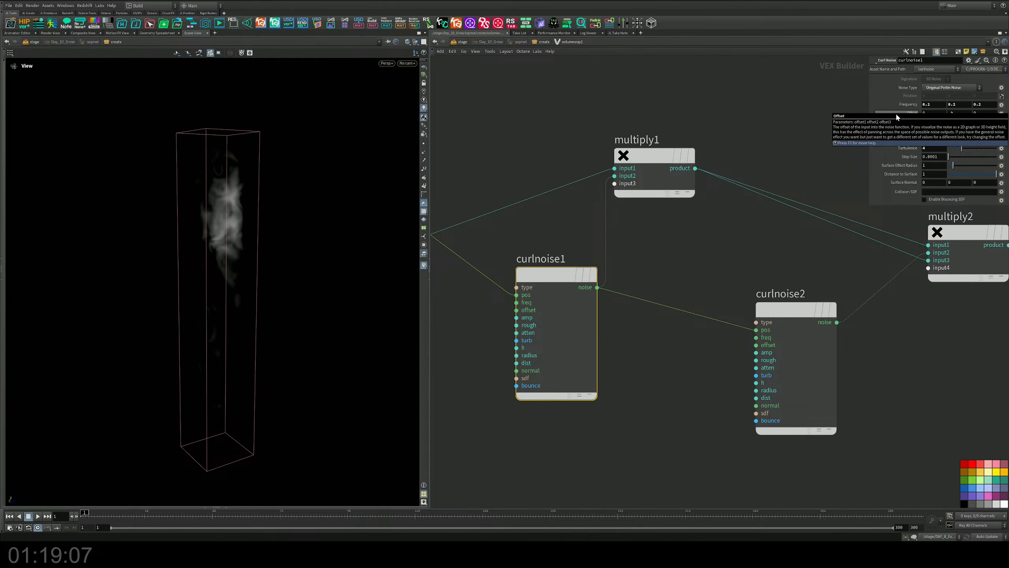
pyautogui.write('-')
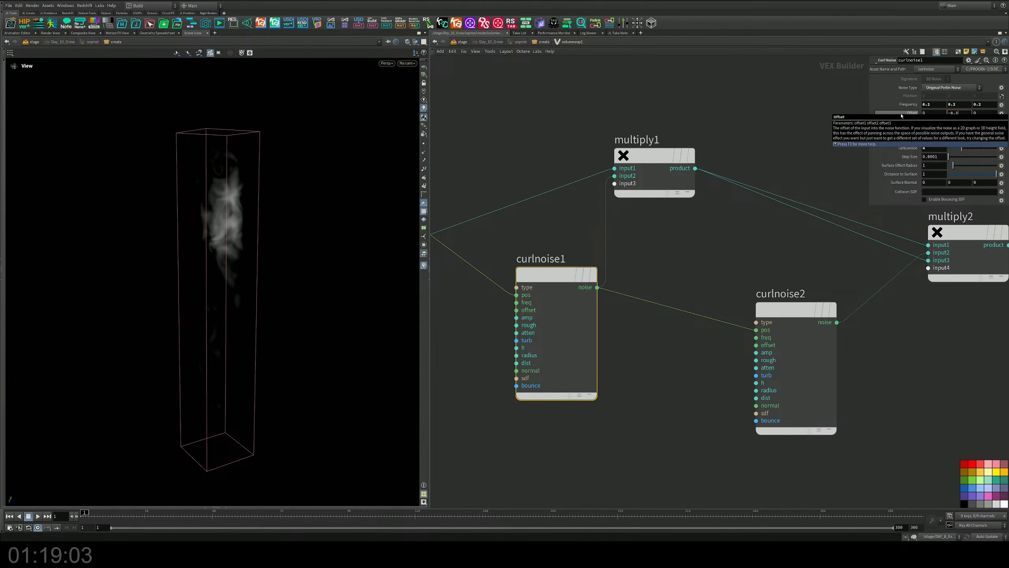
pyautogui.write('0.2')
pyautogui.press('Return')
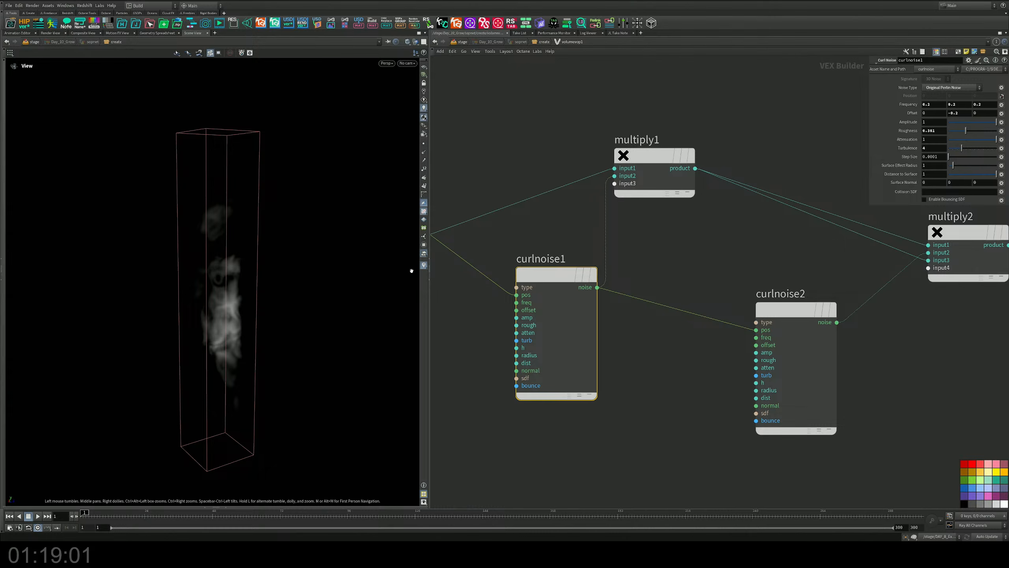
pyautogui.moveTo(268, 291)
pyautogui.mouseDown()
pyautogui.moveTo(128, 284)
pyautogui.moveTo(254, 284)
pyautogui.mouseUp()
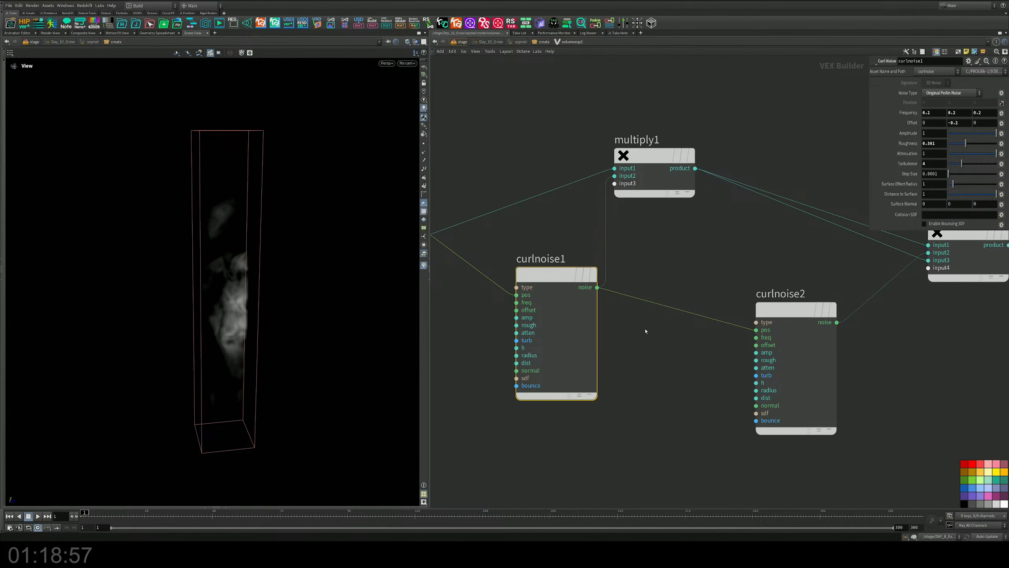
# Return to the geometry network inside Day_10_Grow and append a Null node to volumevop1's output
pyautogui.press('u')
pyautogui.press('u')
pyautogui.moveTo(714, 376); pyautogui.dragTo(691, 435, button='middle')
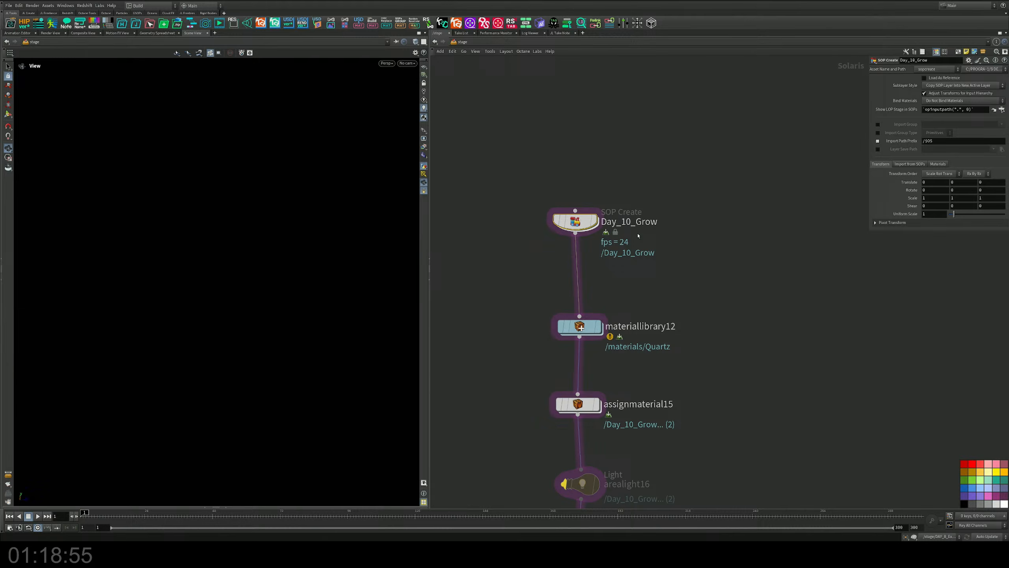
pyautogui.doubleClick(585, 229)
pyautogui.scroll(3, 645, 266)
pyautogui.press('Tab')
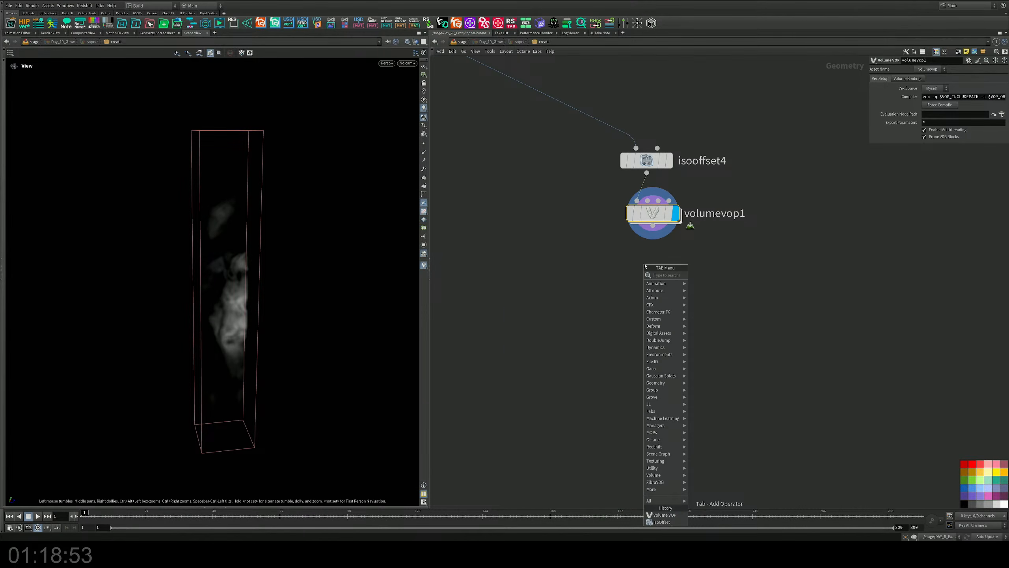
pyautogui.write('null')
pyautogui.press('Return')
pyautogui.click(653, 234)
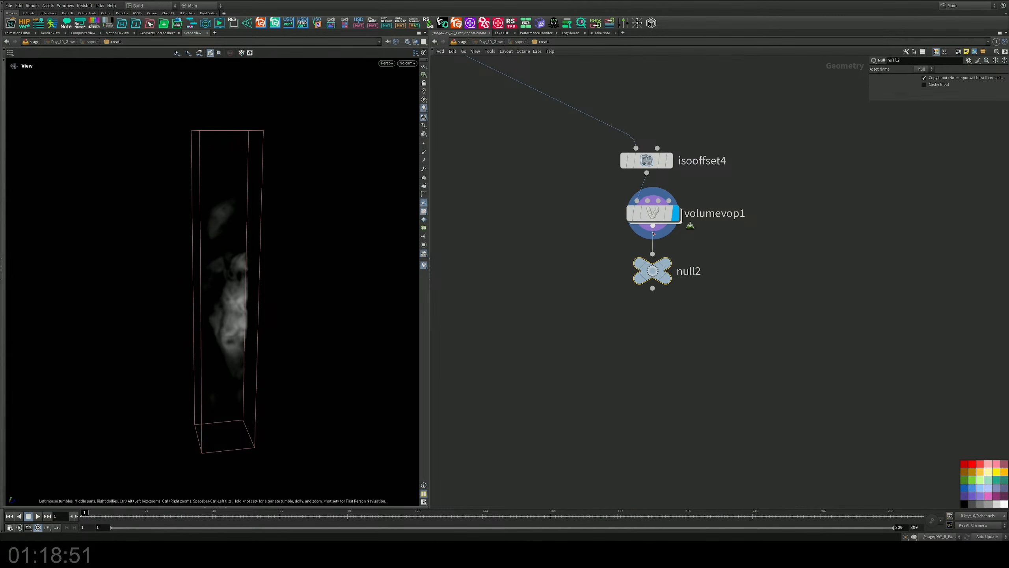
# Rename the new null OUT_Volume and copy the node
pyautogui.press('F2')
pyautogui.write('OUT_V')
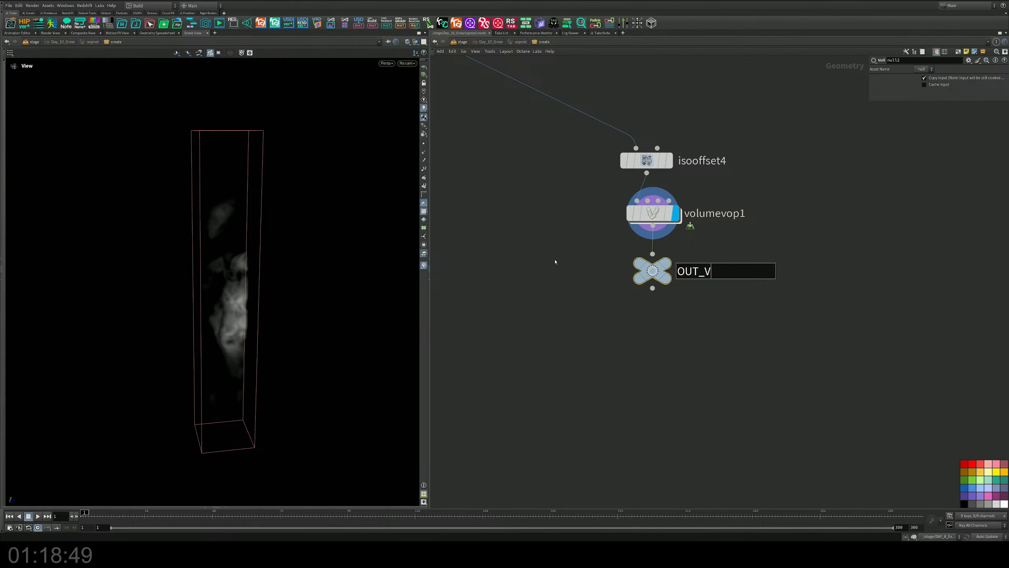
pyautogui.write('Ol')
pyautogui.press('BackSpace')
pyautogui.write('olume')
pyautogui.press('Return')
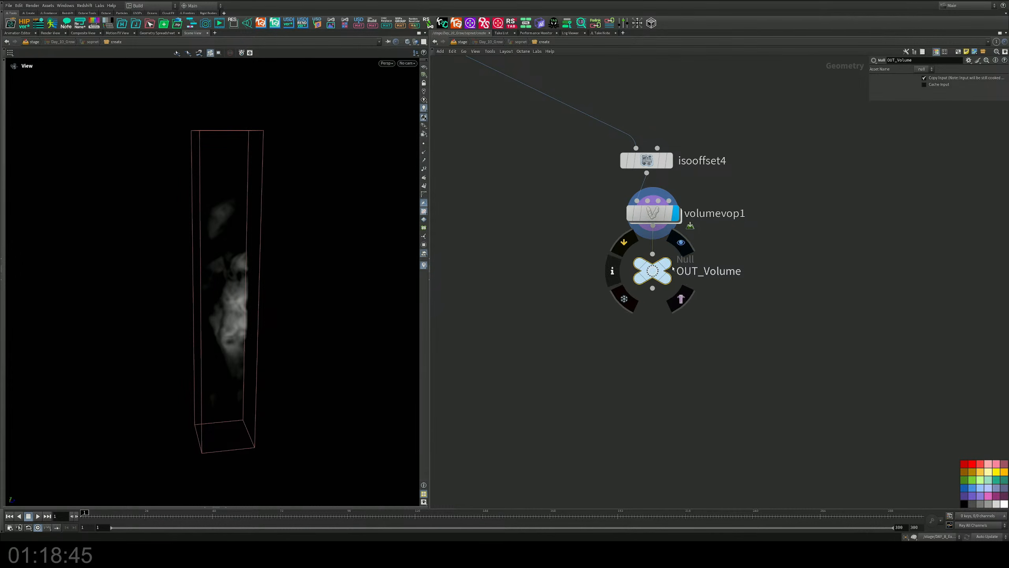
pyautogui.moveTo(680, 244); pyautogui.dragTo(610, 300)
pyautogui.hotkey('ctrl', 'c')
pyautogui.moveTo(521, 258); pyautogui.dragTo(540, 292, button='middle')
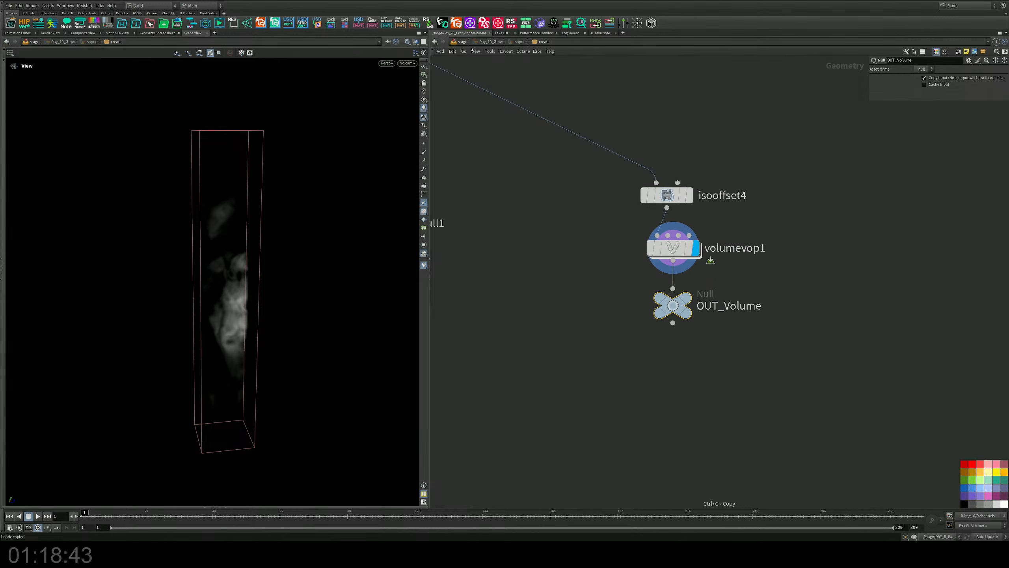
# Add a SOP Create node named Volume at the stage level and insert it between Day_10_Grow and materiallibrary12
pyautogui.click(464, 42)
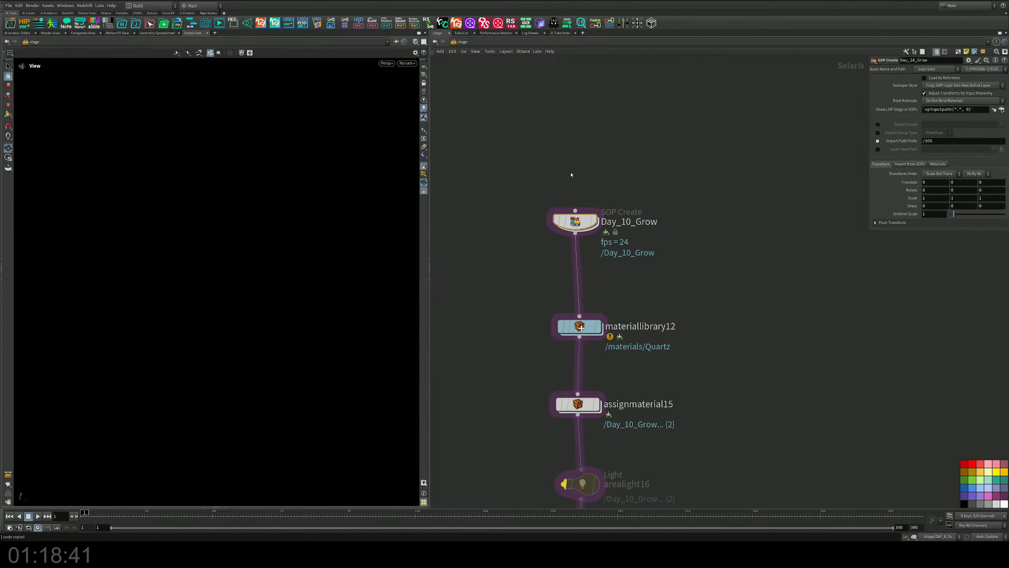
pyautogui.press('Tab')
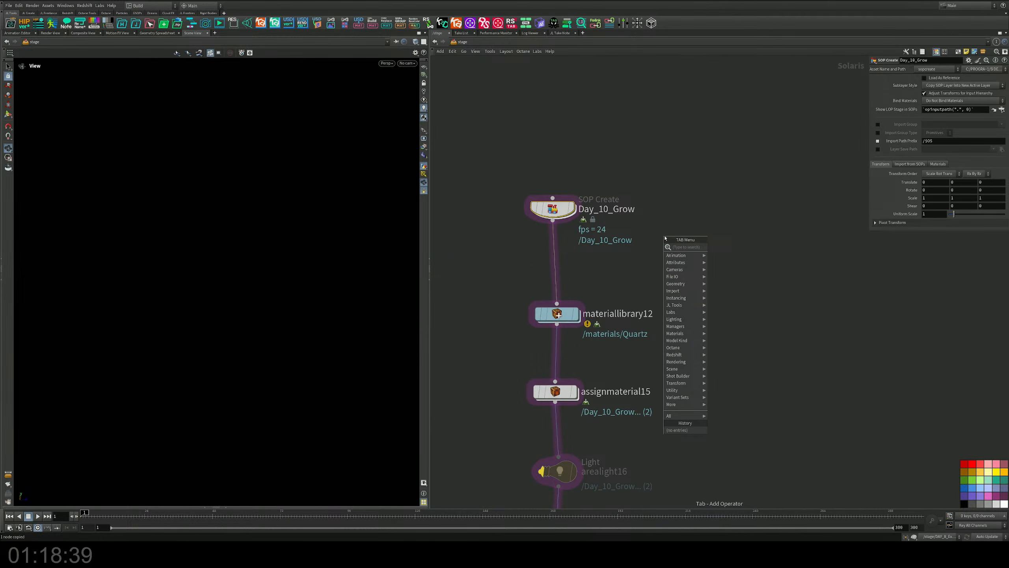
pyautogui.write('sop')
pyautogui.press('Return')
pyautogui.click(672, 245)
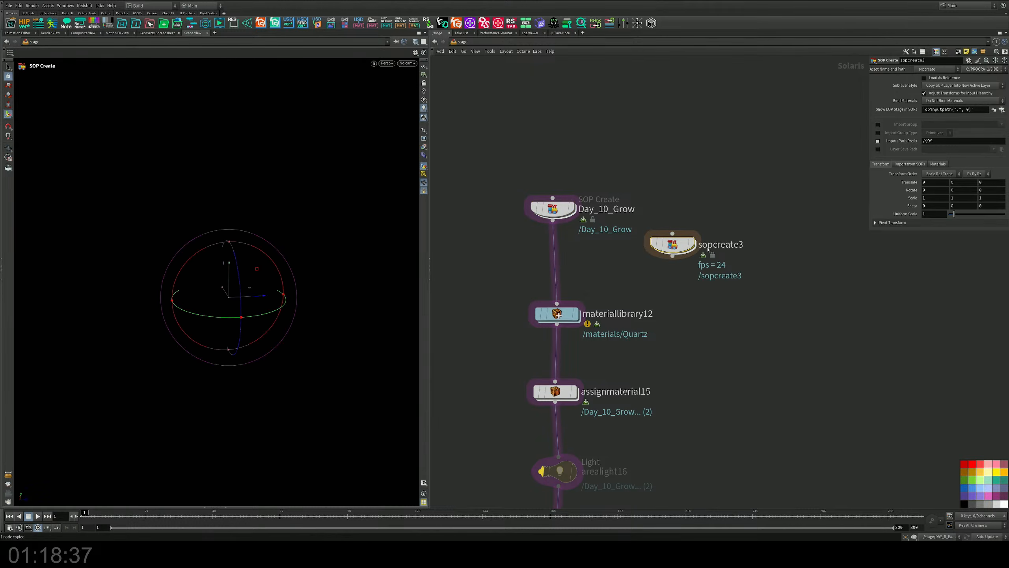
pyautogui.doubleClick(708, 246)
pyautogui.write('Vol')
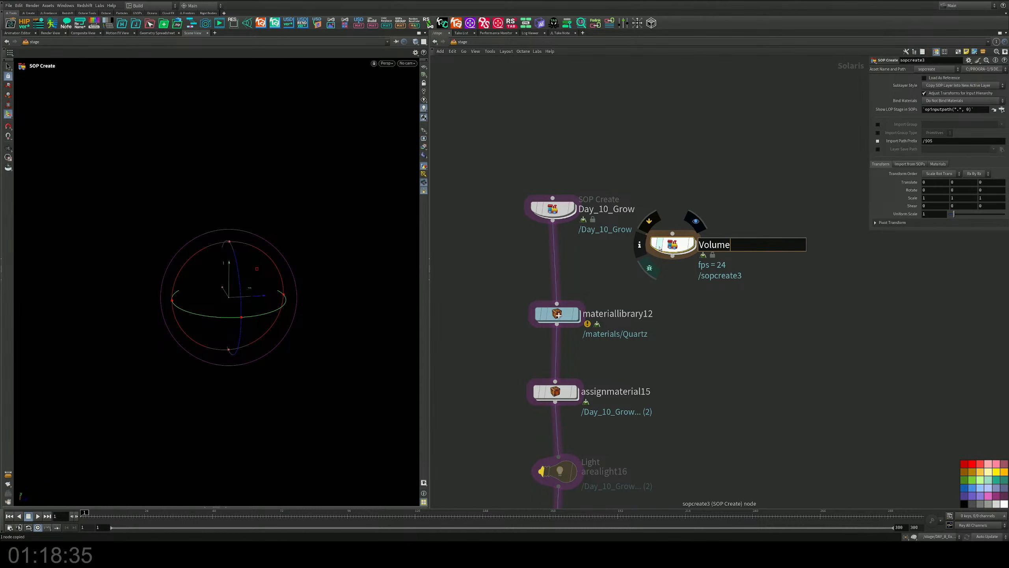
pyautogui.write('ume')
pyautogui.press('Return')
pyautogui.moveTo(659, 248); pyautogui.dragTo(557, 257)
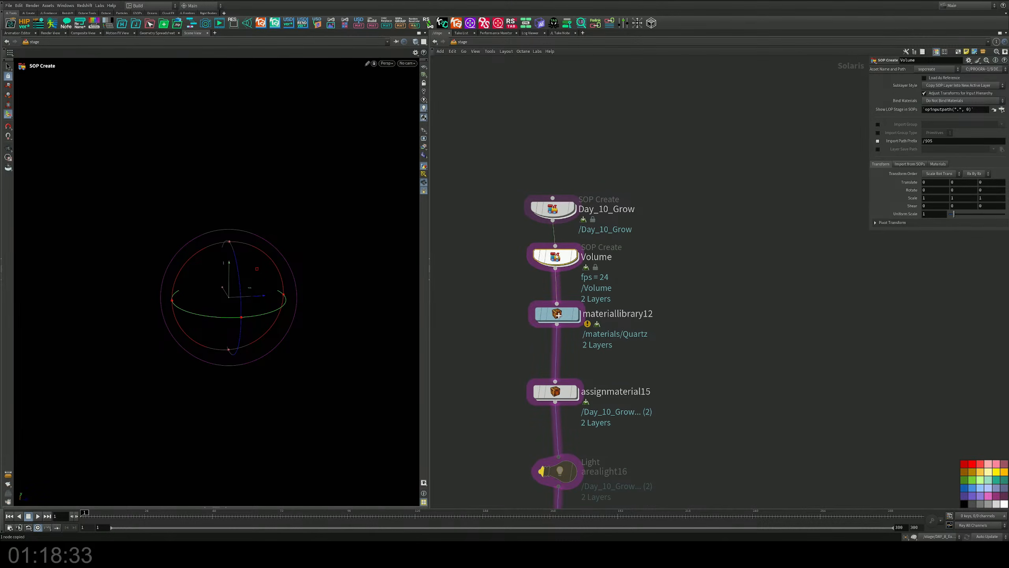
# Inside the Volume SOP Create, add an Object Merge node that references the OUT_Volume null from Day_10_Grow
pyautogui.doubleClick(557, 258)
pyautogui.press('Tab')
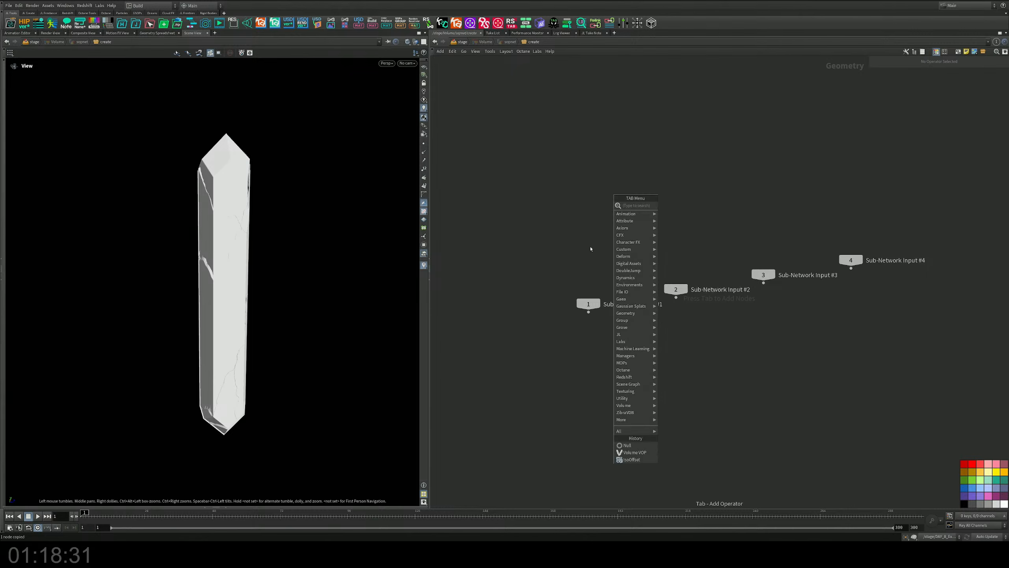
pyautogui.click(584, 239)
pyautogui.moveTo(545, 324); pyautogui.dragTo(570, 169, button='middle')
pyautogui.press('Tab')
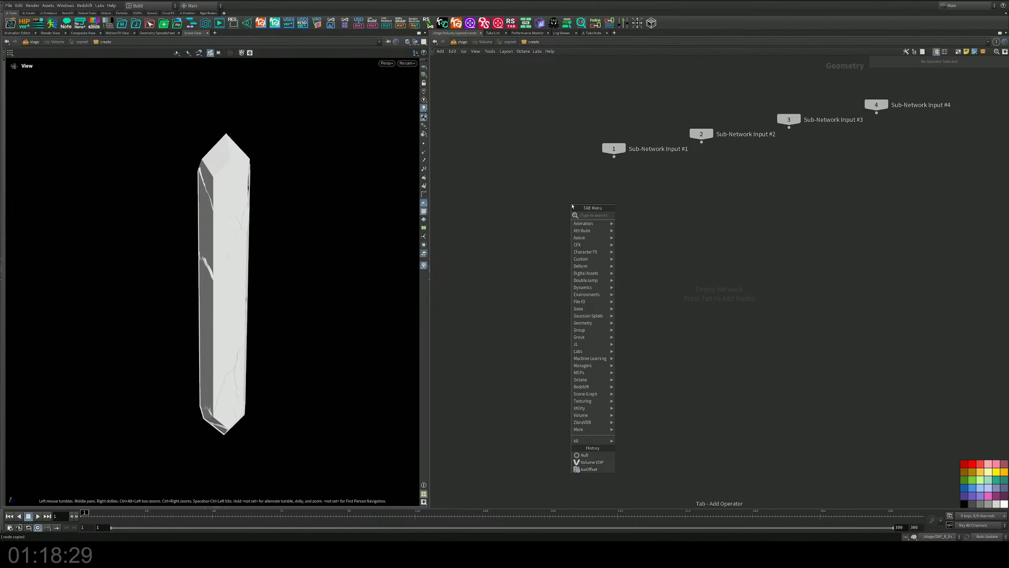
pyautogui.write('obj')
pyautogui.press('Return')
pyautogui.click(586, 209)
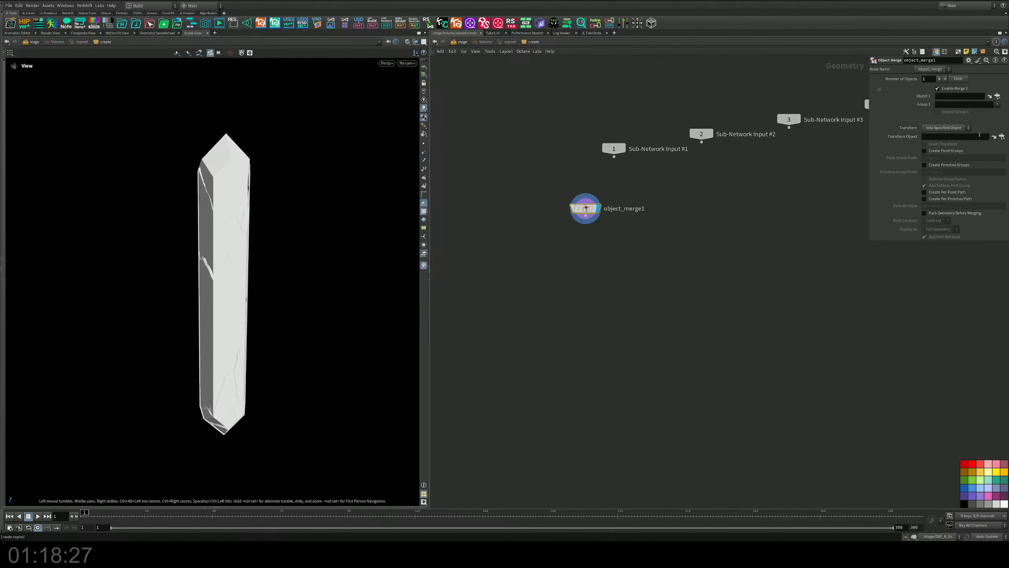
pyautogui.click(959, 95)
pyautogui.hotkey('ctrl', 'v')
pyautogui.press('Return')
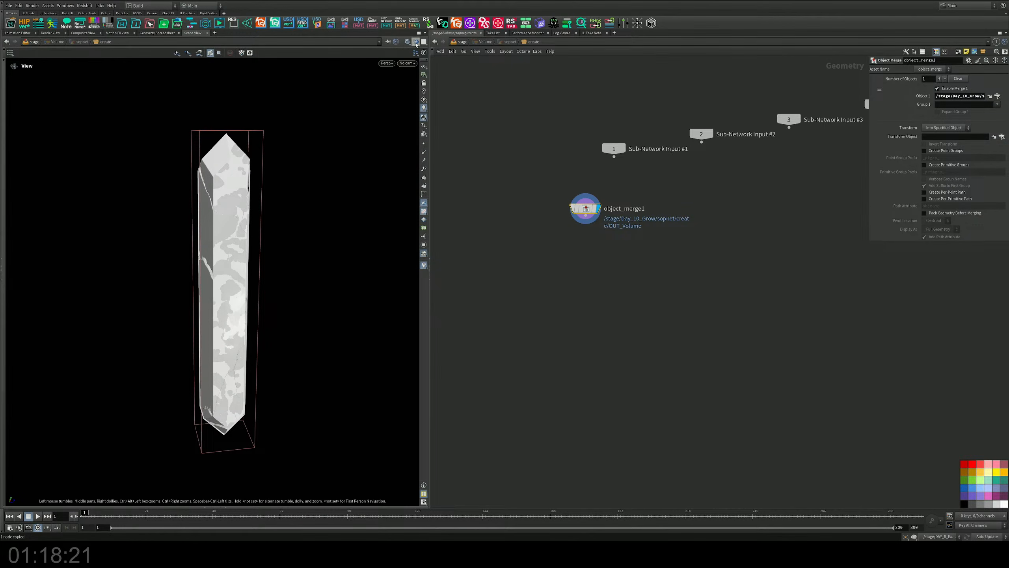
# Hide other objects in world space to isolate the merged fog volume, and return to the stage level
pyautogui.click(416, 41)
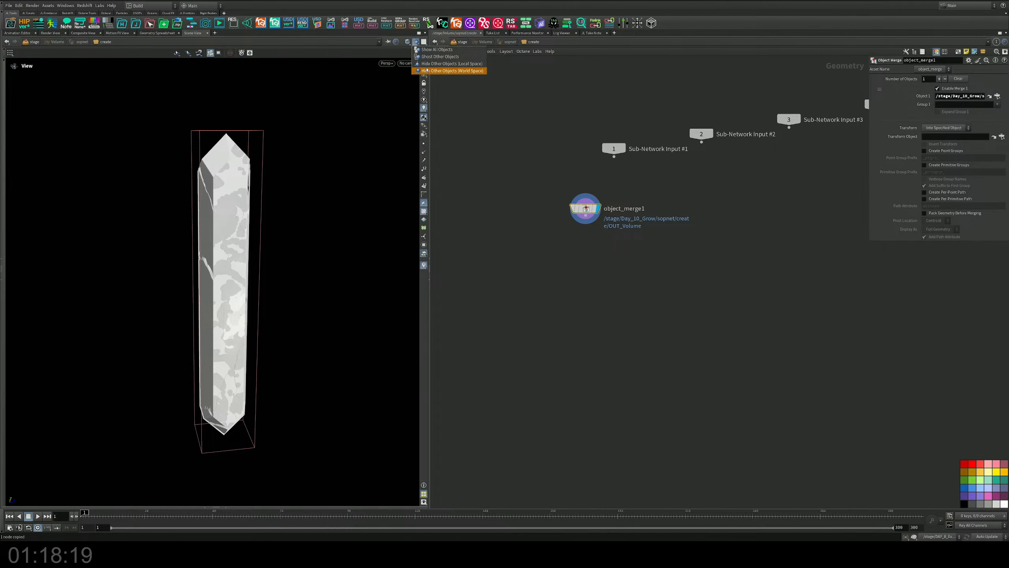
pyautogui.click(425, 70)
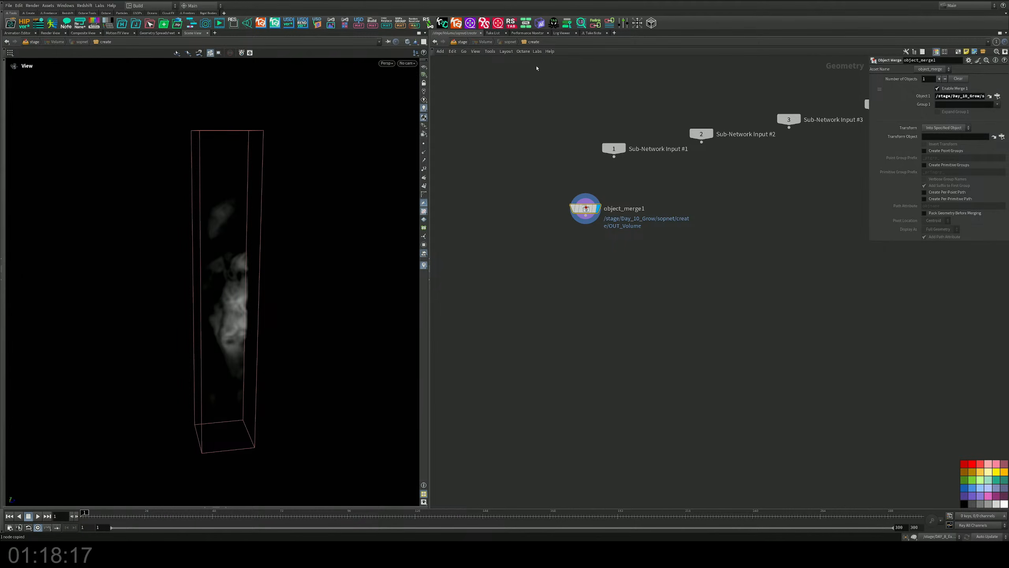
pyautogui.click(591, 217)
pyautogui.press('u')
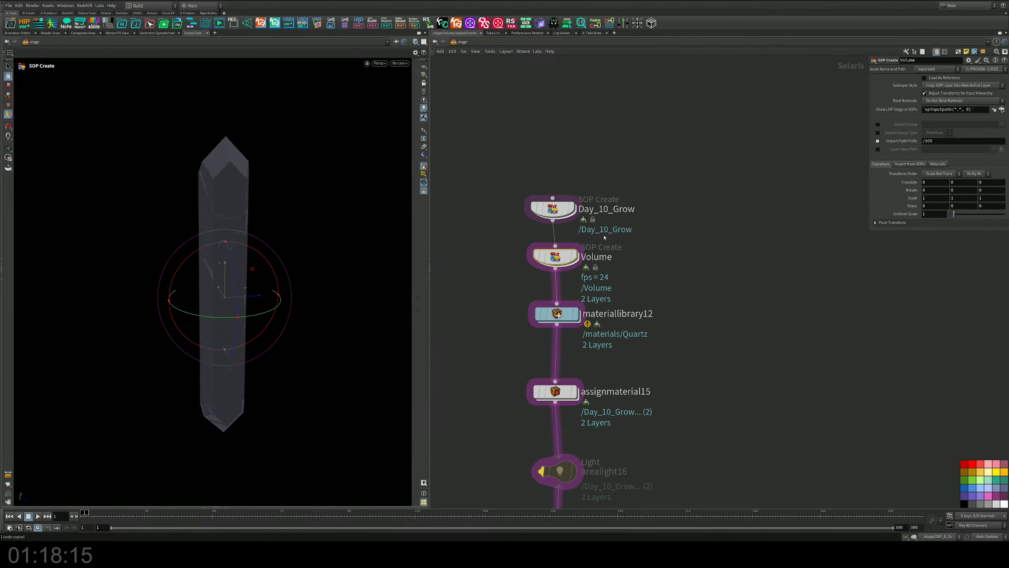
# Add a Karma Uniform Volume Material inside materiallibrary12 and rename it Volume
pyautogui.doubleClick(575, 258)
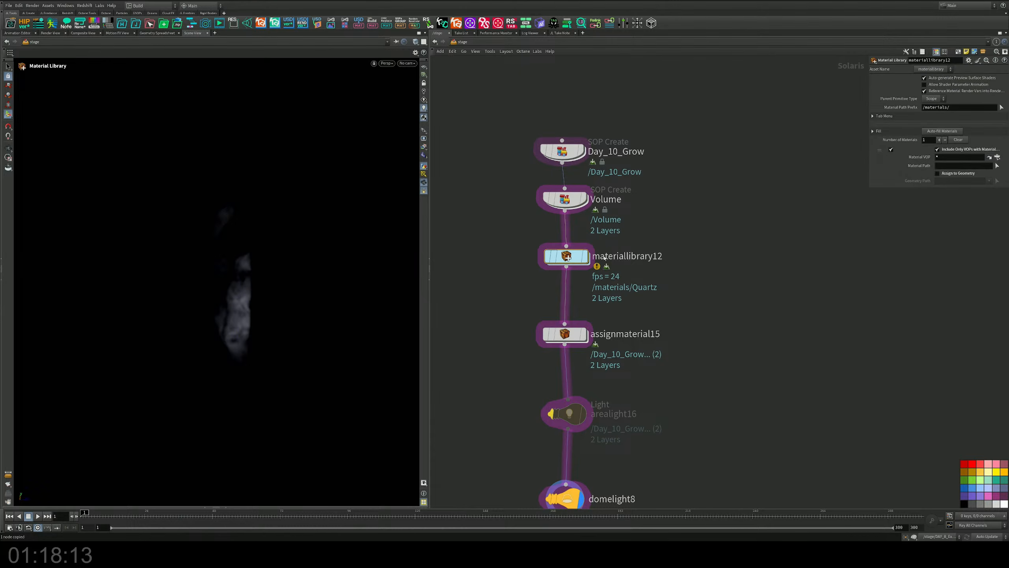
pyautogui.press('Tab')
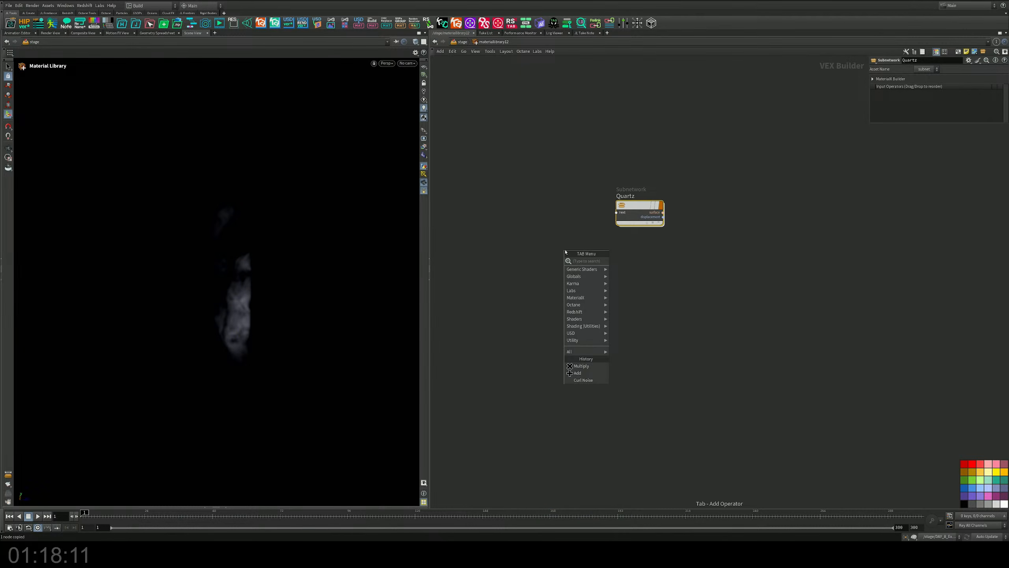
pyautogui.write('k')
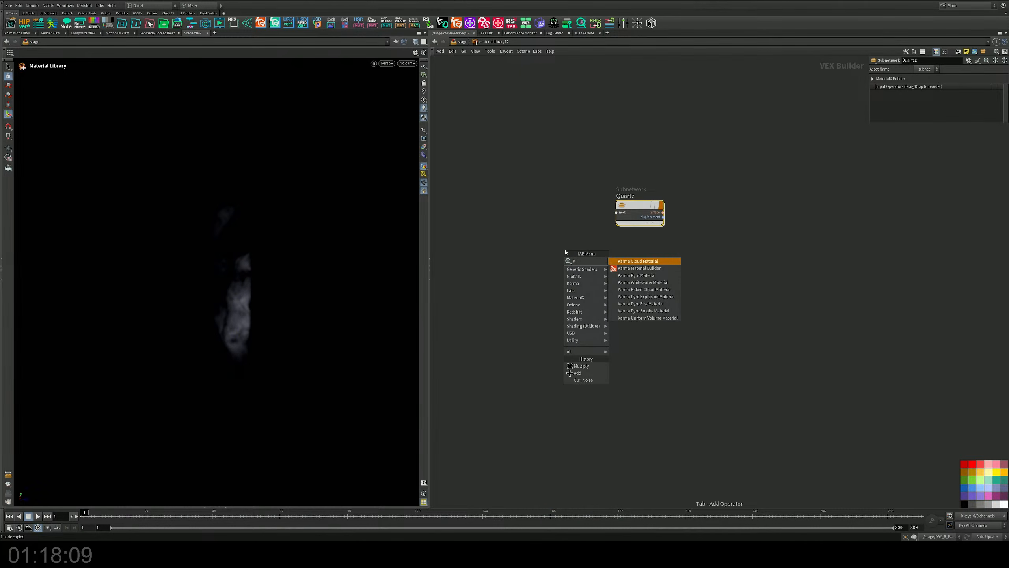
pyautogui.write('v')
pyautogui.press('Return')
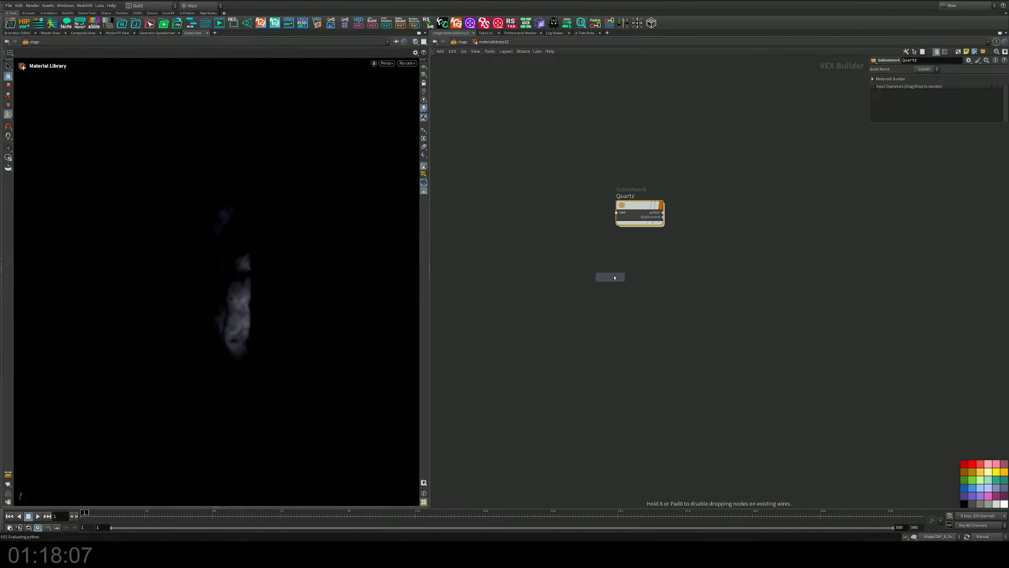
pyautogui.click(610, 278)
pyautogui.click(644, 262)
pyautogui.moveTo(709, 263); pyautogui.dragTo(543, 252)
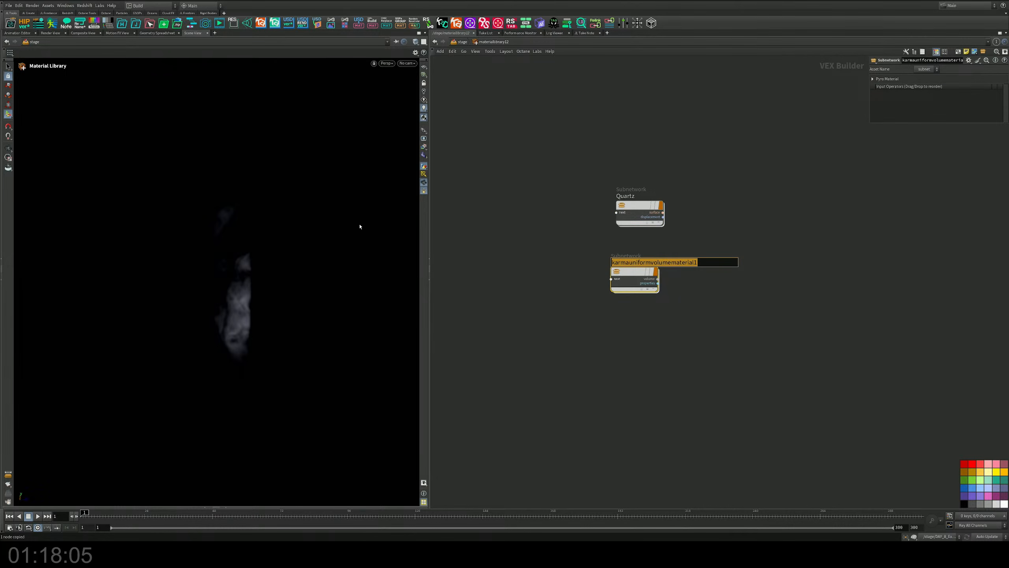
pyautogui.write('Volume')
pyautogui.press('Return')
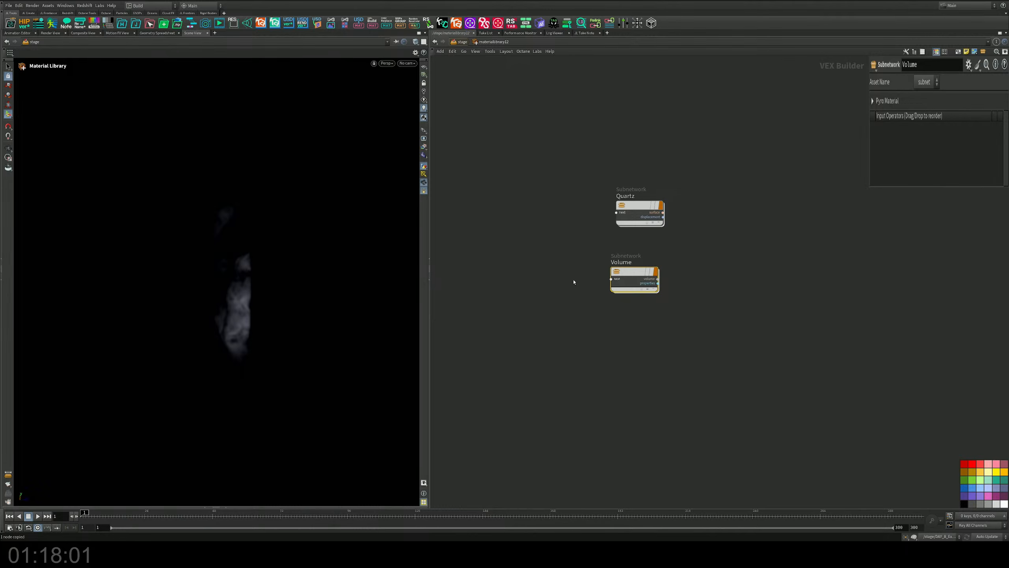
# Add a second material entry in assignmaterial15 and target it at the /Volume primitive from the scene graph
pyautogui.press('u')
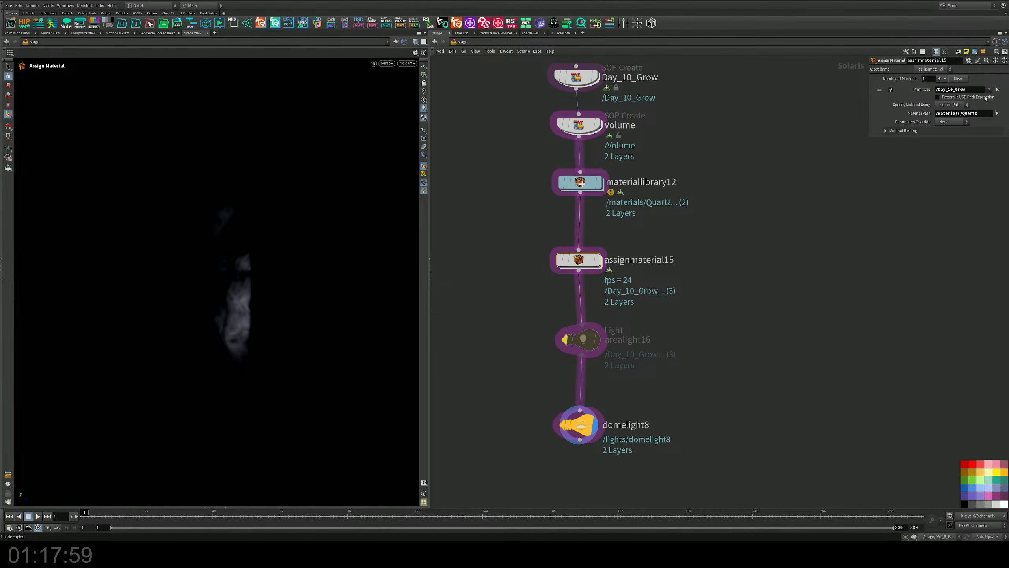
pyautogui.click(939, 78)
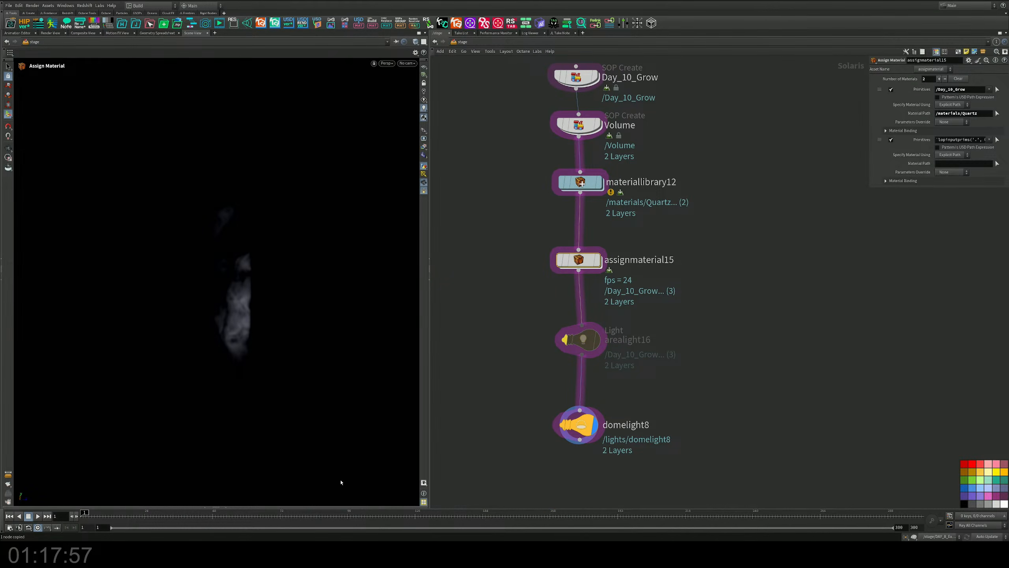
pyautogui.click(205, 508)
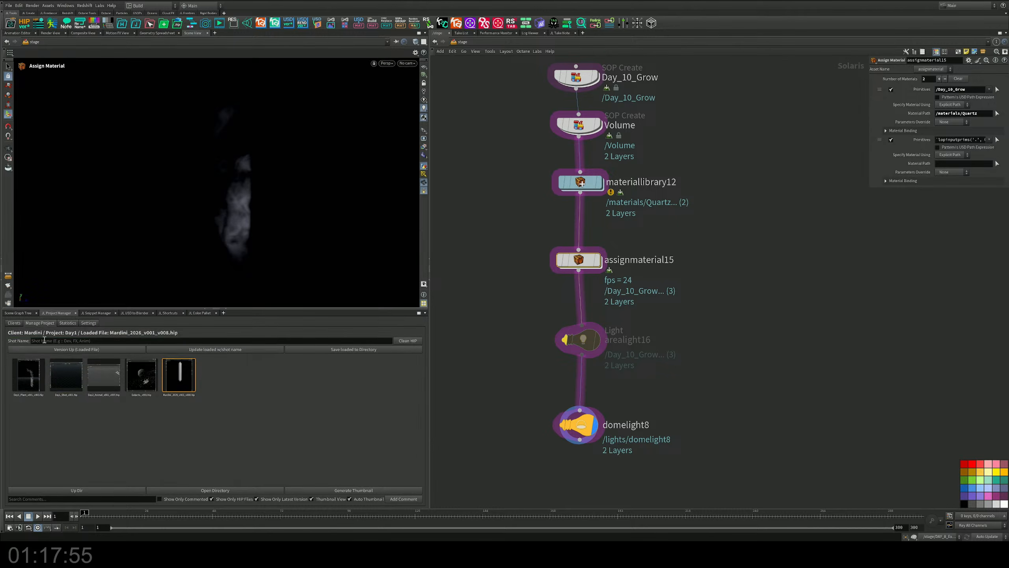
pyautogui.click(17, 313)
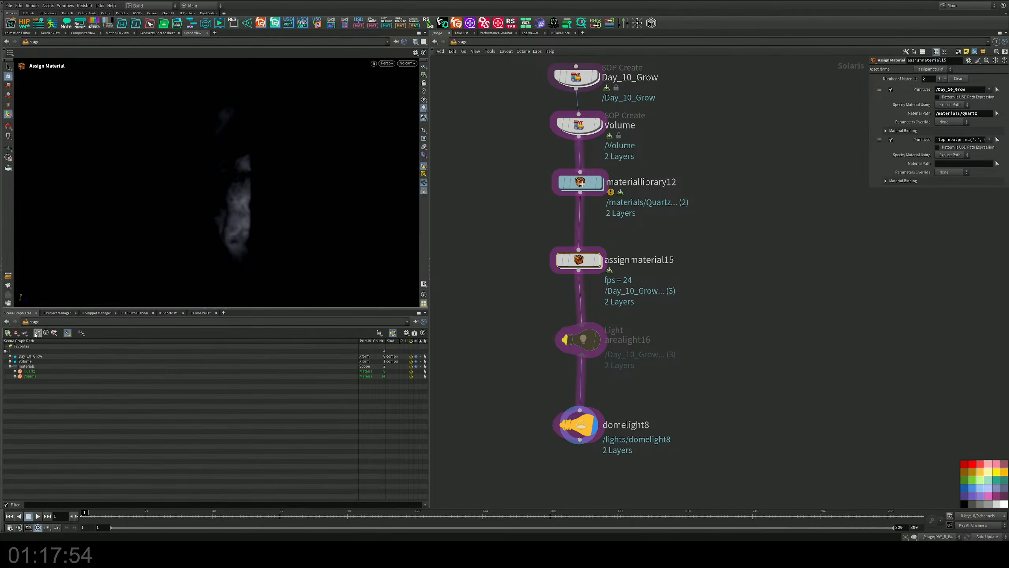
pyautogui.click(25, 362)
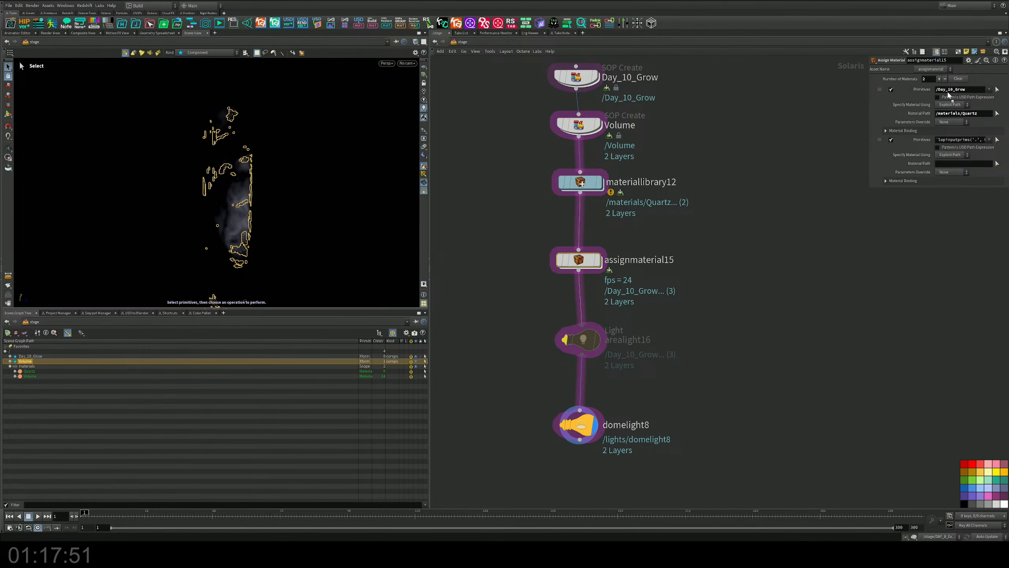
pyautogui.moveTo(948, 92); pyautogui.dragTo(948, 141)
# Set the second entry's material path to /materials/Volume and save the scene
pyautogui.click(994, 164)
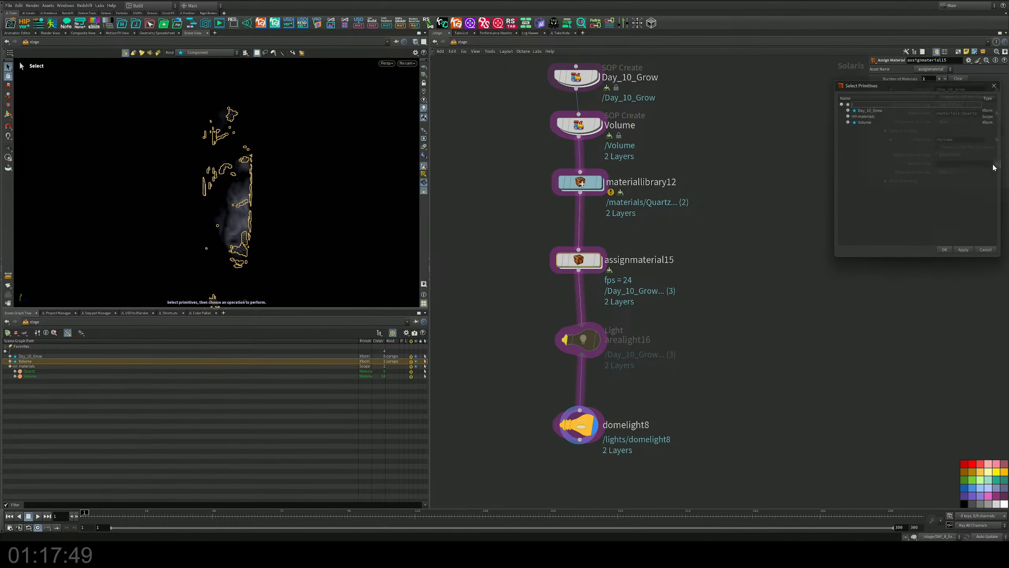
pyautogui.click(845, 113)
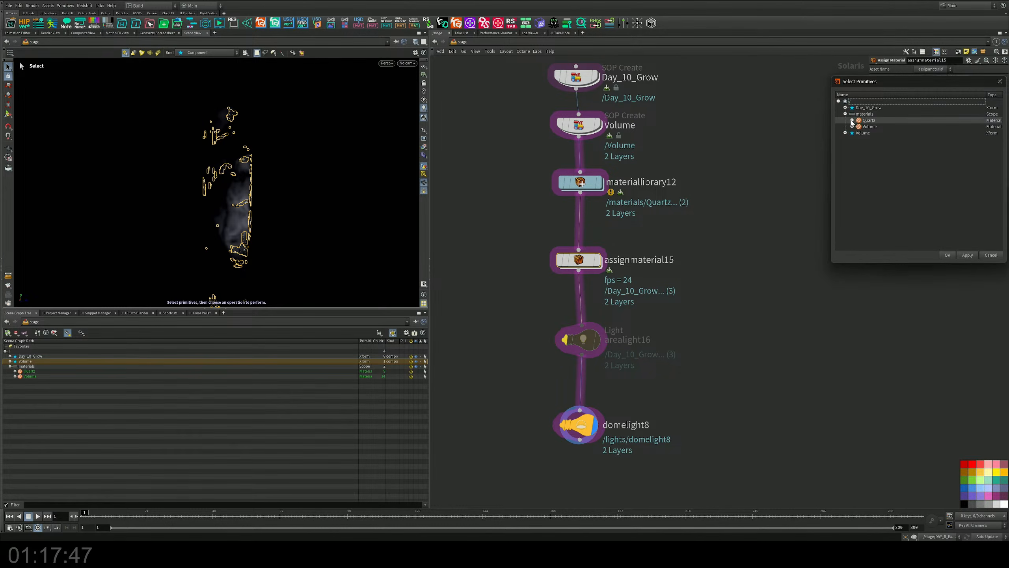
pyautogui.click(868, 127)
pyautogui.click(948, 255)
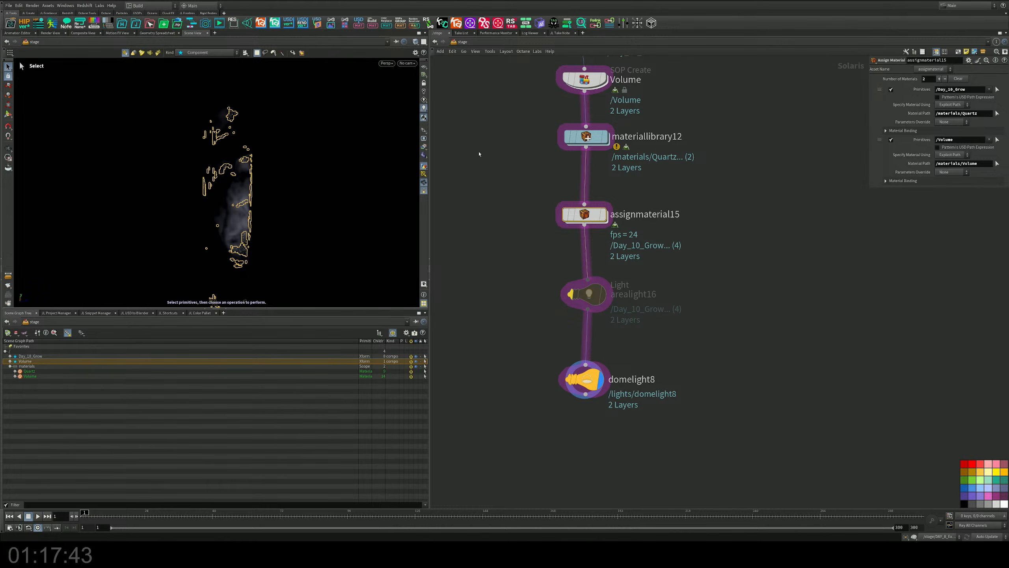
pyautogui.click(226, 309)
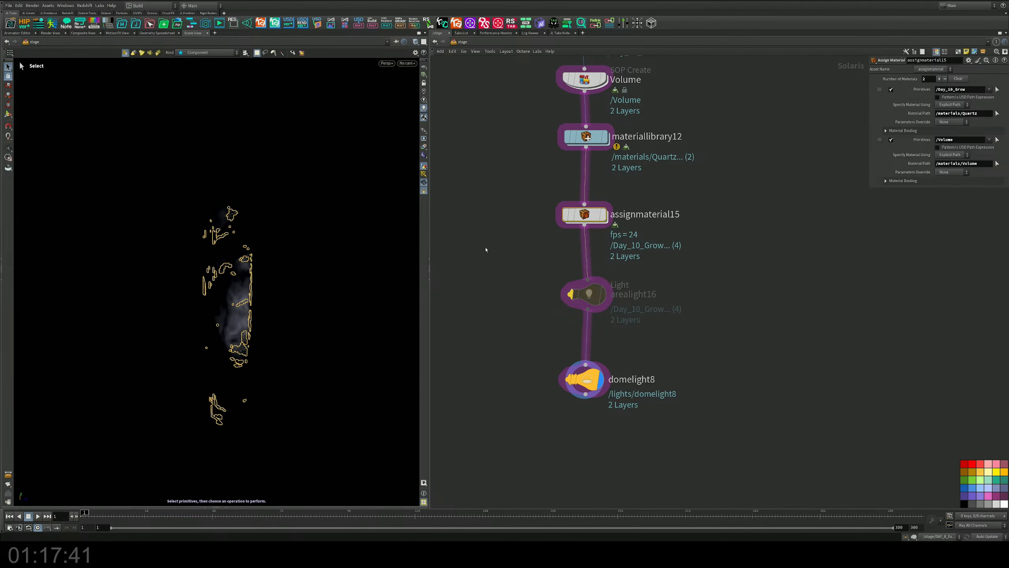
pyautogui.hotkey('ctrl', 's')
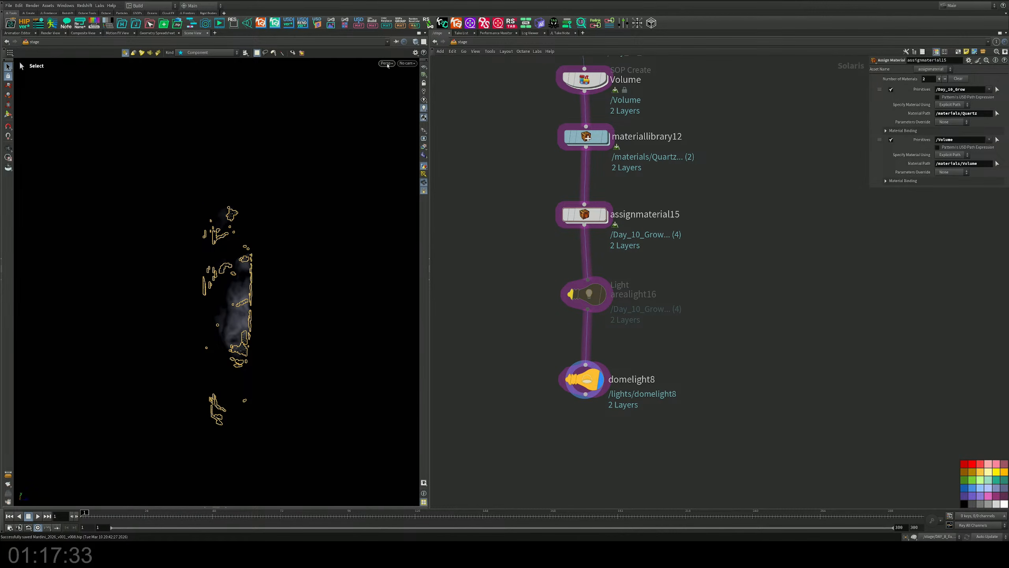
# Render the viewport with Karma XPU and inspect the crystal with its internal fog from a slightly different angle
pyautogui.click(387, 64)
pyautogui.click(387, 105)
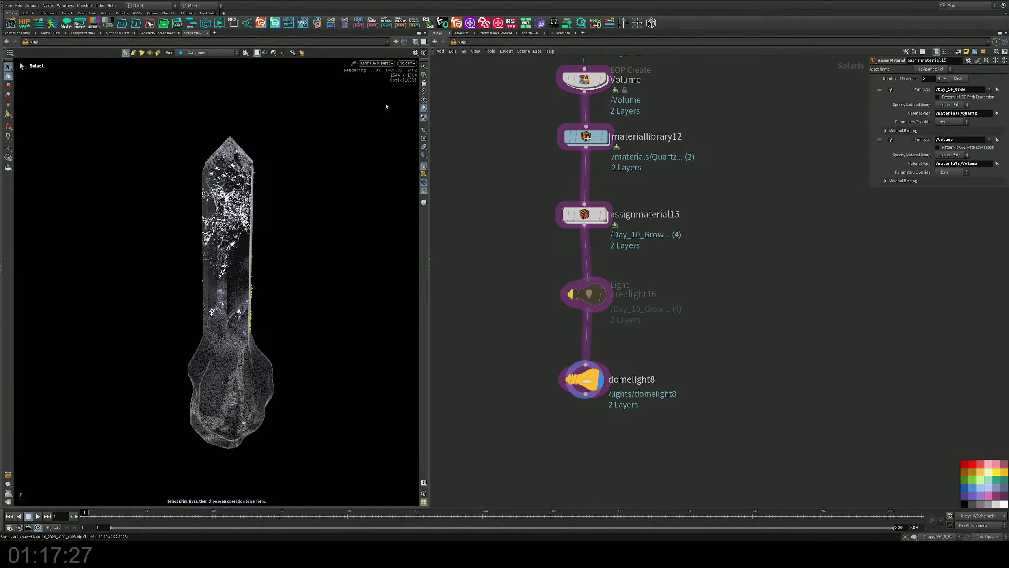
pyautogui.press('Escape')
pyautogui.moveTo(241, 294); pyautogui.dragTo(268, 304)
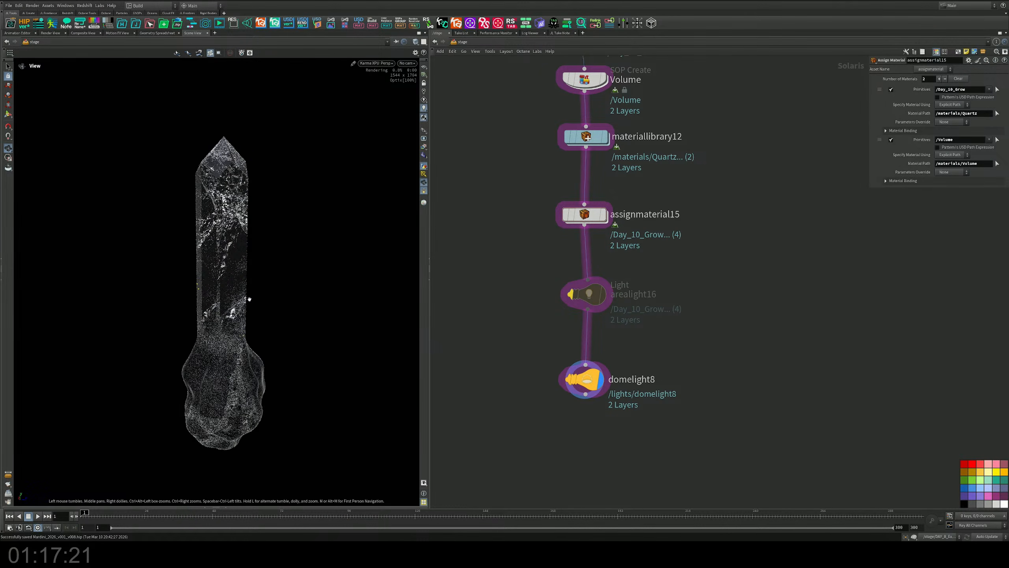
pyautogui.press('s')
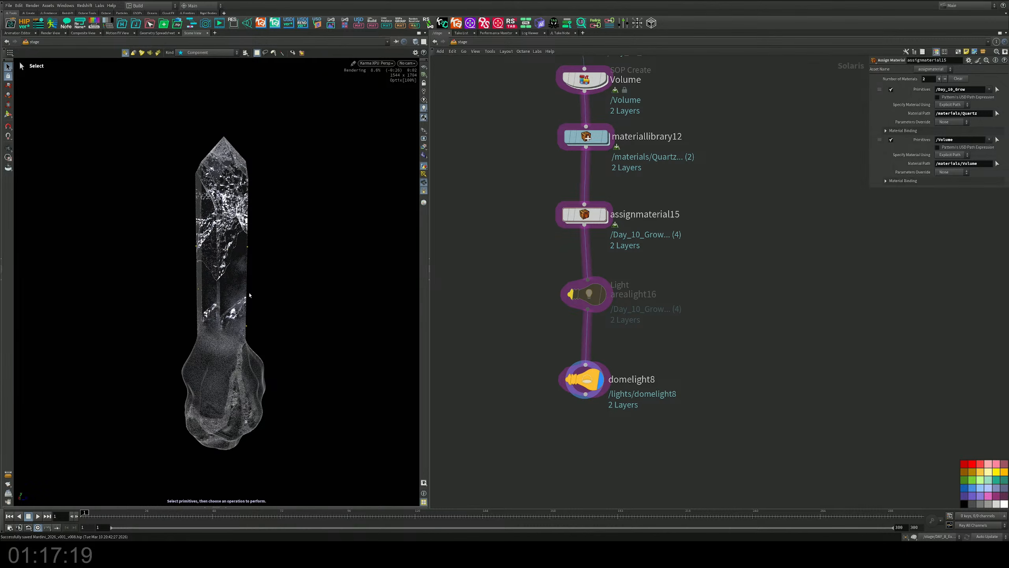
# Switch the viewport back to Houdini VK and open the volumevop1 network inside Day_10_Grow
pyautogui.click(374, 63)
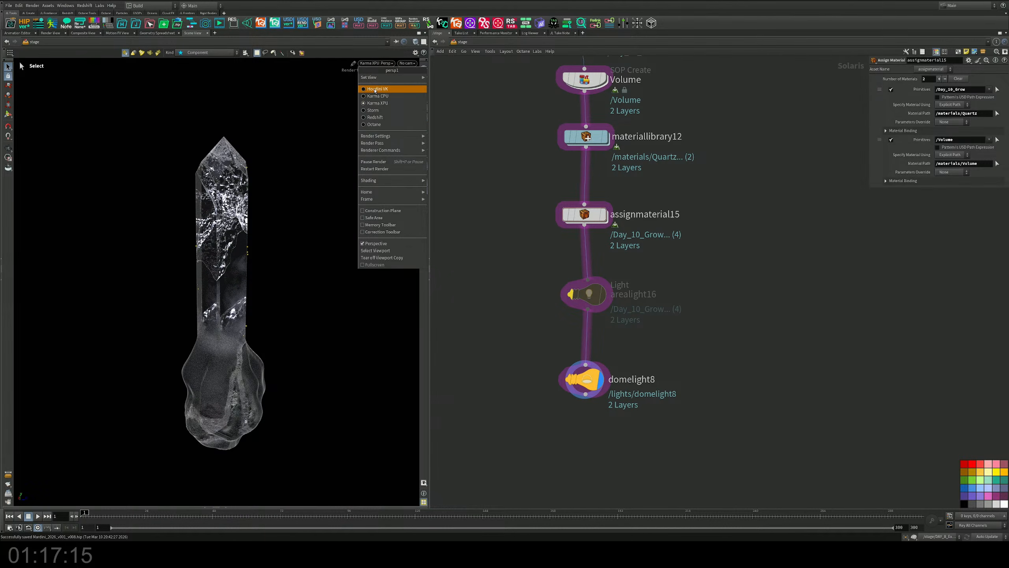
pyautogui.click(374, 90)
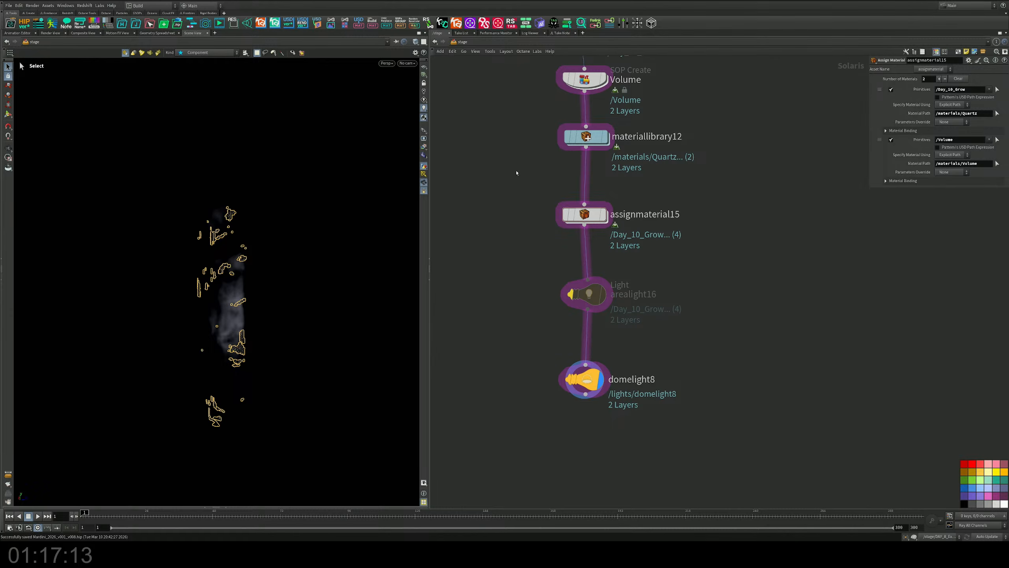
pyautogui.hotkey('ctrl', '1')
pyautogui.moveTo(509, 147); pyautogui.dragTo(511, 251, button='middle')
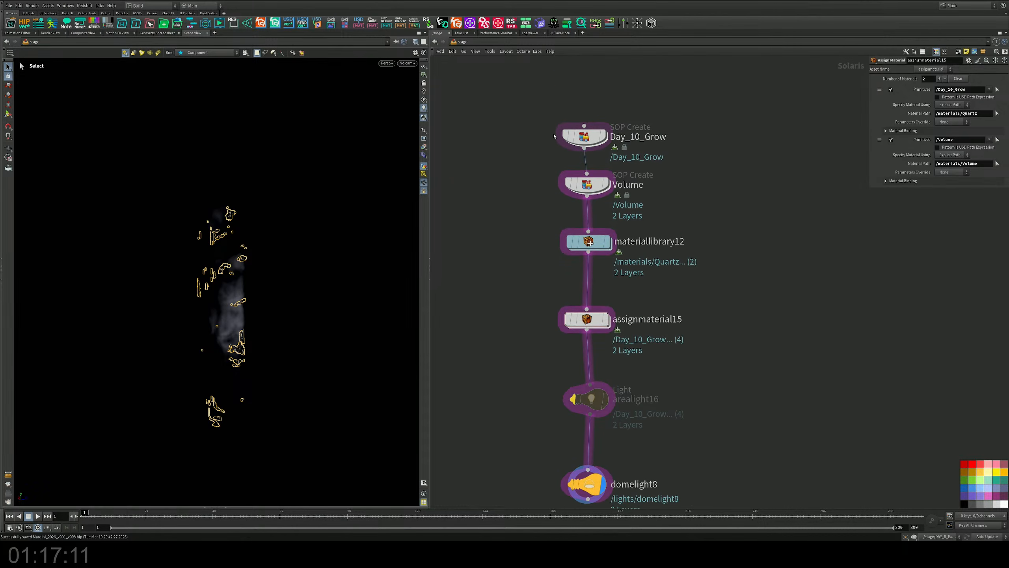
pyautogui.doubleClick(581, 140)
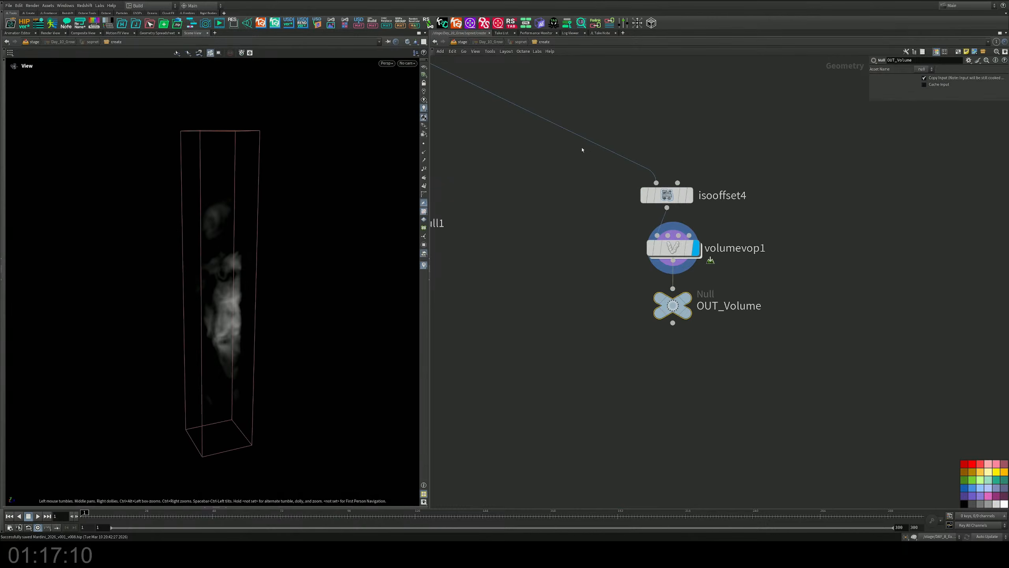
pyautogui.doubleClick(676, 248)
pyautogui.press('h')
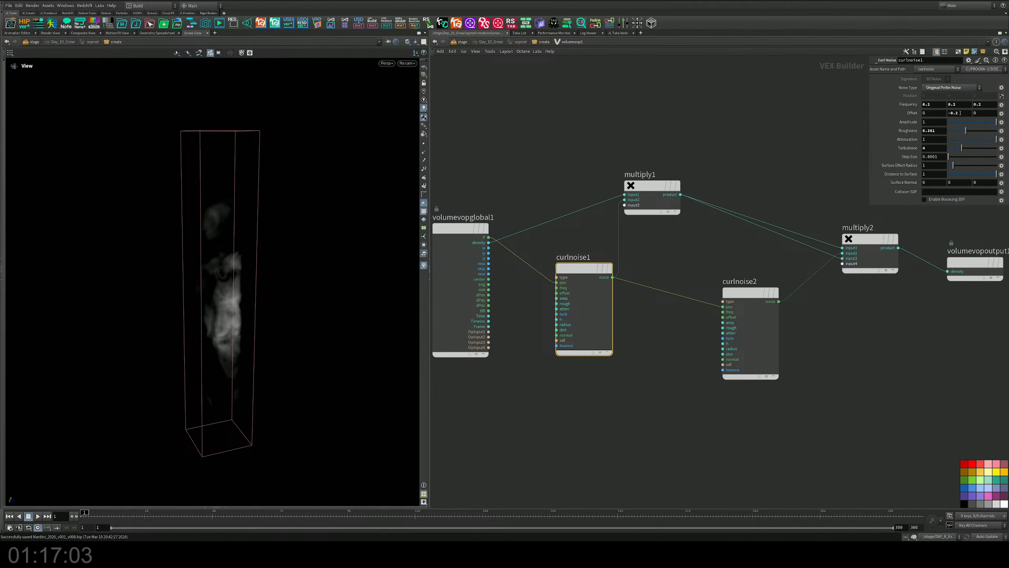
# Set curlnoise1's frequency to 0.5 on all three axes and check the fog from another angle
pyautogui.moveTo(909, 104)
pyautogui.mouseDown(button='middle')
pyautogui.moveTo(924, 105)
pyautogui.moveTo(879, 104)
pyautogui.moveTo(903, 114)
pyautogui.moveTo(928, 102)
pyautogui.moveTo(914, 107)
pyautogui.mouseUp(button='middle')
pyautogui.click(747, 293)
pyautogui.click(584, 269)
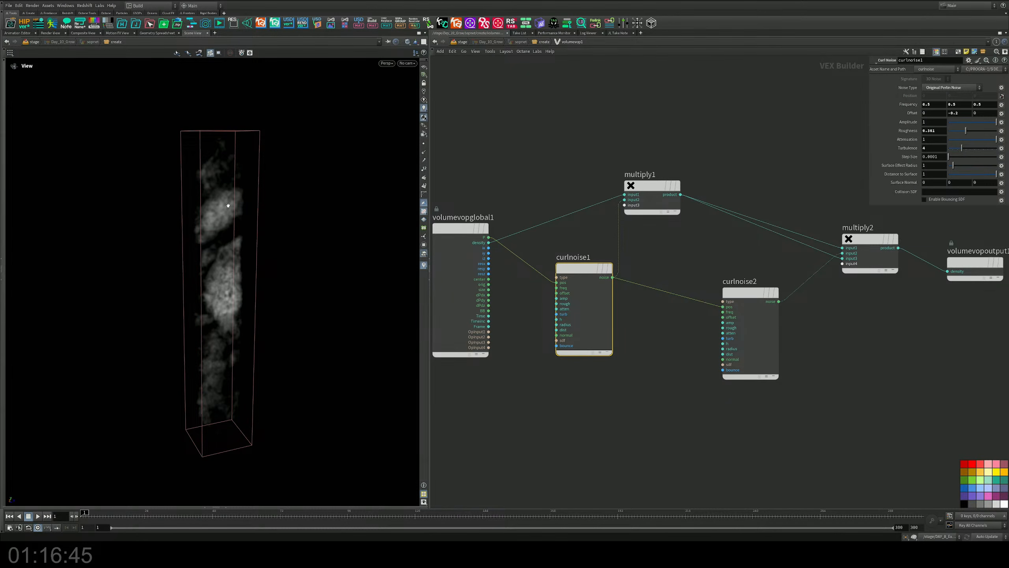
pyautogui.moveTo(228, 206); pyautogui.dragTo(201, 227)
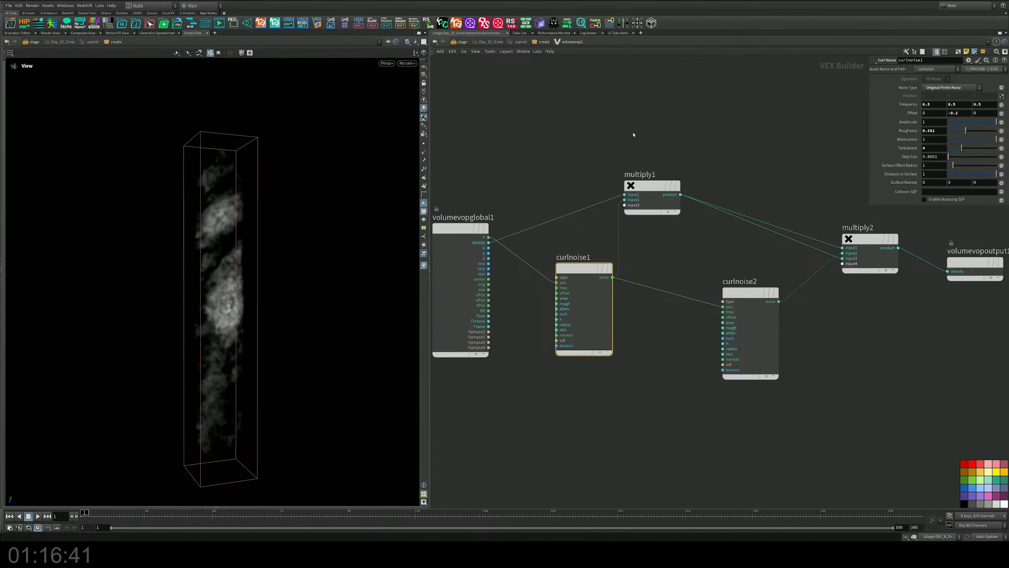
# Return to the geometry network, set isooffset4's uniform sampling divisions to 500 and save the scene
pyautogui.moveTo(634, 133); pyautogui.dragTo(644, 131, button='middle')
pyautogui.click(544, 42)
pyautogui.moveTo(743, 155); pyautogui.dragTo(600, 221)
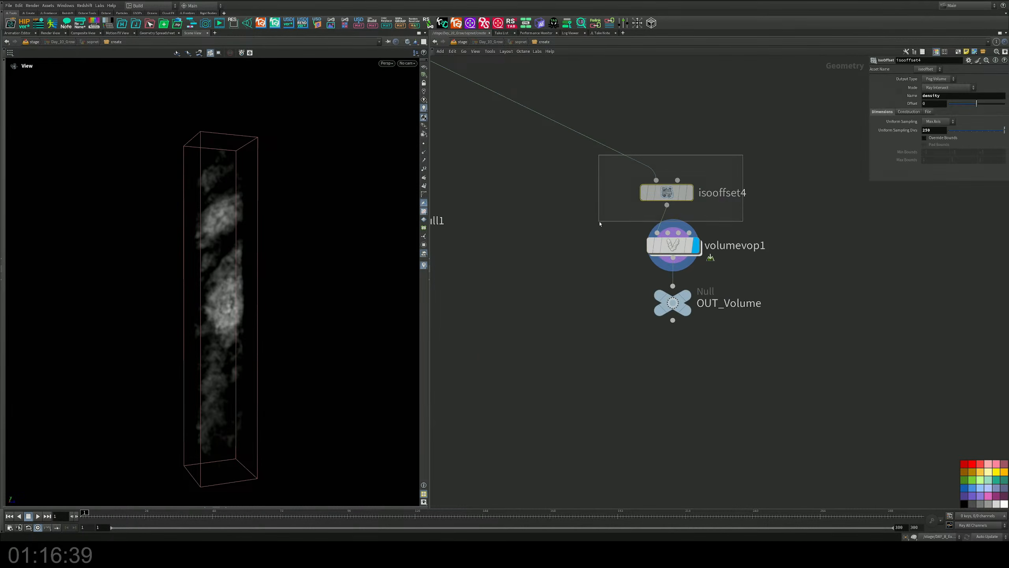
pyautogui.doubleClick(932, 130)
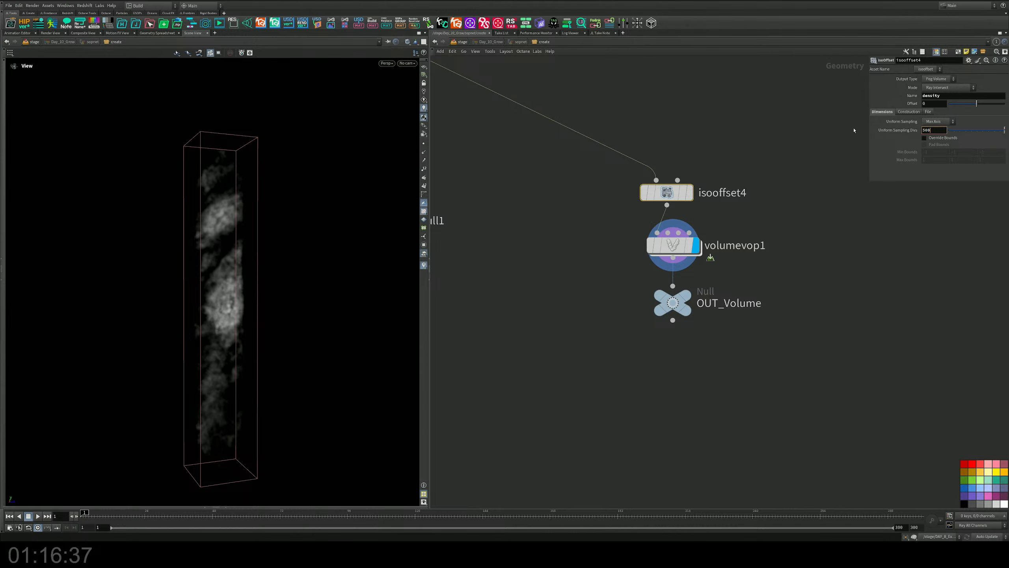
pyautogui.press('Return')
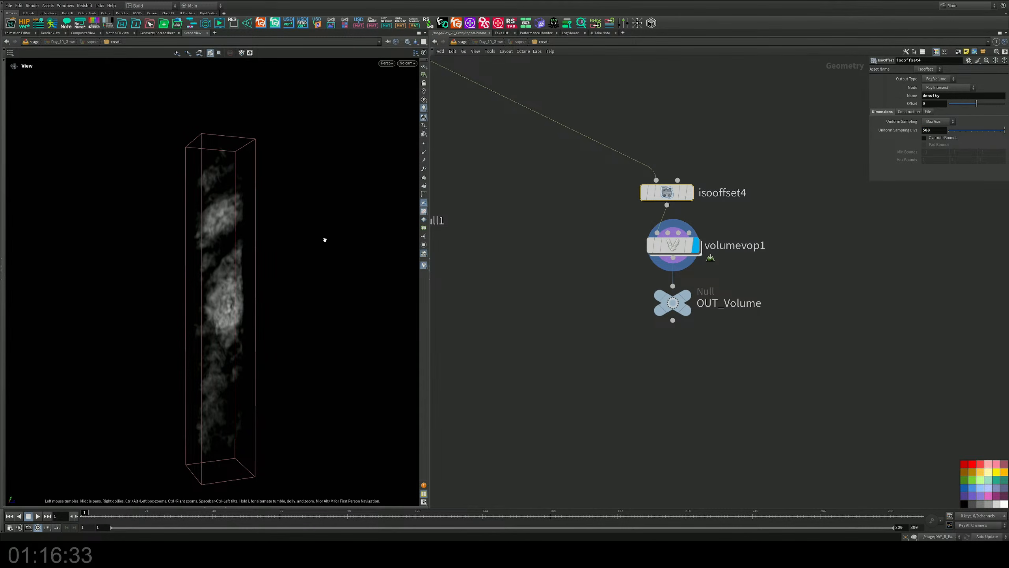
pyautogui.moveTo(324, 237); pyautogui.dragTo(288, 264)
pyautogui.hotkey('ctrl', 's')
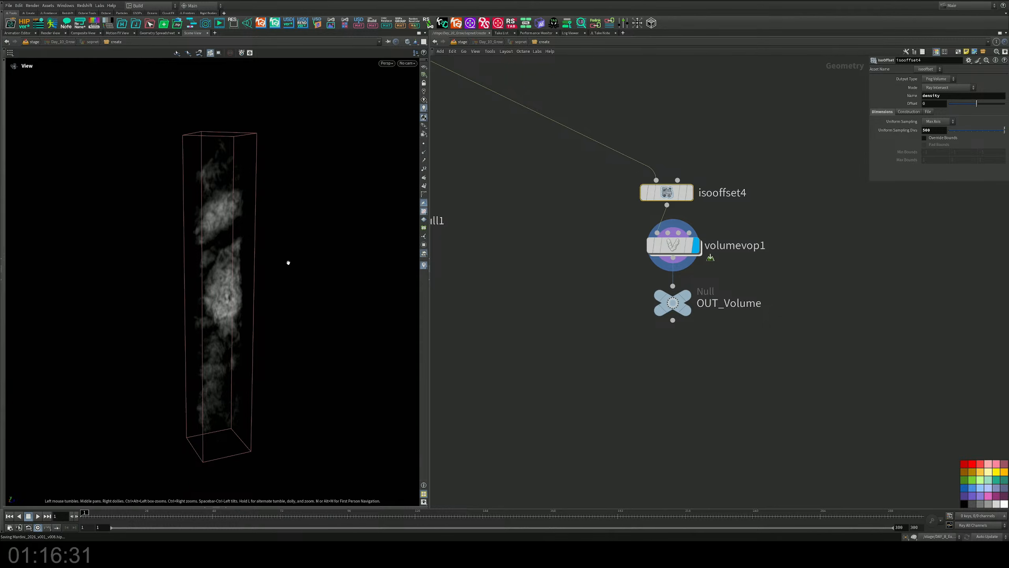
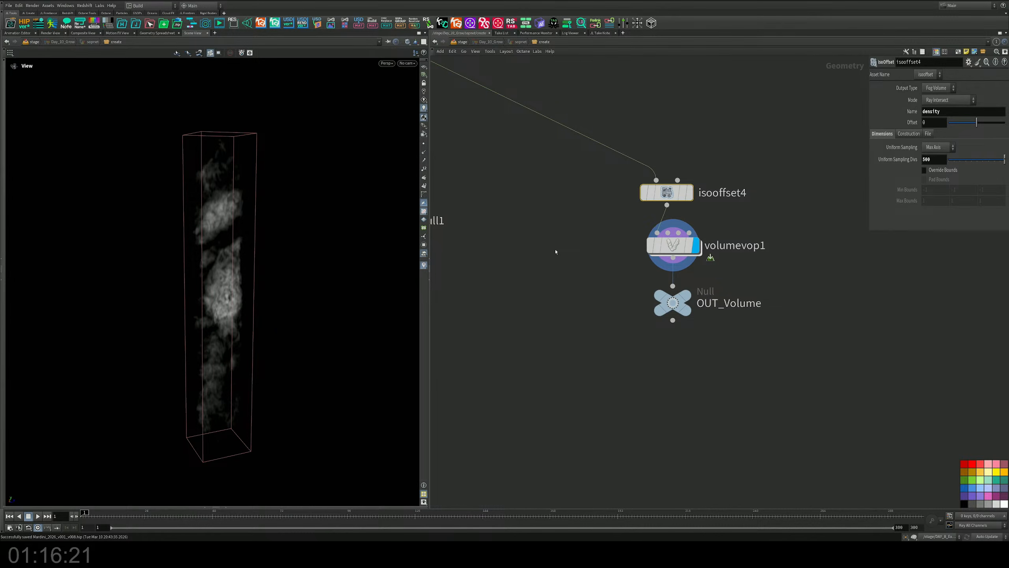
# Go back to the stage, render the viewport with Karma XPU and inspect the crystal's finer fog from several angles
pyautogui.press('2')
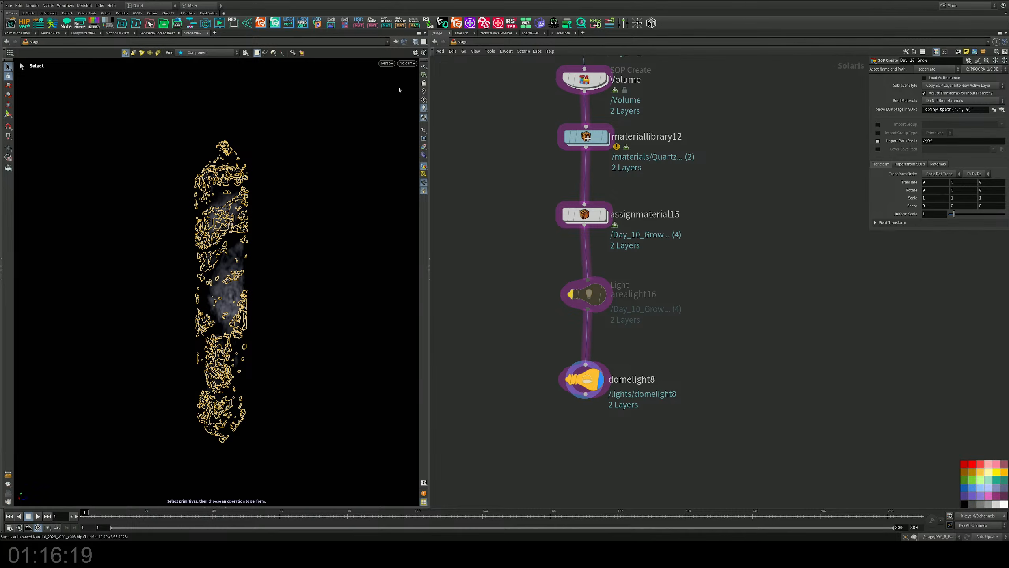
pyautogui.click(386, 63)
pyautogui.click(401, 100)
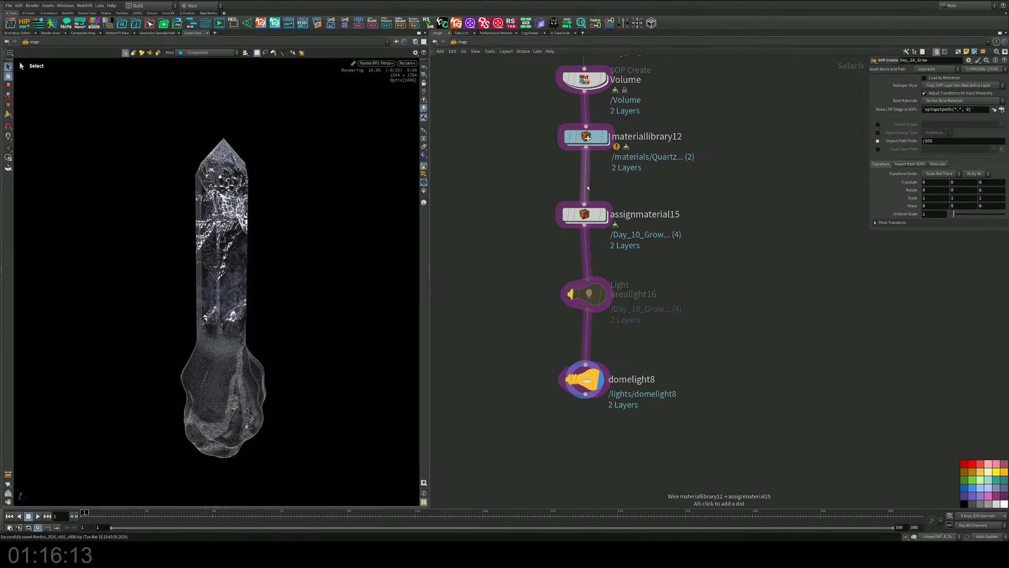
pyautogui.press('Escape')
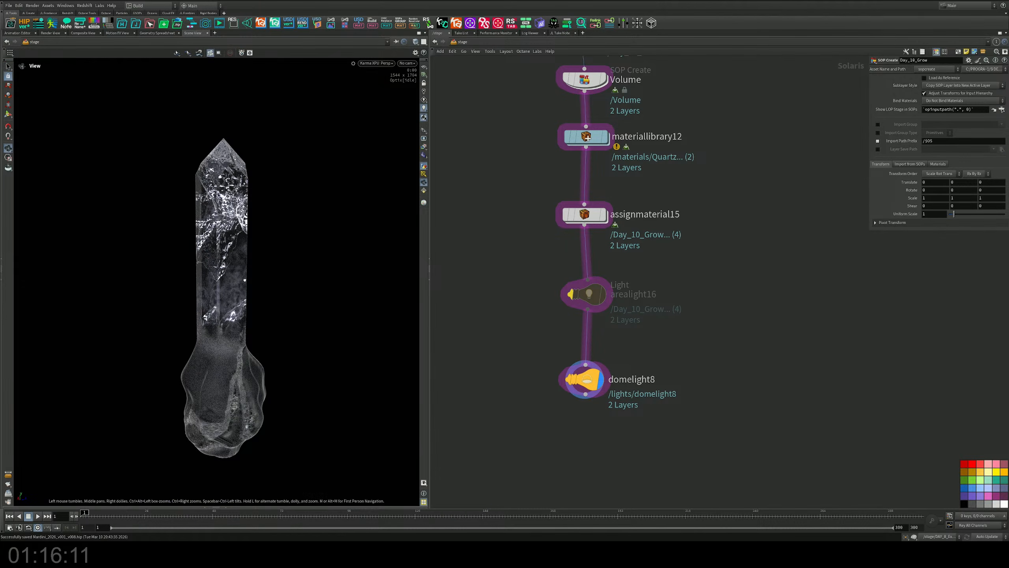
pyautogui.moveTo(231, 282); pyautogui.dragTo(250, 293)
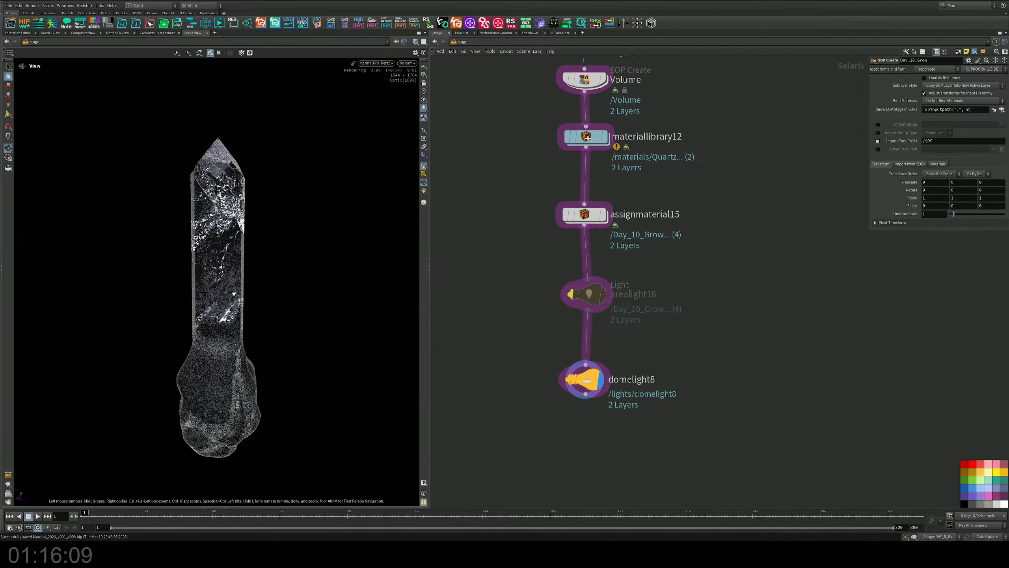
pyautogui.moveTo(234, 293); pyautogui.dragTo(243, 293)
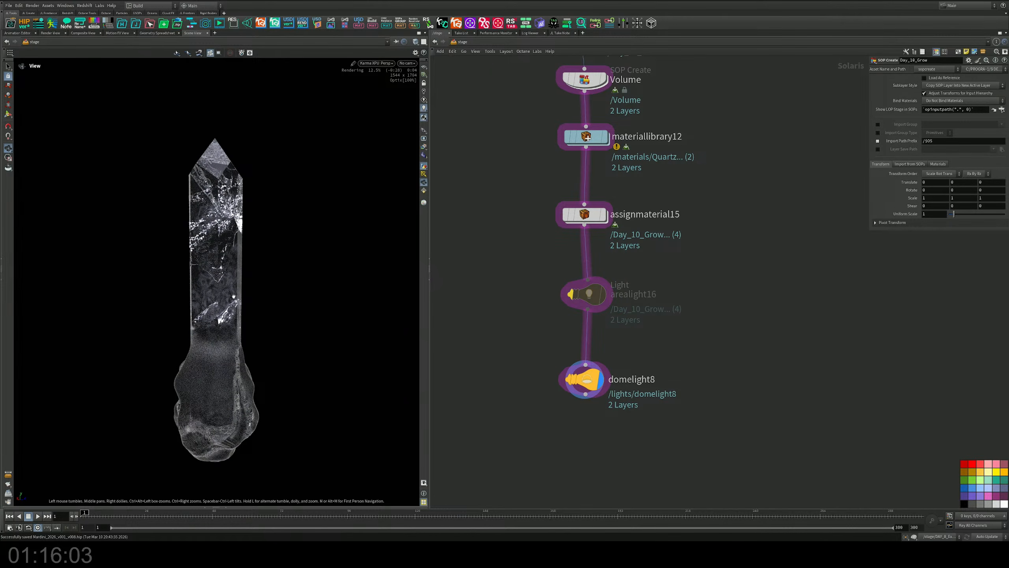
pyautogui.moveTo(234, 296); pyautogui.dragTo(248, 293)
pyautogui.press('s')
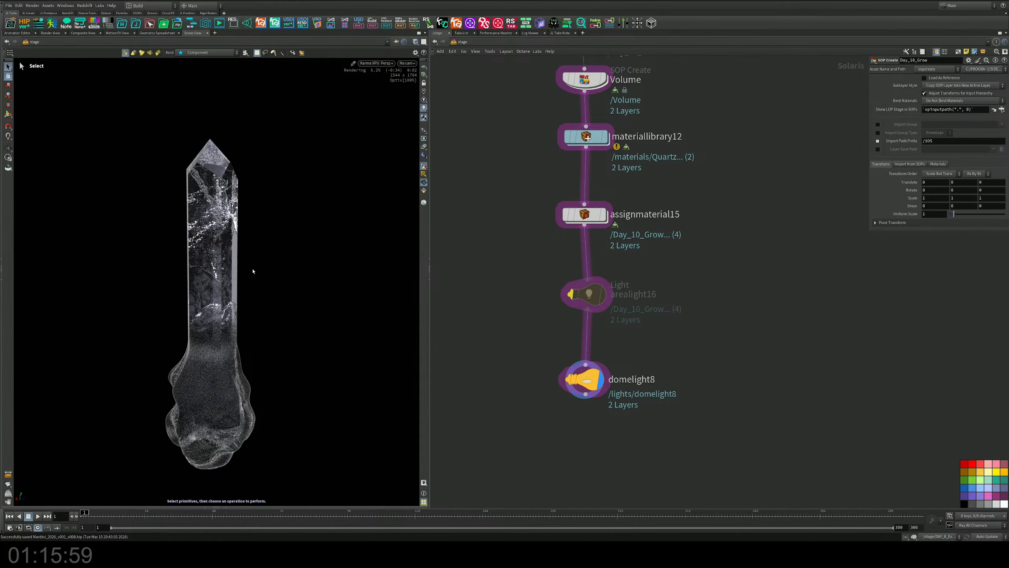
# Switch the viewport back to Houdini VK and reopen the Day_10_Grow geometry network at the volume nodes
pyautogui.click(376, 62)
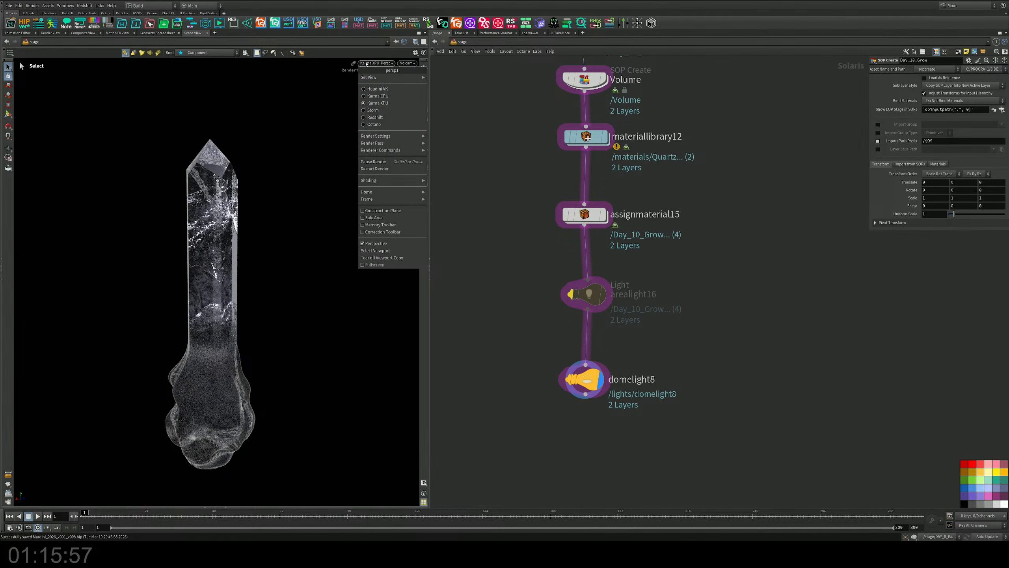
pyautogui.click(402, 93)
pyautogui.moveTo(586, 80); pyautogui.dragTo(576, 221, button='middle')
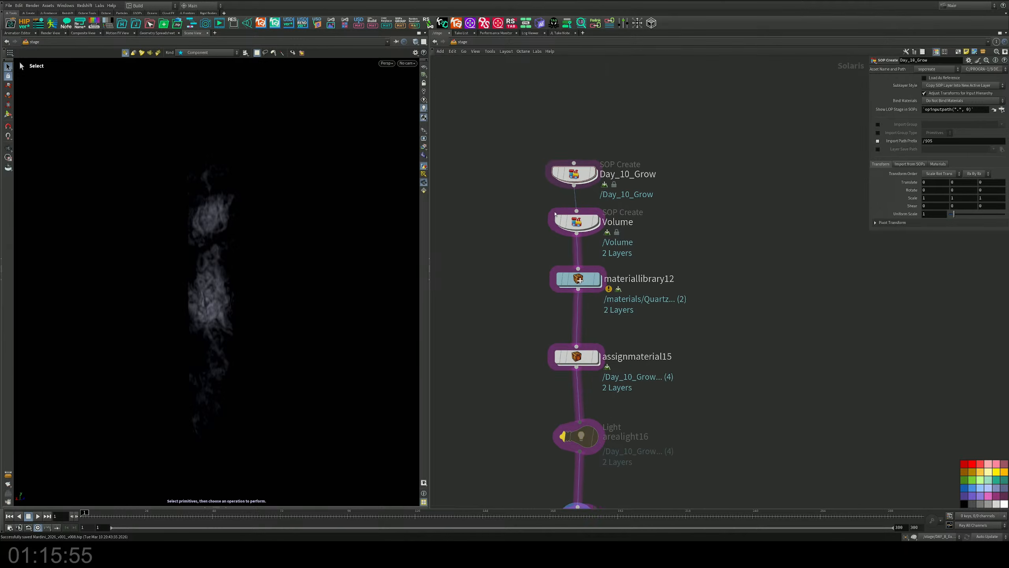
pyautogui.doubleClick(575, 175)
pyautogui.moveTo(625, 292); pyautogui.dragTo(626, 230, button='middle')
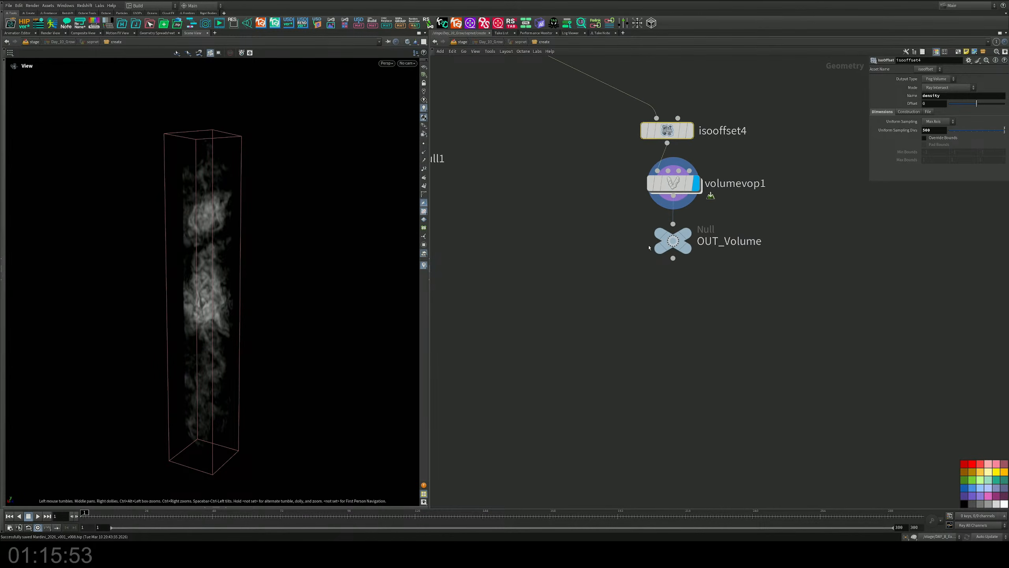
# Move OUT_Volume aside, add a Scatter node fed by volumevop1 on a separate branch and display its points
pyautogui.moveTo(672, 242); pyautogui.dragTo(523, 365)
pyautogui.moveTo(649, 344); pyautogui.dragTo(681, 305, button='middle')
pyautogui.press('Tab')
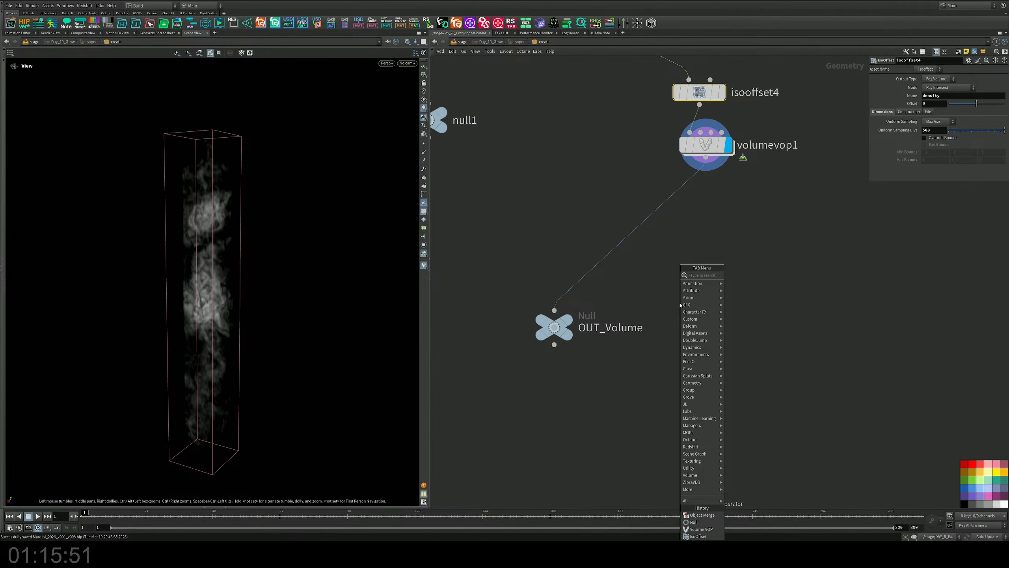
pyautogui.write('scat')
pyautogui.press('Return')
pyautogui.click(771, 228)
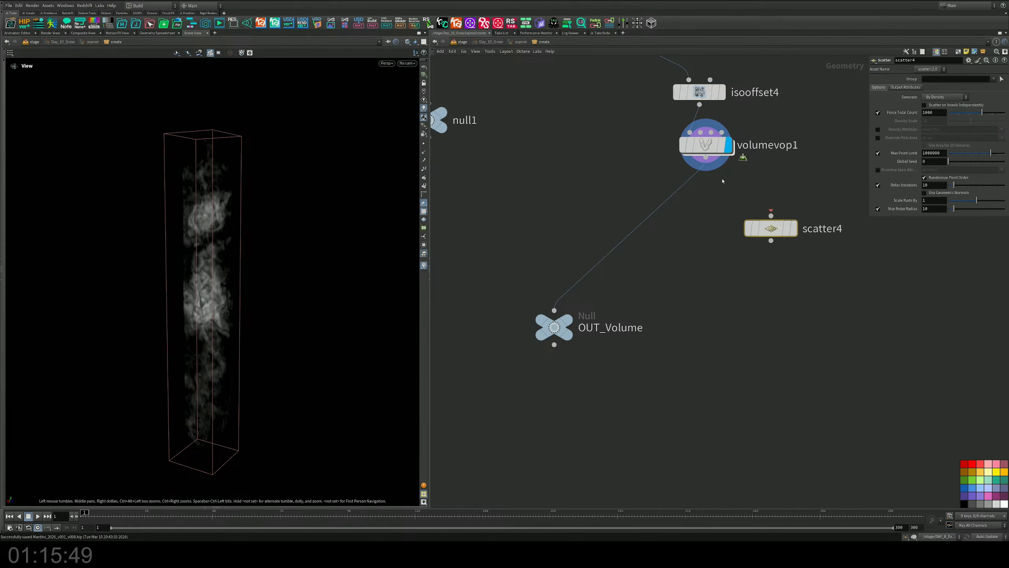
pyautogui.moveTo(705, 158); pyautogui.dragTo(772, 286)
pyautogui.click(793, 229)
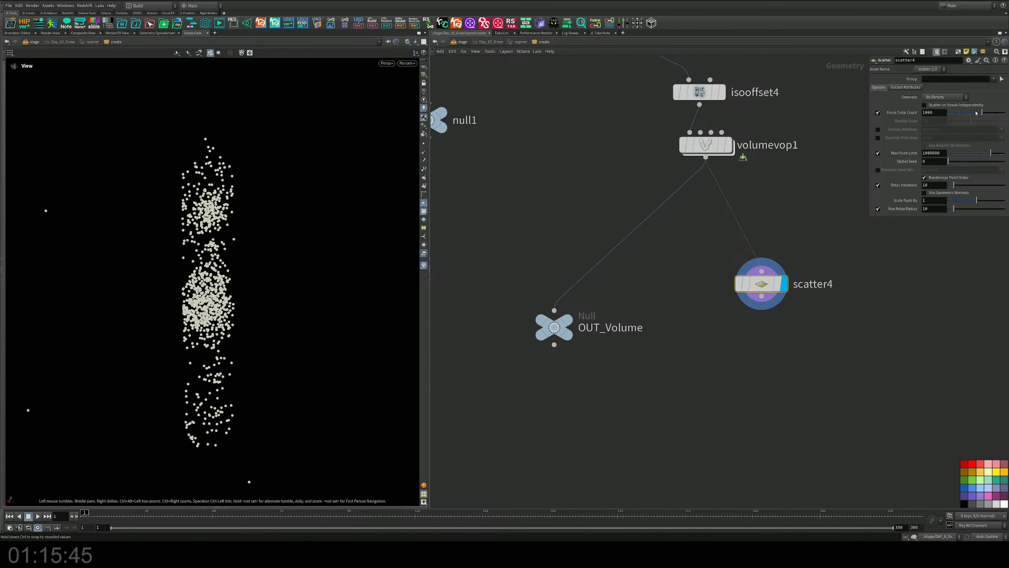
# Enable scatter4's density attribute, check the stray points around the crystal and turn off Relax Iterations
pyautogui.click(878, 129)
pyautogui.scroll(-5, 321, 291)
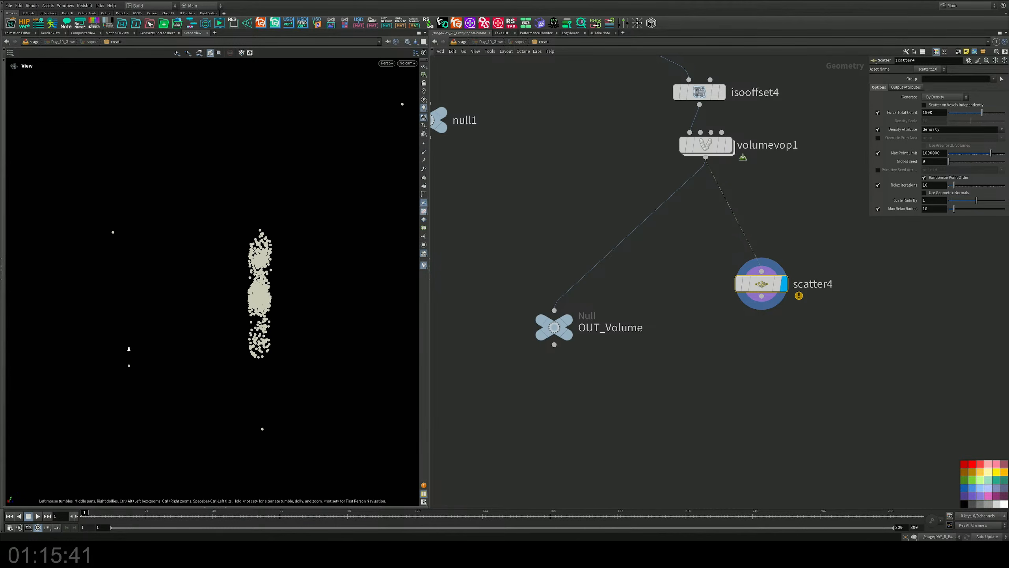
pyautogui.moveTo(321, 291); pyautogui.dragTo(340, 163)
pyautogui.scroll(-8, 329, 318)
pyautogui.moveTo(308, 379); pyautogui.dragTo(271, 289)
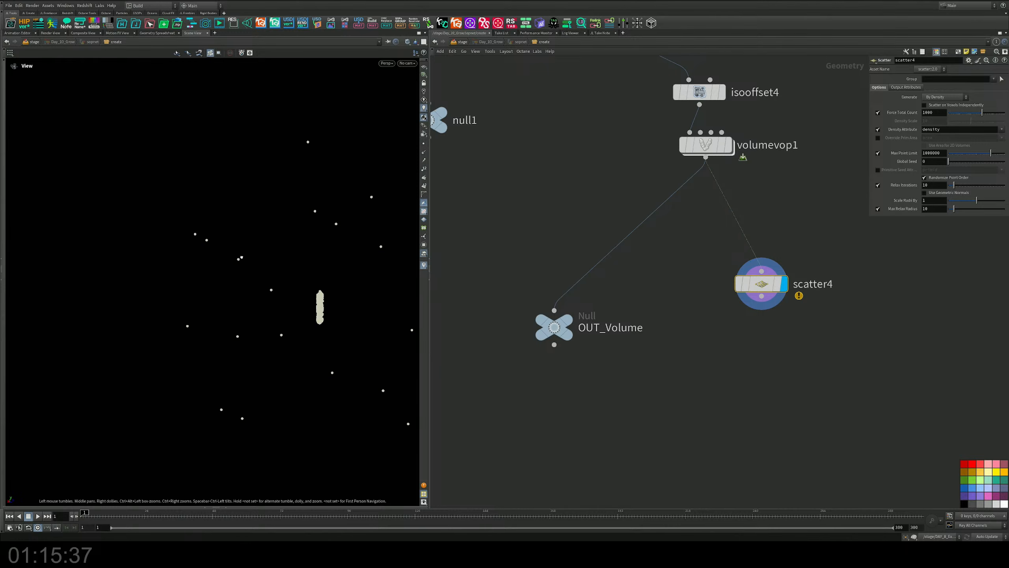
pyautogui.moveTo(304, 290); pyautogui.dragTo(460, 248, button='right')
pyautogui.moveTo(287, 284); pyautogui.dragTo(200, 232, button='middle')
pyautogui.scroll(3, 200, 232)
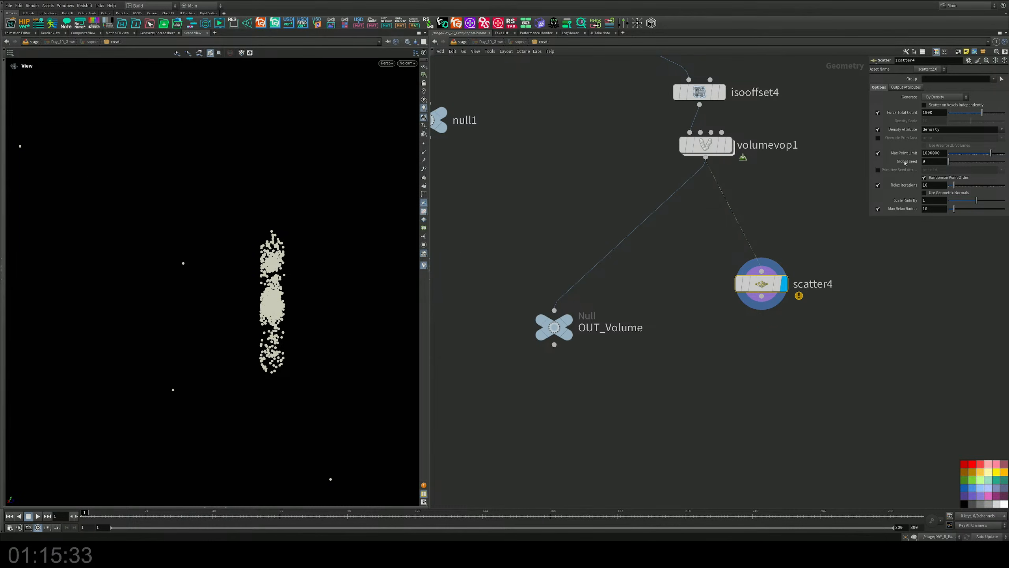
pyautogui.click(878, 185)
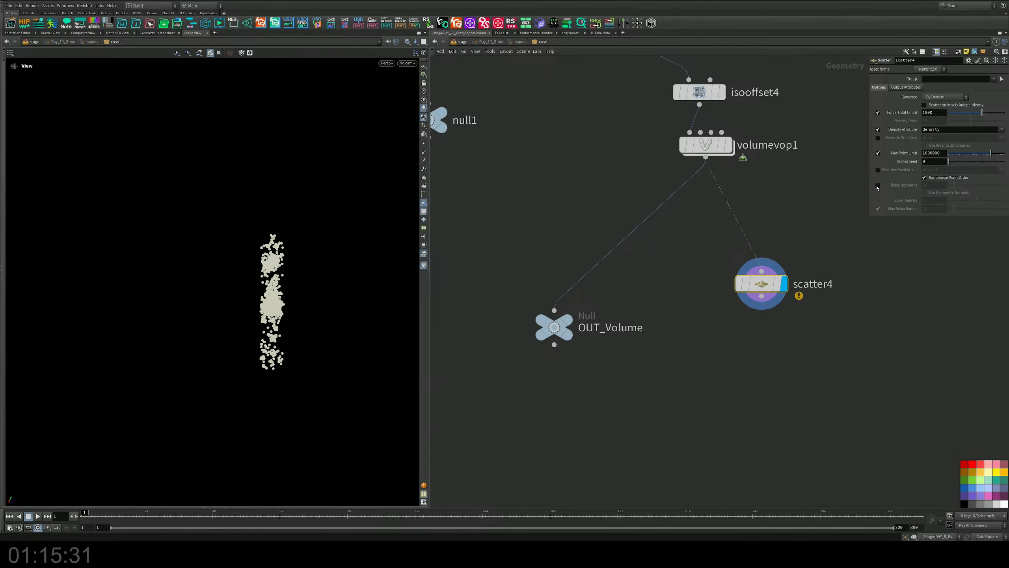
# Try relaxing the scattered points with the Relax Iterations option on the scatter4 node
pyautogui.click(878, 186)
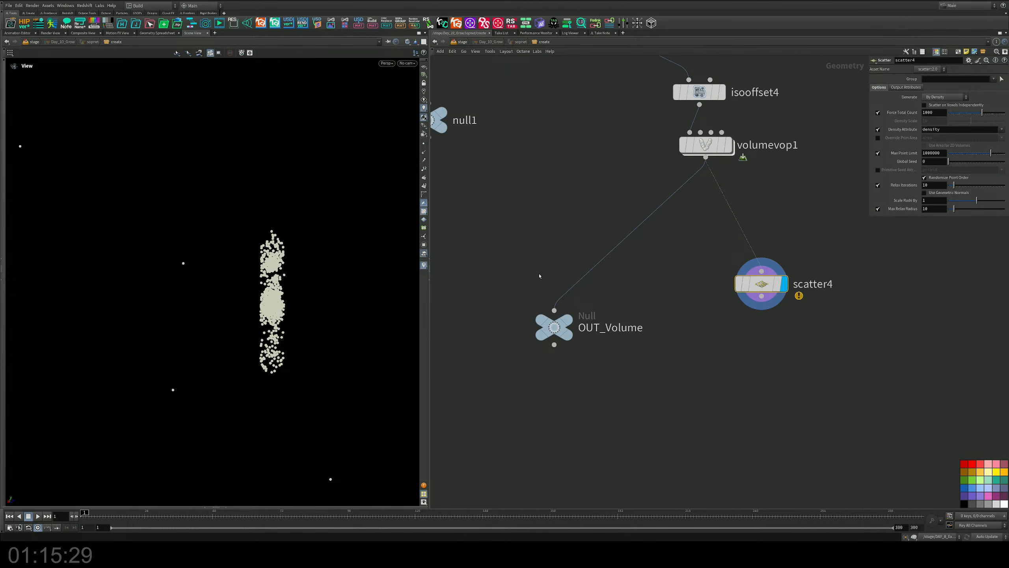
pyautogui.click(878, 185)
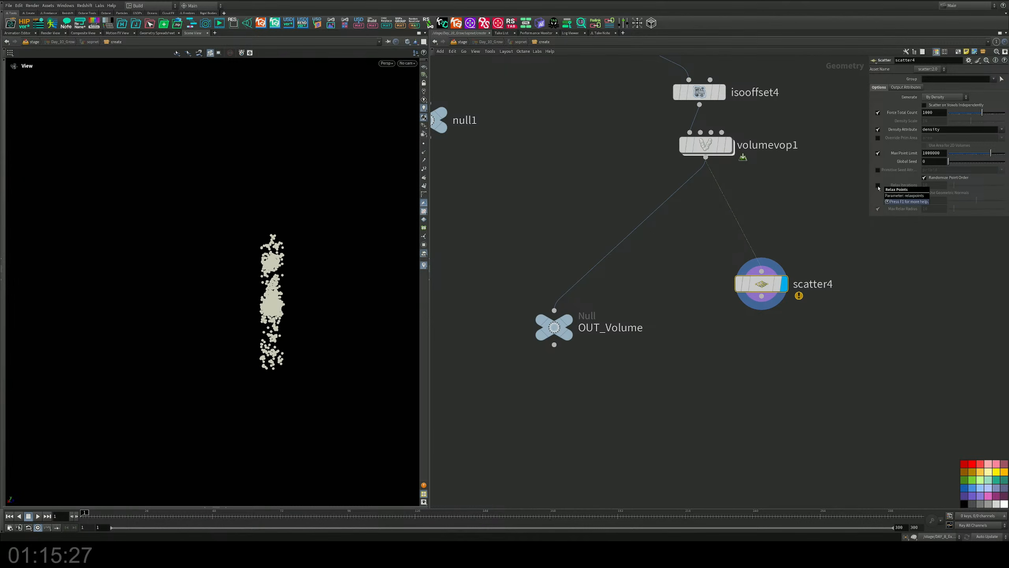
# Reduce the viewport's particle point size to about 3.21 pixels in the geometry display options
pyautogui.moveTo(325, 279); pyautogui.dragTo(491, 197, button='right')
pyautogui.press('d')
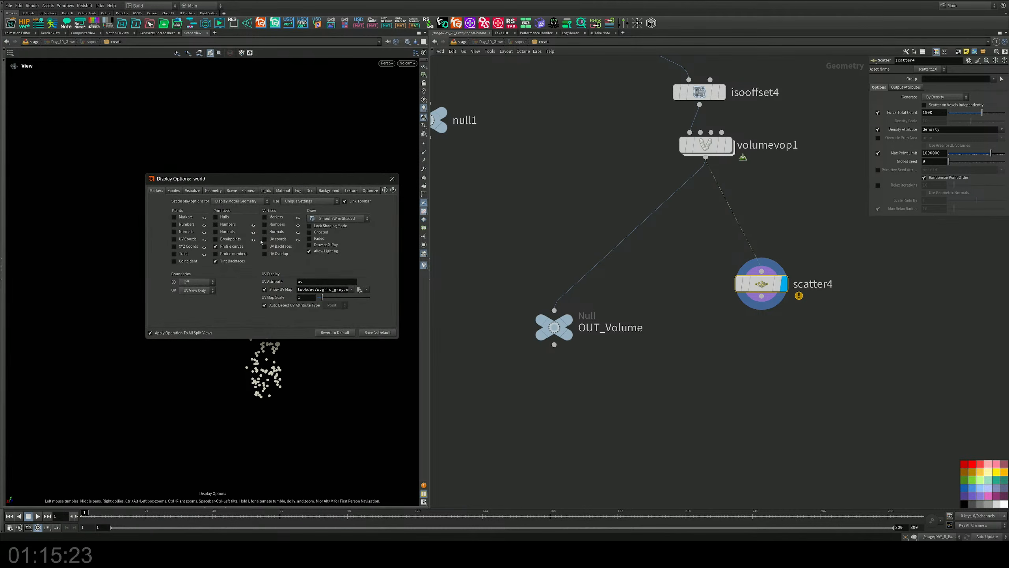
pyautogui.moveTo(228, 179); pyautogui.dragTo(455, 153)
pyautogui.click(457, 158)
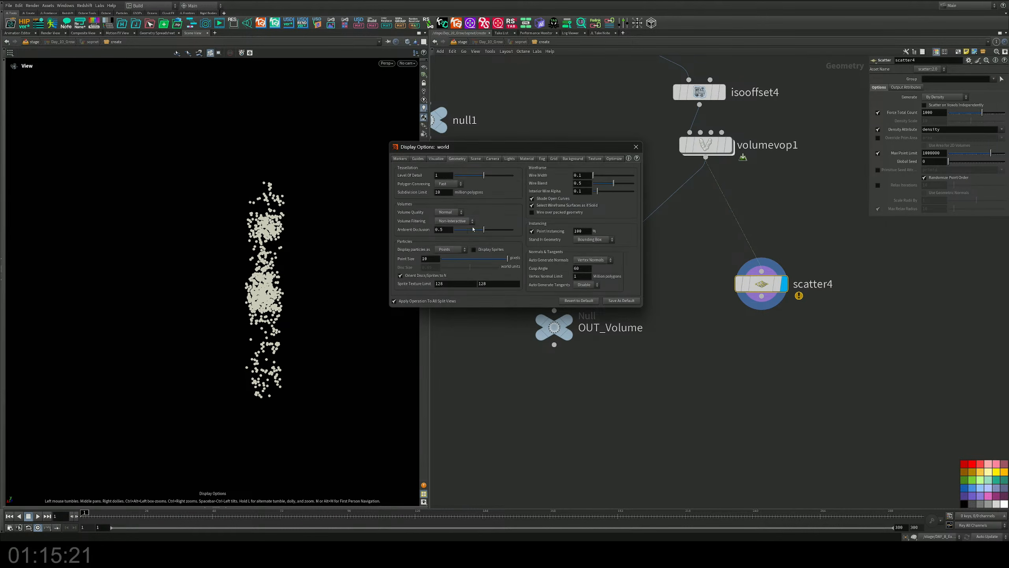
pyautogui.moveTo(471, 259); pyautogui.dragTo(459, 261)
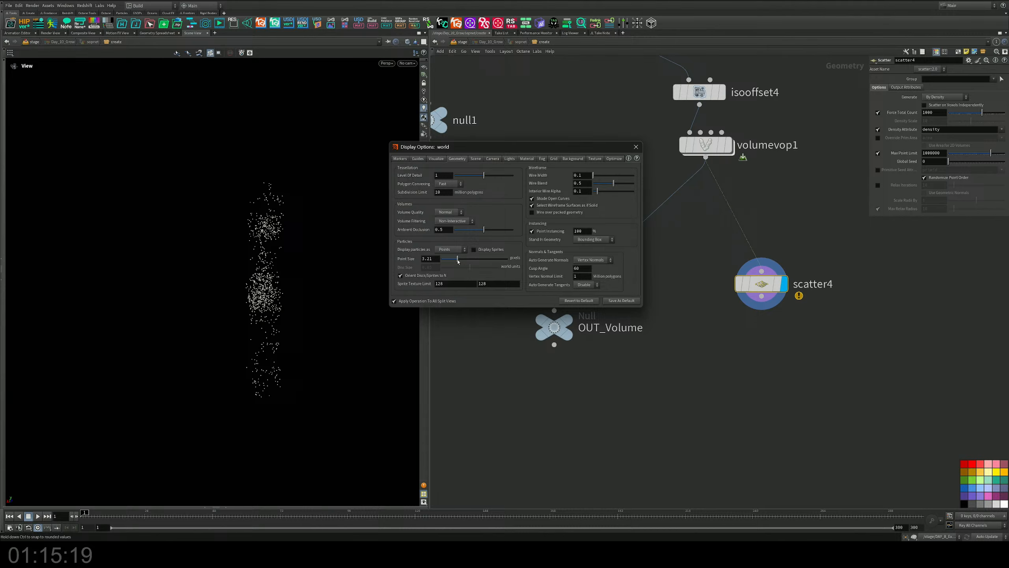
pyautogui.click(636, 147)
pyautogui.moveTo(280, 252); pyautogui.dragTo(184, 241)
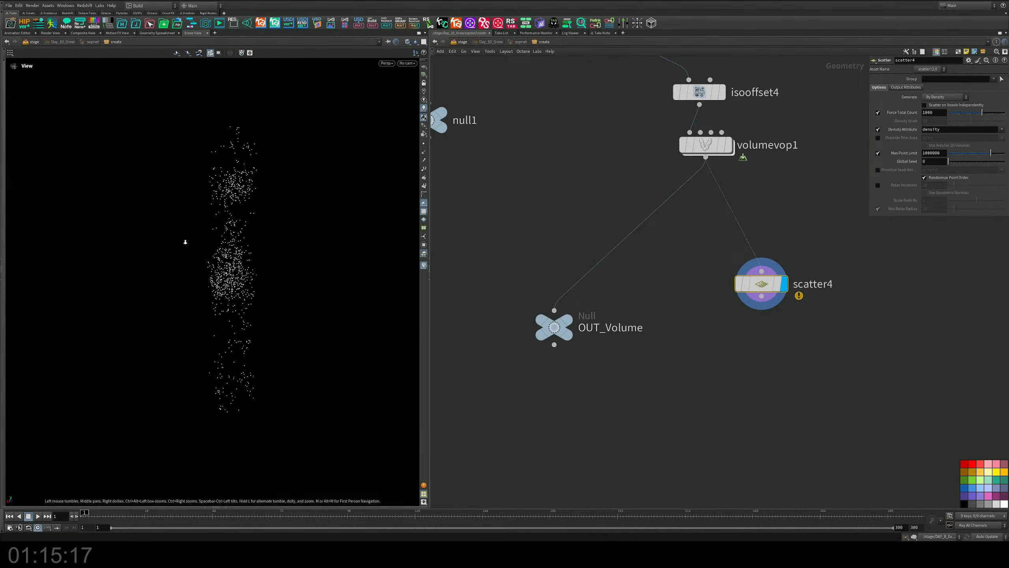
# Move the OUT_Volume null further down the network and read the warning on the scatter4 node
pyautogui.moveTo(598, 317); pyautogui.dragTo(587, 423)
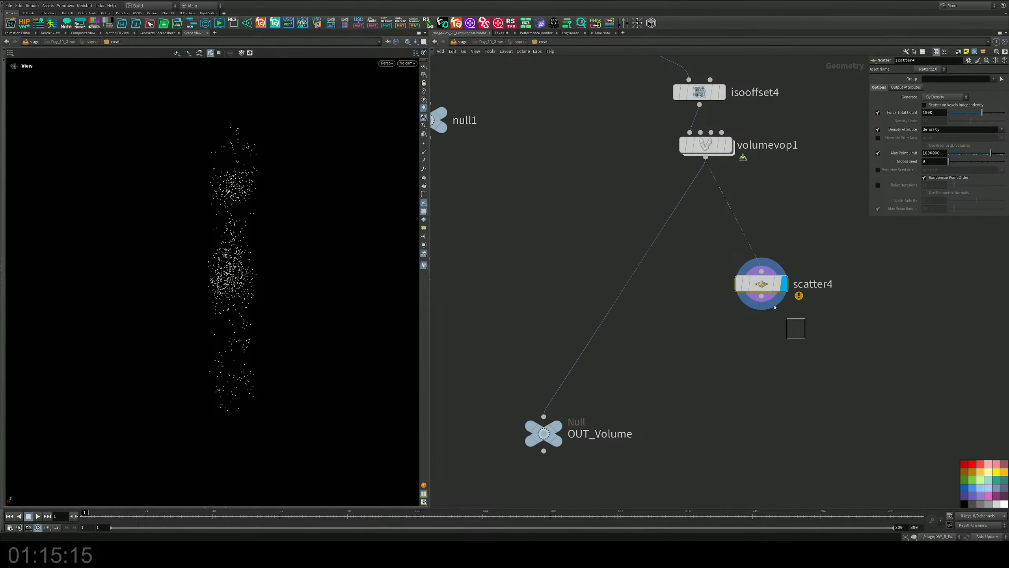
pyautogui.click(722, 284)
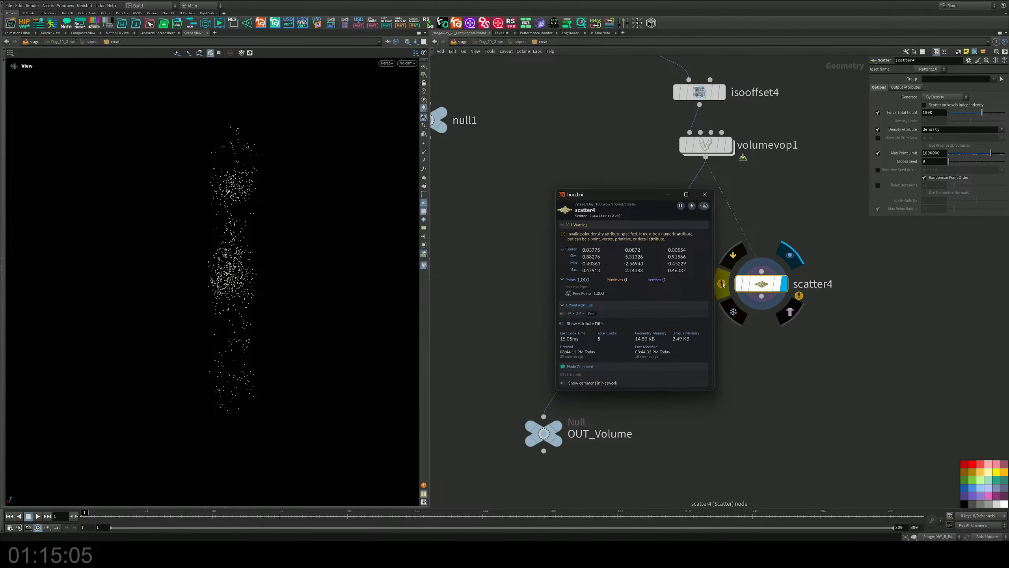
pyautogui.click(705, 197)
# Inside volumevop1, add a Bind node, feed it the multiply2 product and name its parameter den
pyautogui.doubleClick(711, 149)
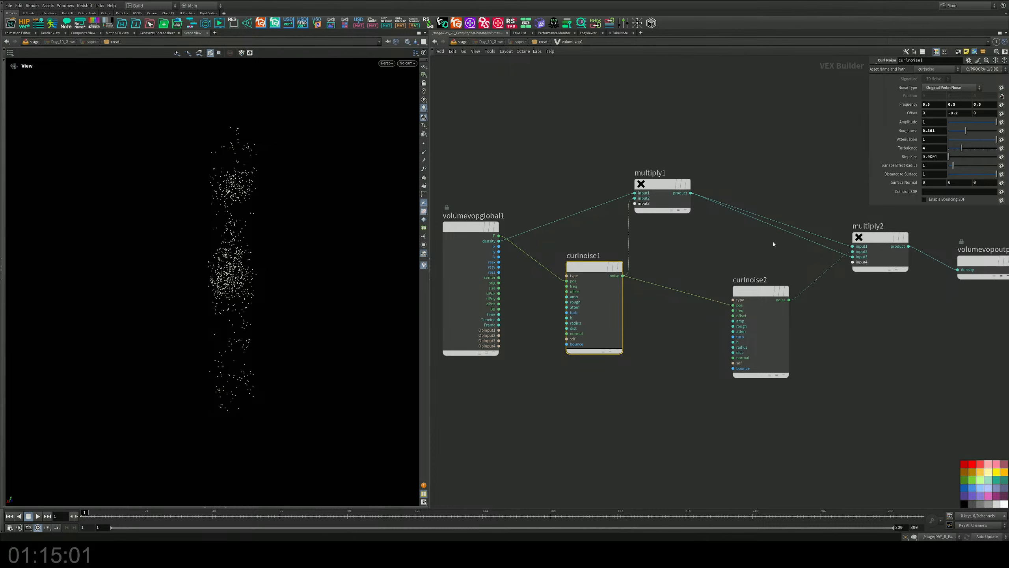
pyautogui.moveTo(894, 292); pyautogui.dragTo(696, 297, button='middle')
pyautogui.moveTo(799, 256); pyautogui.dragTo(792, 237)
pyautogui.moveTo(777, 316); pyautogui.dragTo(640, 286, button='middle')
pyautogui.press('Tab')
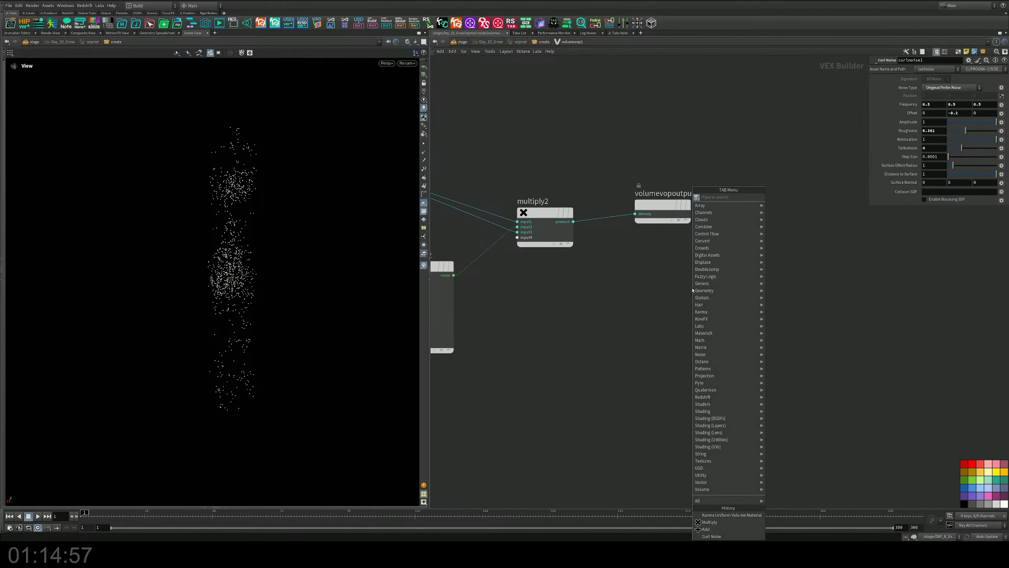
pyautogui.write('bind')
pyautogui.press('Return')
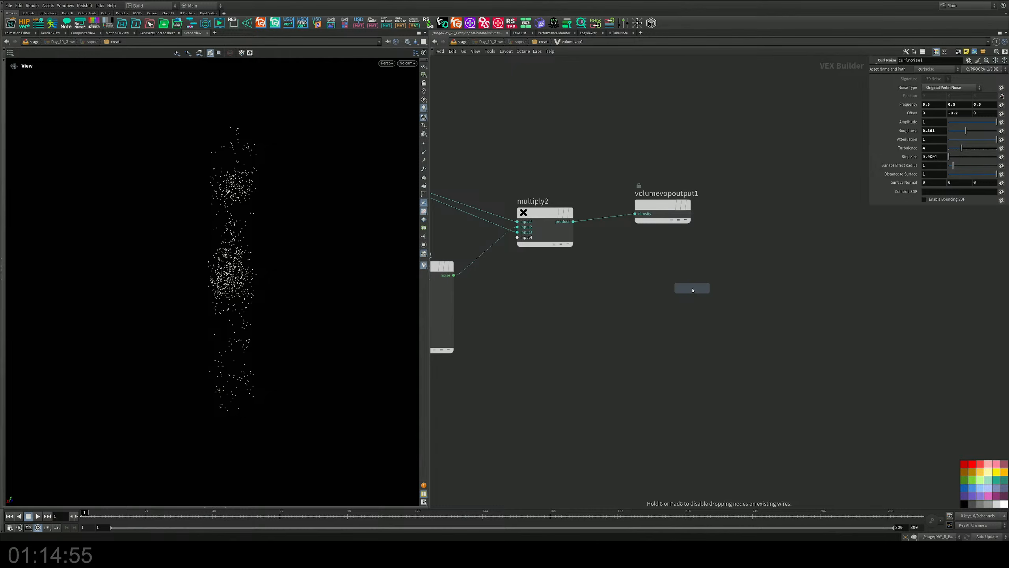
pyautogui.click(692, 290)
pyautogui.moveTo(573, 222); pyautogui.dragTo(654, 301)
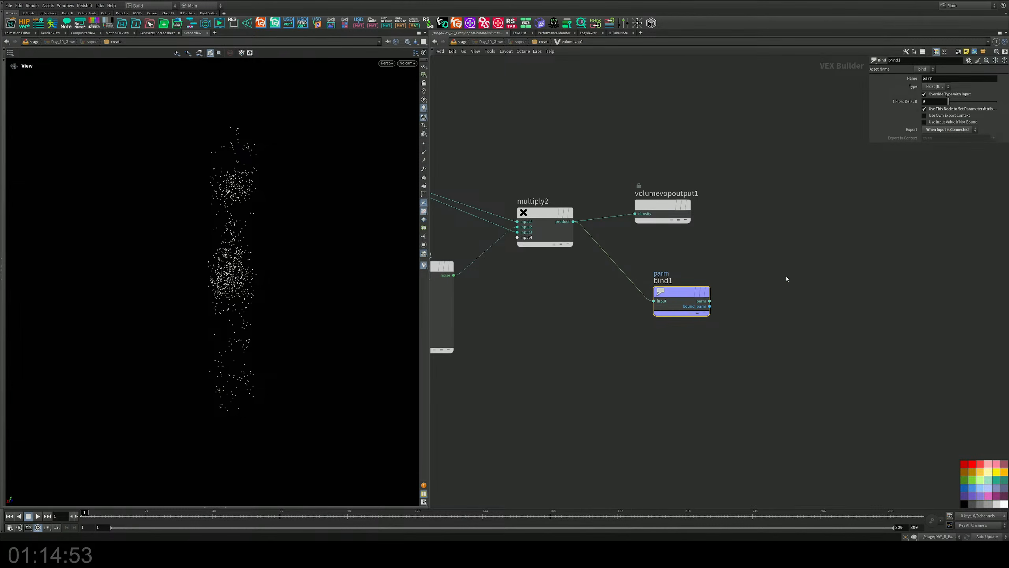
pyautogui.doubleClick(943, 82)
pyautogui.press('Return')
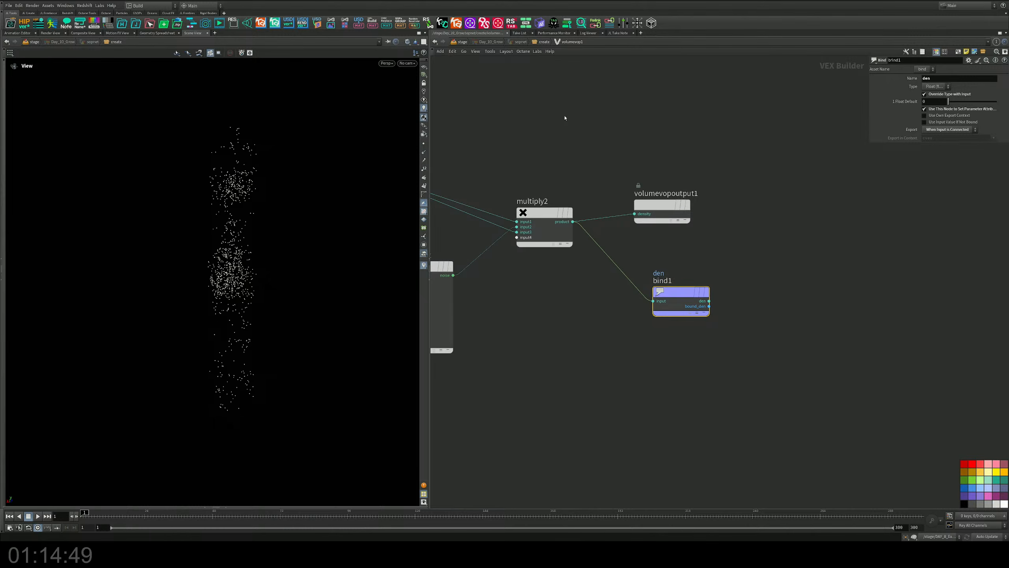
# Return to the geometry network, set scatter4's Density Attribute to den and check the node's warning
pyautogui.press('u')
pyautogui.click(751, 284)
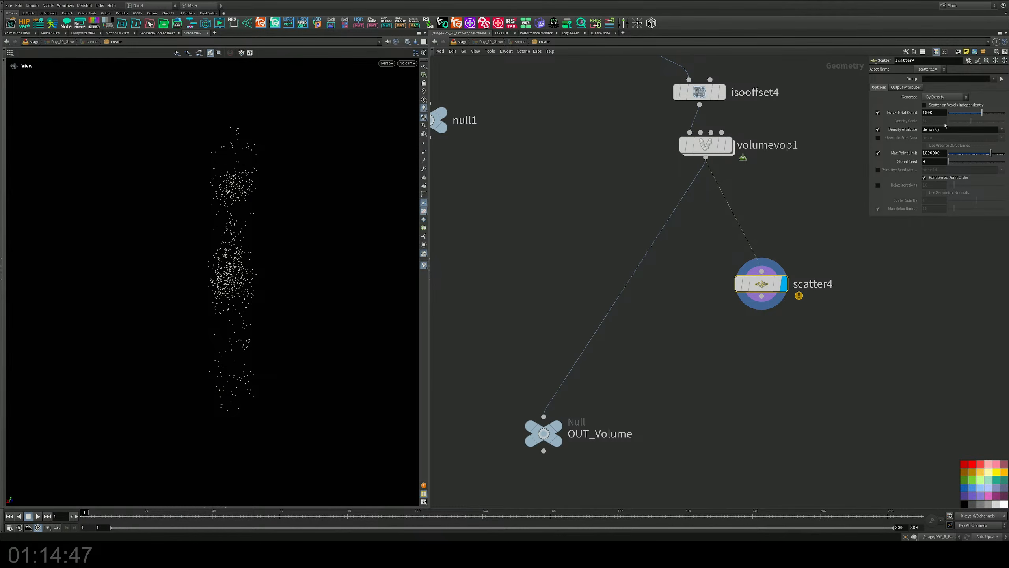
pyautogui.moveTo(946, 128); pyautogui.dragTo(831, 134)
pyautogui.write('den')
pyautogui.press('Return')
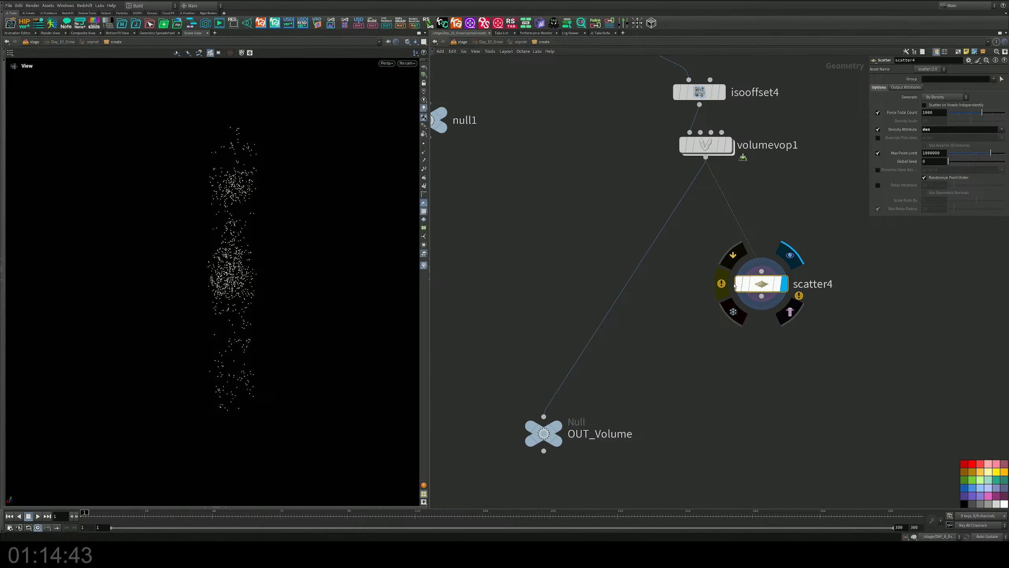
pyautogui.click(731, 285)
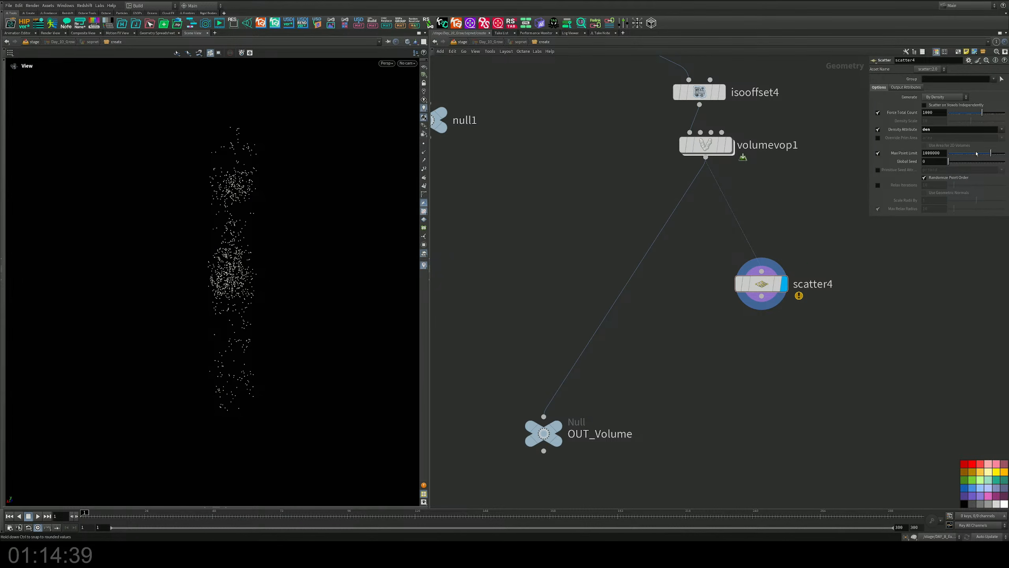
# Lower scatter4's Max Point Limit to about 80000 and disable its Density Attribute
pyautogui.moveTo(952, 156); pyautogui.dragTo(975, 154)
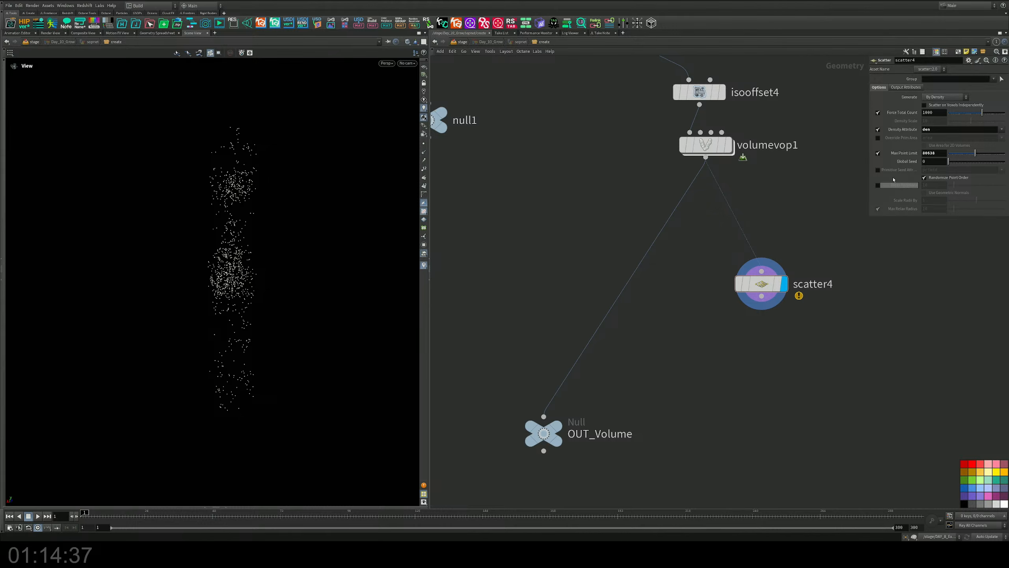
pyautogui.click(878, 130)
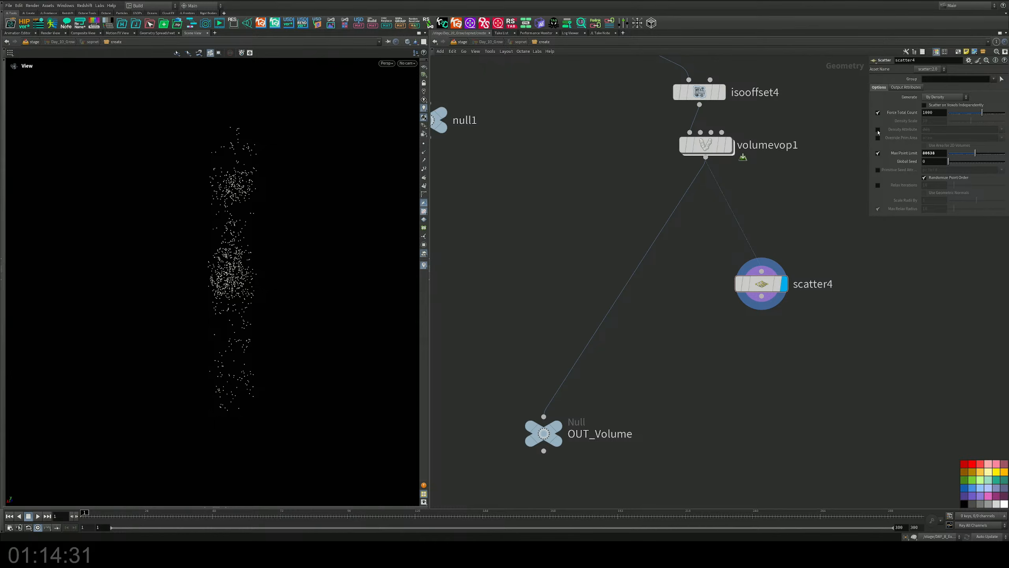
pyautogui.moveTo(774, 342); pyautogui.dragTo(754, 298, button='middle')
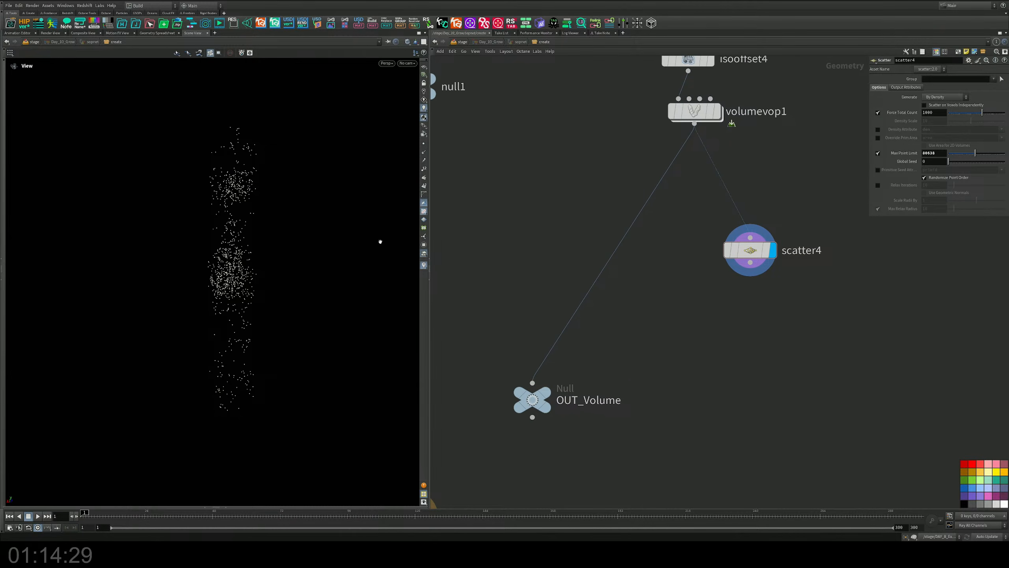
pyautogui.moveTo(380, 242); pyautogui.dragTo(216, 230)
pyautogui.moveTo(739, 315); pyautogui.dragTo(623, 300, button='middle')
pyautogui.press('Tab')
pyautogui.write('cop')
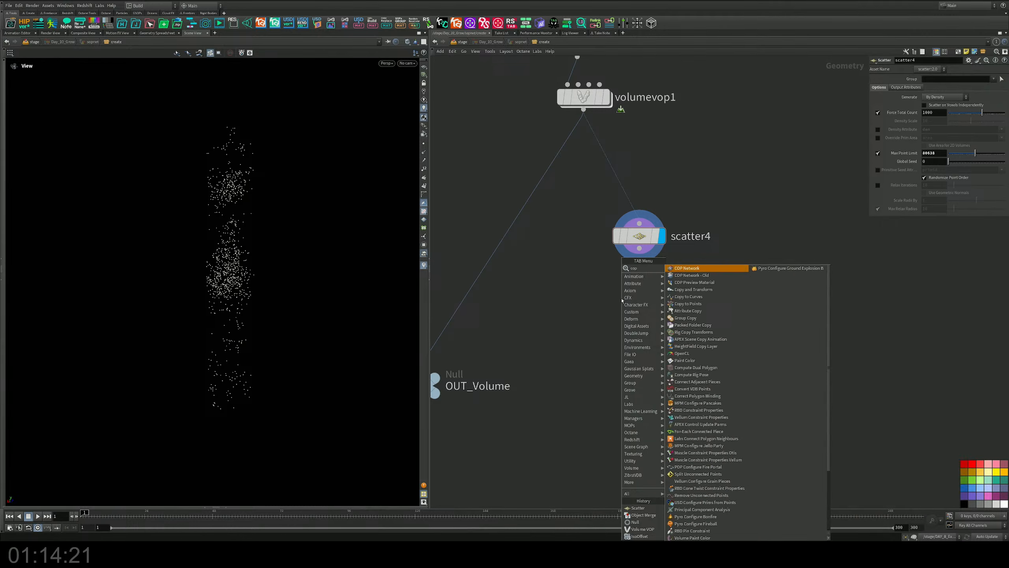
pyautogui.press('Escape')
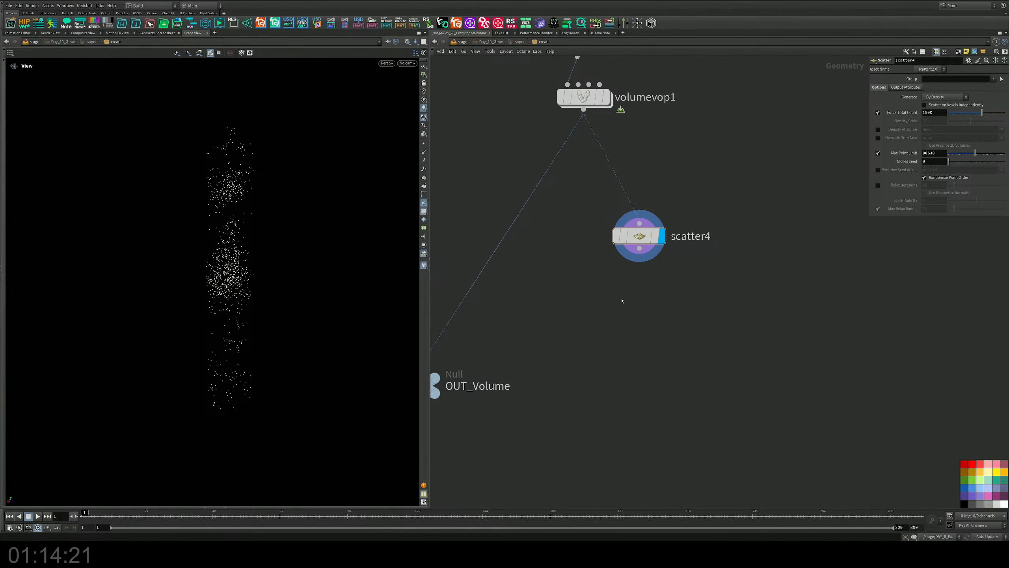
# Add a Copy to Points node, connect scatter4 to its target points input and space the two nodes apart
pyautogui.press('Tab')
pyautogui.write('copy')
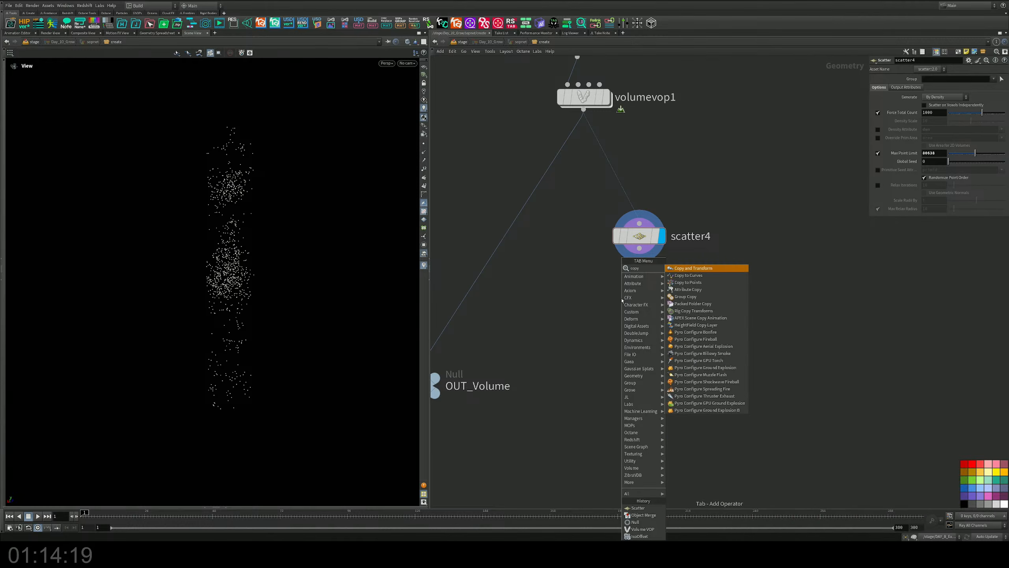
pyautogui.press('Down')
pyautogui.press('Down')
pyautogui.press('Down')
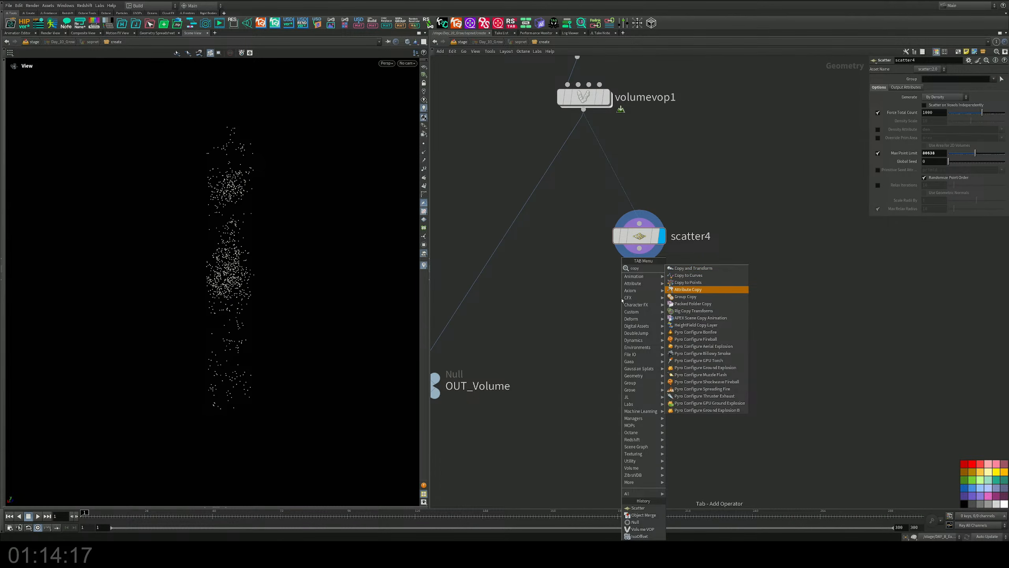
pyautogui.press('Up')
pyautogui.press('Return')
pyautogui.click(616, 305)
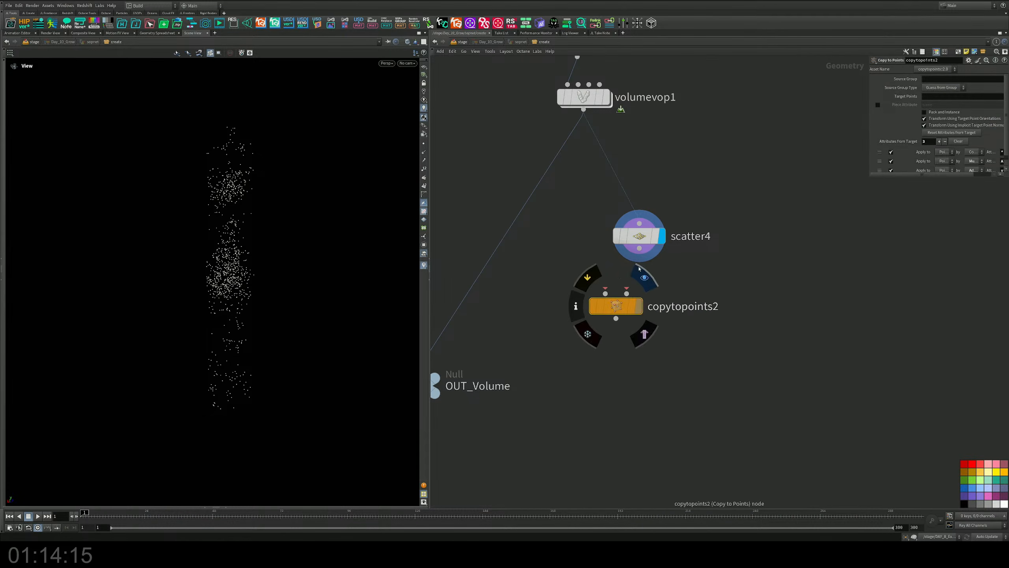
pyautogui.click(634, 281)
pyautogui.moveTo(640, 236); pyautogui.dragTo(731, 206)
pyautogui.moveTo(616, 306); pyautogui.dragTo(673, 298)
# Add a Sphere node, connect it to the first input of copytopoints2 and display the copied result
pyautogui.press('Tab')
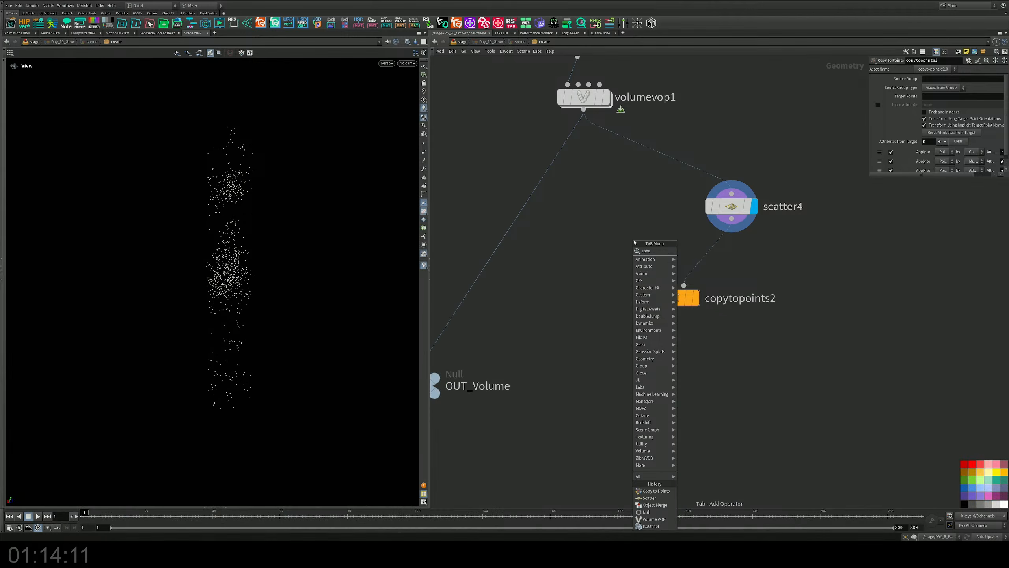
pyautogui.write('sphere')
pyautogui.press('Return')
pyautogui.click(632, 230)
pyautogui.moveTo(631, 226); pyautogui.dragTo(663, 285)
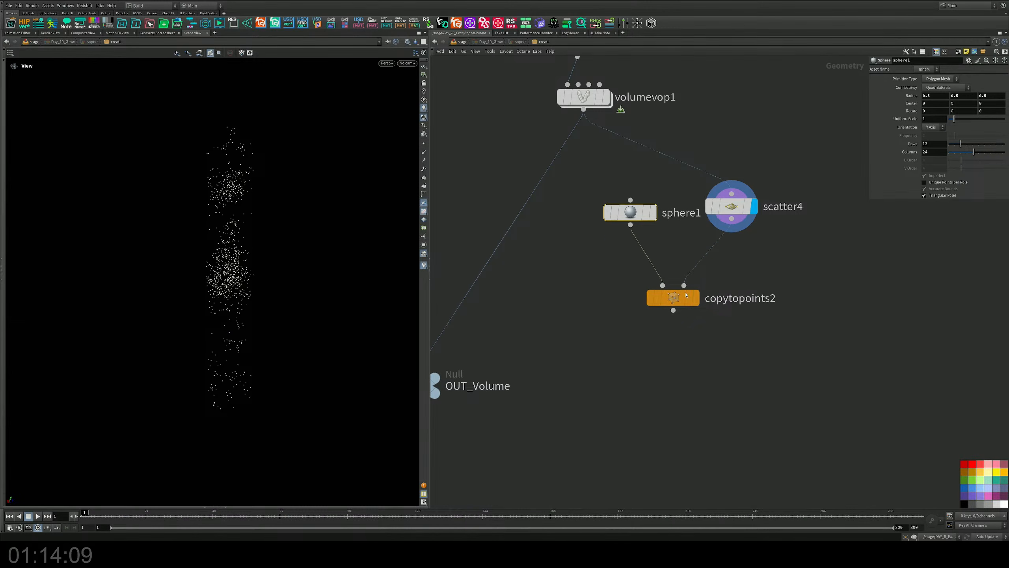
pyautogui.click(697, 298)
# Insert an Attribute Adjust Float node for pscale between scatter4 and copytopoints2, using a small constant value to shrink the spheres
pyautogui.press('Tab')
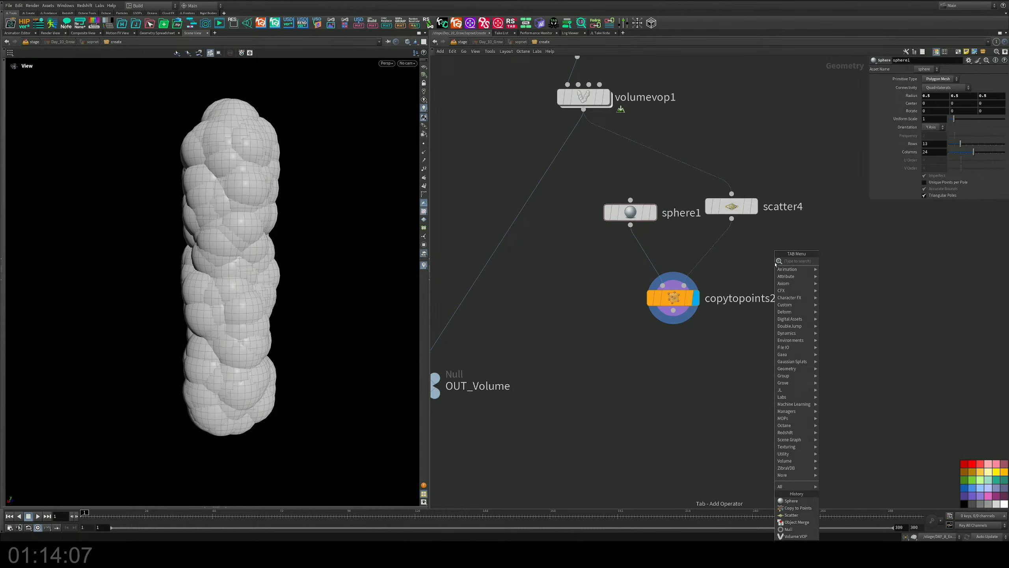
pyautogui.write('aaf')
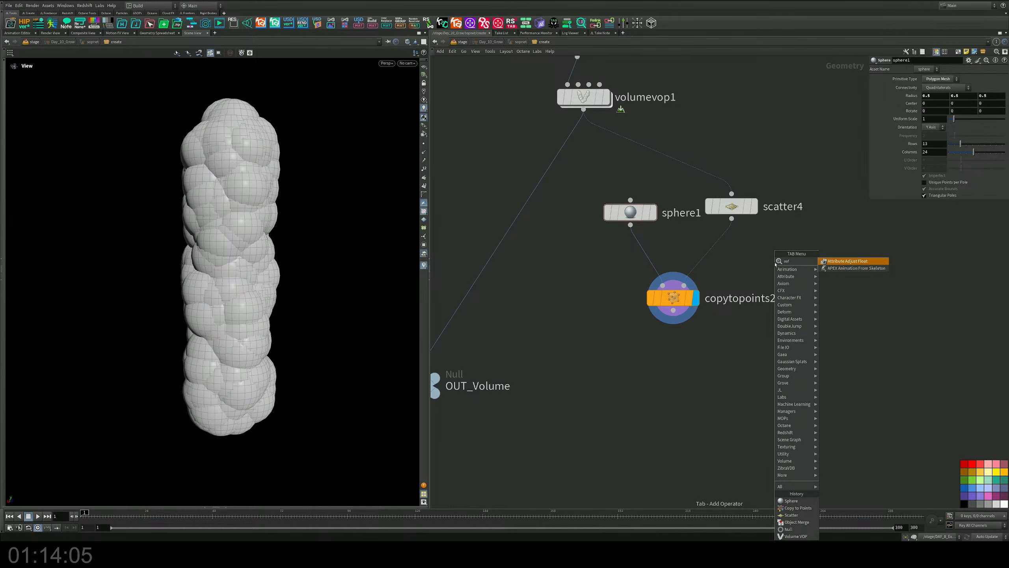
pyautogui.press('Return')
pyautogui.click(718, 237)
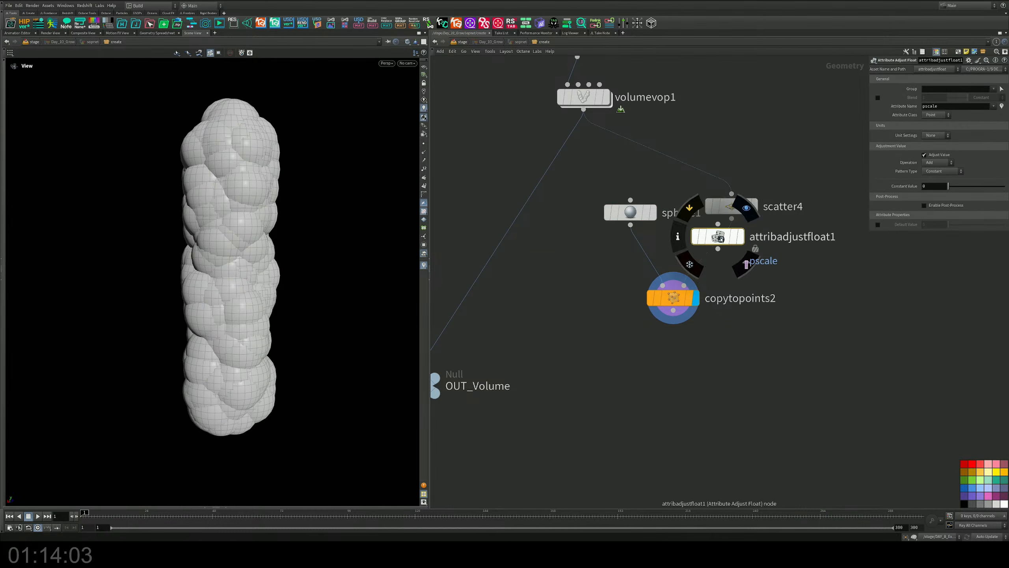
pyautogui.moveTo(949, 185); pyautogui.dragTo(949, 186)
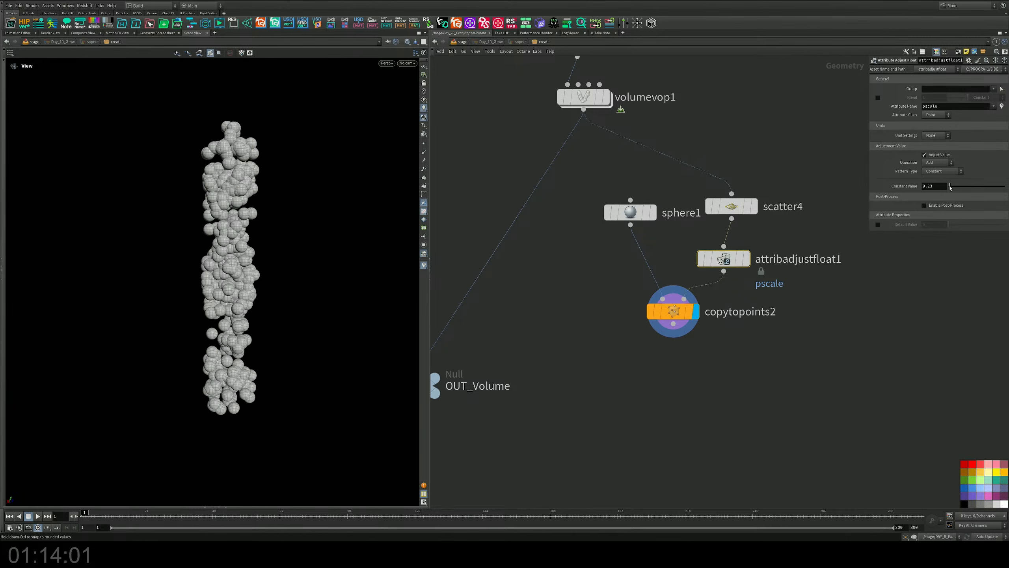
pyautogui.moveTo(940, 186); pyautogui.dragTo(484, 189, button='middle')
# Change the pscale adjustment's pattern type to Random and lower its maximum value to about 0.03
pyautogui.click(942, 171)
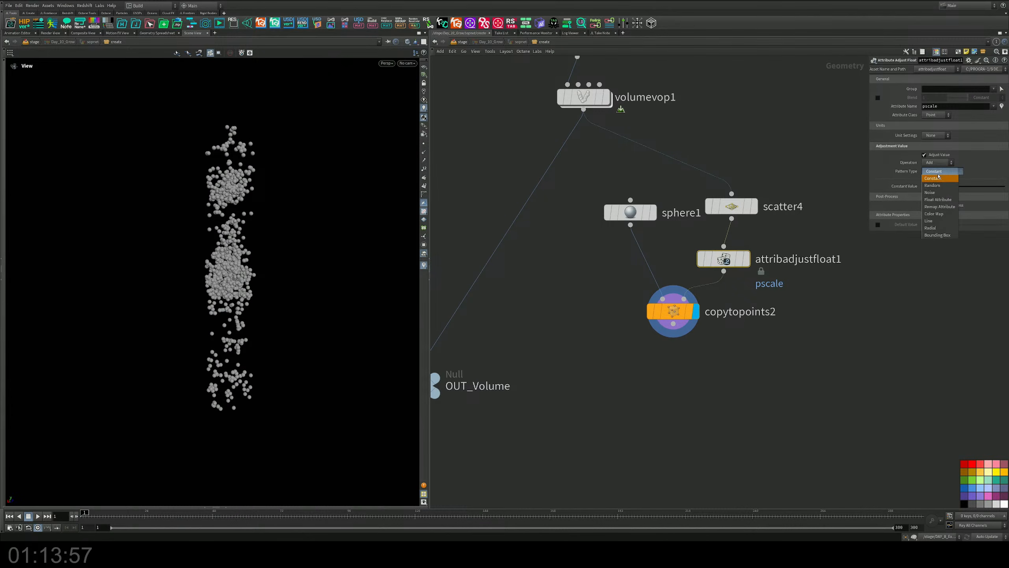
pyautogui.click(931, 186)
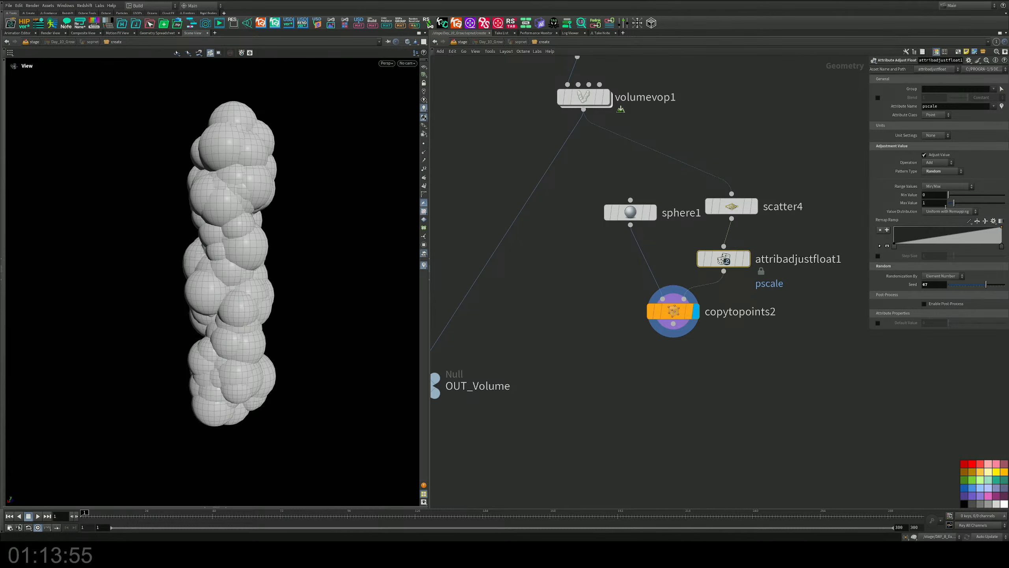
pyautogui.moveTo(954, 203); pyautogui.dragTo(950, 204)
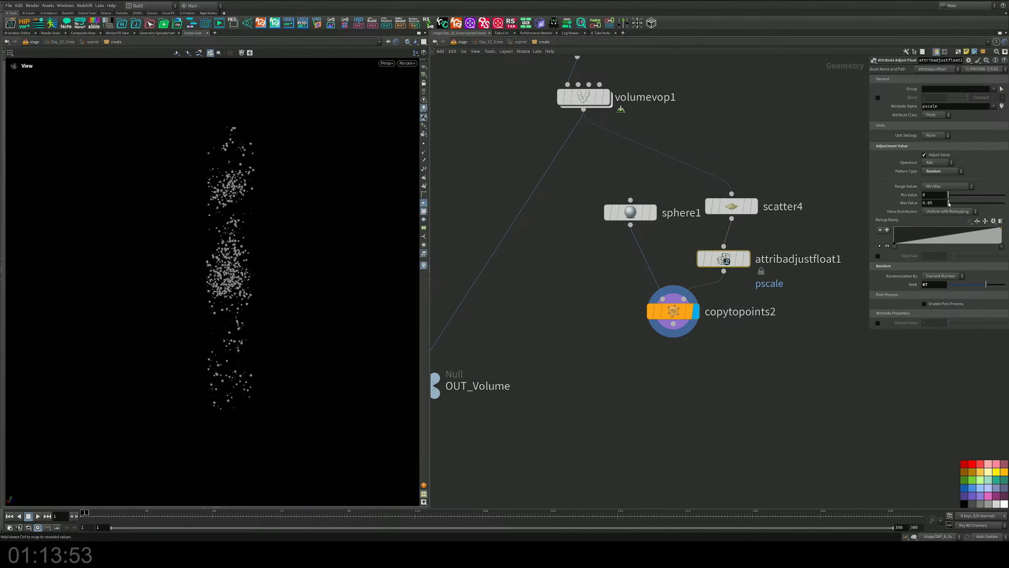
pyautogui.moveTo(938, 203); pyautogui.dragTo(879, 229, button='middle')
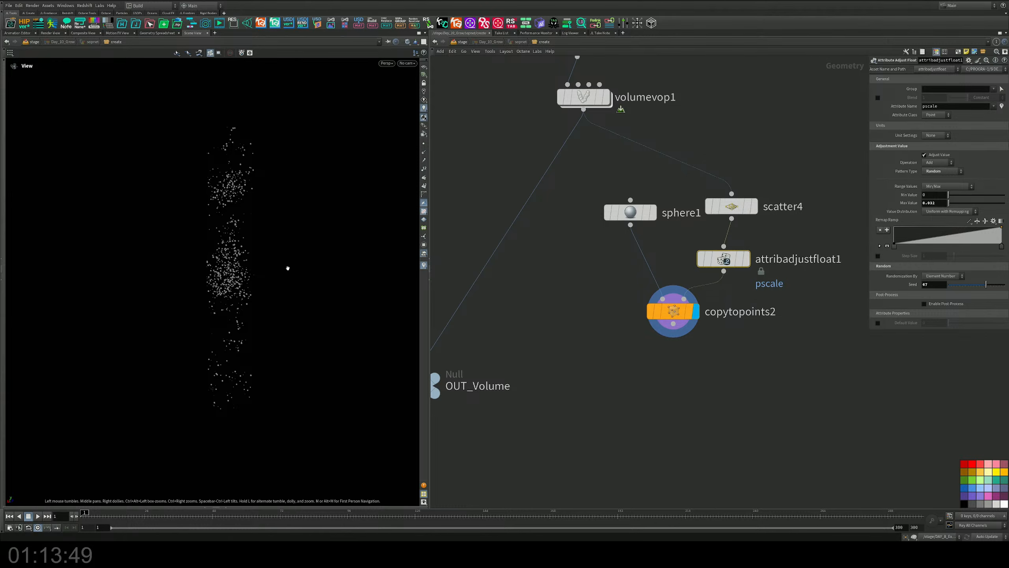
pyautogui.moveTo(287, 266); pyautogui.dragTo(259, 259)
# Lower the Force Total Count of scatter4 to 437 points
pyautogui.click(724, 208)
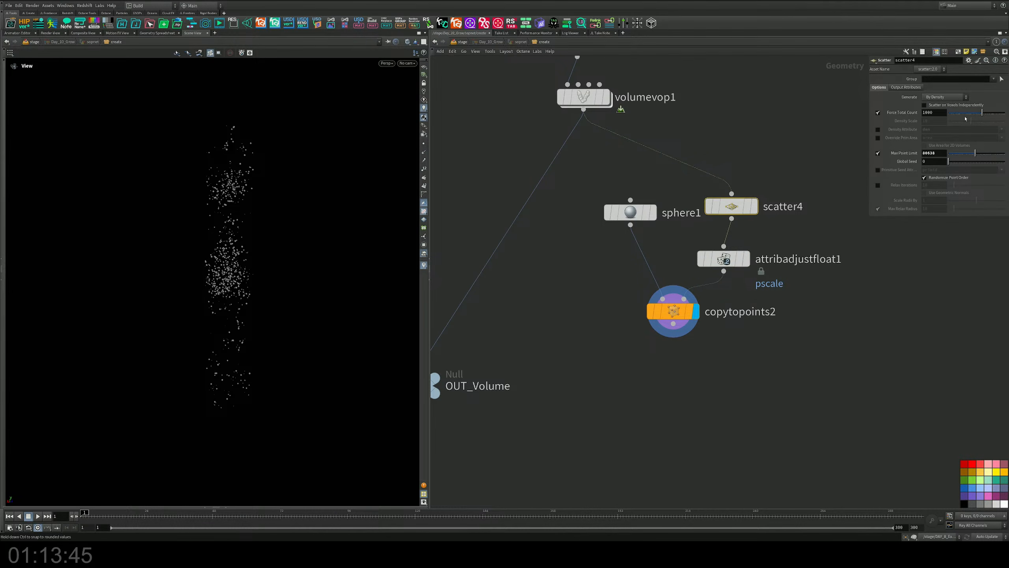
pyautogui.moveTo(982, 113)
pyautogui.mouseDown()
pyautogui.moveTo(969, 114)
pyautogui.moveTo(978, 114)
pyautogui.mouseUp()
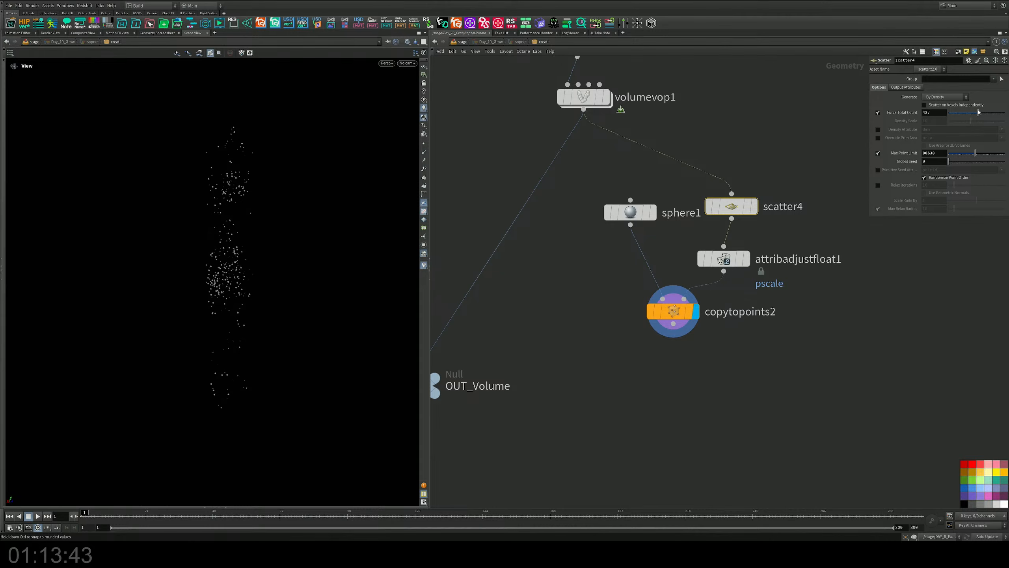
pyautogui.moveTo(736, 262)
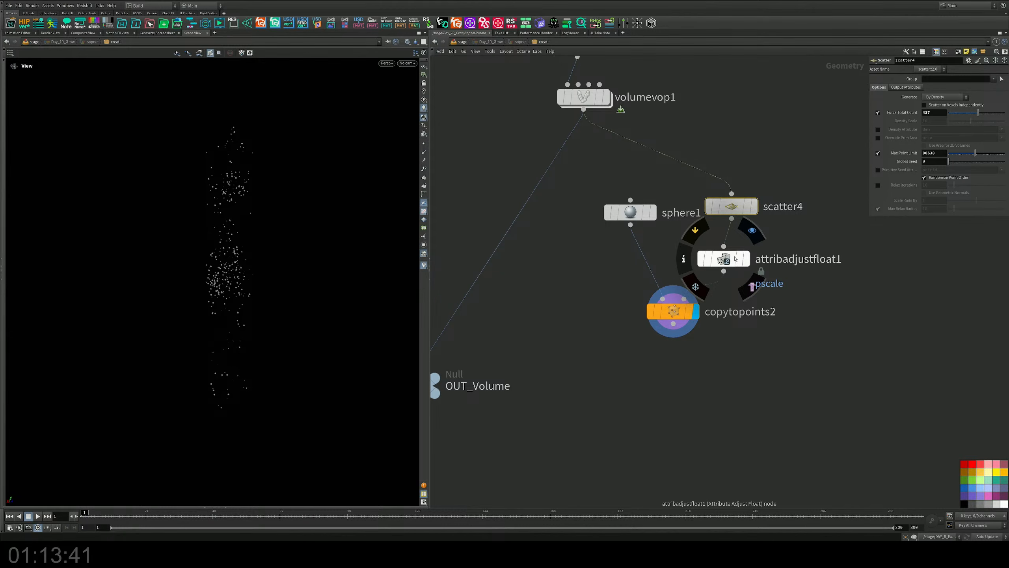
# Duplicate the OUT_Volume null, connect the copy to copytopoints2's output and rename it OUT_Points
pyautogui.scroll(-3, 599, 282)
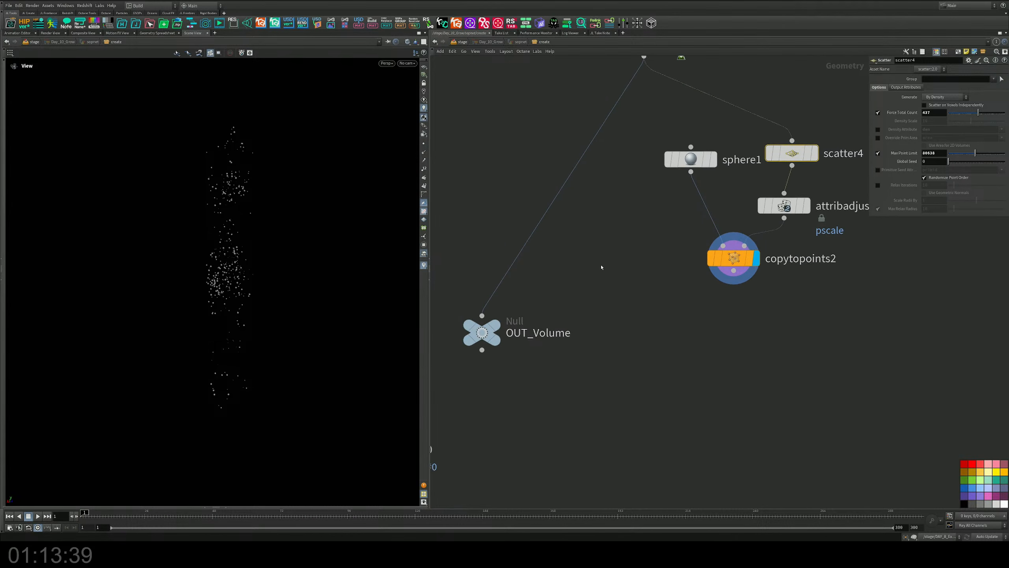
pyautogui.keyDown('alt'); pyautogui.moveTo(519, 313); pyautogui.dragTo(698, 352); pyautogui.keyUp('alt')
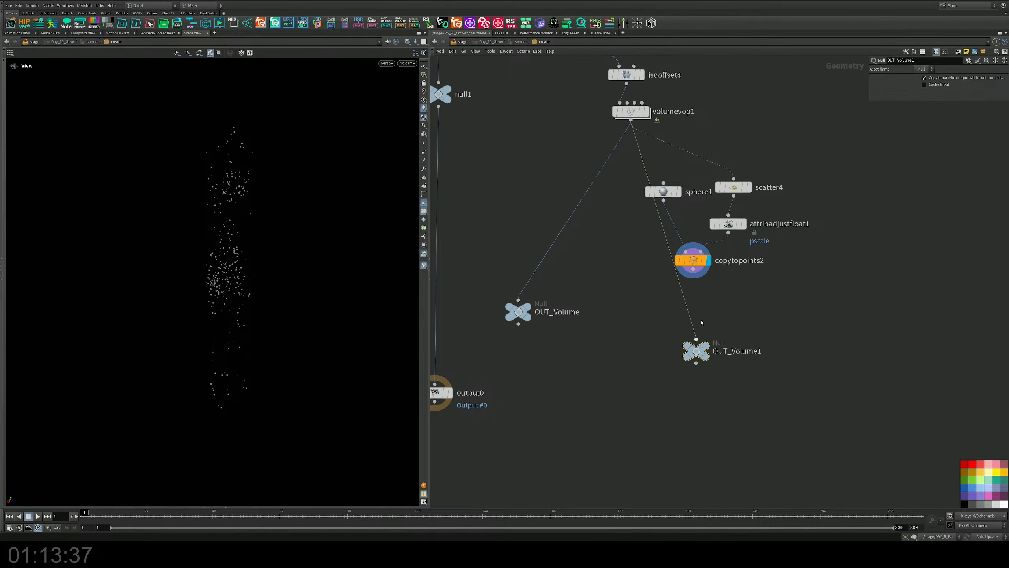
pyautogui.moveTo(694, 270); pyautogui.dragTo(795, 334)
pyautogui.doubleClick(730, 352)
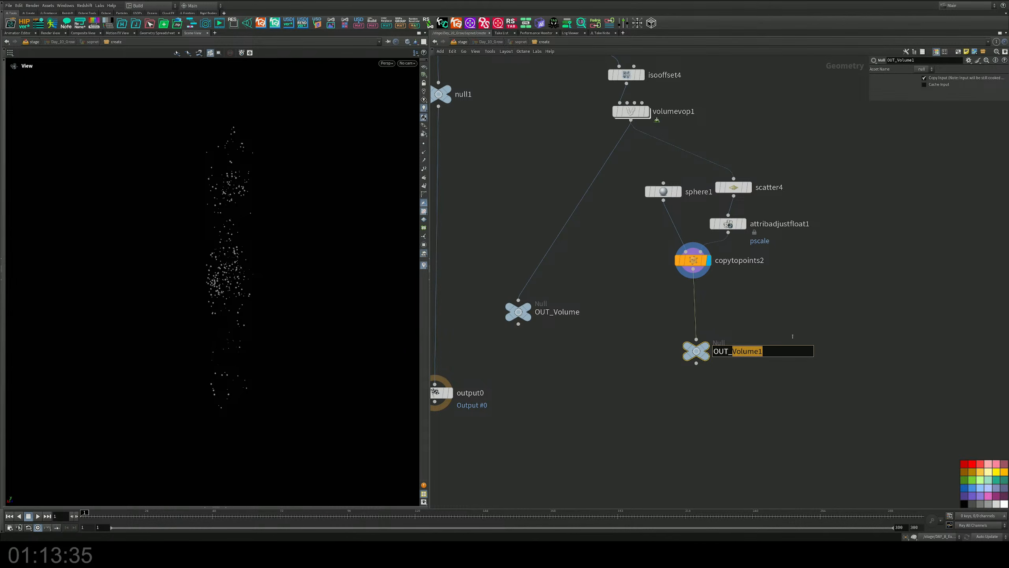
pyautogui.write('Points')
pyautogui.press('Return')
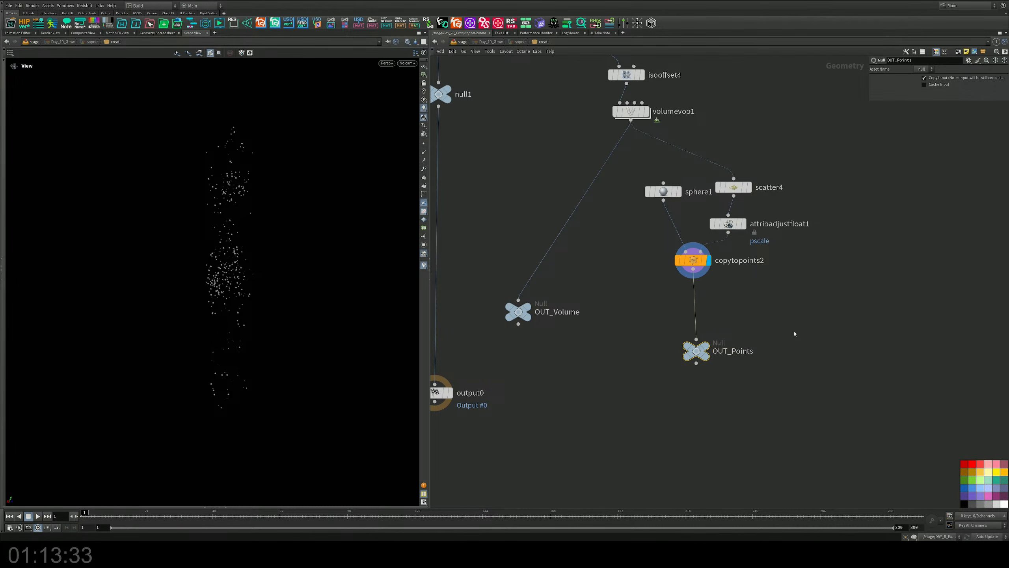
# Display the OUT_Points null and align it directly beneath copytopoints2
pyautogui.click(706, 349)
pyautogui.moveTo(709, 387); pyautogui.dragTo(727, 353, button='middle')
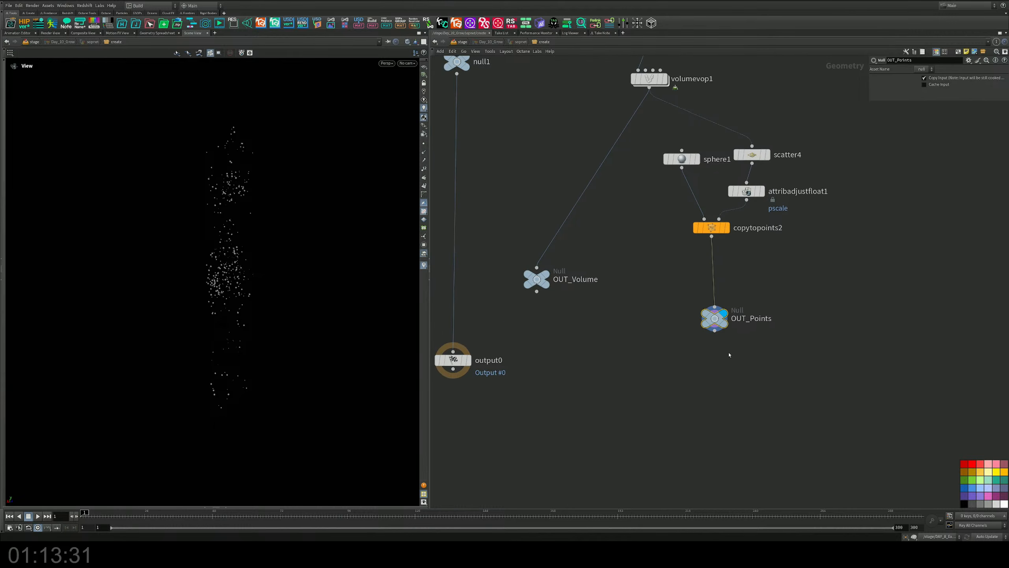
pyautogui.moveTo(718, 324); pyautogui.dragTo(715, 296)
pyautogui.moveTo(712, 286)
pyautogui.moveTo(736, 244); pyautogui.dragTo(735, 256, button='middle')
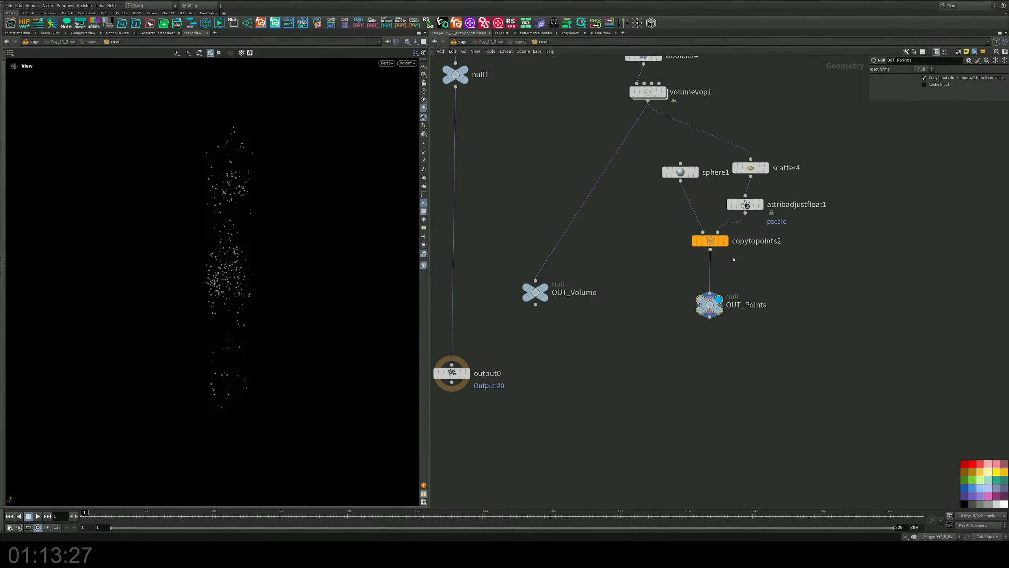
# Rewire OUT_Points to take its input from attribadjustfloat1, bypassing copytopoints2, and copy the null
pyautogui.moveTo(710, 301); pyautogui.dragTo(754, 293)
pyautogui.moveTo(746, 213); pyautogui.dragTo(753, 285)
pyautogui.moveTo(556, 341); pyautogui.dragTo(618, 321, button='middle')
pyautogui.moveTo(522, 353); pyautogui.dragTo(524, 376)
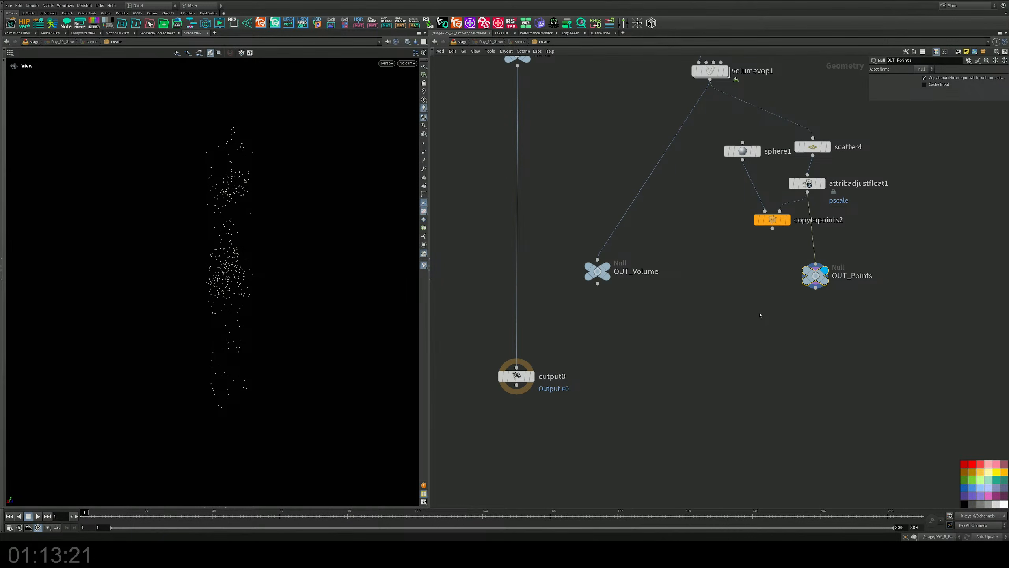
pyautogui.hotkey('ctrl', 'c')
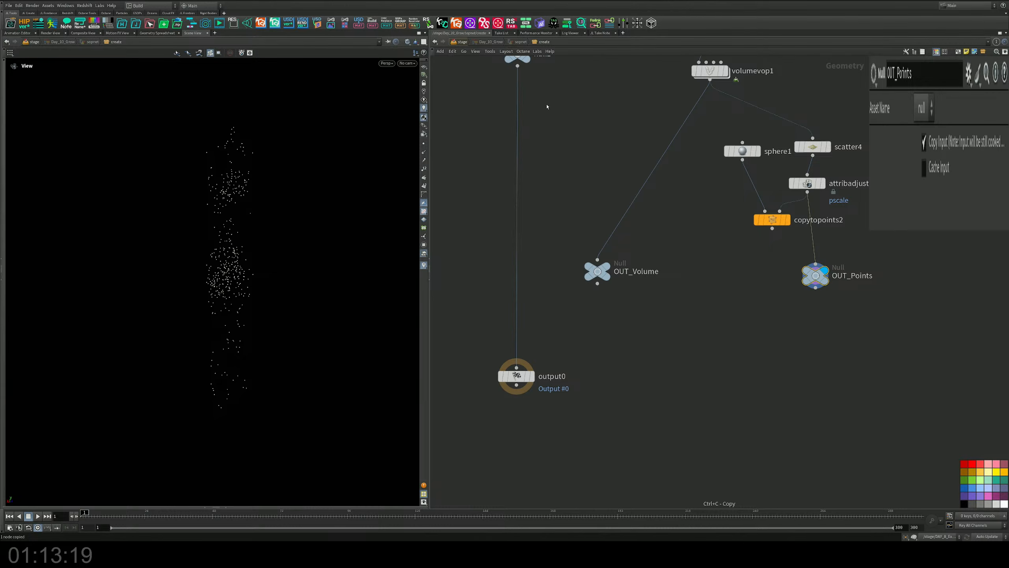
# Return to the stage network and insert an Instancer node between Volume and materiallibrary12
pyautogui.click(462, 42)
pyautogui.moveTo(725, 226); pyautogui.dragTo(712, 243, button='middle')
pyautogui.moveTo(648, 144); pyautogui.dragTo(557, 160)
pyautogui.press('Tab')
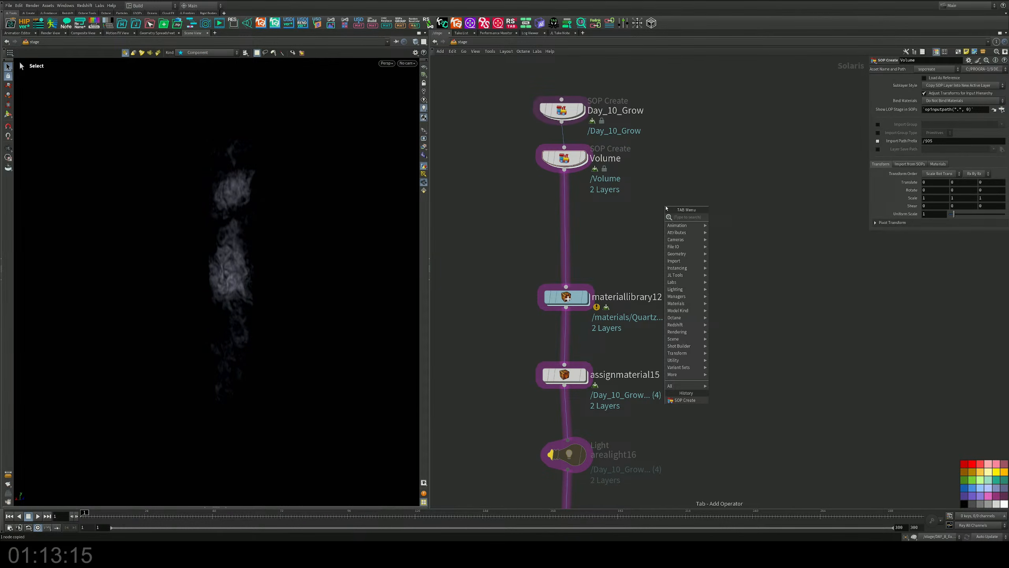
pyautogui.write('mer')
pyautogui.press('Return')
pyautogui.click(552, 232)
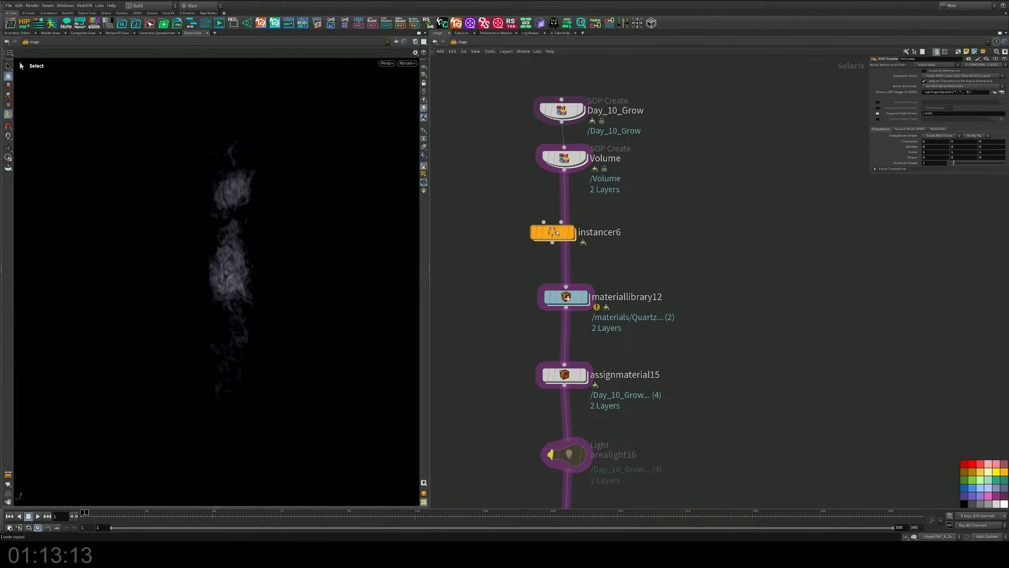
pyautogui.moveTo(553, 232); pyautogui.dragTo(570, 225)
# Add a SOP Create node beside Volume and connect it to the second input of instancer6
pyautogui.moveTo(660, 169); pyautogui.dragTo(638, 215, button='middle')
pyautogui.press('Tab')
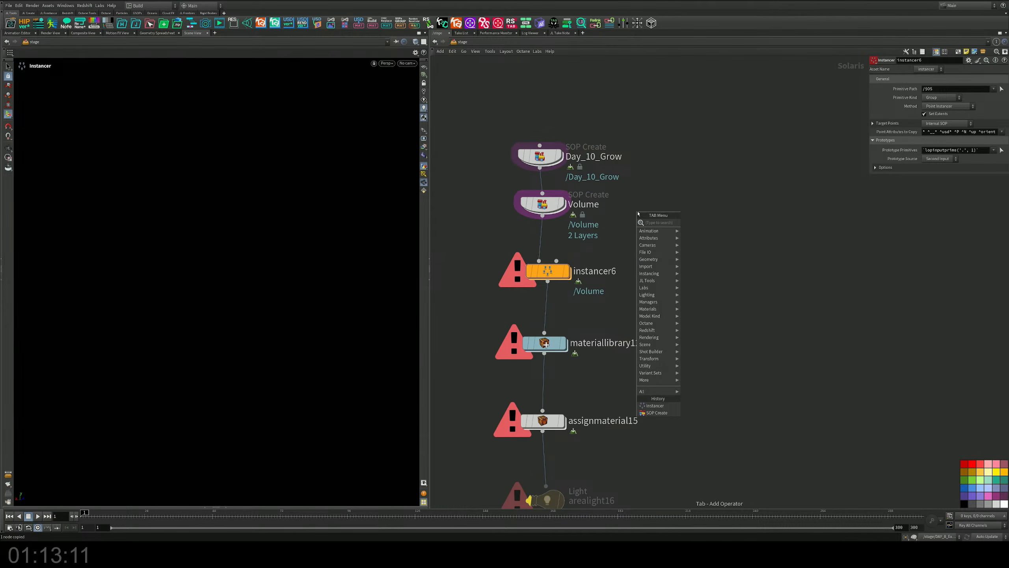
pyautogui.write('sop')
pyautogui.press('Return')
pyautogui.click(638, 213)
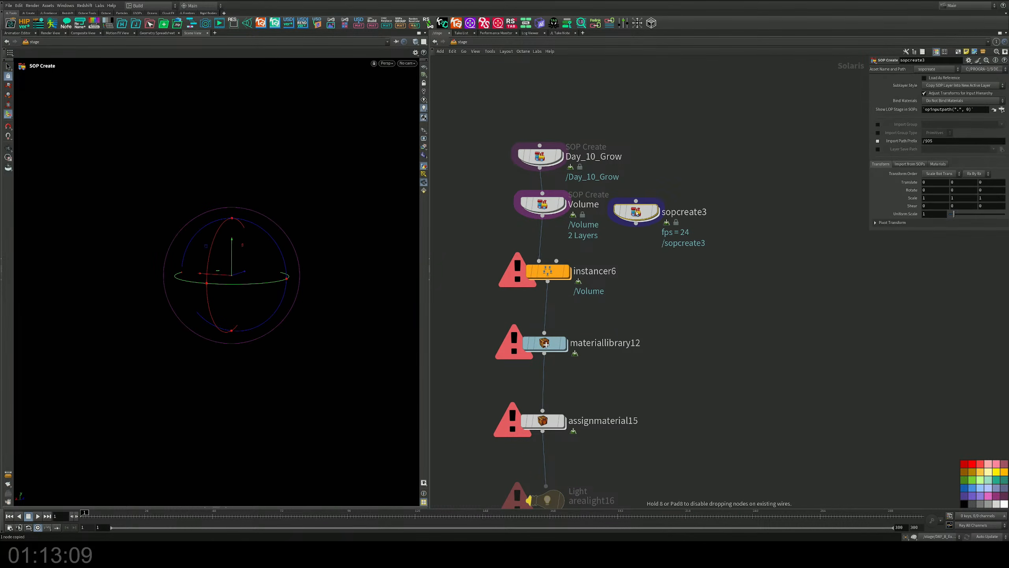
pyautogui.moveTo(557, 261); pyautogui.dragTo(635, 212)
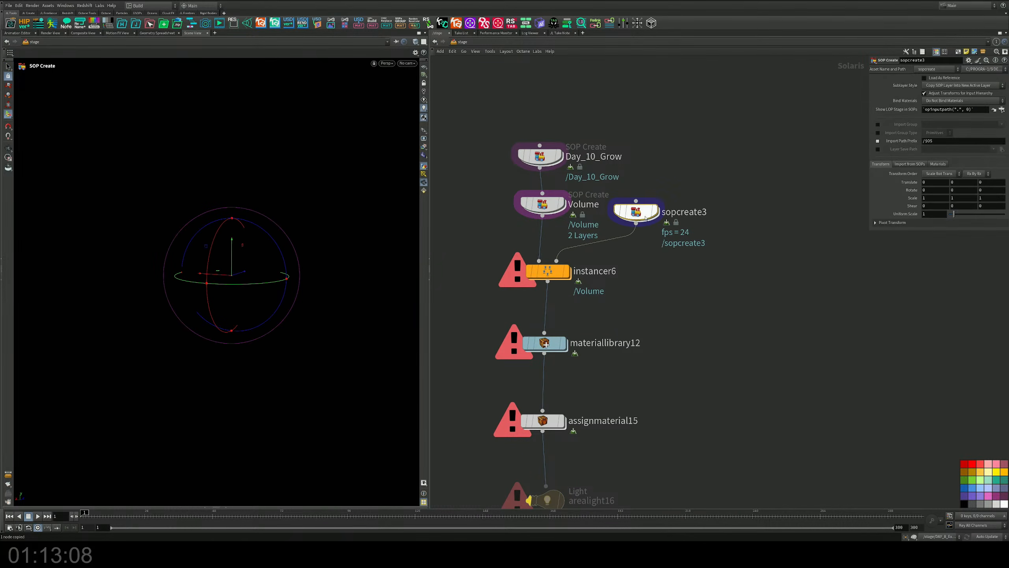
# Inside instancer6, add an Object Merge node and set its Object 1 to the copied OUT_Points path
pyautogui.doubleClick(552, 270)
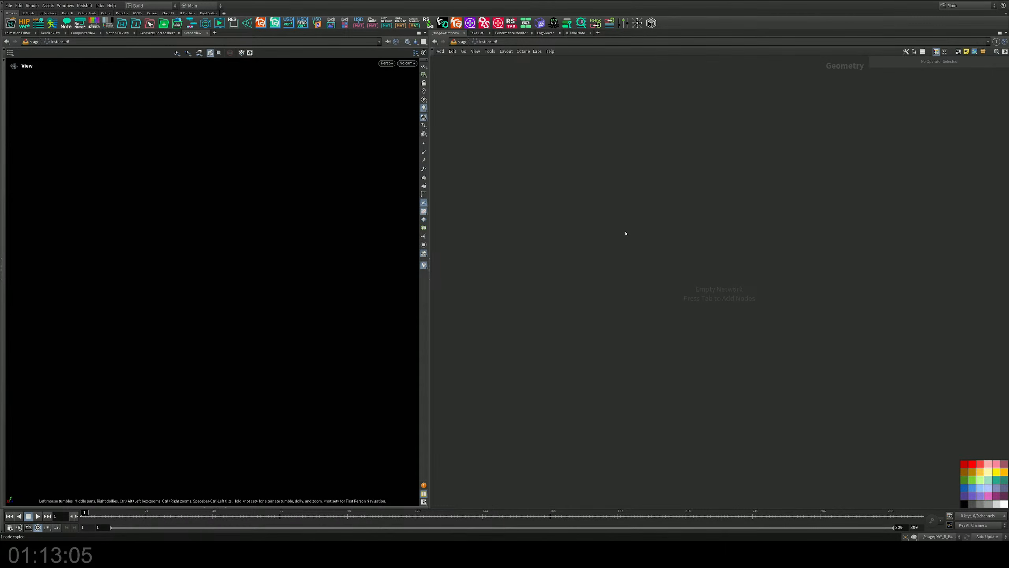
pyautogui.press('Tab')
pyautogui.write('ob')
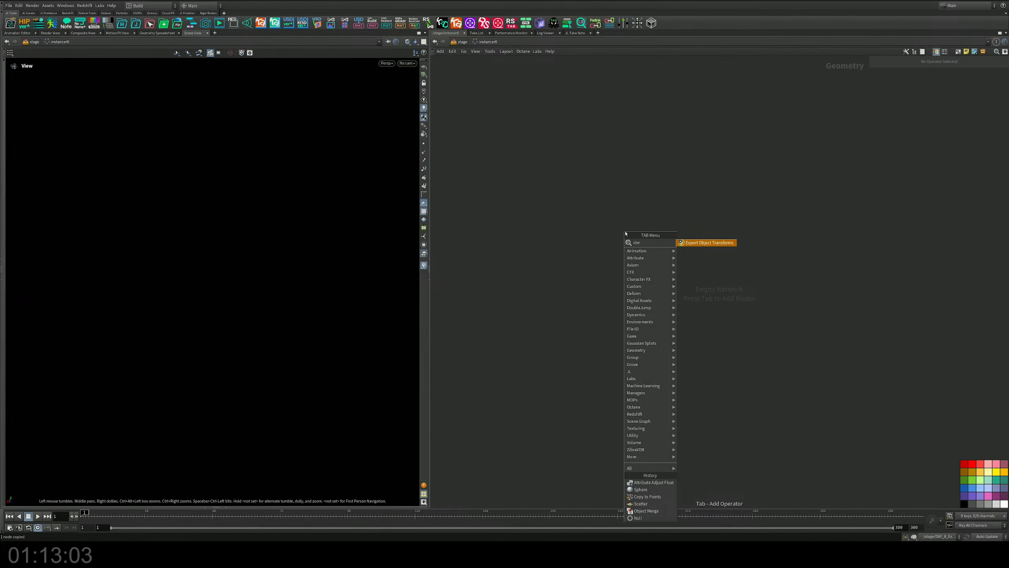
pyautogui.press('Return')
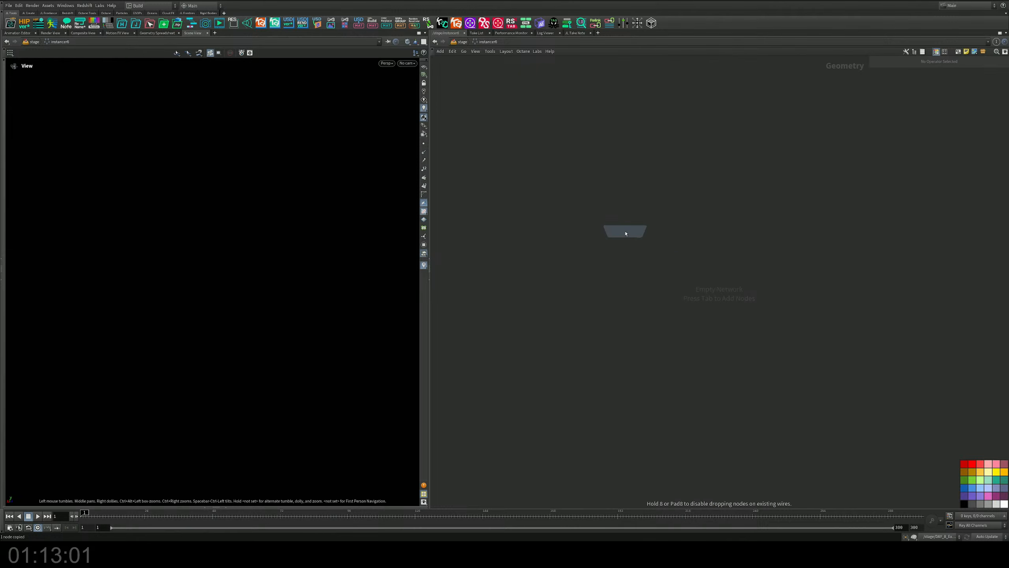
pyautogui.click(625, 231)
pyautogui.click(964, 96)
pyautogui.hotkey('ctrl', 'v')
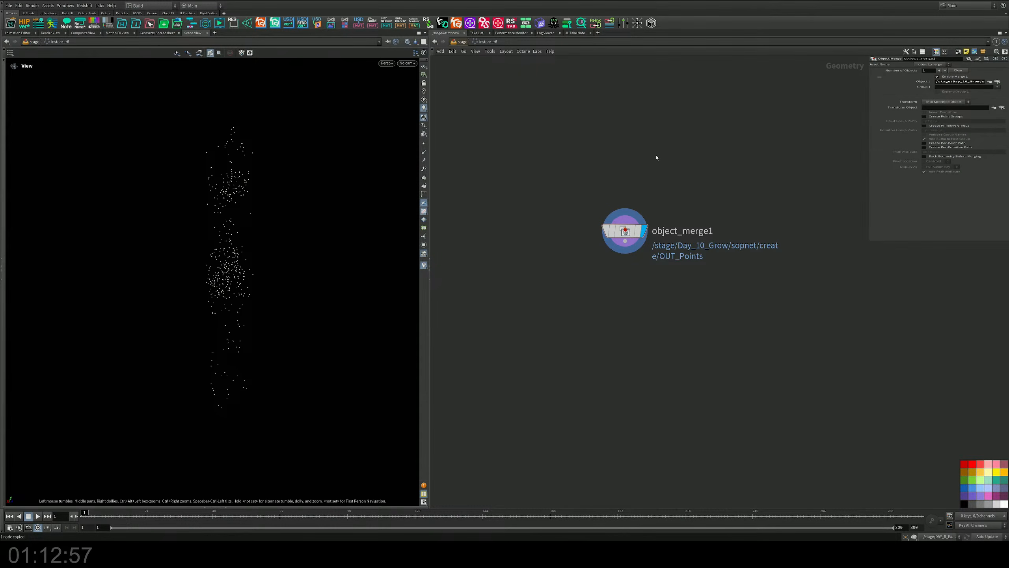
# Back in the stage network, replace sopcreate3 with a Sphere node connected to the second input of instancer6
pyautogui.press('u')
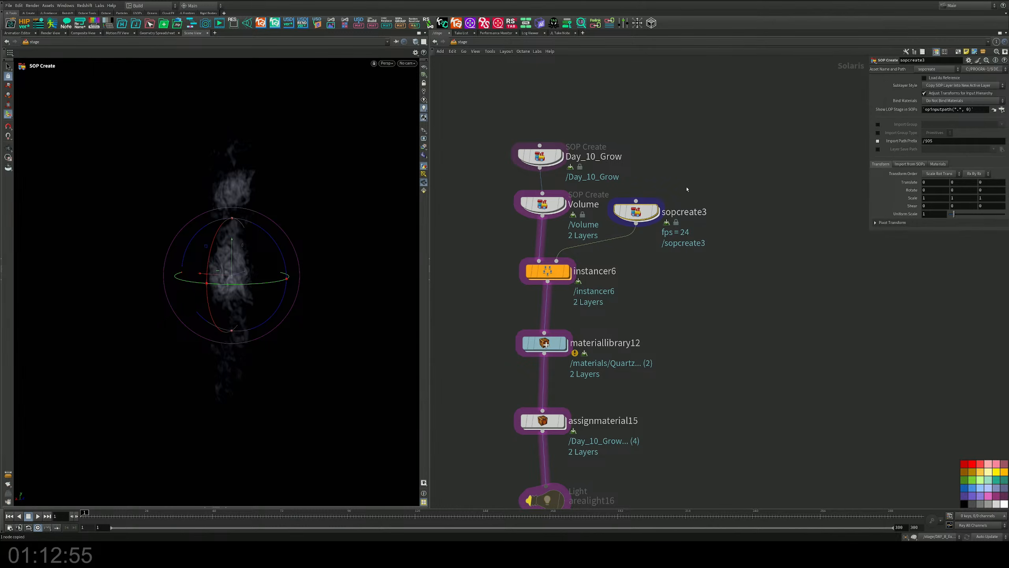
pyautogui.press('Delete')
pyautogui.press('Tab')
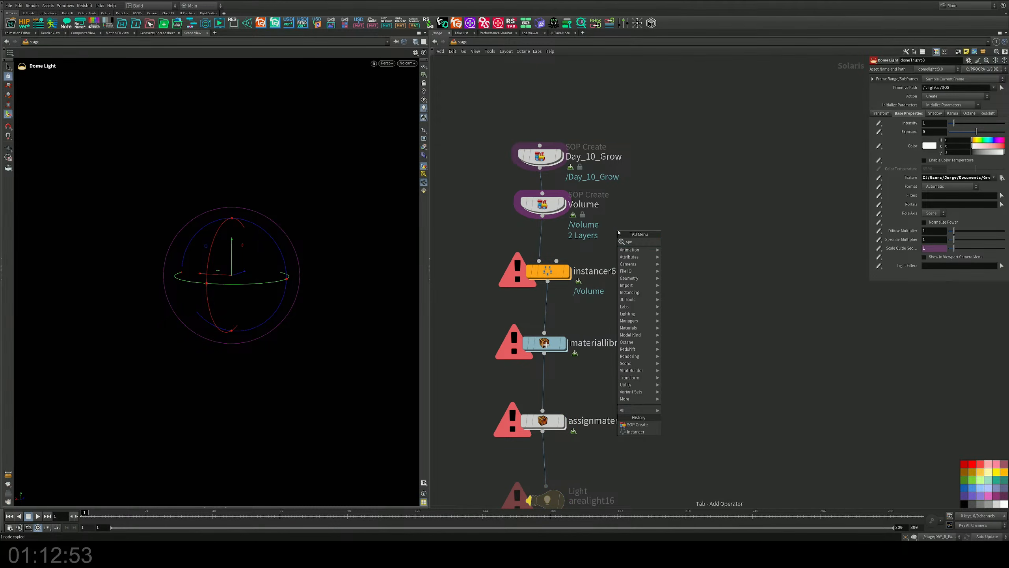
pyautogui.write('spe')
pyautogui.press('Return')
pyautogui.click(654, 223)
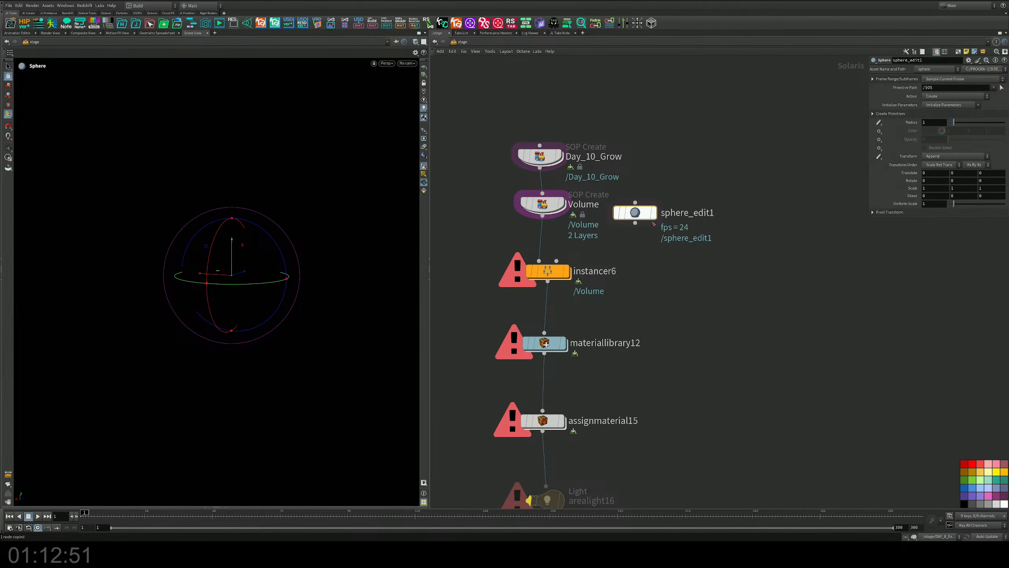
pyautogui.moveTo(635, 223); pyautogui.dragTo(556, 261)
# Set the primitive path of instancer6 to Points/$OS
pyautogui.click(548, 271)
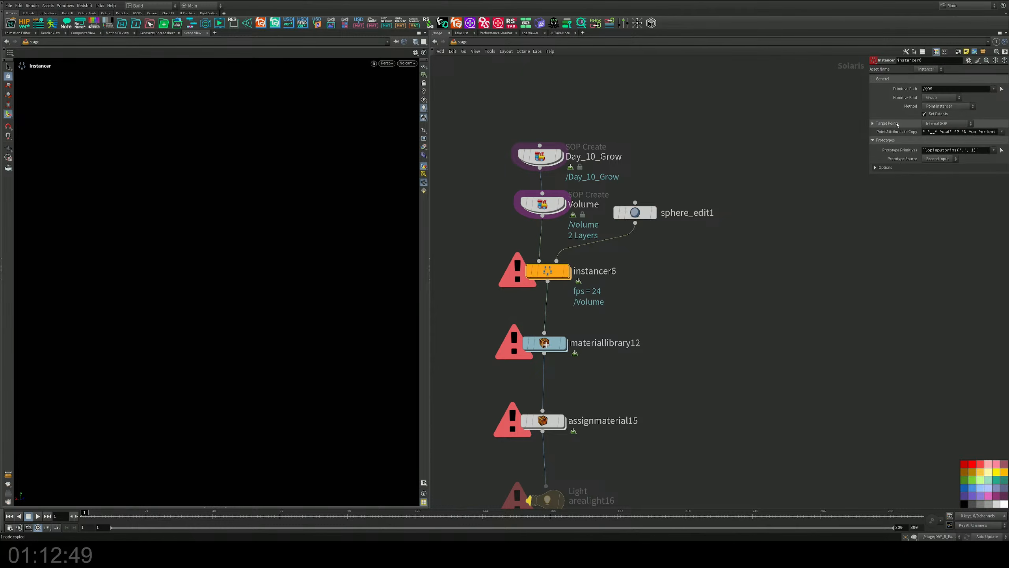
pyautogui.click(923, 90)
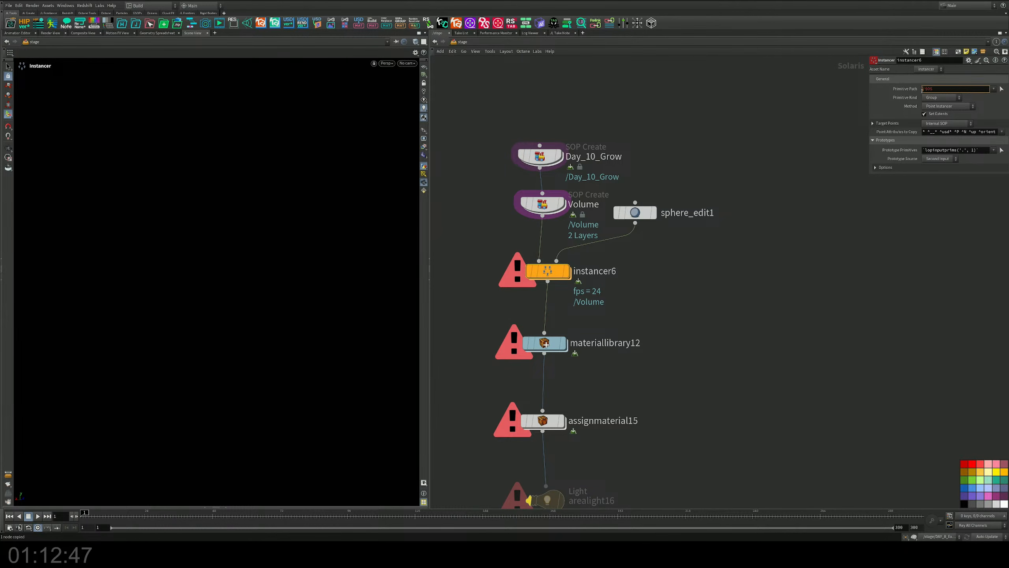
pyautogui.write('Points')
pyautogui.press('Return')
# Display instancer6, detach it from the main chain and set it apart with sphere_edit1 wired to its second input
pyautogui.moveTo(567, 272); pyautogui.dragTo(570, 273)
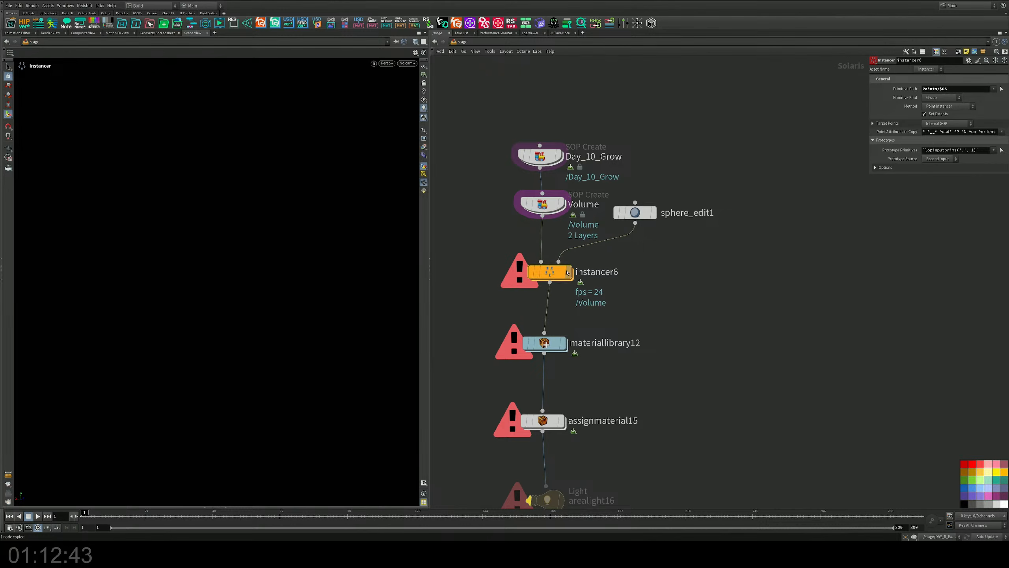
pyautogui.click(569, 272)
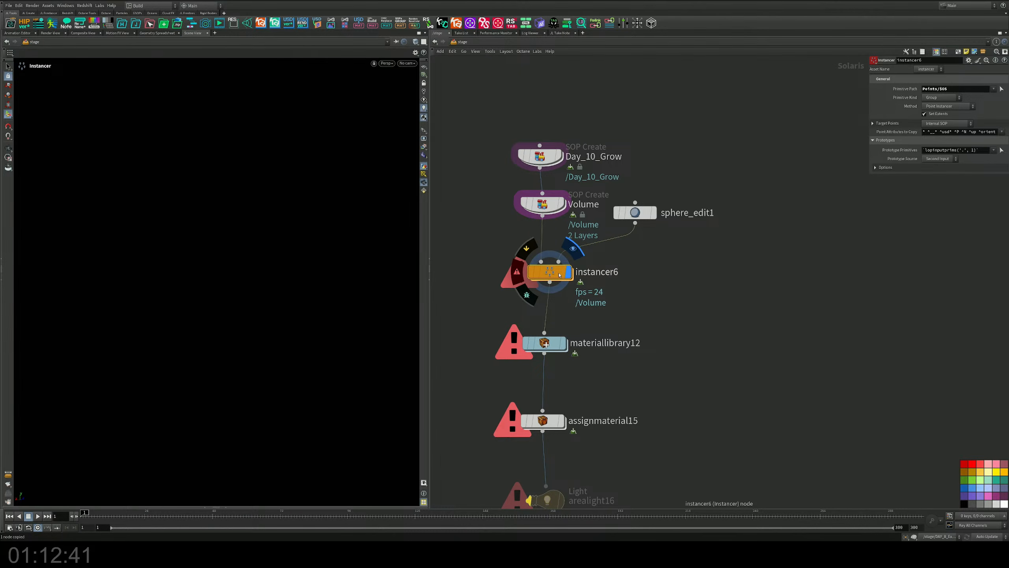
pyautogui.moveTo(552, 273); pyautogui.dragTo(737, 287)
pyautogui.moveTo(635, 212); pyautogui.dragTo(746, 275)
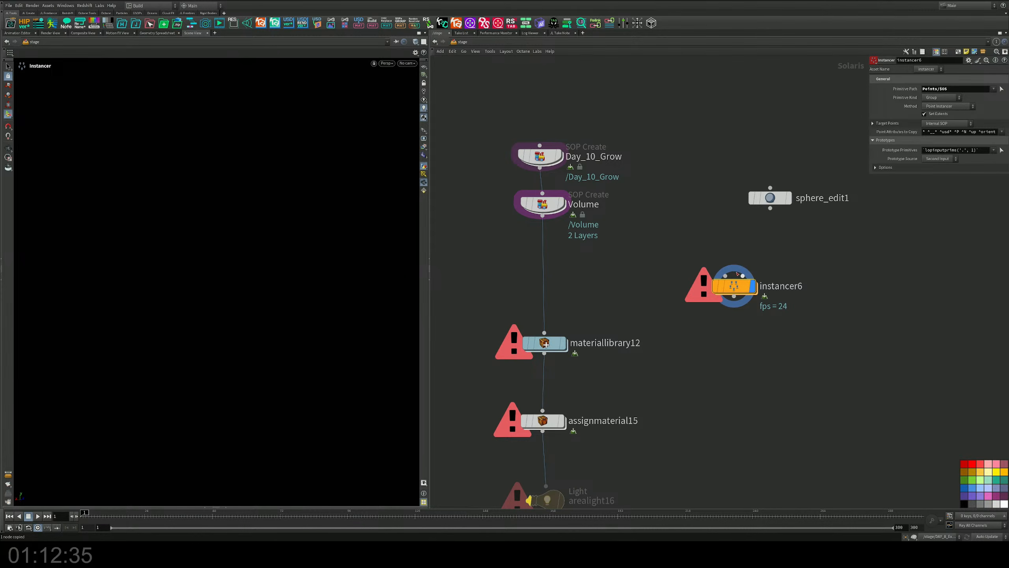
# Check the Object Merge node inside instancer6 and return to the stage network
pyautogui.doubleClick(734, 286)
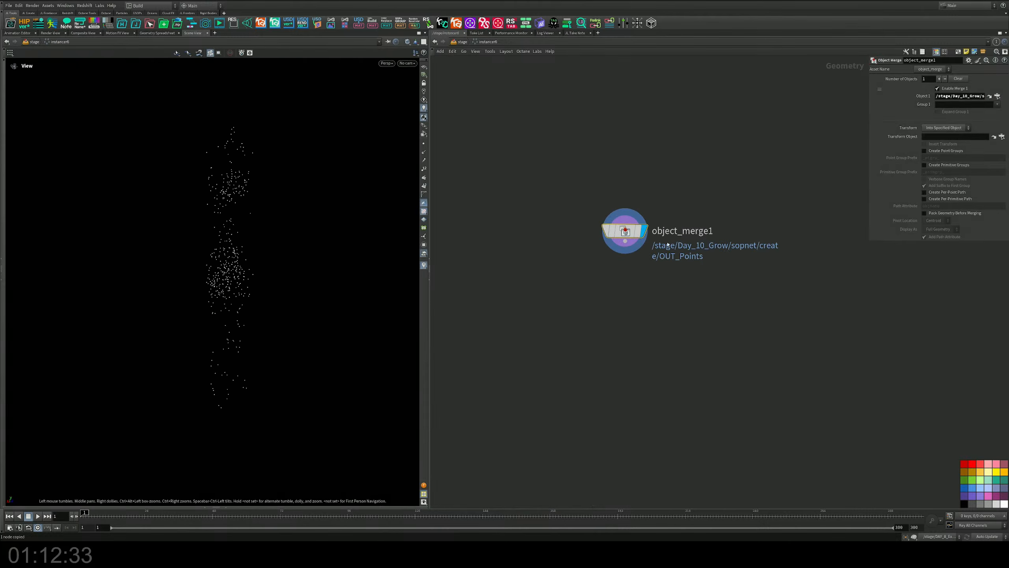
pyautogui.moveTo(689, 191); pyautogui.dragTo(541, 281)
pyautogui.moveTo(619, 193); pyautogui.dragTo(623, 199, button='middle')
pyautogui.press('u')
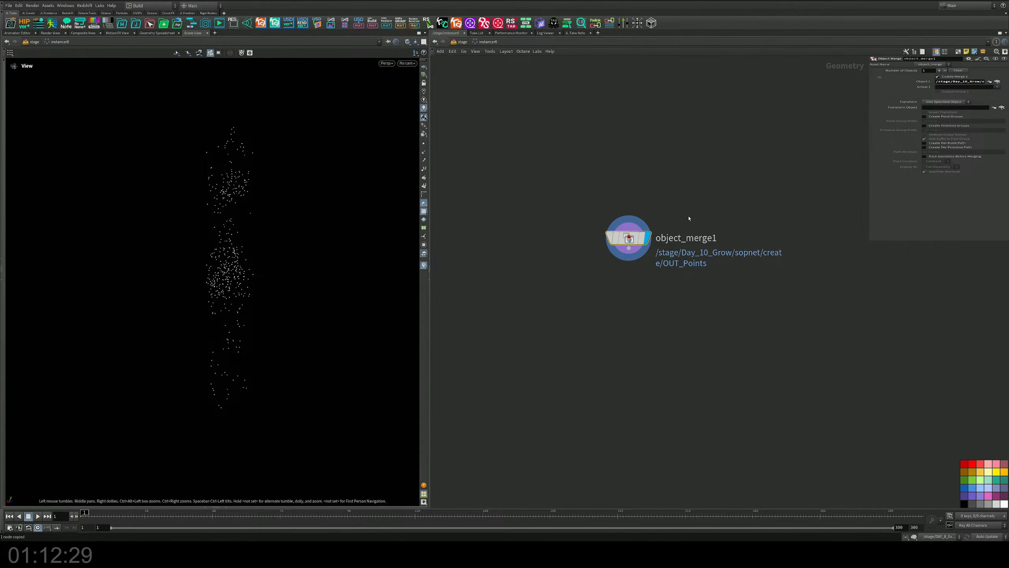
pyautogui.click(459, 42)
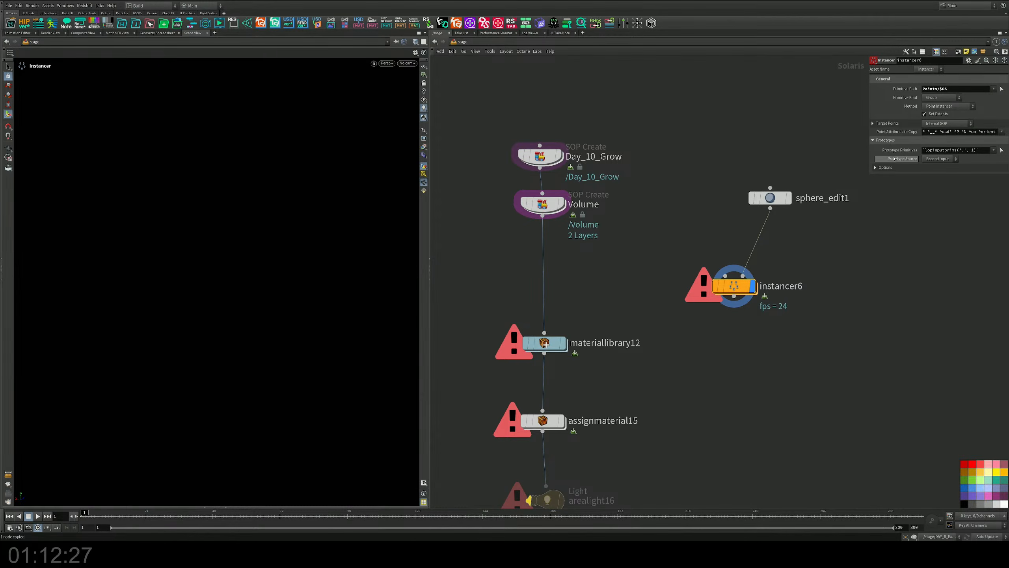
# Try External SOP as the target points source of instancer6 and switch back to Internal SOP
pyautogui.click(946, 123)
pyautogui.click(932, 138)
pyautogui.click(942, 126)
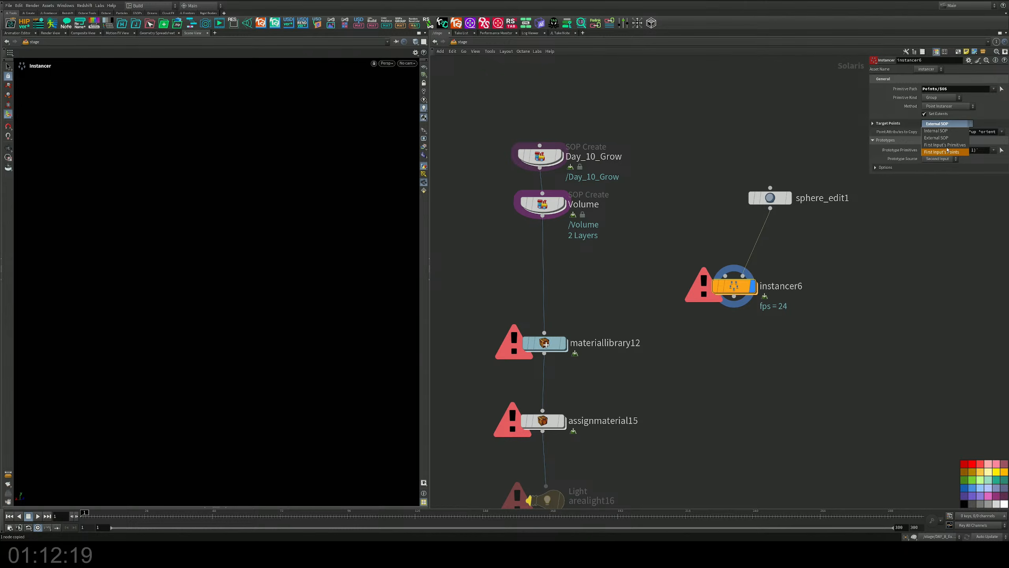
pyautogui.click(946, 131)
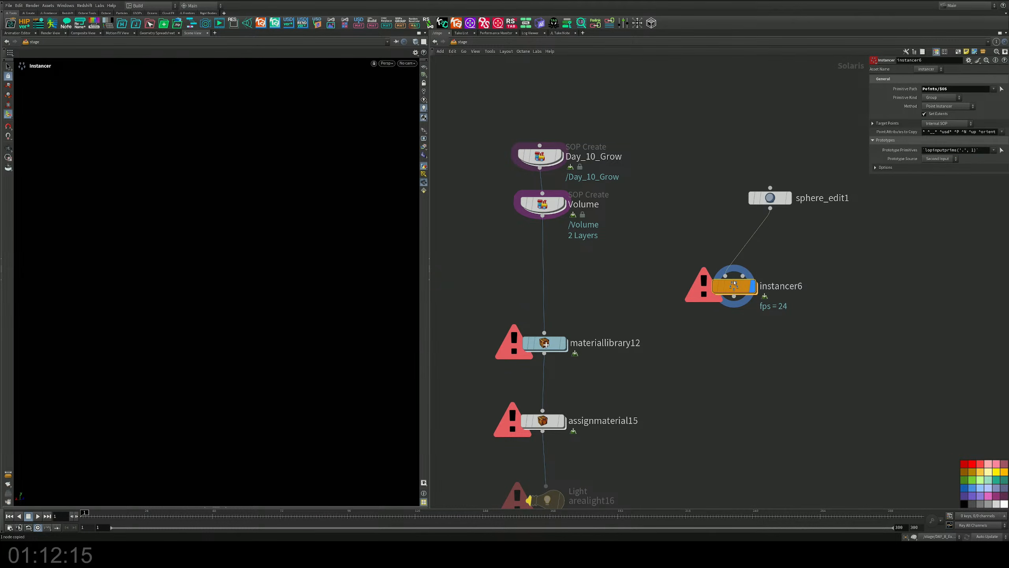
# Read the error details of instancer6 and reopen its internal network
pyautogui.moveTo(758, 273)
pyautogui.click(704, 286)
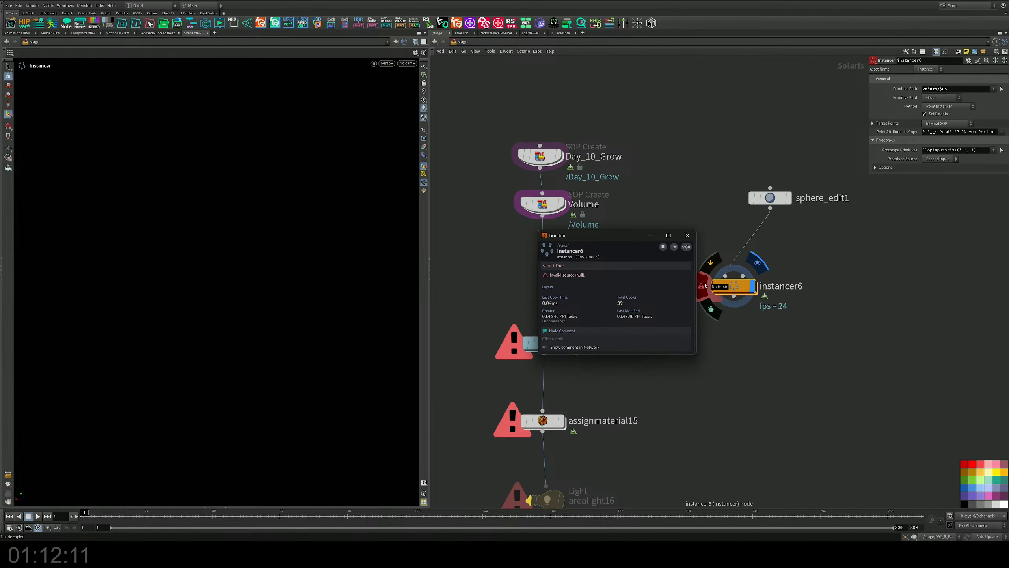
pyautogui.doubleClick(734, 286)
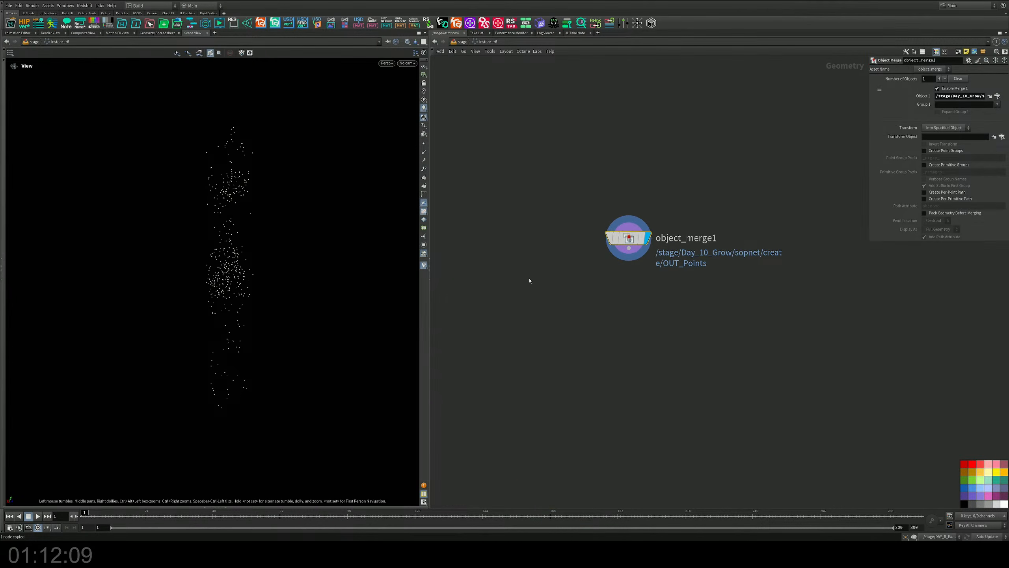
# Check OUT_Points as the Object Merge source in the operator chooser and return to instancer6 in the stage network
pyautogui.moveTo(869, 109); pyautogui.dragTo(725, 111)
pyautogui.click(989, 96)
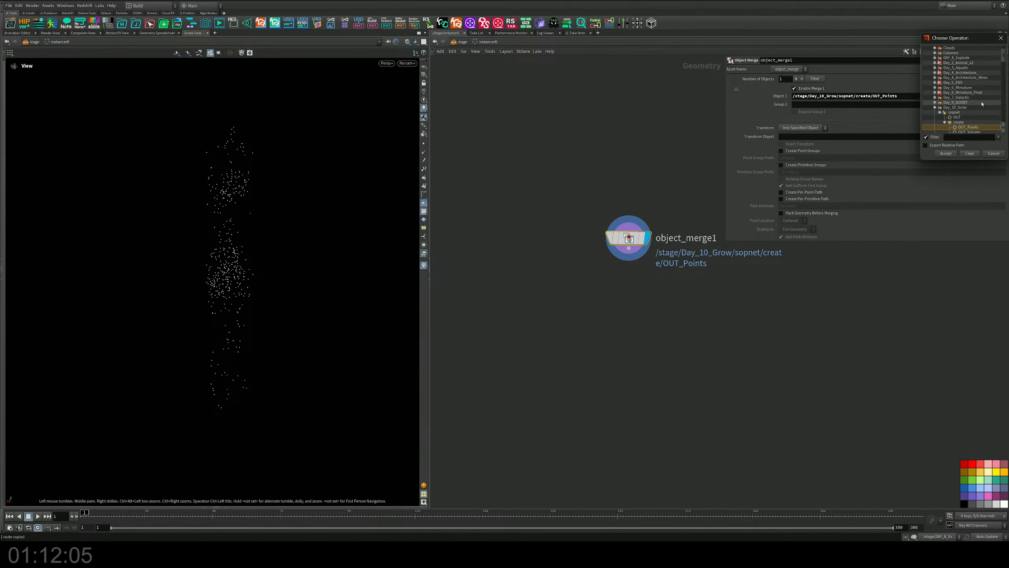
pyautogui.click(949, 154)
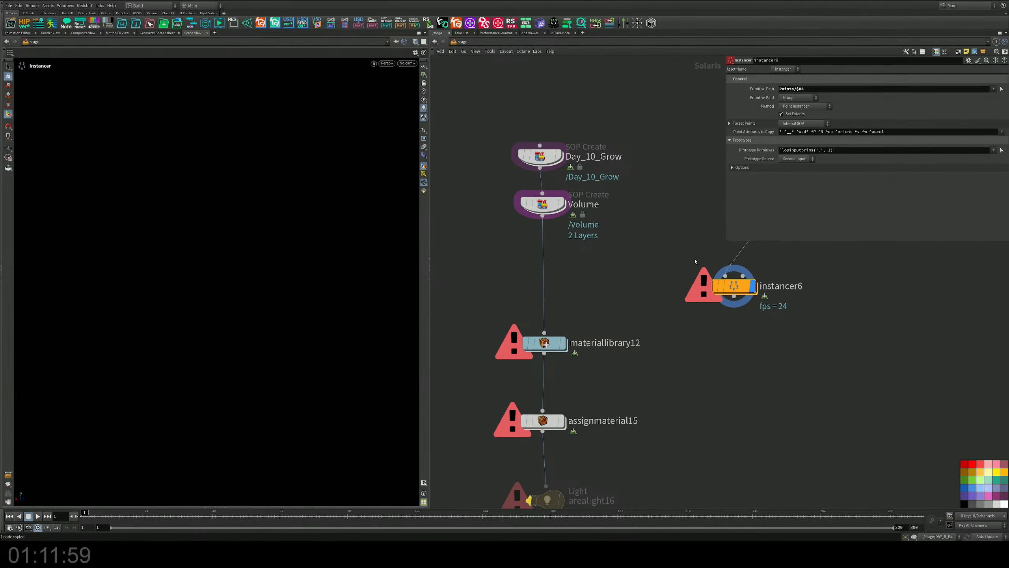
pyautogui.moveTo(696, 261); pyautogui.dragTo(572, 292, button='middle')
pyautogui.moveTo(569, 285); pyautogui.dragTo(583, 296)
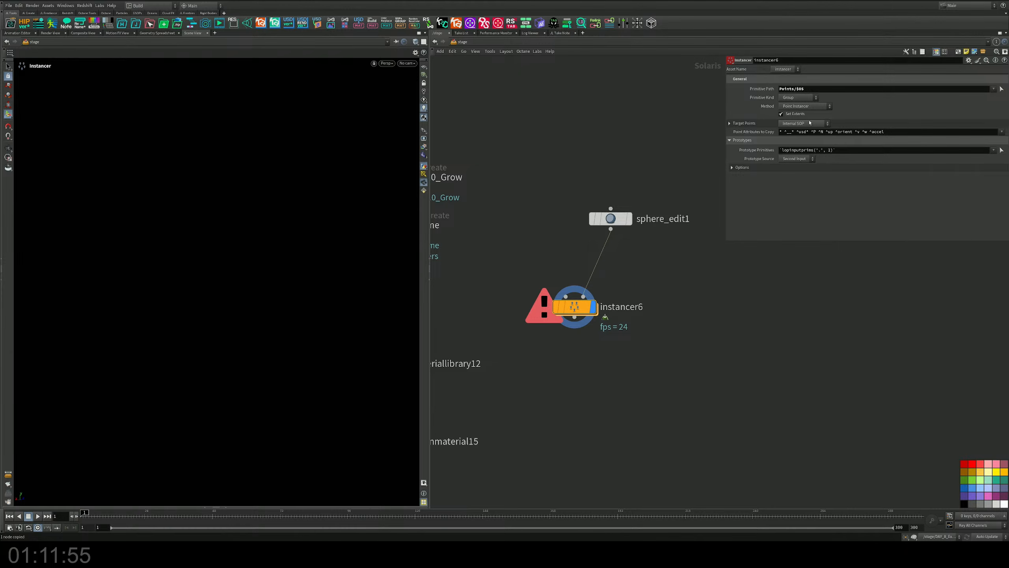
# Try First Input as the prototype source of instancer6, switch back to Second Input and keep Internal SOP as target points
pyautogui.click(803, 159)
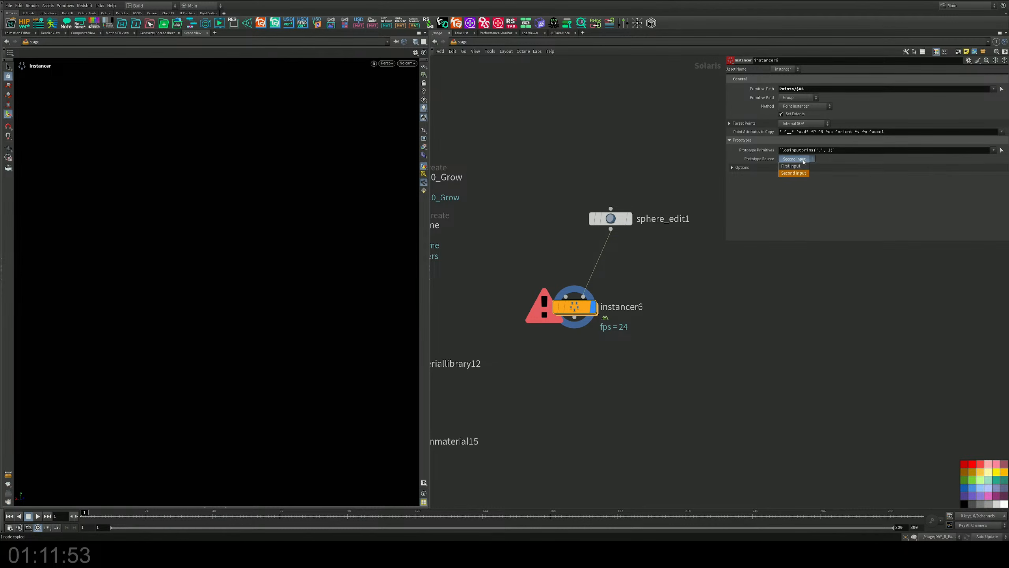
pyautogui.click(801, 166)
pyautogui.click(796, 158)
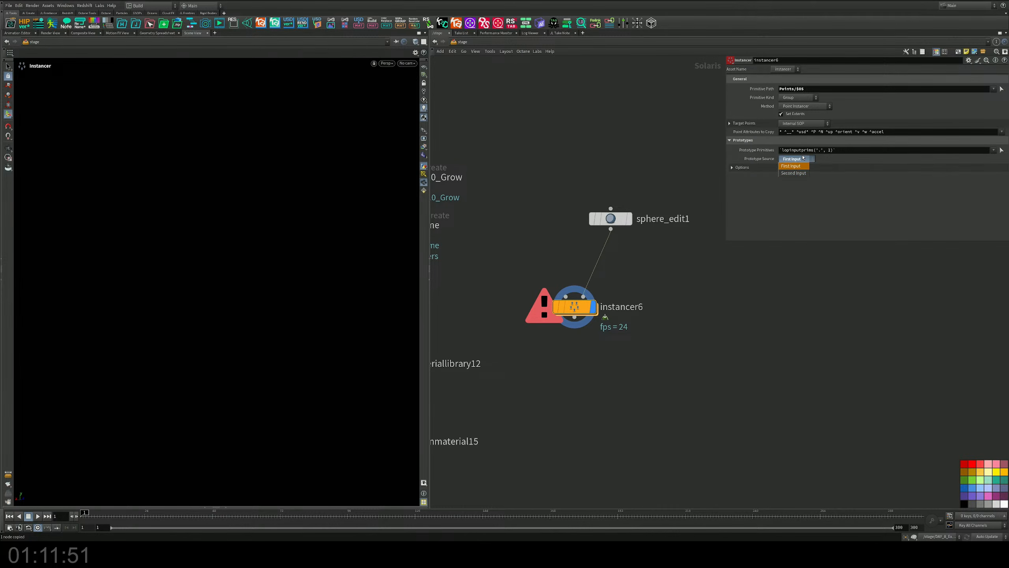
pyautogui.click(799, 173)
pyautogui.click(803, 124)
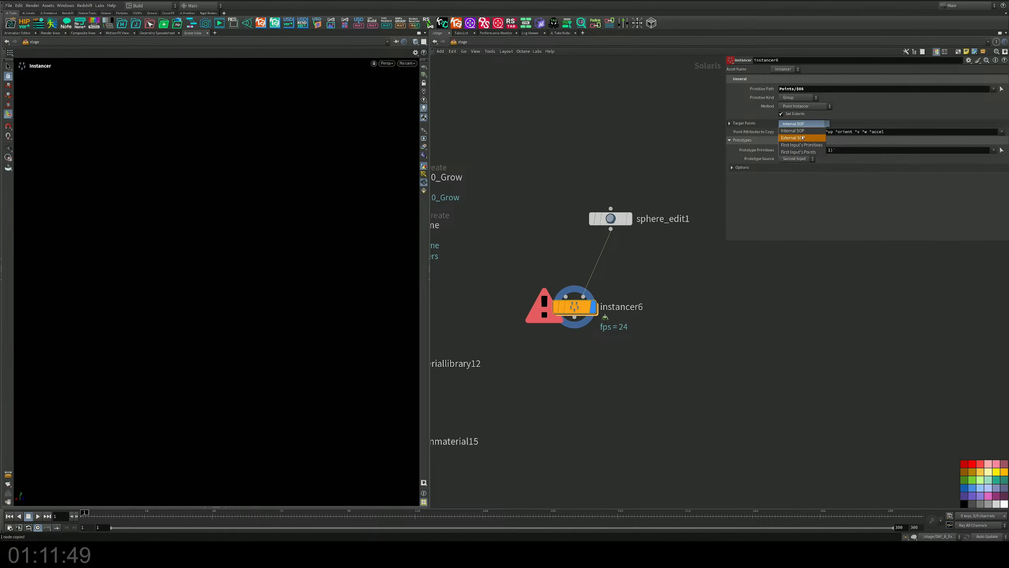
pyautogui.click(803, 131)
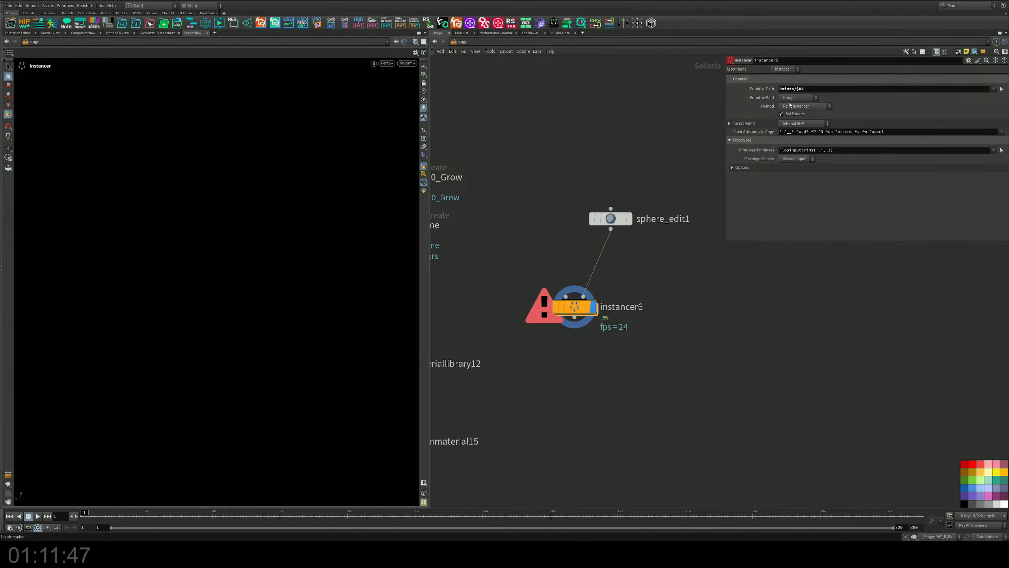
# Set the primitive path of instancer6 to /$OS
pyautogui.click(793, 97)
pyautogui.click(793, 96)
pyautogui.doubleClick(791, 89)
pyautogui.write('$OS')
pyautogui.press('Return')
# Examine the settings and internal point network of instancer1 in the DAY 2 ANIMAL setup, plus its Spiders source node
pyautogui.scroll(-10, 704, 319)
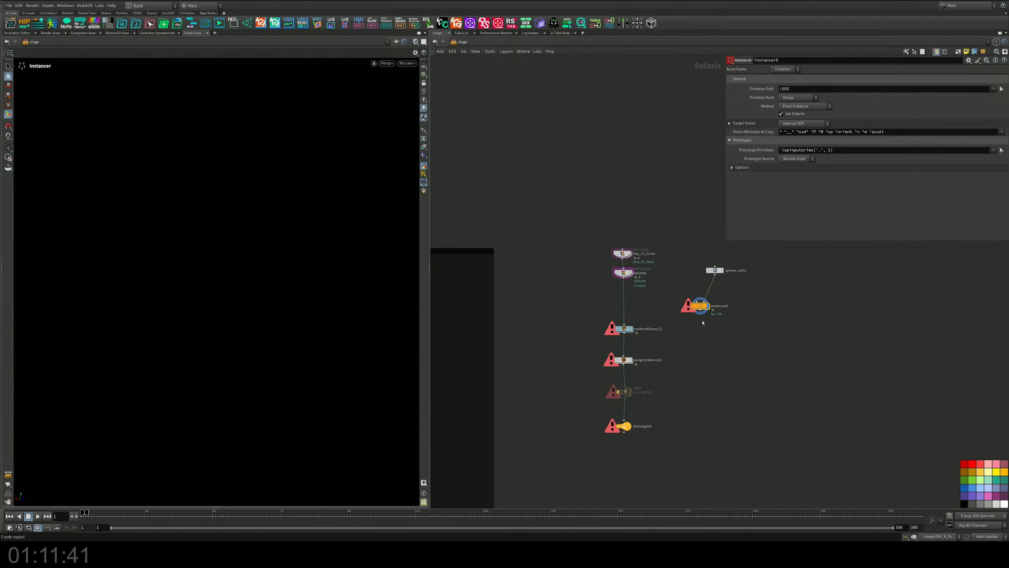
pyautogui.scroll(-4, 704, 325)
pyautogui.scroll(8, 625, 310)
pyautogui.moveTo(588, 241); pyautogui.dragTo(625, 396, button='middle')
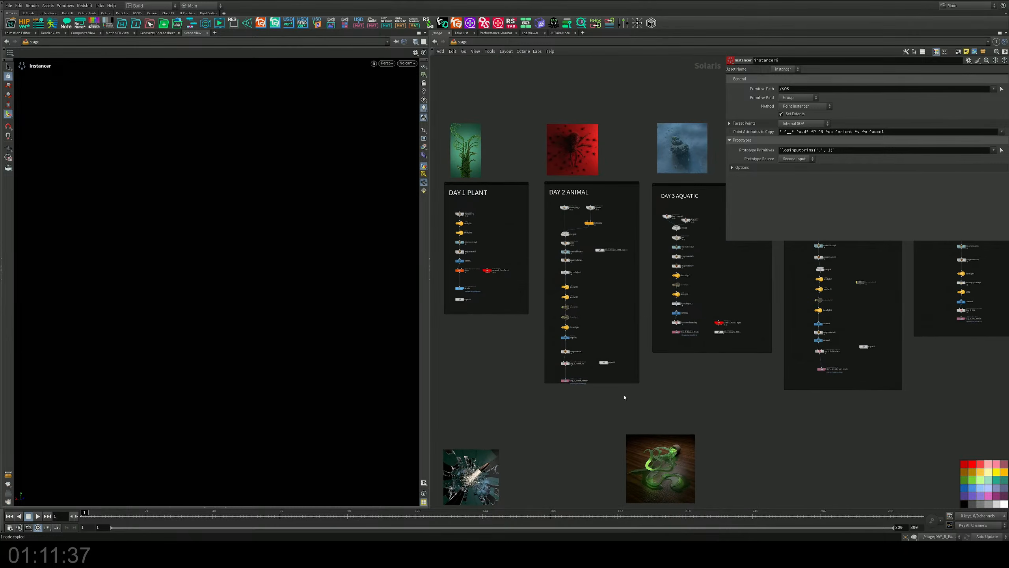
pyautogui.moveTo(799, 403); pyautogui.dragTo(796, 433, button='middle')
pyautogui.scroll(6, 614, 283)
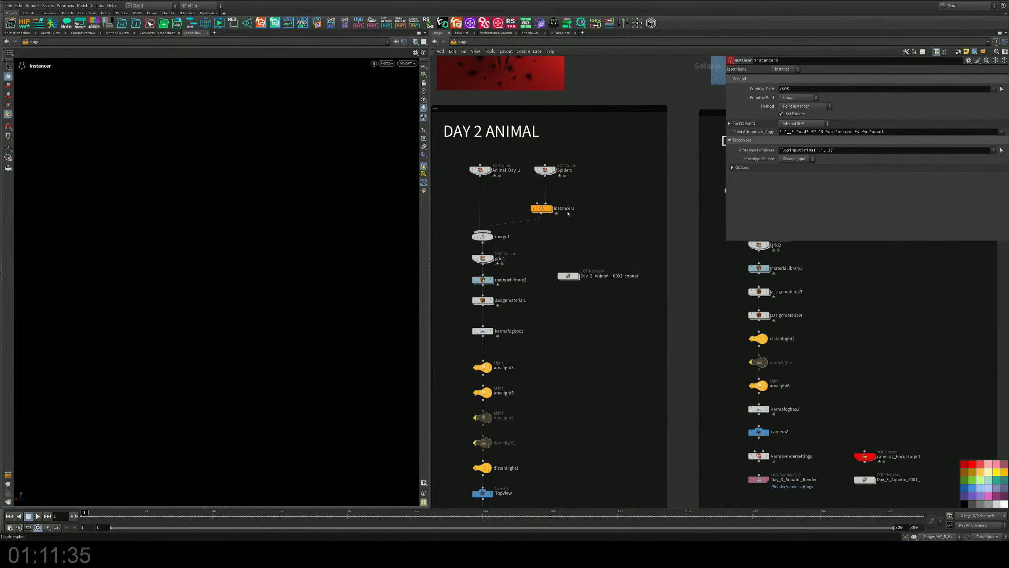
pyautogui.moveTo(570, 214); pyautogui.dragTo(622, 265, button='middle')
pyautogui.scroll(4, 622, 265)
pyautogui.click(552, 269)
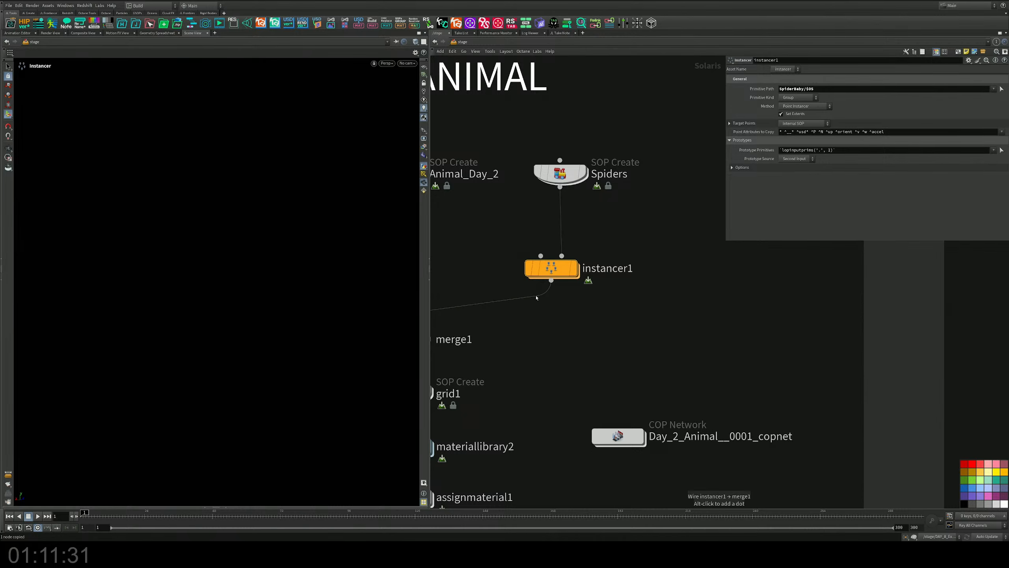
pyautogui.doubleClick(552, 268)
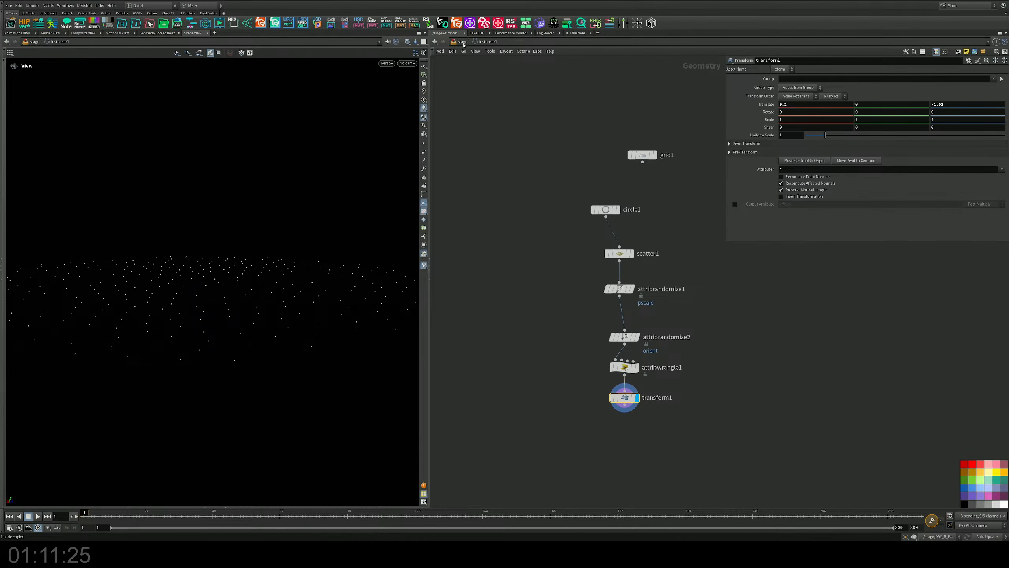
pyautogui.press('u')
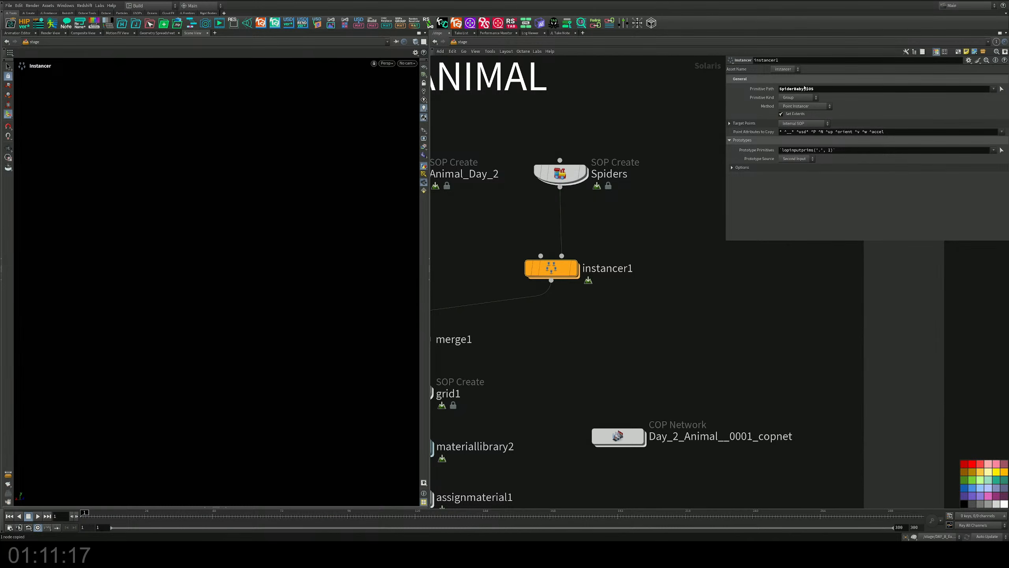
pyautogui.moveTo(611, 138); pyautogui.dragTo(524, 186)
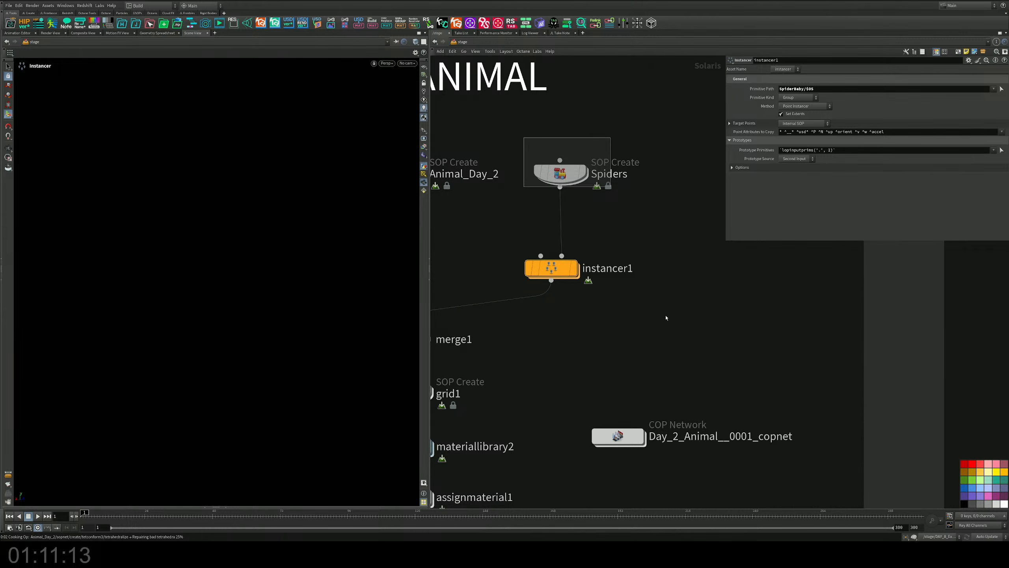
# Replace sphere_edit1 with a new SOP Create node wired into the second input of instancer6
pyautogui.moveTo(745, 319); pyautogui.dragTo(658, 218, button='middle')
pyautogui.scroll(-7, 682, 292)
pyautogui.moveTo(714, 367); pyautogui.dragTo(645, 122, button='middle')
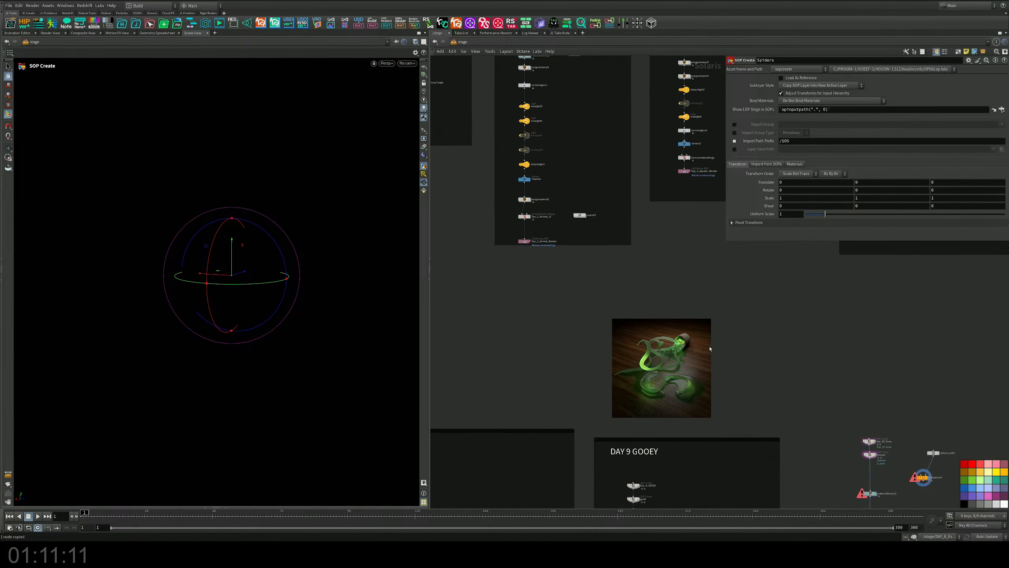
pyautogui.moveTo(710, 348); pyautogui.dragTo(640, 186, button='middle')
pyautogui.moveTo(901, 299); pyautogui.dragTo(686, 323, button='middle')
pyautogui.scroll(5, 685, 323)
pyautogui.moveTo(627, 259); pyautogui.dragTo(545, 305)
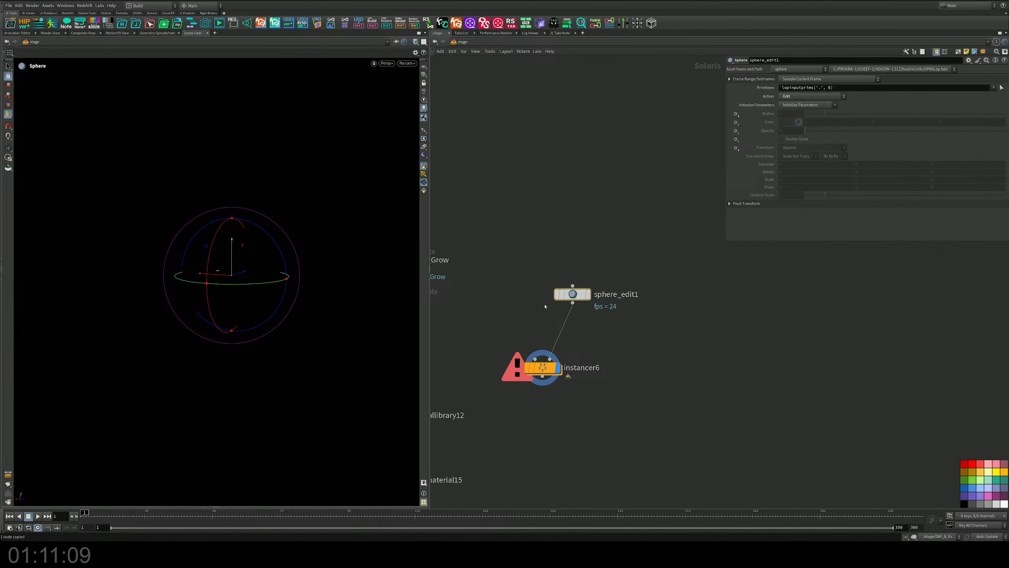
pyautogui.press('Delete')
pyautogui.press('Tab')
pyautogui.write('sop')
pyautogui.press('Return')
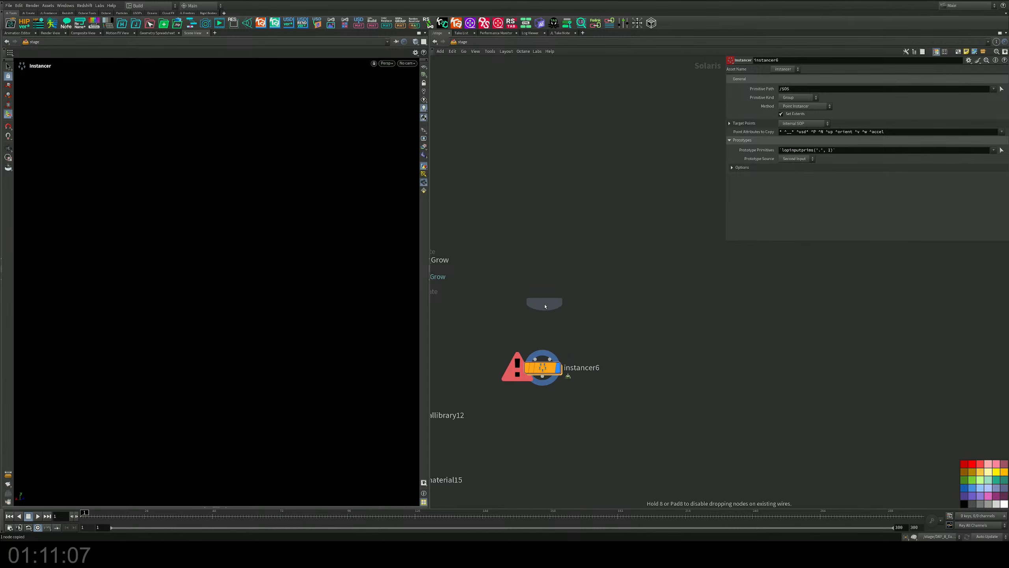
pyautogui.click(579, 306)
pyautogui.moveTo(579, 317); pyautogui.dragTo(550, 359)
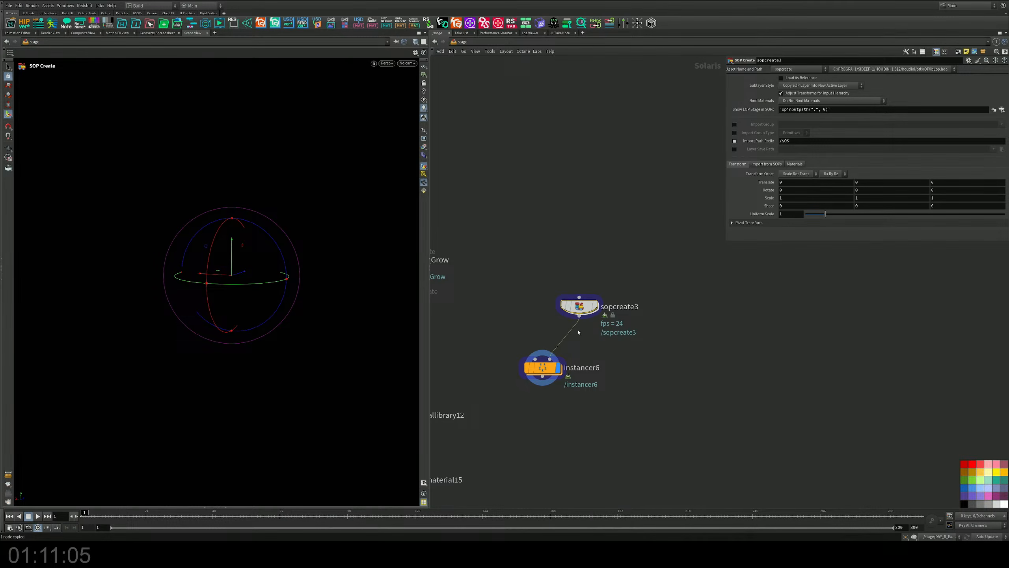
# Add a polygon mesh sphere with radius 0.5 inside the new SOP Create node and return to the stage network
pyautogui.doubleClick(586, 308)
pyautogui.press('Tab')
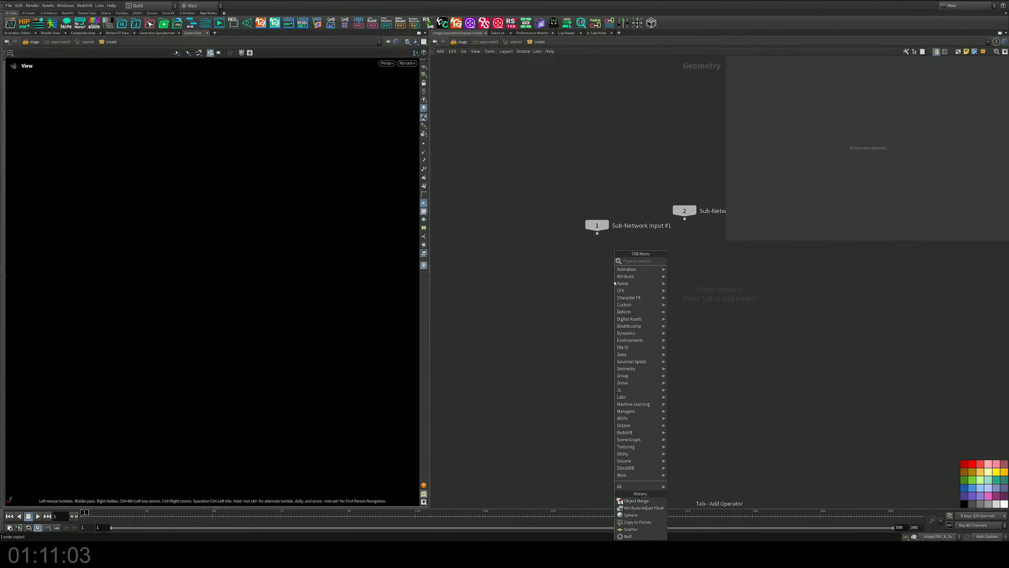
pyautogui.write('obj')
pyautogui.press('Return')
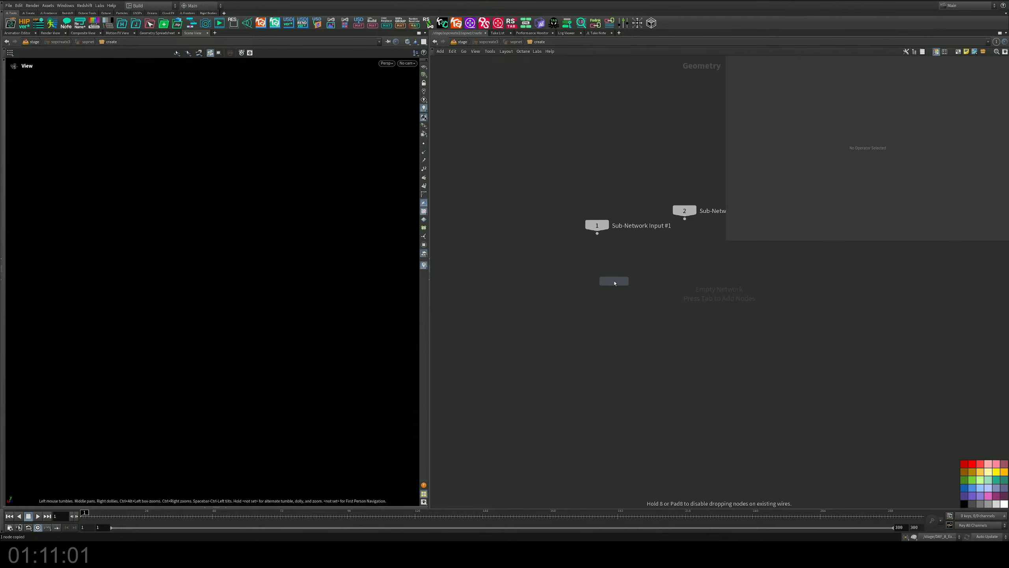
pyautogui.click(598, 309)
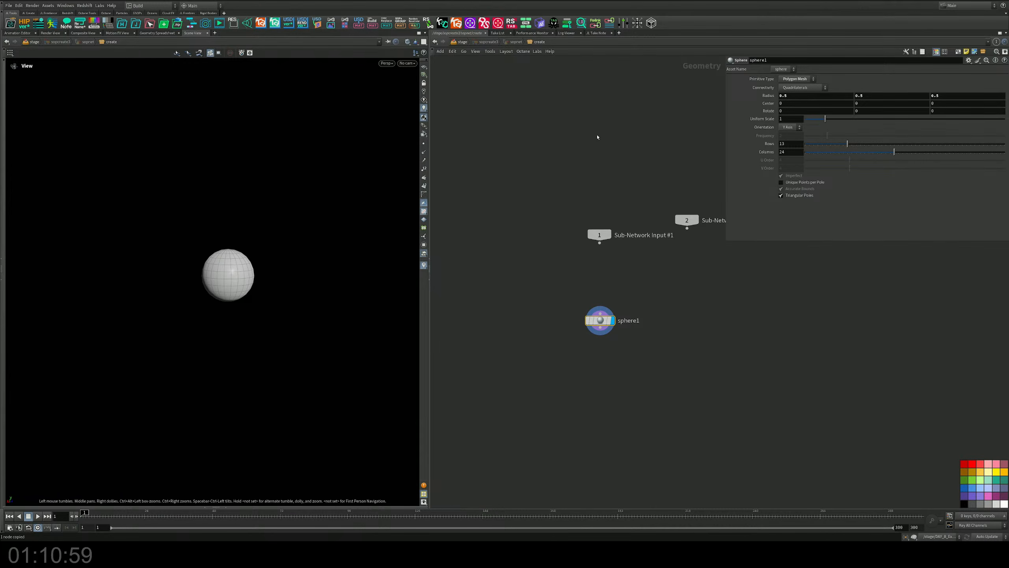
pyautogui.press('u')
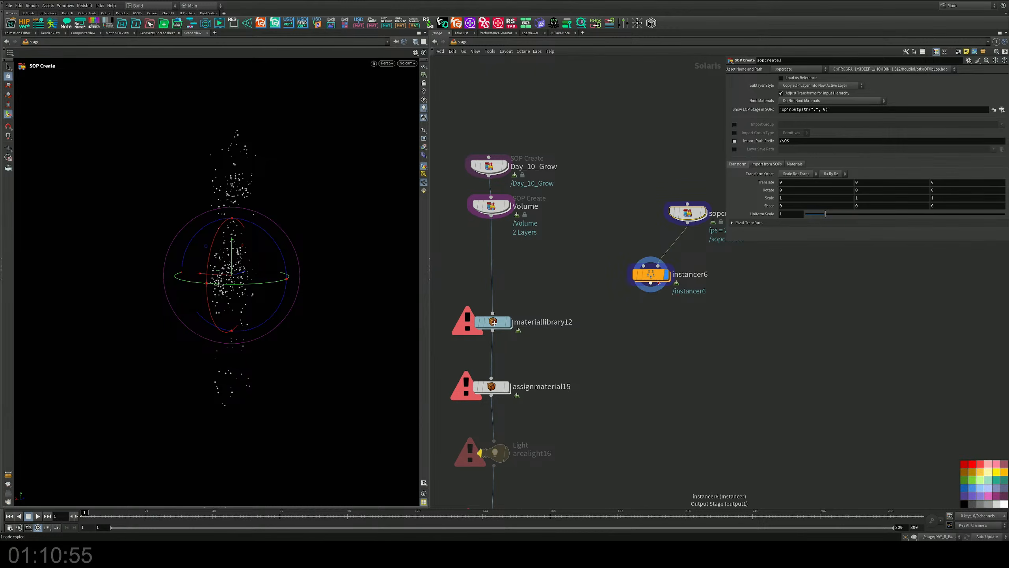
# Insert instancer6 between Volume and materiallibrary12 with its SOP Create node beside it, and reveal the scene graph tree
pyautogui.moveTo(652, 273); pyautogui.dragTo(488, 271)
pyautogui.moveTo(688, 212); pyautogui.dragTo(618, 197)
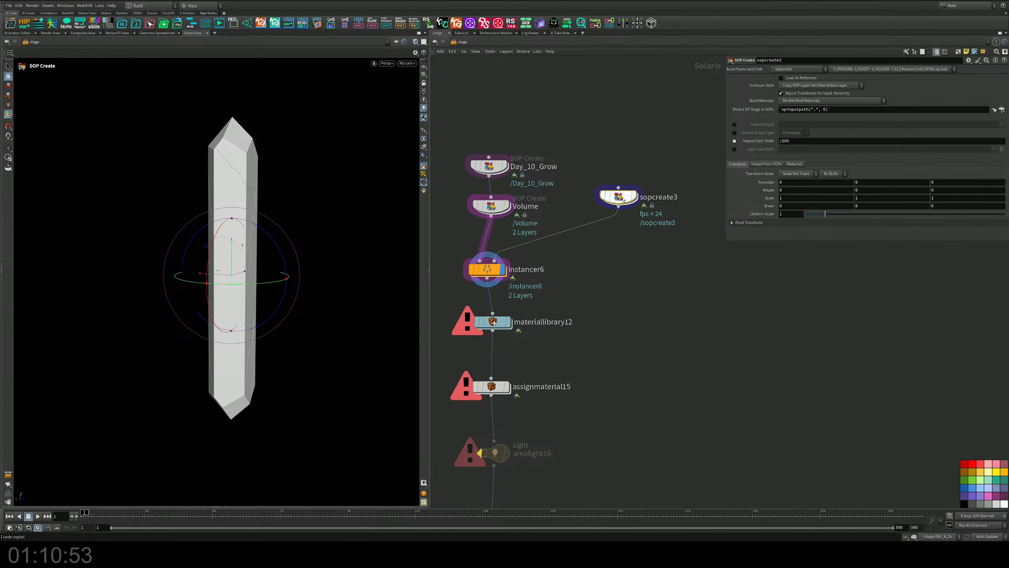
pyautogui.moveTo(487, 270); pyautogui.dragTo(500, 270)
pyautogui.moveTo(537, 283); pyautogui.dragTo(599, 225, button='middle')
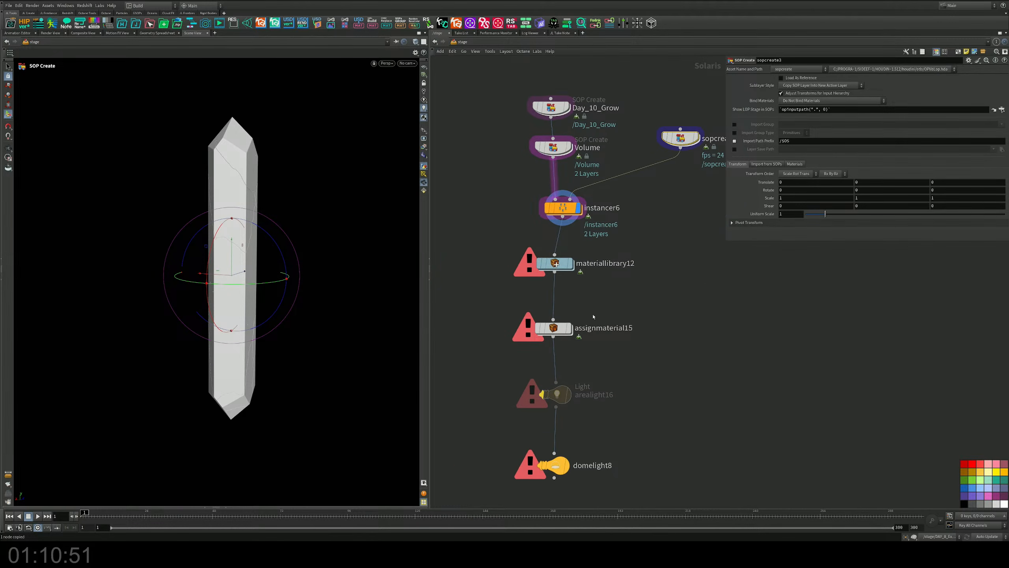
pyautogui.click(229, 507)
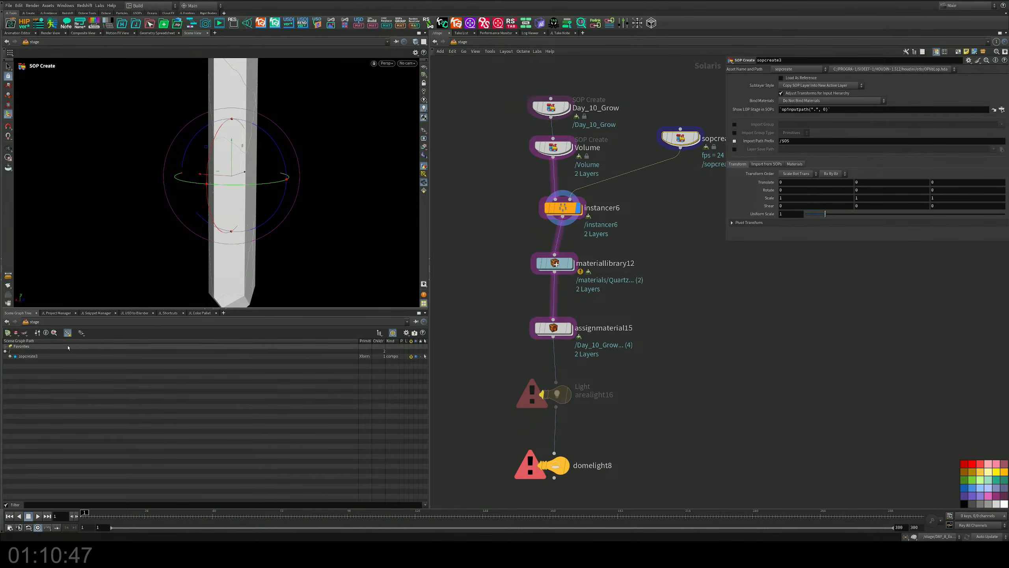
# Rename the SOP Create node feeding instancer6 as Points
pyautogui.moveTo(698, 186); pyautogui.dragTo(576, 254, button='middle')
pyautogui.press('F2')
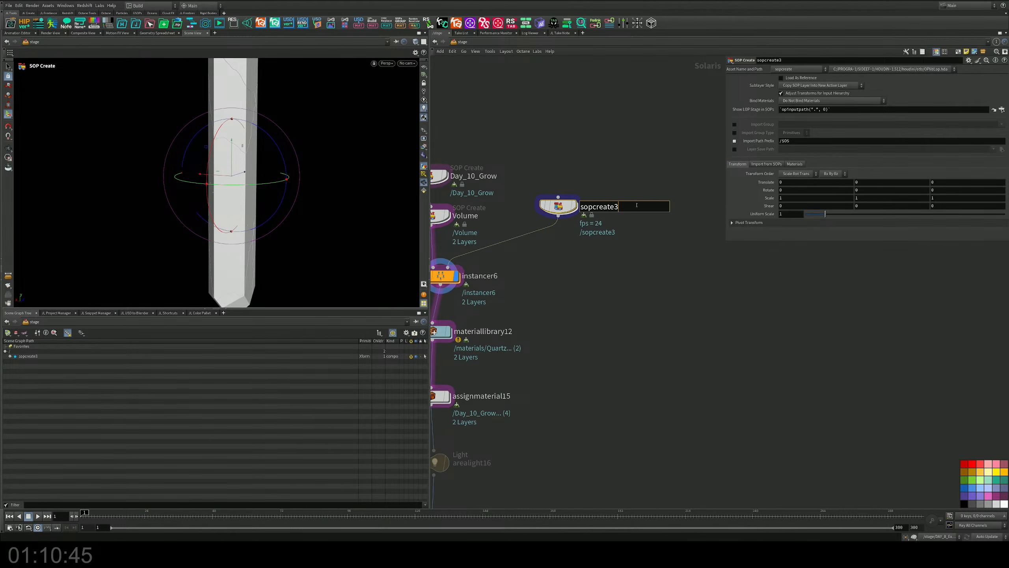
pyautogui.write('Points')
pyautogui.press('Return')
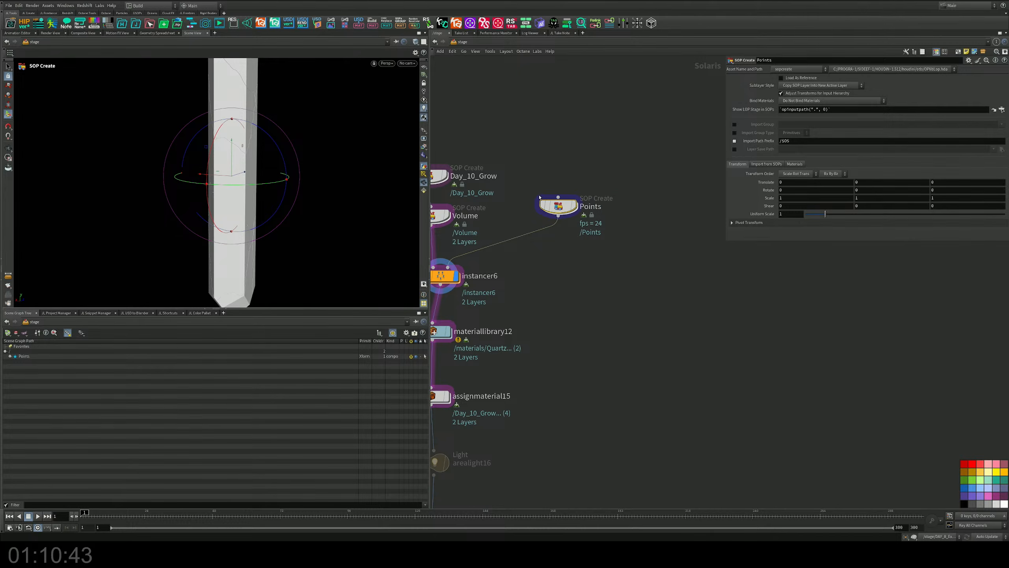
# Duplicate the Quartz material inside materiallibrary12 and name the copy Glass
pyautogui.moveTo(572, 313); pyautogui.dragTo(698, 185, button='middle')
pyautogui.doubleClick(558, 203)
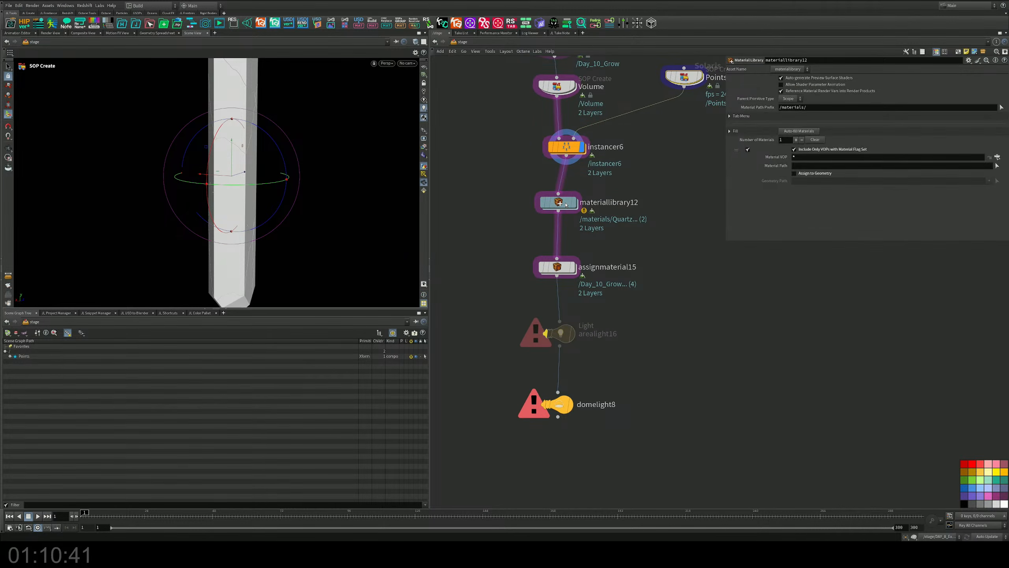
pyautogui.keyDown('alt'); pyautogui.moveTo(626, 202); pyautogui.dragTo(584, 341); pyautogui.keyUp('alt')
pyautogui.doubleClick(585, 336)
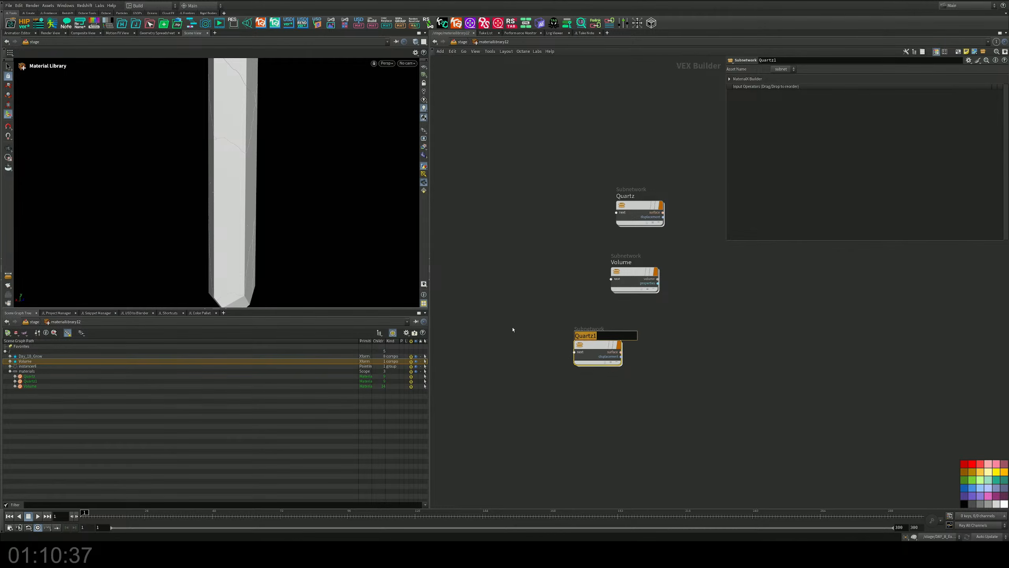
pyautogui.write('Glass')
pyautogui.press('Return')
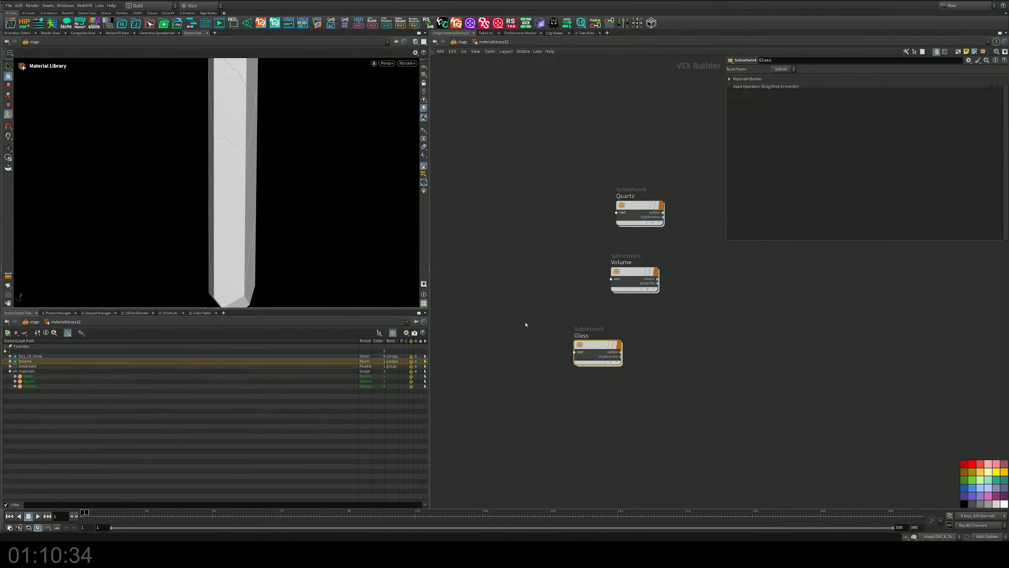
# Cut all wires feeding the standard surface inside the Glass material and open the shader's parameters
pyautogui.doubleClick(602, 350)
pyautogui.moveTo(700, 379); pyautogui.dragTo(615, 409, button='middle')
pyautogui.press('y')
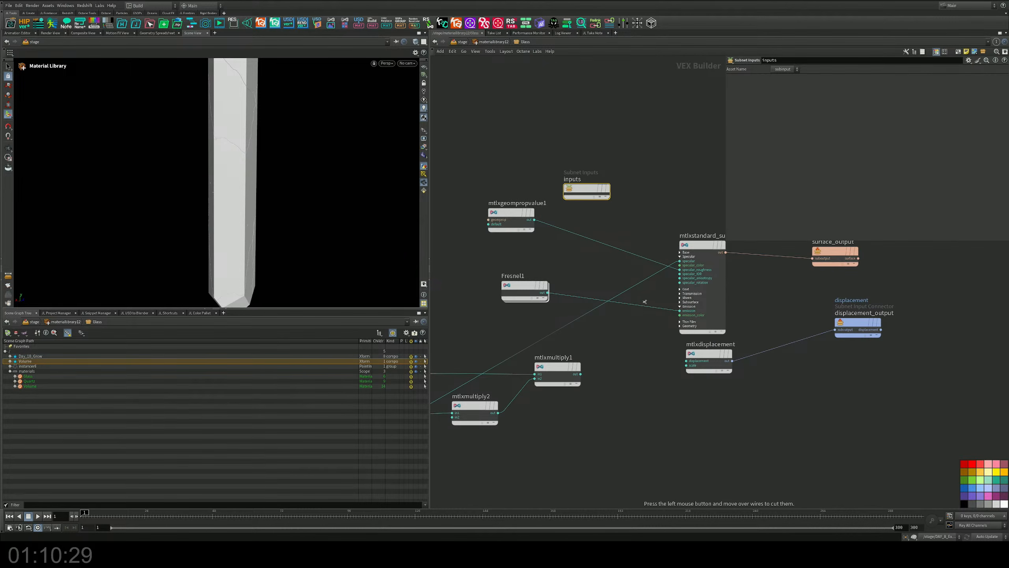
pyautogui.moveTo(604, 296); pyautogui.dragTo(601, 338)
pyautogui.moveTo(645, 238); pyautogui.dragTo(654, 283)
pyautogui.click(711, 263)
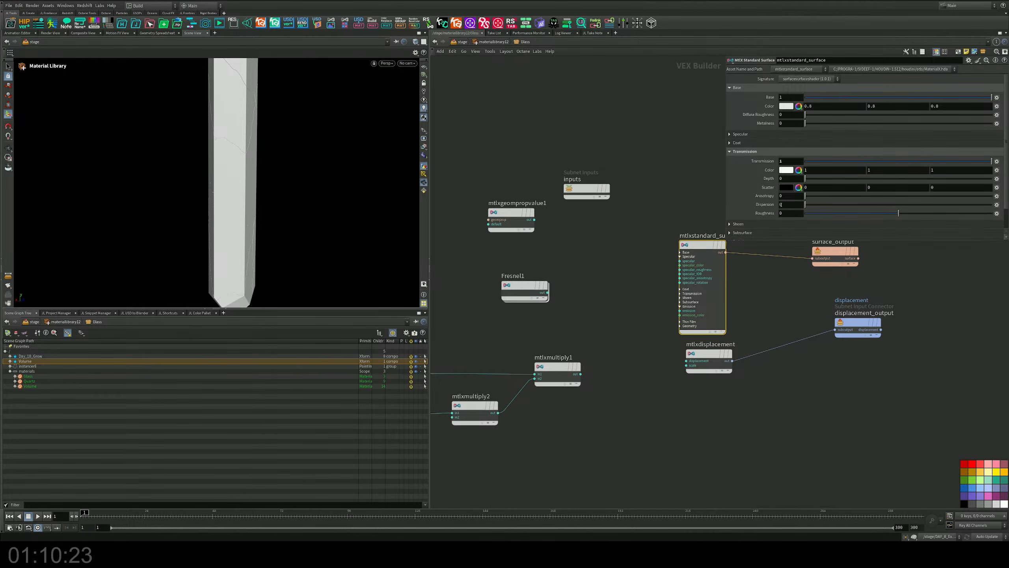
# Return to the stage network and add a third material entry to assignmaterial15
pyautogui.click(468, 41)
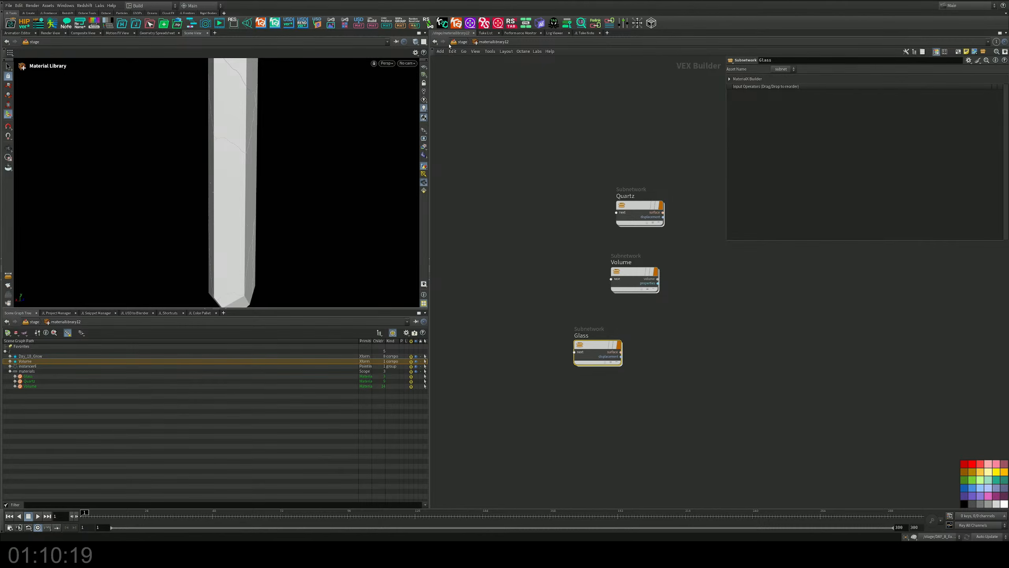
pyautogui.press('u')
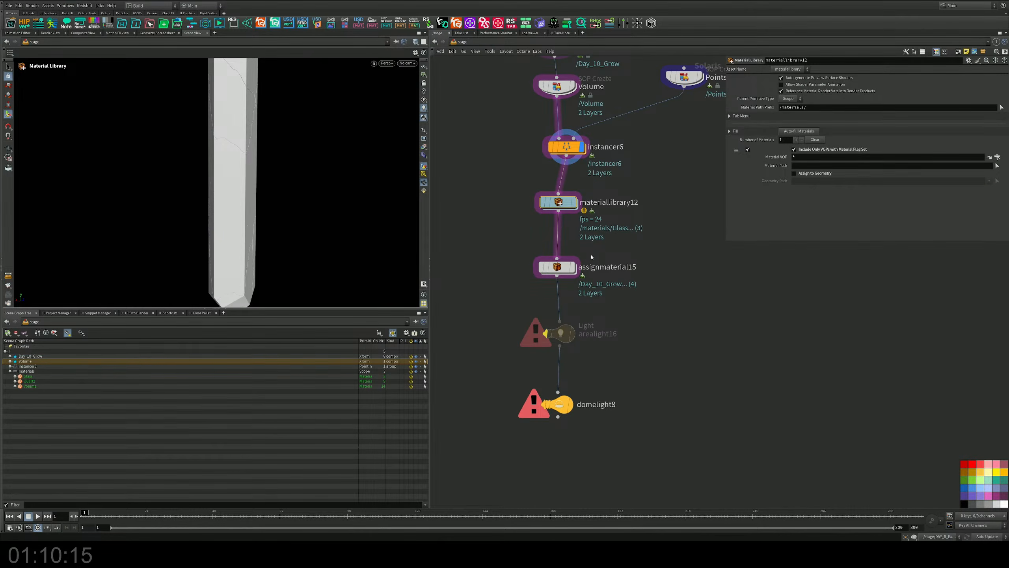
pyautogui.moveTo(602, 246); pyautogui.dragTo(499, 293)
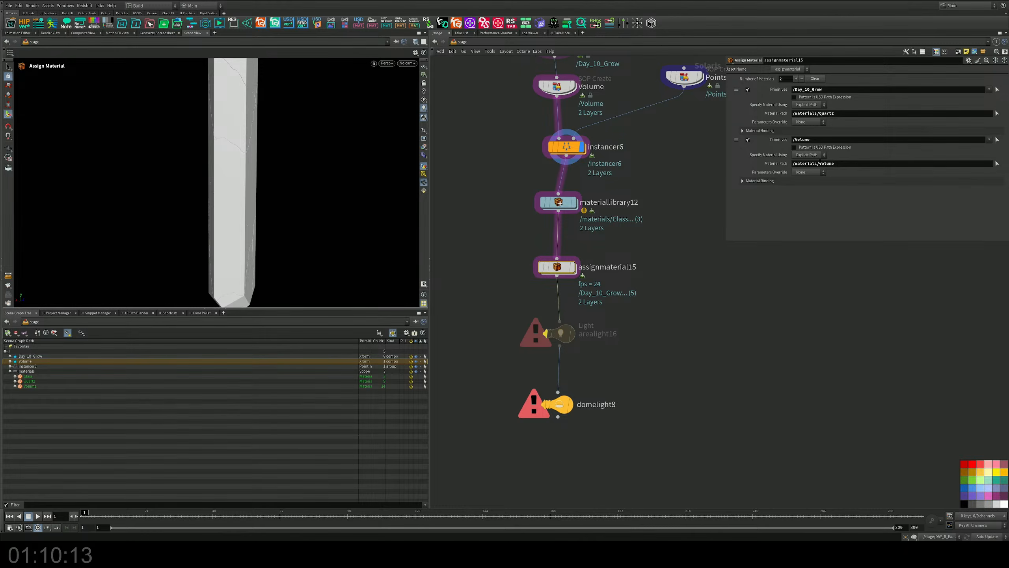
pyautogui.click(797, 79)
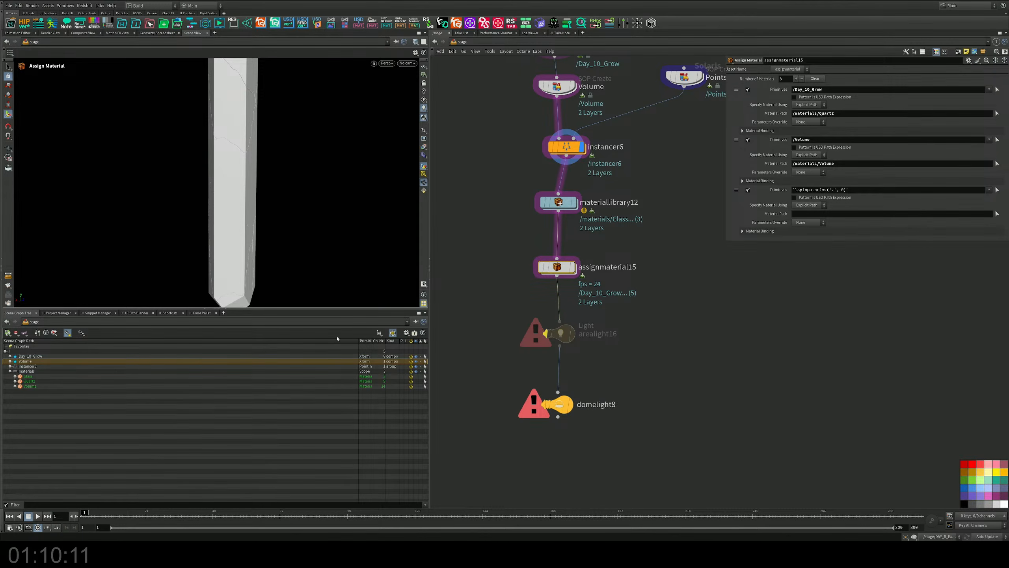
# Change instancer6's primitive path to Points/$OS so the instances sit under a Points primitive
pyautogui.click(26, 366)
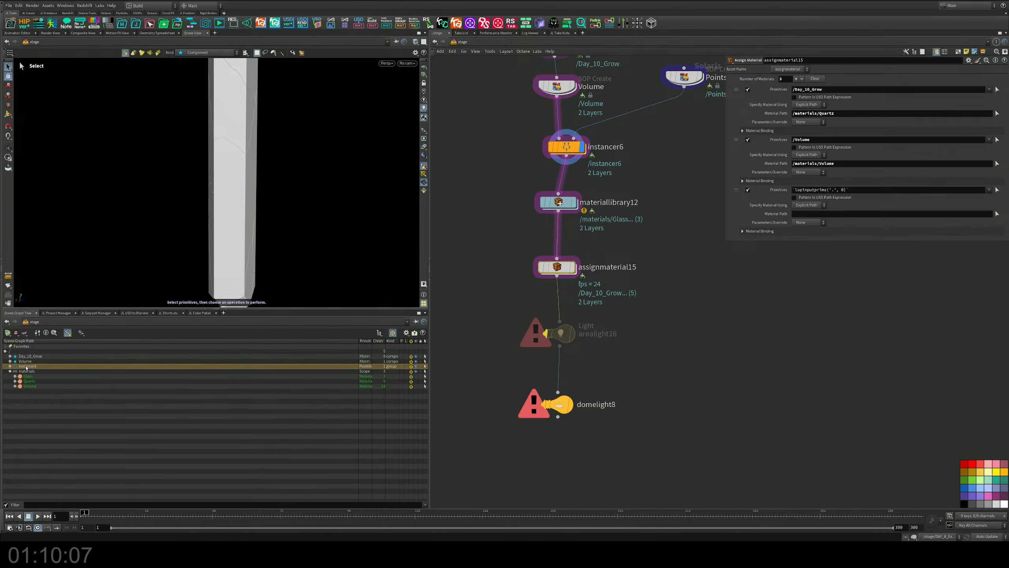
pyautogui.moveTo(489, 132); pyautogui.dragTo(489, 193, button='middle')
pyautogui.click(557, 209)
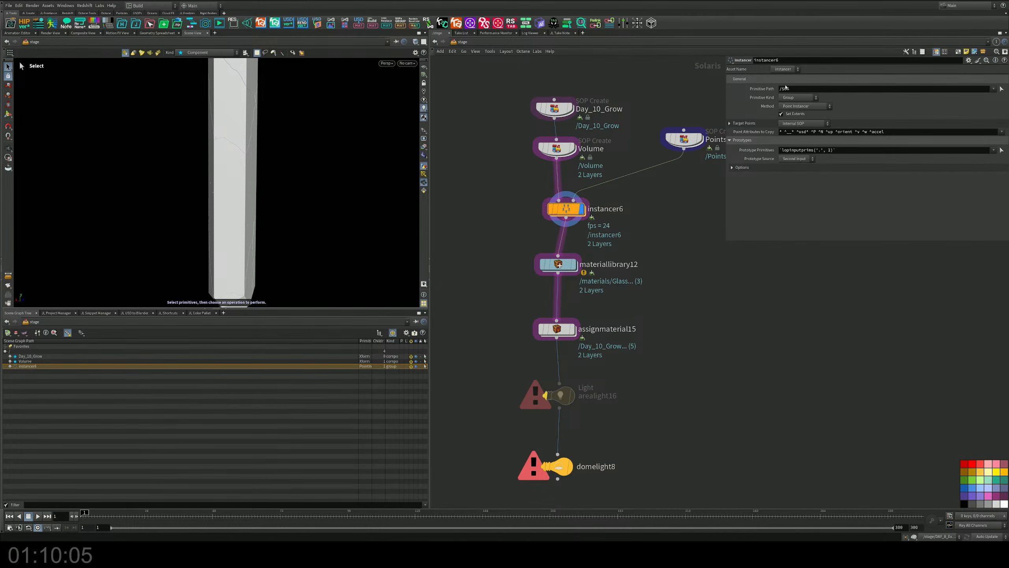
pyautogui.click(787, 88)
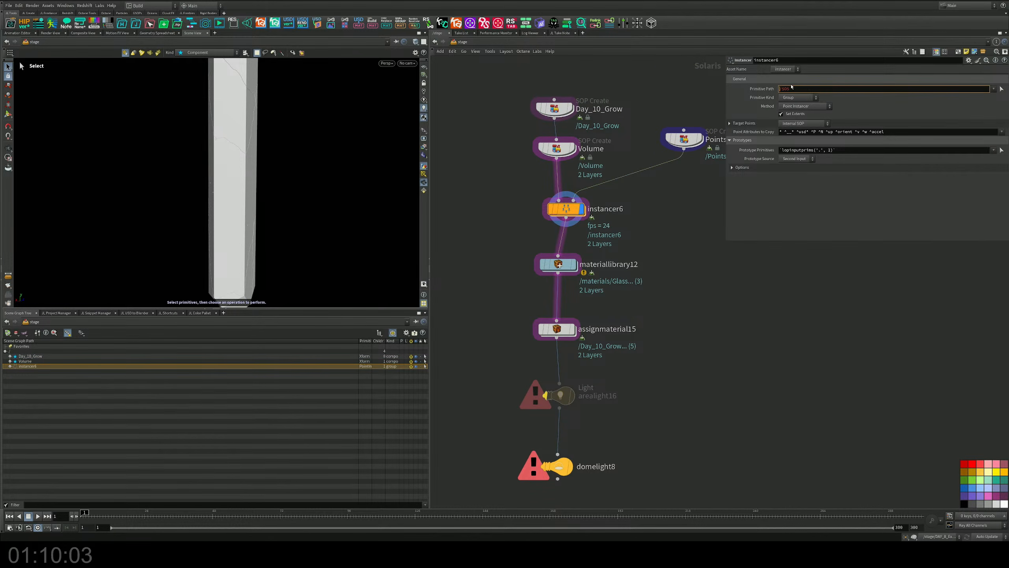
pyautogui.press('BackSpace')
pyautogui.press('BackSpace')
pyautogui.press('Return')
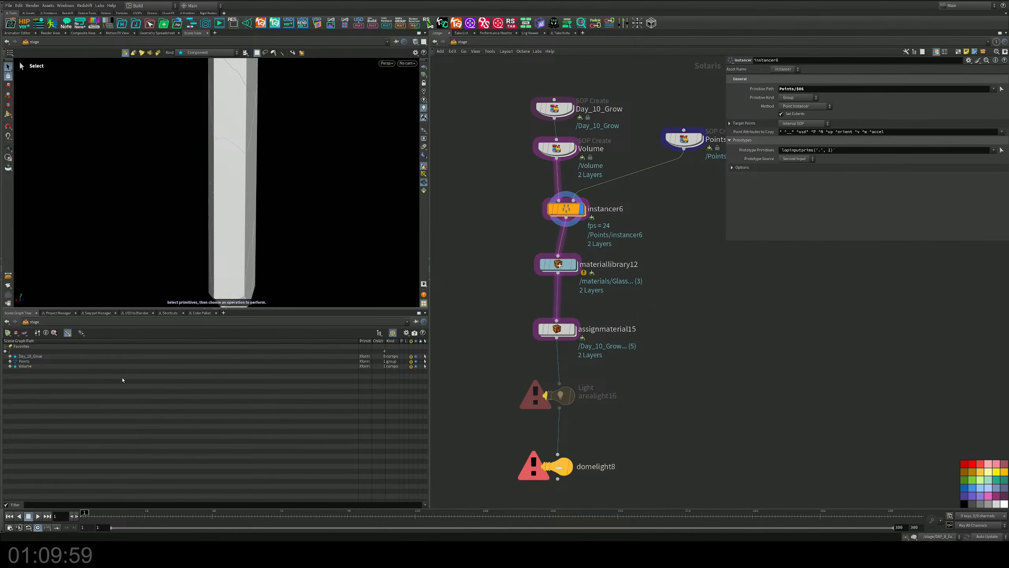
# Assign /materials/Glass to the /Points primitive in the third entry of assignmaterial15
pyautogui.click(24, 362)
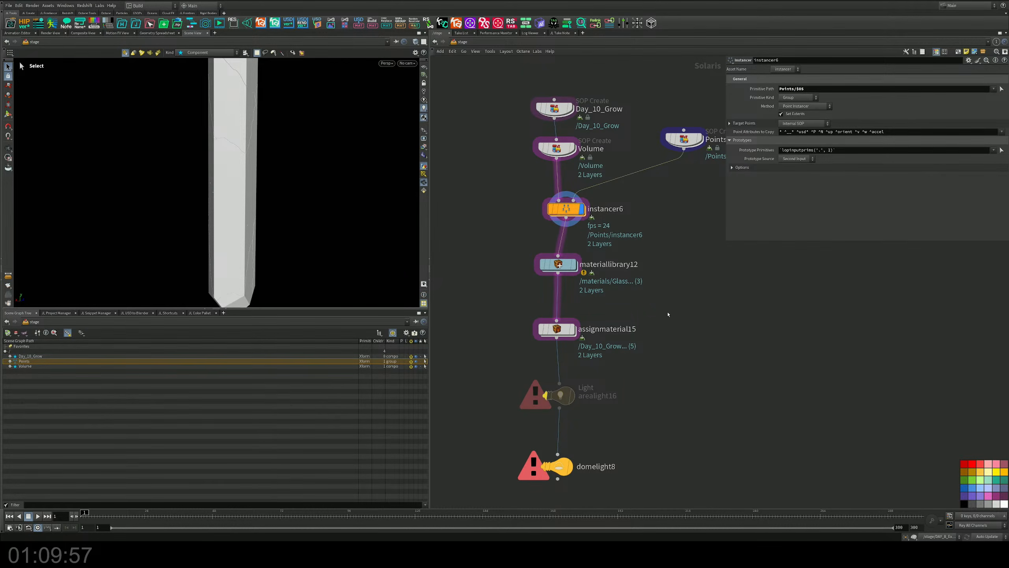
pyautogui.moveTo(662, 294); pyautogui.dragTo(641, 272, button='middle')
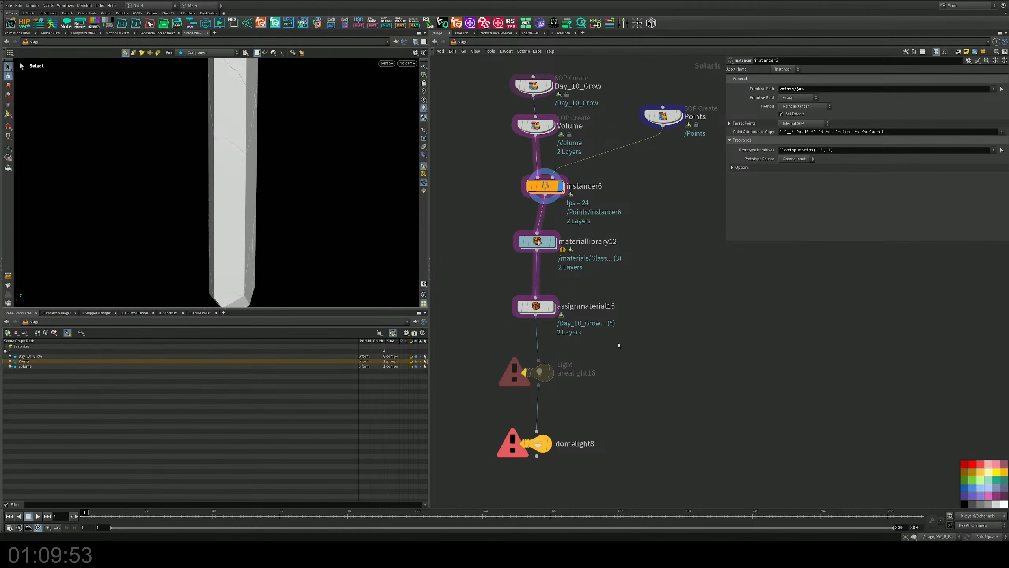
pyautogui.moveTo(613, 278); pyautogui.dragTo(608, 321, button='middle')
pyautogui.moveTo(606, 317); pyautogui.dragTo(481, 384)
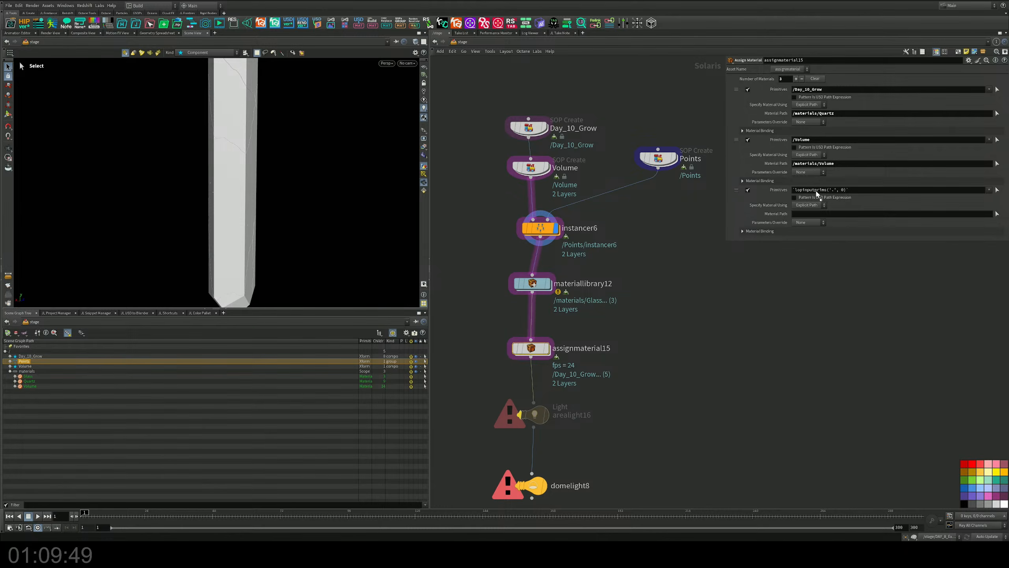
pyautogui.moveTo(816, 191); pyautogui.dragTo(817, 191)
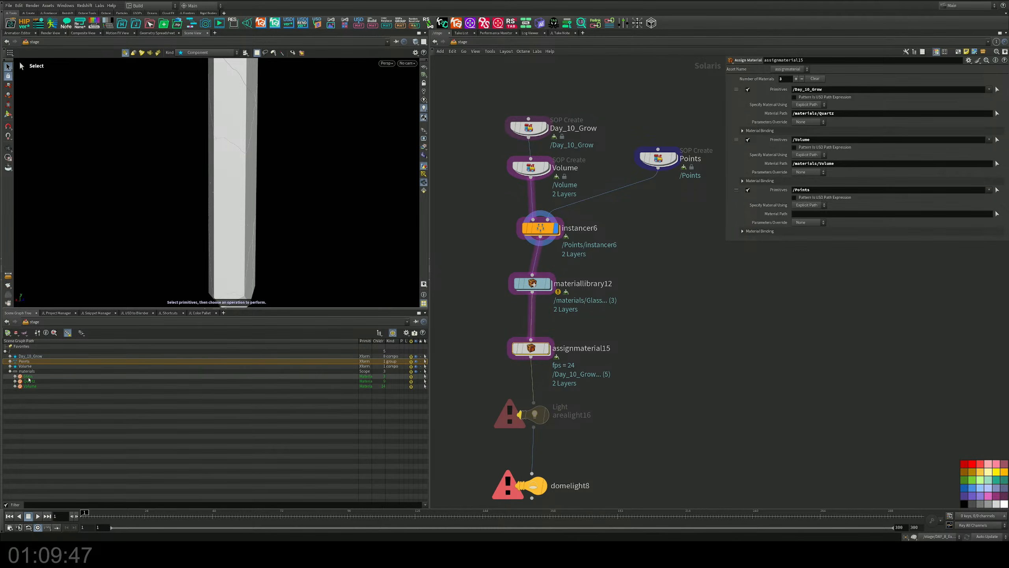
pyautogui.moveTo(28, 377); pyautogui.dragTo(760, 215)
pyautogui.moveTo(860, 211); pyautogui.dragTo(862, 213)
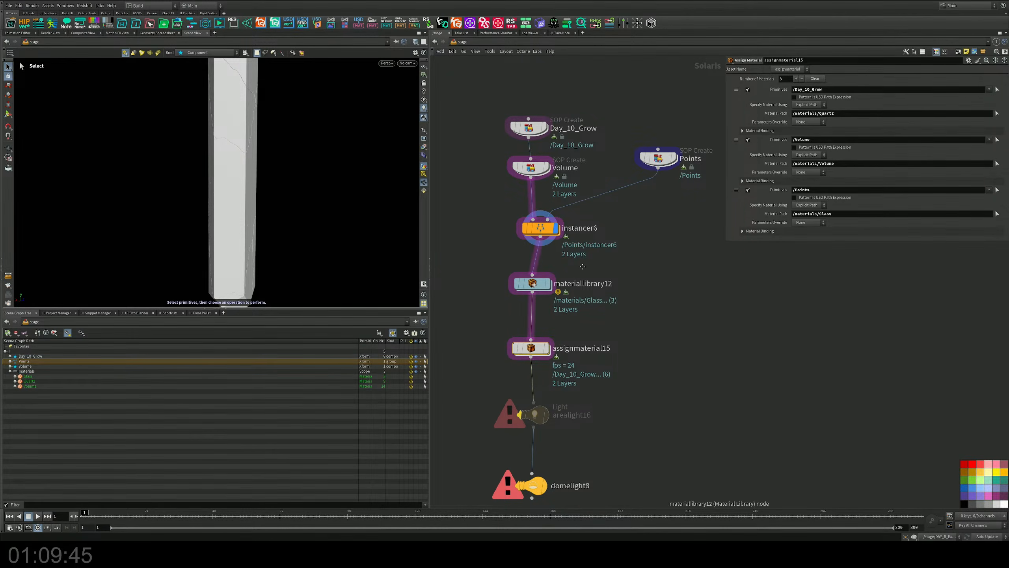
# Read the warning details in the node info of materiallibrary12
pyautogui.moveTo(578, 262); pyautogui.dragTo(607, 179, button='middle')
pyautogui.click(561, 199)
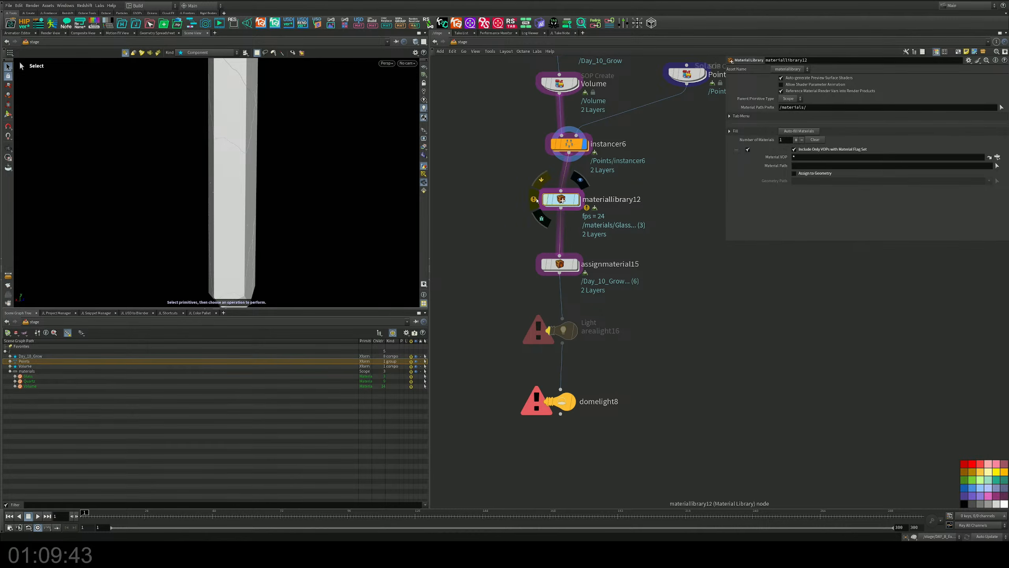
pyautogui.click(533, 200)
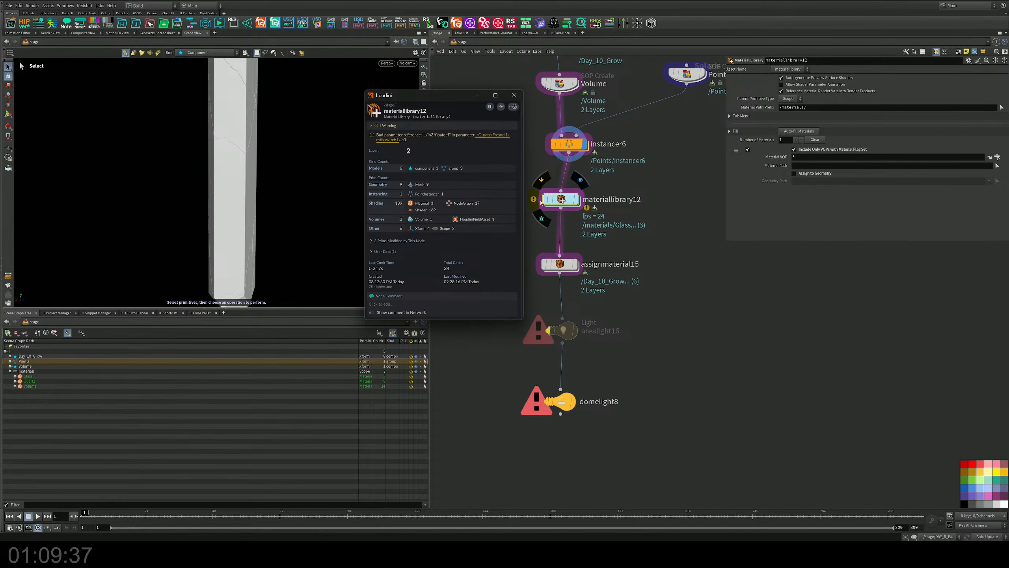
pyautogui.moveTo(677, 219); pyautogui.dragTo(675, 204, button='middle')
pyautogui.click(675, 203)
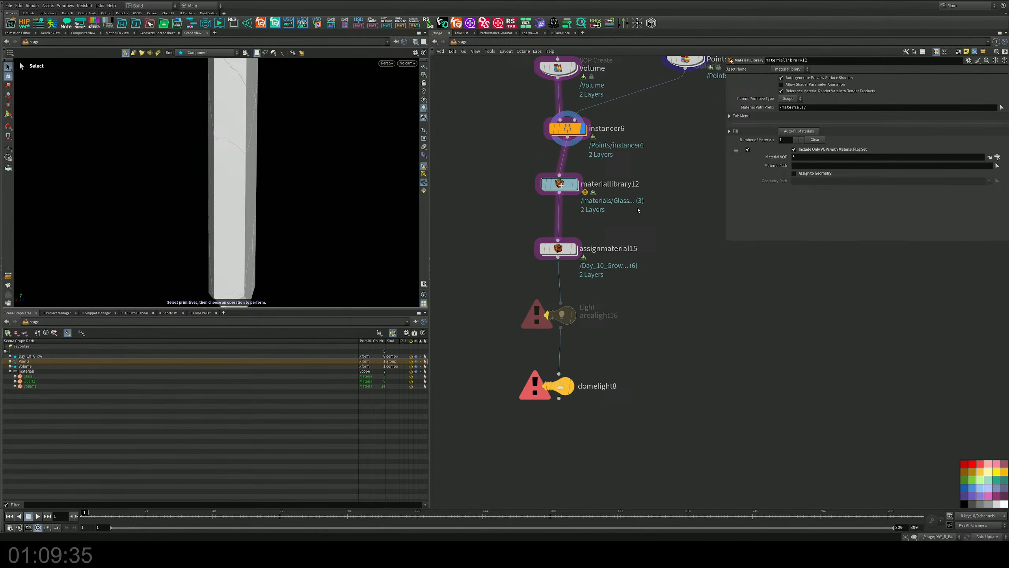
# Display assignmaterial15's output, switch the viewport renderer to Karma XPU and save the scene
pyautogui.click(573, 249)
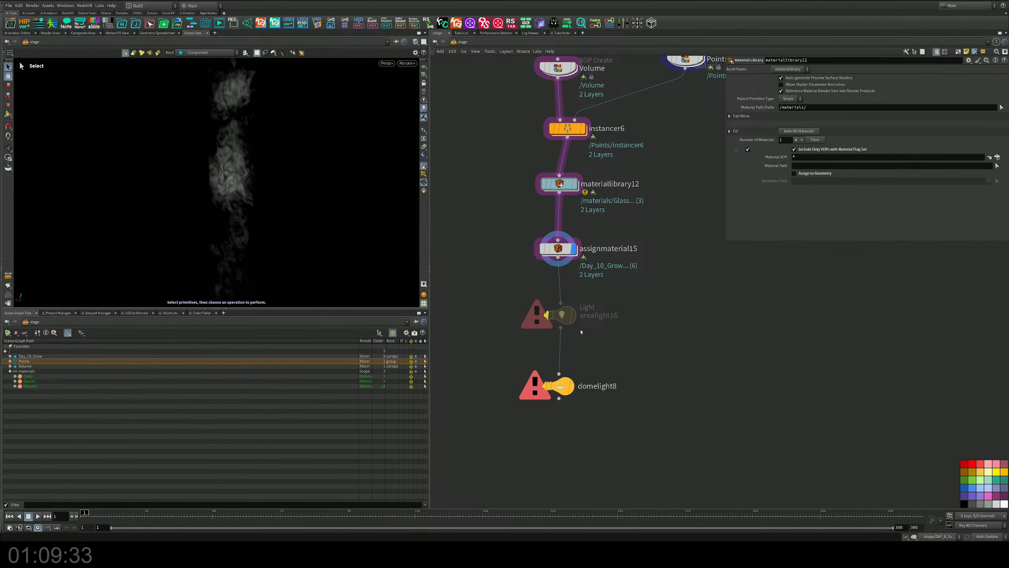
pyautogui.click(386, 63)
pyautogui.click(401, 96)
pyautogui.hotkey('ctrl', 's')
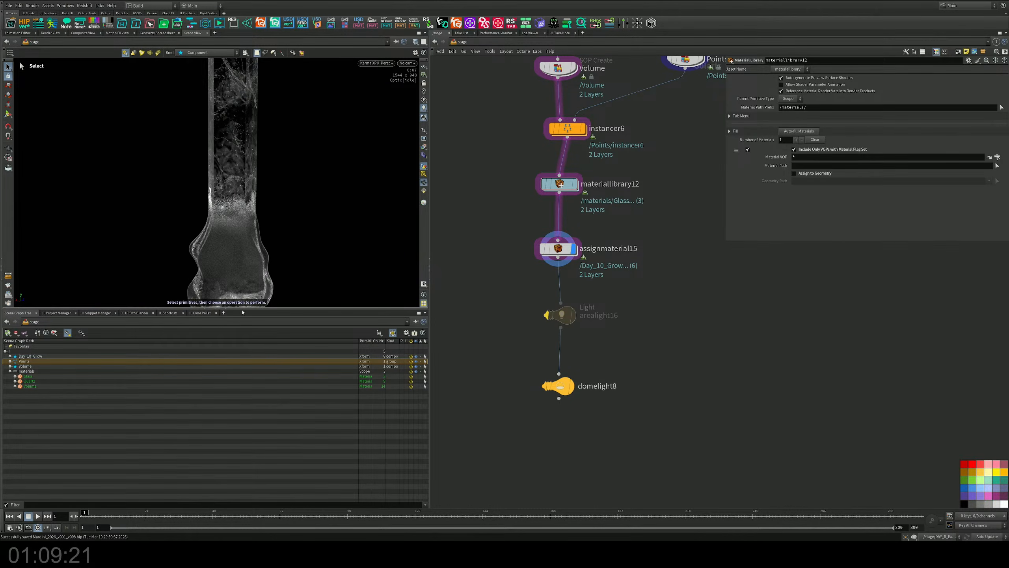
# Collapse the scene graph tree pane to enlarge the viewport and frame the whole rendered crystal
pyautogui.click(225, 309)
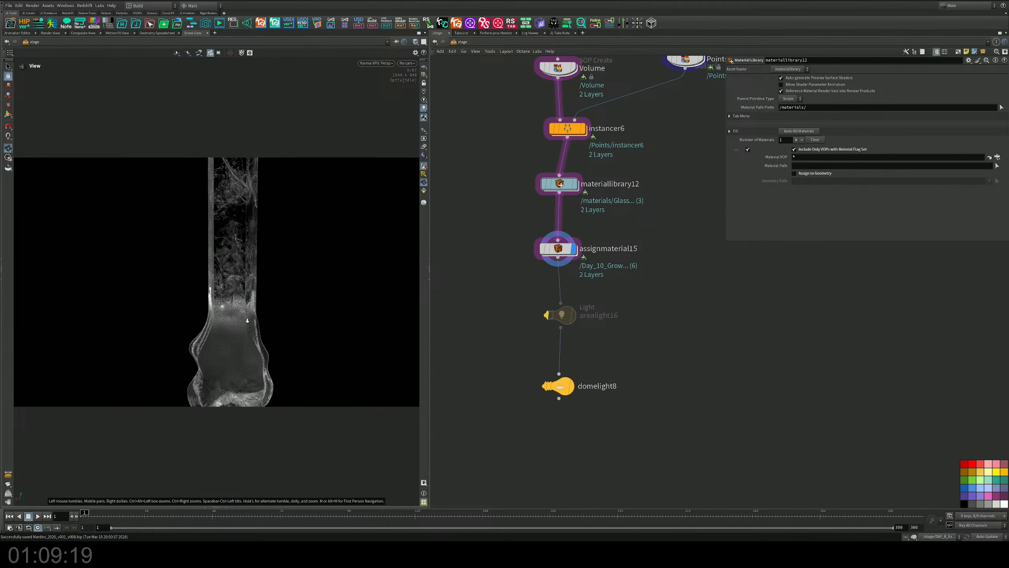
pyautogui.scroll(-3, 247, 320)
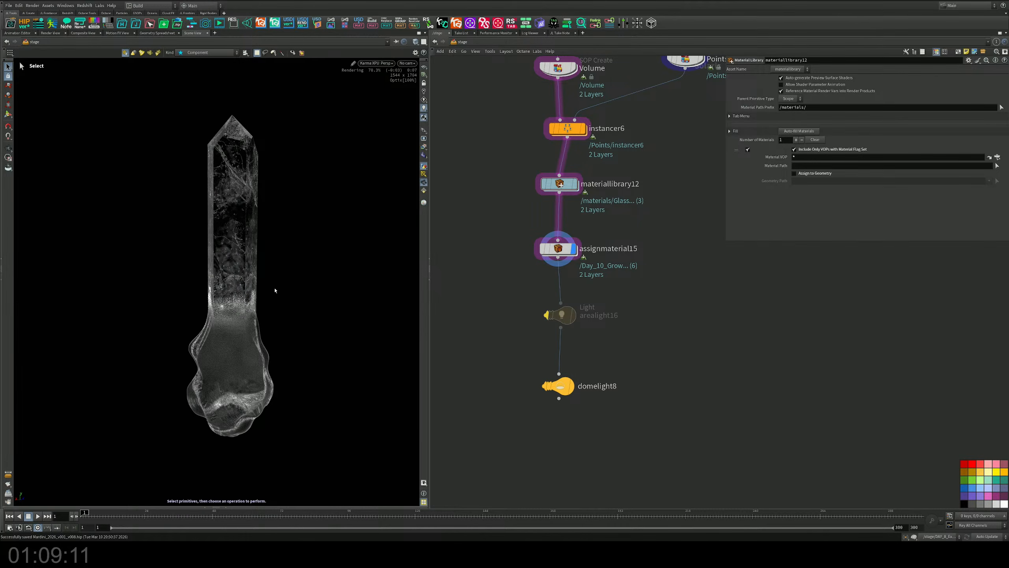
pyautogui.keyDown('alt'); pyautogui.moveTo(250, 260); pyautogui.dragTo(307, 268); pyautogui.keyUp('alt')
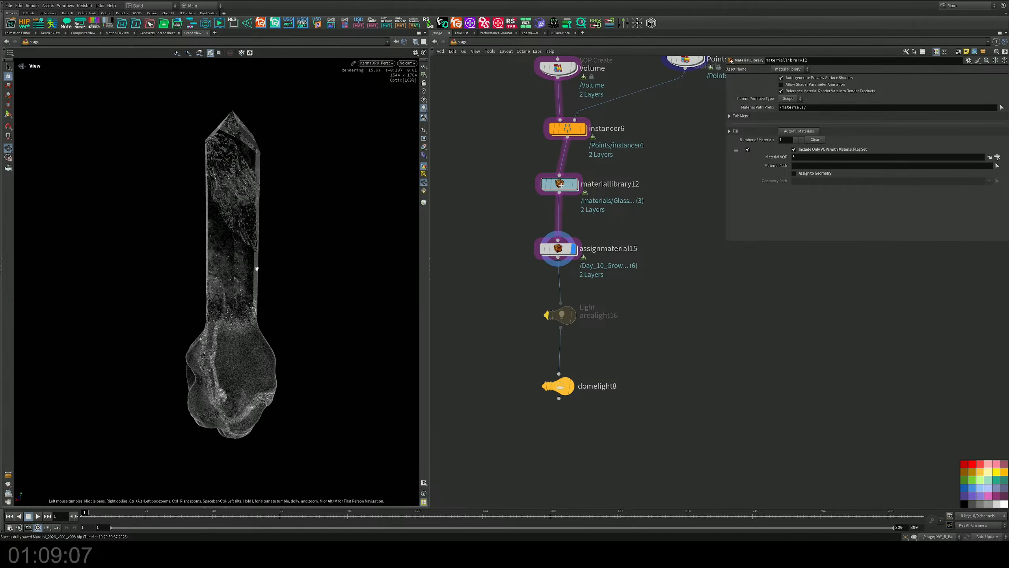
pyautogui.moveTo(254, 269)
pyautogui.mouseDown()
pyautogui.moveTo(237, 285)
pyautogui.moveTo(254, 278)
pyautogui.mouseUp()
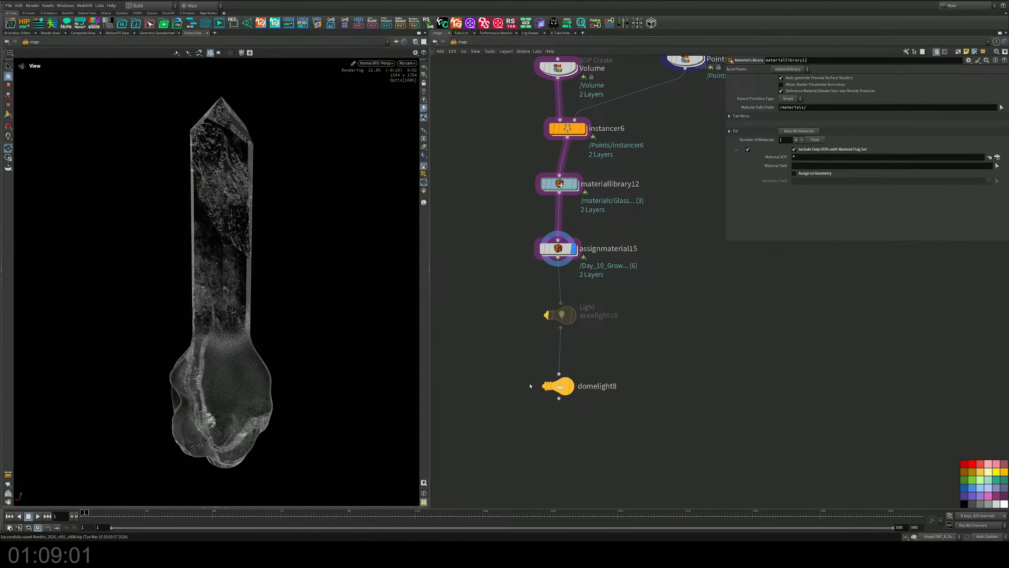
# Set the display flag on domelight8 and inspect the lit crystal from another angle
pyautogui.click(572, 388)
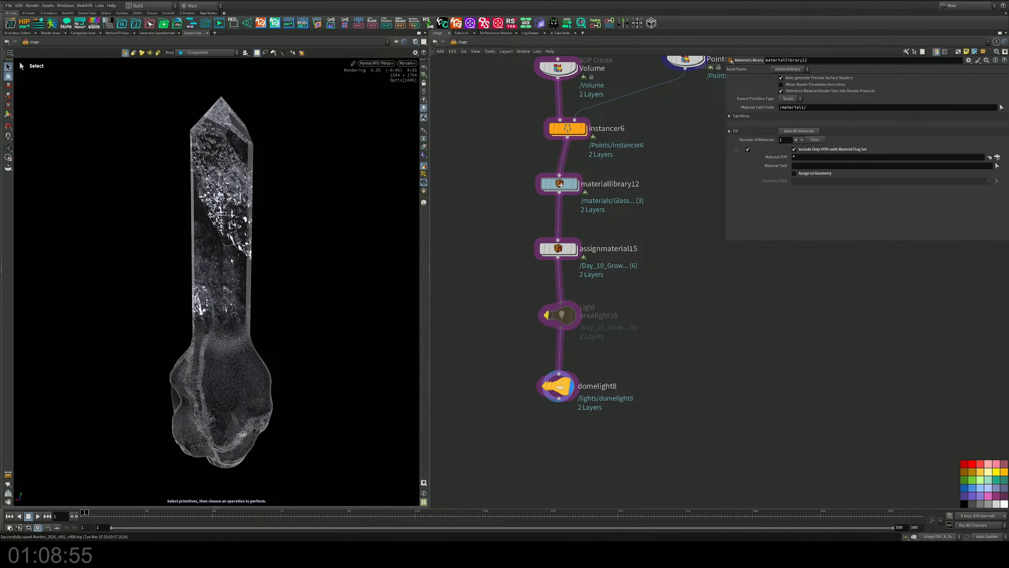
pyautogui.press('Escape')
pyautogui.moveTo(267, 258)
pyautogui.mouseDown()
pyautogui.moveTo(246, 261)
pyautogui.moveTo(269, 264)
pyautogui.mouseUp()
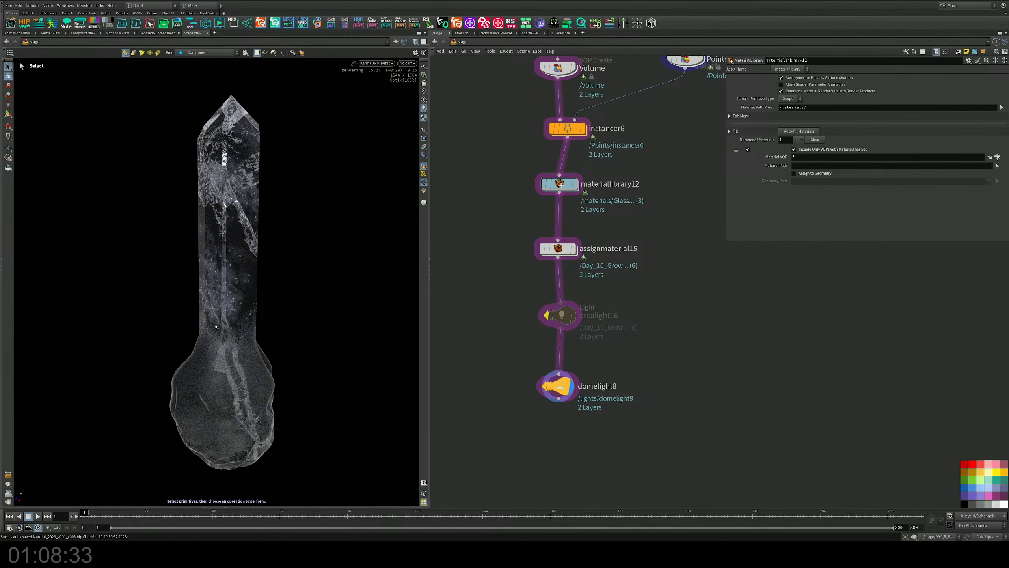
# Set the frequency of the unified noise inside the Quartz material to 1 on all three axes
pyautogui.moveTo(620, 231); pyautogui.dragTo(615, 283, button='middle')
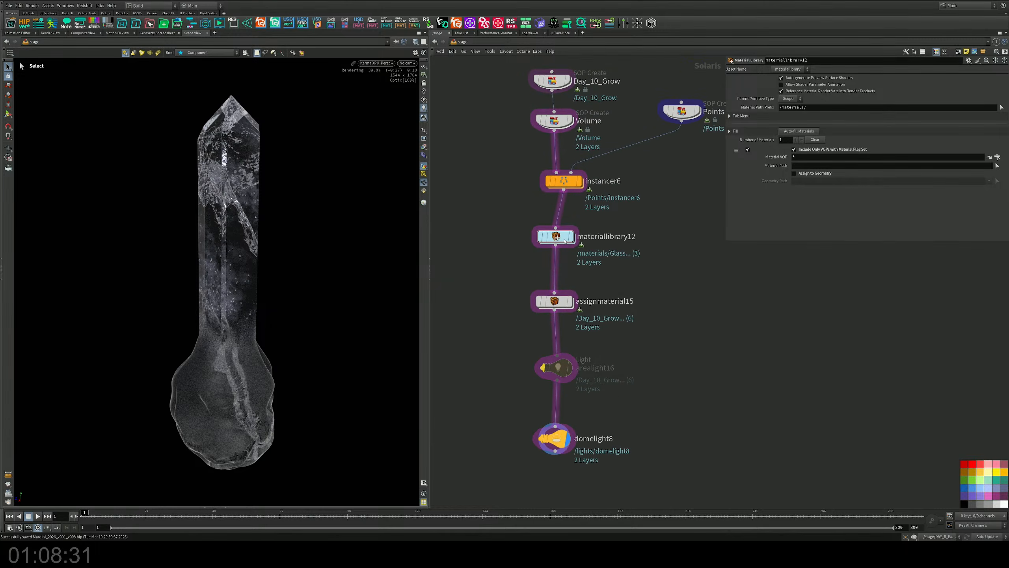
pyautogui.doubleClick(560, 239)
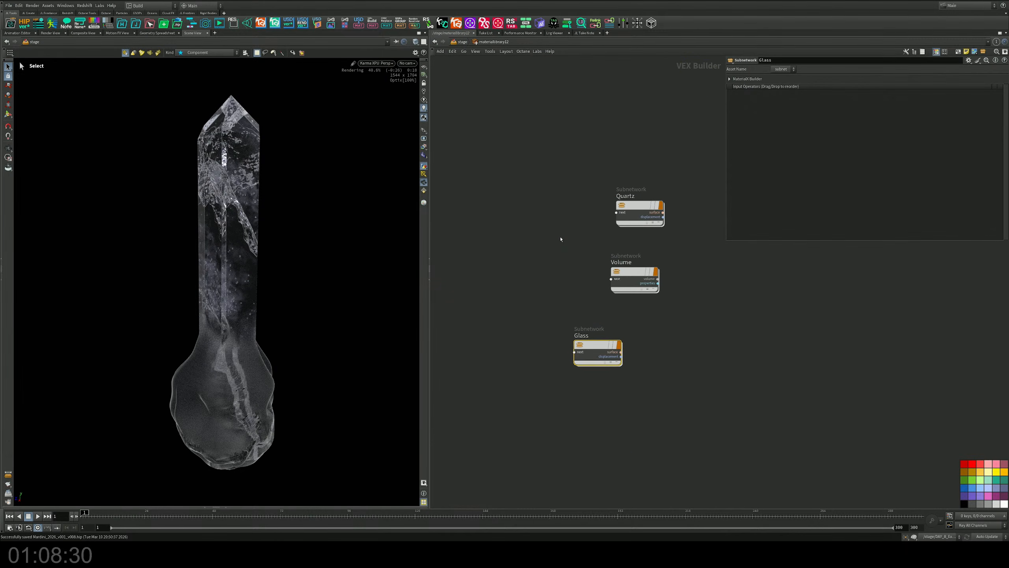
pyautogui.doubleClick(640, 210)
pyautogui.click(465, 354)
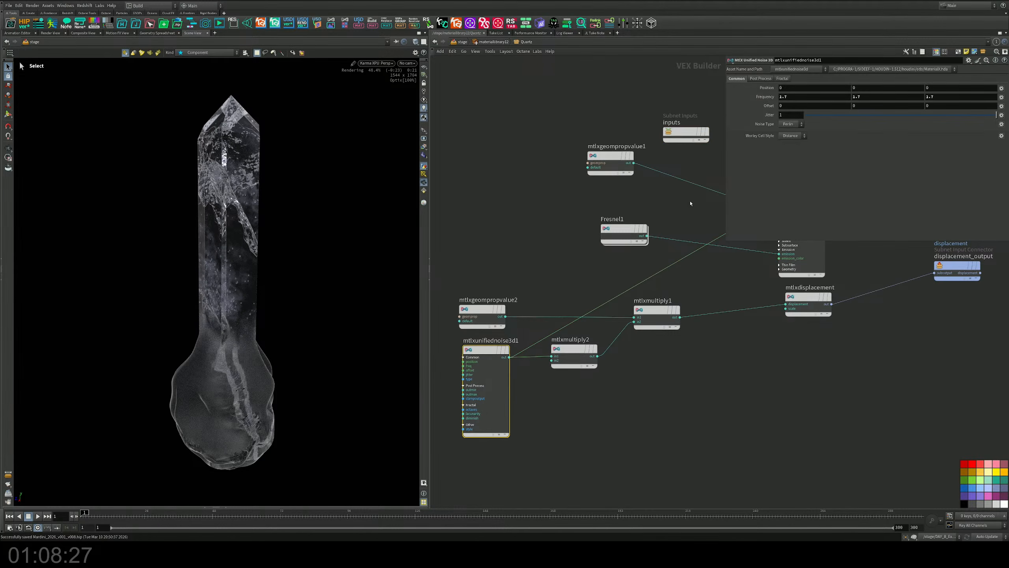
pyautogui.moveTo(769, 101); pyautogui.dragTo(769, 100, button='middle')
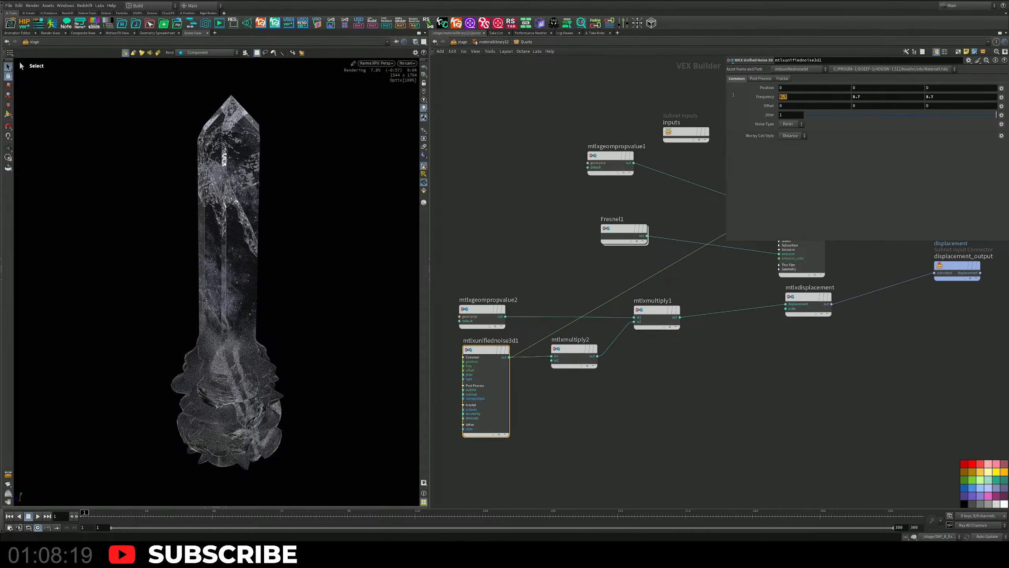
pyautogui.press('Return')
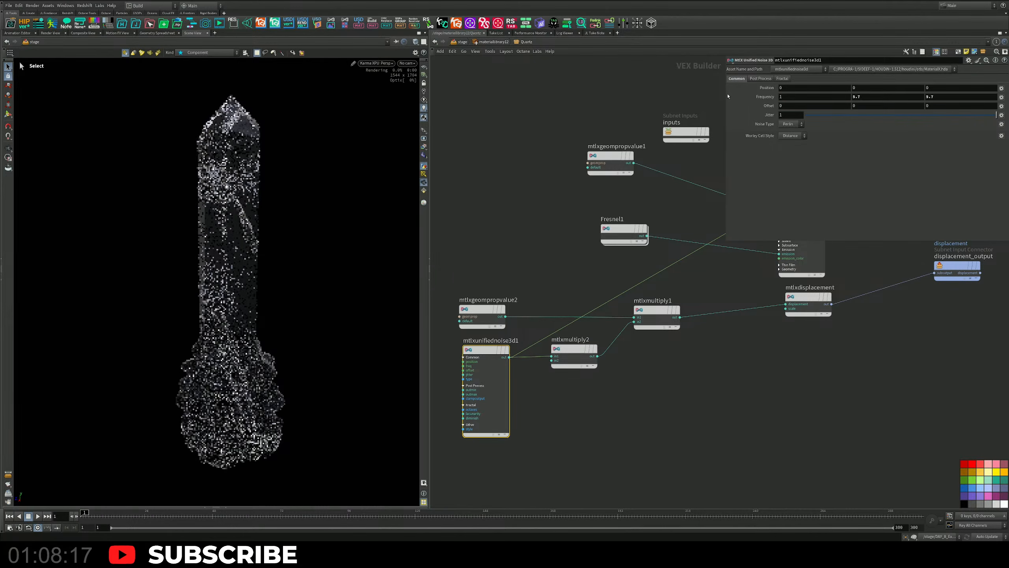
pyautogui.moveTo(943, 97); pyautogui.dragTo(865, 94)
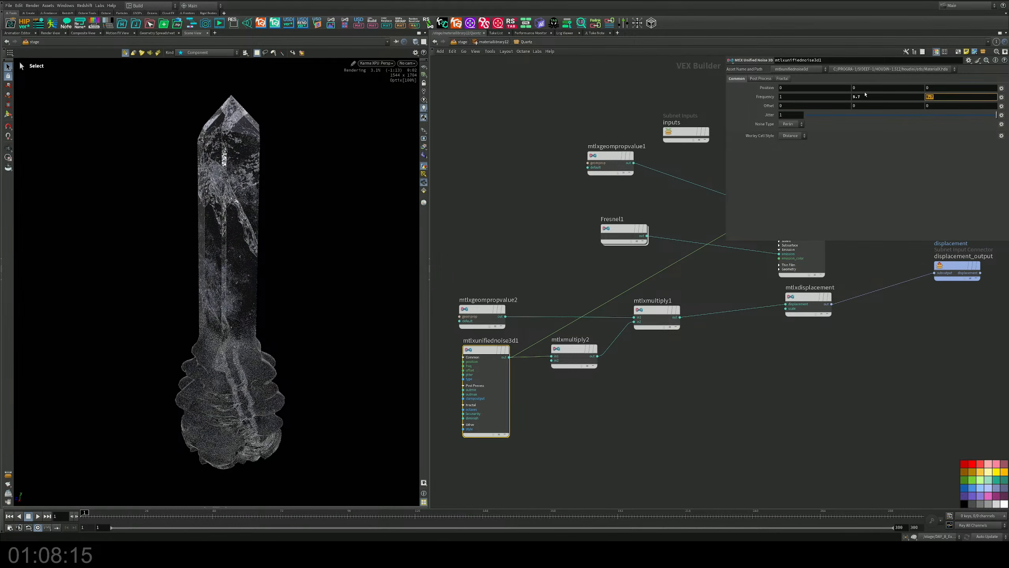
pyautogui.write('1')
pyautogui.press('Return')
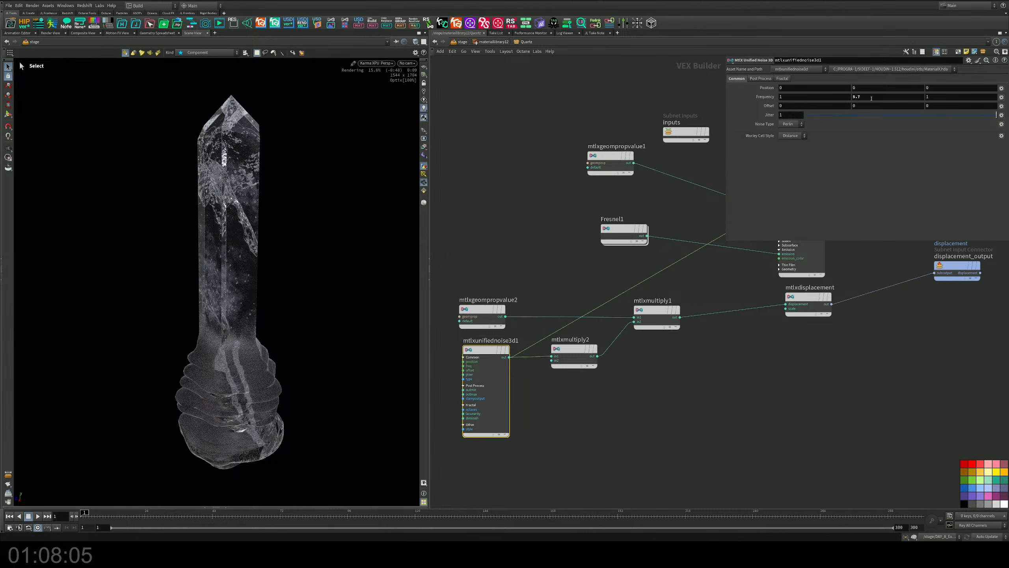
pyautogui.moveTo(841, 99); pyautogui.dragTo(846, 94)
pyautogui.press('Return')
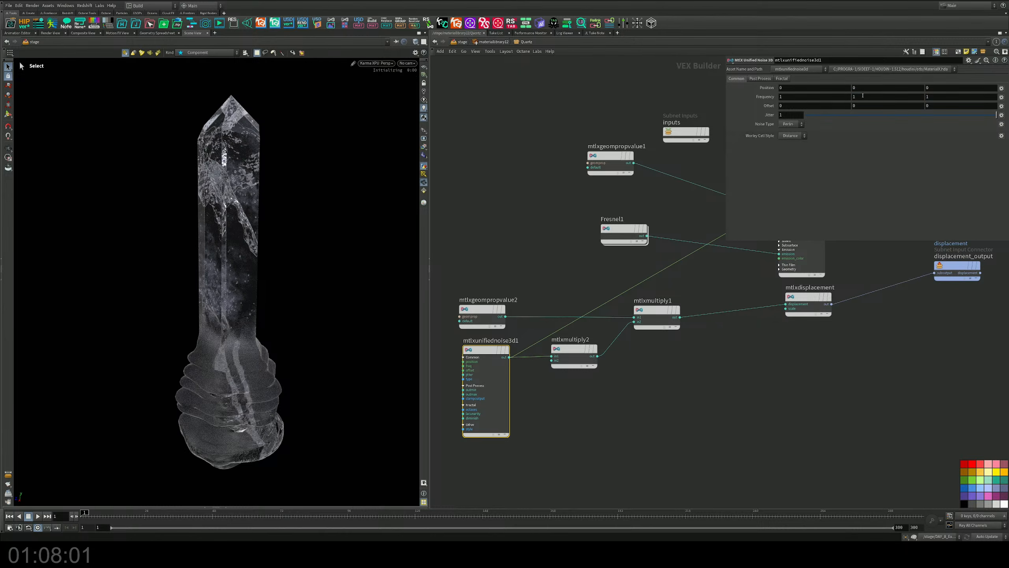
# Try an X frequency of 5 on the Quartz material's unified noise, and settle on 25
pyautogui.moveTo(786, 97); pyautogui.dragTo(761, 101)
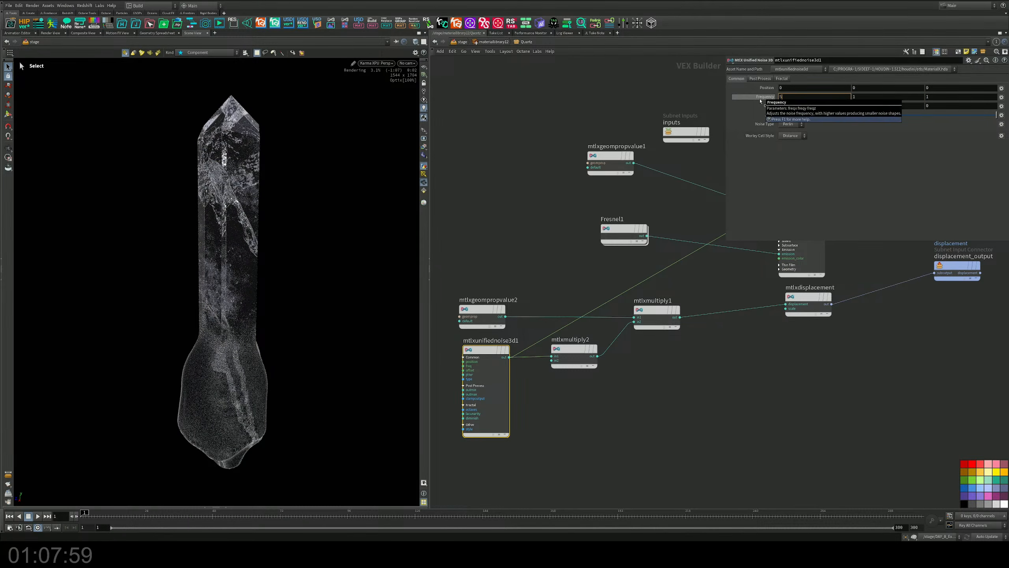
pyautogui.write('5')
pyautogui.press('Return')
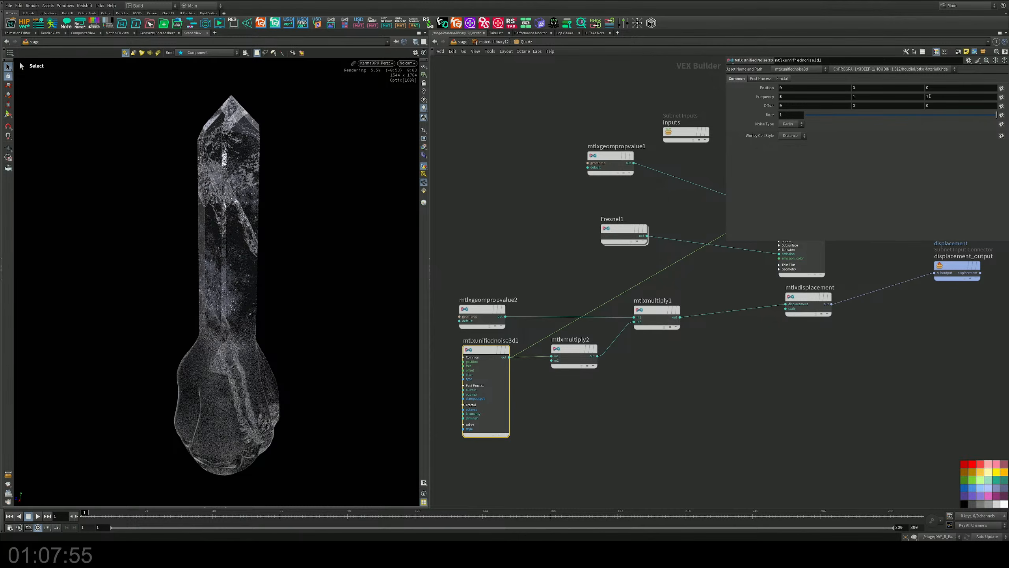
pyautogui.click(809, 97)
pyautogui.write('25')
pyautogui.press('Return')
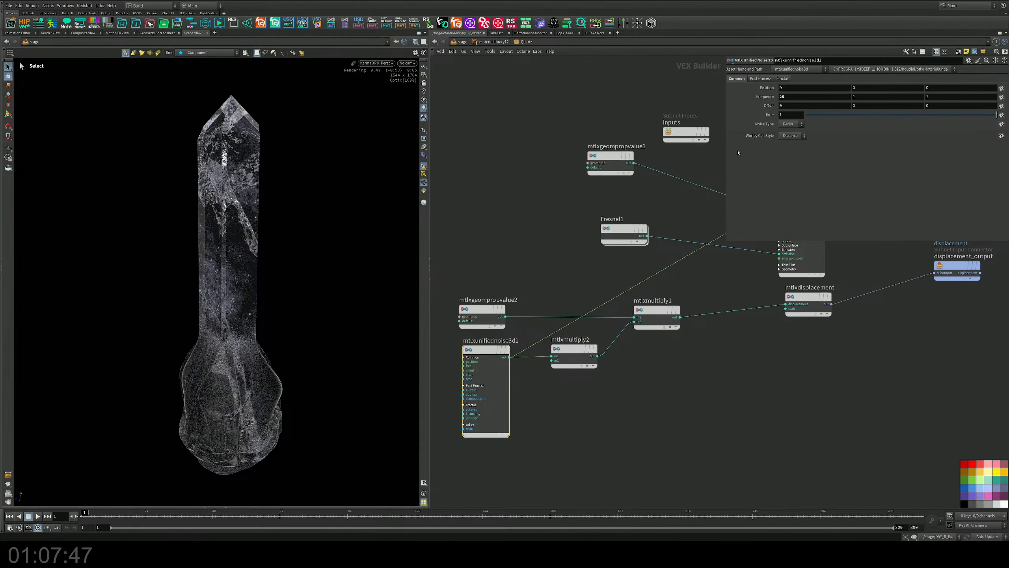
# Set the Quartz unified noise frequency to 5 in Z and back to 1 in X
pyautogui.moveTo(939, 97); pyautogui.dragTo(892, 102)
pyautogui.write('5')
pyautogui.press('Return')
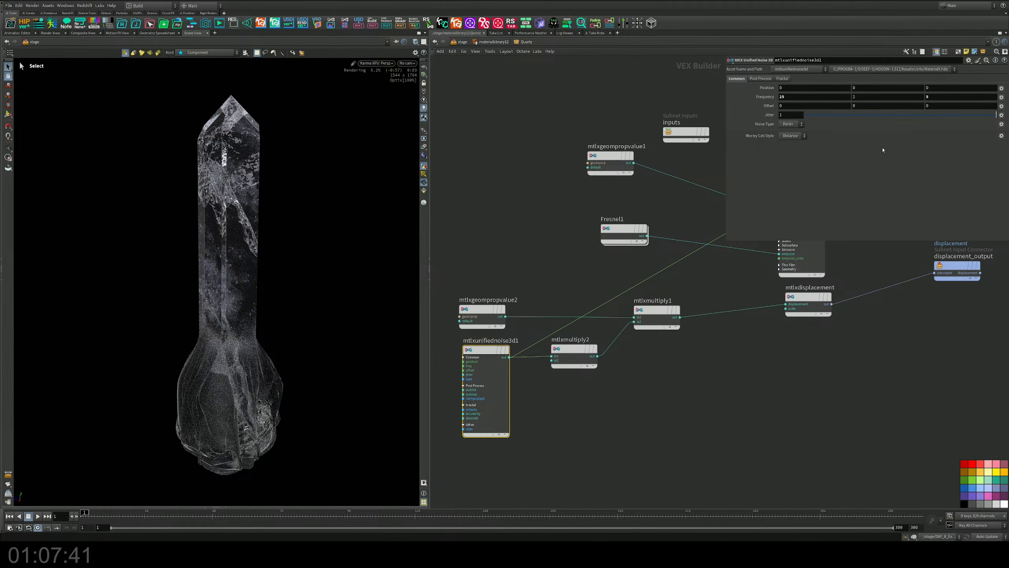
pyautogui.moveTo(791, 97); pyautogui.dragTo(742, 100)
pyautogui.write('1')
pyautogui.press('Return')
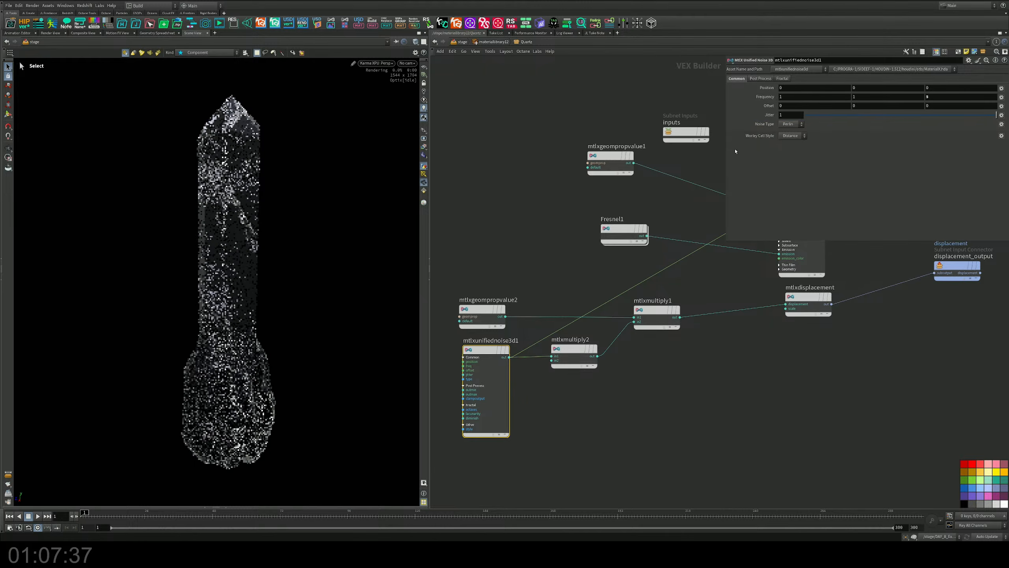
# Try a Y frequency of 25 on the Quartz material's unified noise
pyautogui.doubleClick(857, 96)
pyautogui.write('25')
pyautogui.press('Return')
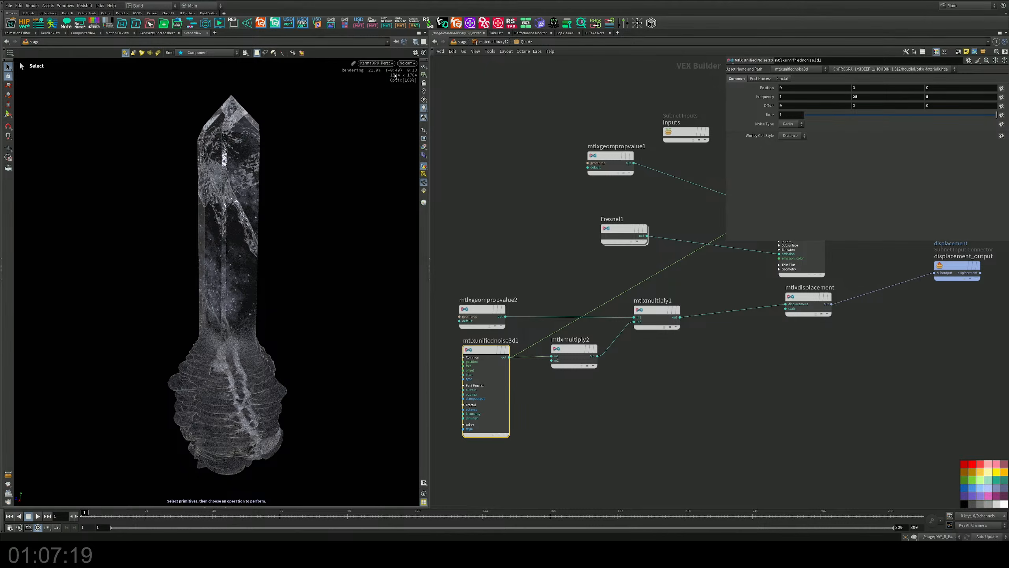
# Switch the viewport from Karma XPU to the Houdini renderer and raise scatter4's Force Total Count inside Day_10_Grow to about 11,000
pyautogui.click(377, 63)
pyautogui.click(381, 90)
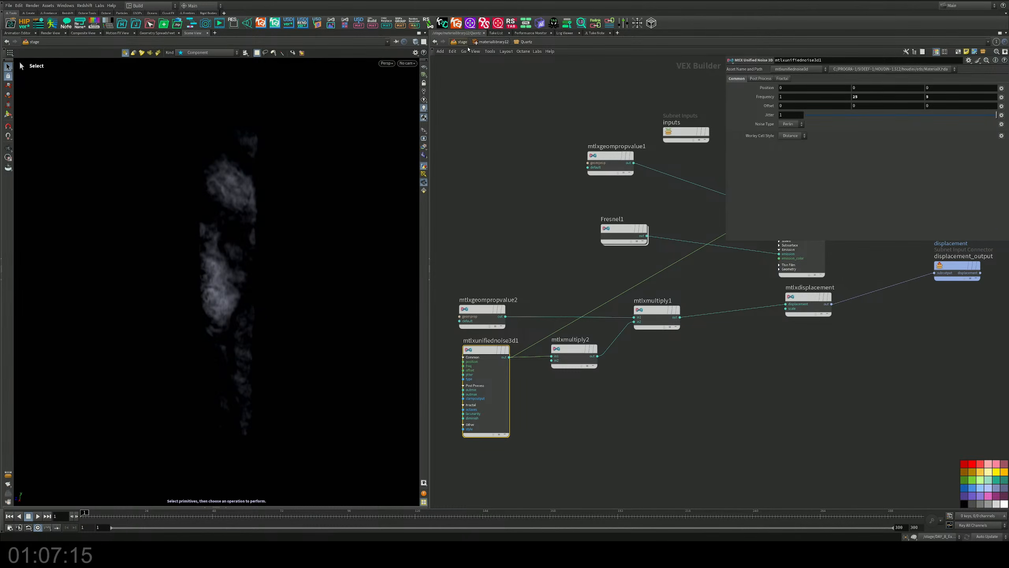
pyautogui.click(467, 42)
pyautogui.doubleClick(552, 81)
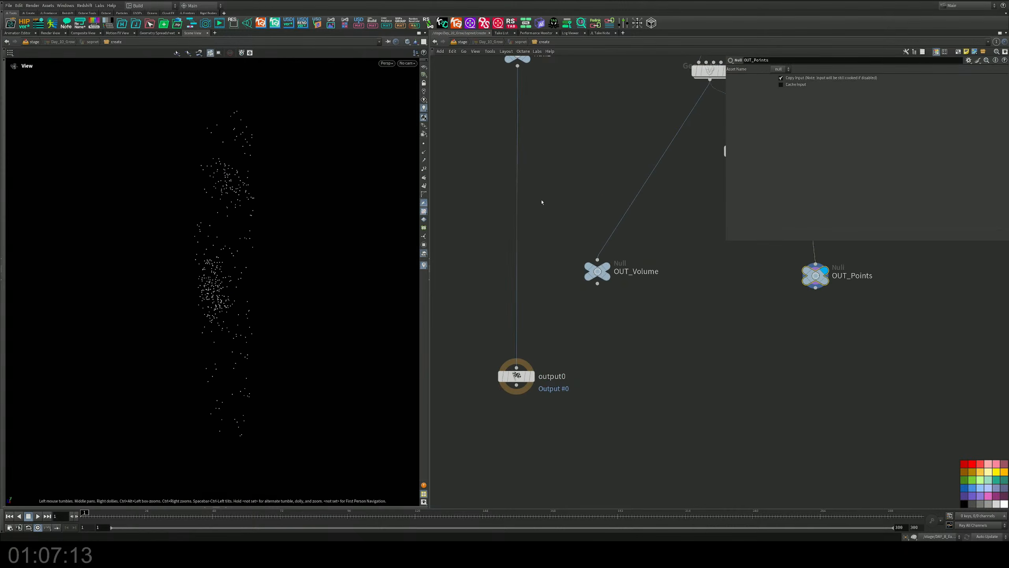
pyautogui.scroll(3, 585, 223)
pyautogui.moveTo(629, 250); pyautogui.dragTo(492, 303, button='middle')
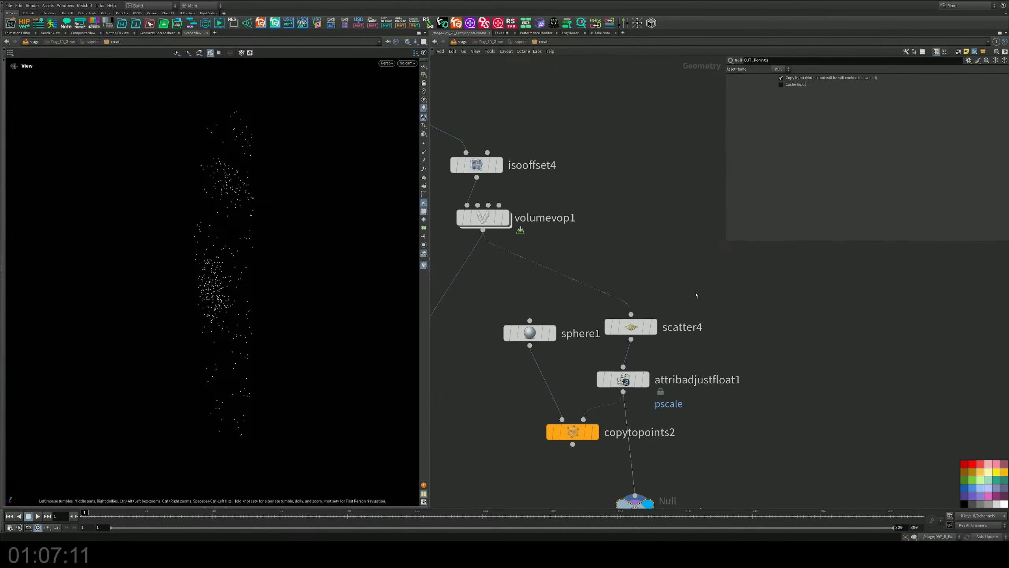
pyautogui.click(632, 327)
pyautogui.moveTo(911, 113); pyautogui.dragTo(968, 113)
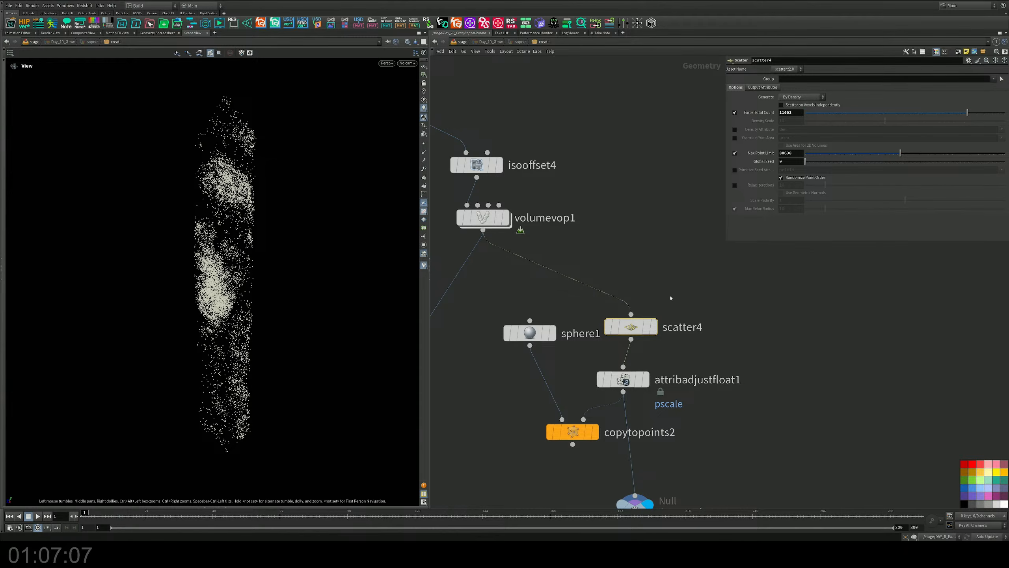
# Adjust the maximum value of the random pscale in attribadjustfloat1 below the scatter node
pyautogui.moveTo(556, 452); pyautogui.dragTo(620, 346, button='middle')
pyautogui.moveTo(572, 310); pyautogui.dragTo(599, 328)
pyautogui.click(706, 274)
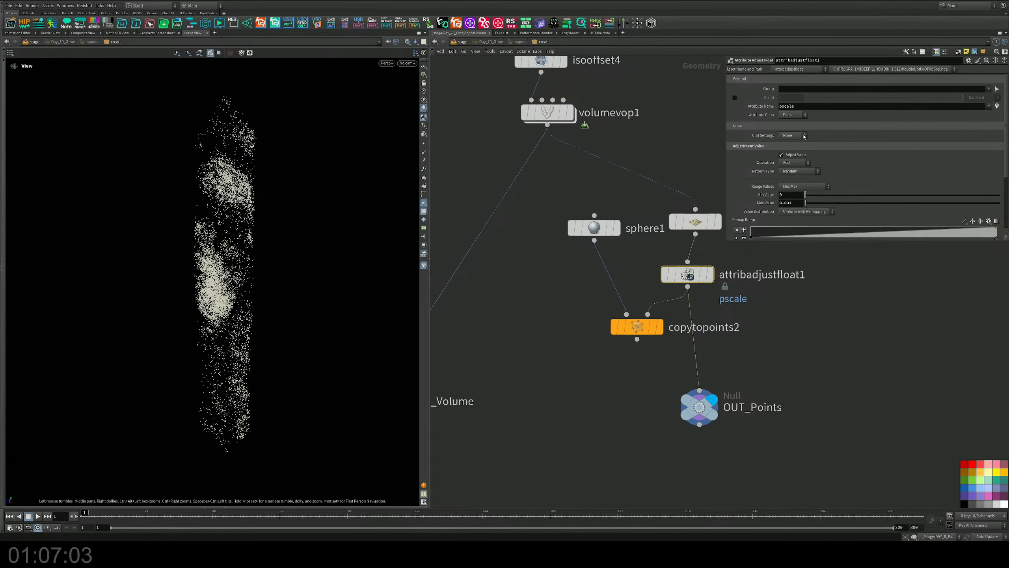
pyautogui.moveTo(795, 202); pyautogui.dragTo(744, 202)
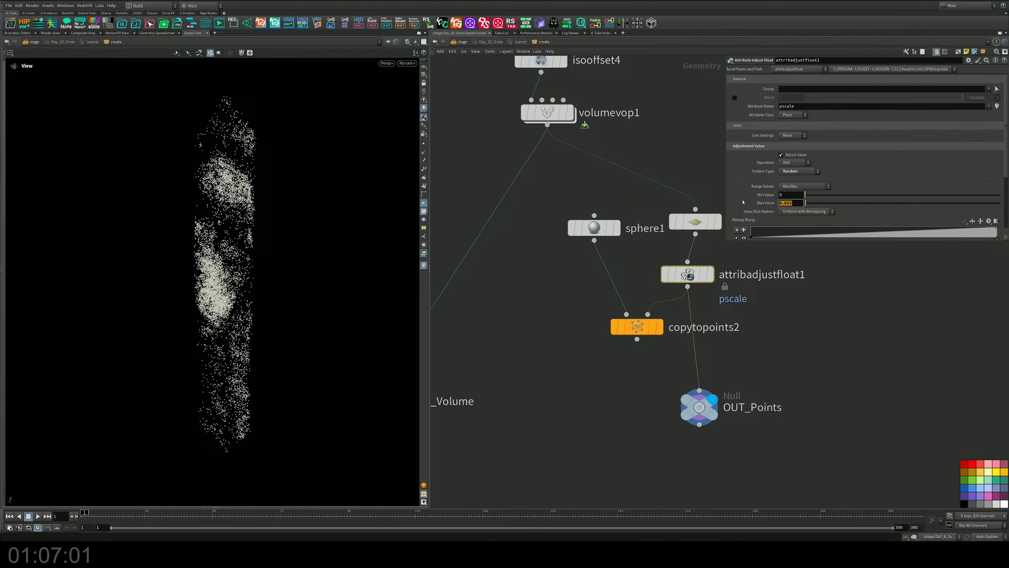
pyautogui.write('0.')
pyautogui.press('Return')
# Return to the stage network, save the scene and render the viewport in Karma XPU
pyautogui.click(460, 42)
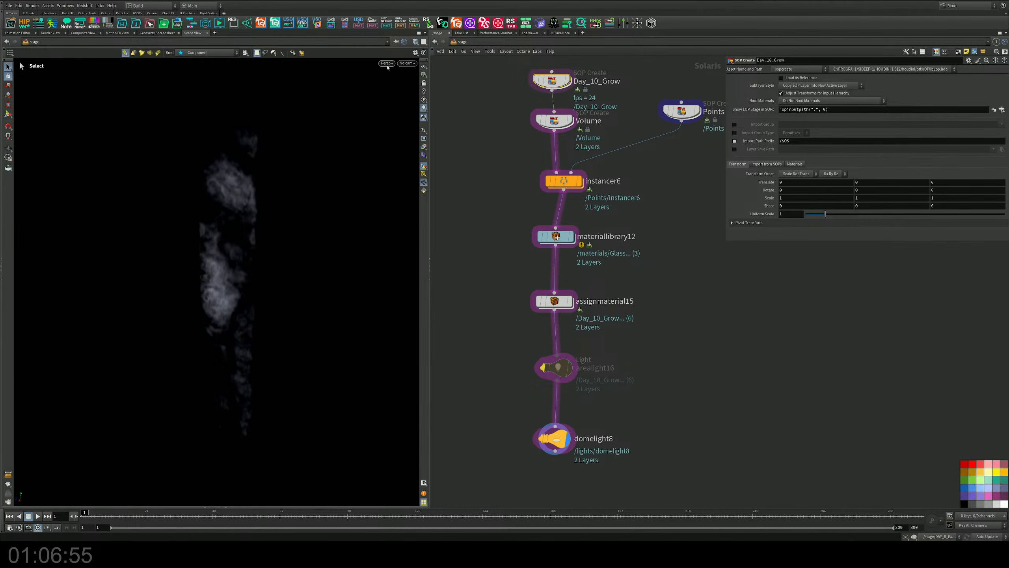
pyautogui.hotkey('ctrl', 's')
pyautogui.click(386, 63)
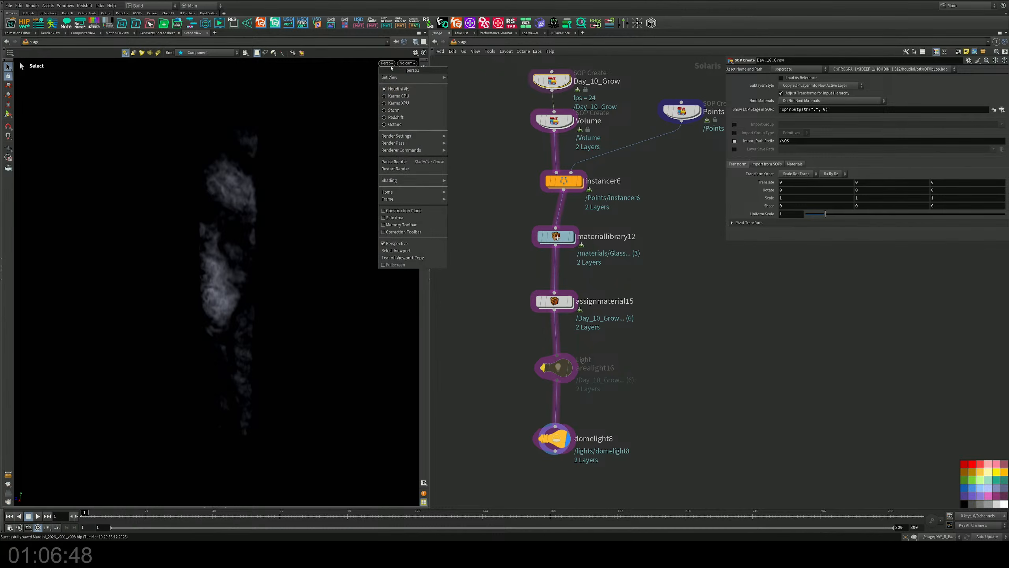
pyautogui.click(397, 103)
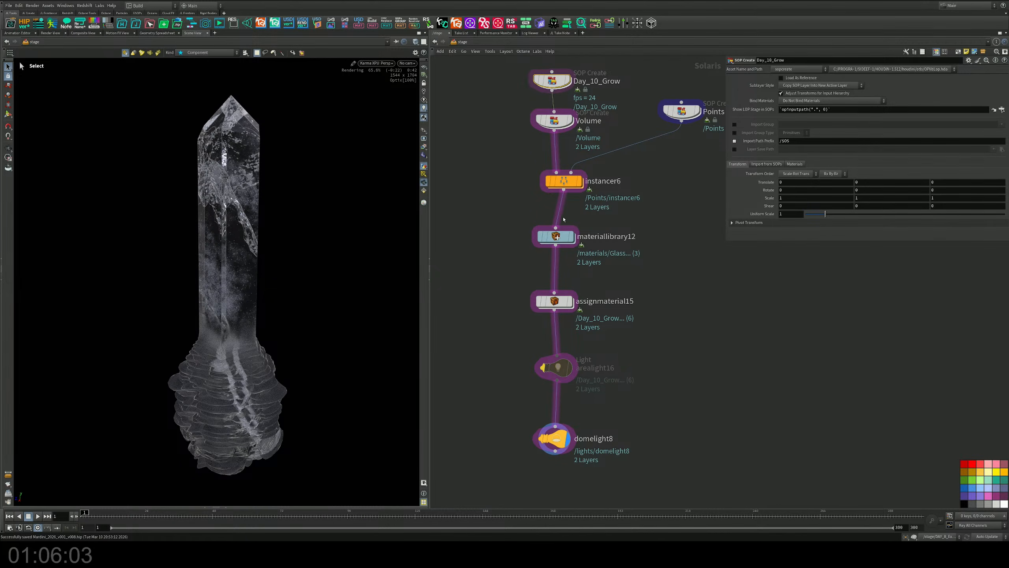
# Open the Quartz material network inside materiallibrary12
pyautogui.moveTo(633, 215); pyautogui.dragTo(638, 237, button='middle')
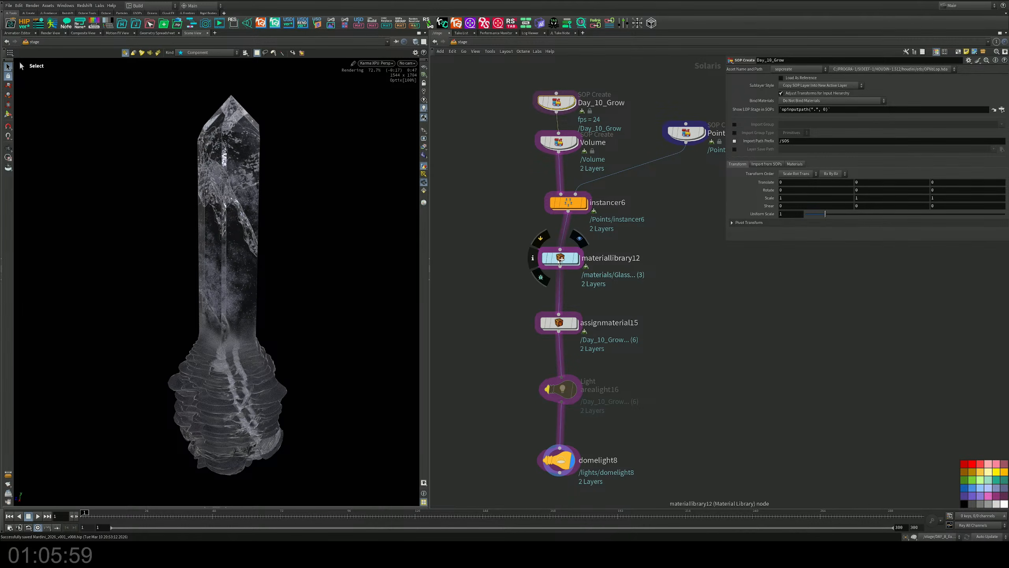
pyautogui.doubleClick(573, 258)
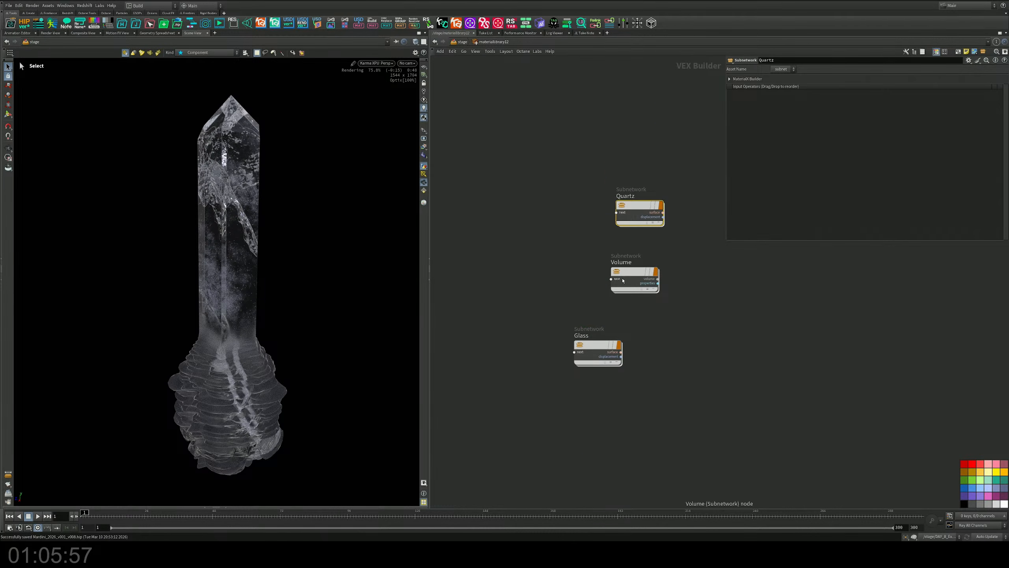
pyautogui.doubleClick(640, 212)
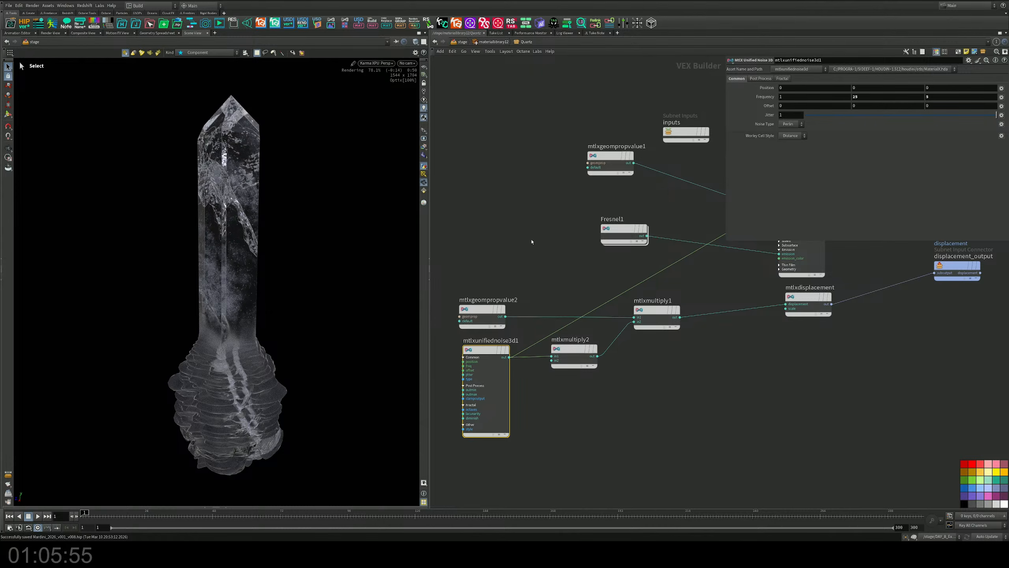
pyautogui.moveTo(532, 241); pyautogui.dragTo(604, 235, button='middle')
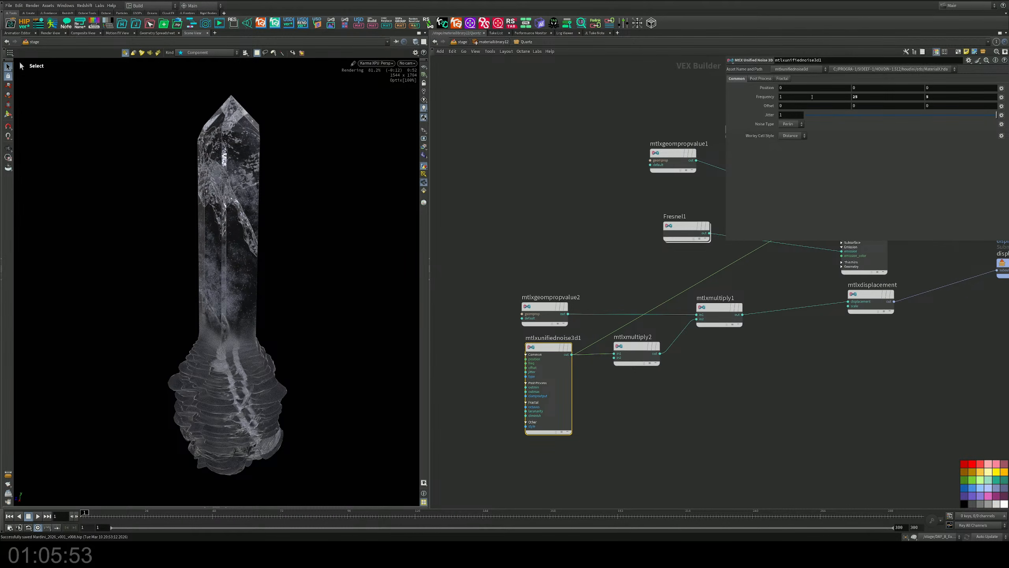
# Try Y frequencies of 10 and 5 on the Quartz material's unified noise
pyautogui.moveTo(863, 97); pyautogui.dragTo(791, 105)
pyautogui.write('10')
pyautogui.press('Return')
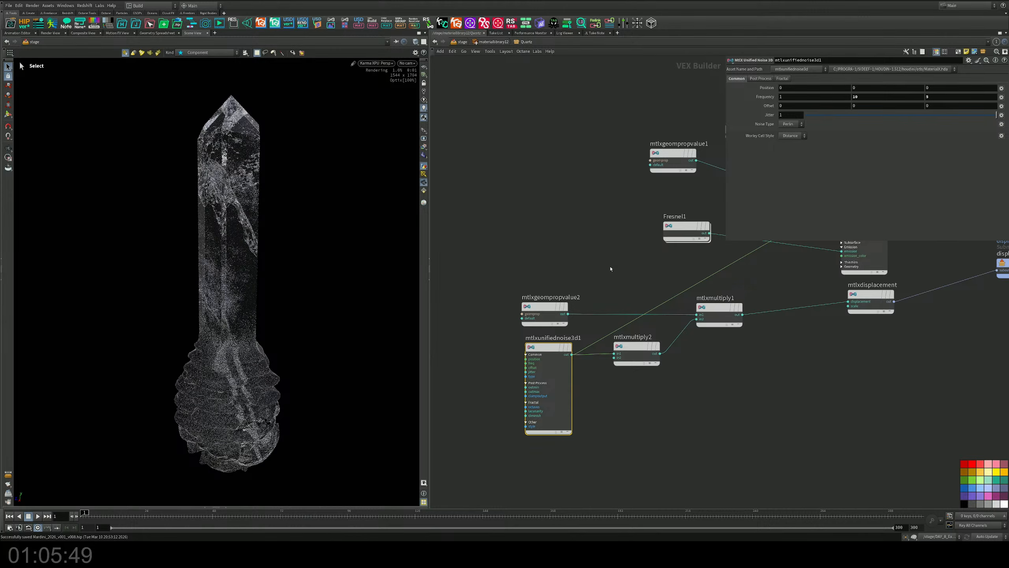
pyautogui.moveTo(860, 97); pyautogui.dragTo(800, 98)
pyautogui.write('5')
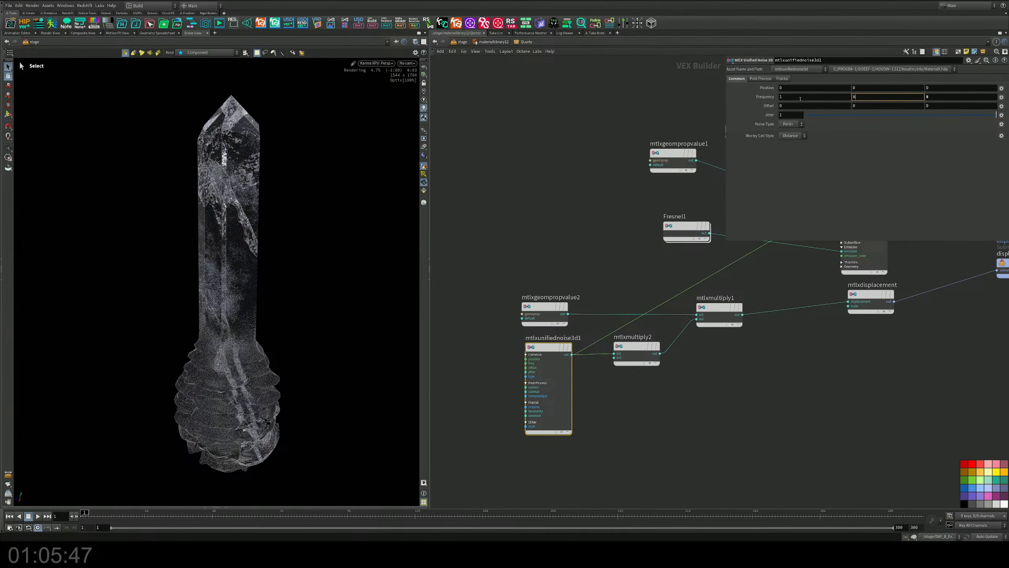
pyautogui.press('Return')
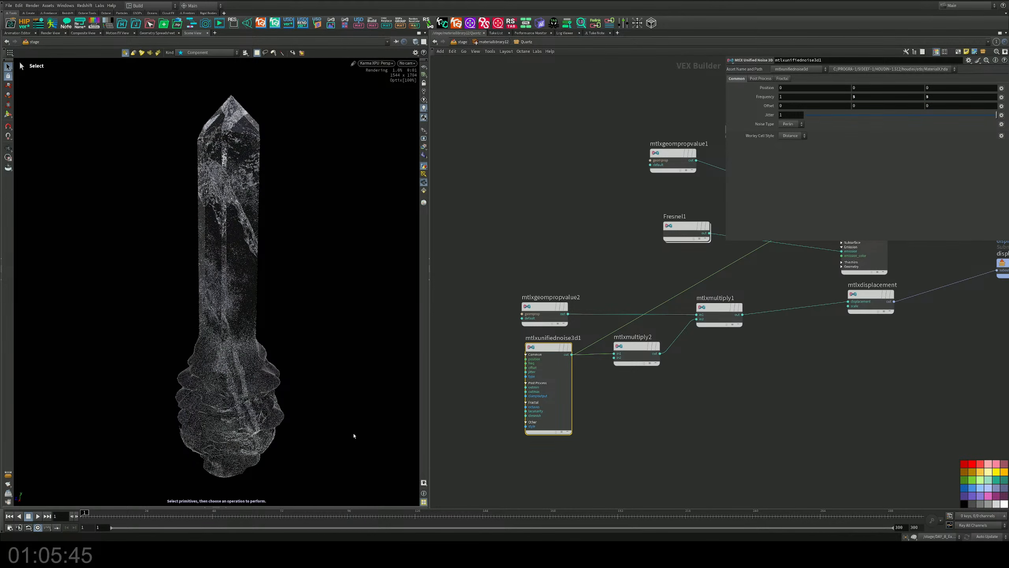
# Set the second input of mtlxmultiply2 to about 0.76 and the mtlxdisplacement scale to about 0.74
pyautogui.click(637, 349)
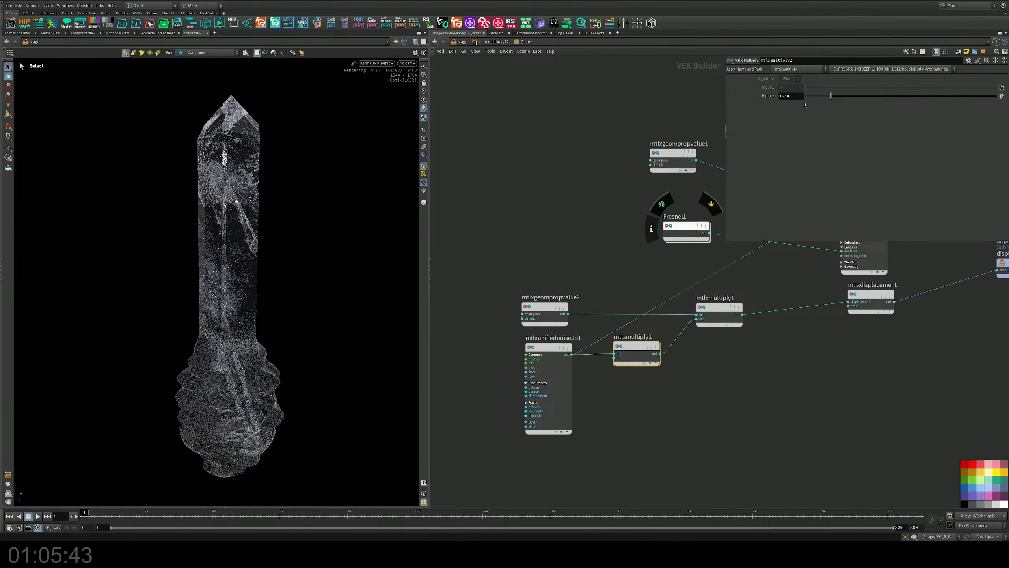
pyautogui.click(819, 95)
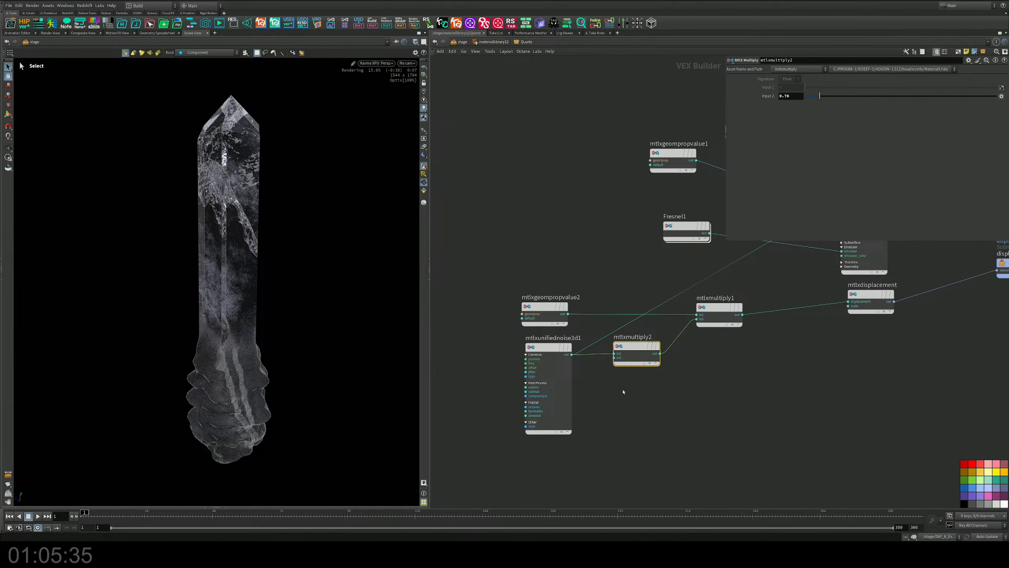
pyautogui.moveTo(773, 342); pyautogui.dragTo(729, 316)
pyautogui.moveTo(784, 343); pyautogui.dragTo(634, 377, button='middle')
pyautogui.moveTo(739, 370); pyautogui.dragTo(731, 346)
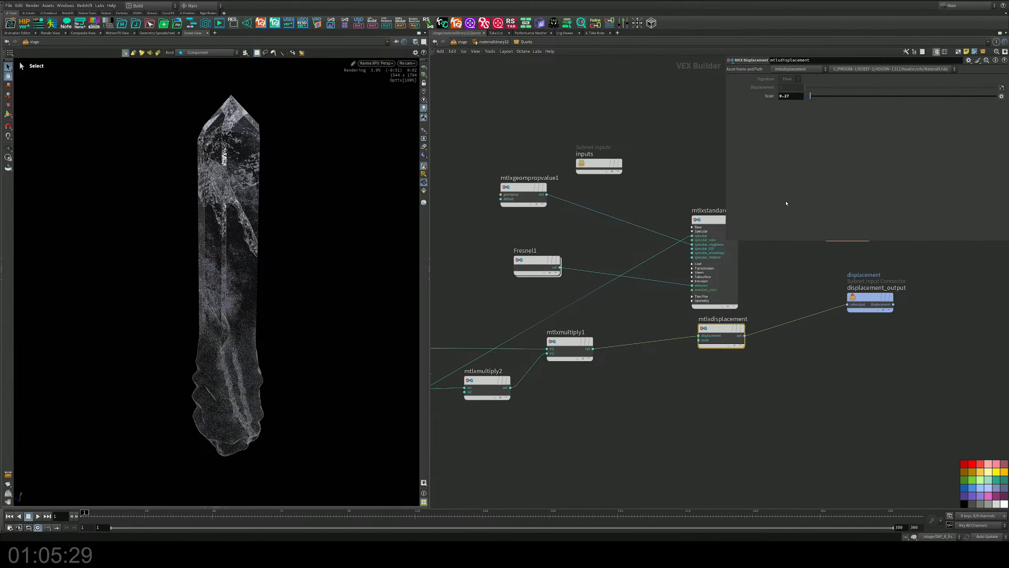
pyautogui.moveTo(810, 96)
pyautogui.mouseDown()
pyautogui.moveTo(824, 96)
pyautogui.moveTo(816, 99)
pyautogui.mouseUp()
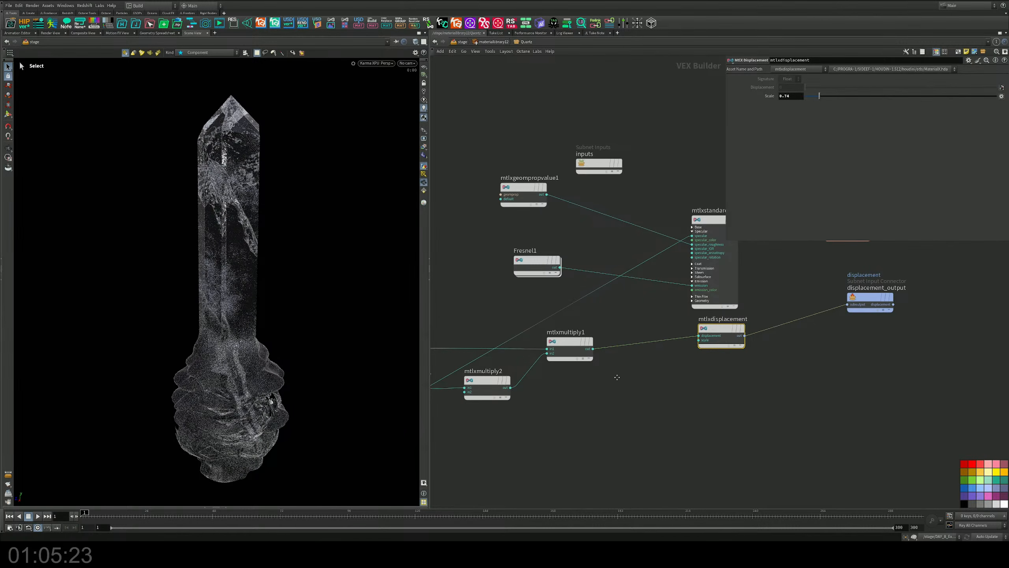
# Set the Y frequency of mtlxunifiednoise3d1 to 1
pyautogui.moveTo(617, 376); pyautogui.dragTo(799, 334, button='middle')
pyautogui.click(575, 361)
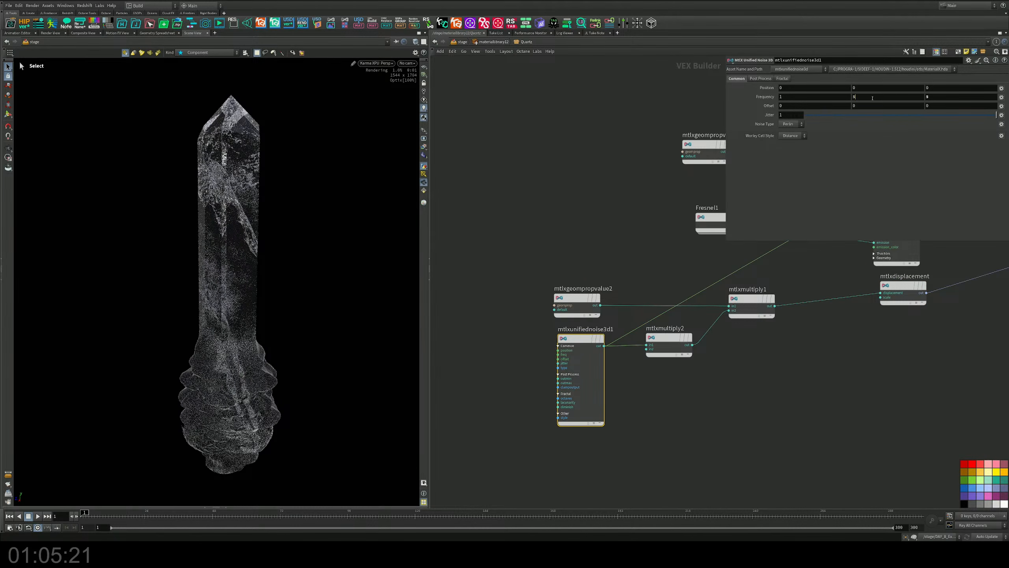
pyautogui.moveTo(871, 98); pyautogui.dragTo(826, 100)
pyautogui.write('1')
pyautogui.press('Return')
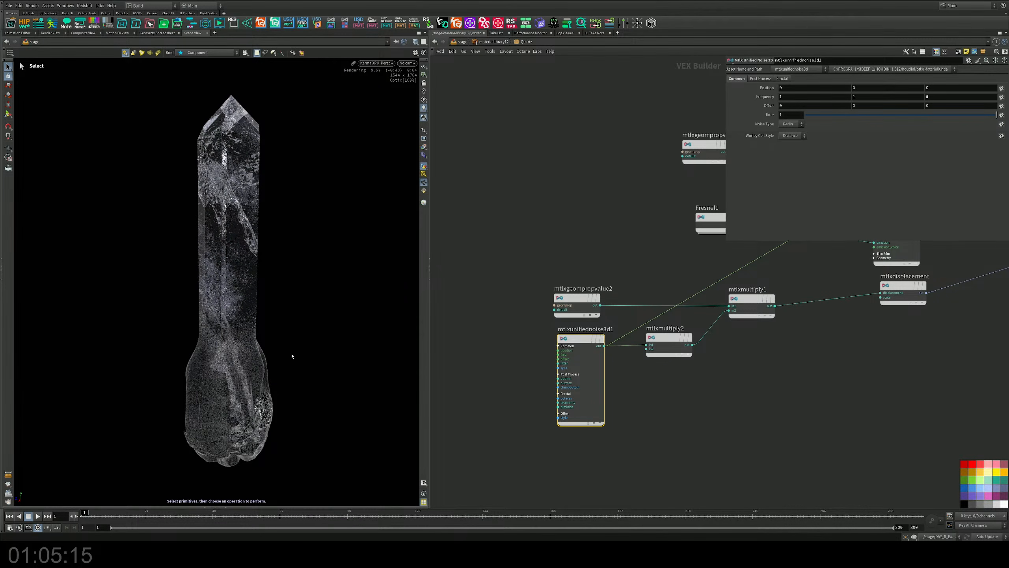
# Try the Worley noise type on the unified noise and switch back to Perlin
pyautogui.click(791, 124)
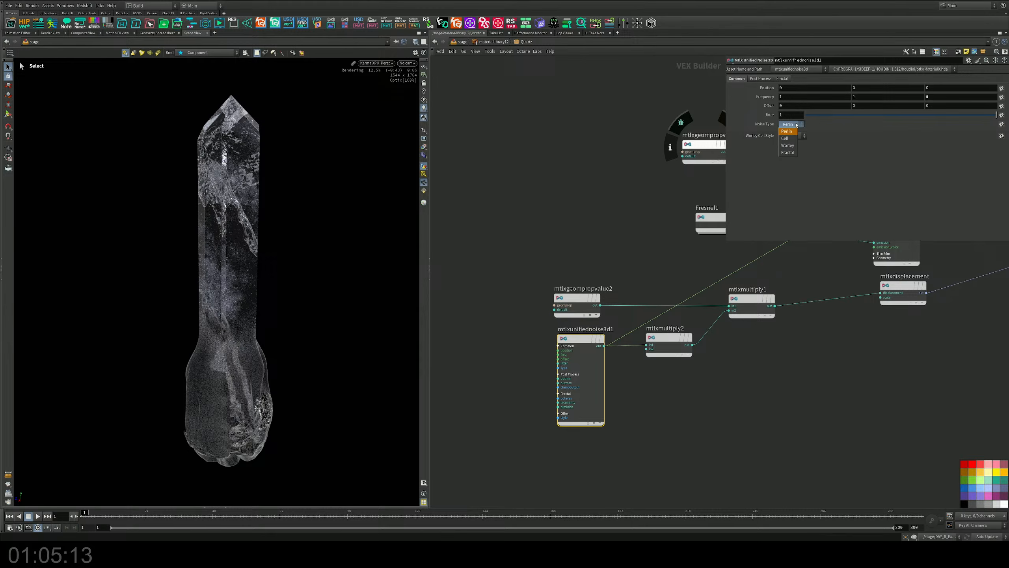
pyautogui.click(787, 145)
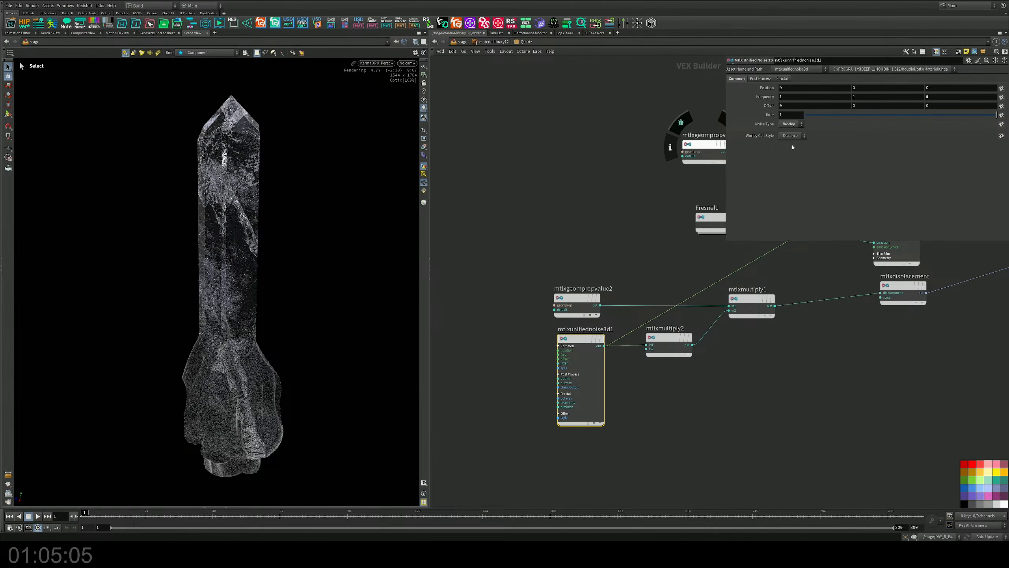
pyautogui.click(789, 125)
pyautogui.click(787, 133)
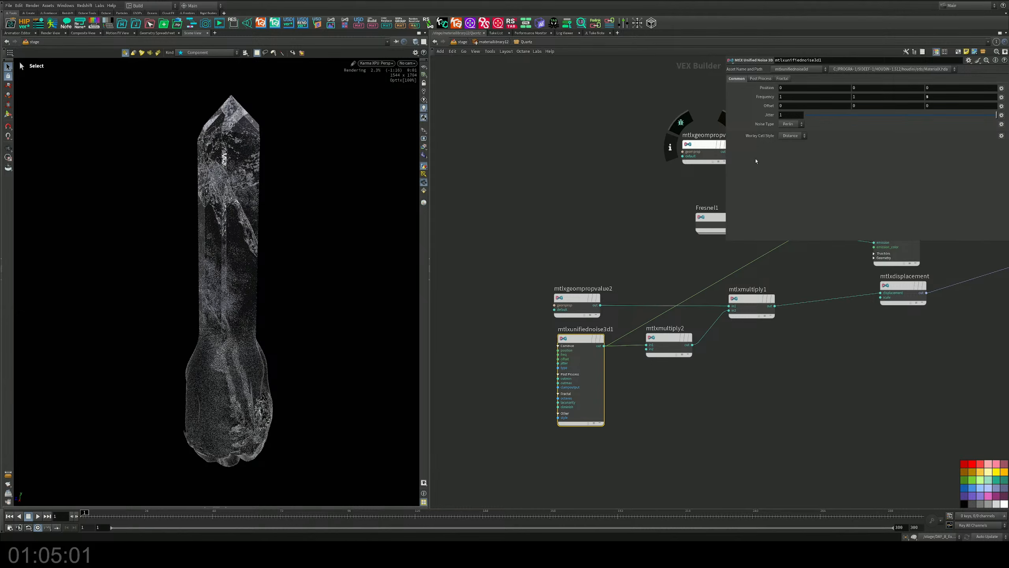
# Try an Output Min of 0.44 on the unified noise, reset it to 0, and set Output Max to about 0.76
pyautogui.click(761, 79)
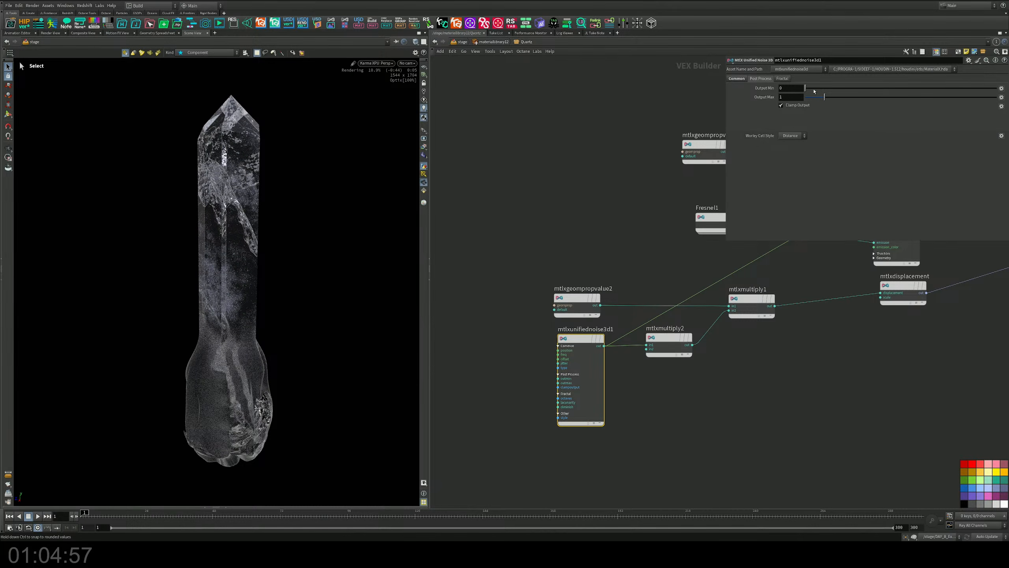
pyautogui.click(814, 89)
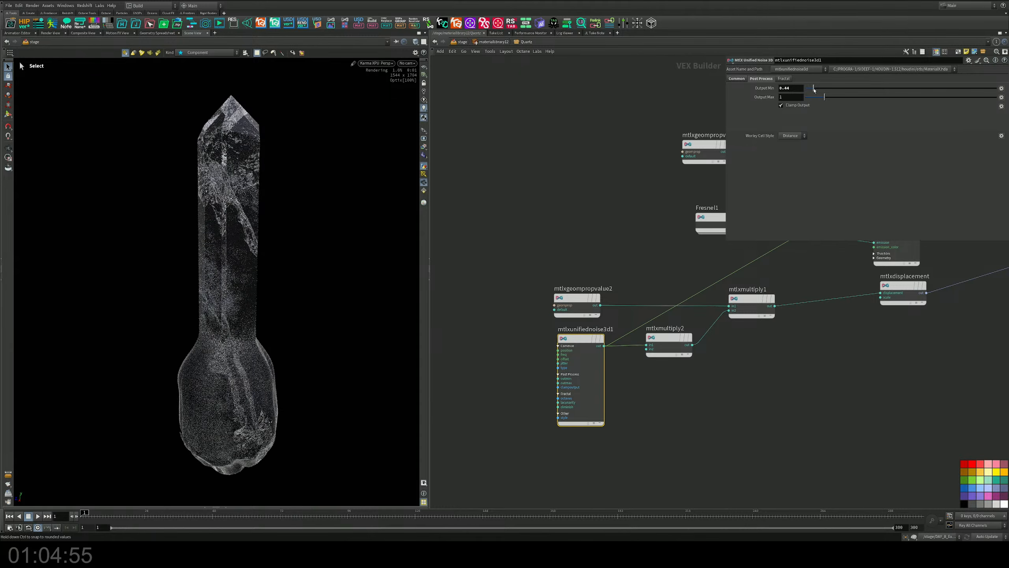
pyautogui.moveTo(814, 89); pyautogui.dragTo(806, 88)
pyautogui.click(814, 97)
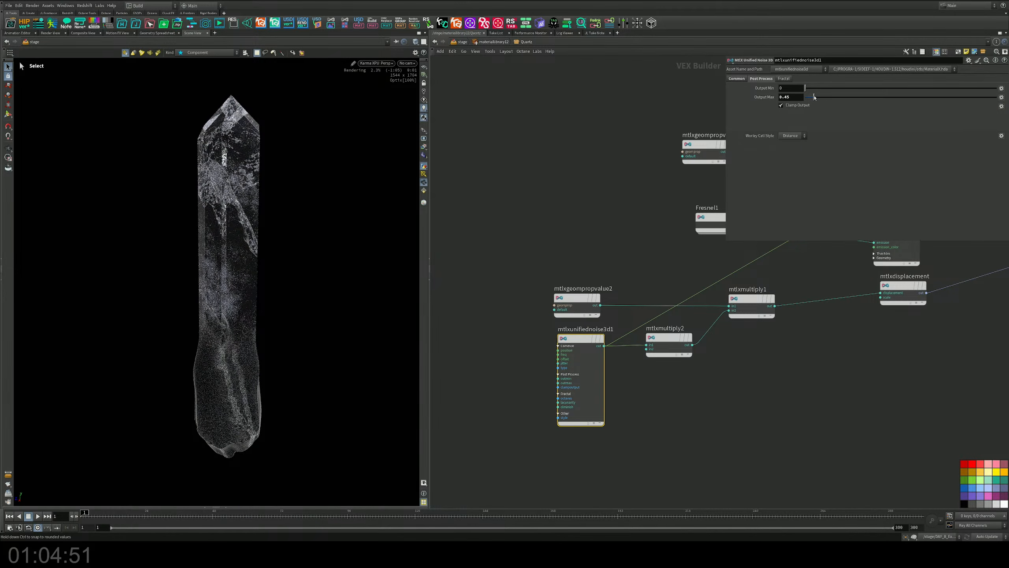
pyautogui.moveTo(815, 97); pyautogui.dragTo(820, 97)
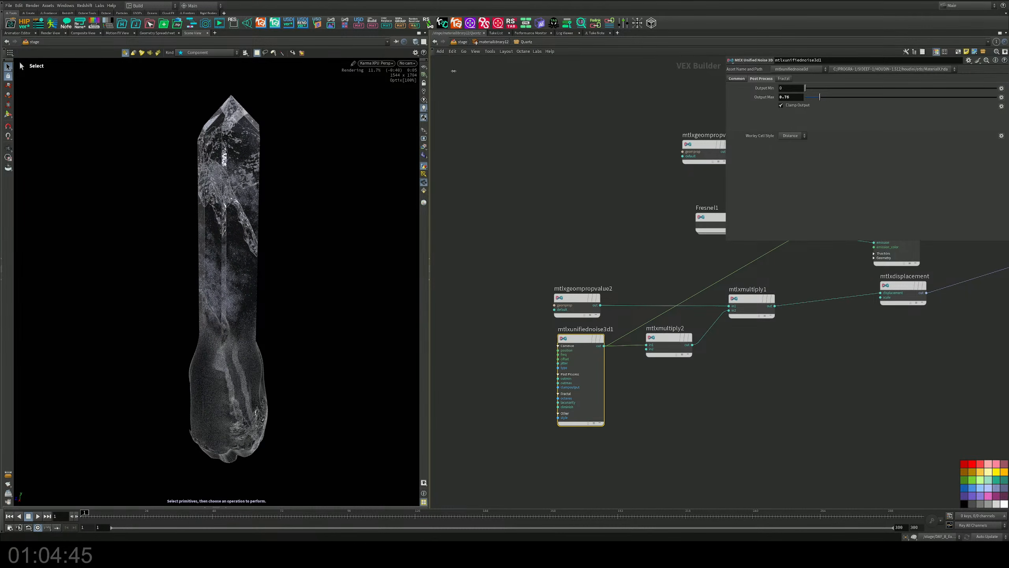
# Return to the stage network and inspect the rendered crystal from another angle
pyautogui.click(462, 42)
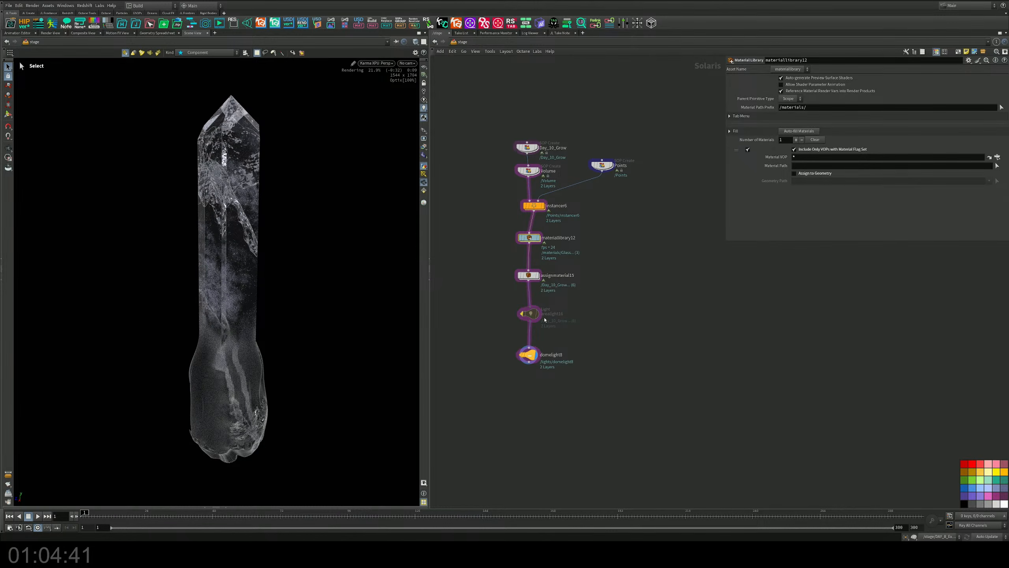
pyautogui.moveTo(570, 335); pyautogui.dragTo(583, 311, button='middle')
pyautogui.press('Escape')
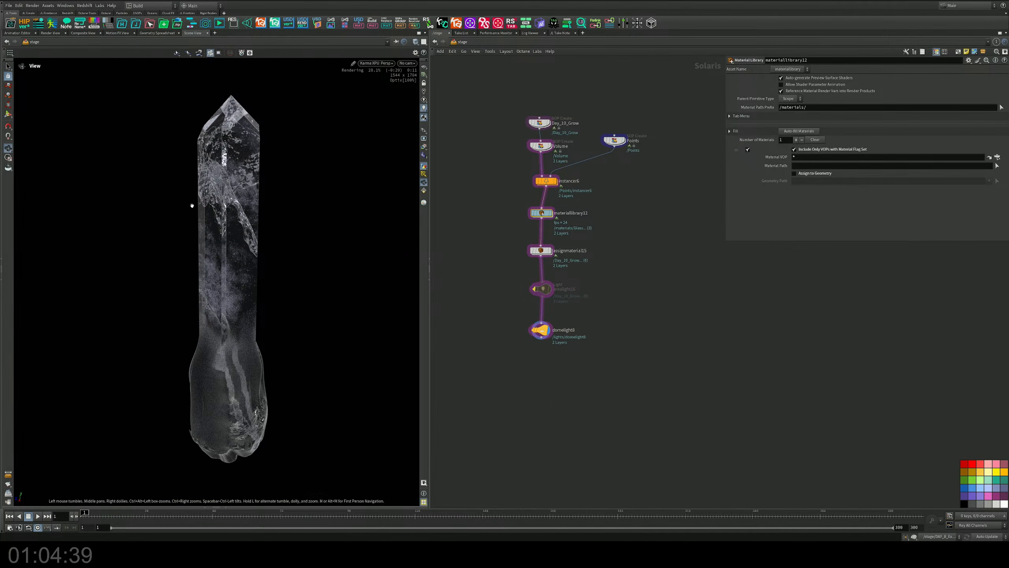
pyautogui.moveTo(192, 205); pyautogui.dragTo(239, 198)
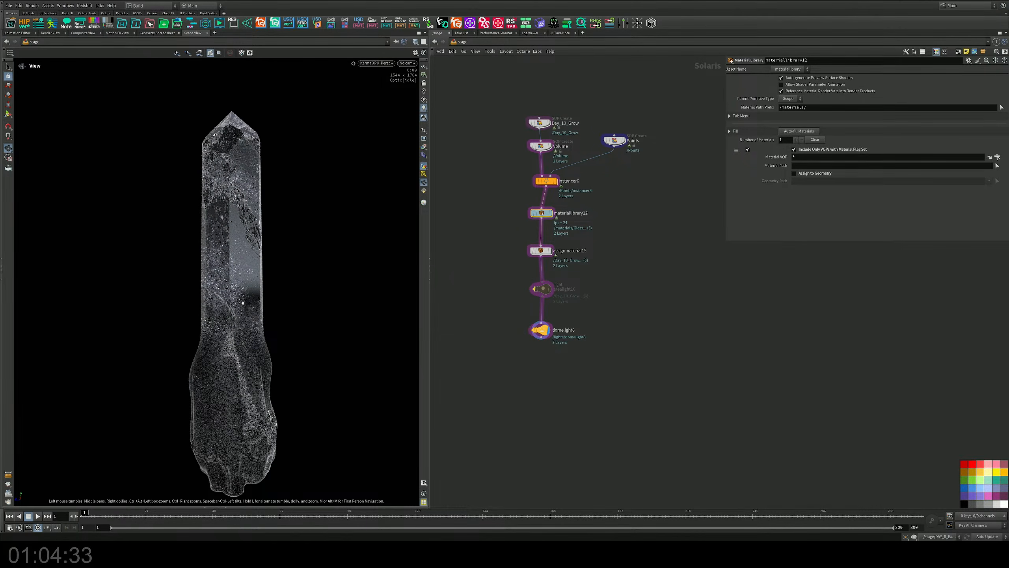
# Inside the Day_10_Grow geometry network, set box2's Center Y to 0 and keyframe its Center at frame 1
pyautogui.moveTo(243, 303); pyautogui.dragTo(242, 310)
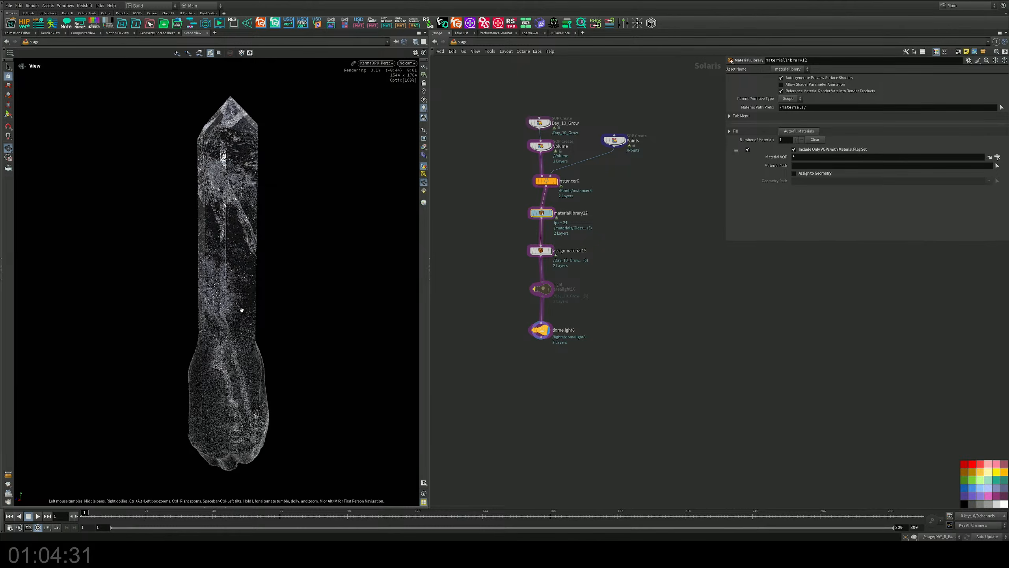
pyautogui.keyDown('alt'); pyautogui.moveTo(241, 310); pyautogui.dragTo(231, 303, button='middle'); pyautogui.keyUp('alt')
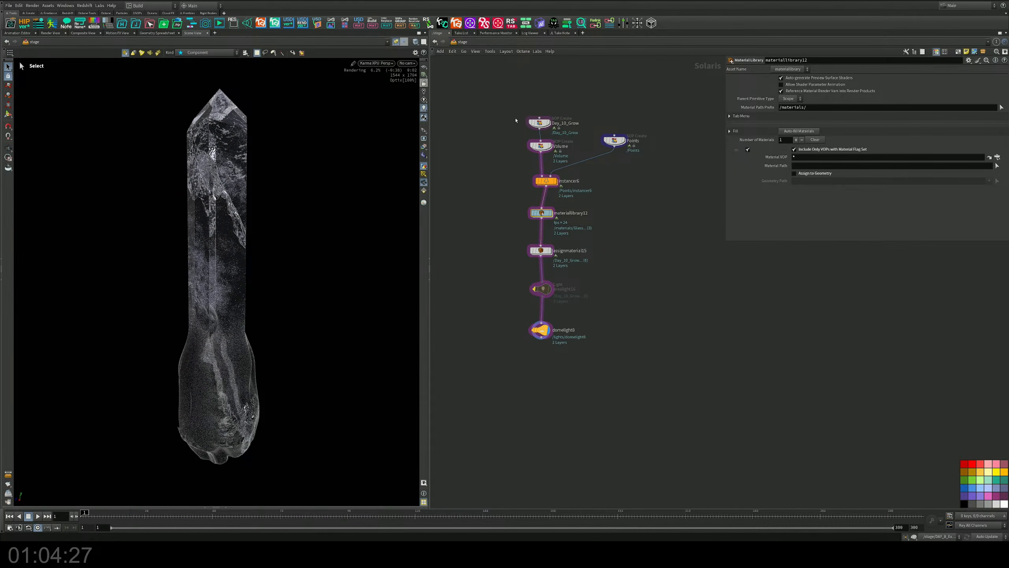
pyautogui.doubleClick(539, 123)
pyautogui.scroll(-7, 639, 289)
pyautogui.moveTo(645, 254); pyautogui.dragTo(605, 409, button='middle')
pyautogui.scroll(5, 634, 273)
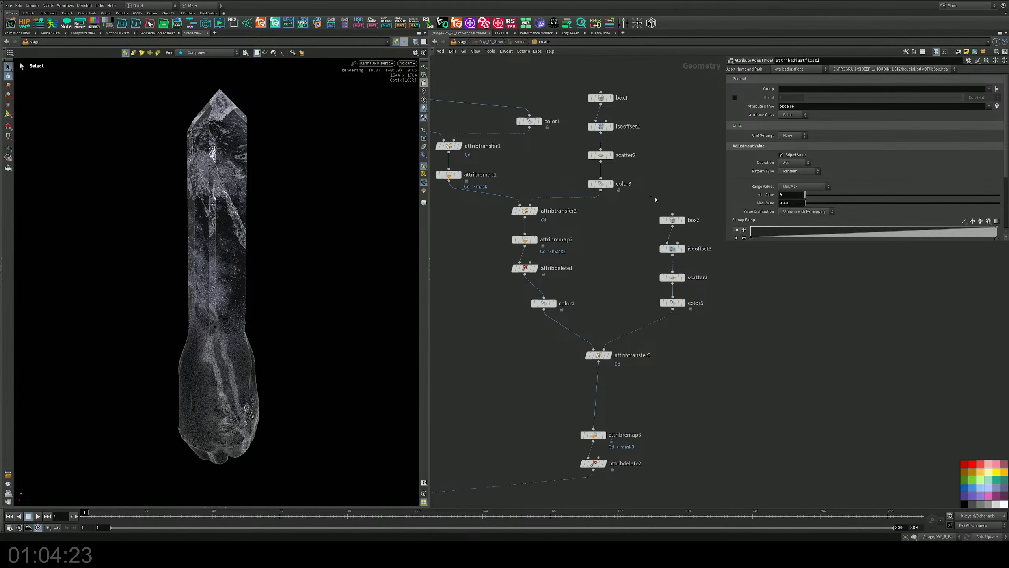
pyautogui.click(673, 220)
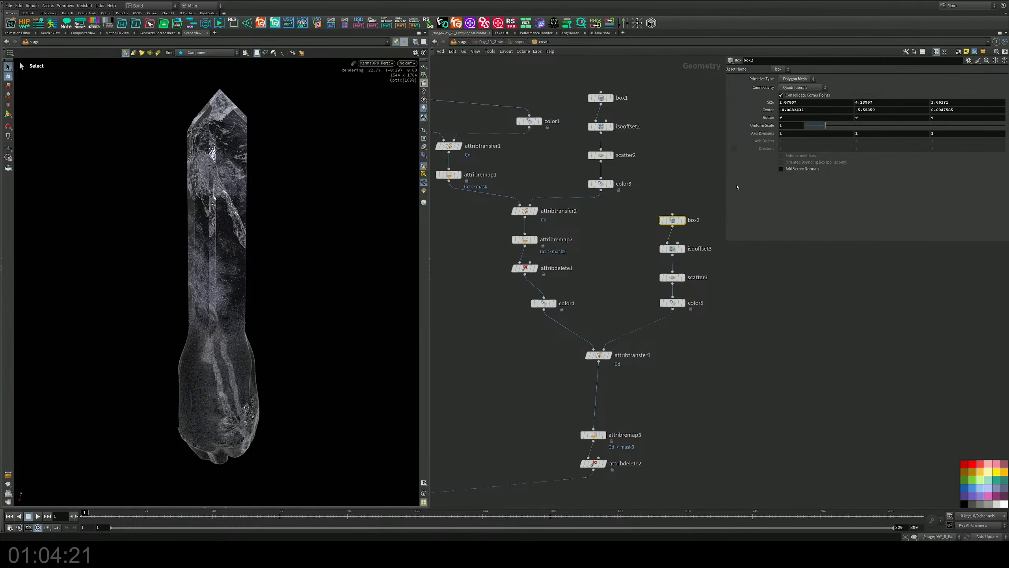
pyautogui.moveTo(881, 110); pyautogui.dragTo(832, 112)
pyautogui.write('0')
pyautogui.press('Return')
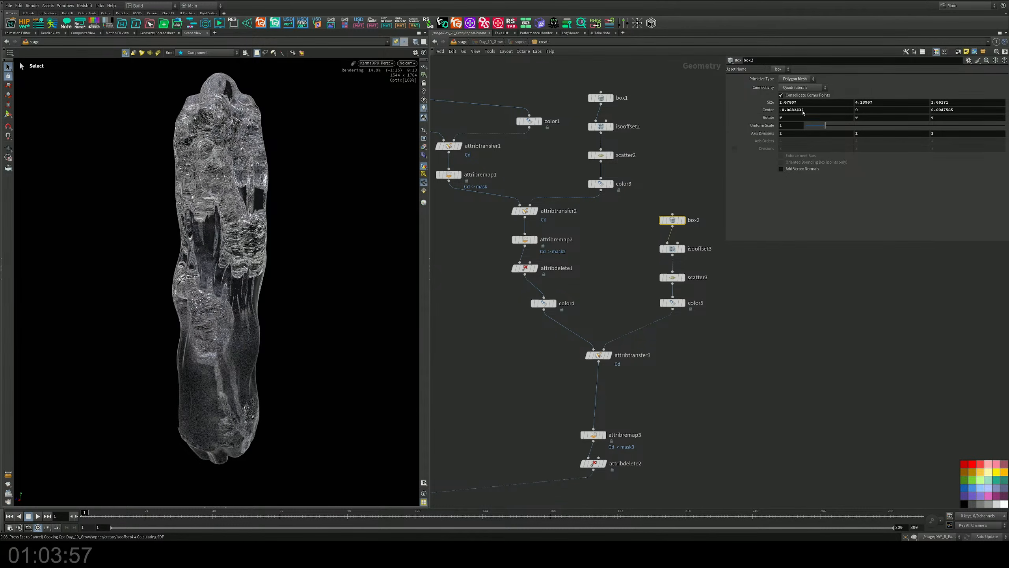
pyautogui.keyDown('alt'); pyautogui.click(802, 111); pyautogui.keyUp('alt')
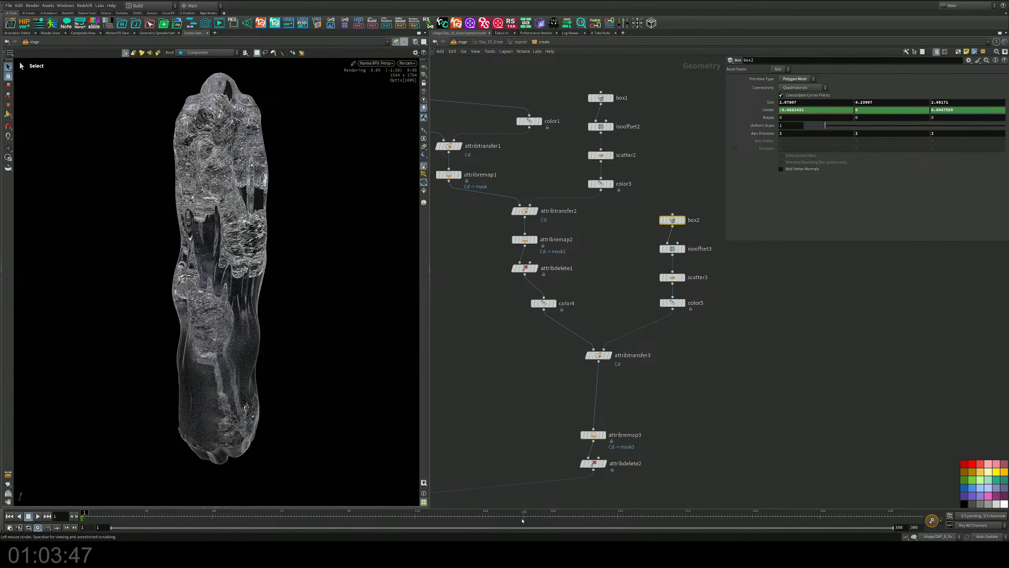
# Go to frame 150 and set box2's Center Y to -6 after trying -5
pyautogui.click(500, 517)
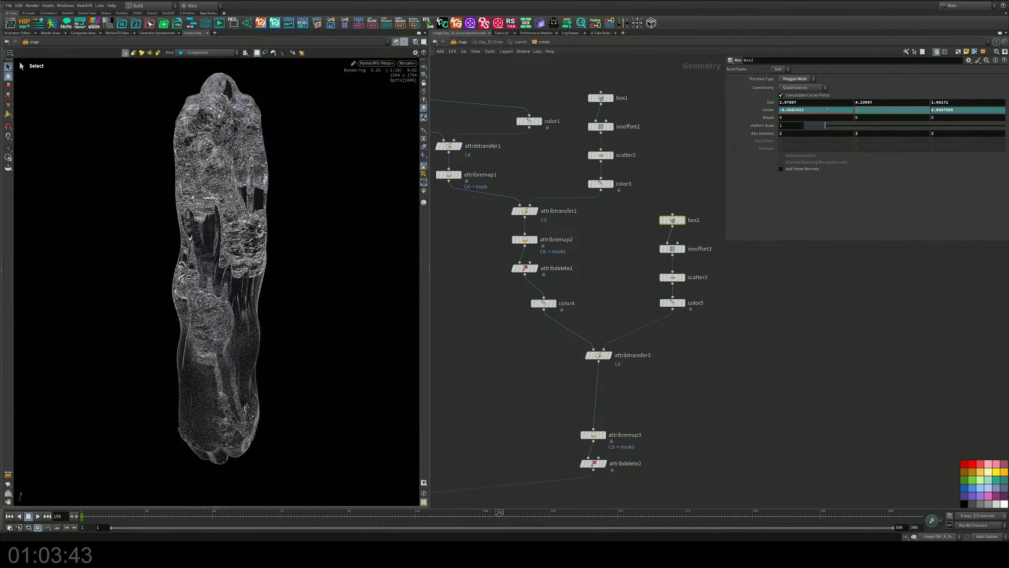
pyautogui.write('5')
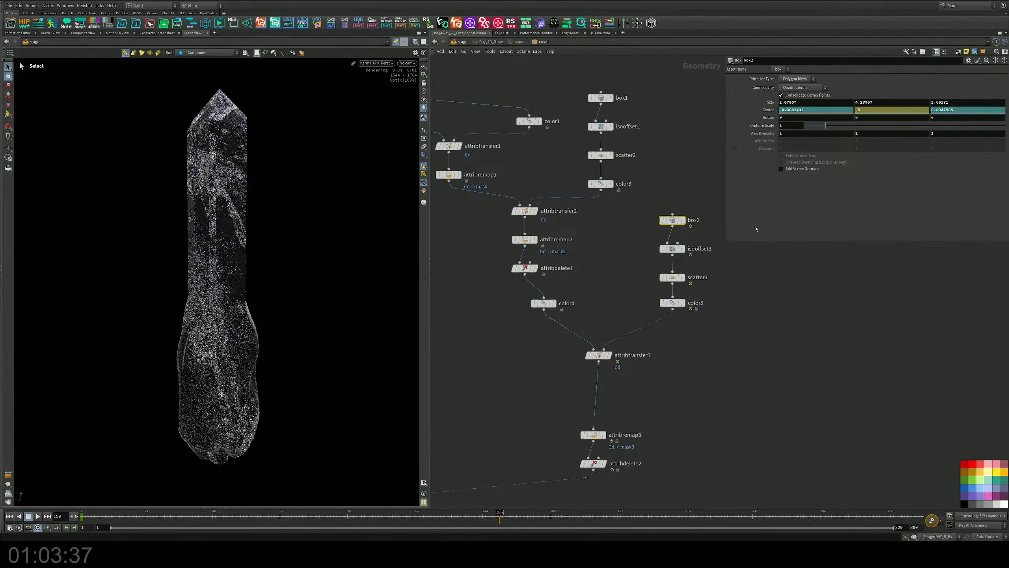
pyautogui.click(871, 108)
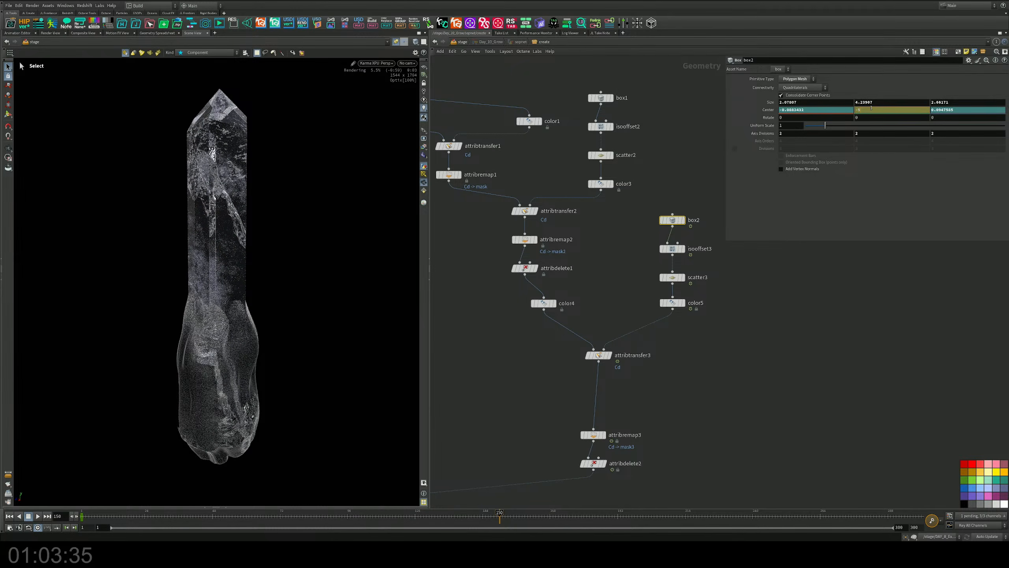
pyautogui.press('BackSpace')
pyautogui.write('6')
pyautogui.press('Return')
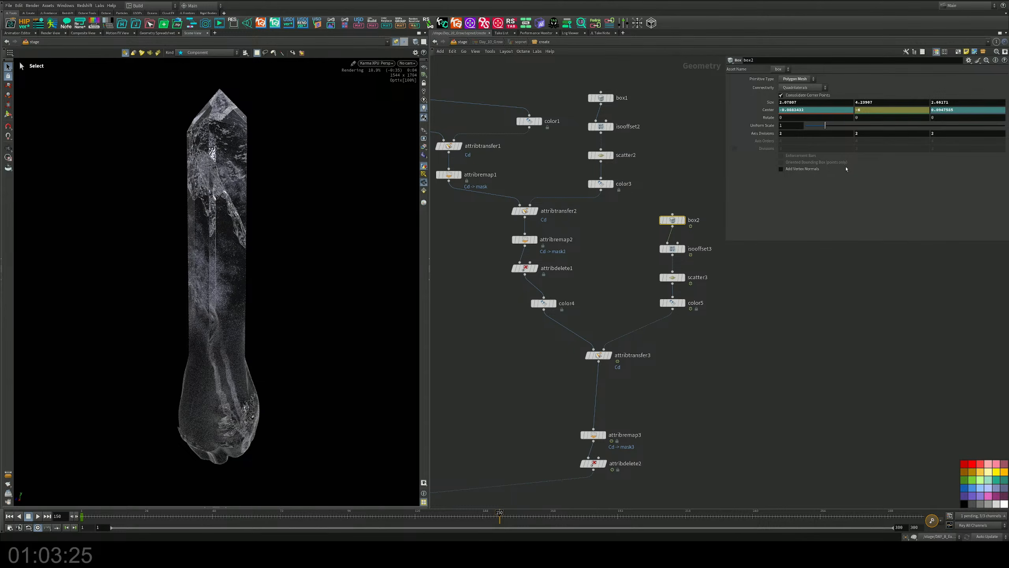
# Try a Center Y of -8 on box2 and set it back to -6
pyautogui.click(866, 109)
pyautogui.press('BackSpace')
pyautogui.write('8')
pyautogui.press('Return')
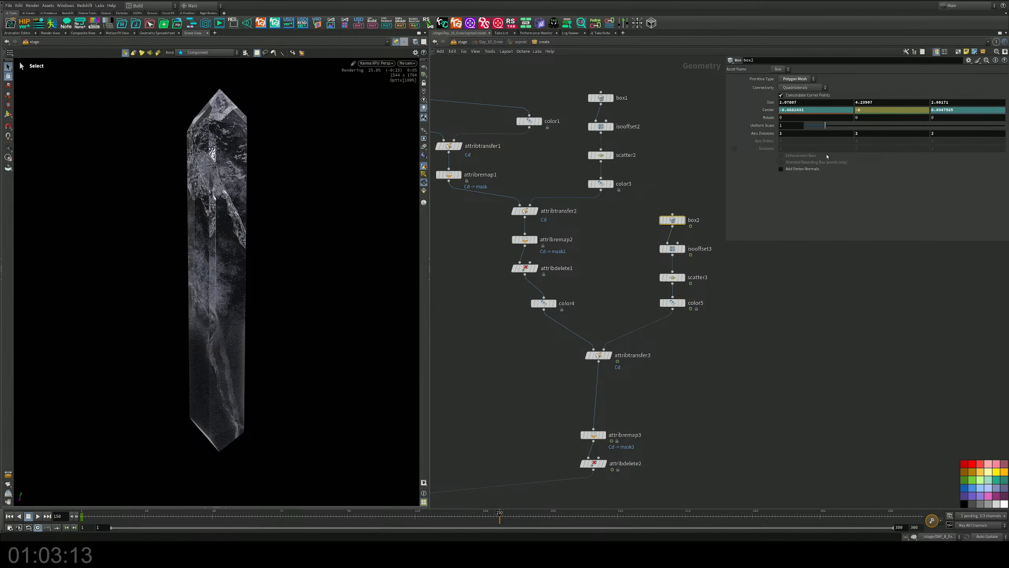
pyautogui.click(873, 109)
pyautogui.press('BackSpace')
pyautogui.write('6')
pyautogui.press('Return')
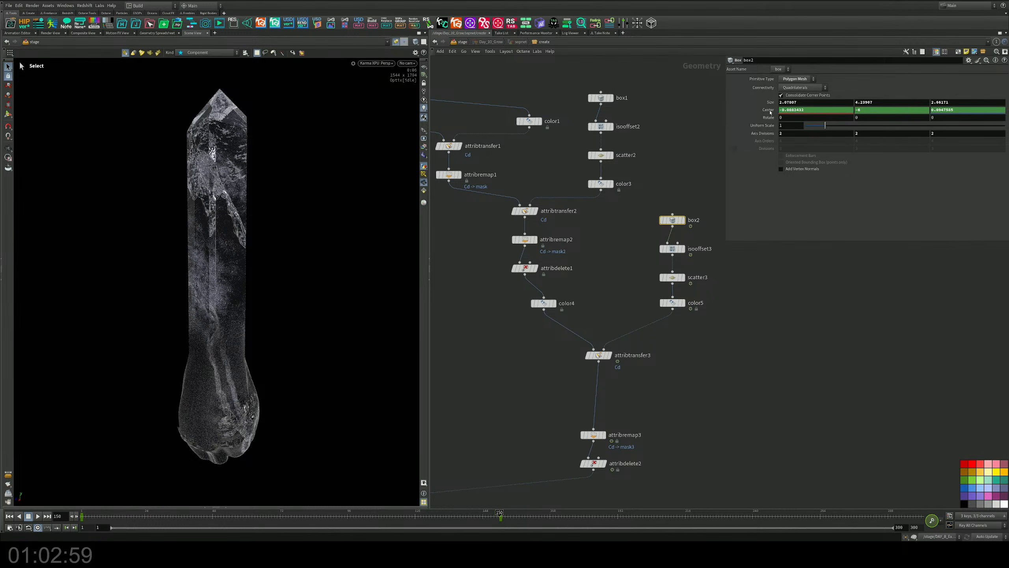
# Keyframe box2's Center at frame 150 and preview the crystal's growth at intermediate frames such as 109 and 122
pyautogui.keyDown('alt'); pyautogui.click(770, 112); pyautogui.keyUp('alt')
pyautogui.moveTo(596, 159)
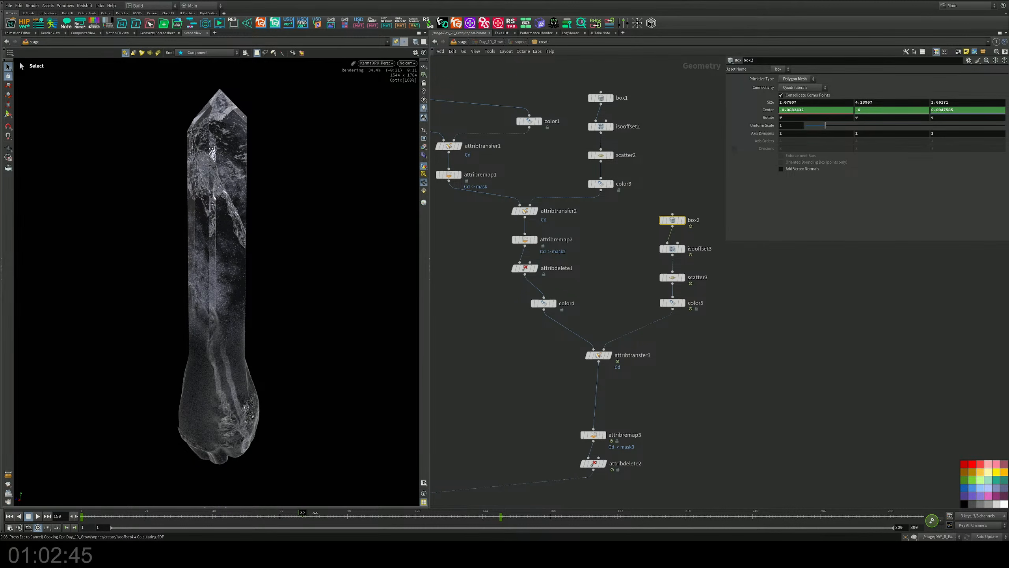
pyautogui.click(316, 514)
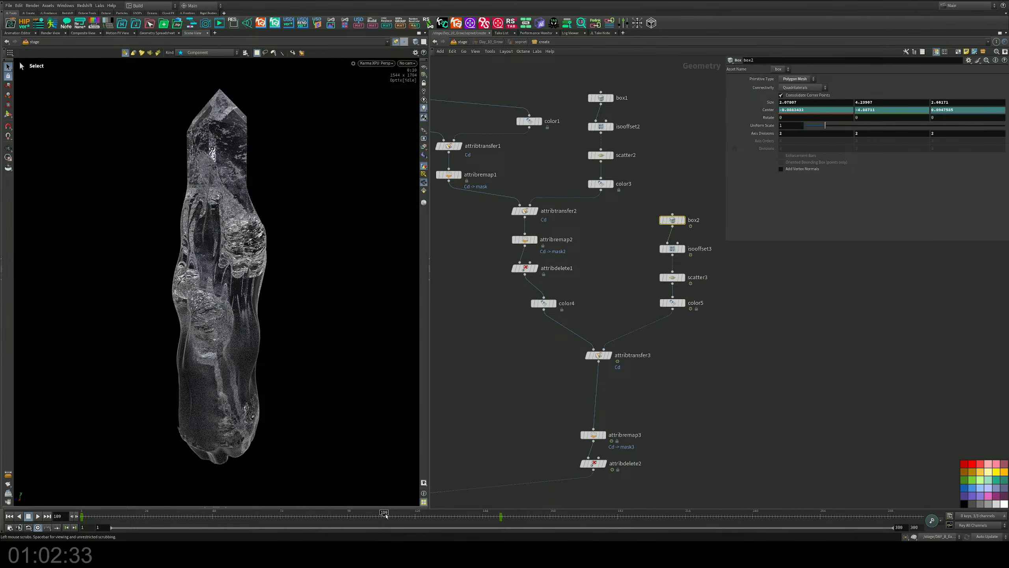
pyautogui.click(386, 516)
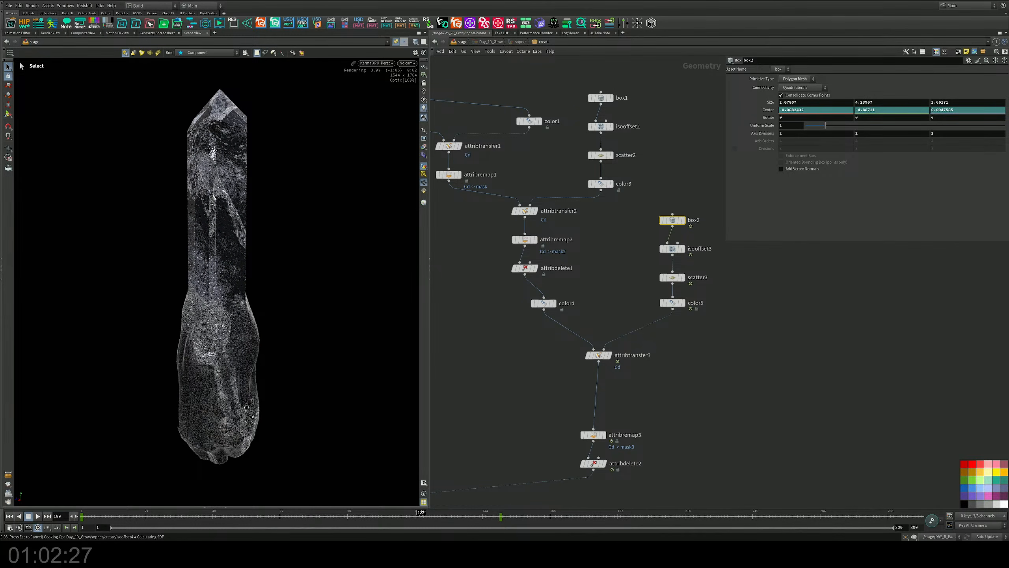
pyautogui.click(421, 514)
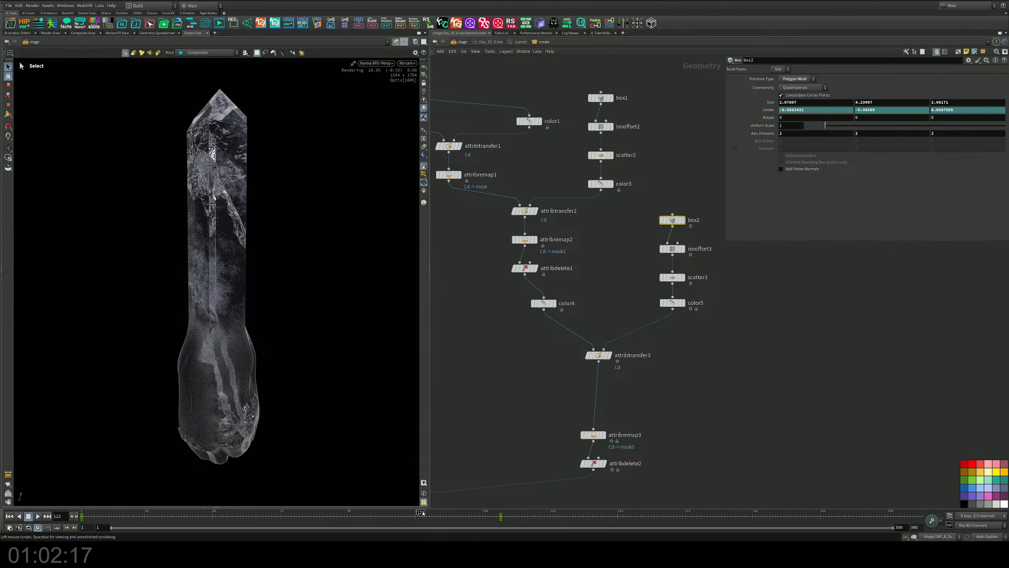
# Switch the viewport renderer from Karma XPU to Houdini VK
pyautogui.moveTo(505, 366); pyautogui.dragTo(613, 304, button='middle')
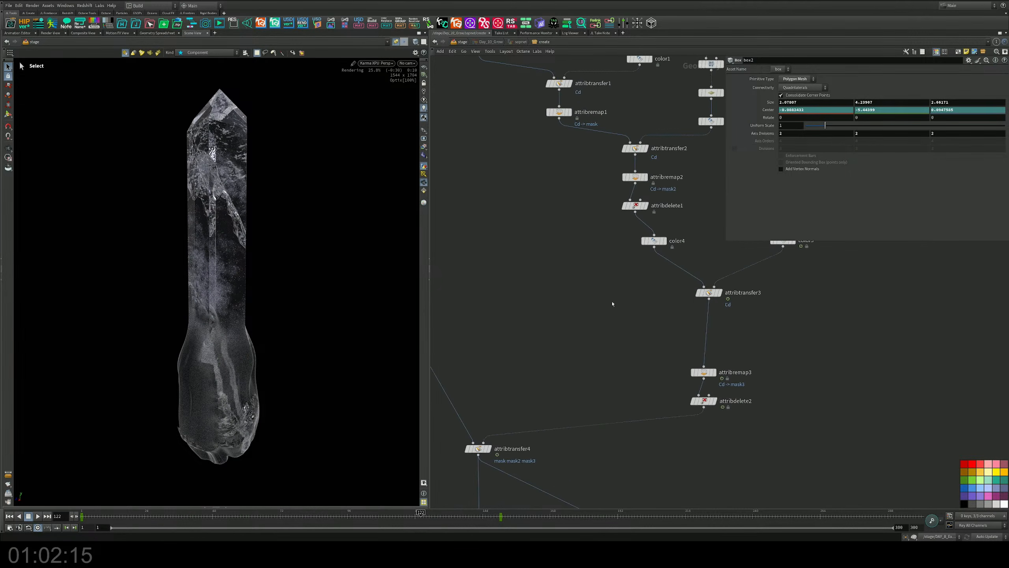
pyautogui.scroll(-8, 612, 303)
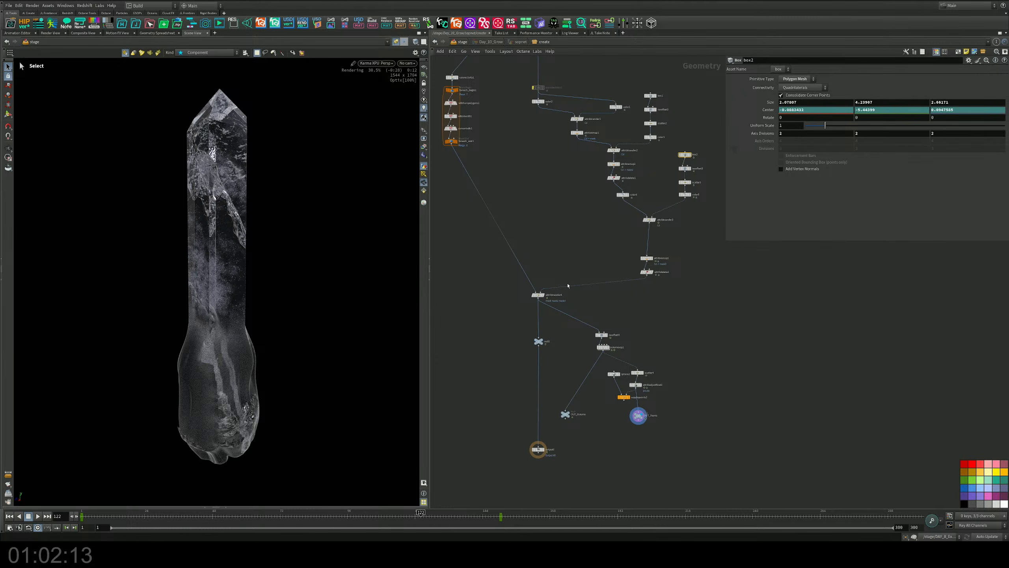
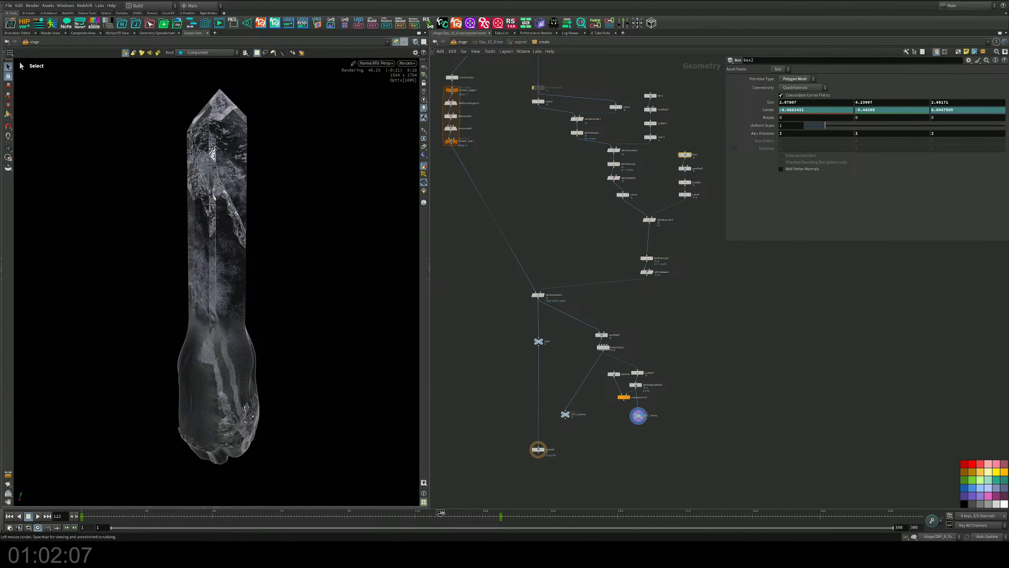
pyautogui.click(376, 64)
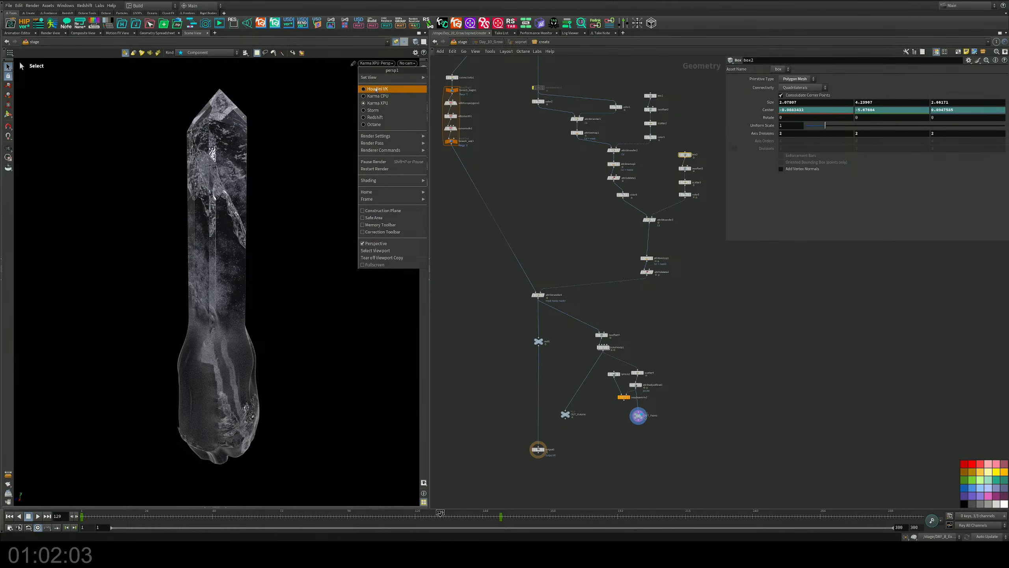
pyautogui.click(391, 89)
pyautogui.scroll(-3, 495, 159)
pyautogui.moveTo(495, 159); pyautogui.dragTo(507, 208, button='middle')
pyautogui.scroll(-3, 507, 208)
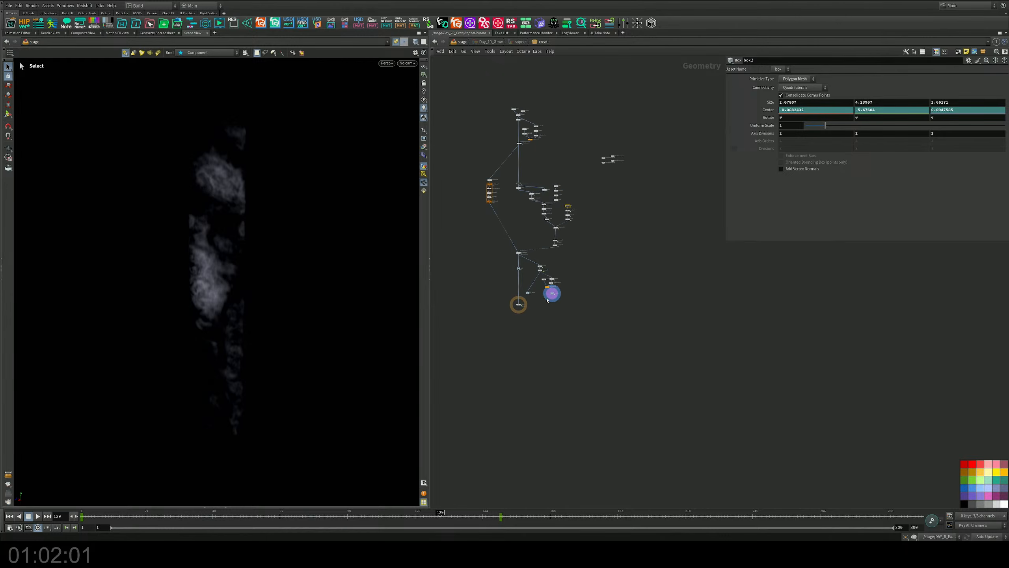
# Move the group of four unconnected nodes farther above the main geometry network and look over the network's output branches
pyautogui.scroll(2, 603, 346)
pyautogui.moveTo(616, 84); pyautogui.dragTo(604, 207, button='middle')
pyautogui.moveTo(537, 173); pyautogui.dragTo(603, 83)
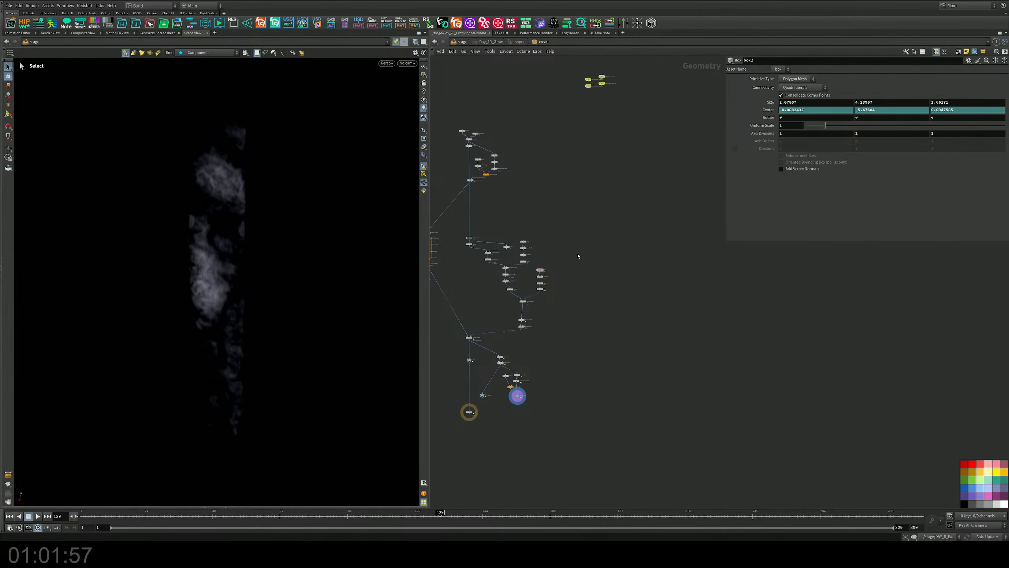
pyautogui.moveTo(578, 261); pyautogui.dragTo(640, 209, button='middle')
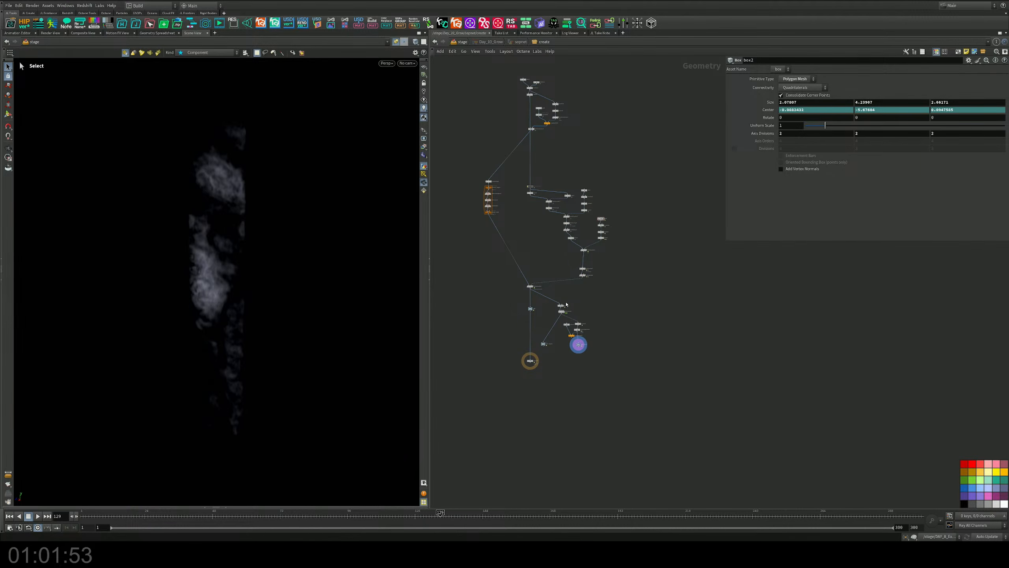
pyautogui.scroll(5, 540, 334)
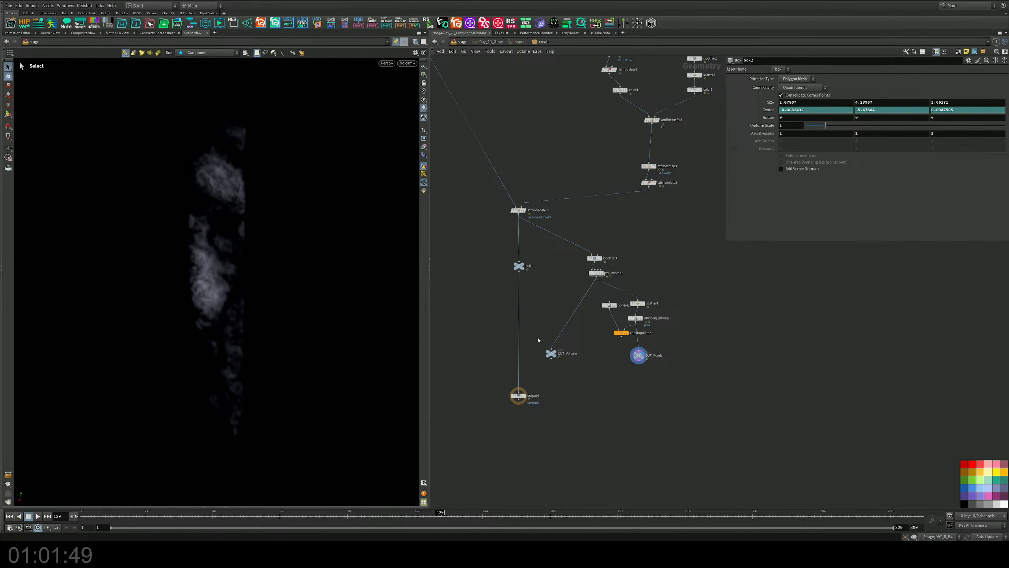
pyautogui.scroll(-6, 538, 340)
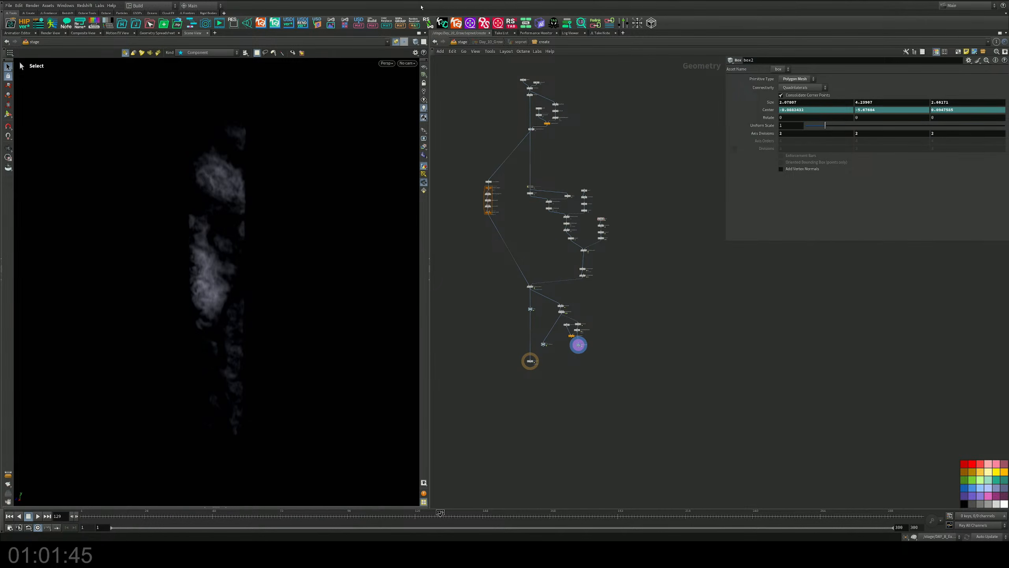
# Return to the stage network and move the Day_10_Grow, Volume, Points and instancer6 nodes up, away from materiallibrary12
pyautogui.press('u')
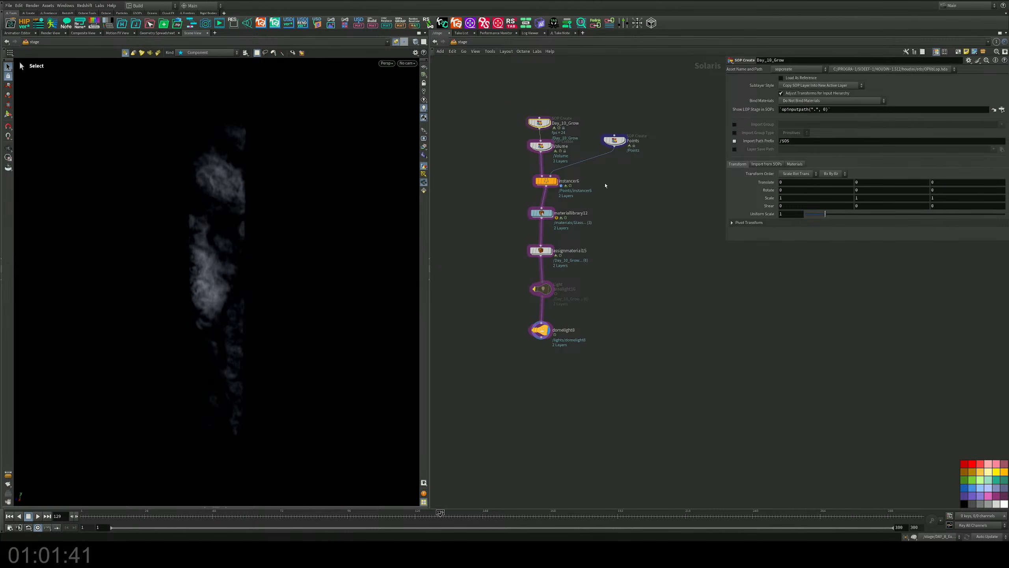
pyautogui.moveTo(605, 185); pyautogui.dragTo(564, 206, button='middle')
pyautogui.moveTo(490, 129); pyautogui.dragTo(592, 177)
pyautogui.keyDown('shift'); pyautogui.click(525, 205); pyautogui.keyUp('shift')
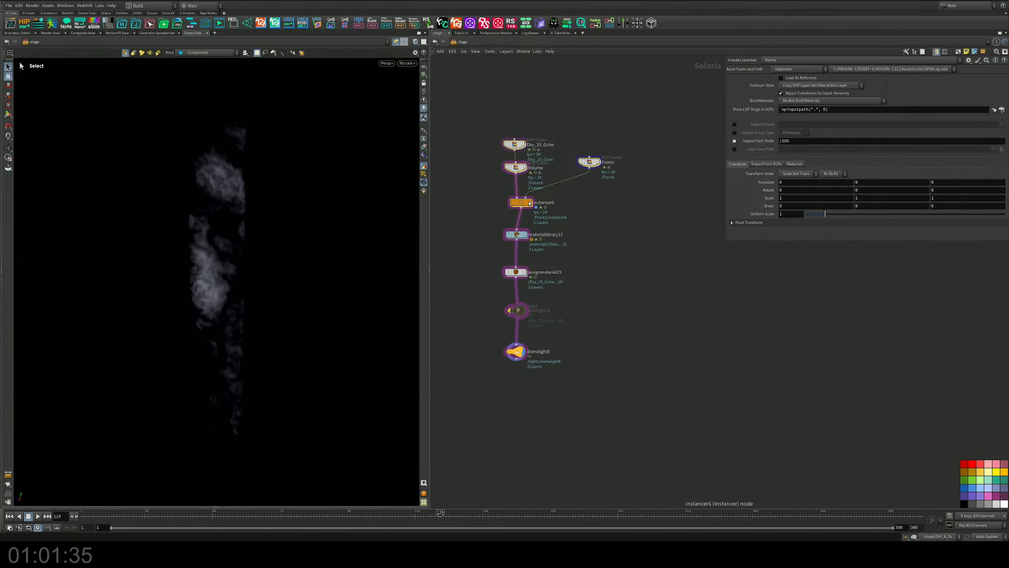
pyautogui.moveTo(525, 206); pyautogui.dragTo(631, 138)
pyautogui.click(640, 165)
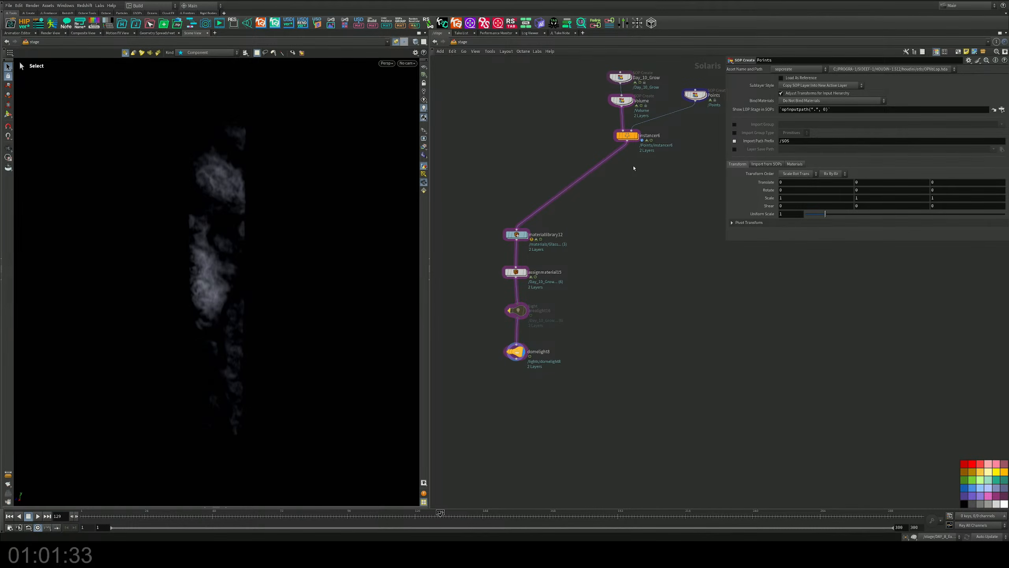
pyautogui.moveTo(612, 187); pyautogui.dragTo(606, 231, button='middle')
# Insert a new Instancer node on the wire between instancer6 and materiallibrary12
pyautogui.press('Tab')
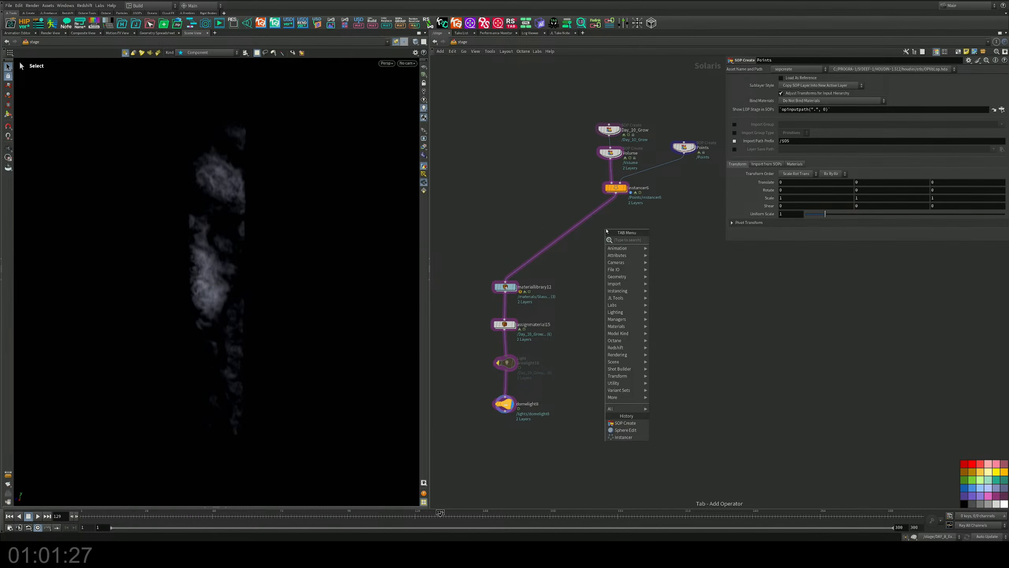
pyautogui.write('mer')
pyautogui.press('Return')
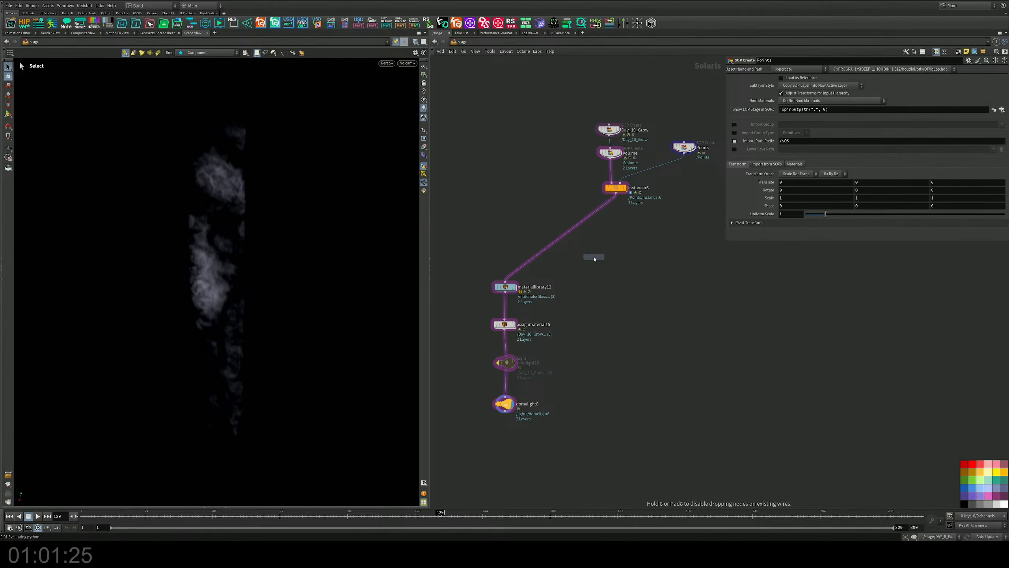
pyautogui.moveTo(594, 259); pyautogui.dragTo(556, 241)
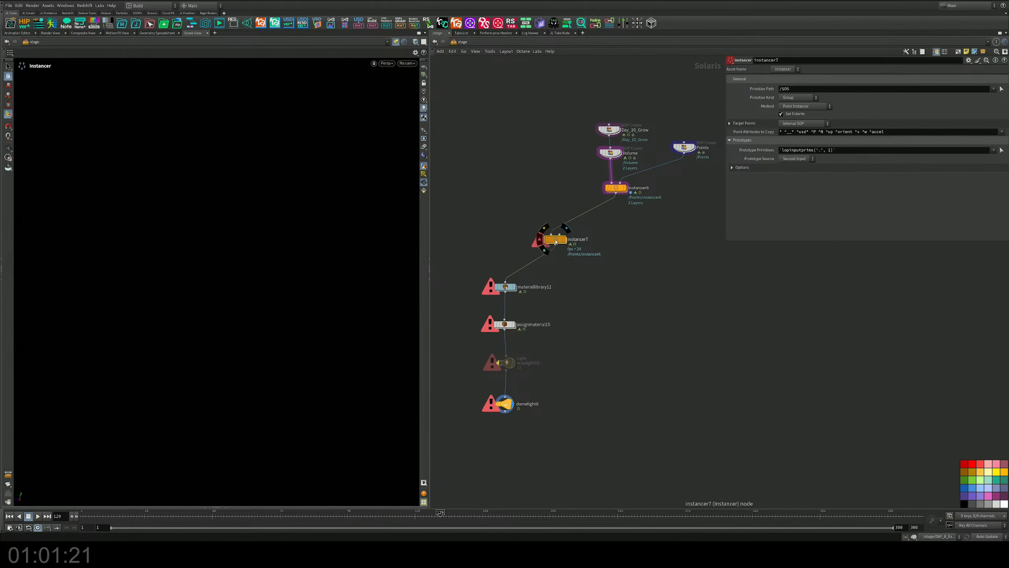
# Add a polygon Circle node inside the instancer7 geometry network
pyautogui.doubleClick(556, 240)
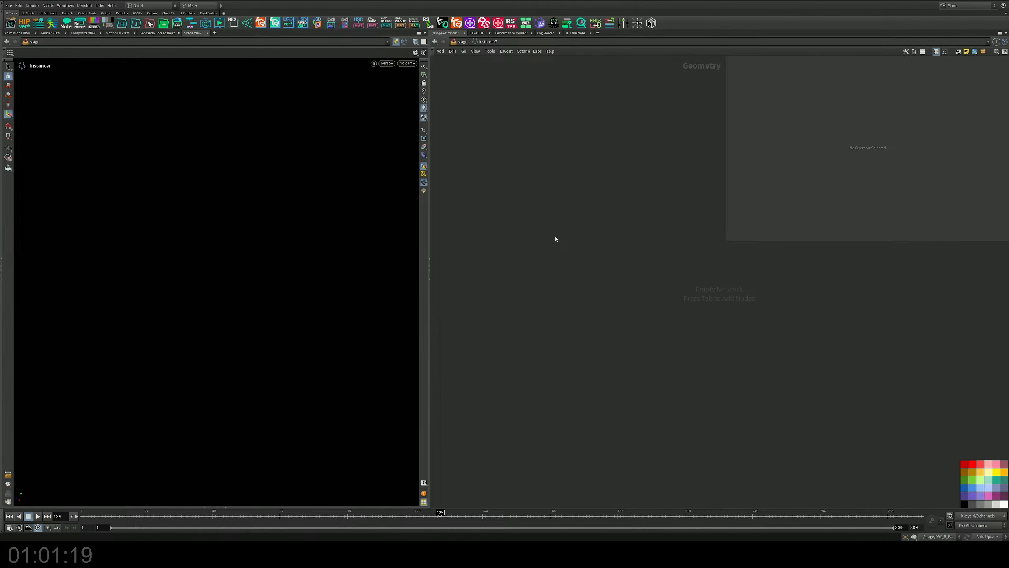
pyautogui.press('Tab')
pyautogui.write('grid')
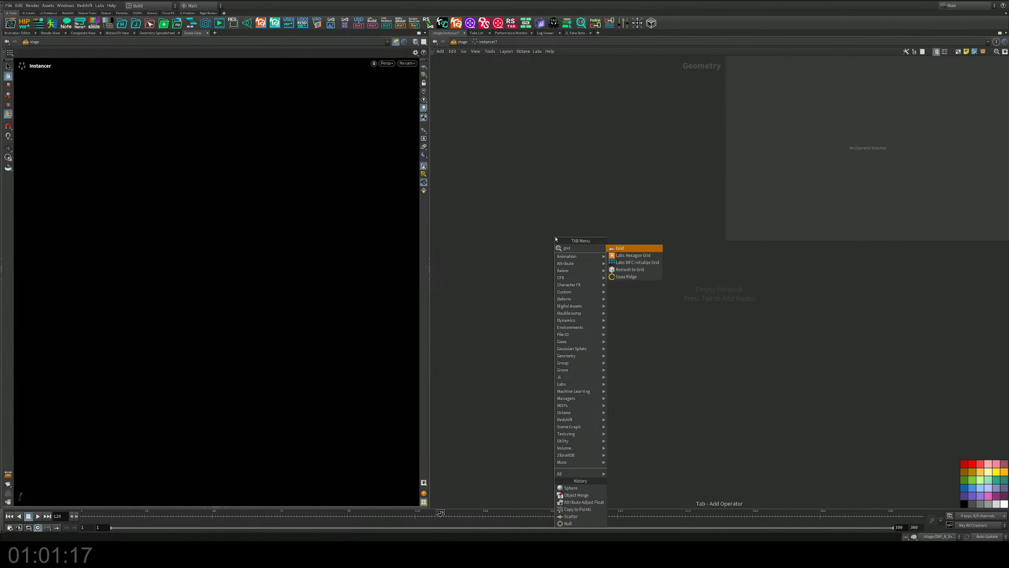
pyautogui.press('BackSpace')
pyautogui.press('BackSpace')
pyautogui.press('BackSpace')
pyautogui.press('BackSpace')
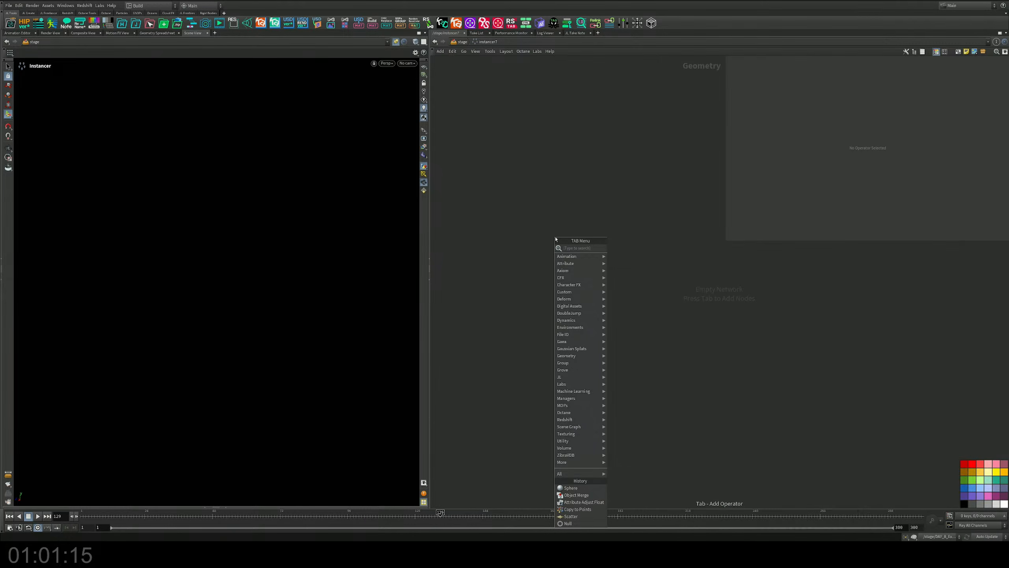
pyautogui.write('s')
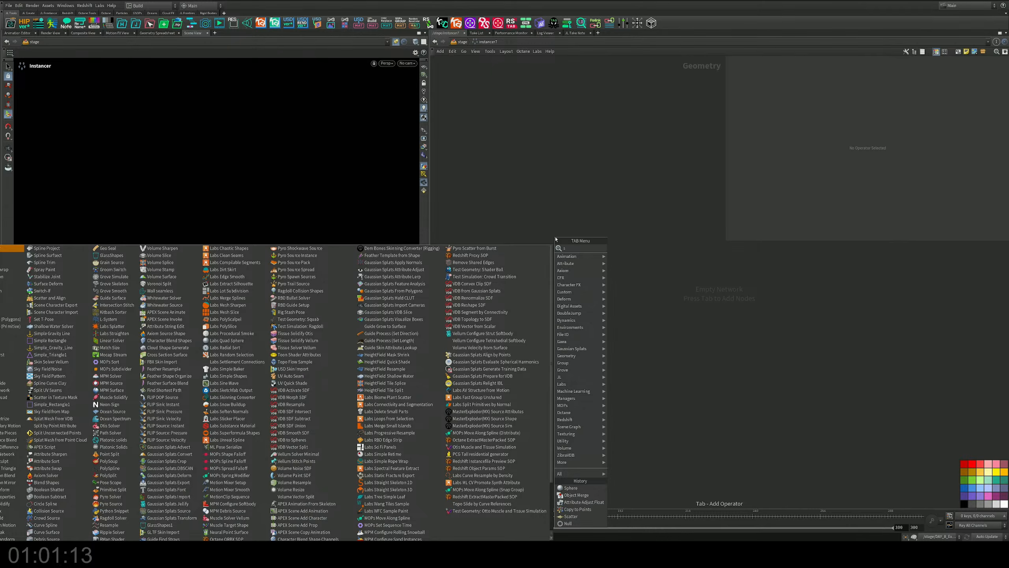
pyautogui.press('BackSpace')
pyautogui.write('cir')
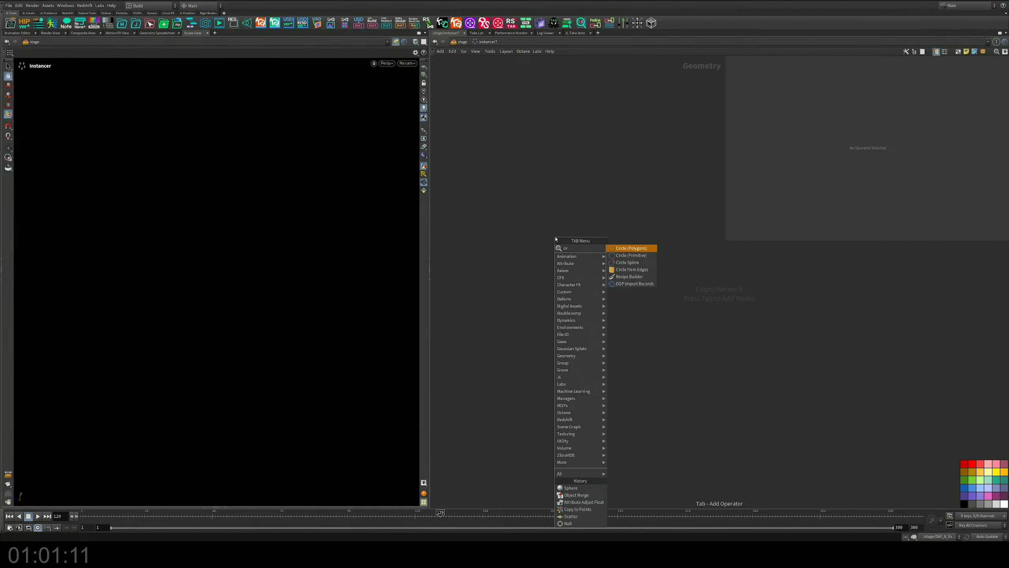
pyautogui.press('Return')
pyautogui.click(555, 238)
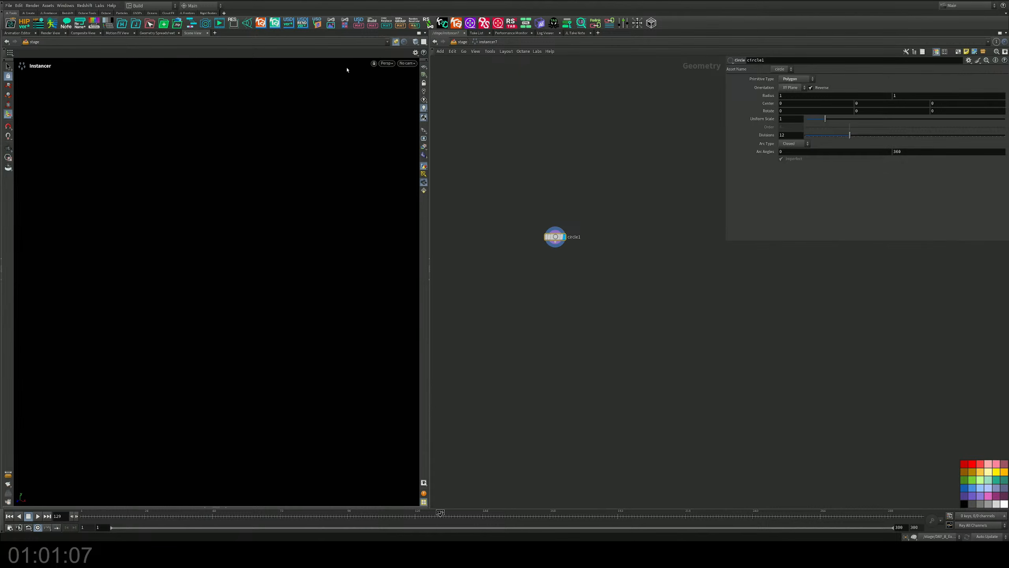
# Link the viewport to the instancer7 network, frame the circle and set its orientation to ZX Plane
pyautogui.click(396, 42)
pyautogui.hotkey('space', 'g')
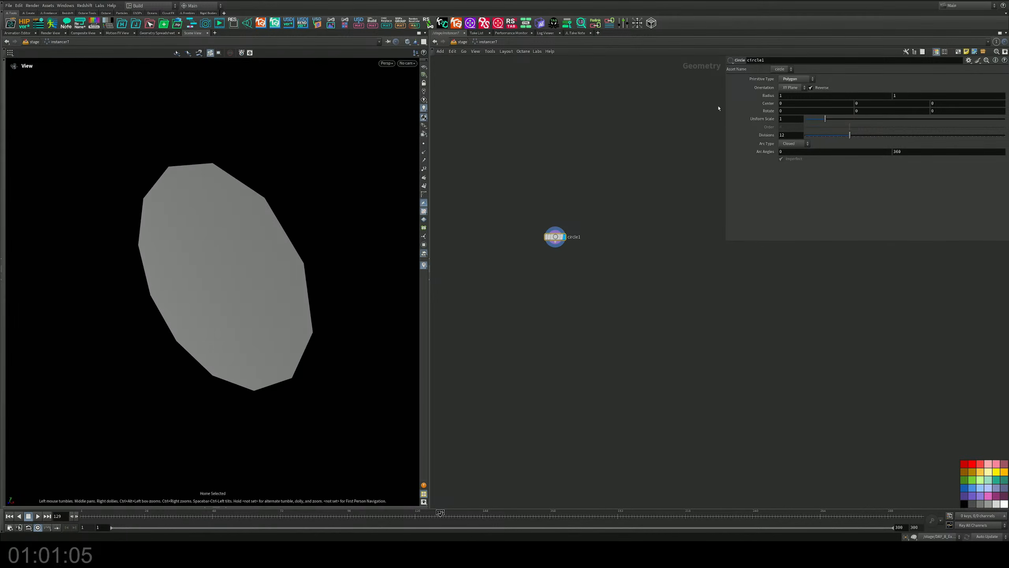
pyautogui.click(795, 89)
pyautogui.click(791, 106)
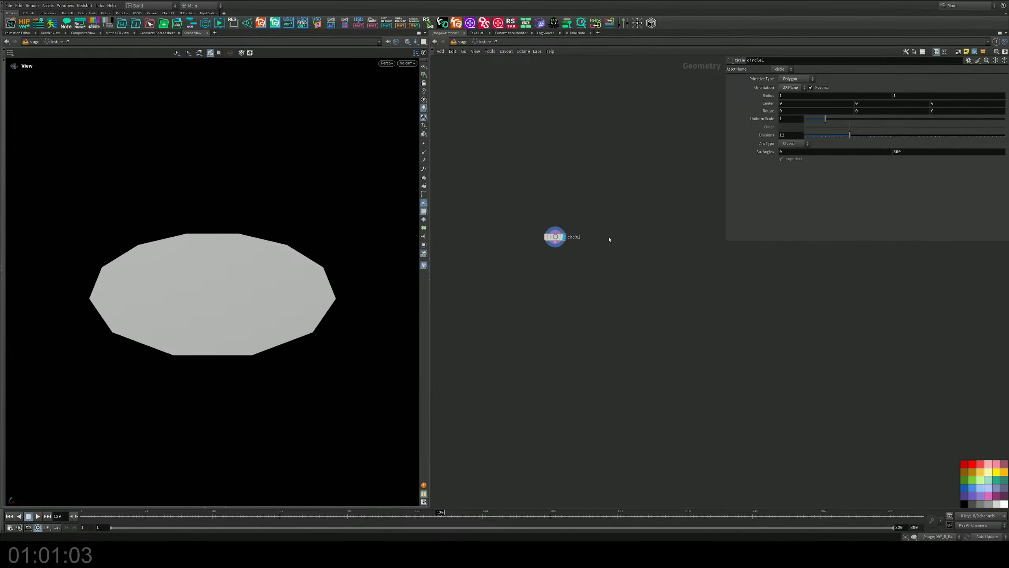
# Add a Scatter node below the circle, display its points and reduce Force Total Count to about 12
pyautogui.press('Tab')
pyautogui.click(604, 223)
pyautogui.moveTo(598, 205); pyautogui.dragTo(493, 256)
pyautogui.press('Tab')
pyautogui.write('scat')
pyautogui.press('Return')
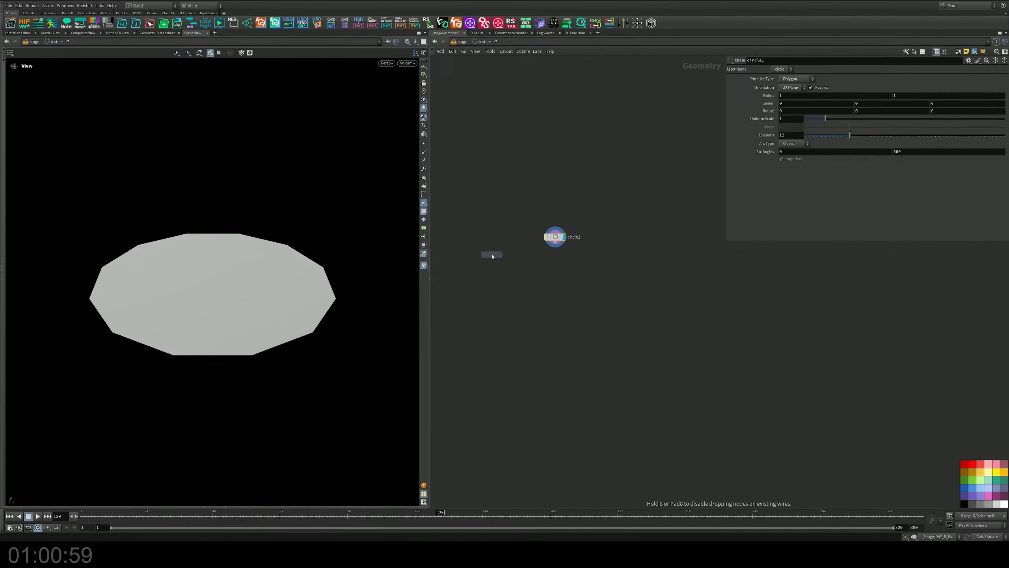
pyautogui.click(557, 259)
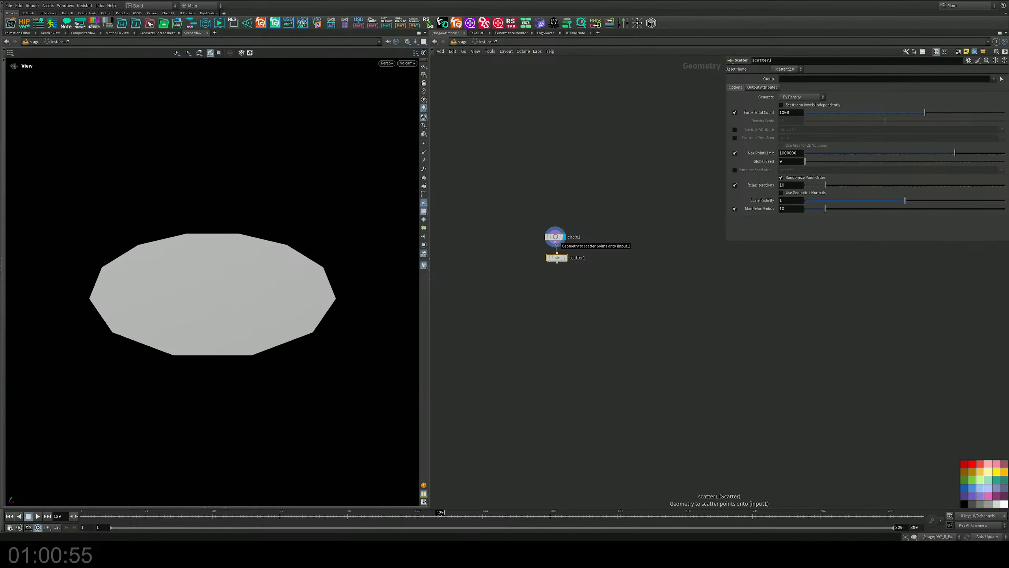
pyautogui.click(566, 258)
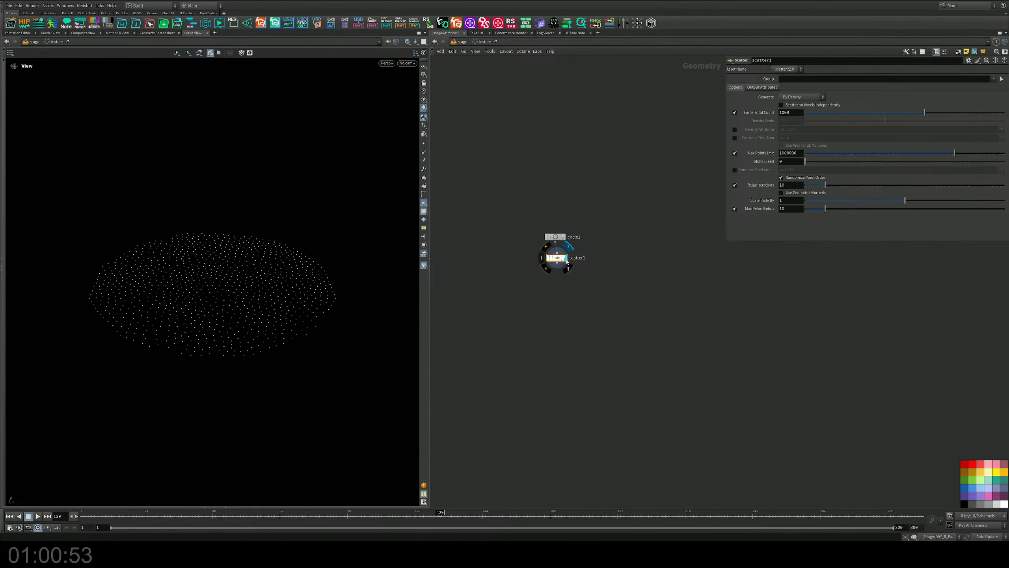
pyautogui.scroll(3, 556, 269)
pyautogui.moveTo(913, 113); pyautogui.dragTo(854, 116)
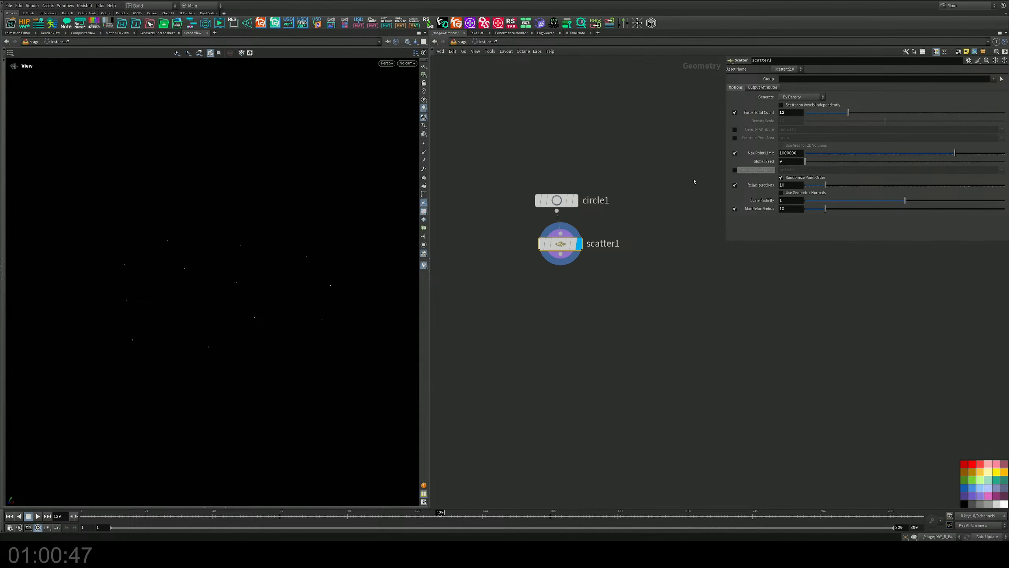
# Return to the stage network and save the scene file
pyautogui.click(547, 200)
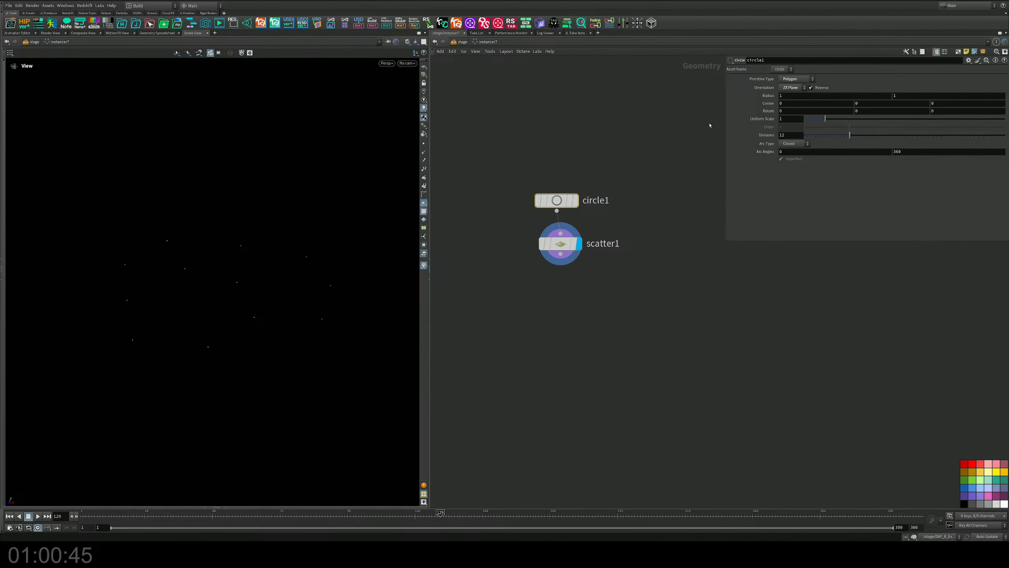
pyautogui.moveTo(518, 110); pyautogui.dragTo(525, 128, button='middle')
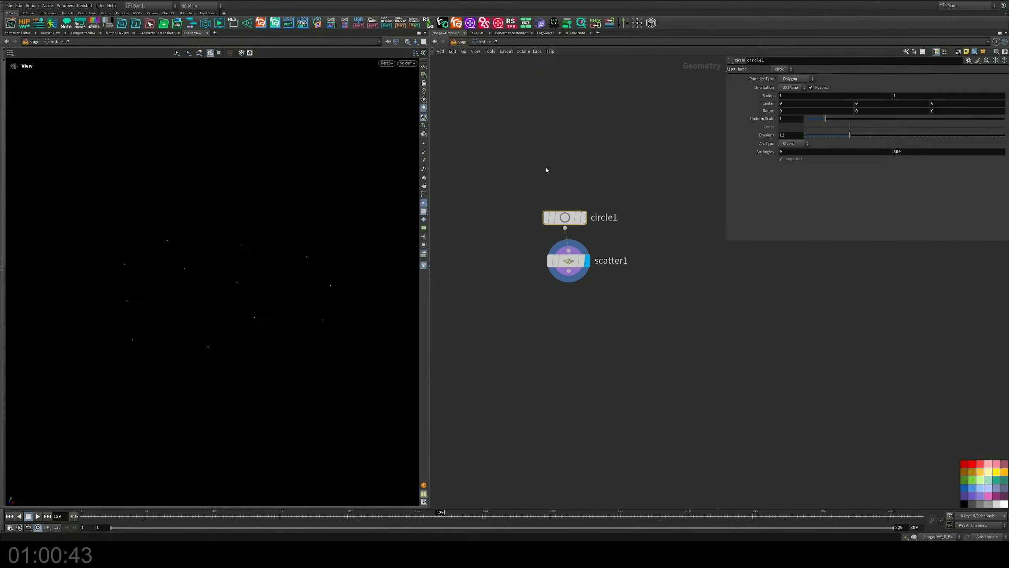
pyautogui.press('u')
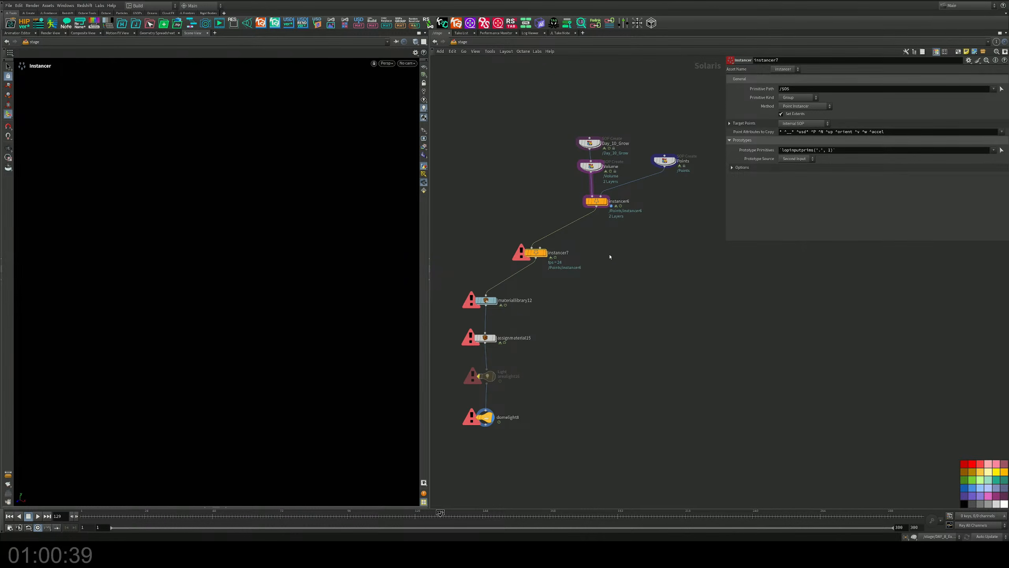
pyautogui.hotkey('ctrl', 's')
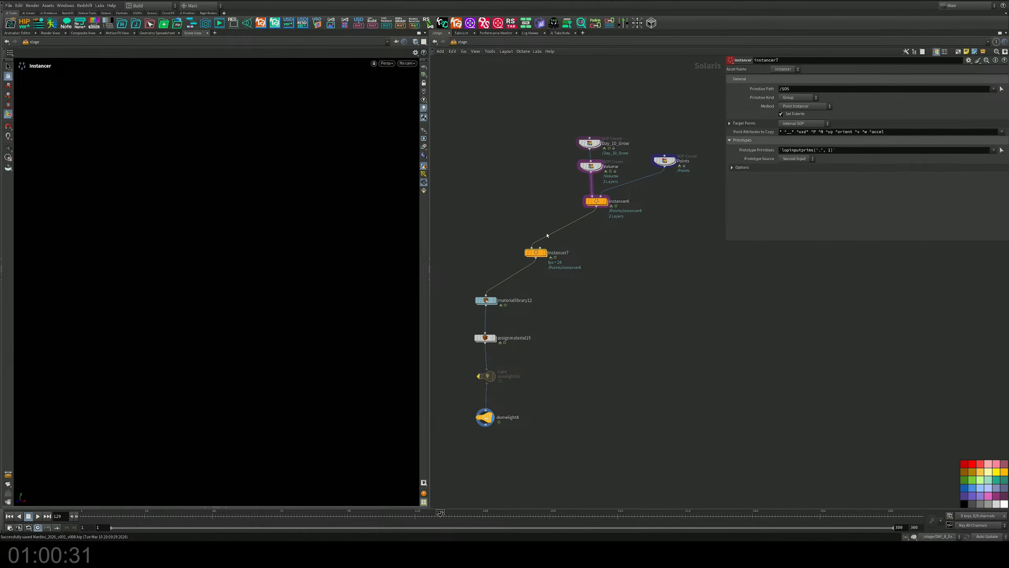
# Rewire instancer6's output into instancer7's prototype source input, display instancer7 and inspect the instanced crystals from several angles
pyautogui.moveTo(548, 244); pyautogui.dragTo(547, 241)
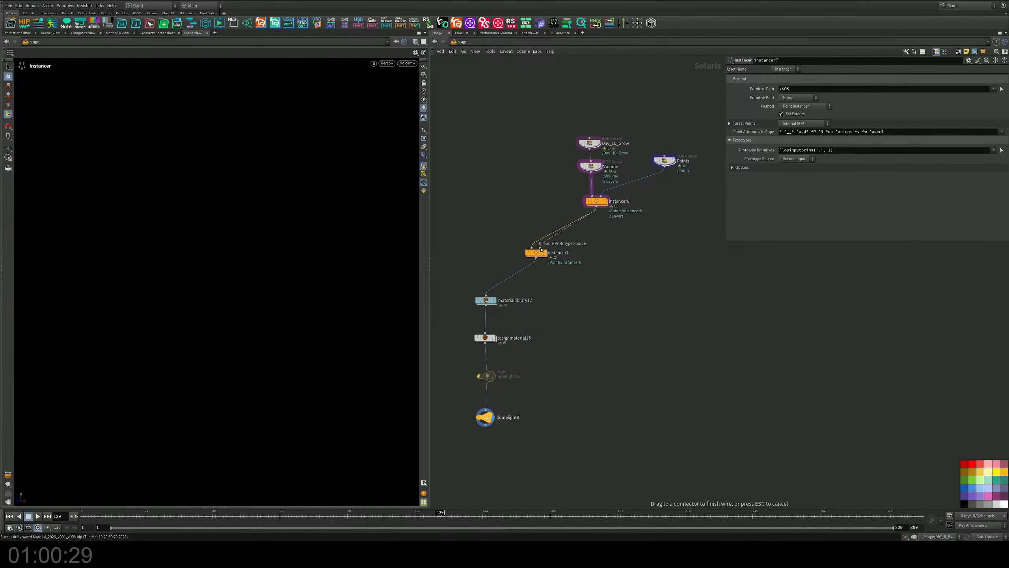
pyautogui.click(548, 255)
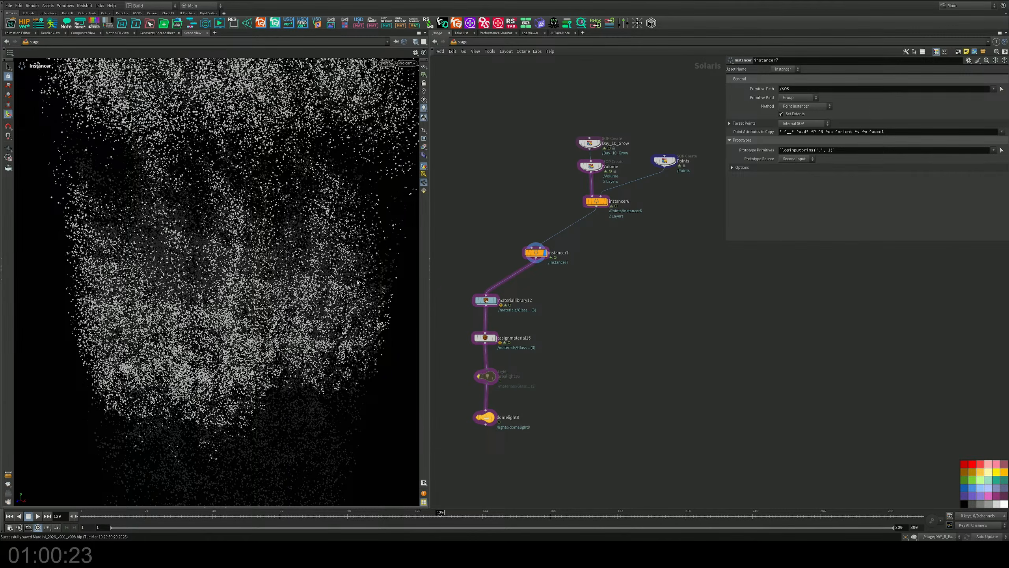
pyautogui.keyDown('alt'); pyautogui.moveTo(310, 239); pyautogui.dragTo(99, 275, button='right'); pyautogui.keyUp('alt')
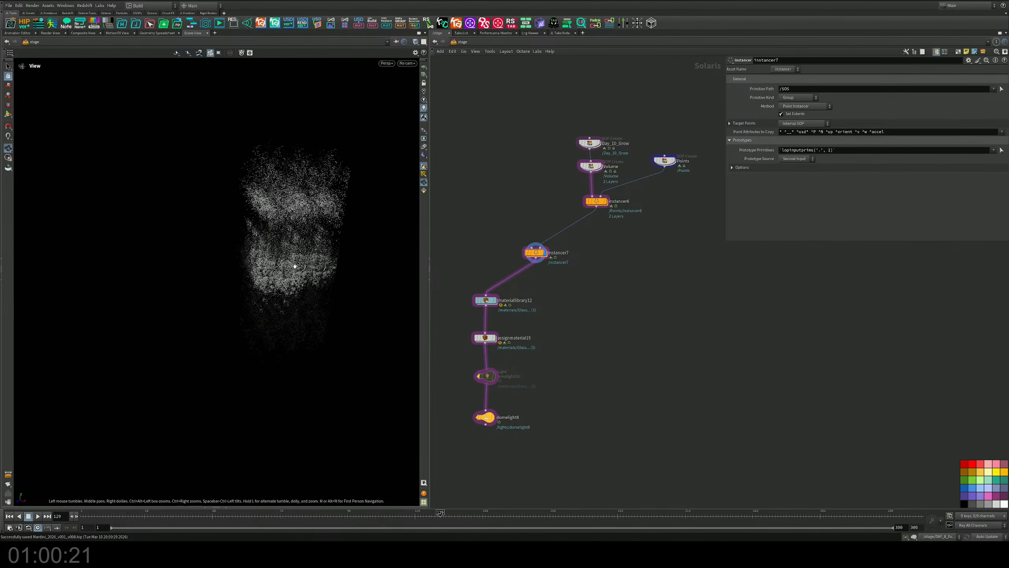
pyautogui.keyDown('alt'); pyautogui.moveTo(295, 266); pyautogui.dragTo(326, 297); pyautogui.keyUp('alt')
pyautogui.keyDown('alt'); pyautogui.moveTo(326, 294); pyautogui.dragTo(241, 288, button='middle'); pyautogui.keyUp('alt')
pyautogui.keyDown('alt'); pyautogui.moveTo(240, 288); pyautogui.dragTo(353, 244, button='right'); pyautogui.keyUp('alt')
pyautogui.keyDown('alt'); pyautogui.moveTo(354, 245); pyautogui.dragTo(283, 238); pyautogui.keyUp('alt')
pyautogui.keyDown('alt'); pyautogui.moveTo(283, 238); pyautogui.dragTo(331, 247, button='middle'); pyautogui.keyUp('alt')
pyautogui.keyDown('alt'); pyautogui.moveTo(332, 246); pyautogui.dragTo(343, 267); pyautogui.keyUp('alt')
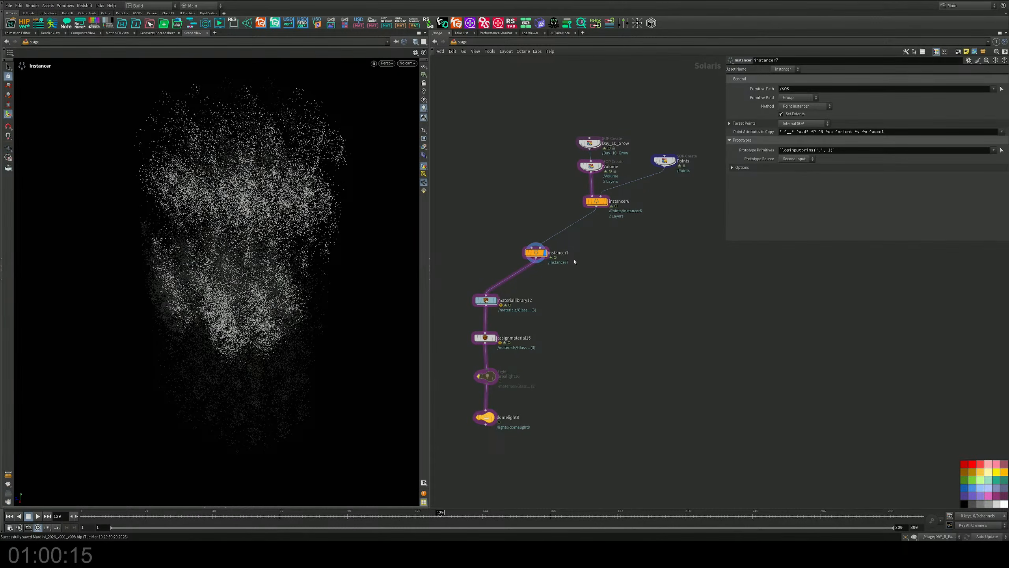
# Inside instancer7, add an Attribute Adjust Float node for pscale, wire it after scatter1 and display it
pyautogui.scroll(3, 571, 263)
pyautogui.moveTo(570, 263); pyautogui.dragTo(571, 315, button='middle')
pyautogui.scroll(1, 571, 315)
pyautogui.press('Tab')
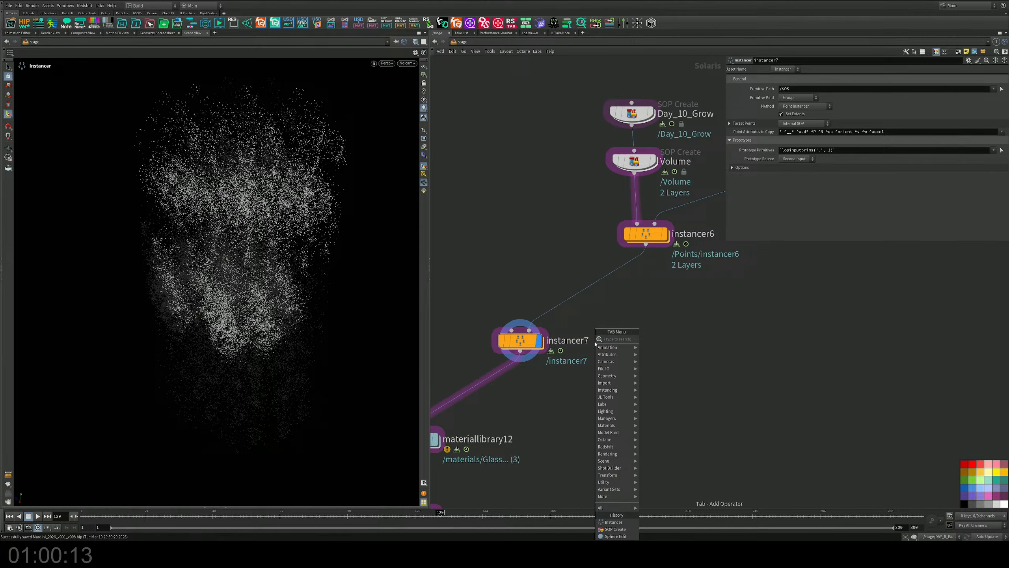
pyautogui.doubleClick(517, 345)
pyautogui.press('Tab')
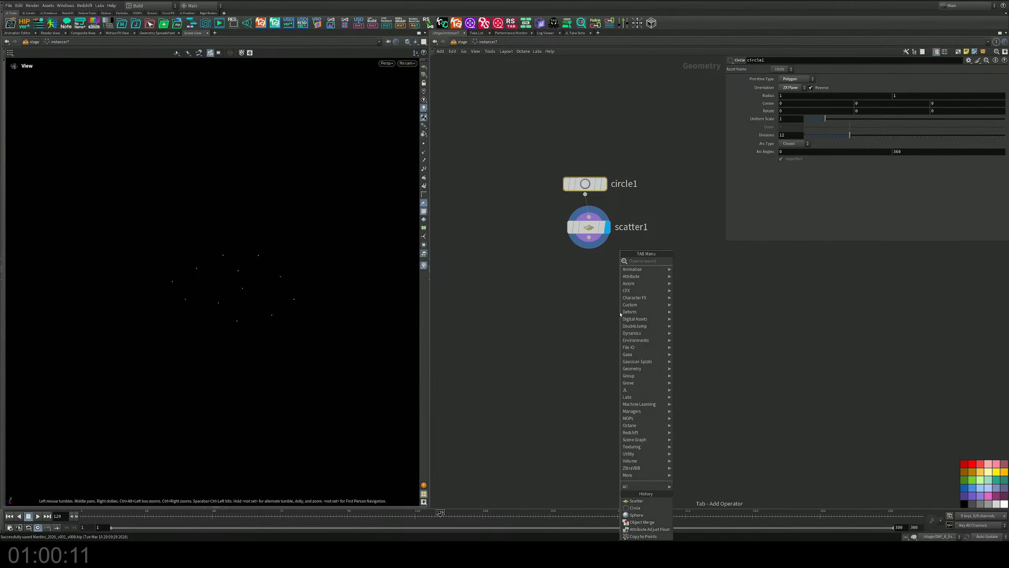
pyautogui.write('aat')
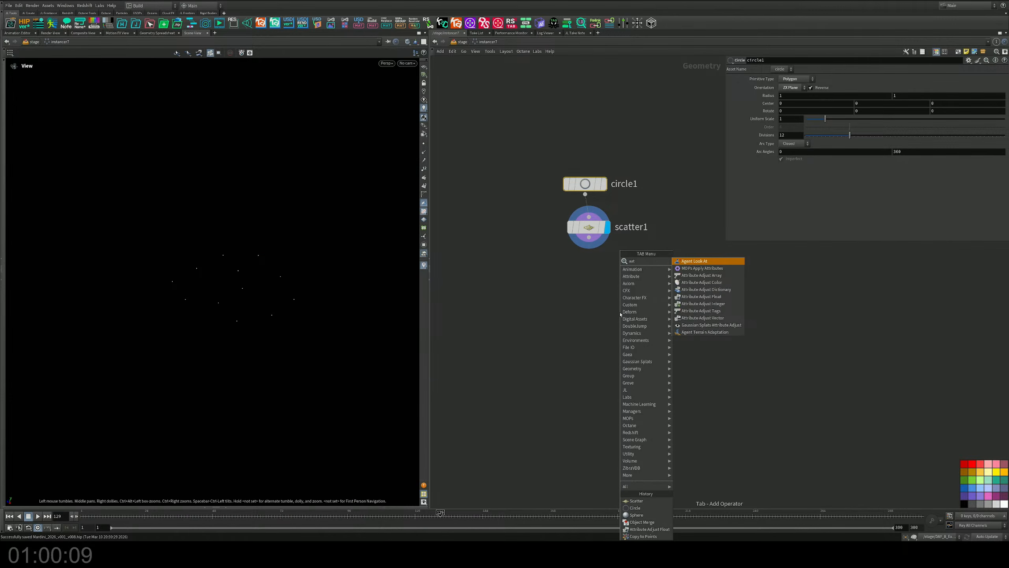
pyautogui.press('BackSpace')
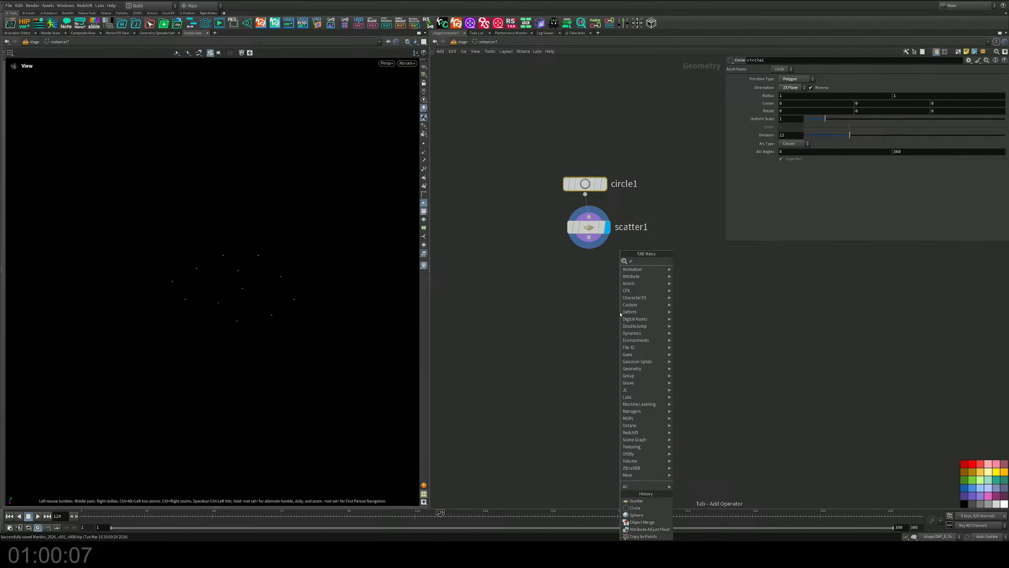
pyautogui.write('f')
pyautogui.press('Return')
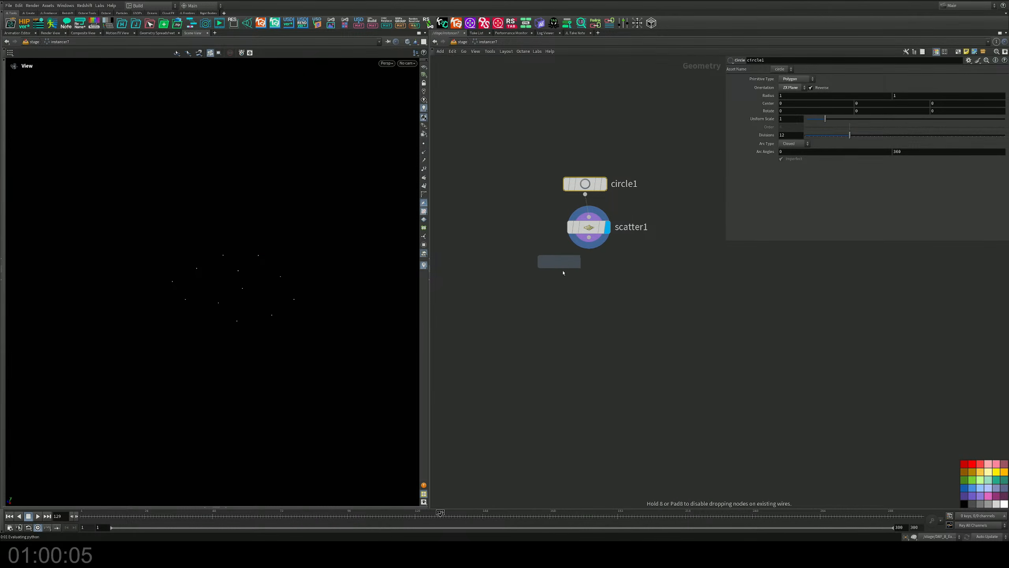
pyautogui.click(579, 298)
pyautogui.moveTo(589, 237); pyautogui.dragTo(578, 279)
pyautogui.click(596, 288)
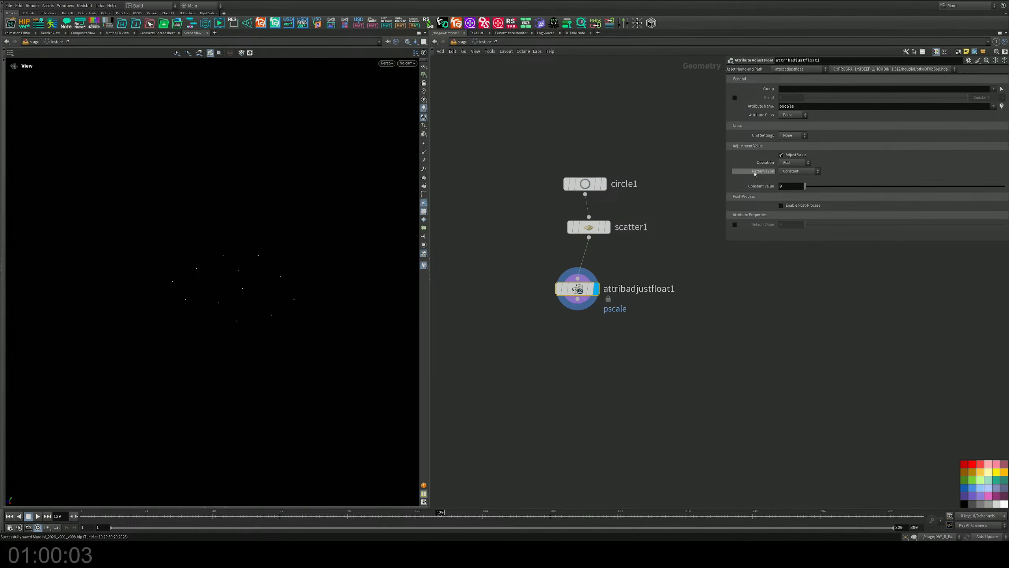
# Set the pscale adjustment's pattern type to Random with values from 0.31 to about 0.56, and check the result on the stage
pyautogui.click(791, 171)
pyautogui.click(797, 185)
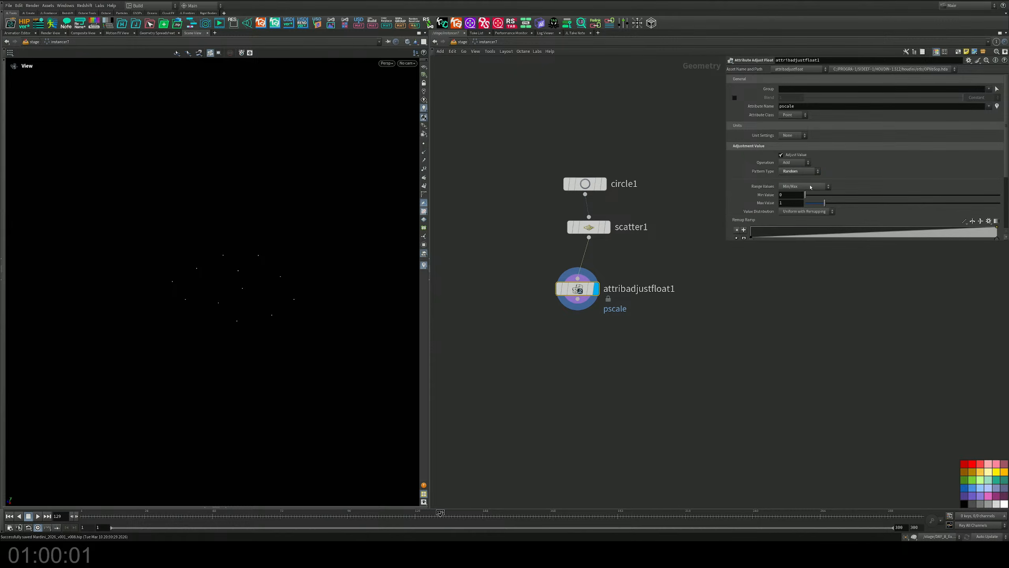
pyautogui.moveTo(807, 196)
pyautogui.mouseDown()
pyautogui.moveTo(817, 203)
pyautogui.moveTo(809, 195)
pyautogui.mouseUp()
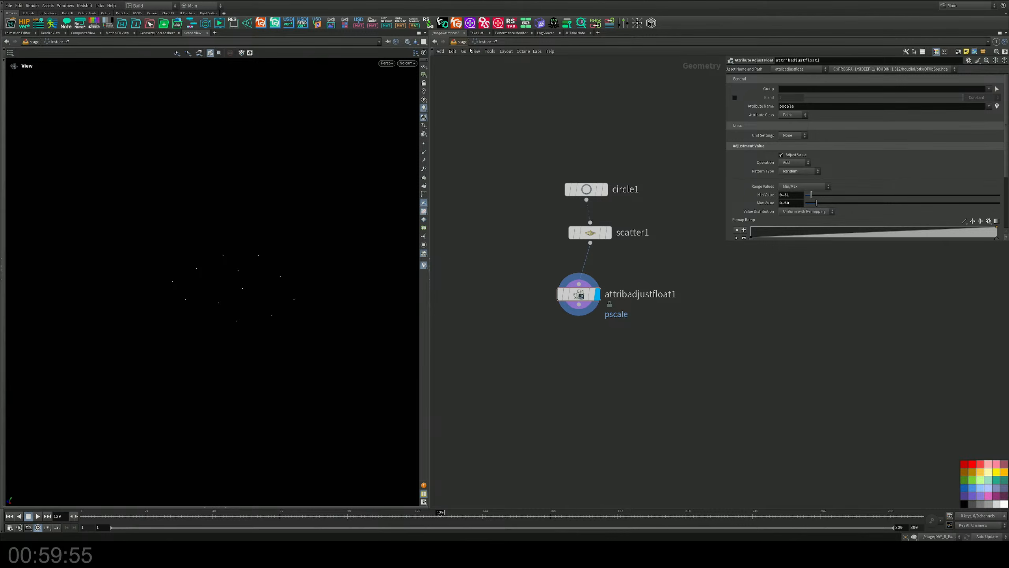
pyautogui.press('u')
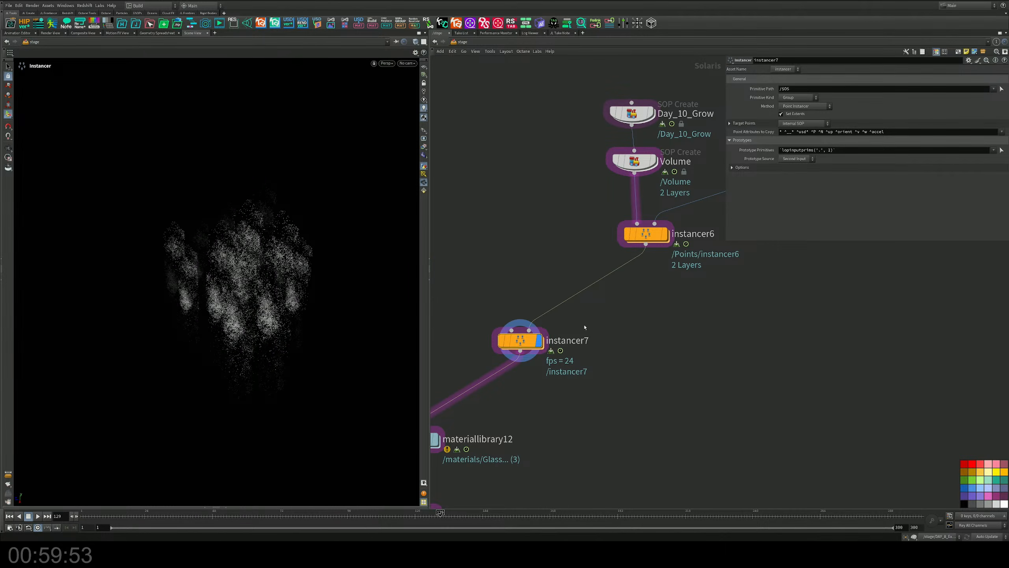
pyautogui.moveTo(616, 354); pyautogui.dragTo(660, 287, button='middle')
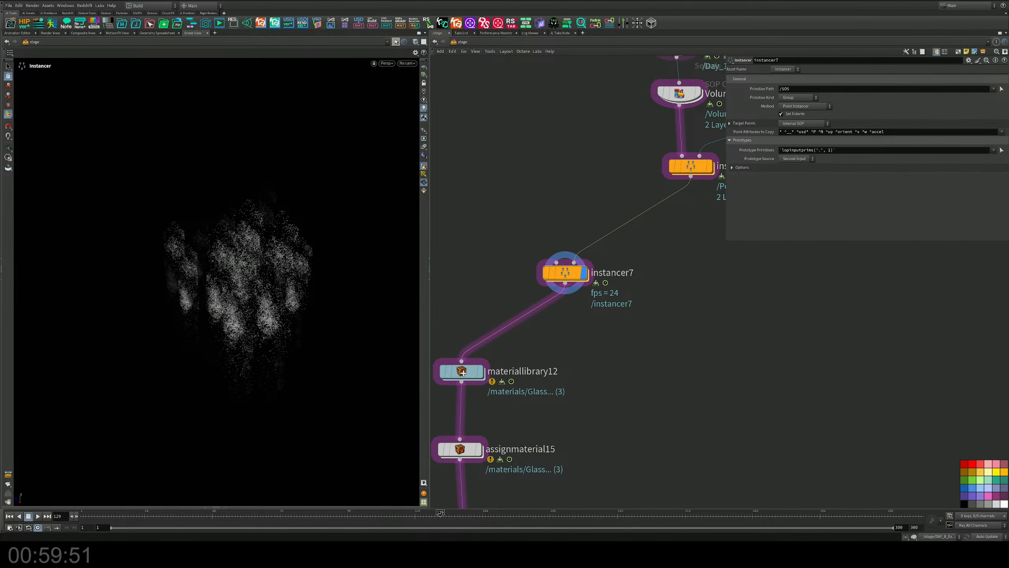
# Reopen the instancer7 network and align attribadjustfloat1 beneath scatter1 with more space between them
pyautogui.doubleClick(566, 272)
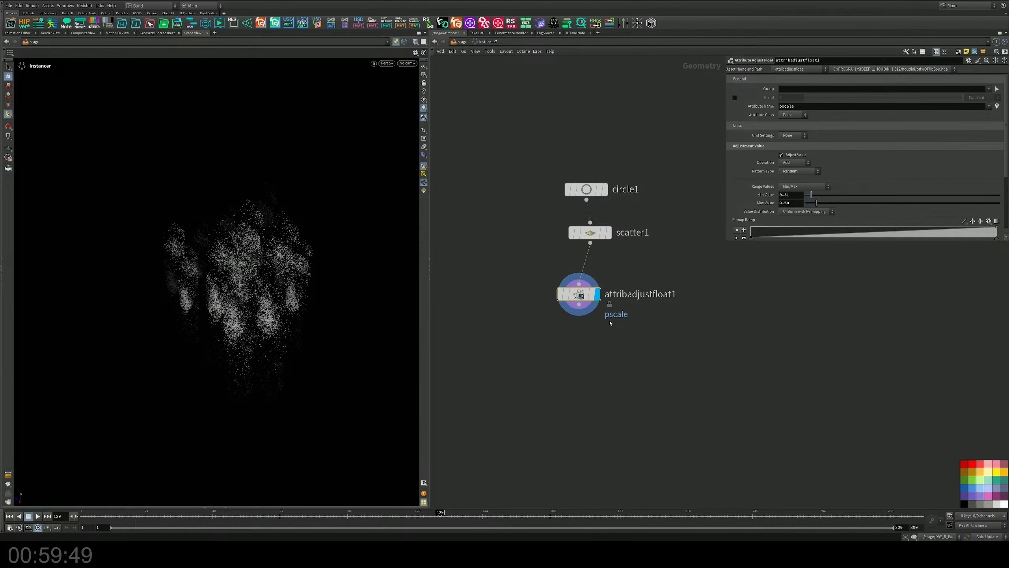
pyautogui.press('l')
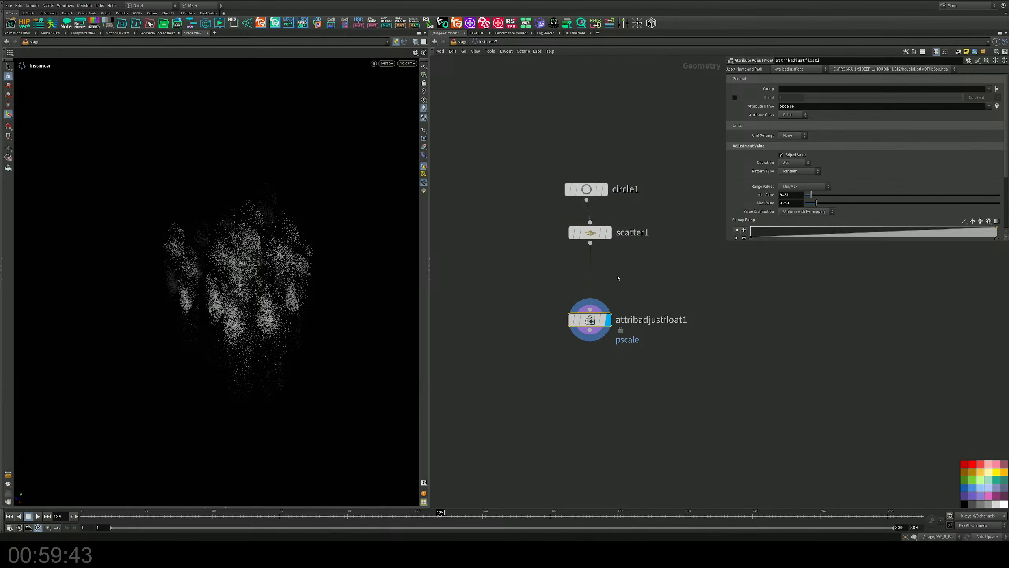
pyautogui.moveTo(622, 283); pyautogui.dragTo(621, 257, button='middle')
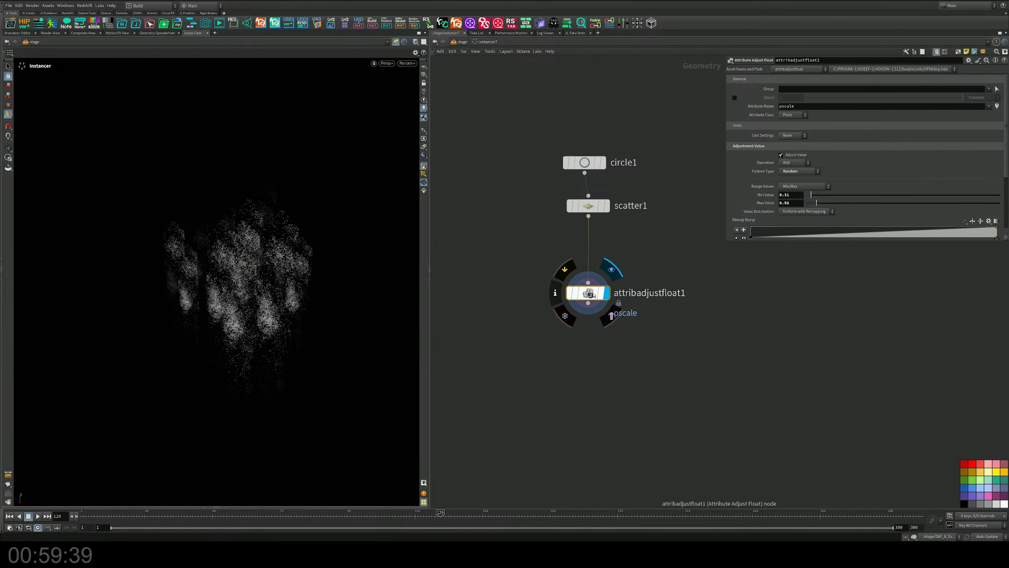
pyautogui.moveTo(622, 168); pyautogui.dragTo(595, 282, button='middle')
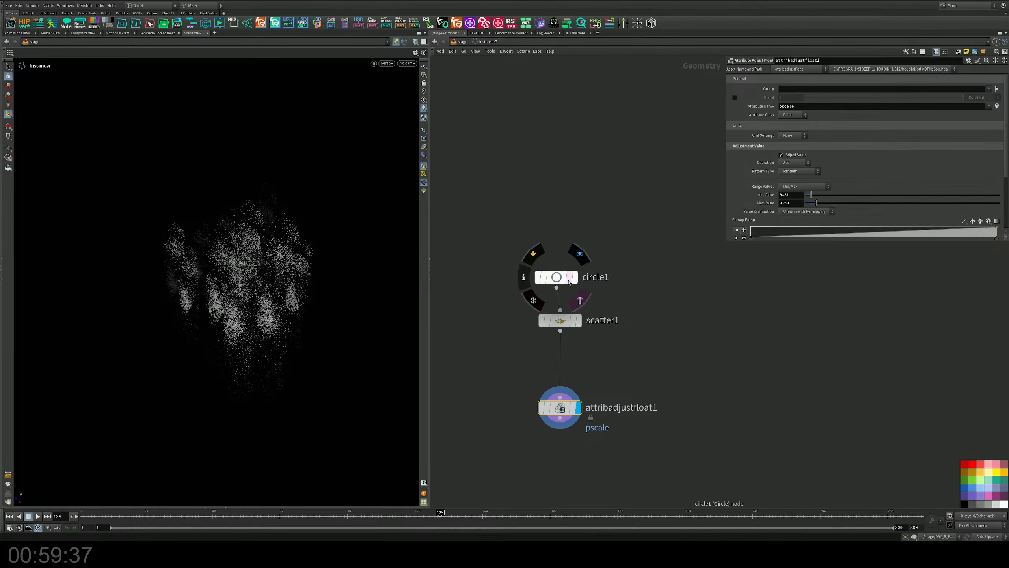
# Replace circle1 with a Sphere node wired into scatter1's input
pyautogui.moveTo(560, 278); pyautogui.dragTo(565, 252)
pyautogui.moveTo(626, 218); pyautogui.dragTo(487, 294)
pyautogui.press('Delete')
pyautogui.press('Tab')
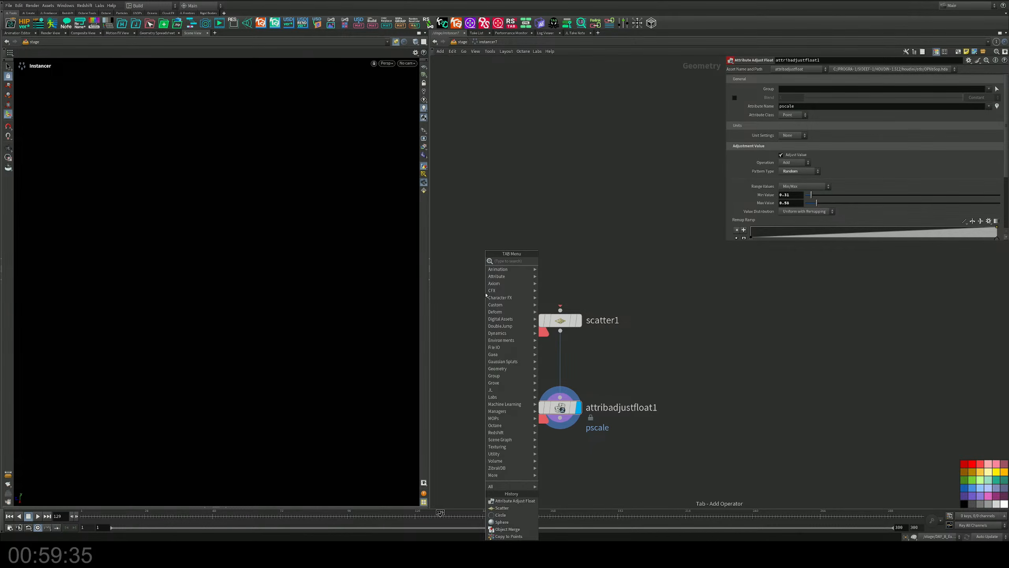
pyautogui.write('sphere')
pyautogui.press('Return')
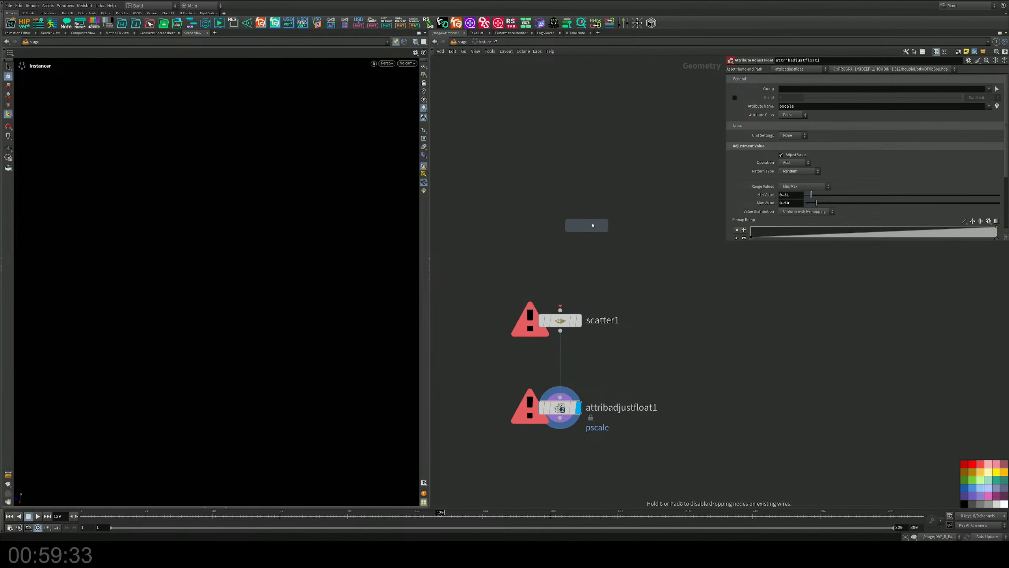
pyautogui.click(561, 224)
pyautogui.moveTo(562, 251); pyautogui.dragTo(560, 306)
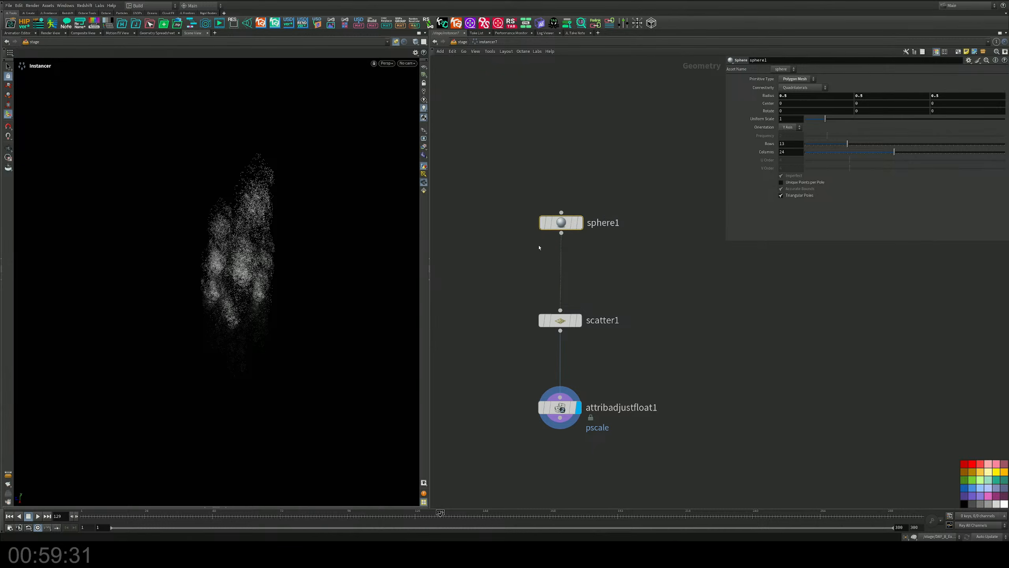
# Insert a Clip node between sphere1 and scatter1 with its direction set to 0, 1, 0
pyautogui.press('Tab')
pyautogui.write('ci')
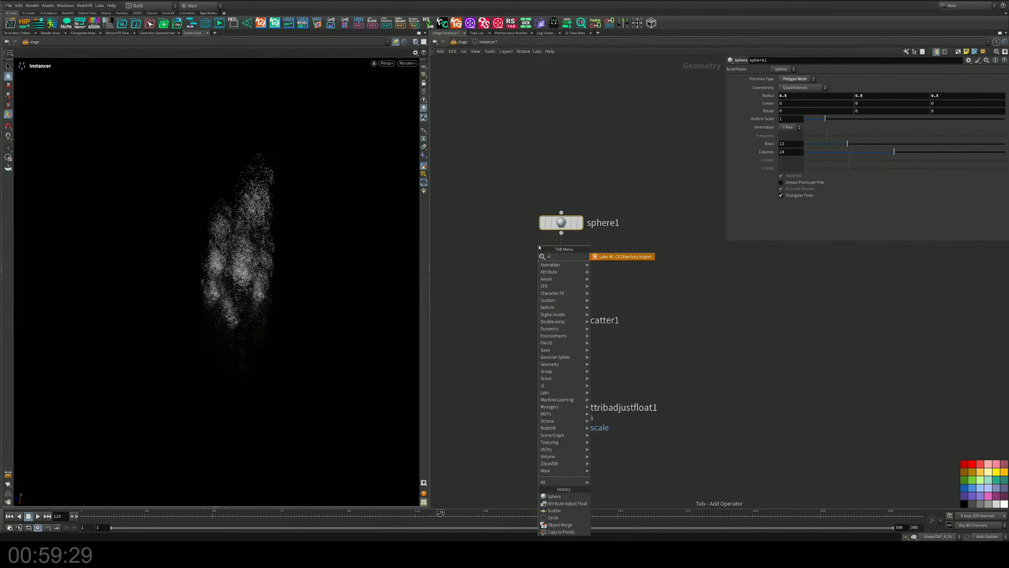
pyautogui.press('Return')
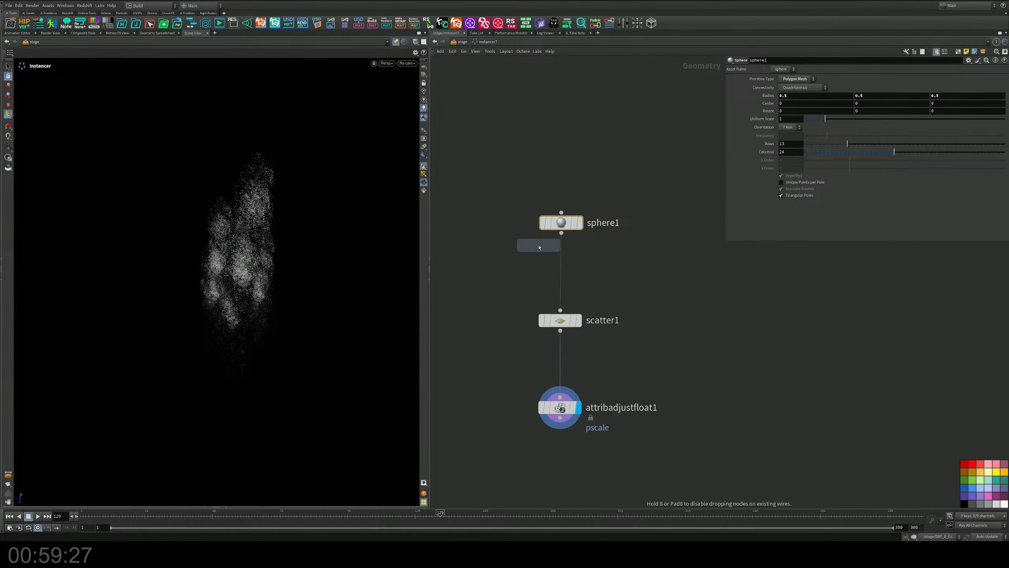
pyautogui.click(547, 263)
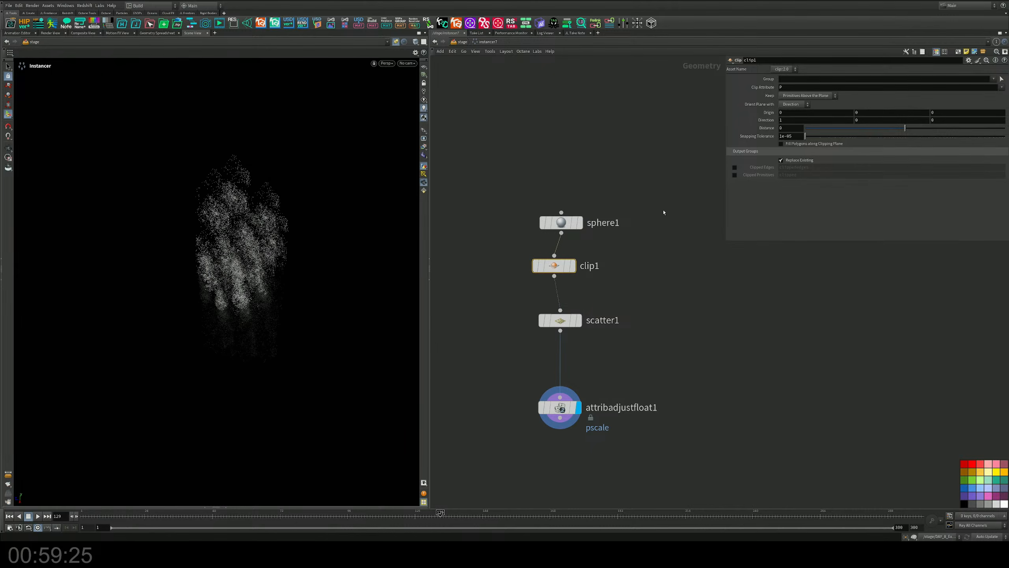
pyautogui.write('0')
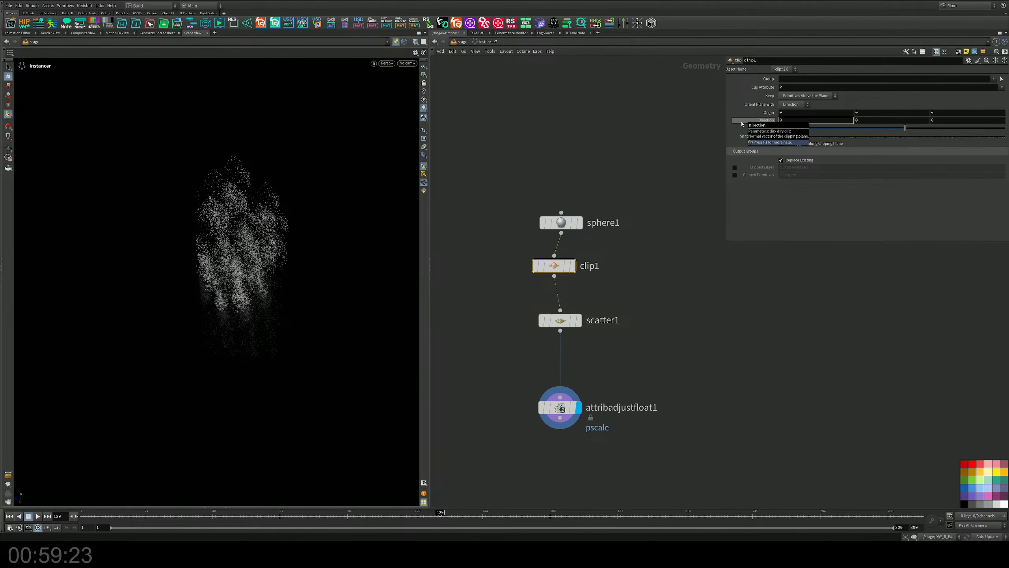
pyautogui.press('Tab')
pyautogui.write('1')
pyautogui.press('Return')
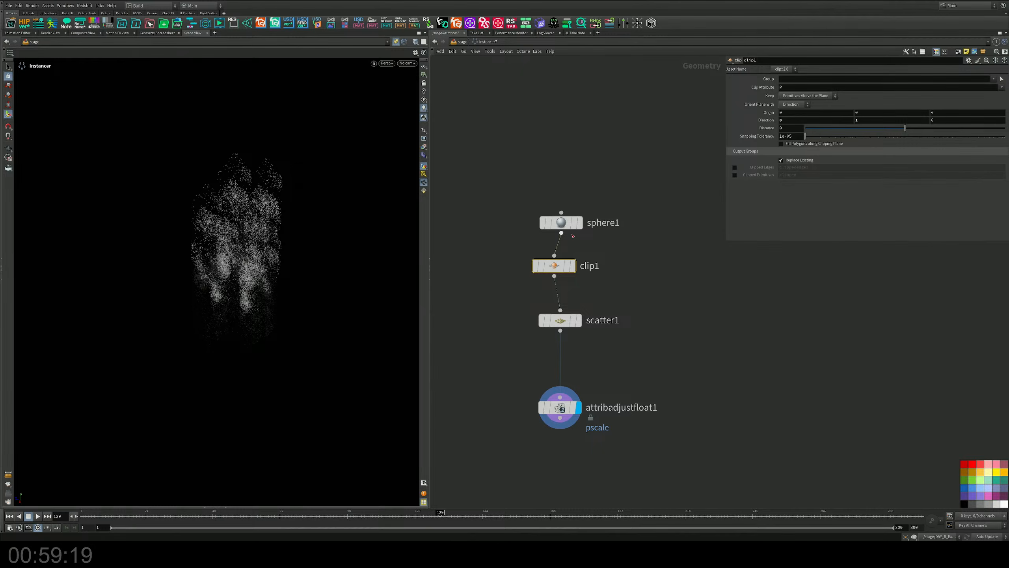
# Space sphere1 and clip1 out in line above scatter1, and show the clipped geometry of clip1 in the viewport
pyautogui.moveTo(573, 225); pyautogui.dragTo(575, 173)
pyautogui.moveTo(566, 271); pyautogui.dragTo(573, 230)
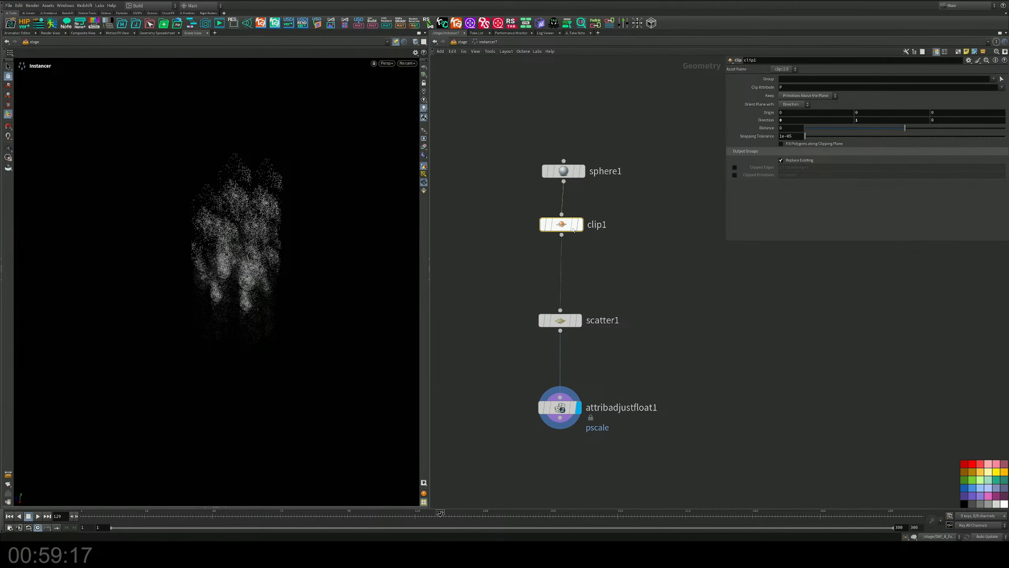
pyautogui.click(580, 225)
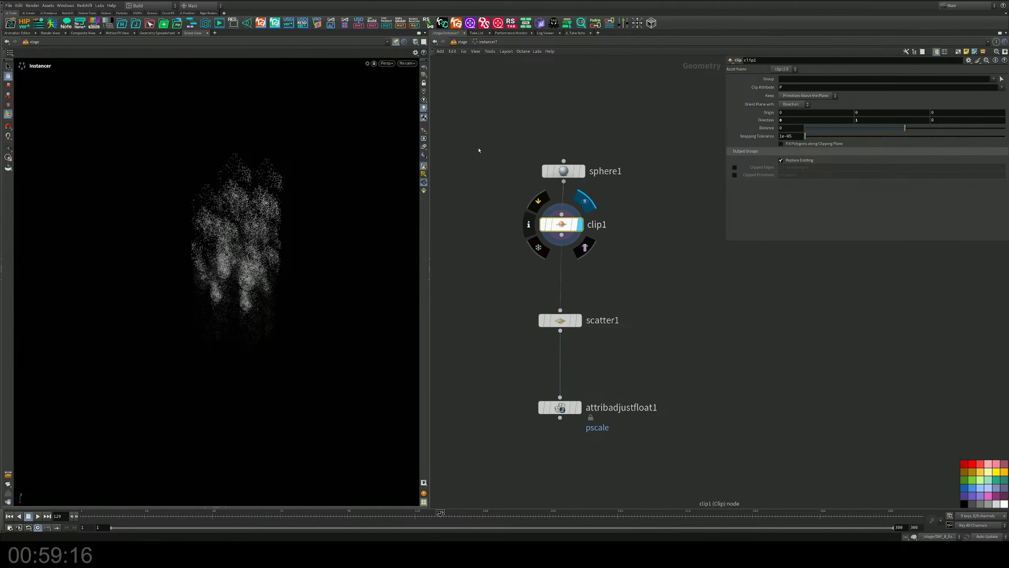
pyautogui.click(396, 42)
# Set sphere1's primitive type to Polygon and check the normals of the clipped dome in the viewport
pyautogui.click(564, 171)
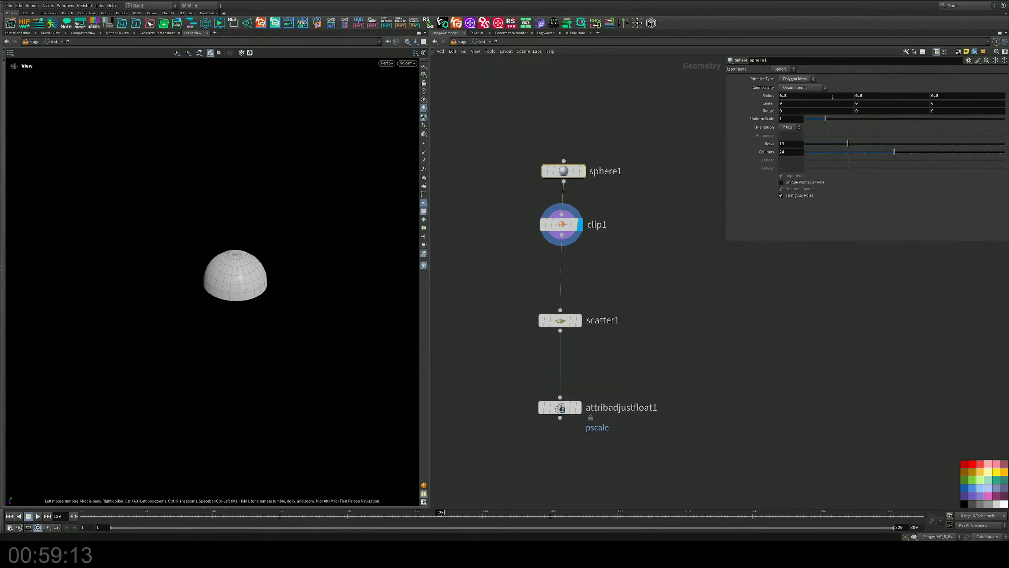
pyautogui.click(796, 79)
pyautogui.click(796, 92)
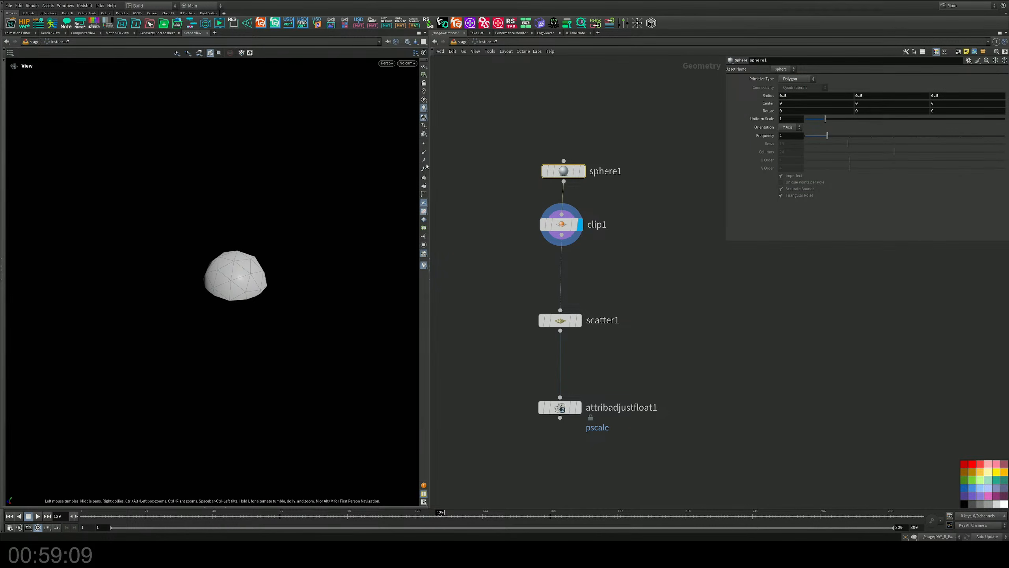
pyautogui.click(424, 144)
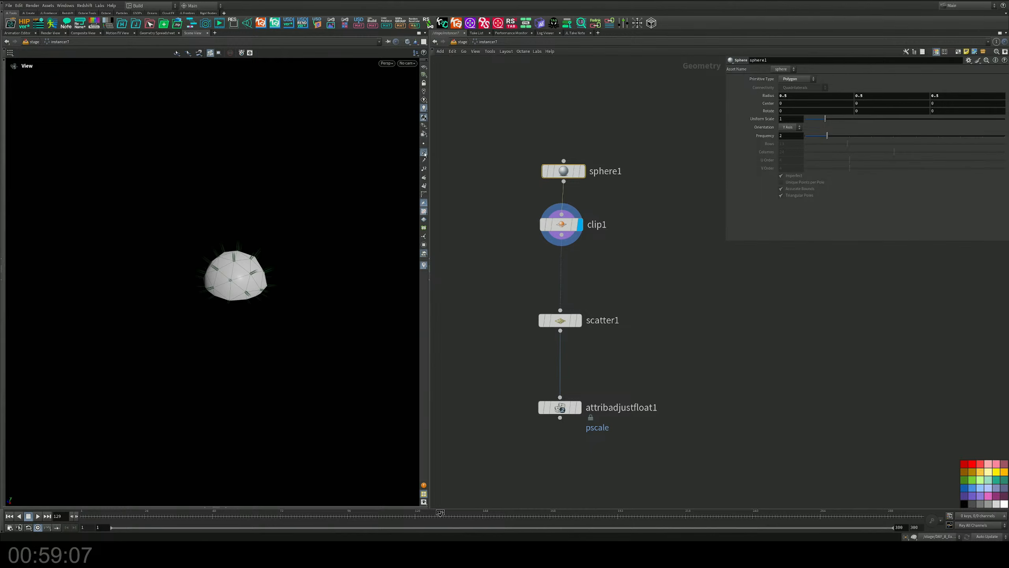
pyautogui.click(424, 144)
# Insert a Normal node between clip1 and scatter1, check the scattered points' normals, and make attribadjustfloat1 the displayed node
pyautogui.press('Tab')
pyautogui.write('normal')
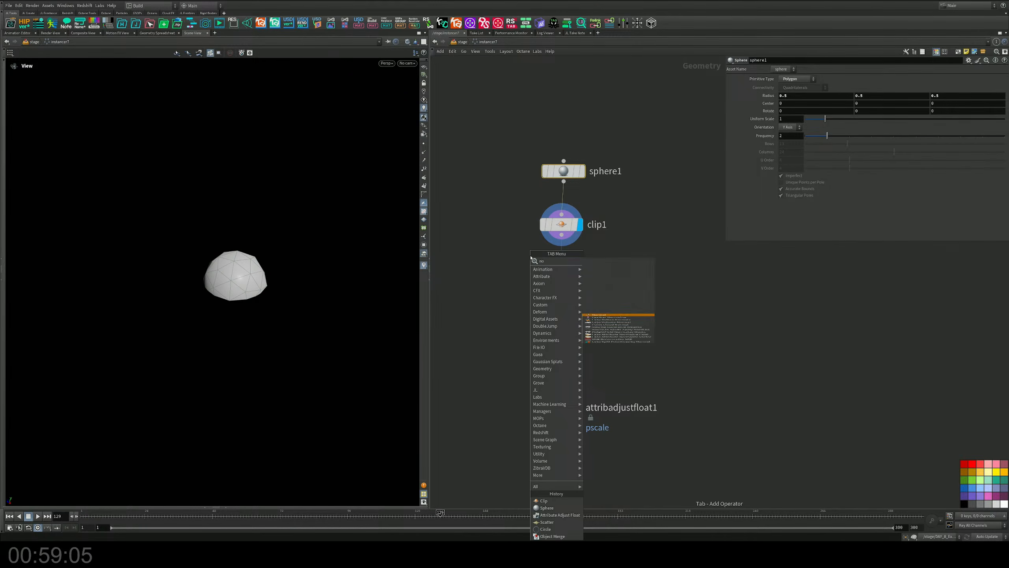
pyautogui.press('Return')
pyautogui.click(535, 255)
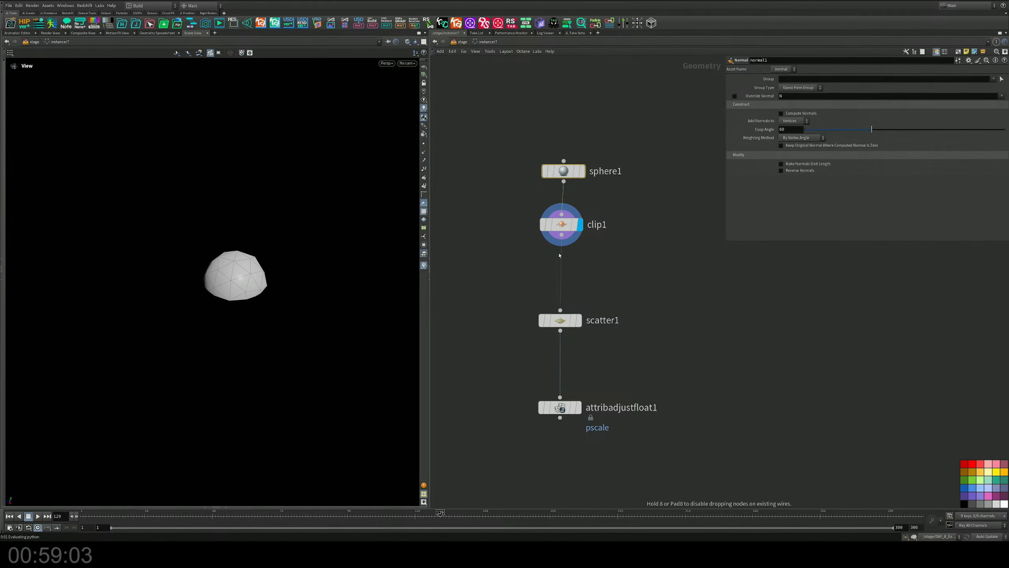
pyautogui.click(579, 320)
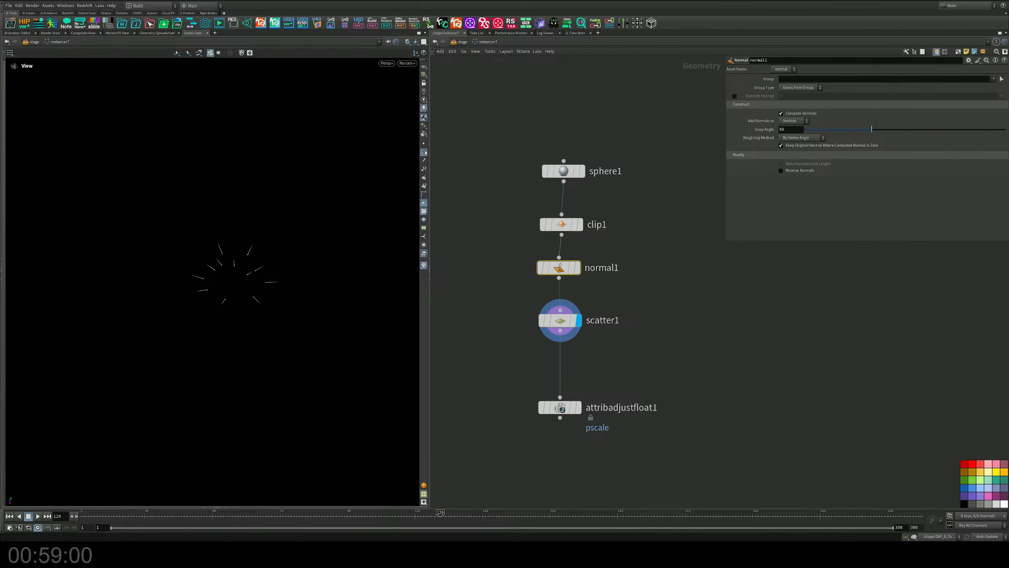
pyautogui.click(579, 407)
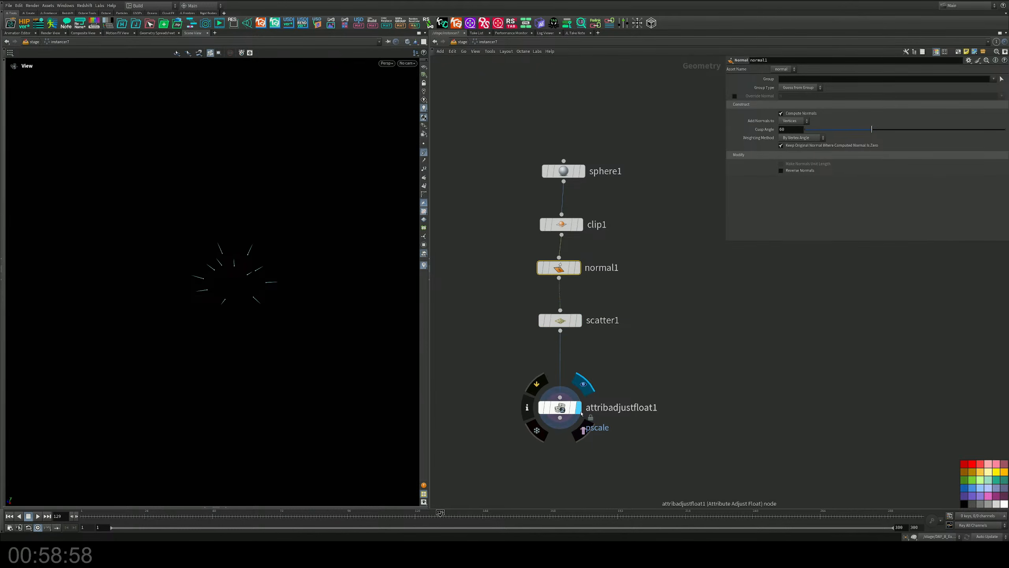
# Return to the stage level, inspect the instanced crystals from several angles and switch the viewport renderer to Karma XPU
pyautogui.click(461, 42)
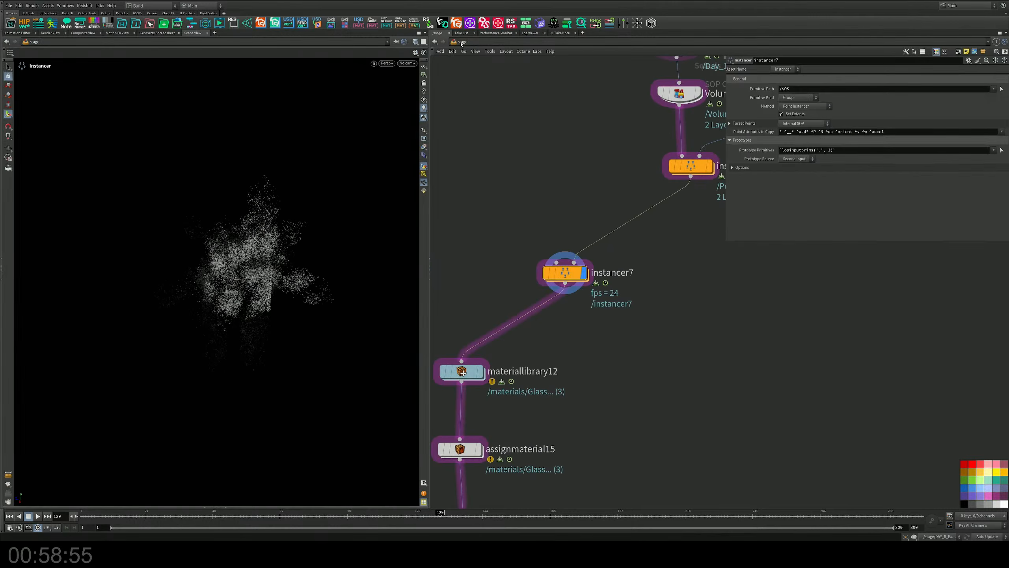
pyautogui.keyDown('alt'); pyautogui.moveTo(266, 259); pyautogui.dragTo(364, 208); pyautogui.keyUp('alt')
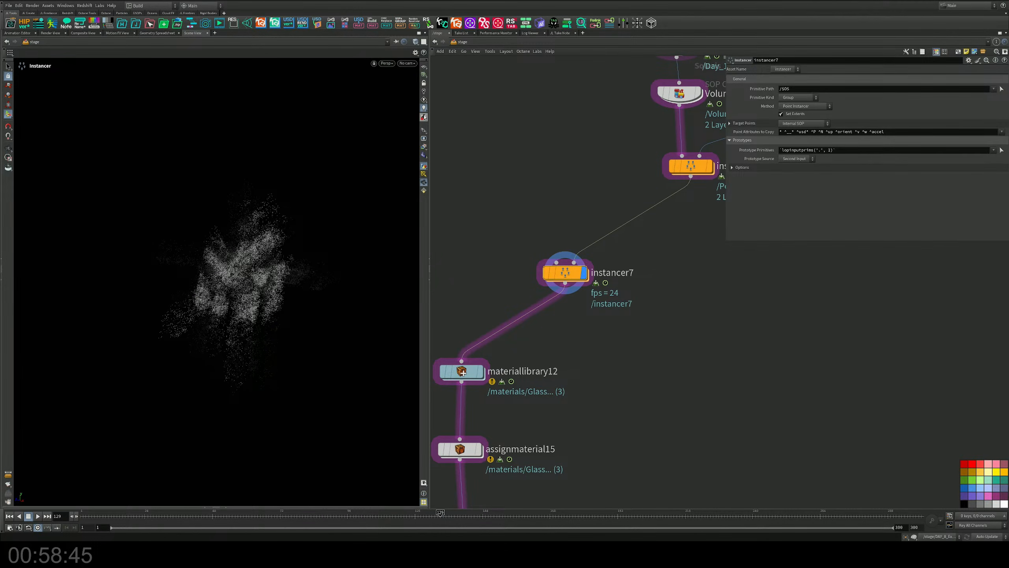
pyautogui.keyDown('alt'); pyautogui.moveTo(300, 218); pyautogui.dragTo(413, 169); pyautogui.keyUp('alt')
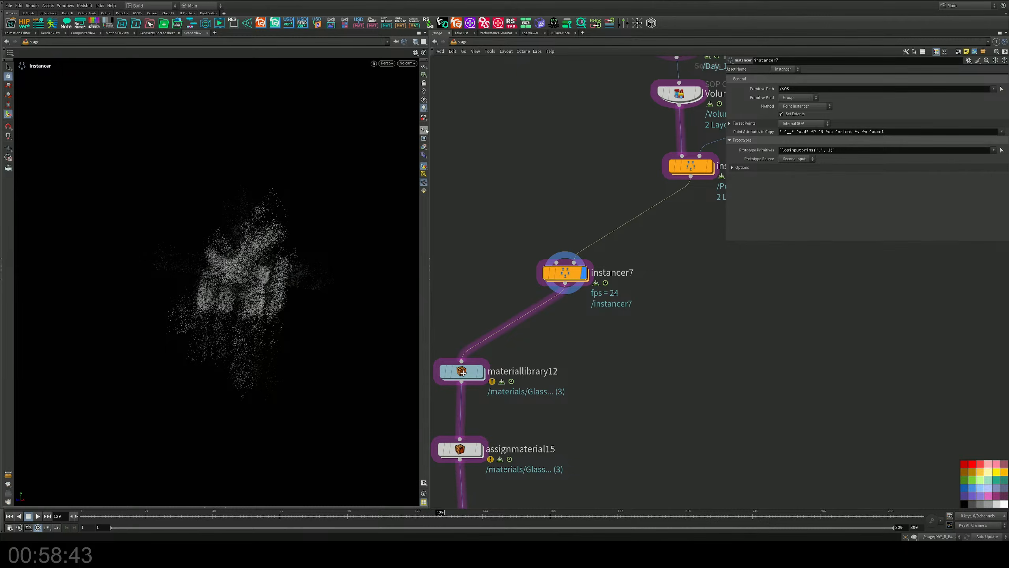
pyautogui.moveTo(300, 230)
pyautogui.keyDown('alt'); pyautogui.mouseDown()
pyautogui.moveTo(269, 231)
pyautogui.moveTo(286, 222)
pyautogui.mouseUp(); pyautogui.keyUp('alt')
pyautogui.click(384, 62)
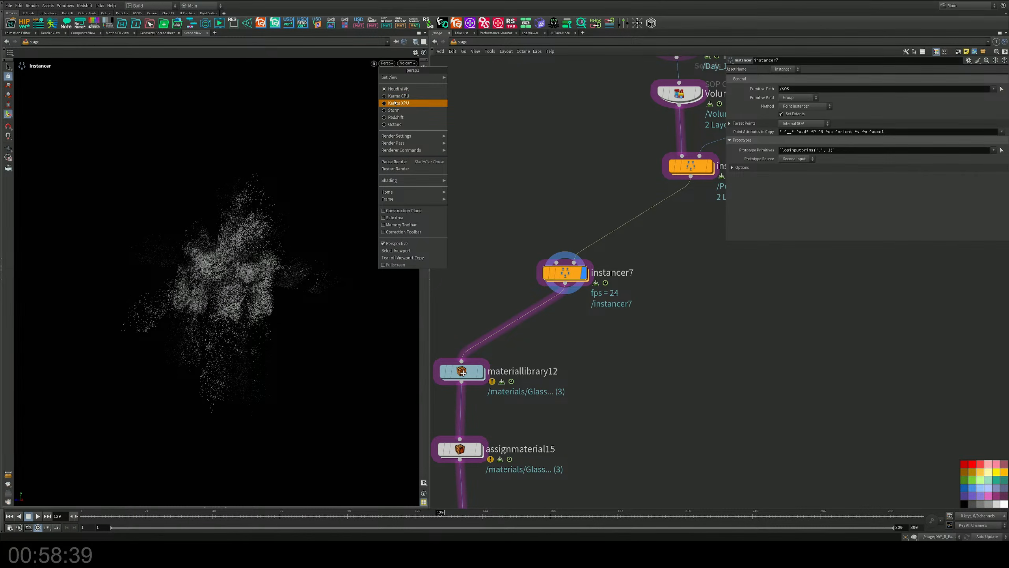
pyautogui.click(396, 102)
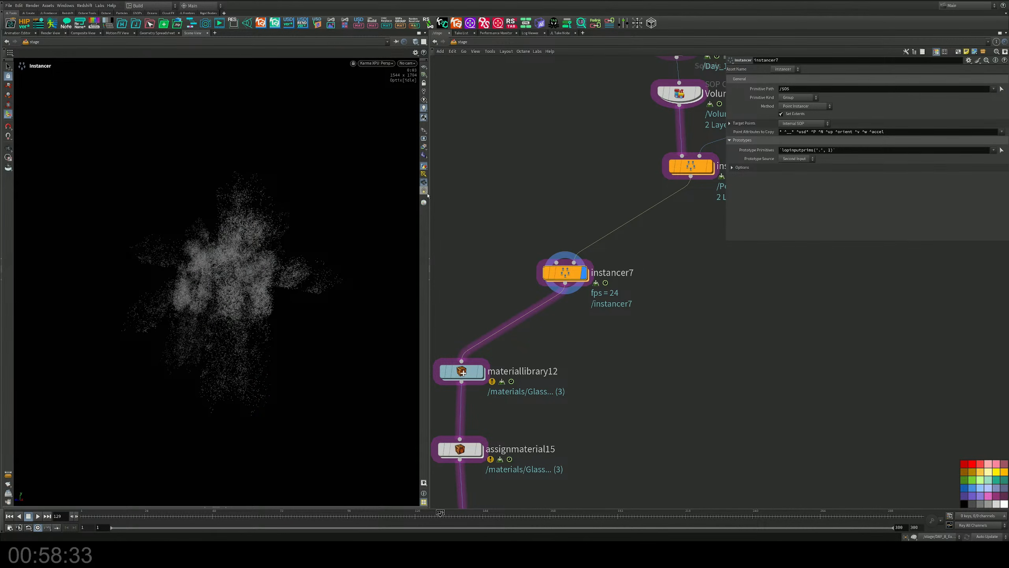
# Try Day_10_Grow's output as instancer7's second input in place of instancer6 and check the rendered crystals
pyautogui.moveTo(541, 190); pyautogui.dragTo(408, 280, button='middle')
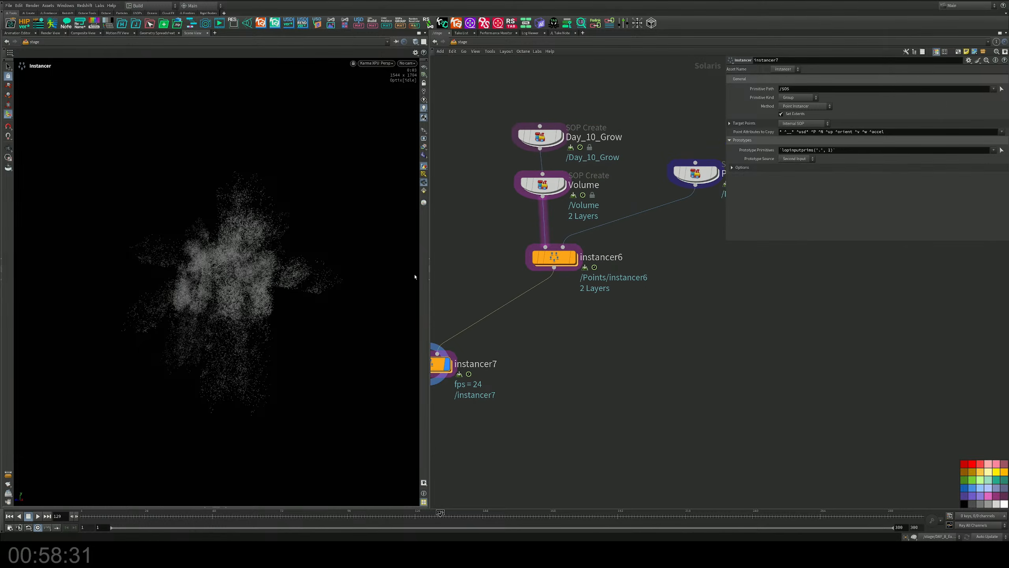
pyautogui.moveTo(494, 242); pyautogui.dragTo(593, 209, button='middle')
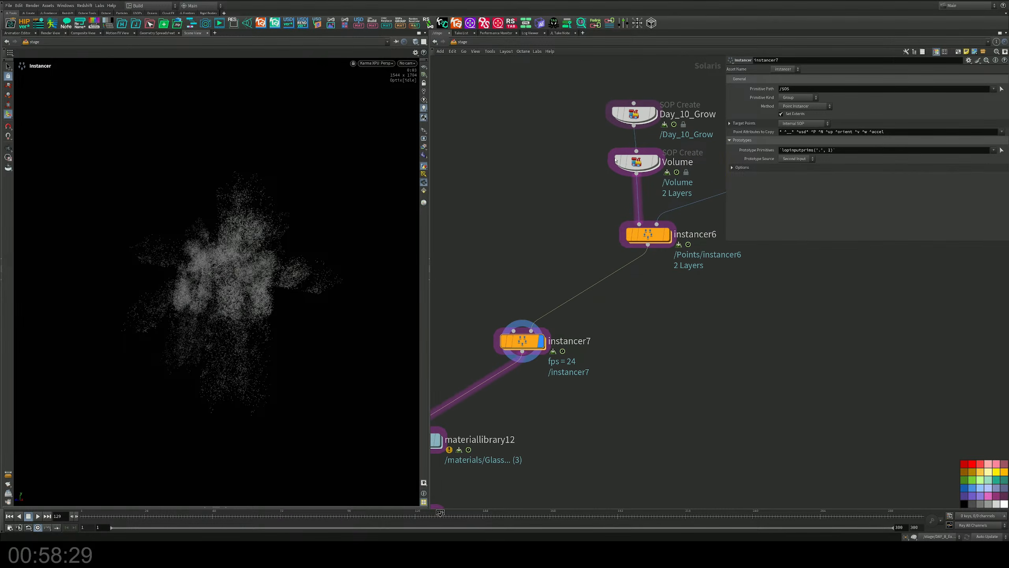
pyautogui.moveTo(635, 130); pyautogui.dragTo(531, 330)
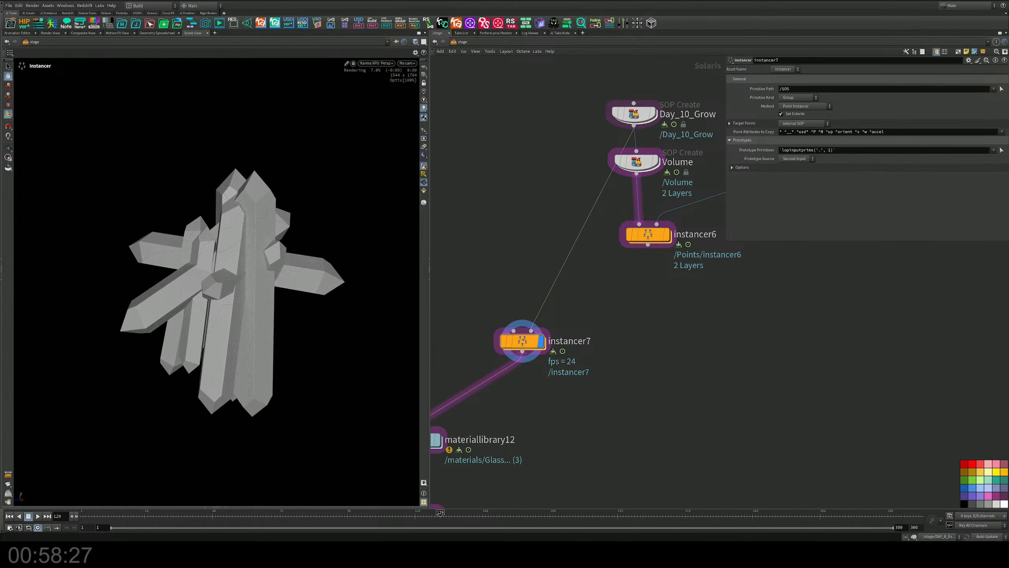
pyautogui.moveTo(518, 339)
pyautogui.moveTo(644, 166); pyautogui.dragTo(648, 169)
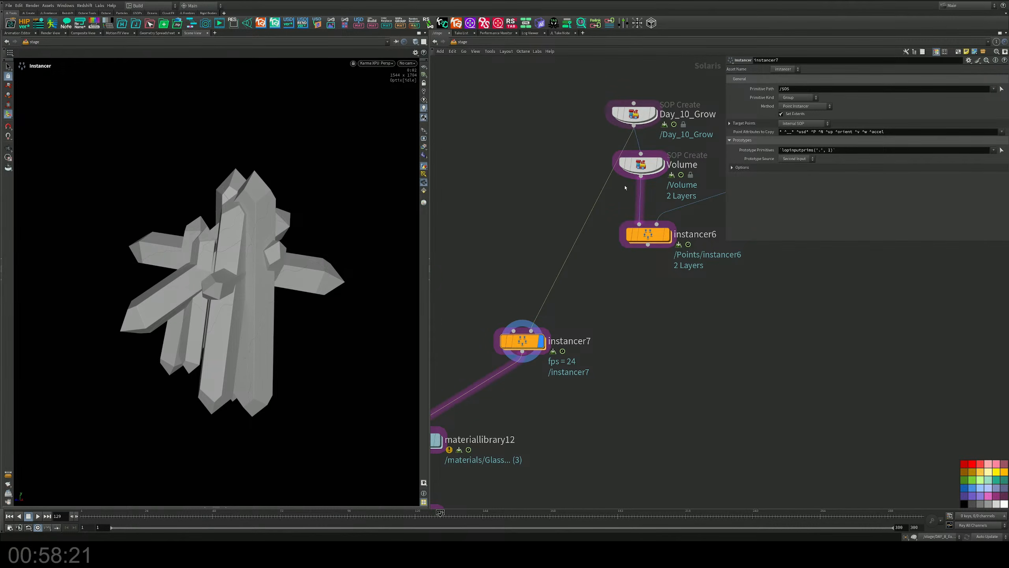
pyautogui.moveTo(640, 169)
pyautogui.scroll(-1, 652, 246)
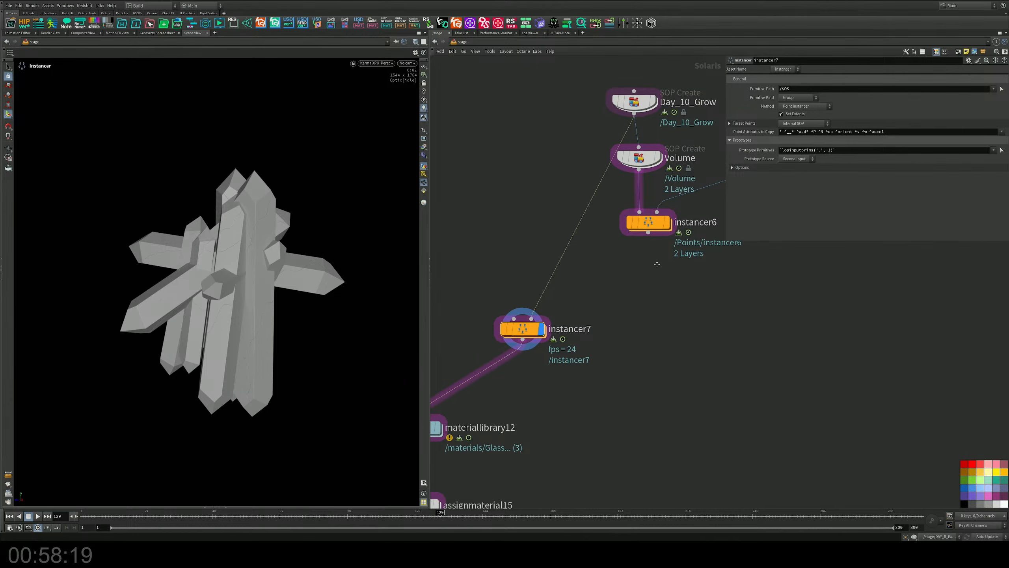
# Add a Layer Break node, wire it after instancer6 and display it
pyautogui.press('Tab')
pyautogui.write('l')
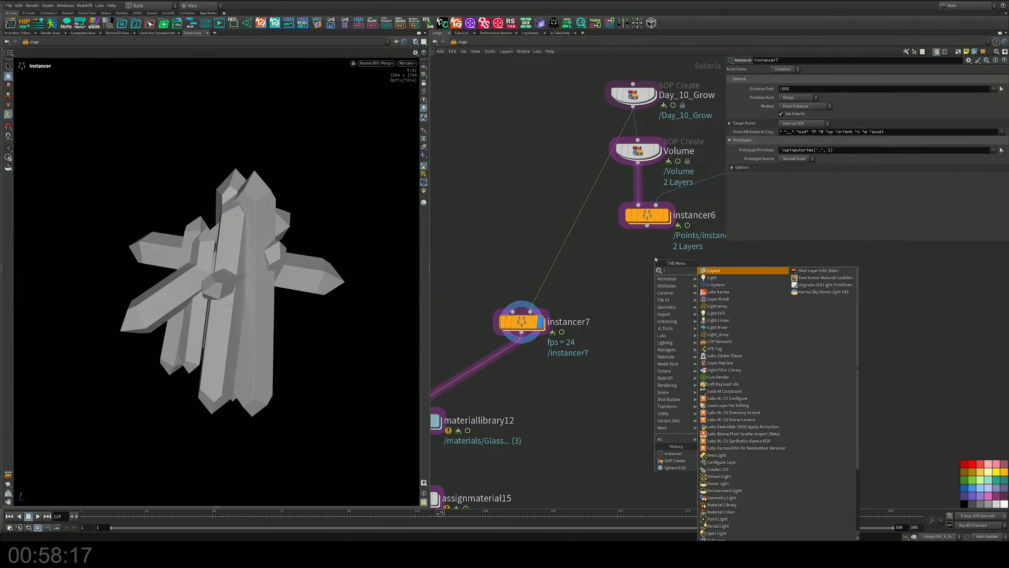
pyautogui.write('ay')
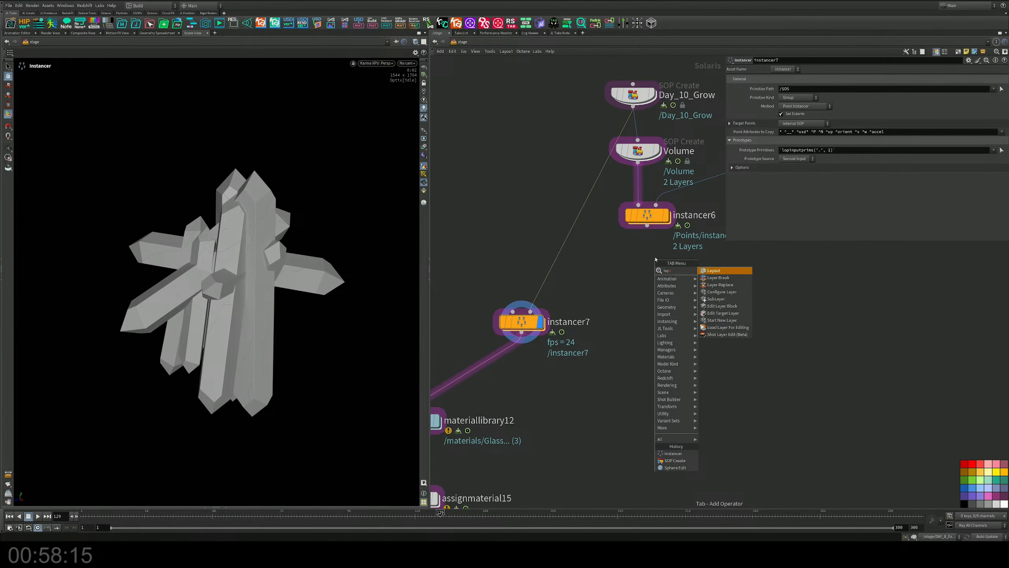
pyautogui.write('er')
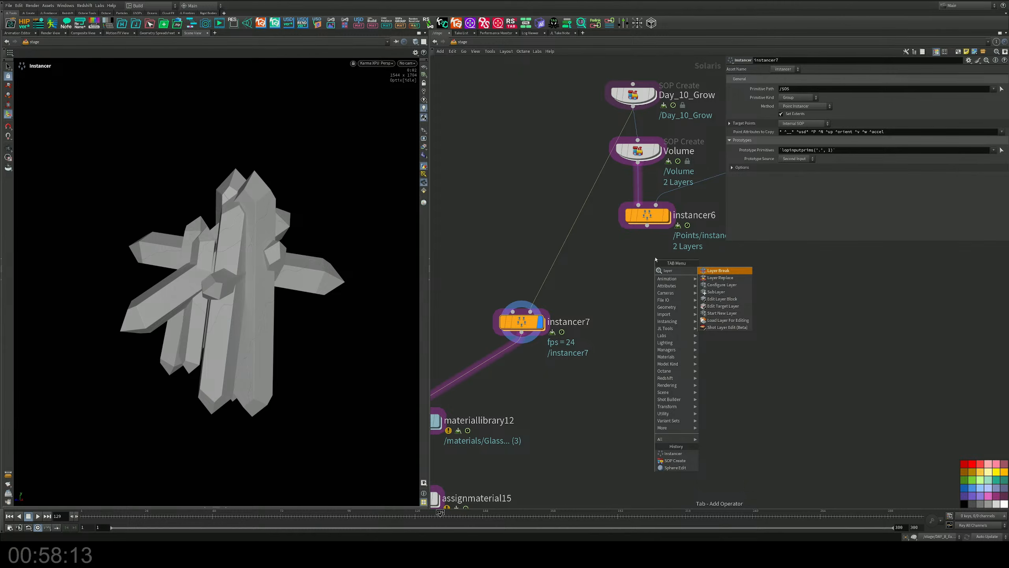
pyautogui.press('Return')
pyautogui.click(606, 294)
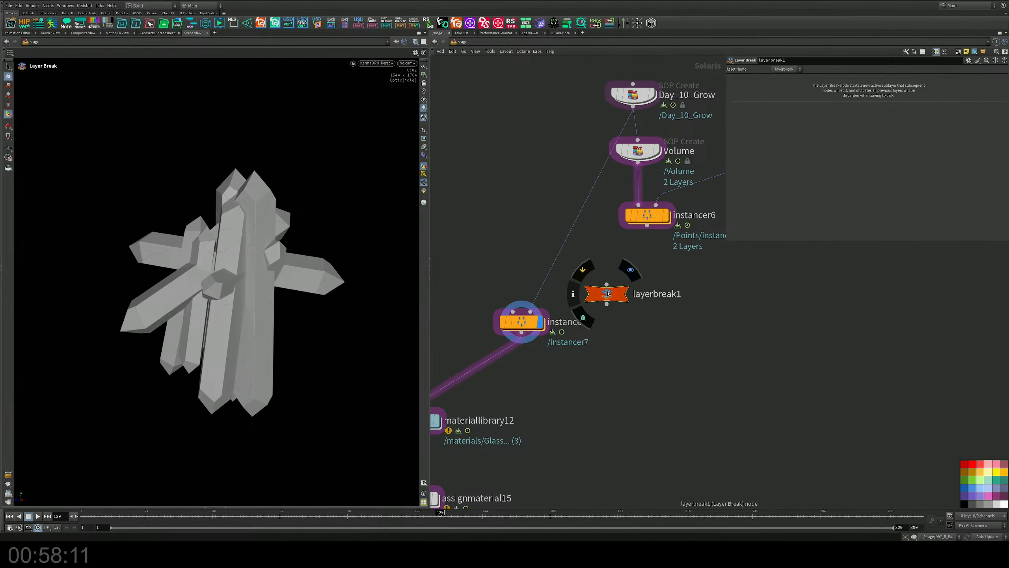
pyautogui.moveTo(607, 294); pyautogui.dragTo(624, 274)
pyautogui.moveTo(647, 225); pyautogui.dragTo(624, 262)
pyautogui.click(648, 248)
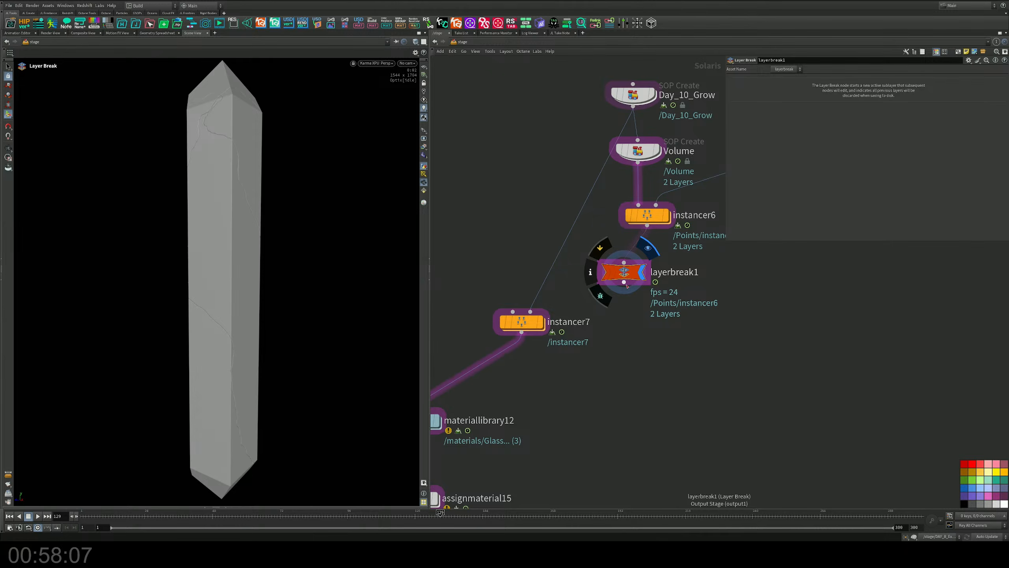
# Try layerbreak1 as instancer7's second input with instancer7 displayed, and delete layerbreak1 from the chain
pyautogui.moveTo(632, 285); pyautogui.dragTo(543, 305)
pyautogui.click(541, 301)
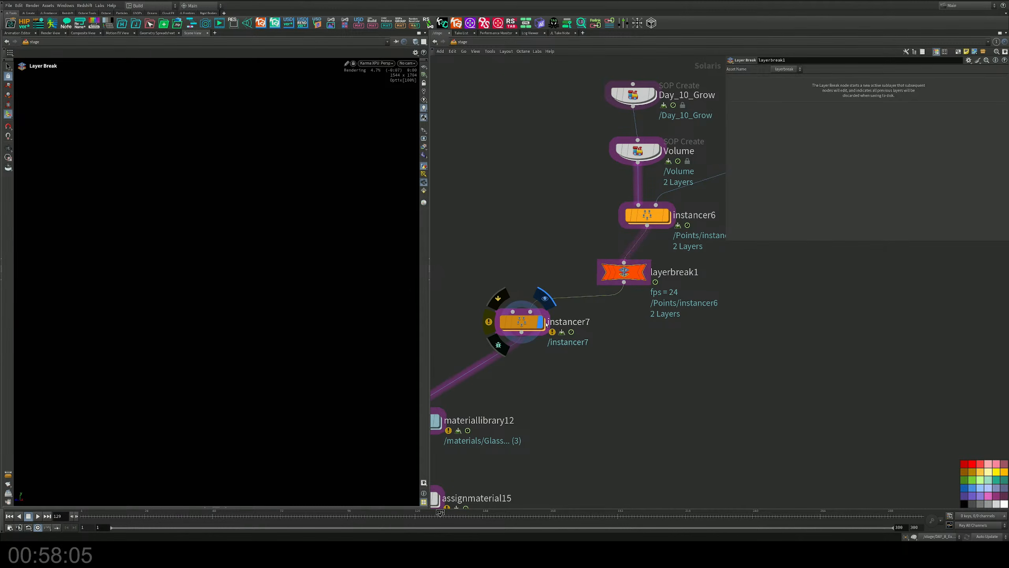
pyautogui.click(521, 322)
pyautogui.moveTo(614, 280); pyautogui.dragTo(635, 278)
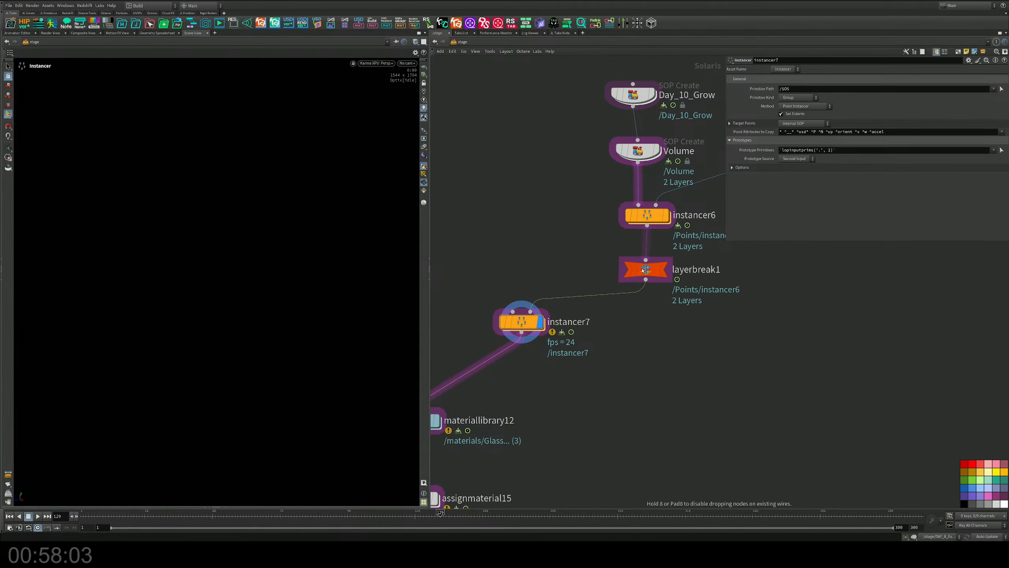
pyautogui.press('Delete')
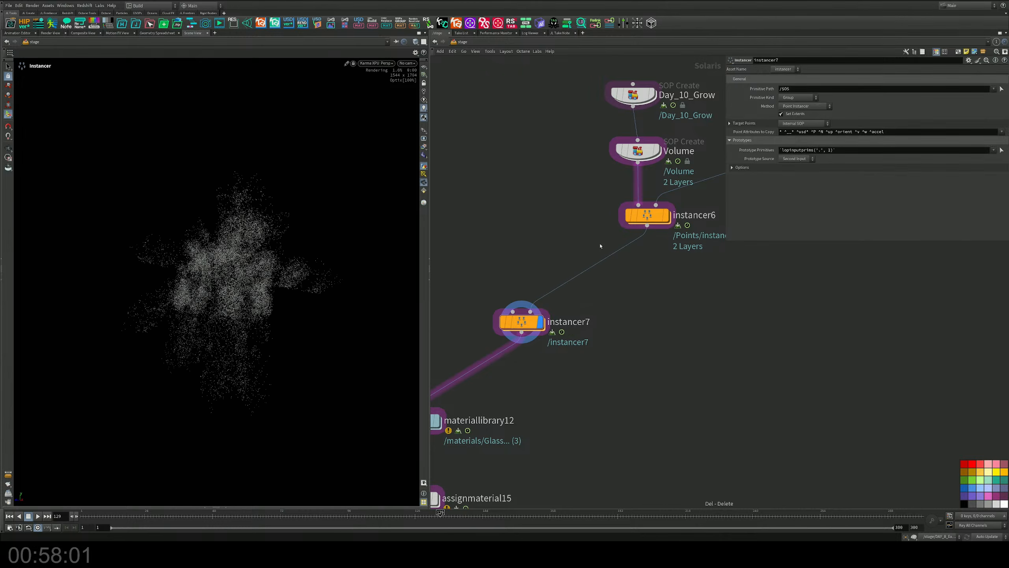
# Connect Day_10_Grow's output to instancer7's second input in place of instancer6 and restart the viewport render
pyautogui.moveTo(530, 312); pyautogui.dragTo(633, 106)
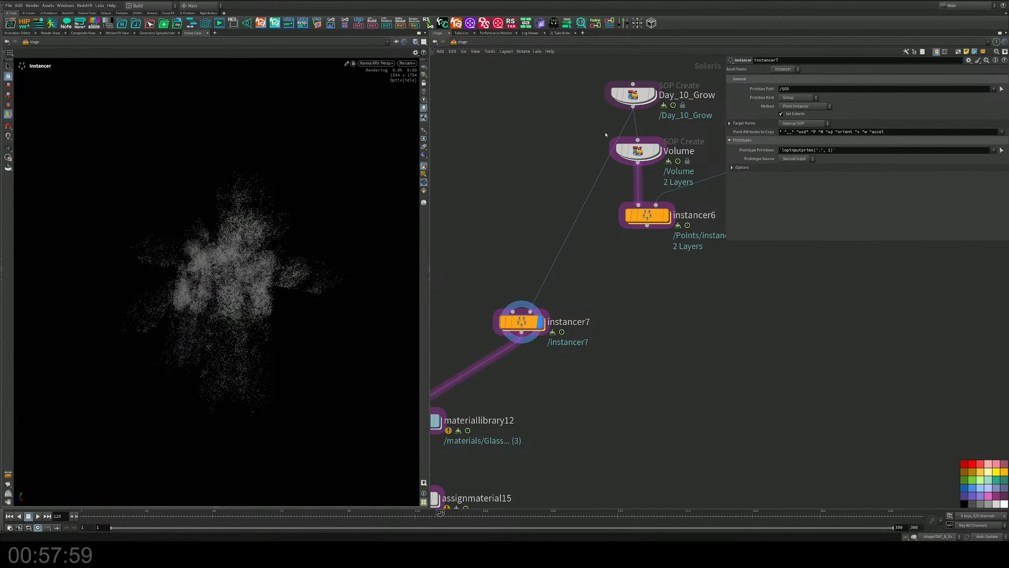
pyautogui.press('Escape')
pyautogui.press('Return')
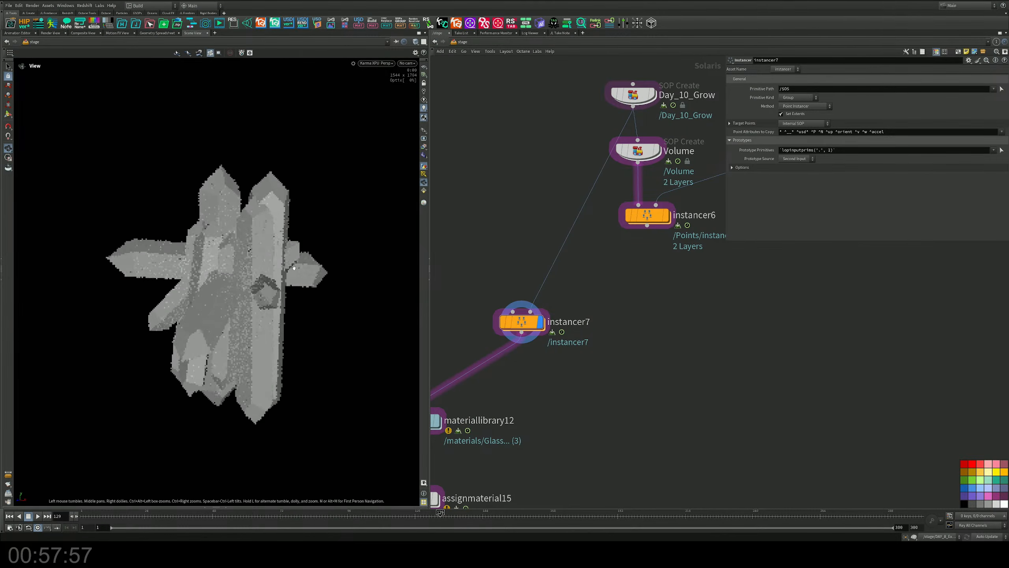
# Open instancer7's internal network and set the cusp angle of normal1 to 27
pyautogui.doubleClick(517, 320)
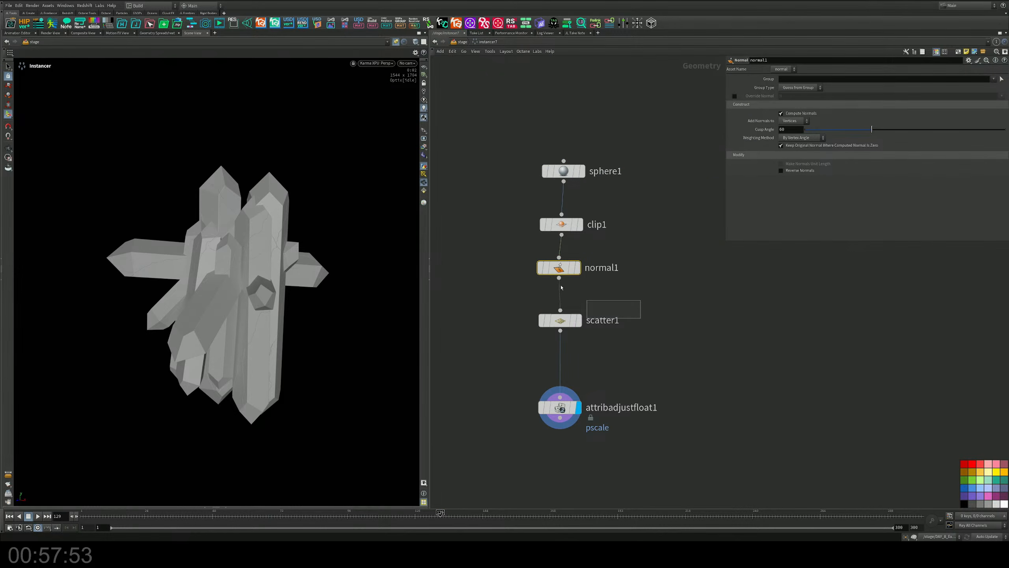
pyautogui.moveTo(561, 287); pyautogui.dragTo(523, 274)
pyautogui.click(617, 266)
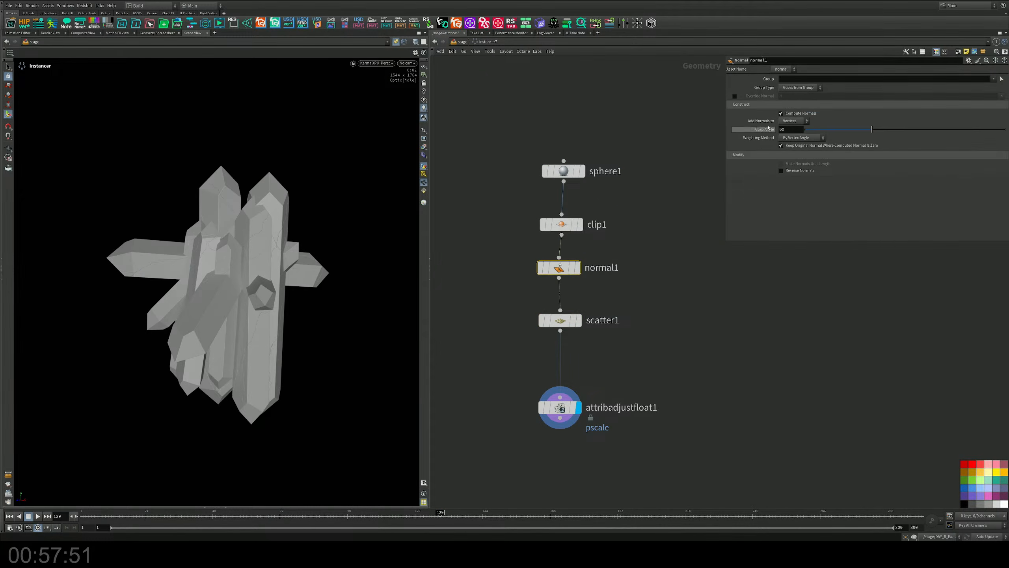
pyautogui.click(795, 120)
pyautogui.click(793, 129)
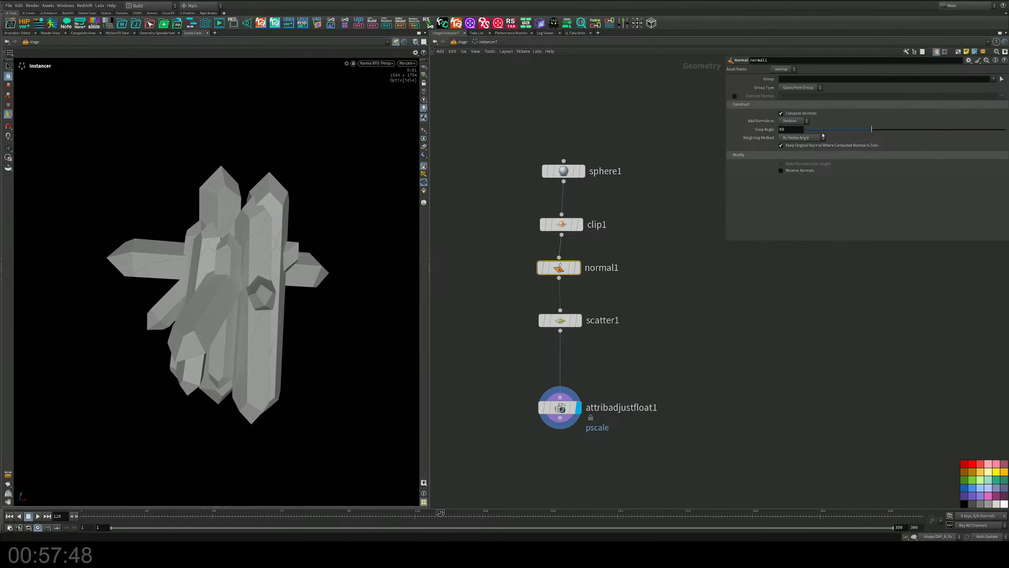
pyautogui.click(789, 171)
pyautogui.moveTo(872, 129)
pyautogui.mouseDown()
pyautogui.moveTo(799, 130)
pyautogui.moveTo(872, 129)
pyautogui.moveTo(836, 131)
pyautogui.mouseUp()
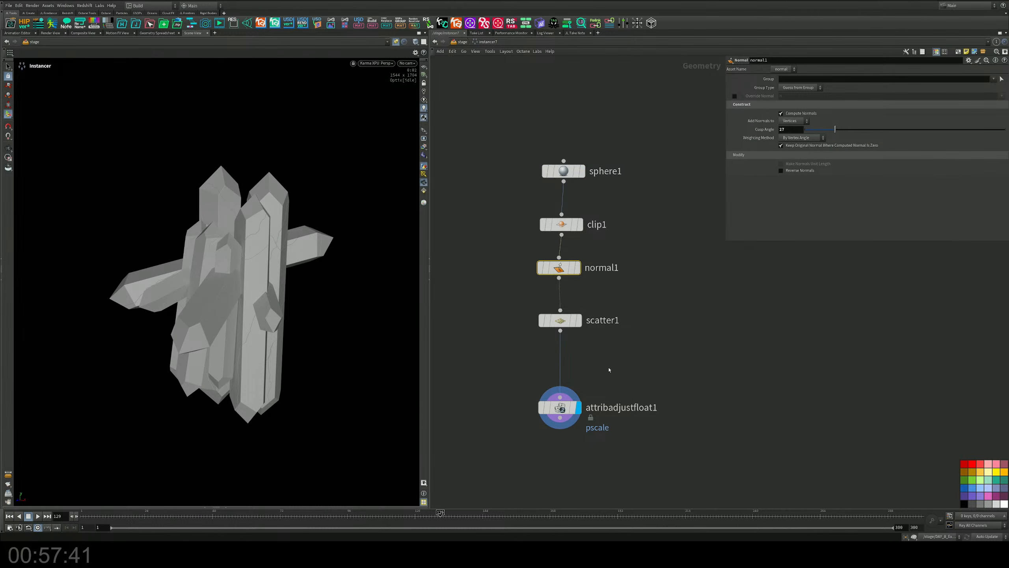
# Set the maximum random pscale value in attribadjustfloat1 to 0.3 and move sphere1 farther above clip1
pyautogui.click(565, 406)
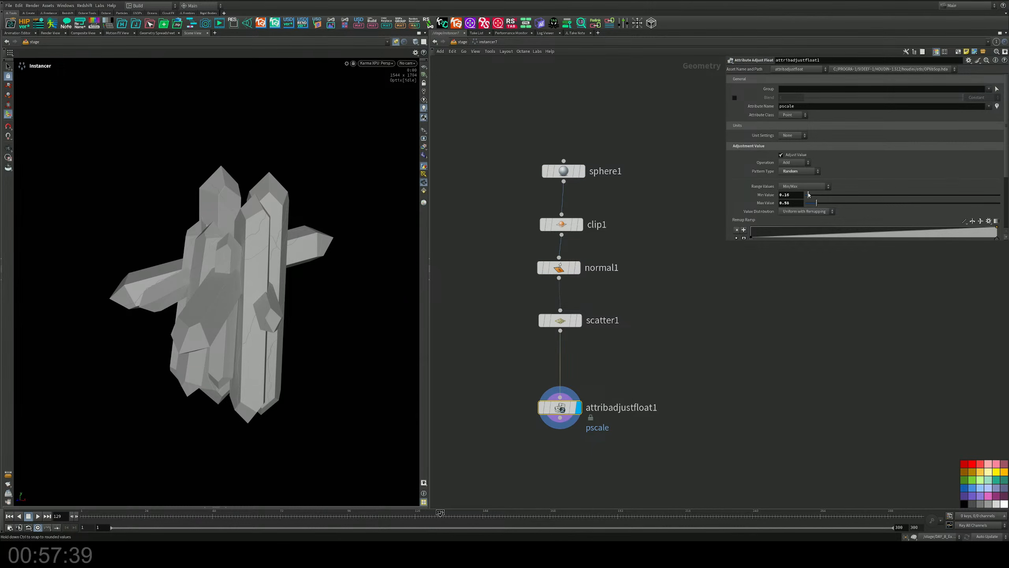
pyautogui.moveTo(816, 202); pyautogui.dragTo(812, 204)
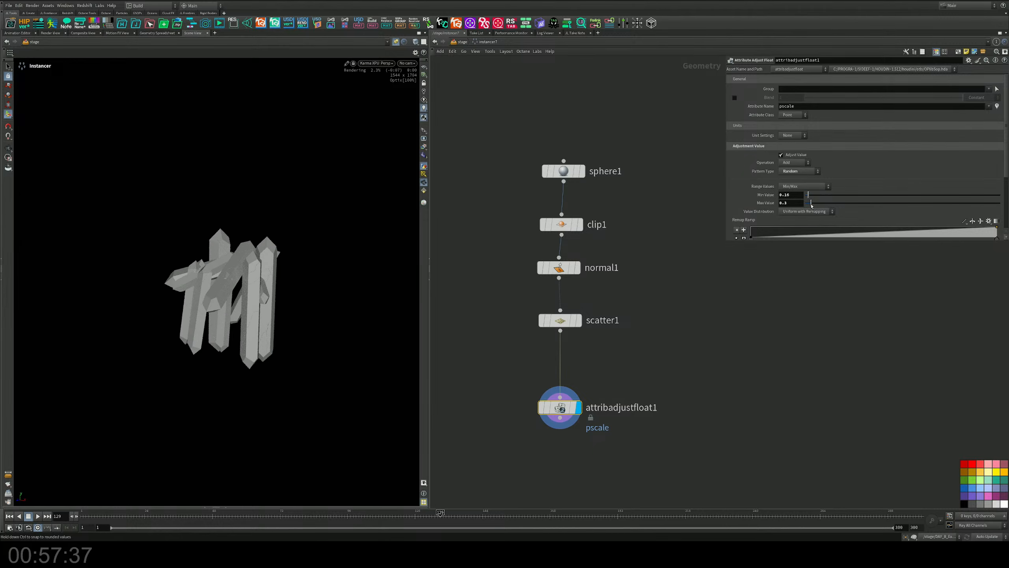
pyautogui.moveTo(560, 172); pyautogui.dragTo(560, 152)
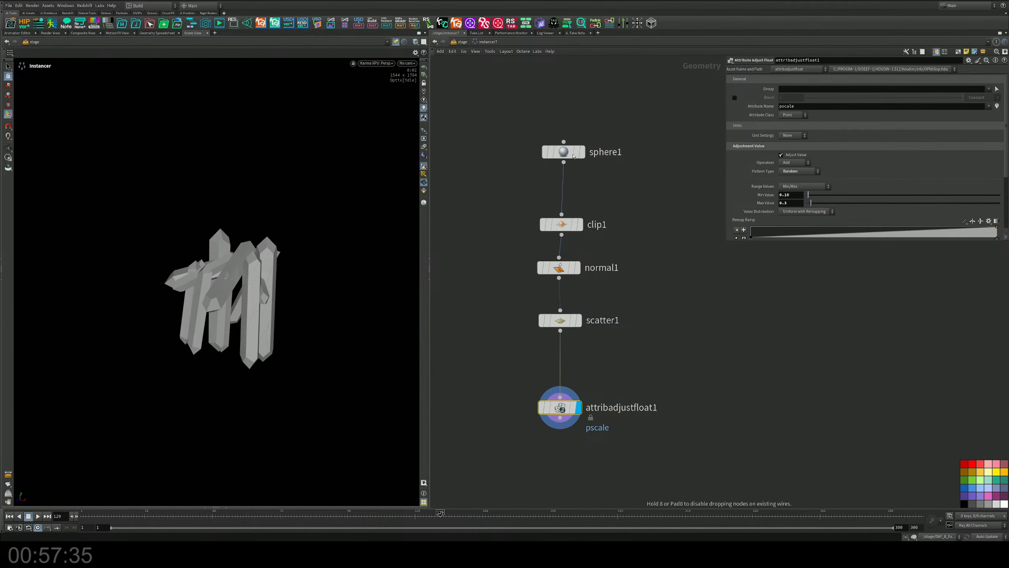
# Toggle the bypass of clip1 and sphere1 on and off to compare the instanced crystals
pyautogui.click(542, 225)
pyautogui.click(542, 226)
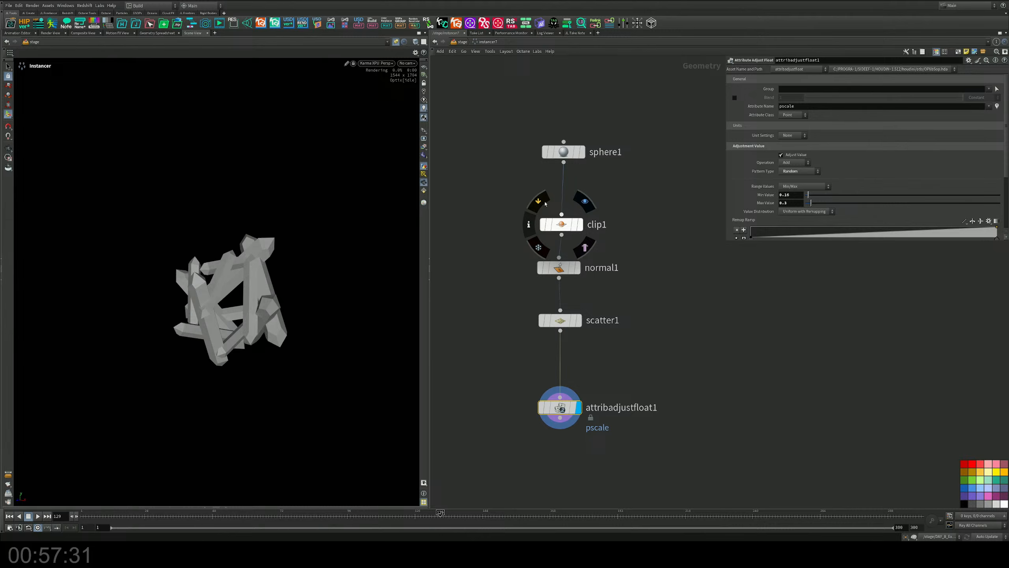
pyautogui.click(545, 154)
pyautogui.click(545, 154)
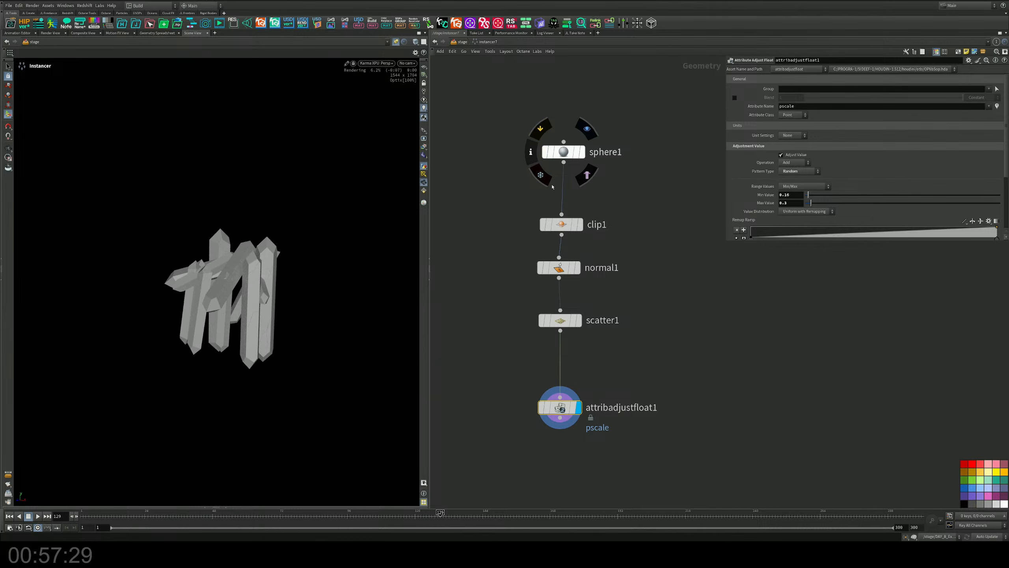
# Add a Circle node beside clip1 and wire it into normal1 in place of clip1
pyautogui.press('Tab')
pyautogui.write('tra')
pyautogui.press('Return')
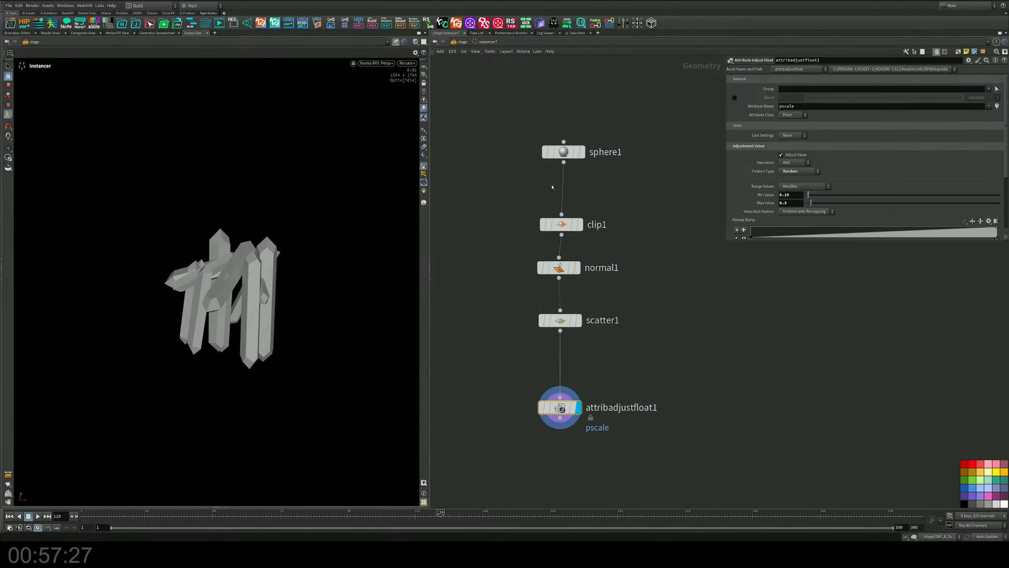
pyautogui.click(493, 202)
pyautogui.moveTo(493, 209); pyautogui.dragTo(559, 257)
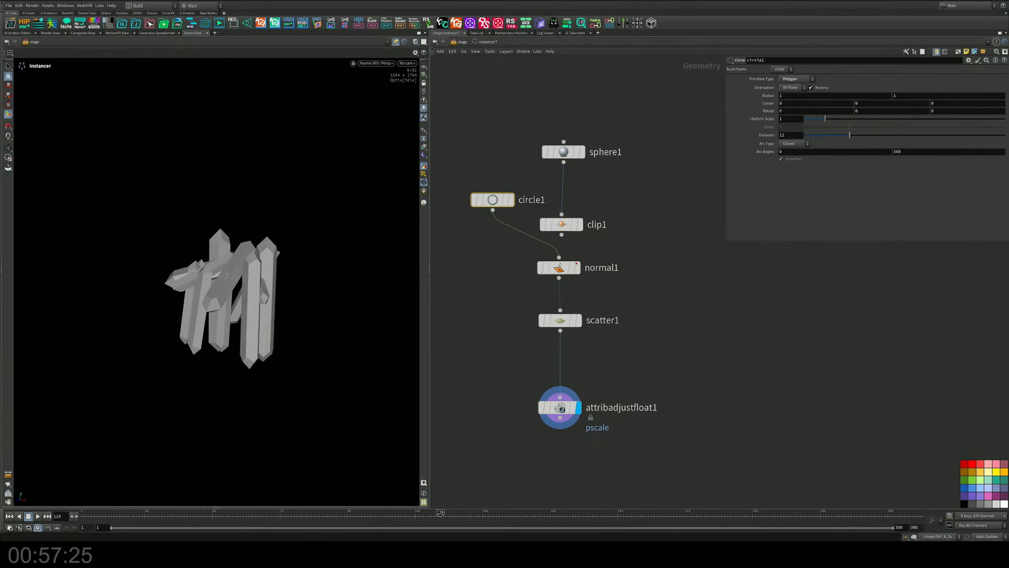
# Try the ZX Plane and YZ Plane orientations on circle1 and check the rendered crystals from several angles
pyautogui.moveTo(316, 297)
pyautogui.keyDown('alt'); pyautogui.mouseDown()
pyautogui.moveTo(286, 300)
pyautogui.moveTo(333, 290)
pyautogui.mouseUp(); pyautogui.keyUp('alt')
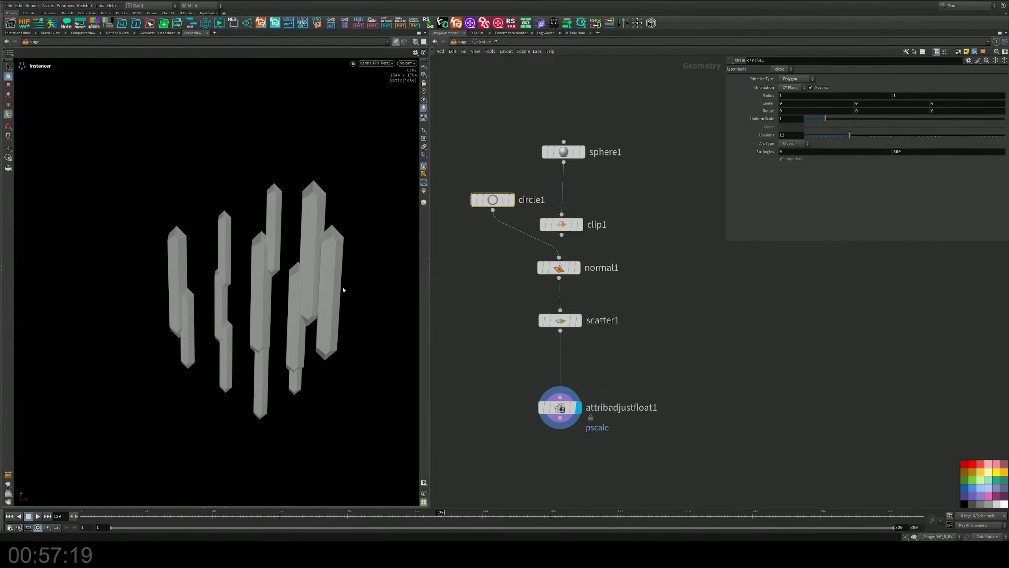
pyautogui.keyDown('alt'); pyautogui.moveTo(326, 292); pyautogui.dragTo(277, 270); pyautogui.keyUp('alt')
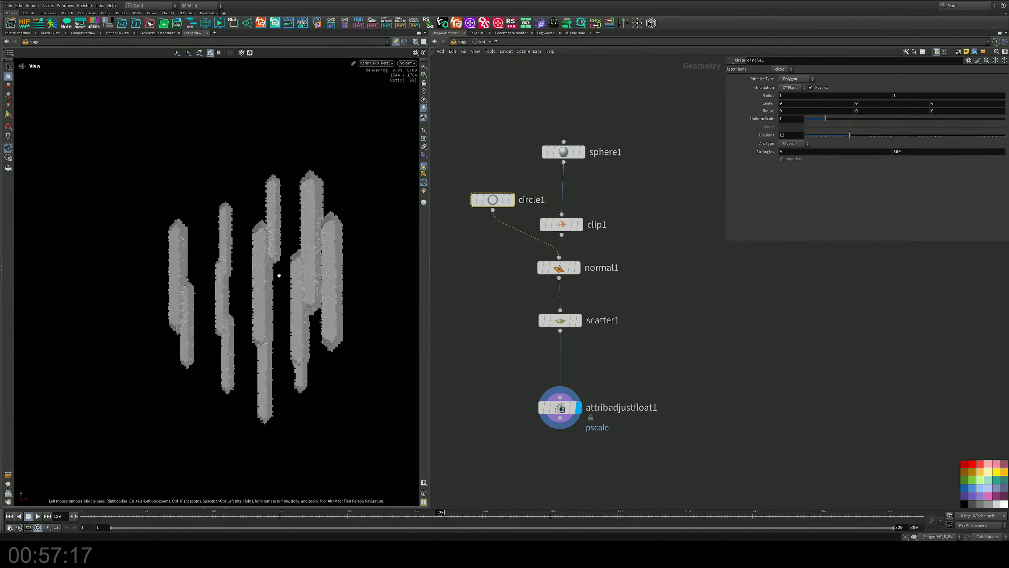
pyautogui.click(791, 87)
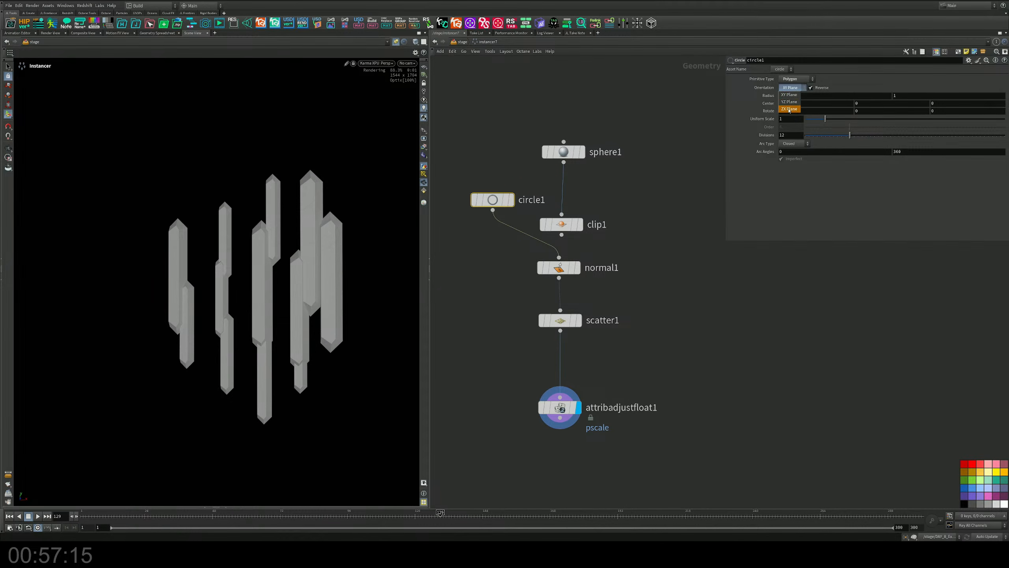
pyautogui.click(791, 109)
pyautogui.click(791, 87)
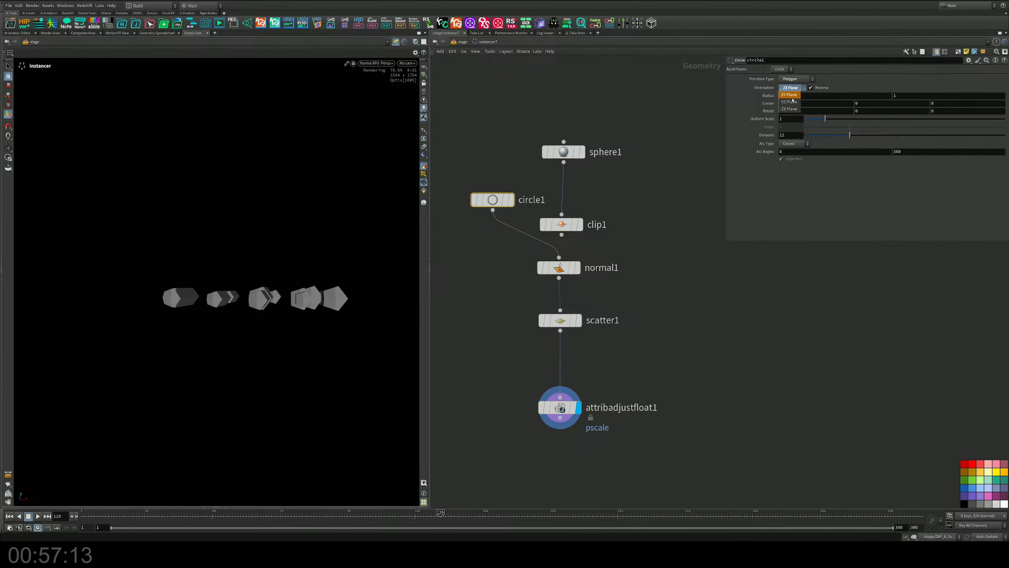
pyautogui.click(791, 98)
pyautogui.press('Escape')
pyautogui.keyDown('alt'); pyautogui.moveTo(190, 302); pyautogui.dragTo(139, 299); pyautogui.keyUp('alt')
pyautogui.moveTo(220, 278)
pyautogui.keyDown('alt'); pyautogui.mouseDown()
pyautogui.moveTo(239, 248)
pyautogui.moveTo(220, 266)
pyautogui.mouseUp(); pyautogui.keyUp('alt')
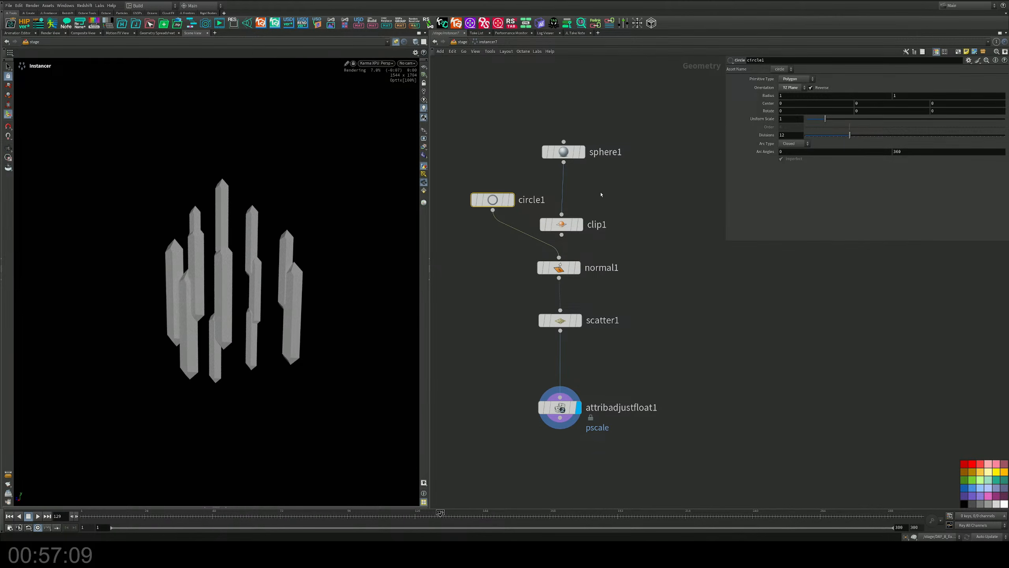
pyautogui.moveTo(600, 195); pyautogui.dragTo(635, 220, button='middle')
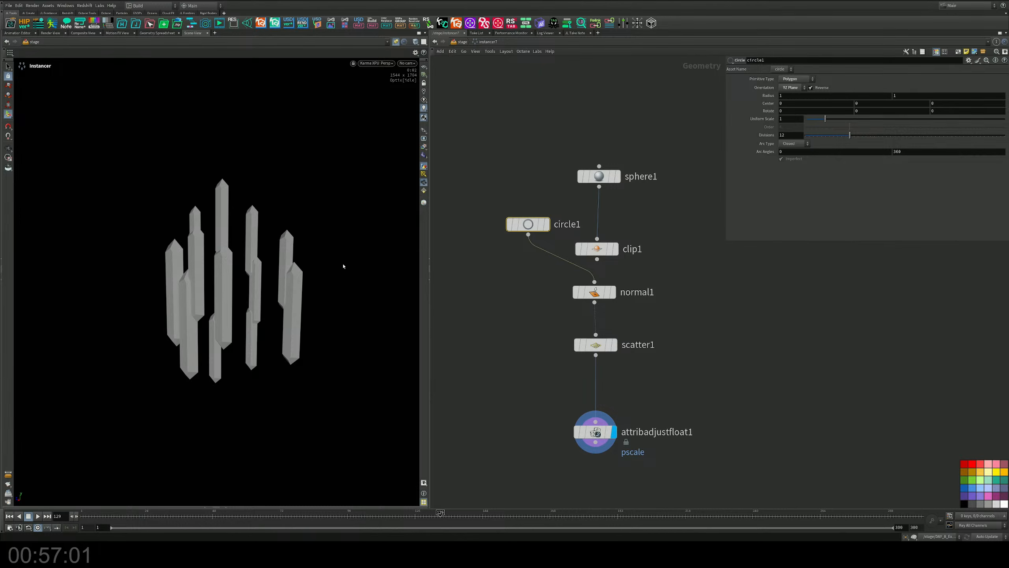
# Display circle1 as geometry in the viewport and set its orientation to ZX Plane
pyautogui.click(545, 224)
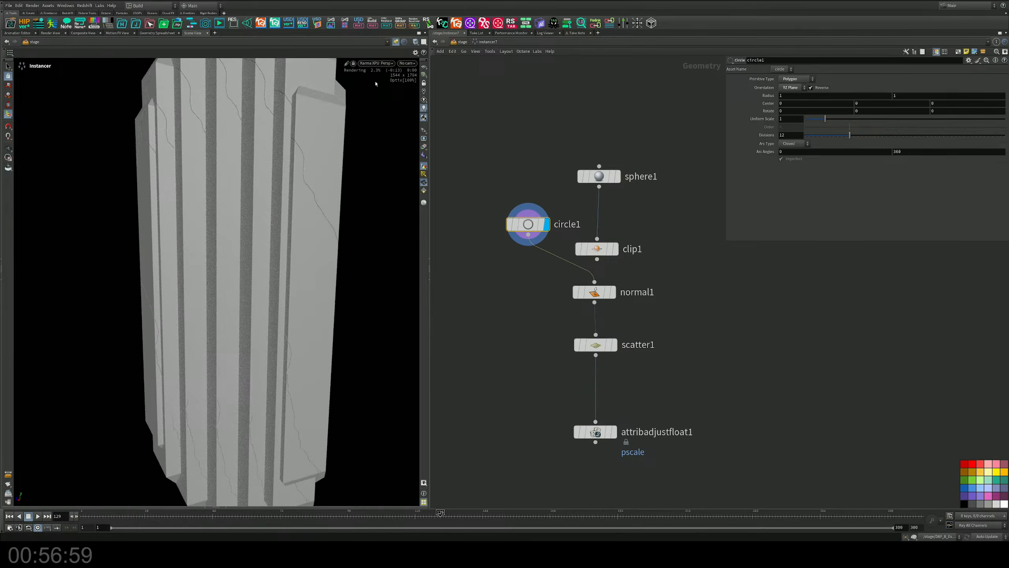
pyautogui.click(396, 42)
pyautogui.moveTo(261, 266); pyautogui.dragTo(300, 244)
pyautogui.click(424, 67)
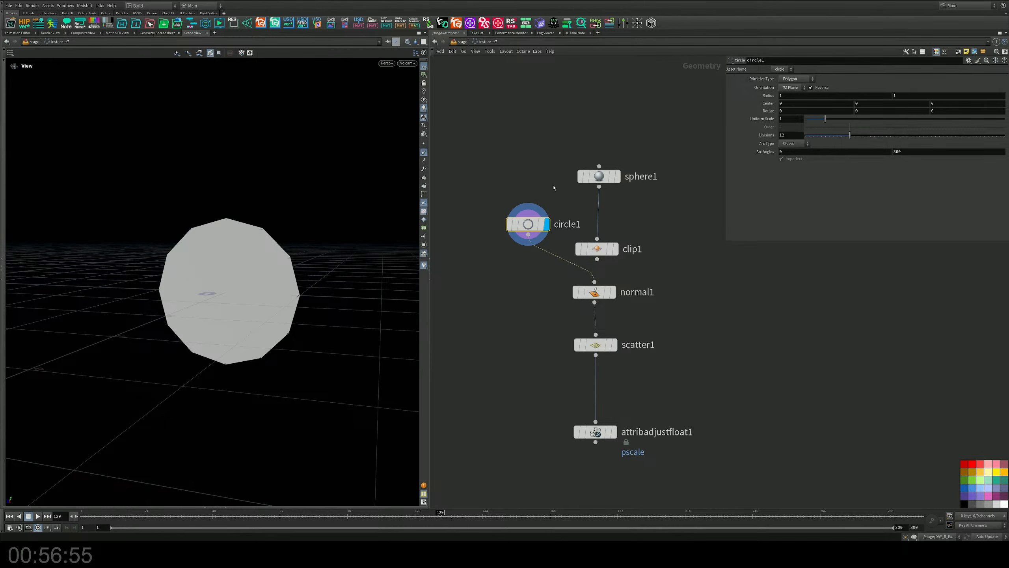
pyautogui.click(792, 88)
pyautogui.click(791, 108)
pyautogui.moveTo(255, 284); pyautogui.dragTo(239, 320)
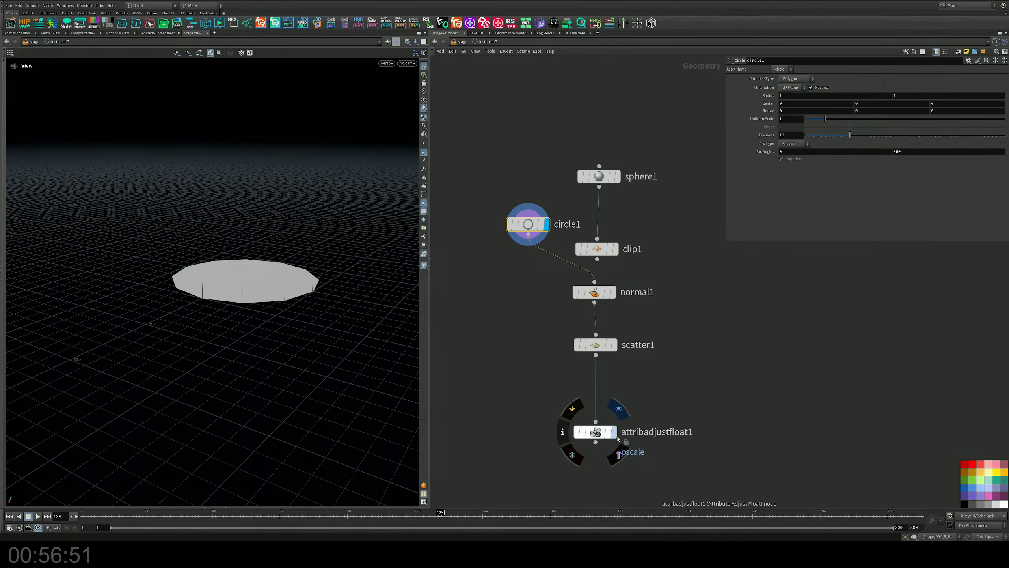
# Set the display back to attribadjustfloat1 and return to the stage level
pyautogui.click(614, 432)
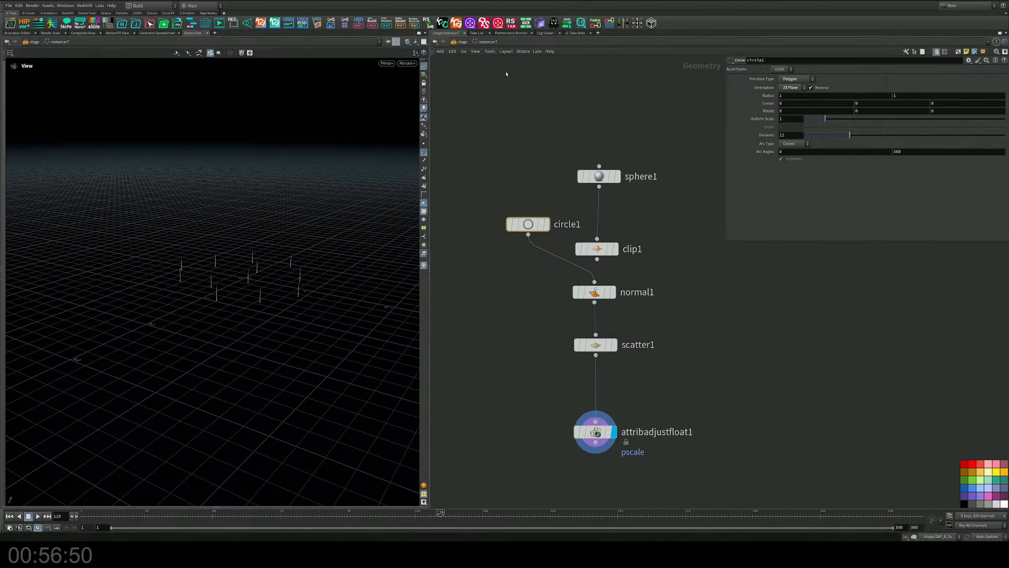
pyautogui.click(461, 41)
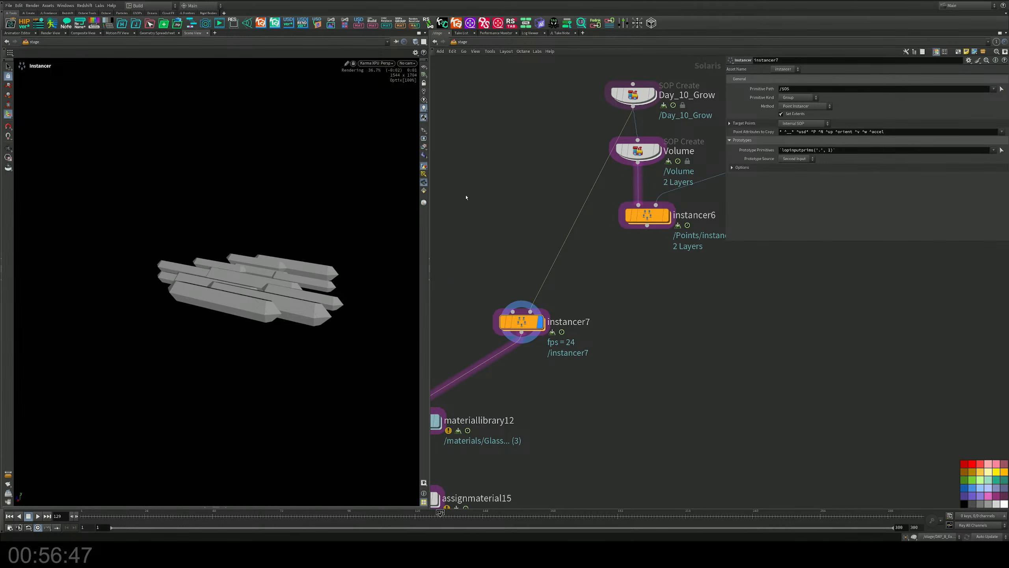
pyautogui.moveTo(527, 120); pyautogui.dragTo(566, 157, button='middle')
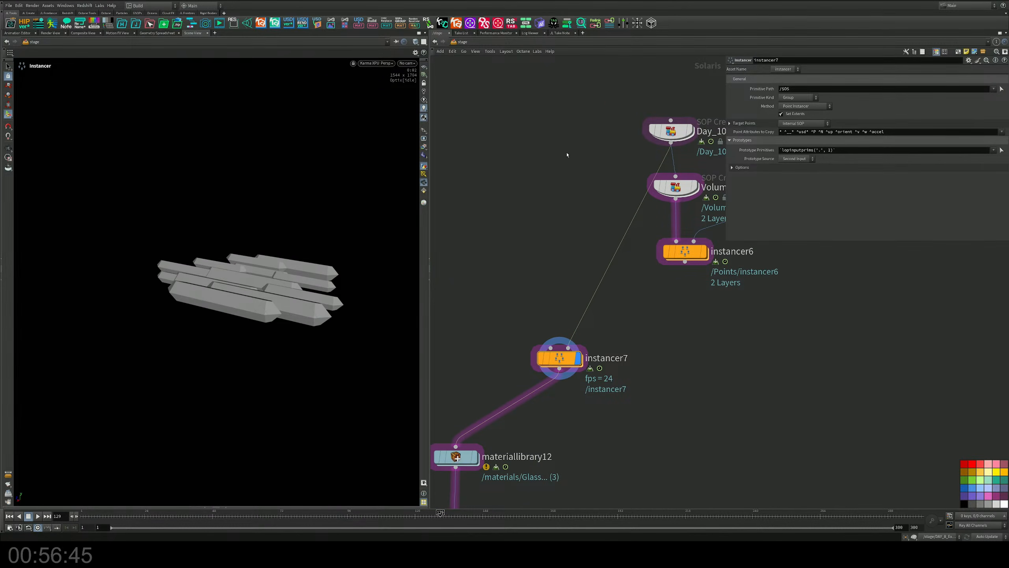
# Move the Day_10_Grow node above instancer7 and set its X rotation to 90
pyautogui.moveTo(670, 132); pyautogui.dragTo(571, 110)
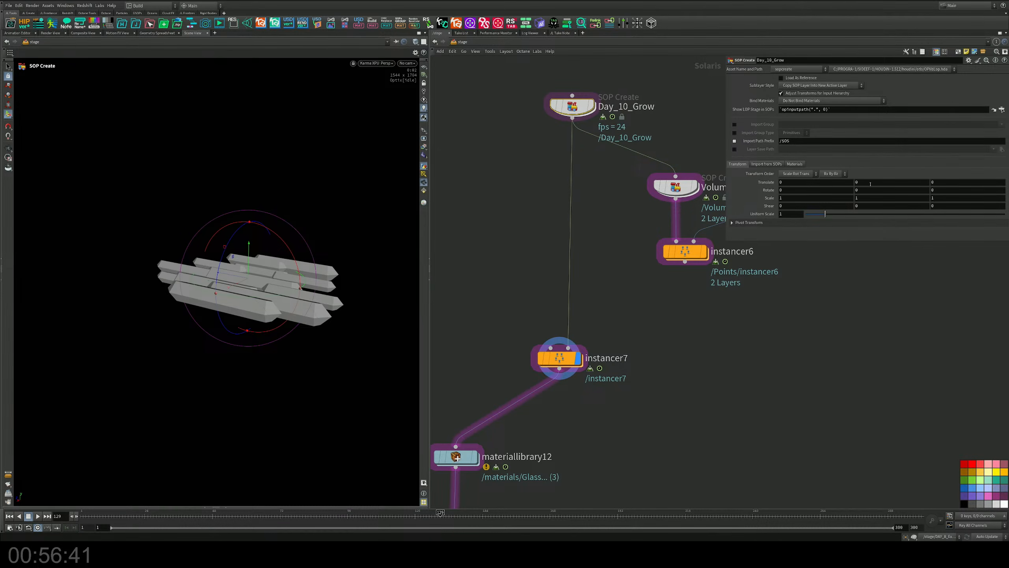
pyautogui.moveTo(841, 192); pyautogui.dragTo(711, 188)
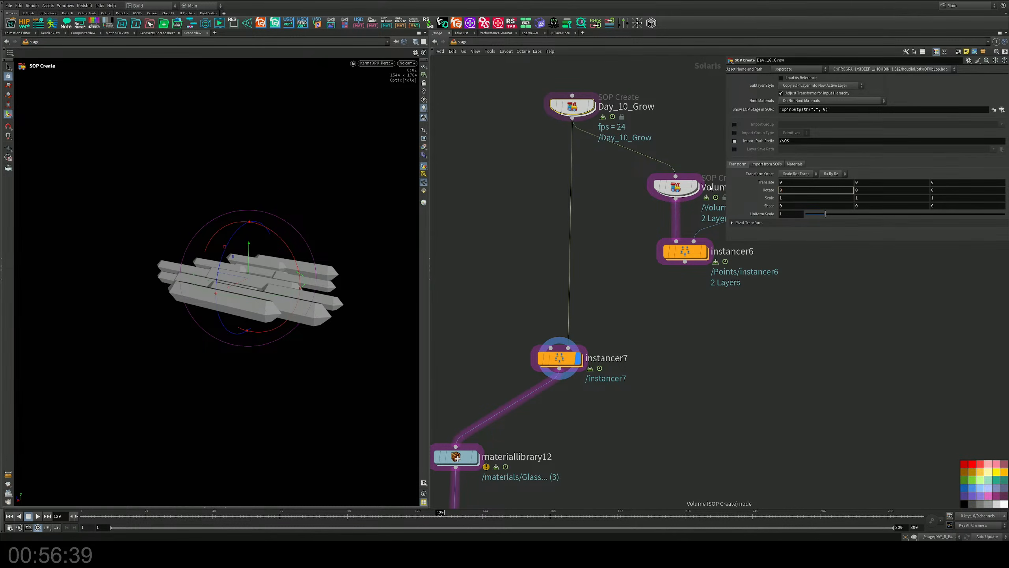
pyautogui.write('90')
pyautogui.press('Return')
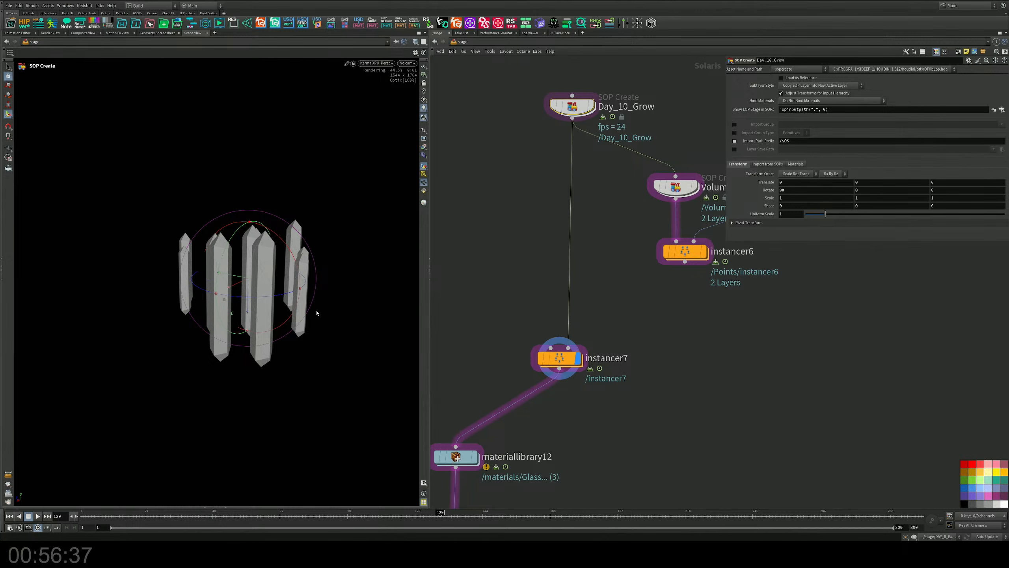
pyautogui.keyDown('alt'); pyautogui.moveTo(317, 314); pyautogui.dragTo(313, 280); pyautogui.keyUp('alt')
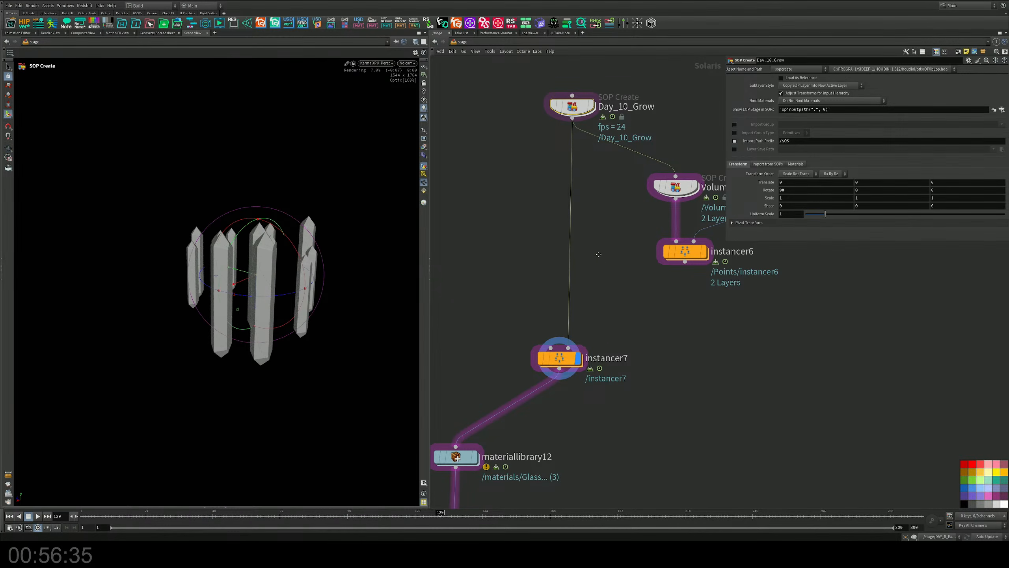
# Open Day_10_Grow's internal network and insert a Match Size node between attribtransfer4 and null1
pyautogui.moveTo(599, 254); pyautogui.dragTo(619, 324, button='middle')
pyautogui.doubleClick(593, 177)
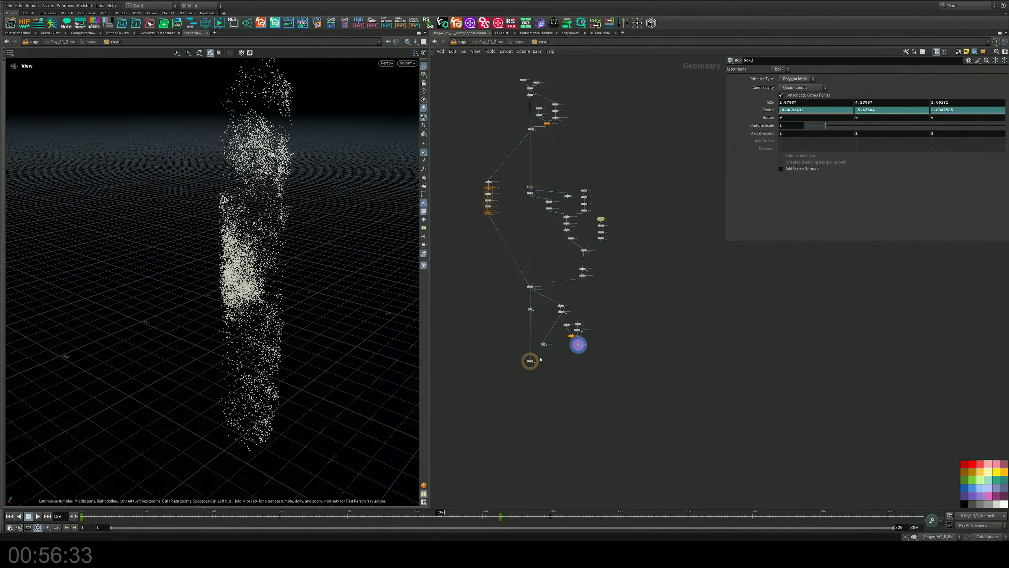
pyautogui.scroll(5, 541, 360)
pyautogui.press('Tab')
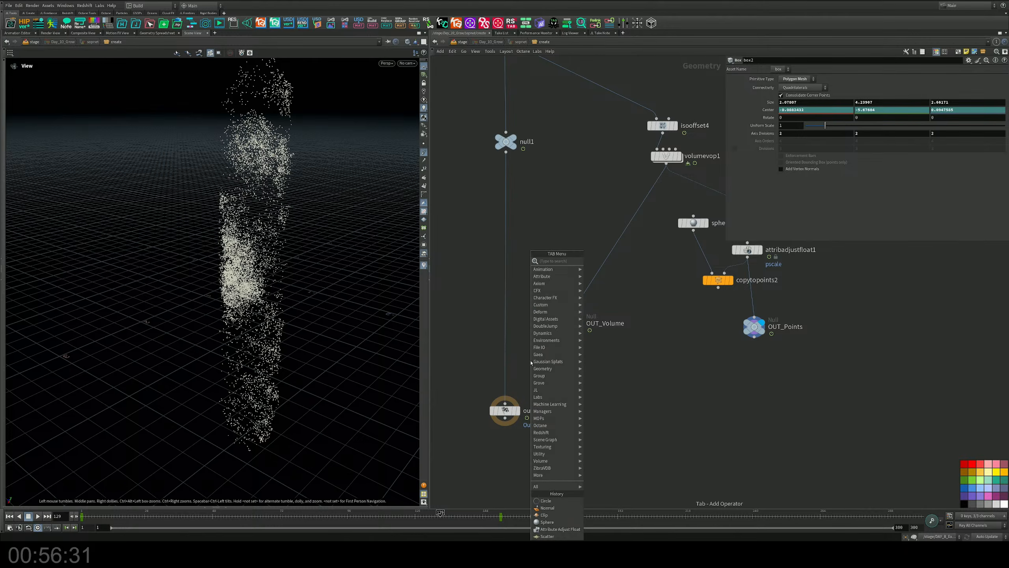
pyautogui.write('ma')
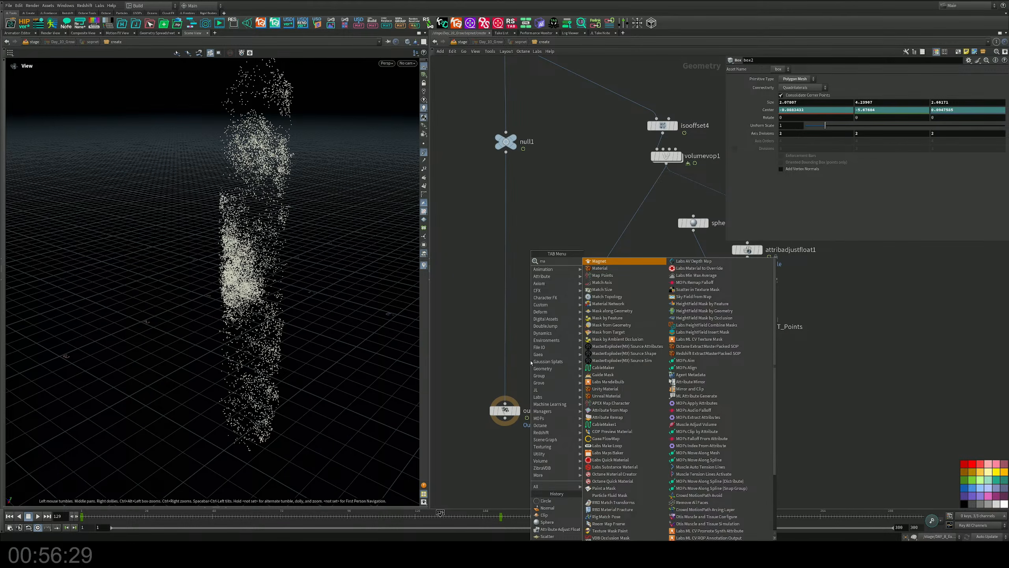
pyautogui.write('t')
pyautogui.press('Down')
pyautogui.press('Down')
pyautogui.press('Return')
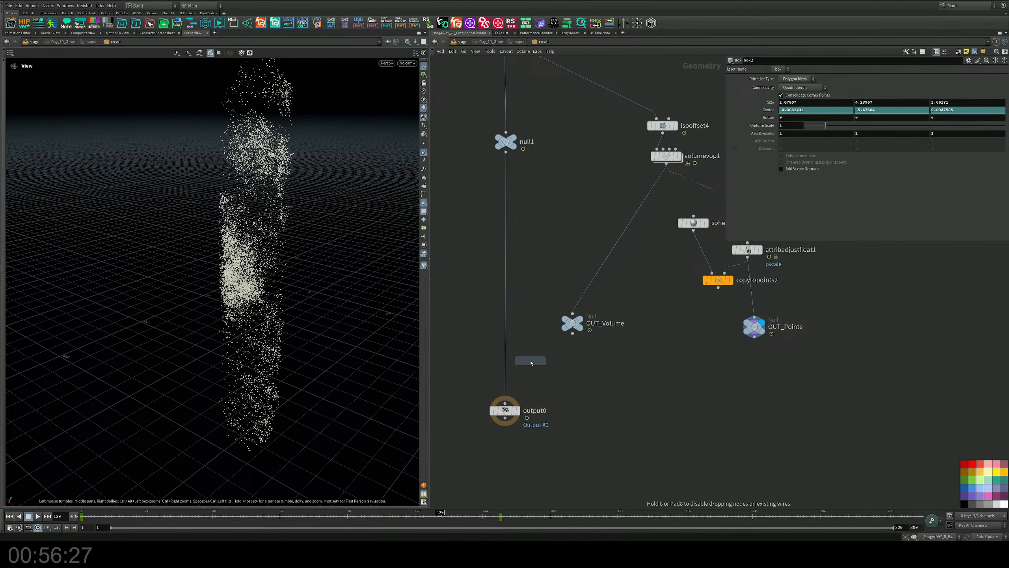
pyautogui.moveTo(544, 264); pyautogui.dragTo(580, 494, button='middle')
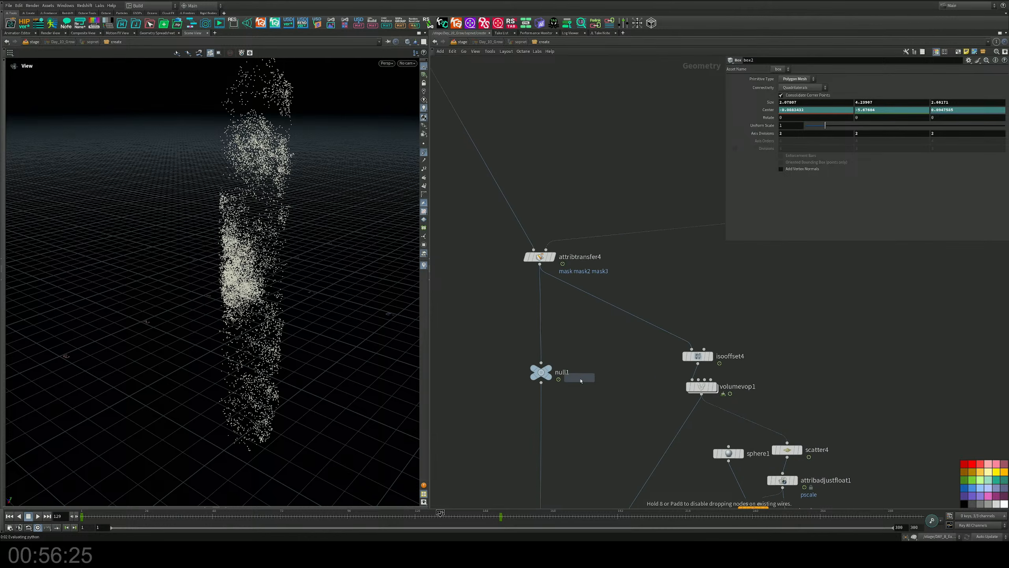
pyautogui.click(542, 298)
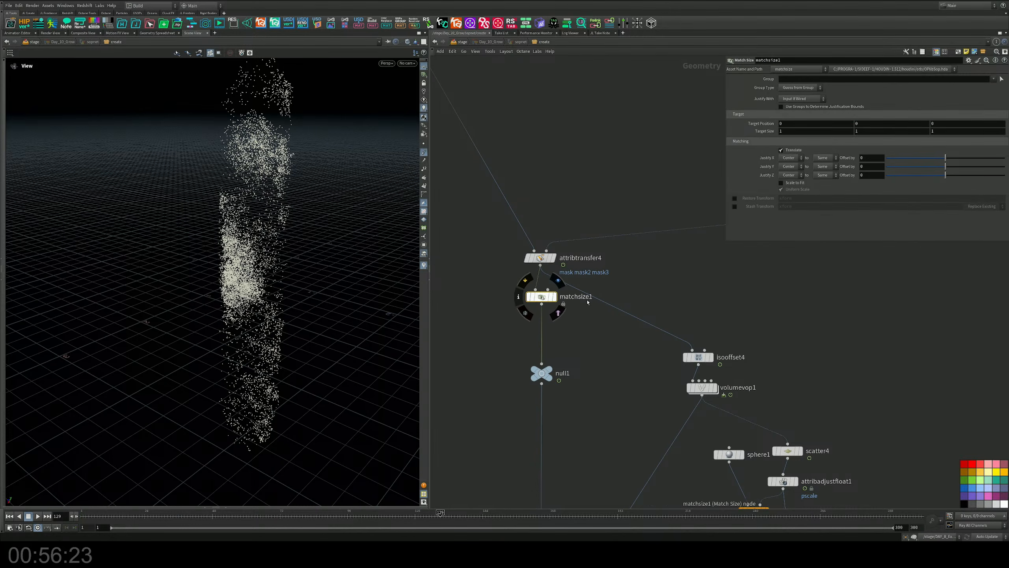
# Set matchsize1's Justify Y to Min and rewire isooffset4 to take its input from matchsize1
pyautogui.click(788, 167)
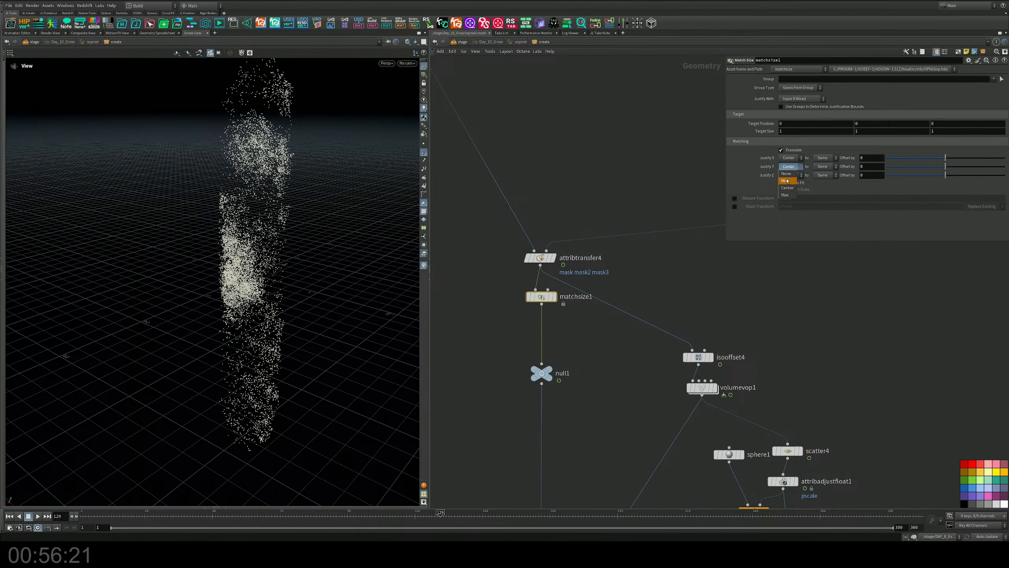
pyautogui.click(785, 181)
pyautogui.moveTo(601, 303); pyautogui.dragTo(542, 305)
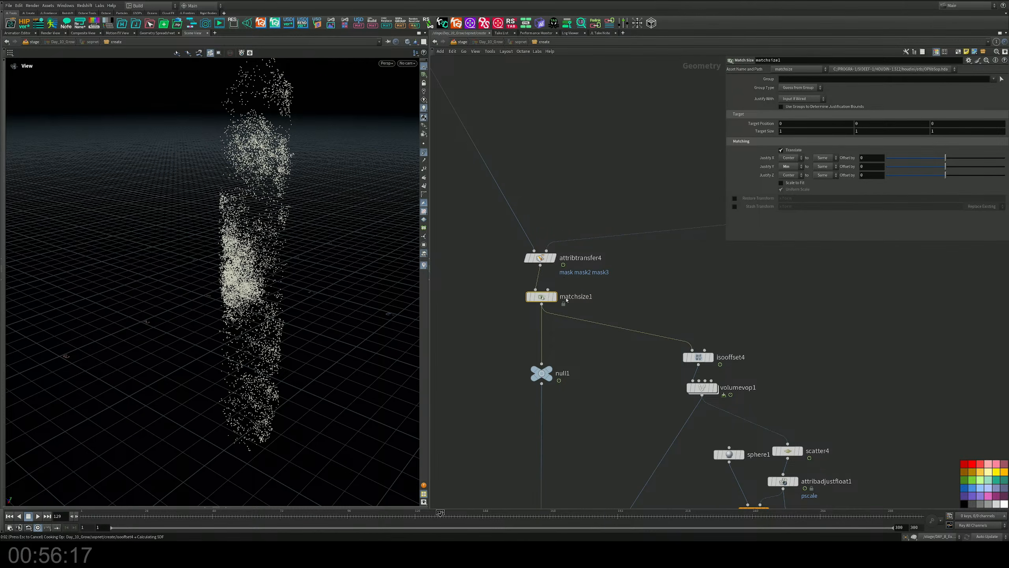
# Display output0's crystal geometry without the green overlay and return to the stage level
pyautogui.moveTo(566, 299); pyautogui.dragTo(540, 15, button='middle')
pyautogui.scroll(-3, 372, 185)
pyautogui.moveTo(323, 224); pyautogui.dragTo(309, 291, button='middle')
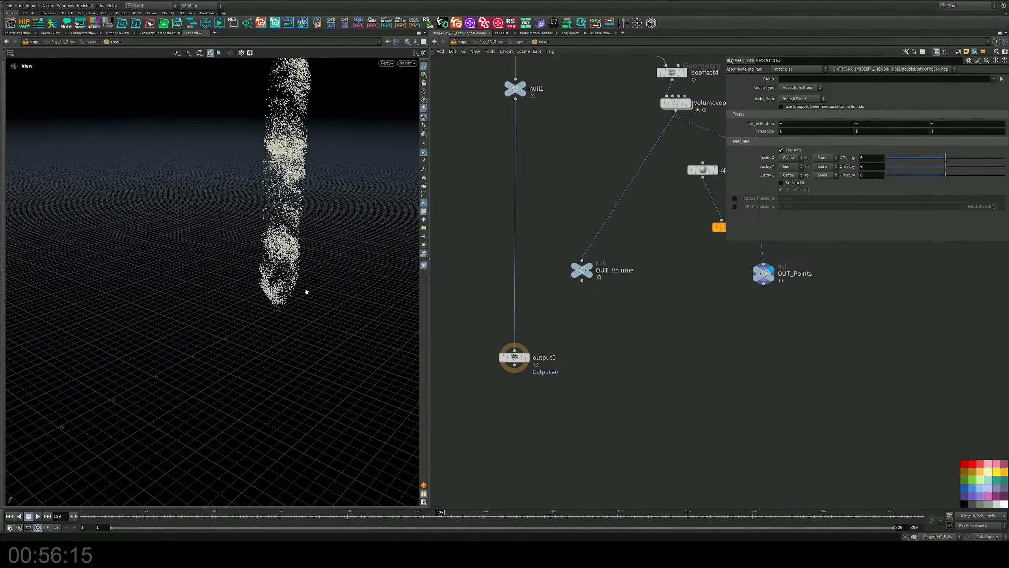
pyautogui.moveTo(309, 290); pyautogui.dragTo(337, 215)
pyautogui.moveTo(338, 215); pyautogui.dragTo(333, 264, button='middle')
pyautogui.click(527, 357)
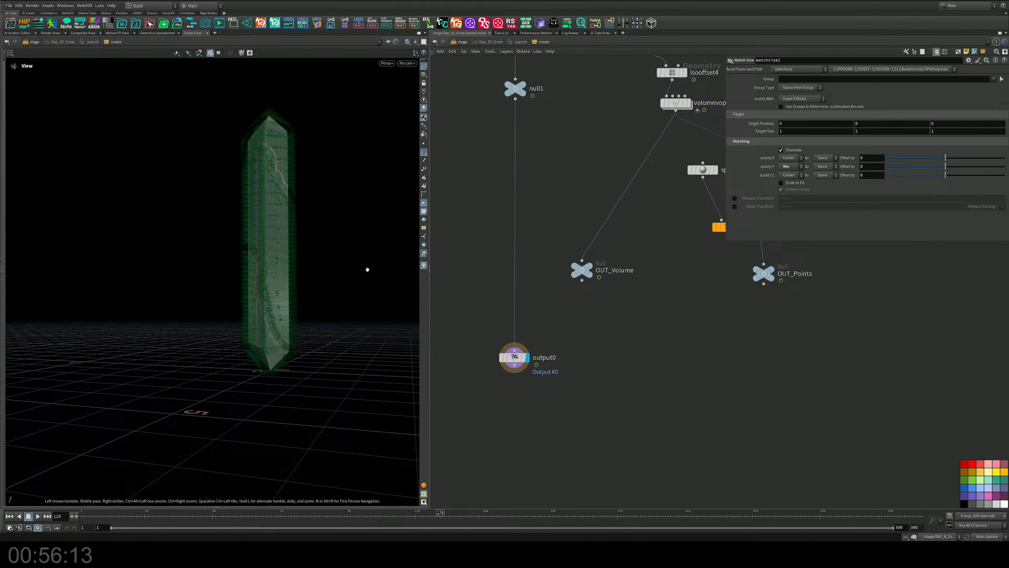
pyautogui.moveTo(364, 268); pyautogui.dragTo(392, 178)
pyautogui.click(423, 152)
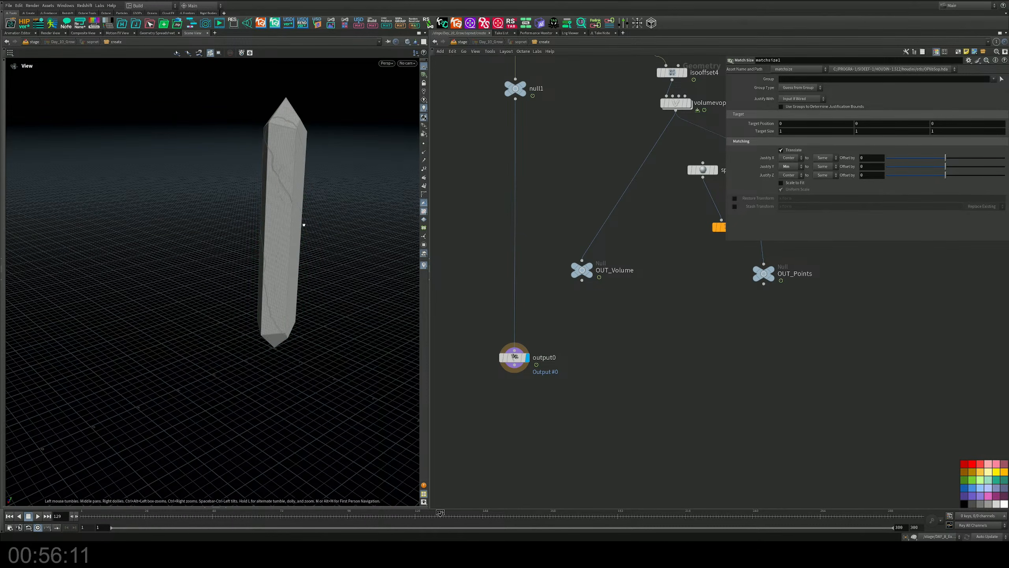
pyautogui.moveTo(304, 223); pyautogui.dragTo(417, 94)
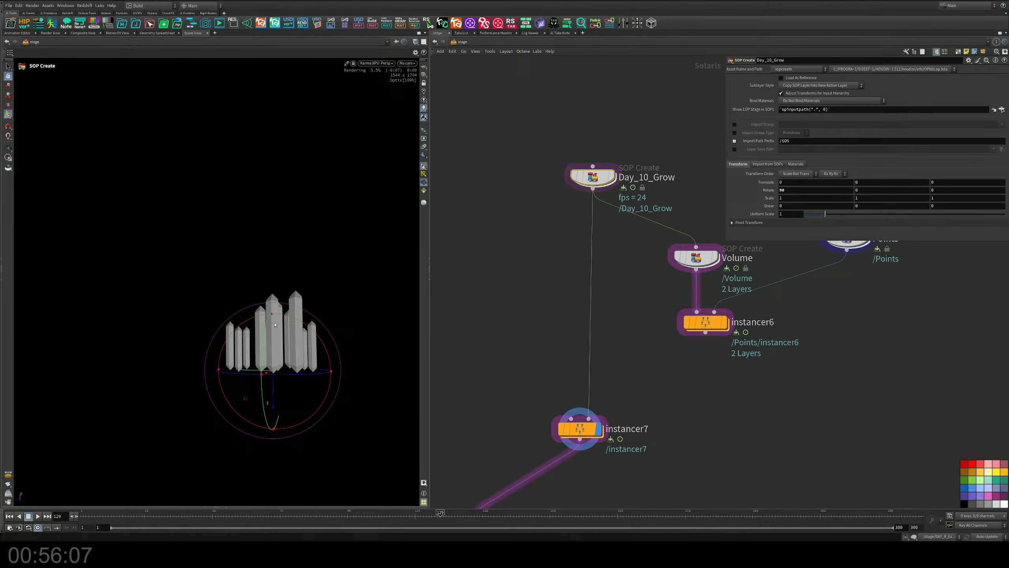
# Inside instancer7, connect clip1 to normal1 in place of circle1 and return to the stage level
pyautogui.press('Escape')
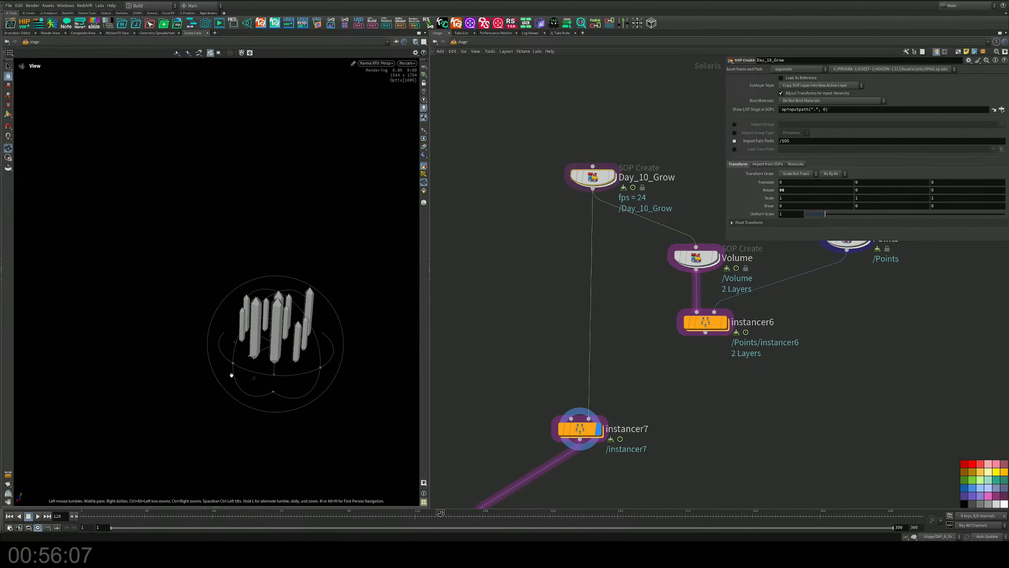
pyautogui.scroll(5, 308, 305)
pyautogui.keyDown('alt'); pyautogui.moveTo(308, 305); pyautogui.dragTo(253, 326, button='middle'); pyautogui.keyUp('alt')
pyautogui.keyDown('alt'); pyautogui.moveTo(252, 327); pyautogui.dragTo(226, 370); pyautogui.keyUp('alt')
pyautogui.doubleClick(584, 429)
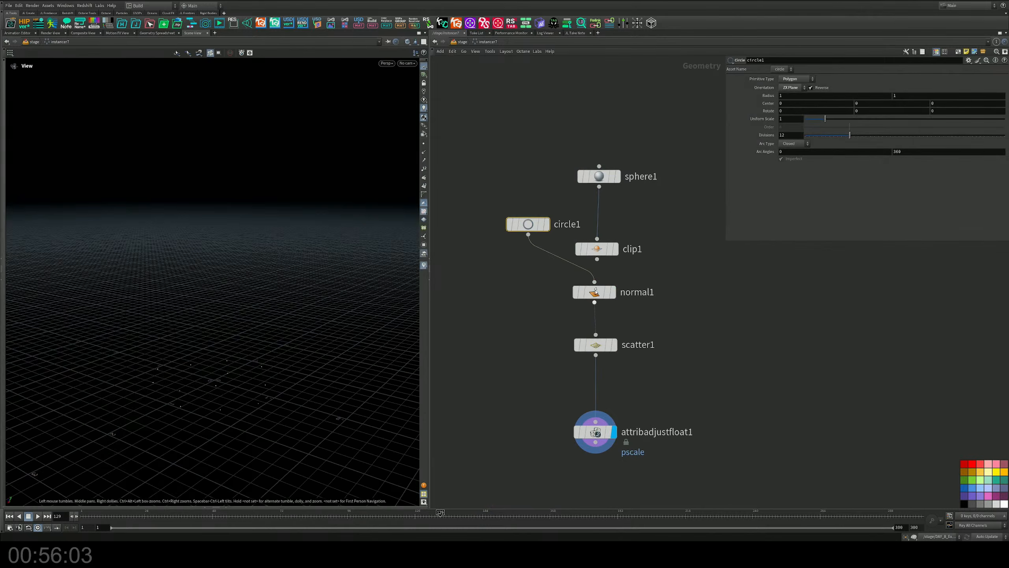
pyautogui.click(597, 259)
pyautogui.click(595, 282)
pyautogui.click(461, 42)
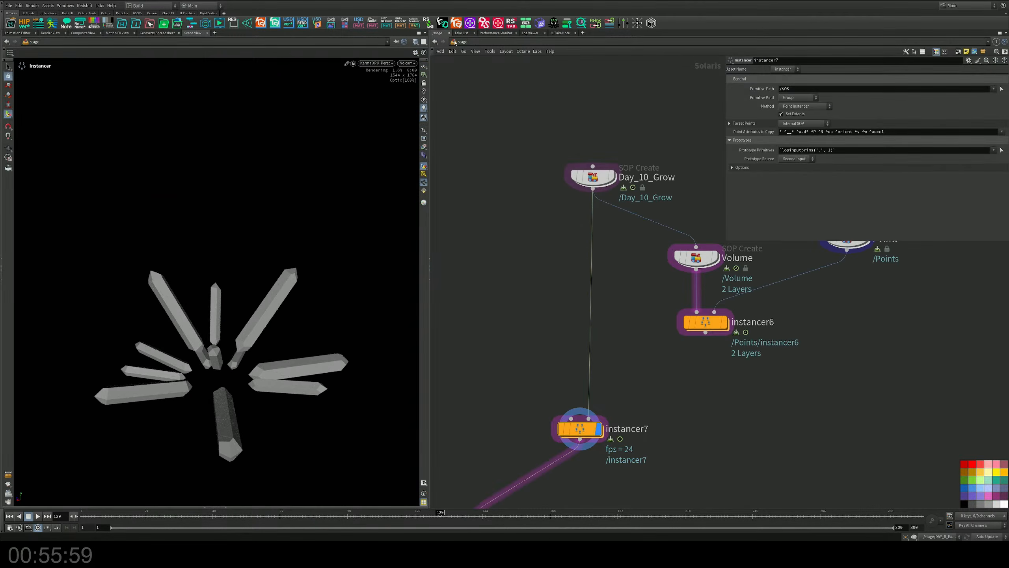
# Switch the viewport renderer from Karma XPU to Houdini VK
pyautogui.keyDown('alt'); pyautogui.moveTo(259, 342); pyautogui.dragTo(277, 331); pyautogui.keyUp('alt')
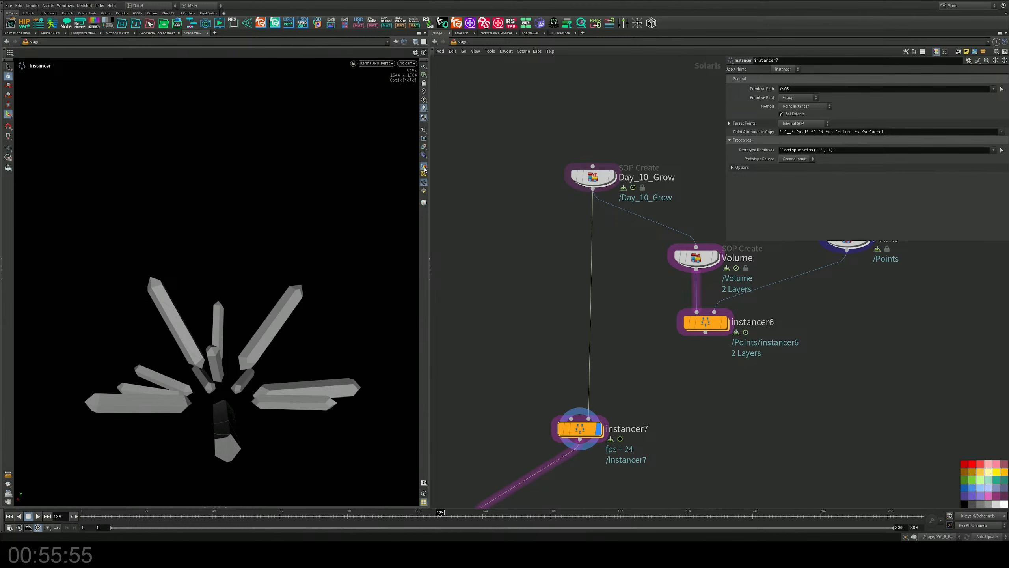
pyautogui.moveTo(596, 179)
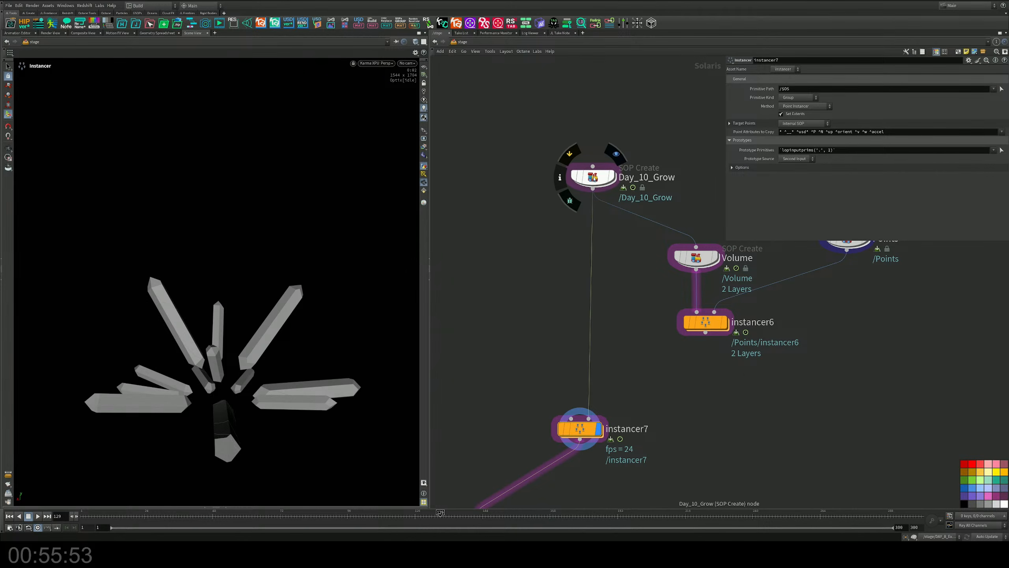
pyautogui.click(378, 64)
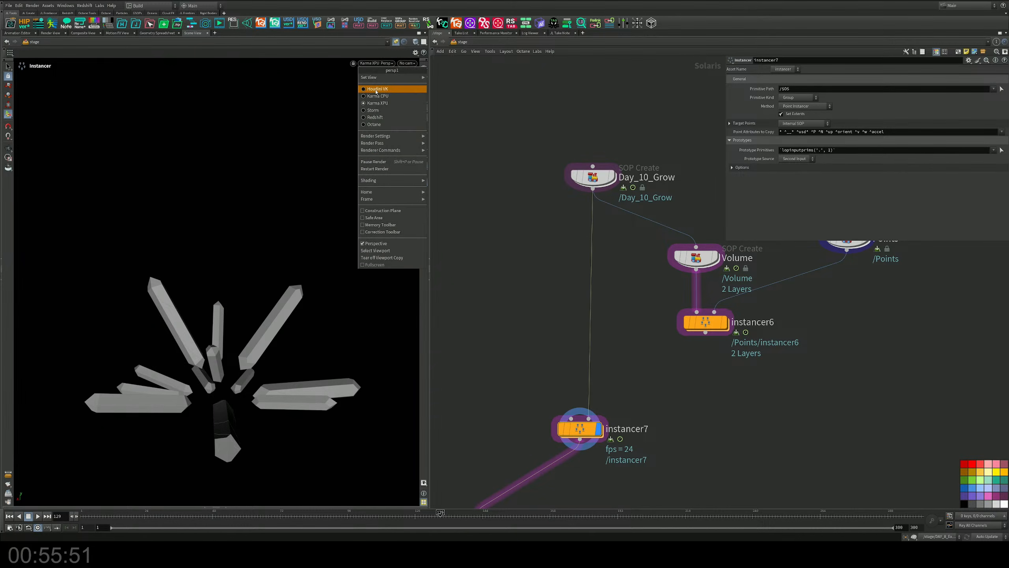
pyautogui.click(378, 89)
# Open instancer7's internal network and insert a Transform node between sphere1 and clip1
pyautogui.doubleClick(579, 428)
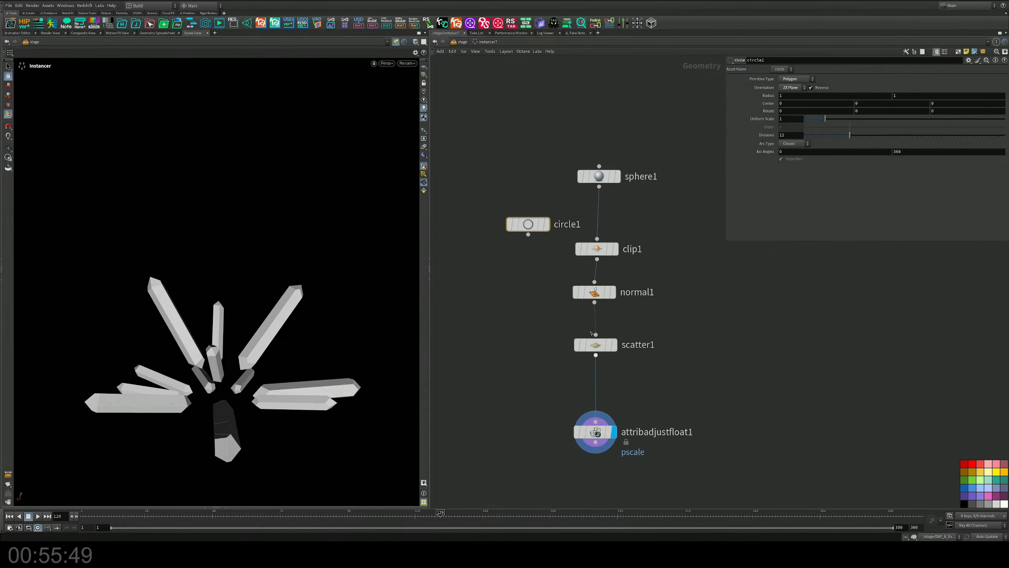
pyautogui.press('Tab')
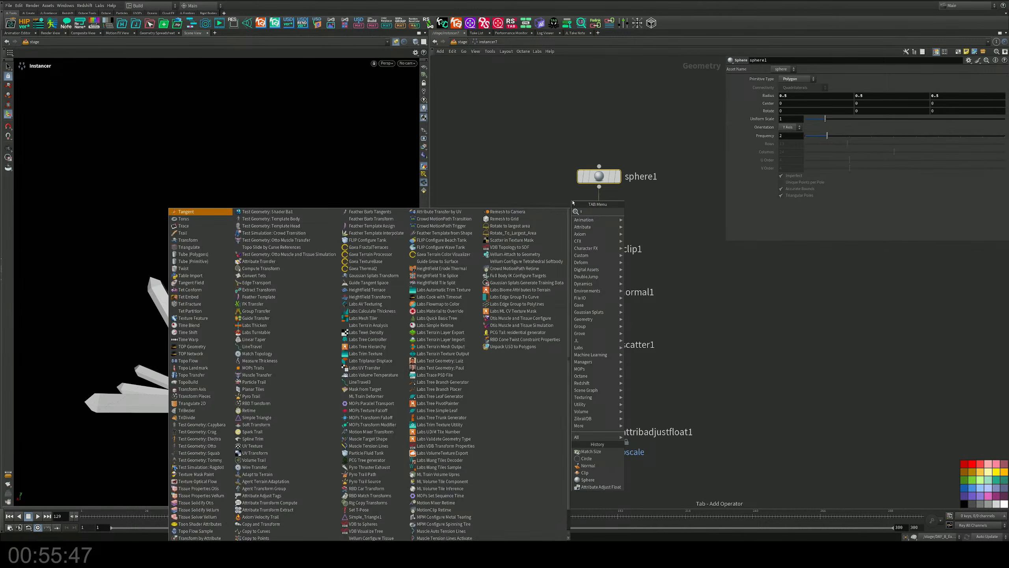
pyautogui.write('tdr')
pyautogui.press('BackSpace')
pyautogui.press('BackSpace')
pyautogui.write('ra')
pyautogui.press('Return')
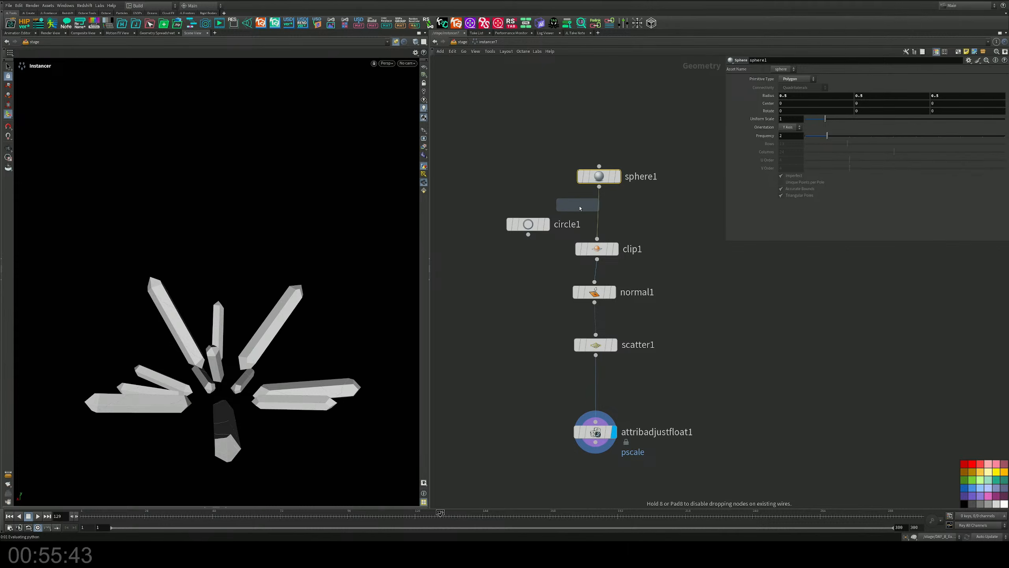
pyautogui.click(576, 208)
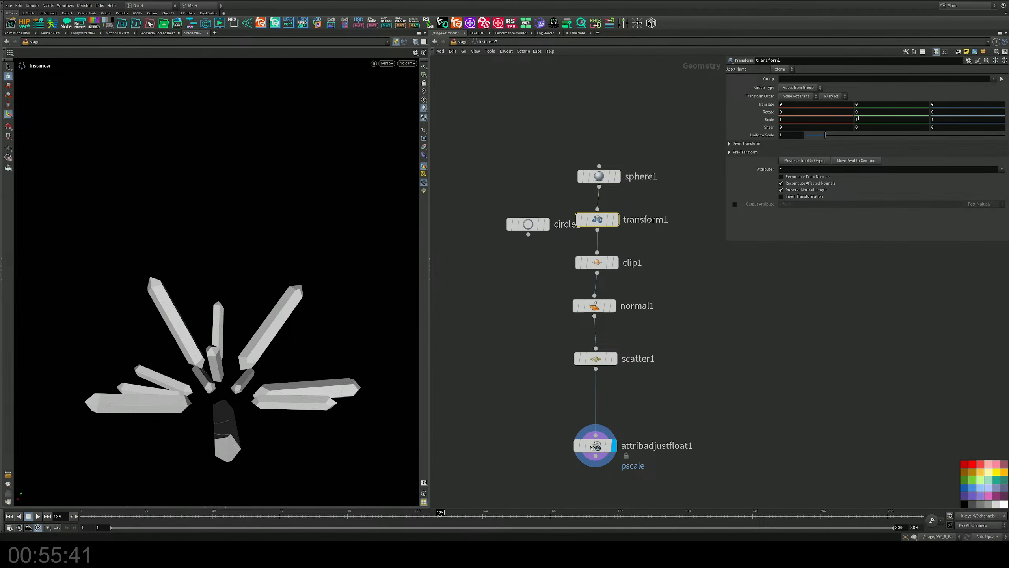
# Set transform1's Y scale to 0.2 to flatten the scatter surface
pyautogui.moveTo(859, 120); pyautogui.dragTo(828, 129, button='middle')
pyautogui.keyDown('alt'); pyautogui.moveTo(279, 327); pyautogui.dragTo(310, 346); pyautogui.keyUp('alt')
pyautogui.moveTo(663, 242); pyautogui.dragTo(663, 269, button='middle')
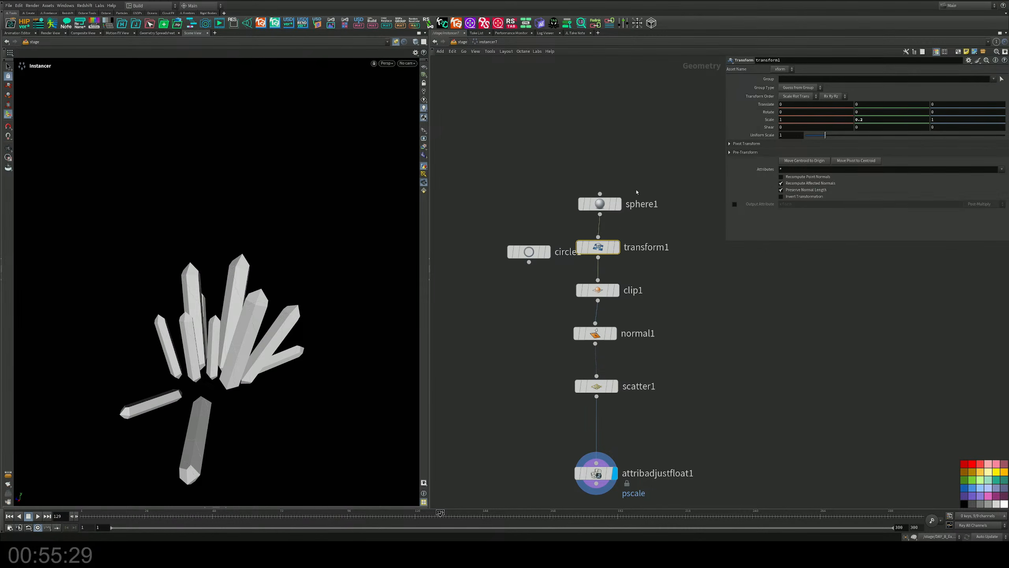
# Move transform1 between clip1 and normal1 and reconnect sphere1 to clip1
pyautogui.moveTo(642, 180); pyautogui.dragTo(647, 342)
pyautogui.click(604, 230)
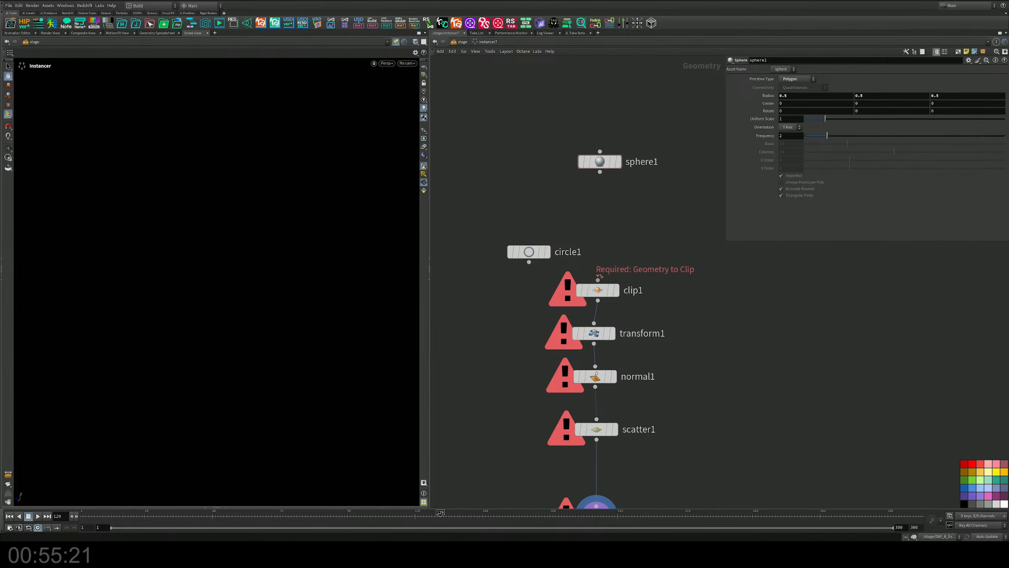
pyautogui.moveTo(599, 280); pyautogui.dragTo(592, 162)
# Delete sphere1 and clip1, then feed circle1 into transform1 and display circle1
pyautogui.moveTo(653, 101); pyautogui.dragTo(567, 303)
pyautogui.press('Delete')
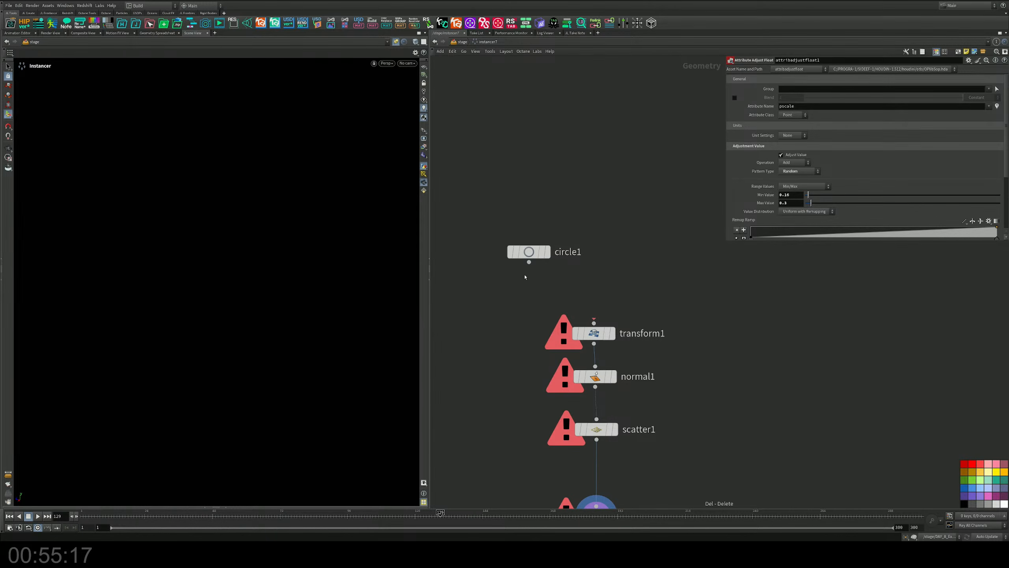
pyautogui.moveTo(529, 263); pyautogui.dragTo(608, 242)
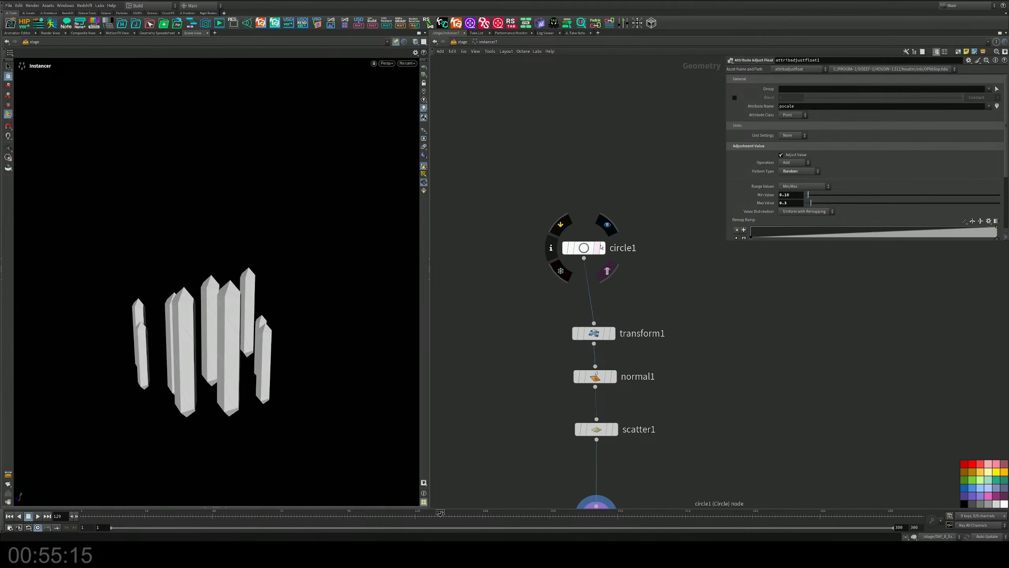
pyautogui.click(606, 225)
pyautogui.click(607, 243)
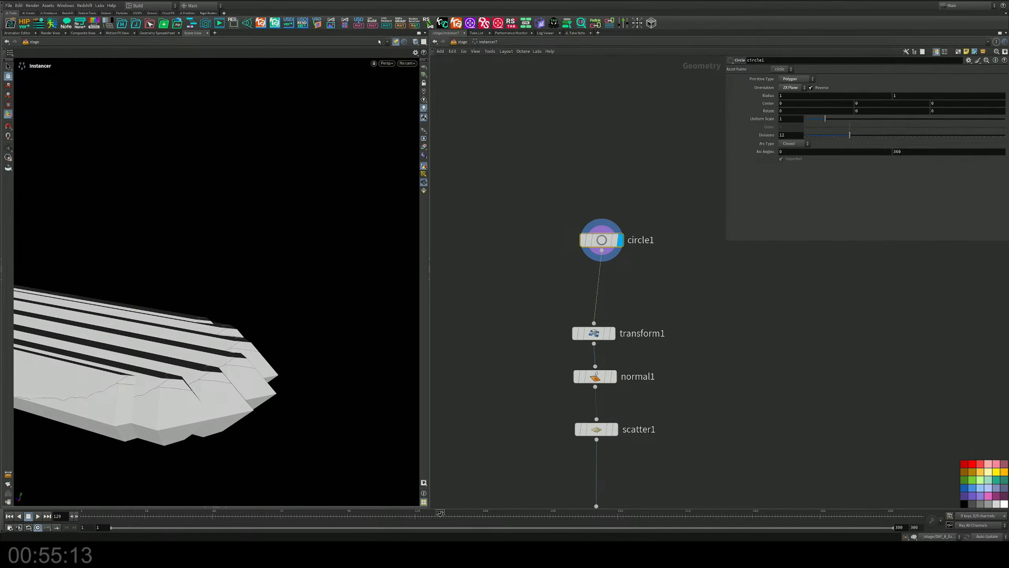
# Insert a Remesh node between circle1 and transform1 and display its result
pyautogui.press('Tab')
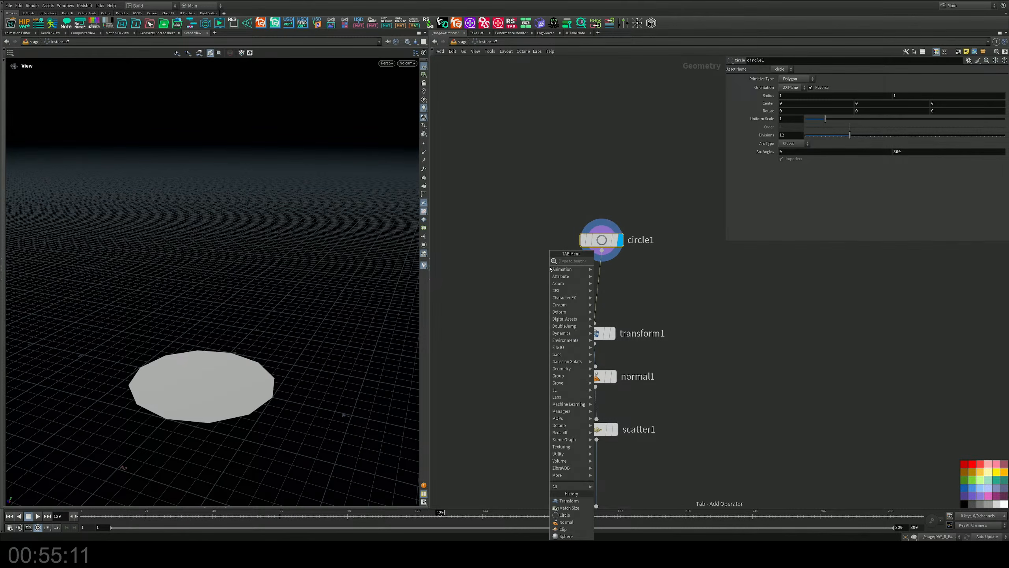
pyautogui.write('res')
pyautogui.press('BackSpace')
pyautogui.press('BackSpace')
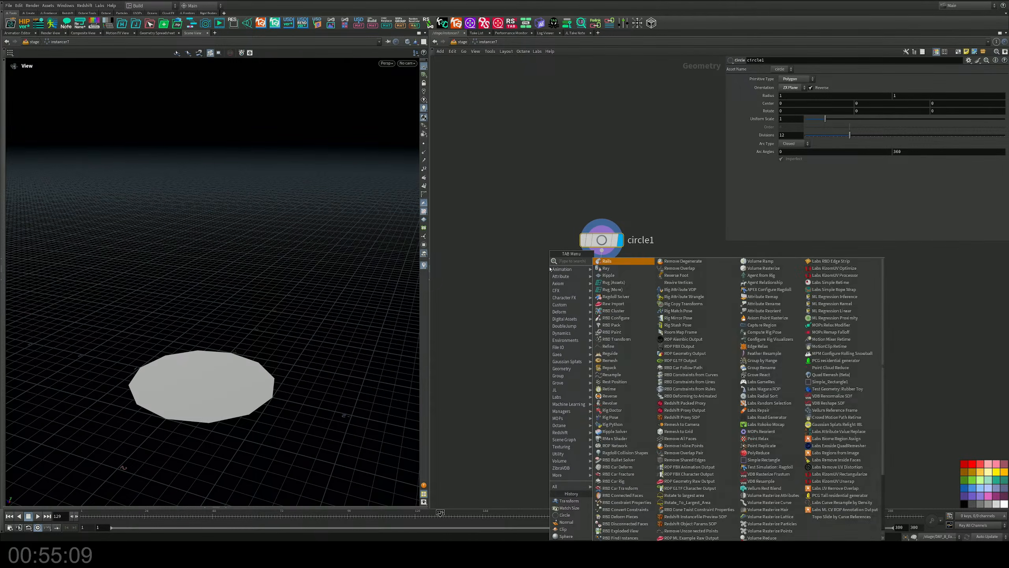
pyautogui.write('emesh')
pyautogui.press('Return')
pyautogui.click(599, 279)
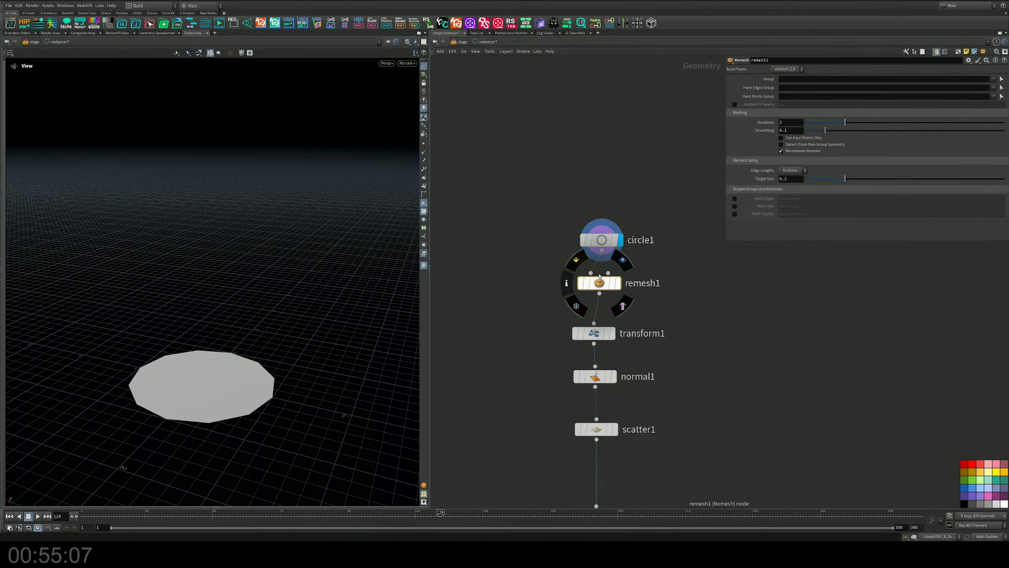
pyautogui.click(618, 283)
# Add a Soft Transform after remesh1 and raise a point near the disc's centre by about 0.32 units
pyautogui.moveTo(305, 255); pyautogui.dragTo(306, 280)
pyautogui.moveTo(307, 280); pyautogui.dragTo(320, 321, button='right')
pyautogui.press('Return')
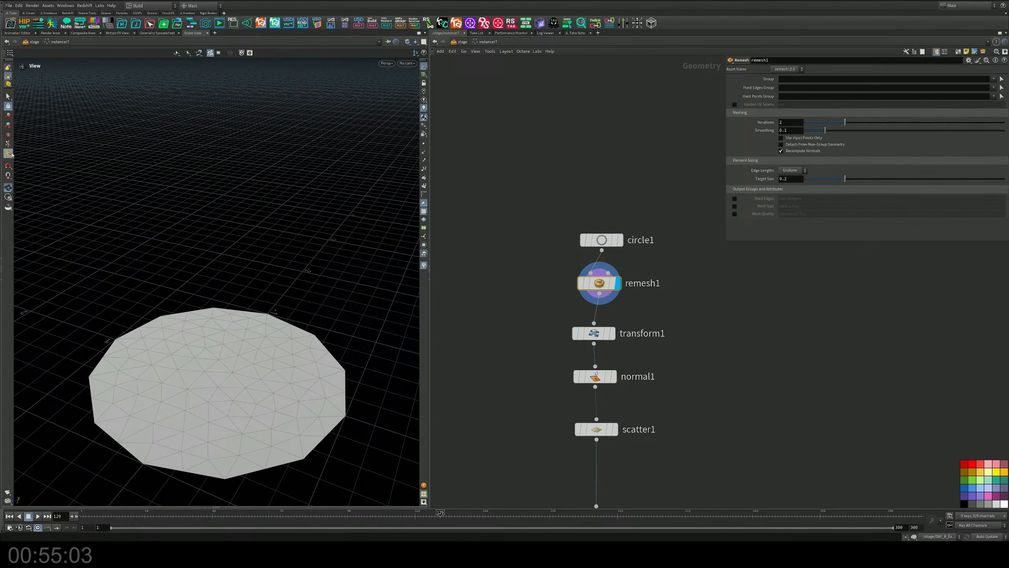
pyautogui.rightClick(8, 77)
pyautogui.click(16, 83)
pyautogui.moveTo(258, 351); pyautogui.dragTo(172, 408)
pyautogui.press('Tab')
pyautogui.write('sof')
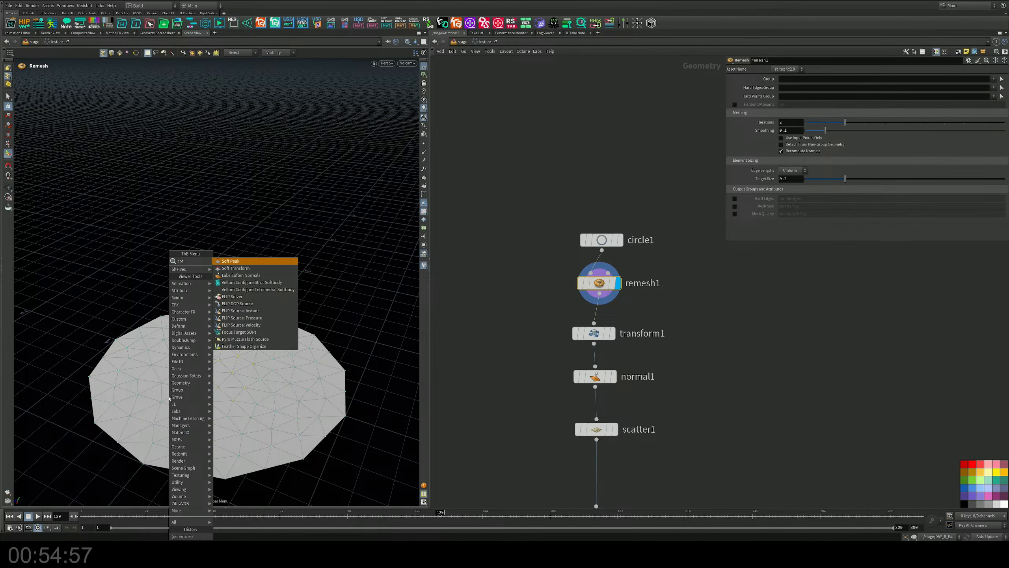
pyautogui.press('Down')
pyautogui.press('Return')
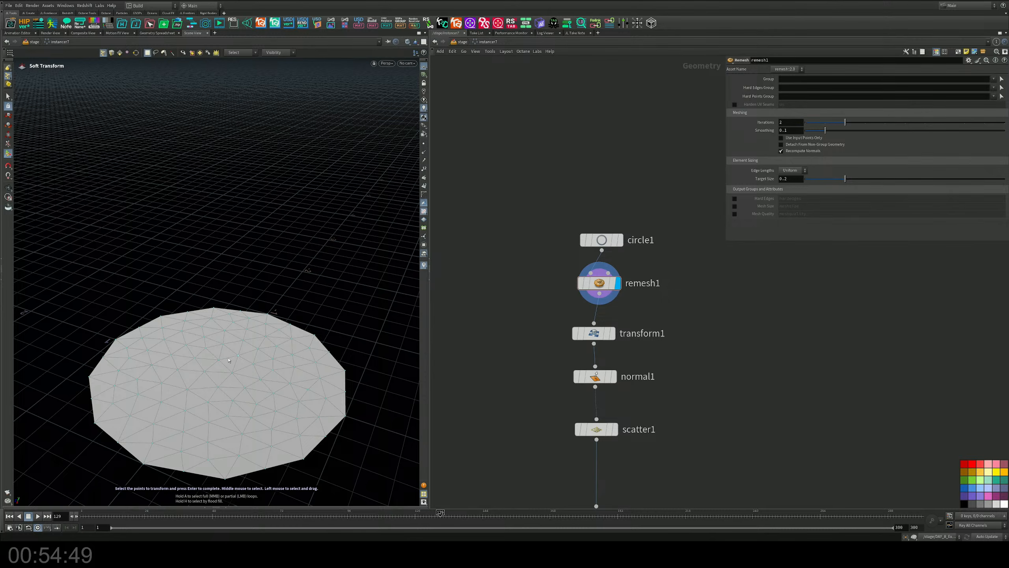
pyautogui.click(196, 379)
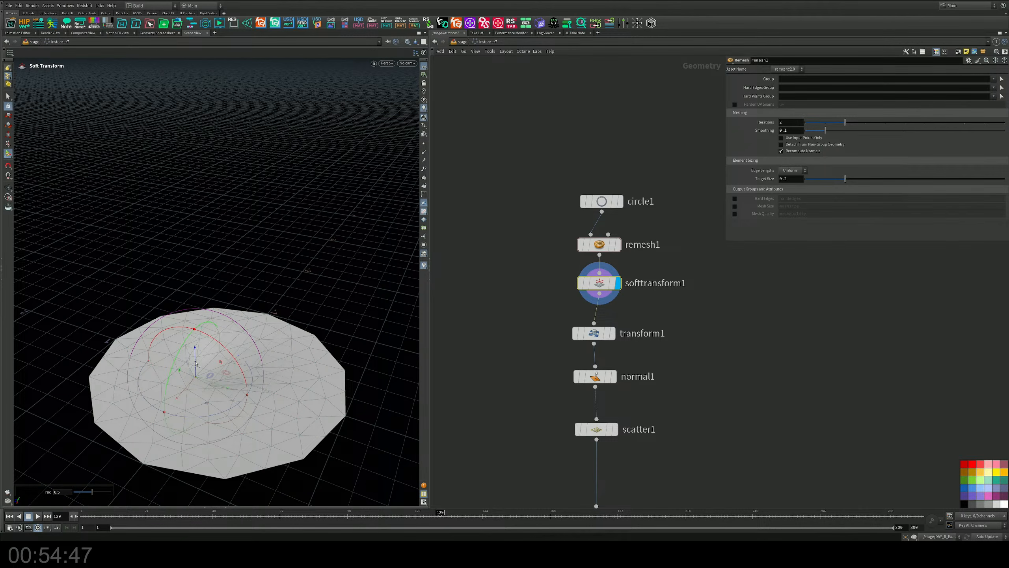
pyautogui.moveTo(219, 363); pyautogui.dragTo(217, 306)
# Select softtransform1 and set its Soft Radius to 0.734
pyautogui.moveTo(845, 180); pyautogui.dragTo(883, 184)
pyautogui.moveTo(850, 187); pyautogui.dragTo(848, 180)
pyautogui.moveTo(826, 131)
pyautogui.mouseDown()
pyautogui.moveTo(853, 135)
pyautogui.moveTo(811, 138)
pyautogui.moveTo(824, 138)
pyautogui.mouseUp()
pyautogui.click(599, 280)
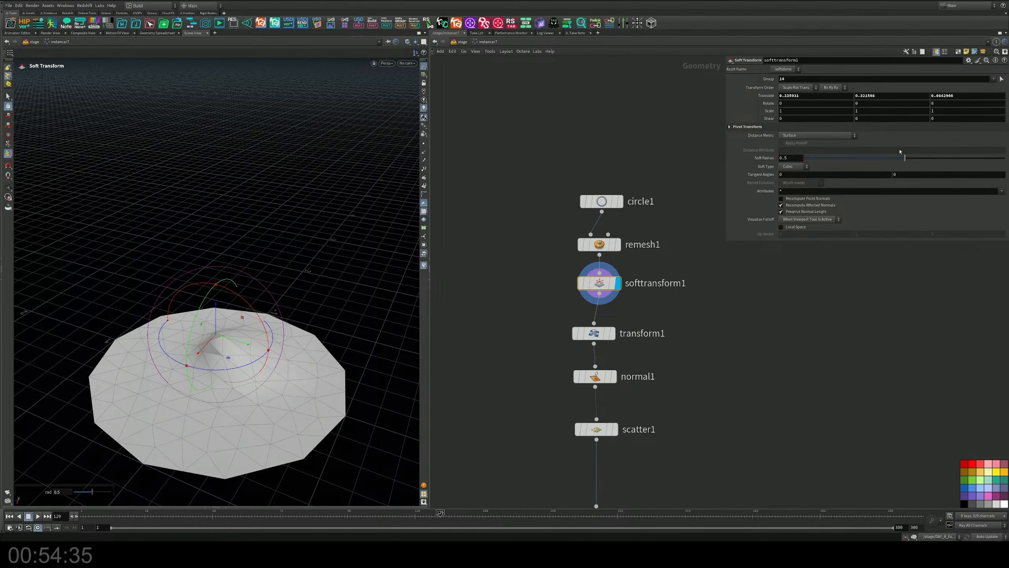
pyautogui.moveTo(906, 157); pyautogui.dragTo(938, 161)
# Reassign softtransform1's group to a central cluster of points and set its translation to about Y 0.20 and Z -0.13
pyautogui.click(1002, 79)
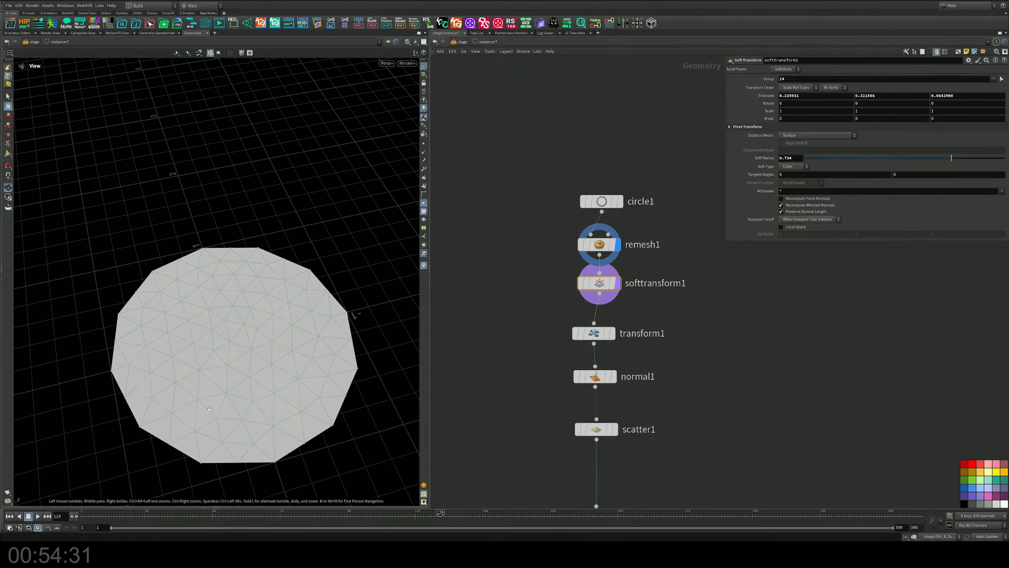
pyautogui.moveTo(281, 295); pyautogui.dragTo(211, 363)
pyautogui.press('Return')
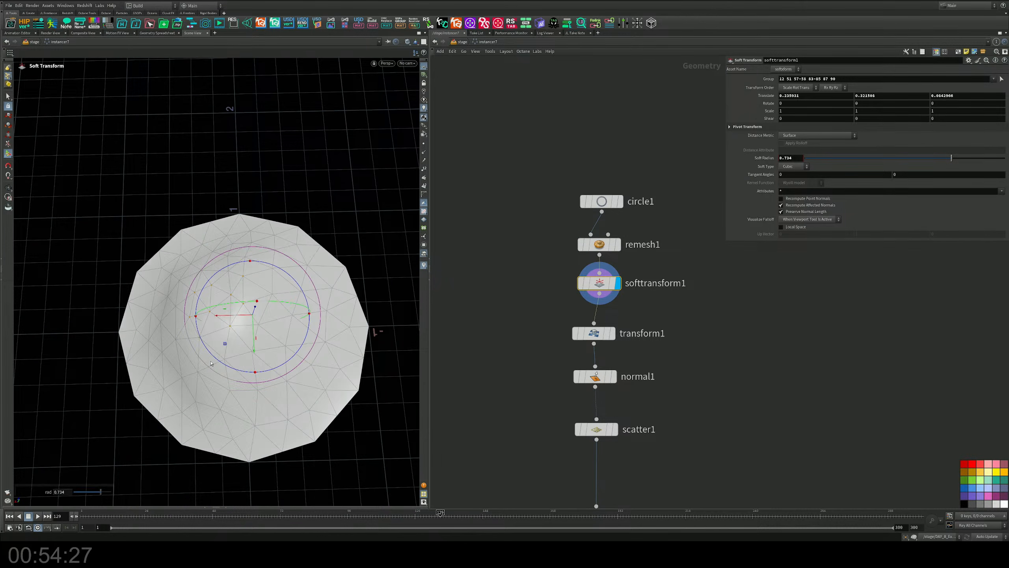
pyautogui.keyDown('alt'); pyautogui.moveTo(270, 305); pyautogui.dragTo(313, 251); pyautogui.keyUp('alt')
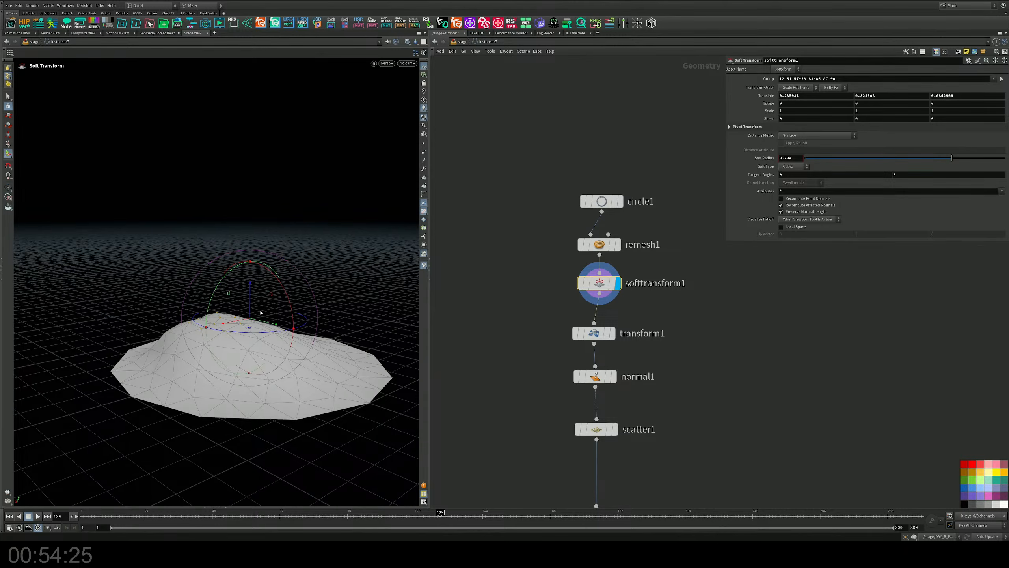
pyautogui.moveTo(273, 295); pyautogui.dragTo(240, 329)
# Set the display to attribadjustfloat1 and return to the stage level
pyautogui.moveTo(706, 396); pyautogui.dragTo(692, 264, button='middle')
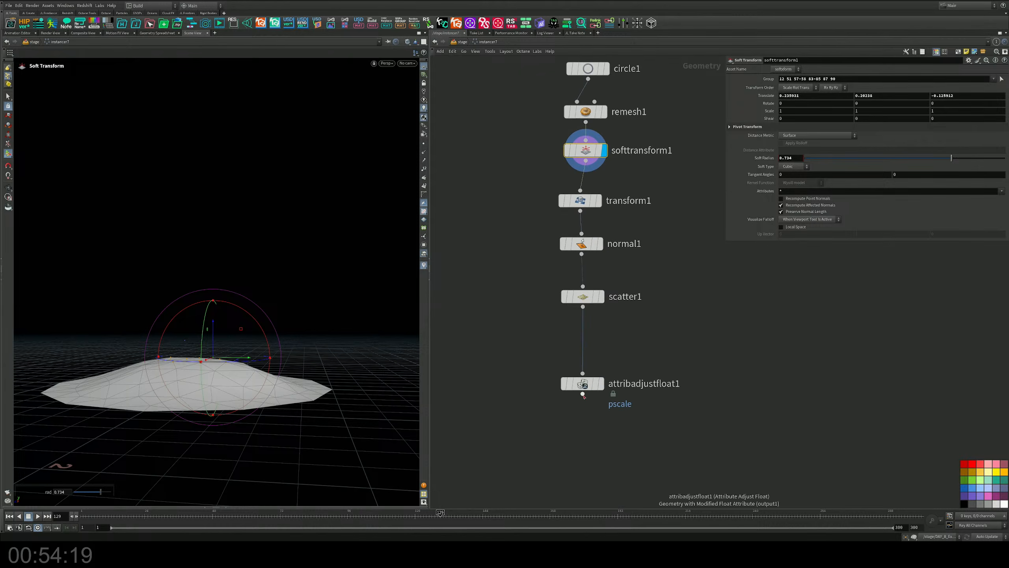
pyautogui.click(603, 384)
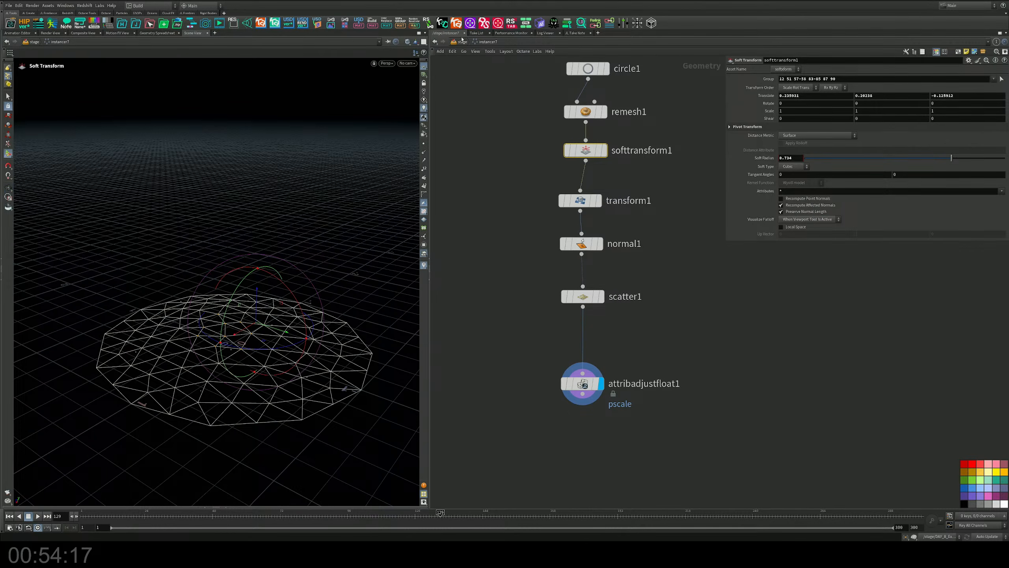
pyautogui.press('u')
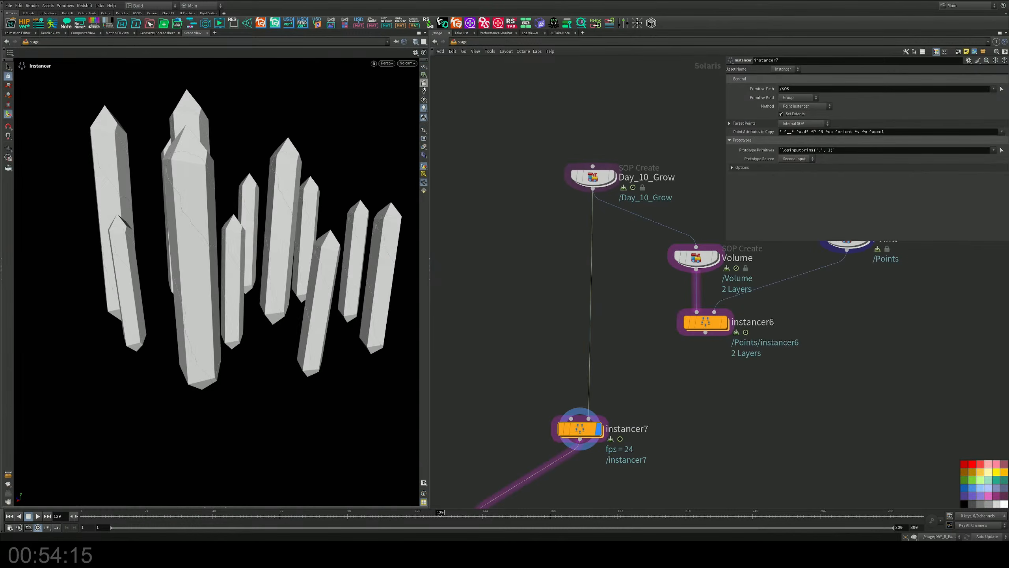
# Inside instancer7, set softtransform1's Y translation to about 1.10 to heighten the scatter surface's mound
pyautogui.click(396, 44)
pyautogui.keyDown('alt'); pyautogui.moveTo(274, 243); pyautogui.dragTo(290, 222); pyautogui.keyUp('alt')
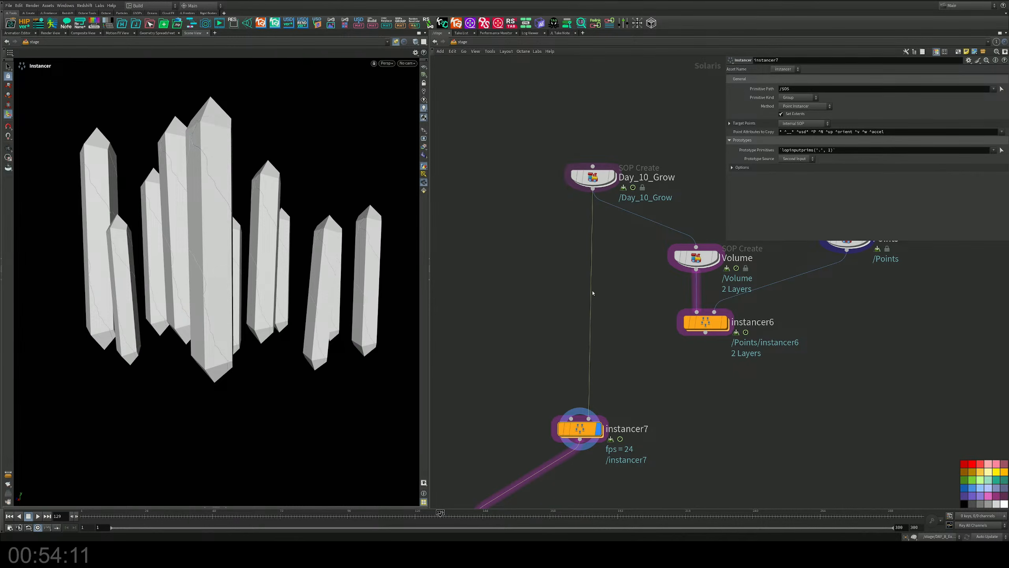
pyautogui.doubleClick(583, 430)
pyautogui.moveTo(651, 219); pyautogui.dragTo(663, 358, button='middle')
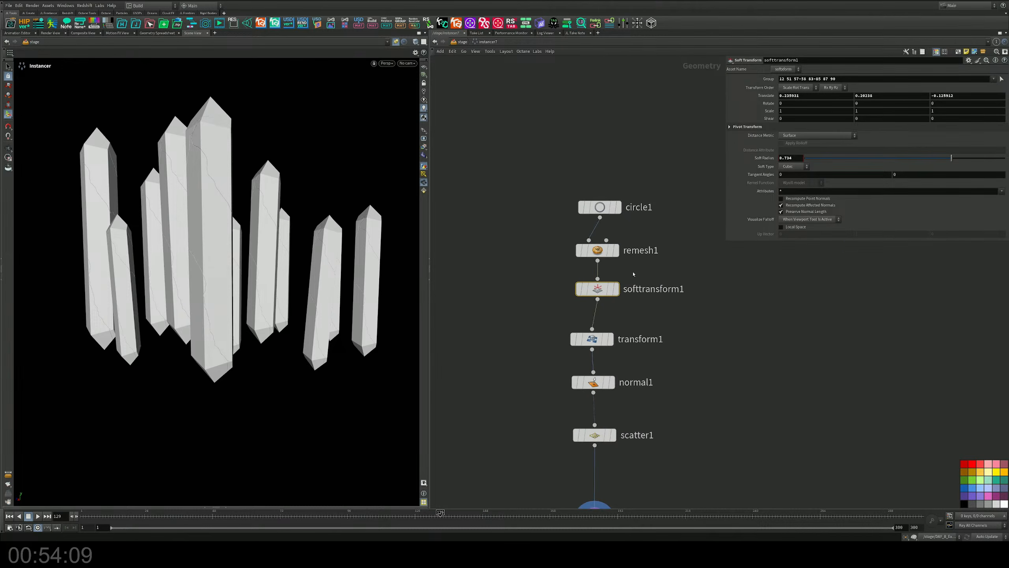
pyautogui.moveTo(635, 270); pyautogui.dragTo(534, 311)
pyautogui.moveTo(886, 97); pyautogui.dragTo(919, 95, button='middle')
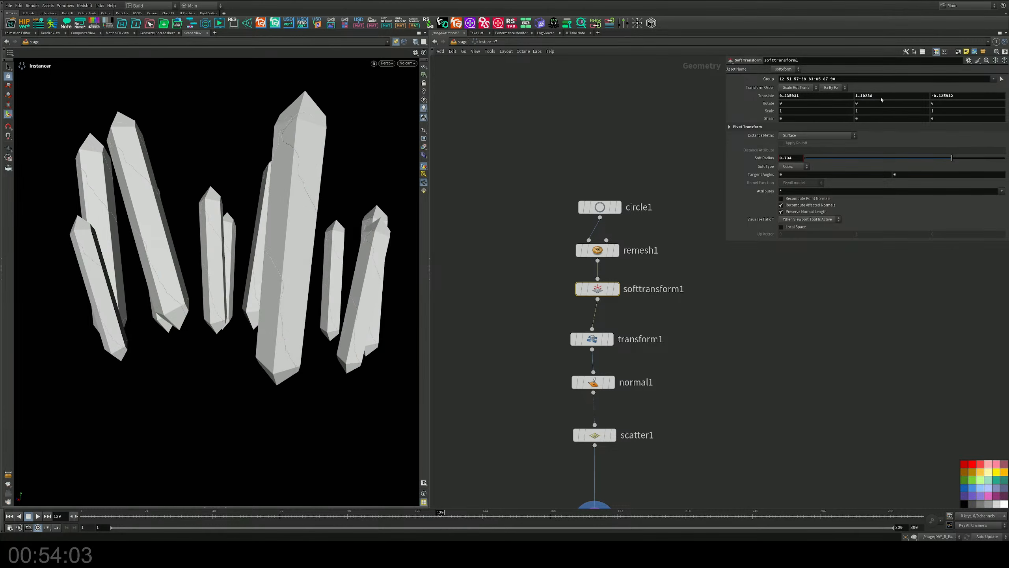
# Set scatter1's Force Total Count to 19
pyautogui.moveTo(634, 404); pyautogui.dragTo(662, 248, button='middle')
pyautogui.click(632, 279)
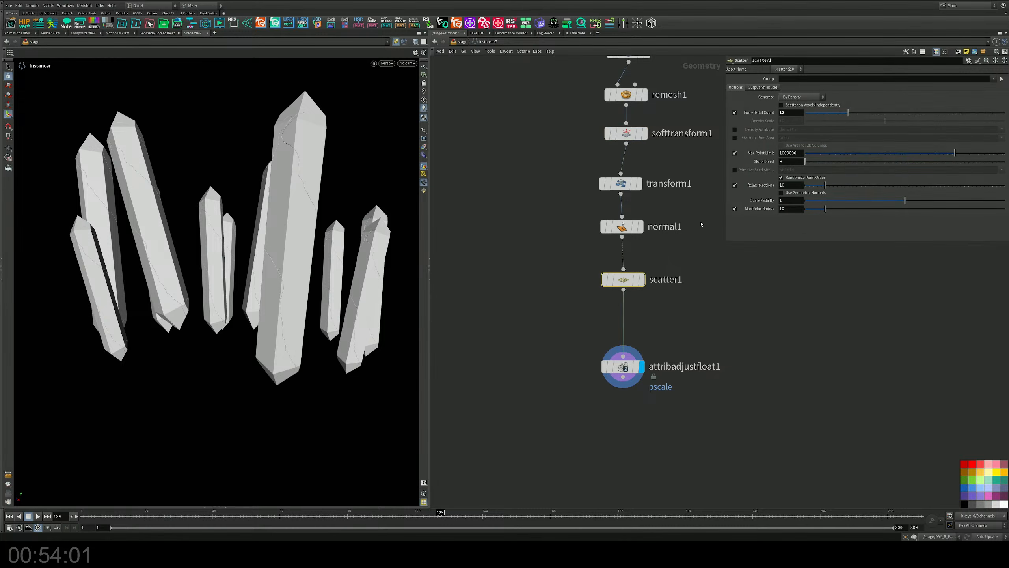
pyautogui.moveTo(855, 115); pyautogui.dragTo(864, 113)
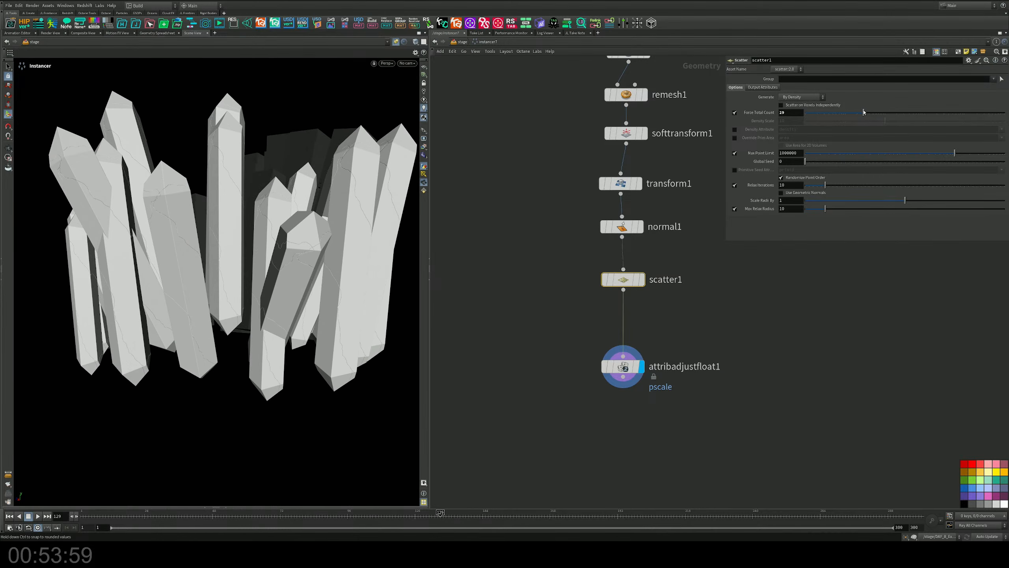
pyautogui.keyDown('alt'); pyautogui.moveTo(290, 195); pyautogui.dragTo(222, 284); pyautogui.keyUp('alt')
# Insert a Transform node between scatter1 and attribadjustfloat1
pyautogui.moveTo(691, 182); pyautogui.dragTo(671, 255, button='middle')
pyautogui.press('Tab')
pyautogui.write('tdran')
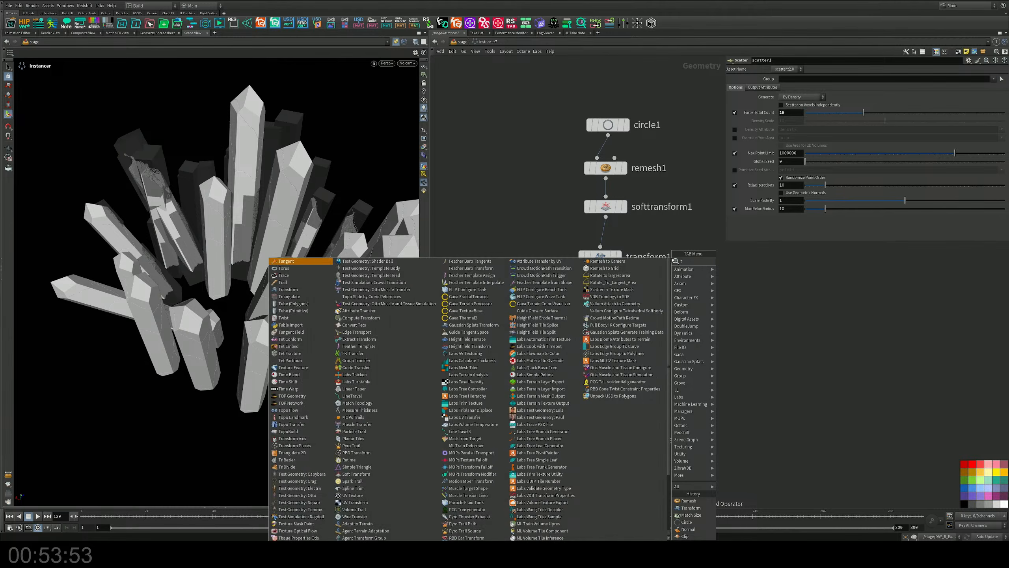
pyautogui.press('BackSpace')
pyautogui.press('BackSpace')
pyautogui.press('BackSpace')
pyautogui.press('BackSpace')
pyautogui.write('rans')
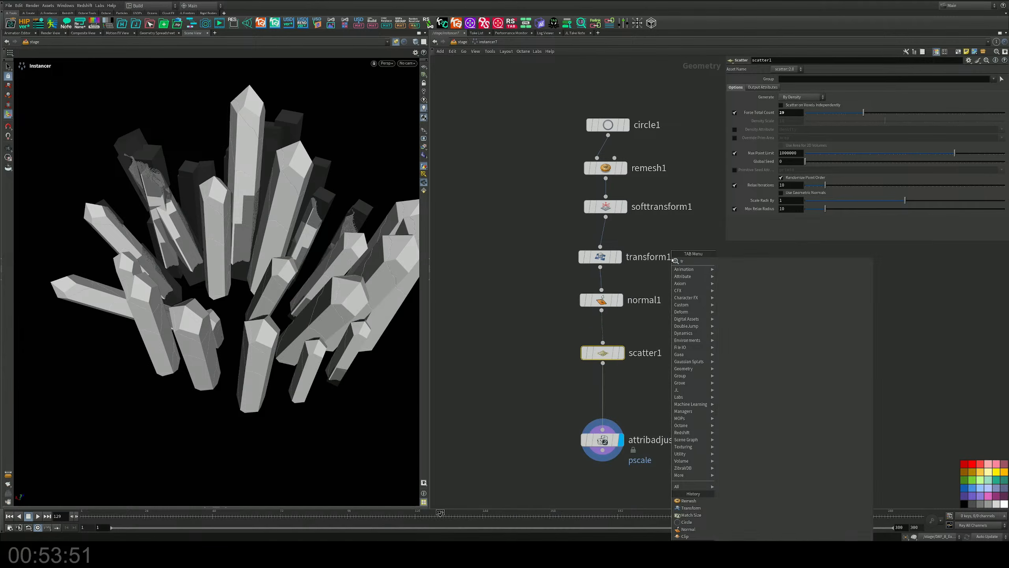
pyautogui.press('Return')
pyautogui.scroll(-2, 639, 215)
pyautogui.click(639, 357)
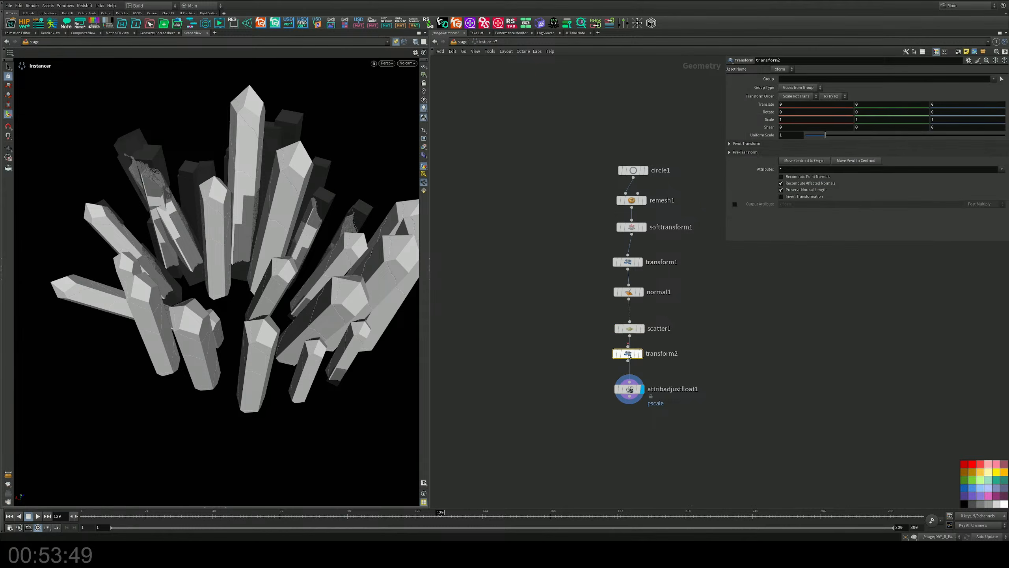
pyautogui.moveTo(639, 357); pyautogui.dragTo(636, 361)
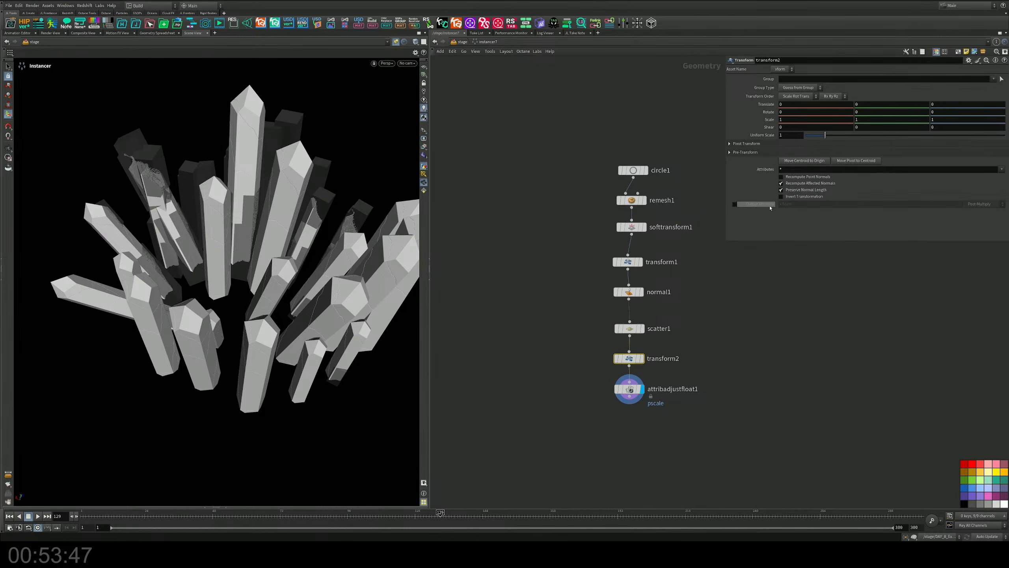
# Set transform2's Uniform Scale to 0.67 and check the crystal cluster from several angles
pyautogui.moveTo(826, 135); pyautogui.dragTo(818, 136)
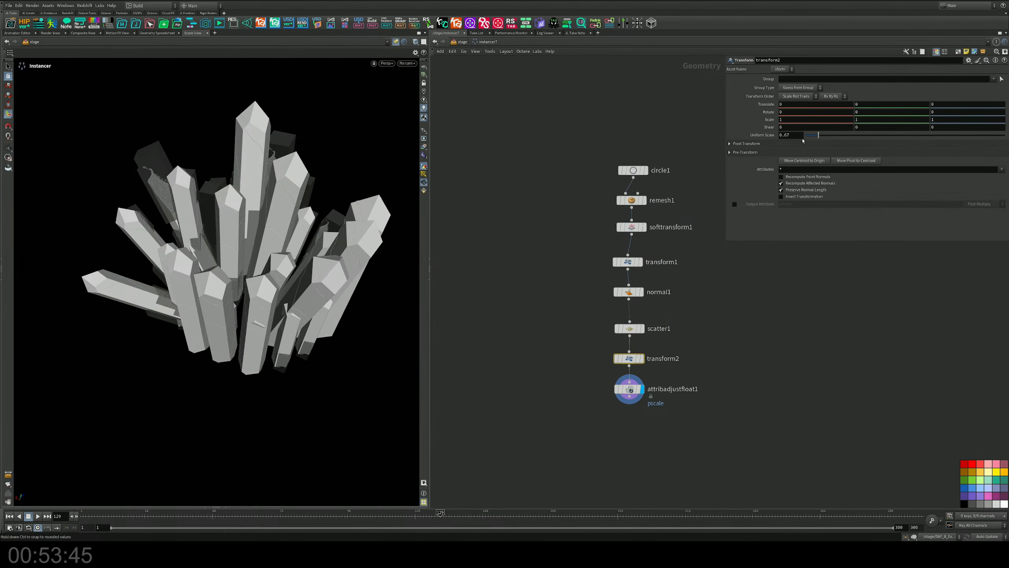
pyautogui.moveTo(141, 283); pyautogui.dragTo(204, 198)
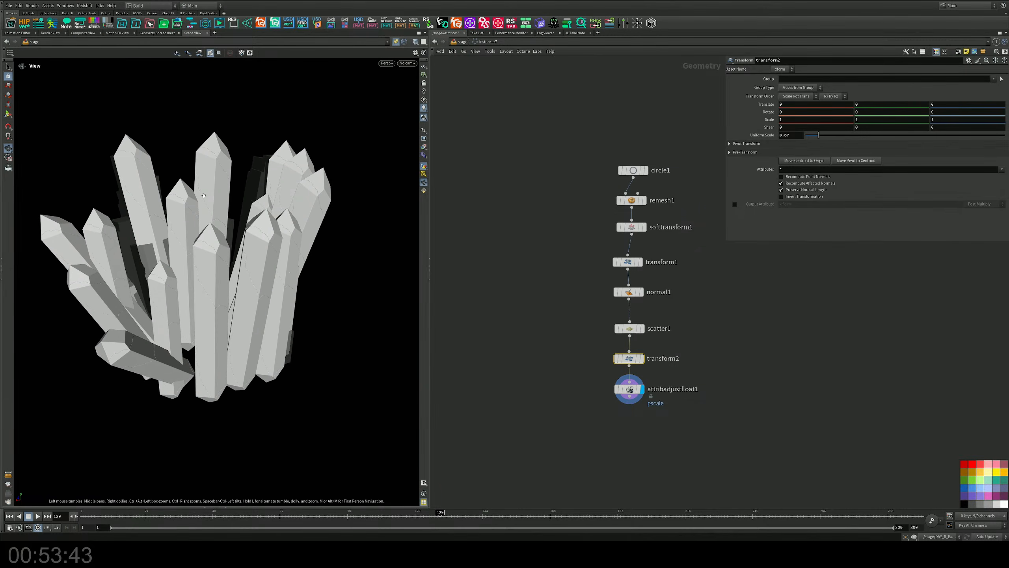
pyautogui.press('space')
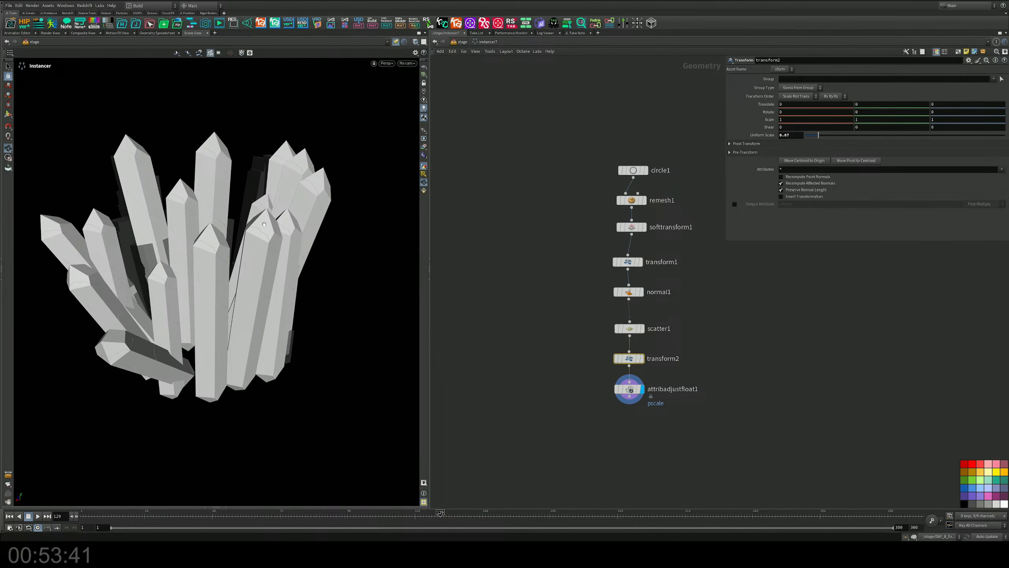
pyautogui.moveTo(305, 200); pyautogui.dragTo(390, 243)
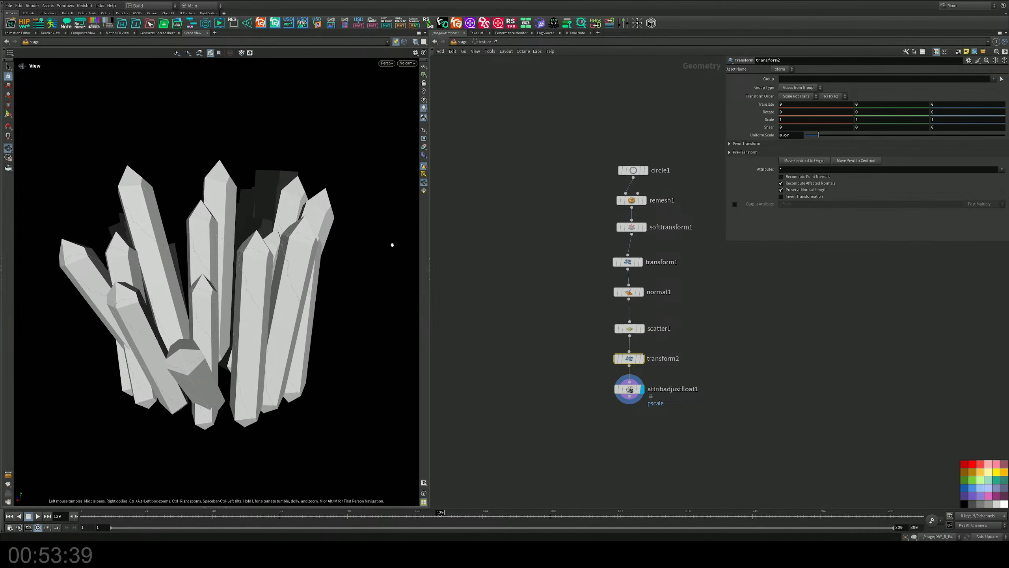
# Set attribadjustfloat1's random pscale range to a Min Value of 0.12 and a Max Value of 0.38
pyautogui.click(632, 227)
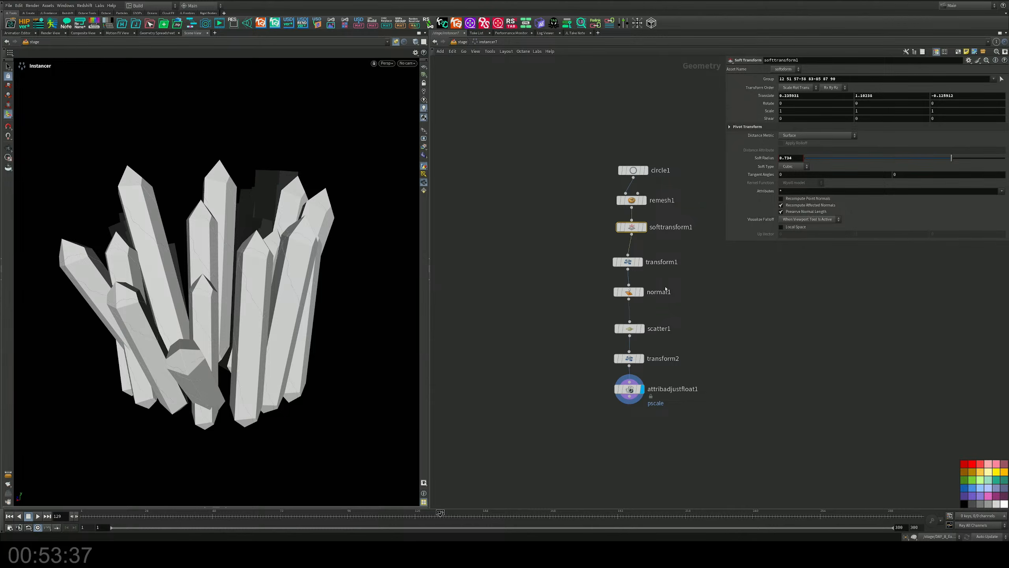
pyautogui.click(629, 389)
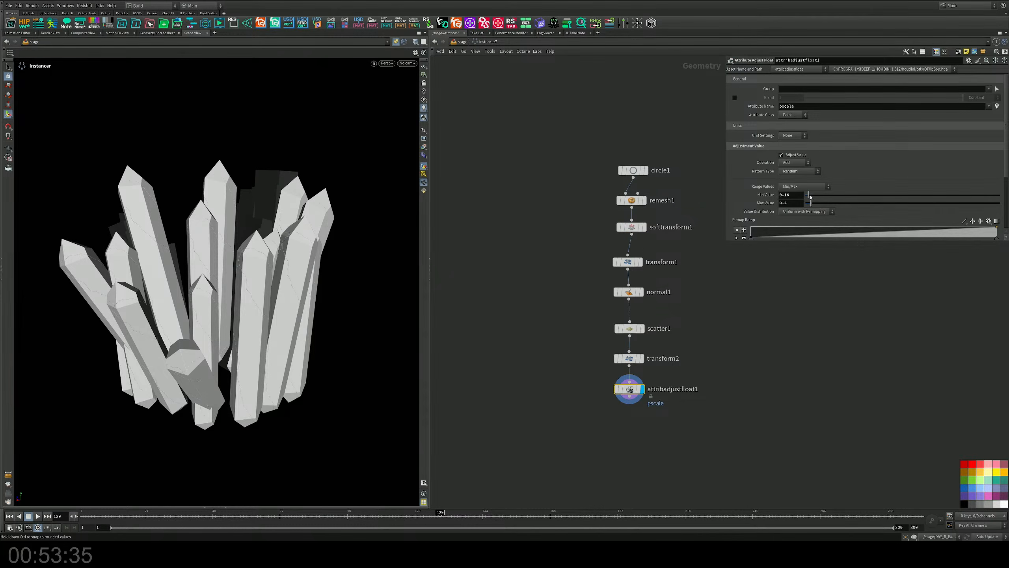
pyautogui.moveTo(810, 196); pyautogui.dragTo(812, 203)
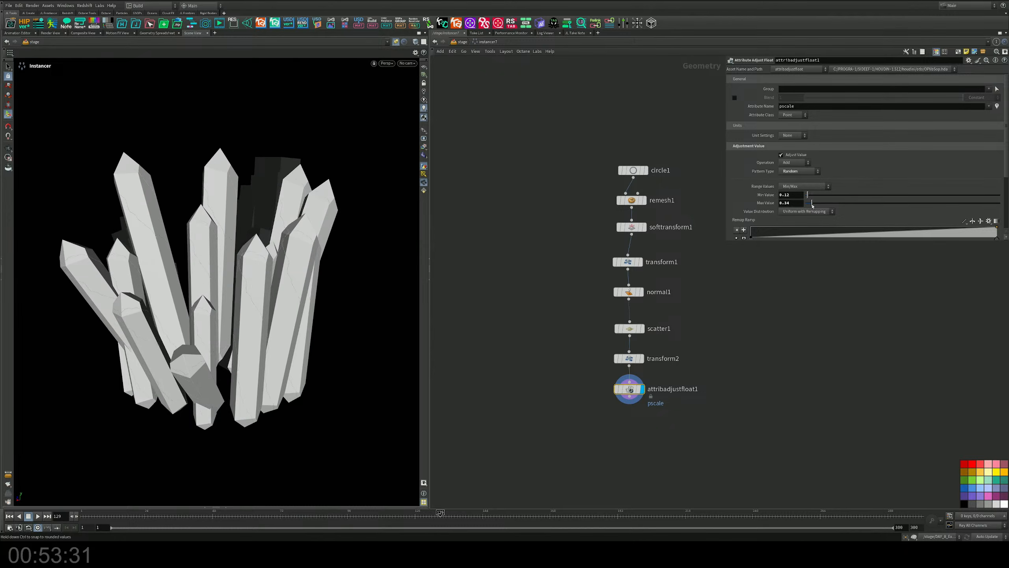
# Insert an Attribute Randomize node between scatter1 and transform2
pyautogui.scroll(3, 671, 274)
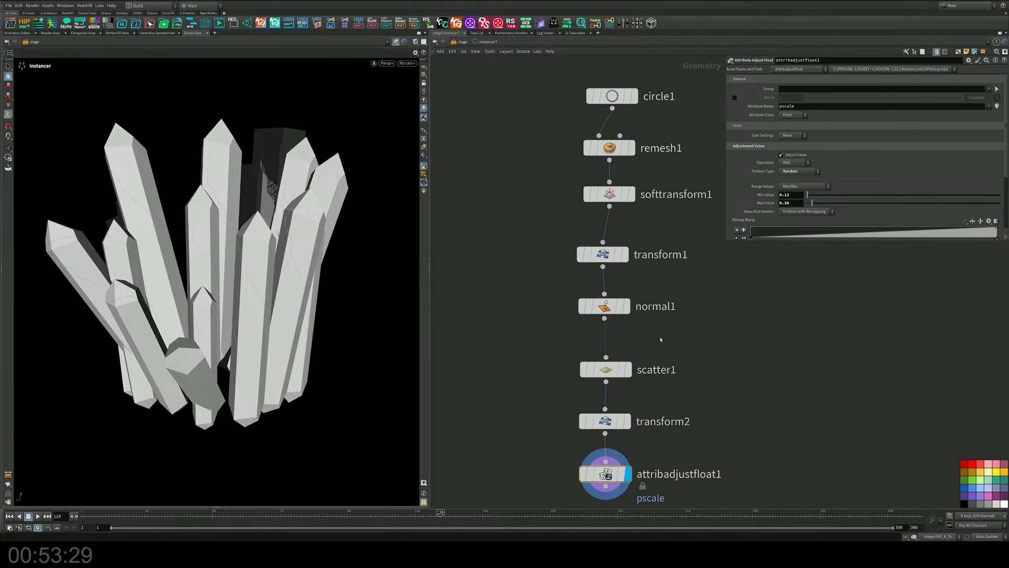
pyautogui.press('Tab')
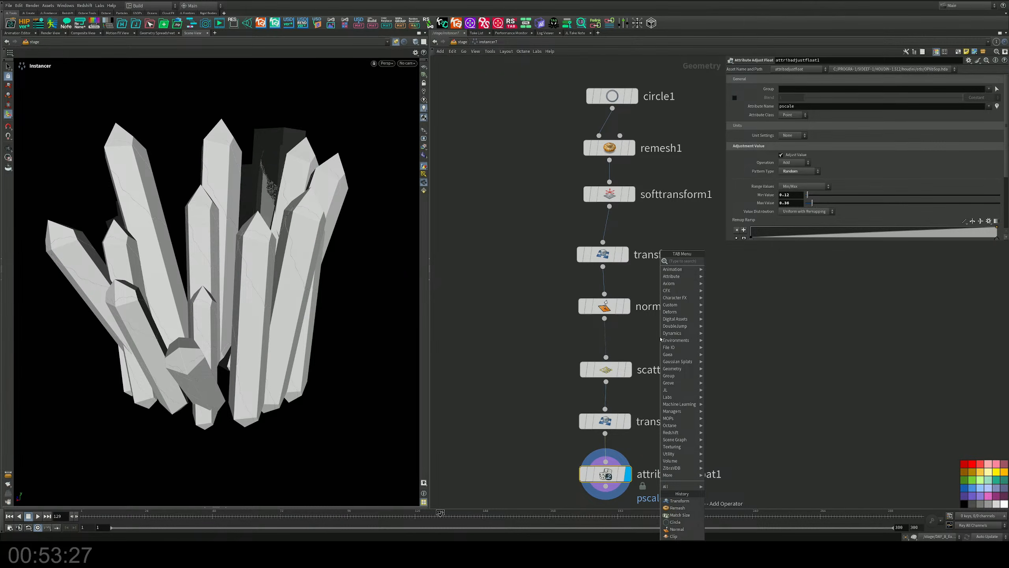
pyautogui.write('ore')
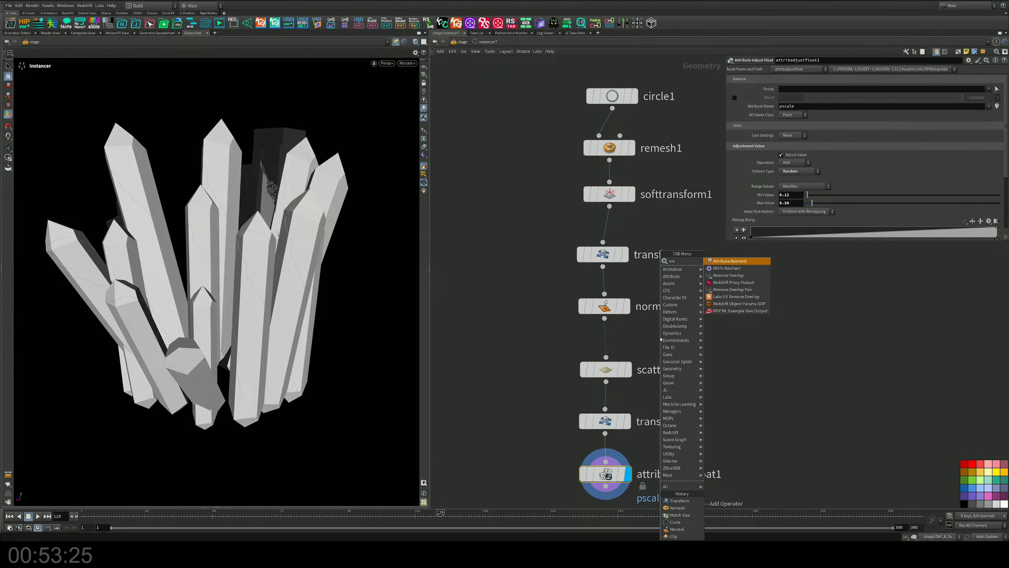
pyautogui.press('BackSpace')
pyautogui.press('BackSpace')
pyautogui.press('BackSpace')
pyautogui.write('atran')
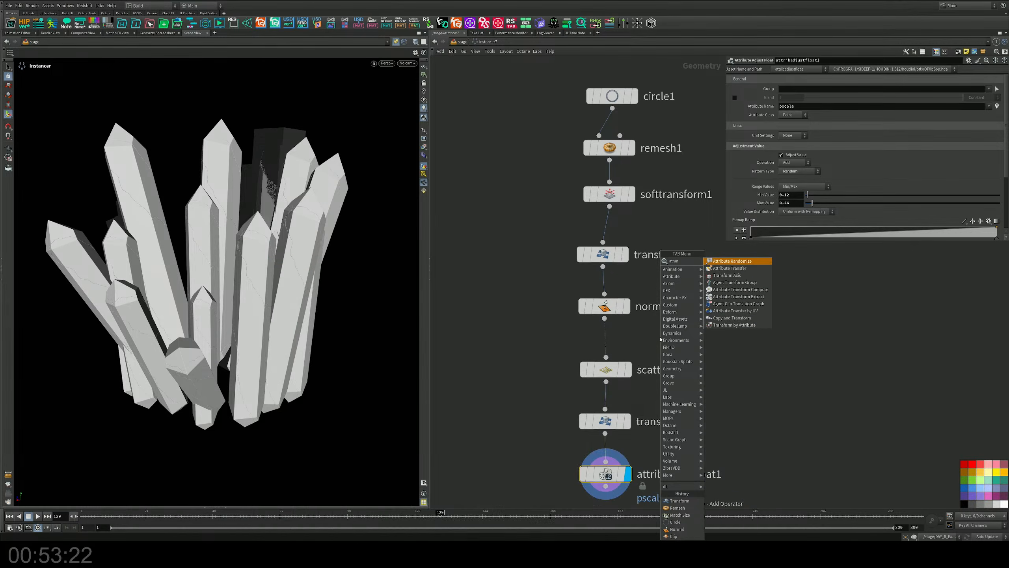
pyautogui.press('Return')
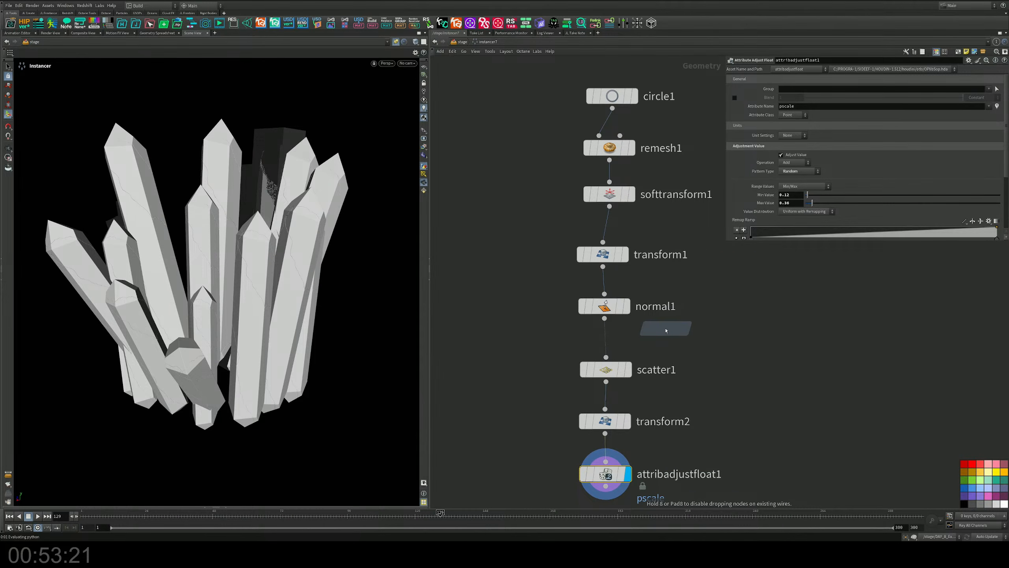
pyautogui.click(606, 394)
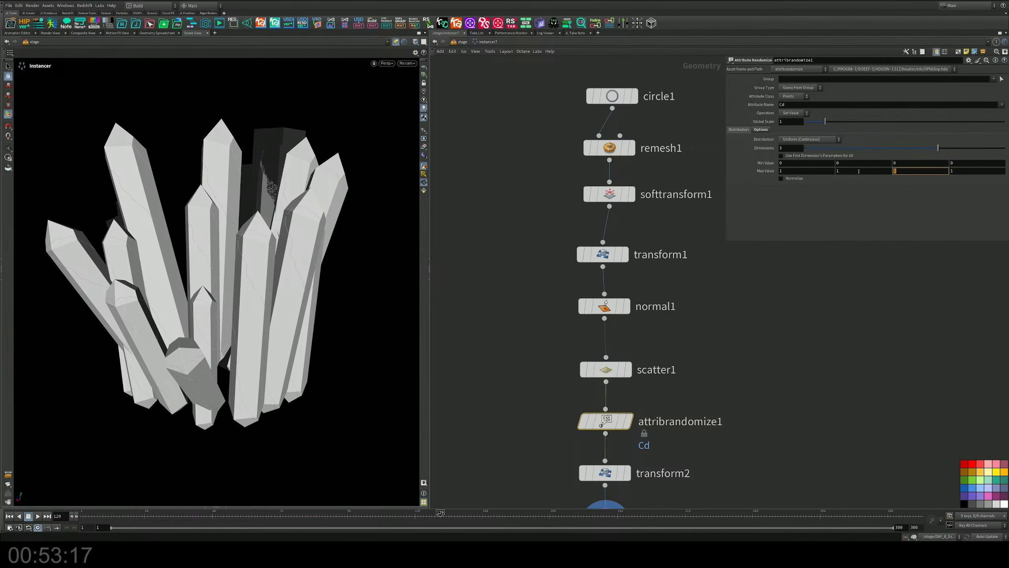
# Set the first and third components of attribrandomize1's Max Value to 0
pyautogui.click(830, 171)
pyautogui.write('0')
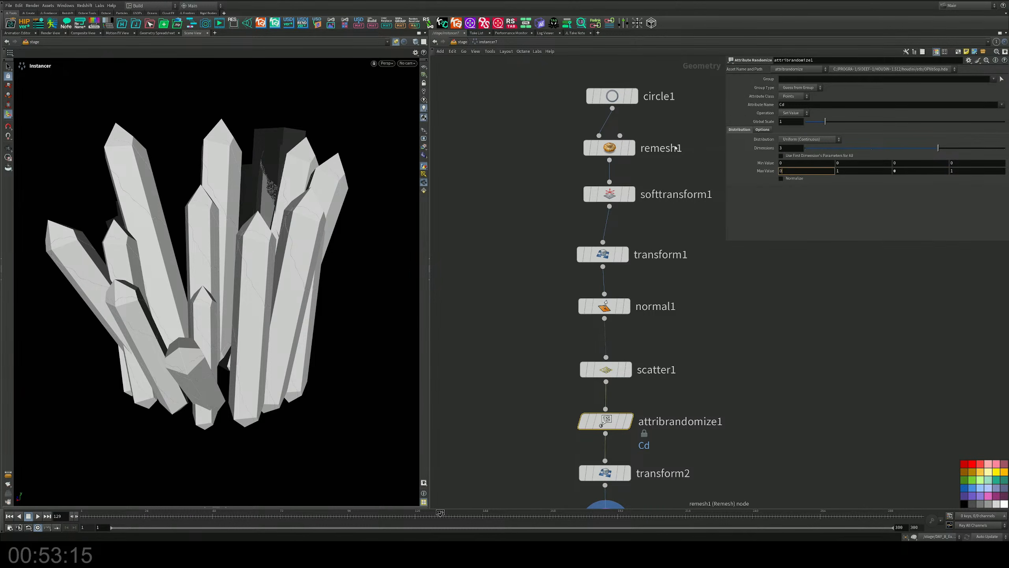
# Make attribrandomize1 randomize the orient attribute and set its dimensions to 4
pyautogui.moveTo(796, 105); pyautogui.dragTo(746, 104)
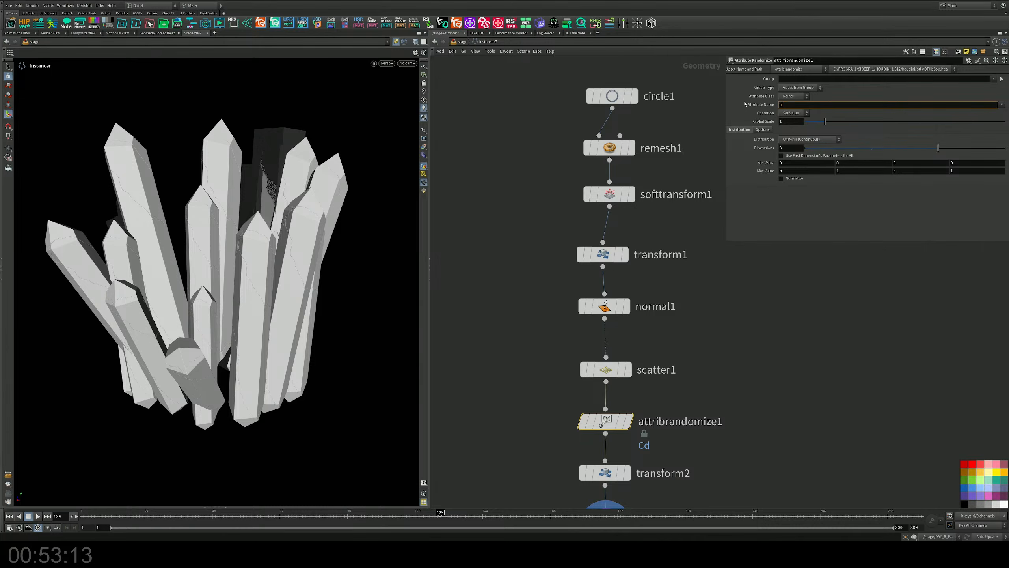
pyautogui.press('Return')
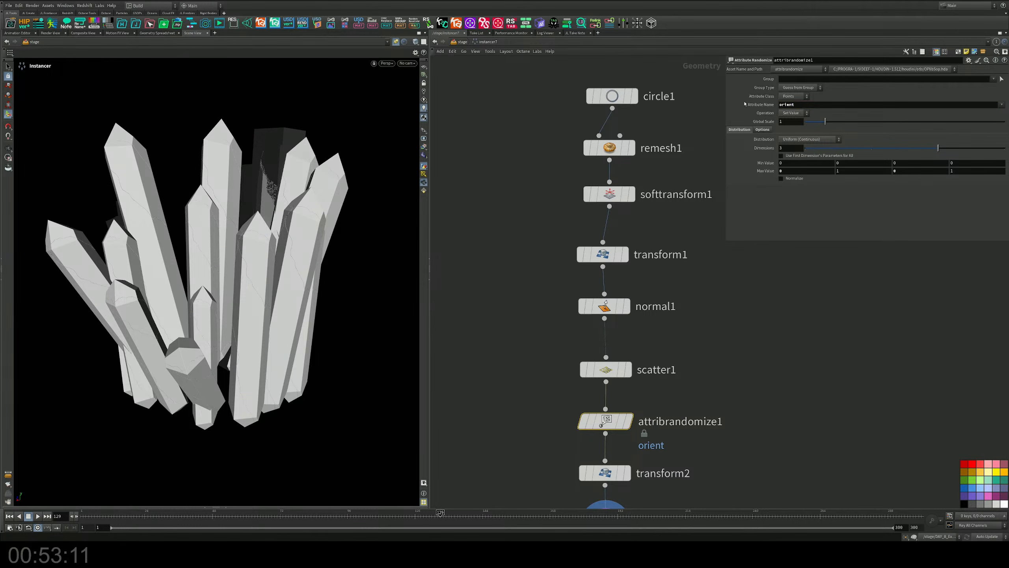
pyautogui.moveTo(963, 150); pyautogui.dragTo(998, 149)
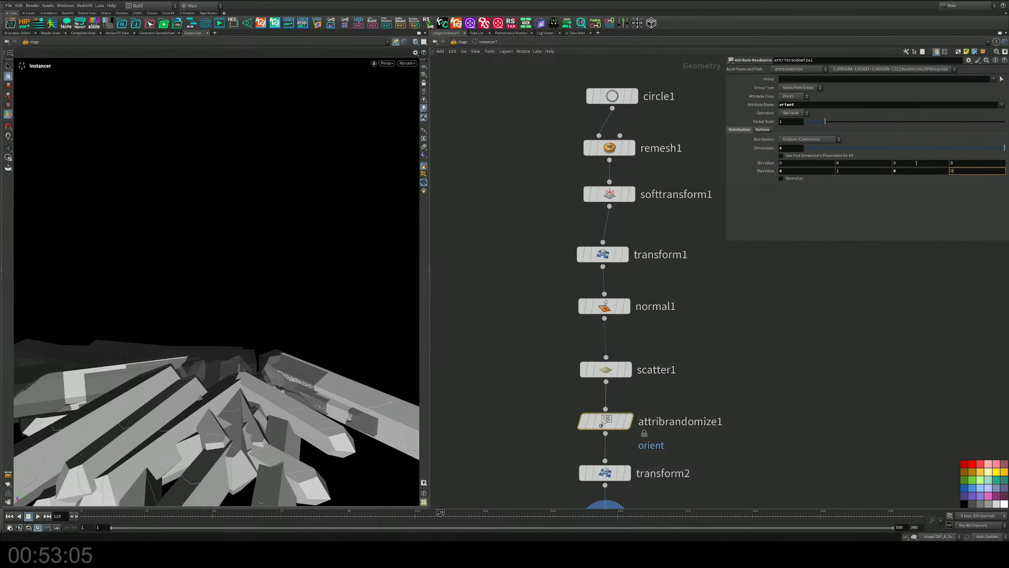
# Try maximum values of 1, 1, 1 and 0 for the orient randomization
pyautogui.press('Return')
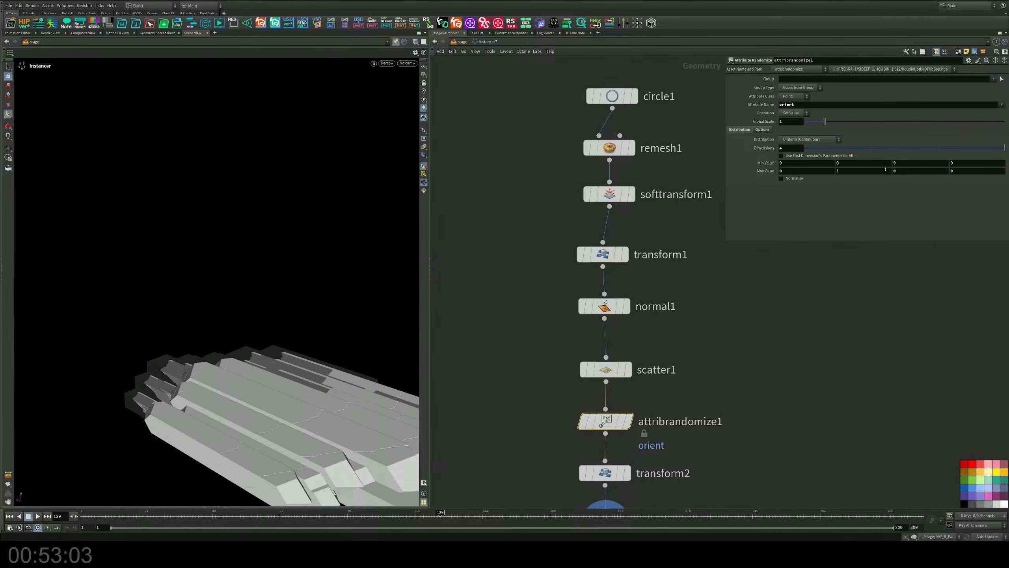
pyautogui.press('Return')
pyautogui.doubleClick(812, 172)
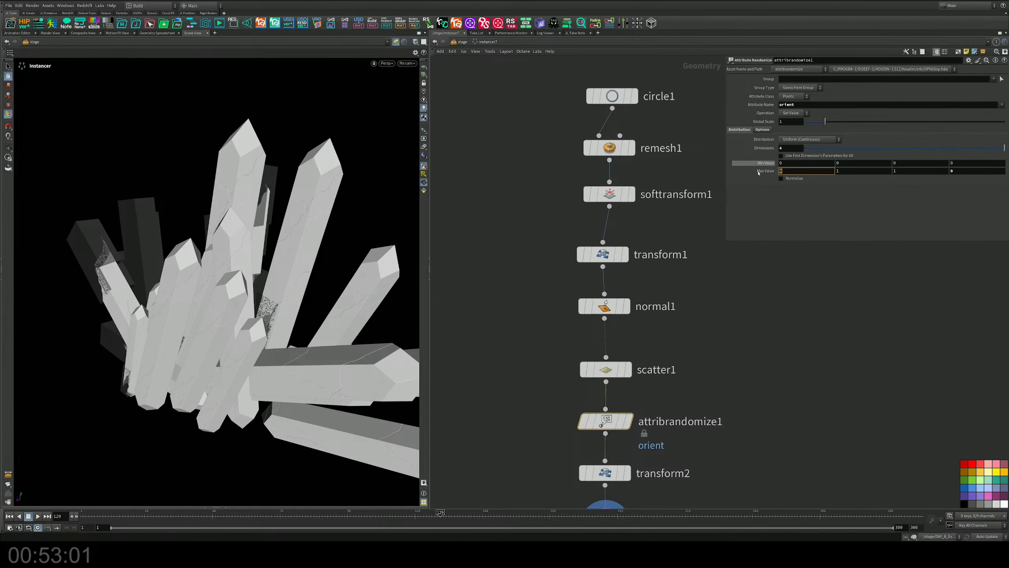
pyautogui.write('1')
pyautogui.press('Return')
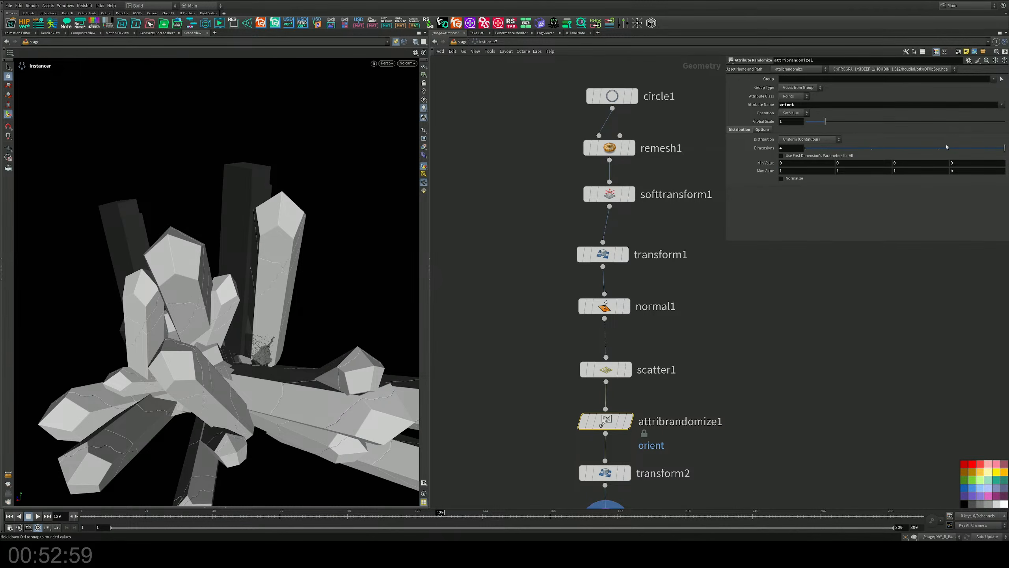
# Try the orient randomization with only three dimensions and view the crystal cluster from another side
pyautogui.moveTo(978, 152)
pyautogui.mouseDown()
pyautogui.moveTo(962, 153)
pyautogui.moveTo(976, 150)
pyautogui.mouseUp()
pyautogui.moveTo(977, 150); pyautogui.dragTo(941, 151)
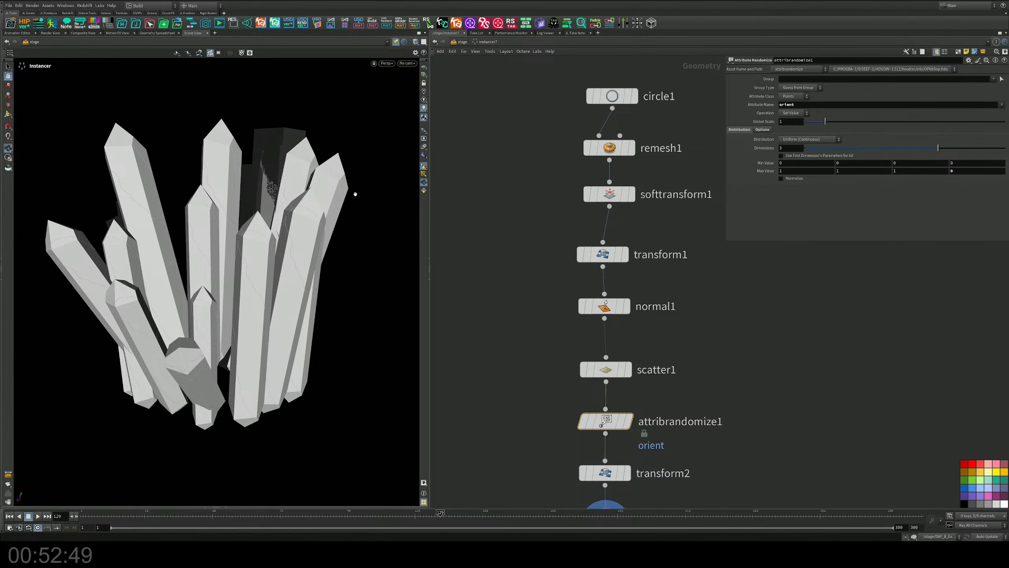
pyautogui.keyDown('alt'); pyautogui.moveTo(354, 194); pyautogui.dragTo(331, 190); pyautogui.keyUp('alt')
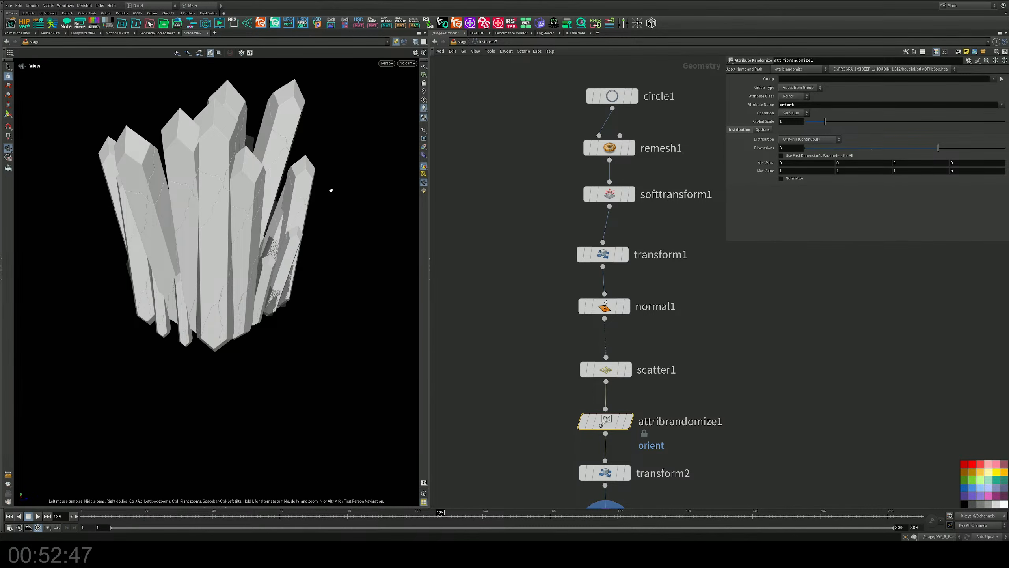
# Restore four dimensions and try varied maximum values of 1, 2.9, 3.9 and -1.2 for orient
pyautogui.middleClick(907, 171)
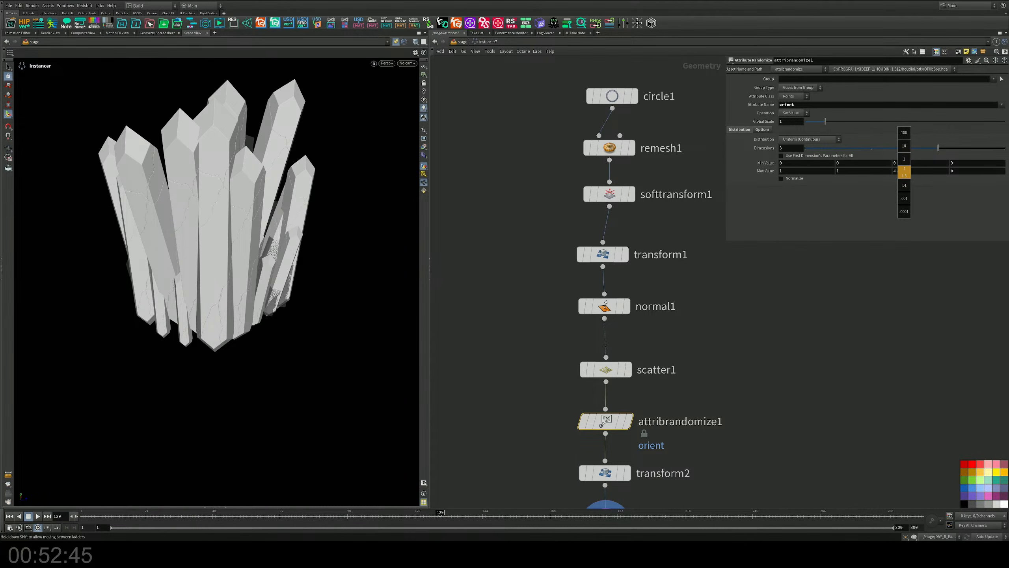
pyautogui.moveTo(904, 174)
pyautogui.mouseDown(button='middle')
pyautogui.moveTo(928, 169)
pyautogui.moveTo(889, 174)
pyautogui.mouseUp(button='middle')
pyautogui.click(1006, 148)
pyautogui.moveTo(959, 172); pyautogui.dragTo(946, 170, button='middle')
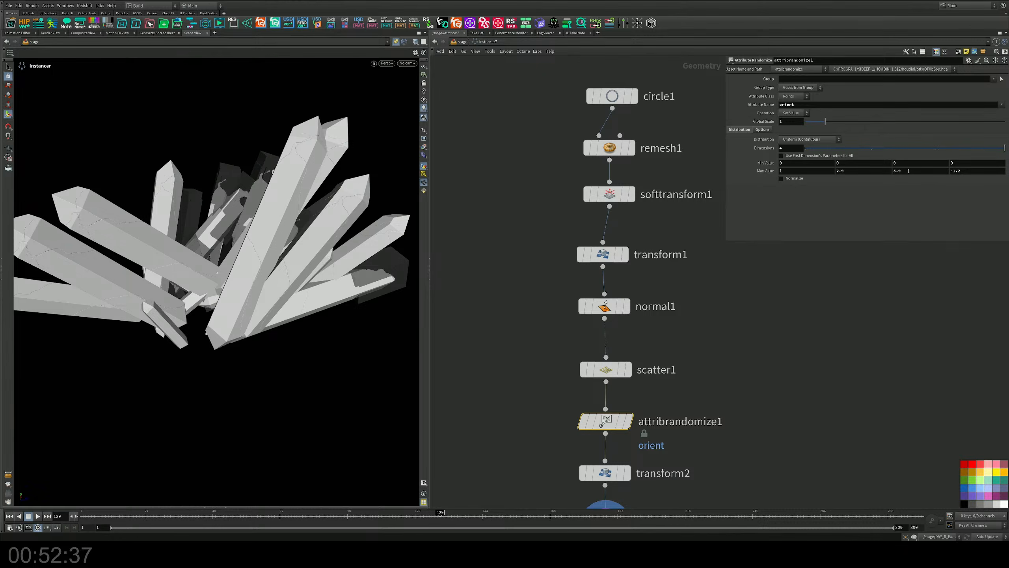
# Reset all four maximum values of the orient randomization to 0 and enable Normalize
pyautogui.moveTo(909, 171); pyautogui.dragTo(823, 172)
pyautogui.write('0')
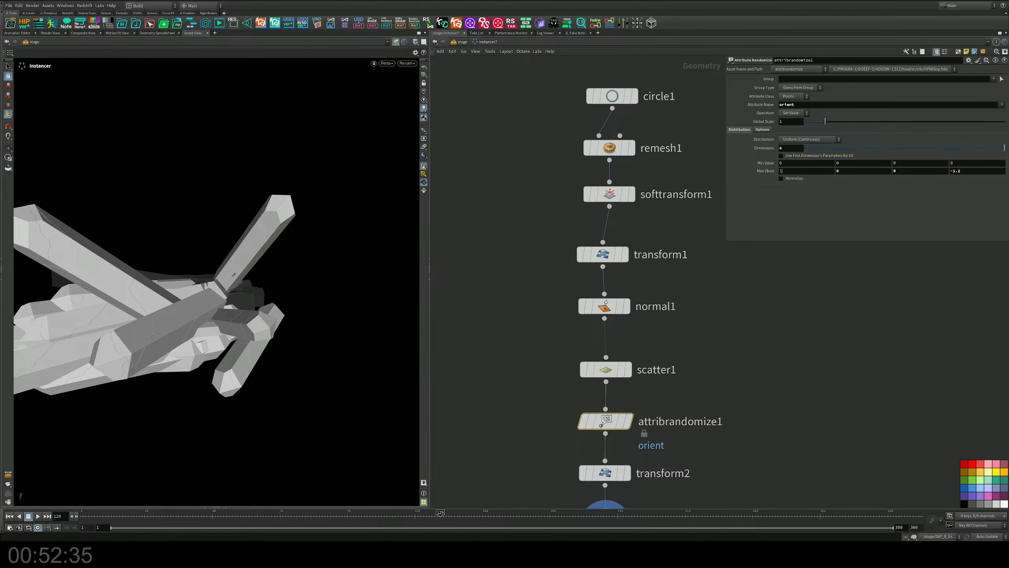
pyautogui.write('0')
pyautogui.press('Return')
pyautogui.moveTo(976, 172); pyautogui.dragTo(849, 169, button='middle')
pyautogui.click(788, 179)
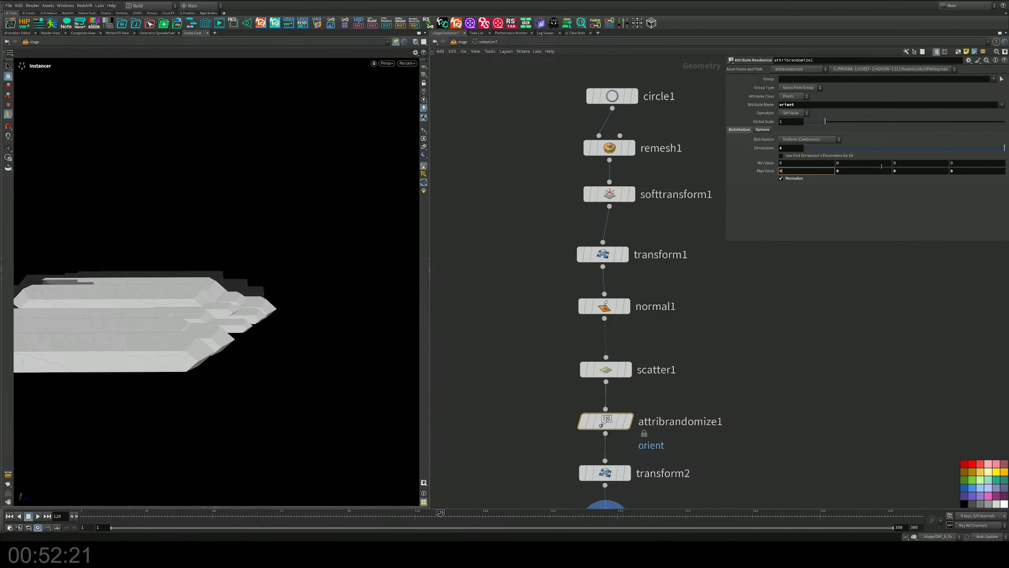
# Set all four maximum values of the orient randomization to 1 and check the crystals from several angles
pyautogui.press('Tab')
pyautogui.press('Tab')
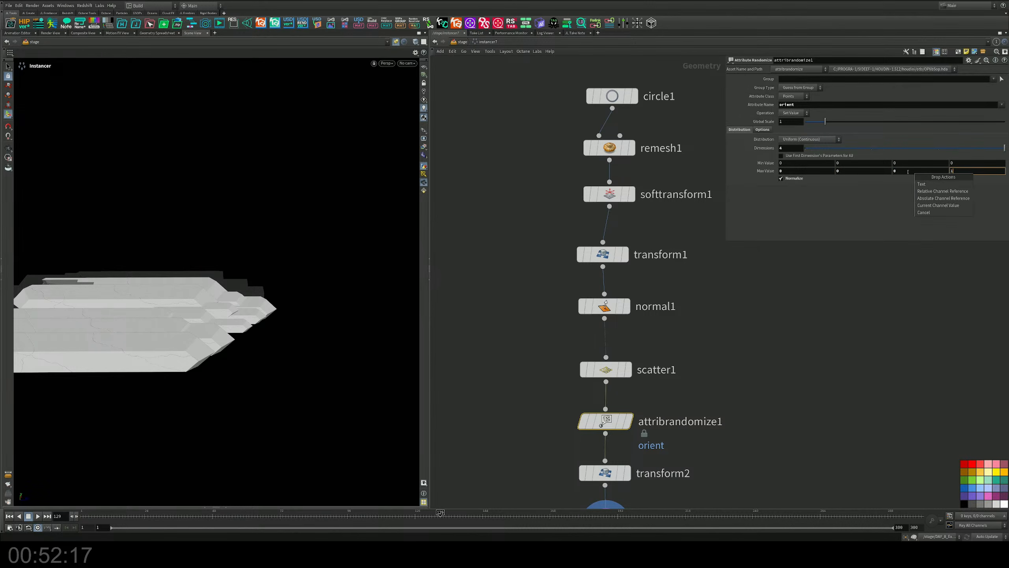
pyautogui.write('1')
pyautogui.hotkey('shift', 'Tab')
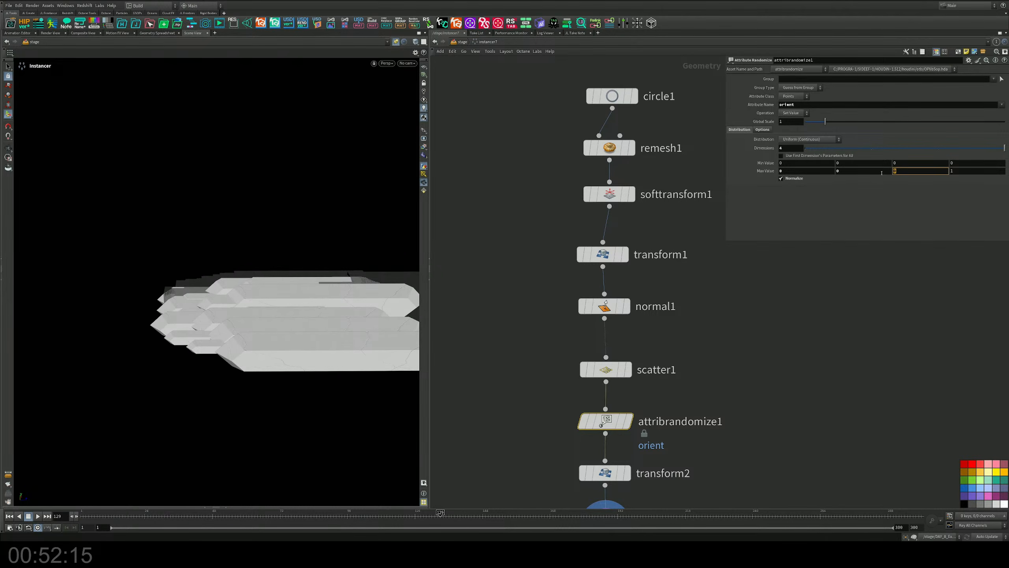
pyautogui.write('1')
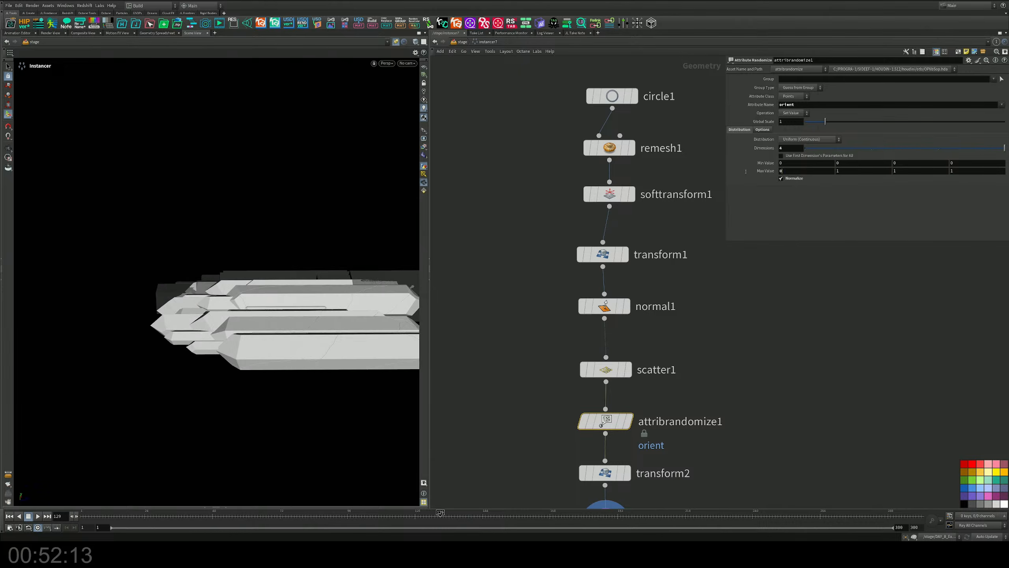
pyautogui.hotkey('shift', 'Tab')
pyautogui.write('1')
pyautogui.press('Return')
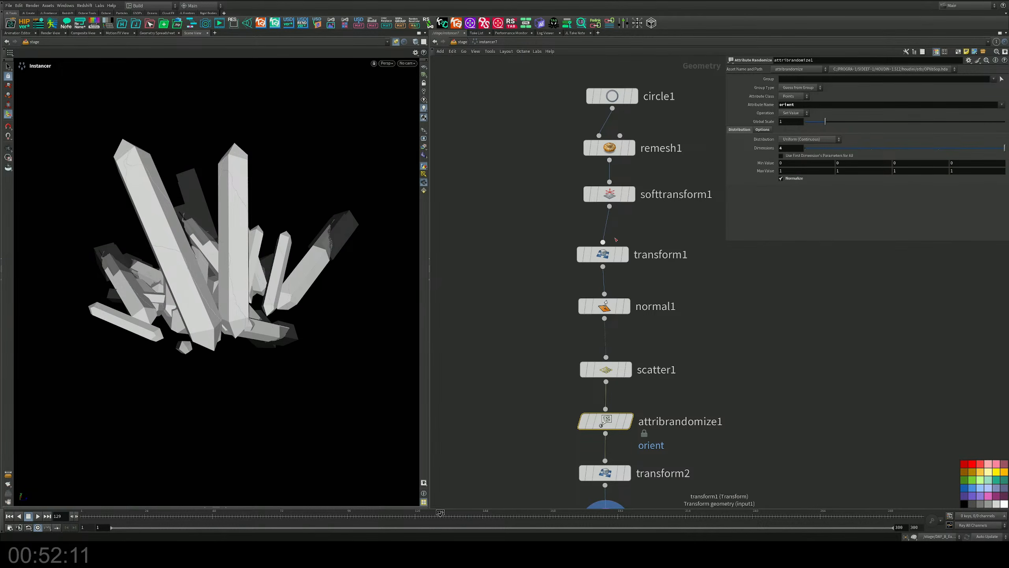
pyautogui.press('Escape')
pyautogui.moveTo(240, 255); pyautogui.dragTo(312, 235)
pyautogui.moveTo(312, 238); pyautogui.dragTo(138, 240, button='middle')
pyautogui.moveTo(137, 239); pyautogui.dragTo(328, 227)
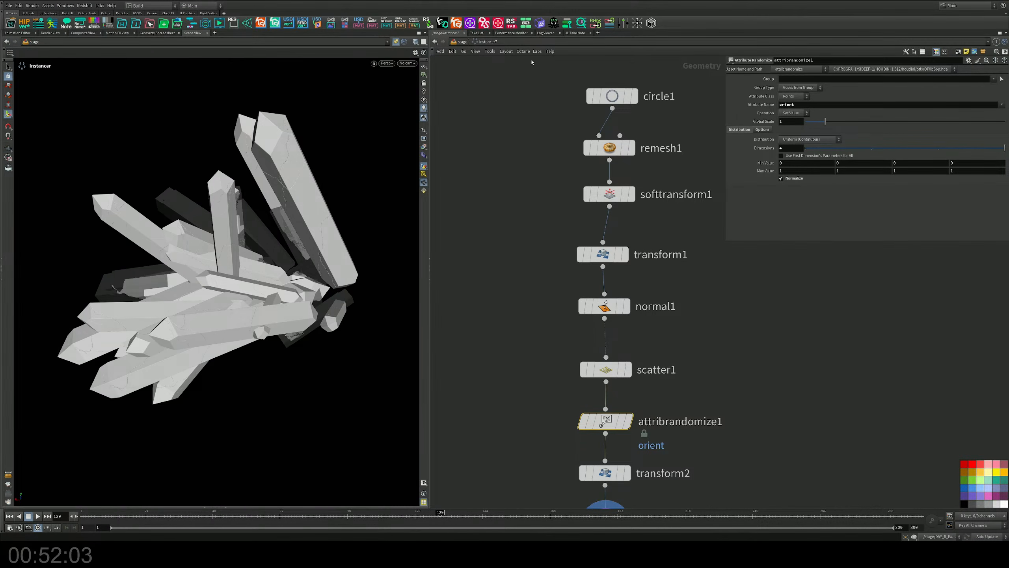
# Return to the stage network and connect instancer6's output to instancer7's second input in place of Day_10_Grow
pyautogui.press('u')
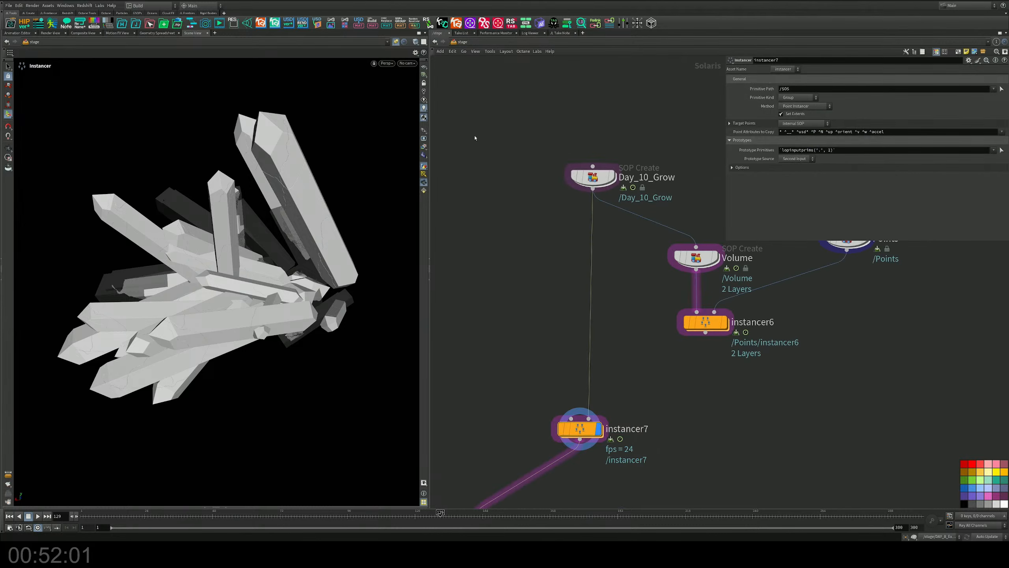
pyautogui.moveTo(706, 333); pyautogui.dragTo(589, 419)
pyautogui.moveTo(330, 223)
pyautogui.keyDown('alt'); pyautogui.mouseDown()
pyautogui.moveTo(320, 219)
pyautogui.moveTo(304, 263)
pyautogui.moveTo(235, 222)
pyautogui.moveTo(322, 239)
pyautogui.mouseUp(); pyautogui.keyUp('alt')
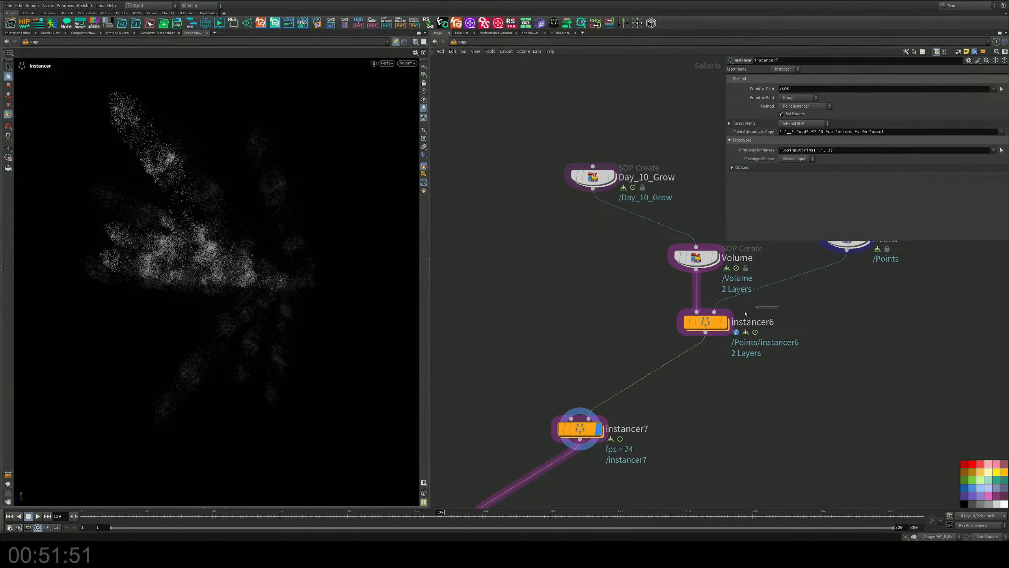
pyautogui.click(713, 324)
pyautogui.moveTo(705, 389); pyautogui.dragTo(557, 465)
# Try Instanceable Reference, Reference and Instanceable Inherit as instancer7's method, finally choosing Inherit
pyautogui.click(816, 107)
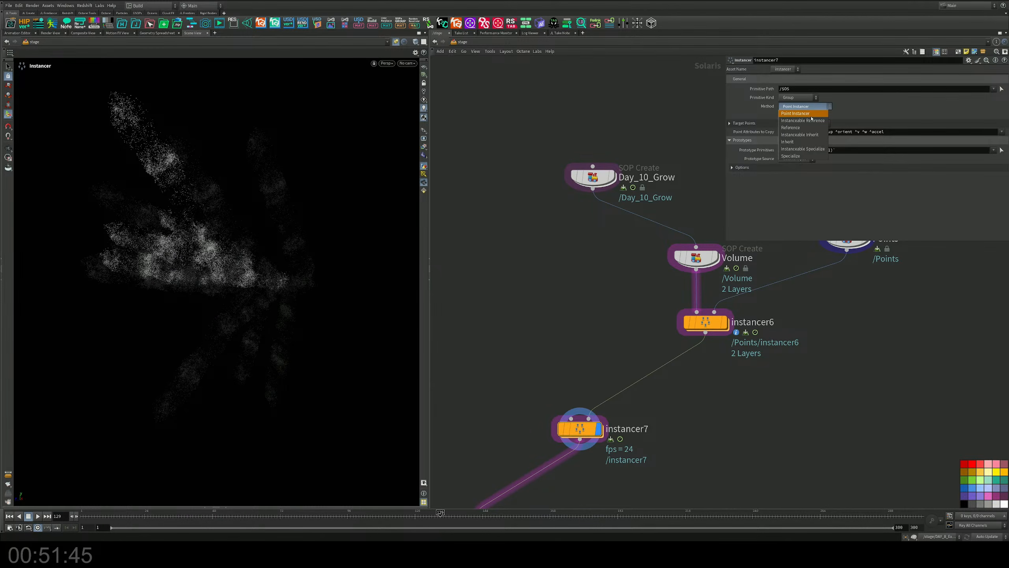
pyautogui.click(811, 119)
pyautogui.click(811, 106)
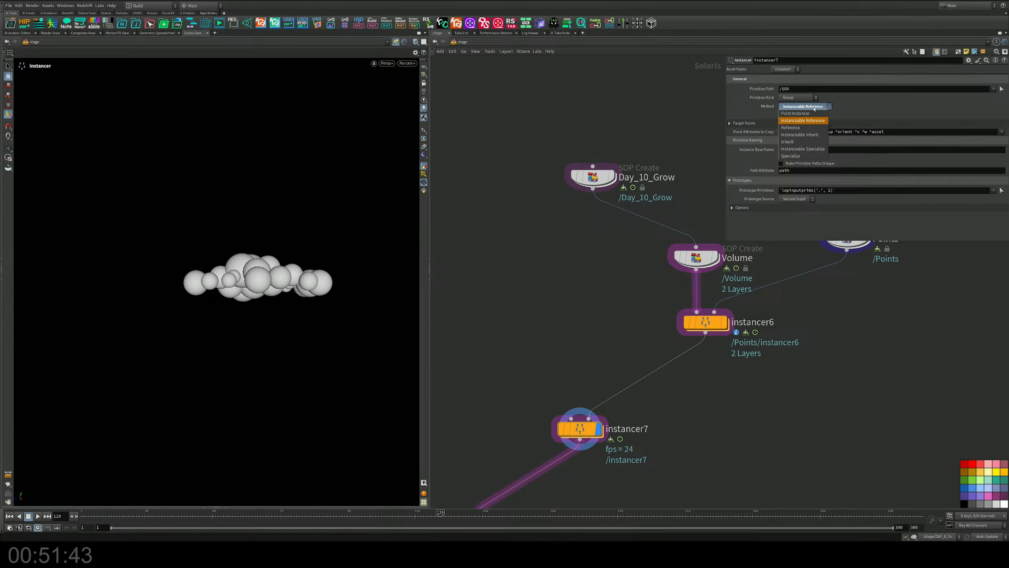
pyautogui.click(810, 128)
pyautogui.click(811, 107)
pyautogui.click(807, 135)
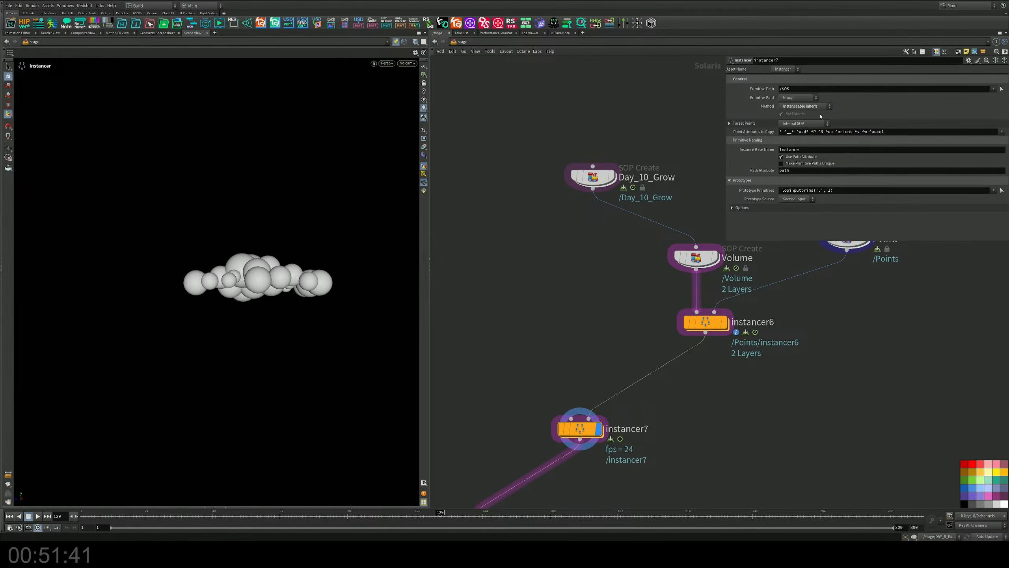
pyautogui.click(810, 107)
pyautogui.click(805, 142)
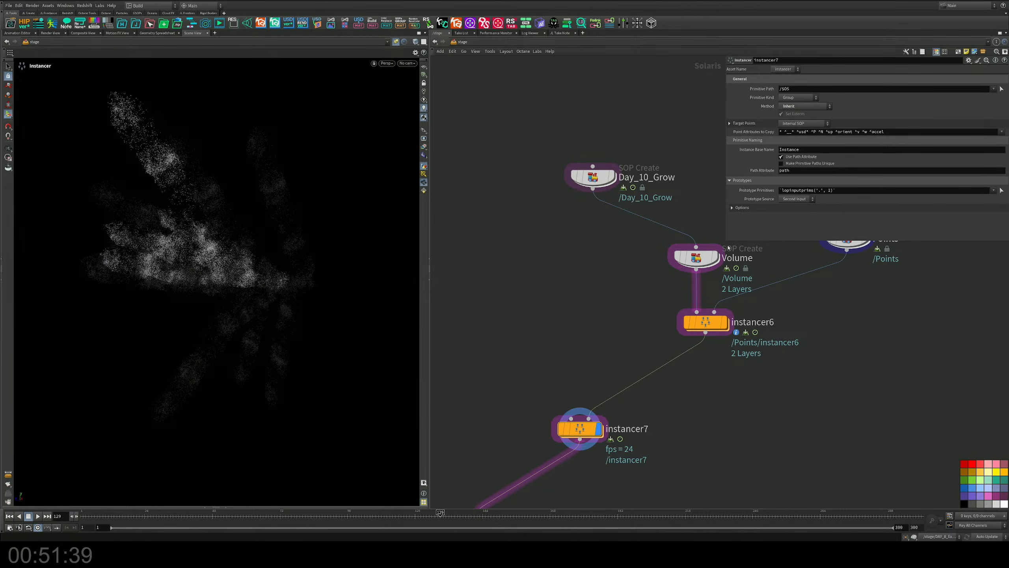
# Display Volume, instancer6 and instancer7 in turn to compare the orientation of crystal and volume
pyautogui.click(718, 259)
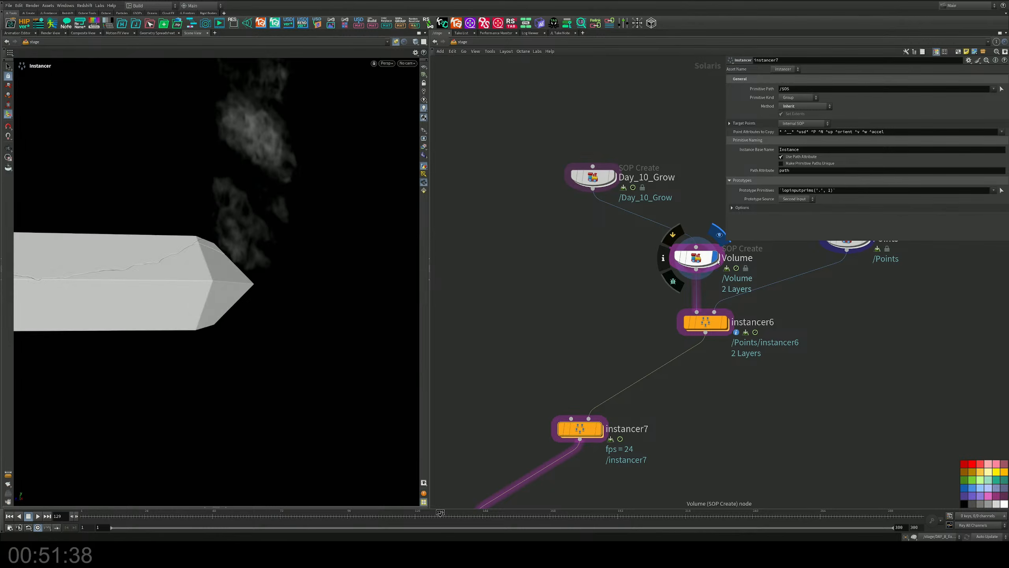
pyautogui.click(724, 323)
pyautogui.keyDown('alt'); pyautogui.moveTo(279, 216); pyautogui.dragTo(200, 221, button='right'); pyautogui.keyUp('alt')
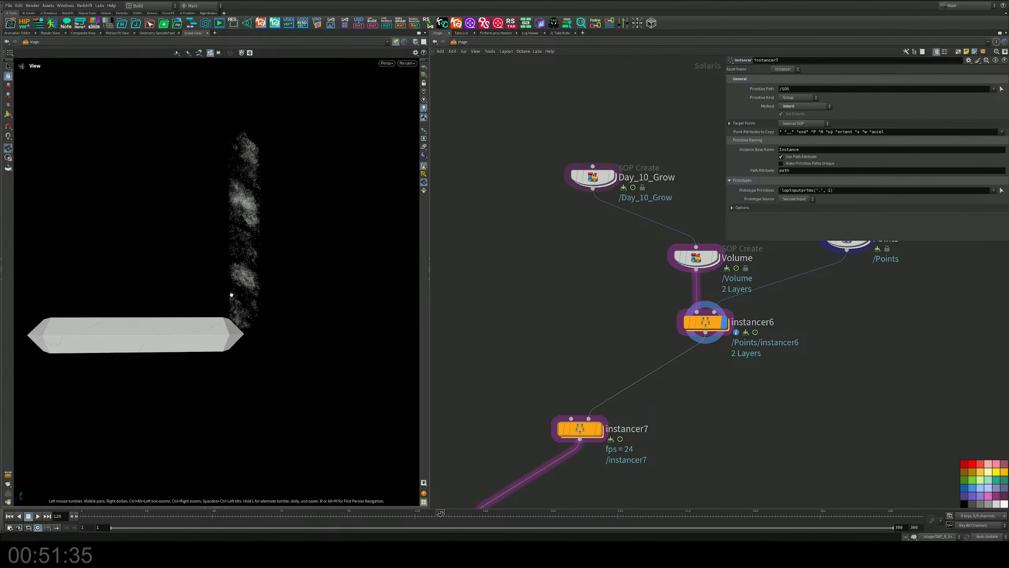
pyautogui.click(600, 432)
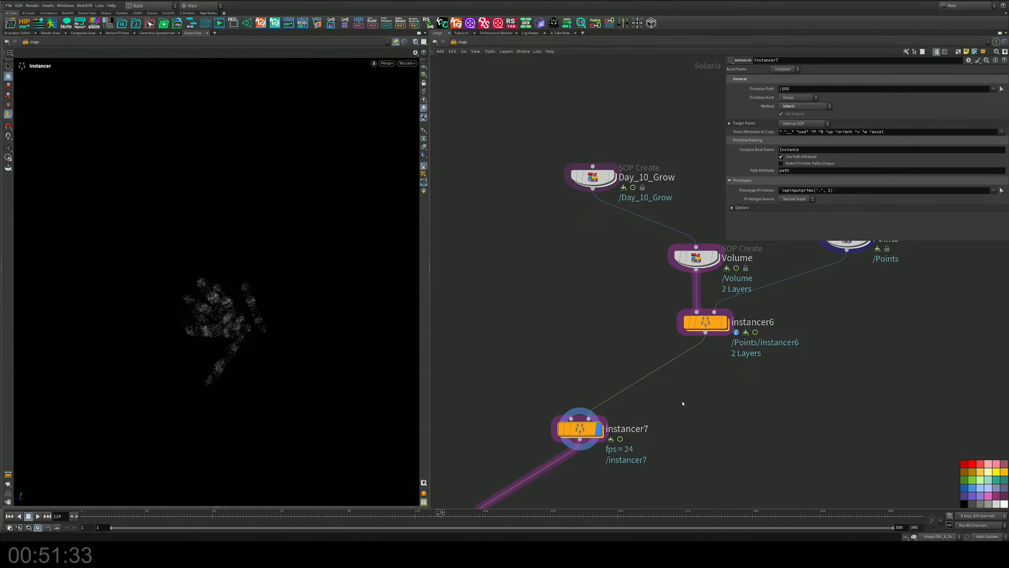
# Switch the viewport renderer to Karma XPU and display instancer6
pyautogui.click(387, 63)
pyautogui.click(392, 104)
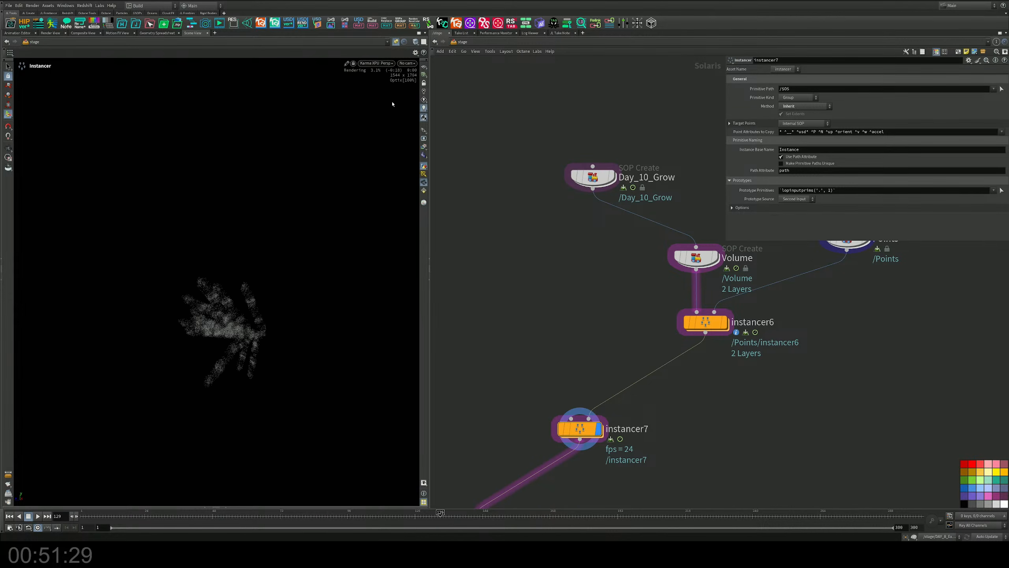
pyautogui.click(725, 323)
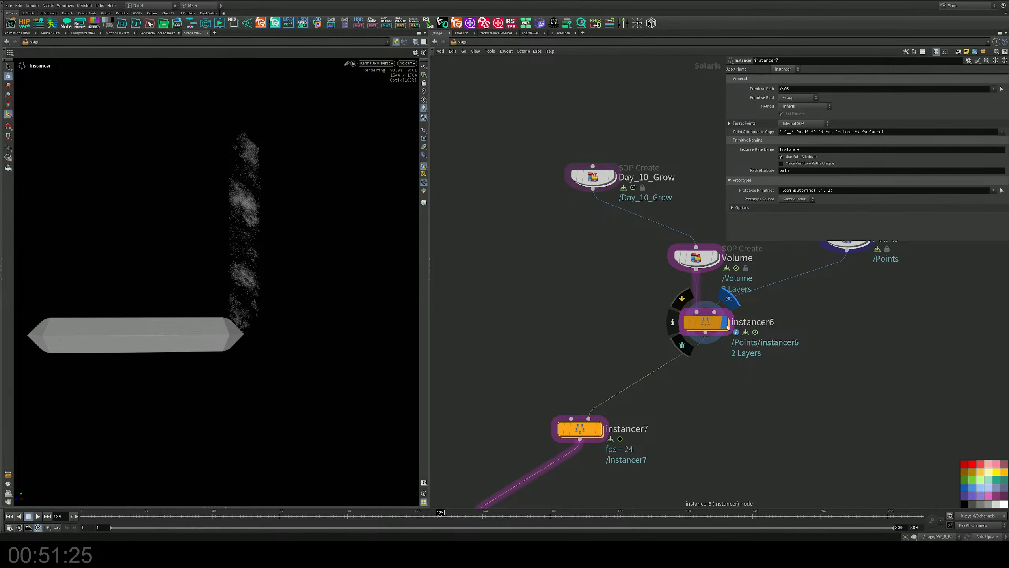
# Rearrange instancer6 and Volume more closely beneath Day_10_Grow, and select instancer6 to view its result
pyautogui.moveTo(715, 323); pyautogui.dragTo(678, 334)
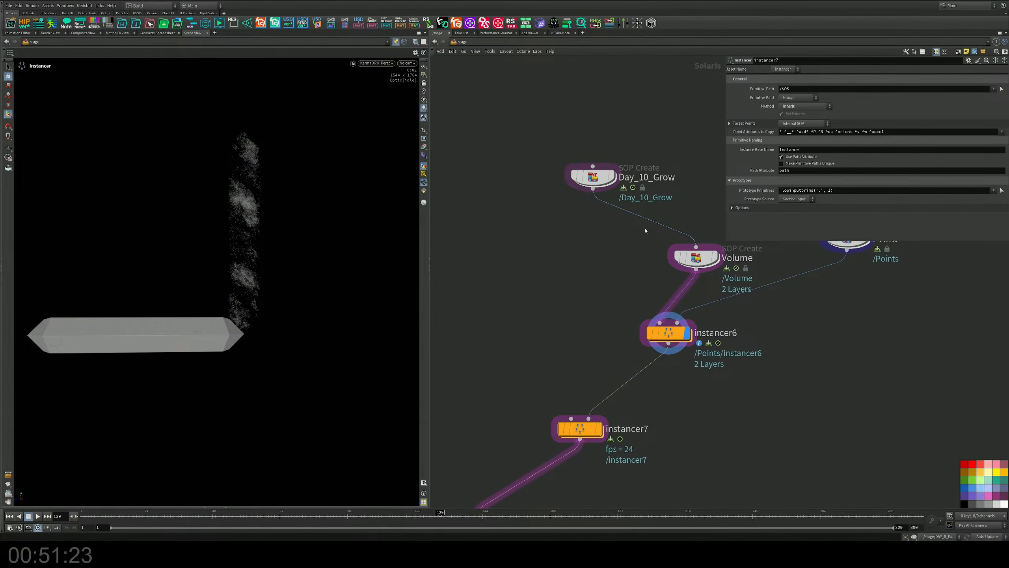
pyautogui.moveTo(694, 258); pyautogui.dragTo(637, 259)
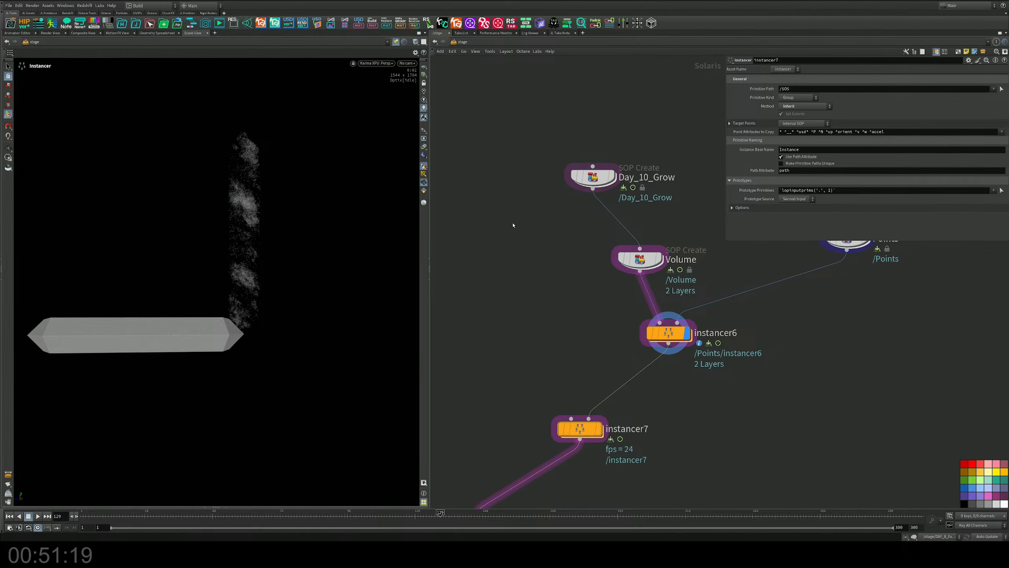
pyautogui.click(669, 333)
pyautogui.keyDown('alt'); pyautogui.moveTo(295, 231); pyautogui.dragTo(349, 236); pyautogui.keyUp('alt')
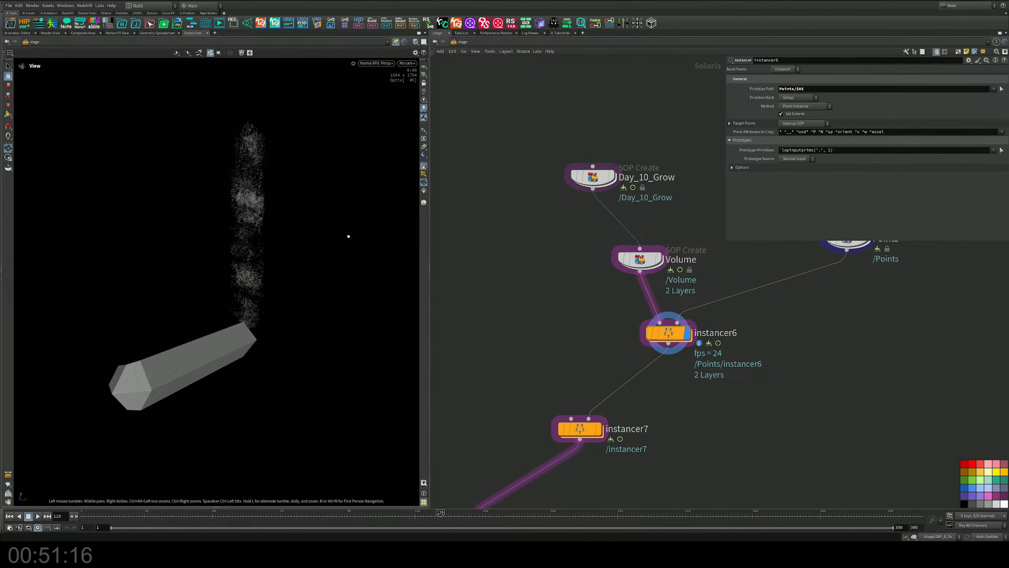
# Inspect the OUT_Volume branch inside Day_10_Grow's geometry network and return to the stage network
pyautogui.doubleClick(594, 178)
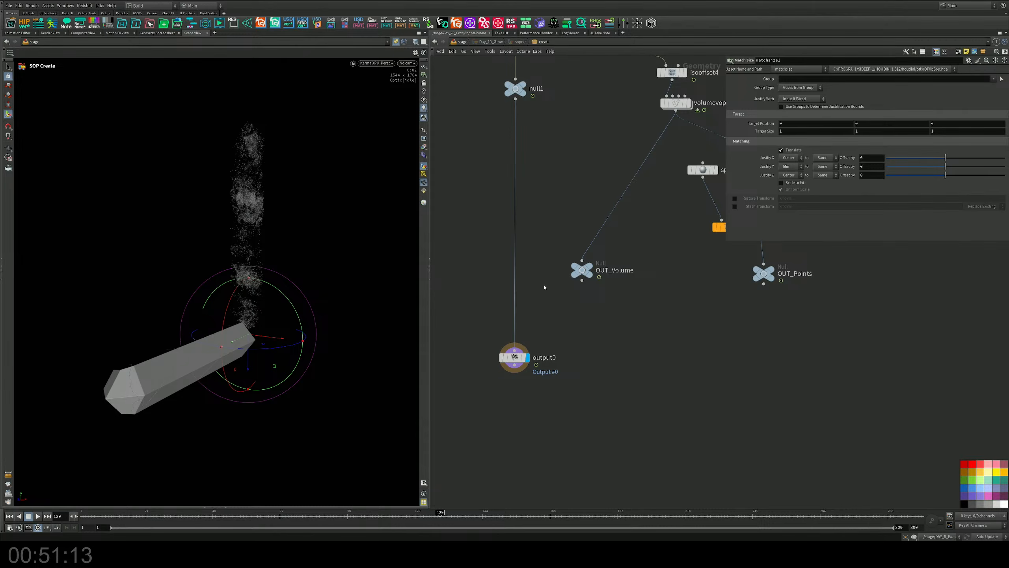
pyautogui.moveTo(545, 287); pyautogui.dragTo(550, 421, button='middle')
pyautogui.click(596, 403)
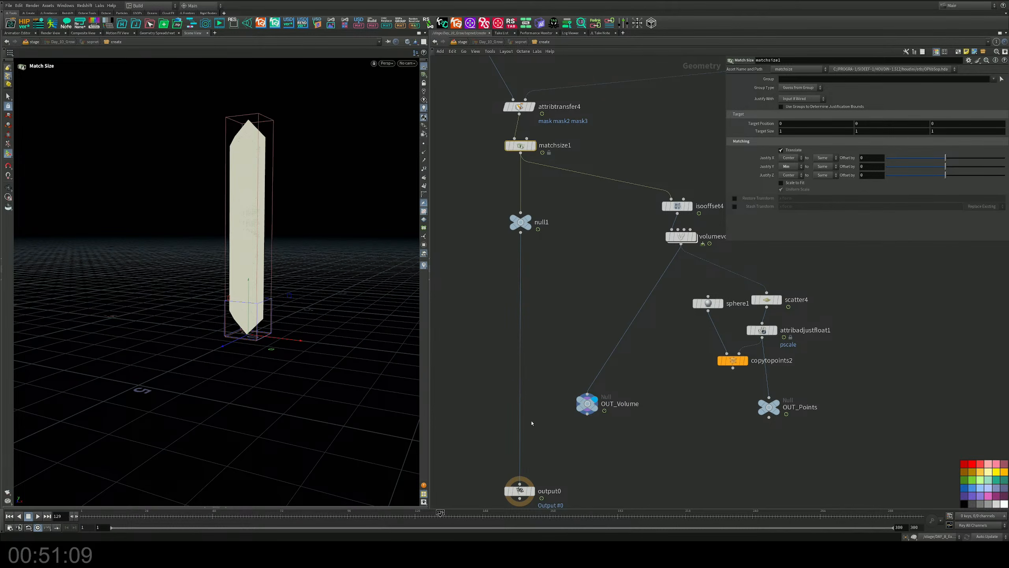
pyautogui.moveTo(567, 406); pyautogui.dragTo(564, 397, button='middle')
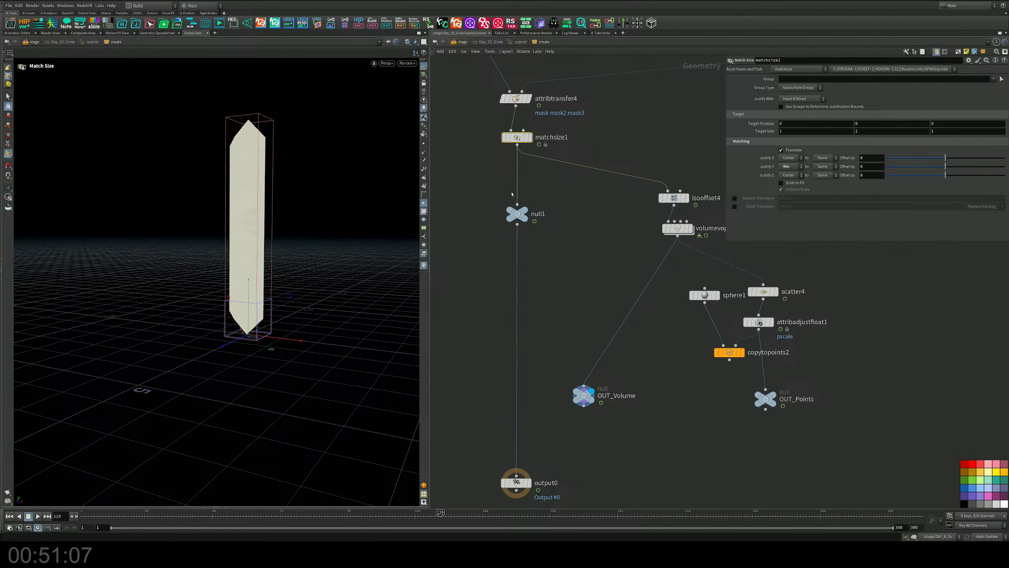
pyautogui.press('u')
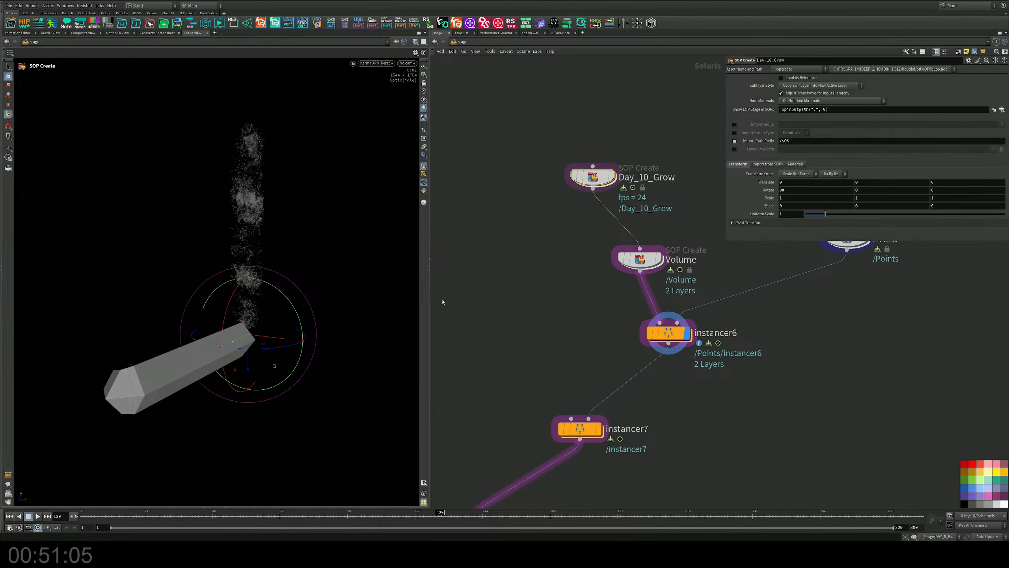
# Display and delete instancer7, and connect instancer6's output directly to materiallibrary12
pyautogui.scroll(-4, 481, 332)
pyautogui.scroll(4, 457, 454)
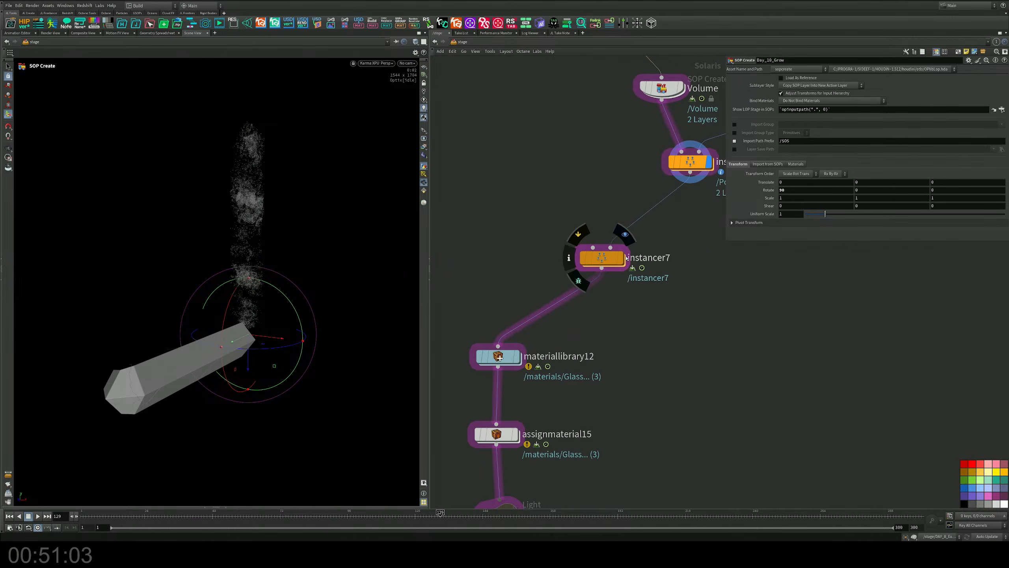
pyautogui.click(625, 234)
pyautogui.click(602, 257)
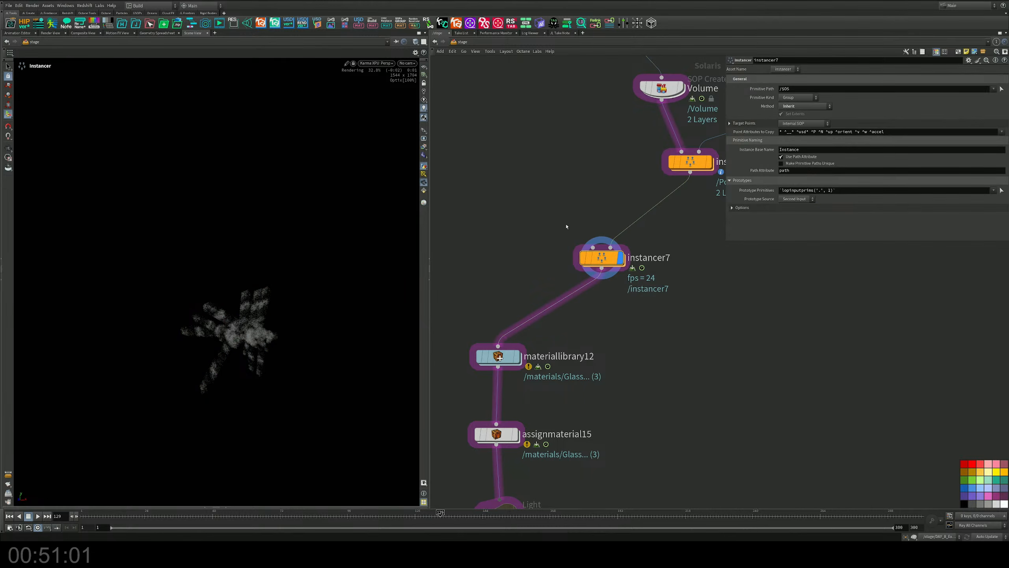
pyautogui.press('Delete')
pyautogui.moveTo(690, 172); pyautogui.dragTo(501, 306)
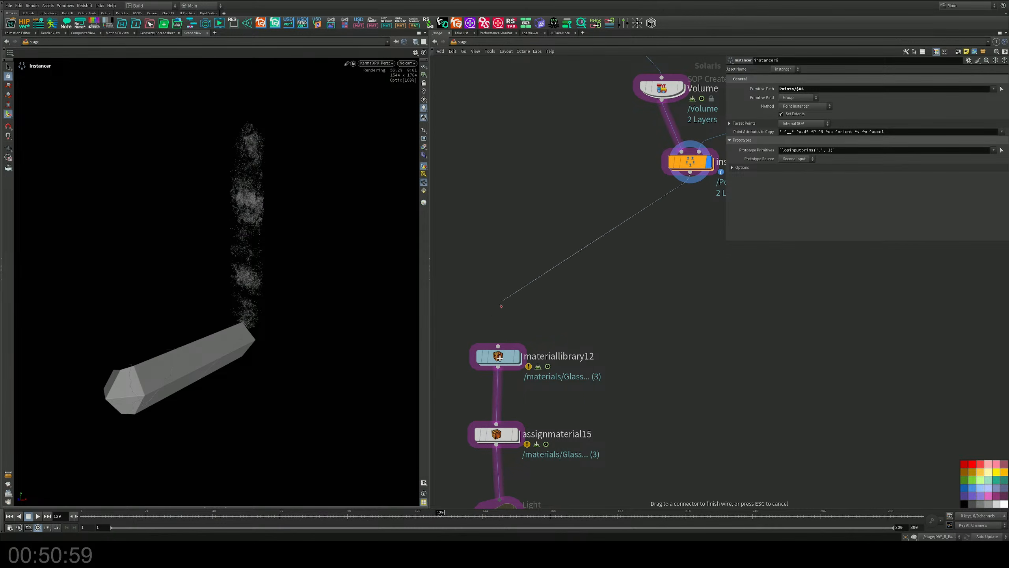
pyautogui.click(498, 346)
# Display assignmaterial15's result in the viewport, and align Volume directly beneath Day_10_Grow in the stage network
pyautogui.scroll(-4, 533, 378)
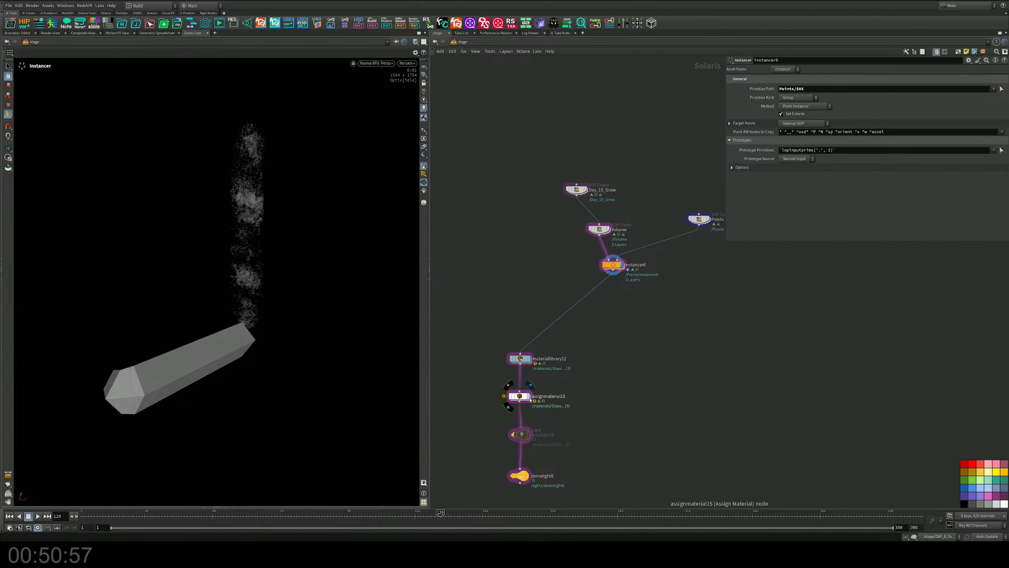
pyautogui.click(530, 397)
pyautogui.moveTo(582, 349); pyautogui.dragTo(585, 321, button='middle')
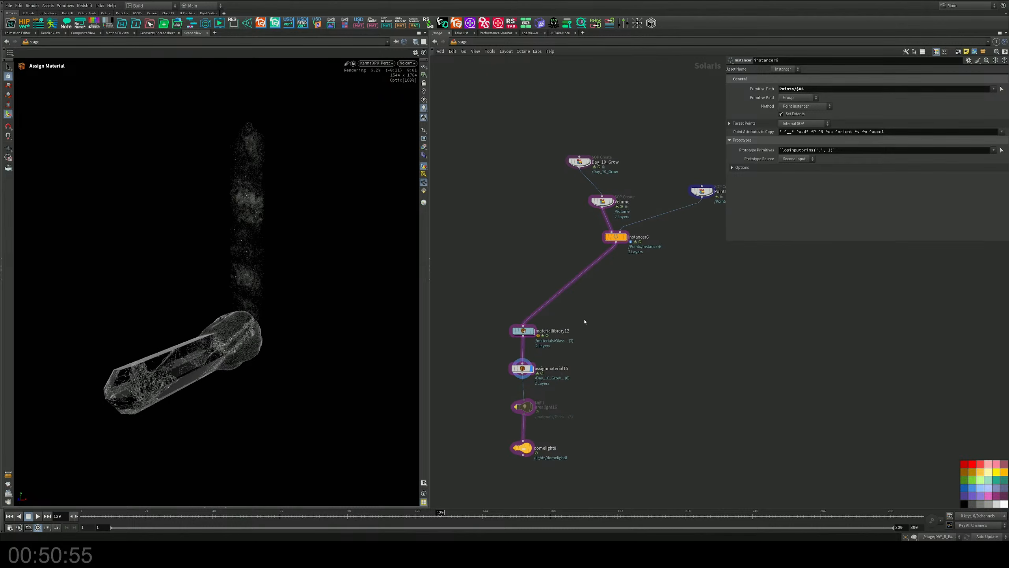
pyautogui.keyDown('alt'); pyautogui.moveTo(234, 318); pyautogui.dragTo(299, 289); pyautogui.keyUp('alt')
pyautogui.scroll(2, 561, 219)
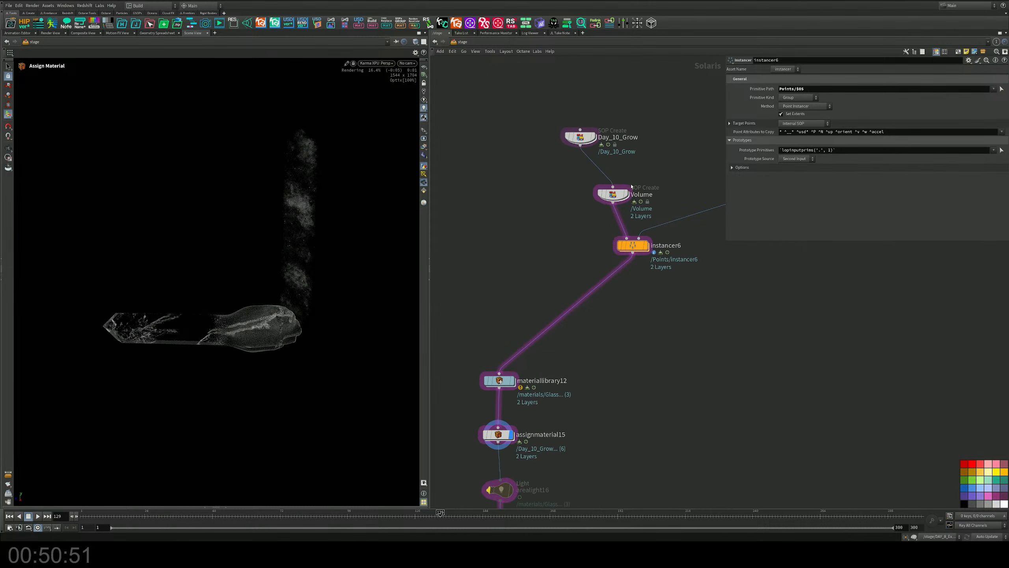
pyautogui.moveTo(632, 186); pyautogui.dragTo(575, 254, button='middle')
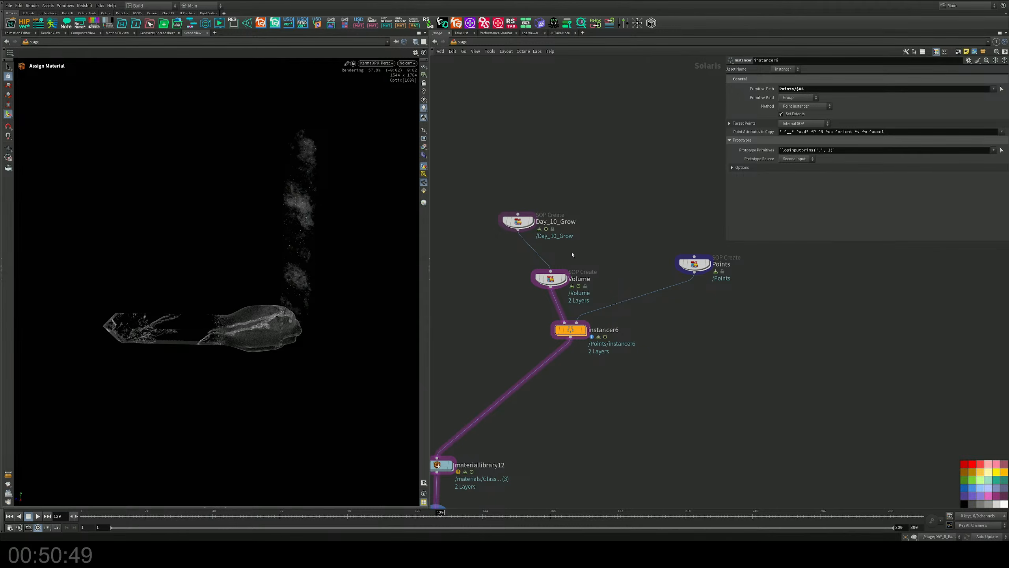
pyautogui.moveTo(551, 279); pyautogui.dragTo(519, 266)
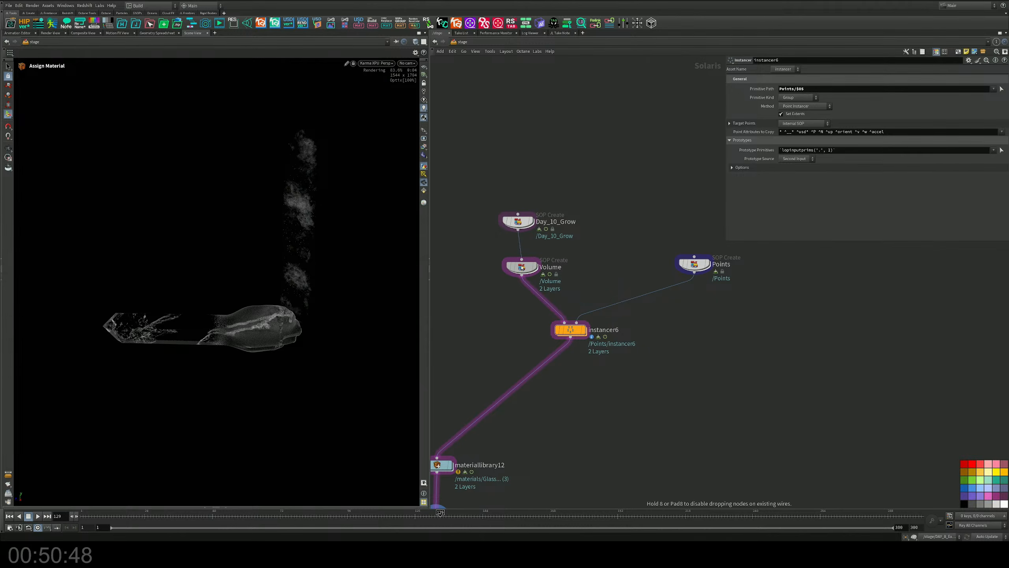
# Inside Day_10_Grow's geometry network, display matchsize1, copytopoints2 and OUT_Points in turn, and return to the stage network
pyautogui.doubleClick(523, 227)
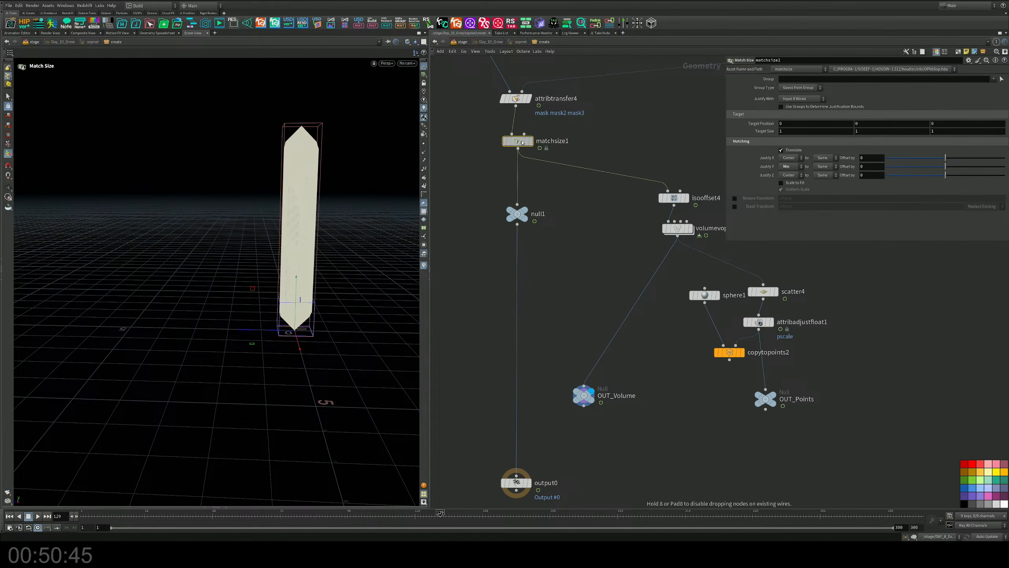
pyautogui.moveTo(521, 139); pyautogui.dragTo(522, 141)
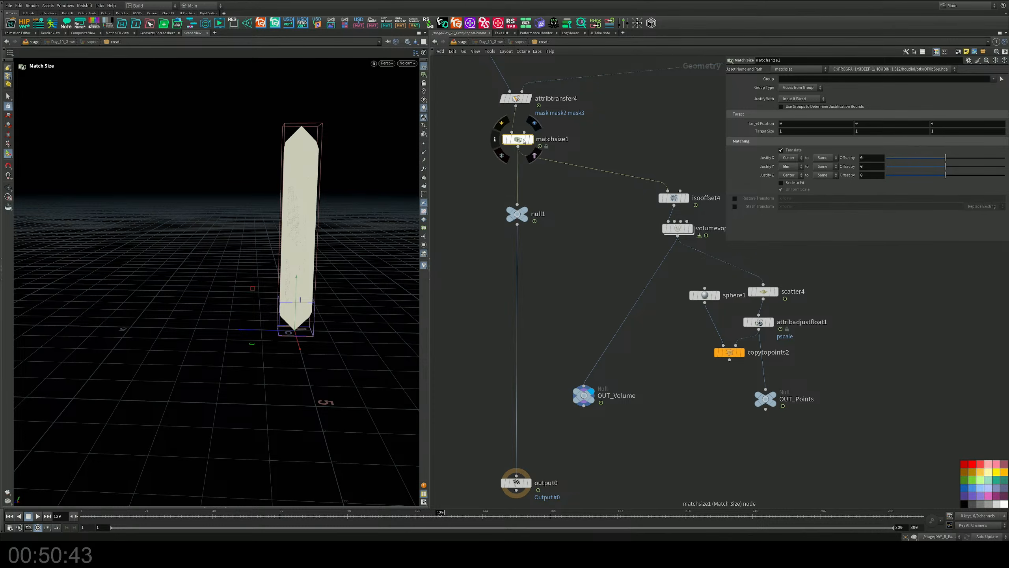
pyautogui.click(531, 140)
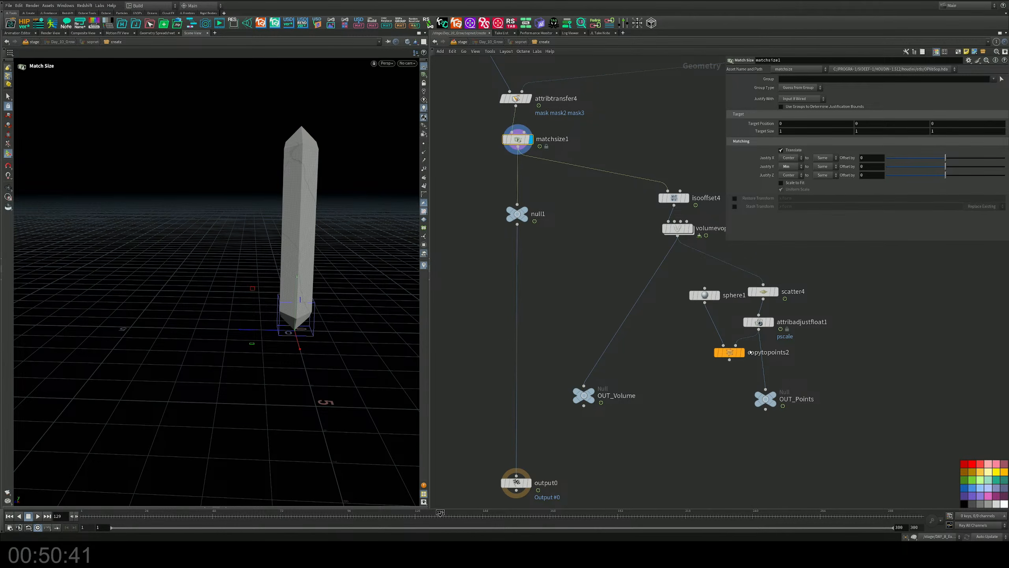
pyautogui.click(743, 354)
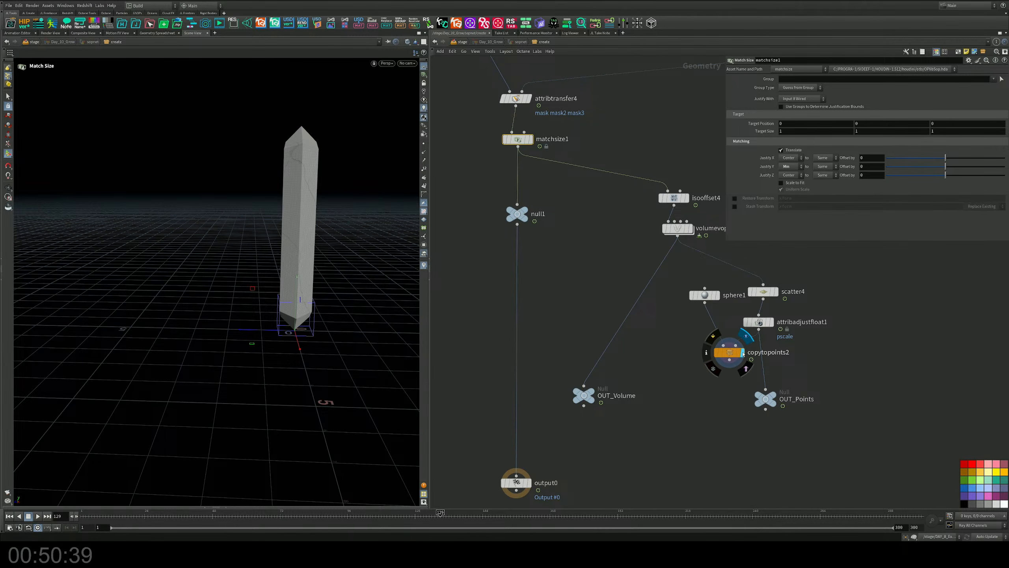
pyautogui.click(774, 399)
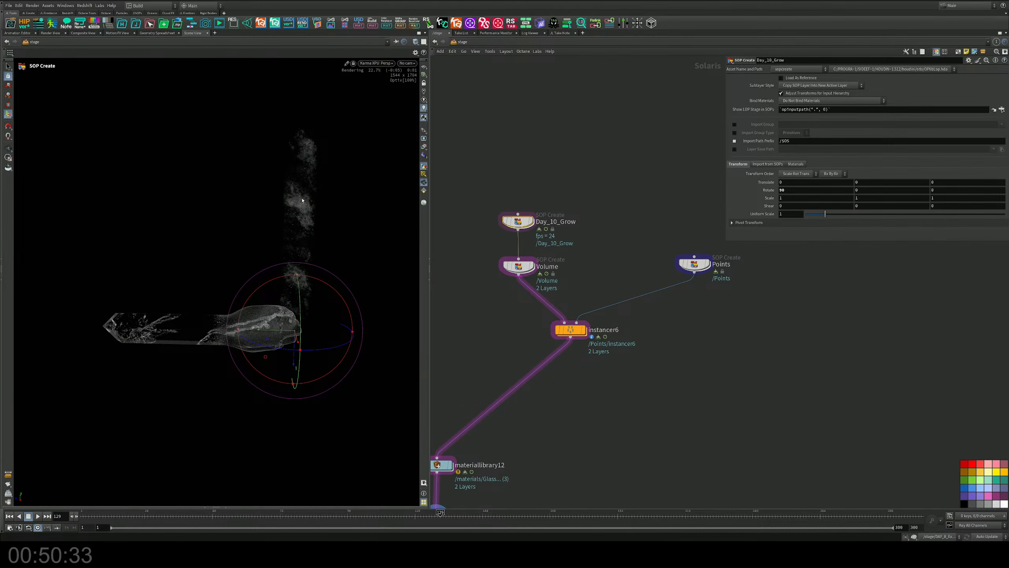
# Bypass matchsize1 inside Day_10_Grow's geometry network and go back to the stage network
pyautogui.moveTo(519, 267)
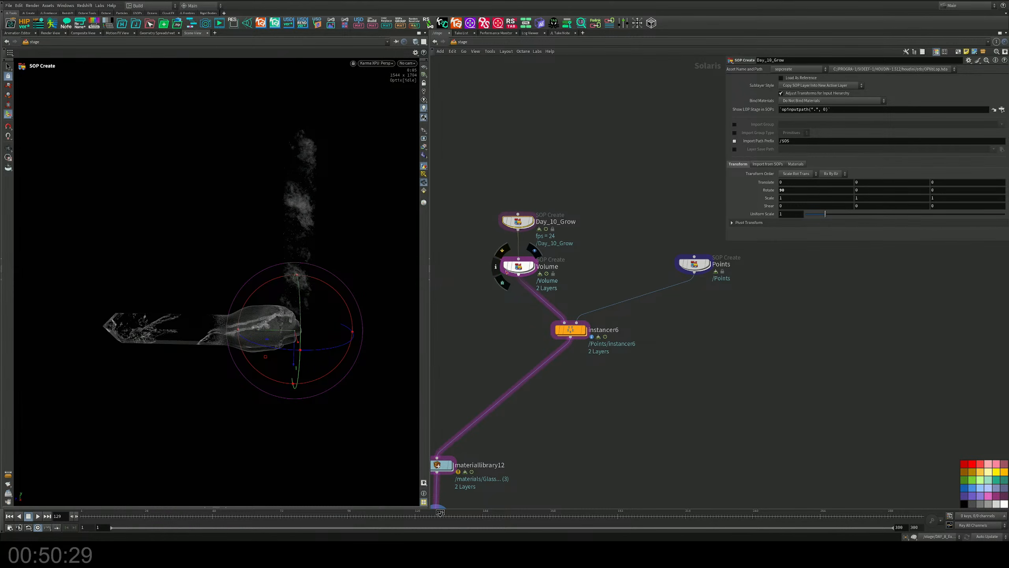
pyautogui.doubleClick(518, 222)
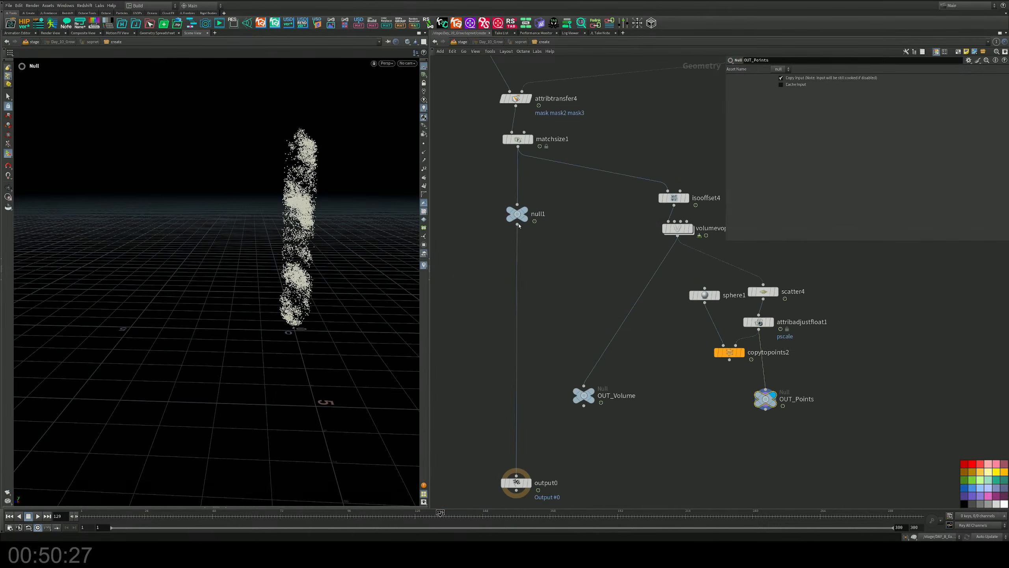
pyautogui.moveTo(539, 189)
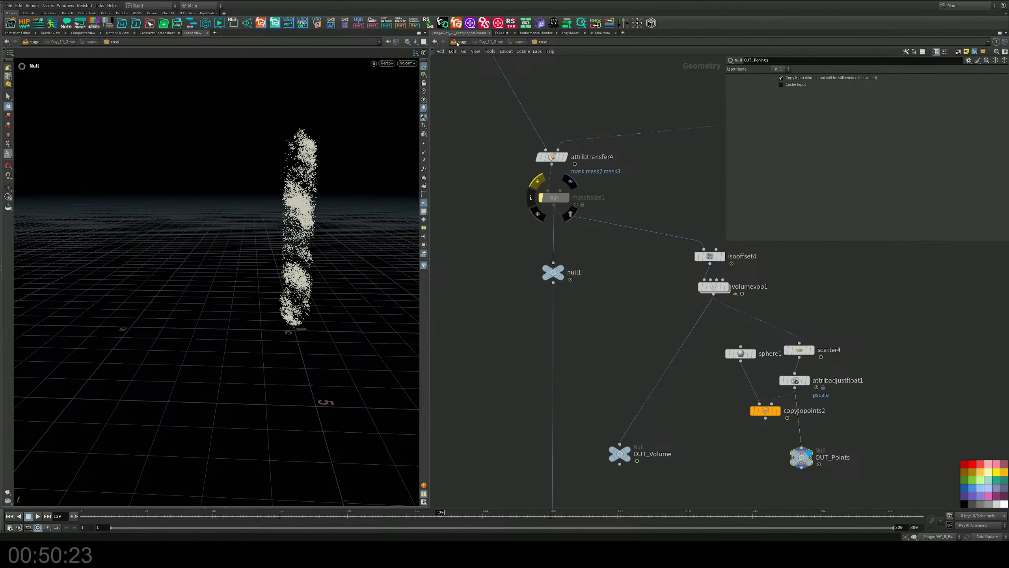
pyautogui.click(458, 43)
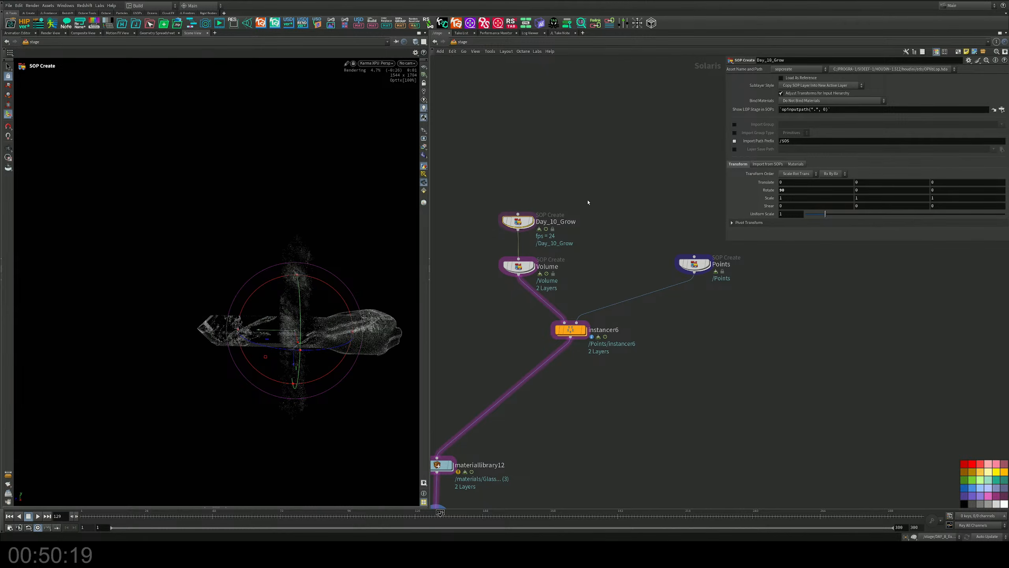
# Set Day_10_Grow's X rotation to 0
pyautogui.moveTo(792, 191); pyautogui.dragTo(724, 191)
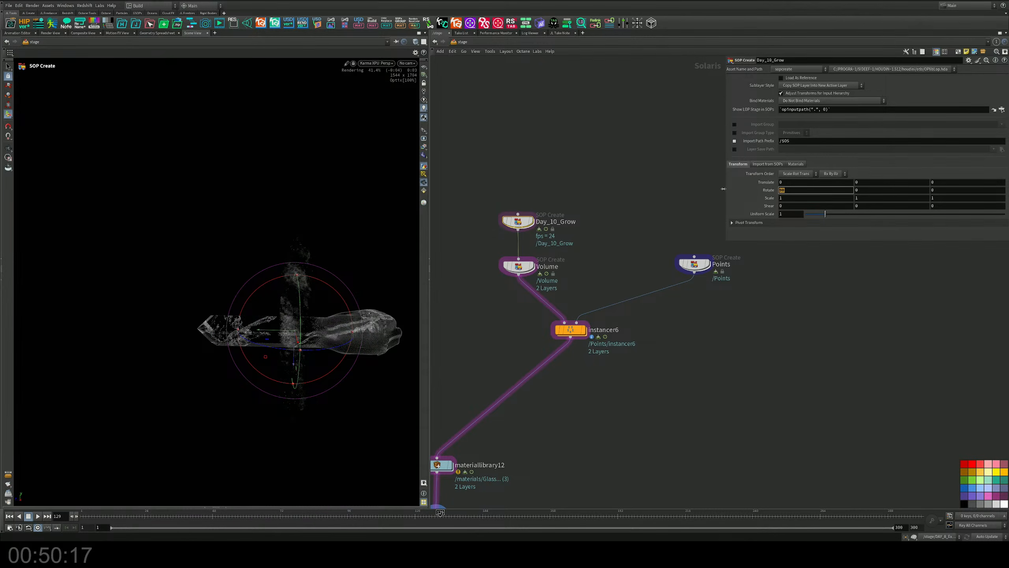
pyautogui.write('0')
pyautogui.press('Return')
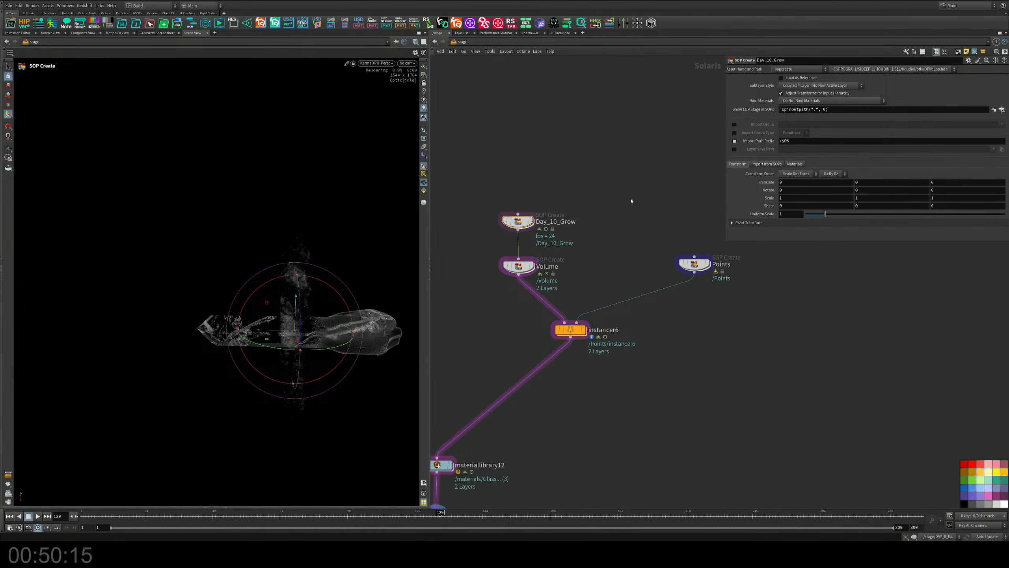
pyautogui.moveTo(581, 255); pyautogui.dragTo(626, 228, button='middle')
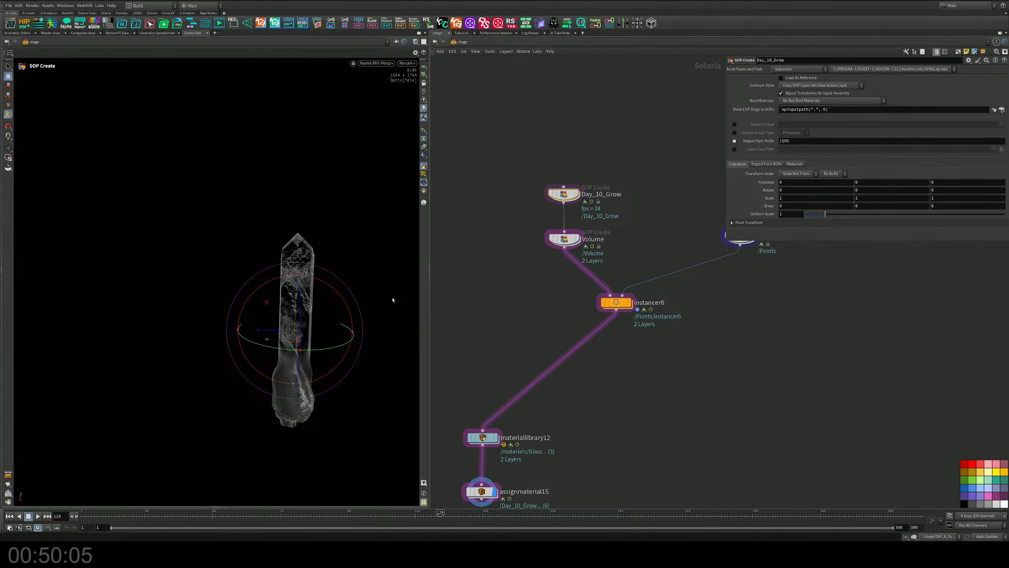
# Display domelight8 and examine the lit crystal up close in the Karma XPU render
pyautogui.moveTo(577, 342); pyautogui.dragTo(618, 140, button='middle')
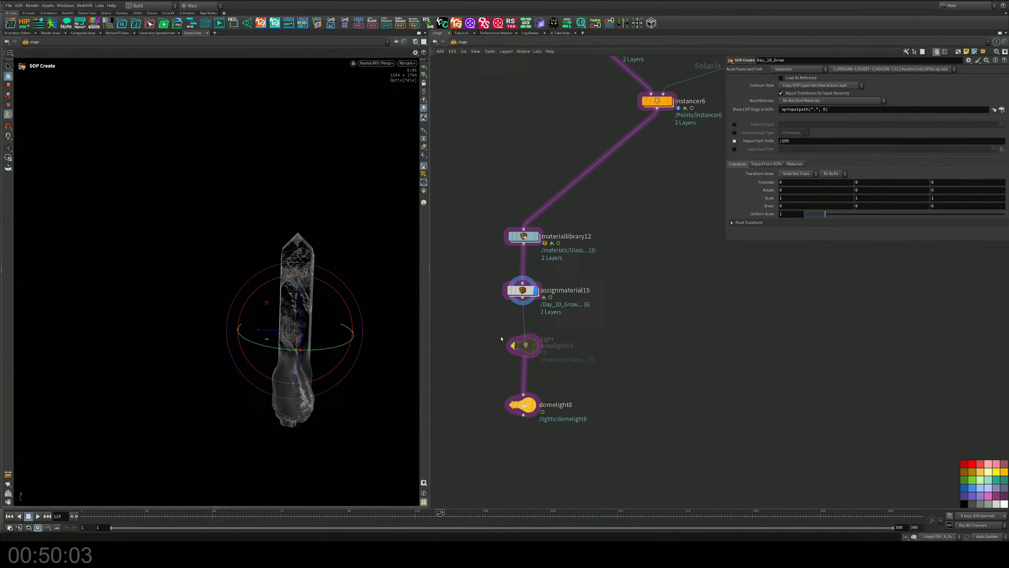
pyautogui.click(533, 402)
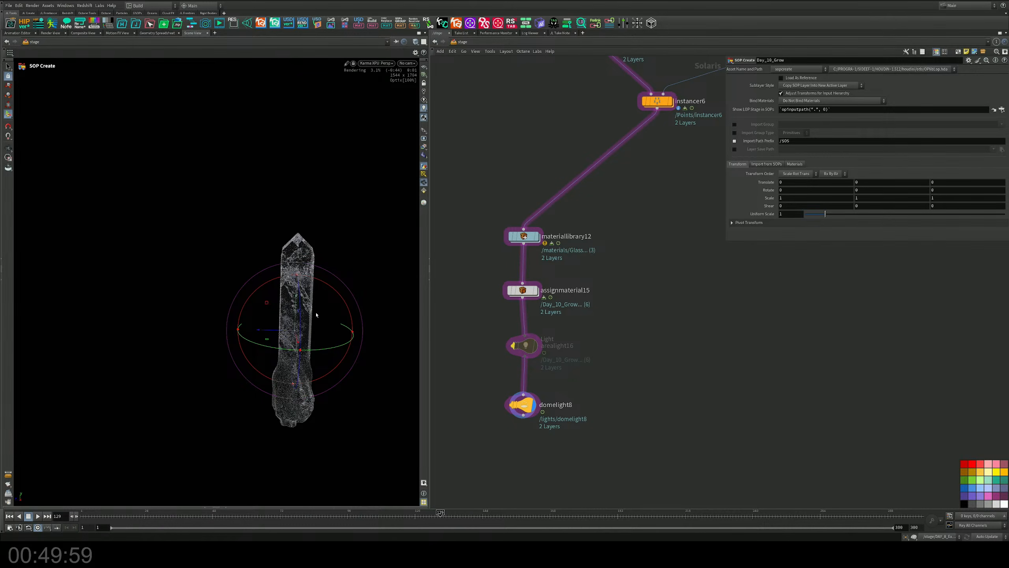
pyautogui.keyDown('alt'); pyautogui.moveTo(288, 305); pyautogui.dragTo(237, 292, button='middle'); pyautogui.keyUp('alt')
pyautogui.keyDown('alt'); pyautogui.moveTo(237, 291); pyautogui.dragTo(208, 289); pyautogui.keyUp('alt')
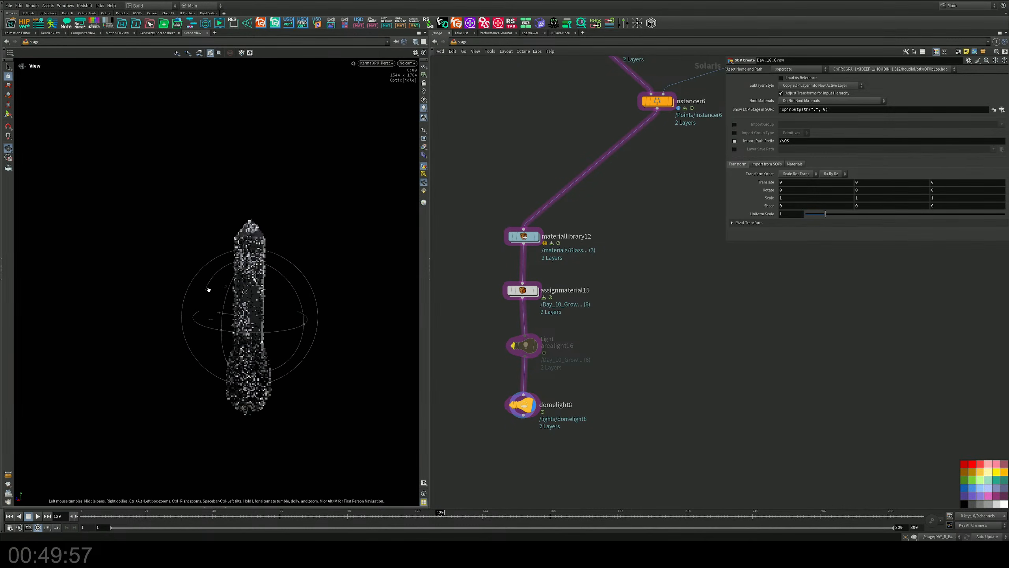
pyautogui.keyDown('alt'); pyautogui.moveTo(255, 291); pyautogui.dragTo(203, 288, button='middle'); pyautogui.keyUp('alt')
pyautogui.keyDown('alt'); pyautogui.moveTo(203, 287); pyautogui.dragTo(322, 244, button='right'); pyautogui.keyUp('alt')
pyautogui.keyDown('alt'); pyautogui.moveTo(227, 303); pyautogui.dragTo(244, 264, button='middle'); pyautogui.keyUp('alt')
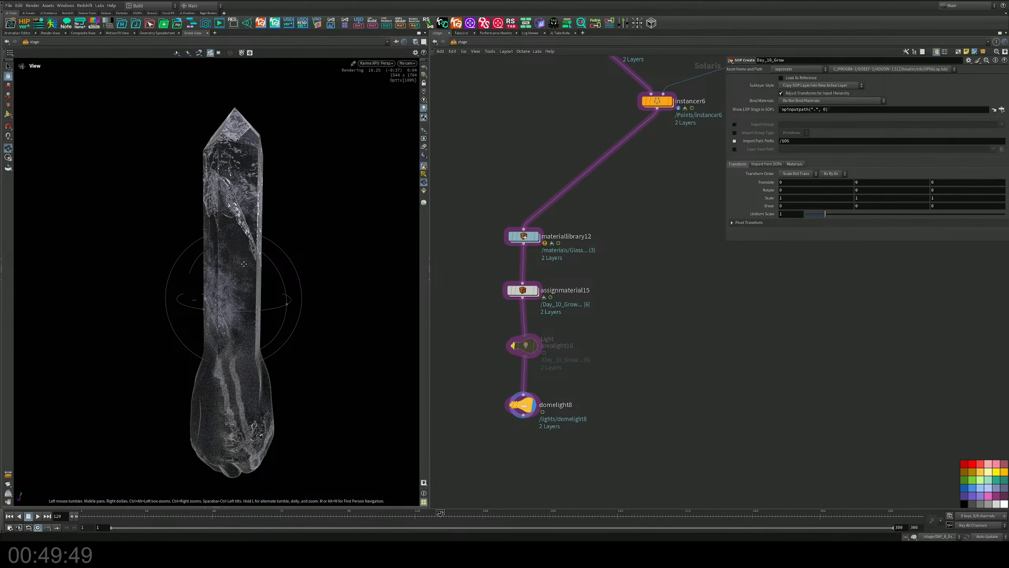
pyautogui.press('Return')
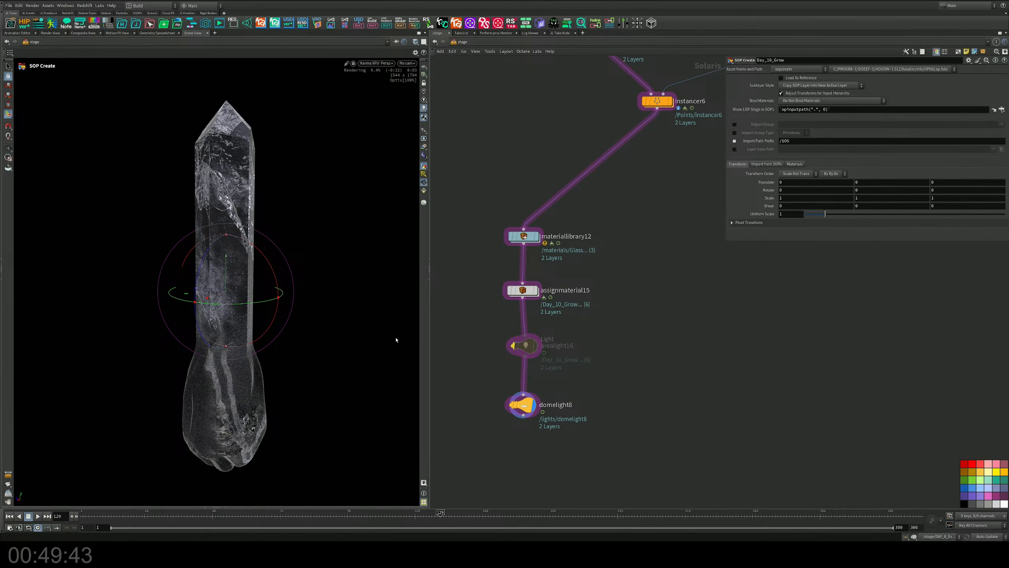
# Set domelight8's intensity to 0.54 and its diffuse multiplier to 2
pyautogui.click(523, 405)
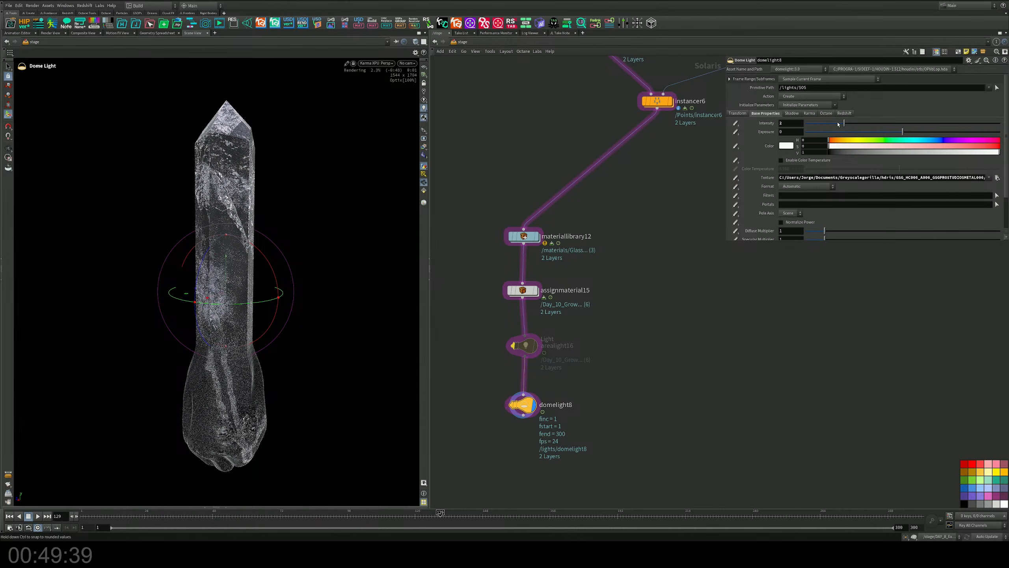
pyautogui.moveTo(837, 123); pyautogui.dragTo(816, 124)
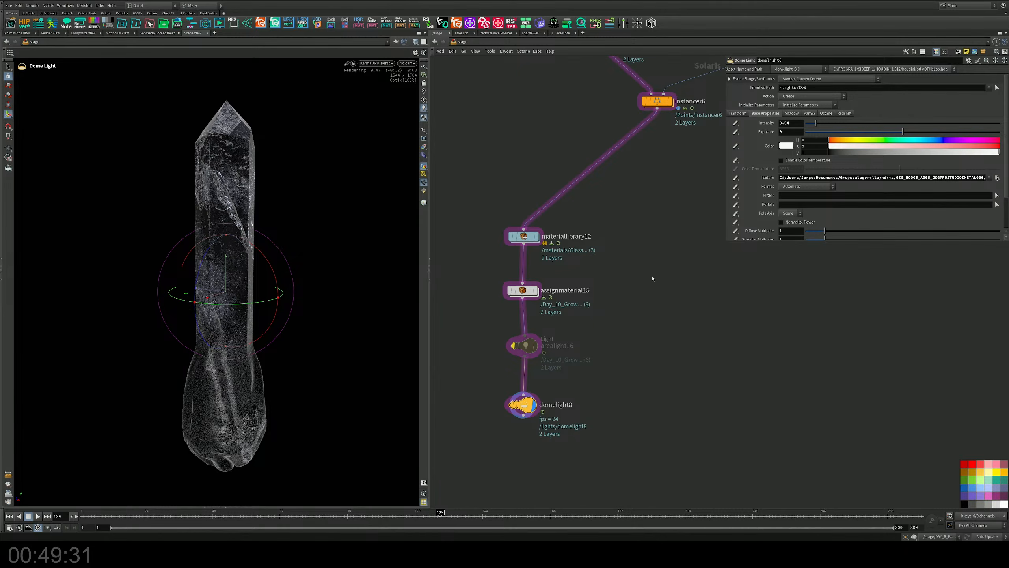
pyautogui.moveTo(763, 241); pyautogui.dragTo(764, 295)
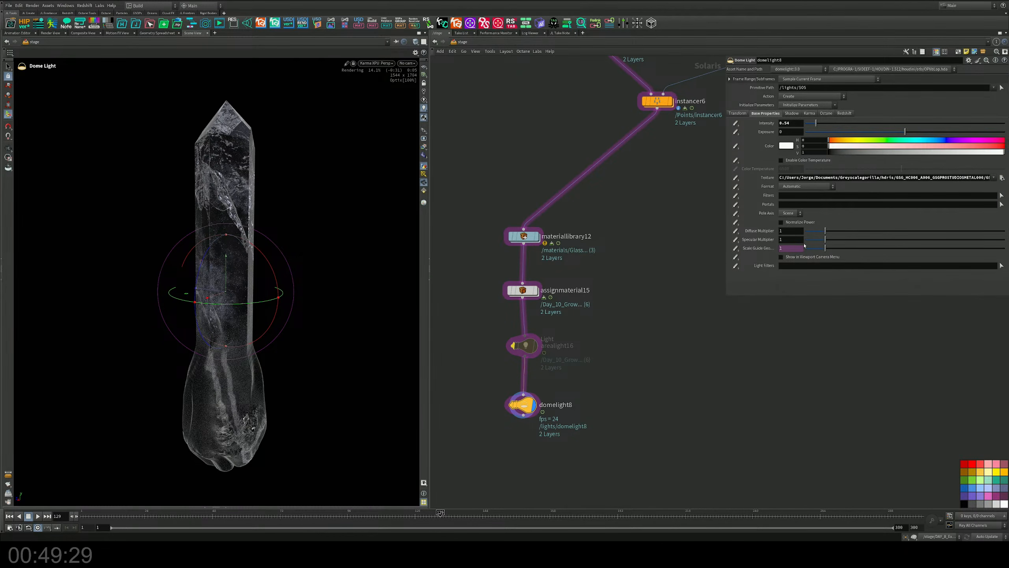
pyautogui.moveTo(826, 239); pyautogui.dragTo(845, 231)
pyautogui.hotkey('ctrl', 'z')
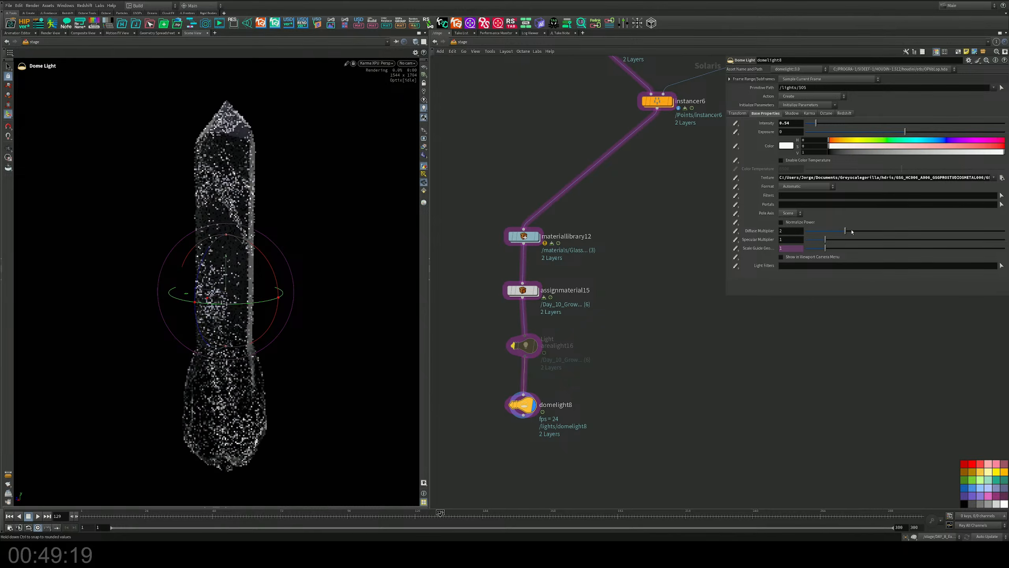
# Examine the crystal's render from another side with the Select tool active so the light's transform handle is hidden
pyautogui.press('Escape')
pyautogui.moveTo(269, 257); pyautogui.dragTo(228, 285)
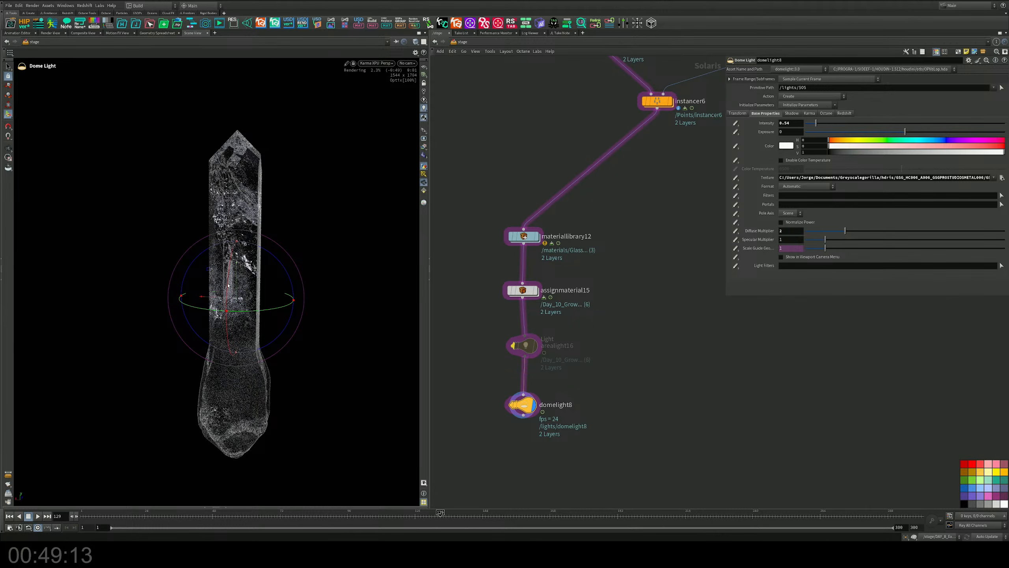
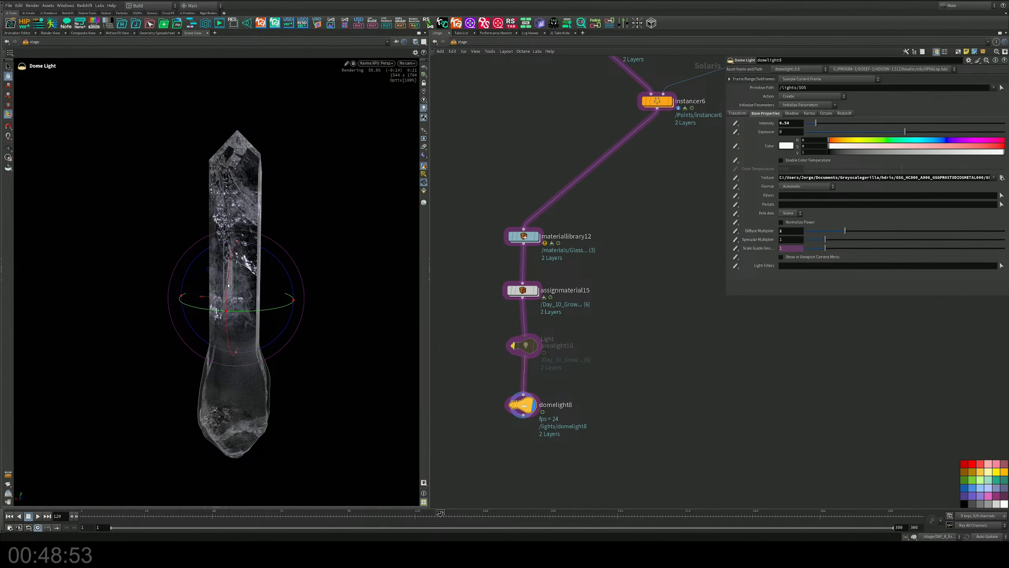
pyautogui.click(8, 67)
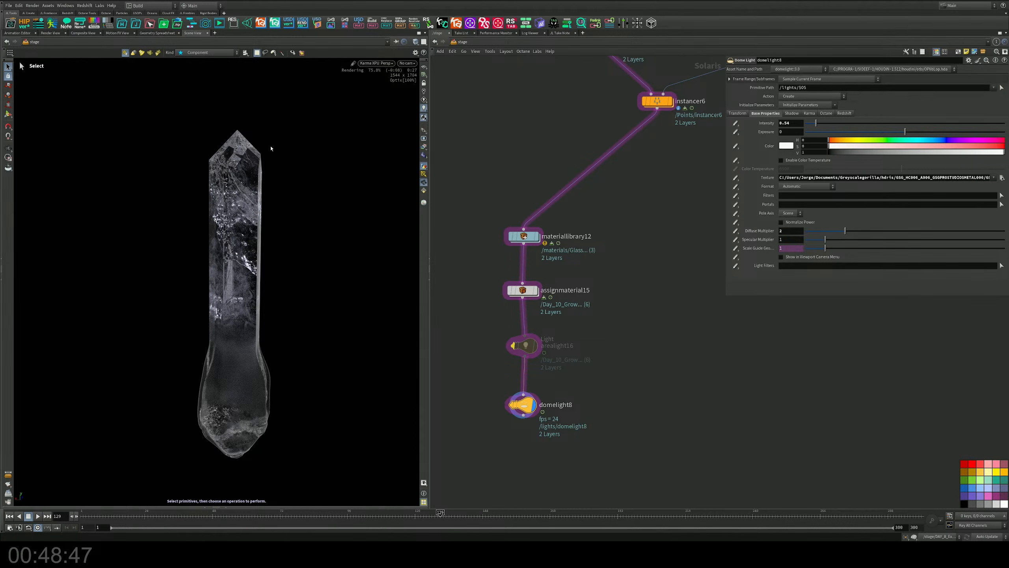
pyautogui.keyDown('alt'); pyautogui.moveTo(233, 209); pyautogui.dragTo(223, 206, button='middle'); pyautogui.keyUp('alt')
pyautogui.press('s')
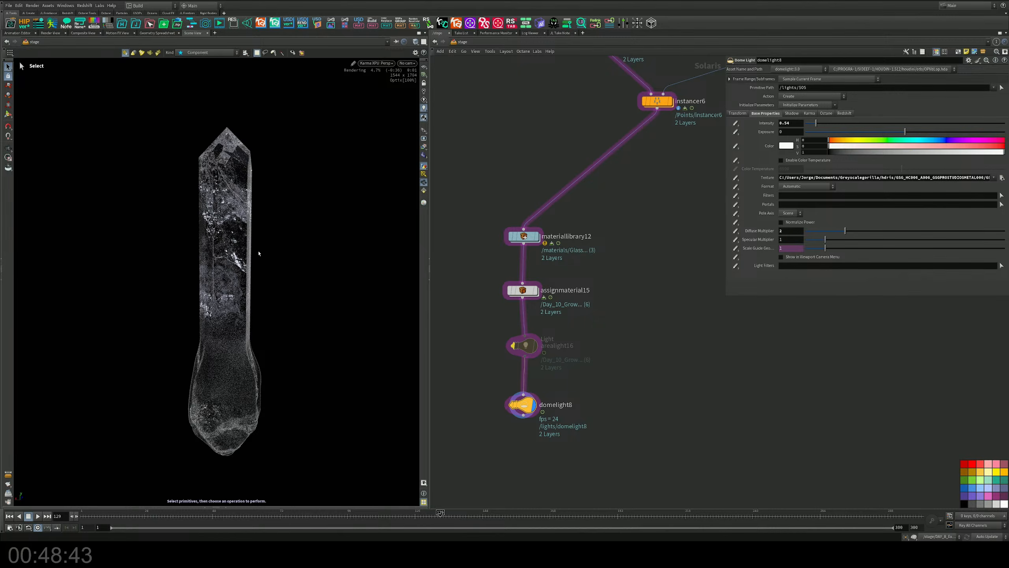
# Open the geometry network inside Day_10_Grow and examine its node chain down to the output nodes
pyautogui.moveTo(531, 62); pyautogui.dragTo(561, 218, button='middle')
pyautogui.moveTo(644, 189); pyautogui.dragTo(537, 233, button='middle')
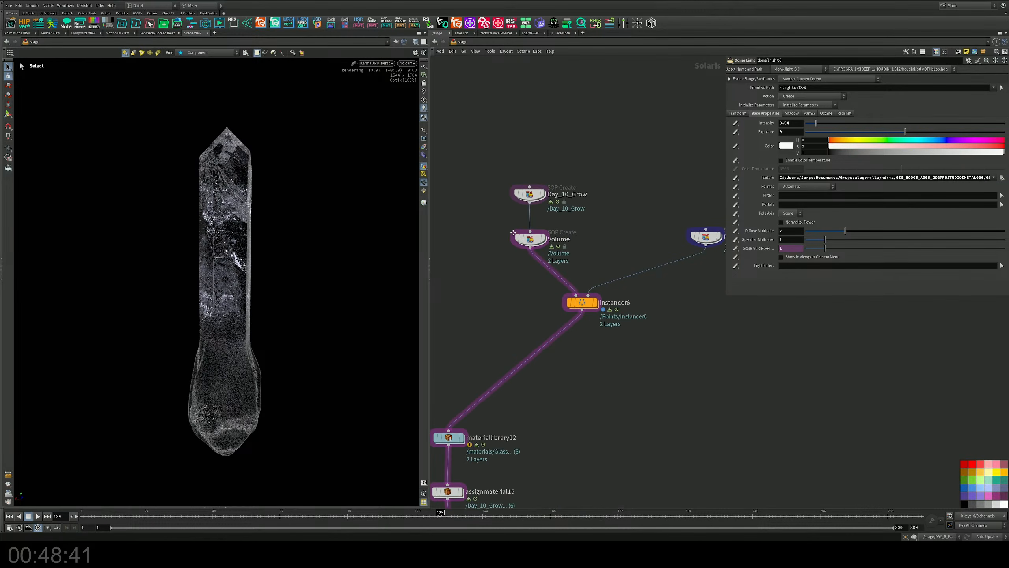
pyautogui.doubleClick(536, 196)
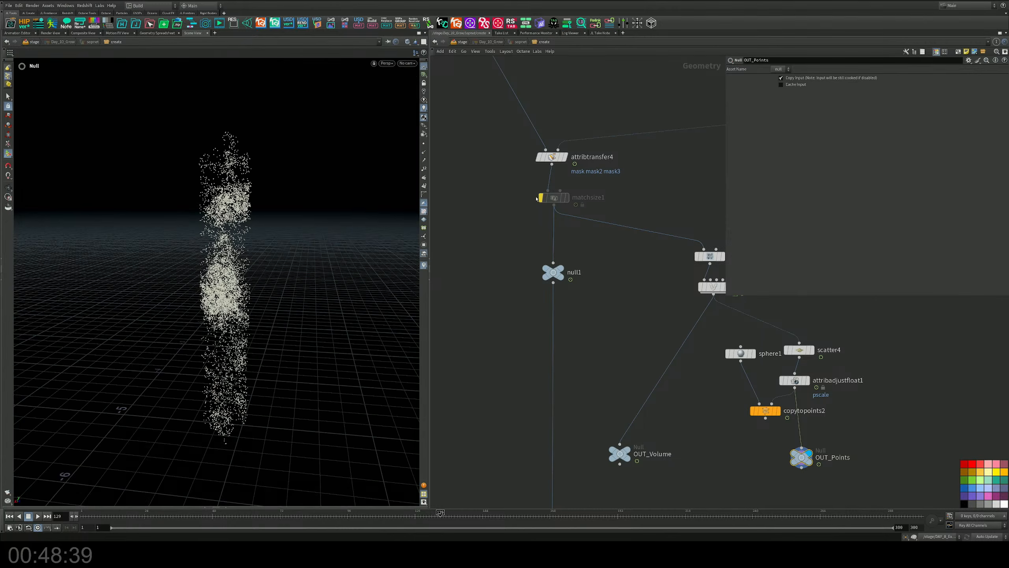
pyautogui.scroll(-4, 543, 228)
pyautogui.moveTo(512, 315); pyautogui.dragTo(549, 239, button='middle')
pyautogui.scroll(-2, 549, 239)
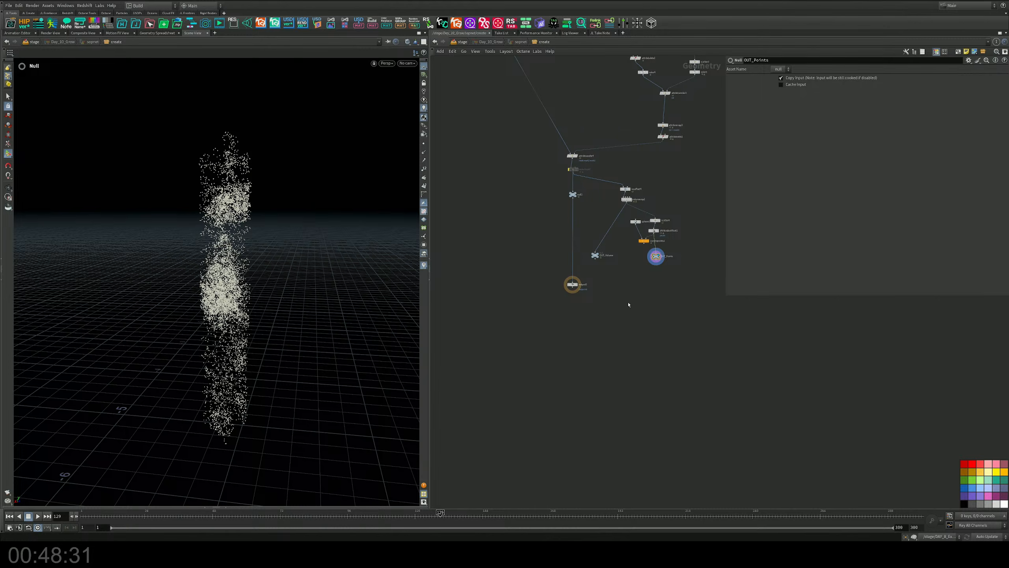
pyautogui.moveTo(492, 169); pyautogui.dragTo(556, 319, button='middle')
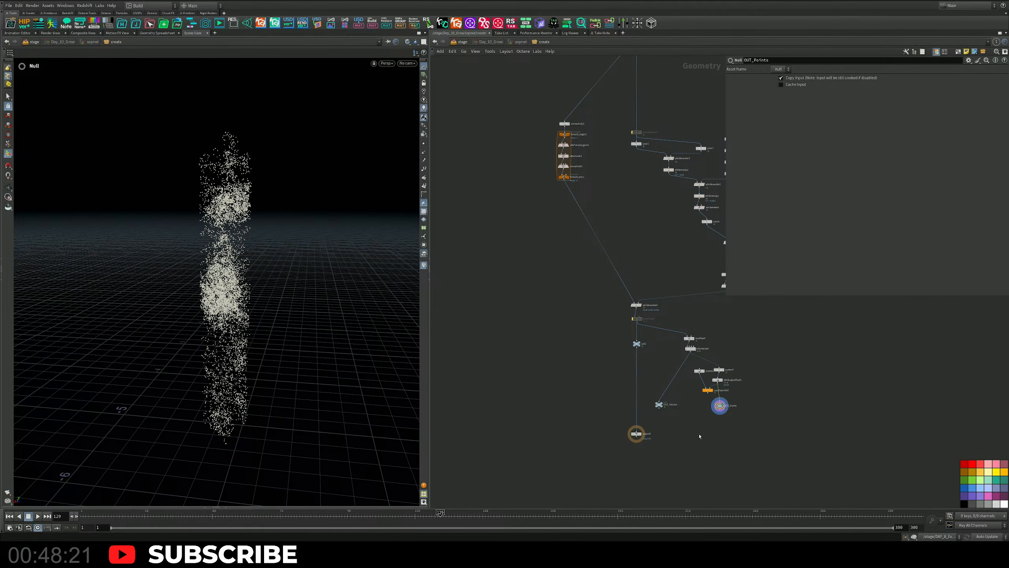
pyautogui.scroll(5, 699, 436)
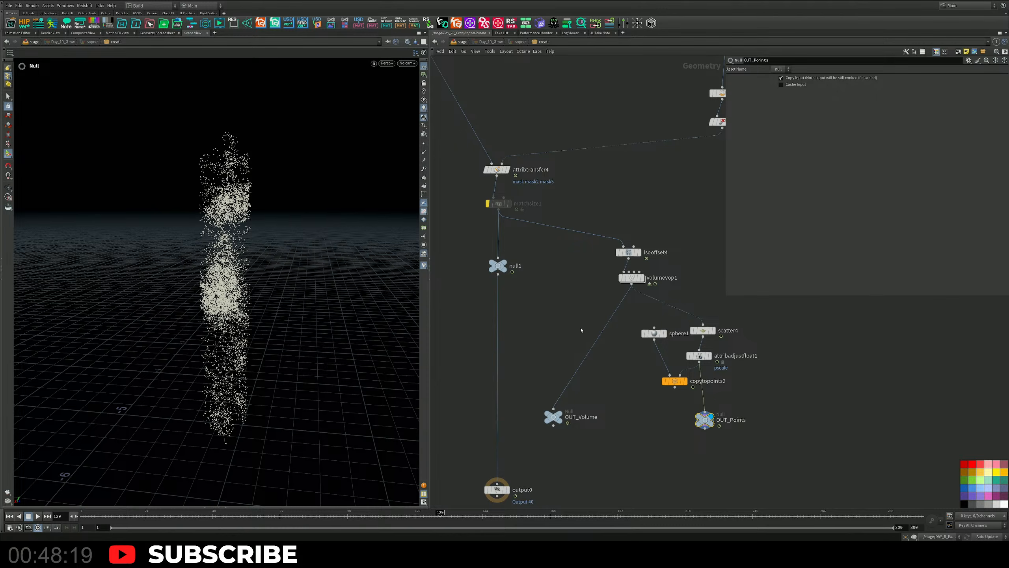
# Insert a Merge node on the wire between null1 and output0, placed just above output0
pyautogui.moveTo(582, 331); pyautogui.dragTo(617, 299, button='middle')
pyautogui.press('Tab')
pyautogui.write('merge')
pyautogui.press('Return')
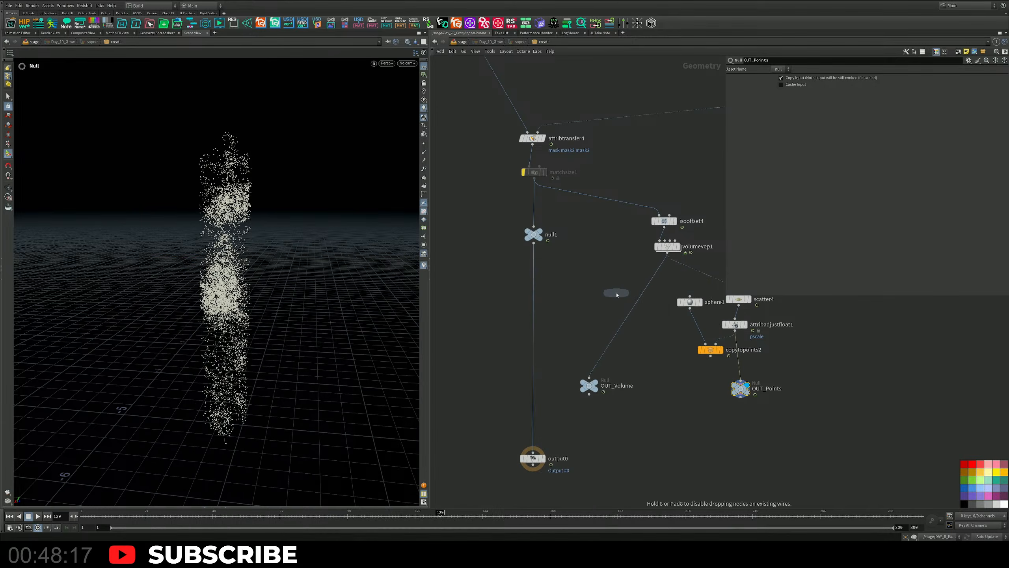
pyautogui.click(535, 340)
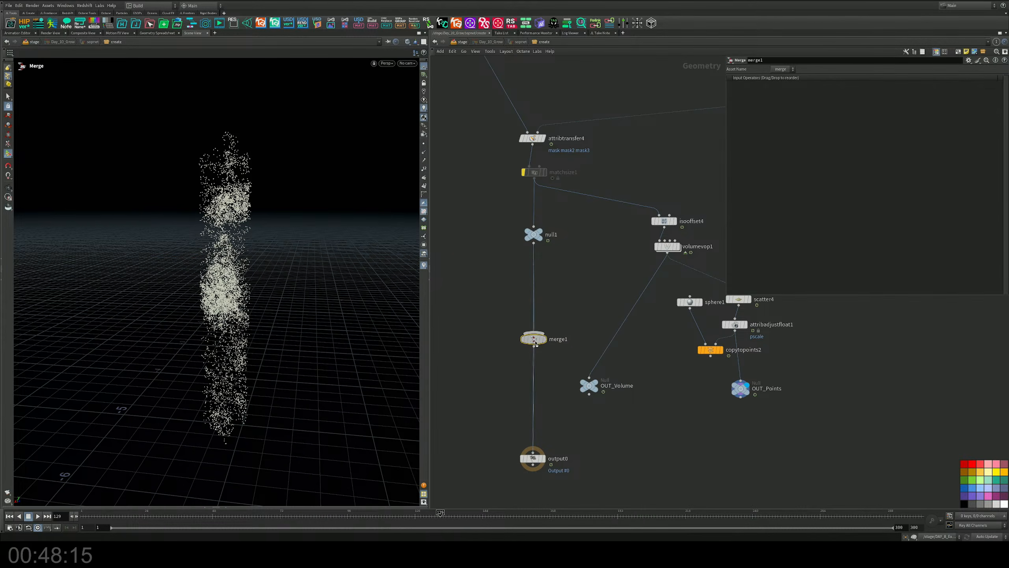
pyautogui.moveTo(535, 343); pyautogui.dragTo(535, 416)
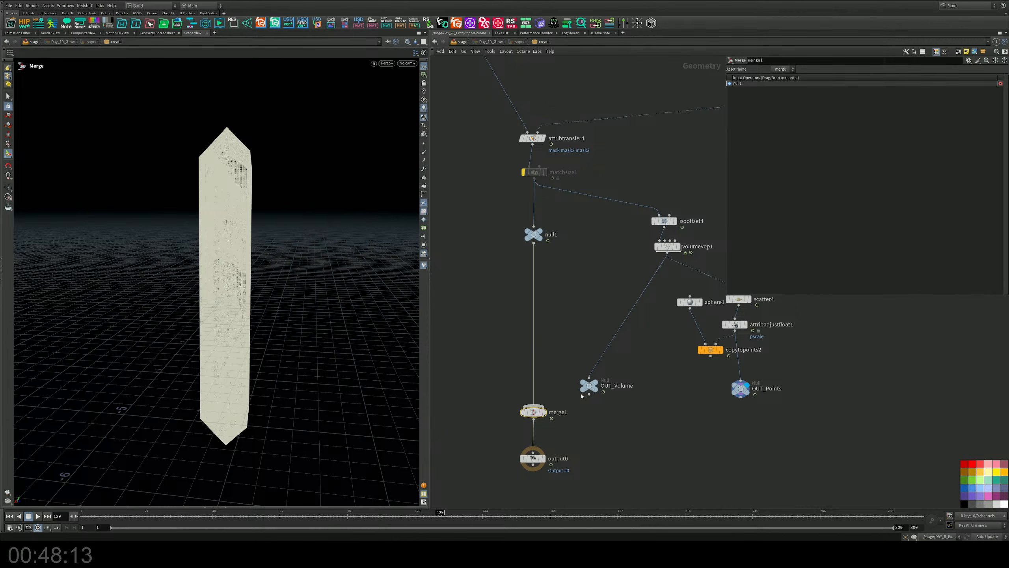
# Connect OUT_Volume and OUT_Points into merge1 and display the merge
pyautogui.moveTo(589, 394); pyautogui.dragTo(603, 336)
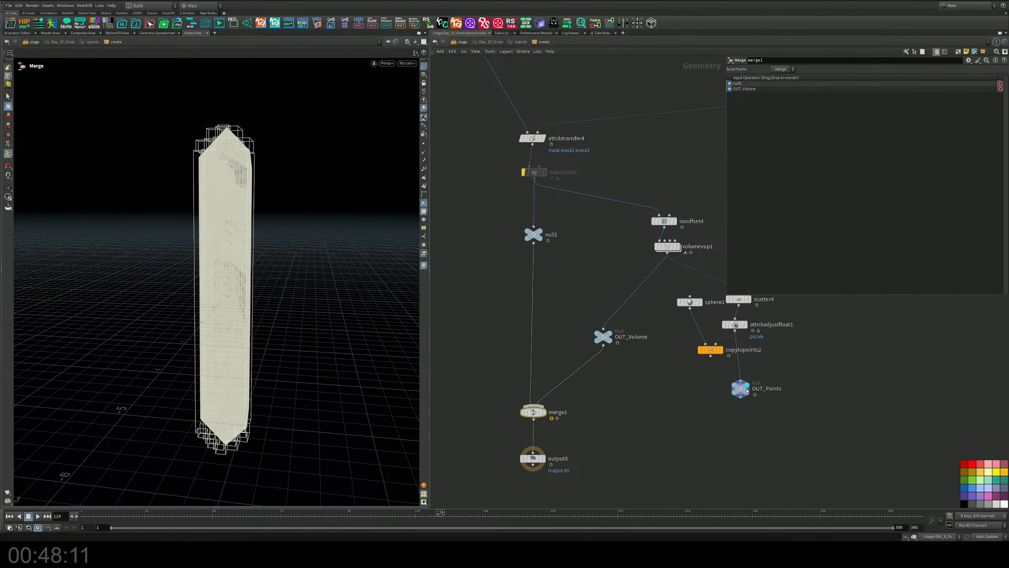
pyautogui.moveTo(741, 397); pyautogui.dragTo(537, 404)
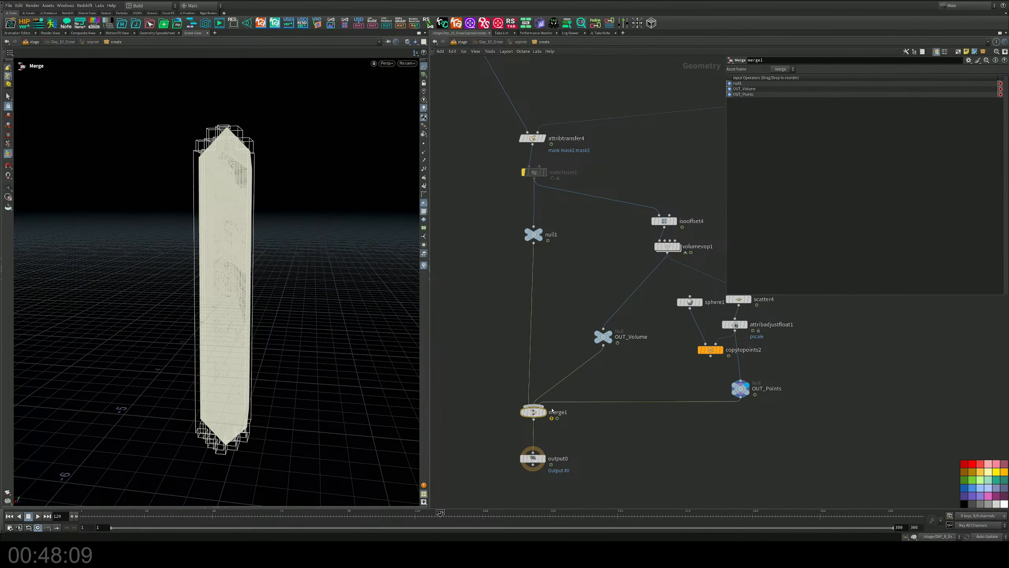
pyautogui.click(544, 413)
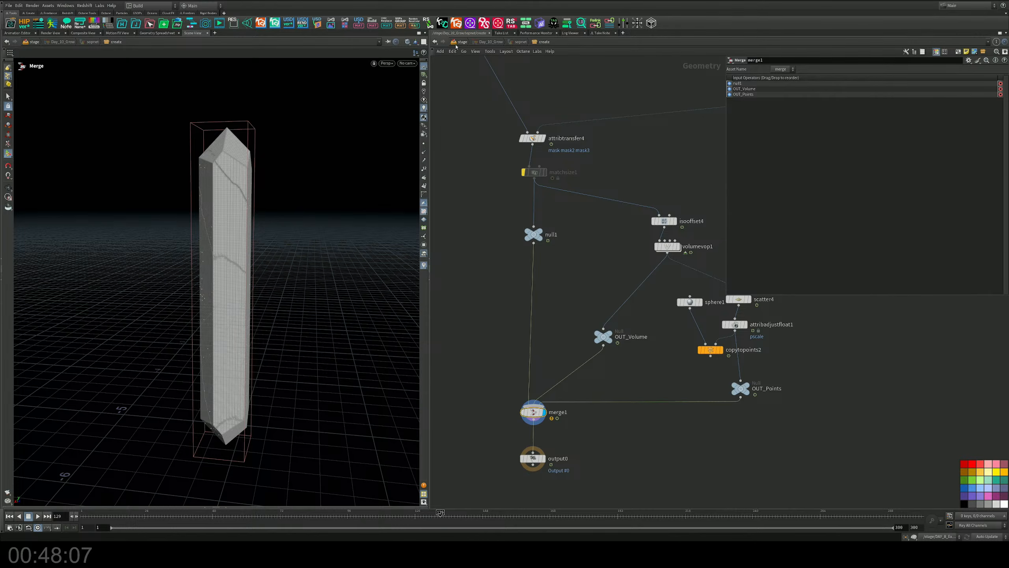
# Back in the stage network, detach Volume and instancer6 so Day_10_Grow feeds straight into materiallibrary12
pyautogui.press('u')
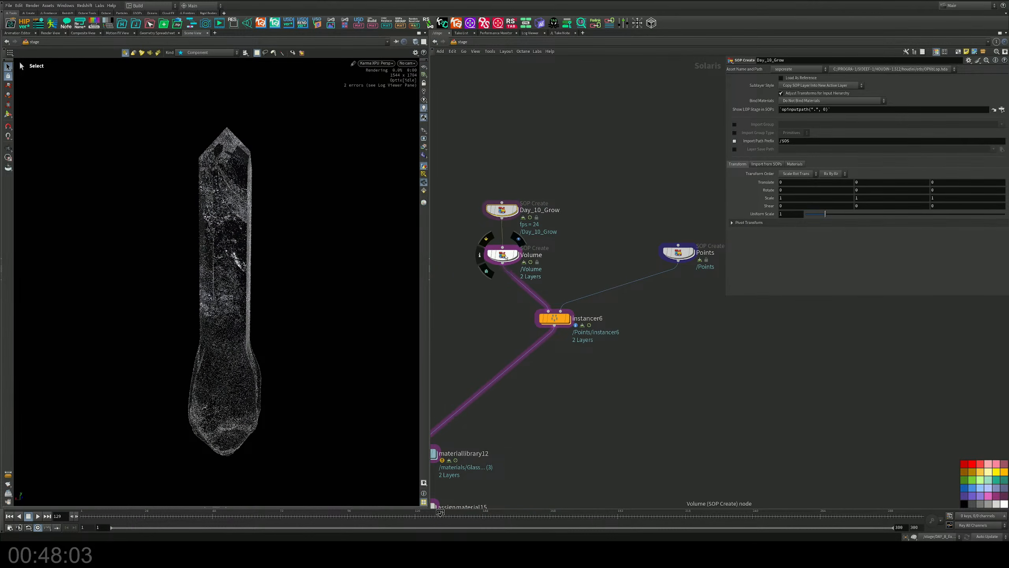
pyautogui.moveTo(520, 254); pyautogui.dragTo(555, 246)
pyautogui.moveTo(601, 208); pyautogui.dragTo(602, 204)
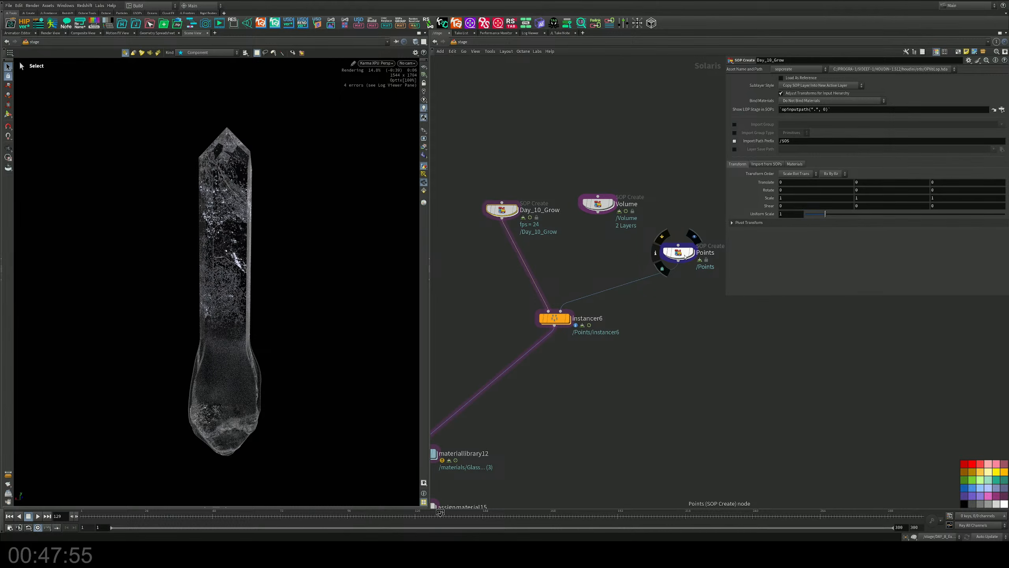
pyautogui.moveTo(567, 321); pyautogui.dragTo(683, 297)
pyautogui.moveTo(552, 312); pyautogui.dragTo(693, 250, button='middle')
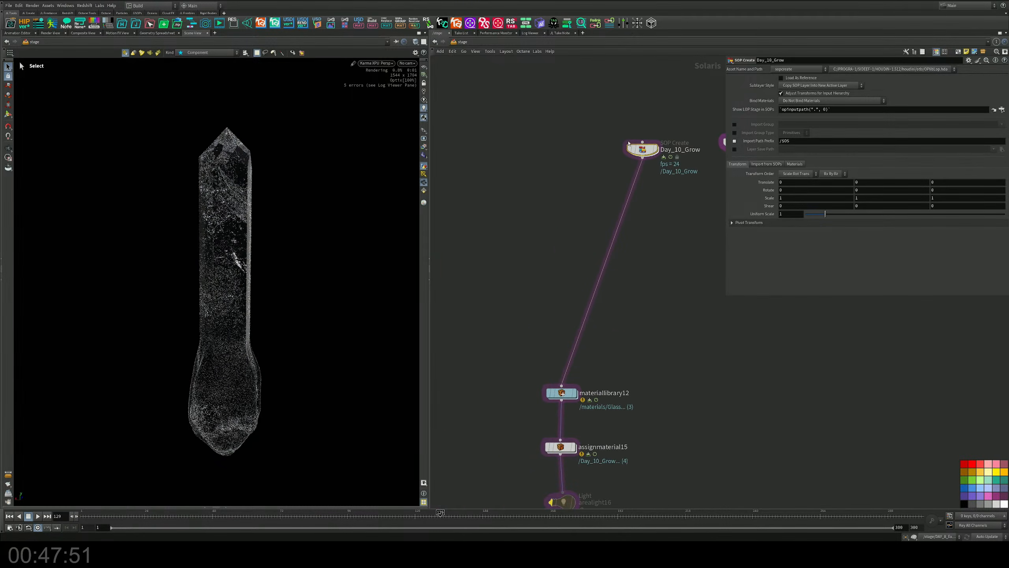
pyautogui.moveTo(646, 151); pyautogui.dragTo(580, 187)
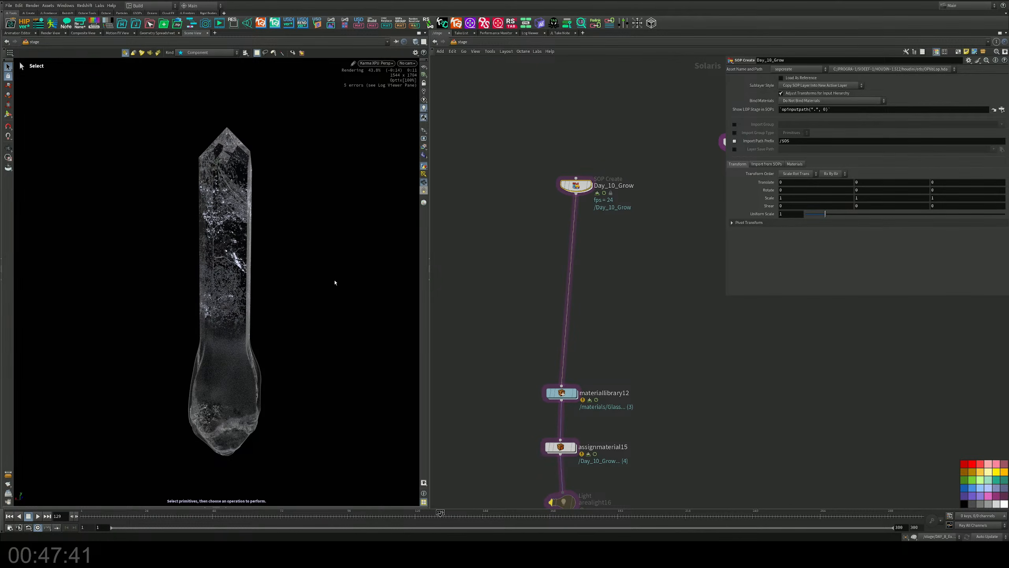
# Reveal the scene graph tree, expand Day_10_Grow in it and show assignmaterial15's parameters
pyautogui.moveTo(653, 329); pyautogui.dragTo(633, 249, button='middle')
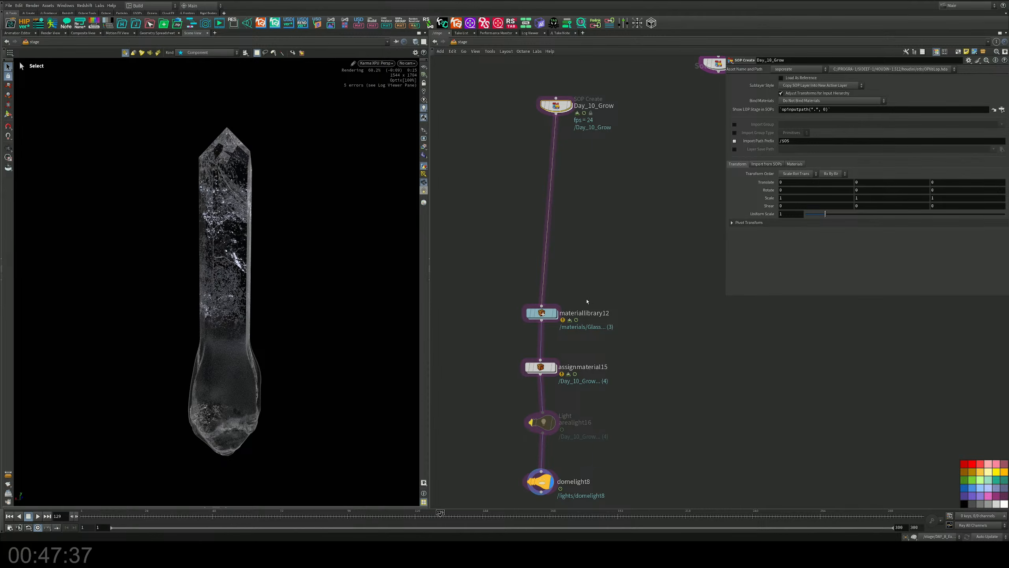
pyautogui.click(553, 313)
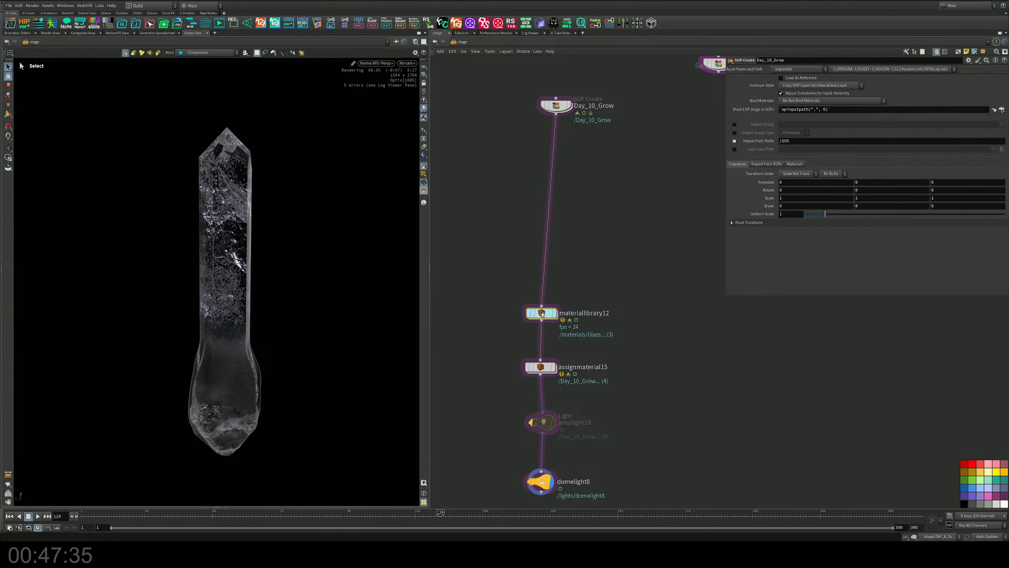
pyautogui.click(223, 507)
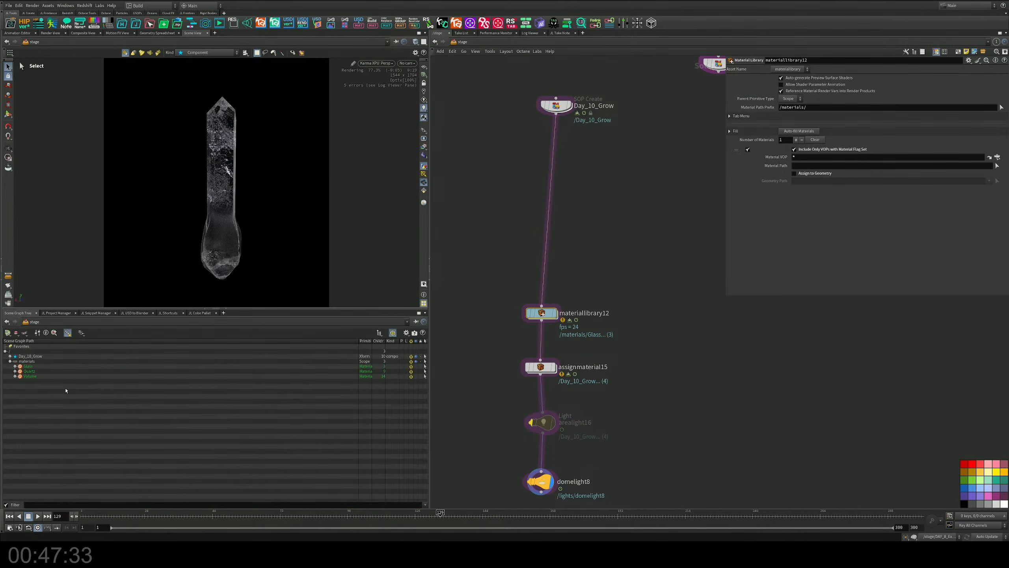
pyautogui.click(10, 357)
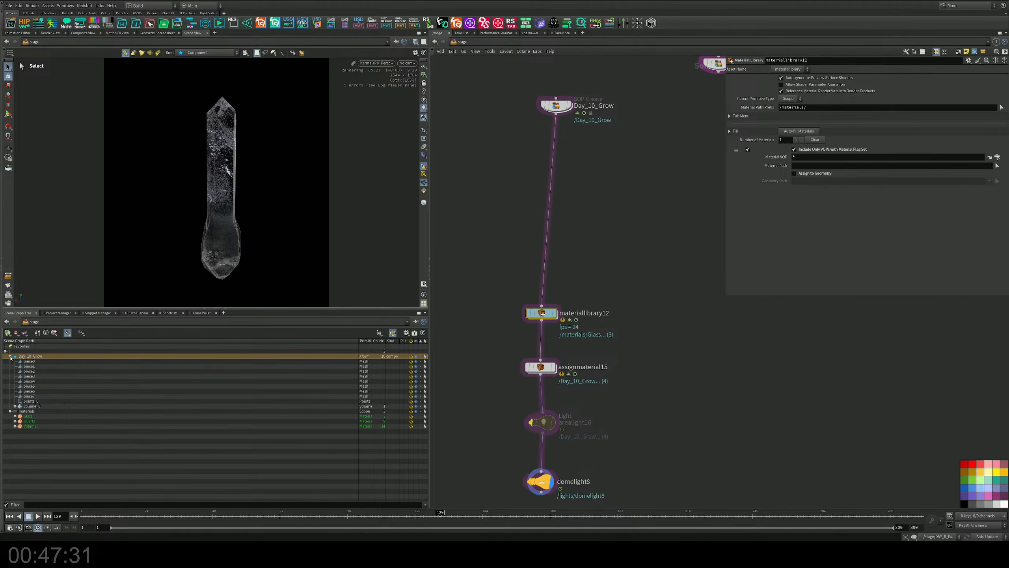
pyautogui.moveTo(600, 339); pyautogui.dragTo(509, 400)
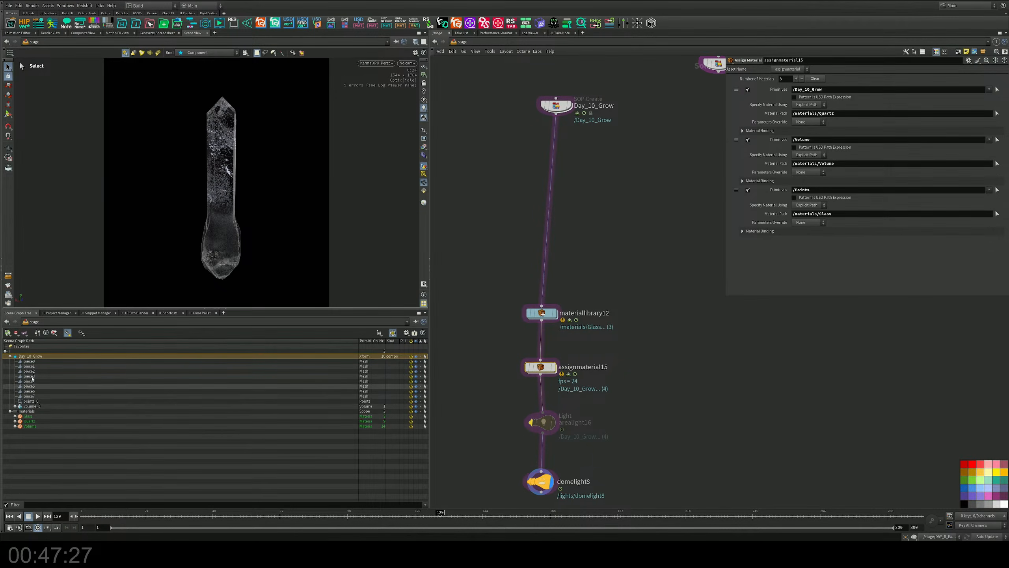
# Fill the Quartz assignment's primitives with the individual paths of piece0 through piece7 under Day_10_Grow
pyautogui.click(30, 361)
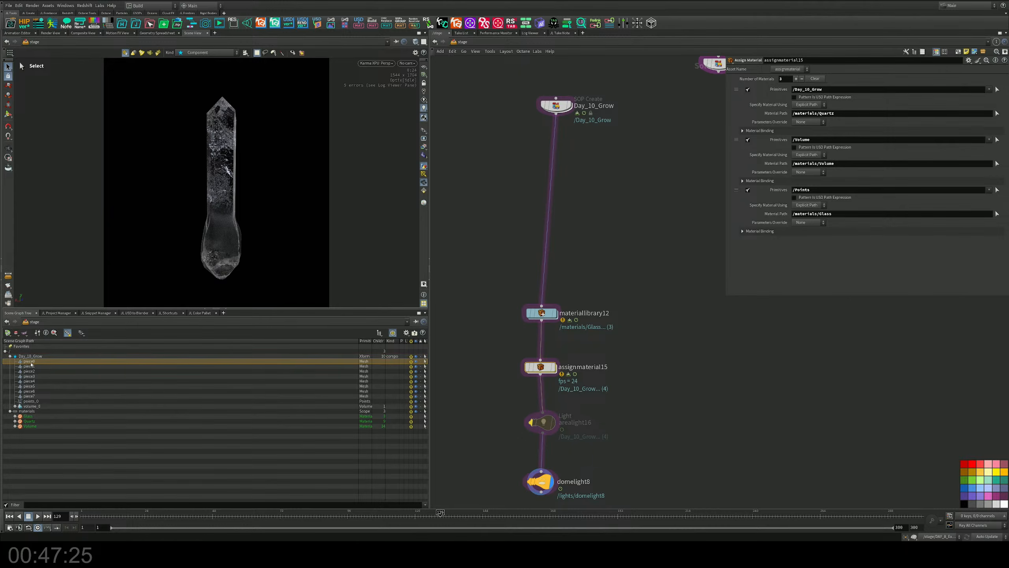
pyautogui.keyDown('shift'); pyautogui.click(30, 396); pyautogui.keyUp('shift')
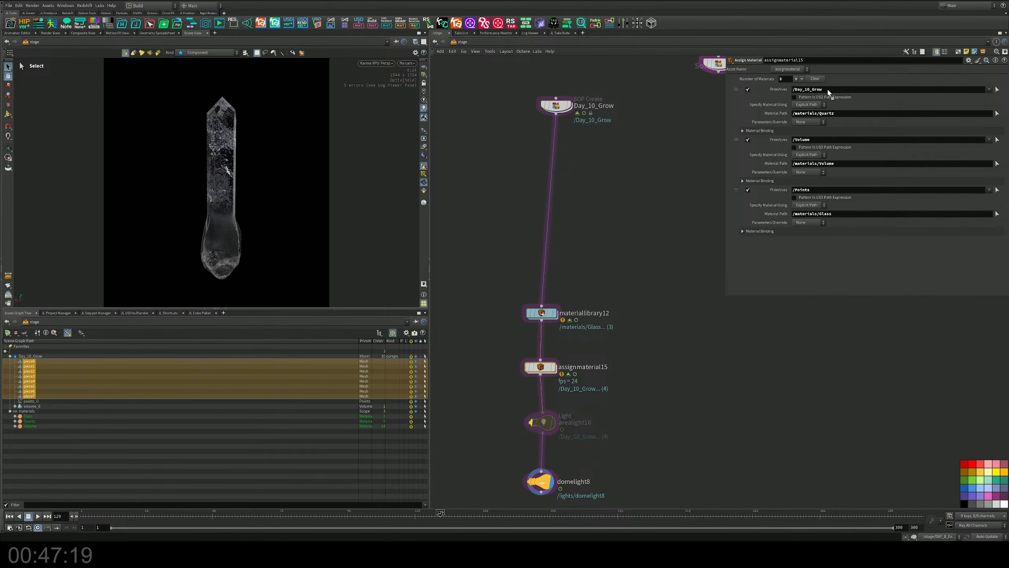
pyautogui.moveTo(828, 89); pyautogui.dragTo(828, 90)
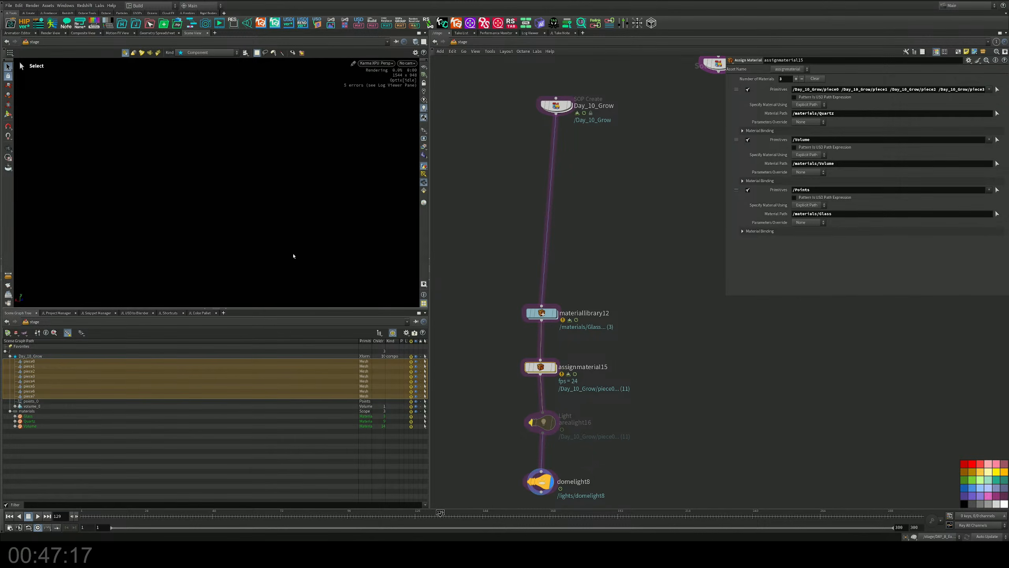
# Set the Quartz assignment's primitives to the wildcard path /Day_10_Grow/piece* using piece0's path
pyautogui.click(44, 391)
pyautogui.click(43, 360)
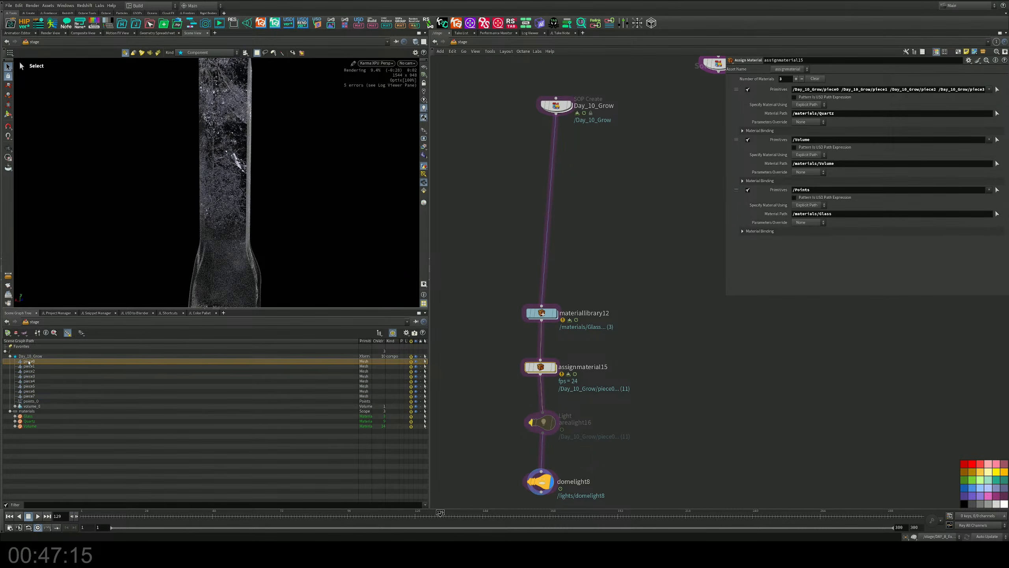
pyautogui.moveTo(32, 361); pyautogui.dragTo(732, 121)
pyautogui.moveTo(814, 93); pyautogui.dragTo(815, 93)
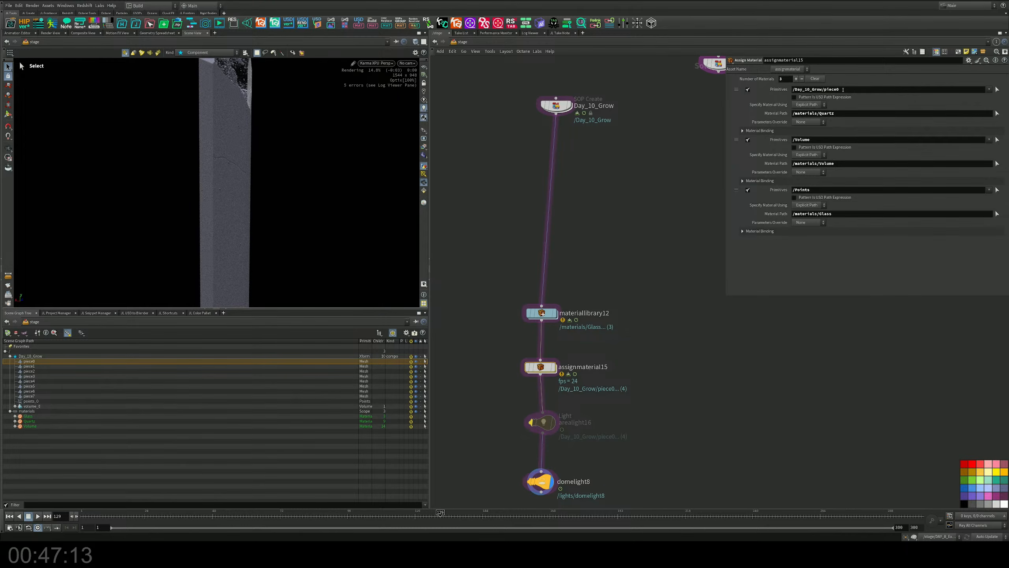
pyautogui.click(838, 89)
pyautogui.press('BackSpace')
pyautogui.write('*')
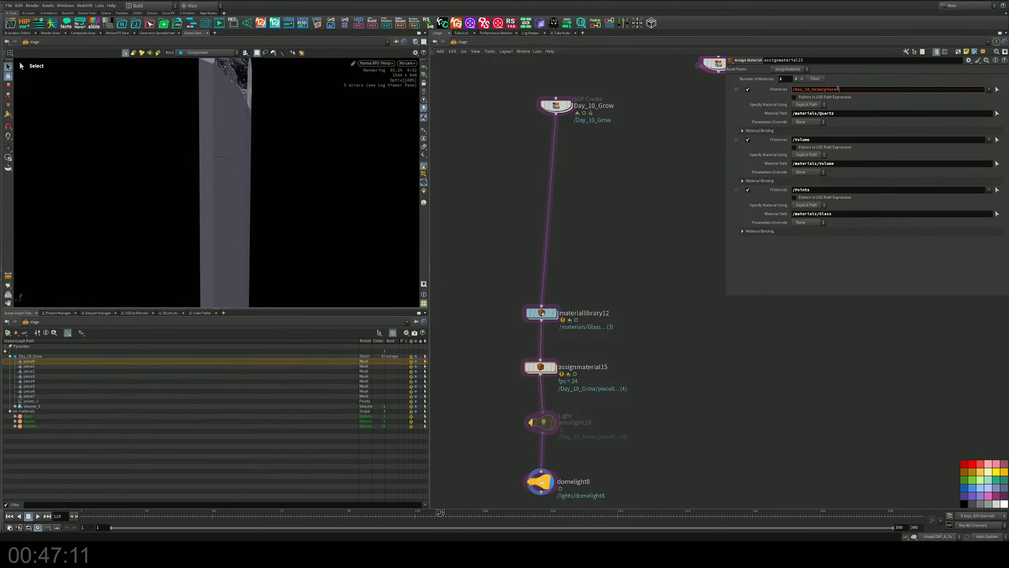
pyautogui.press('Return')
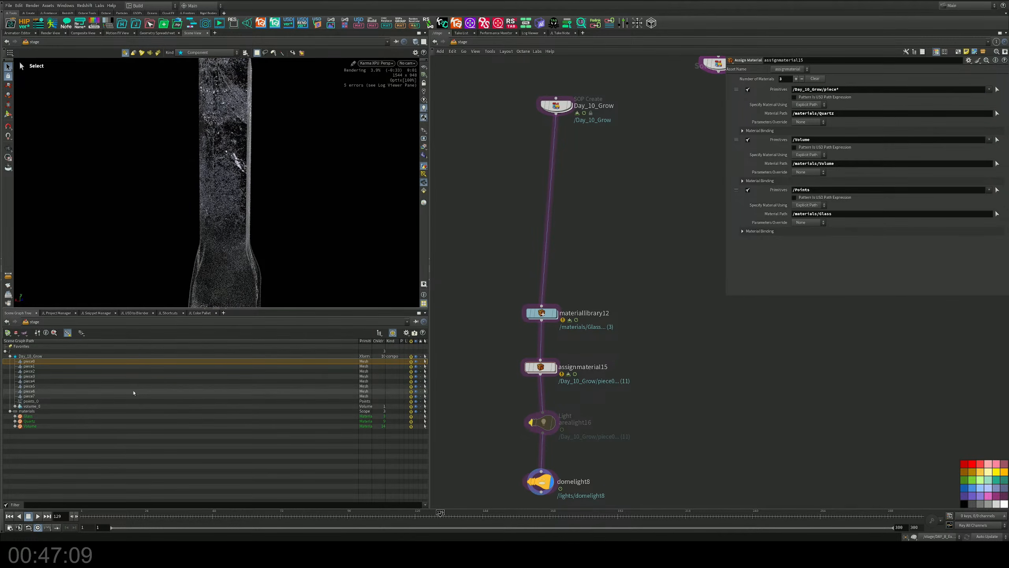
# Set the Glass assignment's primitives to /Day_10_Grow/points_0 and the Volume assignment's to /Day_10_Grow/volume_0
pyautogui.click(31, 401)
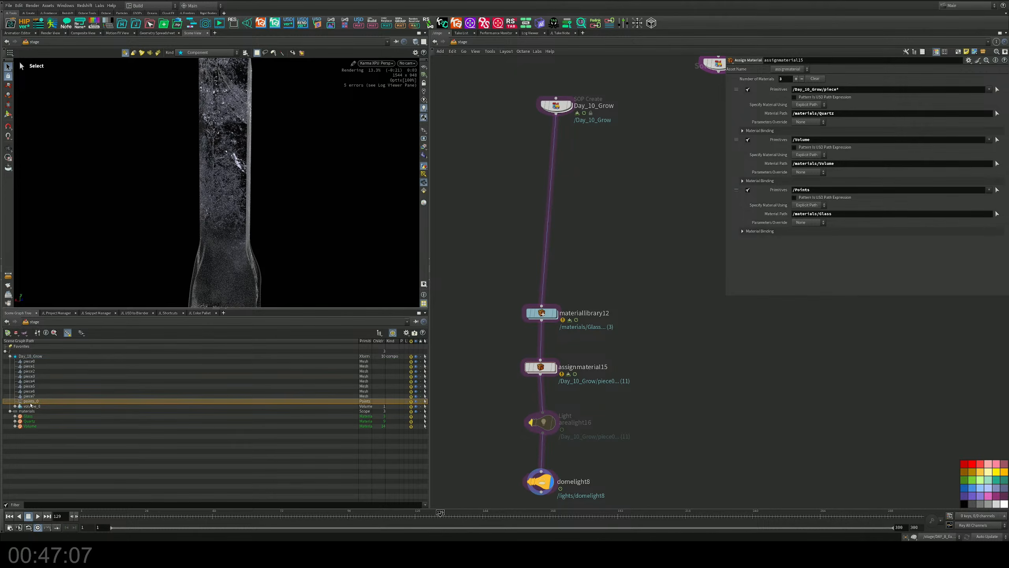
pyautogui.moveTo(31, 401); pyautogui.dragTo(825, 150)
pyautogui.moveTo(813, 193); pyautogui.dragTo(812, 191)
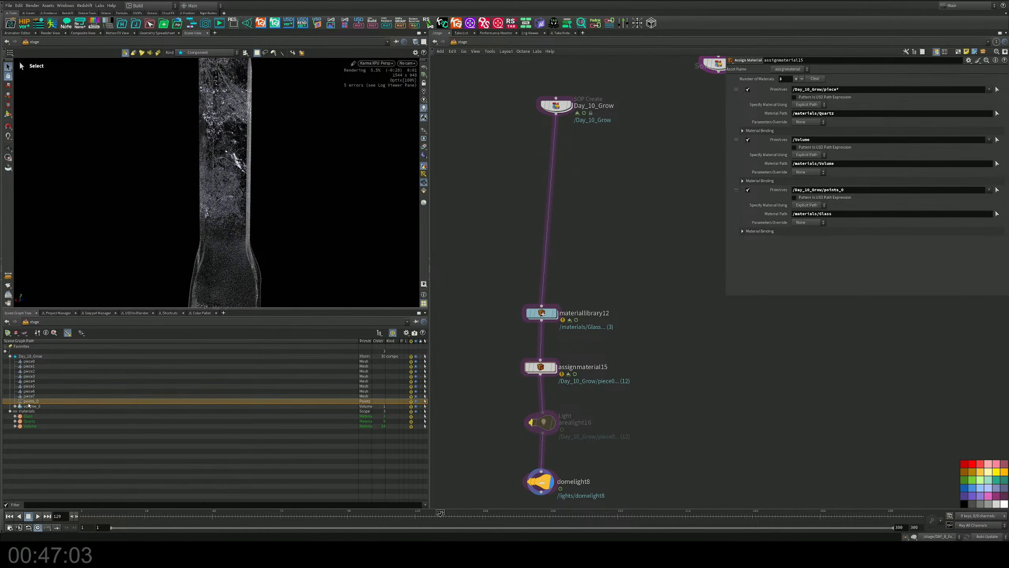
pyautogui.moveTo(29, 406); pyautogui.dragTo(826, 140)
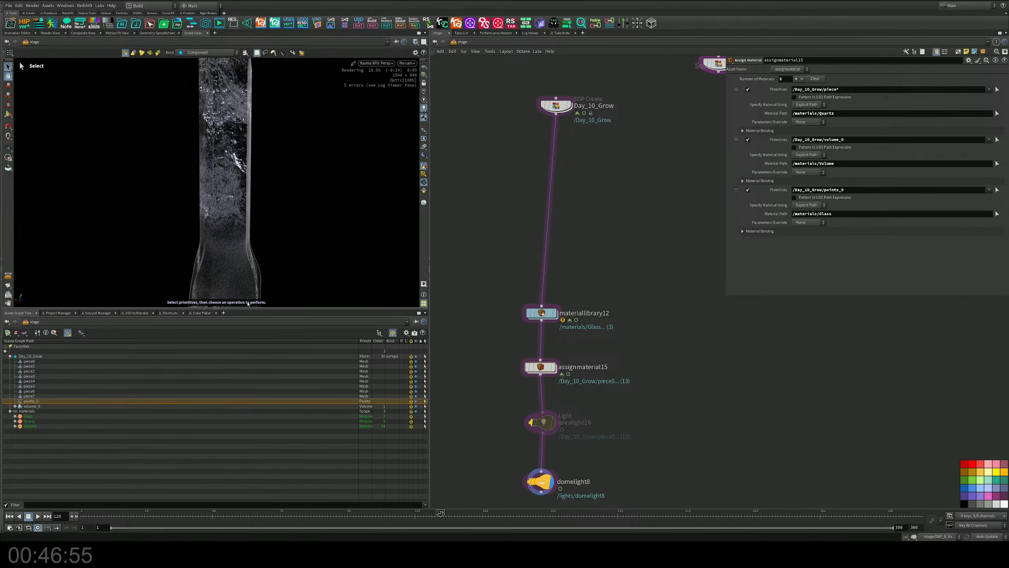
# Hide the scene graph tree and examine the crystal's render from another angle in the full-height viewport
pyautogui.click(225, 309)
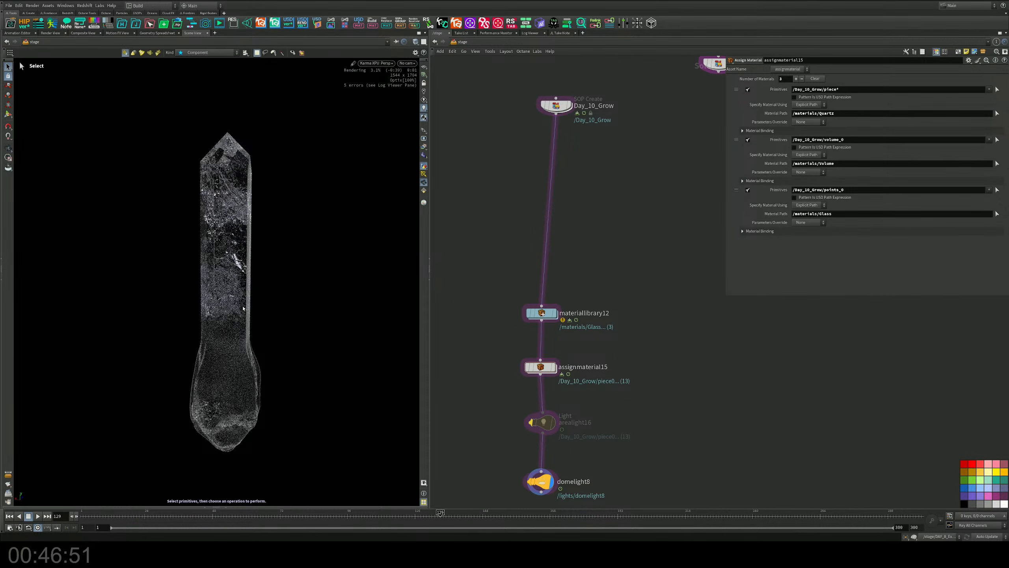
pyautogui.press('Escape')
pyautogui.moveTo(243, 308); pyautogui.dragTo(237, 279)
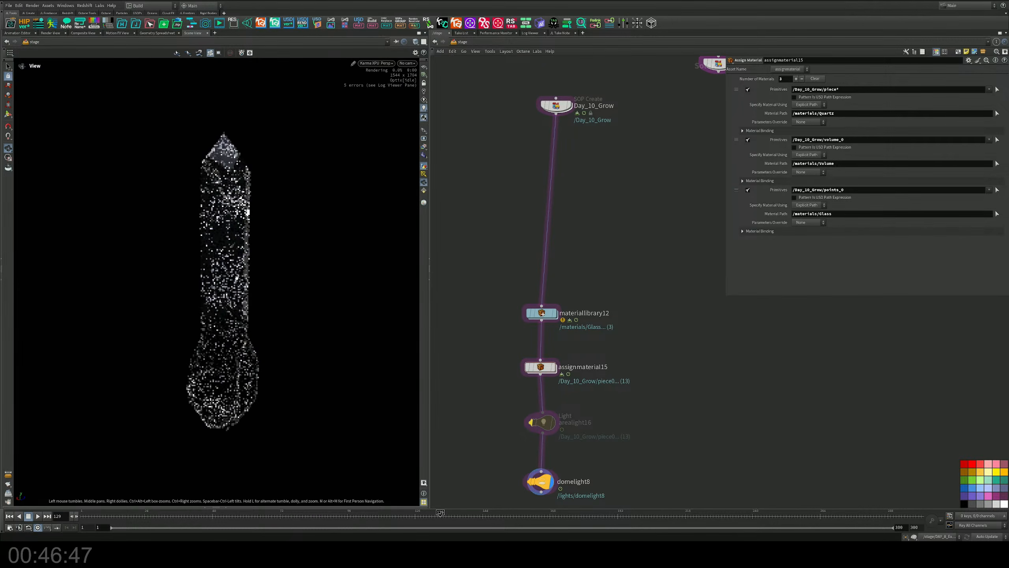
pyautogui.press('s')
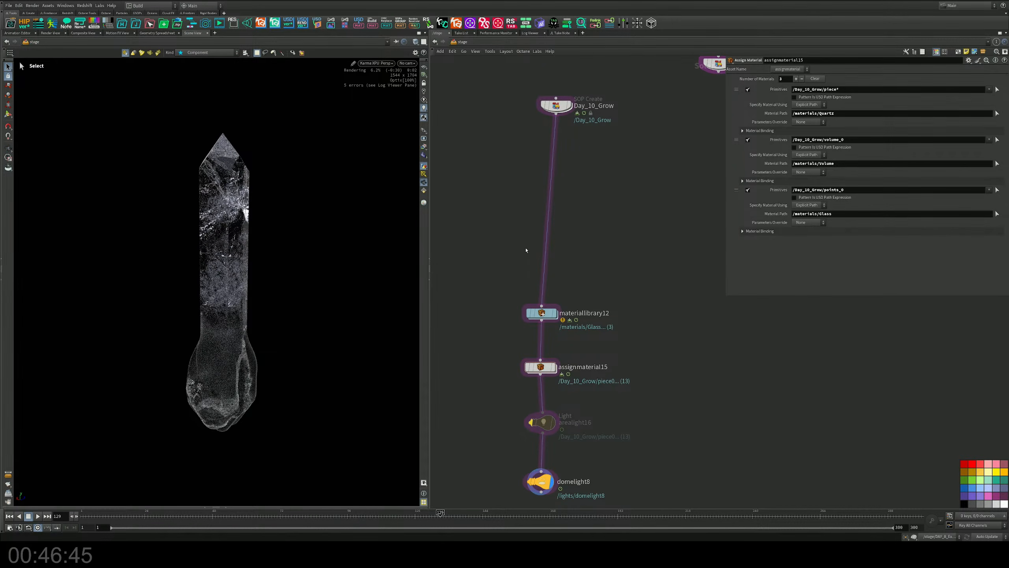
# Align the Day_10_Grow node vertically above materiallibrary12 in the stage network
pyautogui.moveTo(603, 192); pyautogui.dragTo(609, 239, button='middle')
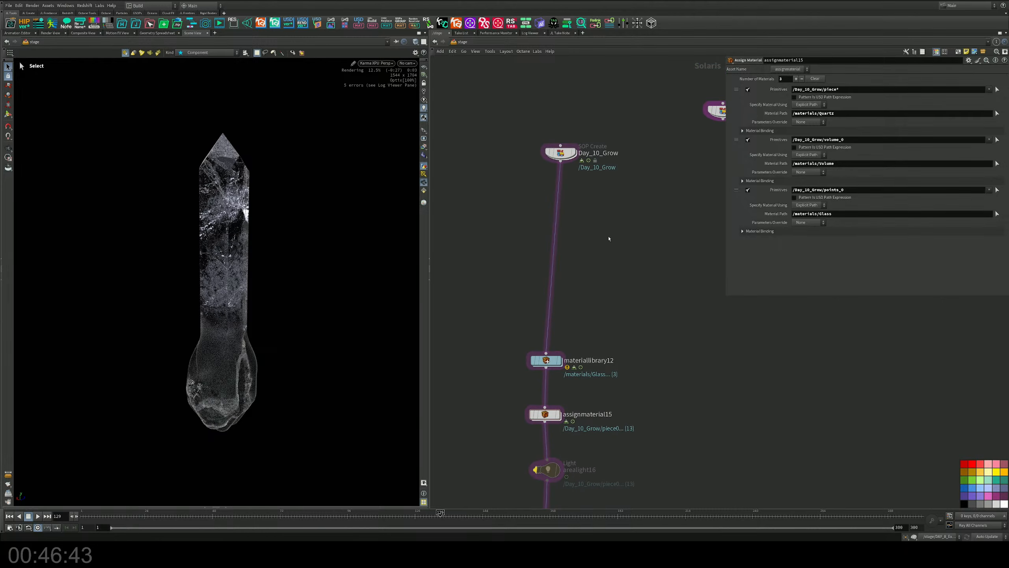
pyautogui.moveTo(563, 154); pyautogui.dragTo(550, 144)
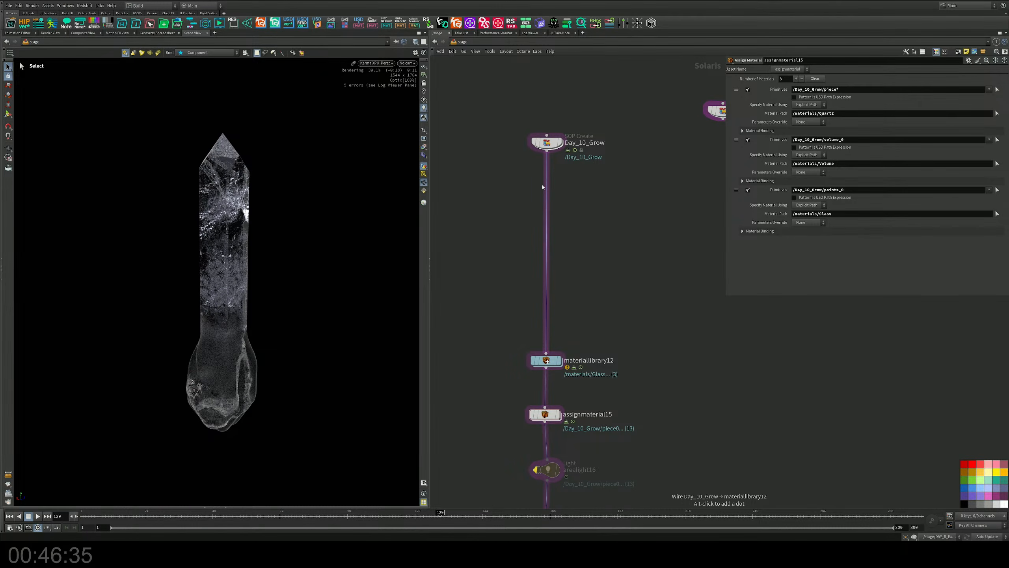
# Add a USD ROP to the stage network and wire it to the output of assignmaterial15
pyautogui.press('Tab')
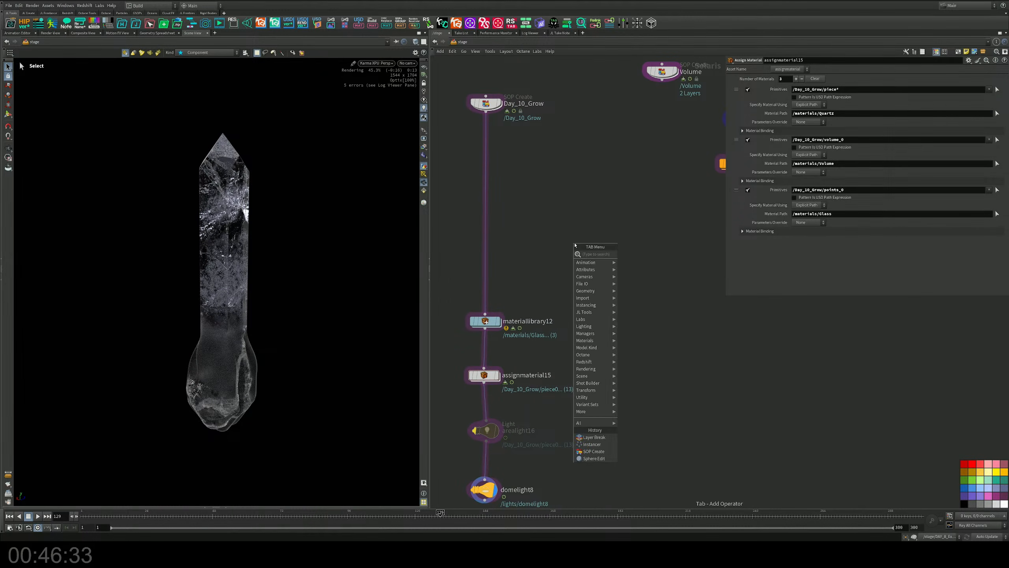
pyautogui.write('pru')
pyautogui.press('Return')
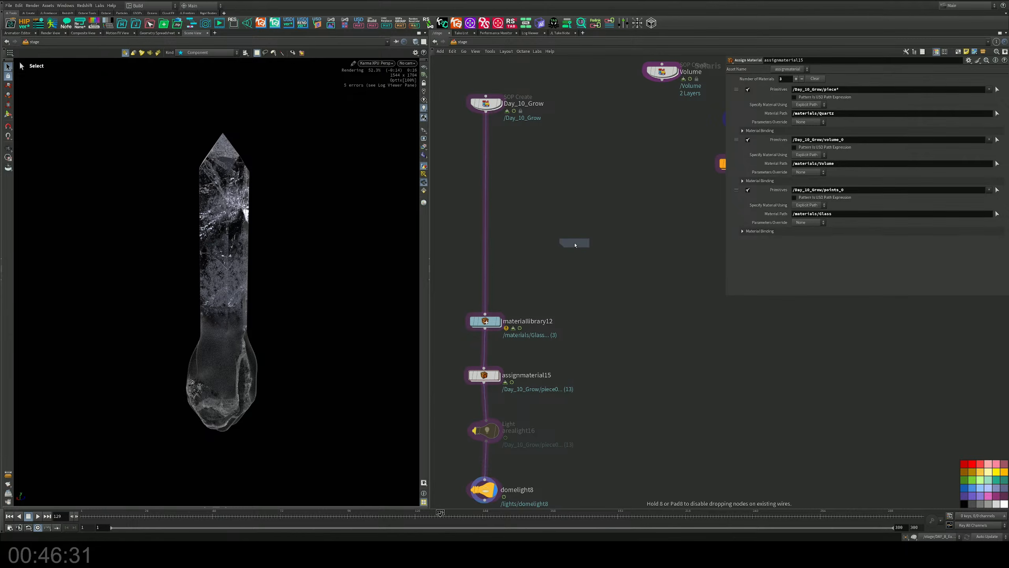
pyautogui.click(575, 248)
pyautogui.moveTo(548, 287); pyautogui.dragTo(525, 153, button='middle')
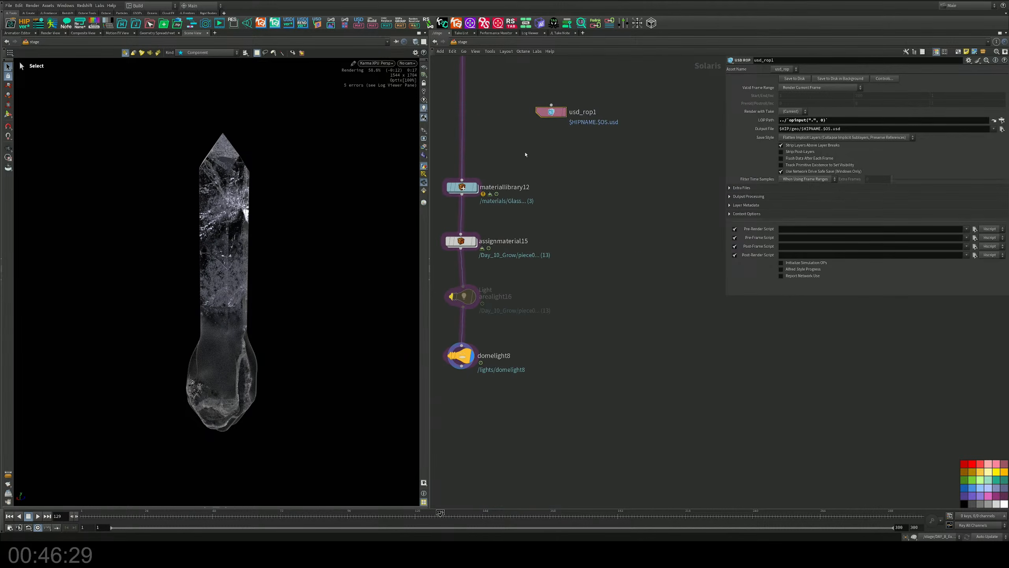
pyautogui.moveTo(559, 113); pyautogui.dragTo(585, 288)
pyautogui.doubleClick(618, 288)
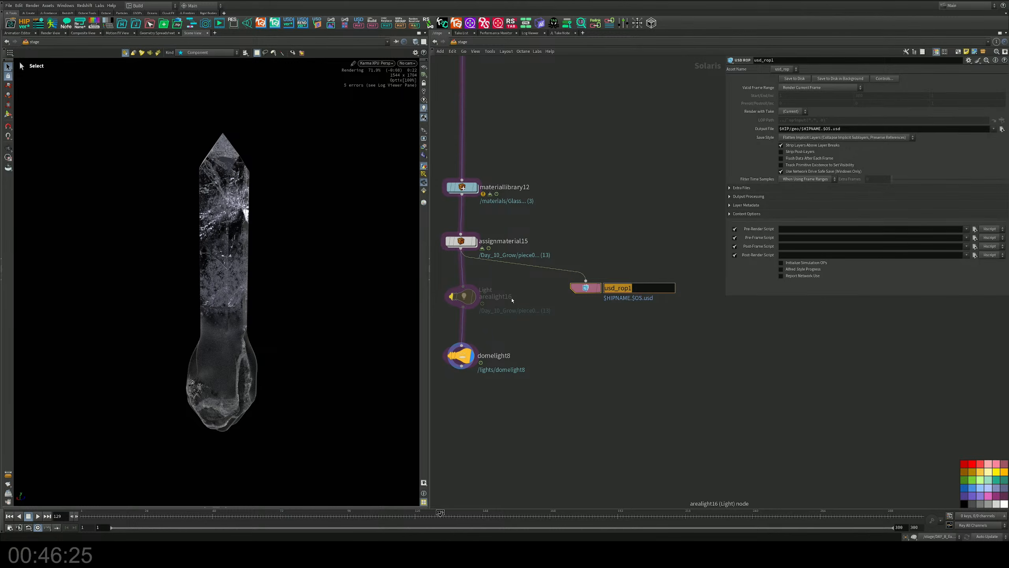
# Set the USD ROP's output file to $HIP/usd/$OS.usd
pyautogui.click(824, 128)
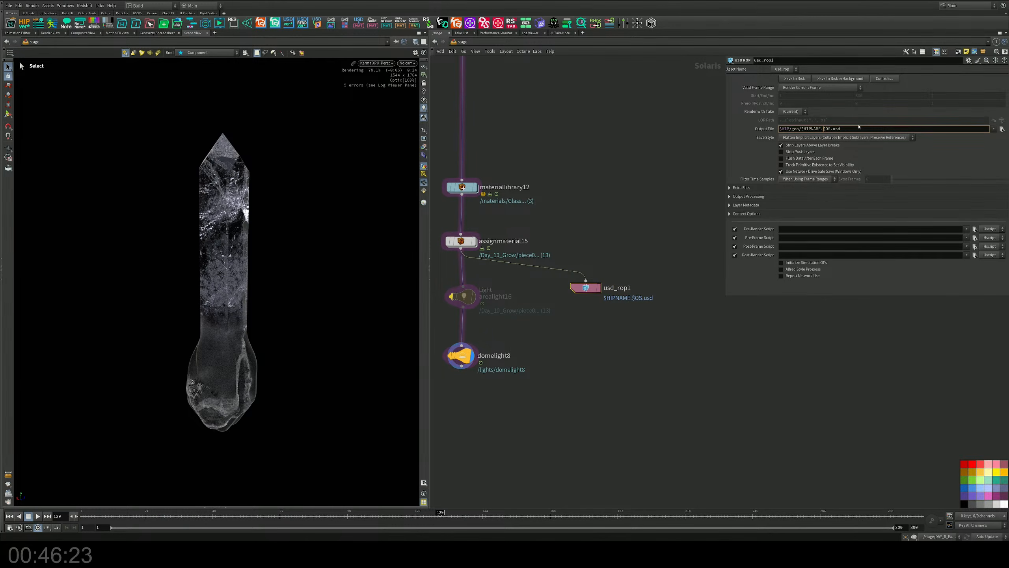
pyautogui.press('BackSpace')
pyautogui.press('BackSpace')
pyautogui.press('BackSpace')
pyautogui.press('BackSpace')
pyautogui.press('BackSpace')
pyautogui.press('BackSpace')
pyautogui.press('BackSpace')
pyautogui.press('BackSpace')
pyautogui.press('BackSpace')
pyautogui.press('BackSpace')
pyautogui.press('BackSpace')
pyautogui.press('BackSpace')
pyautogui.press('BackSpace')
pyautogui.write('usd/')
pyautogui.press('Return')
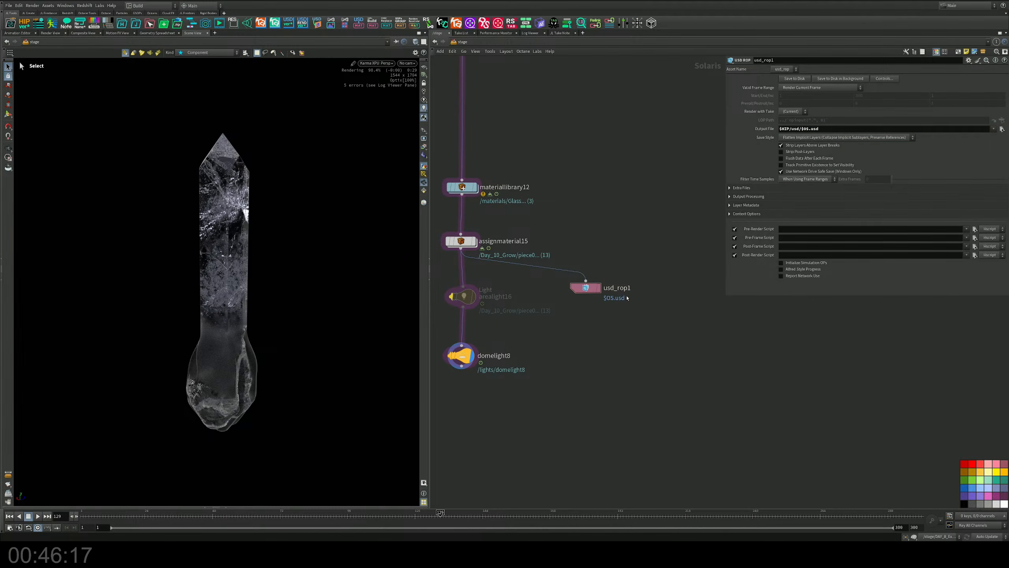
# Rename the USD ROP to Quarts1 and save the crystal to disk
pyautogui.doubleClick(617, 288)
pyautogui.write('Quar')
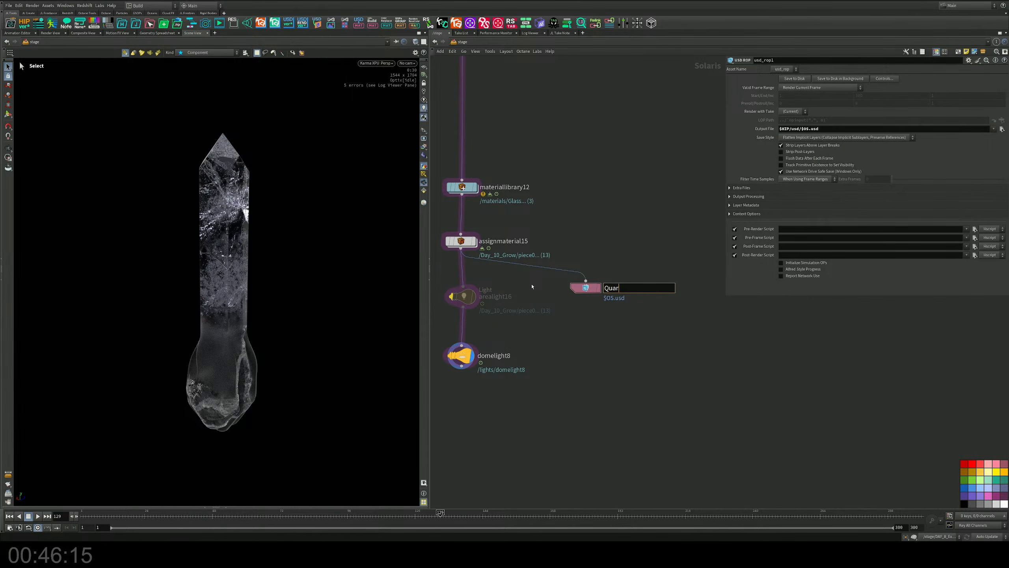
pyautogui.write('ts1')
pyautogui.press('Return')
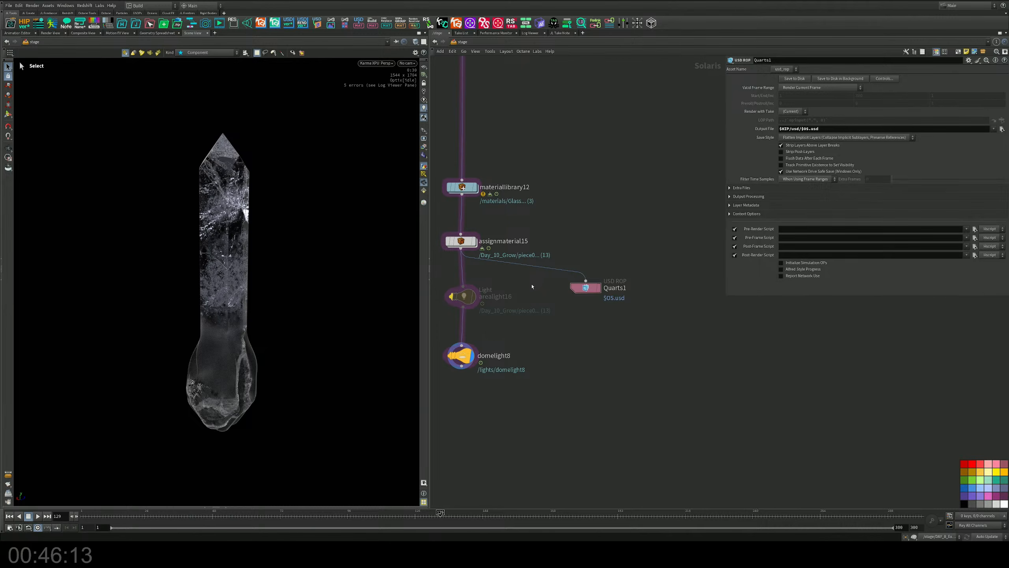
pyautogui.moveTo(683, 216); pyautogui.dragTo(663, 247, button='middle')
pyautogui.moveTo(636, 265); pyautogui.dragTo(531, 351)
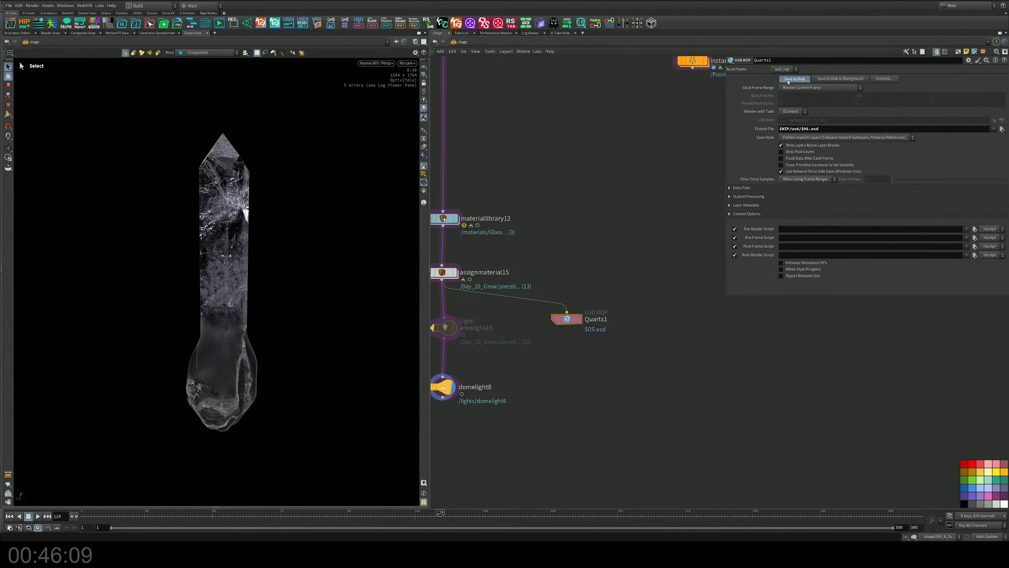
pyautogui.click(779, 80)
# Inside Day_10_Grow, set attribrandomize1's global seed to about 2.46 to change the crystal's fracture pattern
pyautogui.moveTo(578, 245); pyautogui.dragTo(624, 306, button='middle')
pyautogui.doubleClick(523, 86)
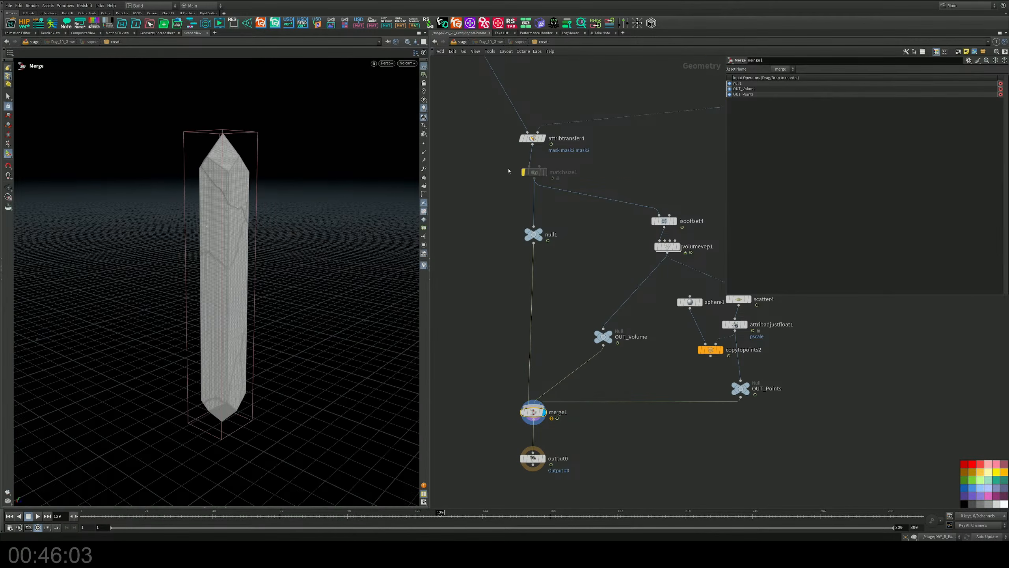
pyautogui.press('h')
pyautogui.scroll(10, 584, 132)
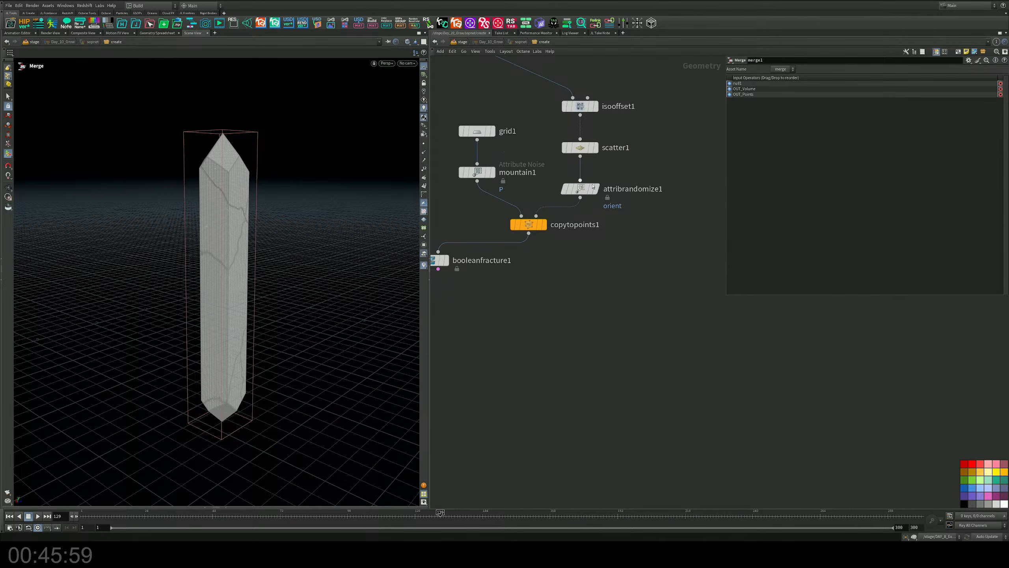
pyautogui.click(587, 190)
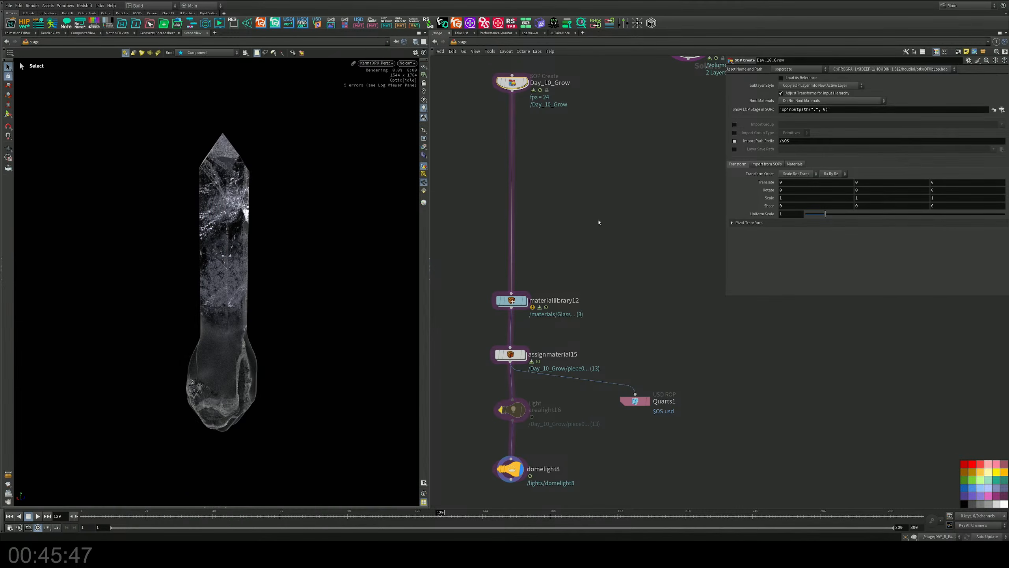
# Rename the USD ROP to Quarts2 and save this crystal variation to disk
pyautogui.moveTo(609, 240); pyautogui.dragTo(614, 207, button='middle')
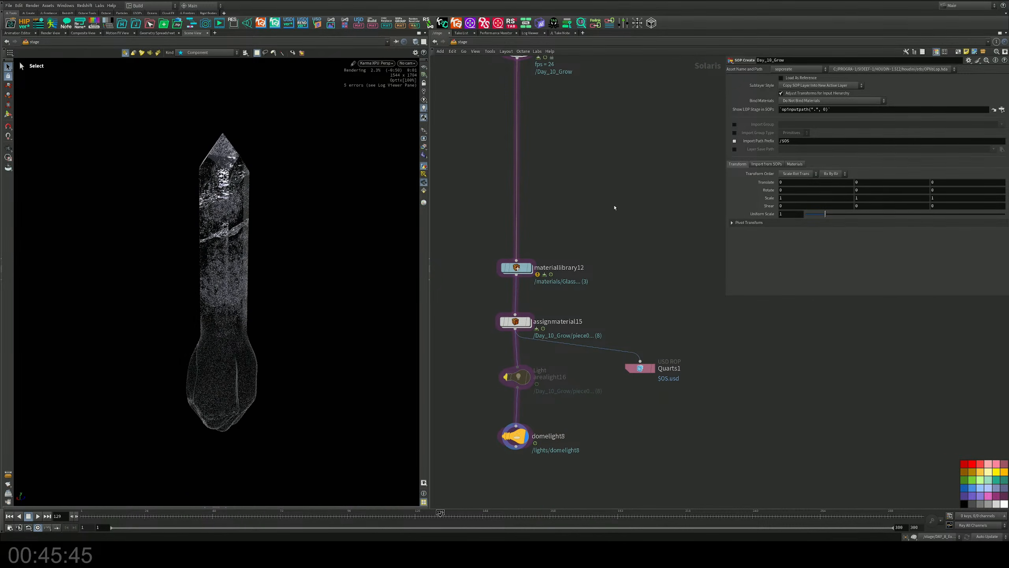
pyautogui.click(678, 369)
pyautogui.doubleClick(679, 369)
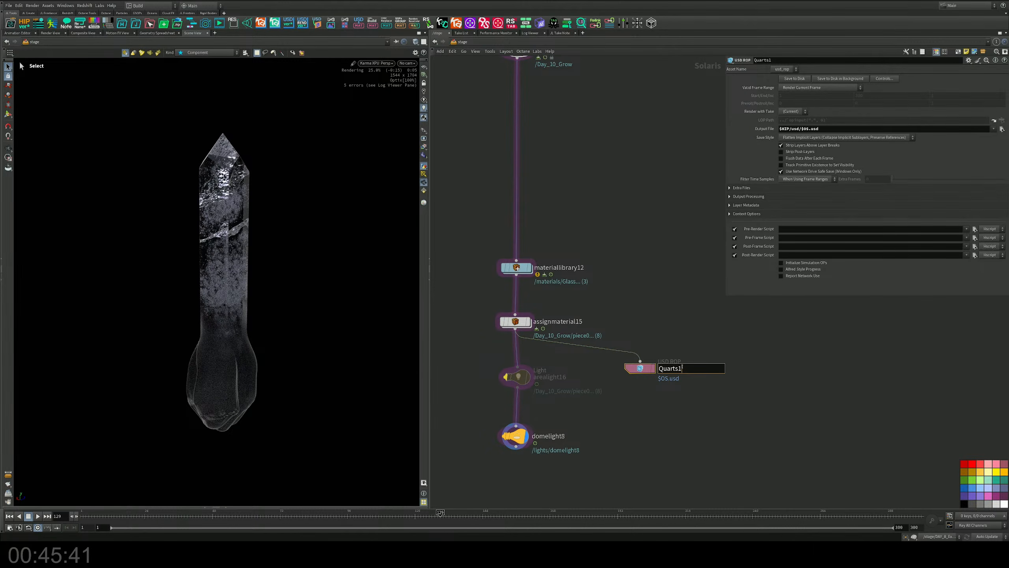
pyautogui.press('BackSpace')
pyautogui.write('2')
pyautogui.press('Return')
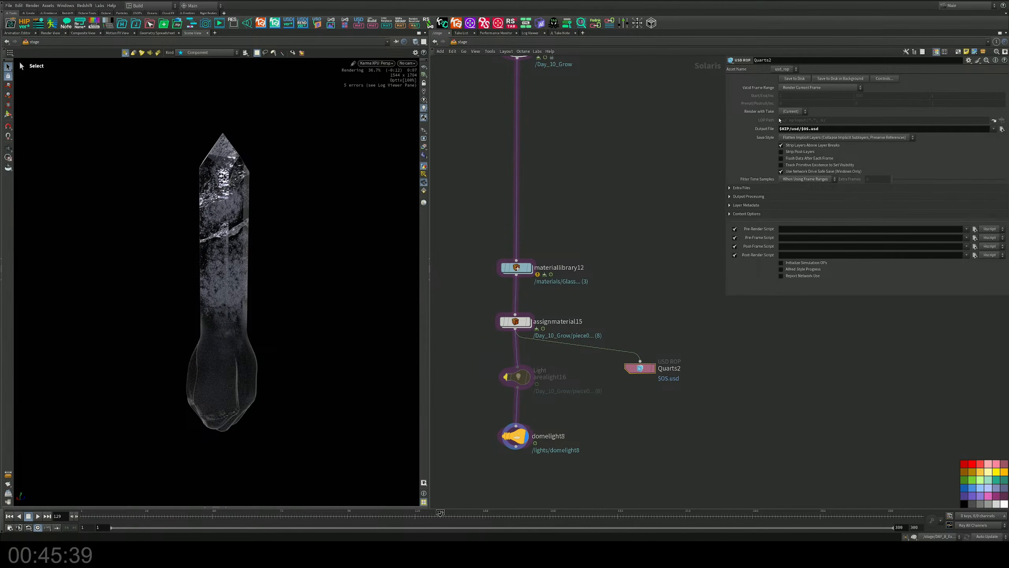
pyautogui.click(801, 80)
# Set attribrandomize1's global seed to about 5.6 inside Day_10_Grow for a third fracture variation
pyautogui.moveTo(579, 155); pyautogui.dragTo(595, 273, button='middle')
pyautogui.doubleClick(533, 170)
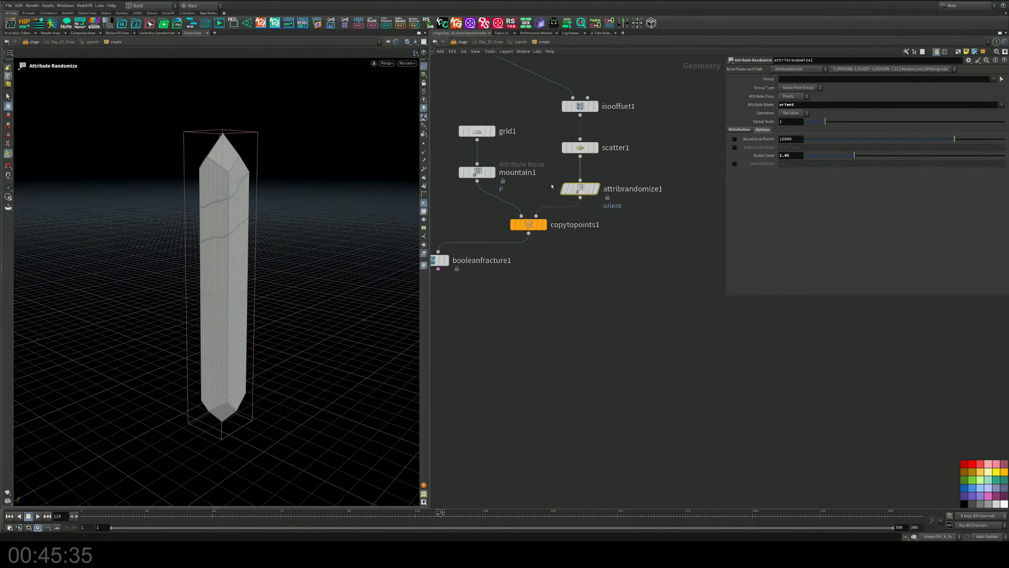
pyautogui.click(916, 154)
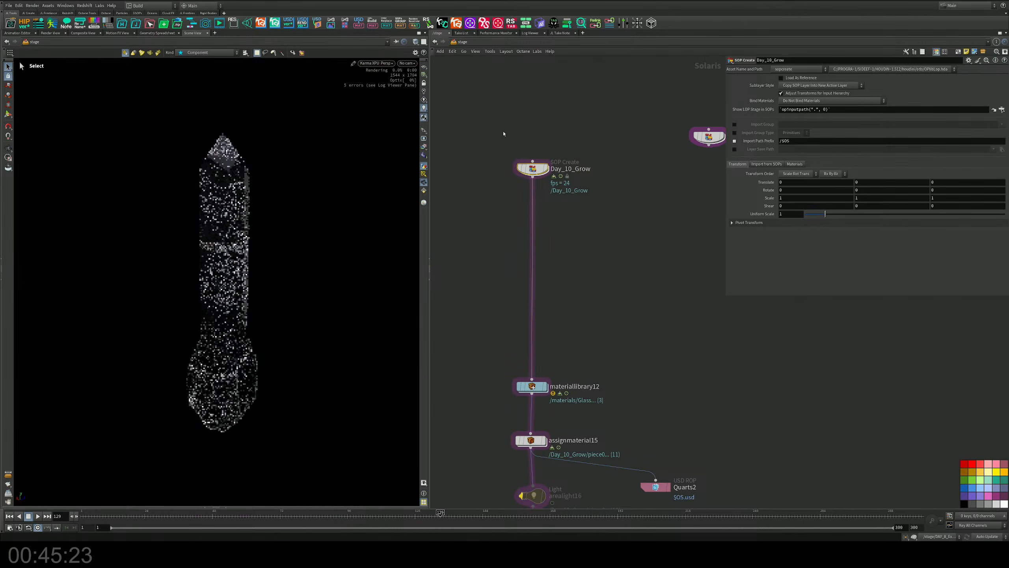
# Rename the USD ROP to Quarts3 and save the third crystal variation to disk
pyautogui.moveTo(599, 309); pyautogui.dragTo(593, 200, button='middle')
pyautogui.keyDown('alt'); pyautogui.moveTo(242, 223); pyautogui.dragTo(286, 224); pyautogui.keyUp('alt')
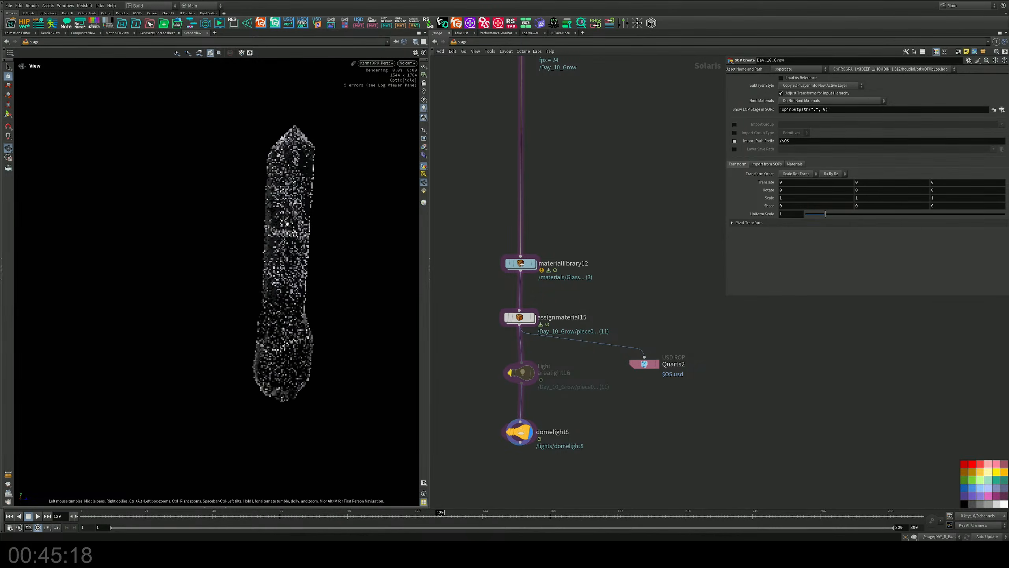
pyautogui.doubleClick(692, 361)
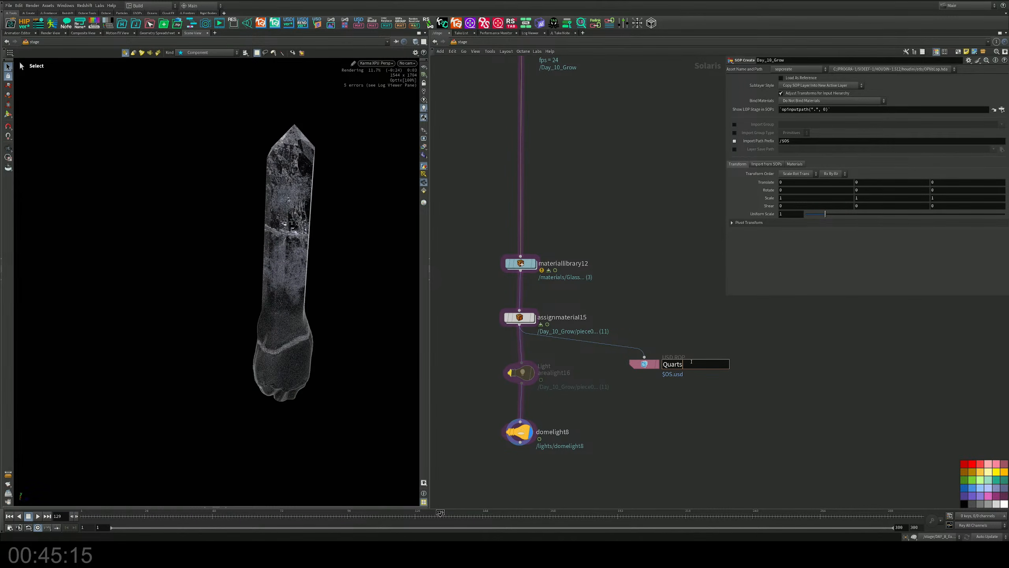
pyautogui.write('3')
pyautogui.press('Return')
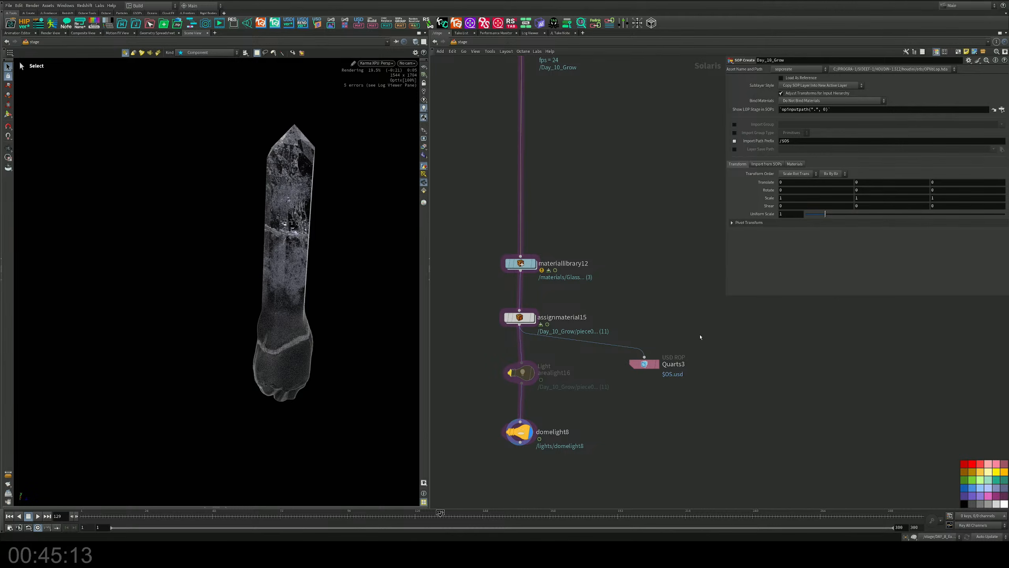
pyautogui.click(645, 364)
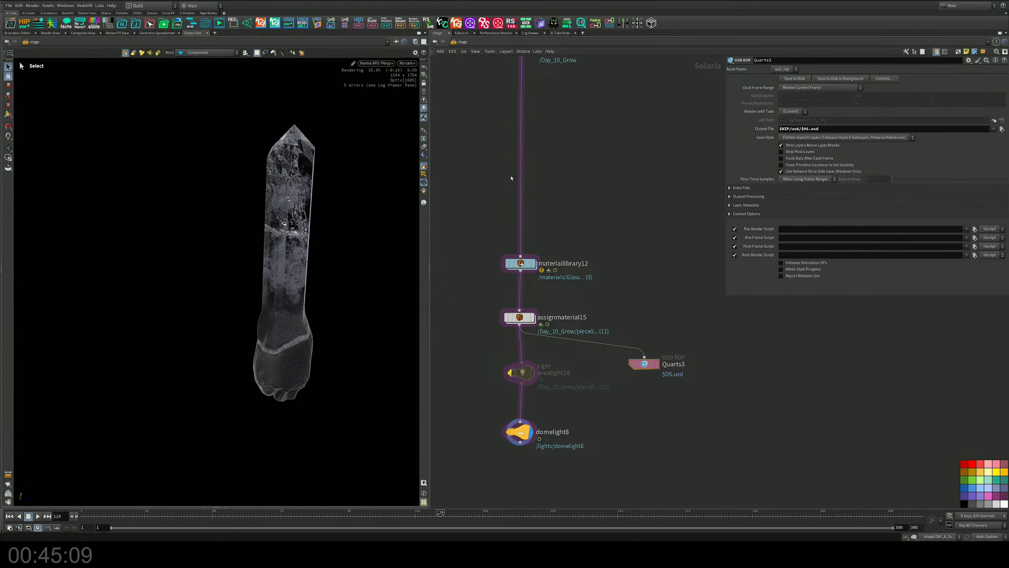
# Raise attribrandomize1's global seed to about 6.34 inside Day_10_Grow and return to the stage network
pyautogui.moveTo(592, 81); pyautogui.dragTo(566, 240, button='middle')
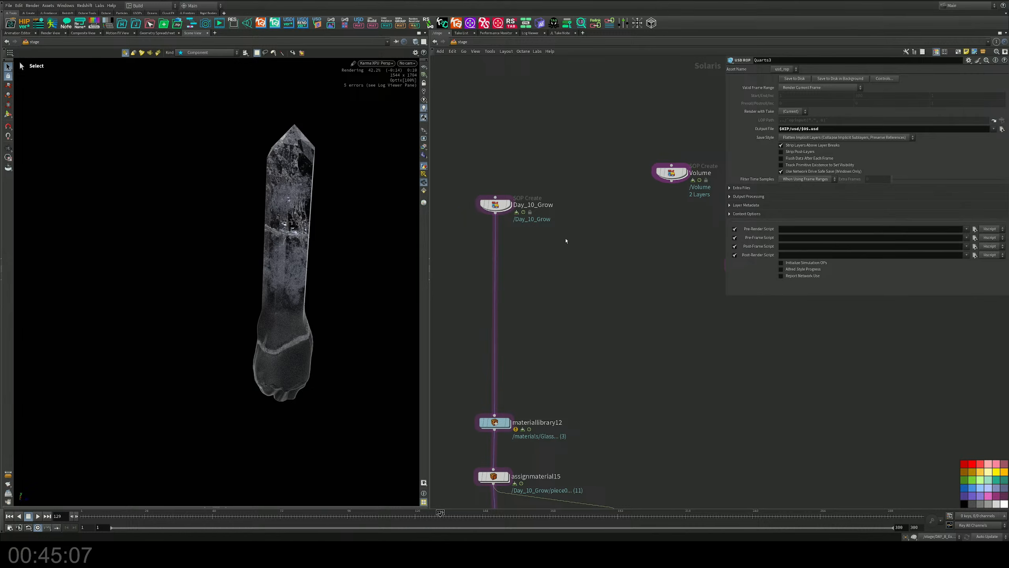
pyautogui.doubleClick(501, 209)
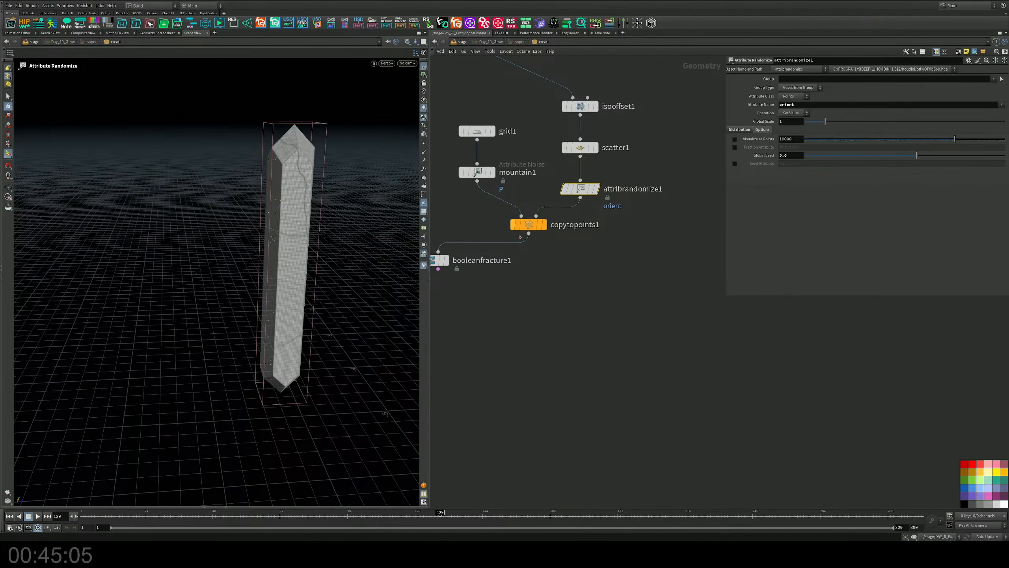
pyautogui.moveTo(519, 237); pyautogui.dragTo(635, 345, button='middle')
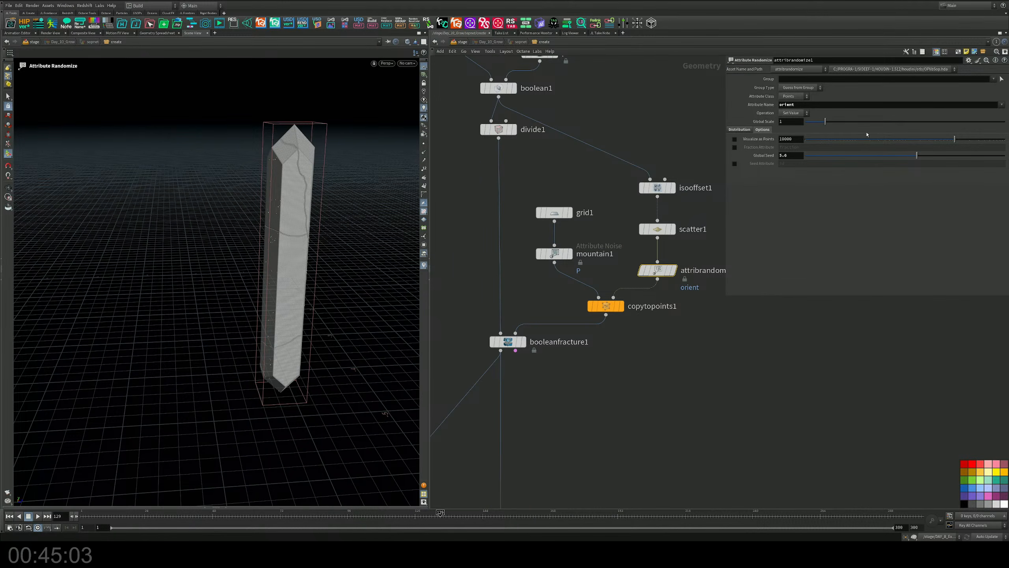
pyautogui.moveTo(917, 155); pyautogui.dragTo(931, 155)
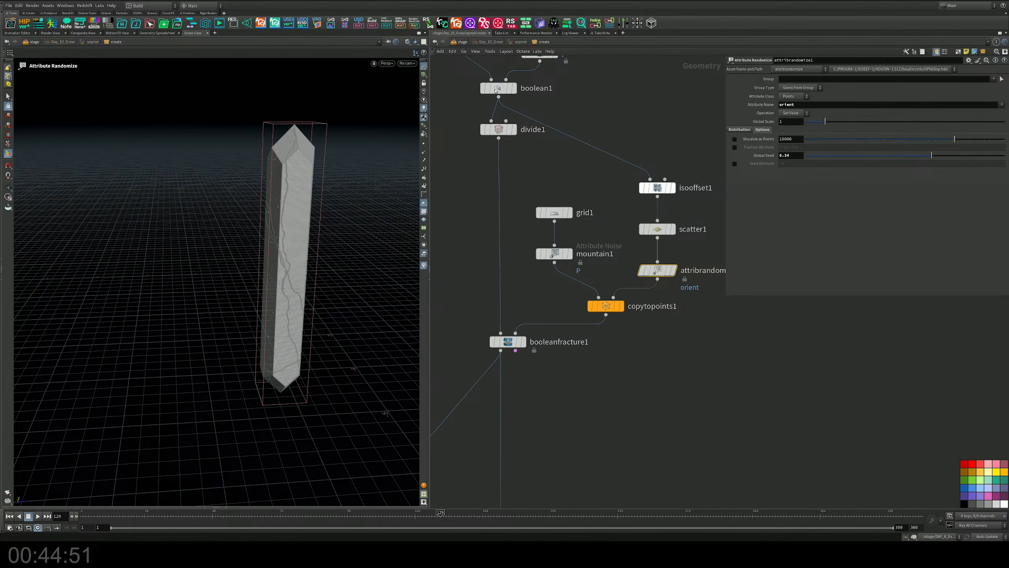
pyautogui.press('u')
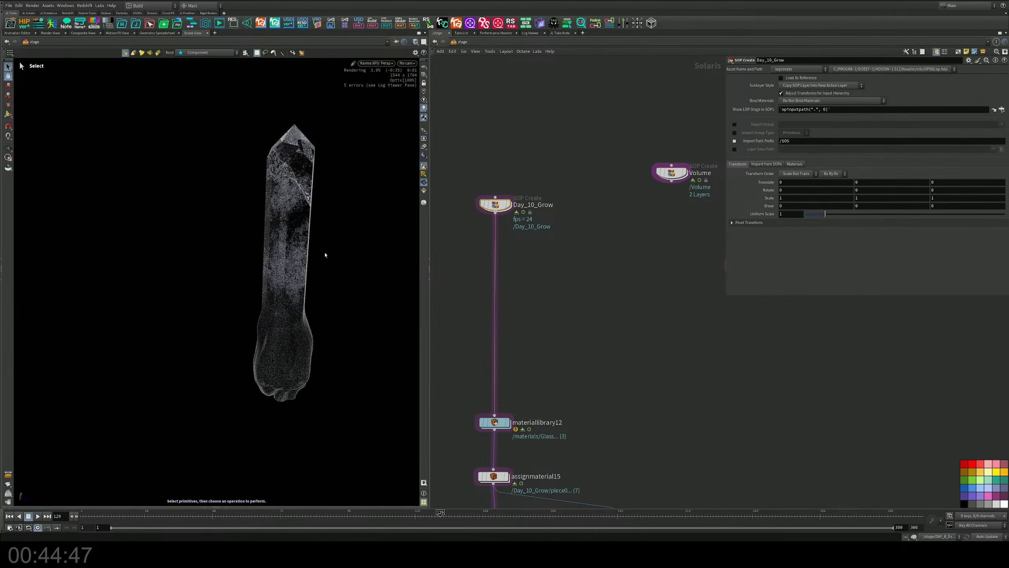
# Rename the USD ROP to Quarts4 and save the fourth crystal variation to disk
pyautogui.moveTo(601, 368); pyautogui.dragTo(594, 223, button='middle')
pyautogui.click(611, 378)
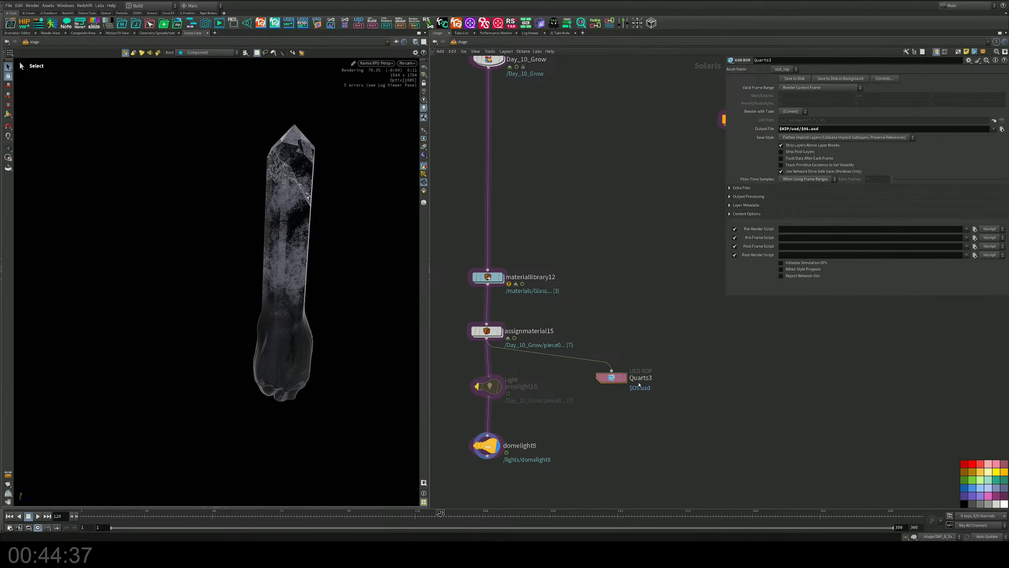
pyautogui.doubleClick(644, 378)
pyautogui.press('BackSpace')
pyautogui.write('4')
pyautogui.press('Return')
# Turn off Karma XPU rendering in the viewport and import the Quarts1 to Quarts4 USD files as sublayers
pyautogui.click(376, 63)
pyautogui.click(373, 88)
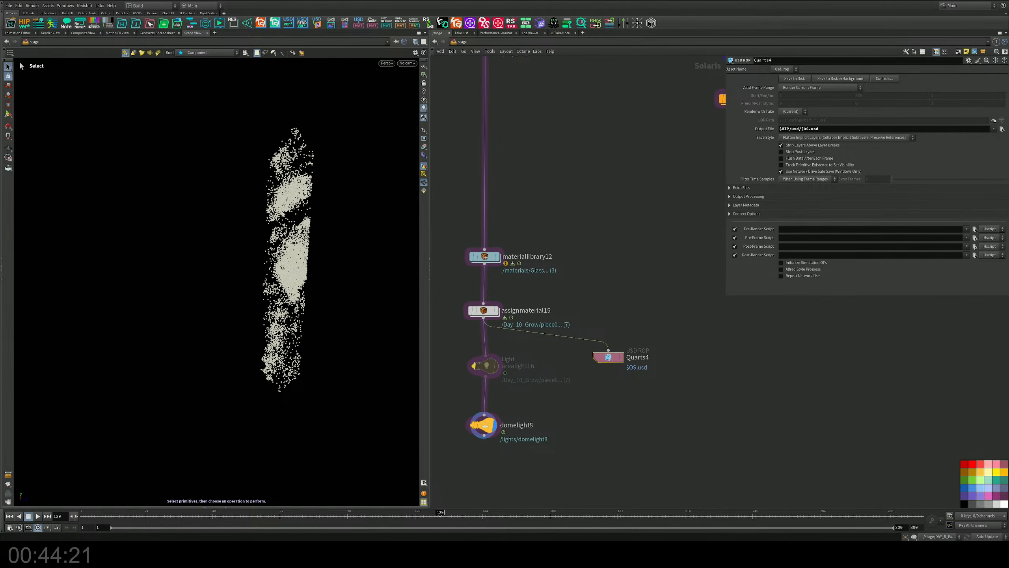
pyautogui.moveTo(636, 350); pyautogui.dragTo(684, 325)
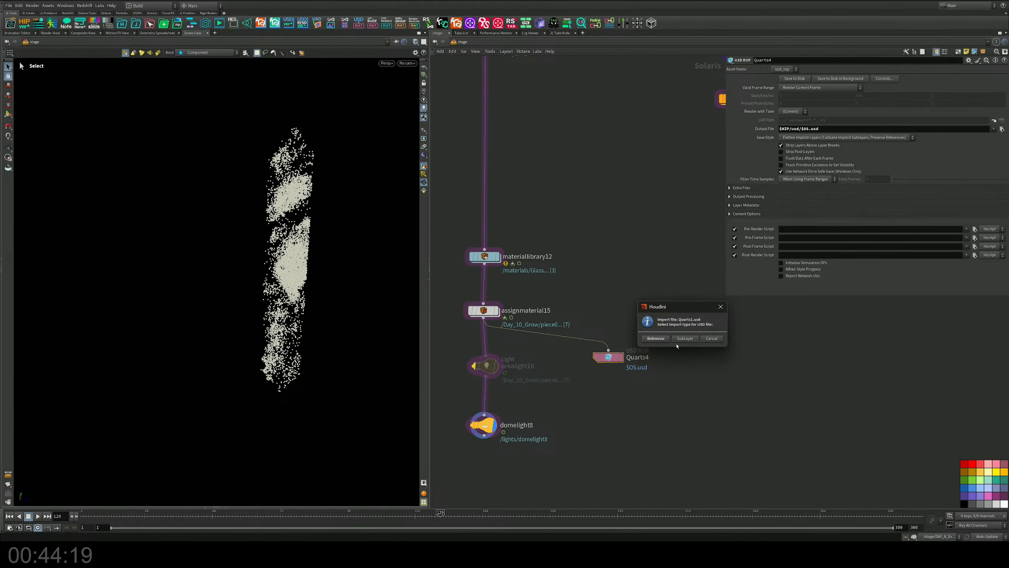
pyautogui.click(681, 338)
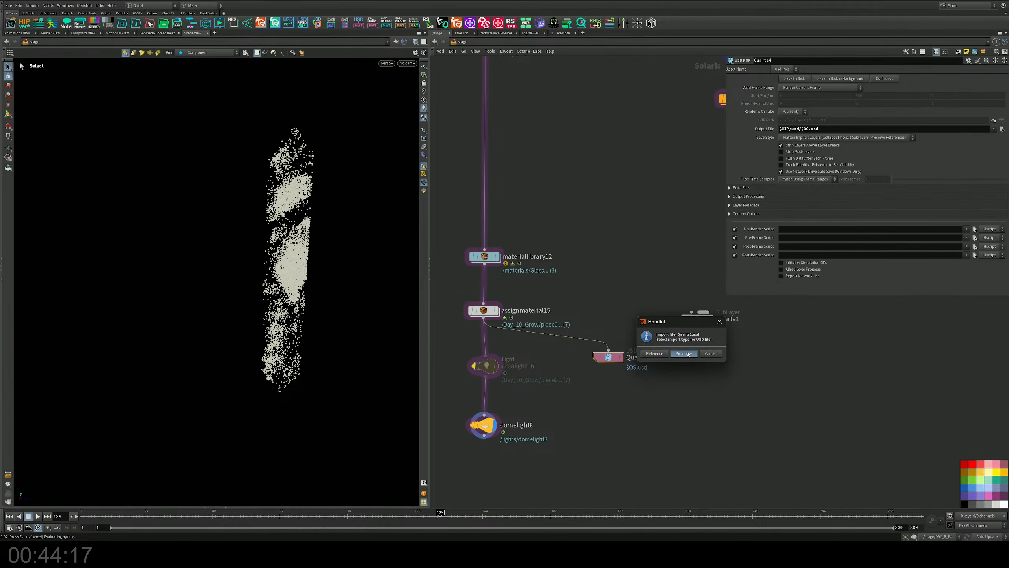
pyautogui.click(685, 353)
pyautogui.click(692, 369)
pyautogui.click(695, 381)
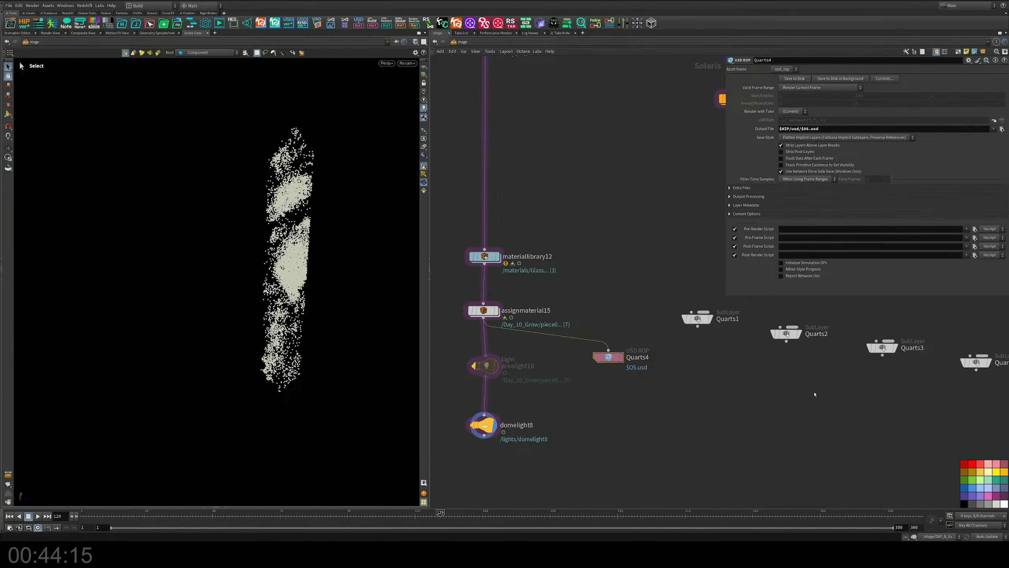
# Wire the four Quarts sublayers into a new merge node and display the merged result
pyautogui.press('h')
pyautogui.moveTo(524, 280); pyautogui.dragTo(566, 317)
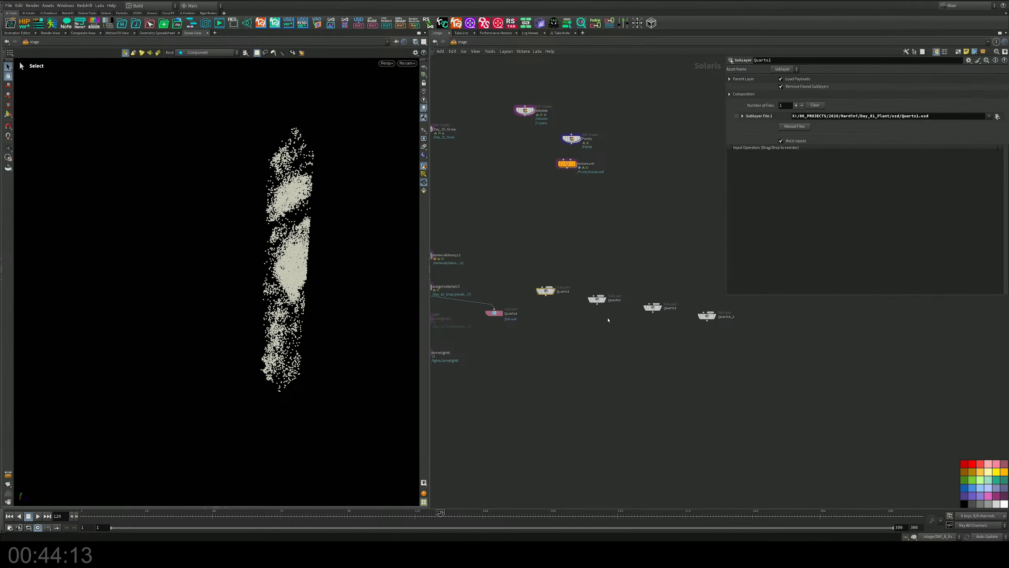
pyautogui.moveTo(539, 286); pyautogui.dragTo(635, 376)
pyautogui.click(635, 382)
pyautogui.click(641, 377)
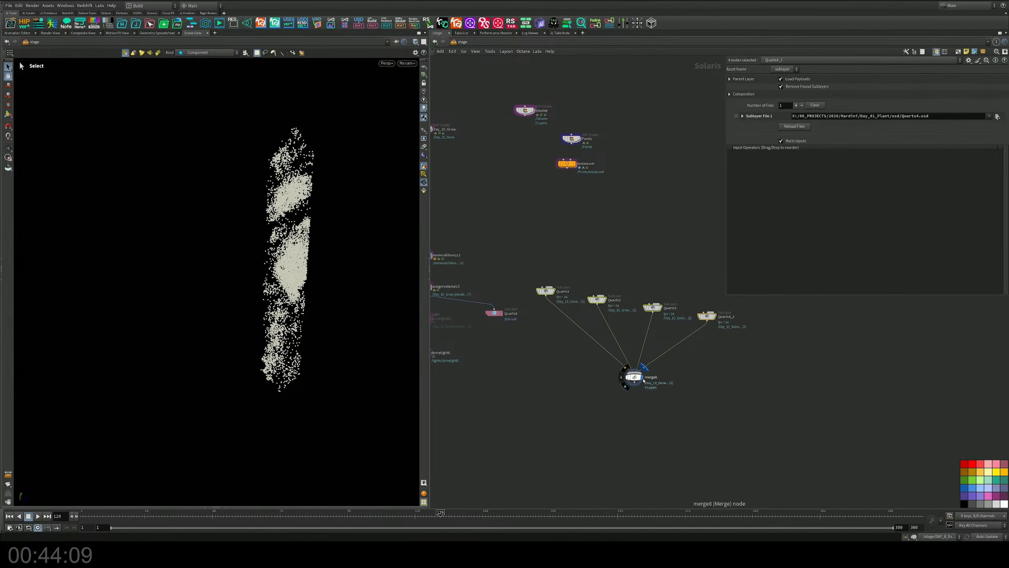
pyautogui.moveTo(679, 420); pyautogui.dragTo(605, 367)
pyautogui.press('alt')
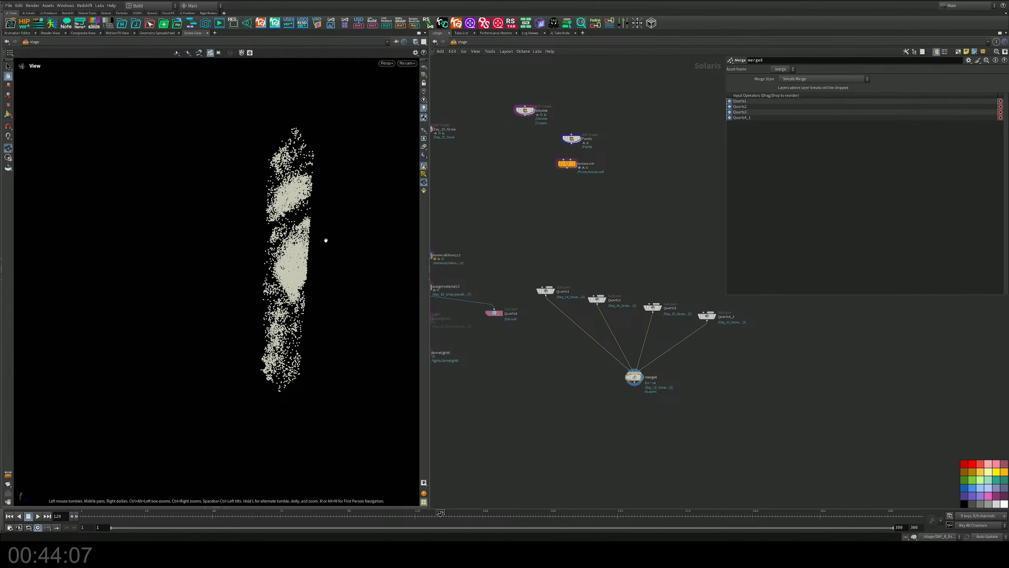
pyautogui.moveTo(555, 354); pyautogui.dragTo(574, 320, button='middle')
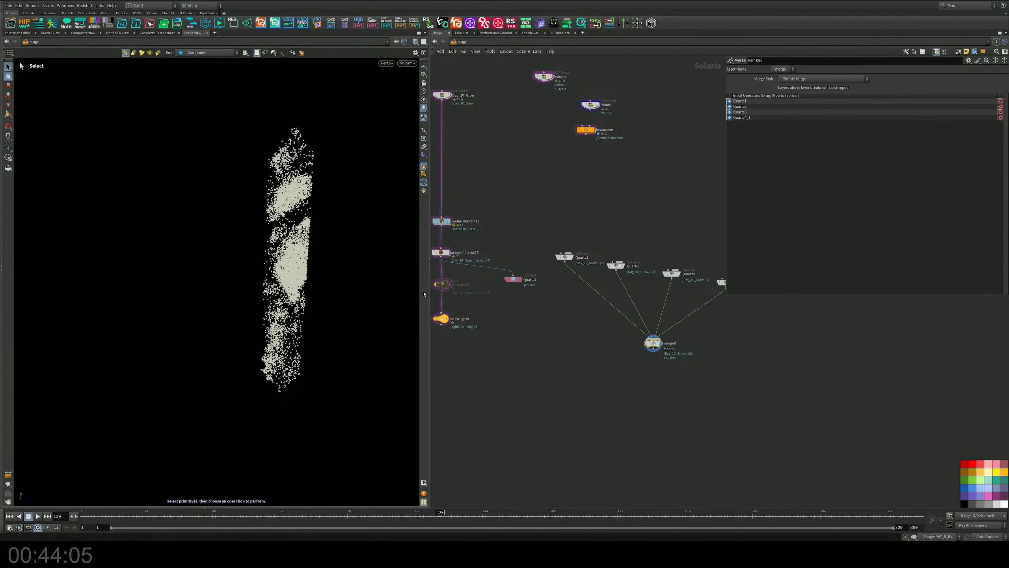
# Display the Quarts1 sublayer on its own instead of the merged result
pyautogui.keyDown('alt'); pyautogui.moveTo(316, 248); pyautogui.dragTo(285, 254); pyautogui.keyUp('alt')
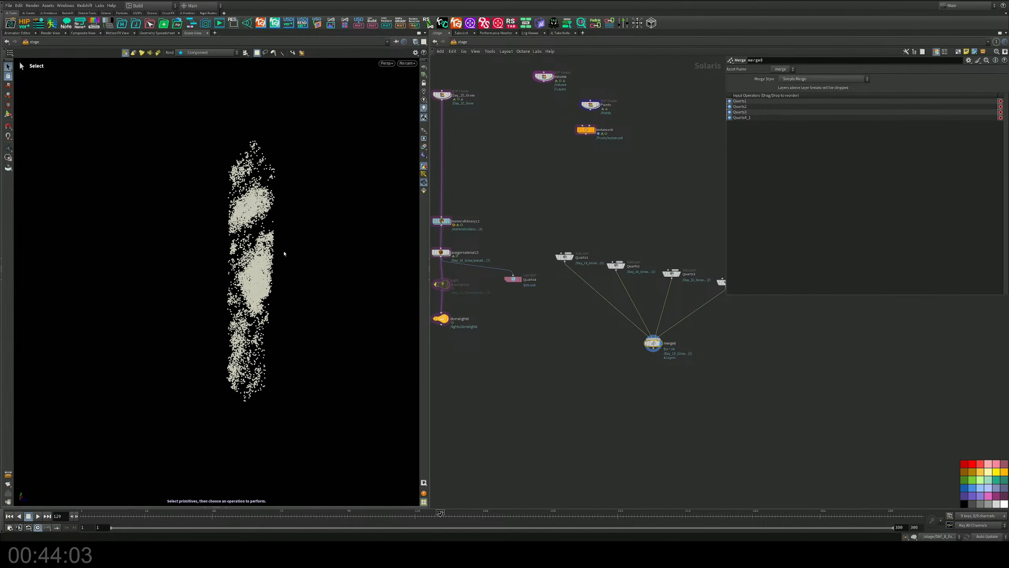
pyautogui.scroll(5, 595, 282)
pyautogui.moveTo(534, 271)
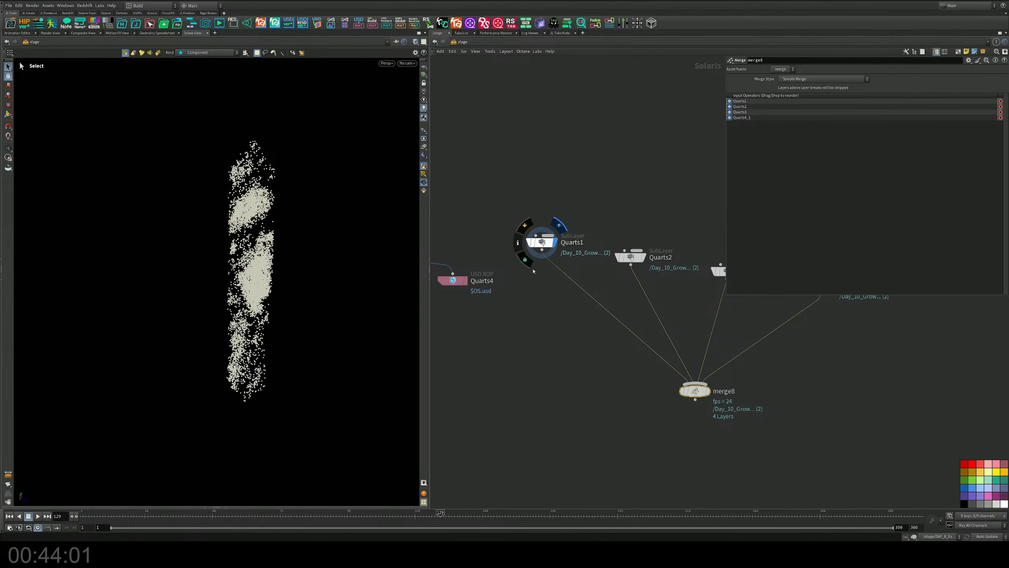
pyautogui.click(541, 243)
pyautogui.moveTo(459, 329); pyautogui.dragTo(565, 295, button='middle')
pyautogui.scroll(-3, 566, 295)
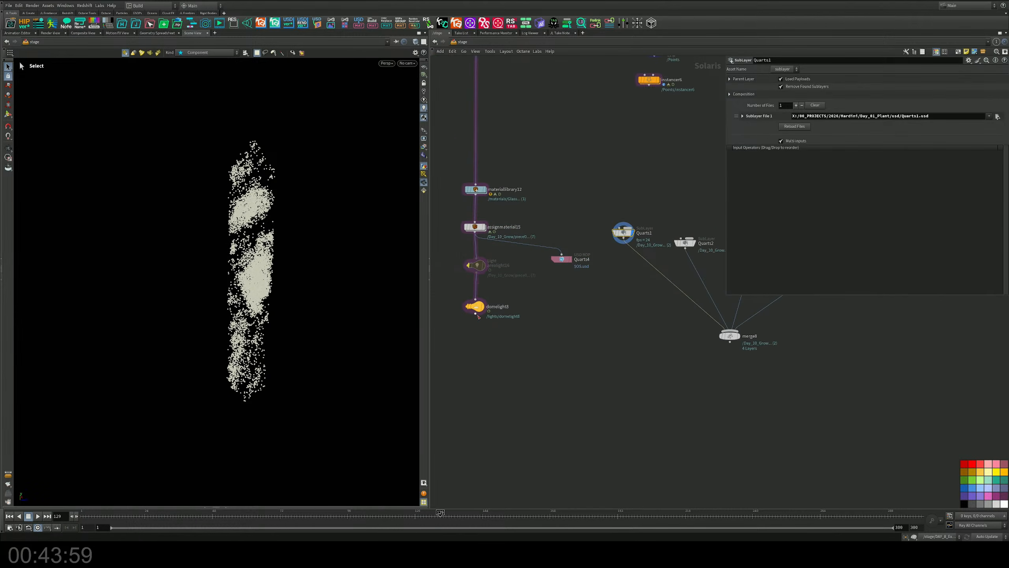
# Duplicate the dome light beneath merge8, wired to its output, and display it rendered in the viewport with Karma XPU
pyautogui.keyDown('alt'); pyautogui.moveTo(479, 310); pyautogui.dragTo(708, 377); pyautogui.keyUp('alt')
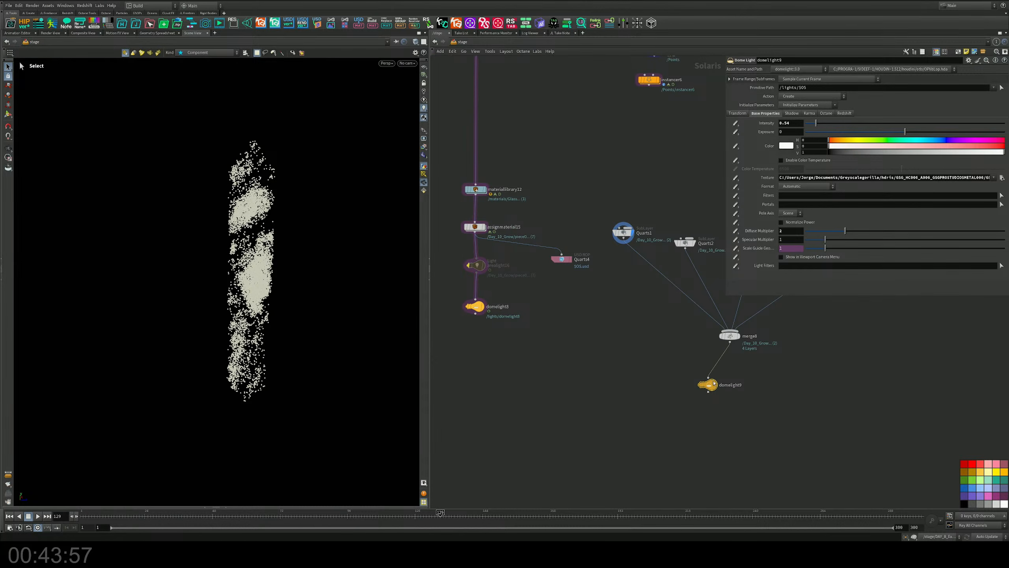
pyautogui.click(716, 384)
pyautogui.click(388, 65)
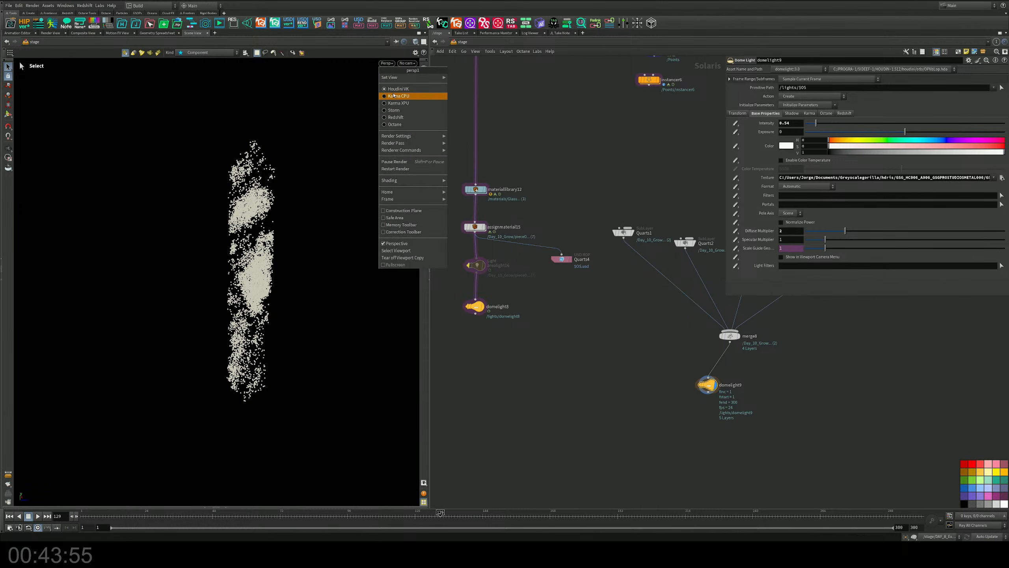
pyautogui.click(396, 103)
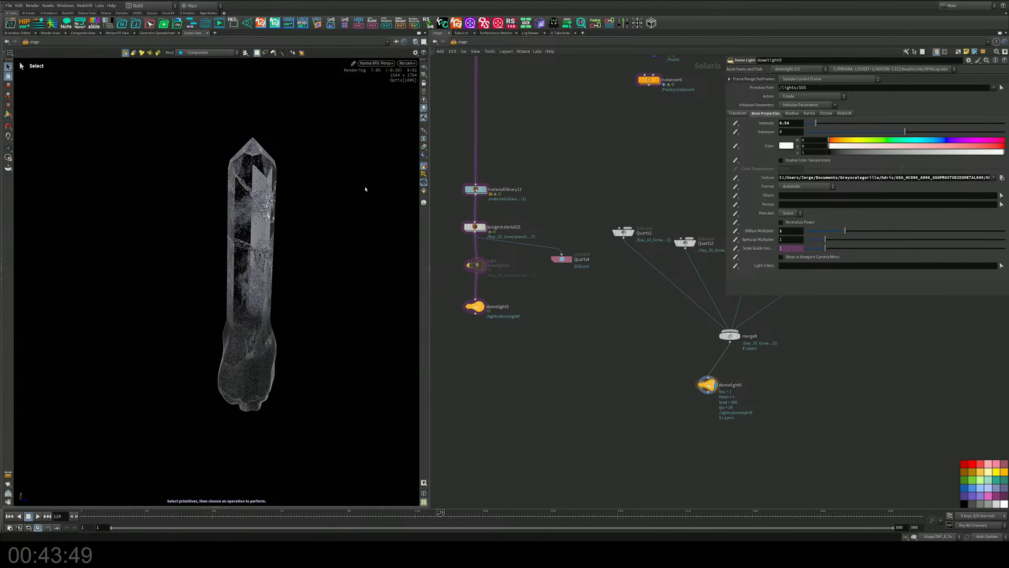
pyautogui.press('Escape')
pyautogui.moveTo(365, 189); pyautogui.dragTo(209, 222)
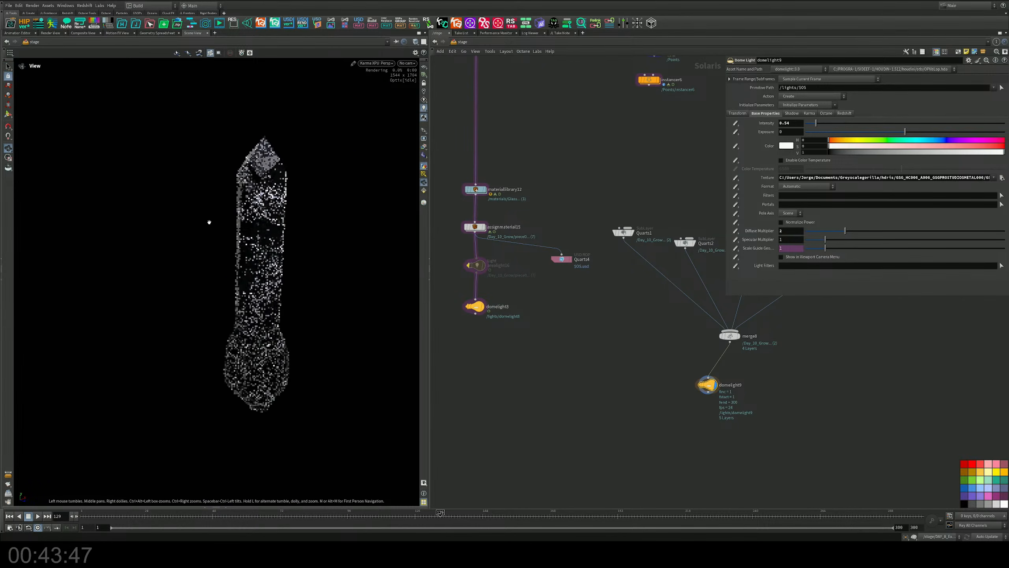
# Move the duplicated dome light further below merge8 to leave room between the two nodes
pyautogui.moveTo(568, 374); pyautogui.dragTo(462, 354, button='middle')
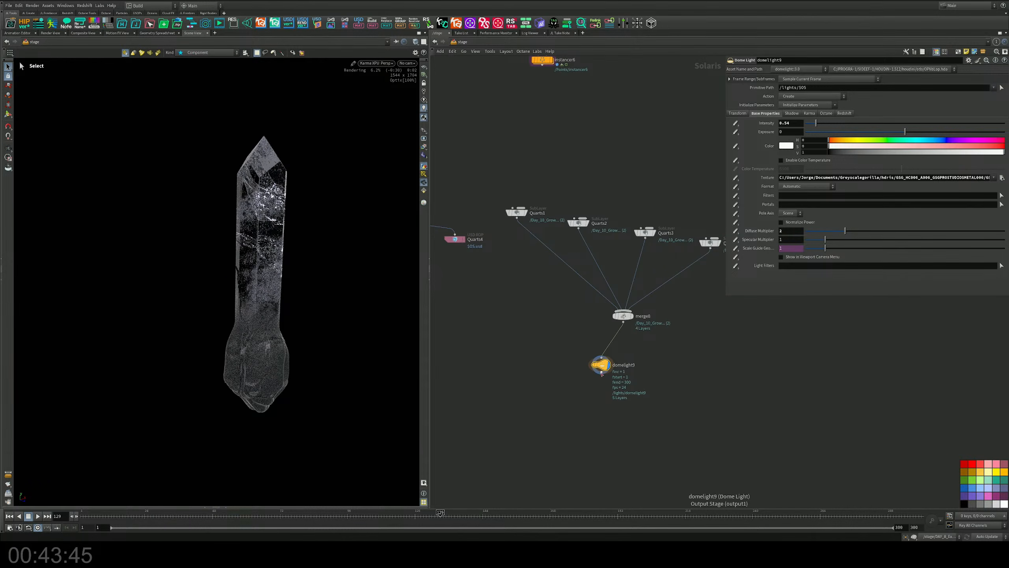
pyautogui.moveTo(601, 374); pyautogui.dragTo(634, 432)
pyautogui.scroll(-3, 643, 394)
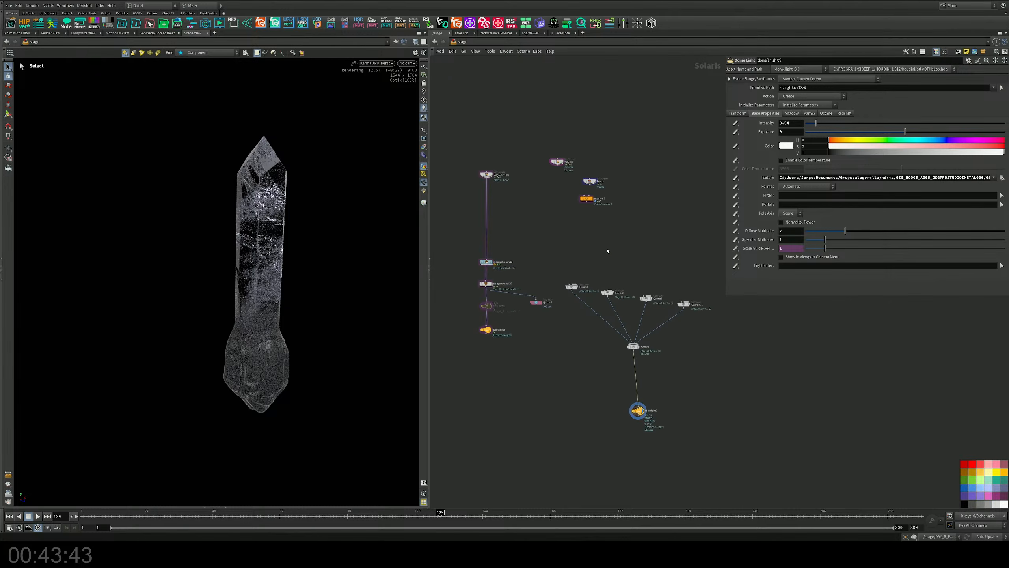
# Examine the point source inside the existing instancer6 and return to the stage network
pyautogui.scroll(3, 607, 251)
pyautogui.moveTo(576, 178); pyautogui.dragTo(708, 473)
pyautogui.moveTo(717, 394); pyautogui.dragTo(634, 205, button='middle')
pyautogui.moveTo(624, 281); pyautogui.dragTo(521, 303)
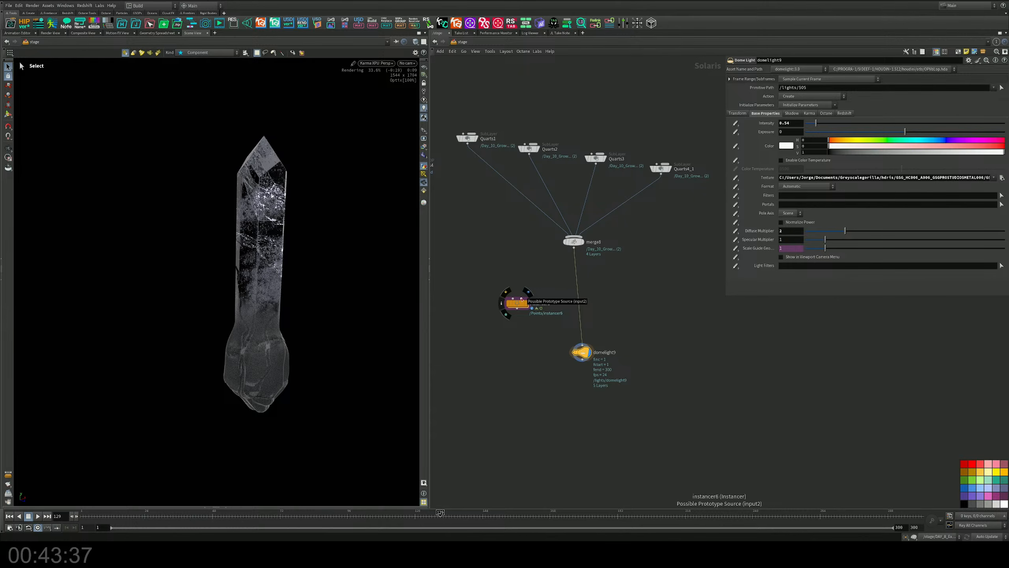
pyautogui.doubleClick(521, 301)
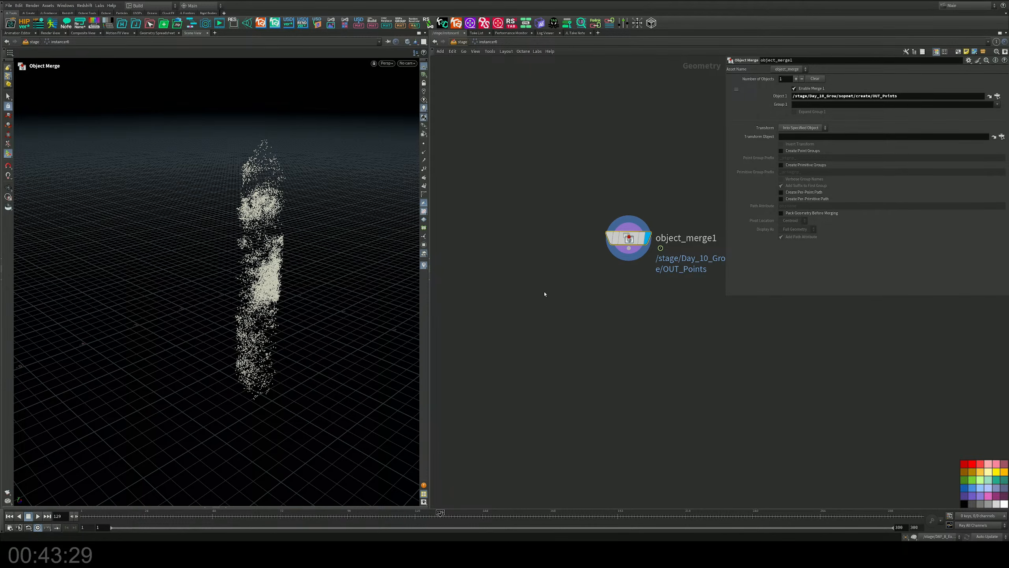
pyautogui.press('u')
pyautogui.moveTo(517, 303); pyautogui.dragTo(524, 99)
pyautogui.moveTo(615, 125); pyautogui.dragTo(767, 362, button='middle')
pyautogui.moveTo(676, 335); pyautogui.dragTo(602, 225)
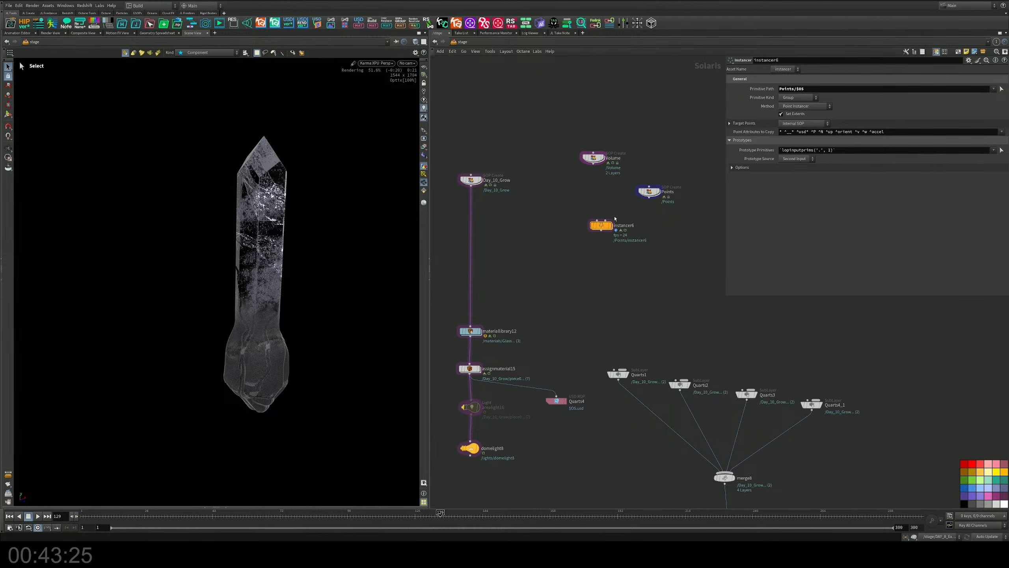
# Add a new Instancer below merge8, wire the merge into its second input, display it and enter its geometry network
pyautogui.moveTo(613, 286); pyautogui.dragTo(568, 131, button='middle')
pyautogui.scroll(3, 589, 302)
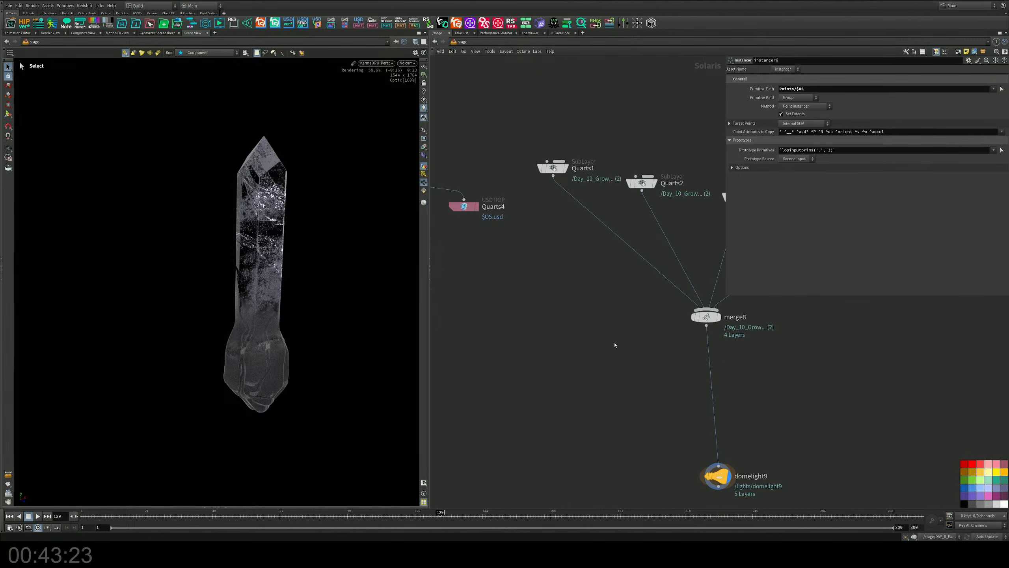
pyautogui.press('Tab')
pyautogui.write('ins')
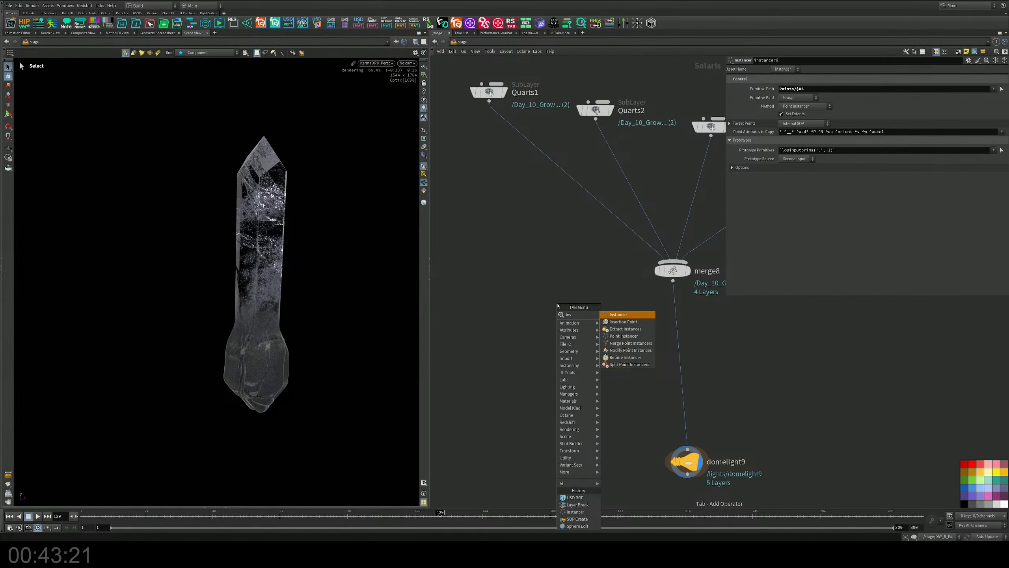
pyautogui.press('Return')
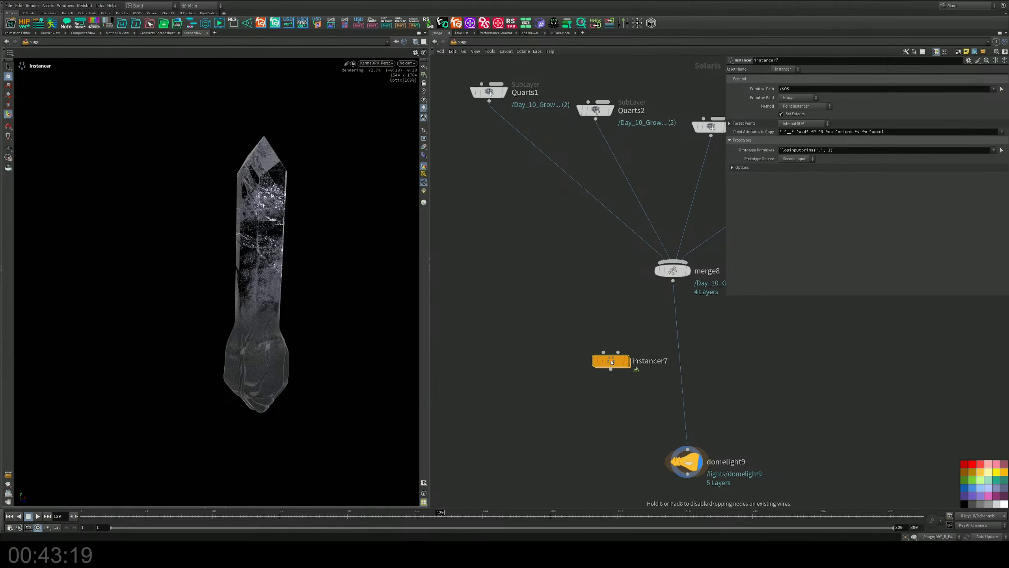
pyautogui.click(619, 359)
pyautogui.click(625, 349)
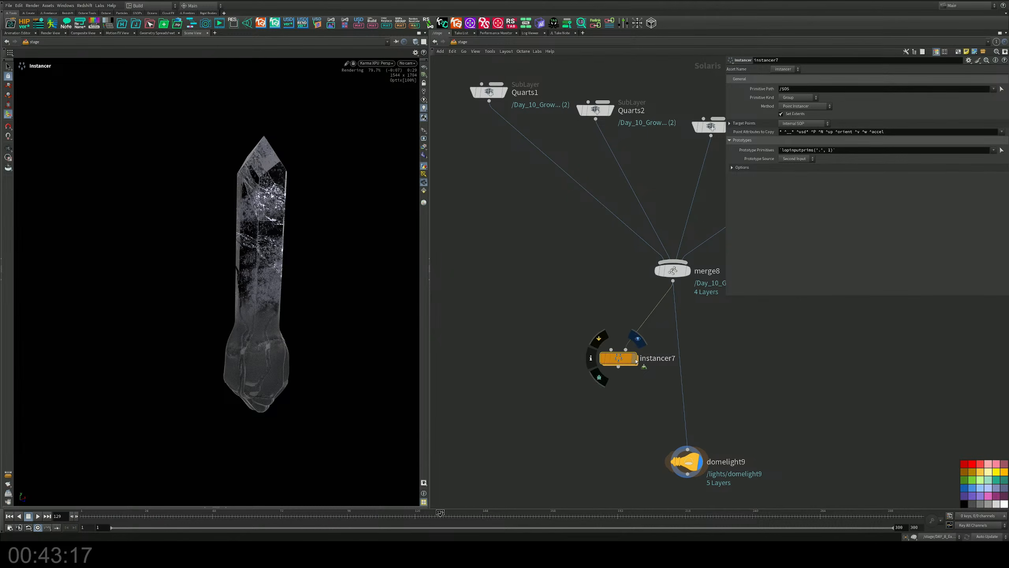
pyautogui.click(635, 358)
pyautogui.doubleClick(621, 361)
pyautogui.press('Tab')
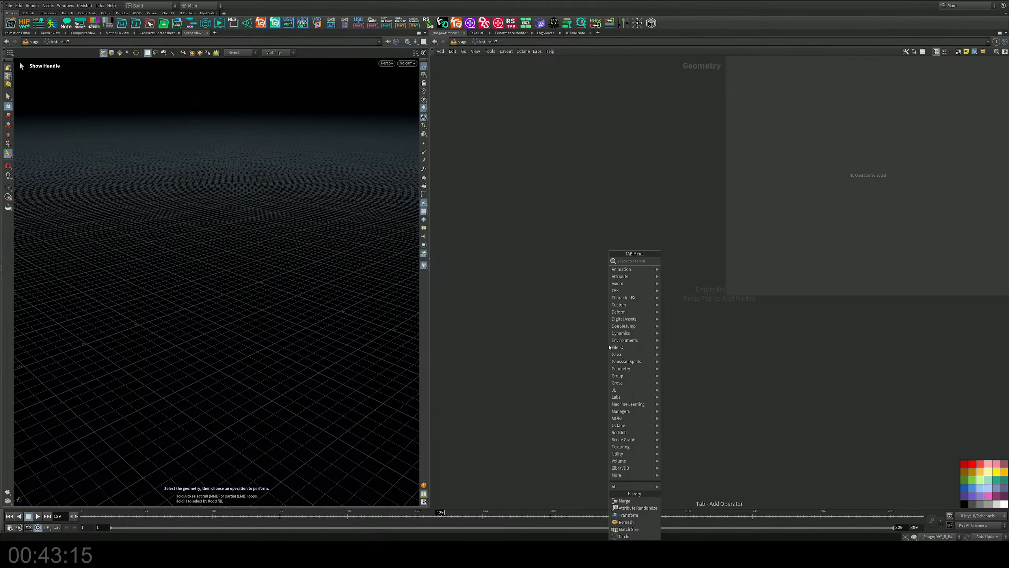
pyautogui.write('grid')
pyautogui.press('Return')
pyautogui.click(588, 334)
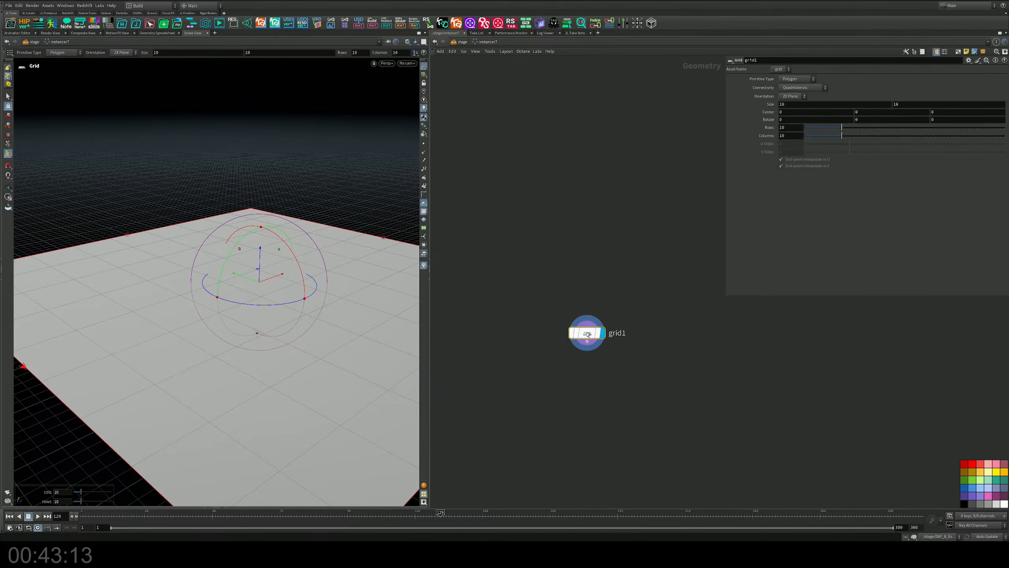
pyautogui.press('Delete')
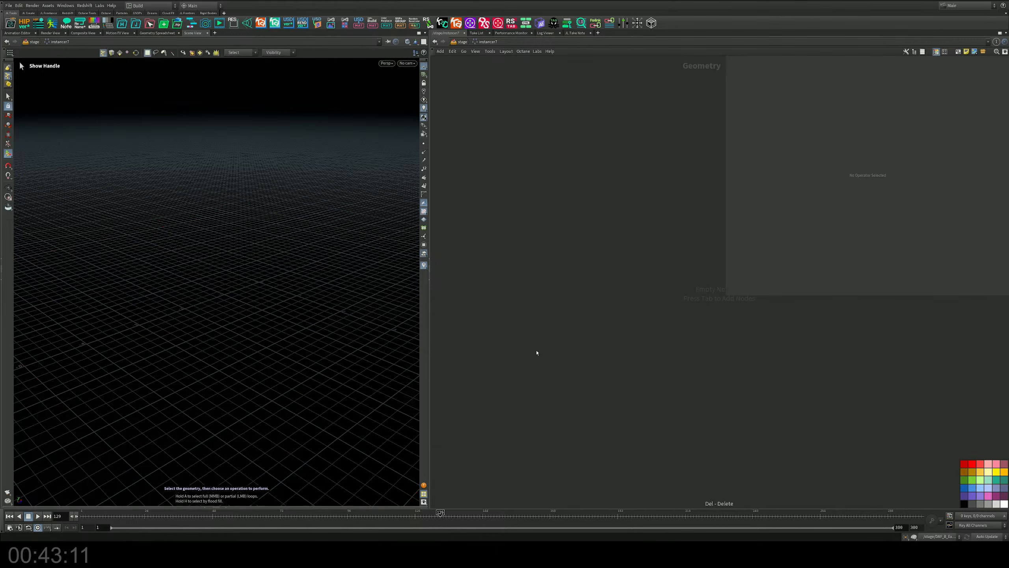
# Create a polygon circle inside the new instancer's geometry network
pyautogui.press('Tab')
pyautogui.write('spe')
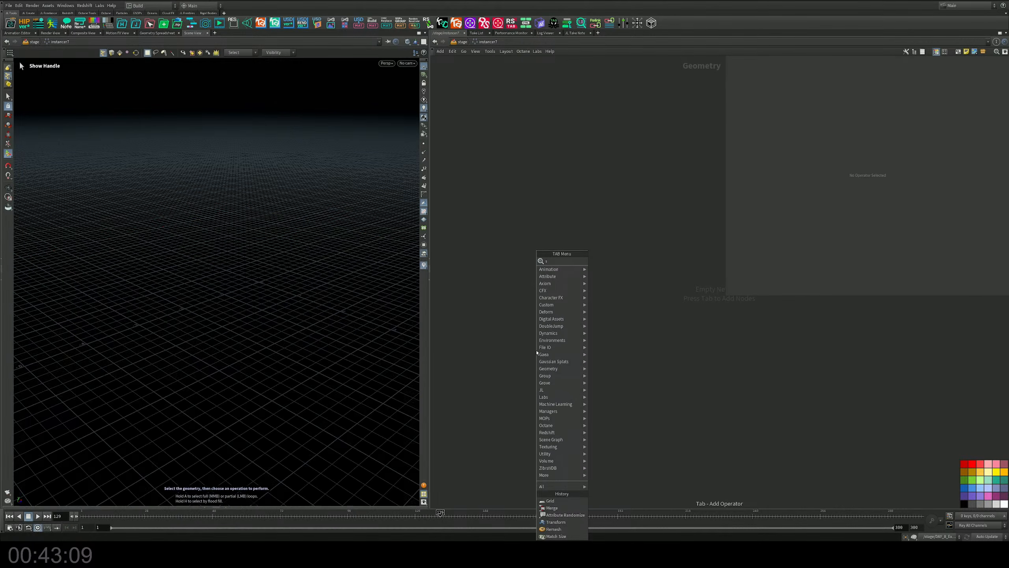
pyautogui.press('BackSpace')
pyautogui.press('BackSpace')
pyautogui.press('BackSpace')
pyautogui.write('sphe')
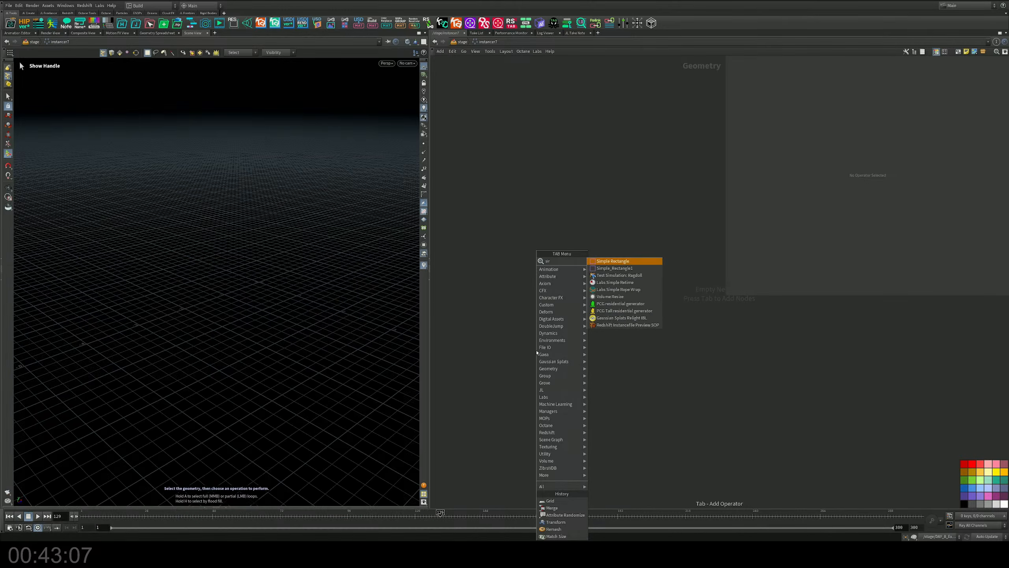
pyautogui.press('BackSpace')
pyautogui.press('BackSpace')
pyautogui.press('BackSpace')
pyautogui.press('BackSpace')
pyautogui.write('box')
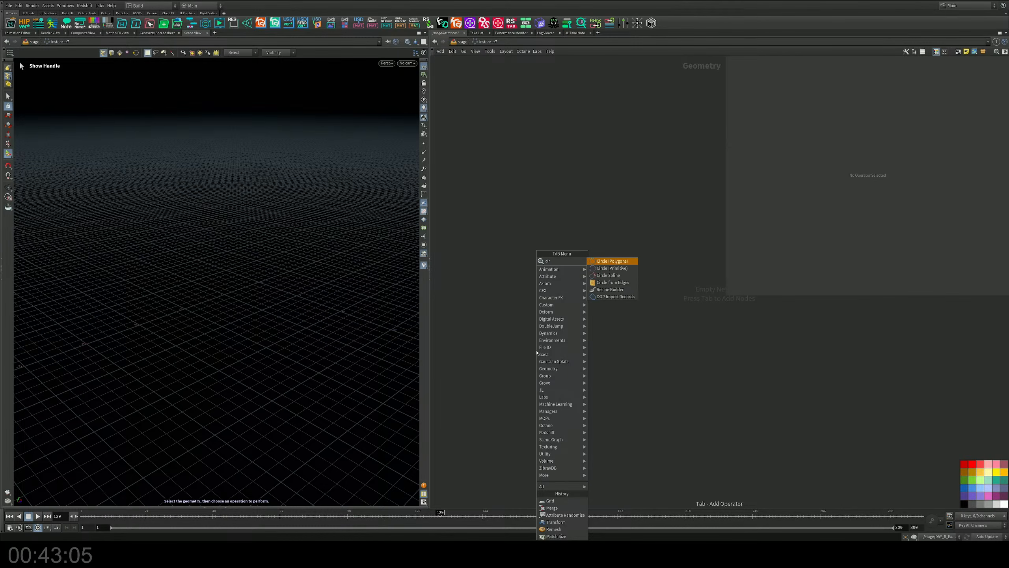
pyautogui.press('Return')
pyautogui.click(567, 261)
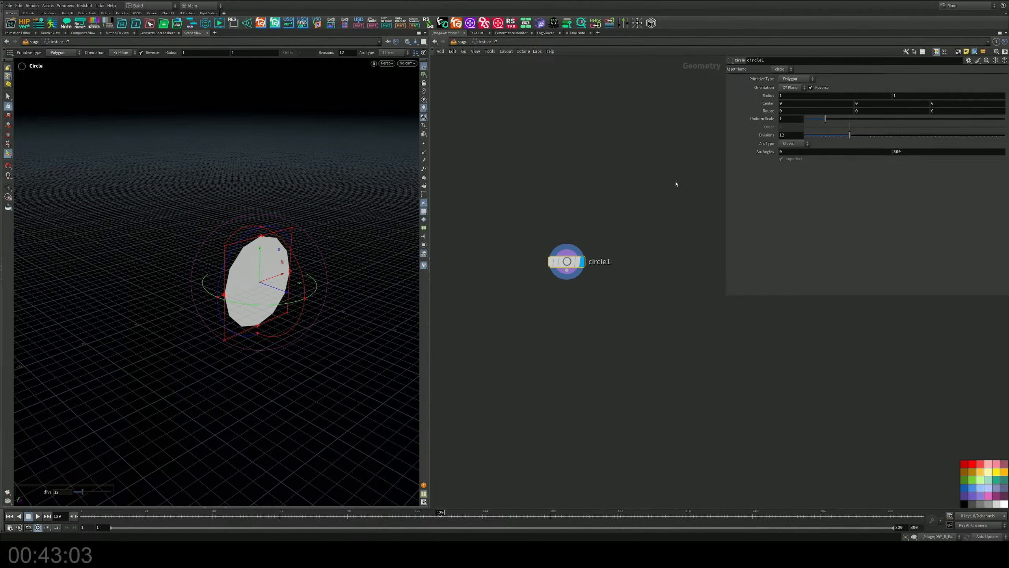
# Set the circle's orientation to ZX Plane so it lies flat
pyautogui.click(792, 88)
pyautogui.click(790, 96)
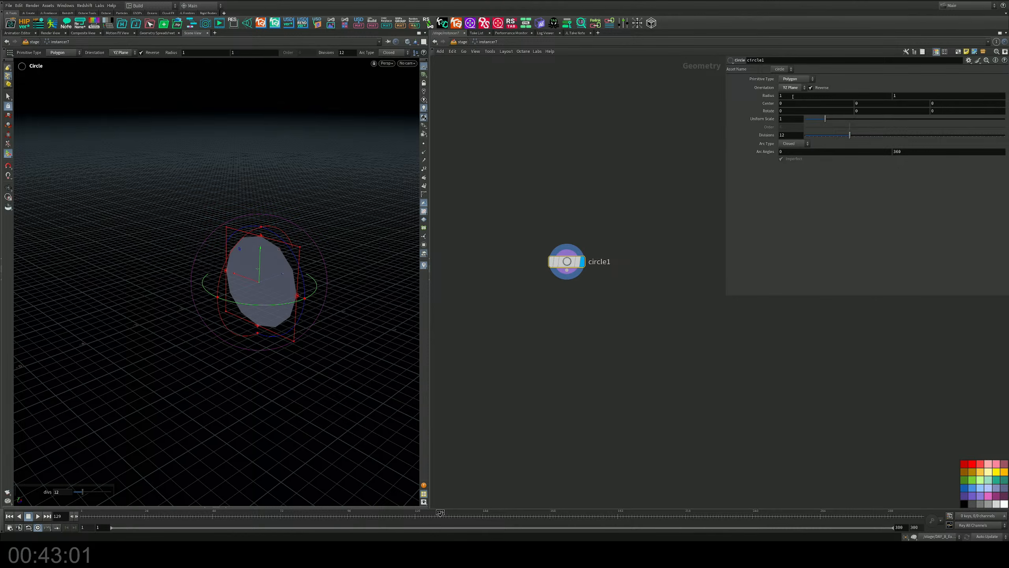
pyautogui.click(792, 87)
pyautogui.click(791, 104)
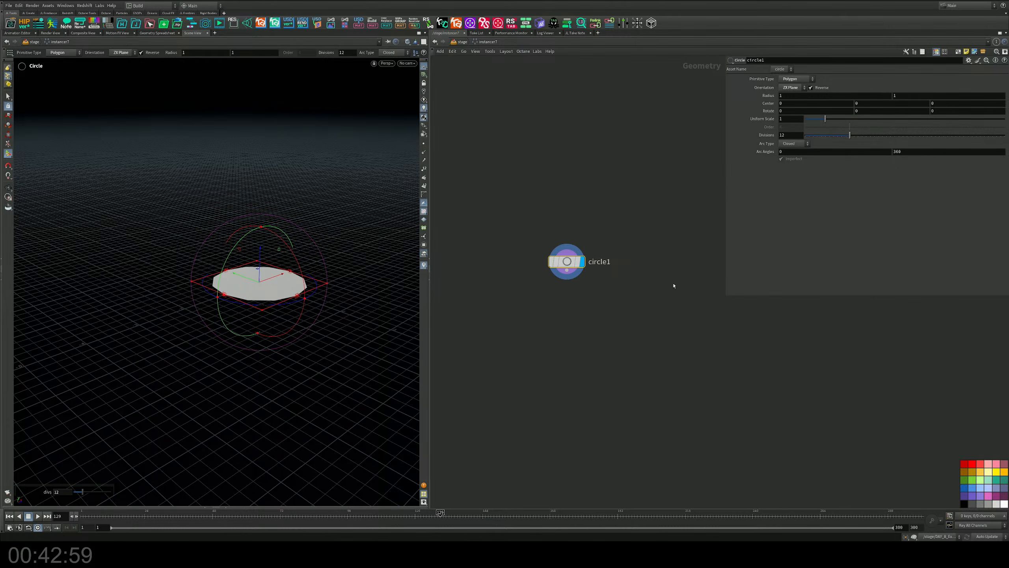
# Add a Scatter node below the circle, display it, and return to the stage to view the instanced crystals
pyautogui.press('Tab')
pyautogui.moveTo(679, 262)
pyautogui.click(739, 266)
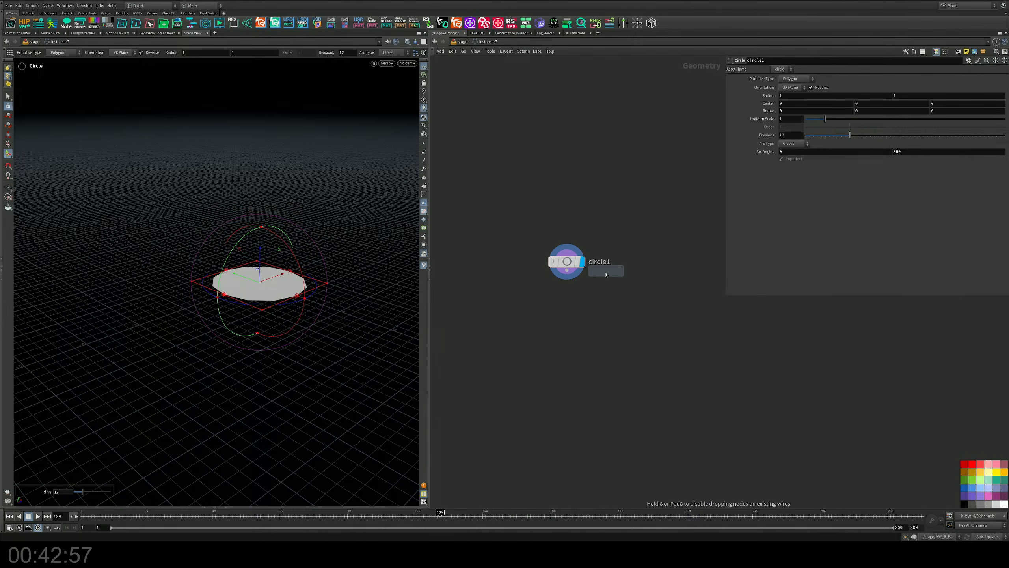
pyautogui.click(567, 298)
pyautogui.click(583, 297)
pyautogui.keyDown('alt'); pyautogui.moveTo(217, 284); pyautogui.dragTo(220, 318); pyautogui.keyUp('alt')
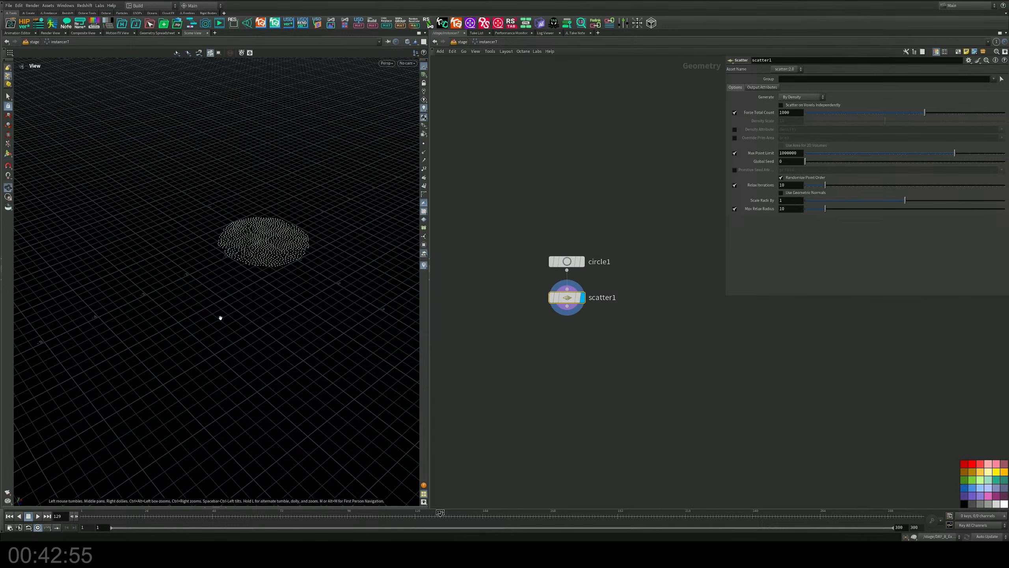
pyautogui.keyDown('alt'); pyautogui.moveTo(220, 318); pyautogui.dragTo(342, 164, button='right'); pyautogui.keyUp('alt')
pyautogui.press('Return')
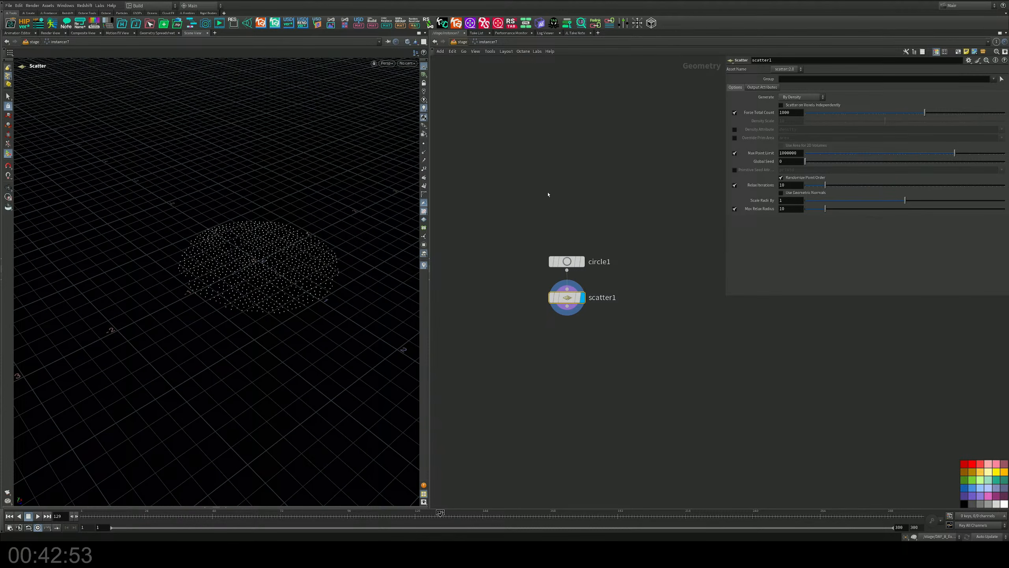
pyautogui.press('u')
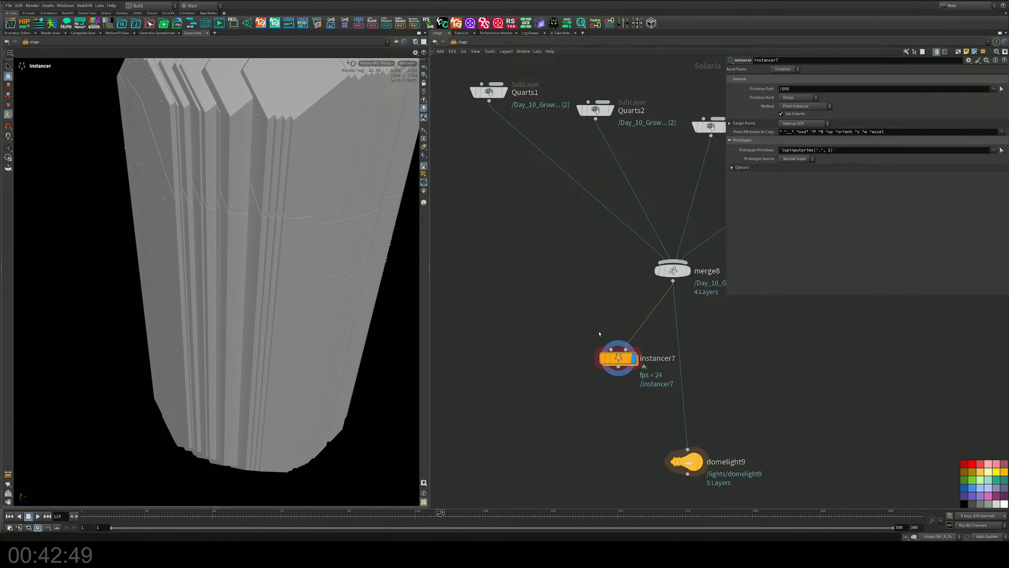
# Go back inside instancer7 and append an Attribute Adjust Float node for pscale after the scatter
pyautogui.doubleClick(624, 349)
pyautogui.press('Tab')
pyautogui.write('at')
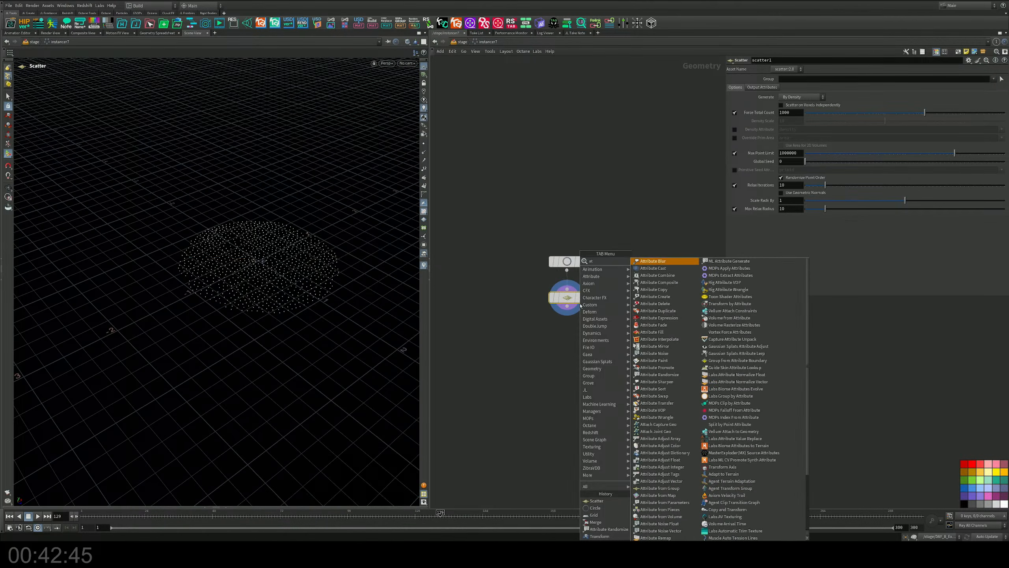
pyautogui.press('BackSpace')
pyautogui.write('r')
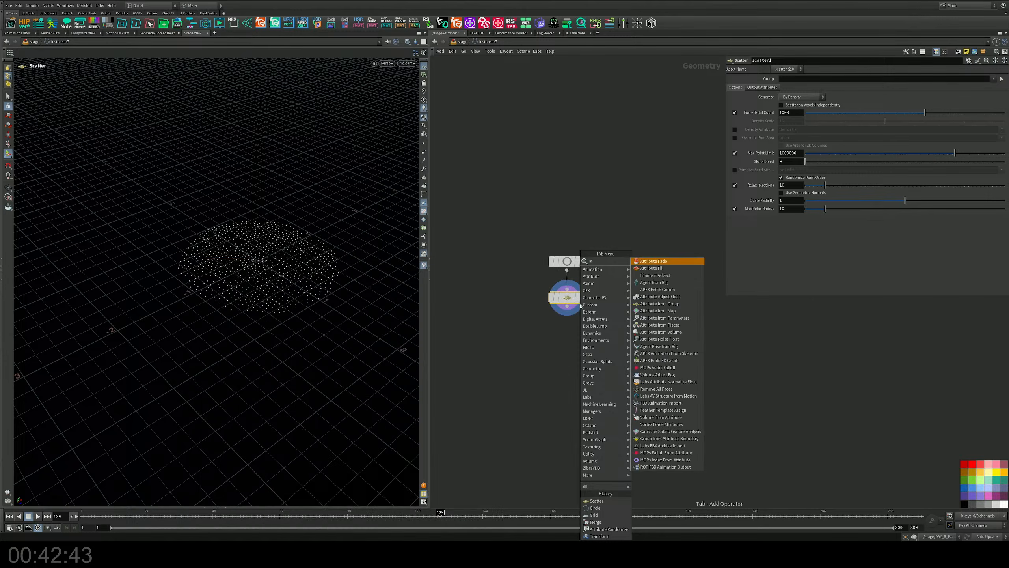
pyautogui.press('Return')
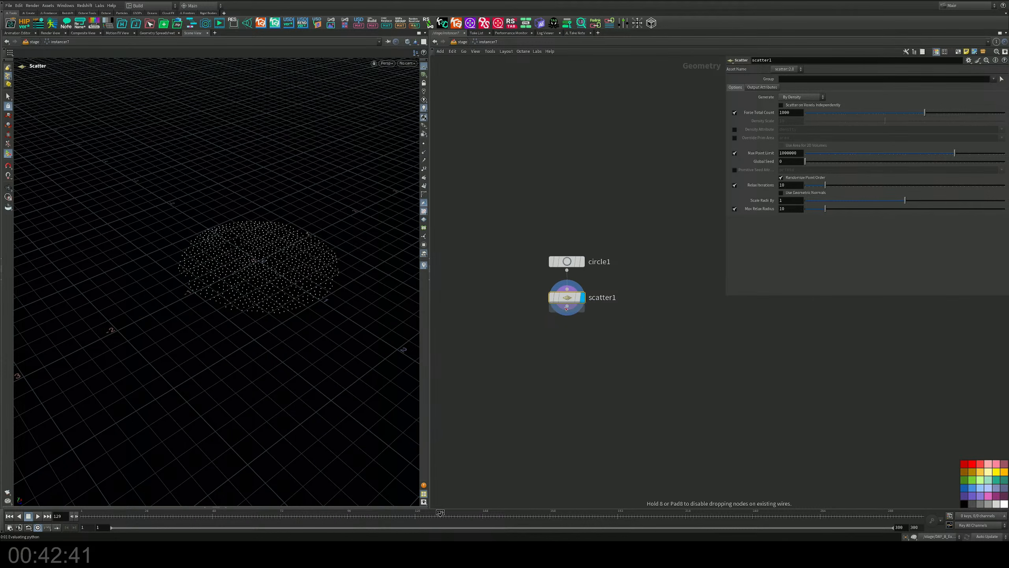
pyautogui.click(565, 333)
# Set the pattern type of the pscale adjustment to Random
pyautogui.click(793, 163)
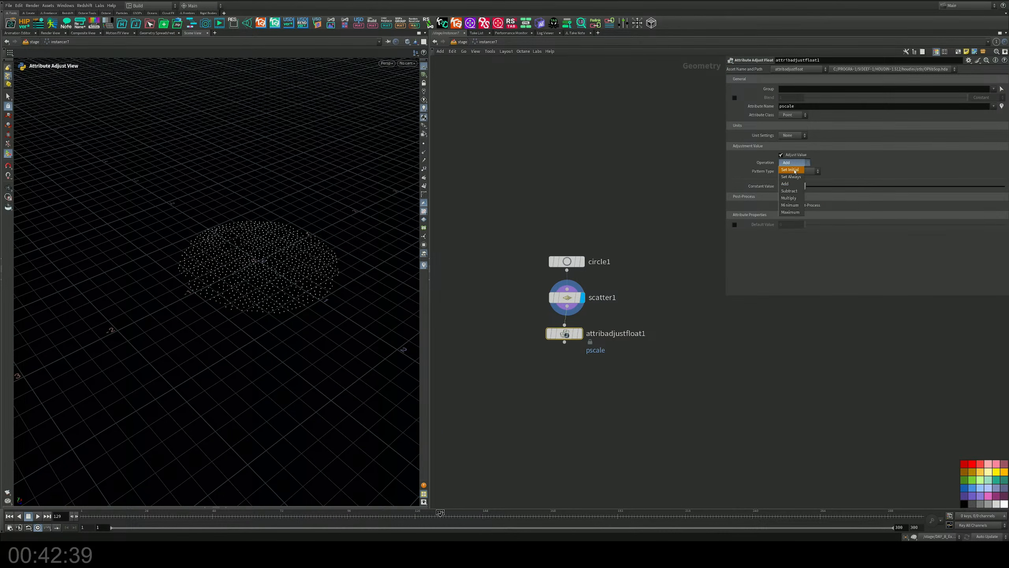
pyautogui.click(791, 167)
pyautogui.click(797, 171)
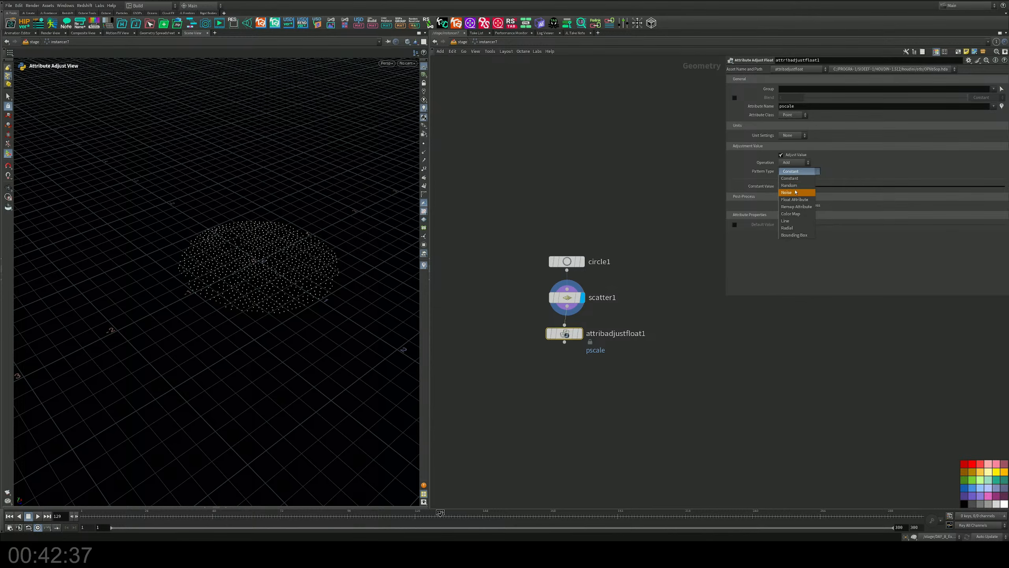
pyautogui.click(791, 186)
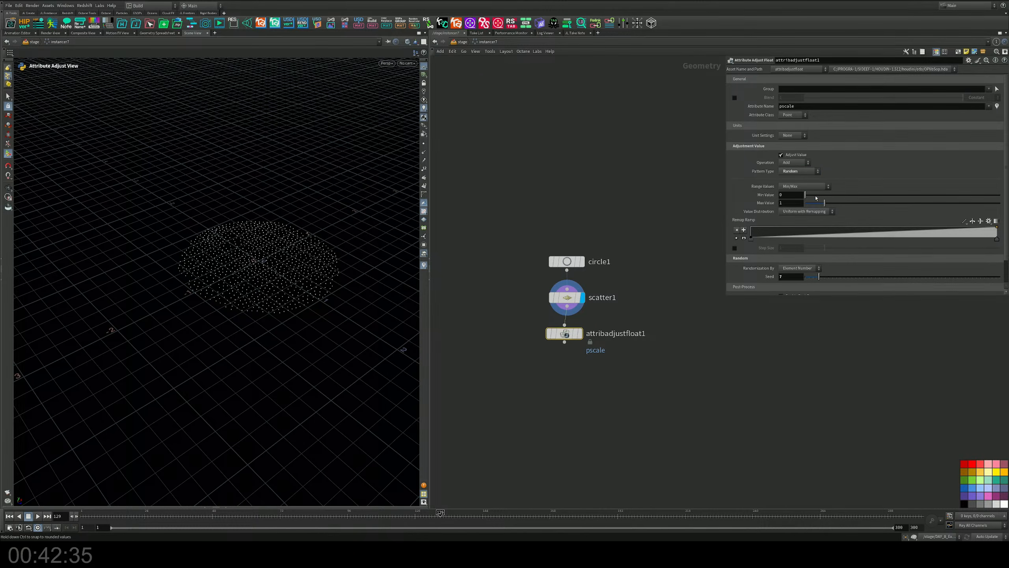
# Set the random pscale range to minimum 0.01 and maximum 0.06, display the adjust node, and return to the stage
pyautogui.moveTo(808, 202); pyautogui.dragTo(806, 196)
pyautogui.press('u')
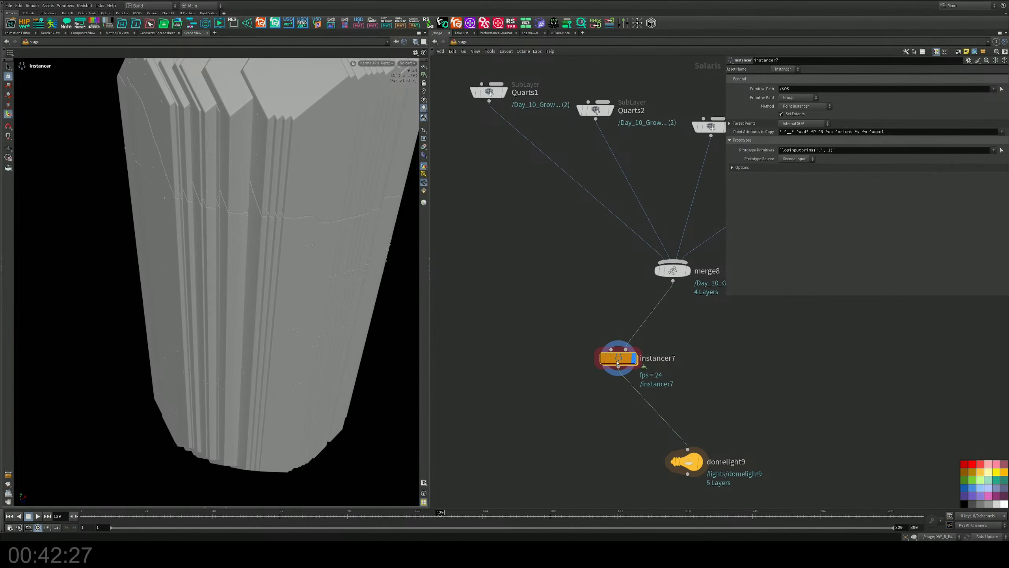
pyautogui.doubleClick(623, 341)
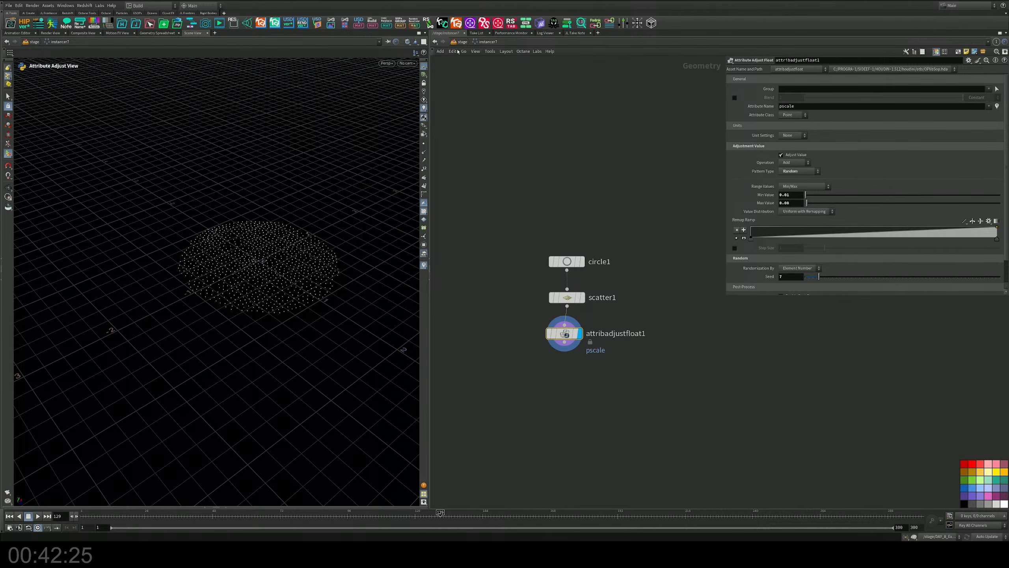
pyautogui.press('u')
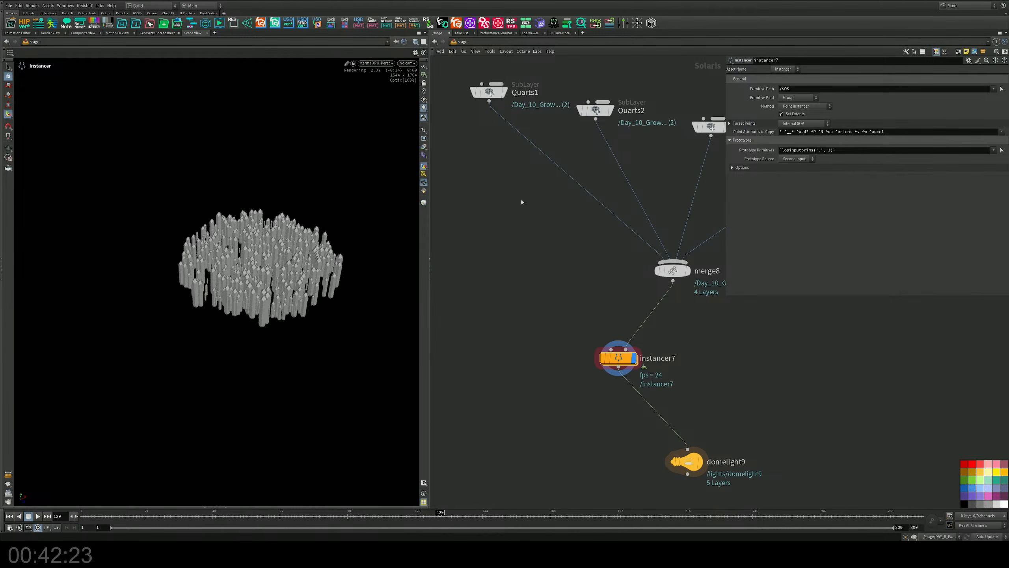
pyautogui.keyDown('alt'); pyautogui.moveTo(308, 262); pyautogui.dragTo(301, 252); pyautogui.keyUp('alt')
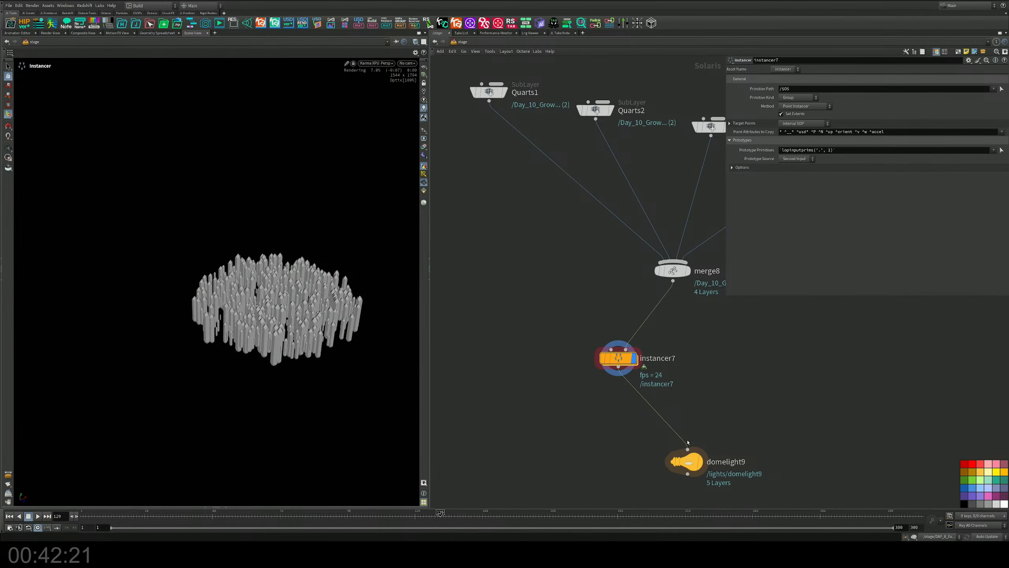
# Display domelight9 and examine the lit crystal cluster up close in the viewport
pyautogui.click(700, 461)
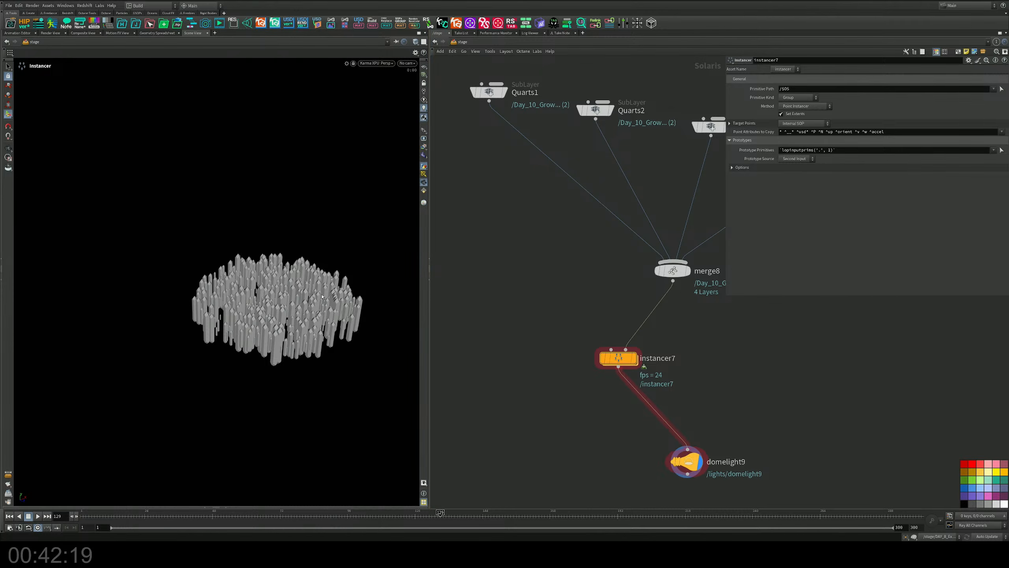
pyautogui.press('Escape')
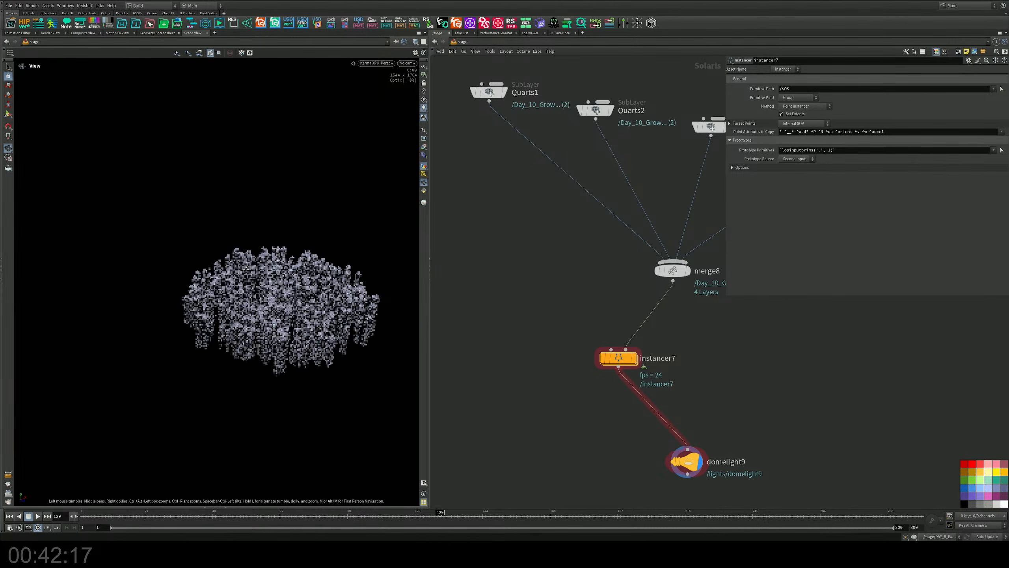
pyautogui.moveTo(247, 270); pyautogui.dragTo(181, 194)
pyautogui.moveTo(180, 194); pyautogui.dragTo(425, 228, button='right')
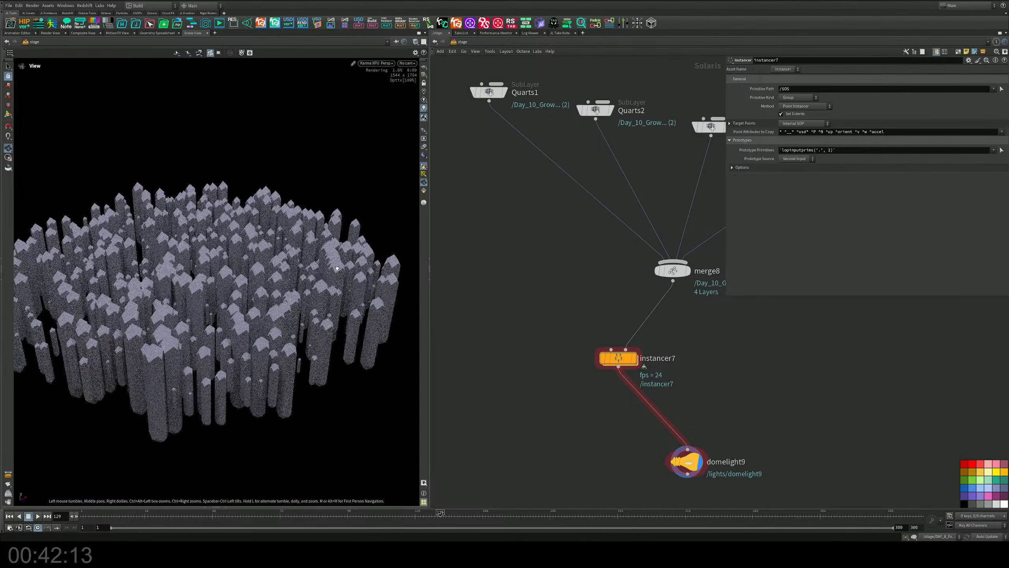
pyautogui.moveTo(337, 268); pyautogui.dragTo(289, 283)
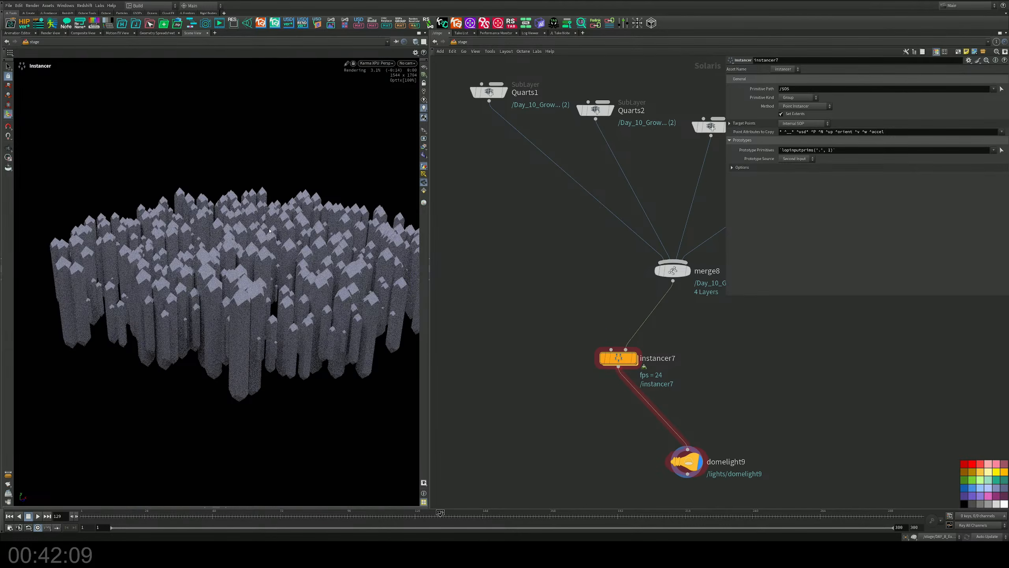
# Display merge8 to check the merged source crystals, and switch the display back to instancer7
pyautogui.moveTo(726, 357); pyautogui.dragTo(636, 381, button='middle')
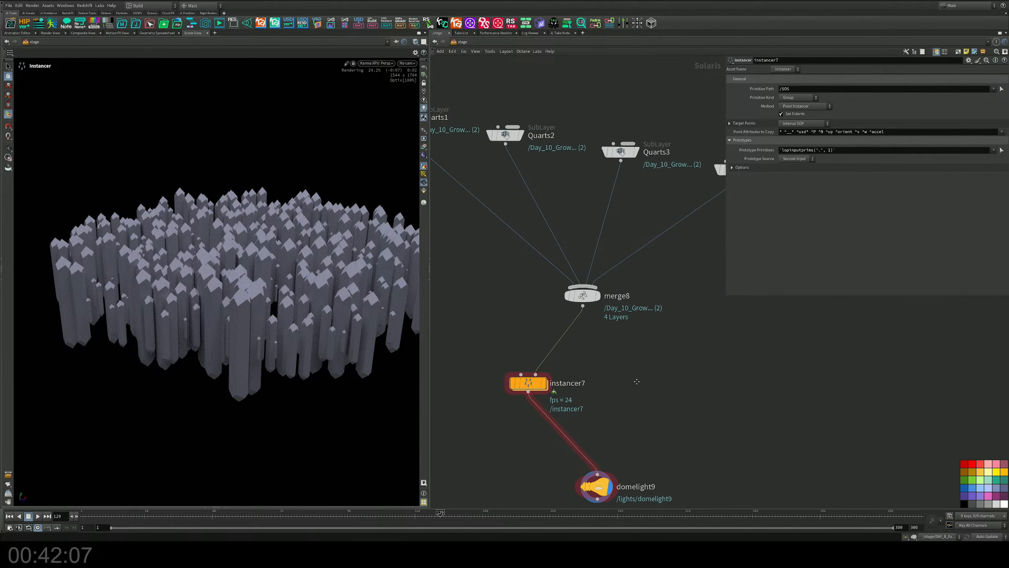
pyautogui.moveTo(506, 288); pyautogui.dragTo(570, 297, button='middle')
pyautogui.click(665, 285)
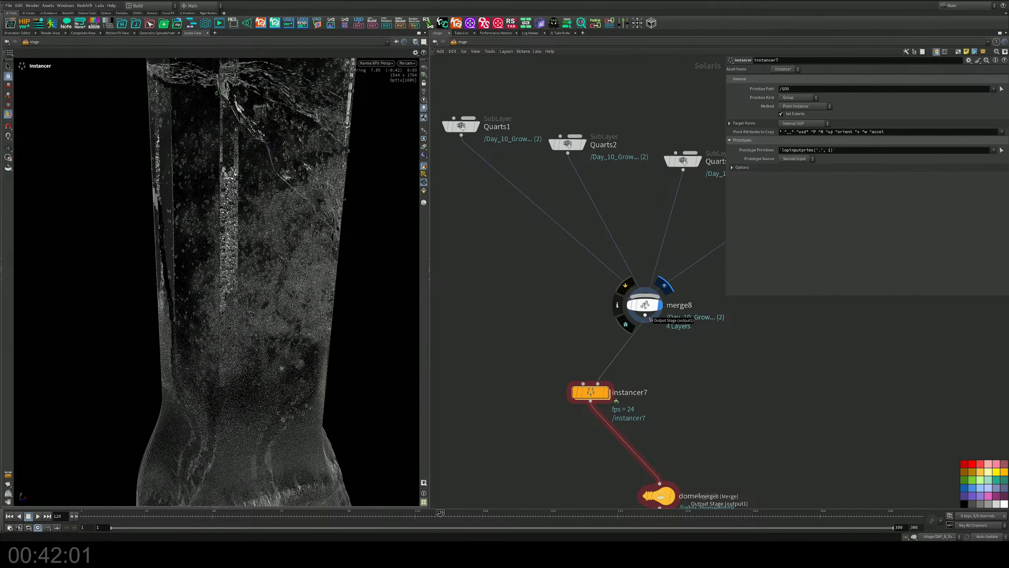
pyautogui.click(609, 393)
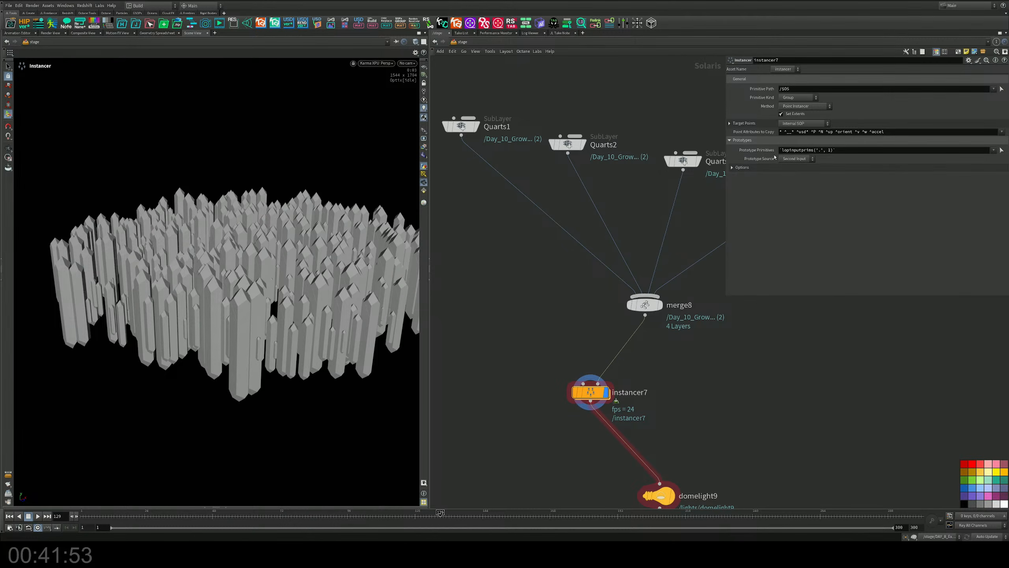
# Try Instanceable Reference as instancer7's method and check the node's warnings
pyautogui.click(798, 106)
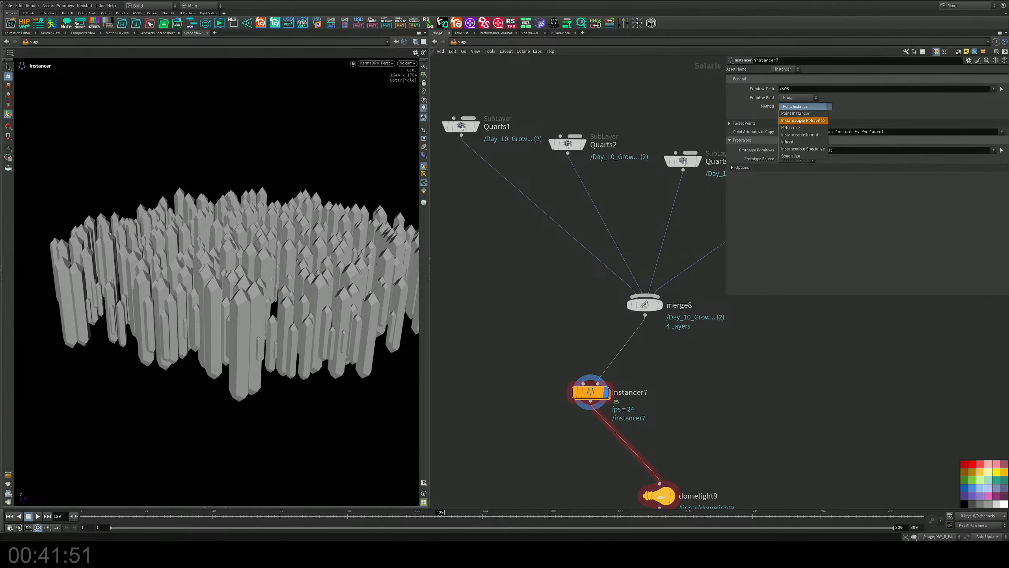
pyautogui.click(803, 121)
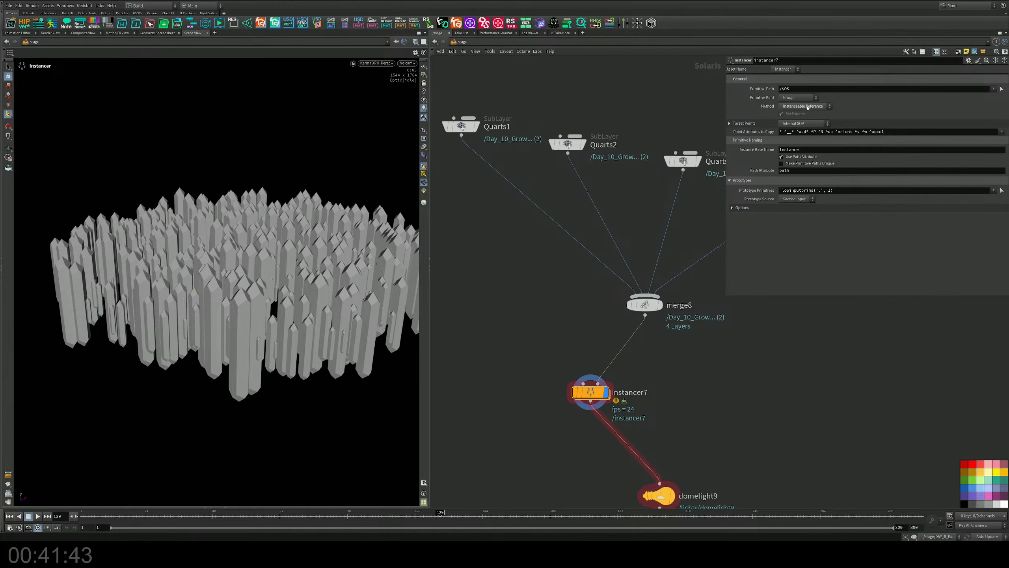
pyautogui.click(562, 393)
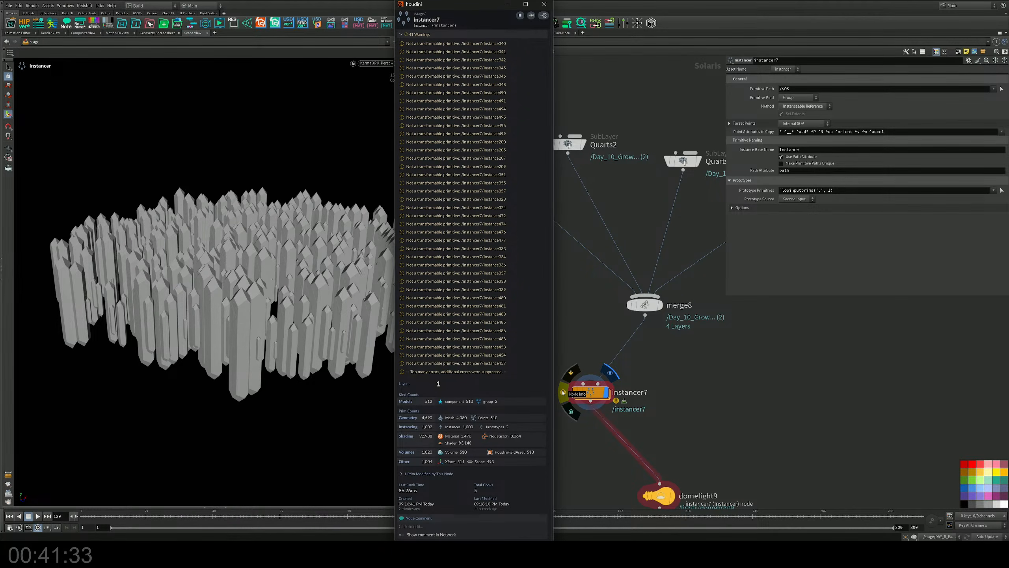
pyautogui.click(544, 4)
# Place domelight9 below instancer7, reveal the Scene Graph Tree, and expand instancer7 to examine its individual instances
pyautogui.moveTo(557, 337); pyautogui.dragTo(494, 173, button='middle')
pyautogui.moveTo(601, 336); pyautogui.dragTo(522, 359)
pyautogui.click(215, 506)
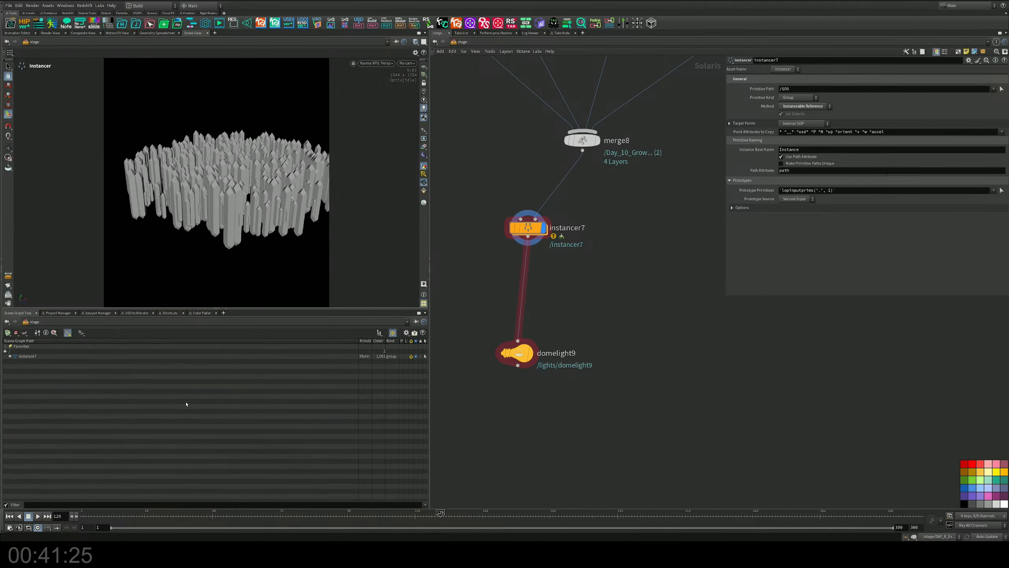
pyautogui.click(10, 357)
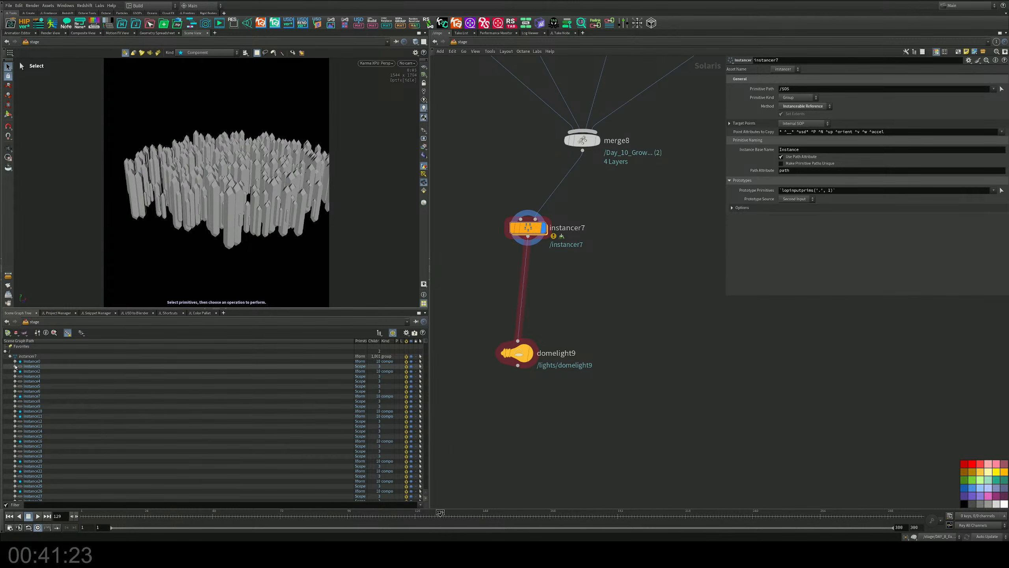
pyautogui.click(15, 361)
pyautogui.click(15, 362)
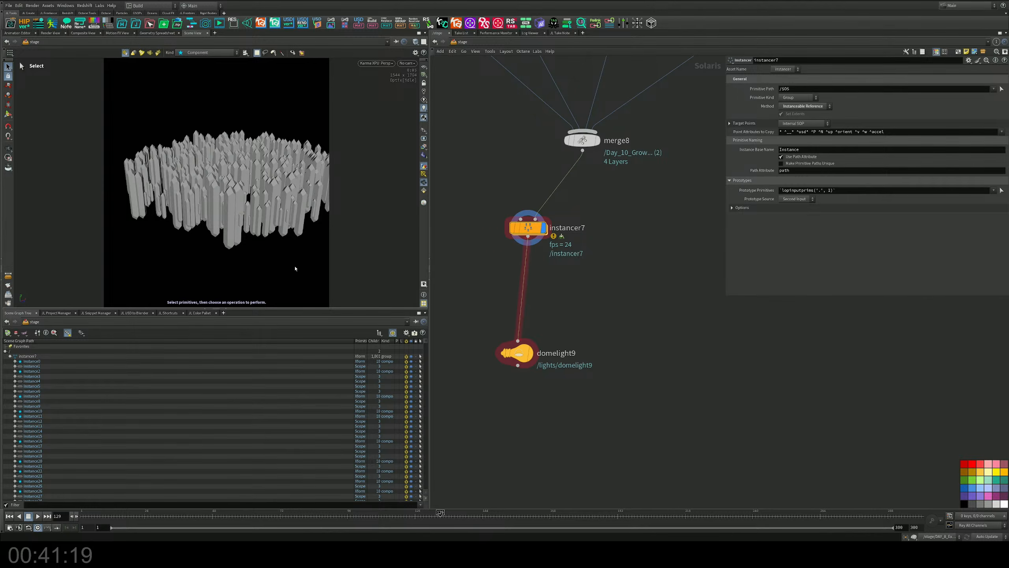
pyautogui.click(15, 367)
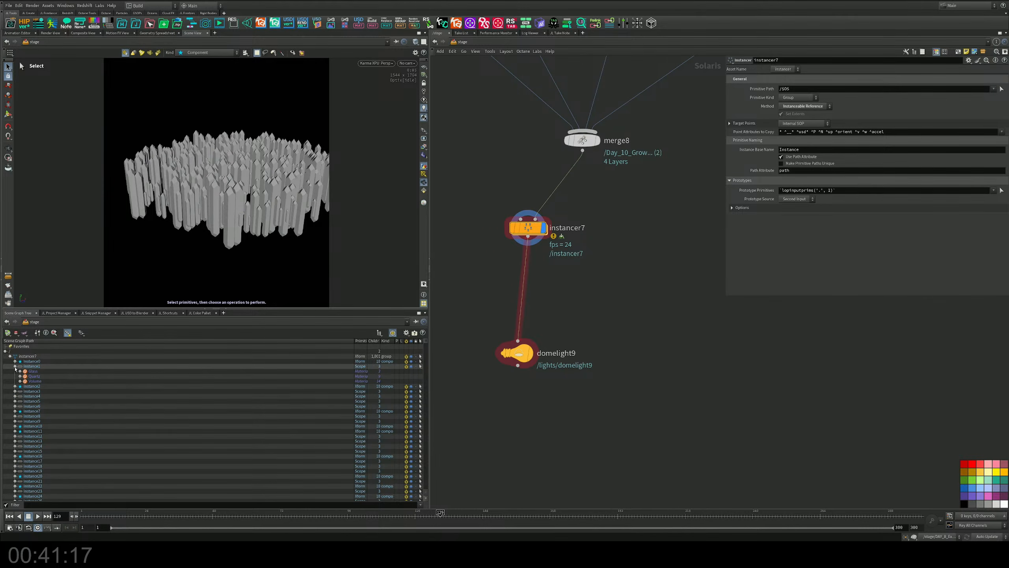
pyautogui.click(16, 366)
# Set instancer7's method to Reference
pyautogui.click(812, 107)
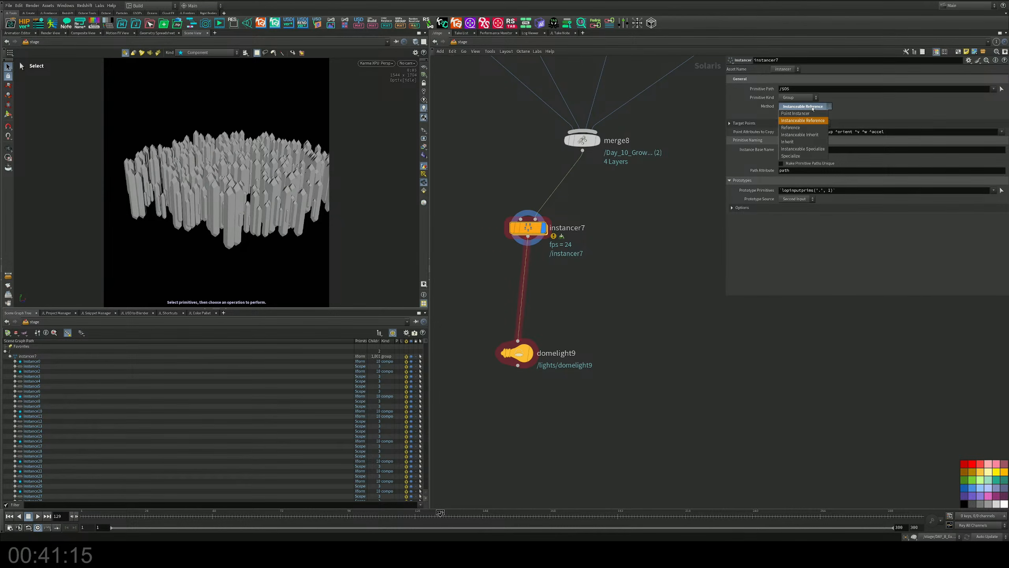
pyautogui.click(812, 128)
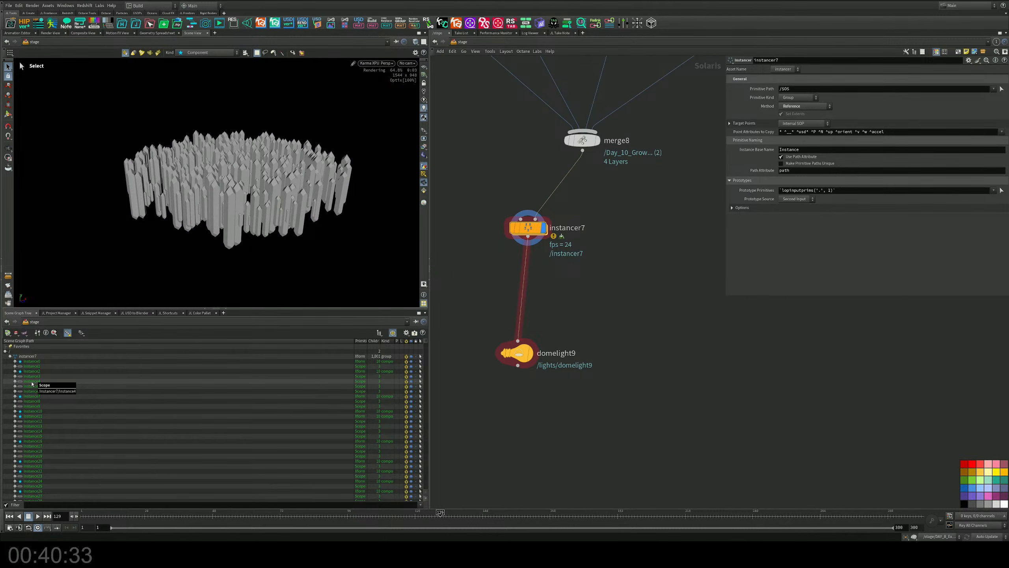
# Delete the four Quarts sublayer nodes feeding merge8
pyautogui.moveTo(572, 316); pyautogui.dragTo(559, 467, button='middle')
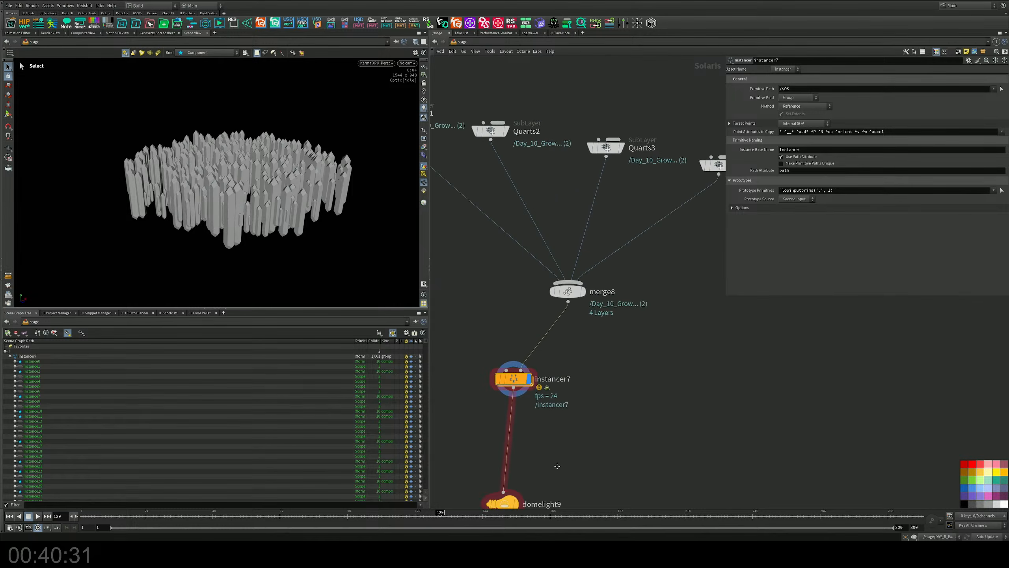
pyautogui.scroll(-4, 561, 470)
pyautogui.scroll(-2, 519, 303)
pyautogui.scroll(-1, 519, 303)
pyautogui.moveTo(692, 232); pyautogui.dragTo(449, 301)
pyautogui.press('Delete')
# Bring the four exported Quarts USD files into the stage network, importing each one as a Reference
pyautogui.moveTo(498, 270); pyautogui.dragTo(640, 277, button='middle')
pyautogui.click(557, 281)
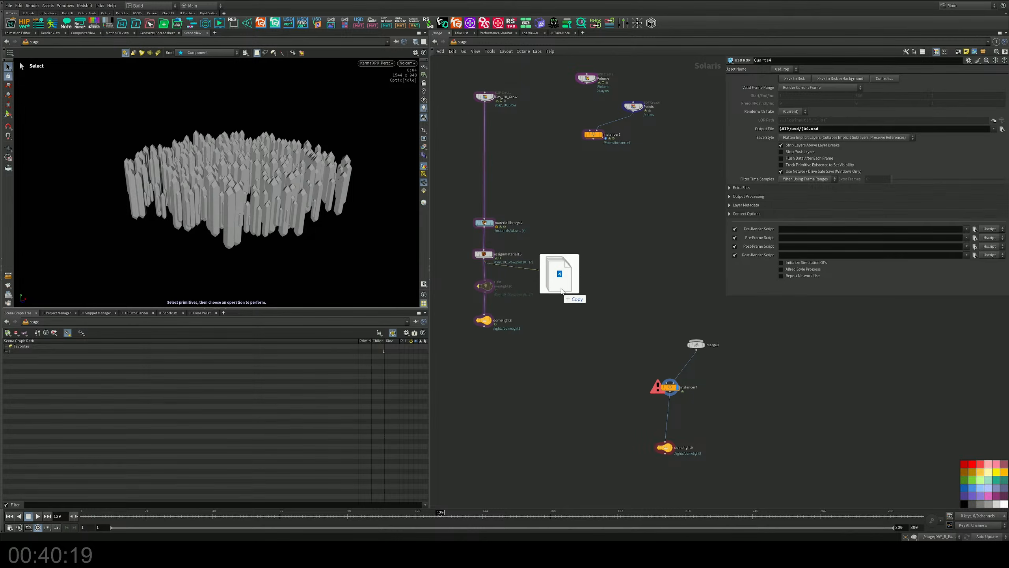
pyautogui.moveTo(560, 288); pyautogui.dragTo(660, 276)
pyautogui.click(644, 290)
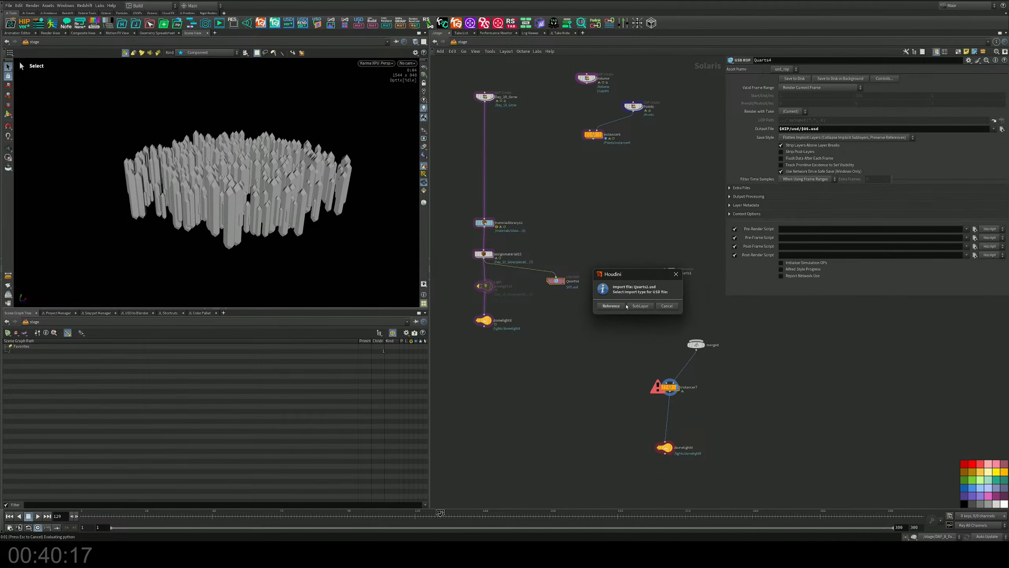
pyautogui.click(614, 306)
pyautogui.click(590, 320)
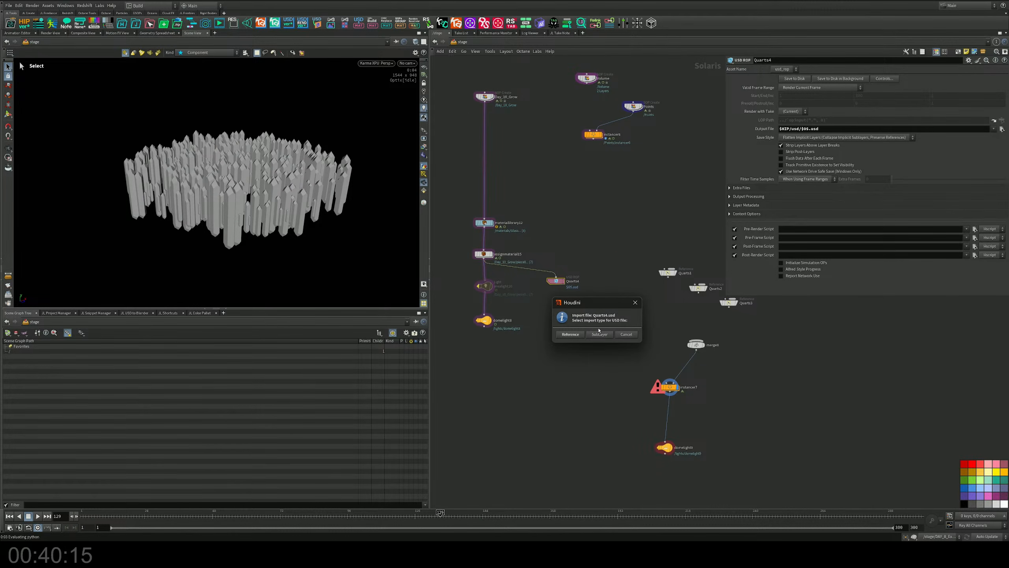
pyautogui.click(570, 334)
# Connect the four Quarts reference nodes to merge8, move instancer7 down above domelight9, and display the dome light
pyautogui.moveTo(602, 331); pyautogui.dragTo(508, 314, button='middle')
pyautogui.moveTo(552, 233); pyautogui.dragTo(603, 322)
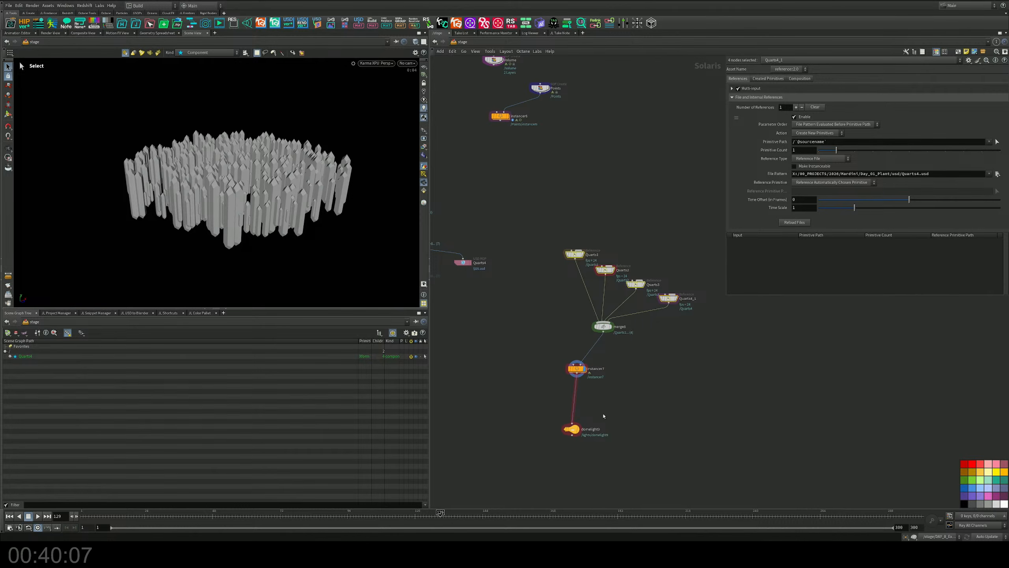
pyautogui.moveTo(581, 371); pyautogui.dragTo(578, 401)
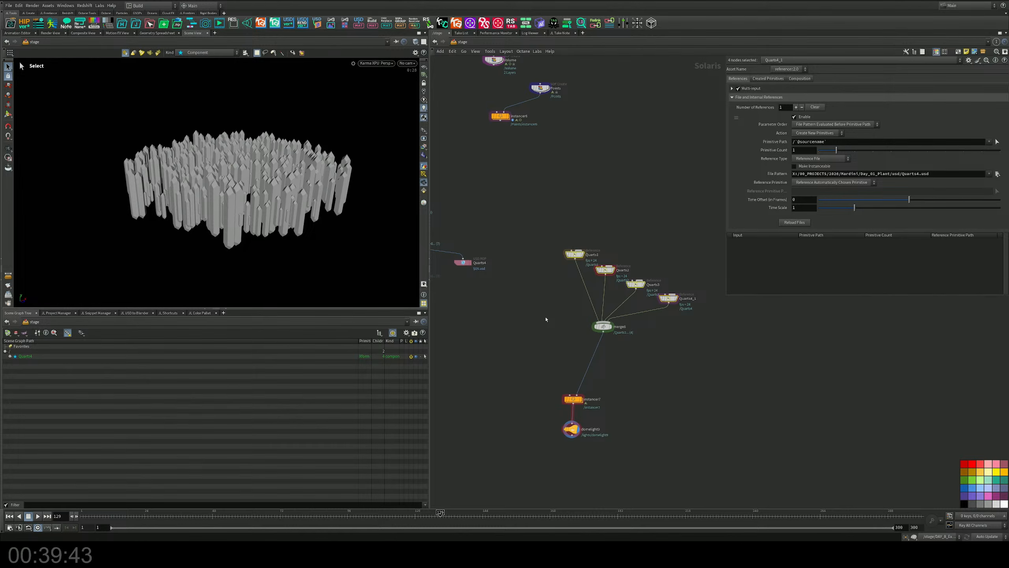
# Switch the viewport renderer to Karma CPU, and try changing it to Houdini VK
pyautogui.click(385, 63)
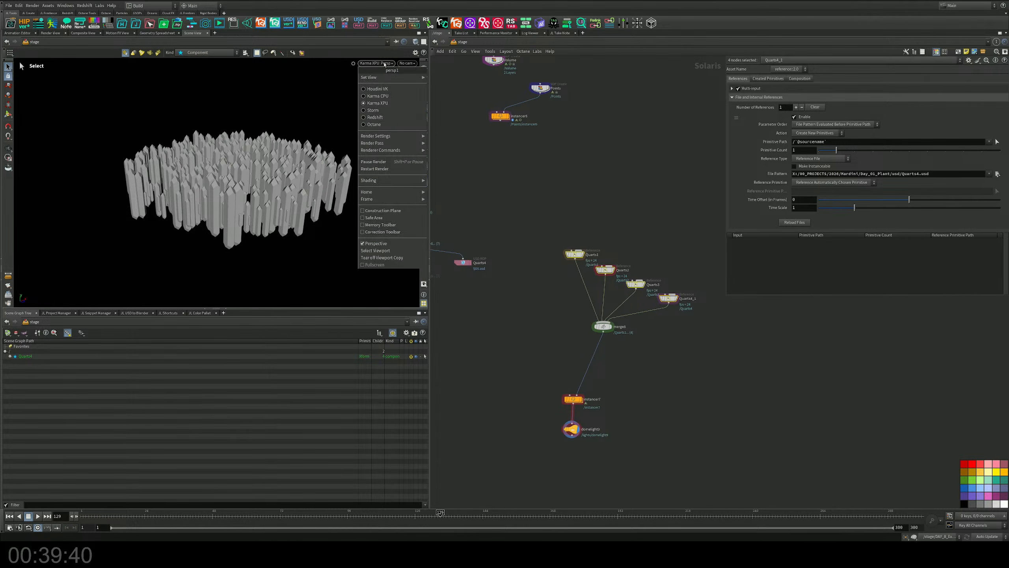
pyautogui.click(380, 95)
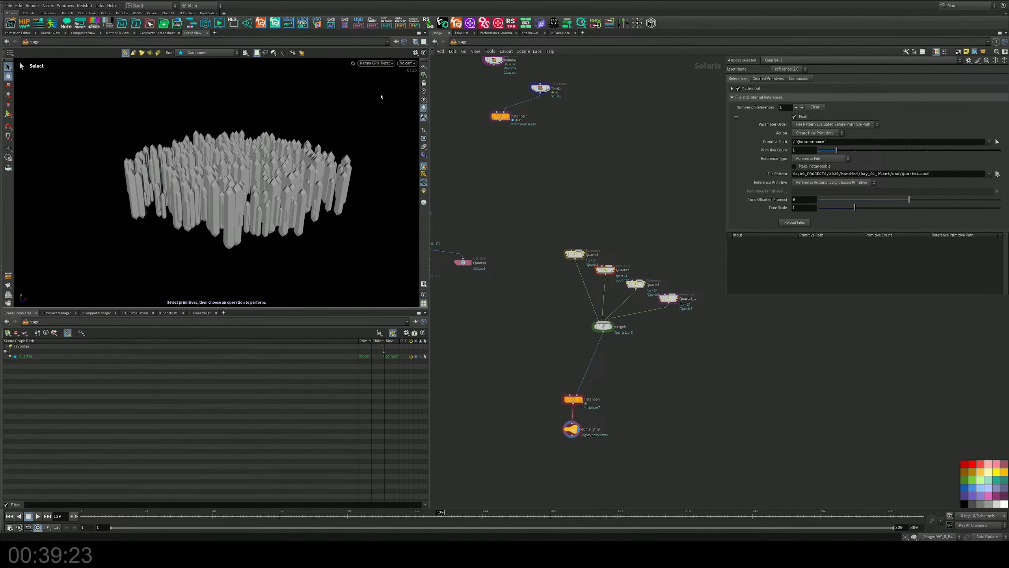
pyautogui.click(380, 65)
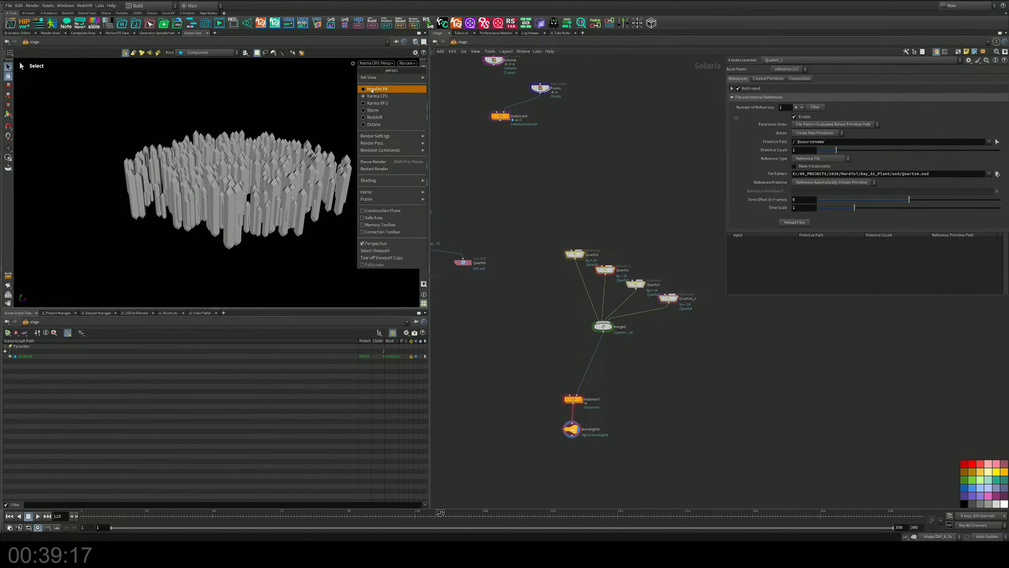
pyautogui.click(378, 91)
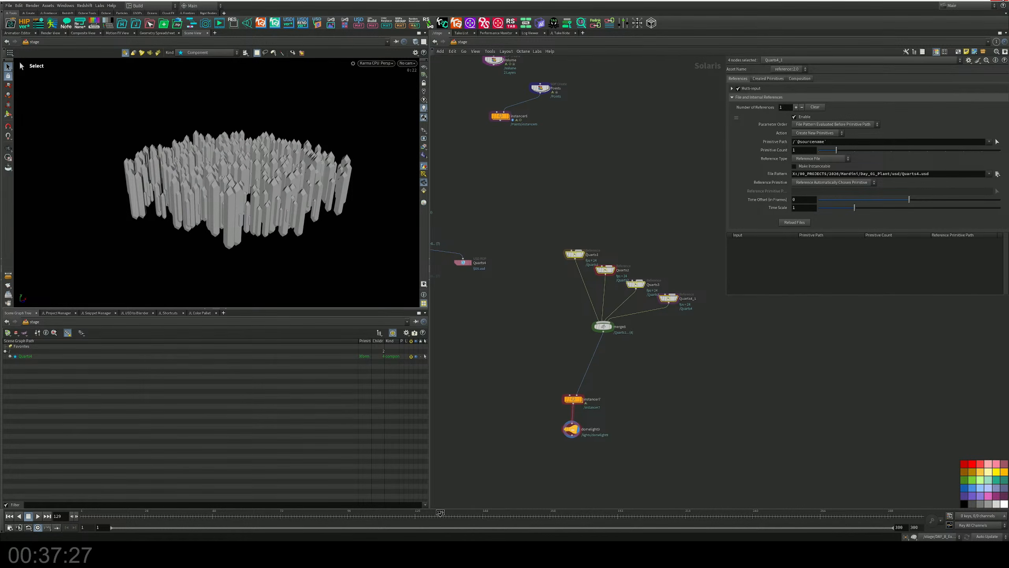
# Close the unresponsive session, reopen the v008 Mardini scene, and locate the Day_10_Grow node network in the stage
pyautogui.click(1002, 0)
pyautogui.click(707, 115)
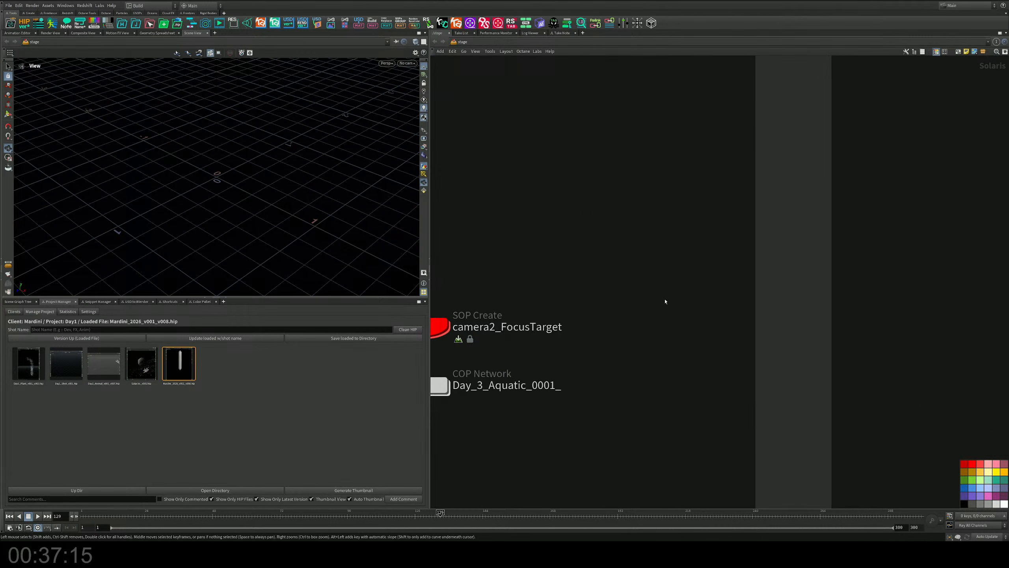
pyautogui.press('h')
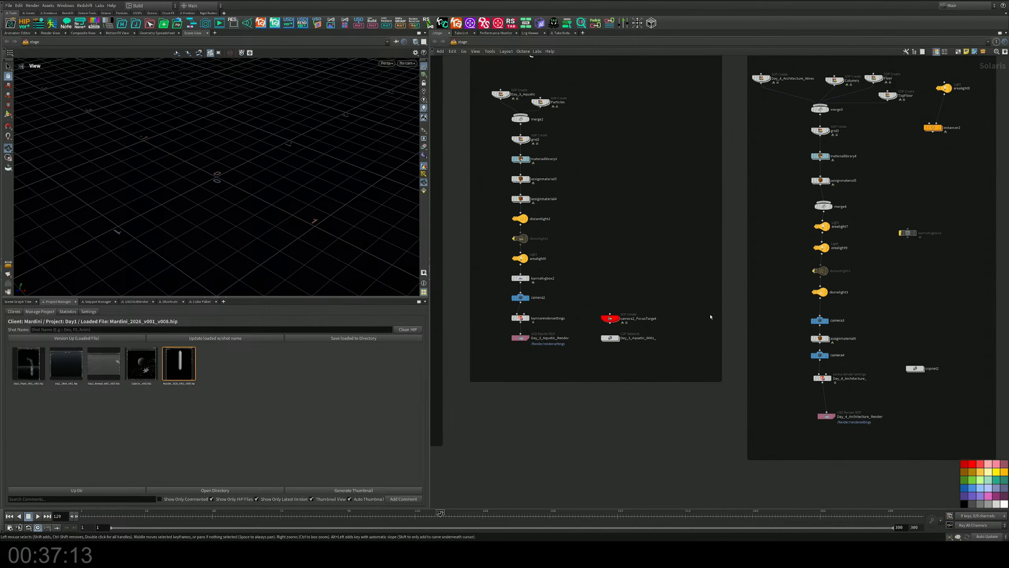
pyautogui.moveTo(564, 382); pyautogui.dragTo(577, 90, button='middle')
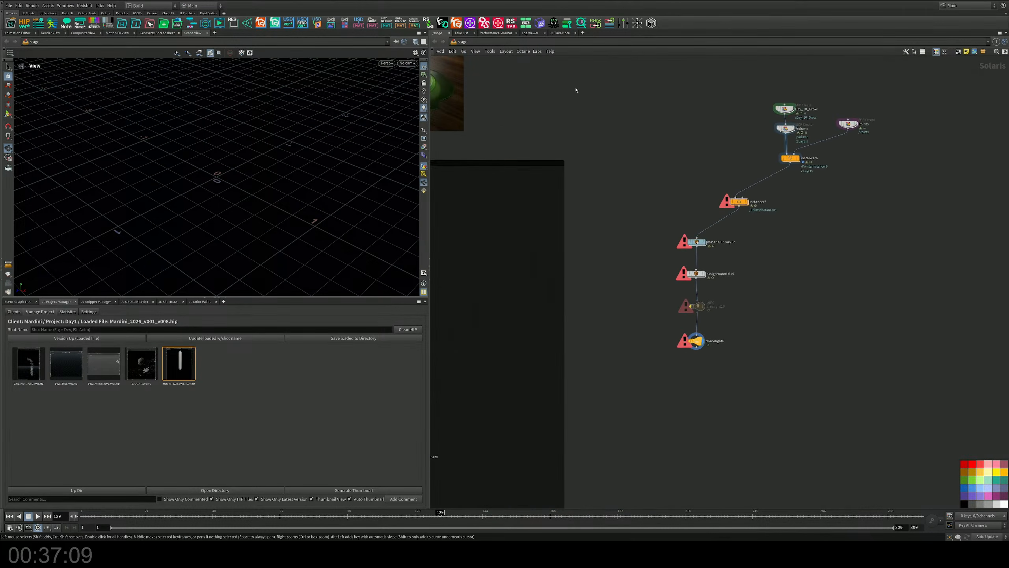
pyautogui.scroll(3, 744, 275)
pyautogui.moveTo(761, 257); pyautogui.dragTo(692, 322, button='middle')
pyautogui.scroll(-3, 692, 323)
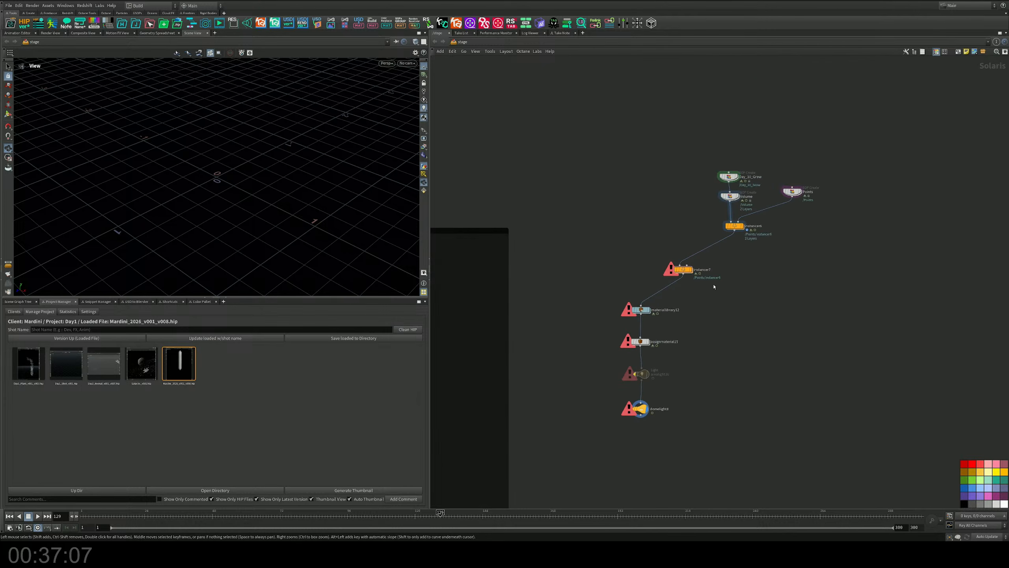
pyautogui.scroll(3, 711, 287)
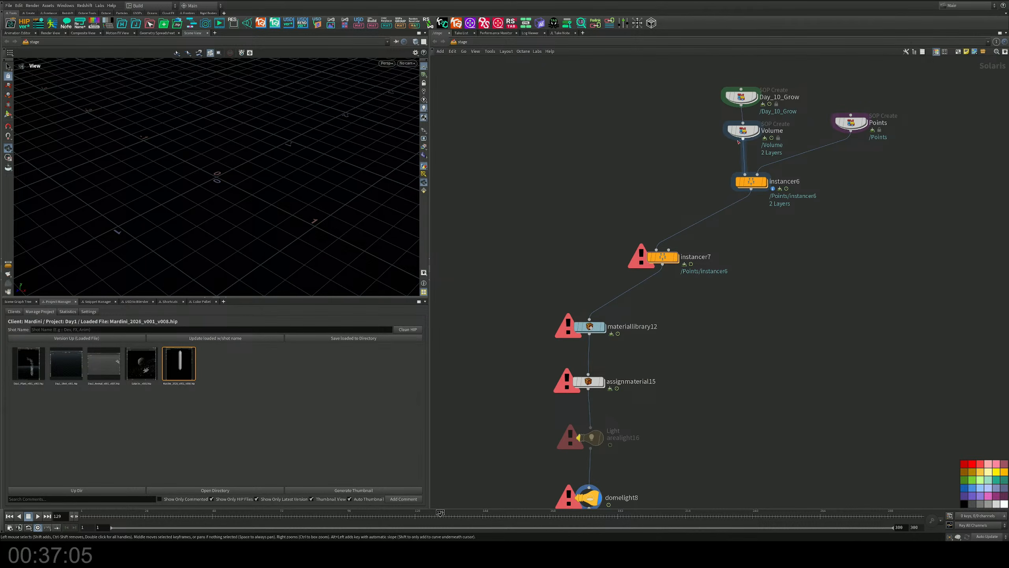
# Connect Volume directly to materiallibrary12, bypassing instancer7, and move instancer7 aside beneath instancer6
pyautogui.moveTo(739, 142); pyautogui.dragTo(590, 319)
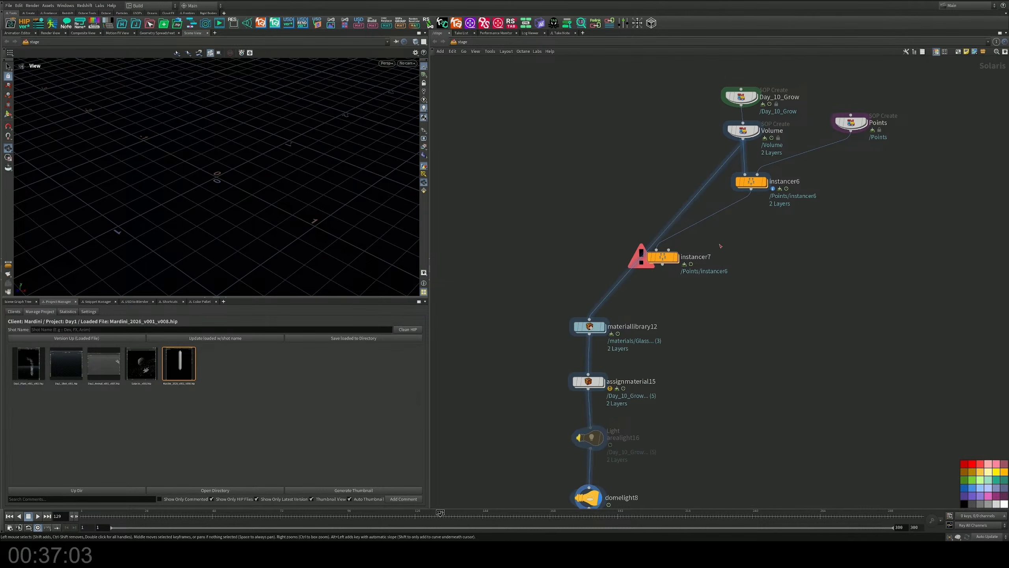
pyautogui.moveTo(665, 258); pyautogui.dragTo(736, 267)
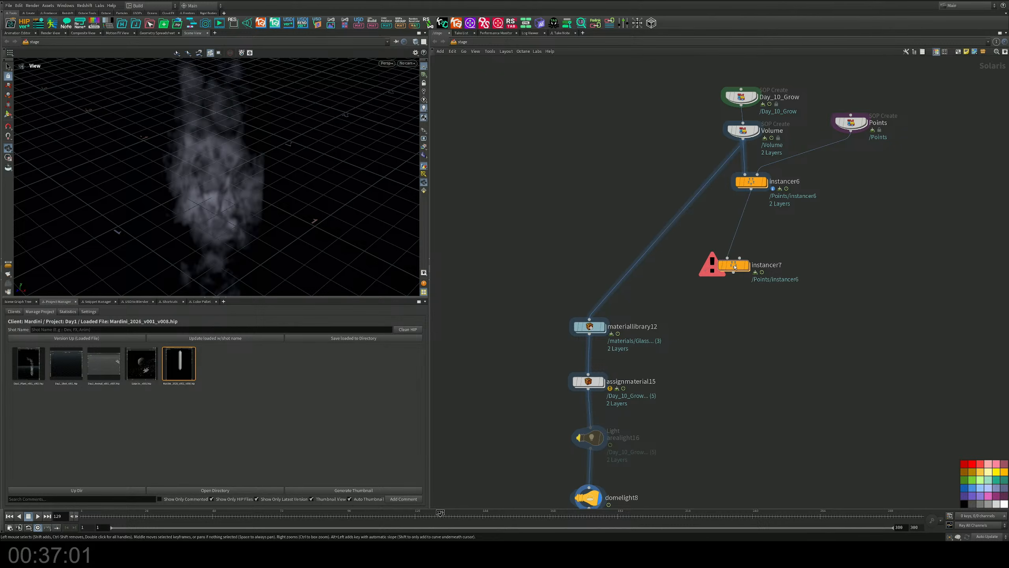
pyautogui.moveTo(678, 249); pyautogui.dragTo(701, 293, button='middle')
pyautogui.moveTo(614, 253); pyautogui.dragTo(632, 246, button='middle')
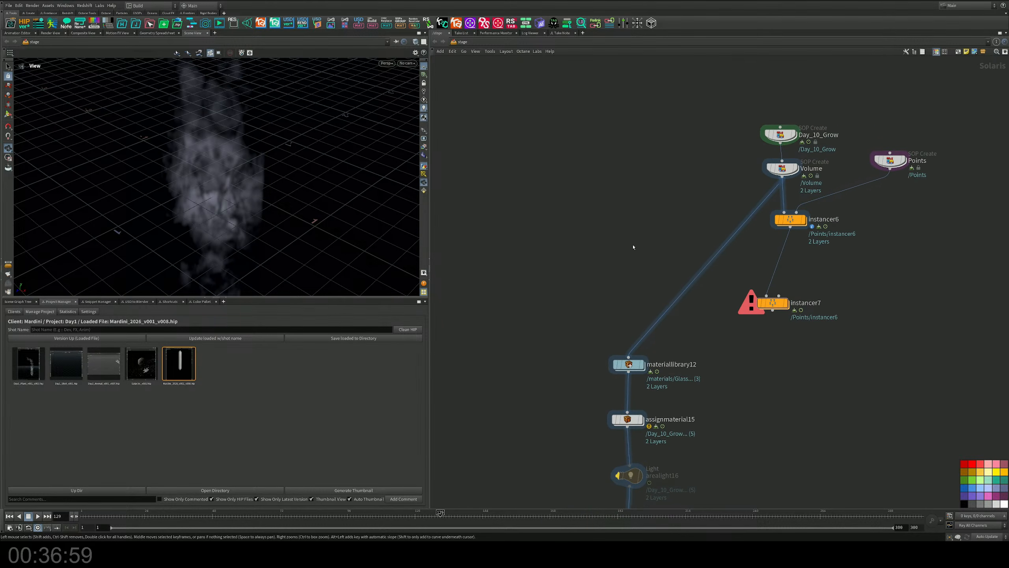
pyautogui.press('Tab')
pyautogui.press('Escape')
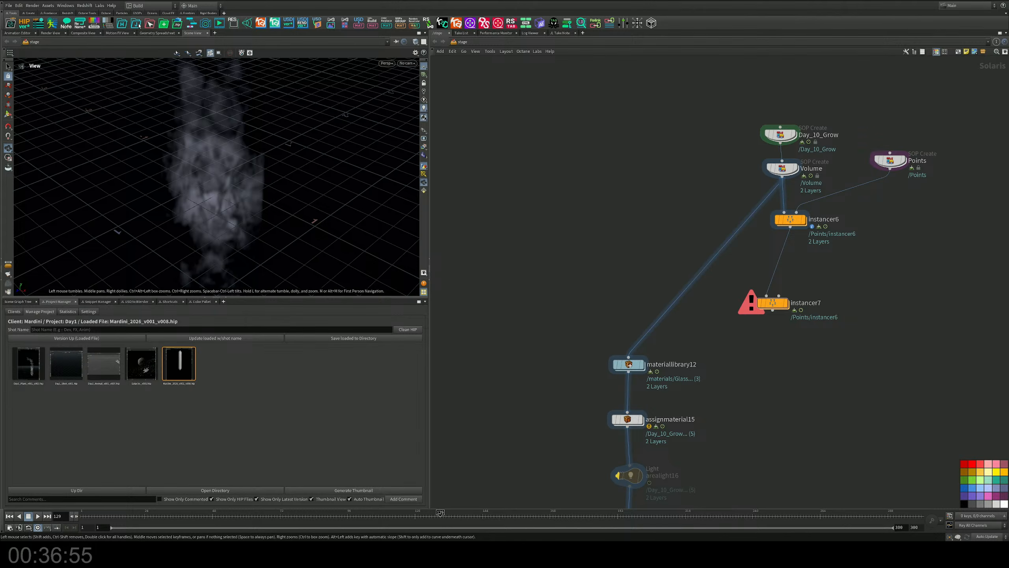
# Open the project's usd folder and bring Quarts1 to Quarts4.usd into the stage network as References
pyautogui.click(121, 25)
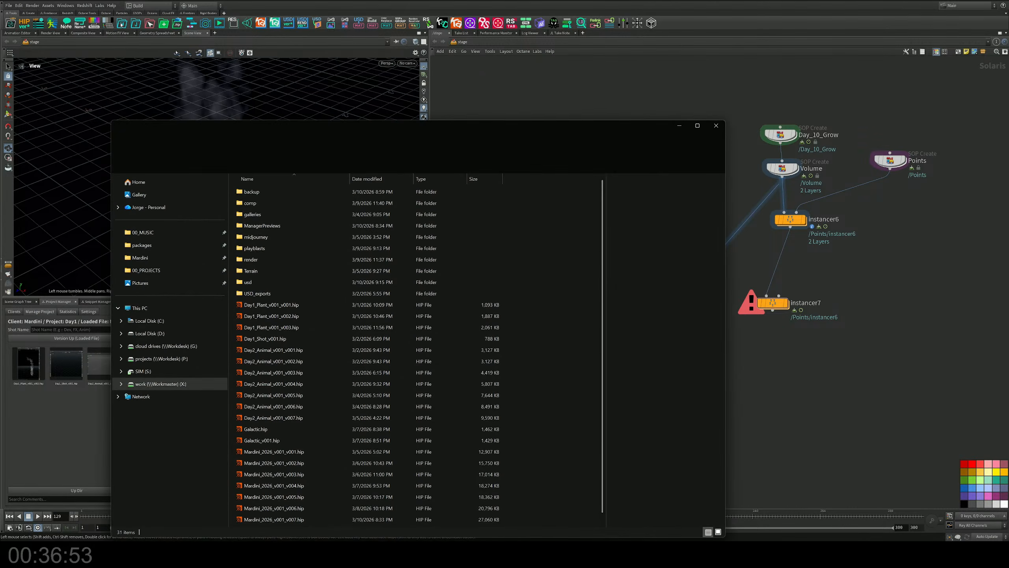
pyautogui.doubleClick(247, 282)
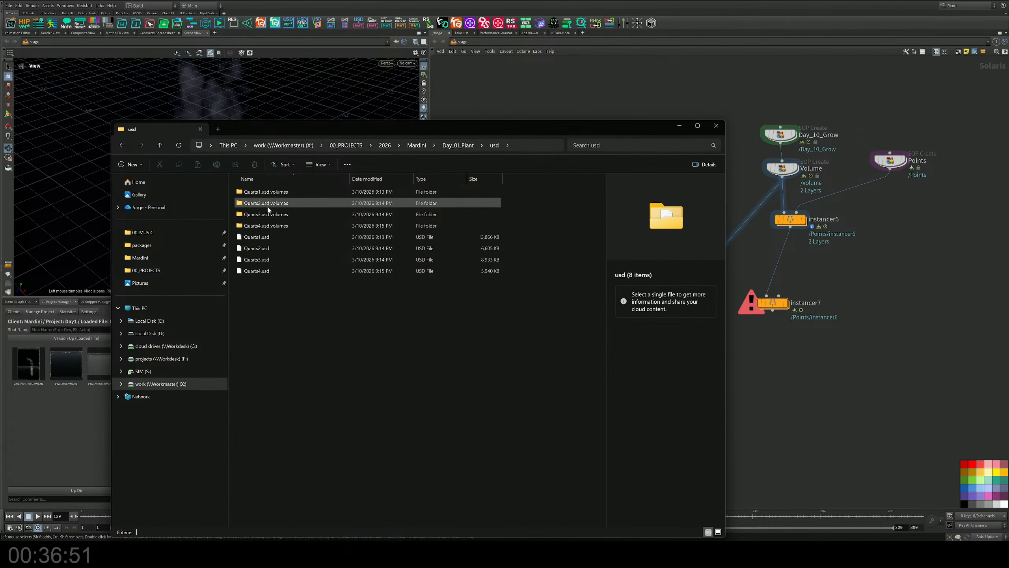
pyautogui.click(257, 237)
pyautogui.keyDown('shift'); pyautogui.click(258, 270); pyautogui.keyUp('shift')
pyautogui.moveTo(259, 271); pyautogui.dragTo(801, 399)
pyautogui.click(778, 399)
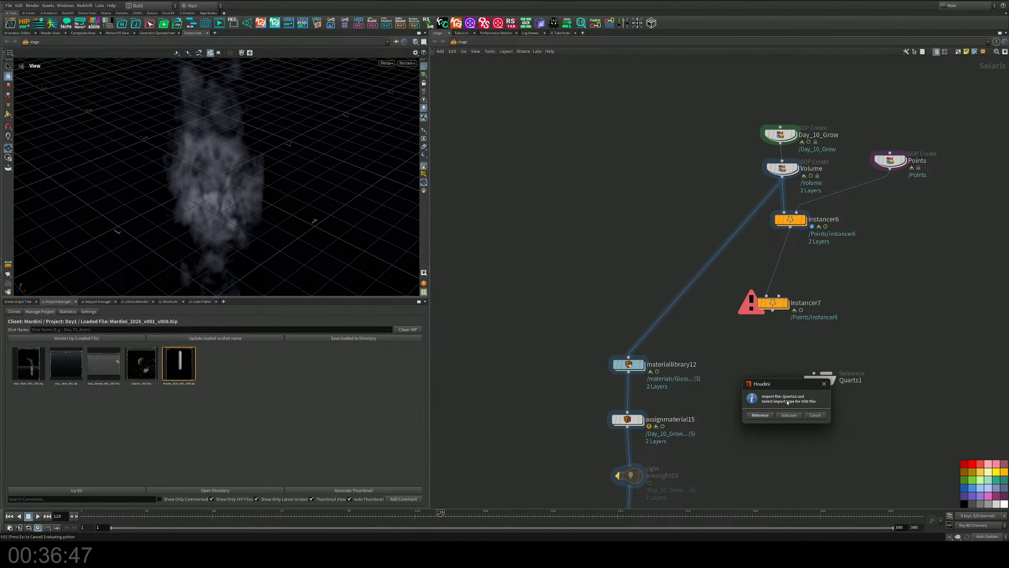
pyautogui.click(742, 434)
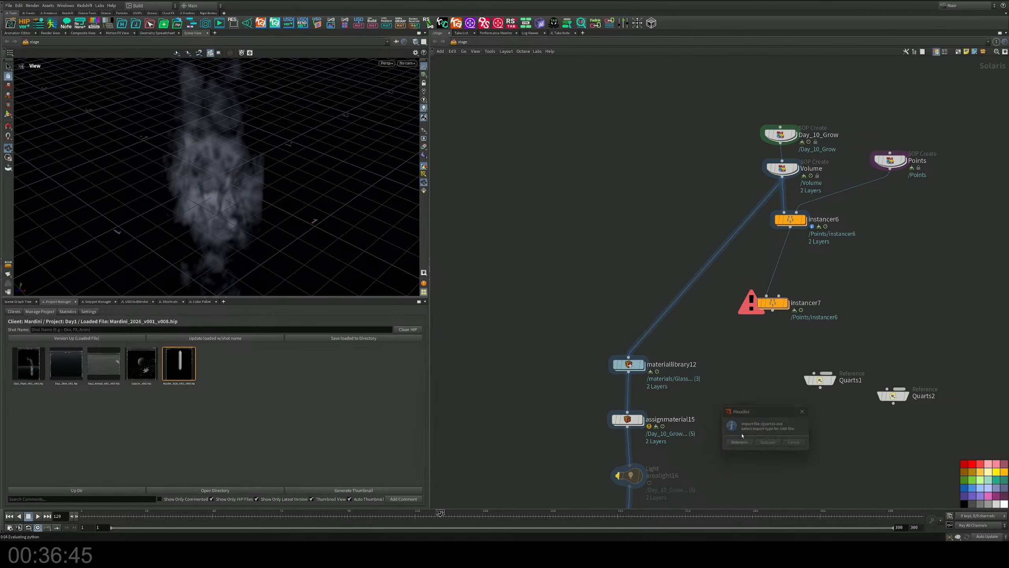
pyautogui.click(719, 446)
pyautogui.moveTo(812, 418); pyautogui.dragTo(619, 279, button='middle')
pyautogui.scroll(3, 618, 275)
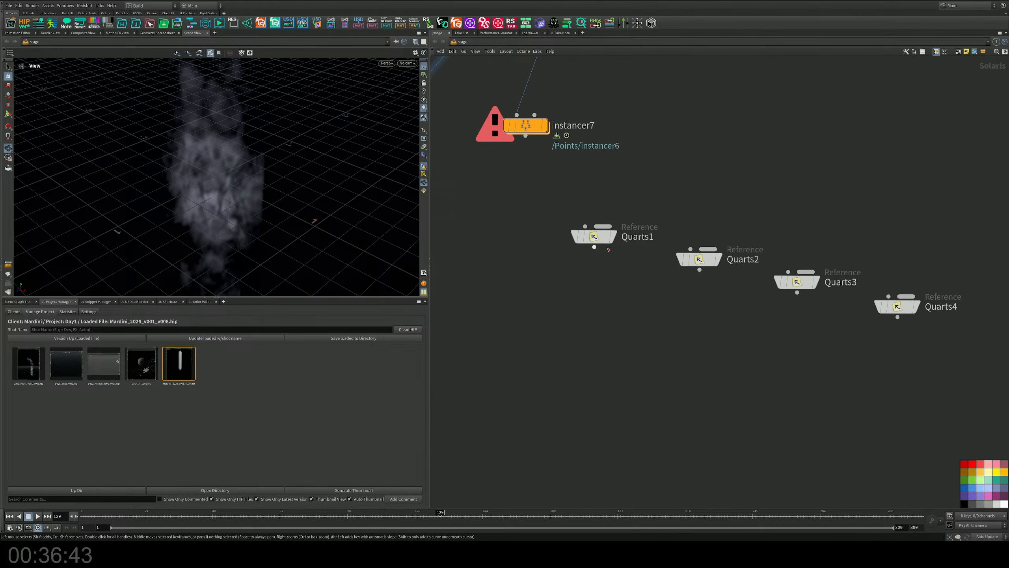
# Display the Quarts1 reference and view it with the Karma XPU renderer
pyautogui.click(615, 240)
pyautogui.scroll(-6, 300, 187)
pyautogui.moveTo(299, 187); pyautogui.dragTo(155, 202)
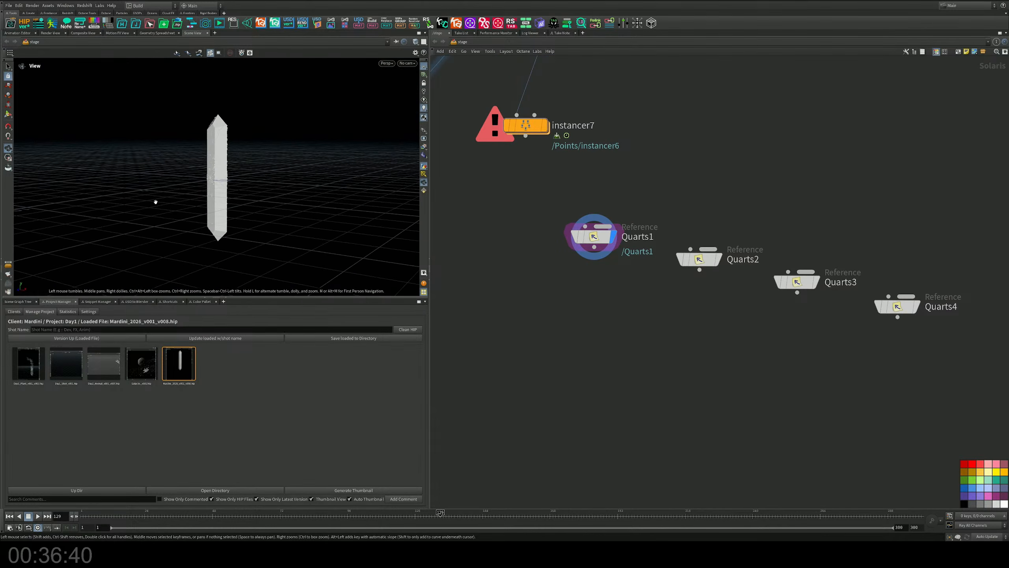
pyautogui.click(386, 63)
pyautogui.click(395, 103)
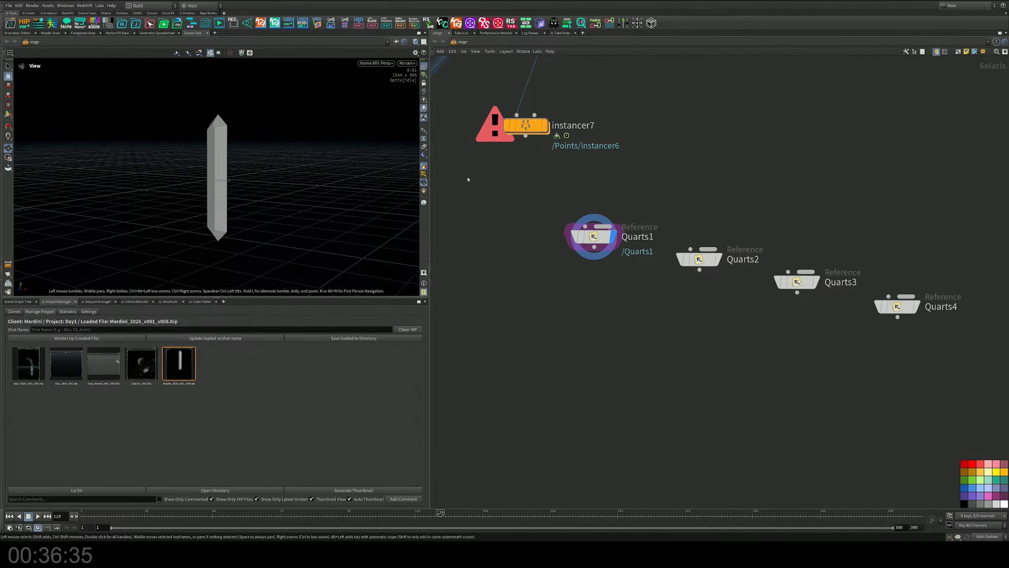
# Select the four Quarts reference nodes and delete them
pyautogui.moveTo(525, 178); pyautogui.dragTo(571, 205)
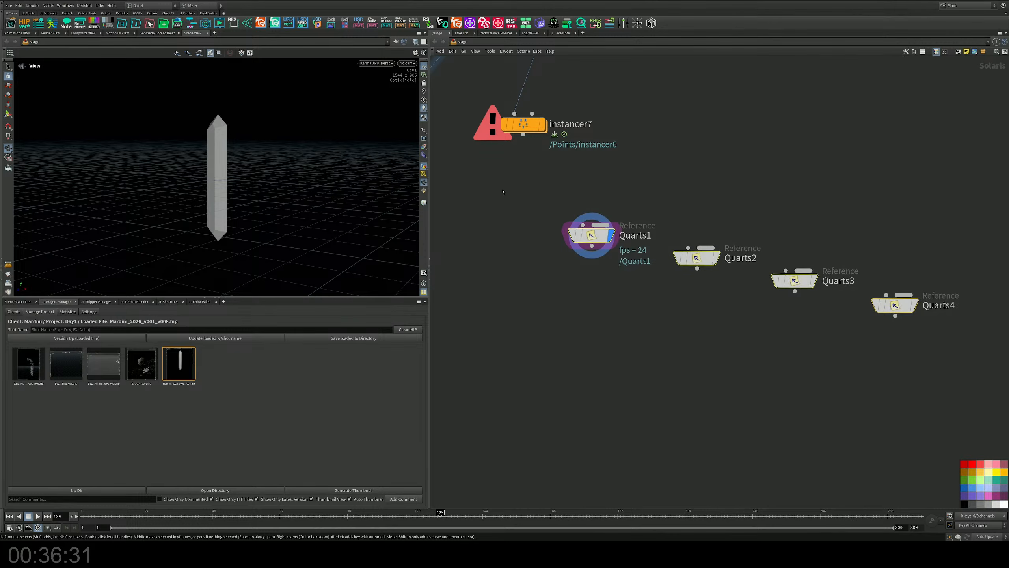
pyautogui.moveTo(226, 201); pyautogui.dragTo(248, 189)
pyautogui.moveTo(477, 245); pyautogui.dragTo(622, 243, button='middle')
pyautogui.moveTo(680, 228); pyautogui.dragTo(497, 173, button='middle')
pyautogui.moveTo(478, 138); pyautogui.dragTo(615, 230)
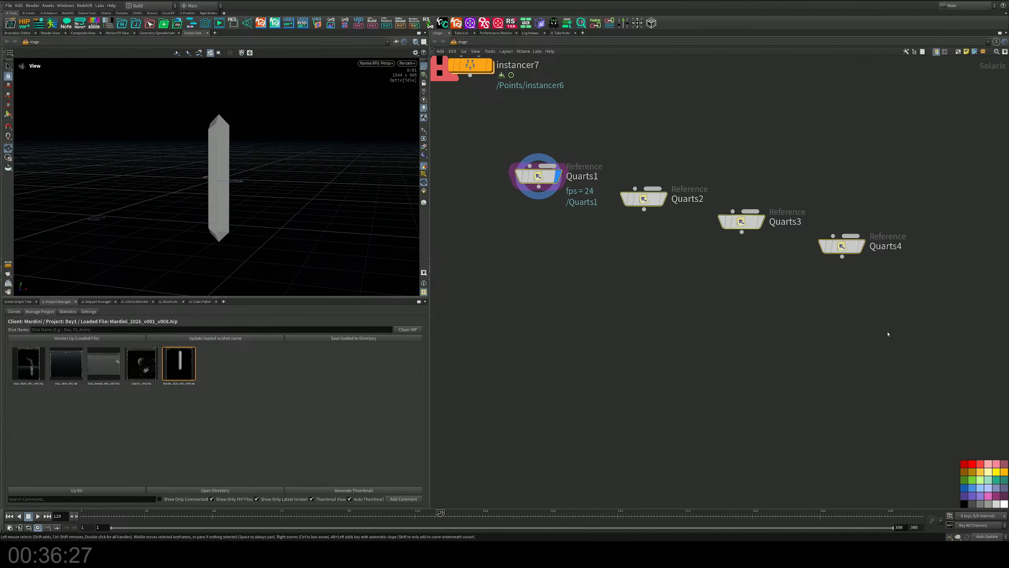
pyautogui.press('Delete')
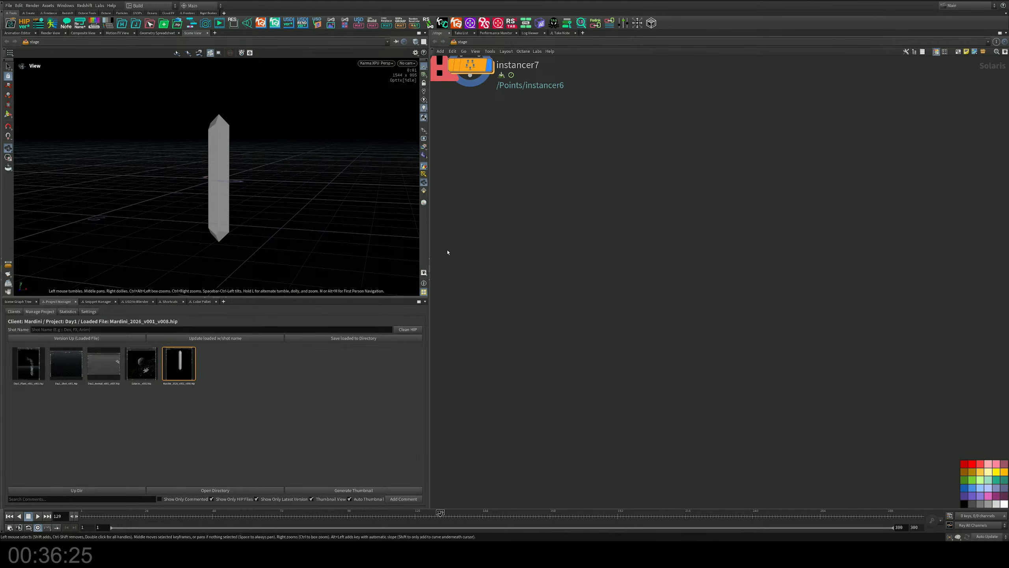
# Import the four Quarts USD files from the usd folder again, each as a SubLayer, and display Quarts1
pyautogui.hotkey('alt', 'Tab')
pyautogui.moveTo(268, 262); pyautogui.dragTo(851, 271)
pyautogui.click(852, 285)
pyautogui.click(853, 302)
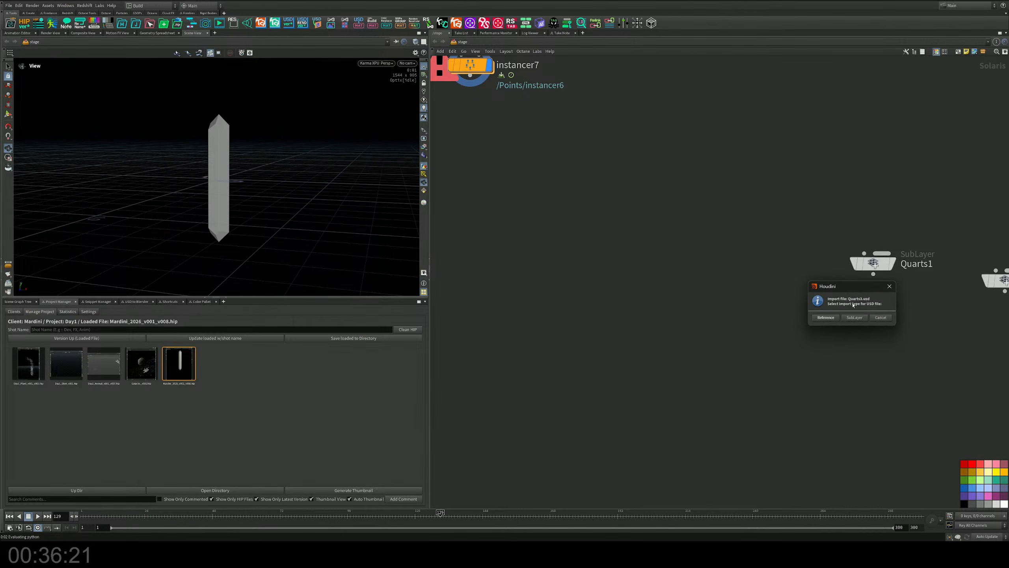
pyautogui.click(855, 318)
pyautogui.click(859, 334)
pyautogui.moveTo(801, 296); pyautogui.dragTo(552, 226, button='middle')
pyautogui.click(644, 193)
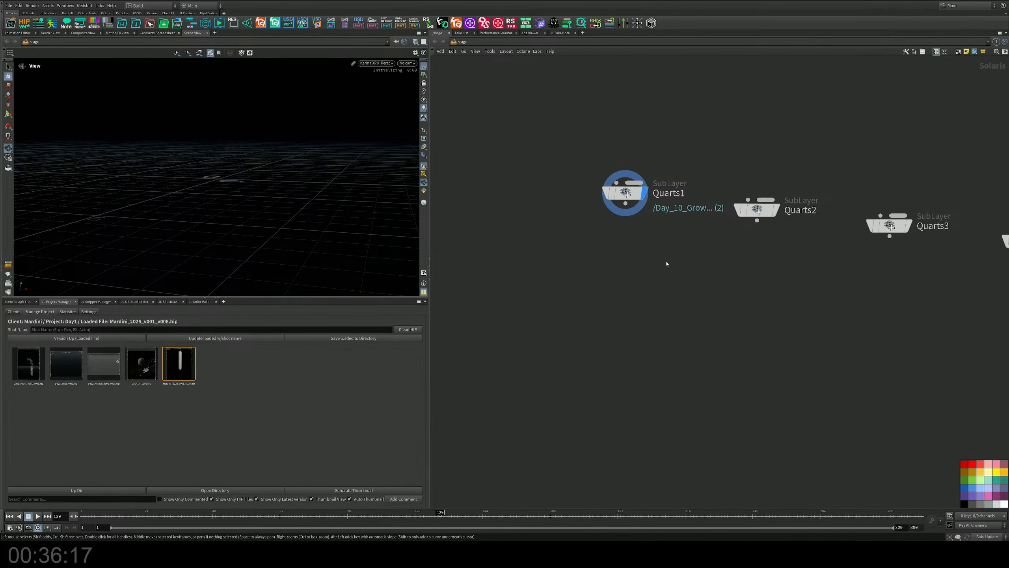
pyautogui.scroll(-6, 655, 263)
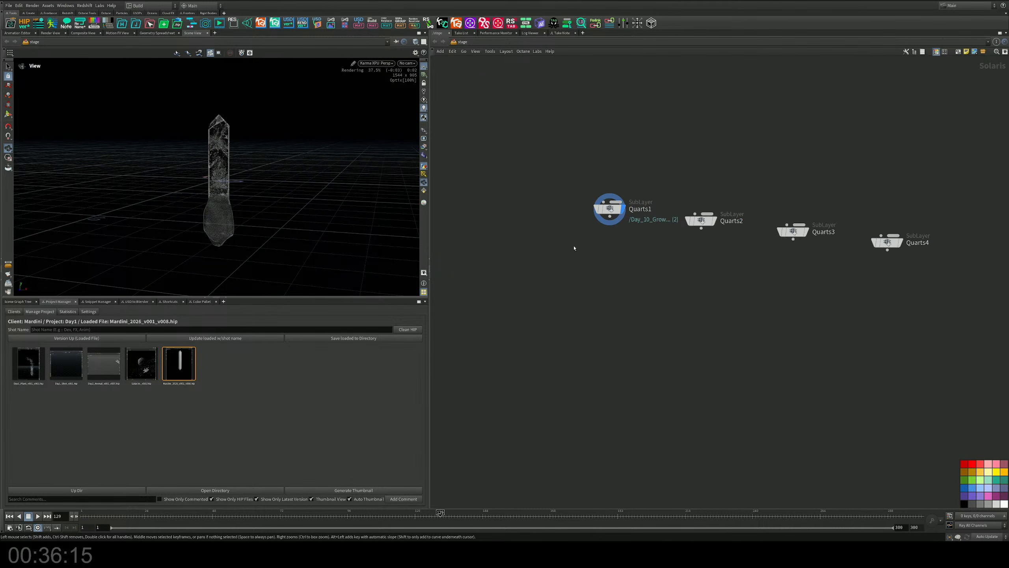
# Add a Merge node below the Quarts sublayers and switch the viewport renderer to Houdini VK
pyautogui.moveTo(888, 270); pyautogui.dragTo(638, 198)
pyautogui.scroll(5, 636, 212)
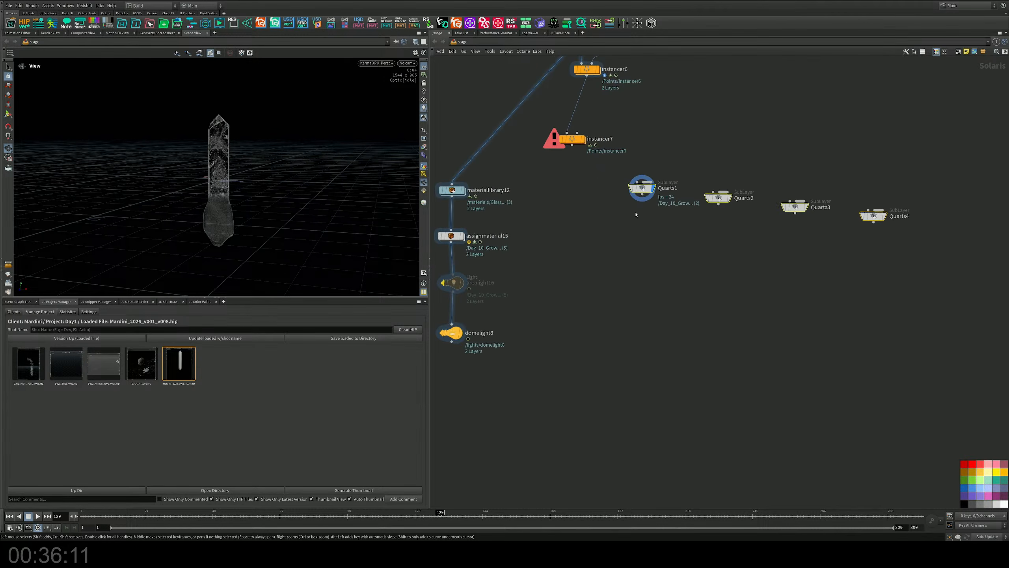
pyautogui.moveTo(655, 232); pyautogui.dragTo(620, 234, button='middle')
pyautogui.press('Tab')
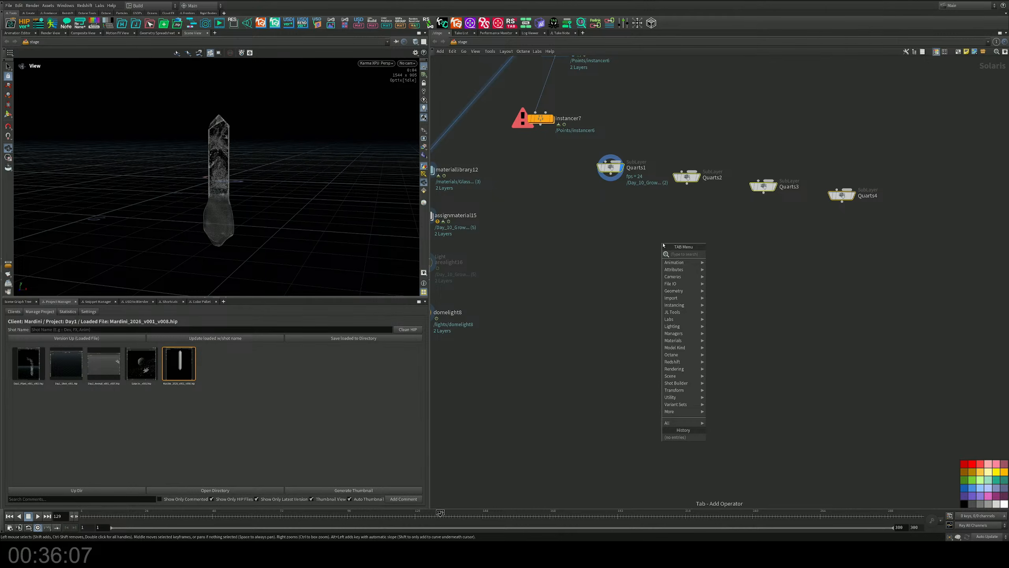
pyautogui.write('merge')
pyautogui.press('Return')
pyautogui.click(688, 281)
pyautogui.click(373, 63)
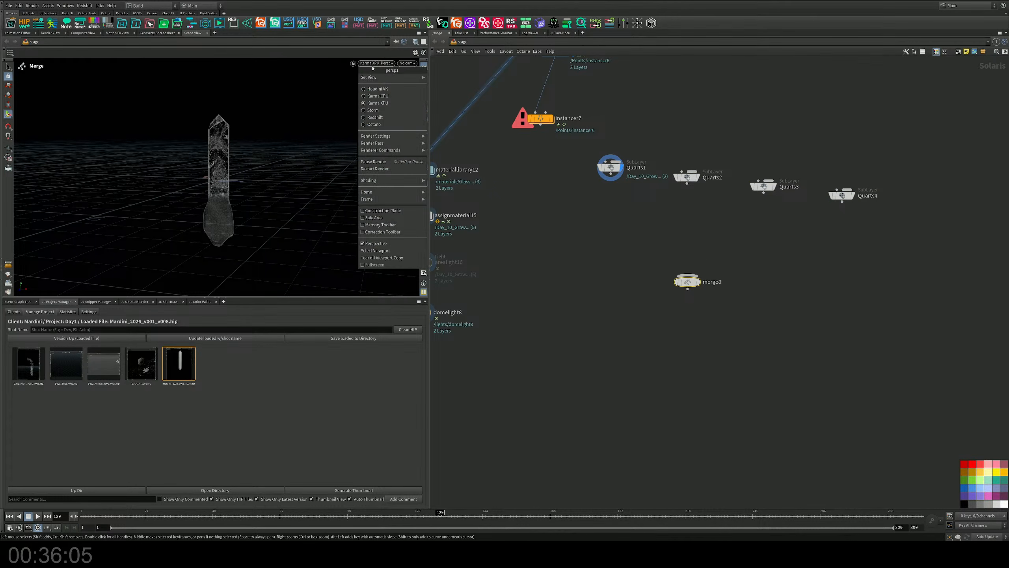
pyautogui.click(377, 88)
# Connect the Quarts1, Quarts2, Quarts3 and Quarts4 sublayers to merge8
pyautogui.moveTo(611, 180); pyautogui.dragTo(687, 274)
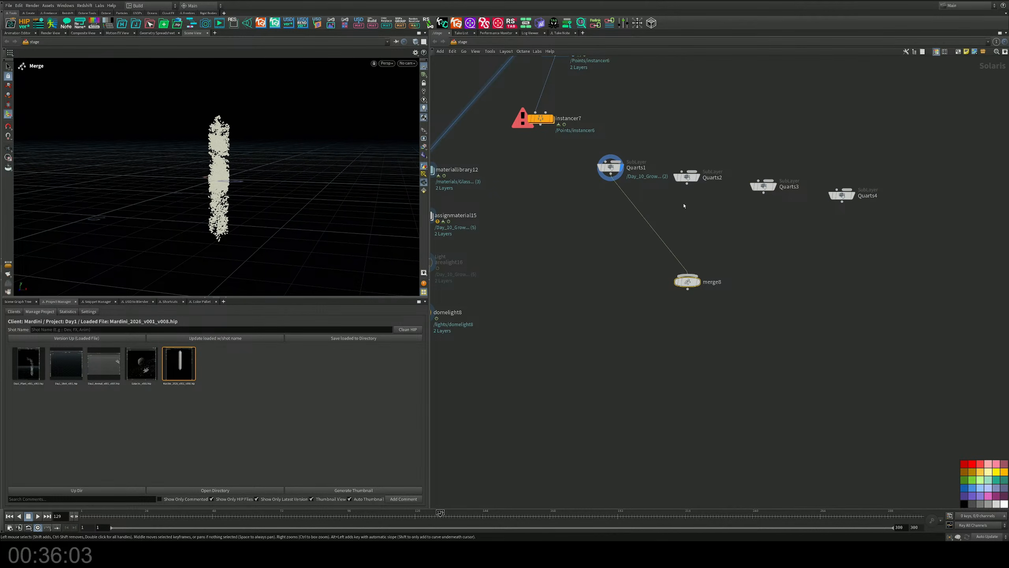
pyautogui.moveTo(686, 238); pyautogui.dragTo(688, 274)
pyautogui.moveTo(763, 192); pyautogui.dragTo(689, 279)
pyautogui.moveTo(843, 201); pyautogui.dragTo(666, 291)
# Insert a Transform node between Quarts2 and merge8, display the merge, and try shifting the crystal sideways in the viewport
pyautogui.moveTo(608, 237); pyautogui.dragTo(590, 275, button='middle')
pyautogui.press('Tab')
pyautogui.write('tra')
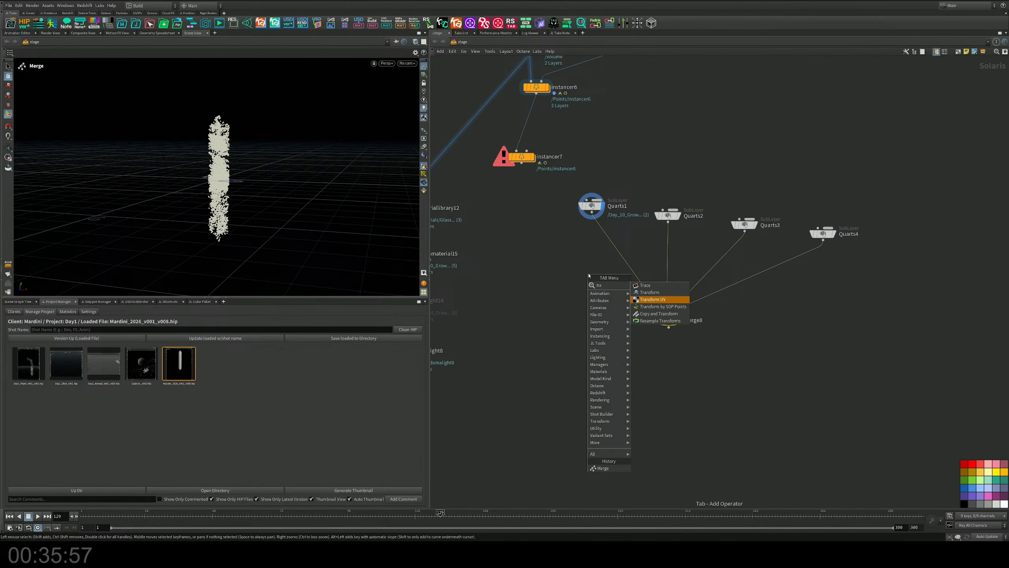
pyautogui.click(652, 292)
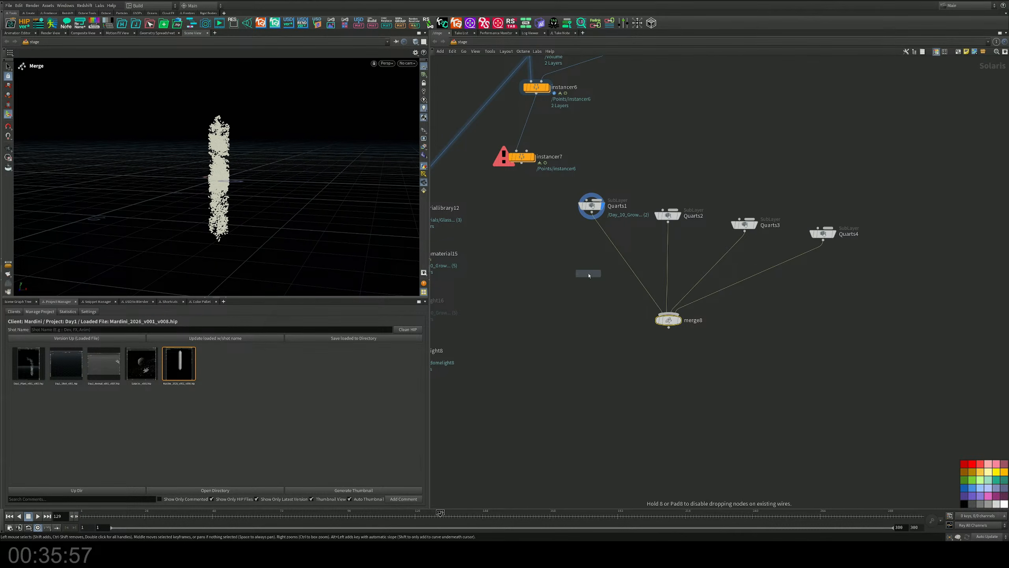
pyautogui.click(672, 244)
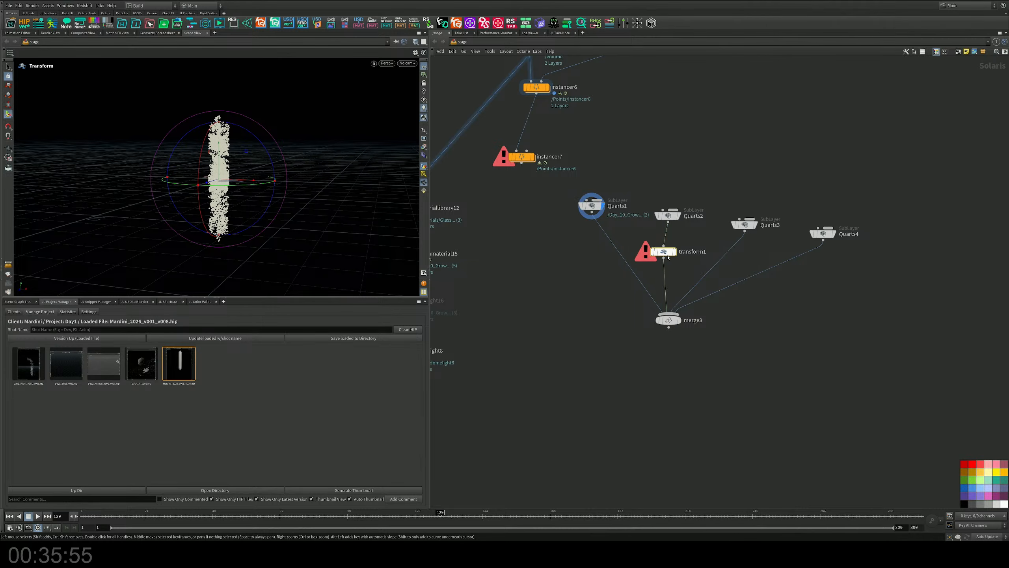
pyautogui.click(680, 321)
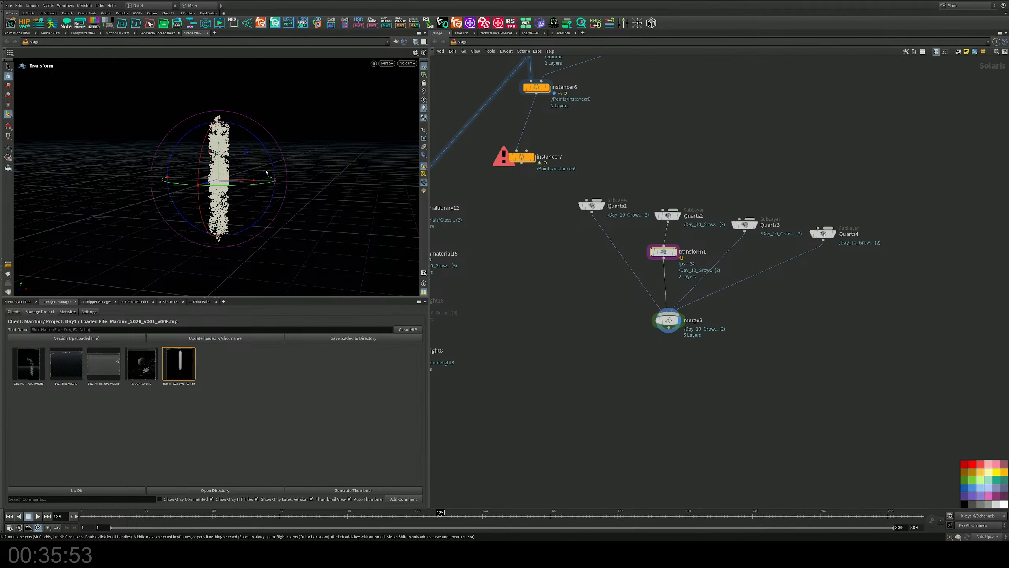
pyautogui.moveTo(253, 154); pyautogui.dragTo(264, 155)
# Show the parameters of the Quarts1 sublayer and move Quarts2 higher to make room above transform1
pyautogui.click(592, 205)
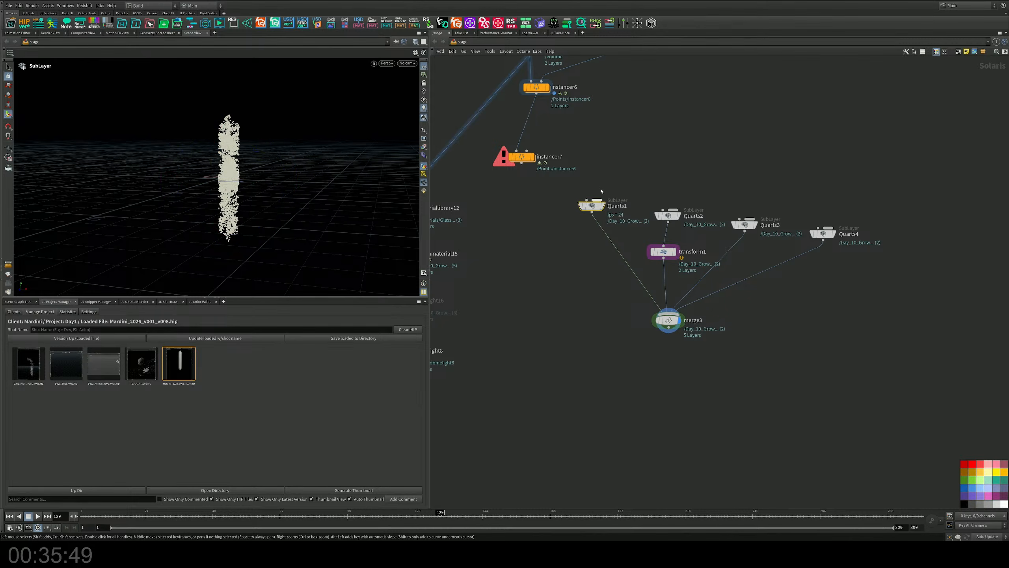
pyautogui.moveTo(658, 156); pyautogui.dragTo(647, 179, button='middle')
pyautogui.moveTo(719, 153); pyautogui.dragTo(698, 180, button='middle')
pyautogui.press('p')
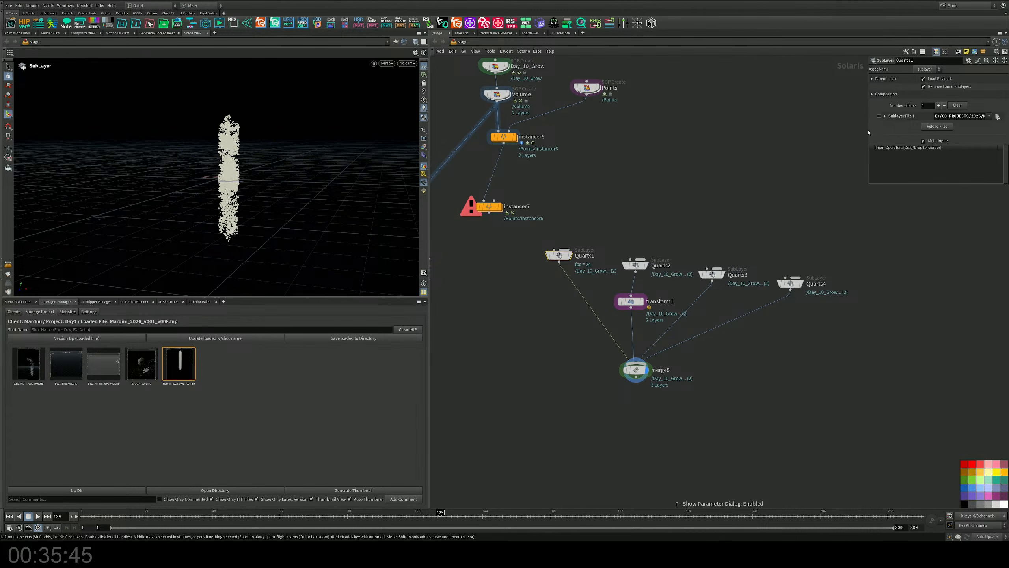
pyautogui.moveTo(607, 234); pyautogui.dragTo(524, 286)
# Insert a Primitive node between Quarts1 and merge8
pyautogui.moveTo(601, 263); pyautogui.dragTo(626, 236, button='middle')
pyautogui.press('Tab')
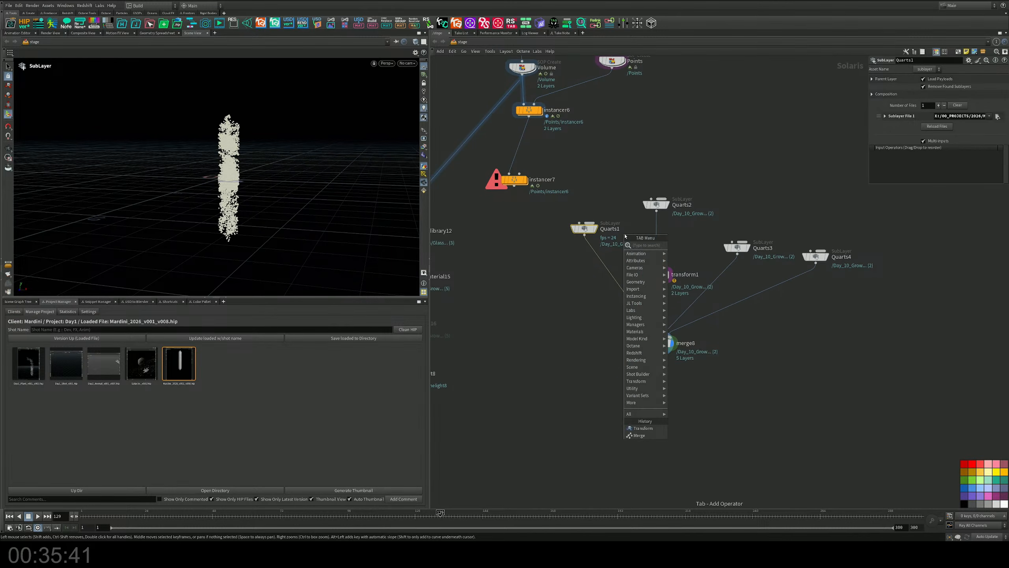
pyautogui.write('tran')
pyautogui.press('Return')
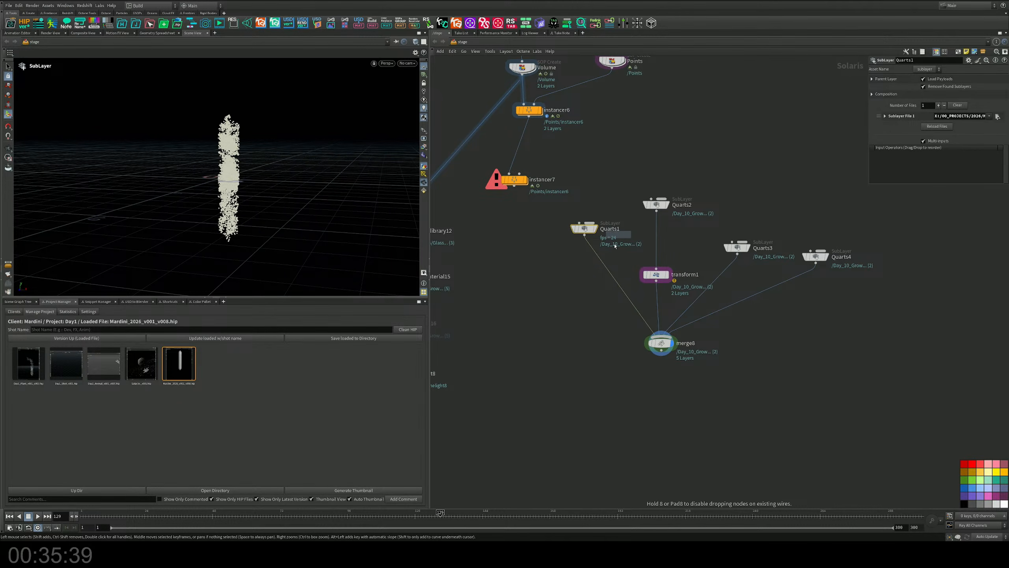
pyautogui.click(607, 261)
pyautogui.moveTo(606, 262); pyautogui.dragTo(585, 256)
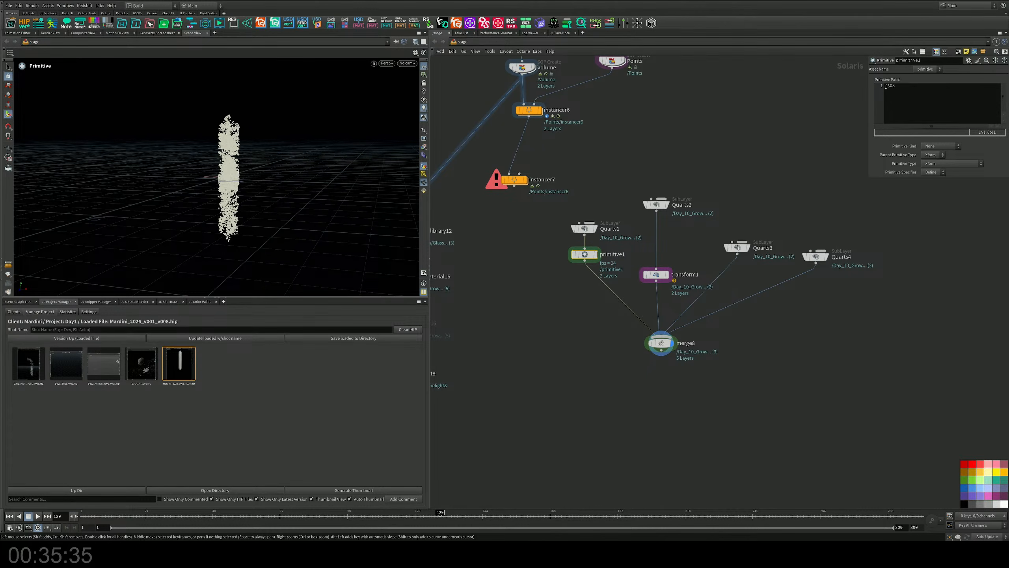
# Set the primitive path of the Primitive node under Quarts1 to Q1/$OS
pyautogui.click(886, 87)
pyautogui.write('Q')
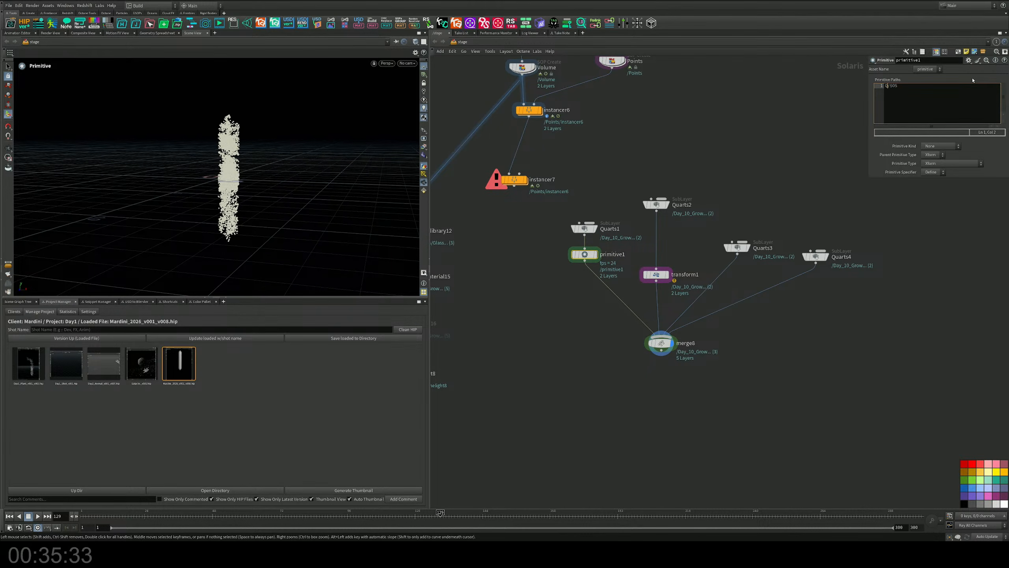
pyautogui.write('1')
# Duplicate the Primitive node between Quarts2 and transform1 and set its primitive path to Q2/$OS
pyautogui.keyDown('alt'); pyautogui.moveTo(585, 255); pyautogui.dragTo(648, 243); pyautogui.keyUp('alt')
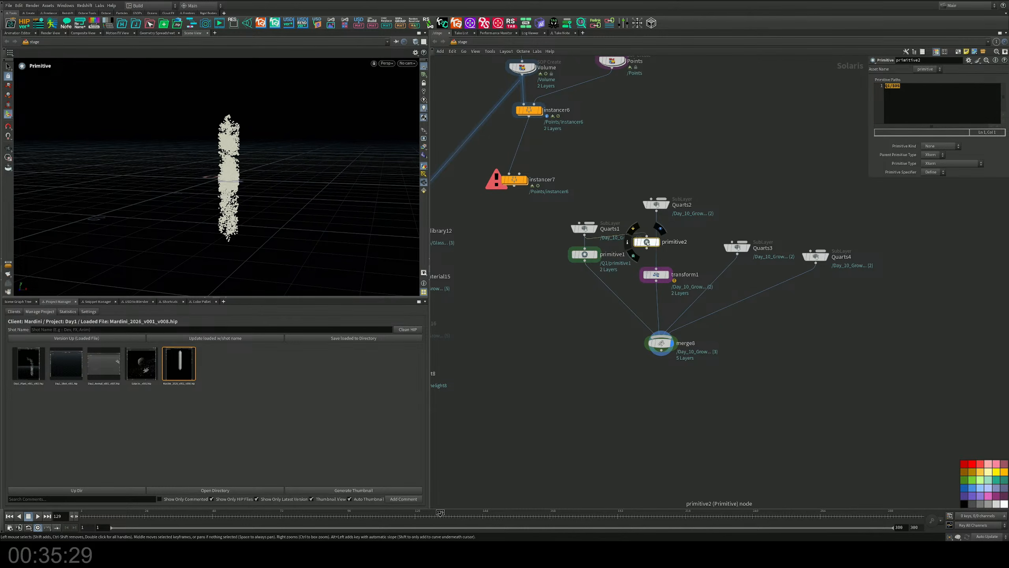
pyautogui.click(891, 86)
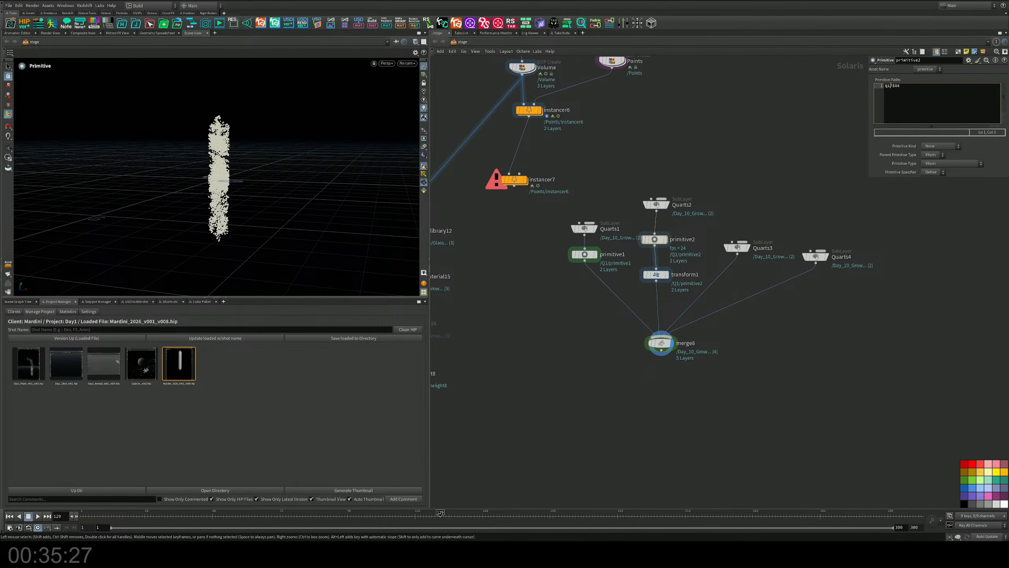
pyautogui.press('BackSpace')
pyautogui.write('2')
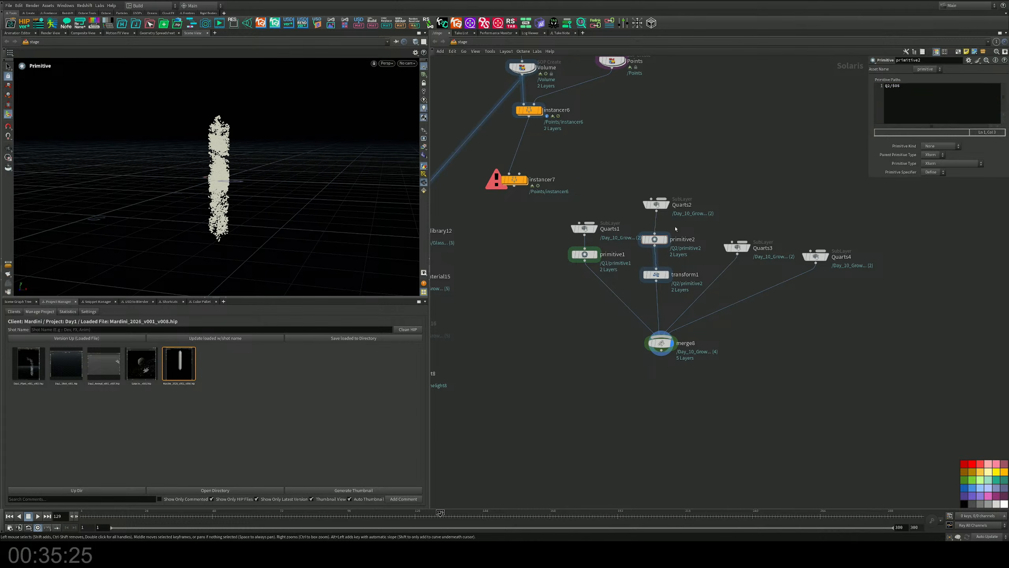
# Duplicate the Primitive node between Quarts3 and merge8 and set its primitive path to Q3/$OS
pyautogui.keyDown('alt'); pyautogui.moveTo(655, 239); pyautogui.dragTo(729, 273); pyautogui.keyUp('alt')
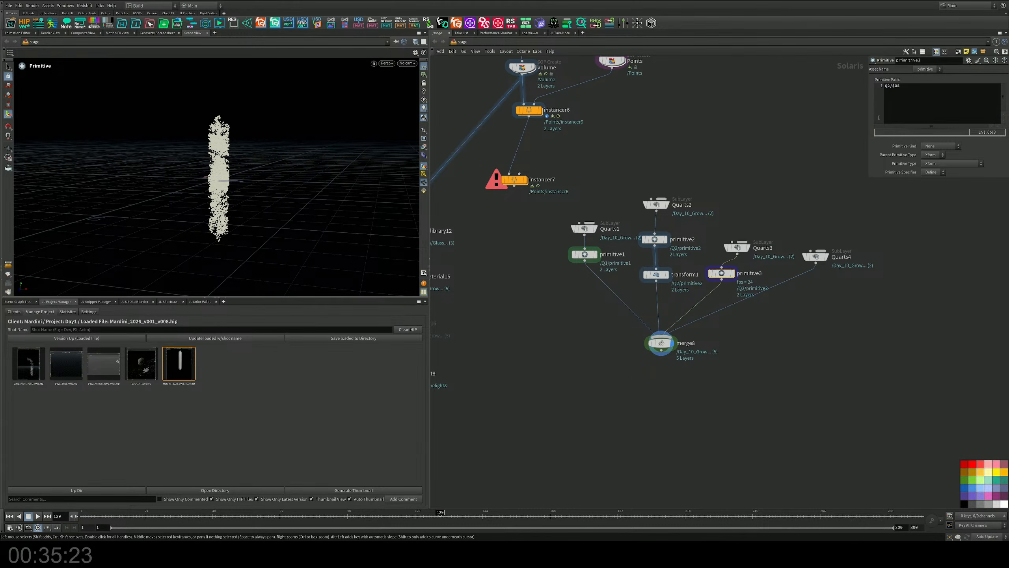
pyautogui.click(892, 86)
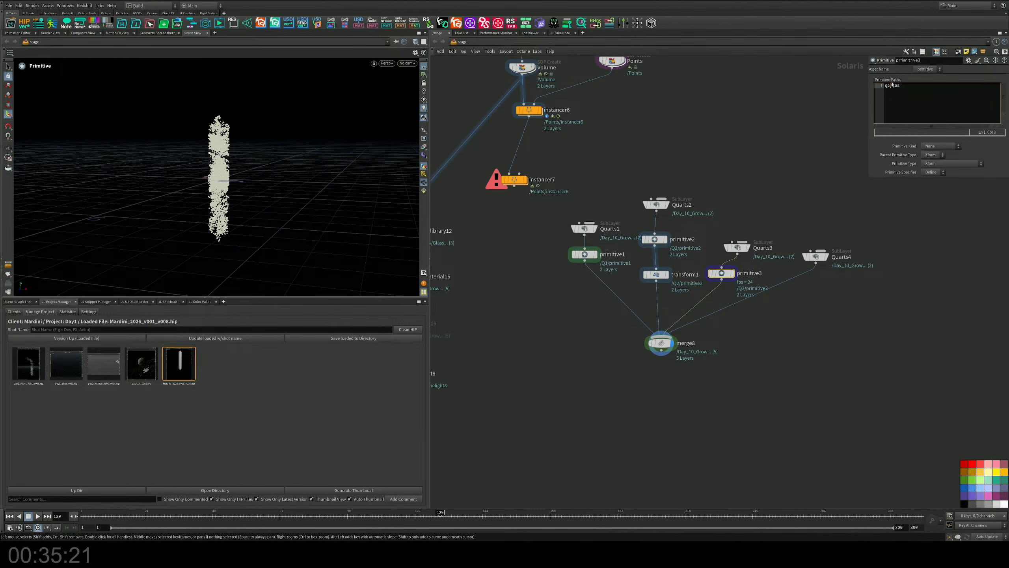
pyautogui.press('BackSpace')
pyautogui.write('3')
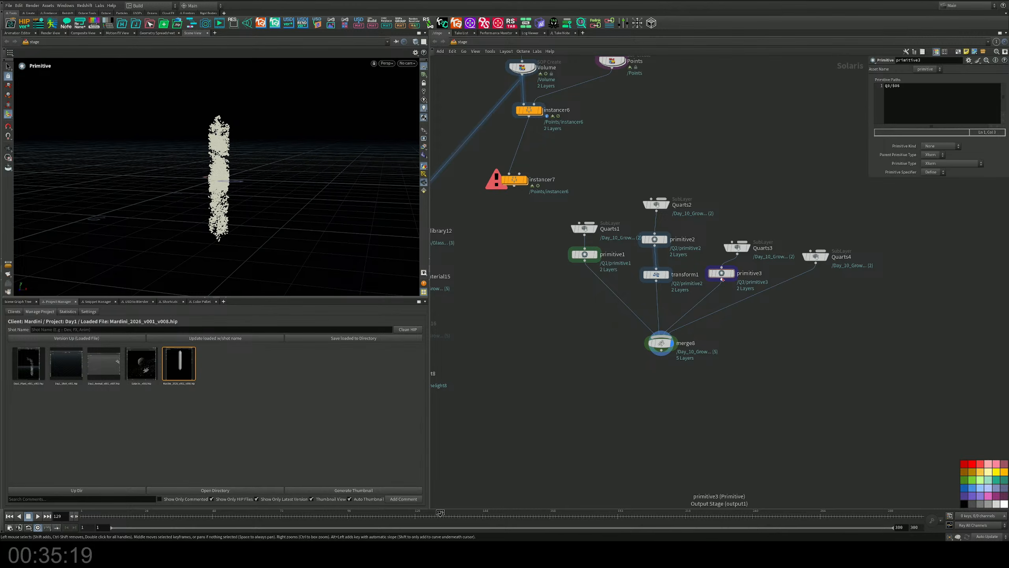
# Duplicate the Primitive node between Quarts4 and merge8 and set its primitive path to Q4/$OS
pyautogui.keyDown('alt'); pyautogui.moveTo(722, 273); pyautogui.dragTo(783, 286); pyautogui.keyUp('alt')
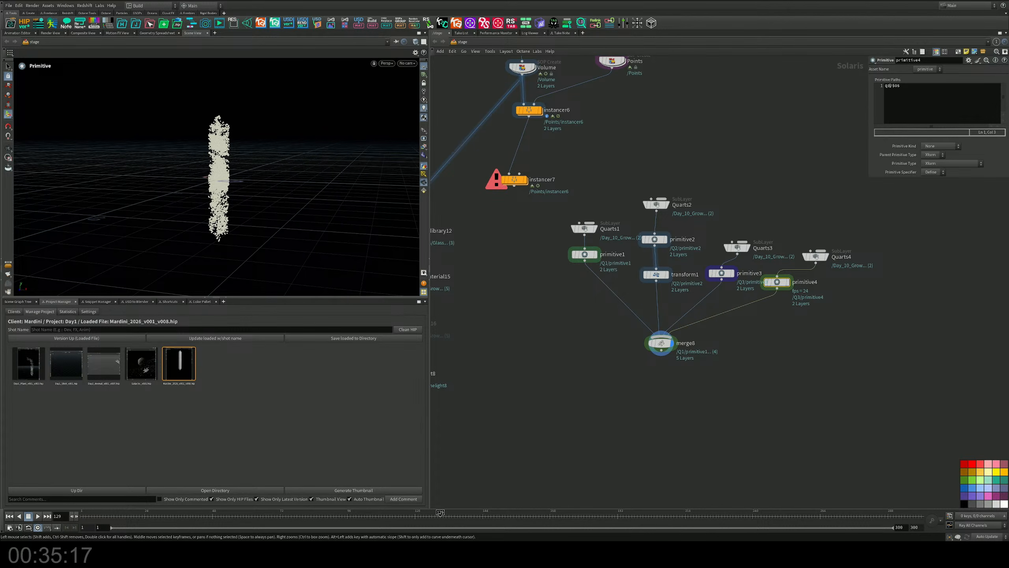
pyautogui.click(891, 86)
pyautogui.press('BackSpace')
pyautogui.write('4')
pyautogui.press('Return')
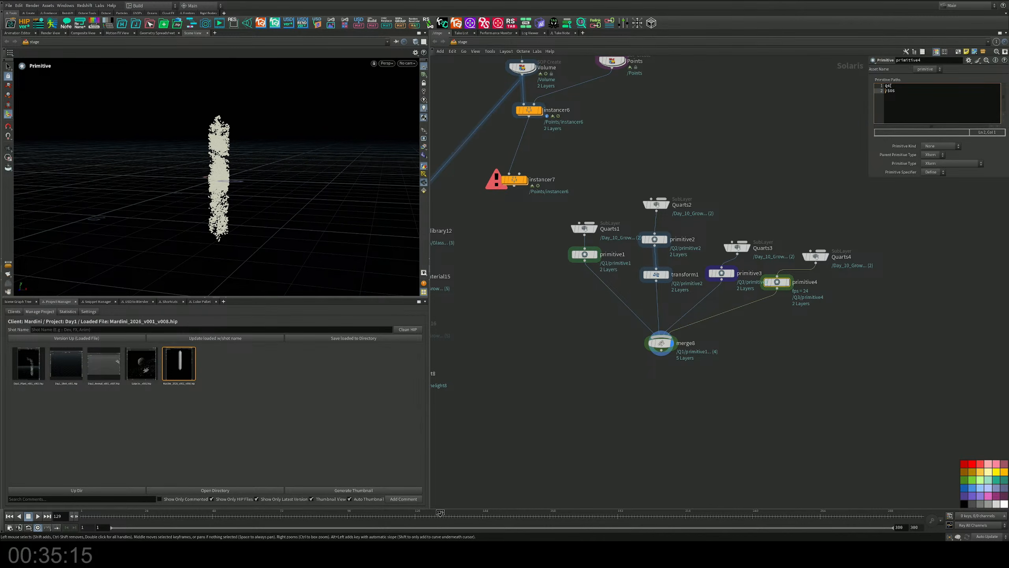
pyautogui.press('BackSpace')
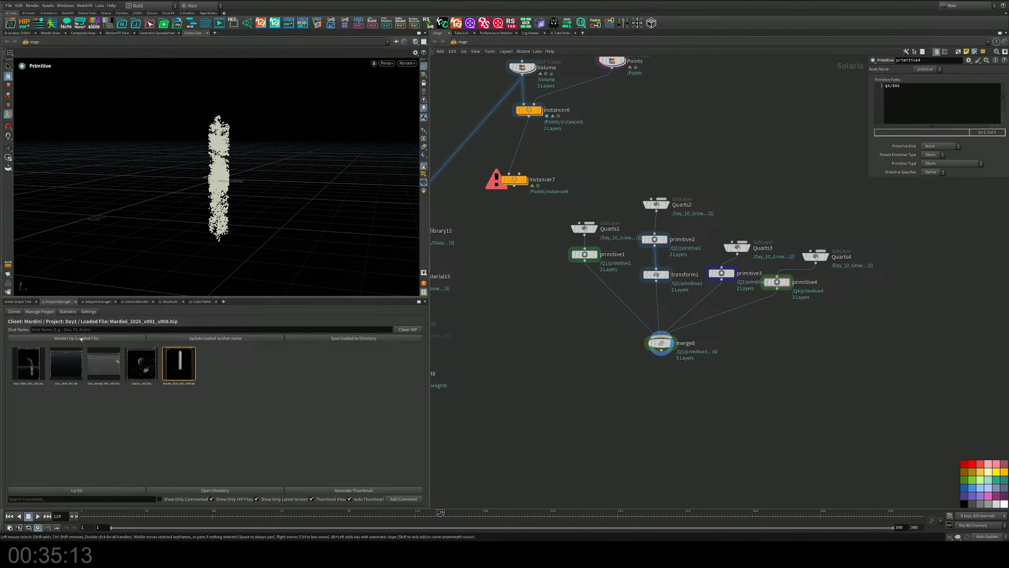
# Examine the primitive hierarchy that merge8 produces in the scene graph, including Q1
pyautogui.click(22, 302)
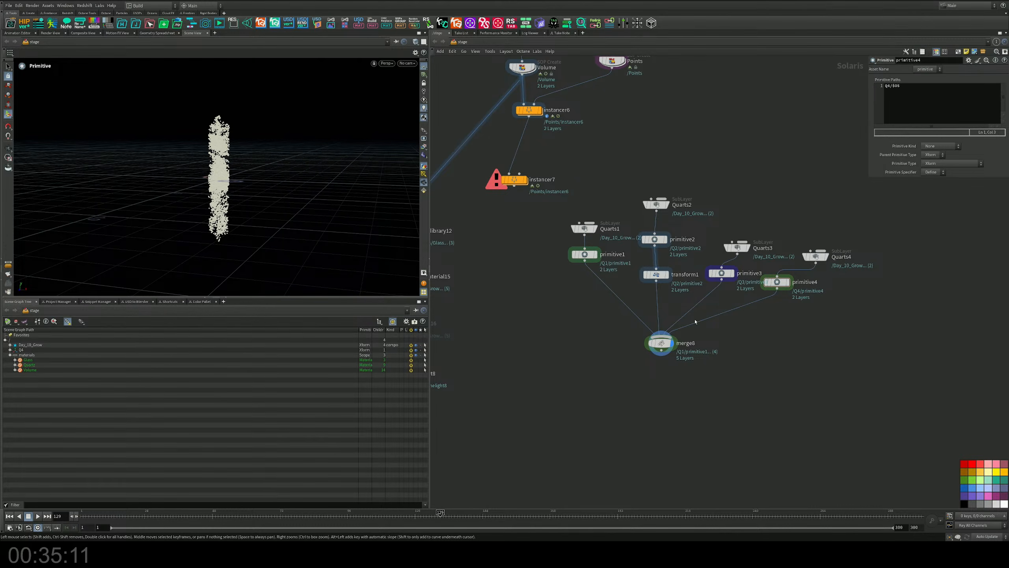
pyautogui.click(660, 342)
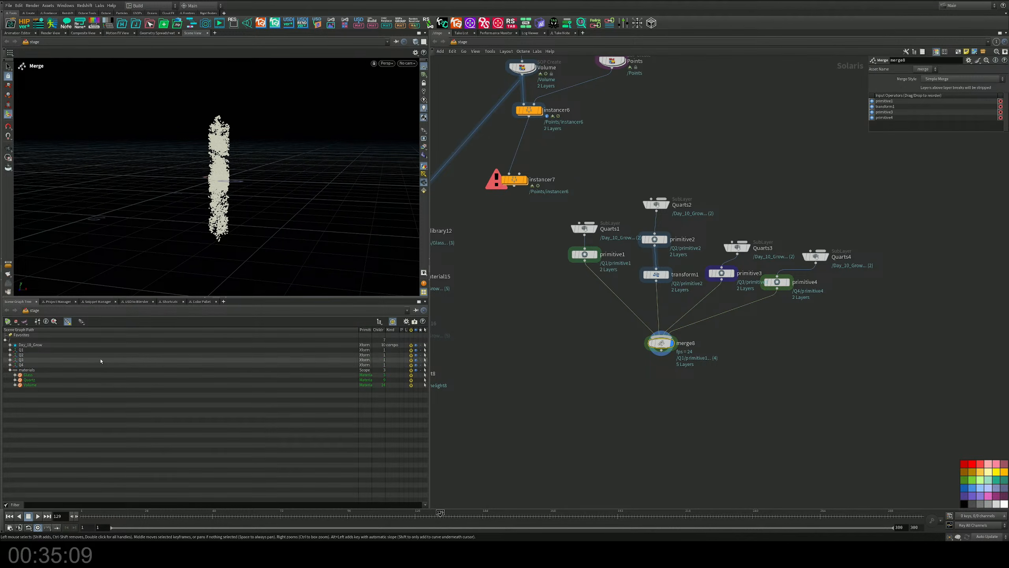
pyautogui.click(21, 349)
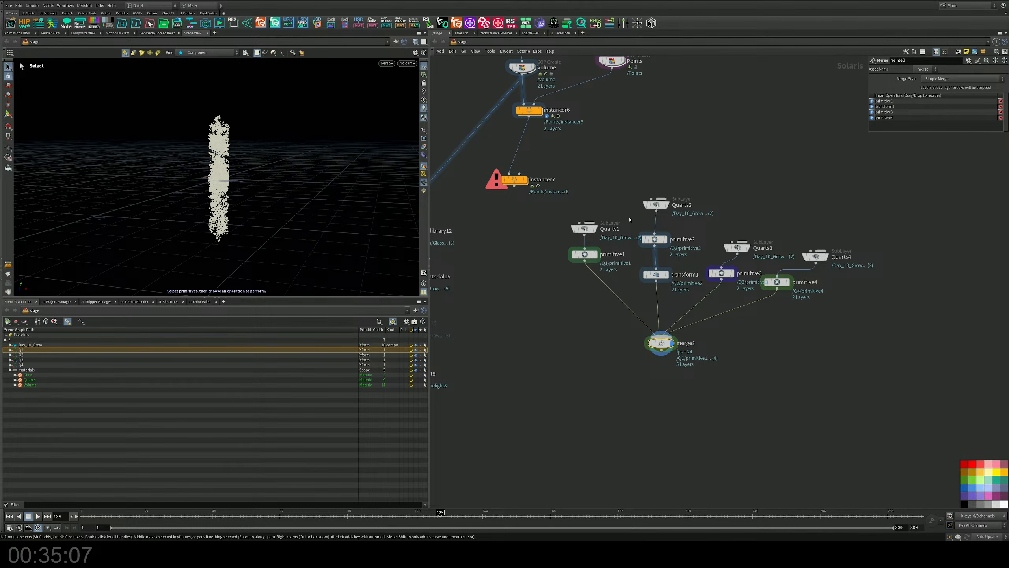
# Switch the viewport renderer to Karma CPU and try to move the Quarts2 crystal sideways with transform1
pyautogui.click(657, 275)
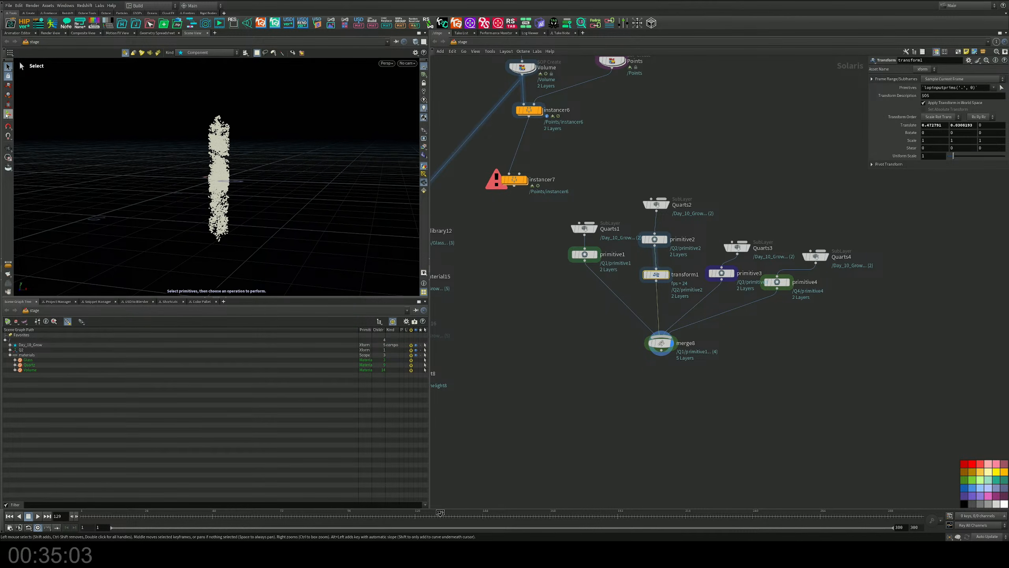
pyautogui.click(7, 114)
pyautogui.moveTo(259, 153)
pyautogui.mouseDown()
pyautogui.moveTo(279, 153)
pyautogui.moveTo(203, 149)
pyautogui.moveTo(261, 150)
pyautogui.mouseUp()
pyautogui.click(386, 64)
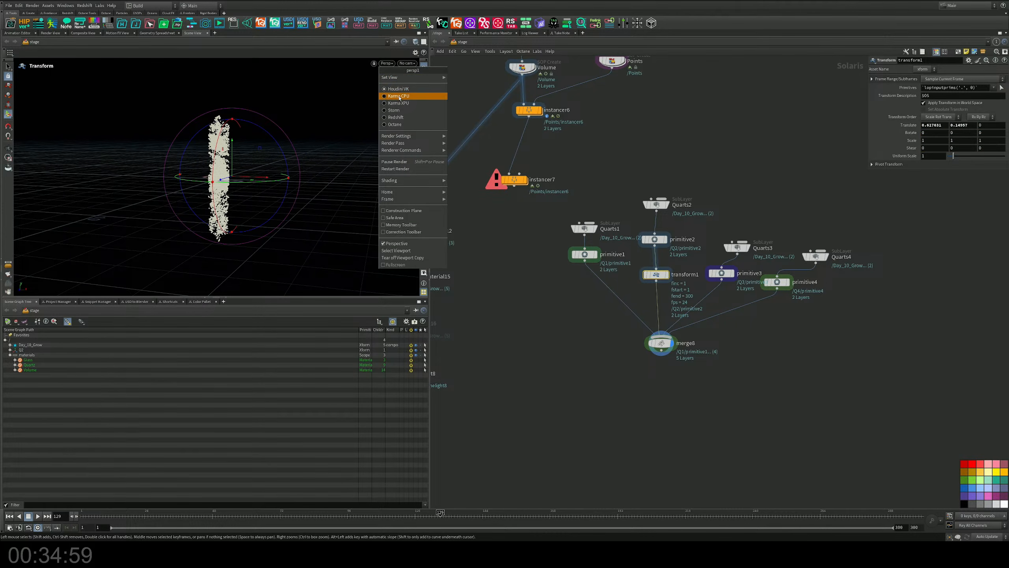
pyautogui.click(399, 97)
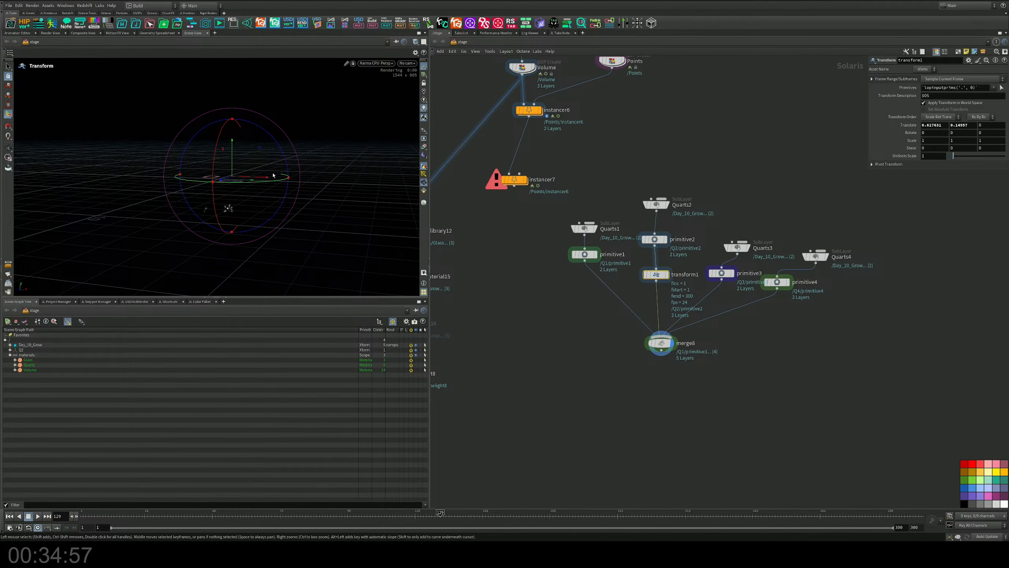
pyautogui.moveTo(263, 151); pyautogui.dragTo(301, 150)
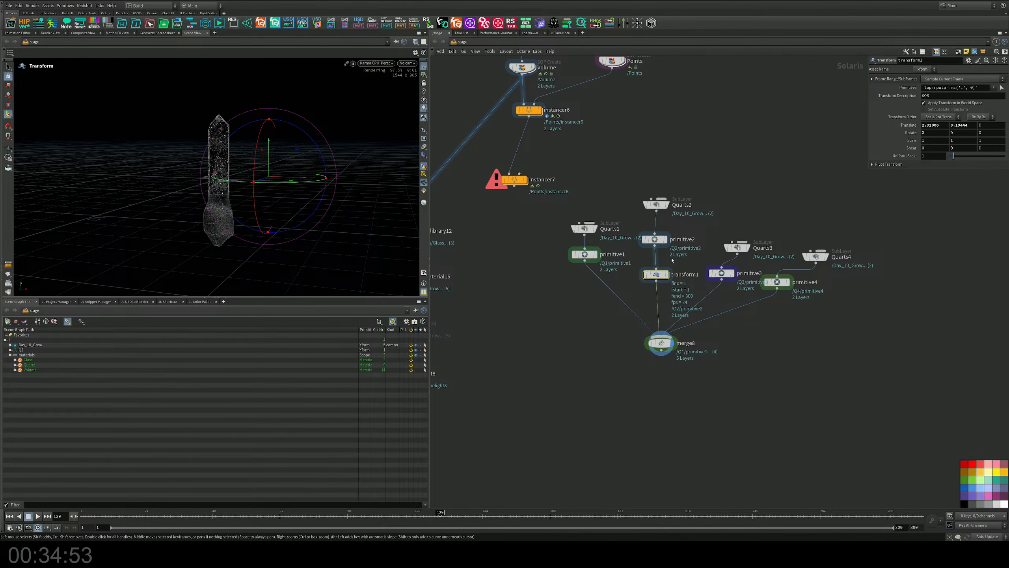
# Set the primitives affected by transform1 to *
pyautogui.click(975, 88)
pyautogui.hotkey('ctrl', 'a')
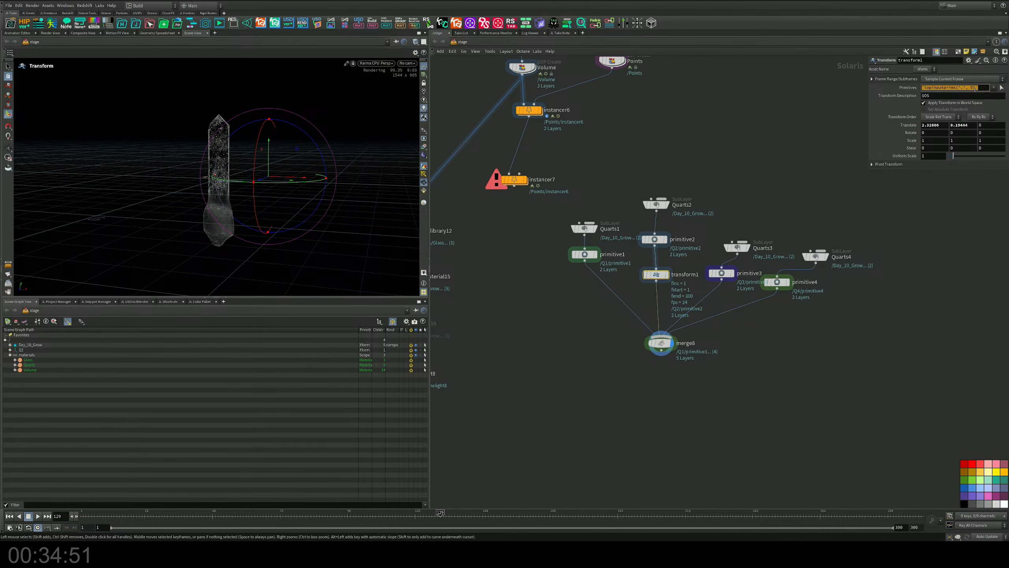
pyautogui.write('*')
pyautogui.press('Return')
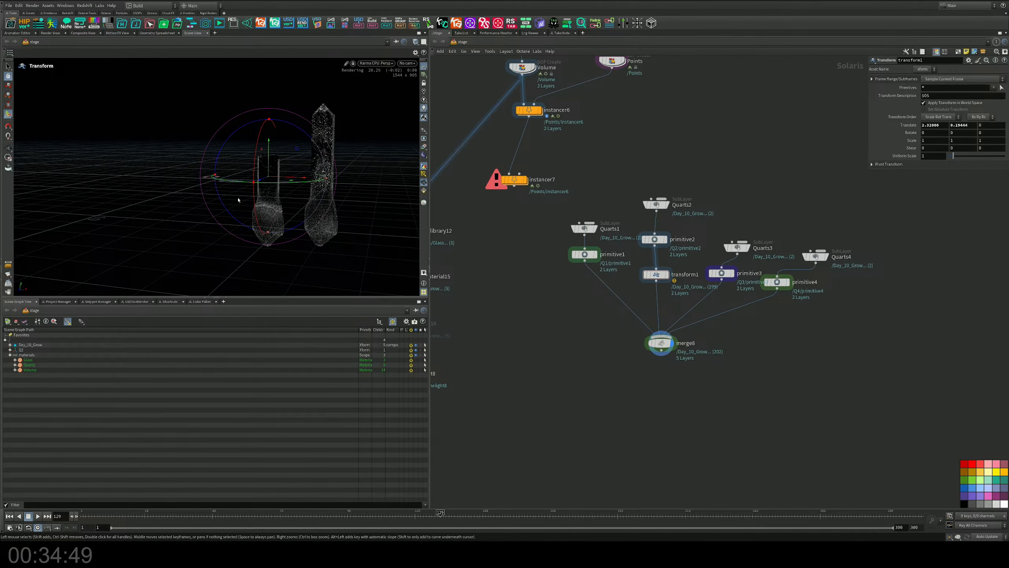
# Move the Quarts2 crystal back near the origin and tilt it about Z with transform1, checking it in merge8
pyautogui.moveTo(298, 154); pyautogui.dragTo(242, 158)
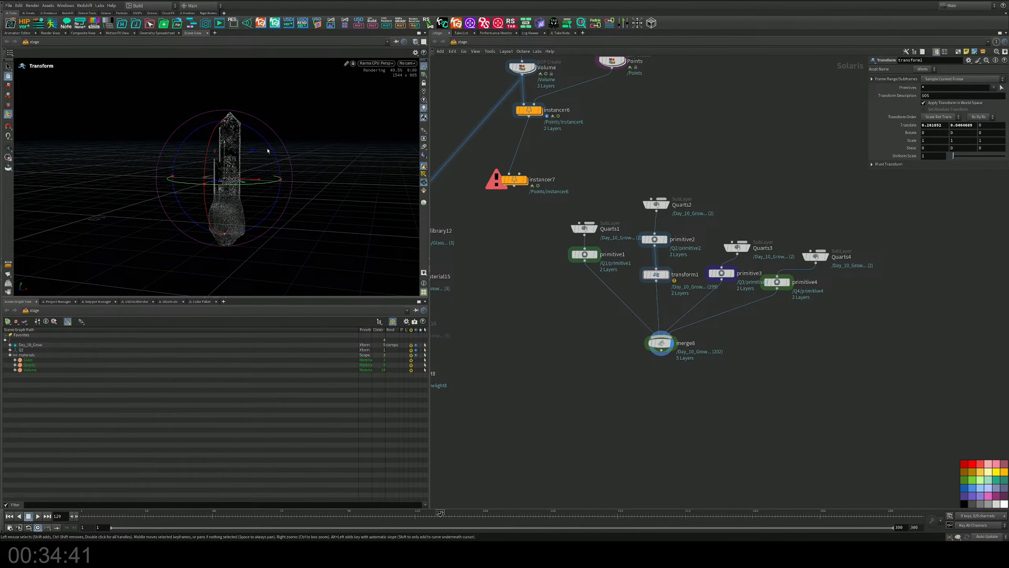
pyautogui.moveTo(250, 156); pyautogui.dragTo(281, 171)
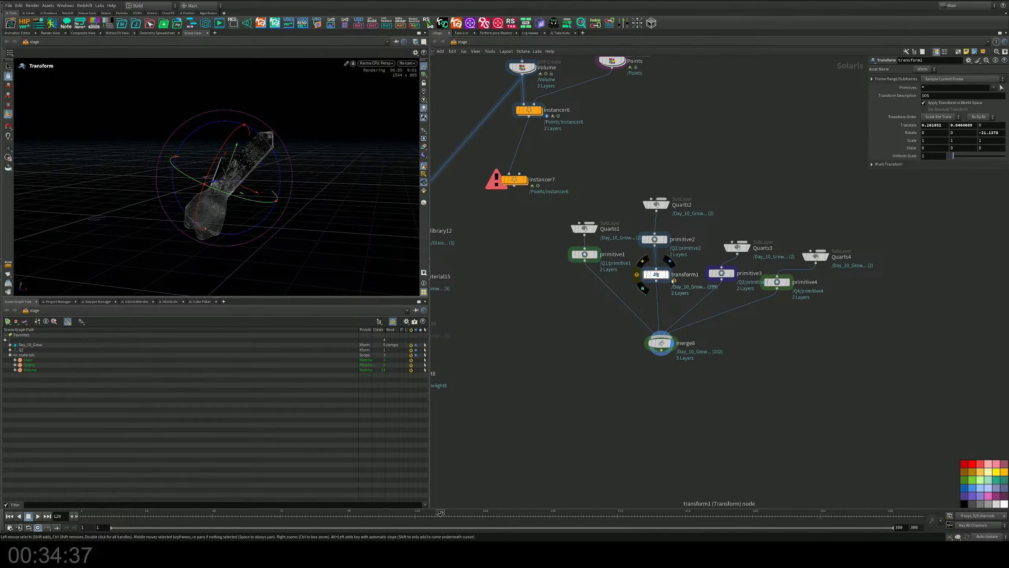
pyautogui.click(668, 276)
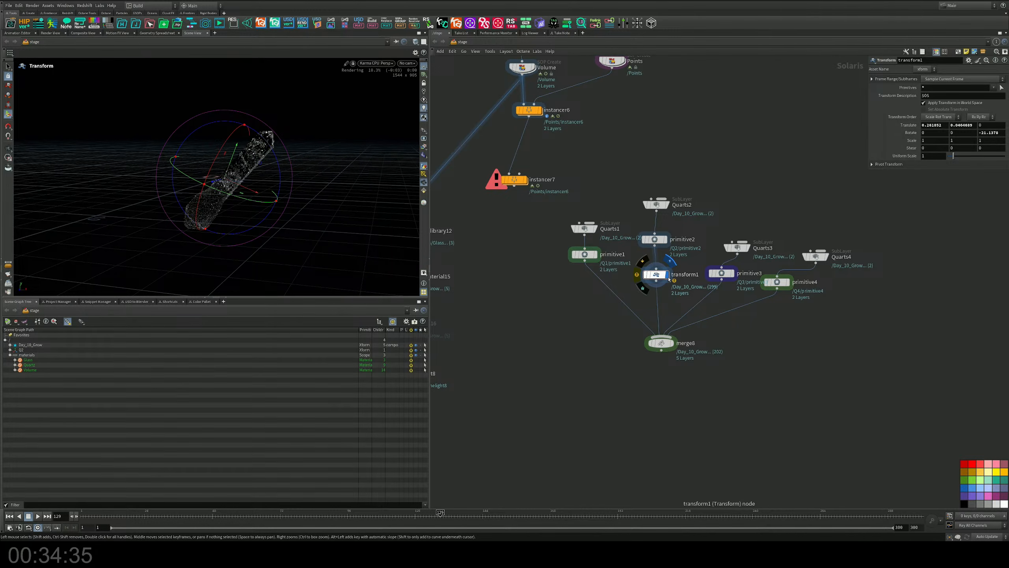
pyautogui.click(672, 343)
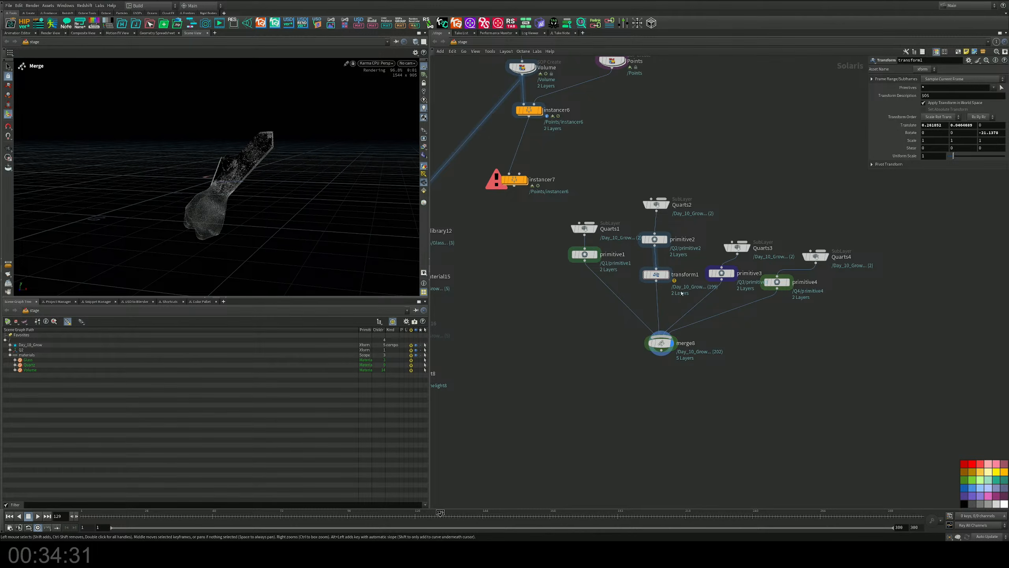
# Duplicate the Transform node onto the Quarts1 and Quarts3 branches and rotate each copy to a different Z tilt
pyautogui.keyDown('alt'); pyautogui.moveTo(663, 278); pyautogui.dragTo(623, 300); pyautogui.keyUp('alt')
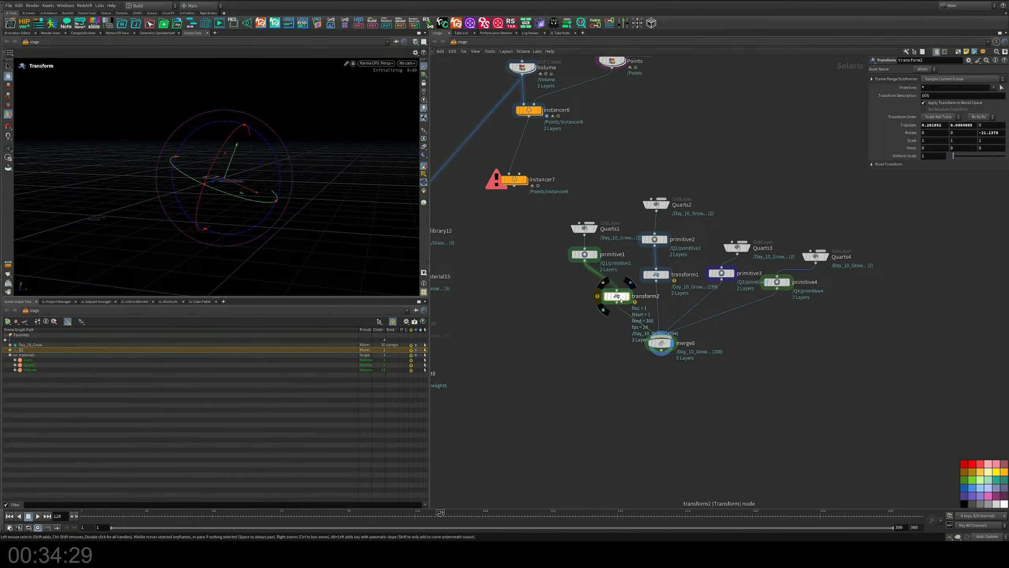
pyautogui.moveTo(272, 152); pyautogui.dragTo(226, 130)
pyautogui.keyDown('alt'); pyautogui.moveTo(232, 194); pyautogui.dragTo(297, 207); pyautogui.keyUp('alt')
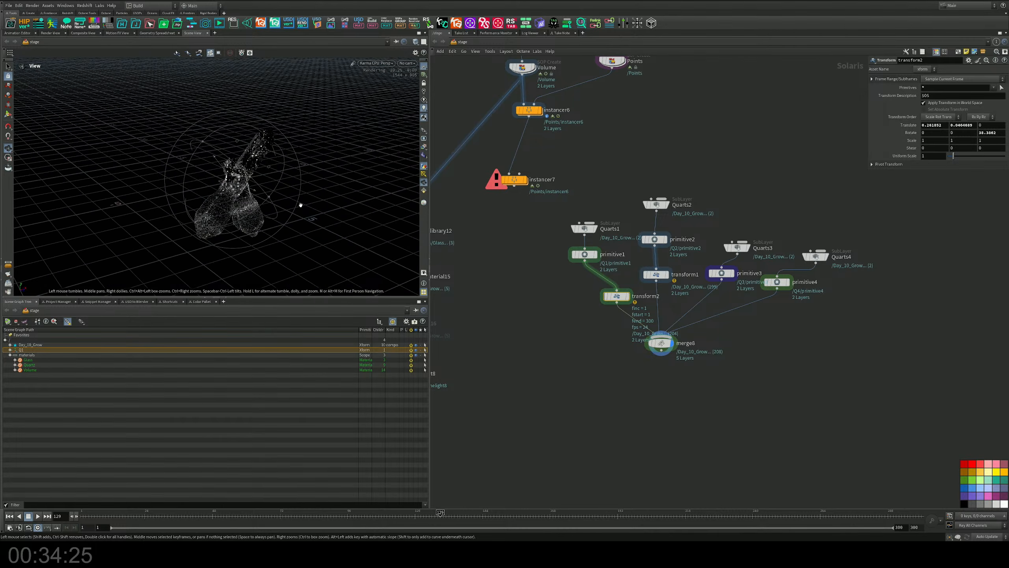
pyautogui.keyDown('alt'); pyautogui.moveTo(617, 296); pyautogui.dragTo(695, 301); pyautogui.keyUp('alt')
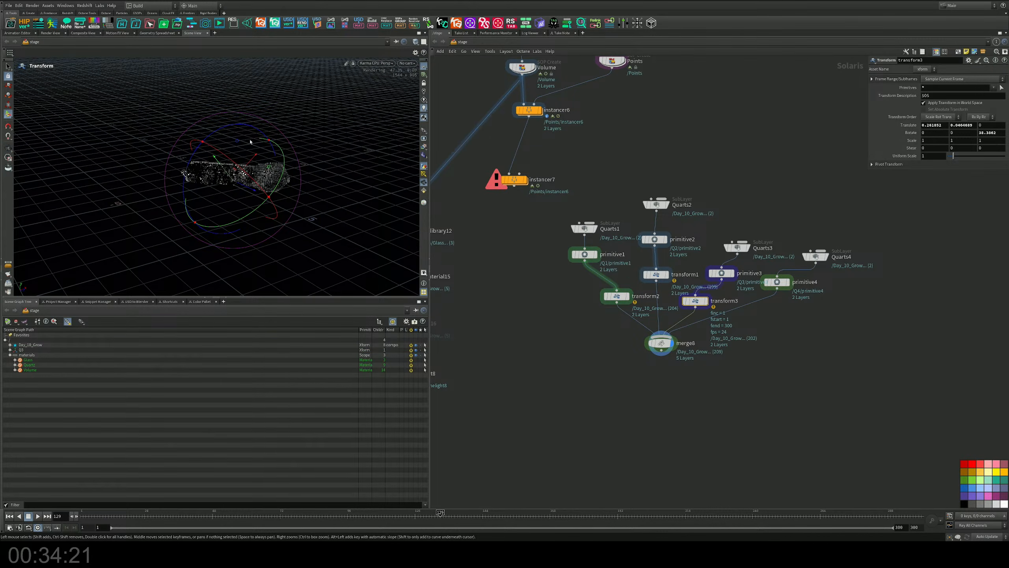
pyautogui.moveTo(250, 141); pyautogui.dragTo(274, 135)
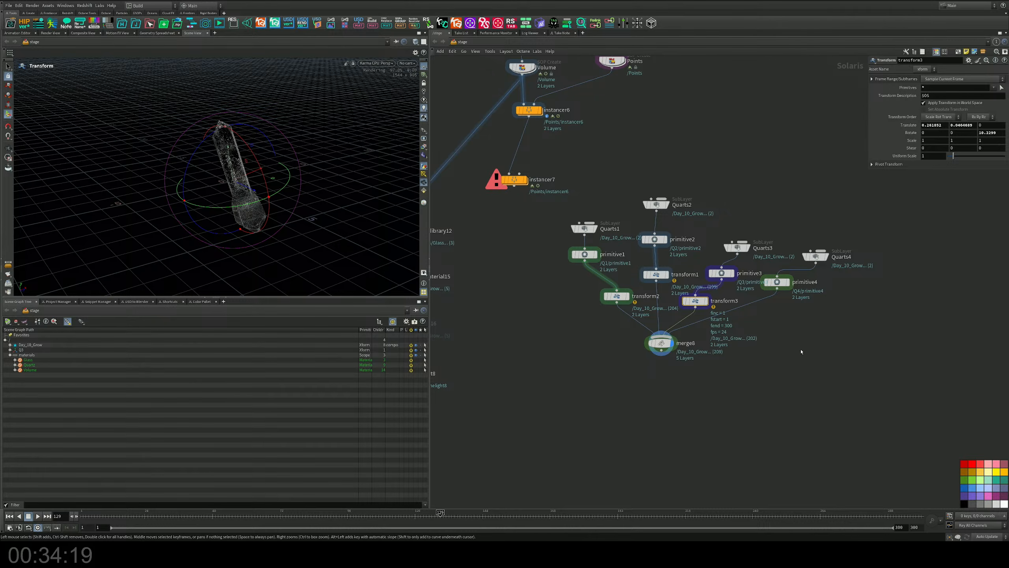
# Delete the four Quarts sublayers together with their Primitive and Transform nodes and merge8
pyautogui.moveTo(551, 201); pyautogui.dragTo(952, 412)
pyautogui.press('Delete')
pyautogui.press('h')
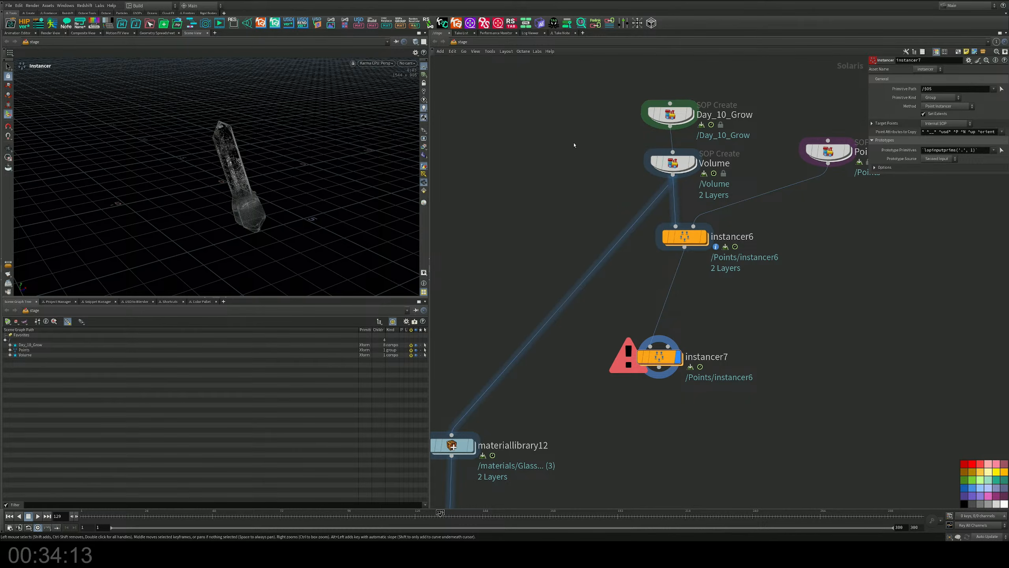
# Open the geometry network inside the Day_10_Grow SOP Create node
pyautogui.scroll(5, 709, 260)
pyautogui.moveTo(676, 201)
pyautogui.mouseDown()
pyautogui.moveTo(636, 202)
pyautogui.moveTo(679, 199)
pyautogui.mouseUp()
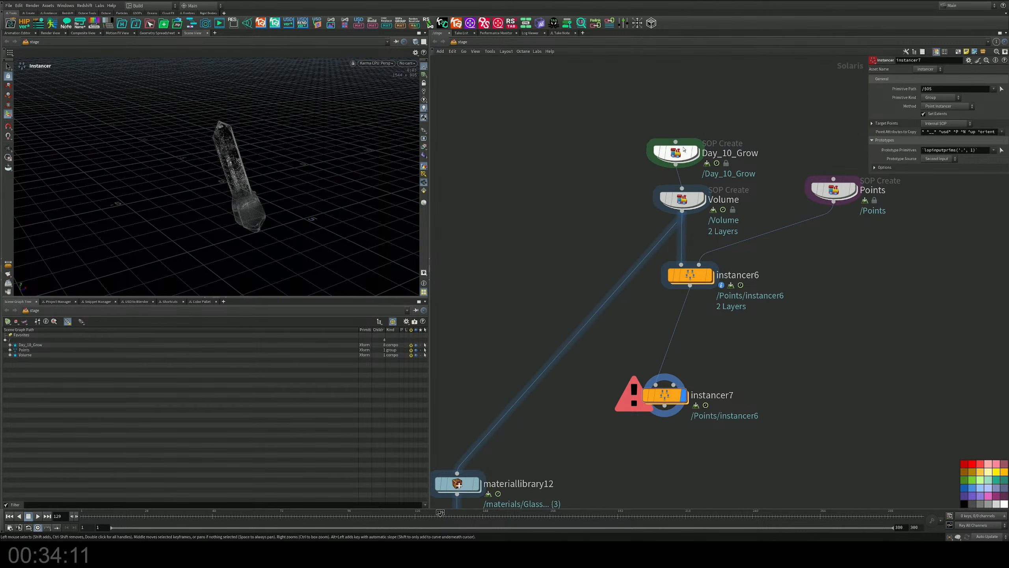
pyautogui.doubleClick(682, 199)
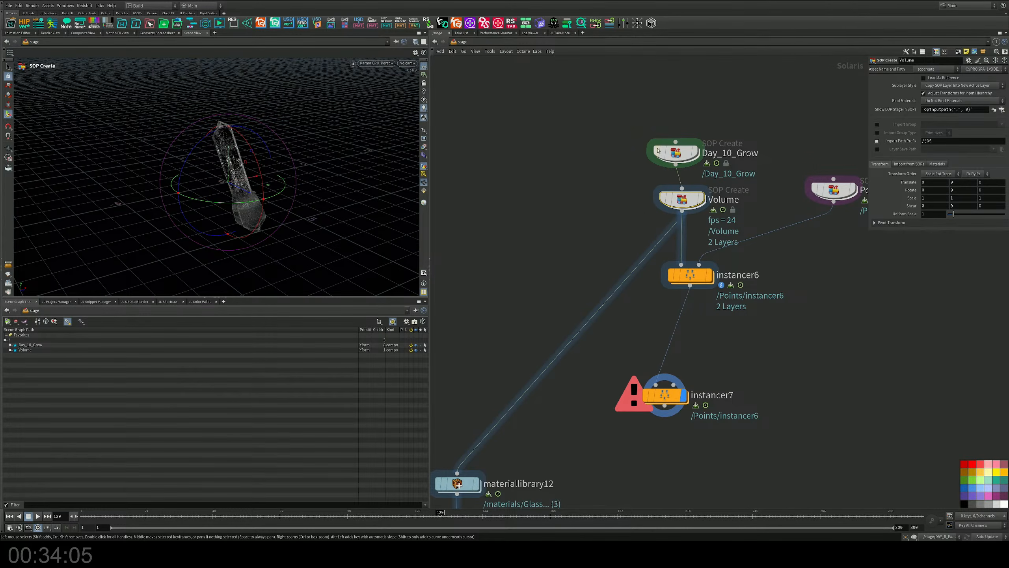
pyautogui.doubleClick(658, 150)
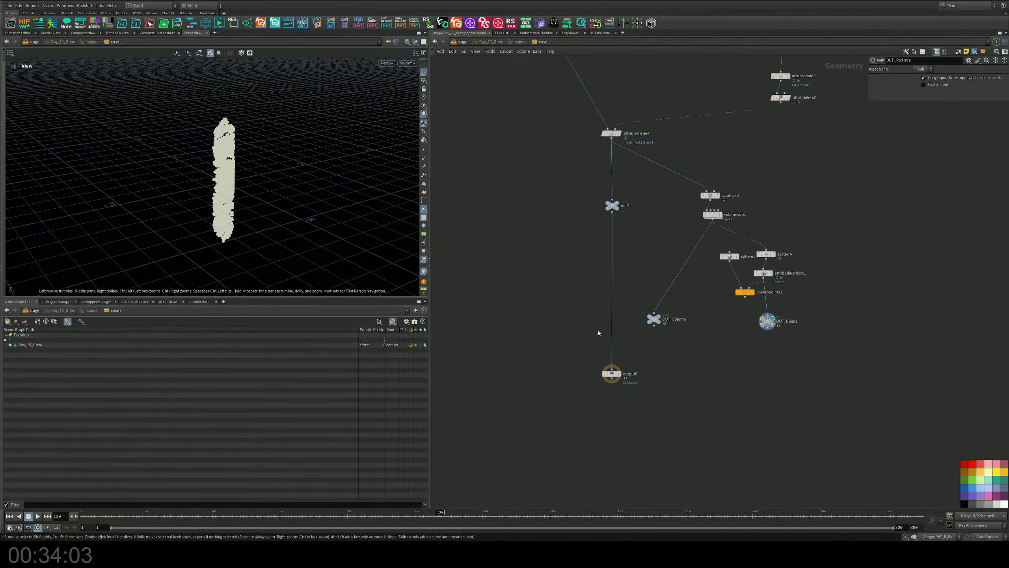
# Move output0 lower and insert a Merge node on the wire between null1 and output0
pyautogui.scroll(3, 587, 345)
pyautogui.moveTo(595, 286); pyautogui.dragTo(590, 340, button='middle')
pyautogui.scroll(-3, 589, 335)
pyautogui.moveTo(607, 411); pyautogui.dragTo(598, 290, button='middle')
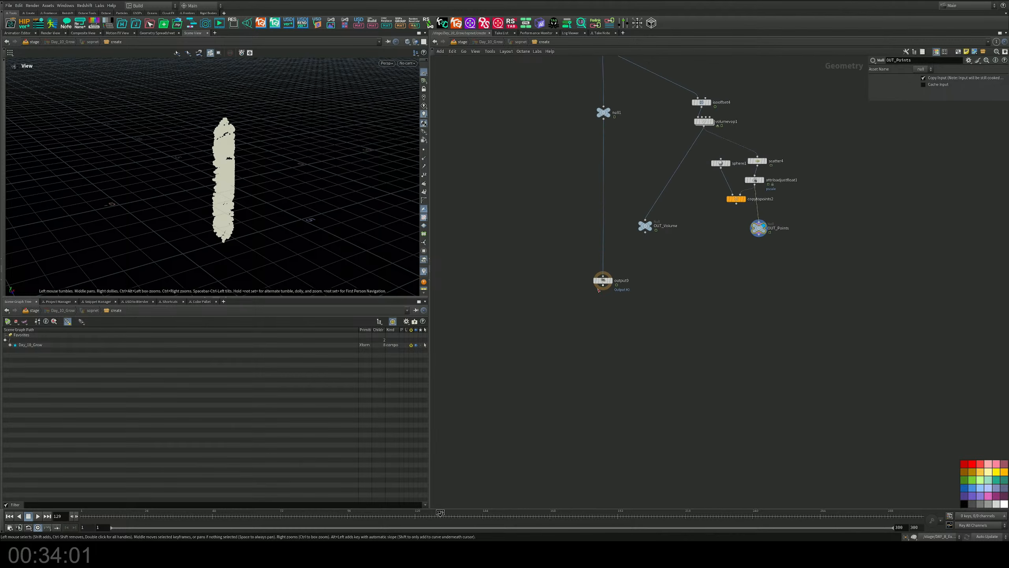
pyautogui.moveTo(599, 291); pyautogui.dragTo(599, 386)
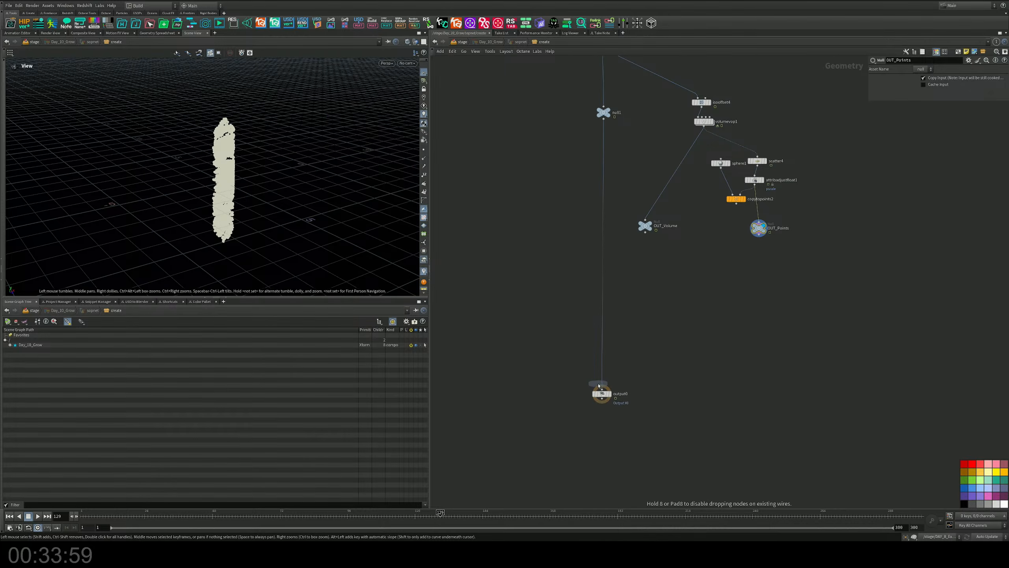
pyautogui.click(601, 260)
pyautogui.moveTo(601, 260); pyautogui.dragTo(600, 286)
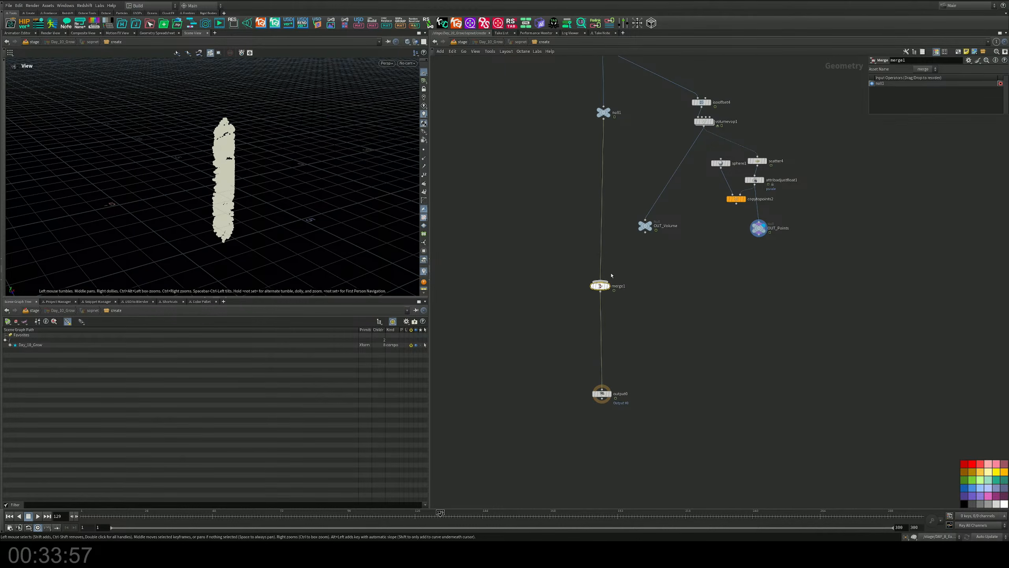
# Connect OUT_Volume and OUT_Points into merge1 and save the scene
pyautogui.click(646, 233)
pyautogui.click(603, 280)
pyautogui.click(758, 237)
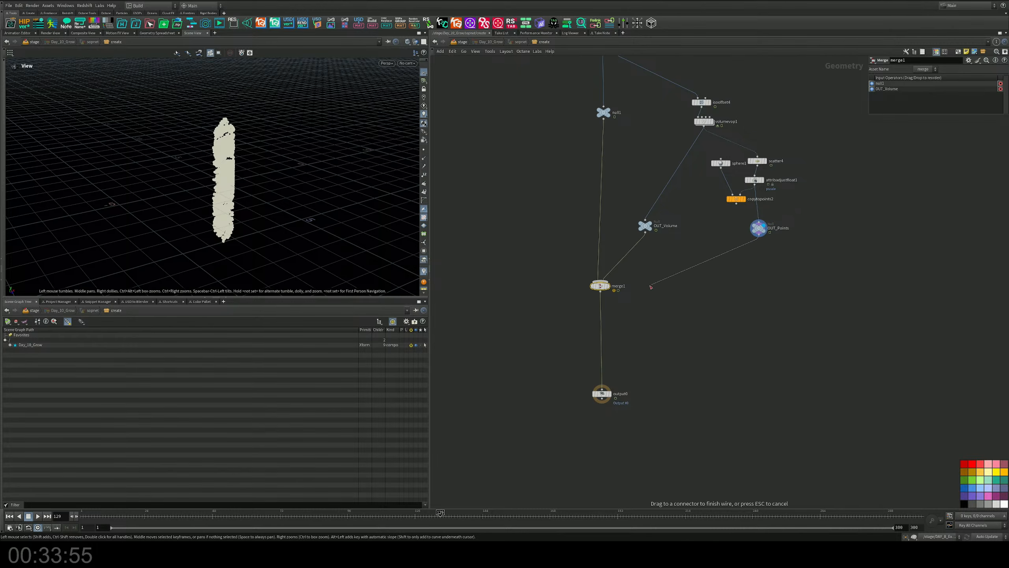
pyautogui.click(601, 281)
pyautogui.moveTo(669, 292); pyautogui.dragTo(583, 242, button='middle')
pyautogui.hotkey('ctrl', 's')
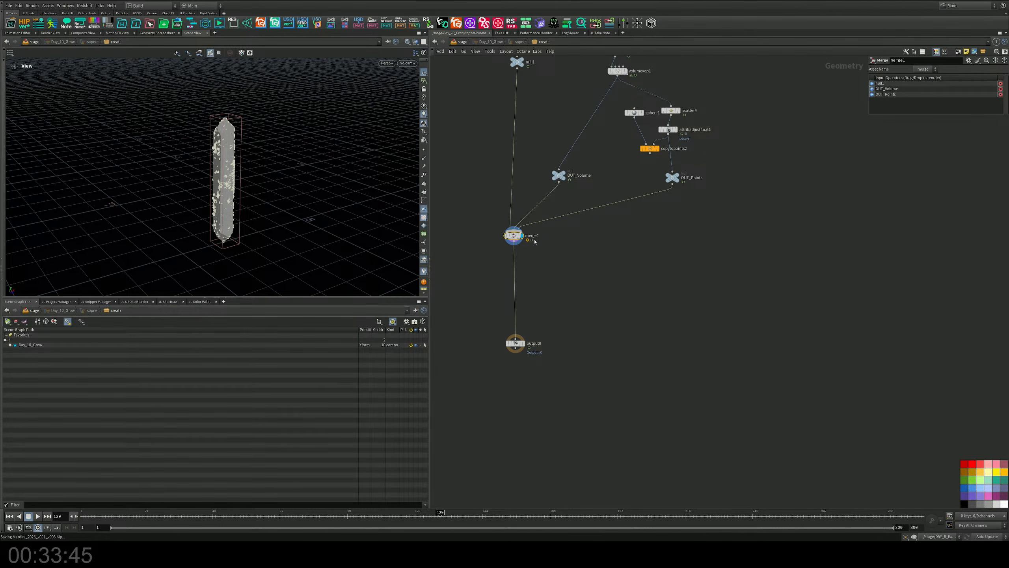
# Add a Transform node as a side branch fed by merge1
pyautogui.scroll(5, 535, 241)
pyautogui.moveTo(526, 249); pyautogui.dragTo(592, 238, button='middle')
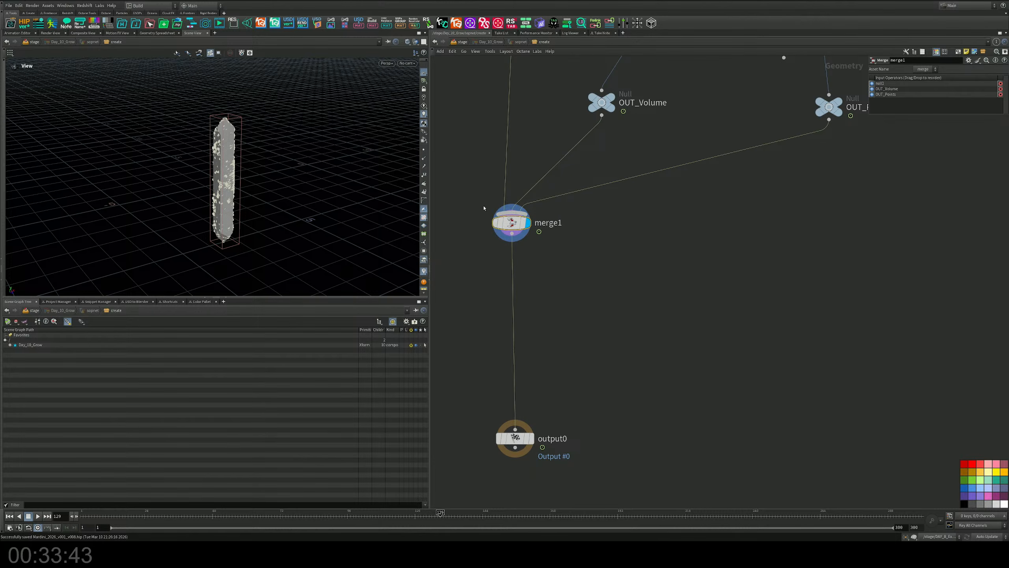
pyautogui.moveTo(484, 208); pyautogui.dragTo(474, 200, button='middle')
pyautogui.moveTo(517, 226); pyautogui.dragTo(534, 224)
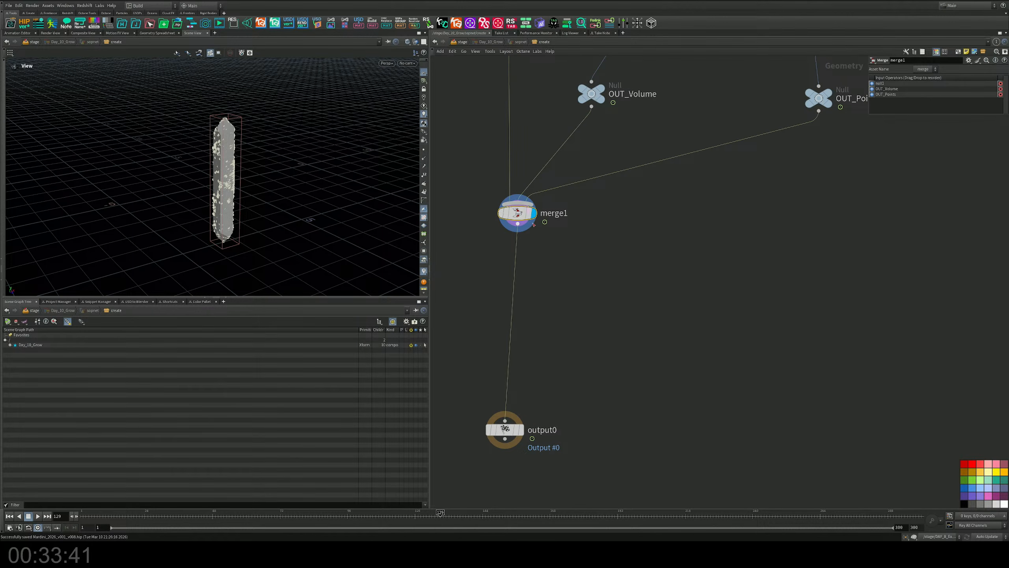
pyautogui.press('Tab')
pyautogui.write('tr')
pyautogui.press('Return')
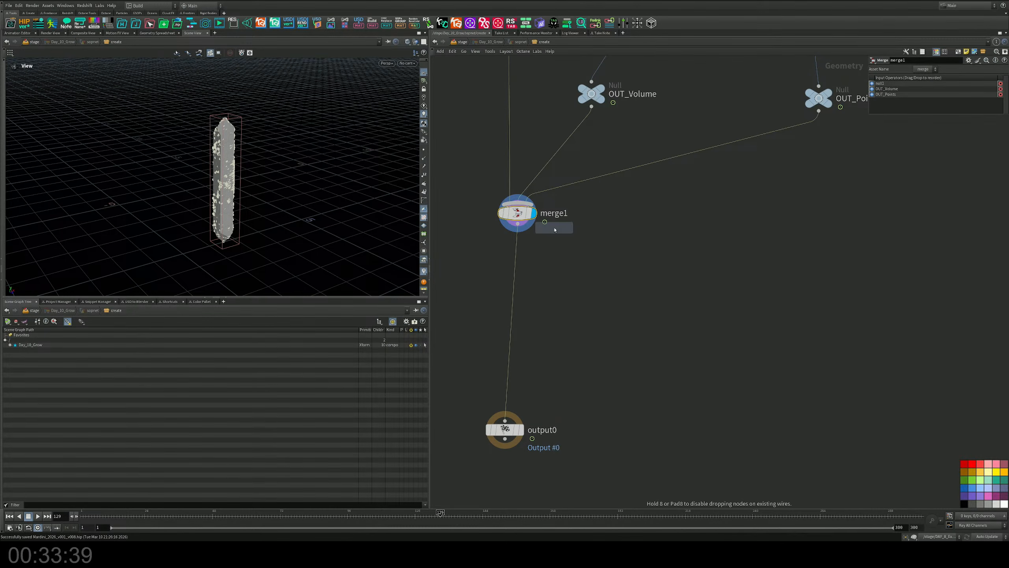
pyautogui.click(599, 274)
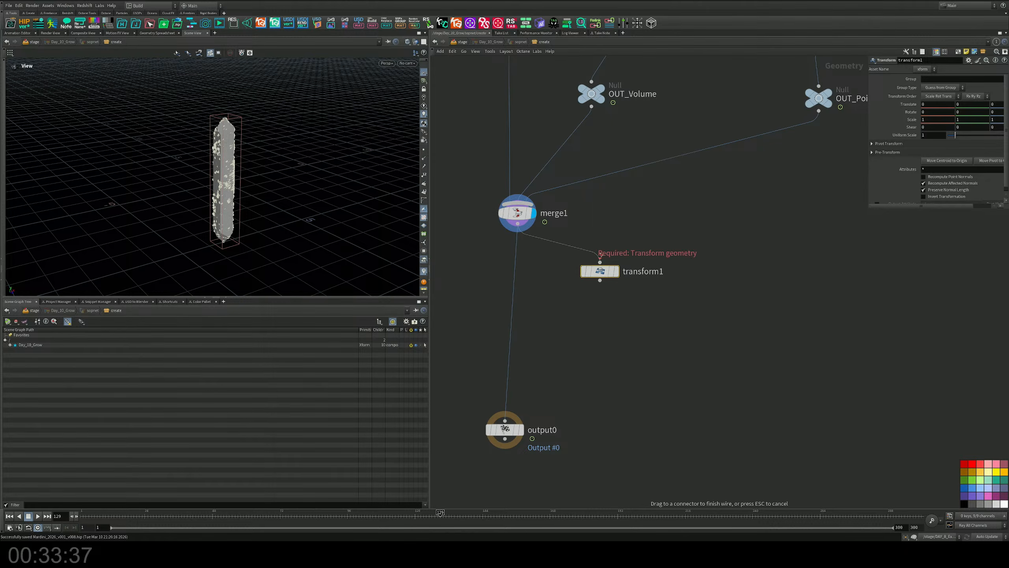
# Insert a second Merge node between merge1 and output0 and connect transform1 into it
pyautogui.press('Tab')
pyautogui.write('merge')
pyautogui.press('Return')
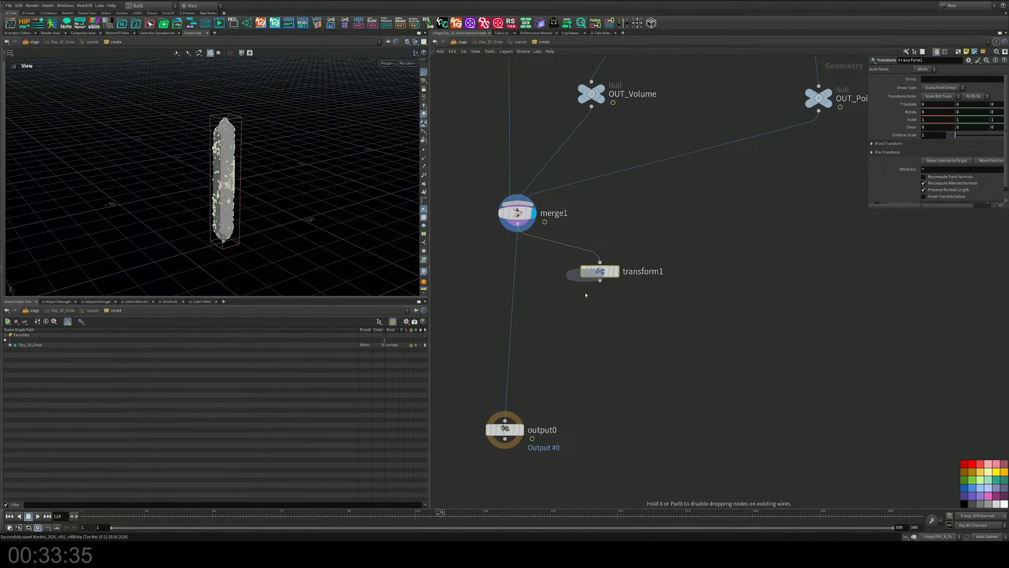
pyautogui.click(505, 333)
pyautogui.moveTo(504, 325); pyautogui.dragTo(600, 281)
pyautogui.click(531, 334)
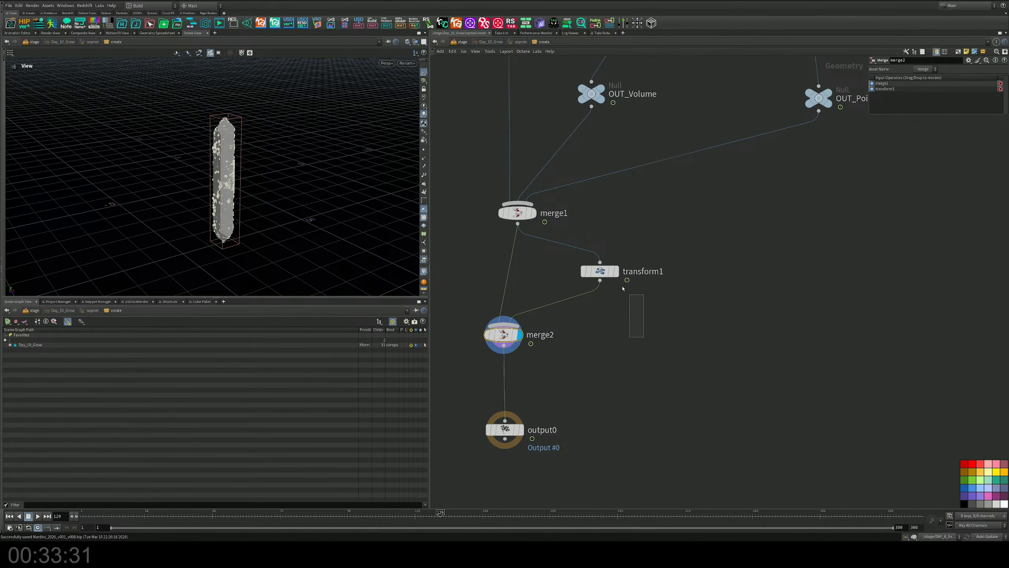
# Move the transform1 crystal copy beside the original and tilt it about 18.5 degrees around X
pyautogui.click(600, 271)
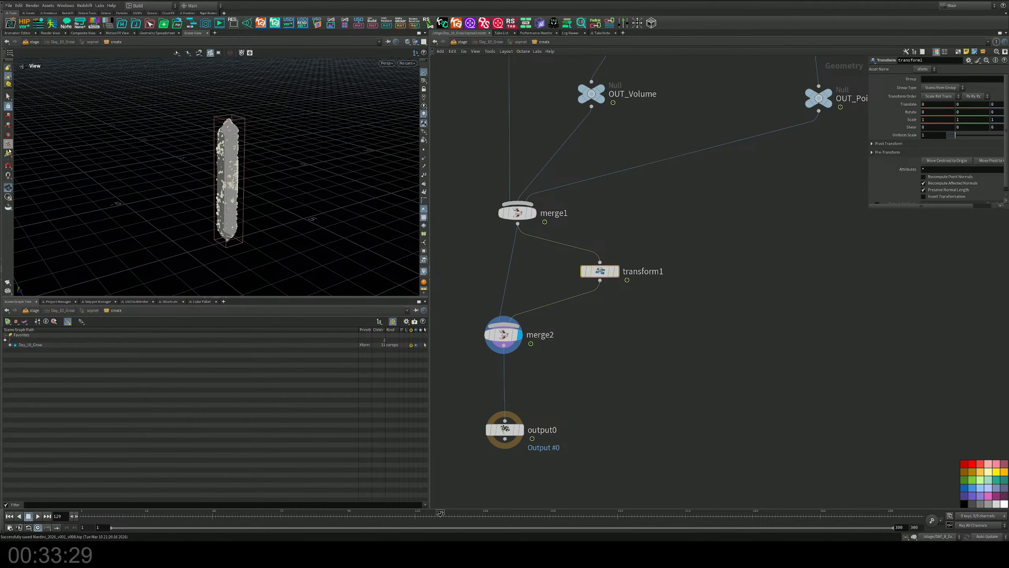
pyautogui.press('Return')
pyautogui.keyDown('alt'); pyautogui.moveTo(272, 198); pyautogui.dragTo(303, 171); pyautogui.keyUp('alt')
pyautogui.moveTo(600, 231); pyautogui.dragTo(615, 242, button='middle')
pyautogui.scroll(-3, 614, 242)
# Insert a Match Size node on the wire between attribtransfer4 and null1
pyautogui.moveTo(669, 252); pyautogui.dragTo(510, 322)
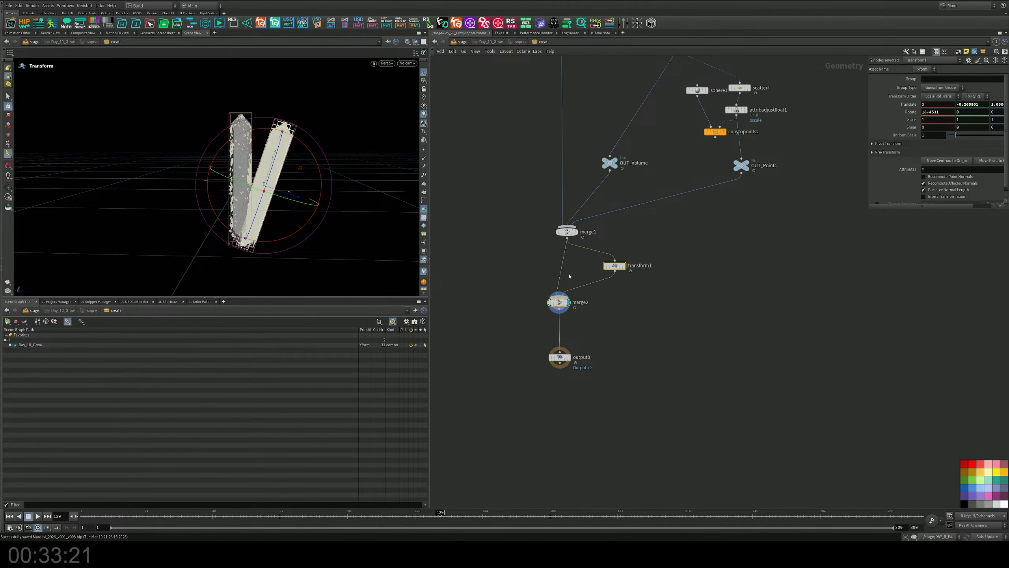
pyautogui.press('Tab')
pyautogui.write('ma')
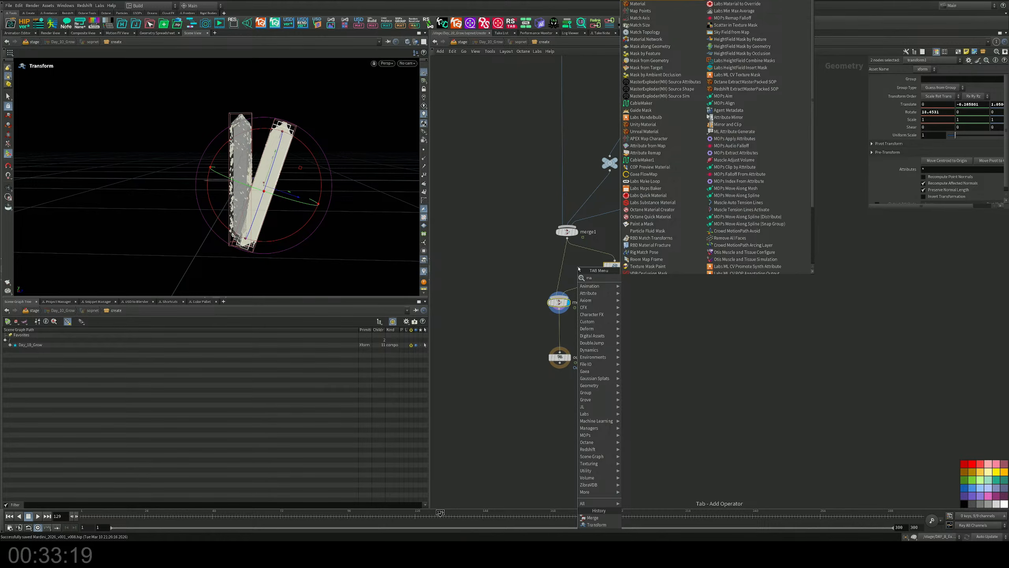
pyautogui.press('Down')
pyautogui.press('Down')
pyautogui.press('Down')
pyautogui.press('Return')
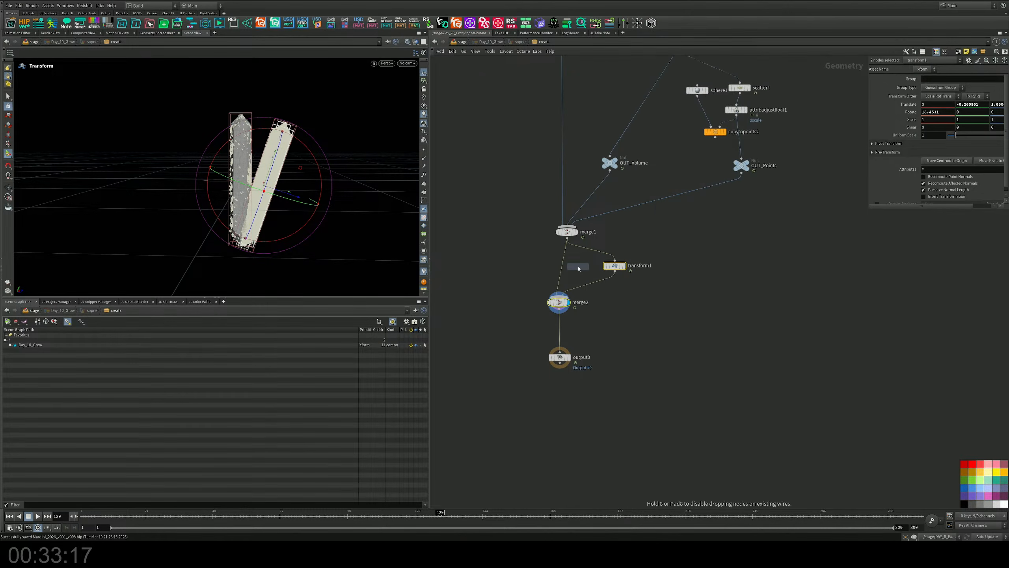
pyautogui.scroll(3, 623, 193)
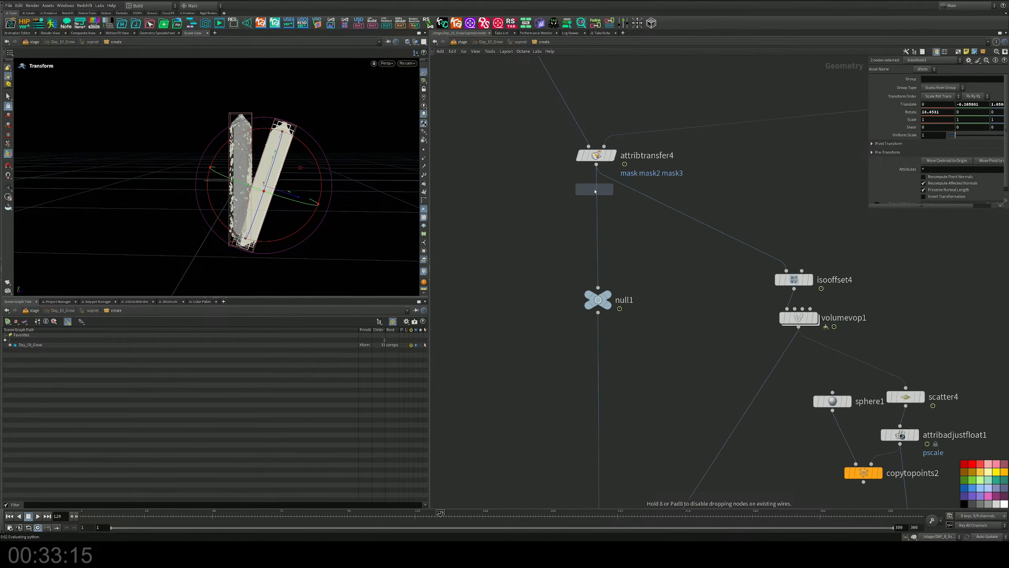
pyautogui.click(600, 194)
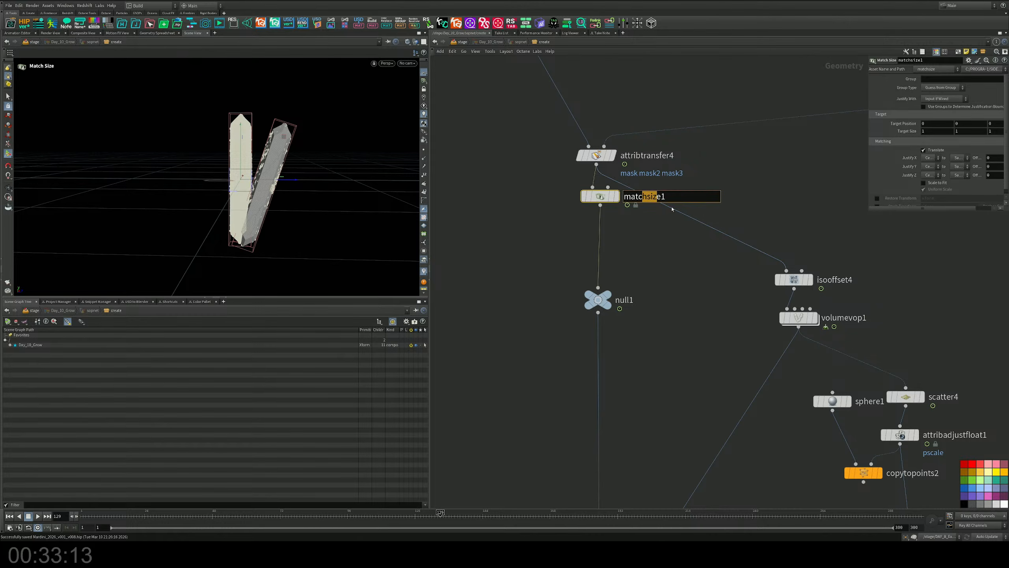
# Feed isooffset4 from matchsize1 instead of attribtransfer4 and set the Match Size node's Justify Y to Min
pyautogui.click(601, 205)
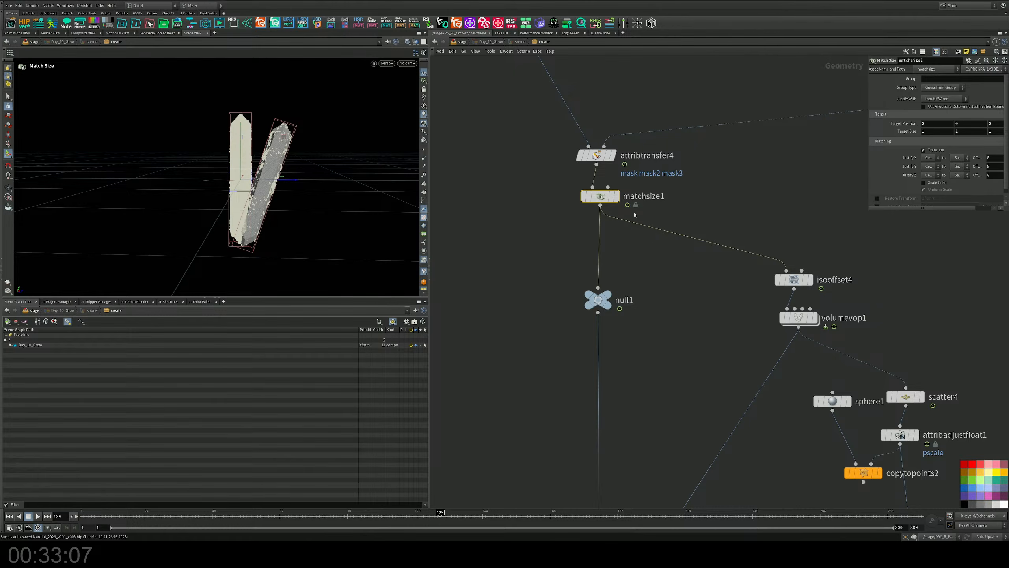
pyautogui.click(930, 167)
pyautogui.click(929, 167)
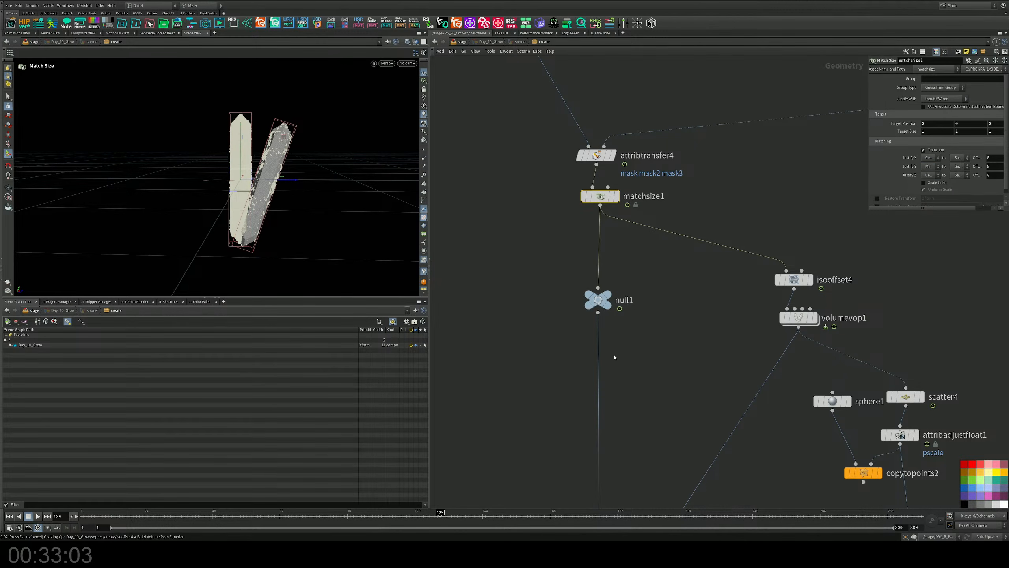
# Scale the transform1 crystal uniformly to about 0.7 and move its base close to the main crystal's base
pyautogui.moveTo(656, 349); pyautogui.dragTo(735, 92, button='middle')
pyautogui.moveTo(741, 320); pyautogui.dragTo(682, 344)
pyautogui.keyDown('alt'); pyautogui.moveTo(340, 163); pyautogui.dragTo(267, 155); pyautogui.keyUp('alt')
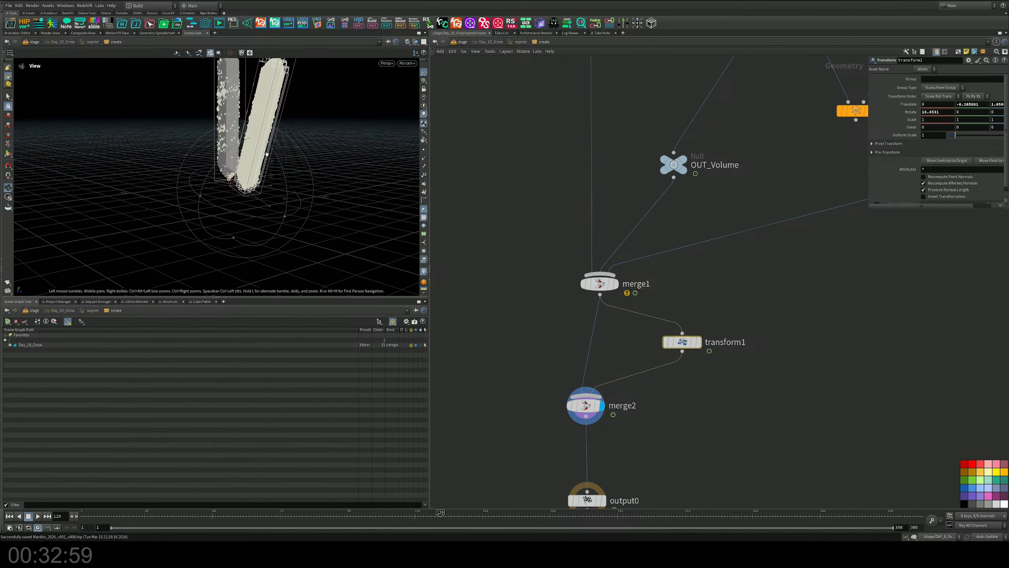
pyautogui.keyDown('alt'); pyautogui.moveTo(267, 154); pyautogui.dragTo(320, 189, button='middle'); pyautogui.keyUp('alt')
pyautogui.keyDown('alt'); pyautogui.moveTo(320, 188); pyautogui.dragTo(341, 201, button='right'); pyautogui.keyUp('alt')
pyautogui.keyDown('alt'); pyautogui.moveTo(341, 201); pyautogui.dragTo(294, 224); pyautogui.keyUp('alt')
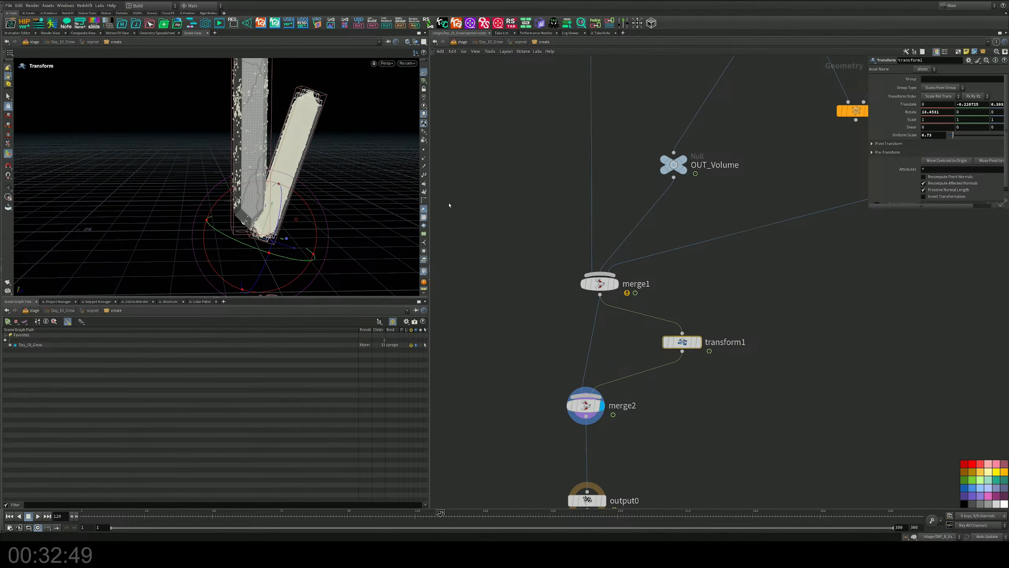
# Duplicate transform1 with its connections as transform2 and rotate that copy to lean out from another side of the main crystal
pyautogui.keyDown('alt'); pyautogui.moveTo(200, 148); pyautogui.dragTo(246, 169); pyautogui.keyUp('alt')
pyautogui.keyDown('alt'); pyautogui.scroll(-3, 228, 169); pyautogui.keyUp('alt')
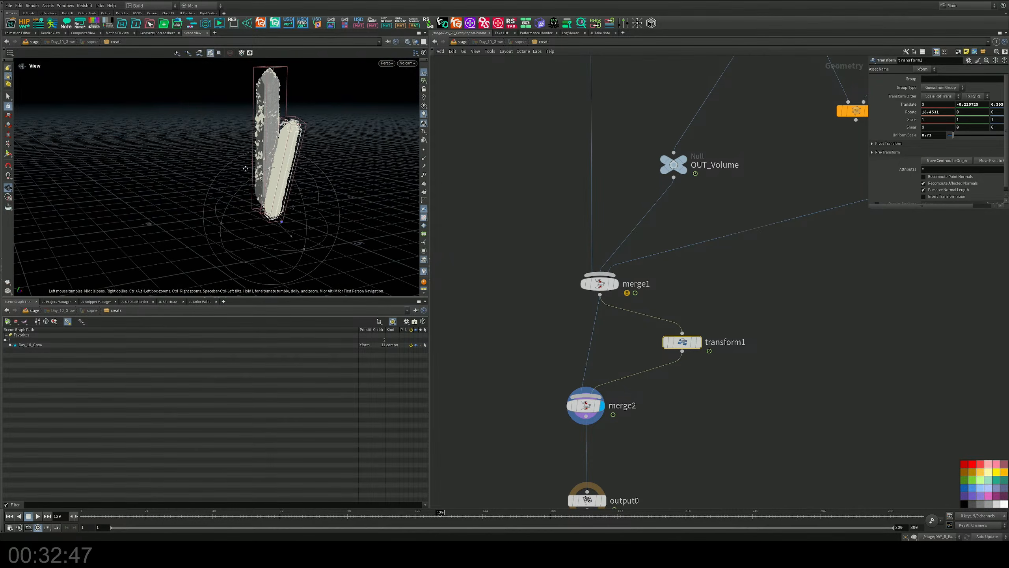
pyautogui.keyDown('alt'); pyautogui.moveTo(246, 169); pyautogui.dragTo(226, 186, button='middle'); pyautogui.keyUp('alt')
pyautogui.keyDown('alt'); pyautogui.moveTo(226, 187); pyautogui.dragTo(235, 193); pyautogui.keyUp('alt')
pyautogui.keyDown('alt'); pyautogui.scroll(3, 237, 191); pyautogui.keyUp('alt')
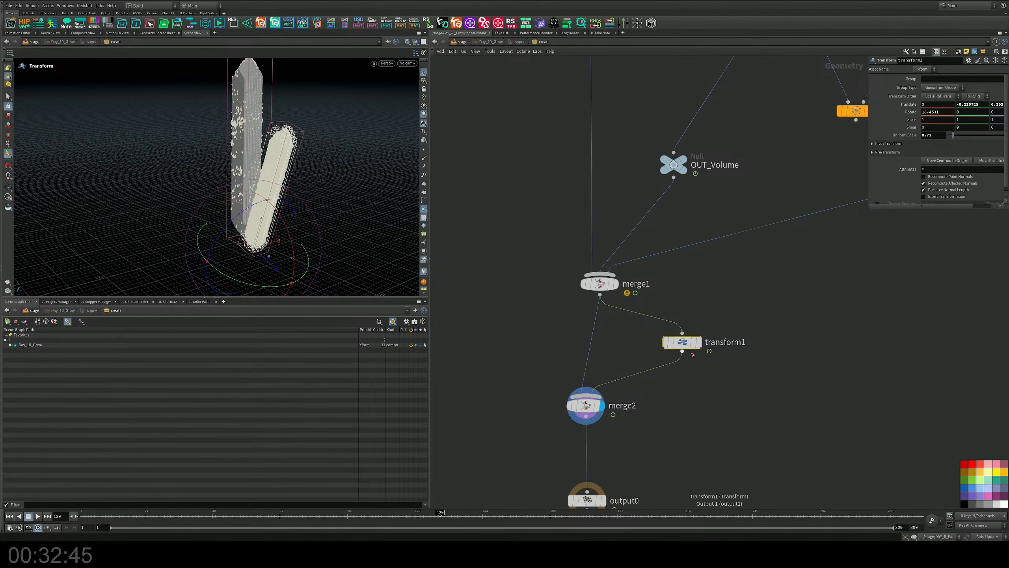
pyautogui.keyDown('alt'); pyautogui.moveTo(683, 341); pyautogui.dragTo(723, 338); pyautogui.keyUp('alt')
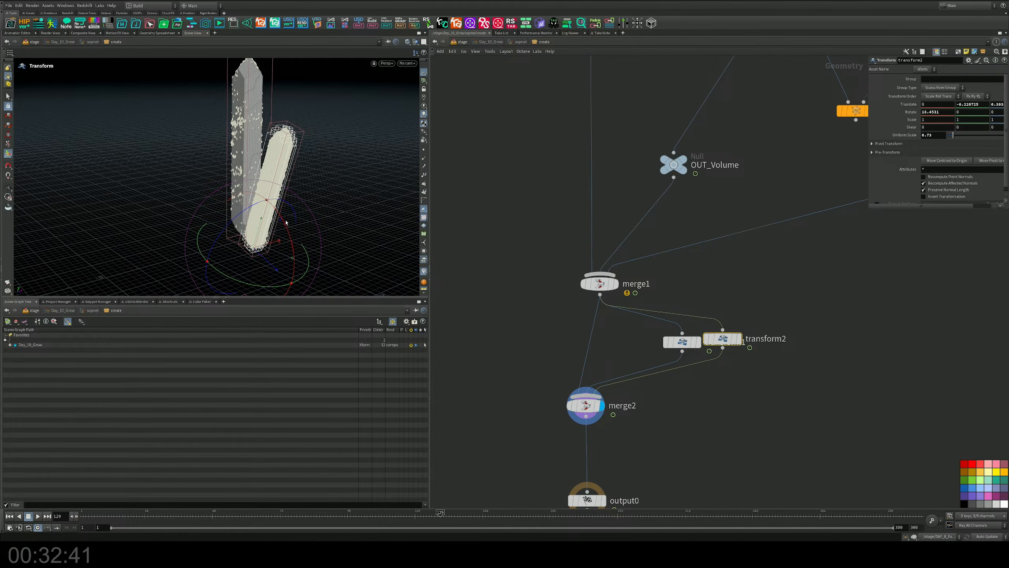
pyautogui.moveTo(277, 217); pyautogui.dragTo(223, 225)
pyautogui.keyDown('alt'); pyautogui.moveTo(222, 224); pyautogui.dragTo(195, 233, button='middle'); pyautogui.keyUp('alt')
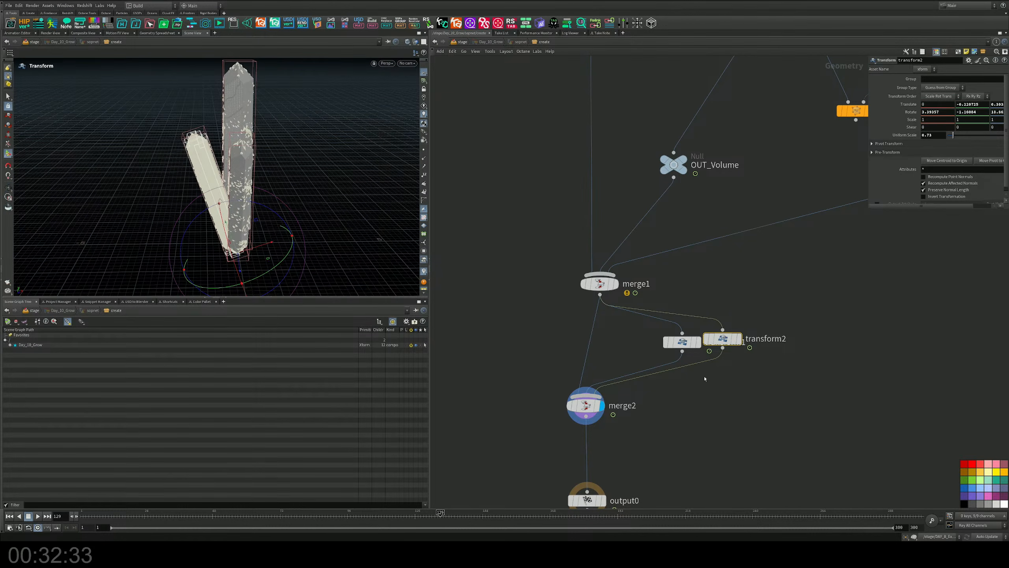
# Duplicate transform2 with its connections as transform3 and rotate that copy to lean opposite the transform2 crystal
pyautogui.keyDown('alt'); pyautogui.moveTo(732, 345); pyautogui.dragTo(801, 350); pyautogui.keyUp('alt')
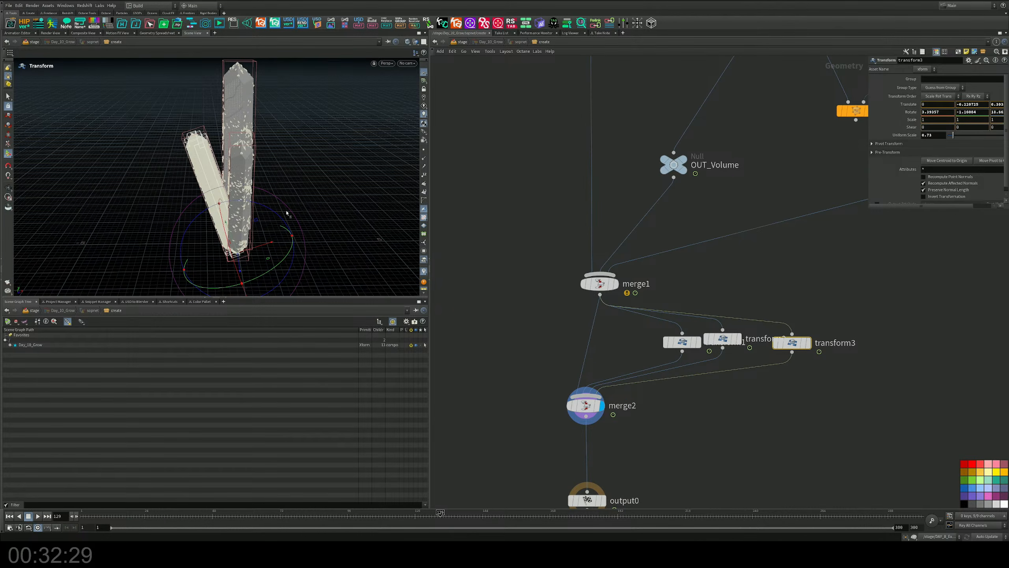
pyautogui.moveTo(287, 214); pyautogui.dragTo(236, 280)
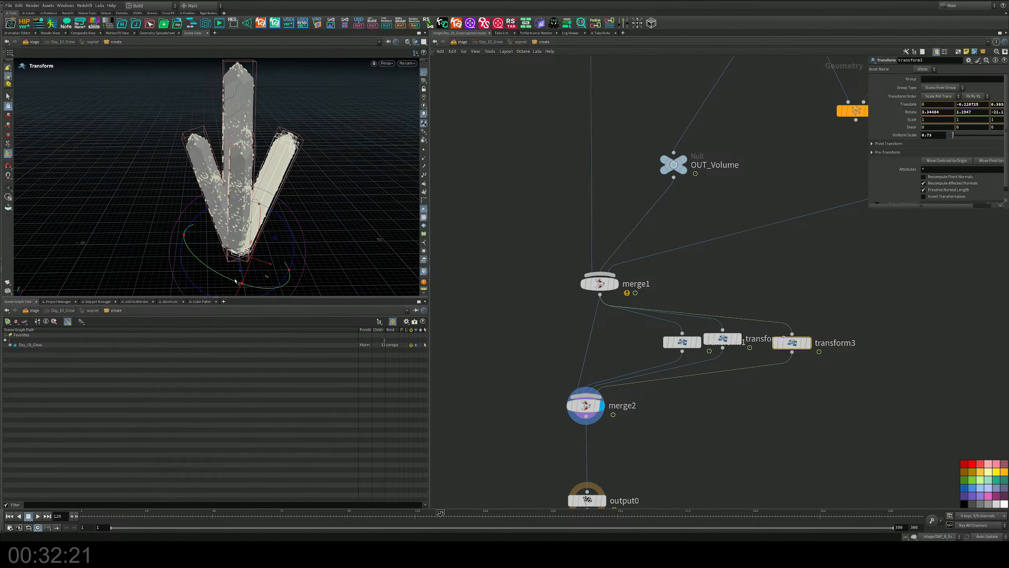
pyautogui.moveTo(178, 246); pyautogui.dragTo(179, 246)
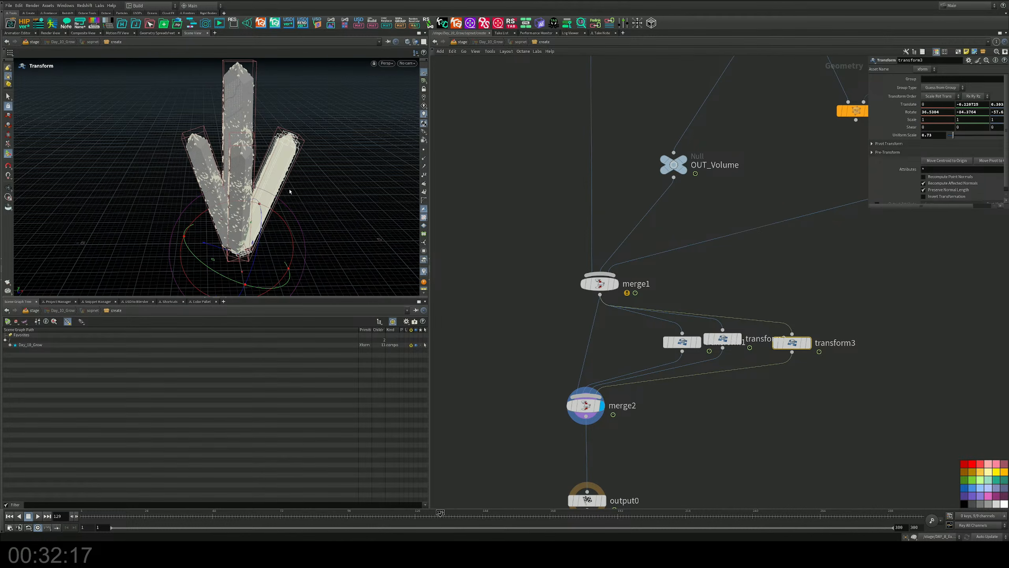
pyautogui.click(513, 245)
pyautogui.moveTo(507, 310); pyautogui.dragTo(536, 241, button='middle')
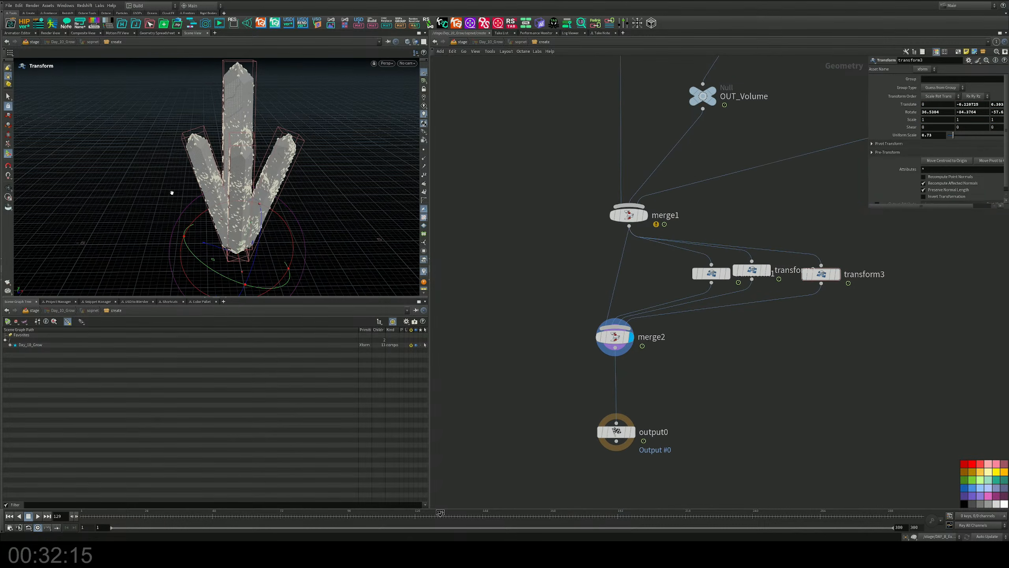
# Reduce the uniform scale of transform1 to 0.45 and of transform3 to 0.51
pyautogui.keyDown('alt'); pyautogui.moveTo(171, 192); pyautogui.dragTo(278, 220); pyautogui.keyUp('alt')
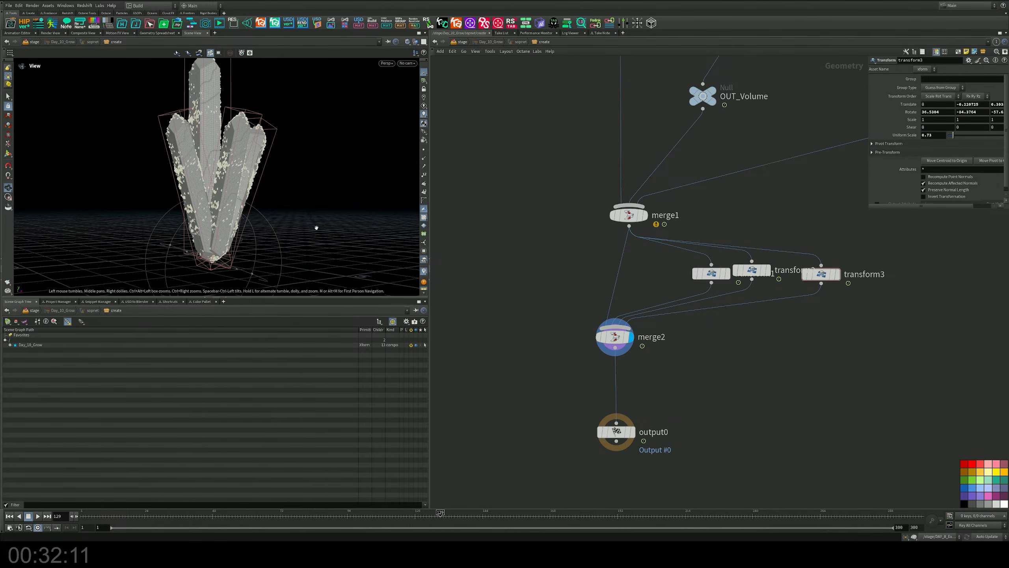
pyautogui.click(709, 274)
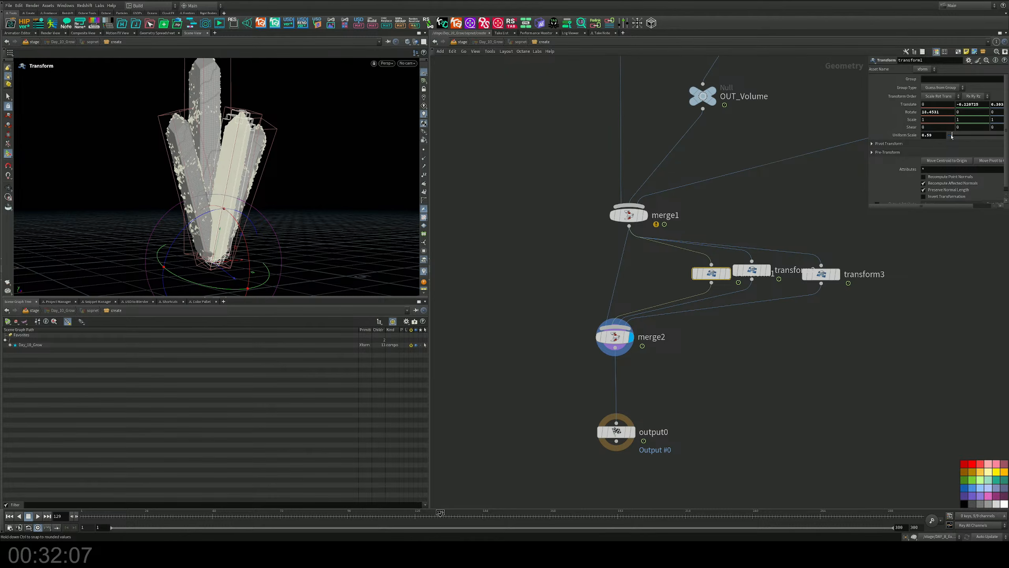
pyautogui.moveTo(952, 137); pyautogui.dragTo(951, 136)
pyautogui.click(821, 274)
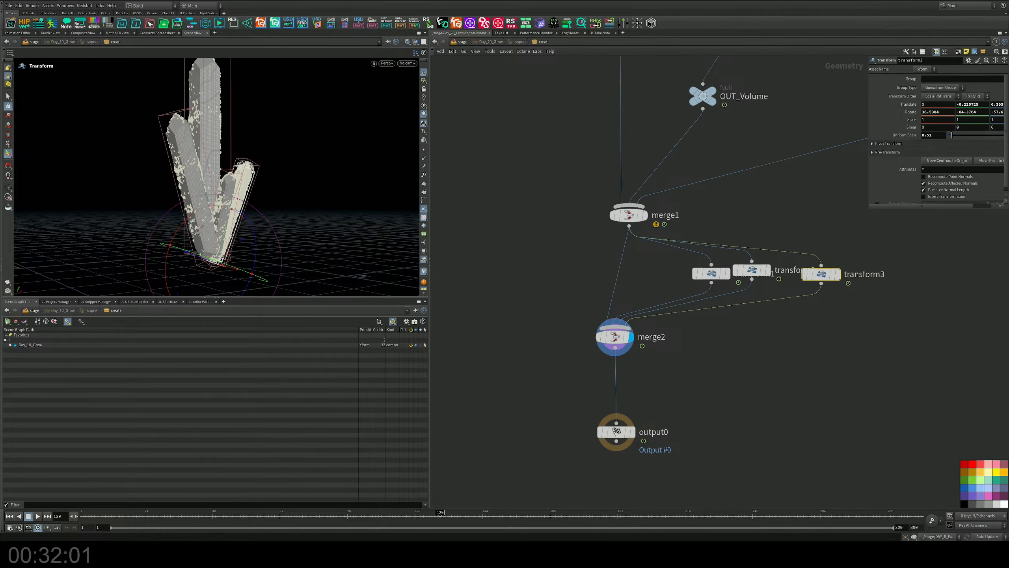
pyautogui.keyDown('alt'); pyautogui.moveTo(272, 171); pyautogui.dragTo(246, 210); pyautogui.keyUp('alt')
pyautogui.scroll(2, 237, 168)
pyautogui.scroll(-3, 237, 168)
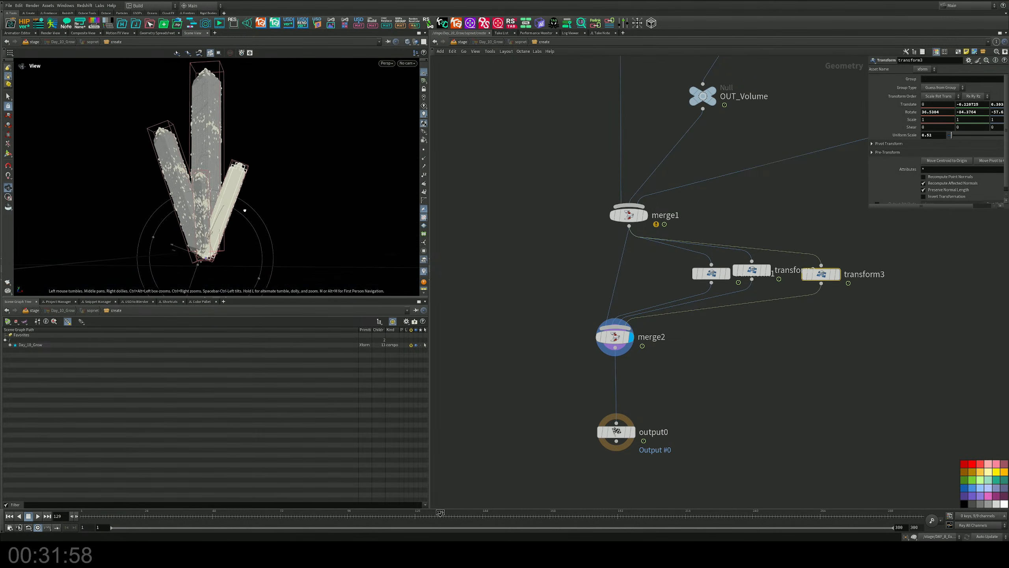
# Enlarge the viewport, duplicate transform1 as transform4, and rotate that copy about -12.6 degrees in X and -3.7 in Y into the cluster's open side
pyautogui.click(217, 298)
pyautogui.keyDown('alt'); pyautogui.moveTo(200, 246); pyautogui.dragTo(203, 263); pyautogui.keyUp('alt')
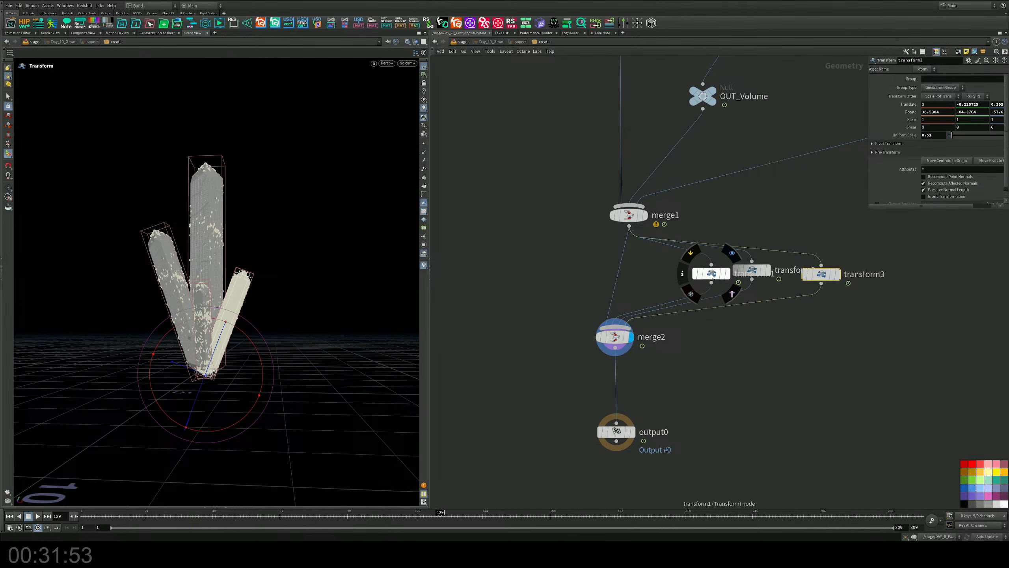
pyautogui.keyDown('alt'); pyautogui.moveTo(711, 274); pyautogui.dragTo(616, 319); pyautogui.keyUp('alt')
pyautogui.keyDown('alt'); pyautogui.moveTo(238, 326); pyautogui.dragTo(204, 349); pyautogui.keyUp('alt')
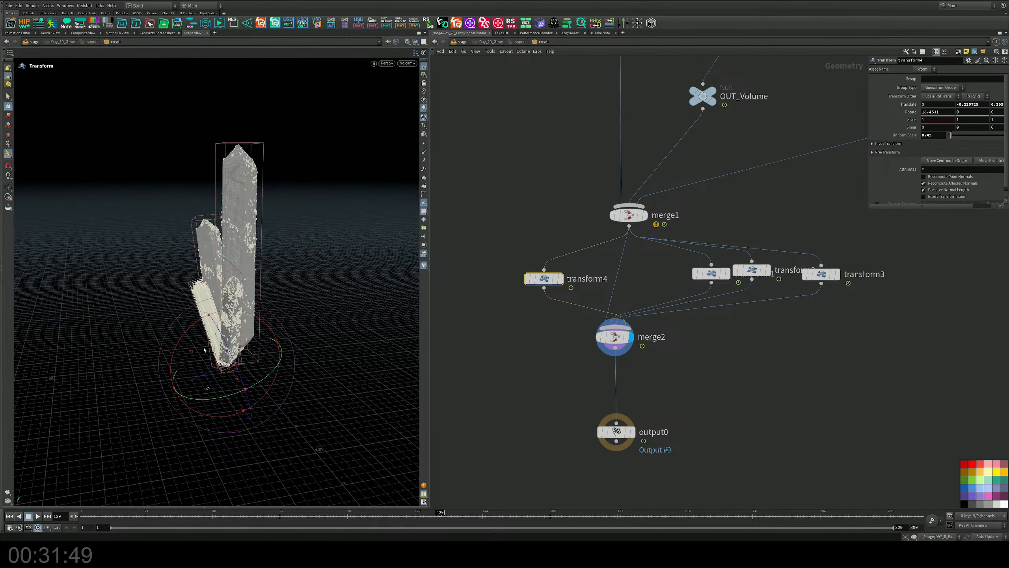
pyautogui.moveTo(275, 315); pyautogui.dragTo(303, 281)
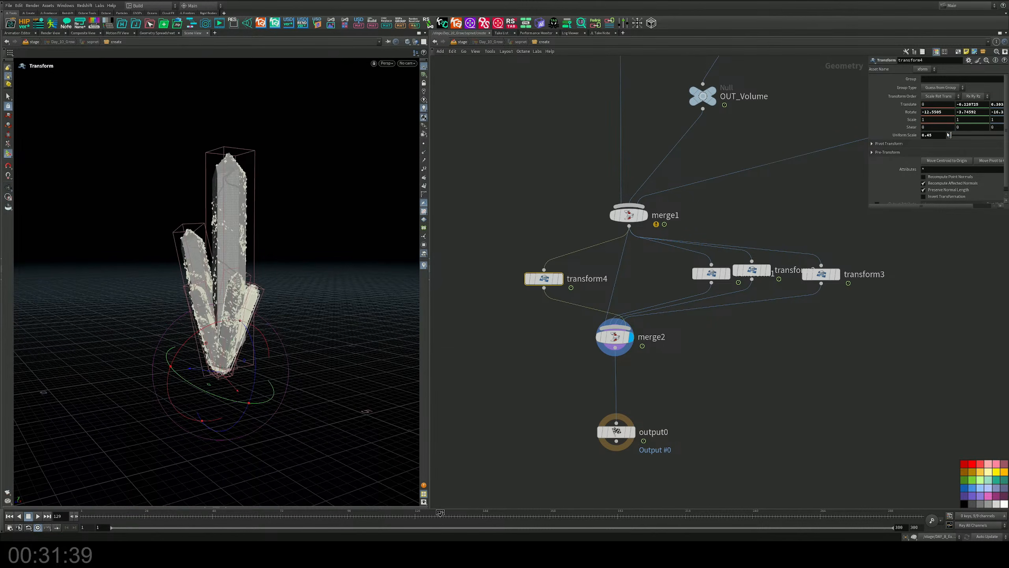
# Increase the transform4 crystal's uniform scale to about 0.7
pyautogui.moveTo(948, 135); pyautogui.dragTo(954, 135)
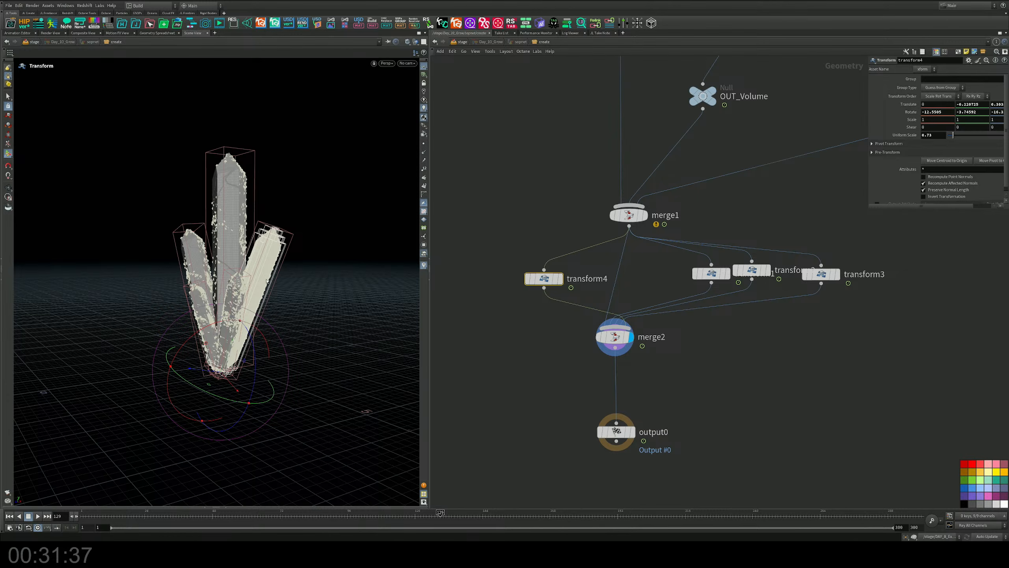
pyautogui.keyDown('alt'); pyautogui.moveTo(266, 282); pyautogui.dragTo(316, 269); pyautogui.keyUp('alt')
pyautogui.keyDown('alt'); pyautogui.scroll(3, 263, 280); pyautogui.keyUp('alt')
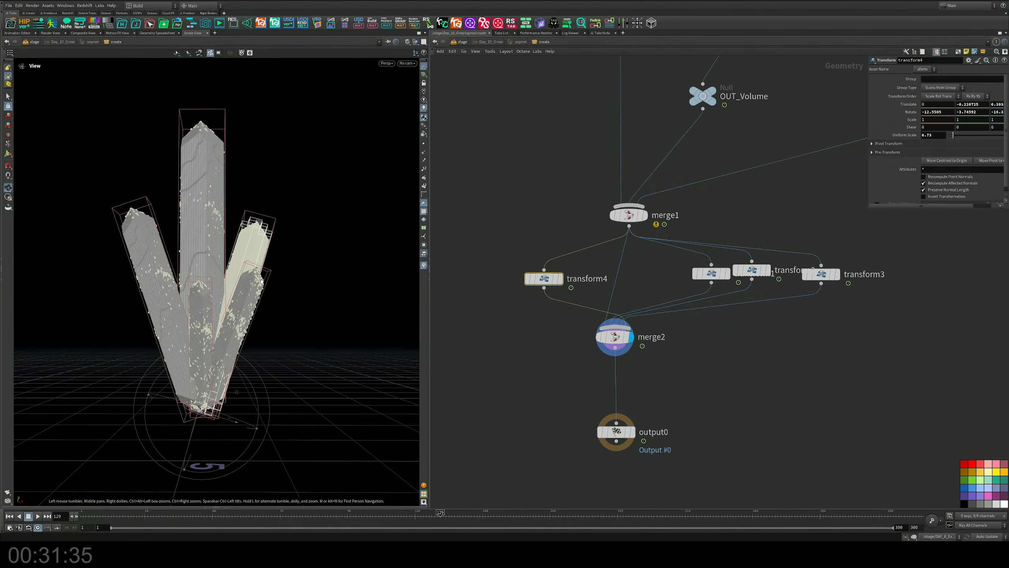
# Set the display flag on output0 and save the scene
pyautogui.press('Return')
pyautogui.click(631, 432)
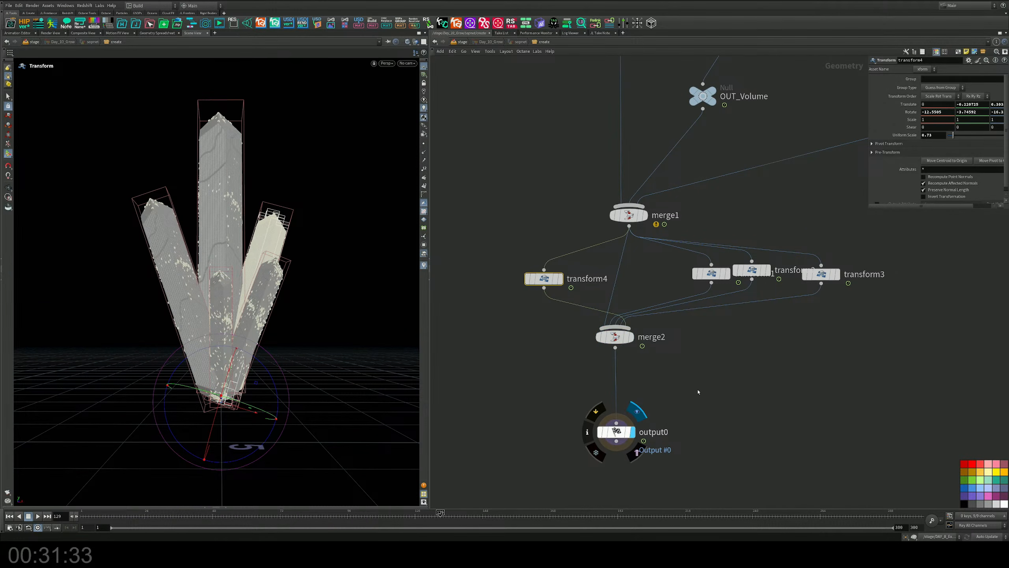
pyautogui.hotkey('ctrl', 's')
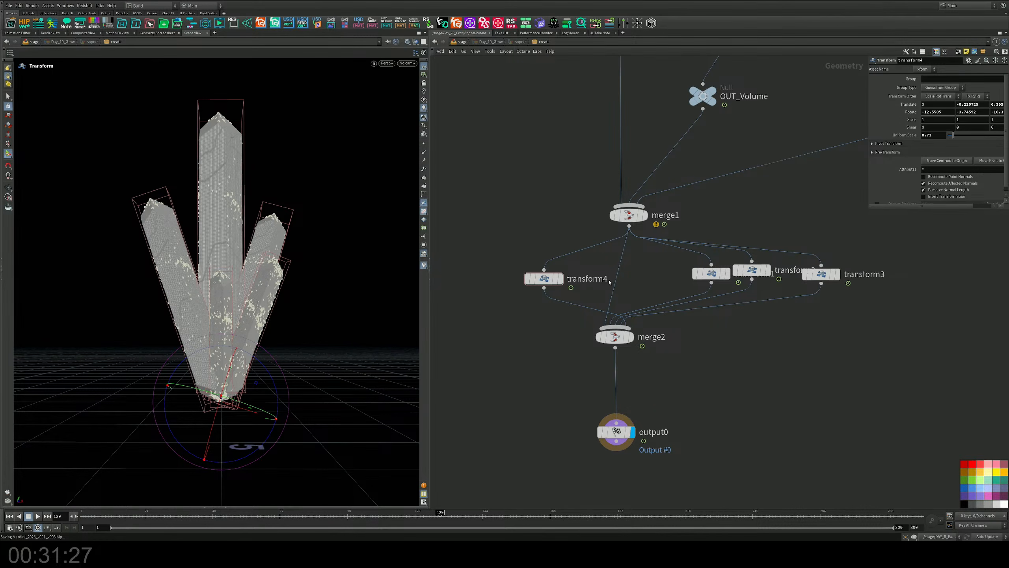
# Rotate the small transform1 crystal about the cluster's vertical axis
pyautogui.click(554, 278)
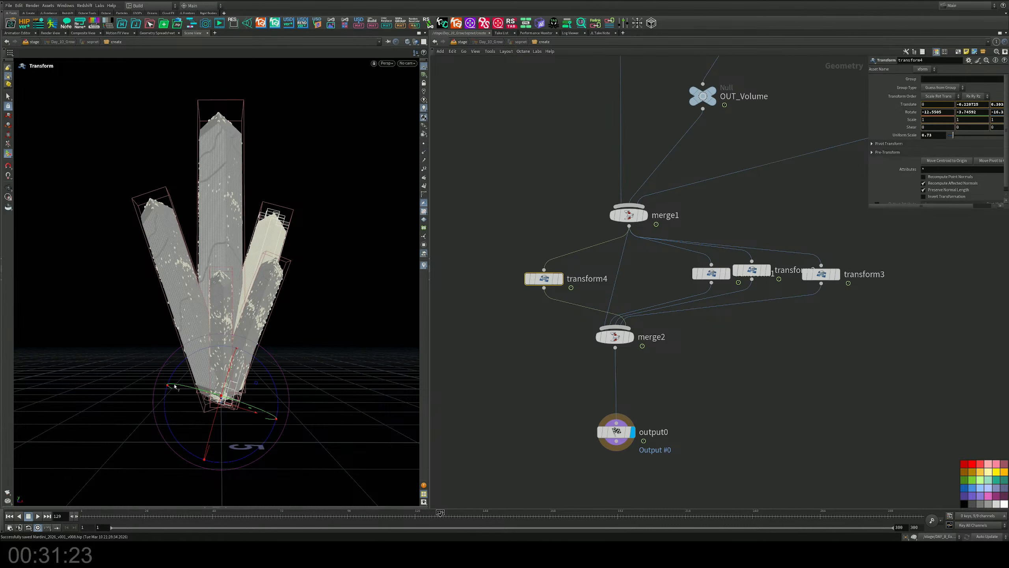
pyautogui.click(821, 274)
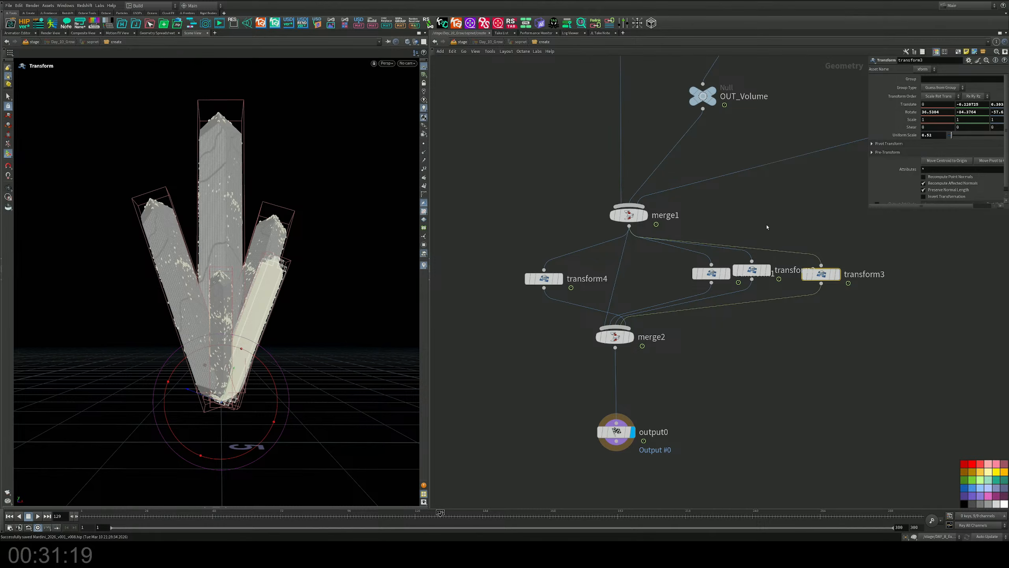
pyautogui.click(711, 273)
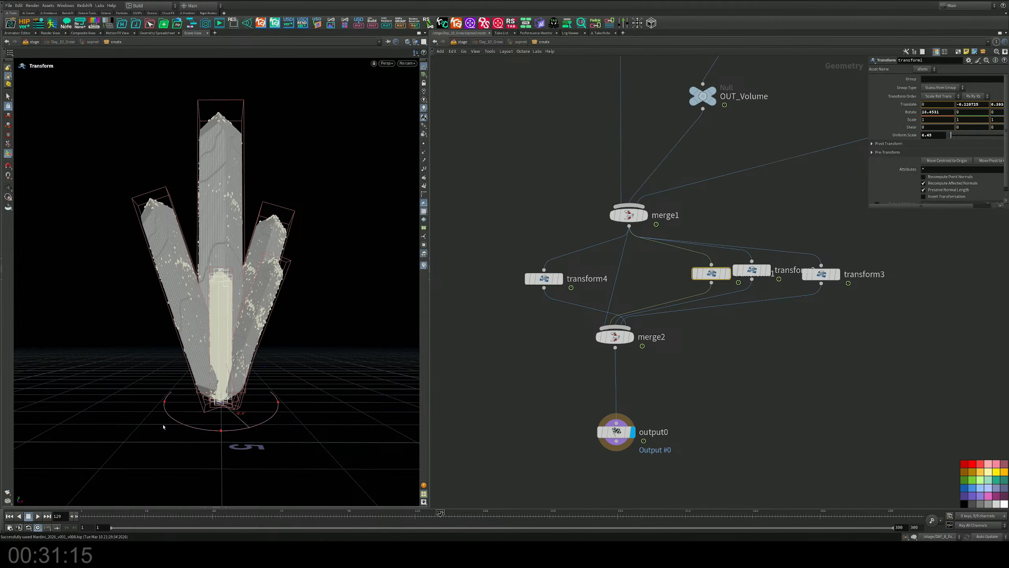
pyautogui.moveTo(156, 427); pyautogui.dragTo(284, 426)
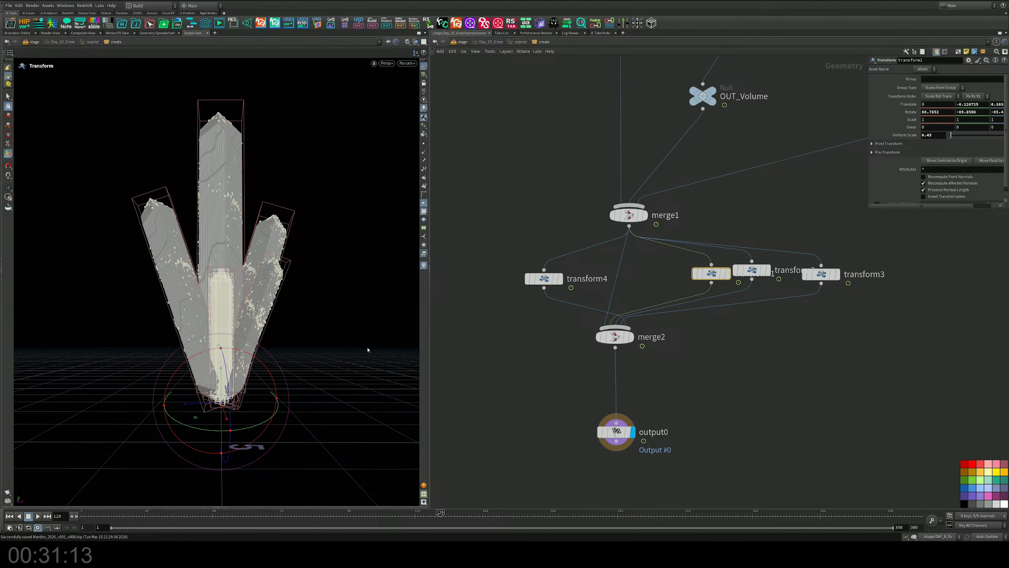
pyautogui.click(574, 192)
# Return to the stage network, open assignmaterial15's parameters with more width, and reveal the scene graph tree
pyautogui.click(459, 42)
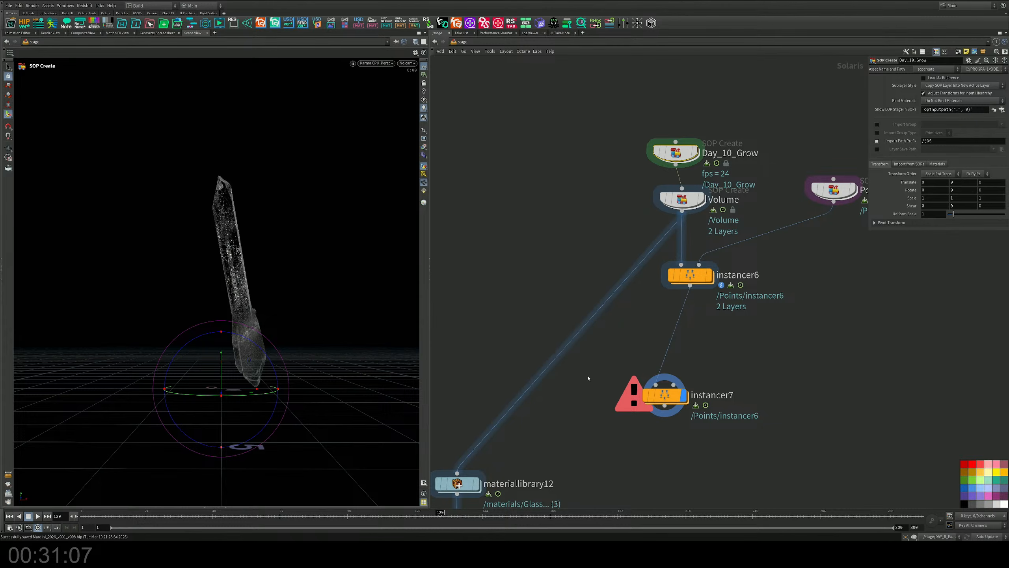
pyautogui.moveTo(601, 365)
pyautogui.mouseDown(button='middle')
pyautogui.moveTo(633, 323)
pyautogui.moveTo(656, 153)
pyautogui.mouseUp(button='middle')
pyautogui.moveTo(624, 284); pyautogui.dragTo(653, 178, button='middle')
pyautogui.click(544, 244)
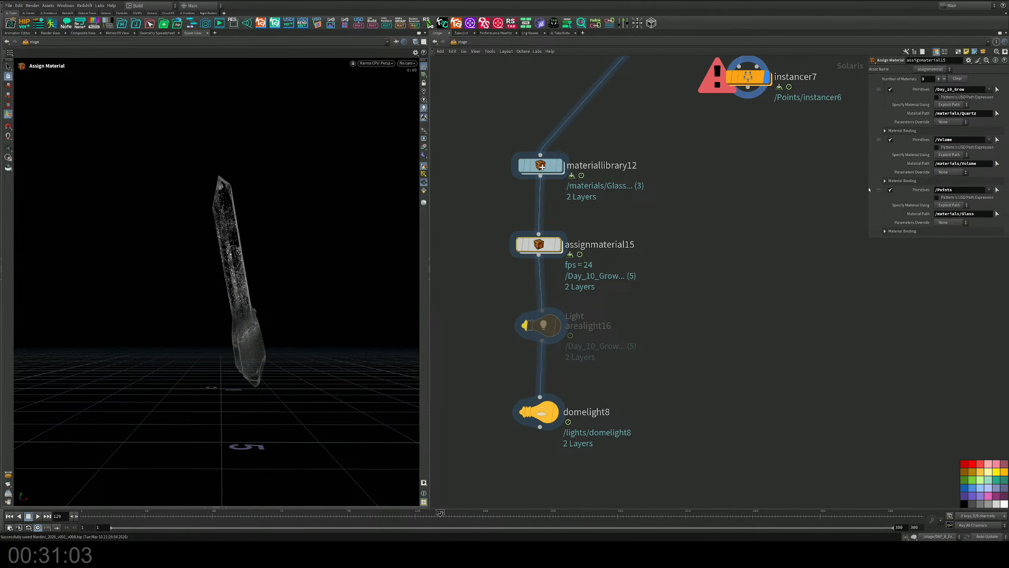
pyautogui.moveTo(869, 243); pyautogui.dragTo(800, 301)
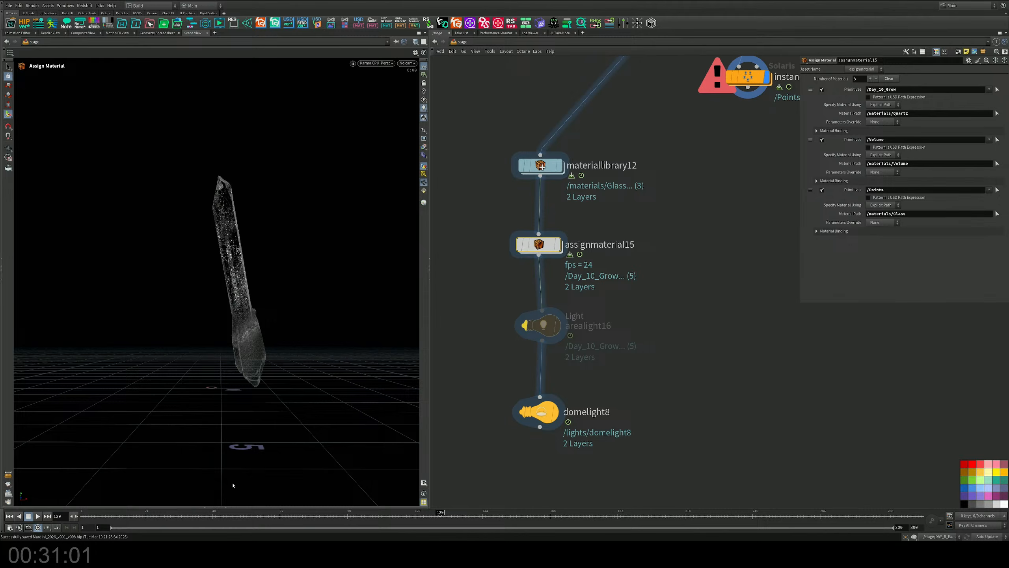
pyautogui.click(222, 507)
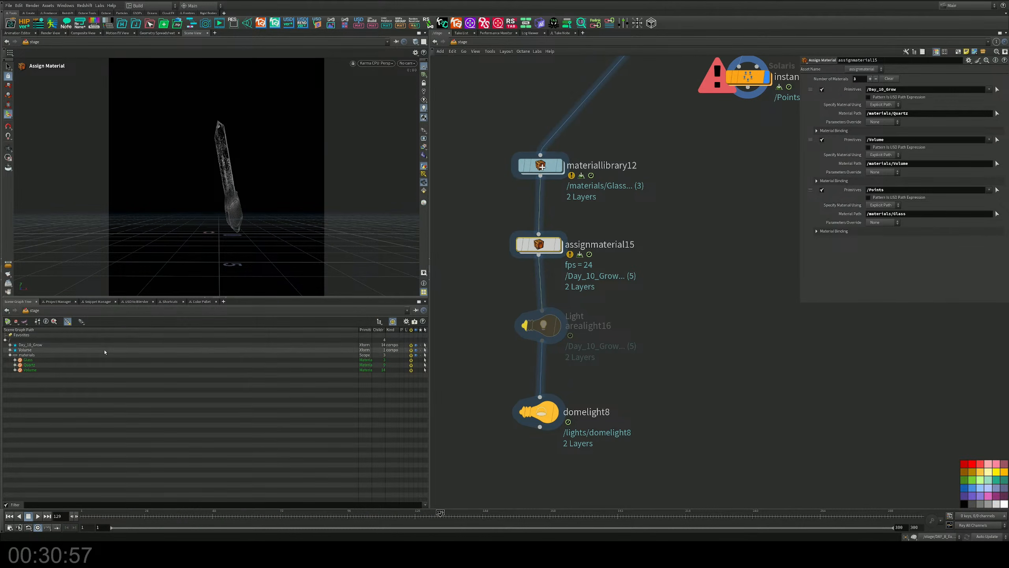
# Set the Quartz assignment's primitives in assignmaterial15 to /Day_10_Grow/piece*
pyautogui.click(9, 345)
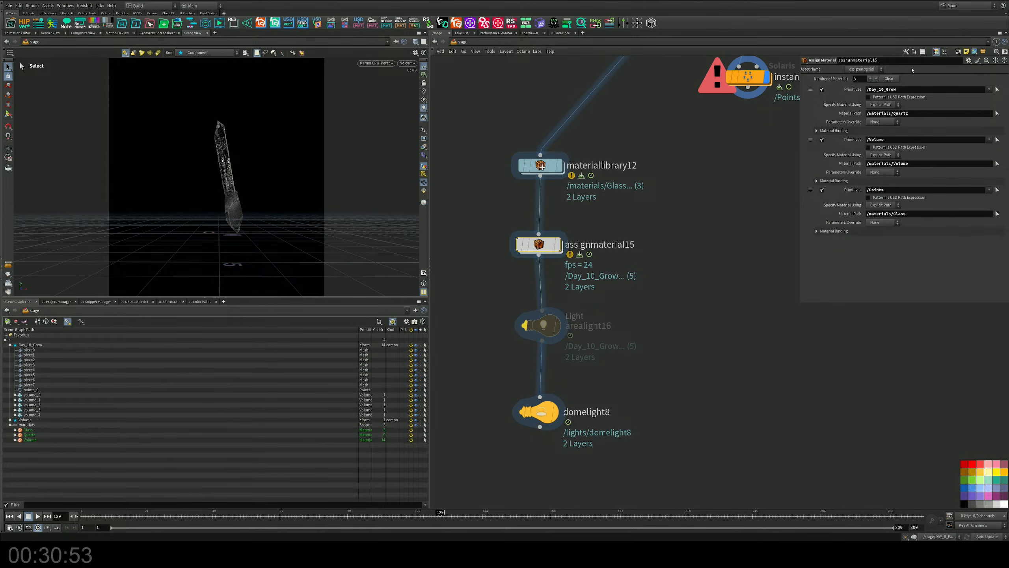
pyautogui.click(29, 349)
pyautogui.moveTo(886, 86); pyautogui.dragTo(893, 90)
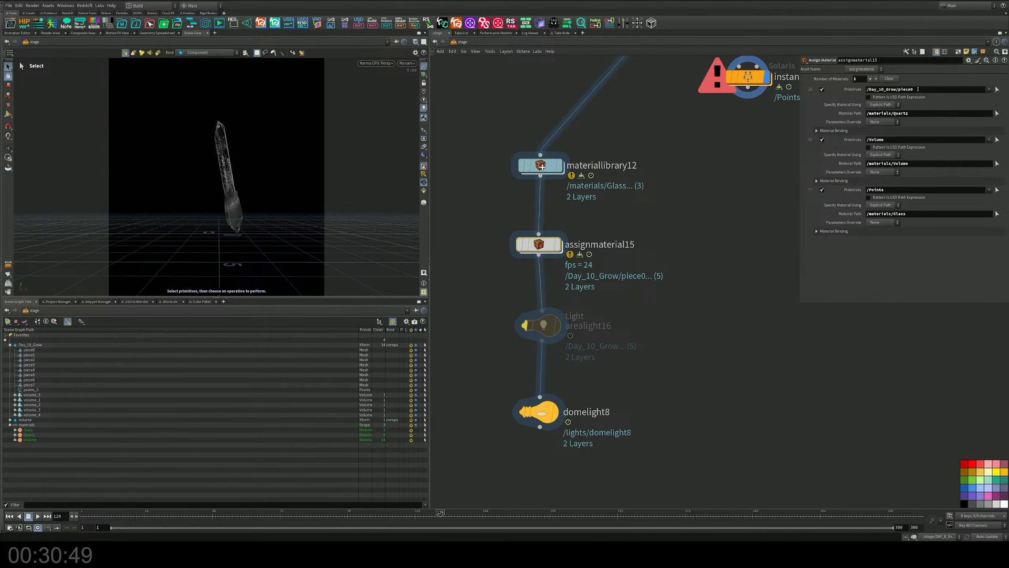
pyautogui.click(918, 89)
pyautogui.press('BackSpace')
pyautogui.write('*')
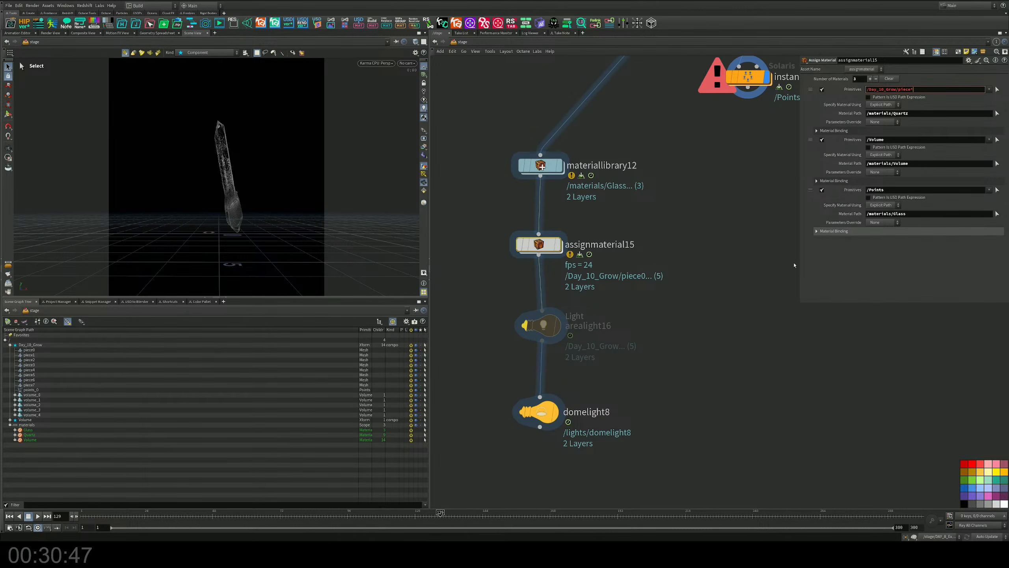
pyautogui.press('Return')
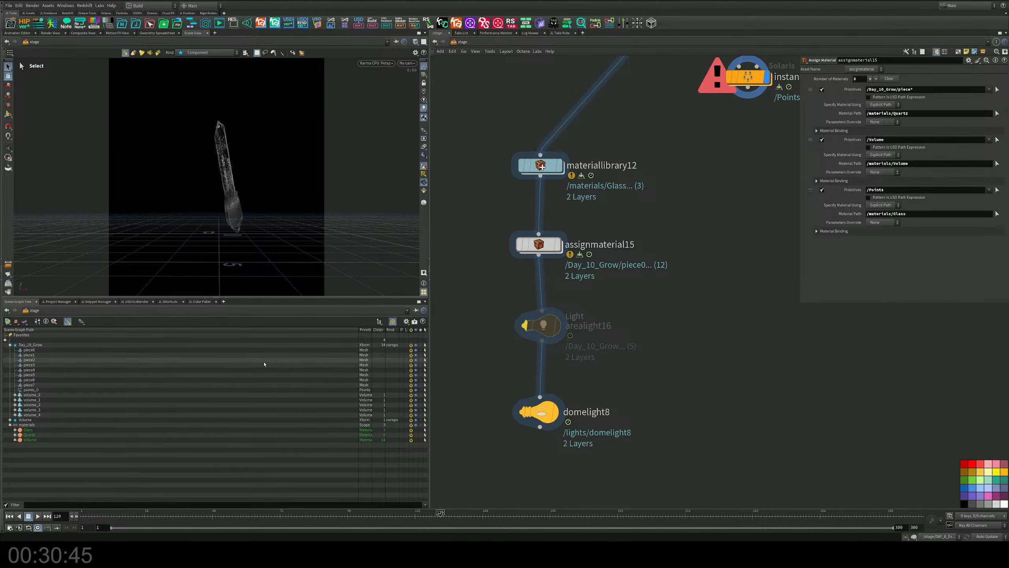
# Set the Volume material assignment's primitives to /Day_10_Grow/volume_*
pyautogui.click(31, 395)
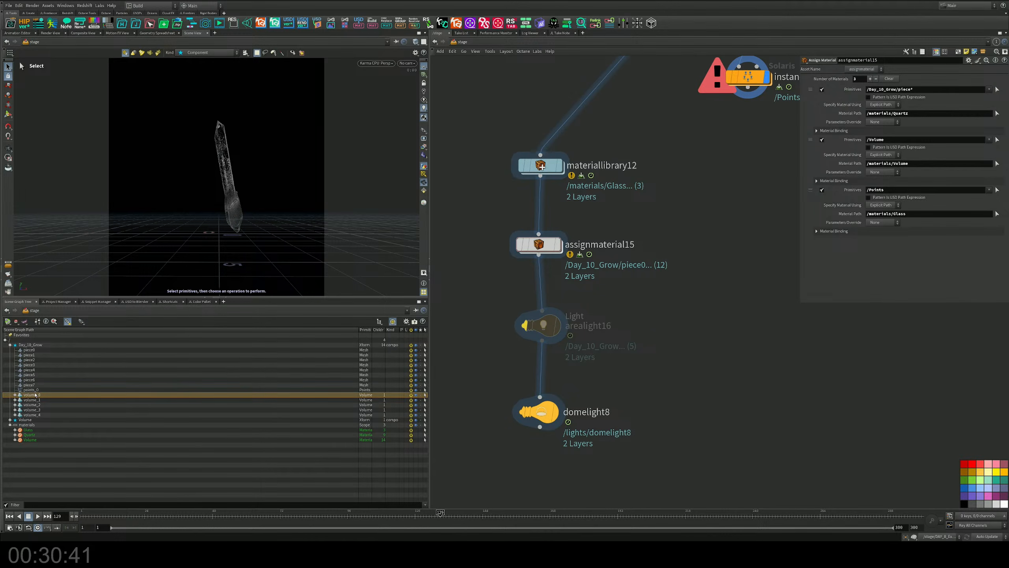
pyautogui.moveTo(885, 147); pyautogui.dragTo(890, 140)
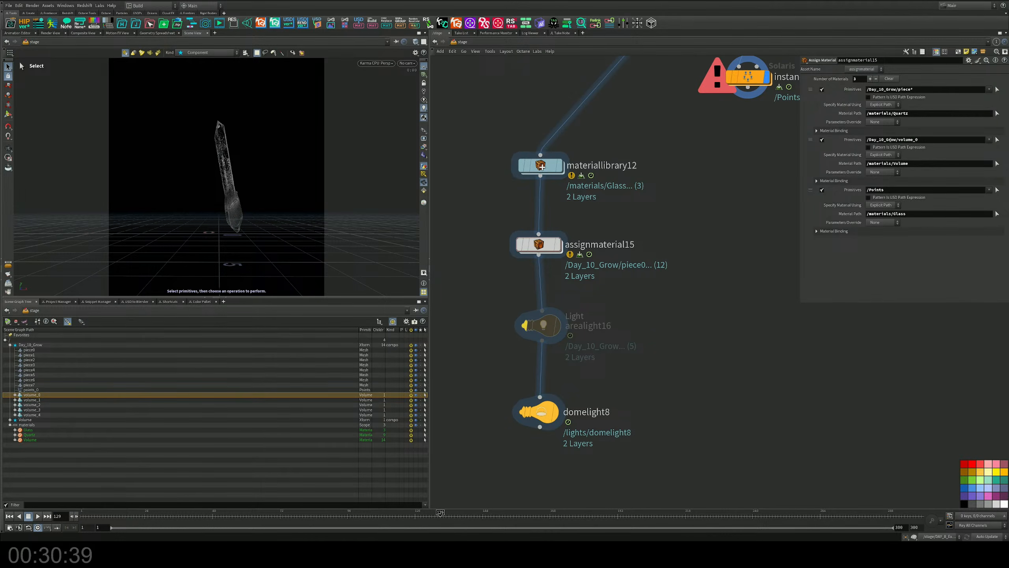
pyautogui.click(922, 140)
pyautogui.press('BackSpace')
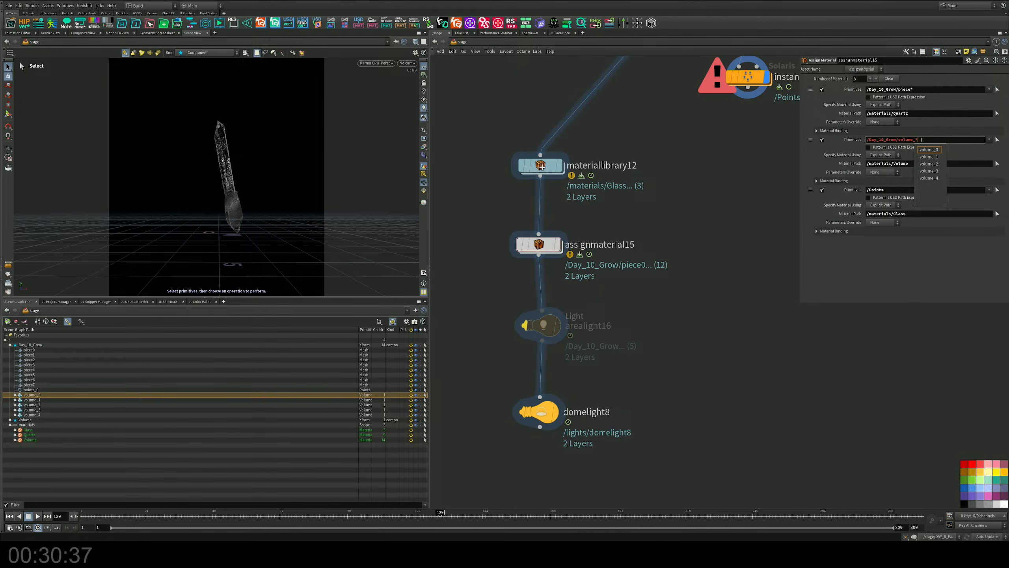
pyautogui.write('*')
pyautogui.press('Return')
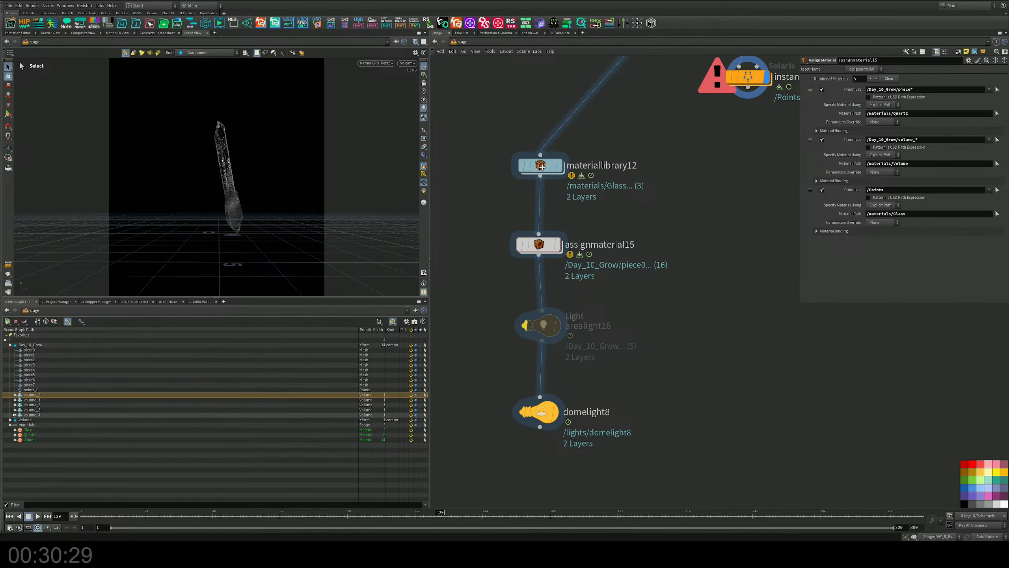
# Set the Glass material assignment's primitives to /Day_10_Grow/points_*
pyautogui.click(10, 345)
pyautogui.click(11, 345)
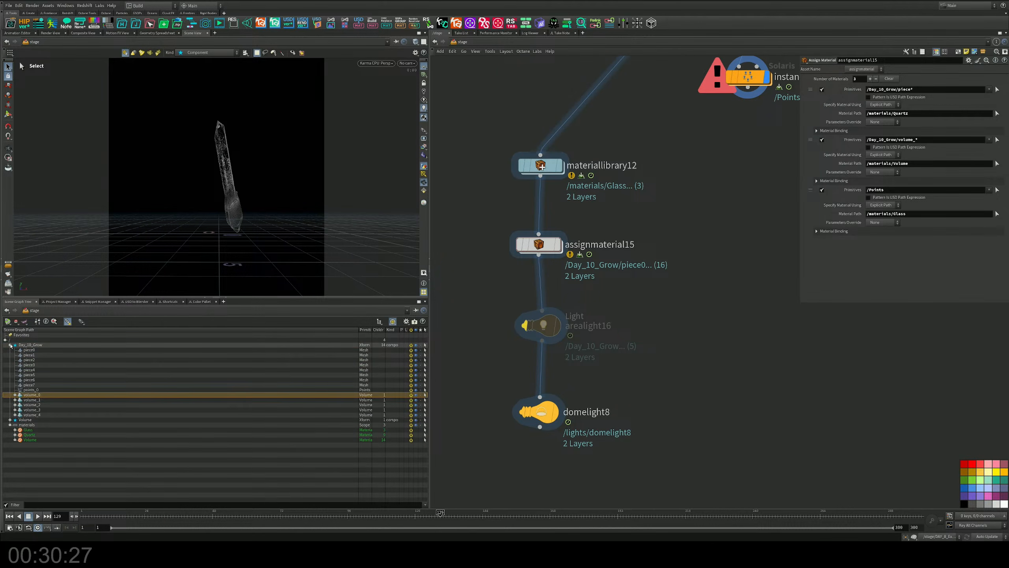
pyautogui.click(35, 390)
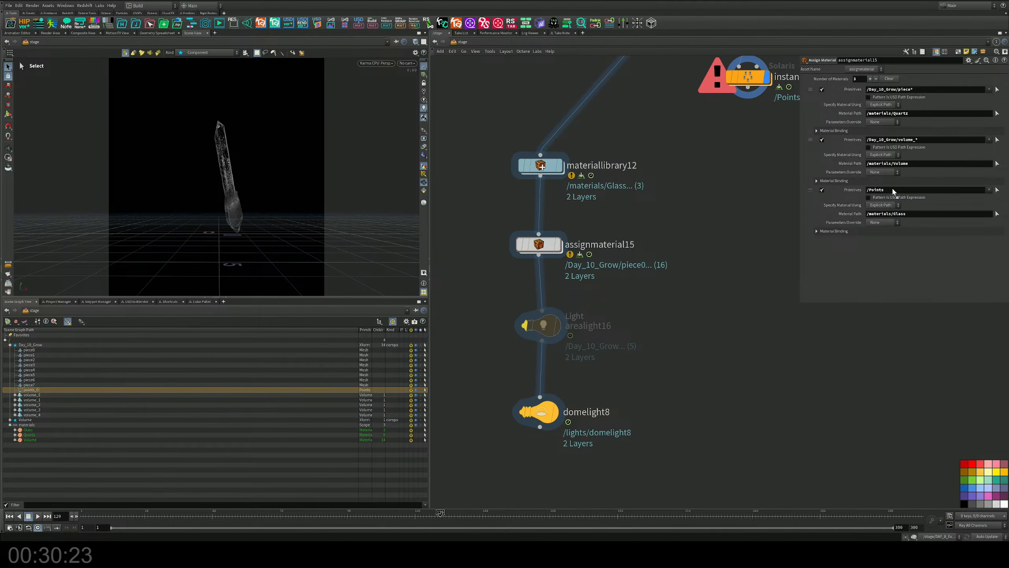
pyautogui.moveTo(893, 191); pyautogui.dragTo(894, 191)
pyautogui.click(923, 190)
pyautogui.press('BackSpace')
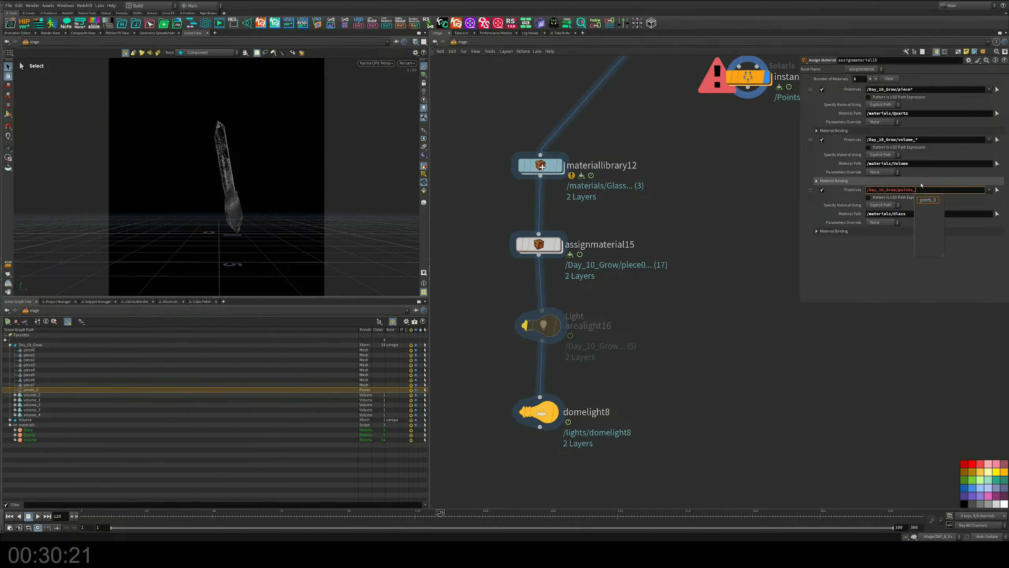
pyautogui.write('*')
pyautogui.press('Return')
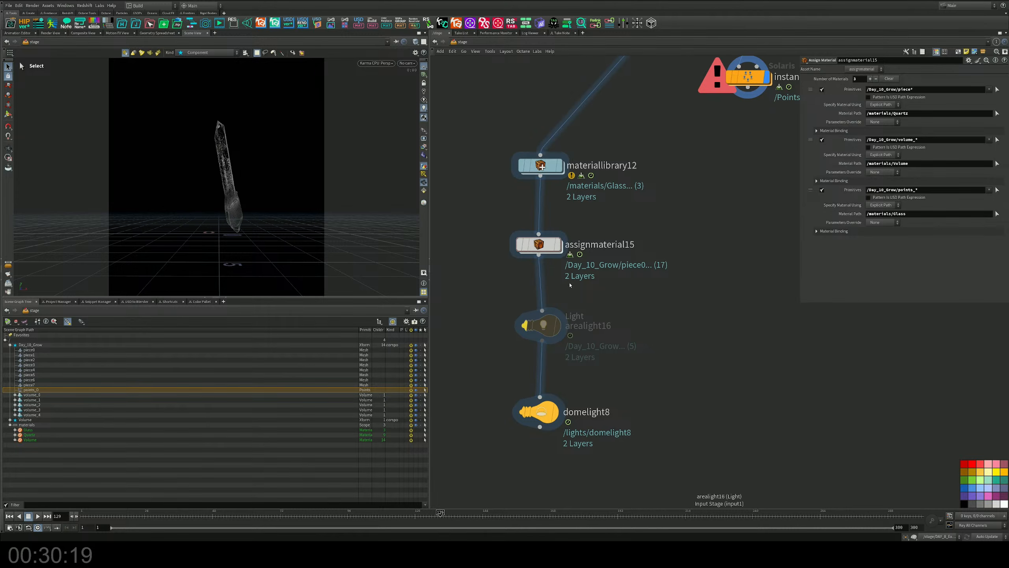
# Display the stage at assignmaterial15 and then at domelight8, and collapse the scene graph to enlarge the viewport
pyautogui.click(559, 244)
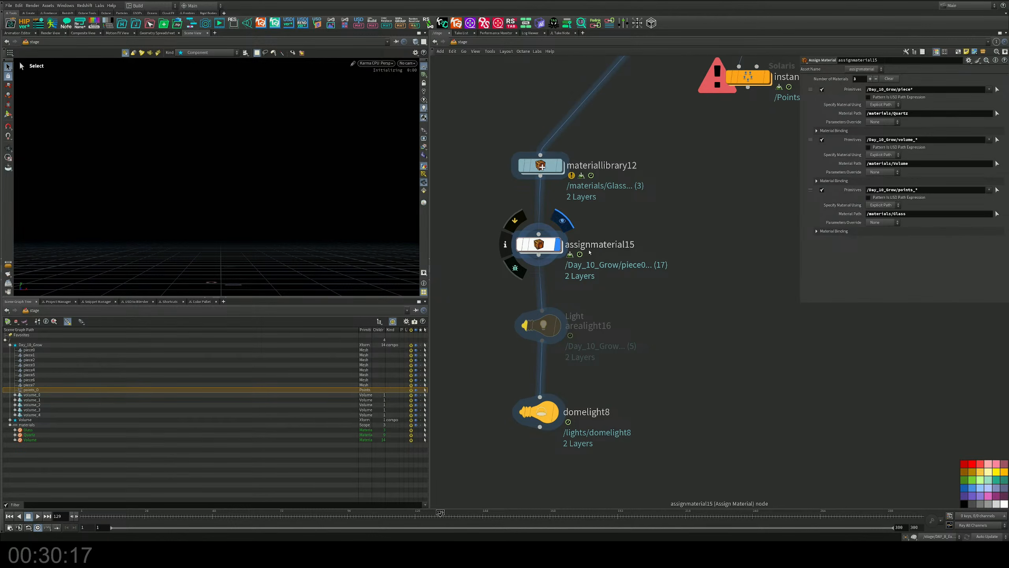
pyautogui.moveTo(672, 226); pyautogui.dragTo(682, 294, button='middle')
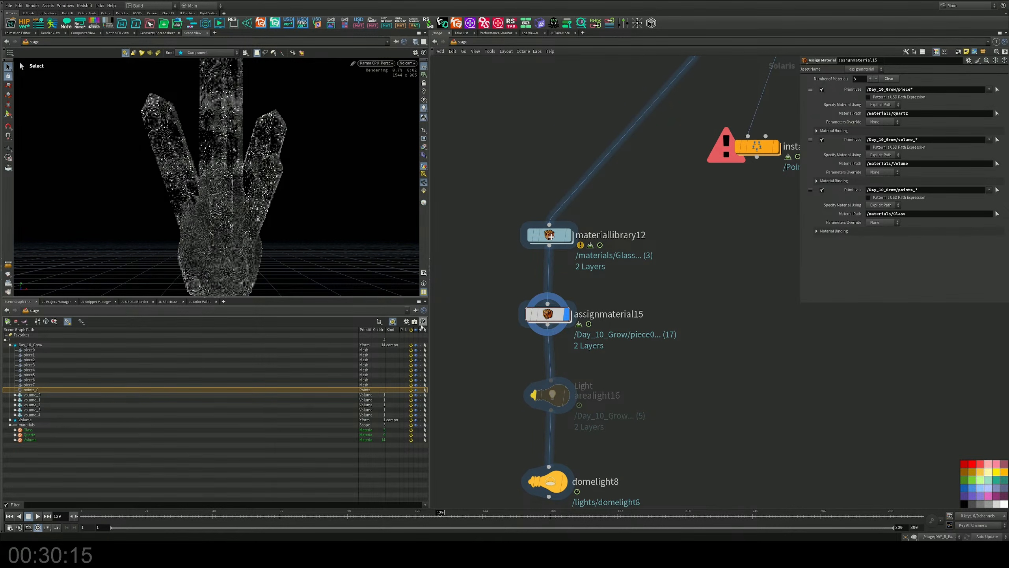
pyautogui.moveTo(581, 361); pyautogui.dragTo(591, 279, button='middle')
pyautogui.click(574, 399)
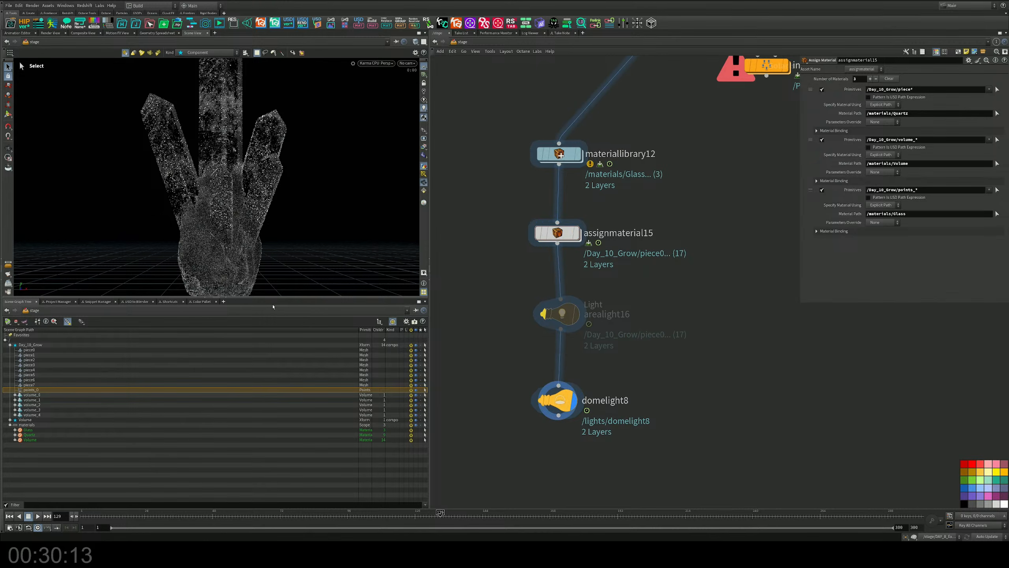
pyautogui.click(226, 298)
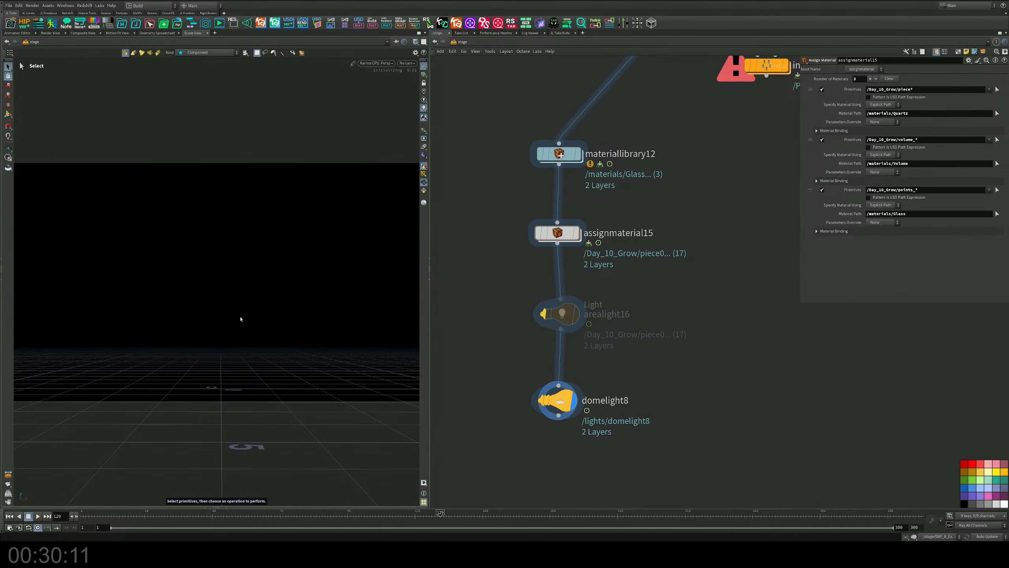
# Save the scene and switch the viewport renderer to Karma XPU
pyautogui.keyDown('alt'); pyautogui.moveTo(241, 319); pyautogui.dragTo(229, 307); pyautogui.keyUp('alt')
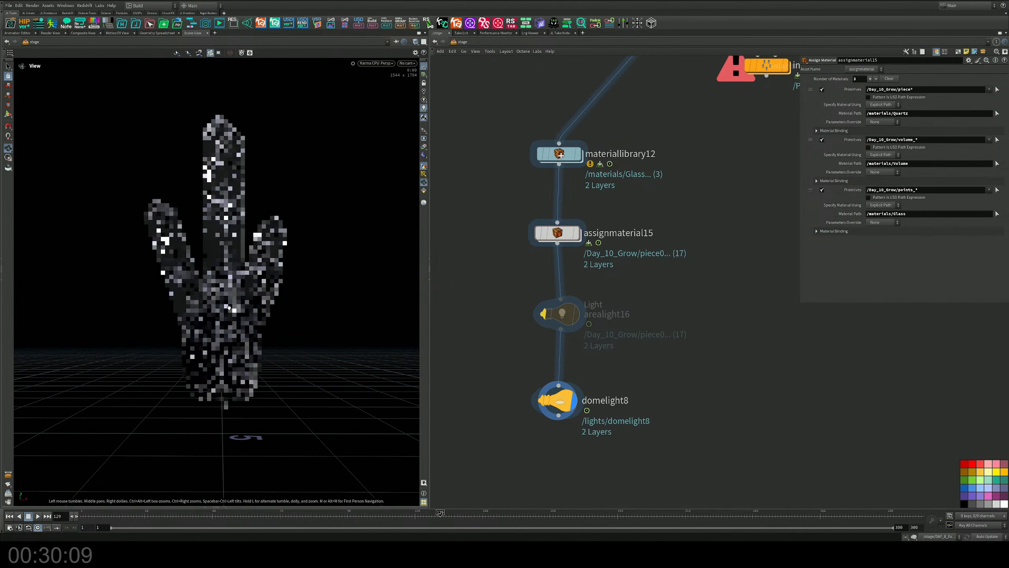
pyautogui.press('s')
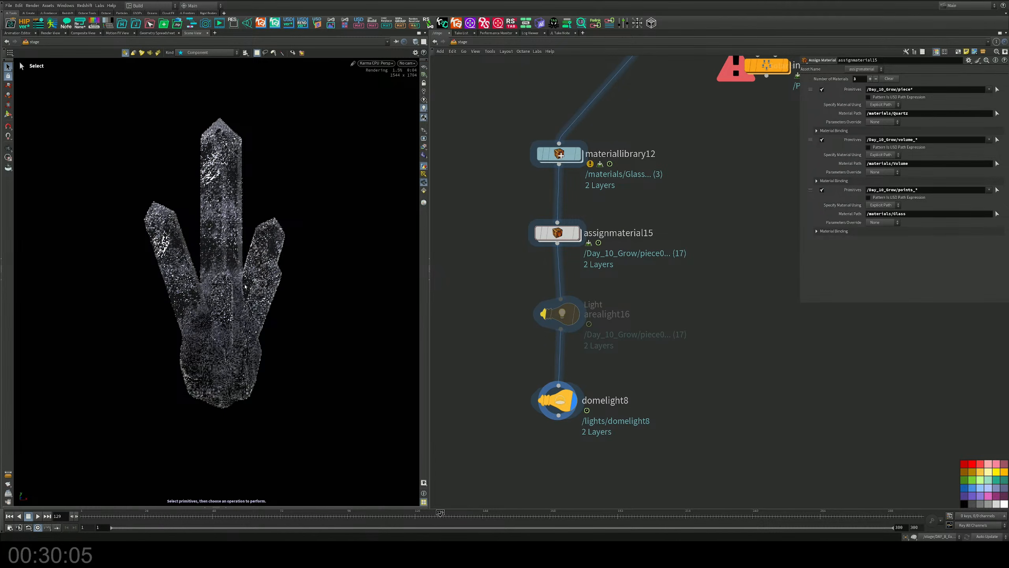
pyautogui.press('Escape')
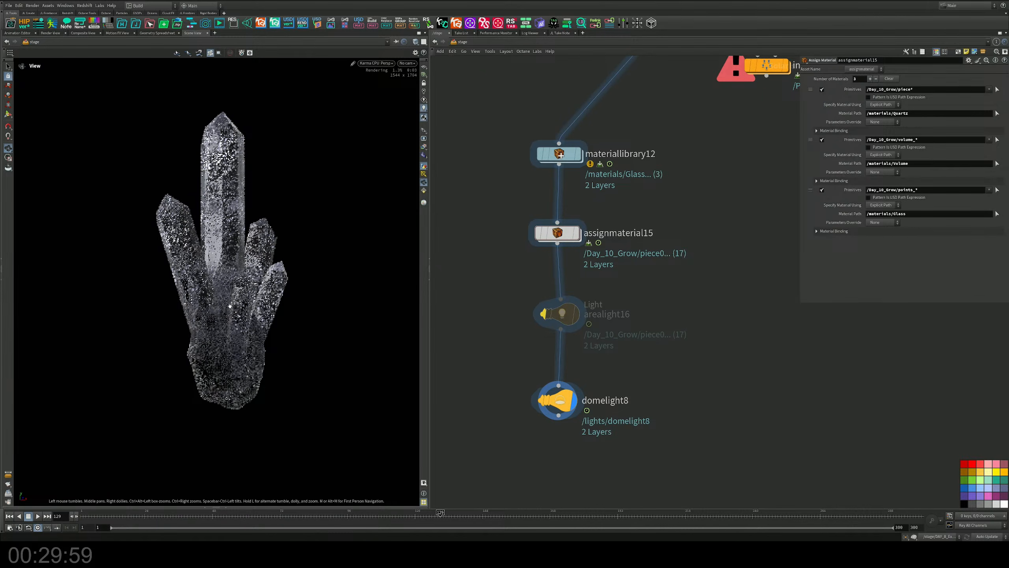
pyautogui.moveTo(214, 348); pyautogui.dragTo(187, 348)
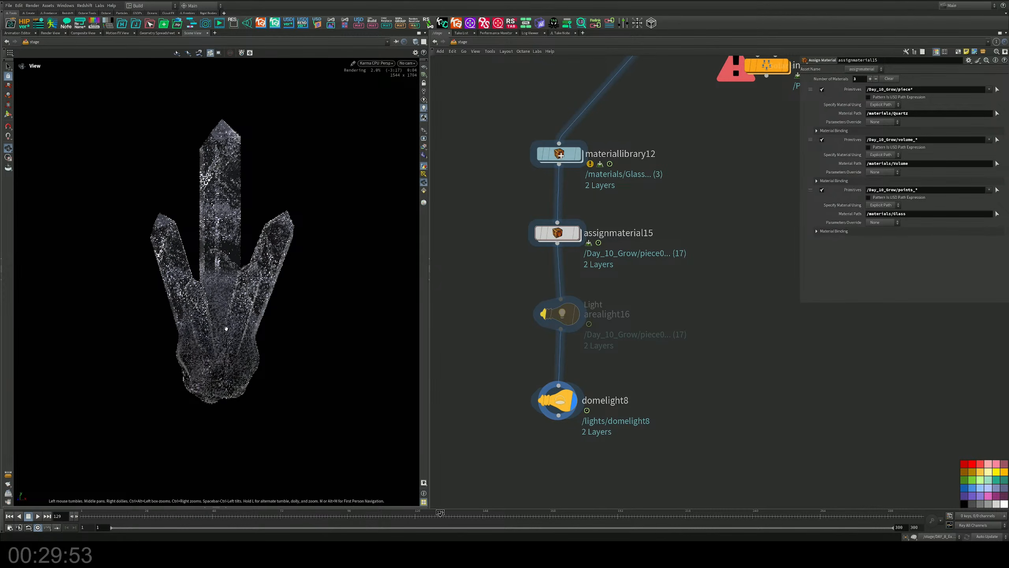
pyautogui.moveTo(217, 326); pyautogui.dragTo(307, 232)
pyautogui.hotkey('ctrl', 's')
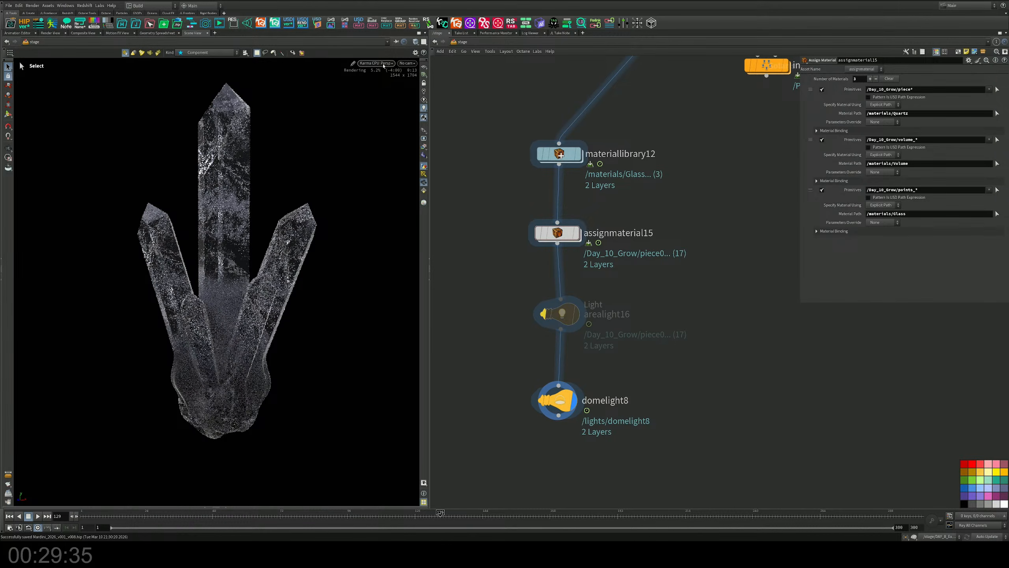
pyautogui.click(384, 64)
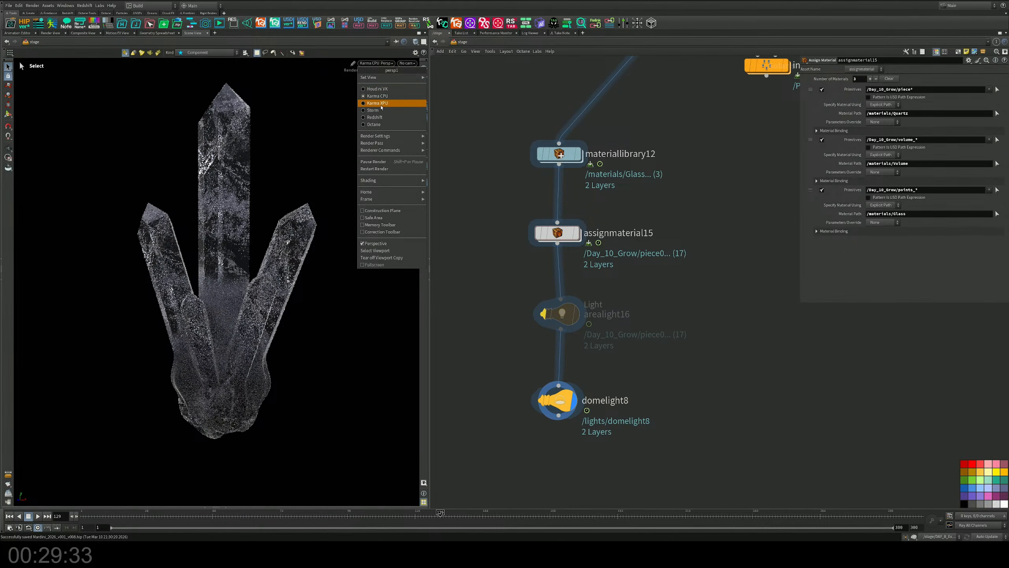
pyautogui.click(381, 106)
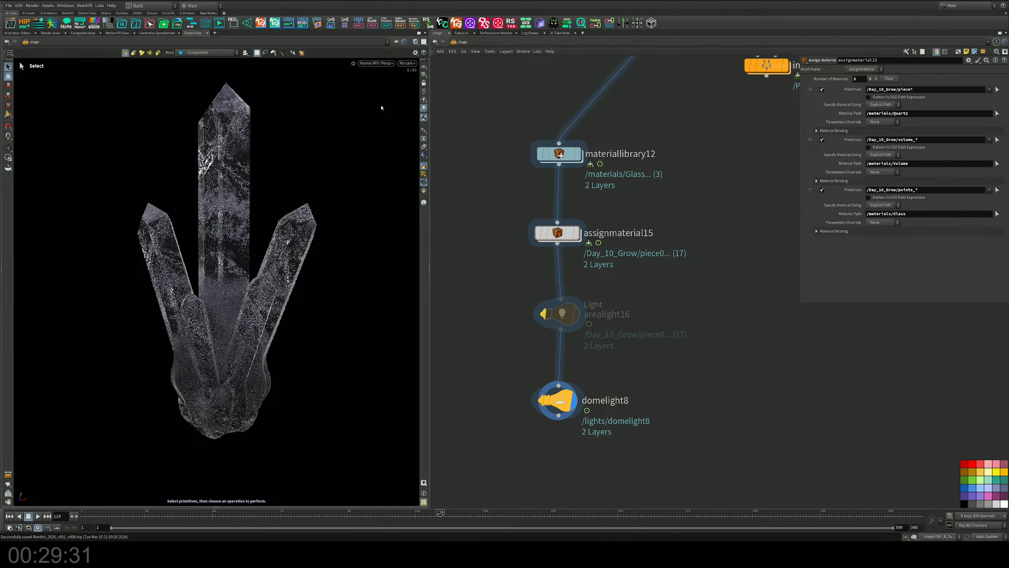
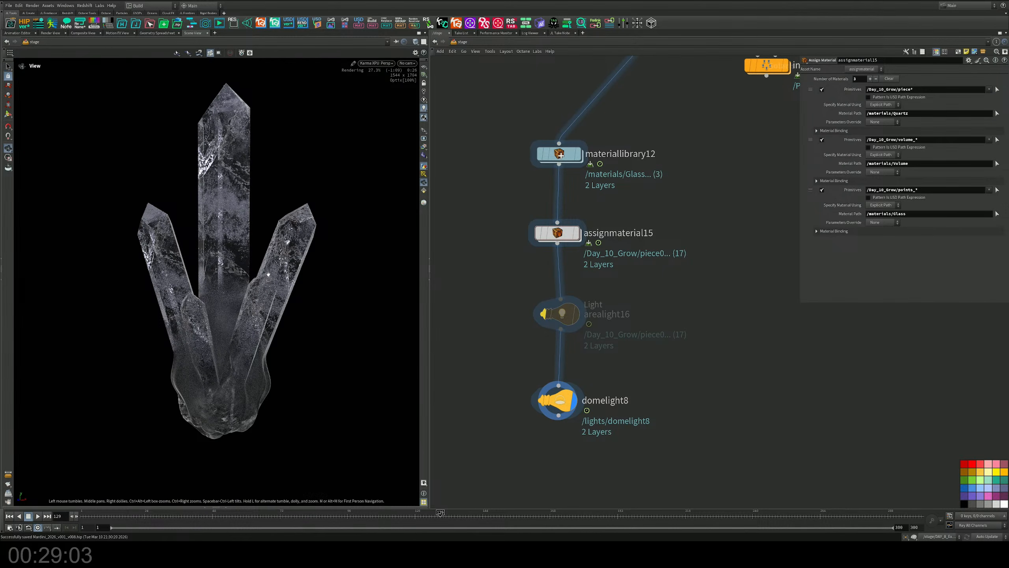
# Switch the viewport renderer from Karma XPU back to Houdini VK
pyautogui.moveTo(664, 124); pyautogui.dragTo(636, 264, button='middle')
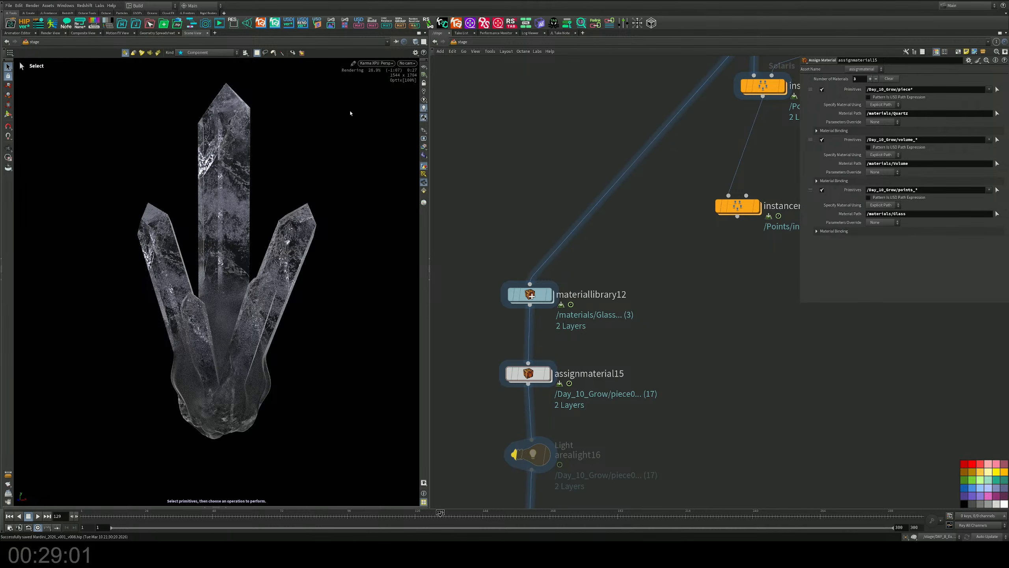
pyautogui.moveTo(552, 142); pyautogui.dragTo(542, 216, button='middle')
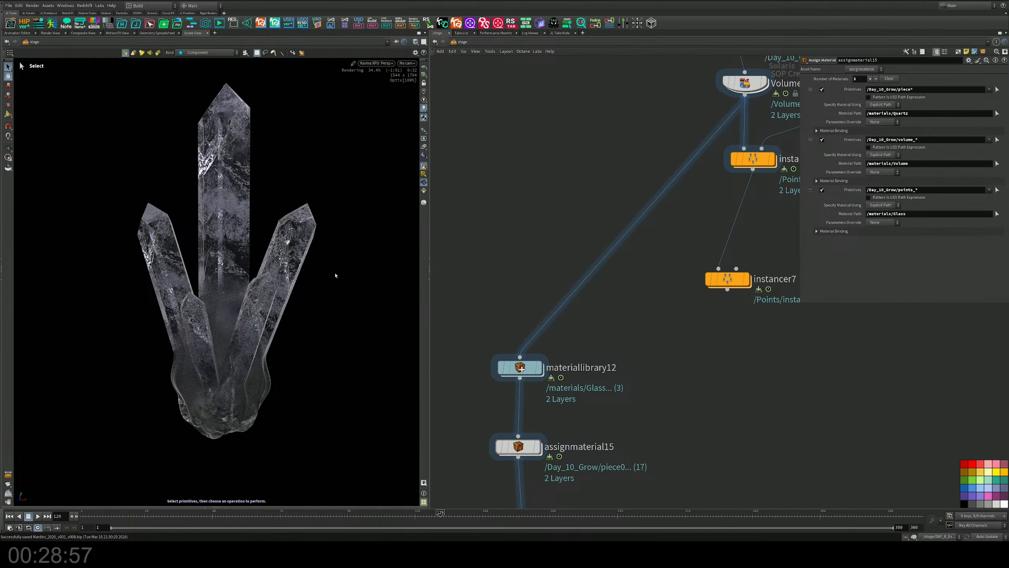
pyautogui.click(374, 63)
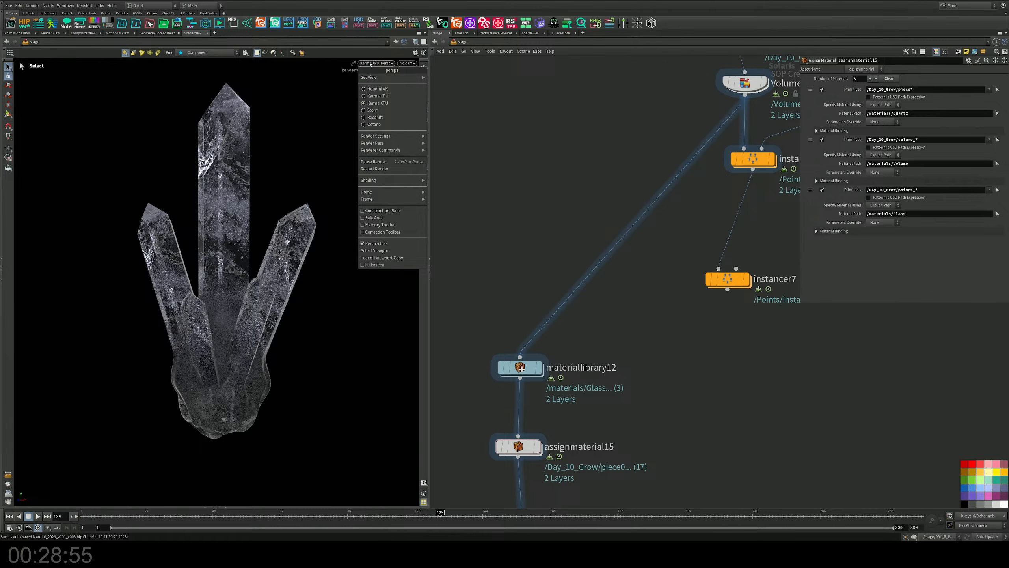
pyautogui.click(381, 89)
# Add a Grid SOP Create node on the wire directly above materiallibrary12
pyautogui.moveTo(663, 328); pyautogui.dragTo(639, 307, button='middle')
pyautogui.press('Tab')
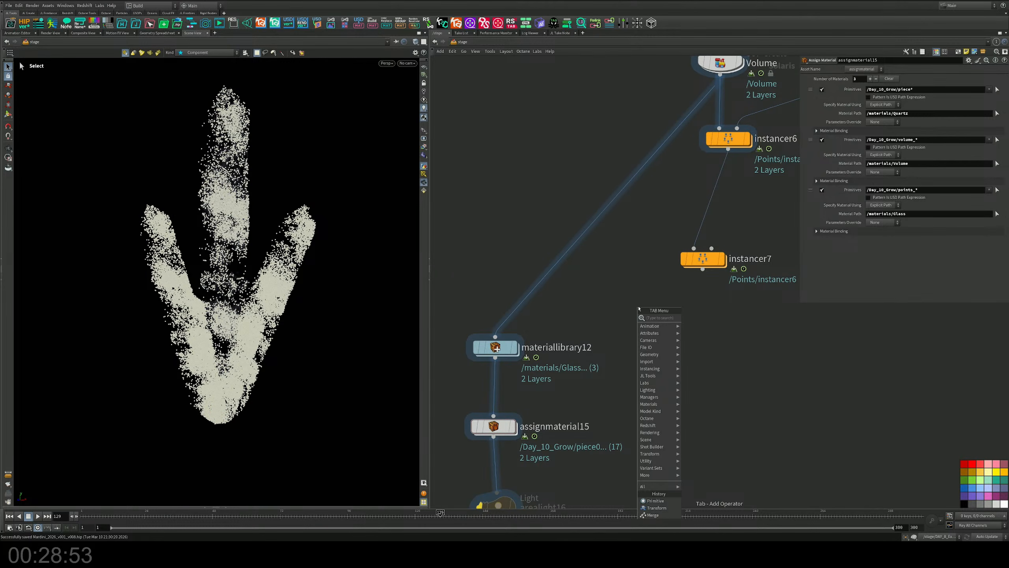
pyautogui.write('merge')
pyautogui.press('Return')
pyautogui.click(553, 271)
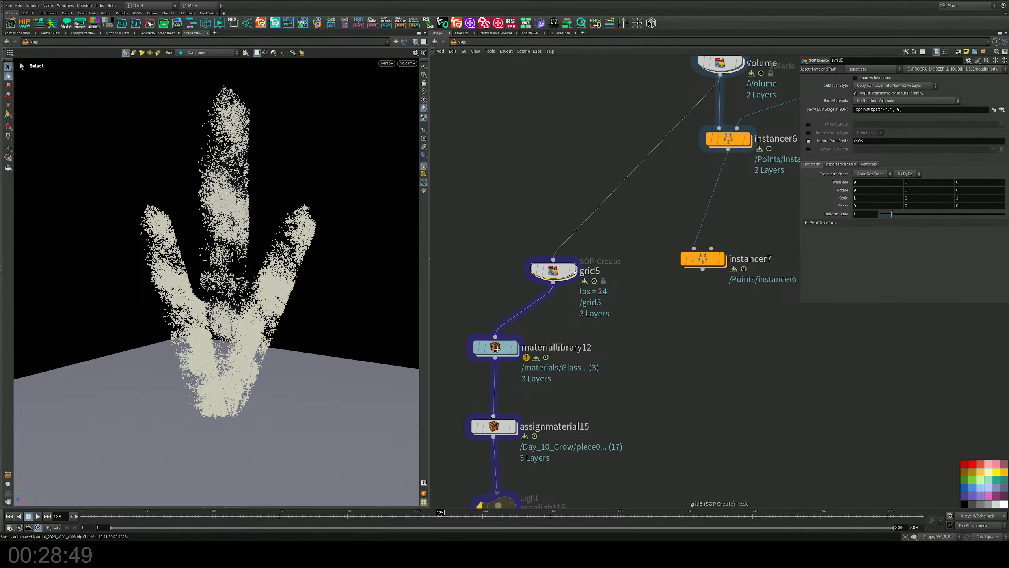
# Enter the grid5 network and set grid1's rows and columns to 50 each
pyautogui.doubleClick(575, 271)
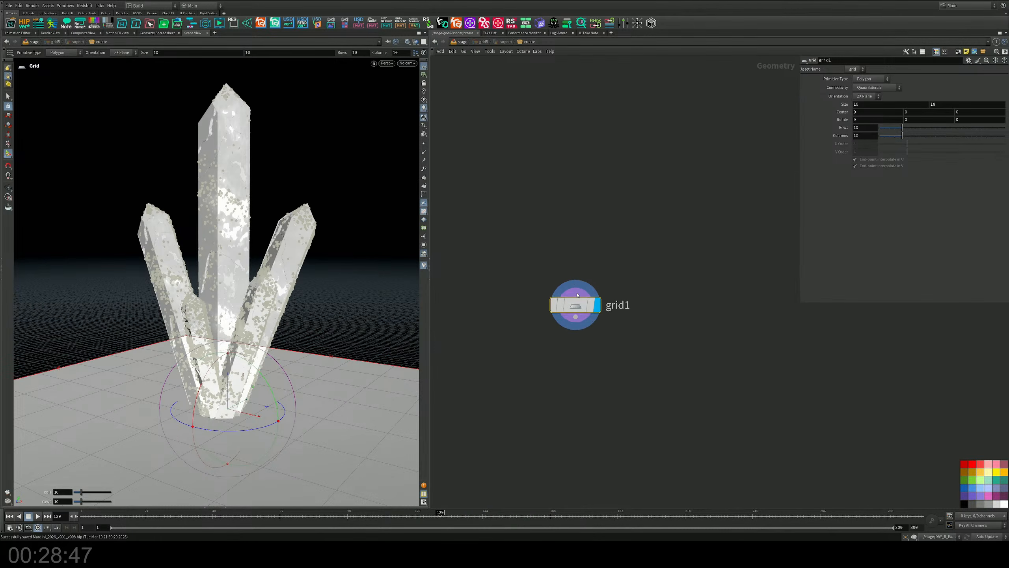
pyautogui.moveTo(577, 295); pyautogui.dragTo(572, 142)
pyautogui.press('Tab')
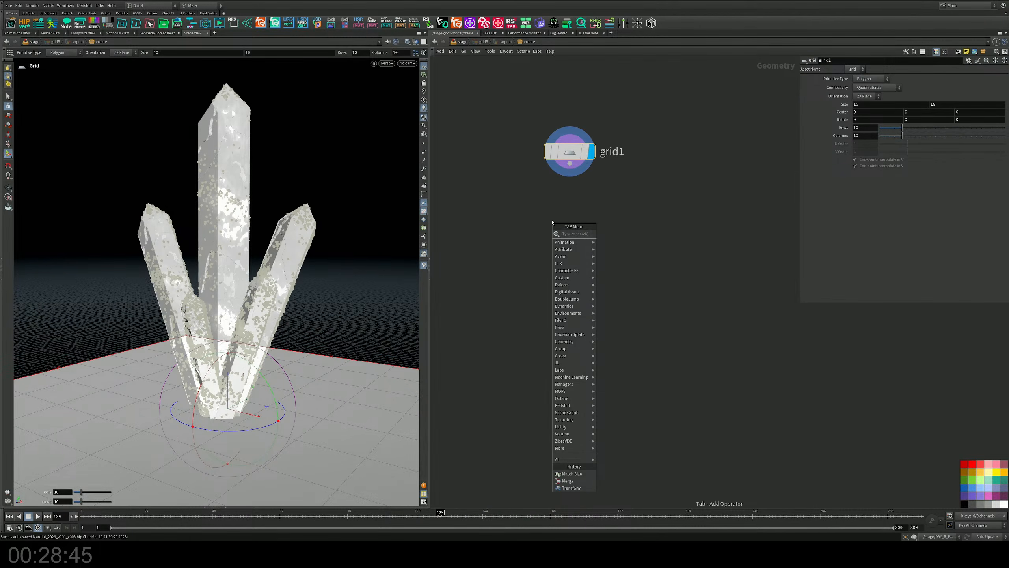
pyautogui.press('Escape')
pyautogui.moveTo(904, 128); pyautogui.dragTo(987, 129)
pyautogui.moveTo(991, 136); pyautogui.dragTo(1005, 135)
pyautogui.moveTo(988, 128); pyautogui.dragTo(1006, 128)
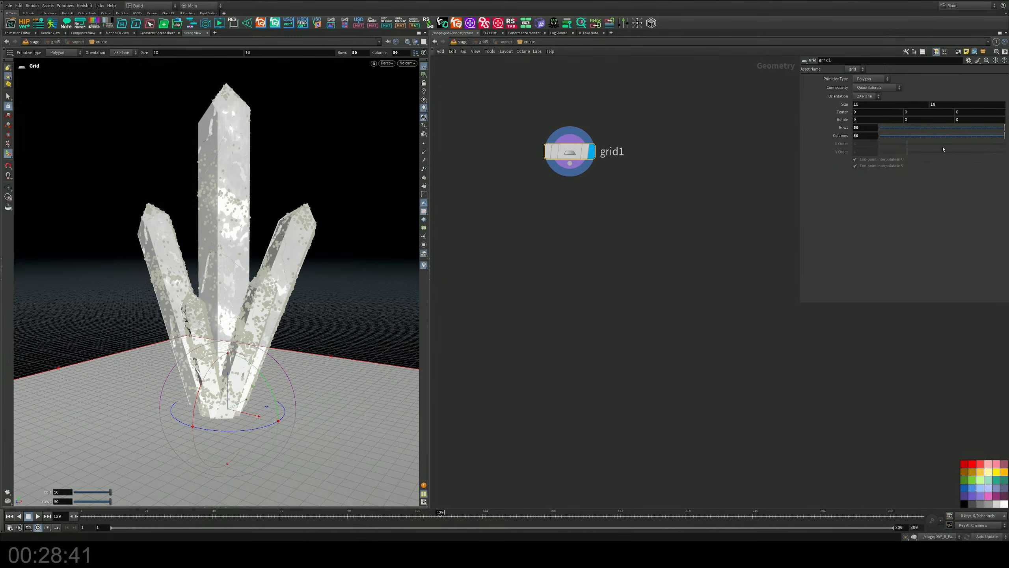
# Add a Soft Transform node below grid1, wire it in and display it
pyautogui.moveTo(656, 224); pyautogui.dragTo(656, 219, button='middle')
pyautogui.press('Tab')
pyautogui.write('sof')
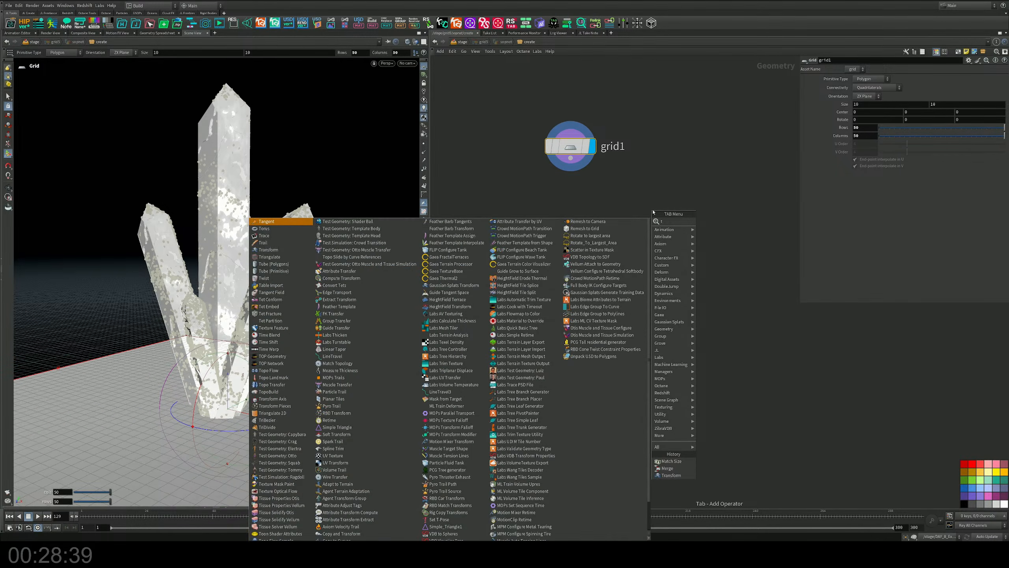
pyautogui.press('Down')
pyautogui.press('Return')
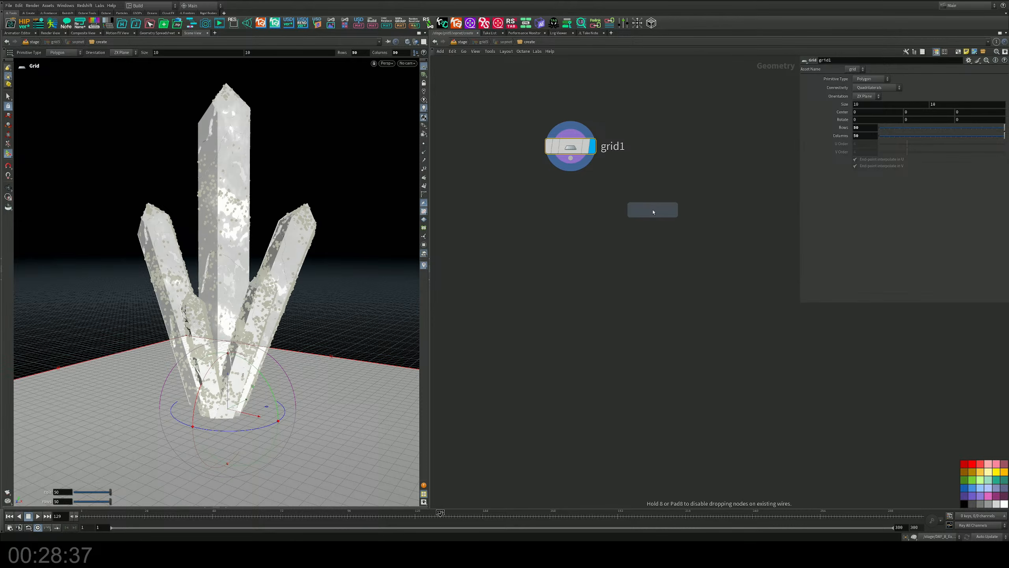
pyautogui.click(569, 176)
pyautogui.click(592, 196)
pyautogui.moveTo(570, 196); pyautogui.dragTo(567, 231)
# Set the Soft Transform's group to the grid points around the crystal base and begin raising them
pyautogui.keyDown('alt'); pyautogui.moveTo(190, 187); pyautogui.dragTo(53, 243); pyautogui.keyUp('alt')
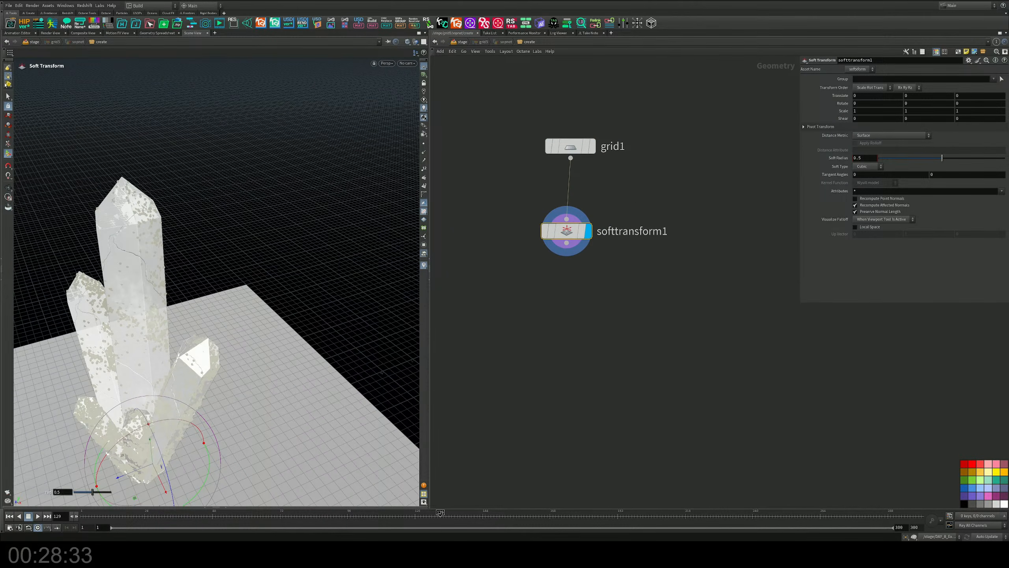
pyautogui.keyDown('alt'); pyautogui.moveTo(204, 303); pyautogui.dragTo(264, 222, button='middle'); pyautogui.keyUp('alt')
pyautogui.keyDown('alt'); pyautogui.moveTo(264, 223); pyautogui.dragTo(279, 198); pyautogui.keyUp('alt')
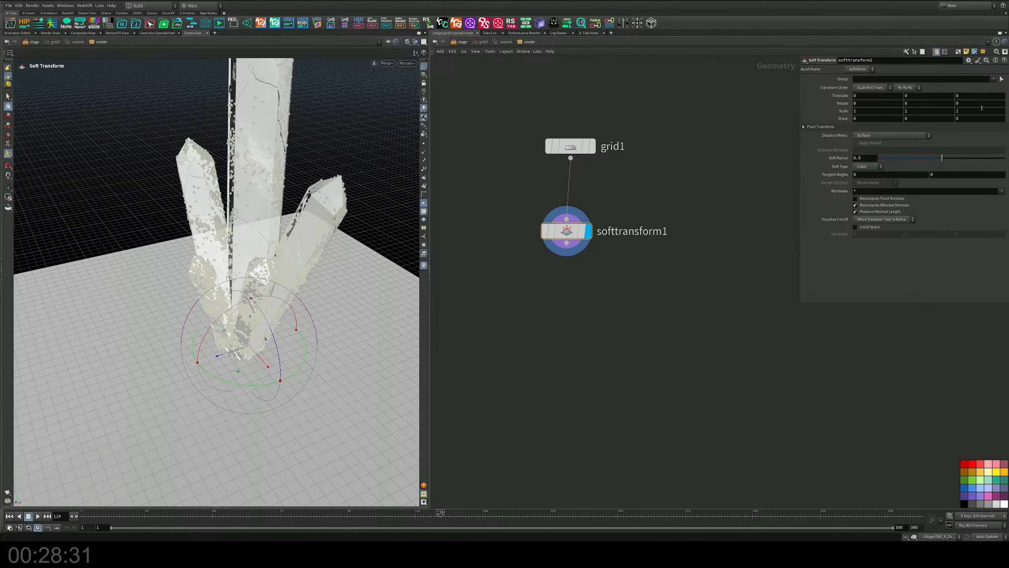
pyautogui.click(1001, 79)
pyautogui.moveTo(191, 325); pyautogui.dragTo(281, 372)
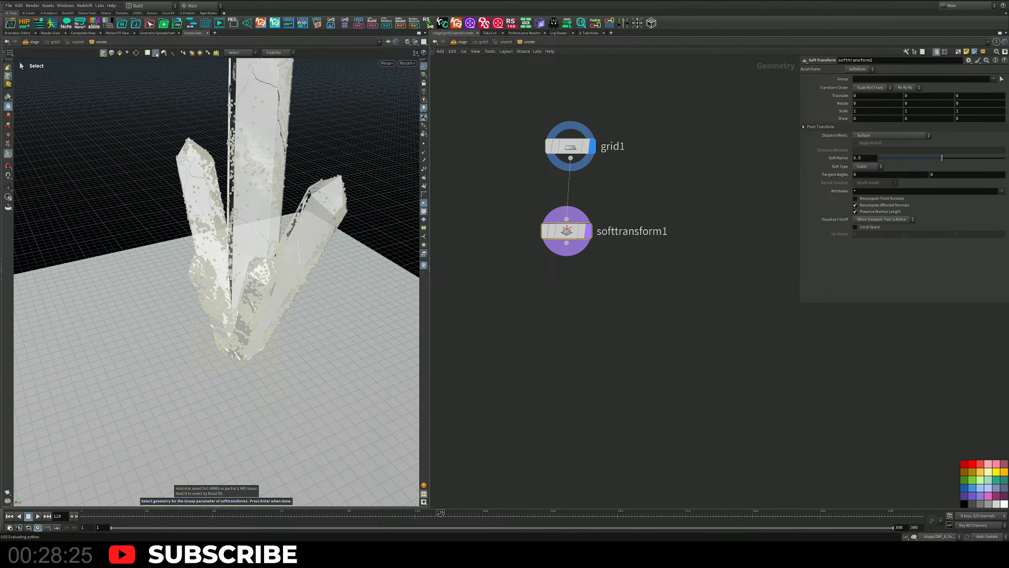
pyautogui.moveTo(281, 327)
pyautogui.mouseDown()
pyautogui.moveTo(238, 318)
pyautogui.moveTo(210, 346)
pyautogui.moveTo(266, 369)
pyautogui.moveTo(281, 323)
pyautogui.moveTo(249, 309)
pyautogui.mouseUp()
pyautogui.press('Return')
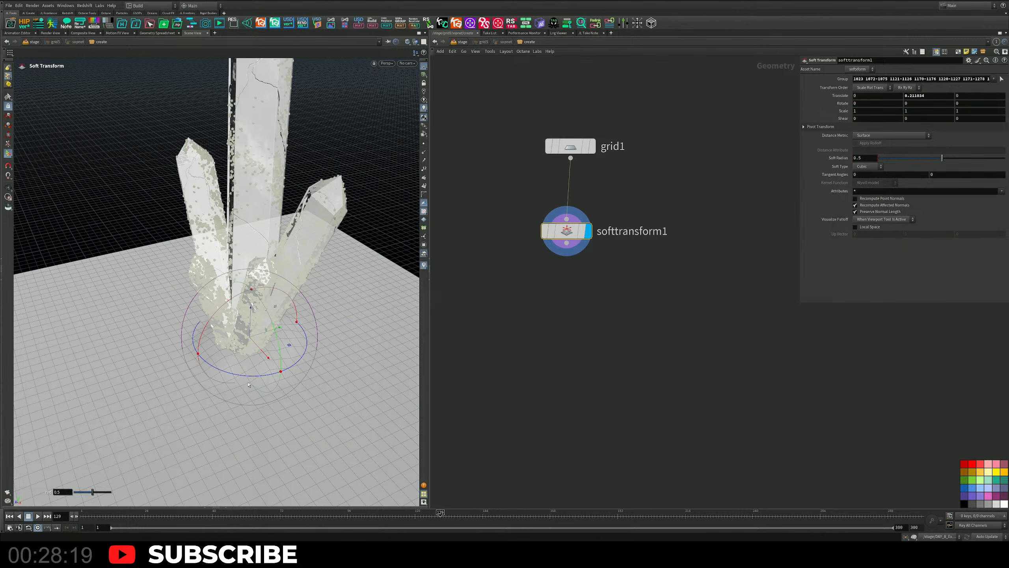
# Set the soft radius to 2.8 and adjust the raised points to form a low mound under the crystals
pyautogui.keyDown('alt'); pyautogui.moveTo(270, 382); pyautogui.dragTo(241, 295); pyautogui.keyUp('alt')
pyautogui.press('Return')
pyautogui.moveTo(942, 157); pyautogui.dragTo(1005, 158)
pyautogui.moveTo(864, 157)
pyautogui.mouseDown(button='middle')
pyautogui.moveTo(925, 162)
pyautogui.moveTo(865, 160)
pyautogui.mouseUp(button='middle')
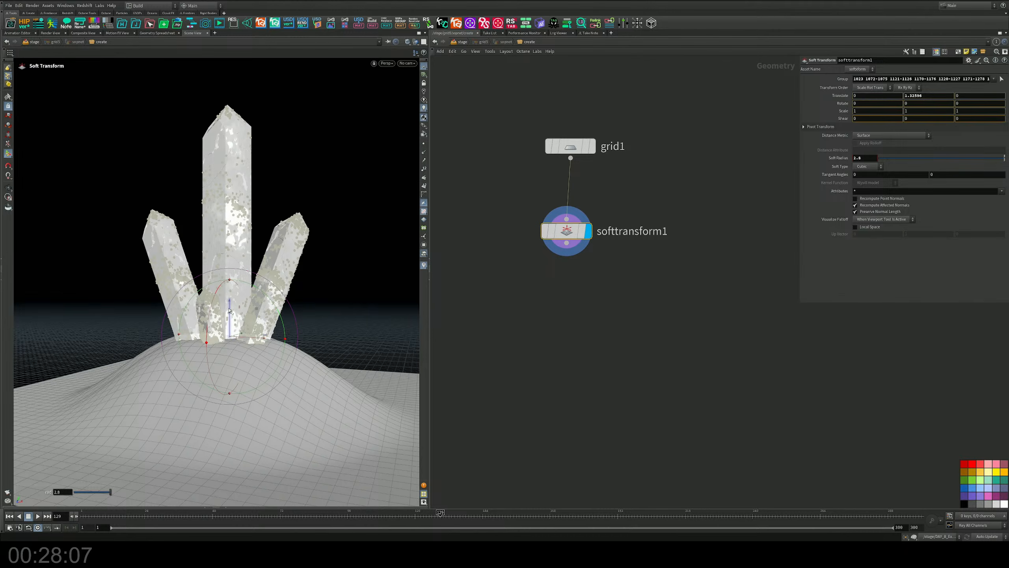
pyautogui.moveTo(230, 311); pyautogui.dragTo(231, 353)
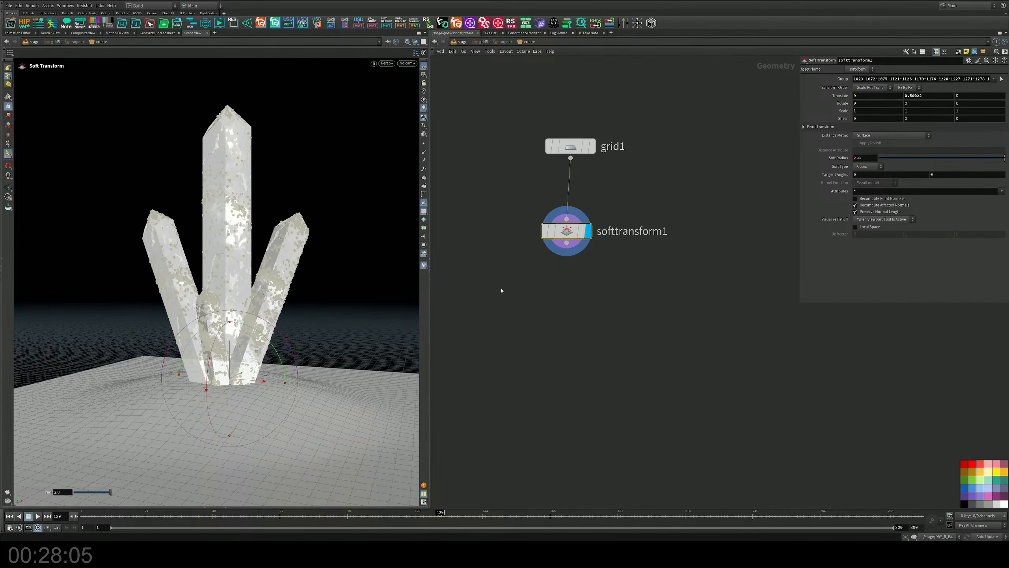
# Add a Mountain node after softtransform1 and display it to roughen the ground
pyautogui.moveTo(501, 290); pyautogui.dragTo(527, 265, button='middle')
pyautogui.press('Tab')
pyautogui.write('moun')
pyautogui.press('Return')
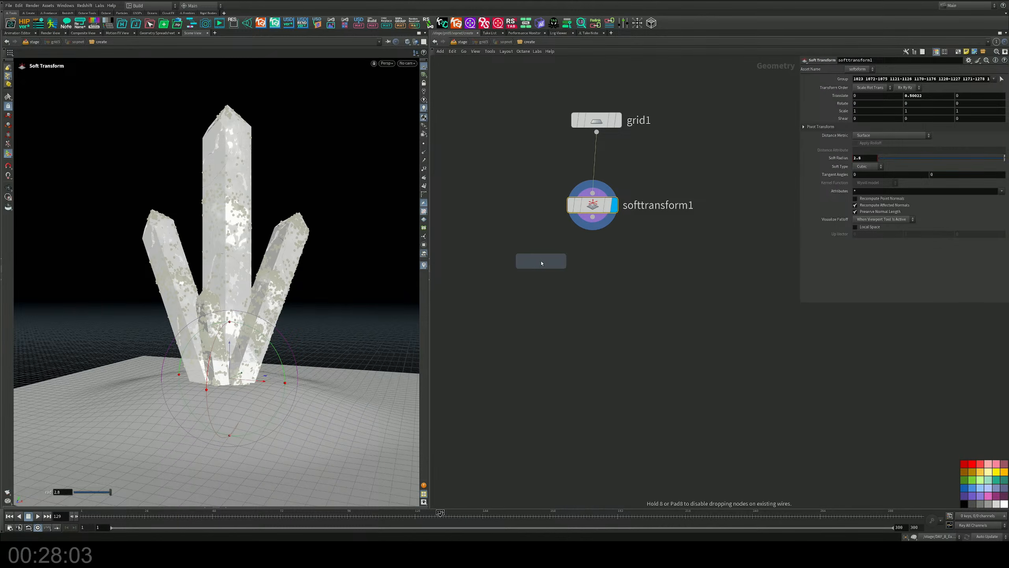
pyautogui.click(596, 256)
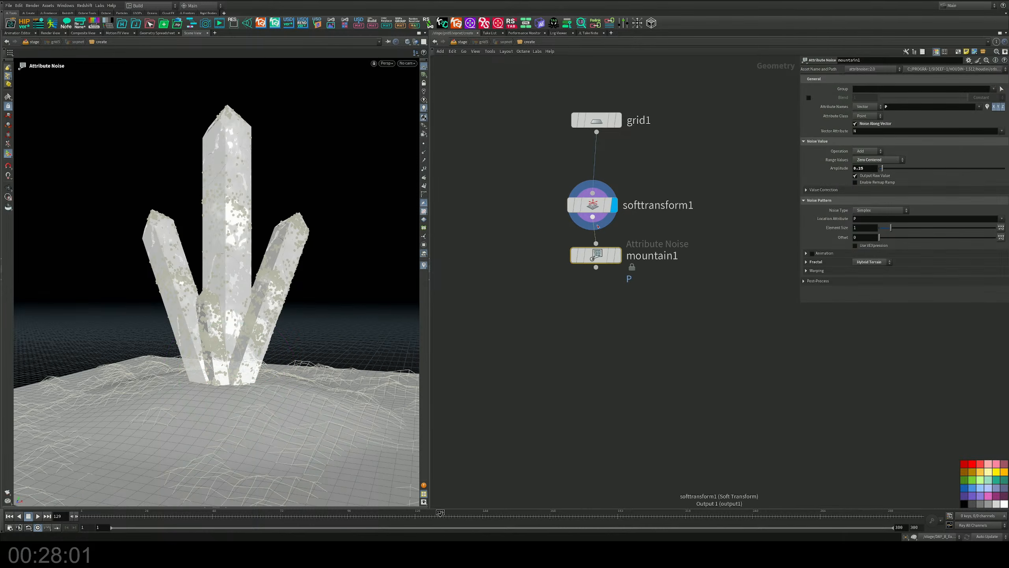
pyautogui.click(620, 257)
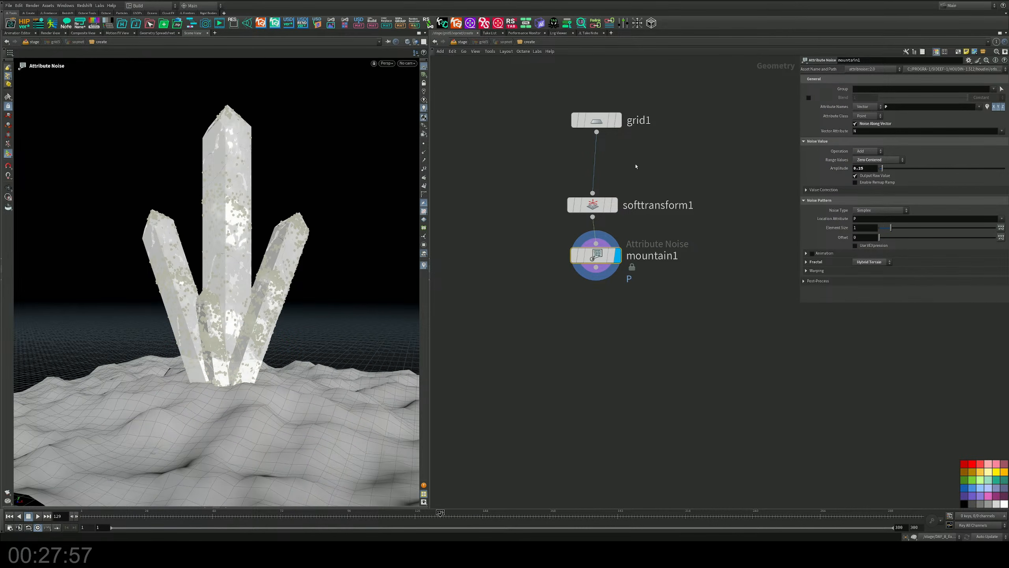
# Insert a Subdivide node with depth 2 between softtransform1 and mountain1, and reselect mountain1
pyautogui.moveTo(586, 250); pyautogui.dragTo(573, 326)
pyautogui.press('Tab')
pyautogui.write('su')
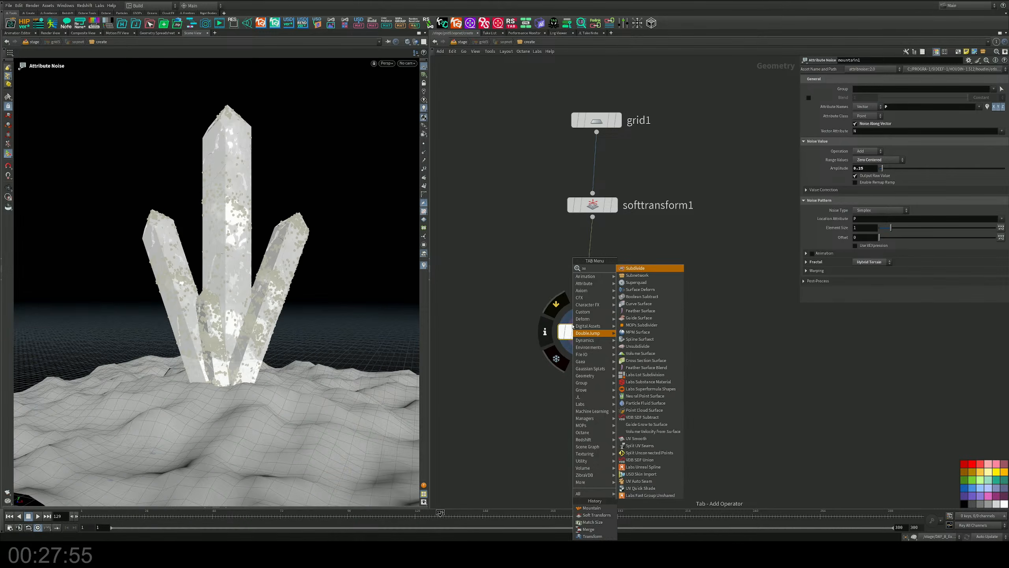
pyautogui.press('Return')
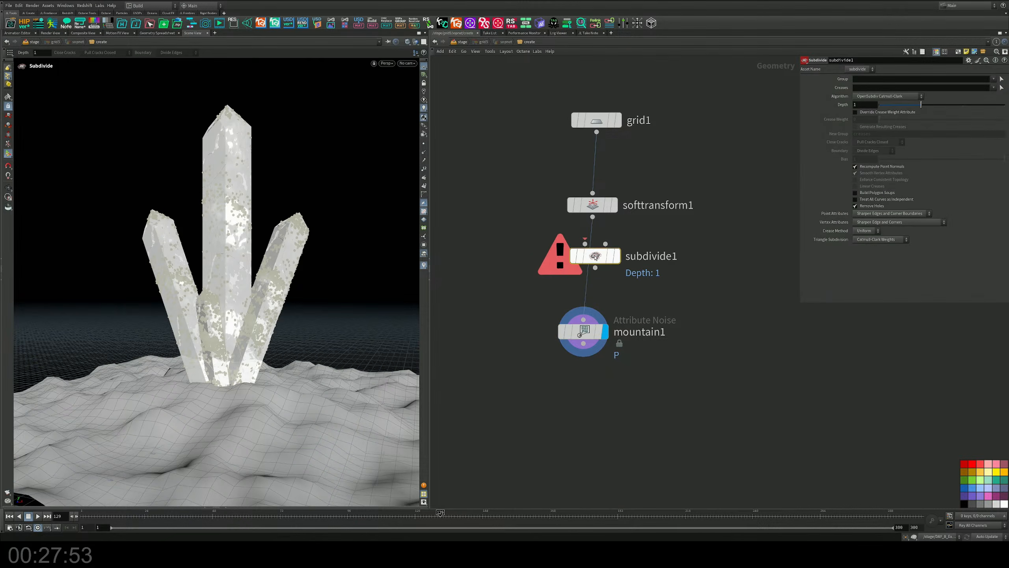
pyautogui.click(586, 272)
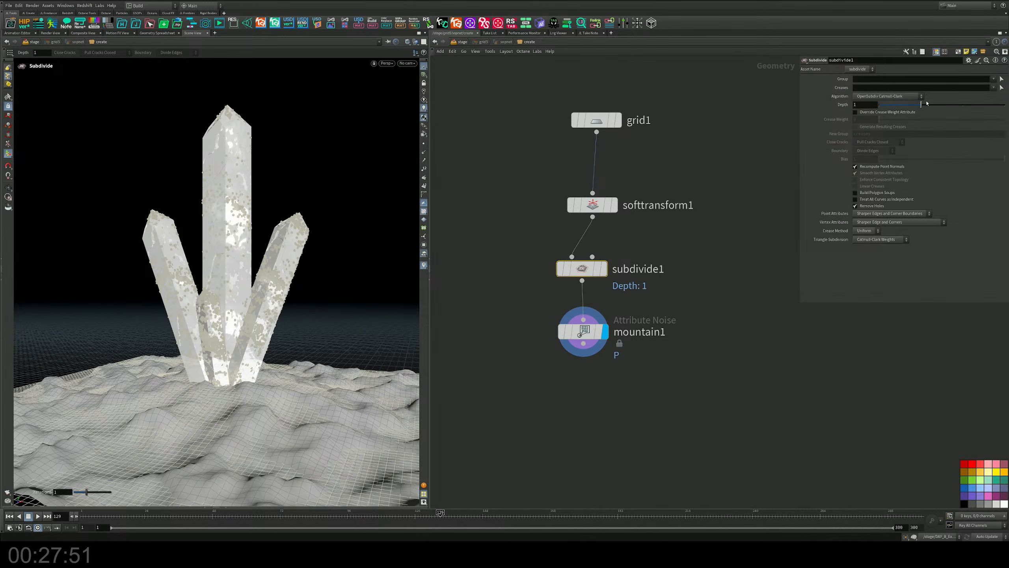
pyautogui.moveTo(921, 104); pyautogui.dragTo(953, 106)
pyautogui.click(582, 331)
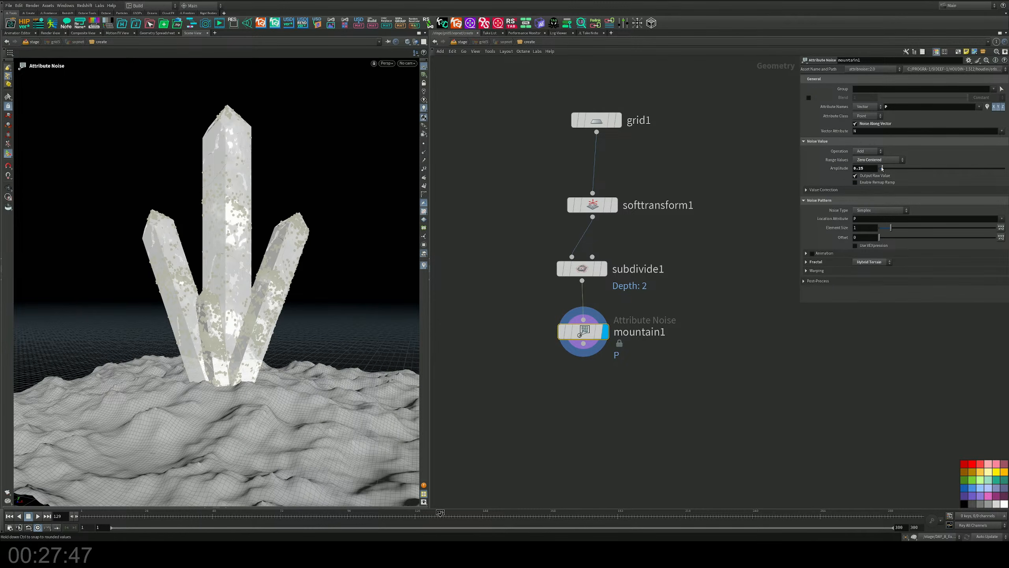
# Set the mountain1 noise amplitude to 0.1 and the element size to about 1.67, and save the scene
pyautogui.moveTo(883, 168); pyautogui.dragTo(881, 168)
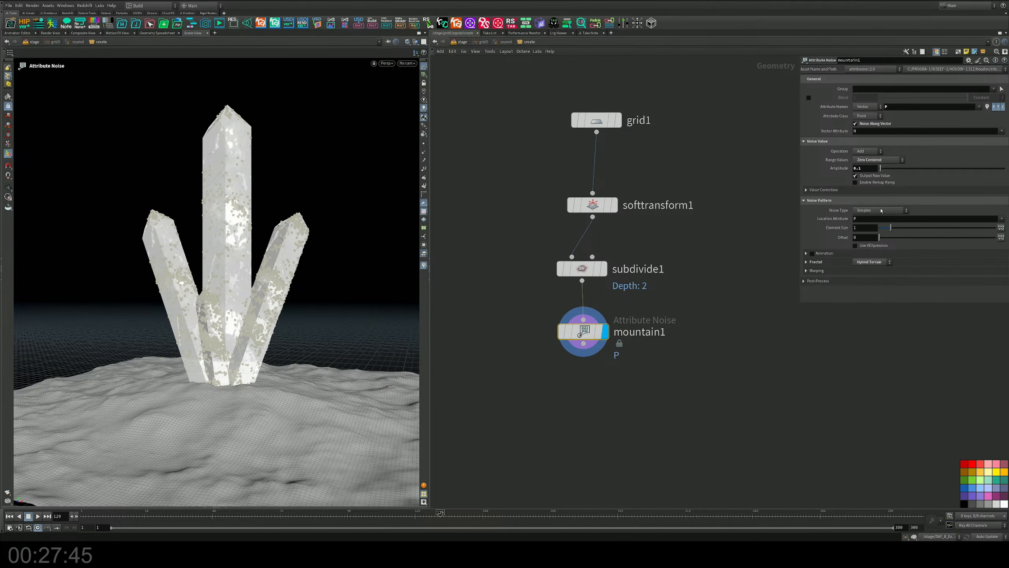
pyautogui.moveTo(891, 228)
pyautogui.mouseDown()
pyautogui.moveTo(900, 227)
pyautogui.moveTo(890, 226)
pyautogui.mouseUp()
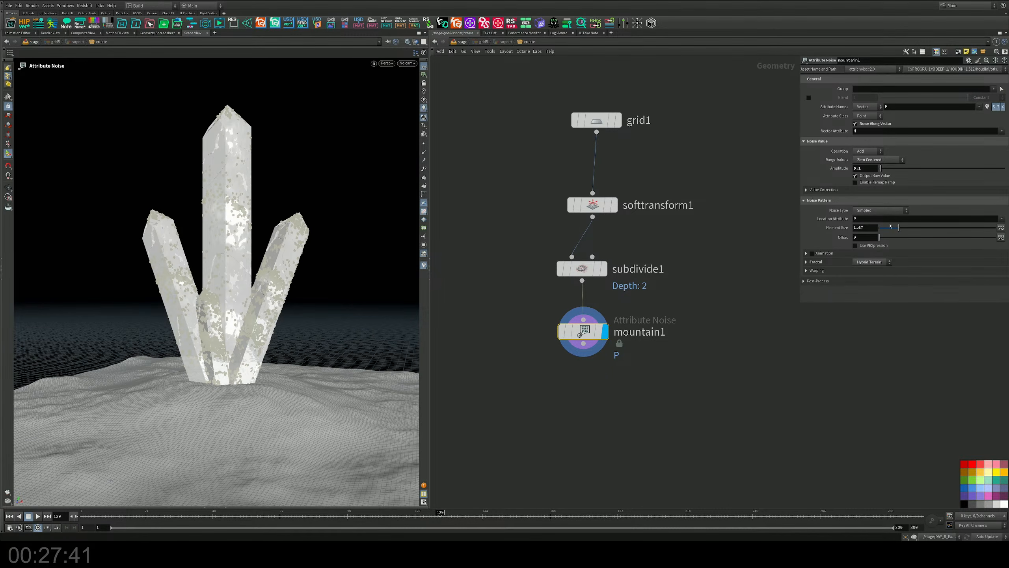
pyautogui.press('Escape')
pyautogui.moveTo(301, 317); pyautogui.dragTo(277, 357)
pyautogui.scroll(-5, 277, 347)
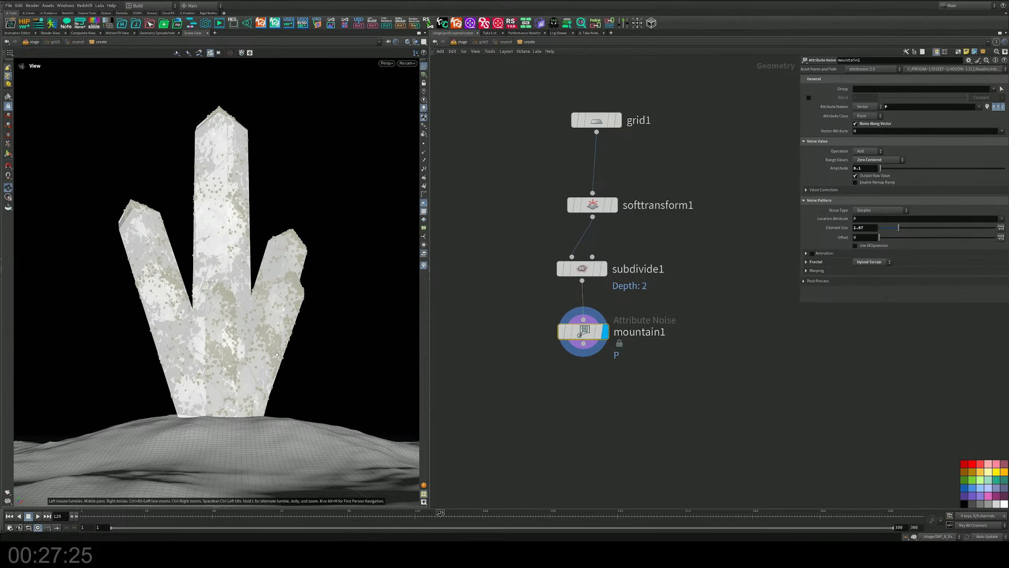
pyautogui.press('Return')
pyautogui.hotkey('ctrl', 's')
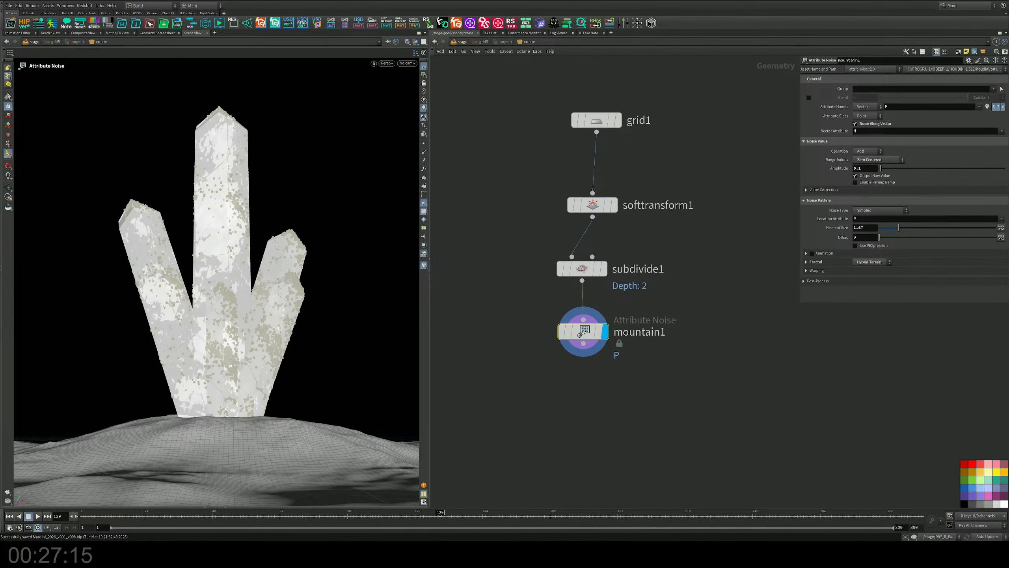
# Switch to Greyscalegorilla Studio, search the library for dirt and look through the materials and textures for a ground surface
pyautogui.click(510, 556)
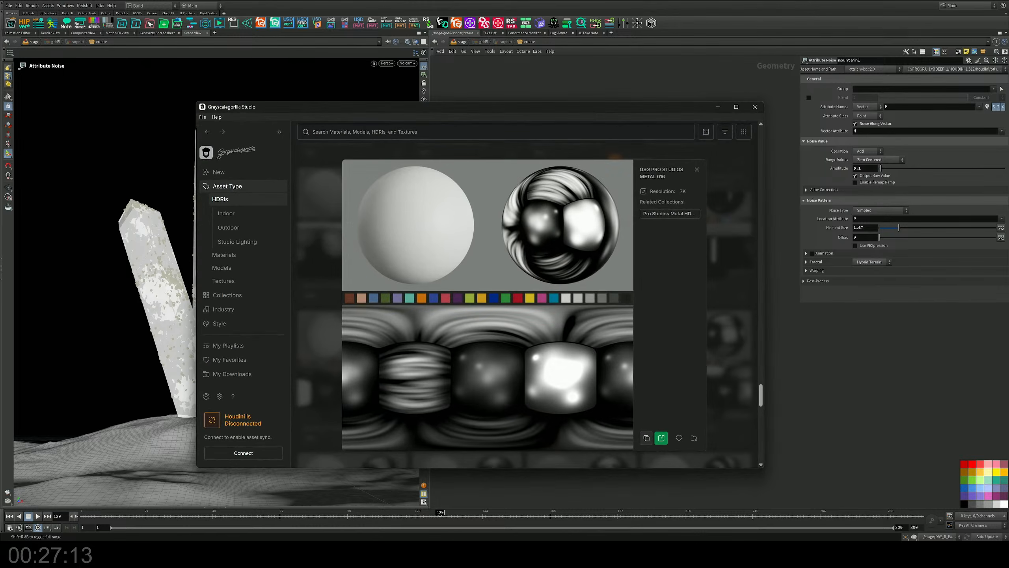
pyautogui.click(324, 164)
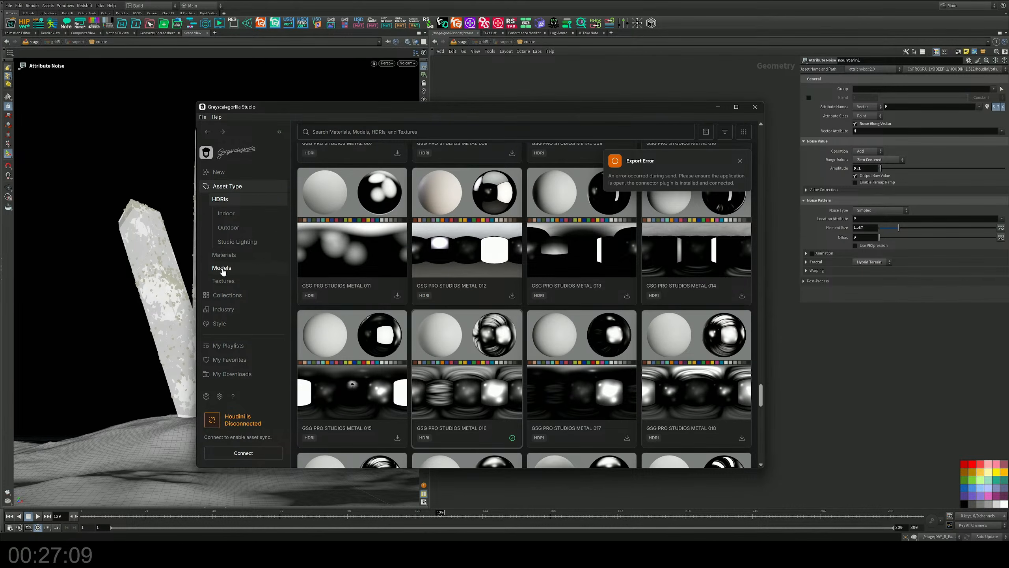
pyautogui.click(224, 281)
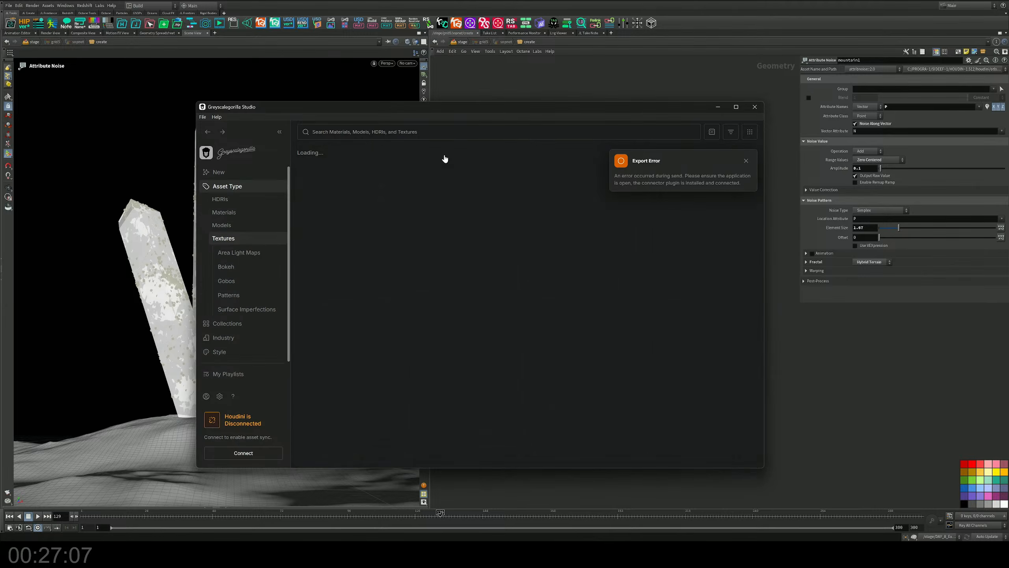
pyautogui.click(410, 134)
pyautogui.write('dir')
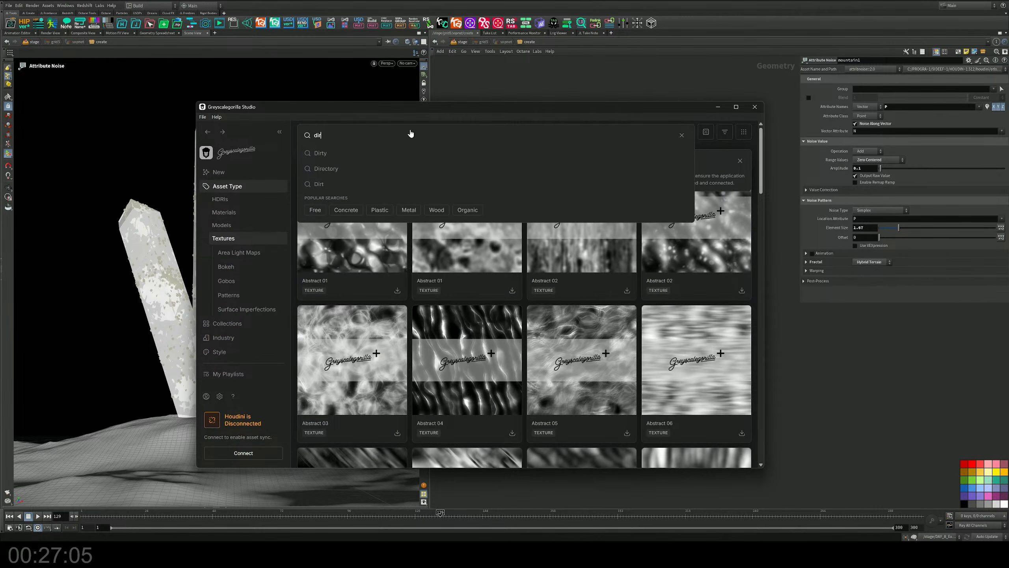
pyautogui.write('t')
pyautogui.press('Return')
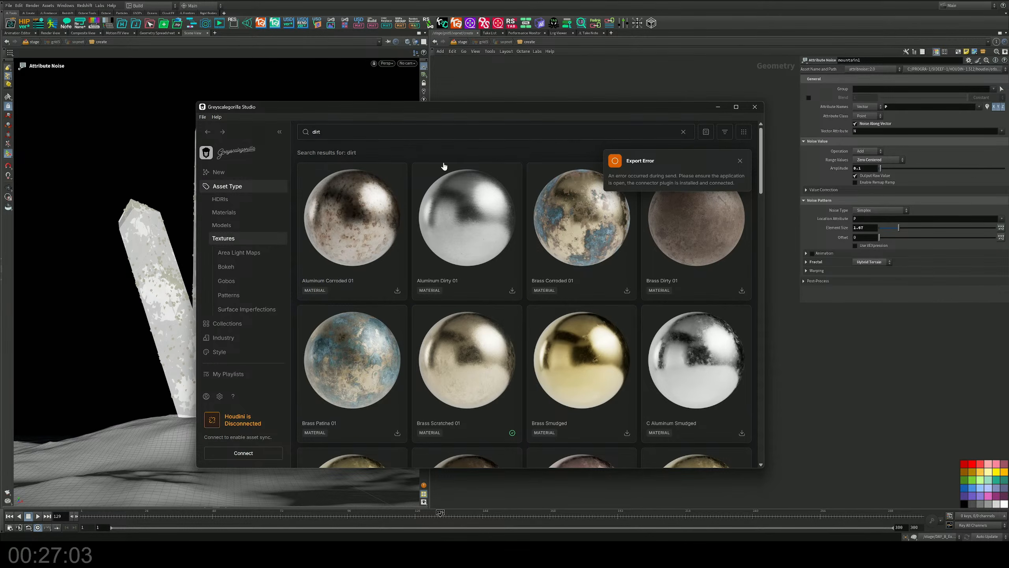
pyautogui.scroll(-15, 570, 264)
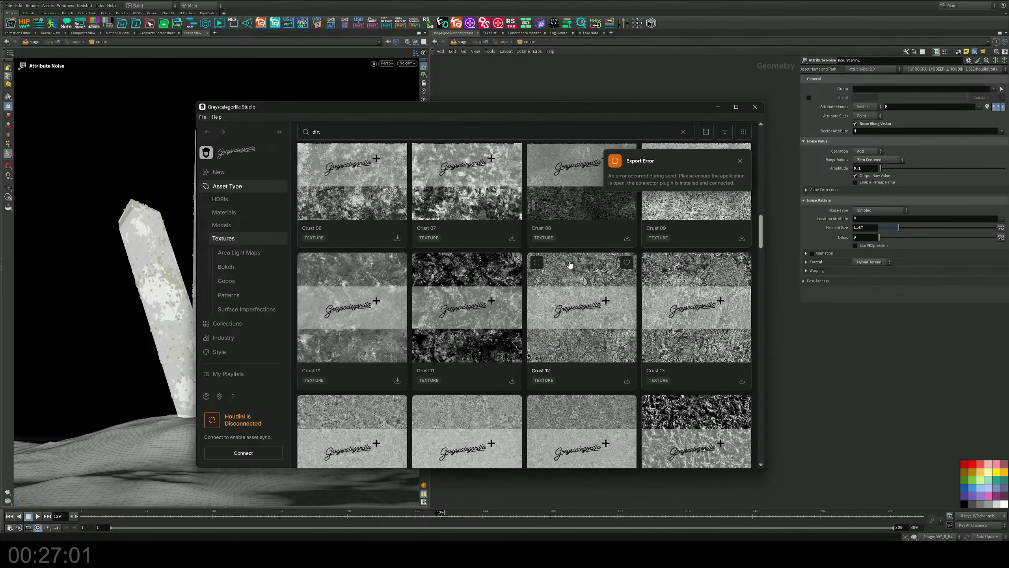
pyautogui.scroll(-10, 569, 264)
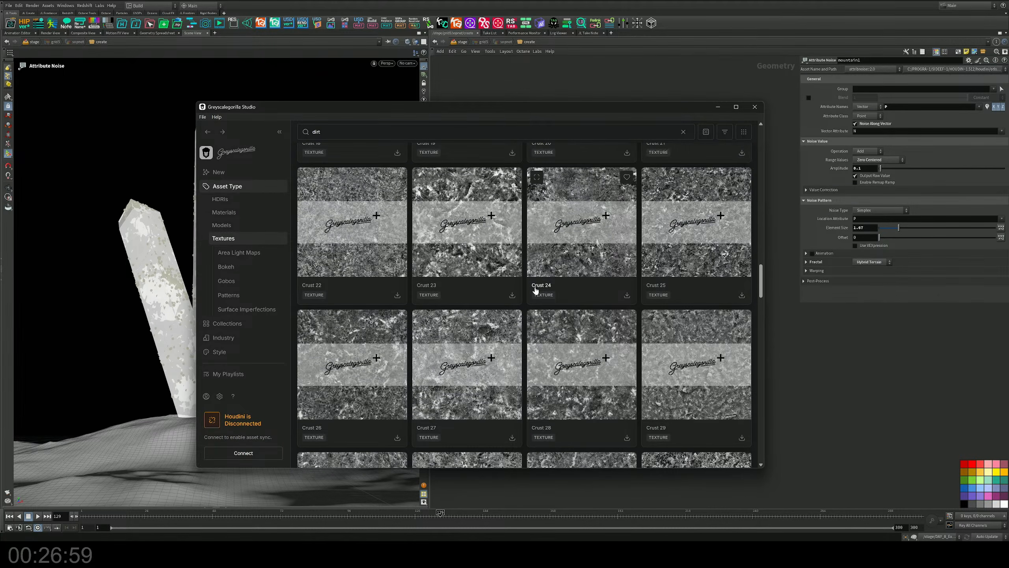
pyautogui.scroll(-10, 536, 291)
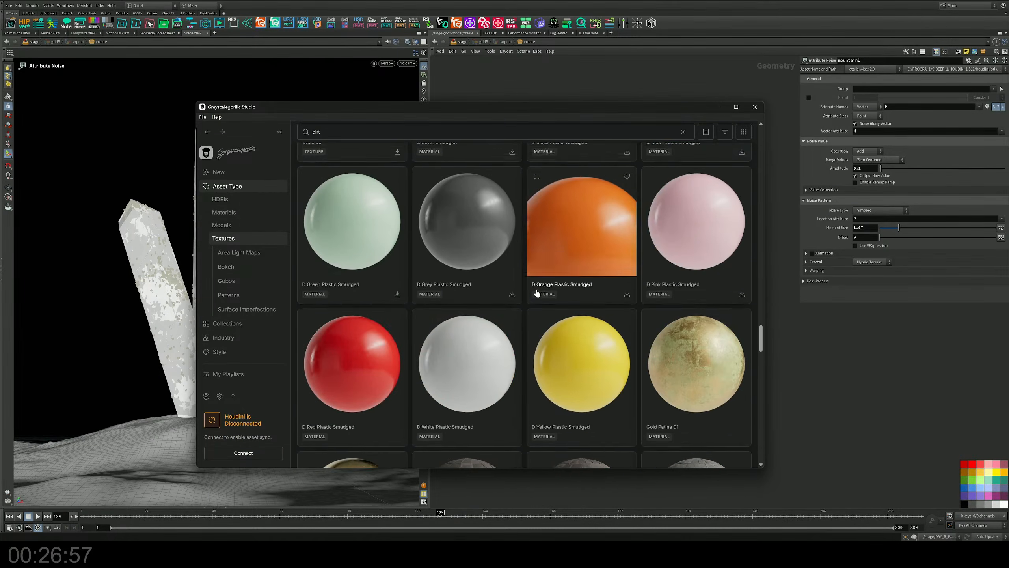
pyautogui.scroll(-10, 537, 293)
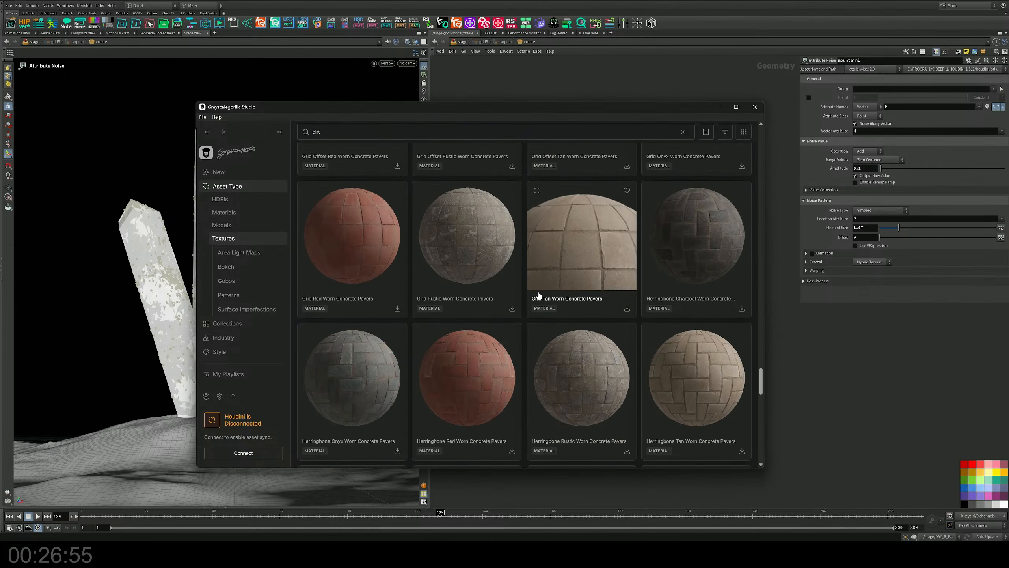
pyautogui.scroll(-10, 538, 295)
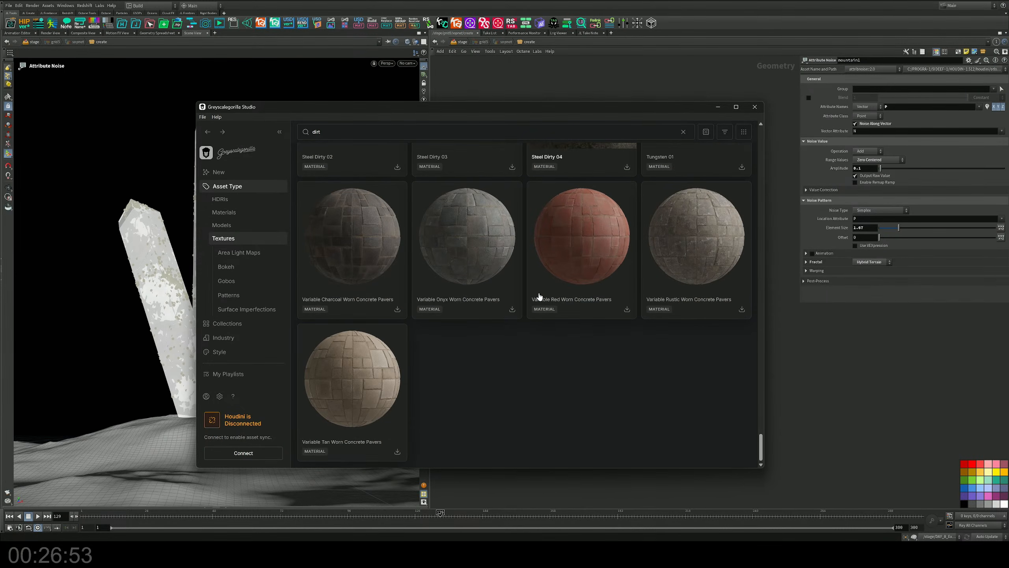
pyautogui.scroll(4, 540, 293)
# Search the library for rock, choose the Carbon 05 material and return to Houdini
pyautogui.click(306, 134)
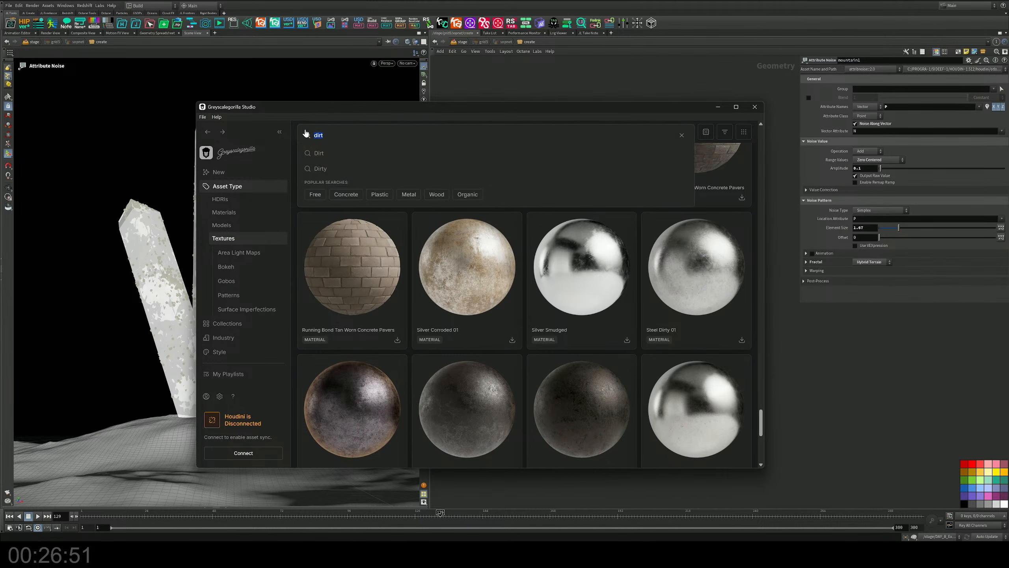
pyautogui.write('rock')
pyautogui.press('Return')
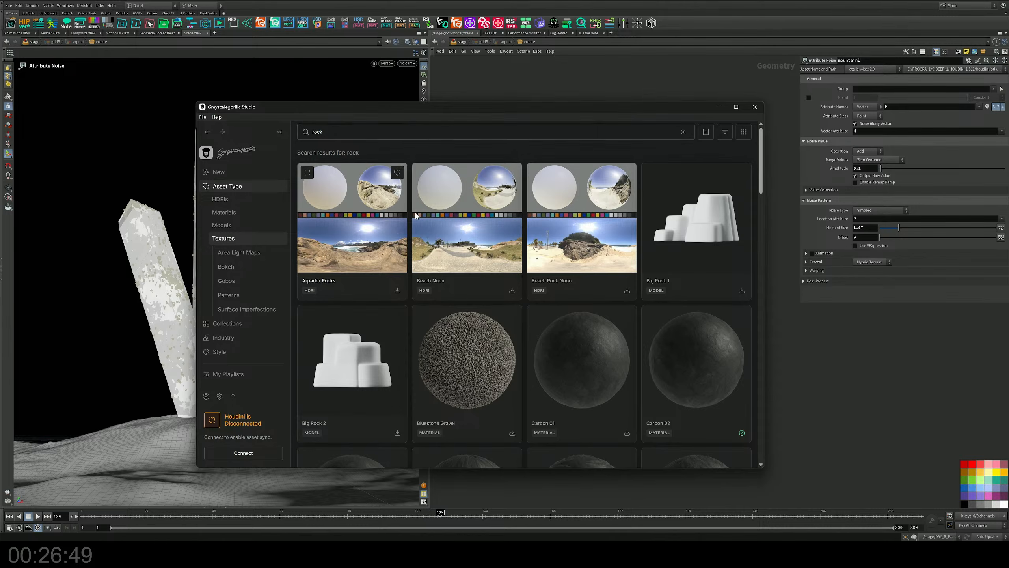
pyautogui.scroll(-5, 479, 237)
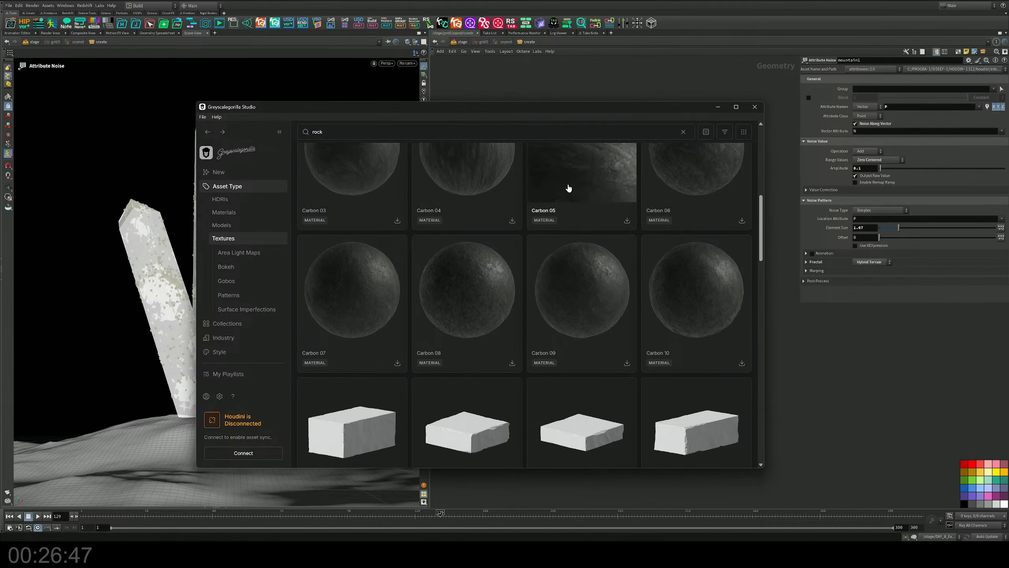
pyautogui.scroll(4, 569, 191)
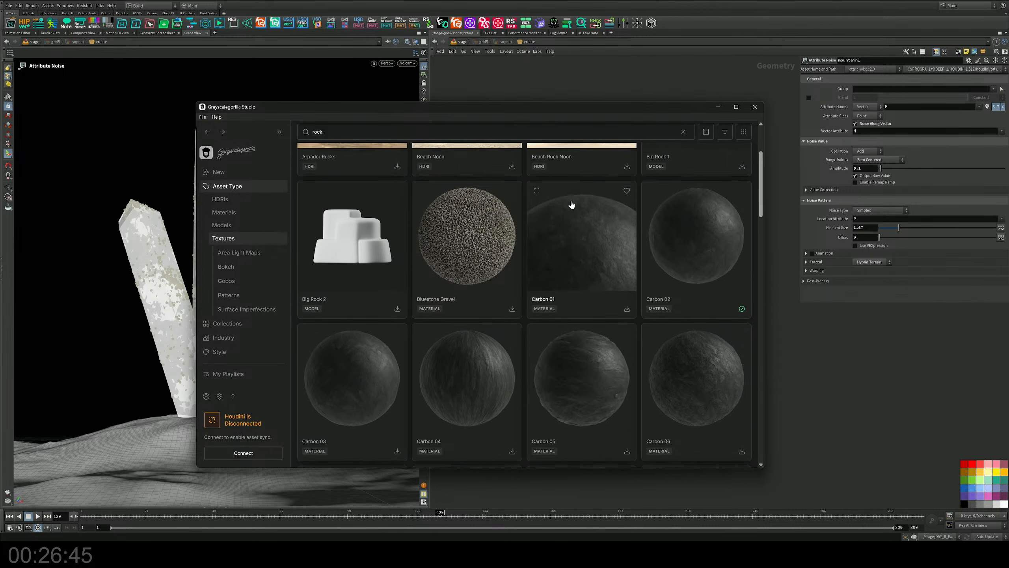
pyautogui.scroll(-4, 572, 207)
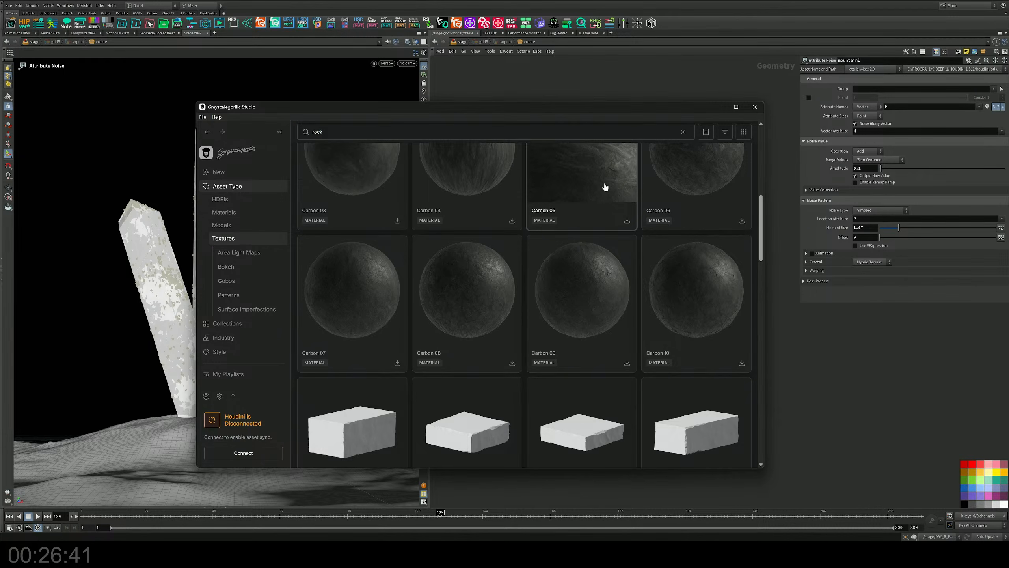
pyautogui.click(581, 193)
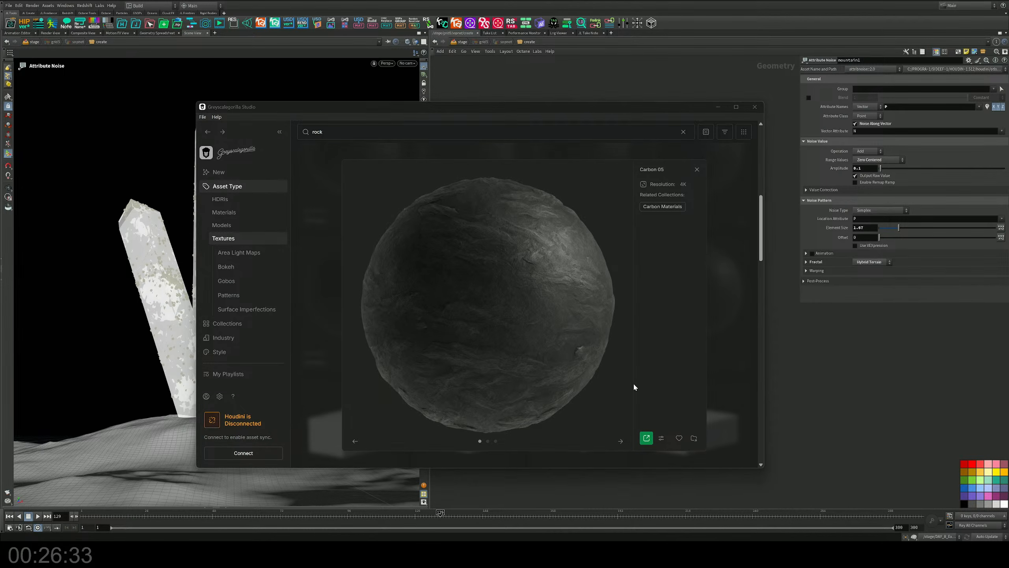
pyautogui.click(718, 106)
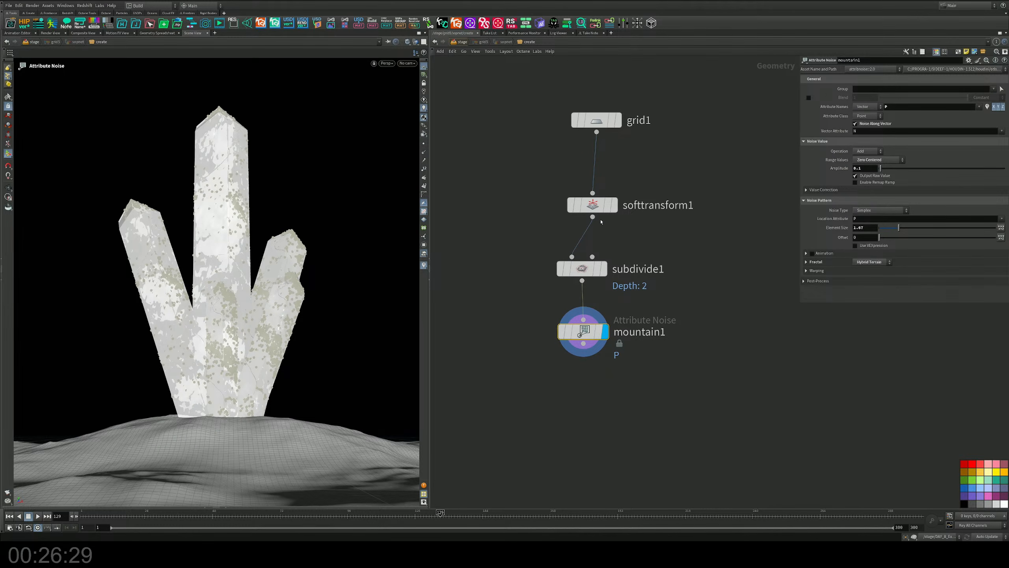
# Add the Carbon 05 material as a MaterialX builder inside the stage's material library materiallibrary12
pyautogui.press('u')
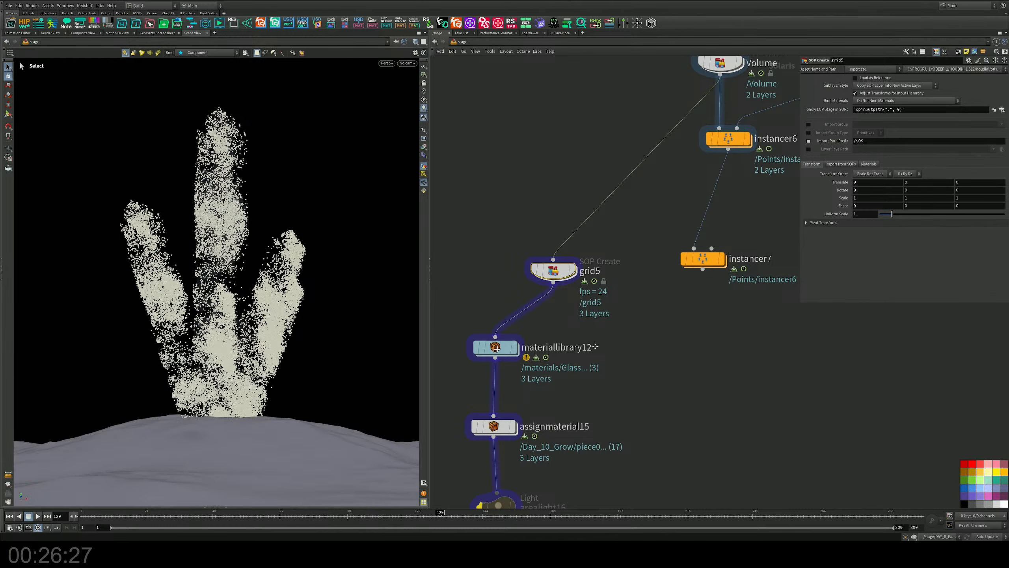
pyautogui.doubleClick(519, 293)
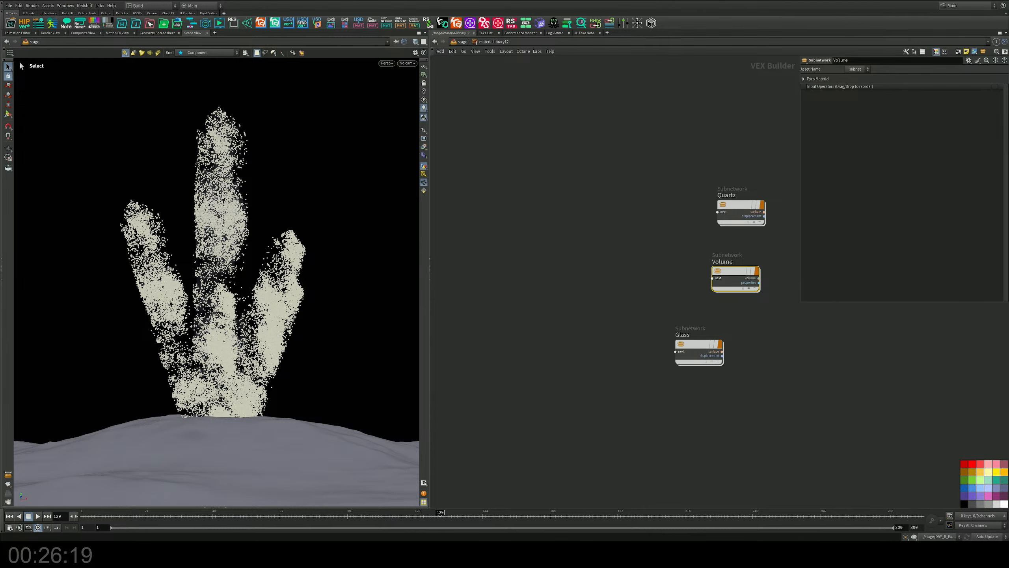
pyautogui.moveTo(675, 290); pyautogui.dragTo(576, 263)
pyautogui.click(493, 291)
# Assign the Carbon 05 material to the ground grid in the scene view
pyautogui.moveTo(560, 270)
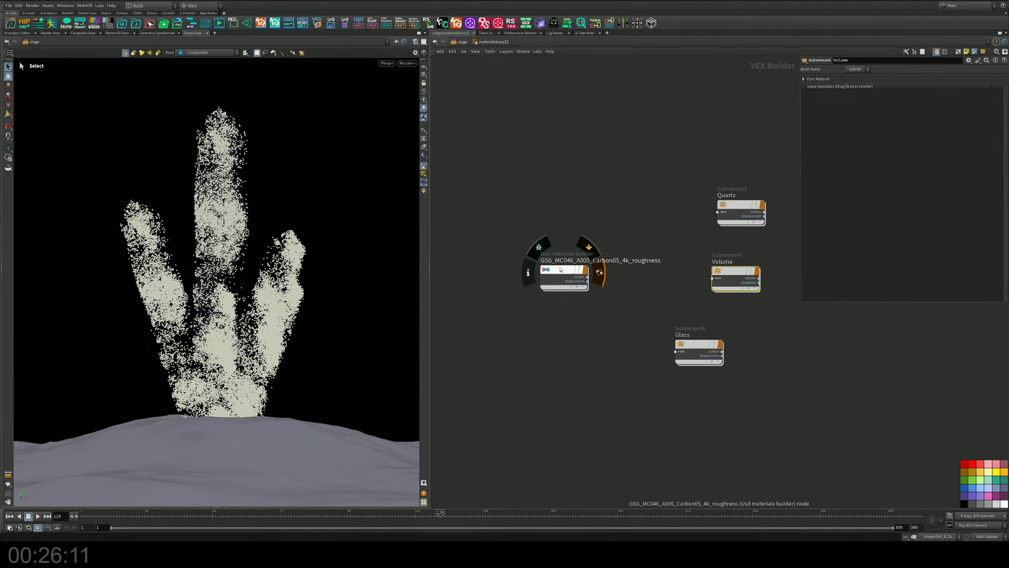
pyautogui.moveTo(561, 269); pyautogui.dragTo(294, 457)
pyautogui.click(313, 463)
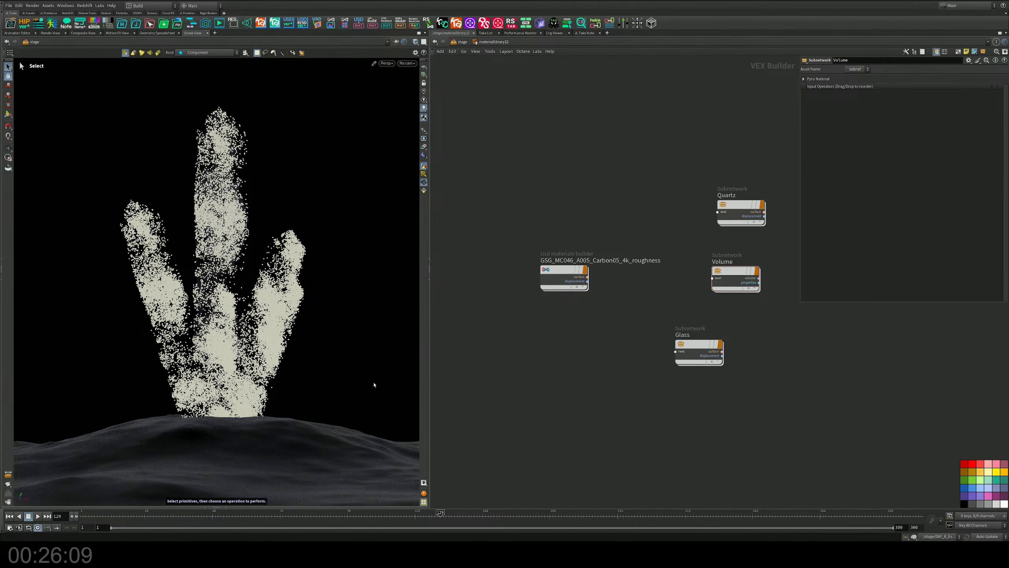
# Add shared MaterialX texture coordinates to the Carbon 05 base colour, roughness and normal image nodes, and save the scene
pyautogui.doubleClick(564, 273)
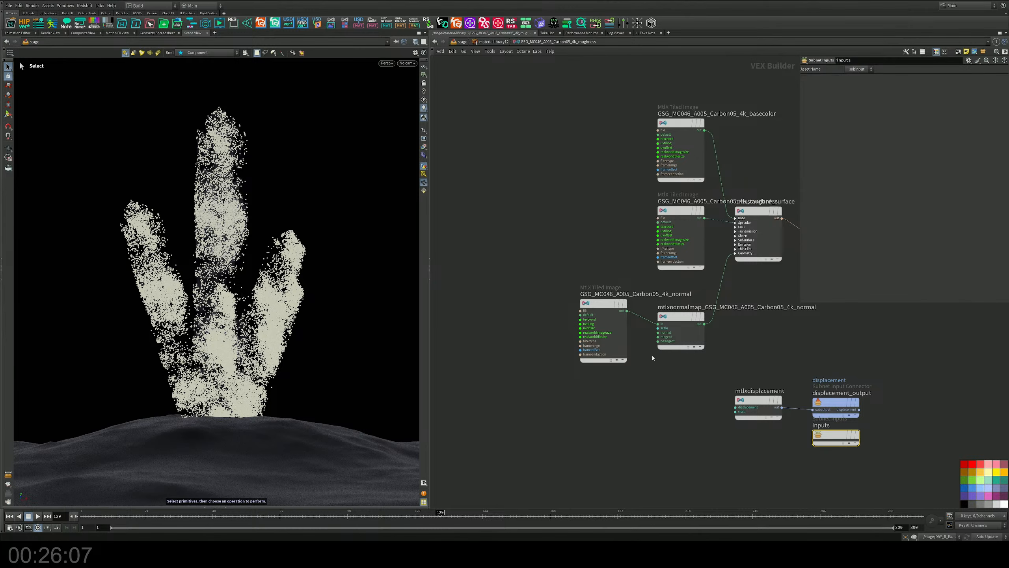
pyautogui.moveTo(653, 356); pyautogui.dragTo(691, 352, button='middle')
pyautogui.moveTo(645, 82); pyautogui.dragTo(720, 258)
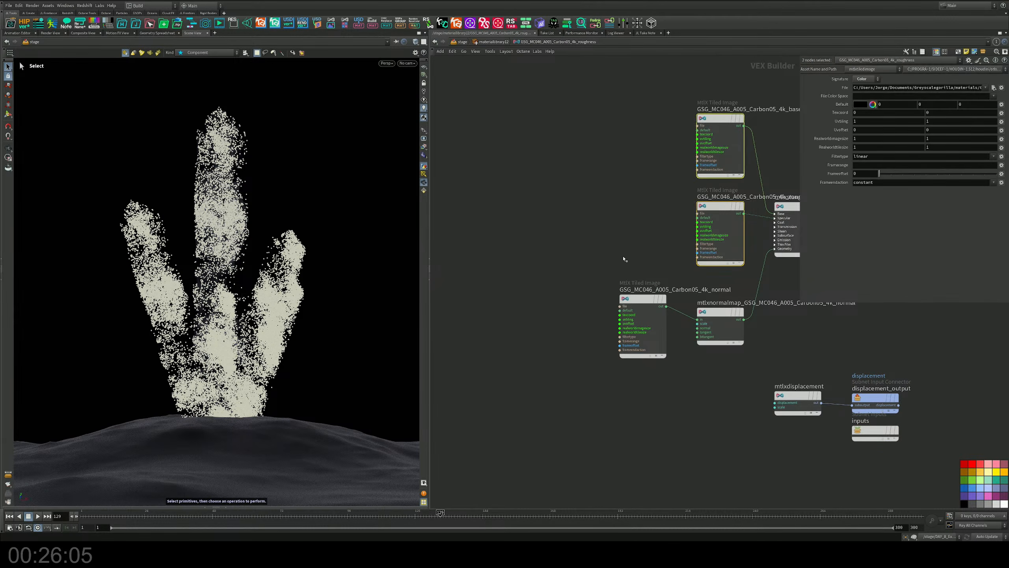
pyautogui.keyDown('shift'); pyautogui.moveTo(624, 258); pyautogui.dragTo(654, 366); pyautogui.keyUp('shift')
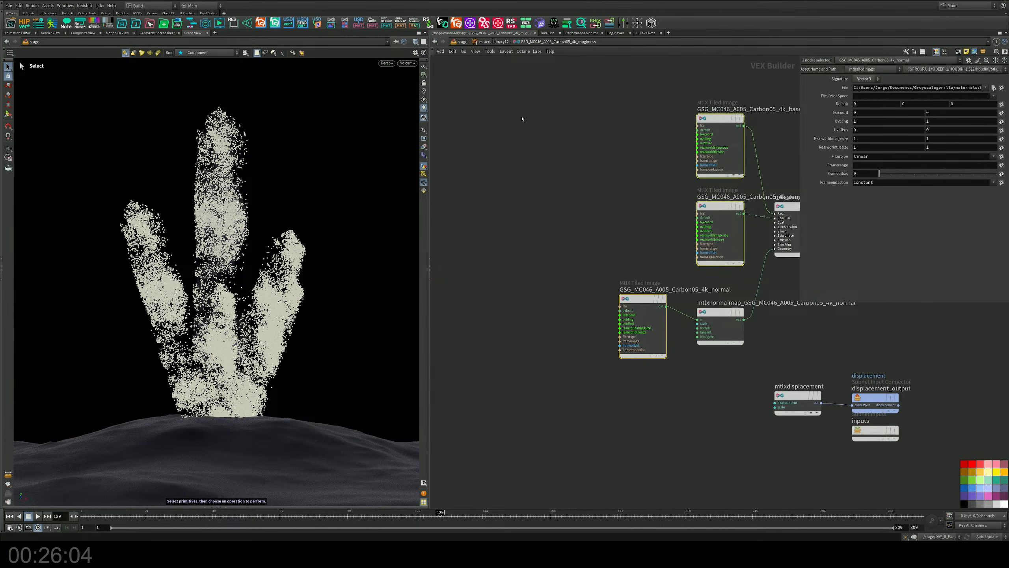
pyautogui.click(334, 26)
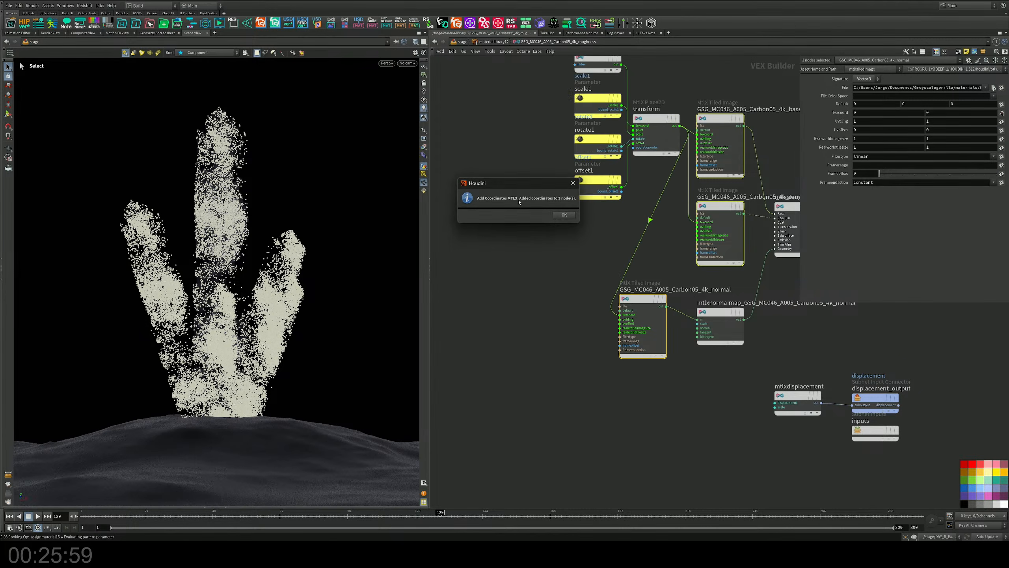
pyautogui.click(564, 215)
pyautogui.moveTo(556, 223); pyautogui.dragTo(585, 323, button='middle')
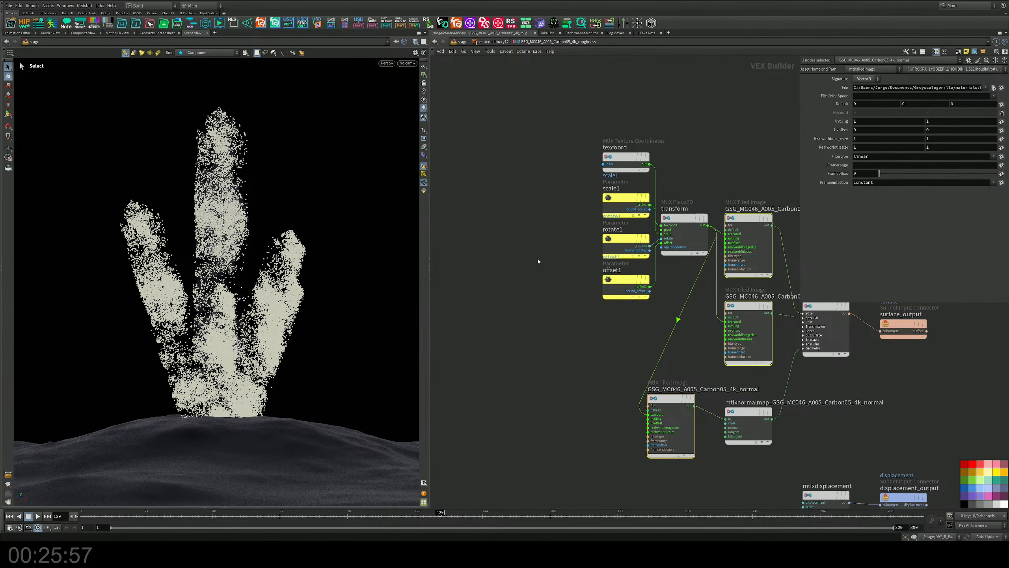
pyautogui.hotkey('ctrl', 's')
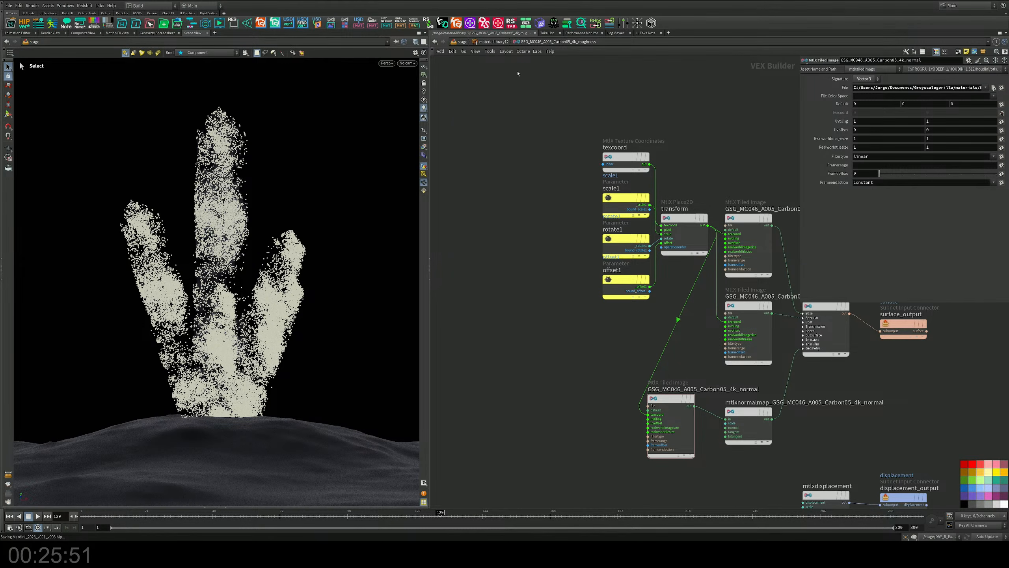
# In the stage network, move assignmaterial16 between assignmaterial15 and arealight16, and set the display to domelight8
pyautogui.press('u')
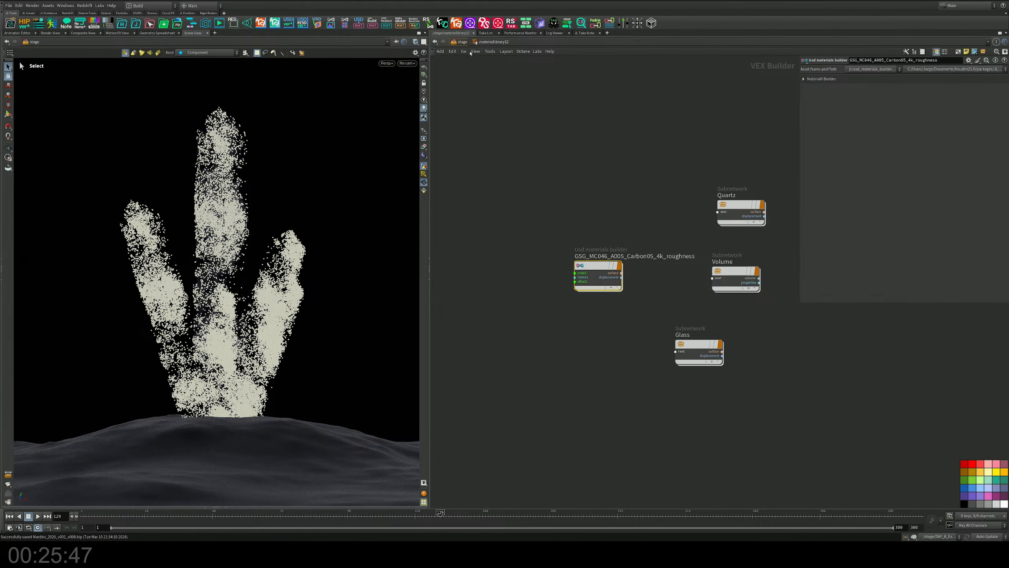
pyautogui.press('u')
pyautogui.moveTo(628, 310); pyautogui.dragTo(636, 185, button='middle')
pyautogui.moveTo(608, 293); pyautogui.dragTo(623, 196, button='middle')
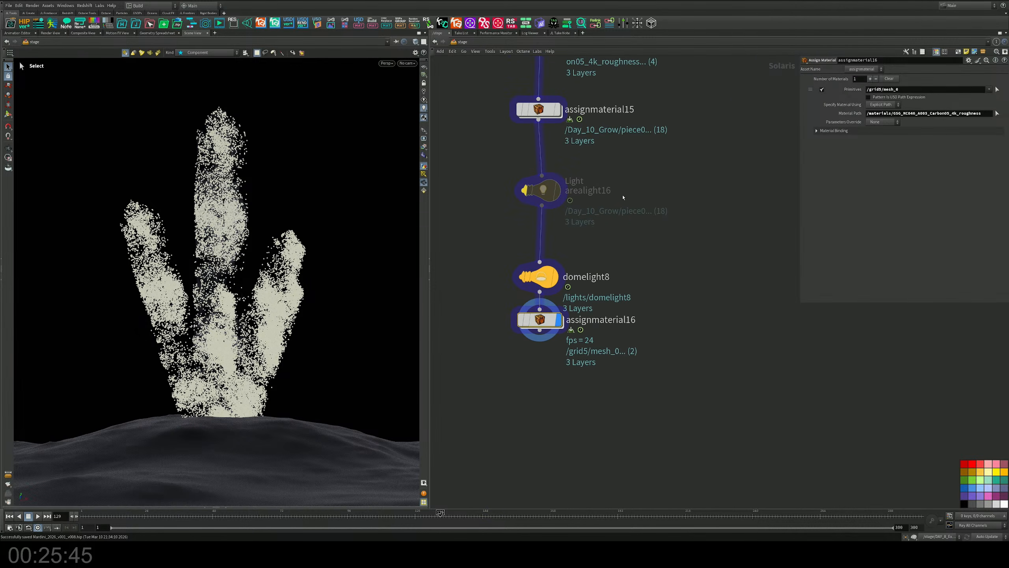
pyautogui.moveTo(542, 321); pyautogui.dragTo(537, 153)
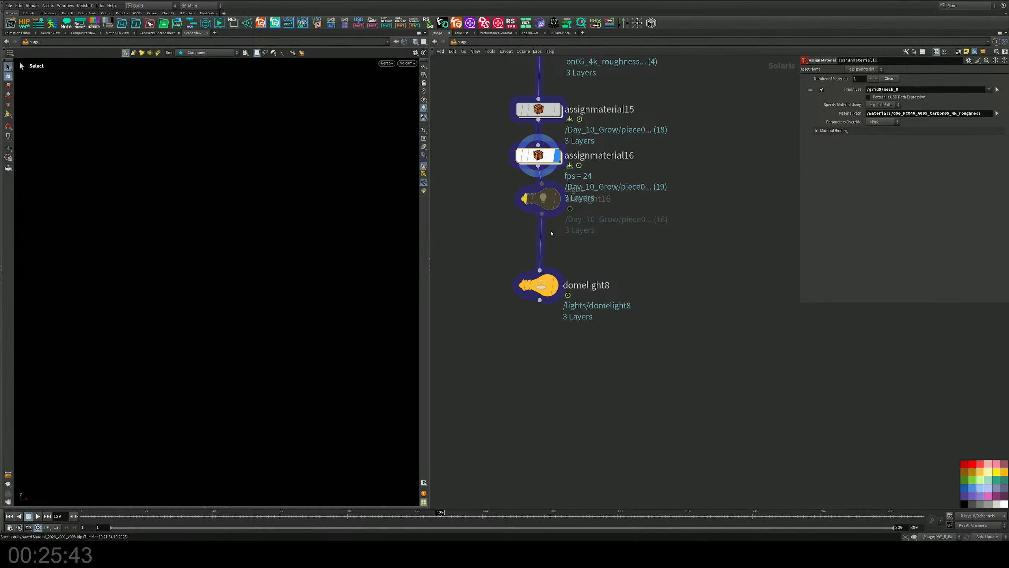
# Render the scene view with Karma XPU
pyautogui.moveTo(641, 234); pyautogui.dragTo(671, 158, button='middle')
pyautogui.press('Tab')
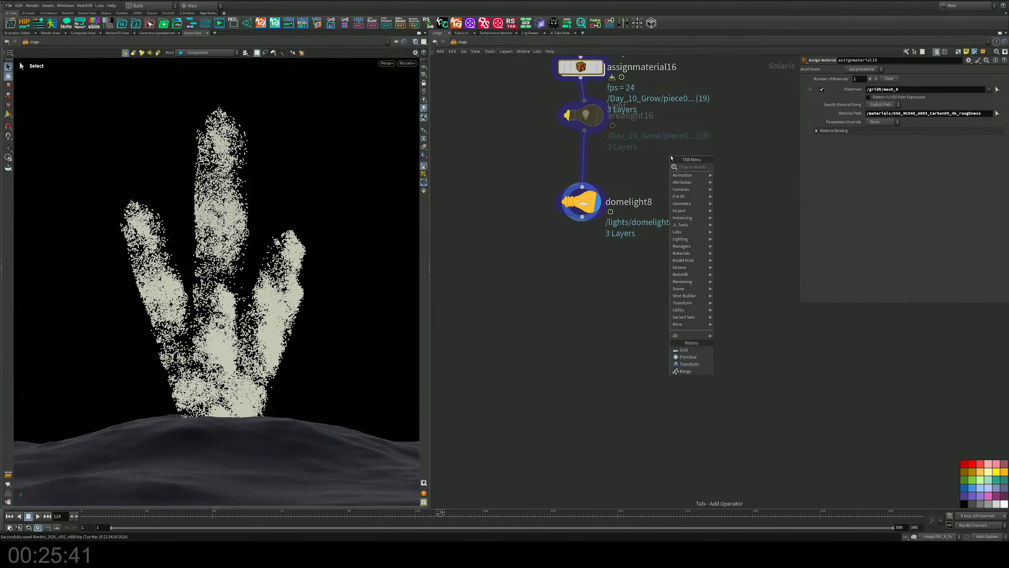
pyautogui.click(387, 63)
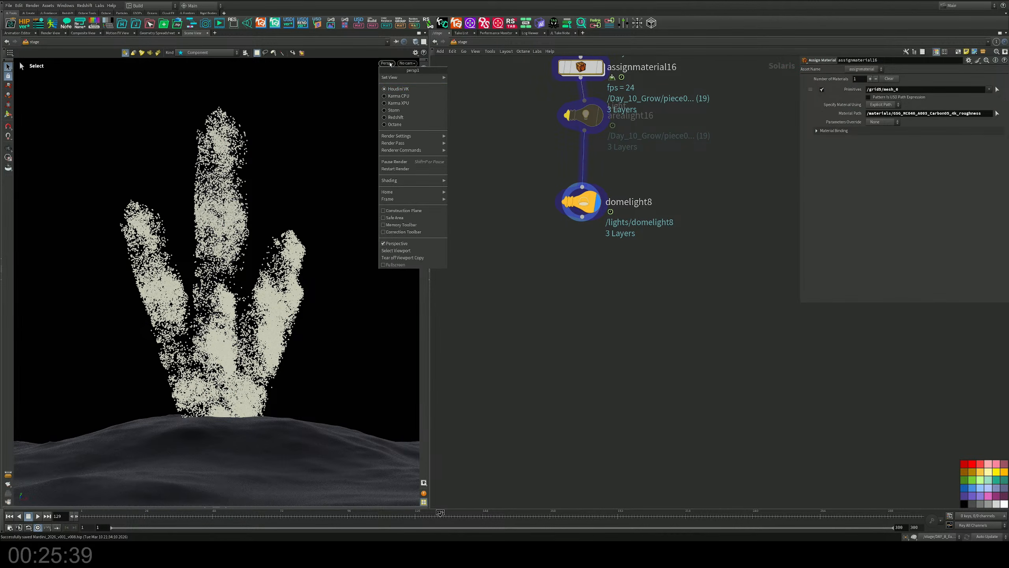
pyautogui.click(398, 103)
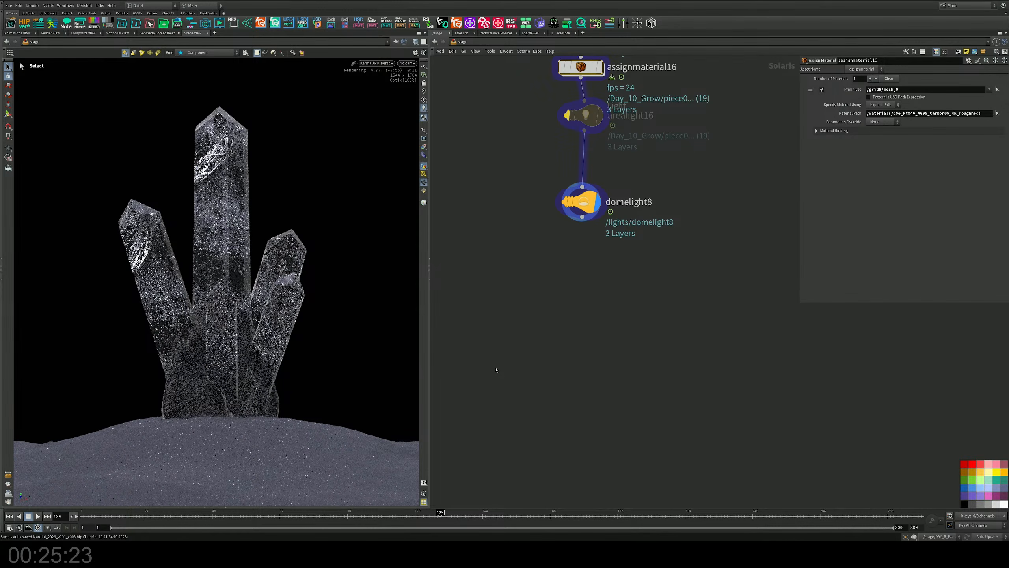
# Create a new camera from the current view below domelight8 and set its aspect ratio to 1:1
pyautogui.click(403, 64)
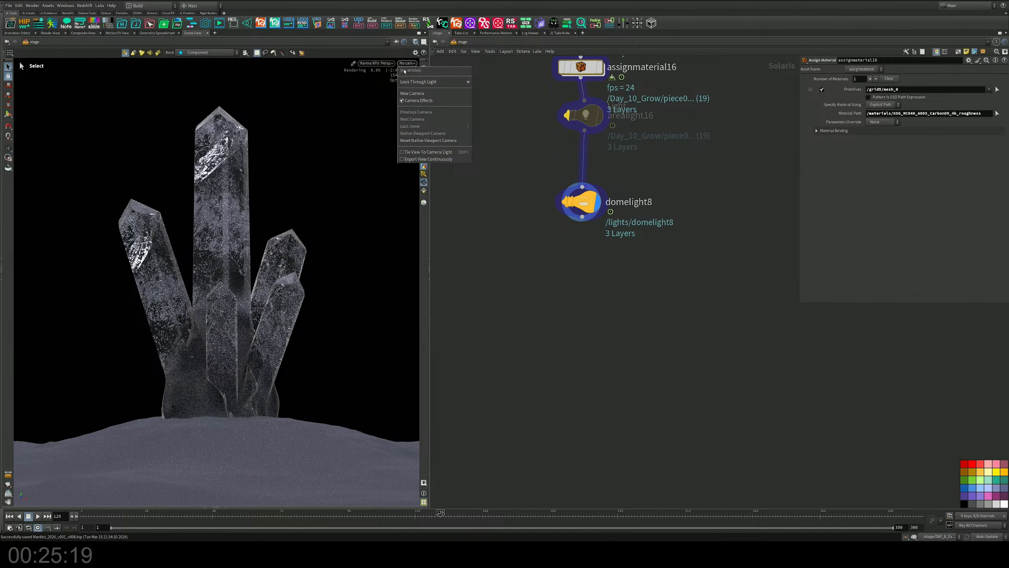
pyautogui.click(412, 93)
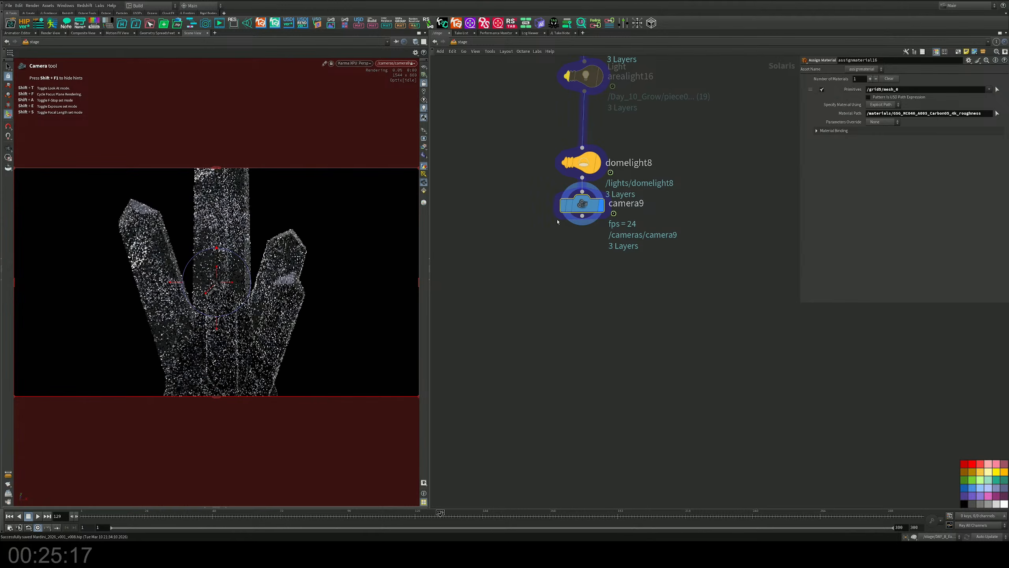
pyautogui.click(582, 206)
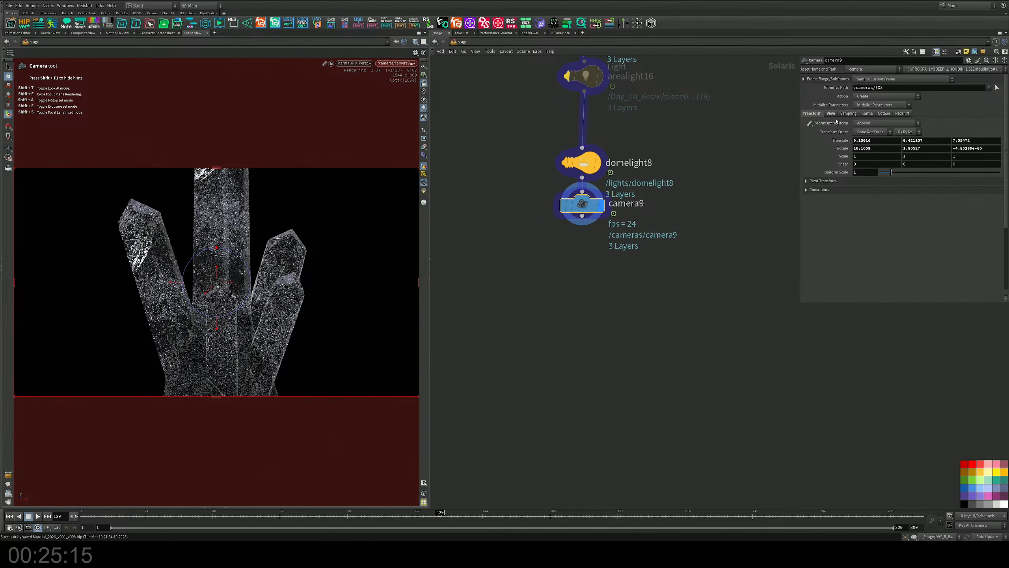
pyautogui.click(831, 113)
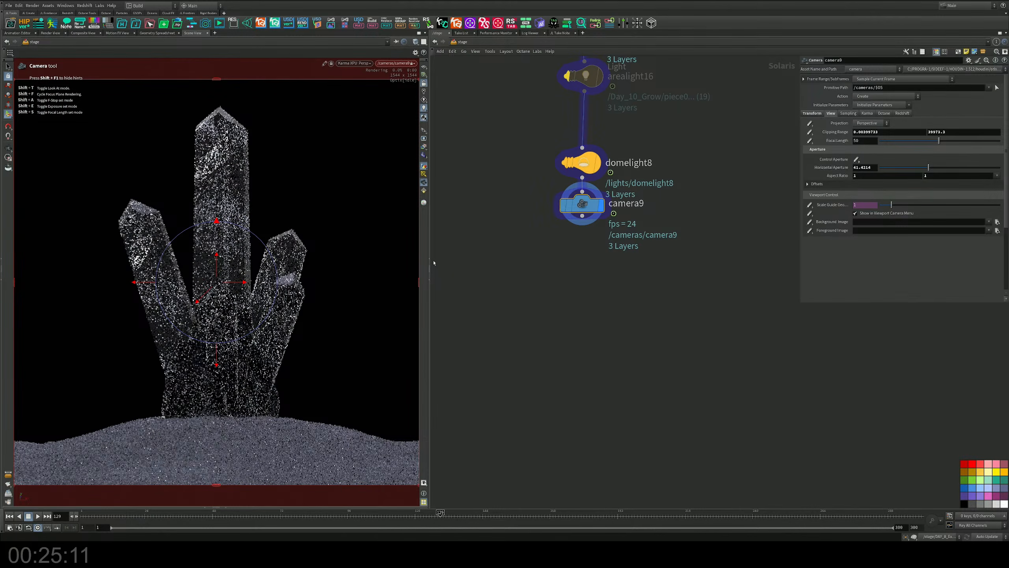
# Try a 9:16 aspect ratio on camera9 and set it back to 1:1
pyautogui.click(882, 175)
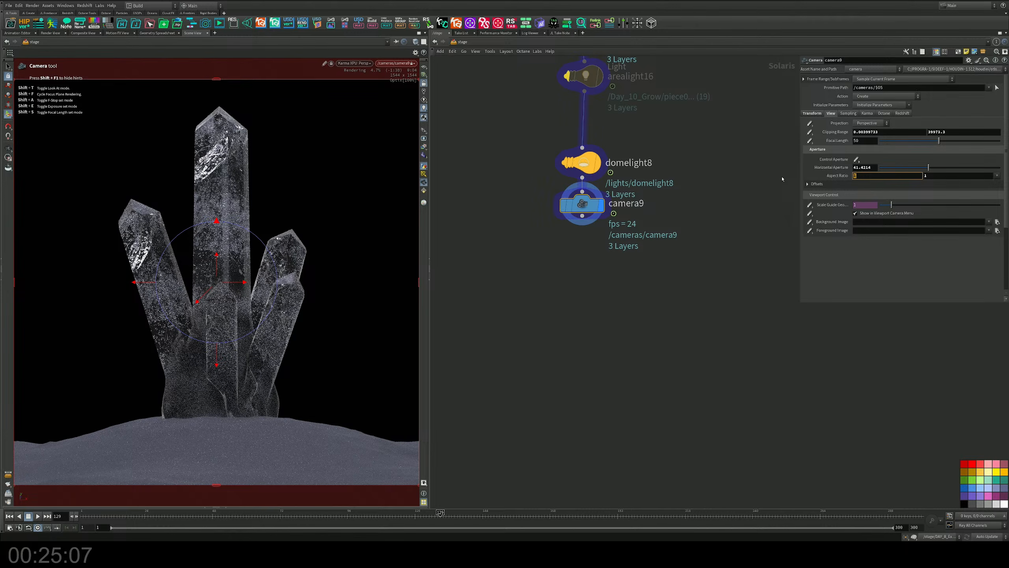
pyautogui.write('9')
pyautogui.press('Tab')
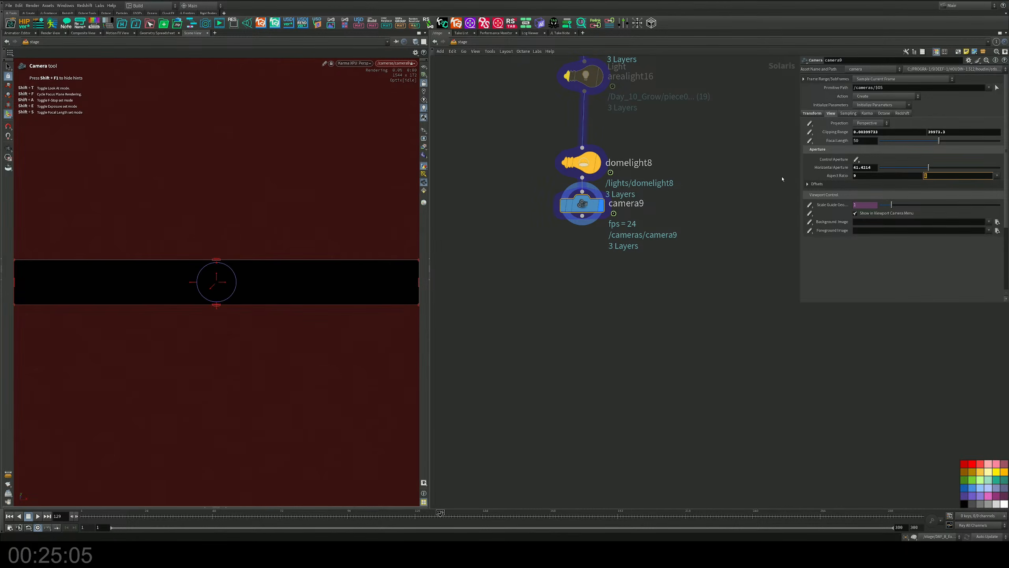
pyautogui.write('16')
pyautogui.press('Return')
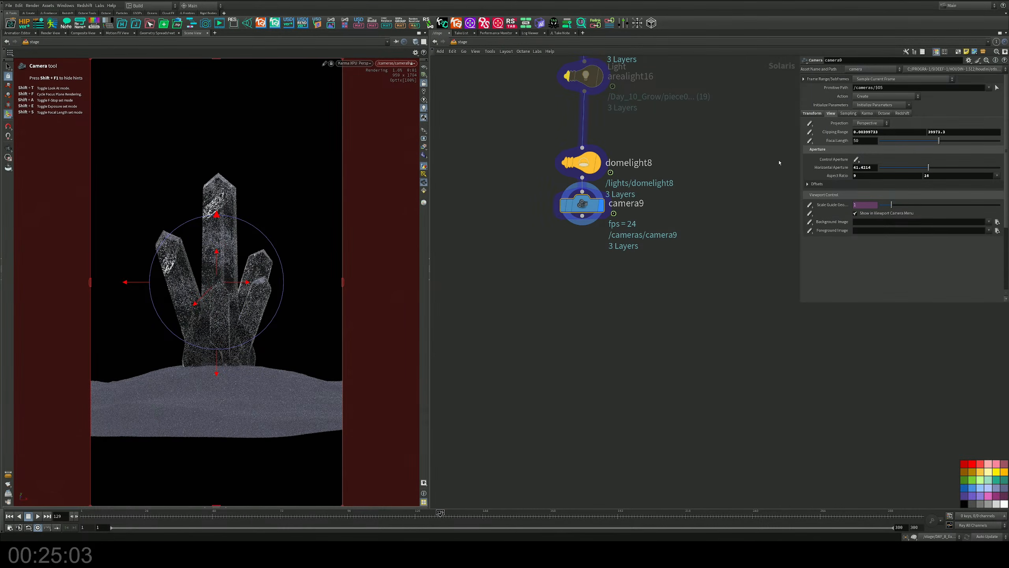
pyautogui.moveTo(889, 173); pyautogui.dragTo(815, 175)
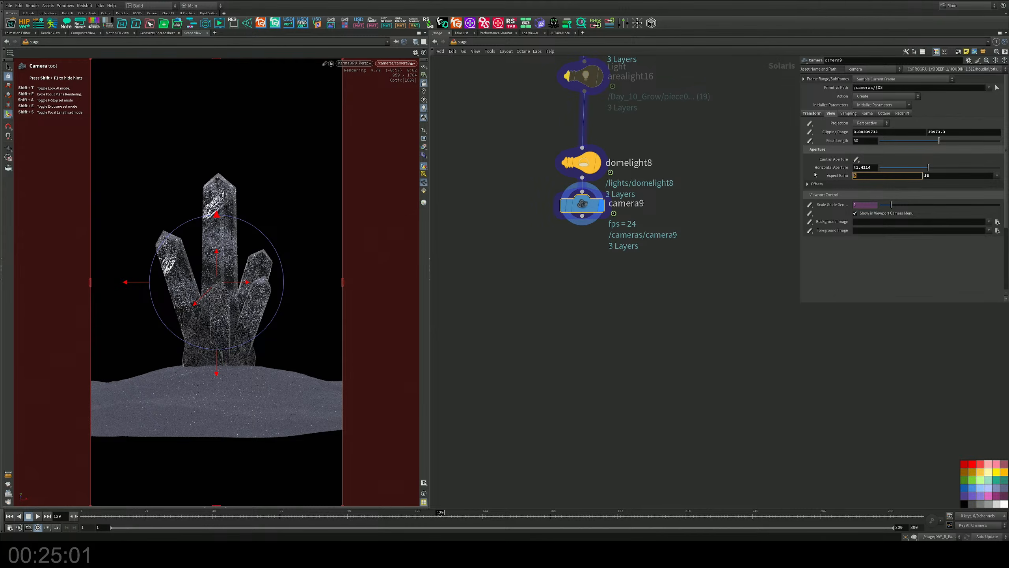
pyautogui.write('1')
pyautogui.press('Tab')
pyautogui.write('1')
pyautogui.press('Return')
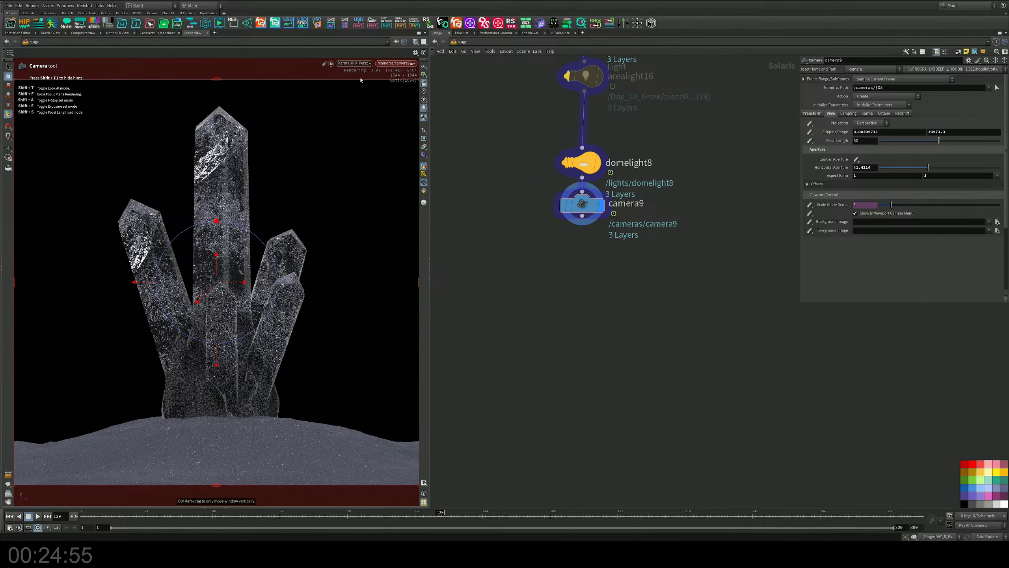
# Leave the camera view and examine the rendered crystals and ground from a higher, more distant angle
pyautogui.click(423, 83)
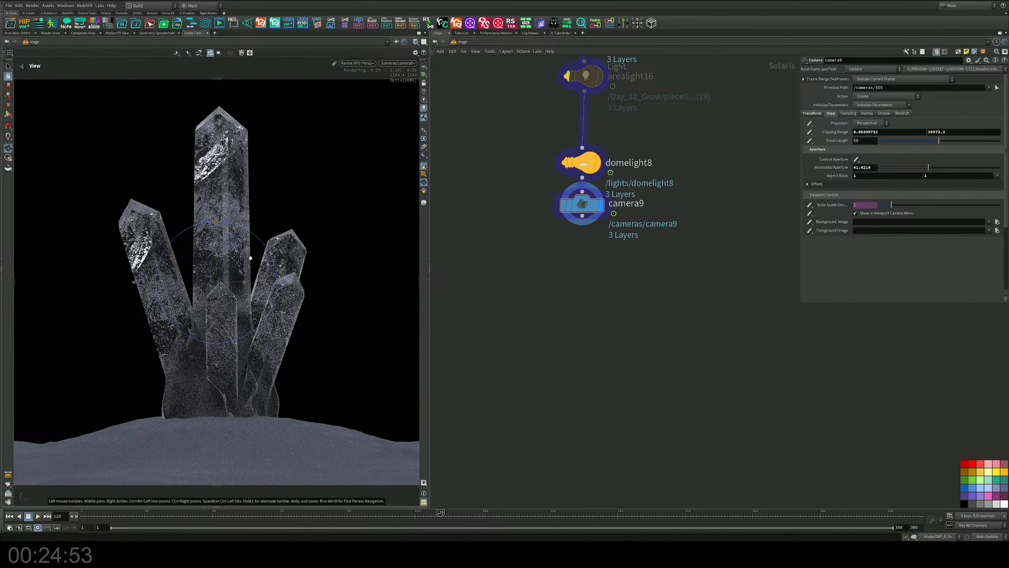
pyautogui.keyDown('alt'); pyautogui.moveTo(250, 259); pyautogui.dragTo(234, 312); pyautogui.keyUp('alt')
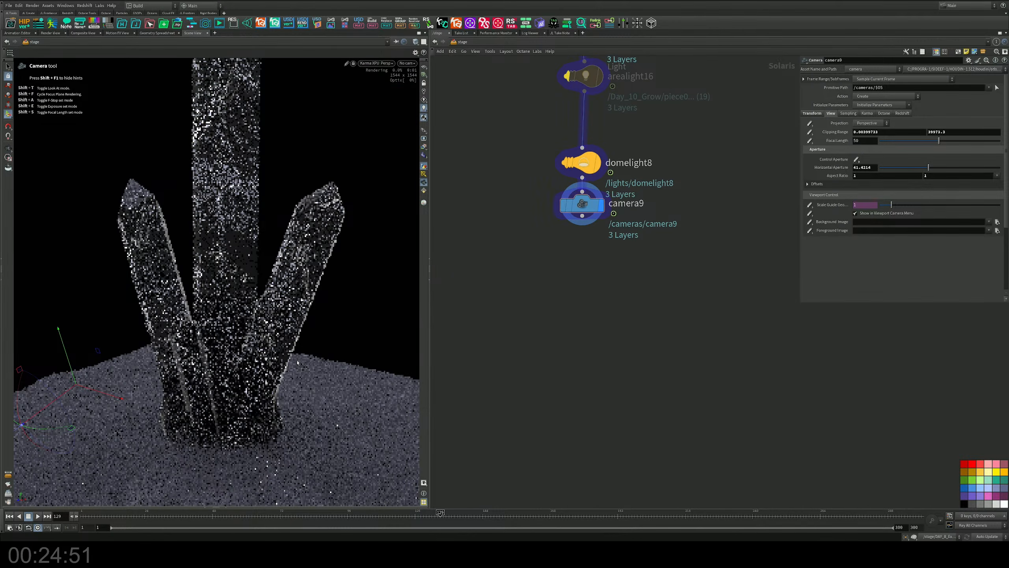
pyautogui.moveTo(515, 374); pyautogui.dragTo(515, 396, button='middle')
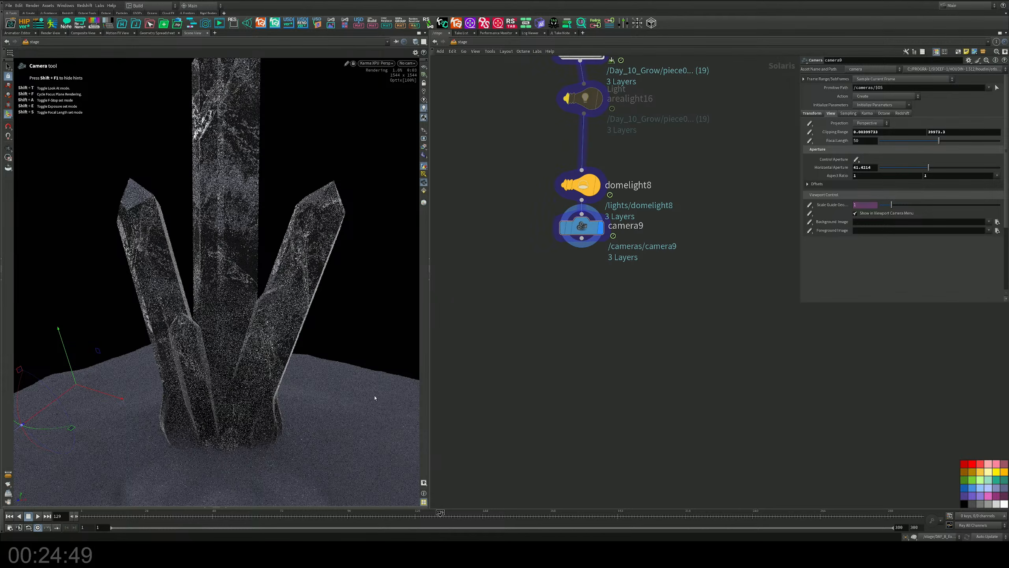
pyautogui.keyDown('alt'); pyautogui.moveTo(171, 418); pyautogui.dragTo(181, 416); pyautogui.keyUp('alt')
pyautogui.keyDown('alt'); pyautogui.moveTo(181, 416); pyautogui.dragTo(159, 401, button='right'); pyautogui.keyUp('alt')
pyautogui.keyDown('alt'); pyautogui.moveTo(228, 421); pyautogui.dragTo(244, 475); pyautogui.keyUp('alt')
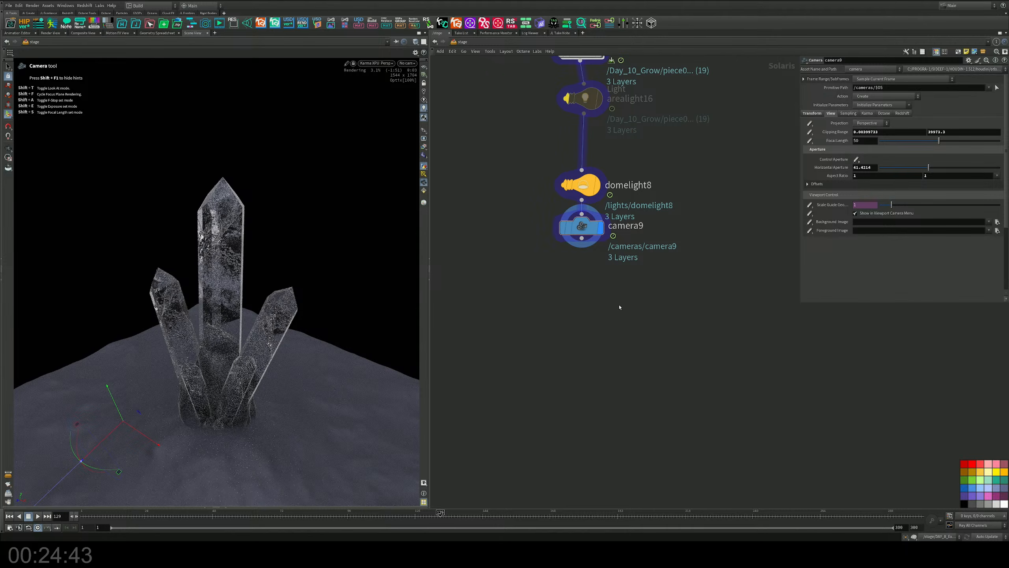
# Check that assignmaterial16 points to the Carbon 05 material, keeping the current selection
pyautogui.moveTo(619, 307); pyautogui.dragTo(595, 424, button='middle')
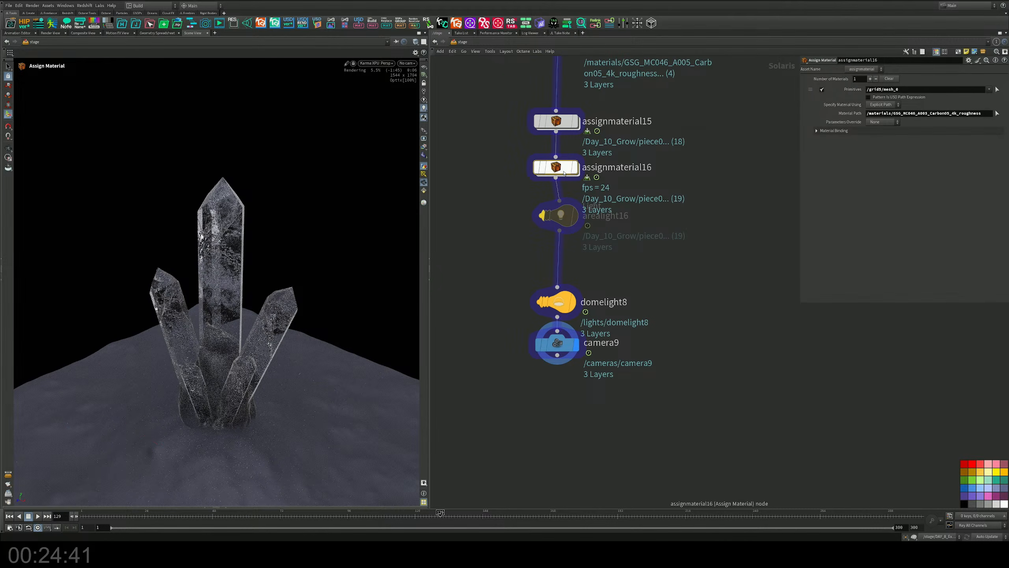
pyautogui.moveTo(566, 171)
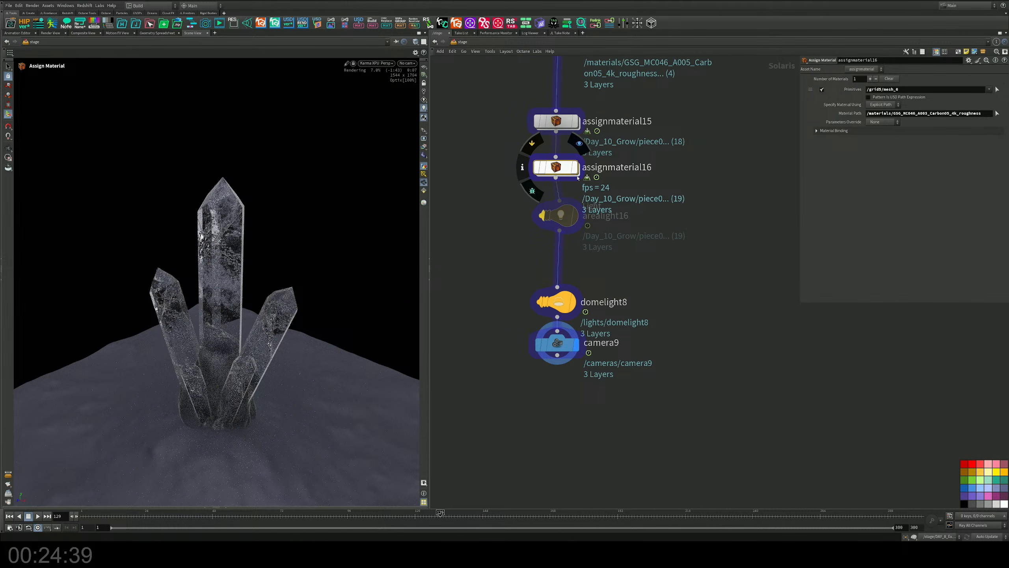
pyautogui.click(997, 113)
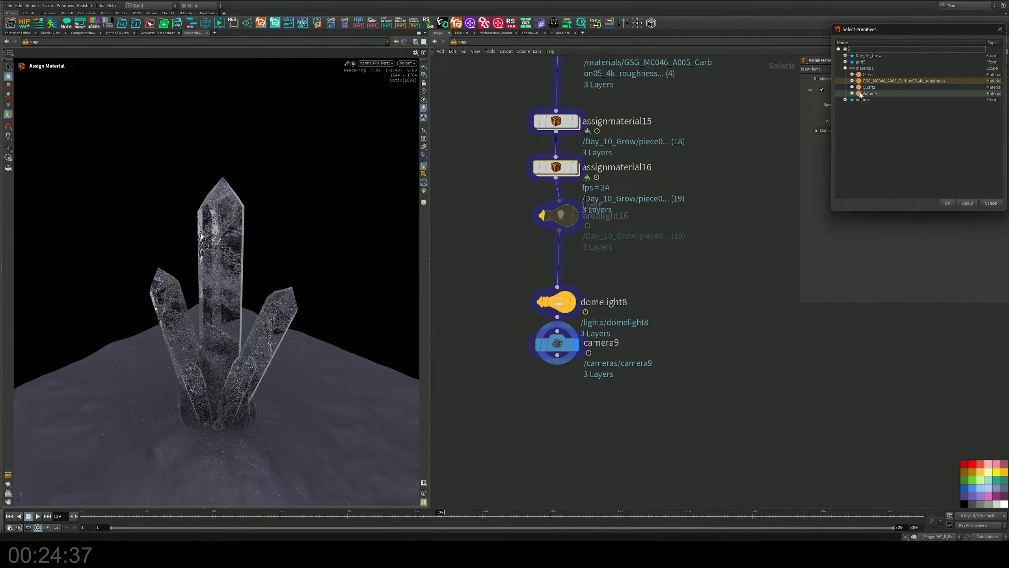
pyautogui.click(952, 202)
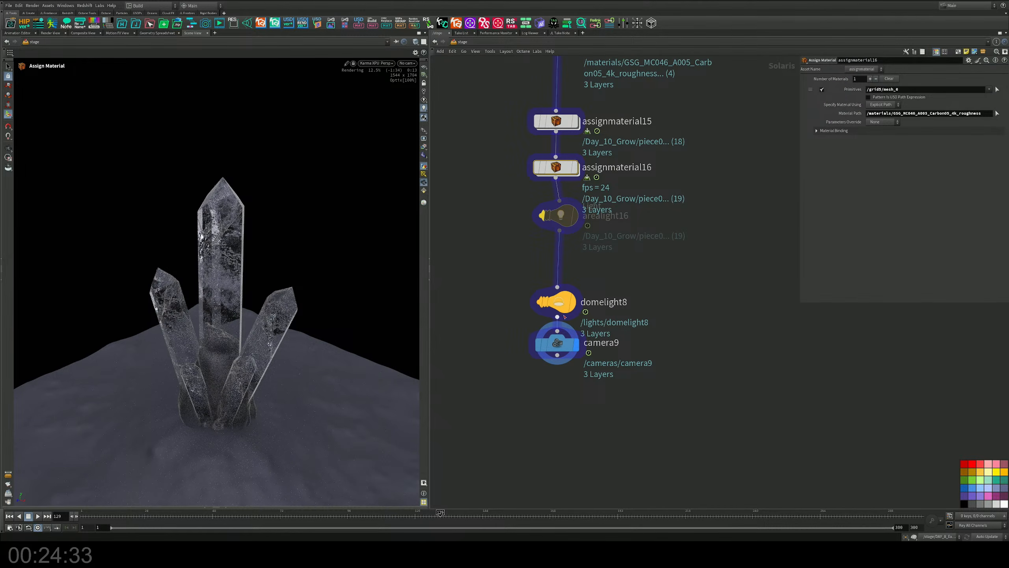
# In the Carbon 05 material network, disconnect the Place2D transform node from the three tiled image nodes
pyautogui.moveTo(614, 267); pyautogui.dragTo(618, 335, button='middle')
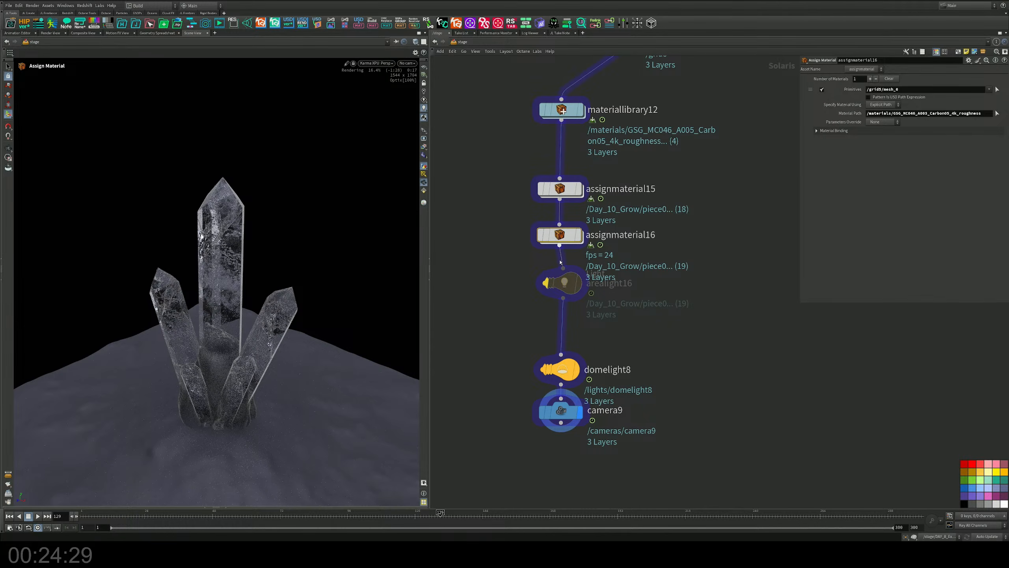
pyautogui.moveTo(557, 144); pyautogui.dragTo(553, 326, button='middle')
pyautogui.doubleClick(556, 293)
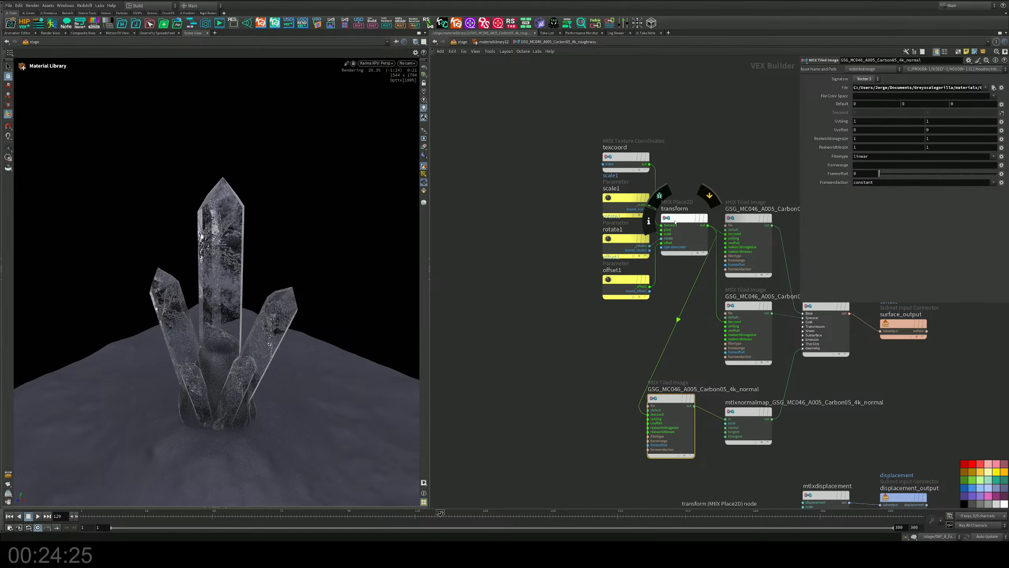
pyautogui.moveTo(708, 216)
pyautogui.keyDown('shift'); pyautogui.mouseDown()
pyautogui.moveTo(609, 215)
pyautogui.moveTo(569, 362)
pyautogui.mouseUp(); pyautogui.keyUp('shift')
pyautogui.press('y')
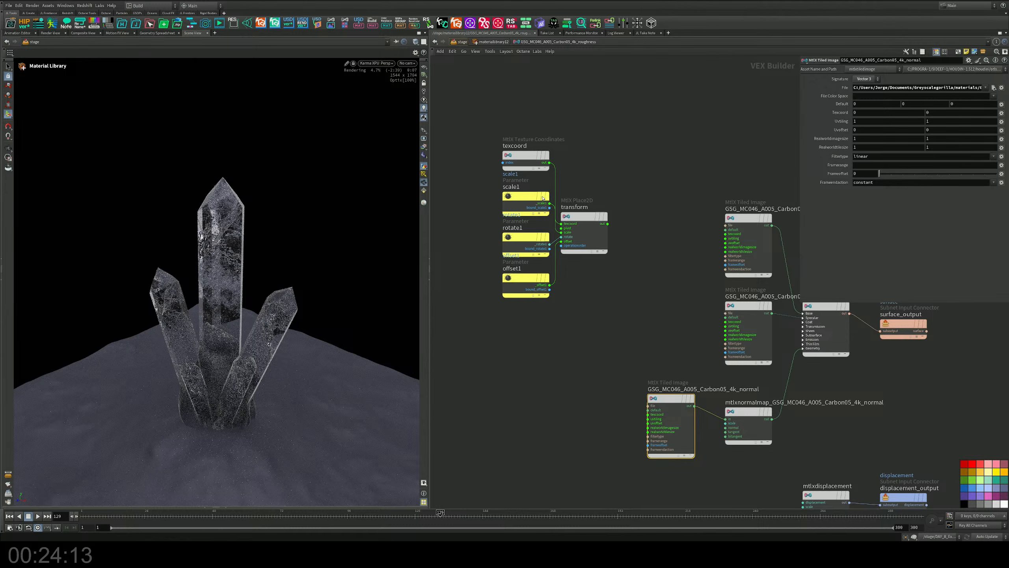
# Inside grid5, add a UV Texture node after mountain1, display it, and return to the stage network
pyautogui.doubleClick(616, 217)
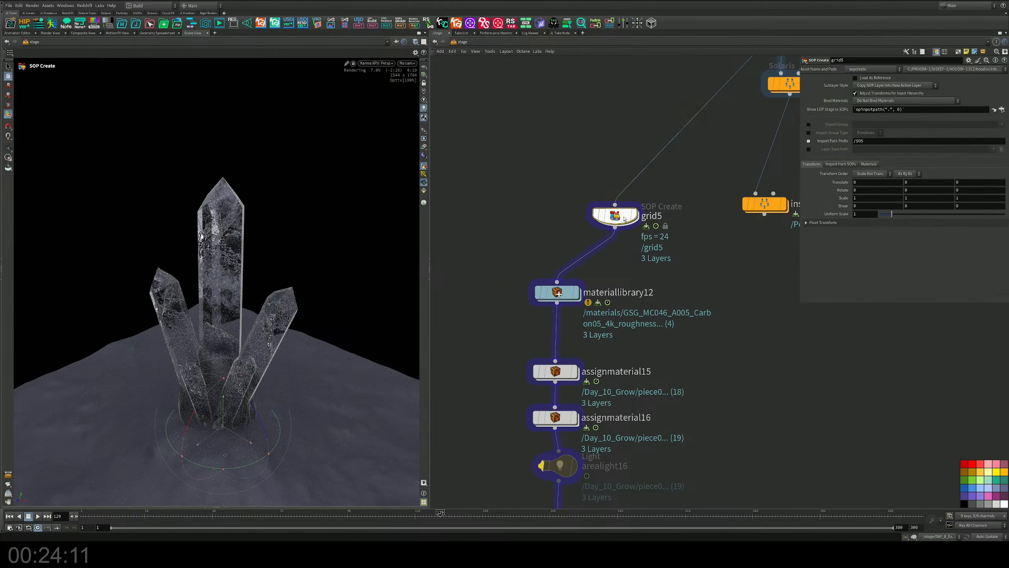
pyautogui.press('Tab')
pyautogui.write('uv')
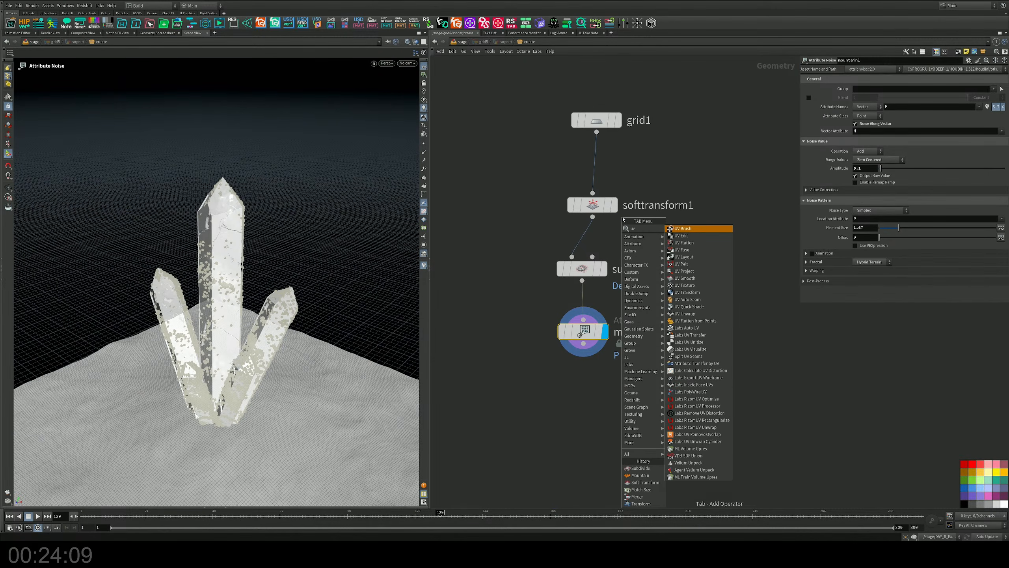
pyautogui.write('te')
pyautogui.press('Return')
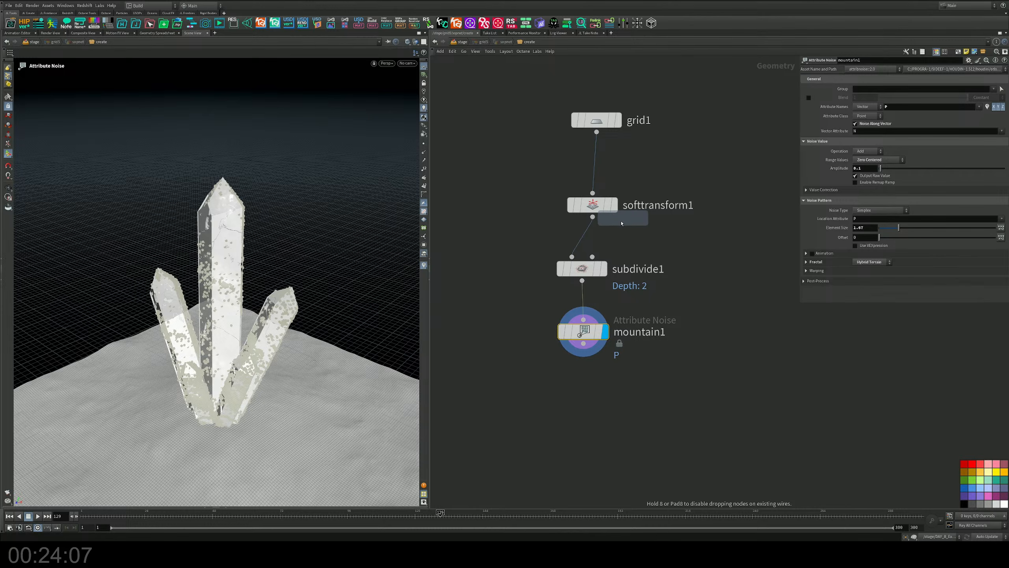
pyautogui.click(584, 382)
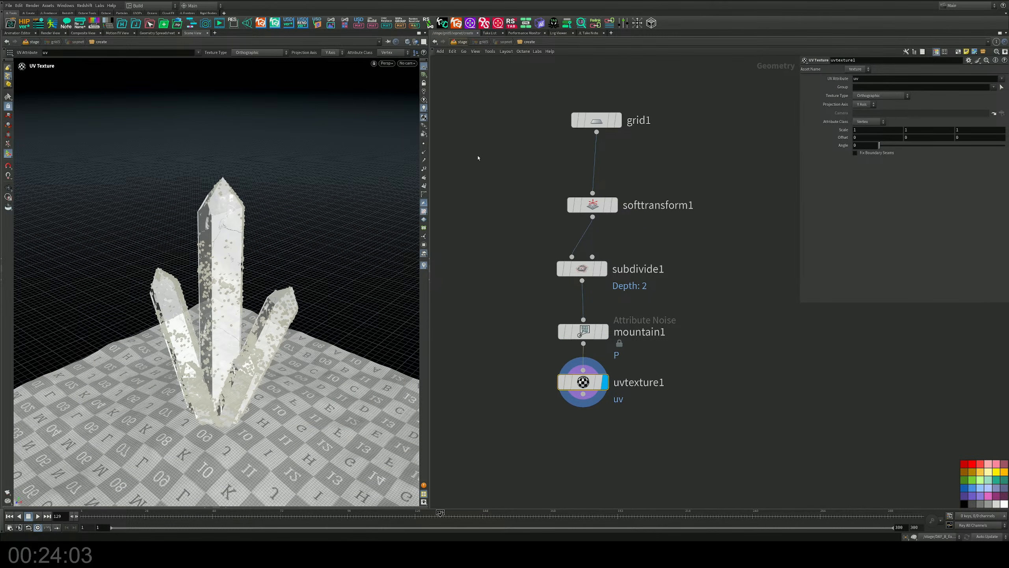
pyautogui.press('u')
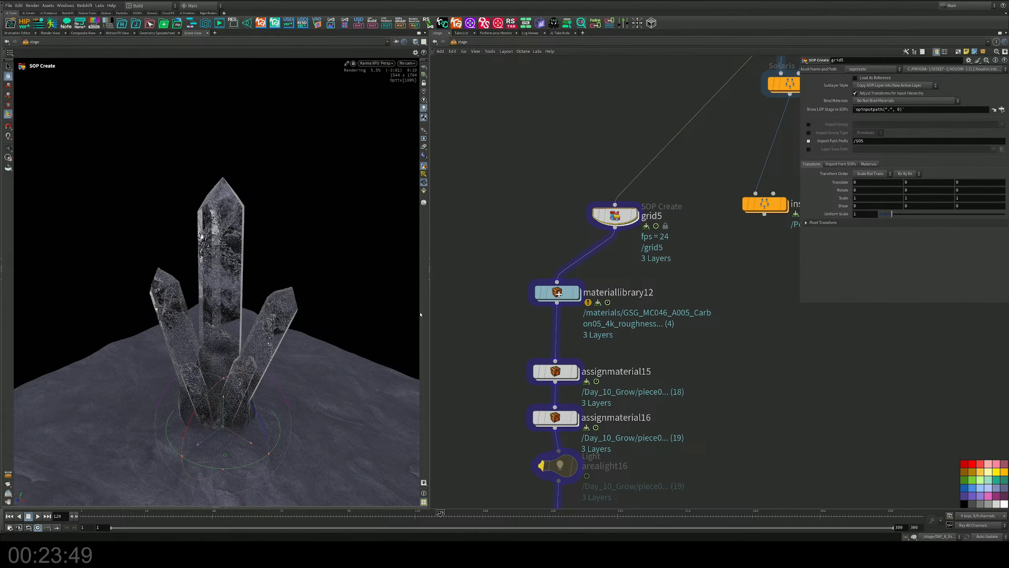
# Move domelight8 up beneath arealight16 in the stage network and disable it
pyautogui.moveTo(539, 464); pyautogui.dragTo(552, 332, button='middle')
pyautogui.moveTo(616, 366); pyautogui.dragTo(620, 225, button='middle')
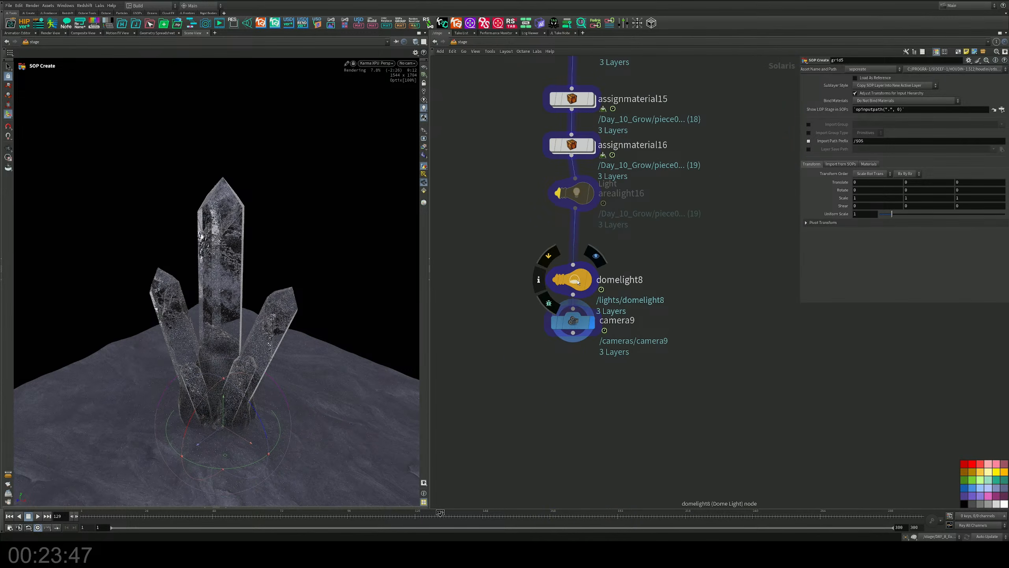
pyautogui.moveTo(578, 283); pyautogui.dragTo(574, 240)
pyautogui.click(549, 217)
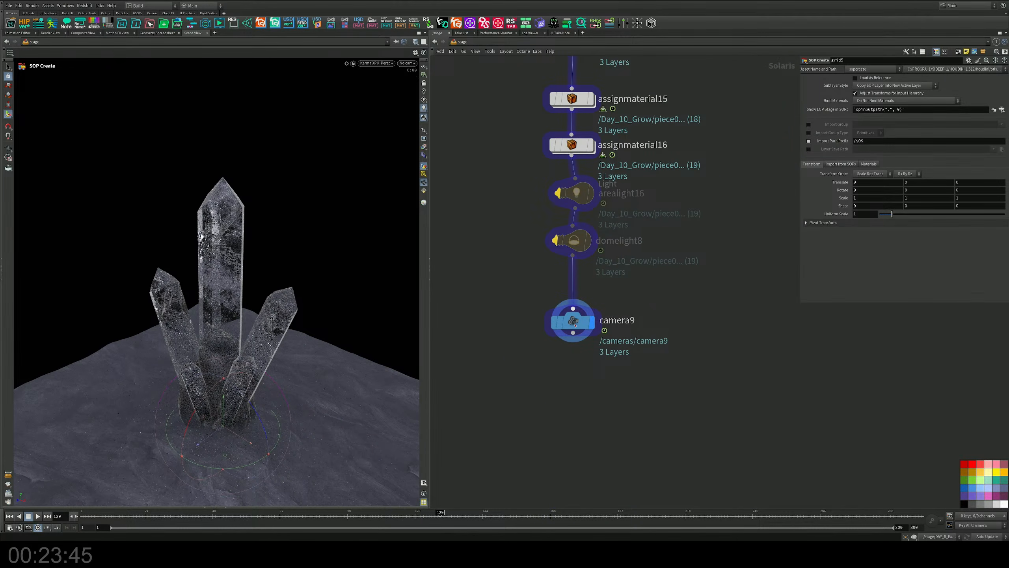
# Move camera9 further down and insert an Area Light node between domelight8 and camera9
pyautogui.moveTo(575, 324); pyautogui.dragTo(575, 439)
pyautogui.press('Tab')
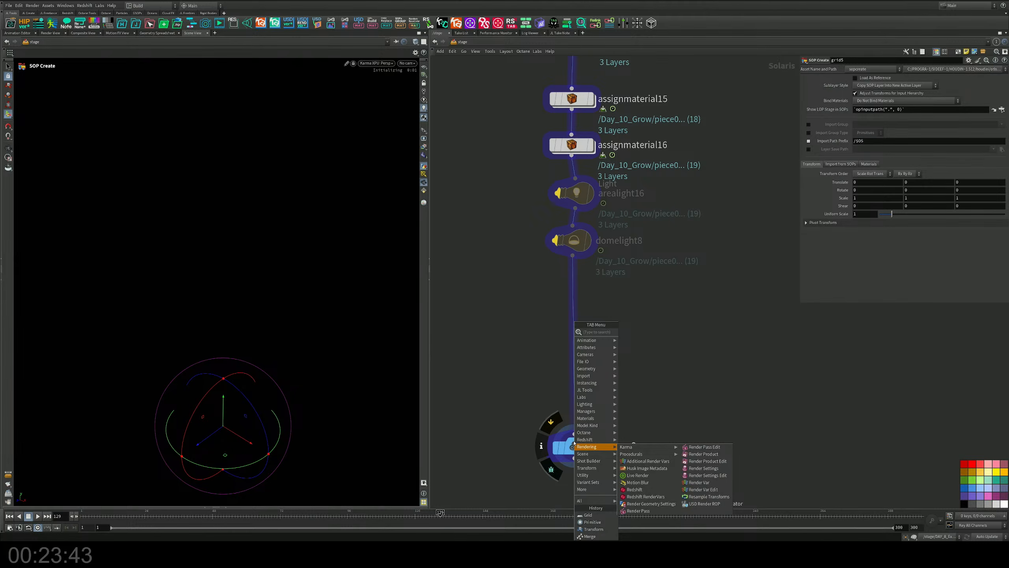
pyautogui.write('area')
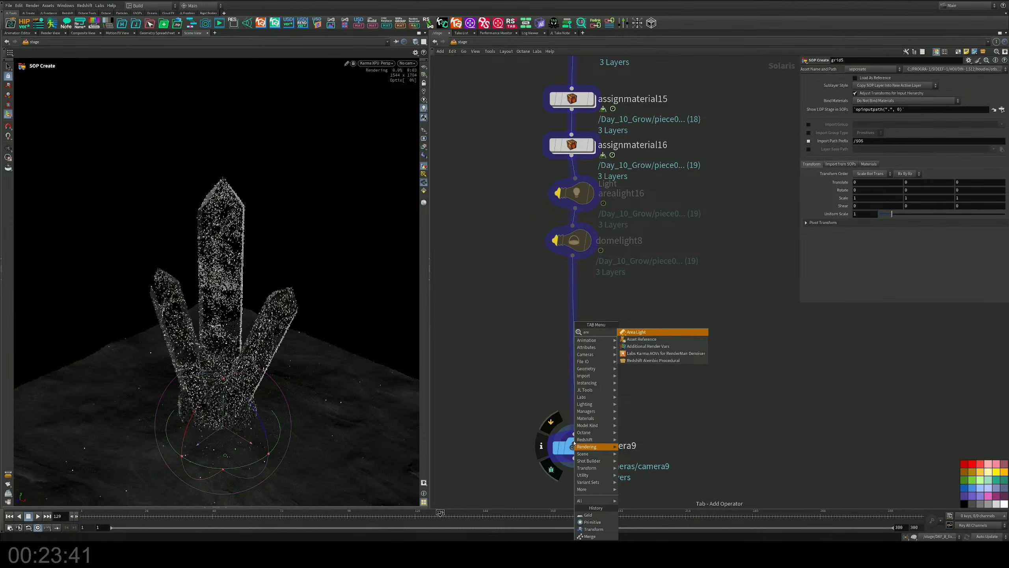
pyautogui.press('Return')
pyautogui.click(569, 318)
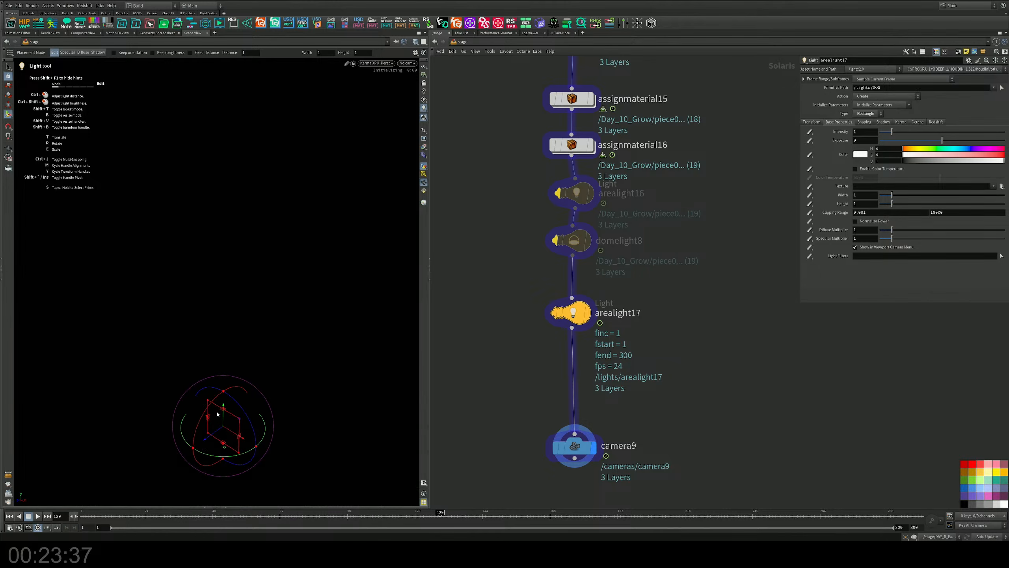
# Place arealight17 above the central crystal facing downward and set its intensity to 5
pyautogui.moveTo(223, 418); pyautogui.dragTo(266, 76)
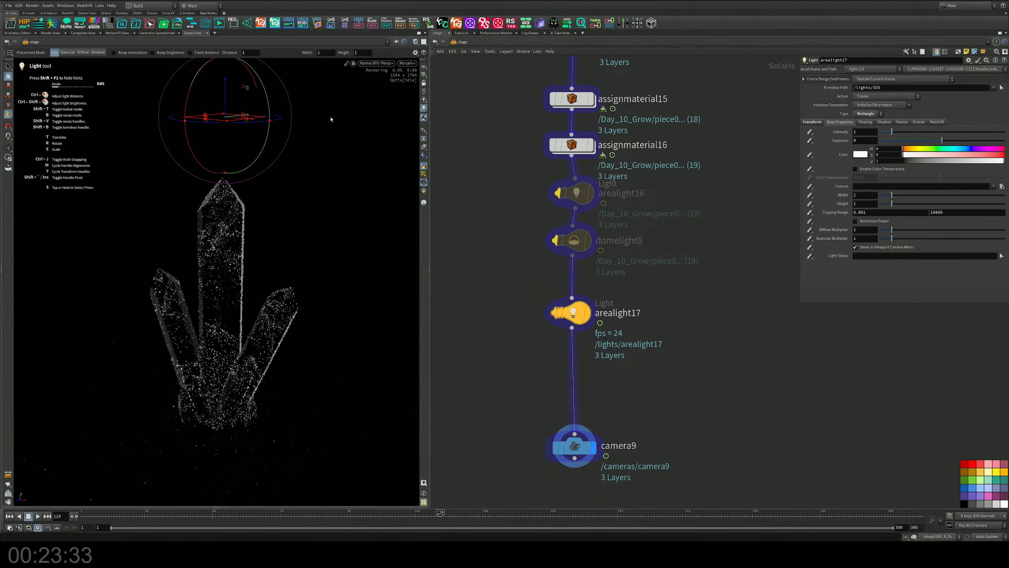
pyautogui.moveTo(892, 132); pyautogui.dragTo(942, 131)
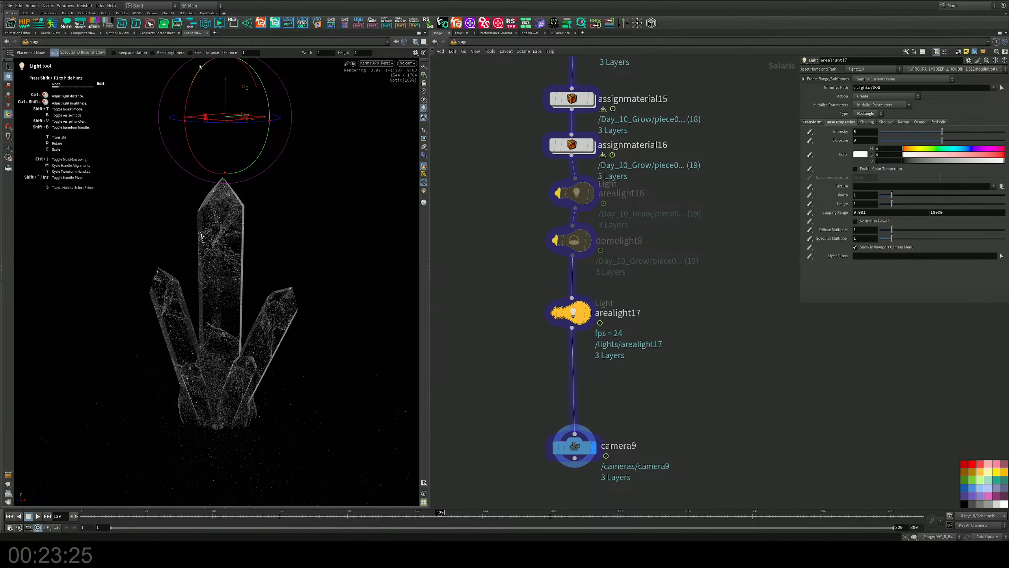
# Raise arealight17 well above the crystals and enlarge it to about 3.4 wide and 3 high
pyautogui.moveTo(200, 66); pyautogui.dragTo(249, 236)
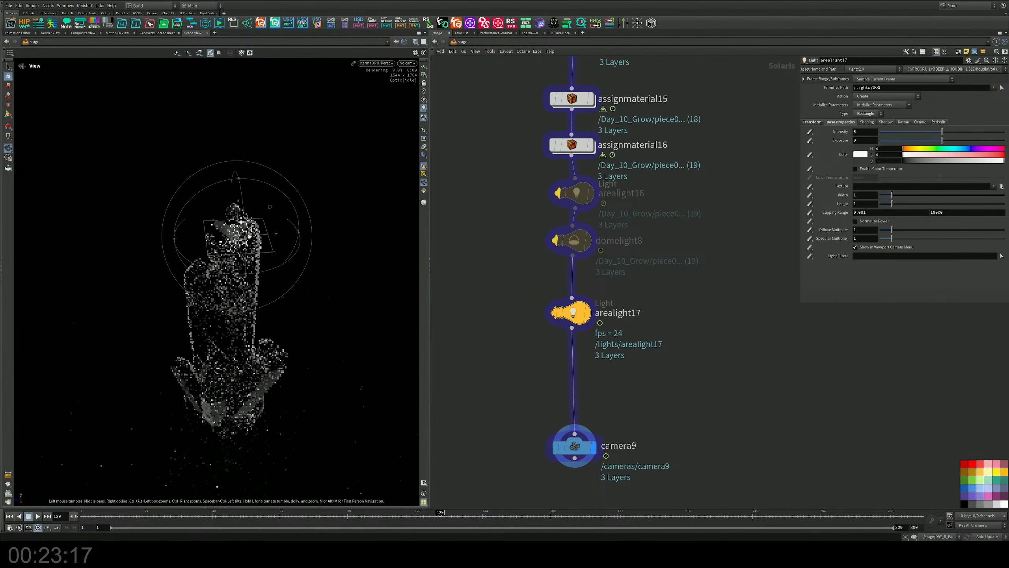
pyautogui.keyDown('alt'); pyautogui.moveTo(268, 248); pyautogui.dragTo(214, 273, button='right'); pyautogui.keyUp('alt')
pyautogui.keyDown('alt'); pyautogui.moveTo(254, 246); pyautogui.dragTo(256, 283); pyautogui.keyUp('alt')
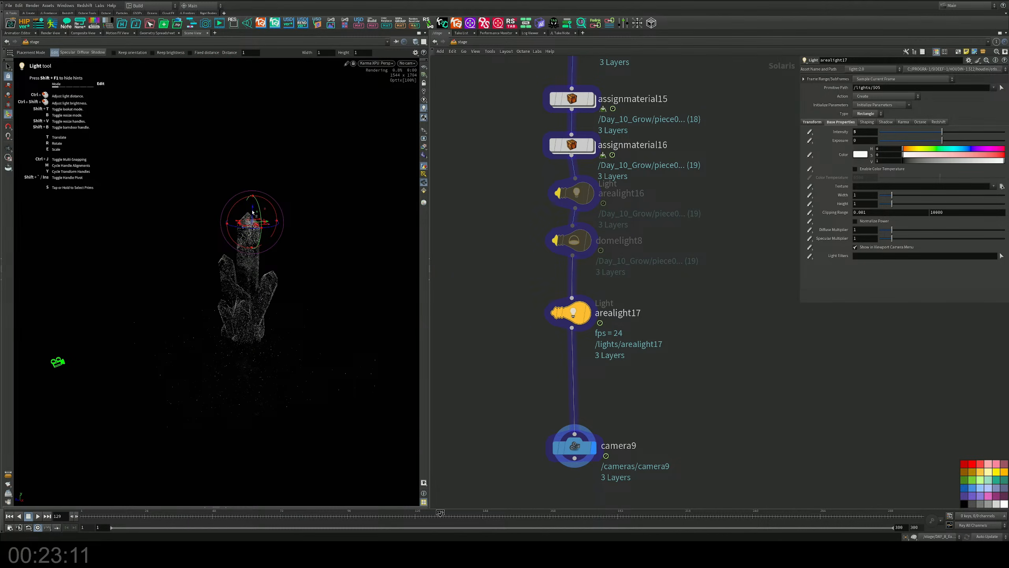
pyautogui.moveTo(253, 209); pyautogui.dragTo(319, 170)
pyautogui.keyDown('alt'); pyautogui.moveTo(257, 200); pyautogui.dragTo(332, 206); pyautogui.keyUp('alt')
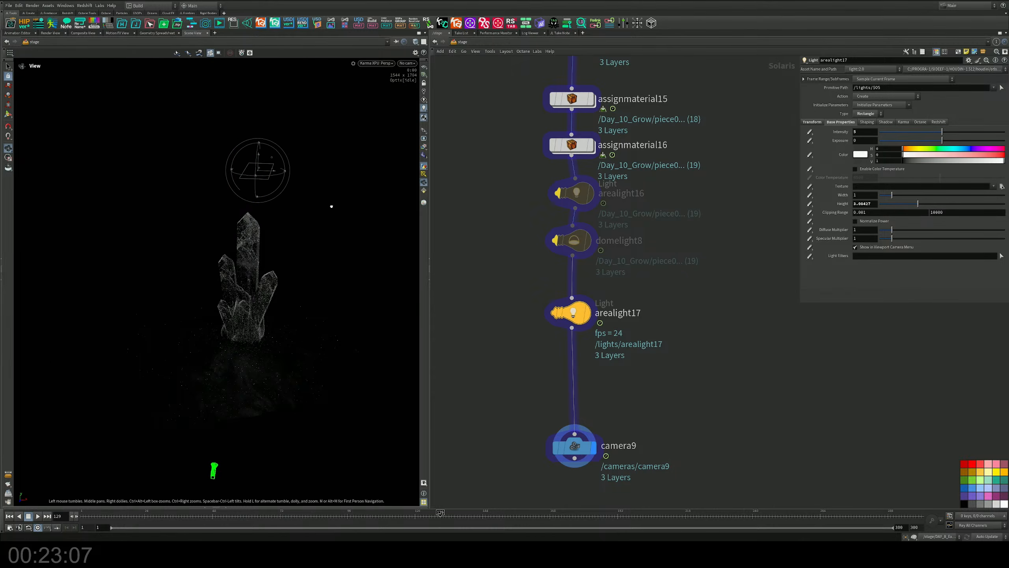
pyautogui.moveTo(274, 172); pyautogui.dragTo(285, 241)
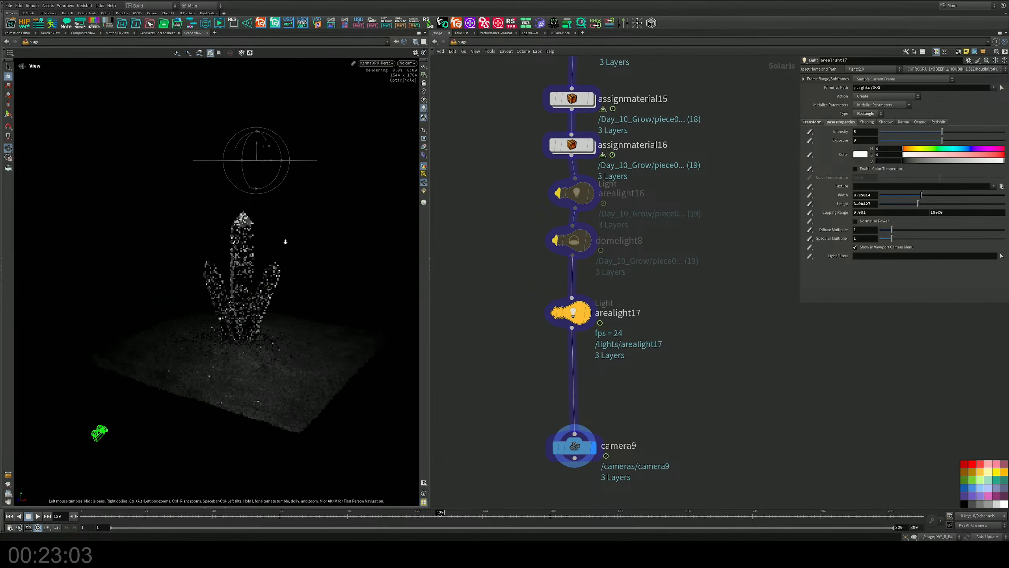
pyautogui.keyDown('alt'); pyautogui.moveTo(286, 241); pyautogui.dragTo(270, 219, button='right'); pyautogui.keyUp('alt')
pyautogui.keyDown('alt'); pyautogui.moveTo(280, 242); pyautogui.dragTo(283, 265, button='middle'); pyautogui.keyUp('alt')
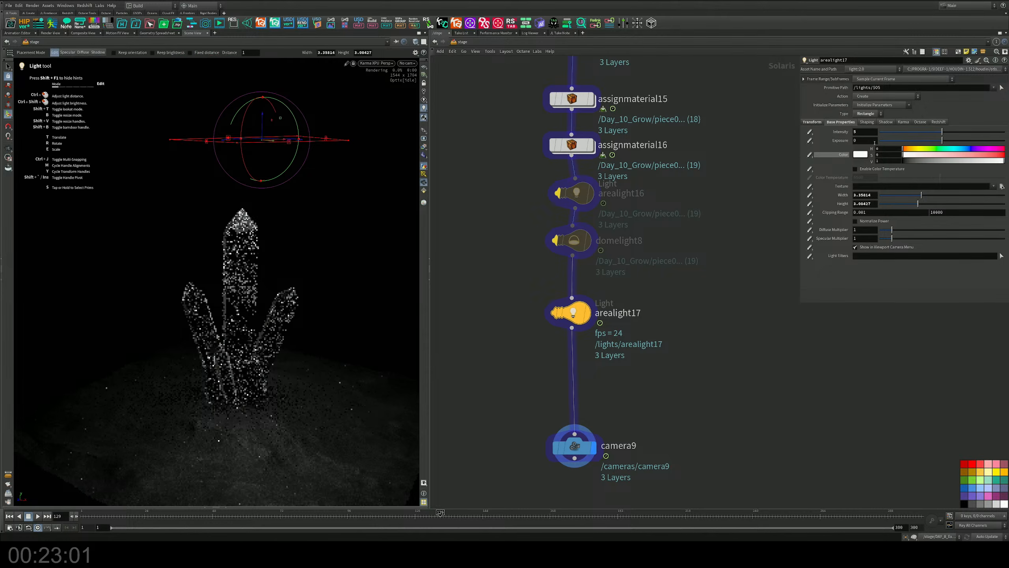
# Set arealight17's intensity to 10 and enable its spotlight shaping with an angle of 9.1
pyautogui.moveTo(943, 132); pyautogui.dragTo(1007, 133)
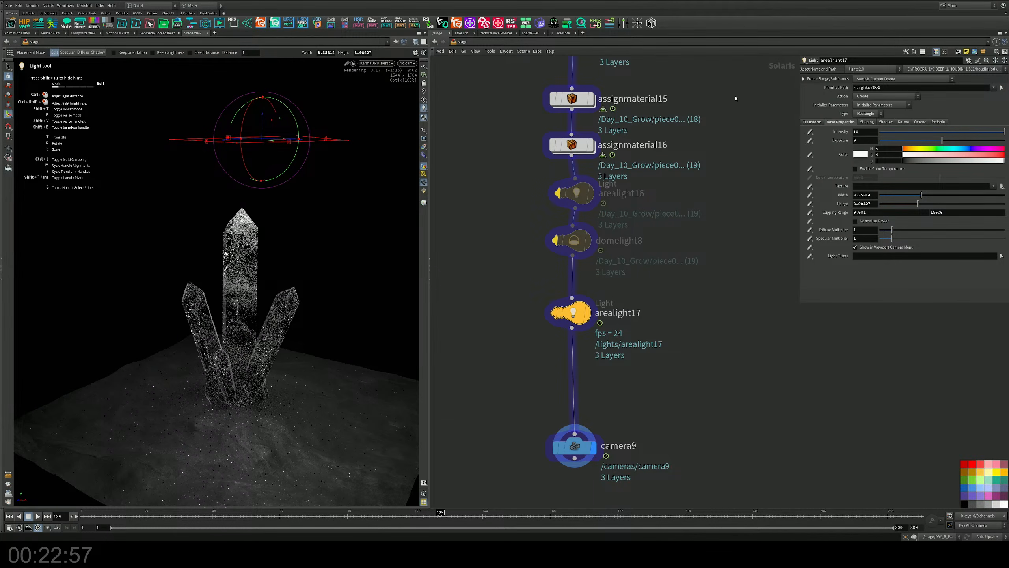
pyautogui.click(886, 122)
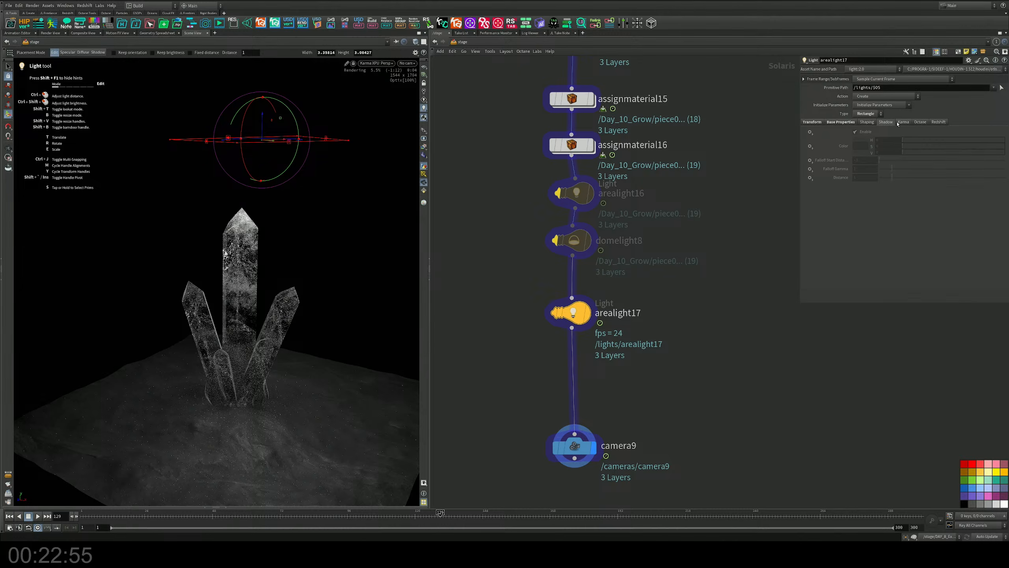
pyautogui.click(867, 122)
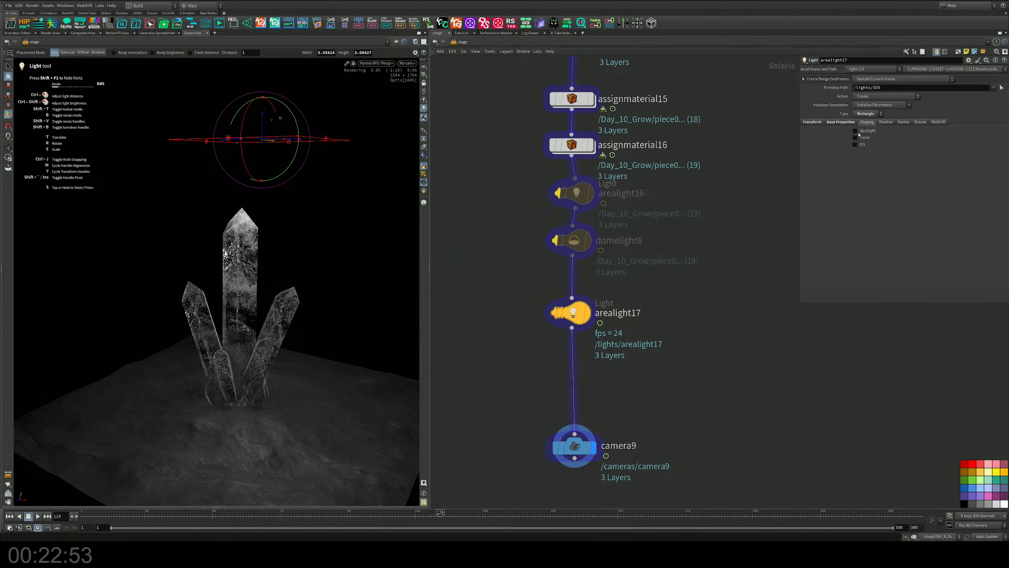
pyautogui.click(855, 131)
pyautogui.click(898, 139)
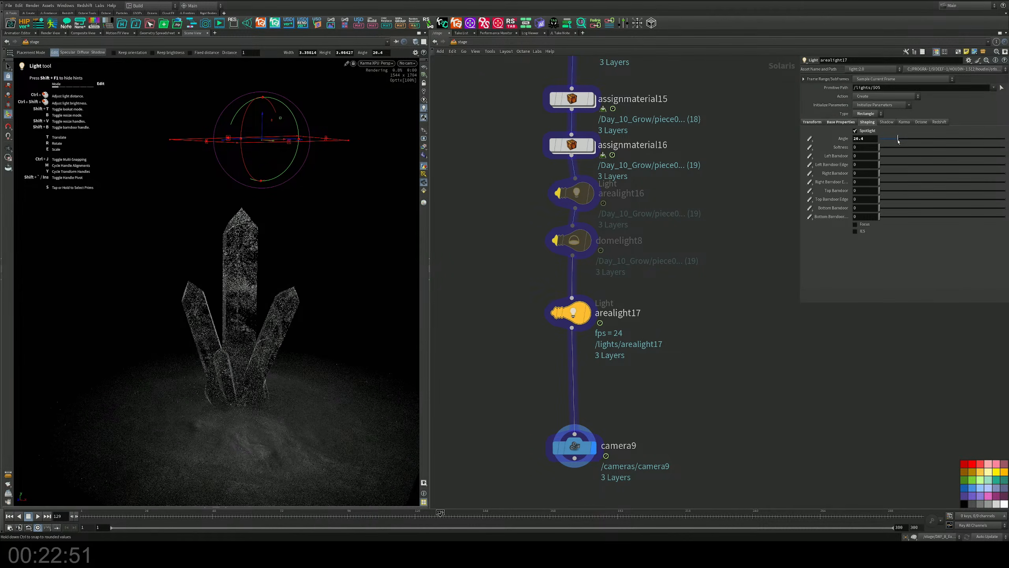
pyautogui.moveTo(898, 140); pyautogui.dragTo(886, 140)
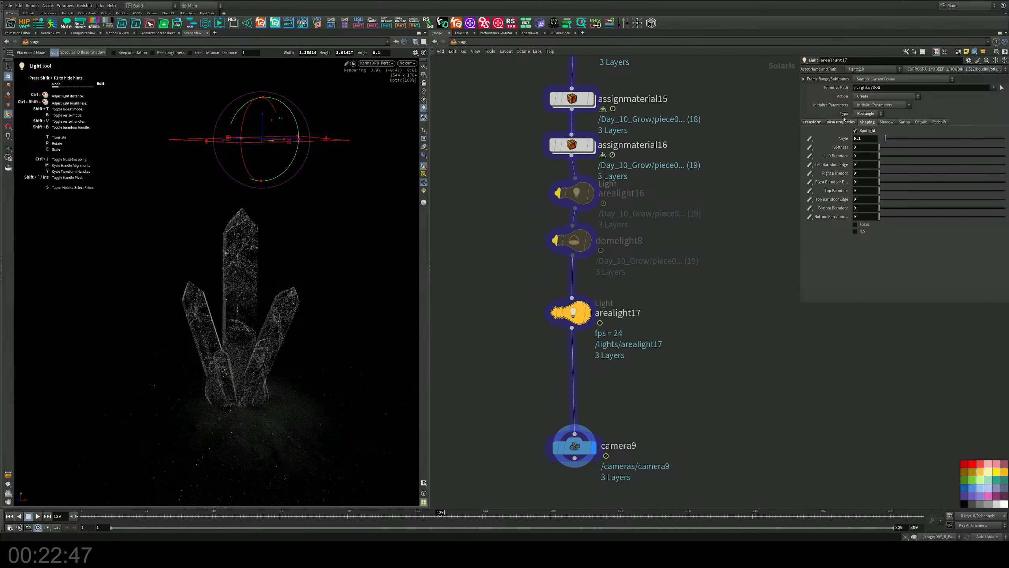
pyautogui.click(812, 122)
pyautogui.click(841, 122)
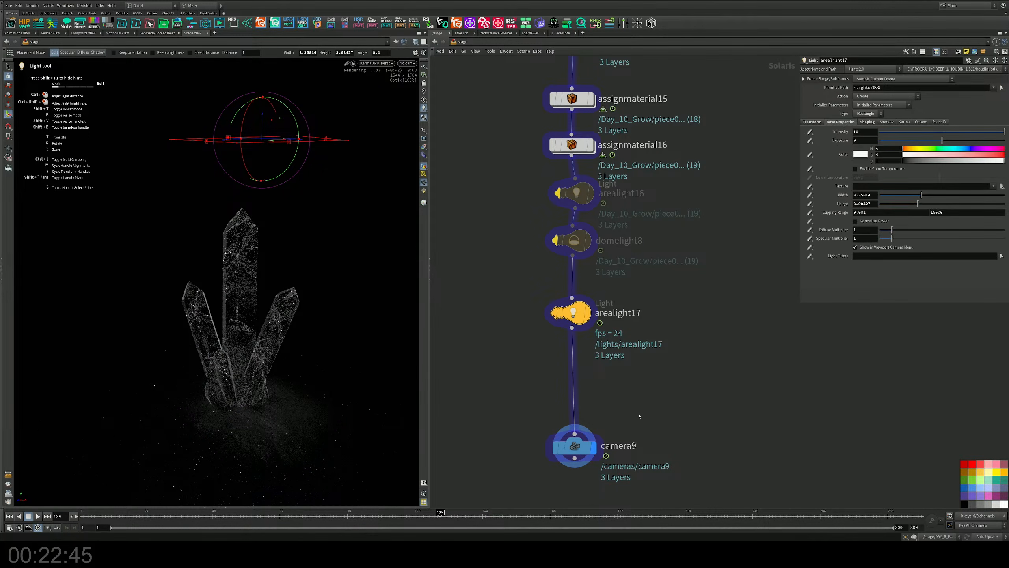
# Look through camera9 in the viewport and set the camera's exposure to 1
pyautogui.click(574, 446)
pyautogui.click(849, 113)
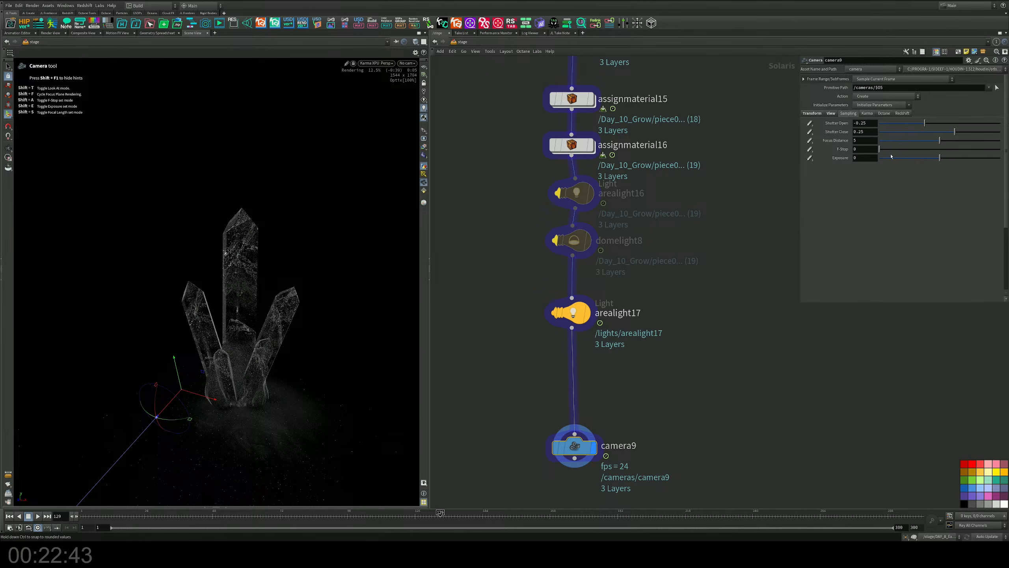
pyautogui.click(958, 159)
pyautogui.moveTo(958, 159); pyautogui.dragTo(970, 157)
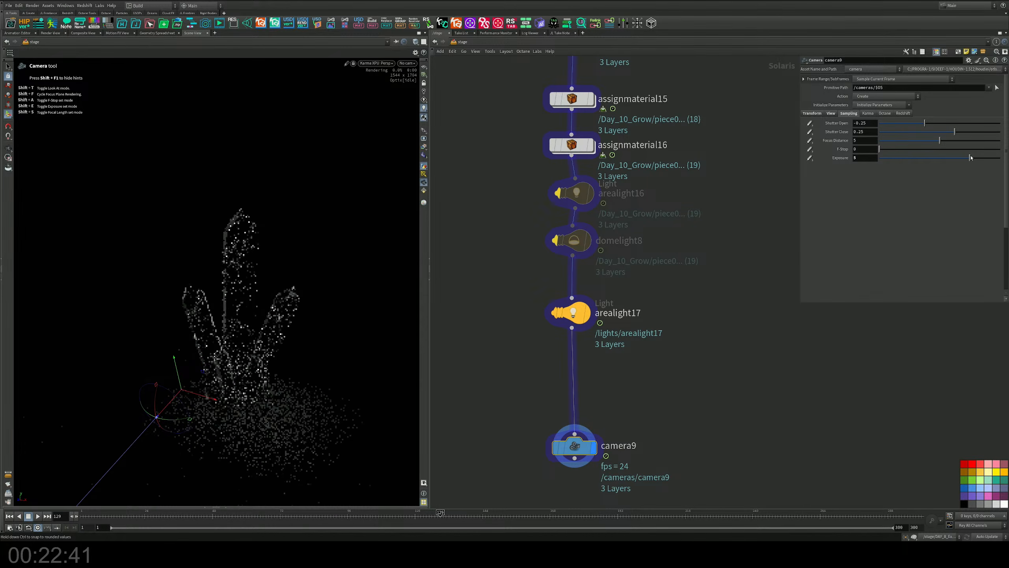
pyautogui.click(408, 62)
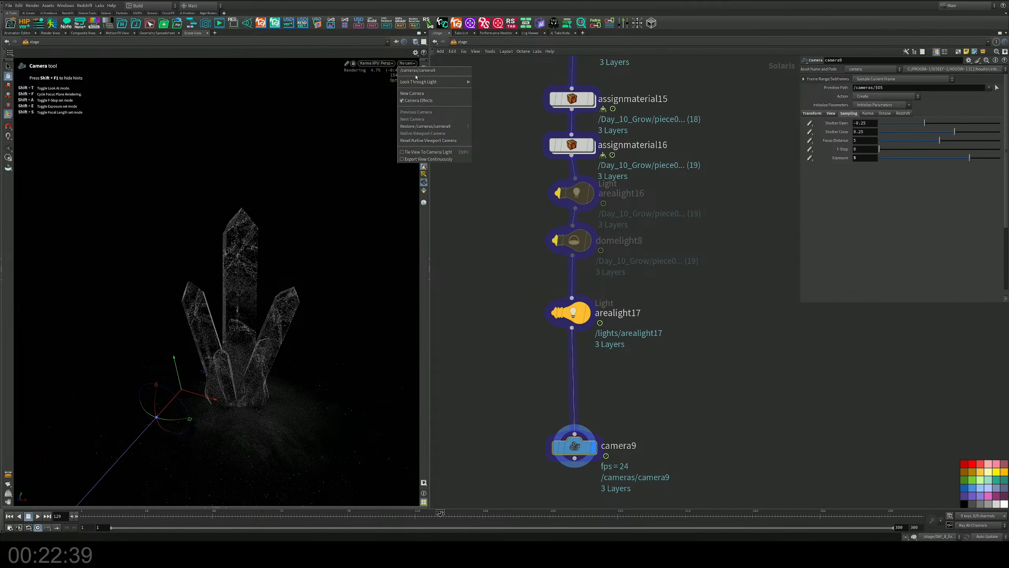
pyautogui.click(417, 75)
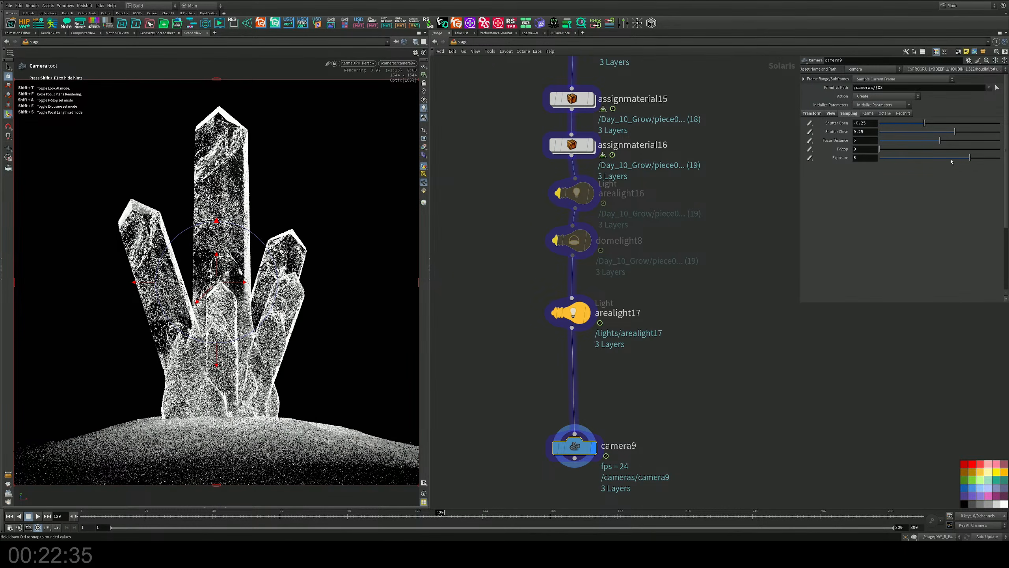
pyautogui.moveTo(970, 158); pyautogui.dragTo(953, 160)
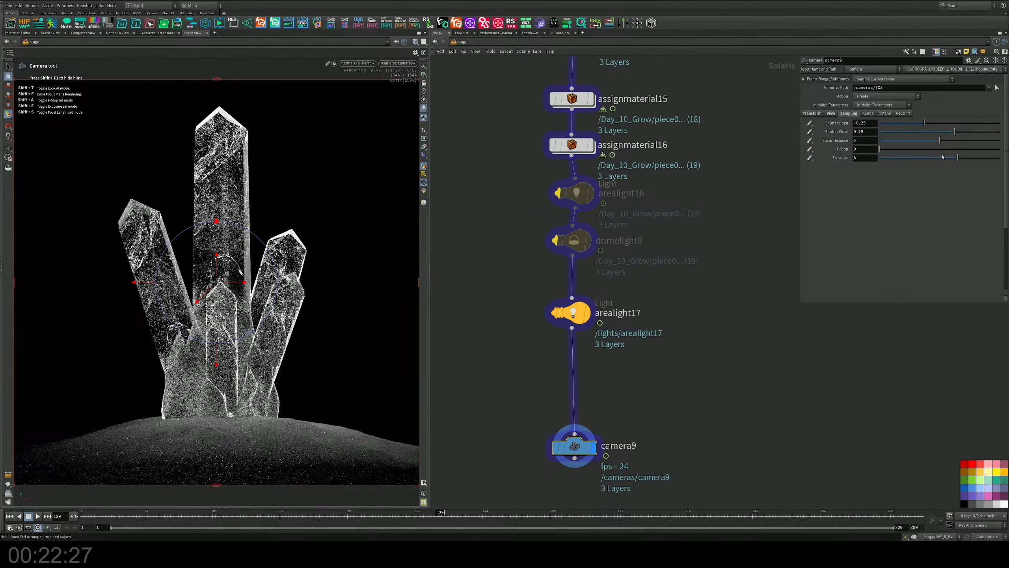
pyautogui.click(947, 159)
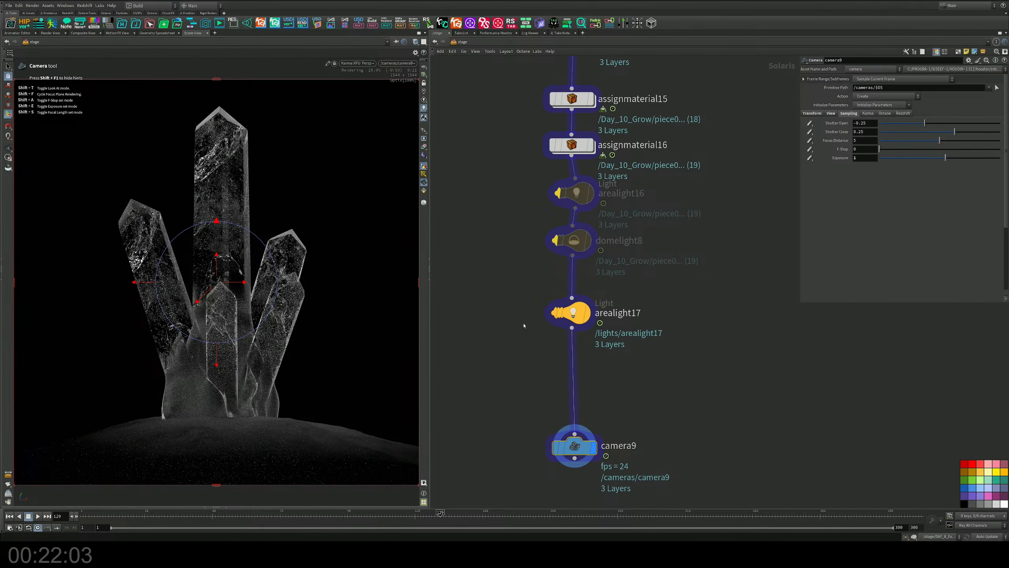
# Open the Carbon05 material inside materiallibrary12 and move its roughness image node back, in line above the normal image node
pyautogui.moveTo(573, 314)
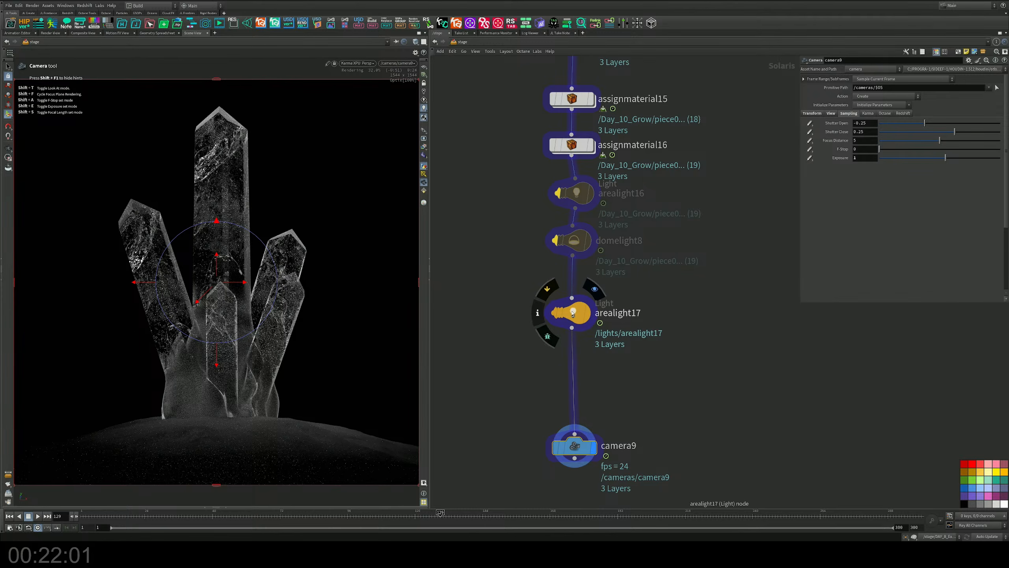
pyautogui.moveTo(730, 284); pyautogui.dragTo(716, 436, button='middle')
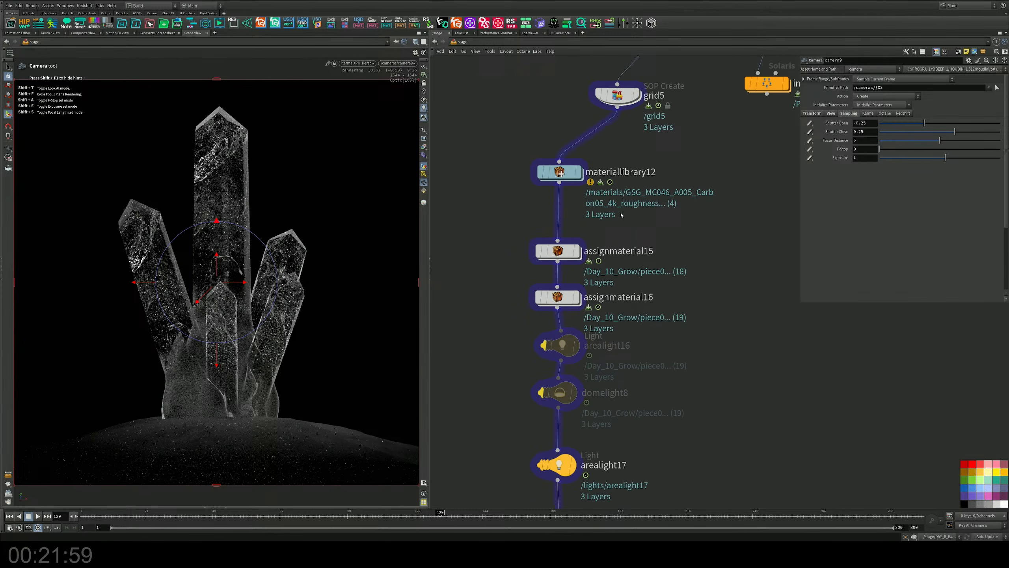
pyautogui.doubleClick(578, 175)
pyautogui.doubleClick(598, 274)
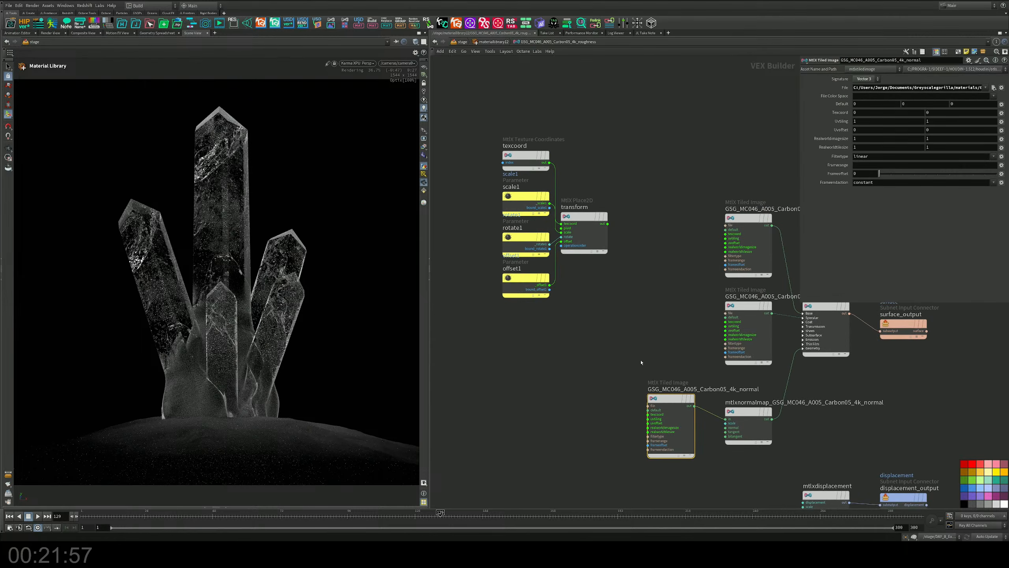
pyautogui.moveTo(704, 317); pyautogui.dragTo(614, 320, button='middle')
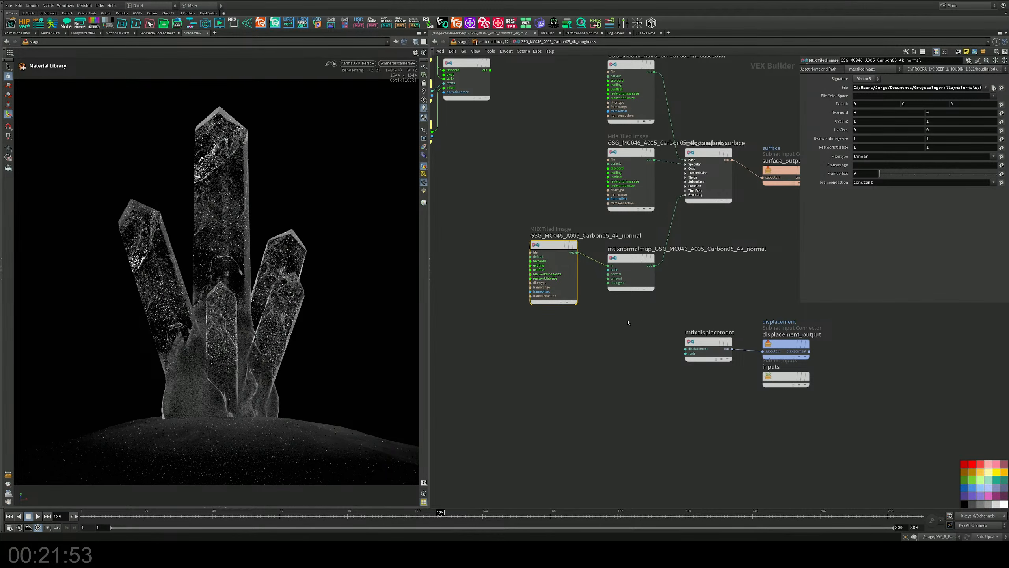
pyautogui.moveTo(615, 341); pyautogui.dragTo(652, 327, button='middle')
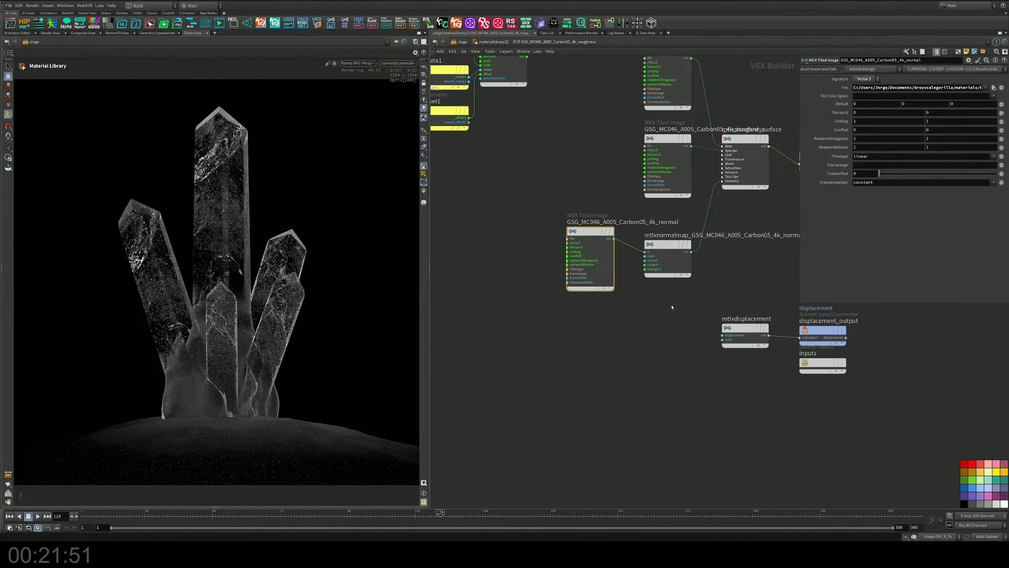
pyautogui.moveTo(668, 153); pyautogui.dragTo(679, 174, button='middle')
pyautogui.moveTo(679, 174); pyautogui.dragTo(592, 174)
pyautogui.moveTo(676, 134); pyautogui.dragTo(682, 163, button='middle')
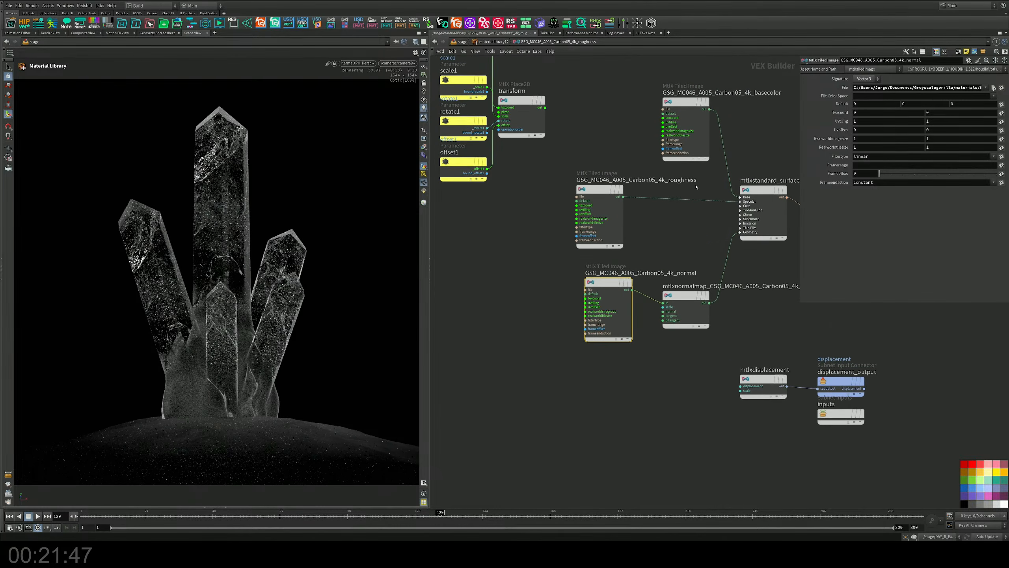
# Try driving mtlxdisplacement with a copy of the Carbon05 basecolor image node, at a displacement scale of 0.43
pyautogui.keyDown('alt'); pyautogui.moveTo(682, 104); pyautogui.dragTo(572, 353); pyautogui.keyUp('alt')
pyautogui.moveTo(573, 353); pyautogui.dragTo(523, 274, button='middle')
pyautogui.moveTo(551, 279); pyautogui.dragTo(601, 287)
pyautogui.moveTo(534, 274); pyautogui.dragTo(562, 328)
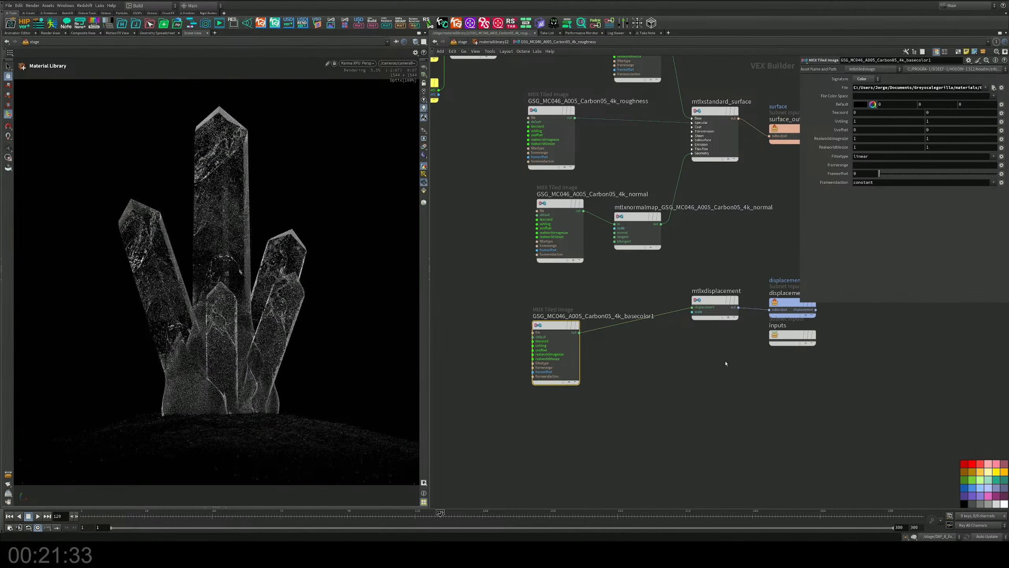
pyautogui.click(716, 307)
pyautogui.click(884, 97)
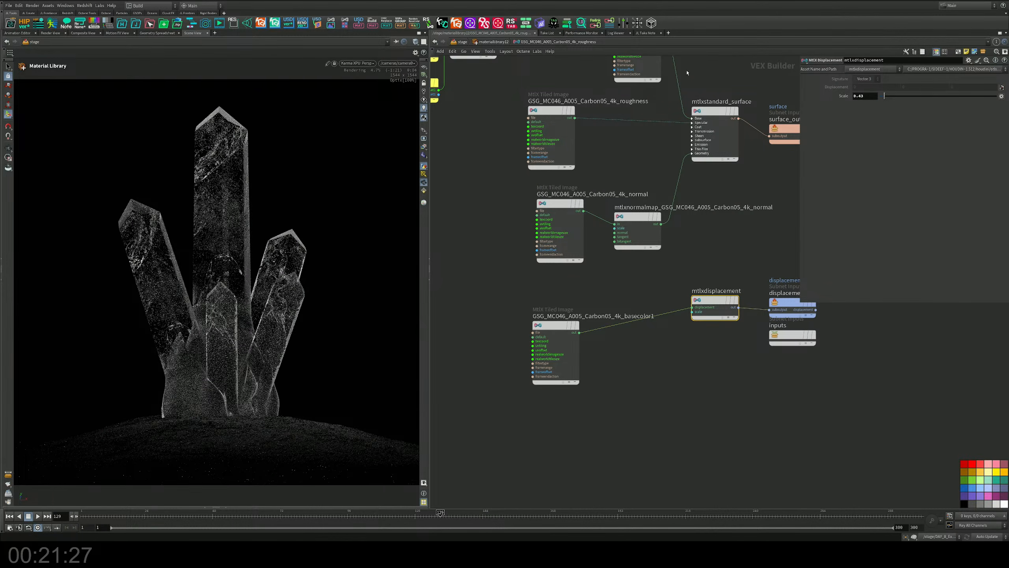
# Connect the Carbon05 roughness image to mtlxdisplacement instead and delete the copied basecolor node
pyautogui.moveTo(575, 118); pyautogui.dragTo(692, 307)
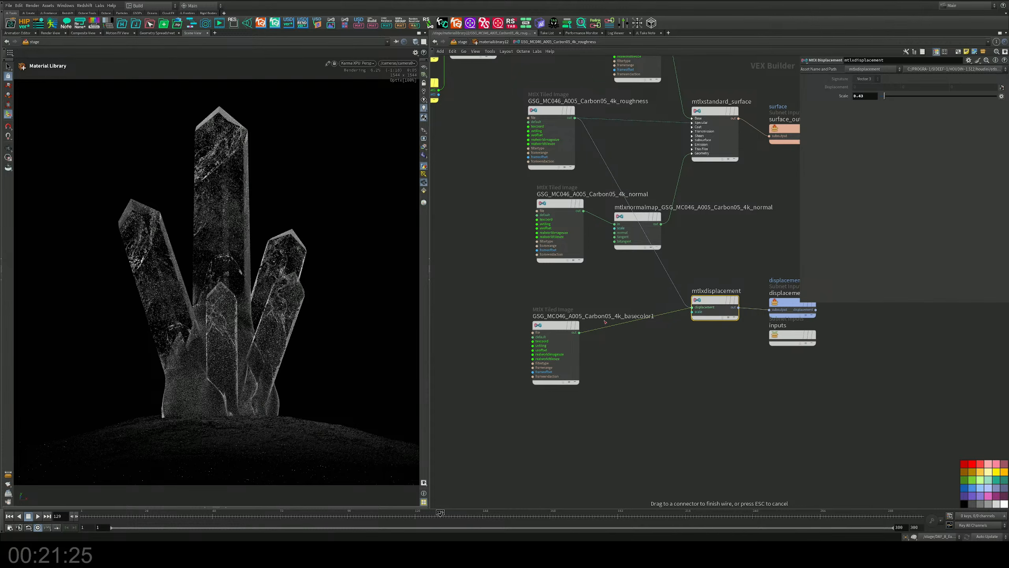
pyautogui.moveTo(619, 311); pyautogui.dragTo(530, 399)
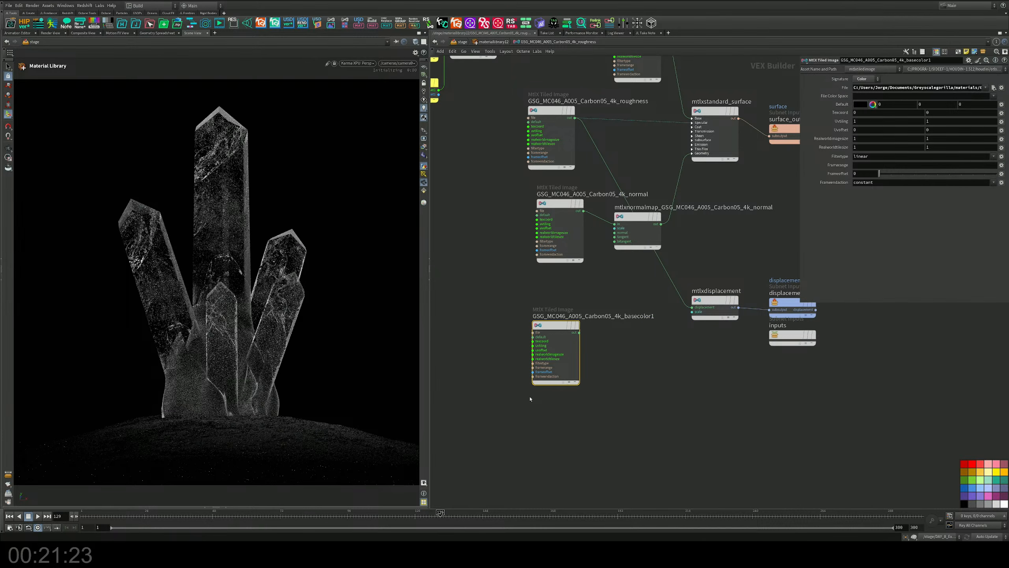
pyautogui.press('Delete')
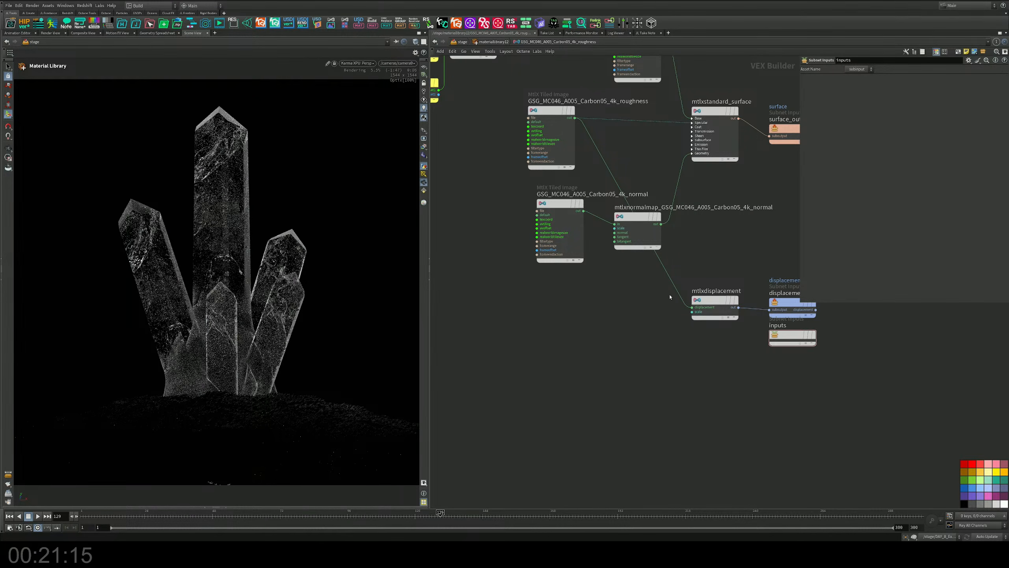
# Cut the roughness connection to mtlxdisplacement, set its scale to 0, and return to the stage network
pyautogui.press('y')
pyautogui.moveTo(688, 267); pyautogui.dragTo(650, 296)
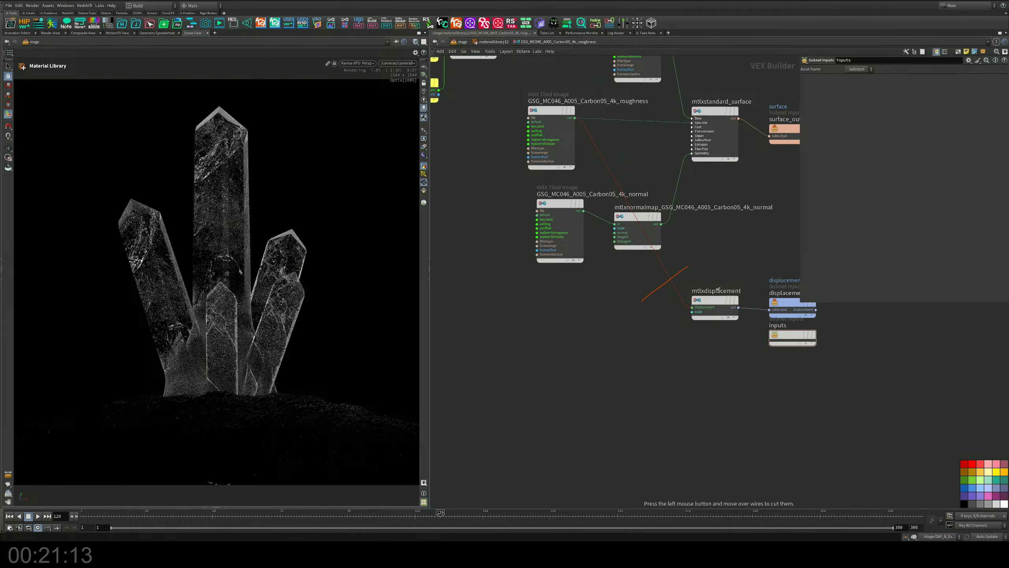
pyautogui.click(717, 300)
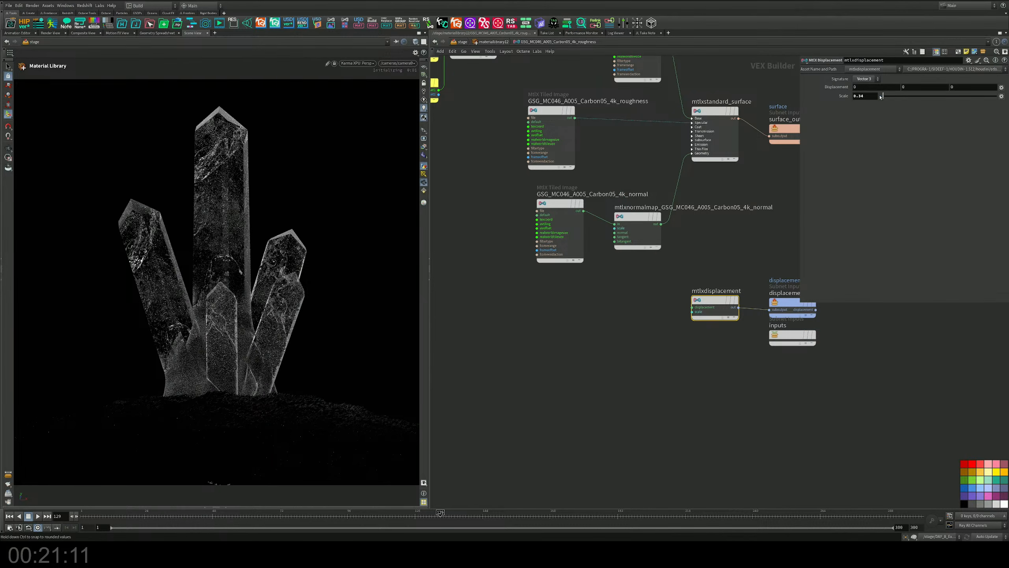
pyautogui.moveTo(880, 98); pyautogui.dragTo(876, 97)
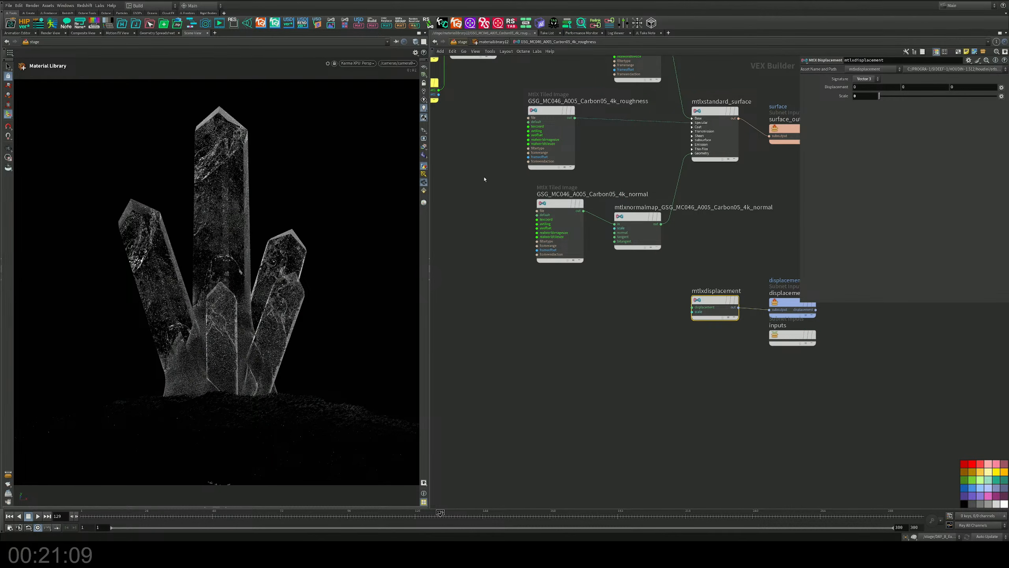
pyautogui.press('u')
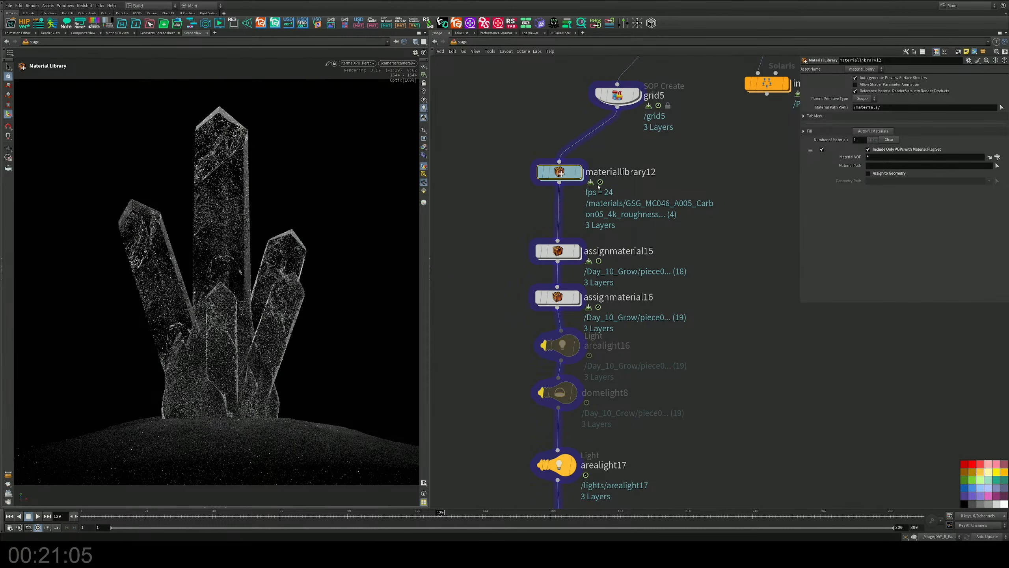
# Tint the arealight17 light a soft purple and raise its exposure to 1
pyautogui.moveTo(598, 187); pyautogui.dragTo(625, 75, button='middle')
pyautogui.click(584, 353)
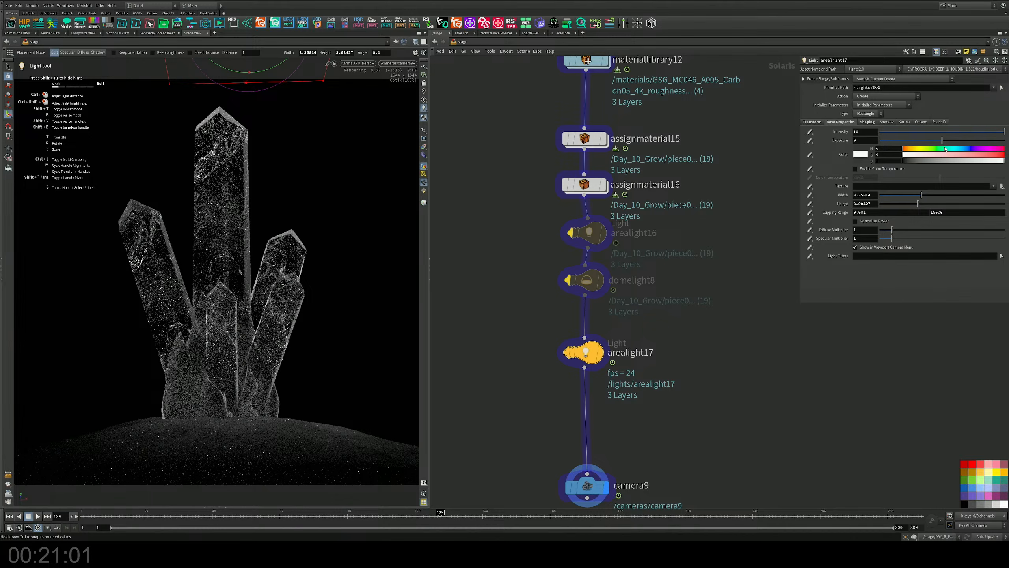
pyautogui.moveTo(947, 150); pyautogui.dragTo(957, 155)
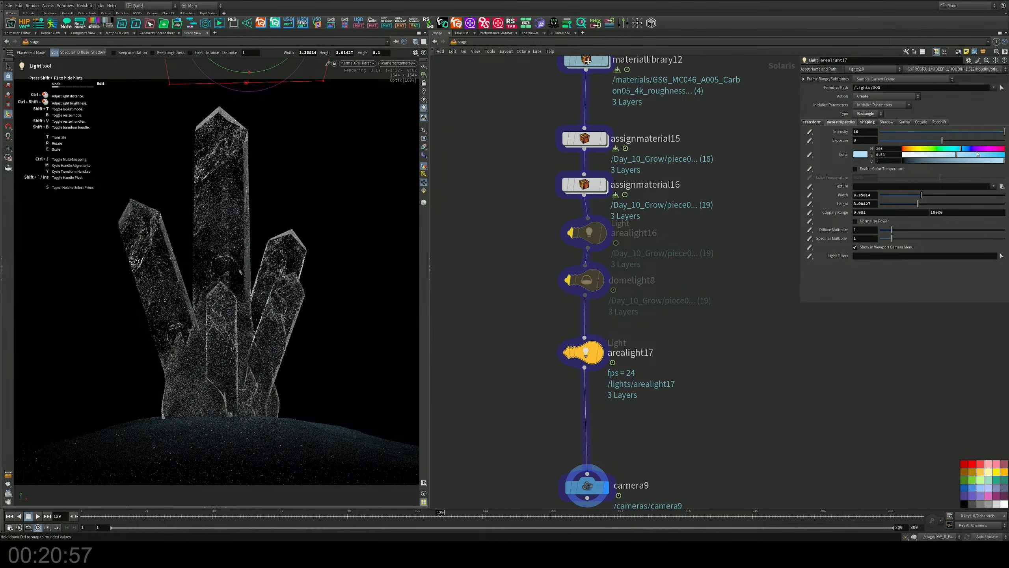
pyautogui.click(977, 149)
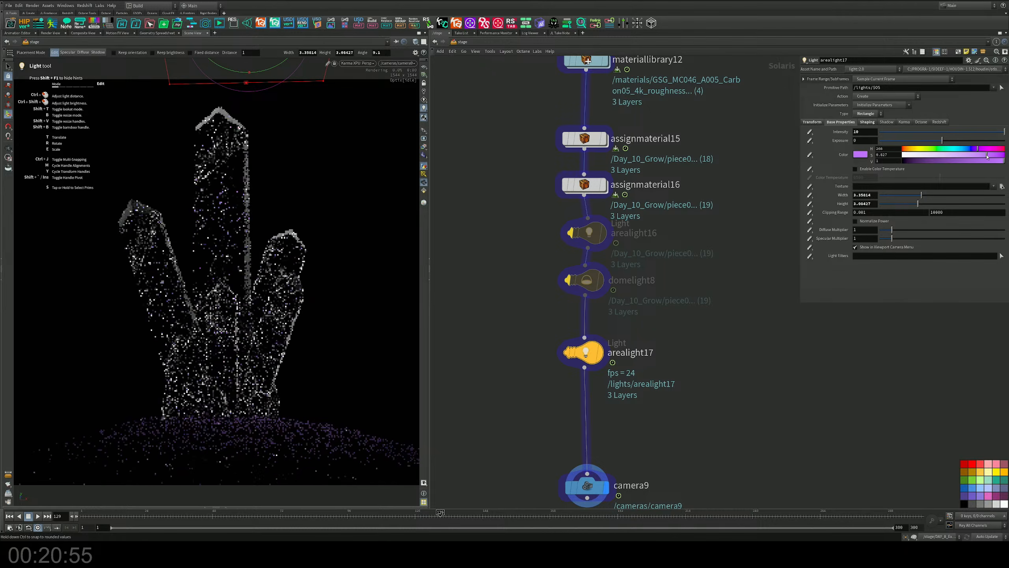
pyautogui.click(968, 157)
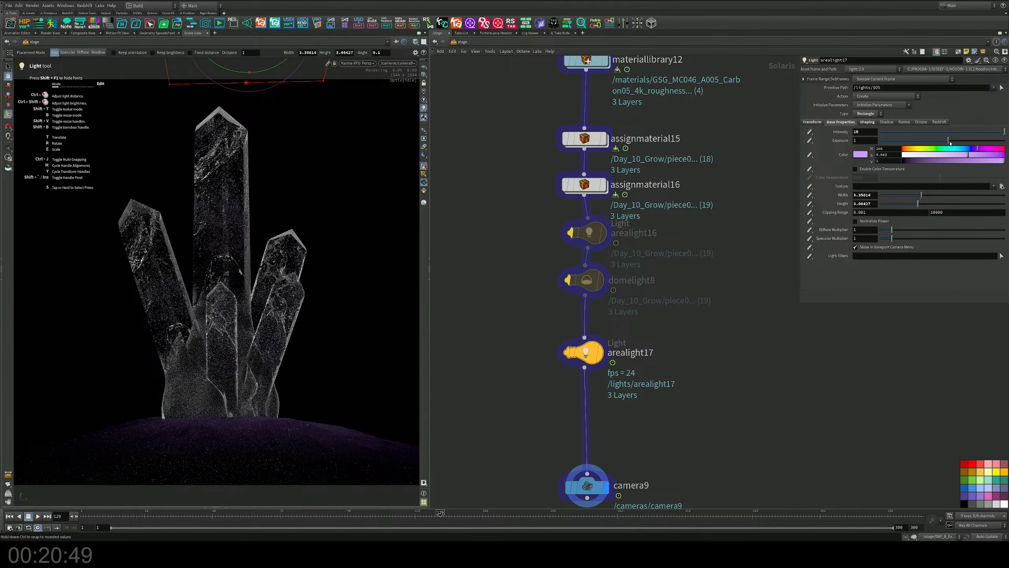
pyautogui.moveTo(944, 140); pyautogui.dragTo(950, 142)
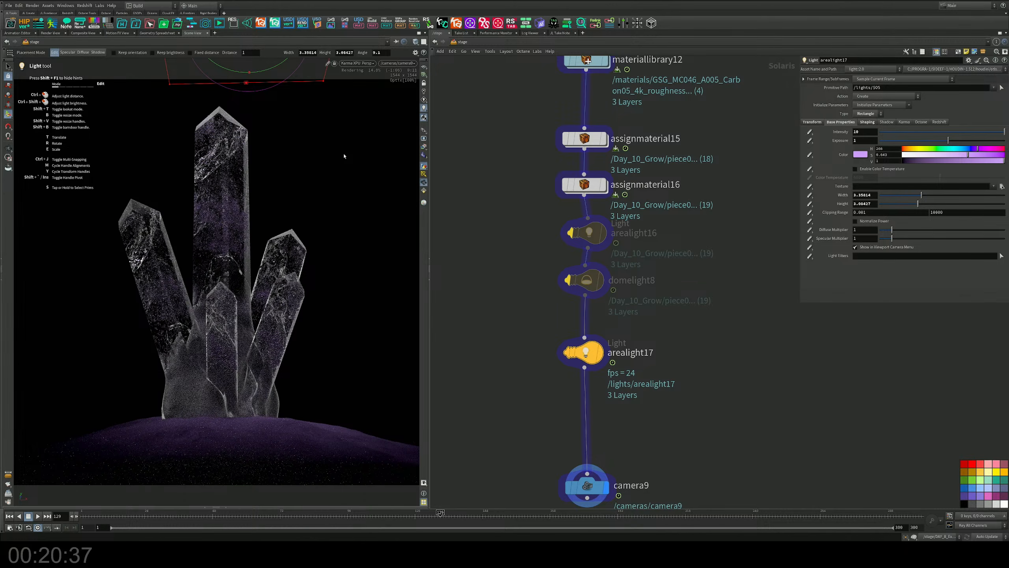
# Switch the scene view from the Karma render back to the standard Houdini viewport display
pyautogui.click(365, 63)
pyautogui.click(357, 95)
pyautogui.click(365, 63)
pyautogui.click(363, 94)
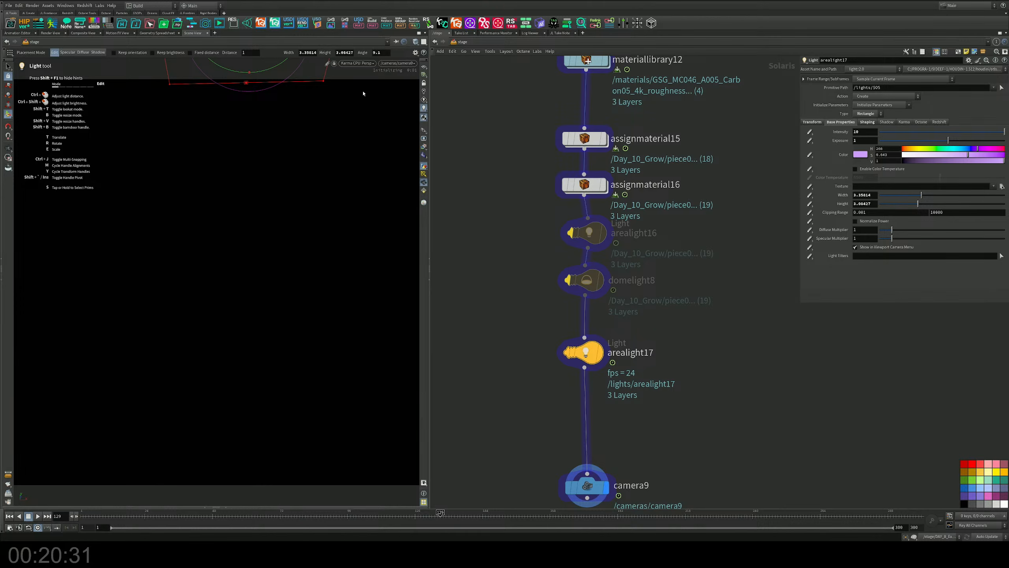
# Copy all the ground nodes inside grid5, from grid1 through uvtexture1
pyautogui.moveTo(522, 159); pyautogui.dragTo(517, 287, button='middle')
pyautogui.scroll(1, 584, 230)
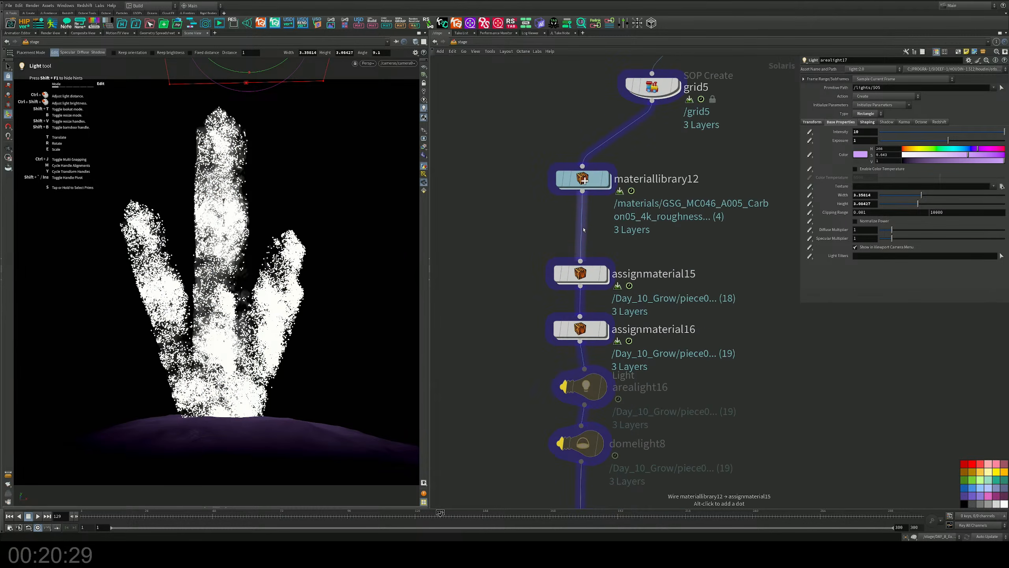
pyautogui.scroll(-5, 584, 230)
pyautogui.moveTo(626, 203); pyautogui.dragTo(592, 297, button='middle')
pyautogui.scroll(2, 603, 262)
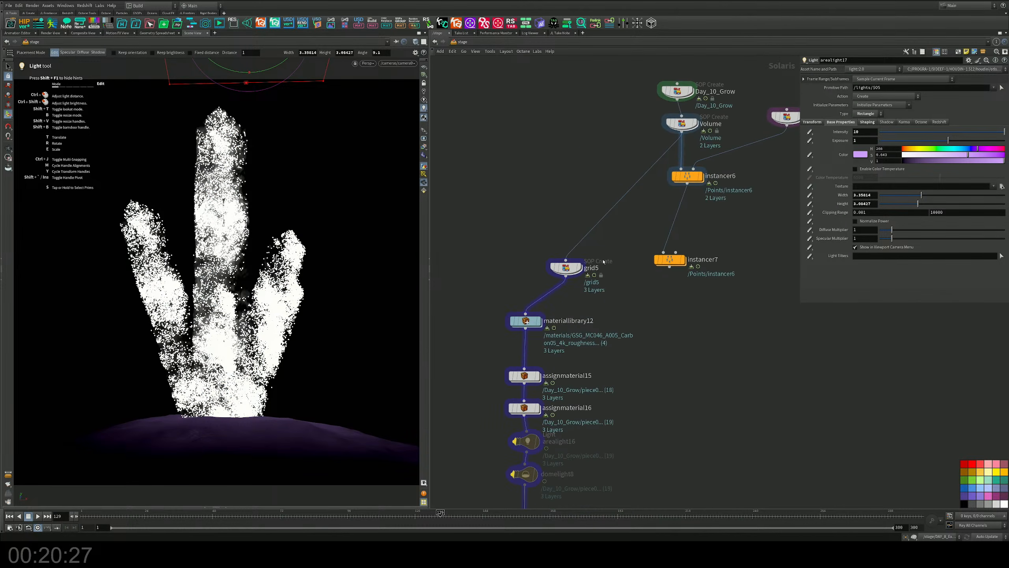
pyautogui.scroll(-2, 604, 262)
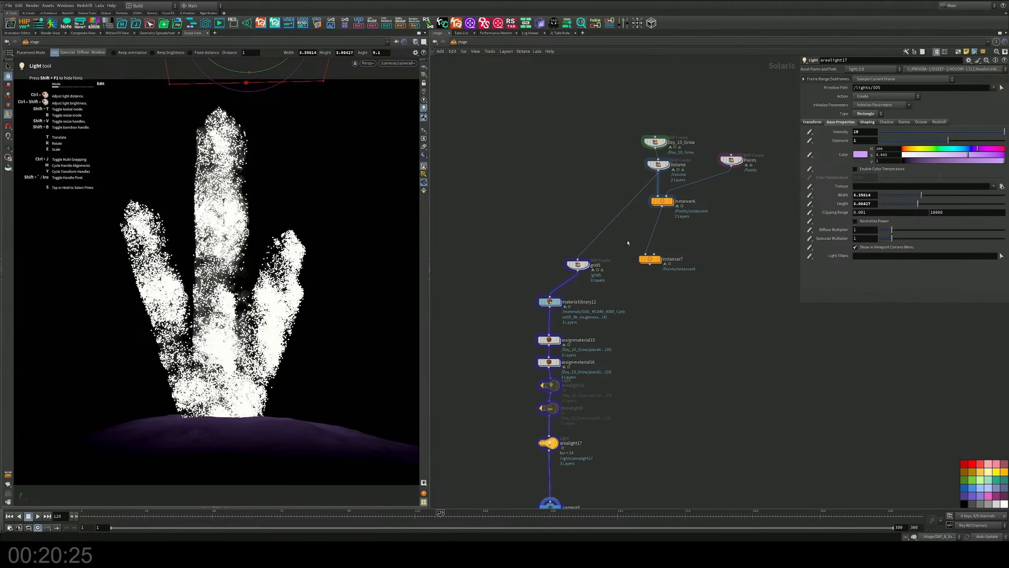
pyautogui.moveTo(638, 220); pyautogui.dragTo(625, 255, button='middle')
pyautogui.scroll(3, 625, 256)
pyautogui.scroll(-2, 625, 256)
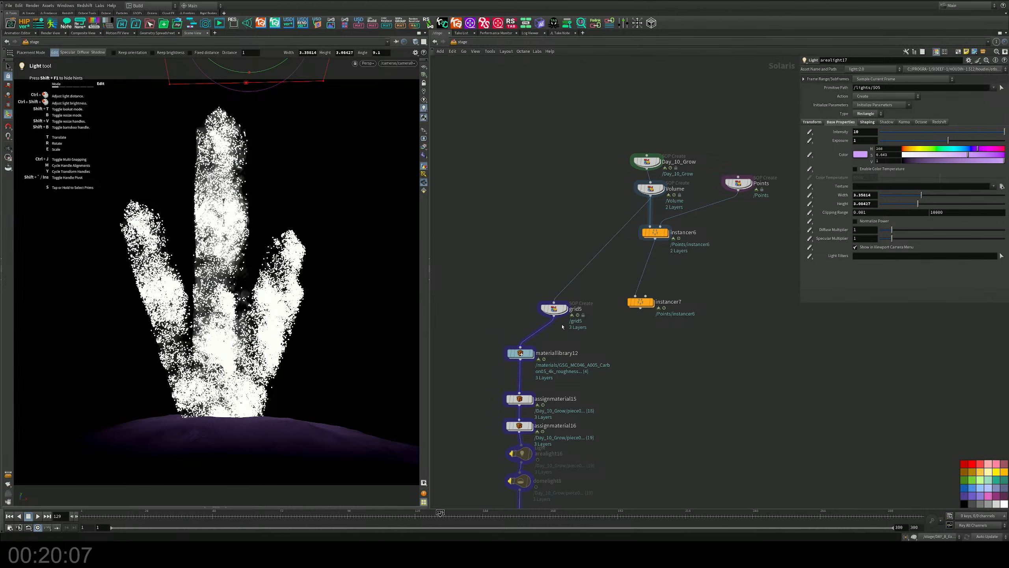
pyautogui.doubleClick(554, 310)
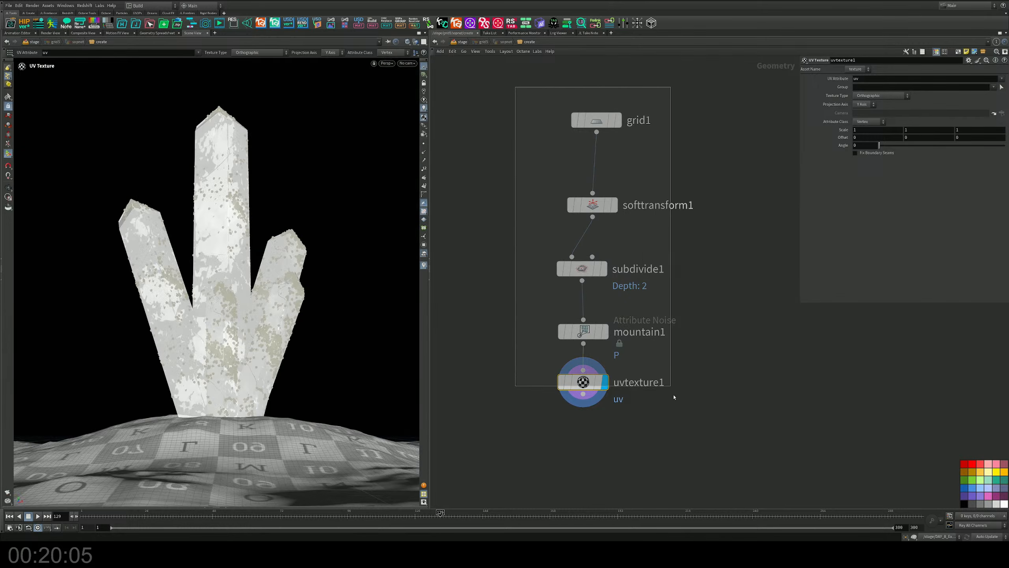
pyautogui.moveTo(674, 397); pyautogui.dragTo(685, 412)
pyautogui.hotkey('ctrl', 'c')
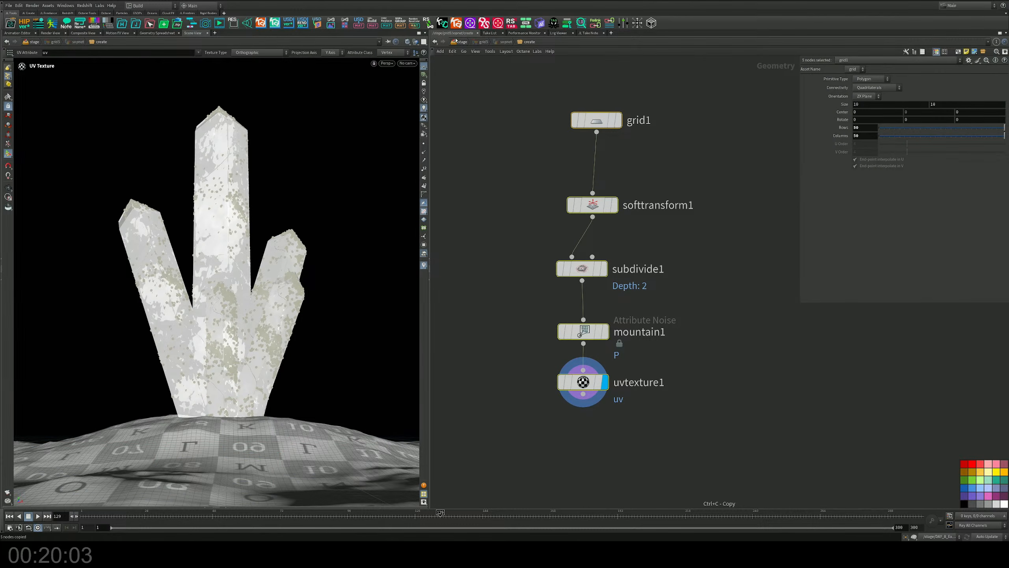
# Open the Day_10_Grow geometry network and move output0 farther below merge2
pyautogui.click(460, 42)
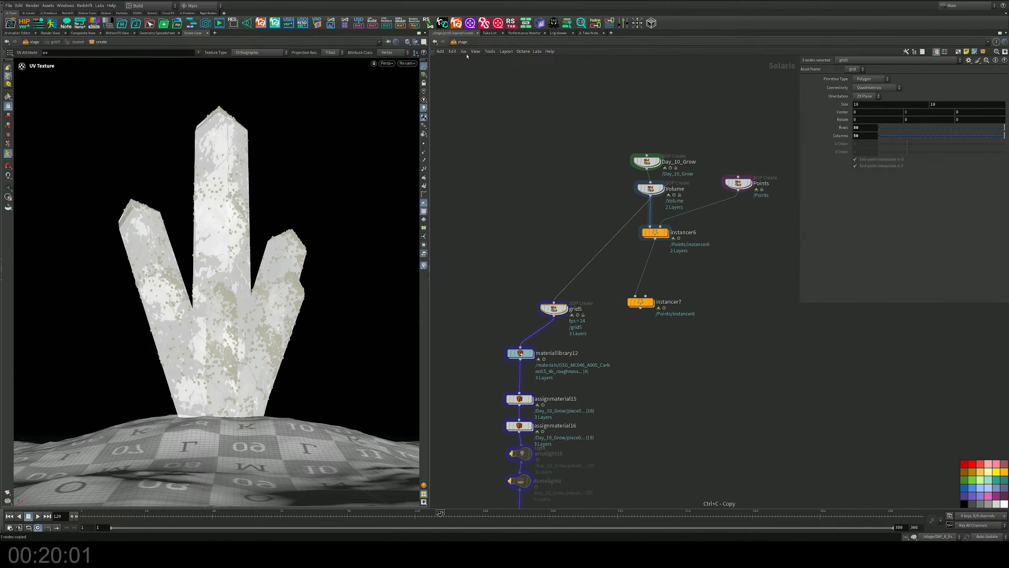
pyautogui.doubleClick(647, 162)
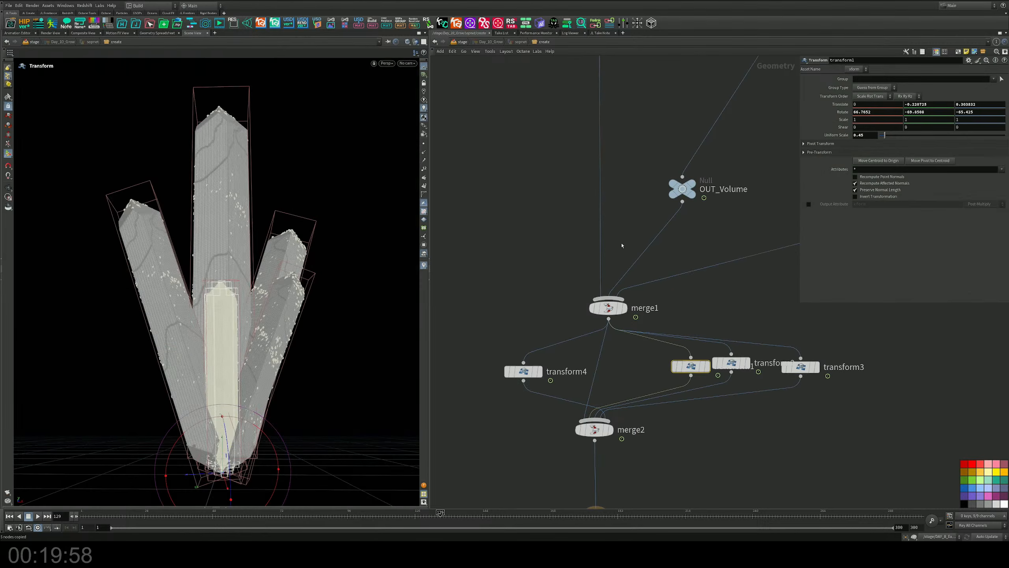
pyautogui.scroll(-5, 615, 270)
pyautogui.moveTo(607, 384); pyautogui.dragTo(615, 232, button='middle')
pyautogui.moveTo(612, 239); pyautogui.dragTo(623, 338)
# Add a VDB from Polygons node beside the crystal network and paste the copied ground nodes next to it
pyautogui.click(576, 286)
pyautogui.press('Tab')
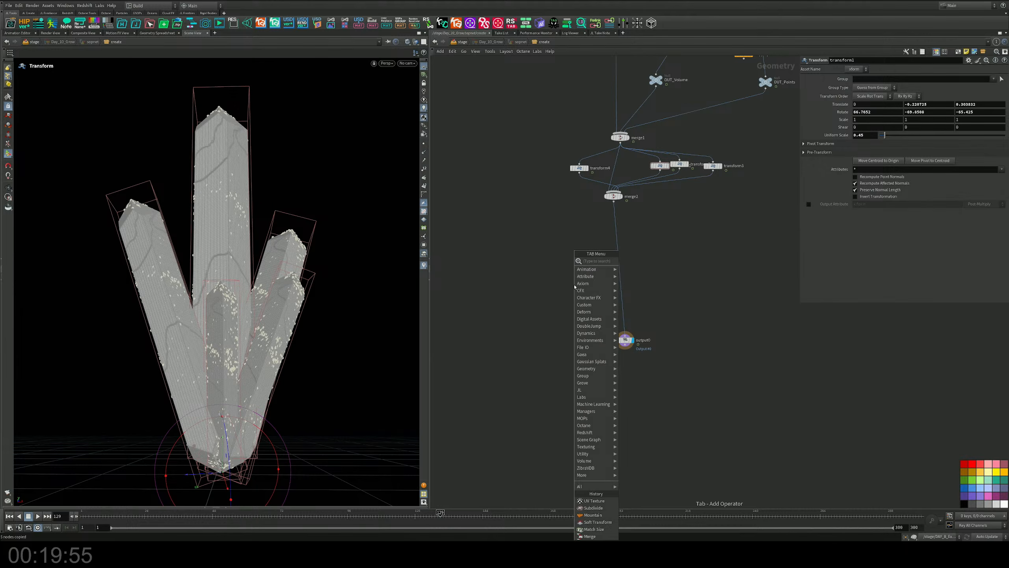
pyautogui.write('vdbfrom')
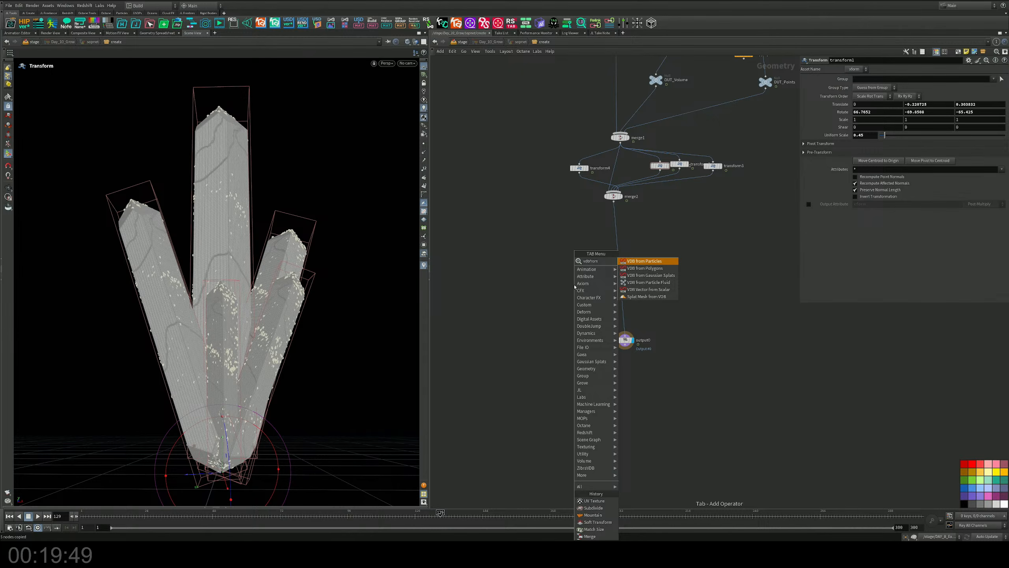
pyautogui.press('Down')
pyautogui.press('Return')
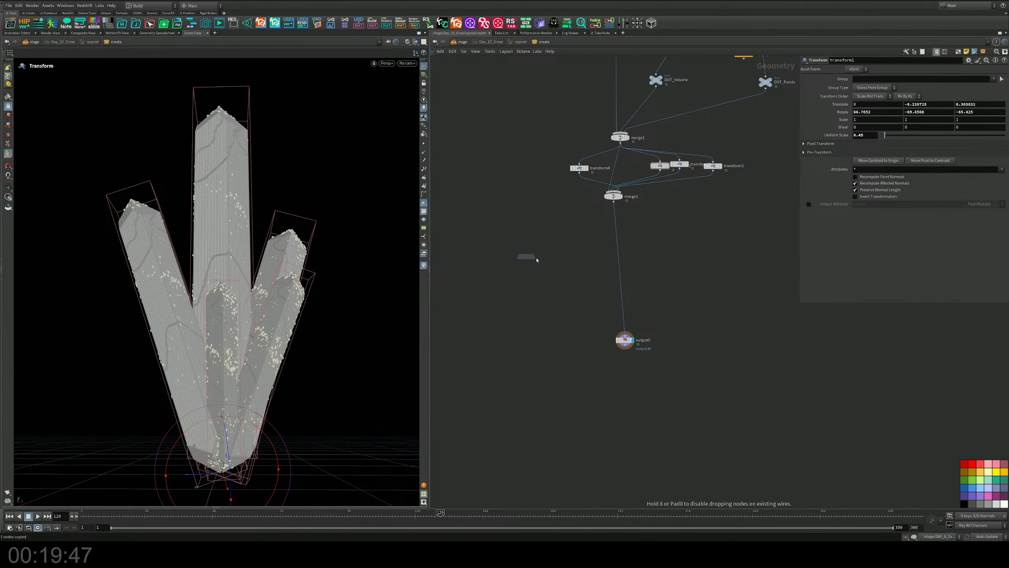
pyautogui.click(525, 263)
pyautogui.hotkey('ctrl', 'v')
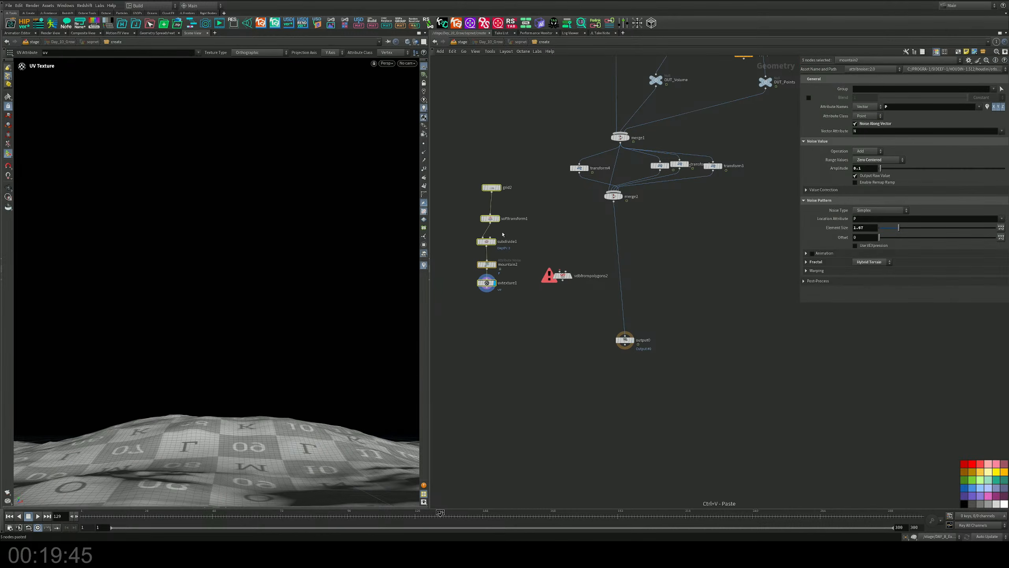
pyautogui.moveTo(564, 279); pyautogui.dragTo(560, 308)
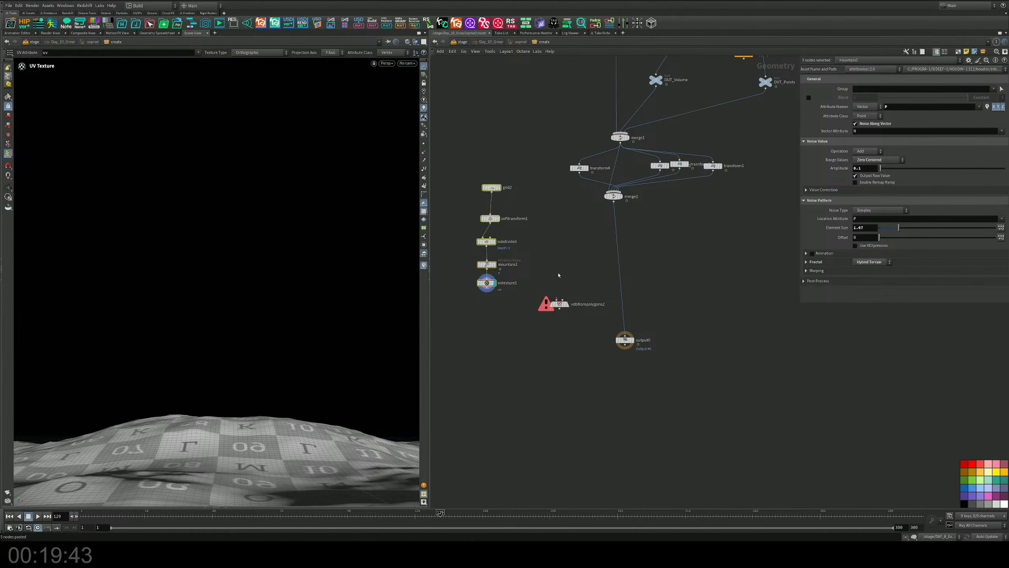
# Connect uvtexture1 to the displayed vdbfrompolygons2 node and set its voxel size to 0.14
pyautogui.scroll(3, 558, 274)
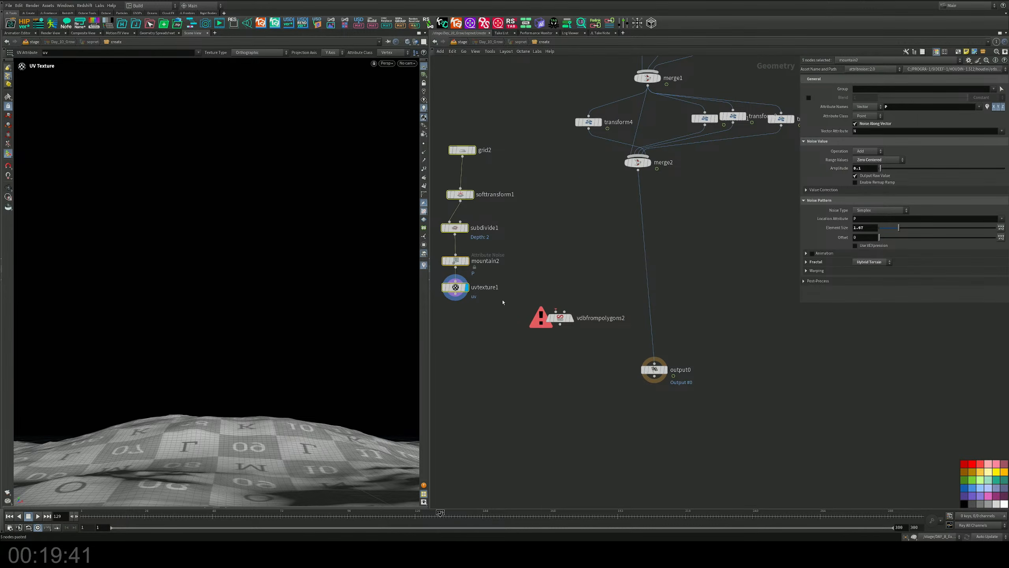
pyautogui.moveTo(456, 293); pyautogui.dragTo(553, 309)
pyautogui.click(554, 311)
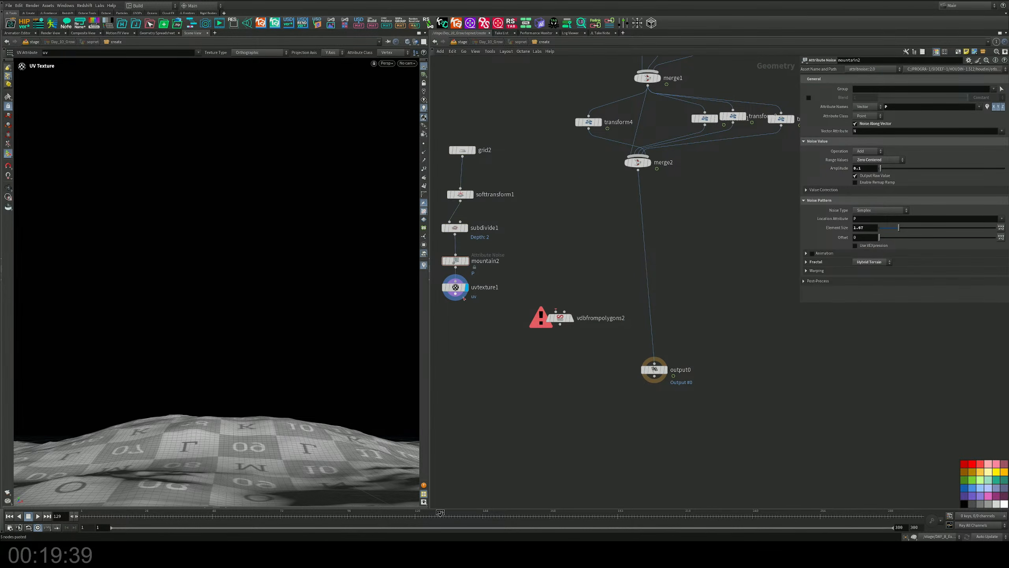
pyautogui.click(571, 318)
pyautogui.moveTo(562, 318); pyautogui.dragTo(489, 343)
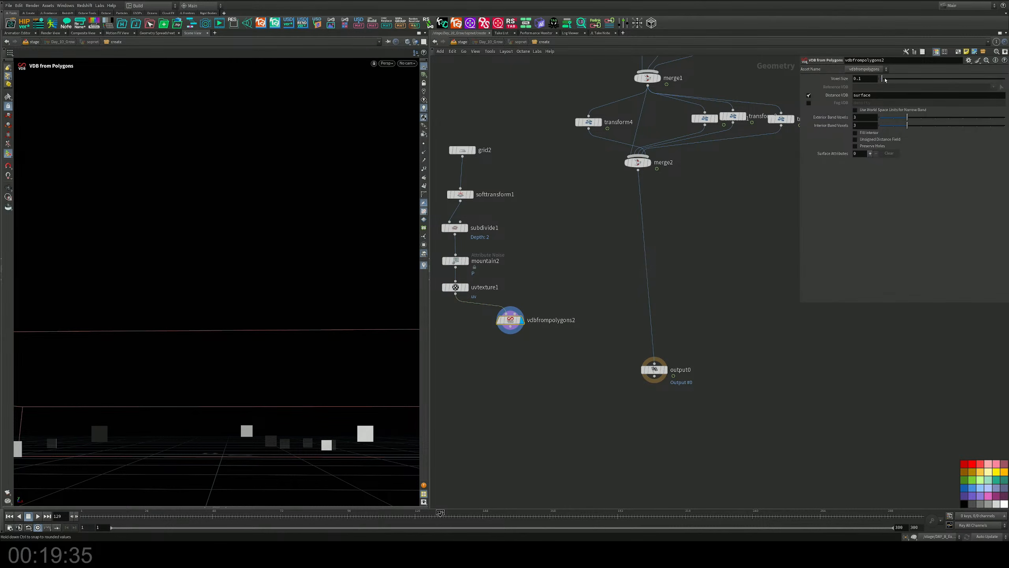
pyautogui.moveTo(881, 80); pyautogui.dragTo(883, 79)
pyautogui.moveTo(515, 141); pyautogui.dragTo(555, 182, button='middle')
pyautogui.click(503, 191)
pyautogui.press('Tab')
pyautogui.write('ex')
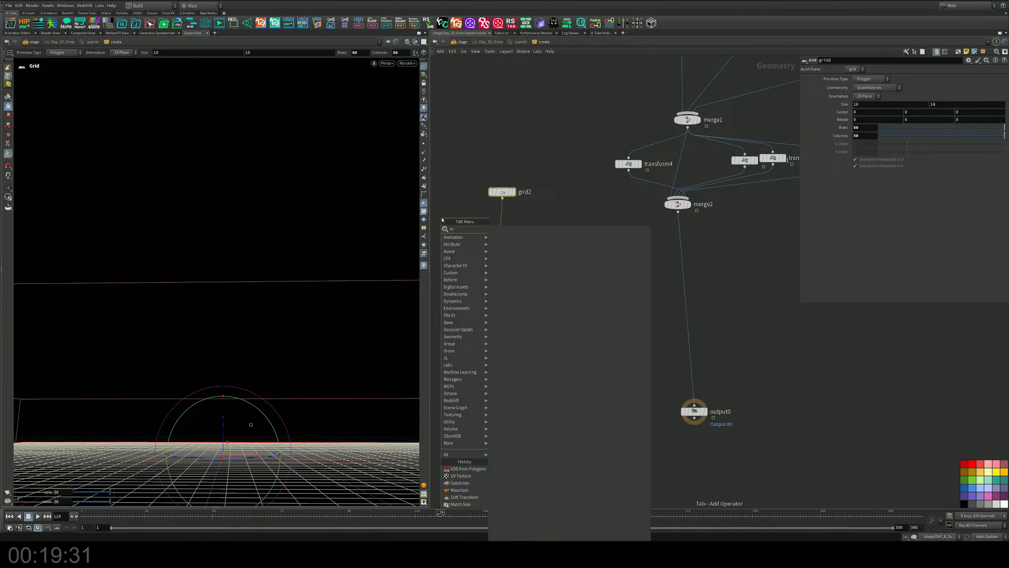
pyautogui.press('Escape')
pyautogui.moveTo(503, 318); pyautogui.dragTo(514, 278, button='middle')
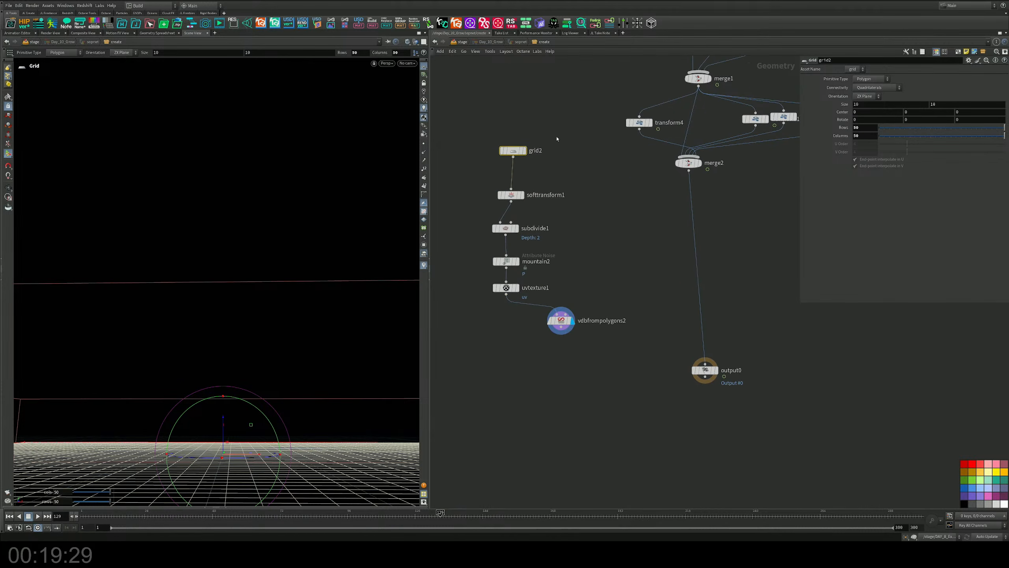
# Insert a PolyExtrude node between uvtexture1 and vdbfrompolygons2, with distance 0.028 and Output Back enabled
pyautogui.press('Tab')
pyautogui.write('ex')
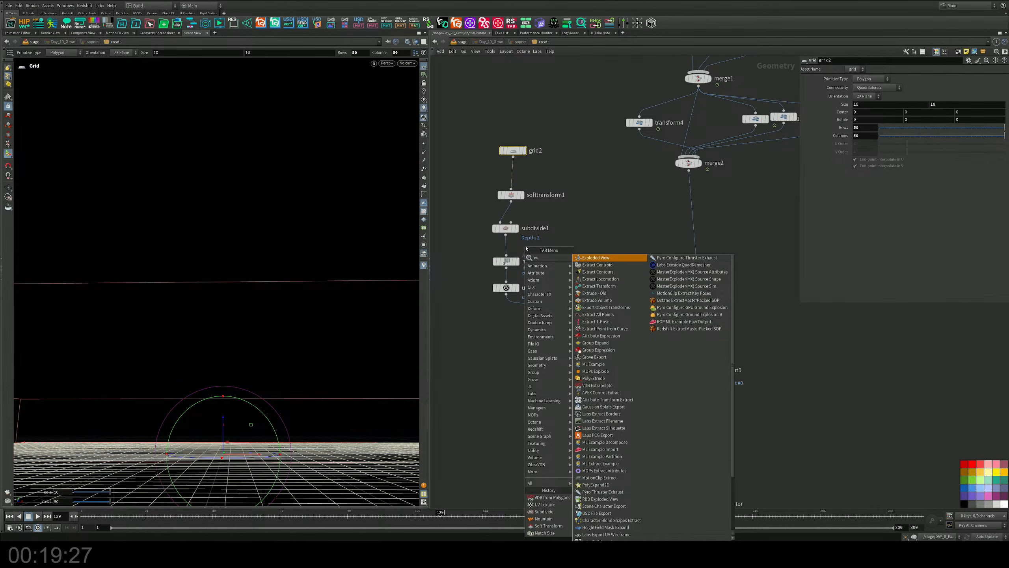
pyautogui.write('tr')
pyautogui.press('Down')
pyautogui.press('Down')
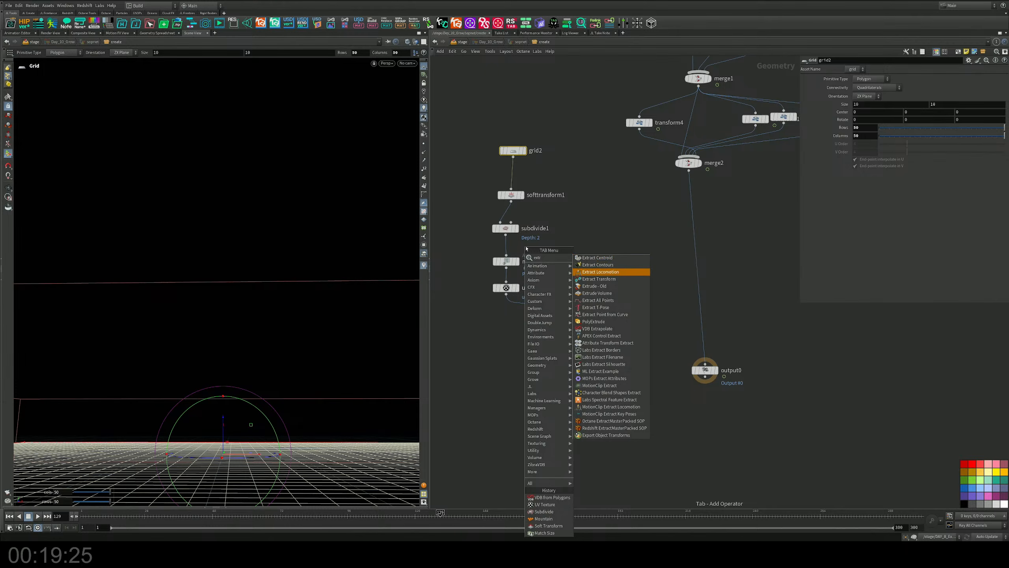
pyautogui.press('Down')
pyautogui.press('Down')
pyautogui.press('Down')
pyautogui.press('Down')
pyautogui.press('Down')
pyautogui.press('Down')
pyautogui.press('Down')
pyautogui.press('Return')
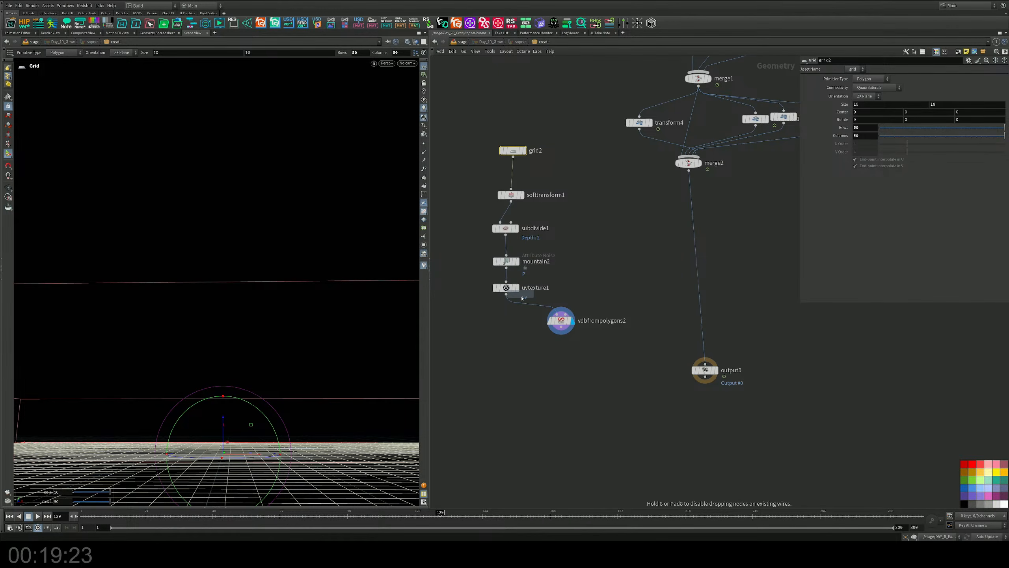
pyautogui.click(523, 309)
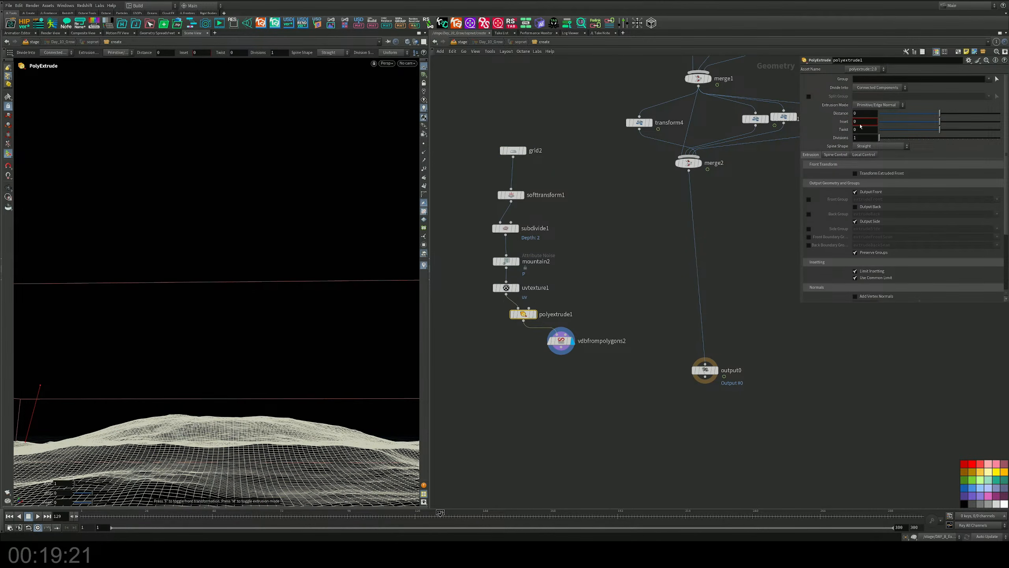
pyautogui.moveTo(861, 114); pyautogui.dragTo(901, 141, button='middle')
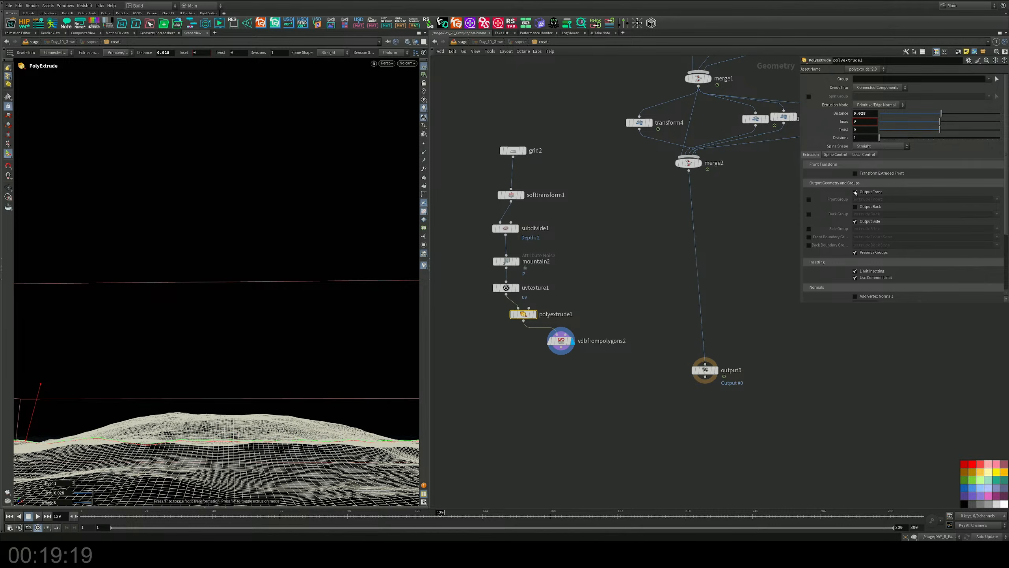
pyautogui.click(855, 206)
# Set the voxel size of vdbfrompolygons2 to 0.01
pyautogui.click(562, 341)
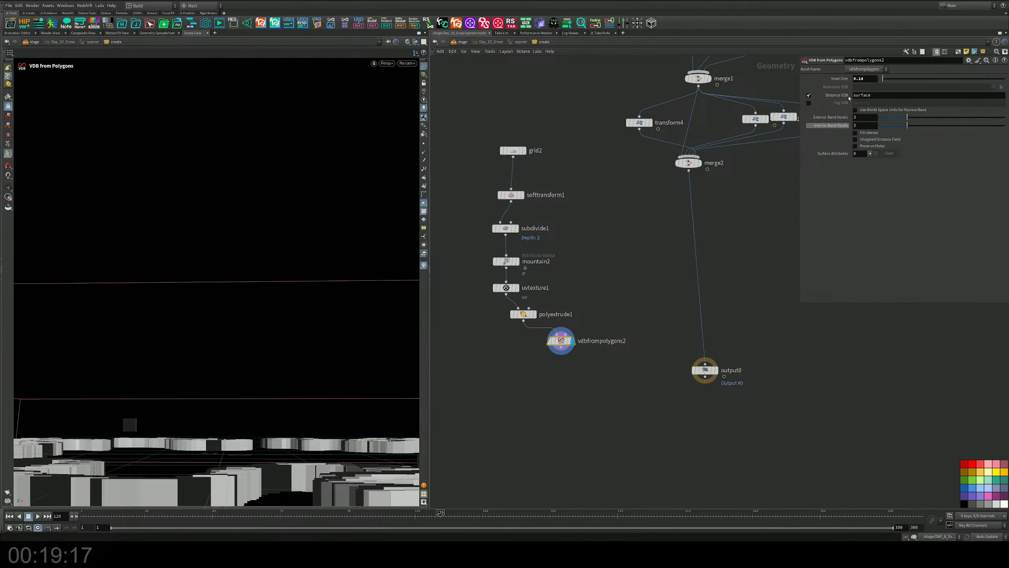
pyautogui.moveTo(881, 78); pyautogui.dragTo(881, 78)
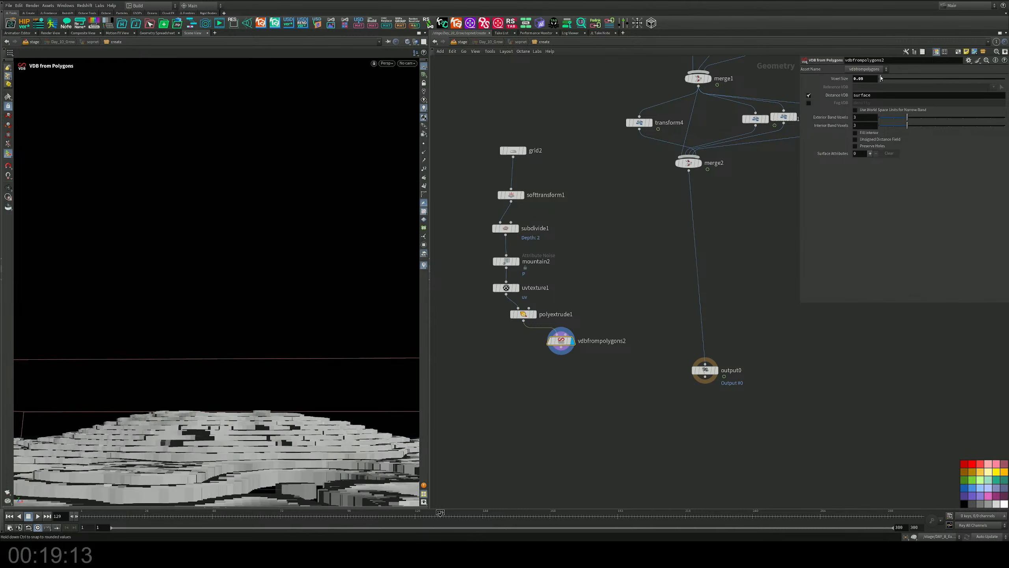
pyautogui.click(865, 78)
pyautogui.press('BackSpace')
pyautogui.write('1')
pyautogui.press('Return')
pyautogui.moveTo(597, 282); pyautogui.dragTo(606, 265, button='middle')
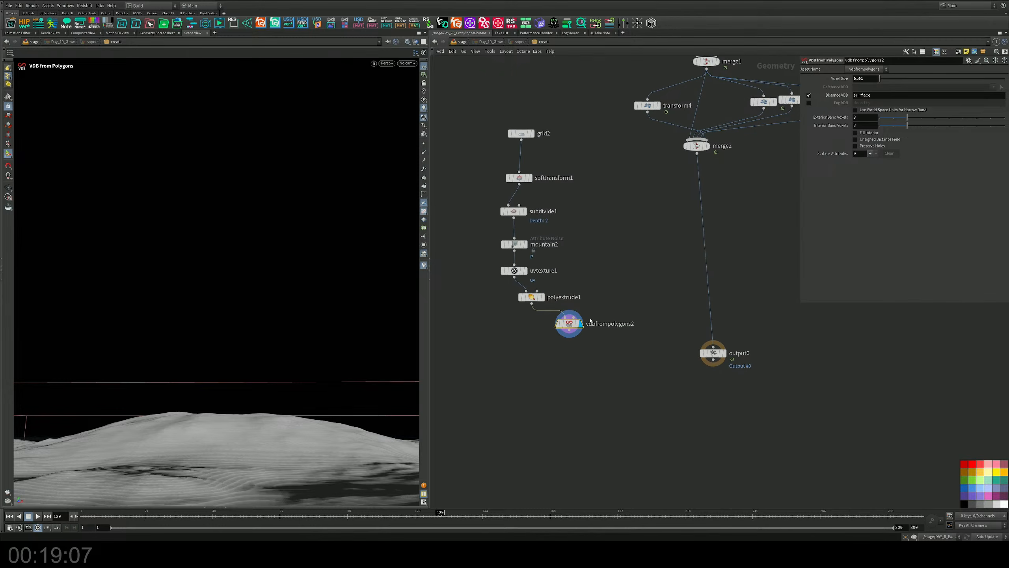
# Try converting the merge2 crystals with a copy of vdbfrompolygons2 and cut the copy's input connection
pyautogui.keyDown('alt'); pyautogui.moveTo(569, 324); pyautogui.dragTo(650, 263); pyautogui.keyUp('alt')
pyautogui.click(697, 154)
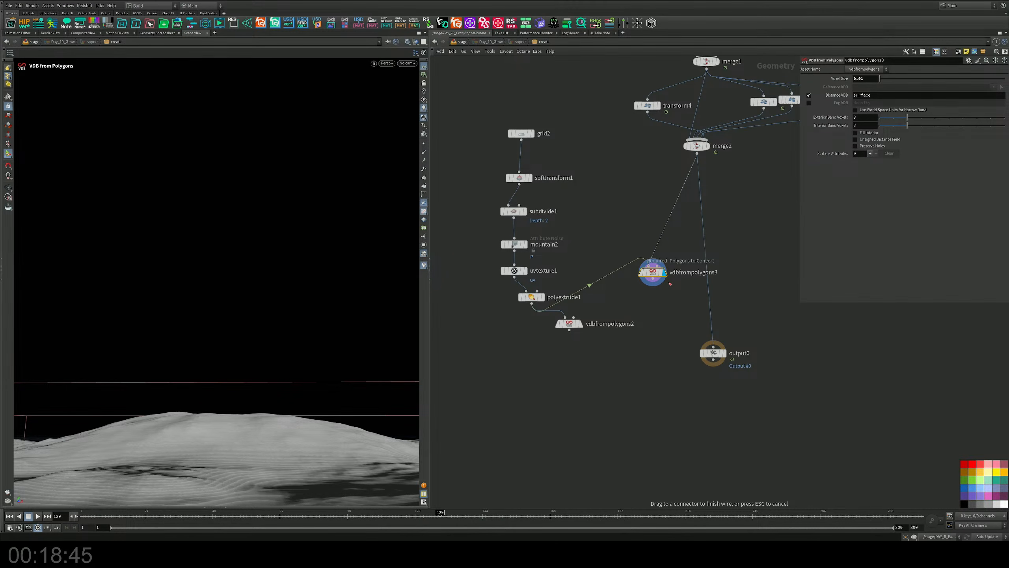
pyautogui.press('Escape')
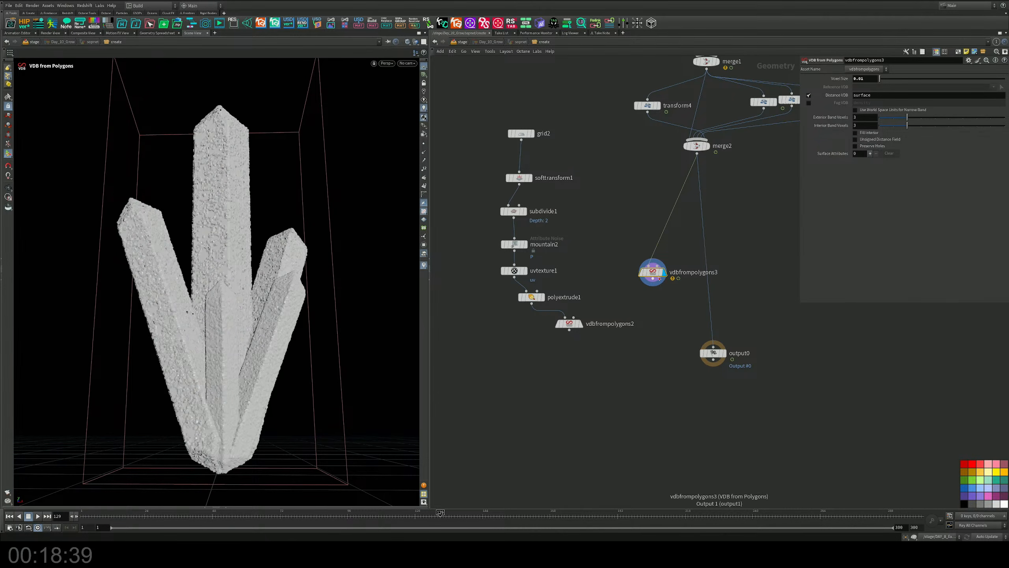
pyautogui.press('y')
pyautogui.moveTo(653, 219); pyautogui.dragTo(684, 232)
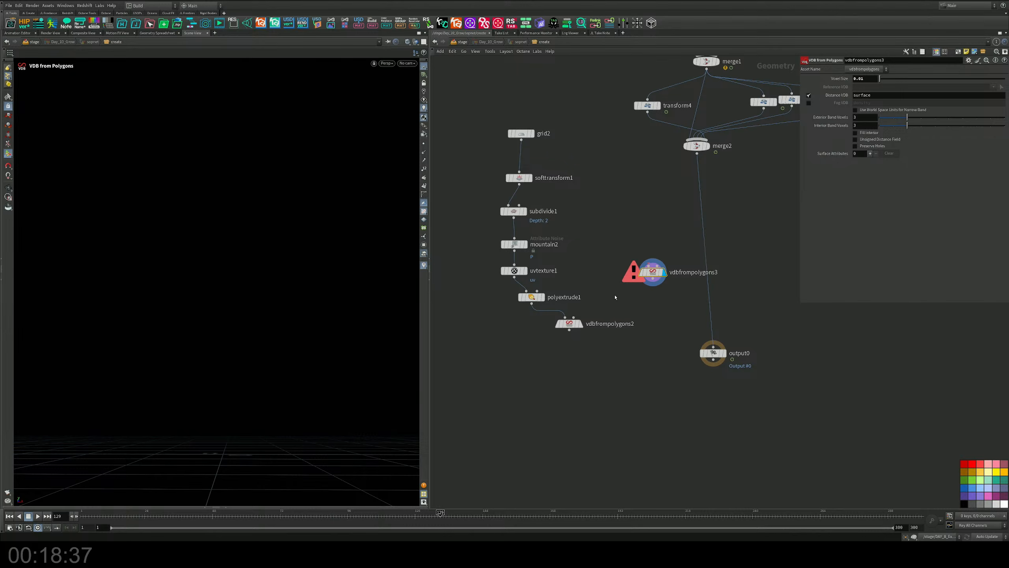
# Delete vdbfrompolygons3 and vdbfrompolygons2, and display the output0 crystals
pyautogui.press('Delete')
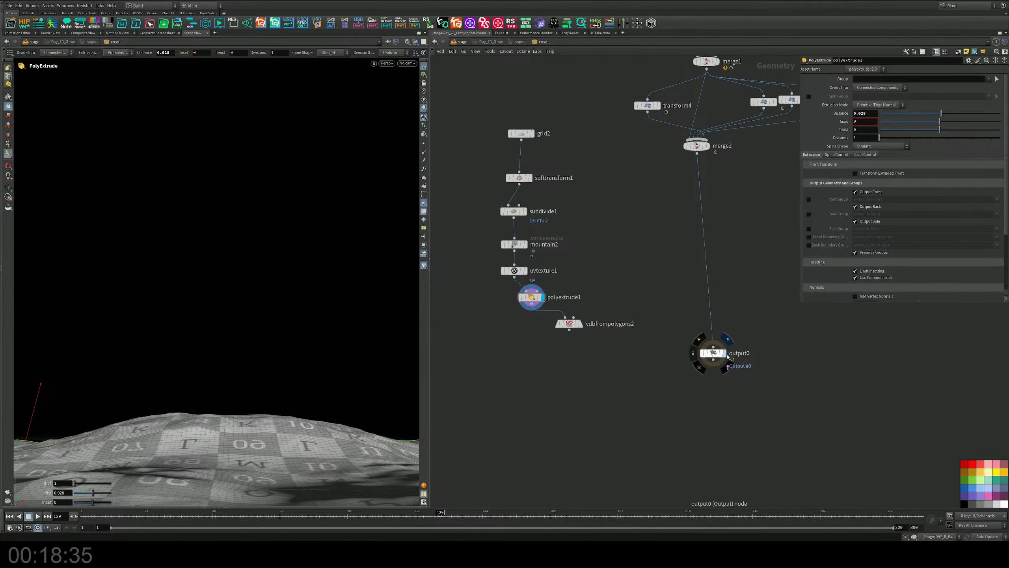
pyautogui.click(724, 353)
pyautogui.moveTo(613, 257); pyautogui.dragTo(597, 279, button='middle')
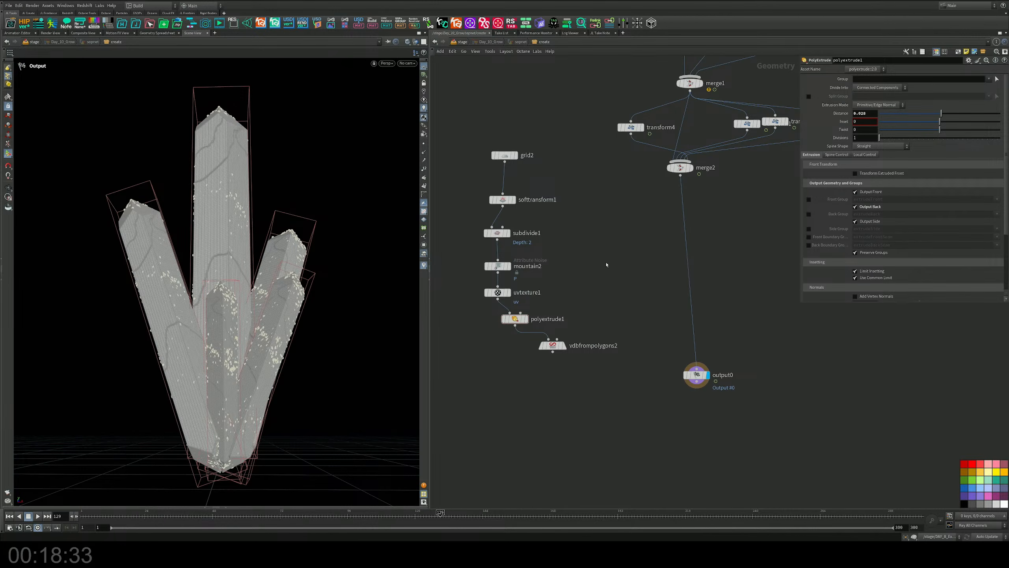
pyautogui.scroll(-2, 607, 265)
pyautogui.moveTo(583, 323); pyautogui.dragTo(542, 350)
pyautogui.press('Delete')
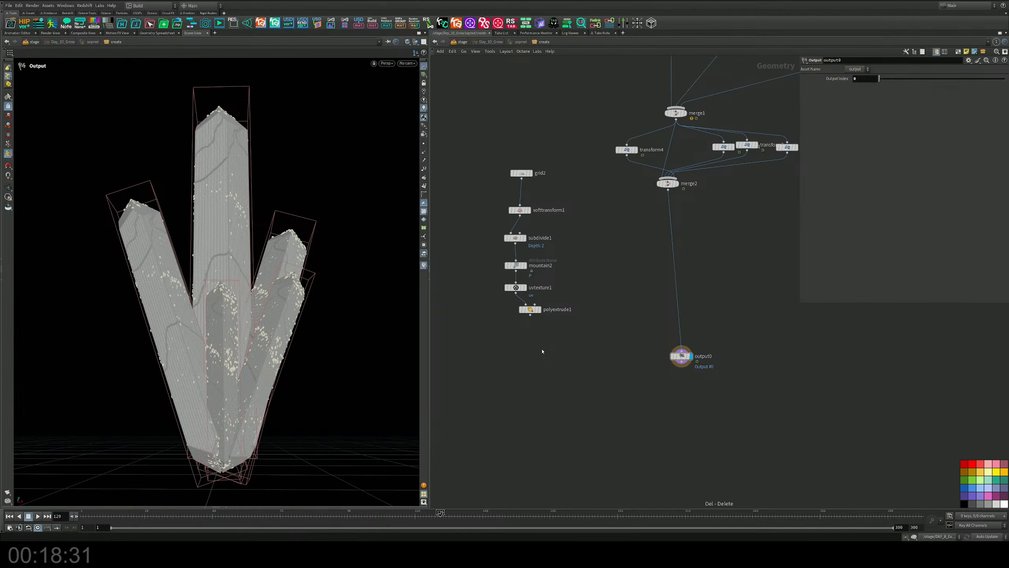
# Delete the polyextrude1 node and display uvtexture1
pyautogui.moveTo(555, 297); pyautogui.dragTo(491, 325)
pyautogui.press('Delete')
pyautogui.click(525, 288)
pyautogui.moveTo(529, 349); pyautogui.dragTo(536, 315, button='middle')
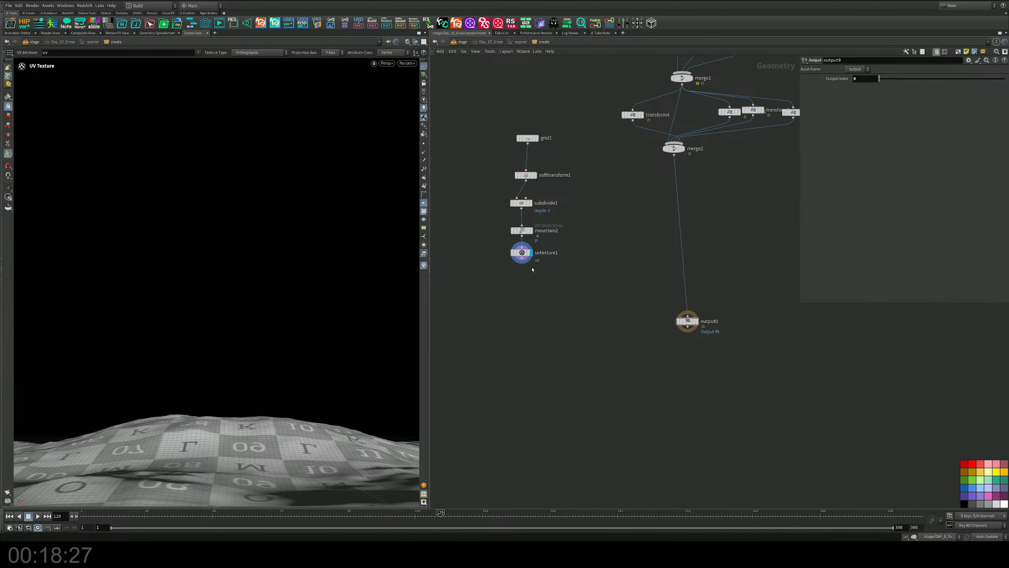
pyautogui.press('Escape')
pyautogui.moveTo(277, 421); pyautogui.dragTo(330, 314)
pyautogui.press('Return')
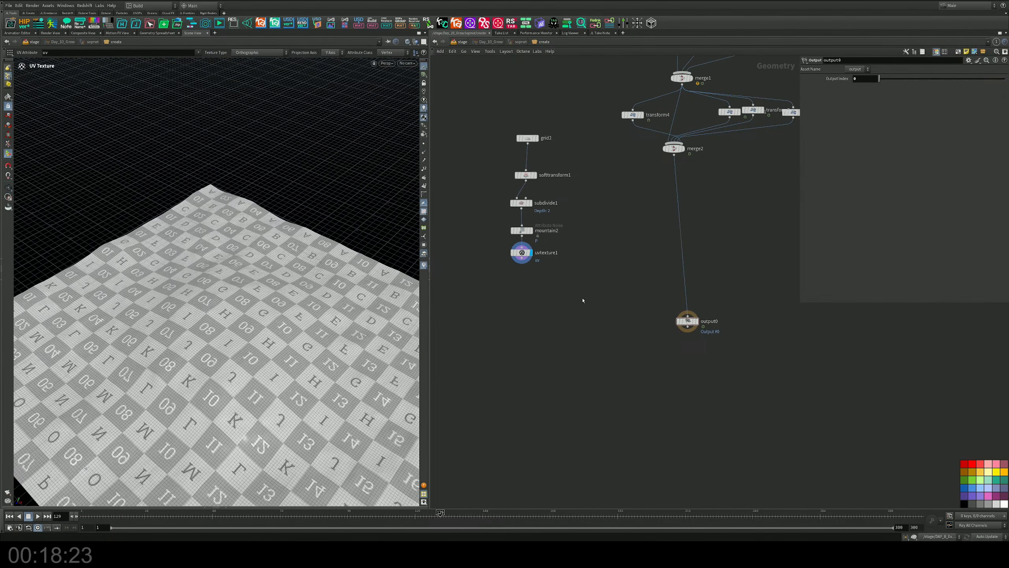
# Add an Attribute Paint node after uvtexture1 and display it with the UV checker texture hidden in the viewport
pyautogui.press('Tab')
pyautogui.write('scat')
pyautogui.press('Return')
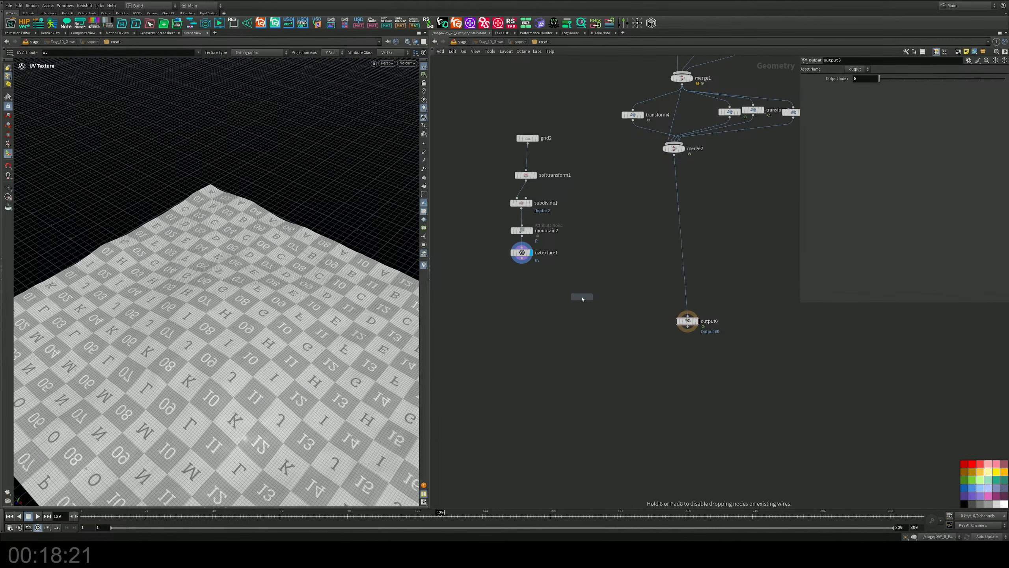
pyautogui.click(548, 292)
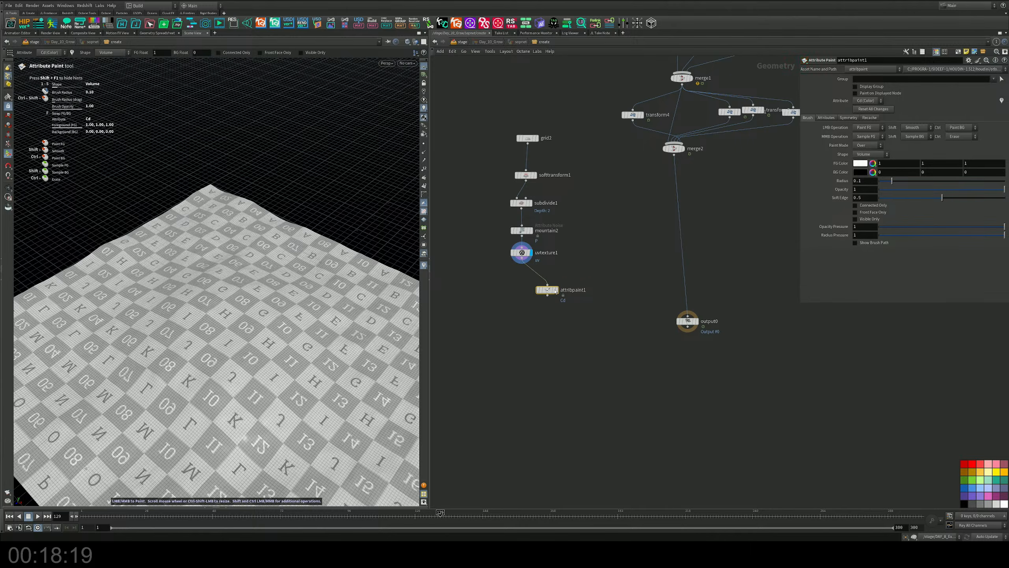
pyautogui.click(558, 293)
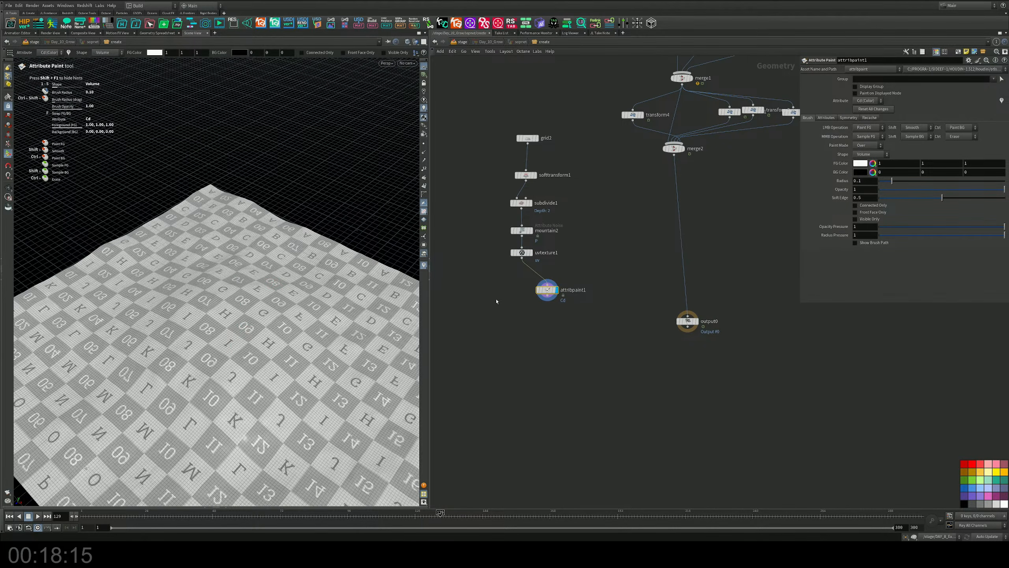
pyautogui.click(424, 212)
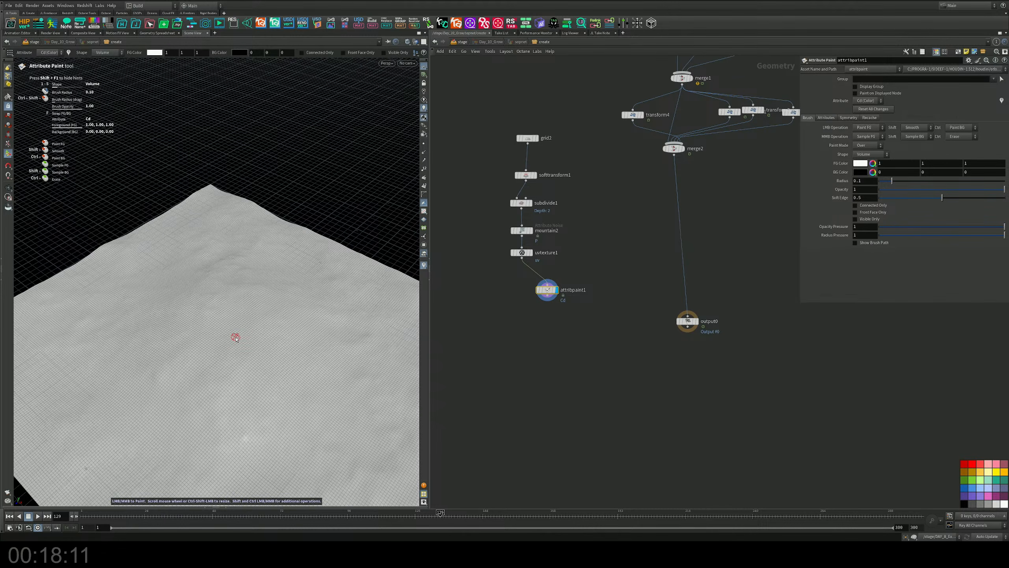
# Paint a red patch in the middle of the ground, using a brush radius of about 0.73 and about 0.4 for the edges
pyautogui.scroll(15, 236, 337)
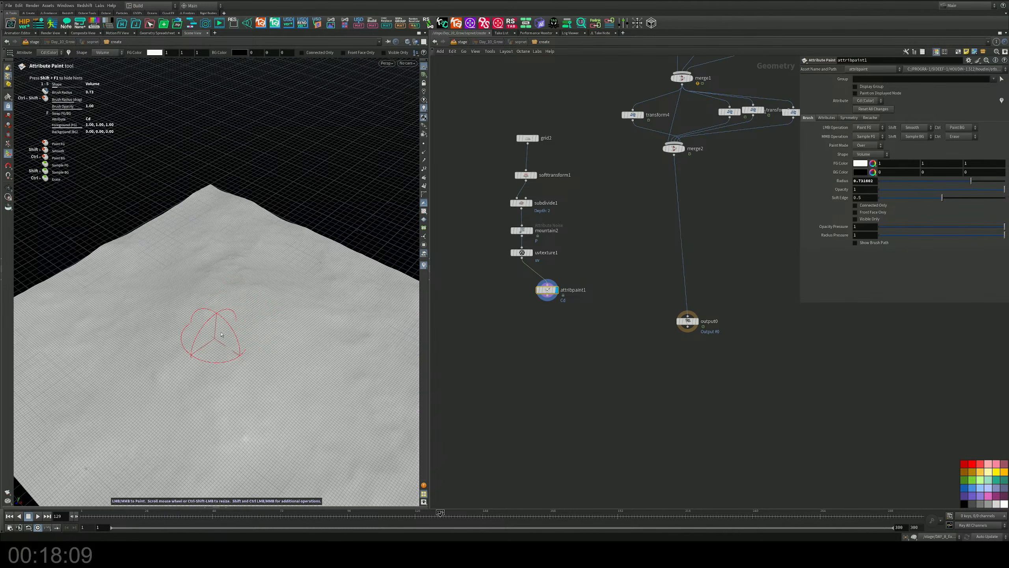
pyautogui.click(861, 163)
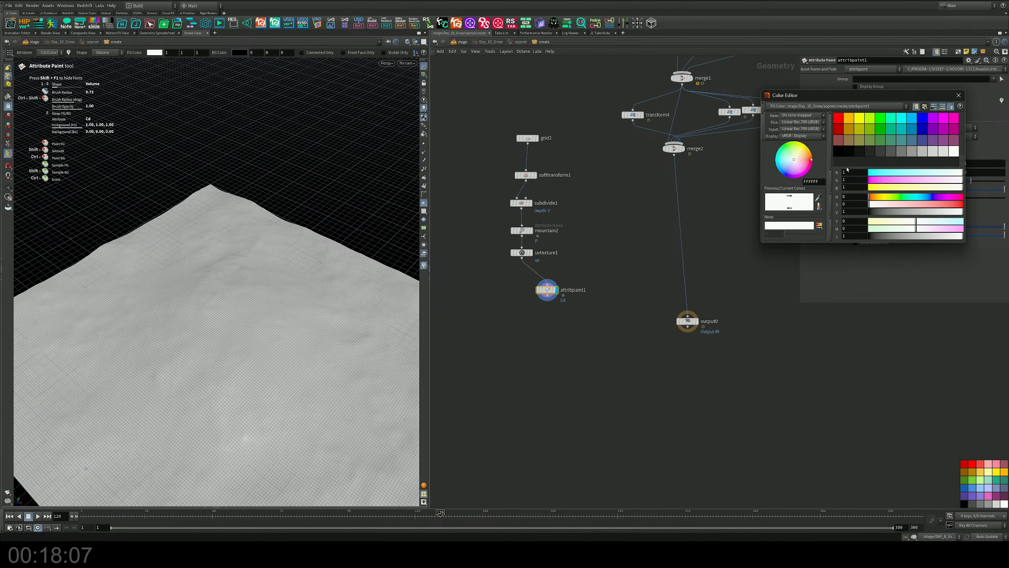
pyautogui.click(839, 117)
pyautogui.click(959, 96)
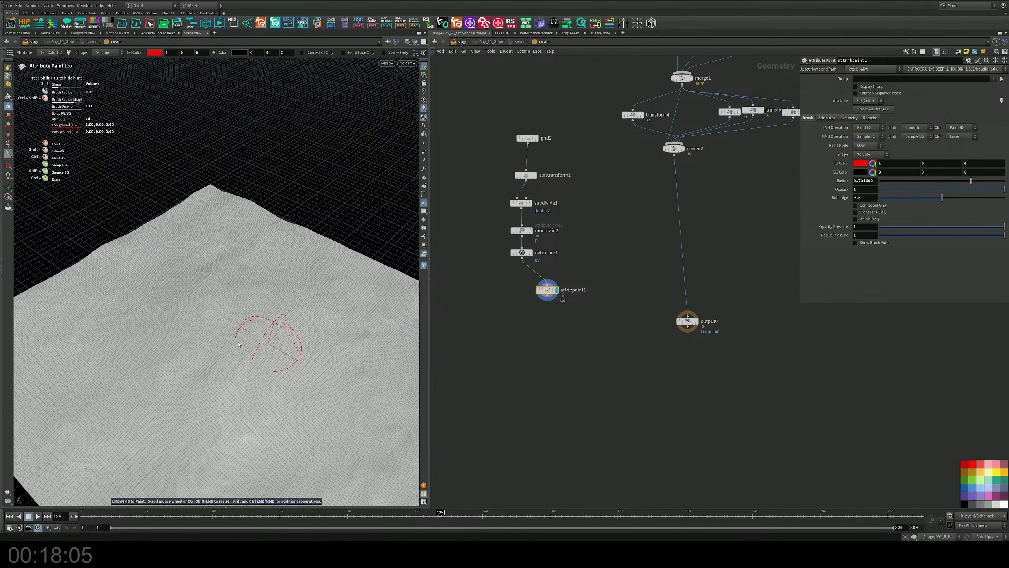
pyautogui.moveTo(265, 343)
pyautogui.mouseDown()
pyautogui.moveTo(257, 331)
pyautogui.moveTo(195, 339)
pyautogui.moveTo(187, 329)
pyautogui.moveTo(225, 360)
pyautogui.mouseUp()
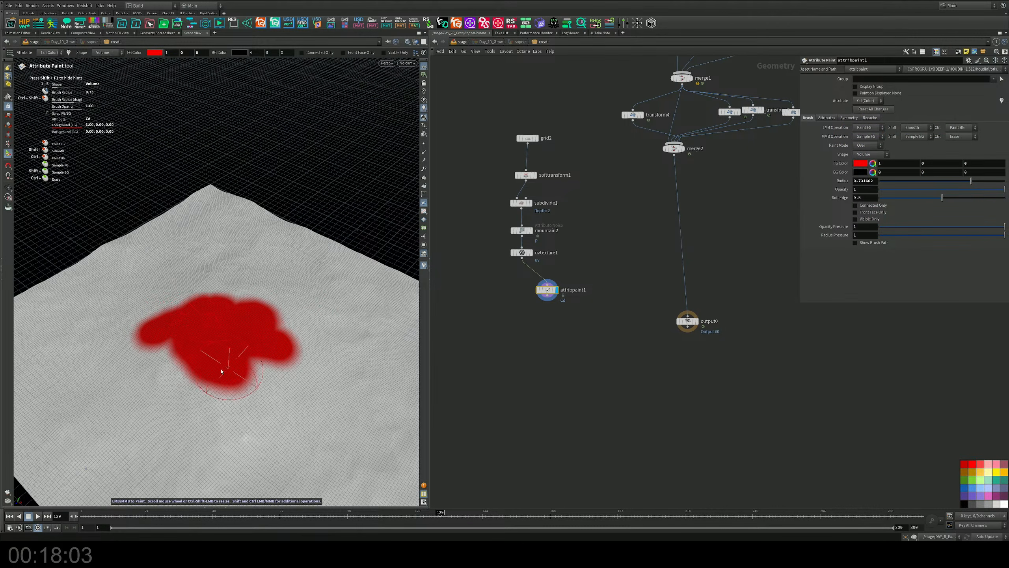
pyautogui.scroll(-2, 250, 365)
pyautogui.moveTo(276, 378)
pyautogui.mouseDown()
pyautogui.moveTo(177, 350)
pyautogui.moveTo(282, 318)
pyautogui.moveTo(216, 293)
pyautogui.moveTo(280, 332)
pyautogui.moveTo(279, 356)
pyautogui.moveTo(253, 313)
pyautogui.mouseUp()
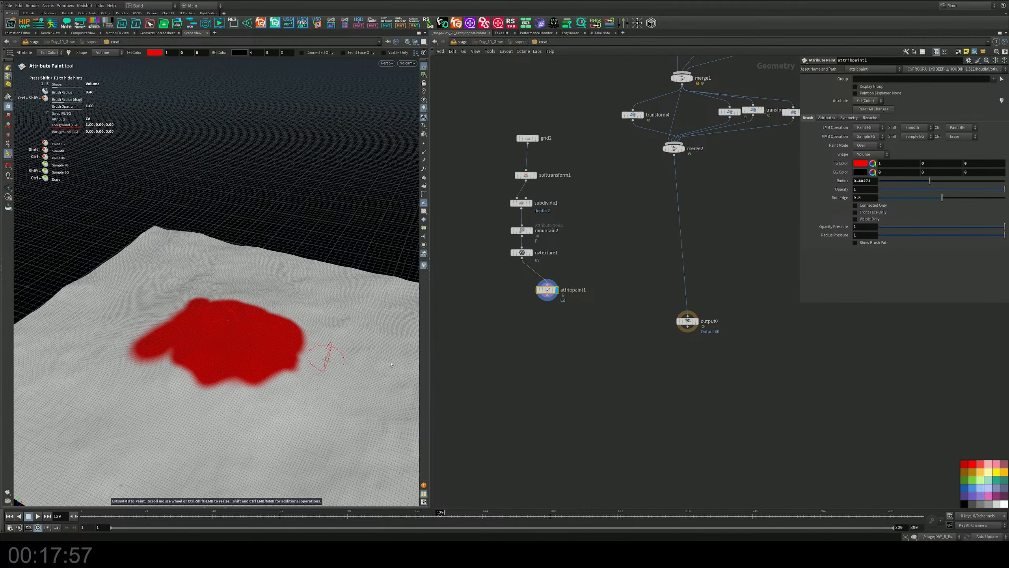
# Add an Attribute Blur node after attribpaint1 and display it
pyautogui.press('Tab')
pyautogui.write('attribw')
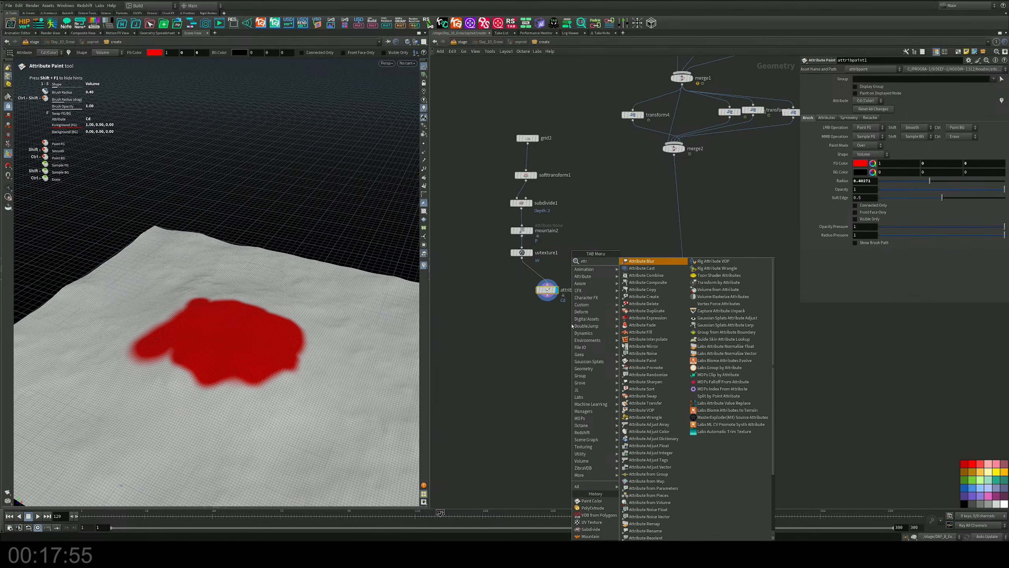
pyautogui.press('Return')
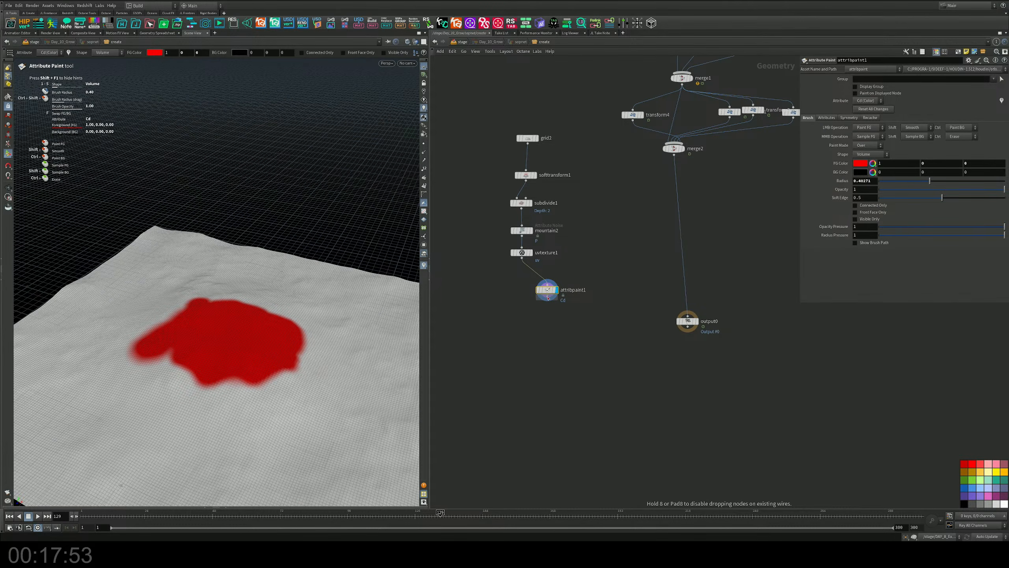
pyautogui.click(547, 311)
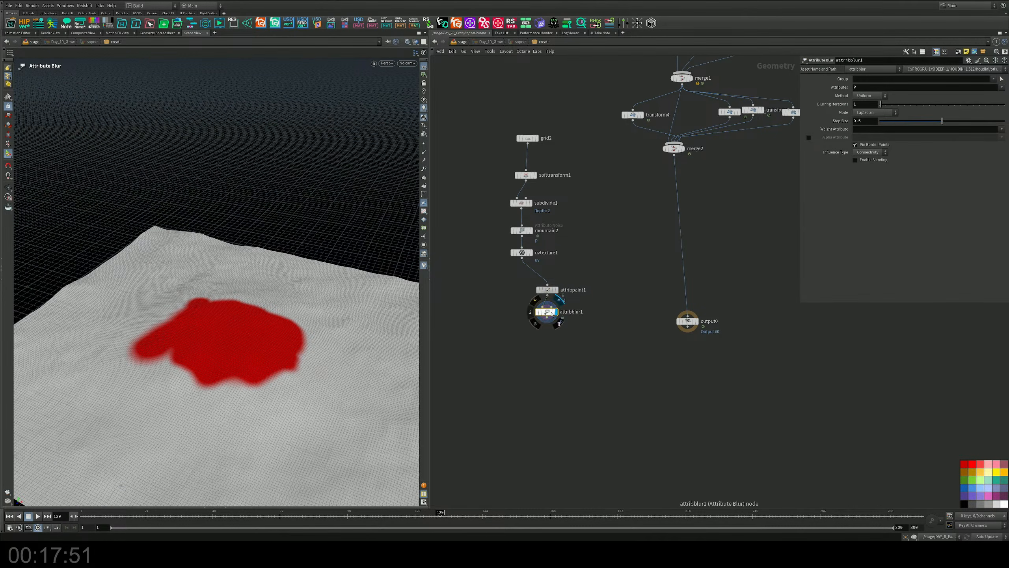
pyautogui.moveTo(547, 311); pyautogui.dragTo(552, 339)
# Insert a Color node between uvtexture1 and attribpaint1 and set its color to black
pyautogui.press('Tab')
pyautogui.write('color')
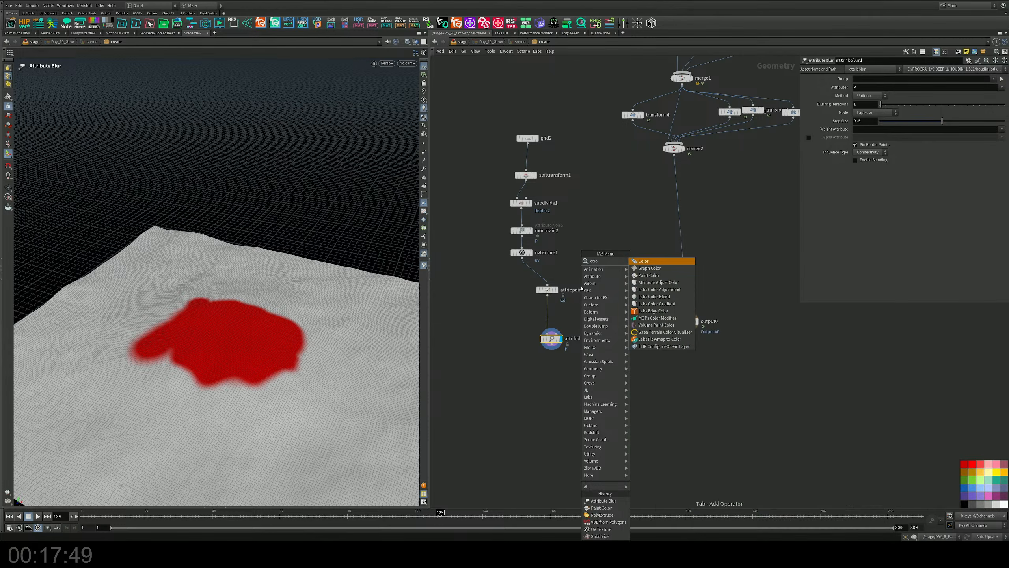
pyautogui.press('Return')
pyautogui.click(539, 274)
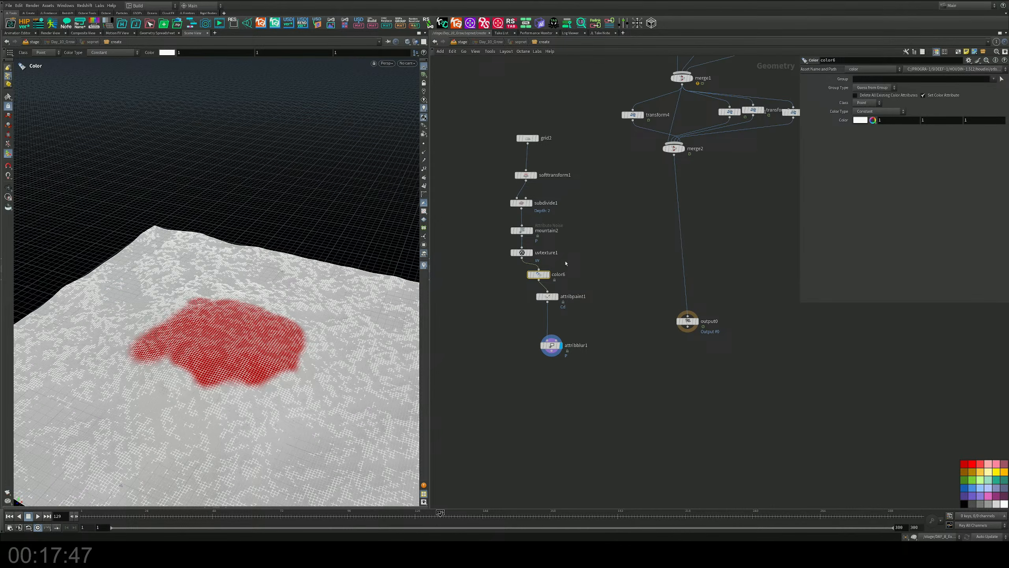
pyautogui.click(859, 120)
pyautogui.click(845, 150)
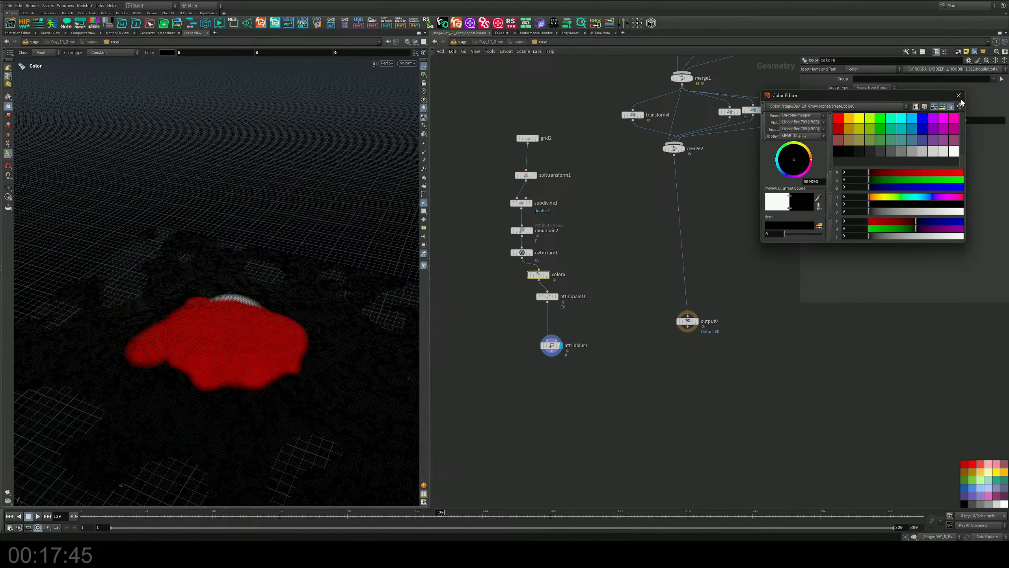
pyautogui.click(958, 95)
pyautogui.moveTo(588, 312); pyautogui.dragTo(590, 288, button='middle')
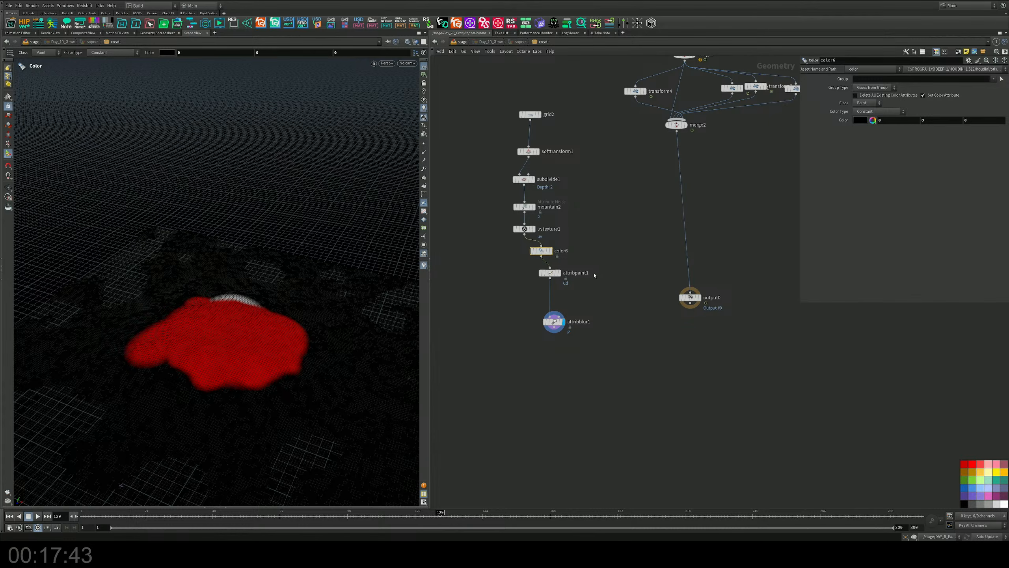
# Paint the gap at the patch's far edge red in attribpaint1, and set attribblur1 to blur Cd with 82 iterations
pyautogui.click(576, 272)
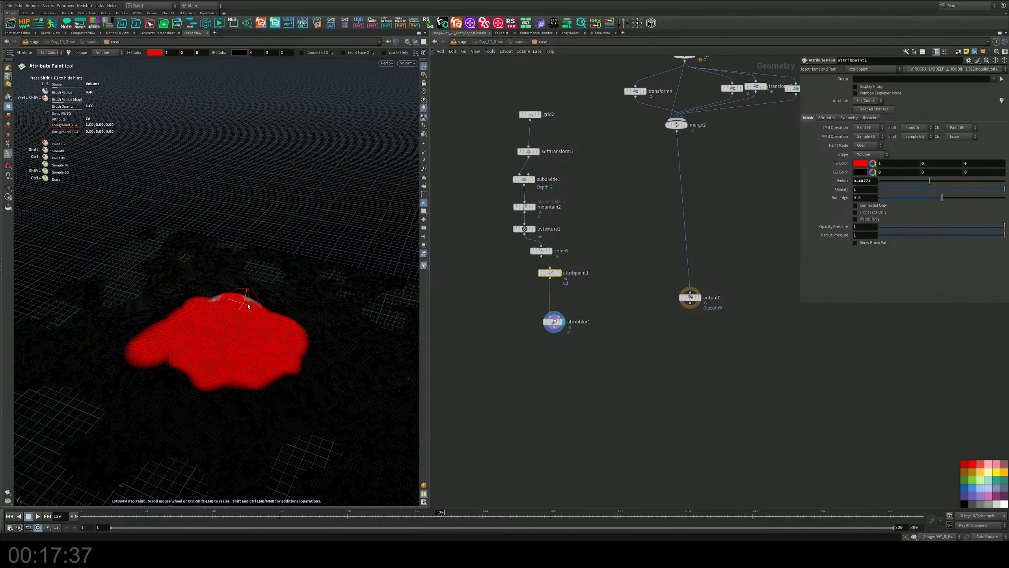
pyautogui.moveTo(248, 306); pyautogui.dragTo(217, 299)
pyautogui.click(557, 322)
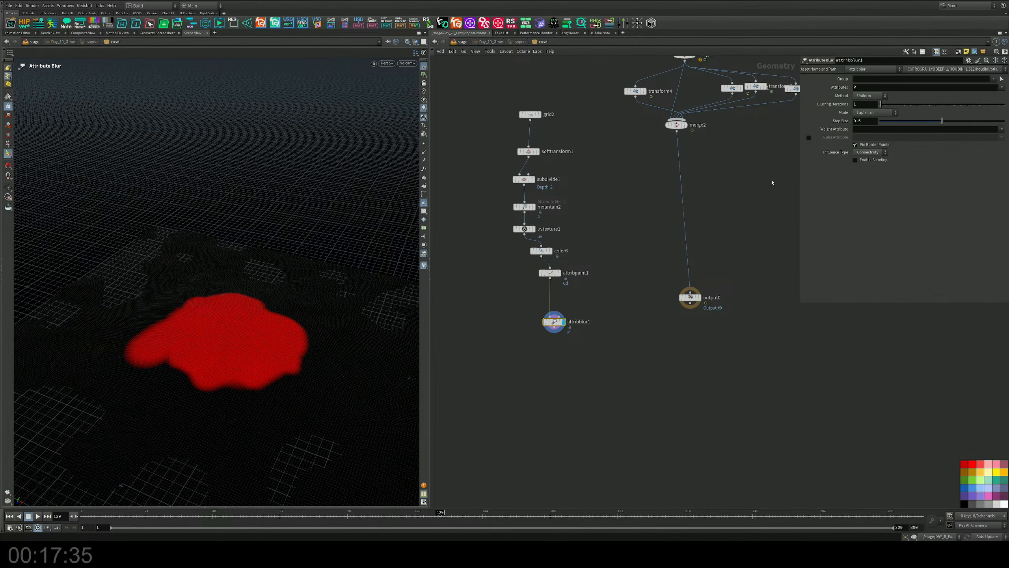
pyautogui.write('Cd')
pyautogui.moveTo(863, 88); pyautogui.dragTo(983, 108)
pyautogui.press('Return')
# Add a Scatter node after attribblur1 and display its points
pyautogui.moveTo(640, 358); pyautogui.dragTo(643, 331, button='middle')
pyautogui.press('Tab')
pyautogui.write('sca')
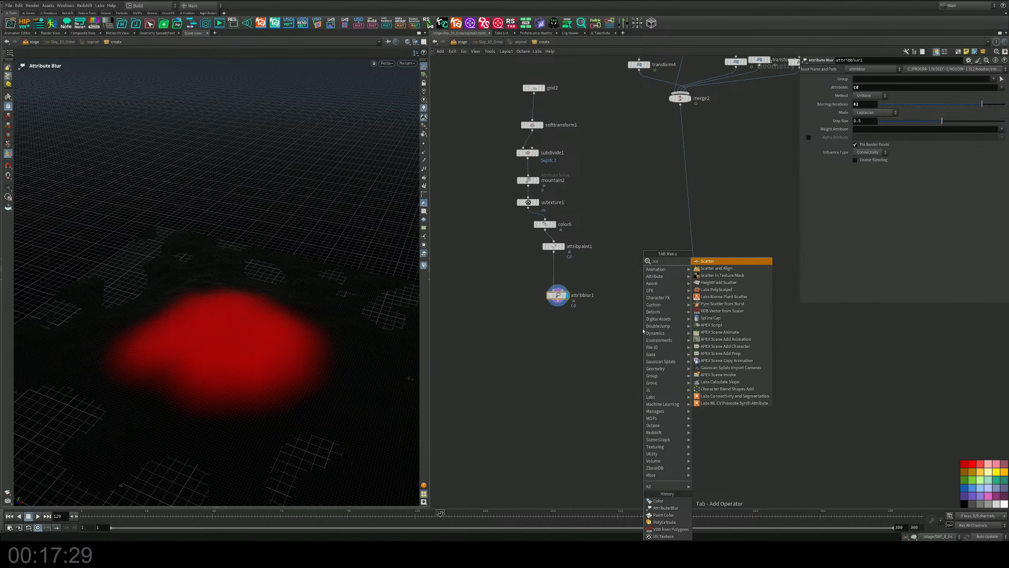
pyautogui.press('Return')
pyautogui.click(561, 305)
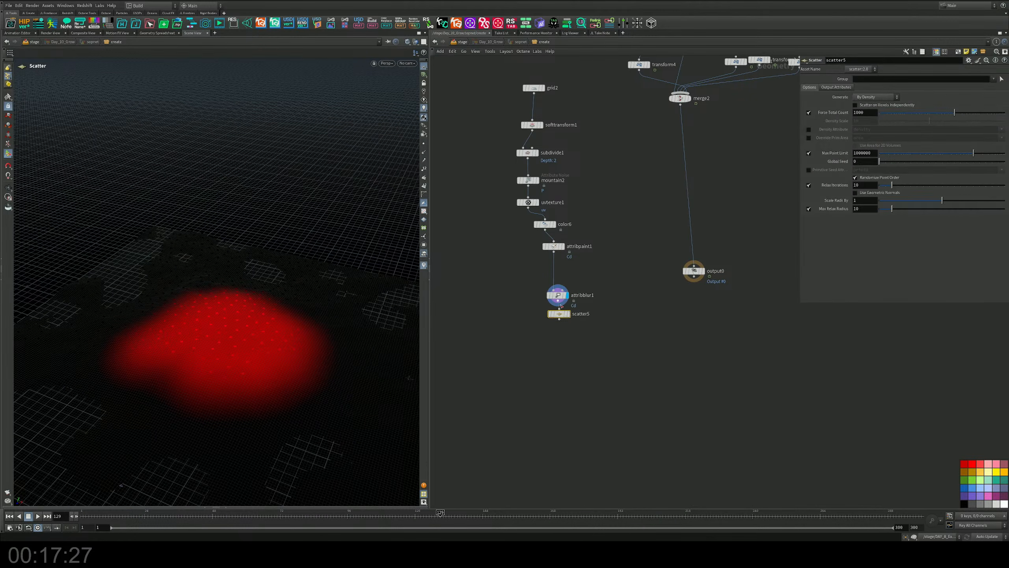
pyautogui.click(569, 318)
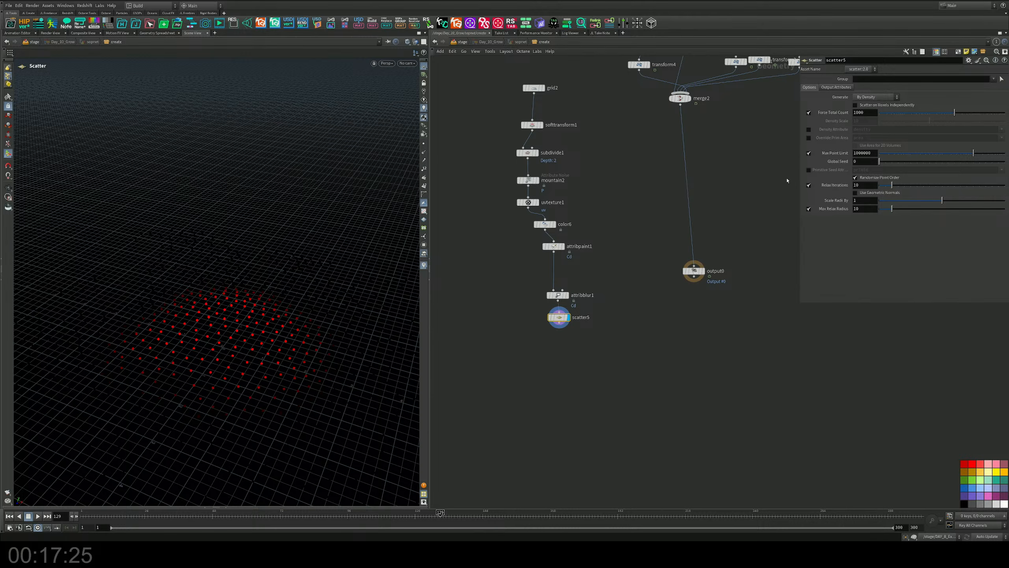
# Enable the Density Attribute on scatter5 and set it to Cd so points follow the painted patch
pyautogui.click(809, 129)
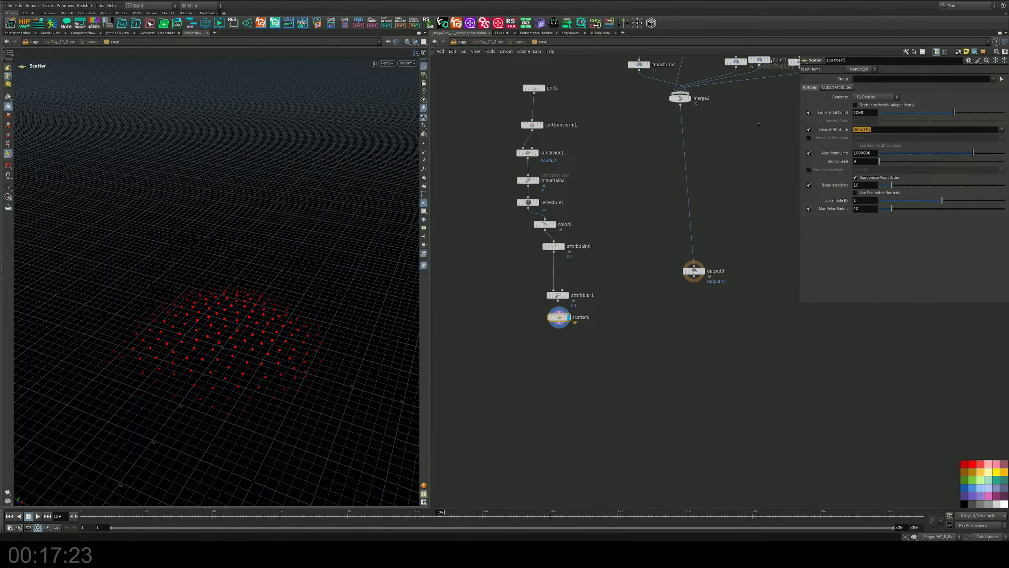
pyautogui.write('Cd')
pyautogui.press('Return')
pyautogui.keyDown('alt'); pyautogui.moveTo(300, 377); pyautogui.dragTo(256, 351); pyautogui.keyUp('alt')
pyautogui.click(422, 144)
pyautogui.click(422, 144)
pyautogui.press('Return')
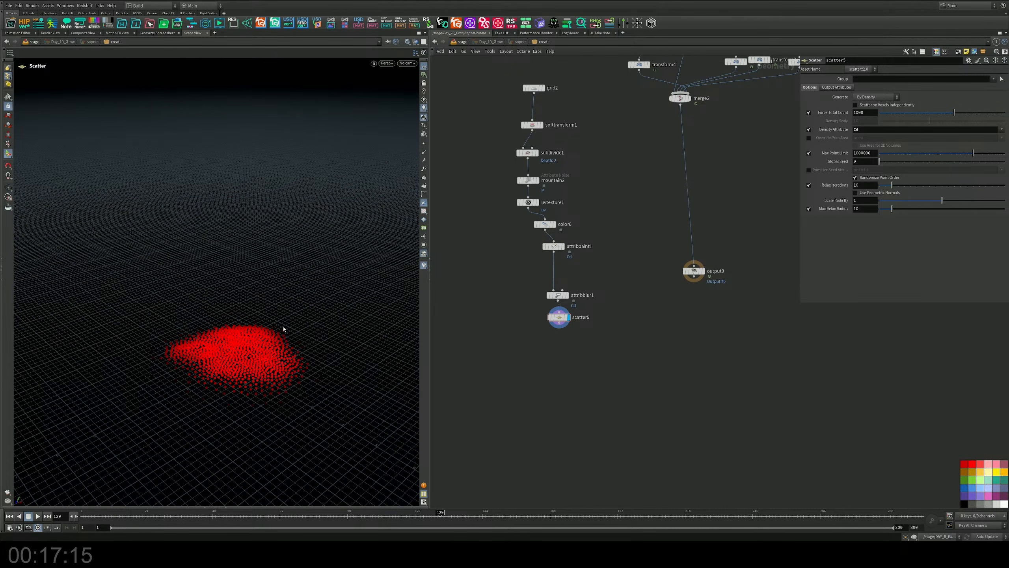
# Add a Platonic Solids node beside scatter5 as the shape for the scattered pieces
pyautogui.scroll(2, 624, 294)
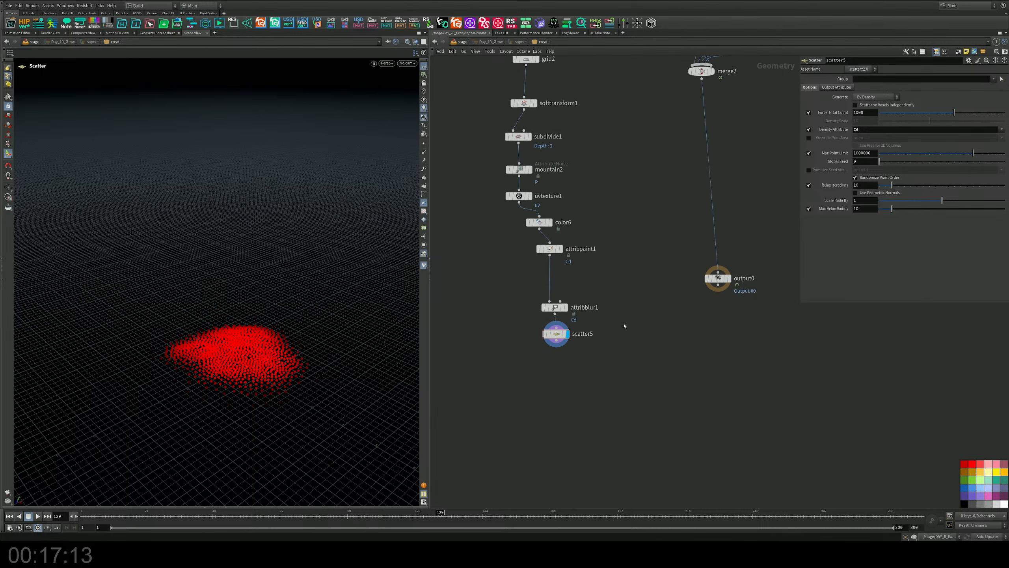
pyautogui.scroll(-3, 623, 327)
pyautogui.press('Tab')
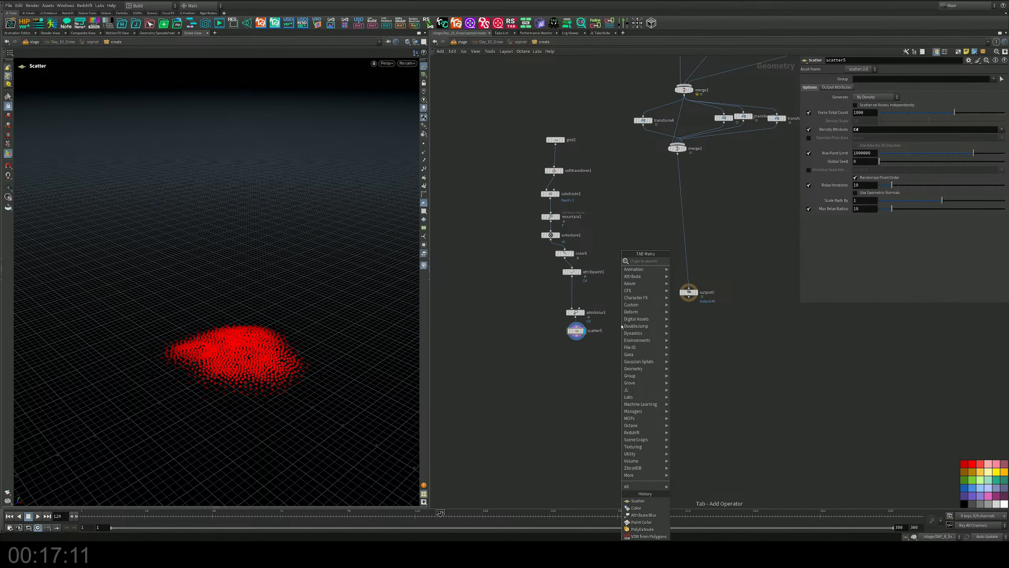
pyautogui.write('pla')
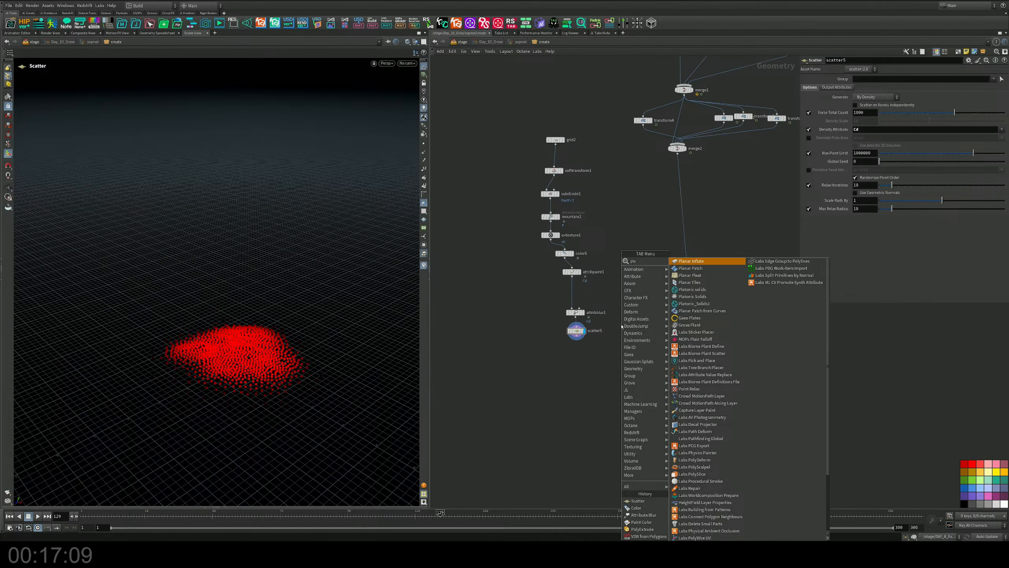
pyautogui.press('Down')
pyautogui.press('Down')
pyautogui.press('Down')
pyautogui.press('Down')
pyautogui.press('Down')
pyautogui.press('Return')
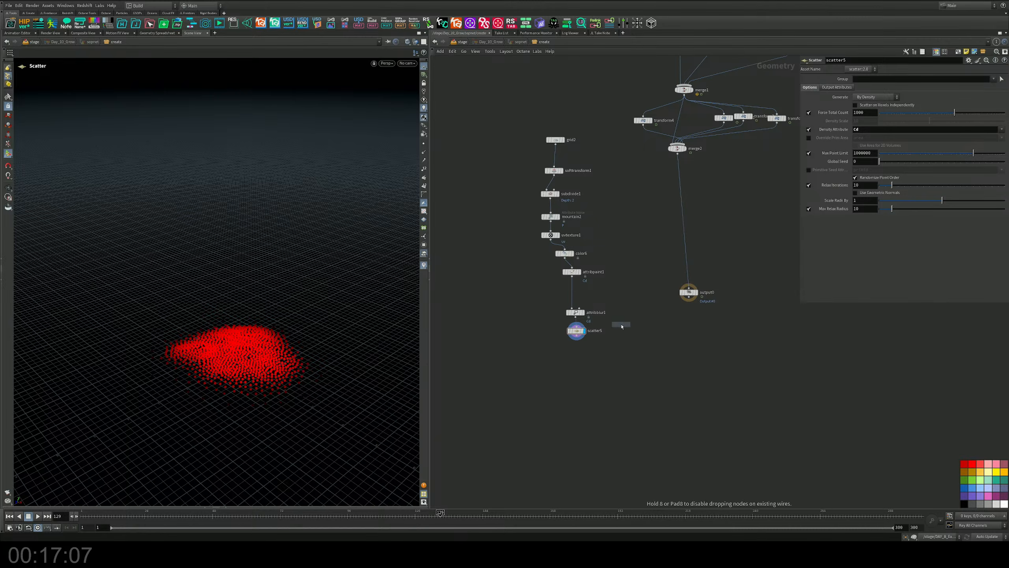
pyautogui.click(644, 366)
# Add a Copy to Points node below scatter5
pyautogui.moveTo(629, 401); pyautogui.dragTo(642, 340, button='middle')
pyautogui.press('Tab')
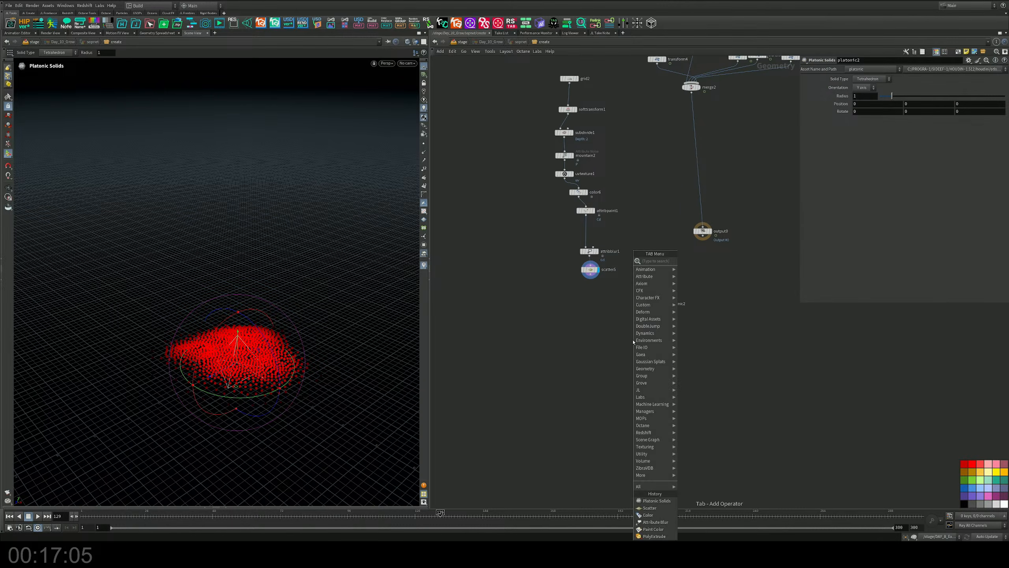
pyautogui.write('copy')
pyautogui.press('Down')
pyautogui.press('Down')
pyautogui.press('Down')
pyautogui.press('Down')
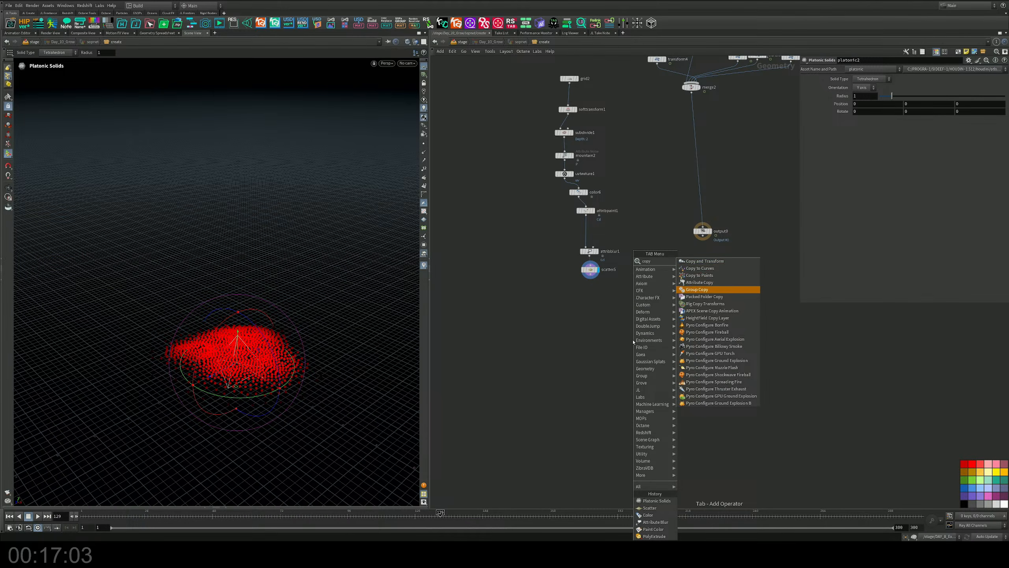
pyautogui.press('Up')
pyautogui.press('Up')
pyautogui.press('Return')
pyautogui.click(577, 335)
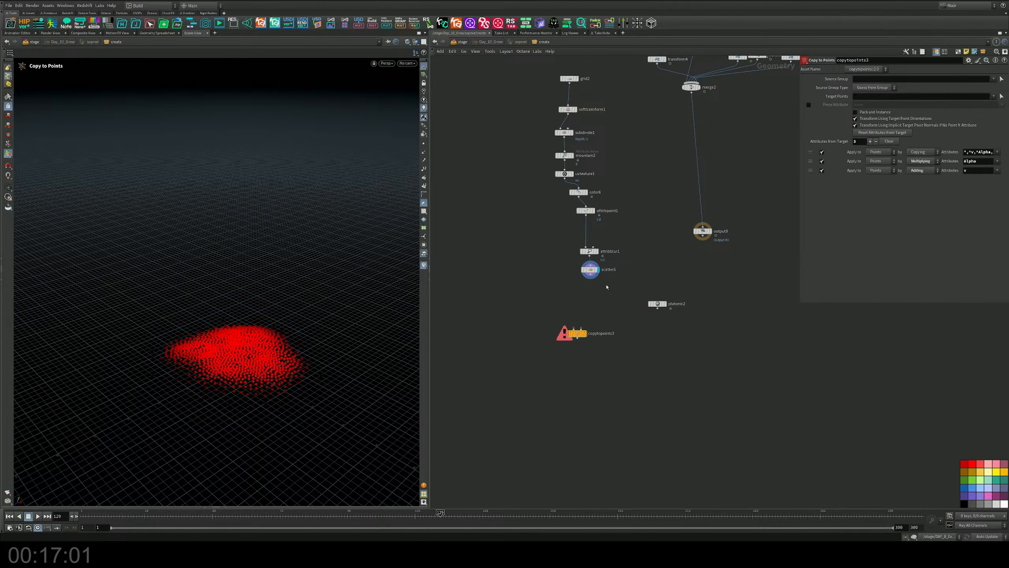
# Wire platonic2 and scatter5 into copytopoints3 and display the copied result
pyautogui.scroll(3, 585, 272)
pyautogui.moveTo(595, 279); pyautogui.dragTo(710, 337)
pyautogui.click(585, 381)
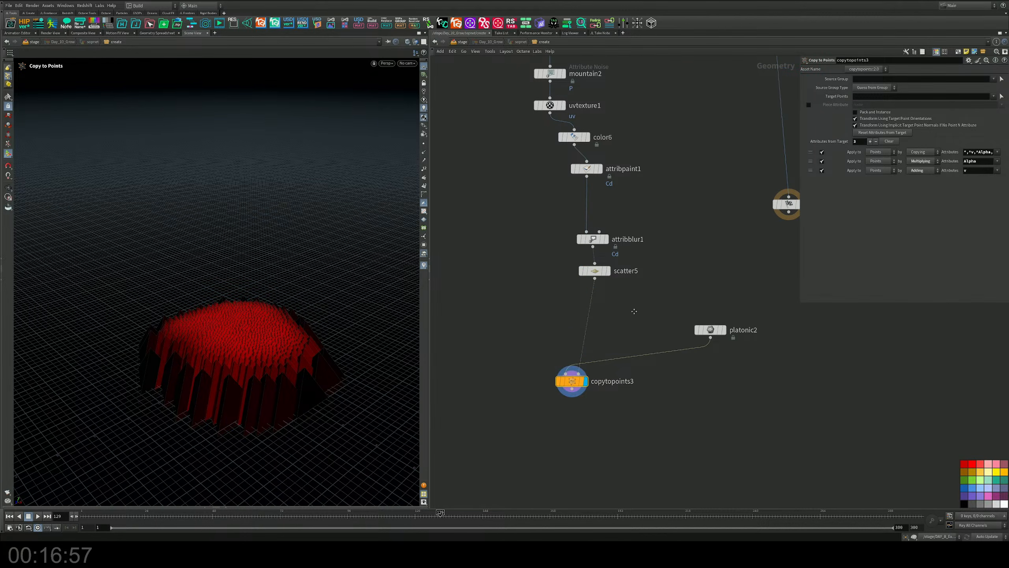
# Insert an Attribute Randomize node on the wire between scatter5 and copytopoints3
pyautogui.moveTo(628, 318); pyautogui.dragTo(649, 280, button='middle')
pyautogui.press('Tab')
pyautogui.write('attra')
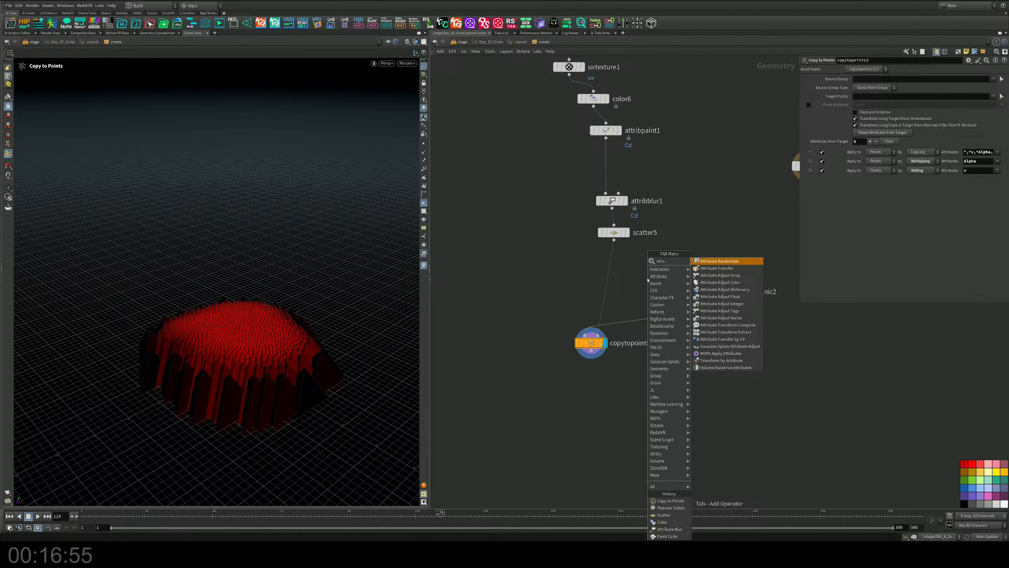
pyautogui.press('Return')
pyautogui.click(646, 280)
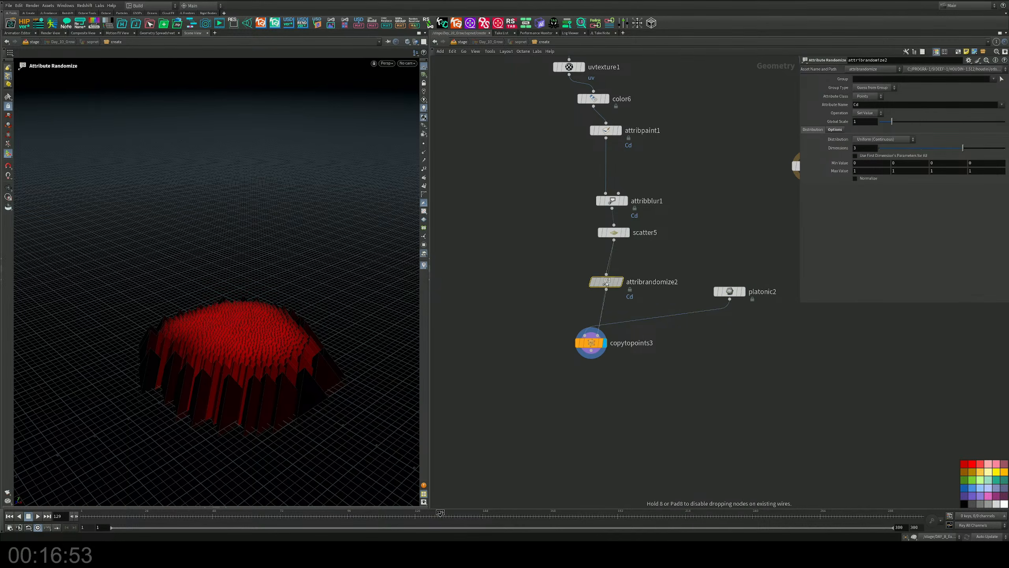
# Make attribrandomize2 randomize pscale and reduce its first maximum value to 0.2
pyautogui.doubleClick(865, 105)
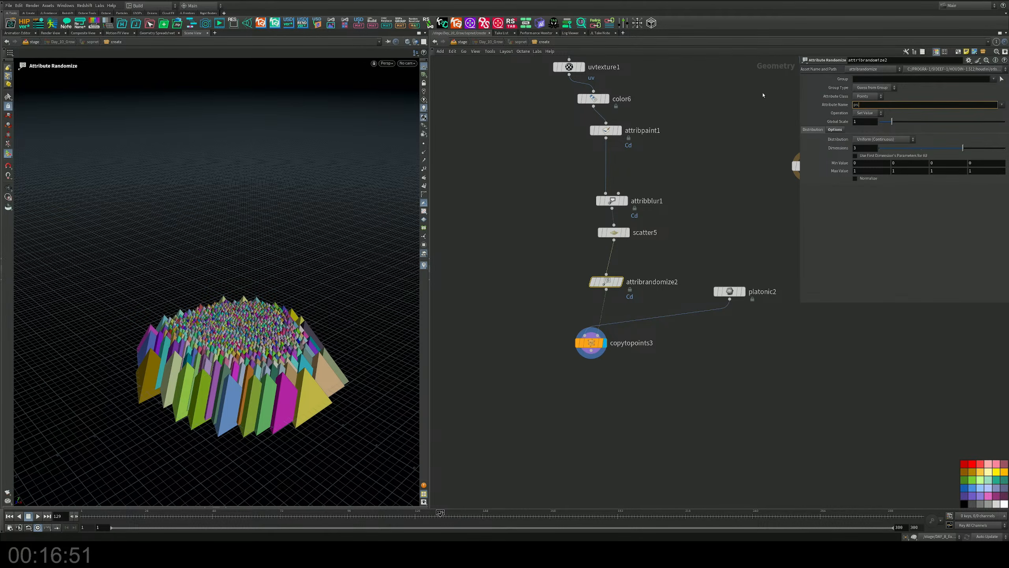
pyautogui.press('Return')
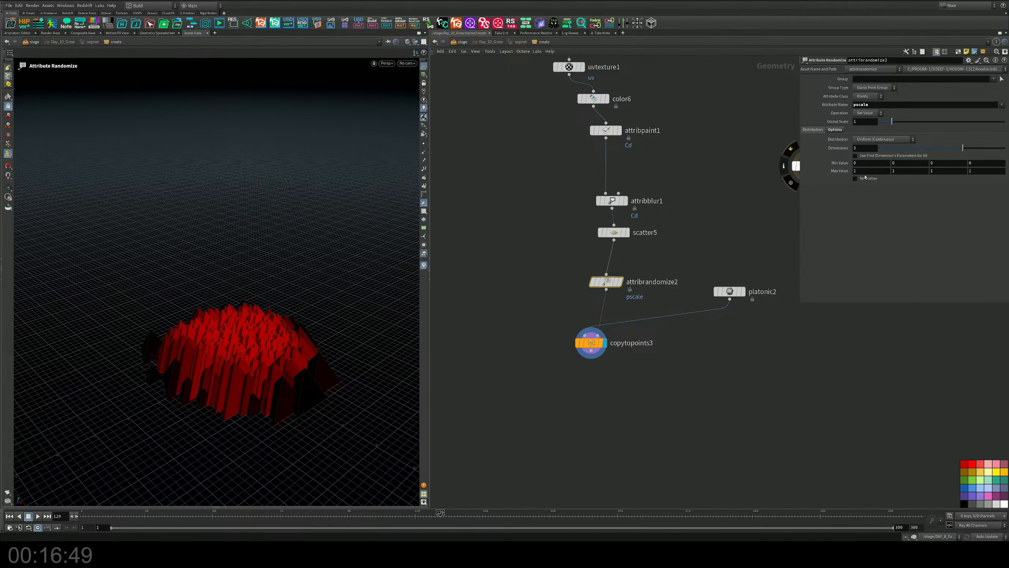
pyautogui.moveTo(870, 171); pyautogui.dragTo(850, 176, button='middle')
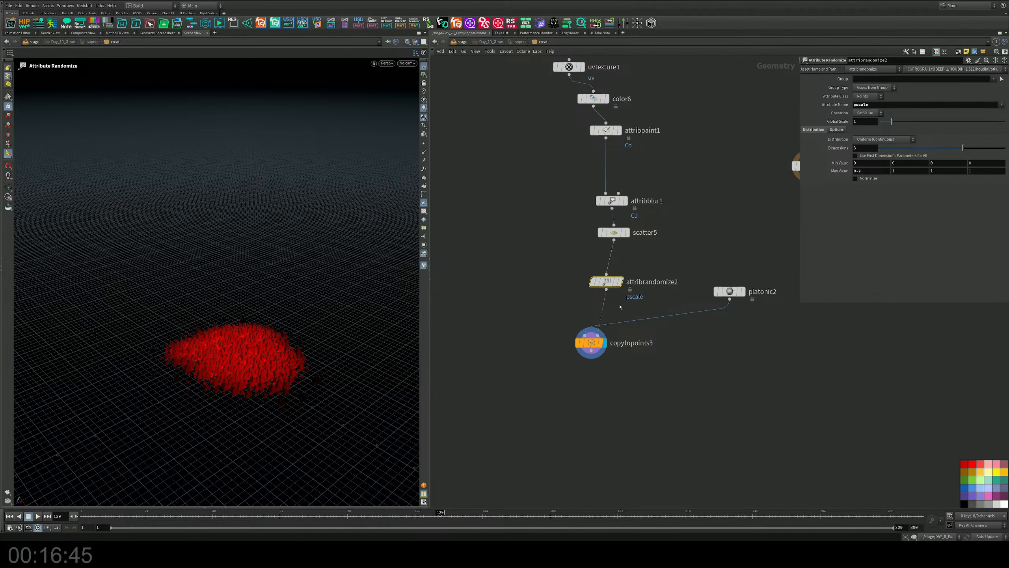
# Duplicate attribrandomize2 into the chain just above copytopoints3 and set the copy's attribute name to oreint
pyautogui.moveTo(613, 280); pyautogui.dragTo(616, 264)
pyautogui.keyDown('alt'); pyautogui.moveTo(616, 264); pyautogui.dragTo(604, 296); pyautogui.keyUp('alt')
pyautogui.moveTo(604, 295); pyautogui.dragTo(614, 296)
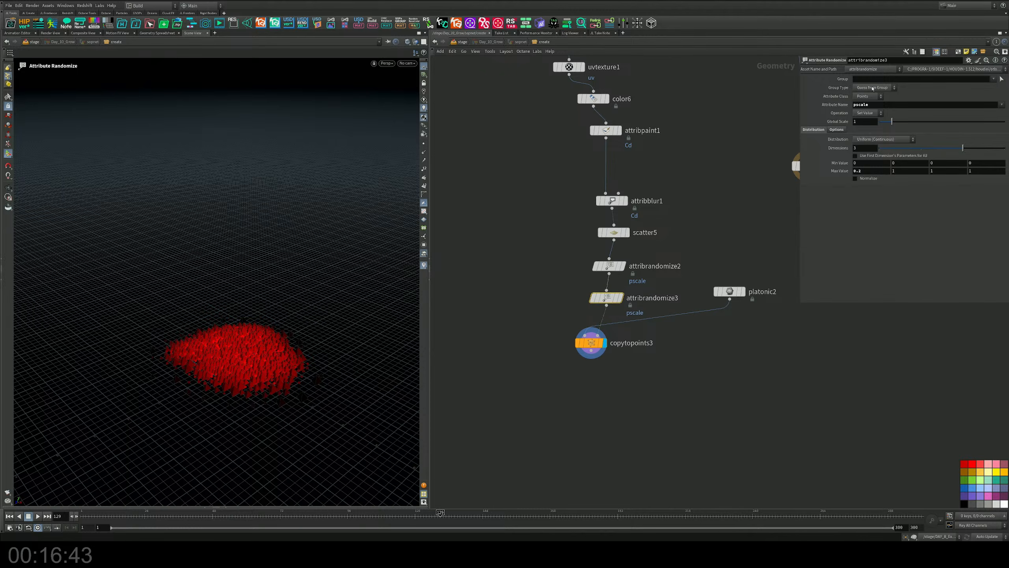
pyautogui.moveTo(876, 105); pyautogui.dragTo(819, 113)
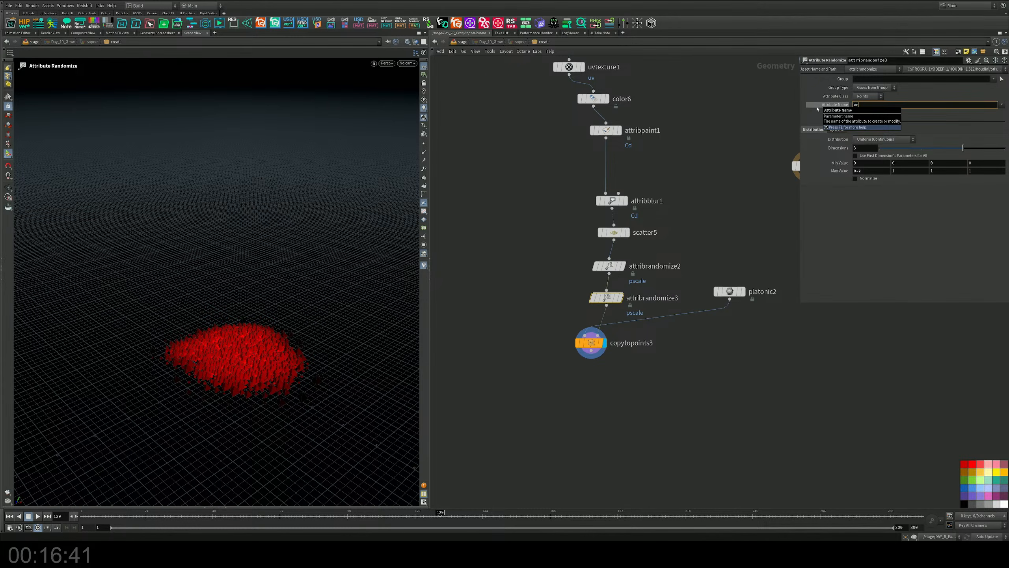
pyautogui.press('Return')
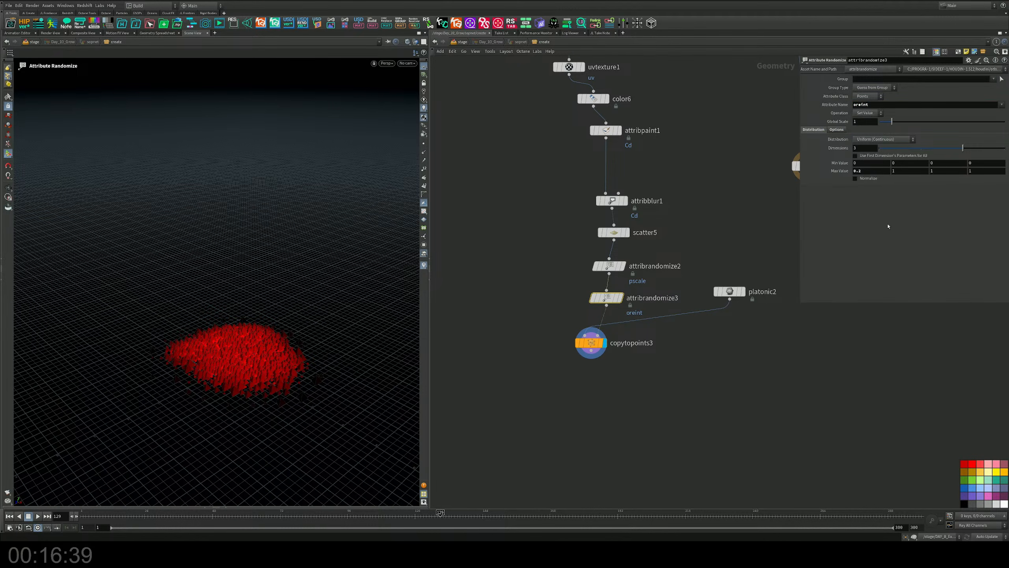
# Set the solid type of platonic2 to Octahedron
pyautogui.moveTo(779, 272); pyautogui.dragTo(694, 329)
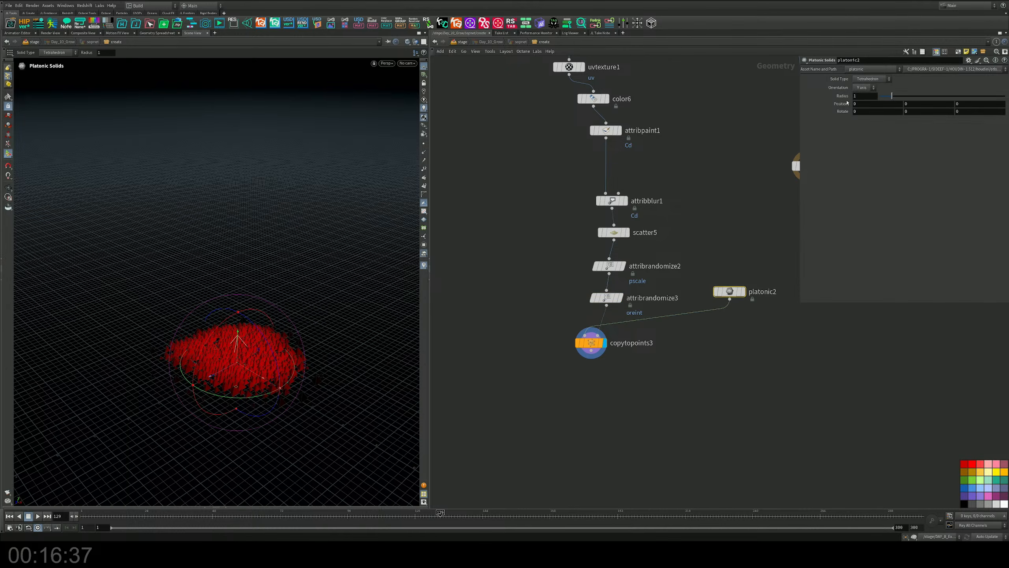
pyautogui.click(872, 79)
pyautogui.click(868, 100)
# Correct the attribute name on attribrandomize3 to orient
pyautogui.click(606, 298)
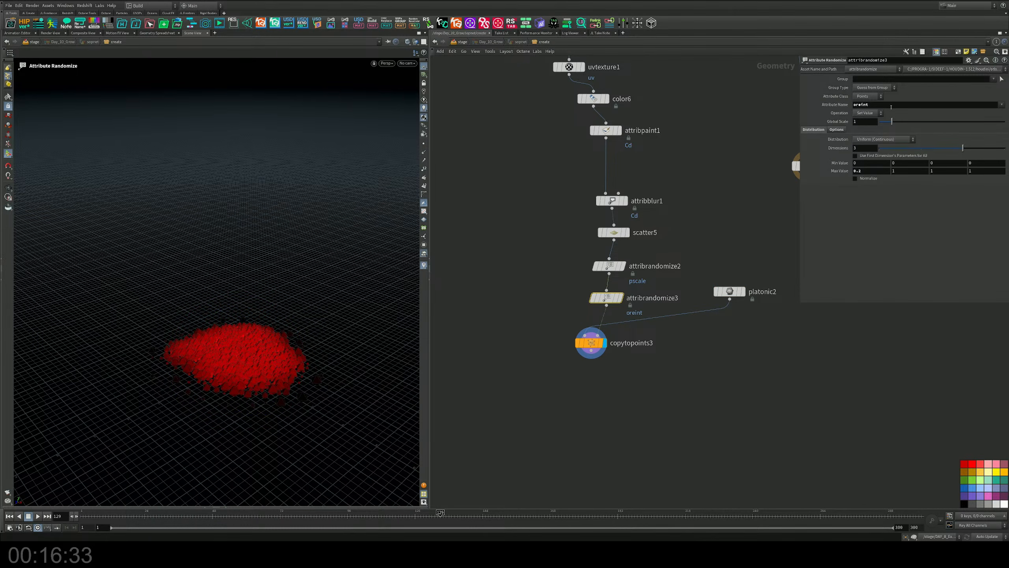
pyautogui.moveTo(888, 105); pyautogui.dragTo(734, 103)
pyautogui.write('orien')
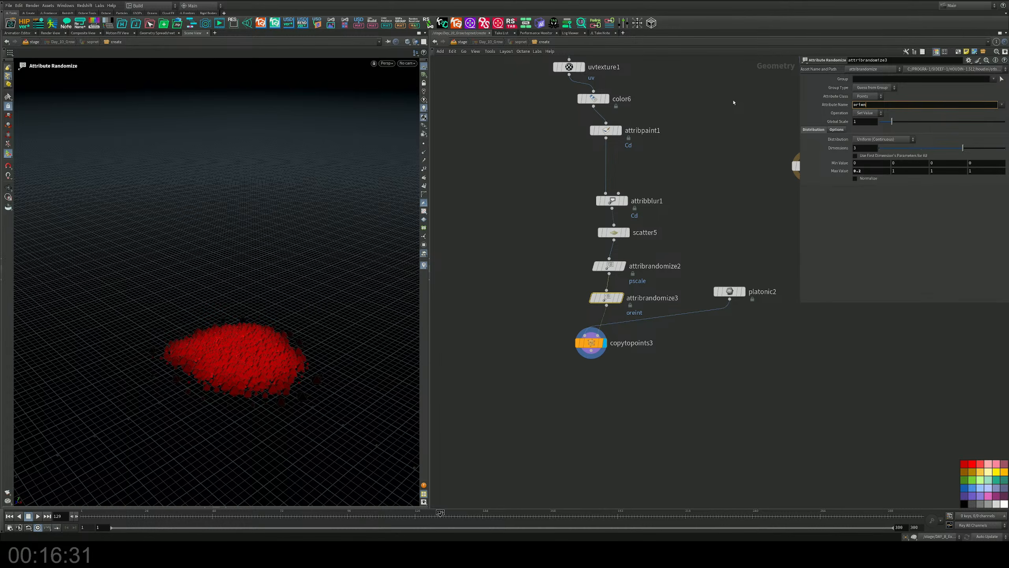
pyautogui.write('t')
pyautogui.press('Return')
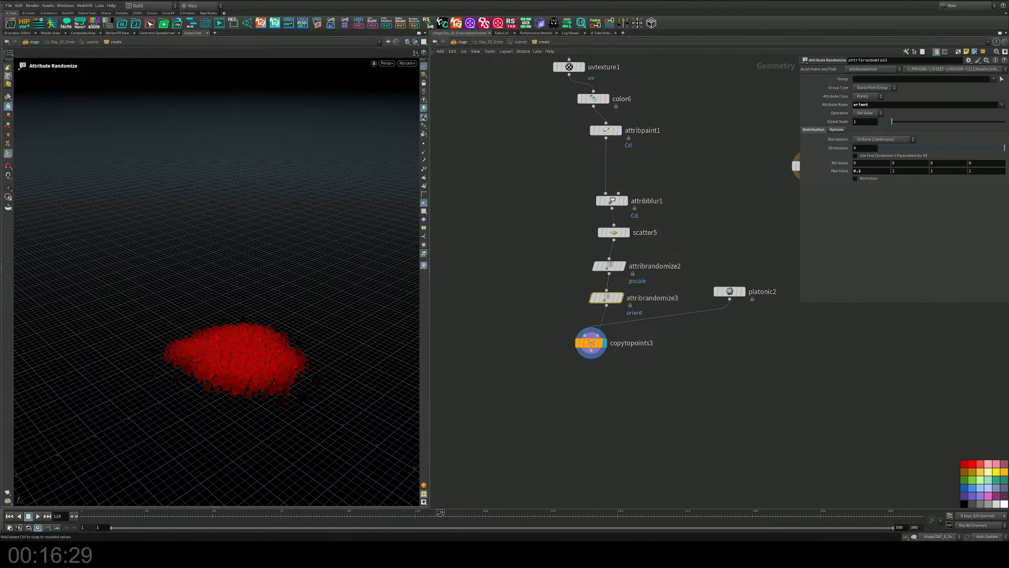
# Change the solid type of platonic2 to Icosahedron and set its radius to 0.57
pyautogui.click(730, 291)
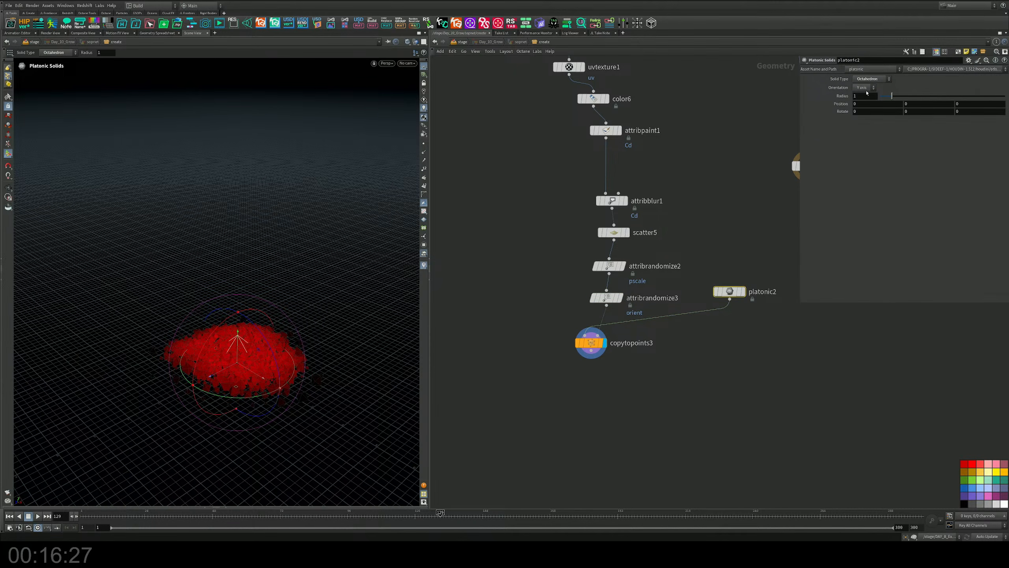
pyautogui.click(876, 78)
pyautogui.click(864, 112)
pyautogui.moveTo(891, 99); pyautogui.dragTo(887, 97)
pyautogui.keyDown('alt'); pyautogui.moveTo(224, 370); pyautogui.dragTo(245, 321); pyautogui.keyUp('alt')
pyautogui.keyDown('alt'); pyautogui.moveTo(255, 318); pyautogui.dragTo(327, 308, button='right'); pyautogui.keyUp('alt')
pyautogui.keyDown('alt'); pyautogui.moveTo(327, 308); pyautogui.dragTo(296, 384); pyautogui.keyUp('alt')
# Move the output0 node lower in the network, below the copytopoints3 branch
pyautogui.moveTo(657, 356); pyautogui.dragTo(523, 347, button='middle')
pyautogui.scroll(1, 522, 347)
pyautogui.scroll(-2, 536, 345)
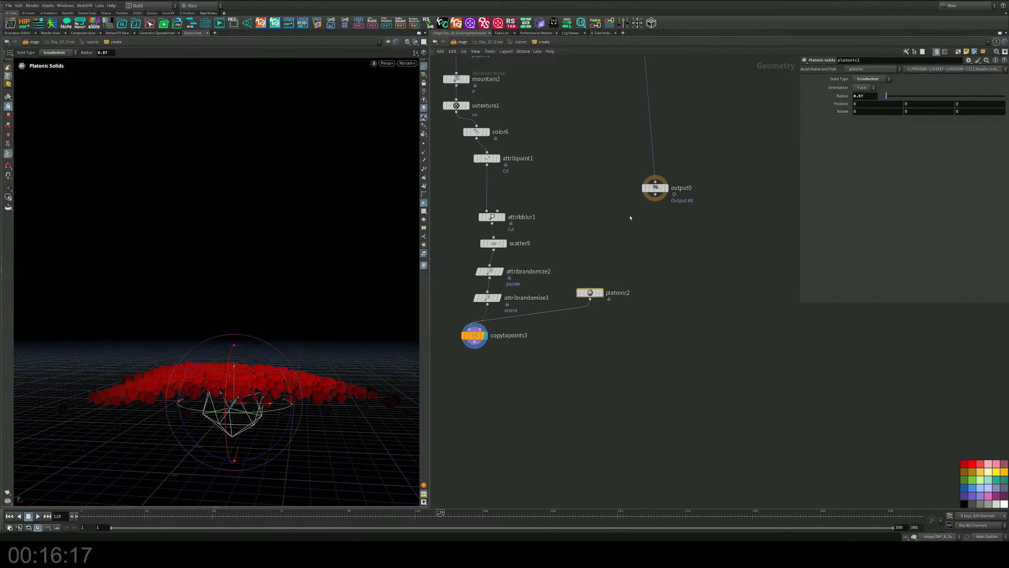
pyautogui.moveTo(657, 192); pyautogui.dragTo(683, 409)
pyautogui.moveTo(539, 388); pyautogui.dragTo(566, 317, button='middle')
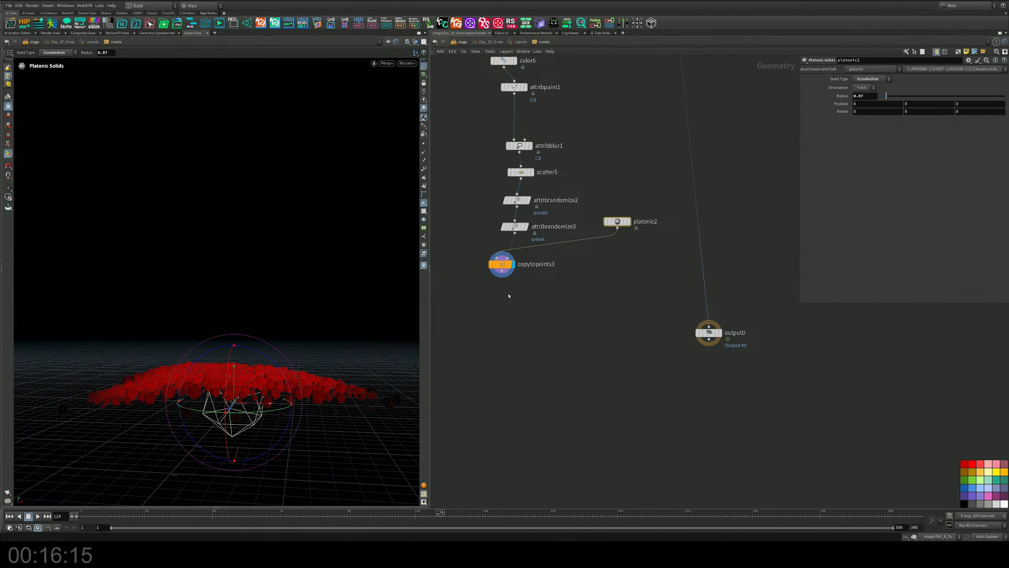
# Duplicate the points output null and connect the copy below copytopoints3
pyautogui.scroll(-4, 505, 285)
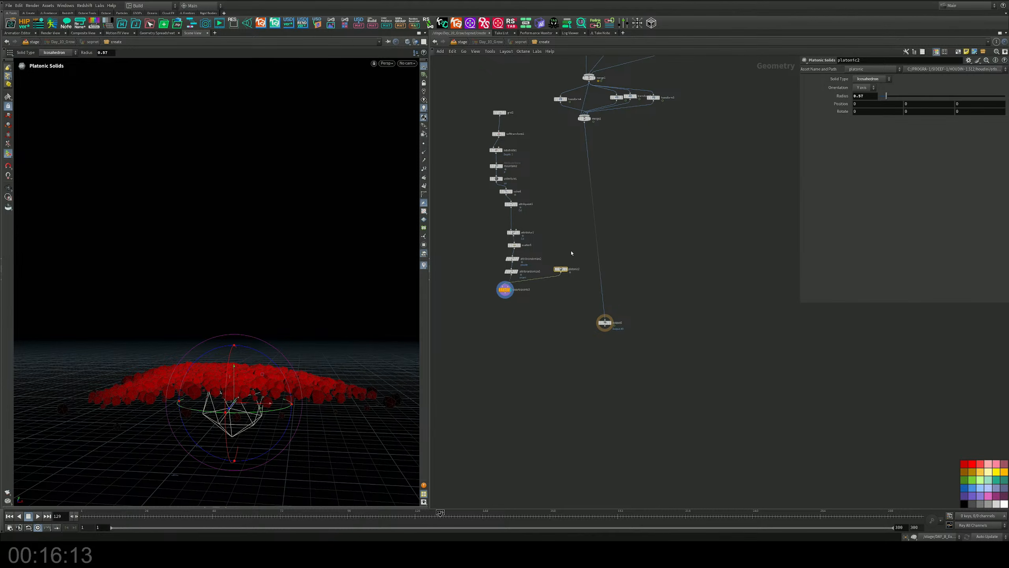
pyautogui.moveTo(720, 81); pyautogui.dragTo(687, 218, button='middle')
pyautogui.keyDown('alt'); pyautogui.moveTo(657, 179); pyautogui.dragTo(486, 480); pyautogui.keyUp('alt')
pyautogui.scroll(4, 482, 449)
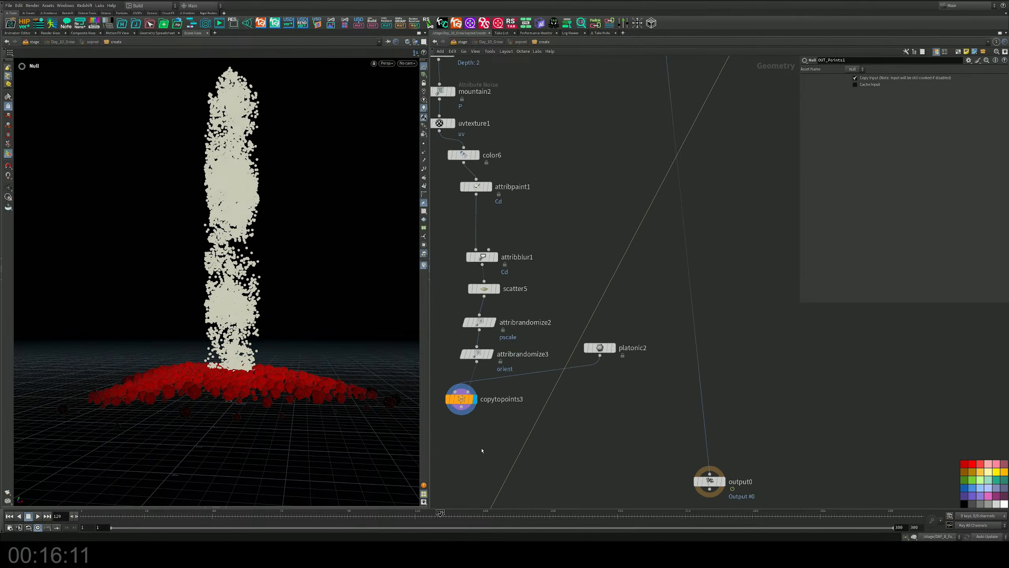
pyautogui.scroll(2, 482, 450)
pyautogui.moveTo(484, 440); pyautogui.dragTo(495, 266, button='middle')
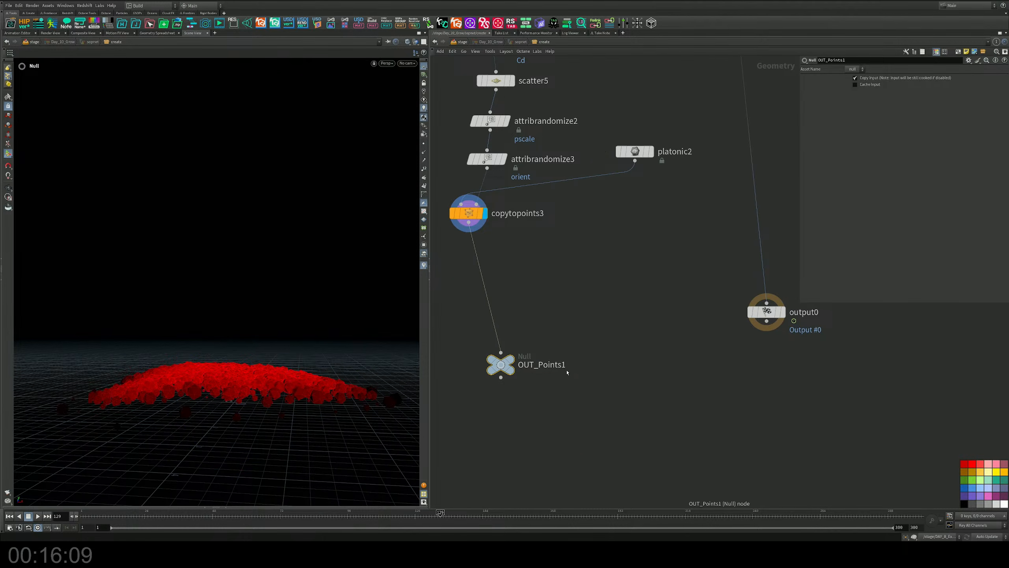
# Rename the duplicated null as OUT_Crystals
pyautogui.doubleClick(567, 370)
pyautogui.moveTo(567, 370); pyautogui.dragTo(542, 371)
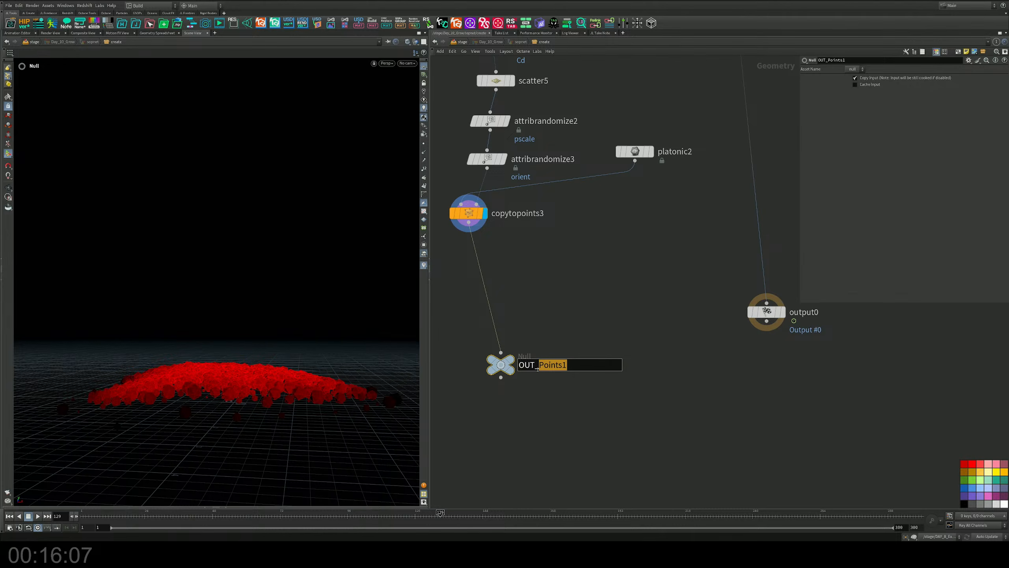
pyautogui.write('Crystal')
pyautogui.press('Return')
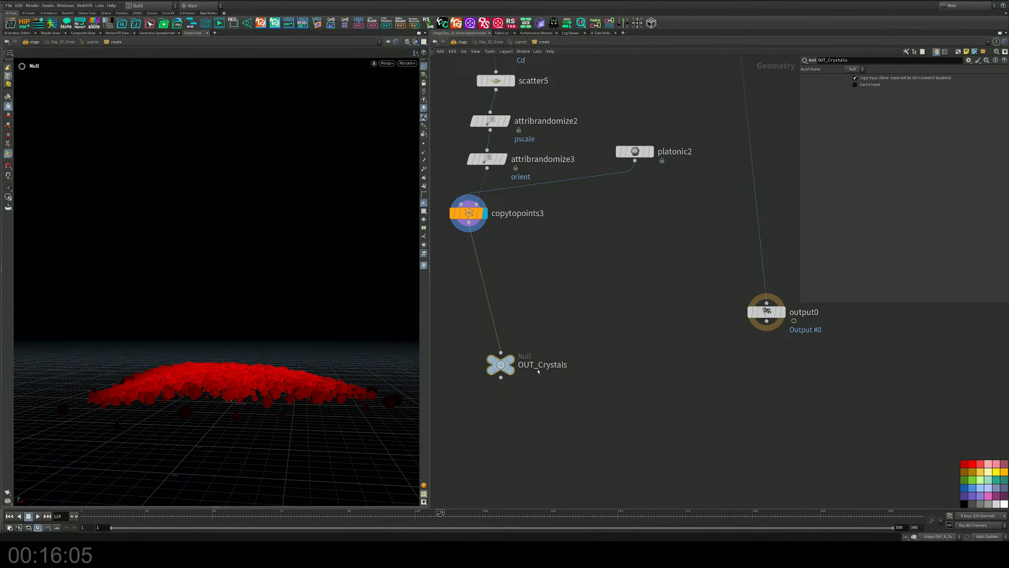
# Copy the OUT_Crystals node, return to the stage level, move instancer7 clear of instancer6 and open its internal network
pyautogui.hotkey('ctrl', 'c')
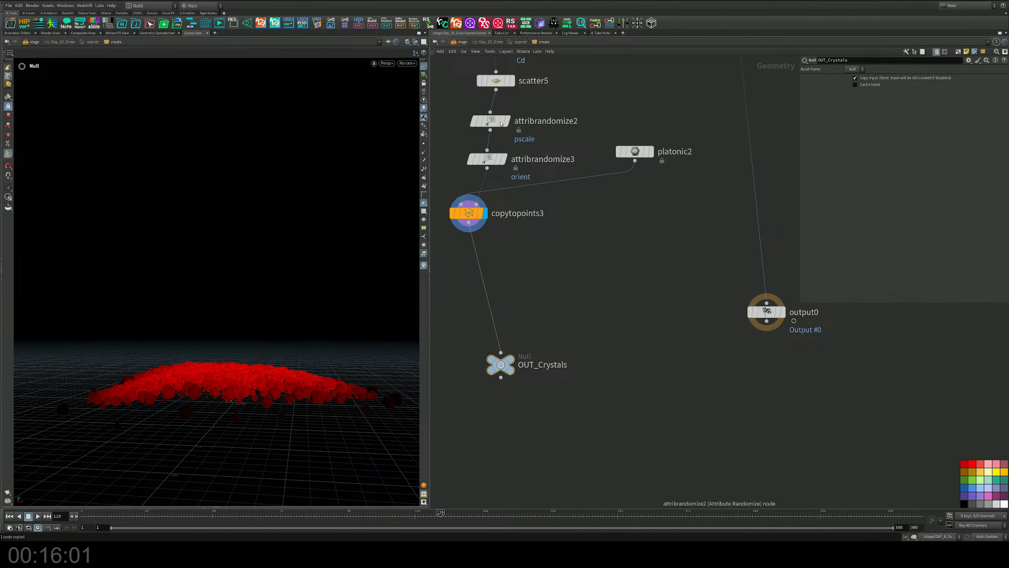
pyautogui.press('u')
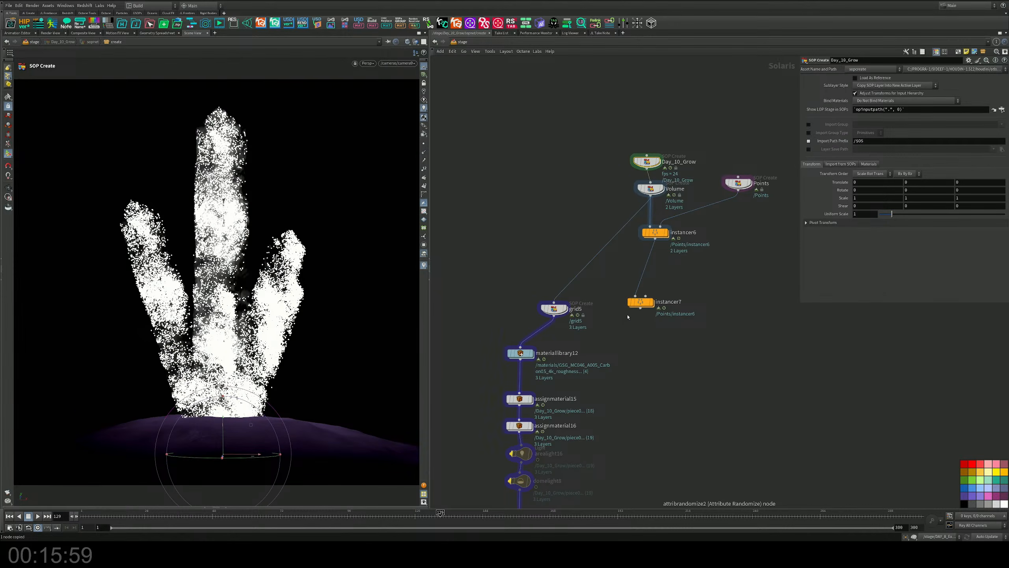
pyautogui.moveTo(638, 255); pyautogui.dragTo(588, 278, button='middle')
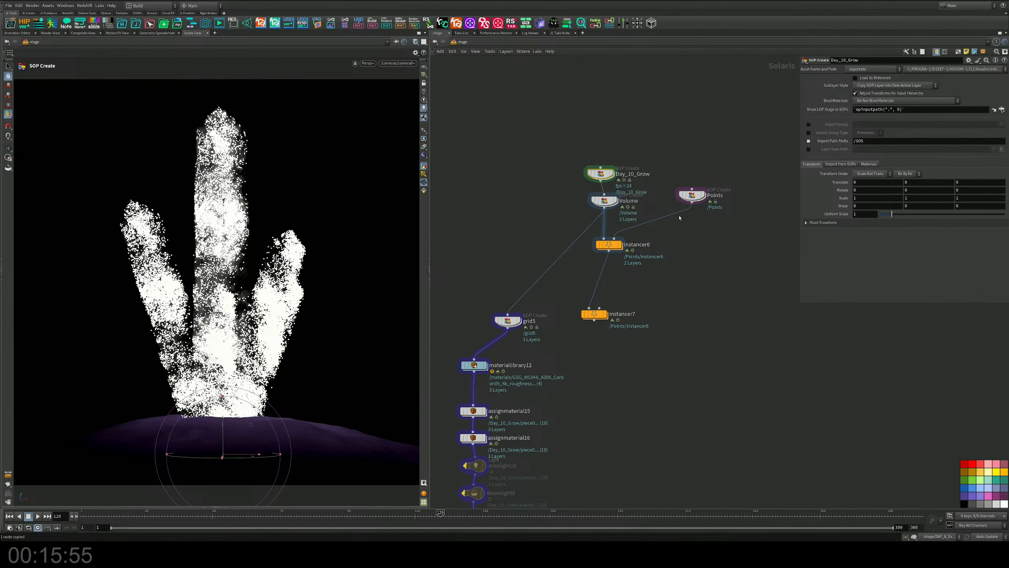
pyautogui.doubleClick(692, 196)
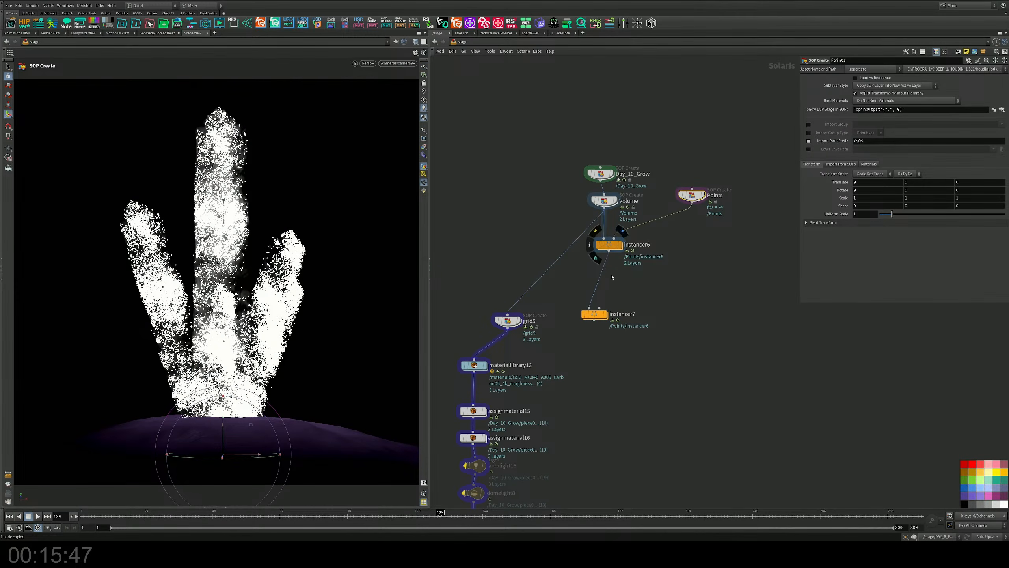
pyautogui.moveTo(595, 318); pyautogui.dragTo(635, 300)
pyautogui.doubleClick(636, 301)
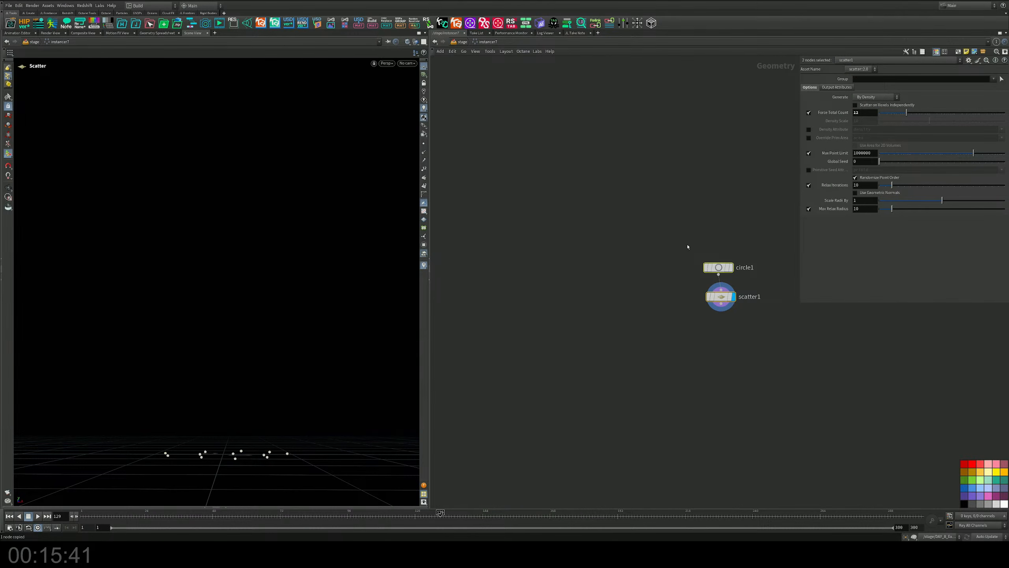
# Replace the circle1 and scatter1 nodes inside instancer7 with an Object Merge node
pyautogui.press('Delete')
pyautogui.press('Tab')
pyautogui.write('obje')
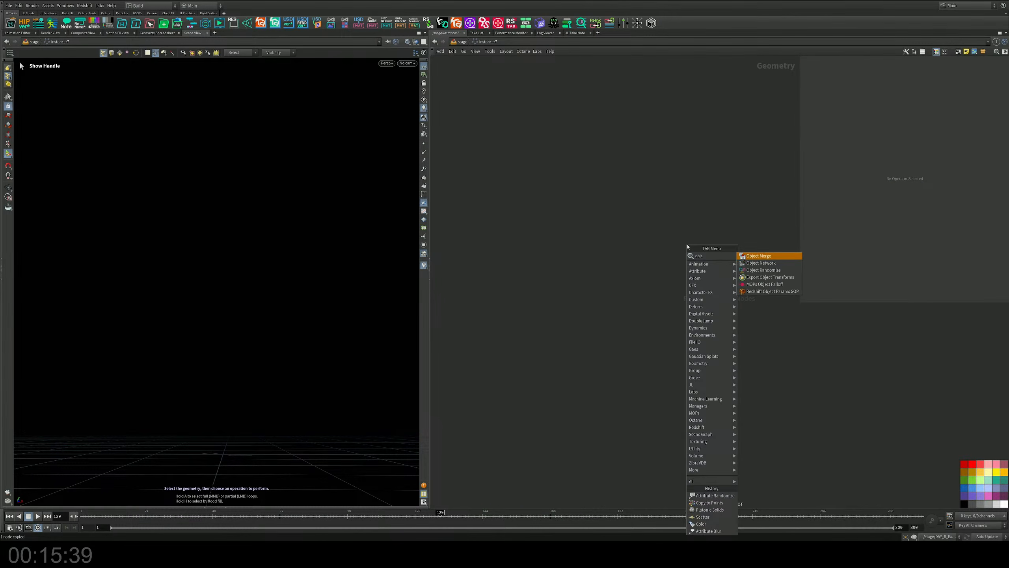
pyautogui.press('Return')
pyautogui.click(548, 270)
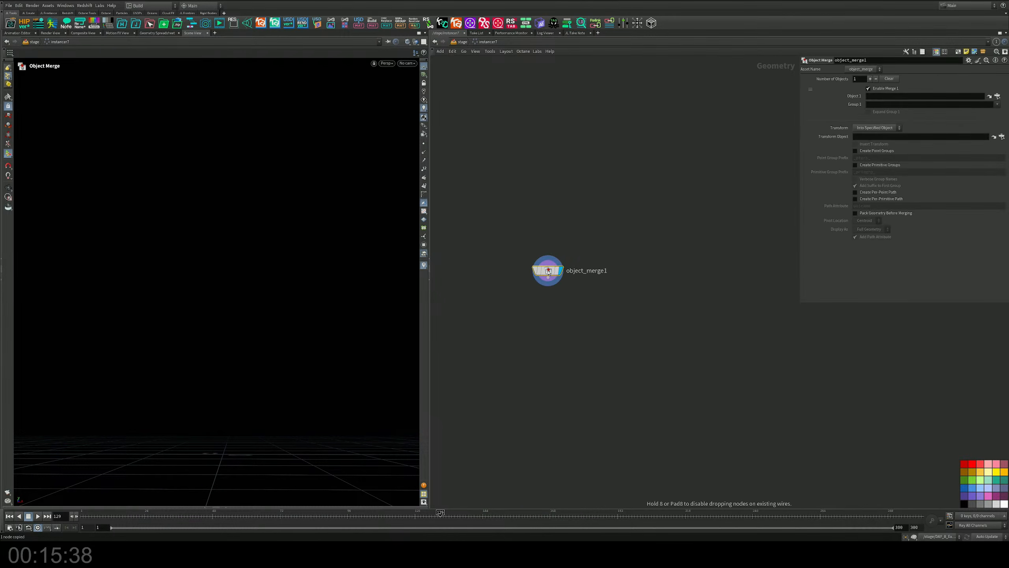
# Point Object 1 of object_merge1 to /stage/Day_10_Grow/sopnet/create/OUT_Crystals
pyautogui.click(925, 96)
pyautogui.hotkey('ctrl', 'v')
pyautogui.press('Return')
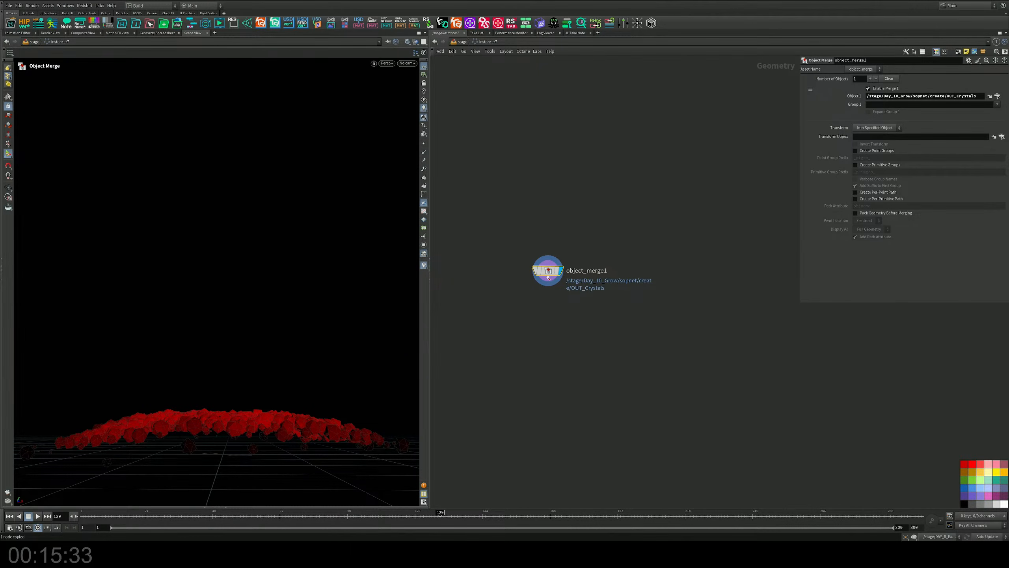
pyautogui.press('Escape')
pyautogui.moveTo(325, 417); pyautogui.dragTo(289, 444)
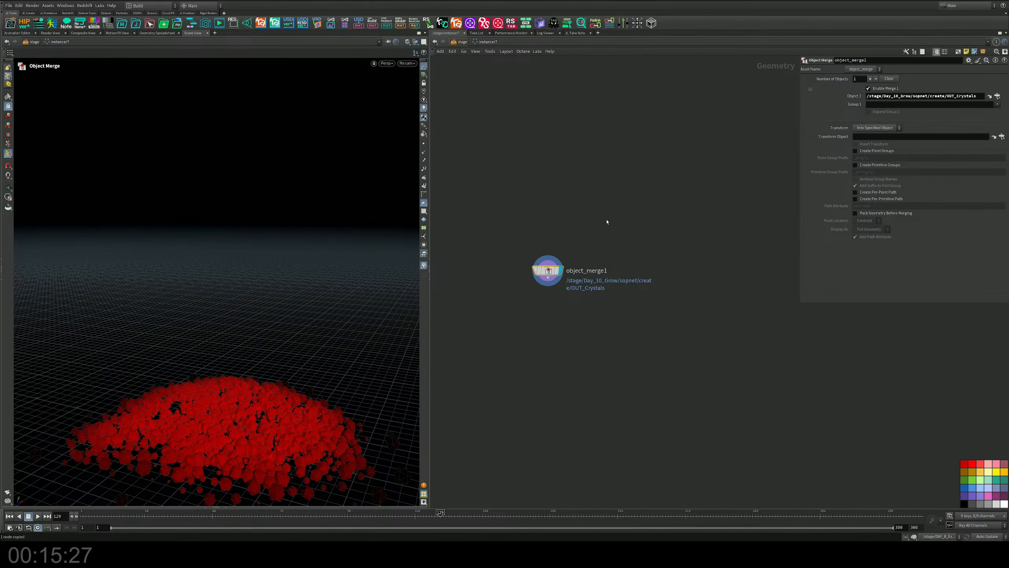
# At the stage level, cut instancer6 from Volume and move the Points, instancer6 and instancer7 nodes away from the main chain
pyautogui.press('u')
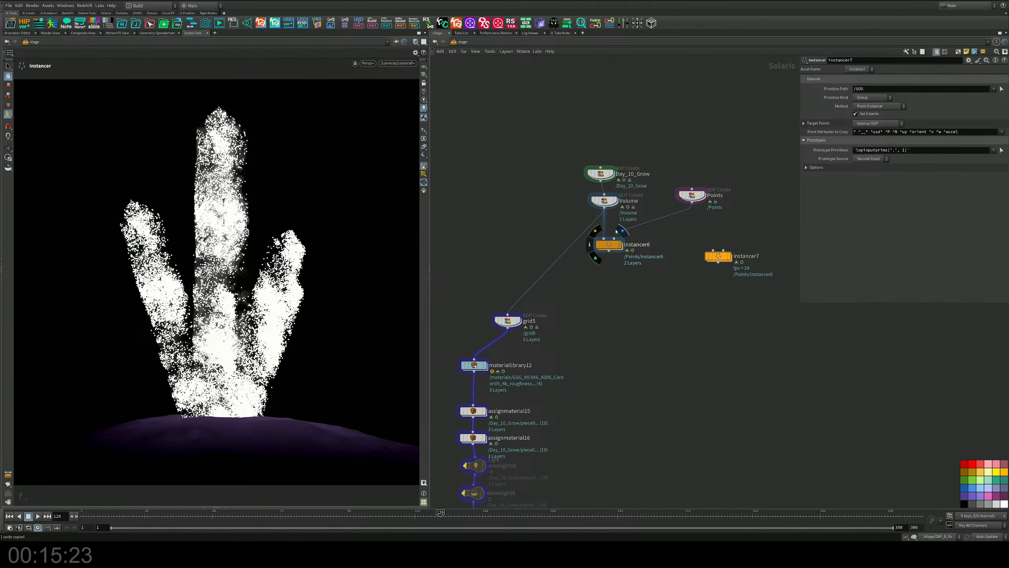
pyautogui.press('y')
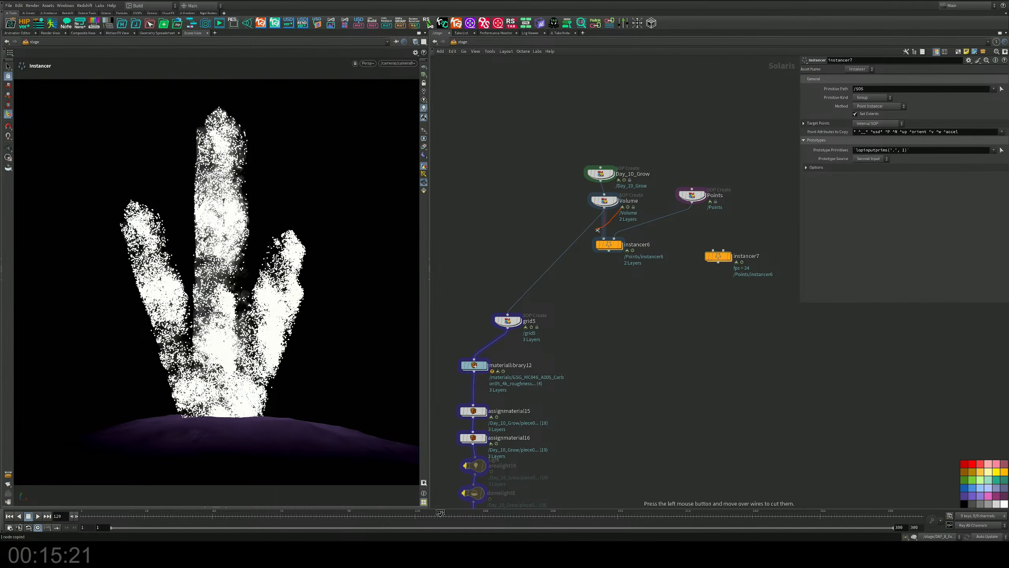
pyautogui.moveTo(597, 230); pyautogui.dragTo(709, 229)
pyautogui.moveTo(665, 168); pyautogui.dragTo(784, 287)
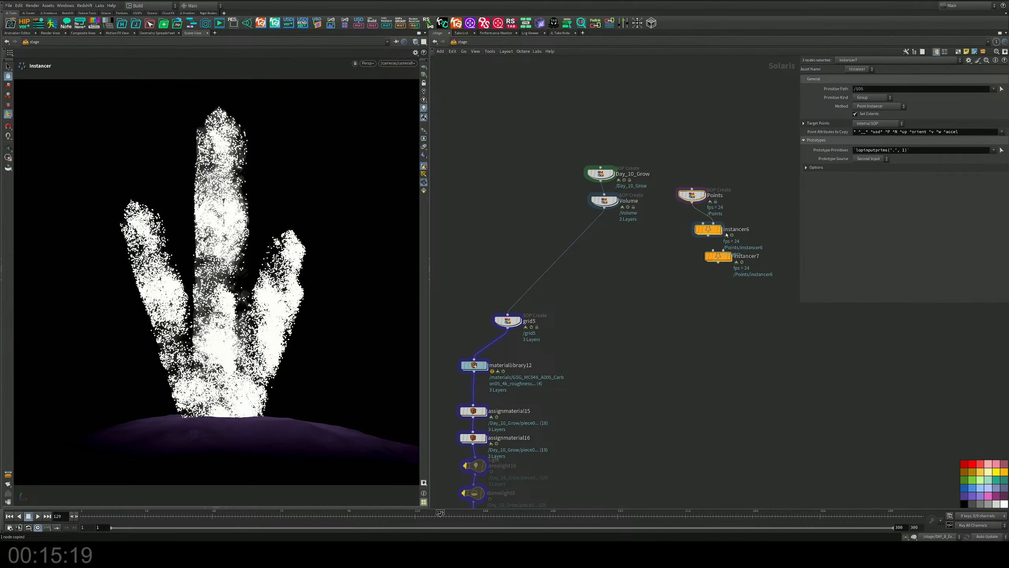
pyautogui.moveTo(726, 235); pyautogui.dragTo(913, 360)
# Automatically lay out the main chain from Day_10_Grow to camera9 in a straight column
pyautogui.scroll(-3, 695, 241)
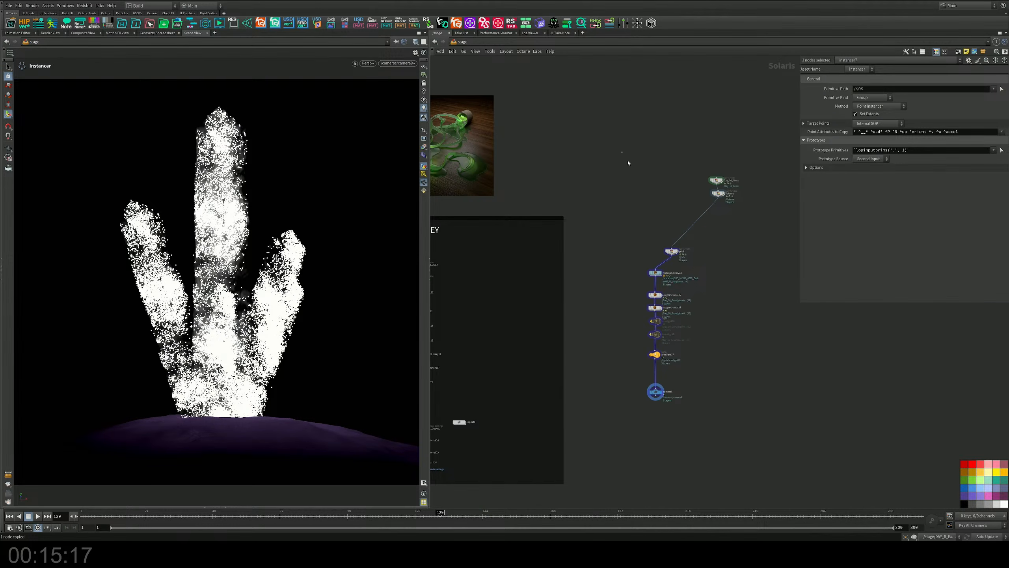
pyautogui.moveTo(622, 153); pyautogui.dragTo(793, 446)
pyautogui.press('l')
pyautogui.moveTo(744, 295); pyautogui.dragTo(641, 338, button='middle')
pyautogui.scroll(5, 651, 298)
pyautogui.moveTo(669, 225); pyautogui.dragTo(669, 324, button='middle')
pyautogui.scroll(-2, 637, 265)
pyautogui.moveTo(643, 263); pyautogui.dragTo(648, 177, button='middle')
pyautogui.scroll(1, 643, 311)
pyautogui.click(676, 300)
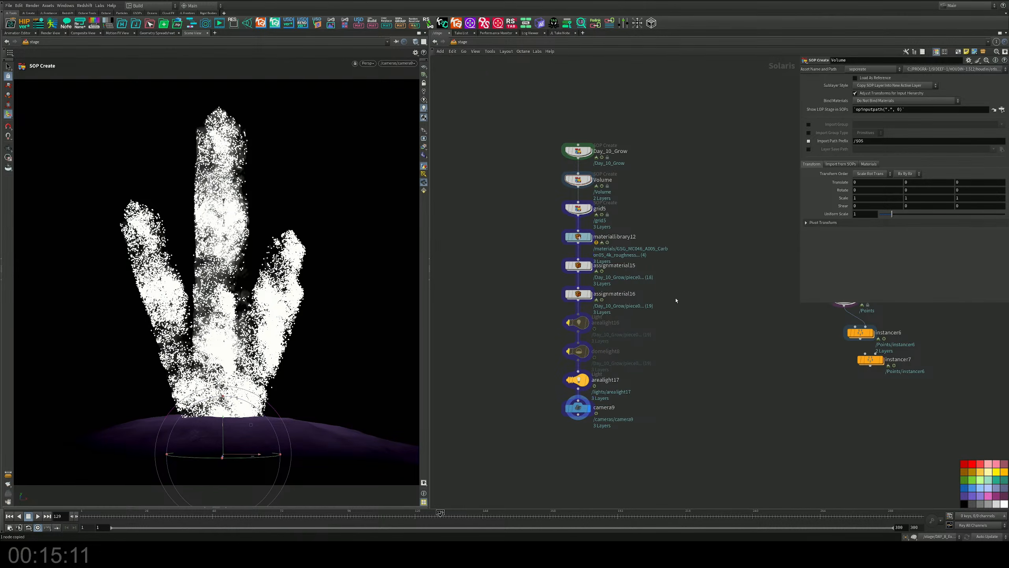
# Insert a SOP Create node between Day_10_Grow and Volume in the main chain, moving Day_10_Grow up to make room
pyautogui.moveTo(654, 235); pyautogui.dragTo(658, 314, button='middle')
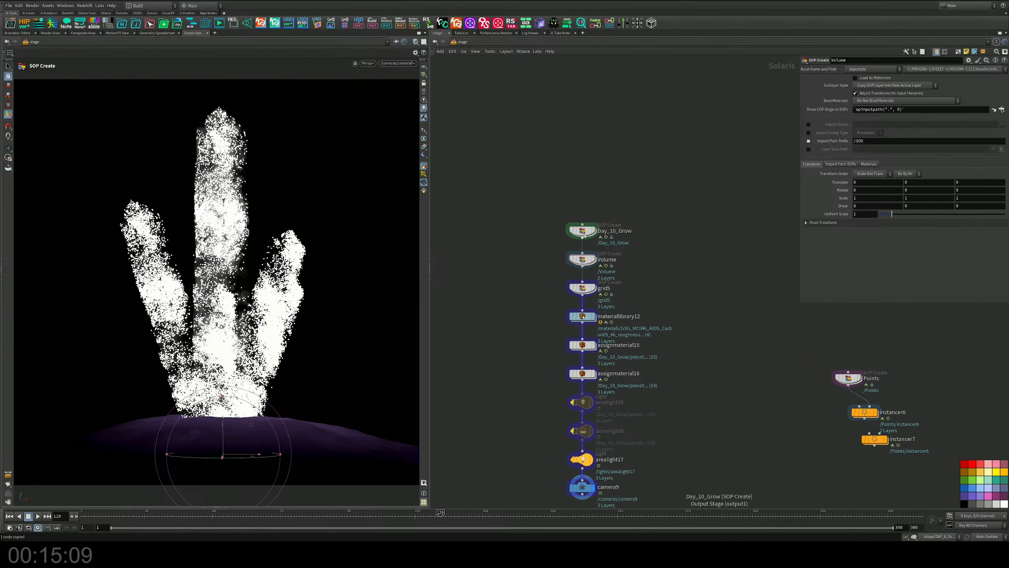
pyautogui.moveTo(588, 232); pyautogui.dragTo(589, 168)
pyautogui.press('Tab')
pyautogui.write('sop')
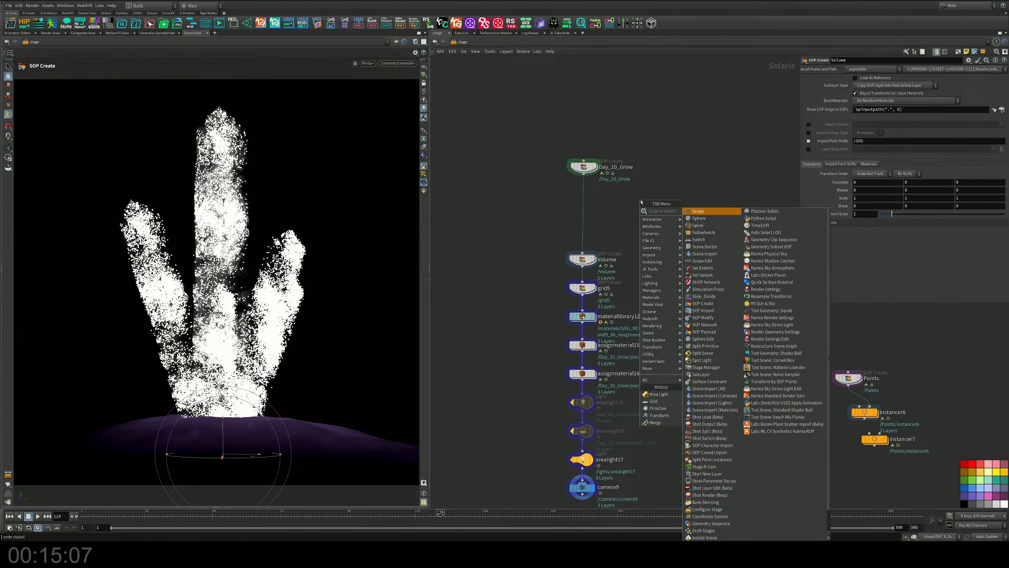
pyautogui.press('Return')
pyautogui.click(604, 203)
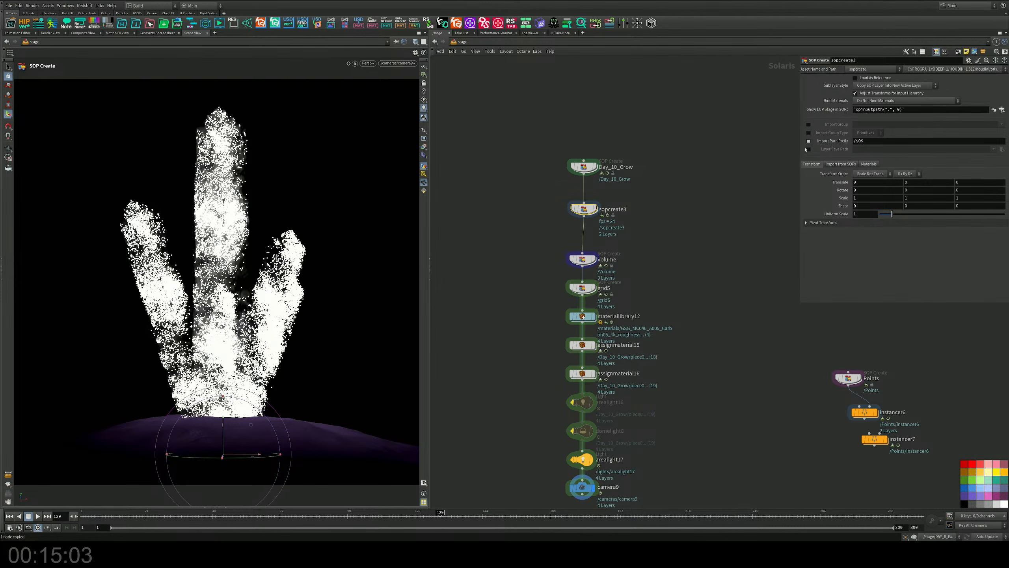
# Add an Object Merge node inside the new sopcreate3 network
pyautogui.doubleClick(584, 209)
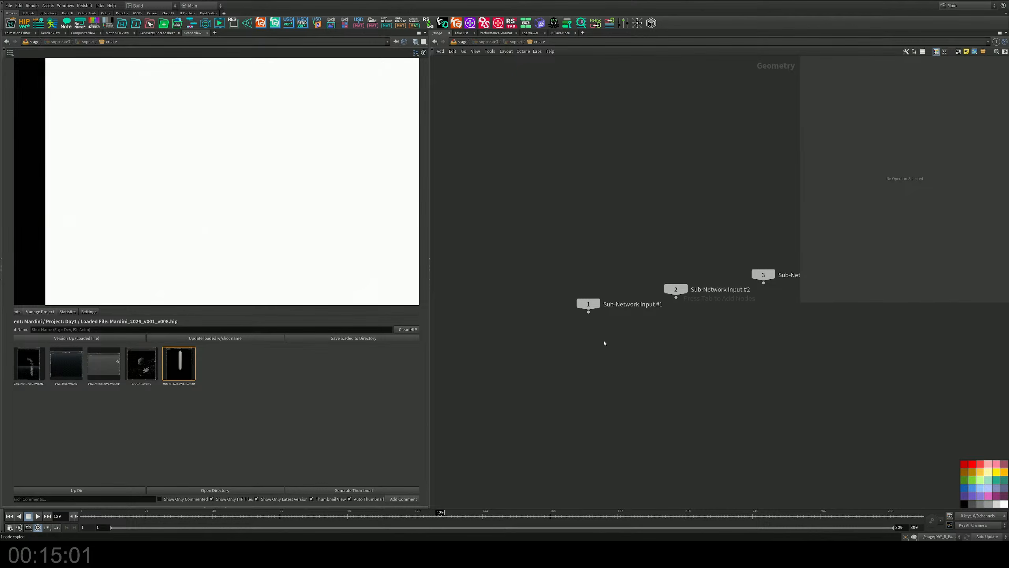
pyautogui.moveTo(567, 429); pyautogui.dragTo(589, 273, button='middle')
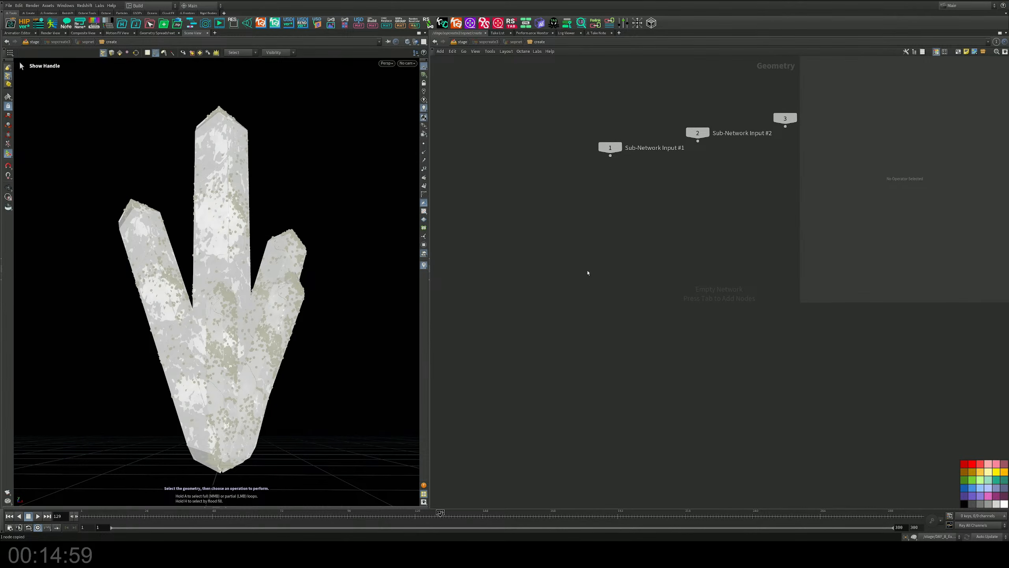
pyautogui.press('Tab')
pyautogui.write('obj')
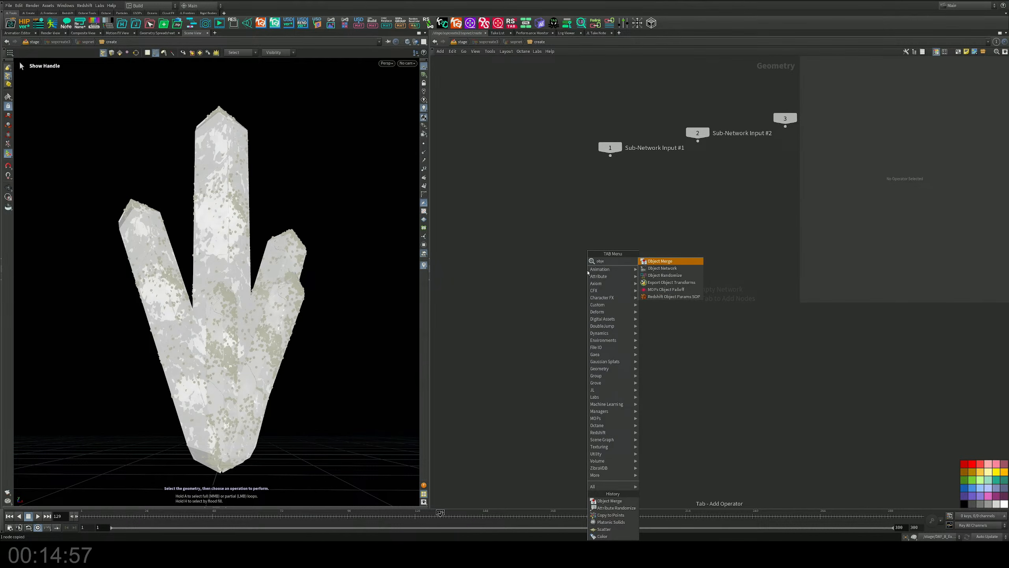
pyautogui.press('Return')
pyautogui.click(589, 273)
# Point Object 1 of the Object Merge to /stage/Day_10_Grow/sopnet/create/OUT_Crystals and return to the stage level
pyautogui.write('/stage/Day_10_Grow/sopnet/create/OUT_Crystals')
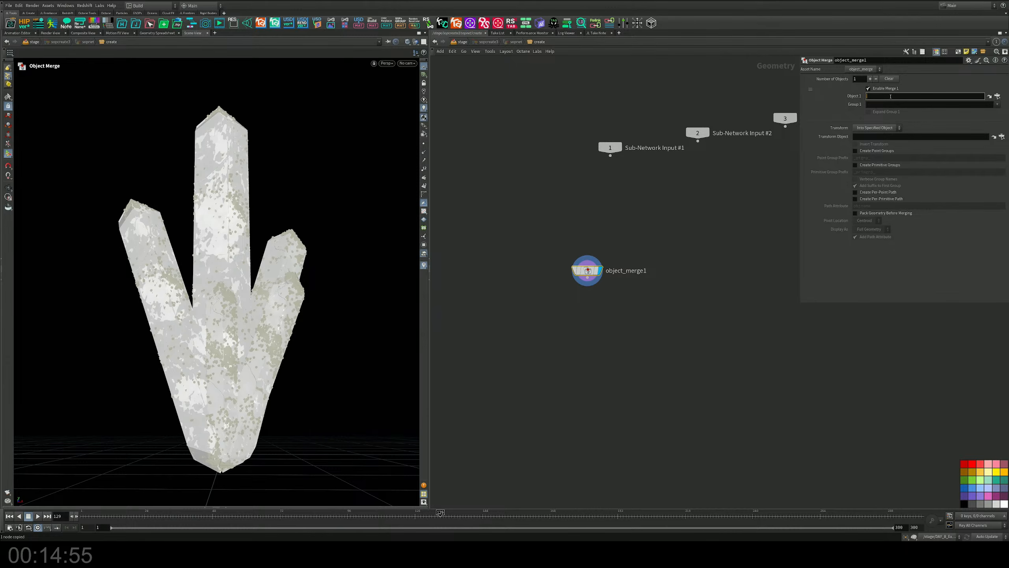
pyautogui.press('Return')
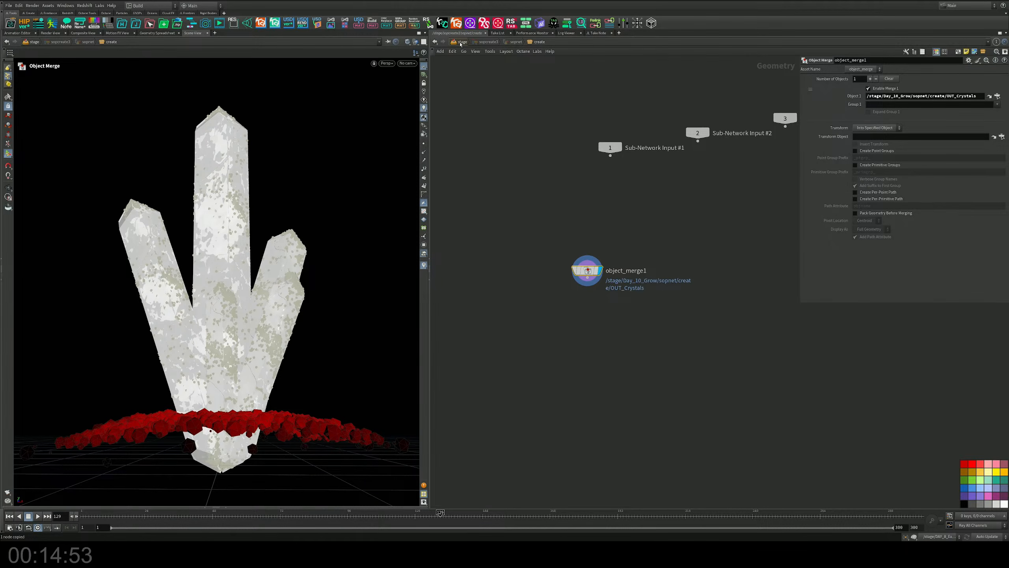
pyautogui.press('u')
pyautogui.press('u')
pyautogui.press('u')
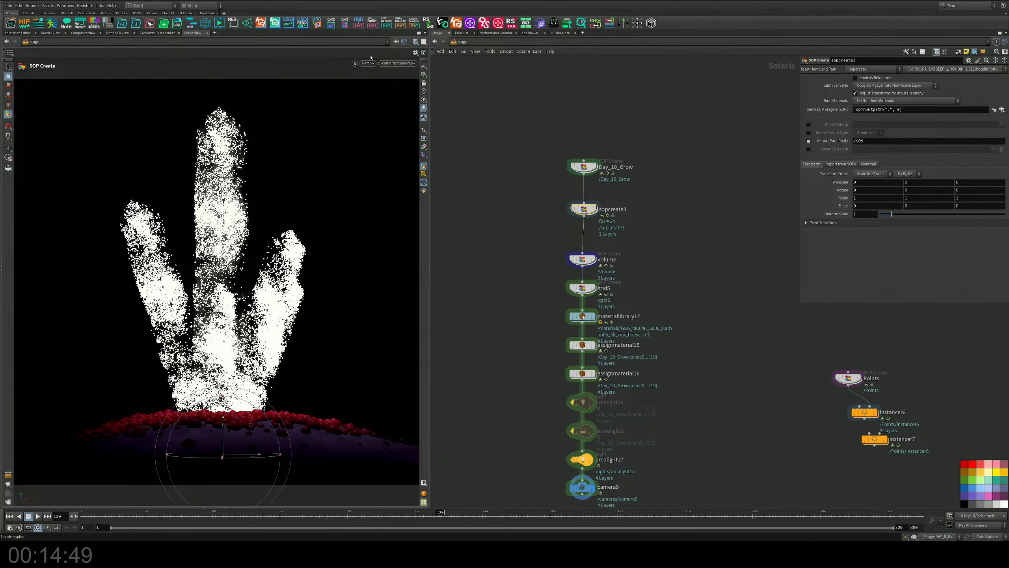
# Add a fourth material entry to assignmaterial15
pyautogui.moveTo(650, 262); pyautogui.dragTo(652, 237, button='middle')
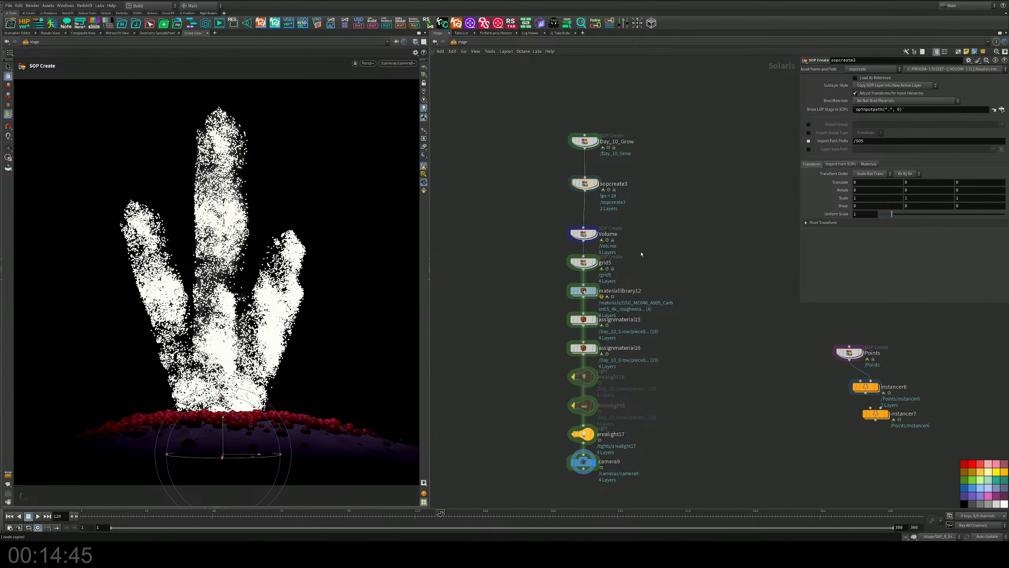
pyautogui.scroll(2, 610, 352)
pyautogui.click(572, 264)
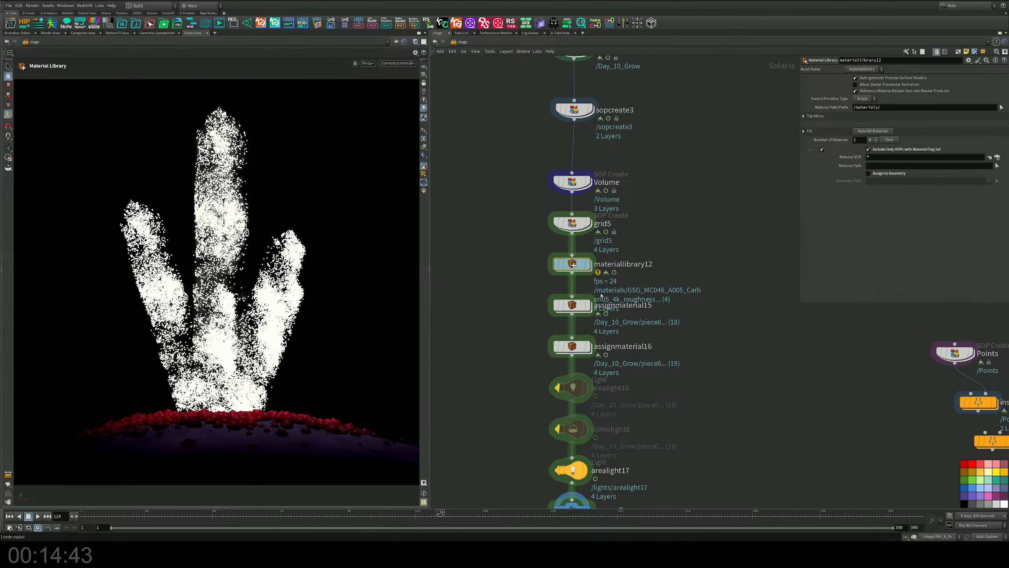
pyautogui.moveTo(659, 329); pyautogui.dragTo(661, 297, button='middle')
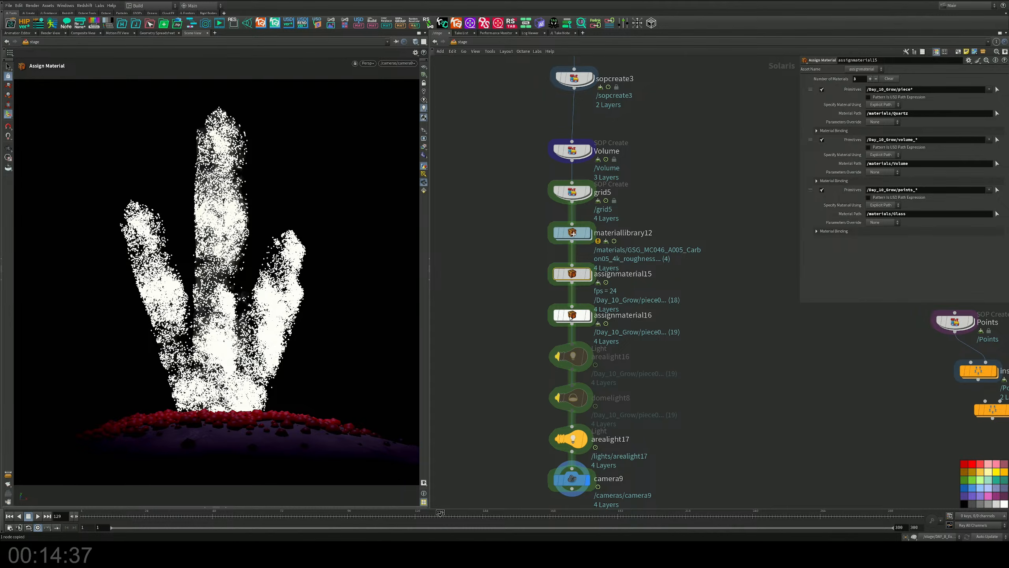
pyautogui.moveTo(614, 302); pyautogui.dragTo(525, 331)
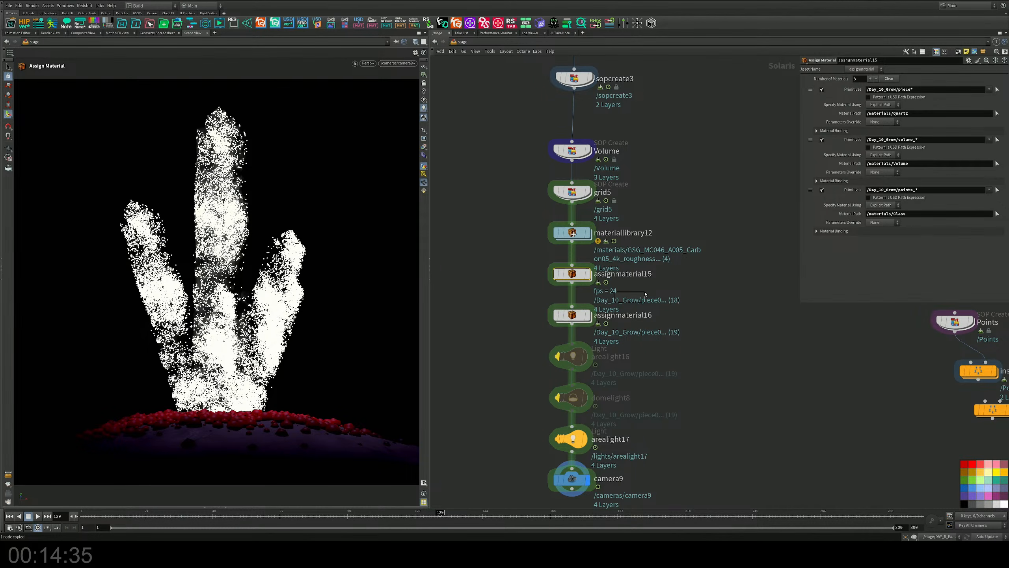
pyautogui.click(578, 274)
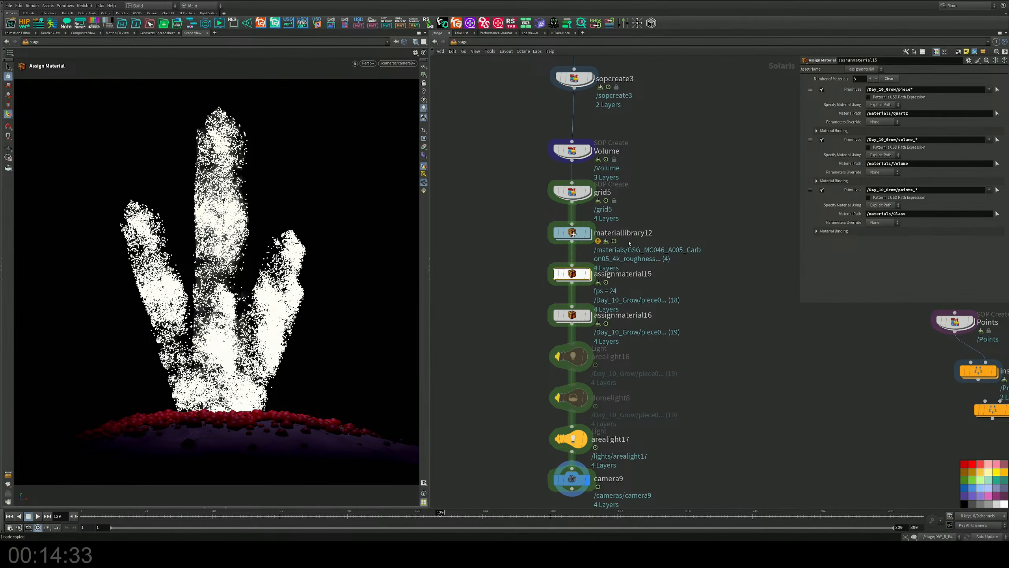
pyautogui.click(870, 79)
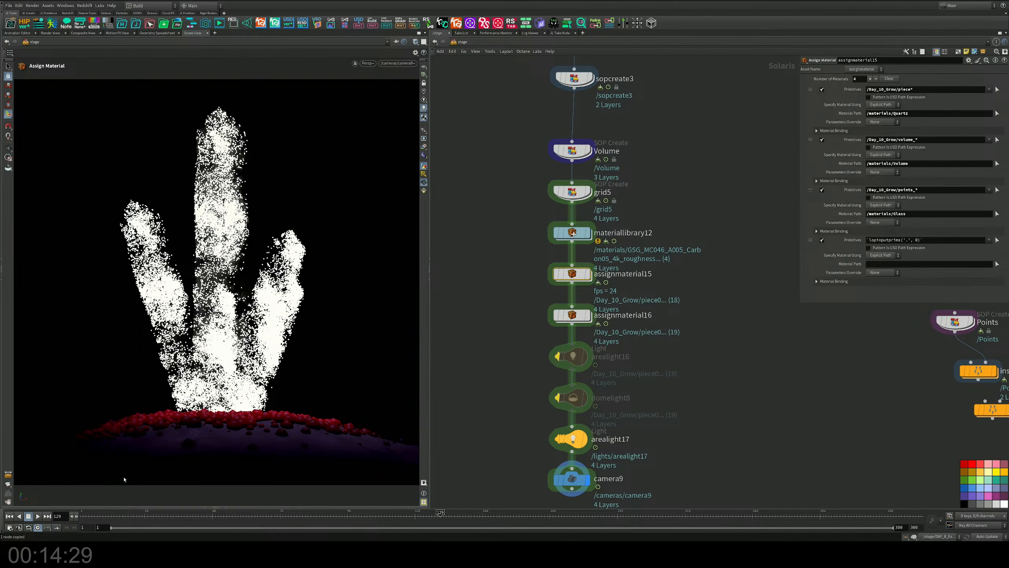
# Show the scene graph tree below the viewport and rename sopcreate3 to Crystals
pyautogui.click(216, 508)
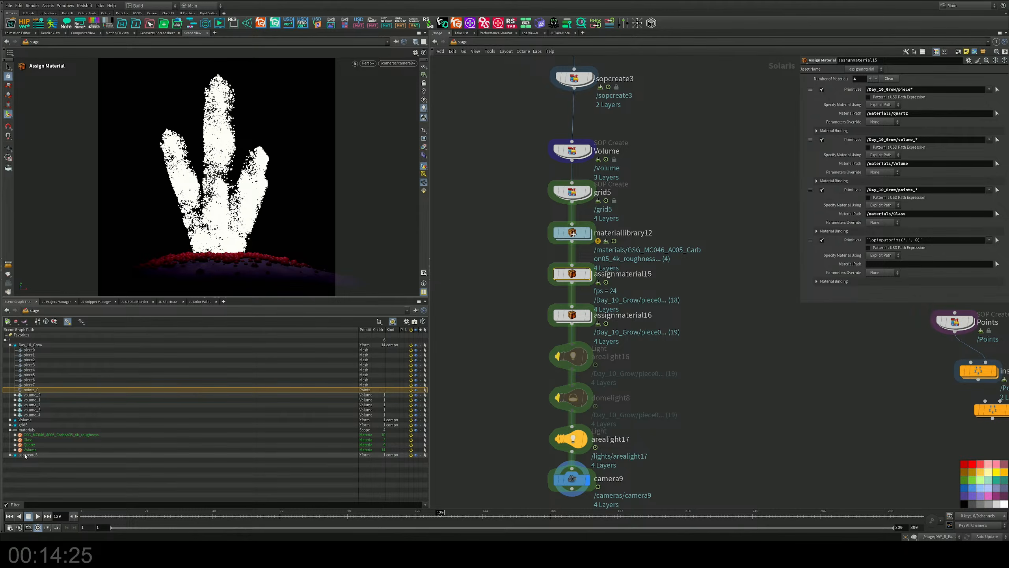
pyautogui.moveTo(613, 75); pyautogui.dragTo(624, 180, button='middle')
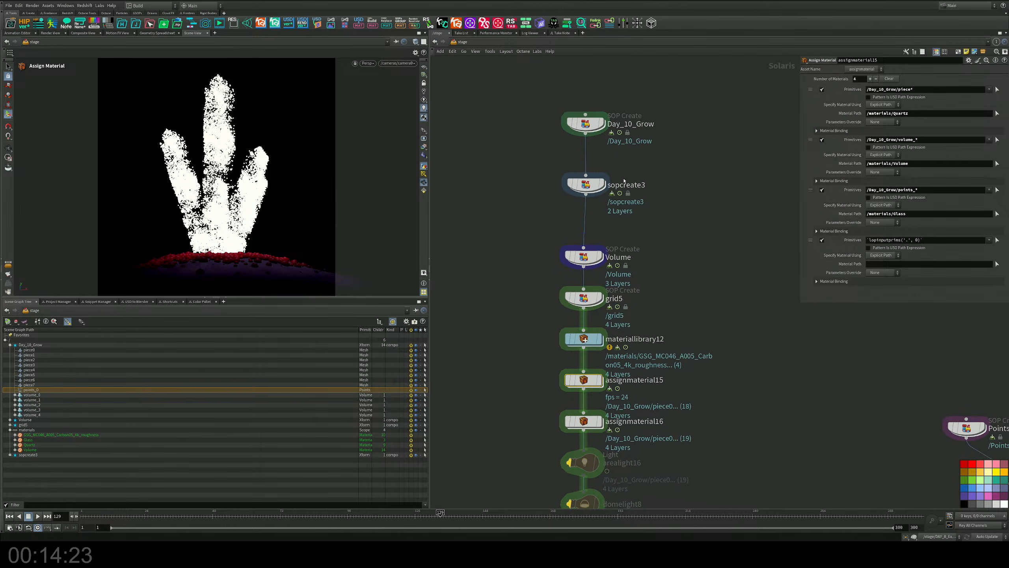
pyautogui.doubleClick(625, 184)
pyautogui.write('Cry')
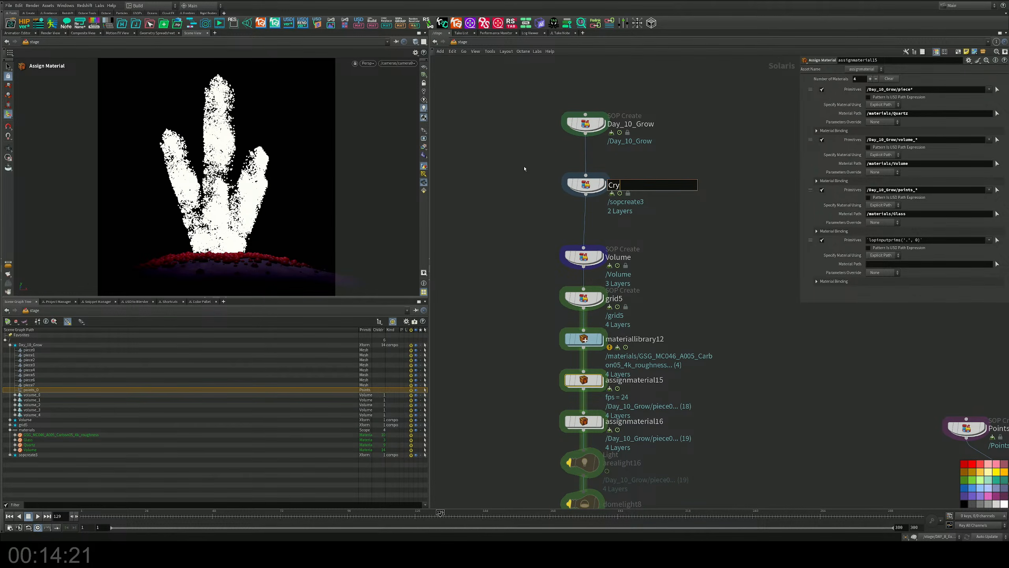
pyautogui.write('stals')
pyautogui.press('Return')
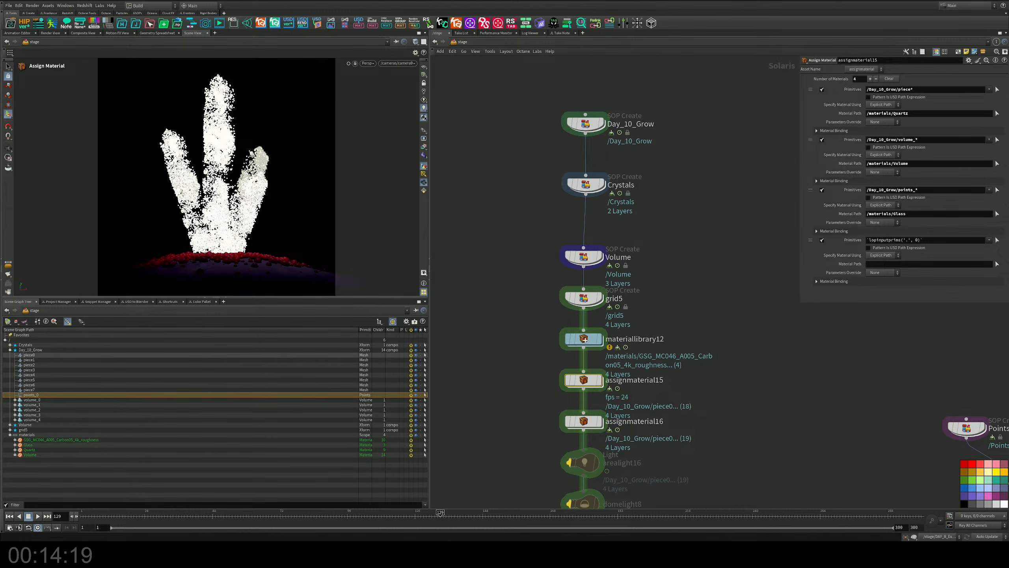
# In assignmaterial15's fourth entry, set the primitives to /Crystals and the material path to /materials/Glass
pyautogui.click(10, 349)
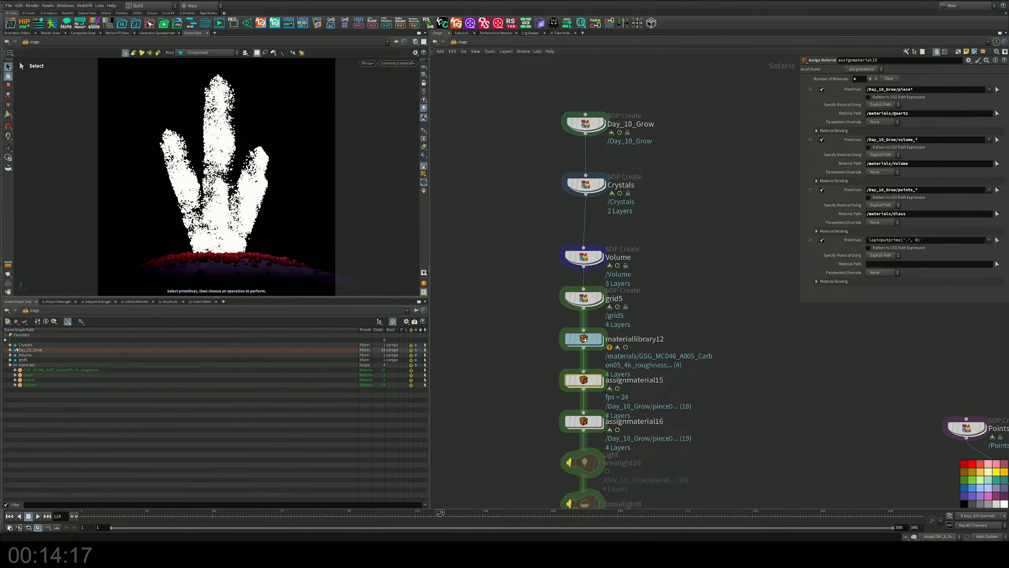
pyautogui.moveTo(25, 344); pyautogui.dragTo(890, 240)
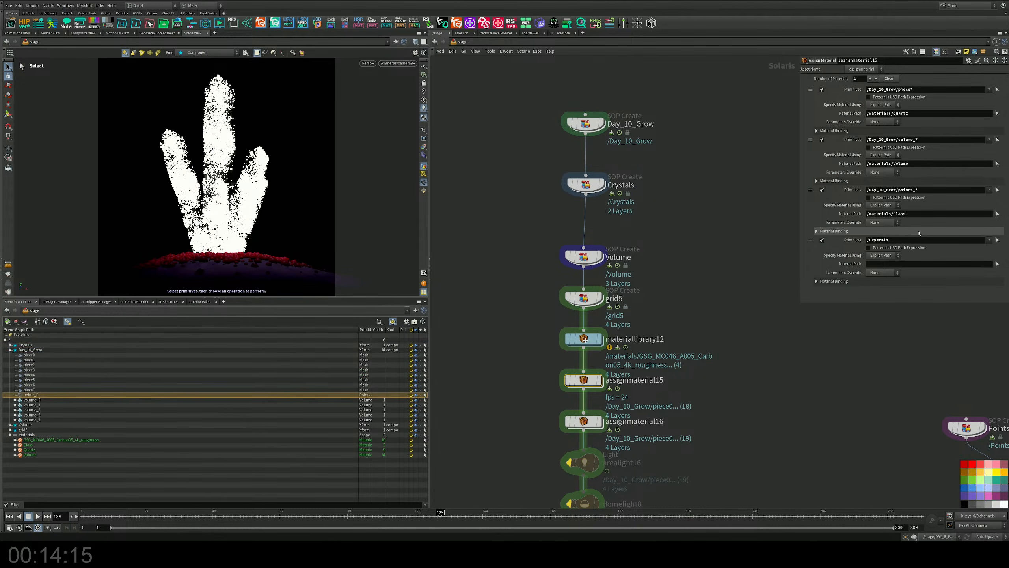
pyautogui.click(997, 264)
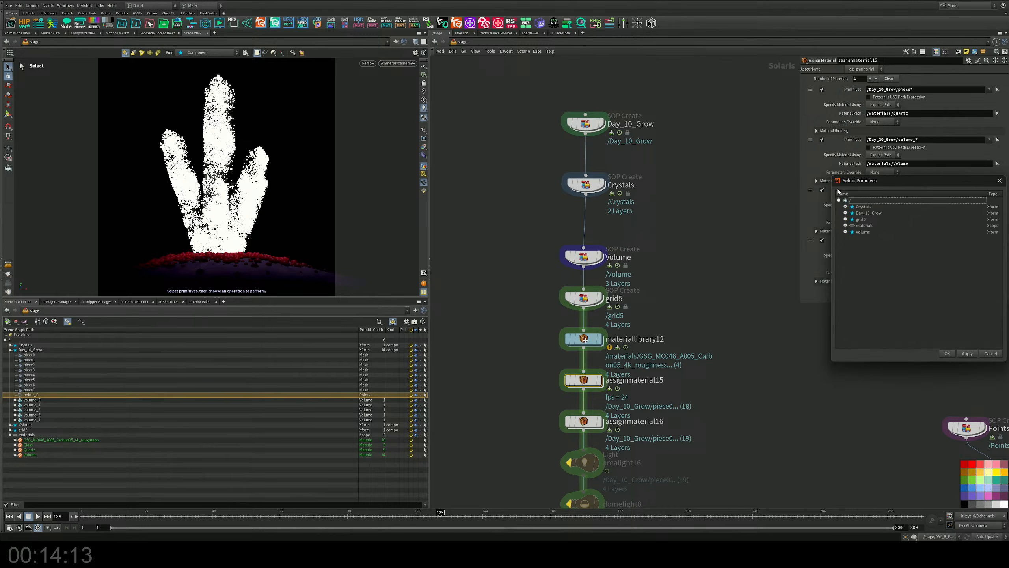
pyautogui.click(845, 225)
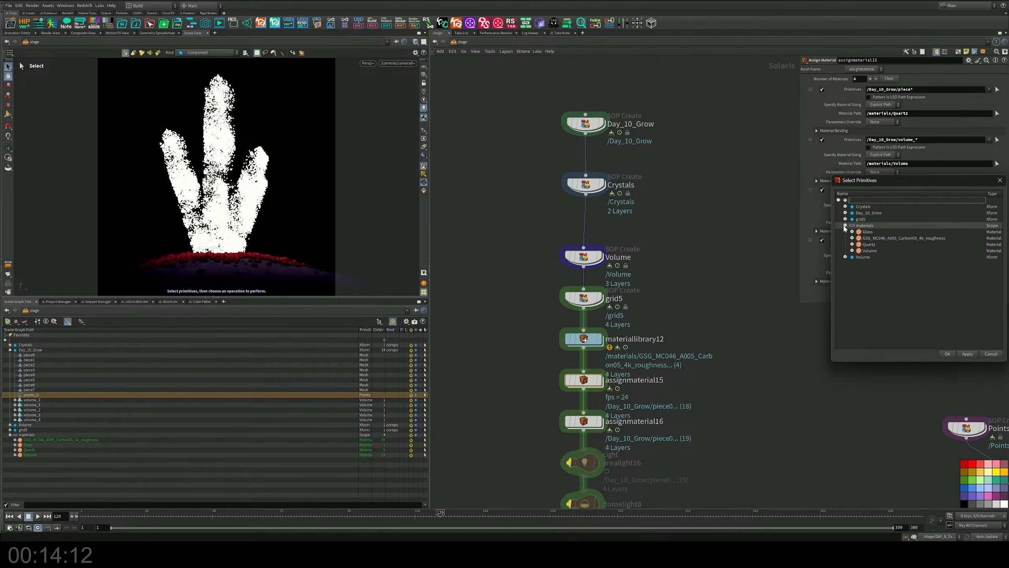
pyautogui.click(867, 232)
pyautogui.click(947, 354)
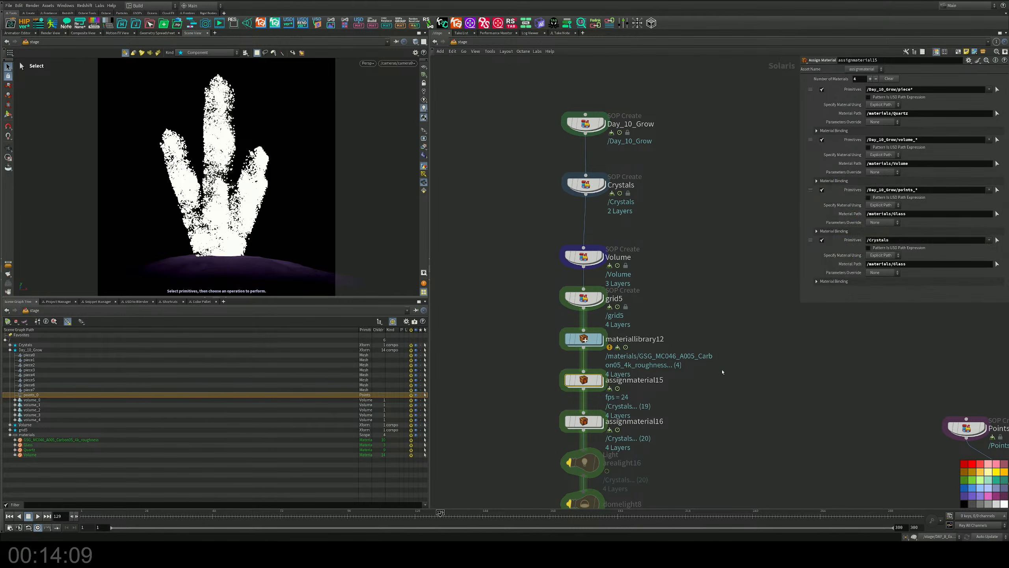
# Switch the viewport renderer to Karma XPU and hide the scene graph tree to enlarge the render view
pyautogui.moveTo(701, 457); pyautogui.dragTo(690, 266, button='middle')
pyautogui.moveTo(615, 380); pyautogui.dragTo(519, 429)
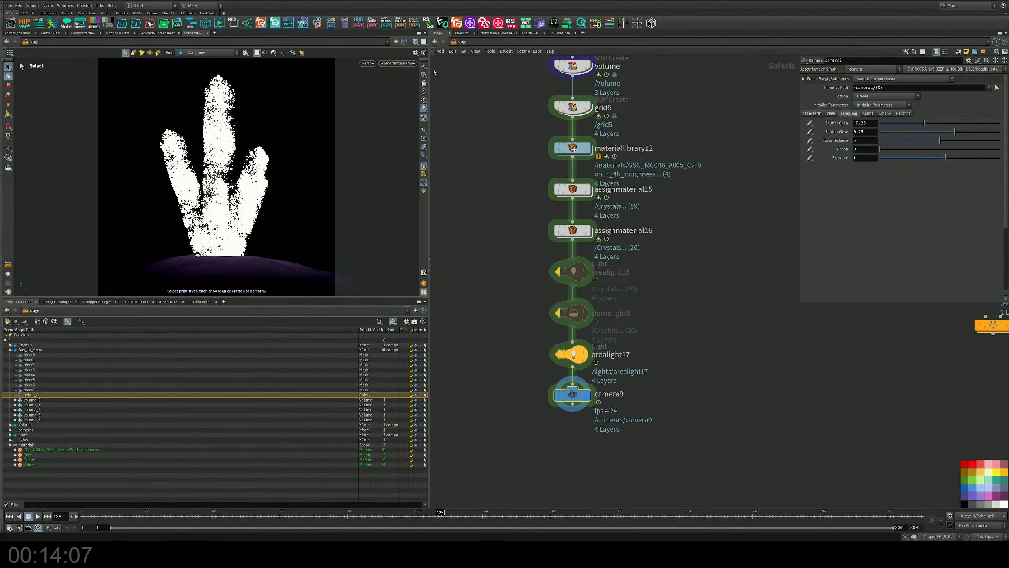
pyautogui.click(368, 63)
pyautogui.click(372, 105)
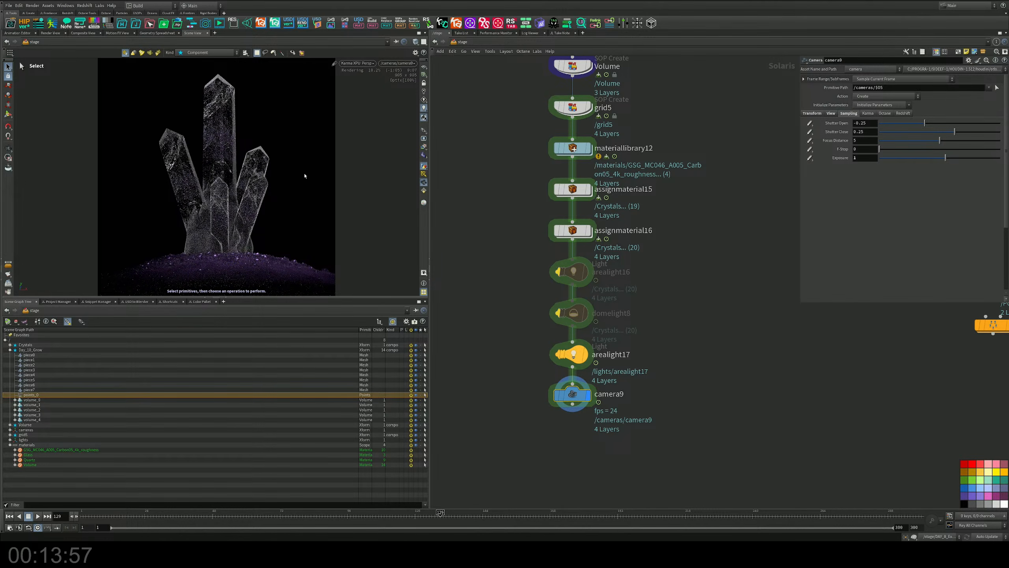
pyautogui.hotkey('ctrl', 'b')
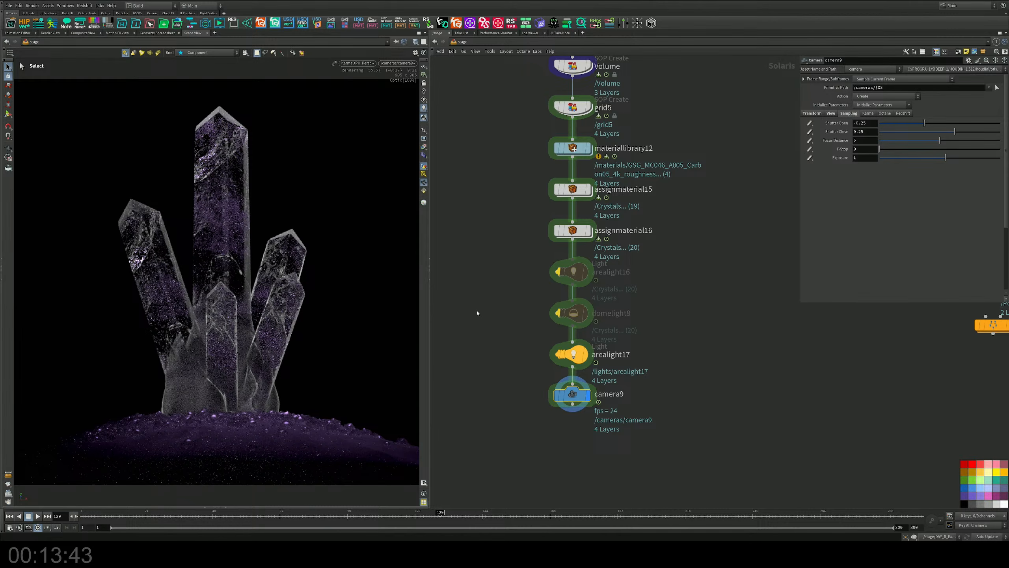
# Move camera9 further down the chain, leaving a gap below arealight17
pyautogui.moveTo(504, 256); pyautogui.dragTo(501, 300, button='middle')
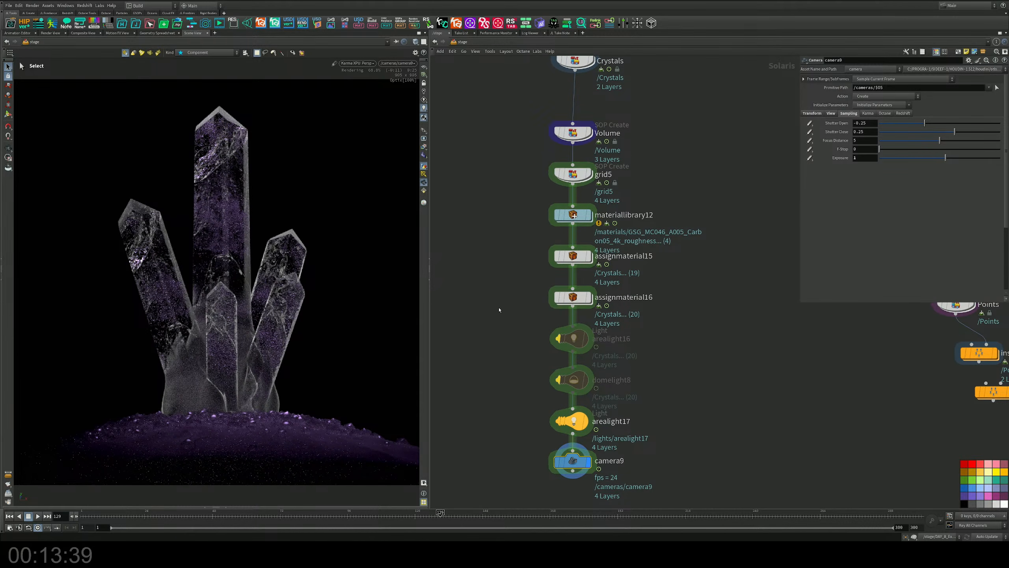
pyautogui.scroll(-4, 500, 310)
pyautogui.scroll(4, 520, 343)
pyautogui.moveTo(628, 378); pyautogui.dragTo(640, 259, button='middle')
pyautogui.moveTo(568, 319); pyautogui.dragTo(569, 440)
pyautogui.moveTo(612, 362); pyautogui.dragTo(613, 462, button='middle')
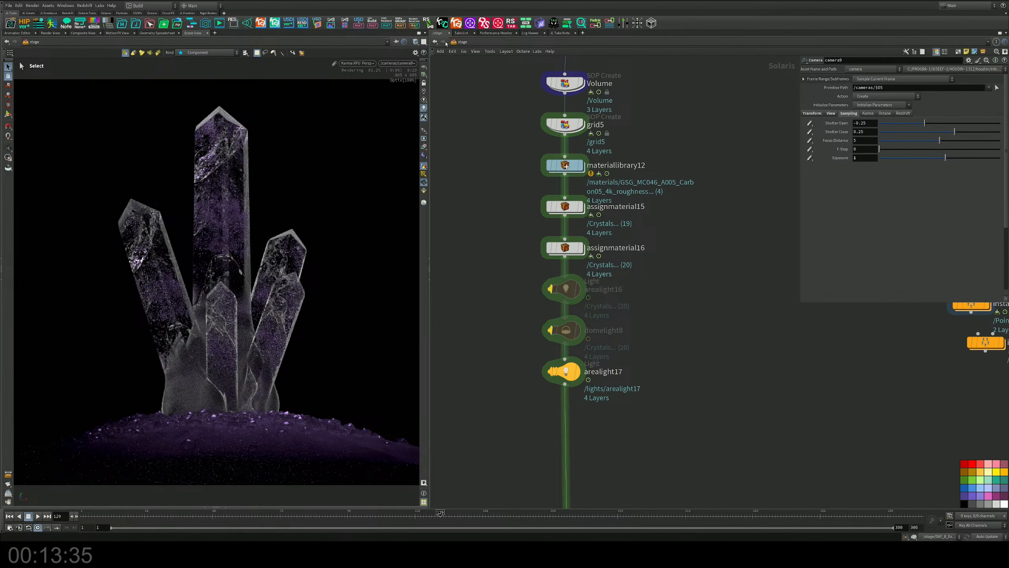
# Pin the render view to the stage, then insert a Normal node between platonic2 and copytopoints3 inside Day_10_Grow
pyautogui.click(396, 43)
pyautogui.moveTo(606, 95); pyautogui.dragTo(597, 215, button='middle')
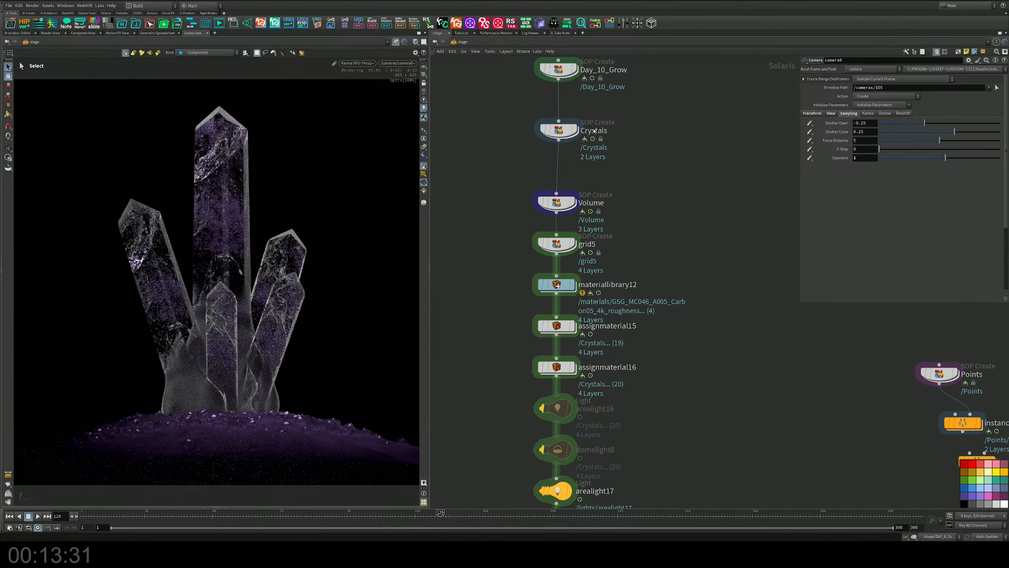
pyautogui.moveTo(594, 131); pyautogui.dragTo(583, 230, button='middle')
pyautogui.doubleClick(556, 166)
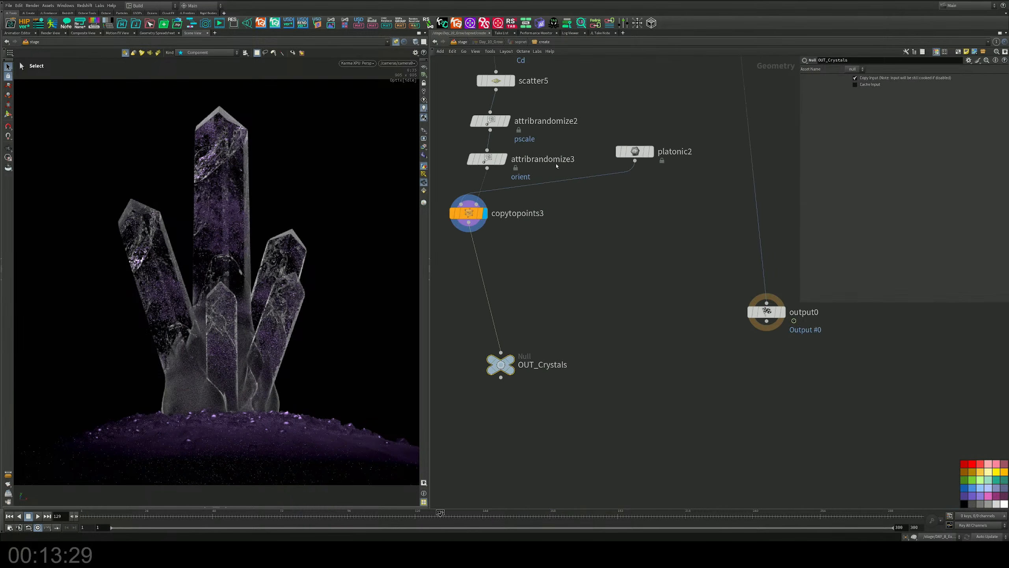
pyautogui.press('Tab')
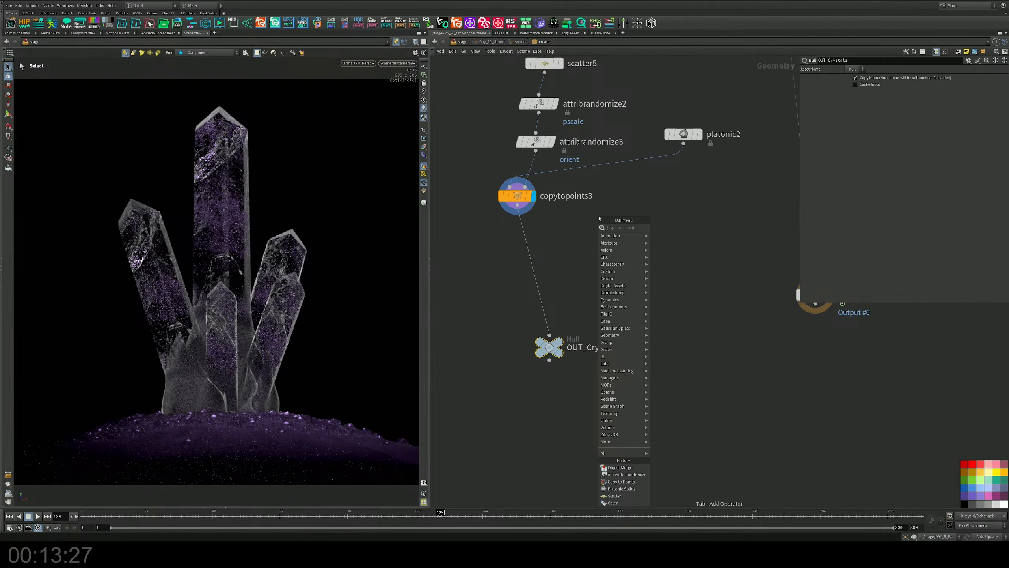
pyautogui.write('mer')
pyautogui.press('Return')
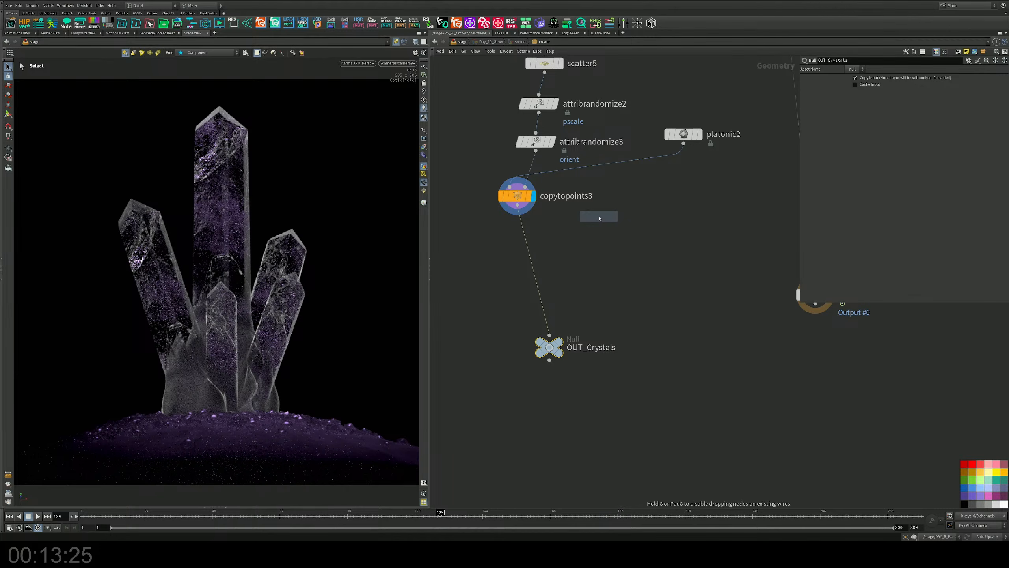
pyautogui.click(609, 172)
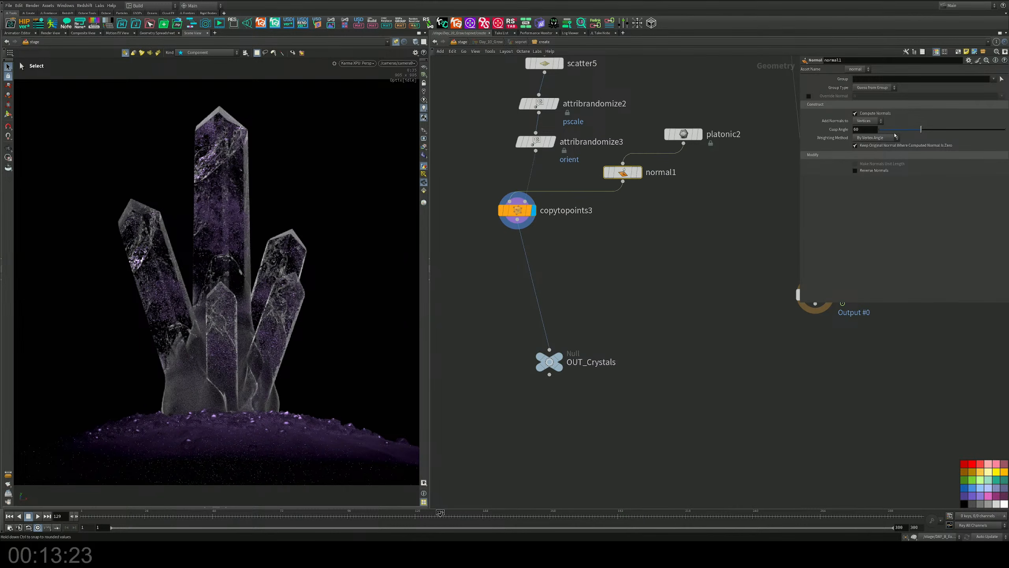
# Set the cusp angle of normal1 to 0
pyautogui.click(910, 129)
pyautogui.doubleClick(869, 129)
pyautogui.write('0')
pyautogui.press('Return')
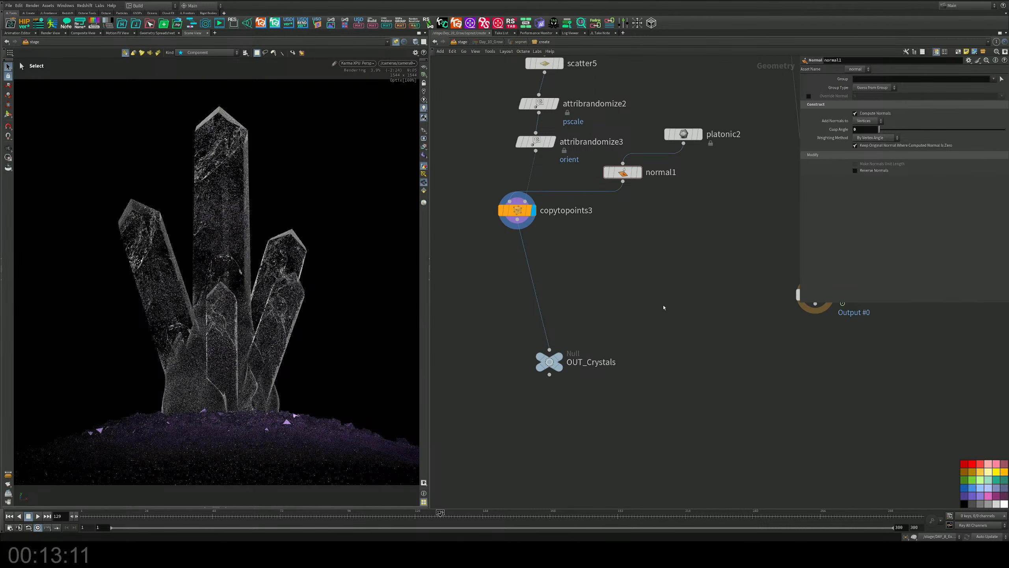
# Set the forced total count of scatter5 to 2431
pyautogui.moveTo(662, 307); pyautogui.dragTo(658, 384, button='middle')
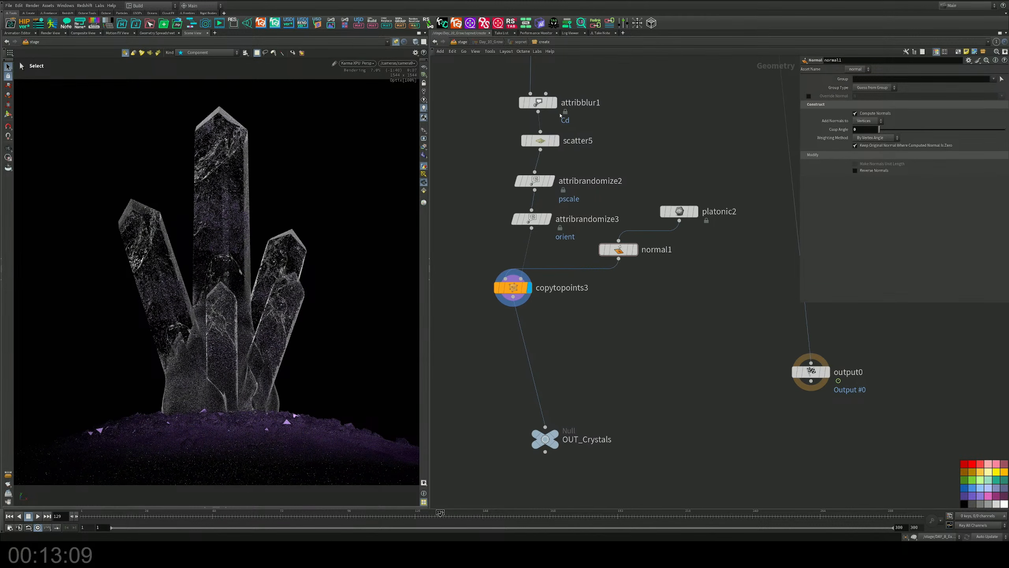
pyautogui.click(541, 141)
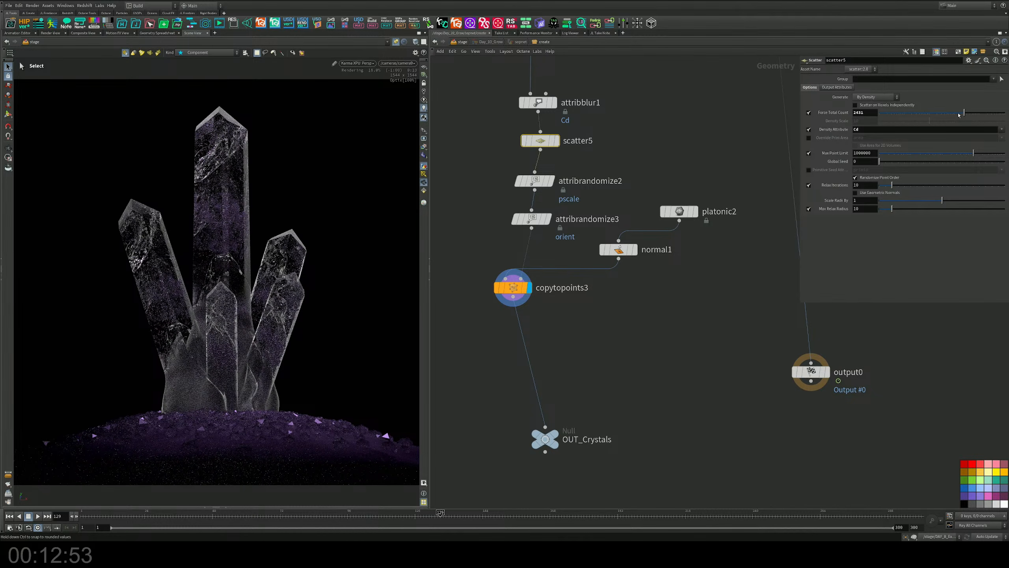
# Raise the noise amplitude of mountain2 to about 0.2
pyautogui.moveTo(618, 151); pyautogui.dragTo(644, 383, button='middle')
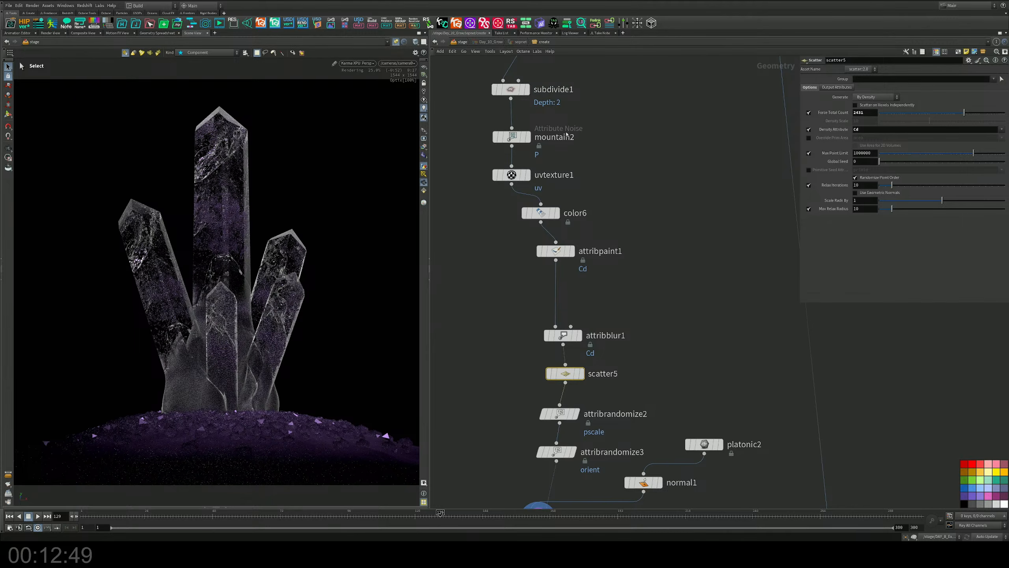
pyautogui.click(513, 137)
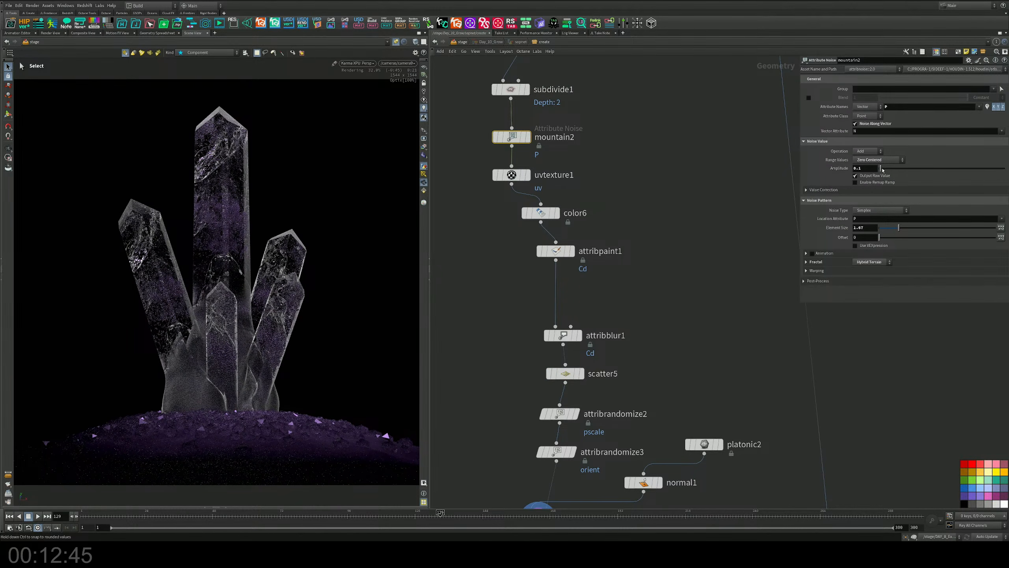
pyautogui.moveTo(882, 169); pyautogui.dragTo(883, 169)
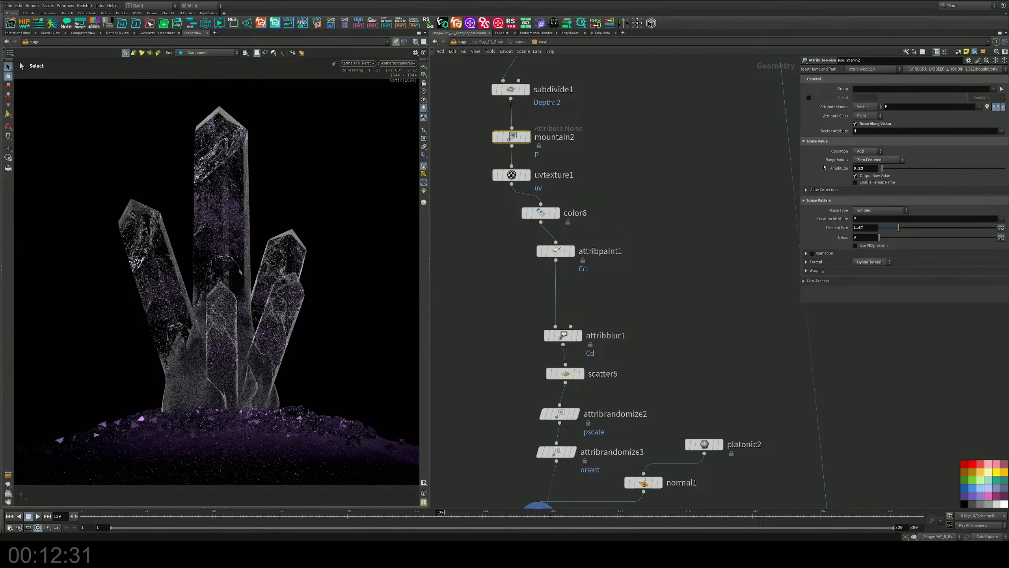
# Return to the stage network and try yellow, purple and pink hues on the color of arealight17
pyautogui.moveTo(640, 285); pyautogui.dragTo(637, 244, button='middle')
pyautogui.scroll(-4, 636, 246)
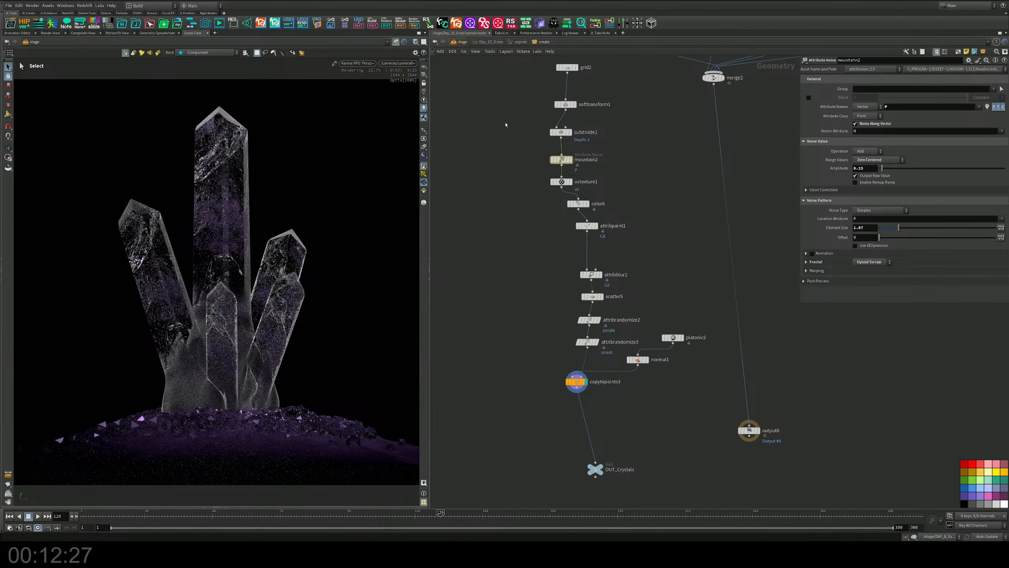
pyautogui.press('u')
pyautogui.moveTo(691, 331); pyautogui.dragTo(708, 184, button='middle')
pyautogui.moveTo(654, 338); pyautogui.dragTo(667, 221, button='middle')
pyautogui.click(579, 325)
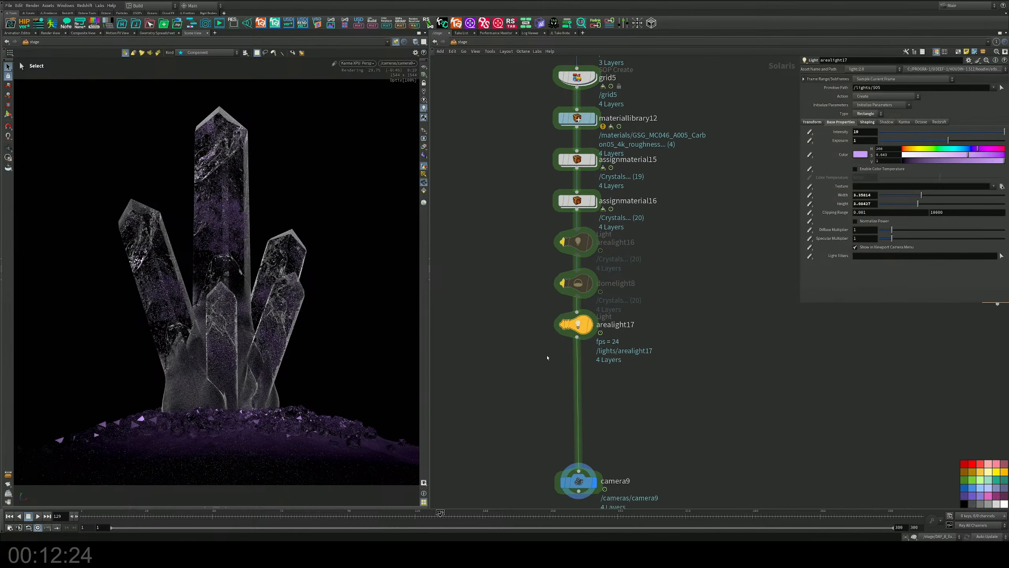
pyautogui.click(922, 151)
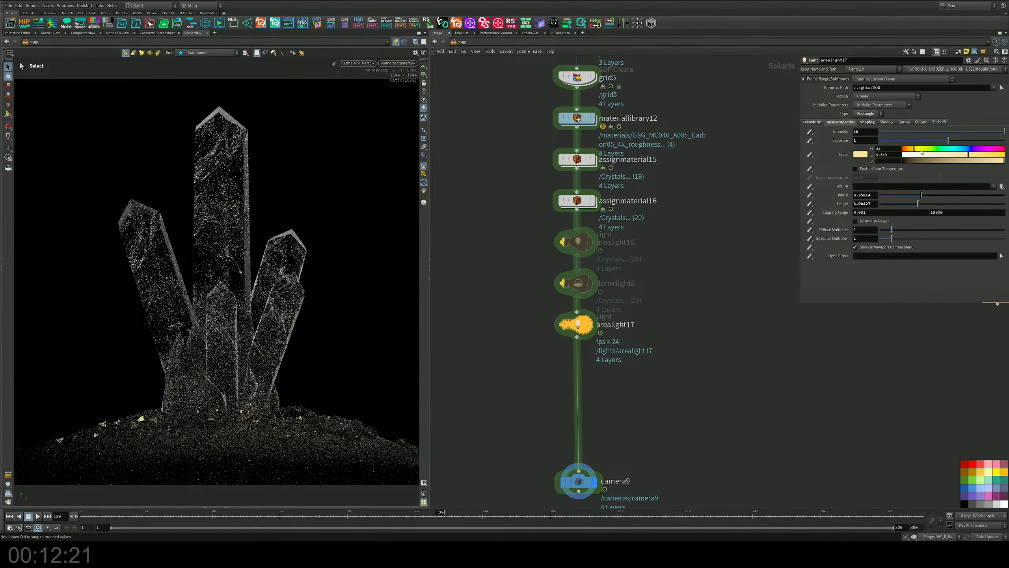
pyautogui.click(983, 148)
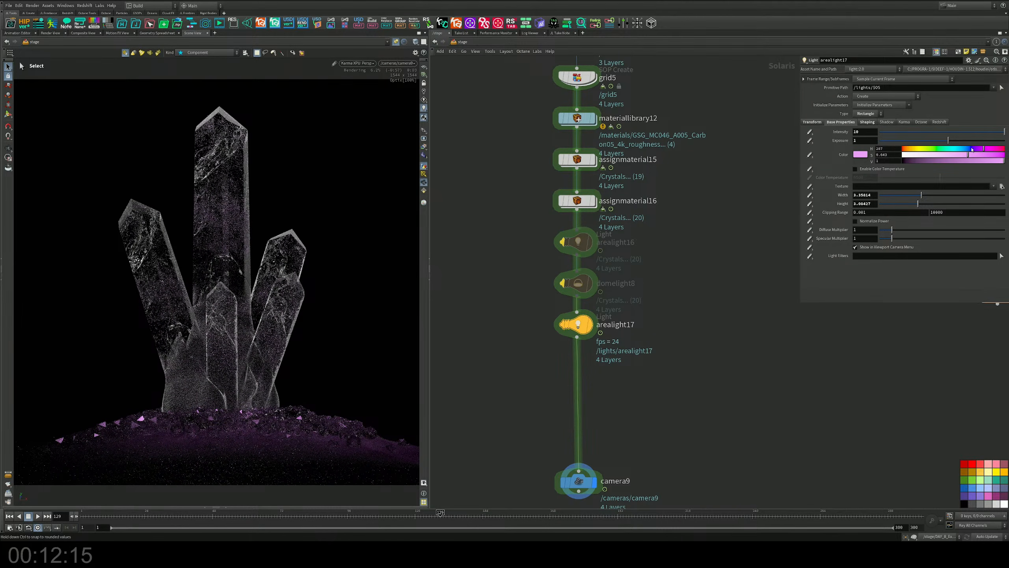
pyautogui.click(992, 149)
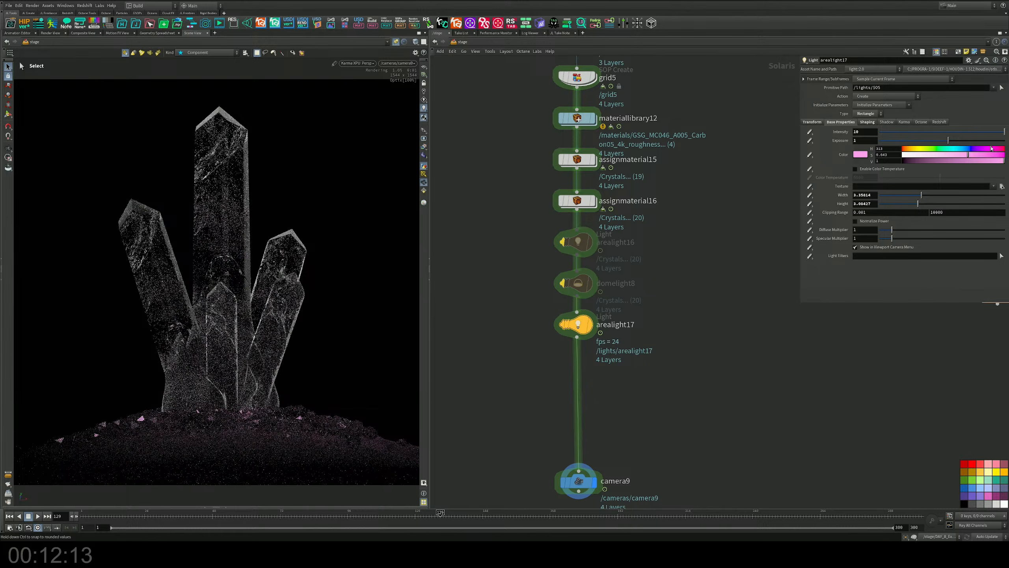
pyautogui.click(1001, 150)
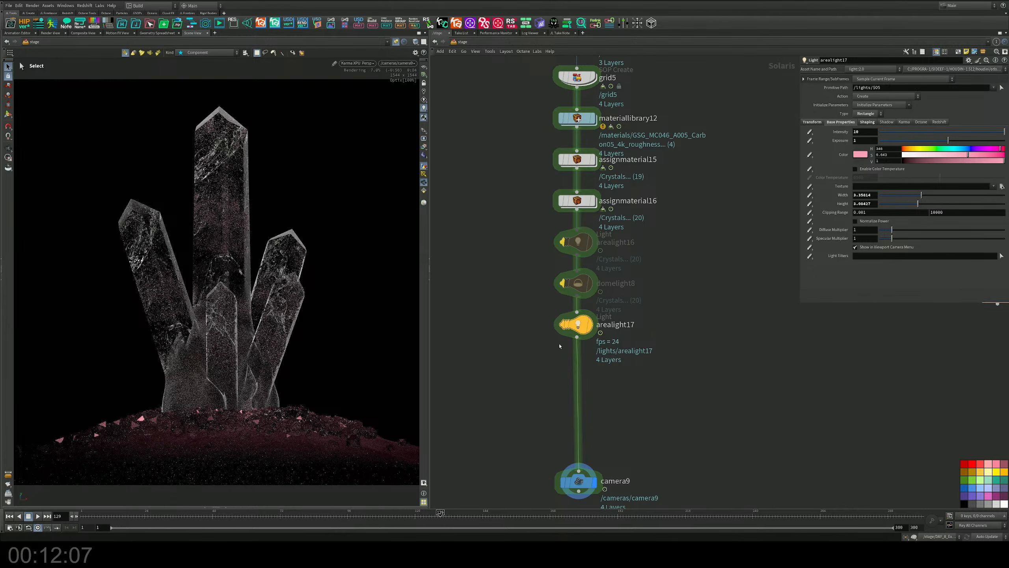
# Inside the Quartz material of materiallibrary12, move Fresnel1 aside and disconnect it from the standard surface's emission
pyautogui.moveTo(669, 248); pyautogui.dragTo(659, 346, button='middle')
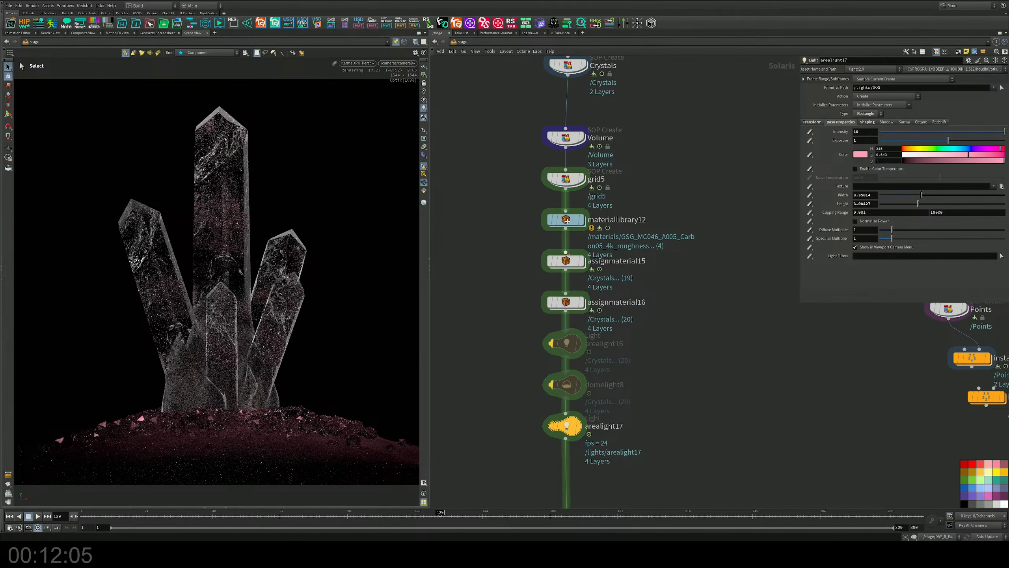
pyautogui.doubleClick(570, 218)
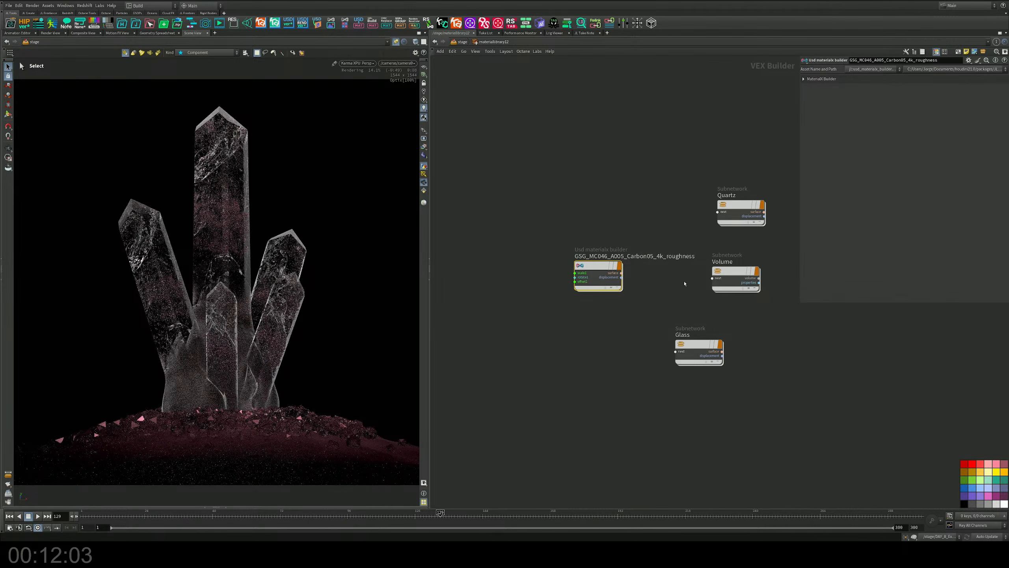
pyautogui.moveTo(685, 283); pyautogui.dragTo(568, 279, button='middle')
pyautogui.doubleClick(622, 213)
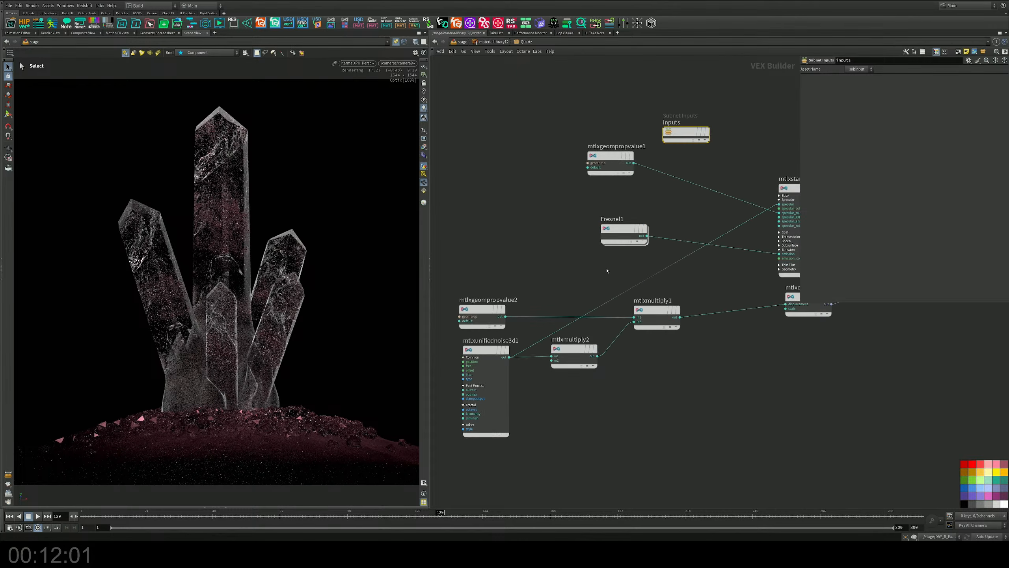
pyautogui.moveTo(623, 235); pyautogui.dragTo(524, 210)
pyautogui.moveTo(608, 196); pyautogui.dragTo(579, 208, button='middle')
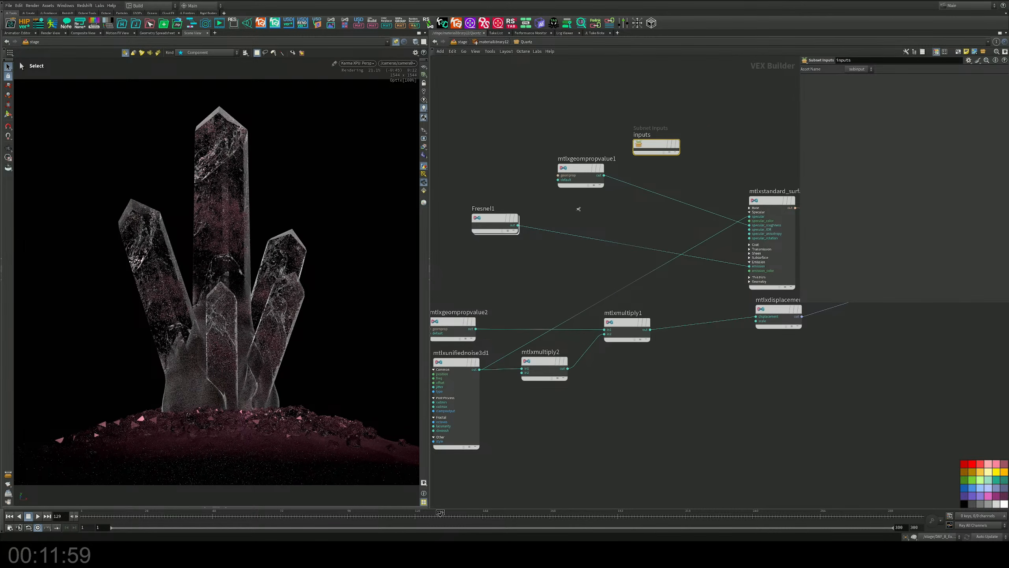
pyautogui.moveTo(581, 182); pyautogui.dragTo(573, 254)
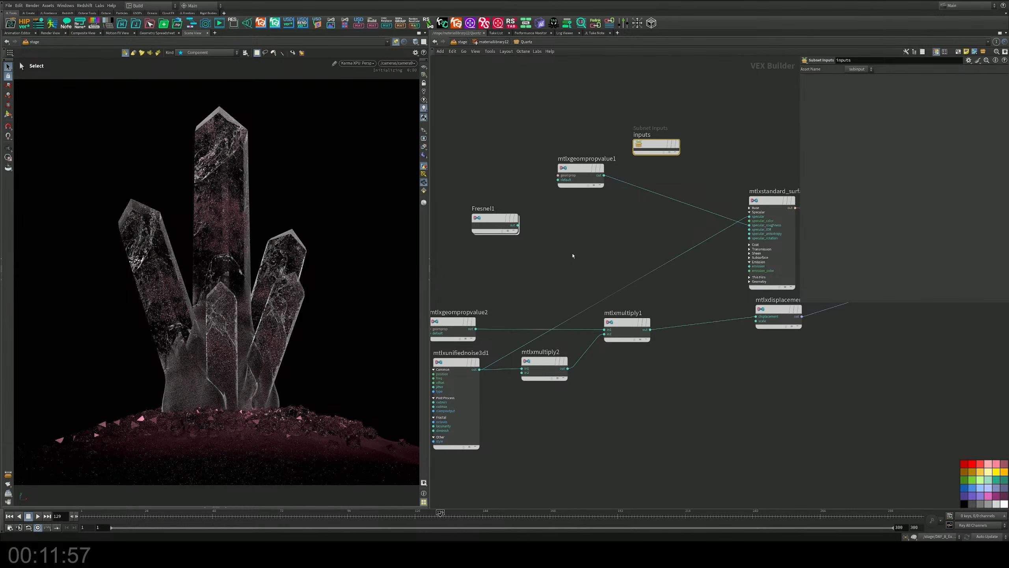
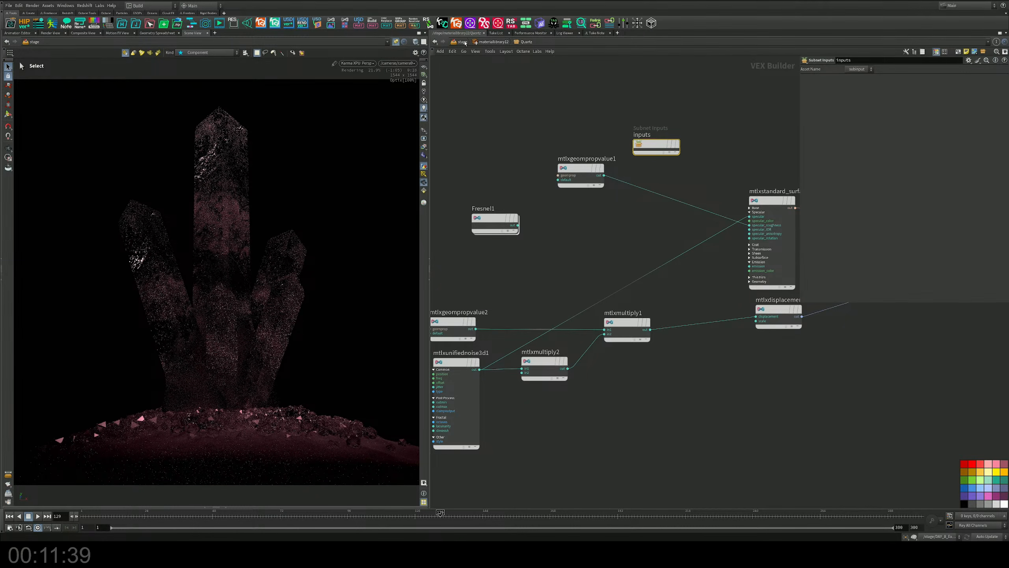
# Bookmark the Quartz network as Quickmark 1, then set arealight17's color saturation to 0 and exposure to 0.65 in the stage network
pyautogui.click(494, 149)
pyautogui.hotkey('ctrl', '1')
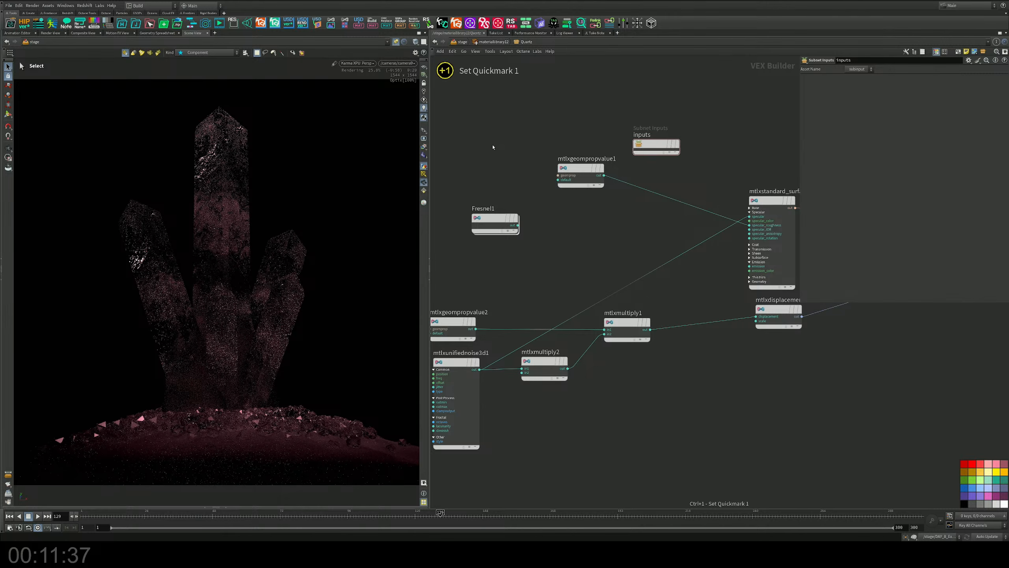
pyautogui.click(462, 43)
pyautogui.moveTo(612, 342); pyautogui.dragTo(632, 227, button='middle')
pyautogui.moveTo(631, 281); pyautogui.dragTo(567, 352)
pyautogui.moveTo(943, 155); pyautogui.dragTo(893, 155)
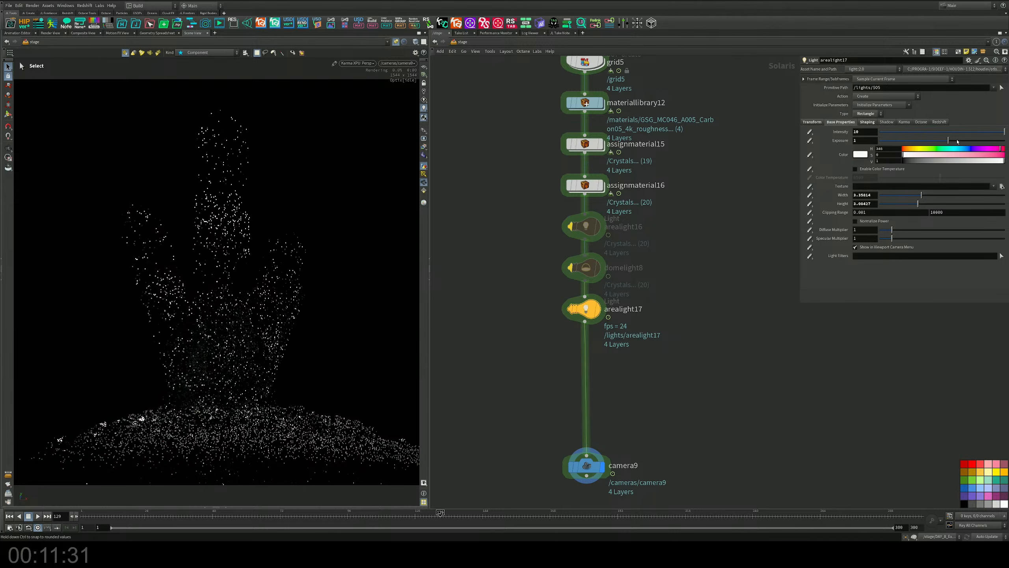
pyautogui.moveTo(957, 141); pyautogui.dragTo(968, 140)
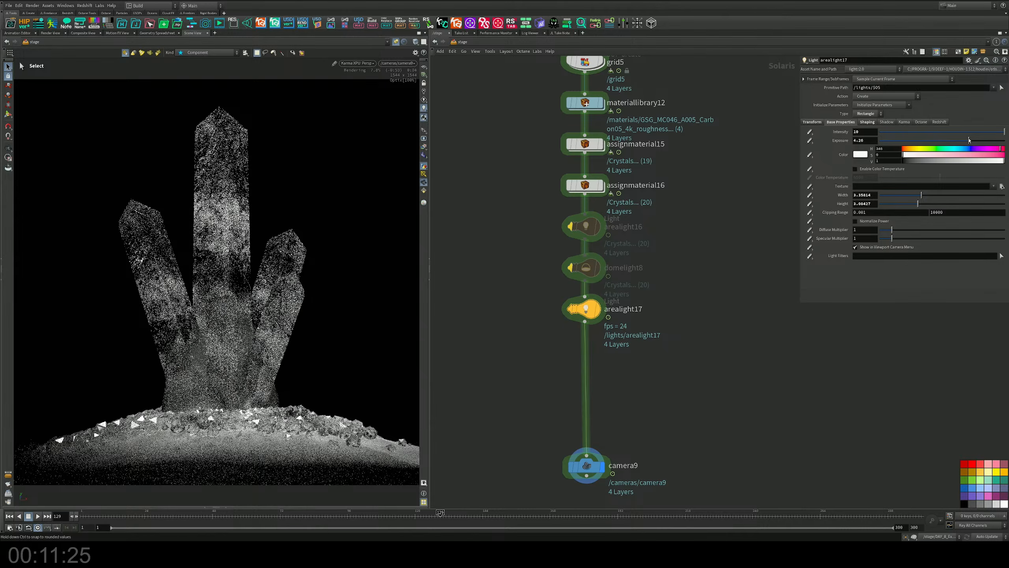
pyautogui.moveTo(968, 140); pyautogui.dragTo(940, 139)
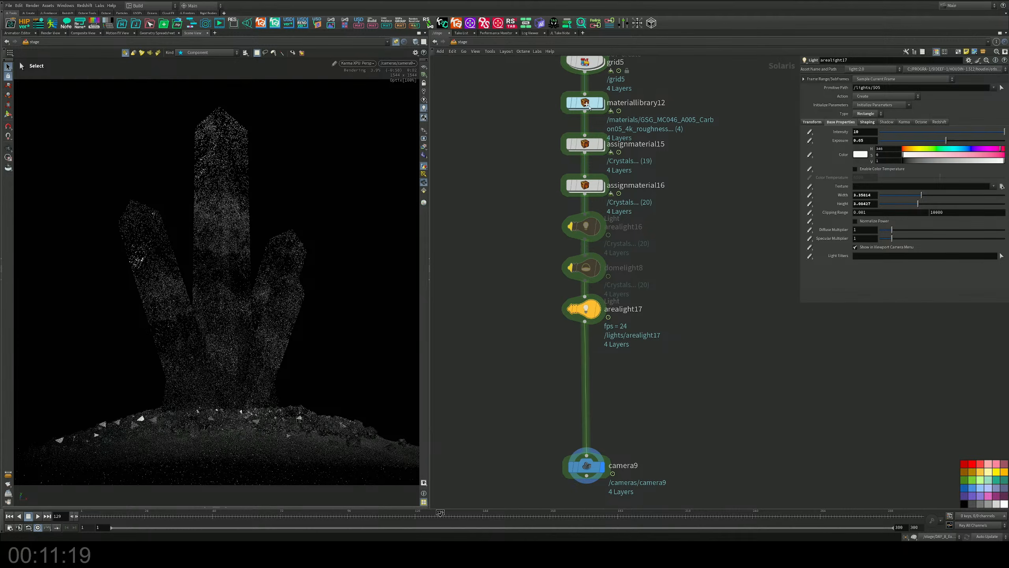
# Reopen the Quartz material and reconnect Fresnel1 to the emission input of the standard surface
pyautogui.doubleClick(588, 102)
pyautogui.doubleClick(608, 209)
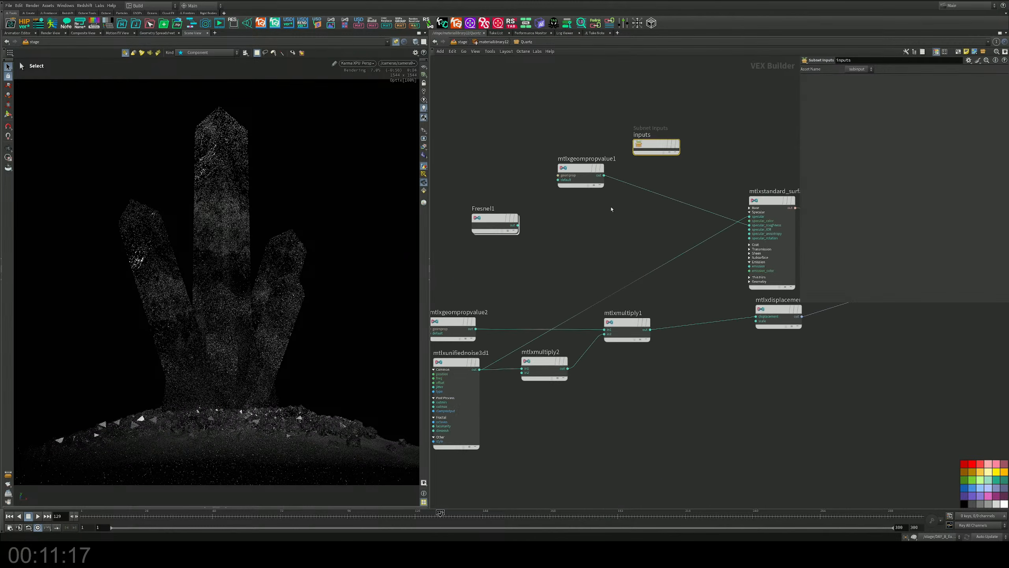
pyautogui.moveTo(517, 225); pyautogui.dragTo(750, 266)
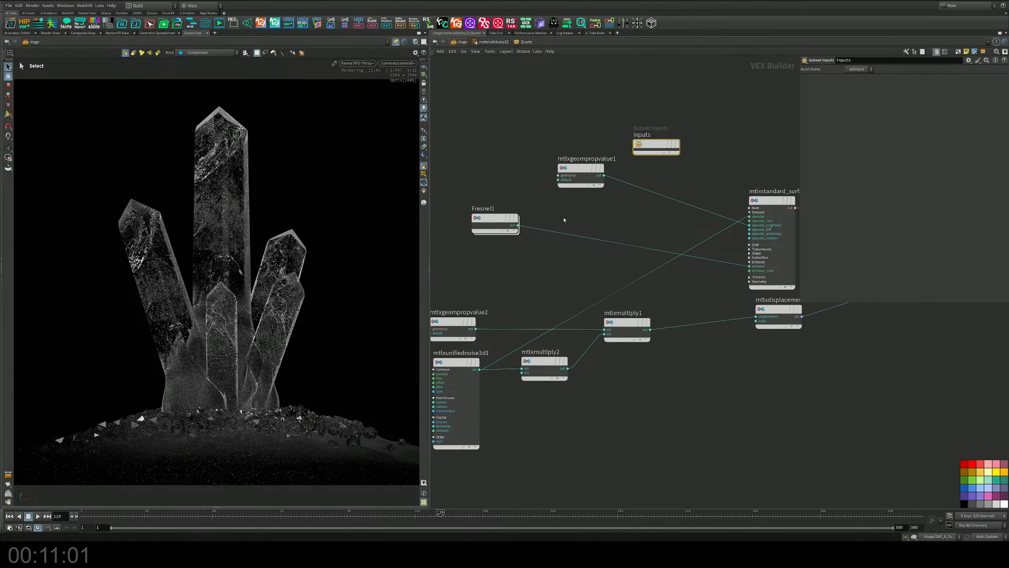
# Go back up to the stage network, re-enable the bypassed arealight16 and select it
pyautogui.press('u')
pyautogui.press('u')
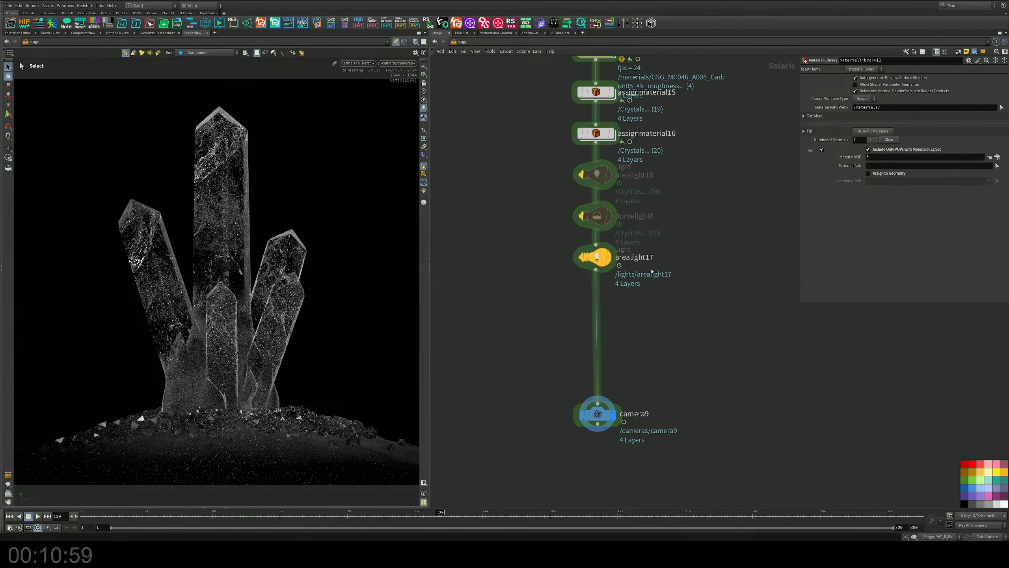
pyautogui.click(583, 178)
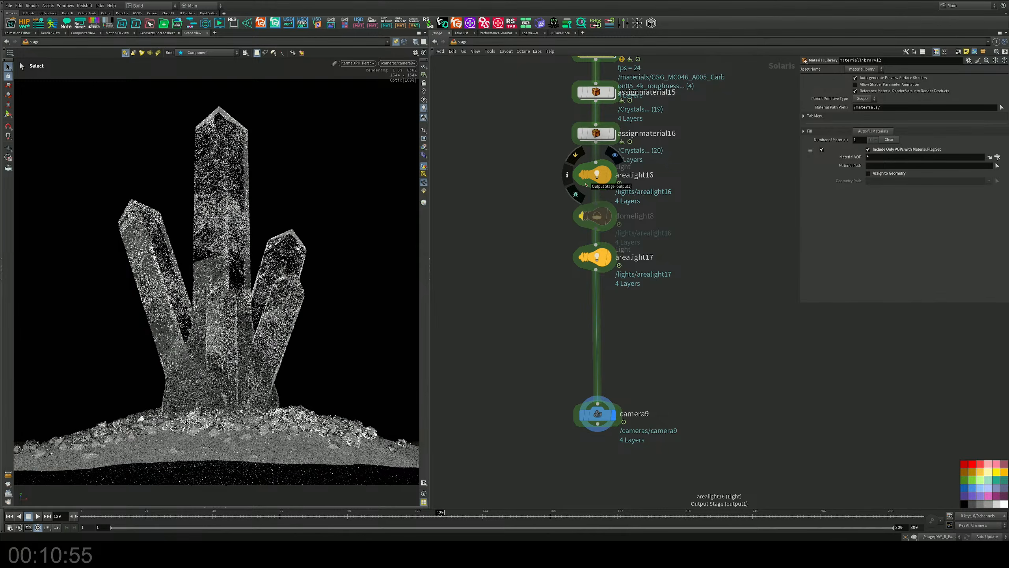
pyautogui.click(596, 175)
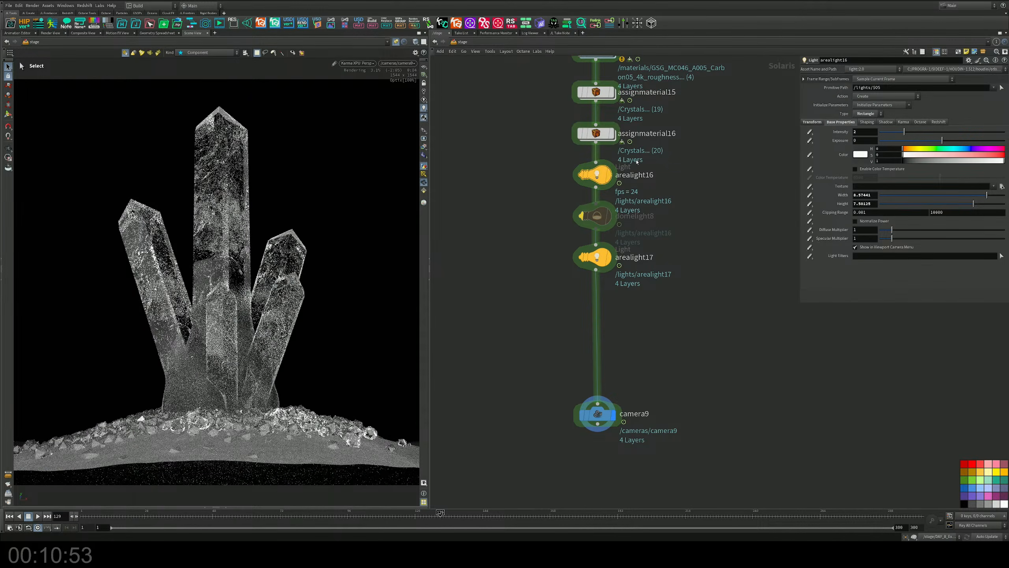
# Switch the viewport to Houdini VK, view the whole scene outside the camera and show the light guides
pyautogui.click(357, 63)
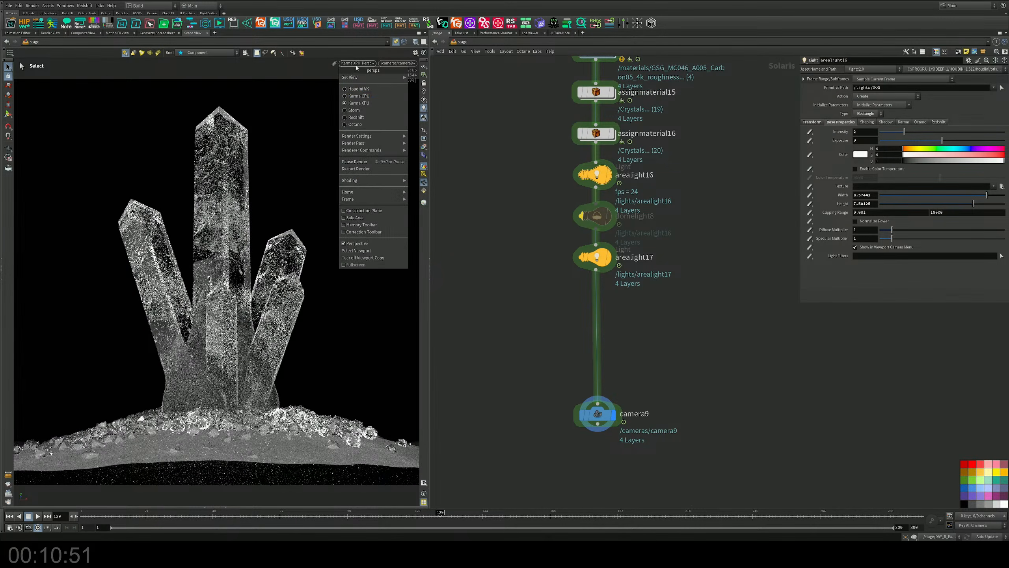
pyautogui.click(358, 89)
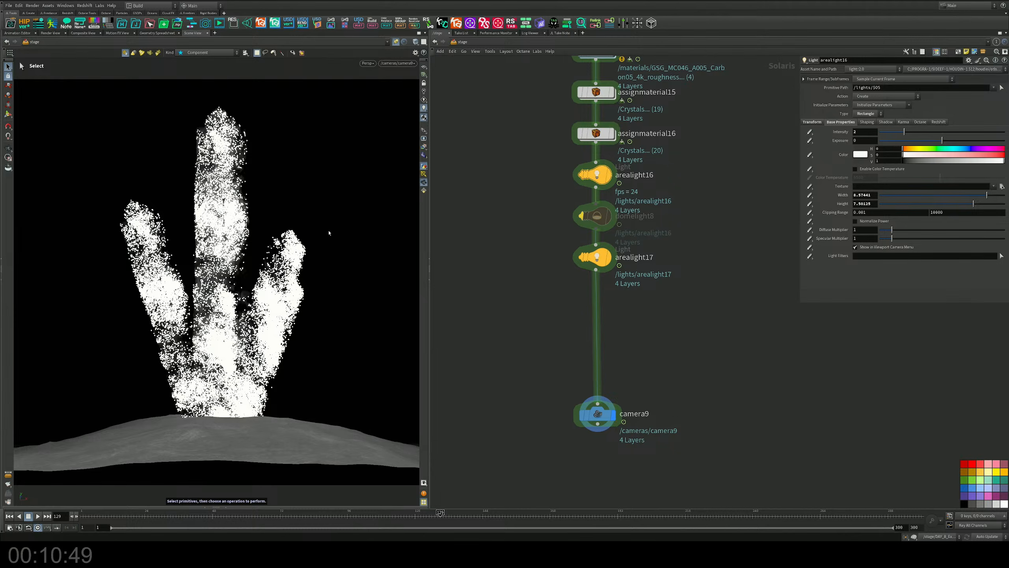
pyautogui.scroll(-4, 329, 233)
pyautogui.keyDown('alt'); pyautogui.moveTo(329, 233); pyautogui.dragTo(278, 270); pyautogui.keyUp('alt')
pyautogui.scroll(-4, 279, 271)
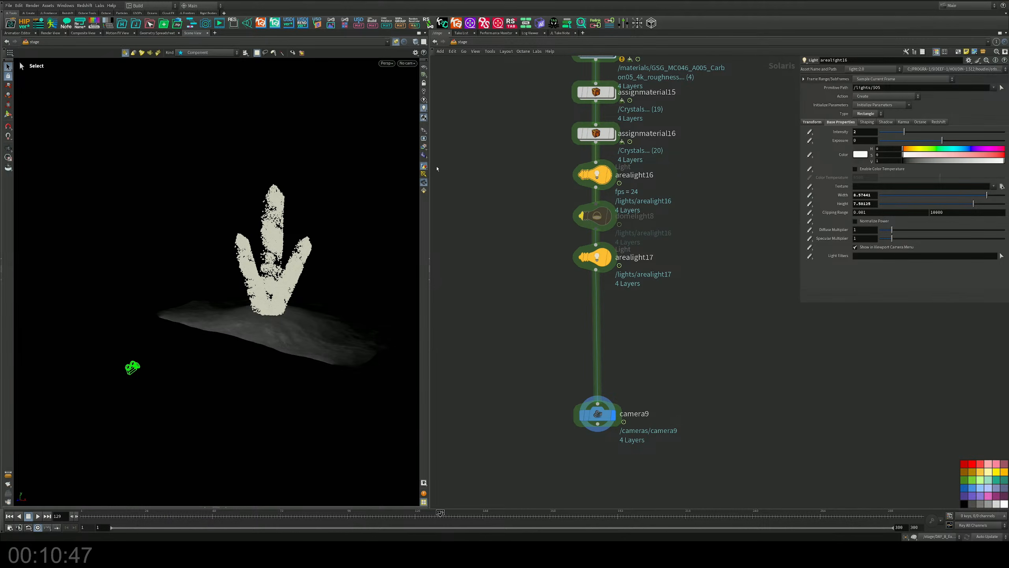
pyautogui.click(423, 174)
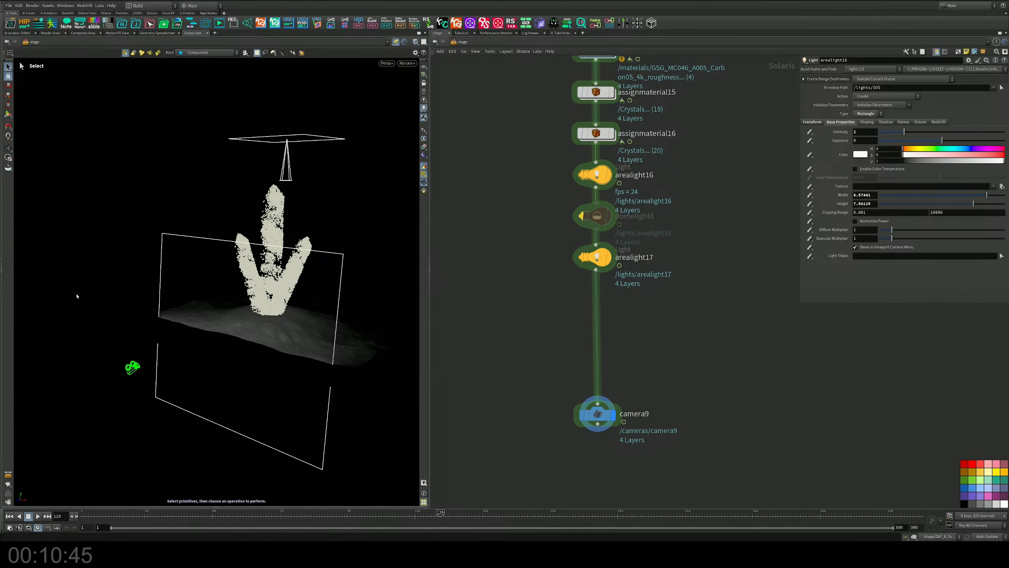
# With the Light tool, place arealight16 behind the crystals facing them, and reduce its height to about 5.59
pyautogui.click(8, 114)
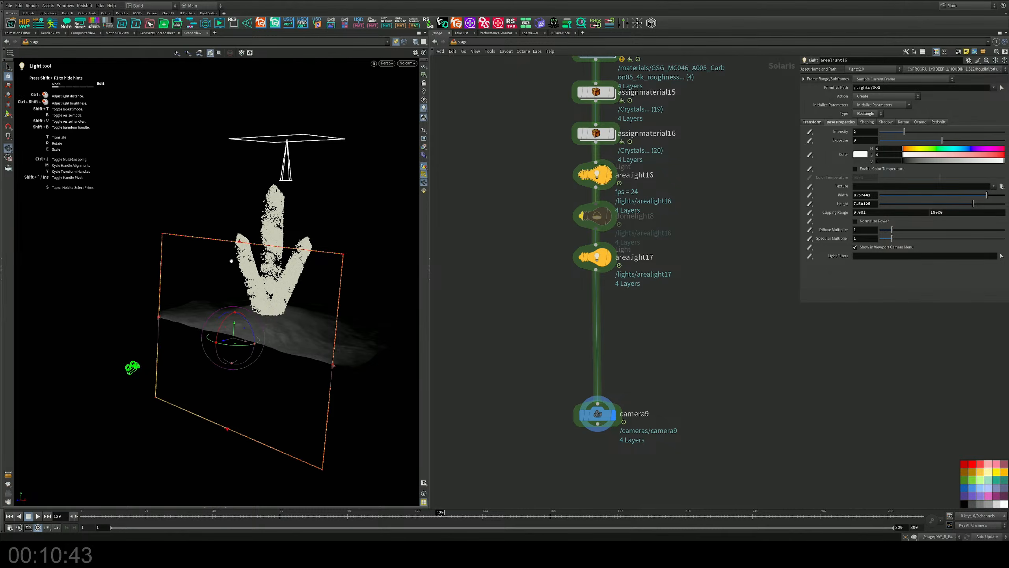
pyautogui.keyDown('alt'); pyautogui.moveTo(217, 295); pyautogui.dragTo(249, 276); pyautogui.keyUp('alt')
pyautogui.moveTo(246, 322); pyautogui.dragTo(208, 269)
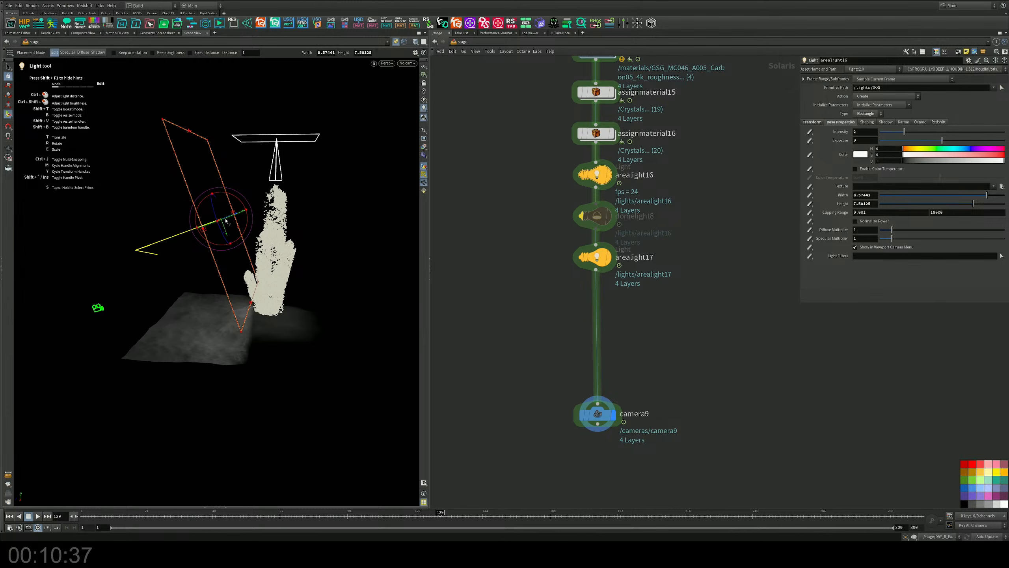
pyautogui.moveTo(225, 220); pyautogui.dragTo(369, 175)
pyautogui.moveTo(397, 290); pyautogui.dragTo(391, 243)
# Look through camera9 again and switch the viewport renderer back to Karma XPU
pyautogui.click(407, 63)
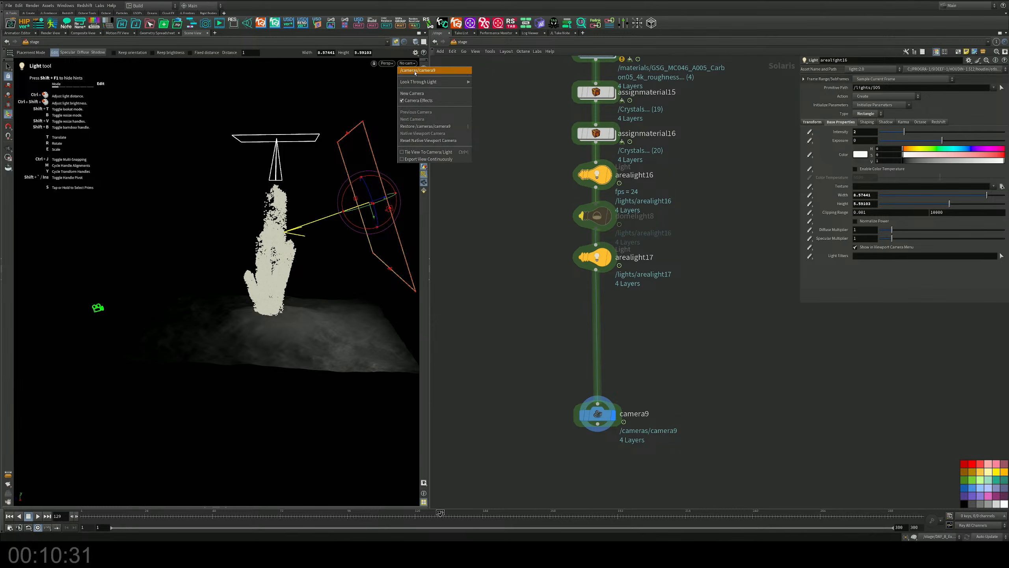
pyautogui.click(401, 70)
pyautogui.click(368, 63)
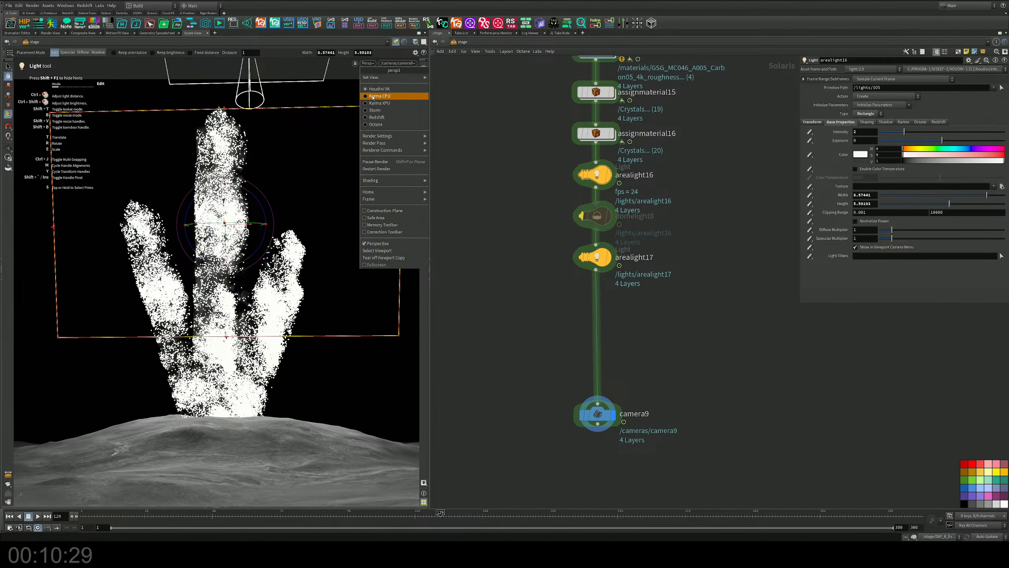
pyautogui.click(381, 99)
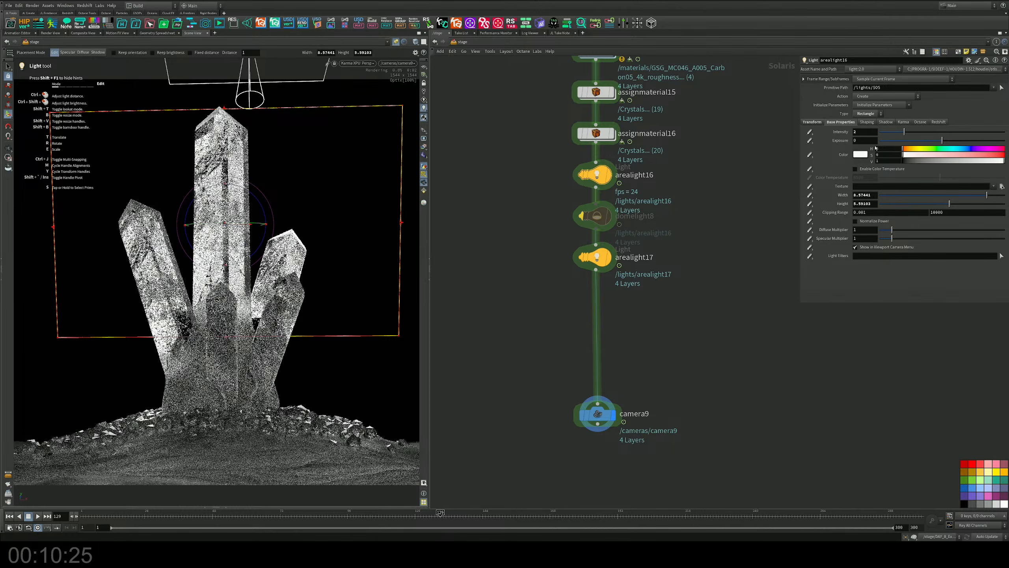
# Give arealight16 a light purple color and lower its intensity to 0.44
pyautogui.click(892, 131)
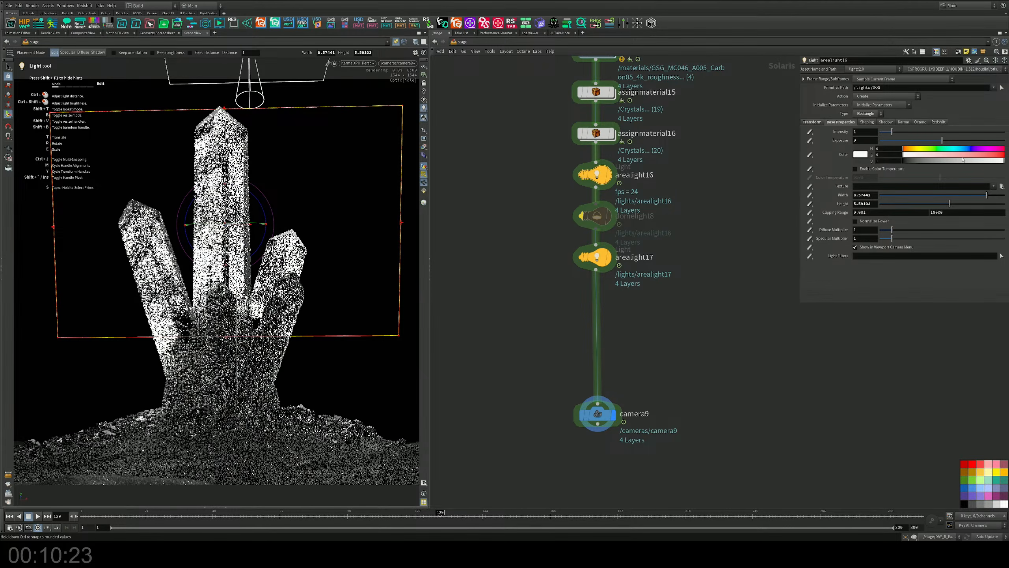
pyautogui.click(972, 155)
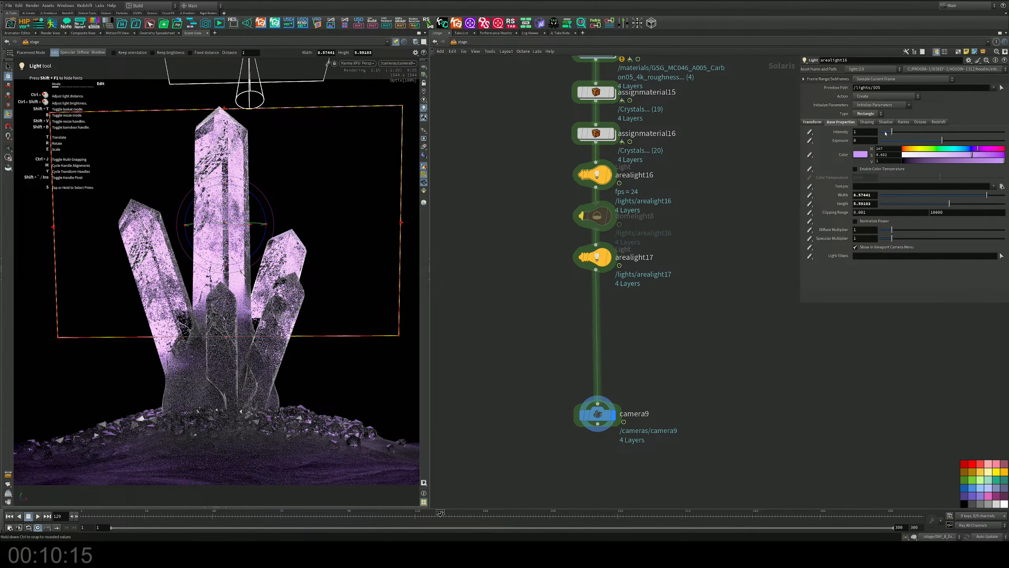
pyautogui.moveTo(891, 131); pyautogui.dragTo(886, 132)
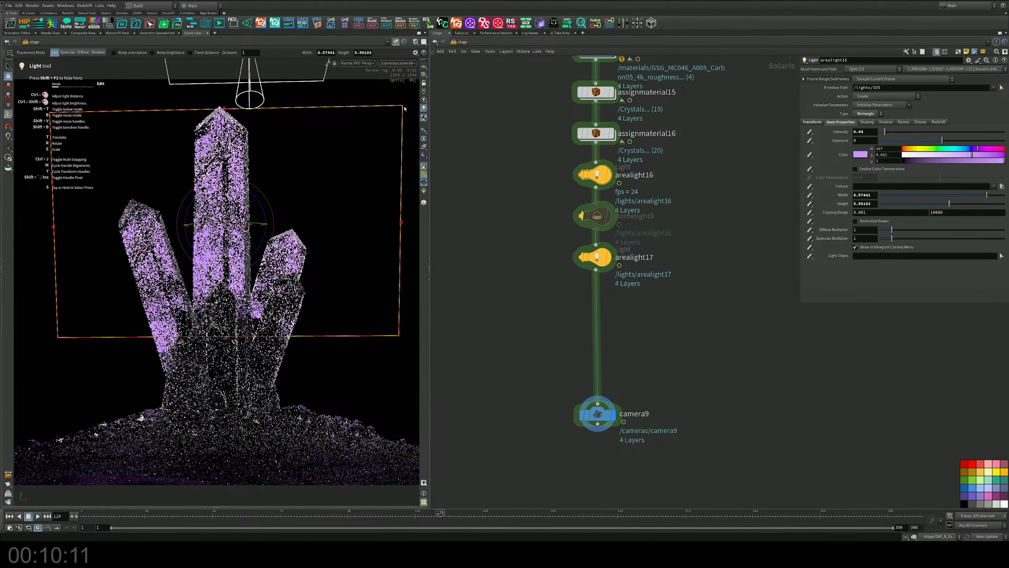
# Resize arealight16 to about 6.5 wide and 2.1 high and lower it behind the crystal bases
pyautogui.moveTo(402, 106); pyautogui.dragTo(329, 160)
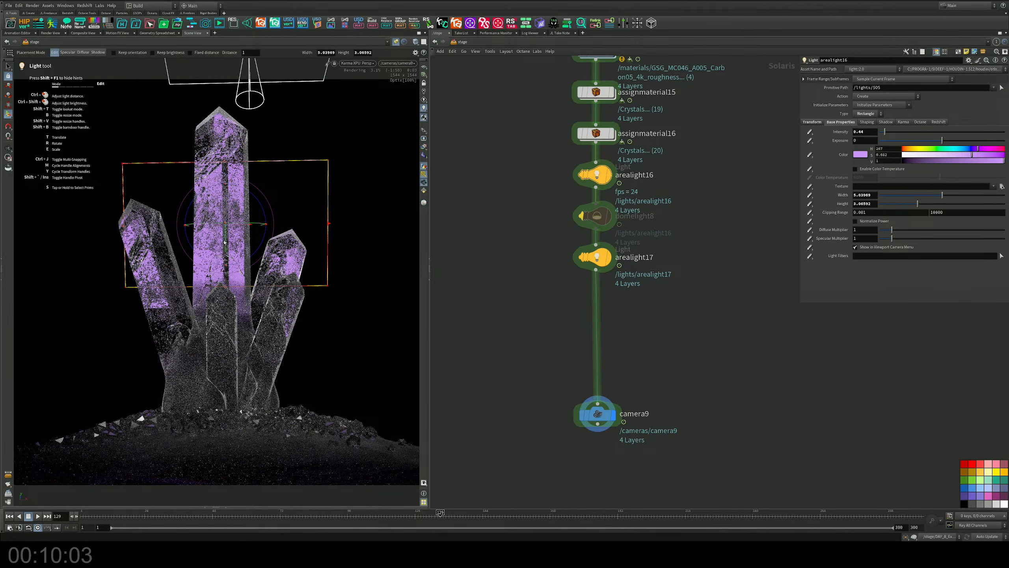
pyautogui.moveTo(224, 241); pyautogui.dragTo(225, 372)
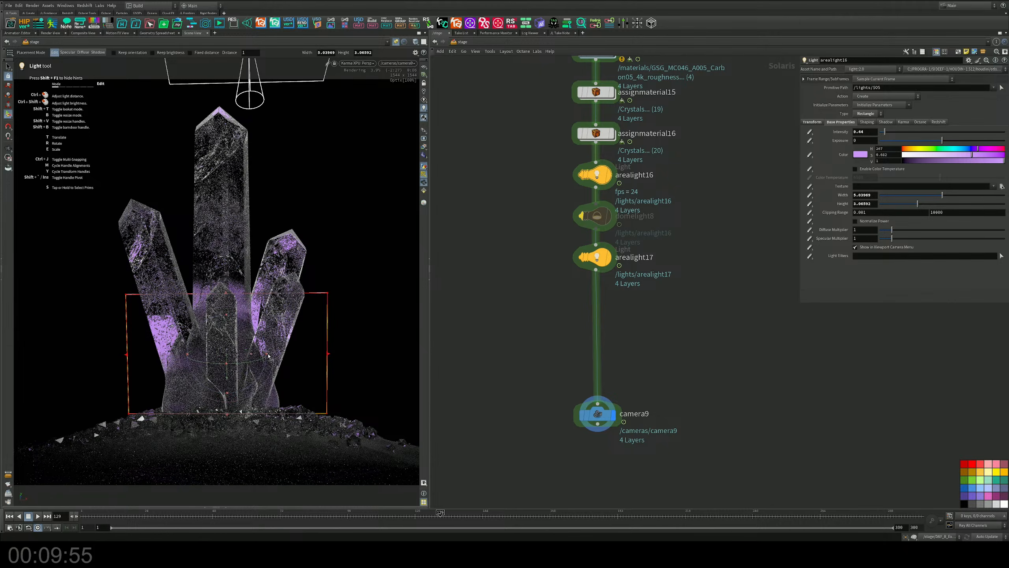
pyautogui.moveTo(327, 354); pyautogui.dragTo(361, 355)
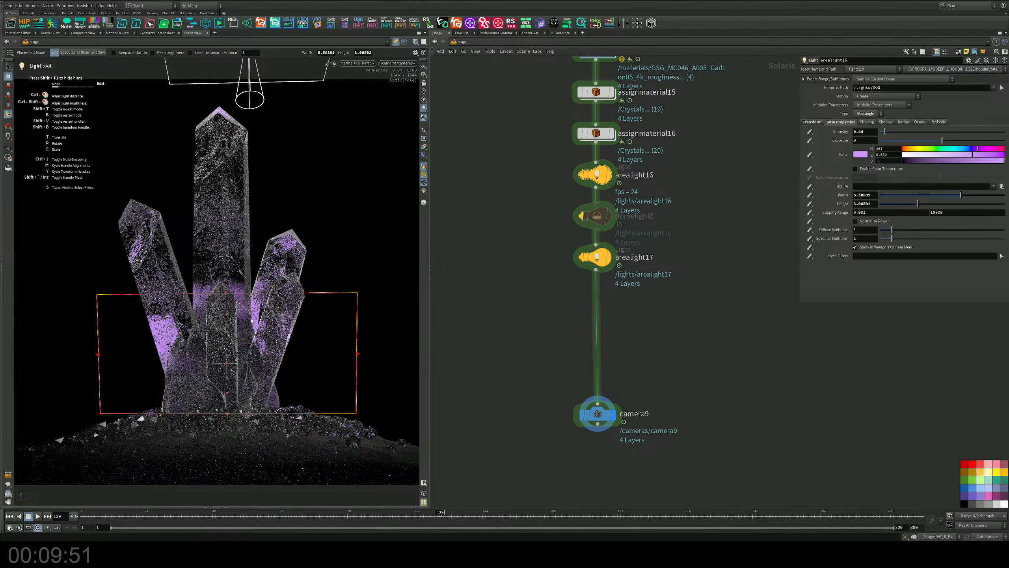
pyautogui.moveTo(229, 298); pyautogui.dragTo(231, 313)
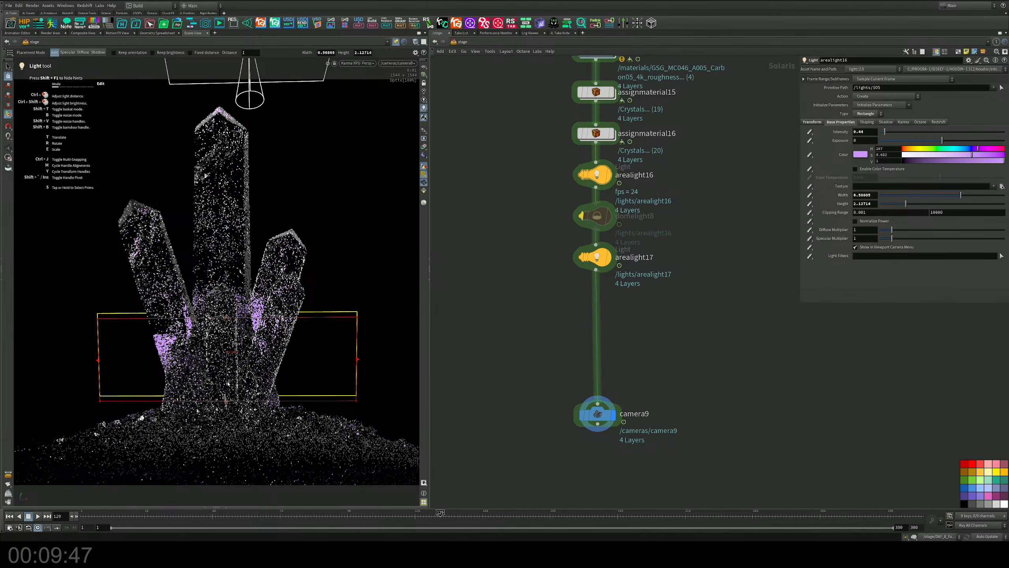
pyautogui.moveTo(228, 376); pyautogui.dragTo(229, 406)
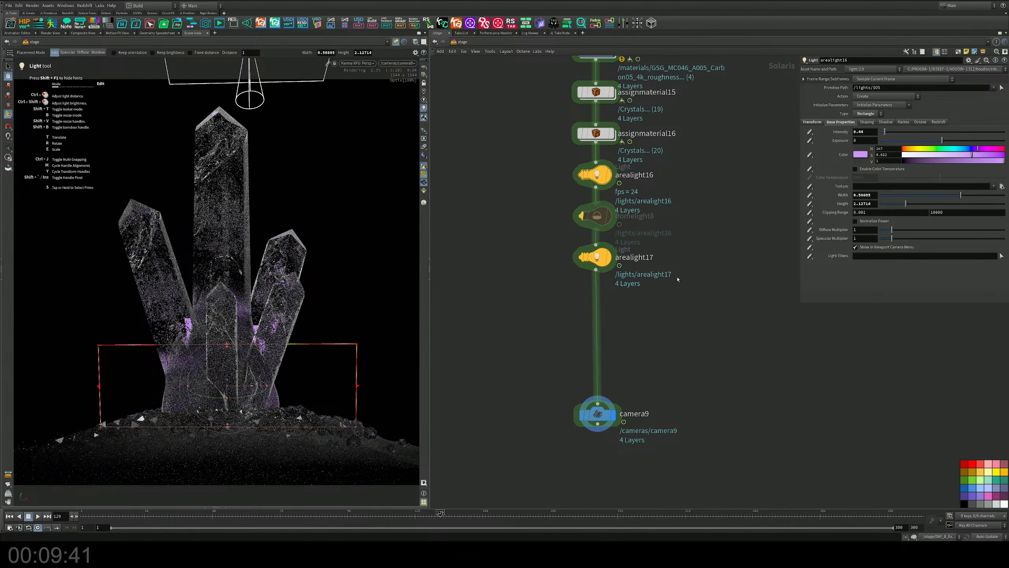
# Delete arealight16 and insert a new Area Light between assignmaterial16 and the bypassed domelight8
pyautogui.click(610, 175)
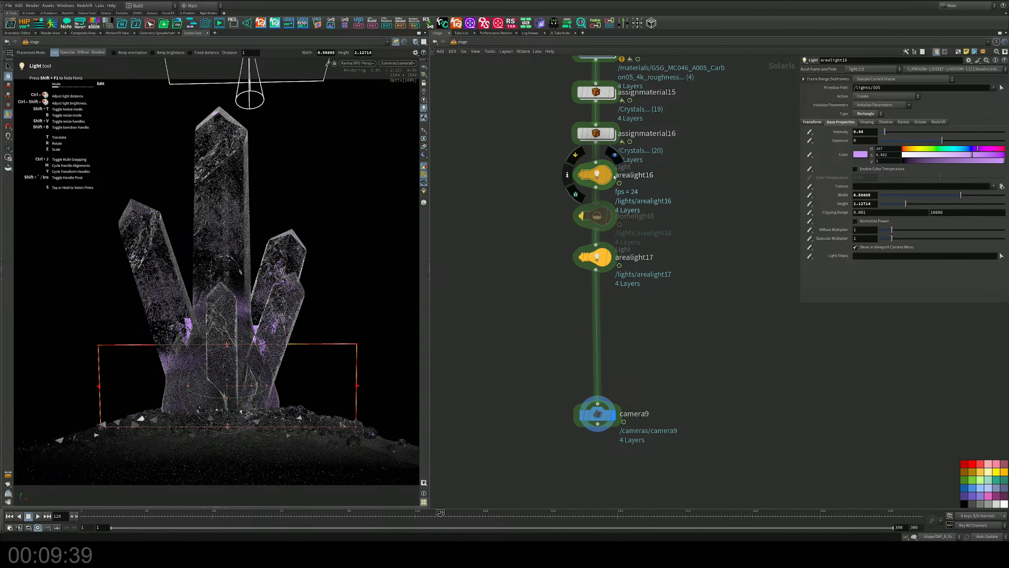
pyautogui.press('Delete')
pyautogui.press('Tab')
pyautogui.write('area')
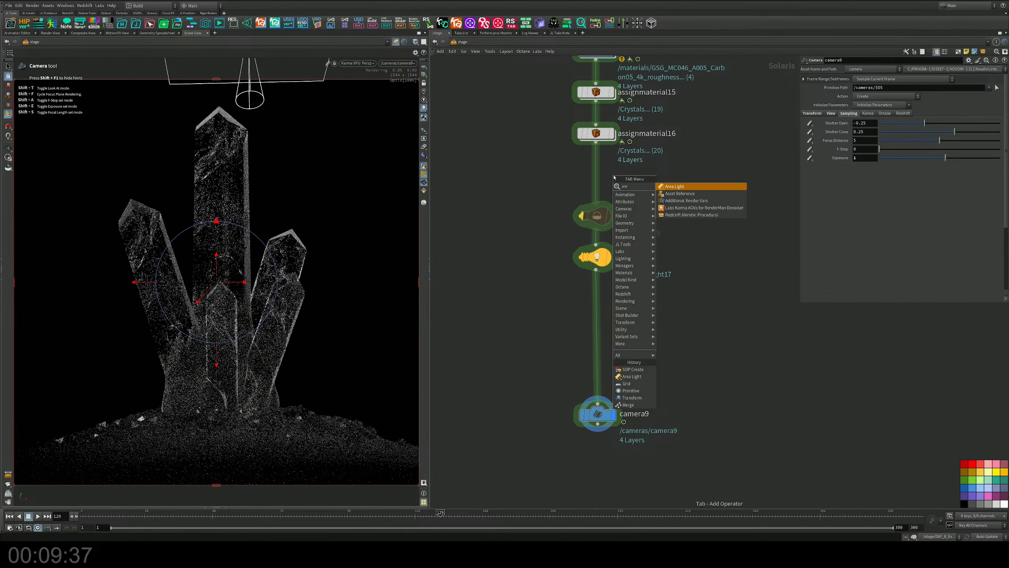
pyautogui.press('Return')
pyautogui.click(606, 175)
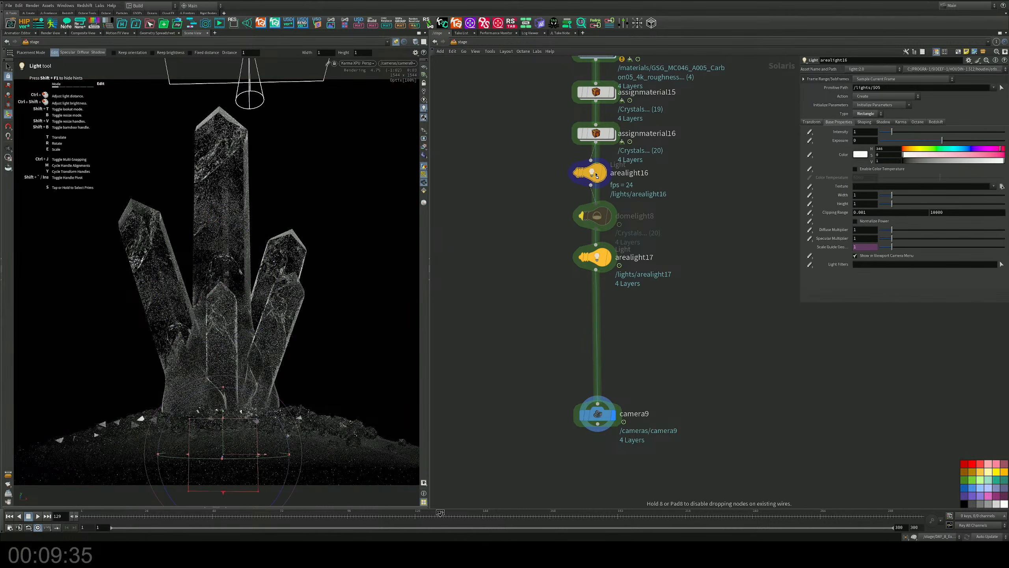
# Change the new area light's type to Sphere and raise it to the lower part of the crystal cluster
pyautogui.click(867, 114)
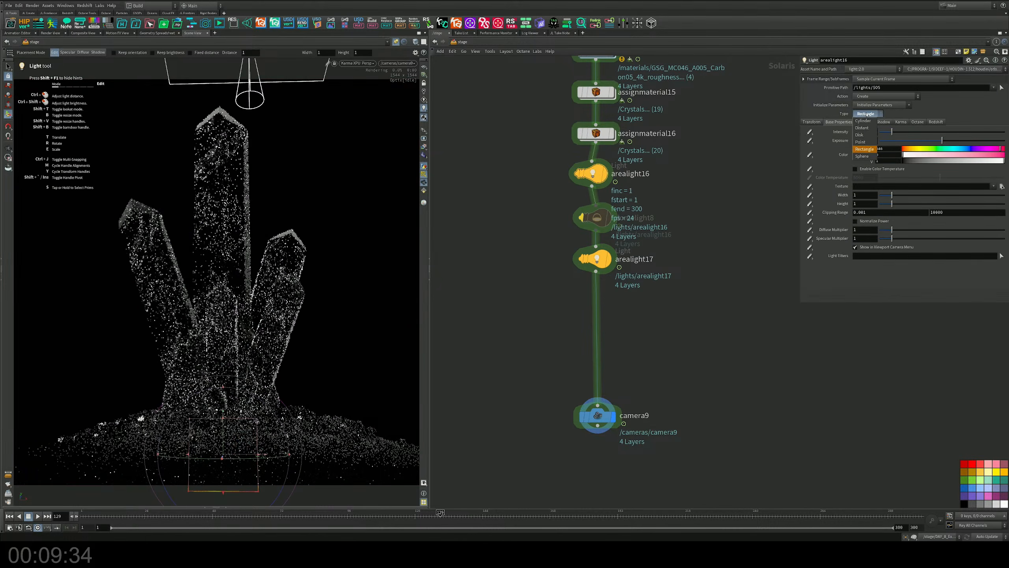
pyautogui.click(862, 155)
pyautogui.moveTo(223, 432); pyautogui.dragTo(232, 335)
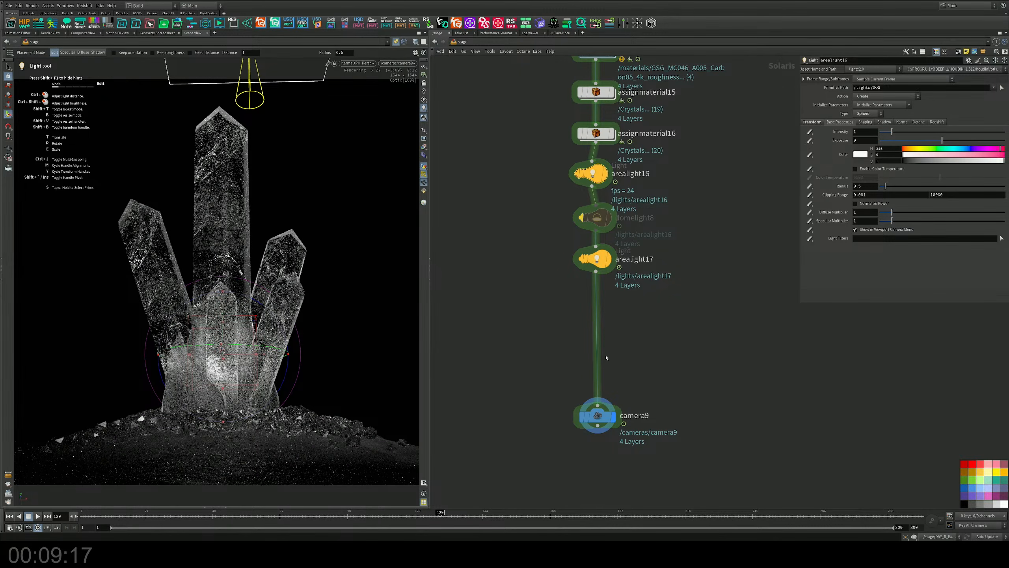
# Select camera9 and set its F-Stop to 1
pyautogui.moveTo(522, 365); pyautogui.dragTo(518, 301, button='middle')
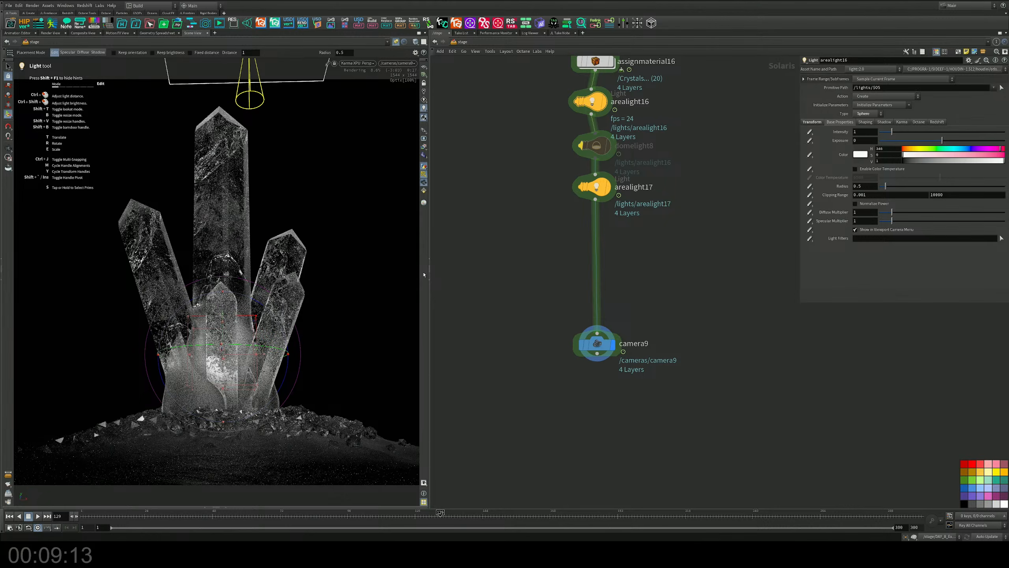
pyautogui.click(597, 344)
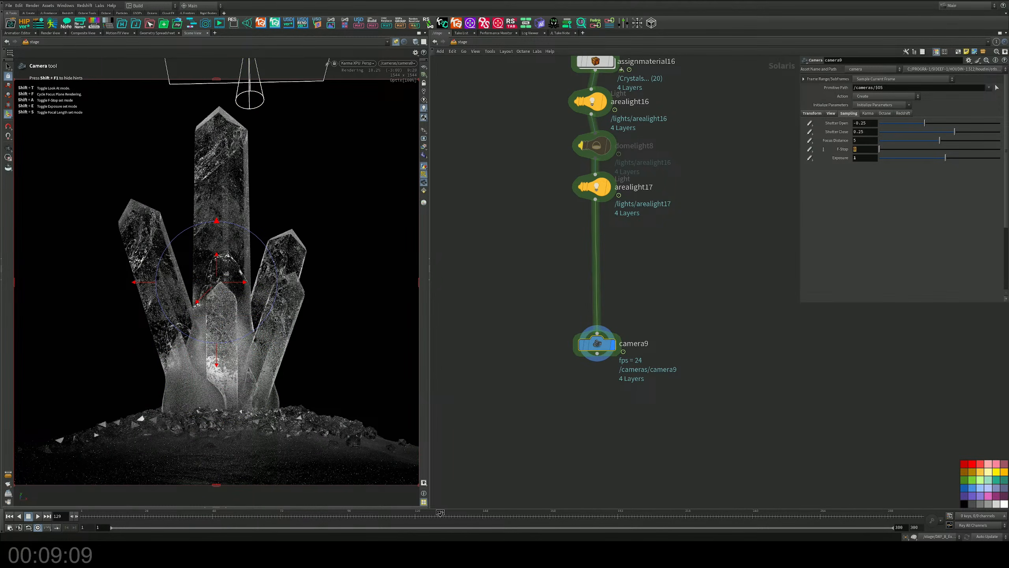
pyautogui.write('1')
pyautogui.press('Return')
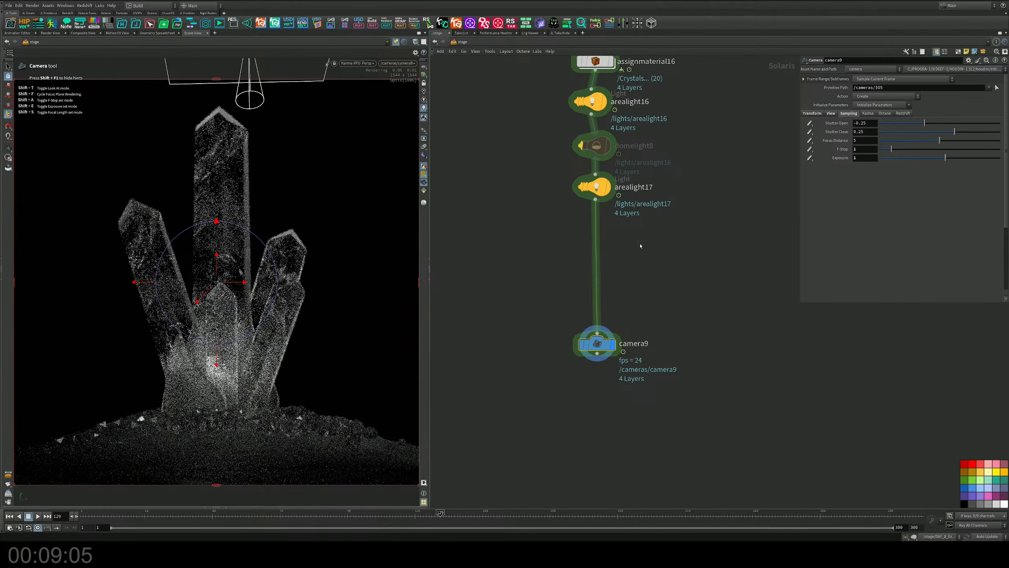
# Create a focus target for camera9 that drives its focus distance
pyautogui.moveTo(655, 232); pyautogui.dragTo(655, 243, button='middle')
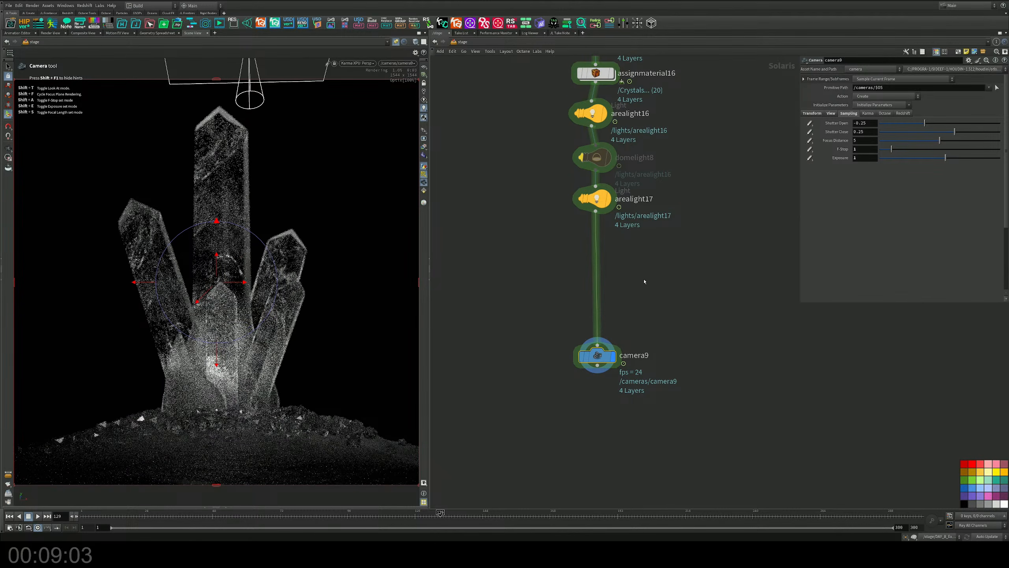
pyautogui.click(29, 12)
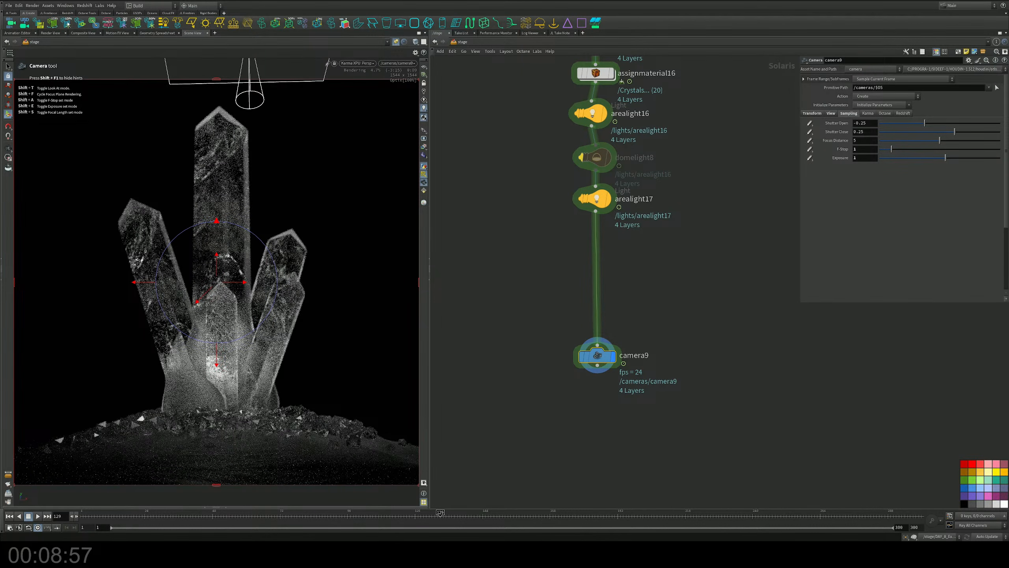
pyautogui.click(67, 23)
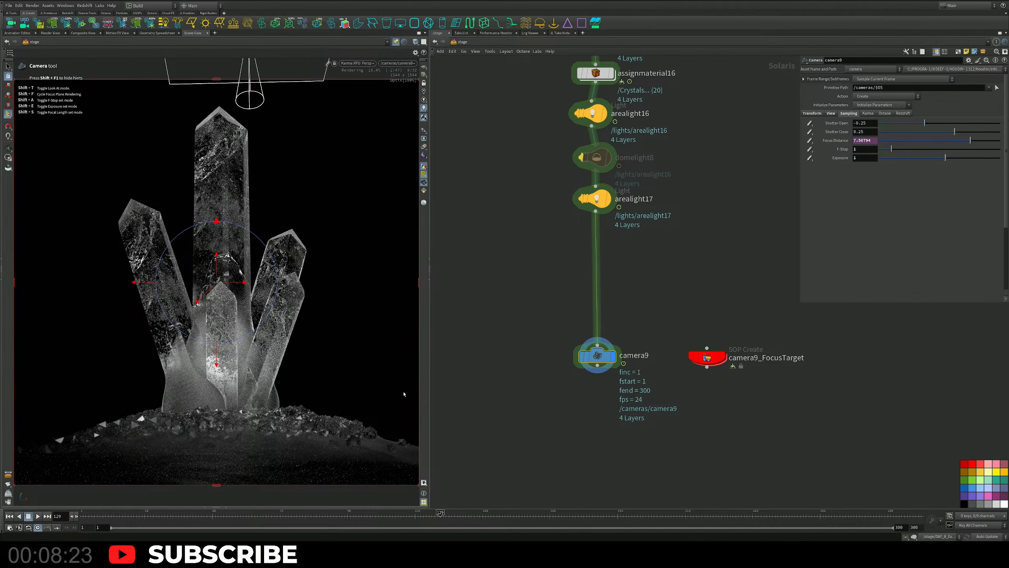
# Save the scene file
pyautogui.moveTo(599, 280); pyautogui.dragTo(583, 413, button='middle')
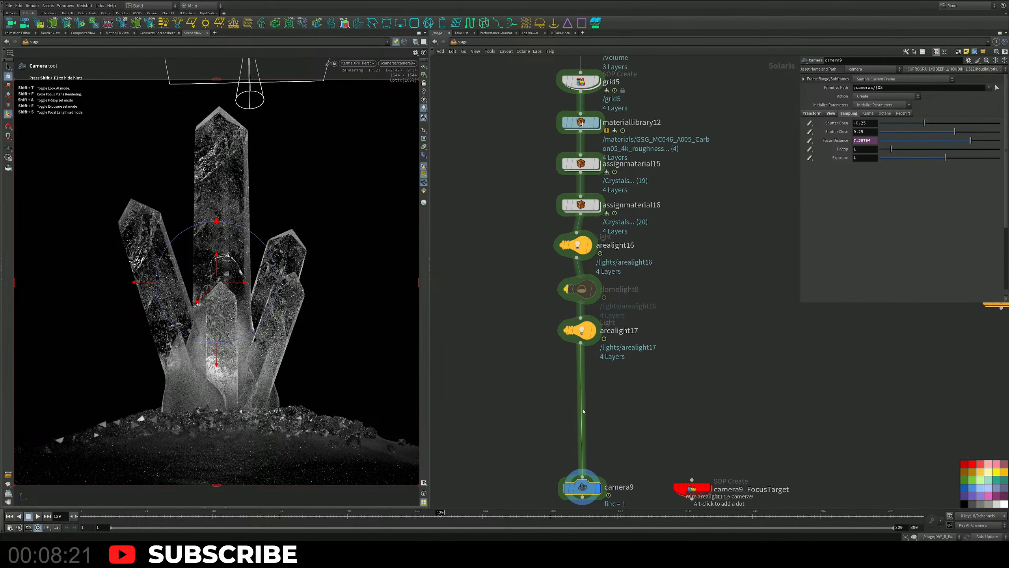
pyautogui.moveTo(675, 371); pyautogui.dragTo(673, 392, button='middle')
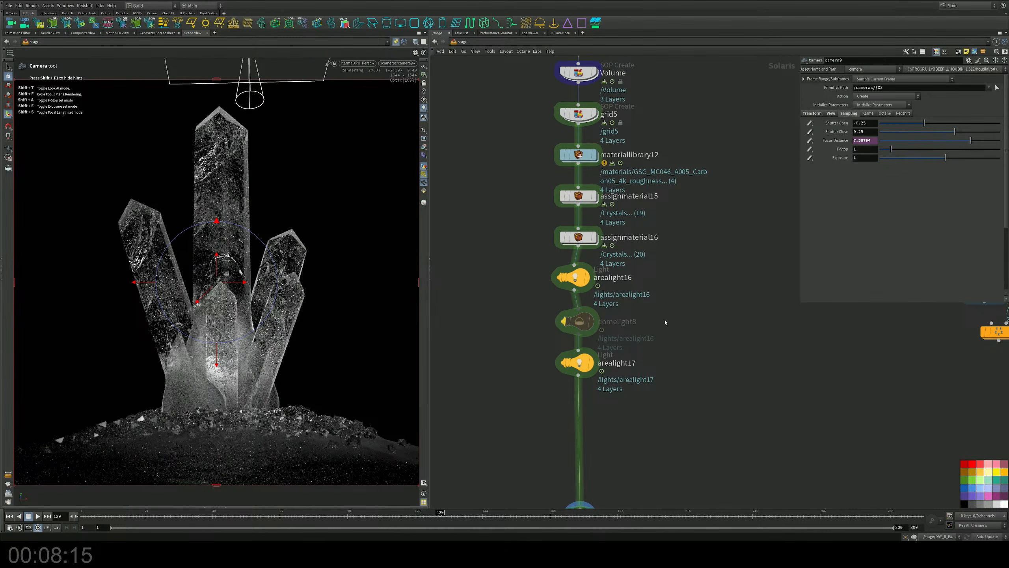
pyautogui.moveTo(665, 322); pyautogui.dragTo(650, 273, button='middle')
pyautogui.press('Tab')
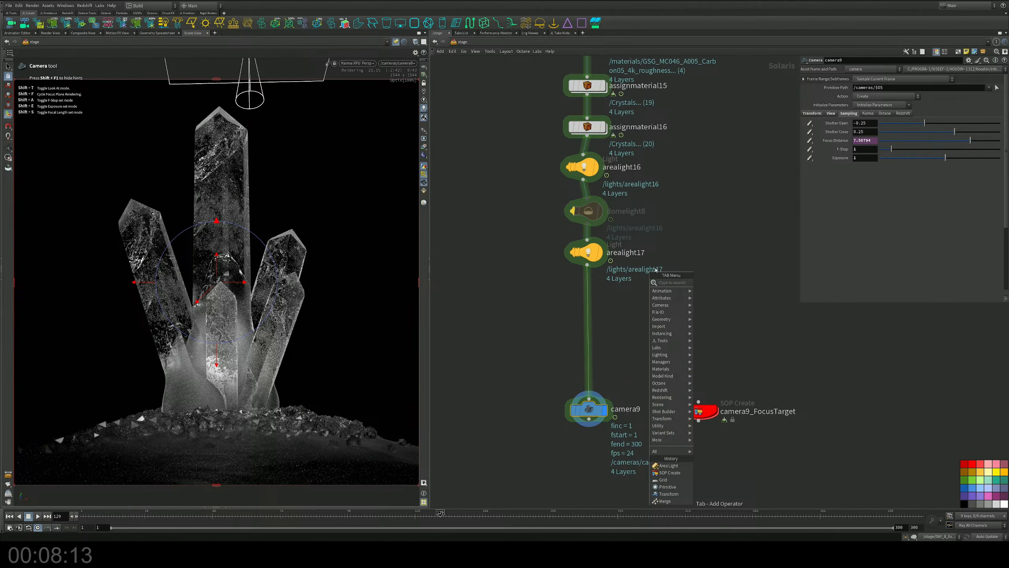
pyautogui.press('Escape')
pyautogui.hotkey('ctrl', 's')
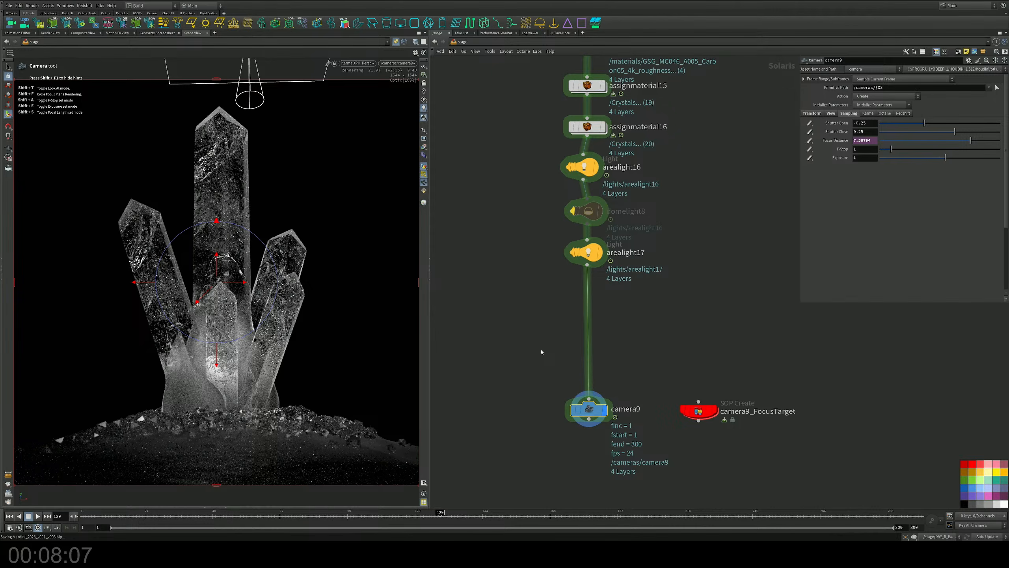
# Insert a Karma Fog Box node between arealight17 and camera9
pyautogui.press('Tab')
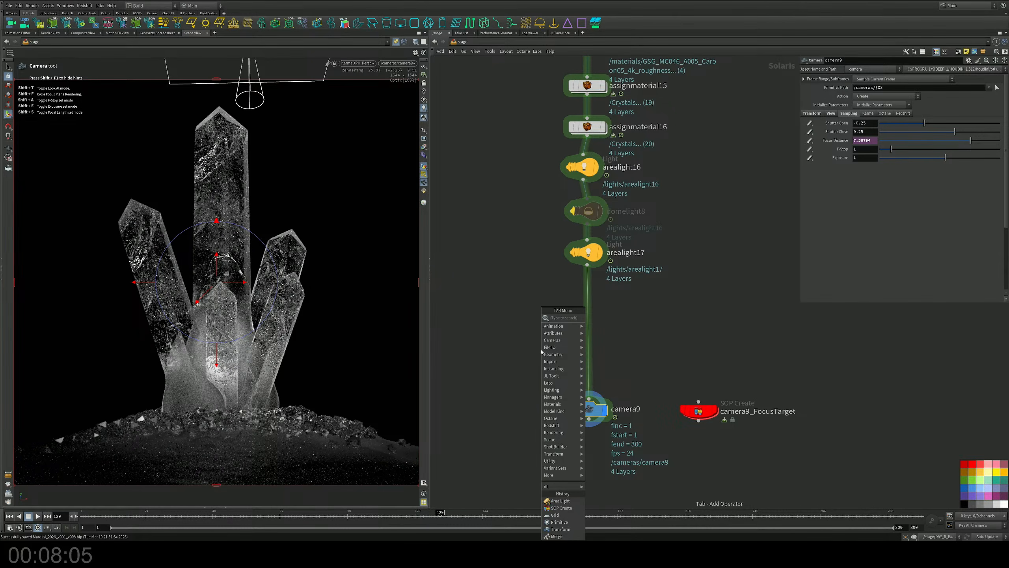
pyautogui.write('kla')
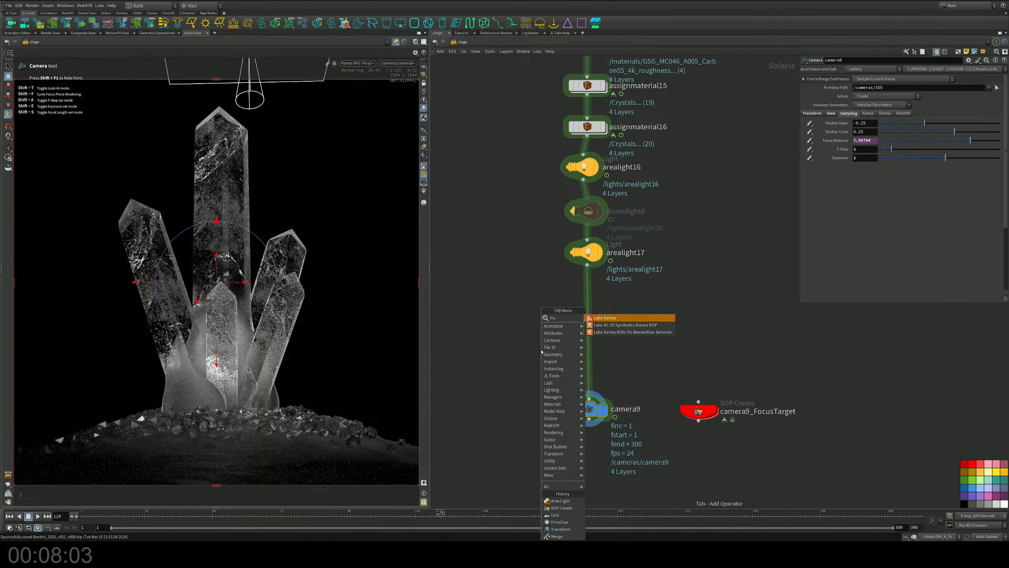
pyautogui.press('BackSpace')
pyautogui.press('BackSpace')
pyautogui.write('a')
pyautogui.press('Return')
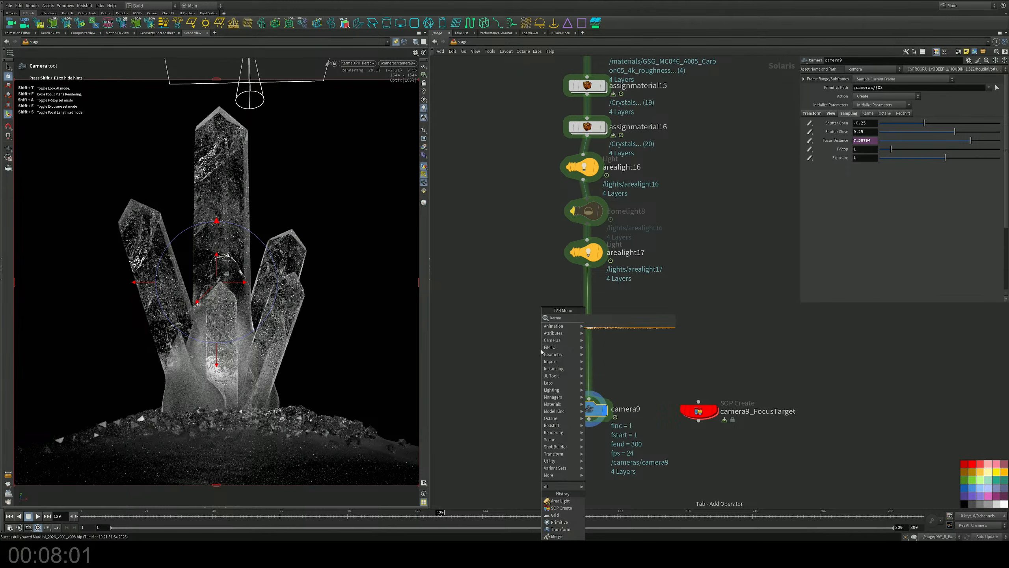
pyautogui.click(602, 305)
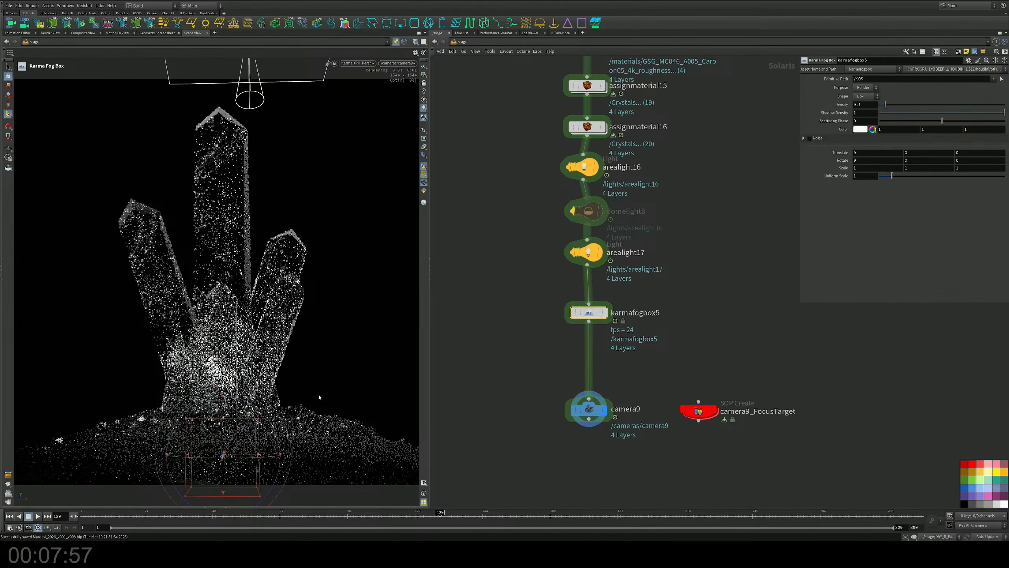
# Stretch the fog box around the crystals to about 8.97 wide and 7.2 high
pyautogui.moveTo(223, 418); pyautogui.dragTo(271, 63)
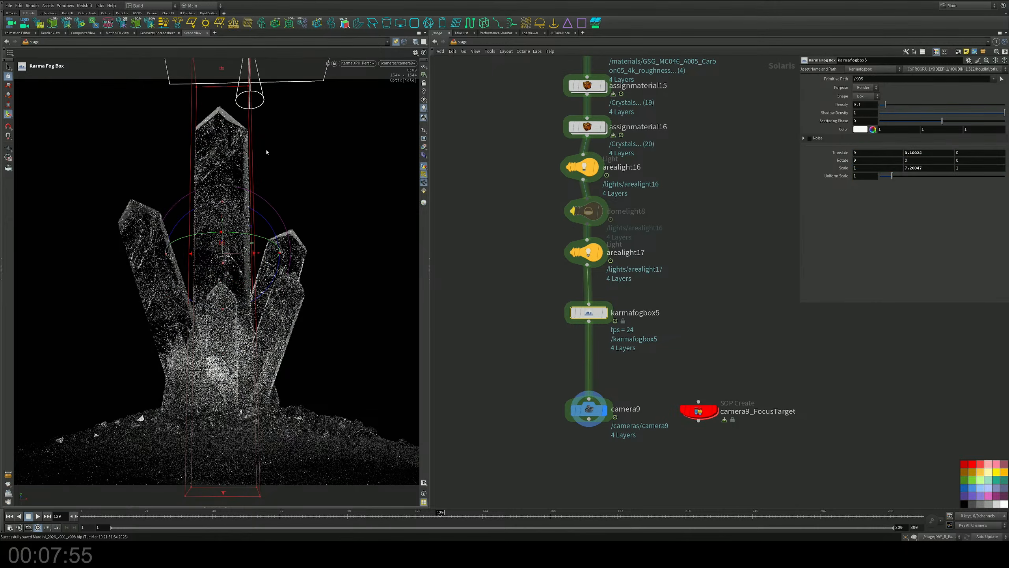
pyautogui.moveTo(256, 253); pyautogui.dragTo(532, 264)
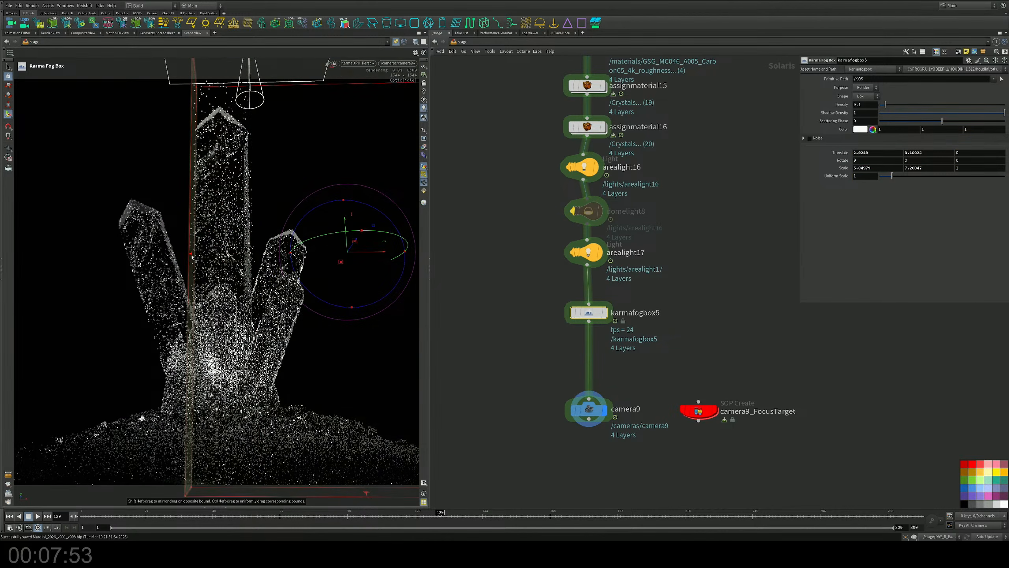
pyautogui.moveTo(191, 254); pyautogui.dragTo(2, 260)
pyautogui.moveTo(227, 264); pyautogui.dragTo(258, 263)
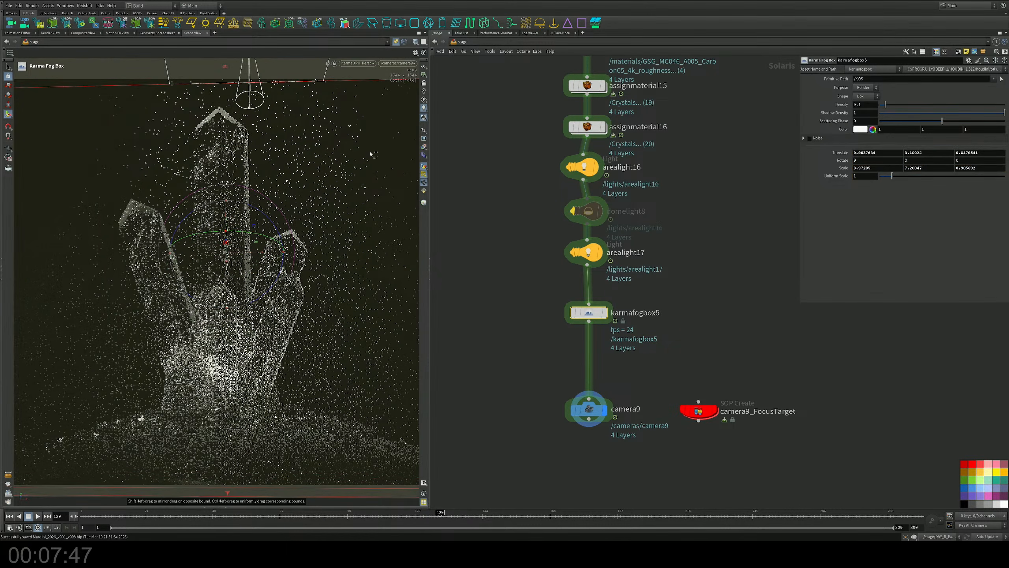
# Switch the viewport to Houdini VK and enlarge the fog box to about 9.38 deep and 9.16 high around the whole scene
pyautogui.click(362, 64)
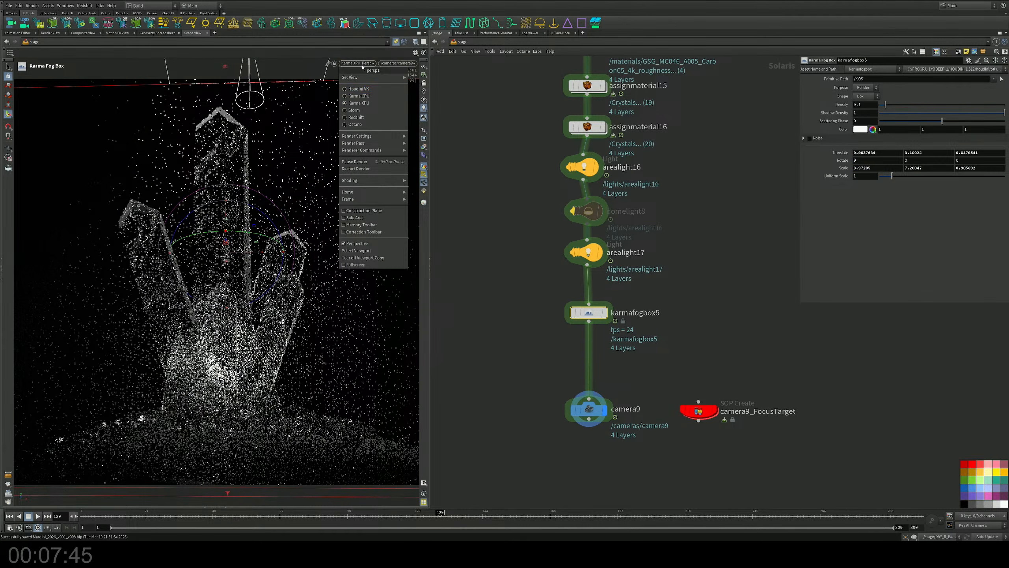
pyautogui.click(358, 89)
pyautogui.keyDown('alt'); pyautogui.moveTo(255, 271); pyautogui.dragTo(57, 298); pyautogui.keyUp('alt')
pyautogui.moveTo(276, 238); pyautogui.dragTo(390, 243)
pyautogui.moveTo(249, 237); pyautogui.dragTo(154, 235)
pyautogui.keyDown('alt'); pyautogui.moveTo(264, 162); pyautogui.dragTo(312, 163); pyautogui.keyUp('alt')
pyautogui.keyDown('alt'); pyautogui.moveTo(312, 163); pyautogui.dragTo(322, 201, button='middle'); pyautogui.keyUp('alt')
pyautogui.moveTo(238, 190); pyautogui.dragTo(245, 128)
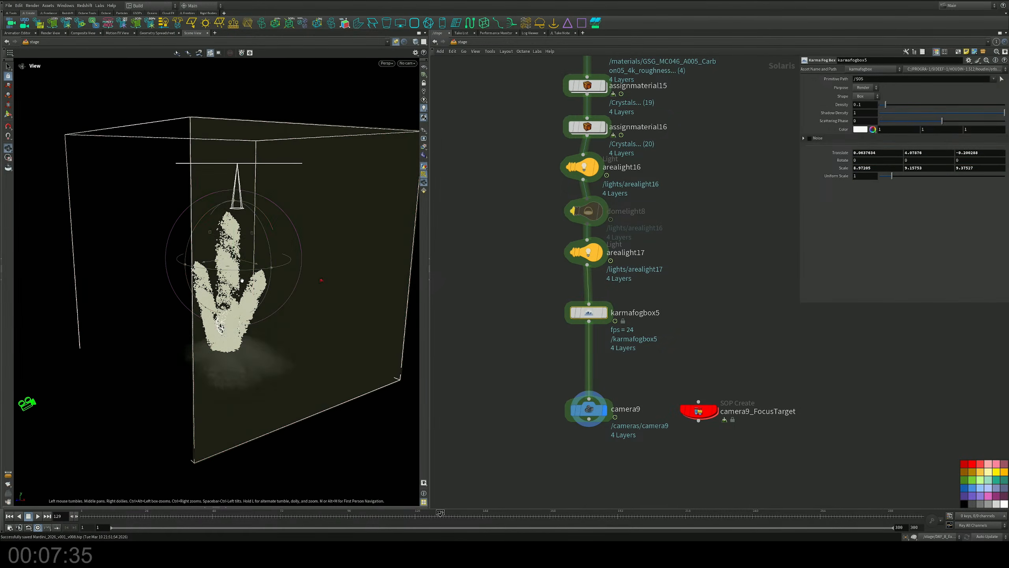
# Restore the camera9 view and render the fogged scene in the viewport with Karma XPU
pyautogui.keyDown('alt'); pyautogui.moveTo(320, 276); pyautogui.dragTo(363, 252); pyautogui.keyUp('alt')
pyautogui.click(407, 64)
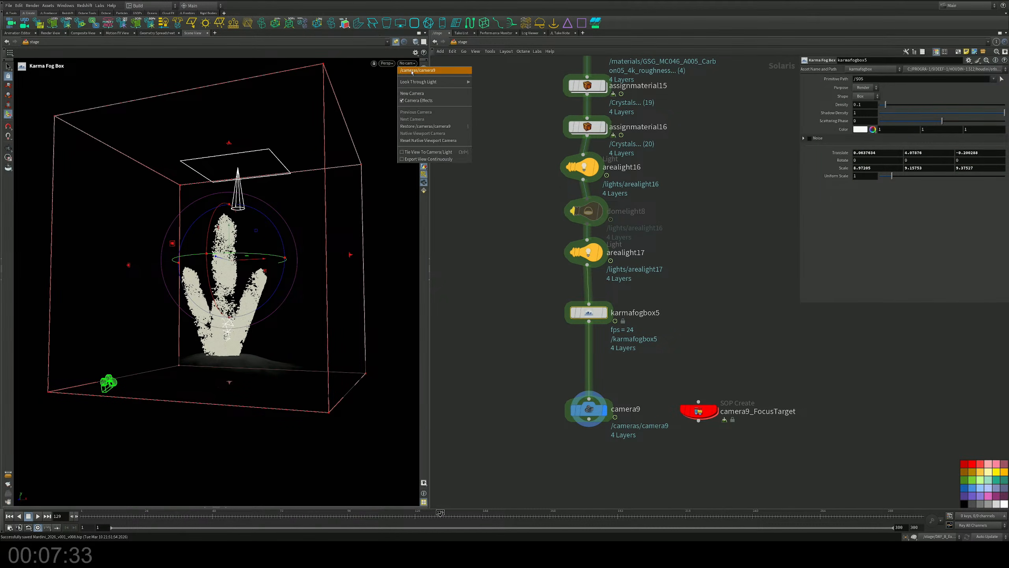
pyautogui.click(423, 126)
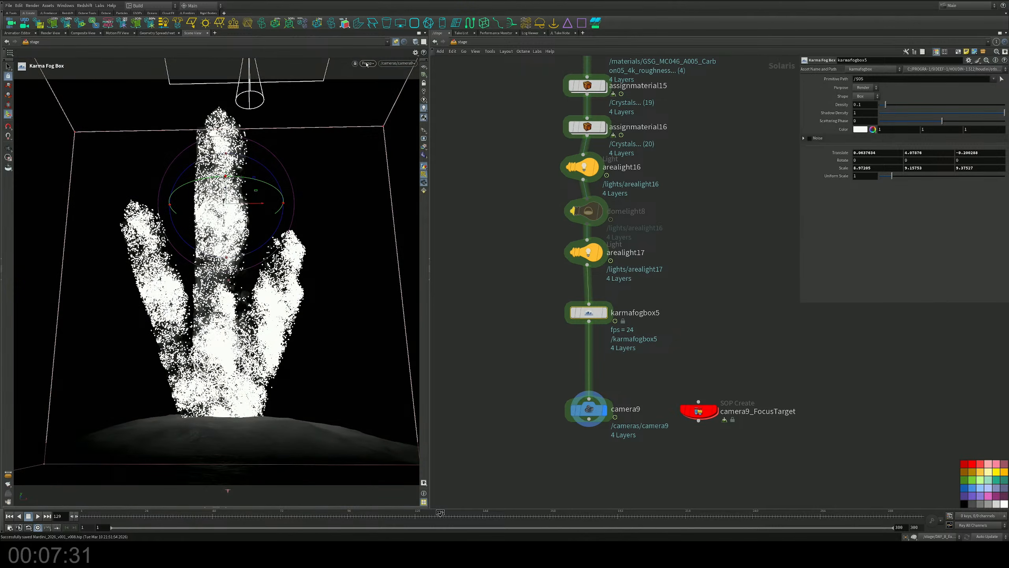
pyautogui.click(367, 63)
pyautogui.click(384, 104)
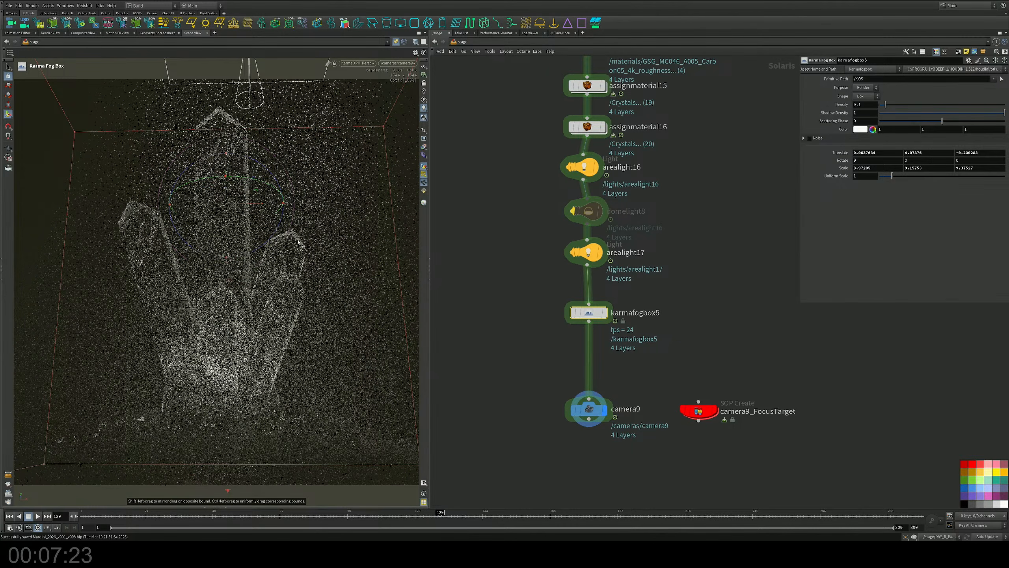
# Shift the fog box to about -0.17 in X and move arealight17 to about 0.02 in X, centred above the crystals
pyautogui.moveTo(262, 203); pyautogui.dragTo(249, 203)
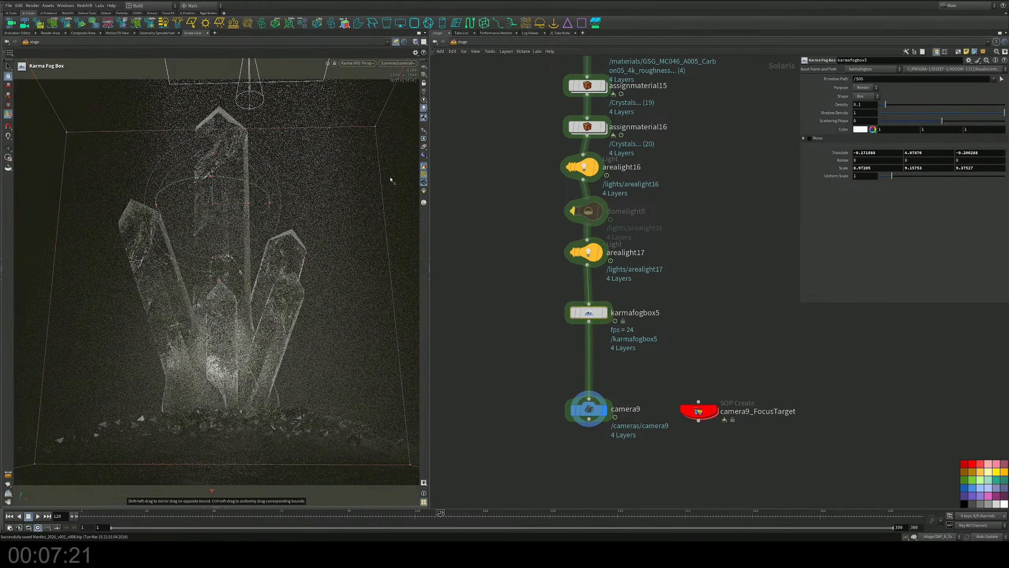
pyautogui.click(585, 252)
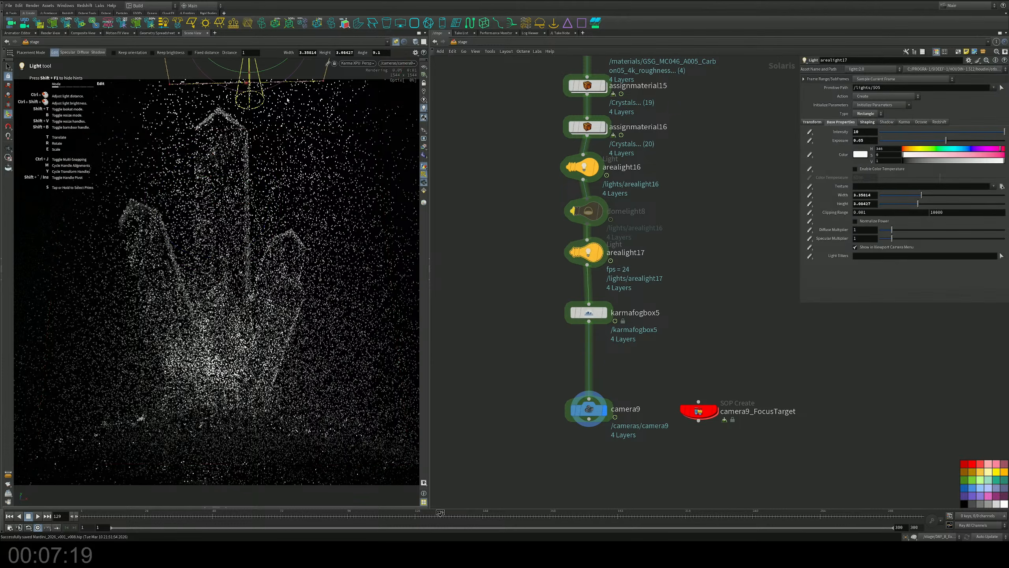
pyautogui.keyDown('alt'); pyautogui.moveTo(285, 112); pyautogui.dragTo(272, 195, button='right'); pyautogui.keyUp('alt')
pyautogui.keyDown('alt'); pyautogui.moveTo(273, 207); pyautogui.dragTo(273, 220, button='middle'); pyautogui.keyUp('alt')
pyautogui.moveTo(289, 95); pyautogui.dragTo(269, 96)
pyautogui.press('r')
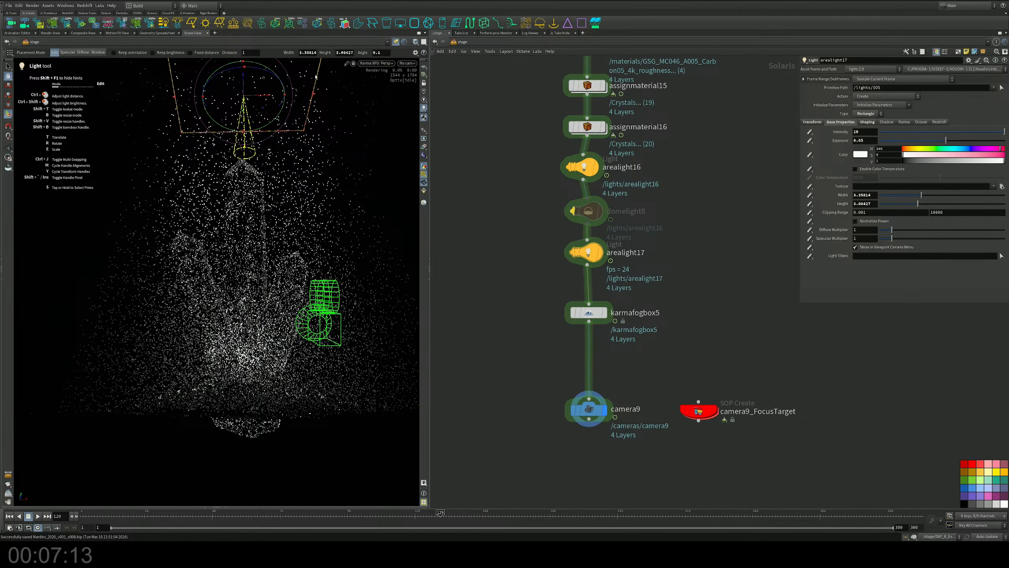
# Restore the camera9 view and hide the light guides so only the clean render shows
pyautogui.click(405, 63)
pyautogui.click(417, 70)
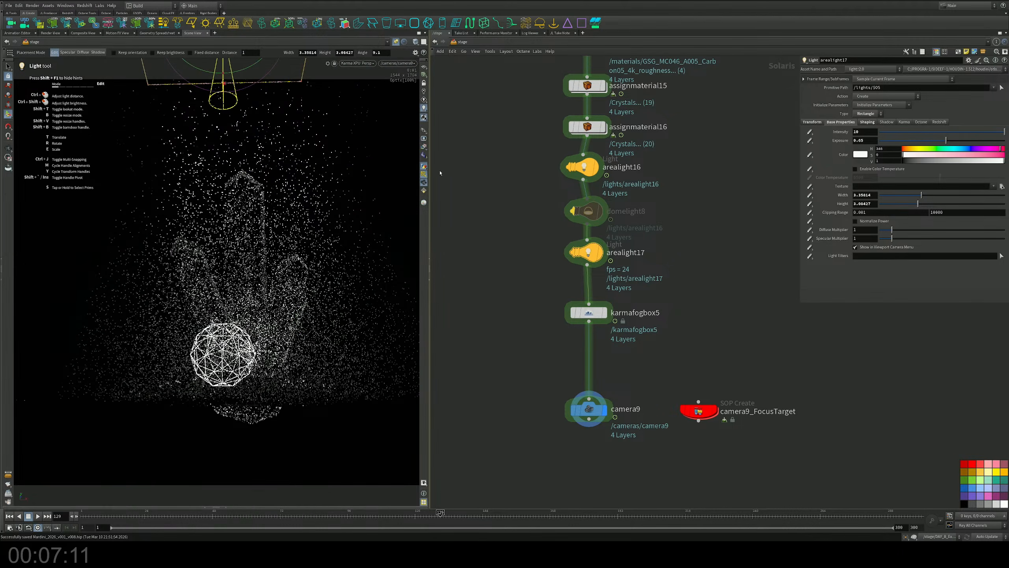
pyautogui.click(424, 174)
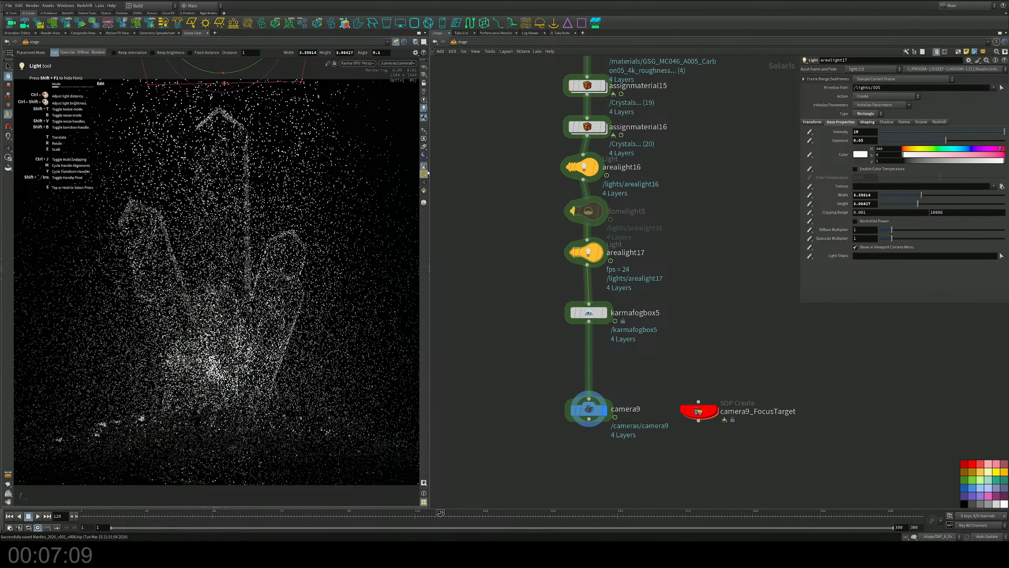
pyautogui.press('s')
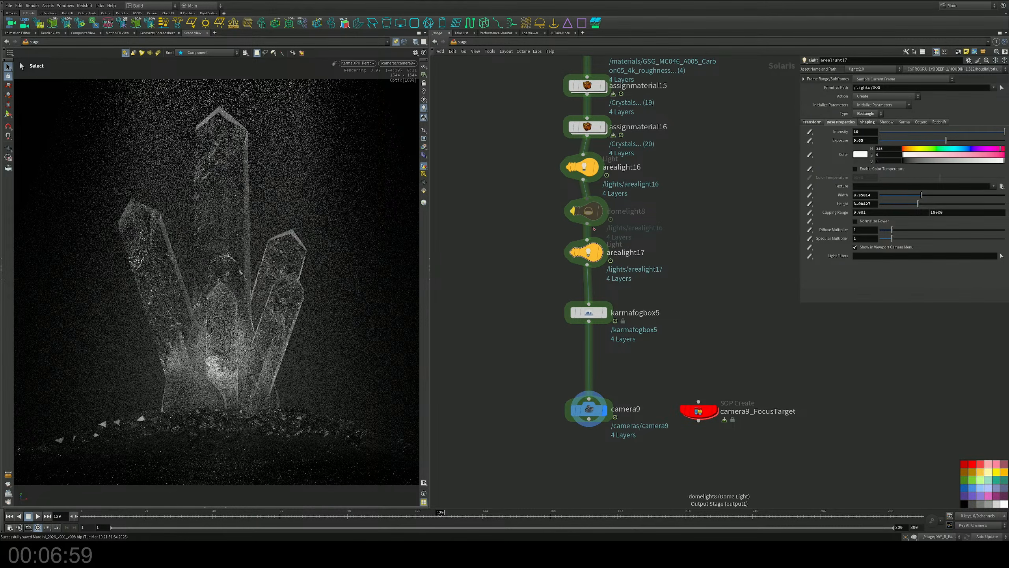
# Lower karmafogbox5's density to about 0.05 and set its shadow density to 0.5
pyautogui.moveTo(670, 202); pyautogui.dragTo(671, 298, button='middle')
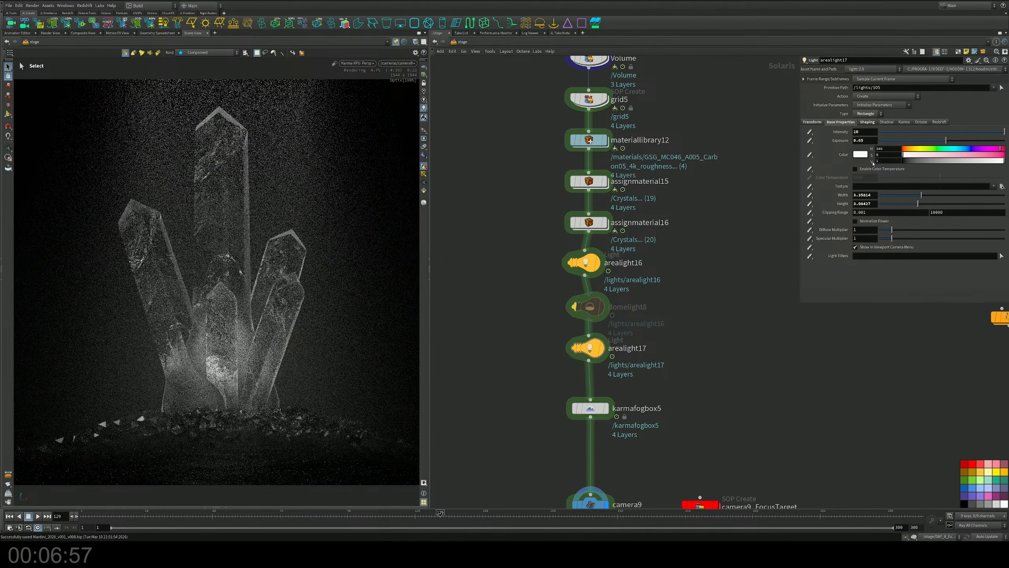
pyautogui.moveTo(766, 223); pyautogui.dragTo(769, 143, button='middle')
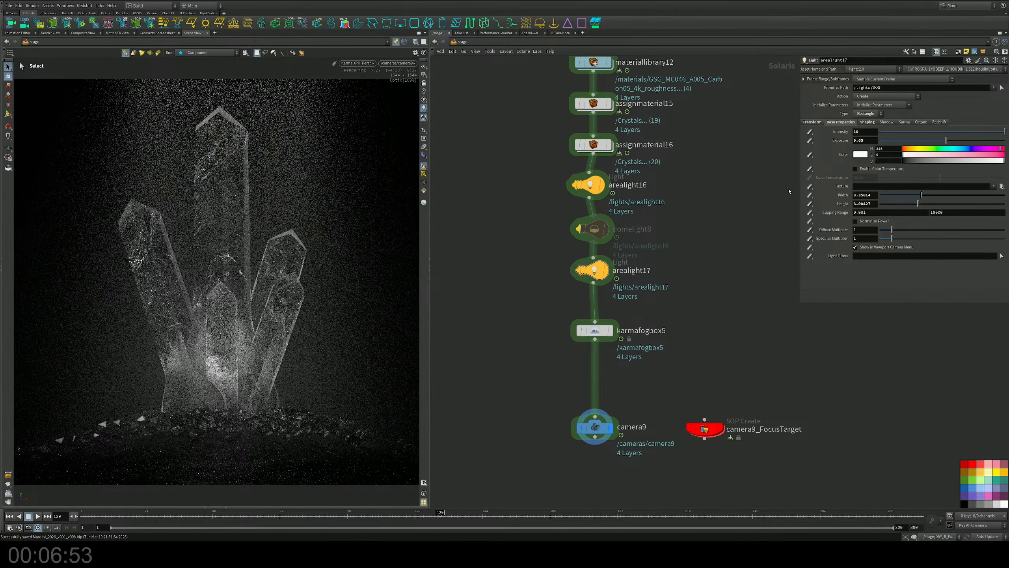
pyautogui.moveTo(696, 273); pyautogui.dragTo(682, 342, button='middle')
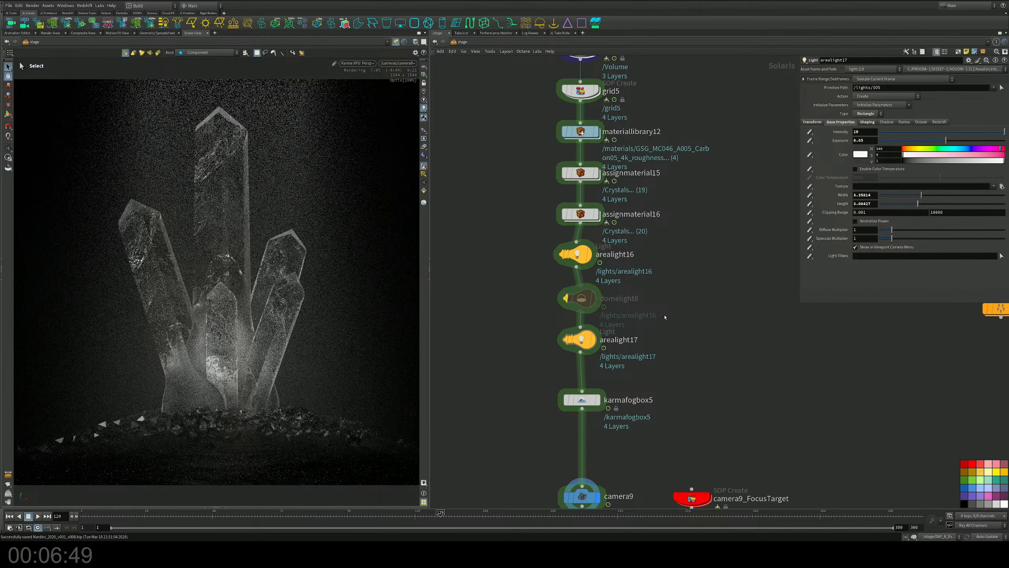
pyautogui.click(581, 399)
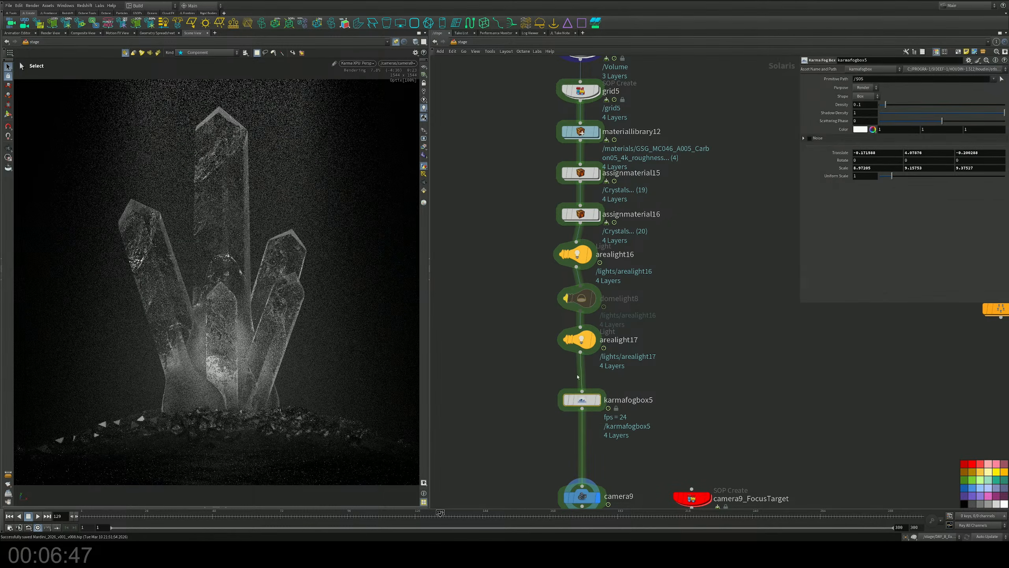
pyautogui.click(883, 106)
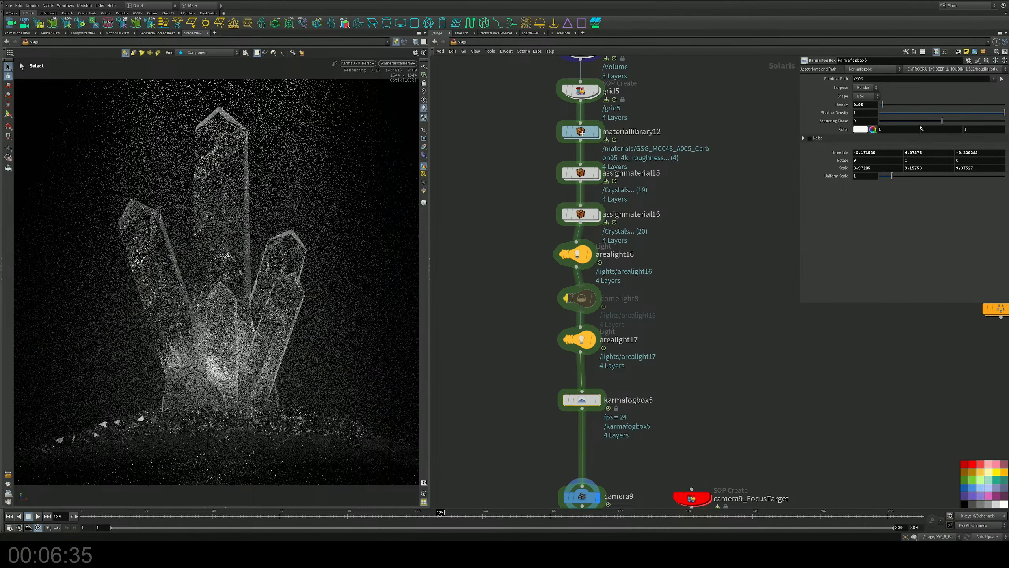
pyautogui.moveTo(930, 114); pyautogui.dragTo(937, 114)
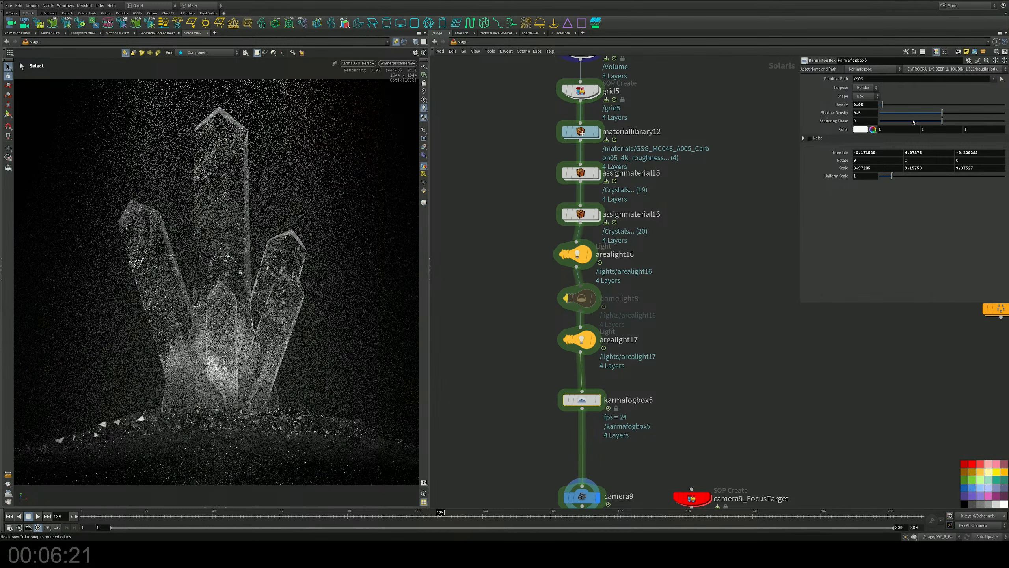
# Duplicate arealight17, insert the copy directly below it before karmafogbox5, and show the light guides in the viewport
pyautogui.moveTo(580, 350); pyautogui.dragTo(601, 279, button='middle')
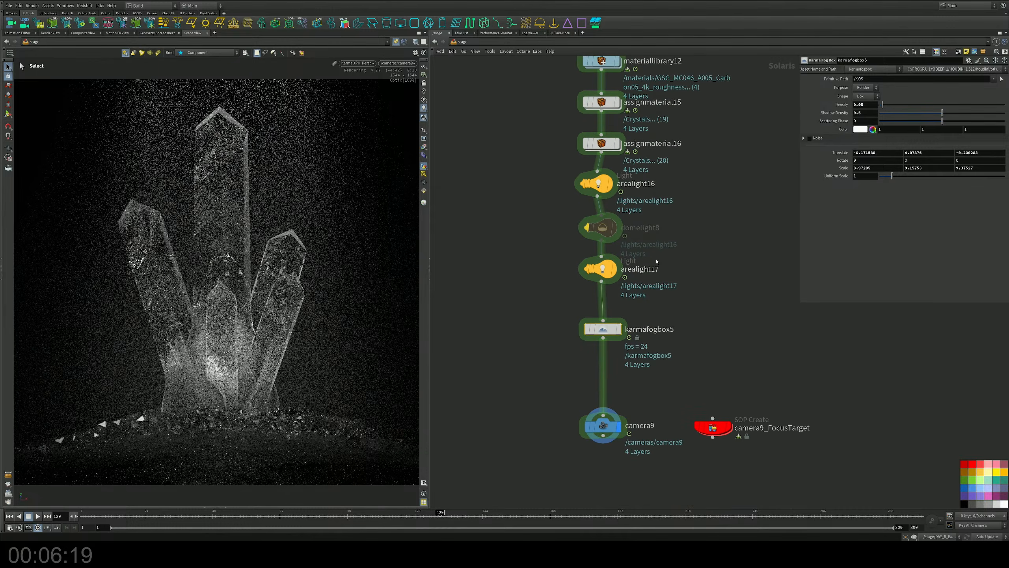
pyautogui.click(601, 275)
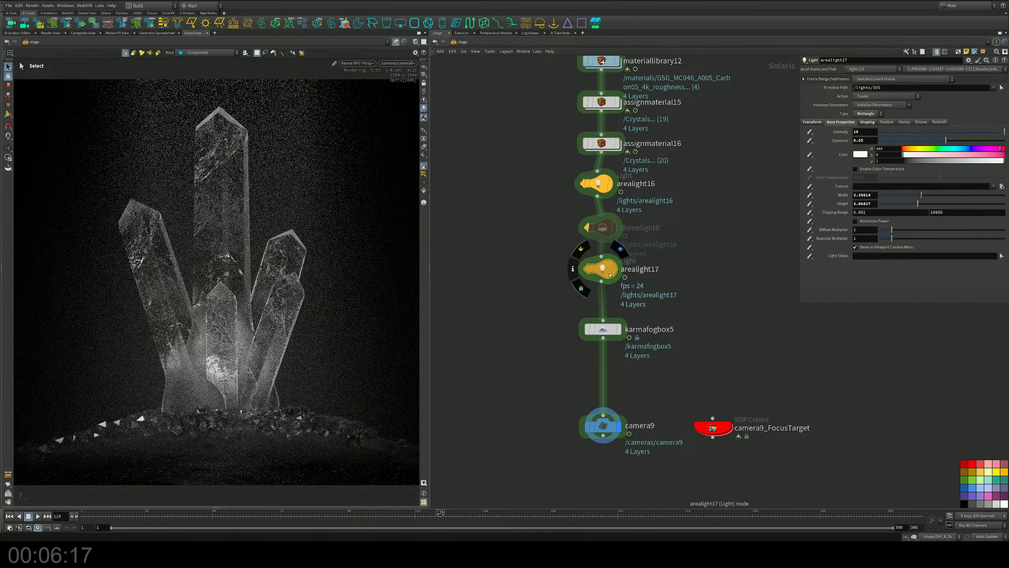
pyautogui.keyDown('alt'); pyautogui.moveTo(601, 277); pyautogui.dragTo(604, 314); pyautogui.keyUp('alt')
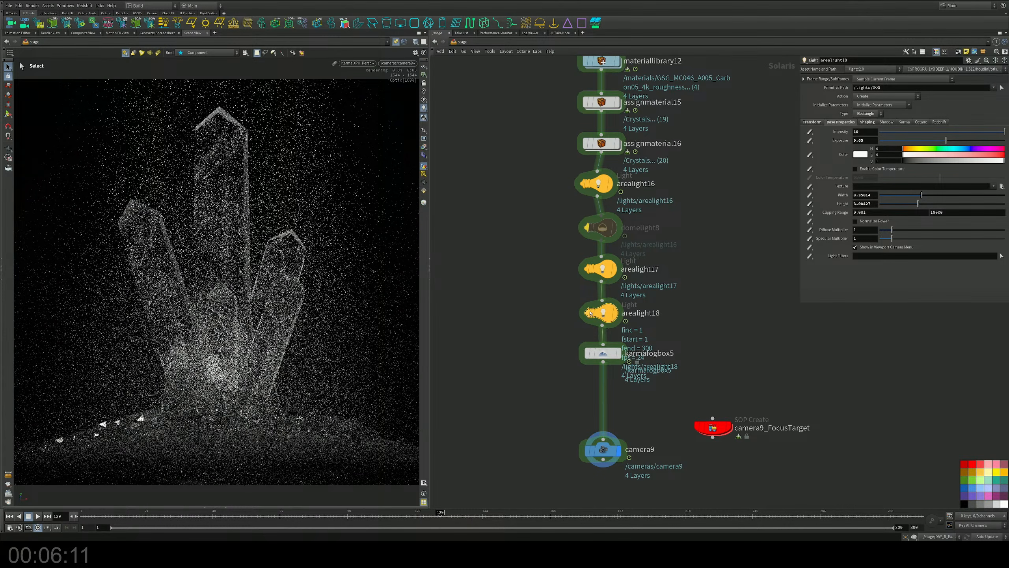
pyautogui.moveTo(591, 314)
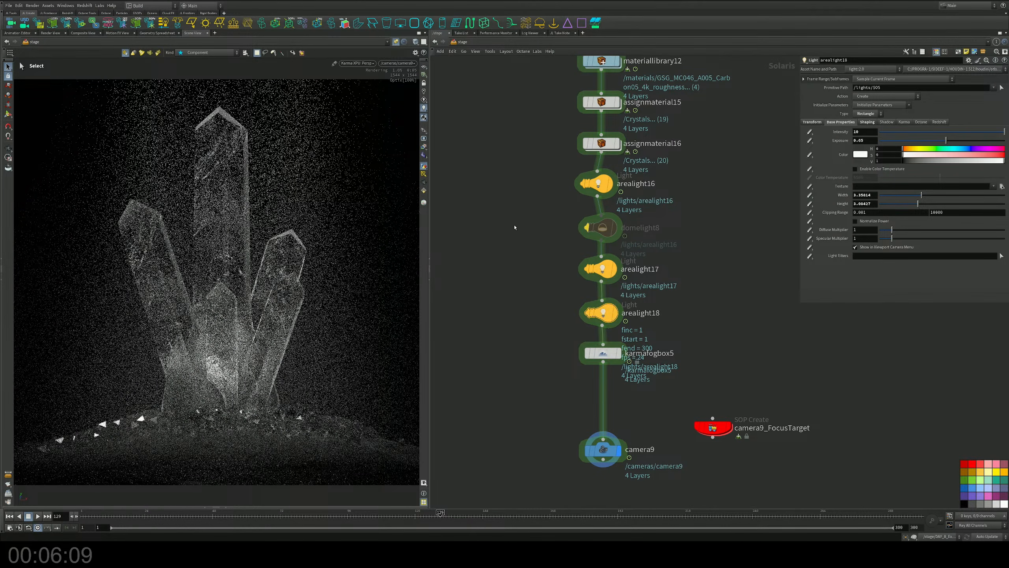
pyautogui.click(424, 174)
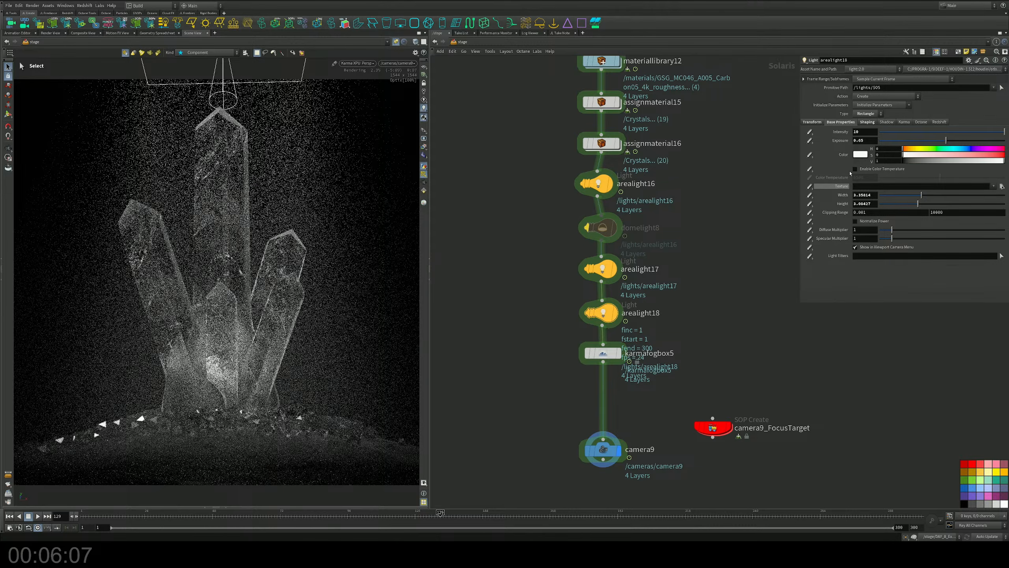
# Tint arealight18 purple with hue 281 and saturation 0.627, and narrow its spotlight angle to 0.4
pyautogui.click(987, 155)
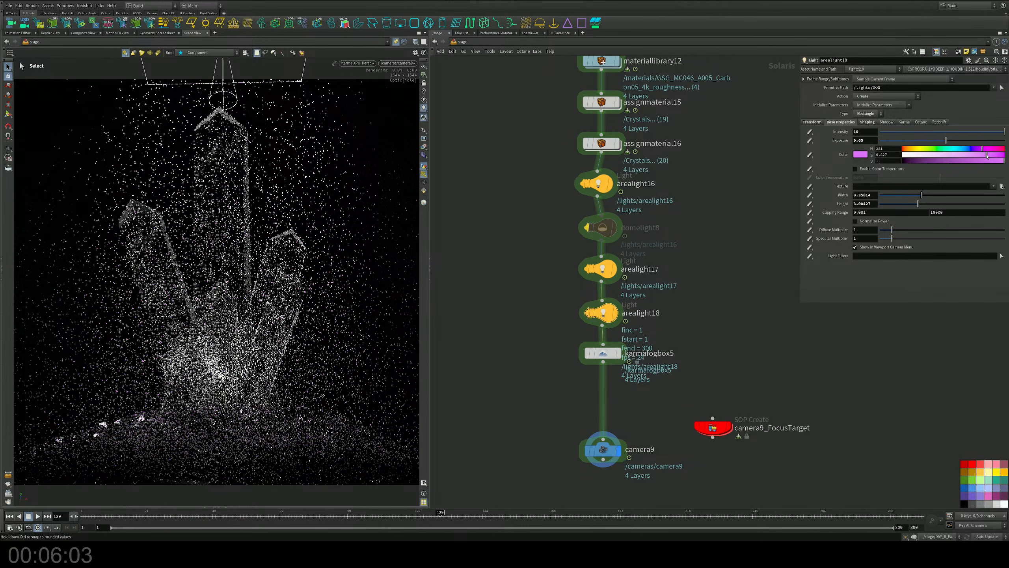
pyautogui.click(867, 122)
pyautogui.moveTo(882, 142); pyautogui.dragTo(851, 144)
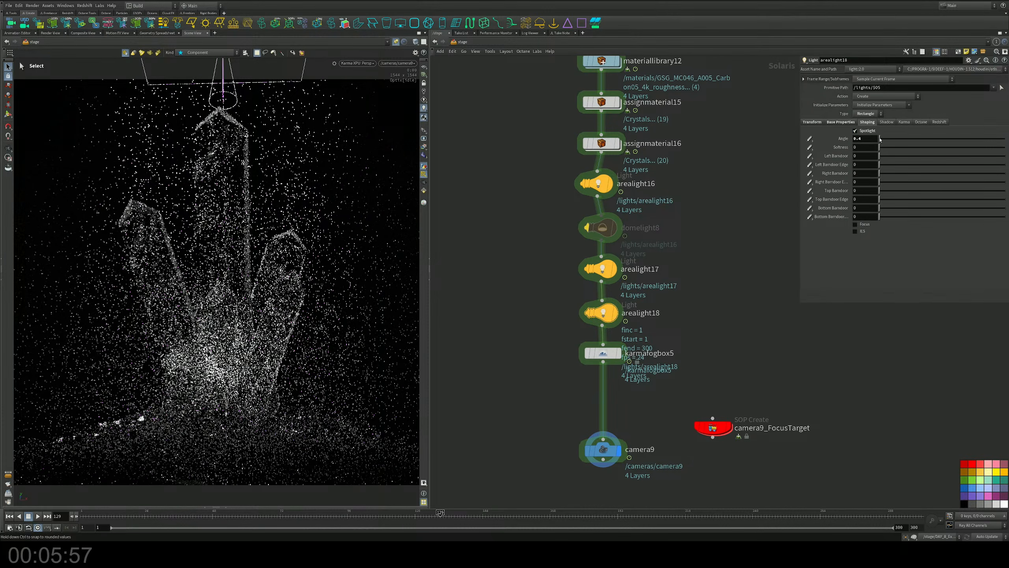
# Widen arealight18's spotlight angle to 3.4 and set its exposure to 3
pyautogui.click(813, 122)
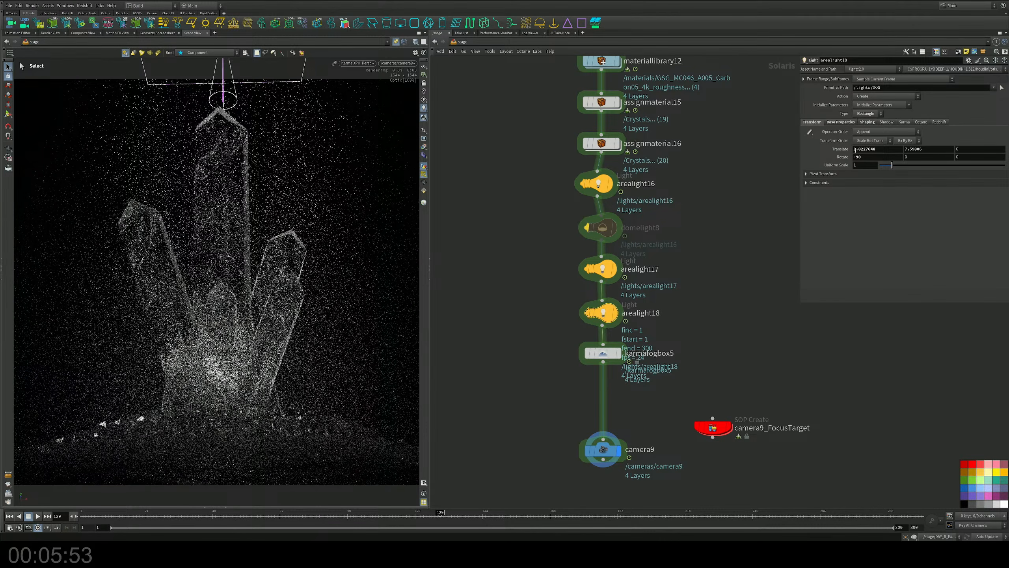
pyautogui.click(840, 123)
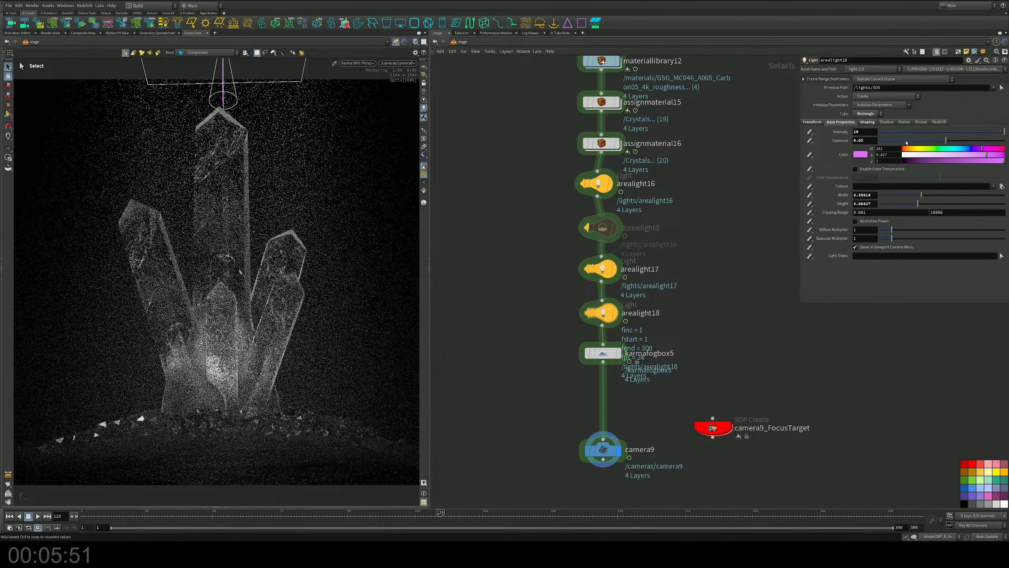
pyautogui.moveTo(907, 143); pyautogui.dragTo(1008, 141)
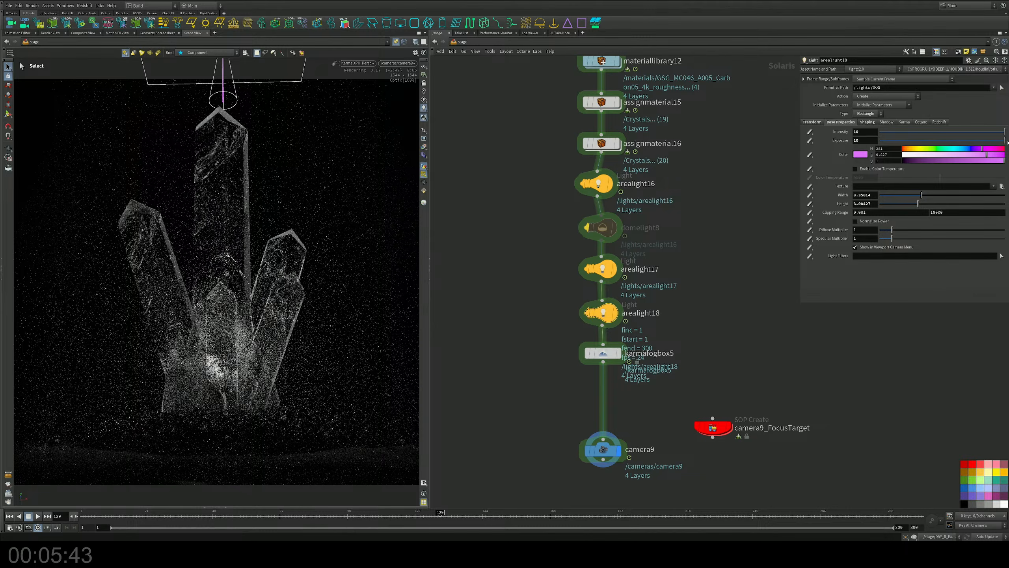
pyautogui.click(868, 122)
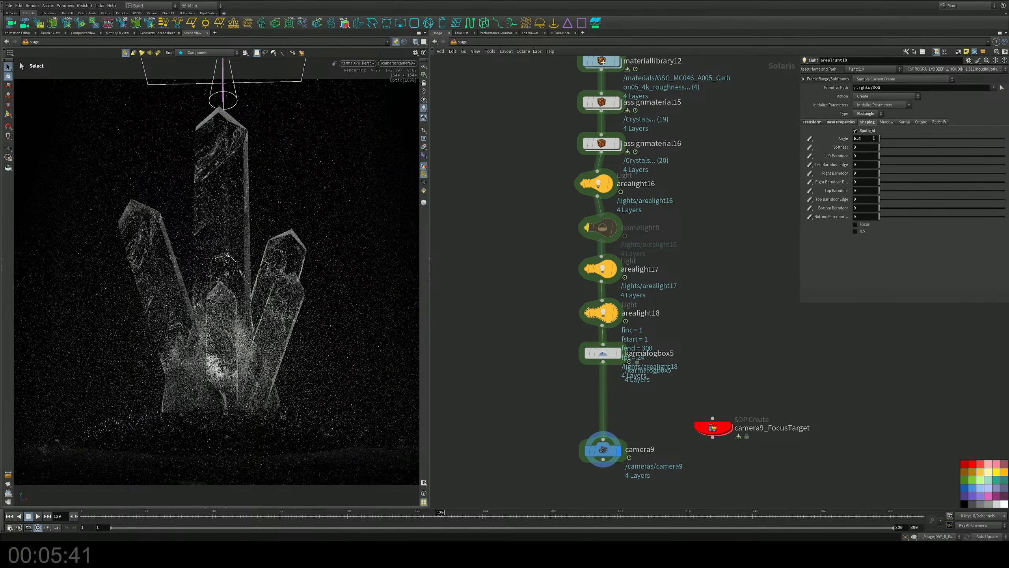
pyautogui.moveTo(880, 138); pyautogui.dragTo(881, 141)
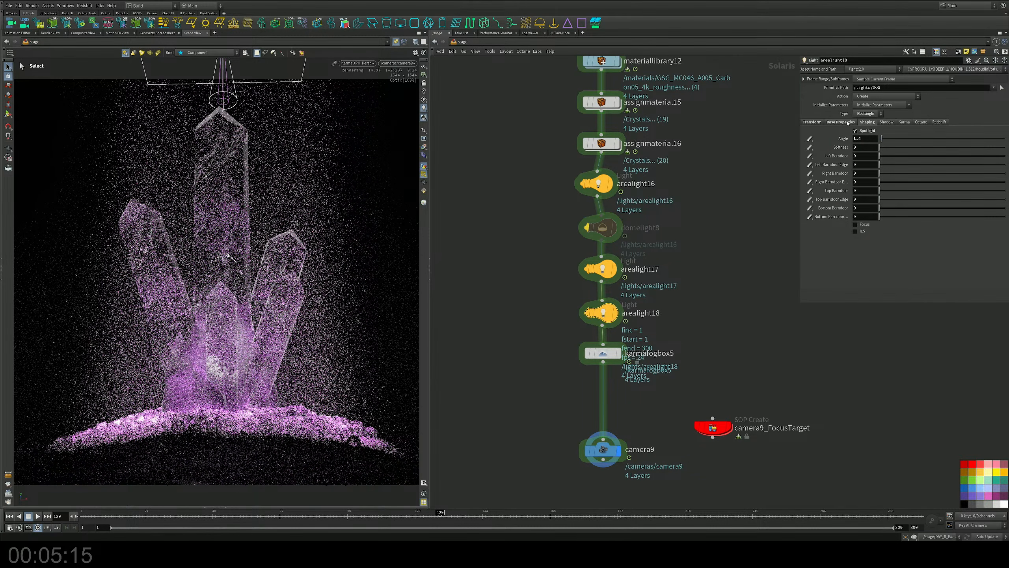
pyautogui.click(834, 122)
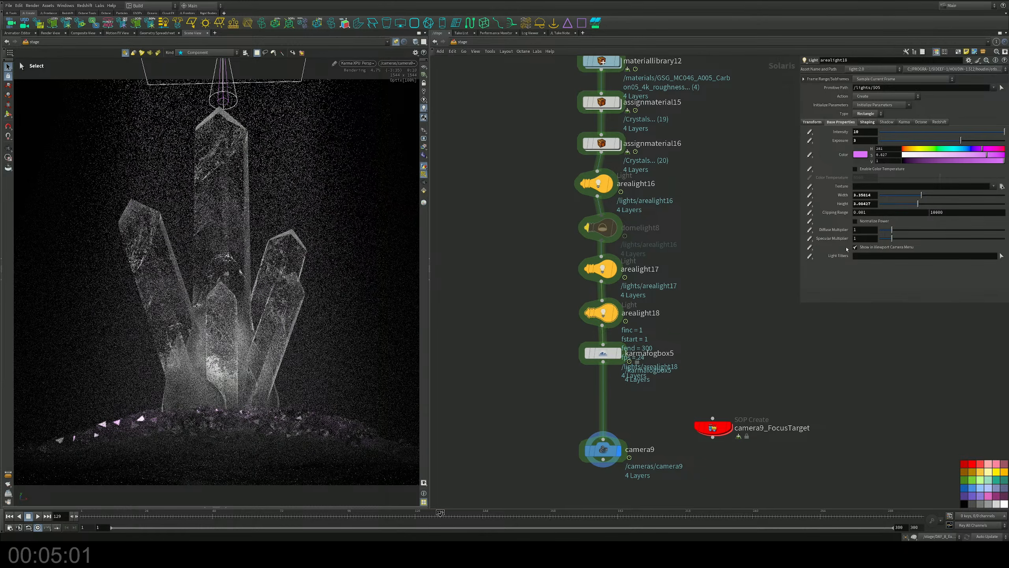
# Set the transmission dispersion of the Quartz material in materiallibrary12 to about 6.5 and return to the stage network
pyautogui.moveTo(653, 93); pyautogui.dragTo(638, 253, button='middle')
pyautogui.scroll(3, 638, 253)
pyautogui.doubleClick(619, 212)
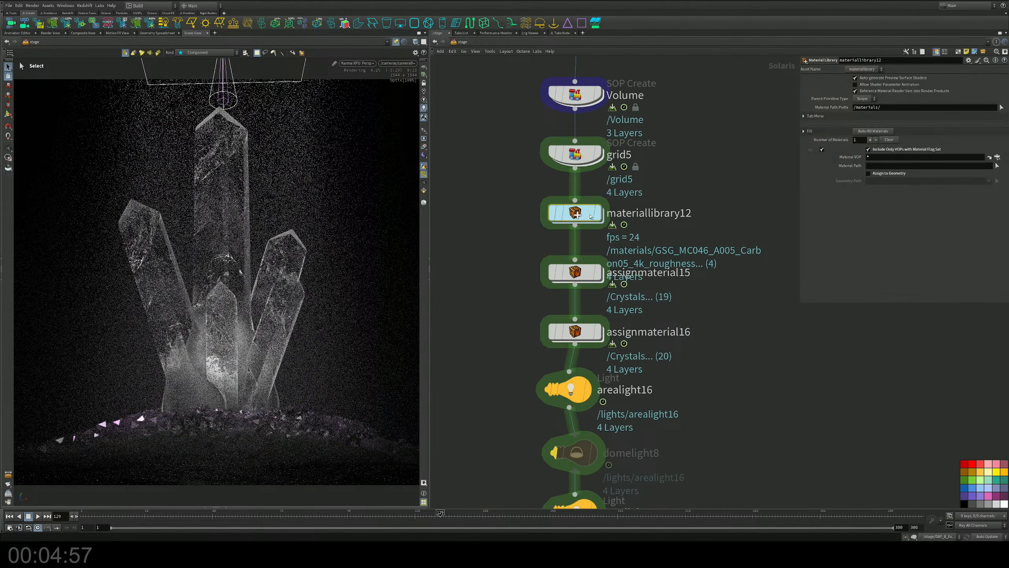
pyautogui.moveTo(705, 286); pyautogui.dragTo(542, 304, button='middle')
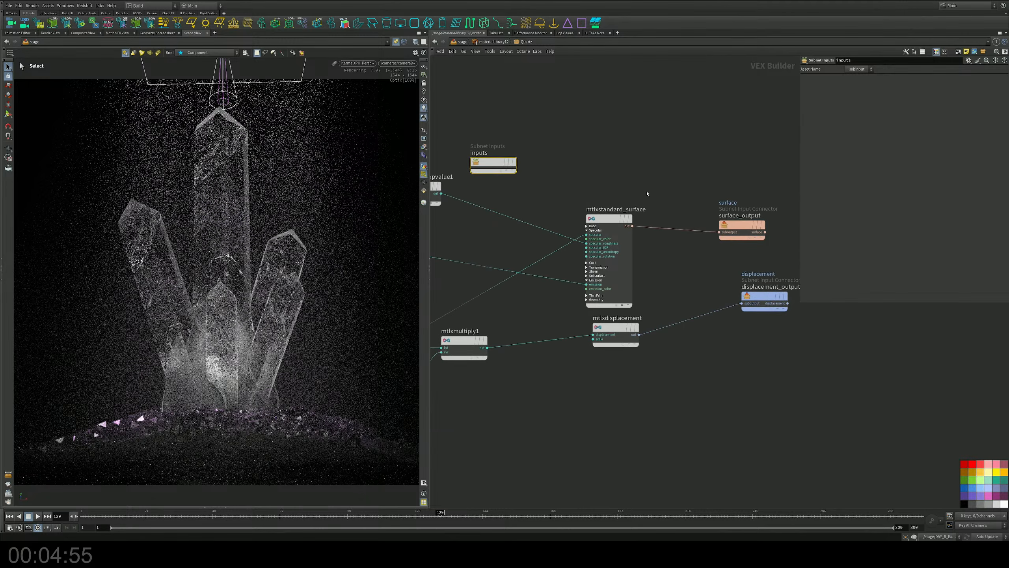
pyautogui.click(611, 219)
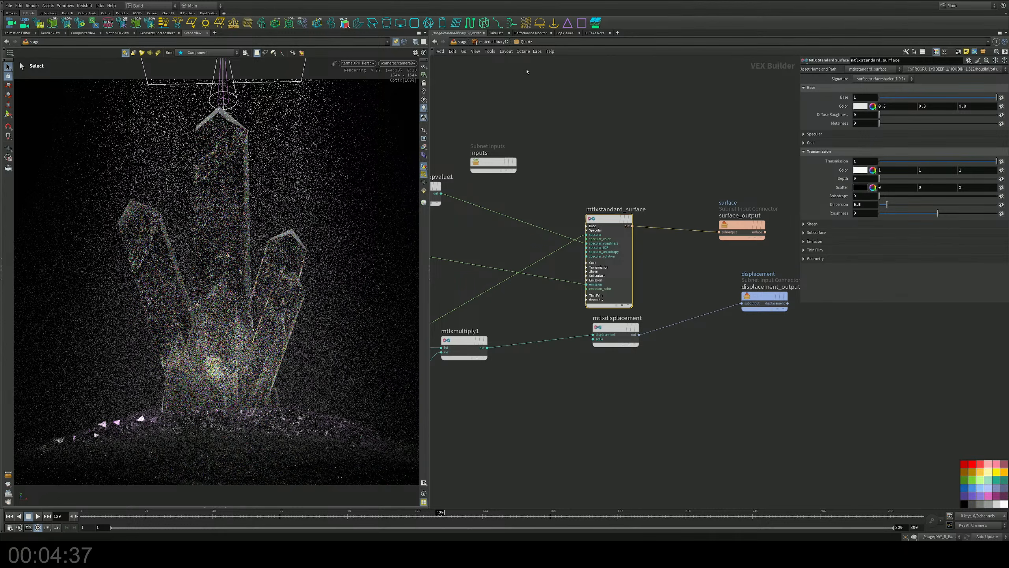
pyautogui.press('u')
pyautogui.press('u')
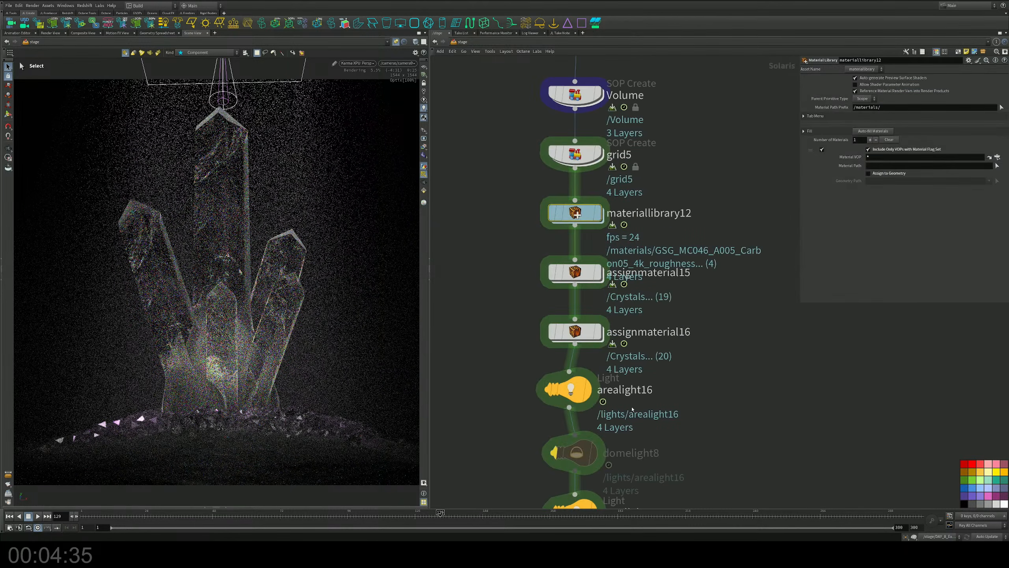
# Set arealight18's colour saturation to 0 for a white light
pyautogui.scroll(3, 706, 311)
pyautogui.click(604, 424)
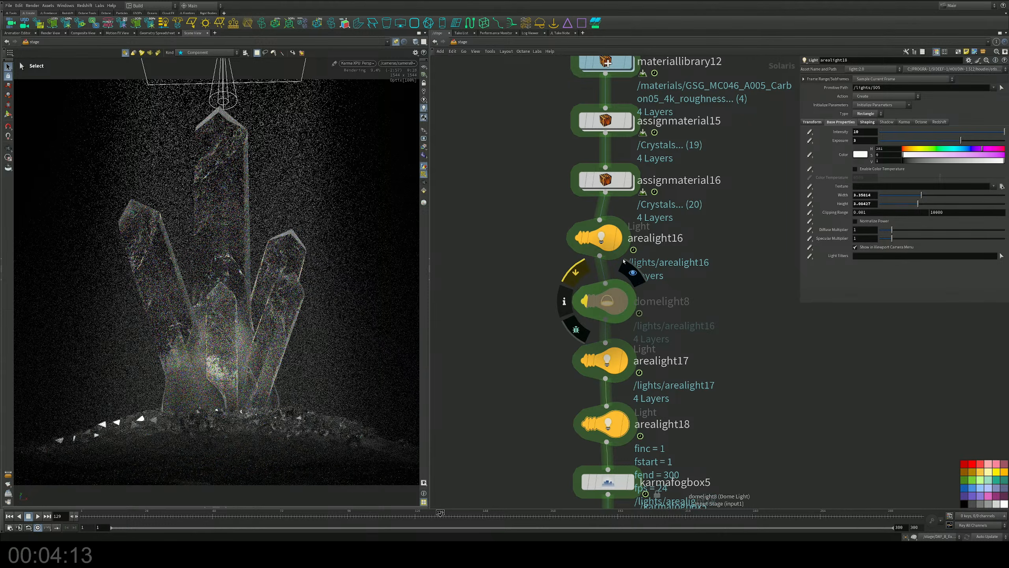
# Set the transmission dispersion of the Glass material in materiallibrary12 to about 6.3 and return to the stage network
pyautogui.doubleClick(607, 63)
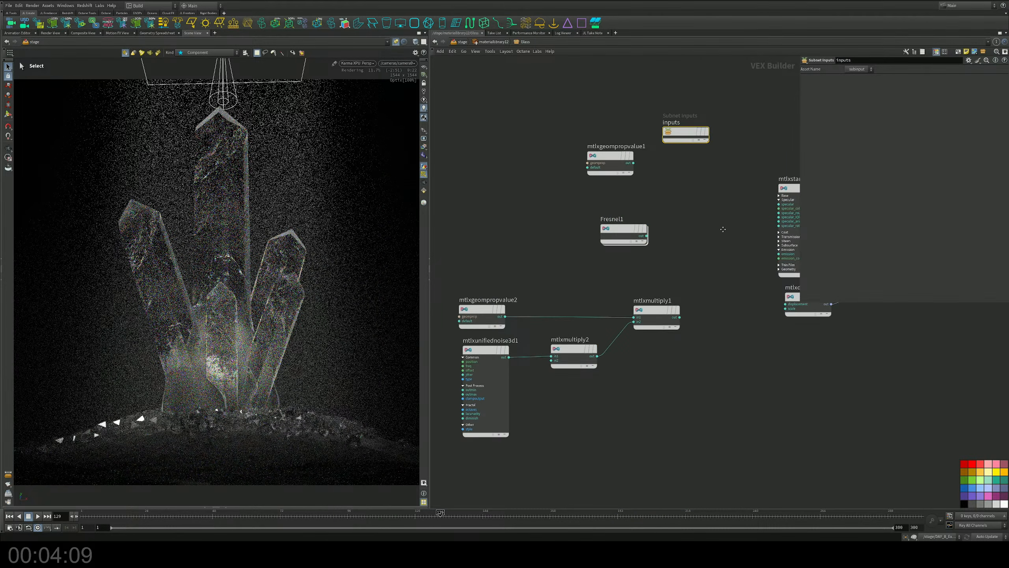
pyautogui.moveTo(723, 228); pyautogui.dragTo(616, 242, button='middle')
pyautogui.click(692, 203)
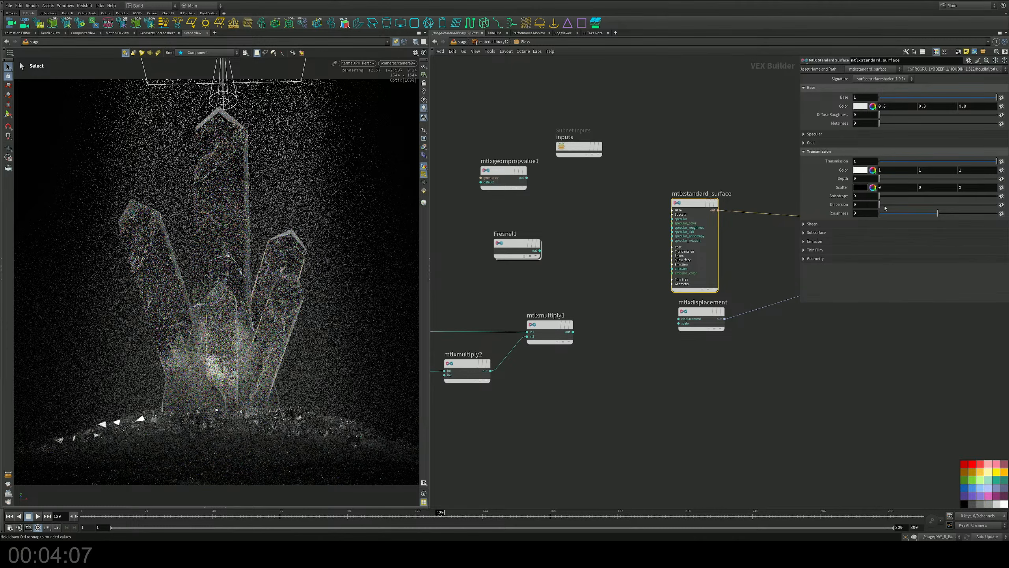
pyautogui.moveTo(879, 204); pyautogui.dragTo(887, 205)
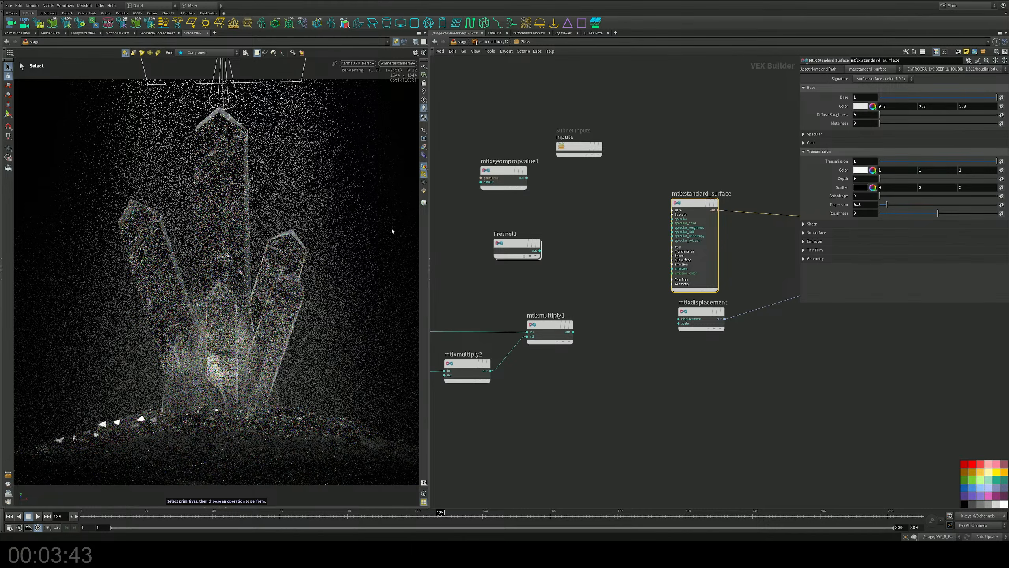
pyautogui.moveTo(560, 239); pyautogui.dragTo(581, 318, button='middle')
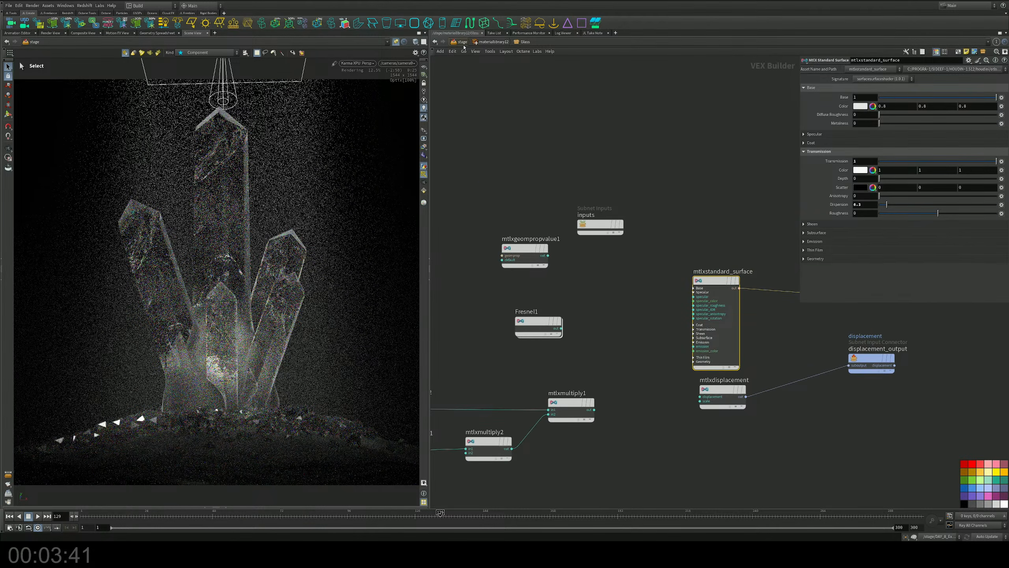
pyautogui.press('u')
pyautogui.press('u')
# Move the Day_10_Grow SOP Create geometry down by setting its Y translation to -0.1
pyautogui.moveTo(547, 155); pyautogui.dragTo(526, 333, button='middle')
pyautogui.click(589, 261)
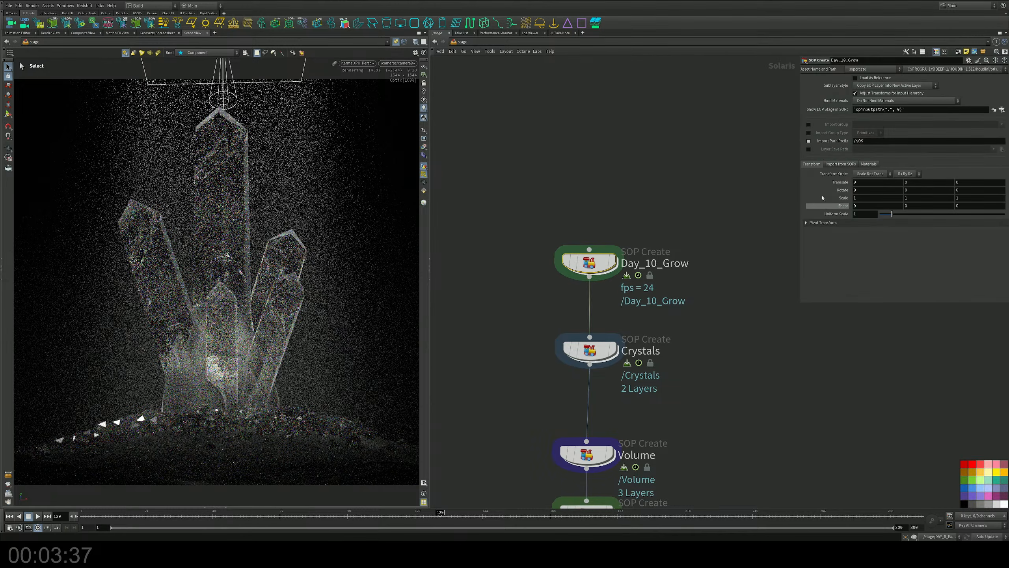
pyautogui.write('-0')
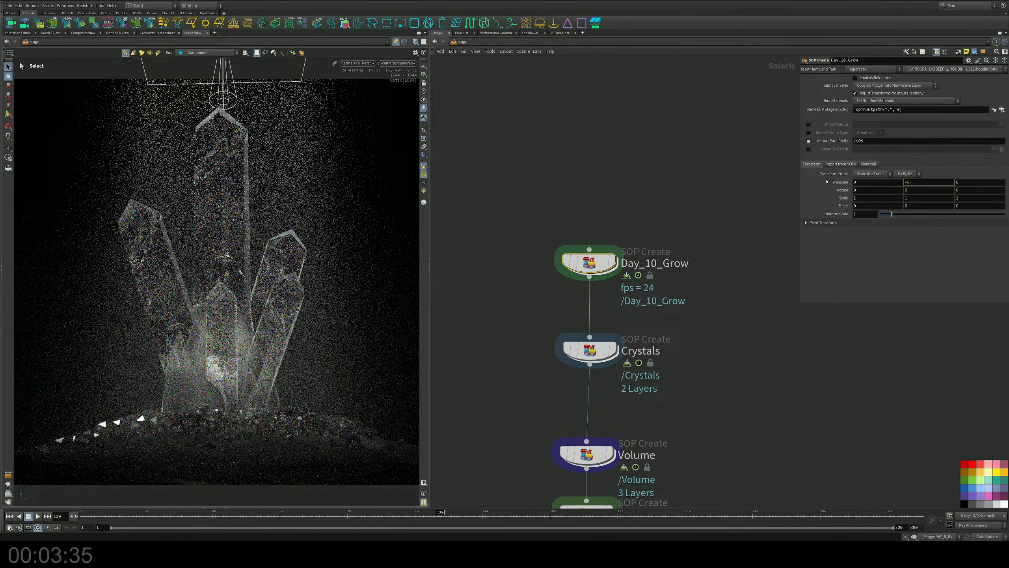
pyautogui.write('.1')
pyautogui.press('Return')
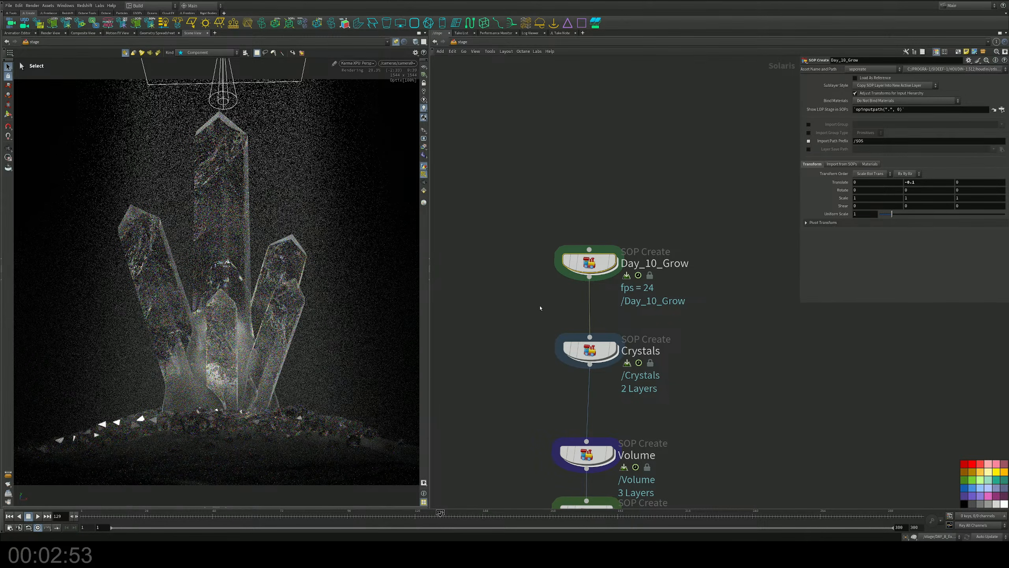
# Bypass the karmafogbox5 node to take the fog out of the render
pyautogui.moveTo(612, 433); pyautogui.dragTo(648, 204, button='middle')
pyautogui.moveTo(644, 445)
pyautogui.mouseDown(button='middle')
pyautogui.moveTo(654, 277)
pyautogui.moveTo(678, 191)
pyautogui.mouseUp(button='middle')
pyautogui.moveTo(673, 331); pyautogui.dragTo(624, 178, button='middle')
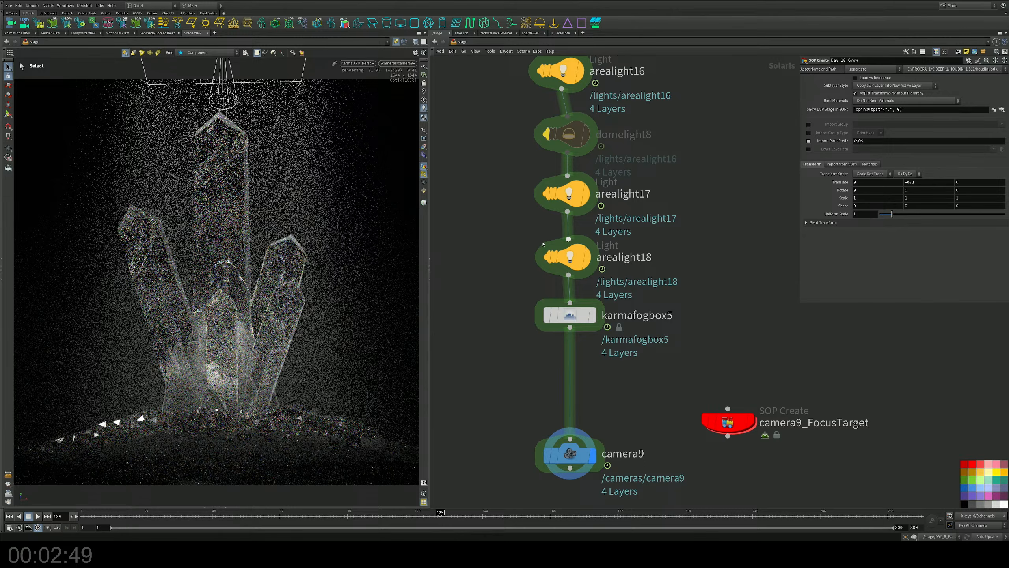
pyautogui.click(547, 316)
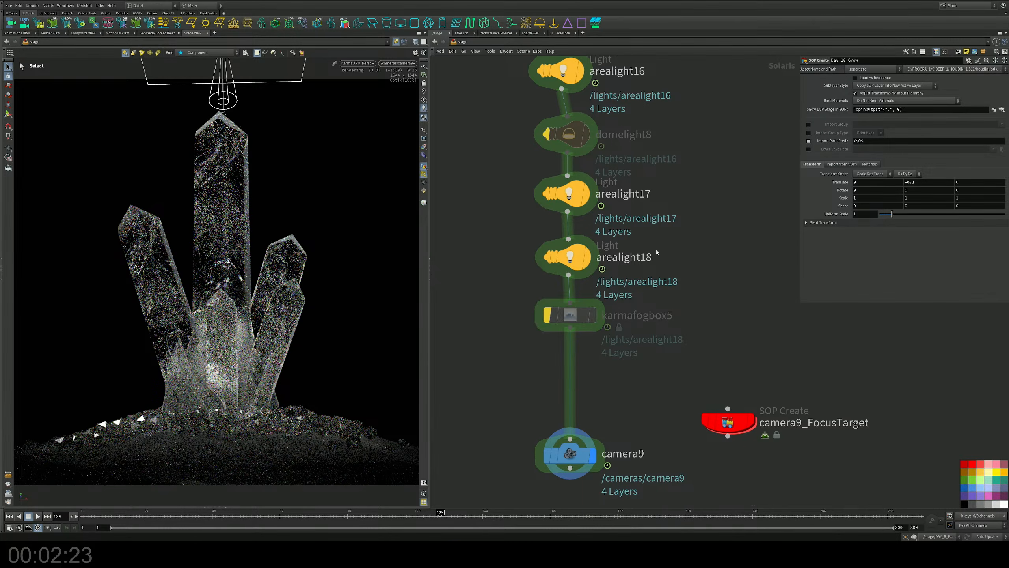
# Re-enable domelight8, set its intensity to about 0.13 and show its transform settings
pyautogui.moveTo(673, 229); pyautogui.dragTo(662, 332, button='middle')
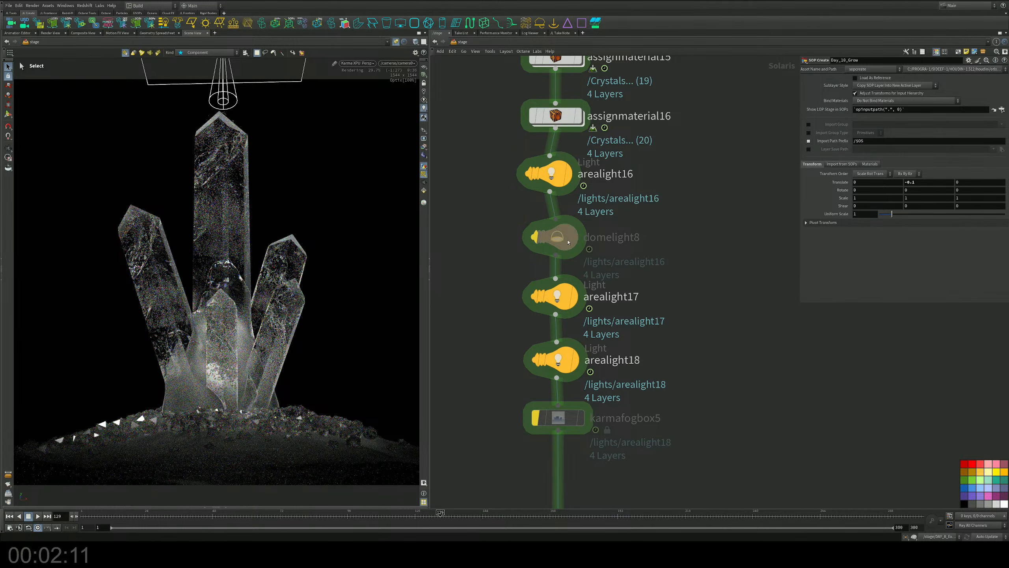
pyautogui.click(537, 236)
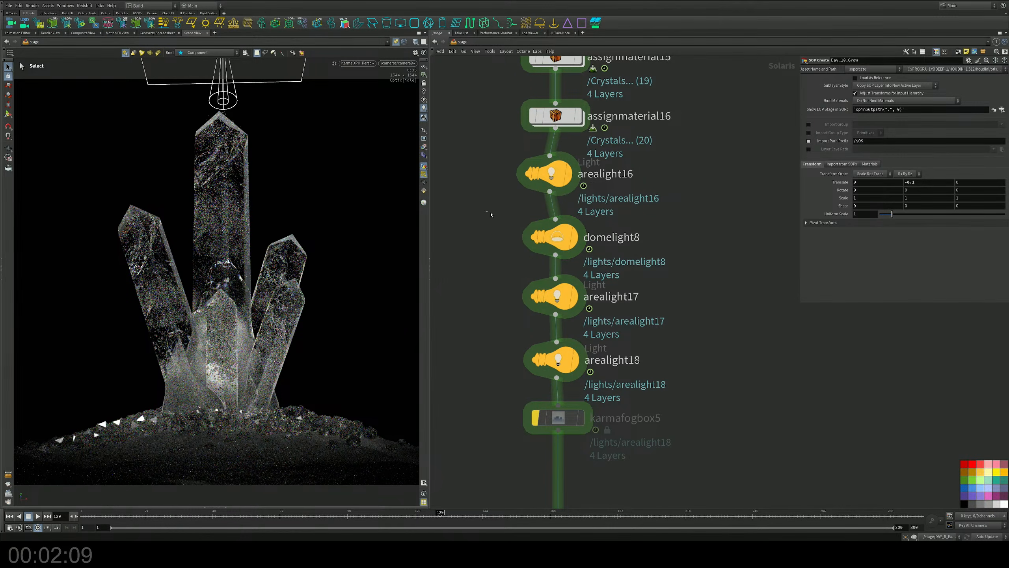
pyautogui.moveTo(484, 210); pyautogui.dragTo(597, 249)
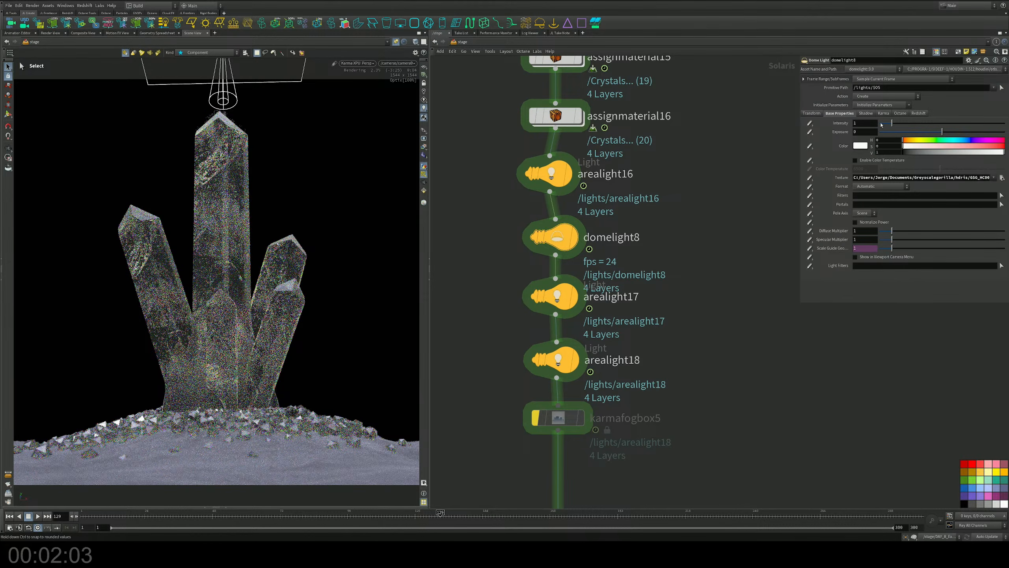
pyautogui.moveTo(882, 124); pyautogui.dragTo(885, 124)
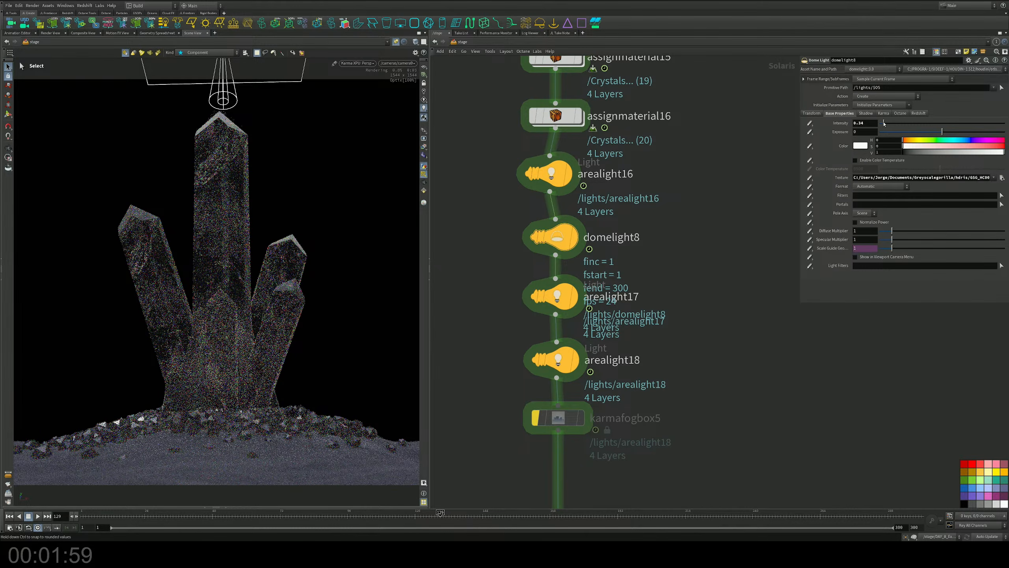
pyautogui.moveTo(885, 123); pyautogui.dragTo(881, 124)
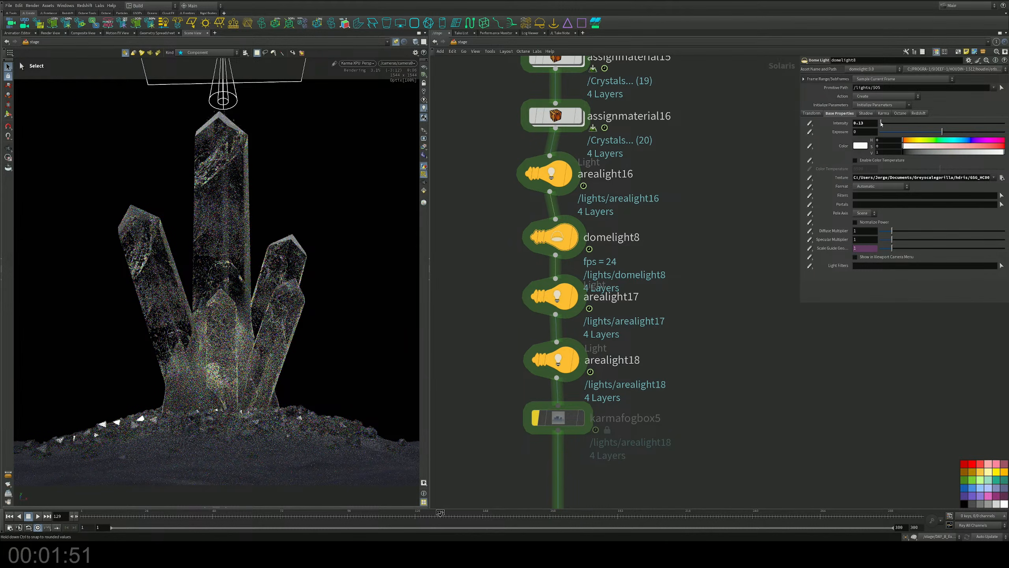
pyautogui.click(811, 114)
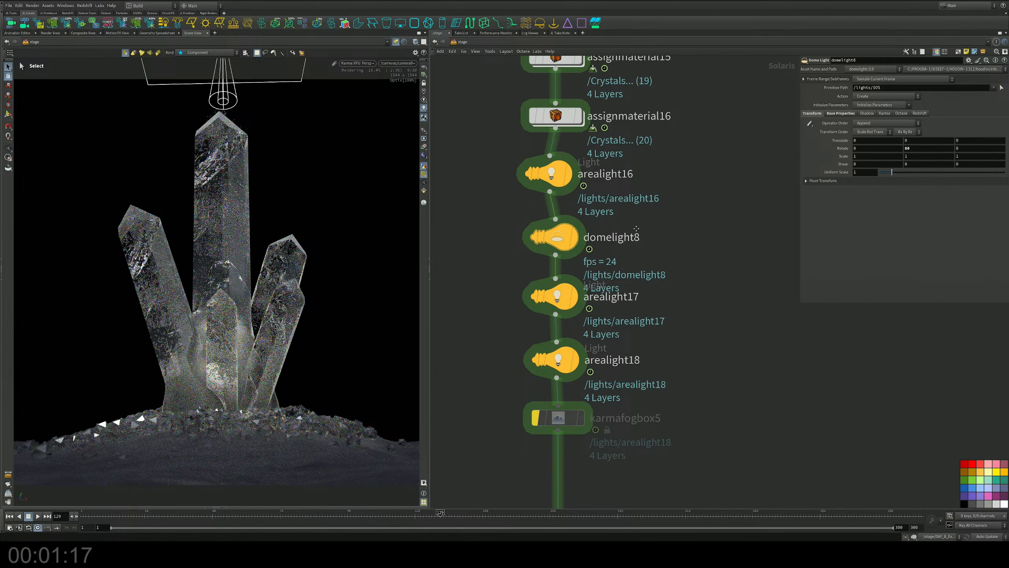
# Inside Day_10_Grow's geometry network, reduce the platonic2 solid's radius to about 0.34 to shrink the scattered ground crystals
pyautogui.scroll(10, 636, 228)
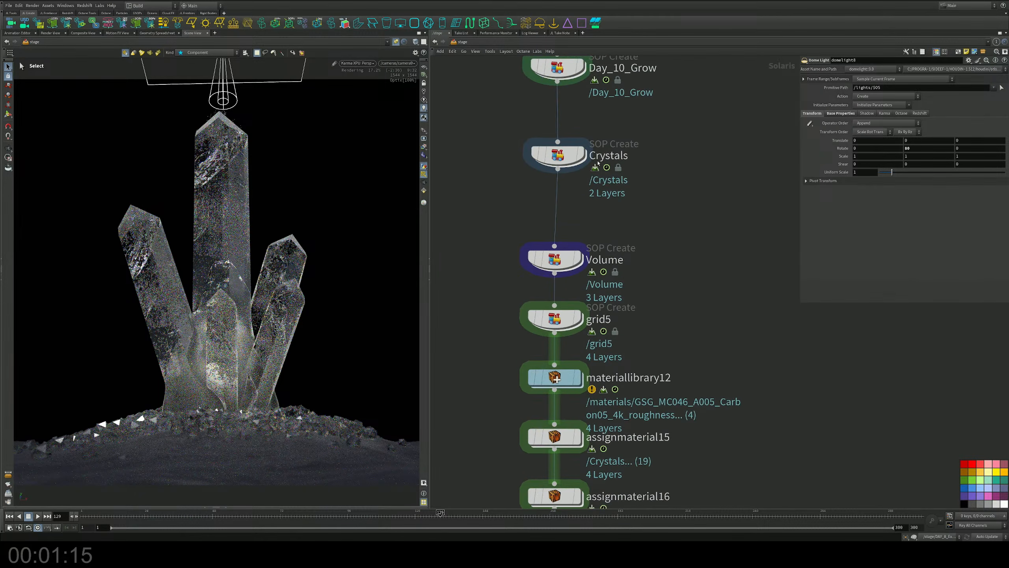
pyautogui.moveTo(598, 162); pyautogui.dragTo(596, 284, button='middle')
pyautogui.doubleClick(555, 188)
pyautogui.moveTo(525, 306); pyautogui.dragTo(526, 213, button='middle')
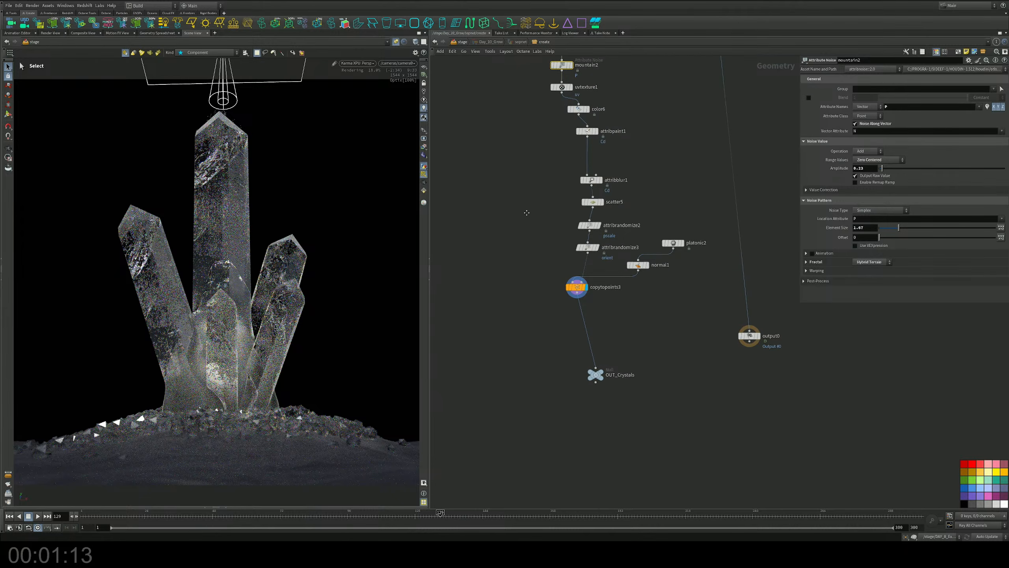
pyautogui.scroll(7, 709, 258)
pyautogui.click(634, 227)
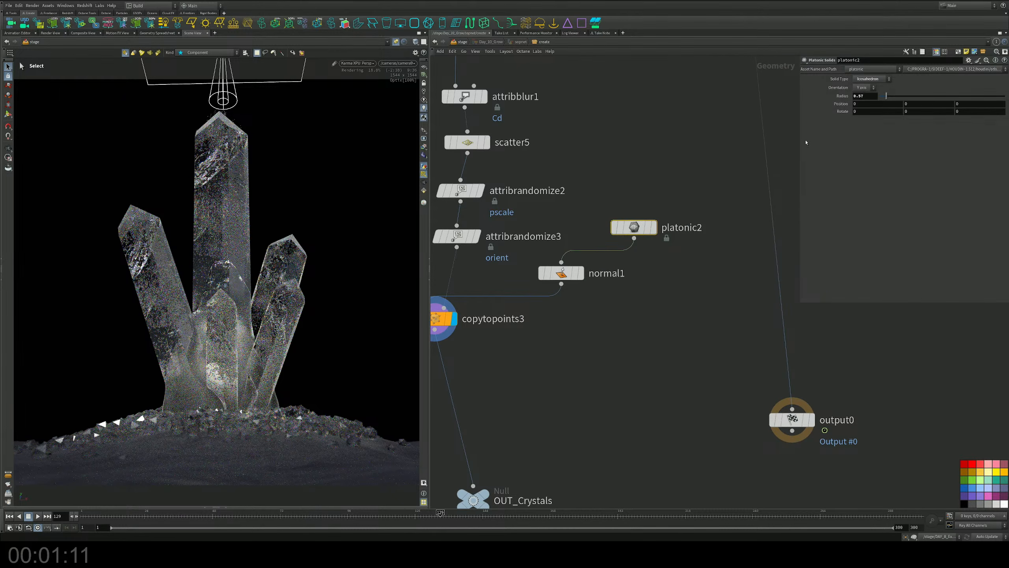
pyautogui.moveTo(886, 96); pyautogui.dragTo(883, 96)
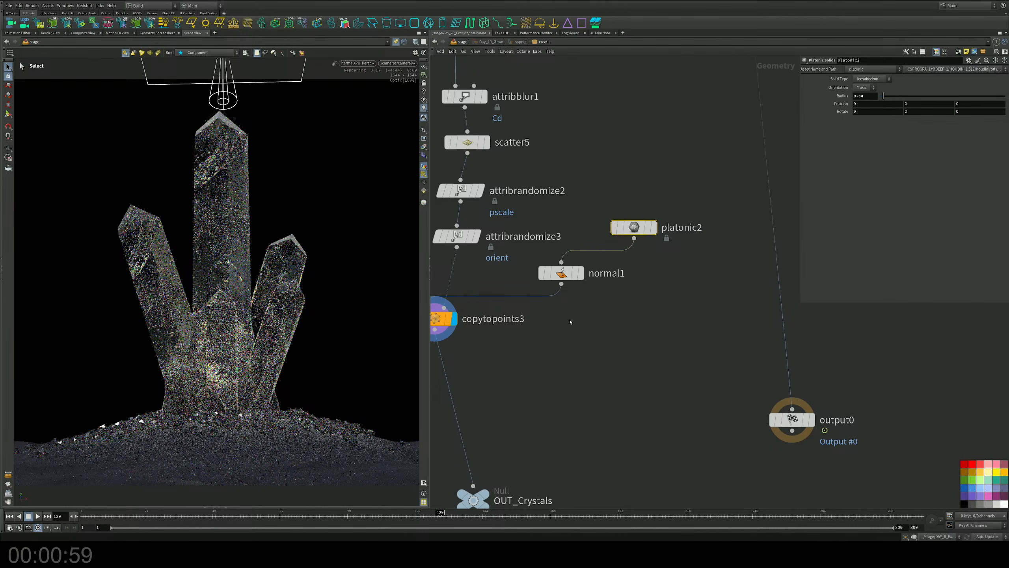
pyautogui.moveTo(571, 319); pyautogui.dragTo(611, 346, button='middle')
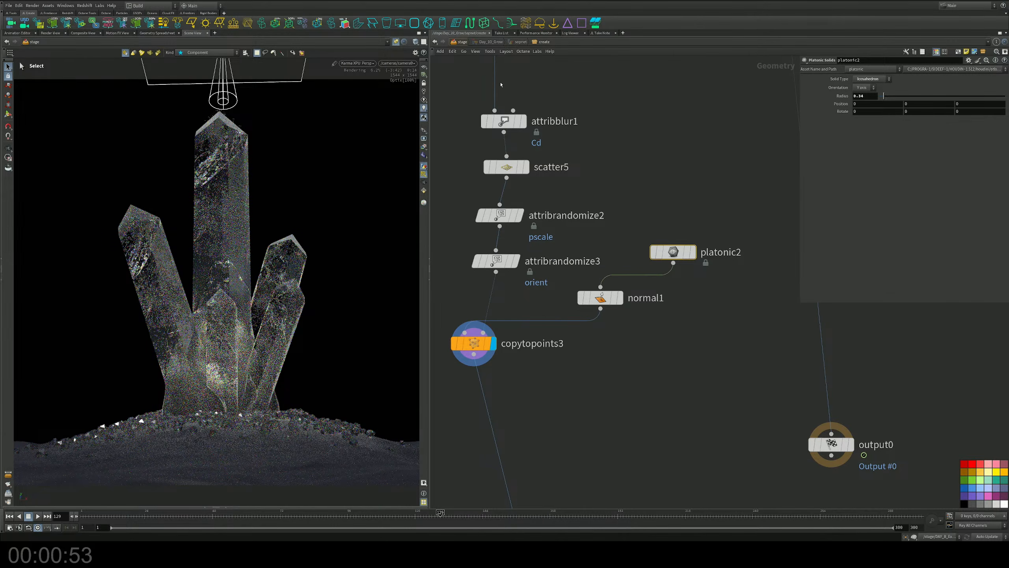
pyautogui.moveTo(652, 502); pyautogui.dragTo(666, 196, button='middle')
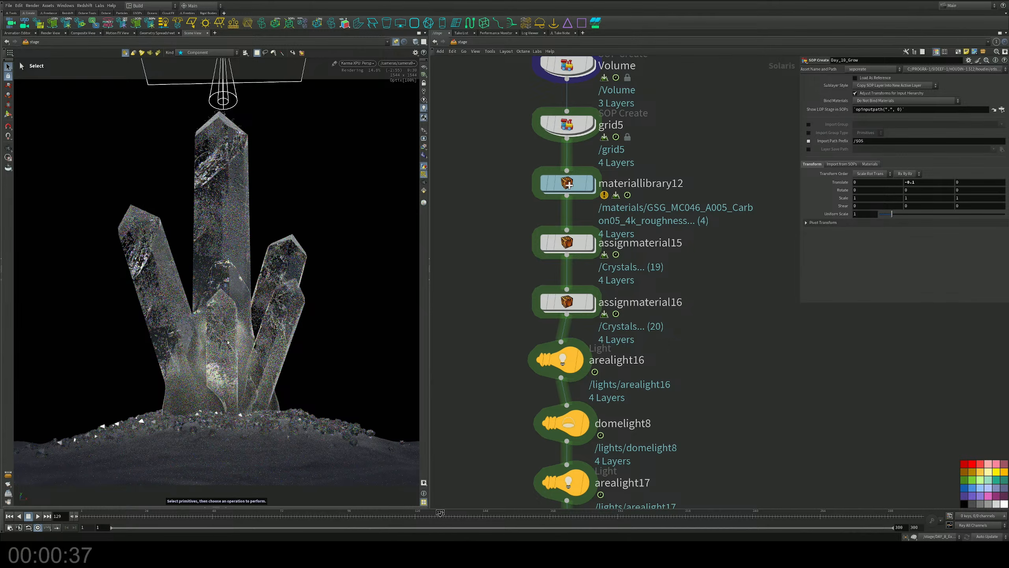
pyautogui.moveTo(645, 457); pyautogui.dragTo(638, 181, button='middle')
pyautogui.moveTo(633, 380); pyautogui.dragTo(627, 343, button='middle')
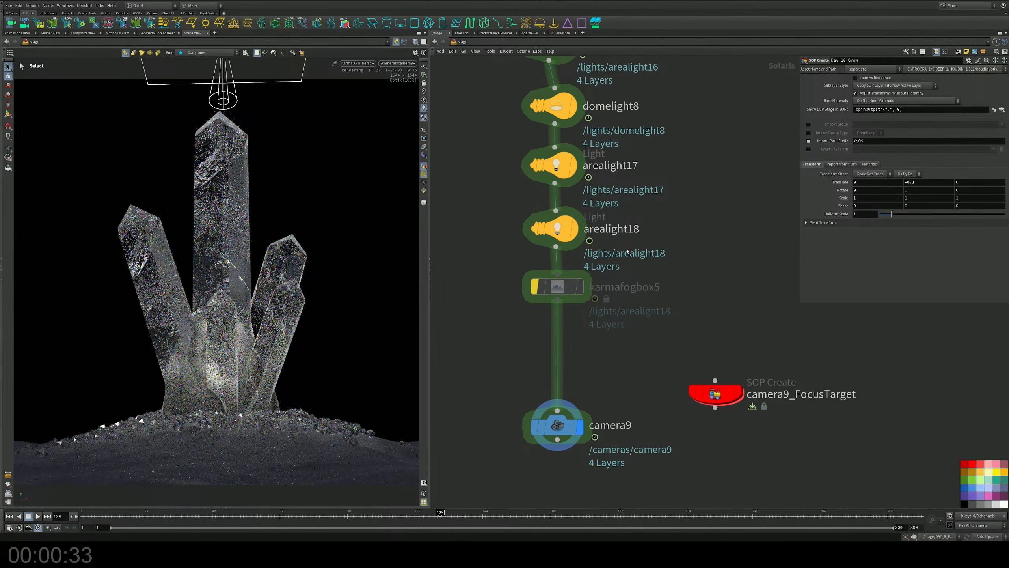
pyautogui.moveTo(627, 252); pyautogui.dragTo(636, 338, button='middle')
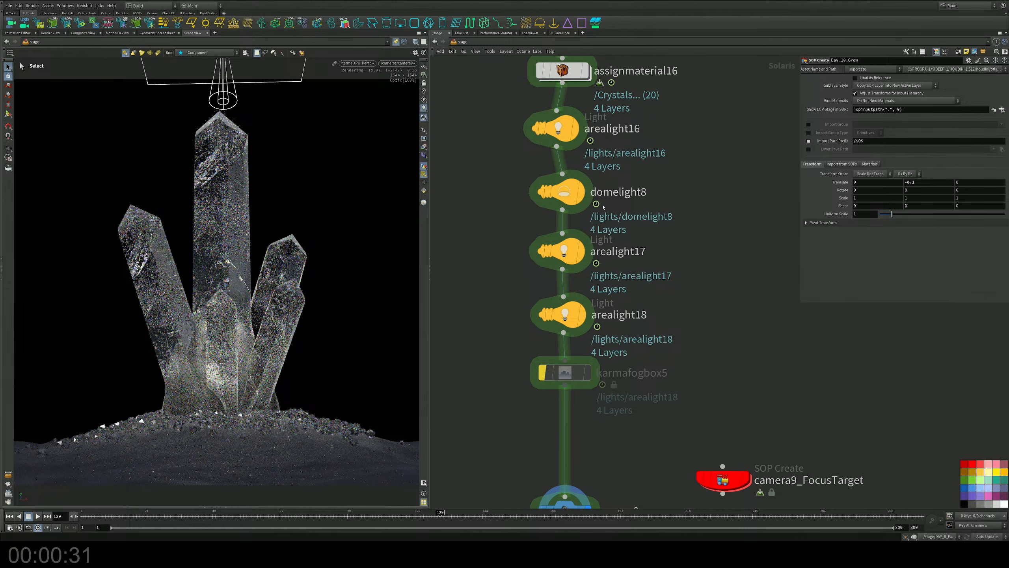
# Bypass the domelight8 node and switch the viewport from Karma XPU rendering back to the standard display
pyautogui.moveTo(565, 191)
pyautogui.click(536, 171)
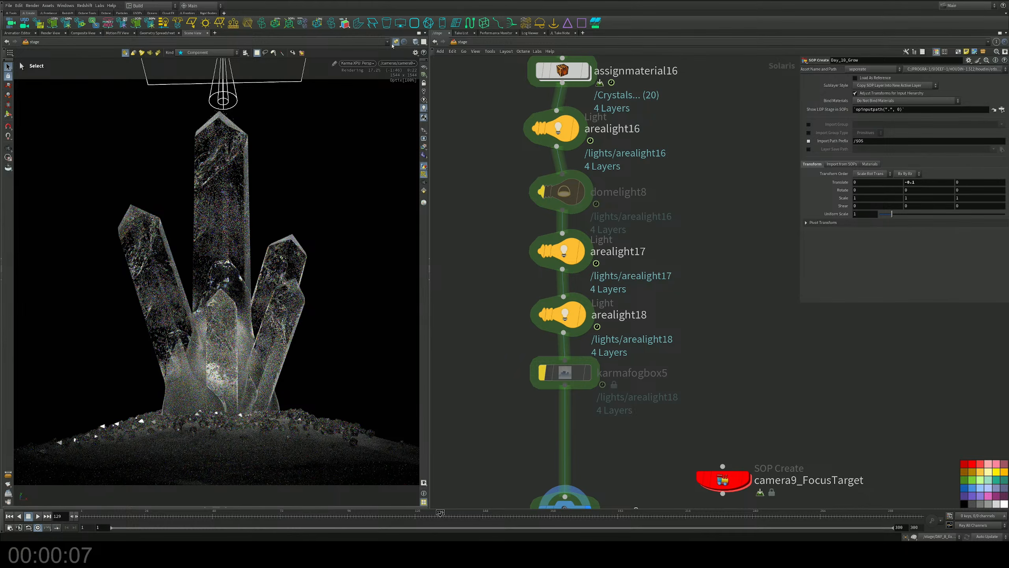
pyautogui.click(361, 63)
pyautogui.click(363, 89)
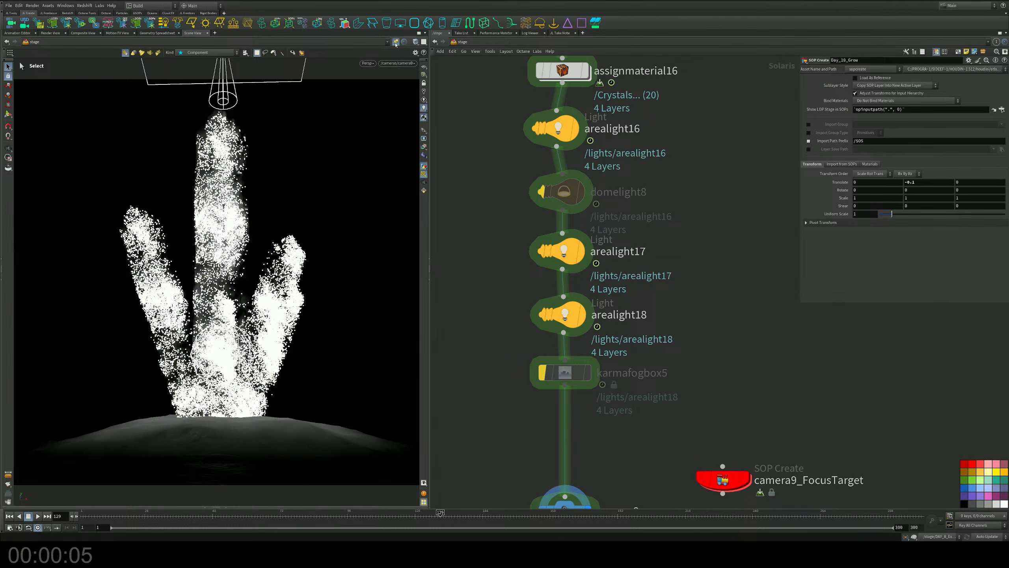
# Duplicate the Day 9 Gooey Karma Render Settings node and its day9 USD Render ROP
pyautogui.scroll(-6, 507, 196)
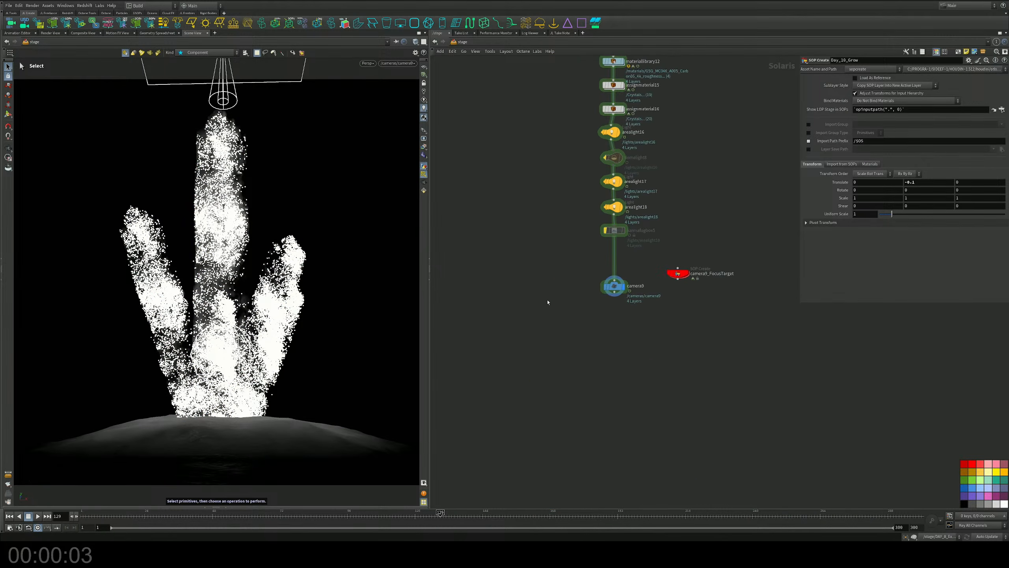
pyautogui.moveTo(548, 302); pyautogui.dragTo(665, 285, button='middle')
pyautogui.scroll(3, 653, 286)
pyautogui.scroll(-5, 655, 285)
pyautogui.scroll(4, 579, 284)
pyautogui.moveTo(543, 333); pyautogui.dragTo(638, 274, button='middle')
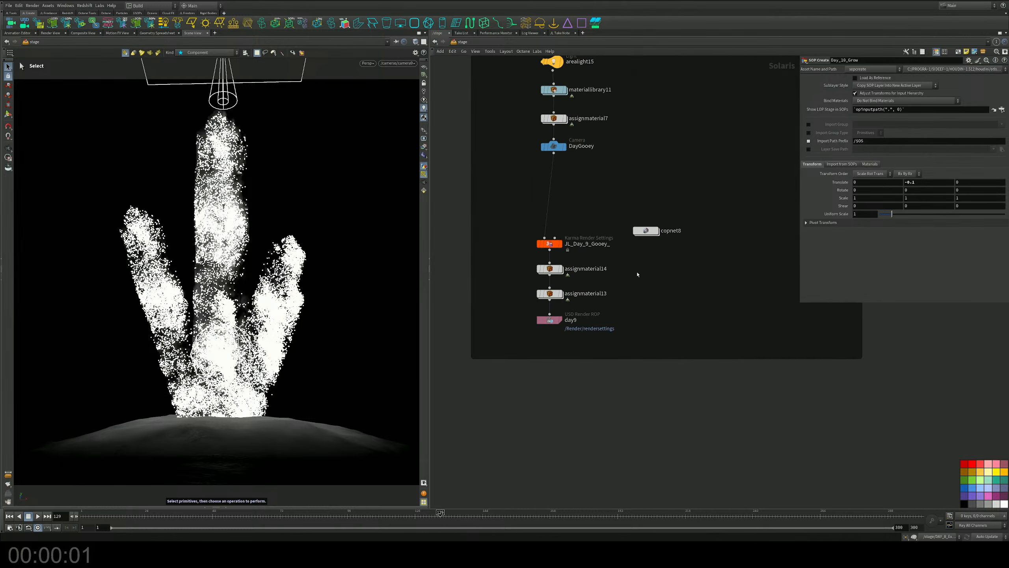
pyautogui.moveTo(505, 218); pyautogui.dragTo(661, 253)
pyautogui.moveTo(546, 329)
pyautogui.mouseDown()
pyautogui.moveTo(858, 389)
pyautogui.moveTo(613, 421)
pyautogui.moveTo(558, 394)
pyautogui.moveTo(546, 326)
pyautogui.mouseUp()
pyautogui.moveTo(587, 264); pyautogui.dragTo(903, 434)
pyautogui.moveTo(960, 345); pyautogui.dragTo(559, 357, button='middle')
pyautogui.scroll(-4, 559, 358)
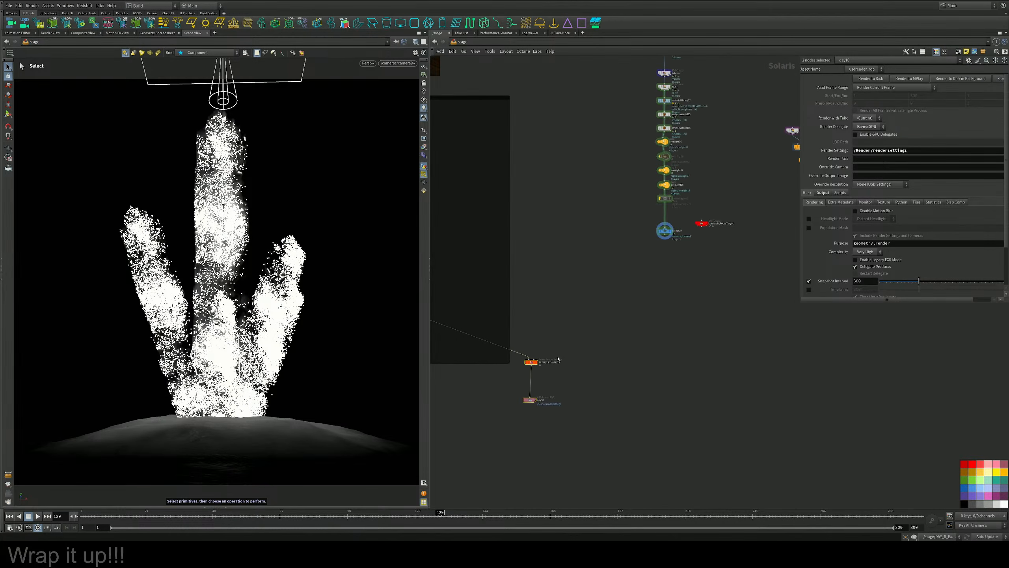
# Place the duplicated render nodes below camera9 and connect camera9's output to the Karma Render Settings input
pyautogui.moveTo(534, 362); pyautogui.dragTo(664, 267)
pyautogui.scroll(5, 672, 245)
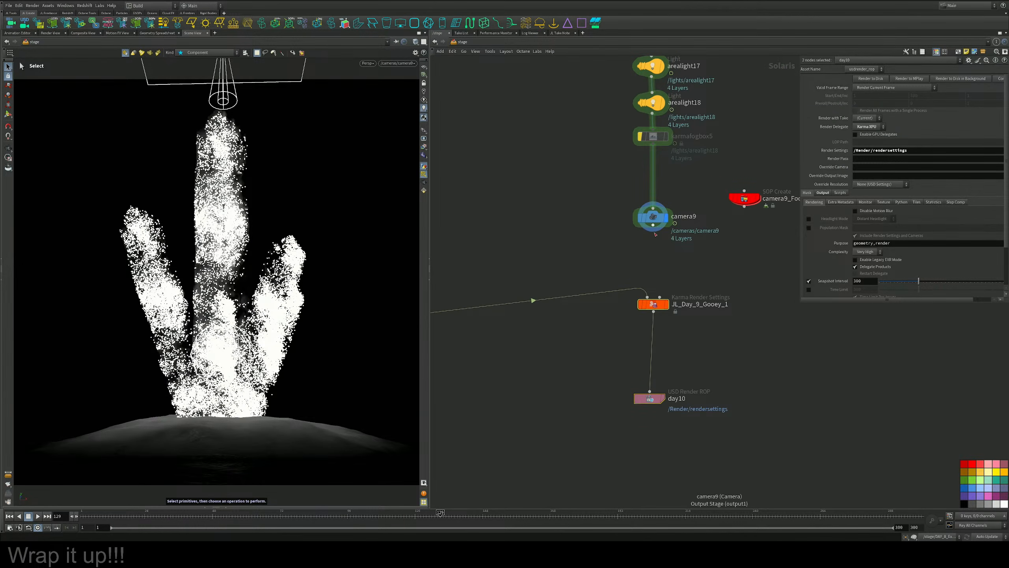
pyautogui.moveTo(653, 225); pyautogui.dragTo(647, 297)
pyautogui.scroll(3, 668, 289)
# Rename the duplicated Karma Render Settings node to JL_Day_10_Grow
pyautogui.moveTo(688, 324); pyautogui.dragTo(651, 330, button='middle')
pyautogui.doubleClick(651, 331)
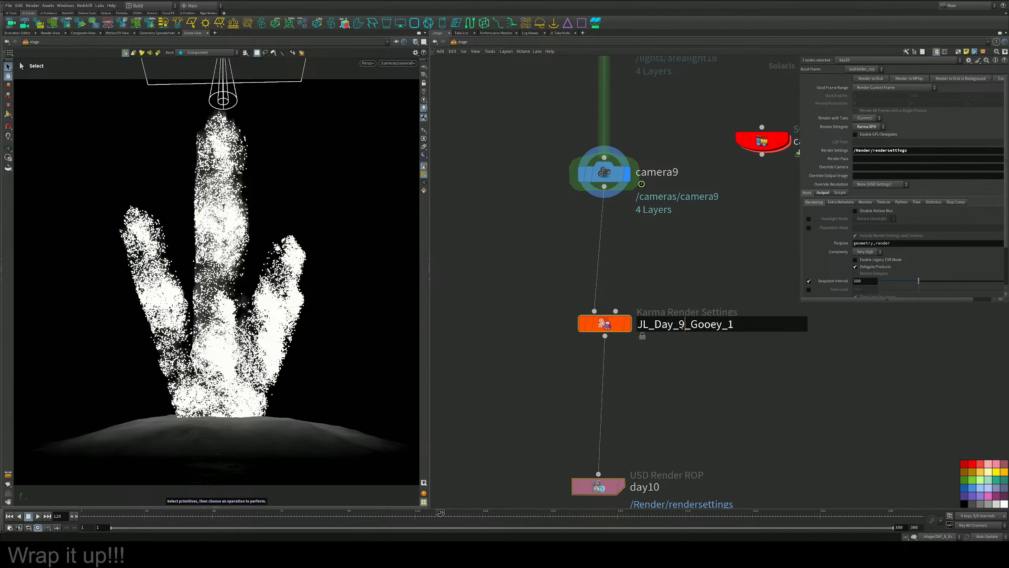
pyautogui.click(683, 325)
pyautogui.press('BackSpace')
pyautogui.write('10')
pyautogui.press('Right')
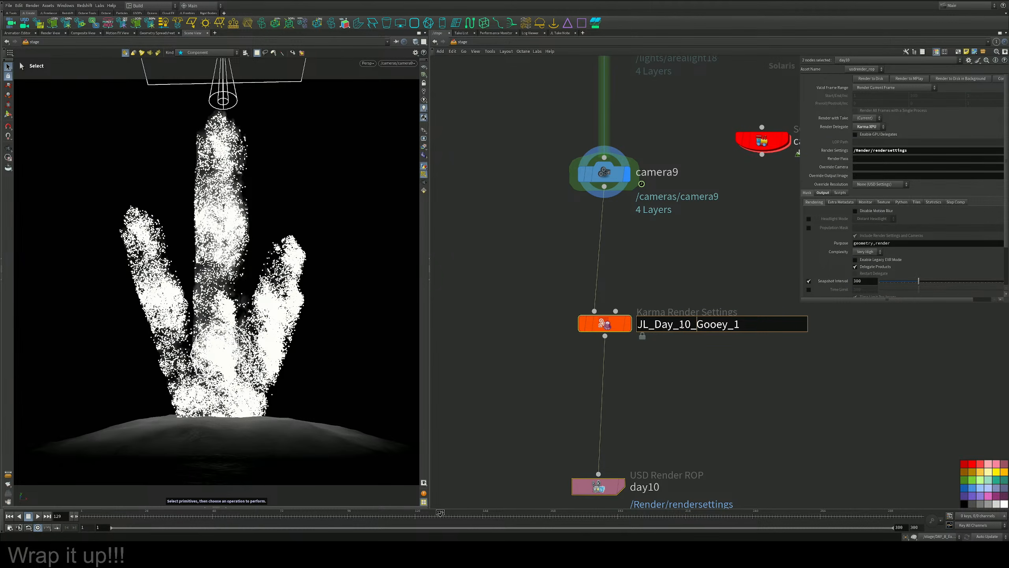
pyautogui.hotkey('shift', 'Right')
pyautogui.hotkey('shift', 'Right')
pyautogui.hotkey('shift', 'Right')
pyautogui.hotkey('shift', 'Right')
pyautogui.hotkey('shift', 'Right')
pyautogui.hotkey('shift', 'Right')
pyautogui.hotkey('shift', 'Right')
pyautogui.press('BackSpace')
pyautogui.write('Grow')
pyautogui.press('Return')
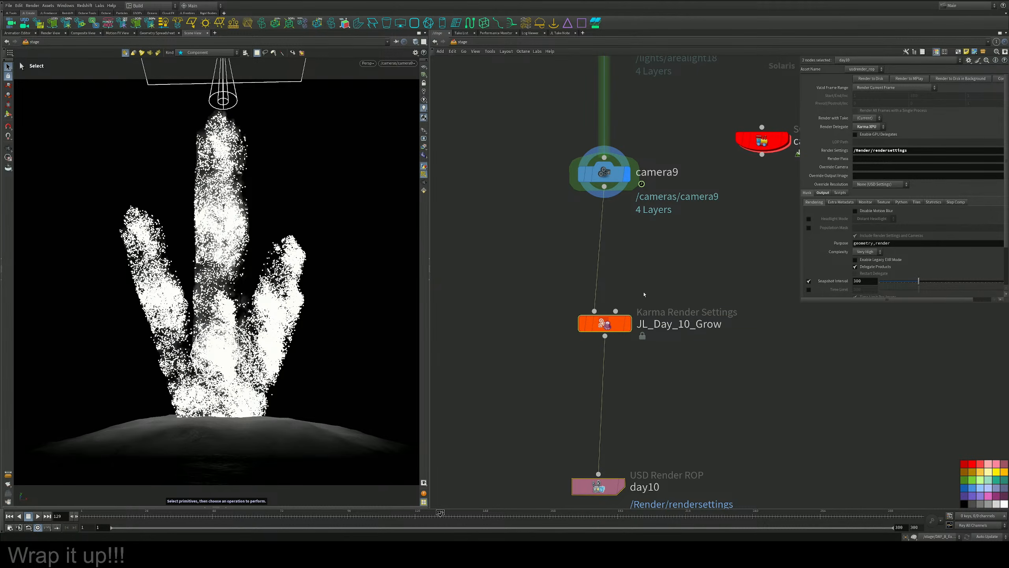
# Set the render camera of JL_Day_10_Grow to /cameras/camera9 and save the scene
pyautogui.moveTo(650, 378); pyautogui.dragTo(665, 286, button='middle')
pyautogui.click(634, 231)
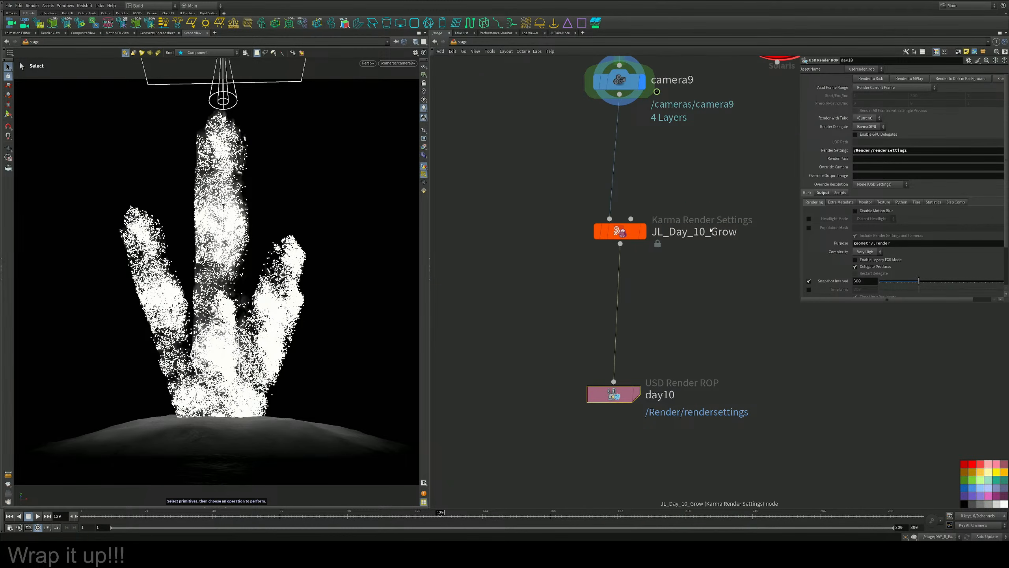
pyautogui.click(989, 97)
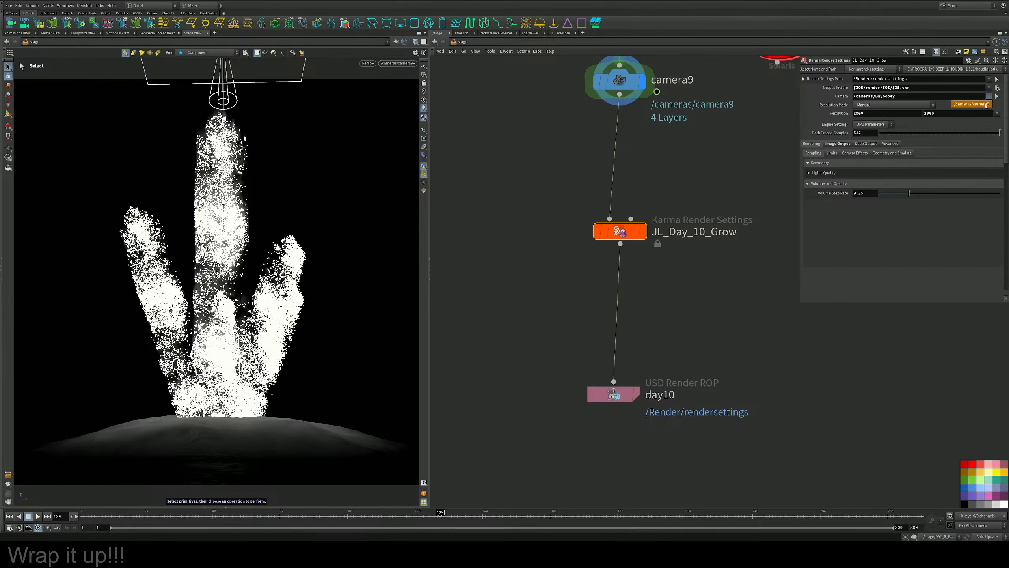
pyautogui.click(986, 104)
pyautogui.hotkey('ctrl', 's')
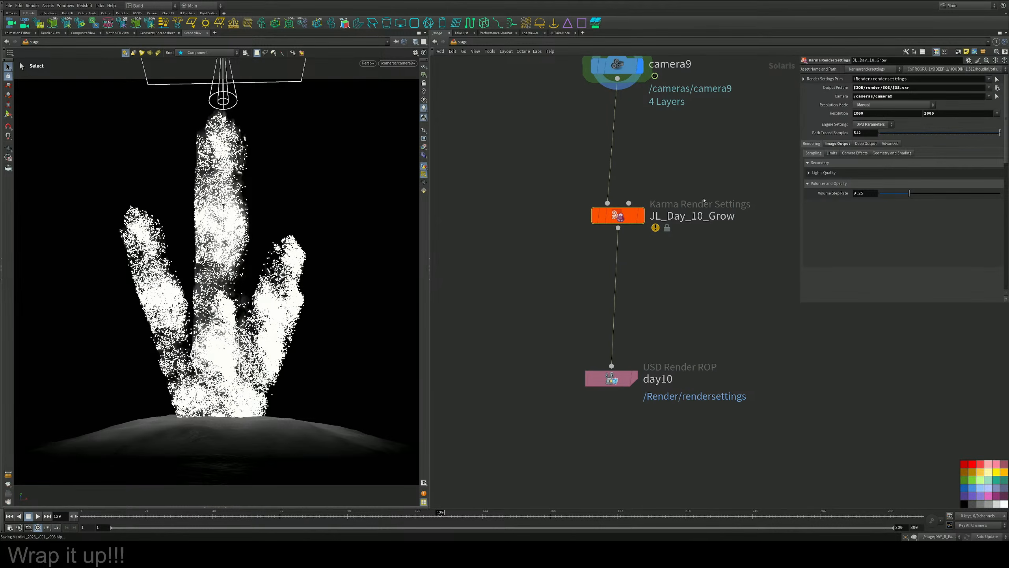
# Set the display flag on JL_Day_10_Grow and render the current frame to disk from the day10 ROP
pyautogui.click(643, 216)
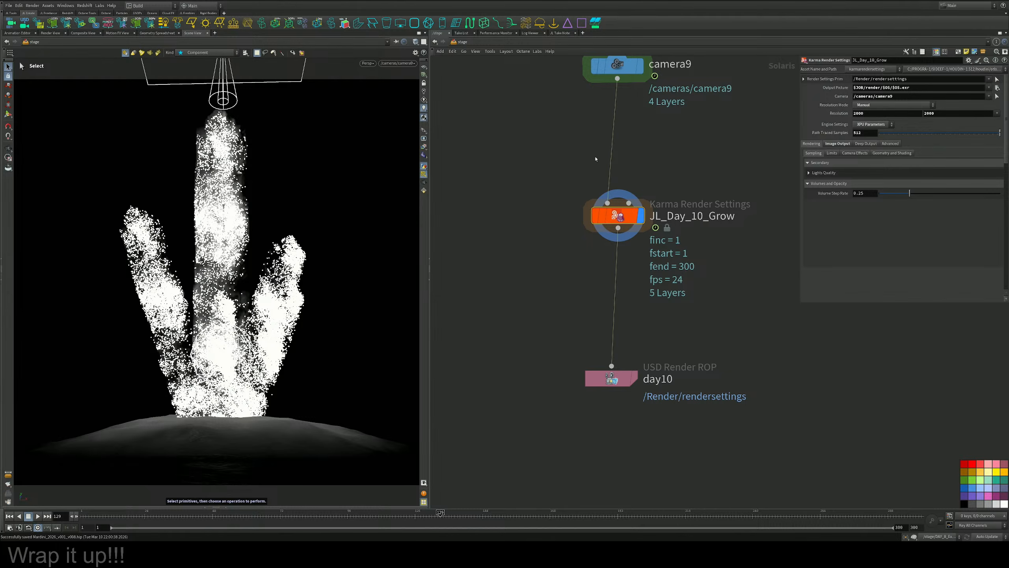
pyautogui.moveTo(742, 284); pyautogui.dragTo(536, 437)
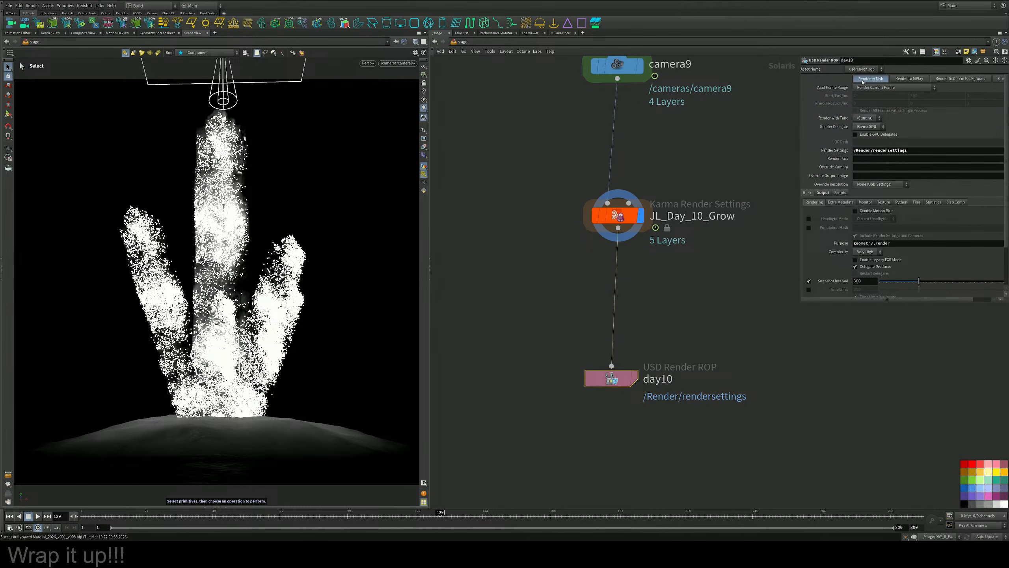
# Open the Render Manager for the running job and place its window clear of the viewport
pyautogui.click(33, 5)
pyautogui.click(60, 52)
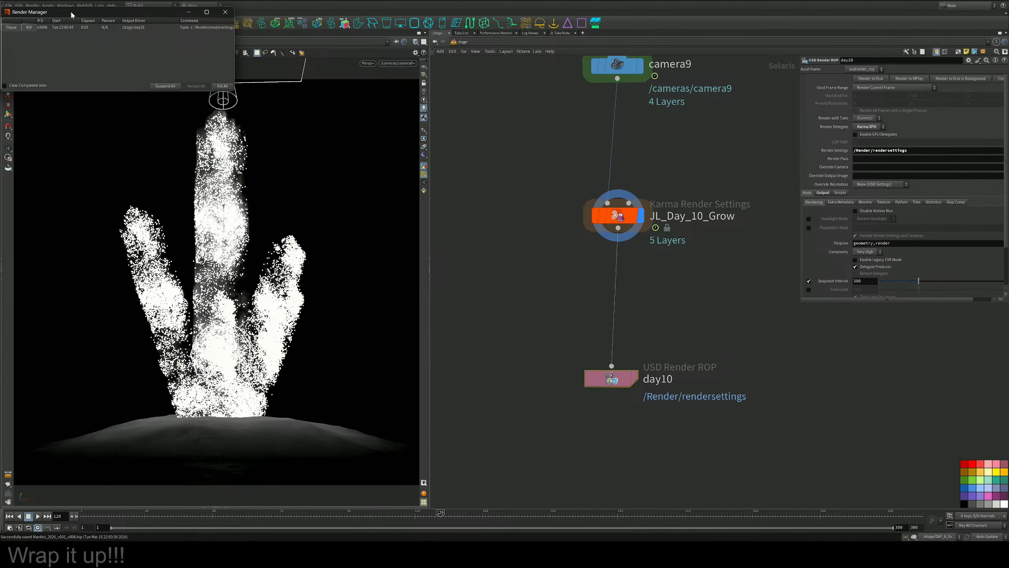
pyautogui.moveTo(71, 15); pyautogui.dragTo(412, 281)
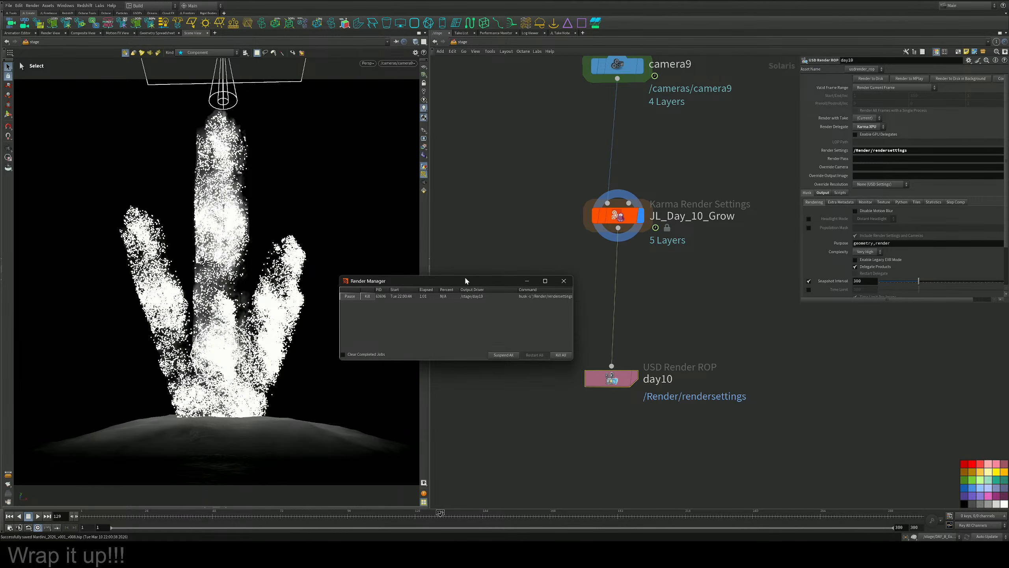
pyautogui.moveTo(466, 280); pyautogui.dragTo(818, 312)
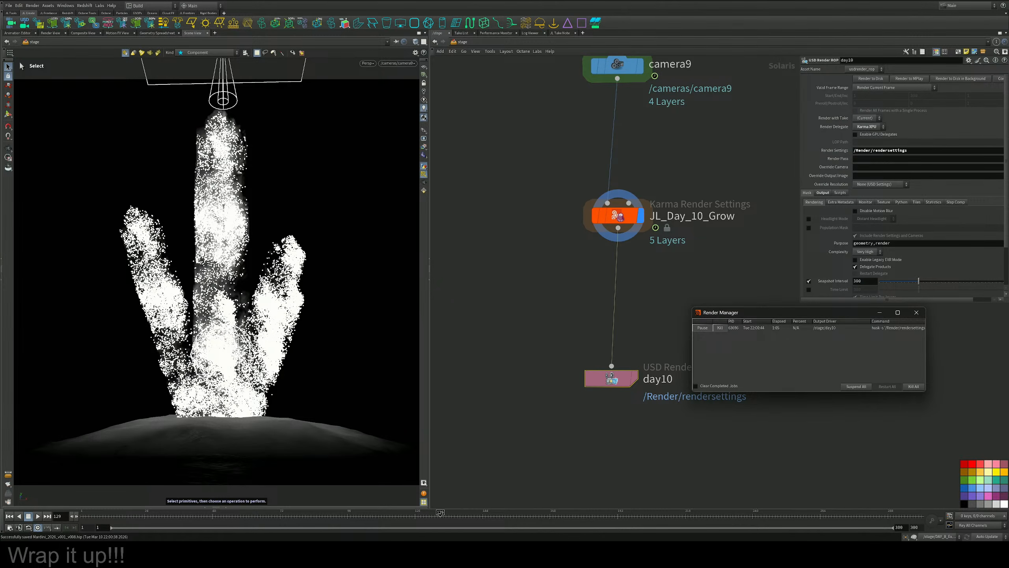
# Switch to the SideFX forum in the browser and open the "Day 10 | Grow | Image" topic
pyautogui.moveTo(0, 239); pyautogui.dragTo(552, 37)
pyautogui.scroll(-4, 244, 317)
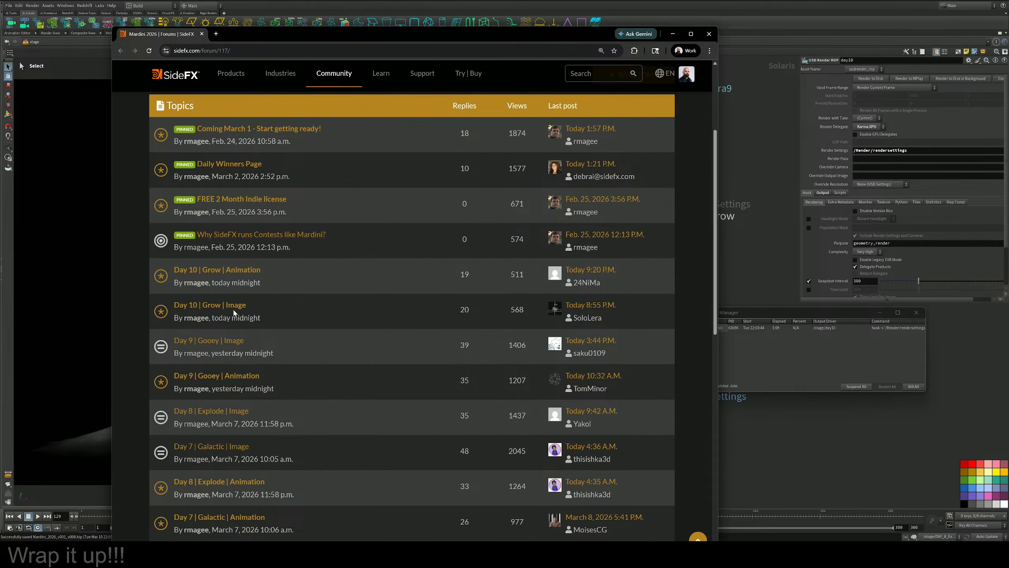
pyautogui.click(235, 310)
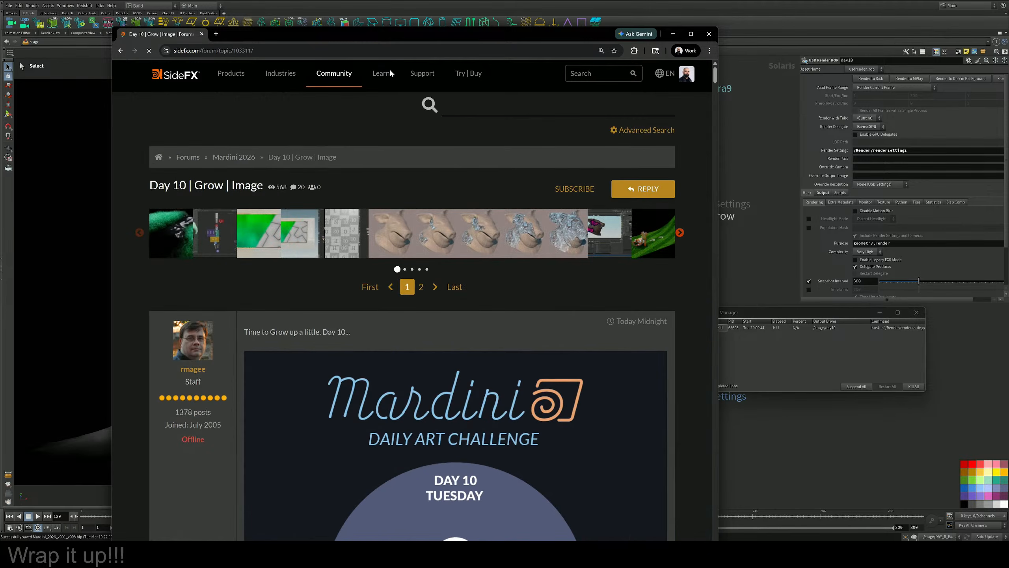
pyautogui.moveTo(380, 28)
pyautogui.mouseDown()
pyautogui.moveTo(381, 86)
pyautogui.moveTo(389, 23)
pyautogui.mouseUp()
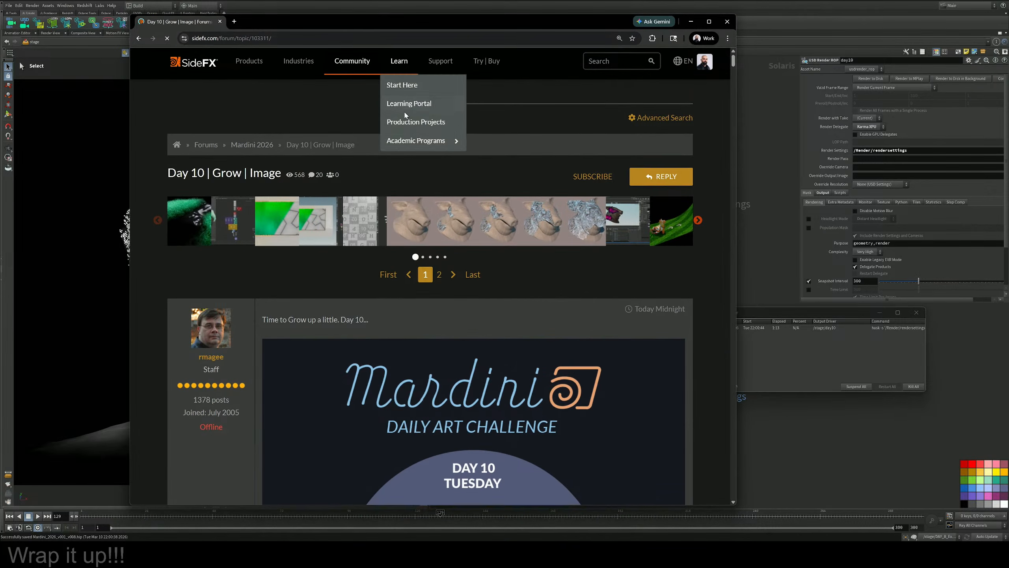
# Look through the submitted Grow images and their node-network screenshots in the topic
pyautogui.scroll(-3, 438, 171)
pyautogui.scroll(-3, 437, 171)
pyautogui.scroll(-8, 632, 206)
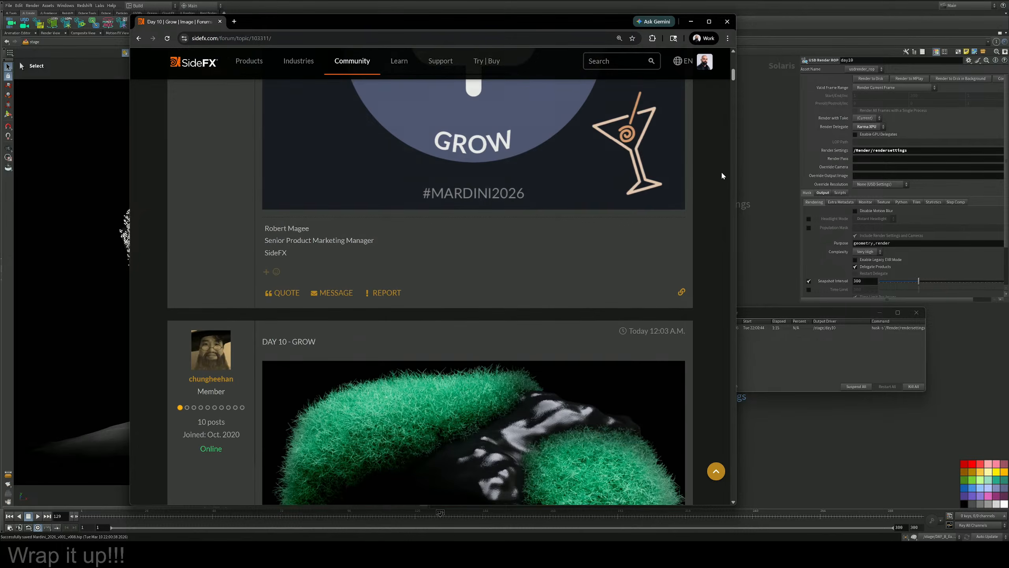
pyautogui.scroll(-7, 690, 225)
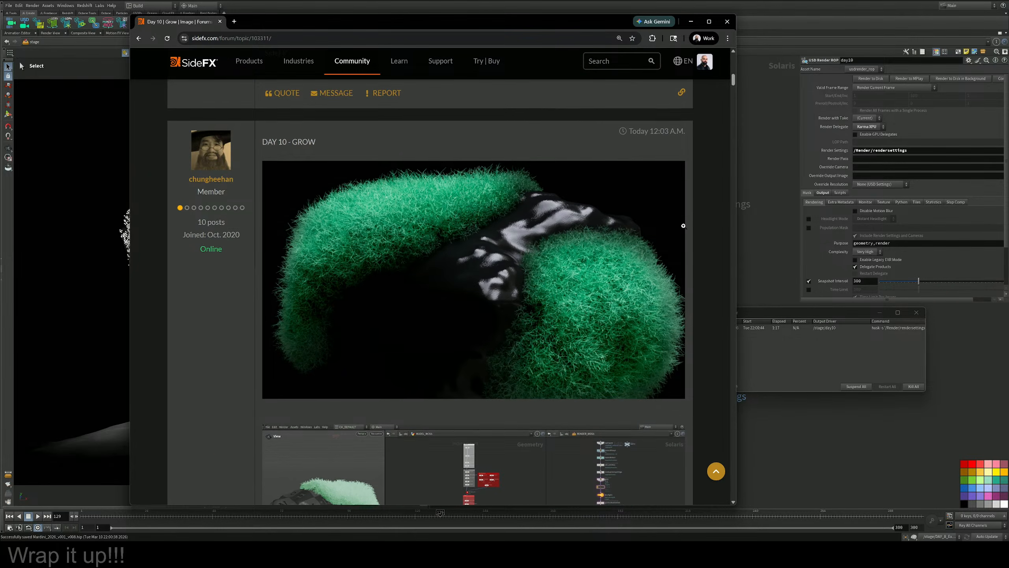
pyautogui.scroll(-6, 688, 259)
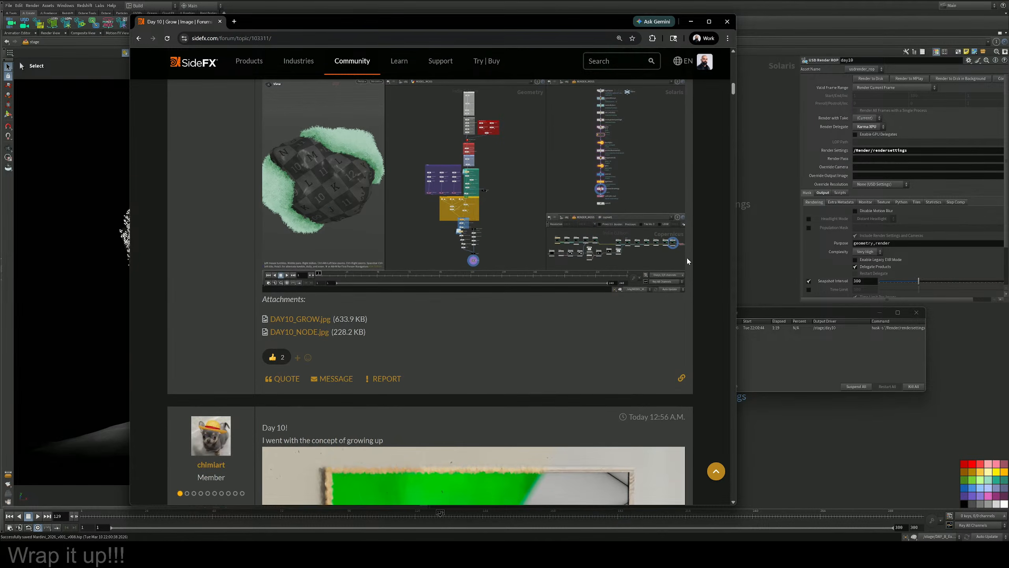
pyautogui.scroll(-8, 688, 262)
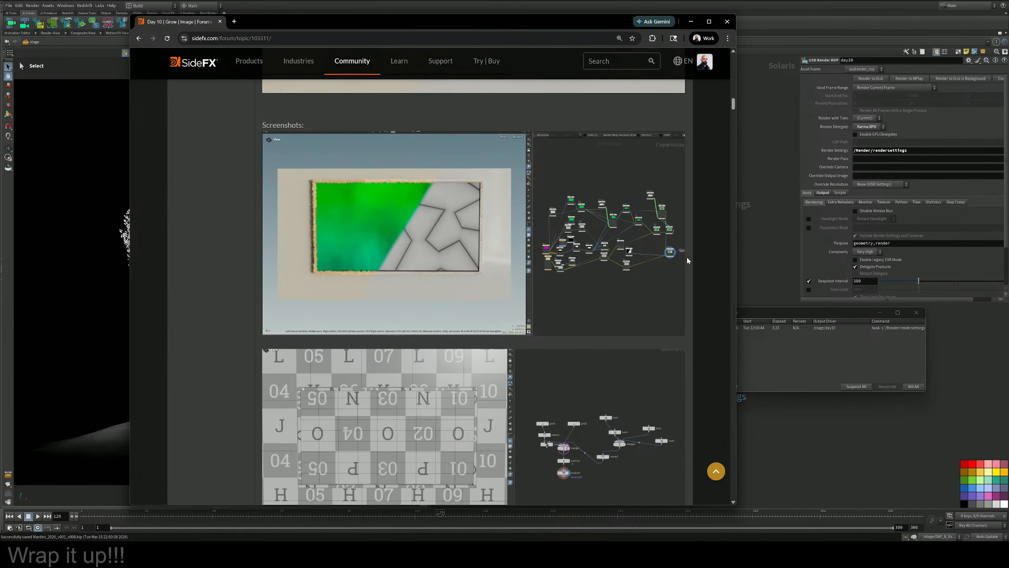
pyautogui.scroll(-7, 688, 262)
pyautogui.scroll(-8, 687, 260)
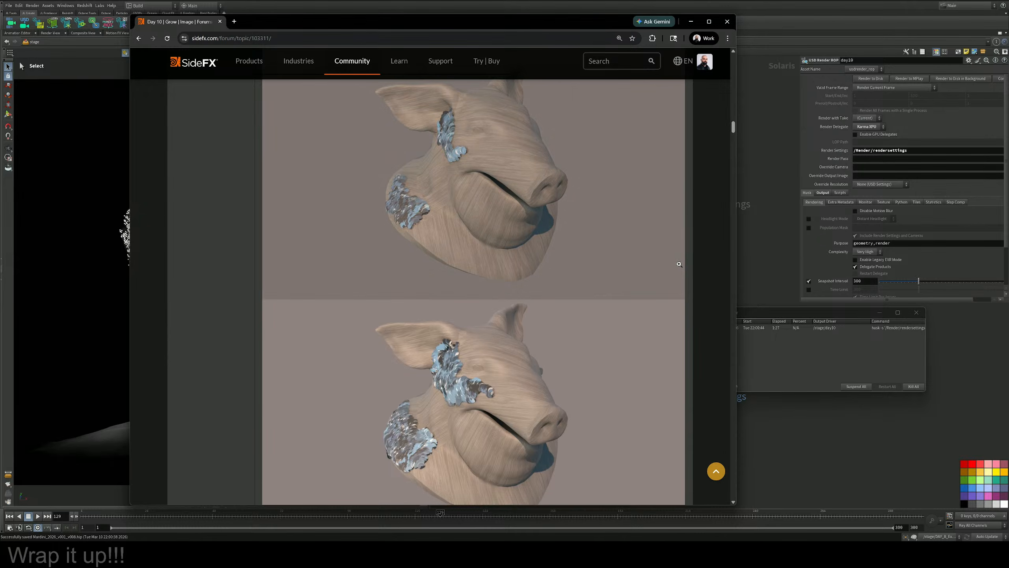
pyautogui.scroll(-4, 679, 264)
pyautogui.scroll(-10, 679, 265)
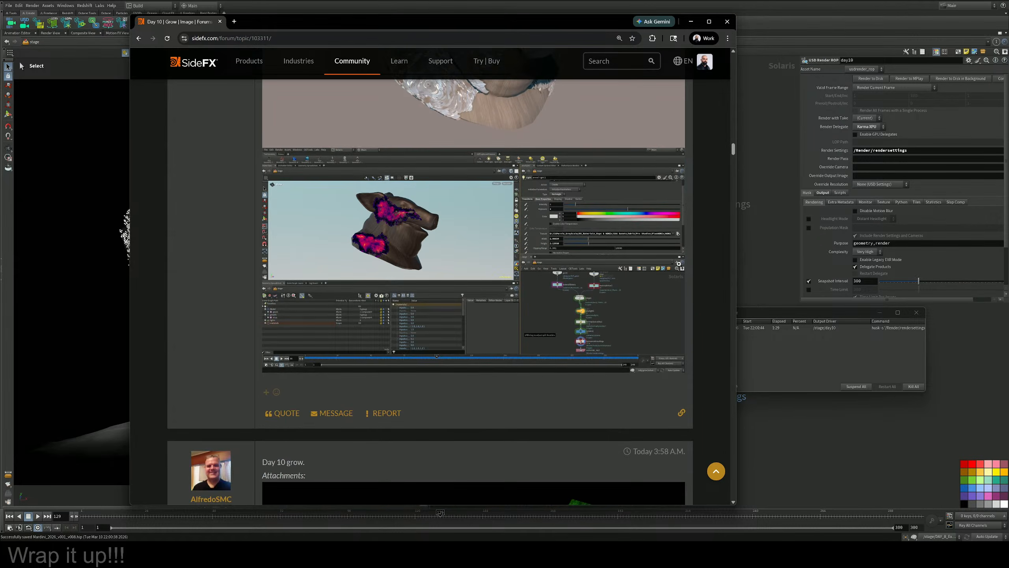
pyautogui.scroll(-6, 680, 266)
pyautogui.scroll(-12, 678, 264)
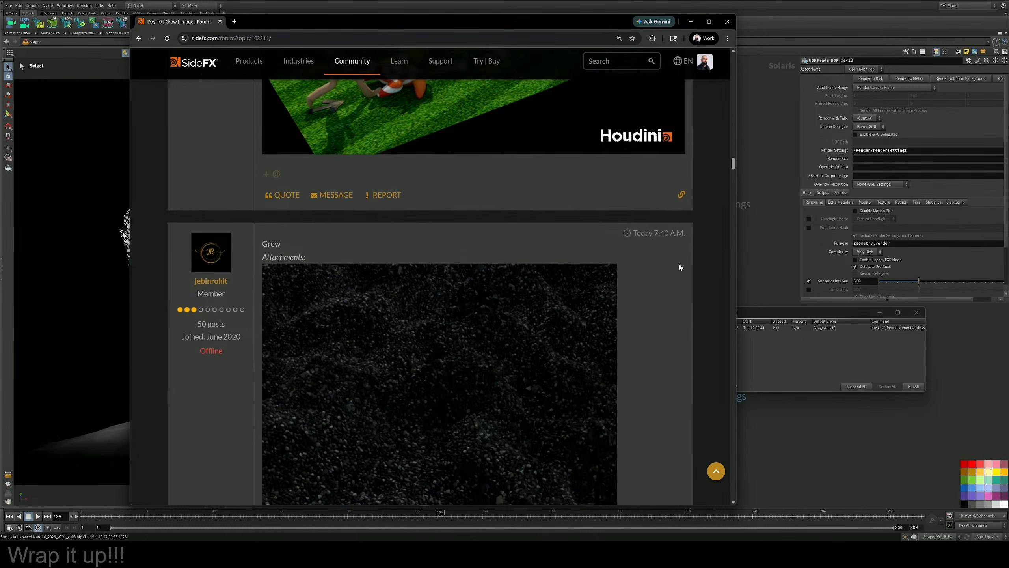
pyautogui.scroll(-8, 624, 298)
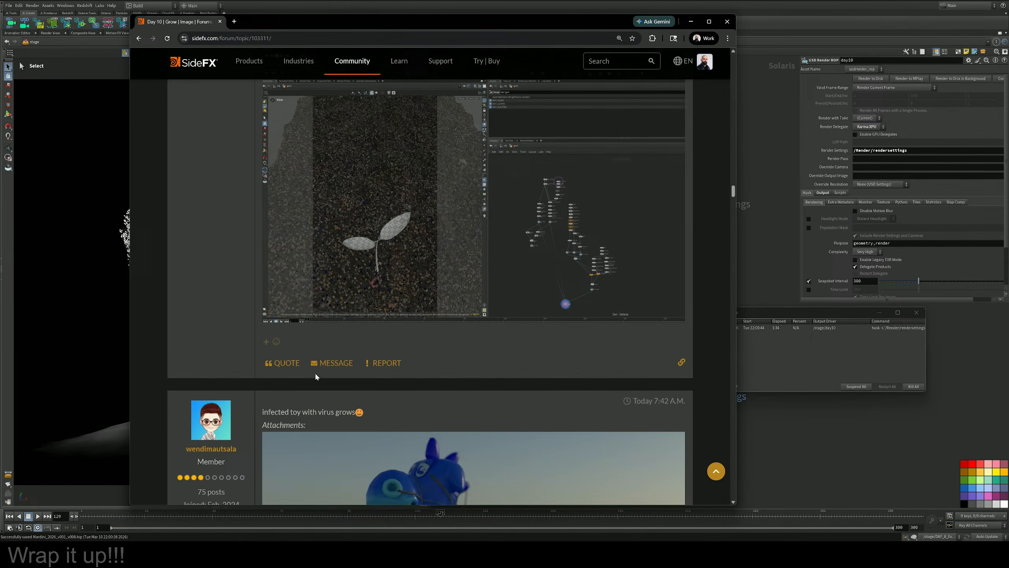
# Add a +1 reaction to the Grow post showing a seedling sprouting in soil
pyautogui.click(266, 342)
pyautogui.click(275, 348)
# Add a +1 reaction to the Day10 Grow post showing the blue and purple flower
pyautogui.scroll(-15, 566, 355)
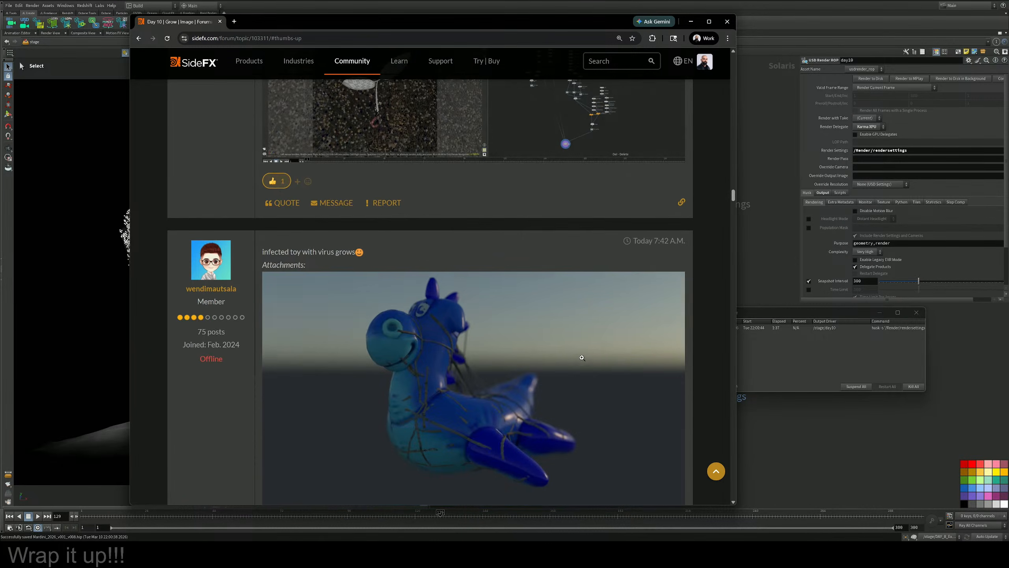
pyautogui.scroll(-15, 604, 358)
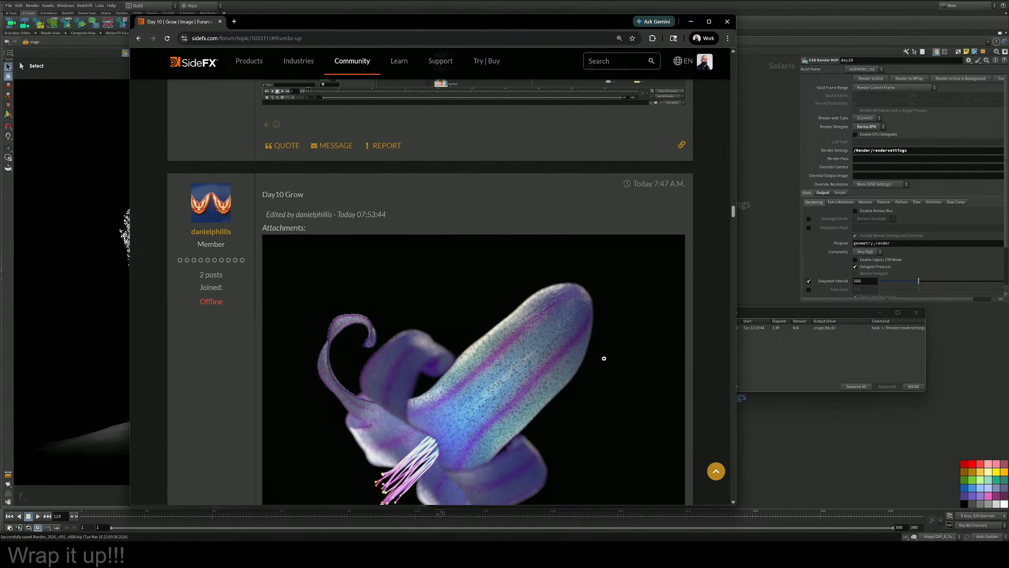
pyautogui.scroll(-8, 599, 363)
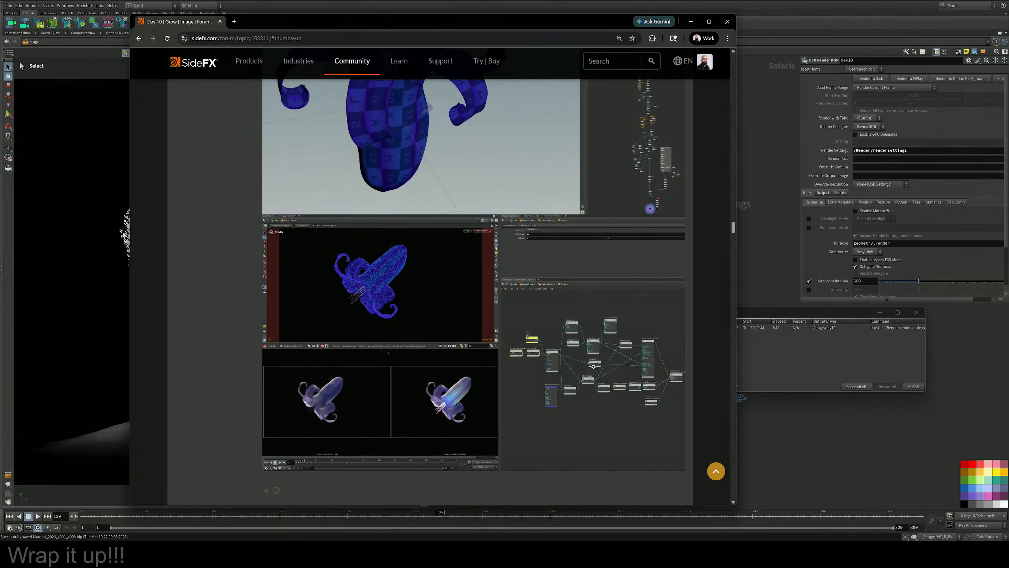
pyautogui.click(276, 413)
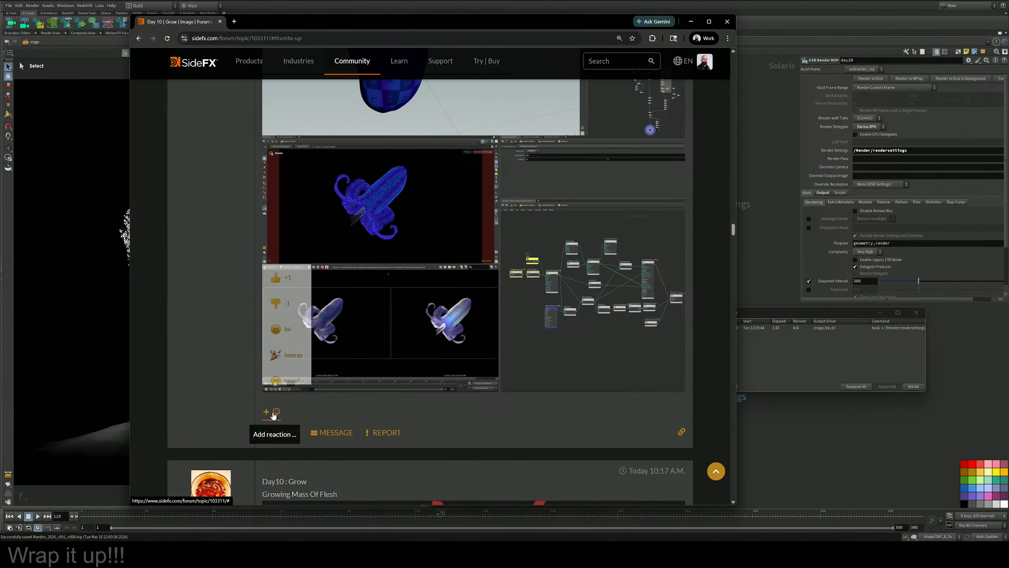
pyautogui.click(272, 279)
# Continue past the red flesh-mass submission and add a love reaction to the Grow post showing the hanging cocoon
pyautogui.scroll(-10, 539, 313)
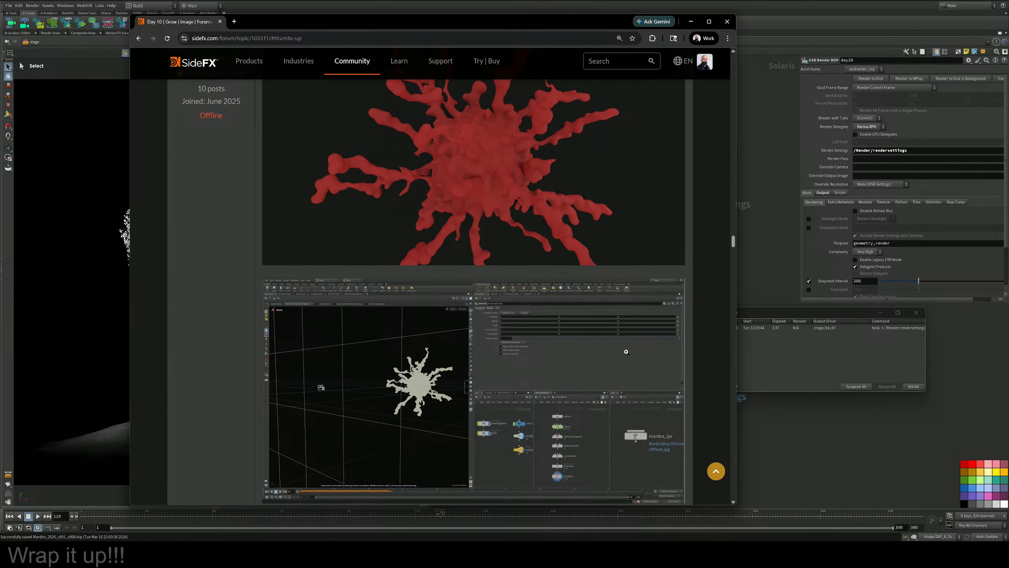
pyautogui.scroll(-3, 626, 351)
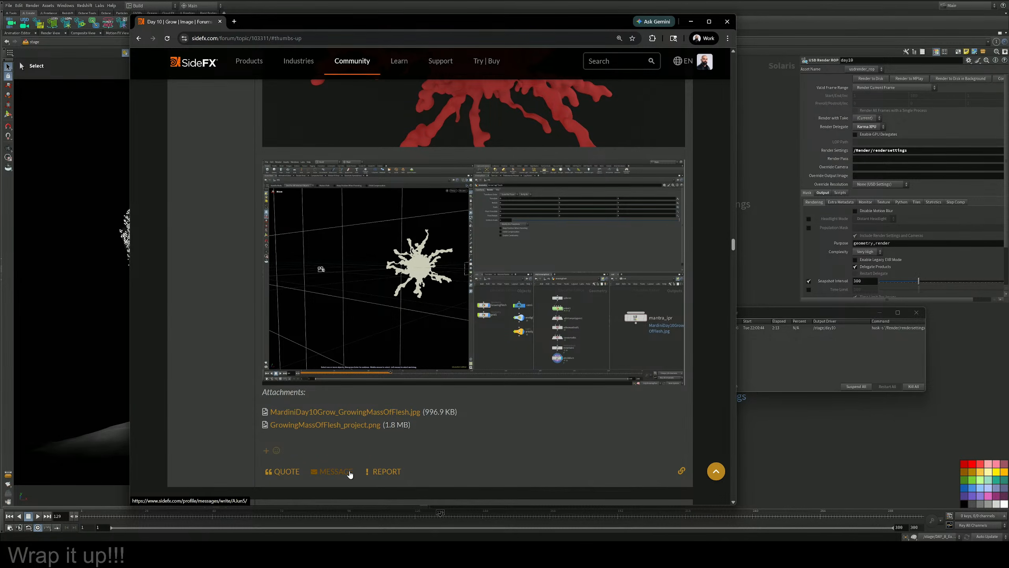
pyautogui.scroll(-10, 377, 472)
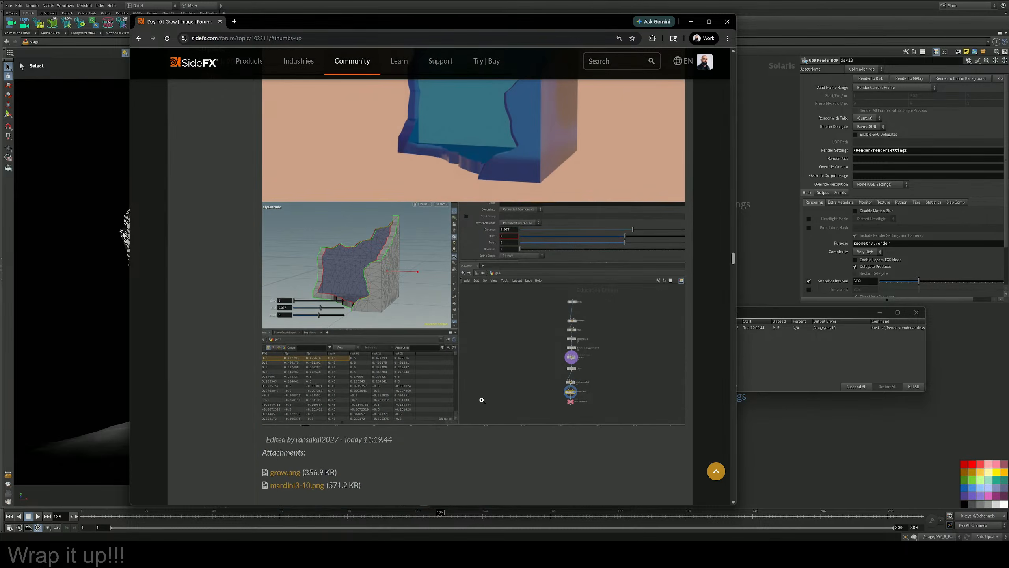
pyautogui.scroll(-10, 482, 399)
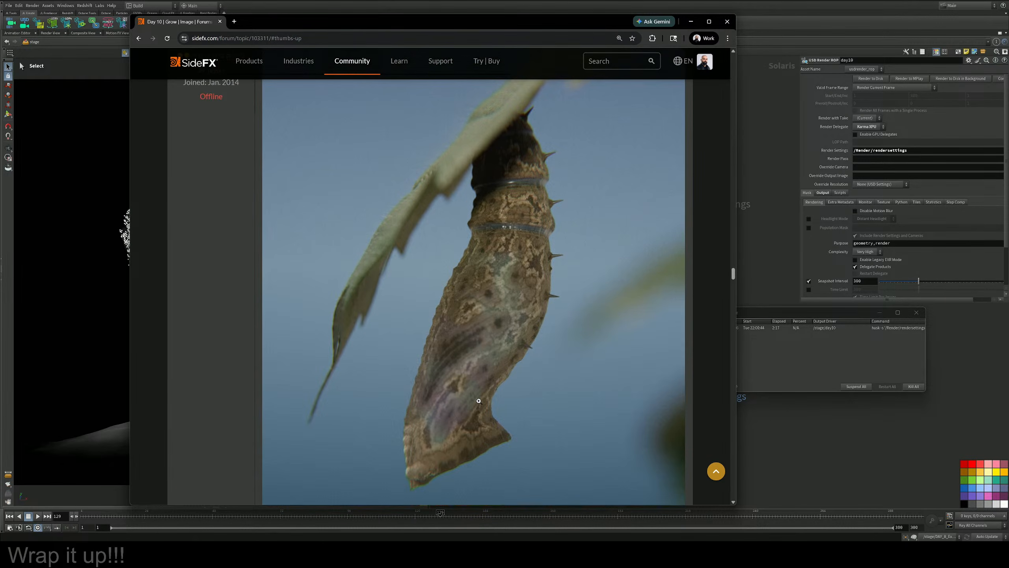
pyautogui.scroll(-10, 478, 401)
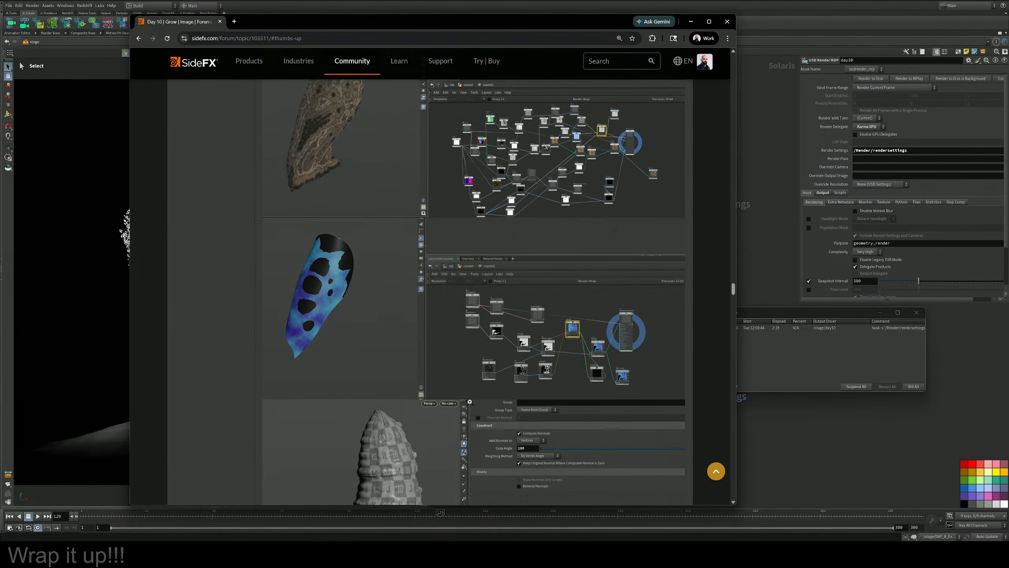
pyautogui.scroll(-10, 469, 401)
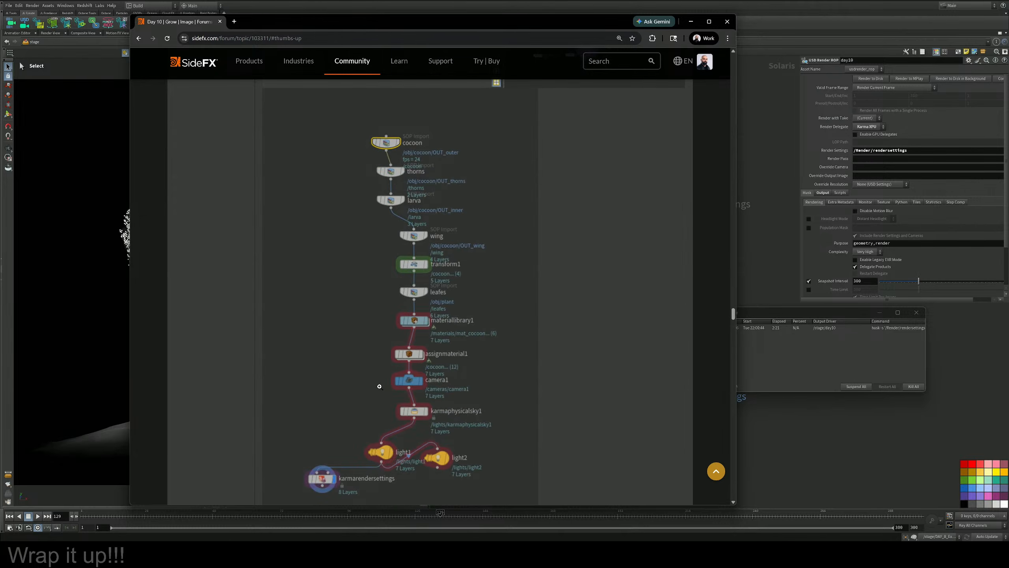
pyautogui.scroll(-8, 379, 386)
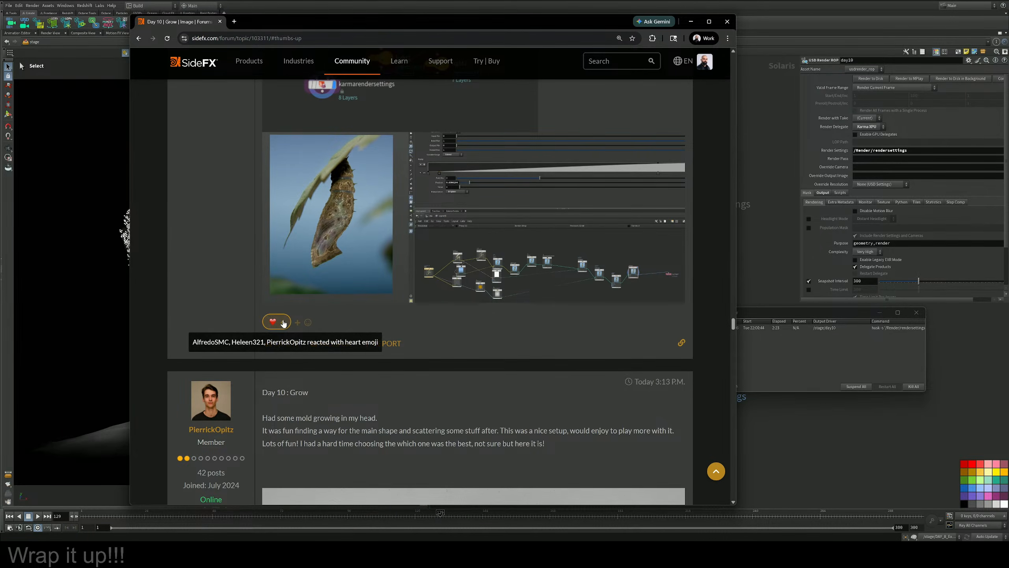
# Inspect the mold-in-a-petri-dish render and add a +1 reaction to that Day 10 Grow post
pyautogui.scroll(-12, 460, 335)
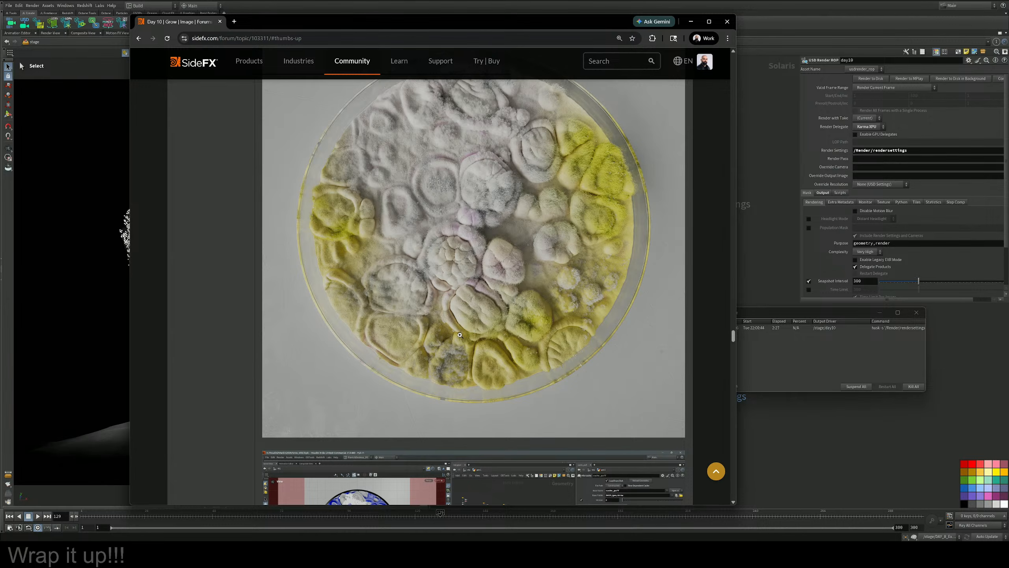
pyautogui.scroll(1, 554, 271)
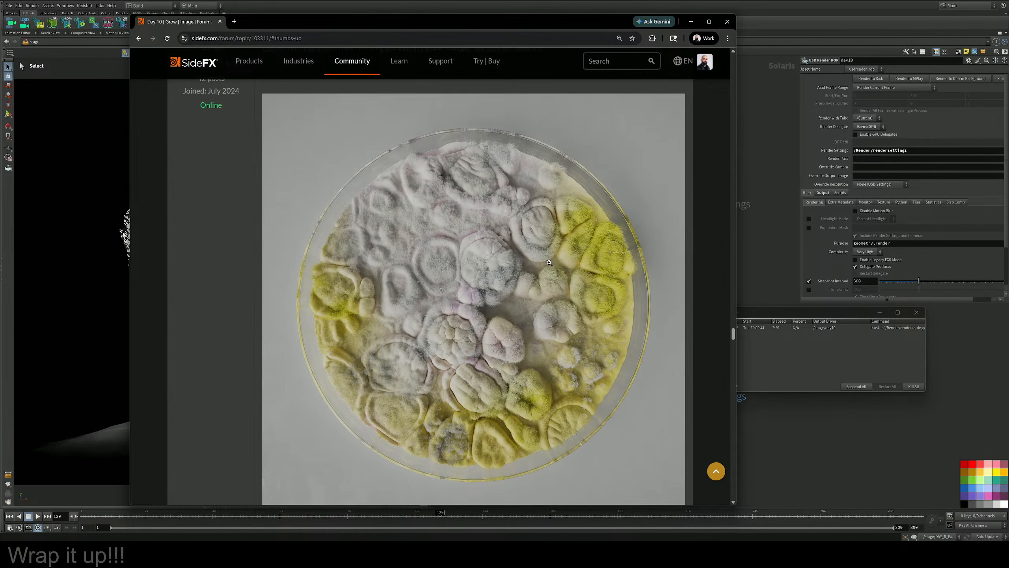
pyautogui.scroll(-8, 526, 266)
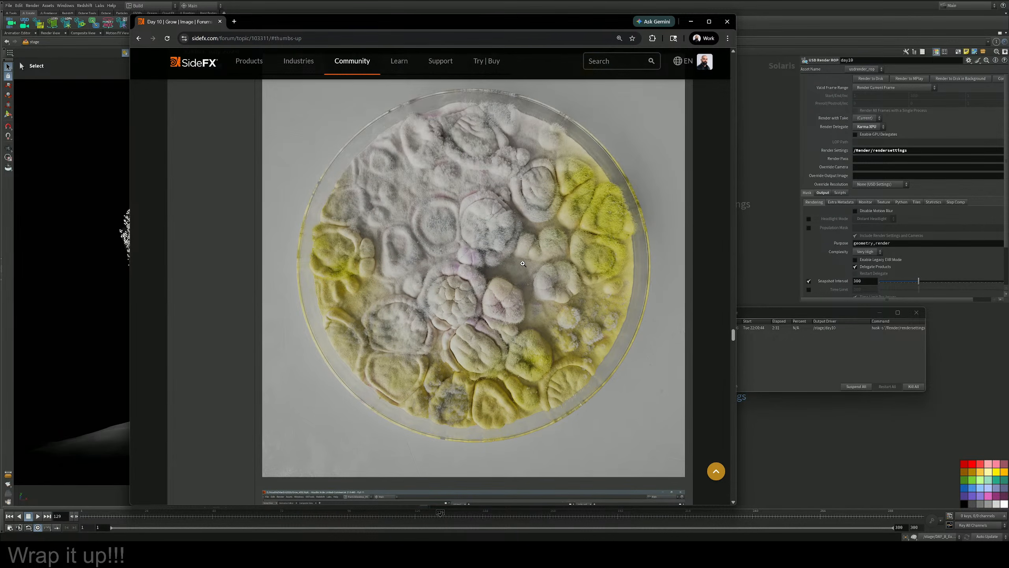
pyautogui.scroll(7, 444, 278)
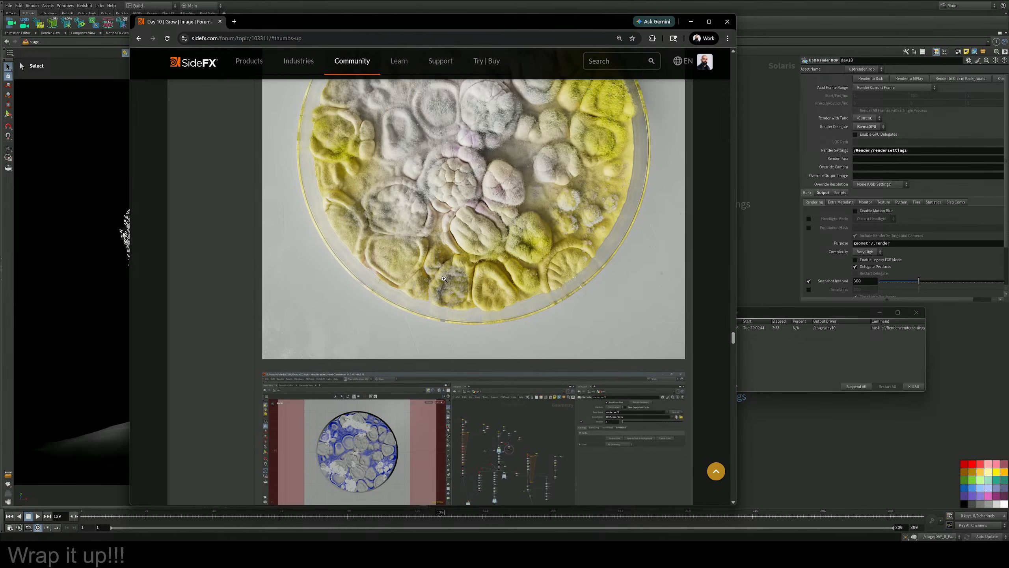
pyautogui.scroll(-11, 439, 279)
pyautogui.scroll(-6, 438, 281)
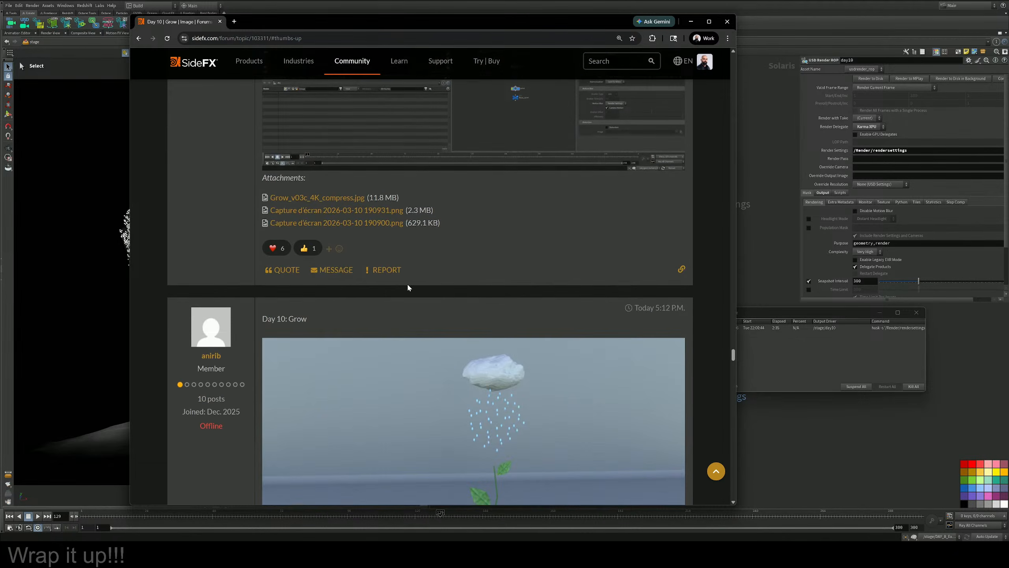
pyautogui.moveTo(302, 247)
# Add hooray and love reactions to the "Froggy on a grown mushroom" post
pyautogui.scroll(-15, 376, 249)
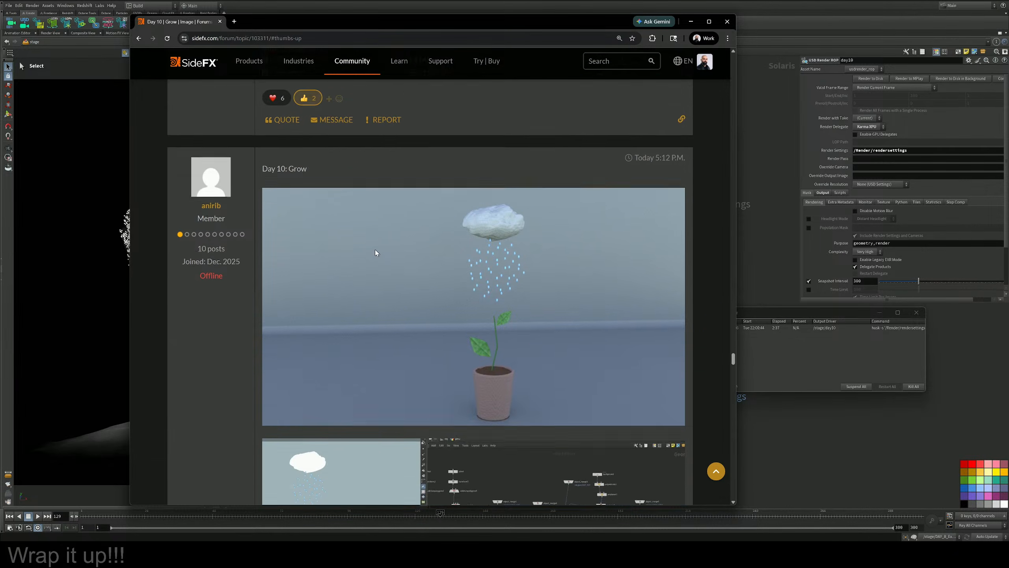
pyautogui.scroll(-4, 379, 250)
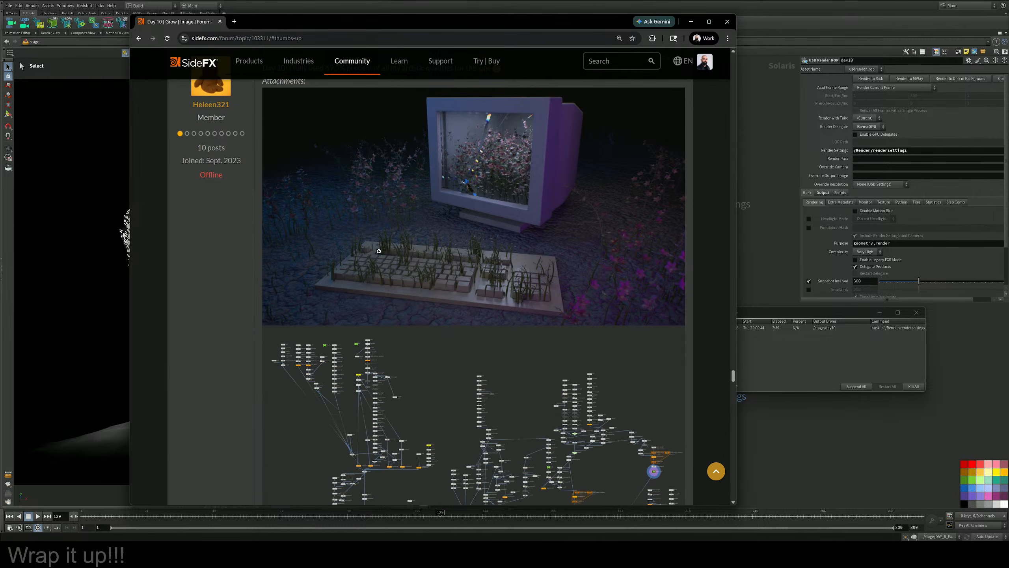
pyautogui.scroll(-8, 379, 251)
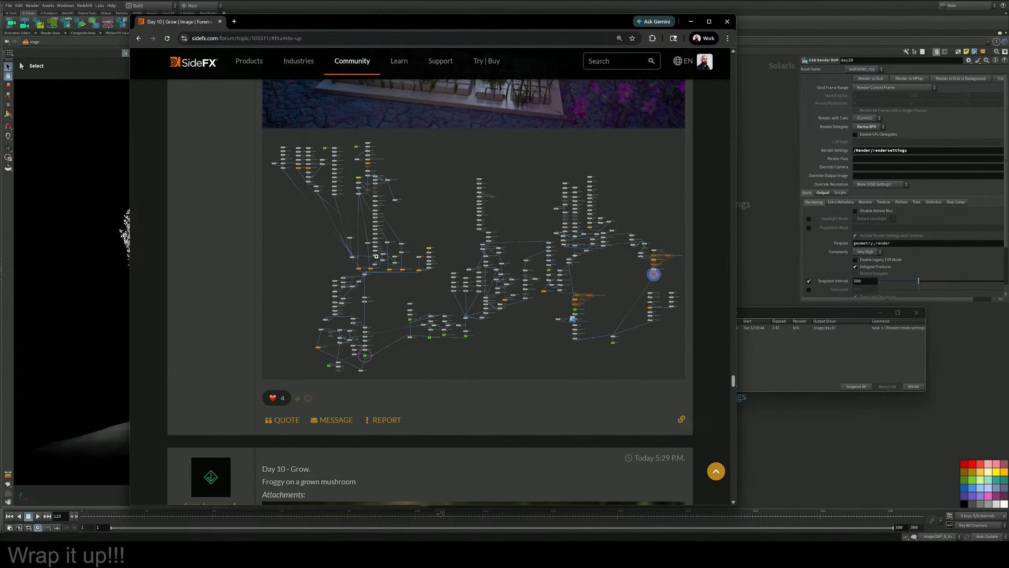
pyautogui.scroll(-6, 390, 255)
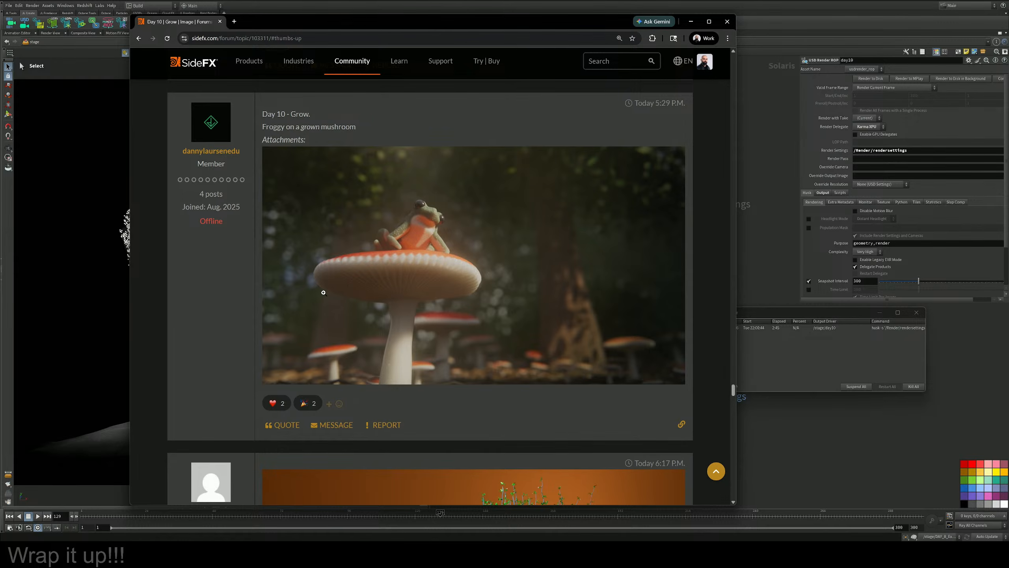
pyautogui.click(311, 407)
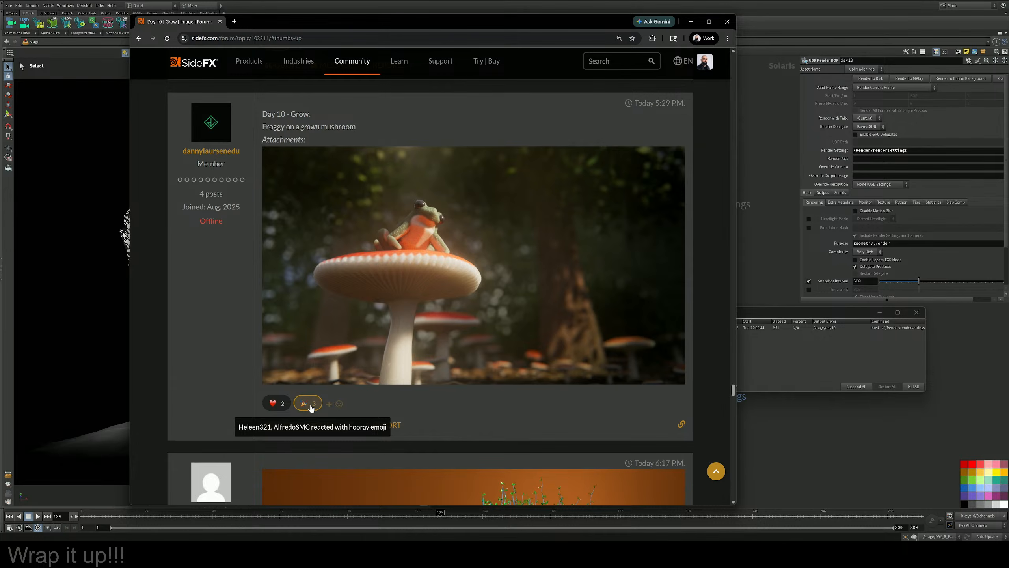
pyautogui.click(274, 403)
# Add a +1 reaction to the Grow post showing the pale pink and white branching growth
pyautogui.scroll(-8, 443, 321)
pyautogui.scroll(-10, 444, 320)
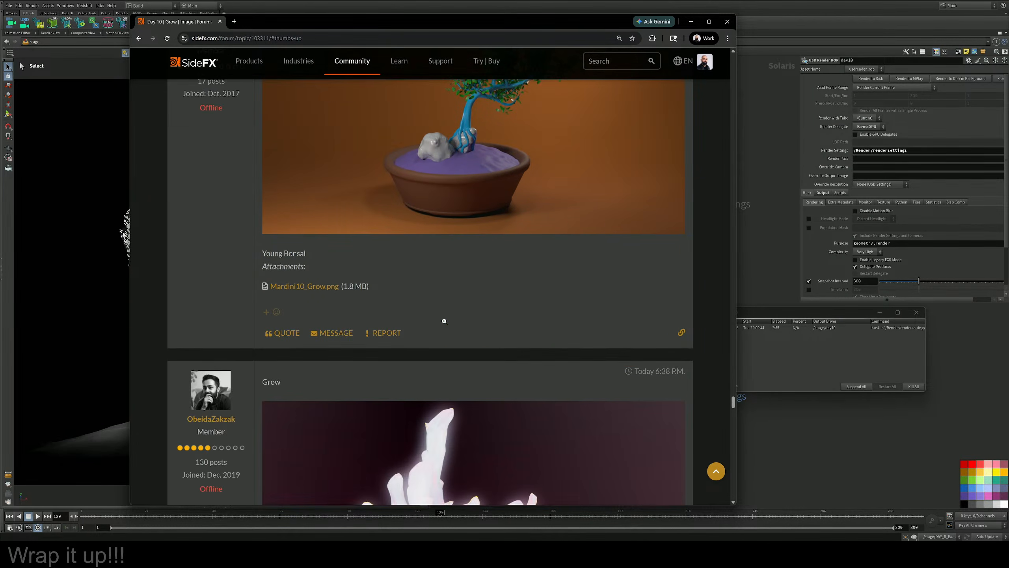
pyautogui.scroll(-13, 444, 322)
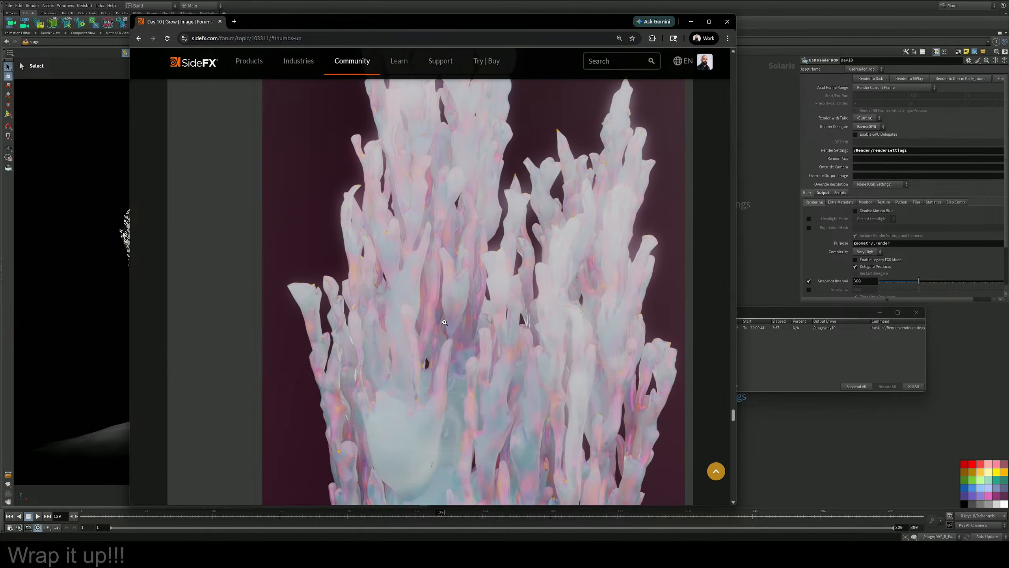
pyautogui.scroll(-4, 444, 322)
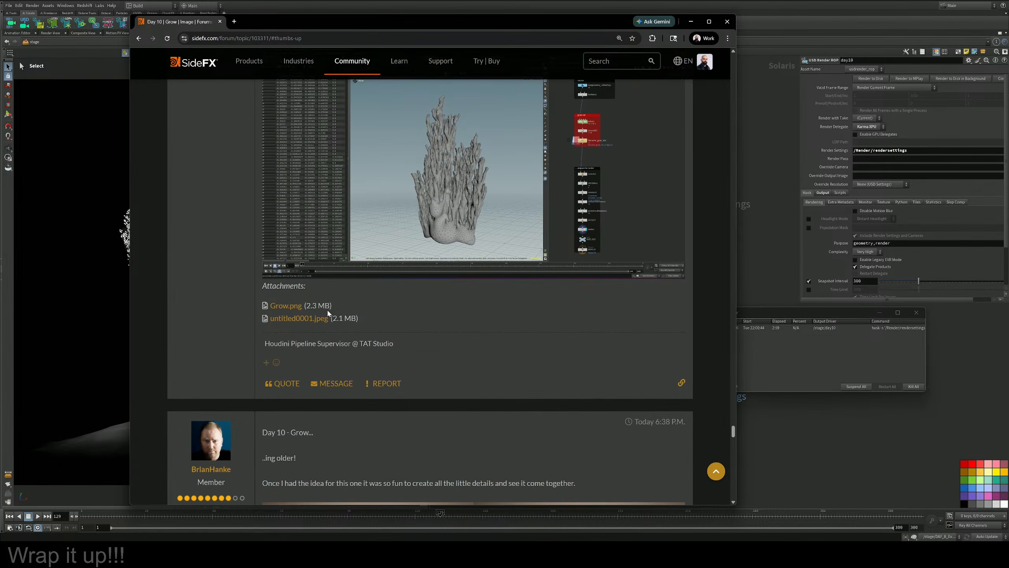
pyautogui.click(268, 364)
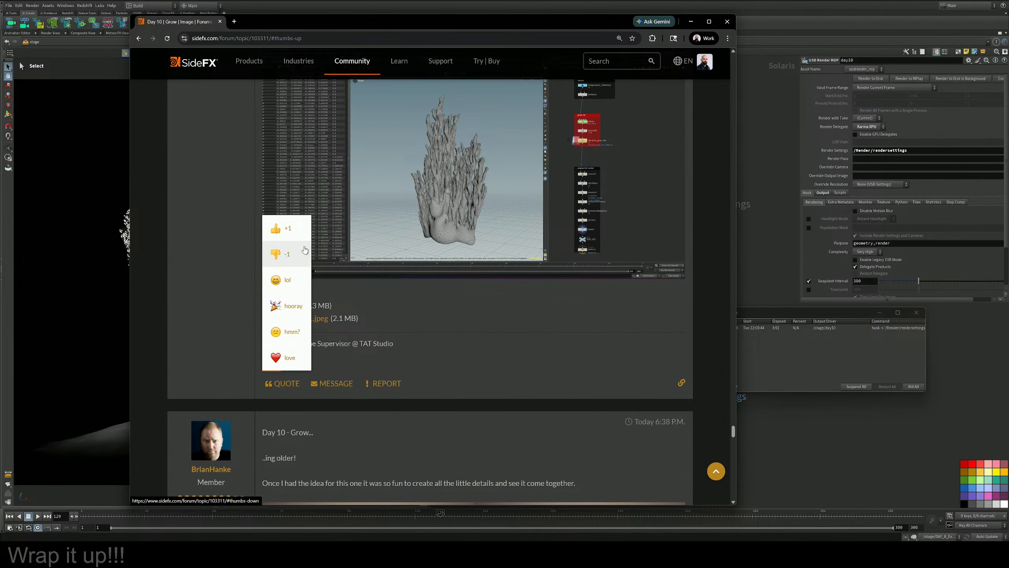
pyautogui.click(277, 226)
# View the aging pig portraits and add a +1 reaction to the post showing the glowing veined embryo
pyautogui.scroll(-10, 369, 302)
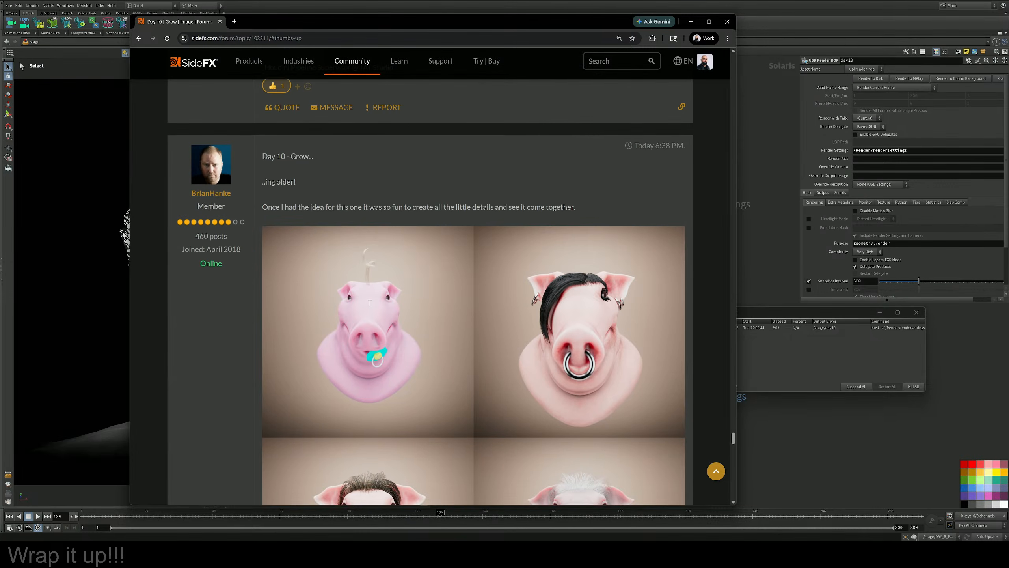
pyautogui.scroll(-5, 372, 293)
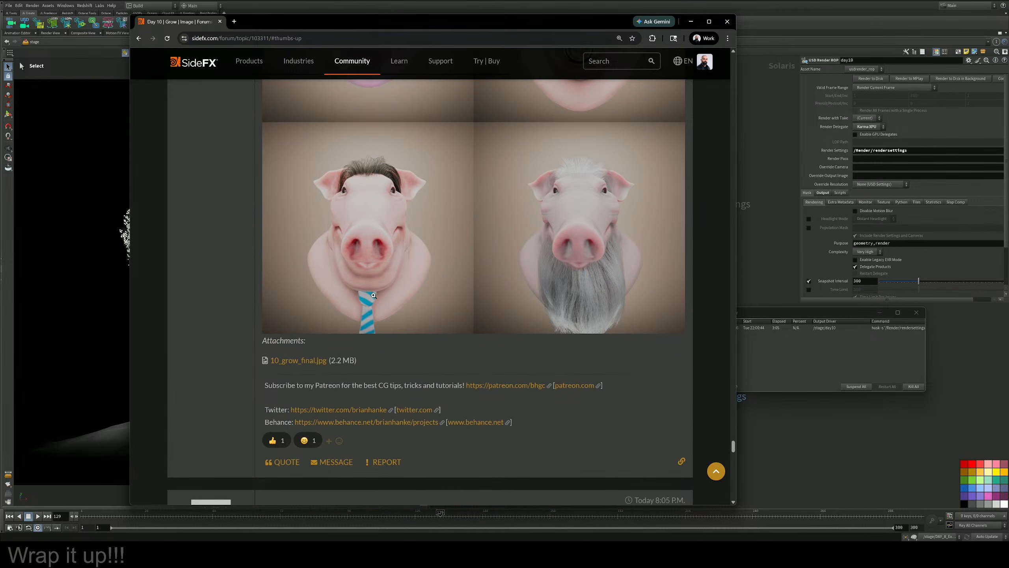
pyautogui.scroll(-6, 373, 295)
pyautogui.scroll(10, 369, 294)
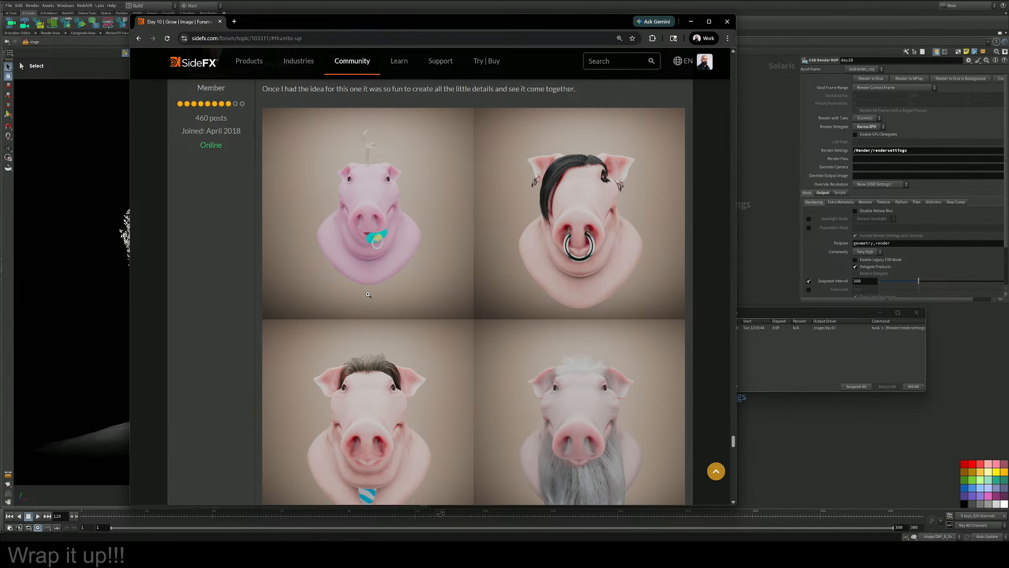
pyautogui.scroll(-20, 368, 295)
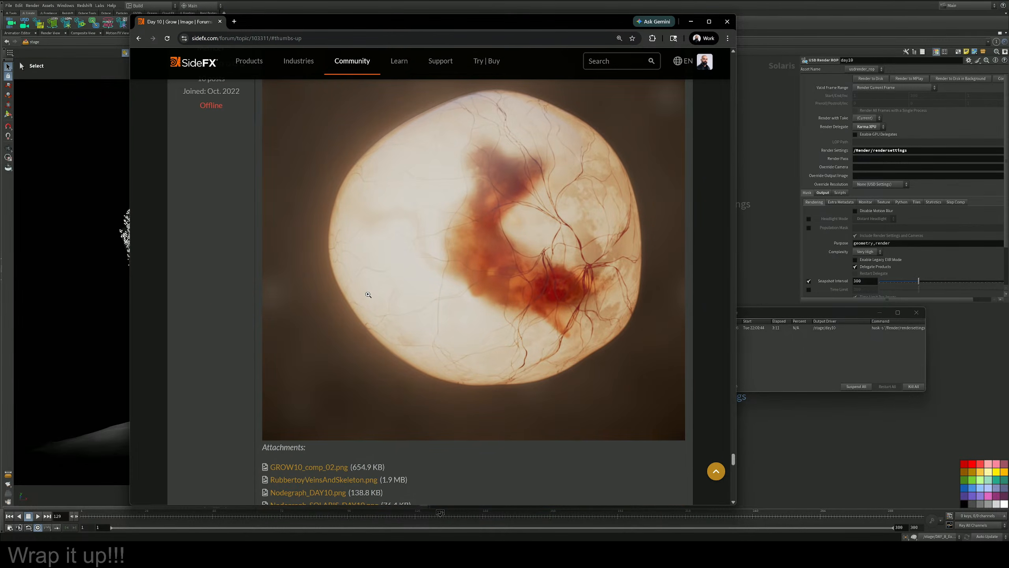
pyautogui.scroll(-3, 368, 294)
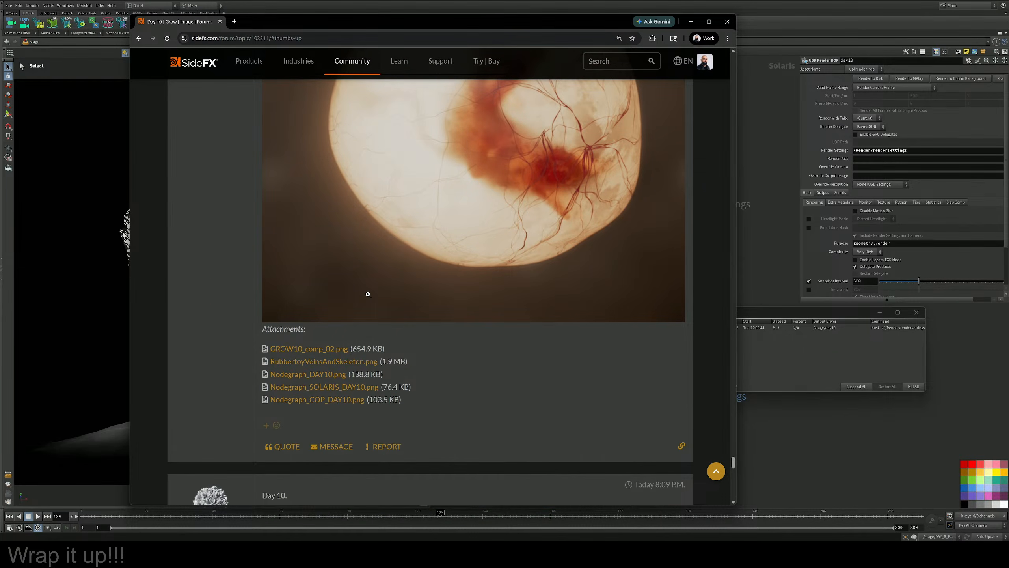
pyautogui.scroll(3, 368, 294)
pyautogui.scroll(-5, 368, 294)
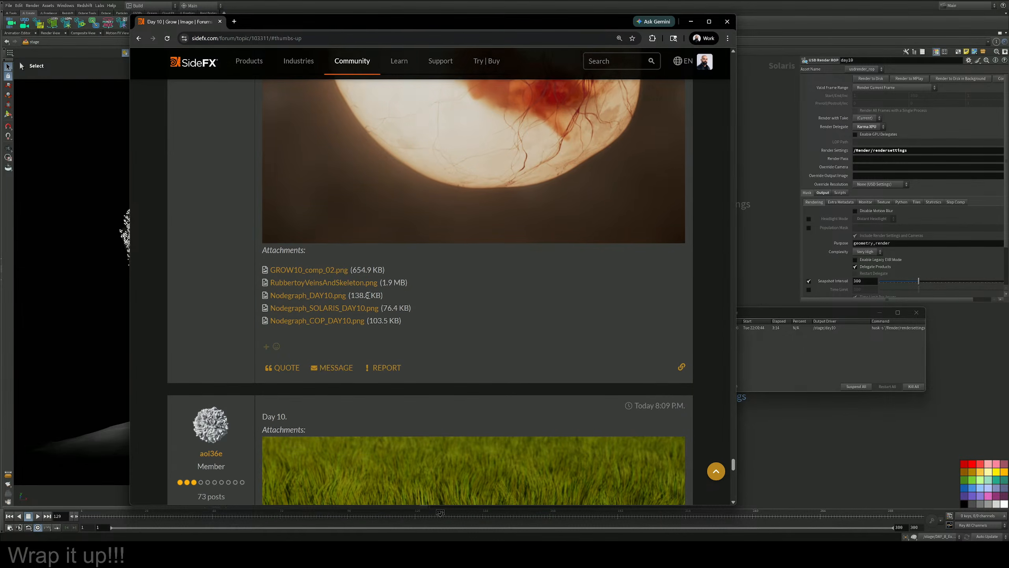
pyautogui.click(265, 347)
pyautogui.click(278, 351)
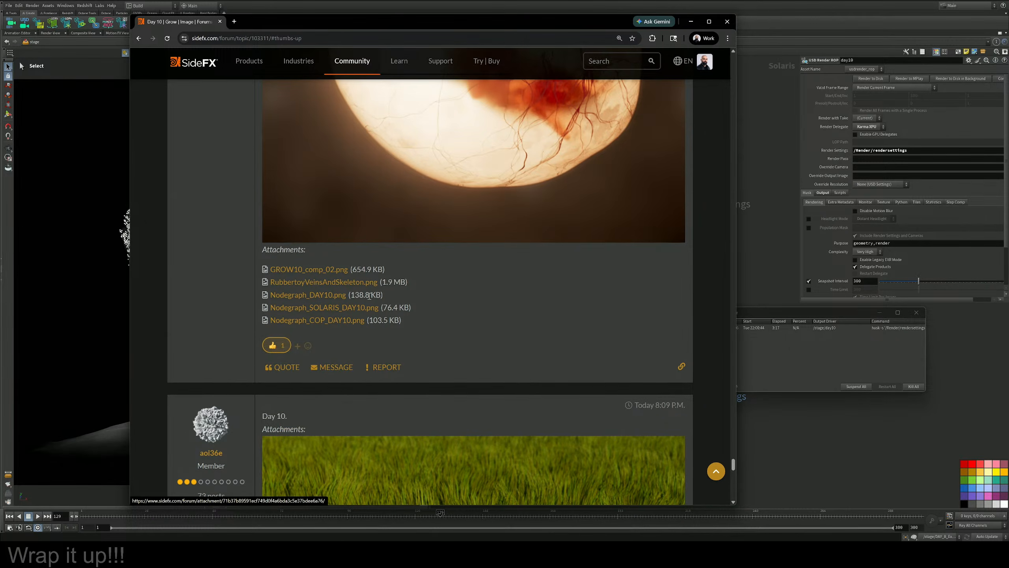
# Open page 2 of the "Day 10 | Grow | Image" topic
pyautogui.scroll(-16, 369, 298)
pyautogui.scroll(-5, 370, 298)
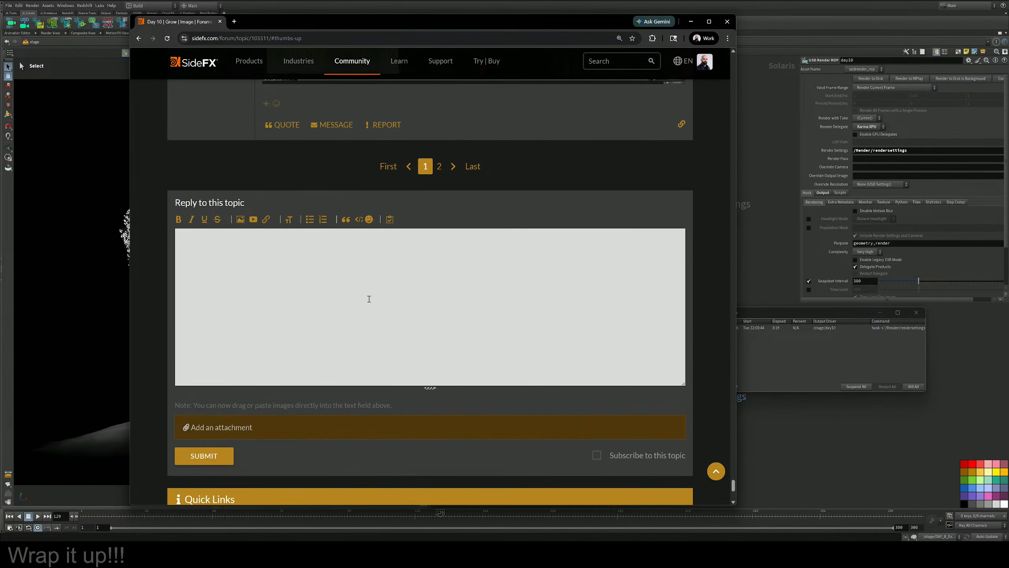
pyautogui.click(439, 167)
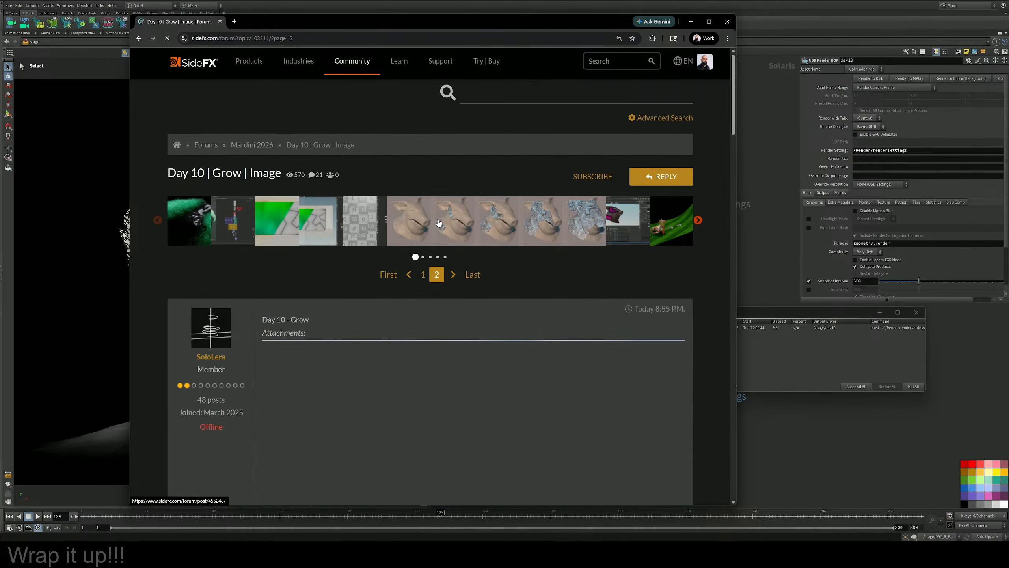
# Add a +1 reaction to the Grow post showing pink flowers on cables growing from a white control box
pyautogui.scroll(-5, 429, 238)
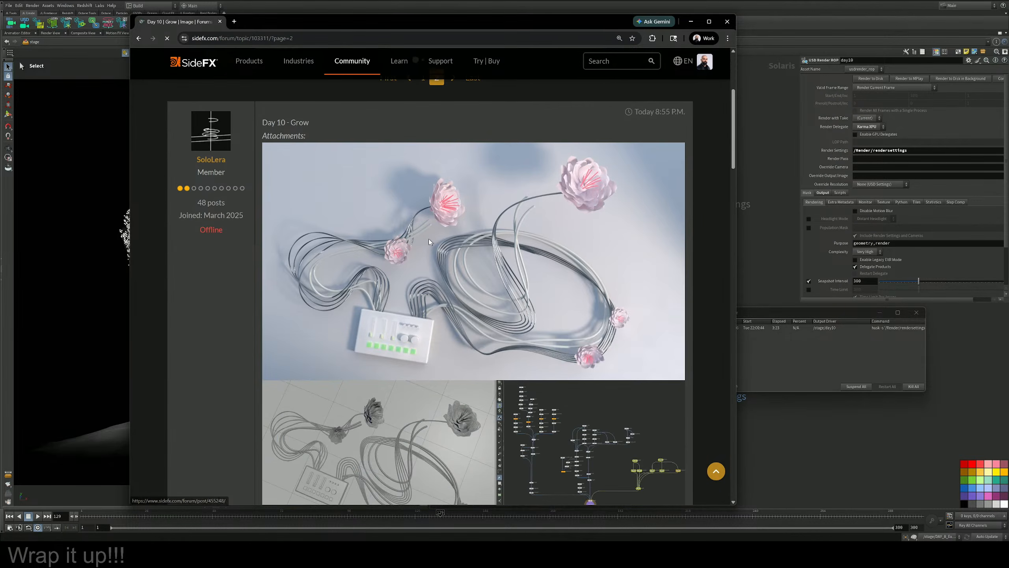
pyautogui.scroll(-4, 413, 256)
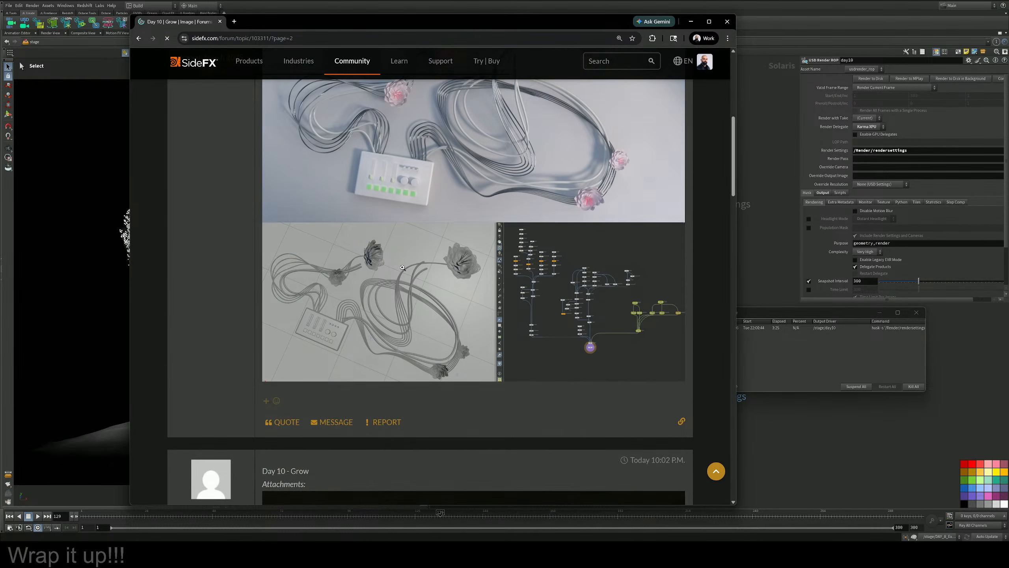
pyautogui.scroll(3, 382, 290)
pyautogui.scroll(-3, 382, 290)
pyautogui.moveTo(274, 401)
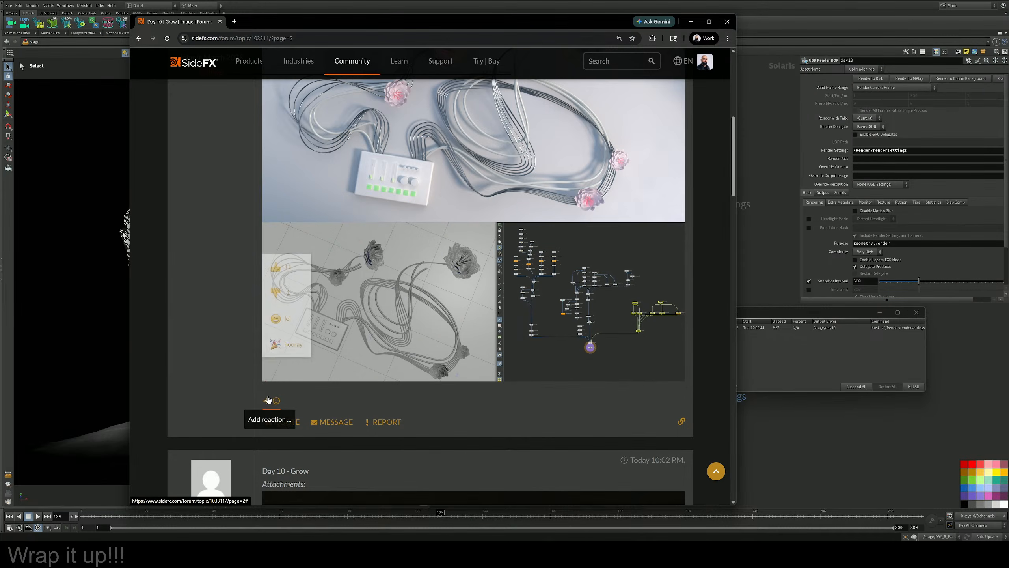
pyautogui.click(275, 267)
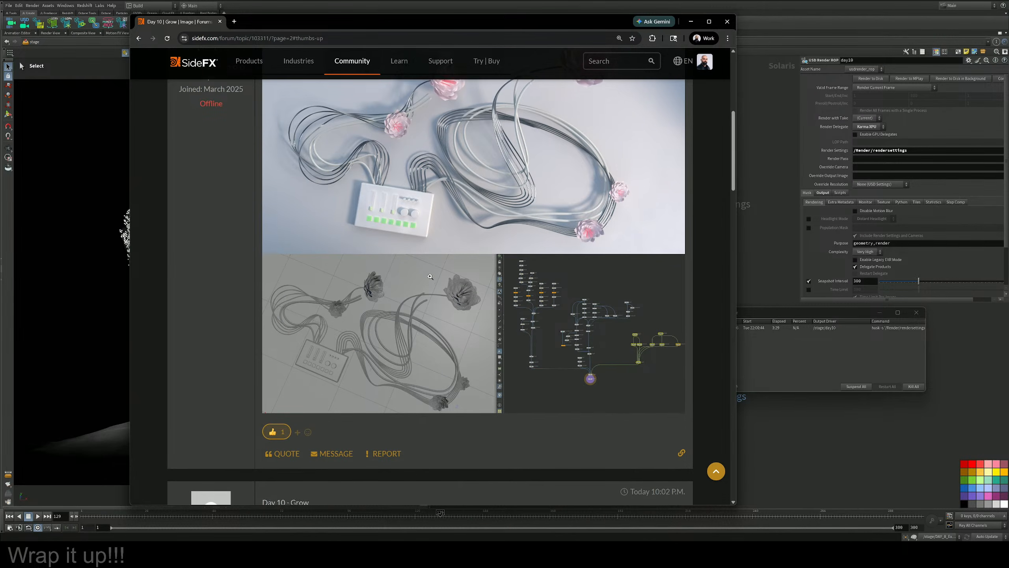
# Add a +1 reaction to the Grow post showing a green seedling sprouting from cracked pavement
pyautogui.scroll(-4, 431, 276)
pyautogui.scroll(-12, 430, 276)
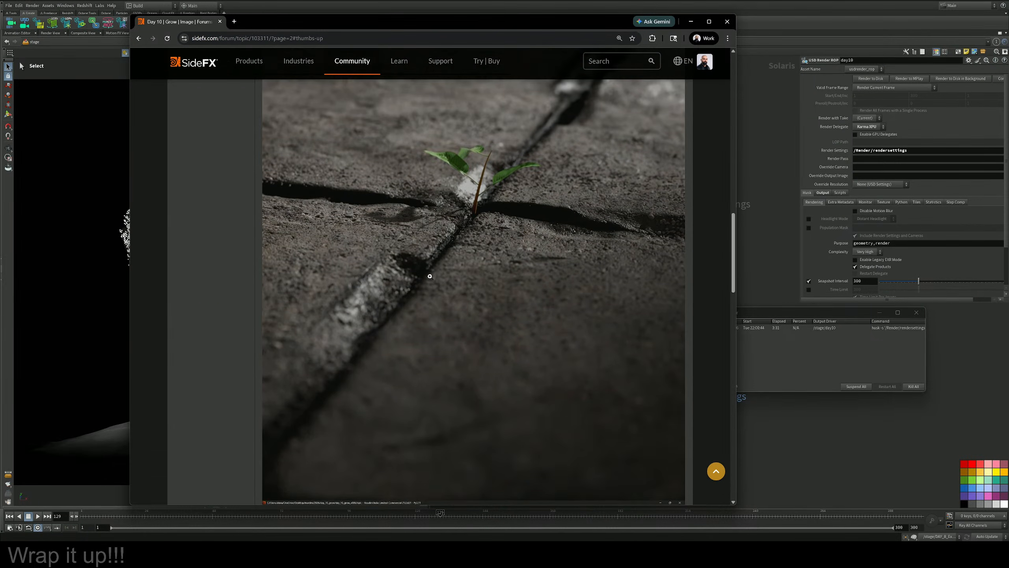
pyautogui.scroll(-20, 430, 276)
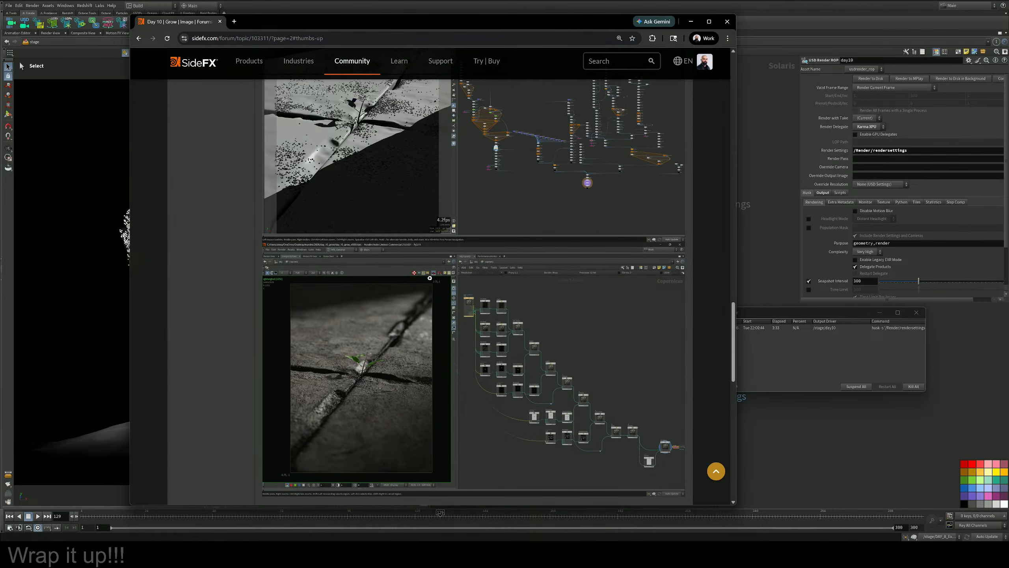
pyautogui.click(266, 358)
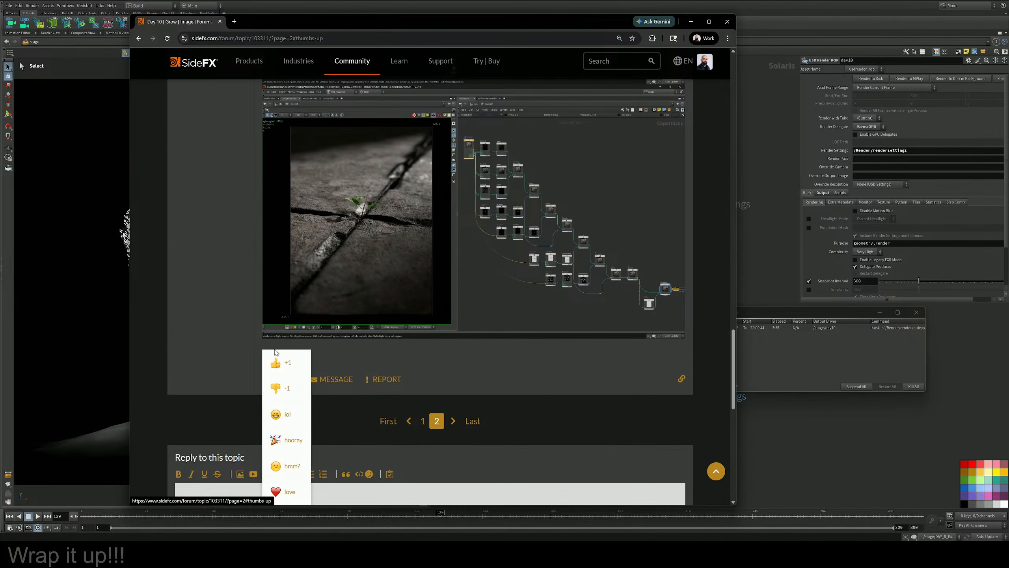
pyautogui.click(279, 363)
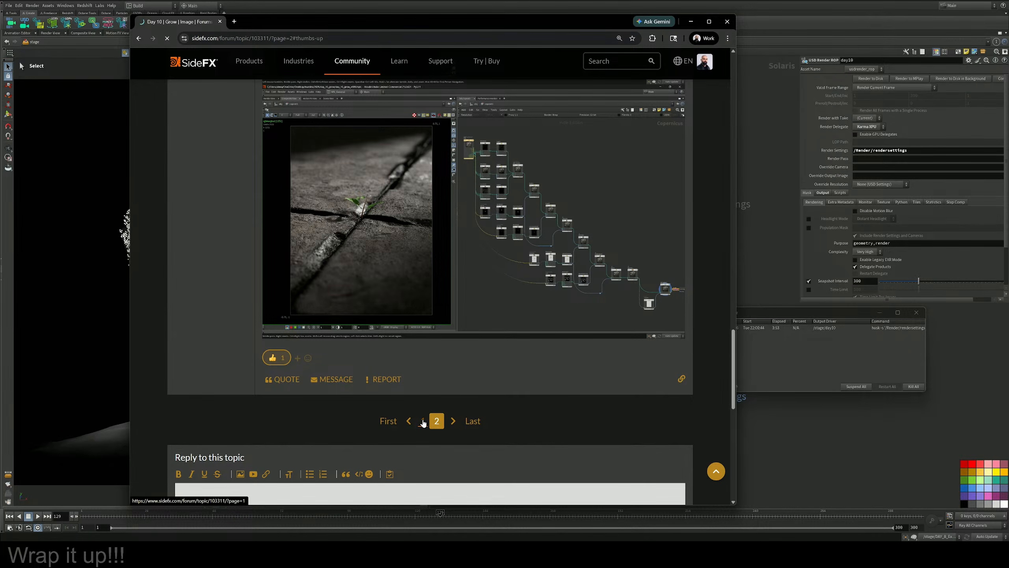
# Return to the Mardini 2026 forum and open the "Day 10 | Grow | Animation" topic
pyautogui.scroll(-3, 415, 369)
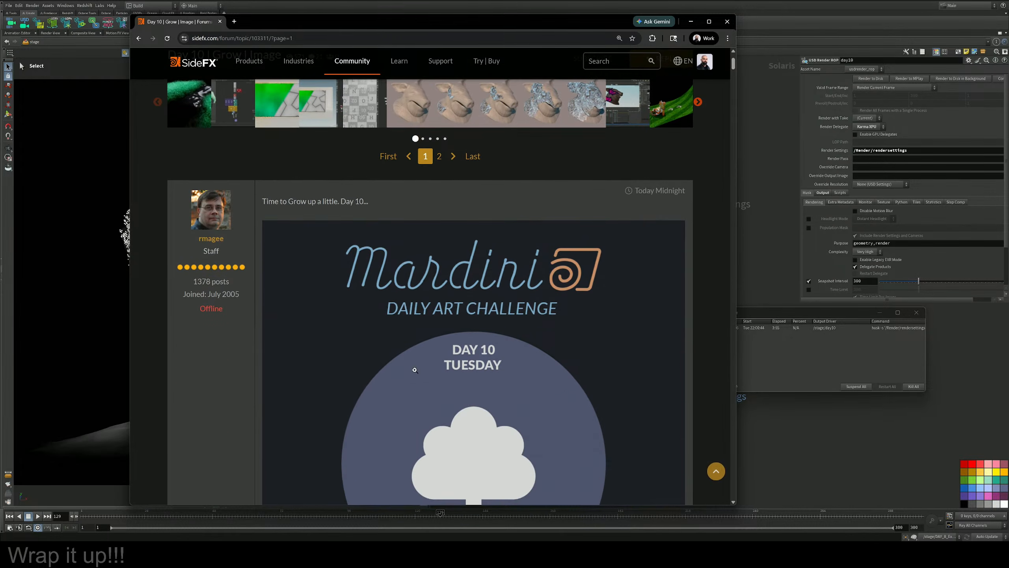
pyautogui.scroll(3, 344, 204)
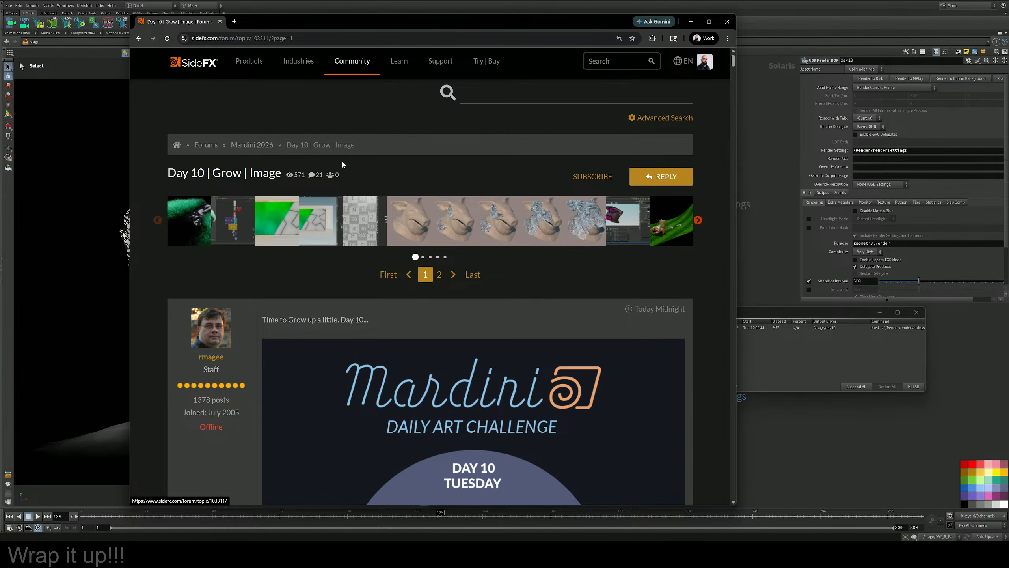
pyautogui.click(295, 147)
pyautogui.scroll(-4, 295, 289)
pyautogui.scroll(4, 295, 289)
pyautogui.click(241, 145)
pyautogui.scroll(-4, 264, 362)
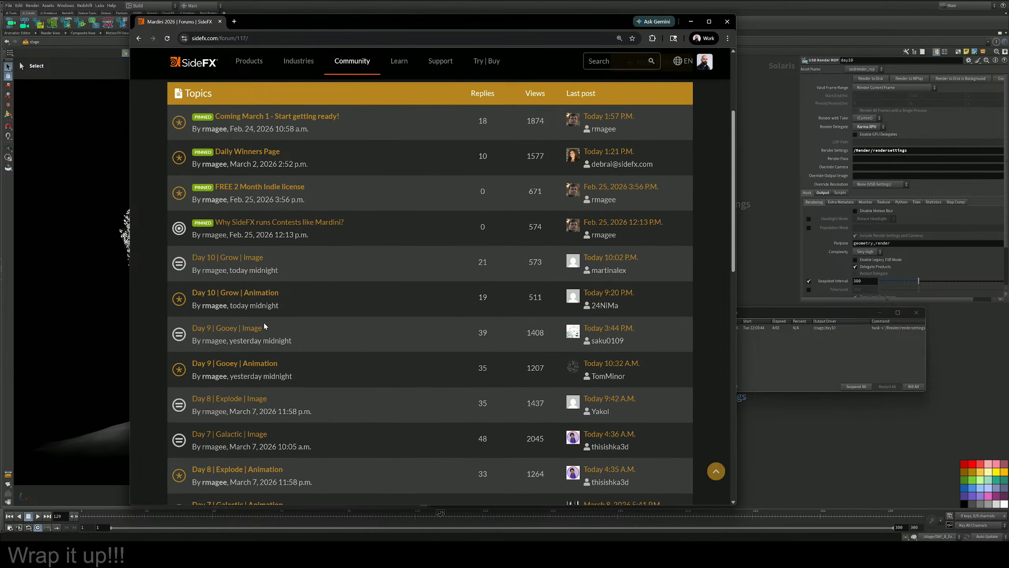
pyautogui.click(252, 294)
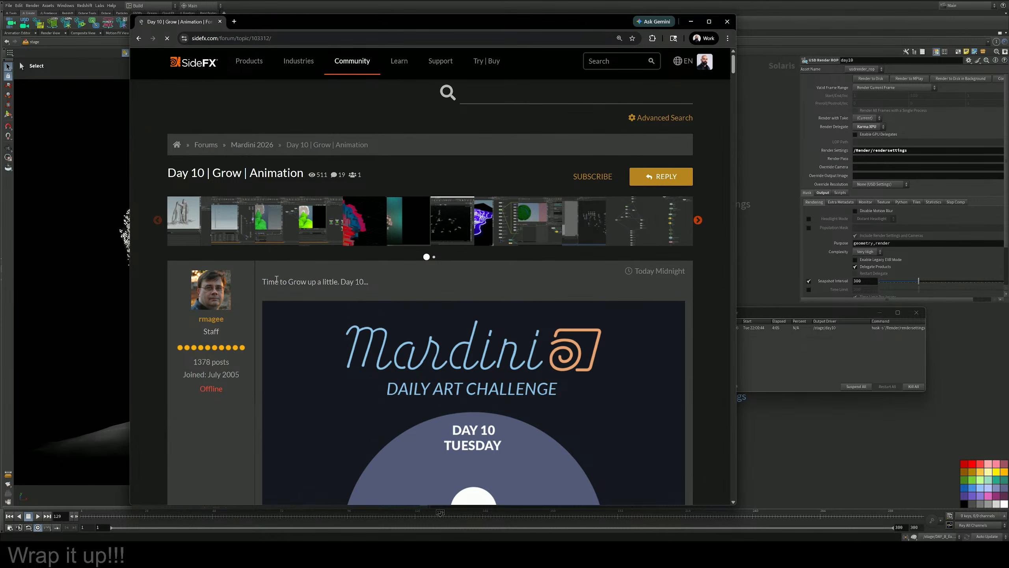
# Play the inflated tree growth video and view the post's node tree screenshot
pyautogui.scroll(-7, 312, 282)
pyautogui.scroll(-9, 312, 282)
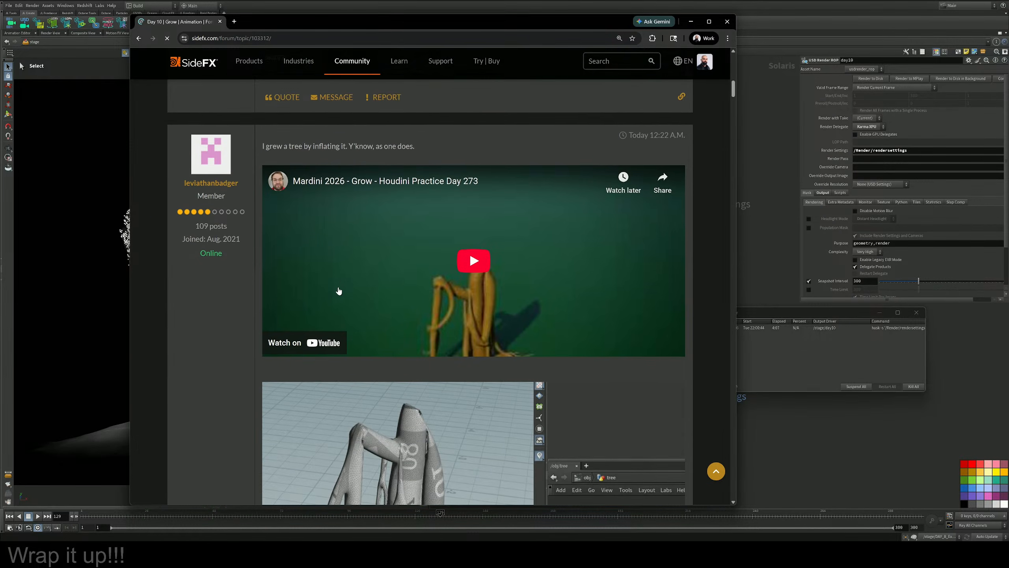
pyautogui.click(473, 221)
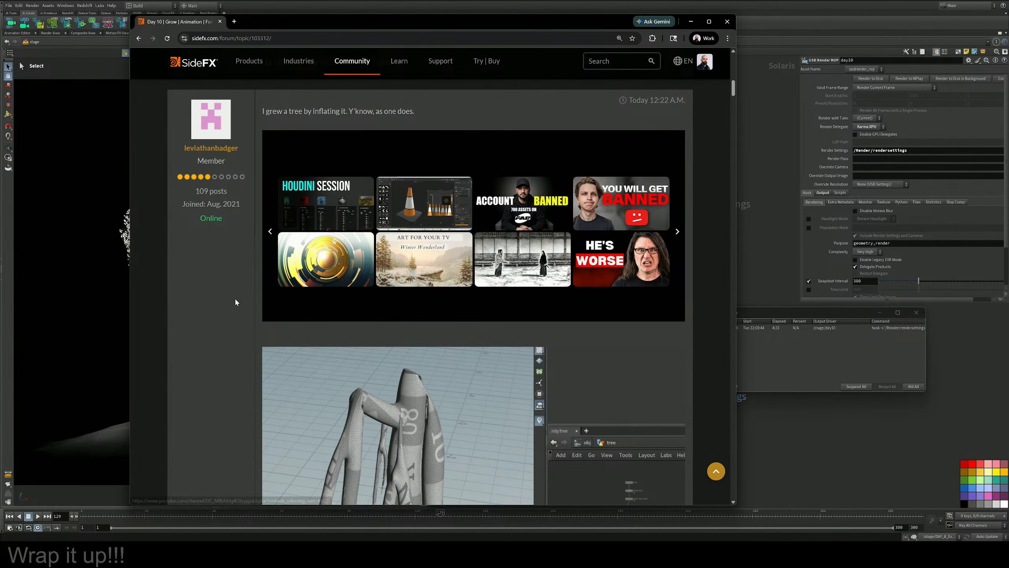
pyautogui.click(300, 40)
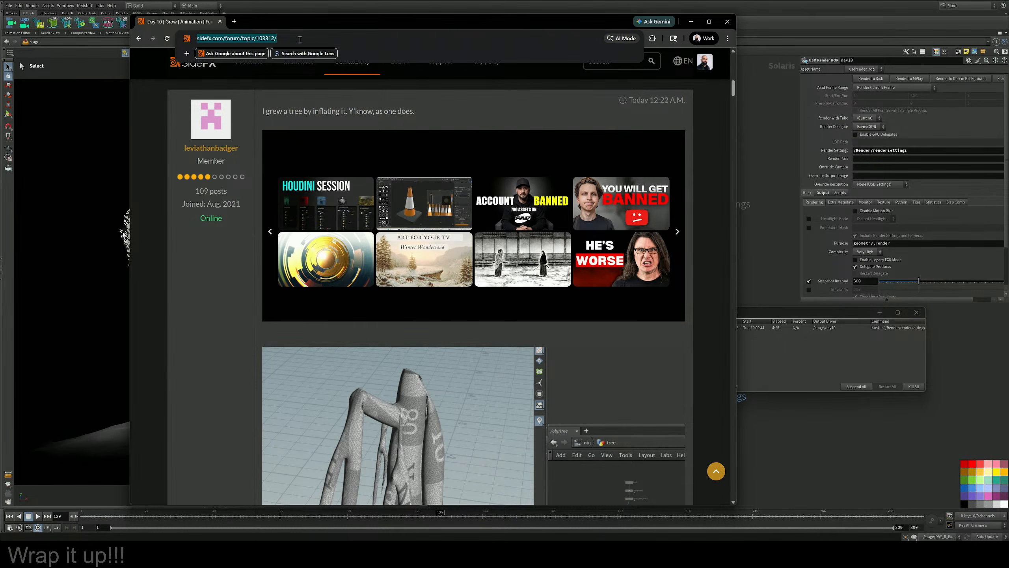
pyautogui.hotkey('alt', 'Tab')
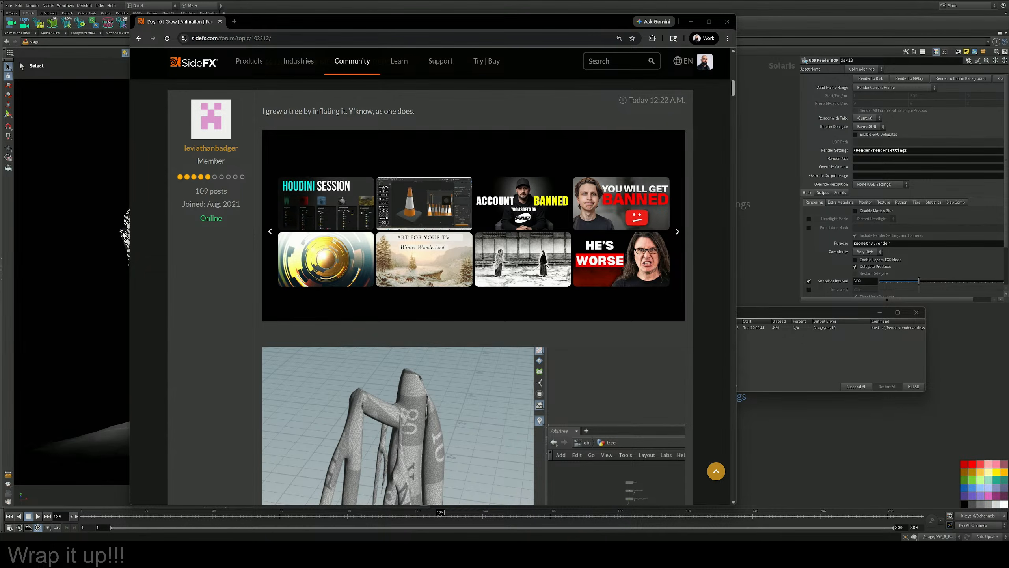
pyautogui.scroll(-10, 474, 312)
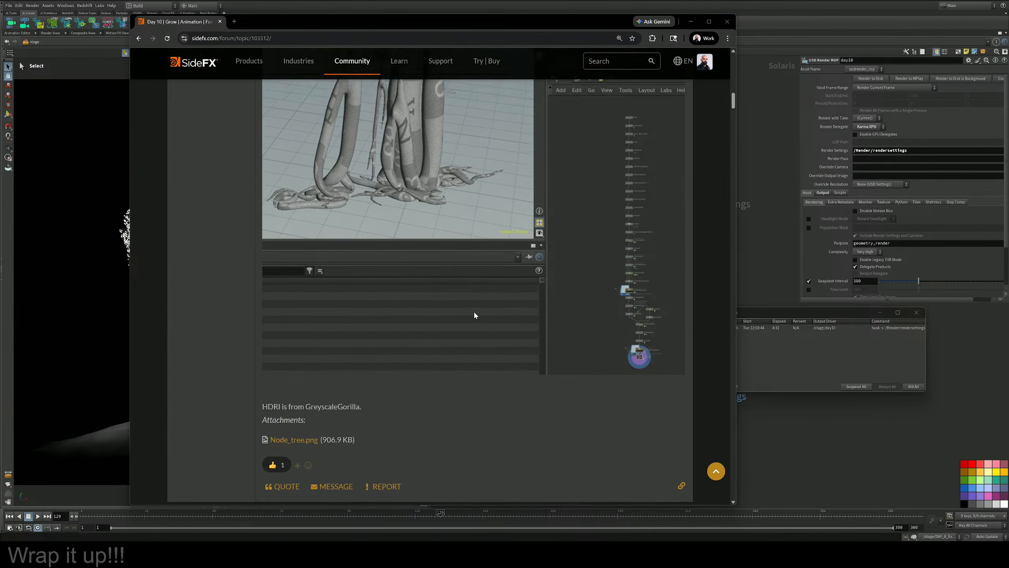
# Play the clay animation with the thick green stalk and examine its viewport and node network screenshots
pyautogui.scroll(-5, 474, 312)
pyautogui.click(477, 202)
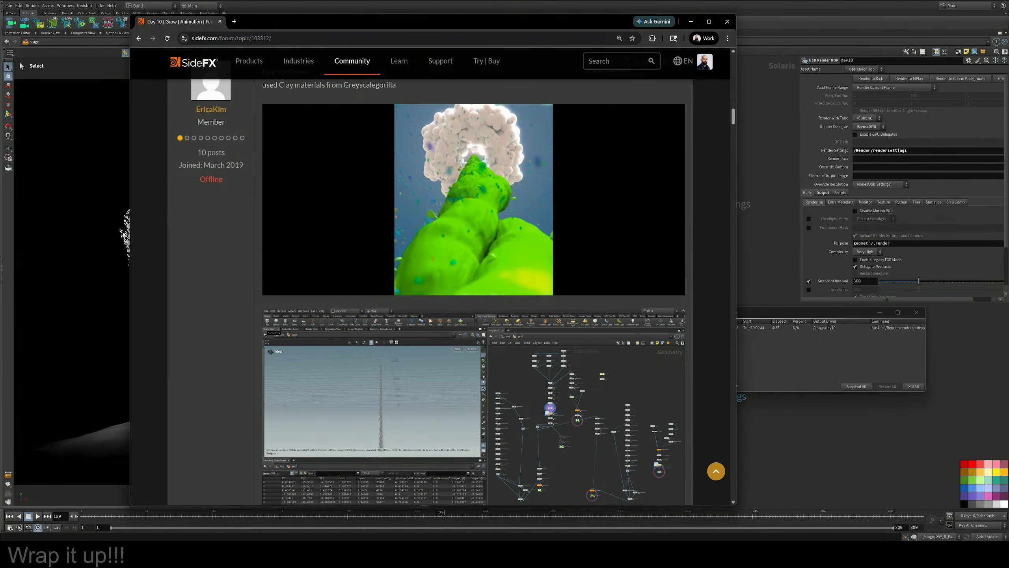
pyautogui.scroll(-4, 444, 248)
pyautogui.scroll(-11, 444, 250)
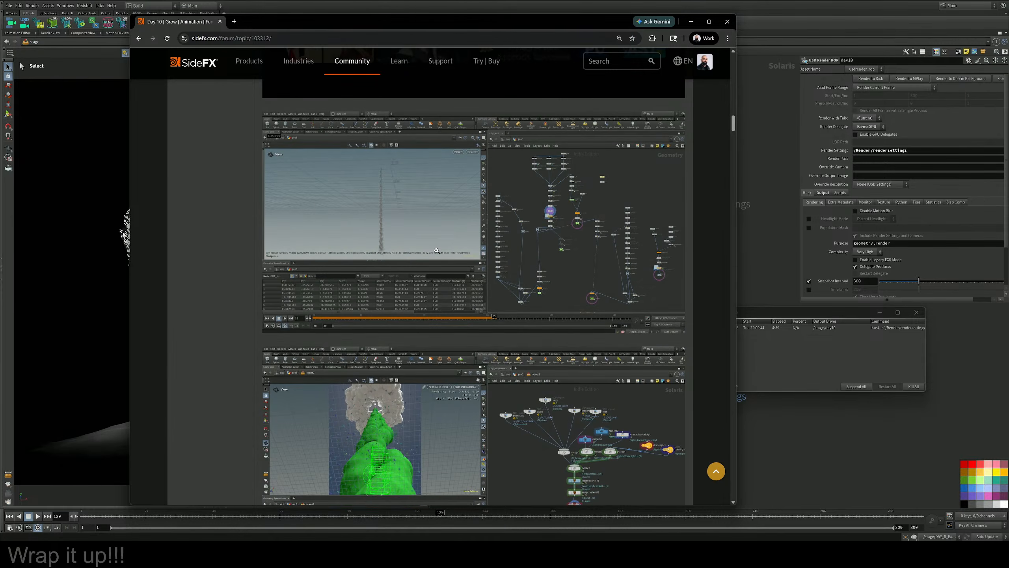
pyautogui.scroll(-10, 435, 266)
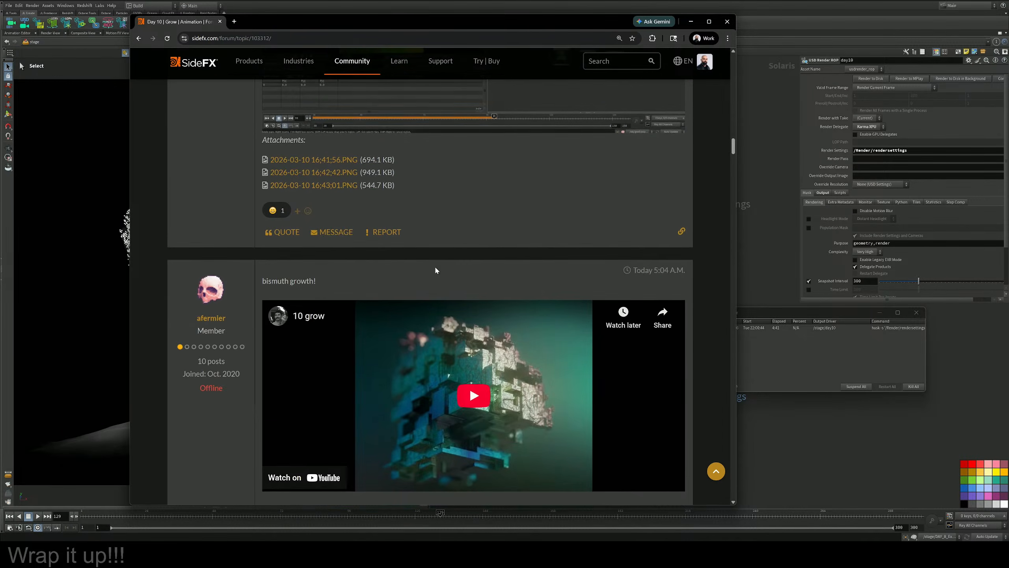
# Watch the bismuth growth video and add a heart reaction to the "Physarum Solver + a bit of COPs Flow" post
pyautogui.moveTo(435, 273); pyautogui.dragTo(451, 323)
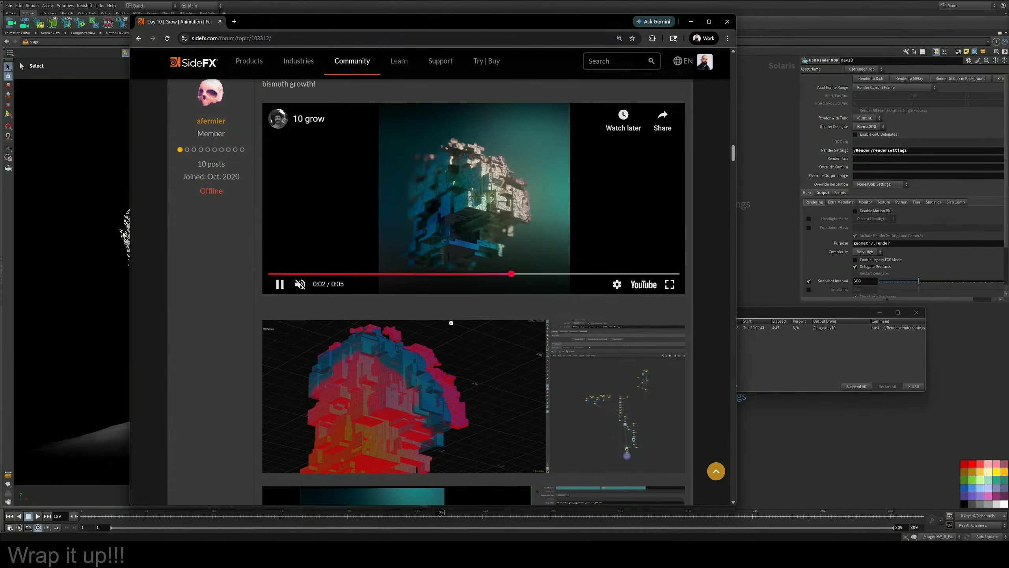
pyautogui.scroll(-7, 451, 323)
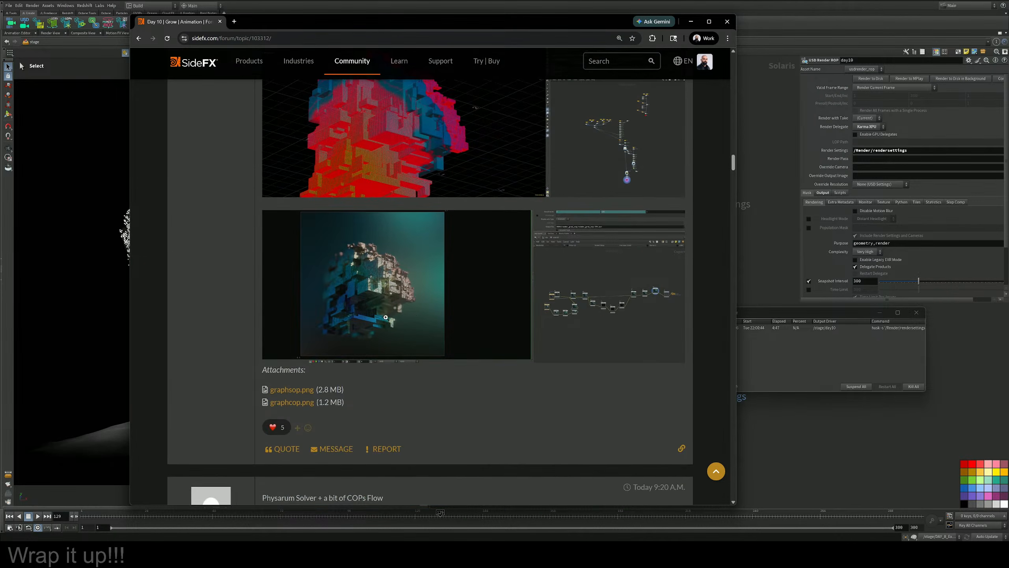
pyautogui.scroll(-9, 464, 309)
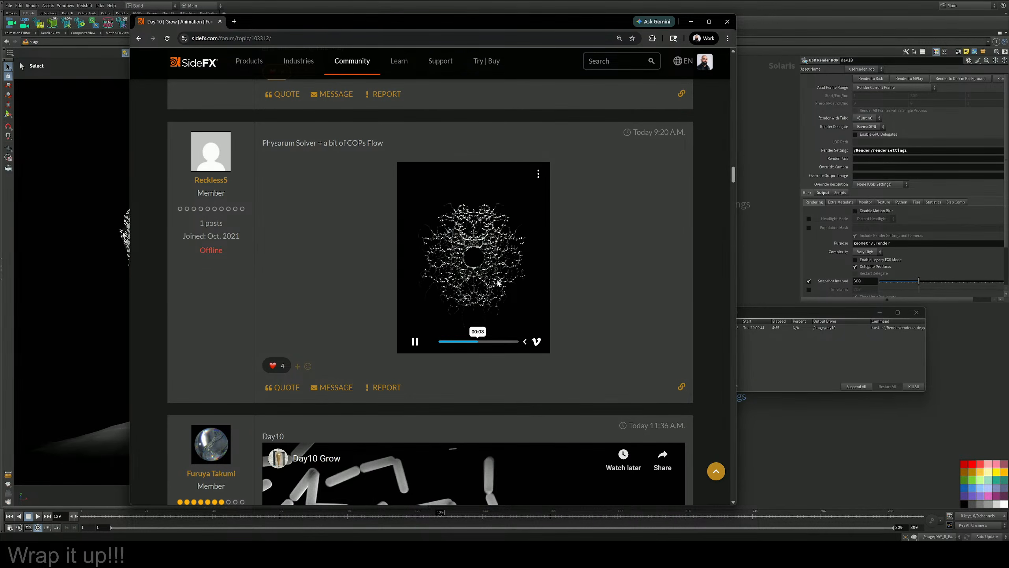
pyautogui.moveTo(277, 368)
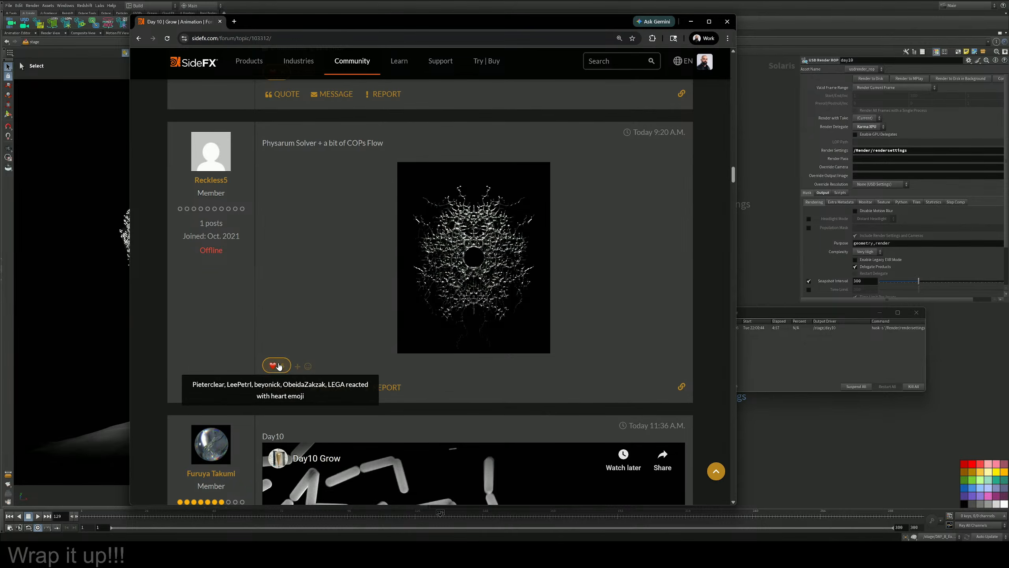
# Play the COPS Reaction Diffusion video and view the post's attached viewport and network screenshot
pyautogui.scroll(-12, 500, 285)
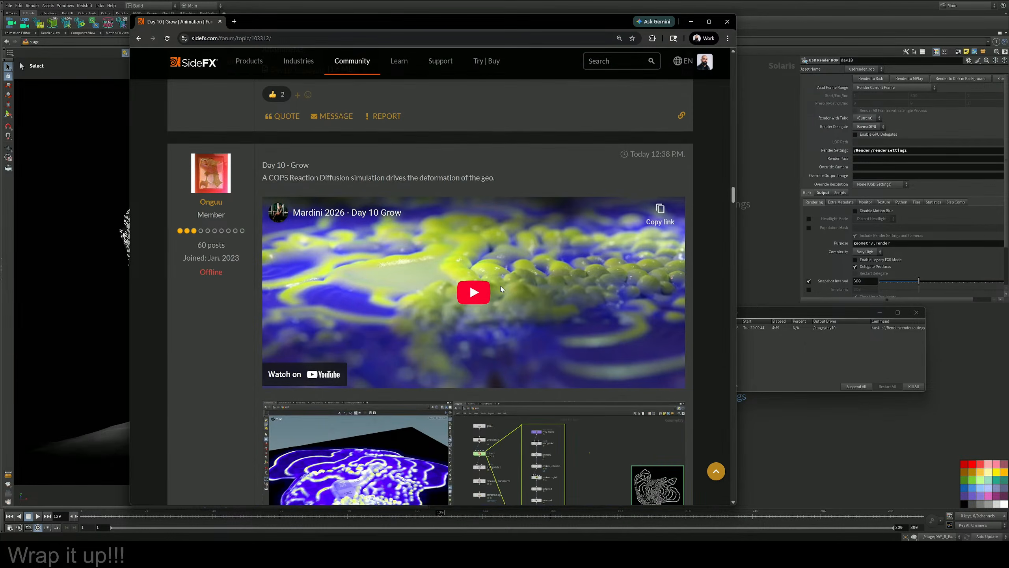
pyautogui.click(476, 295)
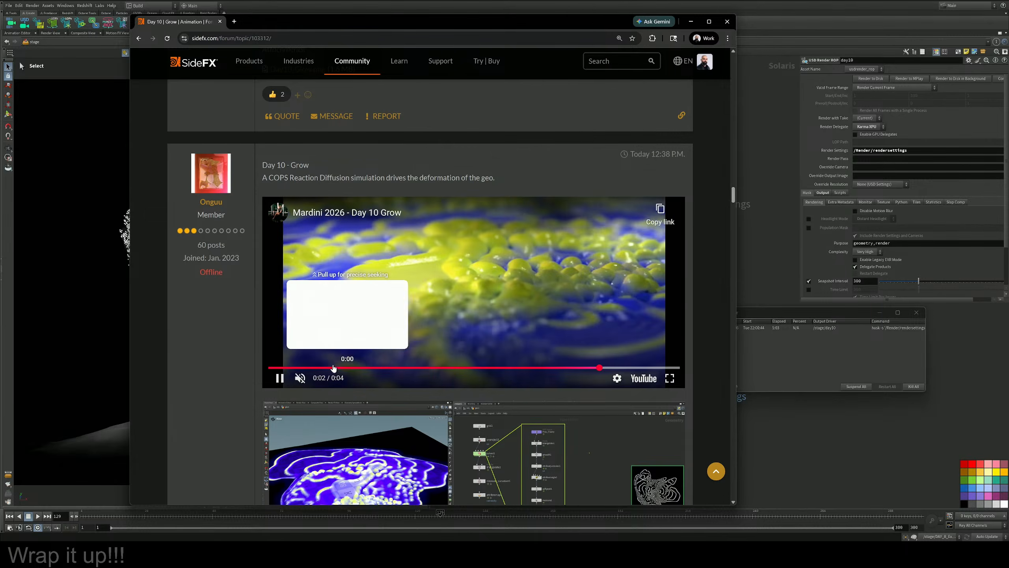
pyautogui.scroll(-5, 302, 417)
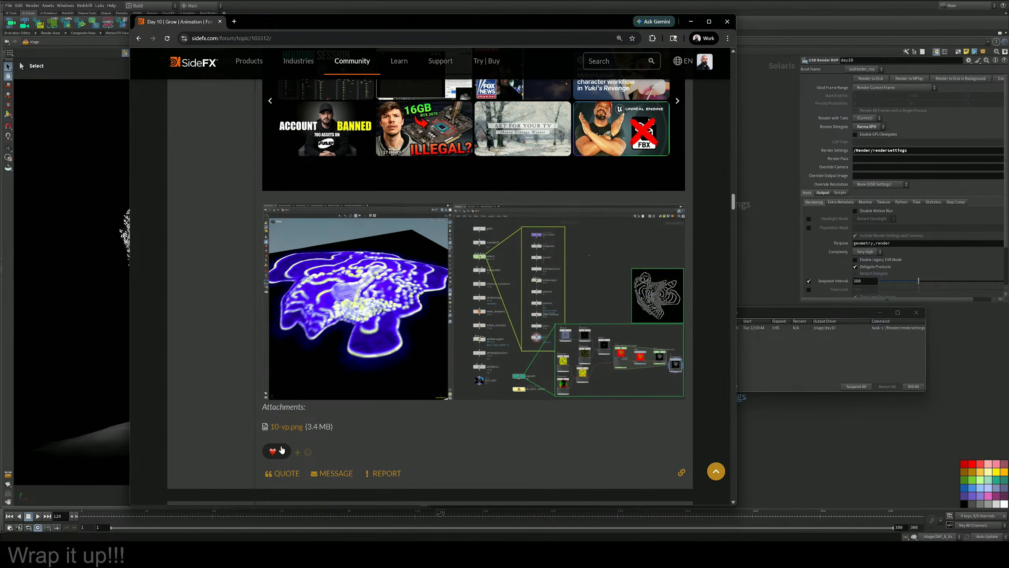
# Play the mardini10 video of the tree-covered planet and view the rest of that post
pyautogui.scroll(-10, 486, 317)
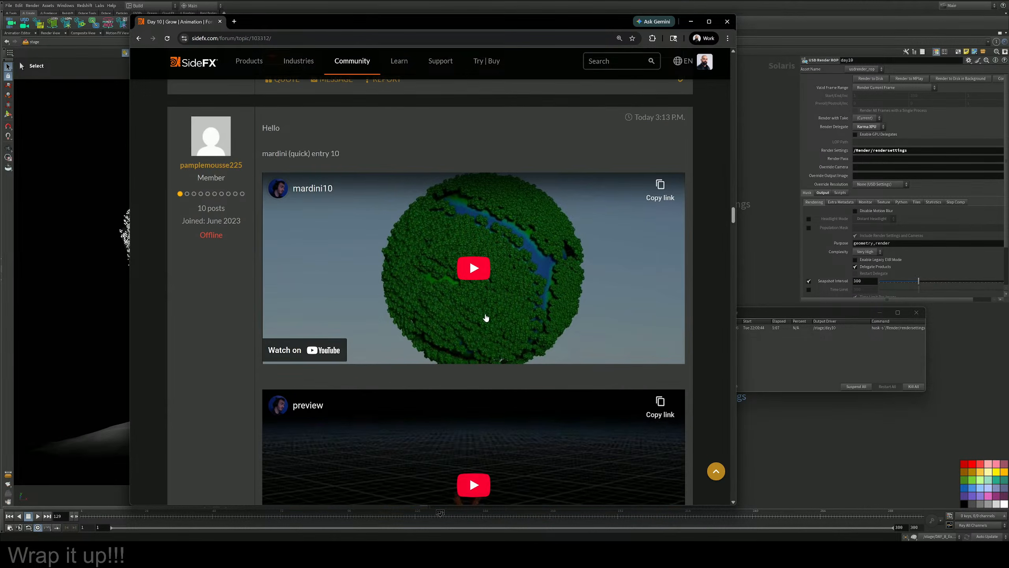
pyautogui.click(479, 272)
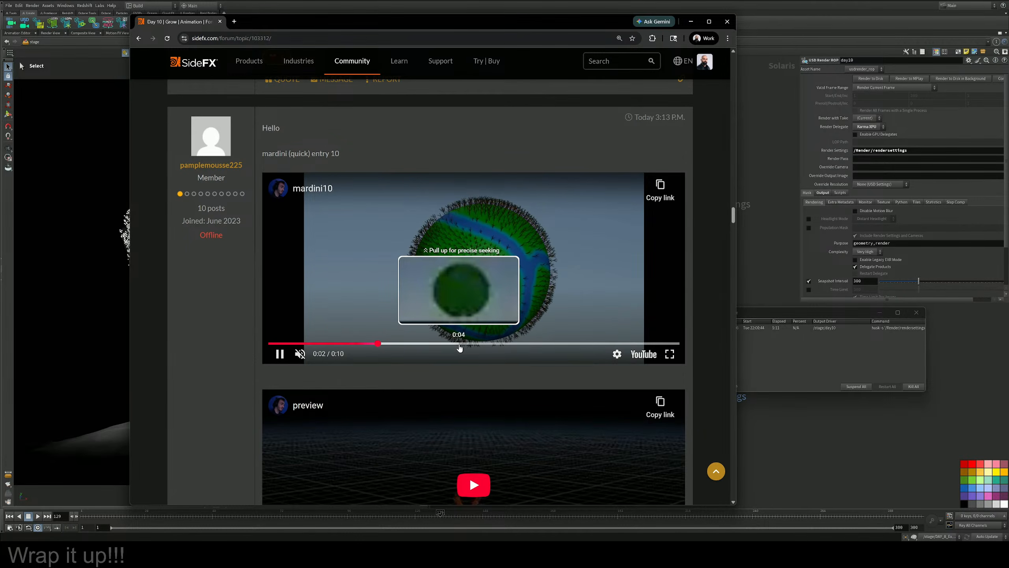
pyautogui.scroll(-19, 459, 347)
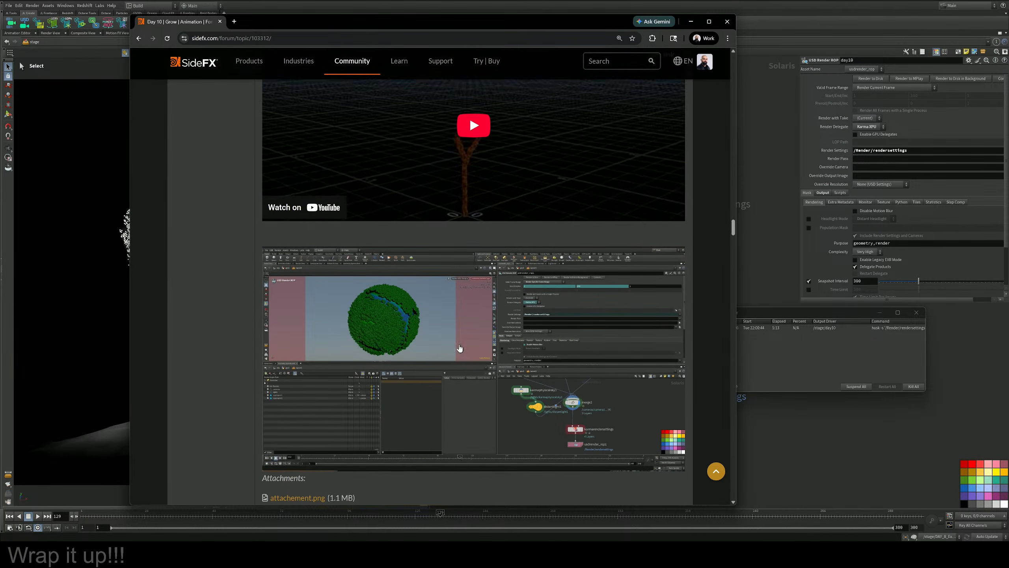
# Play the growing blue-flowered potted plant video and add a heart reaction to its post
pyautogui.click(477, 294)
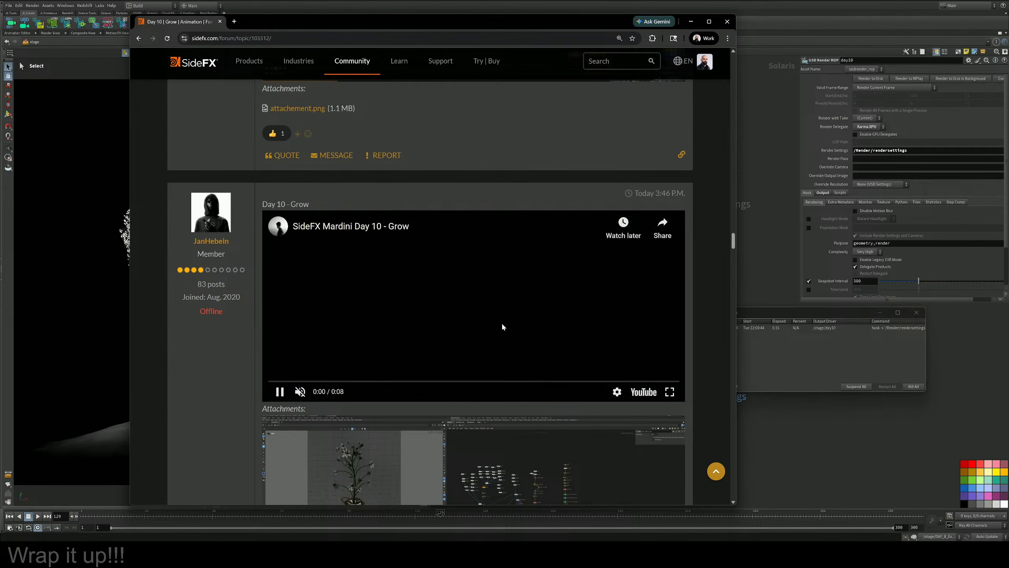
pyautogui.scroll(-3, 525, 345)
pyautogui.scroll(2, 525, 345)
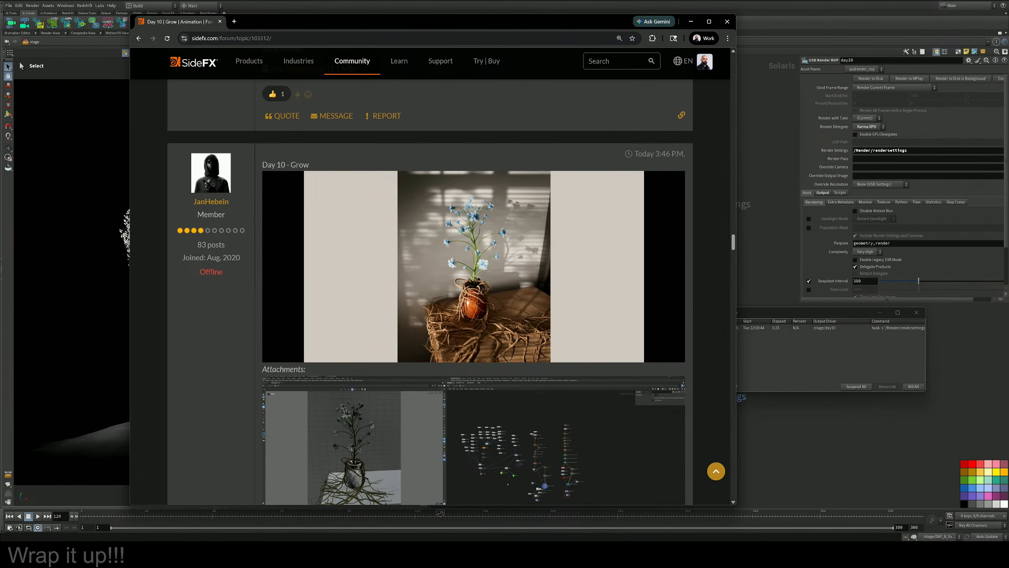
pyautogui.scroll(-3, 473, 278)
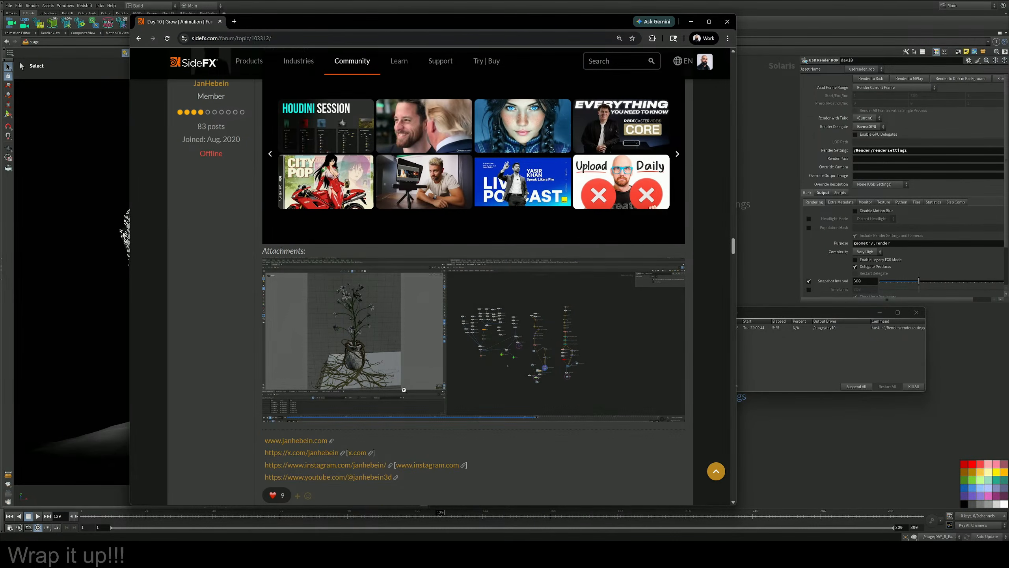
pyautogui.scroll(-3, 323, 350)
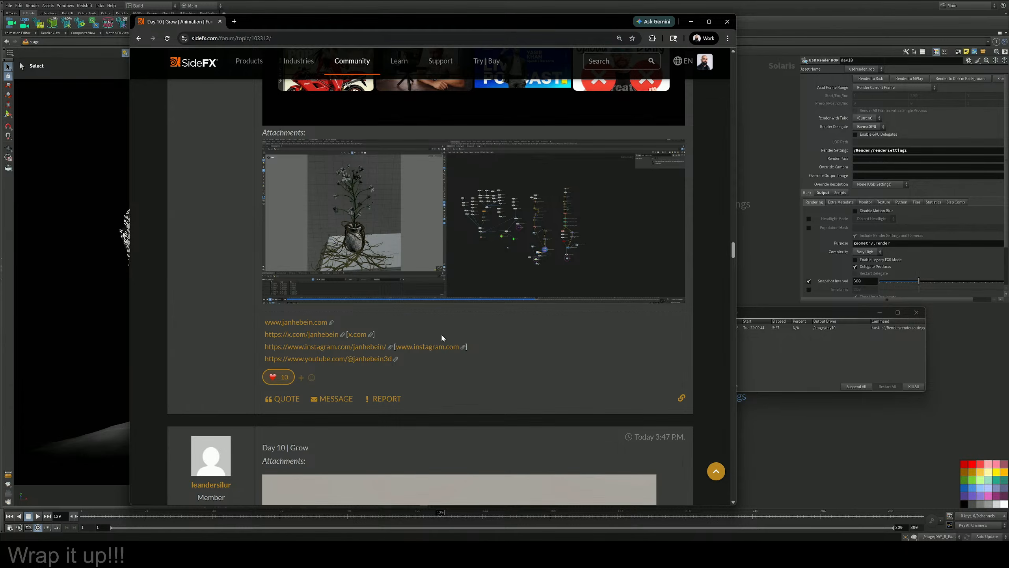
# Watch the white crystal growth animation and add a hooray reaction to its post
pyautogui.scroll(-9, 443, 336)
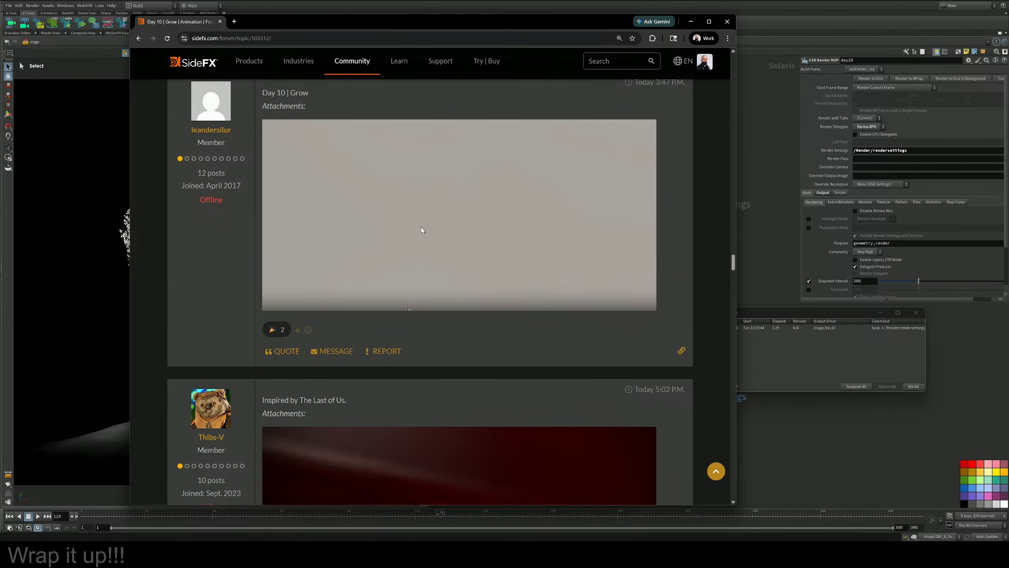
pyautogui.scroll(2, 421, 280)
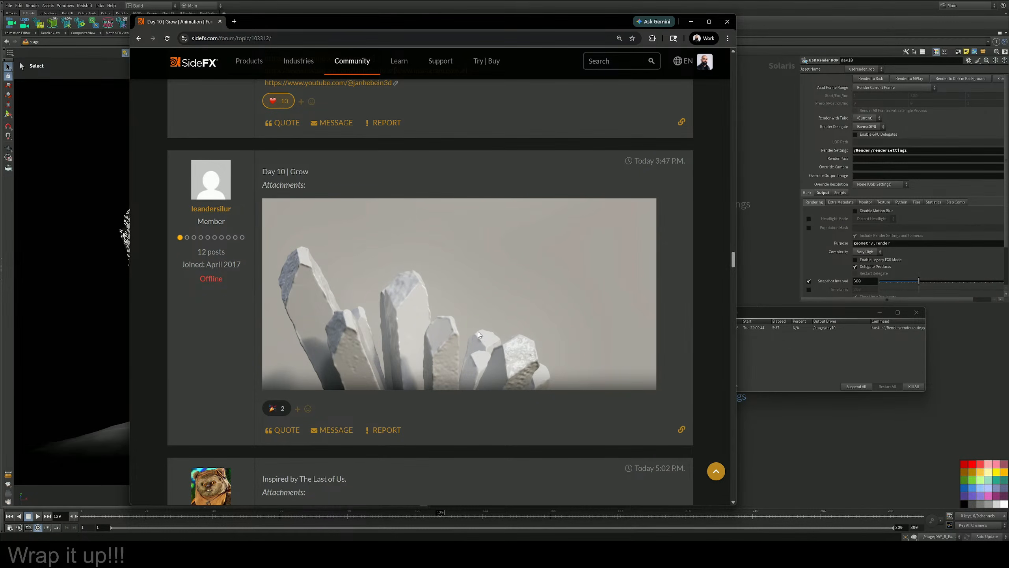
pyautogui.scroll(-3, 478, 331)
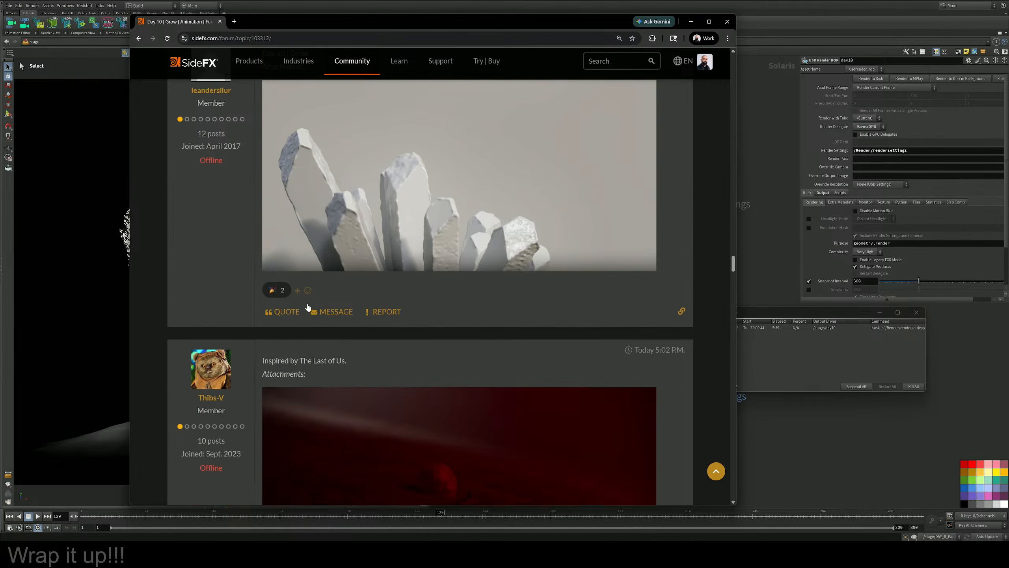
# View the post inspired by The Last of Us and play the video captioned "Some things grow until they can't be contained."
pyautogui.scroll(-14, 424, 328)
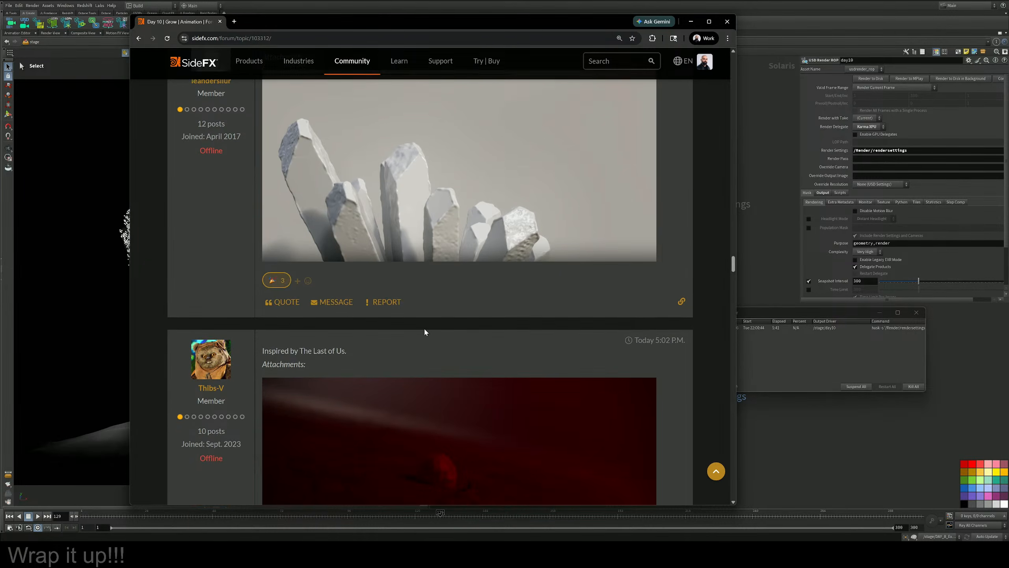
pyautogui.scroll(-15, 430, 321)
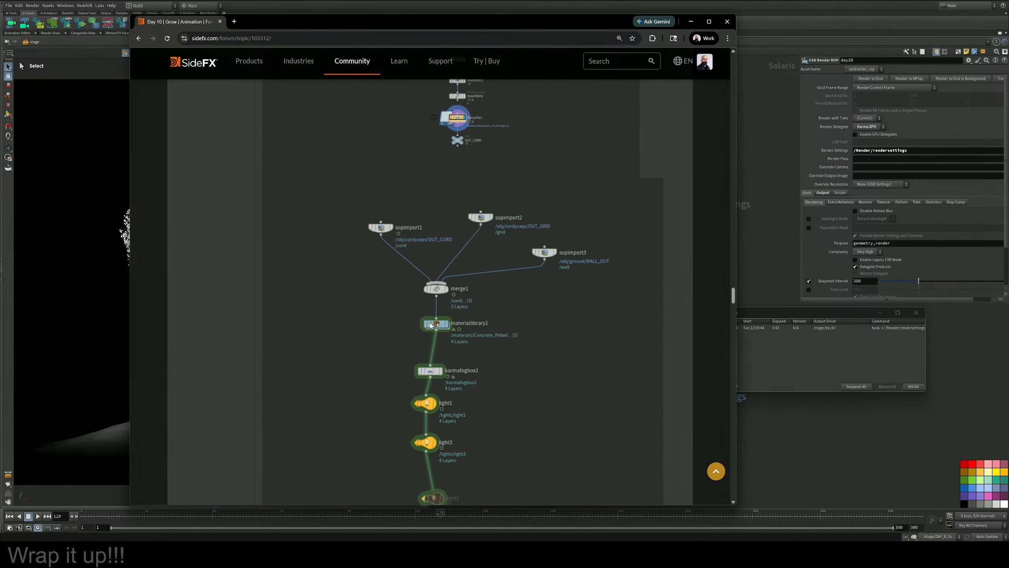
pyautogui.click(446, 334)
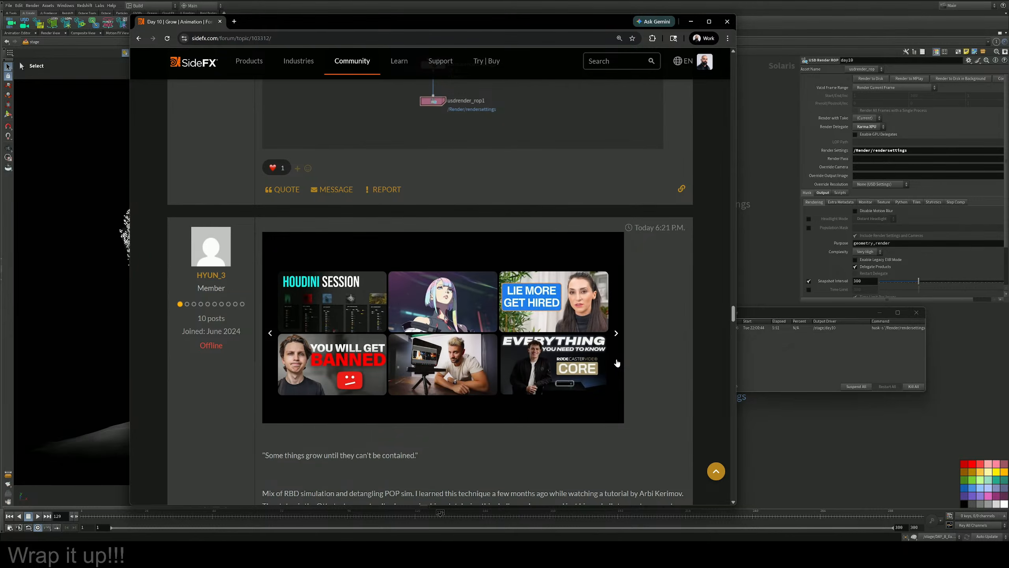
# View the attached screenshots of the RBD and detangling POP sim post and add a thumbs-up reaction to it
pyautogui.scroll(-5, 617, 362)
pyautogui.scroll(-5, 617, 362)
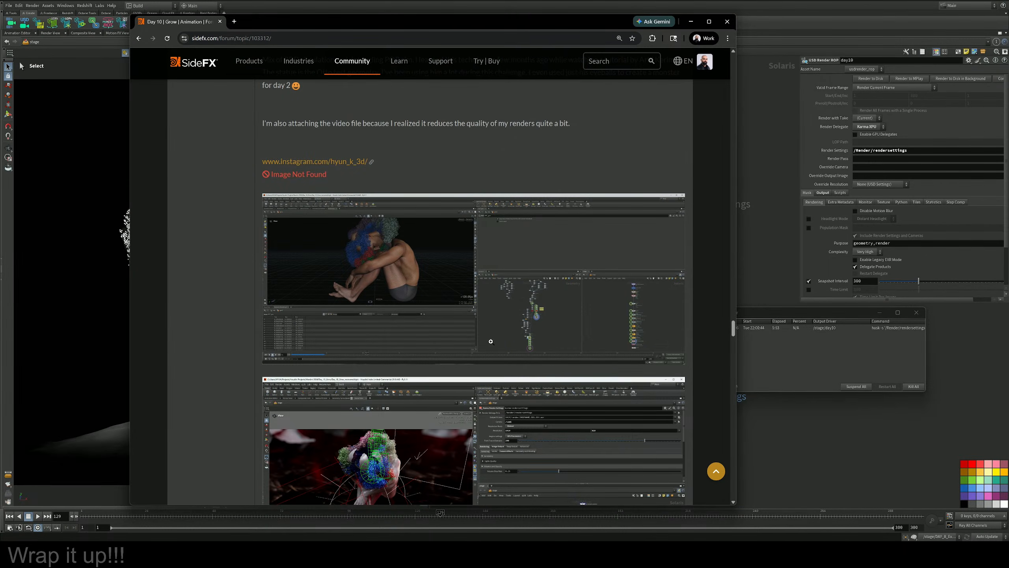
pyautogui.scroll(-10, 491, 341)
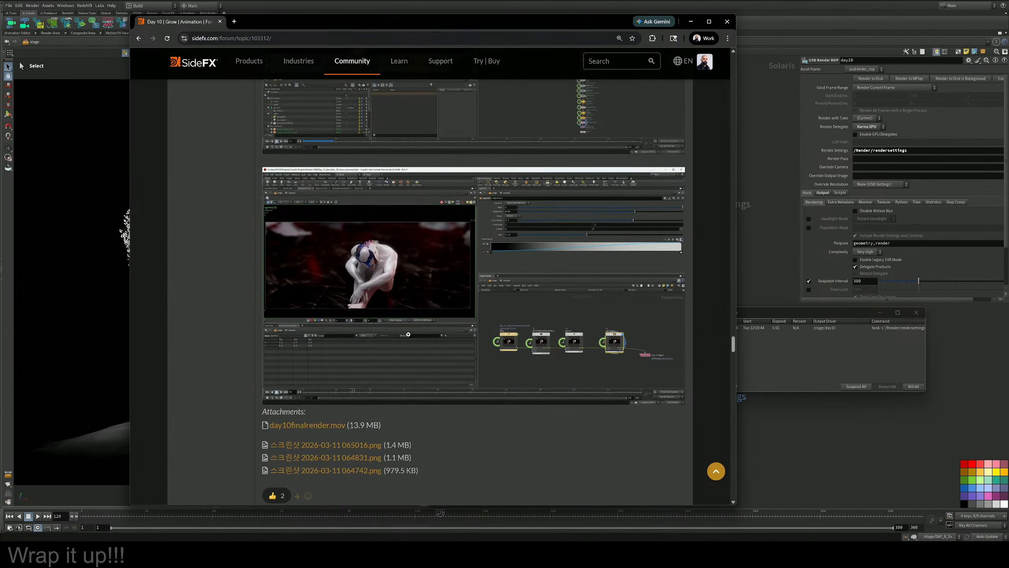
pyautogui.scroll(-10, 465, 326)
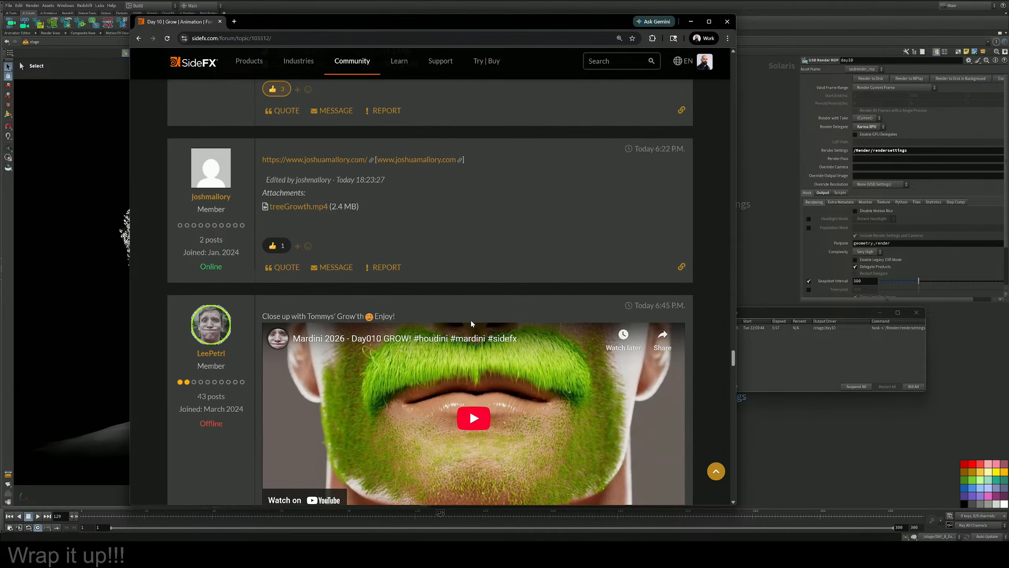
# Play the "Mardini 2026 - Day010 GROW!" video of the green grass moustache and view the rest of that post
pyautogui.click(472, 278)
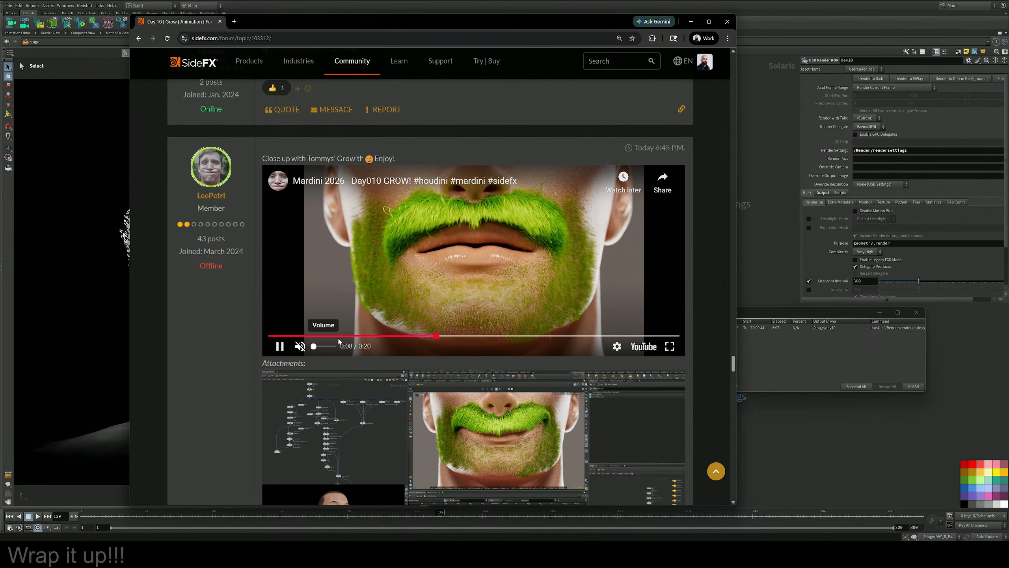
pyautogui.scroll(-7, 427, 302)
pyautogui.scroll(-20, 428, 302)
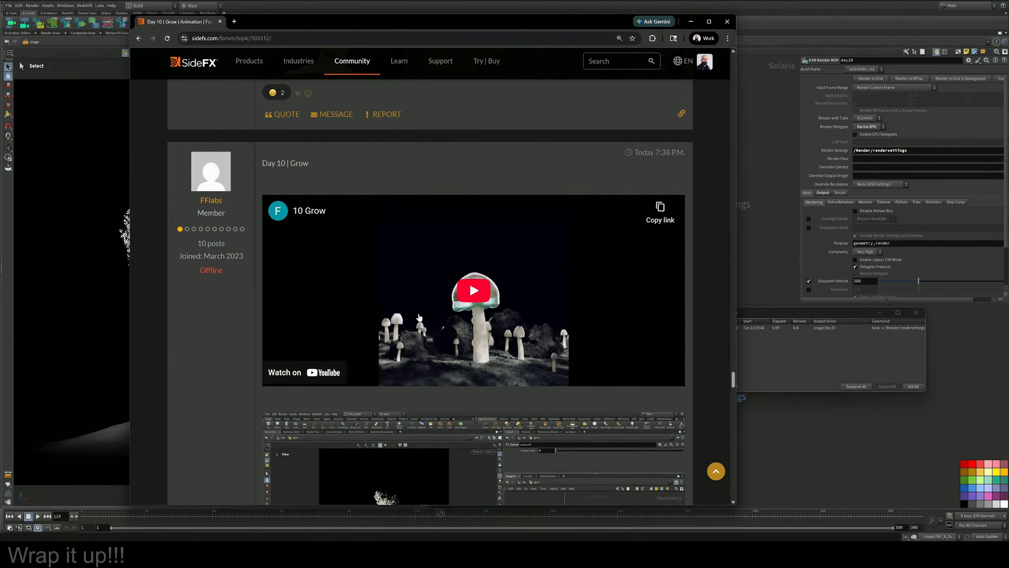
# Play the "Day 10 - Growth #frost" video of the frosted vase and view the post's attached screenshot
pyautogui.scroll(-5, 444, 294)
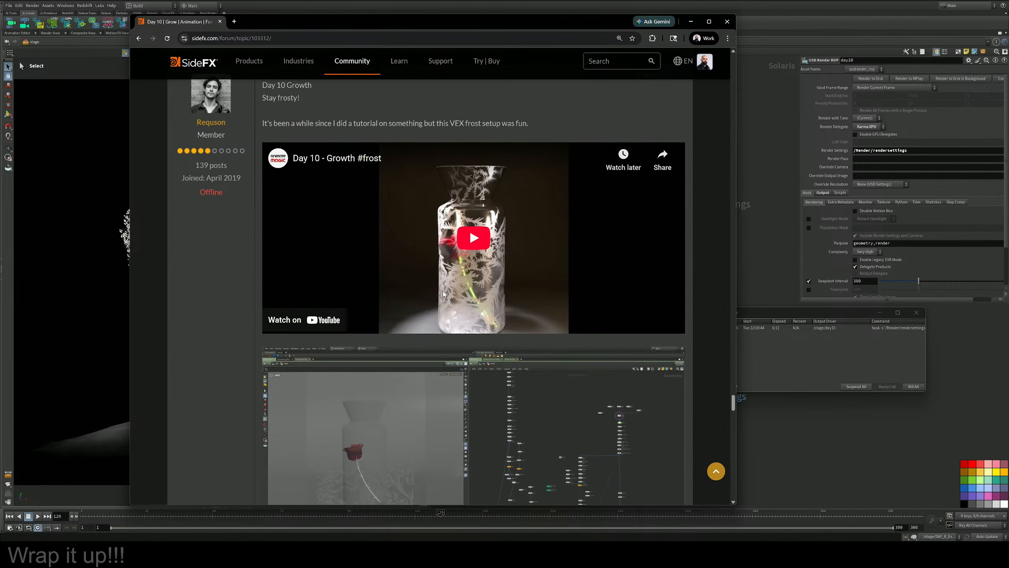
pyautogui.click(469, 236)
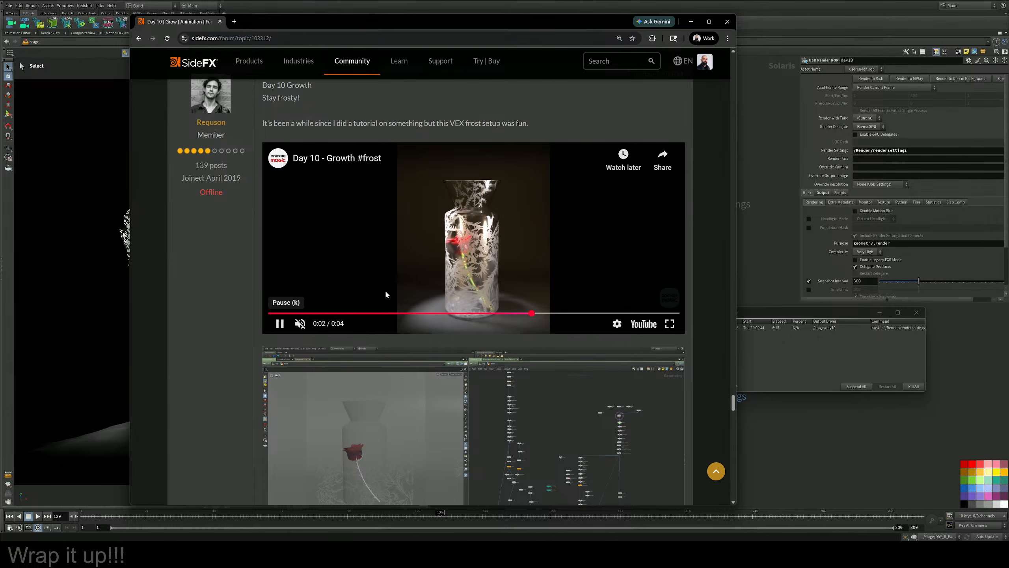
pyautogui.moveTo(288, 315); pyautogui.dragTo(363, 296)
pyautogui.scroll(-10, 373, 295)
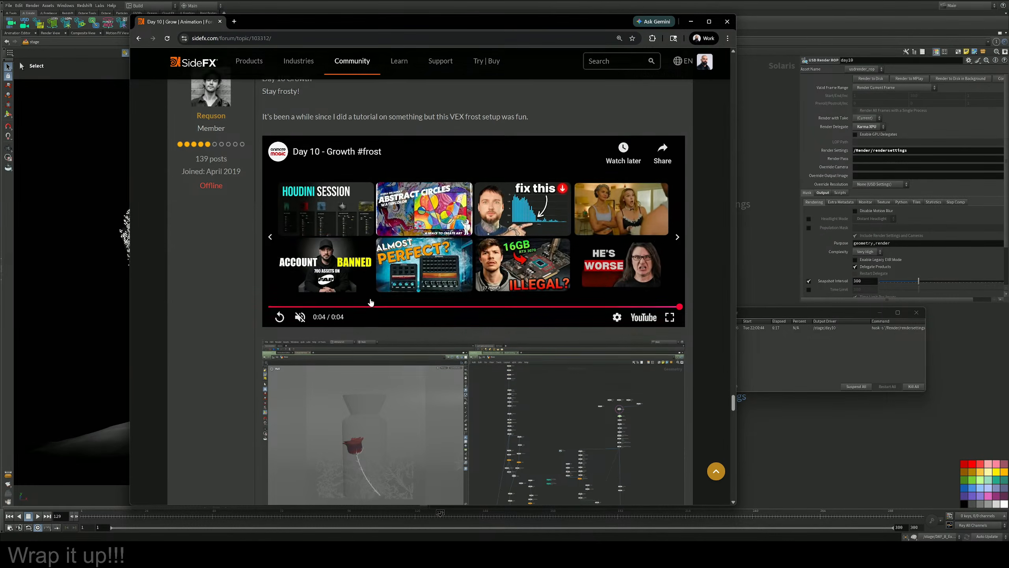
# Play the "Mardini Day 10 Grow" video of the 3D-printed pig head, view its attachments and add a thumbs-up reaction to the post
pyautogui.scroll(-10, 374, 299)
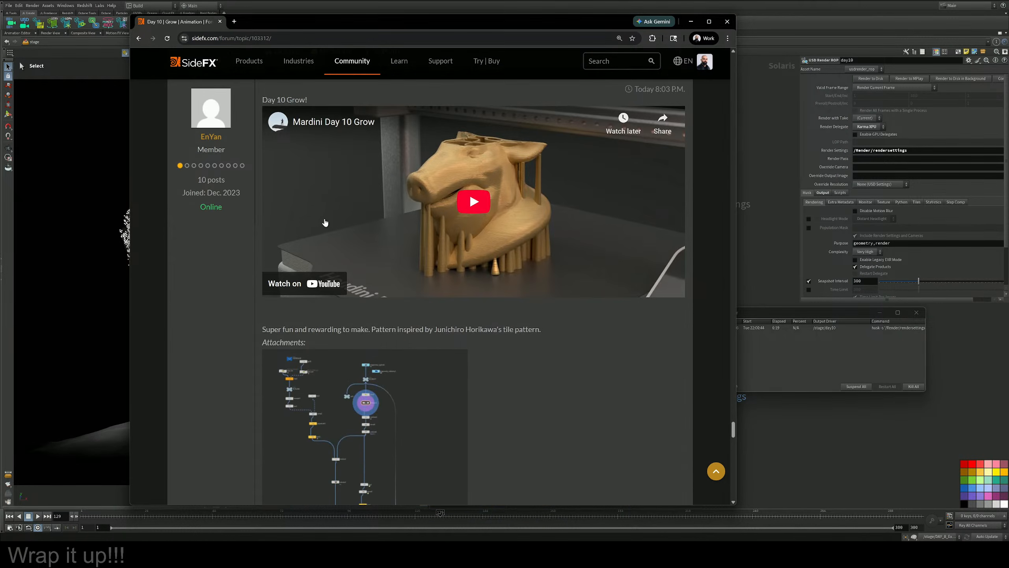
pyautogui.click(474, 201)
pyautogui.scroll(4, 548, 318)
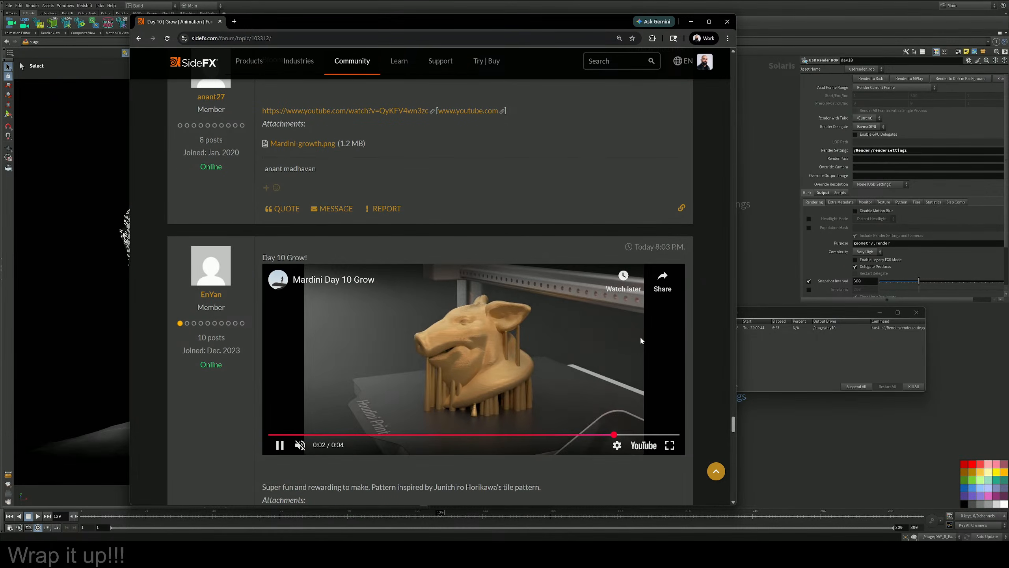
pyautogui.scroll(-20, 501, 267)
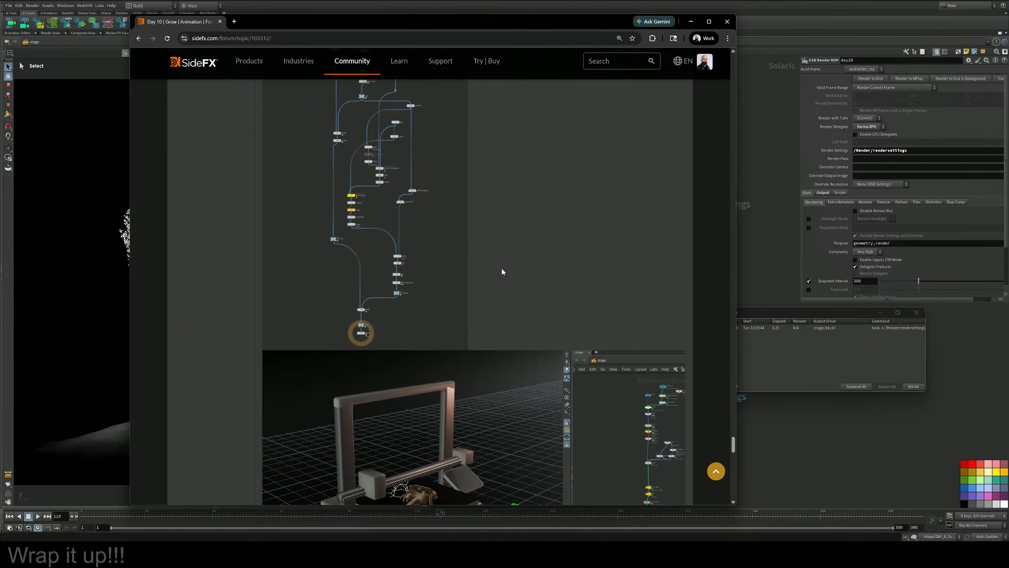
pyautogui.scroll(-5, 501, 272)
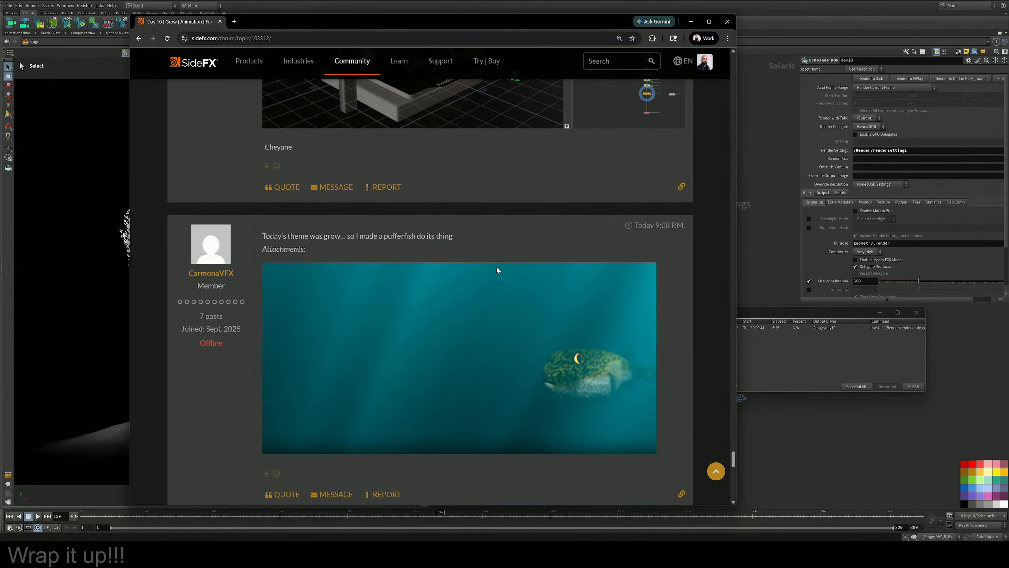
pyautogui.click(271, 165)
pyautogui.click(274, 170)
# View the pufferfish animation and the floating green plant balls animation at the end of the thread
pyautogui.scroll(-5, 527, 274)
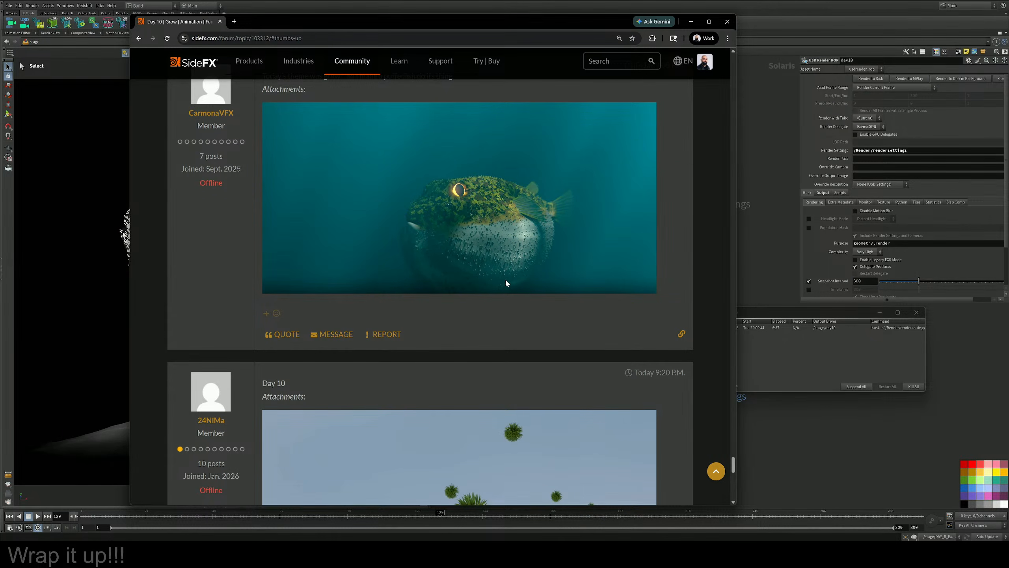
pyautogui.scroll(-10, 504, 279)
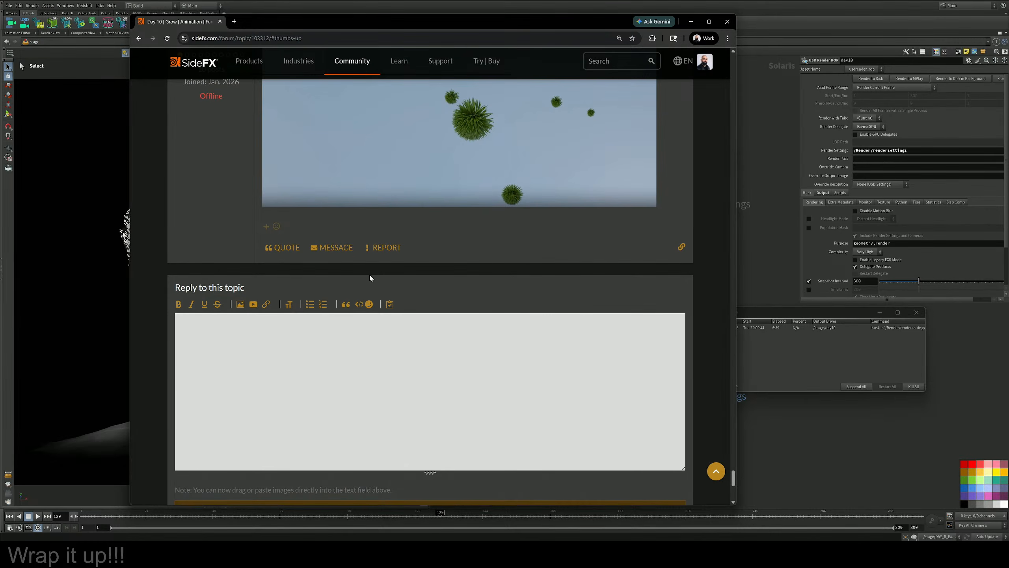
pyautogui.scroll(-5, 371, 277)
# Go back through the Day 10 animation thread to its beginning and return to the Mardini 2026 forum topic list
pyautogui.scroll(15, 380, 279)
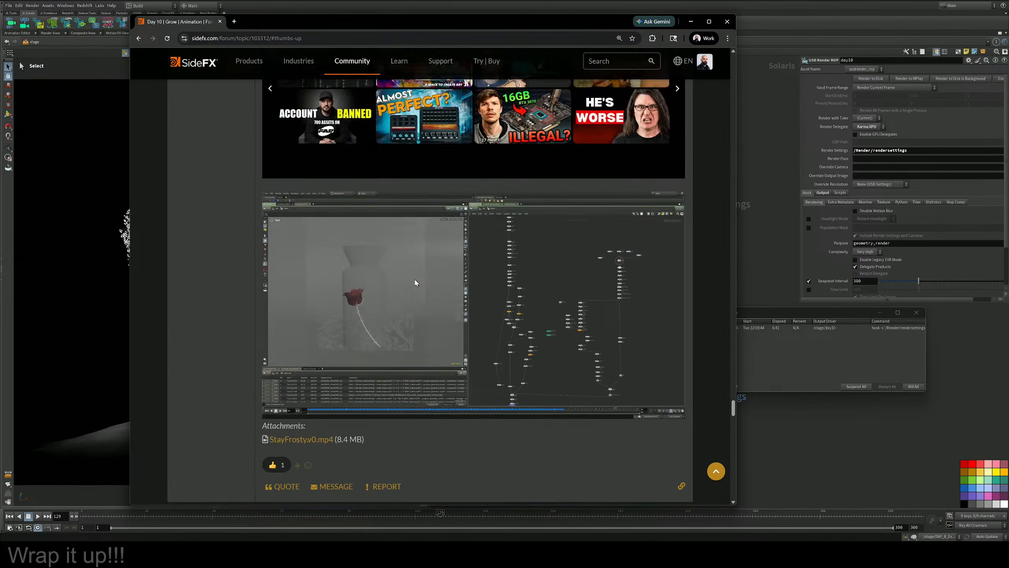
pyautogui.scroll(15, 416, 282)
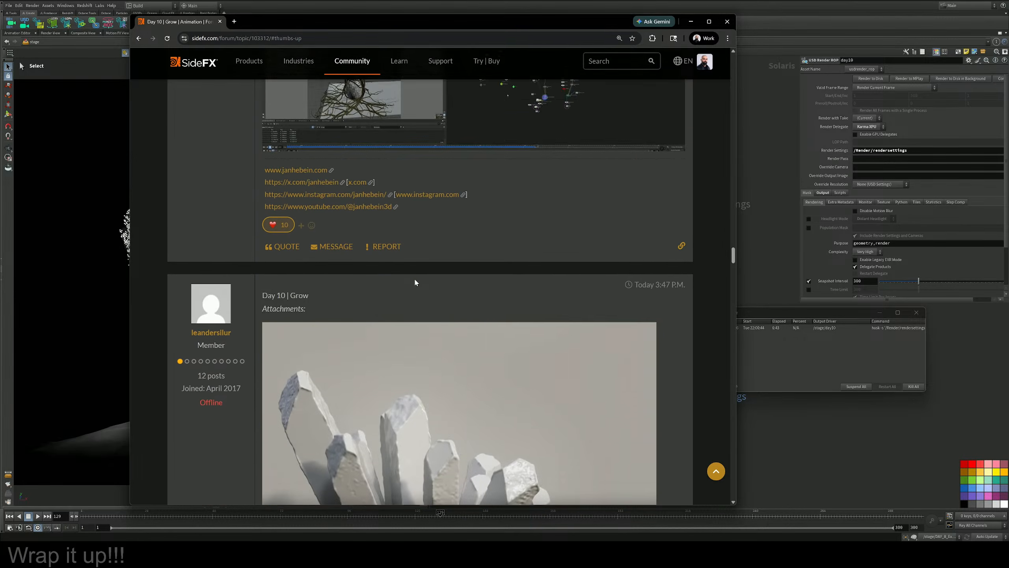
pyautogui.scroll(15, 415, 282)
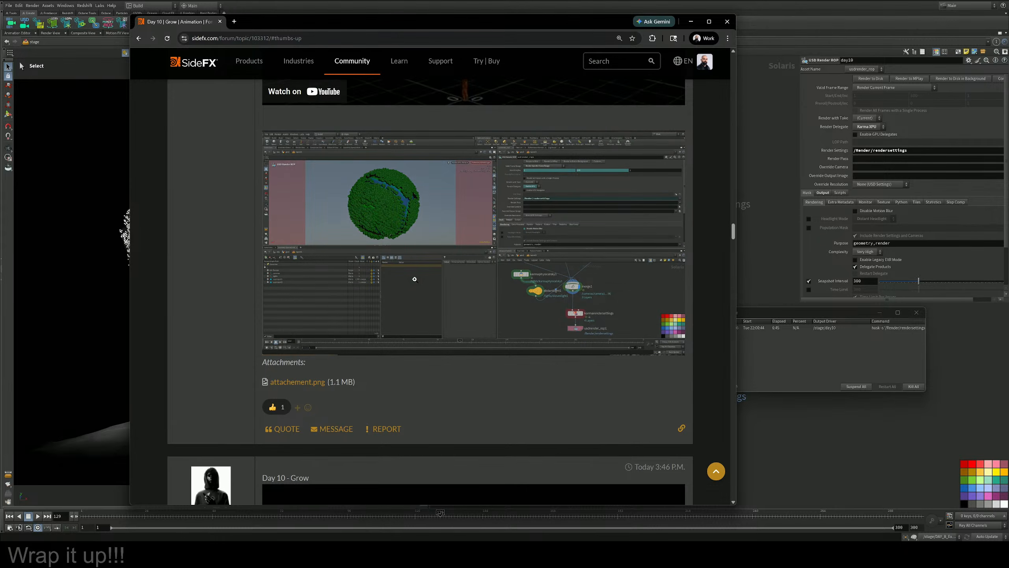
pyautogui.scroll(15, 415, 281)
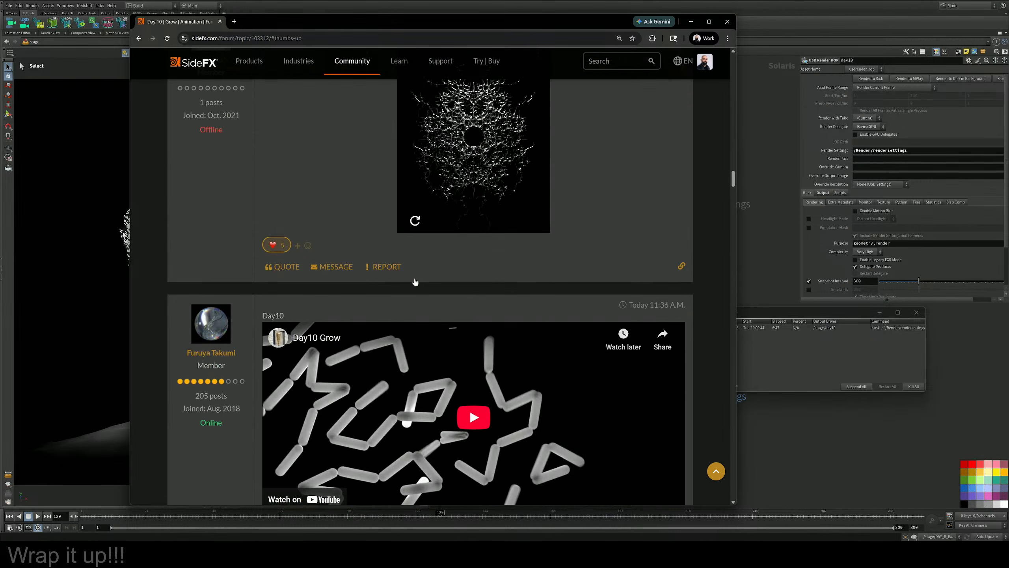
pyautogui.scroll(15, 415, 282)
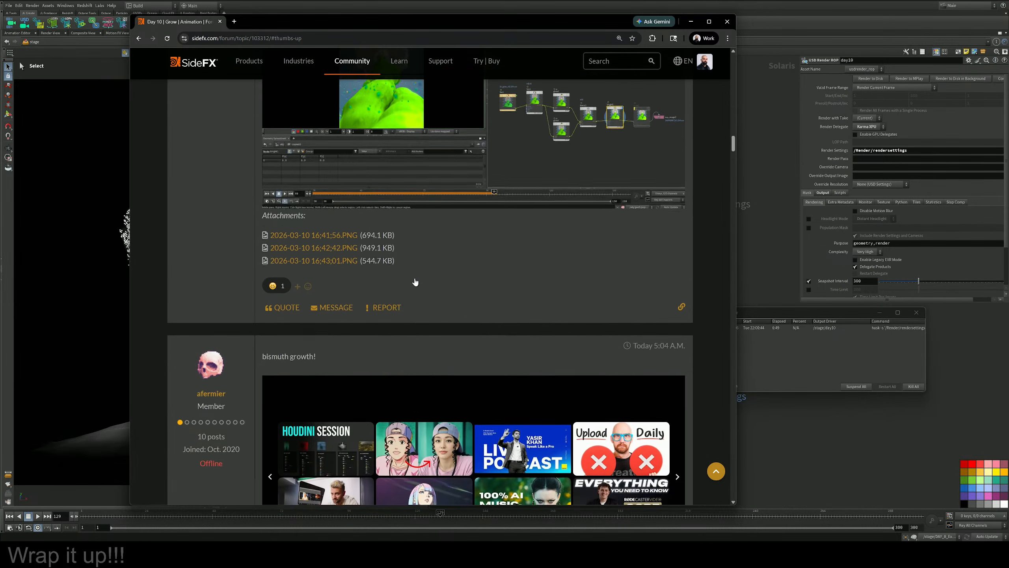
pyautogui.scroll(15, 414, 282)
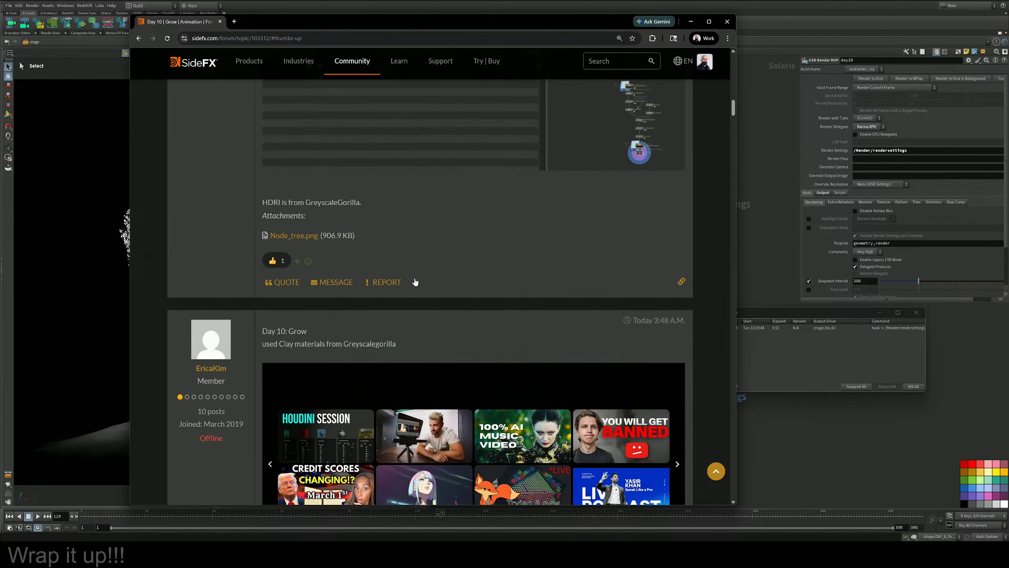
pyautogui.scroll(15, 415, 282)
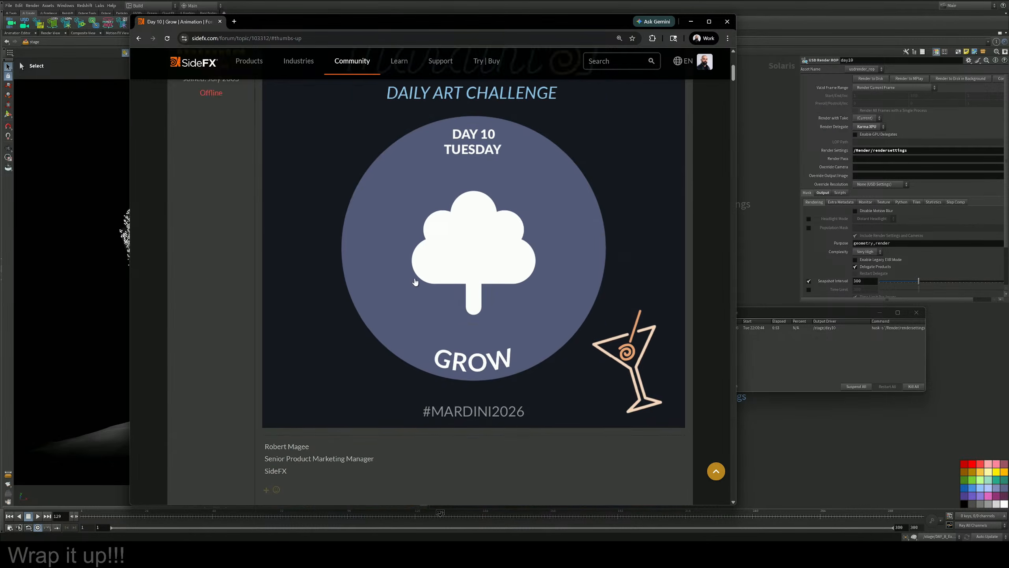
pyautogui.scroll(3, 415, 282)
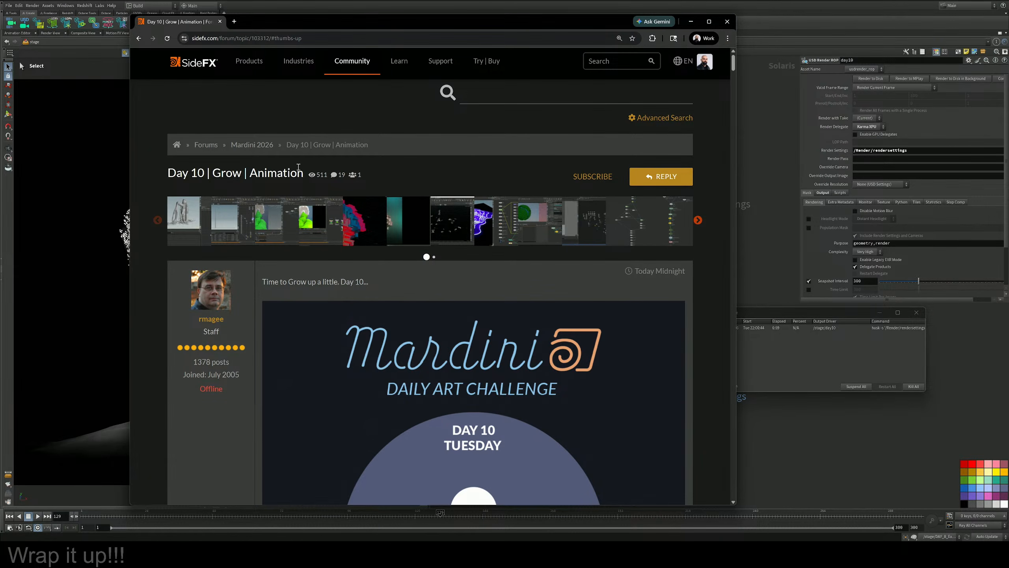
pyautogui.click(254, 145)
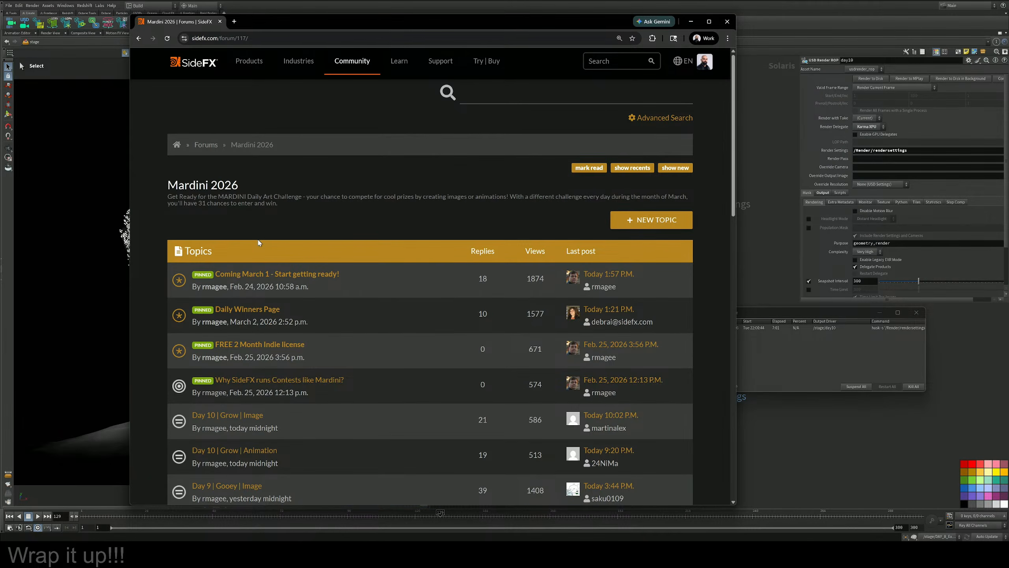
# Open the "Coming March 1 - Start getting ready!" topic and view its March 2026 prompt calendar enlarged
pyautogui.scroll(-3, 259, 243)
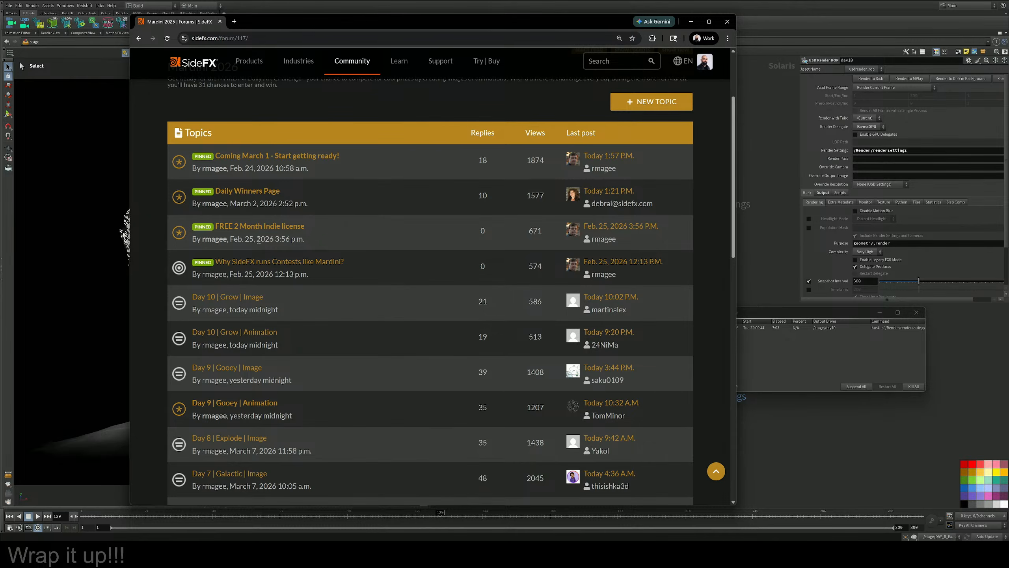
pyautogui.scroll(3, 259, 248)
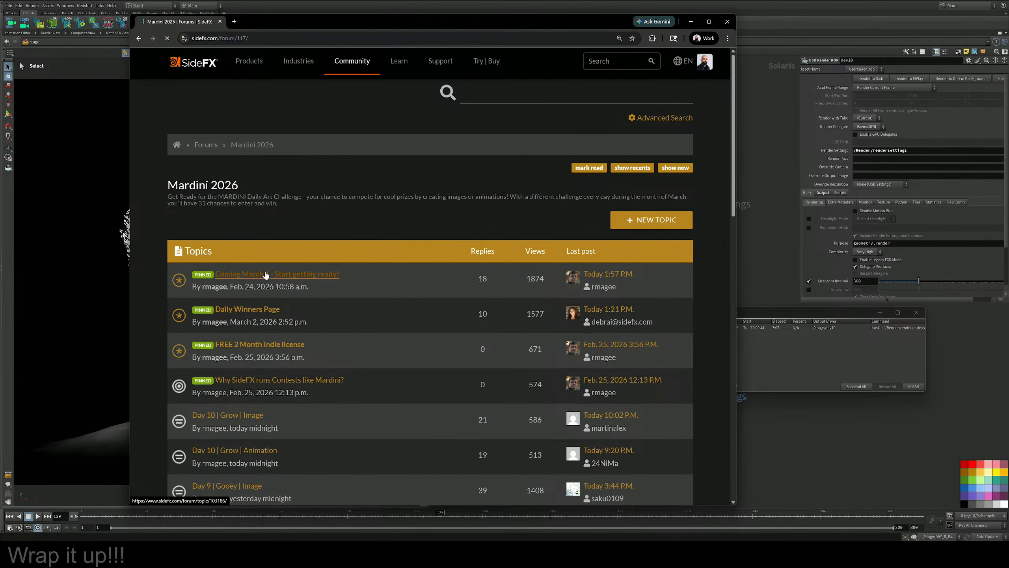
pyautogui.scroll(-4, 302, 279)
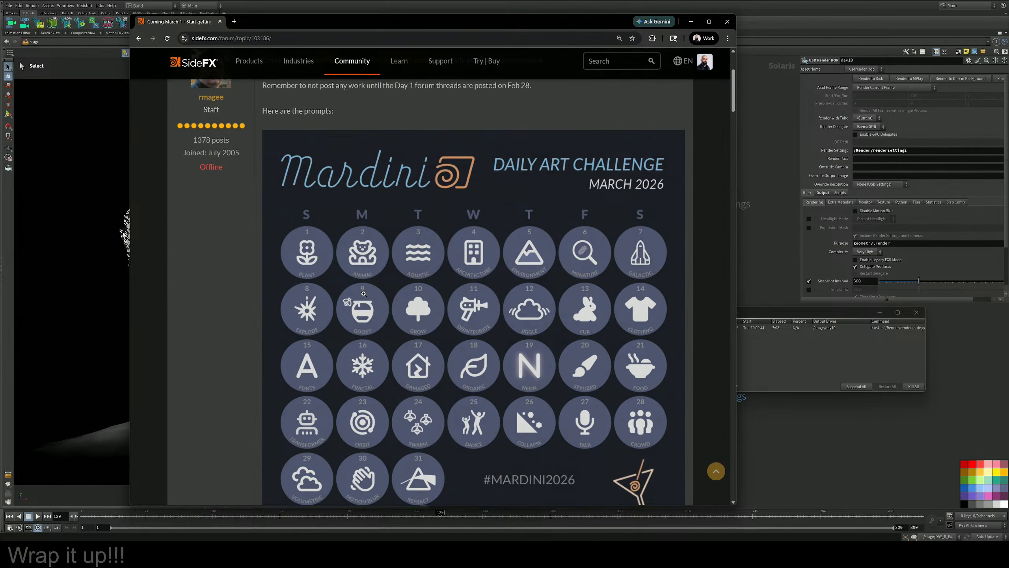
pyautogui.click(477, 312)
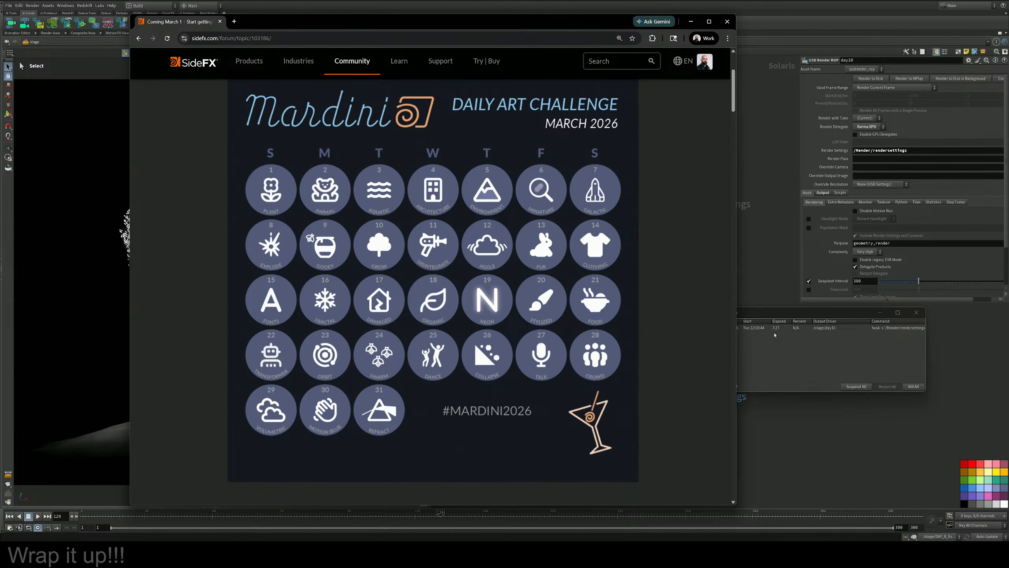
pyautogui.click(408, 214)
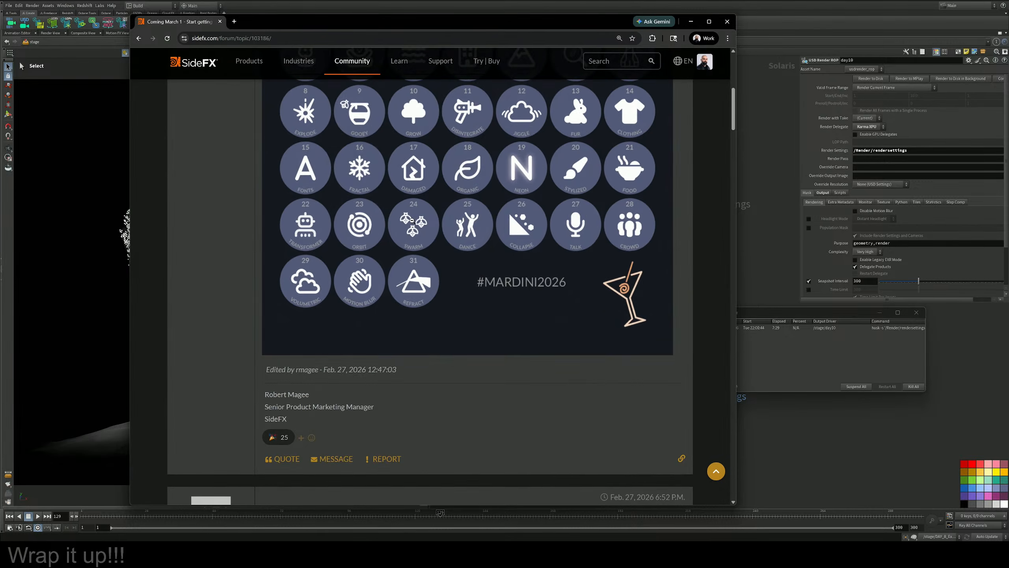
# Review the prompt calendar in the post again and open the "Day 9 | Gooey | Image" topic of the Mardini 2026 forum
pyautogui.scroll(5, 649, 142)
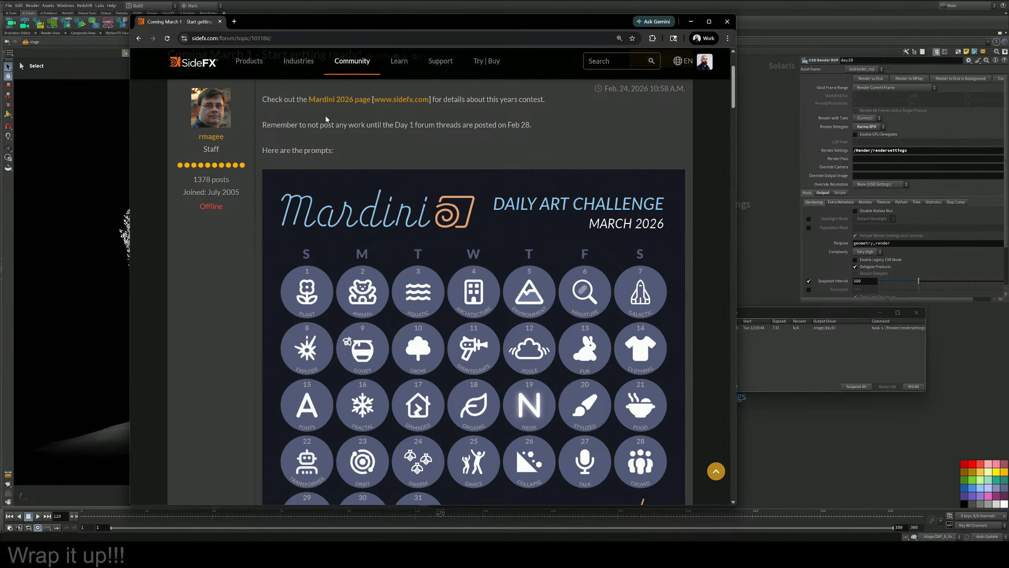
pyautogui.scroll(3, 315, 149)
pyautogui.scroll(-20, 274, 167)
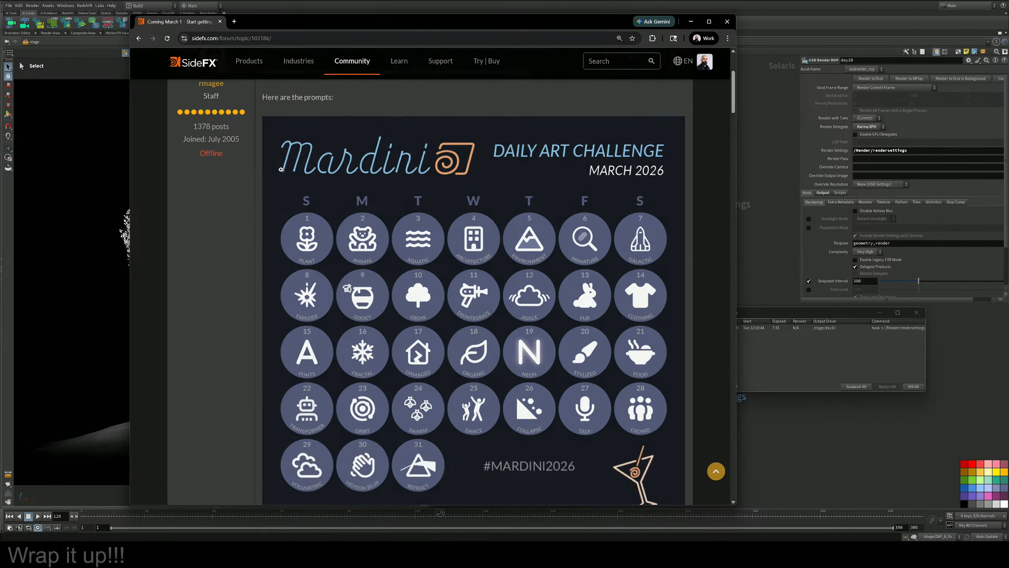
pyautogui.scroll(20, 302, 229)
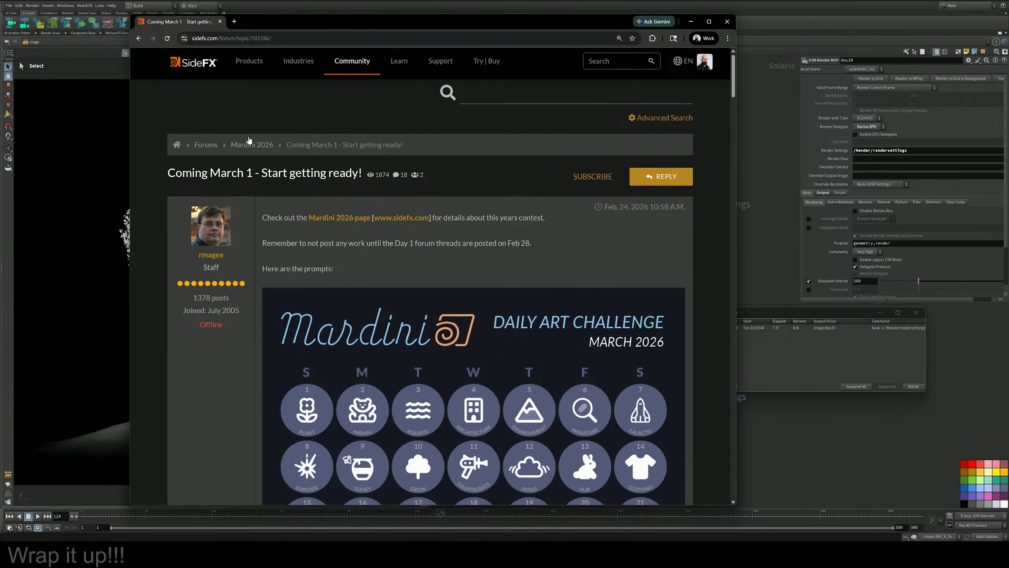
pyautogui.scroll(-5, 284, 240)
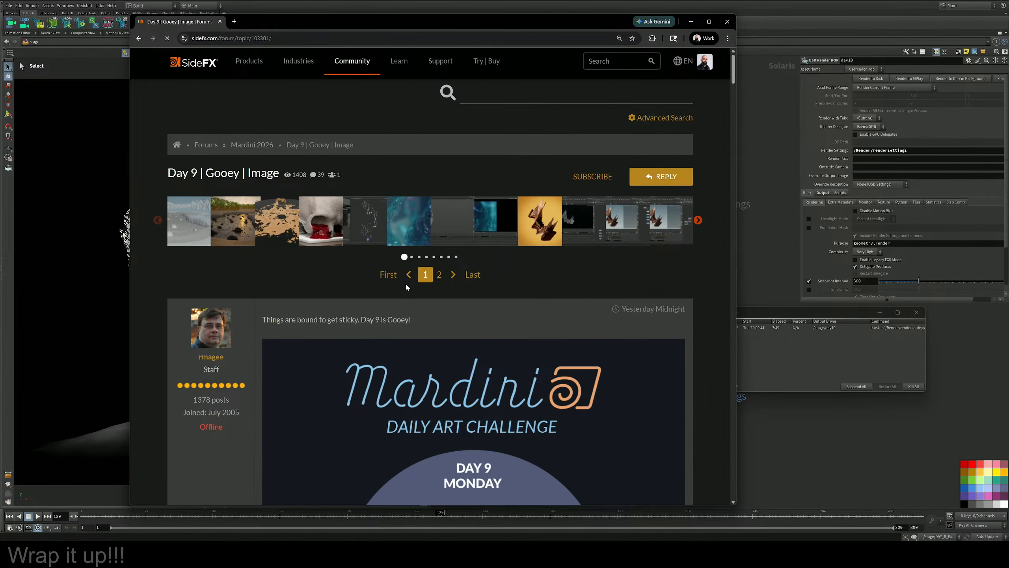
# Review the first Day 9 Gooey submissions, from the palm-lined tar pool and red-goo skull to the teal fluid image
pyautogui.scroll(-8, 405, 282)
pyautogui.scroll(-12, 507, 269)
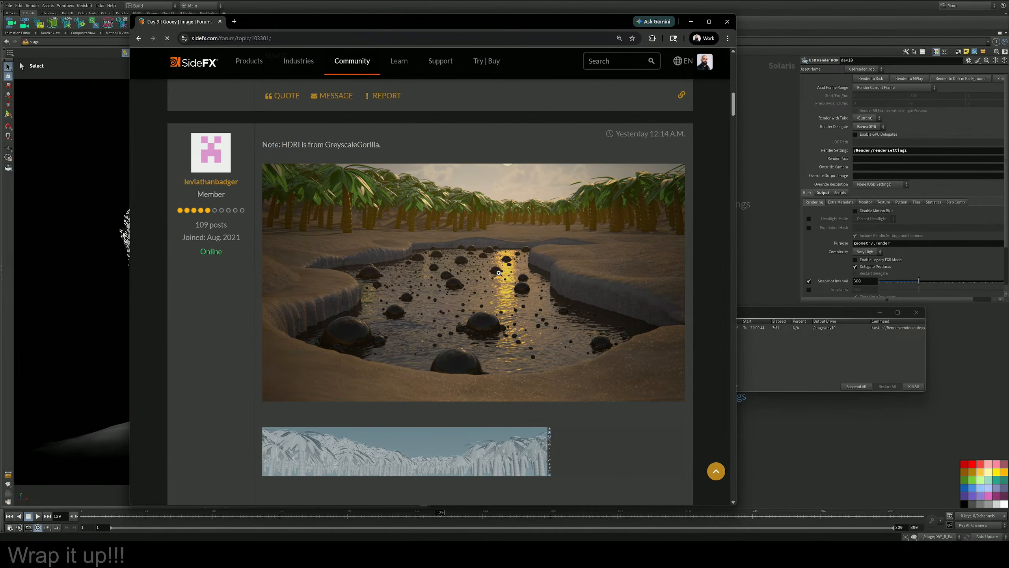
pyautogui.scroll(-10, 500, 274)
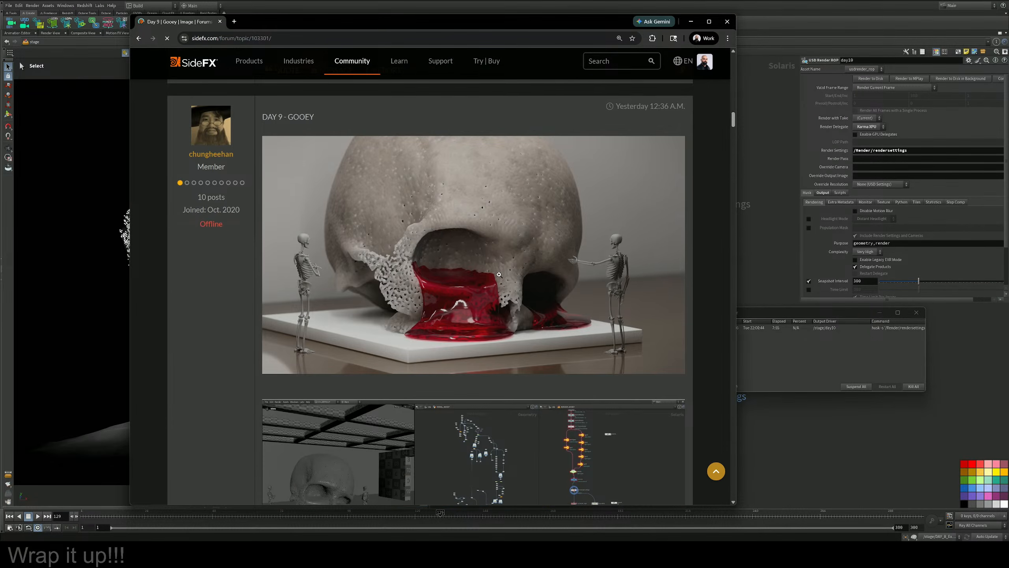
pyautogui.scroll(-4, 499, 275)
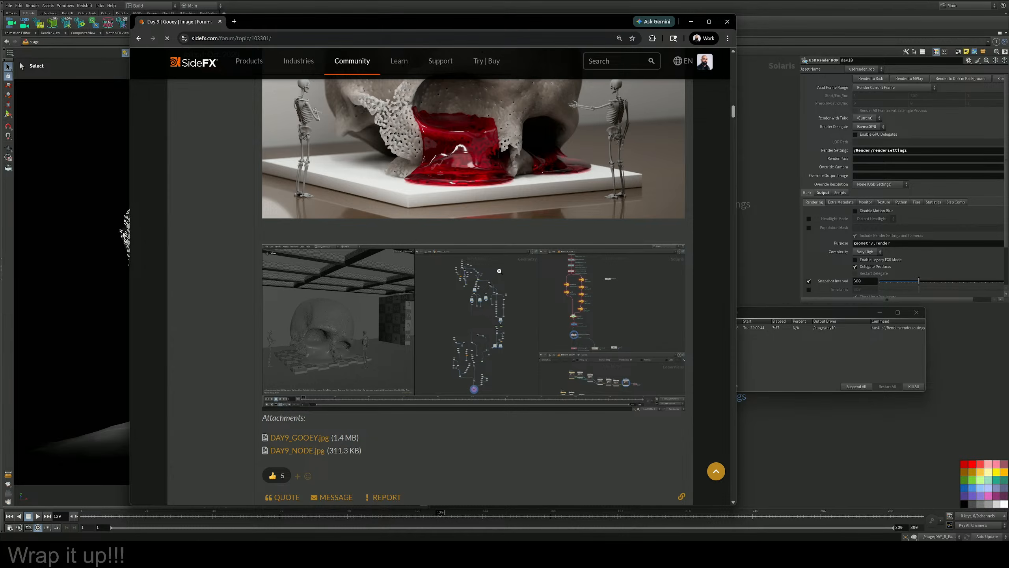
pyautogui.scroll(-10, 499, 271)
pyautogui.scroll(-15, 499, 271)
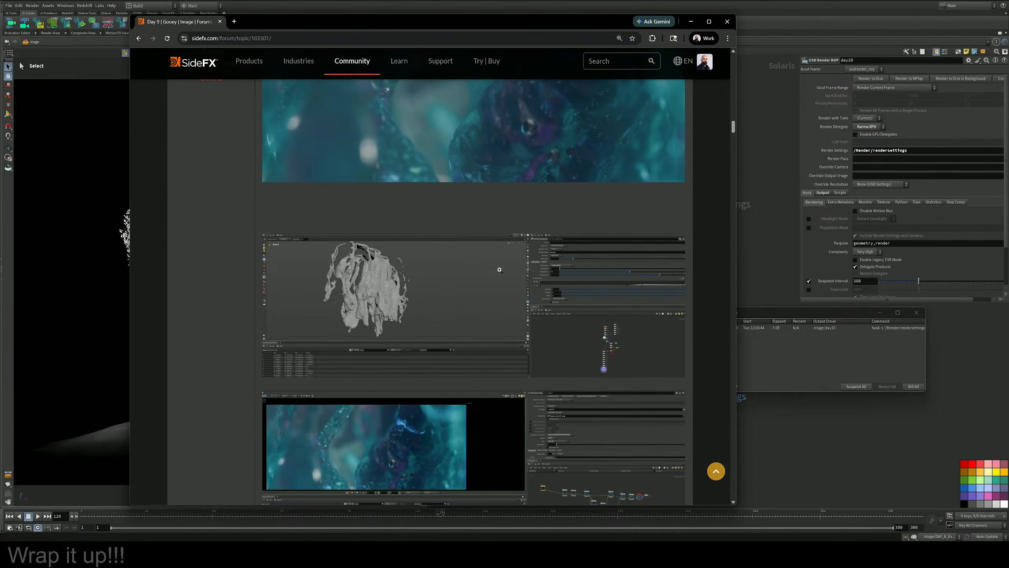
# Examine the melting chocolate splash, syrup-covered blue dinosaur and bar scene submissions together with their node setups
pyautogui.scroll(-16, 500, 270)
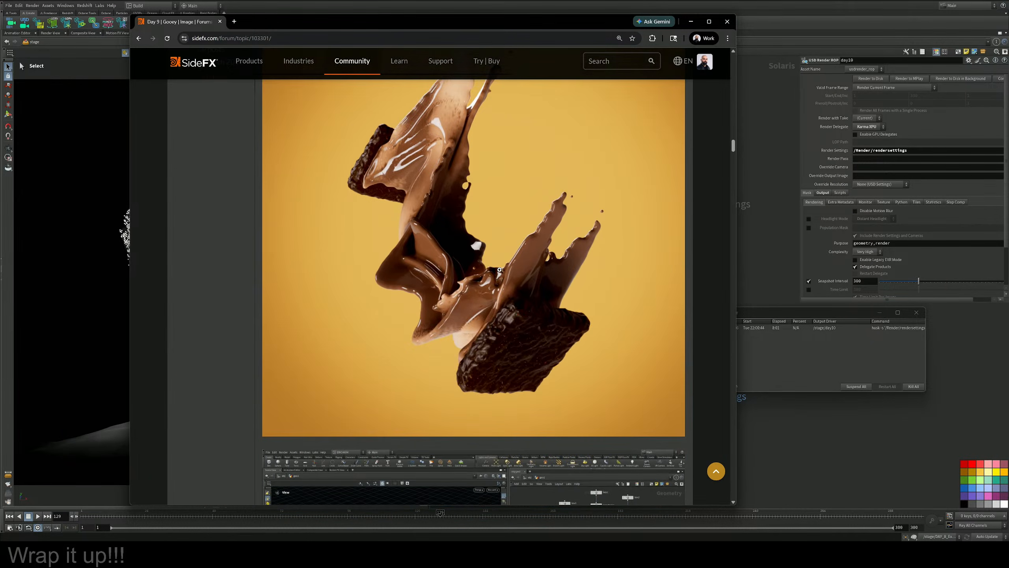
pyautogui.scroll(-16, 499, 269)
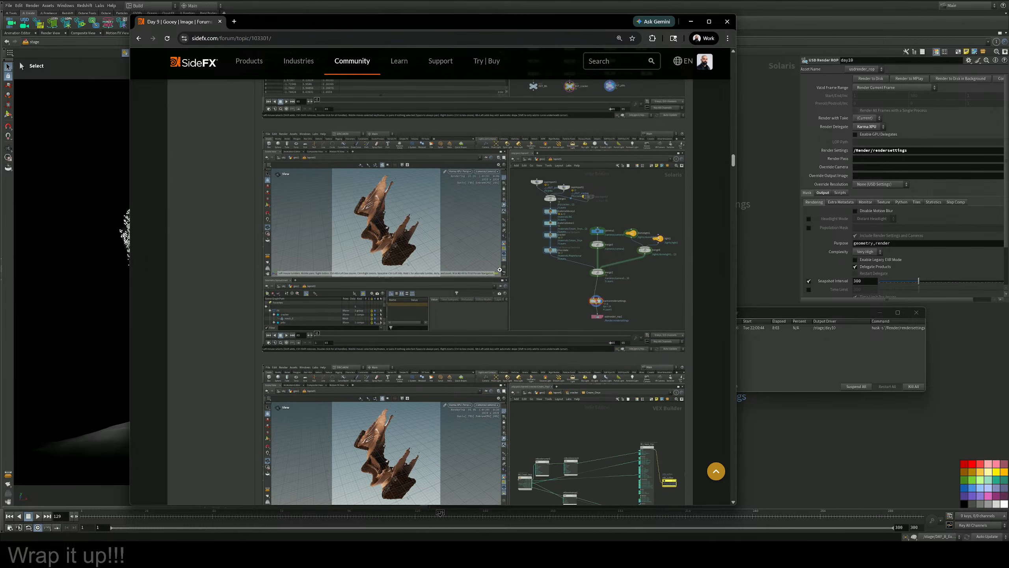
pyautogui.scroll(-14, 499, 270)
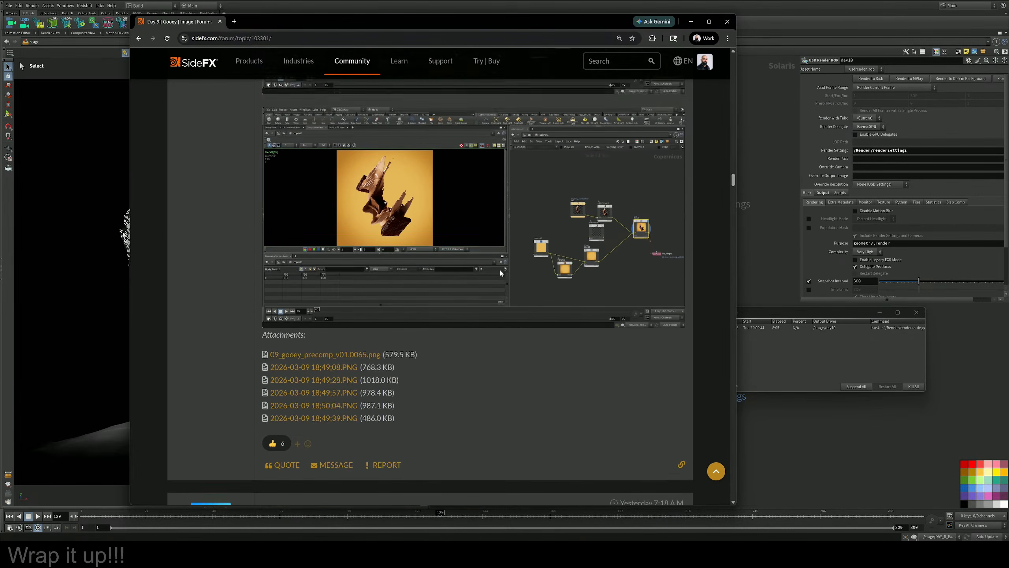
pyautogui.scroll(-11, 500, 269)
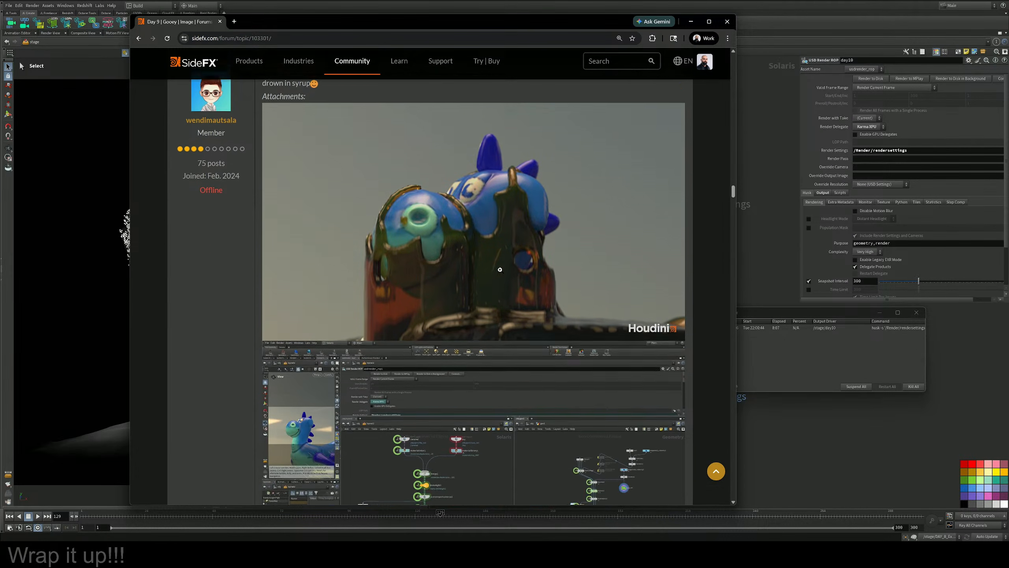
pyautogui.scroll(-10, 543, 275)
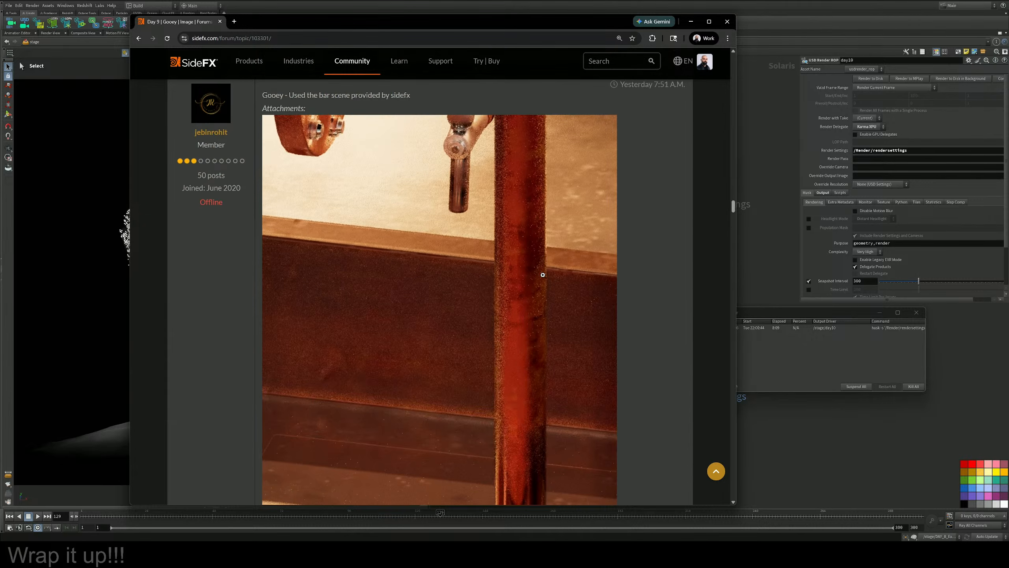
pyautogui.scroll(-13, 543, 275)
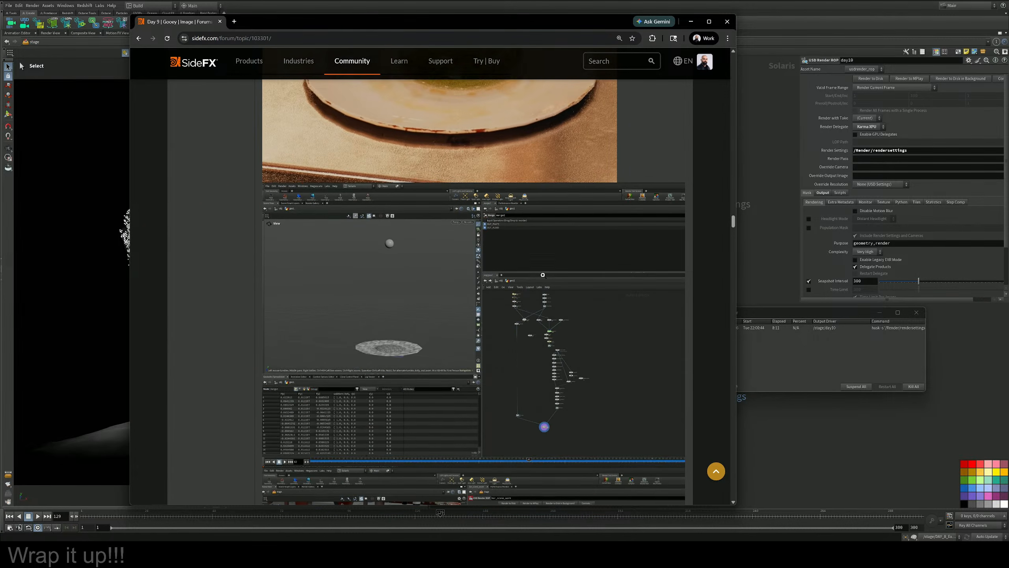
pyautogui.scroll(-11, 543, 275)
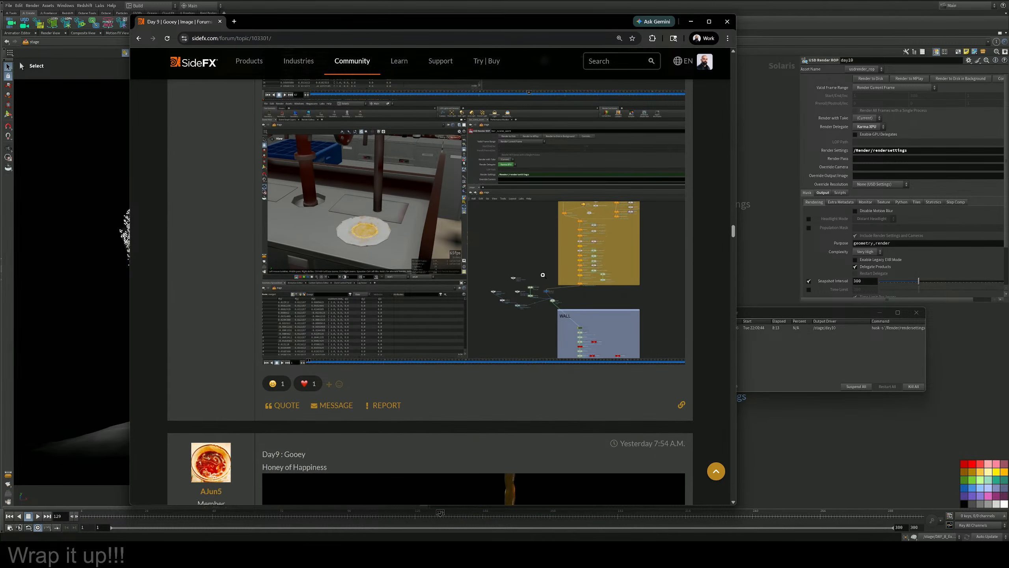
# Study the dripping blue dress figure closely along with its viewport and node network screenshot
pyautogui.scroll(-17, 543, 275)
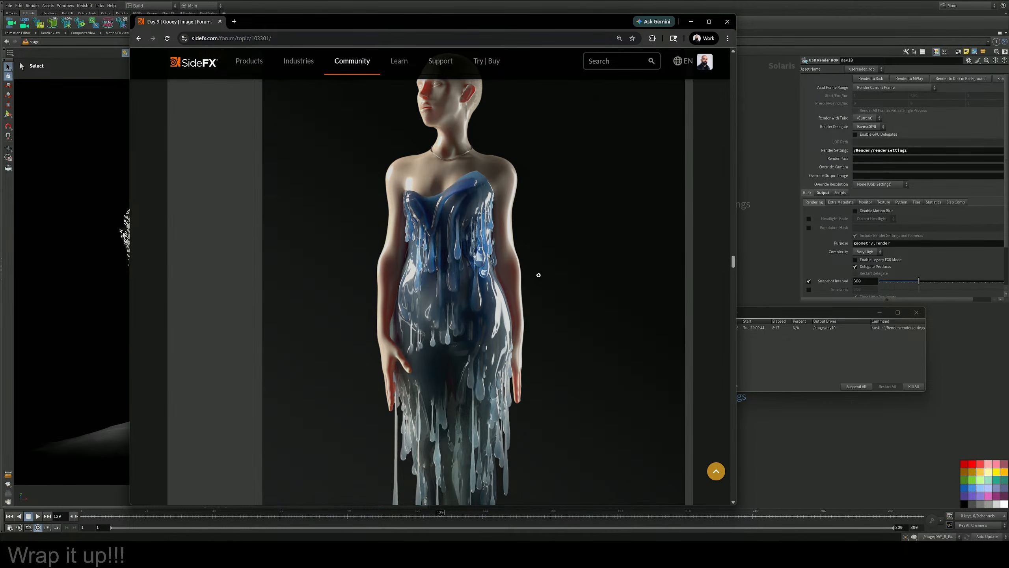
pyautogui.scroll(2, 468, 289)
pyautogui.scroll(-4, 481, 288)
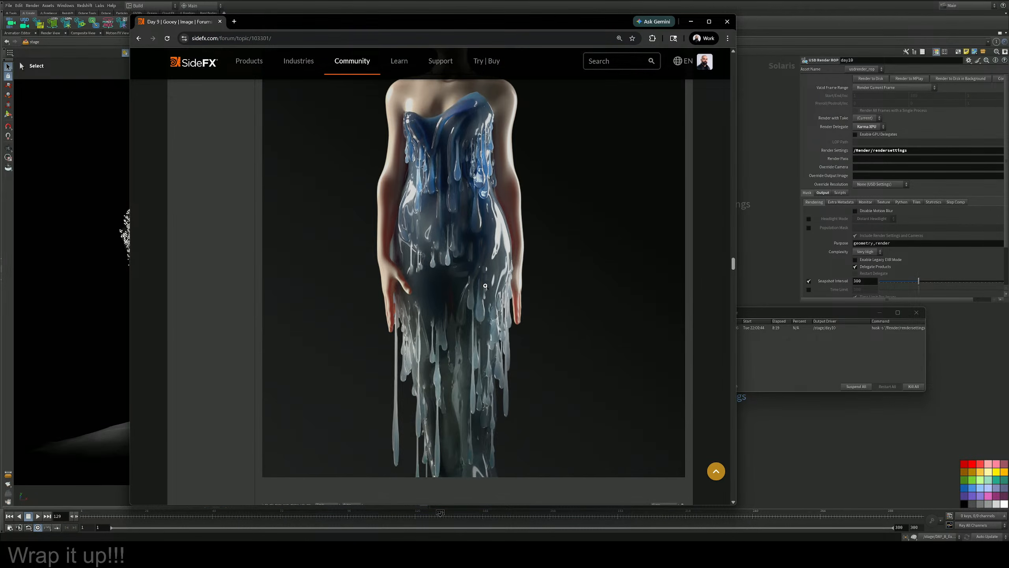
pyautogui.scroll(2, 486, 286)
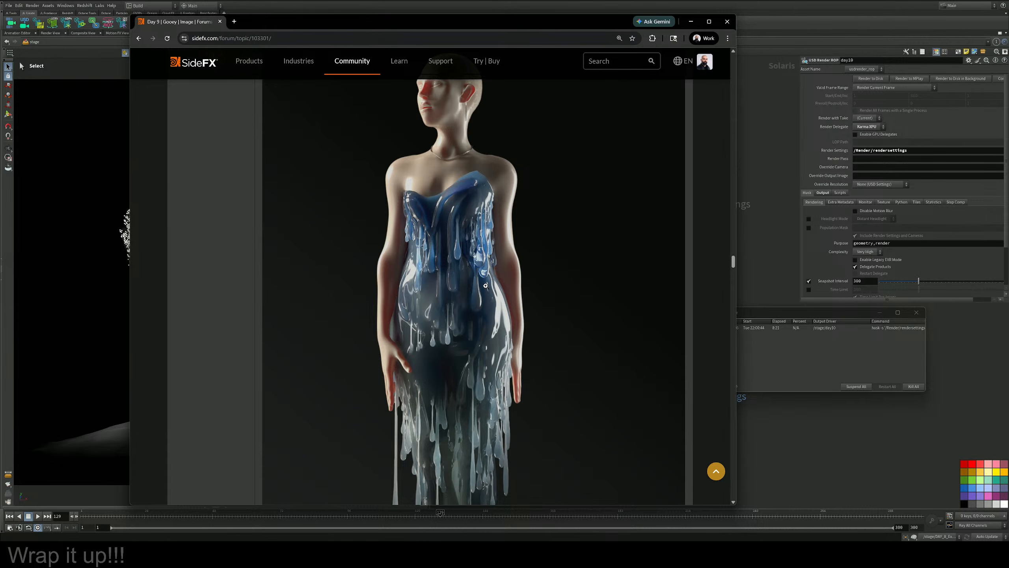
pyautogui.scroll(-8, 486, 286)
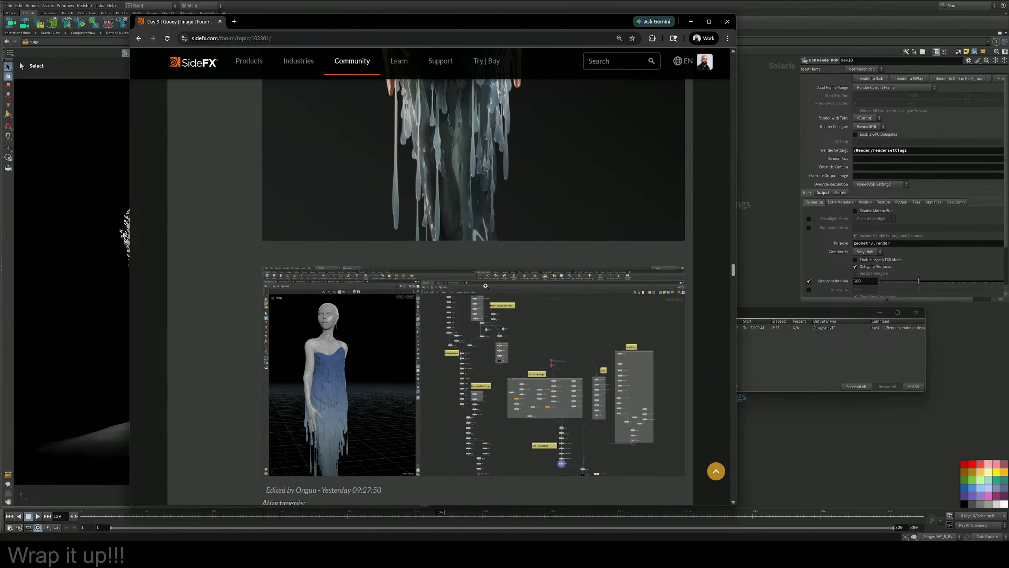
pyautogui.scroll(-4, 486, 285)
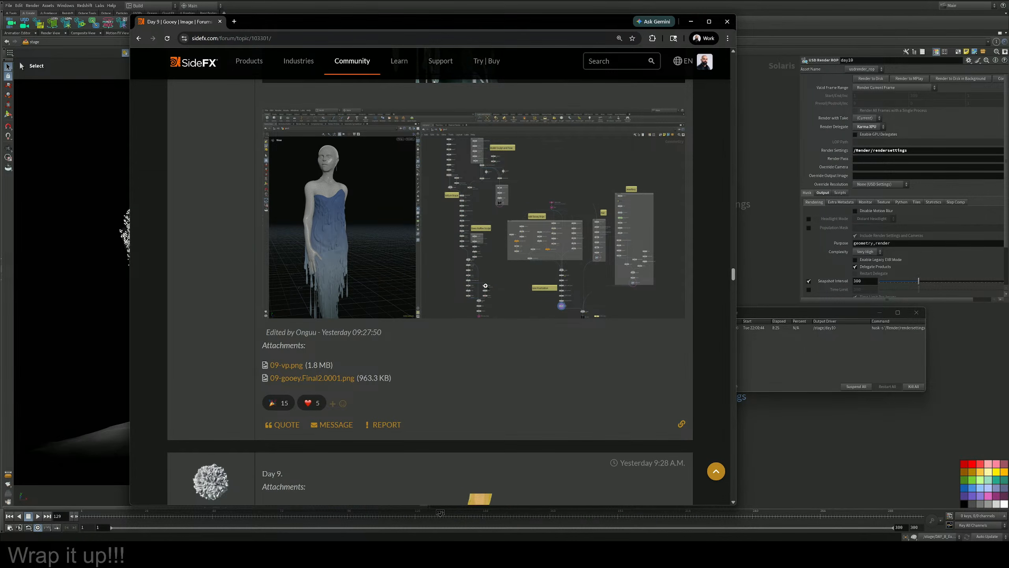
# View the honey-themed submissions, including the teddy bear with the spilled honey pot and the honey dipper over a jar
pyautogui.scroll(-10, 393, 325)
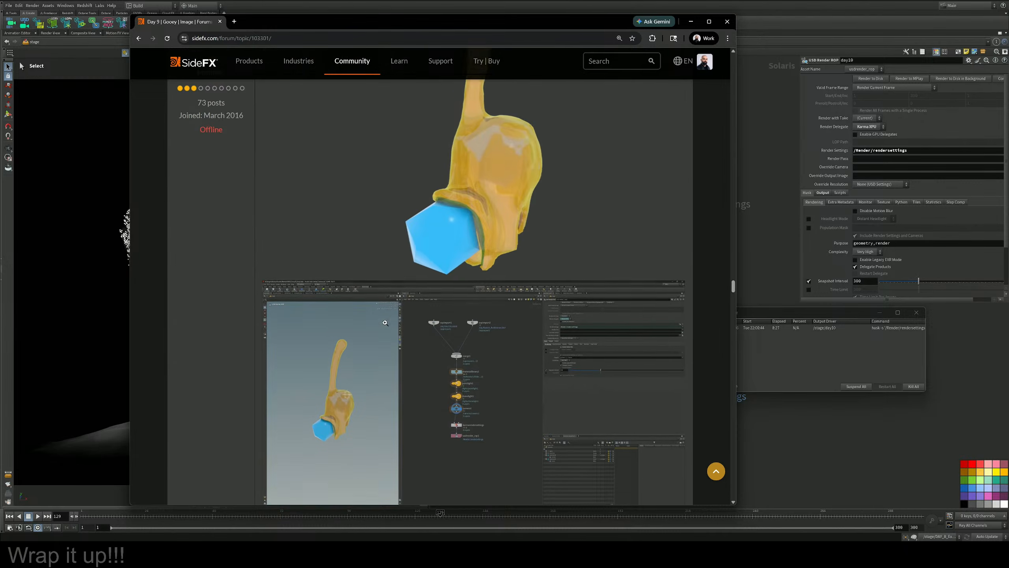
pyautogui.scroll(-16, 385, 322)
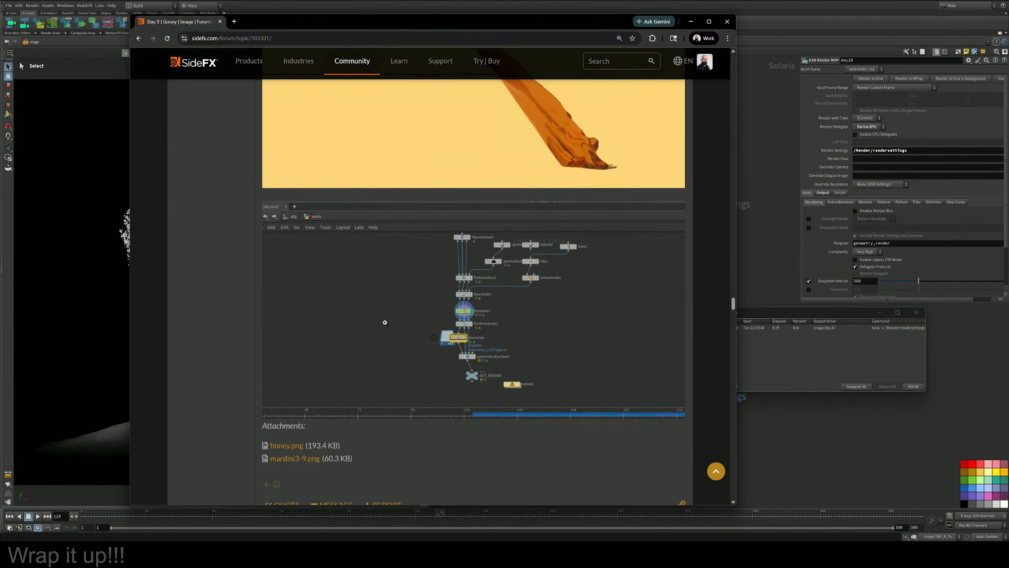
pyautogui.scroll(-7, 385, 323)
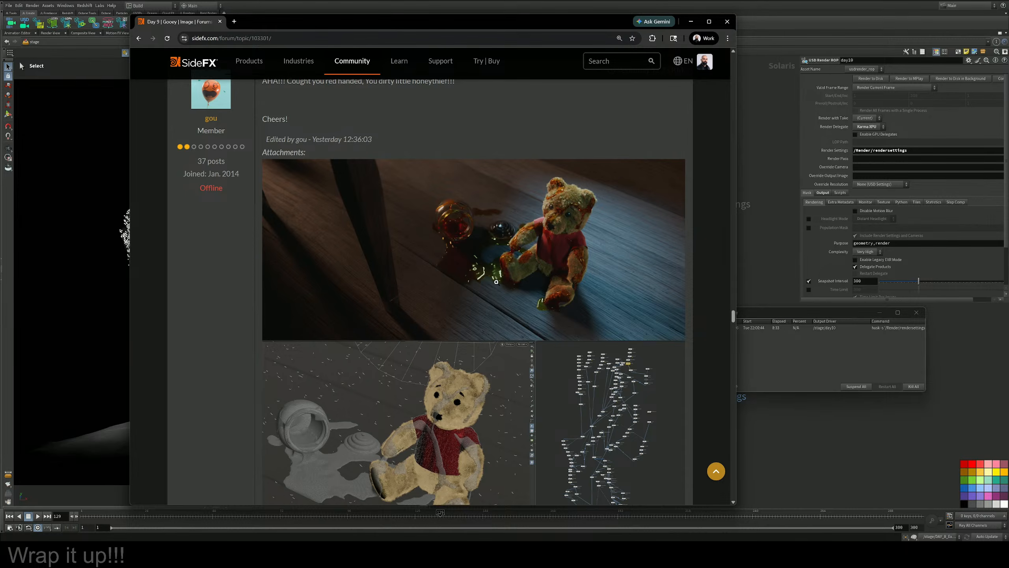
pyautogui.scroll(-2, 497, 282)
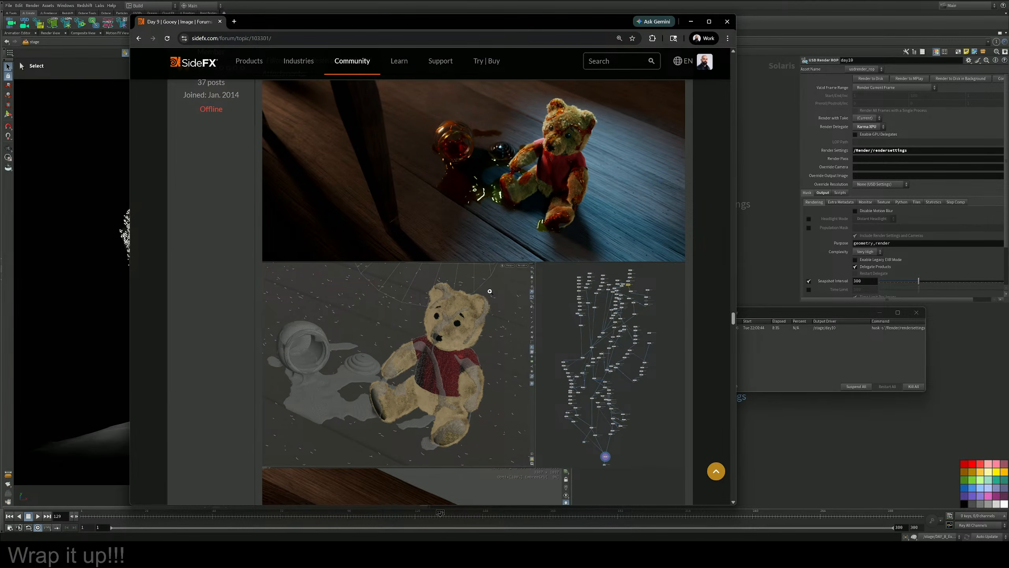
pyautogui.scroll(-14, 520, 281)
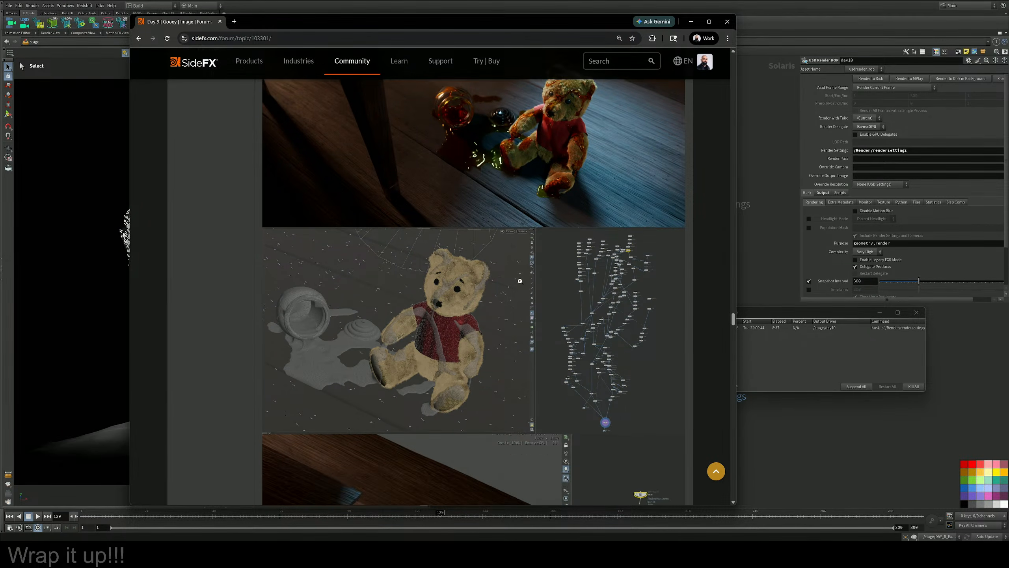
pyautogui.scroll(-8, 519, 281)
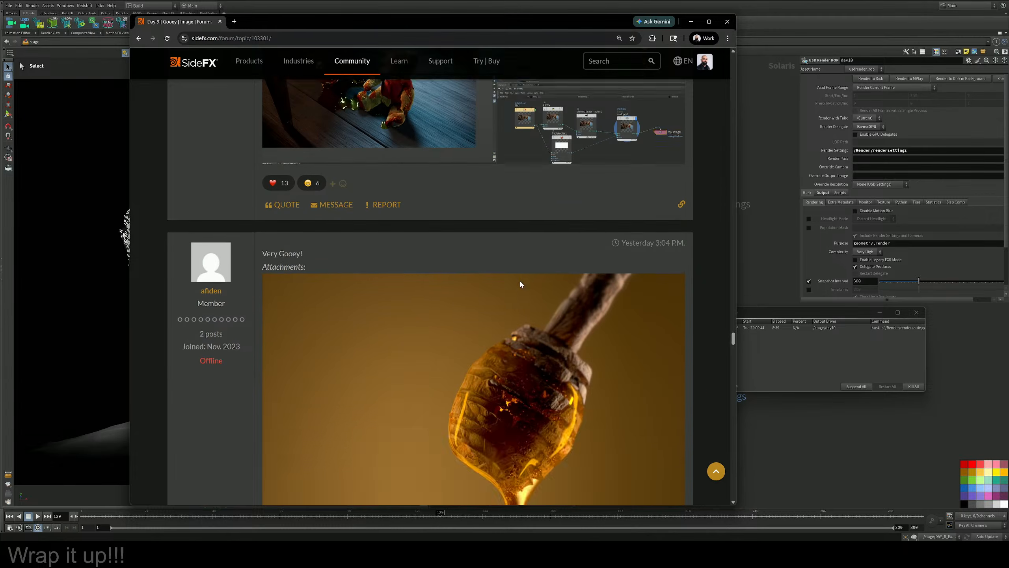
pyautogui.scroll(-17, 519, 281)
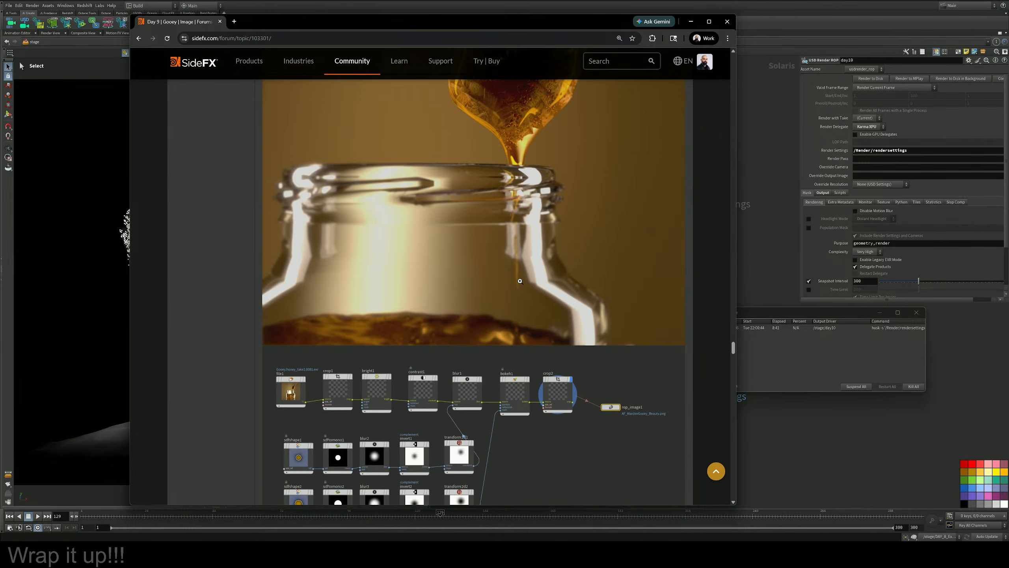
# Look through the ice cream cone, spilled nail polish, swirl, caramel spoons and melting bees submissions
pyautogui.scroll(-20, 519, 281)
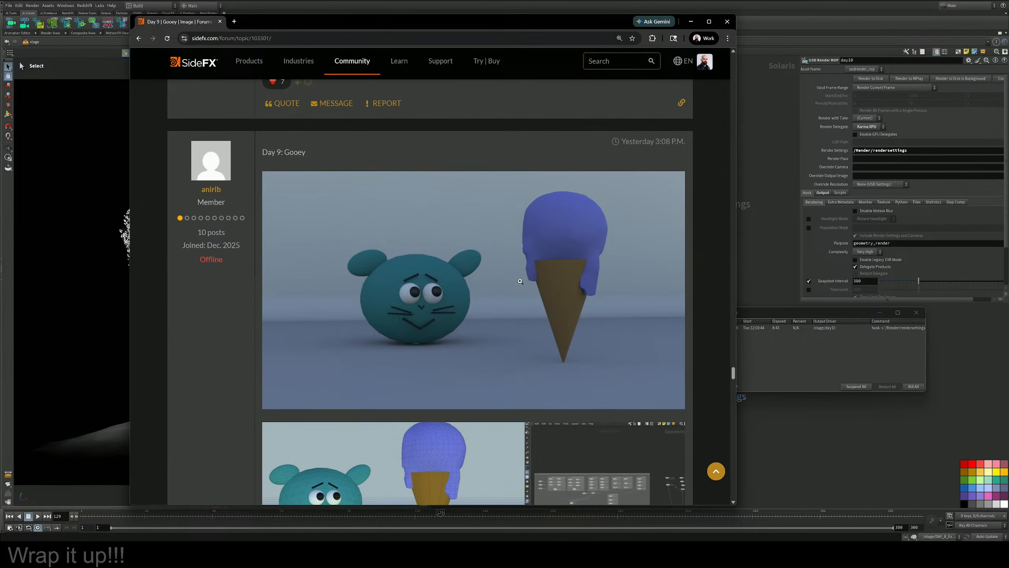
pyautogui.scroll(-8, 520, 281)
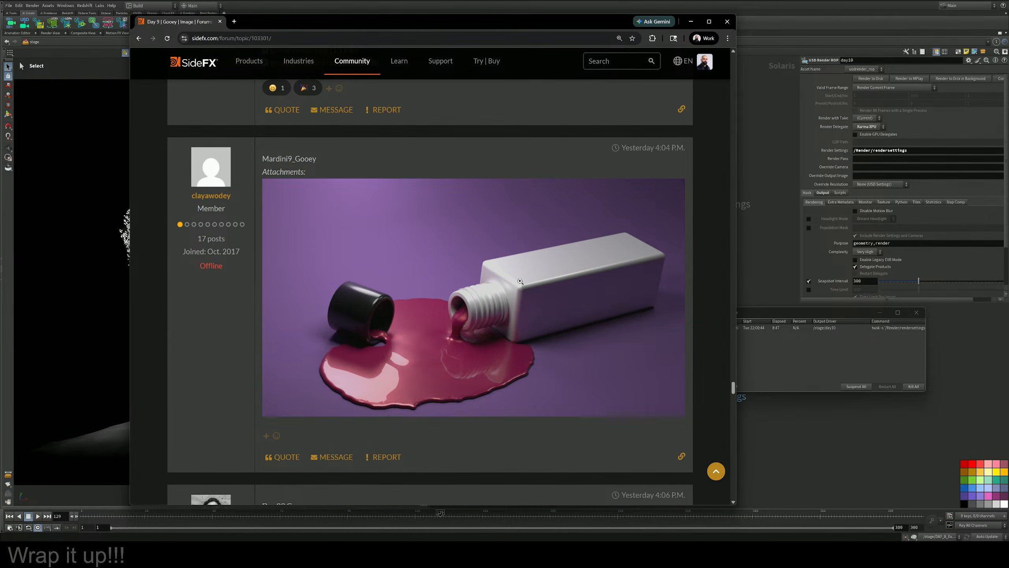
pyautogui.scroll(-20, 520, 281)
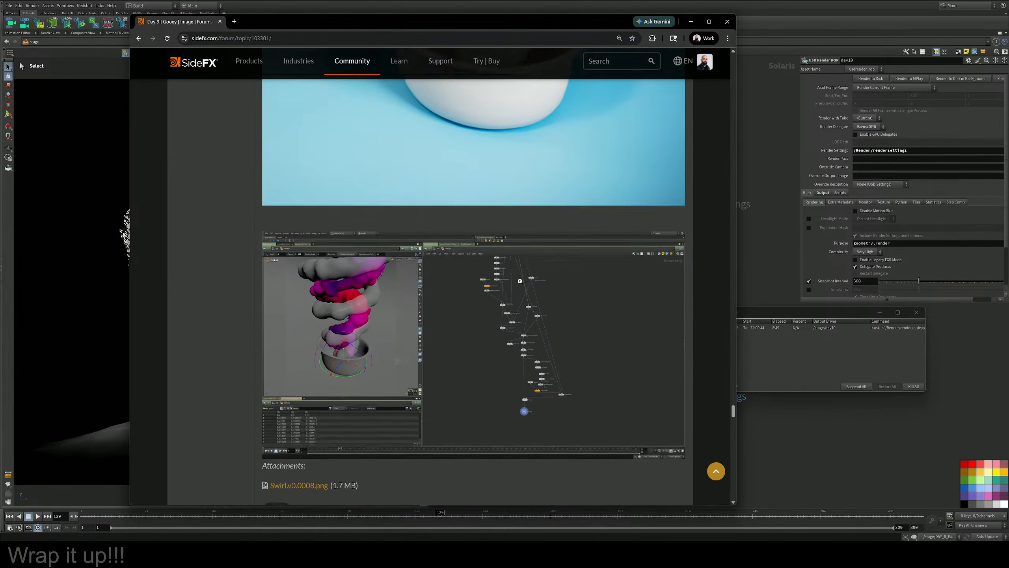
pyautogui.scroll(-14, 520, 281)
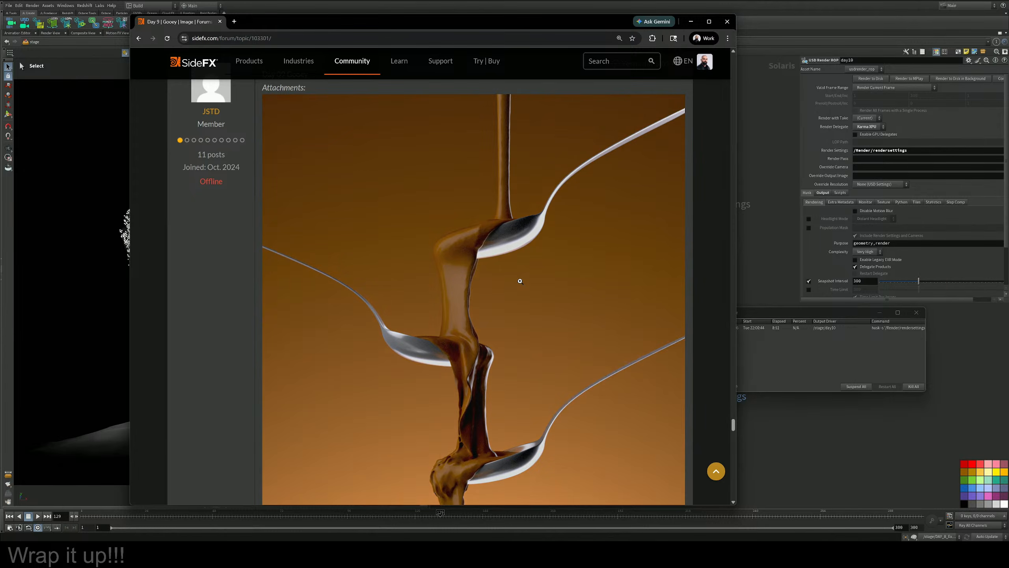
pyautogui.scroll(-15, 519, 281)
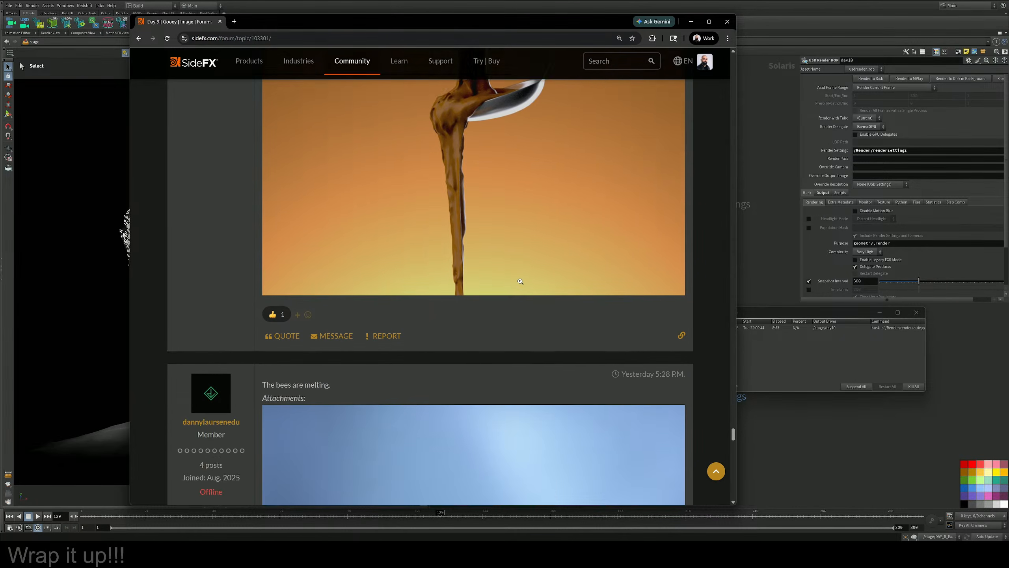
pyautogui.scroll(-10, 520, 281)
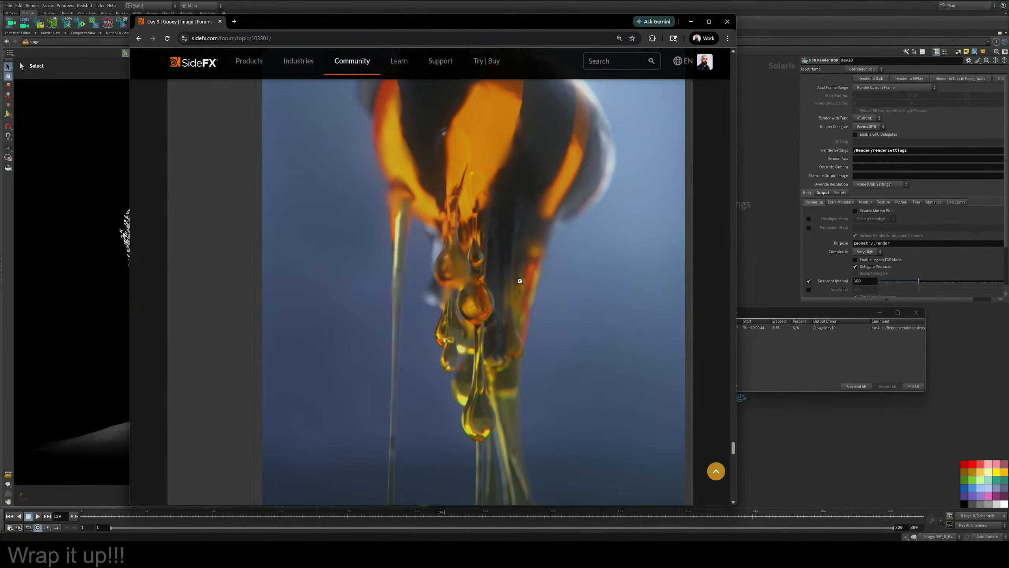
# Examine the "Gooey" chocolate bar post with its node setups and add a thumbs-up reaction to it
pyautogui.scroll(-10, 520, 281)
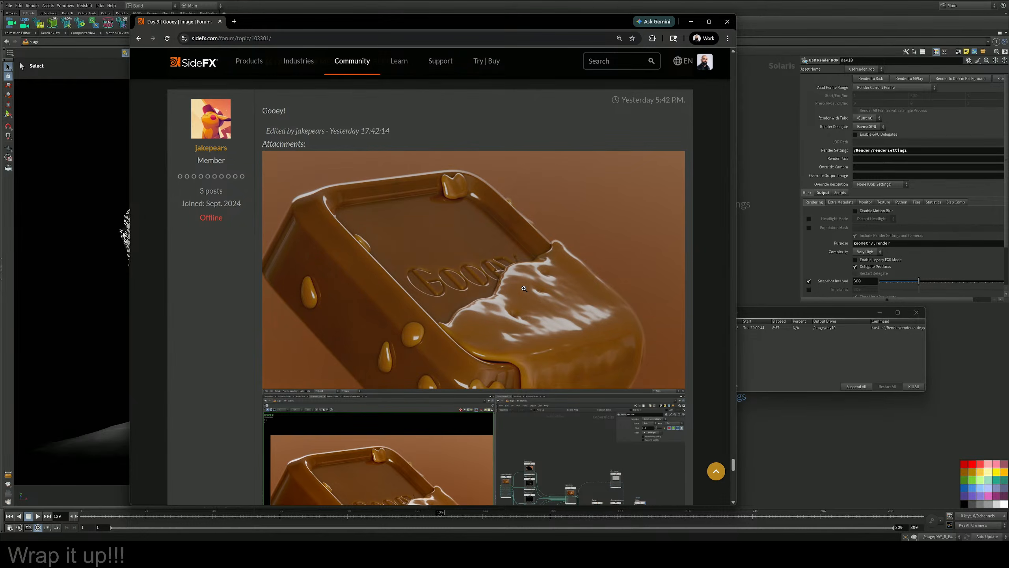
pyautogui.scroll(-5, 517, 281)
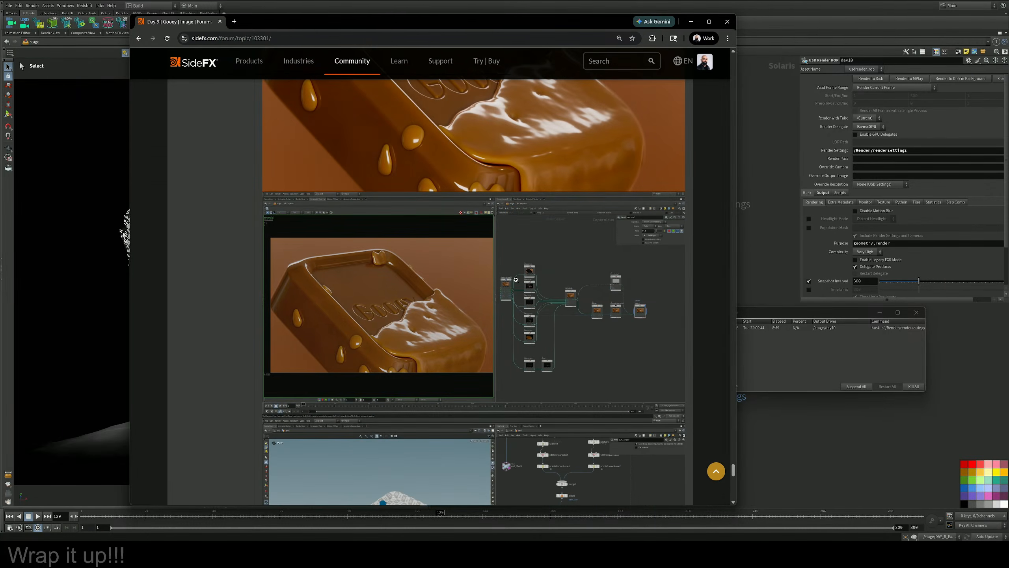
pyautogui.scroll(-6, 516, 280)
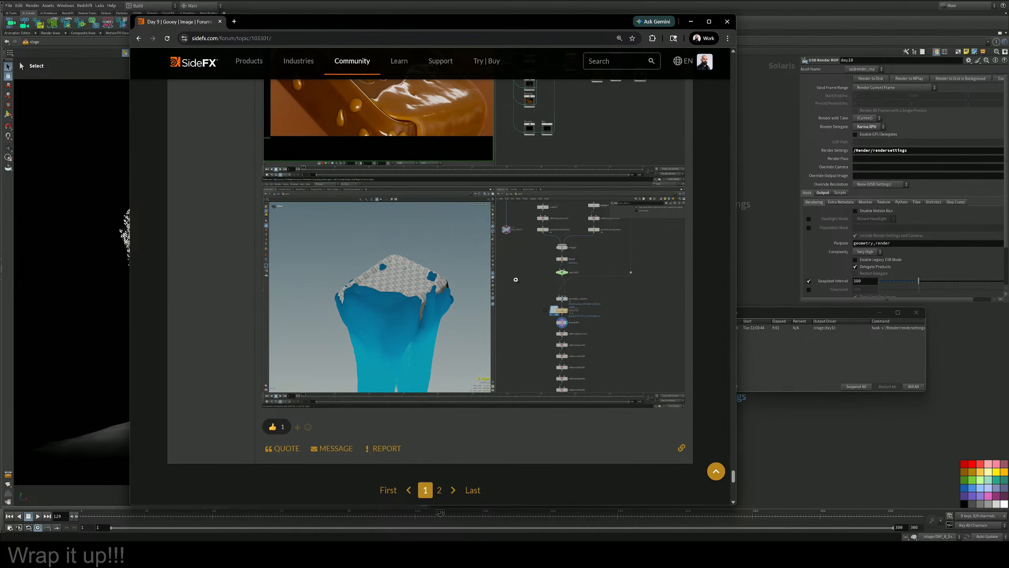
pyautogui.scroll(-2, 516, 280)
pyautogui.moveTo(274, 352)
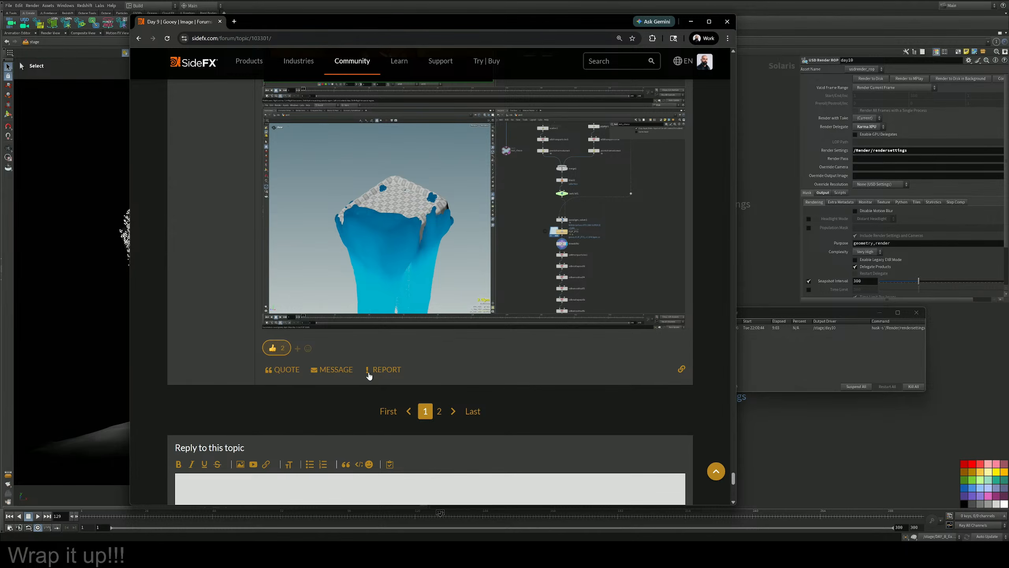
# Open page 2 of the Day 9 Gooey topic and view the mozzarella stick submission
pyautogui.click(440, 411)
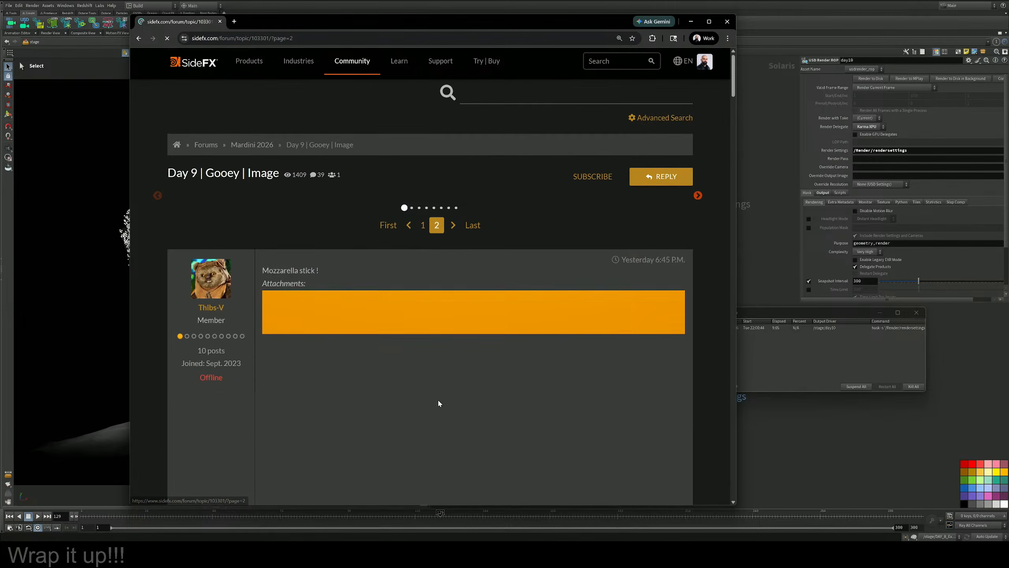
pyautogui.scroll(-5, 446, 325)
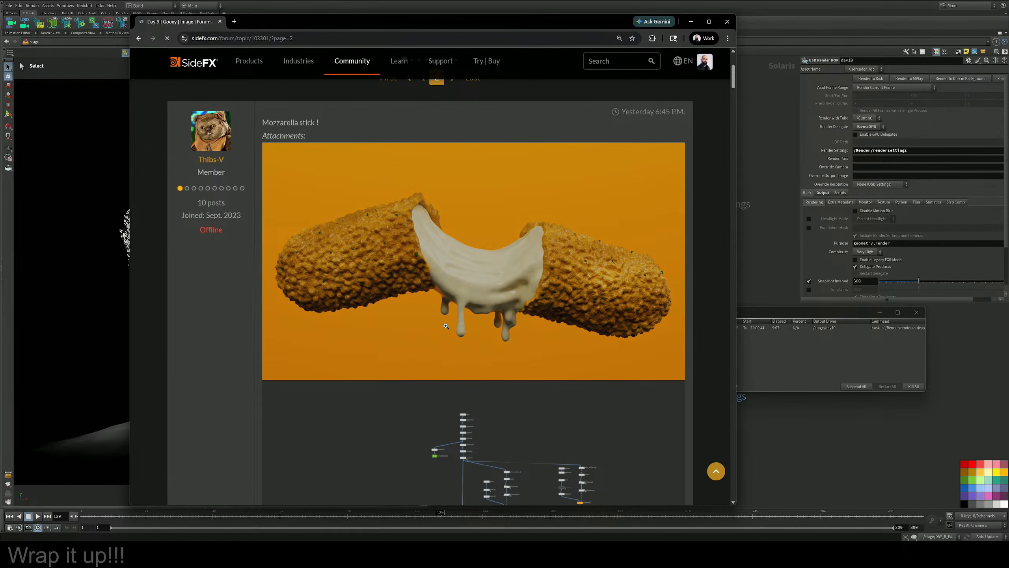
# Examine the mozzarella stick submission's node networks and view the glowing lava landscape submission
pyautogui.scroll(-3, 447, 328)
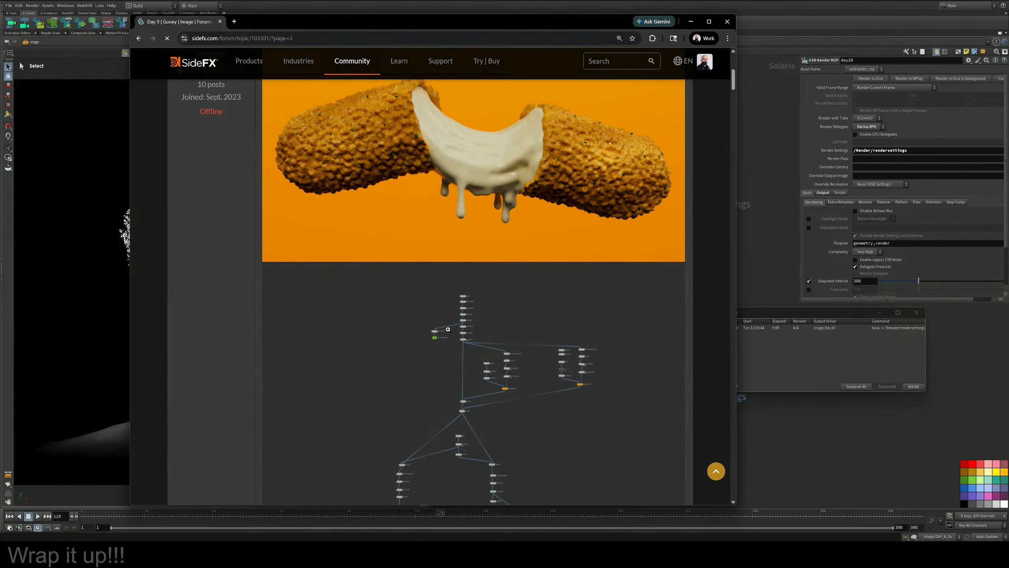
pyautogui.scroll(-10, 448, 329)
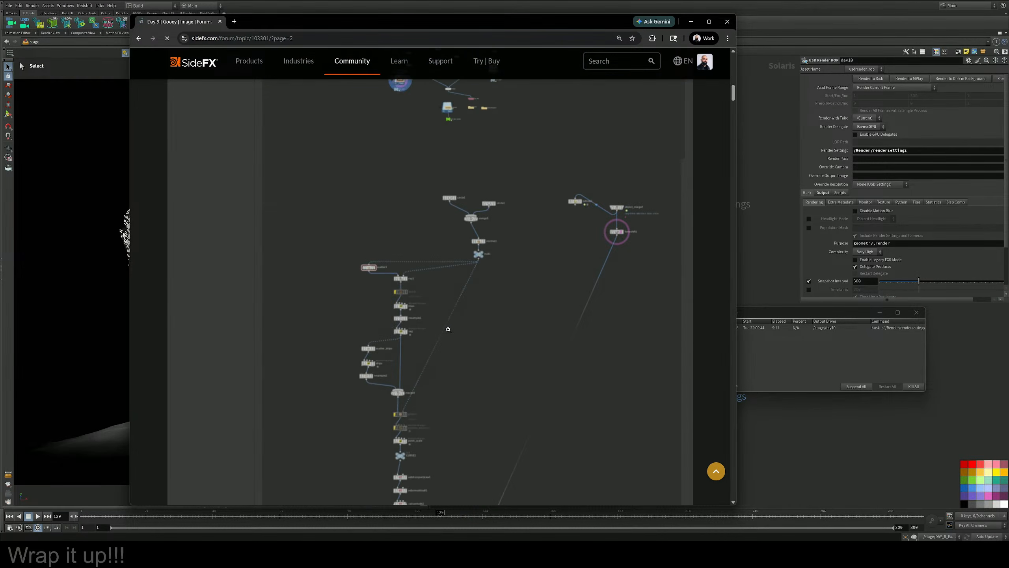
pyautogui.scroll(-10, 448, 329)
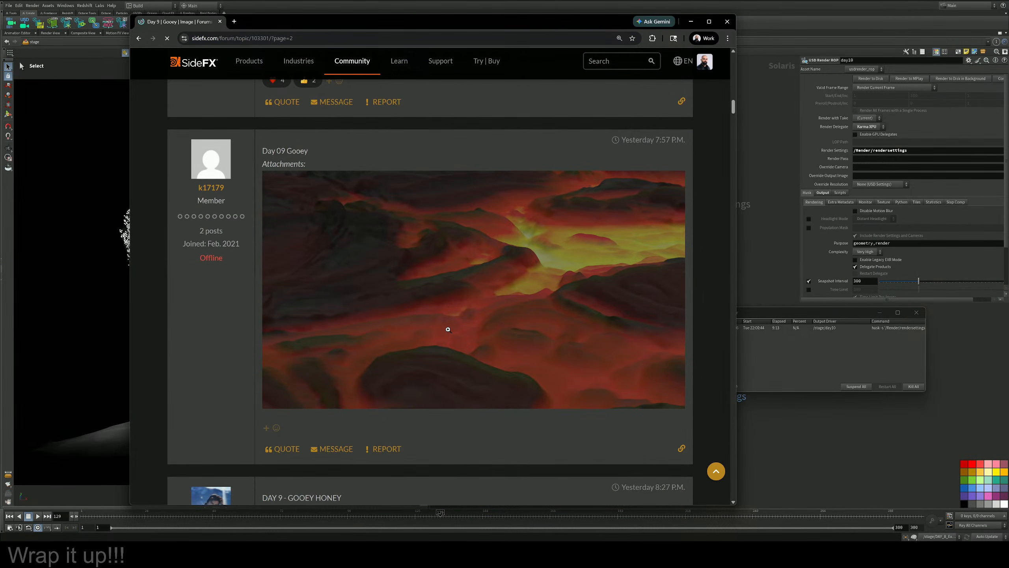
# Look through the "Gooey Honey" chocolate waffle ice cream post, from its render to its node setup and viewport model
pyautogui.scroll(-10, 448, 330)
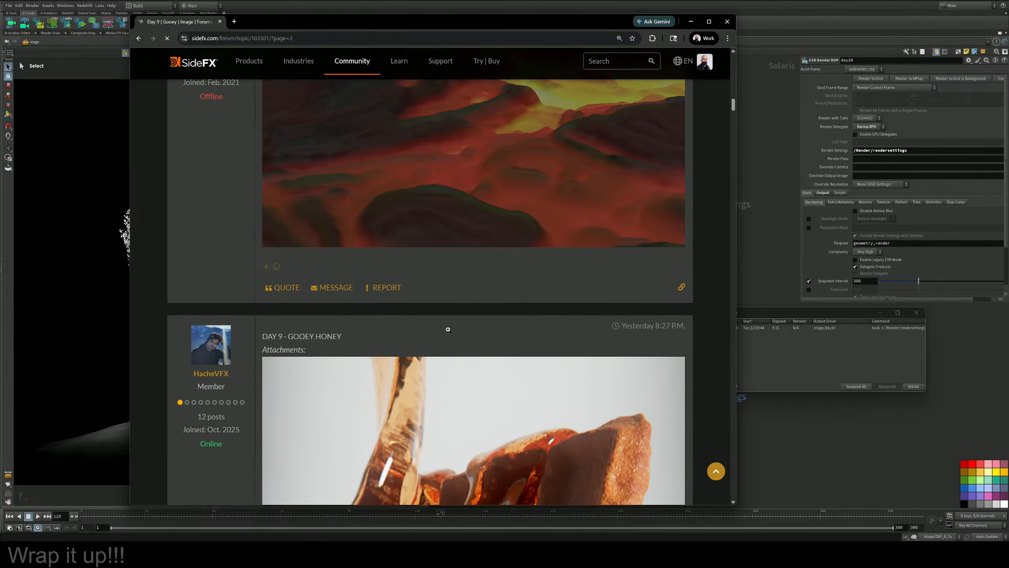
pyautogui.scroll(-10, 448, 329)
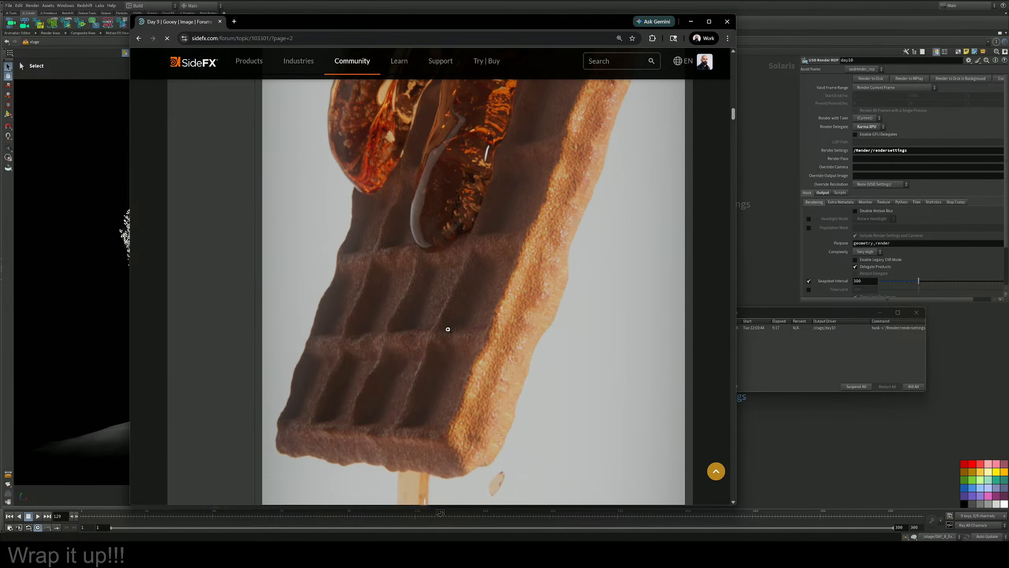
pyautogui.scroll(-8, 448, 329)
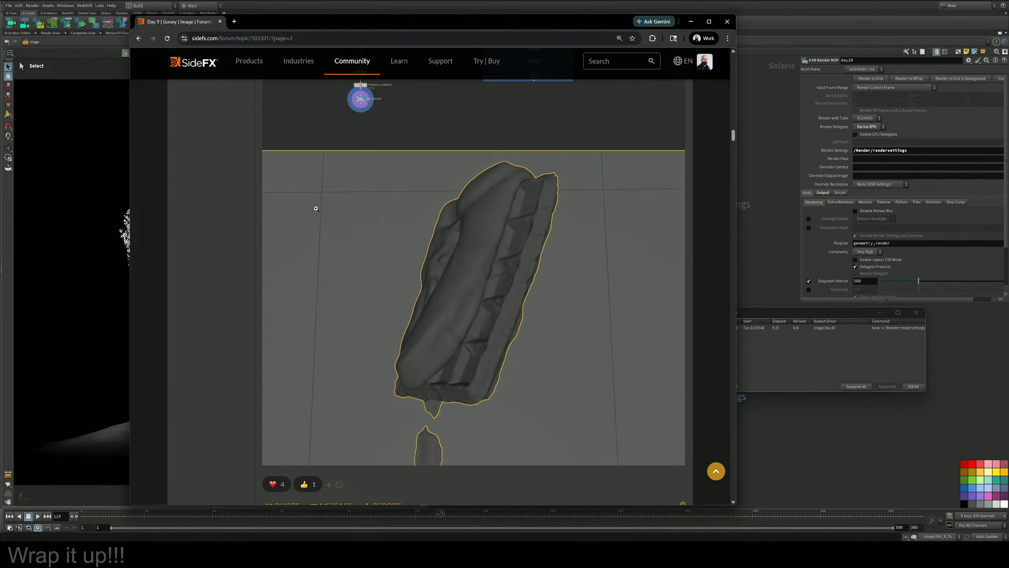
pyautogui.scroll(-4, 382, 275)
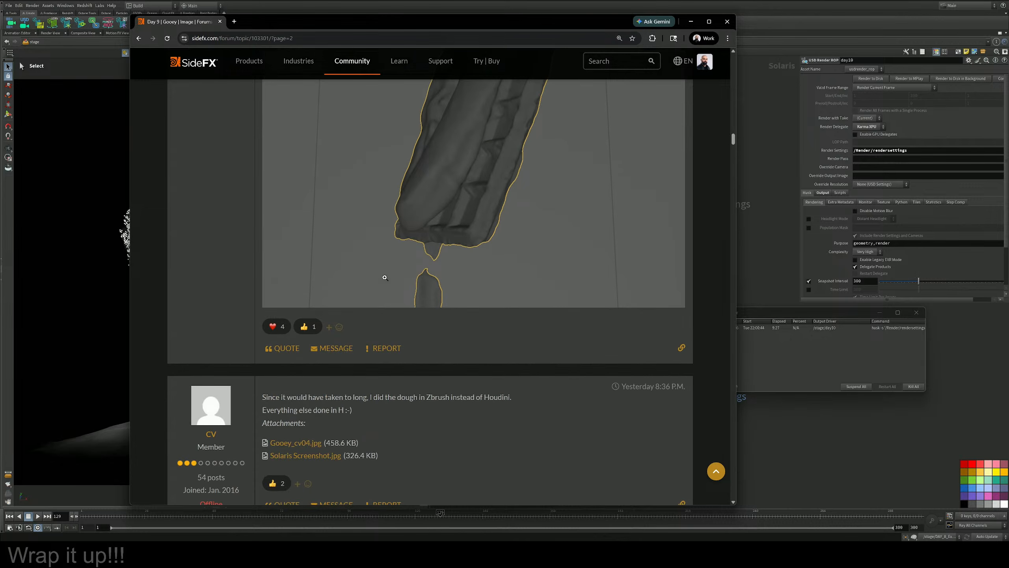
# View the battling bumblebees and chocolate cake submissions, and add a heart reaction to the chocolate cake post
pyautogui.scroll(-10, 375, 287)
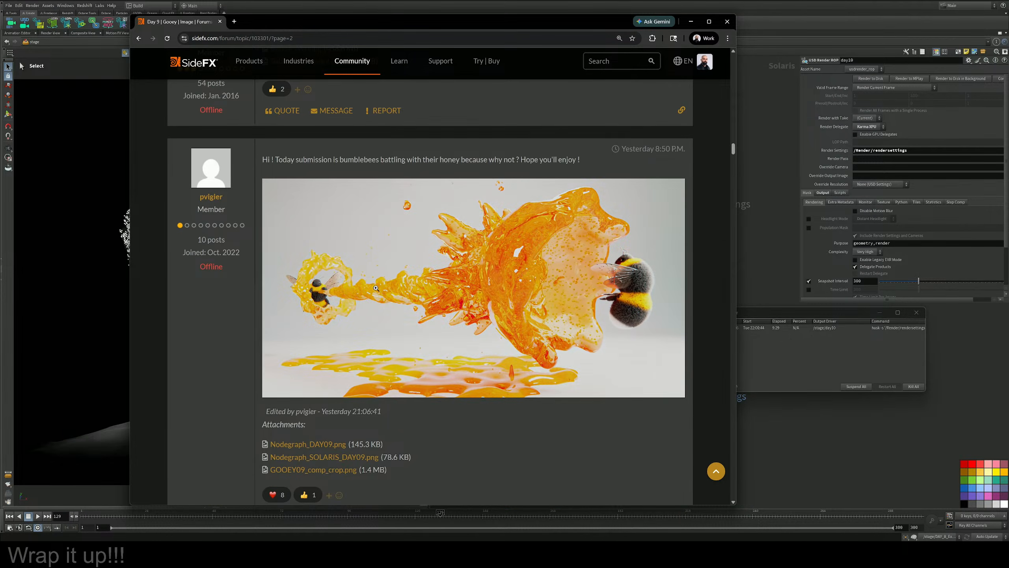
pyautogui.scroll(-4, 376, 287)
pyautogui.scroll(-5, 376, 287)
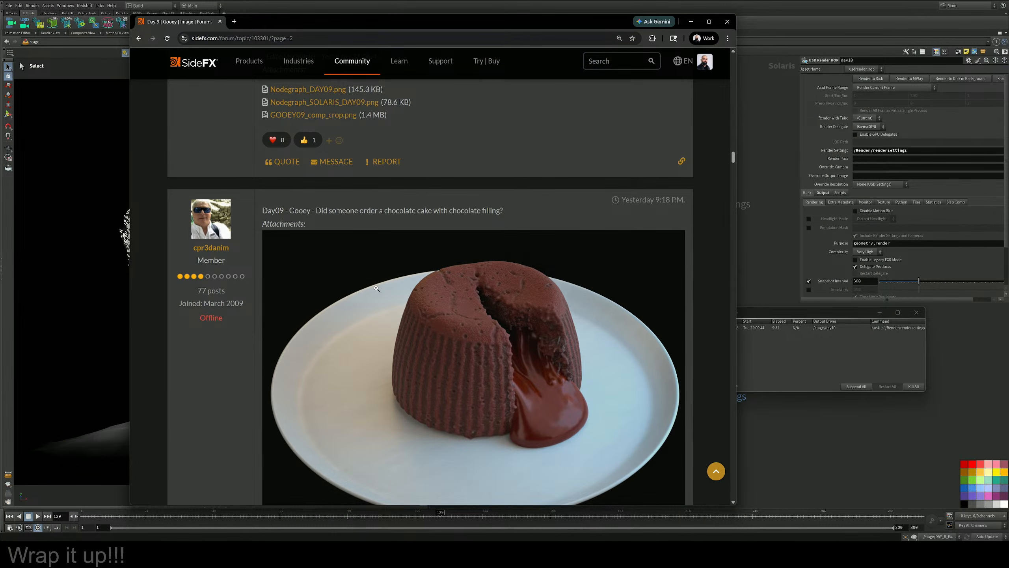
pyautogui.scroll(-3, 376, 288)
pyautogui.scroll(-3, 457, 260)
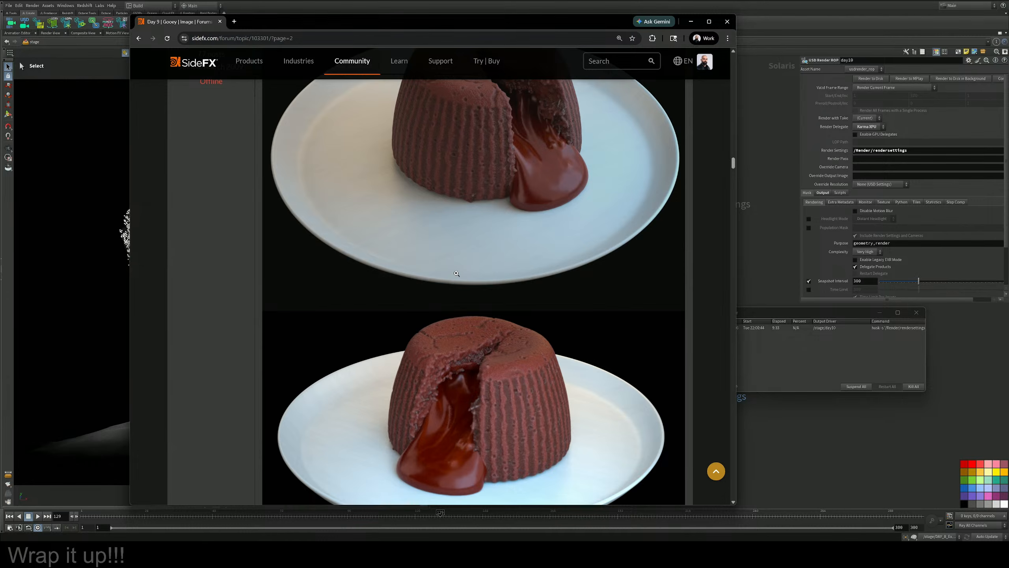
pyautogui.scroll(-10, 456, 274)
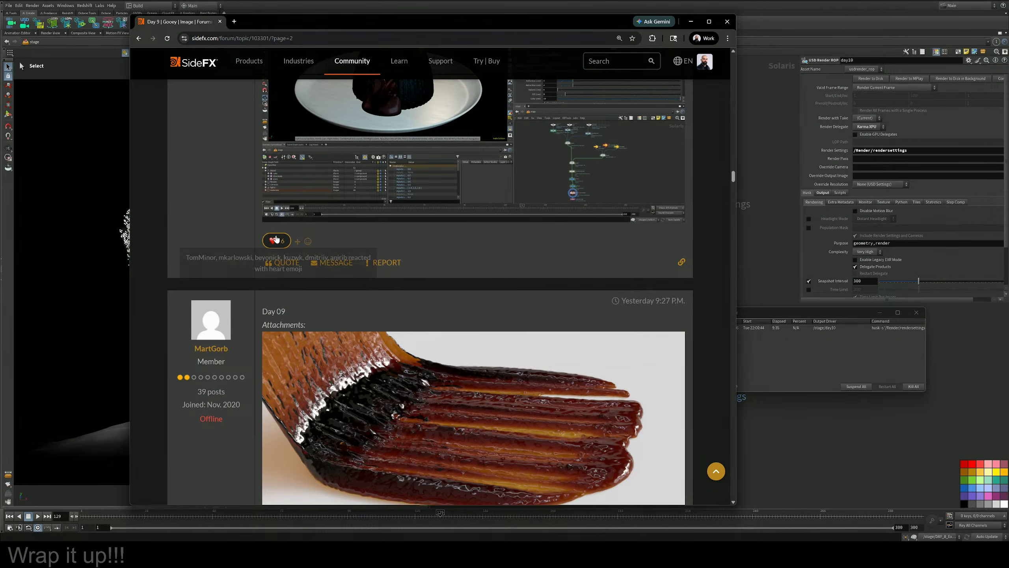
# View the sticky brush submission along with its colored checker preview and node network
pyautogui.scroll(-13, 402, 247)
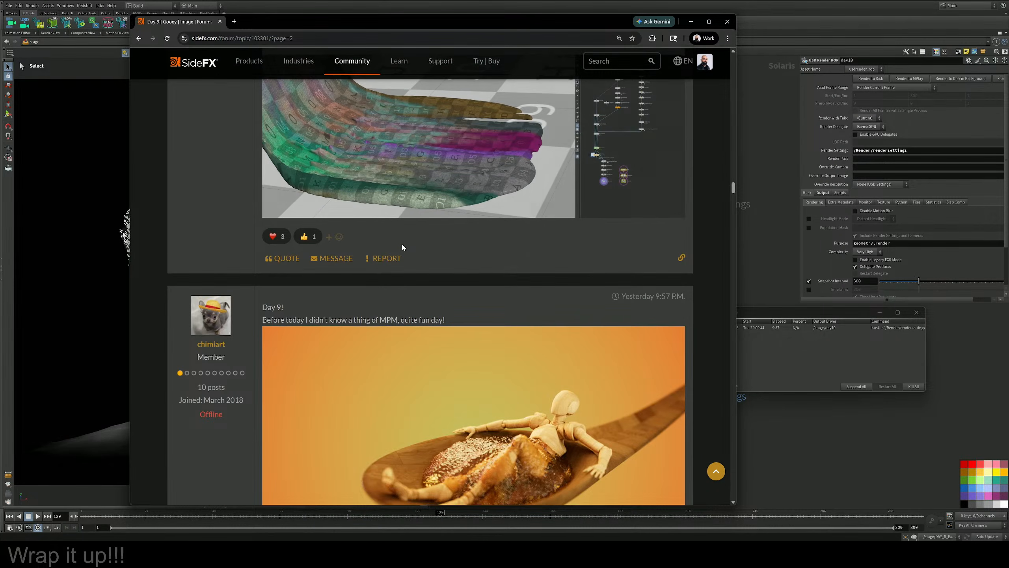
pyautogui.scroll(8, 402, 247)
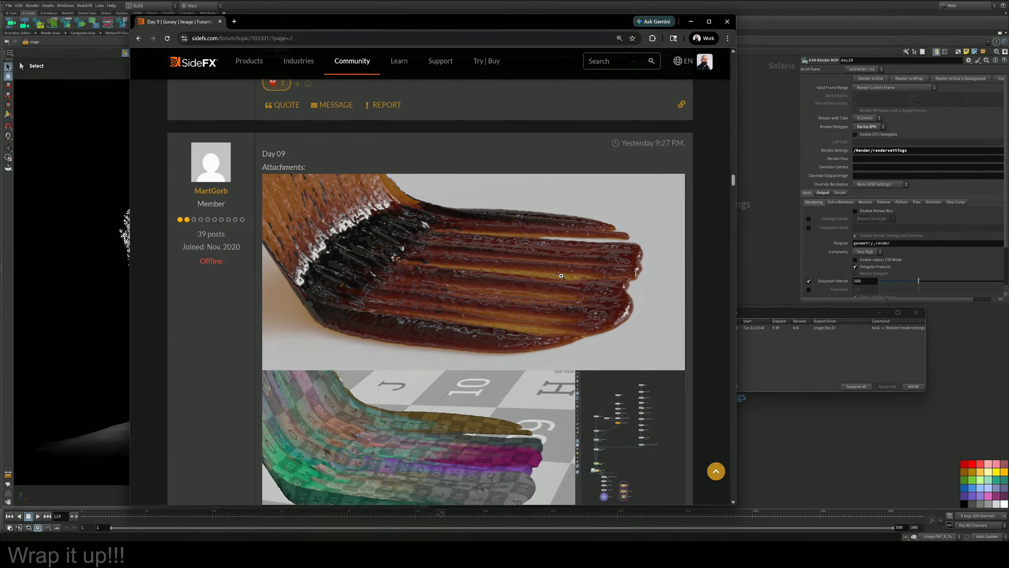
pyautogui.scroll(-4, 415, 250)
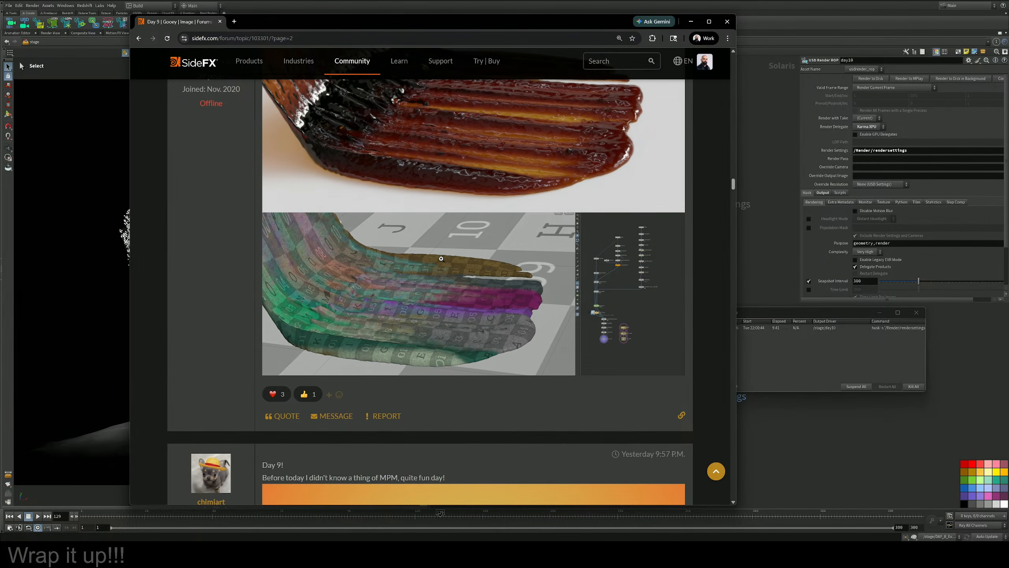
# View the wooden mannequin in a spoon with its setup screenshots, and the creature lying in red viscous fluid
pyautogui.scroll(-10, 441, 259)
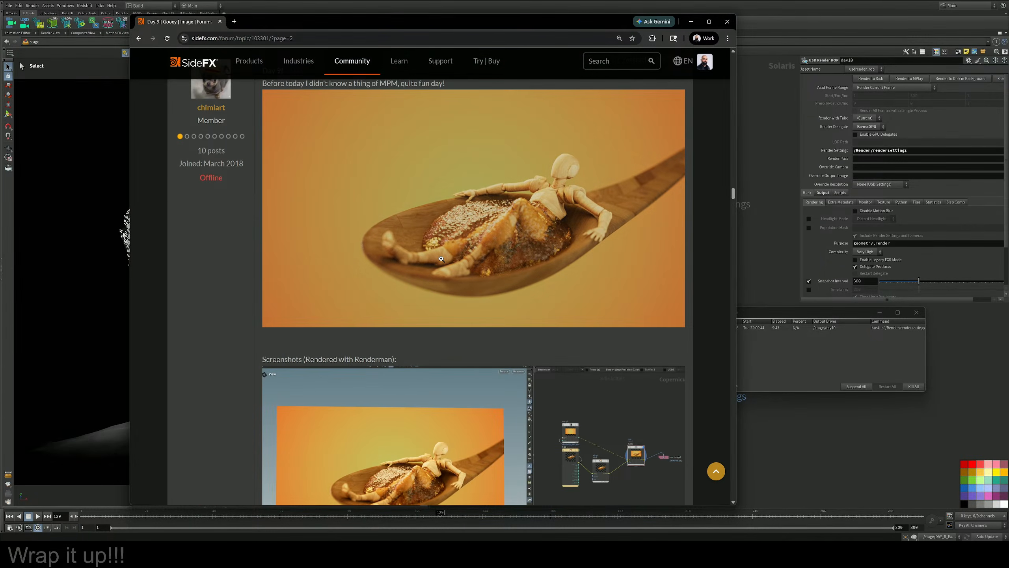
pyautogui.scroll(-12, 441, 258)
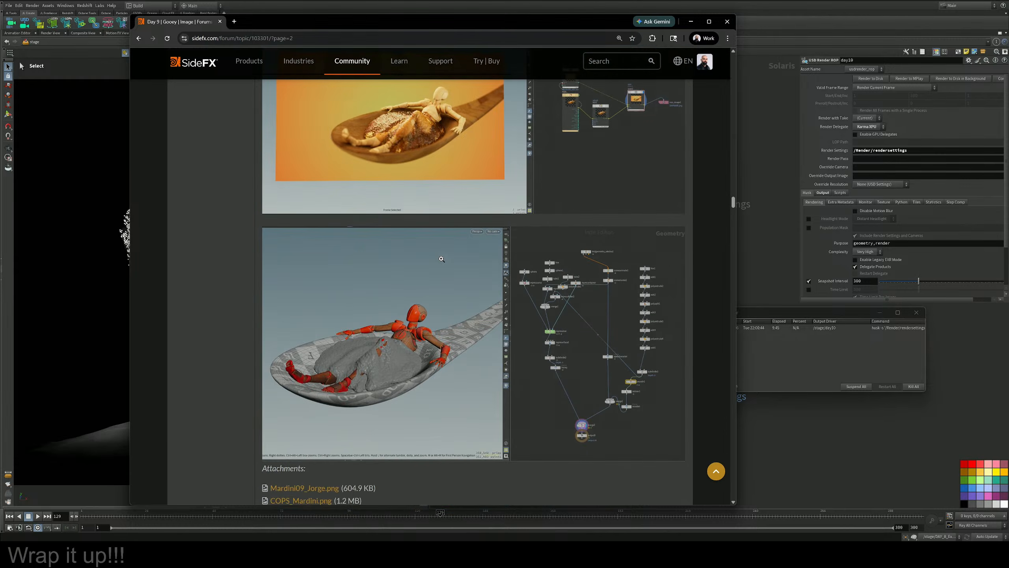
pyautogui.scroll(-8, 442, 258)
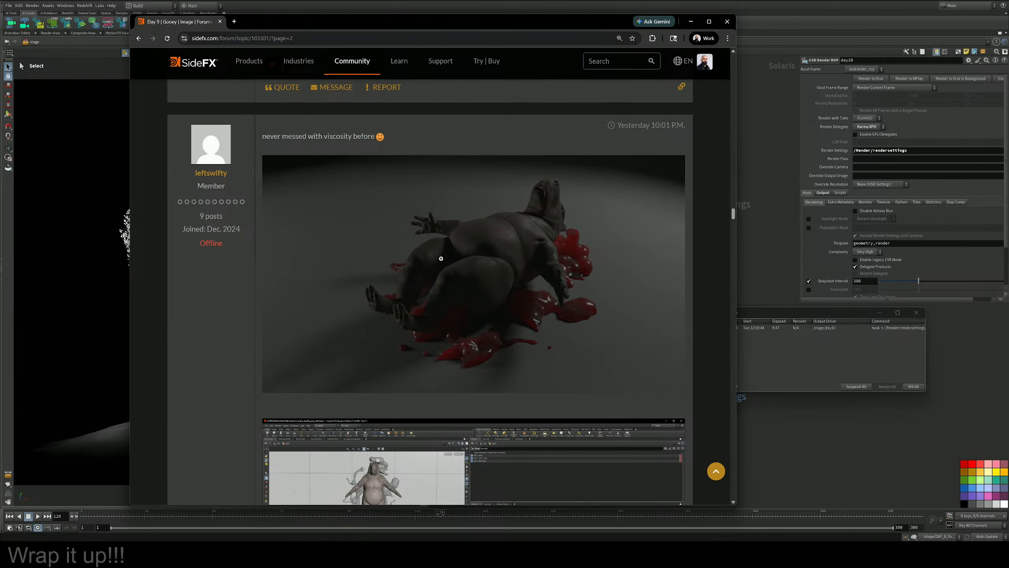
pyautogui.scroll(-2, 441, 258)
# Examine the fly trapped in a spider web submission, including its black-and-white preview and node networks
pyautogui.scroll(-14, 441, 258)
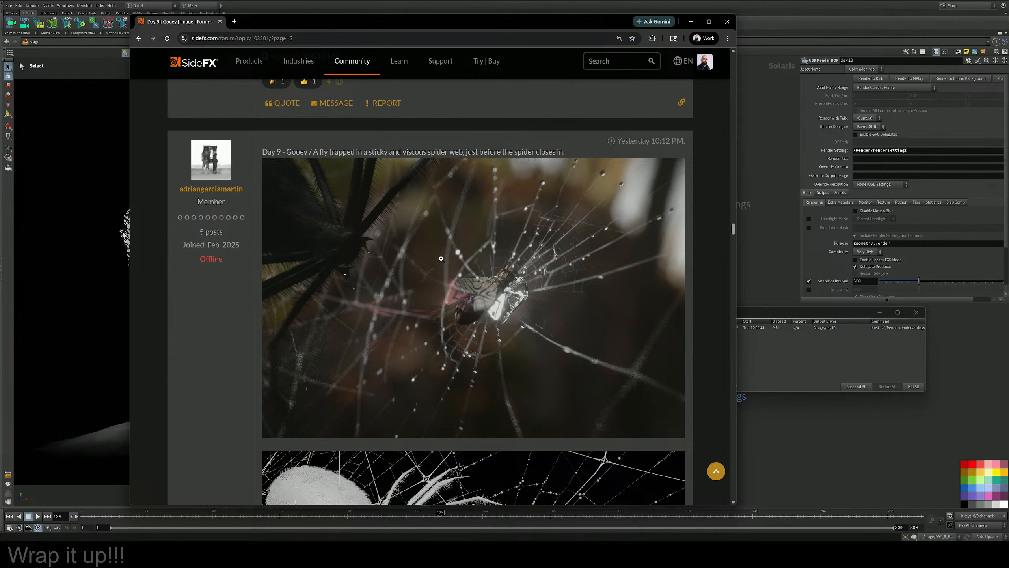
pyautogui.scroll(-5, 441, 258)
pyautogui.scroll(4, 441, 259)
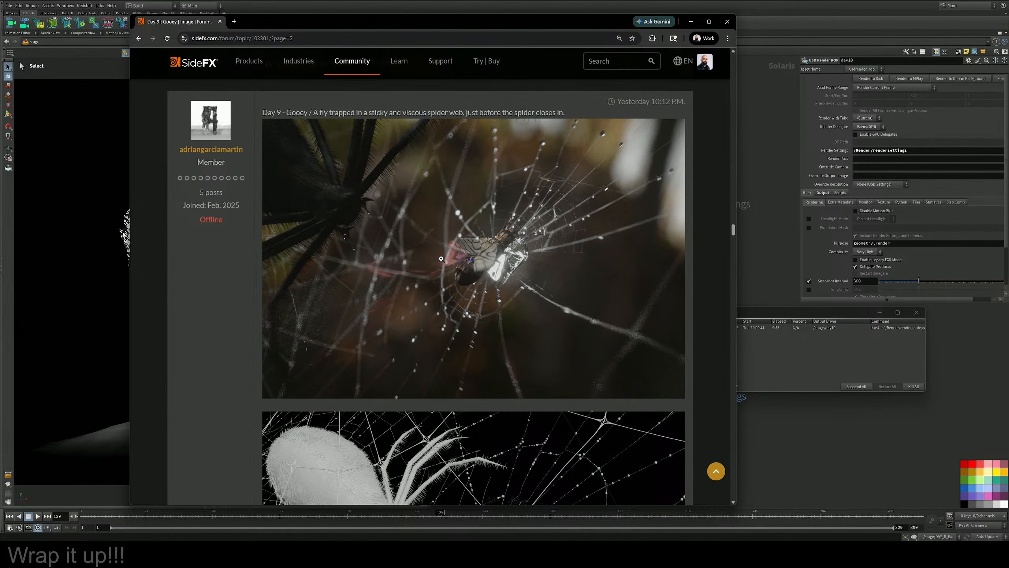
pyautogui.scroll(-8, 442, 258)
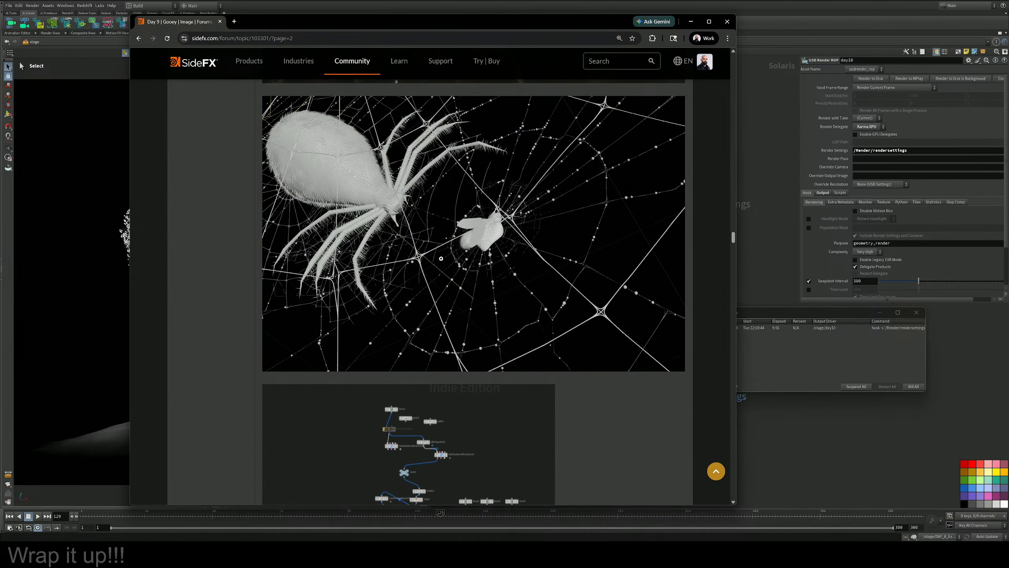
pyautogui.scroll(-9, 441, 258)
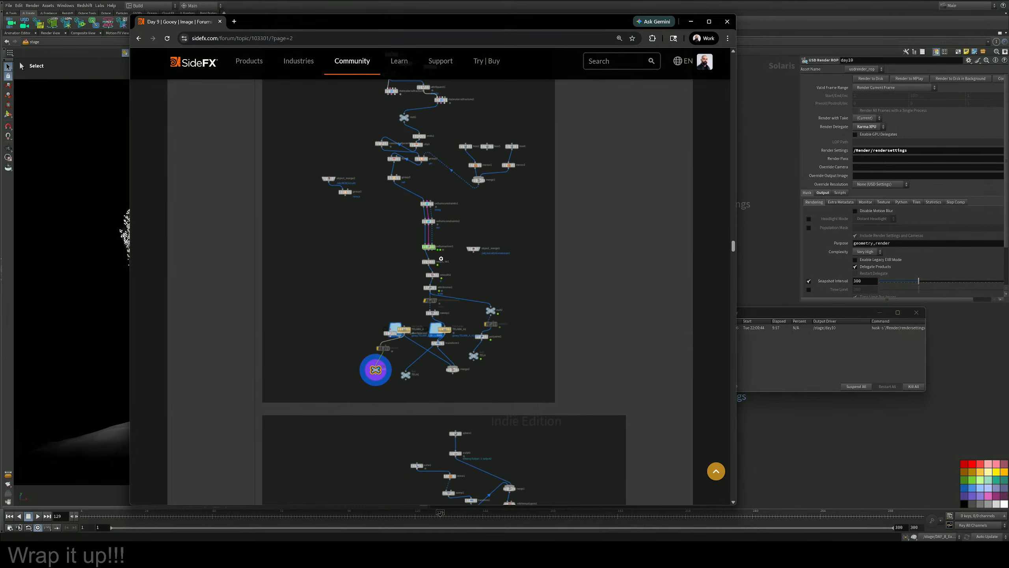
# Examine the toasted cheese sandwich submission, including its geometry and compositing setups and the final render
pyautogui.scroll(-20, 442, 258)
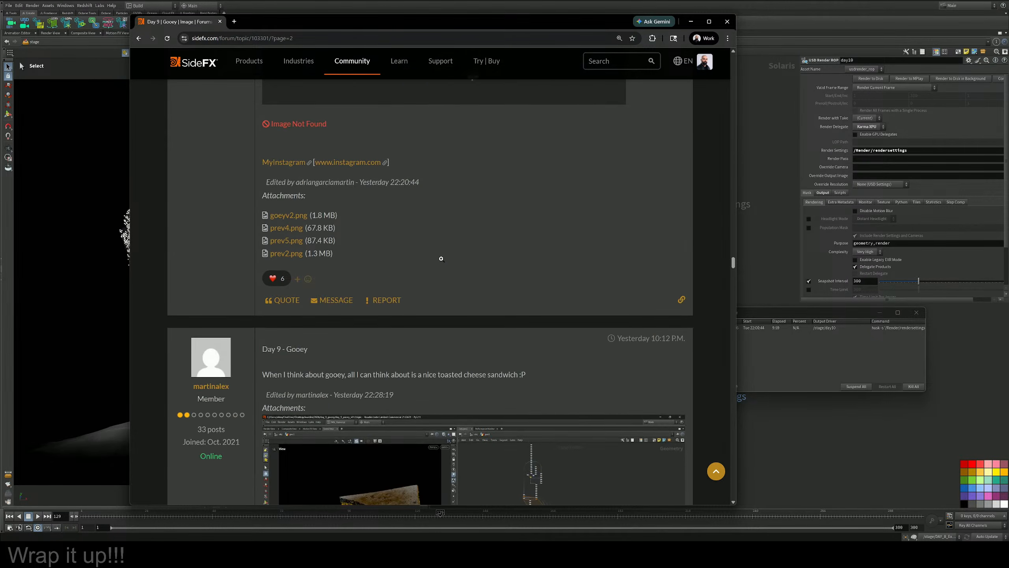
pyautogui.scroll(-7, 441, 258)
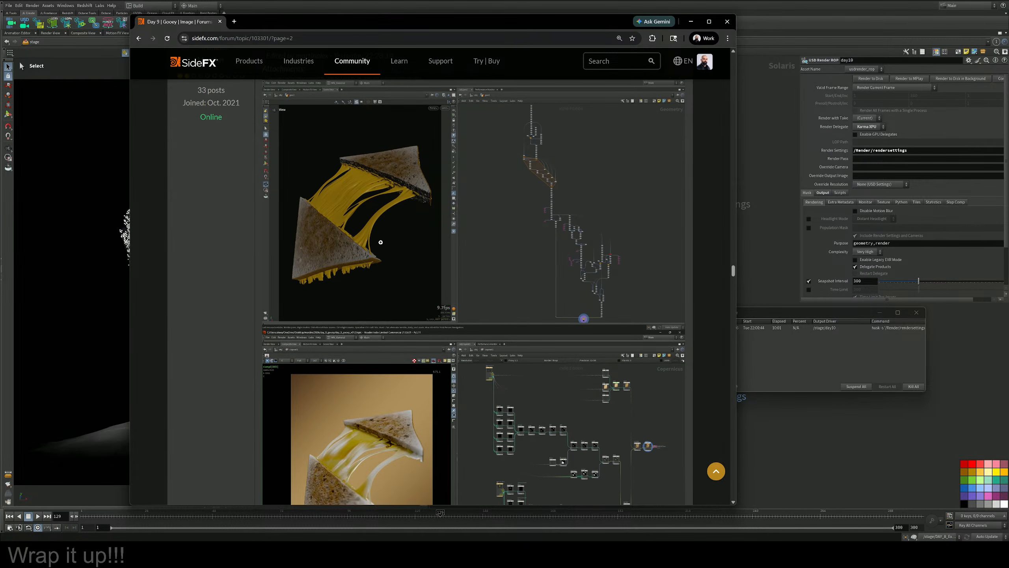
pyautogui.scroll(-10, 437, 268)
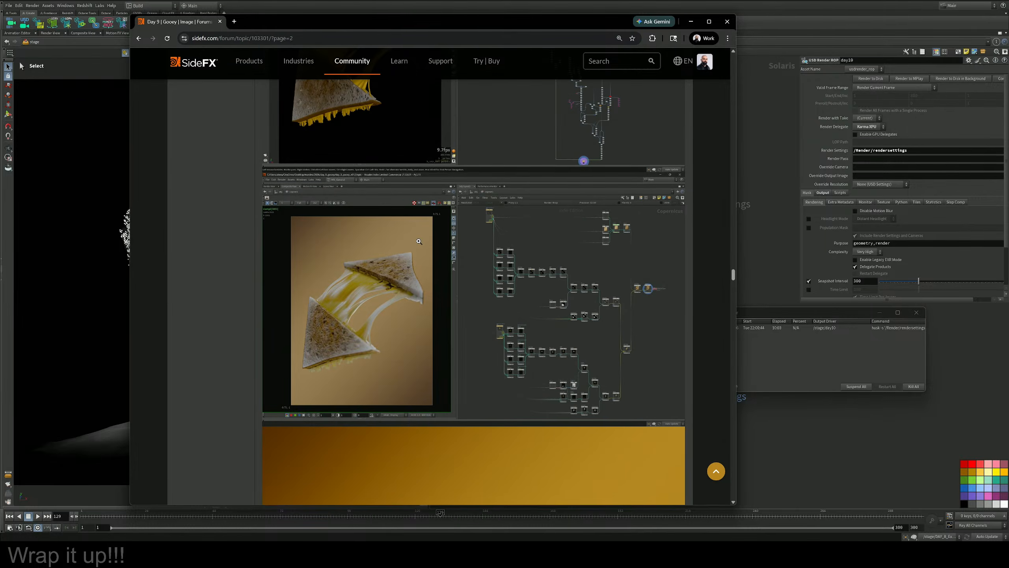
pyautogui.scroll(-5, 421, 250)
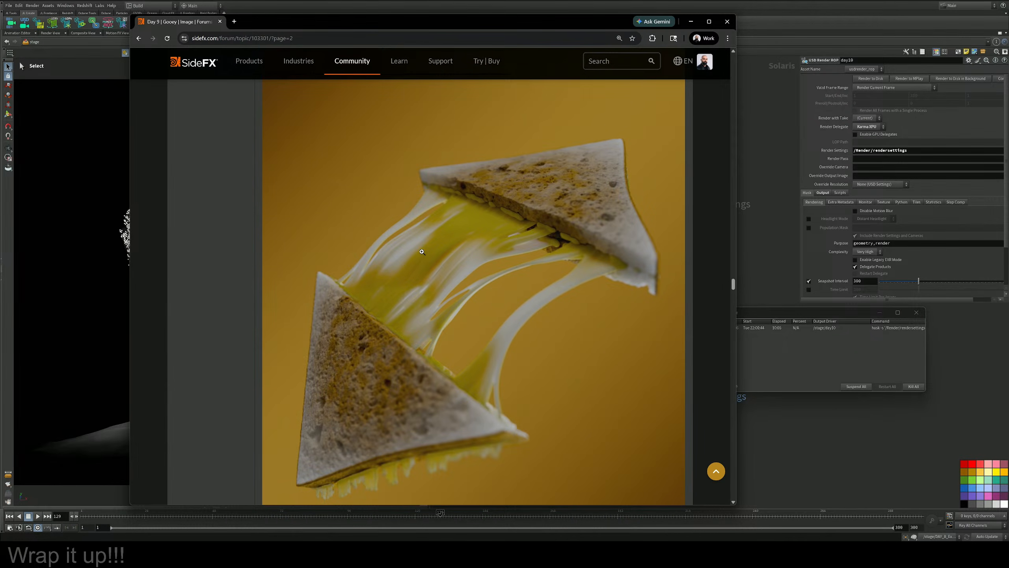
pyautogui.scroll(-5, 421, 252)
# View the rocks in orange liquid and gooey molten metal submissions, and add a heart reaction to the molten metal post
pyautogui.scroll(-10, 421, 251)
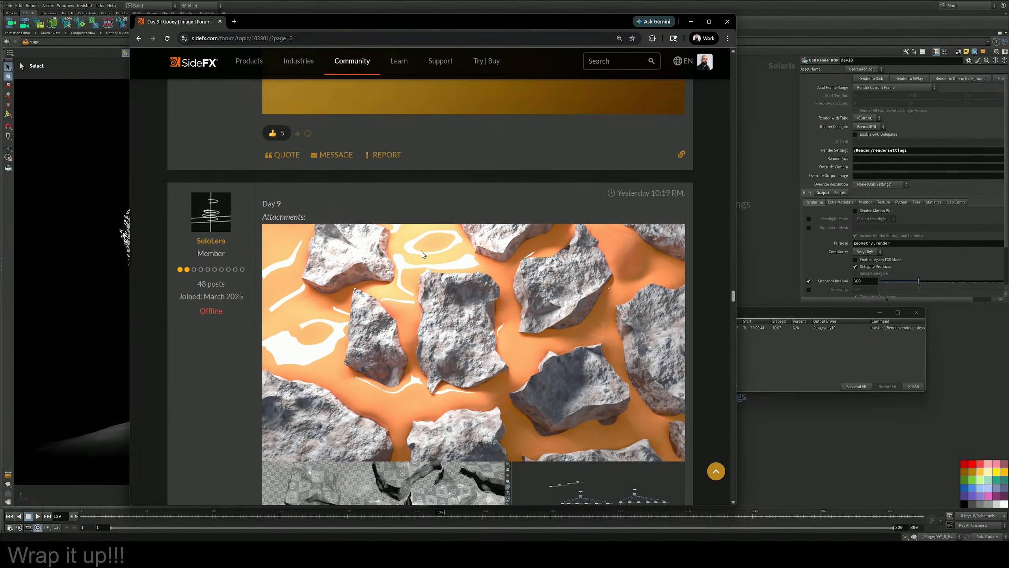
pyautogui.scroll(-20, 421, 251)
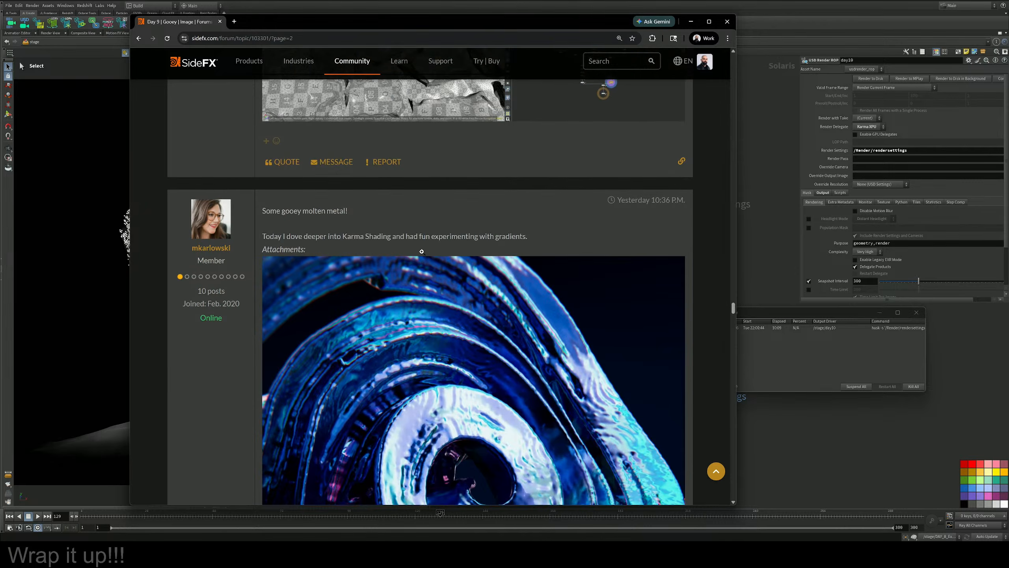
pyautogui.scroll(-6, 421, 251)
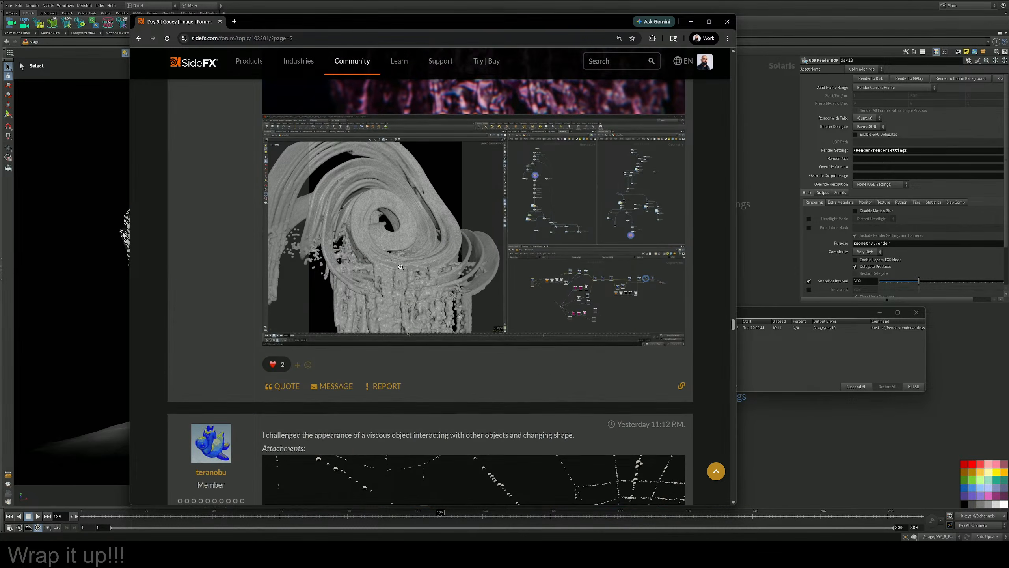
pyautogui.scroll(-14, 295, 350)
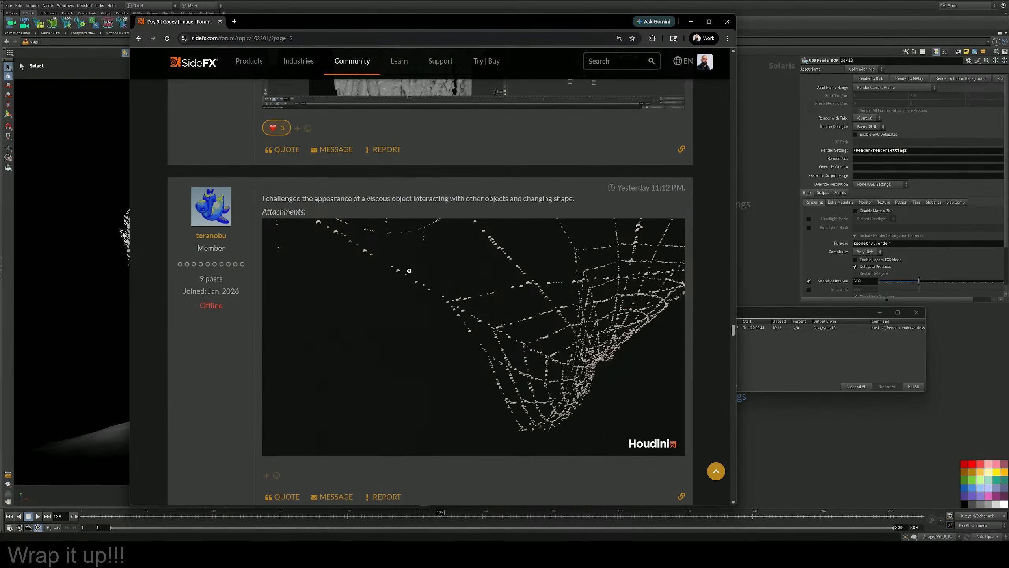
# Examine the node networks and final render of the figure stepping on pink chewing gum
pyautogui.scroll(-15, 409, 264)
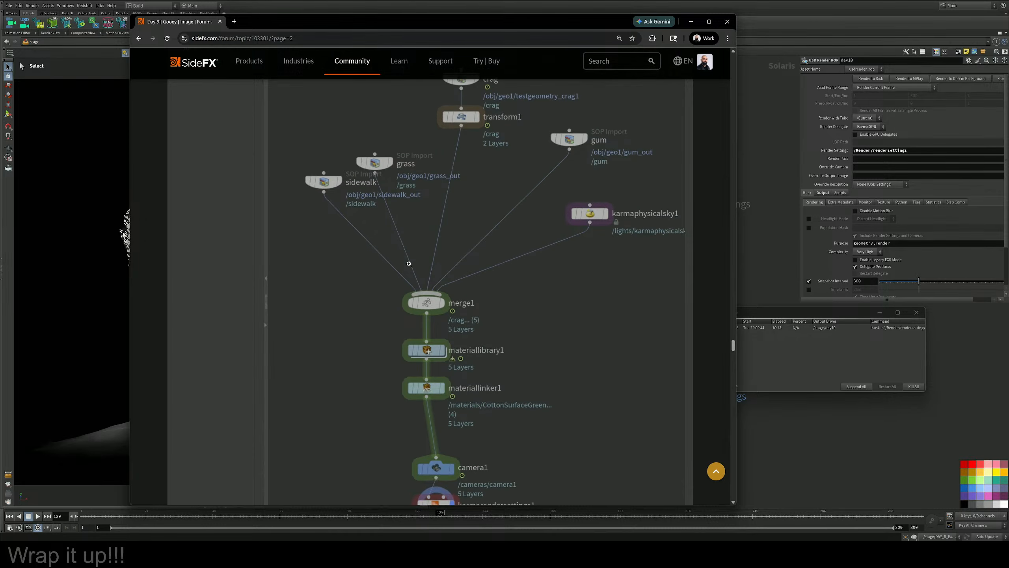
pyautogui.scroll(-11, 408, 263)
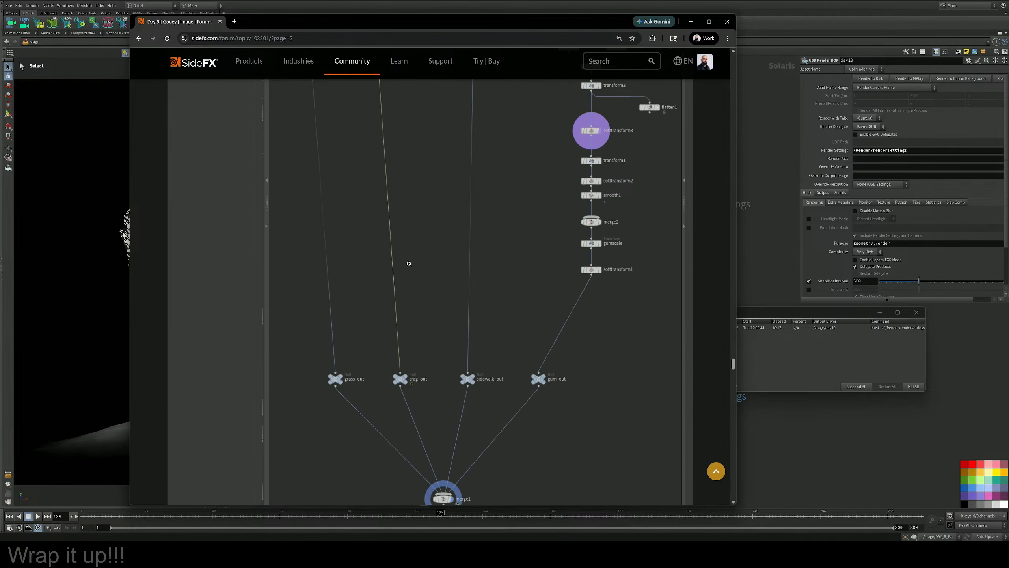
pyautogui.scroll(-15, 410, 264)
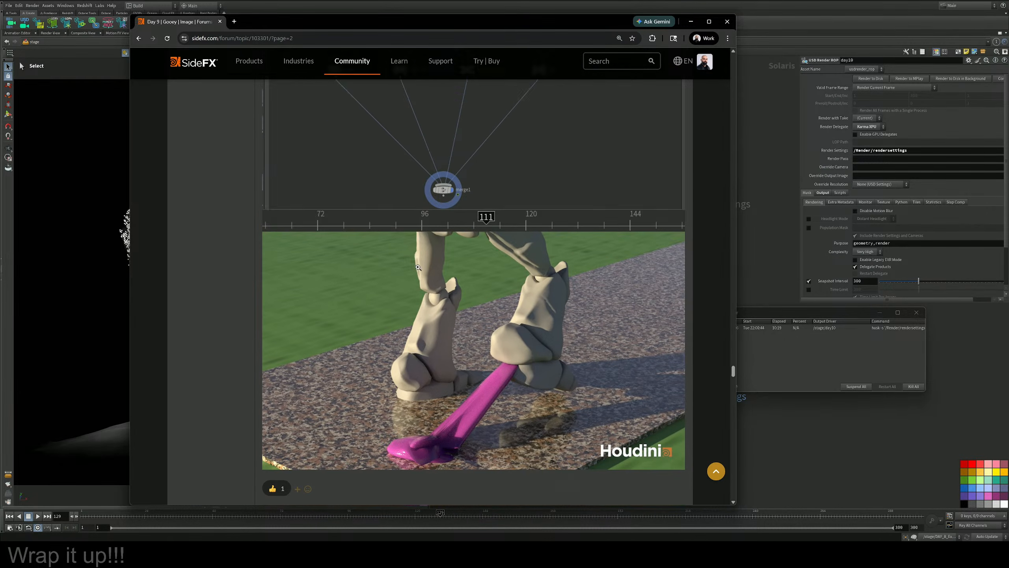
# View the "Day 9 Monster Drink" submission with its glowing green liquid render and node setup
pyautogui.scroll(-2, 418, 267)
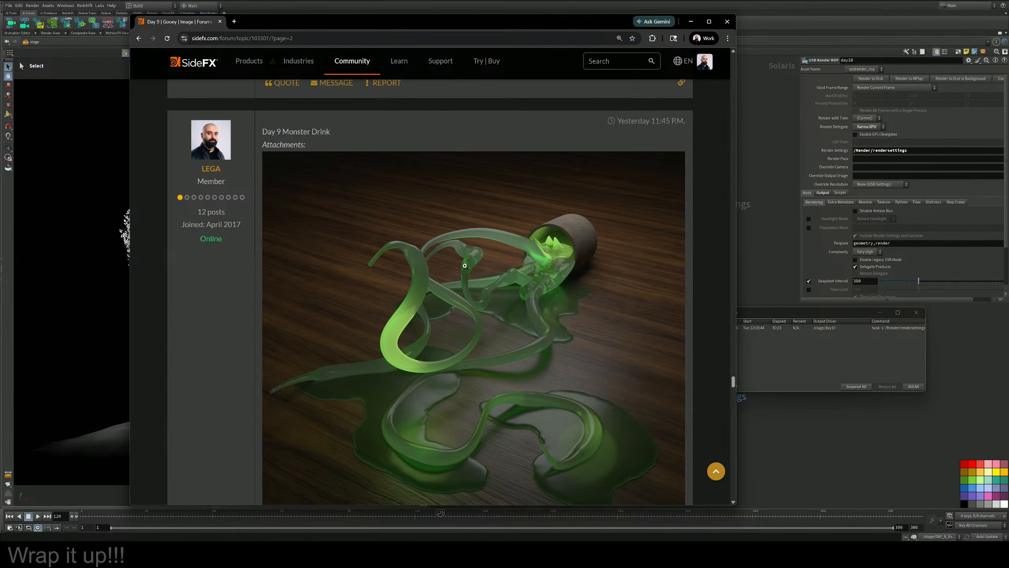
pyautogui.scroll(-5, 465, 268)
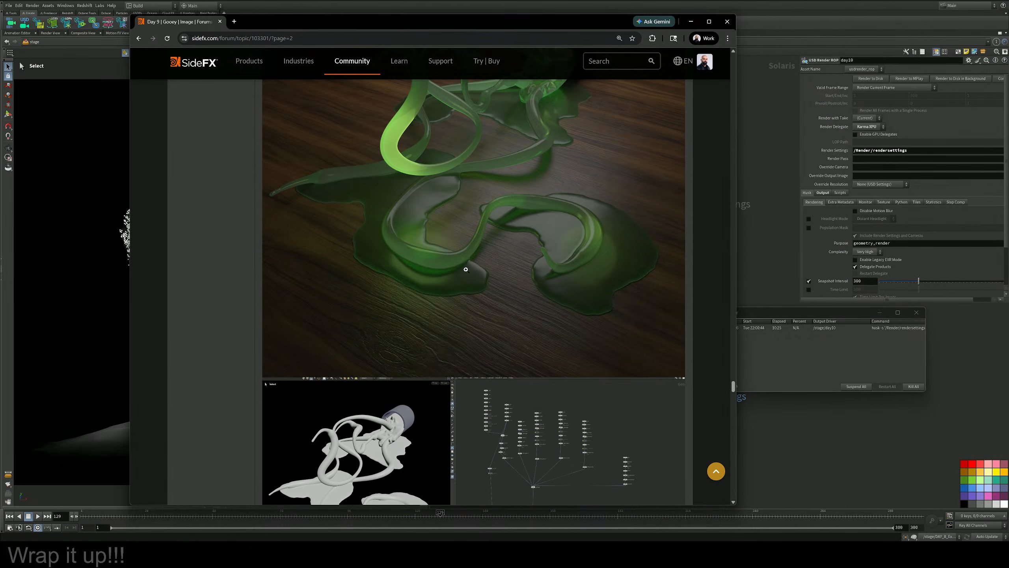
pyautogui.scroll(2, 466, 269)
pyautogui.scroll(2, 466, 270)
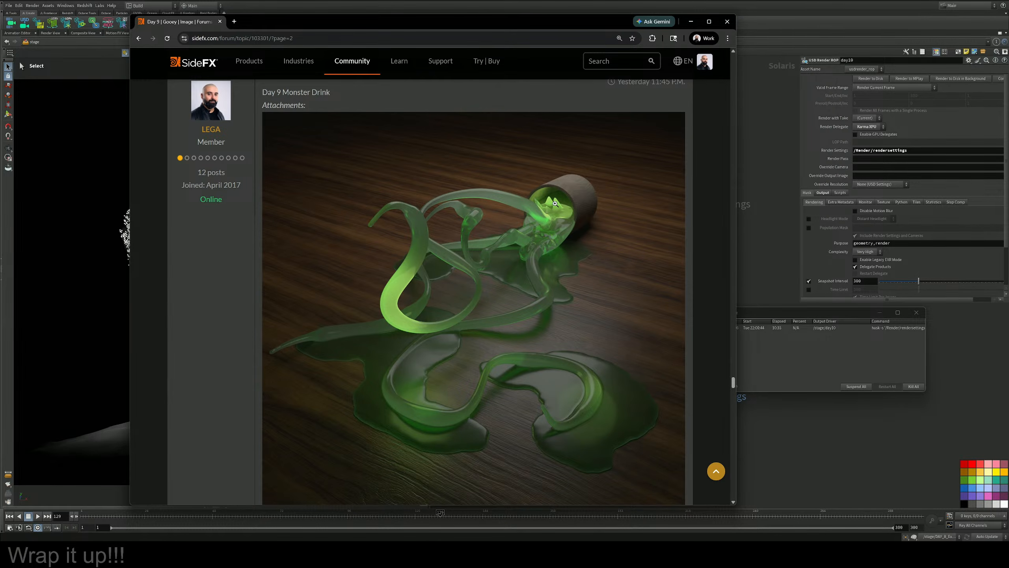
# Examine the Monster Drink submission's spilled green liquid, geometry viewport and Solaris node setup
pyautogui.scroll(-3, 502, 316)
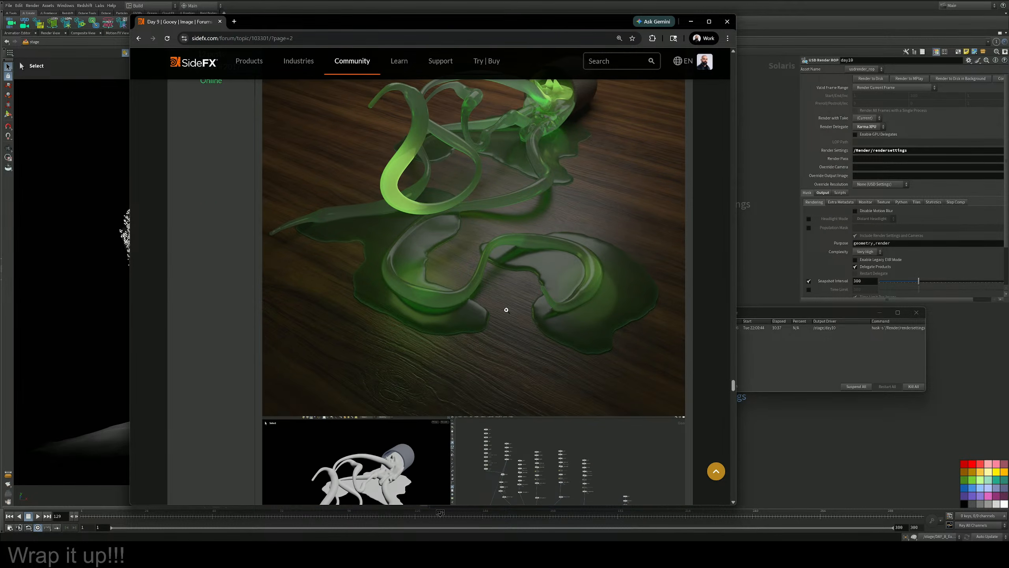
pyautogui.scroll(-4, 507, 310)
pyautogui.scroll(-9, 506, 326)
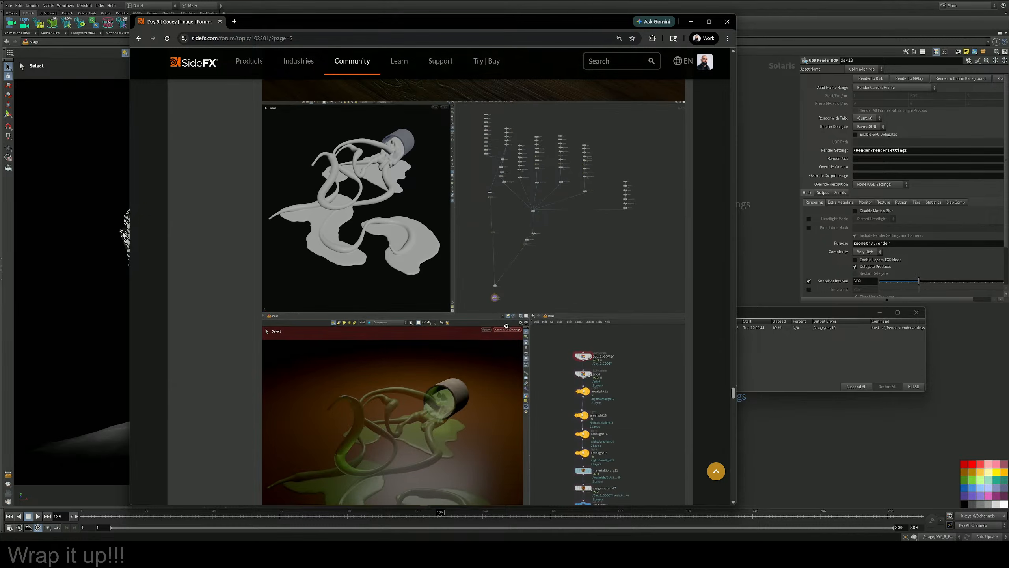
# View the "Day09 - Gooey - Honey" submission, including its honeycomb geometry, node network and compositing setup
pyautogui.scroll(-12, 506, 326)
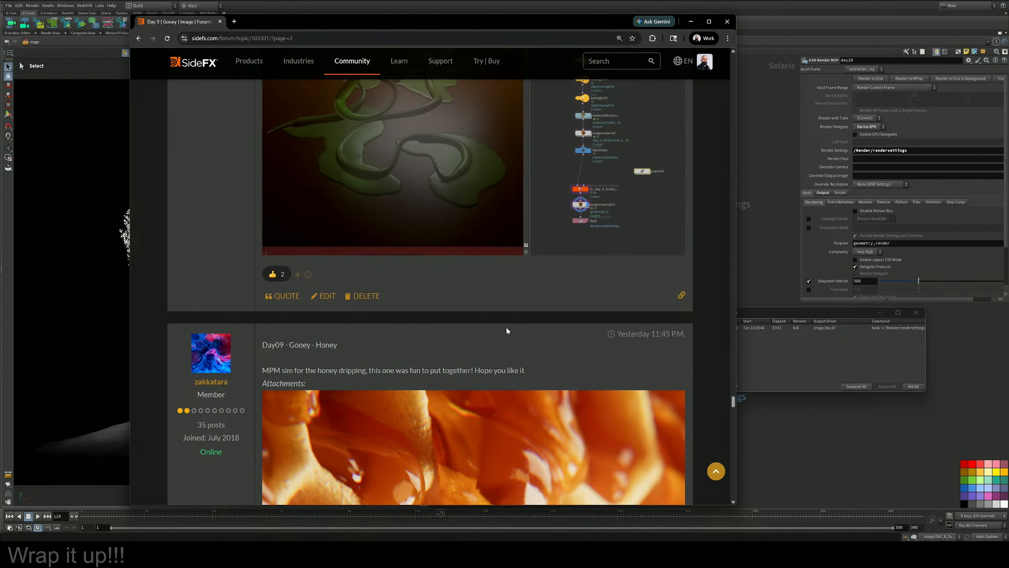
pyautogui.scroll(-8, 506, 328)
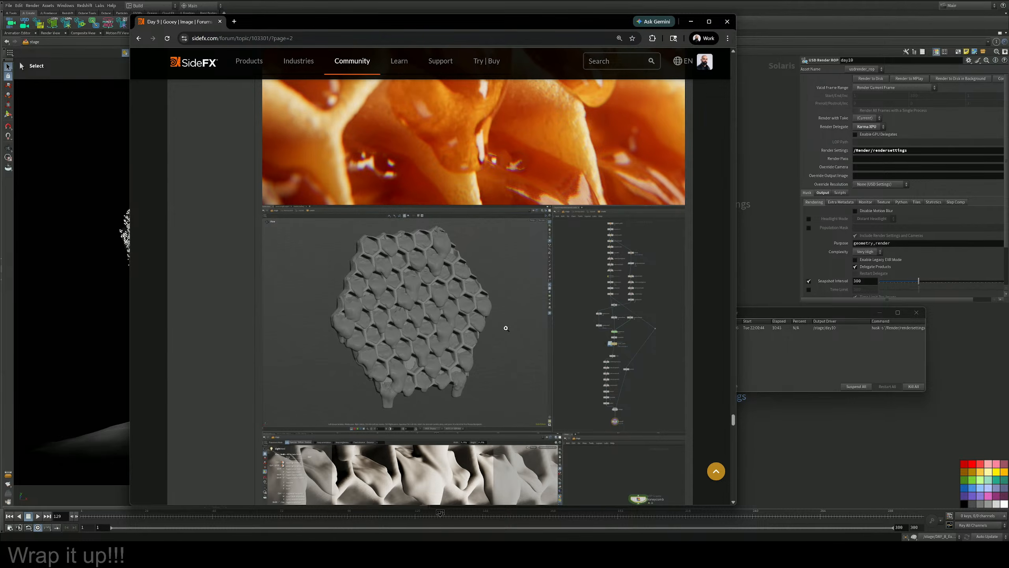
pyautogui.scroll(-20, 506, 328)
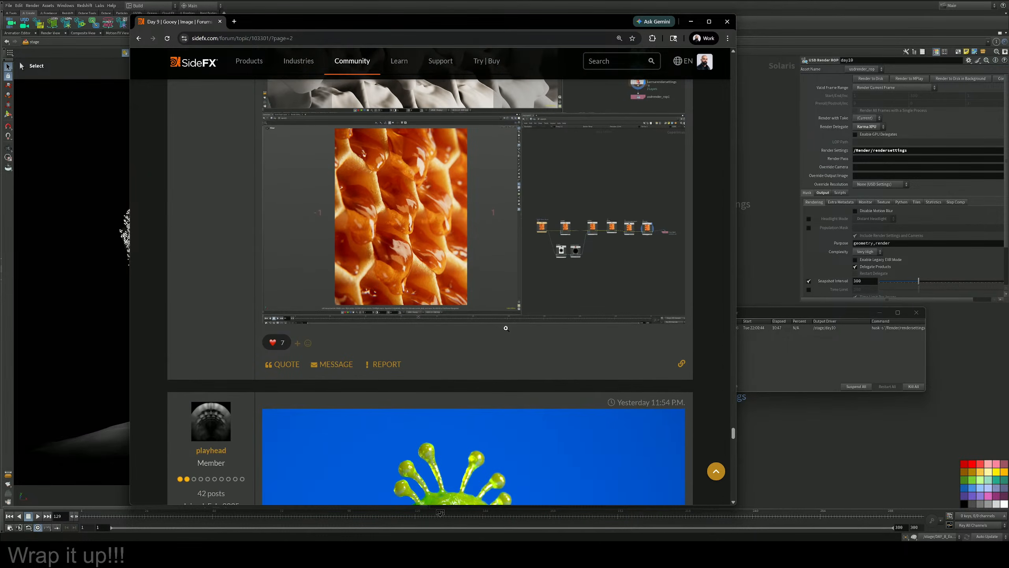
# View the dripping green slime creature and the "DAY9!!!" animal head submissions through to the end of the topic page
pyautogui.scroll(-3, 506, 328)
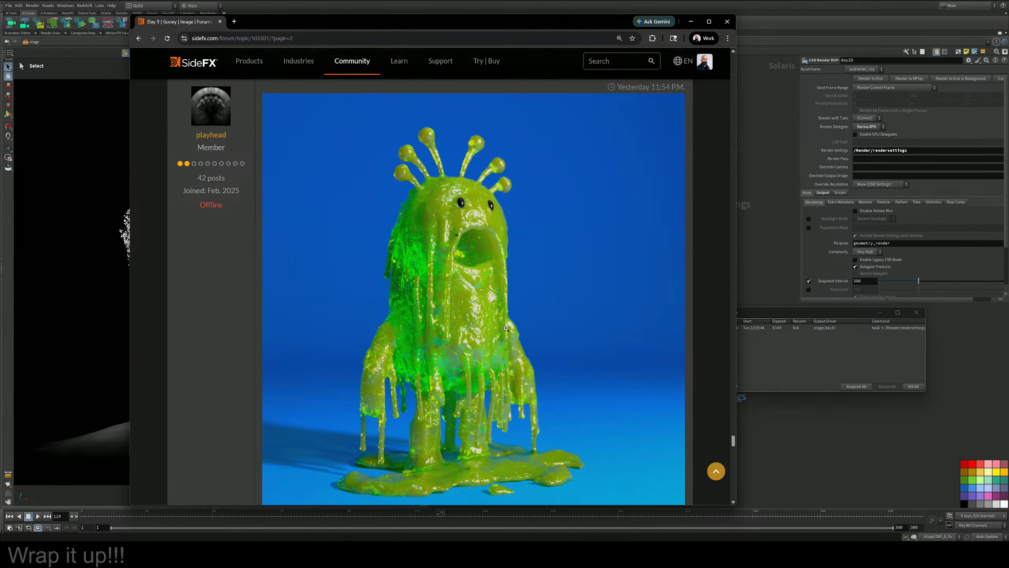
pyautogui.scroll(-20, 506, 328)
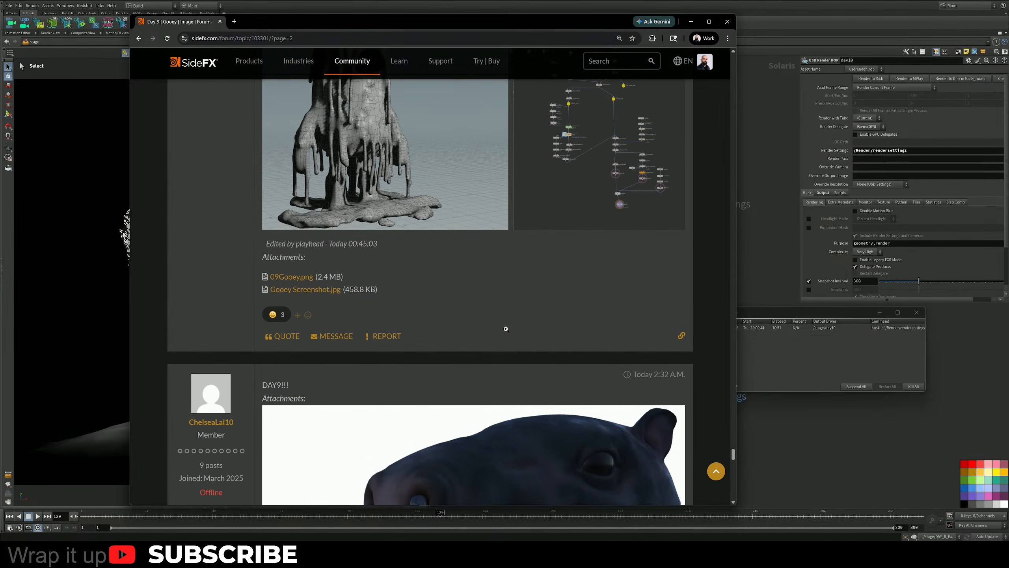
pyautogui.scroll(-10, 506, 330)
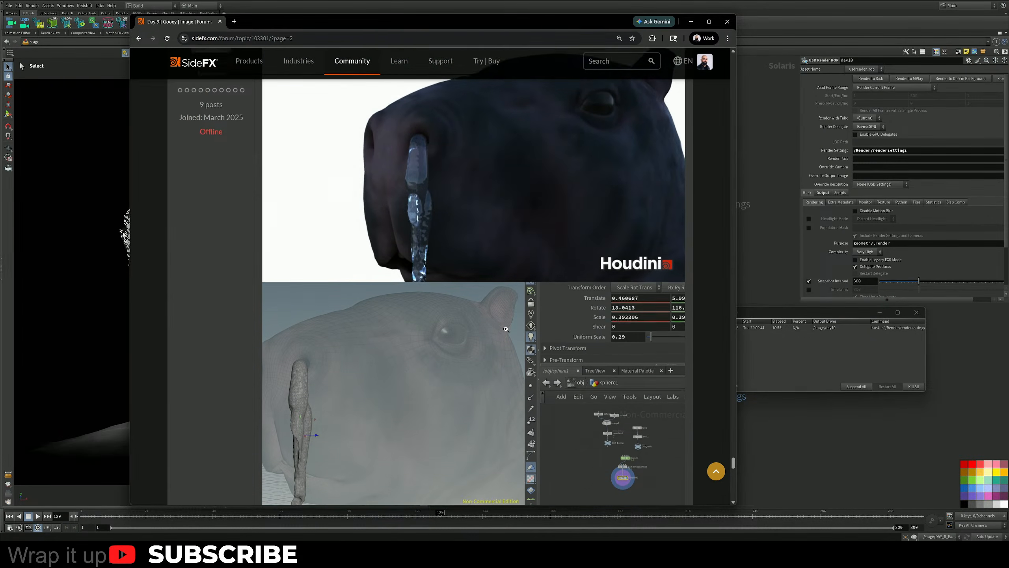
pyautogui.scroll(-15, 506, 329)
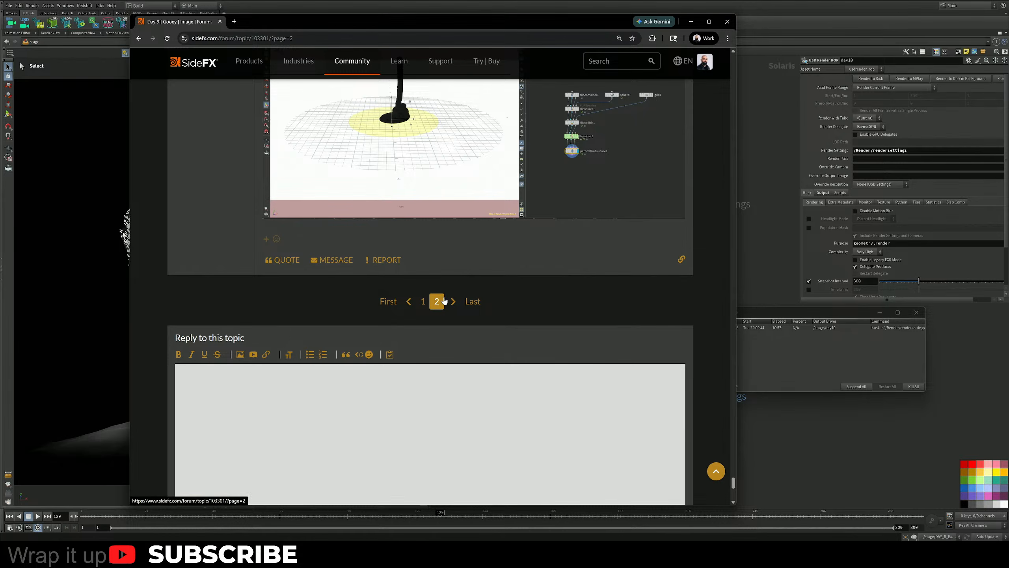
# Return from the Day 9 Gooey topic to the SideFX home page and look over its news and event articles
pyautogui.scroll(20, 445, 300)
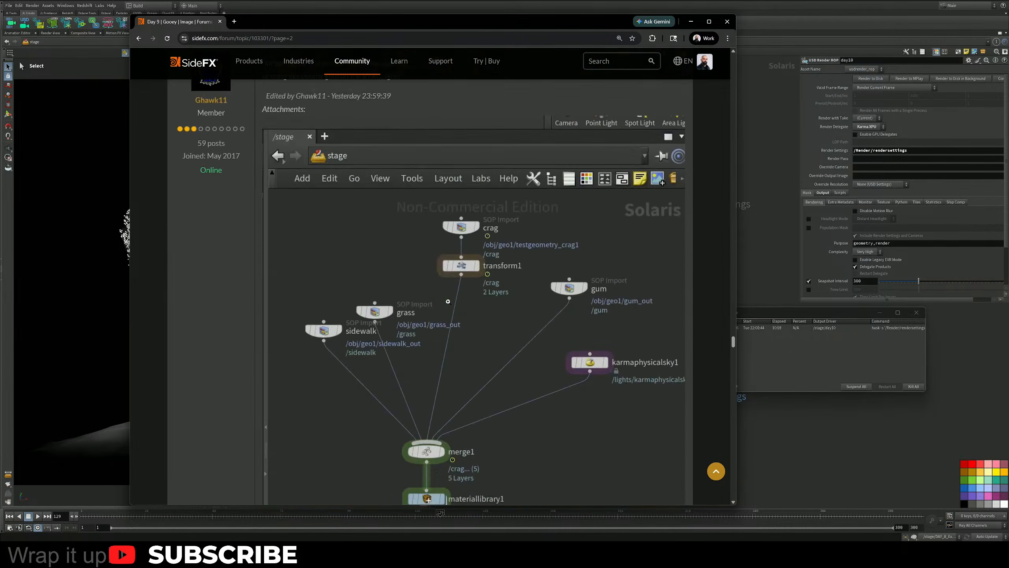
pyautogui.scroll(20, 448, 301)
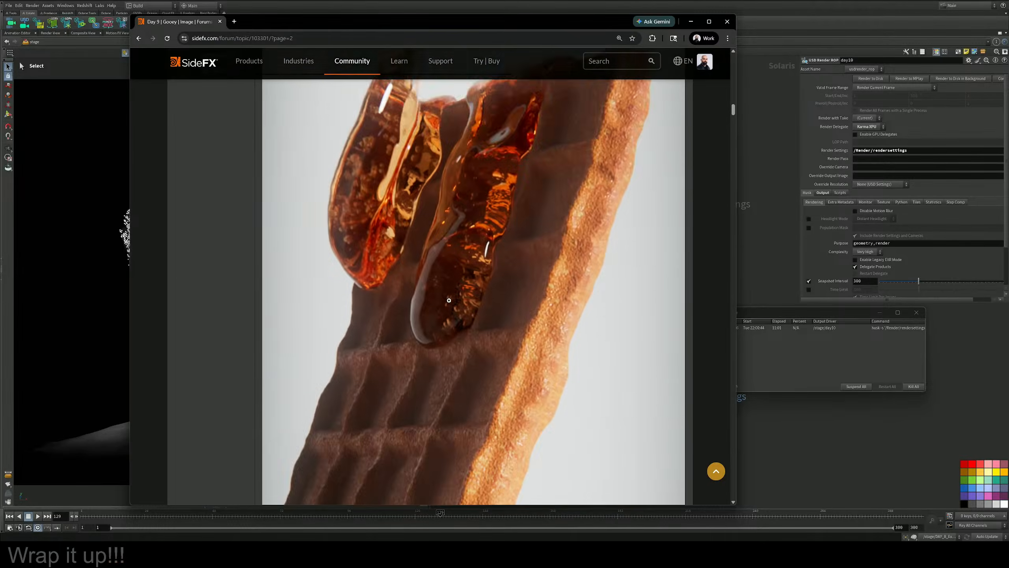
pyautogui.scroll(10, 449, 300)
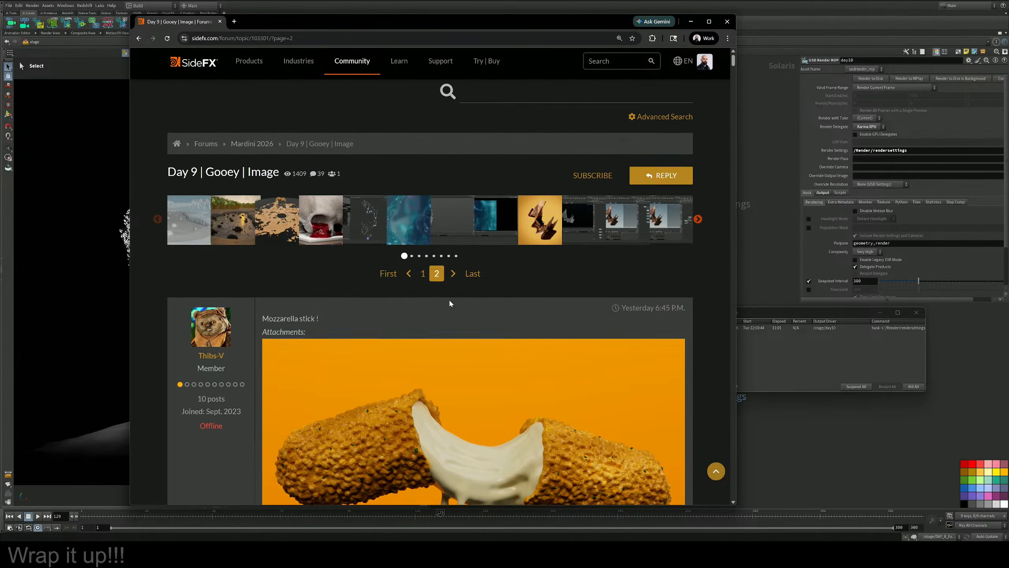
pyautogui.click(138, 39)
pyautogui.scroll(15, 205, 108)
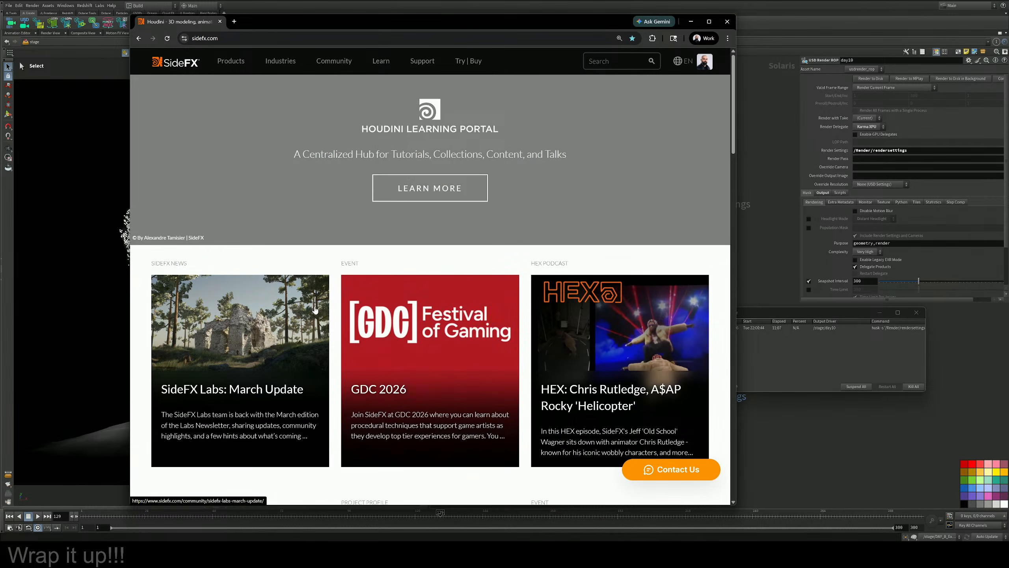
pyautogui.scroll(-6, 315, 310)
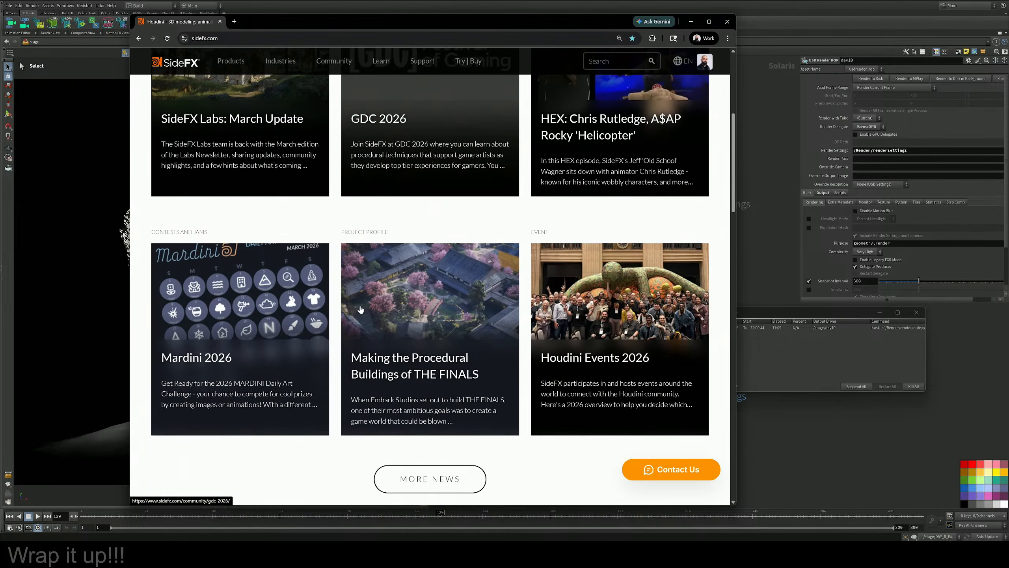
pyautogui.scroll(2, 361, 309)
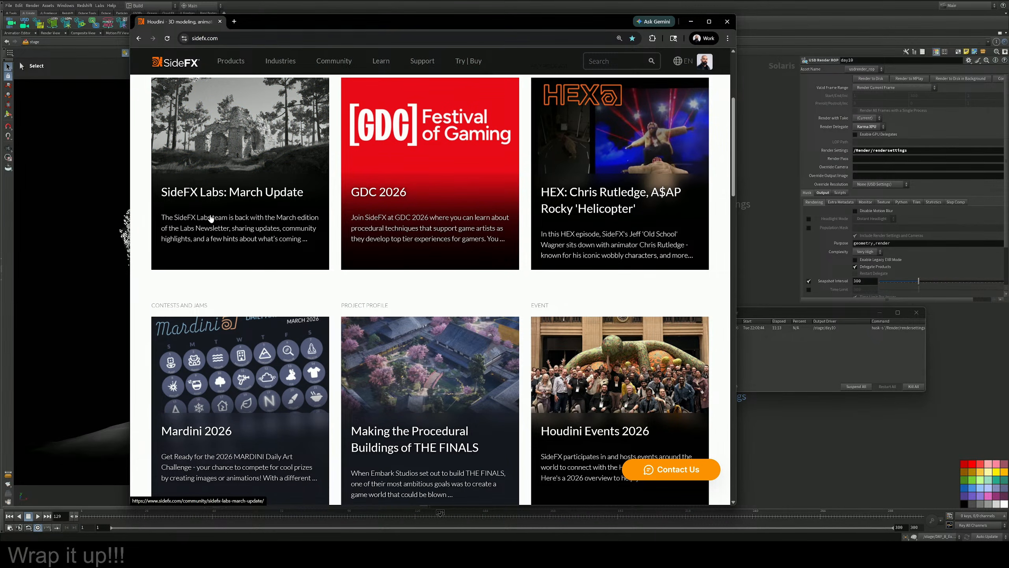
# Open the "SideFX Labs: March Update" article and read from Tool Updates through Modular Dungeon Generator to Node of the Month
pyautogui.click(246, 201)
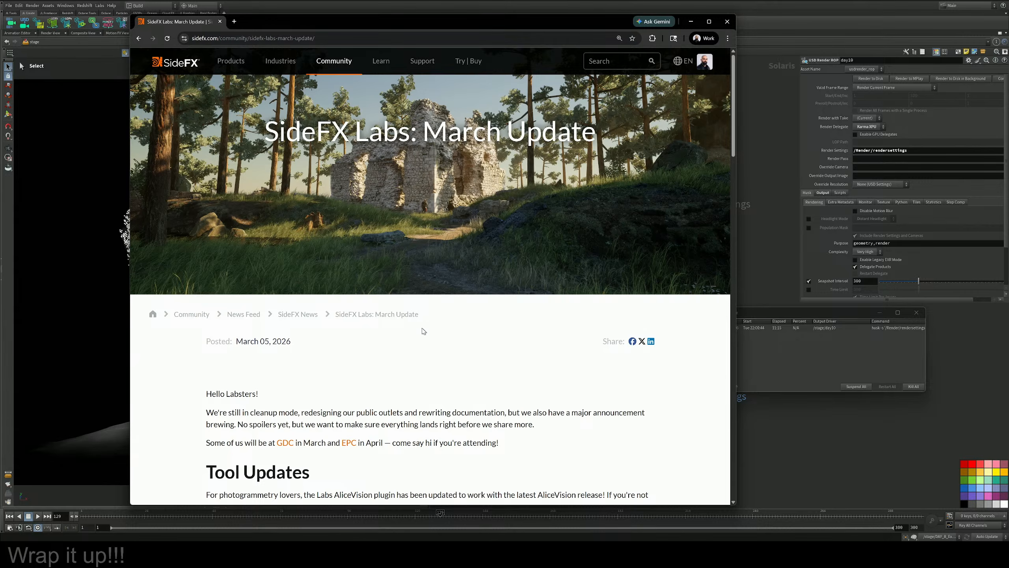
pyautogui.scroll(-2, 460, 330)
pyautogui.scroll(-3, 417, 361)
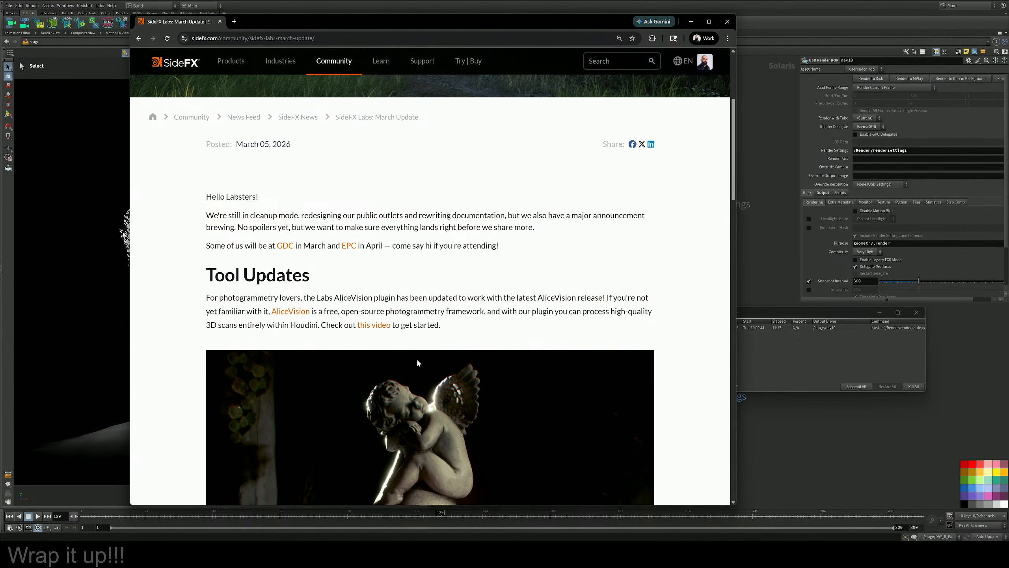
pyautogui.scroll(-4, 417, 360)
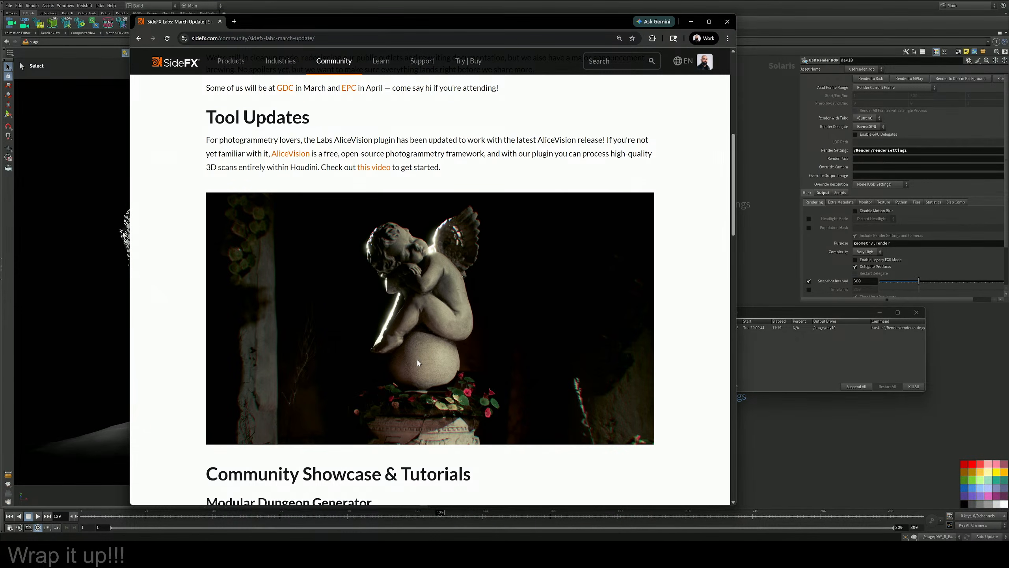
pyautogui.scroll(-9, 421, 360)
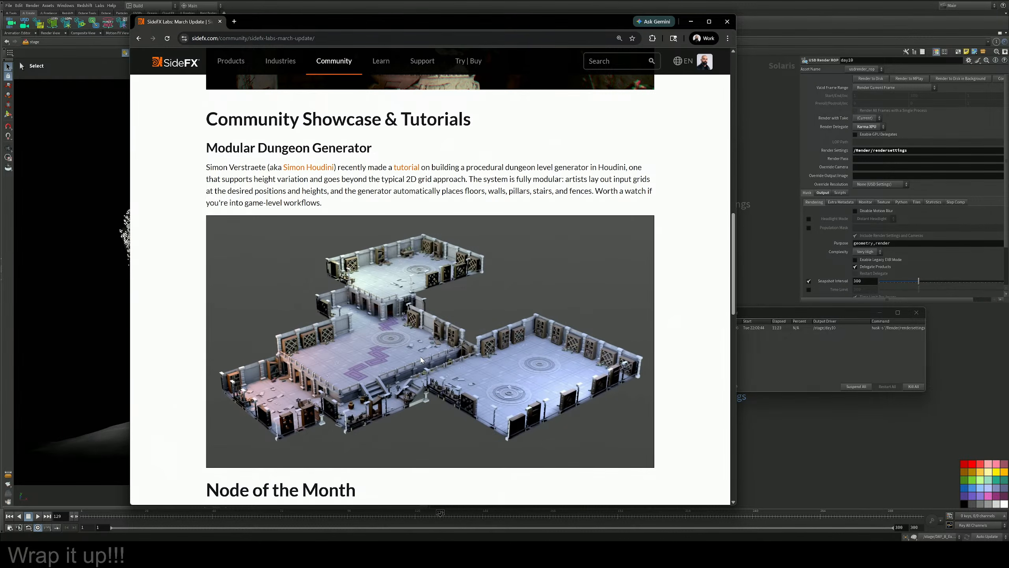
pyautogui.scroll(-9, 422, 360)
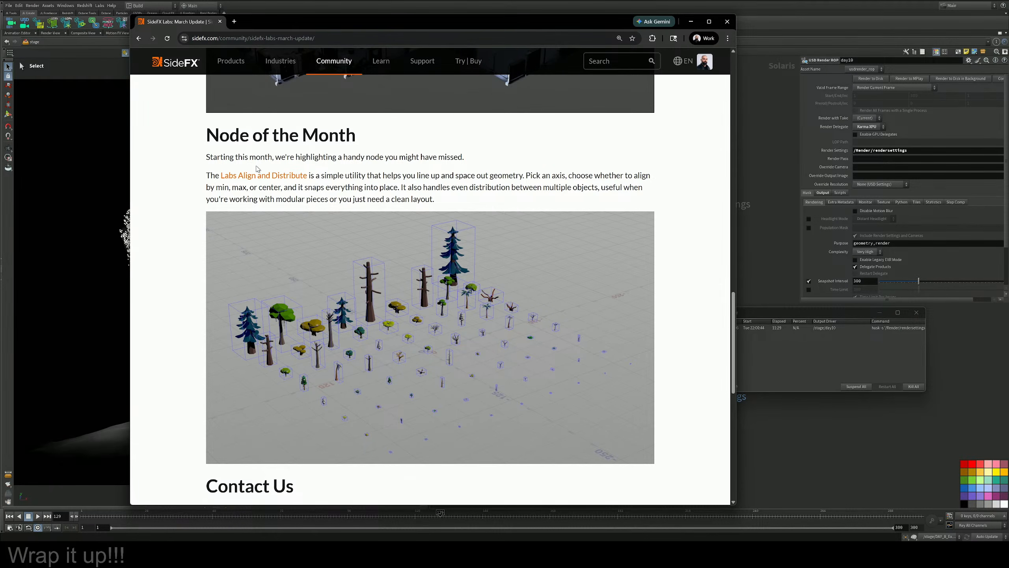
# Open the Labs Align and Distribute documentation, review its Split and Sort parameters, and return to the article
pyautogui.click(282, 179)
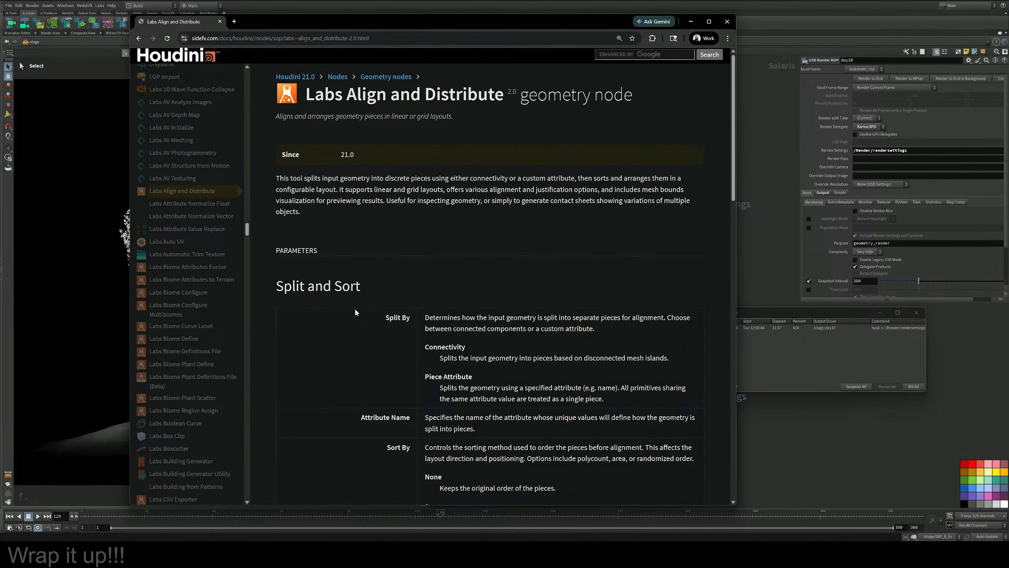
pyautogui.scroll(-6, 355, 310)
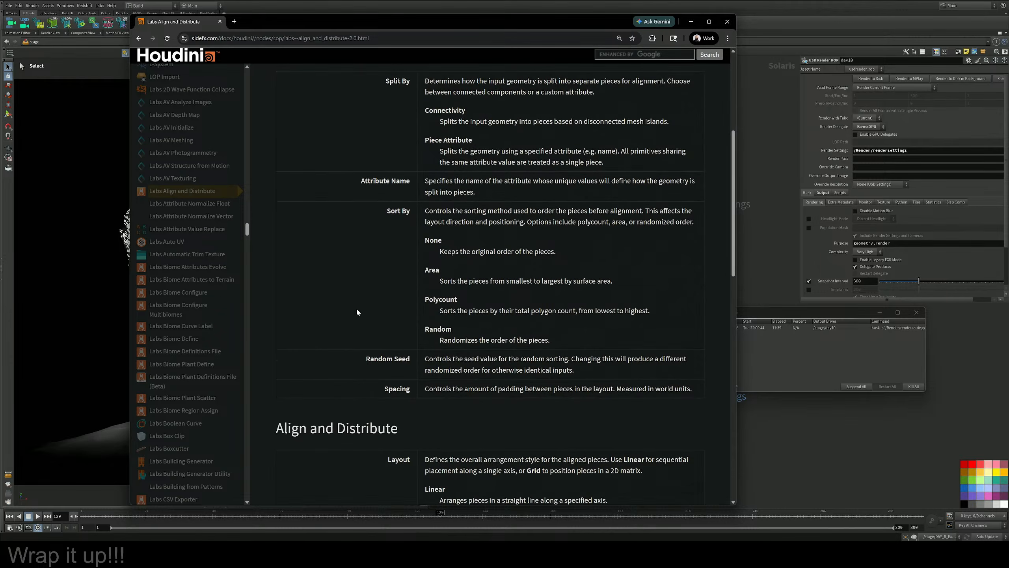
pyautogui.scroll(6, 356, 309)
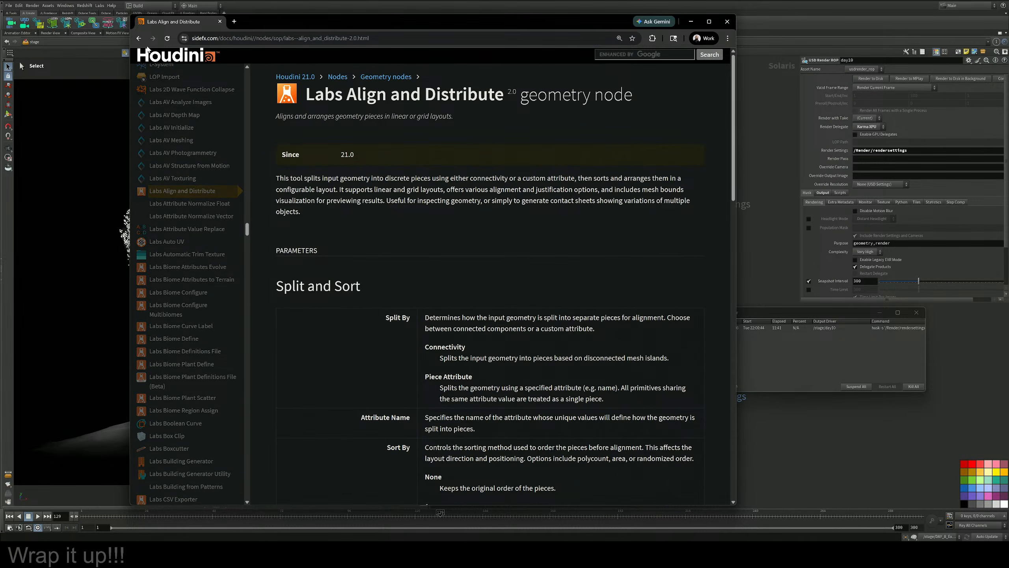
pyautogui.hotkey('alt', 'Left')
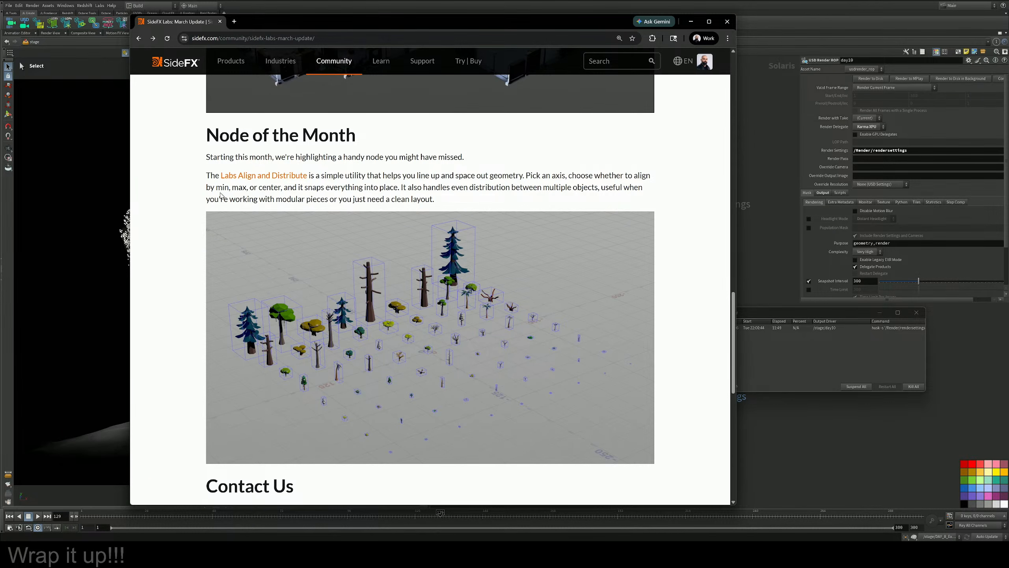
# Finish reading the March Update article and return to the news articles on the SideFX home page
pyautogui.scroll(-6, 501, 284)
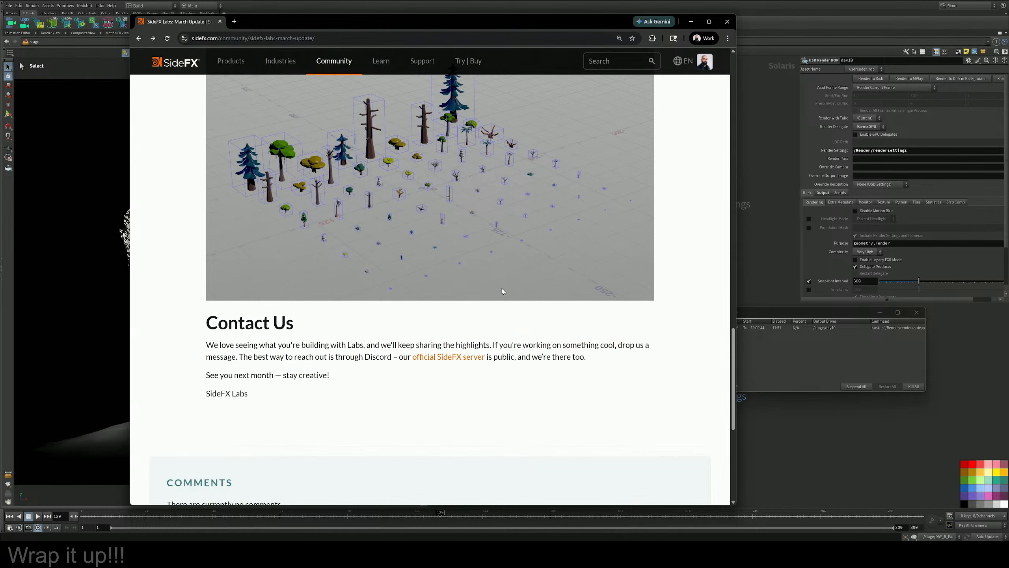
pyautogui.scroll(15, 500, 290)
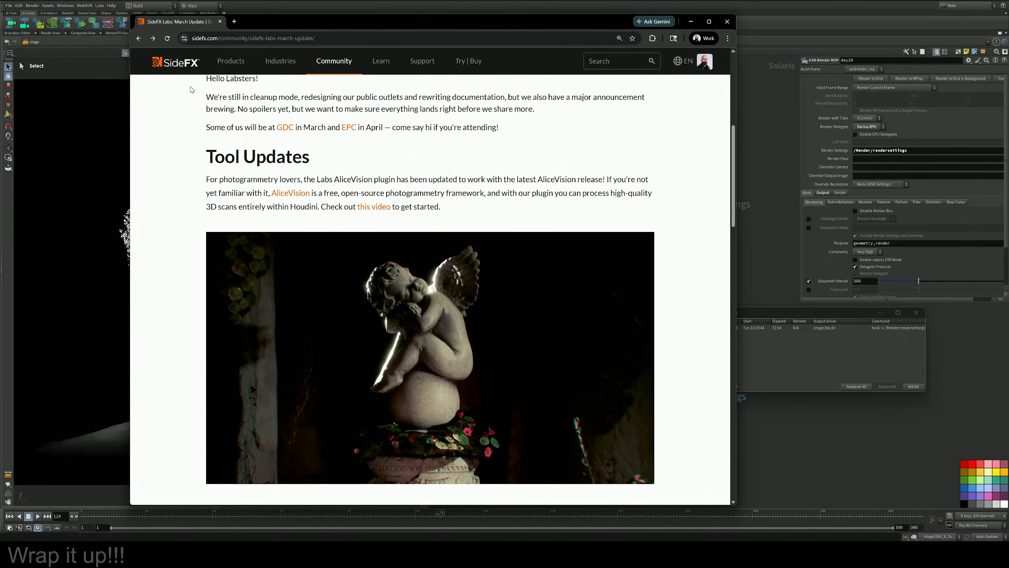
pyautogui.click(138, 38)
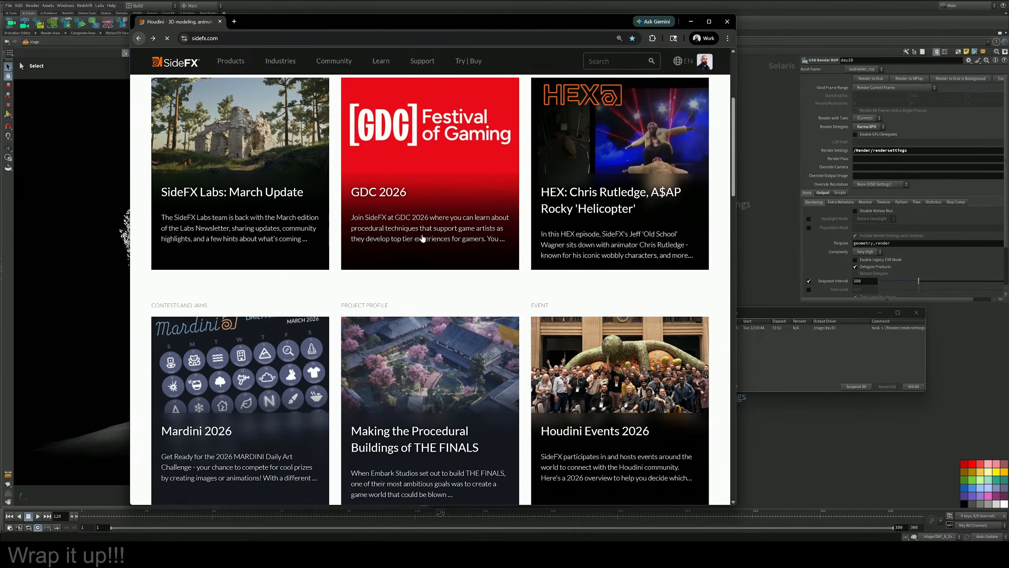
pyautogui.scroll(-2, 438, 297)
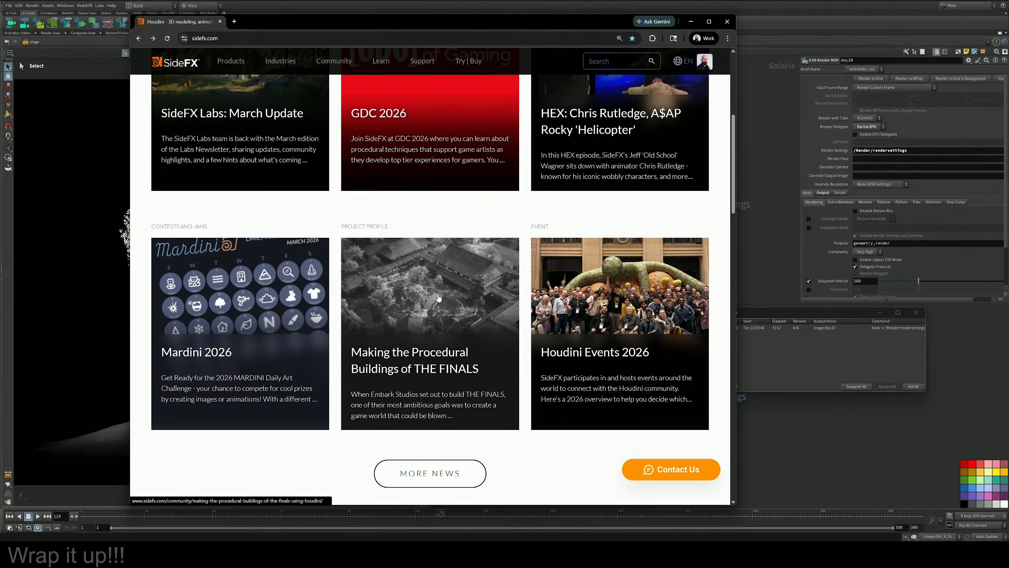
pyautogui.scroll(5, 439, 297)
# Minimize the browser to return to Houdini and show the parameters of the JL_Day_10_Grow Karma Render Settings node
pyautogui.click(690, 21)
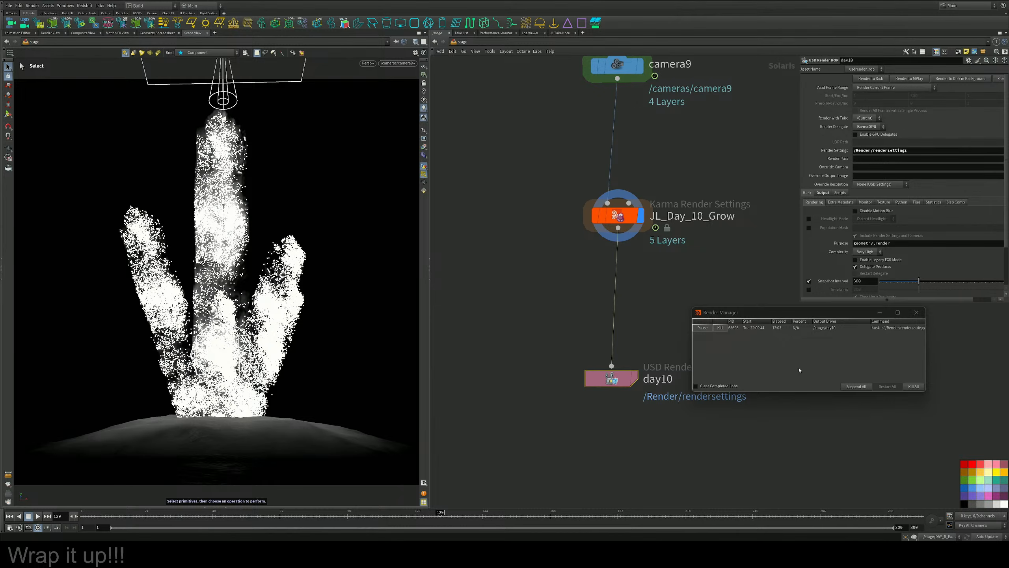
pyautogui.moveTo(658, 334); pyautogui.dragTo(584, 412)
pyautogui.click(12, 13)
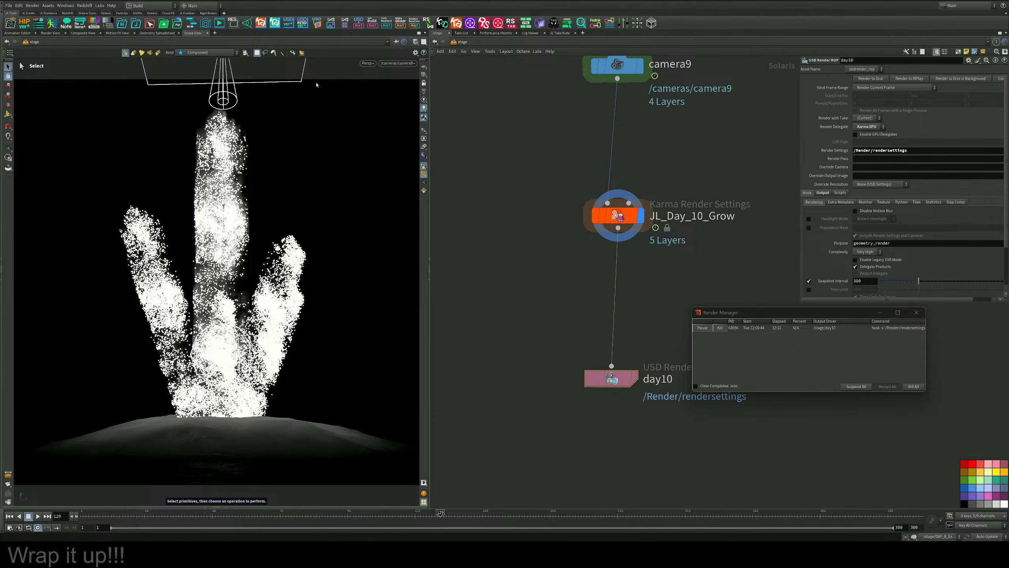
pyautogui.moveTo(658, 327); pyautogui.dragTo(544, 446)
pyautogui.moveTo(675, 263); pyautogui.dragTo(564, 189)
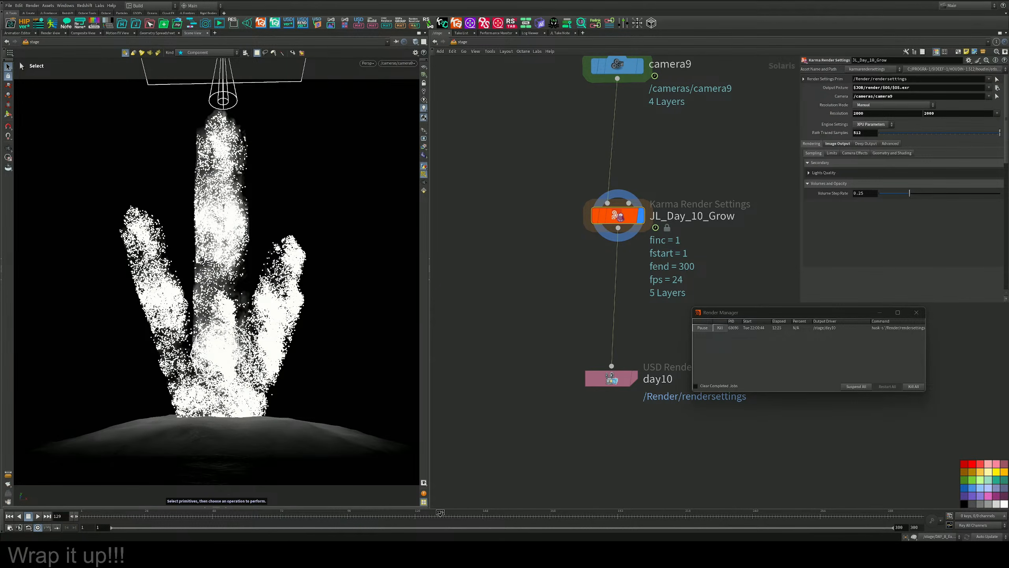
# Preview the partial crystal render JL_Day_10_Grow_part.exr from the render output folder, then close the preview and folder
pyautogui.click(68, 527)
pyautogui.press('space')
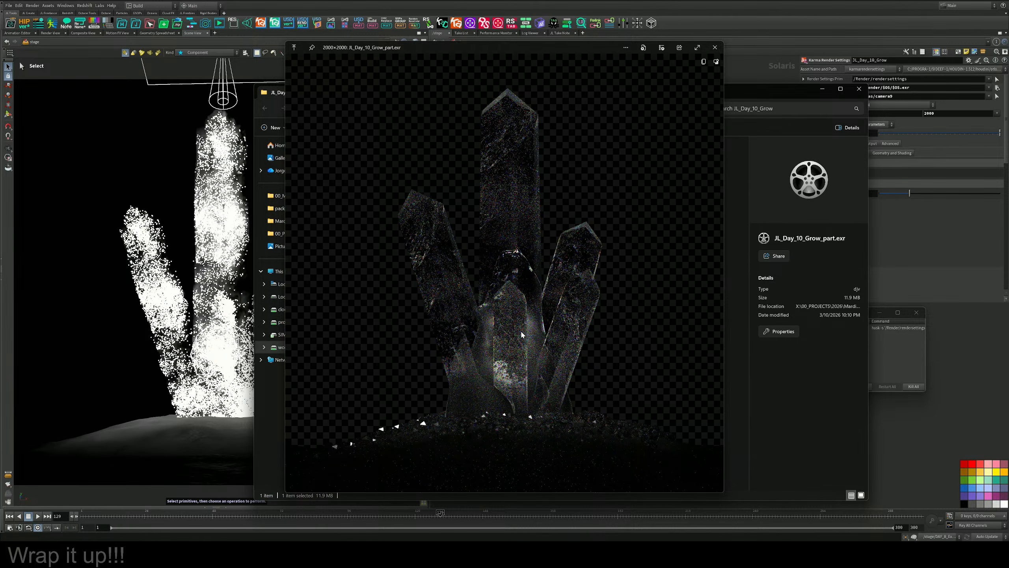
pyautogui.press('space')
pyautogui.moveTo(594, 90); pyautogui.dragTo(0, 116)
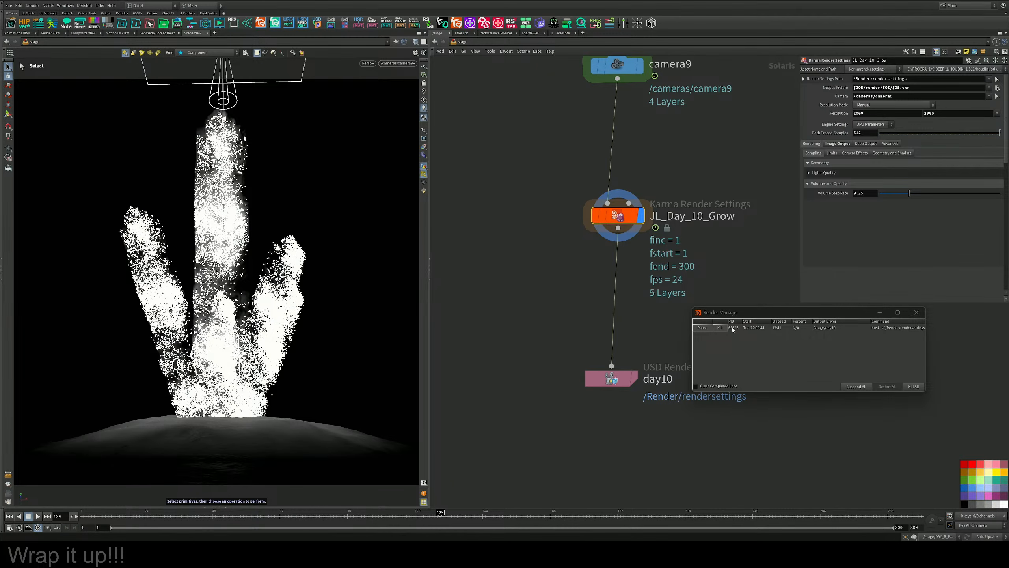
# Kill the running day10 render job and go to the camera9 and light nodes in the network
pyautogui.click(720, 328)
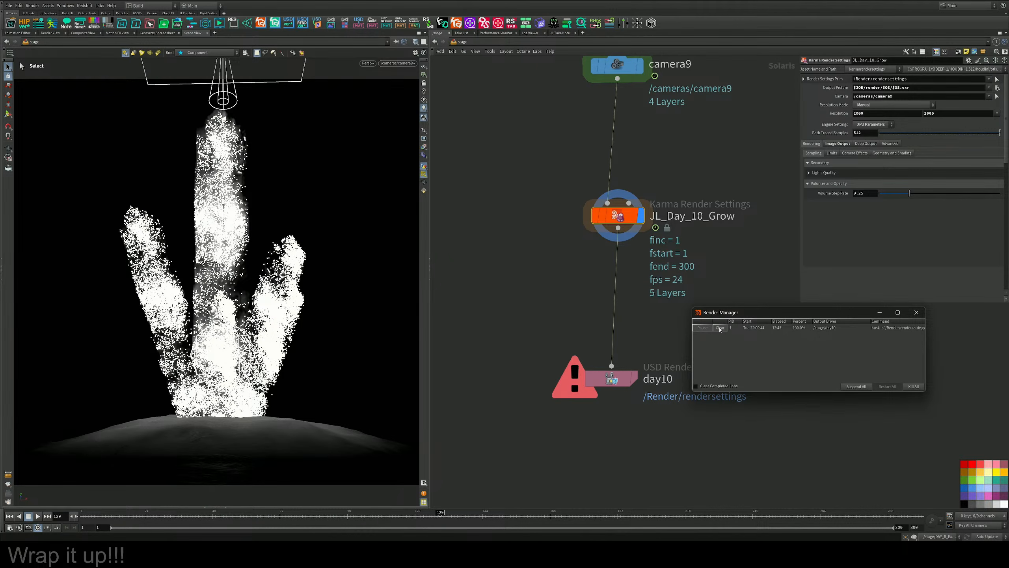
pyautogui.moveTo(462, 190); pyautogui.dragTo(494, 395, button='middle')
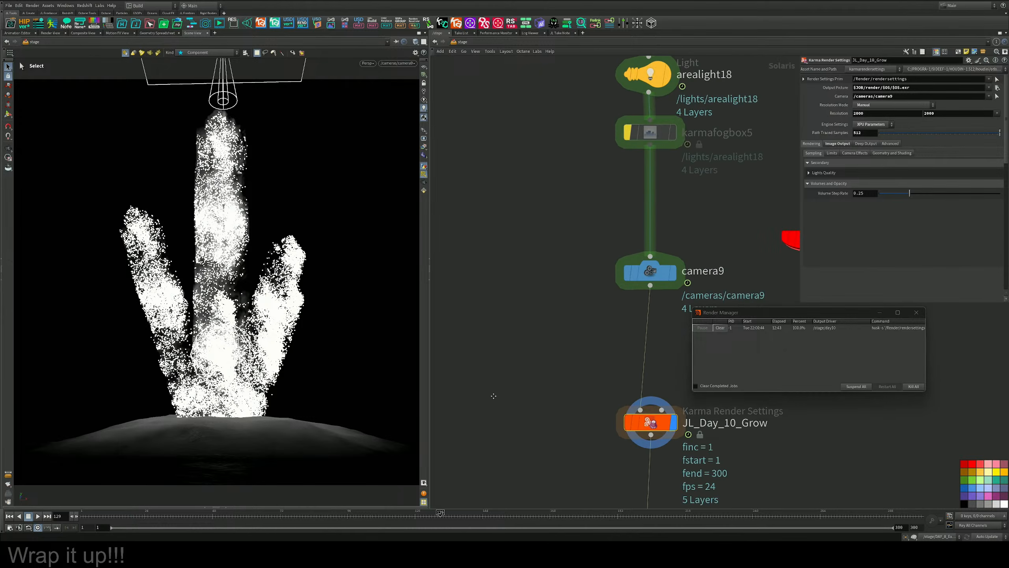
# Remove the Cryptomatte Material and Cryptomatte Object passes from the Karma AOVs, keeping only Beauty
pyautogui.moveTo(558, 312); pyautogui.dragTo(500, 201, button='middle')
pyautogui.moveTo(512, 239); pyautogui.dragTo(654, 370)
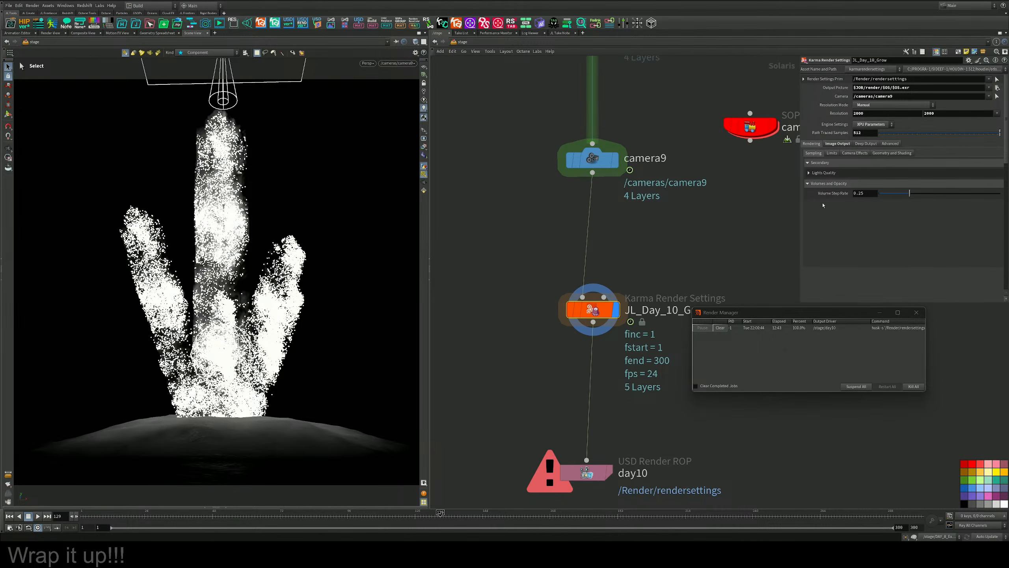
pyautogui.click(456, 23)
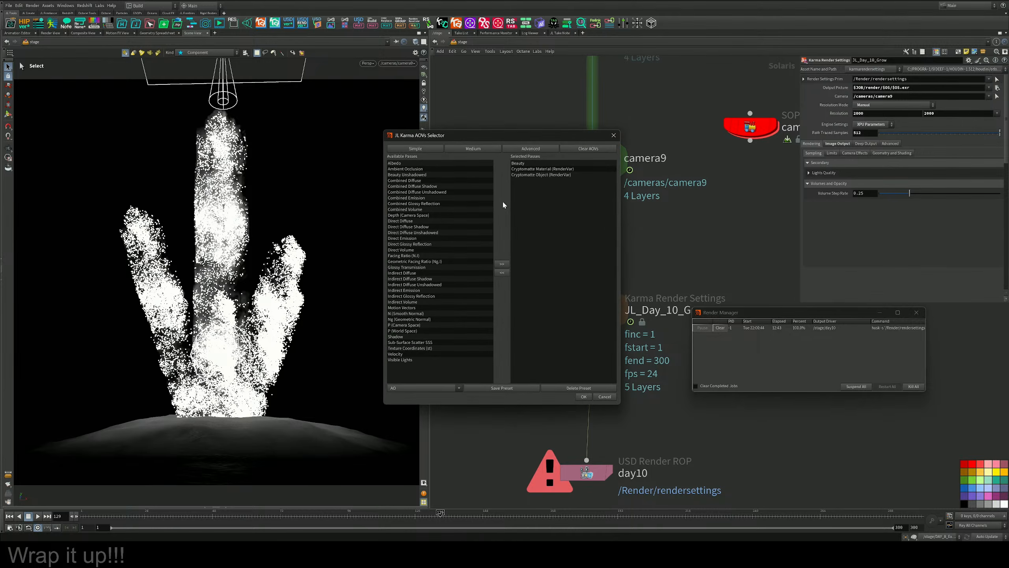
pyautogui.click(533, 170)
pyautogui.doubleClick(533, 170)
pyautogui.doubleClick(533, 169)
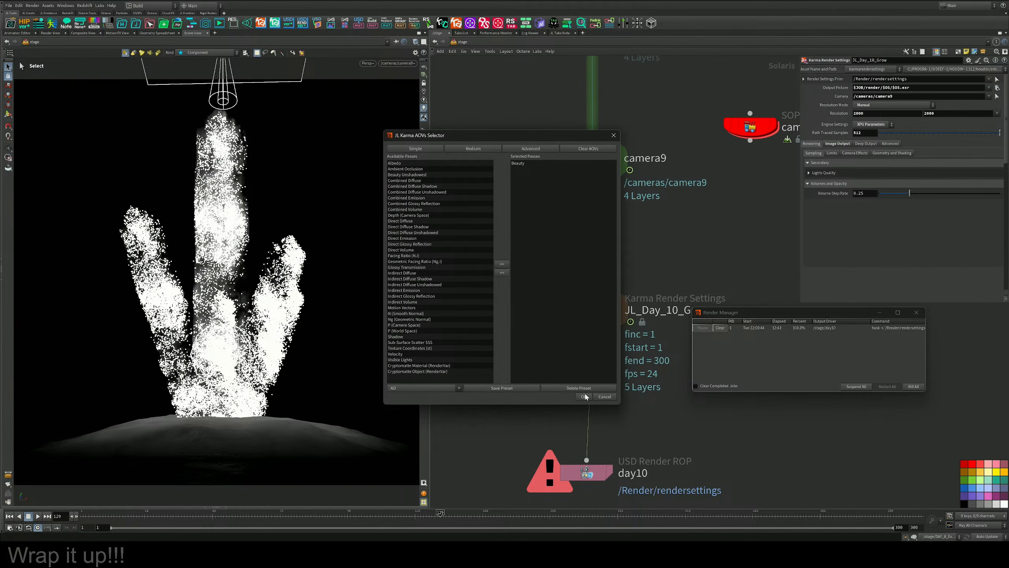
pyautogui.click(584, 397)
pyautogui.moveTo(554, 363); pyautogui.dragTo(535, 318, button='middle')
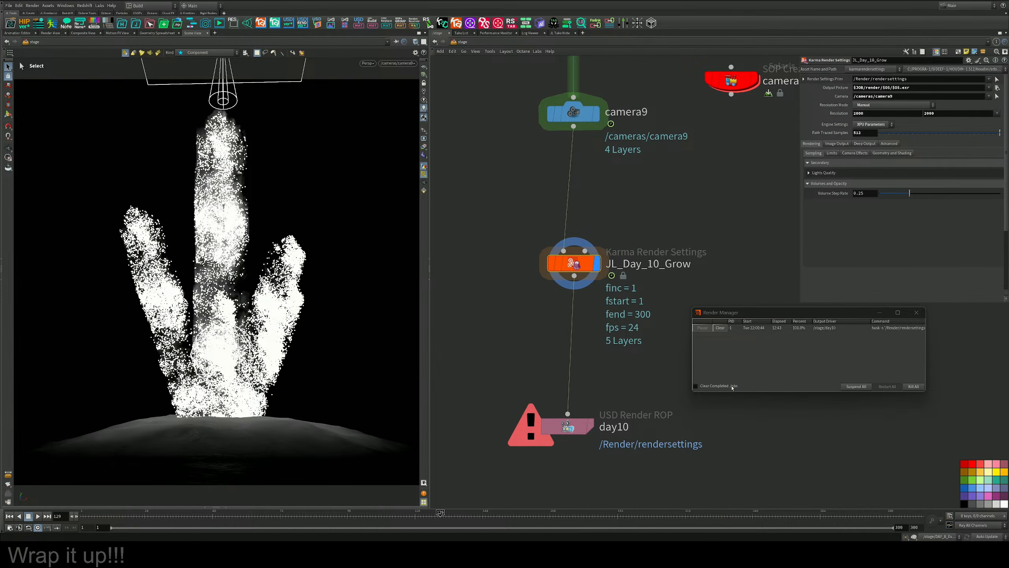
# Set the transmission dispersion of the Quartz material's standard surface in materiallibrary12 to 0
pyautogui.moveTo(783, 315); pyautogui.dragTo(796, 351)
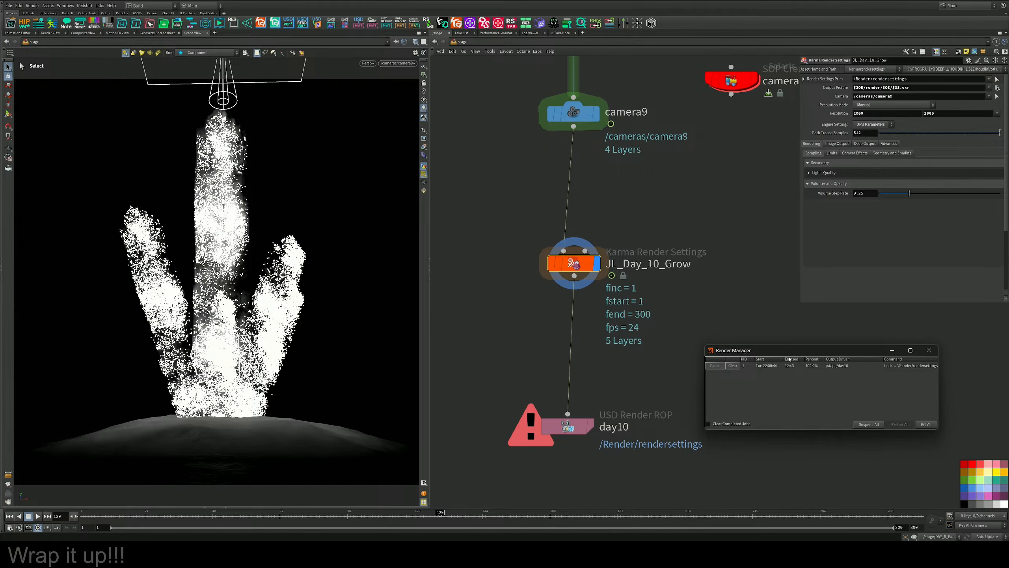
pyautogui.moveTo(667, 193); pyautogui.dragTo(659, 473, button='middle')
pyautogui.moveTo(638, 221); pyautogui.dragTo(655, 362, button='middle')
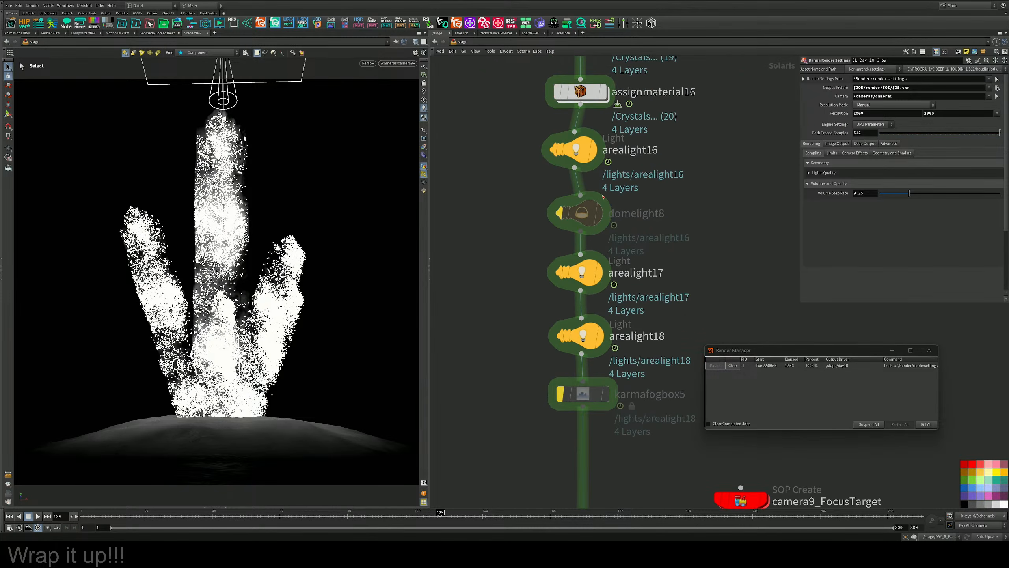
pyautogui.moveTo(648, 176); pyautogui.dragTo(664, 350, button='middle')
pyautogui.doubleClick(604, 153)
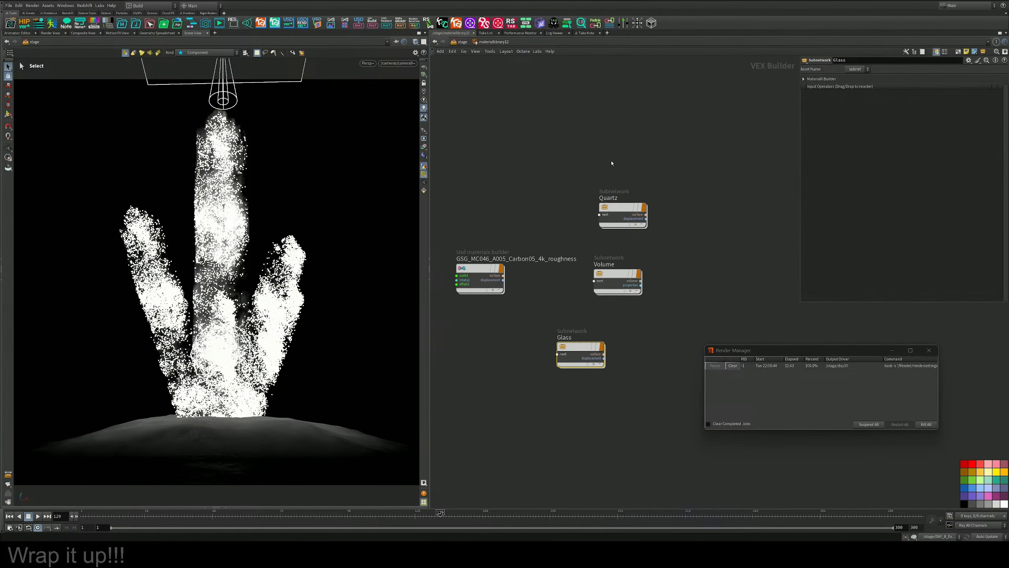
pyautogui.doubleClick(626, 218)
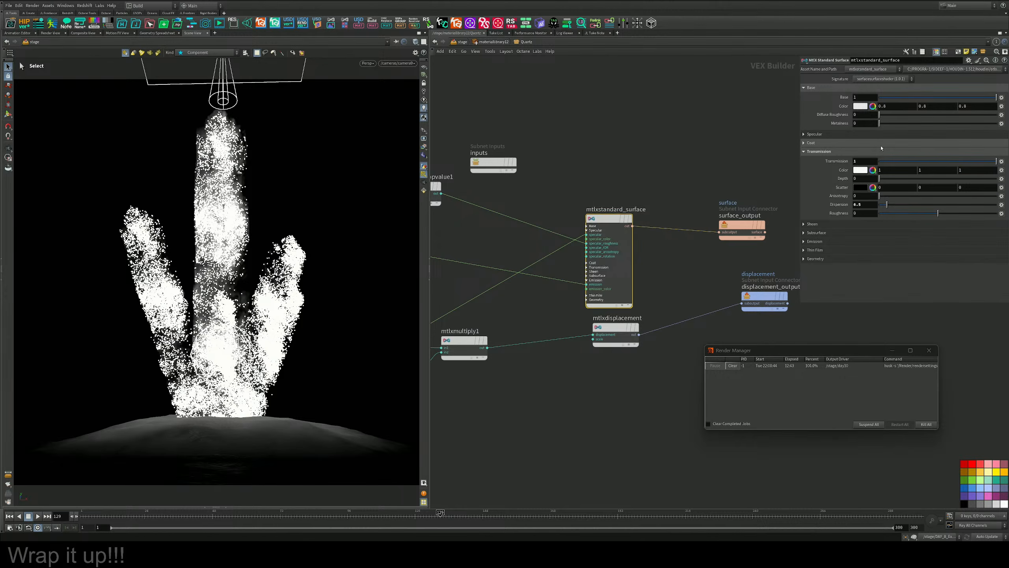
pyautogui.moveTo(880, 207); pyautogui.dragTo(878, 207)
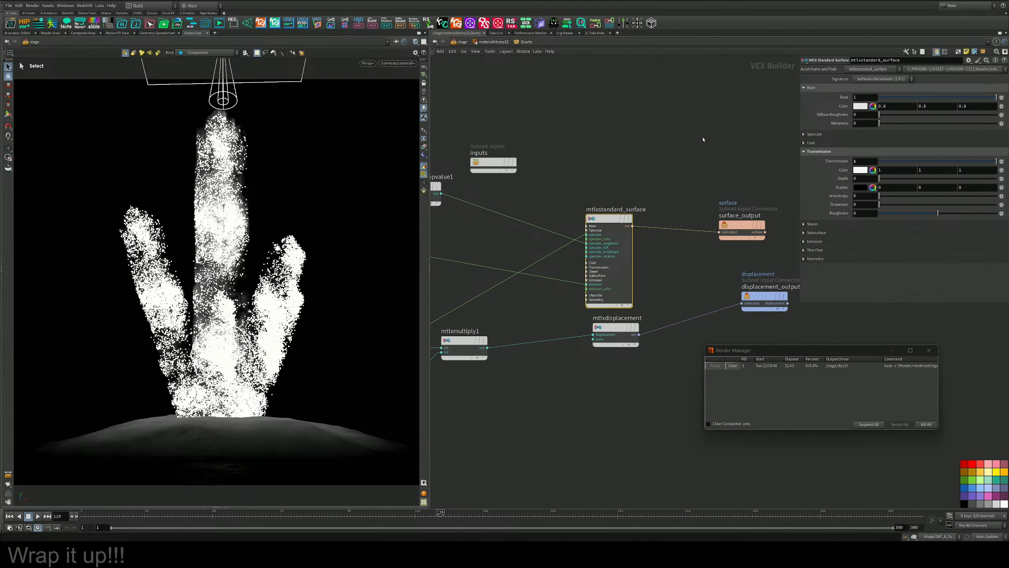
# Remove the transmission dispersion from the Glass material's standard surface and return to the stage network
pyautogui.click(481, 43)
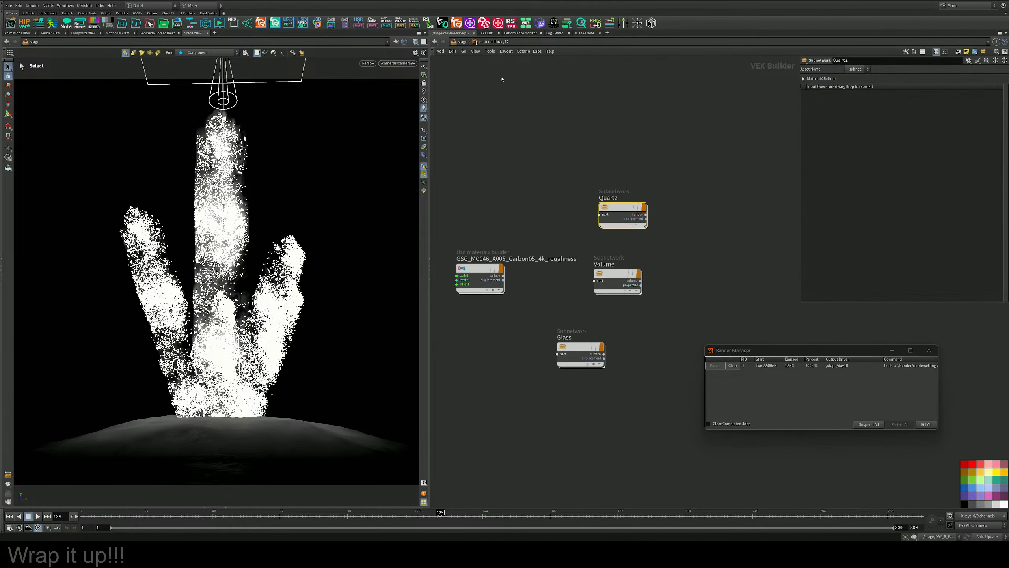
pyautogui.doubleClick(580, 348)
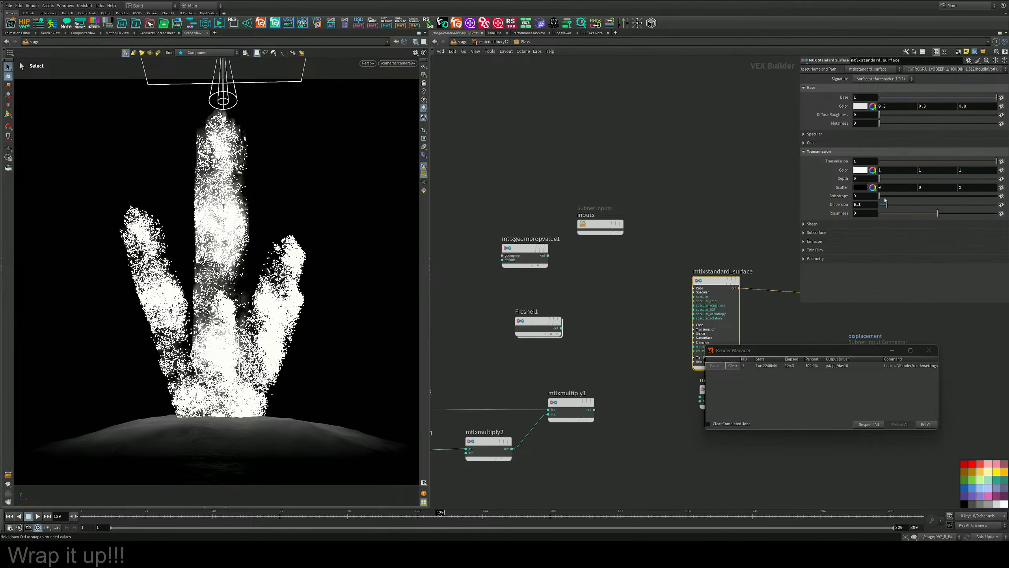
pyautogui.moveTo(887, 205); pyautogui.dragTo(868, 207)
pyautogui.press('u')
pyautogui.press('u')
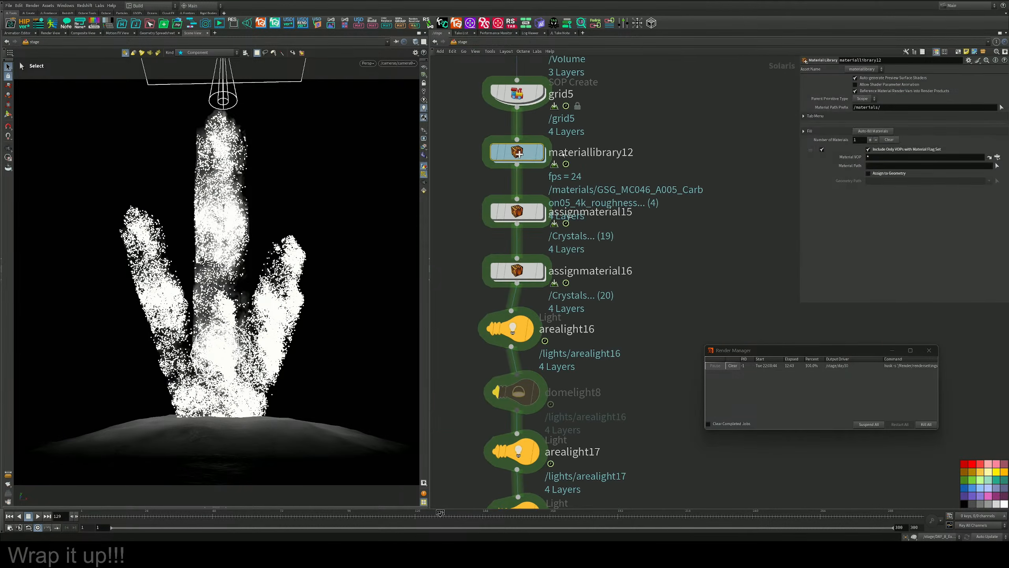
# Try rendering the crystal scene in the viewport with Redshift
pyautogui.scroll(-5, 591, 195)
pyautogui.click(369, 63)
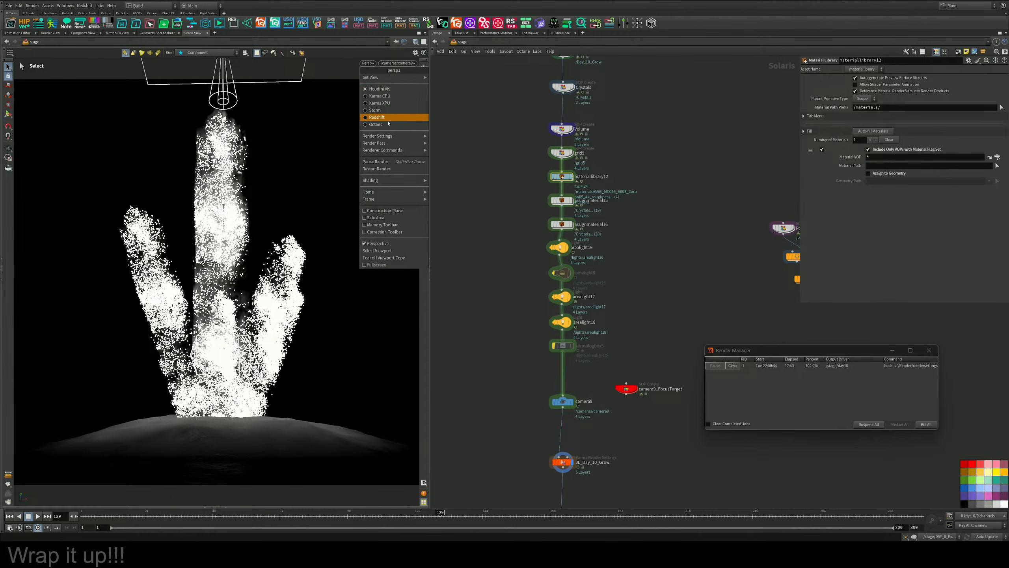
pyautogui.click(387, 117)
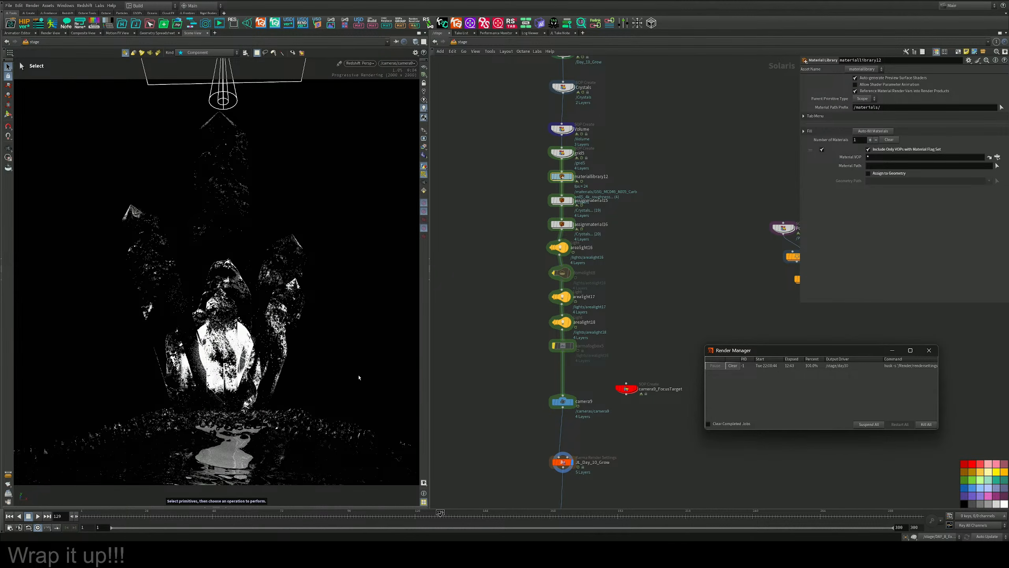
pyautogui.moveTo(598, 336); pyautogui.dragTo(604, 246, button='middle')
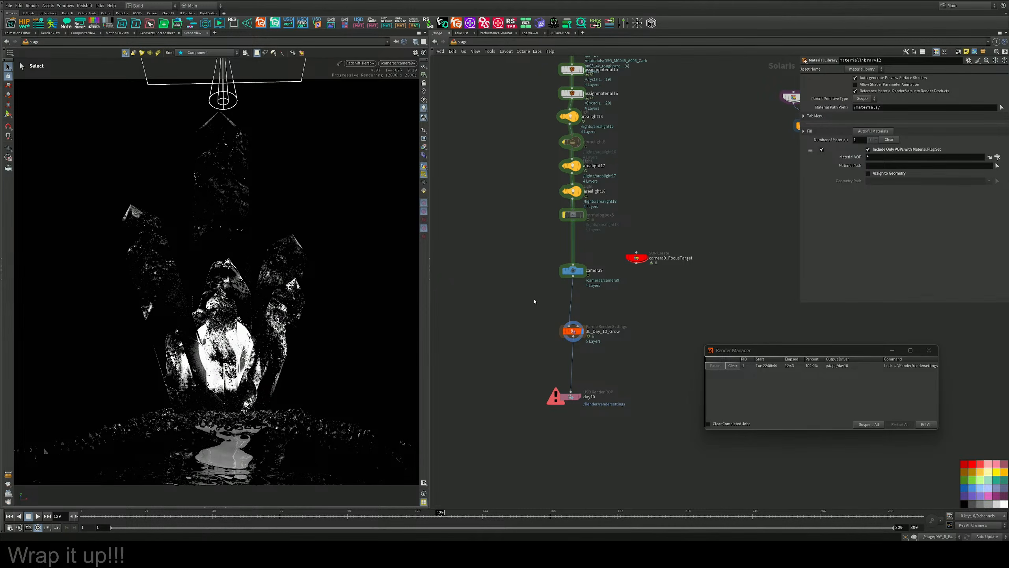
pyautogui.moveTo(538, 294); pyautogui.dragTo(536, 415, button='middle')
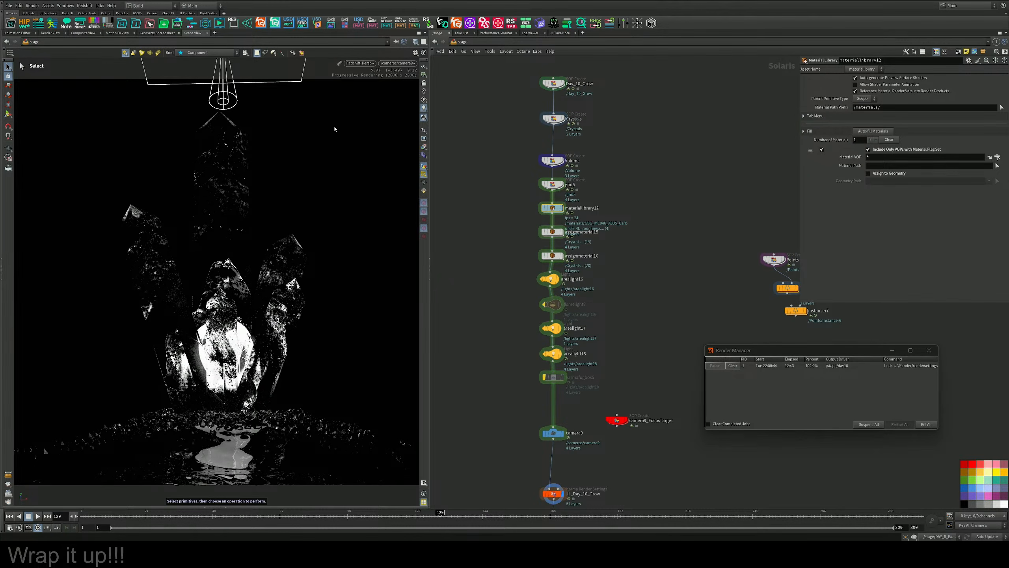
# Render the viewport with Karma XPU and close the Render Manager
pyautogui.click(360, 63)
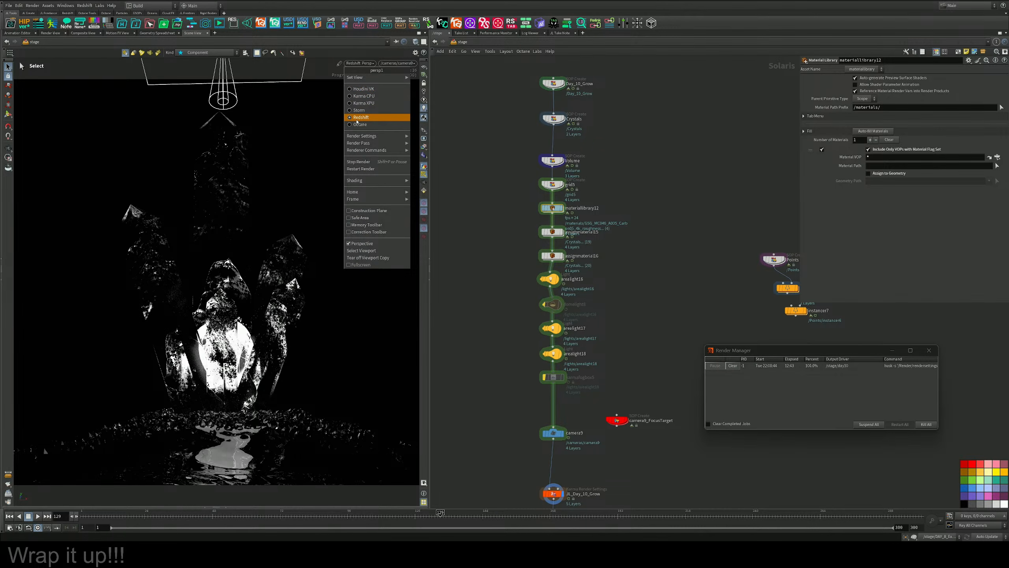
pyautogui.click(360, 103)
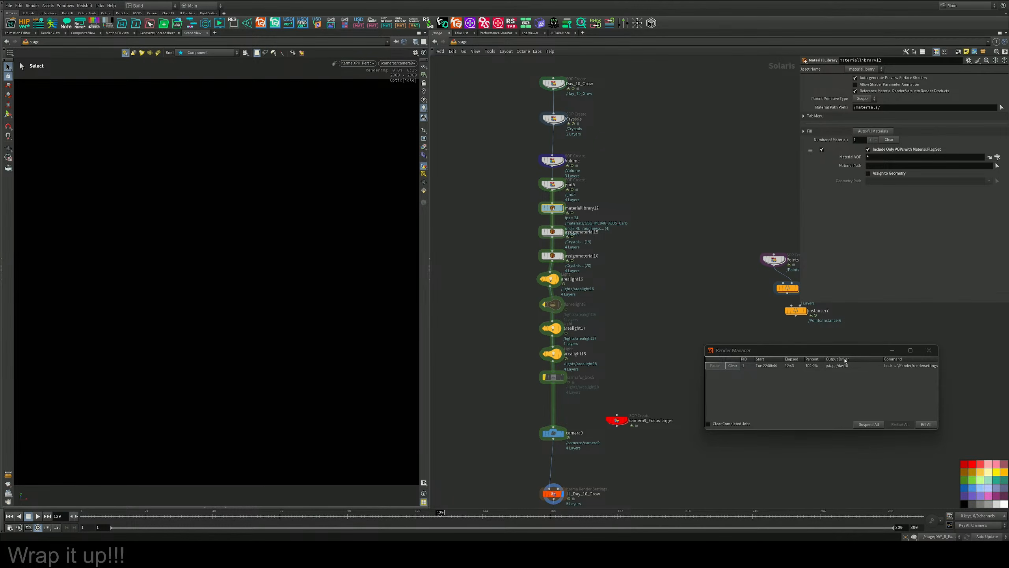
pyautogui.click(929, 350)
# Align the day10 USD Render ROP directly below the JL_Day_10_Grow render settings node
pyautogui.moveTo(681, 310); pyautogui.dragTo(671, 177, button='middle')
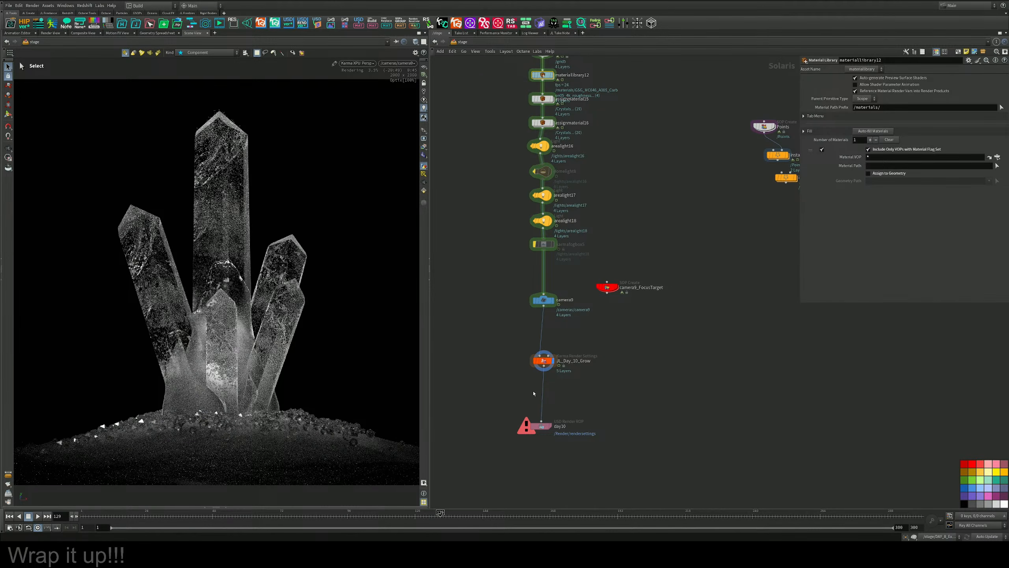
pyautogui.moveTo(542, 431); pyautogui.dragTo(544, 429)
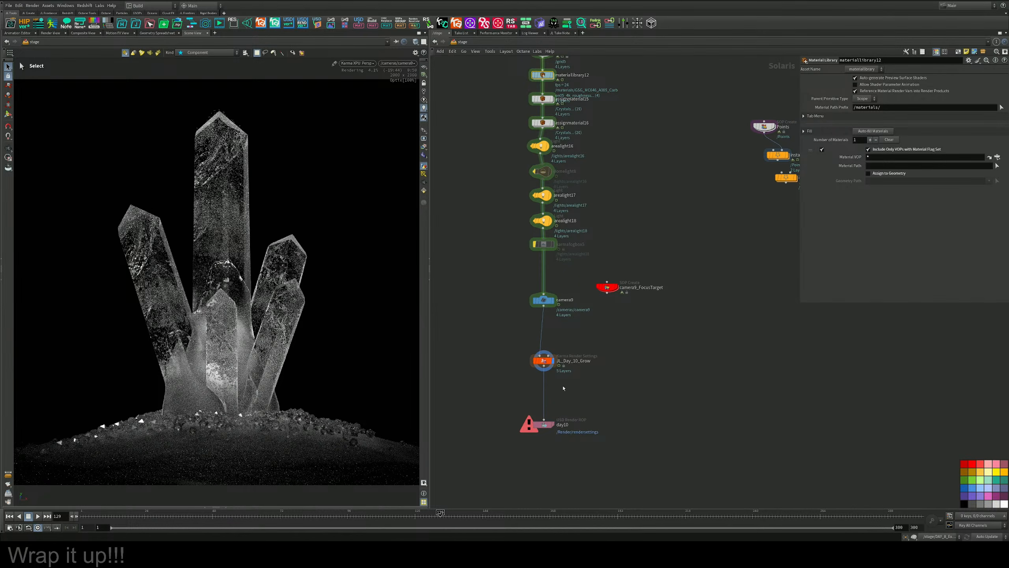
# Show an overview of all the day networks on the stage and hide the parameter pane
pyautogui.scroll(-10, 556, 395)
pyautogui.scroll(-2, 568, 400)
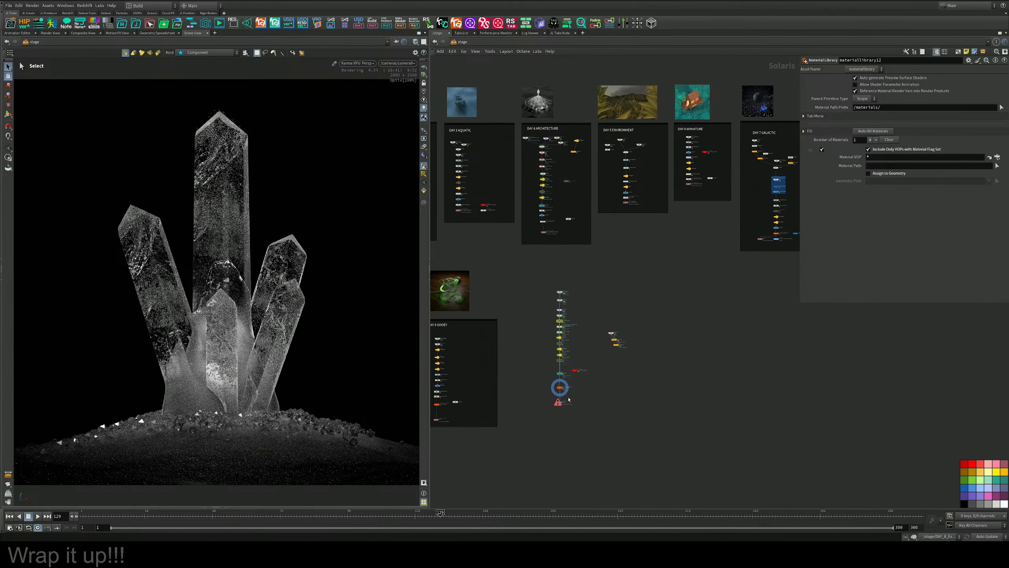
pyautogui.moveTo(649, 318); pyautogui.dragTo(727, 364, button='middle')
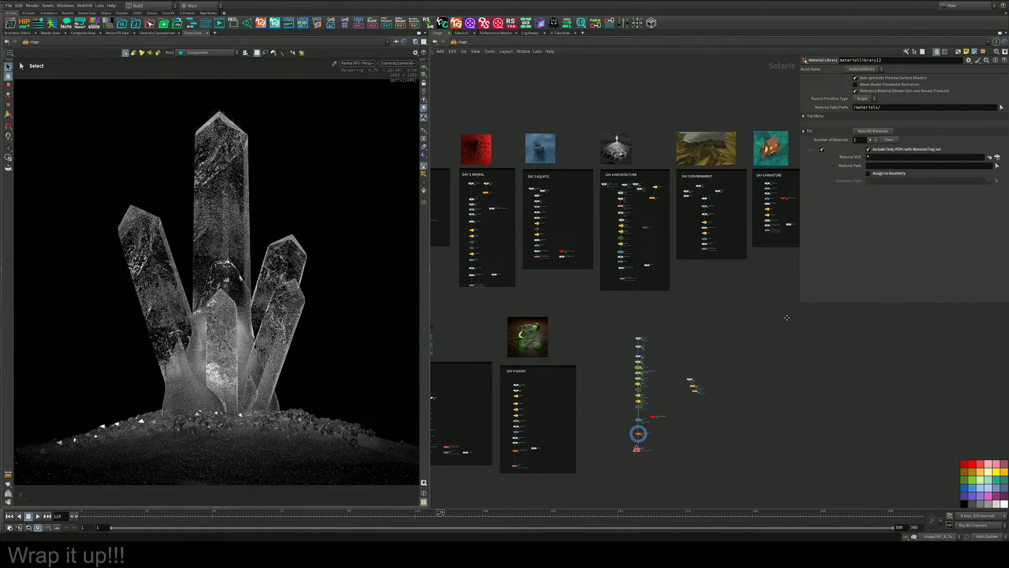
pyautogui.moveTo(791, 319); pyautogui.dragTo(773, 324, button='middle')
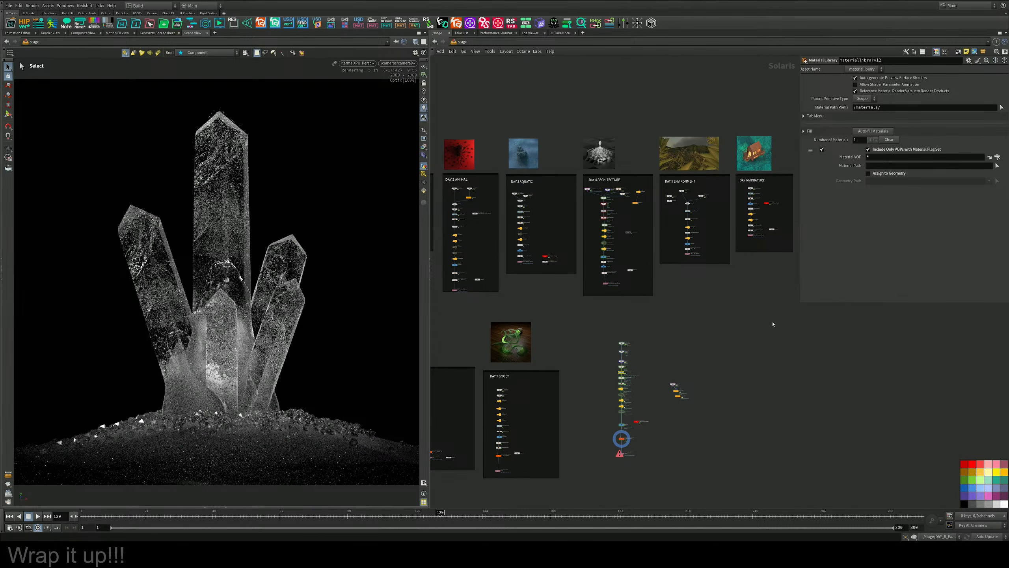
pyautogui.press('p')
pyautogui.moveTo(664, 306); pyautogui.dragTo(798, 279, button='middle')
pyautogui.scroll(3, 606, 196)
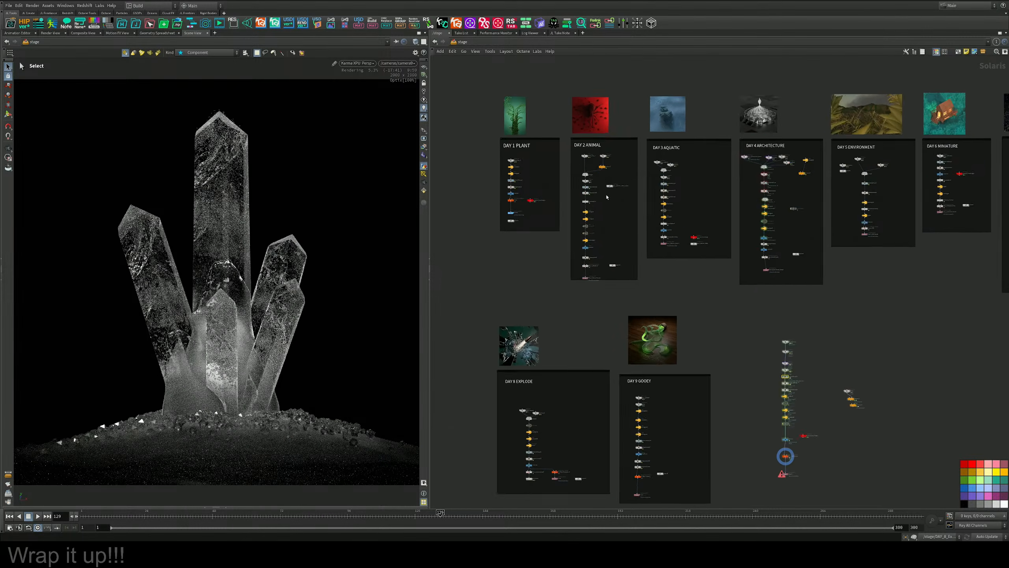
pyautogui.scroll(-3, 618, 229)
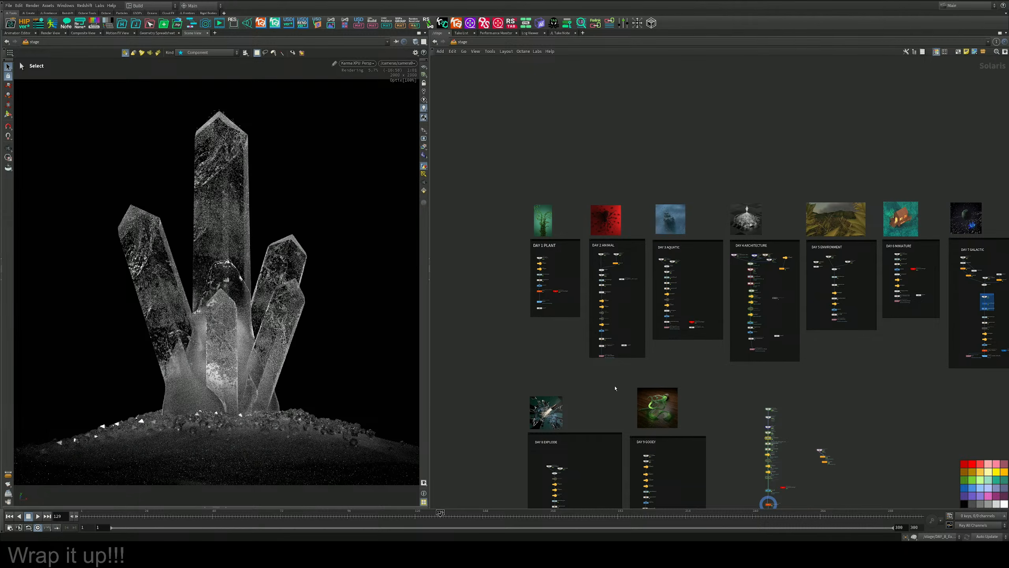
# Look through the Day 1 Plant, Day 2 Animal, Day 3 Aquatic and Day 4 Architecture images and their networks
pyautogui.scroll(6, 544, 247)
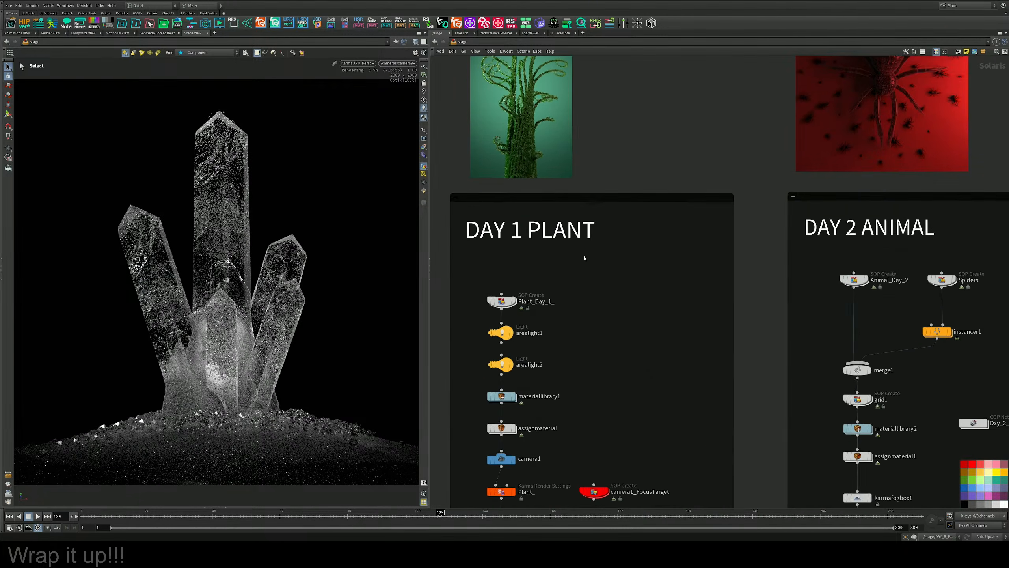
pyautogui.moveTo(636, 258); pyautogui.dragTo(669, 371, button='middle')
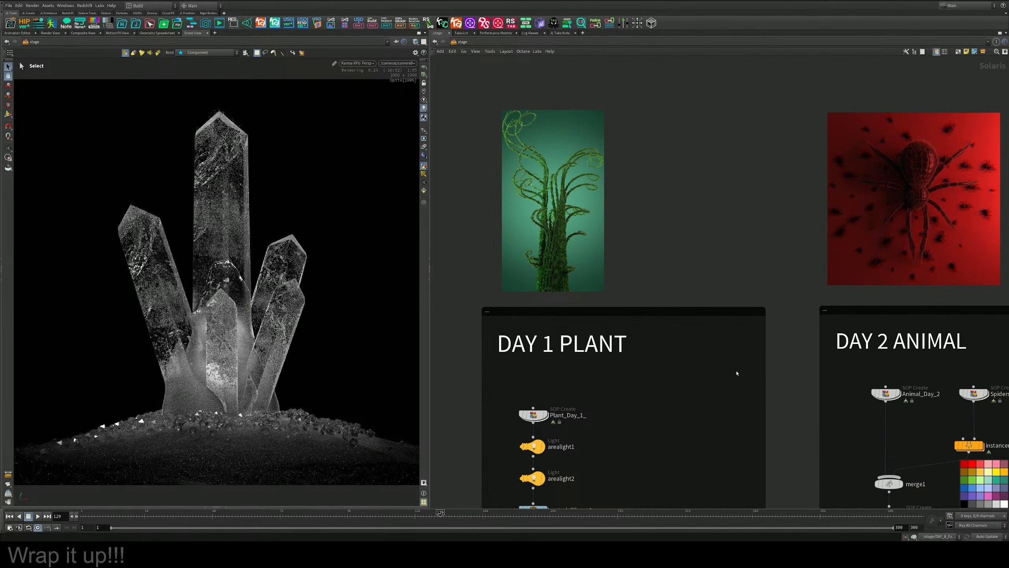
pyautogui.moveTo(784, 375); pyautogui.dragTo(489, 367, button='middle')
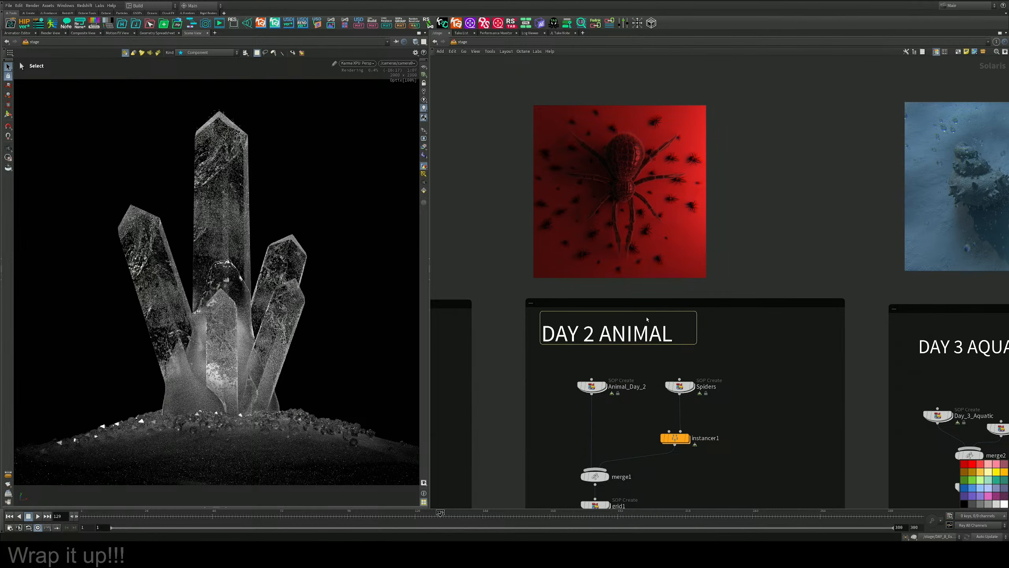
pyautogui.scroll(1, 680, 325)
pyautogui.moveTo(799, 346); pyautogui.dragTo(781, 358, button='middle')
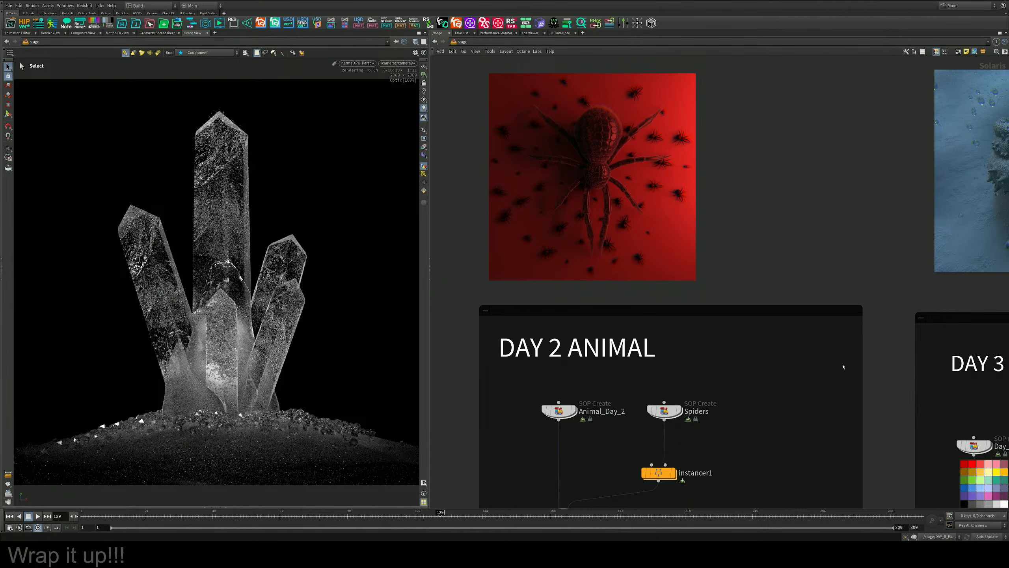
pyautogui.moveTo(843, 366); pyautogui.dragTo(447, 369, button='middle')
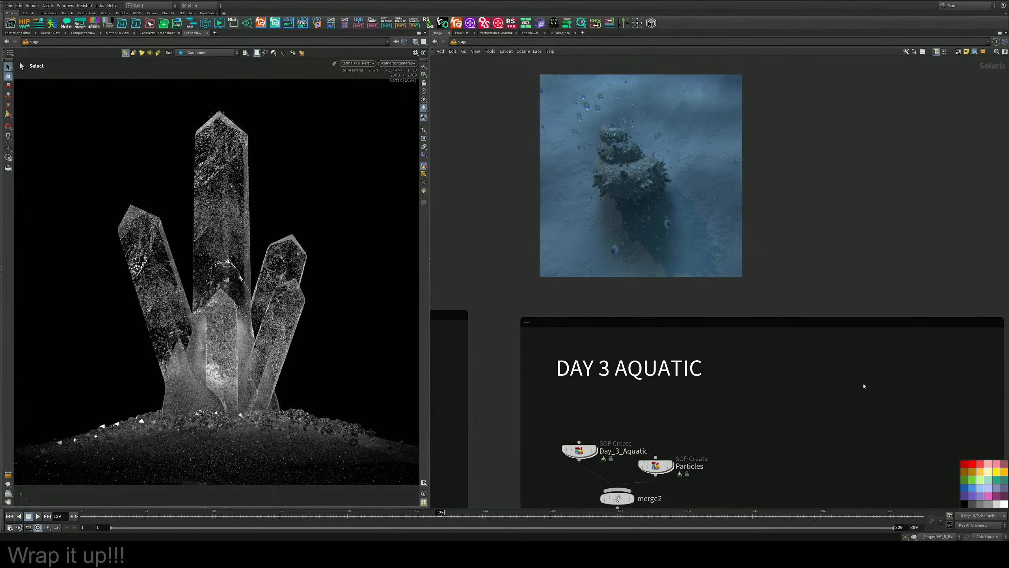
pyautogui.moveTo(932, 393); pyautogui.dragTo(530, 386, button='middle')
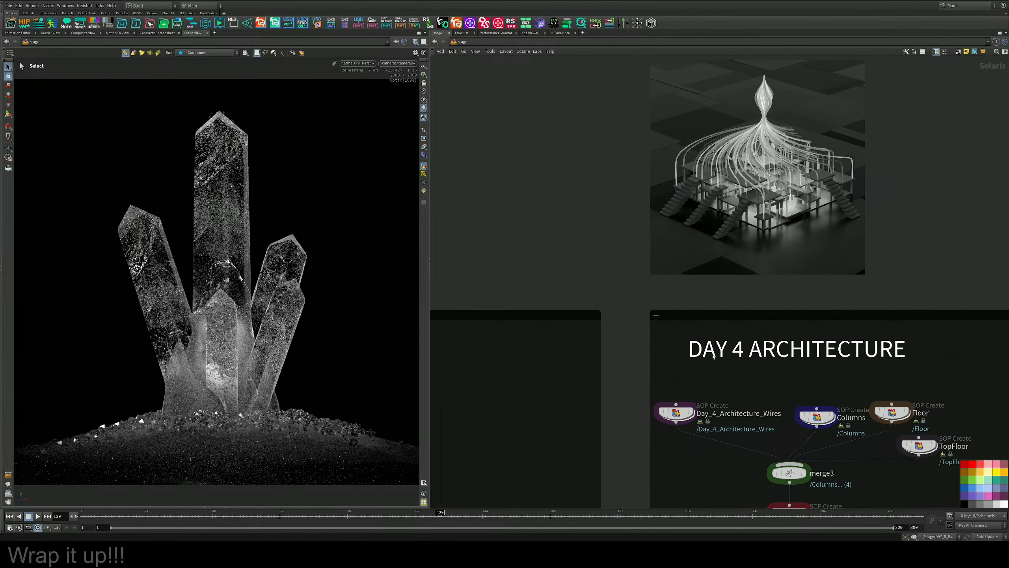
# Look through the Day 5 Environment, Day 6 Miniature and Day 7 Galactic images and their networks
pyautogui.scroll(-4, 714, 356)
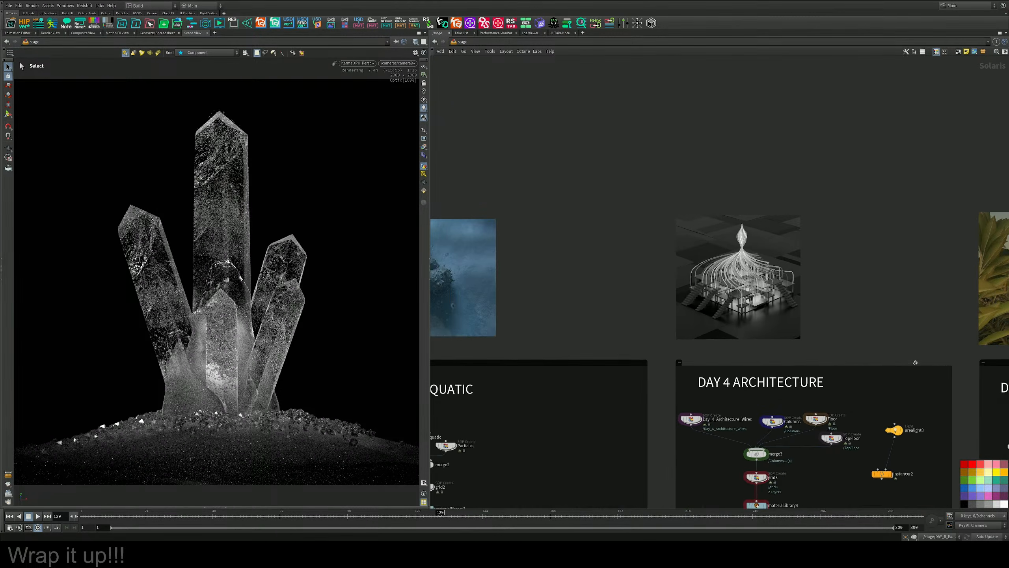
pyautogui.moveTo(915, 363); pyautogui.dragTo(533, 340, button='middle')
pyautogui.moveTo(796, 317); pyautogui.dragTo(667, 317, button='middle')
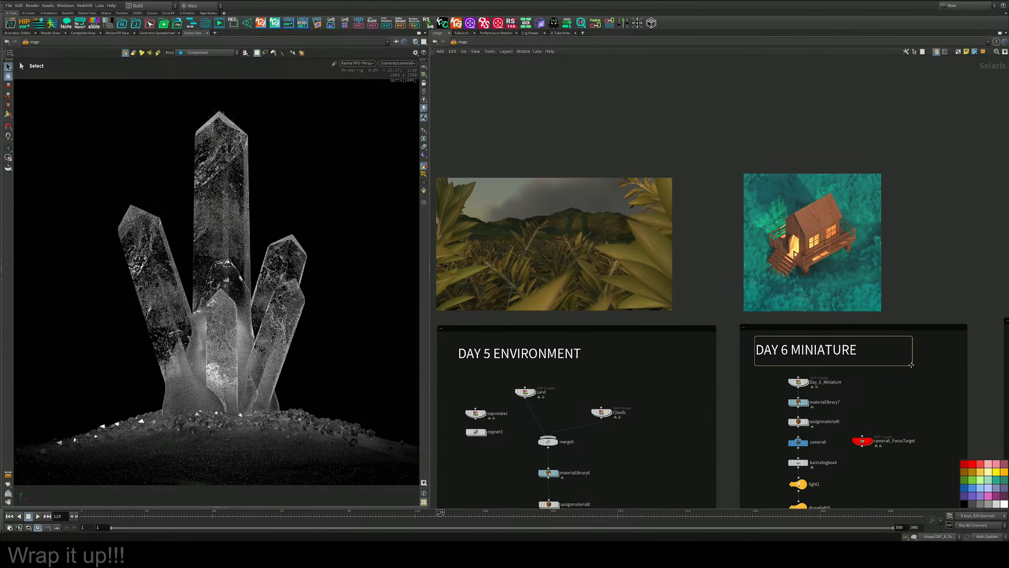
pyautogui.scroll(2, 938, 361)
pyautogui.moveTo(941, 362); pyautogui.dragTo(812, 368, button='middle')
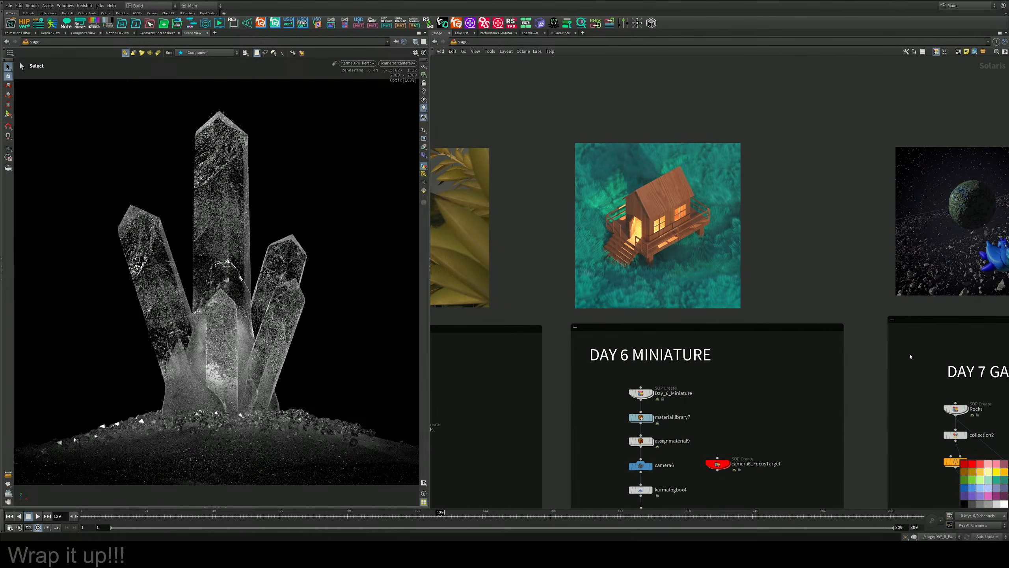
pyautogui.moveTo(908, 356); pyautogui.dragTo(686, 337, button='middle')
pyautogui.scroll(-6, 714, 350)
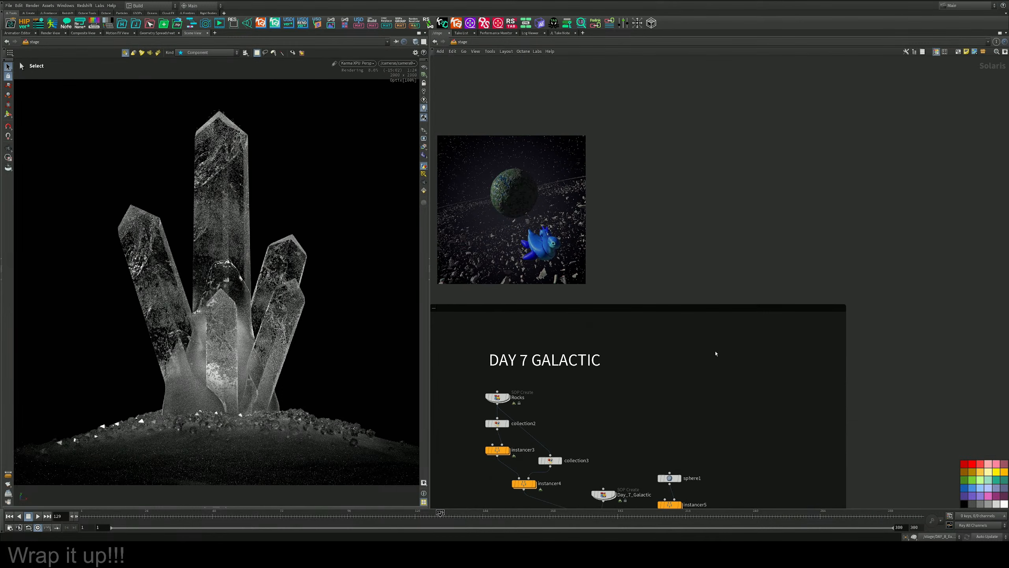
# Look through the Day 8 Explode and Day 9 Gooey images and their networks
pyautogui.scroll(-1, 636, 385)
pyautogui.moveTo(591, 438); pyautogui.dragTo(849, 243, button='middle')
pyautogui.scroll(6, 565, 314)
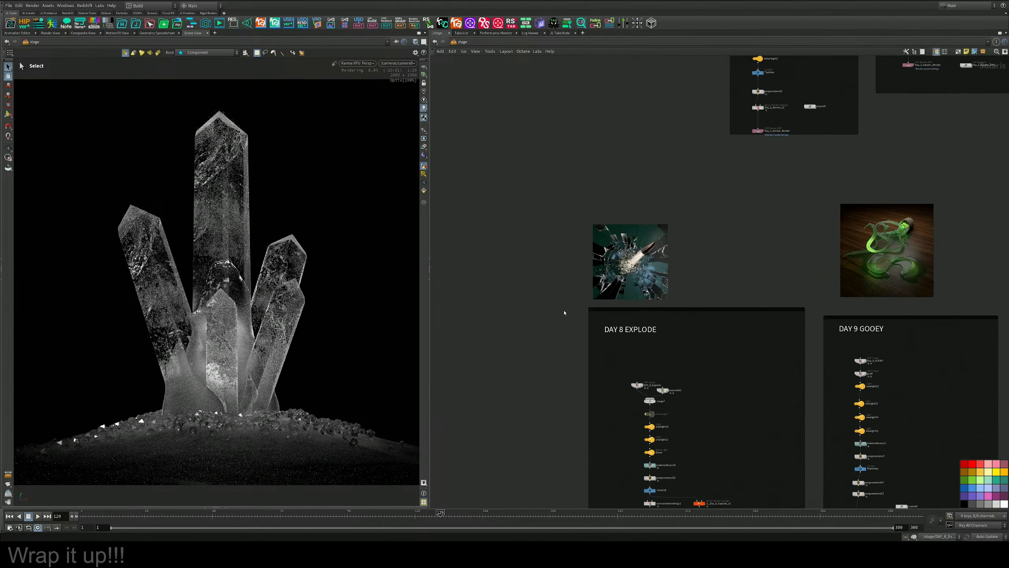
pyautogui.scroll(5, 635, 261)
pyautogui.scroll(1, 698, 301)
pyautogui.scroll(1, 698, 301)
pyautogui.moveTo(777, 343); pyautogui.dragTo(529, 328, button='middle')
pyautogui.scroll(-2, 810, 307)
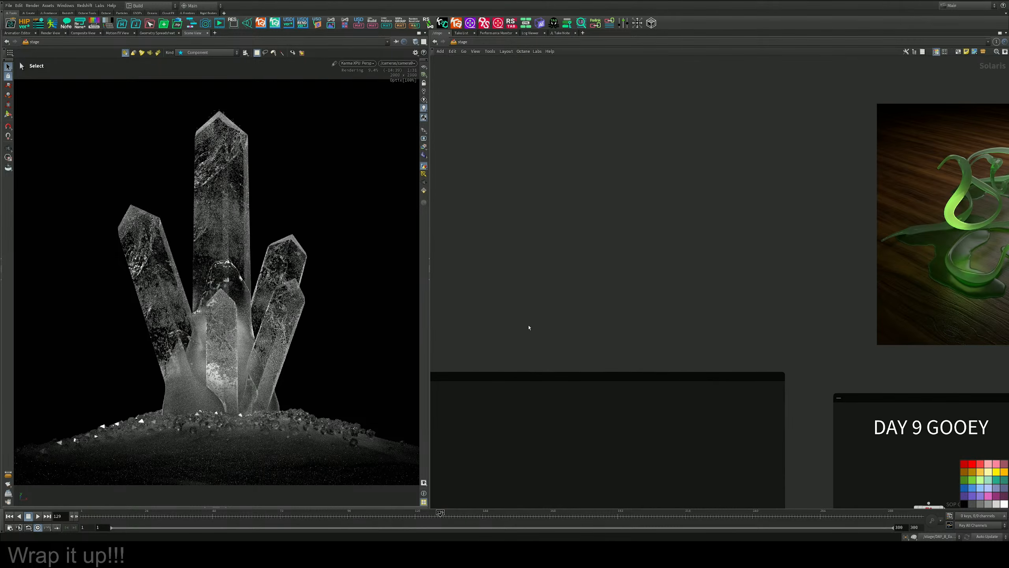
pyautogui.moveTo(805, 322); pyautogui.dragTo(439, 336, button='middle')
pyautogui.scroll(1, 737, 320)
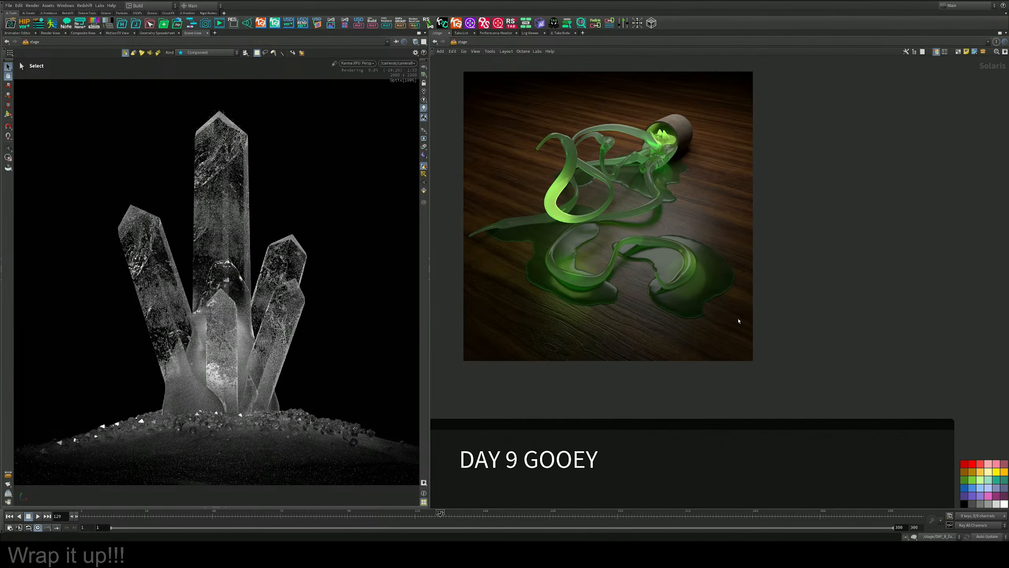
pyautogui.scroll(-4, 756, 331)
pyautogui.moveTo(755, 333); pyautogui.dragTo(613, 333, button='middle')
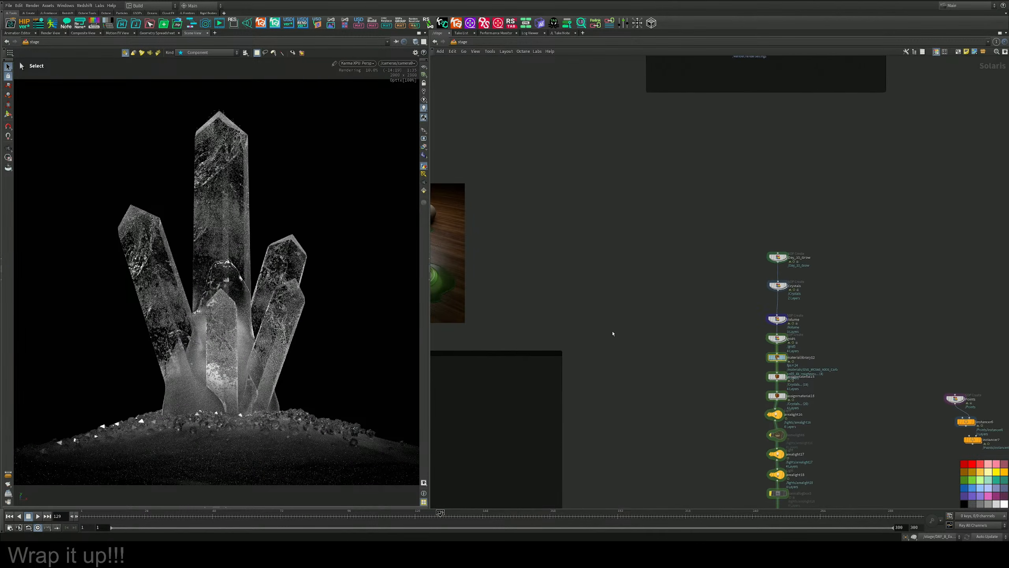
pyautogui.scroll(-1, 613, 333)
pyautogui.scroll(-3, 612, 333)
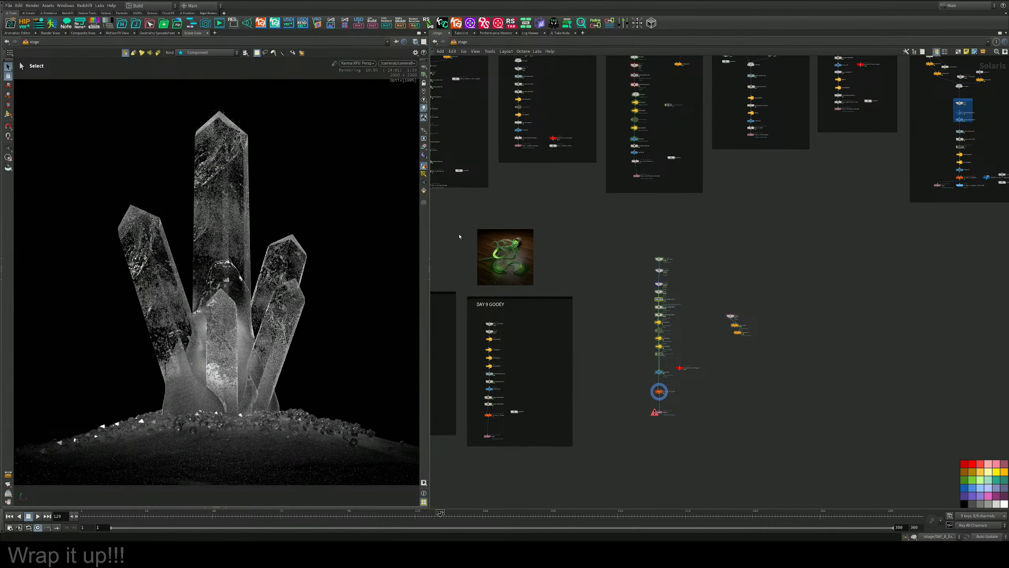
# Switch the viewport off Karma XPU and render the current frame of the day10 USD Render ROP to disk
pyautogui.scroll(4, 681, 360)
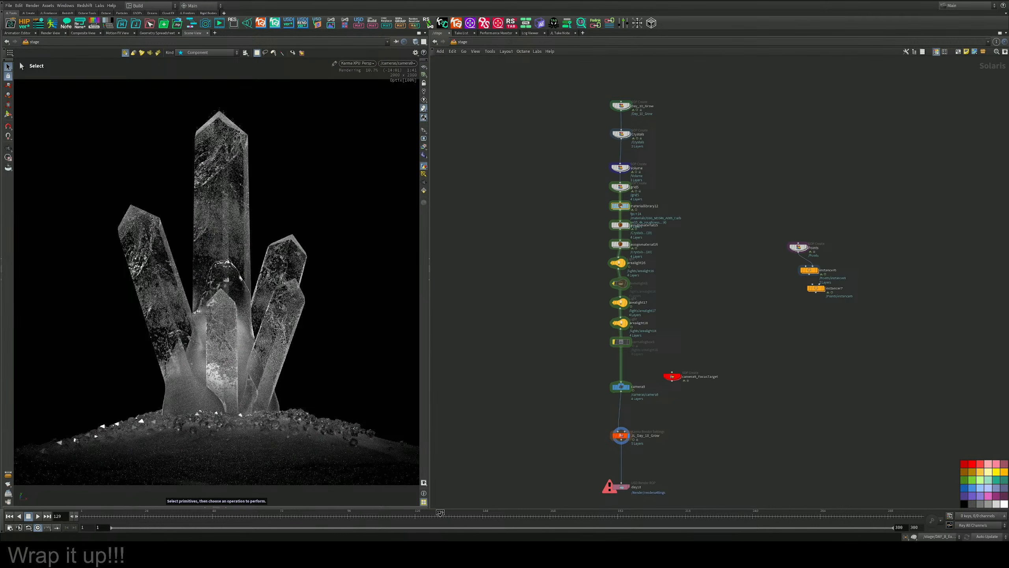
pyautogui.click(357, 64)
pyautogui.click(355, 89)
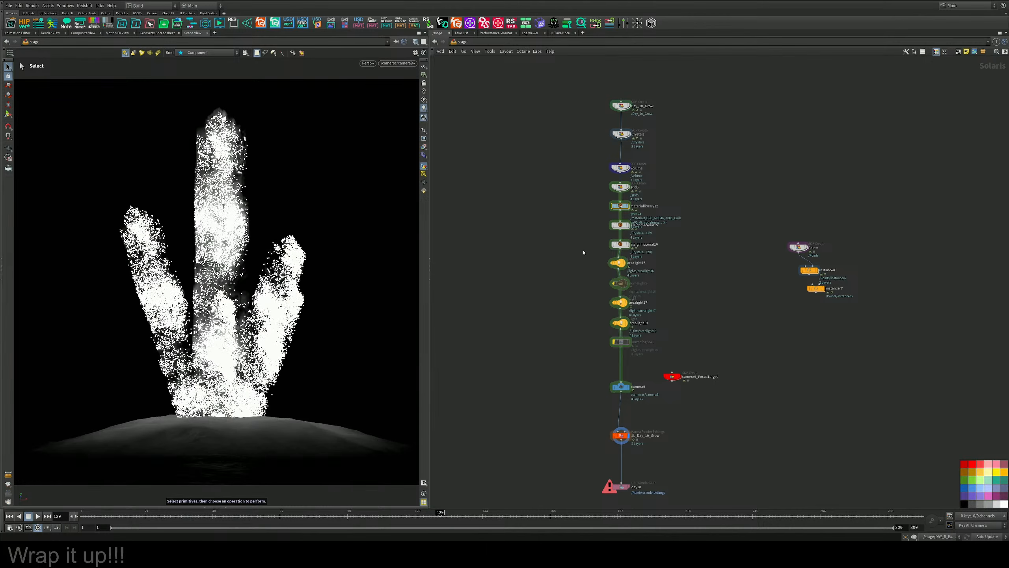
pyautogui.scroll(2, 574, 430)
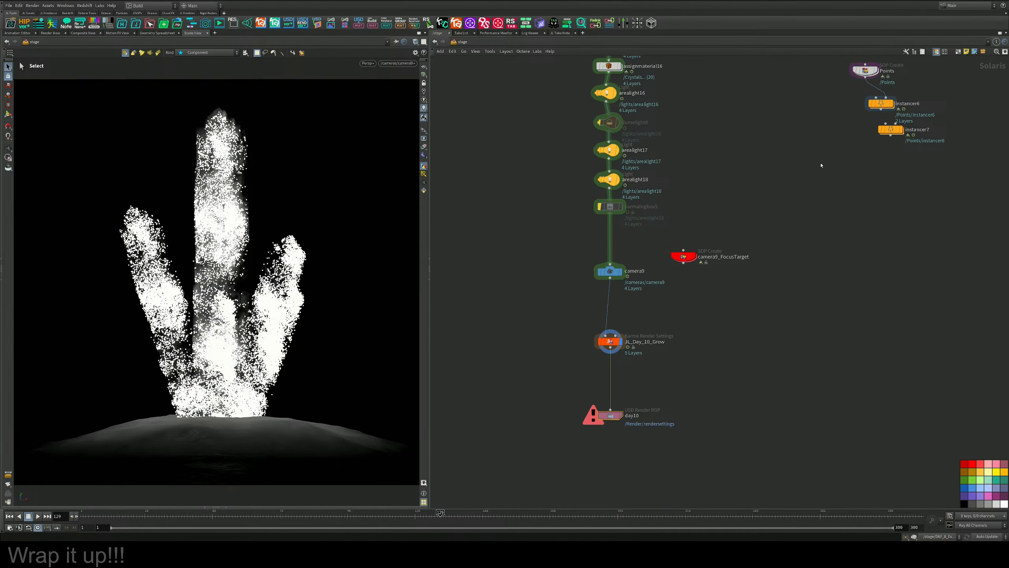
pyautogui.press('p')
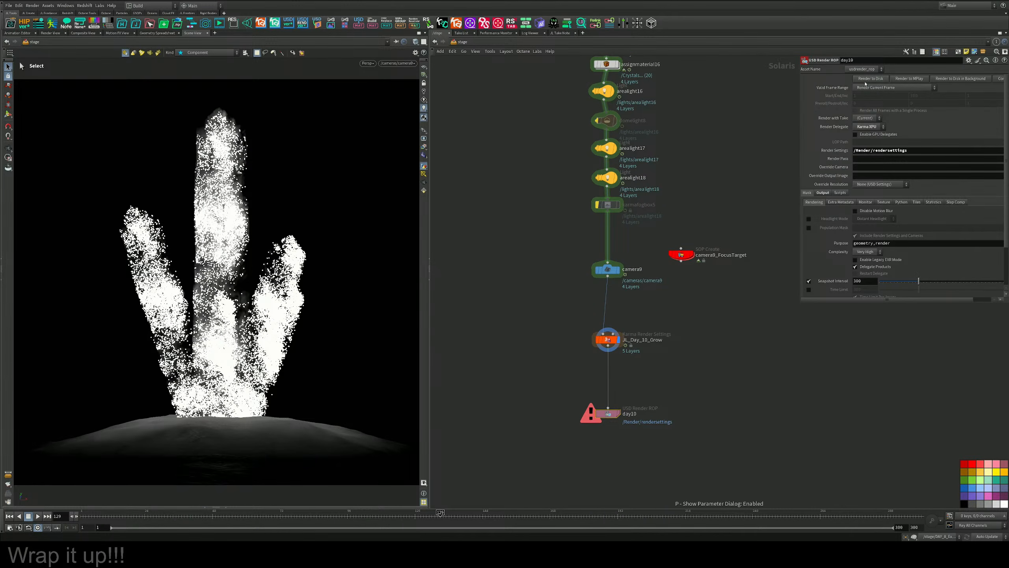
pyautogui.click(863, 80)
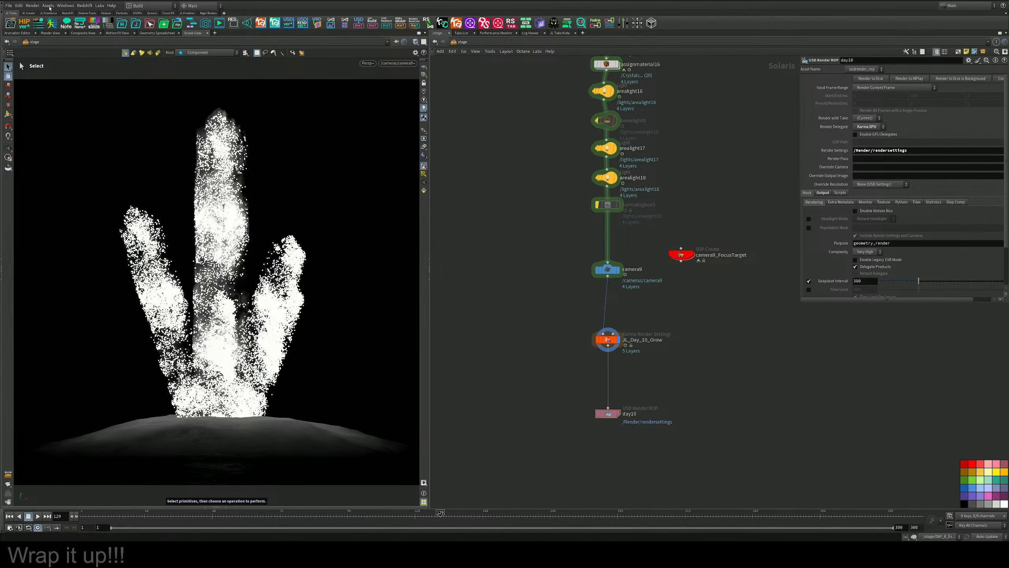
# Show the Render Manager, clear the completed day10 job and move the window clear of the node chain
pyautogui.click(36, 6)
pyautogui.click(51, 52)
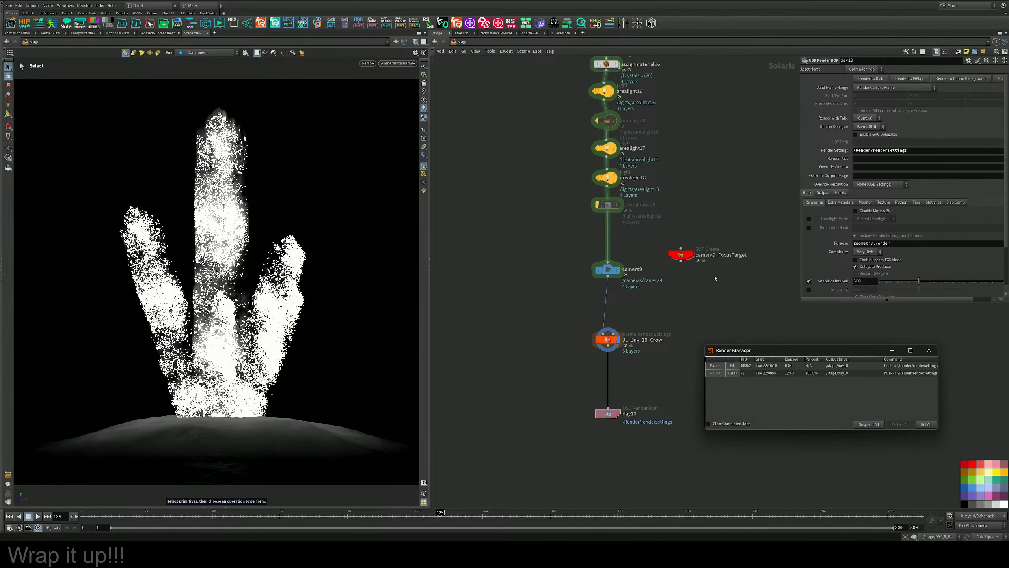
pyautogui.moveTo(793, 355); pyautogui.dragTo(575, 374)
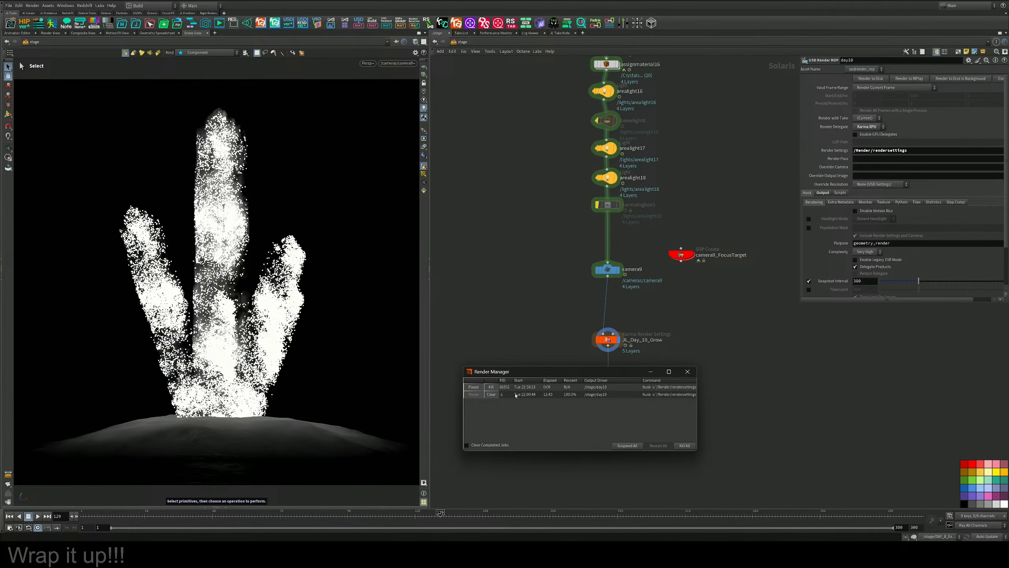
pyautogui.click(492, 394)
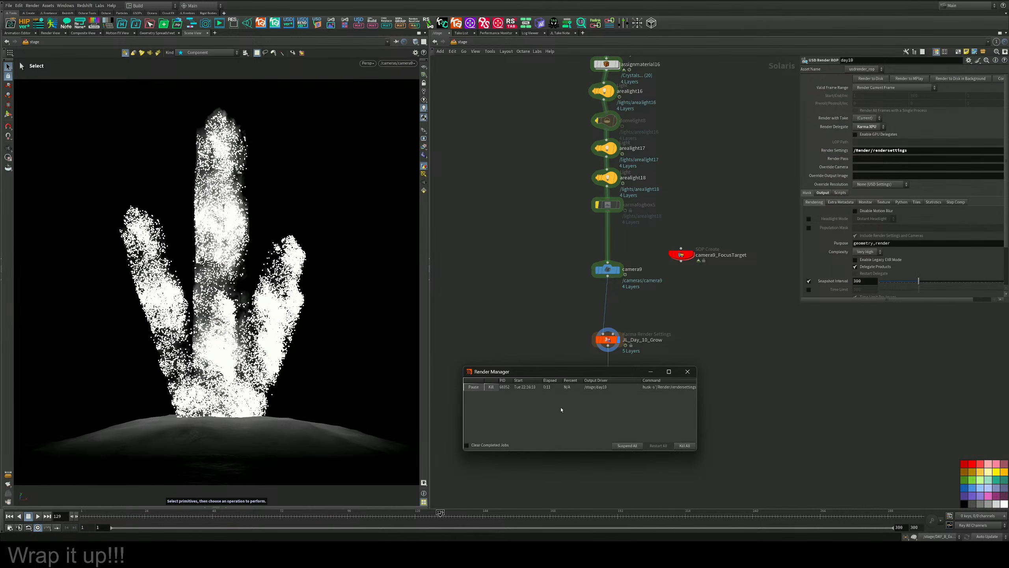
pyautogui.moveTo(545, 372); pyautogui.dragTo(564, 350)
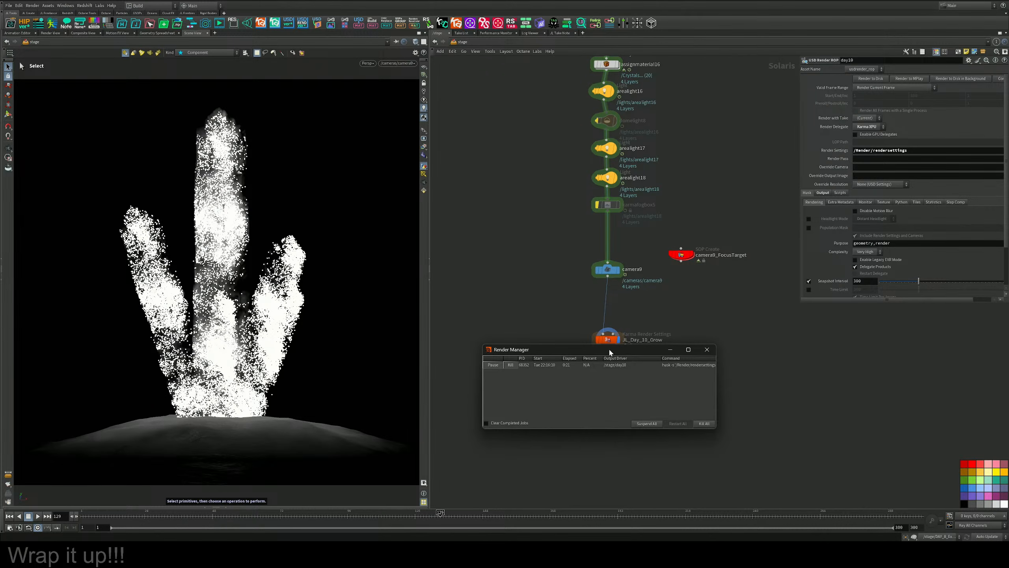
pyautogui.moveTo(616, 353); pyautogui.dragTo(824, 361)
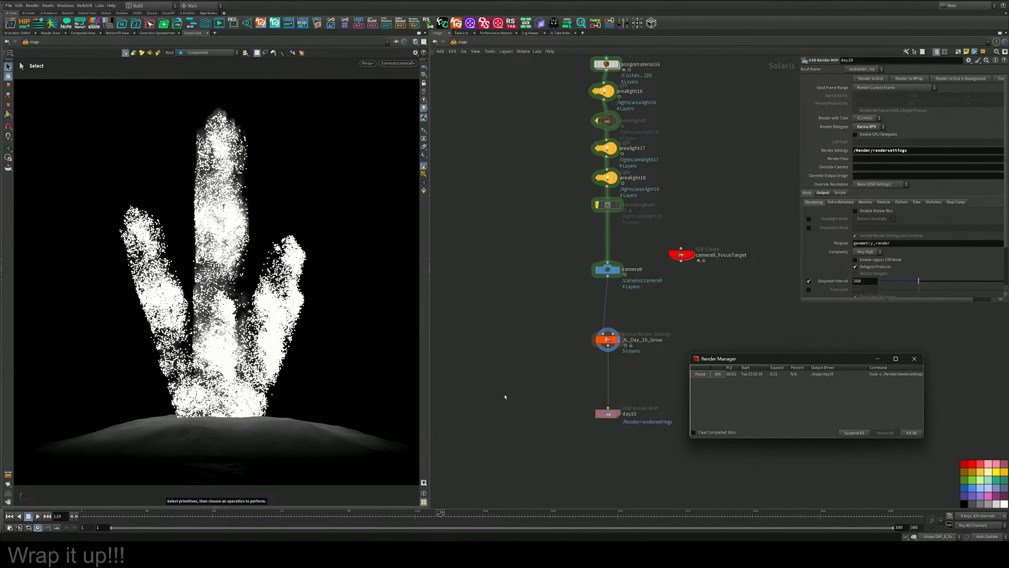
# Enter the Day_10_Grow geometry network and display the tube1 node at the start of the crystal chain
pyautogui.scroll(-5, 505, 397)
pyautogui.scroll(6, 540, 244)
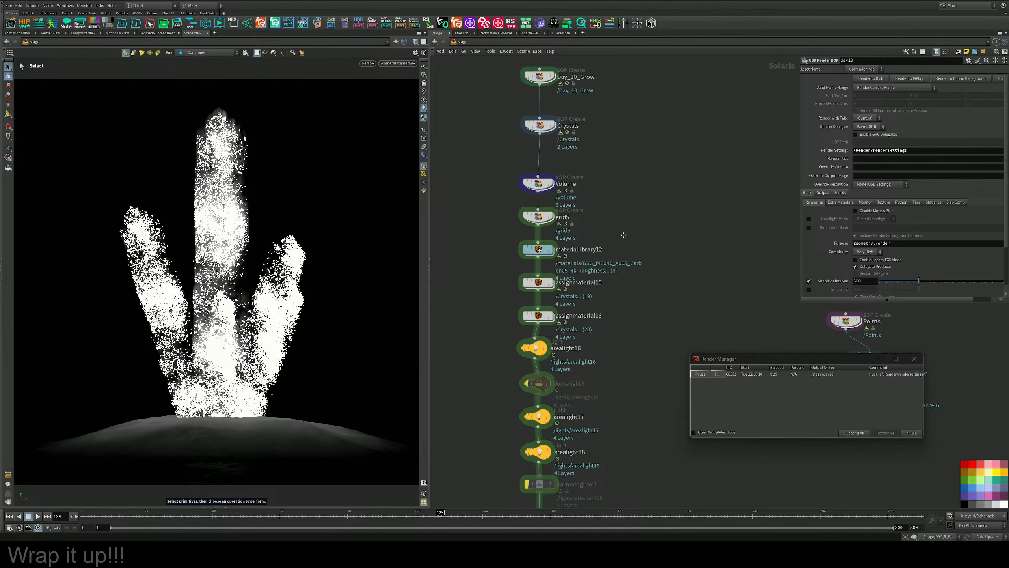
pyautogui.doubleClick(517, 248)
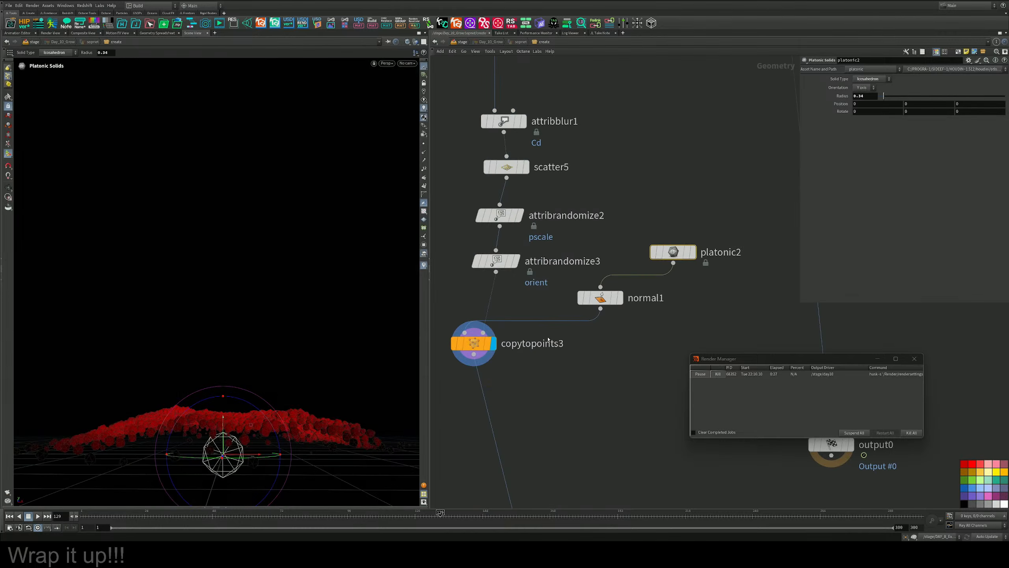
pyautogui.scroll(-4, 551, 352)
pyautogui.moveTo(564, 69); pyautogui.dragTo(528, 363, button='middle')
pyautogui.scroll(-5, 528, 358)
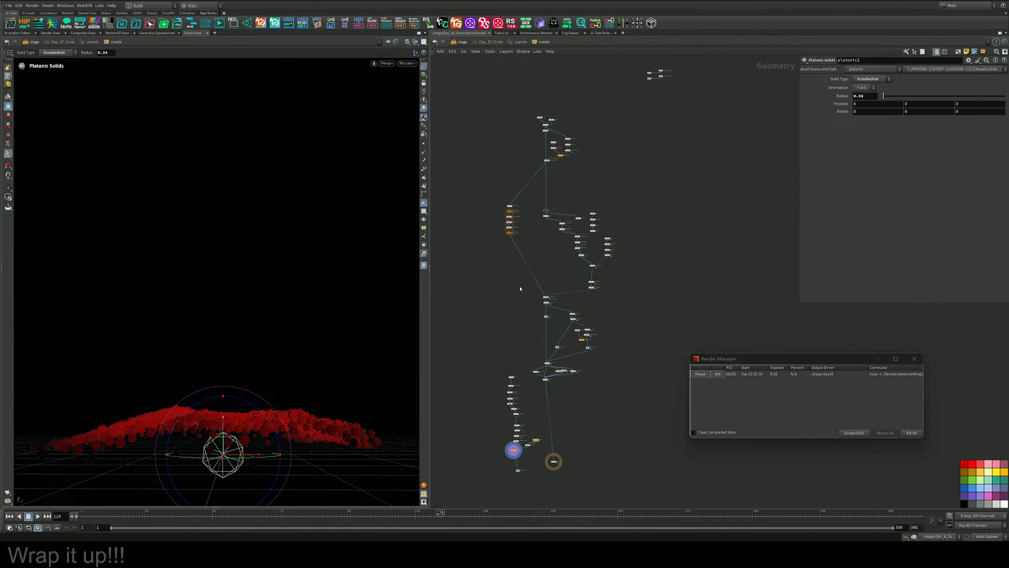
pyautogui.moveTo(519, 149); pyautogui.dragTo(536, 291, button='middle')
pyautogui.scroll(6, 544, 288)
pyautogui.scroll(4, 615, 235)
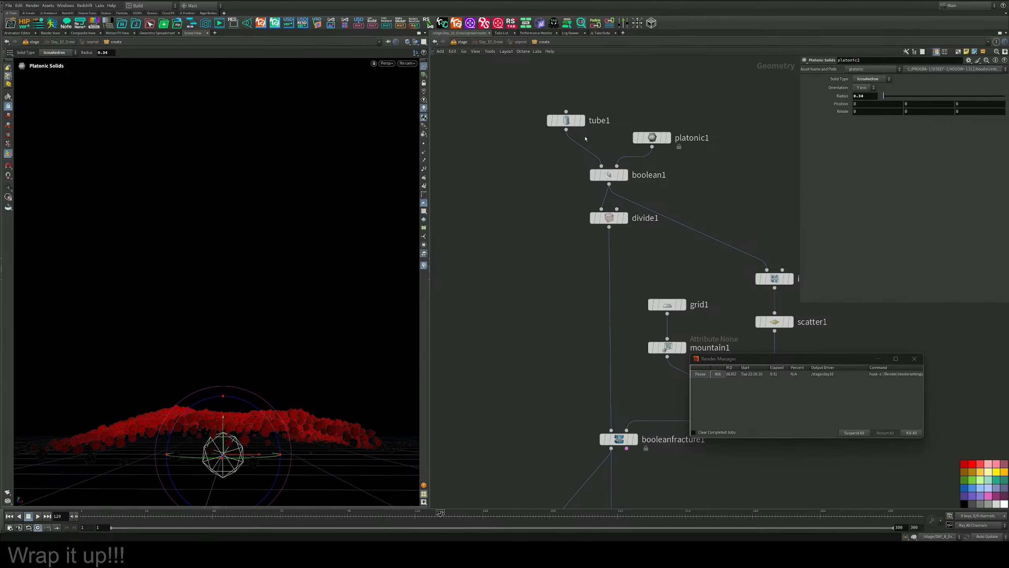
pyautogui.click(582, 120)
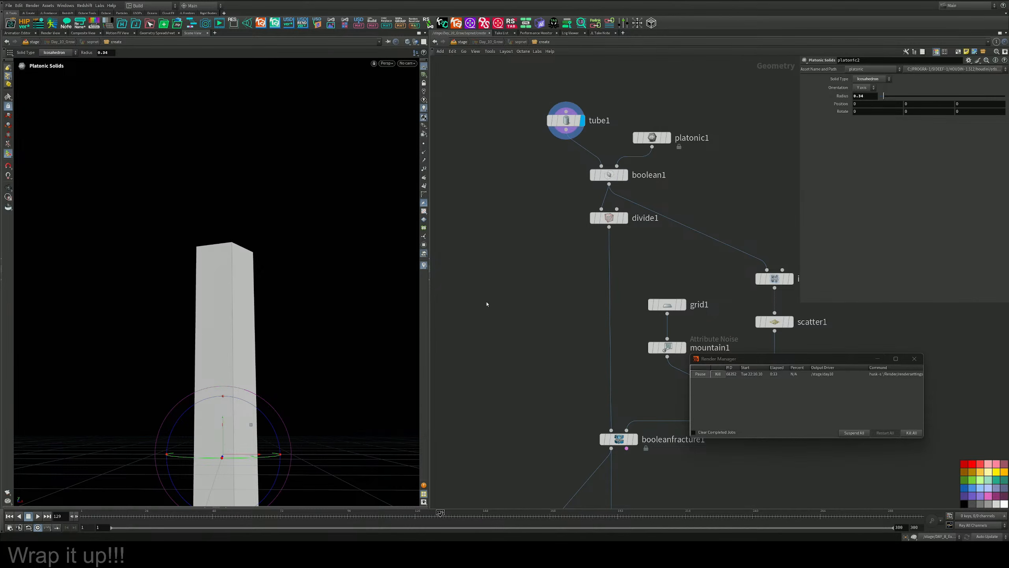
# Display platonic1 and the boolean1 node to inspect how the pointed crystal shape is built
pyautogui.moveTo(667, 152); pyautogui.dragTo(559, 145, button='middle')
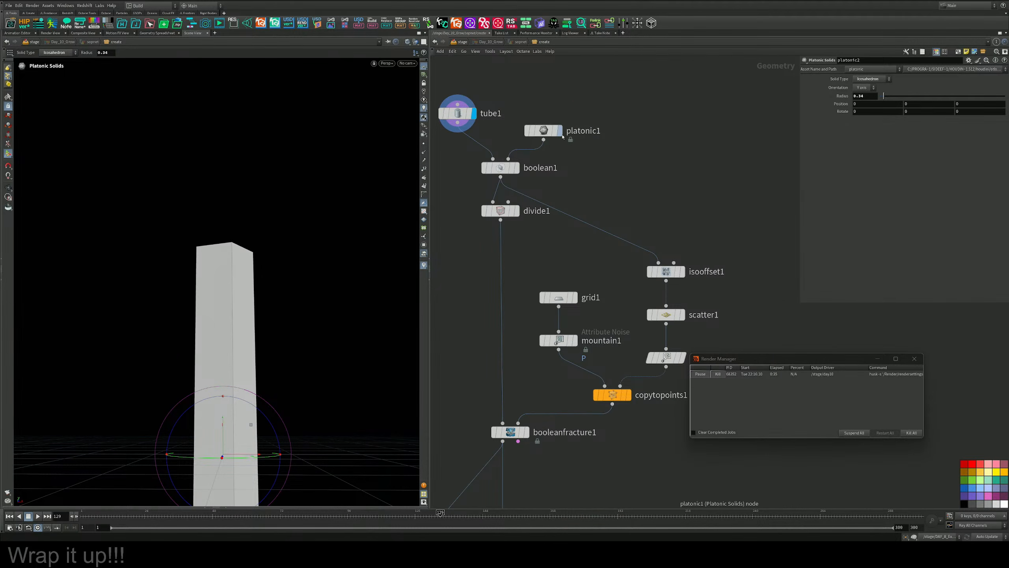
pyautogui.click(559, 132)
pyautogui.keyDown('alt'); pyautogui.moveTo(378, 225); pyautogui.dragTo(306, 254); pyautogui.keyUp('alt')
pyautogui.moveTo(534, 180); pyautogui.dragTo(580, 124, button='middle')
pyautogui.click(564, 112)
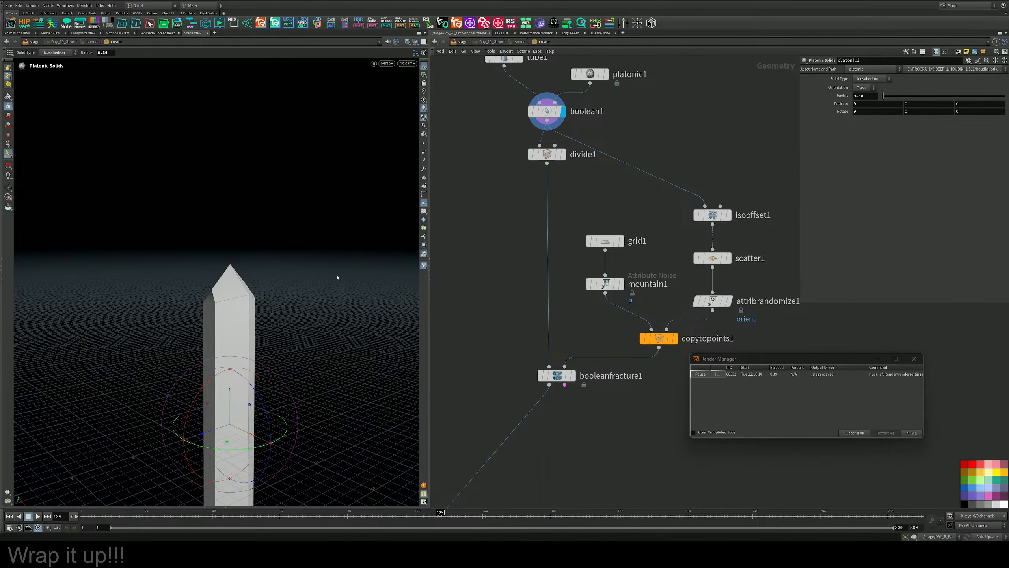
# Display copytopoints1 to inspect the noisy cutting grids from several angles
pyautogui.moveTo(593, 277); pyautogui.dragTo(591, 261, button='middle')
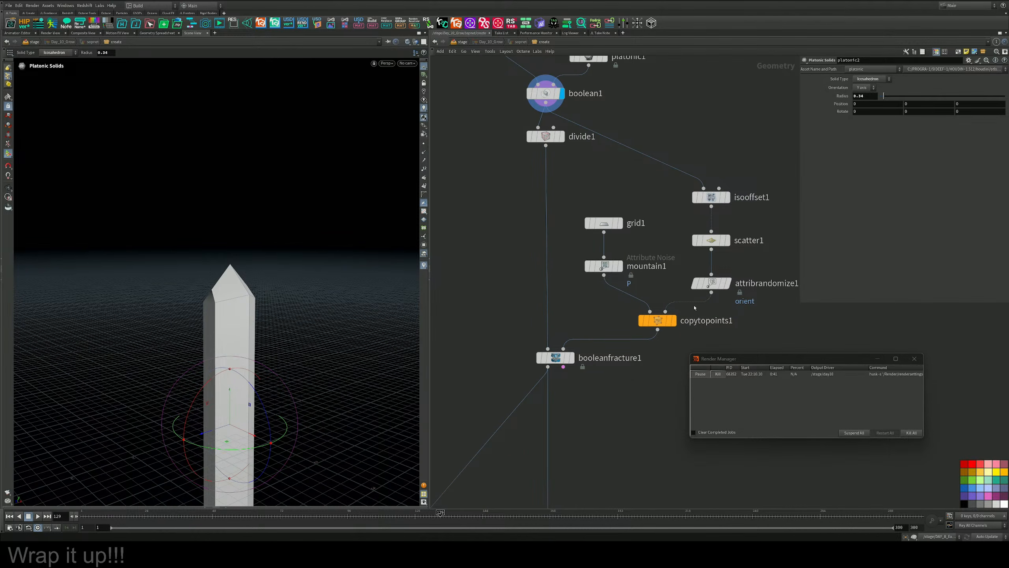
pyautogui.moveTo(722, 299); pyautogui.dragTo(690, 224, button='middle')
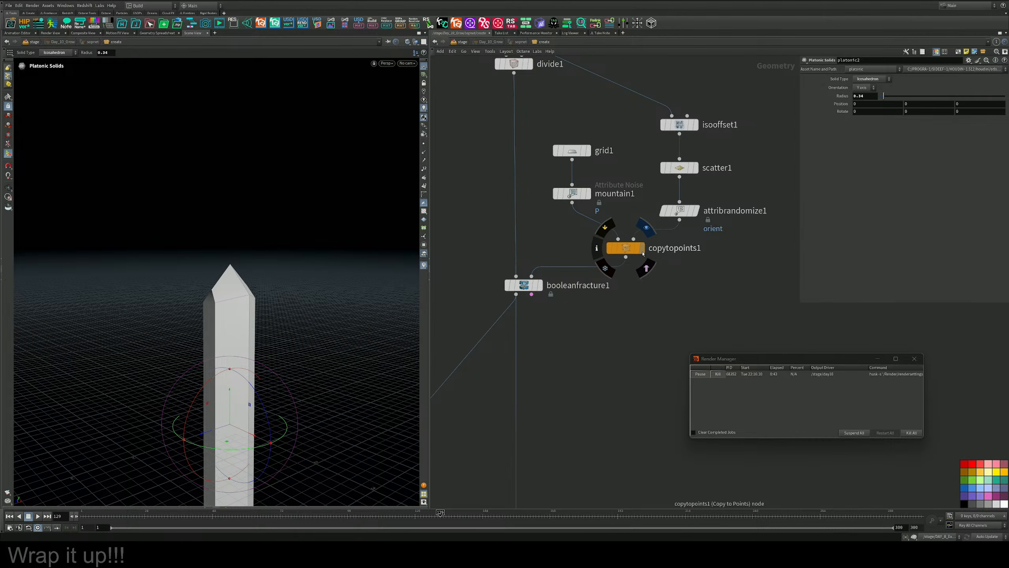
pyautogui.click(644, 253)
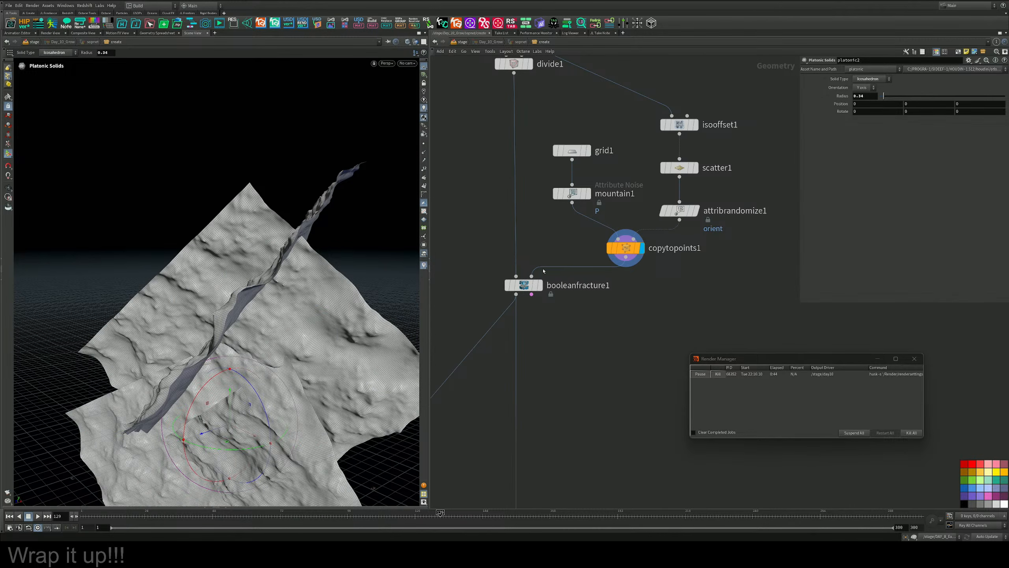
pyautogui.keyDown('alt'); pyautogui.moveTo(382, 254); pyautogui.dragTo(288, 275); pyautogui.keyUp('alt')
# Select and display booleanfracture1 and examine the fractured crystal along its full length
pyautogui.moveTo(556, 310); pyautogui.dragTo(590, 226, button='middle')
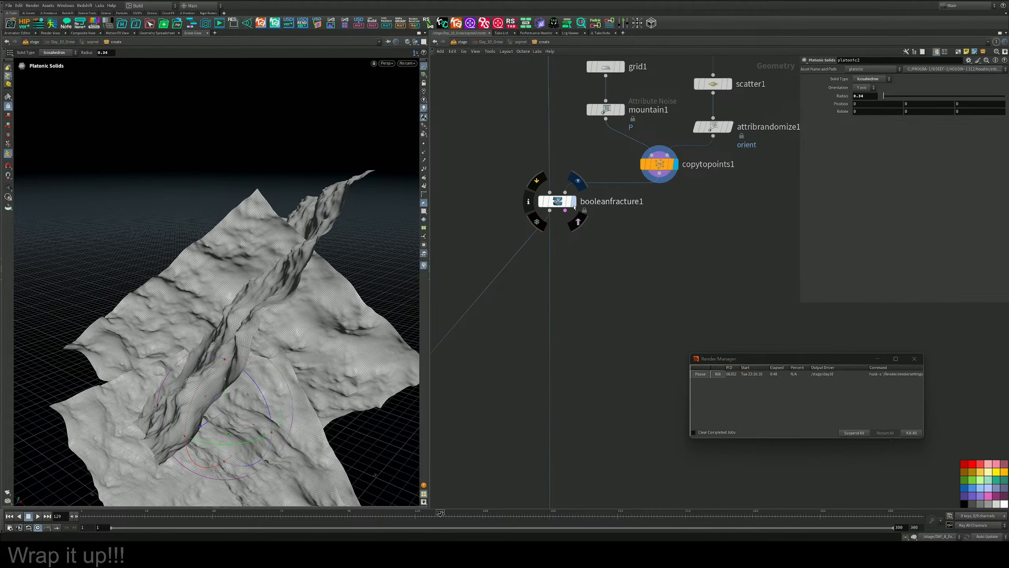
pyautogui.click(574, 204)
pyautogui.moveTo(625, 244); pyautogui.dragTo(561, 199)
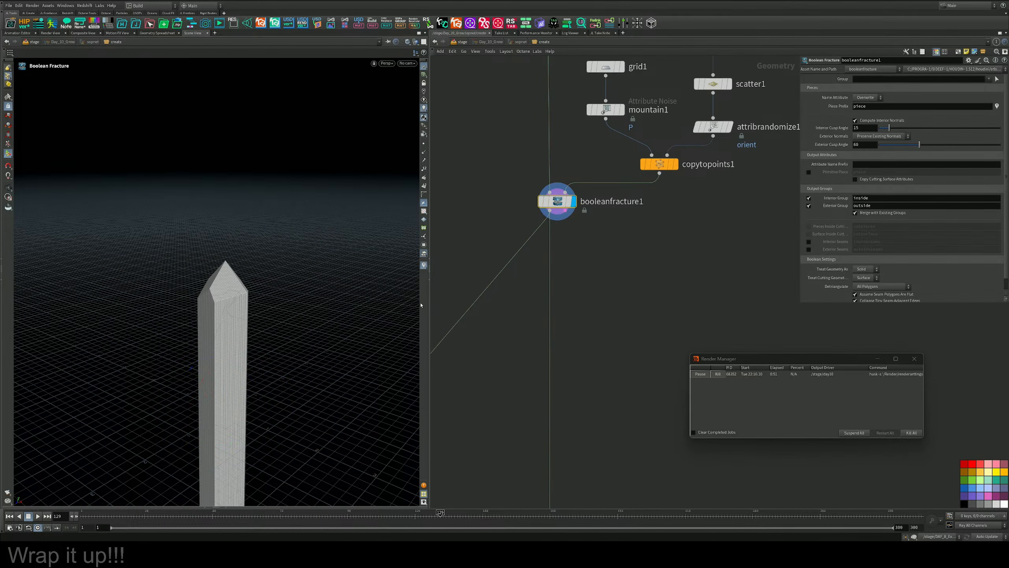
pyautogui.keyDown('alt'); pyautogui.moveTo(262, 319); pyautogui.dragTo(305, 296); pyautogui.keyUp('alt')
pyautogui.keyDown('alt'); pyautogui.moveTo(229, 324); pyautogui.dragTo(235, 193, button='middle'); pyautogui.keyUp('alt')
pyautogui.keyDown('alt'); pyautogui.moveTo(268, 346); pyautogui.dragTo(344, 308); pyautogui.keyUp('alt')
# Activate and display explodedview1 to inspect the separated crystal pieces, and bypass the node again
pyautogui.moveTo(481, 332); pyautogui.dragTo(653, 150, button='middle')
pyautogui.scroll(-3, 563, 255)
pyautogui.moveTo(563, 255); pyautogui.dragTo(500, 262, button='middle')
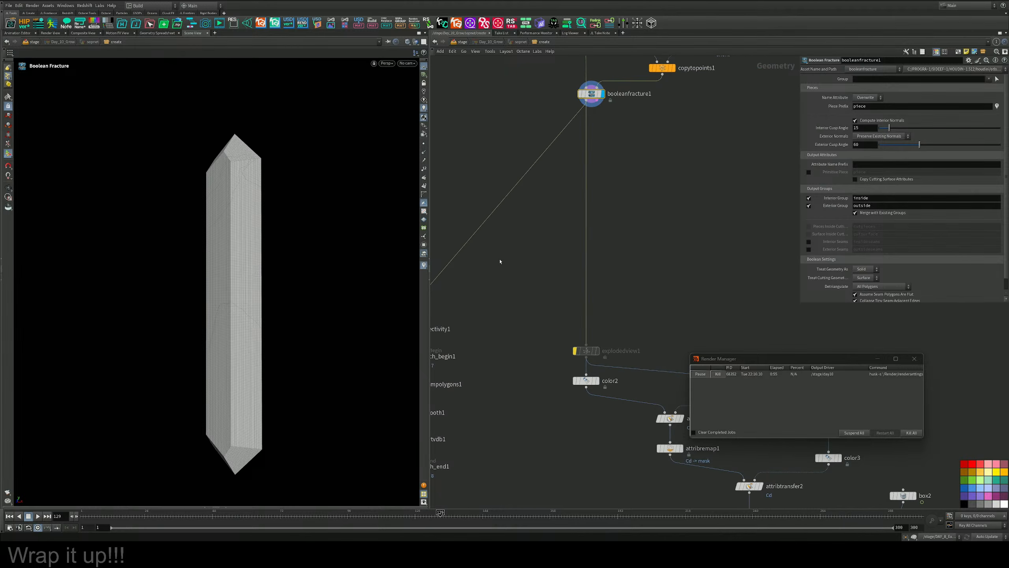
pyautogui.click(574, 351)
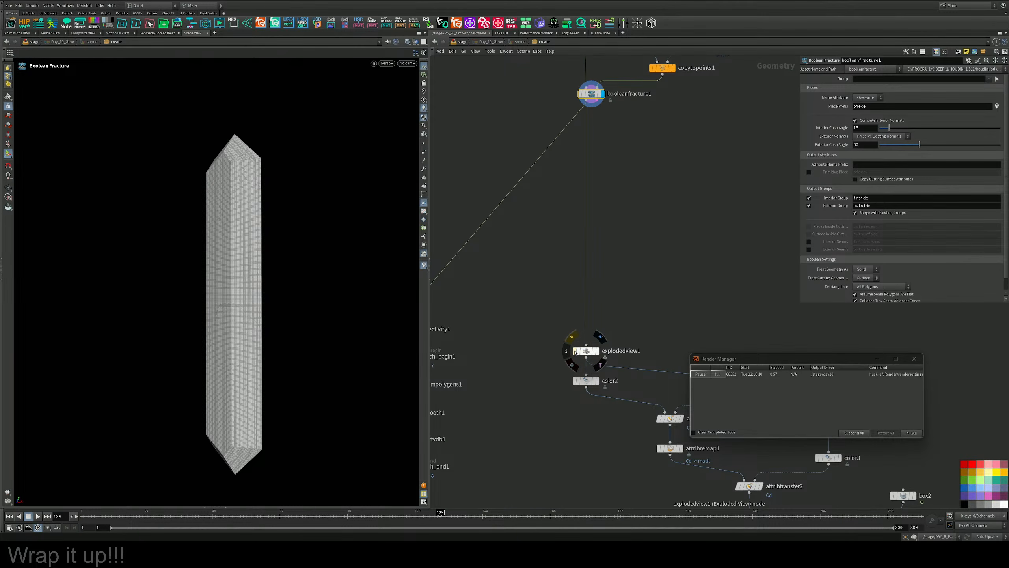
pyautogui.click(598, 352)
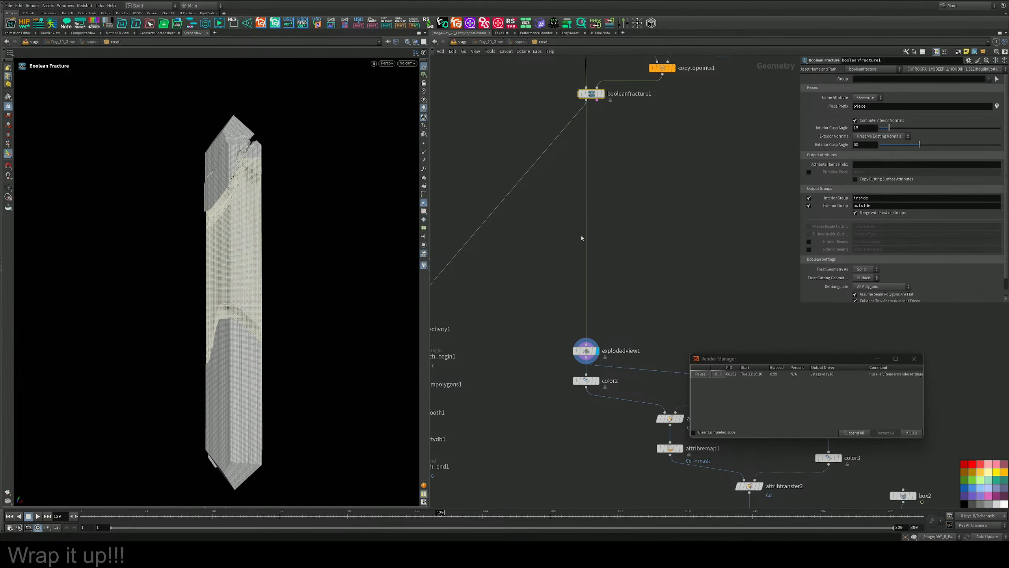
pyautogui.click(596, 249)
pyautogui.keyDown('alt'); pyautogui.moveTo(293, 248); pyautogui.dragTo(247, 156); pyautogui.keyUp('alt')
pyautogui.scroll(4, 258, 258)
pyautogui.scroll(-3, 247, 155)
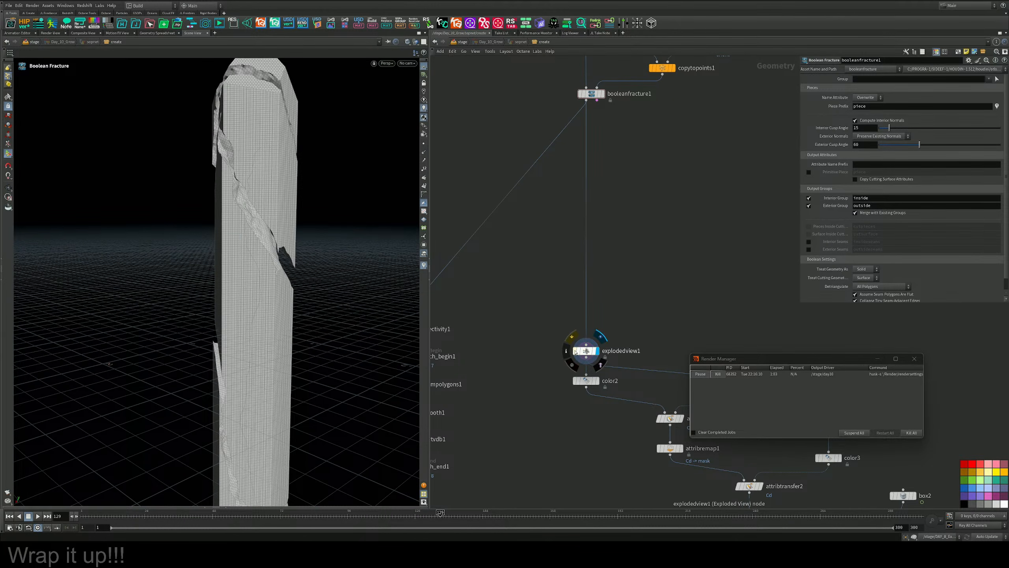
pyautogui.click(576, 352)
# Display attribremap1 to inspect the crack mask on the crystal, toggling explodedview1 on and back to bypassed
pyautogui.moveTo(648, 333); pyautogui.dragTo(574, 160, button='middle')
pyautogui.scroll(-2, 561, 191)
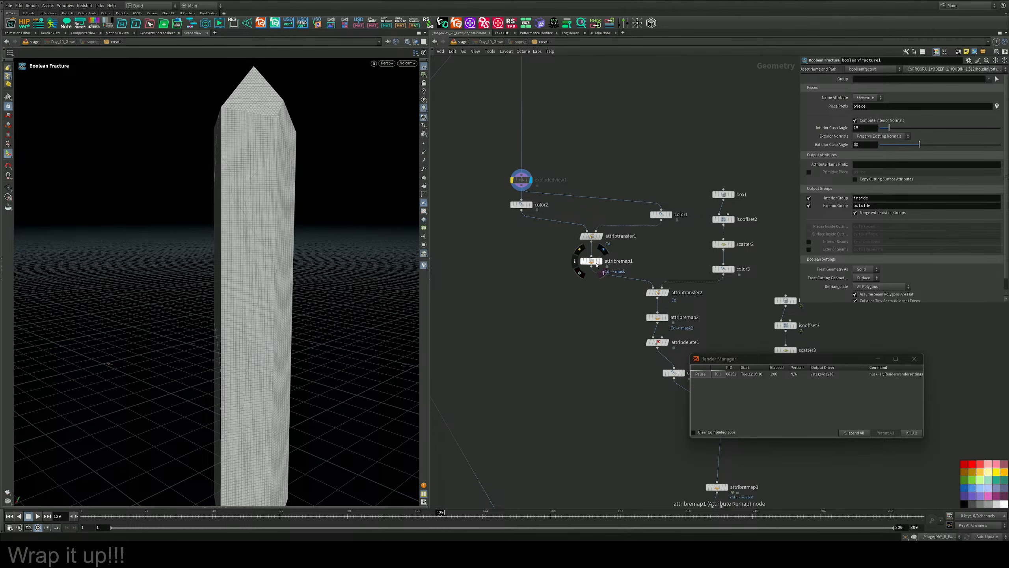
pyautogui.click(602, 263)
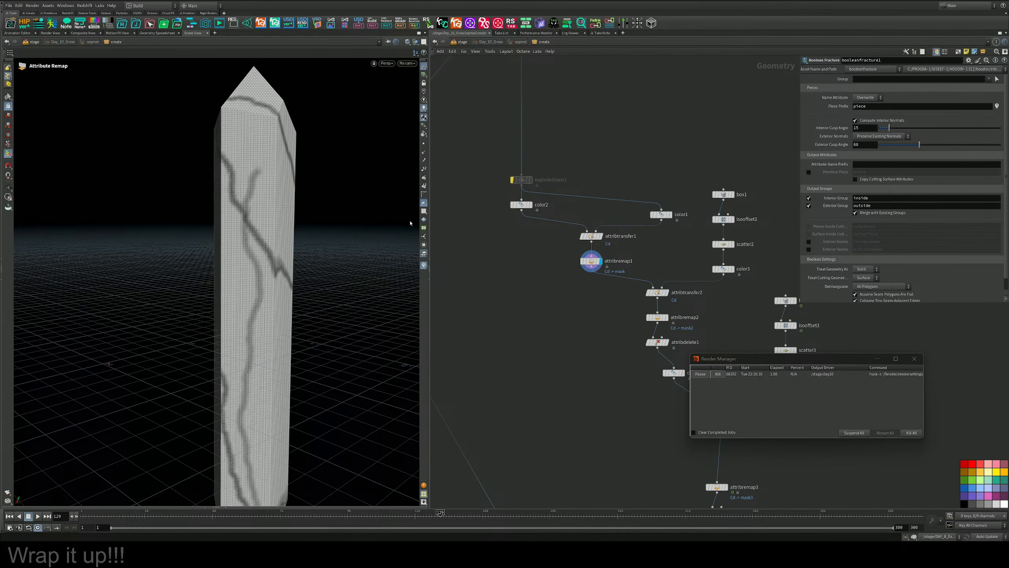
pyautogui.click(511, 172)
pyautogui.keyDown('alt'); pyautogui.moveTo(315, 228); pyautogui.dragTo(223, 228); pyautogui.keyUp('alt')
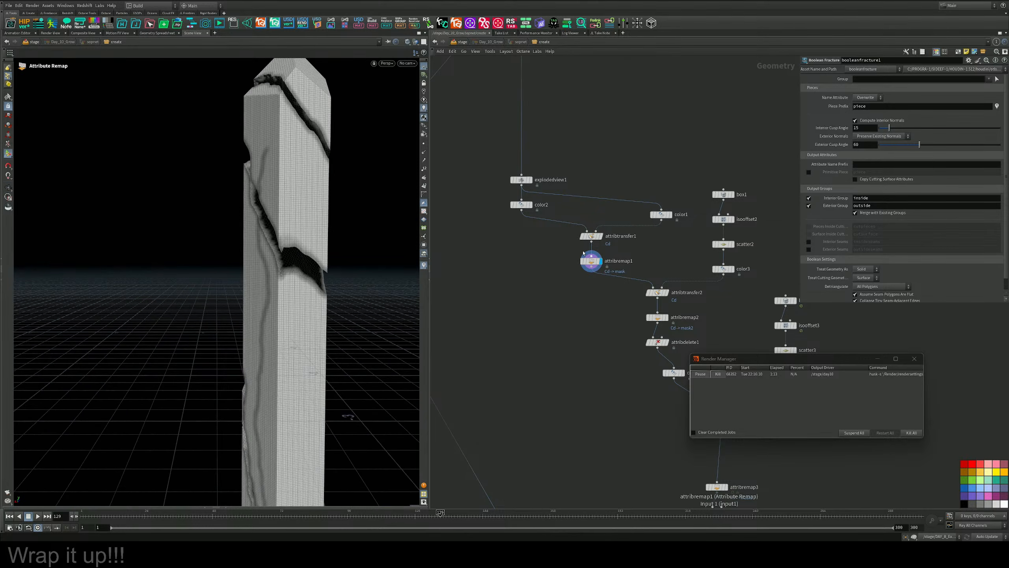
pyautogui.click(510, 179)
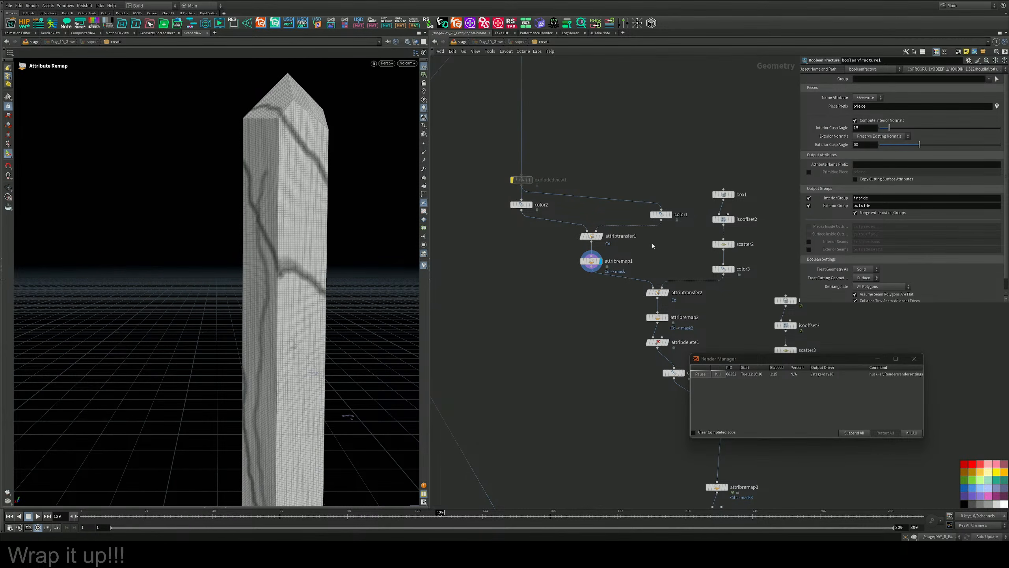
# Display attribtransfer2 and inspect the colour transfer on the crystal from several angles
pyautogui.moveTo(668, 298); pyautogui.dragTo(591, 229, button='middle')
pyautogui.scroll(3, 534, 202)
pyautogui.click(535, 193)
pyautogui.keyDown('alt'); pyautogui.moveTo(258, 221); pyautogui.dragTo(234, 218, button='right'); pyautogui.keyUp('alt')
pyautogui.keyDown('alt'); pyautogui.moveTo(233, 218); pyautogui.dragTo(352, 241); pyautogui.keyUp('alt')
pyautogui.keyDown('alt'); pyautogui.moveTo(351, 242); pyautogui.dragTo(266, 243, button='middle'); pyautogui.keyUp('alt')
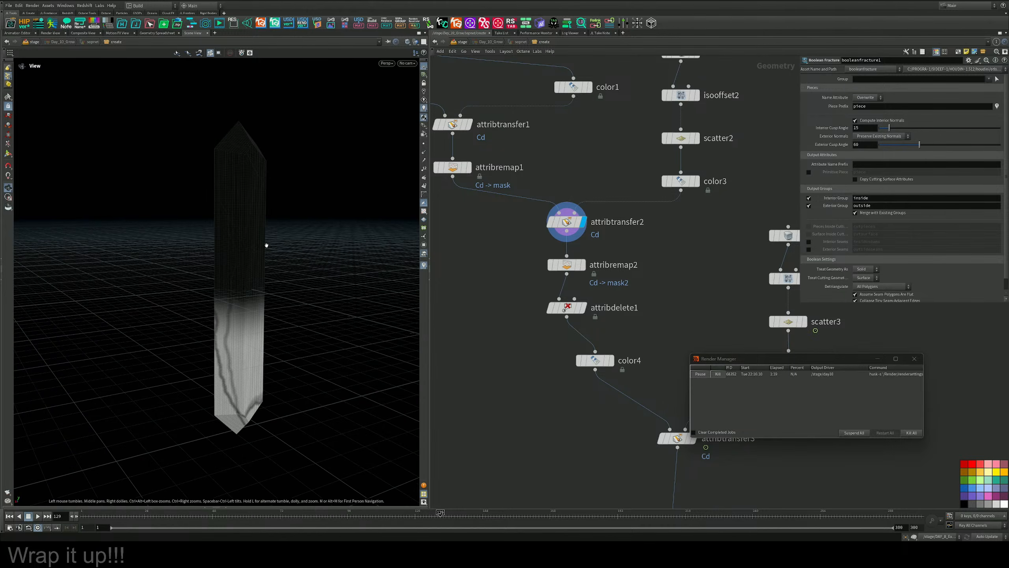
pyautogui.keyDown('alt'); pyautogui.moveTo(266, 243); pyautogui.dragTo(266, 233); pyautogui.keyUp('alt')
# Display attribremap2 and compare its Cd to mask2 remap settings with those of attribremap1
pyautogui.moveTo(631, 264); pyautogui.dragTo(591, 219, button='middle')
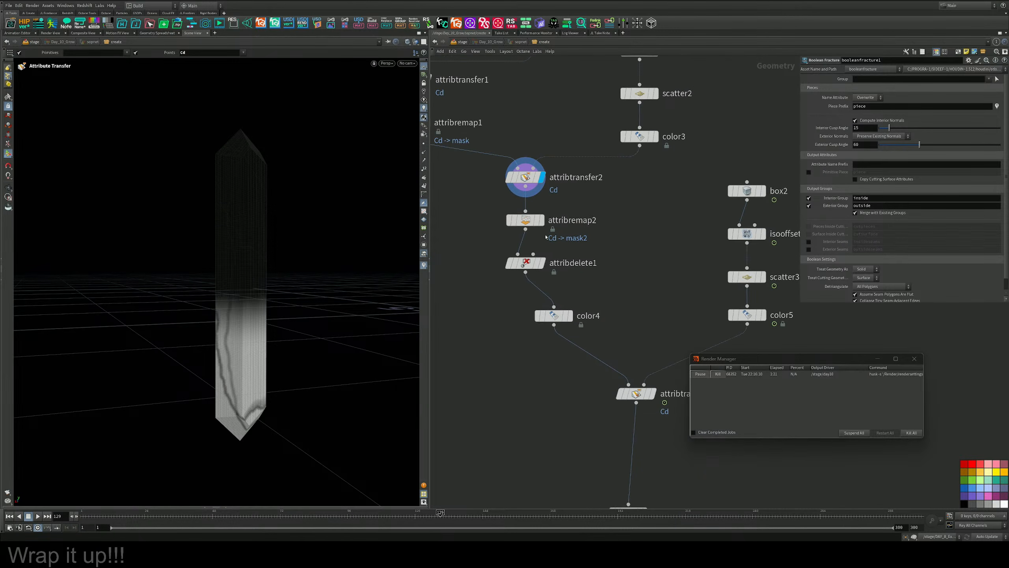
pyautogui.click(542, 220)
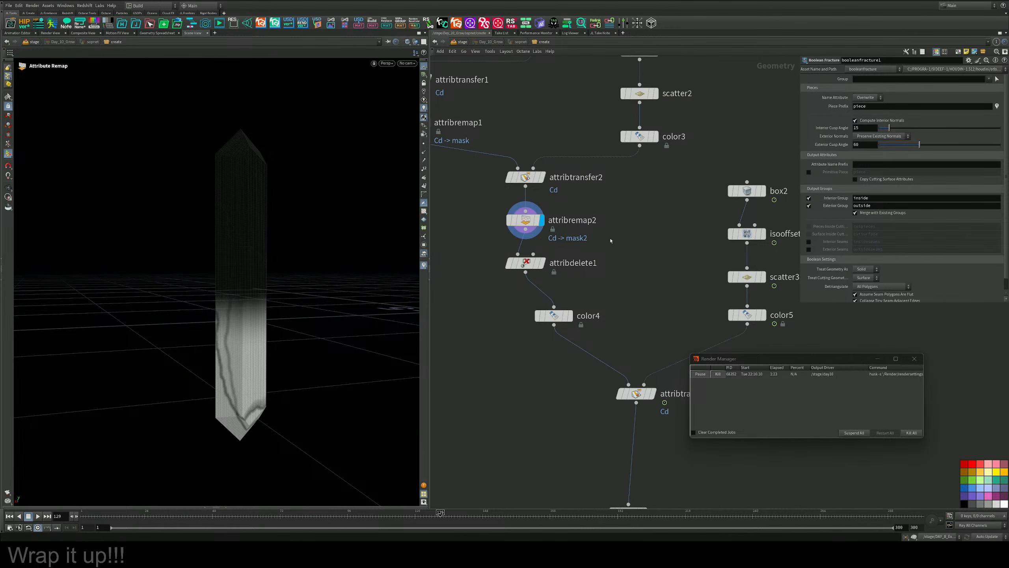
pyautogui.moveTo(606, 205); pyautogui.dragTo(478, 235)
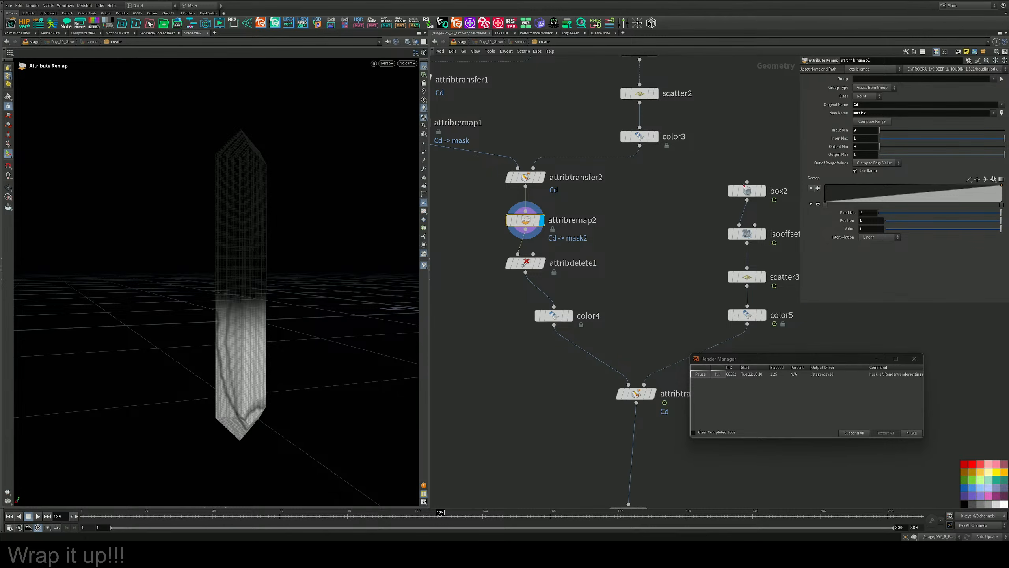
pyautogui.scroll(-3, 674, 157)
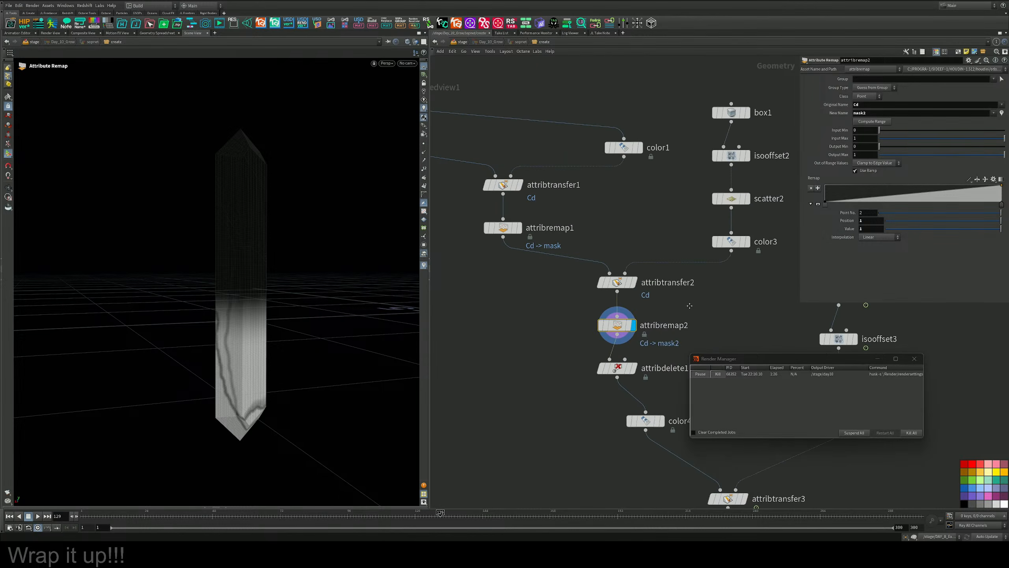
pyautogui.click(557, 235)
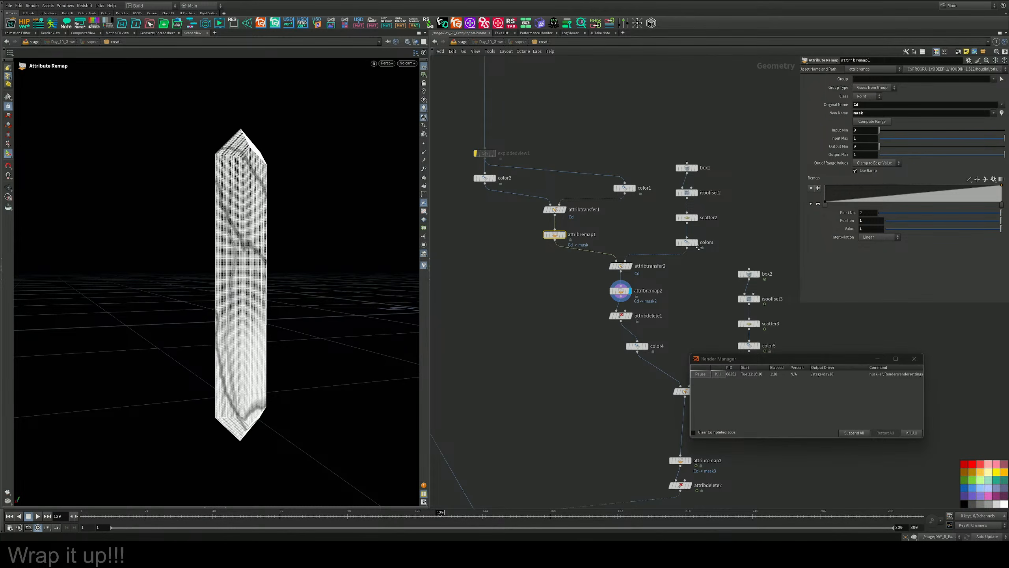
# Check the attribremap3 and attribtransfer3 settings, displaying the mask3 branch down to attribdelete2
pyautogui.moveTo(699, 248); pyautogui.dragTo(585, 58, button='middle')
pyautogui.scroll(3, 597, 175)
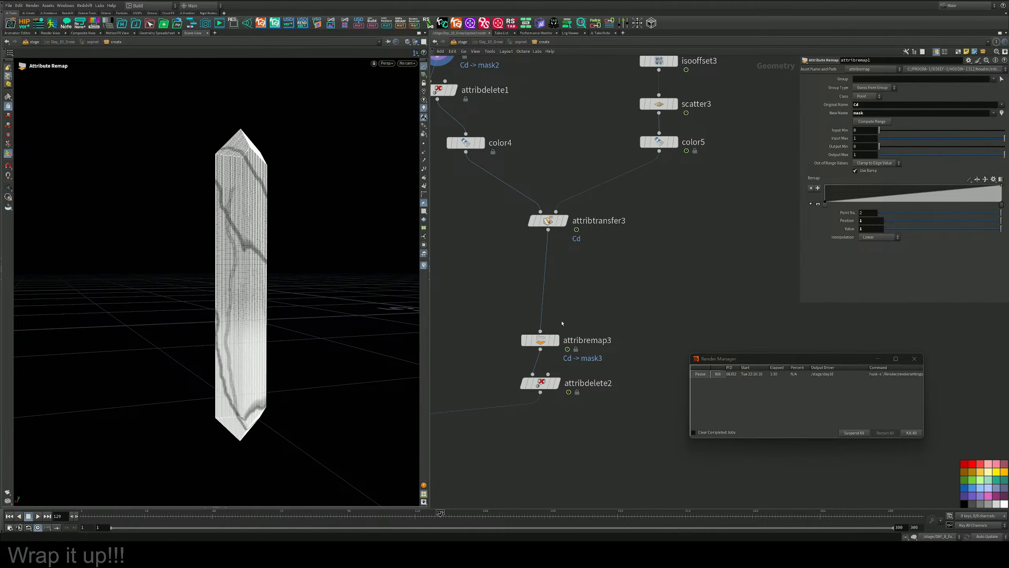
pyautogui.click(541, 341)
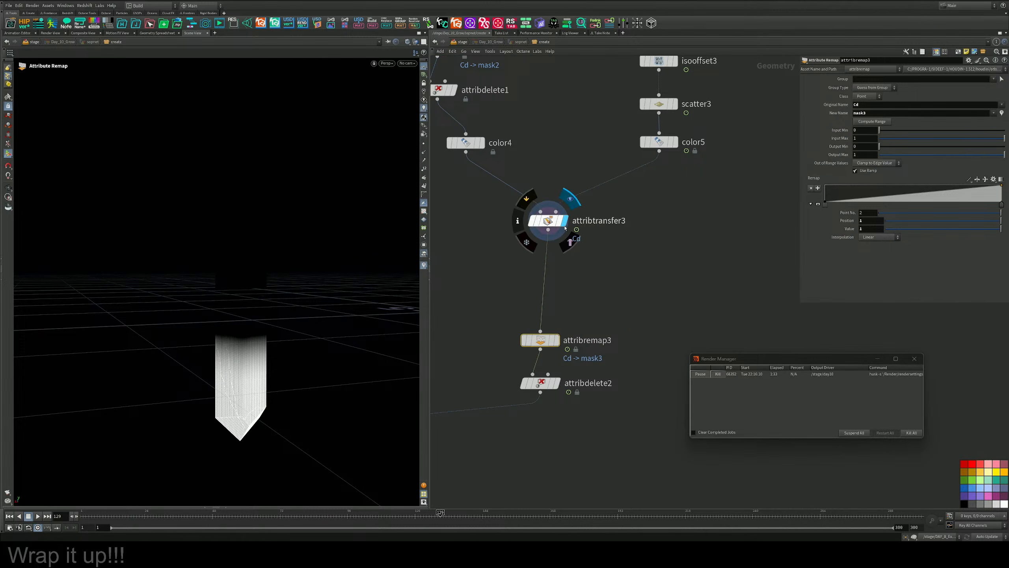
pyautogui.click(550, 221)
pyautogui.click(558, 345)
pyautogui.moveTo(622, 319); pyautogui.dragTo(655, 208, button='middle')
pyautogui.scroll(-3, 612, 281)
pyautogui.click(598, 275)
pyautogui.scroll(-5, 533, 303)
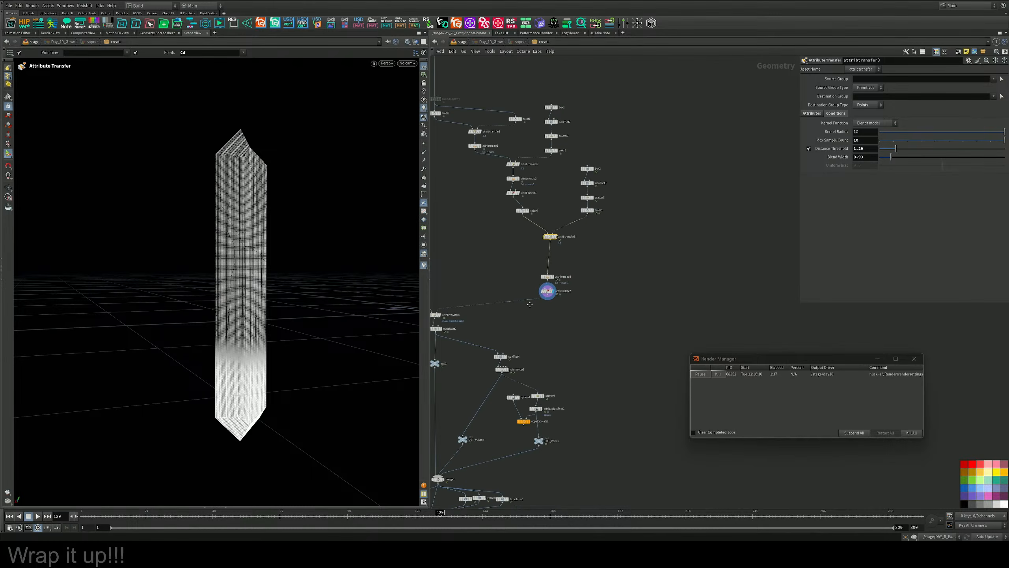
# Select and display attribtransfer4 to review the transfer of mask, mask2 and mask3 onto the crystal
pyautogui.moveTo(491, 310); pyautogui.dragTo(651, 279, button='middle')
pyautogui.scroll(6, 620, 283)
pyautogui.click(578, 288)
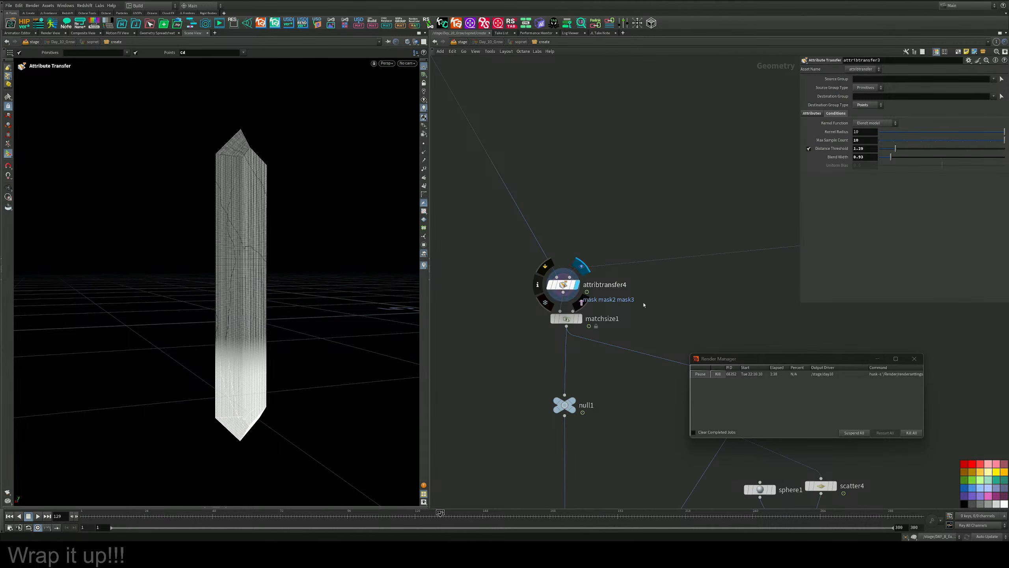
pyautogui.moveTo(644, 305); pyautogui.dragTo(571, 283)
pyautogui.moveTo(641, 307); pyautogui.dragTo(622, 239, button='middle')
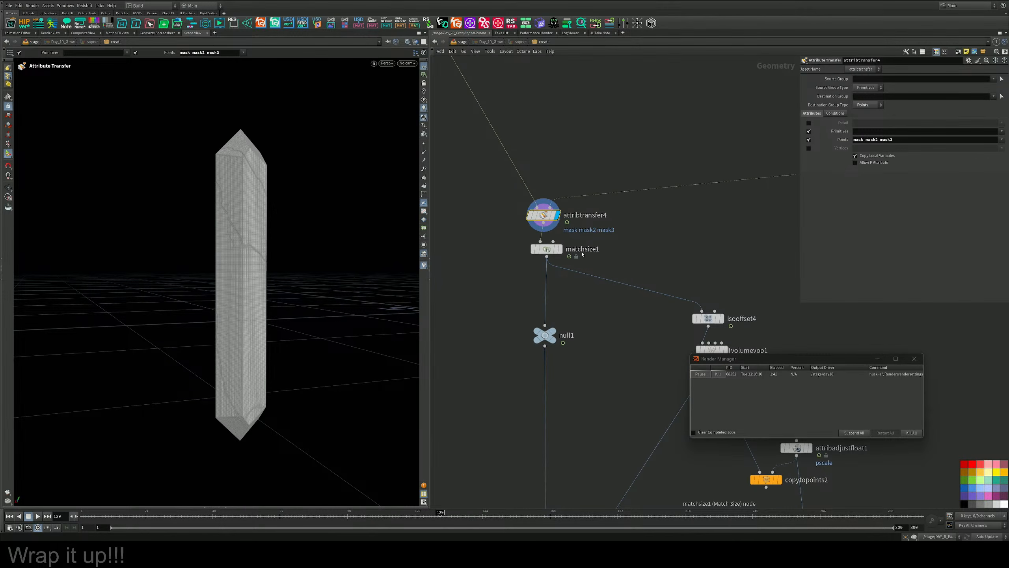
pyautogui.scroll(-4, 583, 255)
pyautogui.scroll(3, 559, 235)
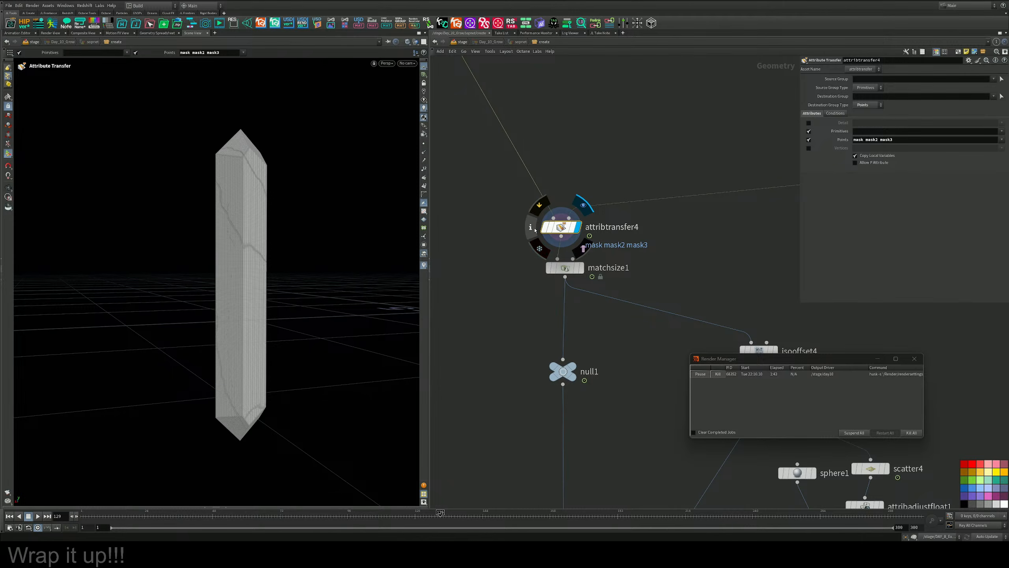
# Open attribtransfer4's node info, visualize the mask, mask2 and mask3 point attributes one at a time, and close the info window
pyautogui.click(535, 228)
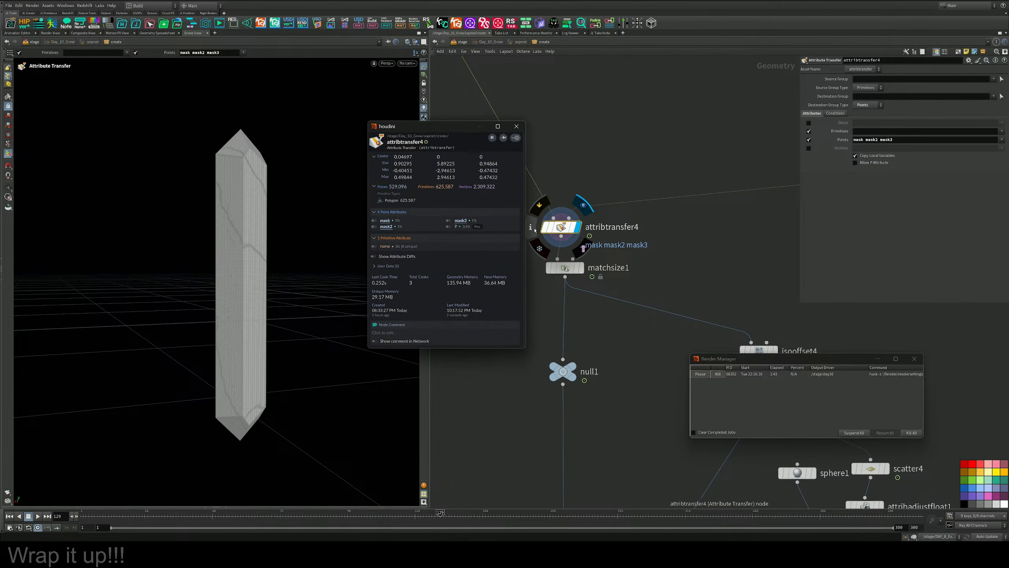
pyautogui.click(375, 221)
pyautogui.click(374, 221)
pyautogui.click(374, 226)
pyautogui.click(374, 226)
pyautogui.click(449, 221)
pyautogui.click(448, 221)
pyautogui.click(448, 222)
pyautogui.click(449, 221)
pyautogui.click(374, 226)
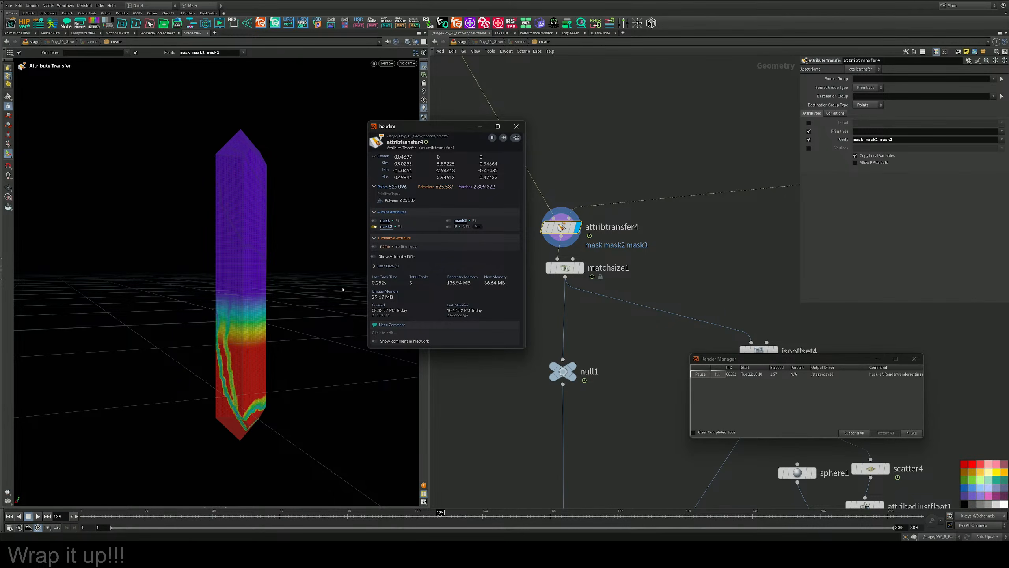
pyautogui.click(373, 227)
pyautogui.click(518, 131)
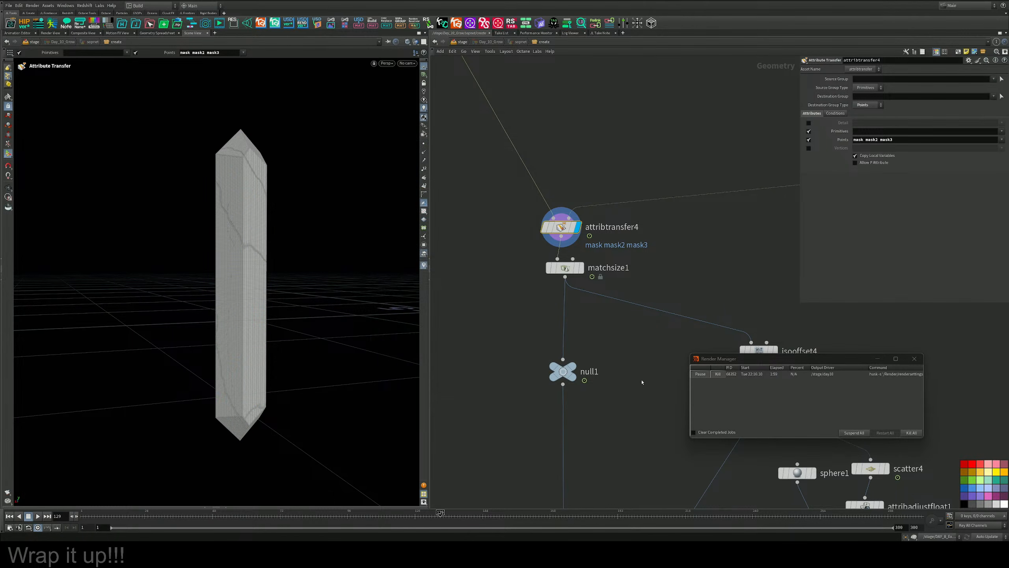
# Display isooffset4 and then volumevop1, and examine the noisy volume inside the crystal from several angles
pyautogui.moveTo(643, 379); pyautogui.dragTo(446, 234, button='middle')
pyautogui.moveTo(595, 203)
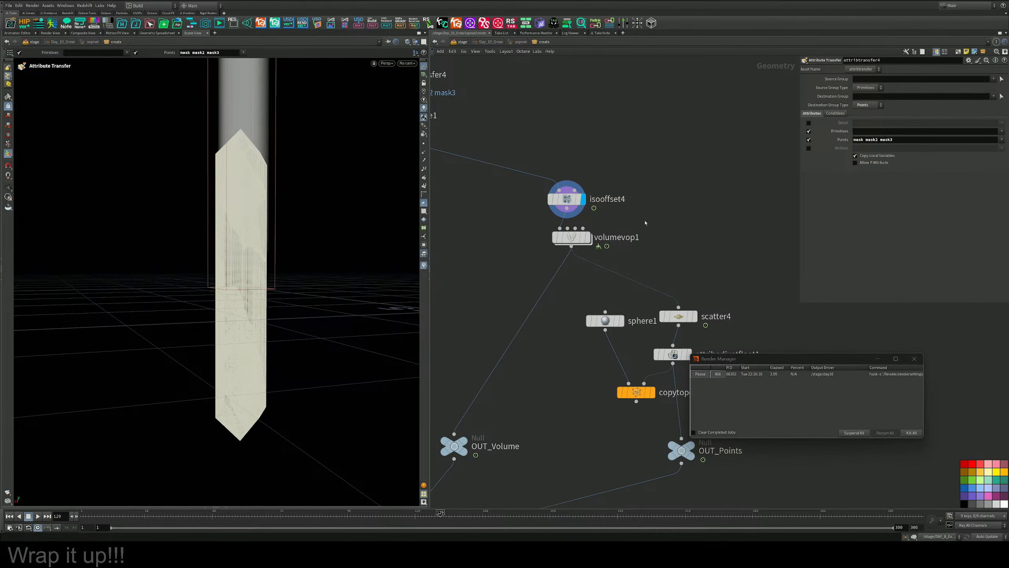
pyautogui.click(591, 241)
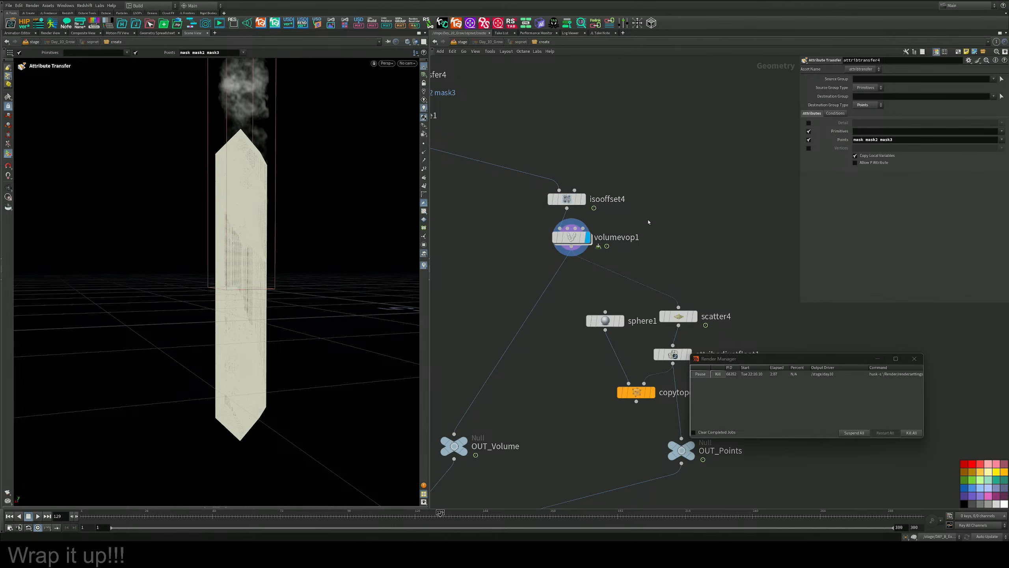
pyautogui.moveTo(649, 221); pyautogui.dragTo(578, 261)
pyautogui.keyDown('alt'); pyautogui.moveTo(163, 165); pyautogui.dragTo(235, 143); pyautogui.keyUp('alt')
pyautogui.keyDown('alt'); pyautogui.moveTo(235, 144); pyautogui.dragTo(243, 277, button='middle'); pyautogui.keyUp('alt')
pyautogui.keyDown('alt'); pyautogui.moveTo(243, 277); pyautogui.dragTo(302, 210); pyautogui.keyUp('alt')
# Display attribadjustfloat1 and then OUT_Points to inspect the points scattered in the volume
pyautogui.moveTo(673, 388); pyautogui.dragTo(653, 275, button='middle')
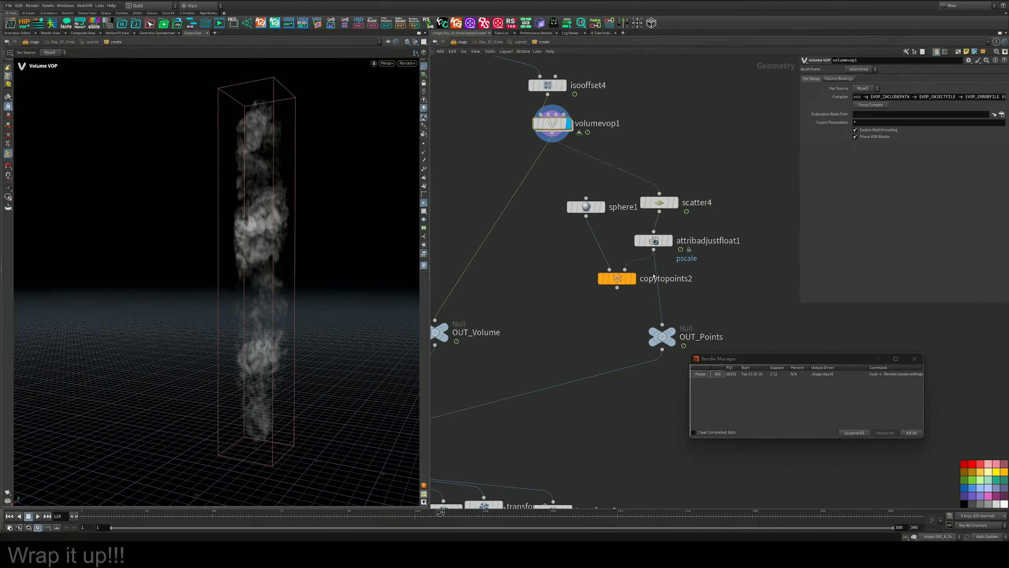
pyautogui.click(670, 241)
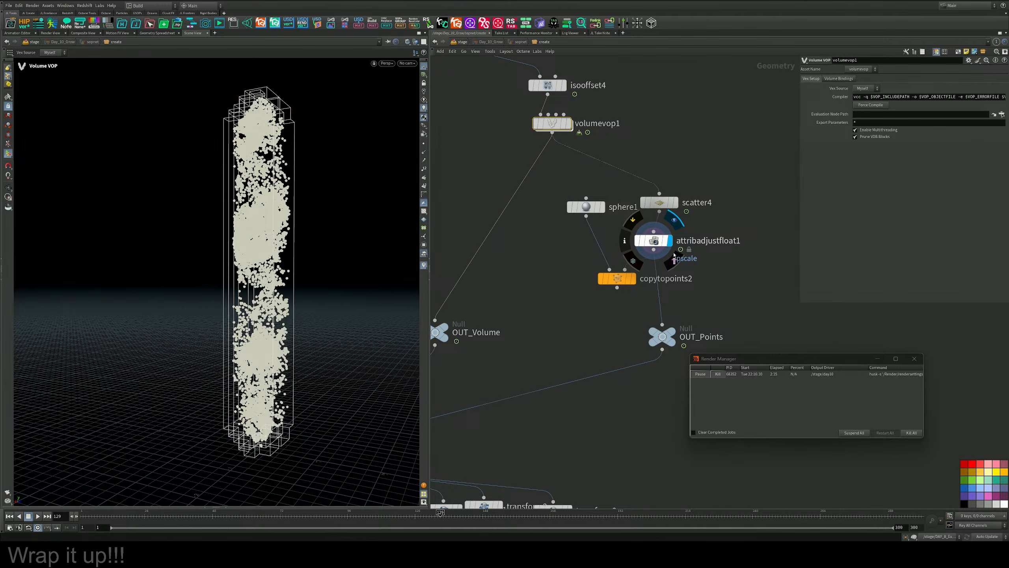
pyautogui.click(683, 314)
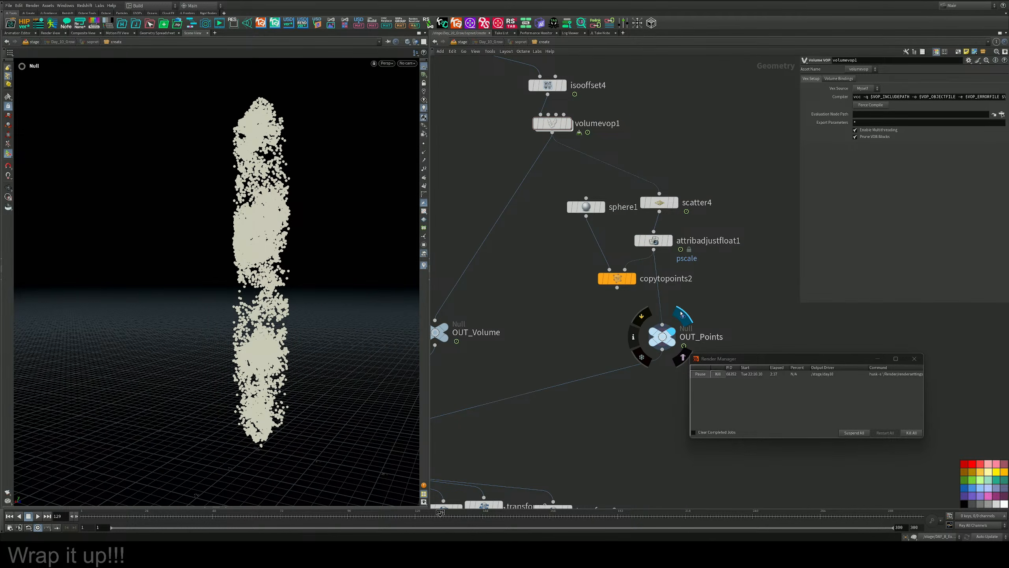
# Set the viewport's particle point size to 2.61 pixels and the volume ambient occlusion to 0.413
pyautogui.press('d')
pyautogui.click(180, 194)
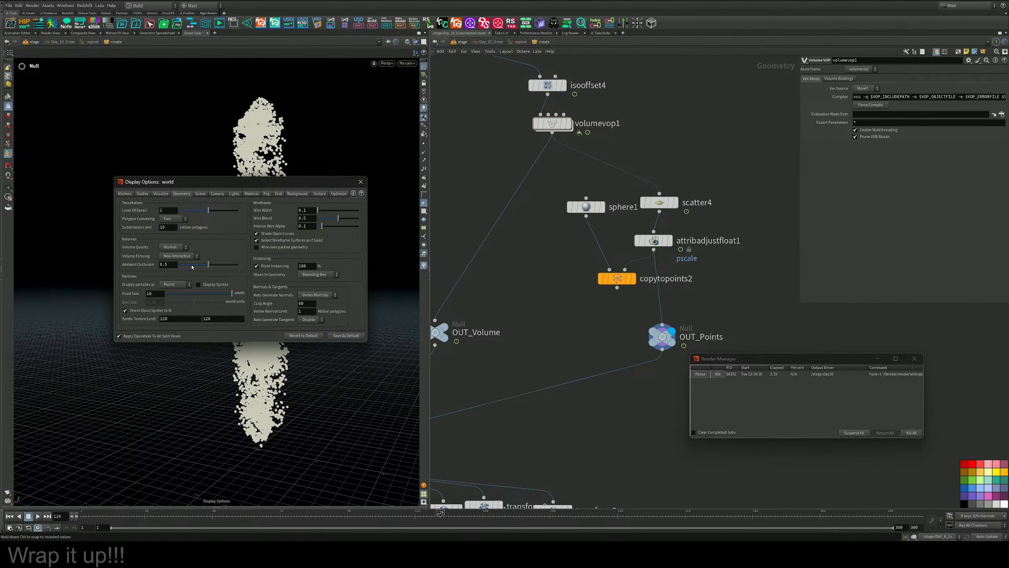
pyautogui.moveTo(209, 293); pyautogui.dragTo(178, 293)
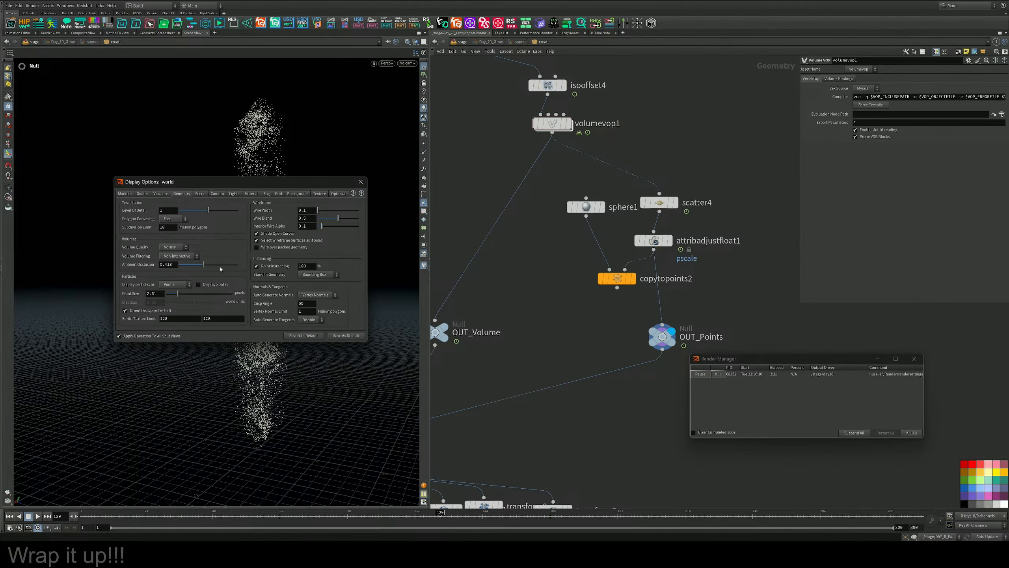
pyautogui.click(360, 183)
# Display copytopoints2 to inspect the spheres copied to the points, and return the display to OUT_Points
pyautogui.click(635, 282)
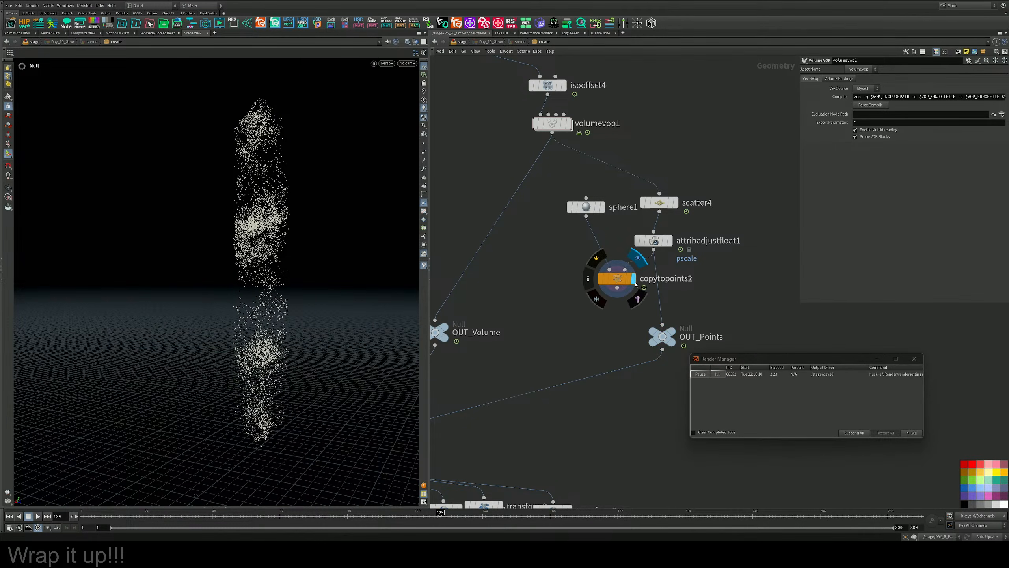
pyautogui.keyDown('alt'); pyautogui.moveTo(282, 234); pyautogui.dragTo(273, 215); pyautogui.keyUp('alt')
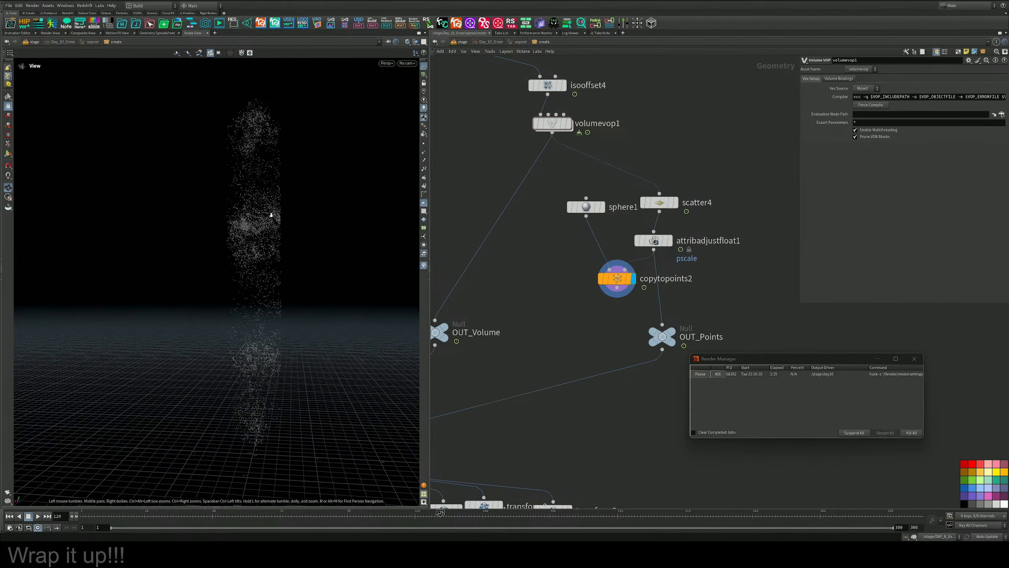
pyautogui.keyDown('alt'); pyautogui.moveTo(272, 215); pyautogui.dragTo(215, 217, button='right'); pyautogui.keyUp('alt')
pyautogui.keyDown('alt'); pyautogui.moveTo(215, 211); pyautogui.dragTo(276, 222); pyautogui.keyUp('alt')
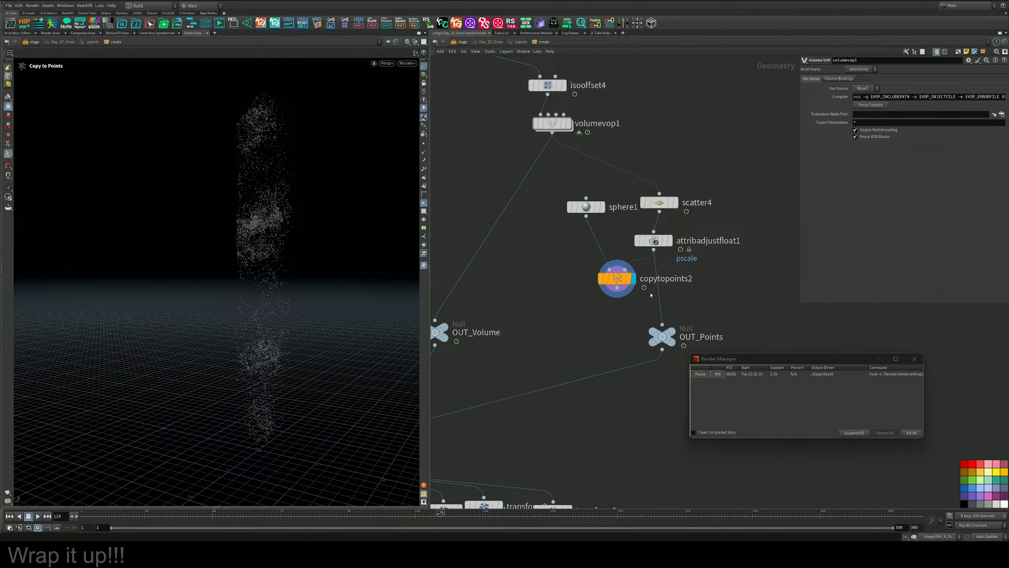
pyautogui.click(671, 333)
# Display merge1 to view the crystal combined with its volume and points
pyautogui.moveTo(568, 315); pyautogui.dragTo(693, 174, button='middle')
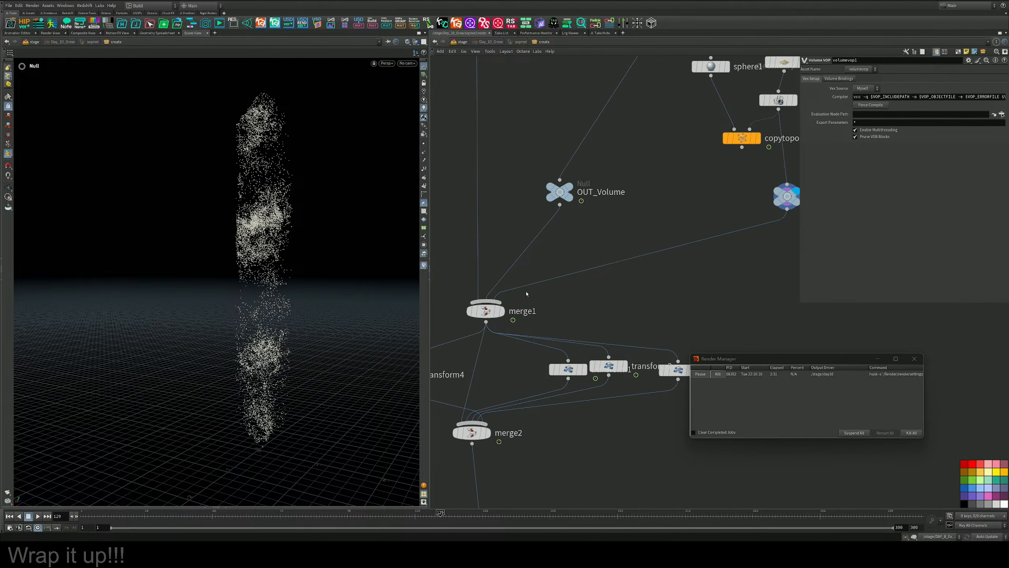
pyautogui.click(503, 314)
pyautogui.moveTo(572, 320); pyautogui.dragTo(582, 226, button='middle')
pyautogui.scroll(-3, 570, 226)
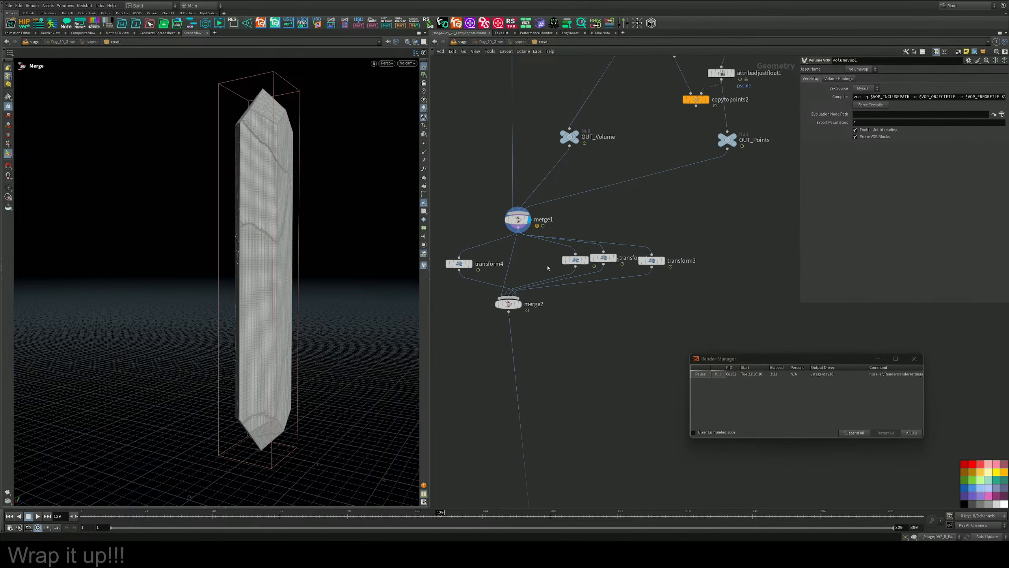
# Display merge2 and inspect the full cluster of transformed crystals from several angles
pyautogui.moveTo(548, 304); pyautogui.dragTo(588, 256, button='middle')
pyautogui.scroll(4, 582, 245)
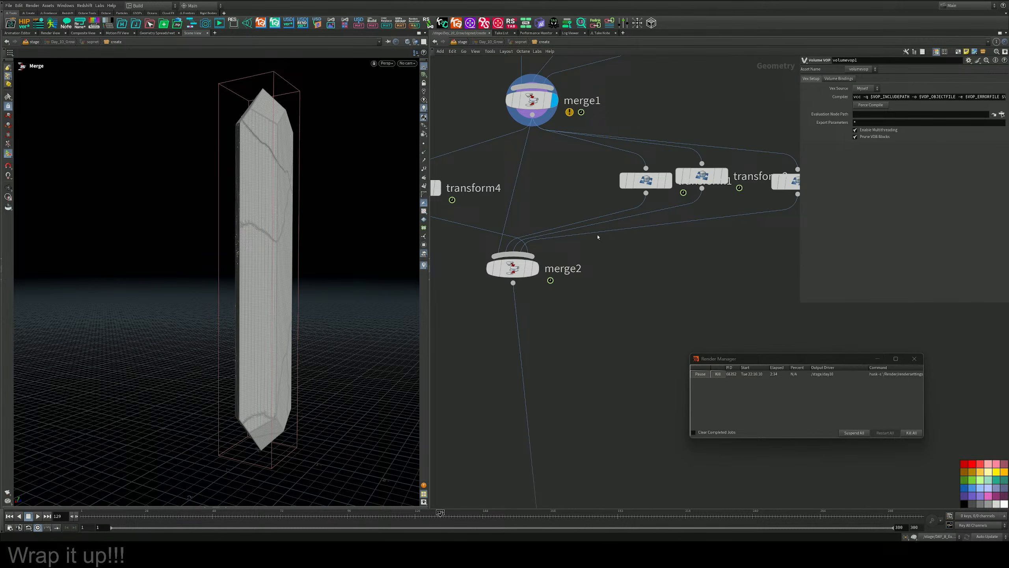
pyautogui.click(538, 269)
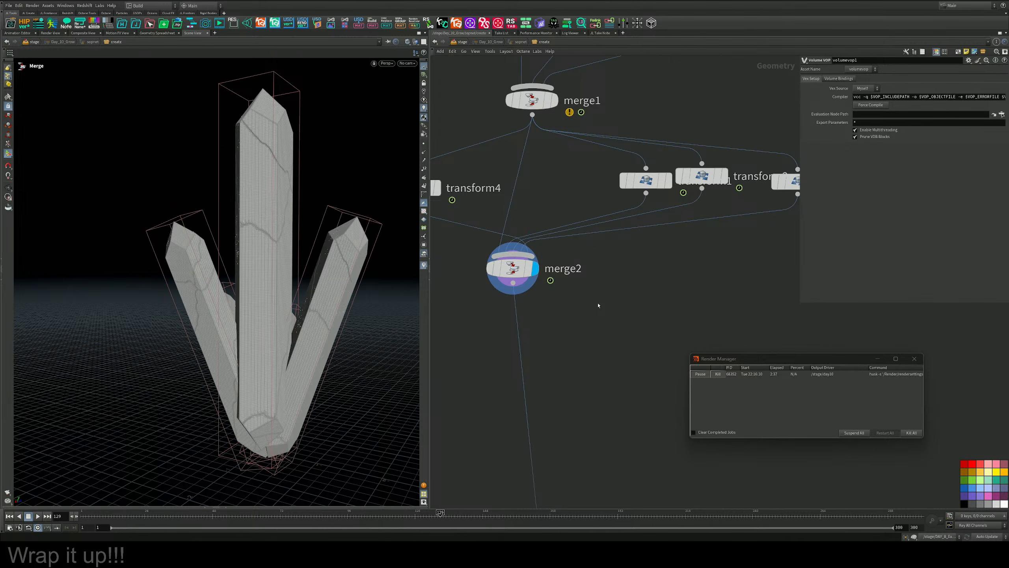
pyautogui.keyDown('alt'); pyautogui.moveTo(302, 285); pyautogui.dragTo(210, 248); pyautogui.keyUp('alt')
pyautogui.keyDown('alt'); pyautogui.moveTo(211, 248); pyautogui.dragTo(68, 179, button='middle'); pyautogui.keyUp('alt')
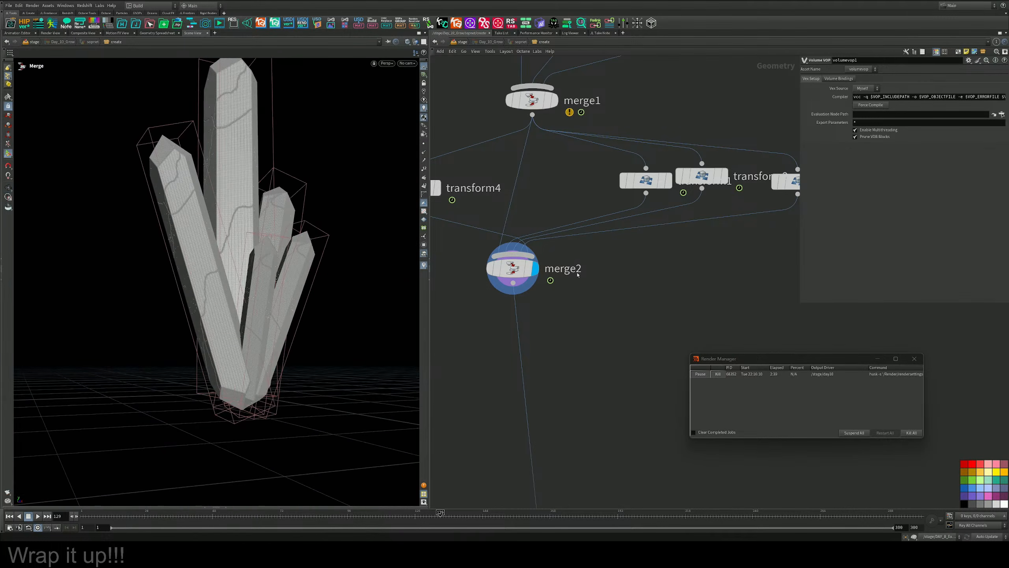
# Display grid2 and then softtransform1 to inspect the raised ground surface from a low angle
pyautogui.scroll(-4, 588, 287)
pyautogui.moveTo(437, 347); pyautogui.dragTo(595, 241, button='middle')
pyautogui.scroll(3, 561, 185)
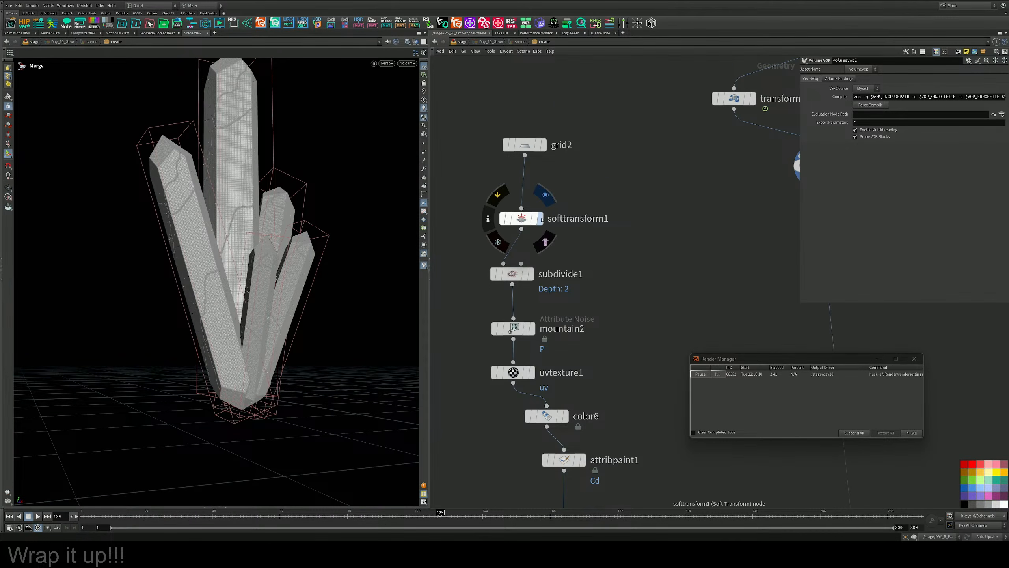
pyautogui.click(509, 221)
pyautogui.click(543, 144)
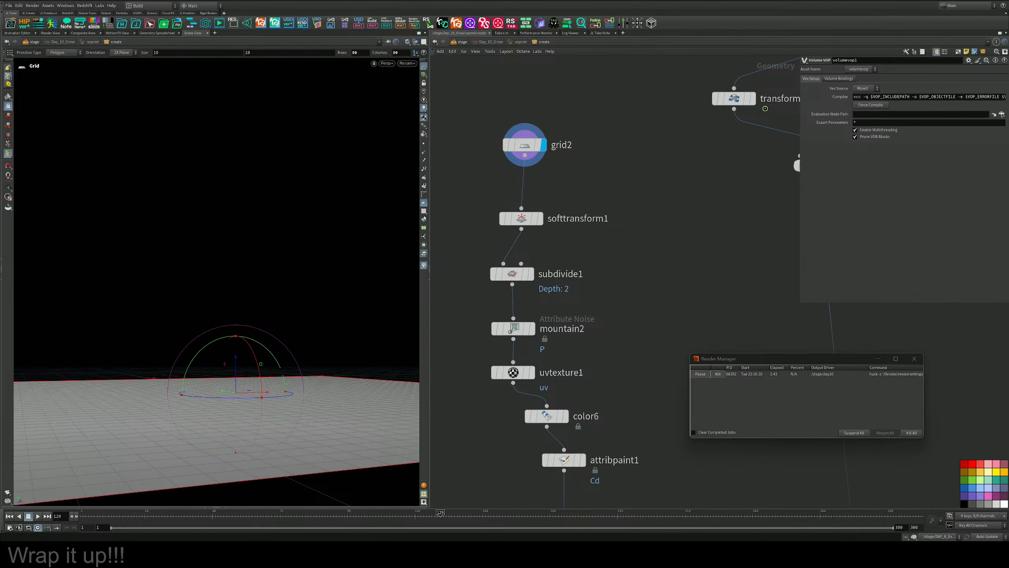
pyautogui.click(542, 218)
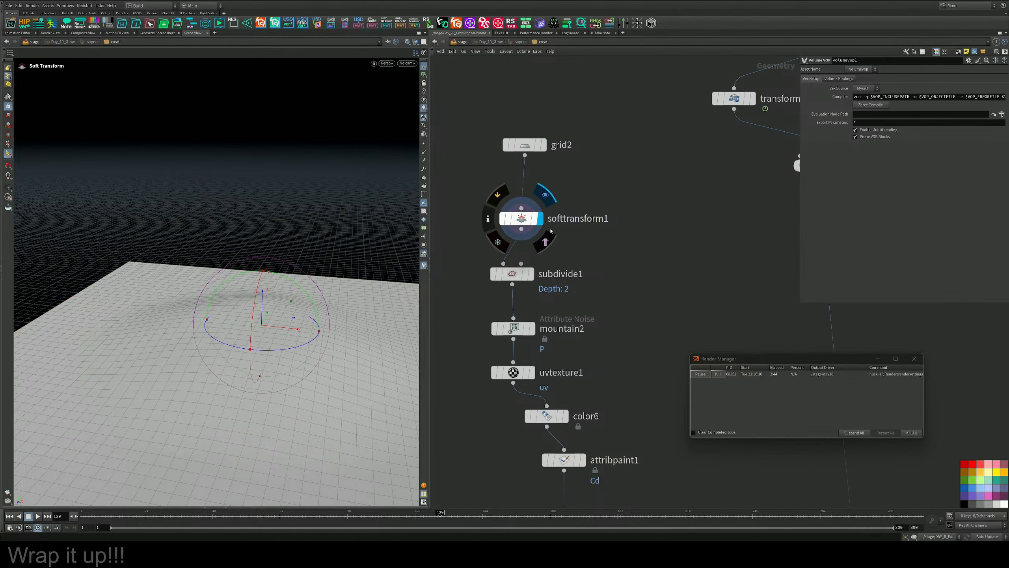
pyautogui.moveTo(564, 272); pyautogui.dragTo(560, 190, button='middle')
pyautogui.keyDown('alt'); pyautogui.moveTo(254, 349); pyautogui.dragTo(250, 273); pyautogui.keyUp('alt')
# Display subdivide1 and then mountain2 to inspect the refined ground and its noise displacement
pyautogui.moveTo(604, 232); pyautogui.dragTo(618, 131, button='middle')
pyautogui.click(553, 124)
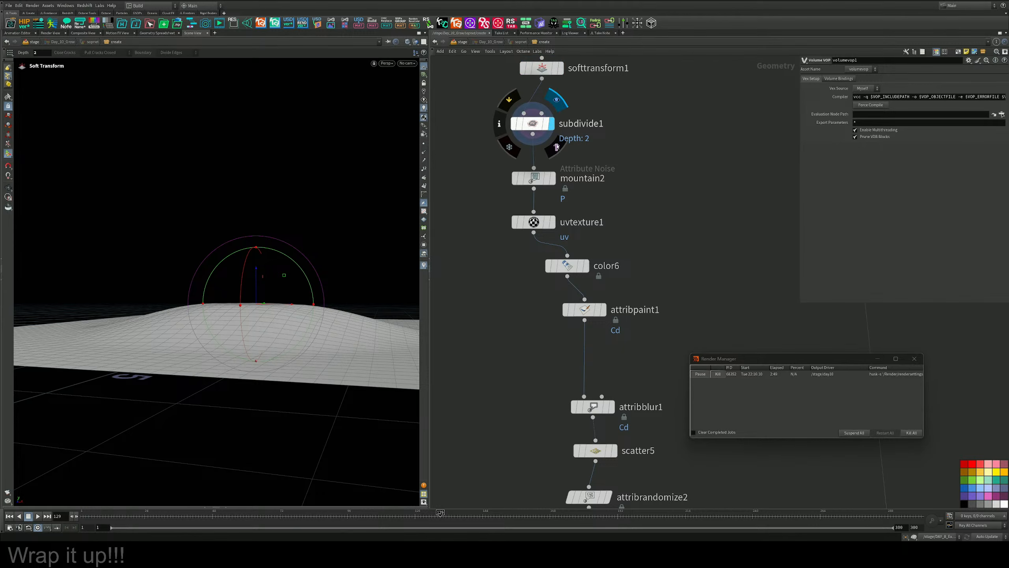
pyautogui.click(553, 179)
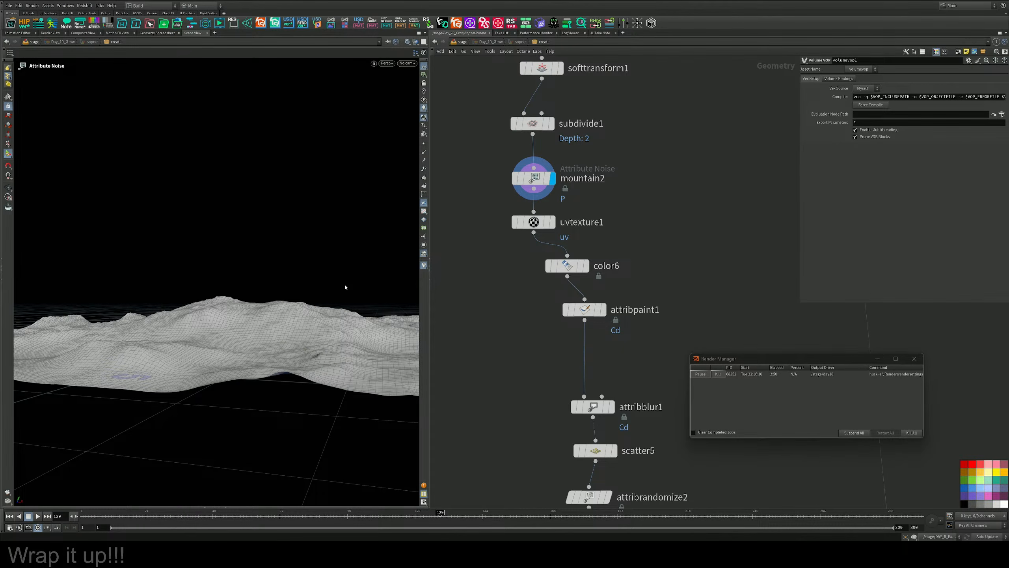
# Display uvtexture1 and then color6 to inspect the ground's UV and base color stages
pyautogui.click(552, 222)
pyautogui.moveTo(594, 272); pyautogui.dragTo(595, 201, button='middle')
pyautogui.click(586, 194)
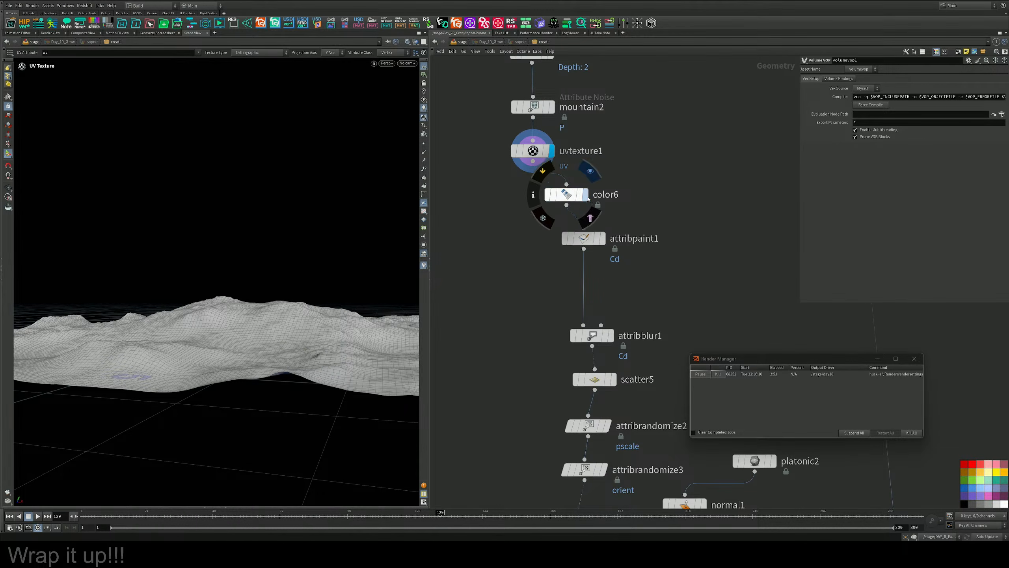
pyautogui.moveTo(459, 263); pyautogui.dragTo(448, 230, button='middle')
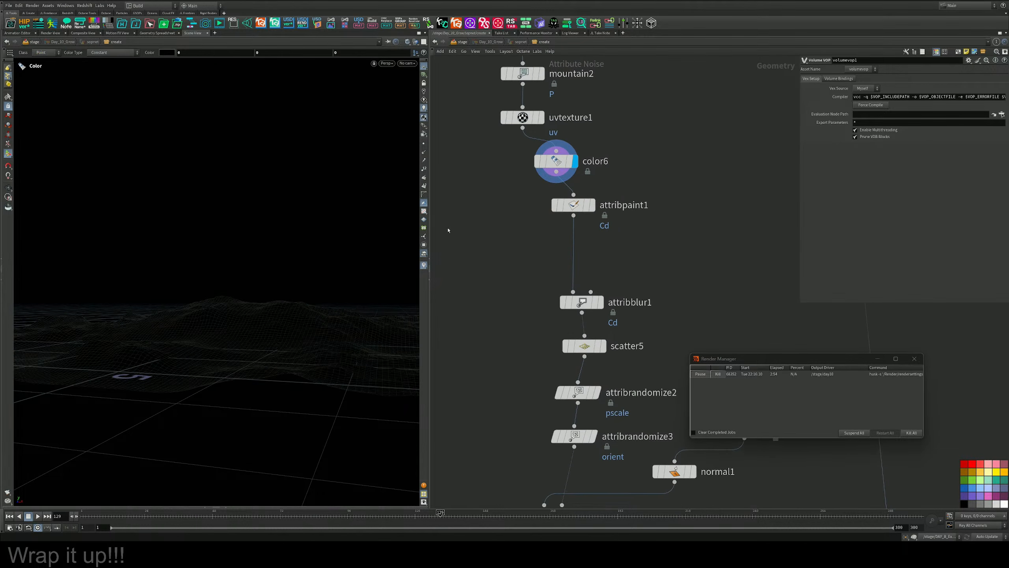
# Display attribpaint1 and activate its paint tool to inspect the painted Cd mask on the ground from above
pyautogui.click(592, 205)
pyautogui.keyDown('alt'); pyautogui.moveTo(280, 309); pyautogui.dragTo(232, 345); pyautogui.keyUp('alt')
pyautogui.keyDown('alt'); pyautogui.moveTo(293, 305); pyautogui.dragTo(216, 306, button='middle'); pyautogui.keyUp('alt')
pyautogui.press('Return')
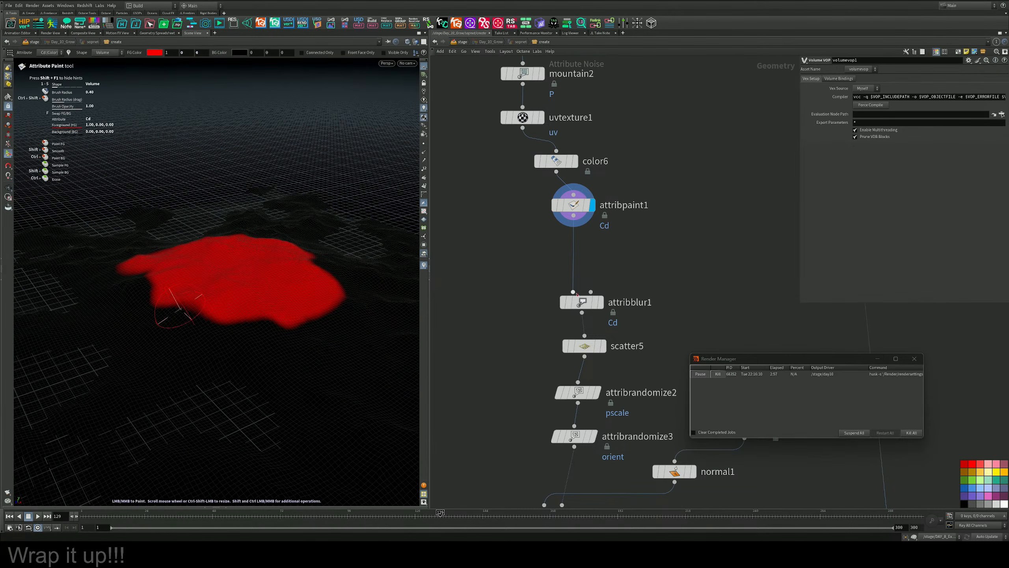
# Display attribrandomize3 and hide the viewport's reference grid to inspect the scattered ground points
pyautogui.moveTo(606, 394); pyautogui.dragTo(605, 242, button='middle')
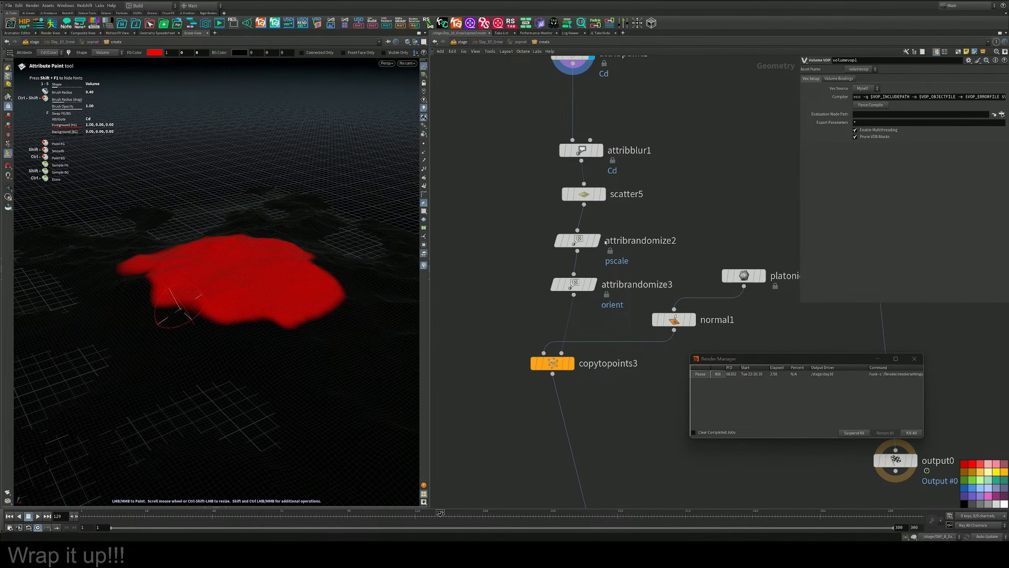
pyautogui.click(596, 287)
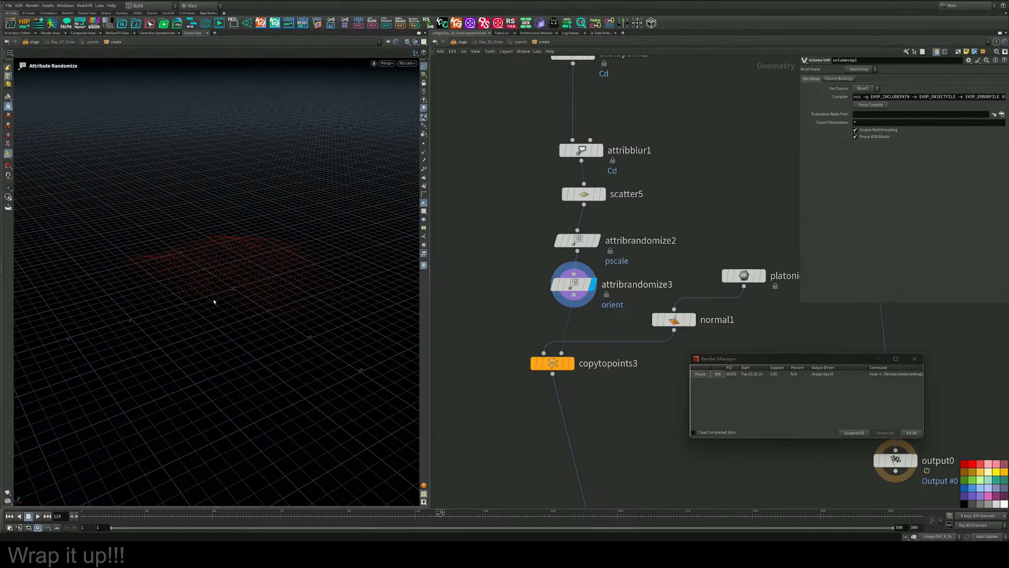
pyautogui.click(423, 68)
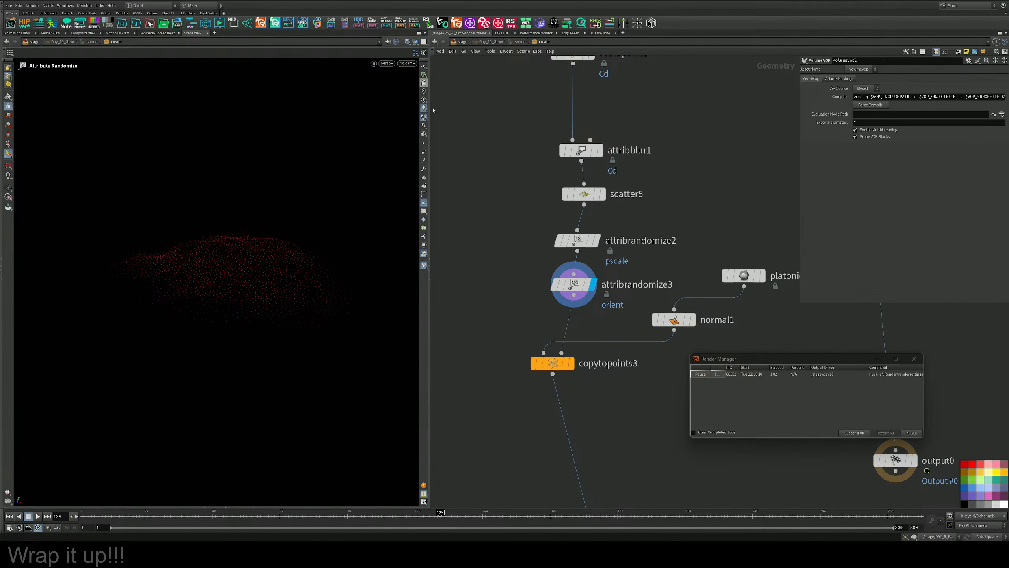
# Display copytopoints3 to inspect the small crystals copied onto the ground points, following its network down to OUT_Crystals
pyautogui.moveTo(576, 373); pyautogui.dragTo(588, 247, button='middle')
pyautogui.click(585, 239)
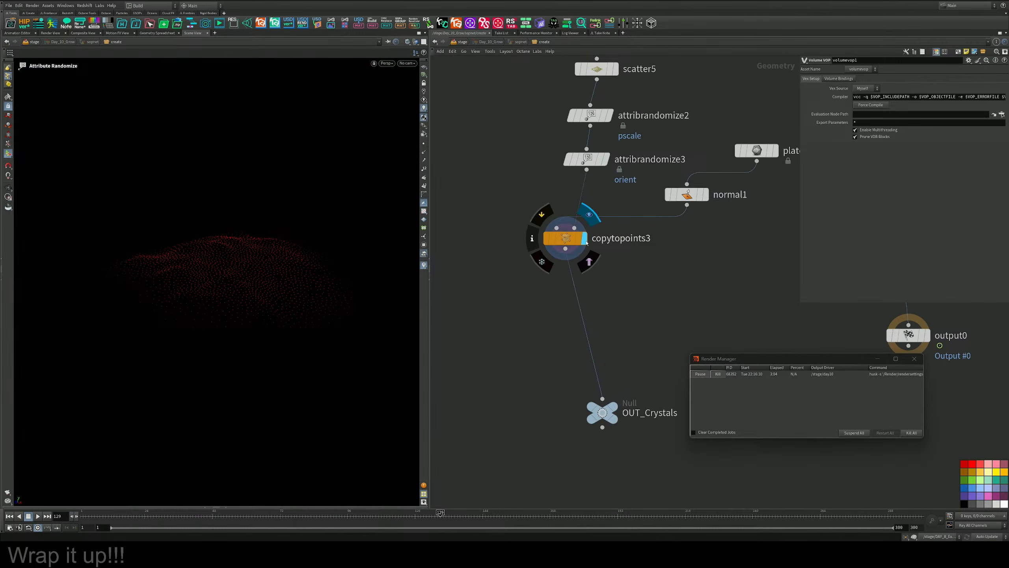
pyautogui.keyDown('alt'); pyautogui.moveTo(344, 303); pyautogui.dragTo(297, 300); pyautogui.keyUp('alt')
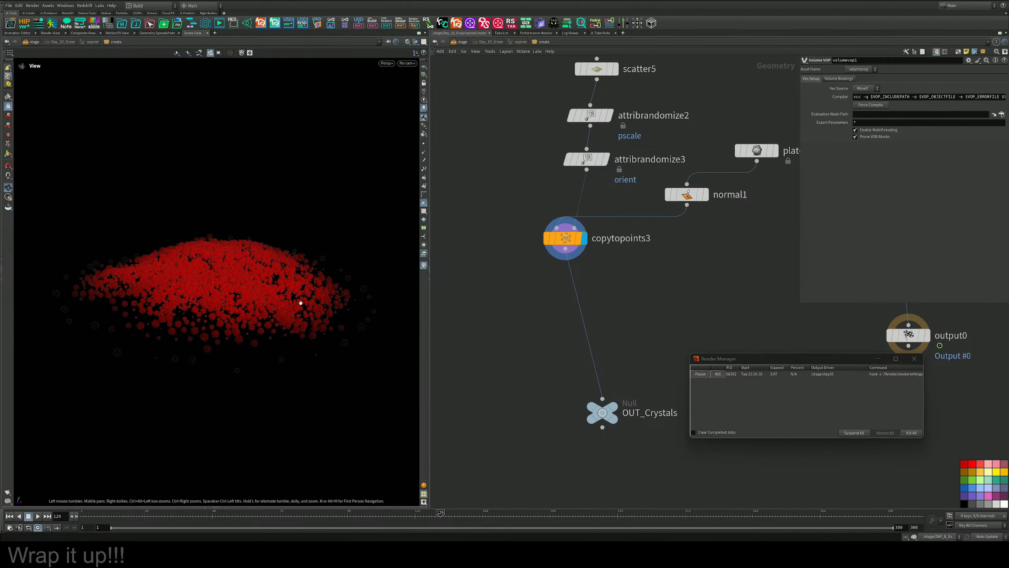
pyautogui.moveTo(699, 256); pyautogui.dragTo(697, 319, button='middle')
pyautogui.moveTo(638, 330); pyautogui.dragTo(640, 231, button='middle')
pyautogui.moveTo(670, 331); pyautogui.dragTo(590, 286, button='middle')
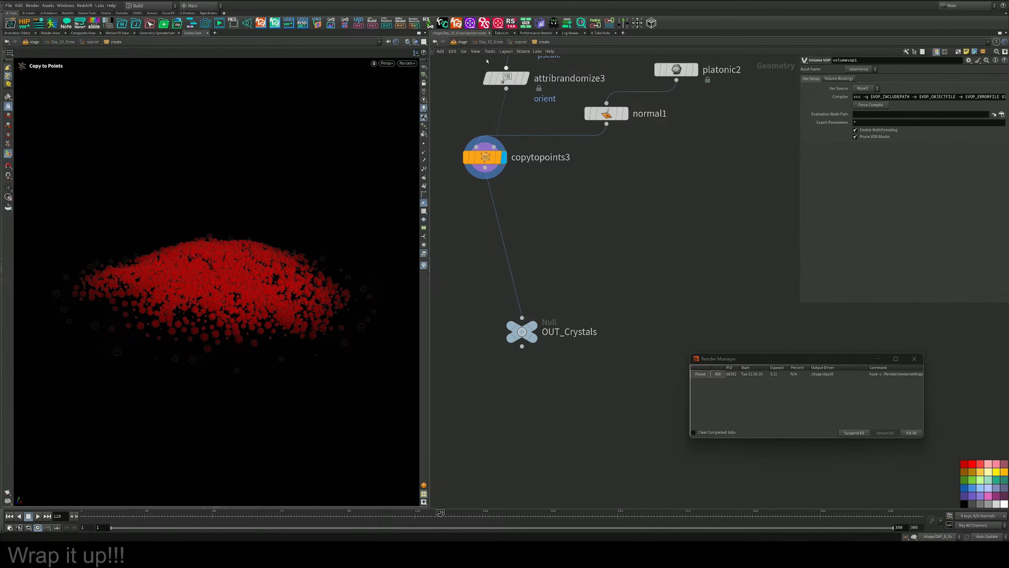
# Return to the stage level and review the Solaris chain from Day_10_Grow through materials, lights and camera to the day10 render node
pyautogui.click(463, 42)
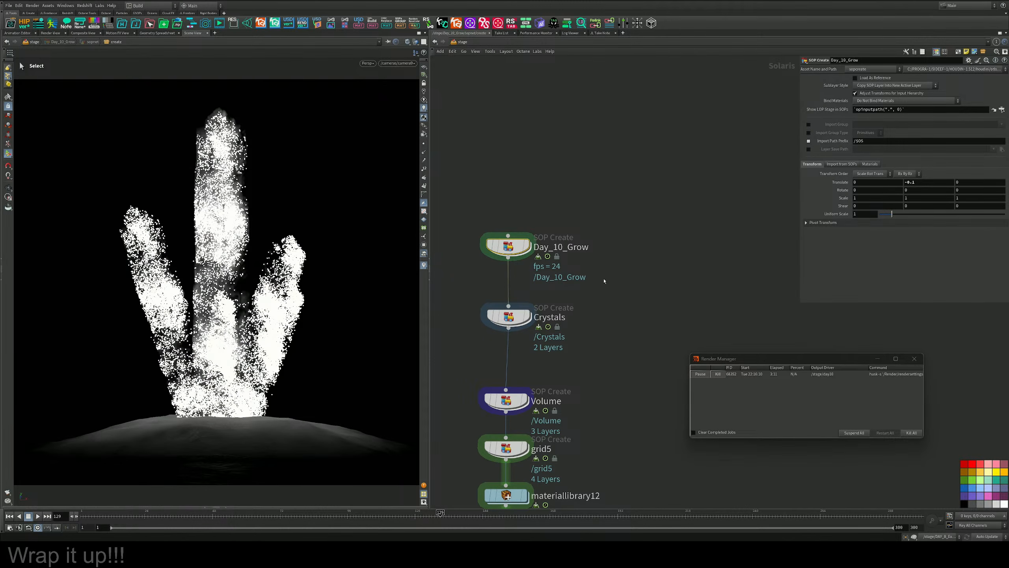
pyautogui.moveTo(579, 314); pyautogui.dragTo(654, 190, button='middle')
pyautogui.moveTo(635, 384); pyautogui.dragTo(606, 223, button='middle')
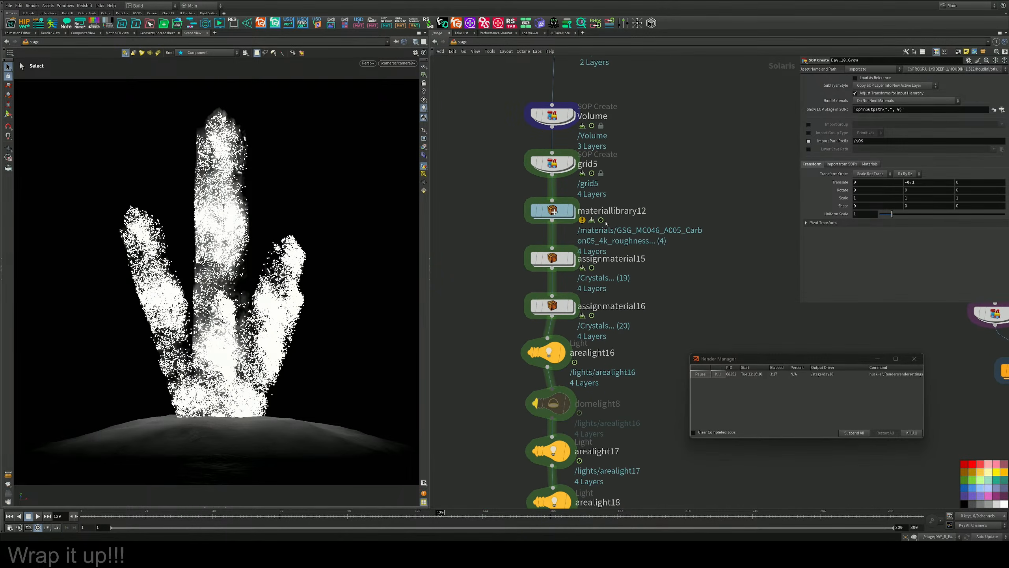
pyautogui.moveTo(607, 358); pyautogui.dragTo(591, 254, button='middle')
pyautogui.scroll(-3, 592, 255)
pyautogui.moveTo(619, 296); pyautogui.dragTo(607, 241, button='middle')
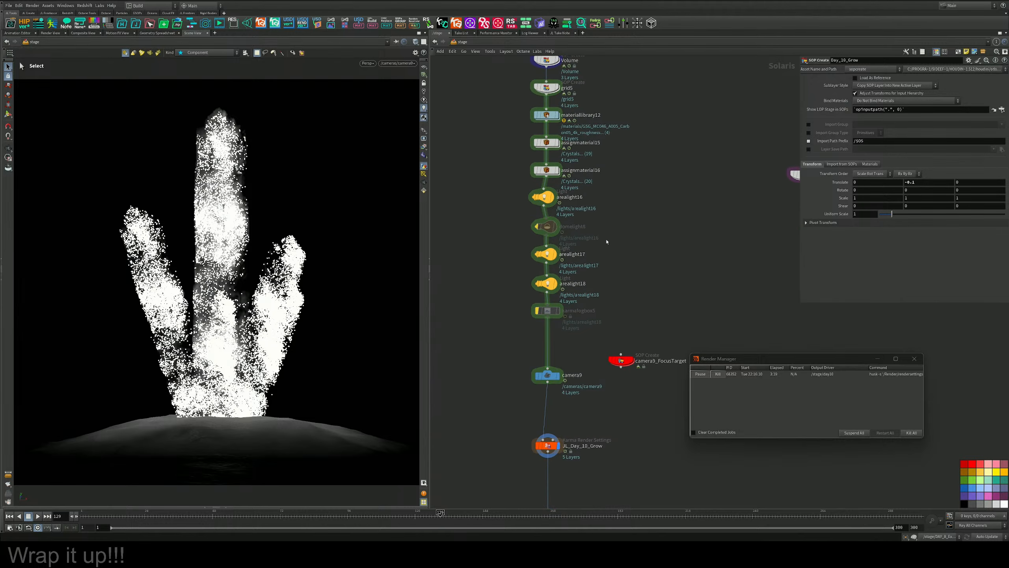
pyautogui.moveTo(621, 306); pyautogui.dragTo(615, 250, button='middle')
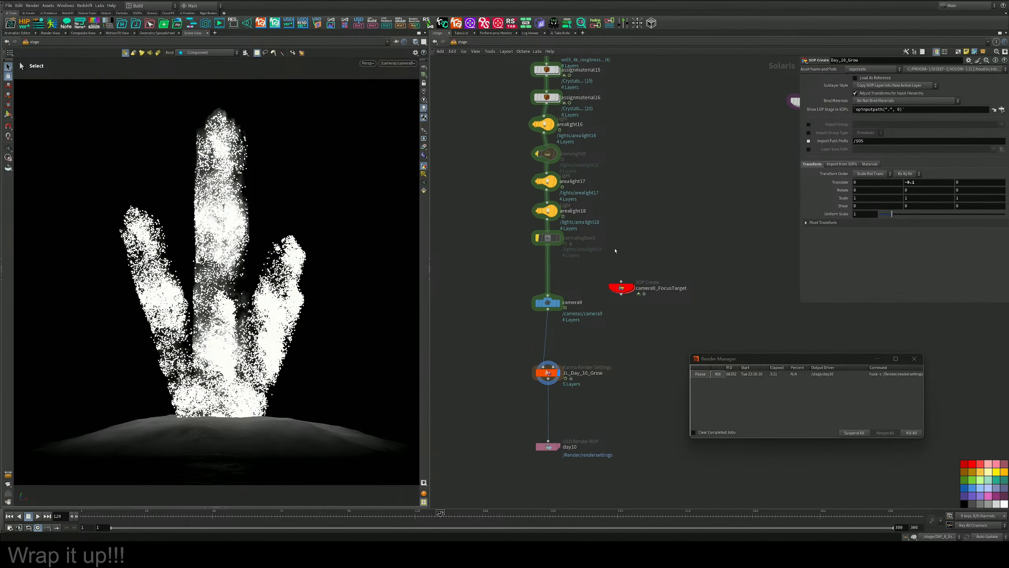
# Move the Render Manager clear of the node chain and show the JL_Day_10_Grow Karma render settings
pyautogui.moveTo(720, 359); pyautogui.dragTo(601, 249)
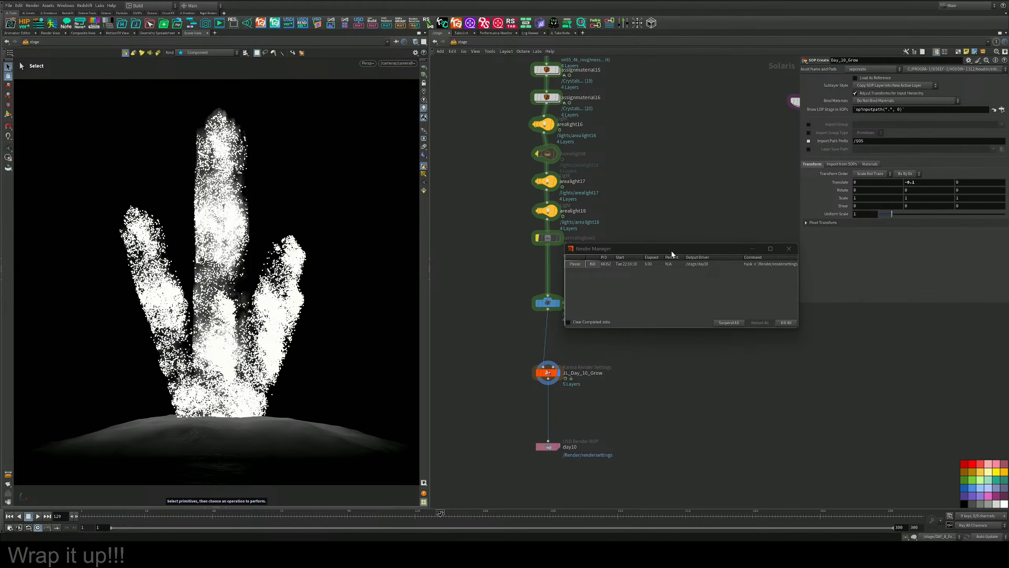
pyautogui.moveTo(672, 254); pyautogui.dragTo(763, 242)
pyautogui.click(548, 373)
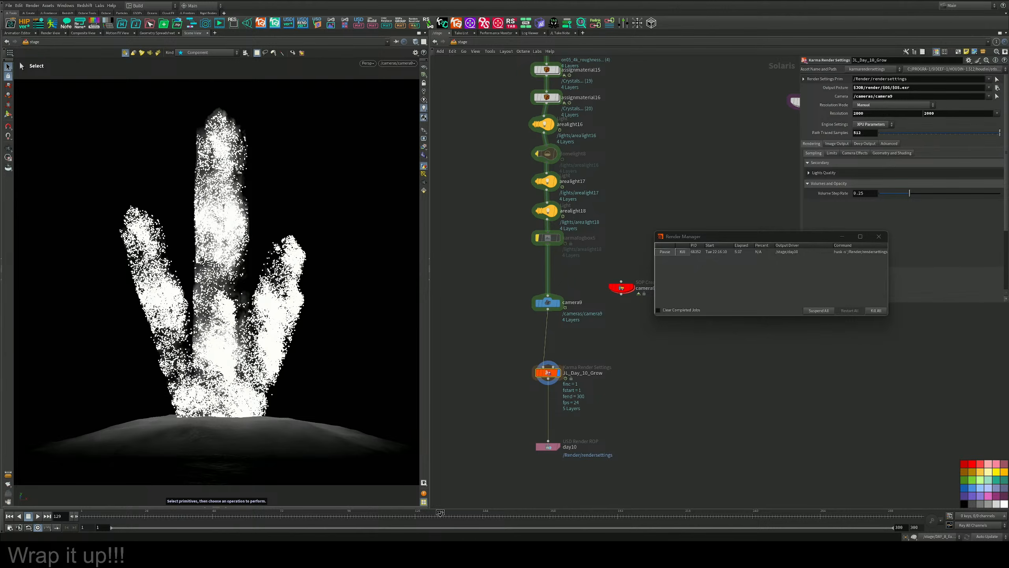
# Switch to the JL_Day_10_Grow render folder in File Explorer, preview JL_Day_10_Grow_part.exr, and close the image and folder
pyautogui.moveTo(0, 114); pyautogui.dragTo(528, 100)
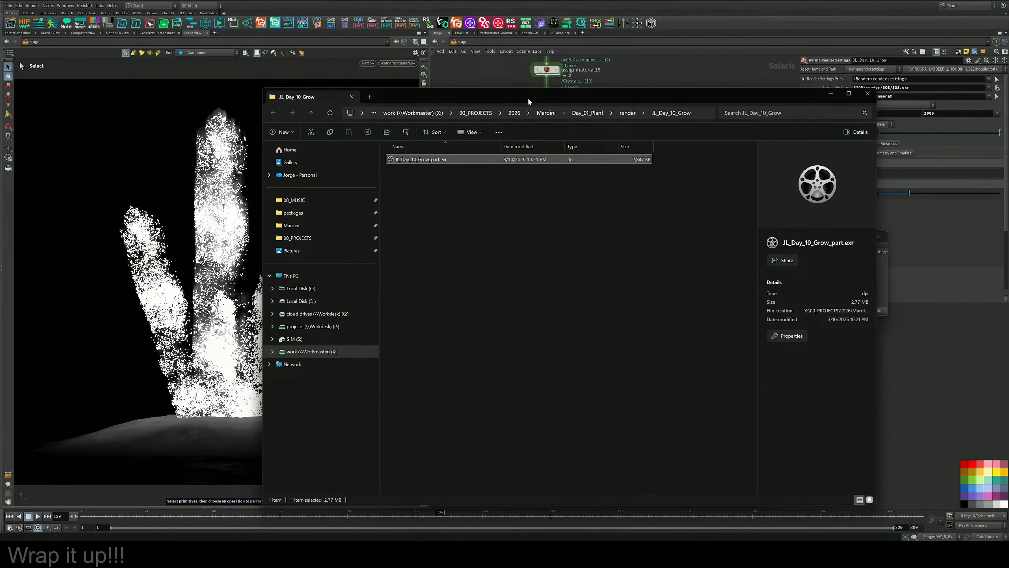
pyautogui.doubleClick(485, 160)
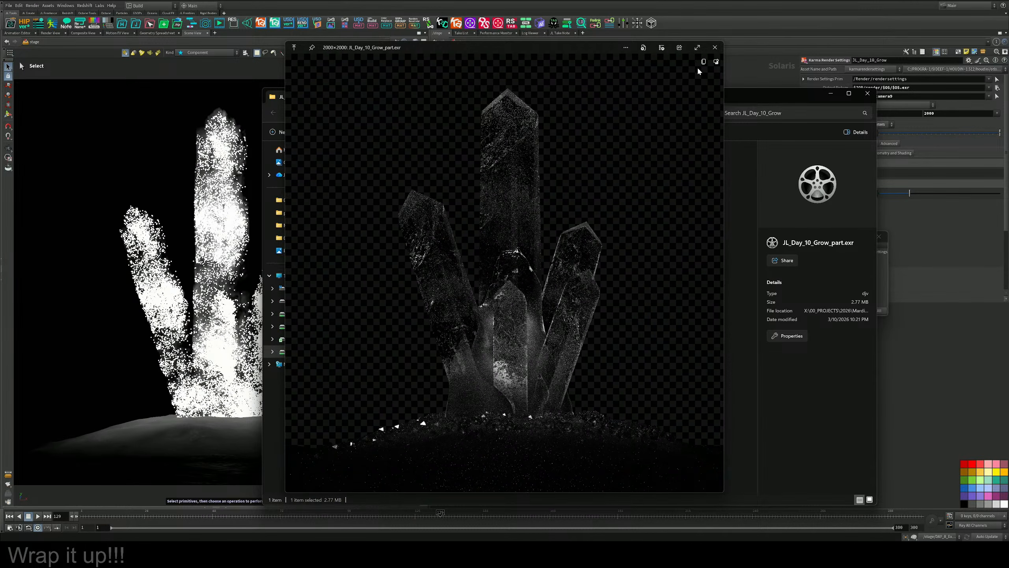
pyautogui.click(715, 47)
pyautogui.click(867, 94)
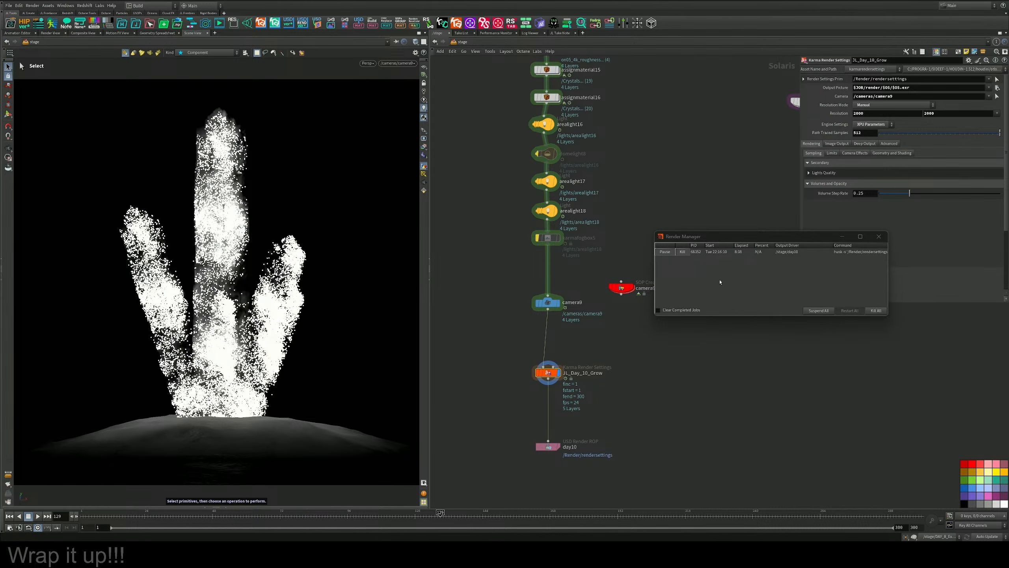
pyautogui.moveTo(714, 237); pyautogui.dragTo(489, 293)
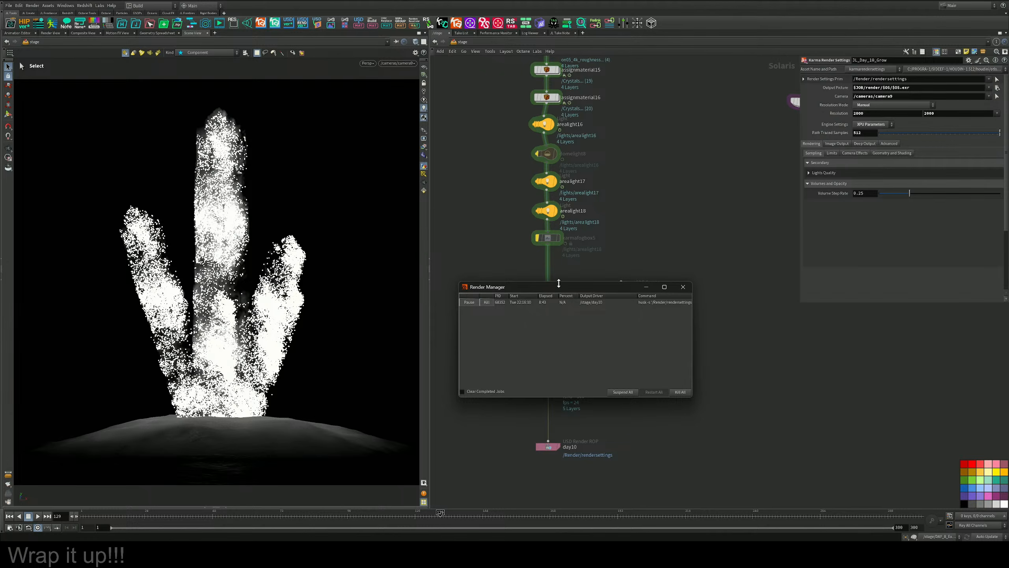
pyautogui.moveTo(559, 283); pyautogui.dragTo(550, 317)
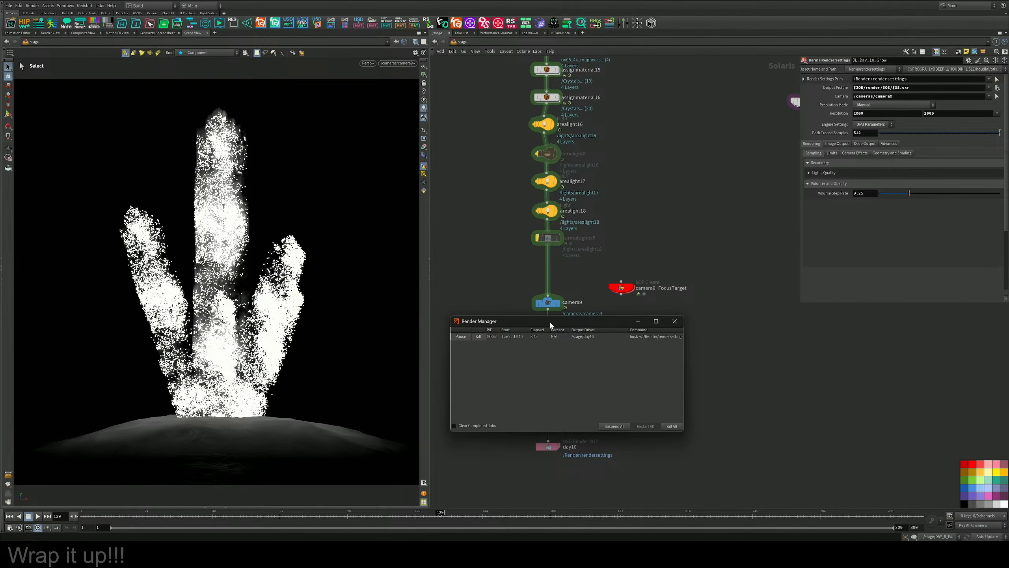